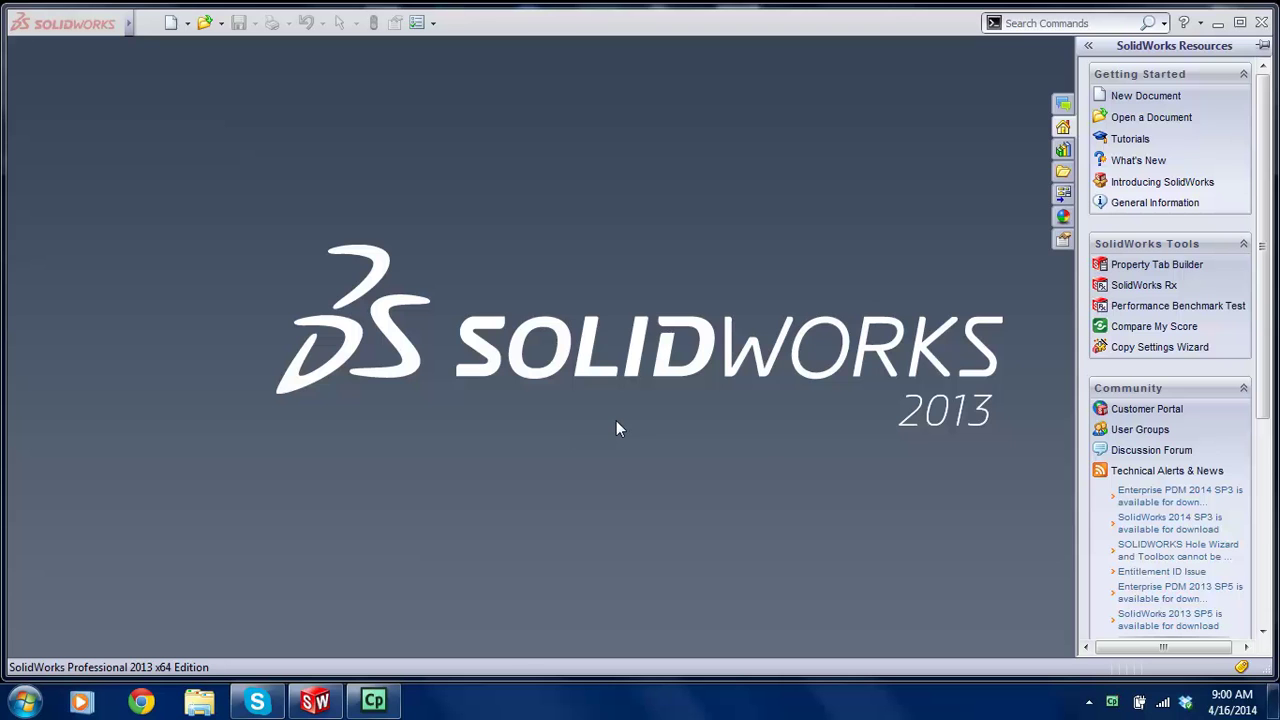
- Open the Solidworks Freeform Exercises PDF from AACC > ENT260 Solidworks > LECTURES > Lecture 11 Freeform Parts on the desktop
click(1219, 23)
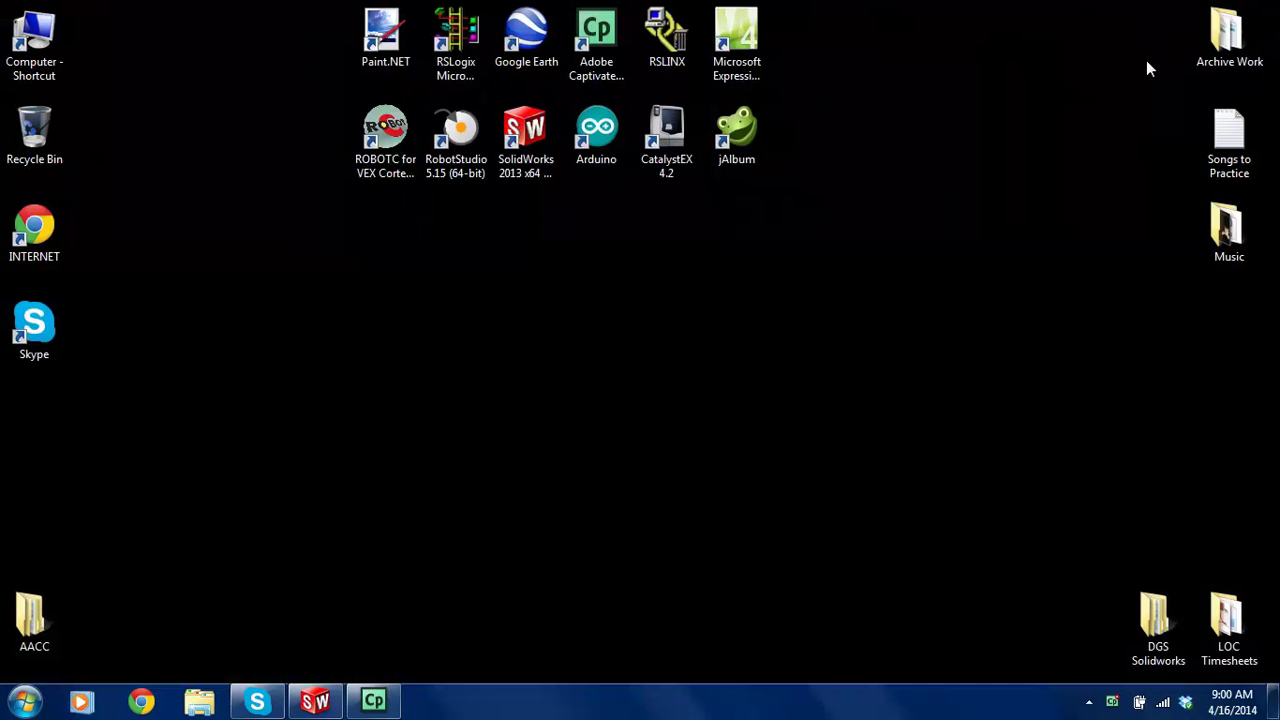
double_click(30, 618)
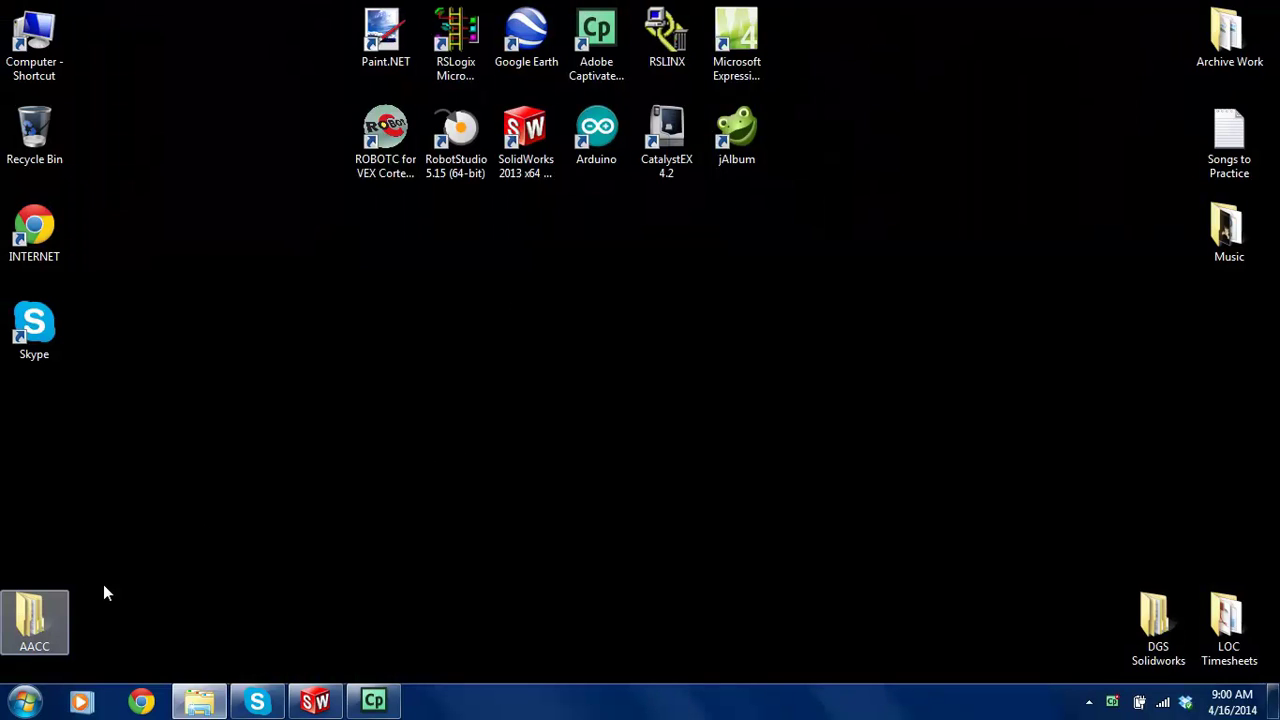
click(528, 248)
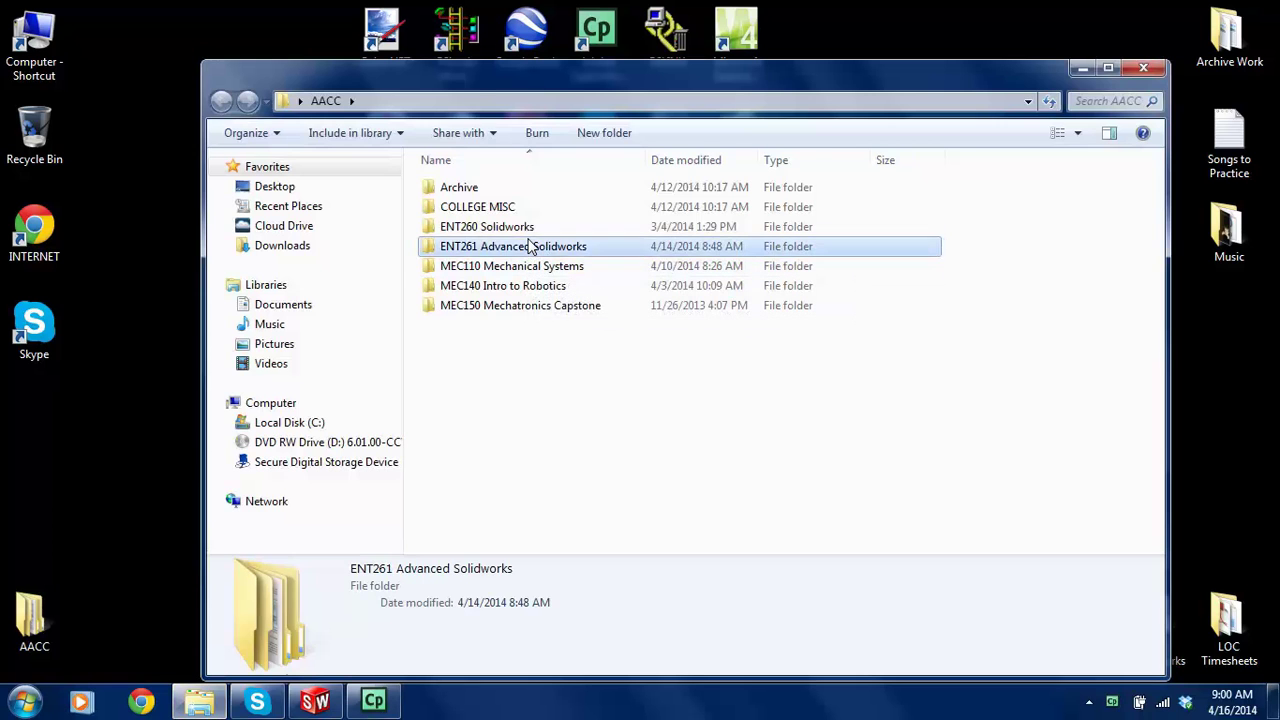
double_click(526, 228)
double_click(483, 211)
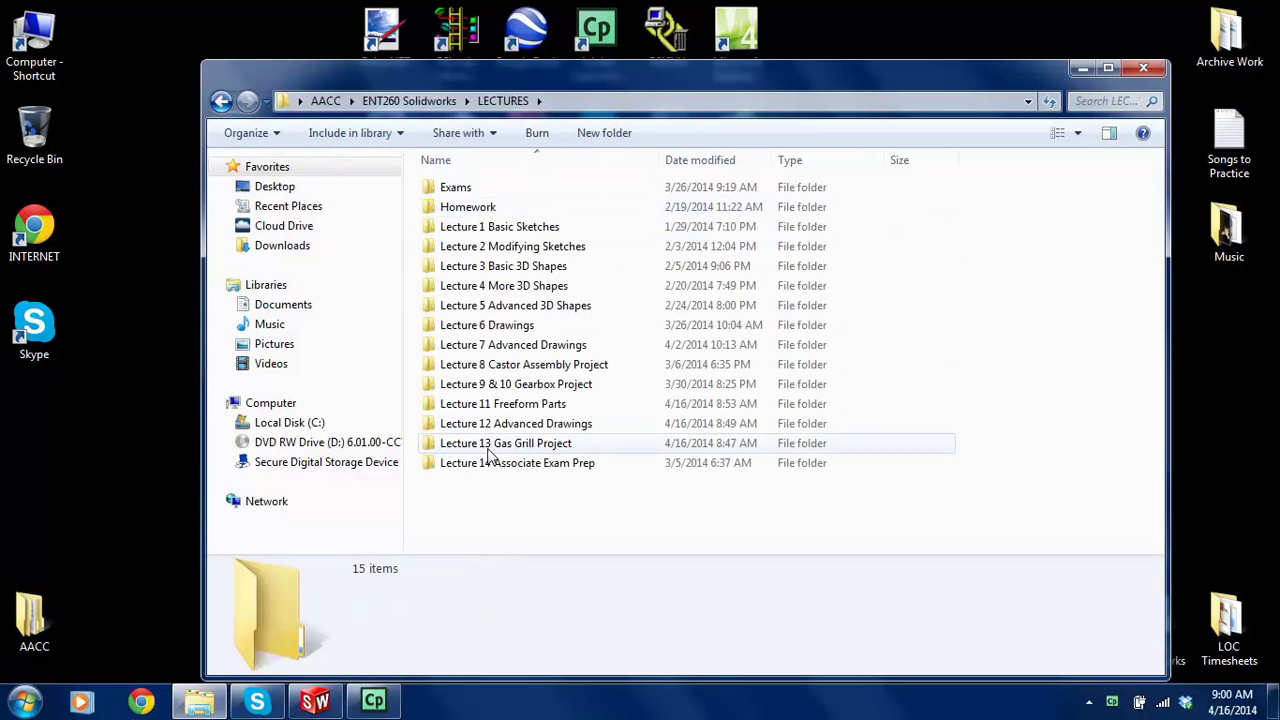
double_click(484, 406)
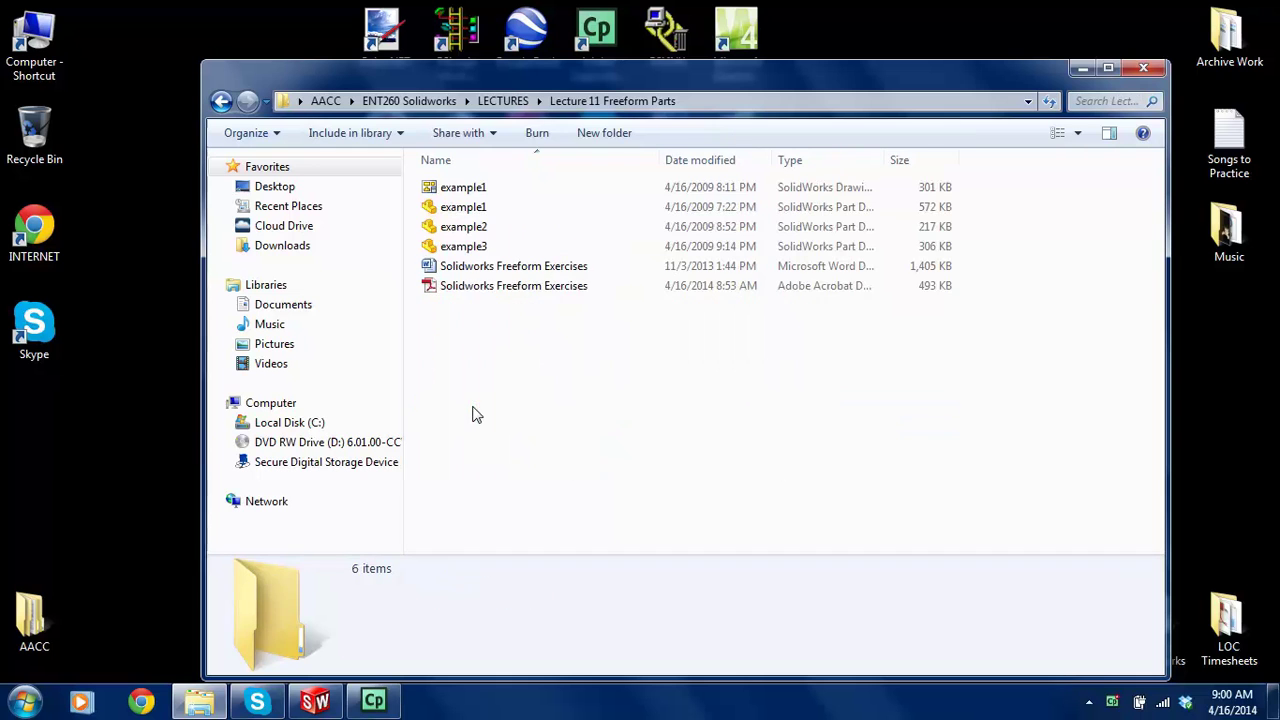
drag(480, 289, 155, 420)
double_click(28, 434)
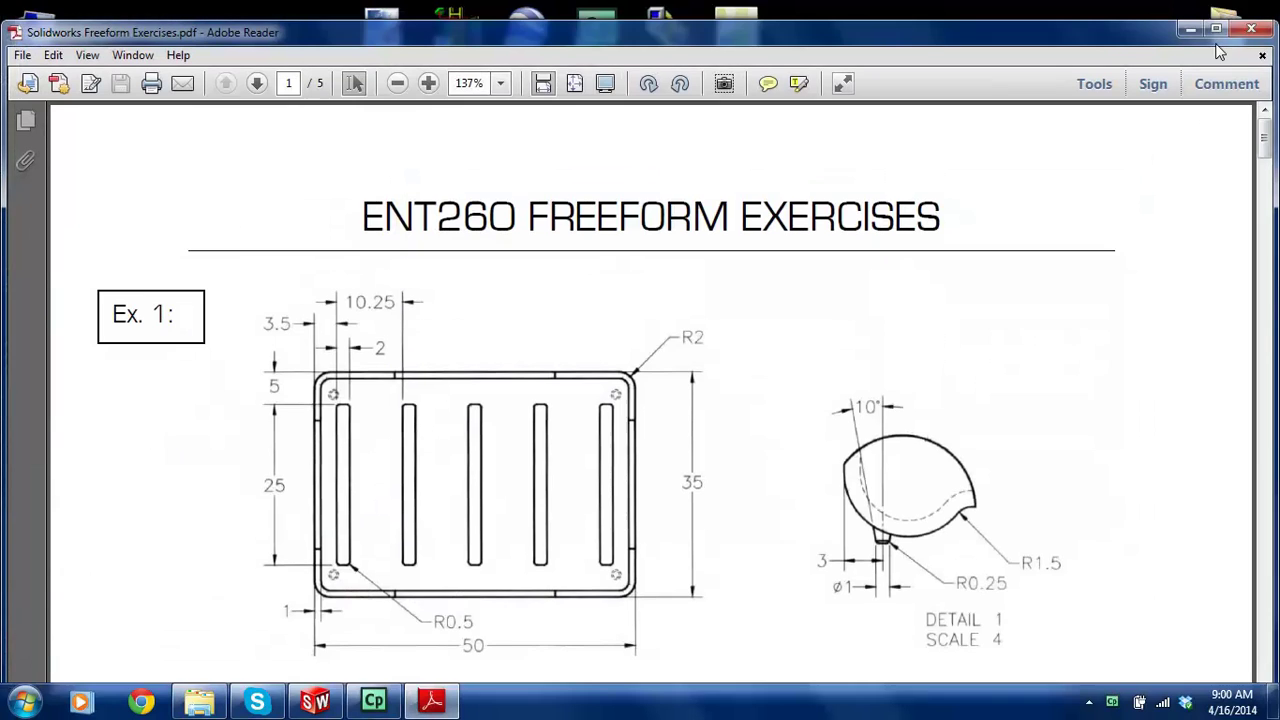
- Reduce the page zoom to 100% and look through exercises 1 to 5, from the slotted tray to the screwdriver
ctrl+scroll(704, 322, down, 2)
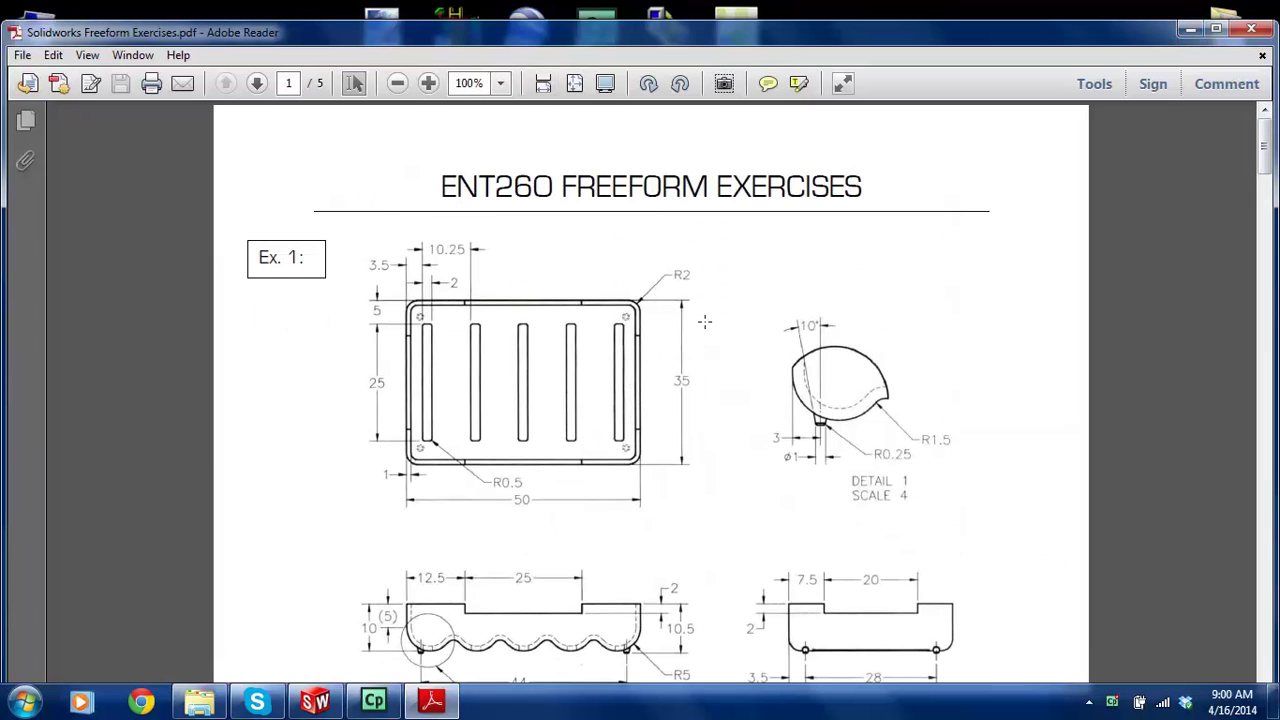
scroll(696, 306, down, 1)
scroll(681, 294, down, 1)
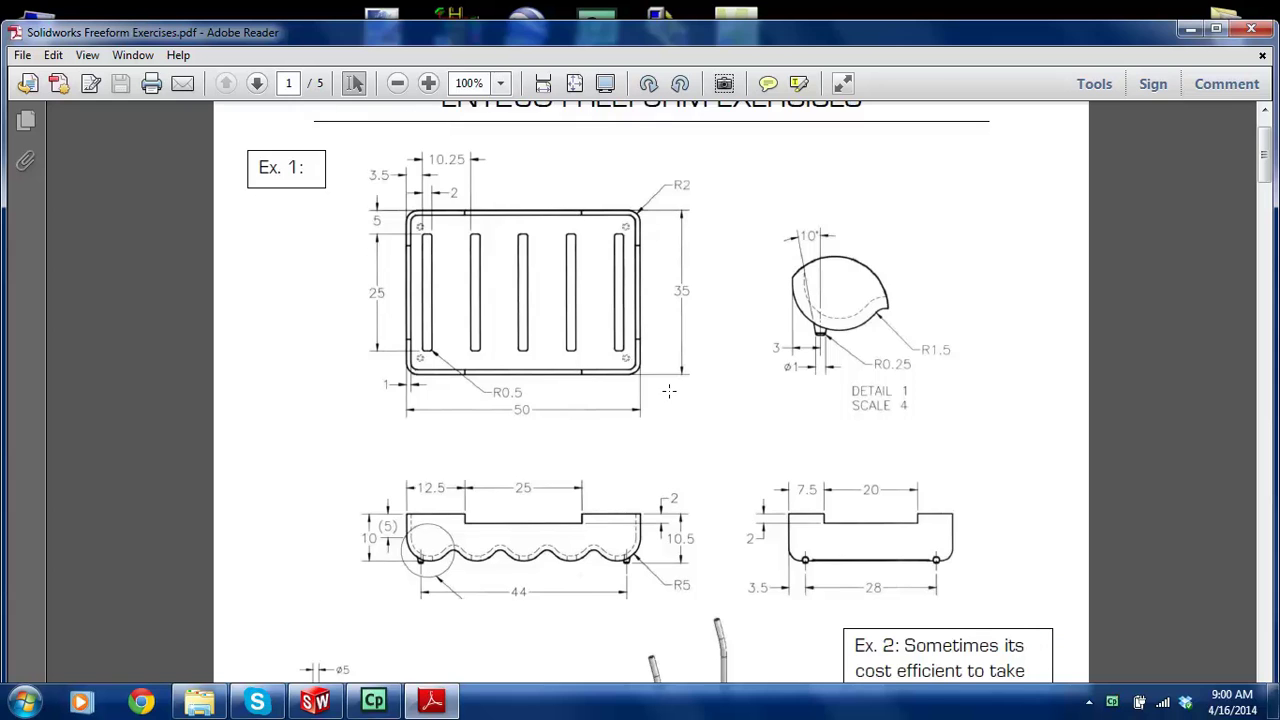
scroll(650, 395, down, 5)
scroll(667, 384, down, 3)
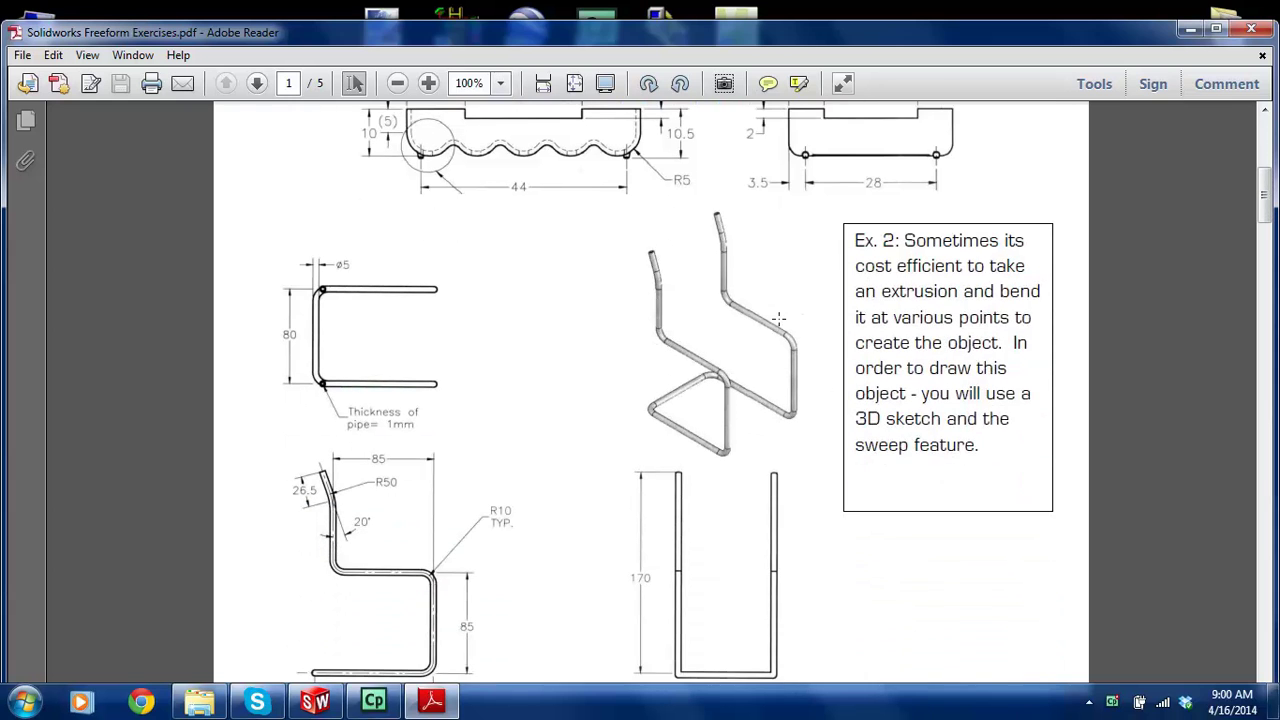
scroll(870, 368, down, 1)
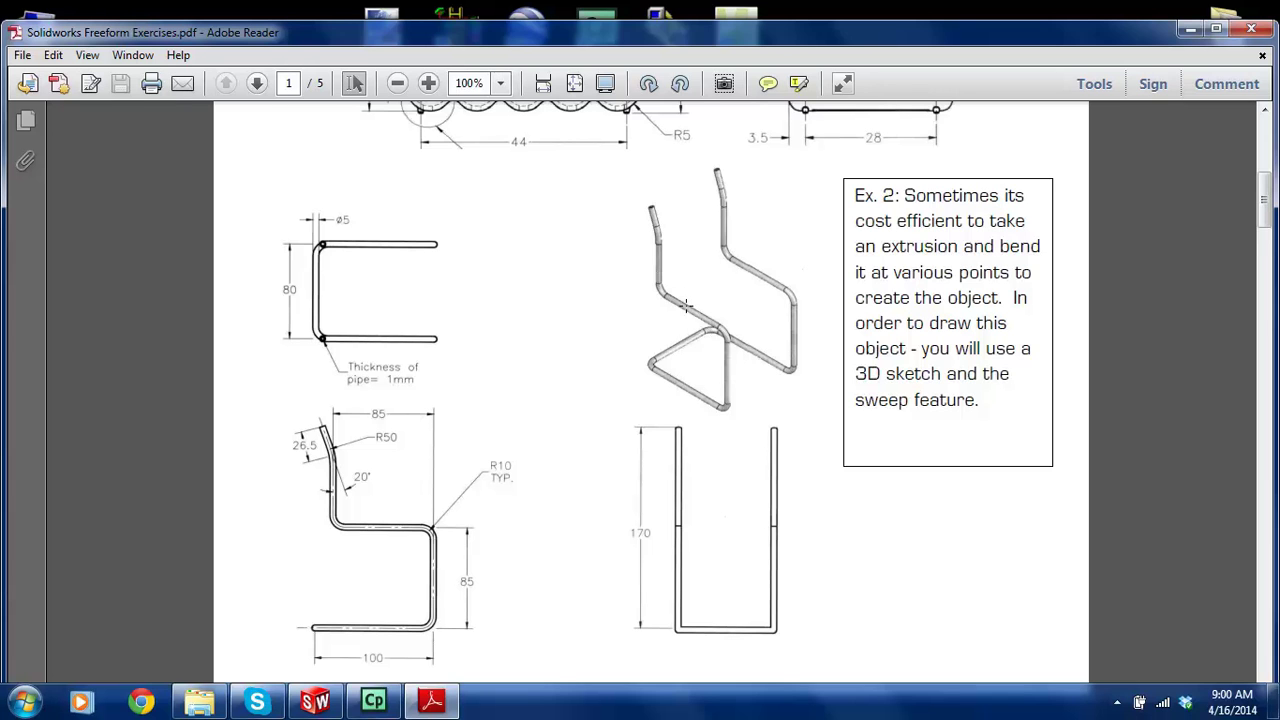
scroll(703, 349, down, 10)
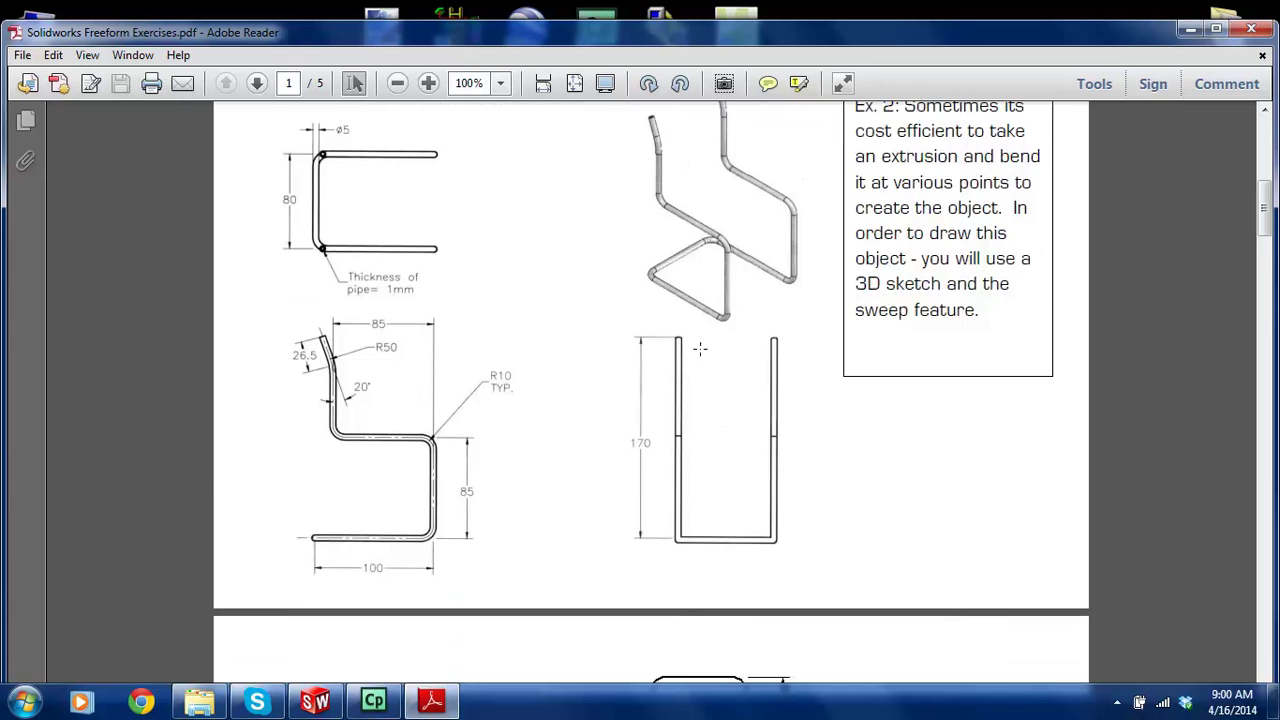
scroll(640, 310, down, 2)
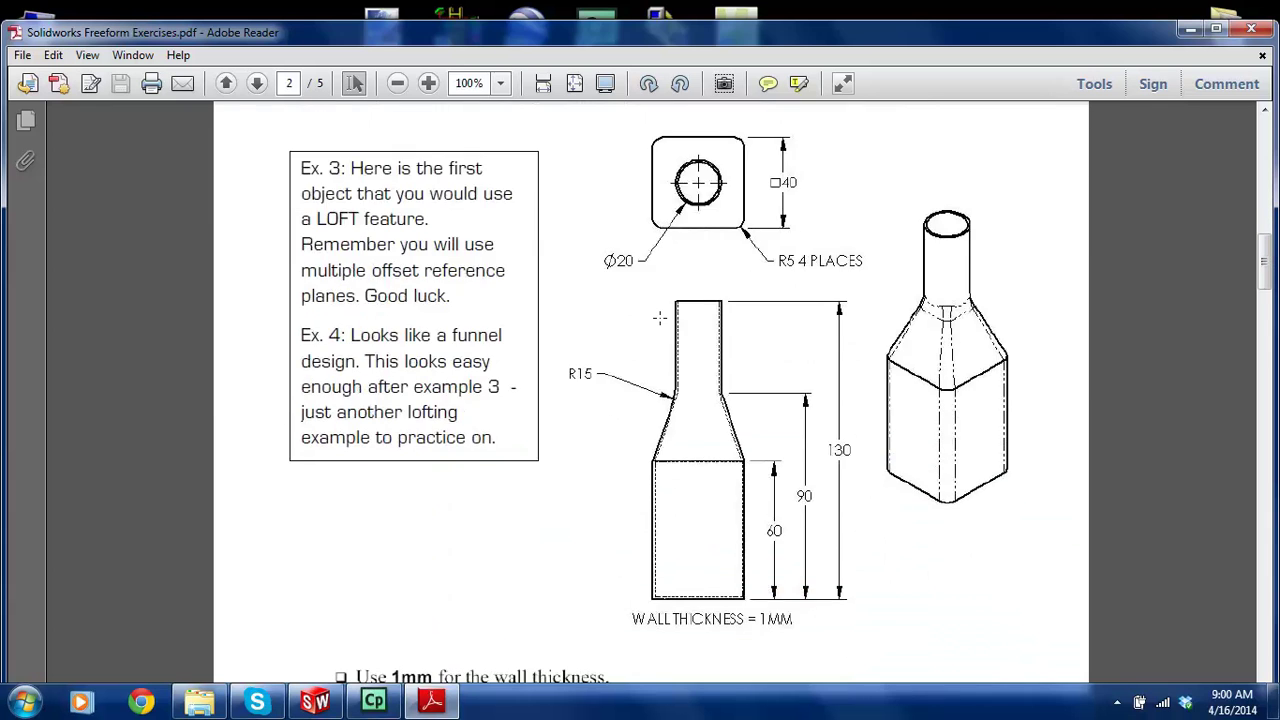
scroll(640, 310, up, 1)
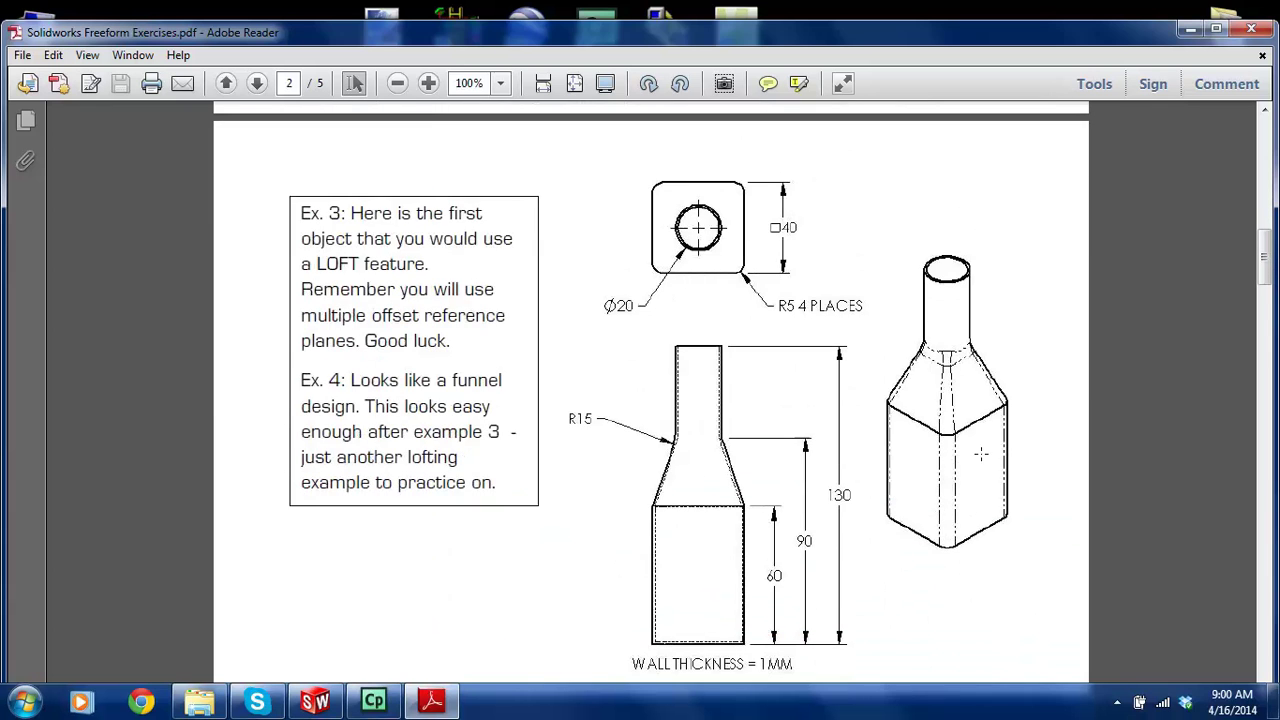
scroll(783, 398, down, 10)
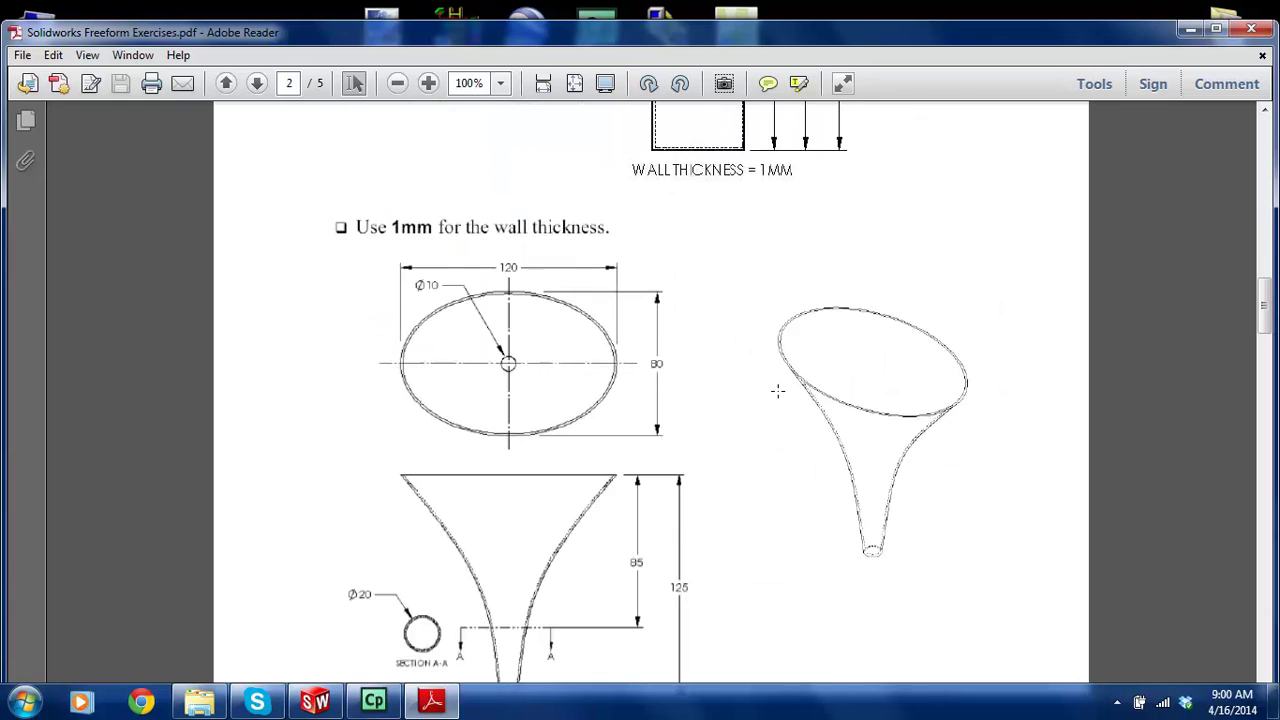
scroll(555, 341, down, 14)
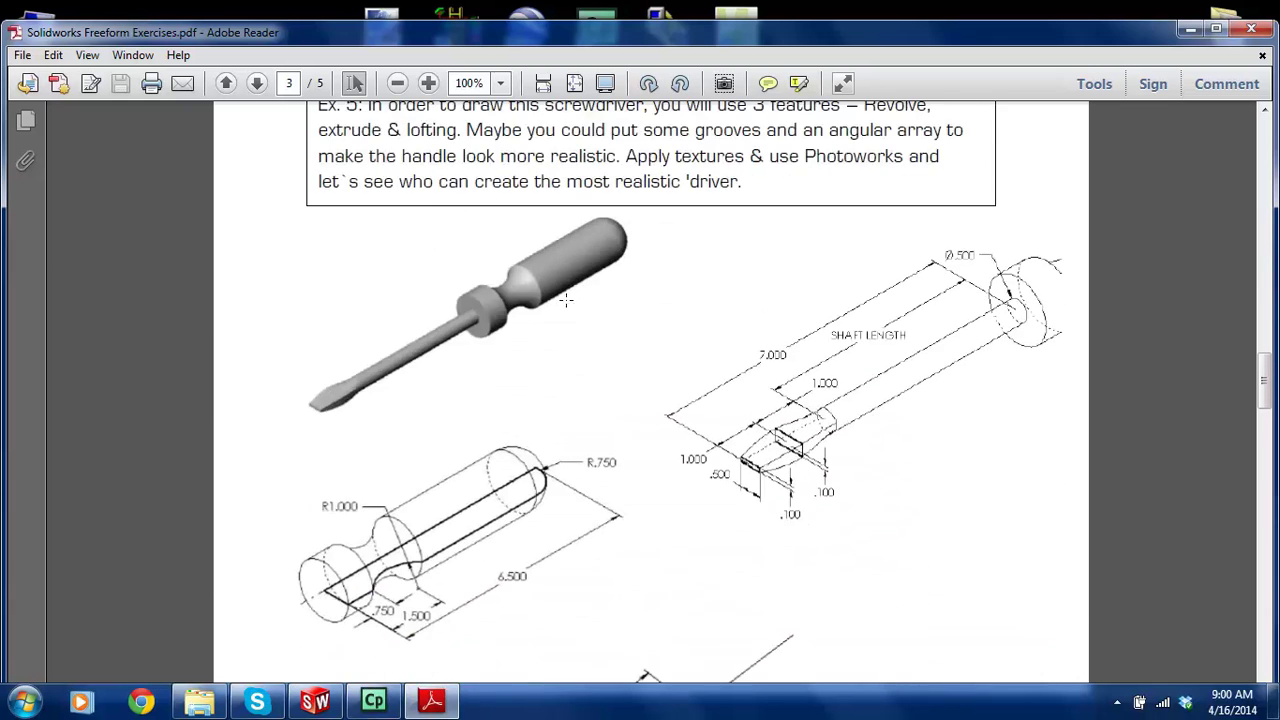
scroll(522, 318, down, 20)
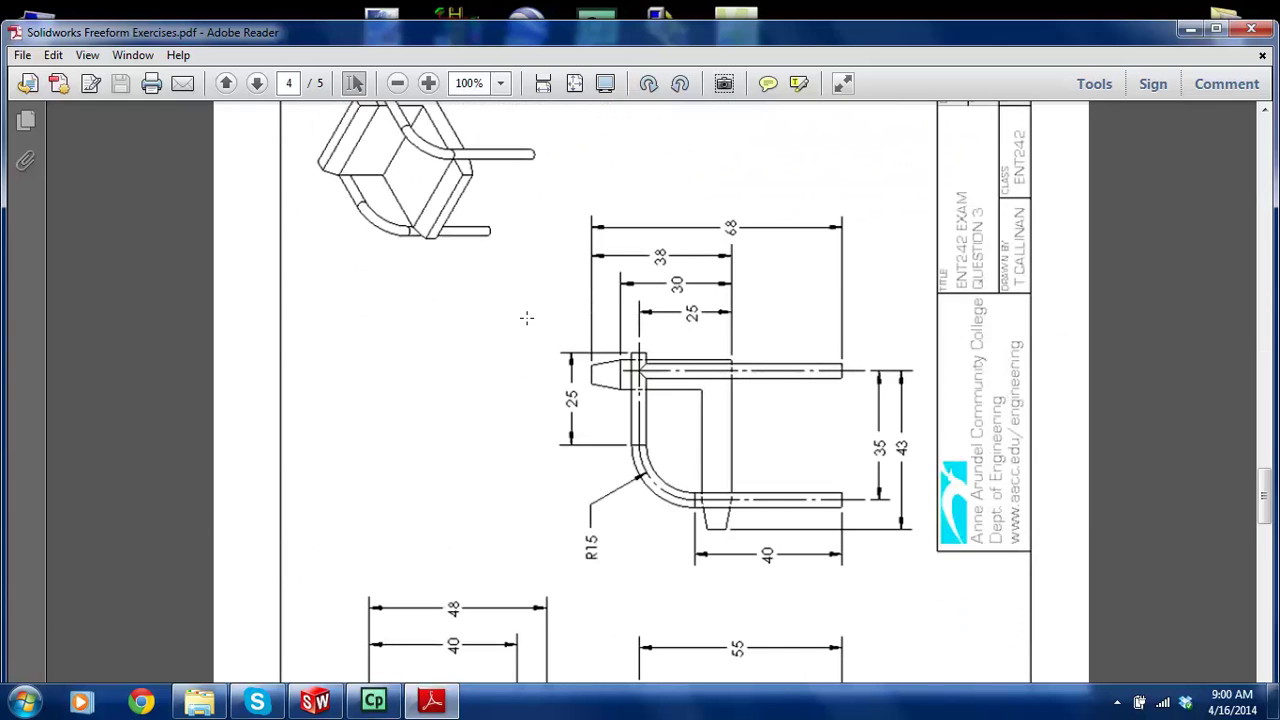
- Rotate the page view to read the chair drawing upright, and restore the orientation to examine the final exercise on page 5
scroll(549, 316, up, 3)
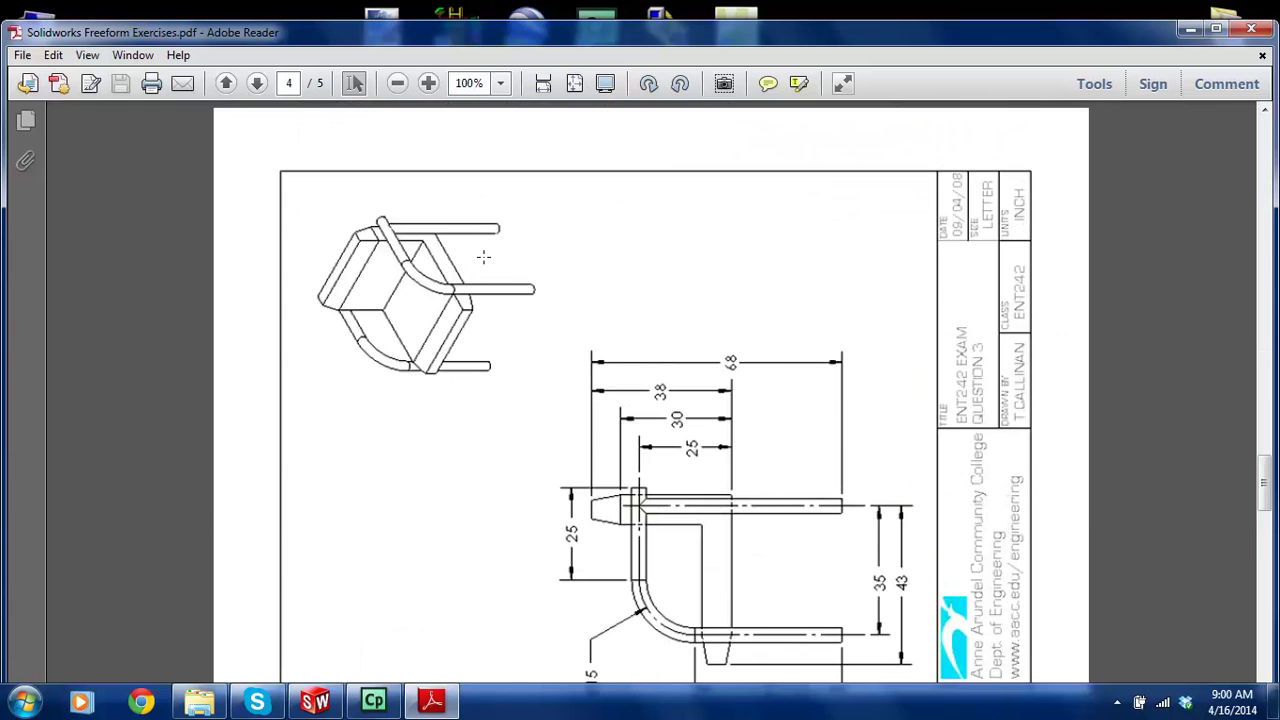
click(649, 84)
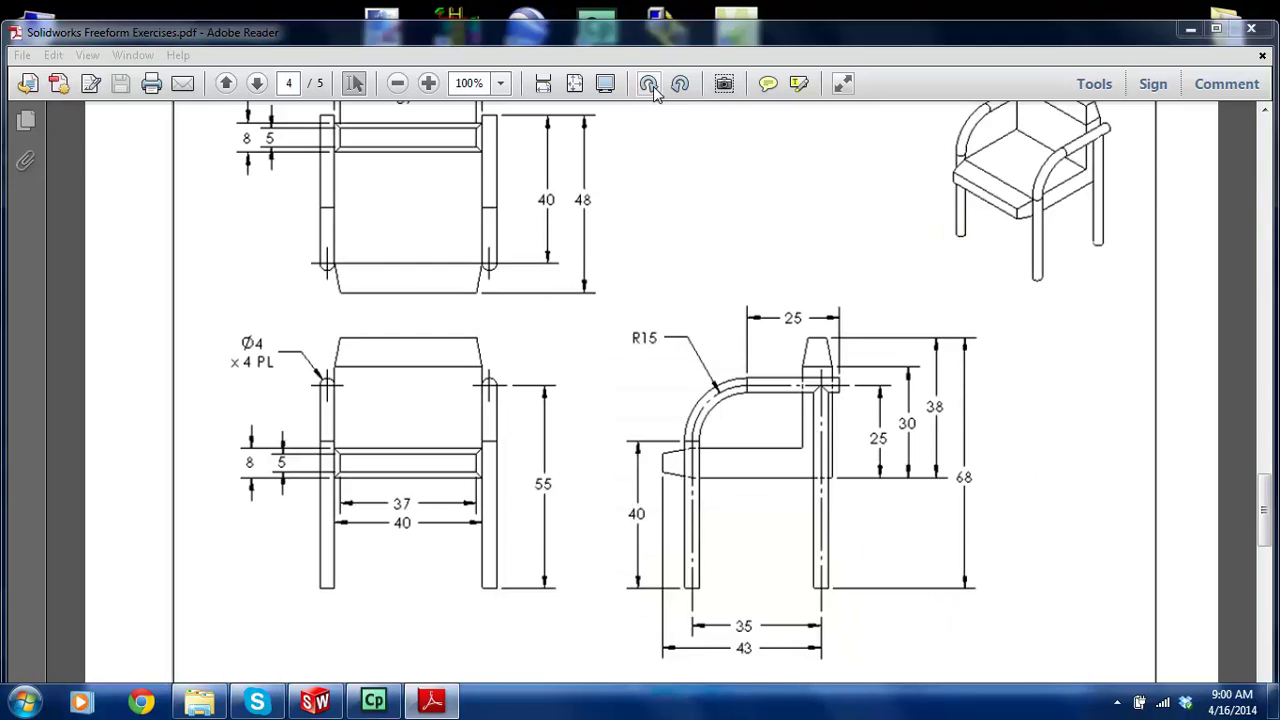
scroll(654, 246, up, 2)
scroll(656, 248, down, 15)
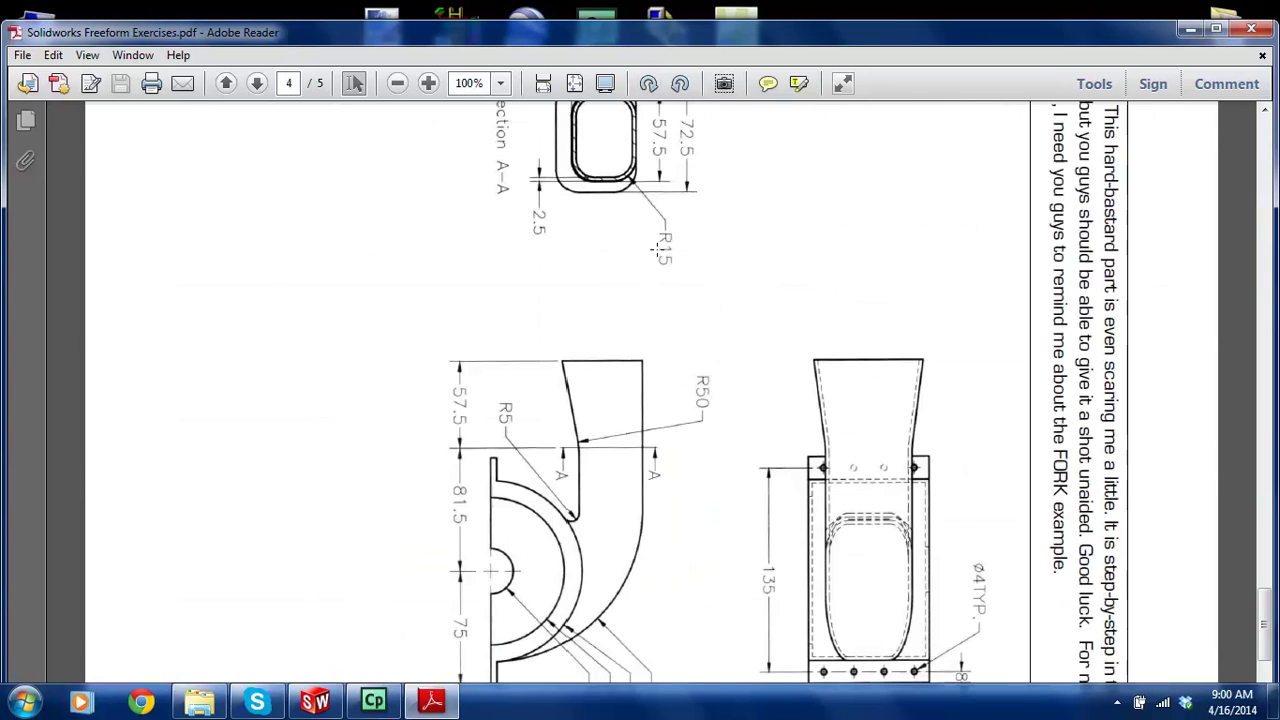
click(680, 84)
scroll(683, 196, up, 3)
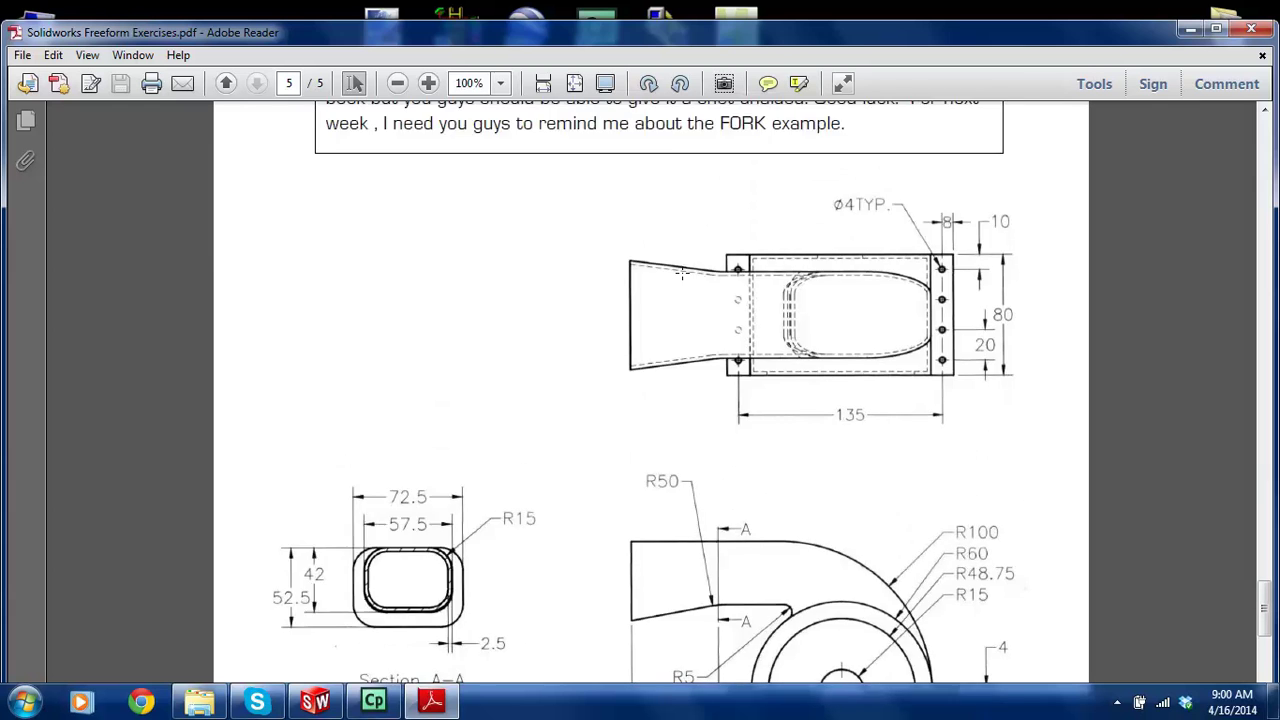
scroll(683, 276, up, 6)
scroll(685, 275, down, 7)
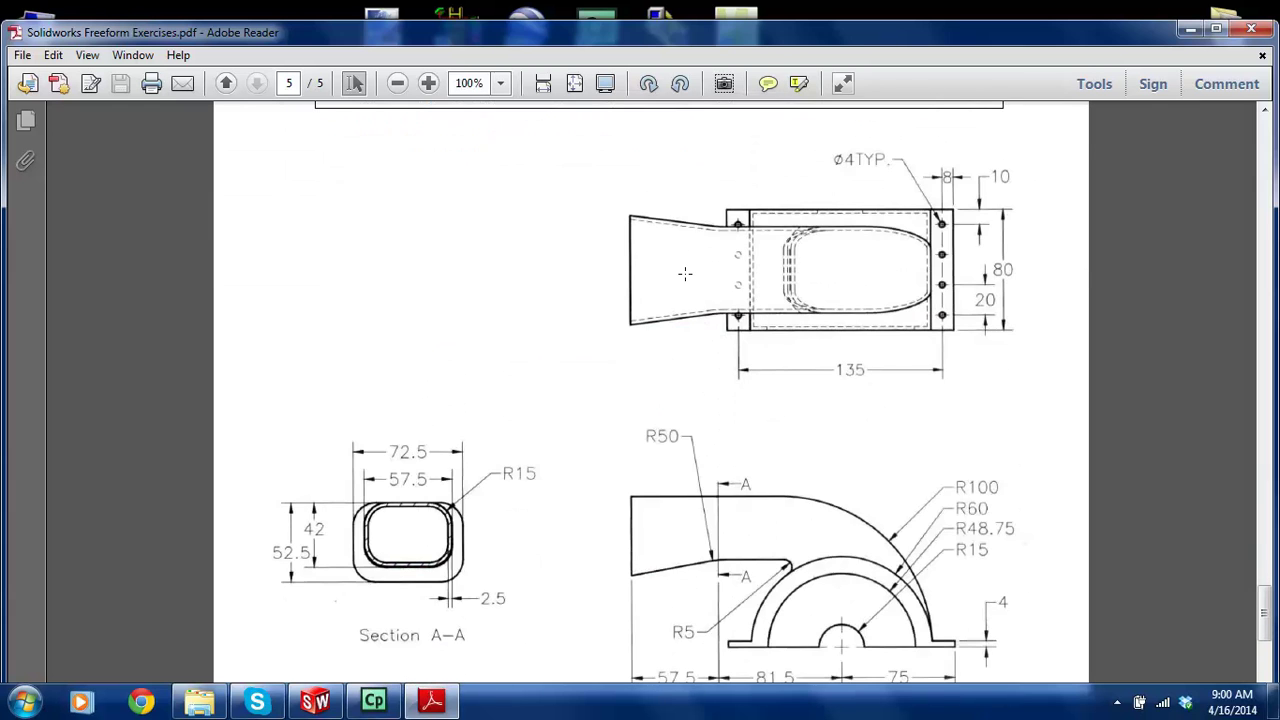
scroll(685, 273, down, 1)
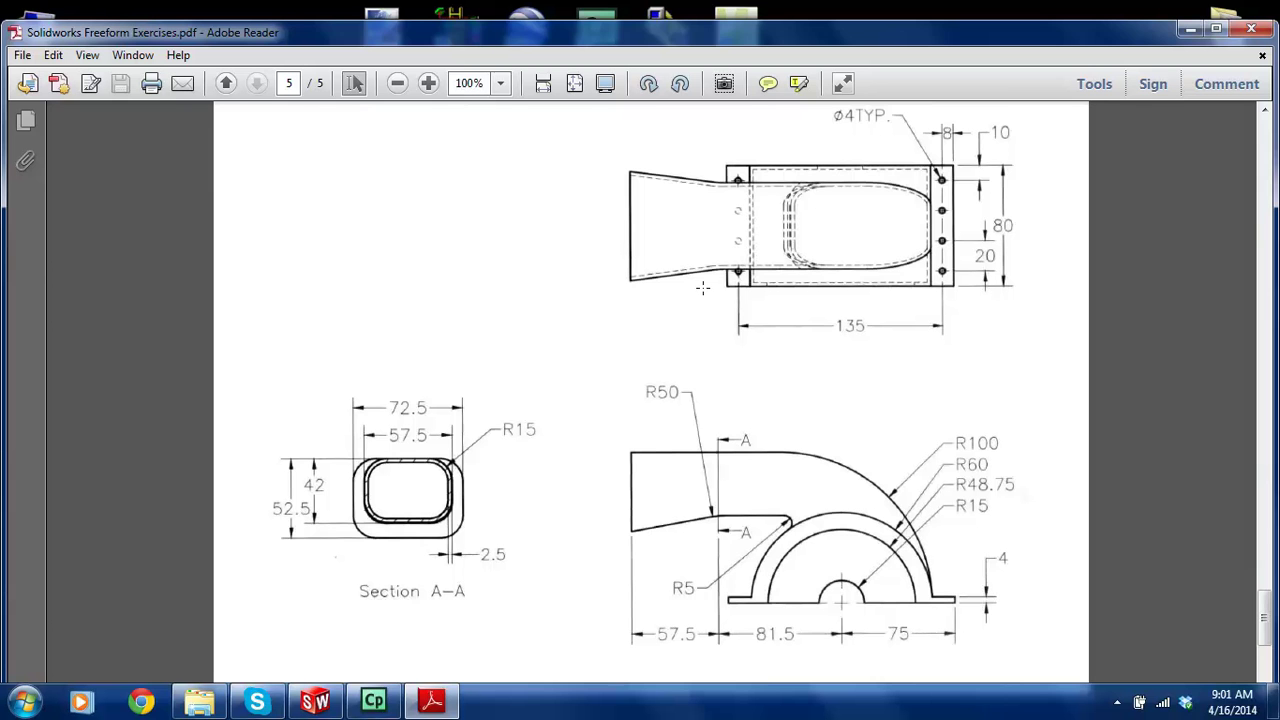
- Go back to Ex. 1 on page 1 and enlarge its front and side views to 150%
drag(1266, 605, 1266, 142)
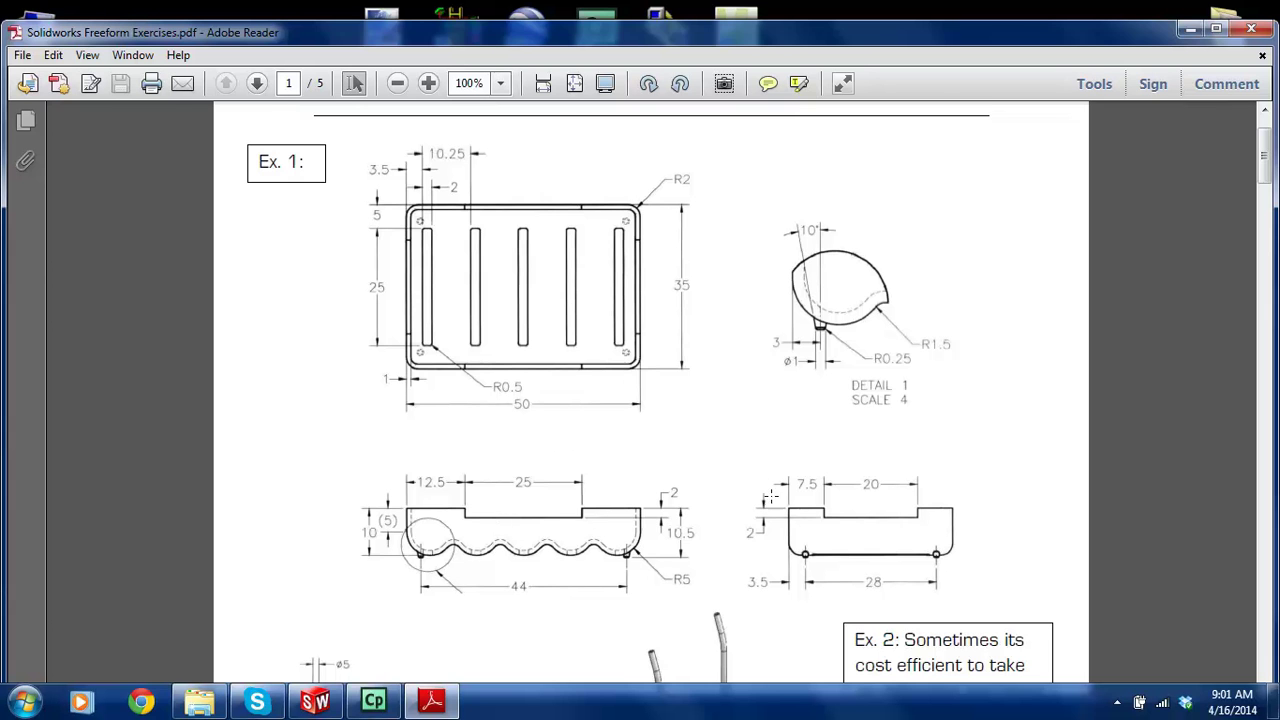
ctrl+scroll(488, 574, up, 1)
ctrl+scroll(493, 574, up, 1)
ctrl+scroll(300, 586, up, 1)
ctrl+scroll(299, 586, down, 1)
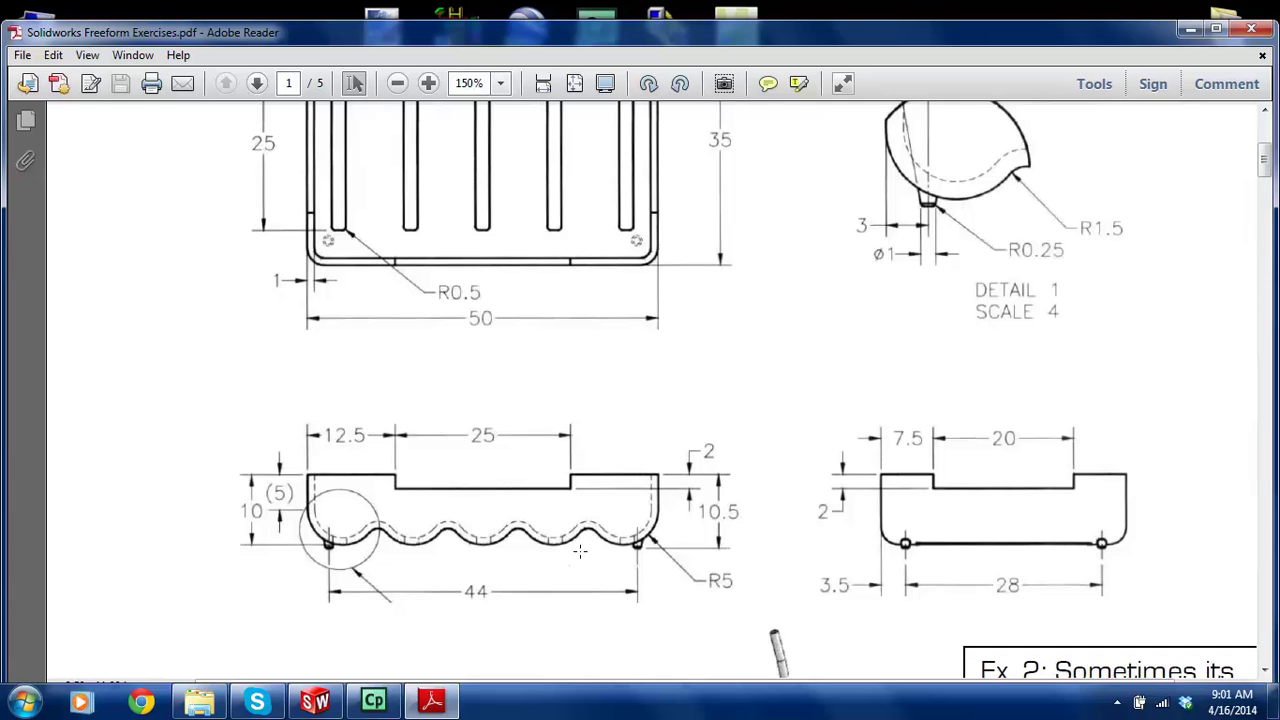
- Switch to SolidWorks, create a new part and start a sketch on the Front Plane
click(316, 704)
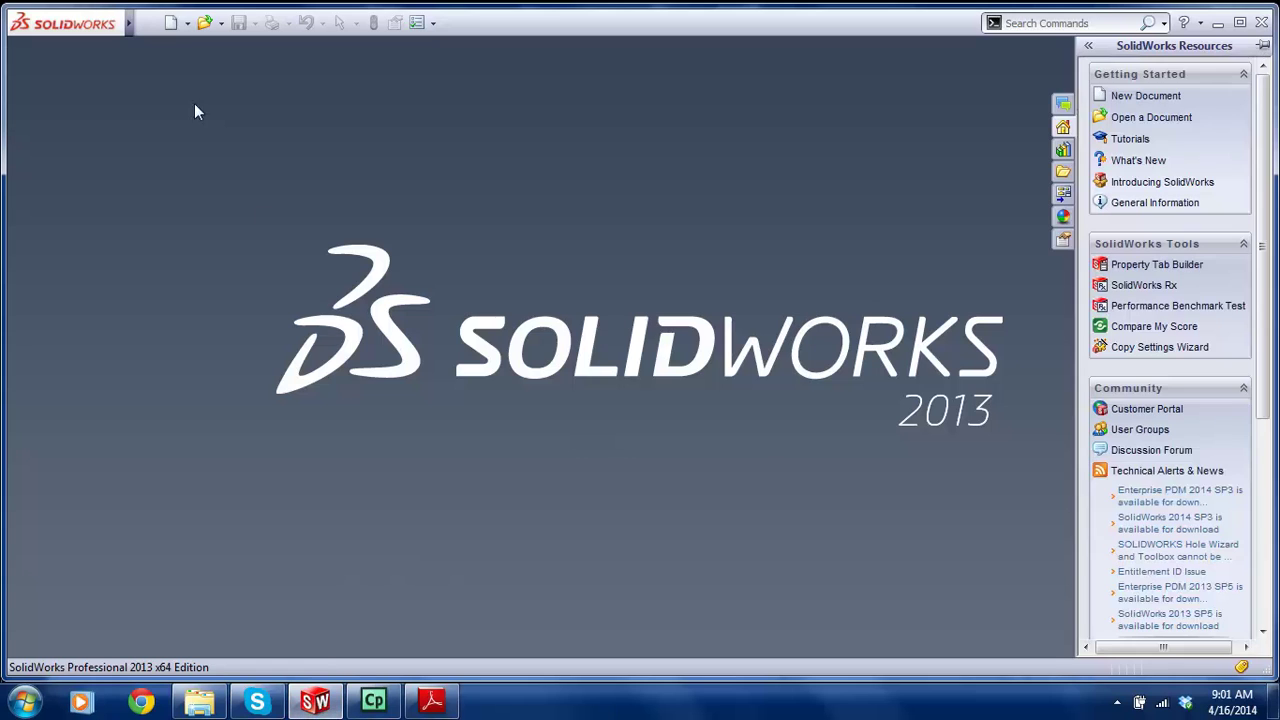
click(170, 22)
click(370, 350)
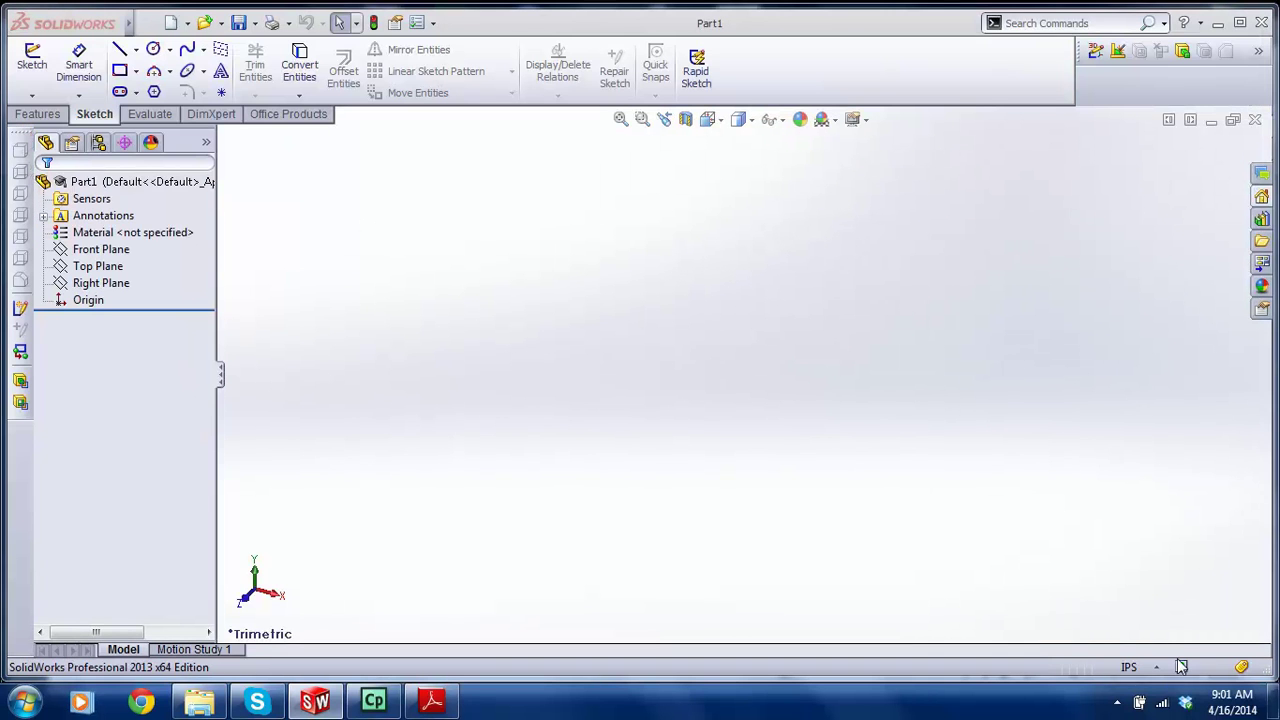
click(31, 62)
click(652, 263)
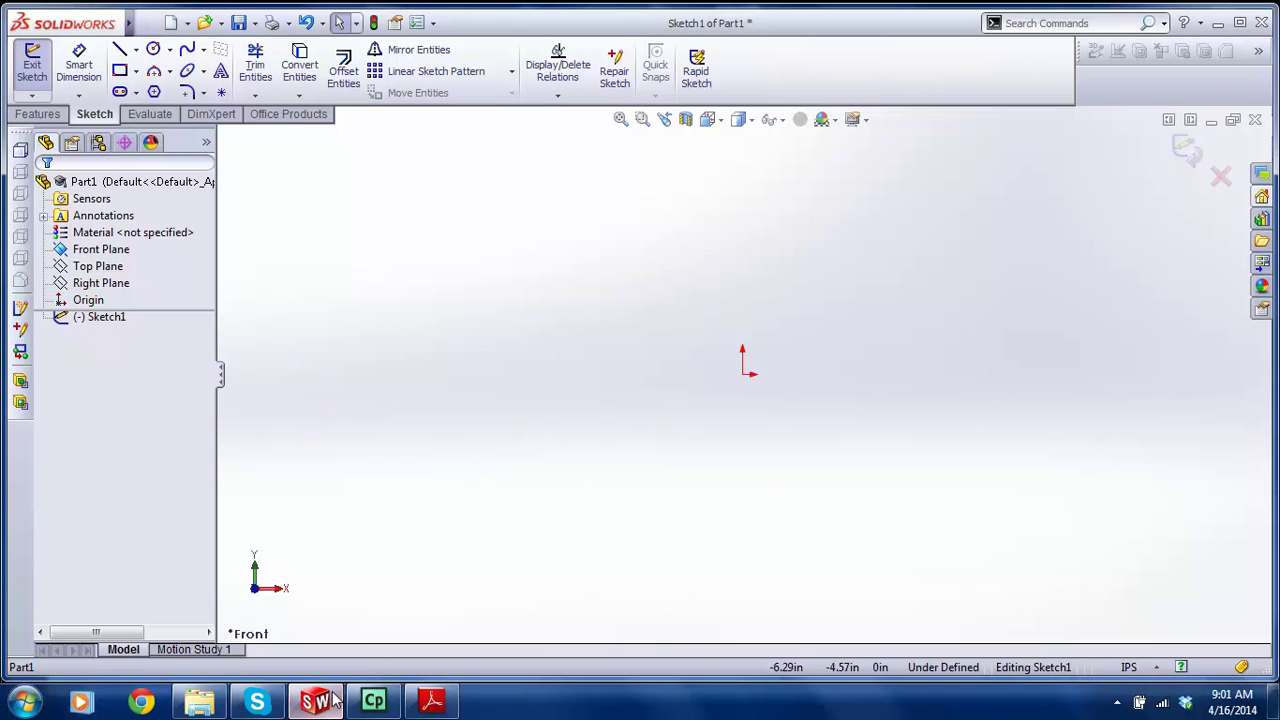
- Sketch a corner rectangle about 9.1 by 1.54 in below the origin and add a Midpoint relation between its top edge and the origin
click(432, 700)
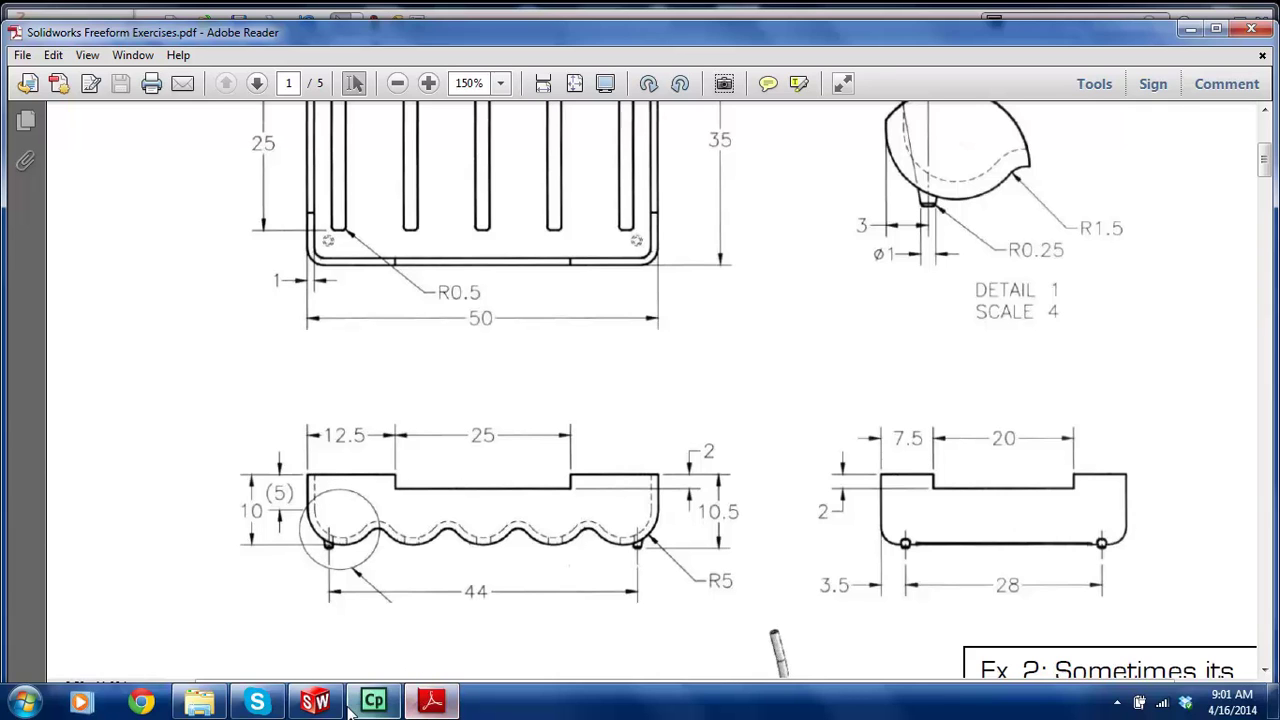
click(315, 700)
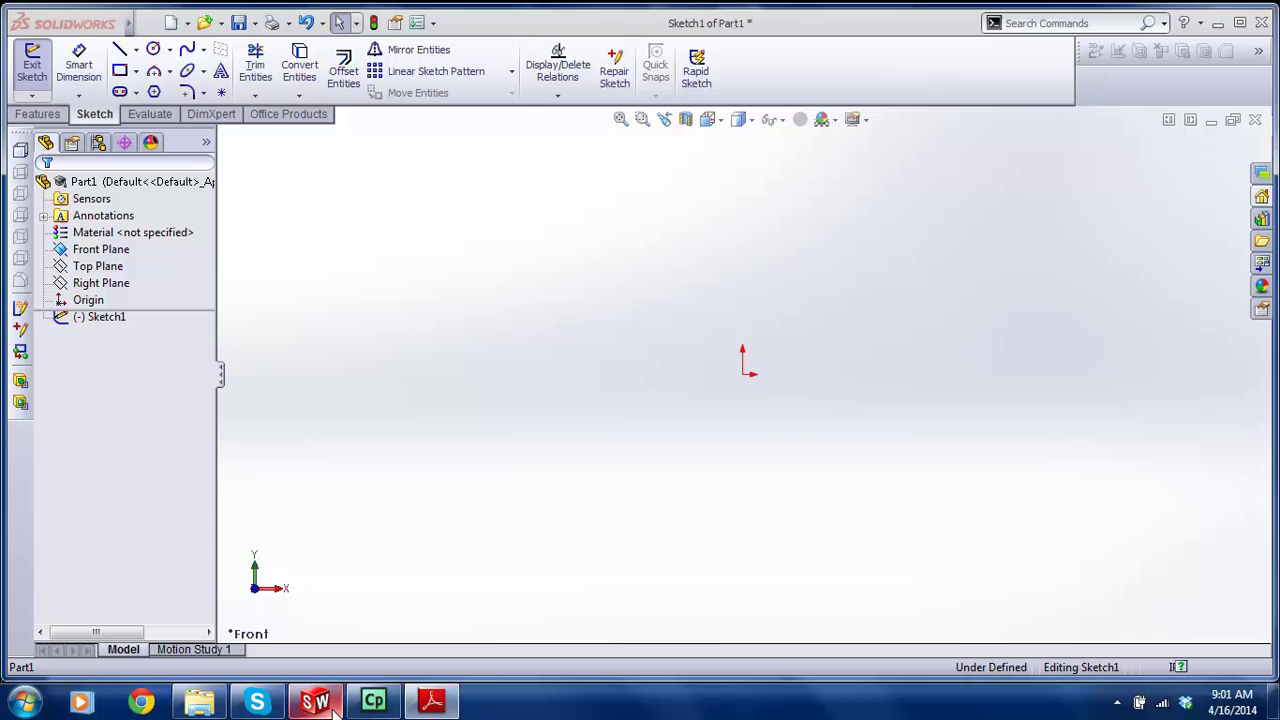
click(119, 72)
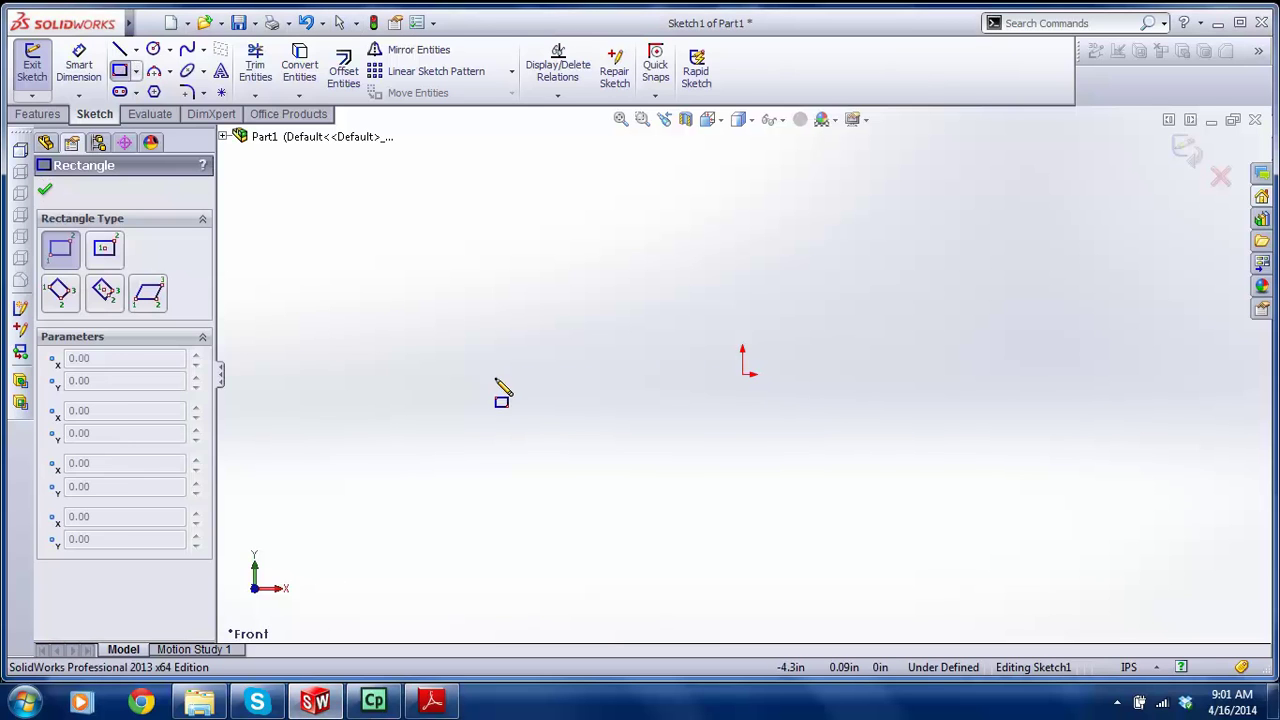
click(518, 404)
click(1052, 494)
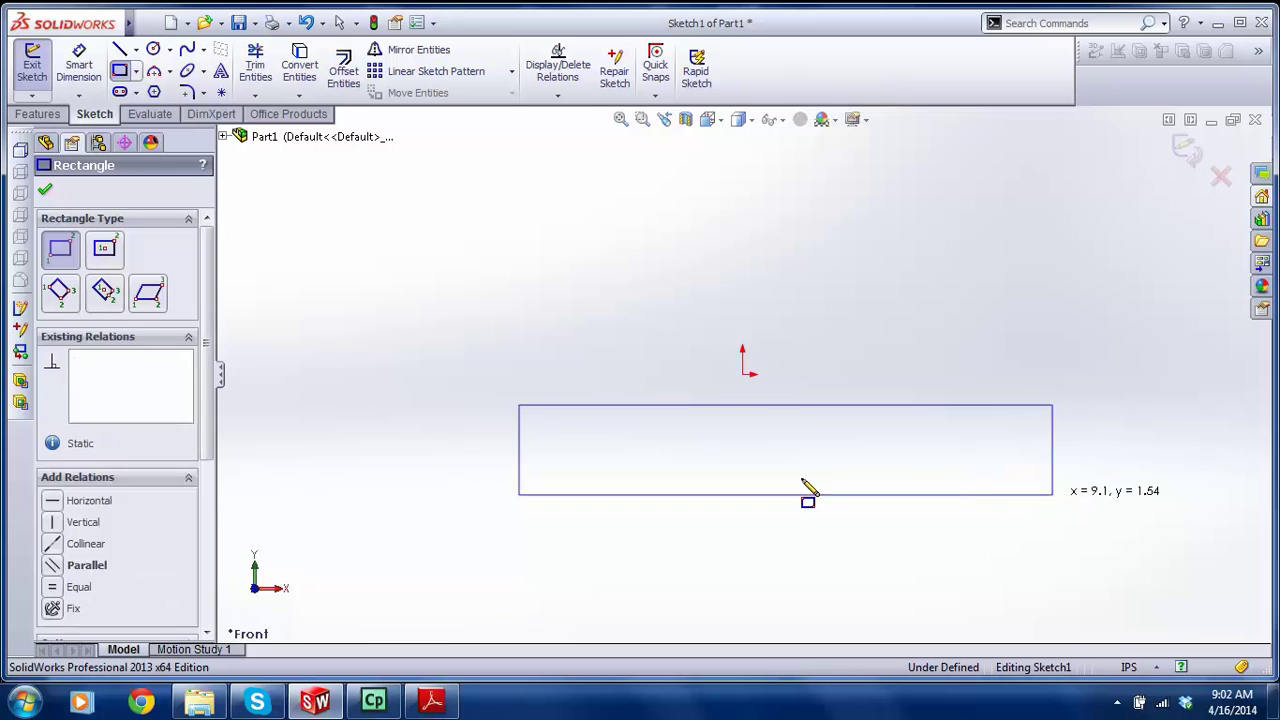
key(Escape)
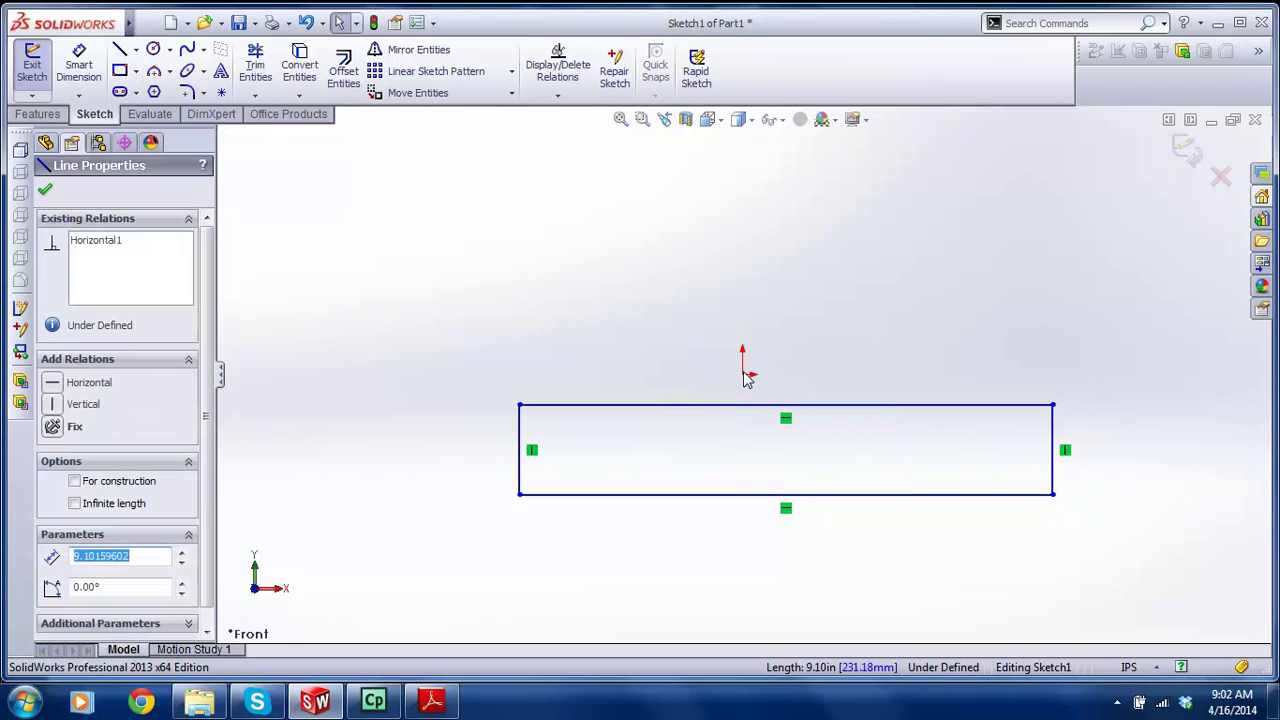
ctrl+click(743, 374)
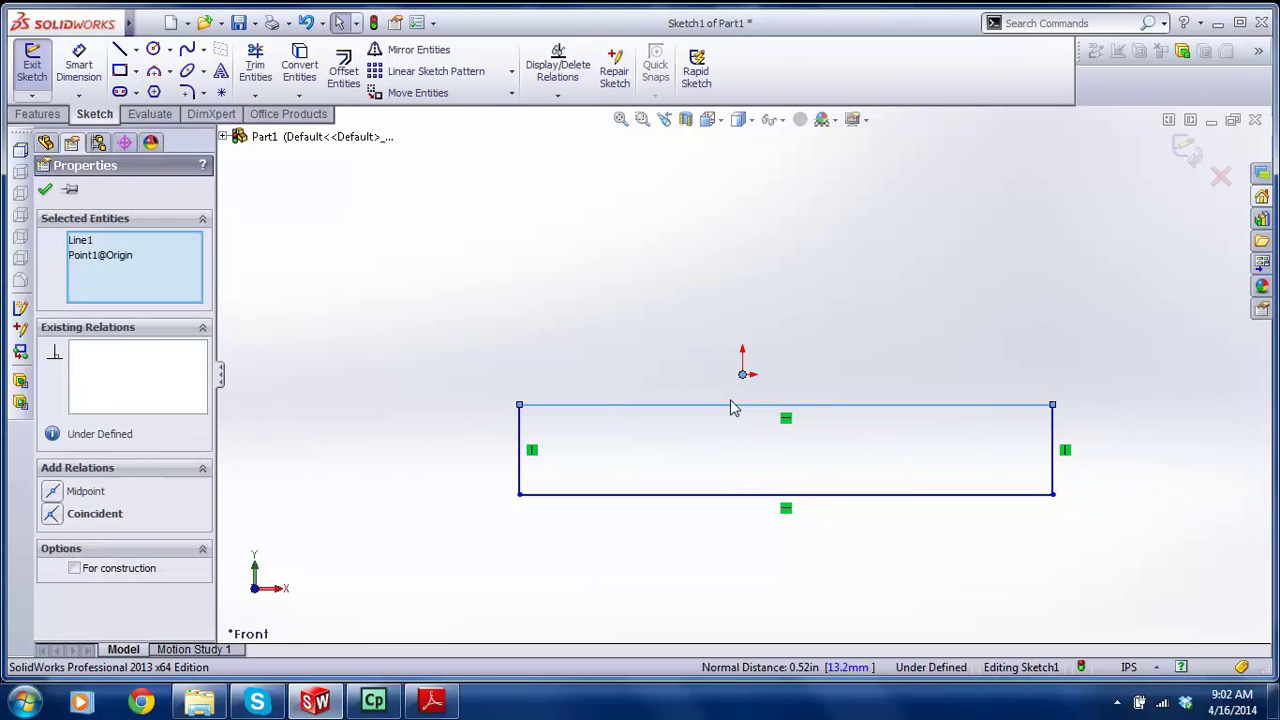
click(52, 491)
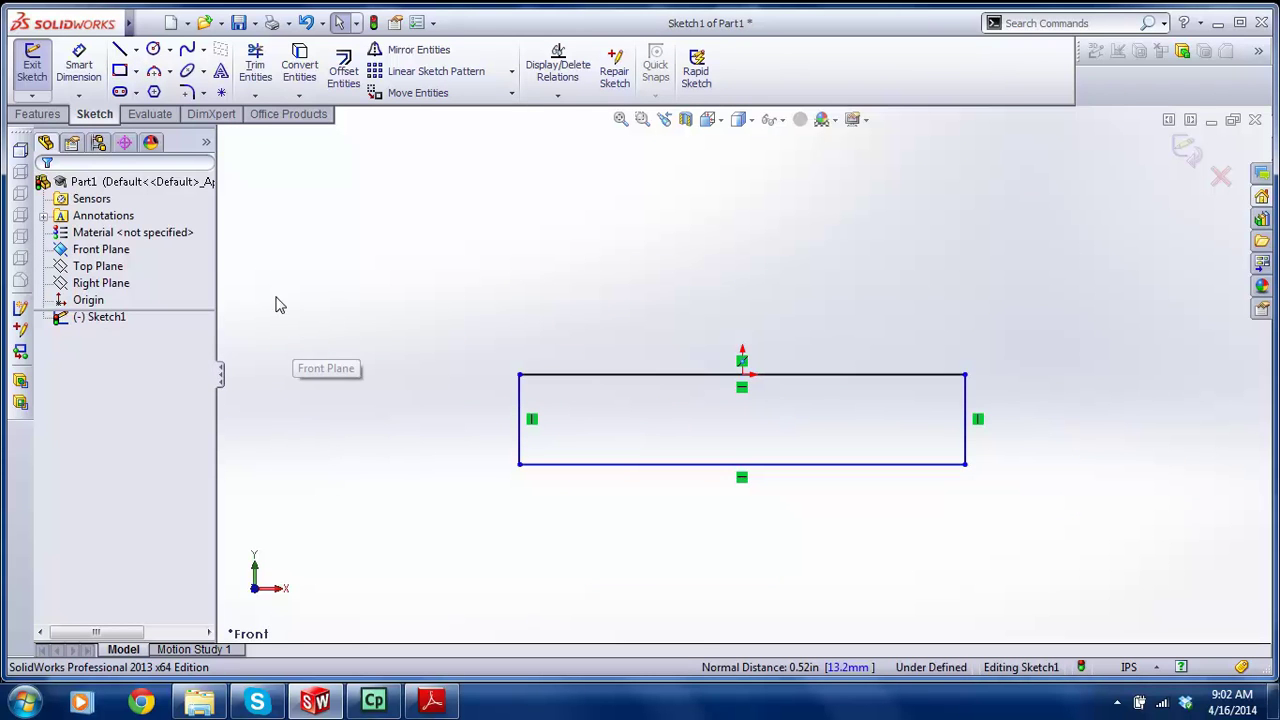
- Switch to the exercise PDF and enlarge the Ex. 1 front view to 300% to examine its profile dimensions
click(430, 702)
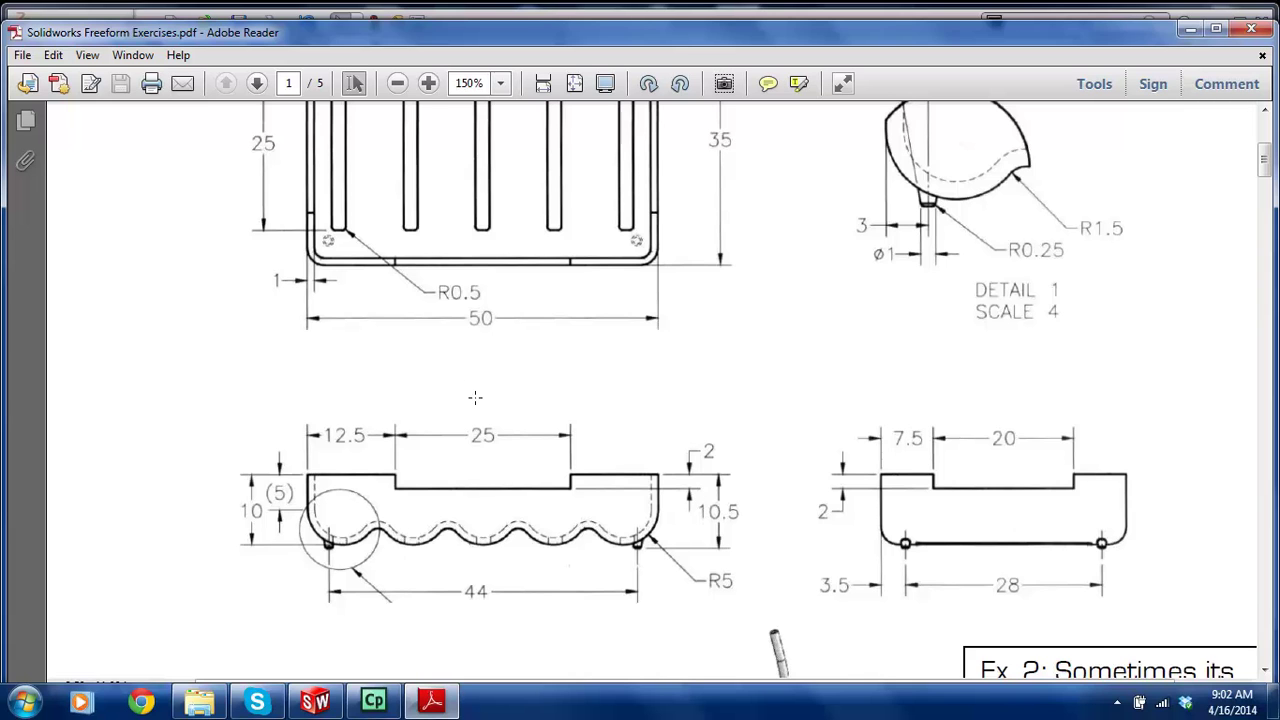
scroll(475, 398, up, 2)
scroll(465, 370, down, 1)
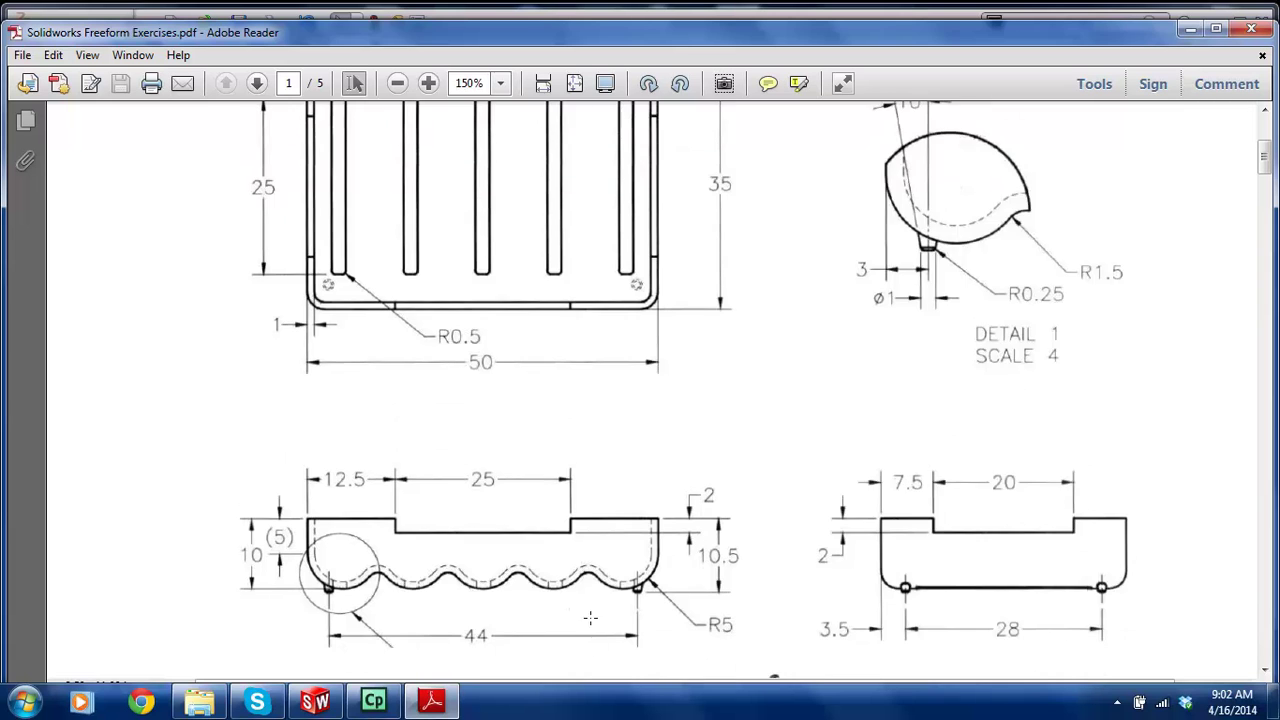
ctrl+scroll(311, 612, up, 3)
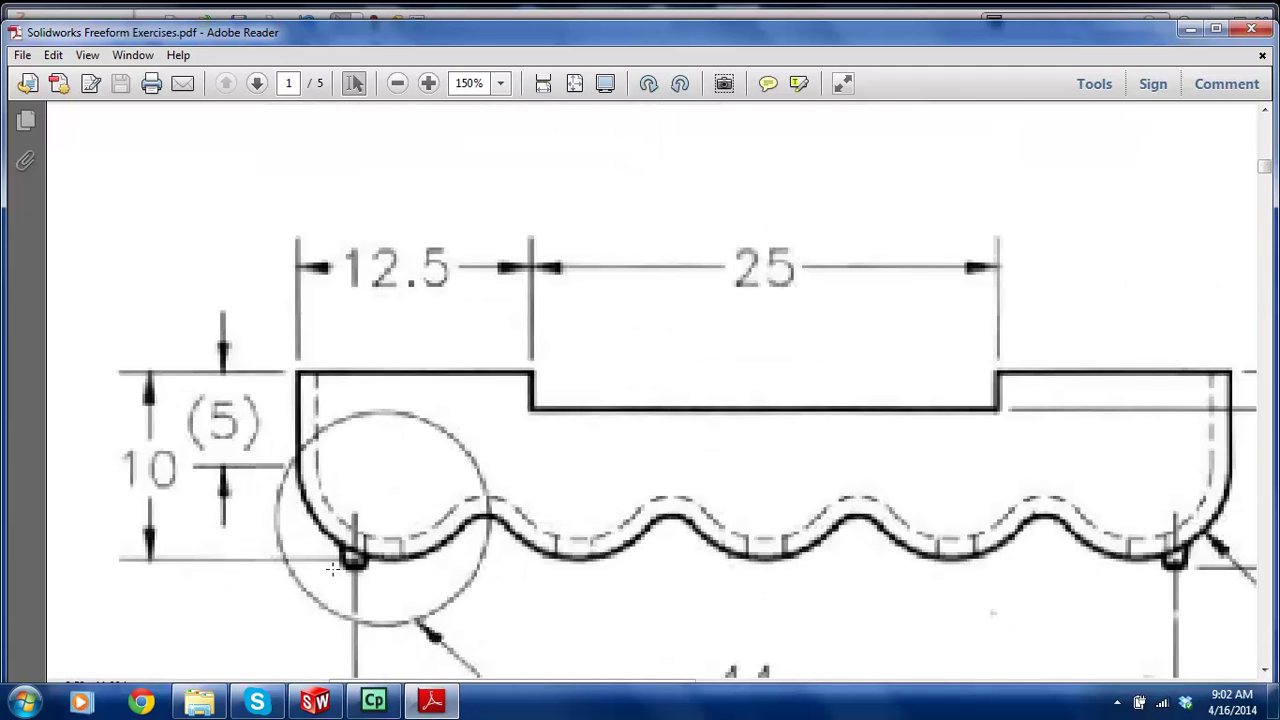
ctrl+scroll(120, 449, down, 3)
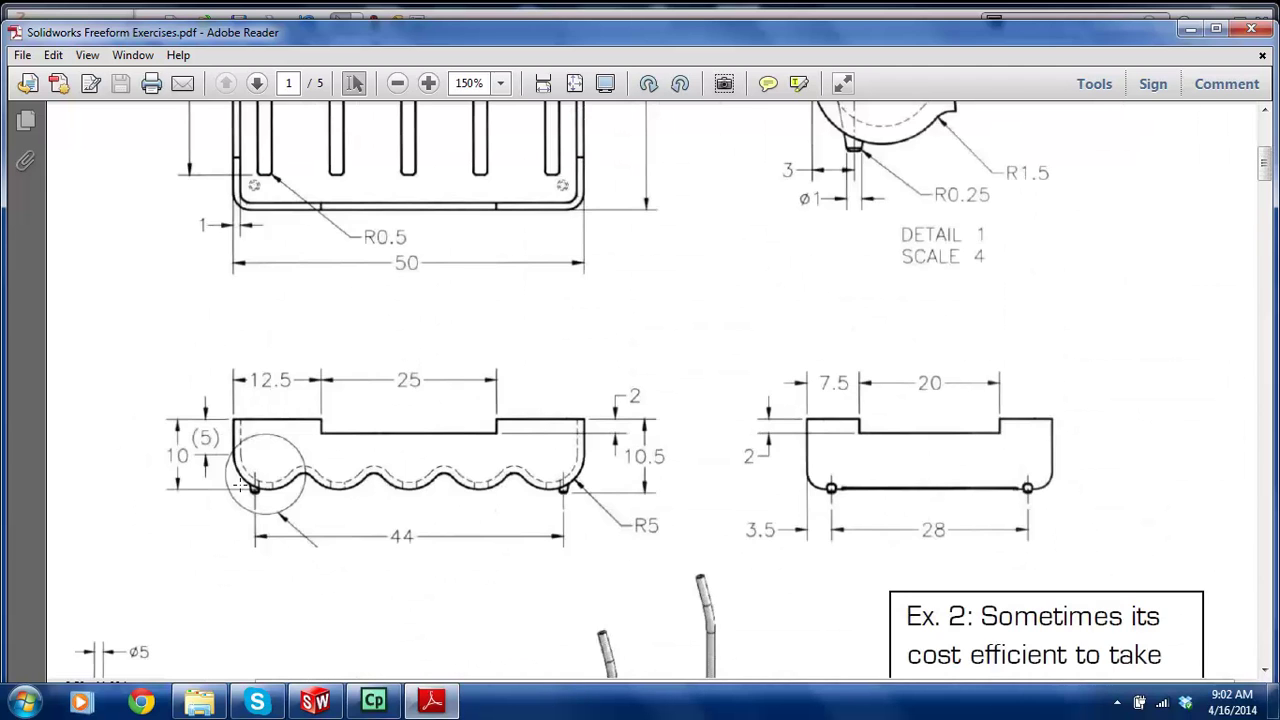
ctrl+scroll(242, 487, up, 2)
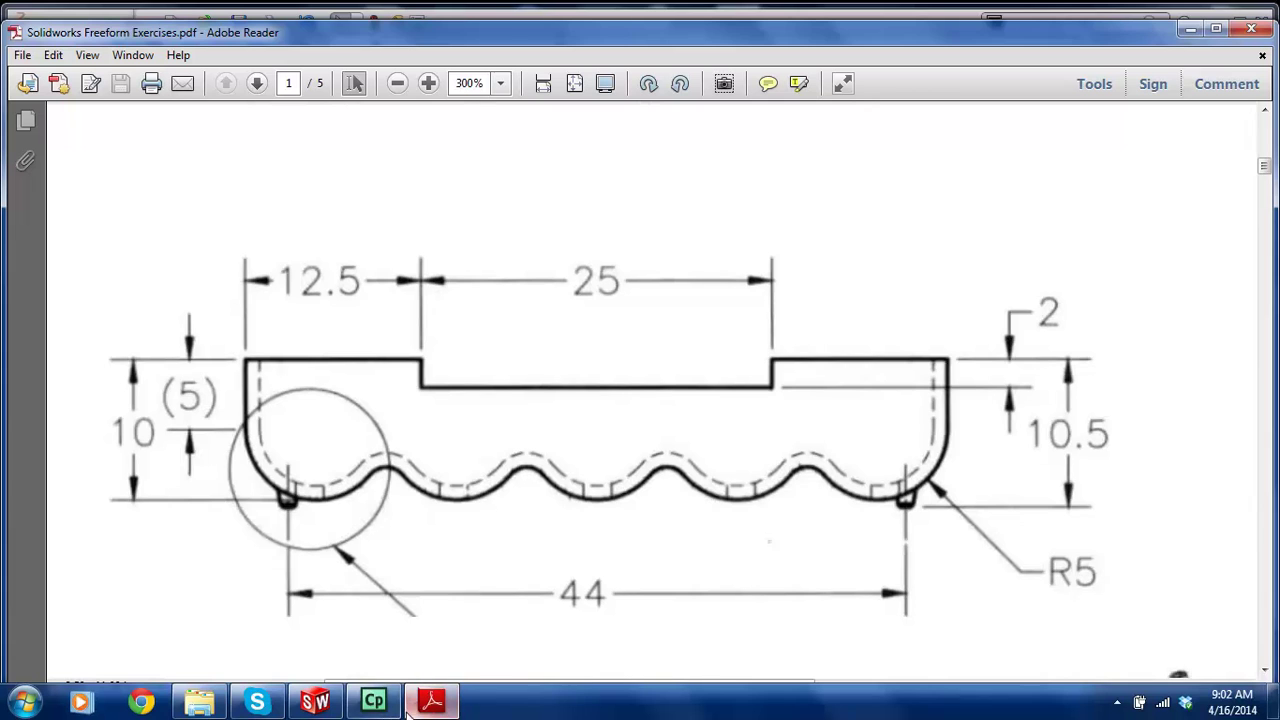
- Return to SolidWorks and place a horizontal dimension on the rectangle's top edge, leaving its value entry uncommitted
click(318, 703)
key(d)
click(689, 376)
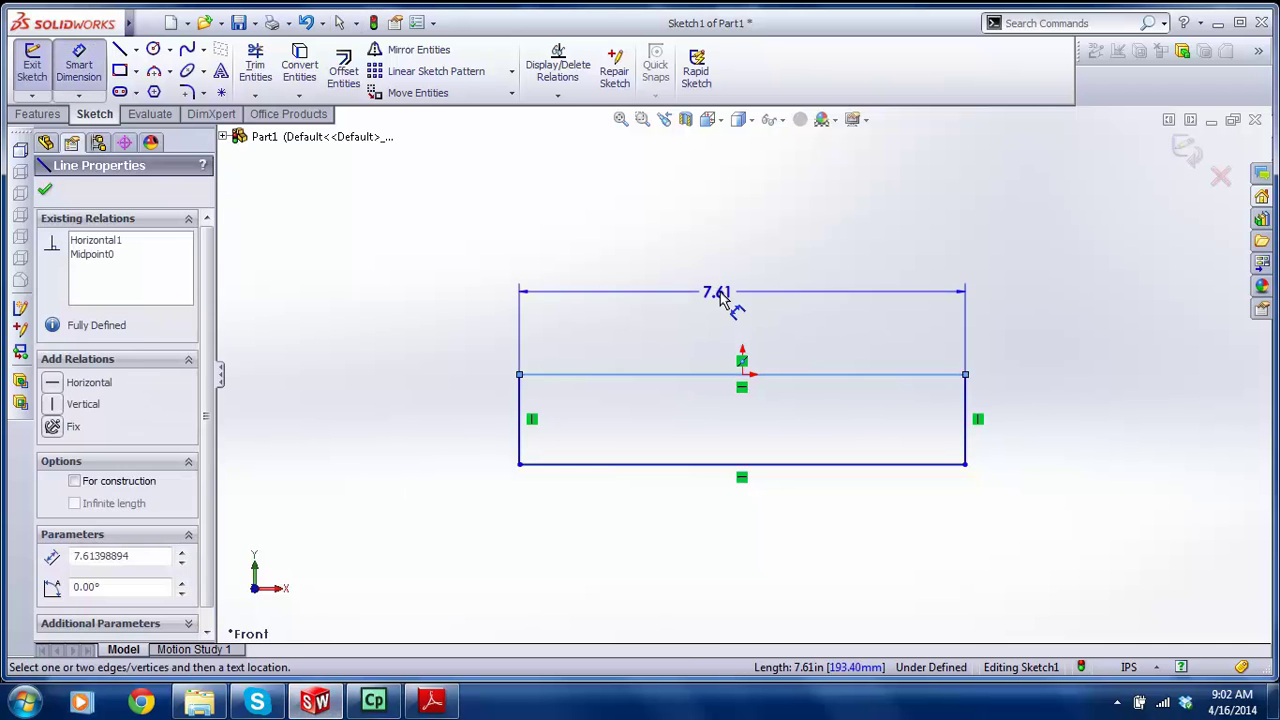
click(737, 303)
text(50)
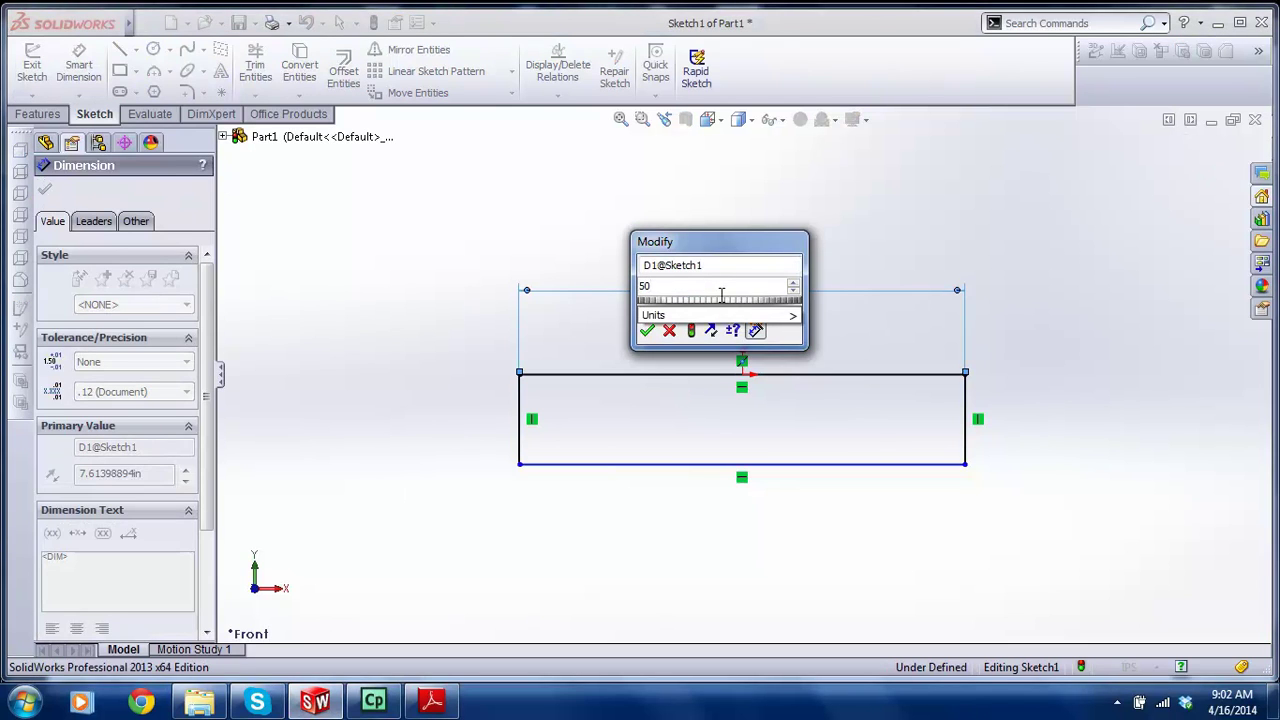
key(Escape)
key(Escape)
- Switch to the exercise PDF to check the tray's overall width in the Ex. 1 top view, and enlarge the front view to 200%
click(432, 703)
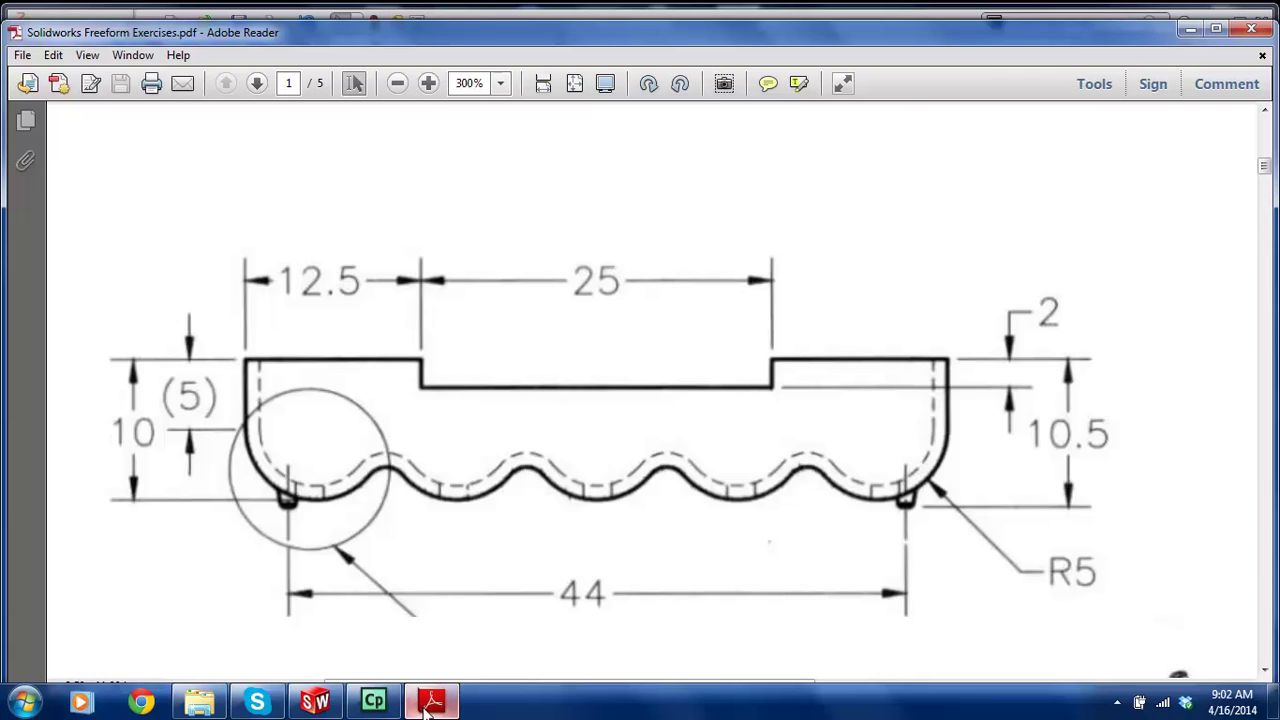
ctrl+scroll(443, 443, down, 4)
scroll(497, 334, up, 3)
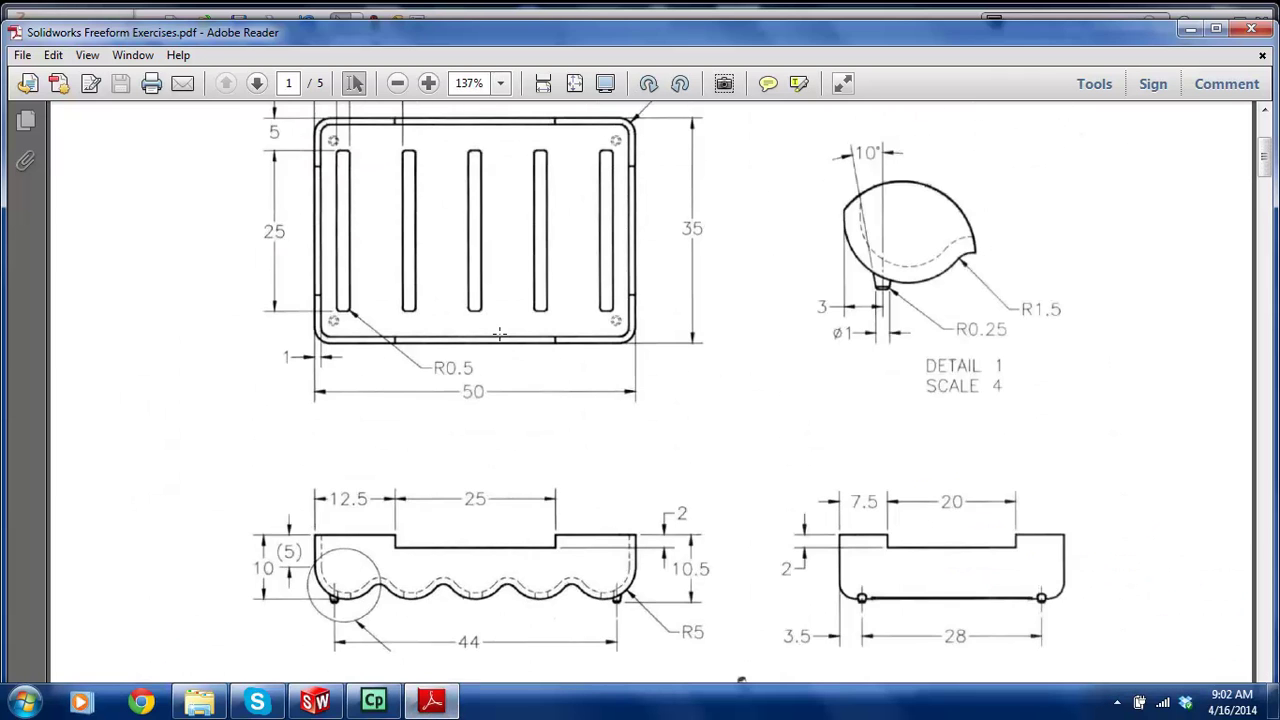
ctrl+scroll(499, 334, down, 1)
scroll(500, 333, up, 1)
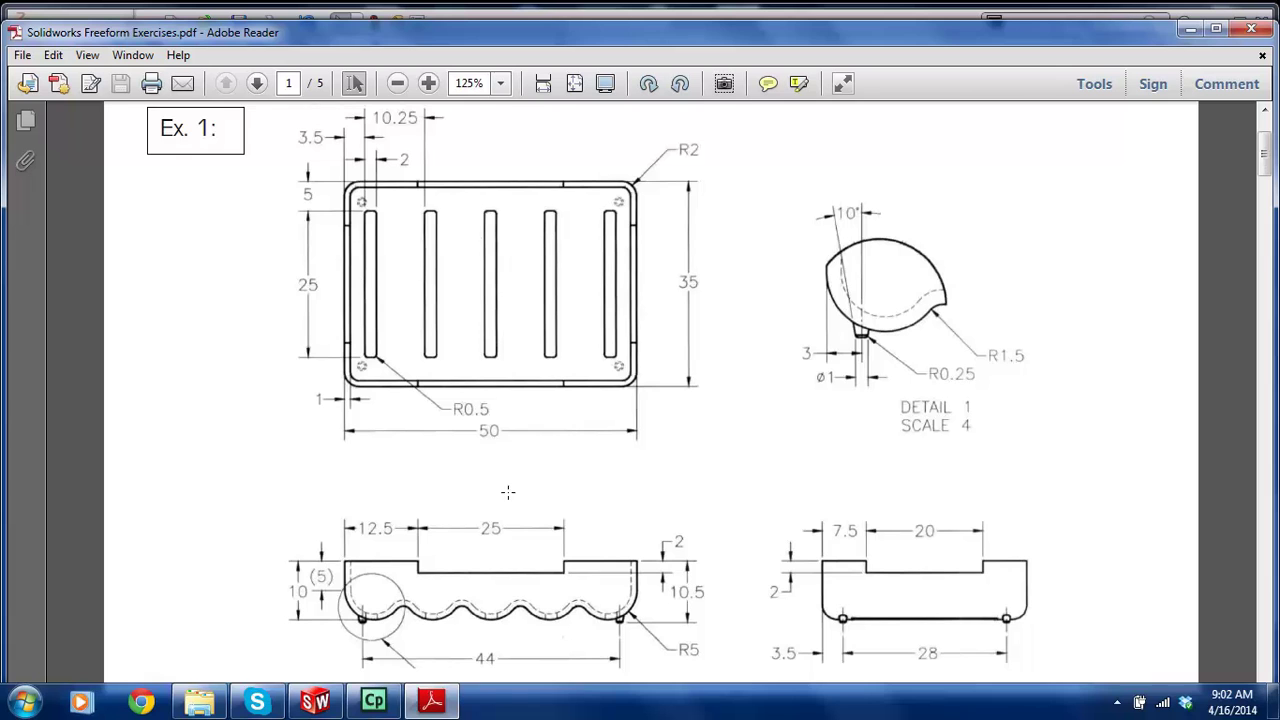
ctrl+scroll(508, 491, up, 2)
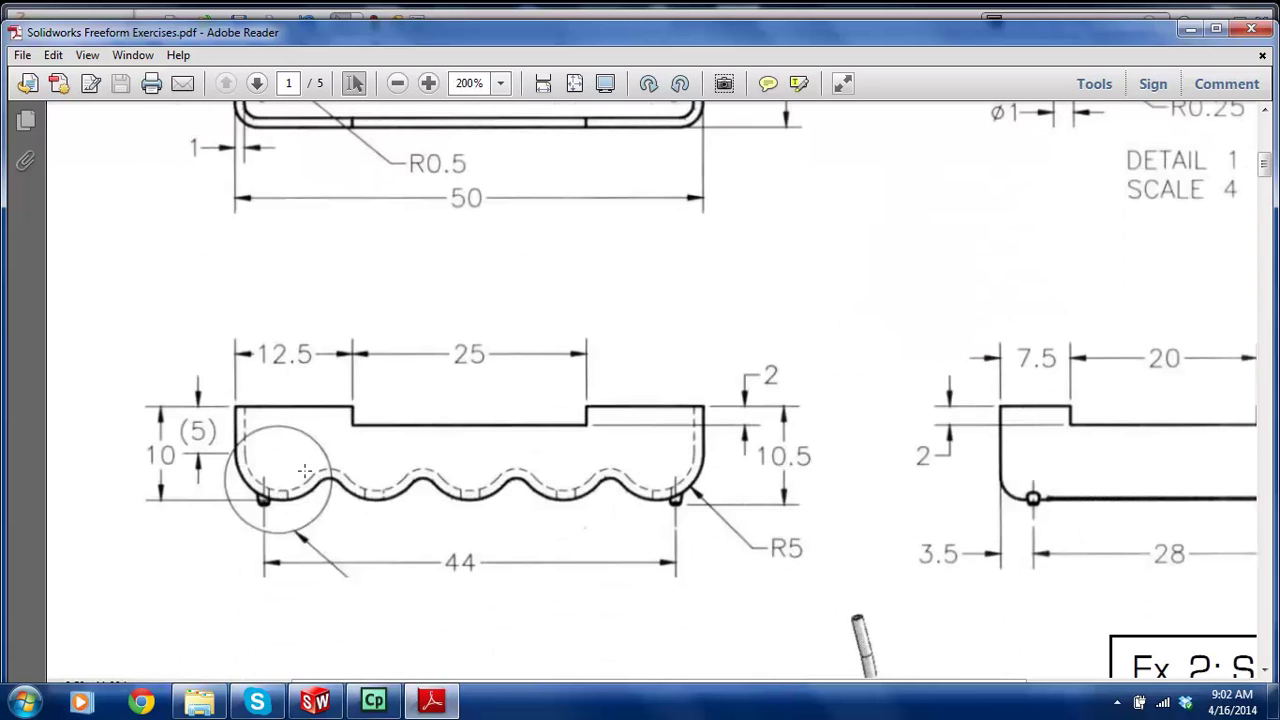
- Return to SolidWorks and set the rectangle's width dimension to 50 in
click(315, 701)
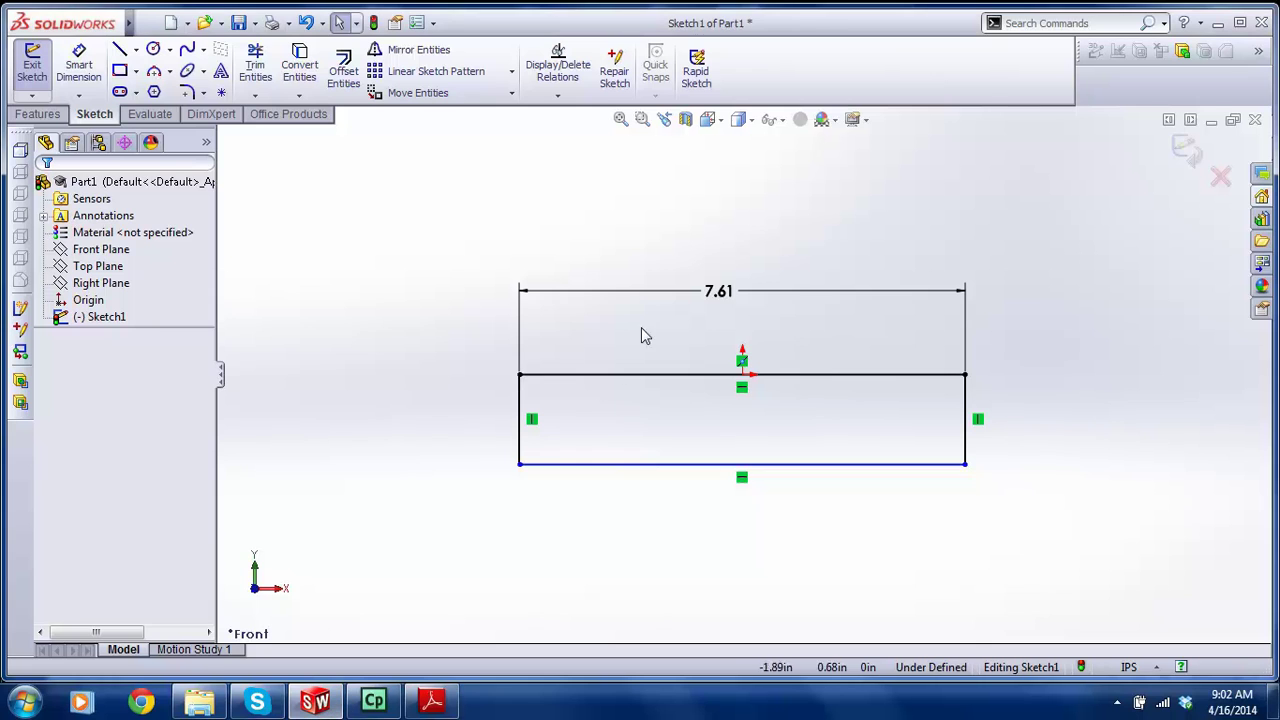
double_click(711, 293)
text(8)
key(Return)
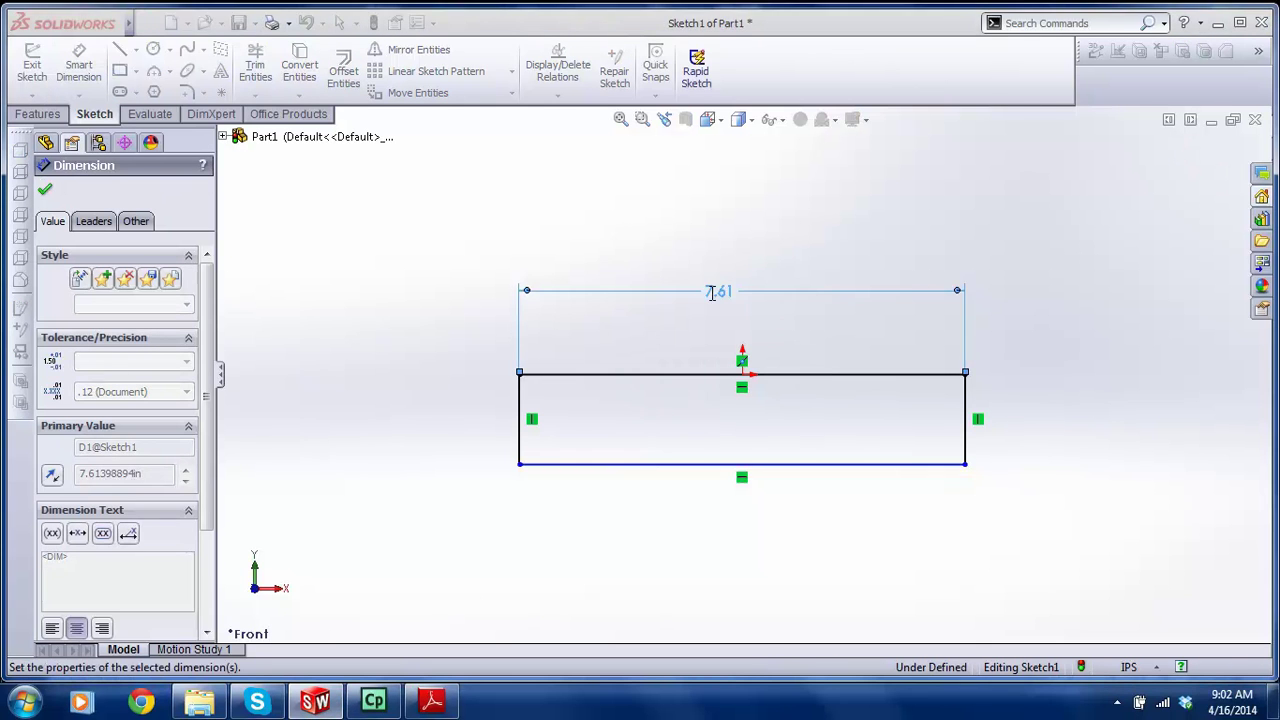
scroll(675, 258, up, 7)
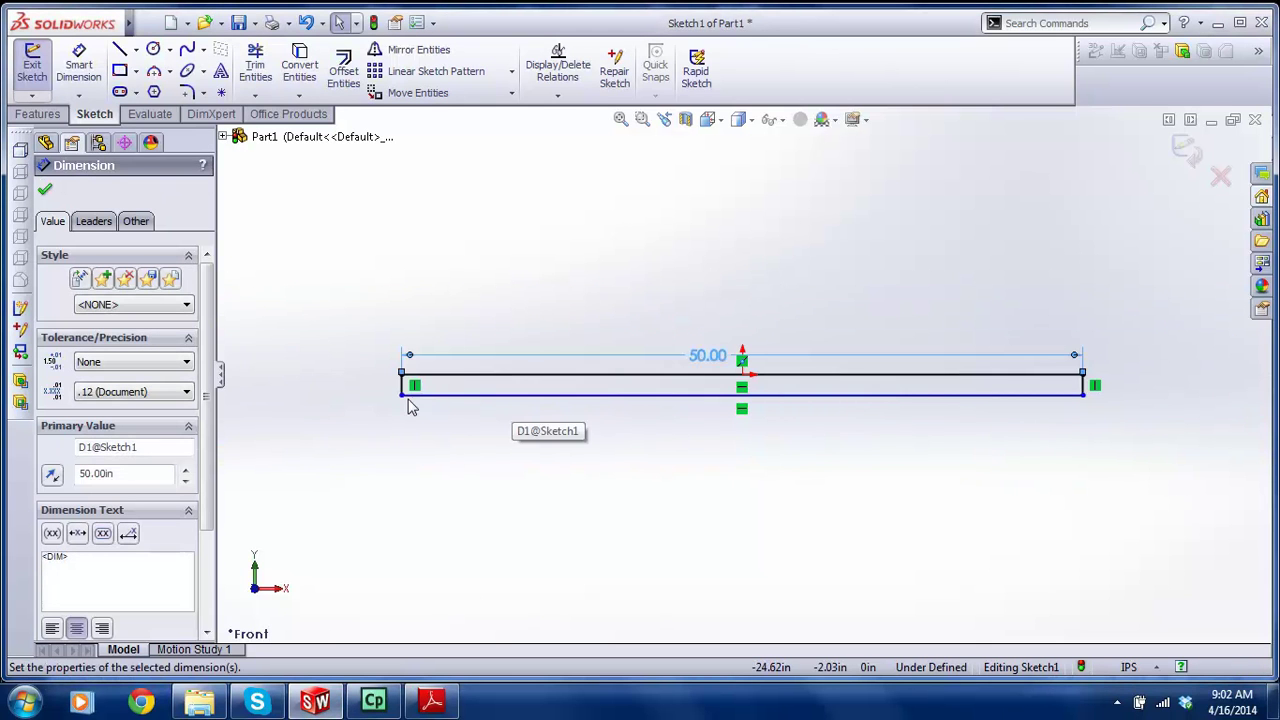
- Dimension the rectangle's left edge to a height of 10 in
right_drag(314, 489, 340, 420)
click(401, 389)
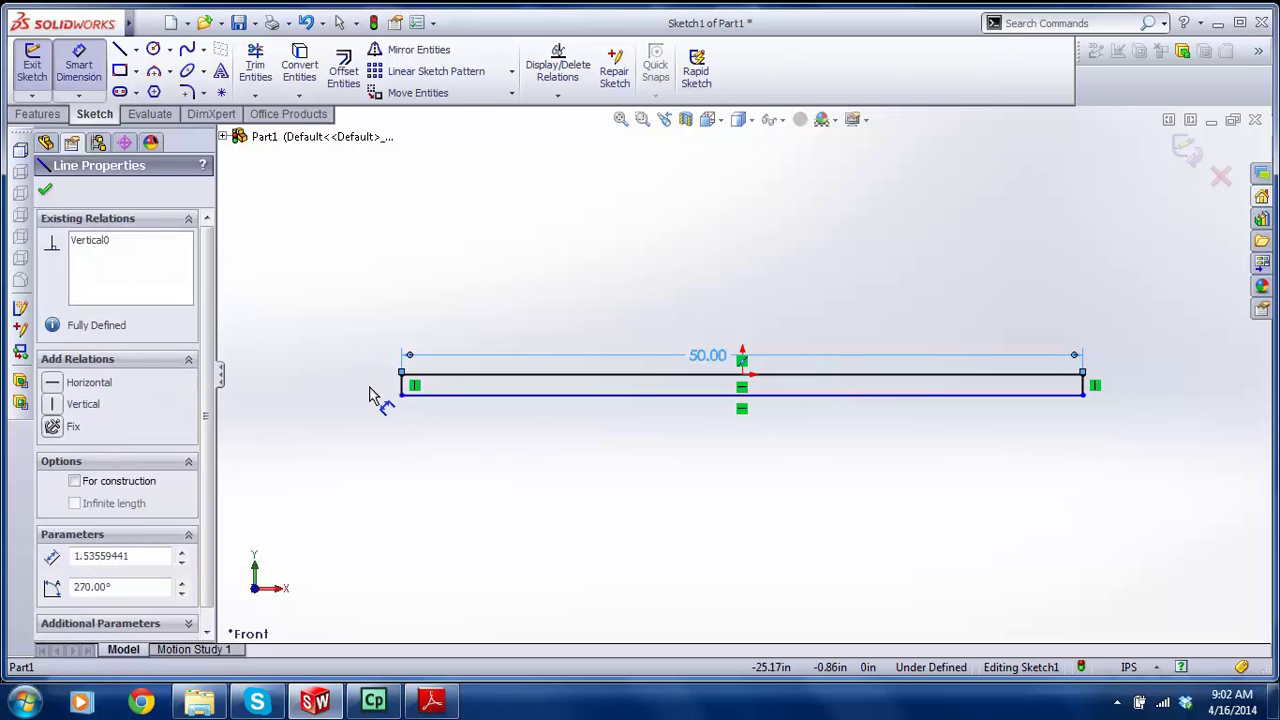
click(348, 396)
text(10)
key(Return)
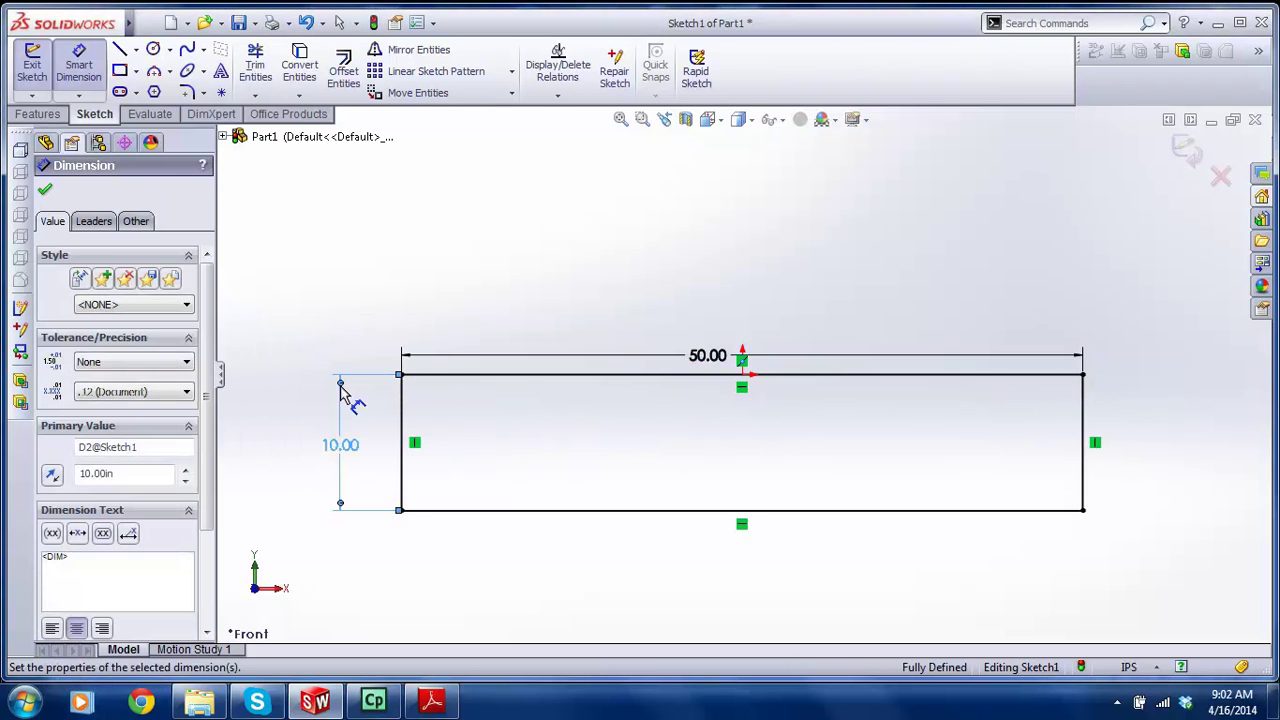
- Move the width dimension farther above the rectangle and the height dimension slightly farther from its left edge
key(Escape)
drag(706, 362, 746, 294)
mouse_move(350, 444)
mouse_down()
mouse_move(330, 424)
mouse_move(335, 441)
mouse_up()
click(304, 376)
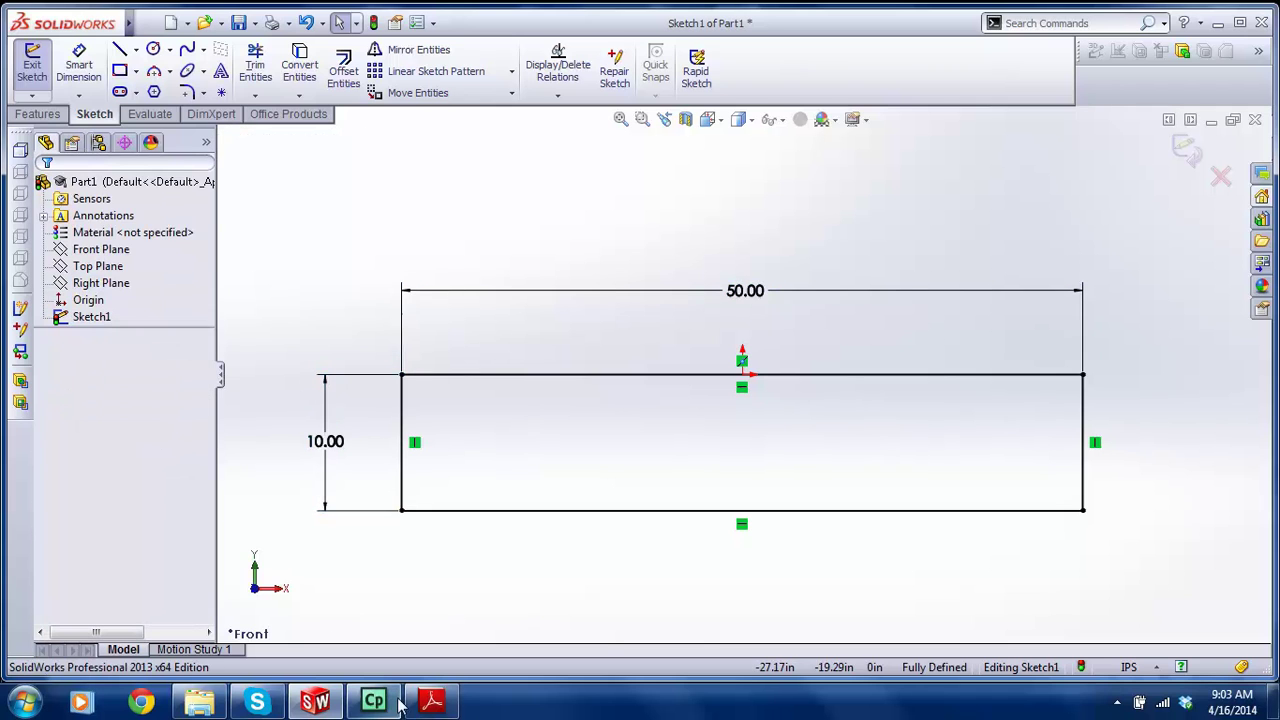
- Switch to the exercise PDF to examine the scalloped bottom in the front view and the radii in Detail 1
click(432, 702)
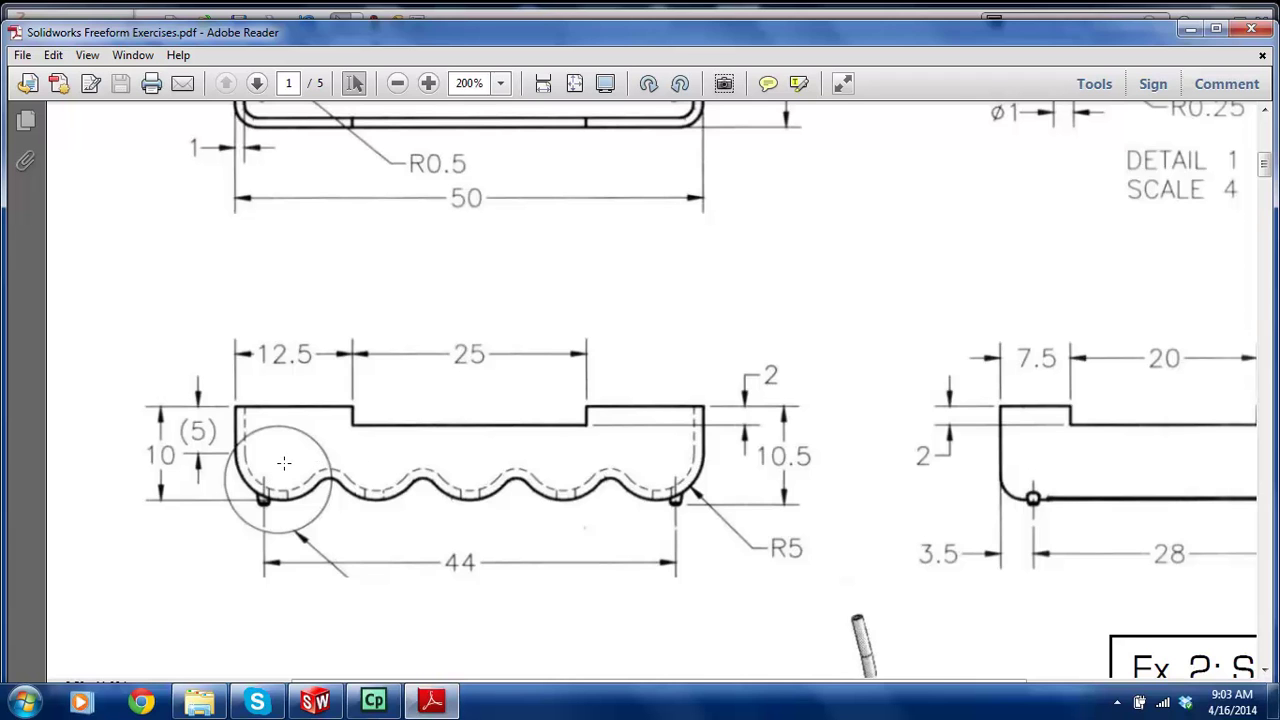
ctrl+scroll(284, 463, down, 3)
scroll(357, 455, up, 3)
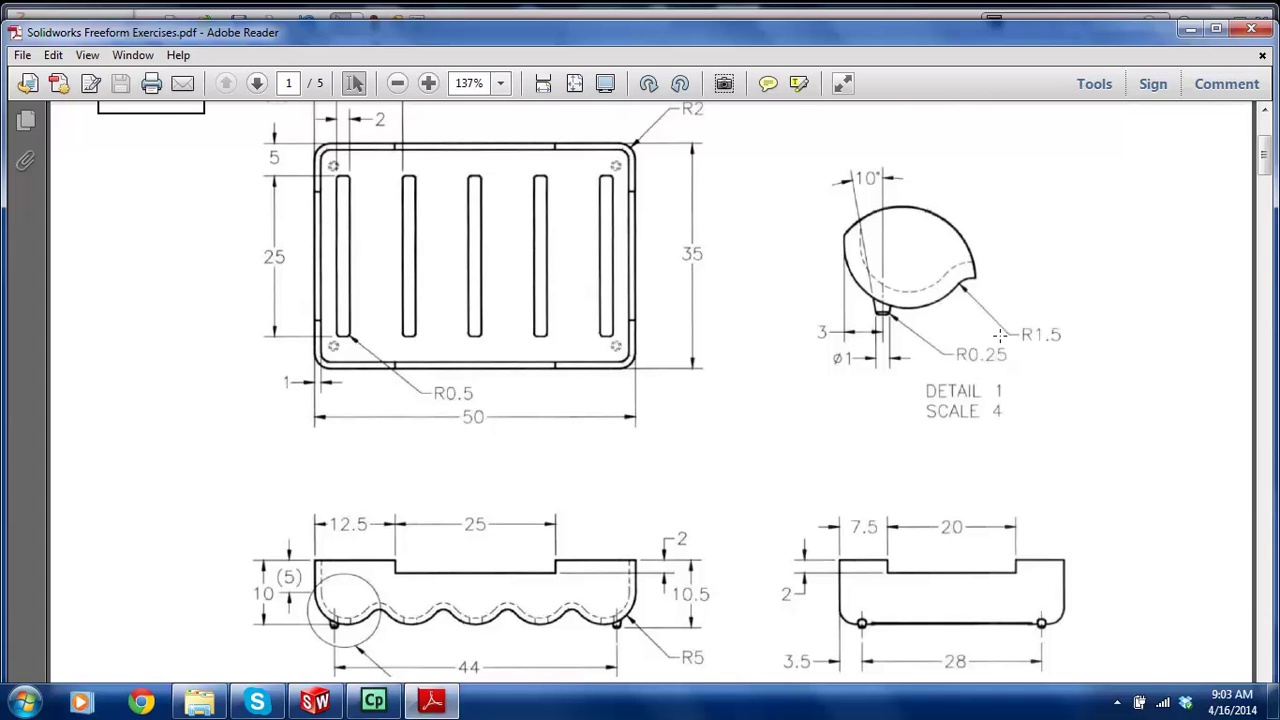
ctrl+scroll(887, 345, down, 1)
ctrl+scroll(413, 638, up, 1)
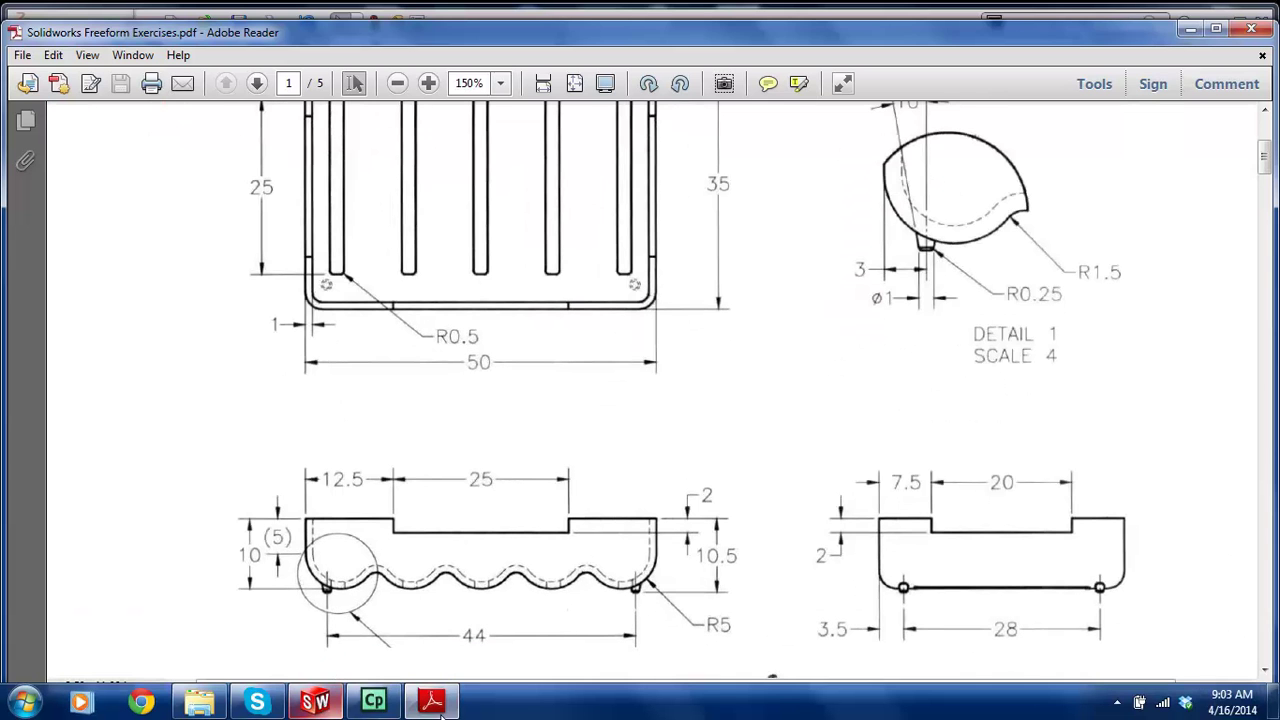
- Return to SolidWorks and sketch a circle about 6.59 in in diameter near the rectangle's lower-left corner, tangent to its bottom edge
click(316, 703)
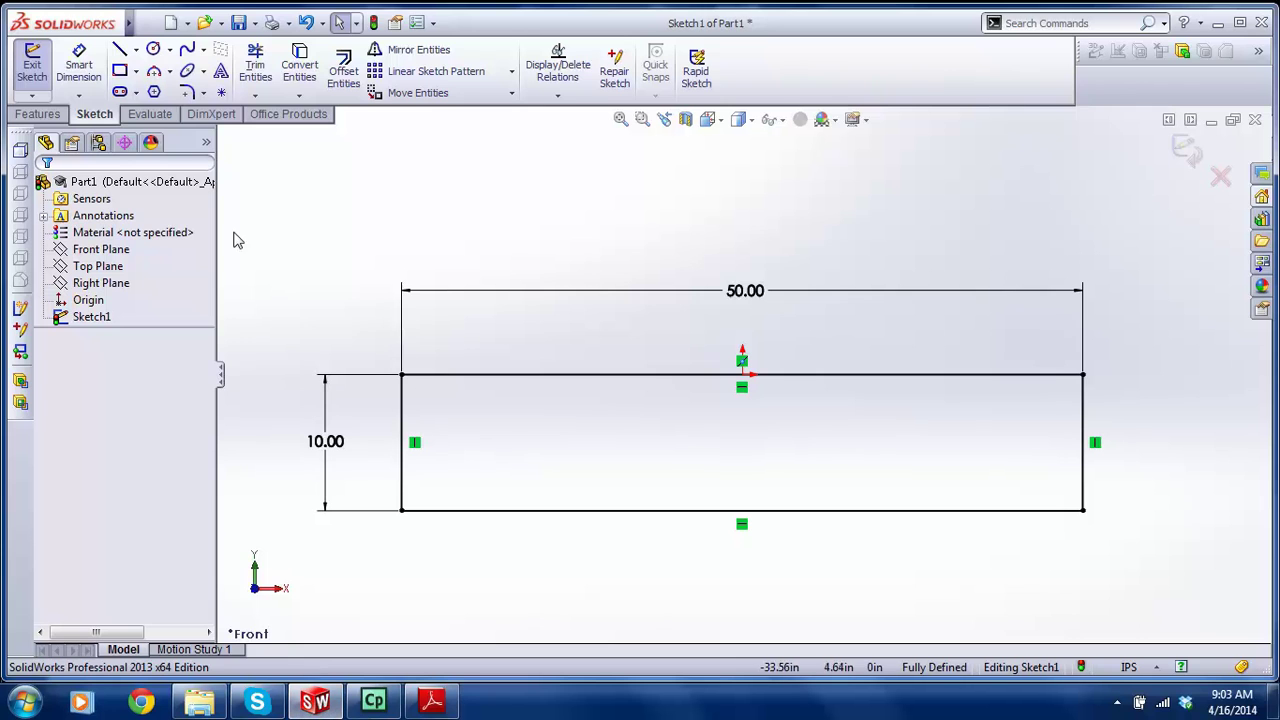
click(152, 49)
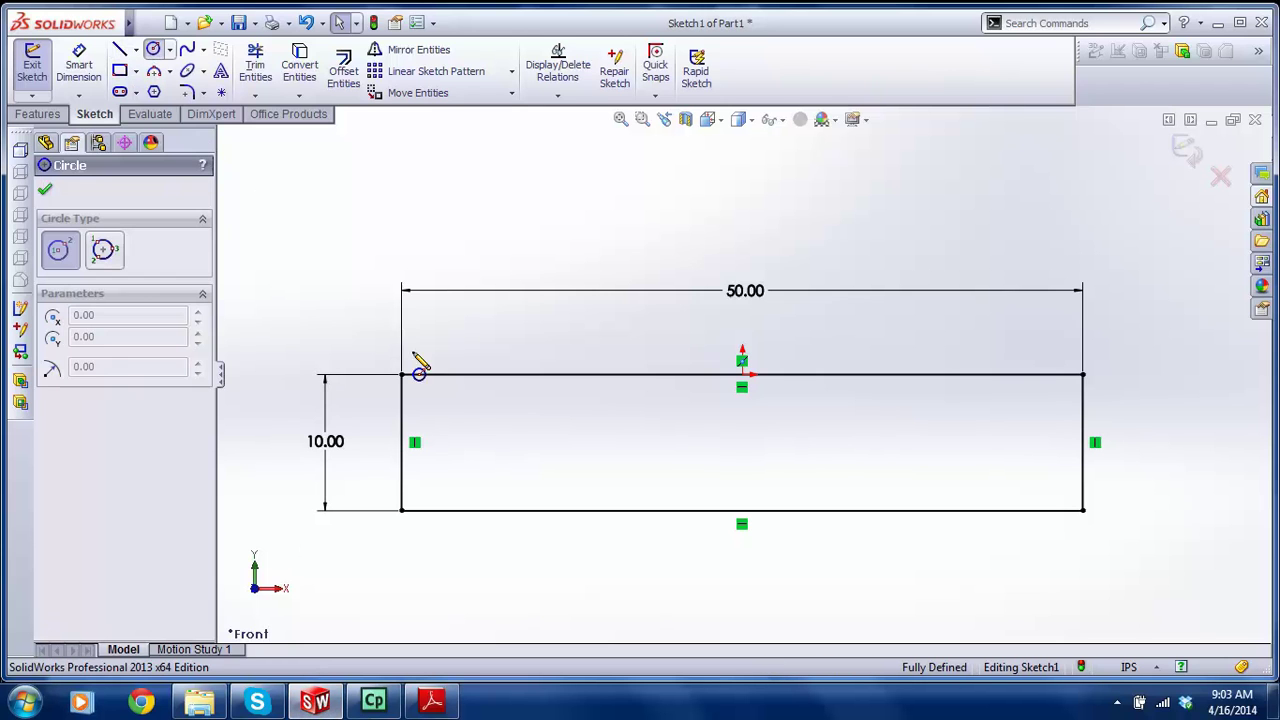
click(455, 466)
click(456, 511)
key(Escape)
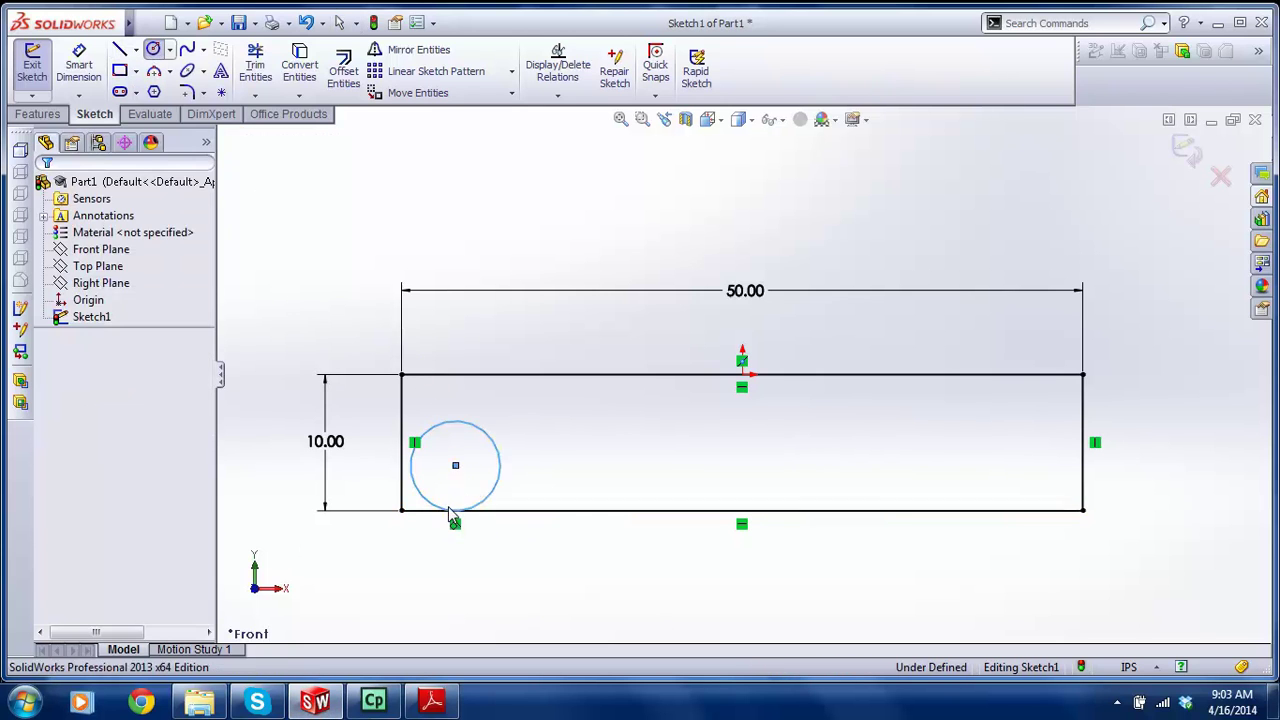
- Add a Tangent relation between the circle and the rectangle's left edge
click(412, 482)
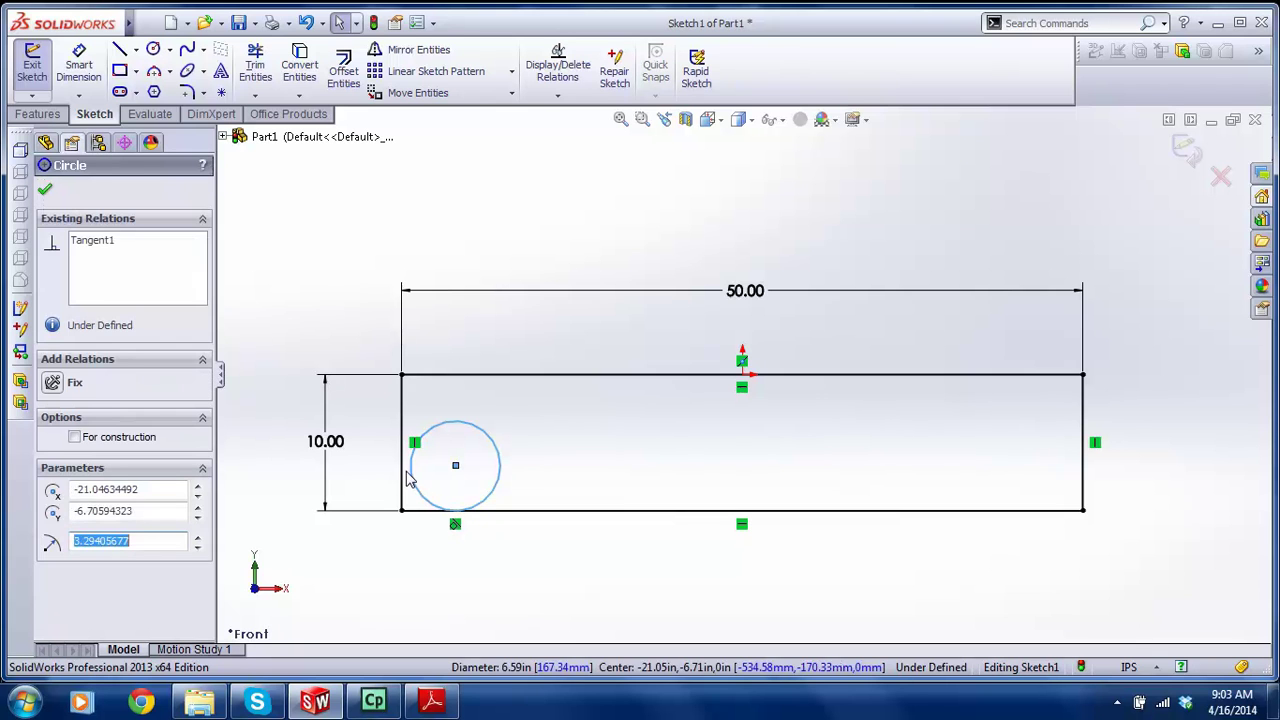
ctrl+click(401, 481)
click(55, 493)
click(467, 562)
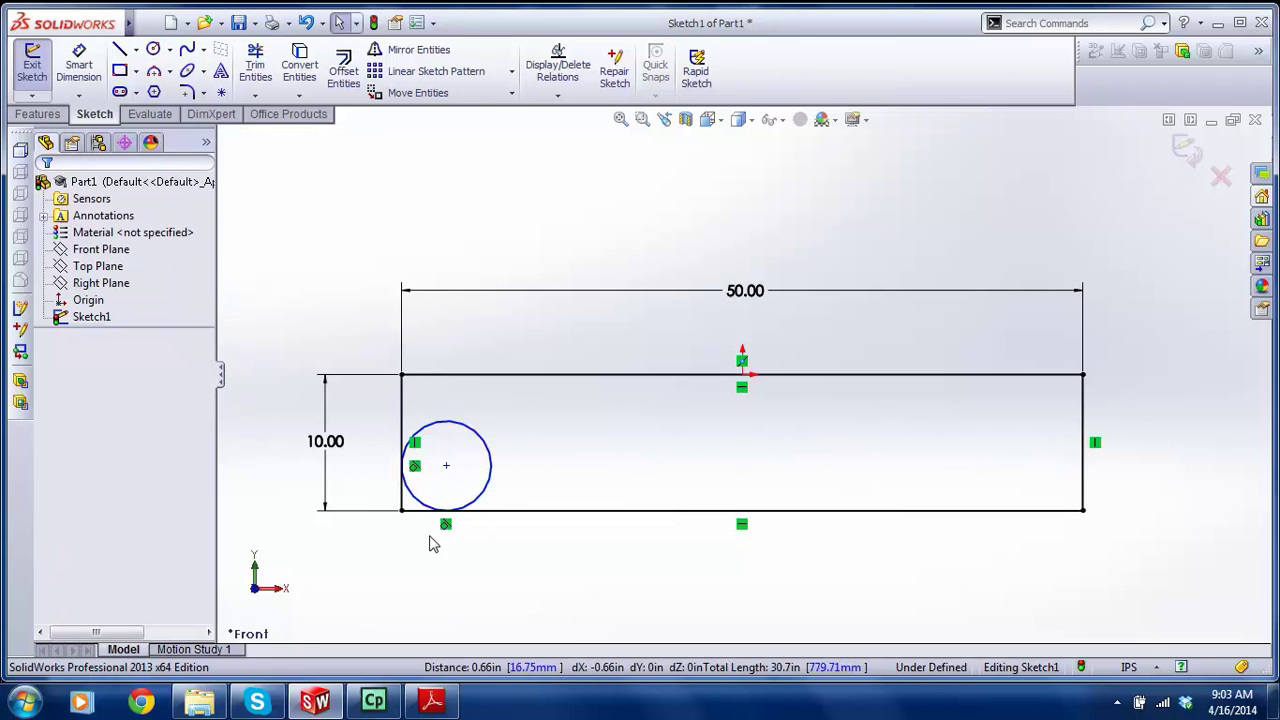
- Dimension the circle's diameter to 10 in
click(79, 62)
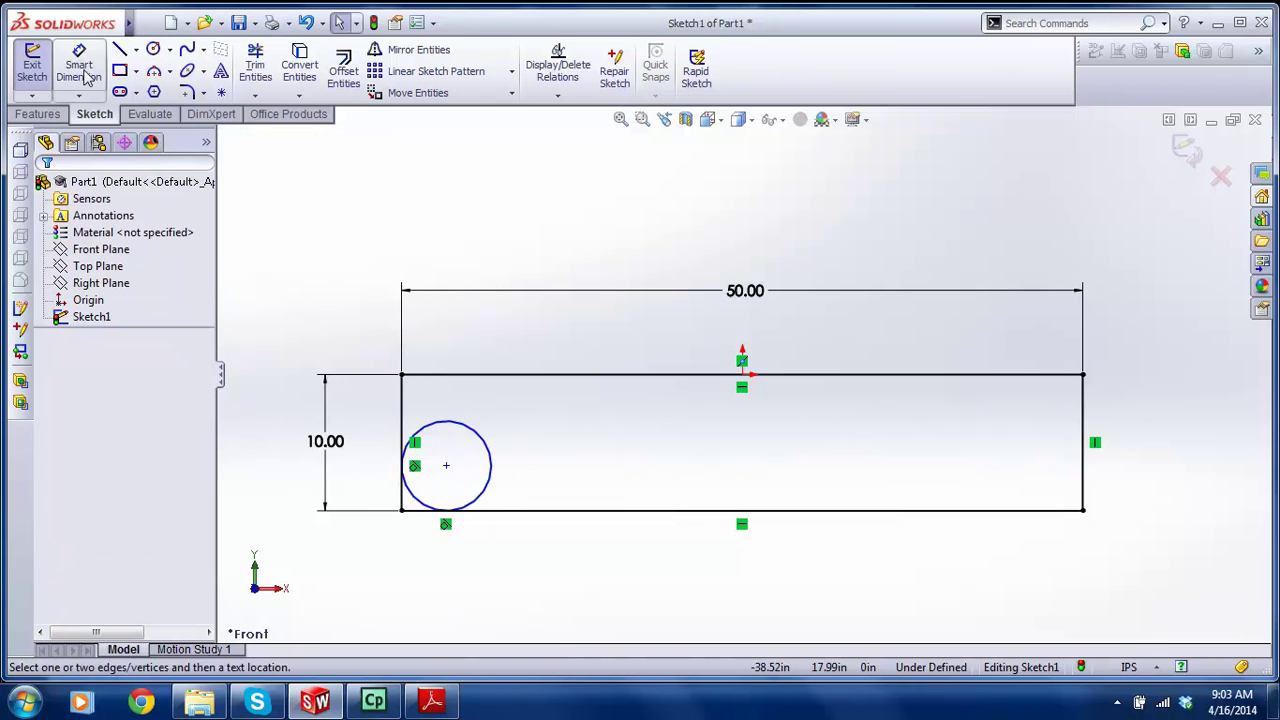
click(491, 468)
click(521, 593)
text(10)
key(Return)
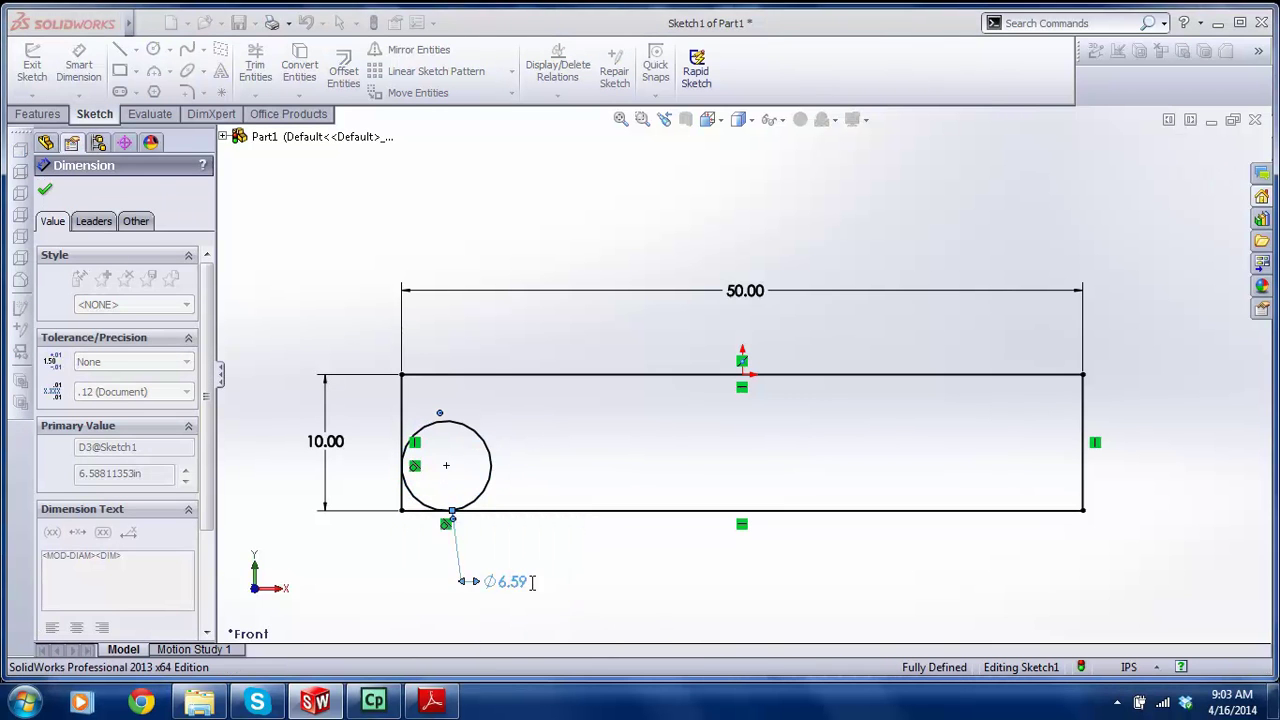
key(Escape)
scroll(432, 487, down, 1)
scroll(710, 456, up, 3)
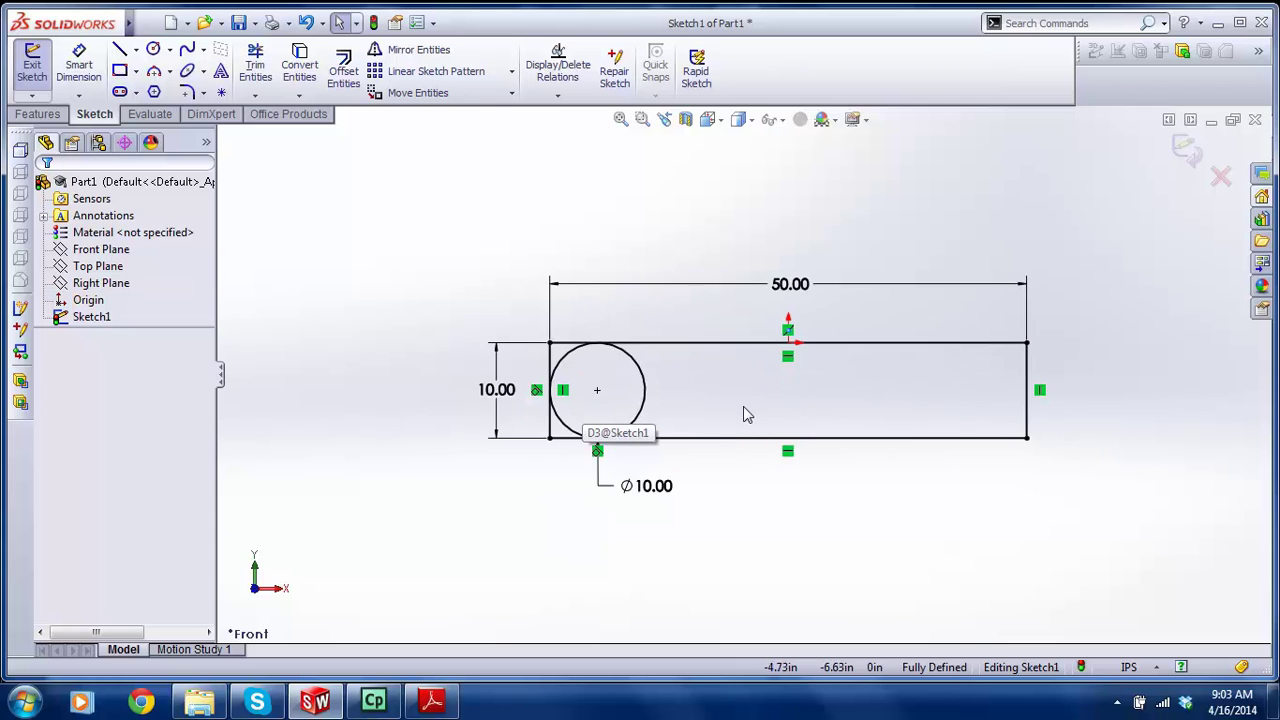
scroll(805, 415, down, 2)
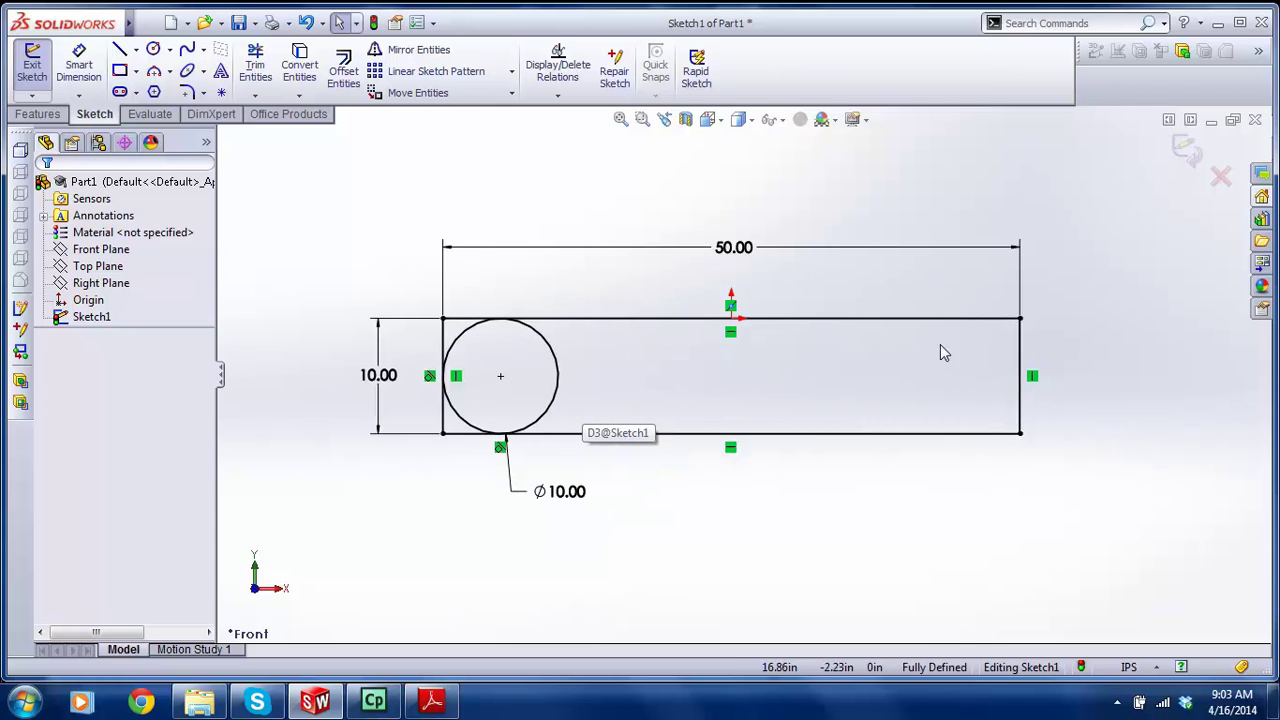
- Start a linear sketch pattern of the circle along the X-axis, also picking the rectangle's top edge
click(400, 72)
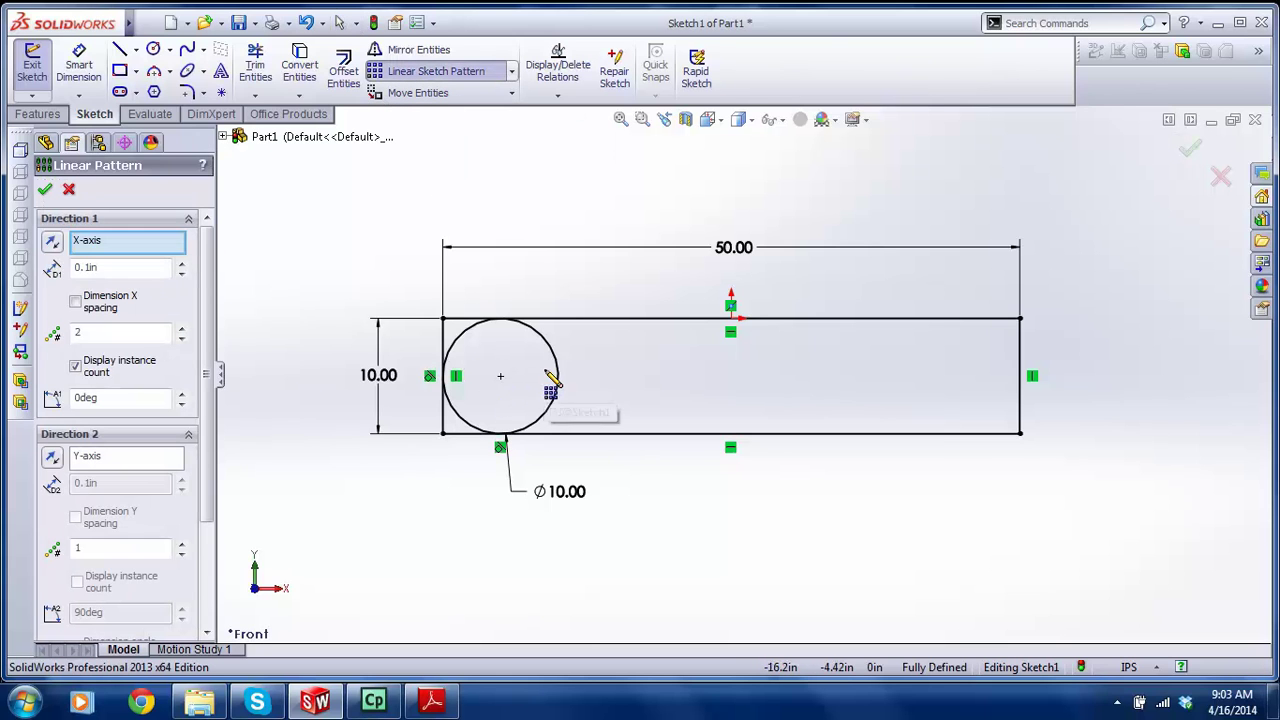
scroll(214, 314, down, 3)
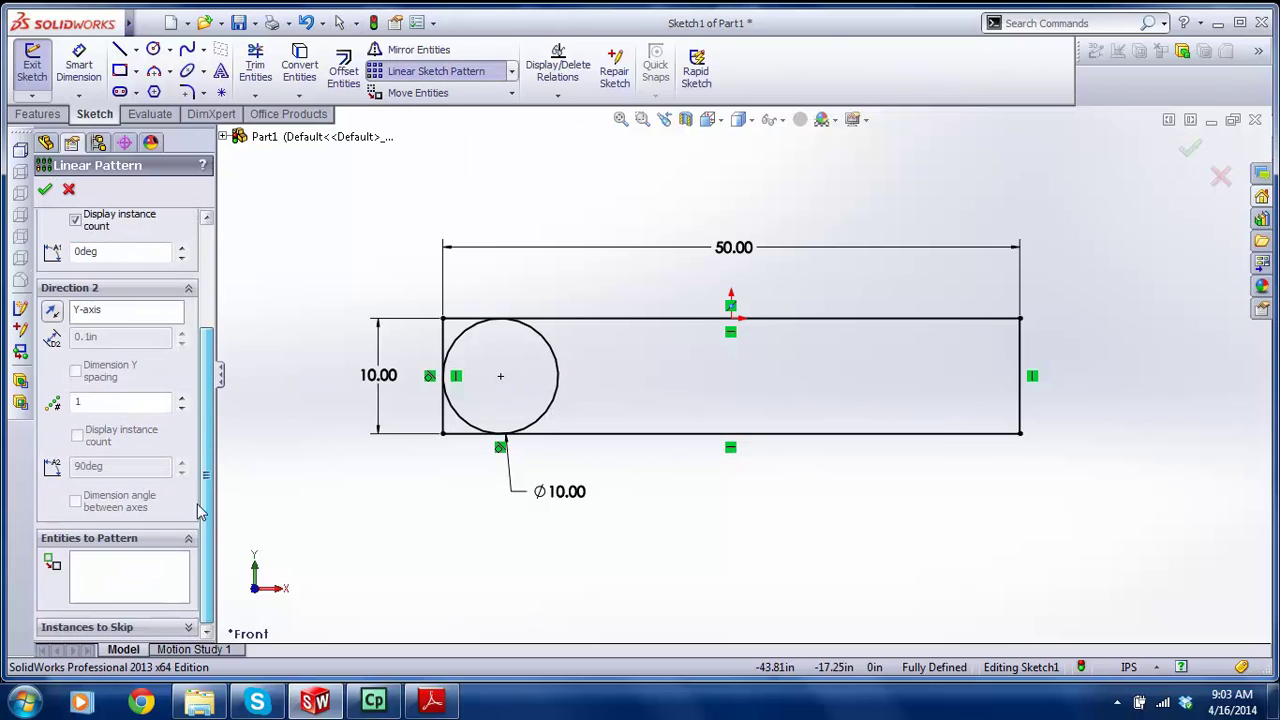
click(558, 372)
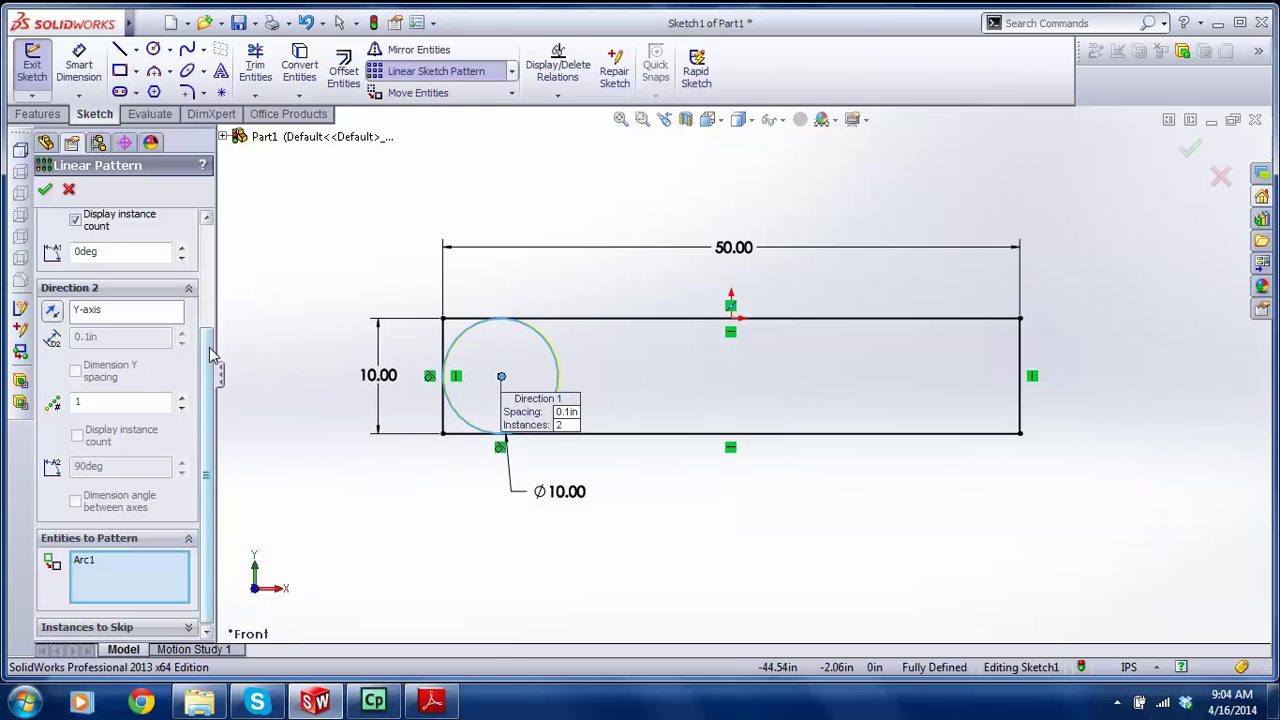
scroll(211, 351, up, 3)
click(132, 242)
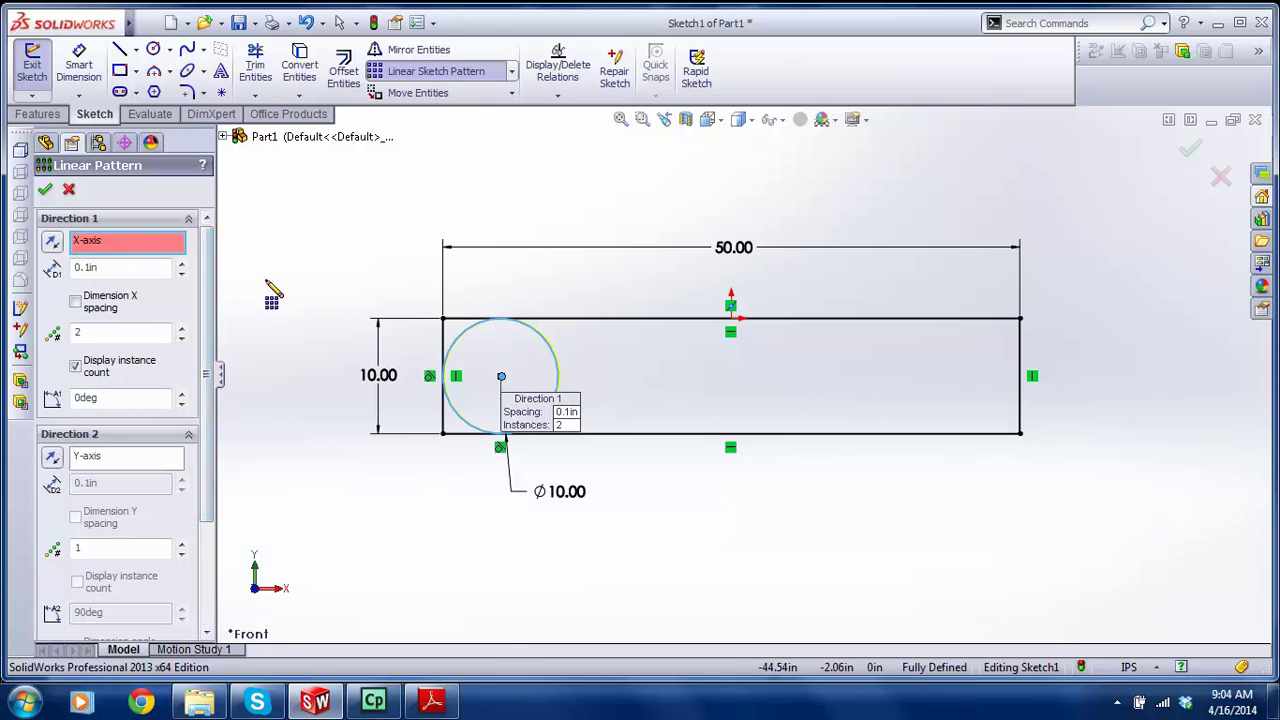
click(647, 319)
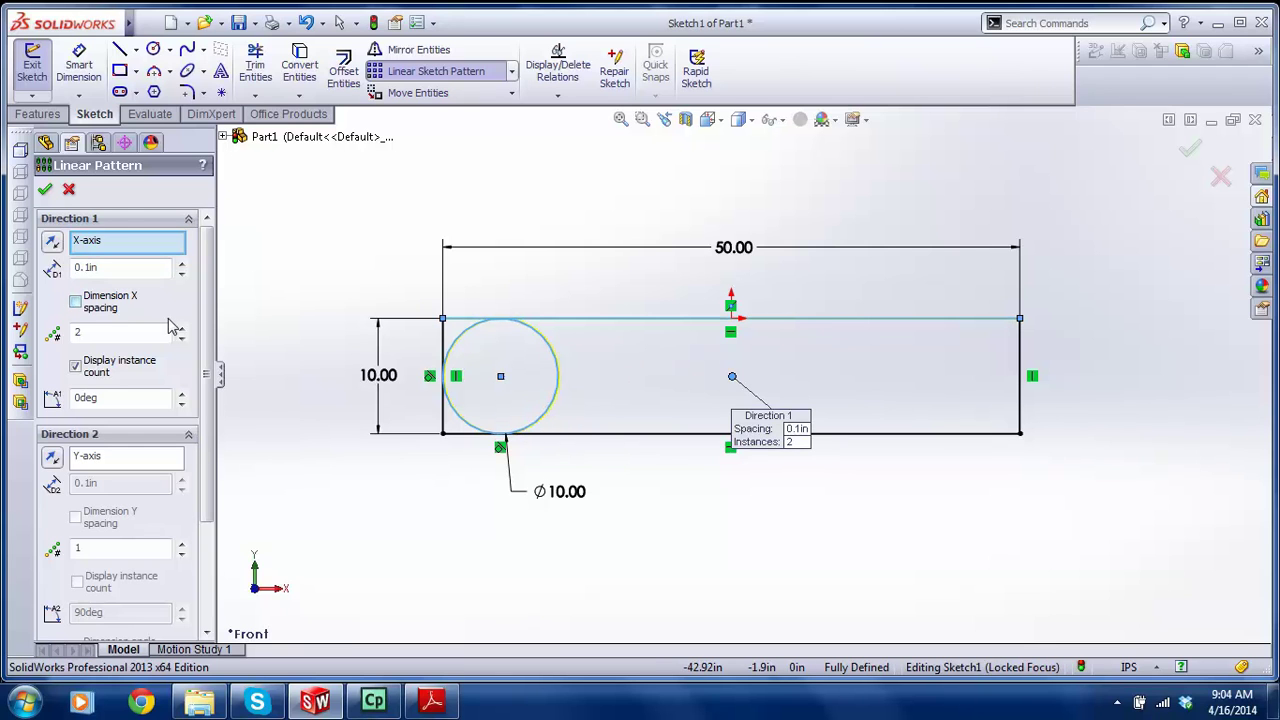
- Set the linear pattern's X-axis spacing to 10 in and its count to 5 instances
click(170, 267)
text(10)
key(Return)
click(183, 330)
click(183, 330)
click(183, 330)
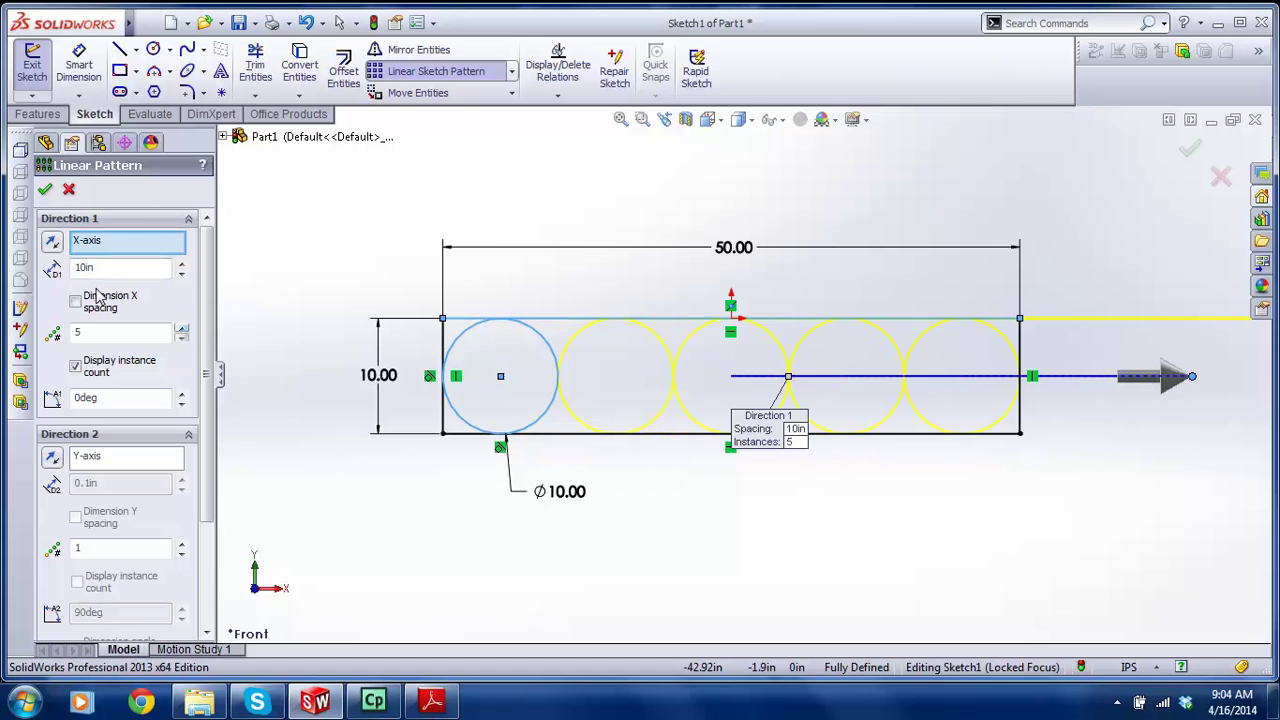
- Create the circle's linear sketch pattern with the current settings
click(44, 190)
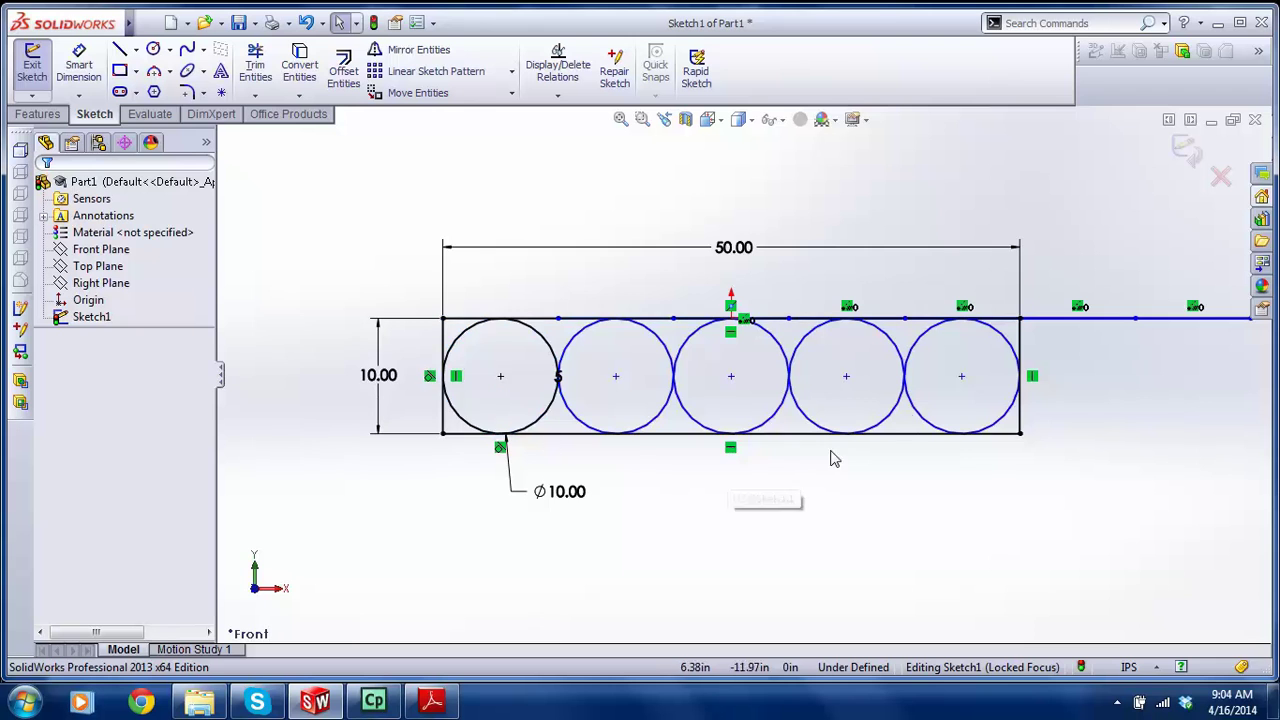
scroll(840, 440, up, 2)
scroll(820, 382, up, 1)
scroll(800, 380, down, 3)
mouse_move(1200, 370)
mouse_down()
mouse_move(960, 271)
mouse_move(930, 272)
mouse_up()
click(930, 272)
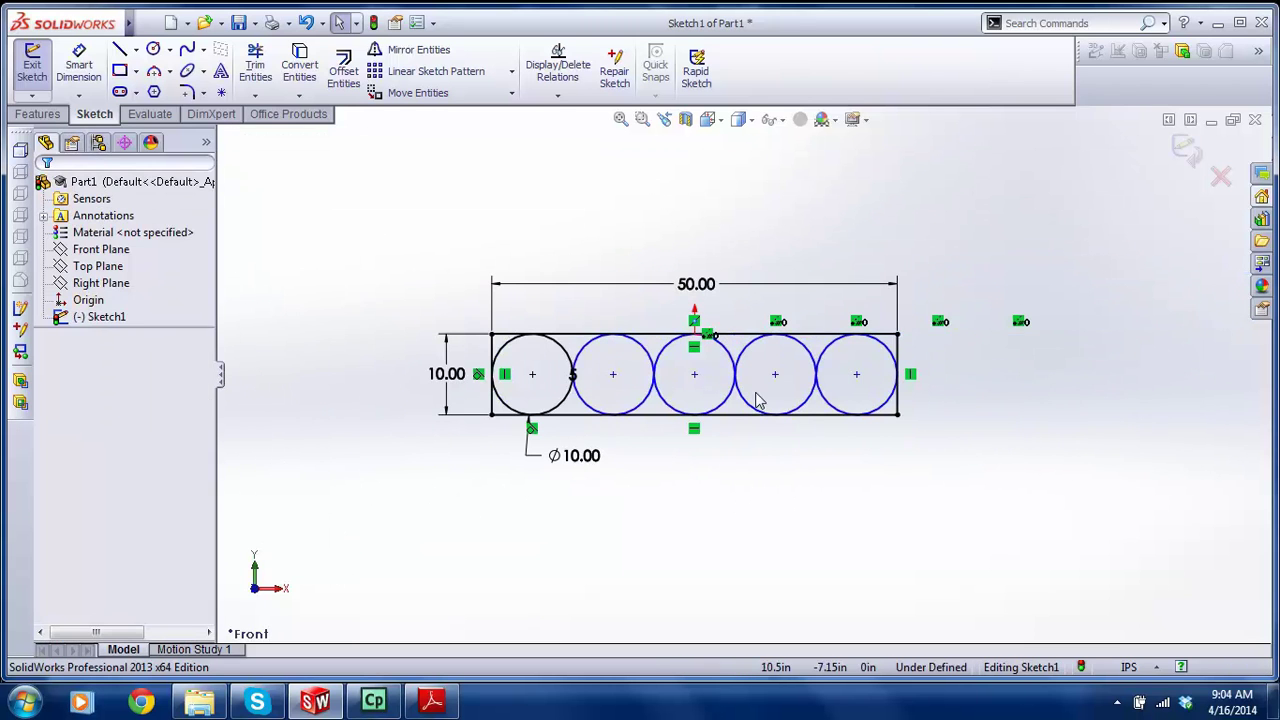
- Examine the point where the first two circles of the row touch
scroll(588, 395, up, 2)
scroll(588, 395, up, 5)
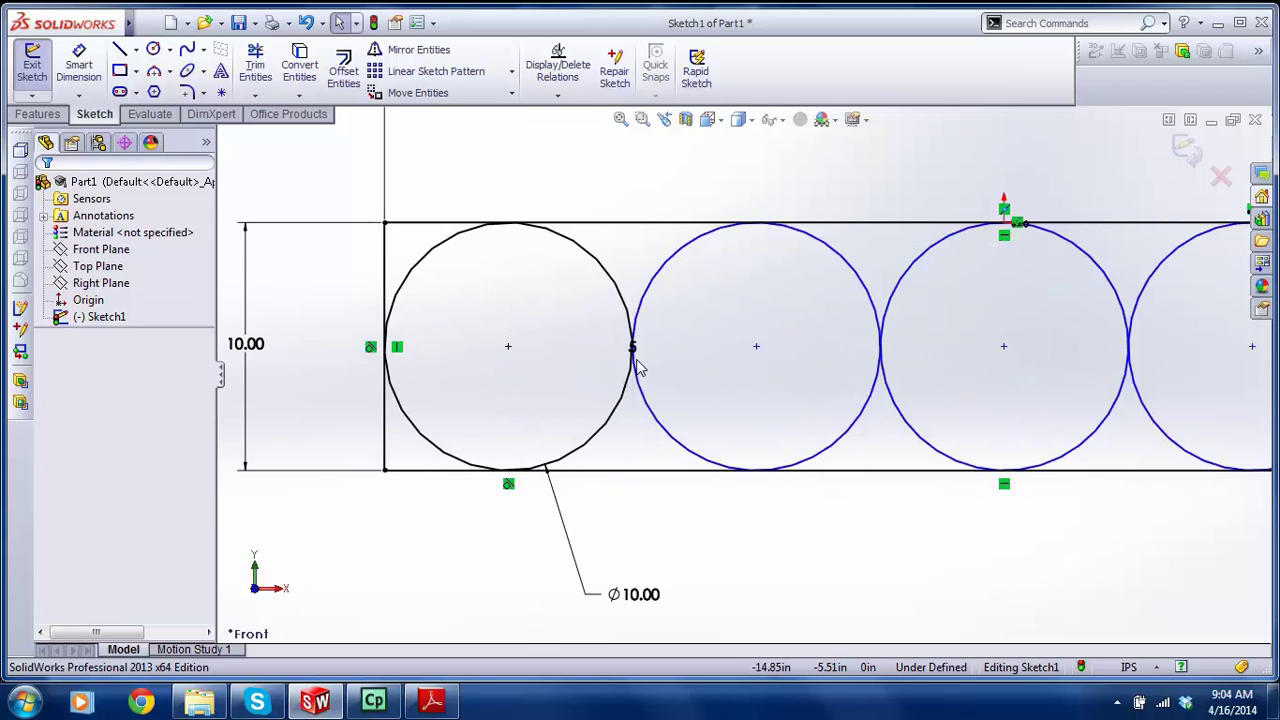
scroll(686, 349, down, 1)
scroll(742, 358, up, 1)
scroll(748, 400, up, 2)
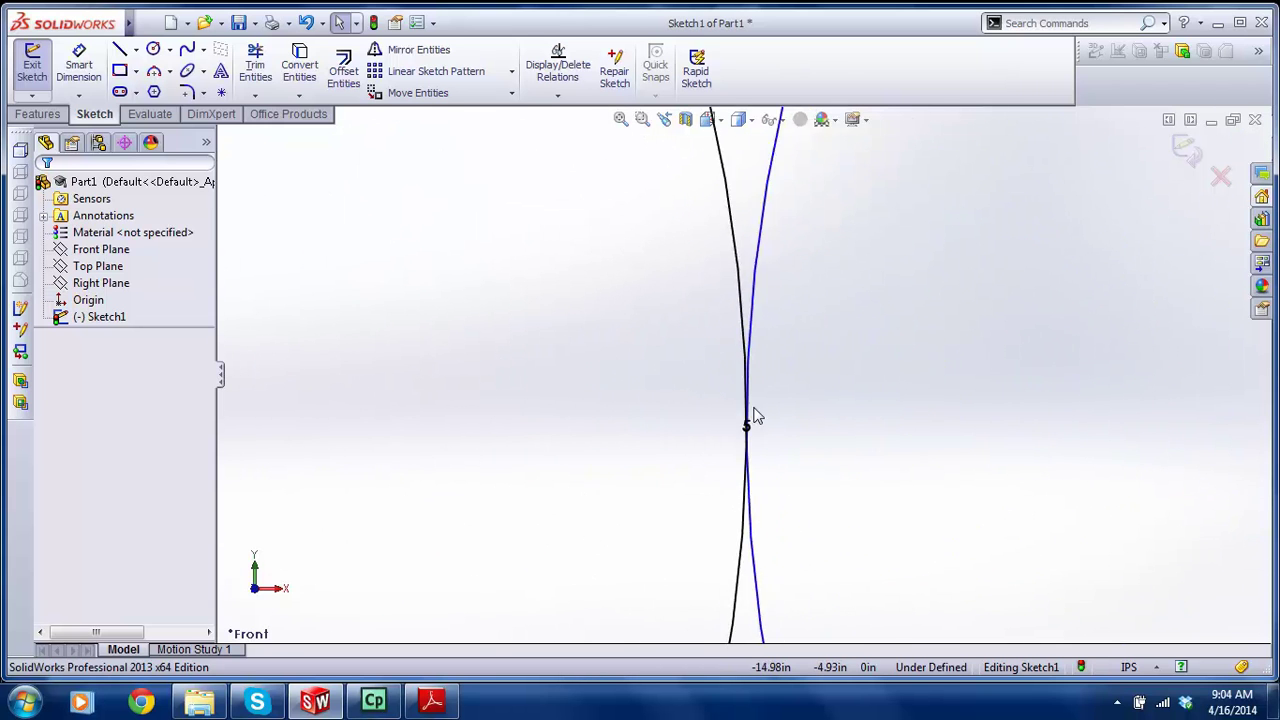
scroll(737, 423, down, 3)
scroll(643, 378, down, 8)
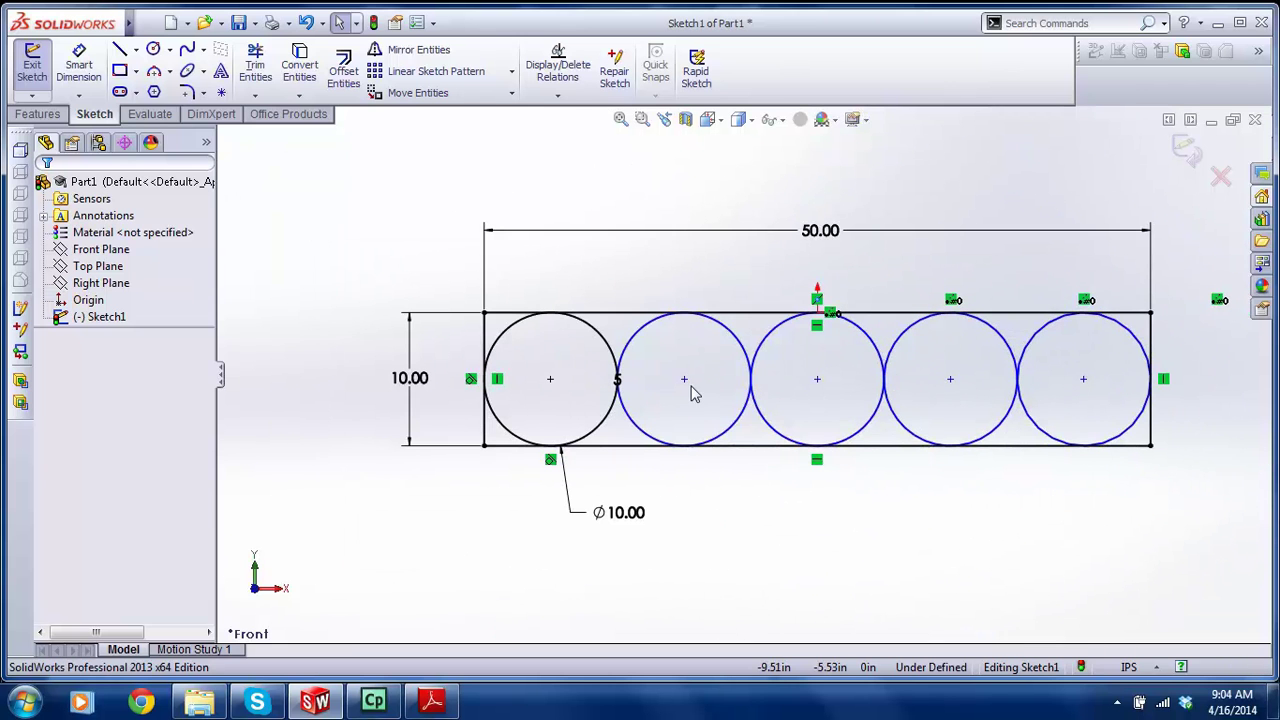
- Pull the second circle's center out of line, and add a Horizontal relation between it and the first circle's center
drag(686, 387, 678, 421)
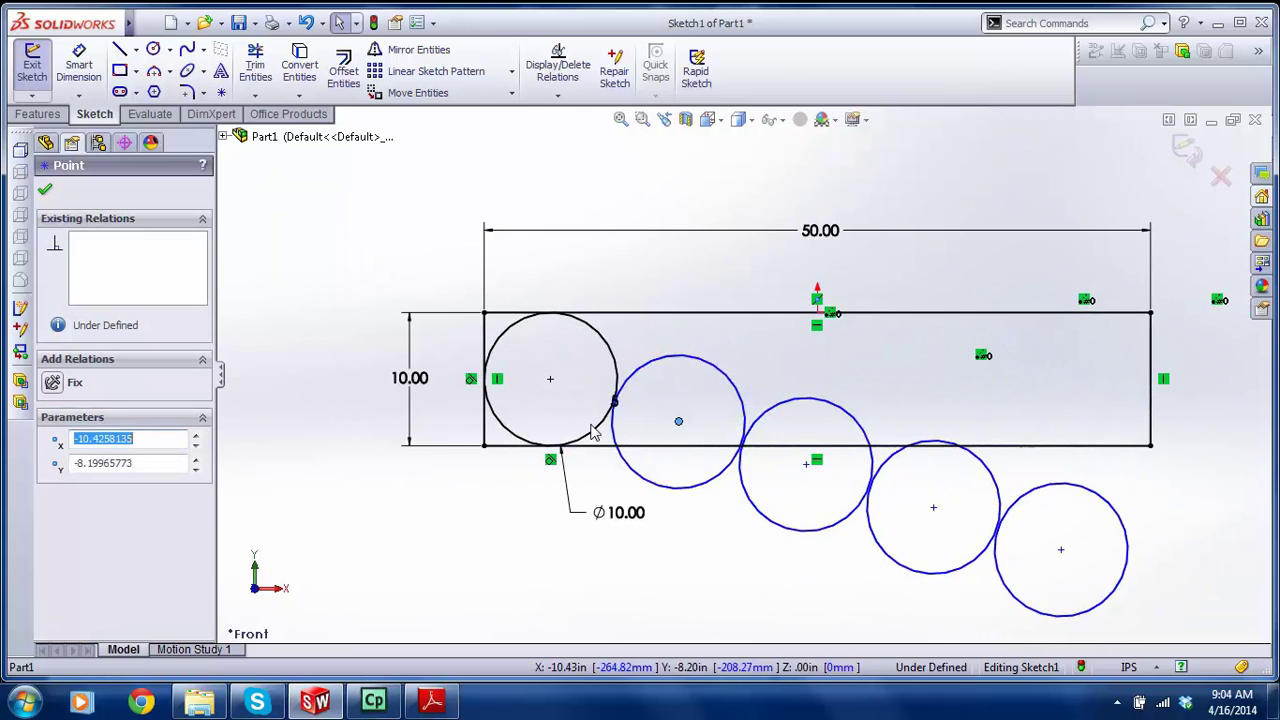
ctrl+click(550, 380)
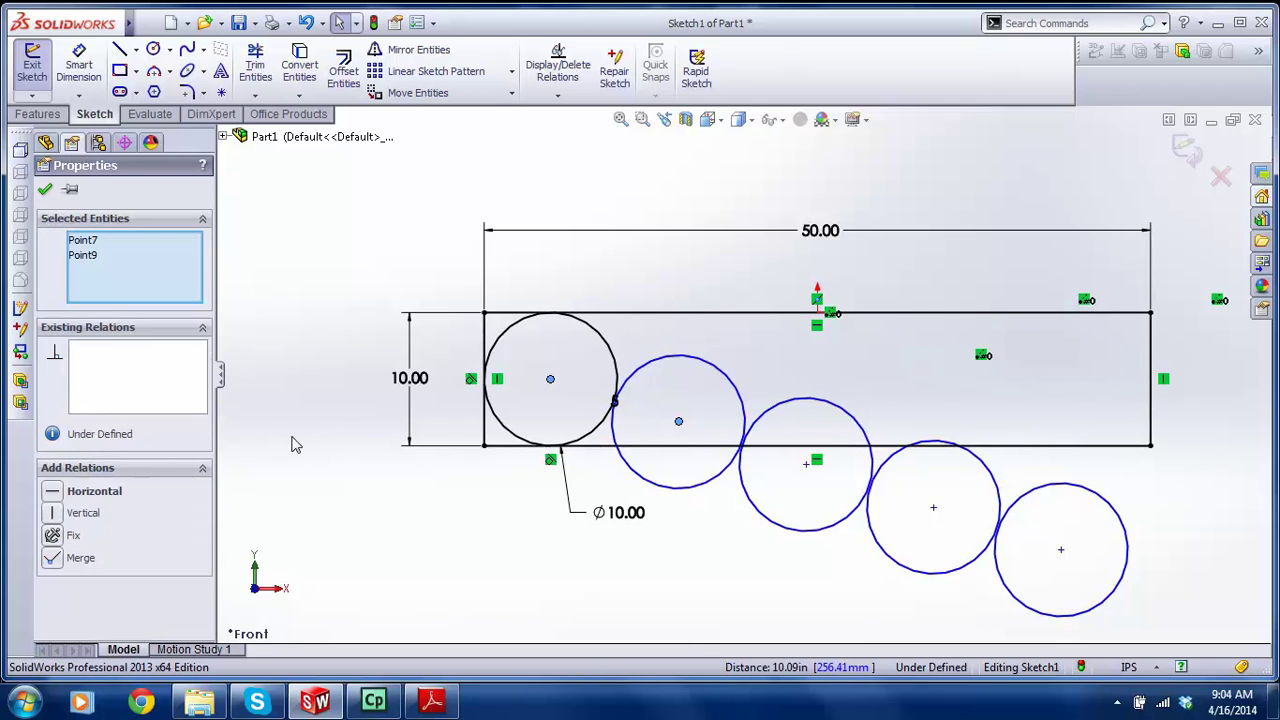
click(60, 494)
key(Escape)
scroll(746, 378, up, 2)
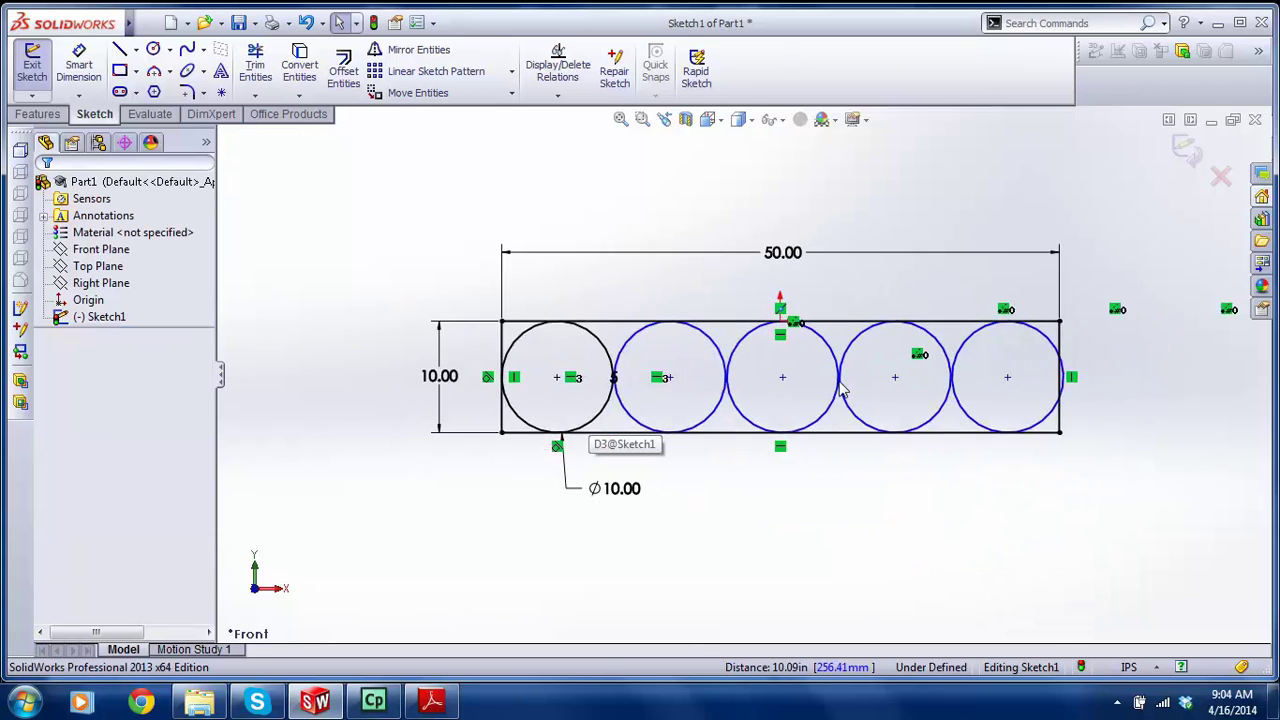
- Dimension the spacing between the first and second circles' centers to 10 in, placing the dimension above the circles
scroll(840, 382, down, 2)
click(79, 62)
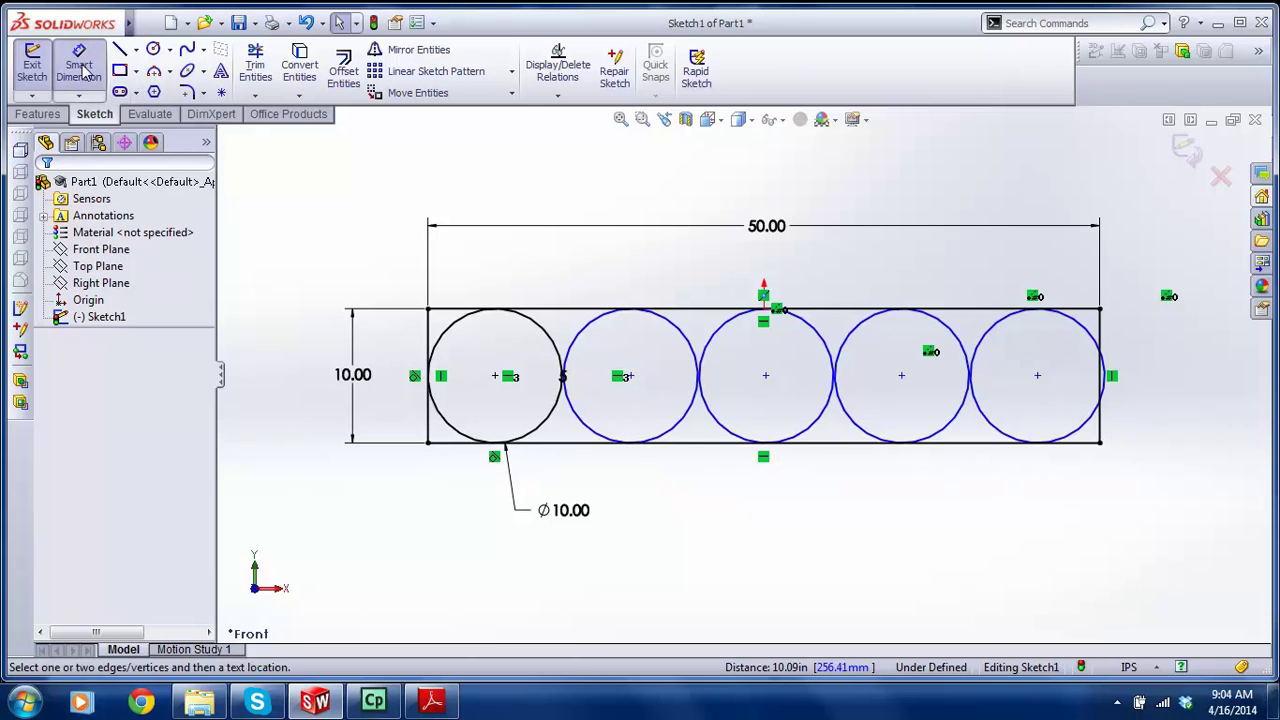
click(495, 377)
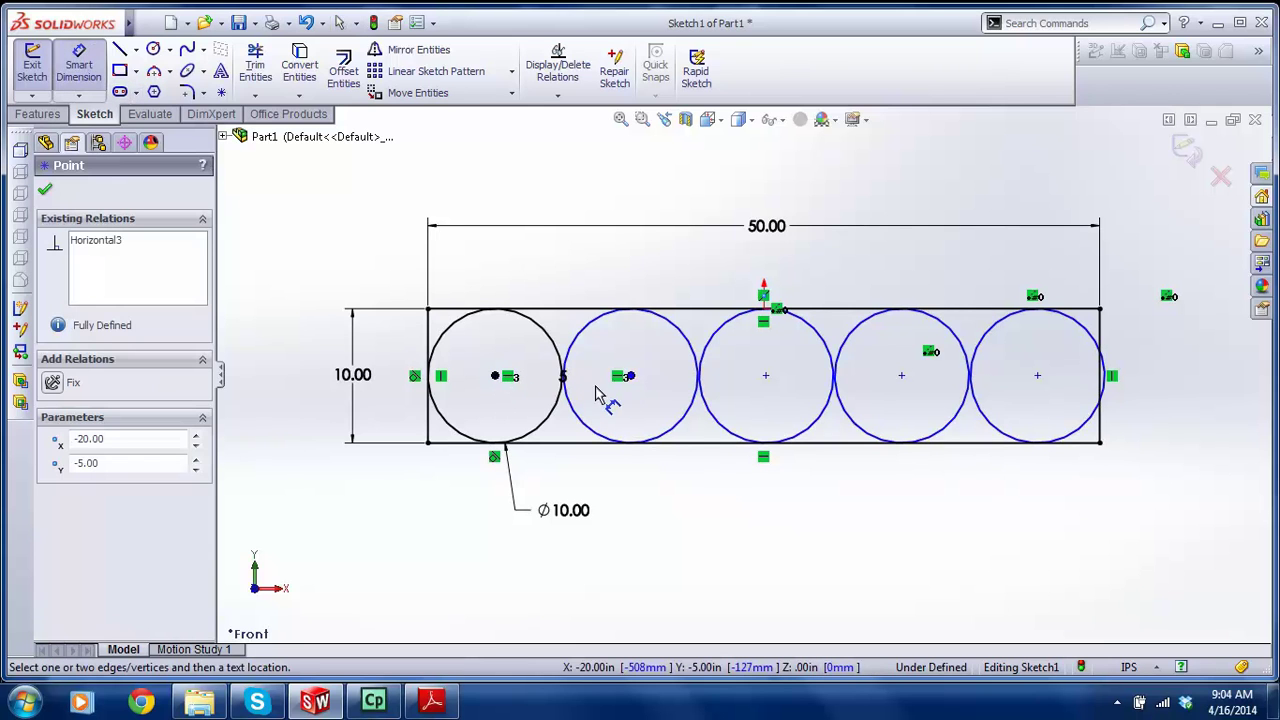
click(627, 376)
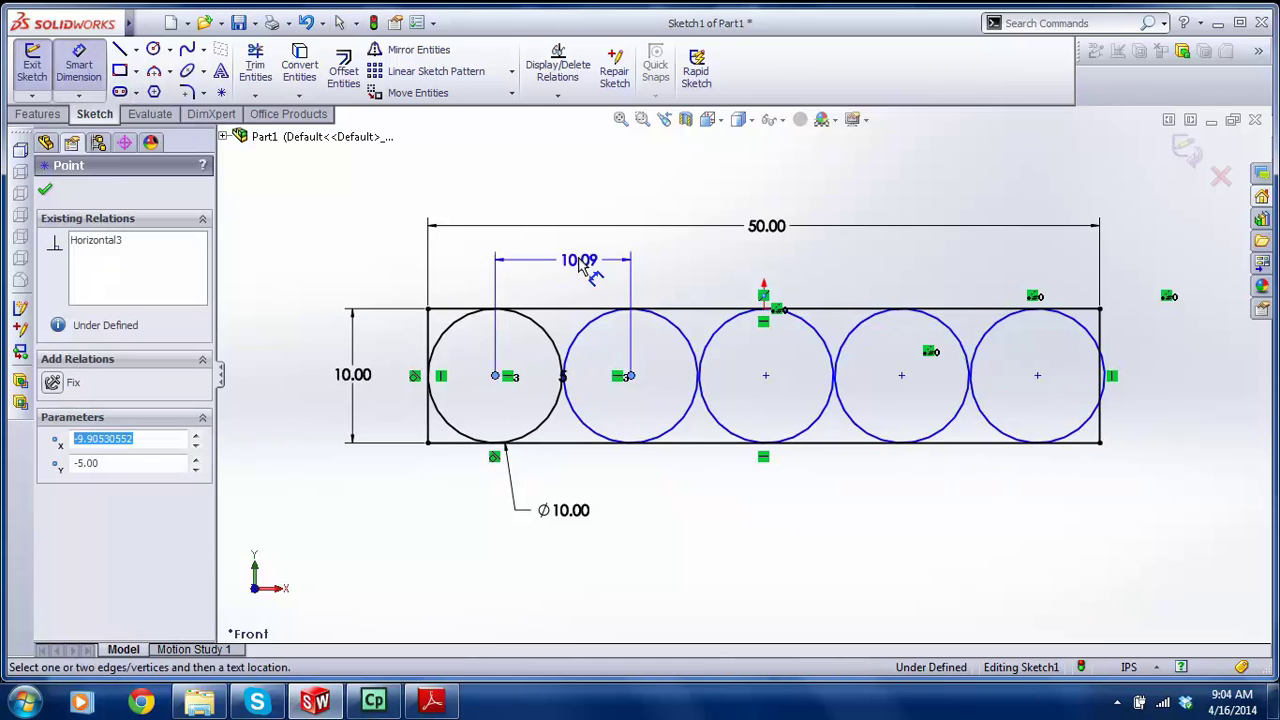
click(586, 263)
text(10)
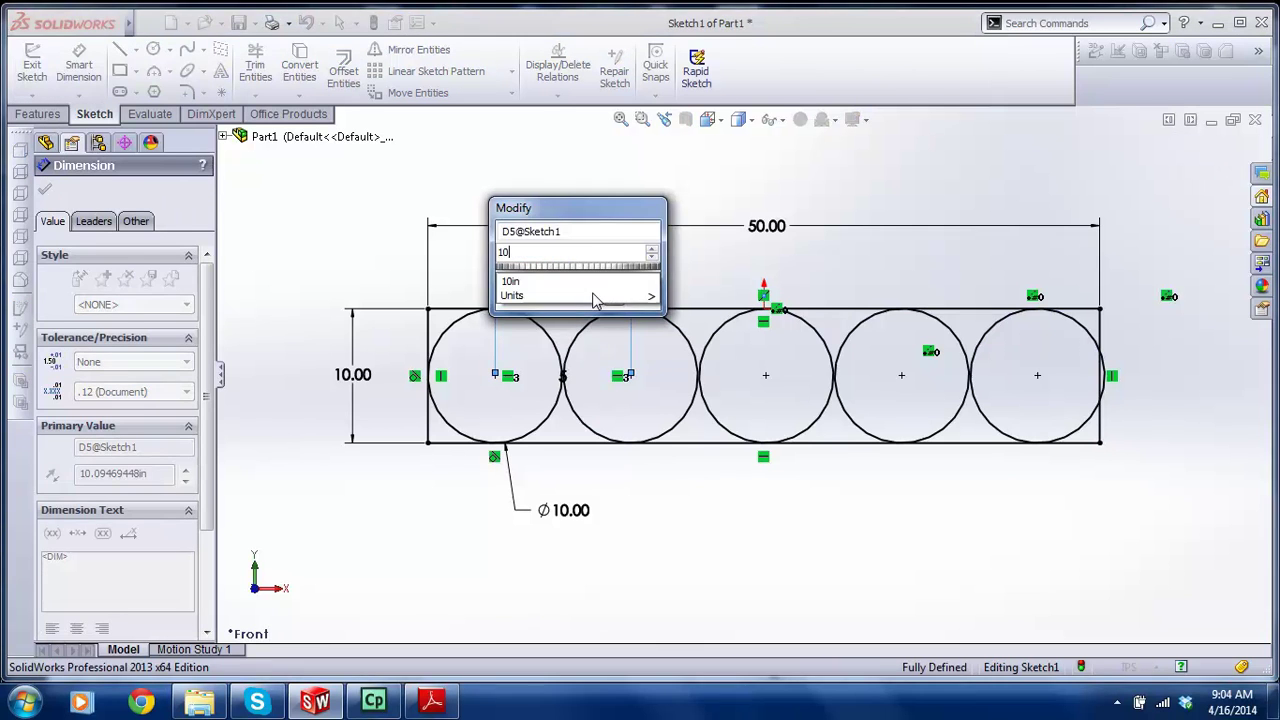
key(Return)
key(Escape)
drag(579, 260, 567, 275)
click(677, 406)
scroll(677, 406, up, 2)
scroll(806, 392, down, 2)
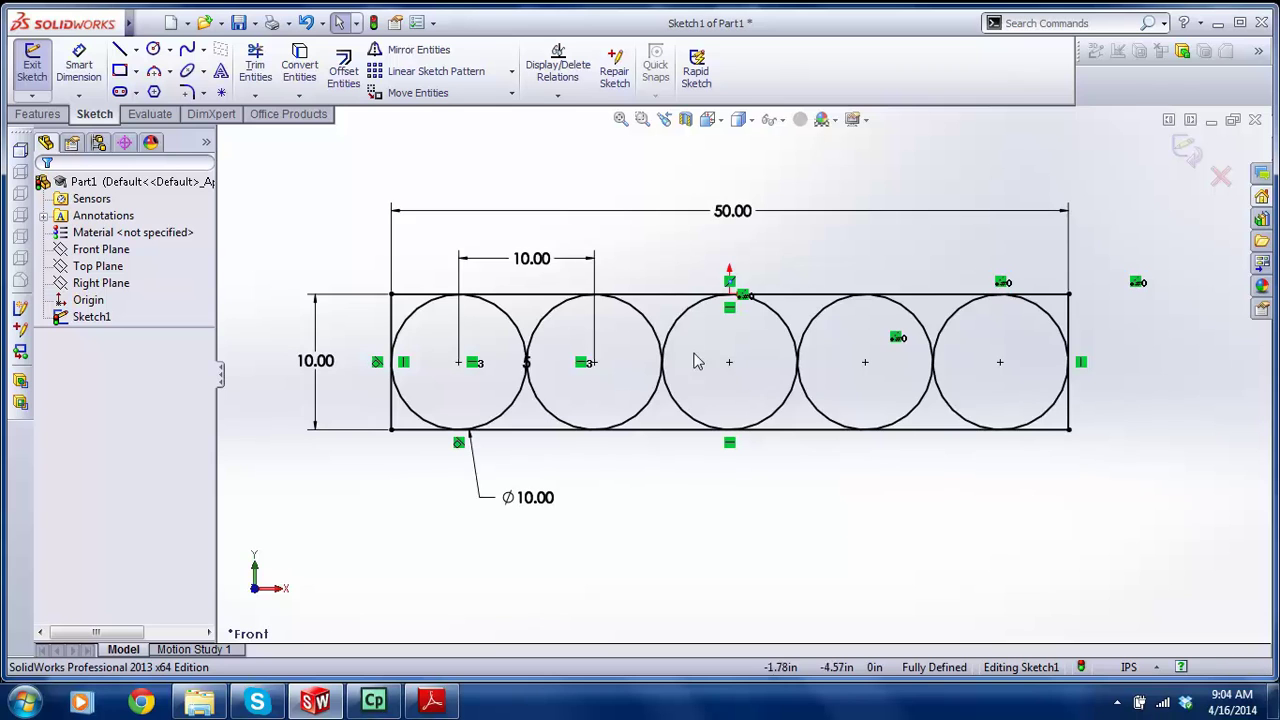
scroll(640, 365, up, 1)
scroll(549, 349, down, 2)
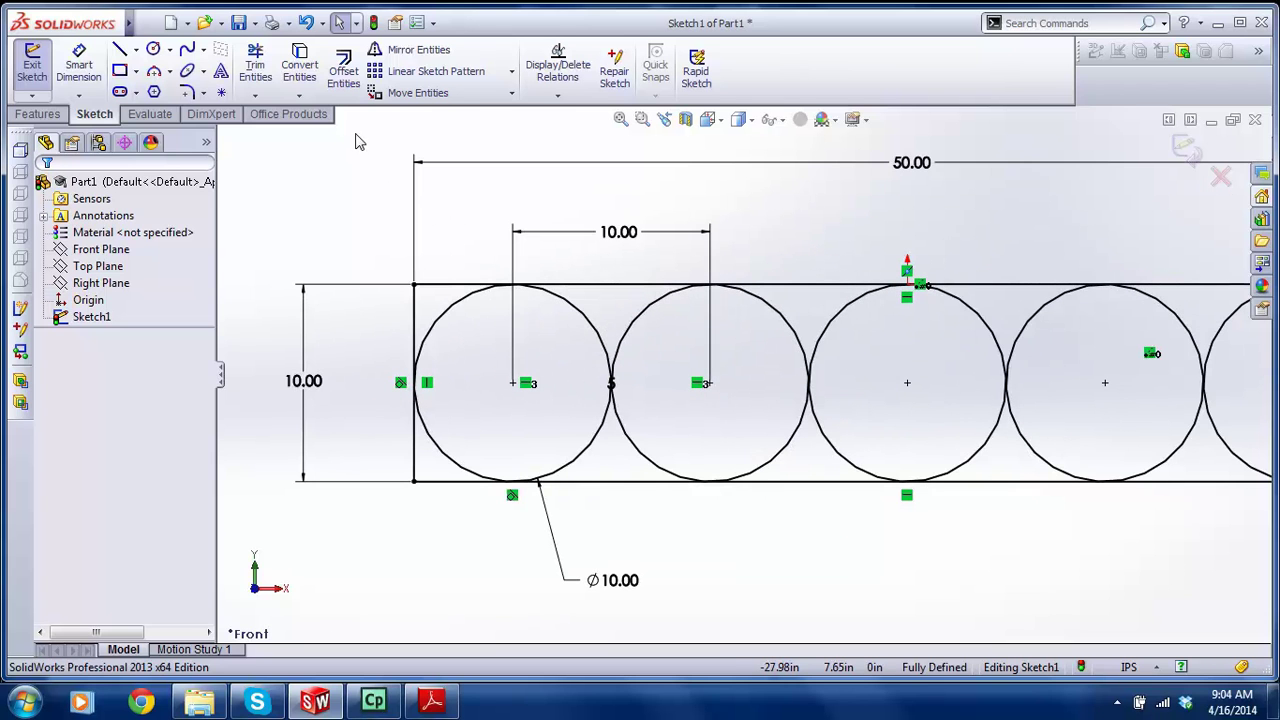
click(188, 91)
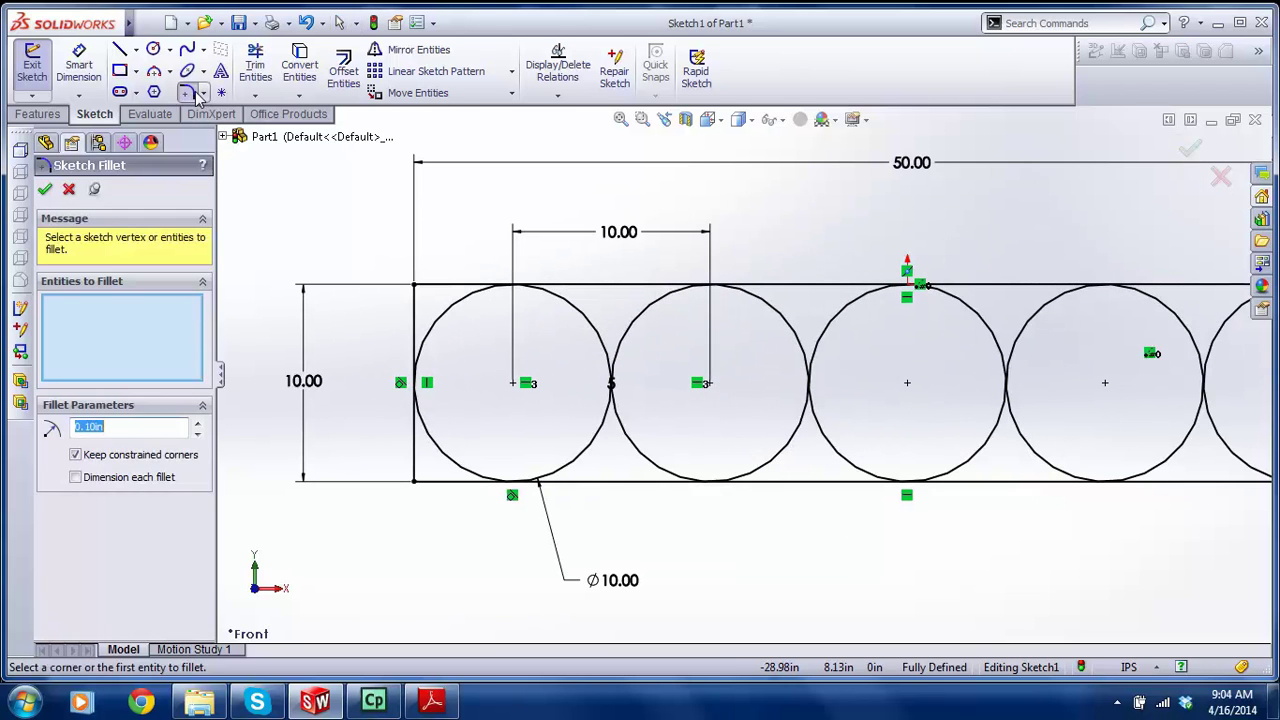
text(1.)
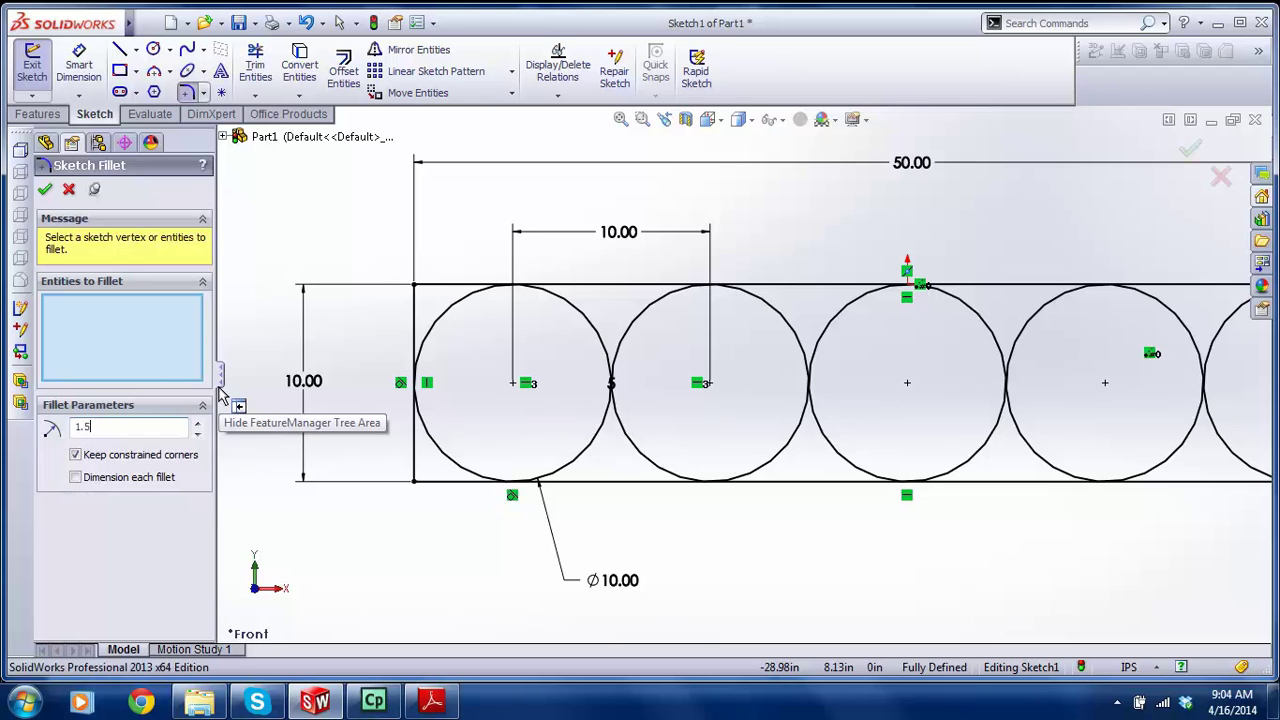
text(5)
key(Return)
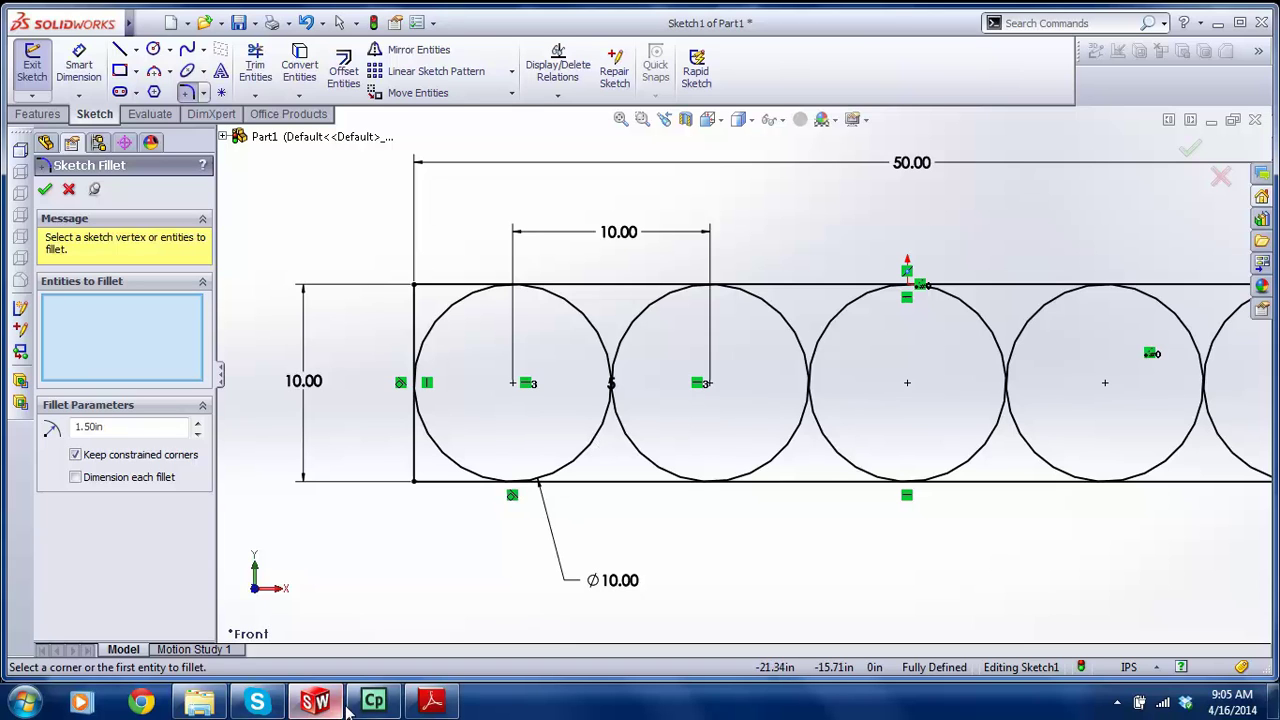
click(432, 700)
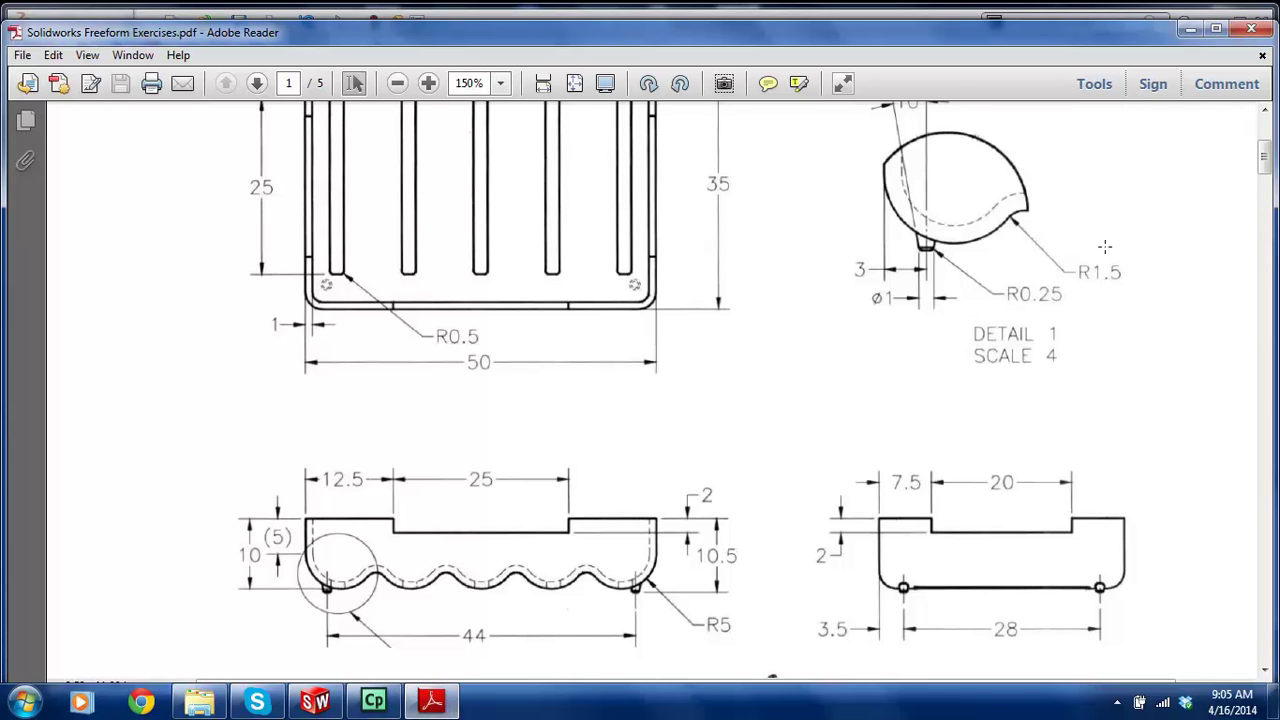
click(302, 702)
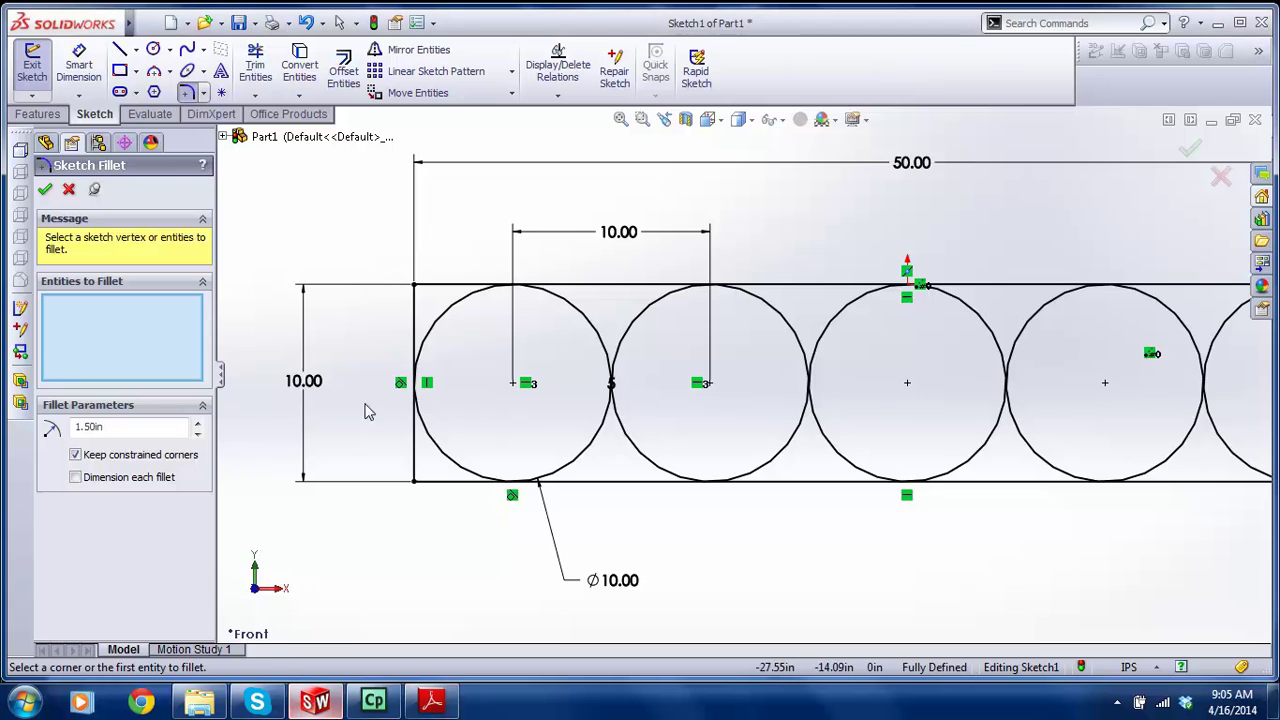
scroll(700, 354, down, 3)
scroll(700, 354, up, 3)
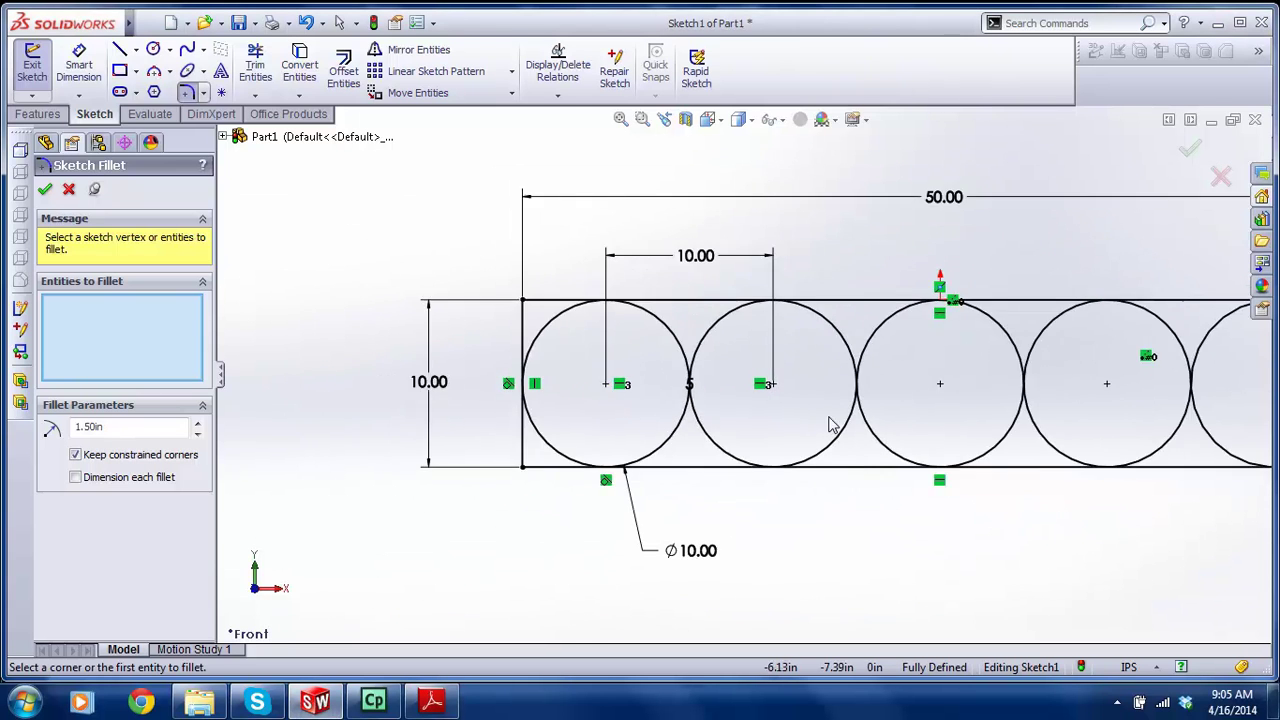
scroll(1003, 459, down, 1)
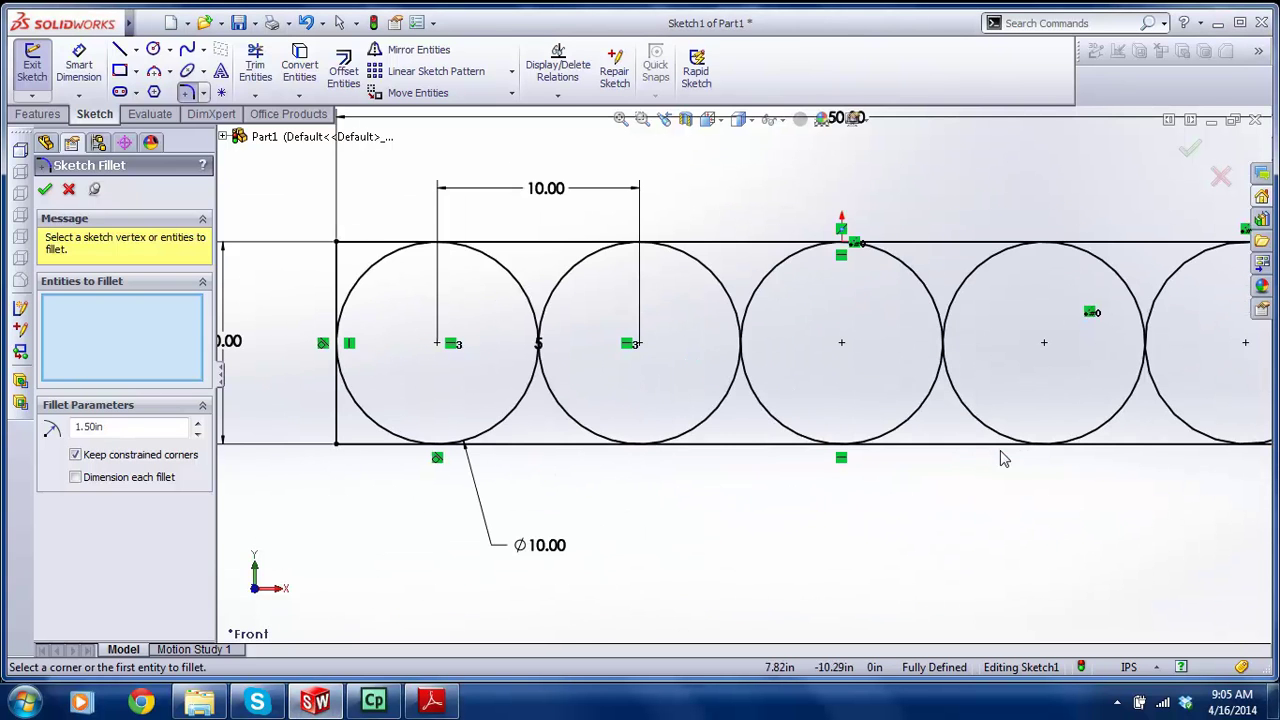
click(70, 190)
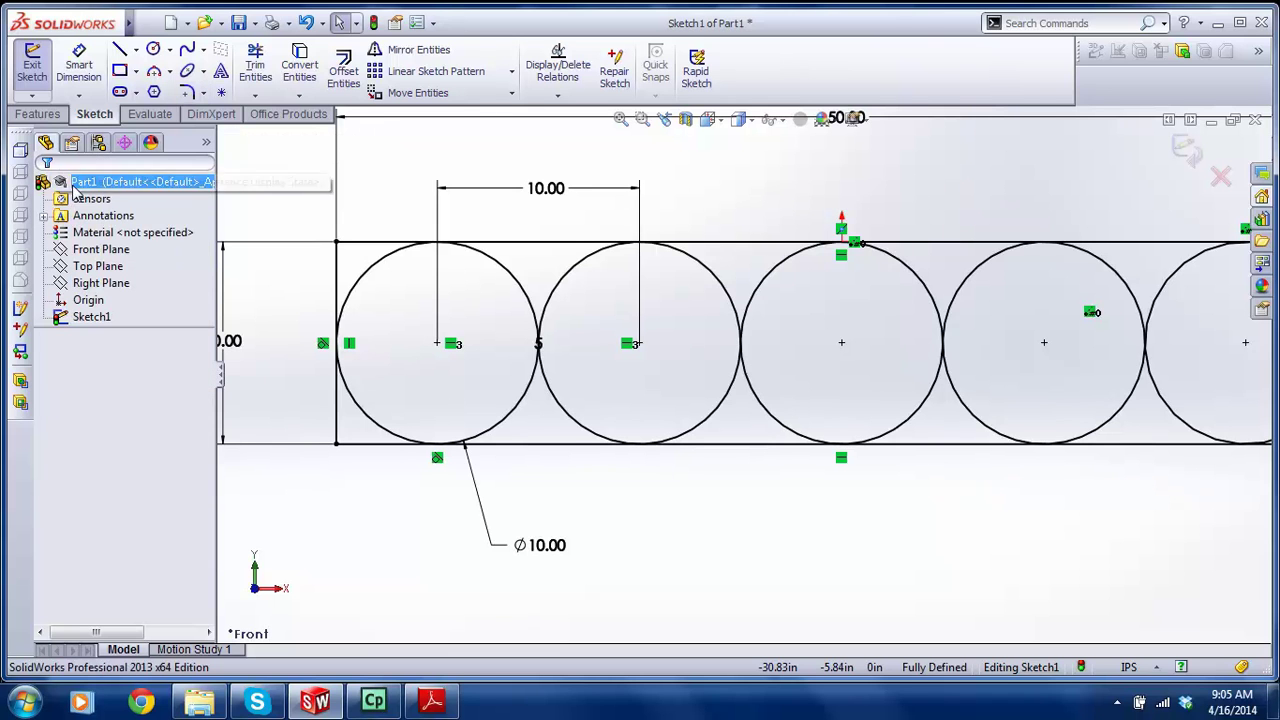
- Sketch a small circle about 1.6 in in diameter in the lower gap between the first two circles
click(153, 49)
scroll(550, 425, down, 3)
click(560, 405)
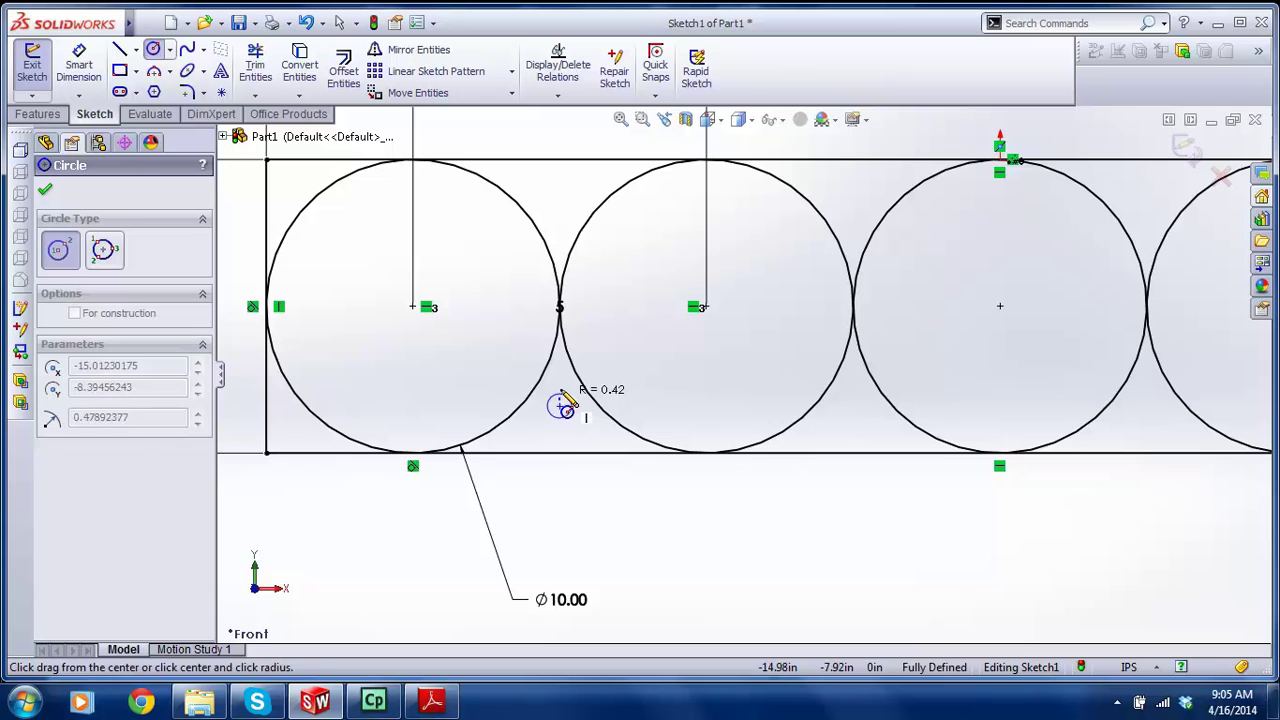
click(567, 403)
key(Escape)
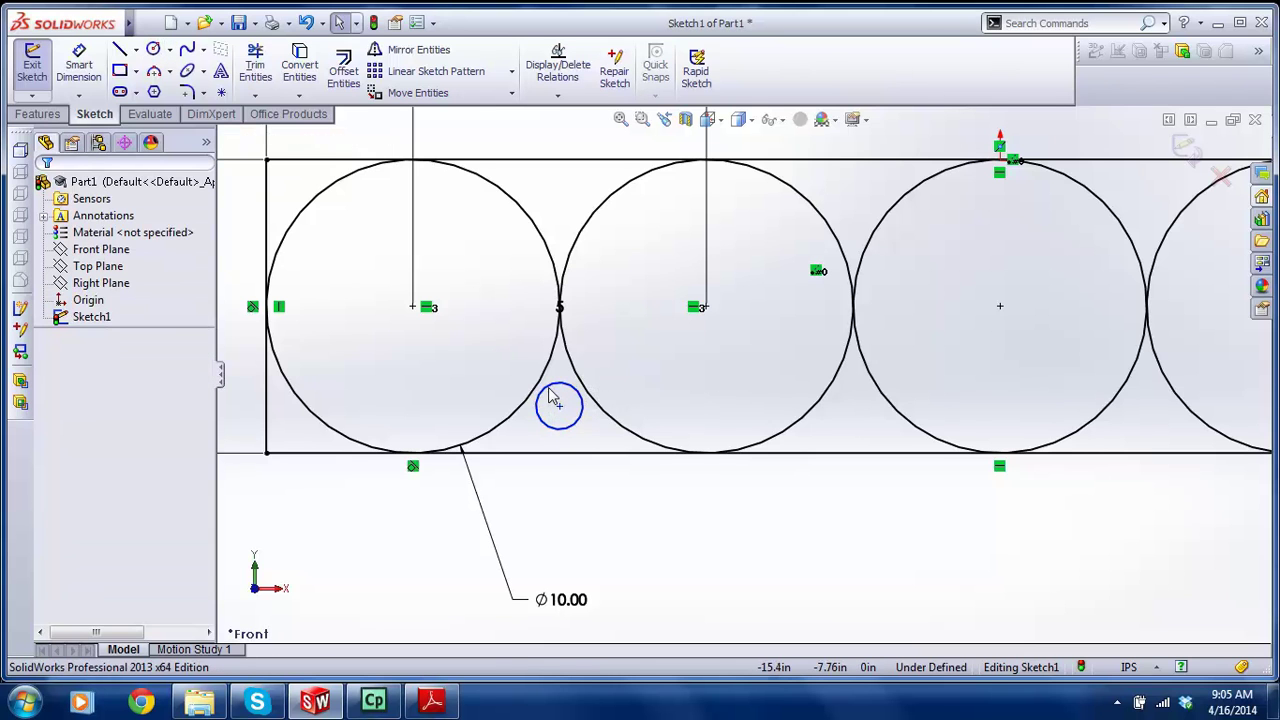
- Add Tangent relations between the small circle and each of the first two large circles
click(541, 400)
ctrl+click(467, 438)
click(85, 513)
click(257, 498)
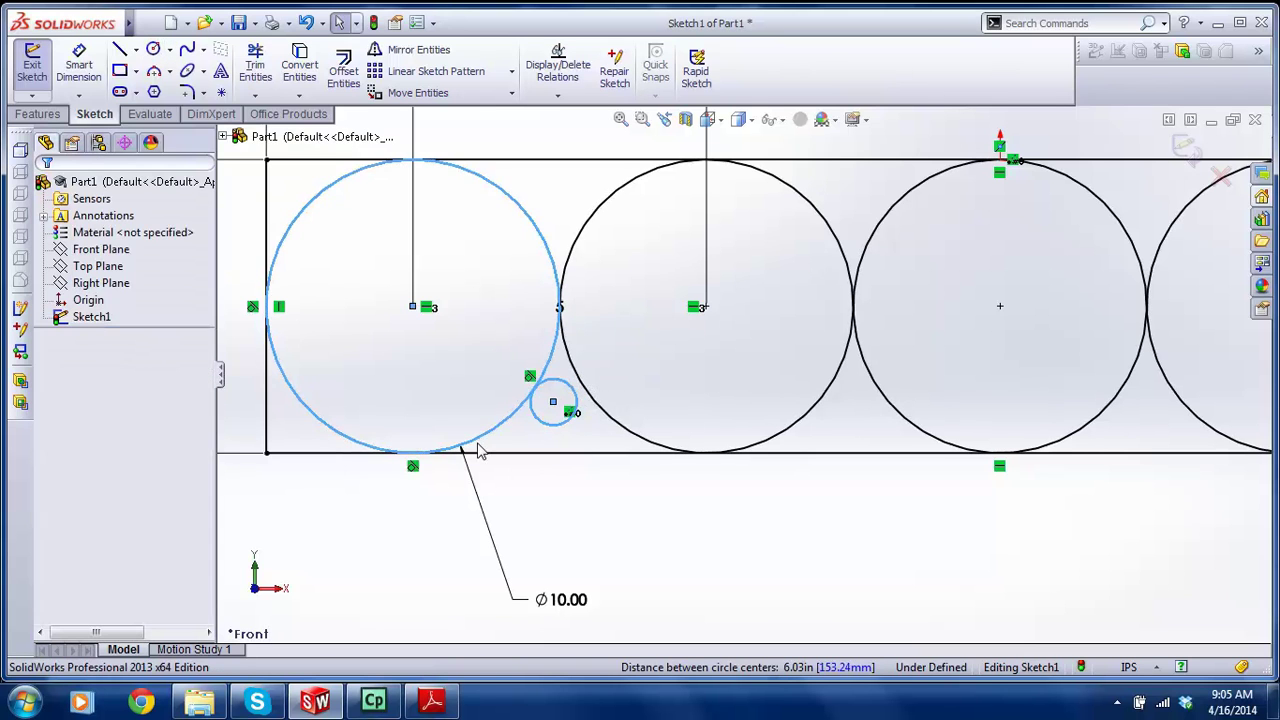
click(576, 401)
ctrl+click(600, 405)
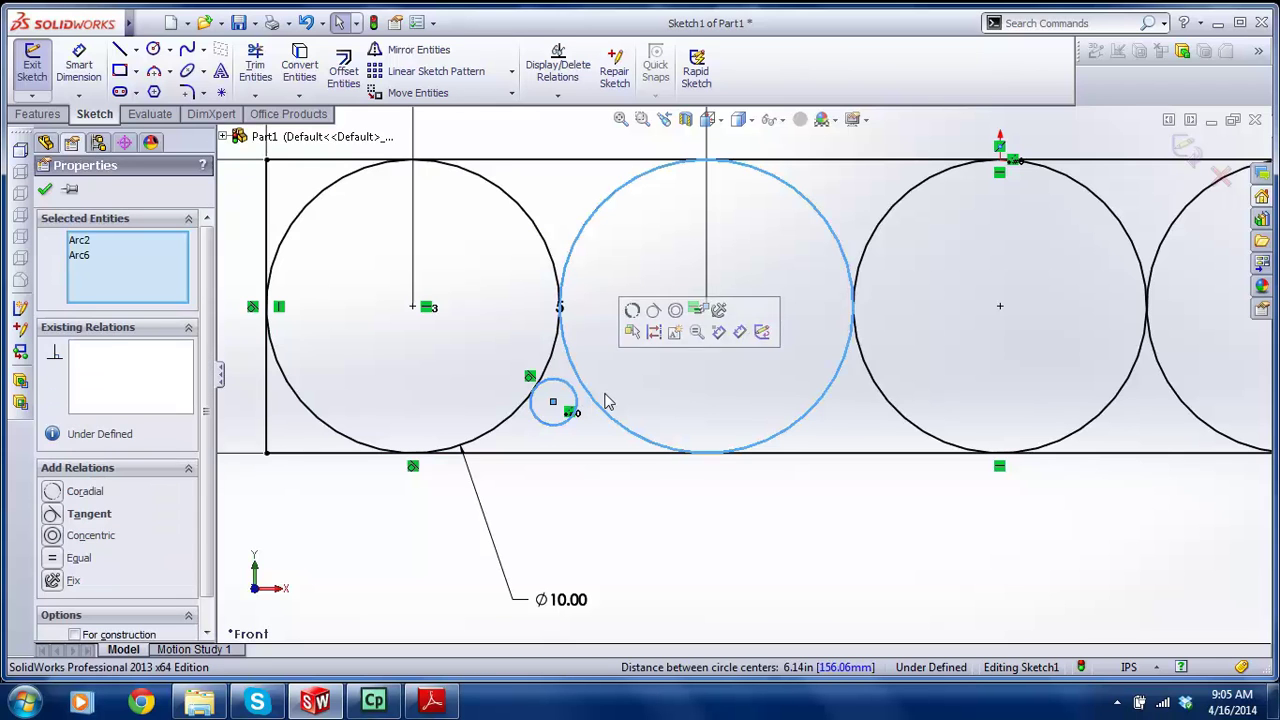
click(113, 514)
key(Escape)
- Dimension the small circle's diameter to 3 in
click(78, 65)
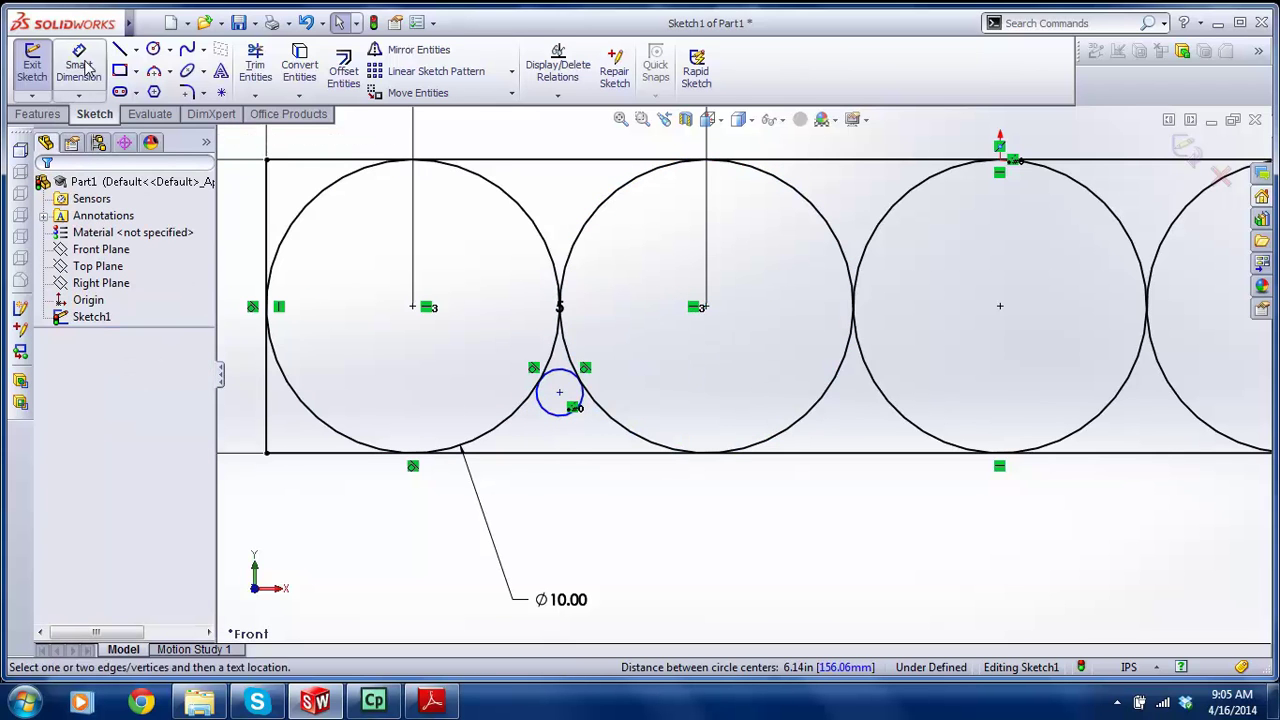
click(563, 422)
click(490, 368)
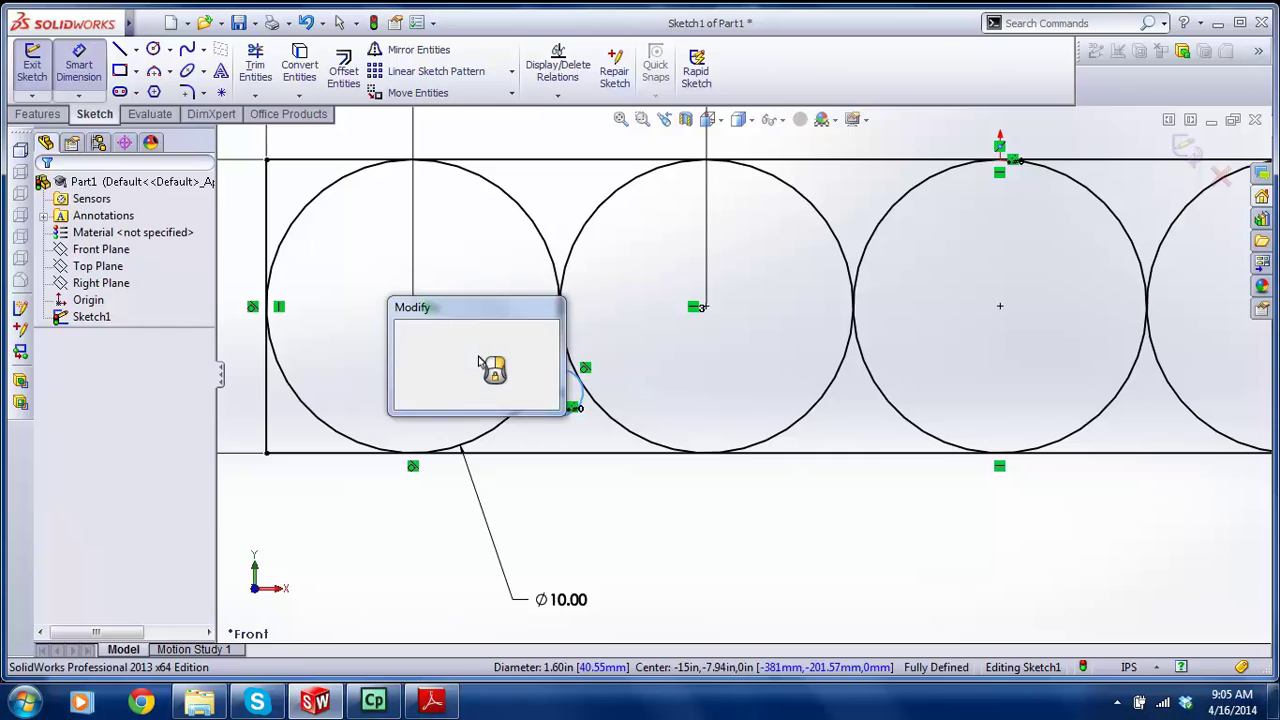
key(Return)
text(3)
key(Return)
key(Escape)
scroll(577, 357, up, 2)
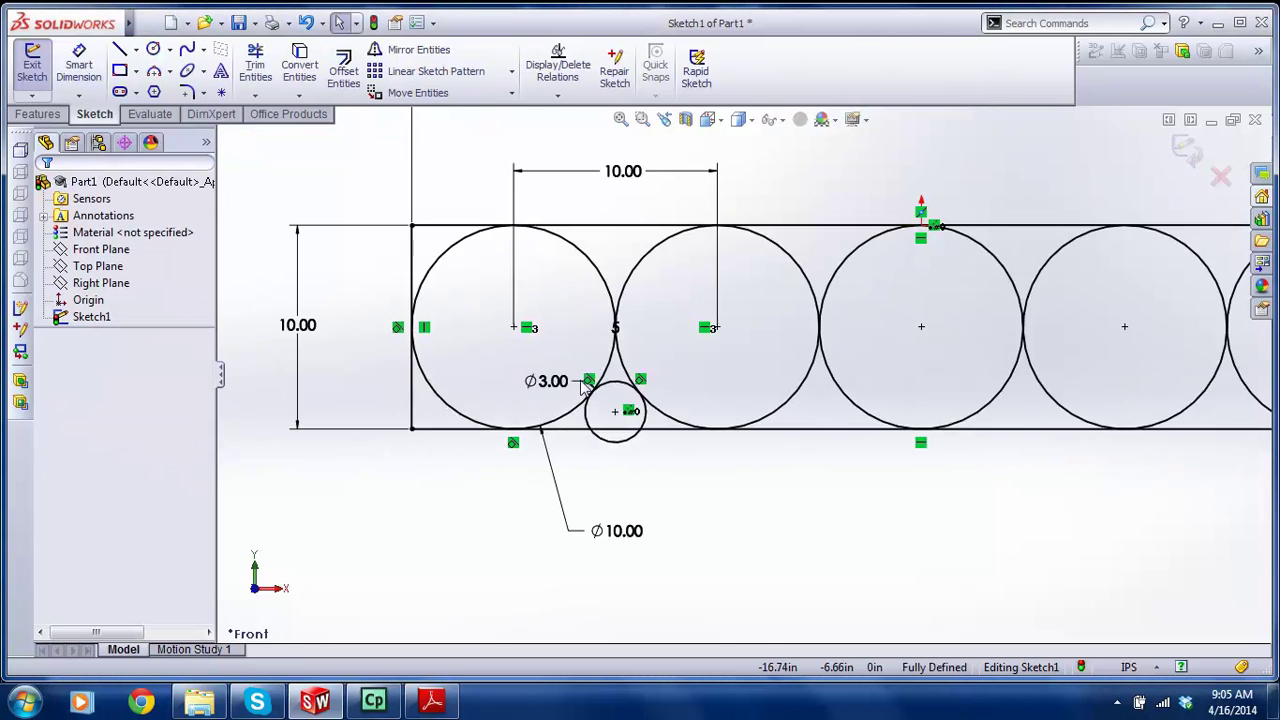
- Trim away the lower part of the small circle, keeping only the upper arc between the two large circles
scroll(568, 440, down, 2)
click(255, 65)
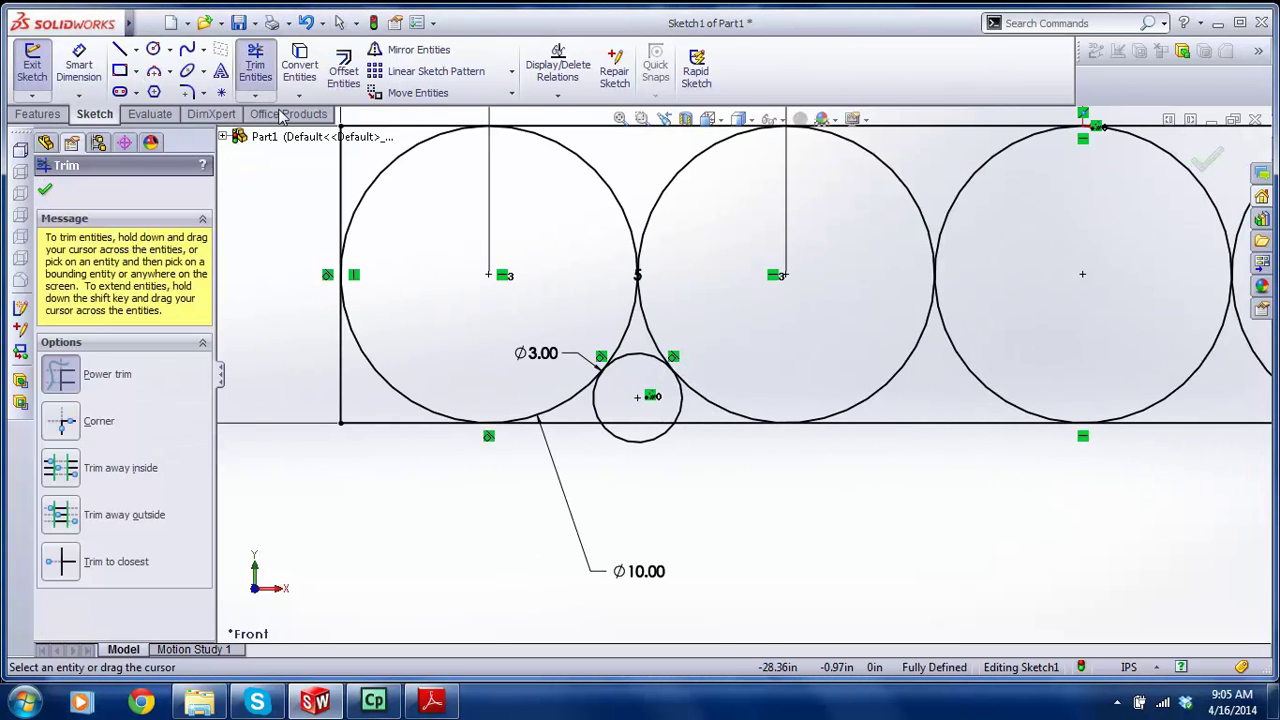
scroll(590, 418, down, 2)
drag(589, 404, 628, 410)
mouse_move(706, 410)
mouse_down()
mouse_move(714, 403)
mouse_move(671, 480)
mouse_move(657, 446)
mouse_up()
key(Escape)
- Dimension the radius of the trimmed arc to 1.50 in
scroll(660, 463, up, 3)
scroll(357, 251, down, 3)
click(78, 65)
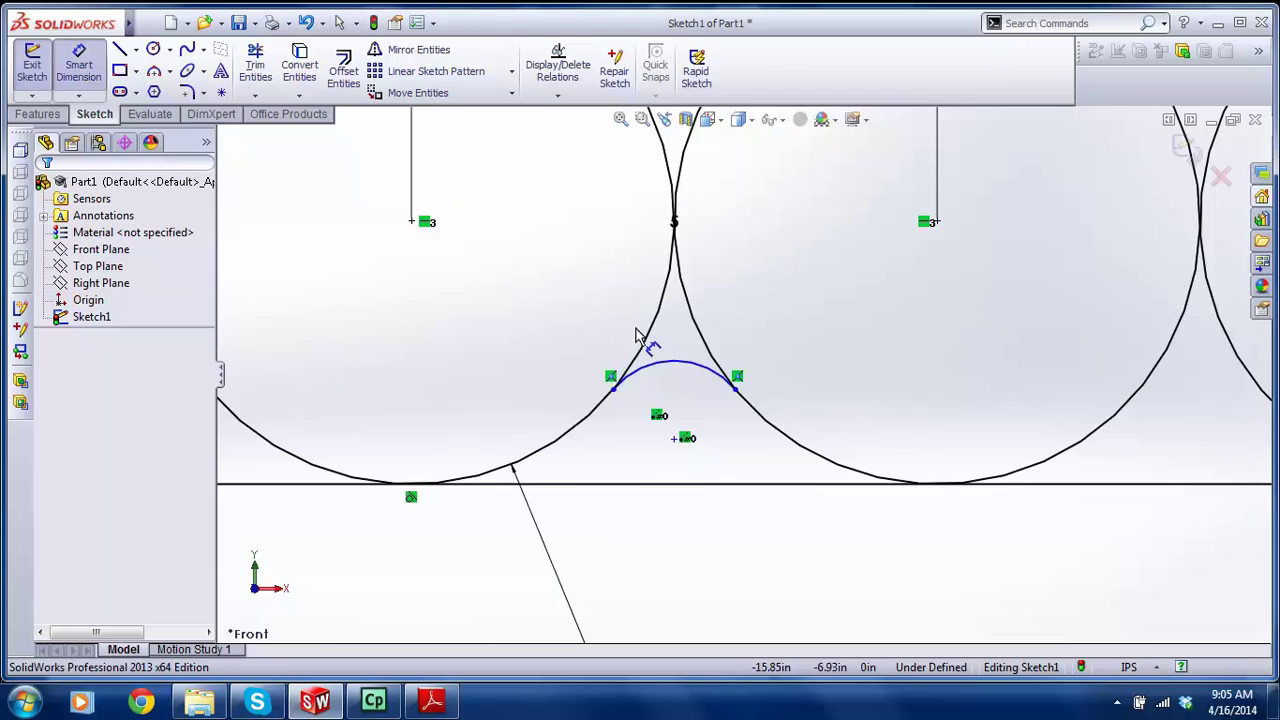
click(686, 363)
click(506, 364)
click(490, 358)
key(Escape)
- Shift the trimmed arc by its center and edge to test how it is constrained
click(693, 375)
click(678, 440)
mouse_move(678, 460)
mouse_down()
mouse_move(674, 477)
mouse_move(675, 458)
mouse_up()
drag(656, 399, 612, 356)
click(428, 380)
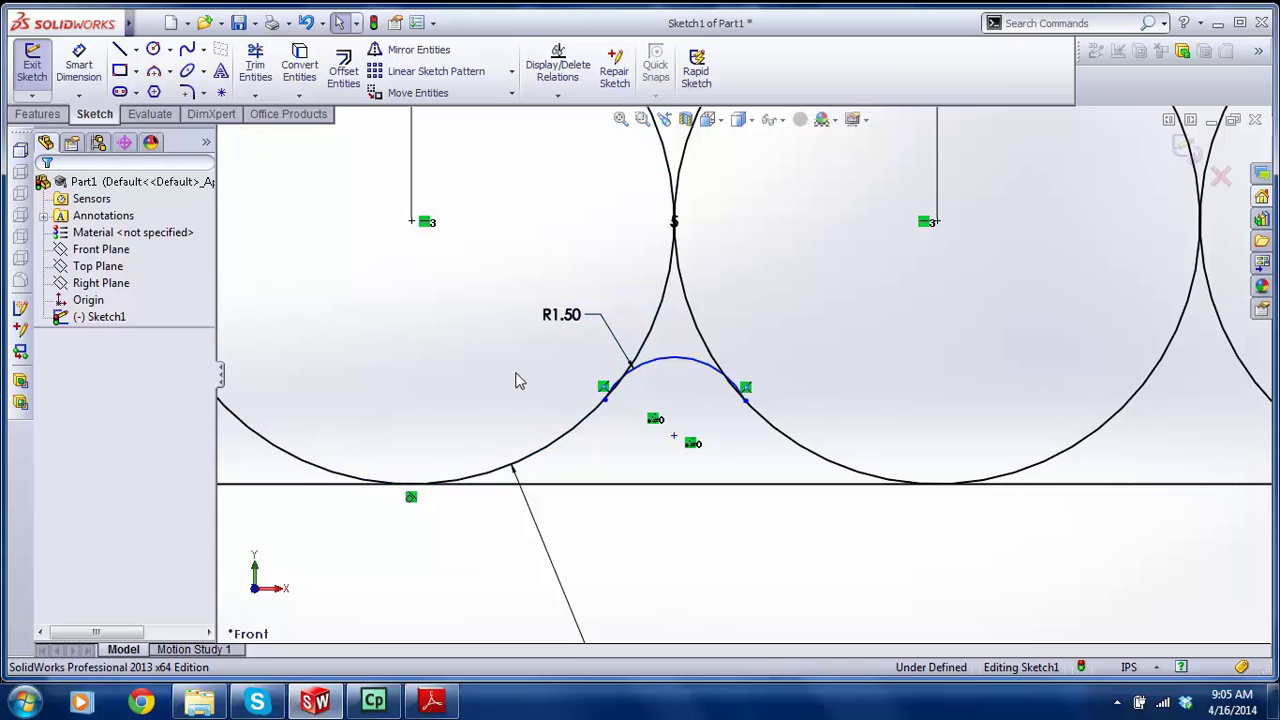
- Add Tangent relations between the 1.50 in radius arc and each of the two neighboring large circles
click(632, 366)
ctrl+click(560, 431)
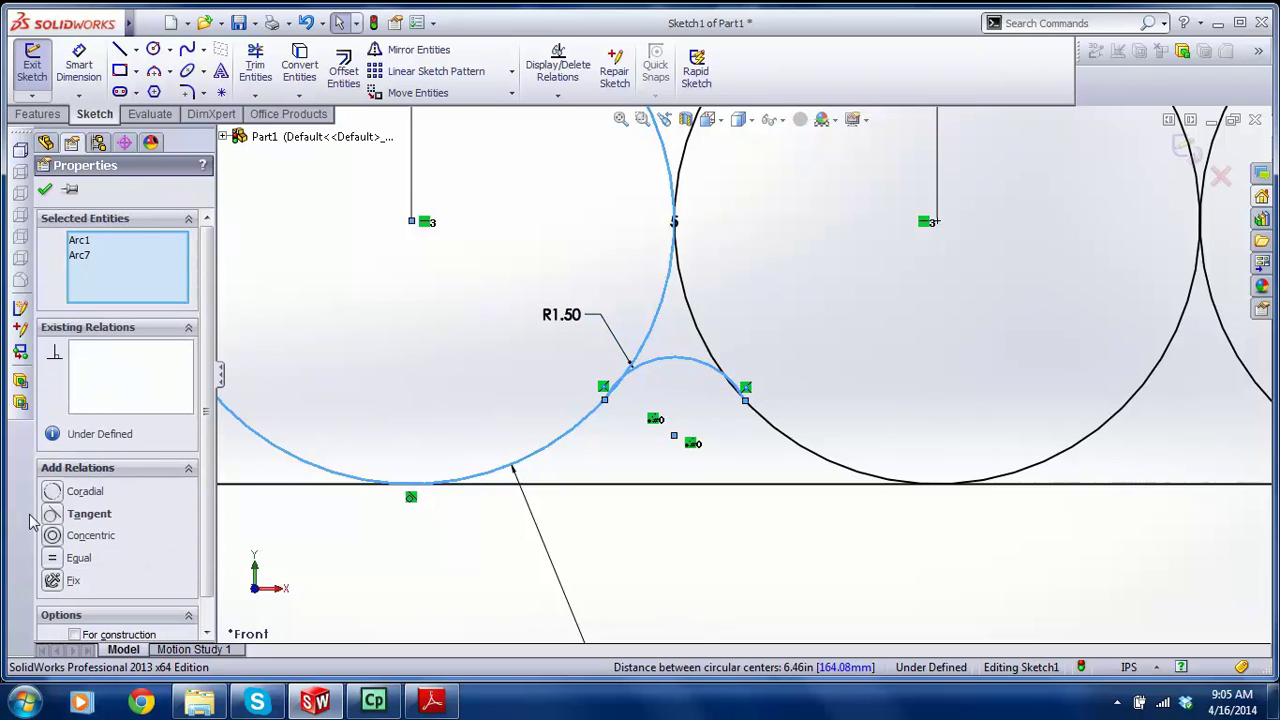
click(48, 517)
click(700, 368)
ctrl+click(362, 461)
click(48, 517)
scroll(720, 357, up, 3)
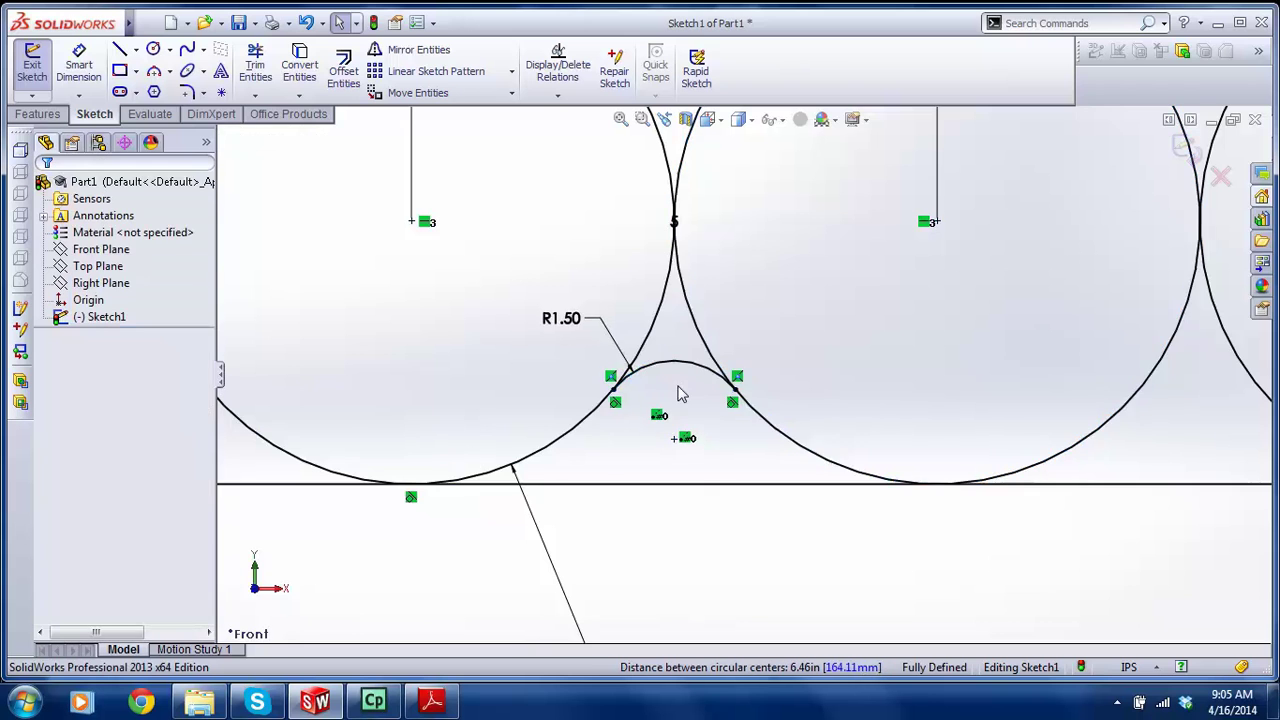
scroll(729, 297, down, 1)
scroll(727, 302, up, 3)
scroll(729, 302, down, 1)
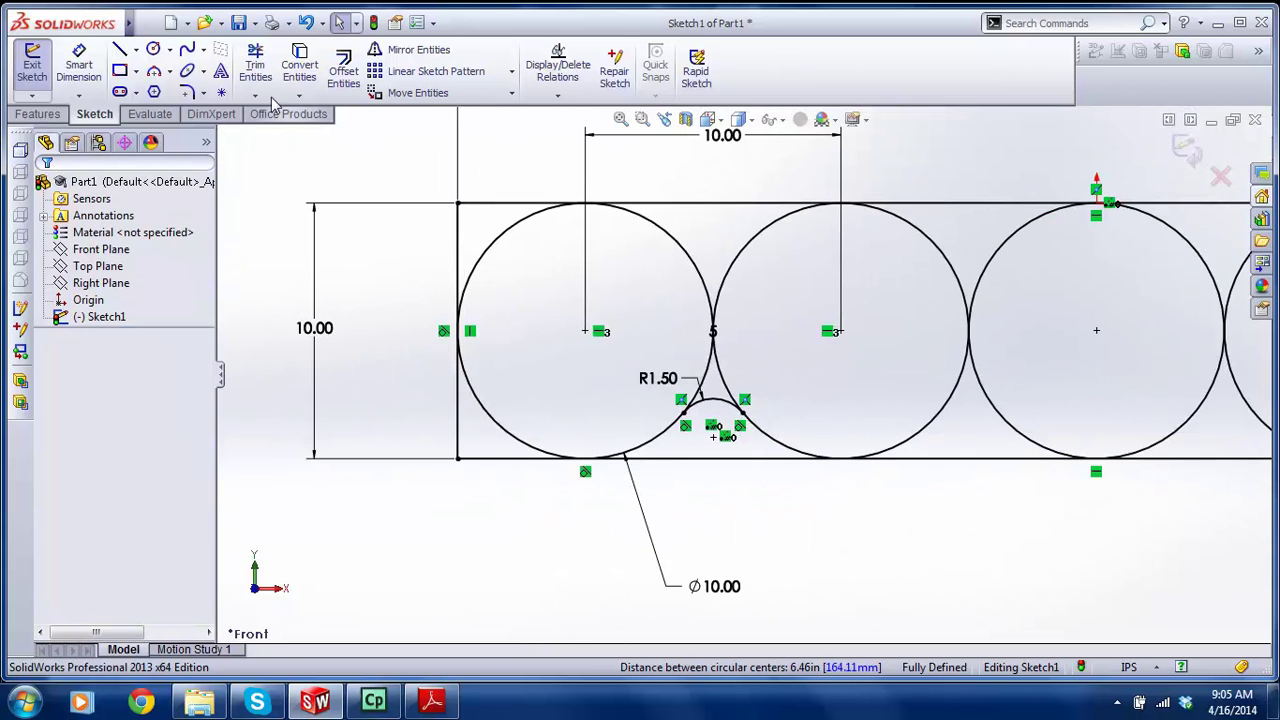
- Trim away the first circle's portions inside the profile and the rectangle's lower-left corner outside it
click(255, 65)
drag(505, 235, 508, 235)
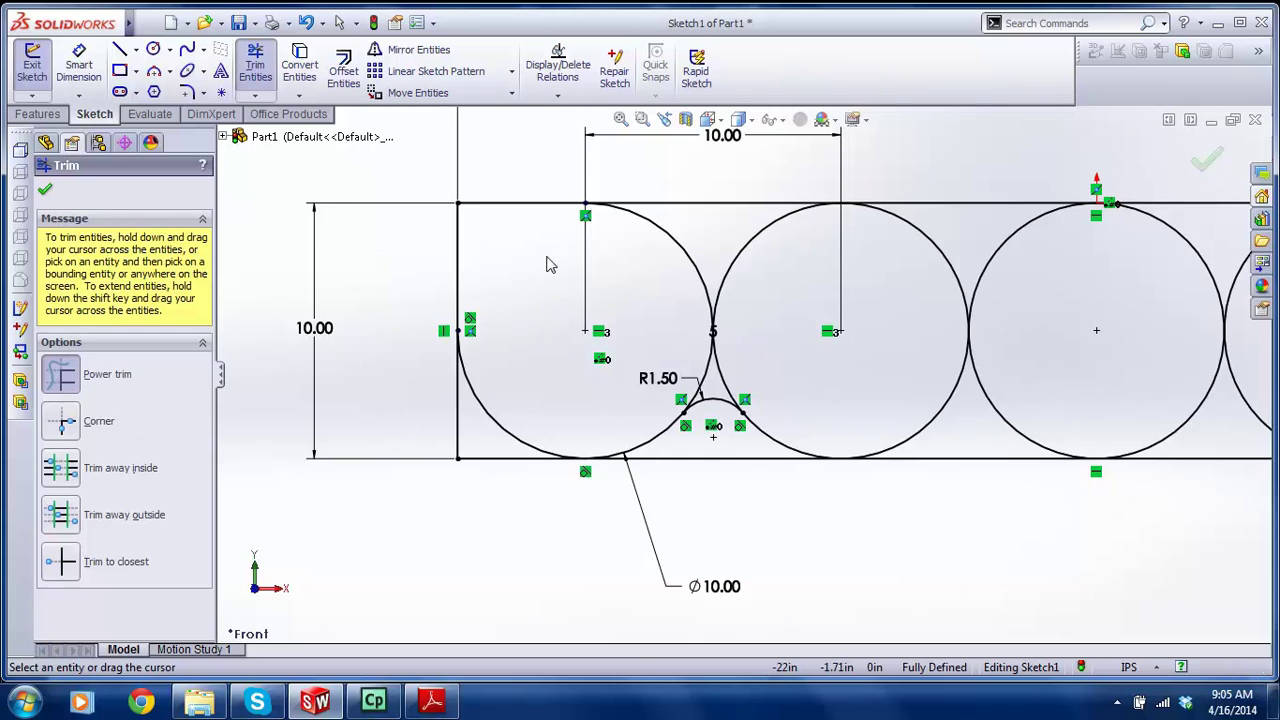
drag(688, 262, 694, 259)
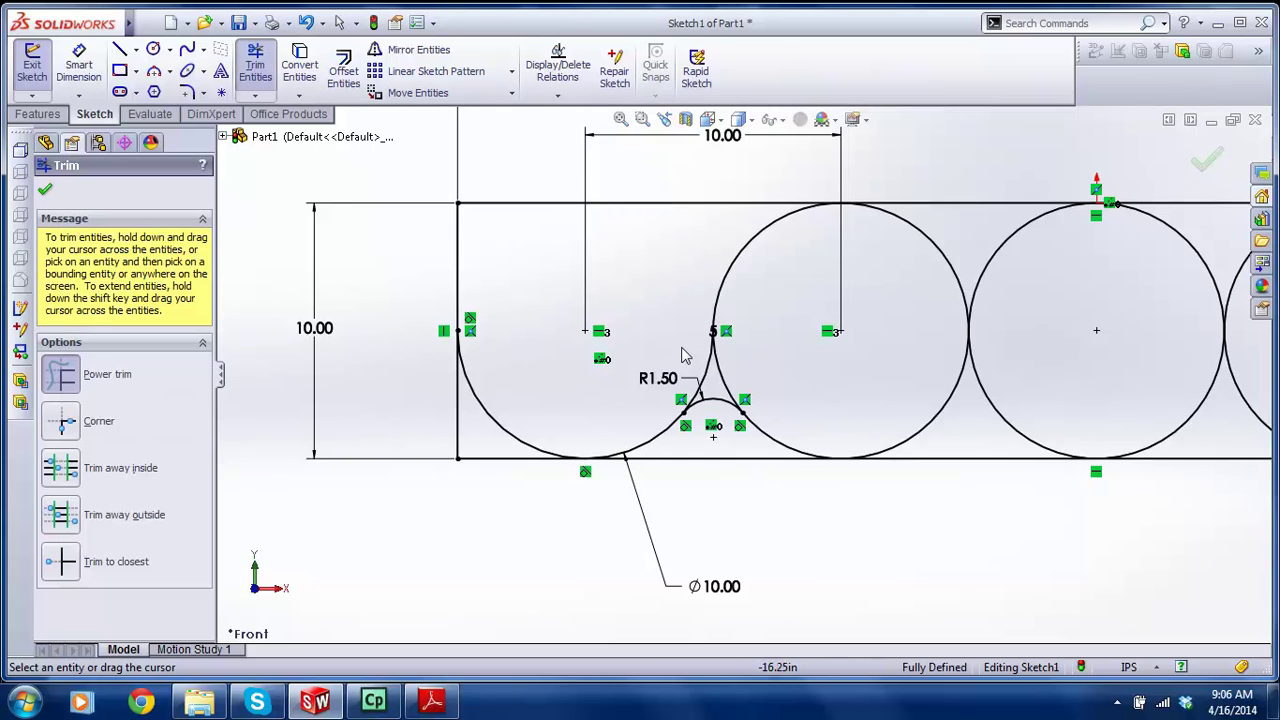
scroll(690, 371, up, 2)
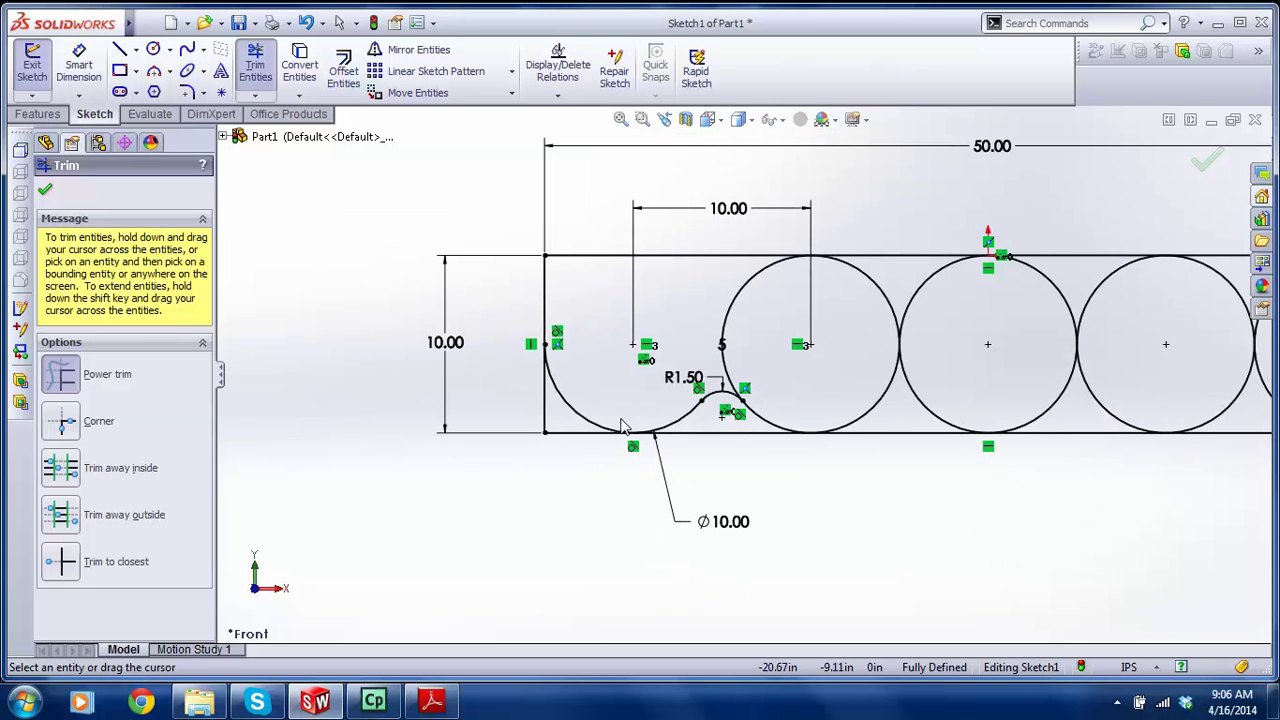
drag(560, 427, 543, 409)
key(Escape)
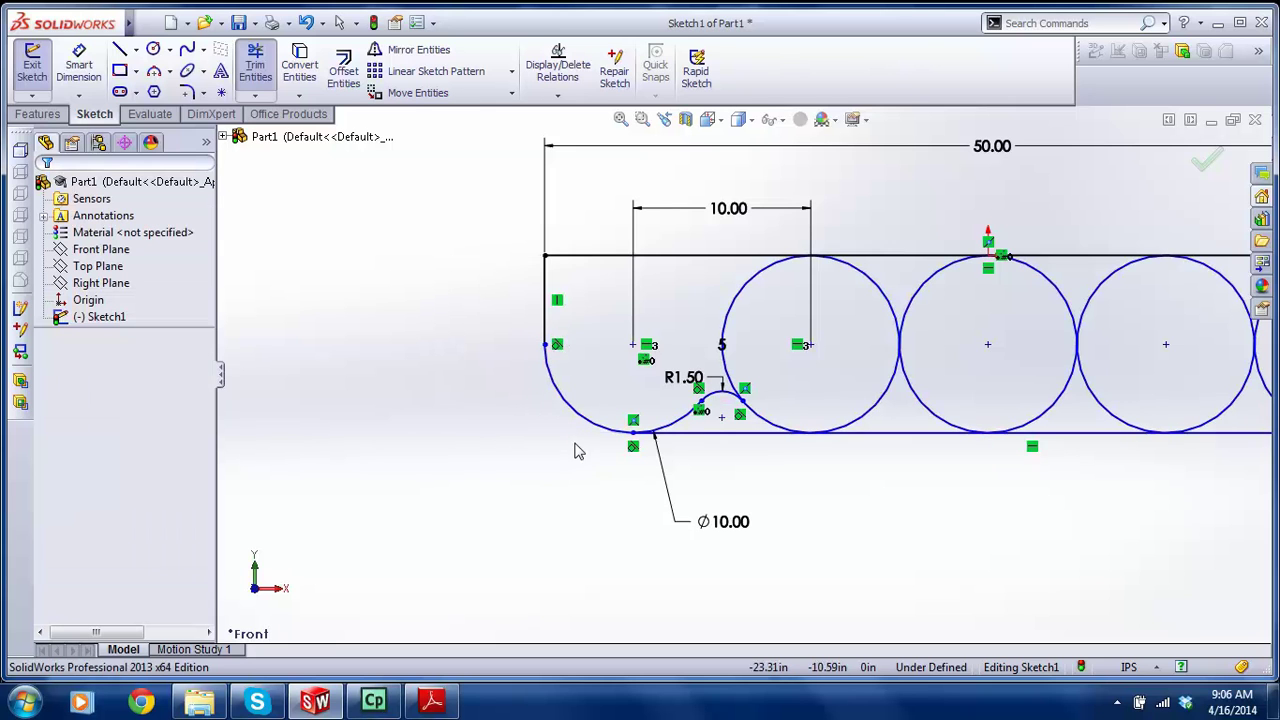
- Reposition the first circle's diameter dimension outside the profile, below and to the left of the remaining arc
scroll(650, 438, down, 2)
drag(735, 517, 440, 469)
key(Escape)
scroll(673, 425, up, 1)
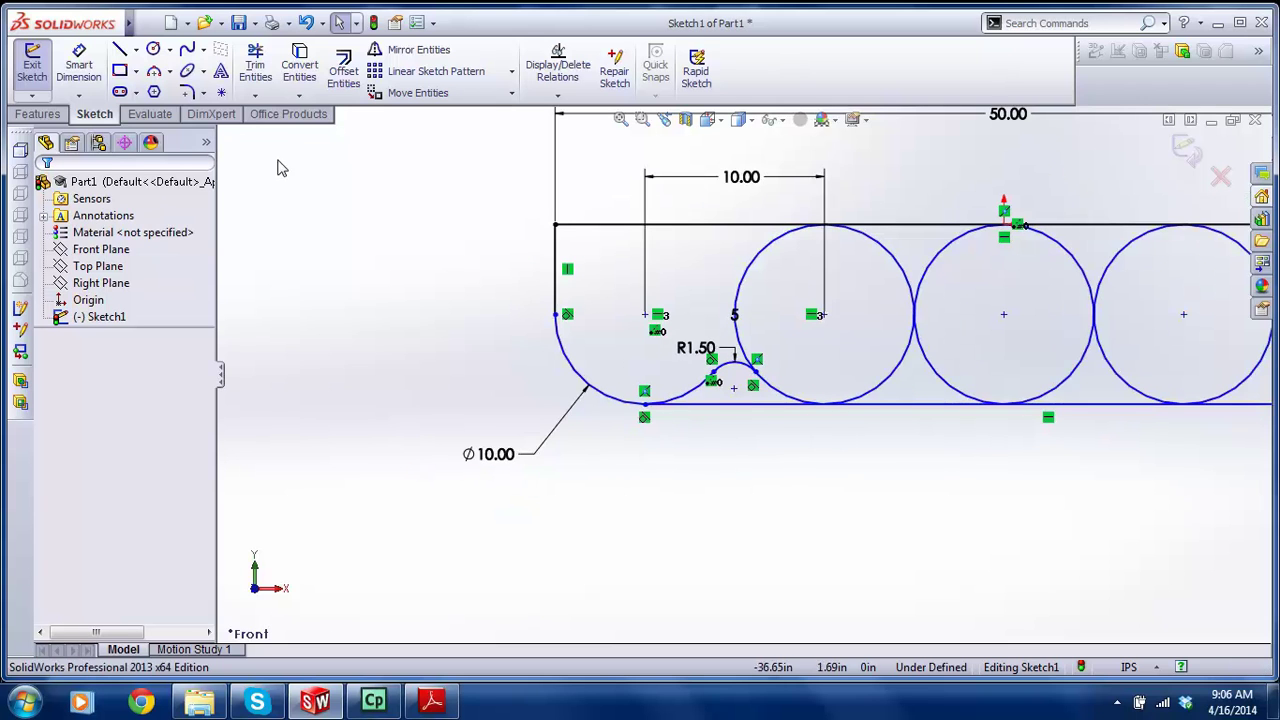
- Dimension the profile's 10.00 in height between the top line and the lowest point of the first large arc
click(79, 65)
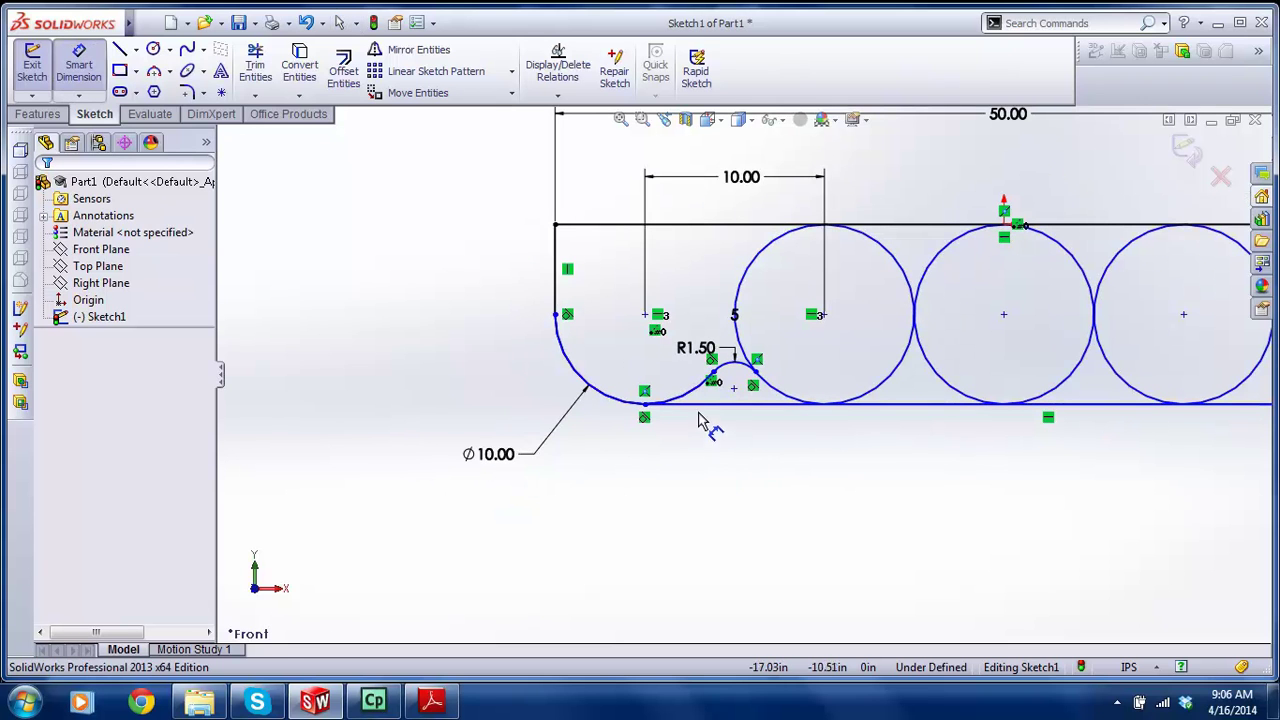
click(699, 228)
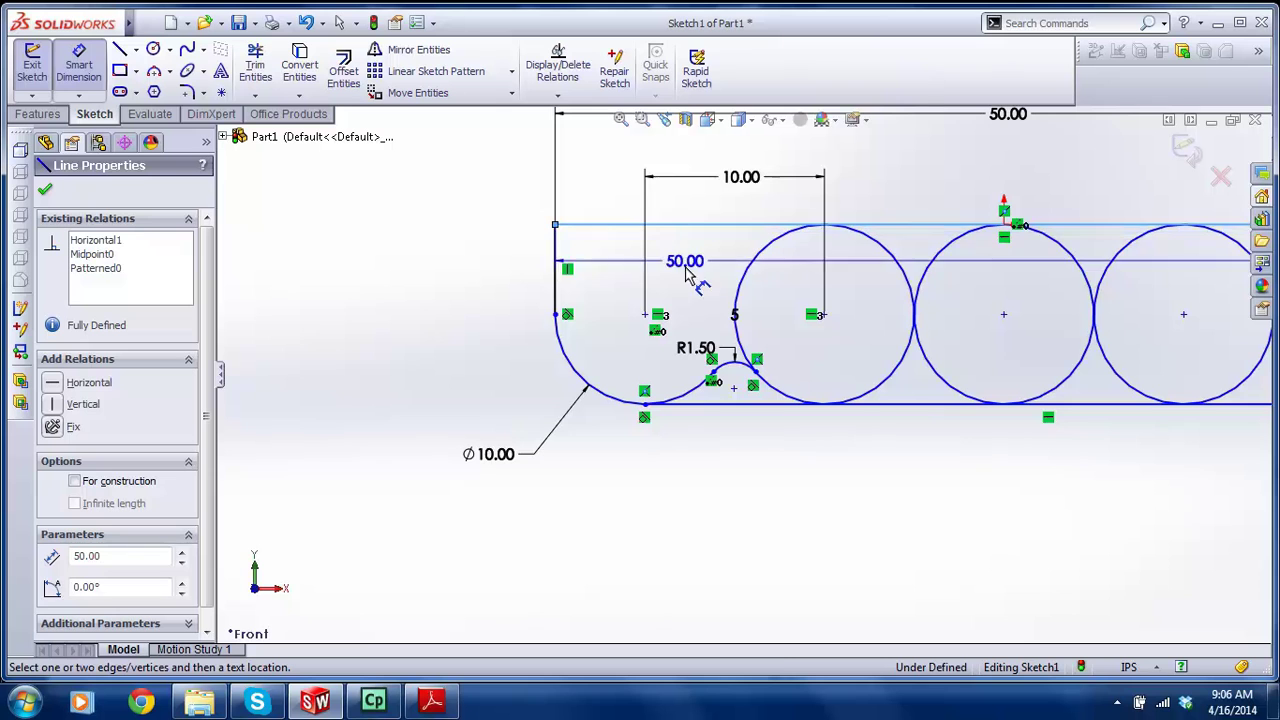
click(621, 400)
click(472, 318)
click(399, 353)
key(Escape)
scroll(453, 329, up, 3)
scroll(767, 423, down, 2)
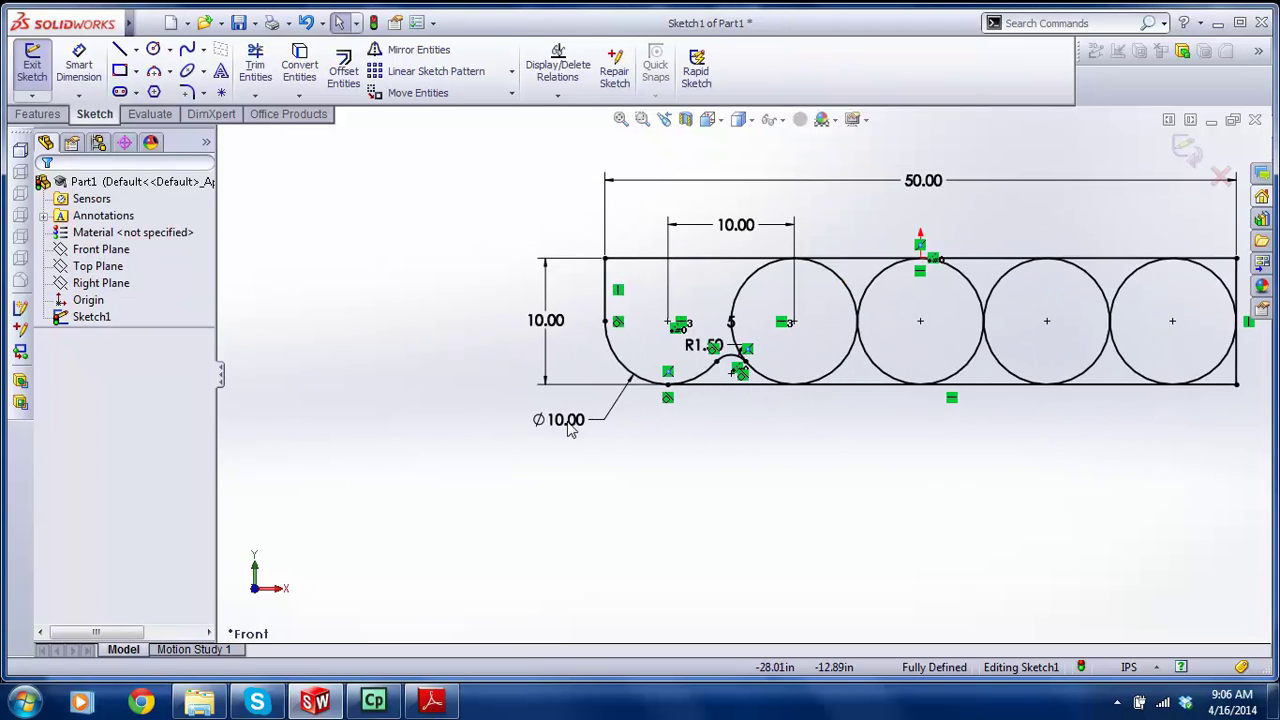
scroll(740, 377, up, 2)
scroll(850, 332, down, 2)
scroll(763, 374, up, 2)
scroll(783, 380, down, 2)
scroll(800, 399, down, 2)
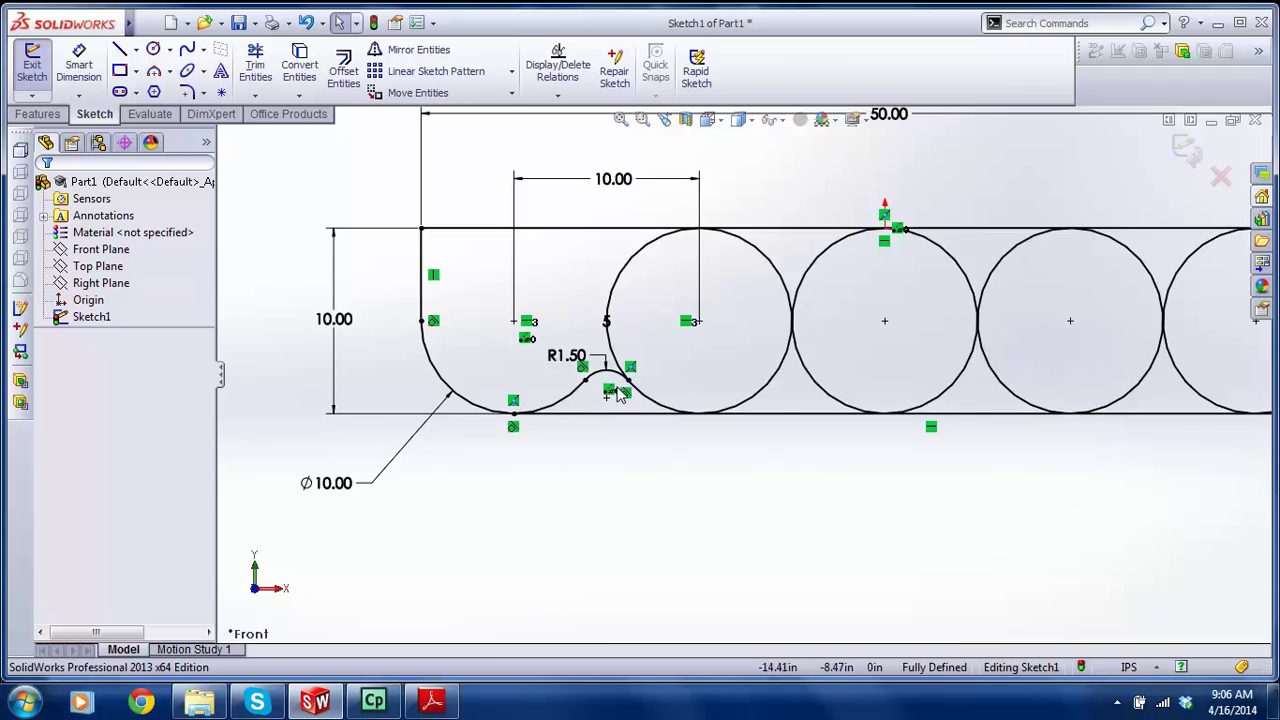
scroll(592, 375, down, 1)
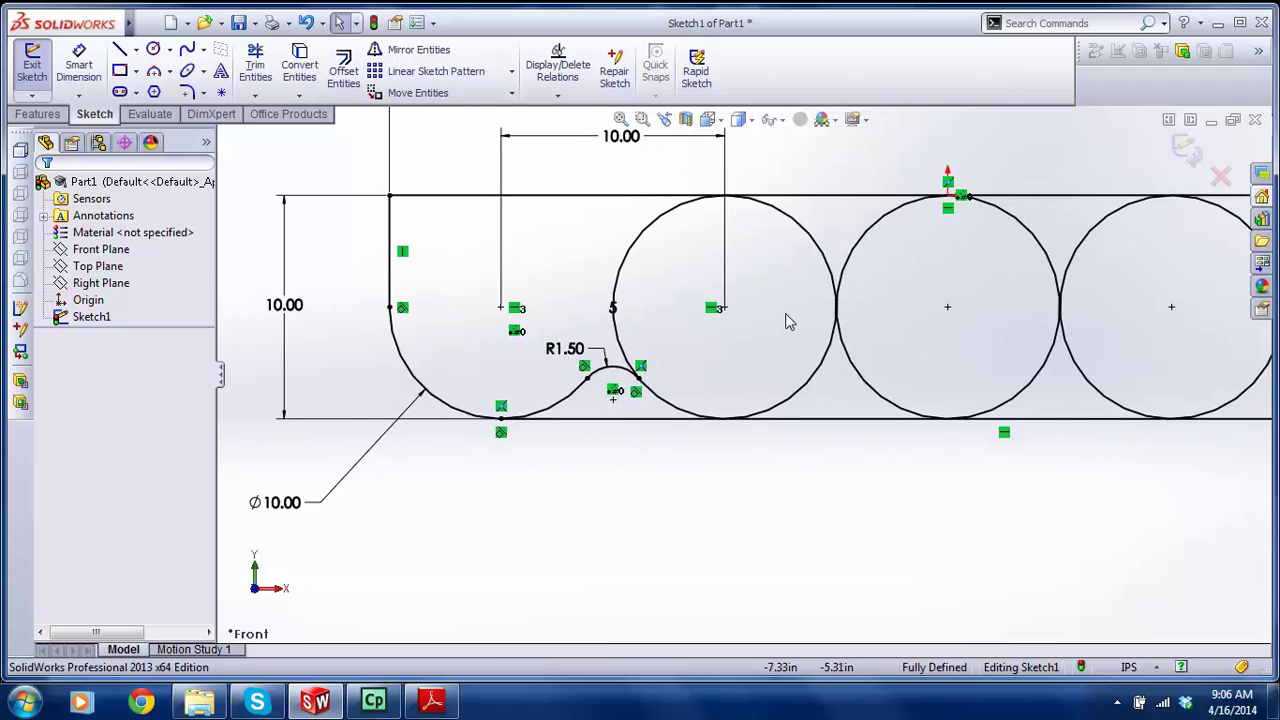
scroll(805, 327, up, 4)
scroll(690, 350, down, 2)
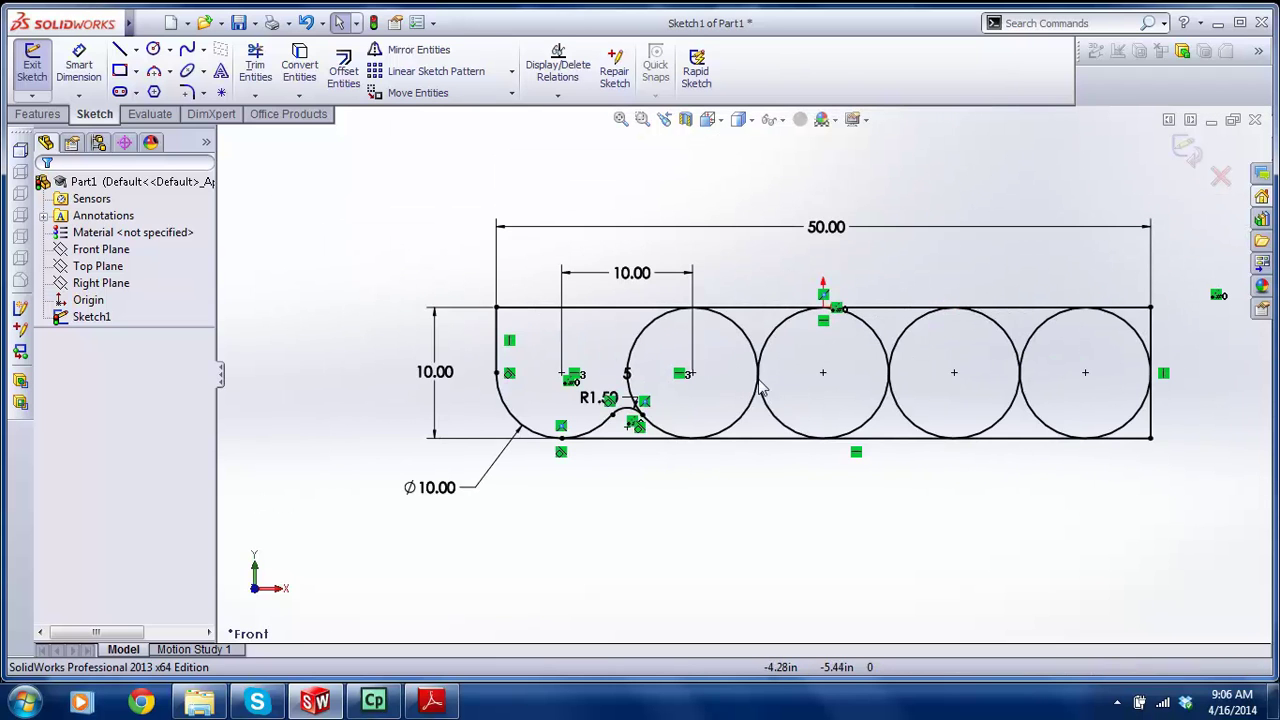
click(644, 339)
click(652, 380)
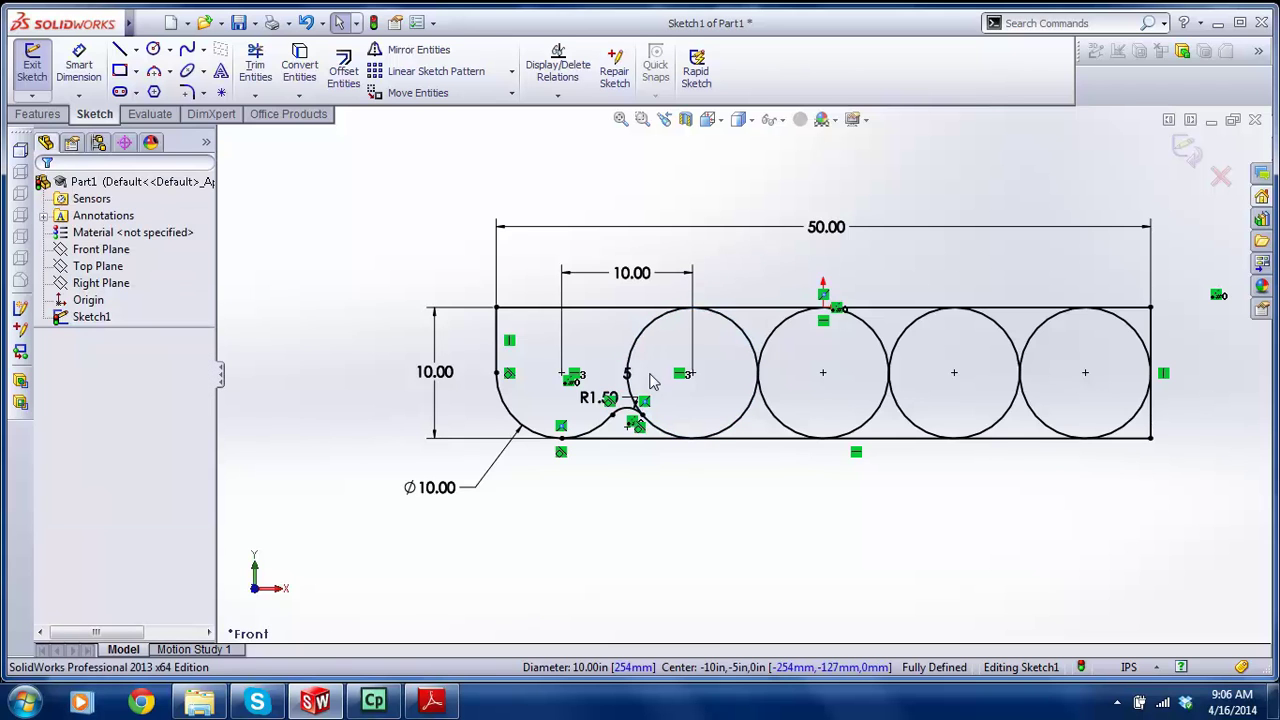
- Set up a linear sketch pattern of the R1.50 arc along the X-axis with 10 in spacing and 4 instances
scroll(823, 423, down, 3)
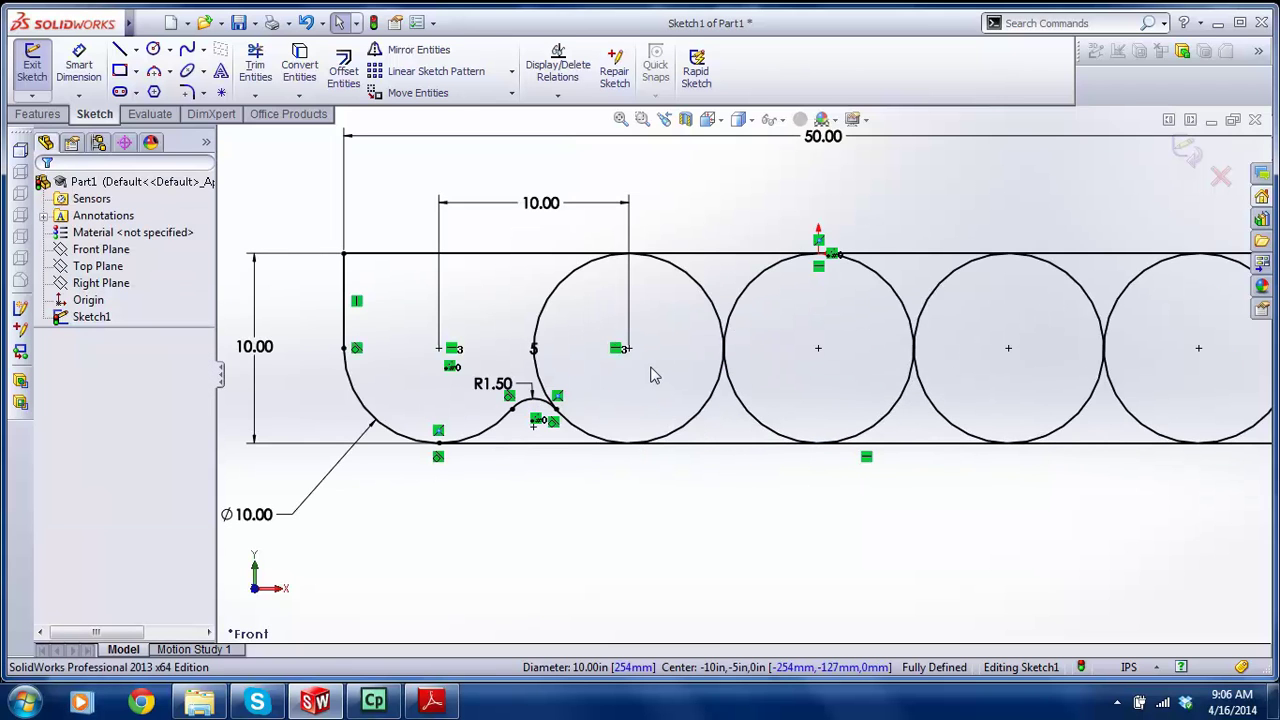
scroll(558, 425, down, 2)
scroll(548, 385, up, 1)
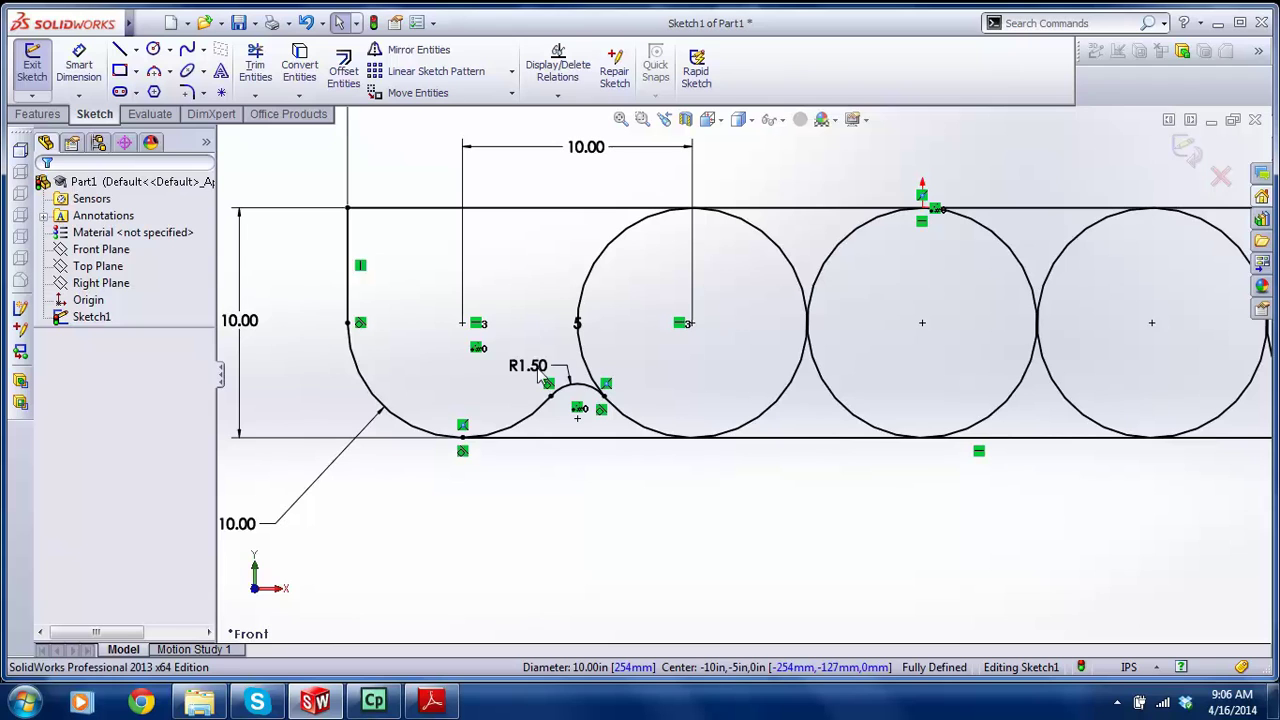
click(402, 70)
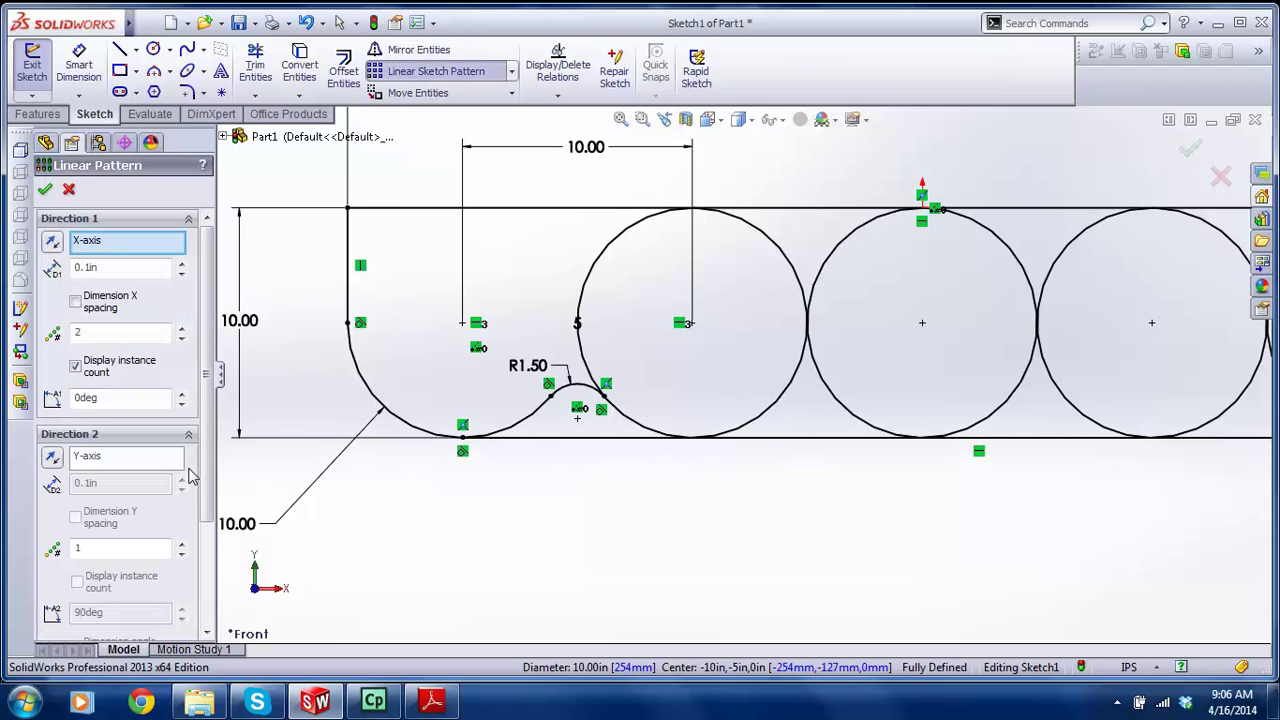
scroll(204, 440, down, 3)
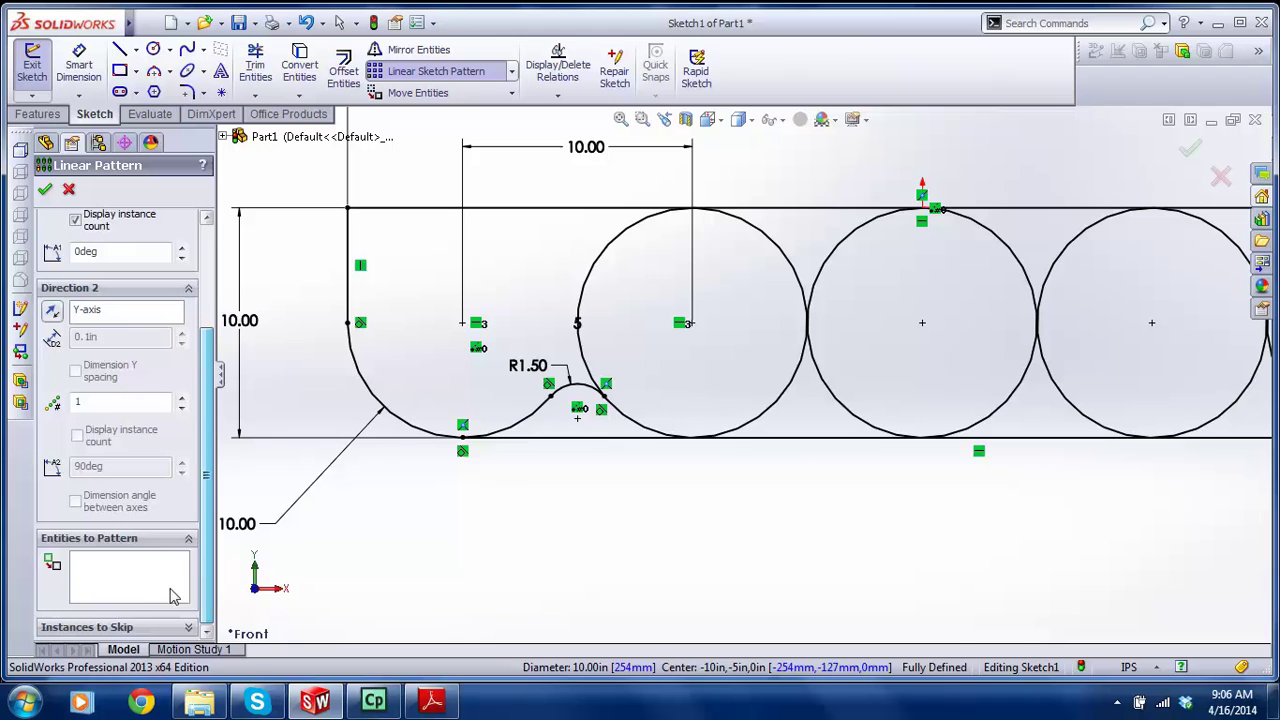
click(585, 386)
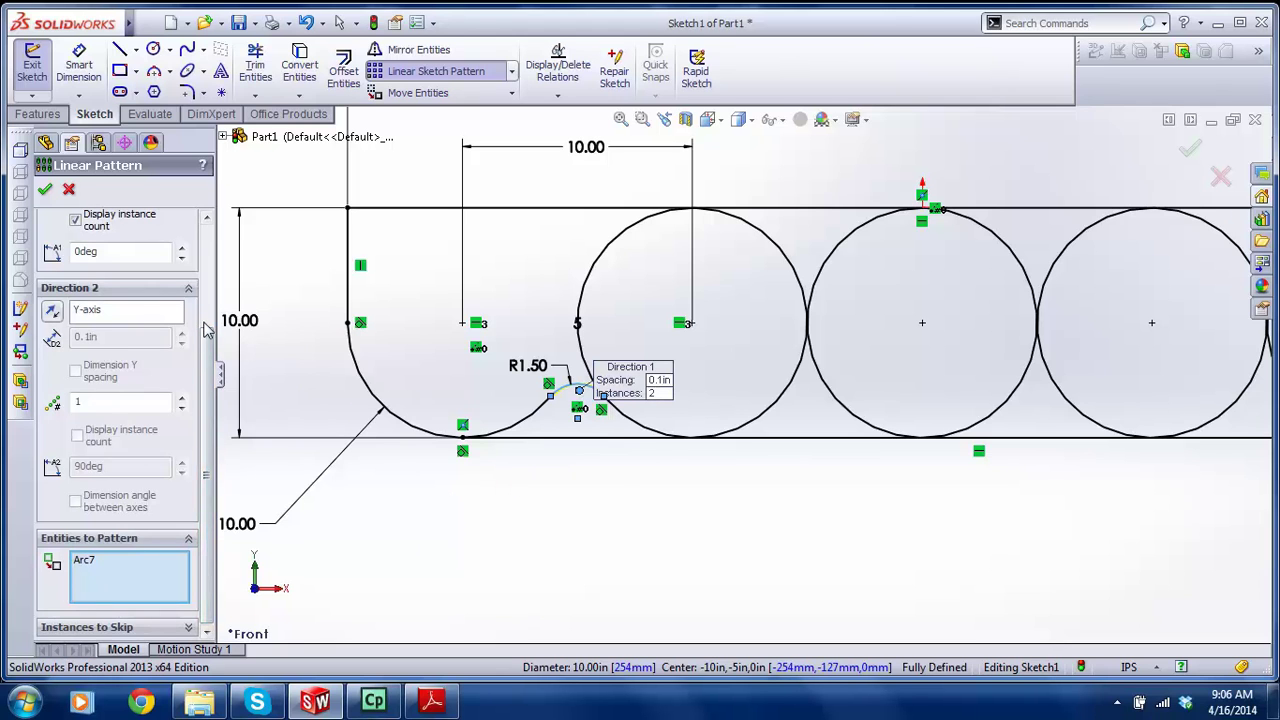
scroll(200, 320, up, 3)
click(128, 240)
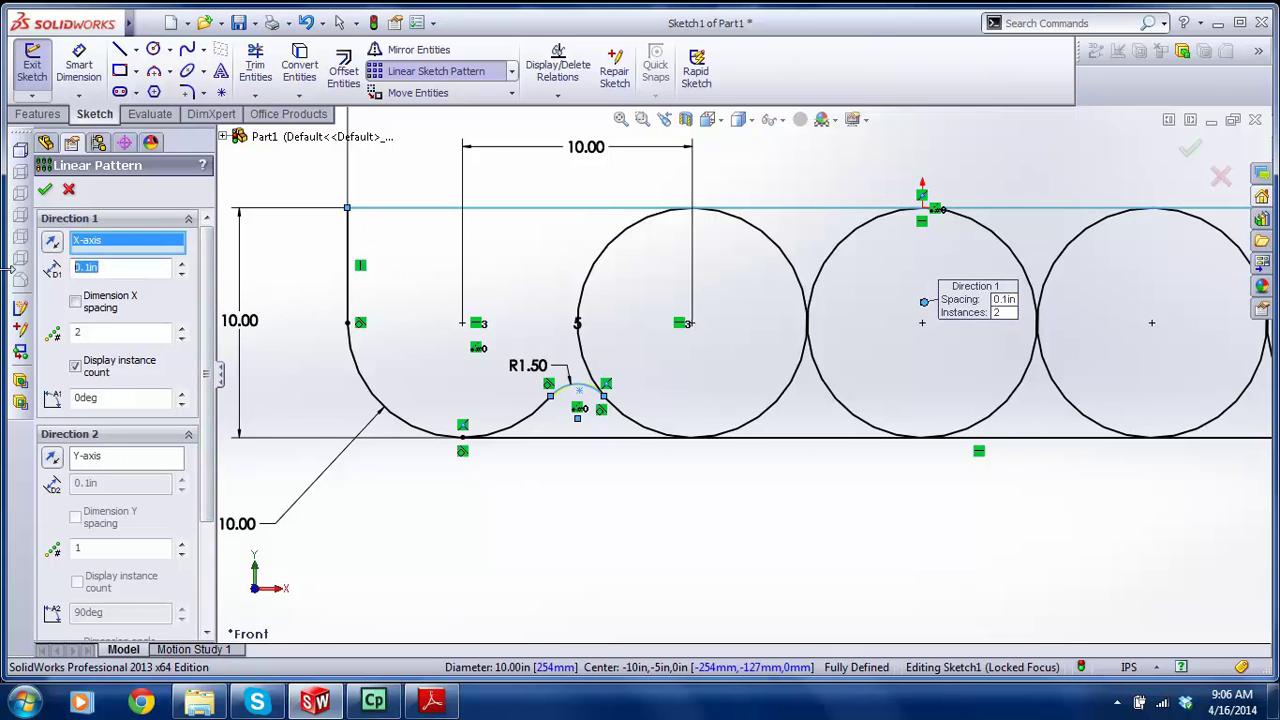
click(181, 328)
click(181, 328)
scroll(508, 335, up, 6)
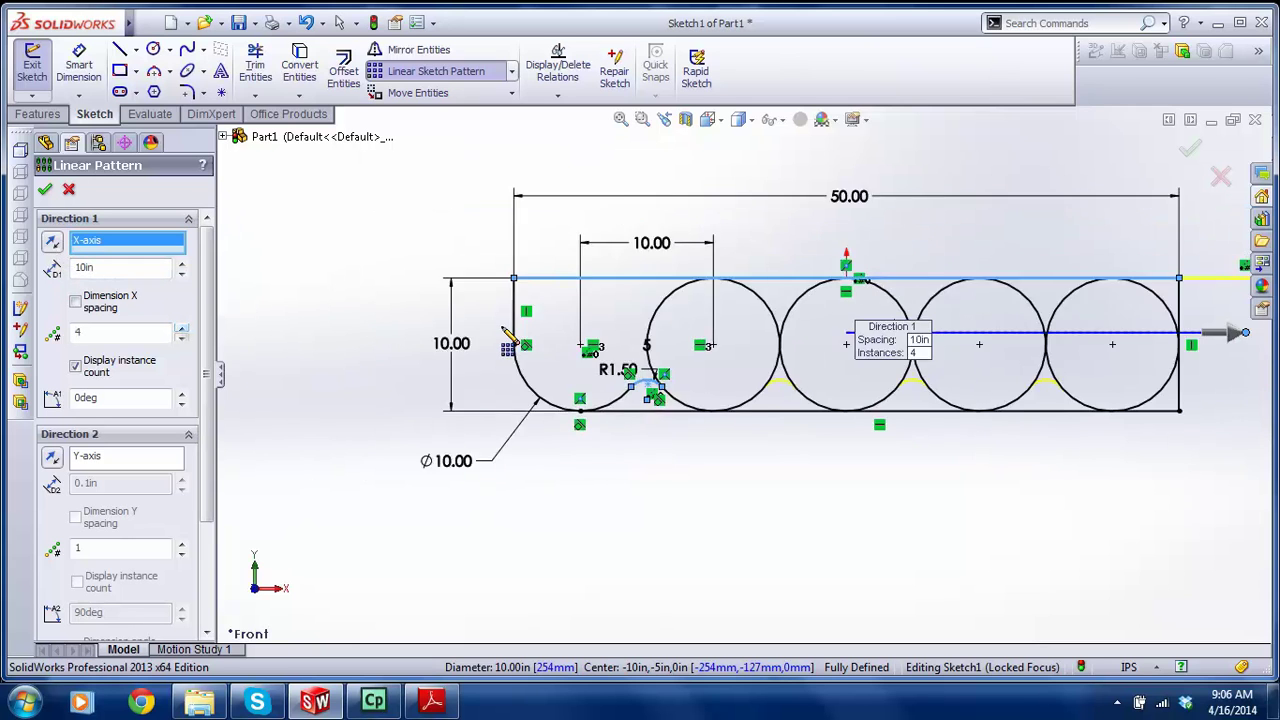
- Remove the top line from the entities to pattern and accept the linear pattern of the arc
scroll(792, 340, down, 2)
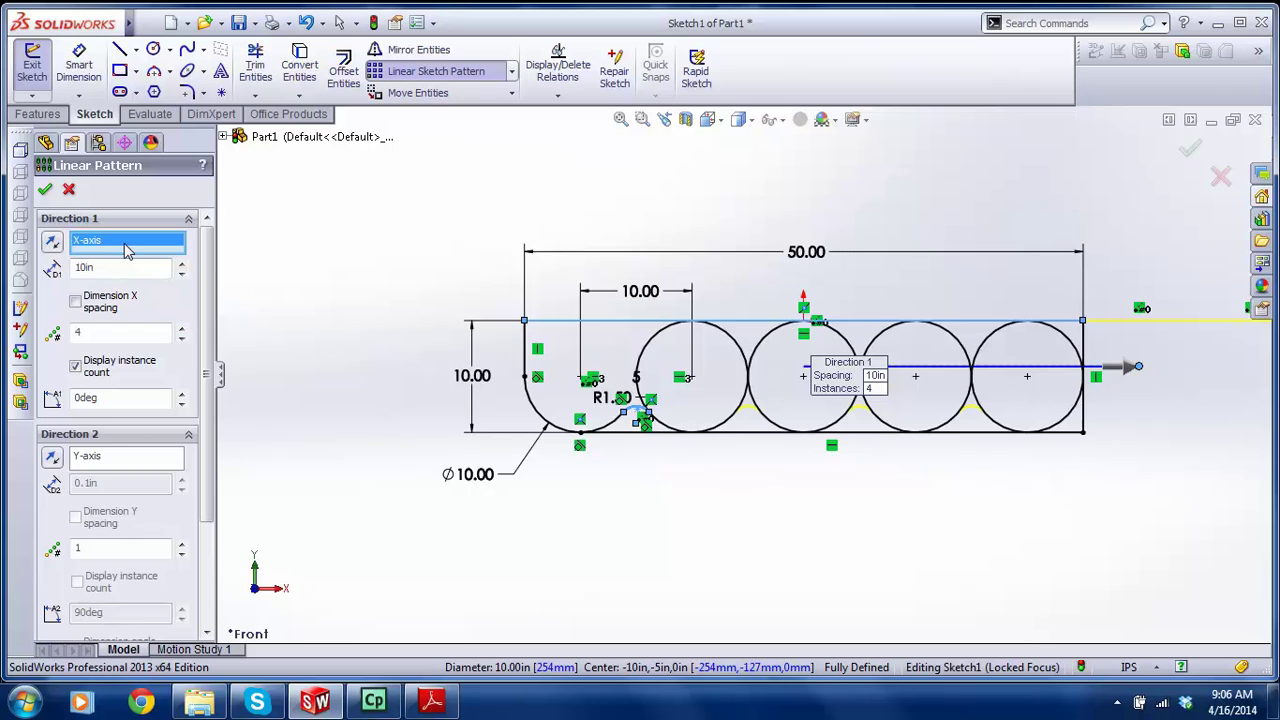
scroll(205, 420, down, 3)
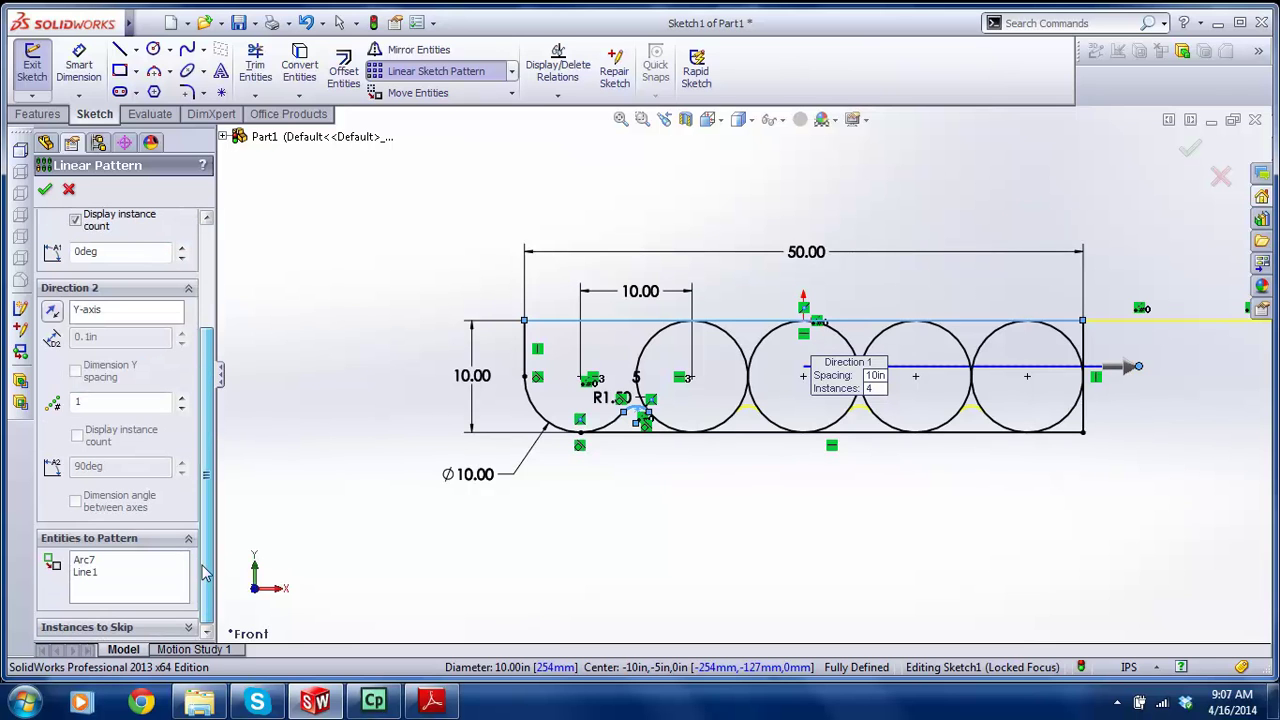
click(96, 574)
key(Delete)
scroll(985, 410, down, 5)
click(41, 189)
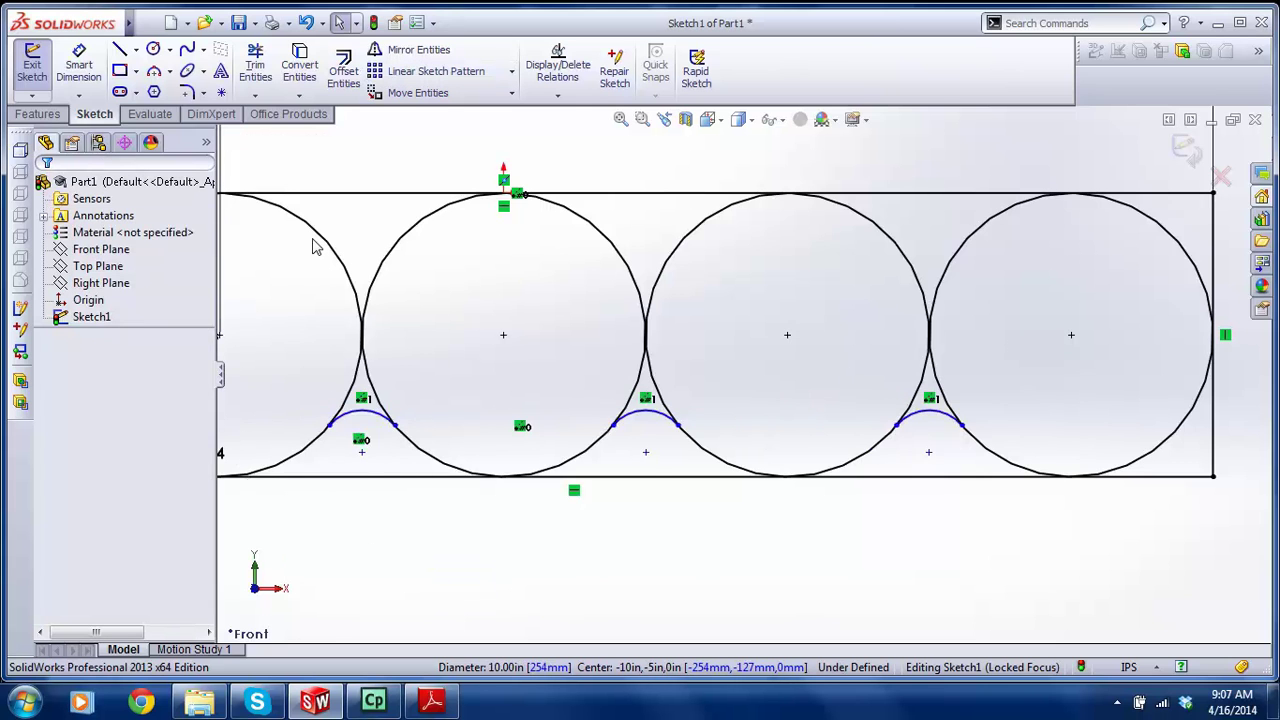
- Shift the first patterned arc copy to test how it is constrained, and undo the move
scroll(466, 265, up, 3)
scroll(545, 438, down, 6)
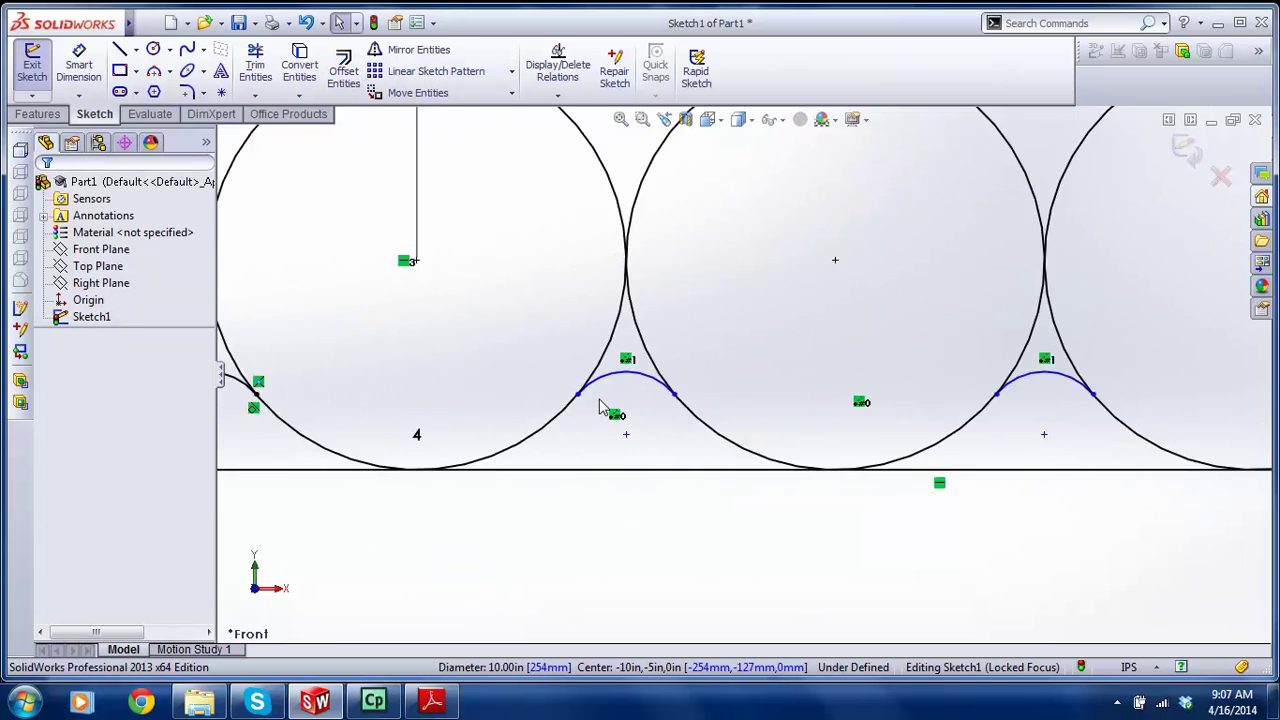
click(657, 352)
drag(663, 385, 660, 377)
scroll(660, 377, up, 5)
key(ctrl+z)
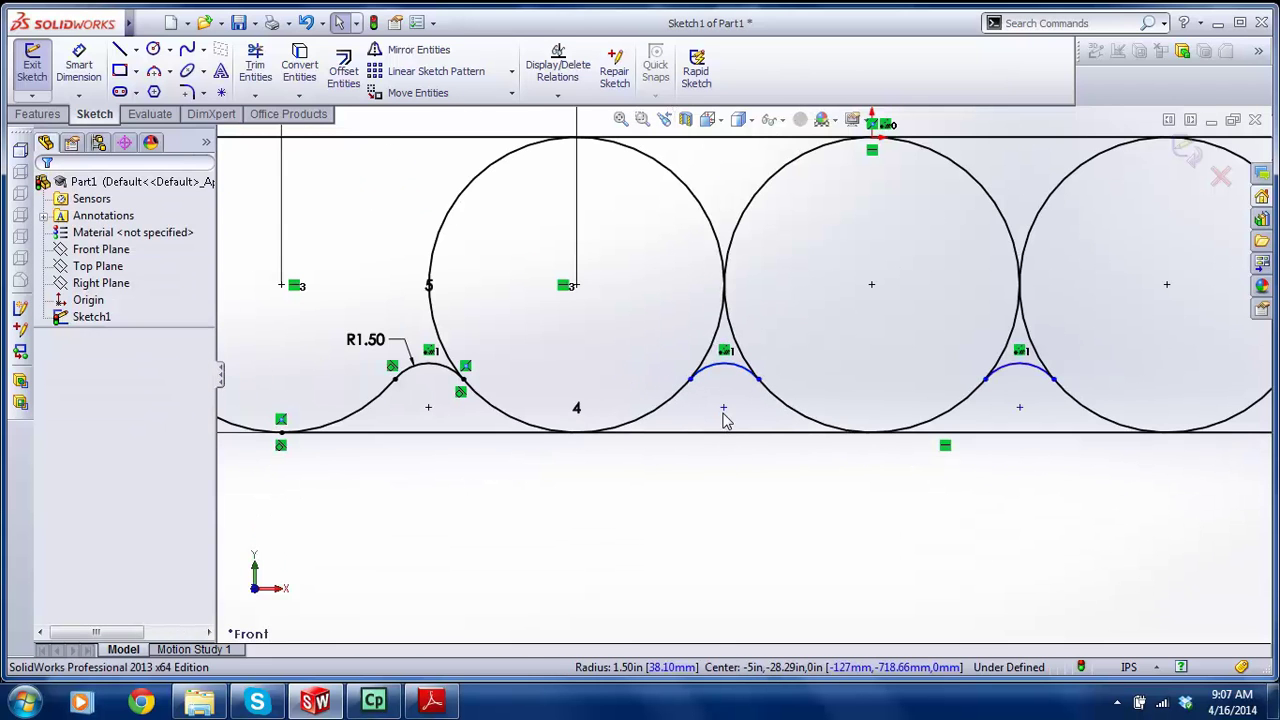
- Add a Horizontal relation between the center of the original R1.50 arc and the center of the first patterned arc
click(723, 408)
ctrl+click(428, 409)
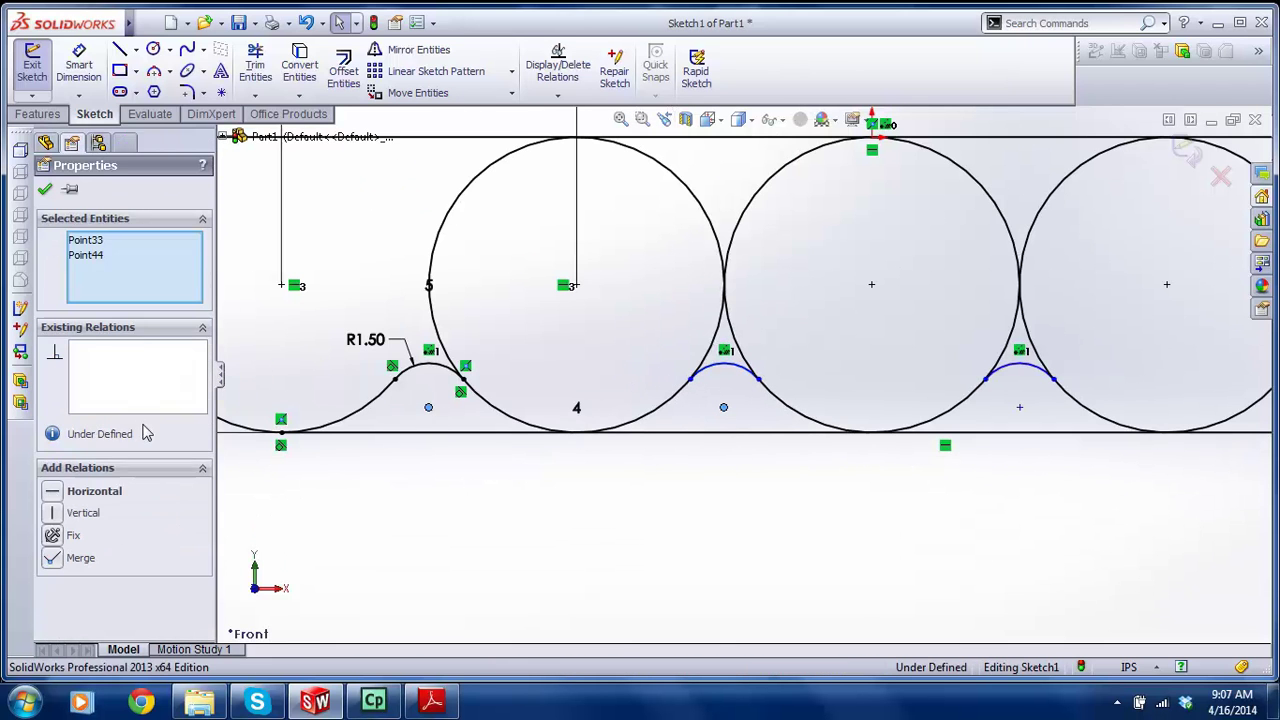
click(95, 497)
click(645, 505)
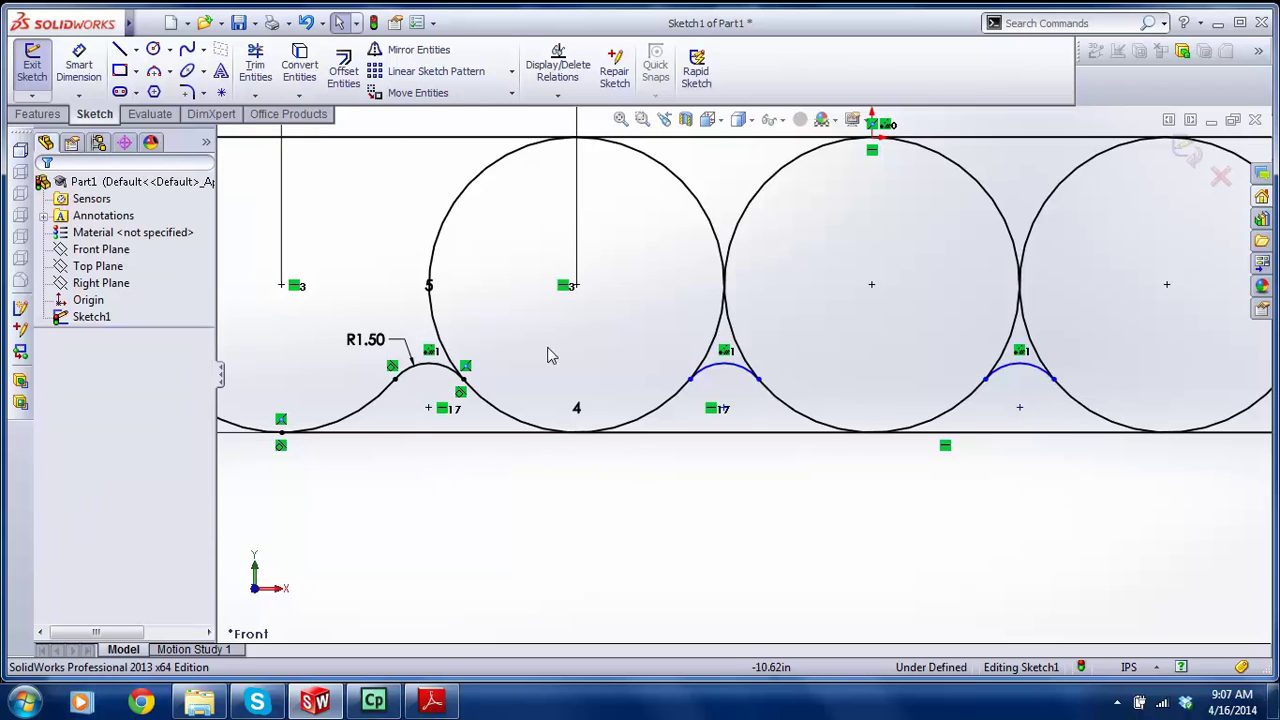
- Dimension the horizontal spacing between the centers of the original arc and its first copy at 10.00 in
scroll(564, 375, up, 2)
click(79, 62)
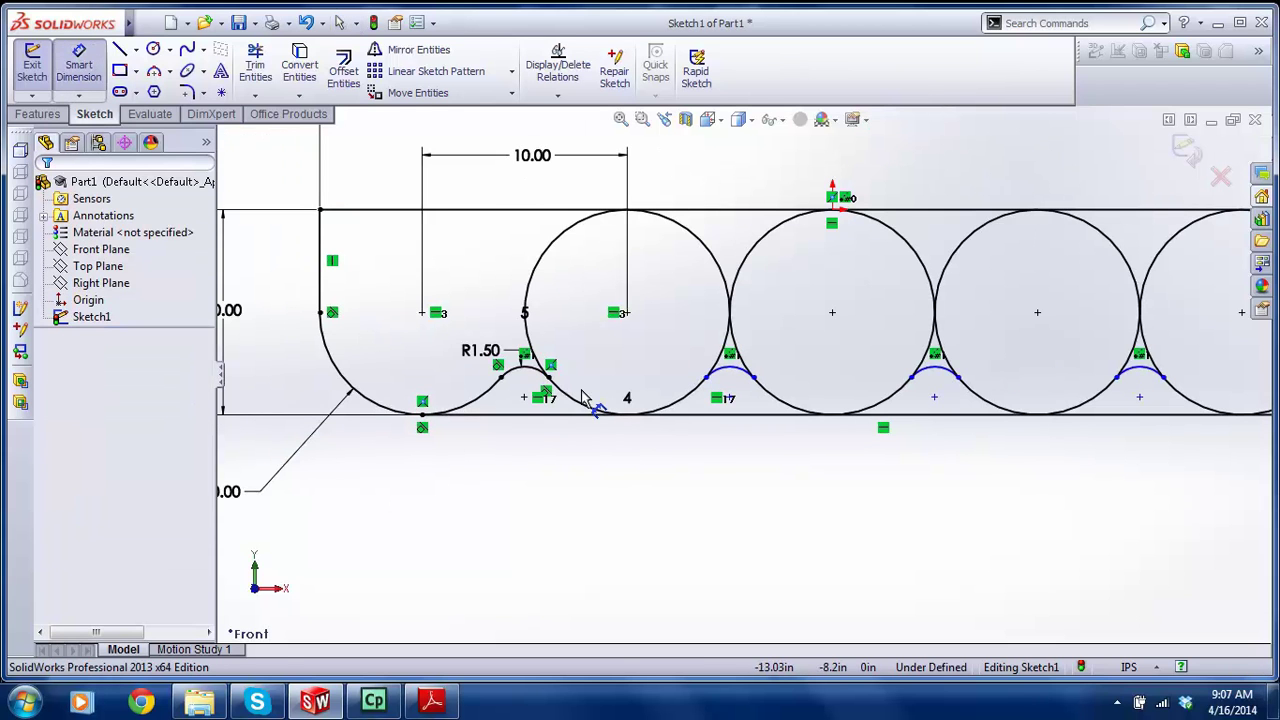
click(524, 397)
click(728, 399)
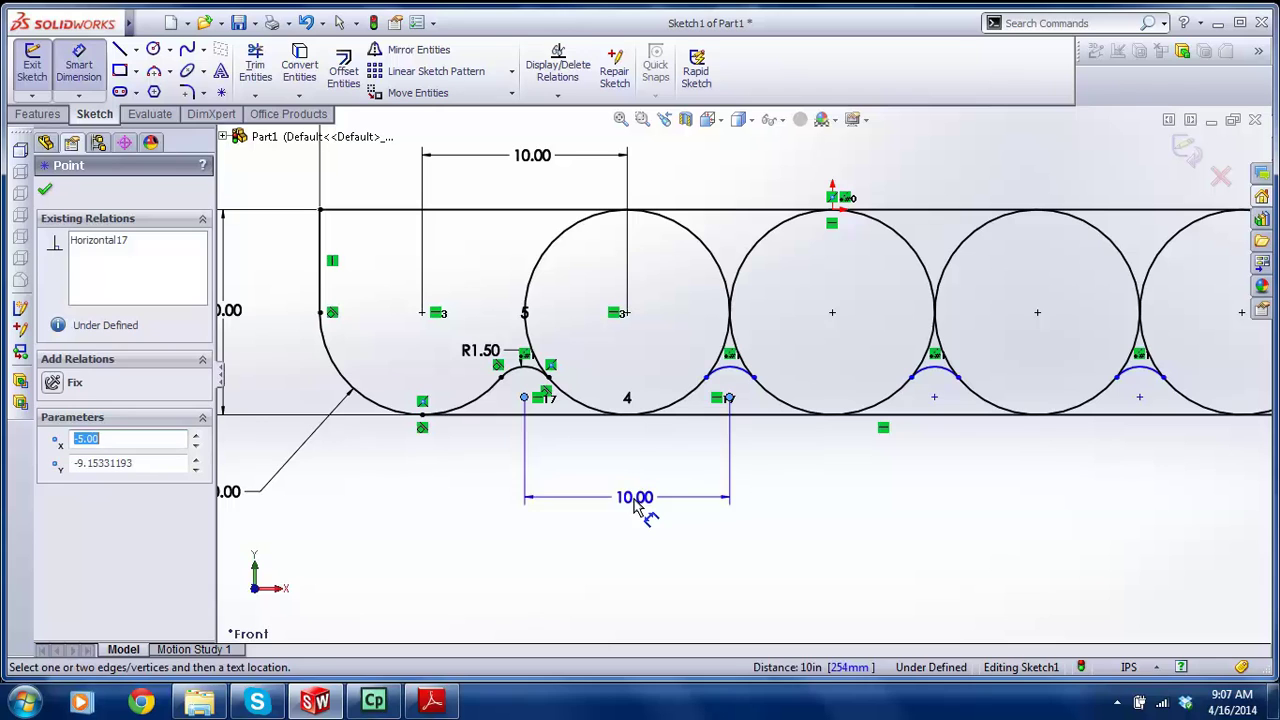
click(634, 505)
click(556, 540)
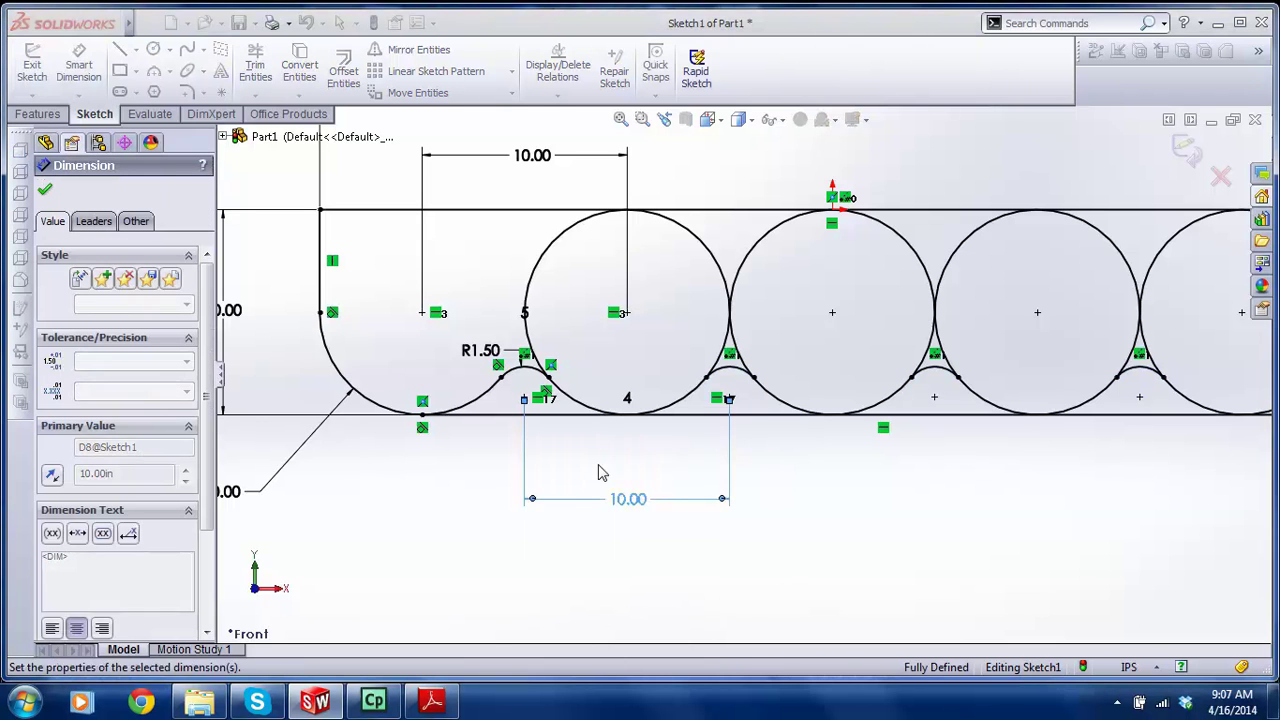
key(Escape)
- Trim away the upper portions of the remaining four large circles
scroll(750, 400, up, 4)
scroll(818, 368, down, 3)
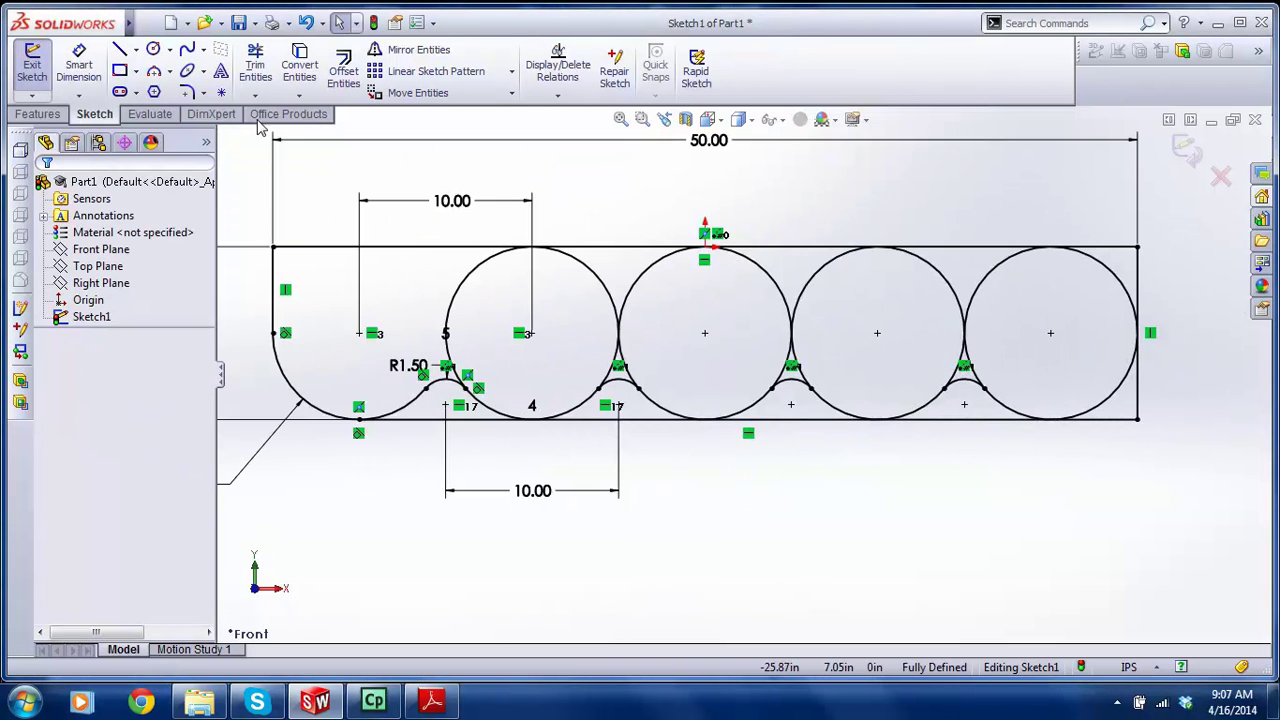
click(255, 65)
drag(418, 286, 462, 320)
mouse_move(583, 341)
mouse_down()
mouse_move(615, 318)
mouse_move(996, 302)
mouse_move(1120, 280)
mouse_move(1108, 285)
mouse_up()
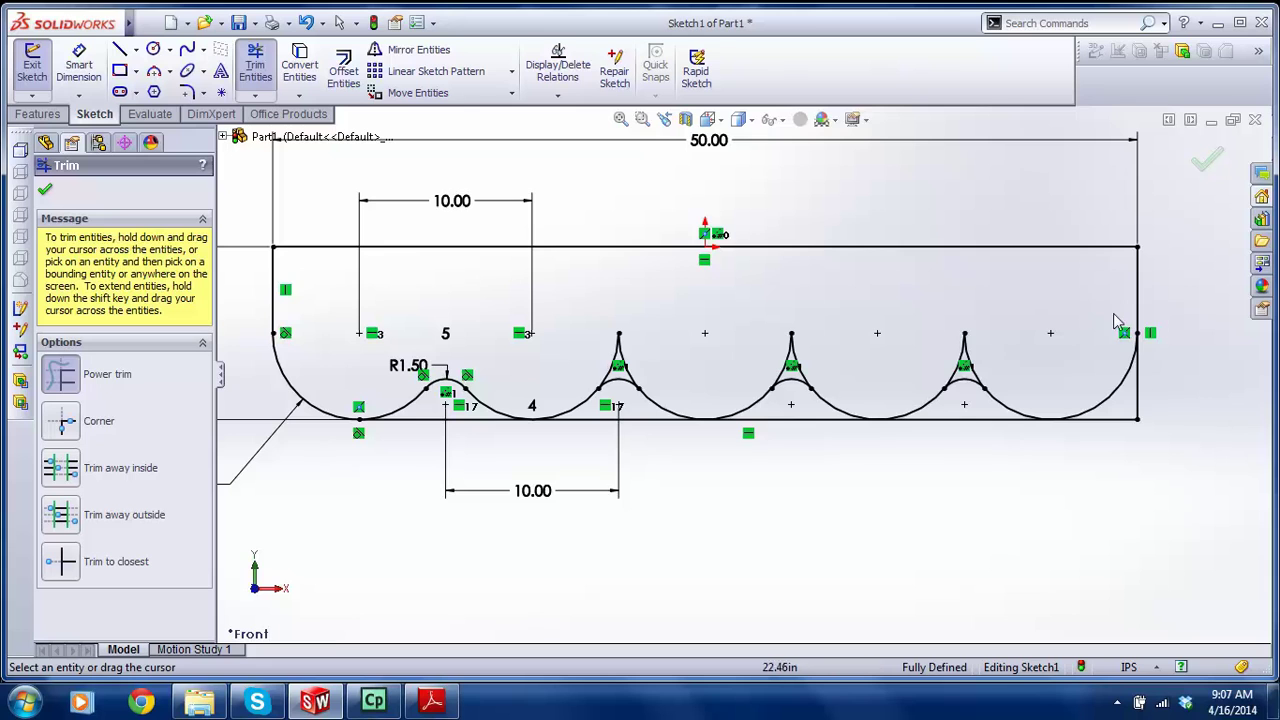
- Trim away the rectangle's lower-right corner and its entire bottom line beneath the scallops
drag(1160, 374, 1106, 441)
drag(988, 455, 973, 420)
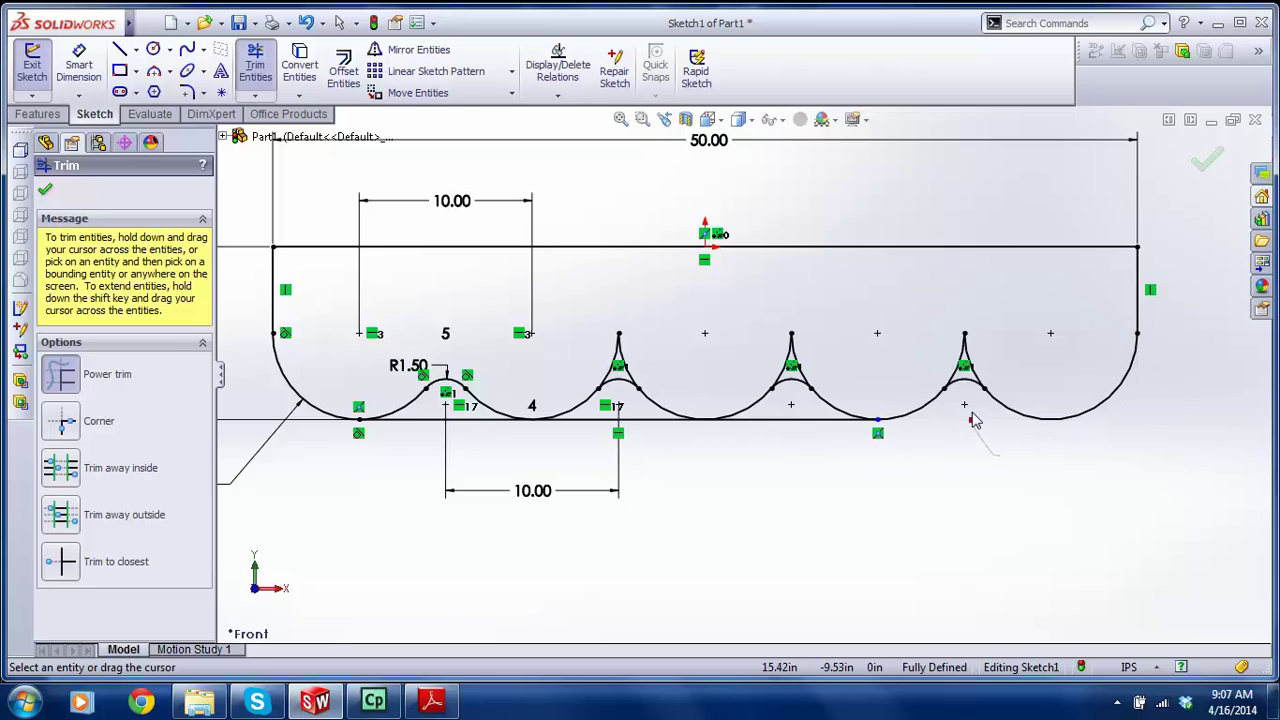
mouse_move(811, 426)
mouse_down()
mouse_move(724, 460)
mouse_move(640, 434)
mouse_move(427, 438)
mouse_move(358, 405)
mouse_up()
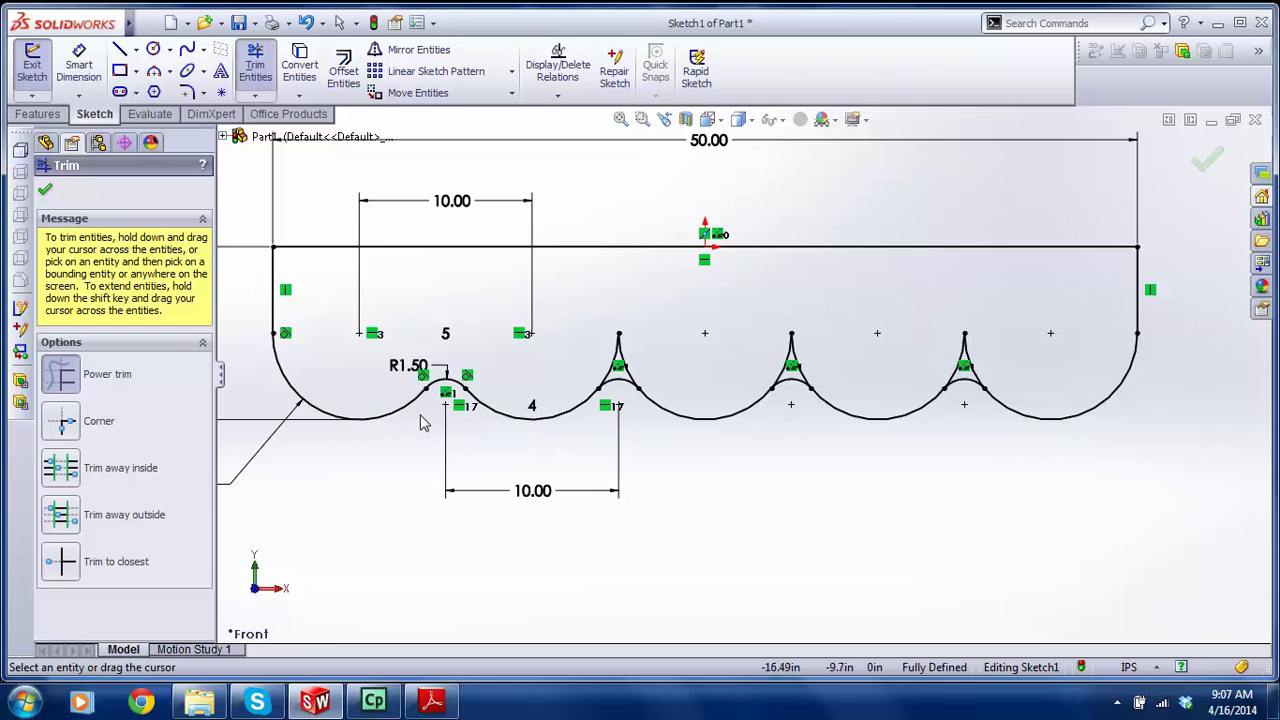
- Trim away the pointed circle remnants above the three patterned blend arcs to leave a continuous scalloped edge
scroll(794, 366, up, 1)
scroll(624, 347, down, 4)
drag(624, 347, 1154, 349)
scroll(768, 380, up, 5)
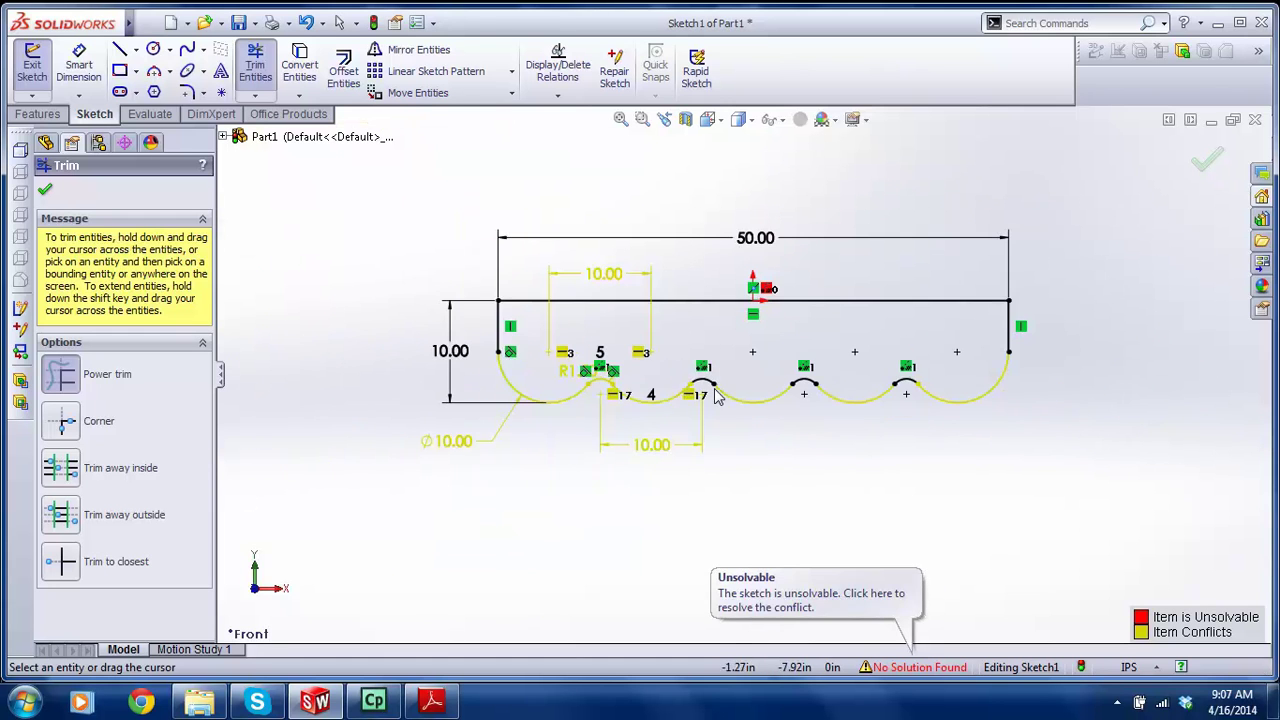
scroll(663, 458, down, 1)
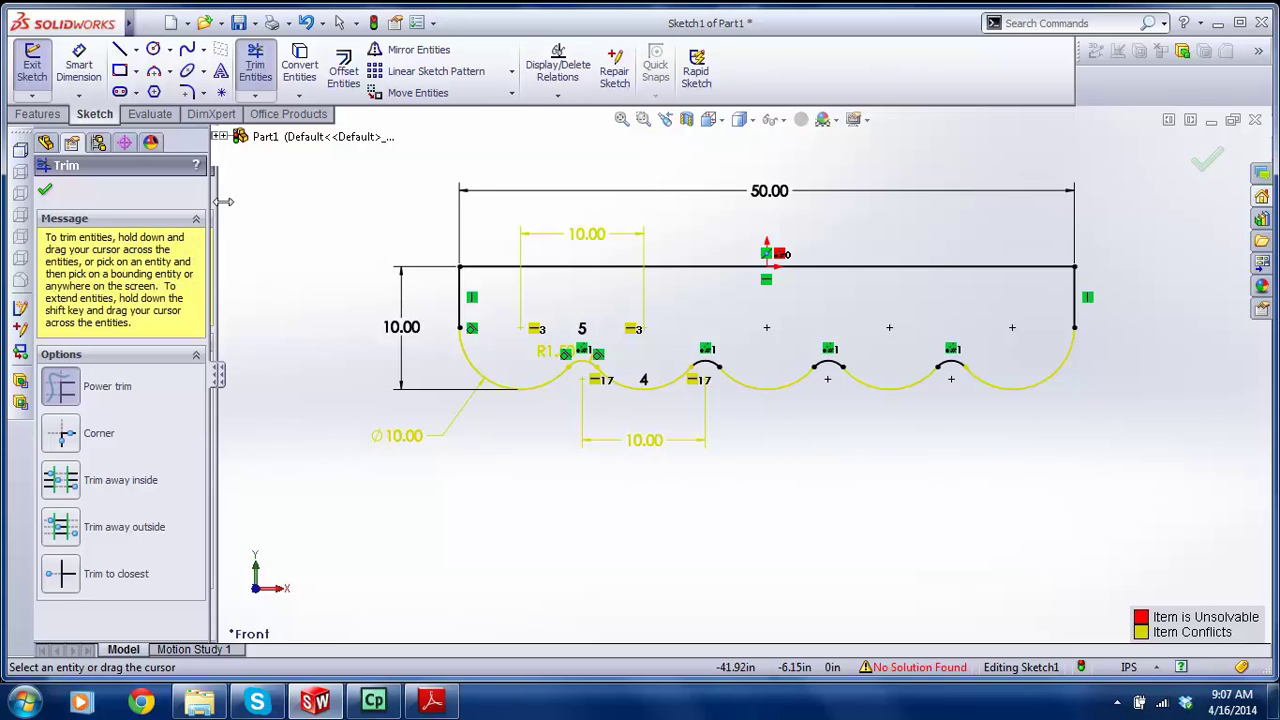
- Examine how the first two small blend arcs' center points are constrained along the scalloped edge
click(43, 191)
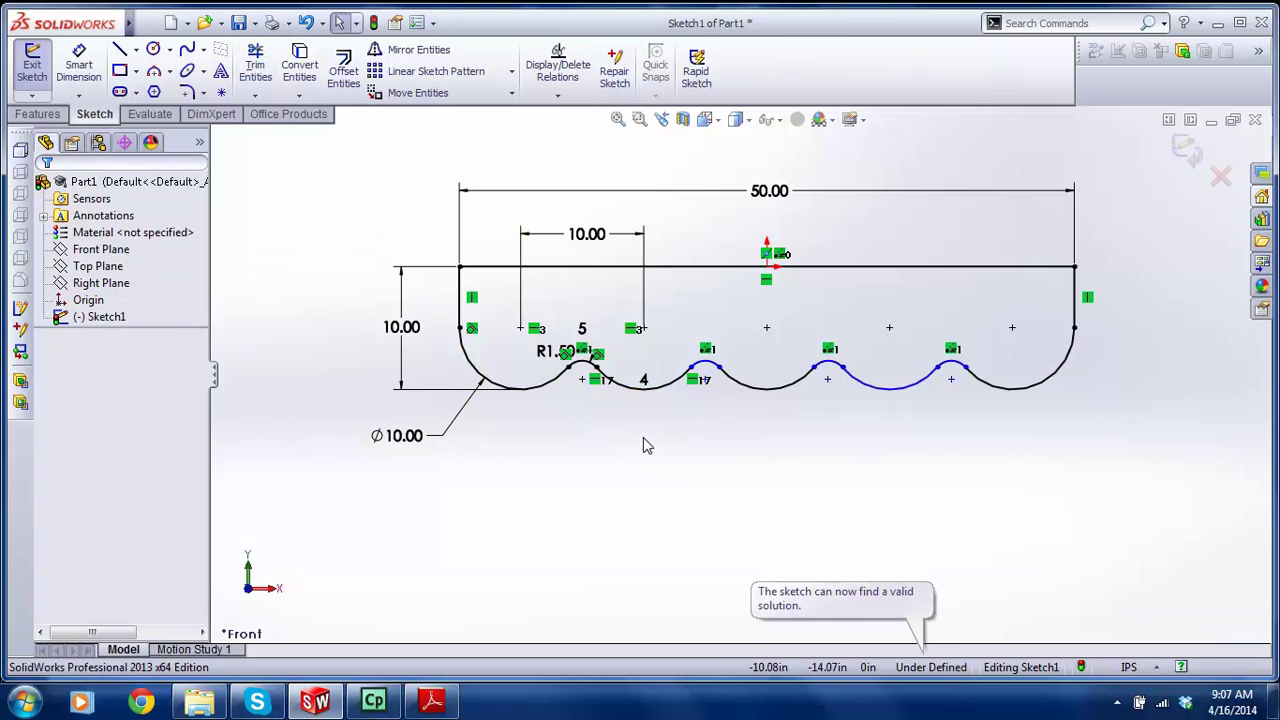
scroll(673, 393, down, 3)
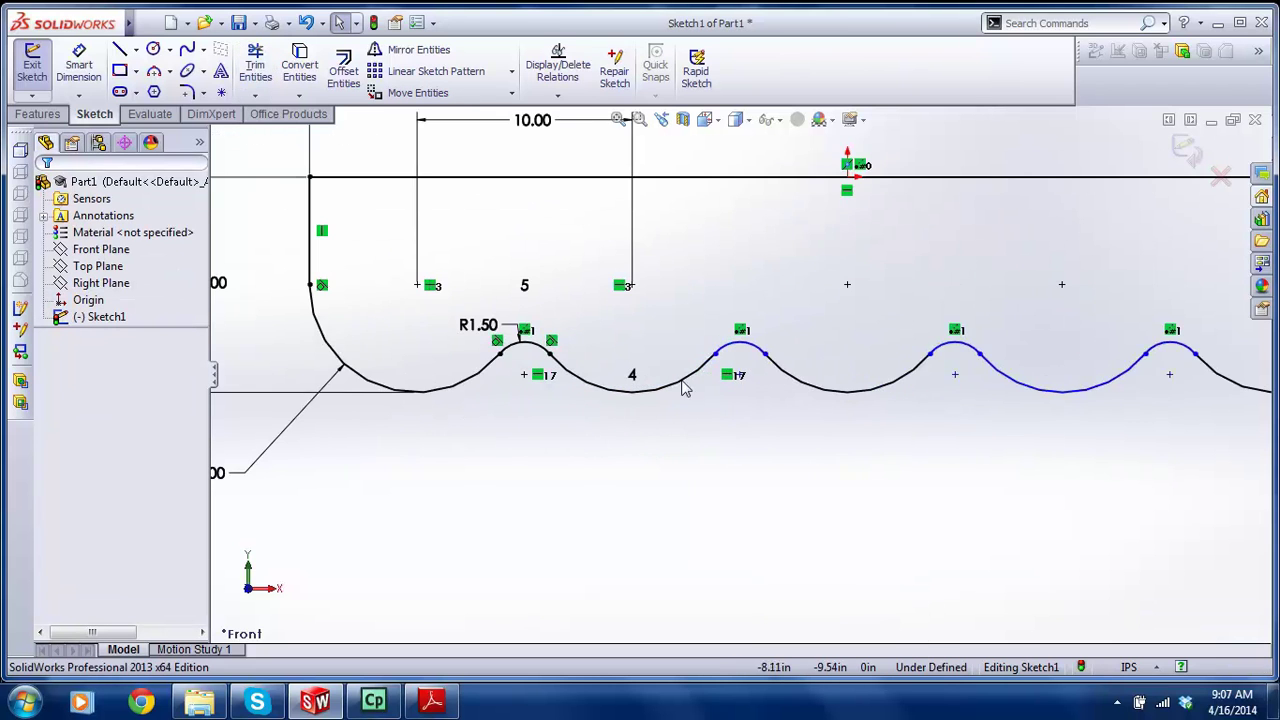
scroll(686, 371, up, 5)
scroll(746, 410, down, 5)
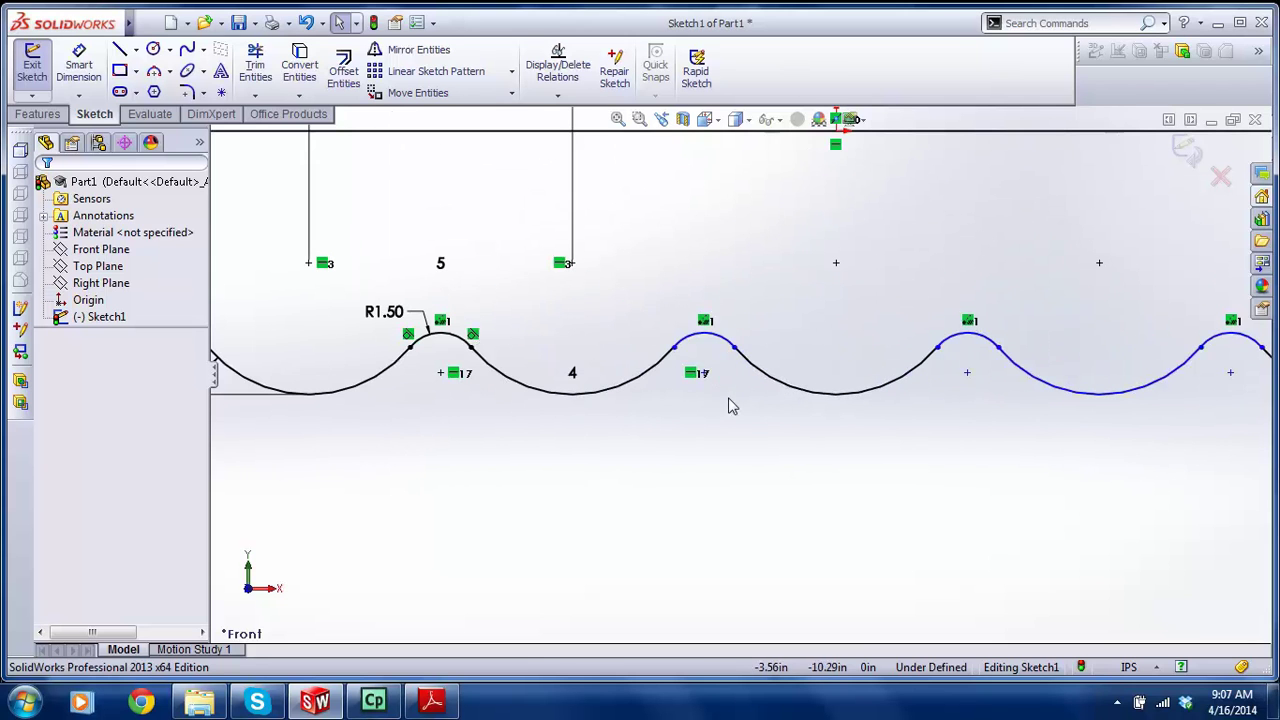
click(704, 376)
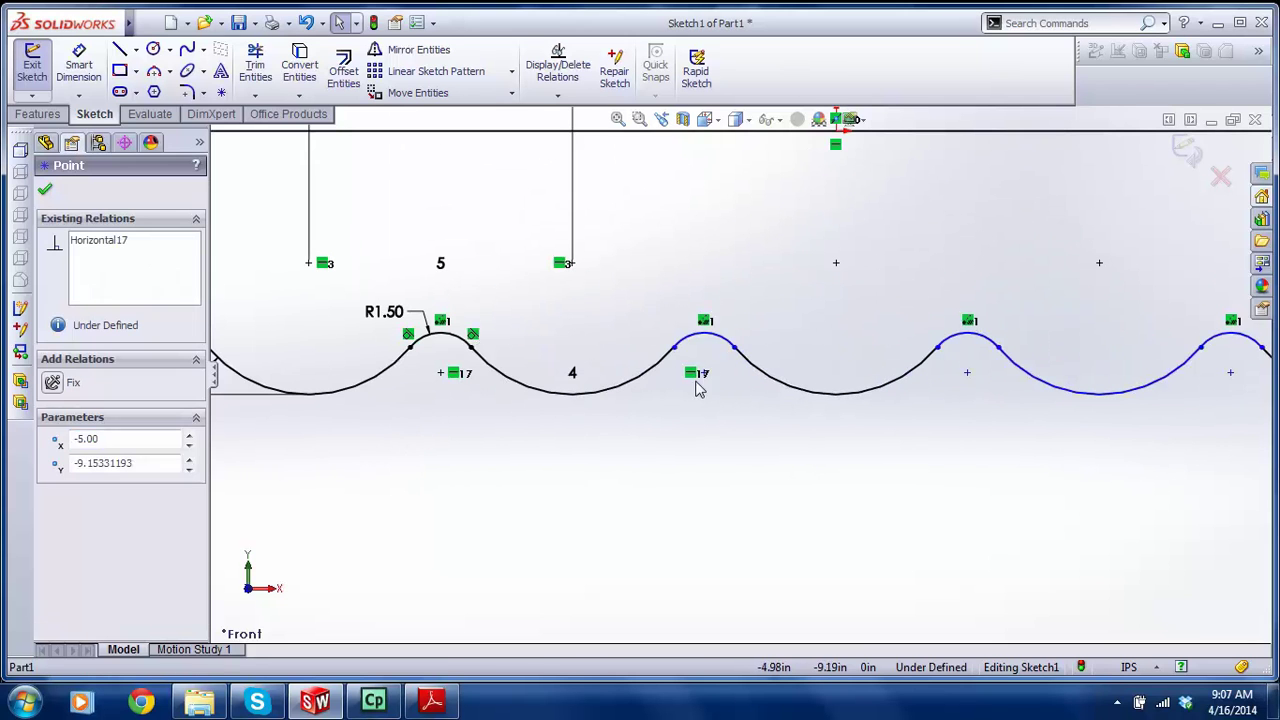
ctrl+click(441, 374)
key(Escape)
scroll(586, 389, up, 4)
scroll(726, 376, down, 3)
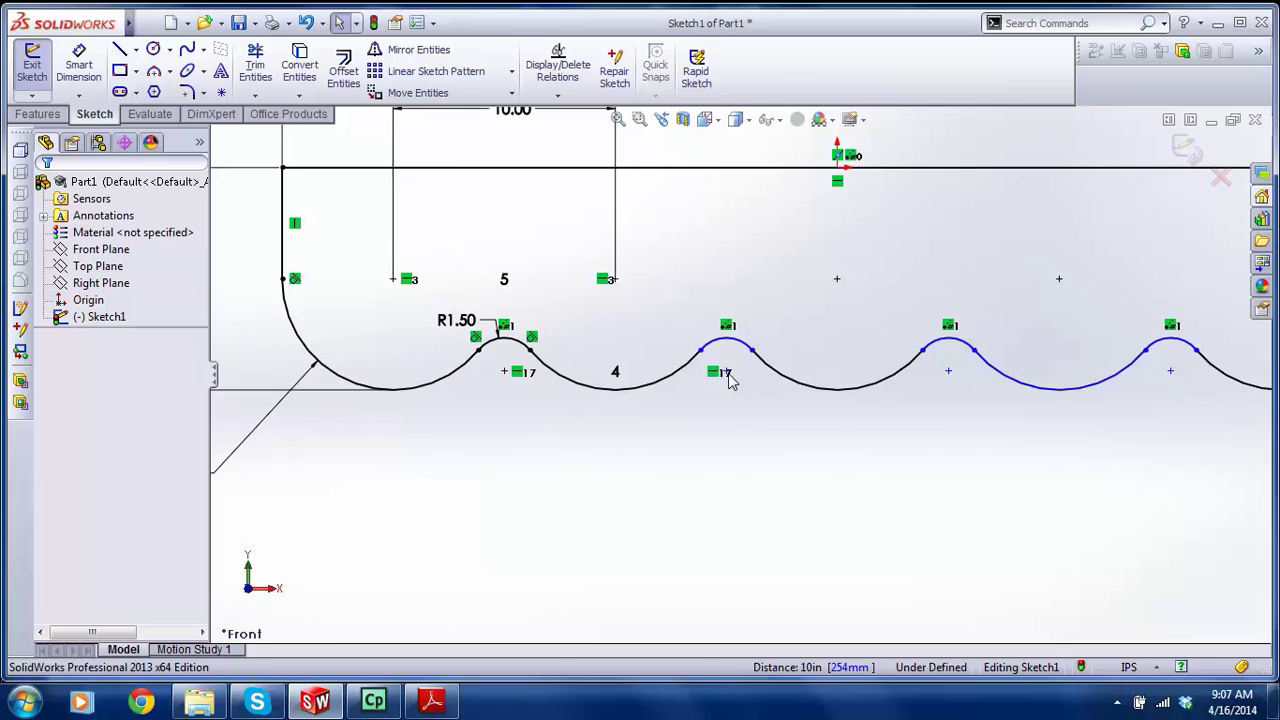
- Add an Equal relation between the first and second small blend arcs
click(727, 374)
click(742, 343)
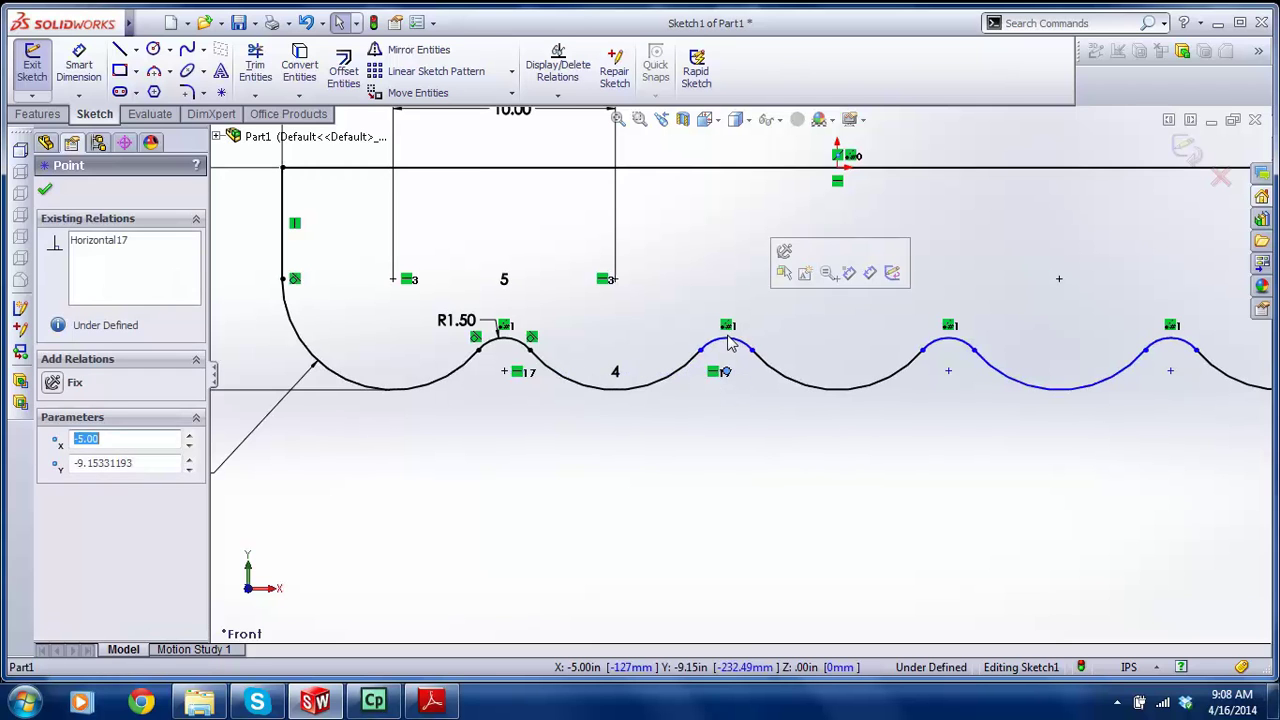
key(Escape)
click(513, 346)
ctrl+click(701, 349)
click(72, 565)
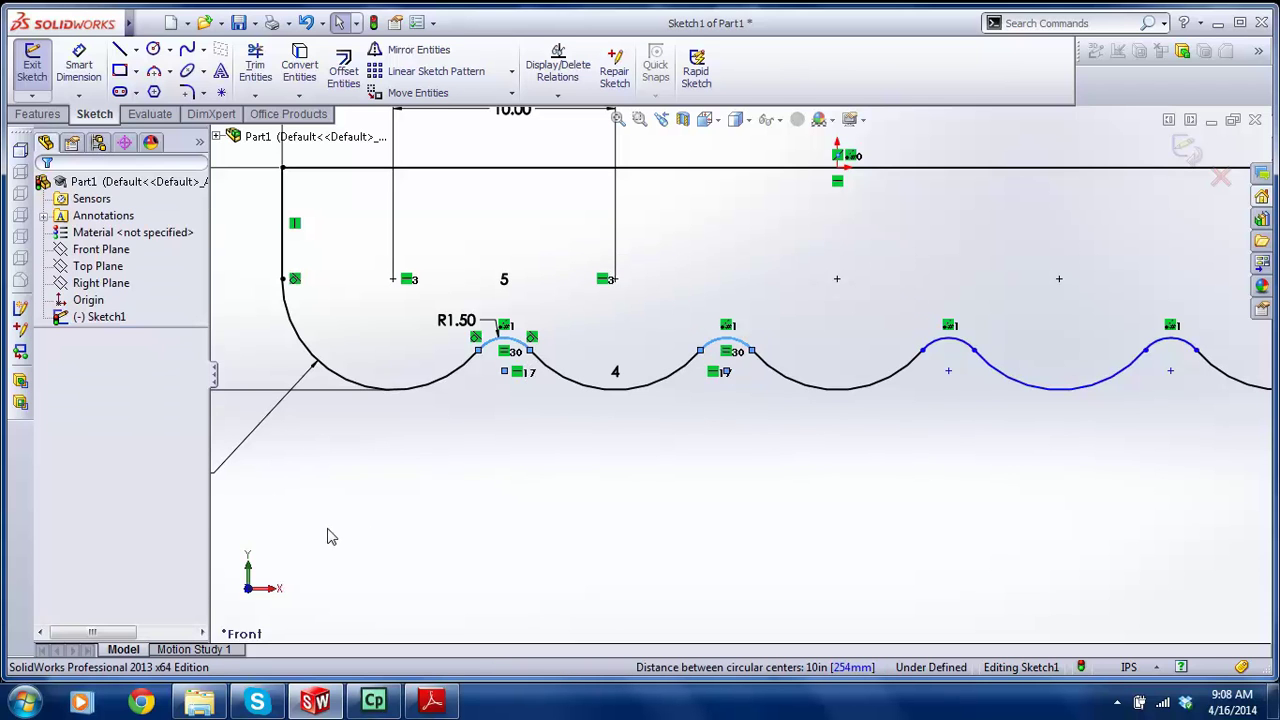
- Try a Tangent relation between the second blend arc and the large scallop arc before it, and undo it
scroll(716, 387, down, 3)
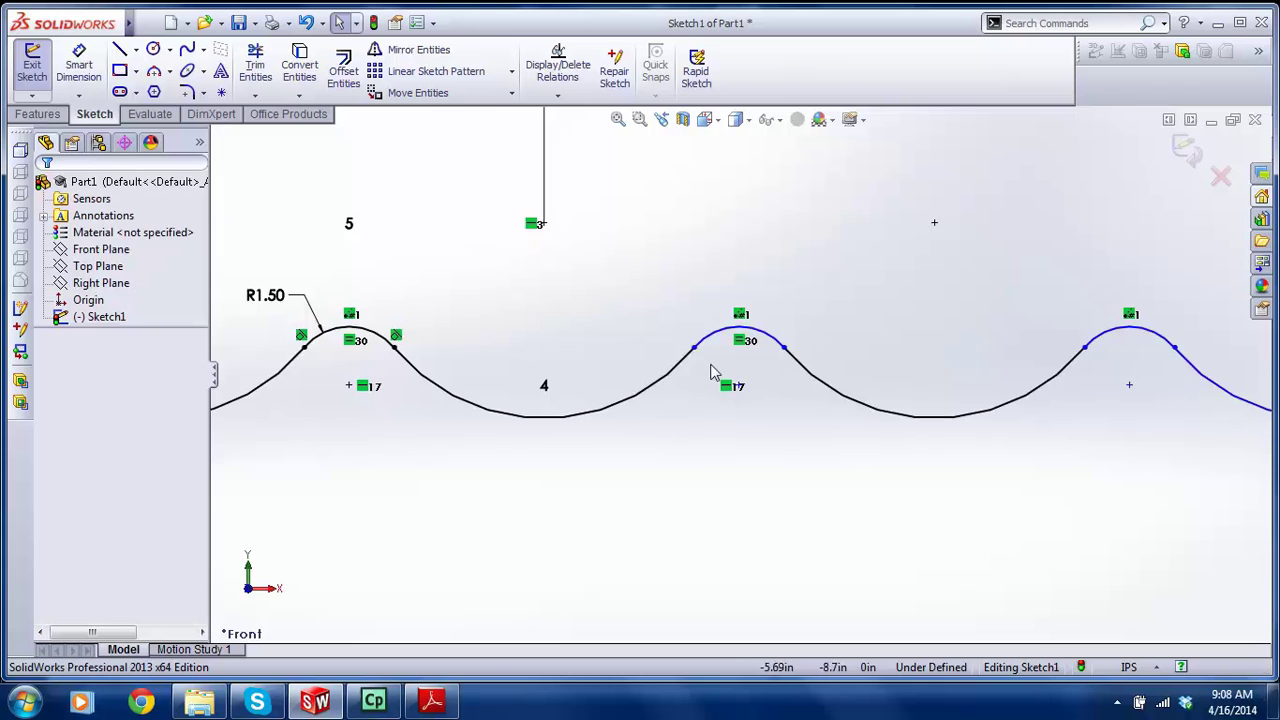
click(703, 350)
ctrl+click(630, 398)
click(85, 511)
key(ctrl+z)
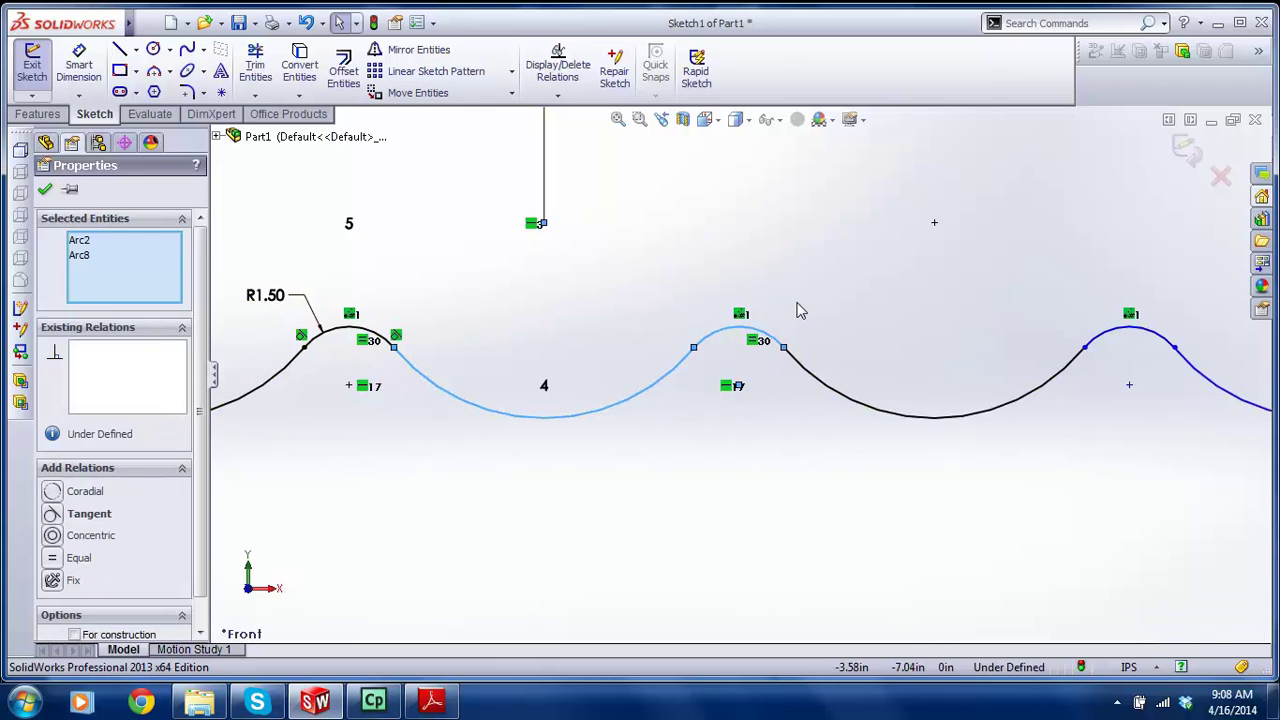
click(797, 310)
- Undo back to before the blend arc was patterned, removing its three copies, their 10.00 spacing dimension, the Equal relation and the subsequent trims
scroll(793, 311, up, 4)
scroll(773, 381, down, 4)
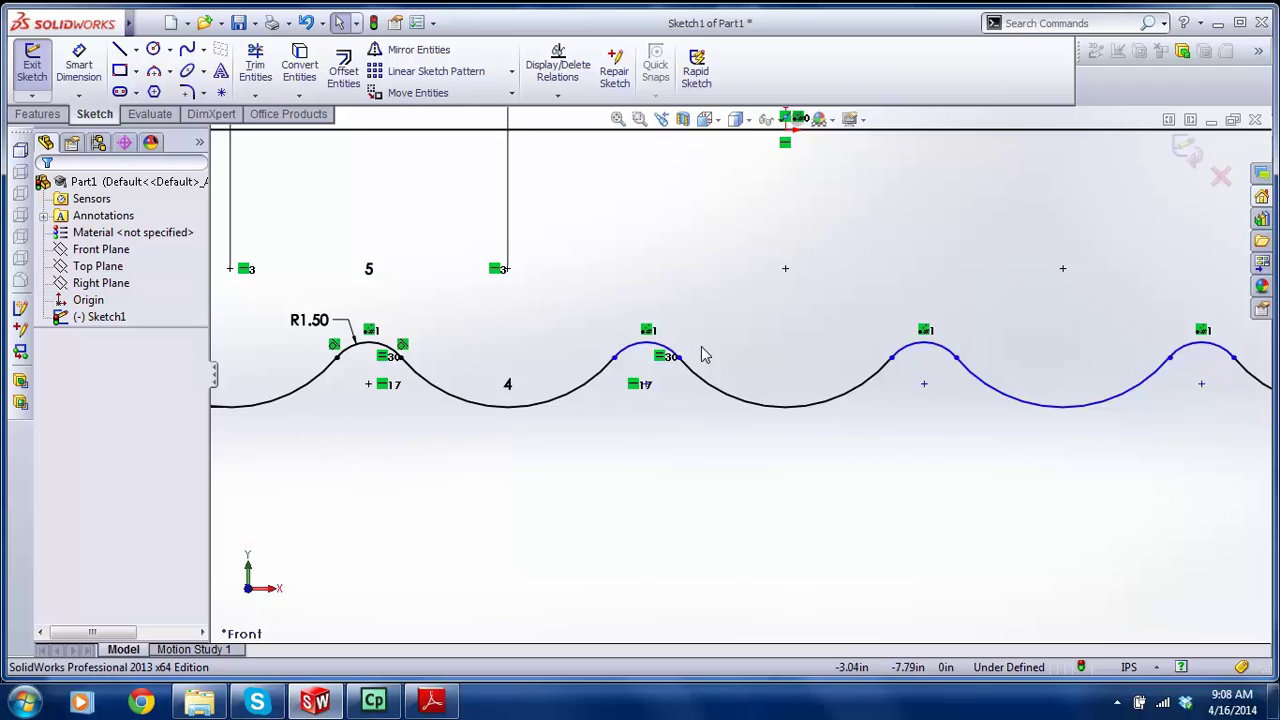
scroll(703, 355, up, 4)
scroll(730, 376, down, 3)
scroll(730, 378, up, 3)
scroll(740, 388, down, 4)
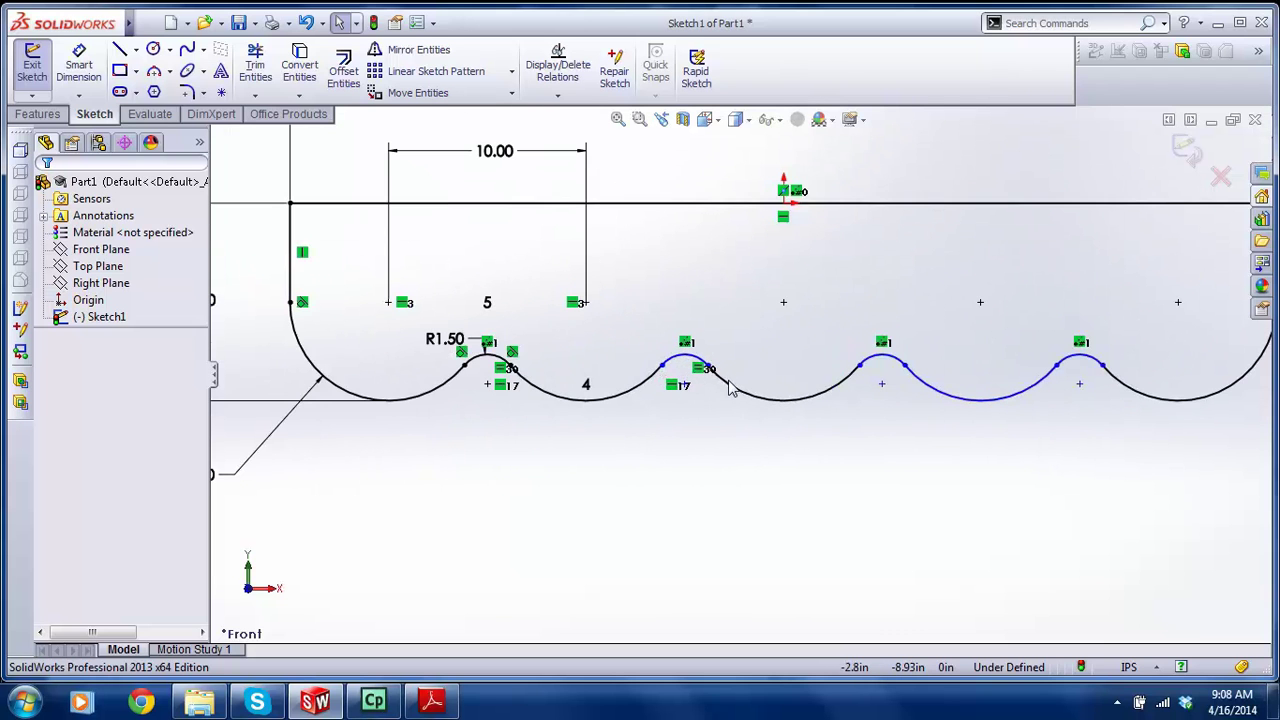
scroll(729, 388, up, 4)
key(ctrl+z)
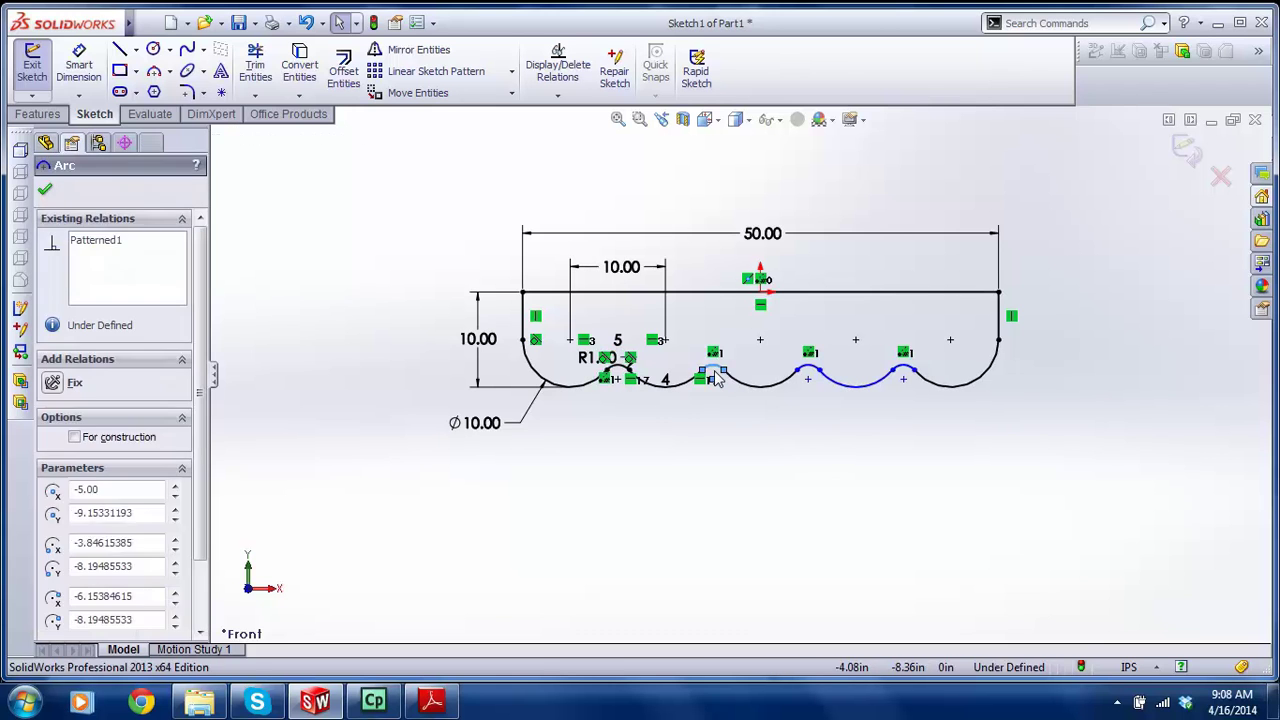
click(713, 378)
key(ctrl+z)
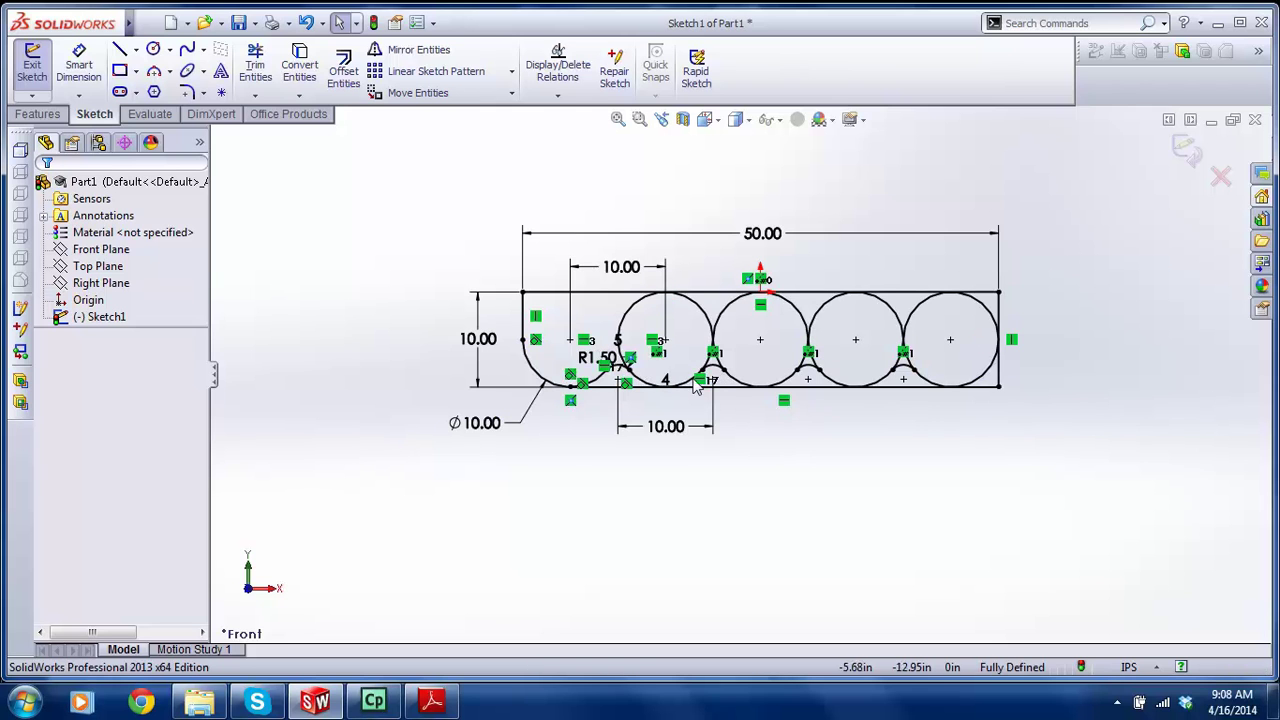
scroll(672, 342, down, 3)
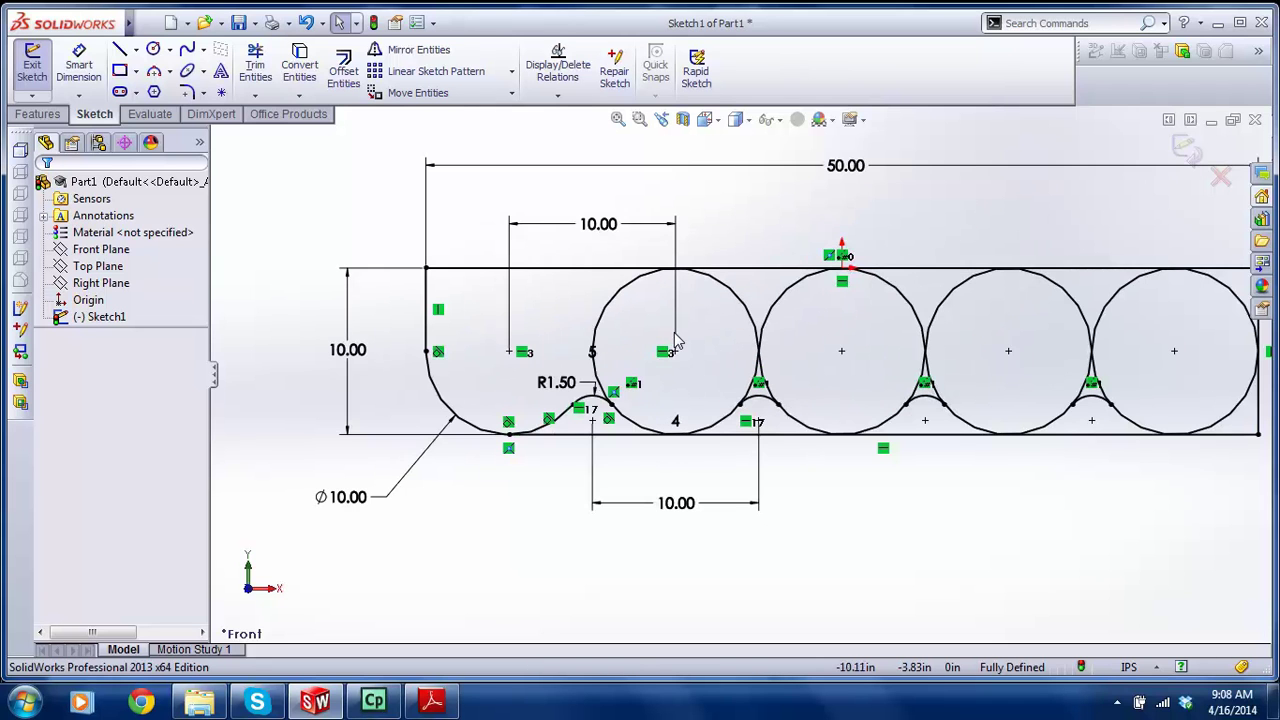
scroll(725, 335, up, 2)
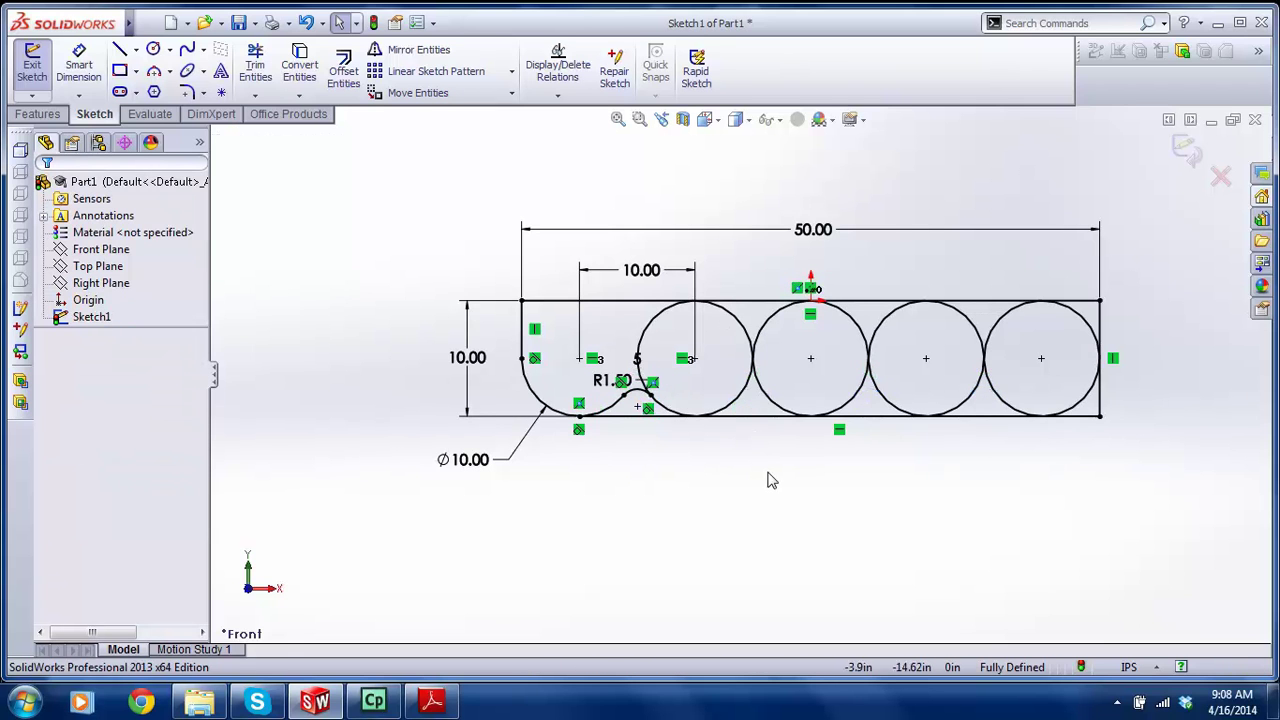
- Try sketching a small circle of about 0.98 in radius in the lower gap between the second and third large circles
scroll(668, 380, down, 1)
scroll(677, 386, down, 2)
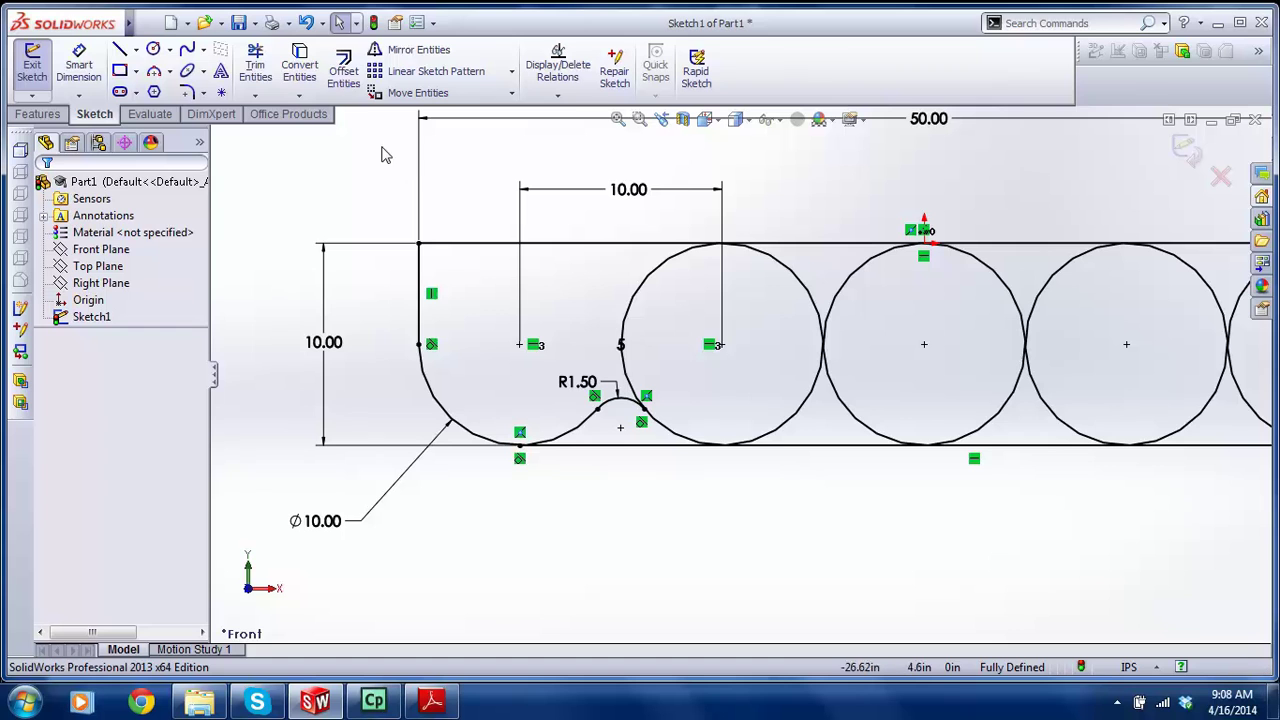
click(153, 48)
scroll(940, 418, down, 2)
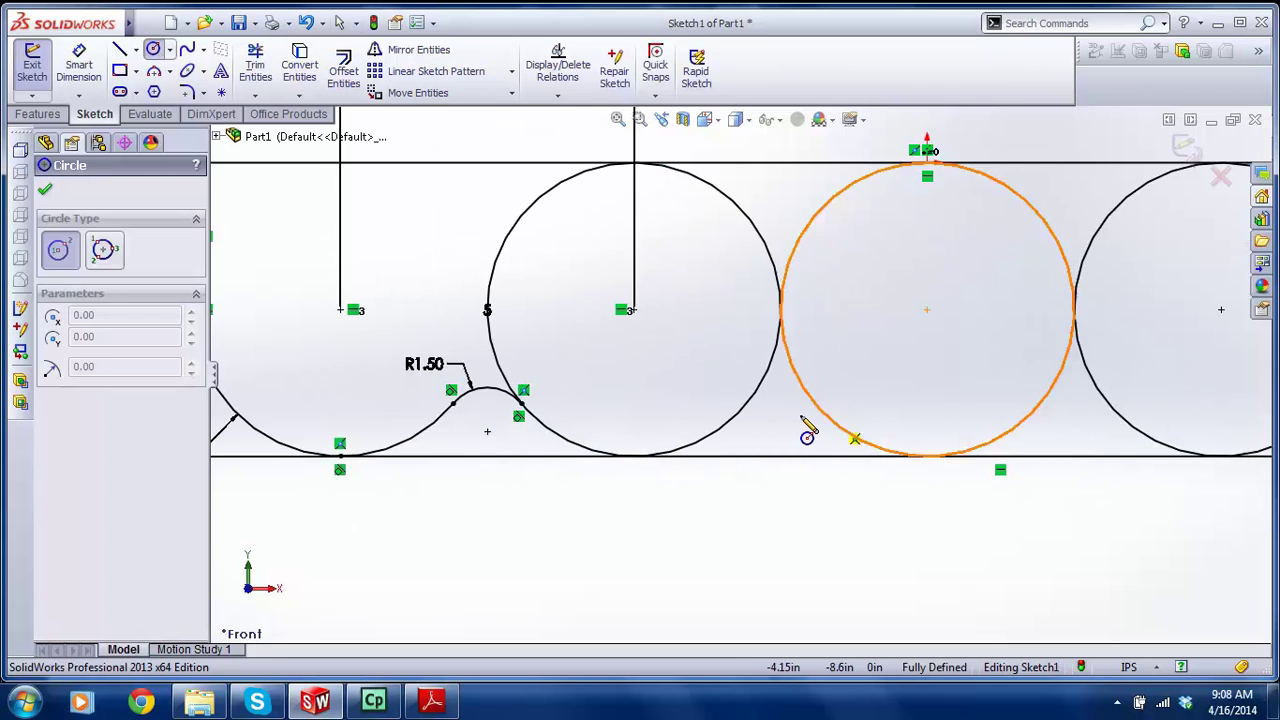
click(783, 421)
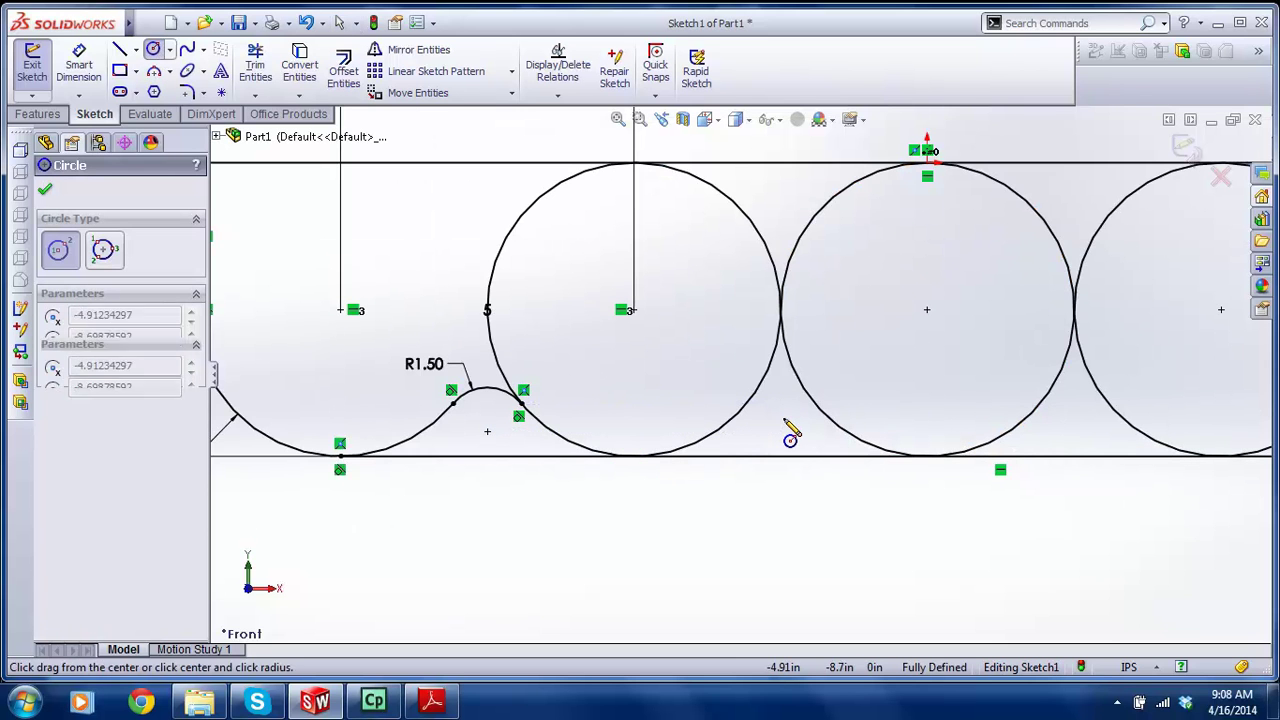
key(Escape)
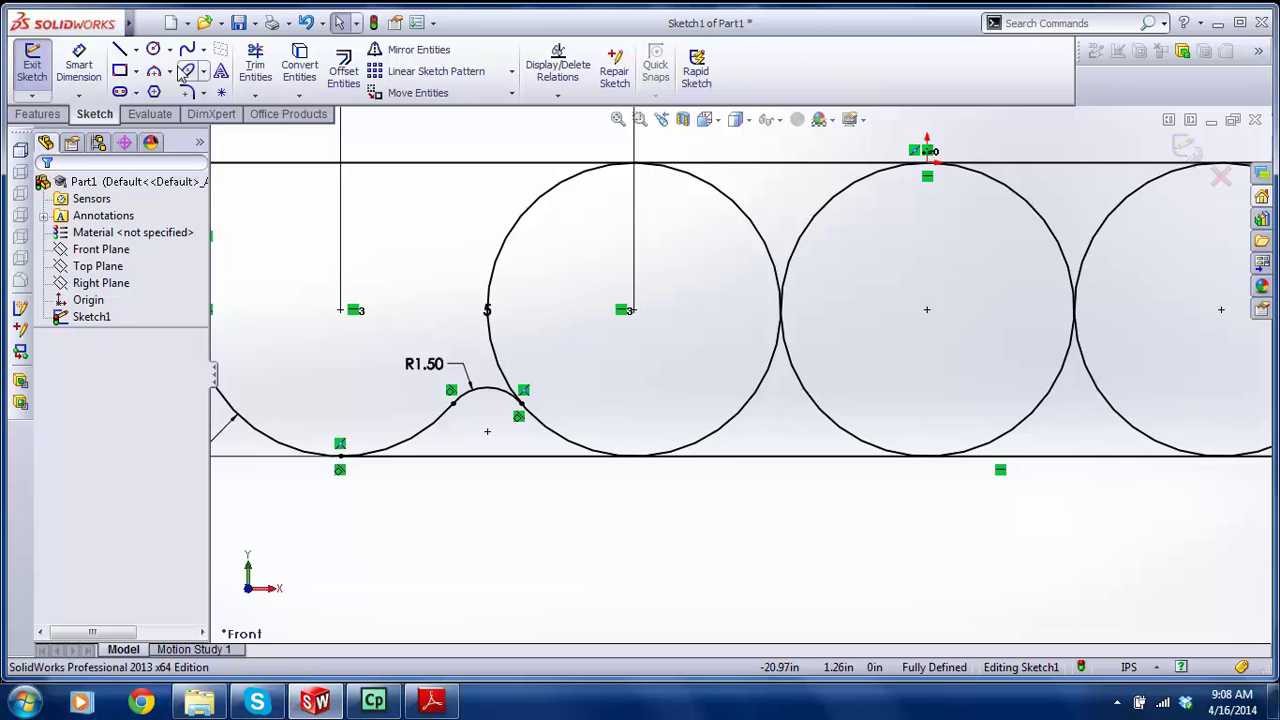
click(153, 48)
click(782, 422)
click(779, 394)
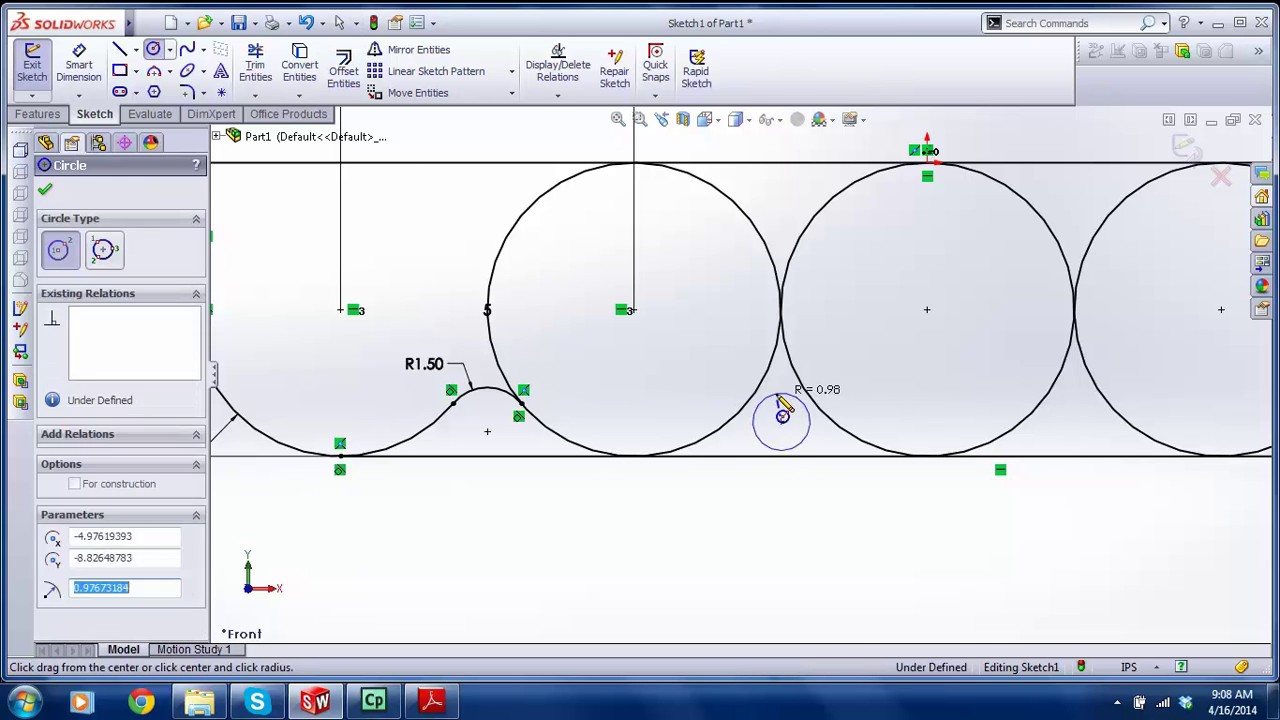
key(Escape)
scroll(789, 406, up, 2)
scroll(804, 395, down, 2)
key(ctrl+z)
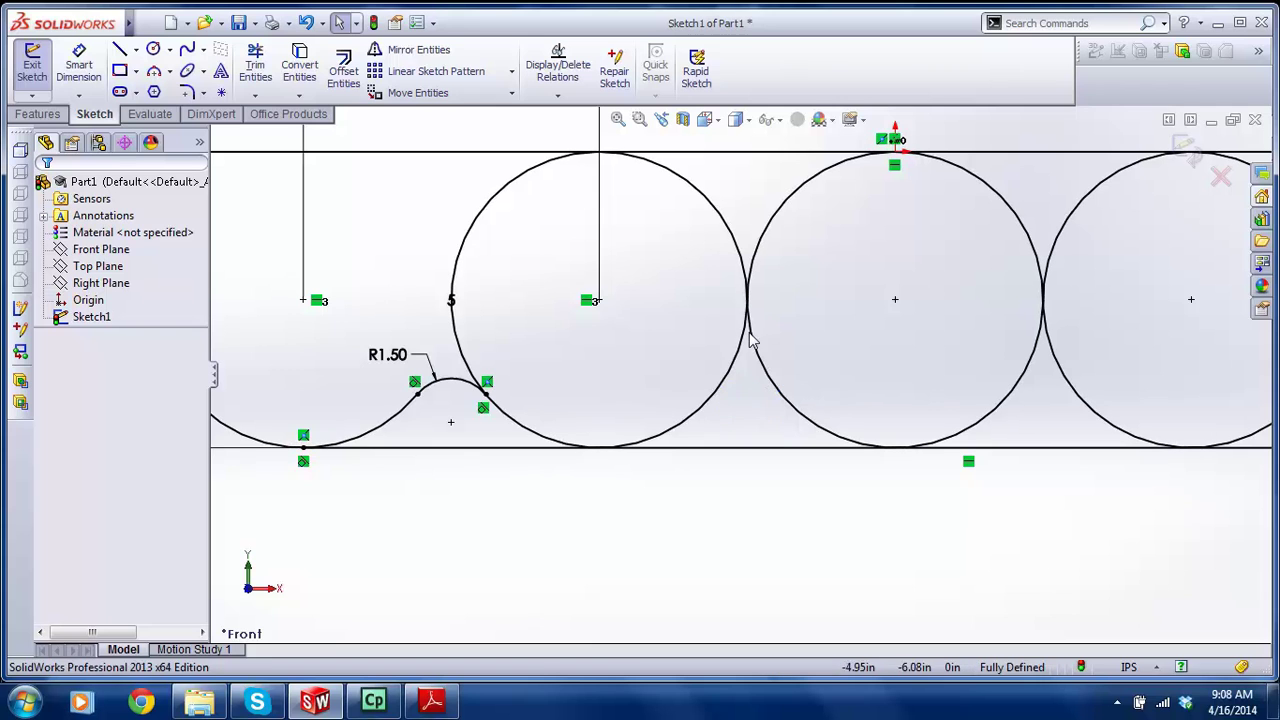
- Trim away the adjoining upper arcs of the second and third large circles, leaving a cusp where they touch
click(255, 63)
drag(728, 299, 752, 286)
key(Escape)
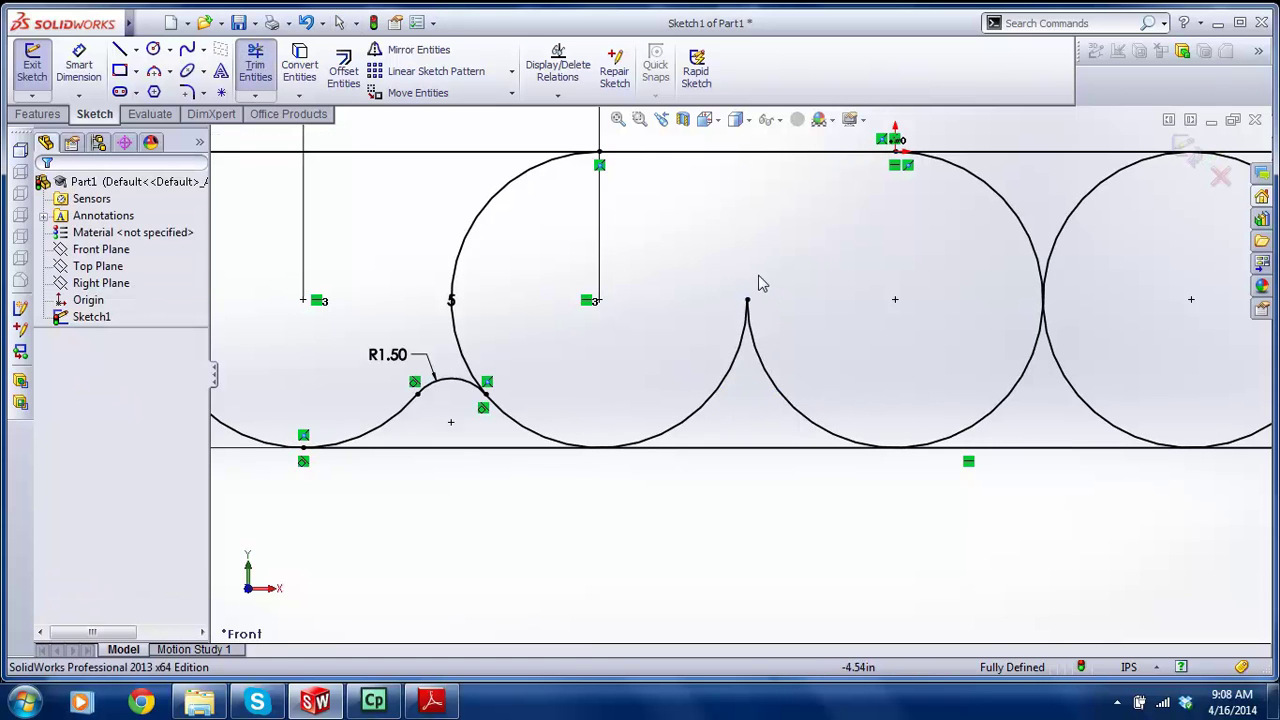
- Round the cusp between the second and third large circles with a 1.50 in Sketch Fillet
click(190, 92)
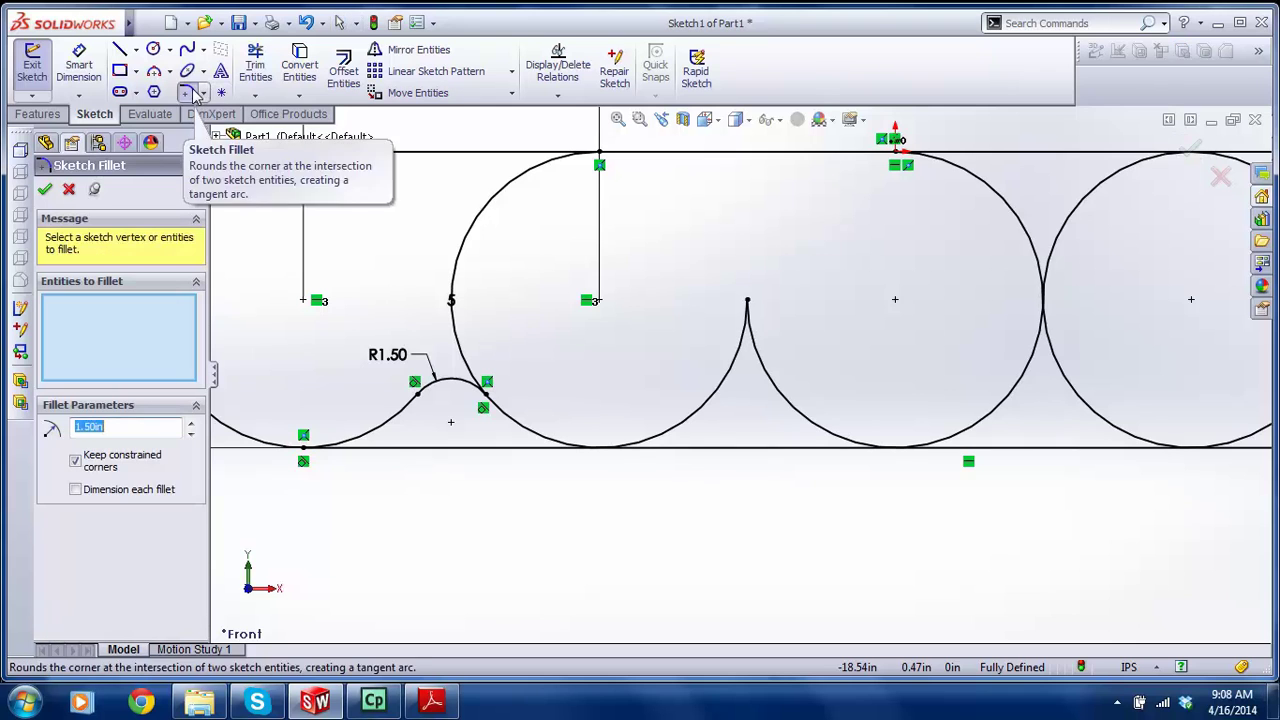
click(731, 367)
click(762, 364)
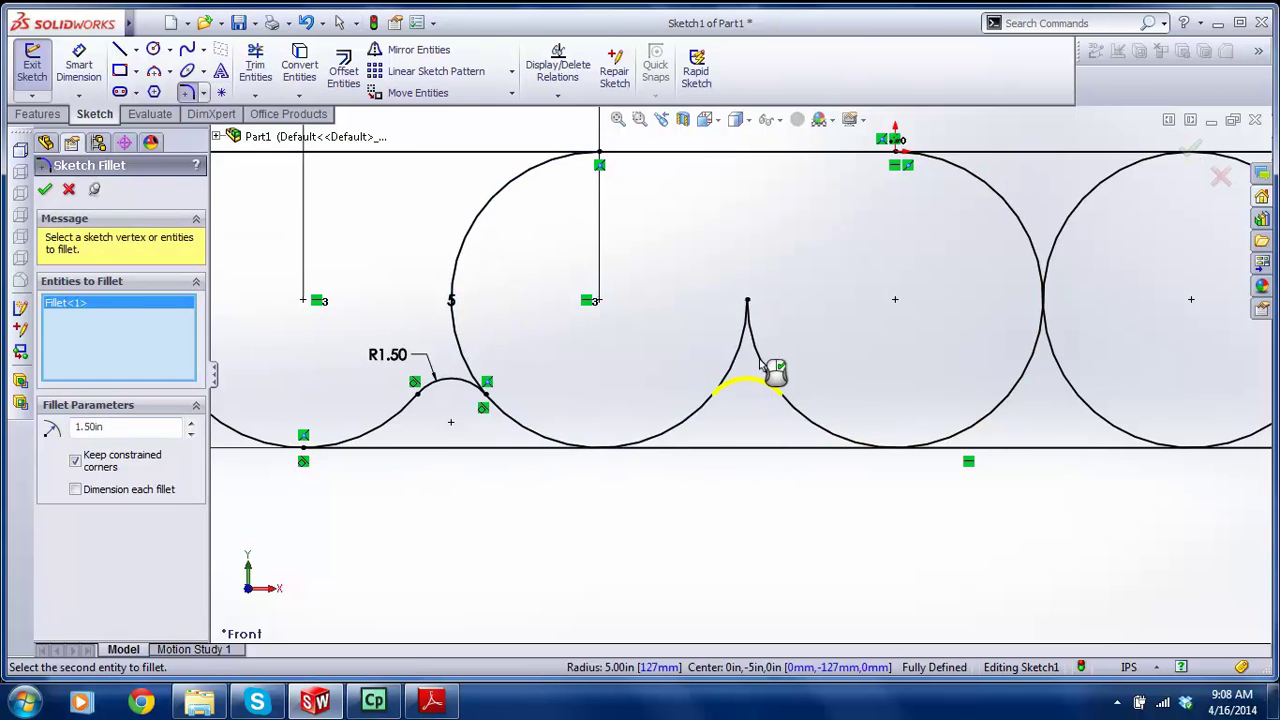
click(46, 192)
scroll(600, 289, up, 5)
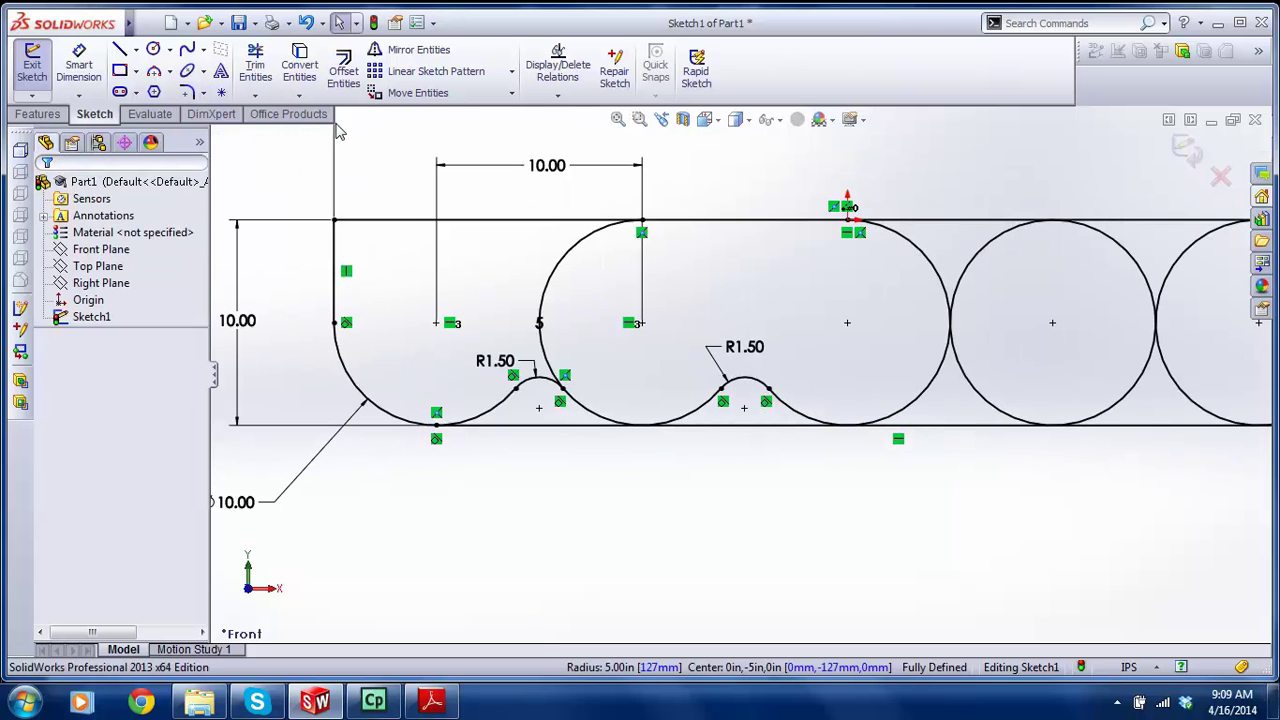
- Trim away all leftover upper portions of the second through fifth large circles
click(255, 65)
drag(568, 296, 533, 297)
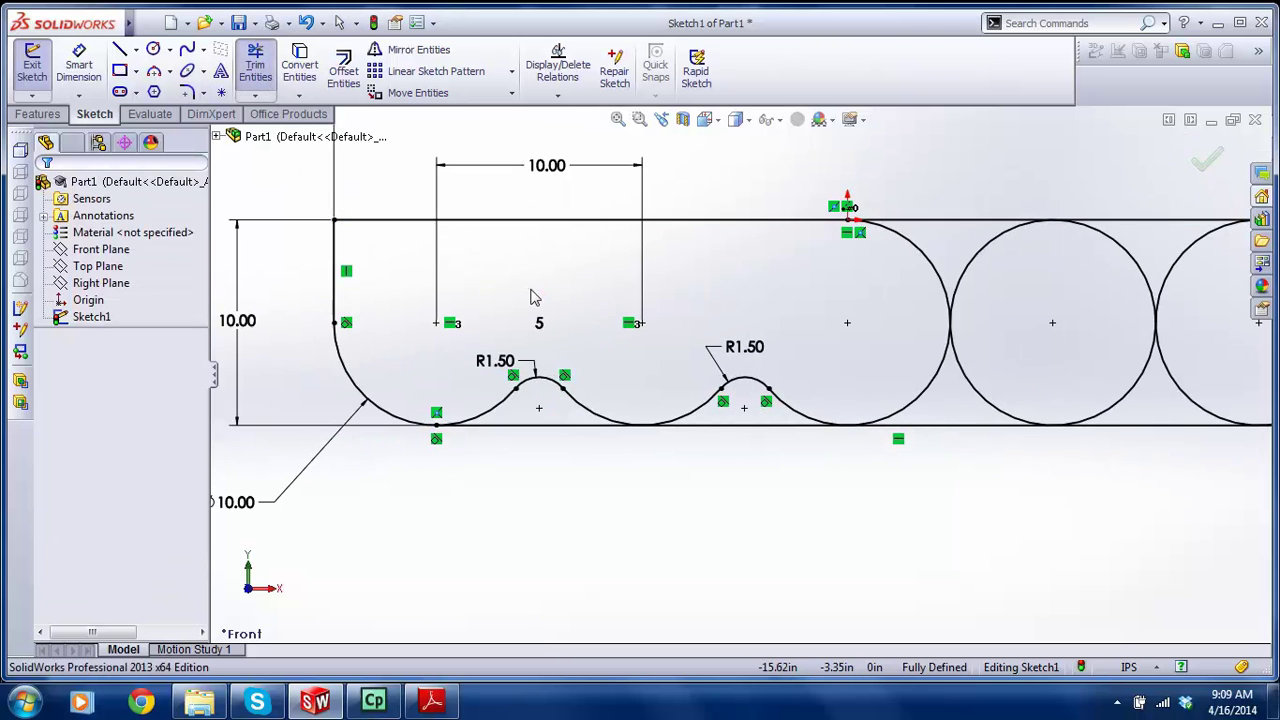
key(Escape)
scroll(1051, 406, up, 3)
scroll(665, 275, down, 4)
mouse_move(607, 267)
mouse_down()
mouse_move(714, 251)
mouse_move(471, 260)
mouse_up()
click(255, 72)
drag(622, 273, 707, 263)
drag(822, 295, 935, 277)
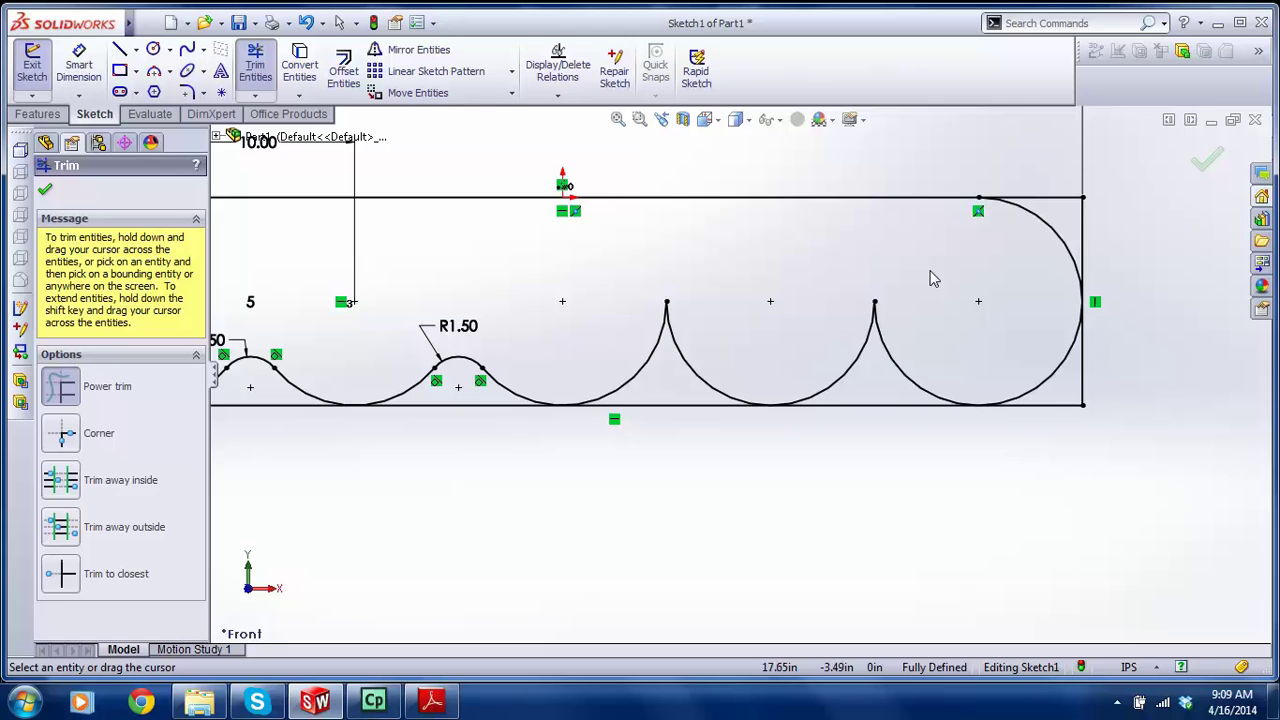
drag(1017, 259, 1058, 233)
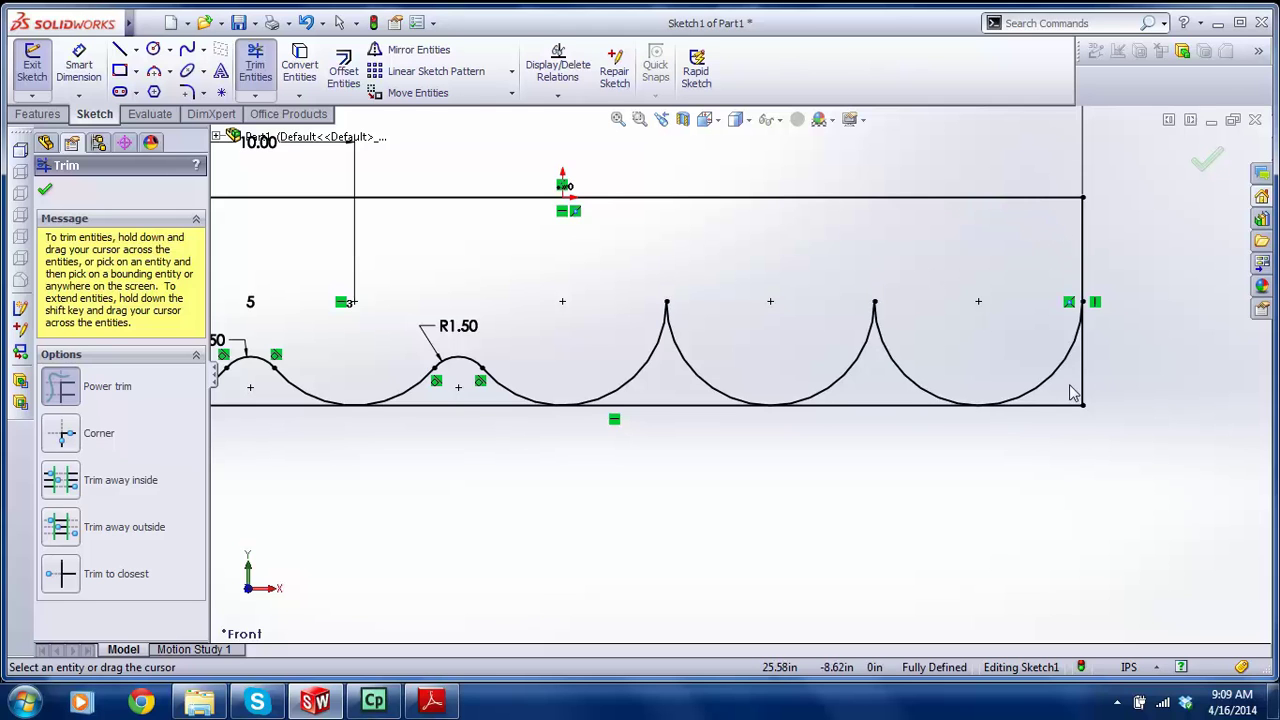
- Trim away the rectangle's lower-right corner and the full bottom line beneath the five scallops
drag(1072, 393, 982, 443)
drag(893, 425, 816, 456)
drag(697, 427, 582, 444)
mouse_move(485, 418)
mouse_down()
mouse_move(481, 399)
mouse_move(409, 390)
mouse_up()
scroll(440, 425, up, 2)
scroll(414, 378, up, 1)
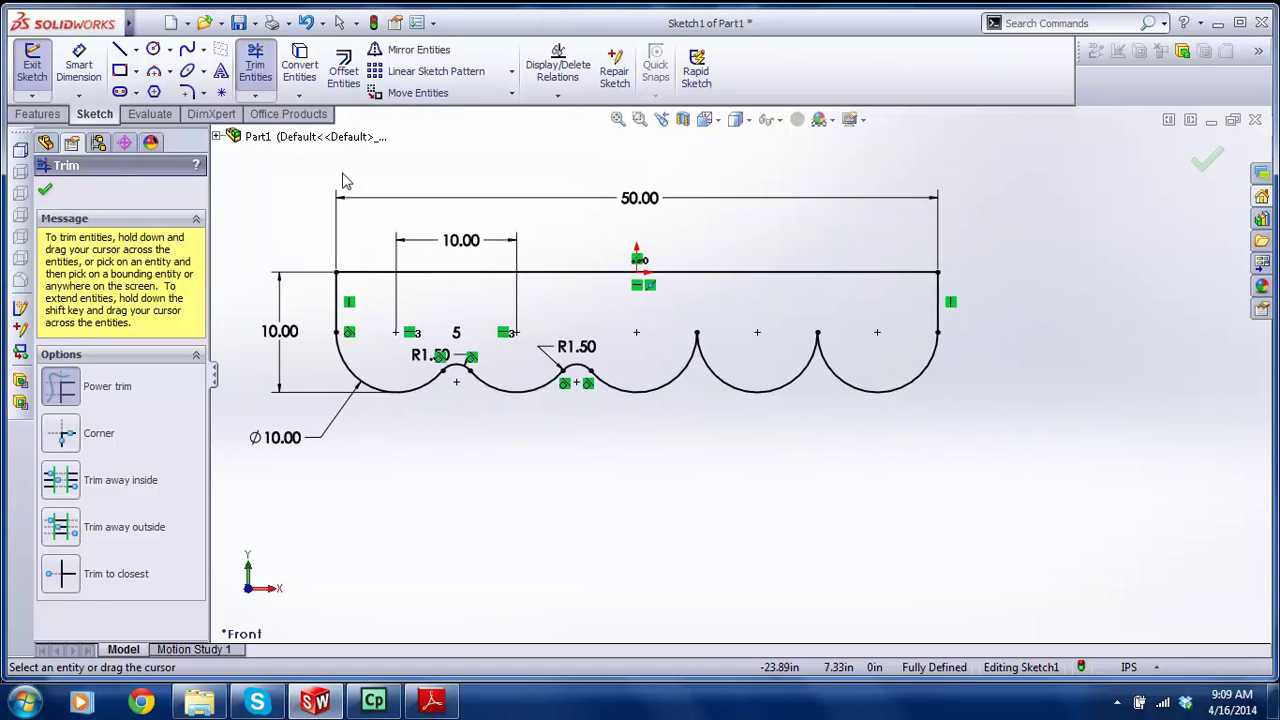
- Round the two remaining cusps, between the third and fourth and the fourth and fifth scallops, with 1.50 in Sketch Fillets
click(191, 91)
scroll(720, 382, down, 4)
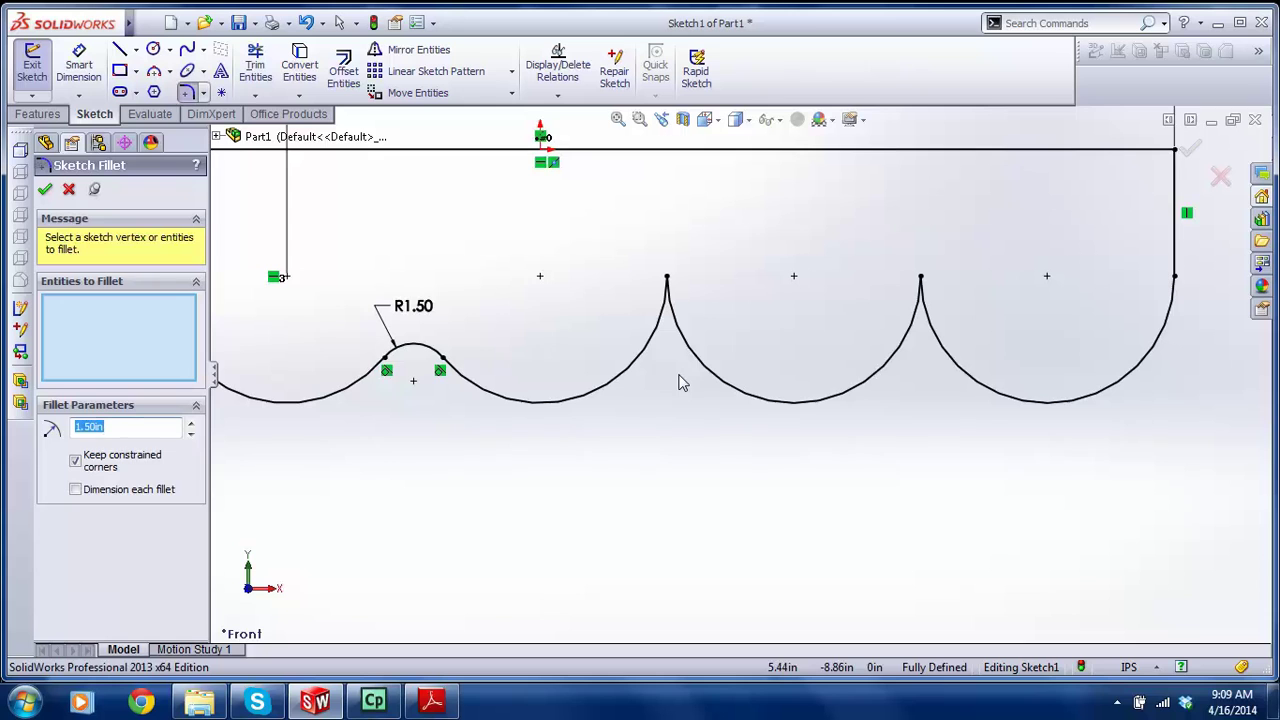
click(649, 346)
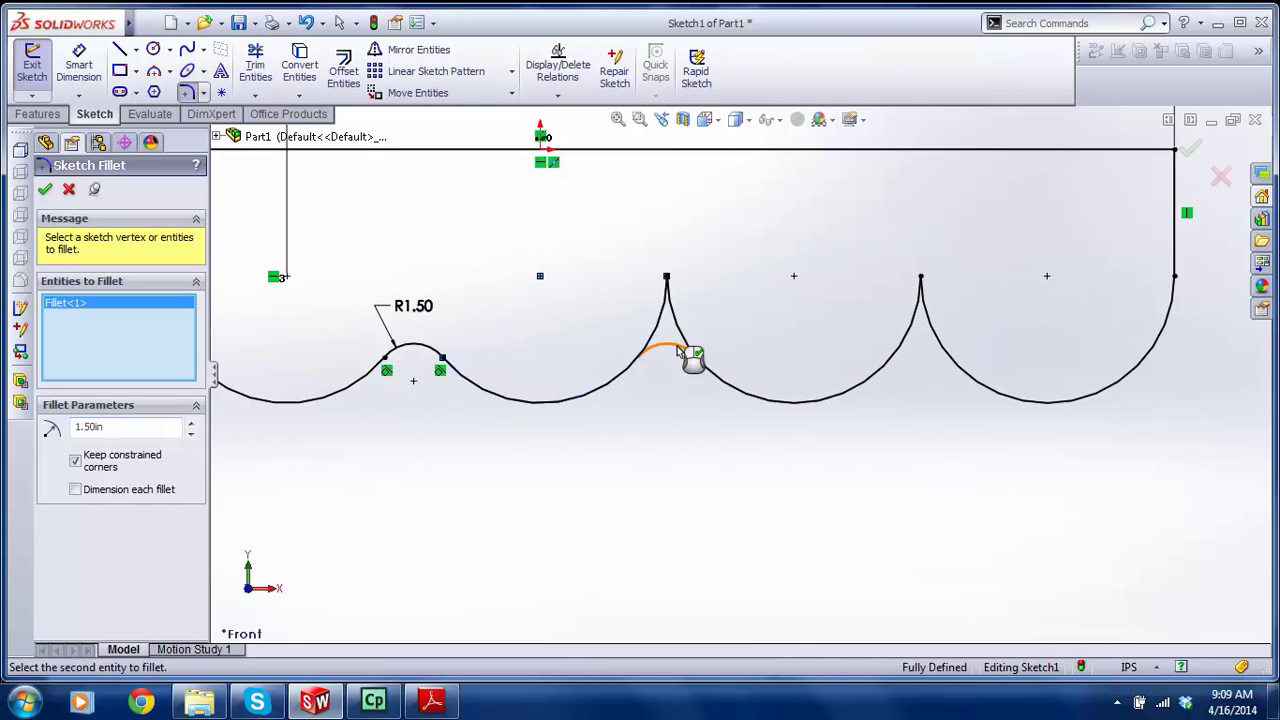
click(45, 190)
click(905, 338)
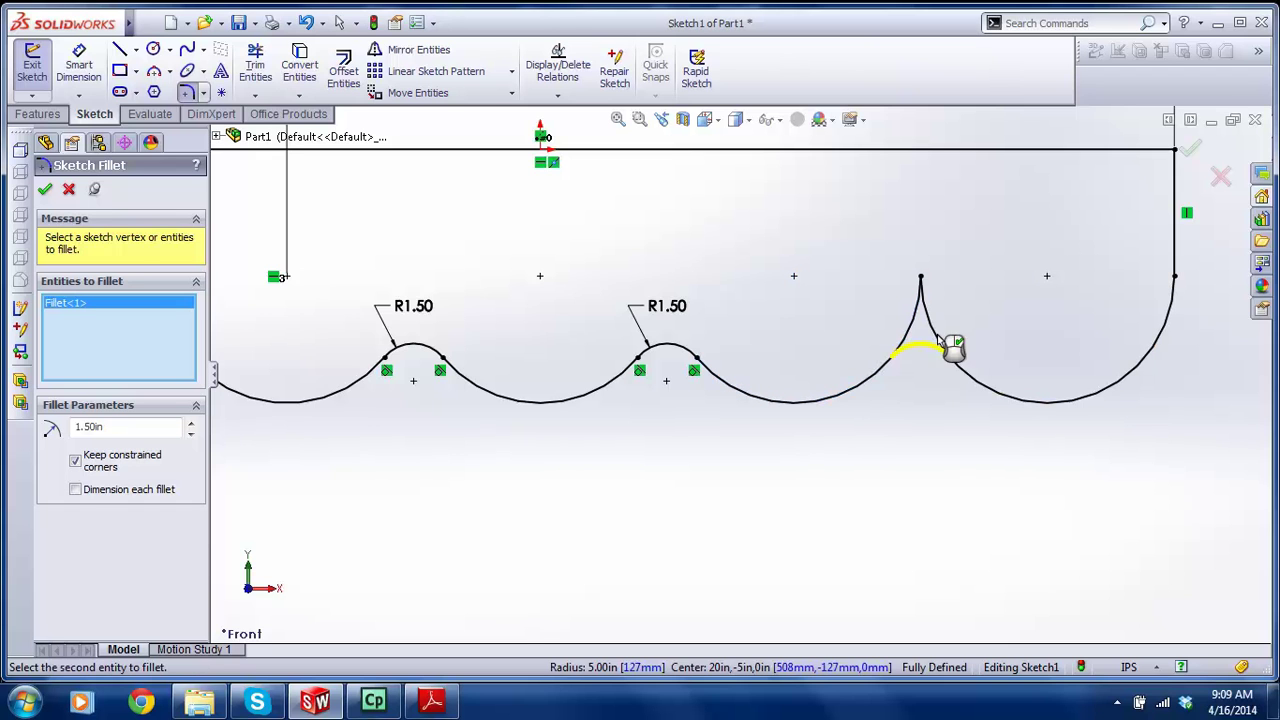
click(48, 189)
key(Escape)
scroll(752, 340, up, 4)
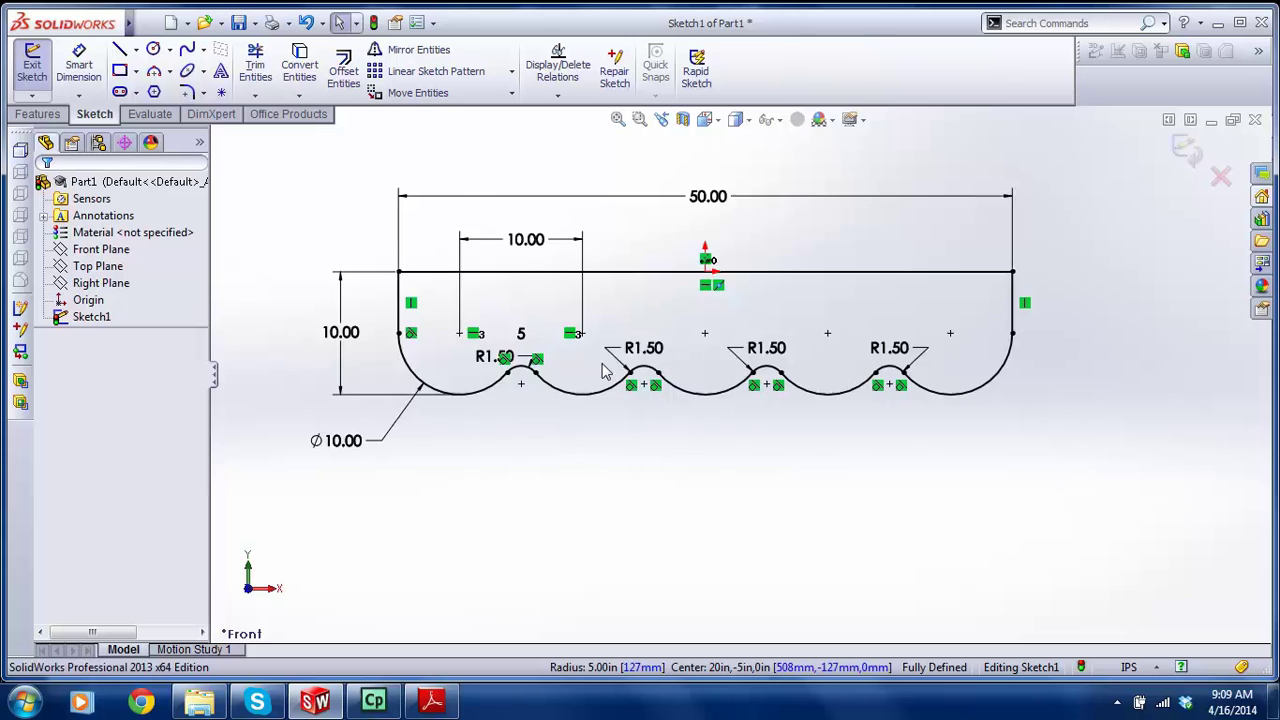
scroll(603, 372, down, 2)
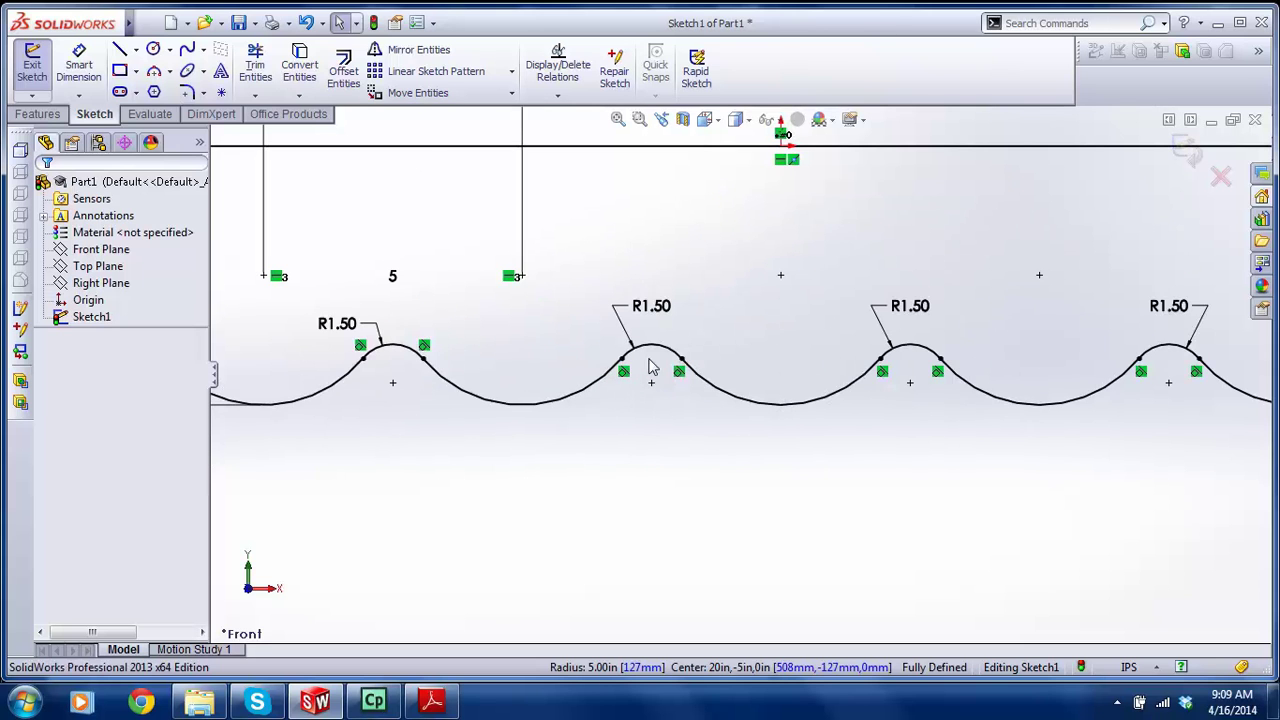
scroll(640, 360, up, 2)
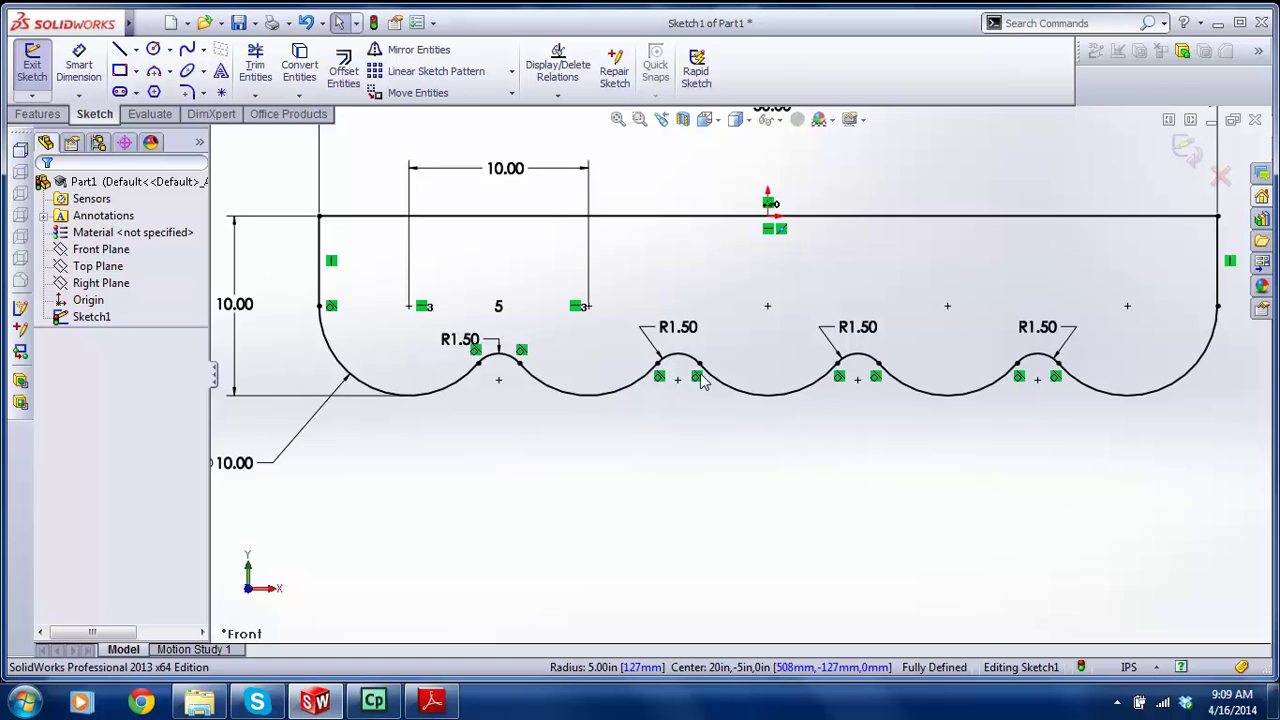
- Reposition the diameter, 10.00 spacing and 50.00 width dimensions closer to the scalloped profile to tidy the sketch
scroll(738, 372, up, 2)
scroll(798, 336, down, 1)
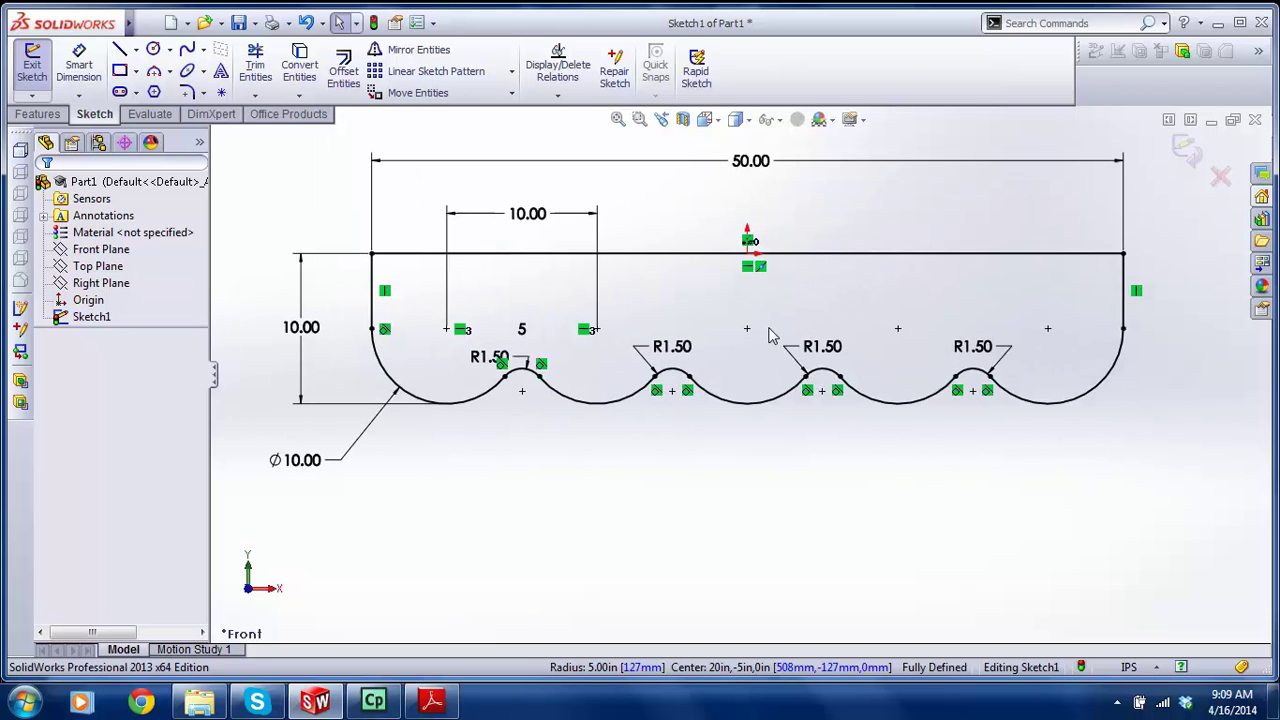
mouse_move(286, 470)
mouse_down()
mouse_move(343, 469)
mouse_move(321, 477)
mouse_up()
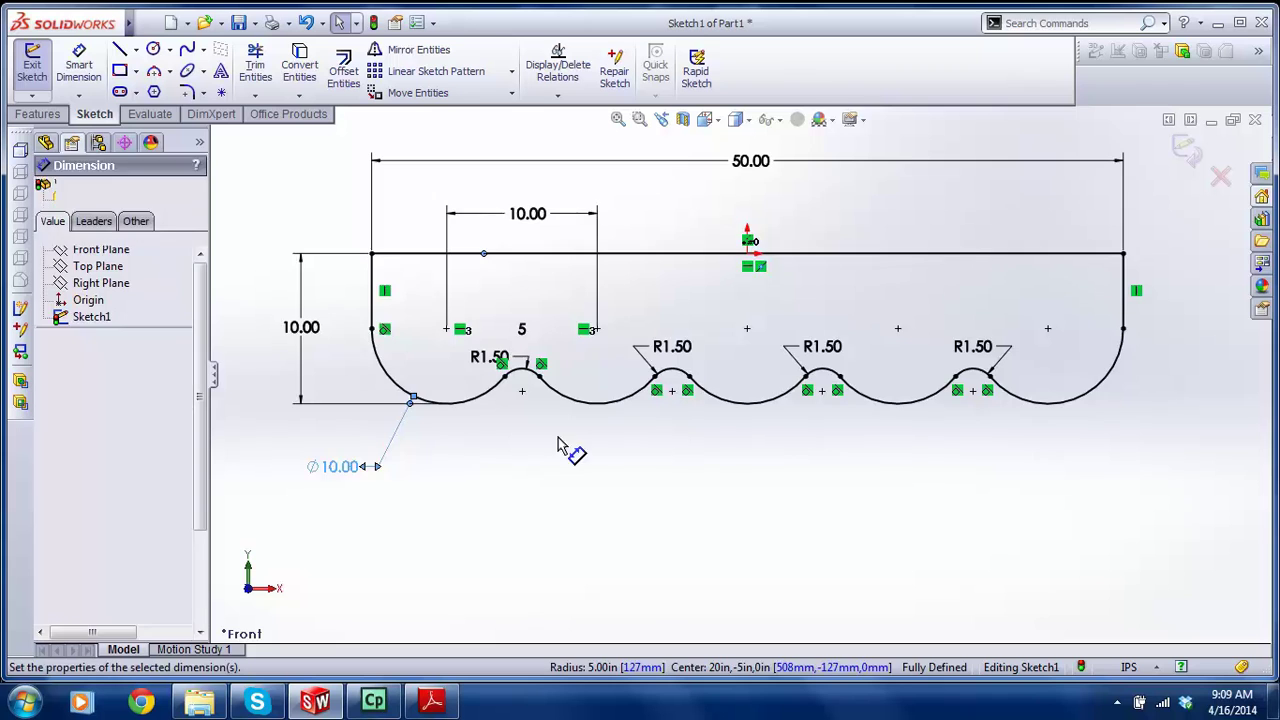
click(566, 447)
scroll(631, 342, up, 1)
scroll(791, 242, down, 1)
drag(500, 237, 497, 249)
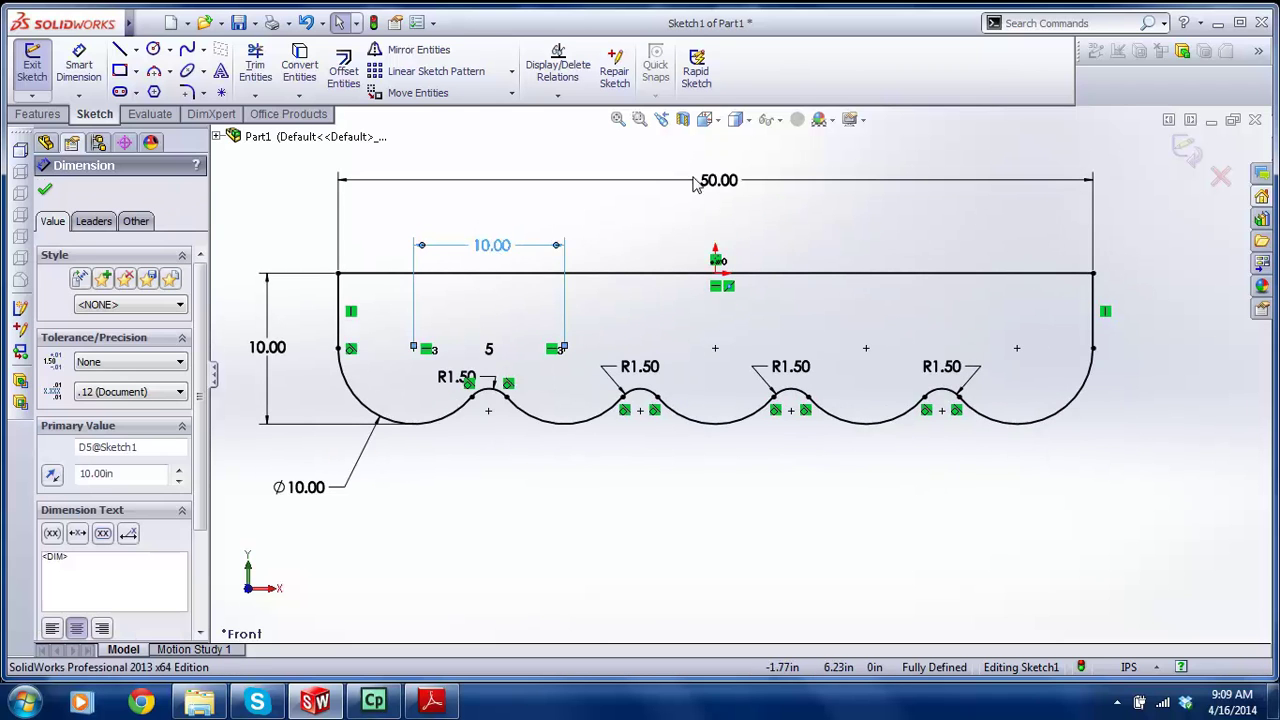
drag(718, 181, 698, 208)
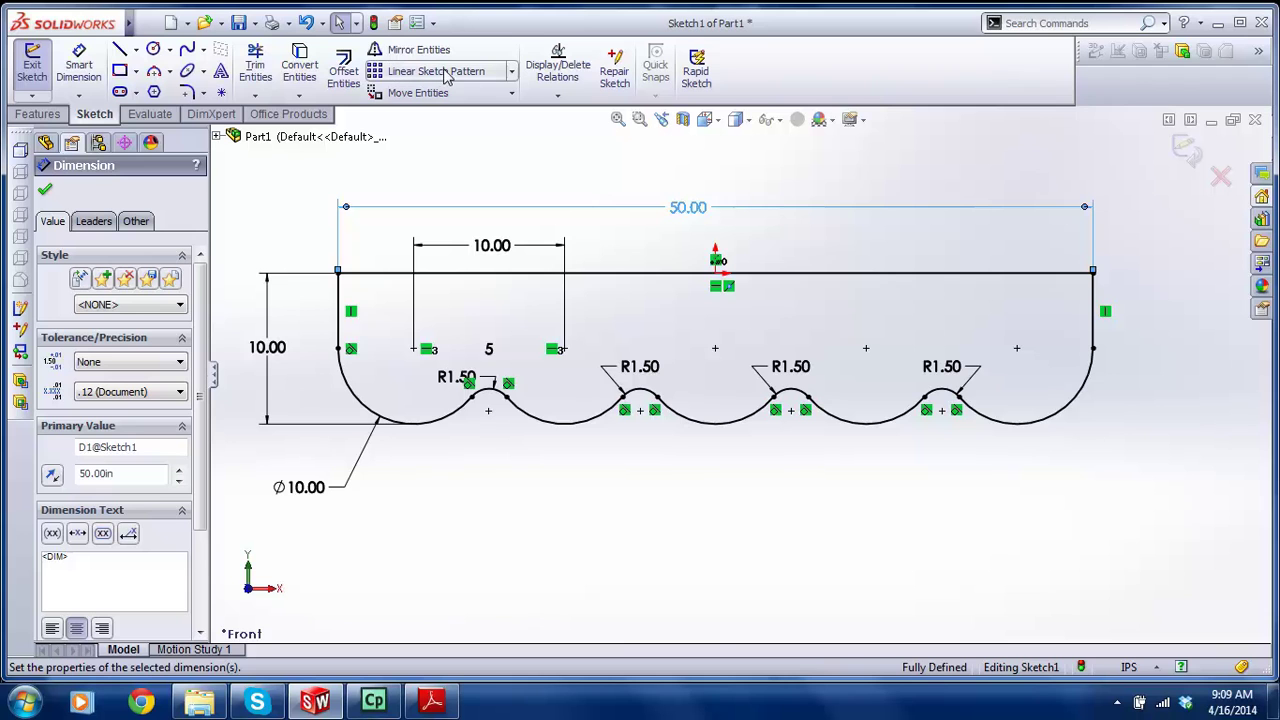
scroll(620, 344, up, 2)
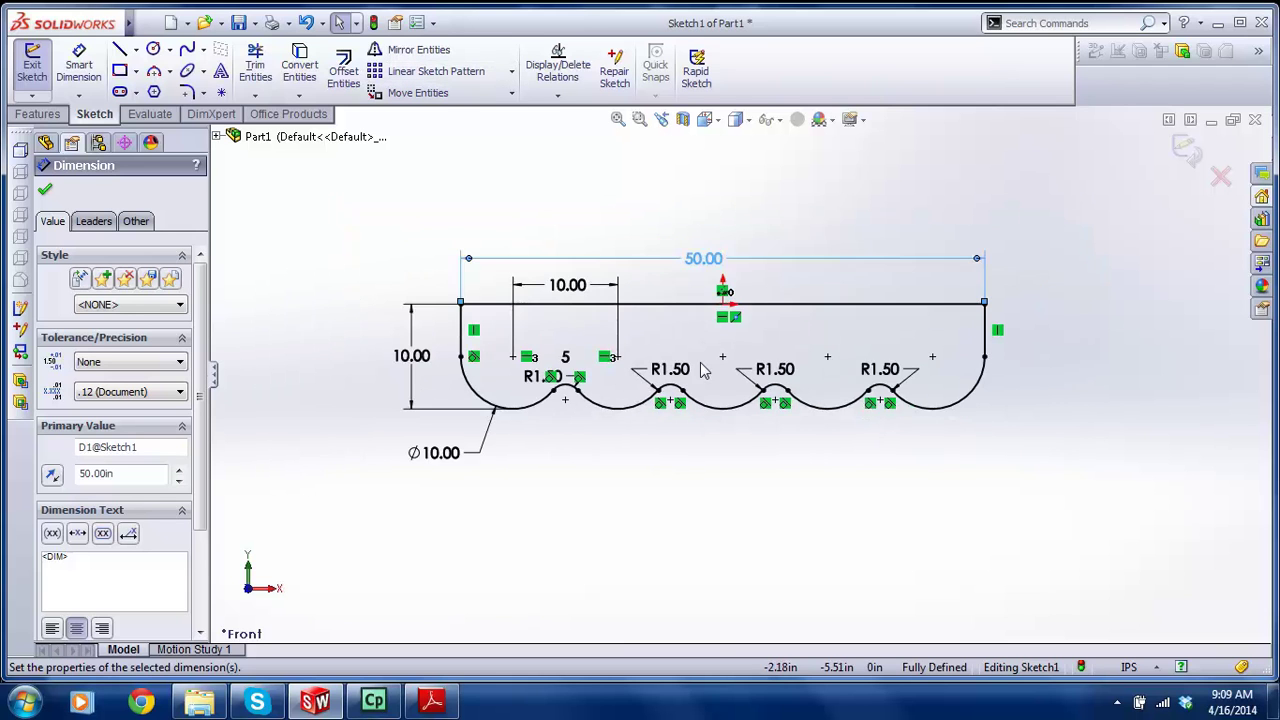
scroll(703, 370, down, 3)
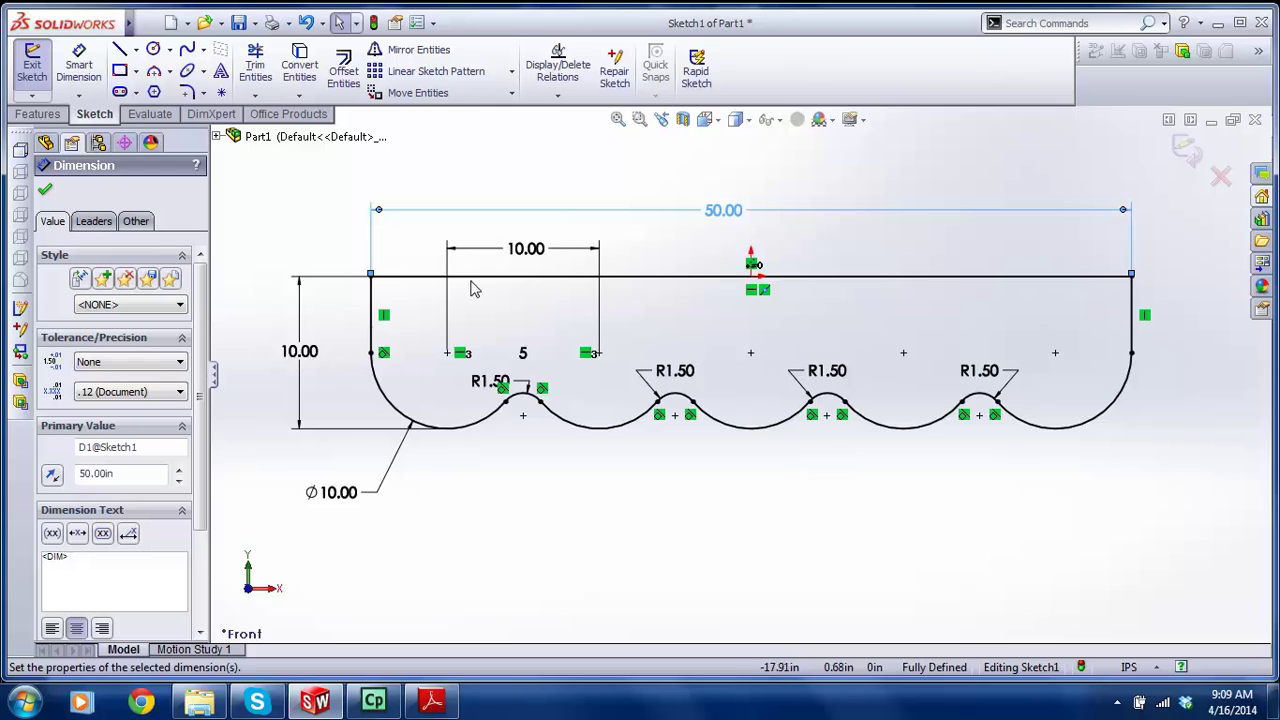
- Close the scalloped profile sketch and extrude it 35 in with the Mid Plane end condition
click(445, 705)
scroll(600, 370, up, 3)
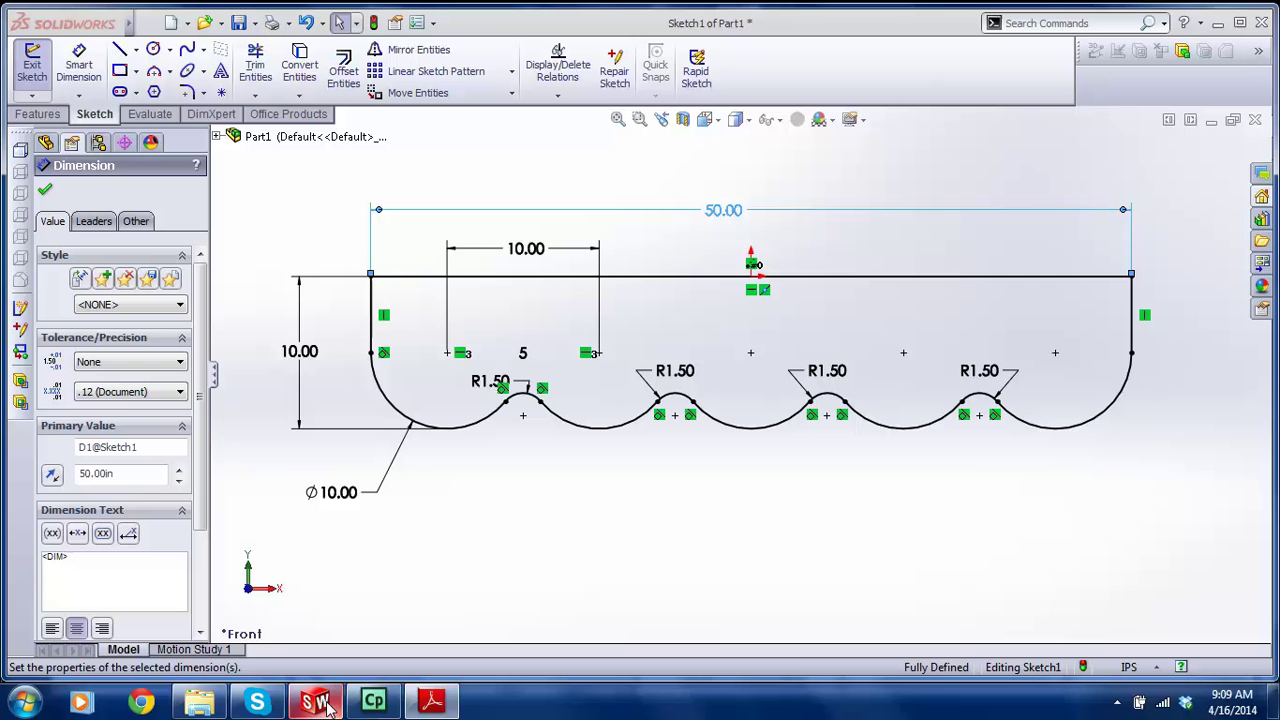
click(315, 702)
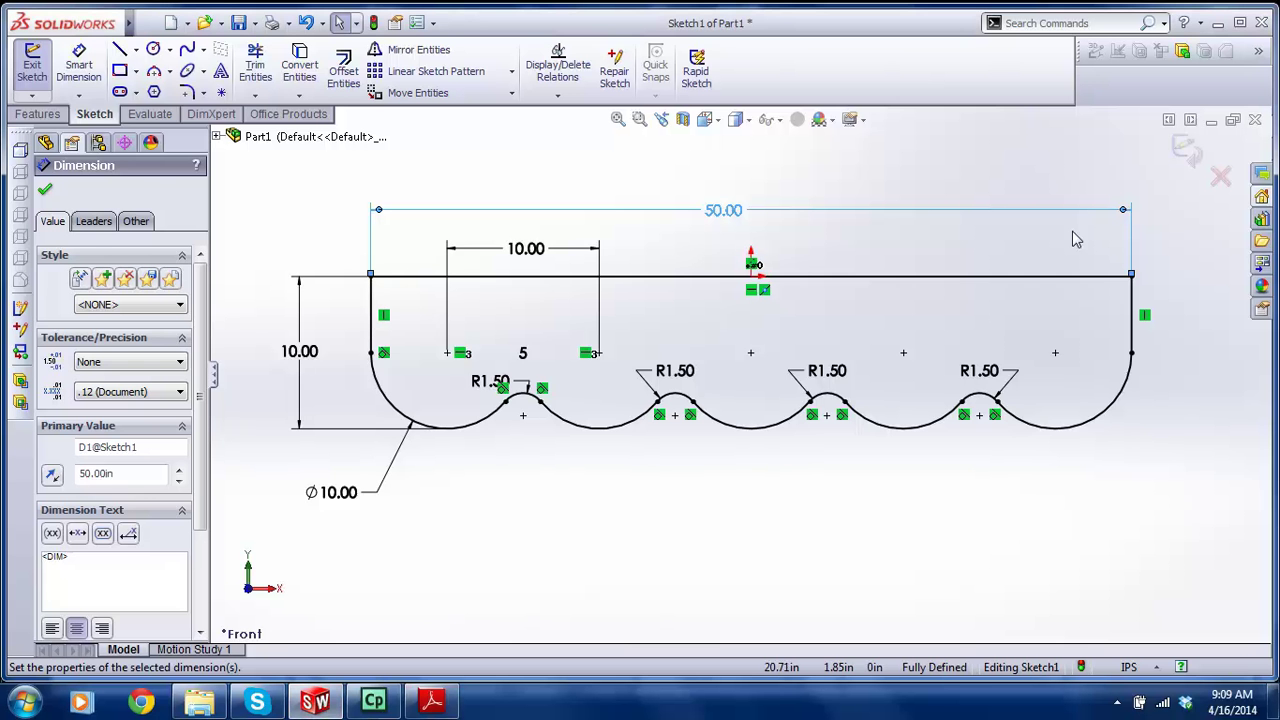
click(1183, 150)
click(40, 114)
click(45, 74)
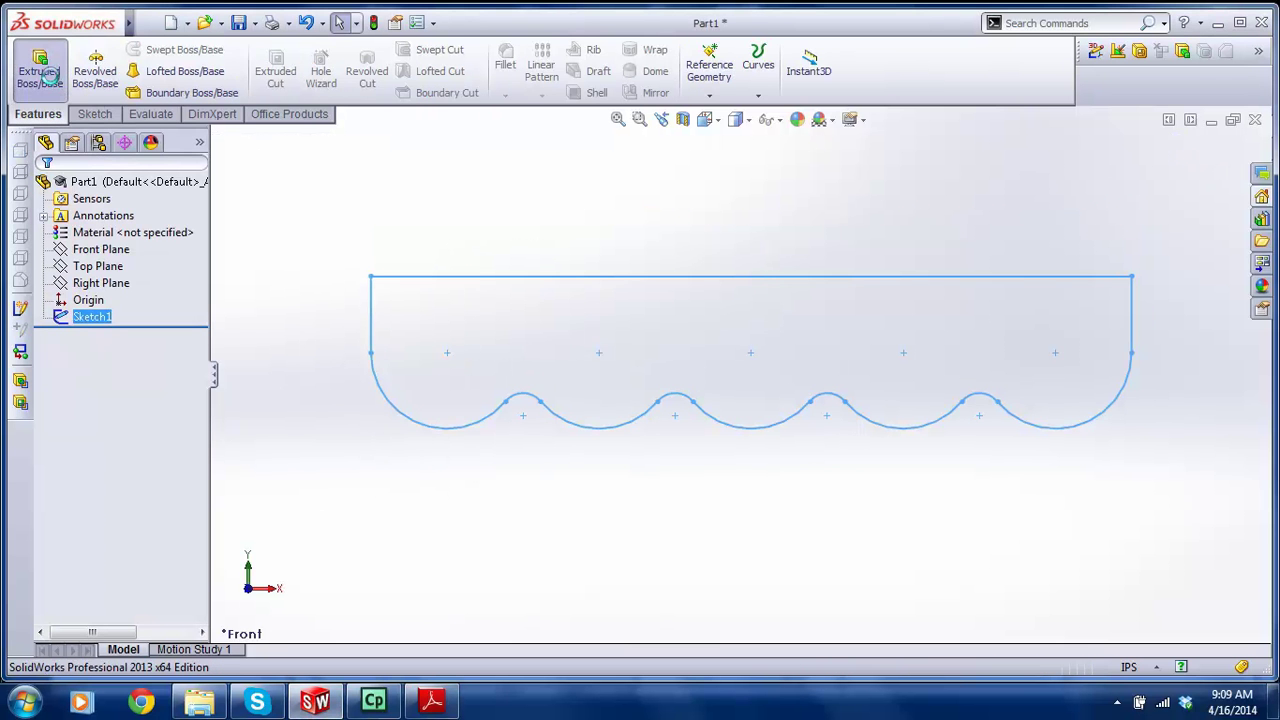
click(40, 70)
text(35)
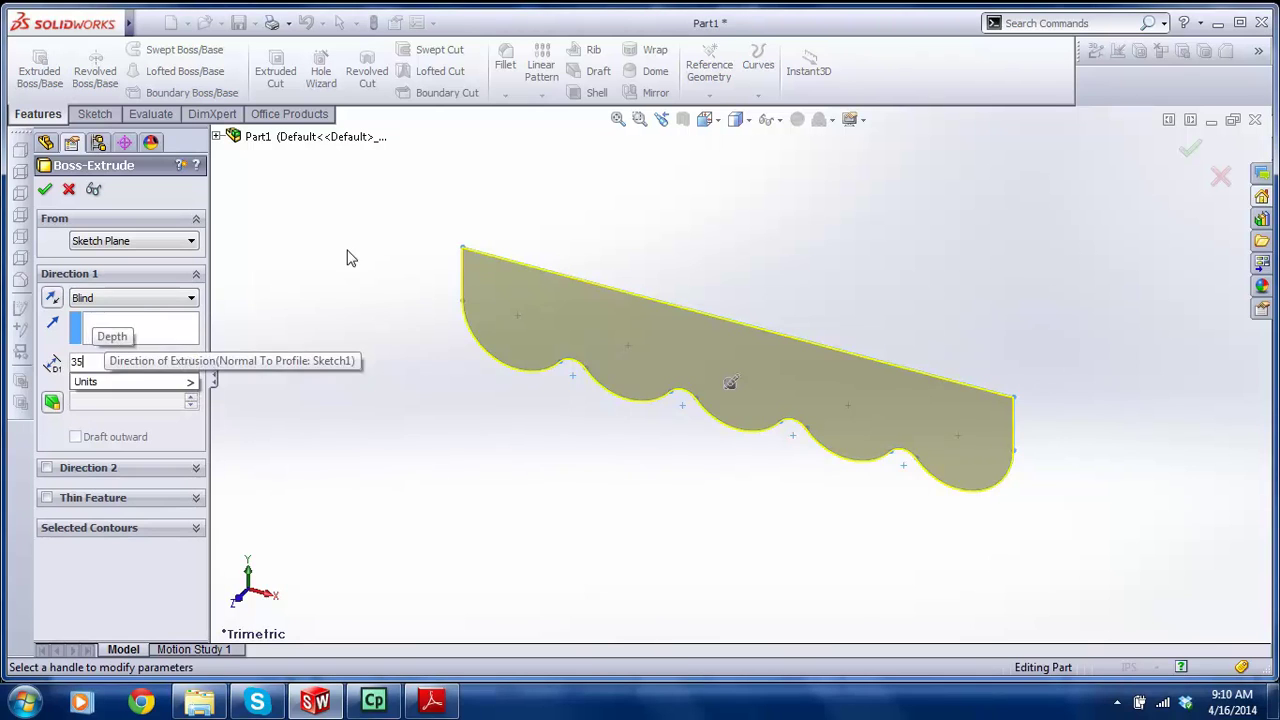
key(Return)
click(100, 303)
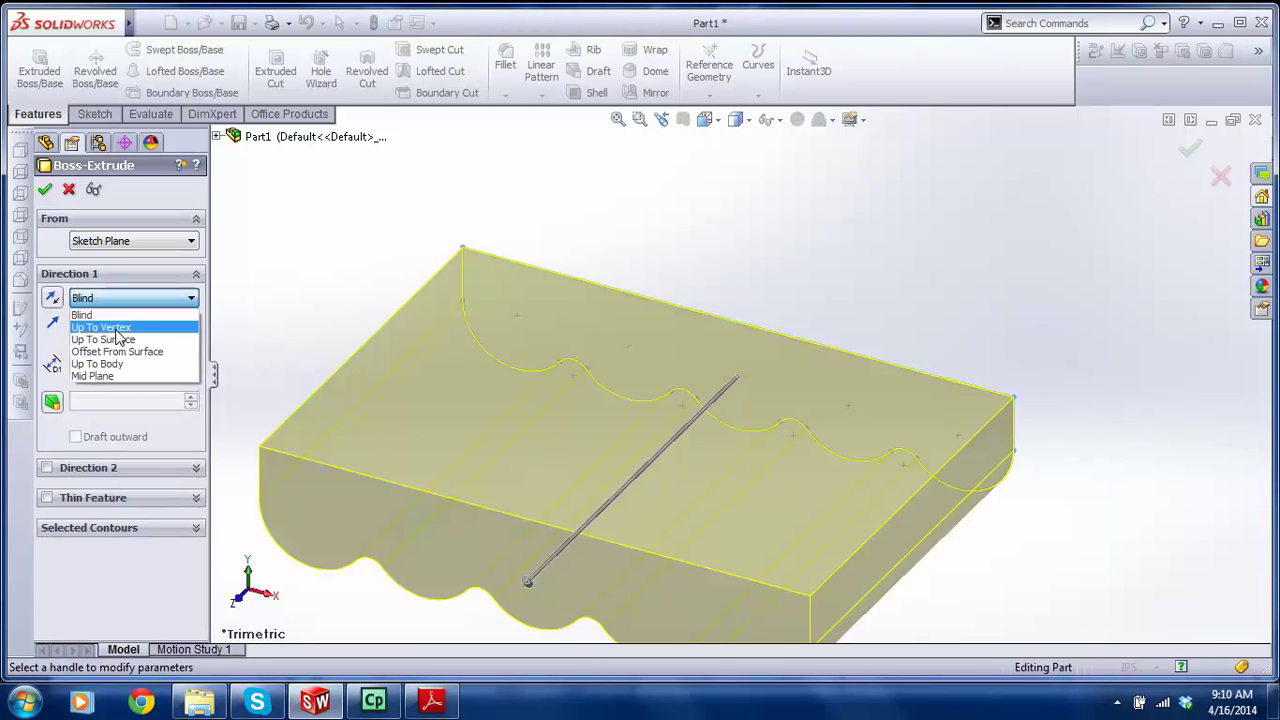
click(105, 380)
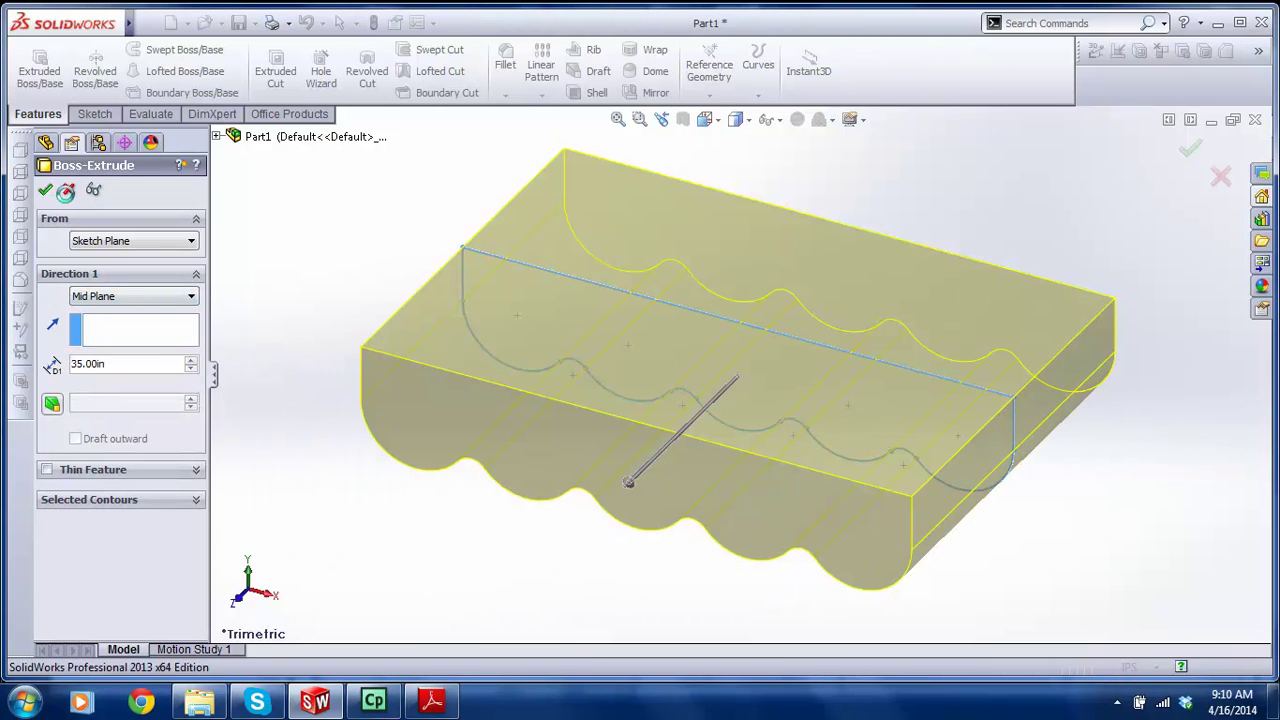
key(Return)
- Switch to the Freeform Exercises PDF and examine the Ex. 1 top, front and side views for the tray's corner rounding
mouse_move(745, 186)
middle_down()
mouse_move(738, 150)
mouse_move(650, 125)
mouse_move(730, 135)
mouse_move(745, 75)
mouse_move(715, 290)
middle_up()
click(432, 701)
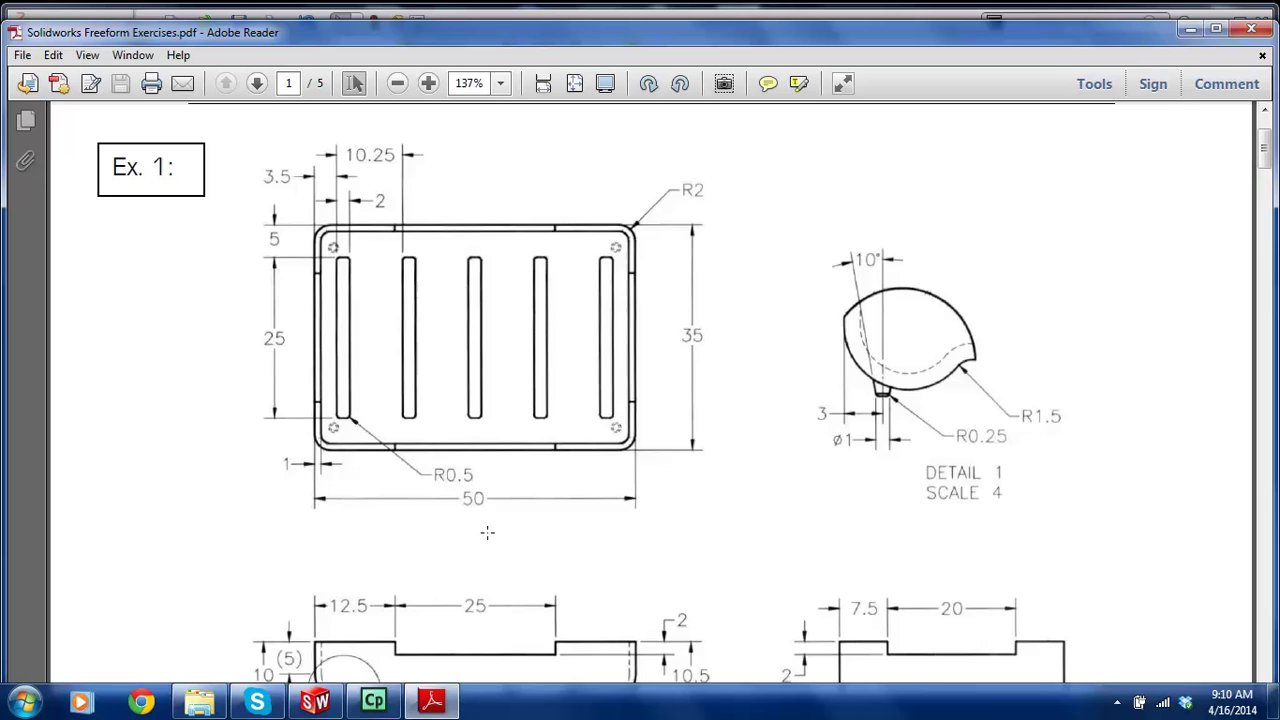
scroll(510, 491, down, 3)
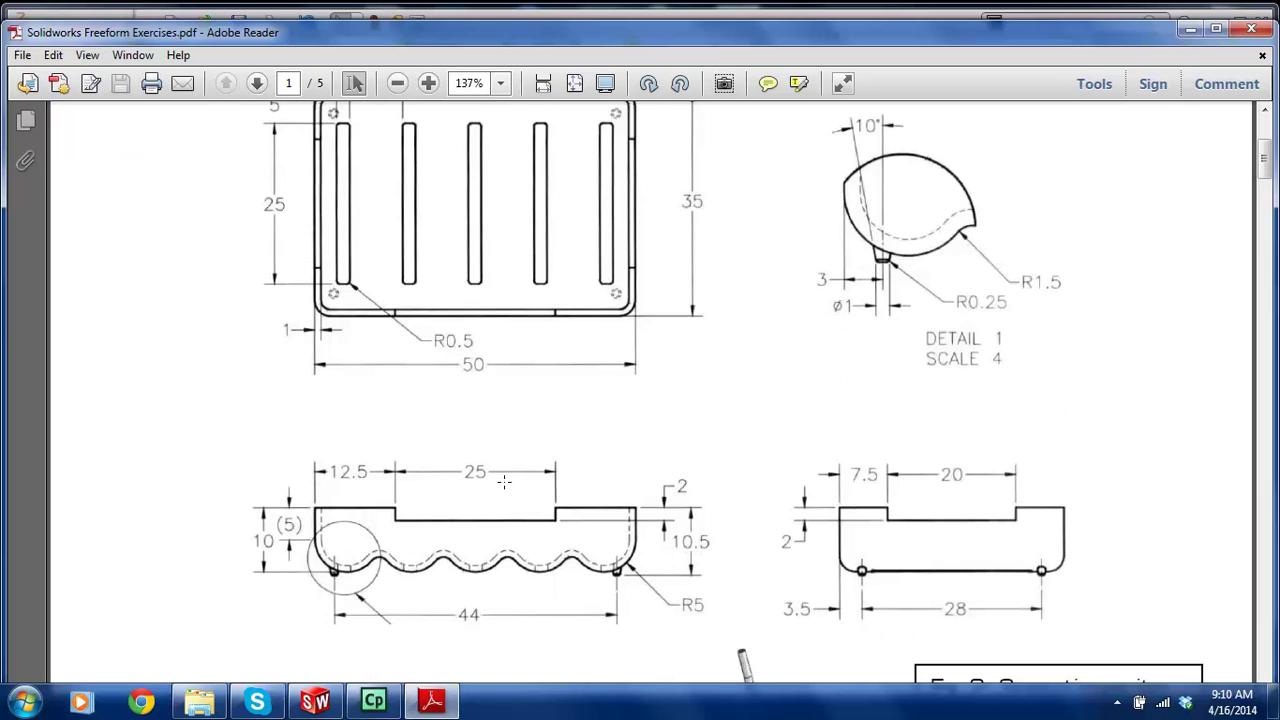
scroll(476, 490, up, 1)
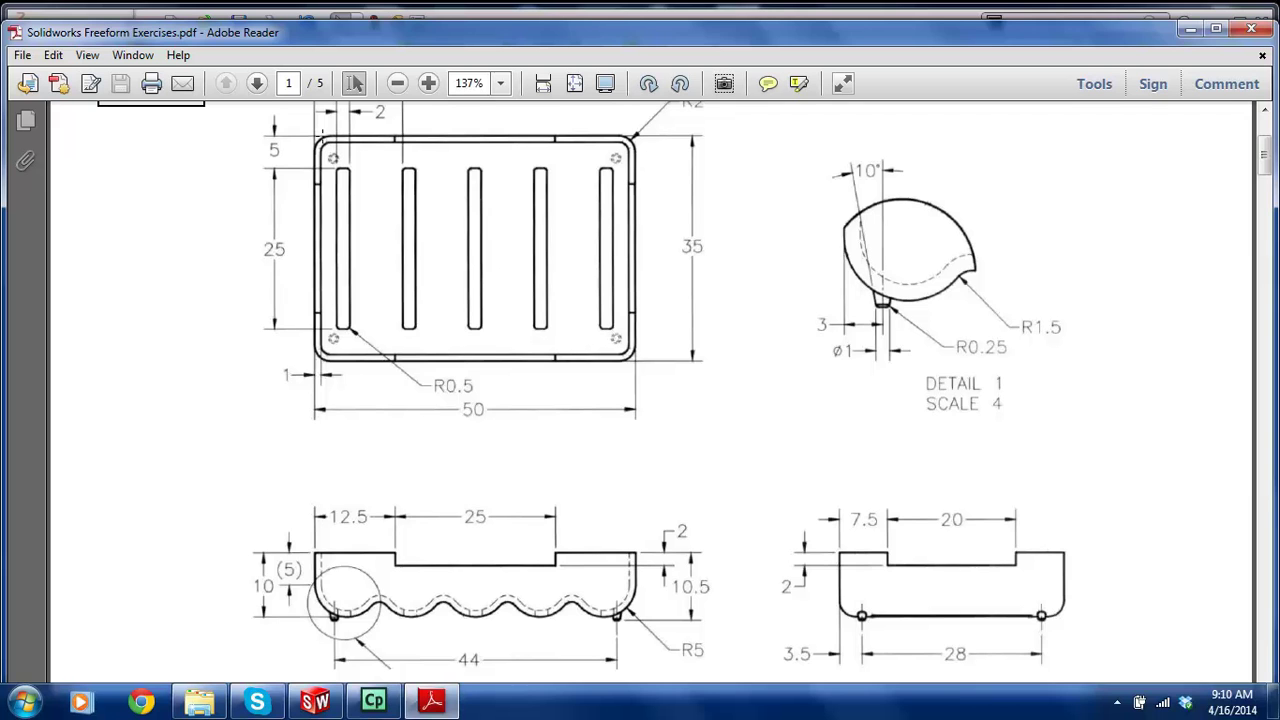
scroll(360, 215, up, 2)
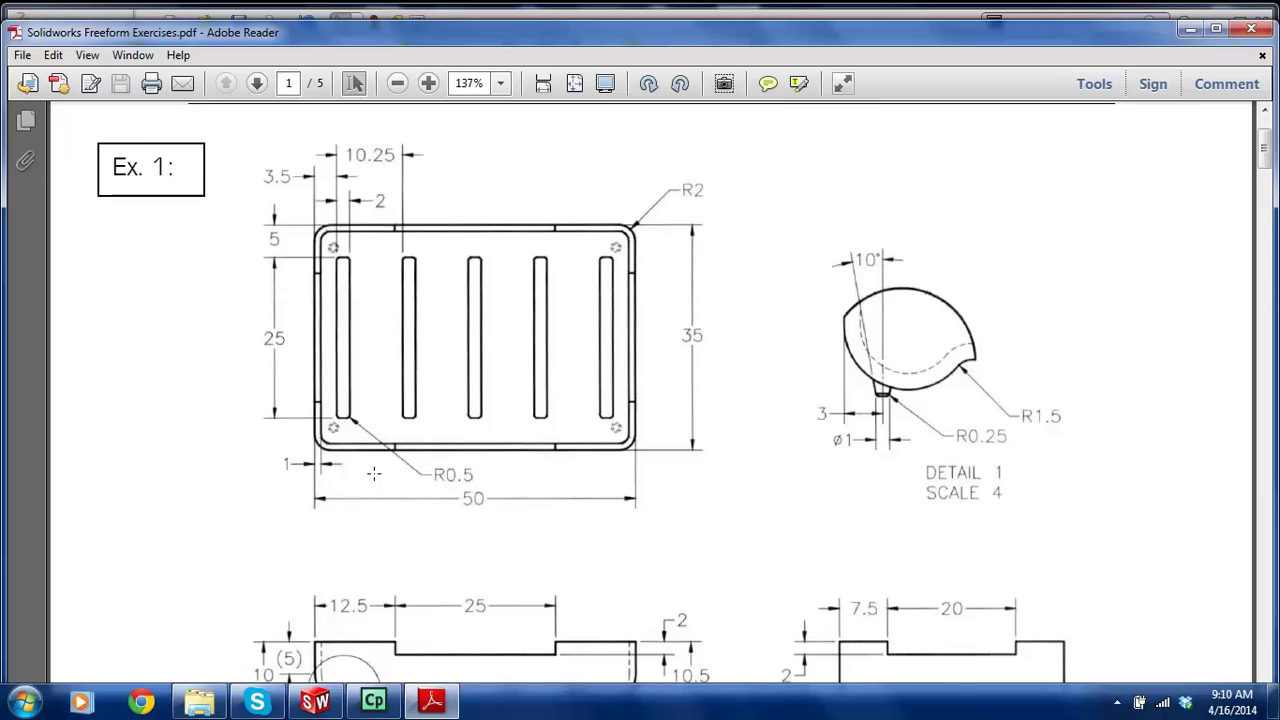
scroll(373, 474, down, 5)
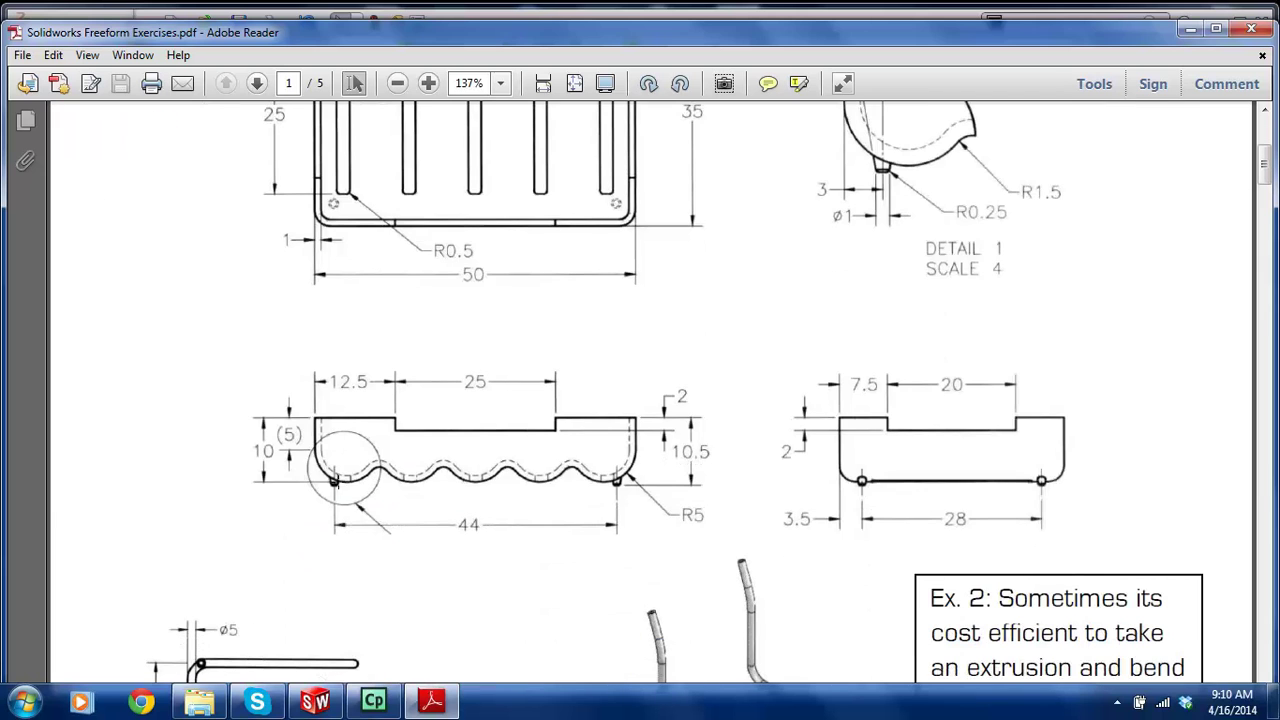
- Back in SolidWorks, fillet the tangent scalloped edge chains around the front and back faces with a 2 in constant radius
click(315, 700)
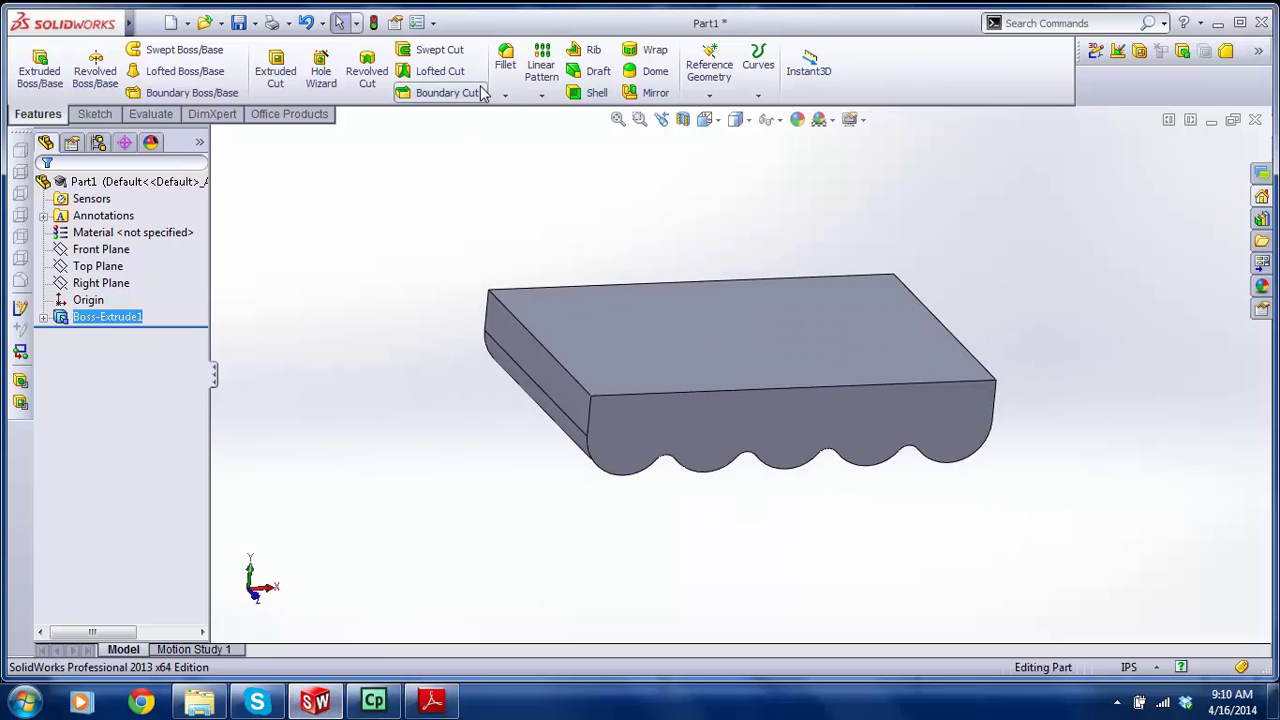
click(505, 60)
text(2)
key(Return)
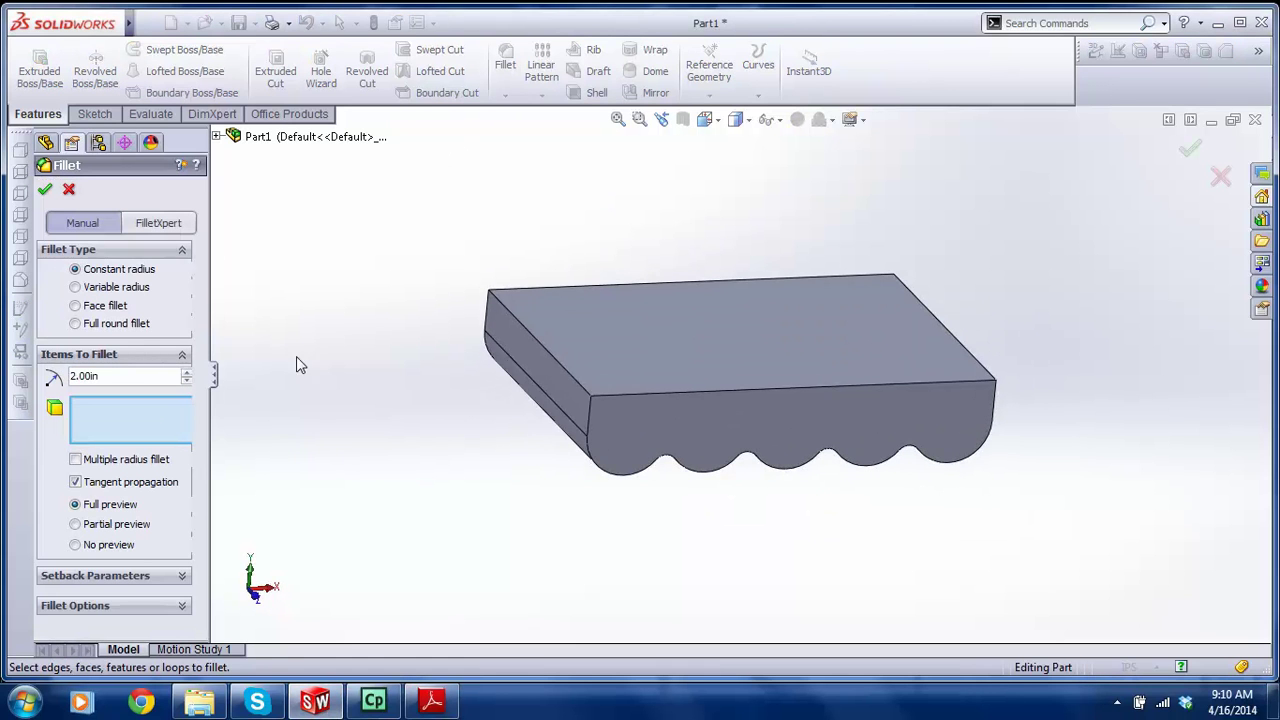
click(592, 412)
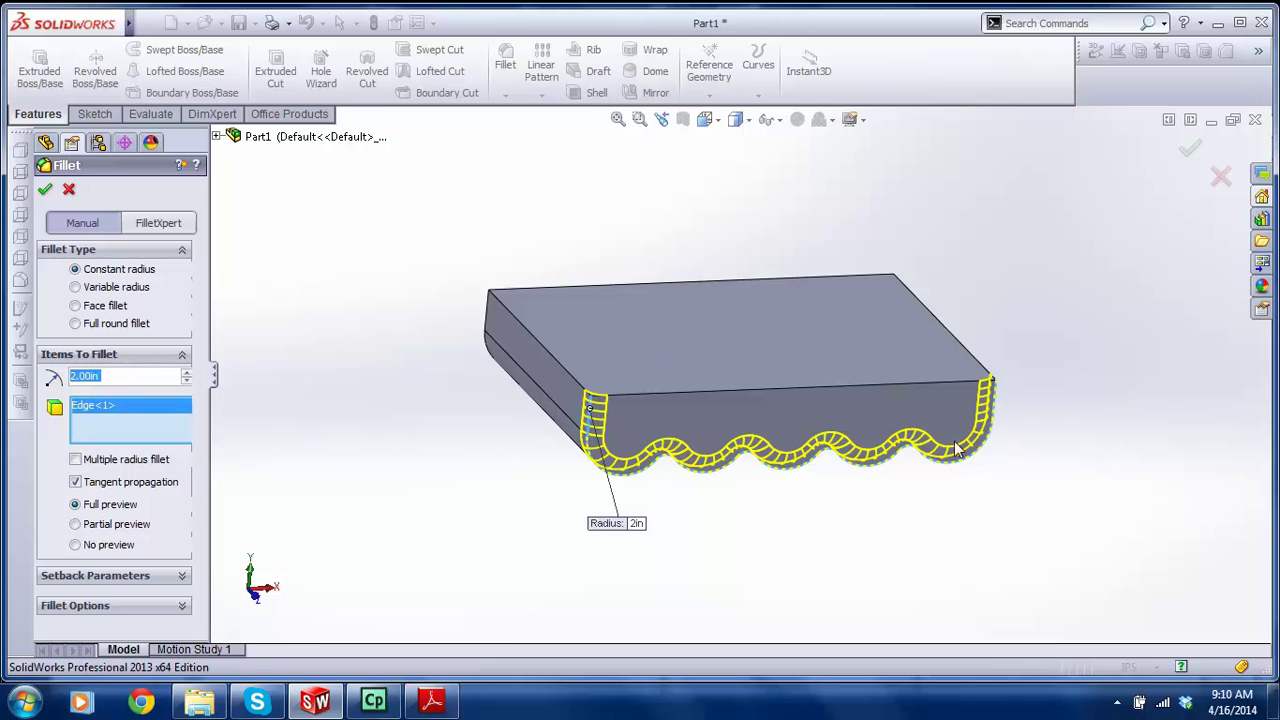
middle_drag(470, 520, 796, 537)
click(771, 520)
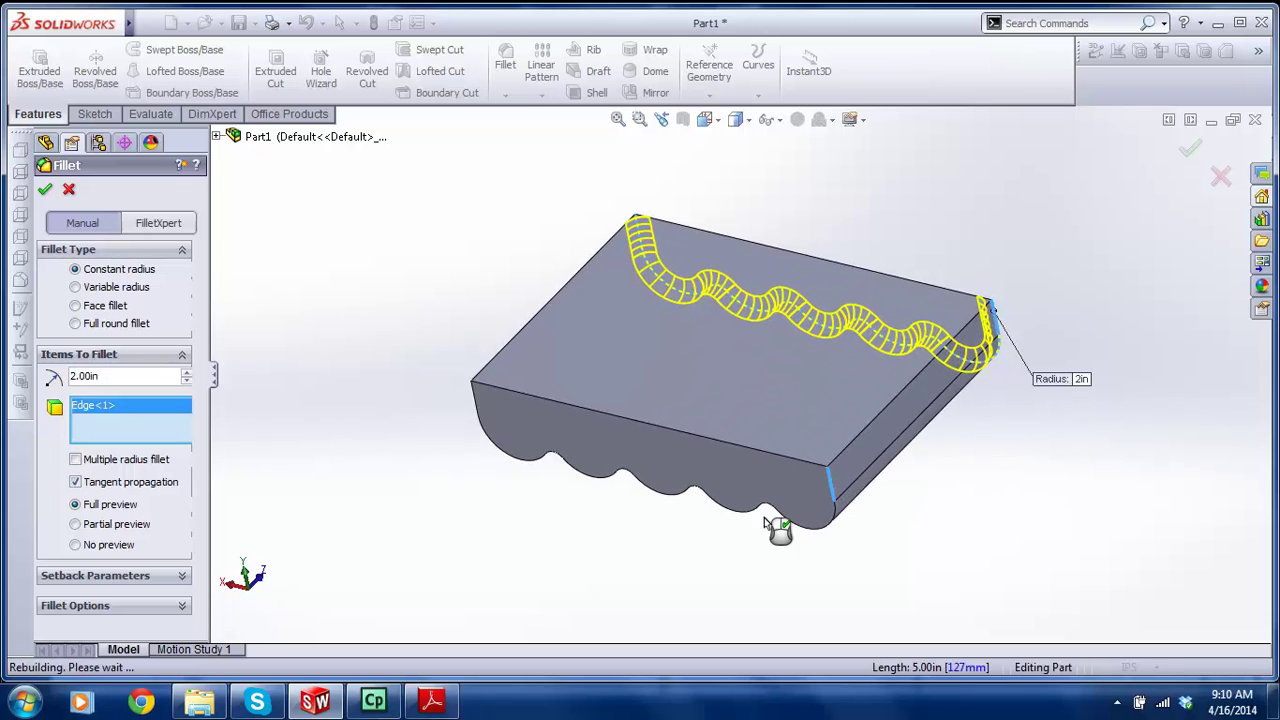
click(45, 190)
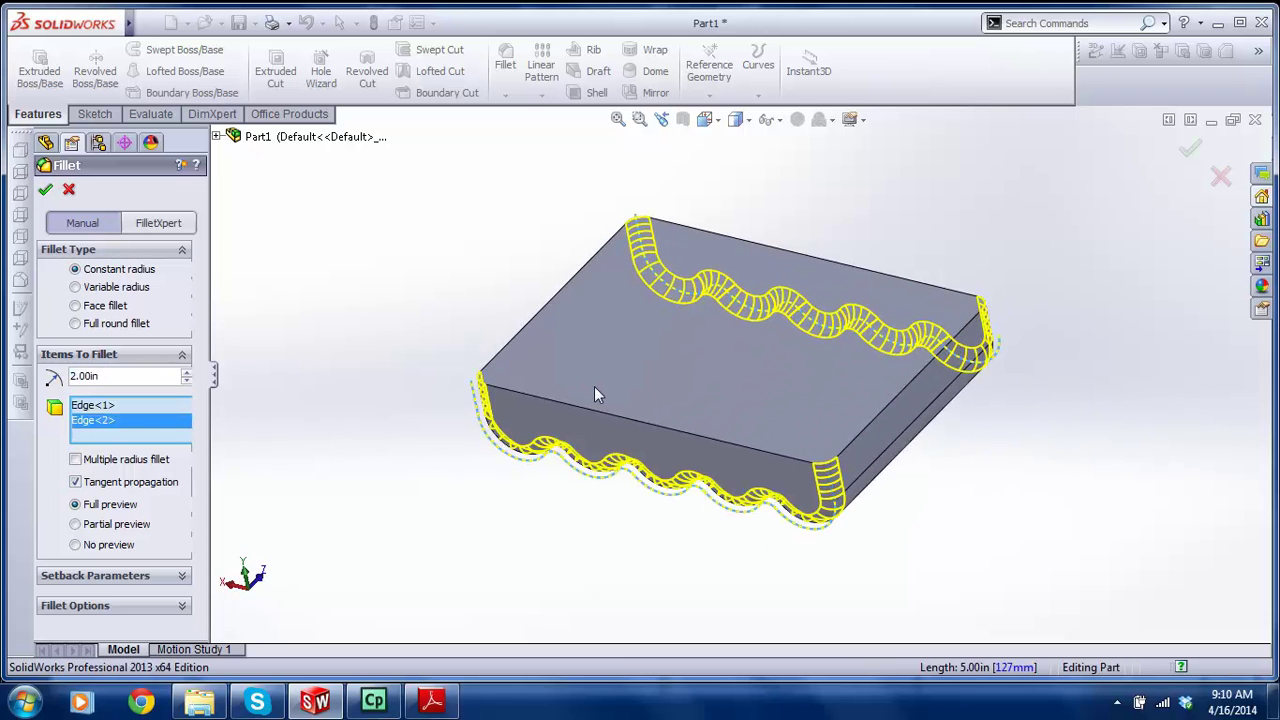
- Inspect the filleted body, and check the Ex. 1 views in the PDF for the tray's hollow interior
middle_drag(585, 368, 520, 320)
middle_drag(520, 420, 530, 450)
click(446, 697)
scroll(570, 362, up, 6)
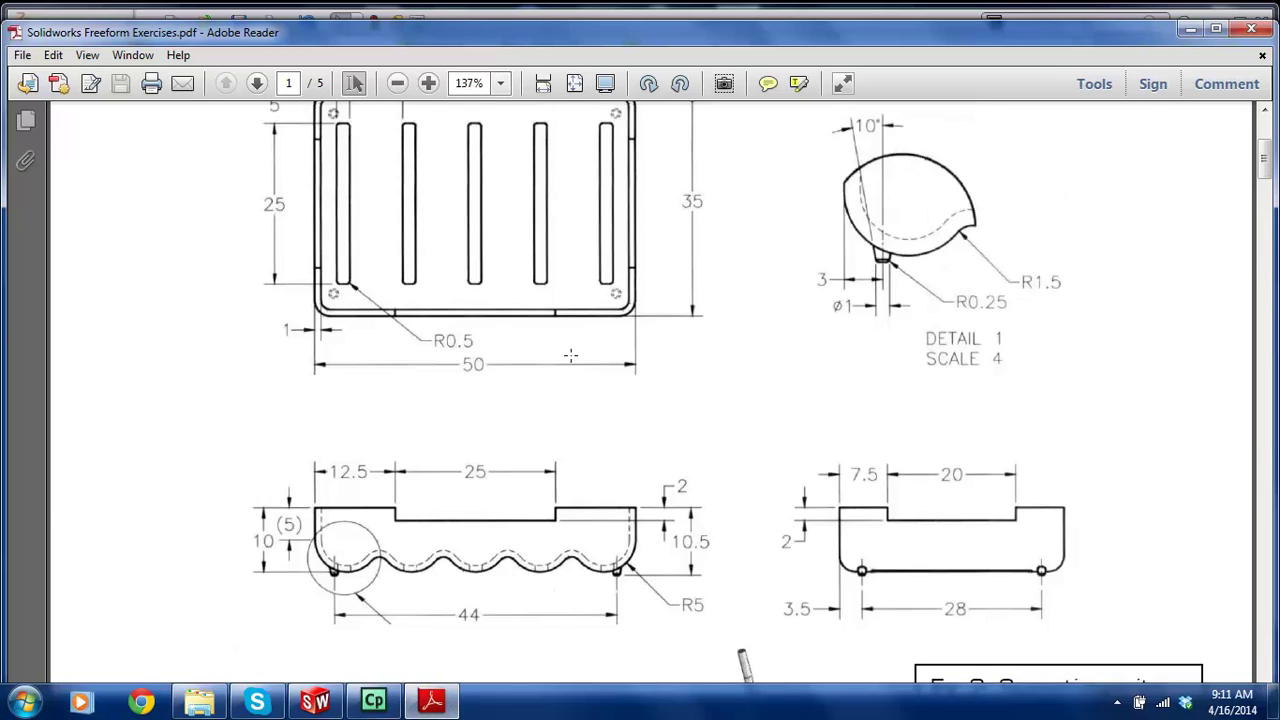
scroll(570, 355, down, 5)
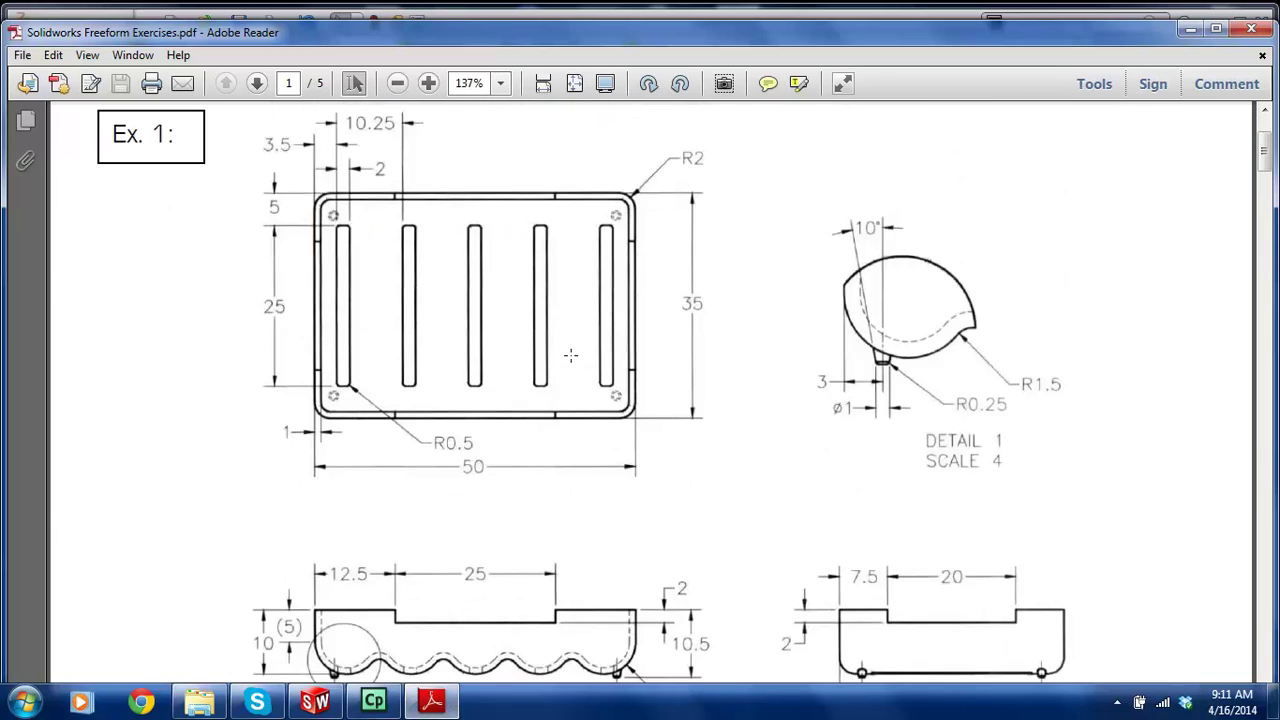
scroll(570, 355, up, 1)
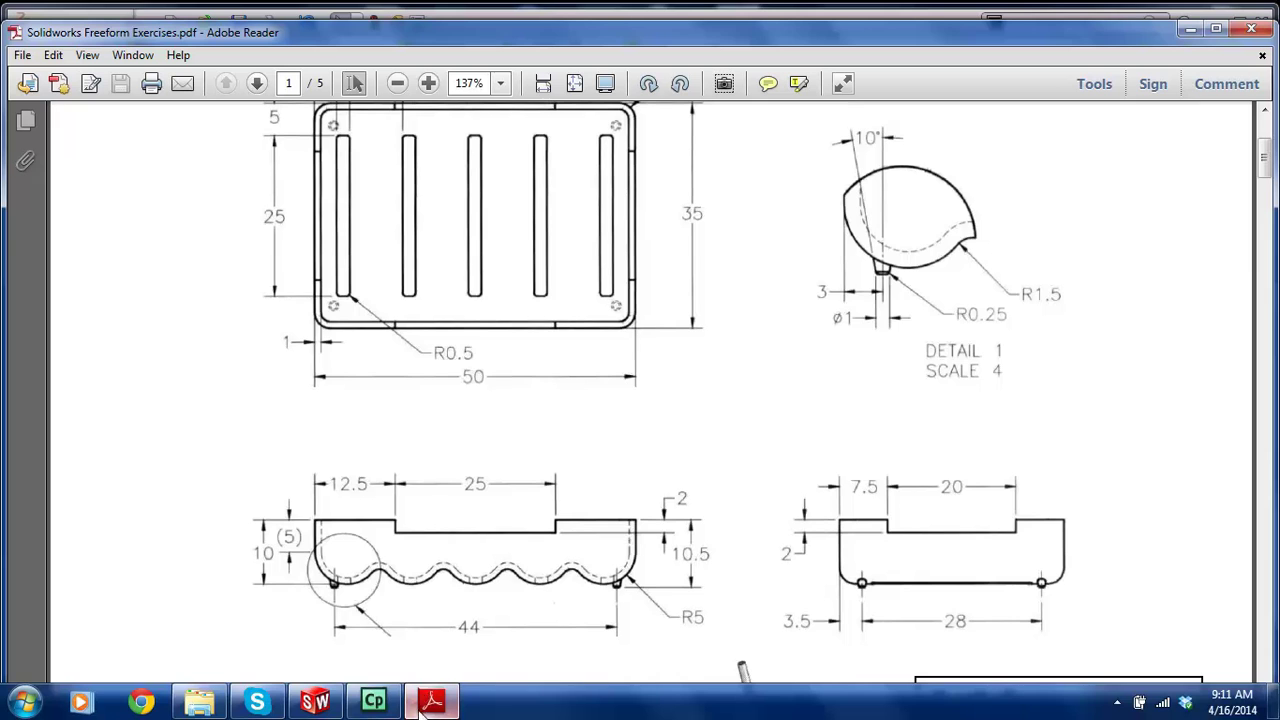
scroll(491, 171, up, 1)
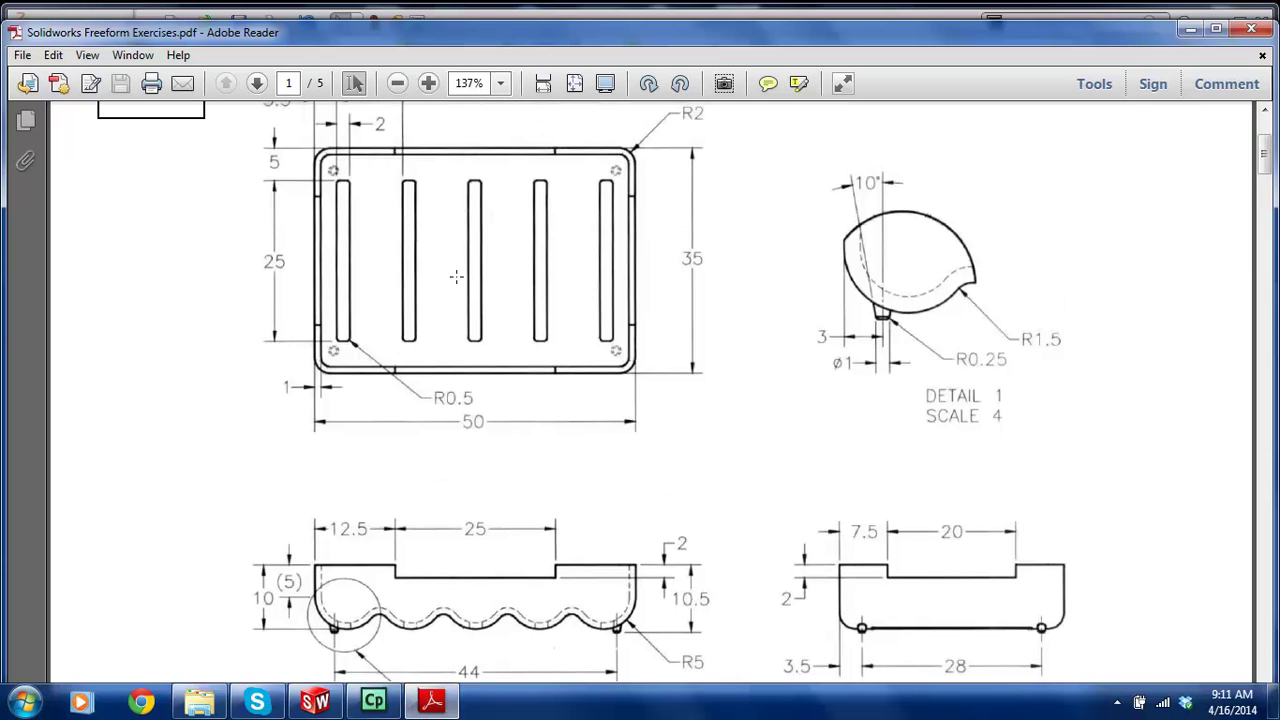
- Return to SolidWorks and shell the body with a 1 in wall thickness, removing the flat top face
click(318, 702)
middle_drag(562, 180, 559, 210)
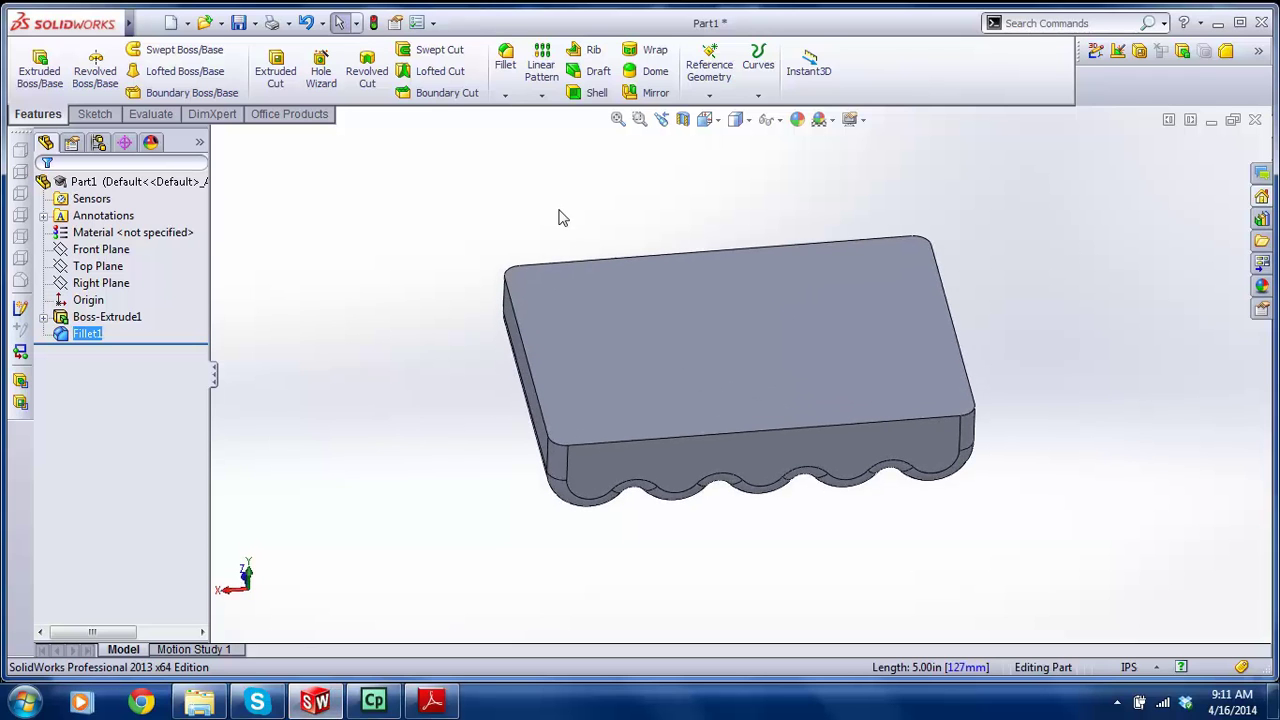
click(590, 92)
click(582, 350)
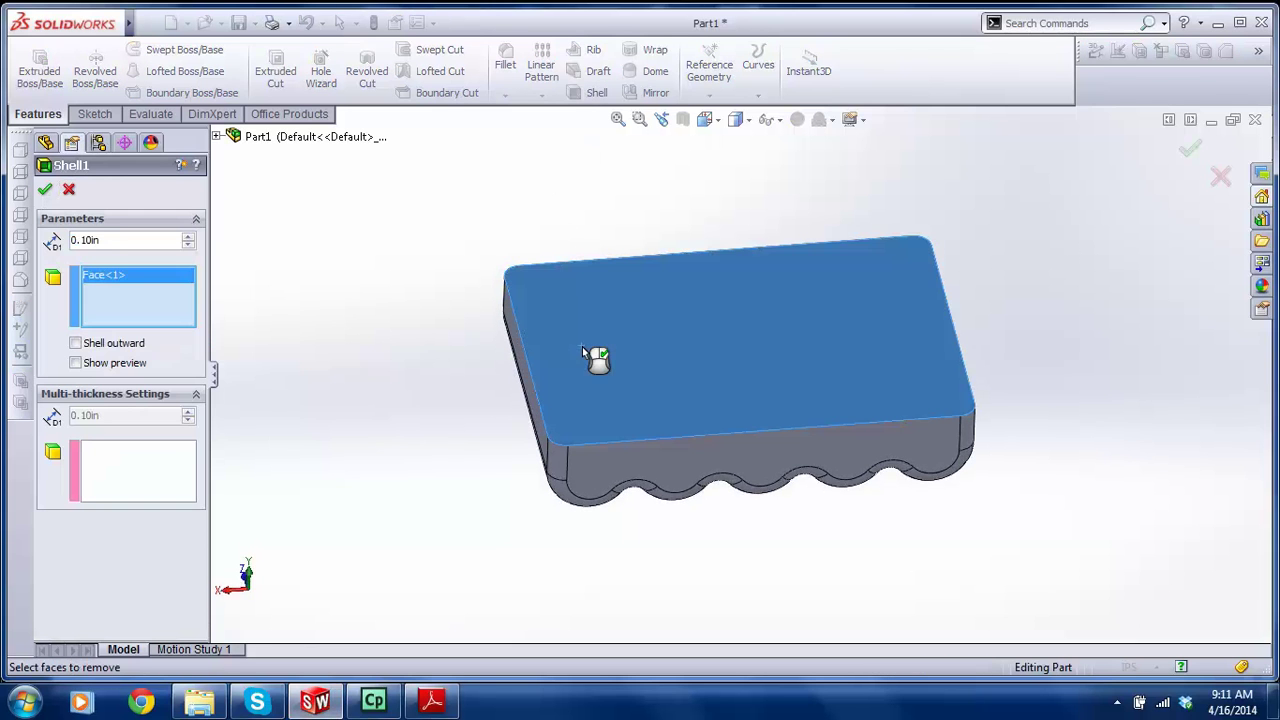
click(432, 702)
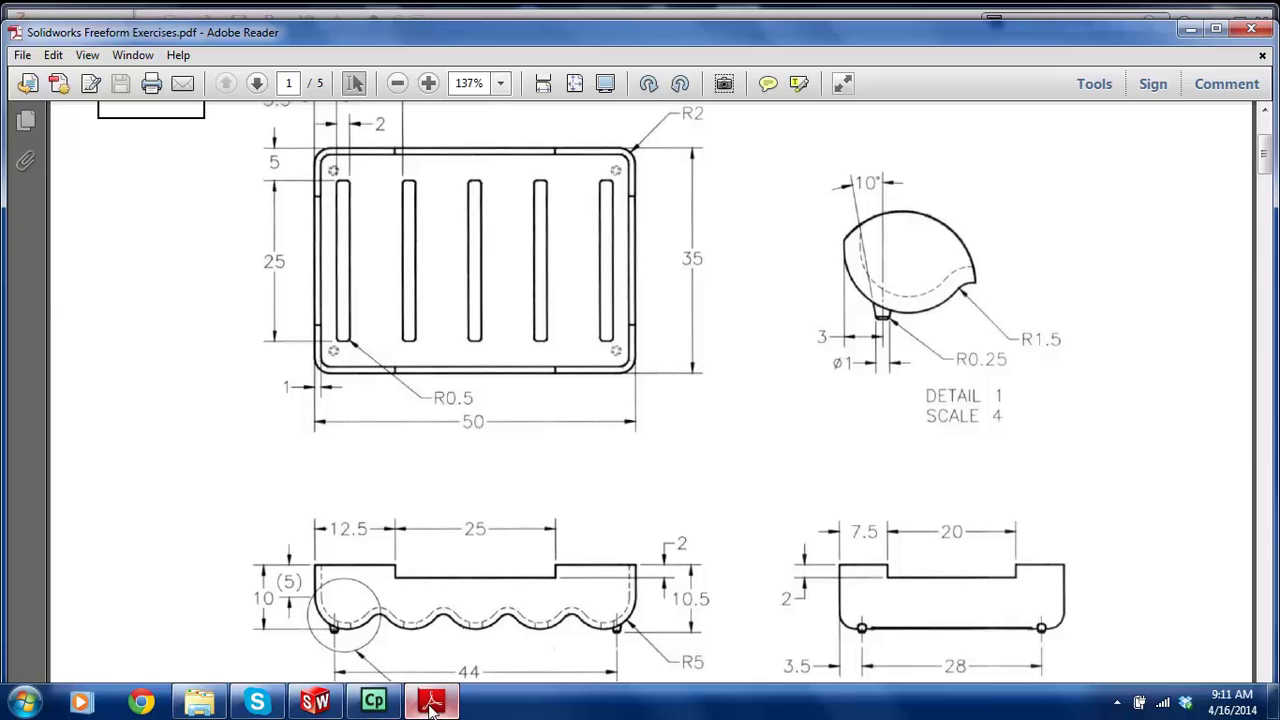
click(315, 702)
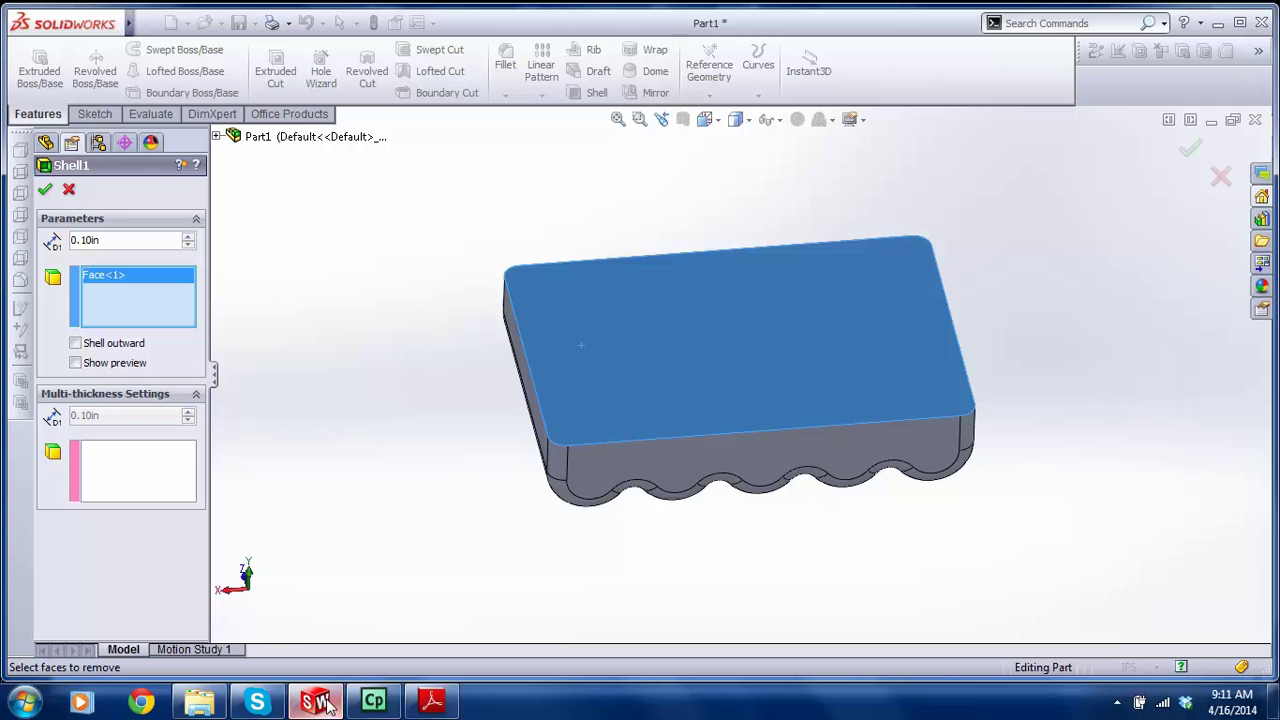
double_click(99, 240)
text(1)
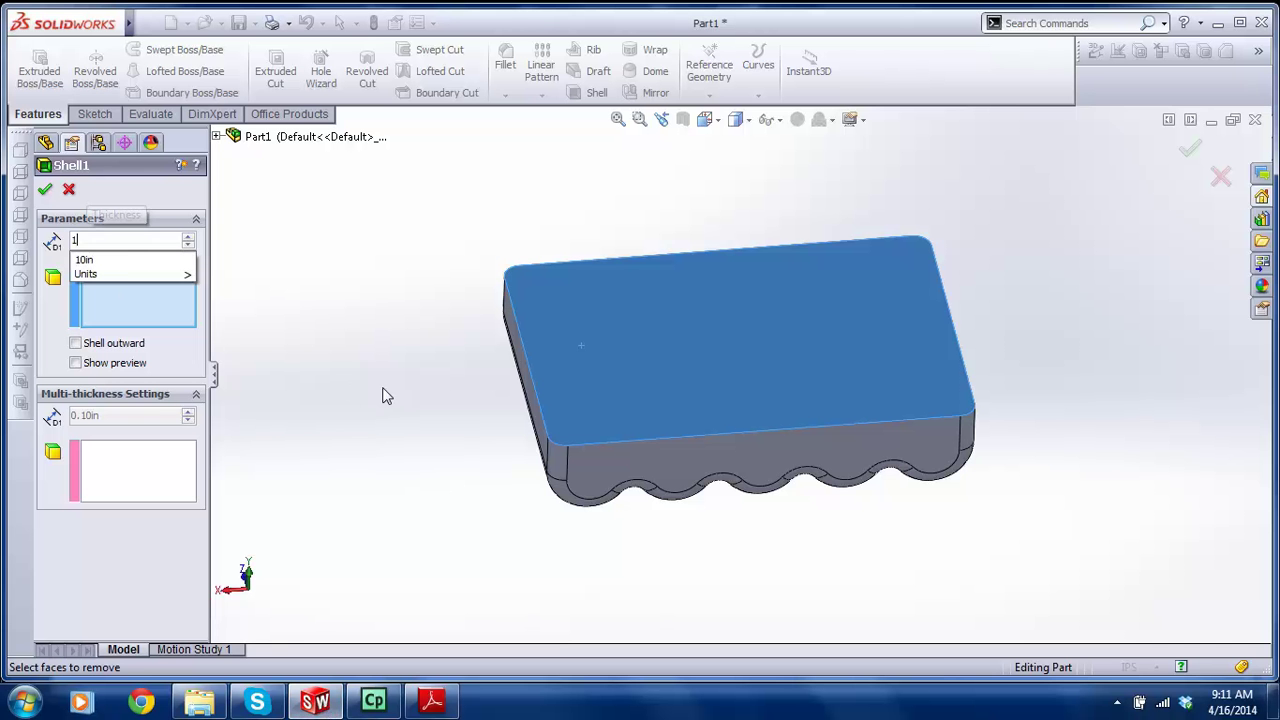
key(Return)
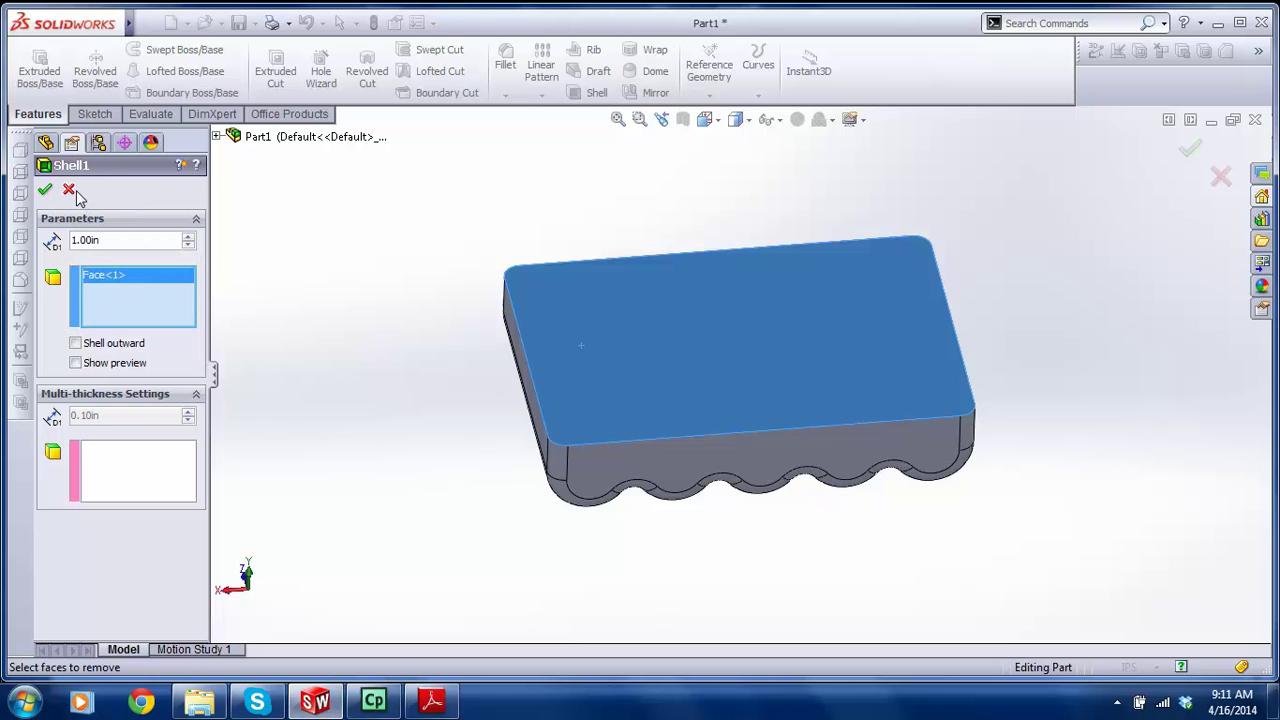
- Edit the shell to clear the flat top face from the faces to remove, keeping the 1 in thickness
middle_drag(555, 276, 676, 408)
scroll(706, 328, down, 3)
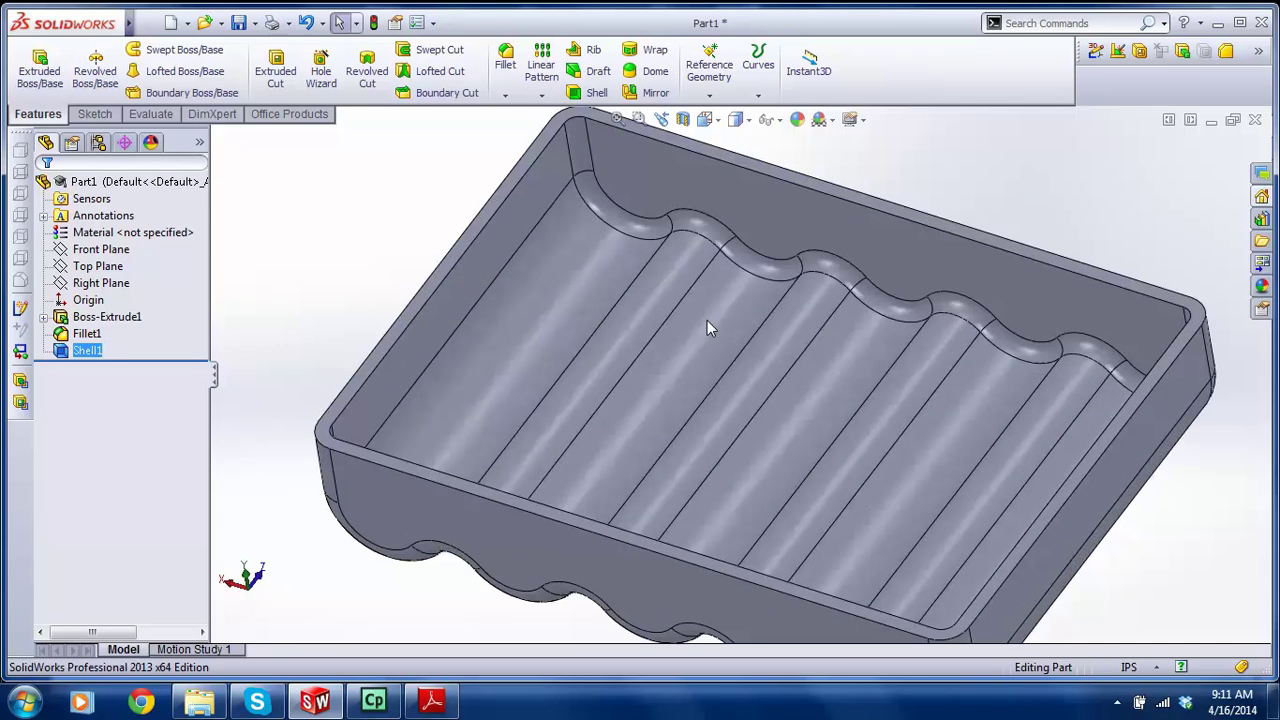
scroll(708, 398, up, 1)
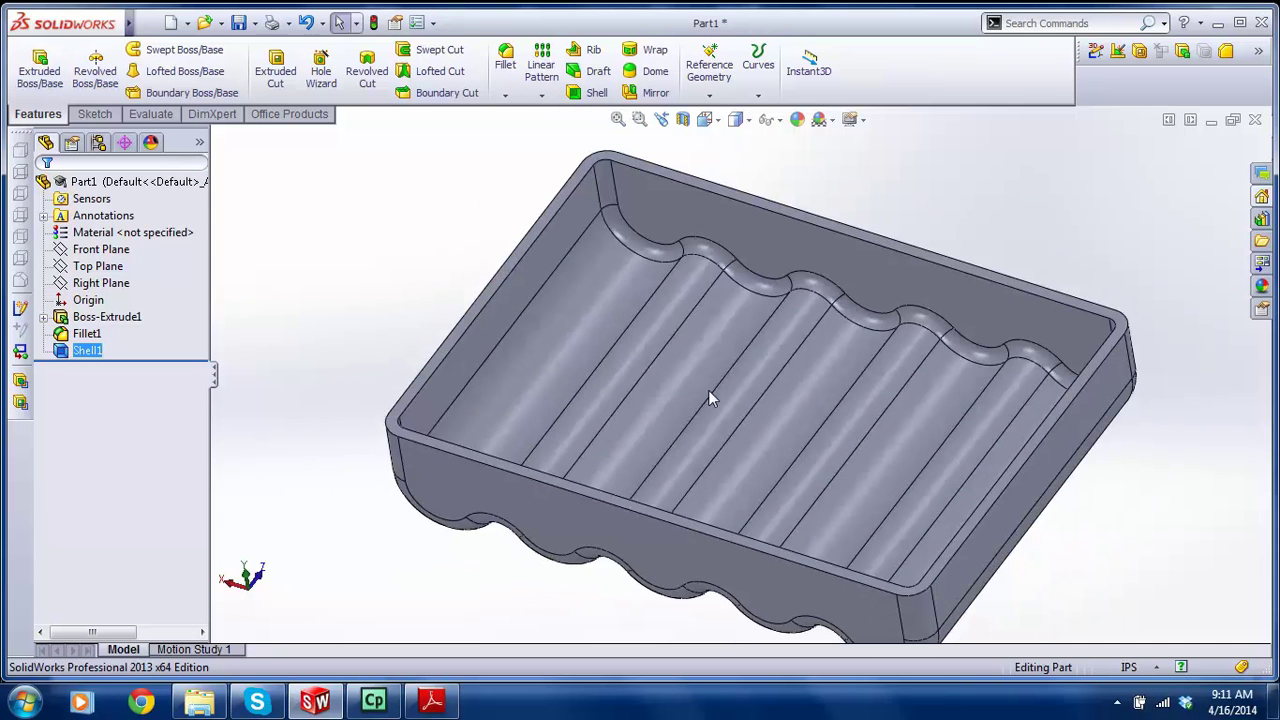
right_click(113, 351)
click(108, 292)
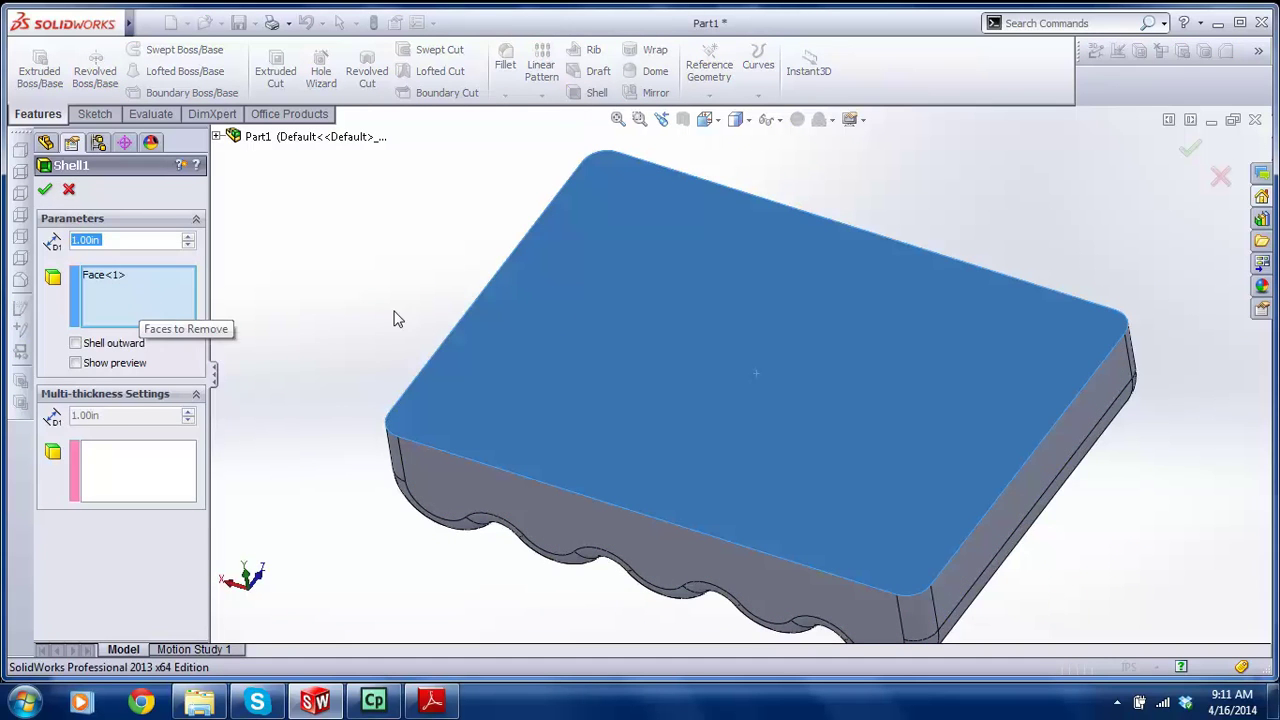
click(104, 275)
key(Delete)
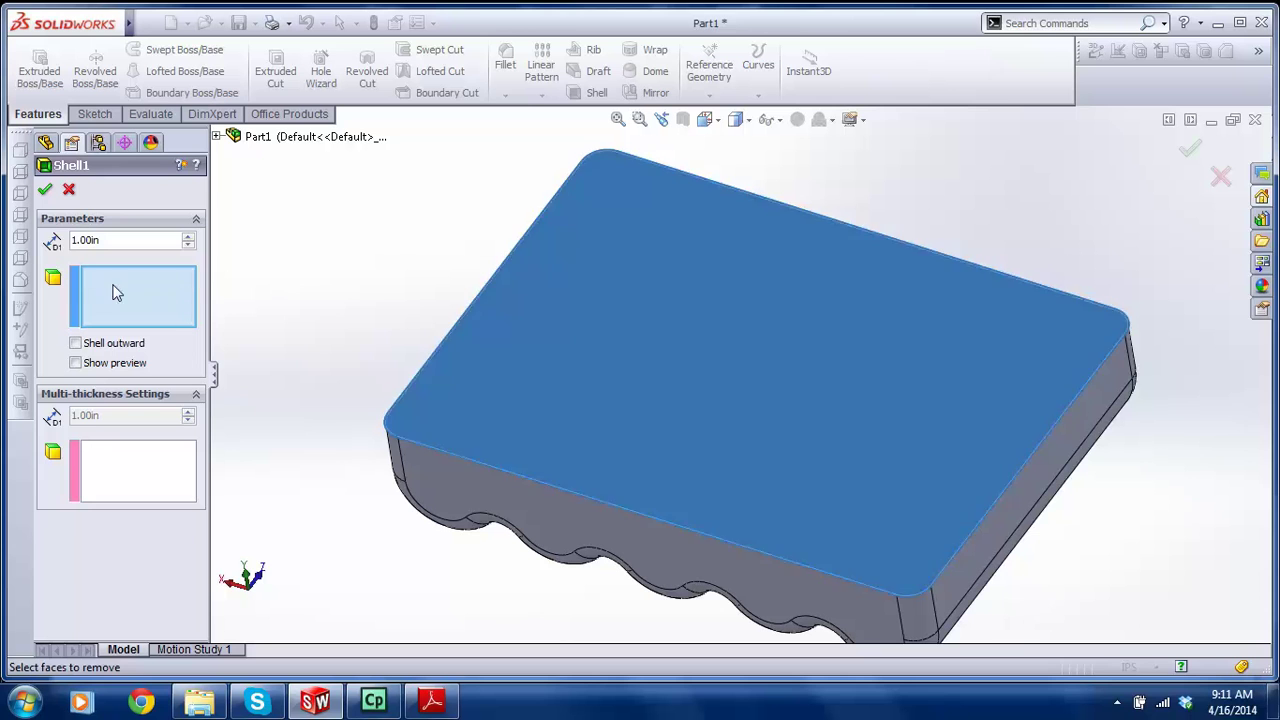
key(Return)
- Preview a section view on the Front Plane to inspect the closed body's hollow interior, and cancel it
middle_drag(560, 381, 599, 281)
click(683, 119)
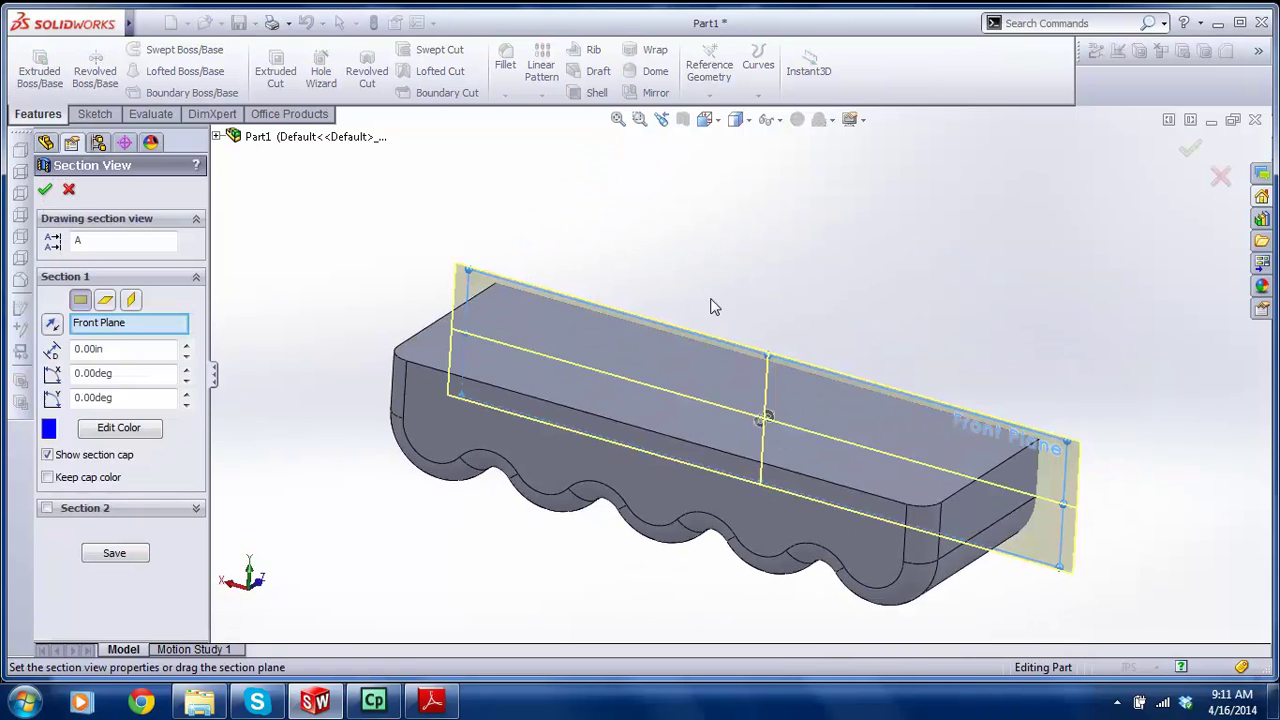
middle_drag(600, 380, 940, 415)
middle_drag(764, 418, 544, 467)
key(Escape)
click(382, 402)
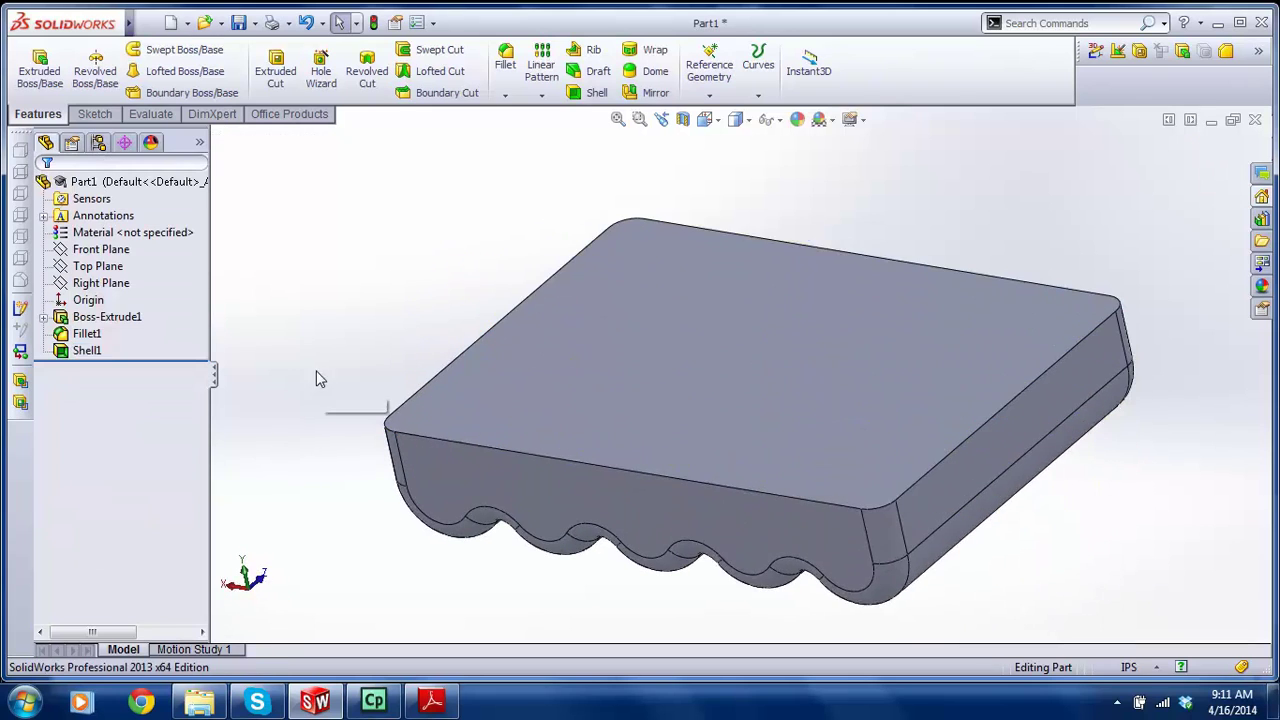
middle_drag(317, 377, 330, 405)
- Edit the shell again and reselect the flat top face as the face to remove
click(92, 354)
right_click(76, 360)
click(82, 302)
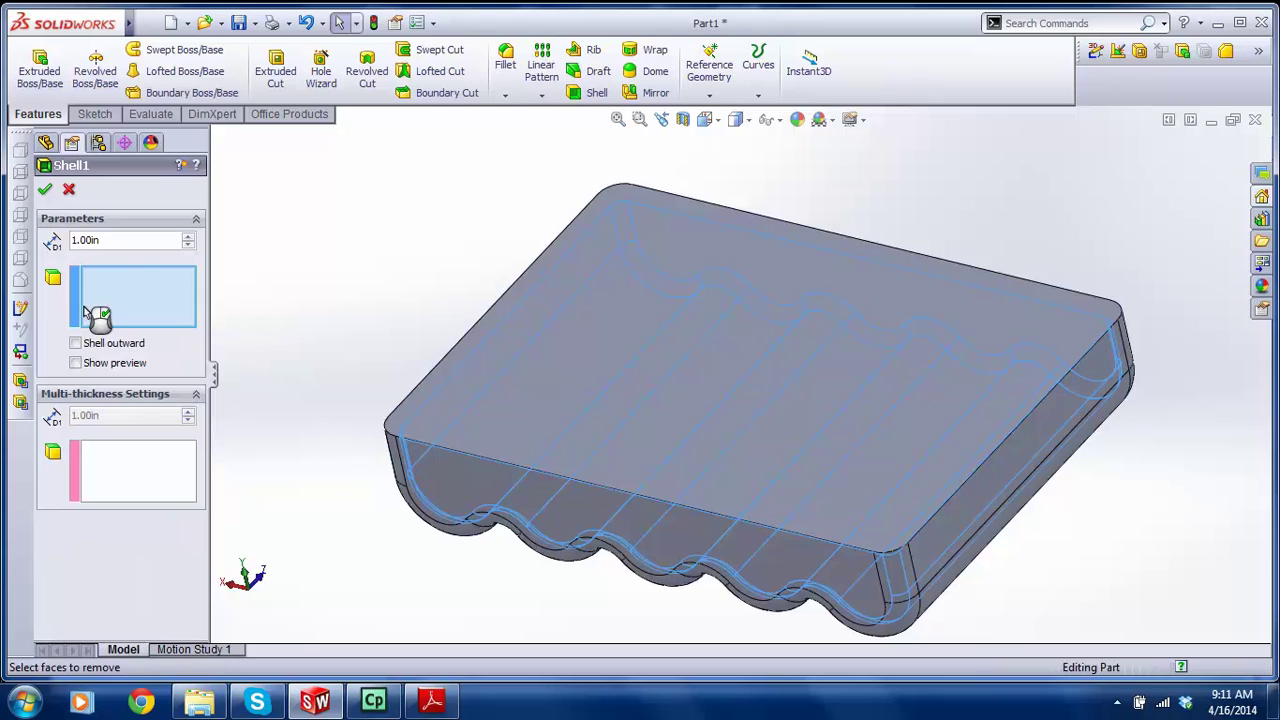
click(714, 409)
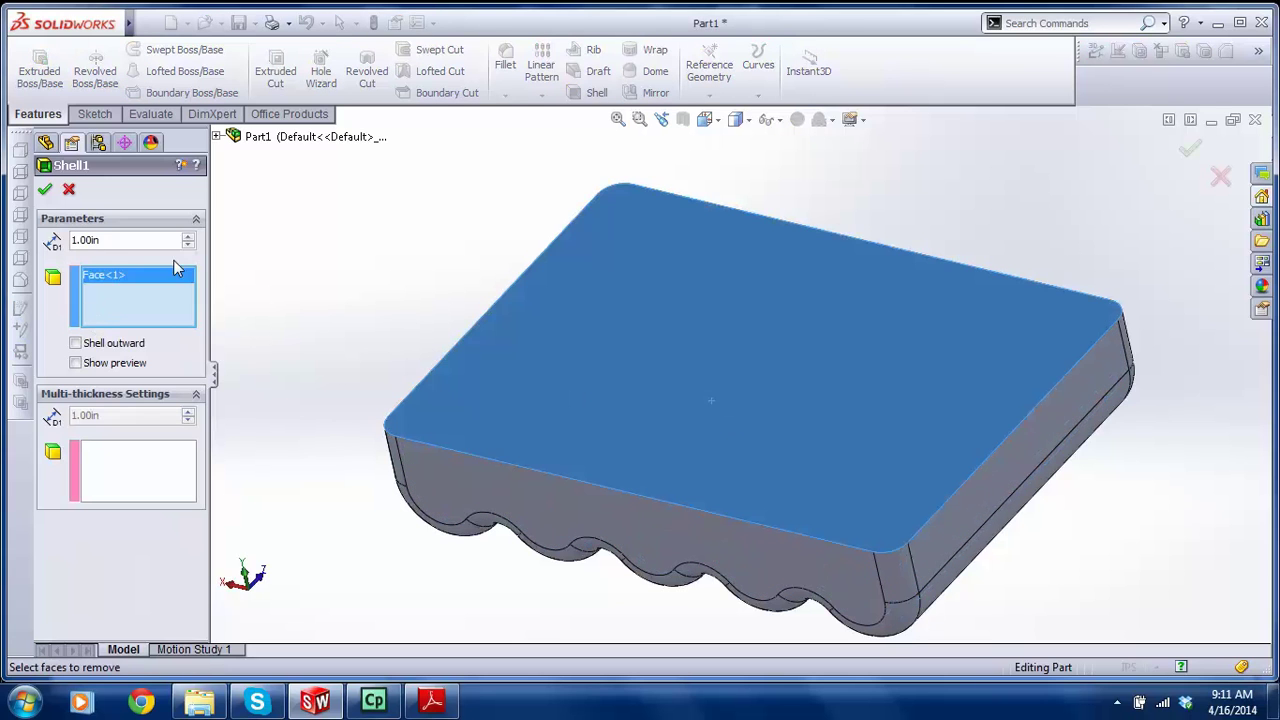
click(44, 192)
middle_drag(627, 369, 655, 414)
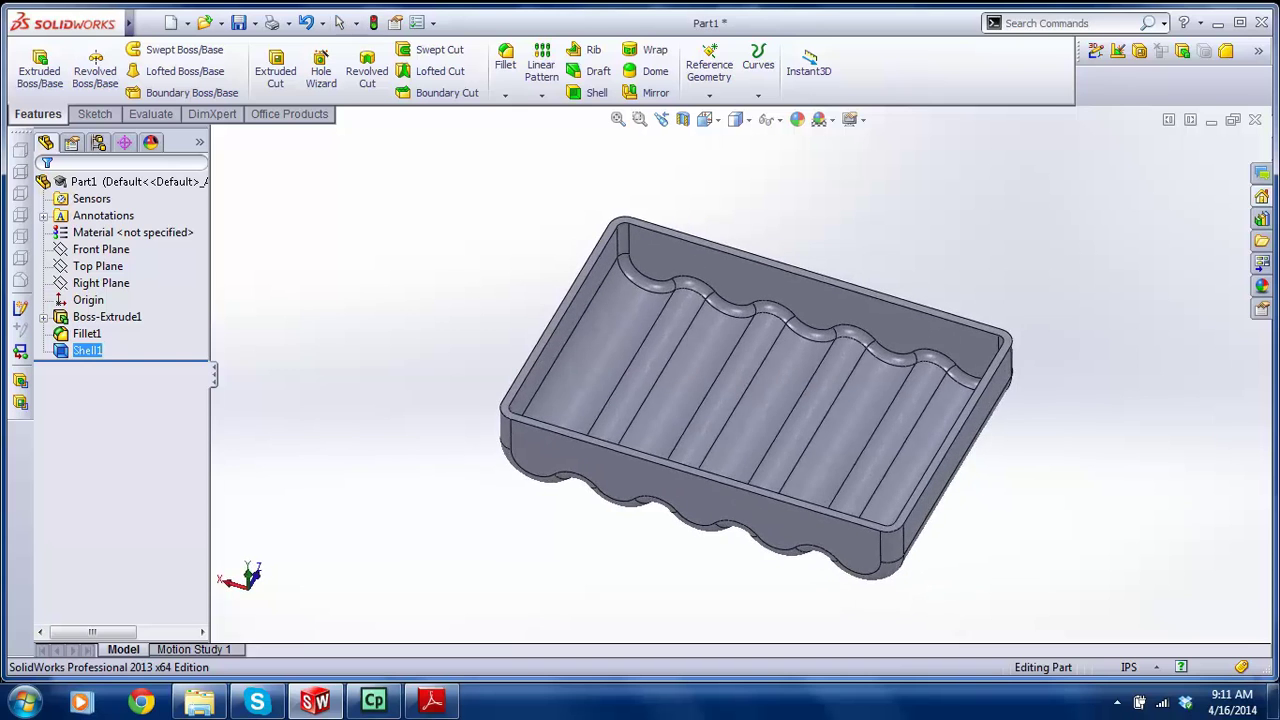
- Check the rim notch dimensions in the Freeform Exercises PDF, and start a SolidWorks sketch on the tray's long scalloped side face
click(432, 700)
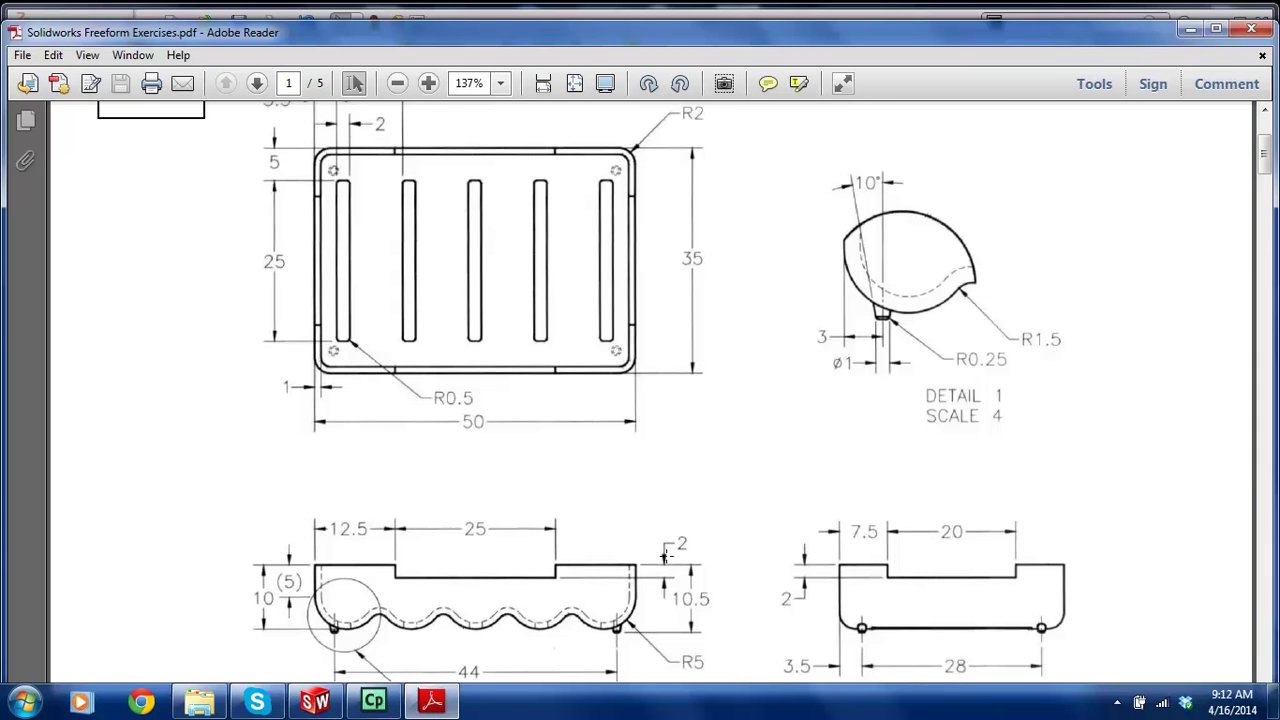
click(315, 702)
middle_drag(510, 488, 605, 474)
click(95, 113)
click(32, 65)
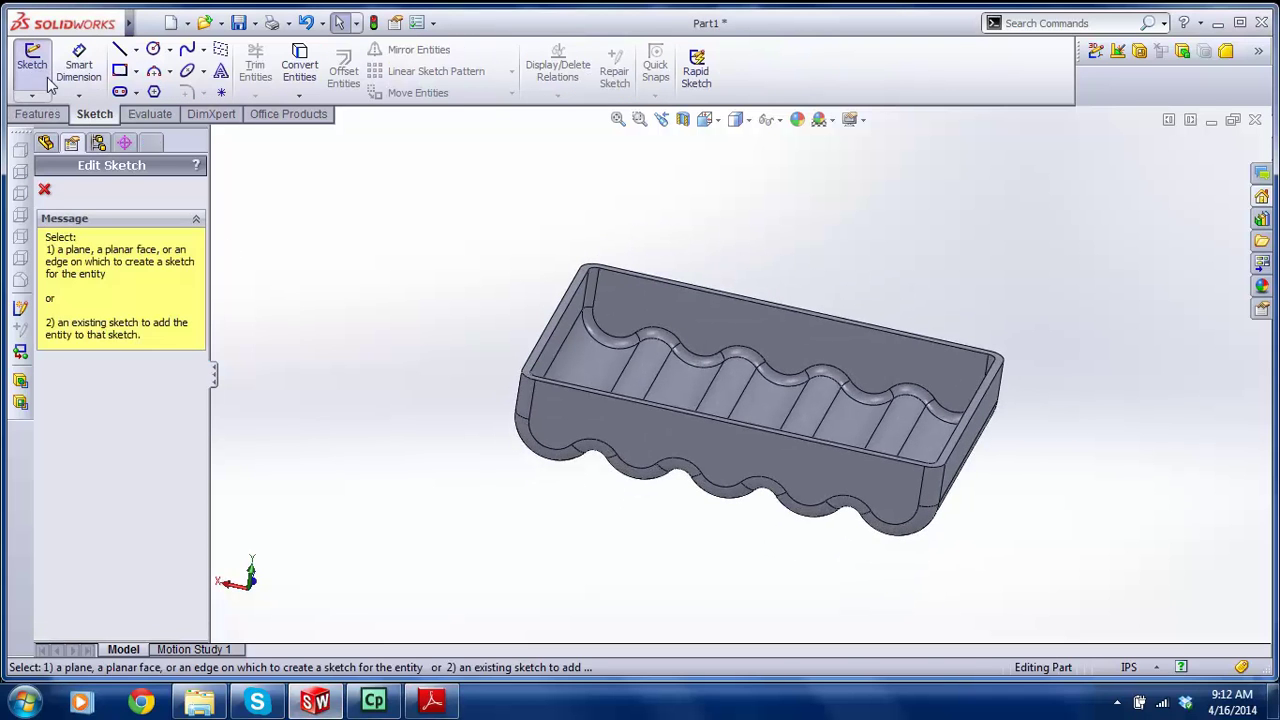
click(751, 455)
key(space)
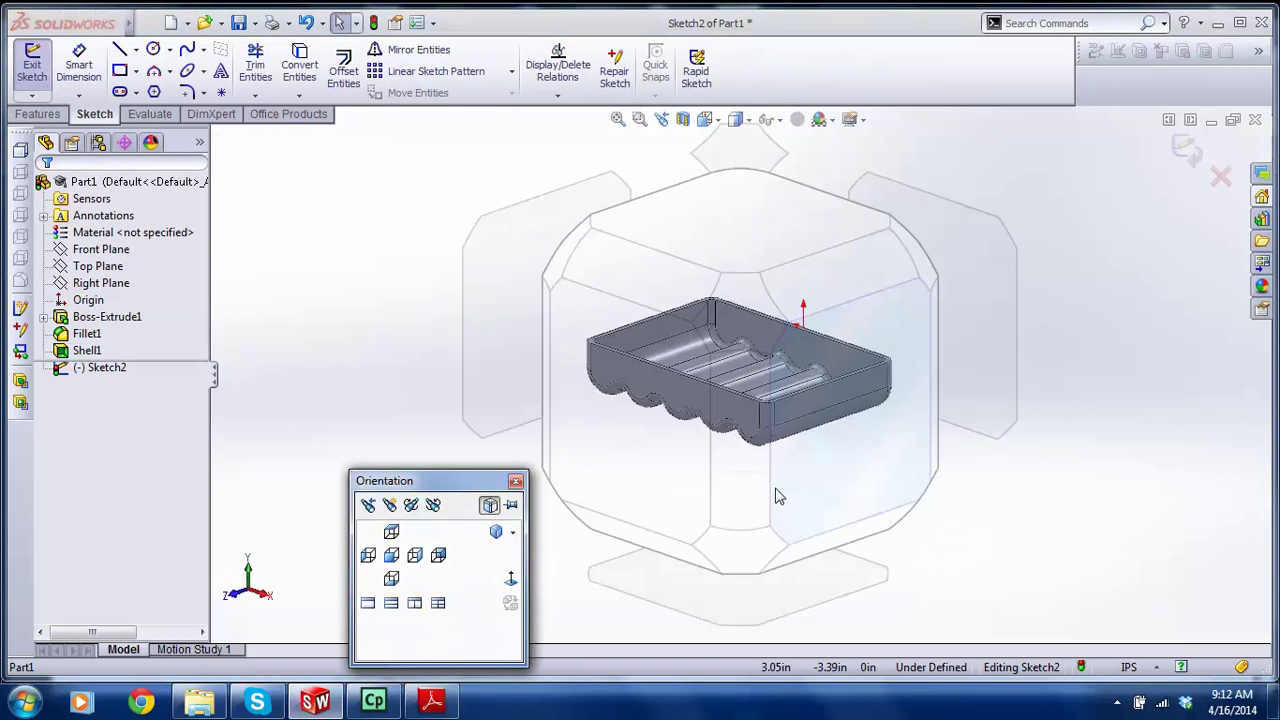
click(856, 372)
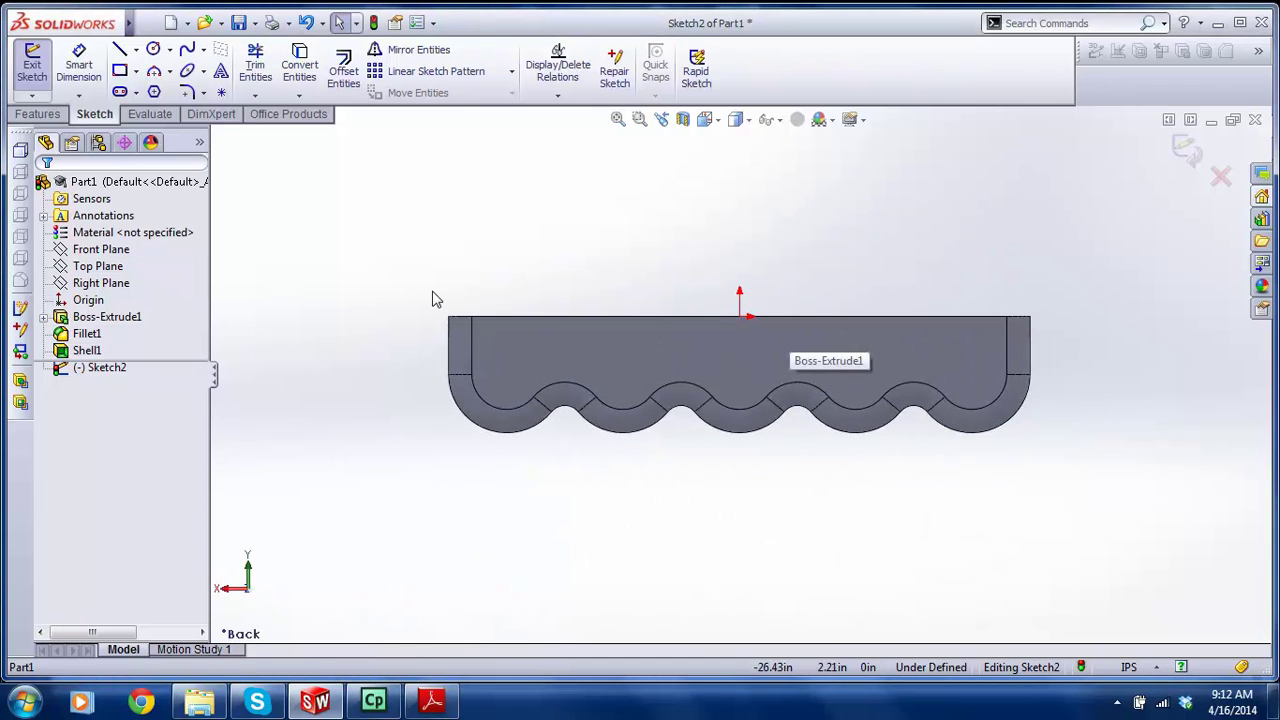
click(110, 252)
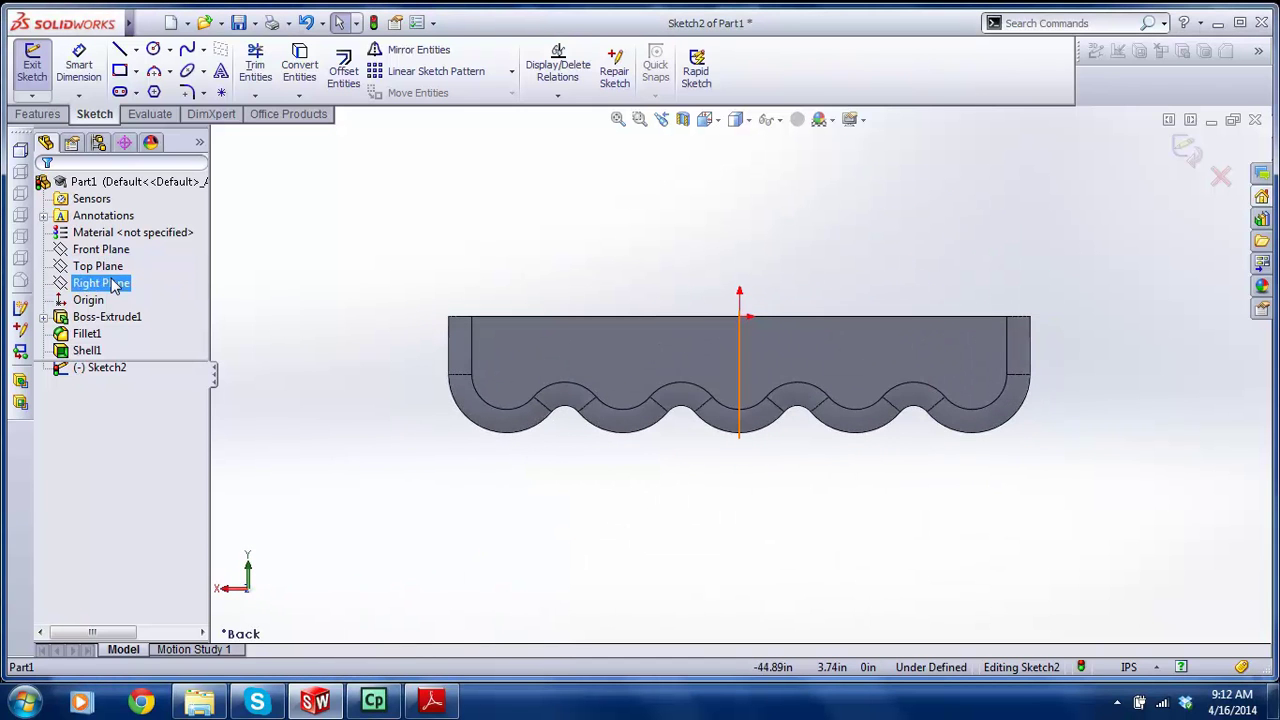
- Draw a rectangle about 26.8 by 2.1 in down from the face's upper edge, with its top line's midpoint on the origin
click(119, 71)
click(583, 317)
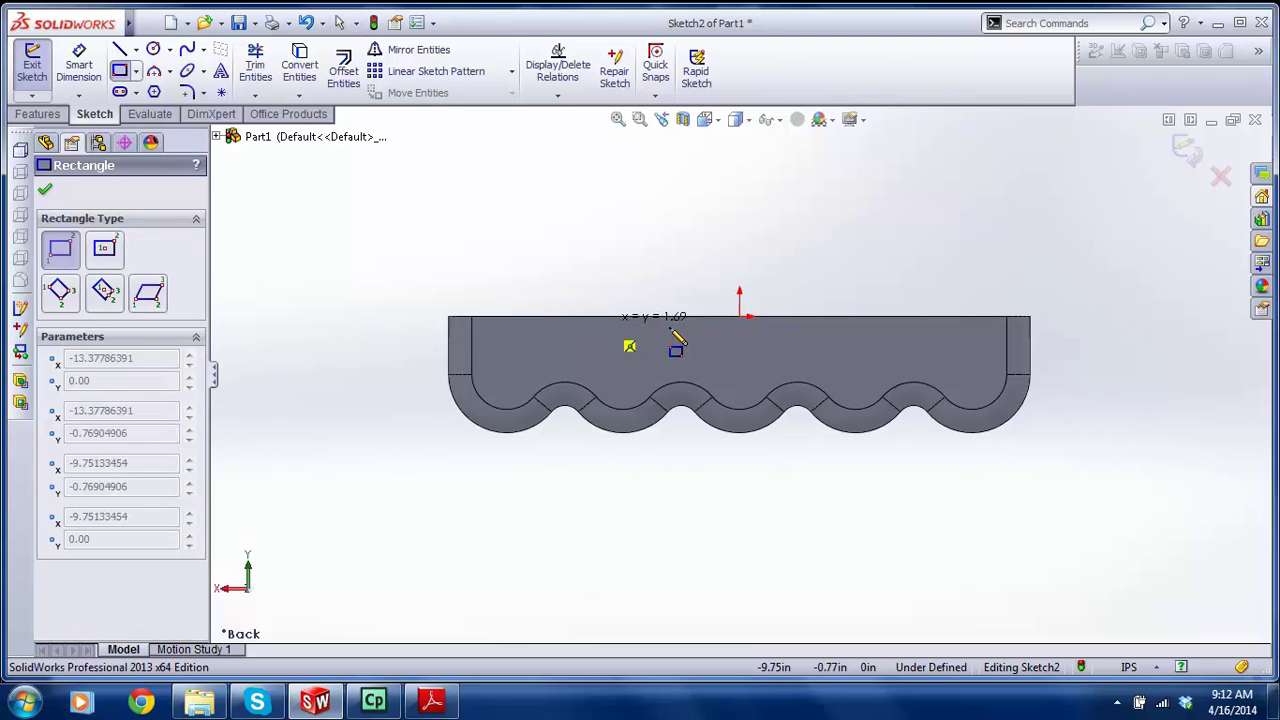
click(885, 340)
key(Escape)
click(800, 317)
ctrl+click(741, 316)
click(742, 320)
ctrl+click(739, 317)
click(55, 491)
click(272, 408)
- Dimension the notch rectangle 25 in wide and 2 in deep from the tray's upper edge
click(80, 78)
click(762, 323)
click(746, 250)
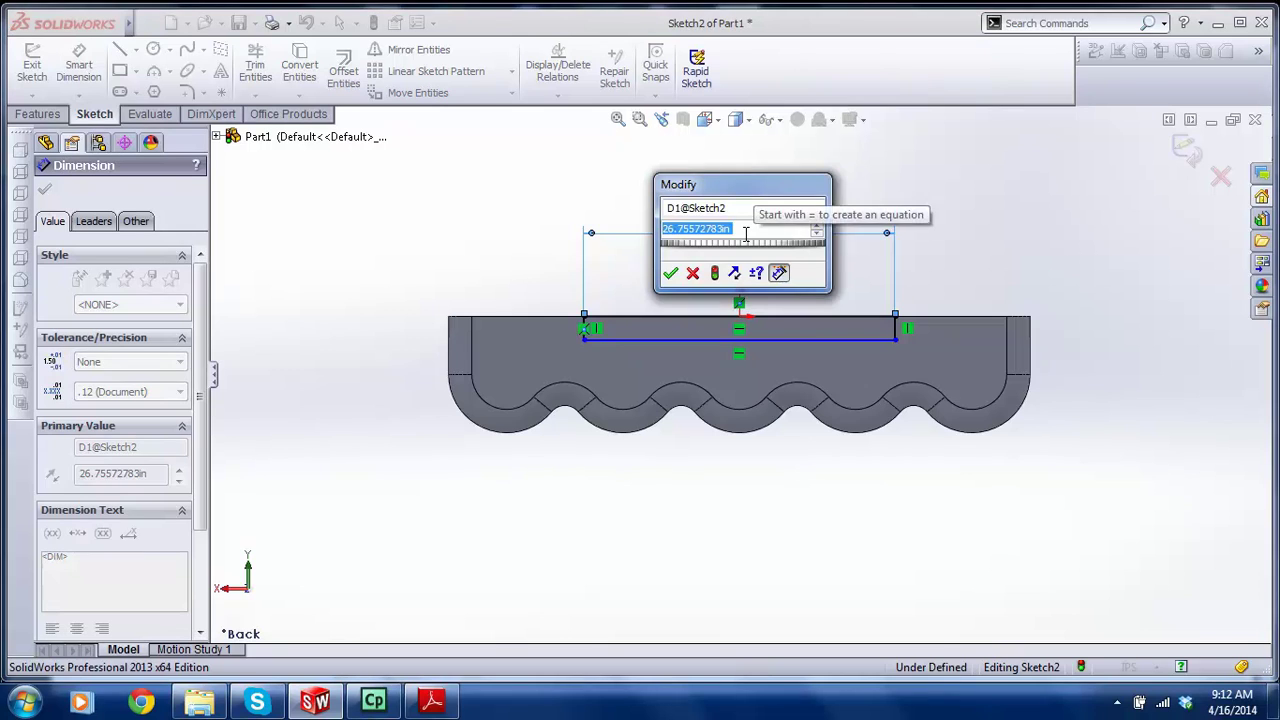
text(25)
key(Return)
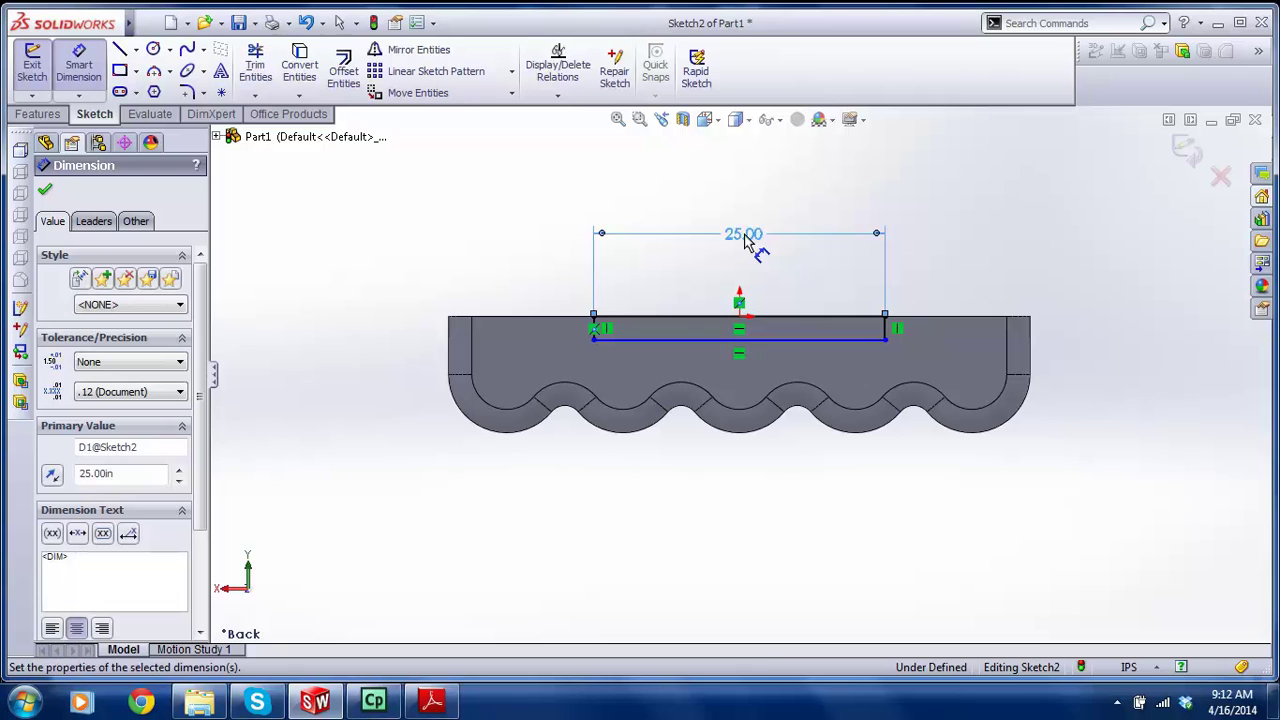
click(932, 317)
scroll(897, 358, down, 2)
click(806, 342)
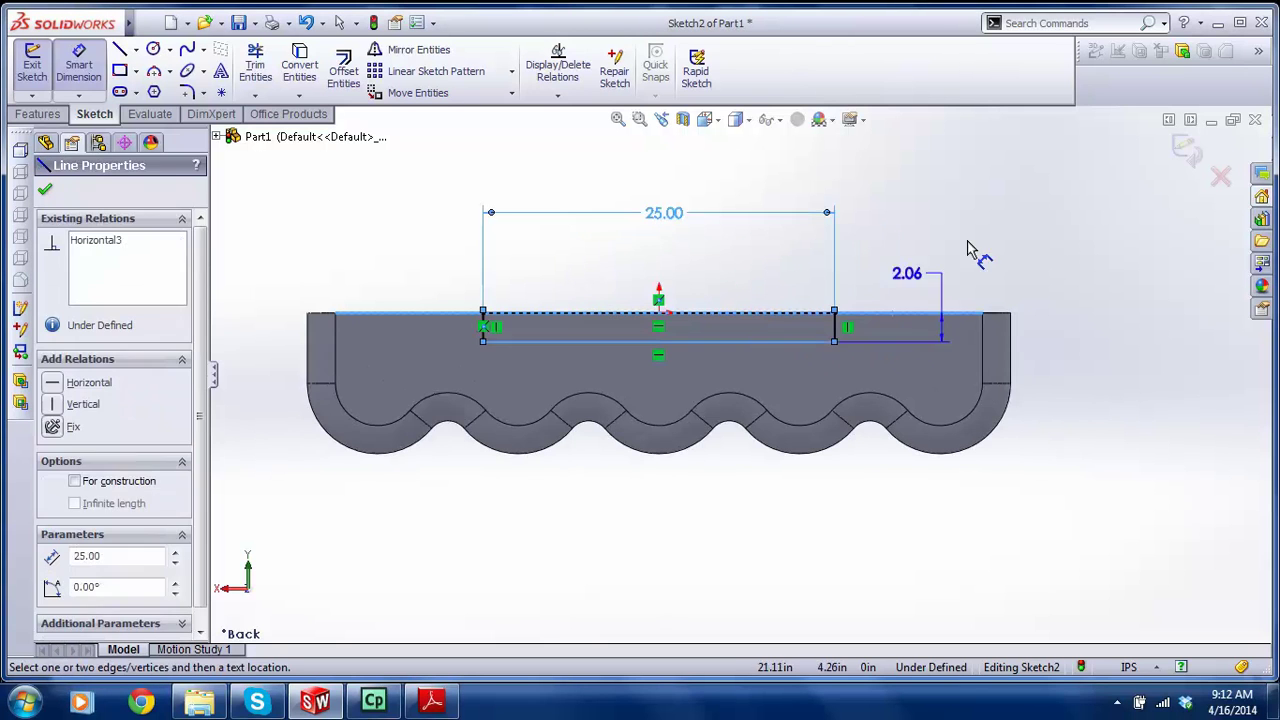
click(1016, 228)
text(2)
key(Return)
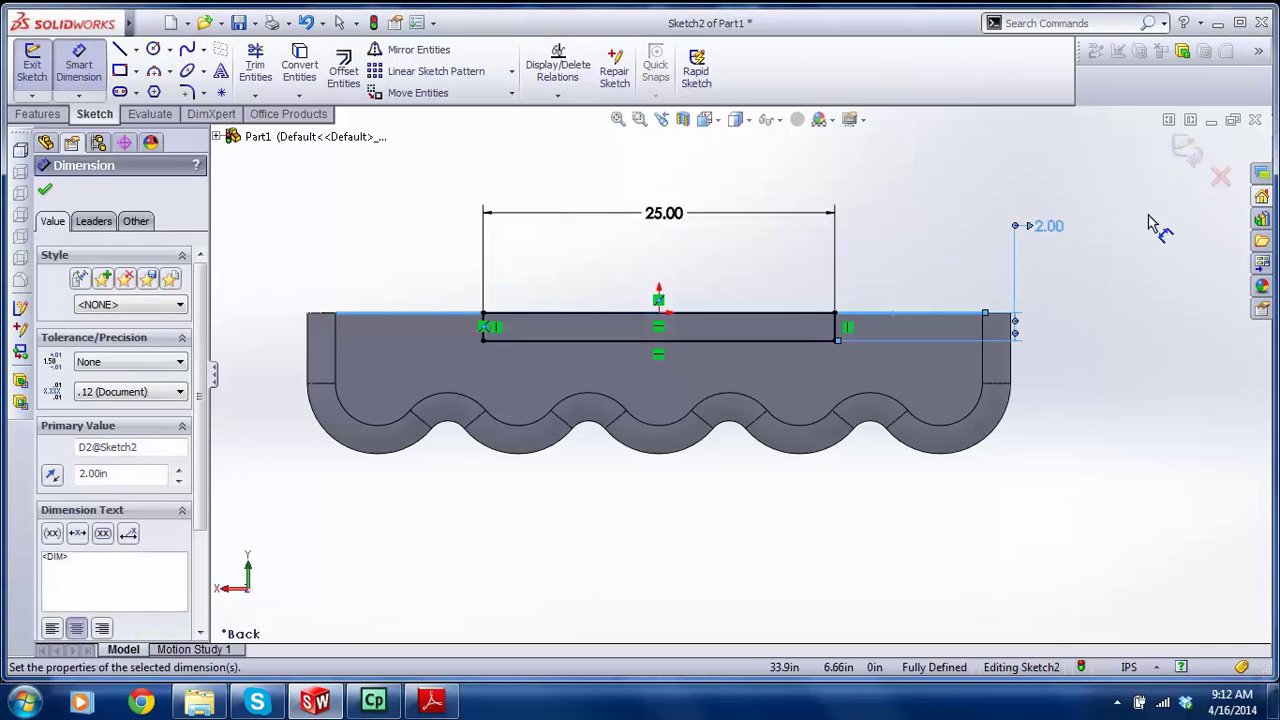
- Exit the sketch and extrude-cut the rectangle Through All to notch both long walls of the tray
click(1188, 152)
click(38, 114)
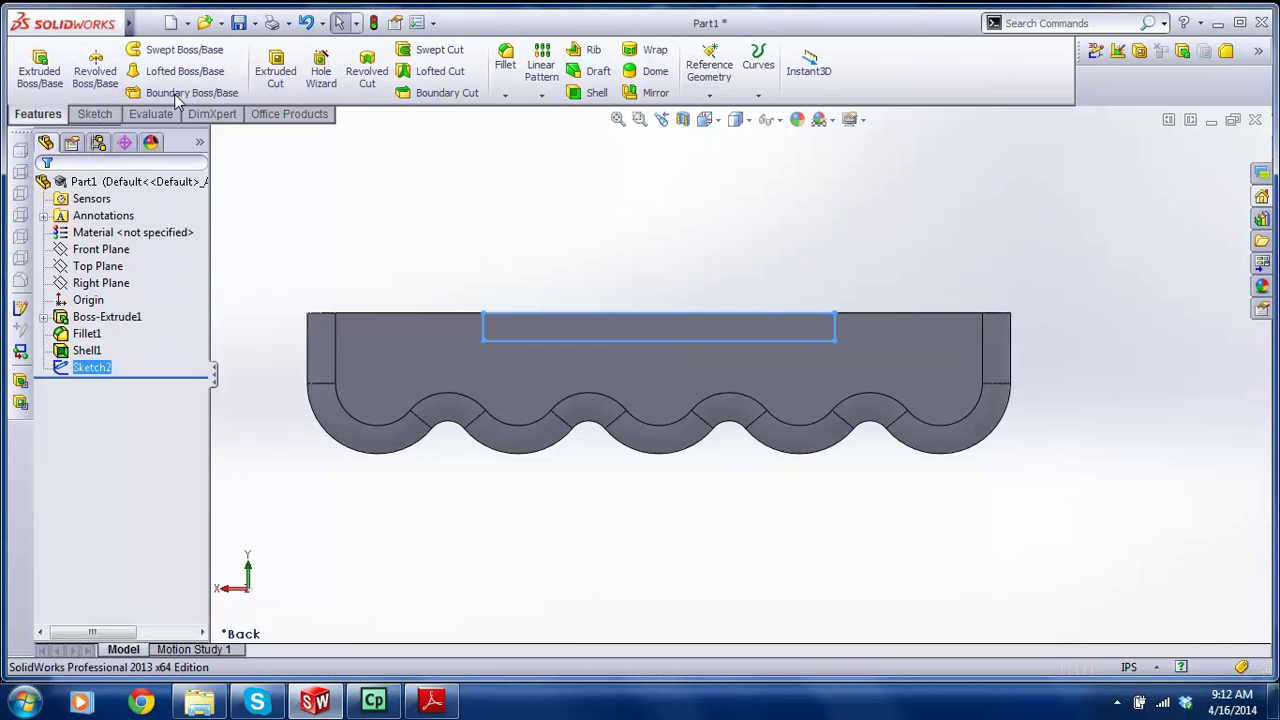
click(282, 68)
click(98, 300)
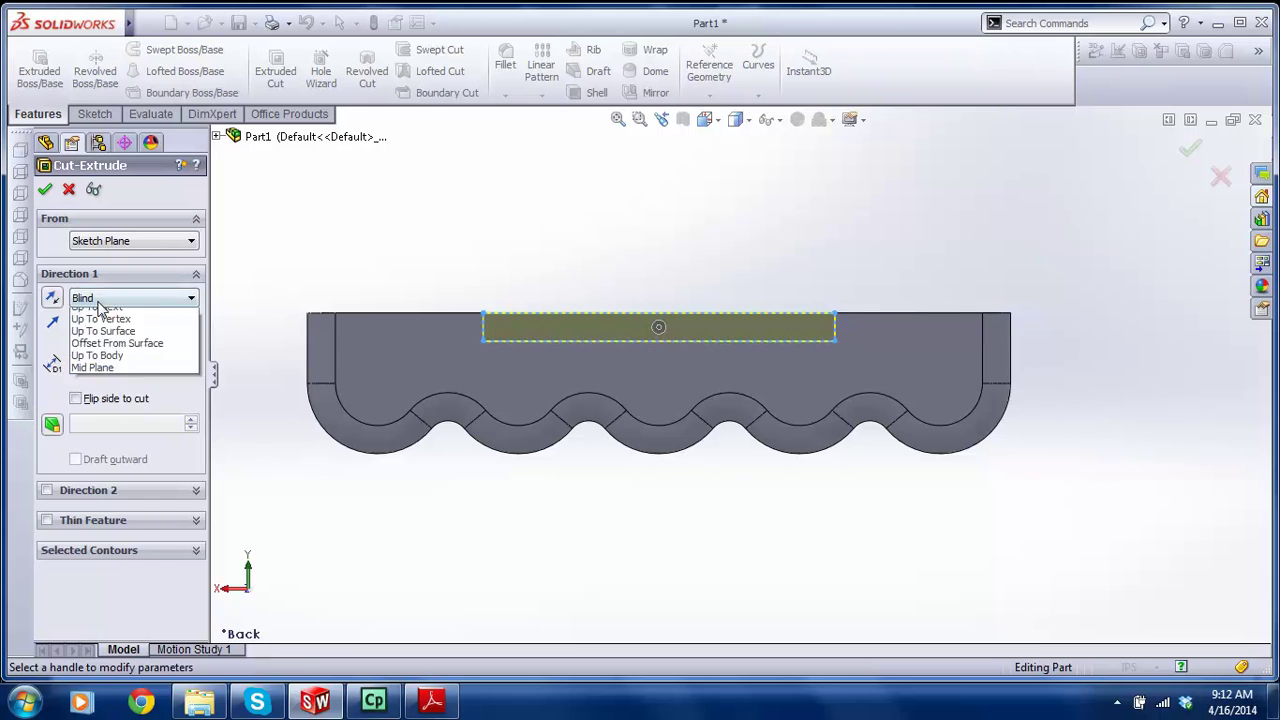
click(100, 326)
middle_drag(431, 302, 262, 370)
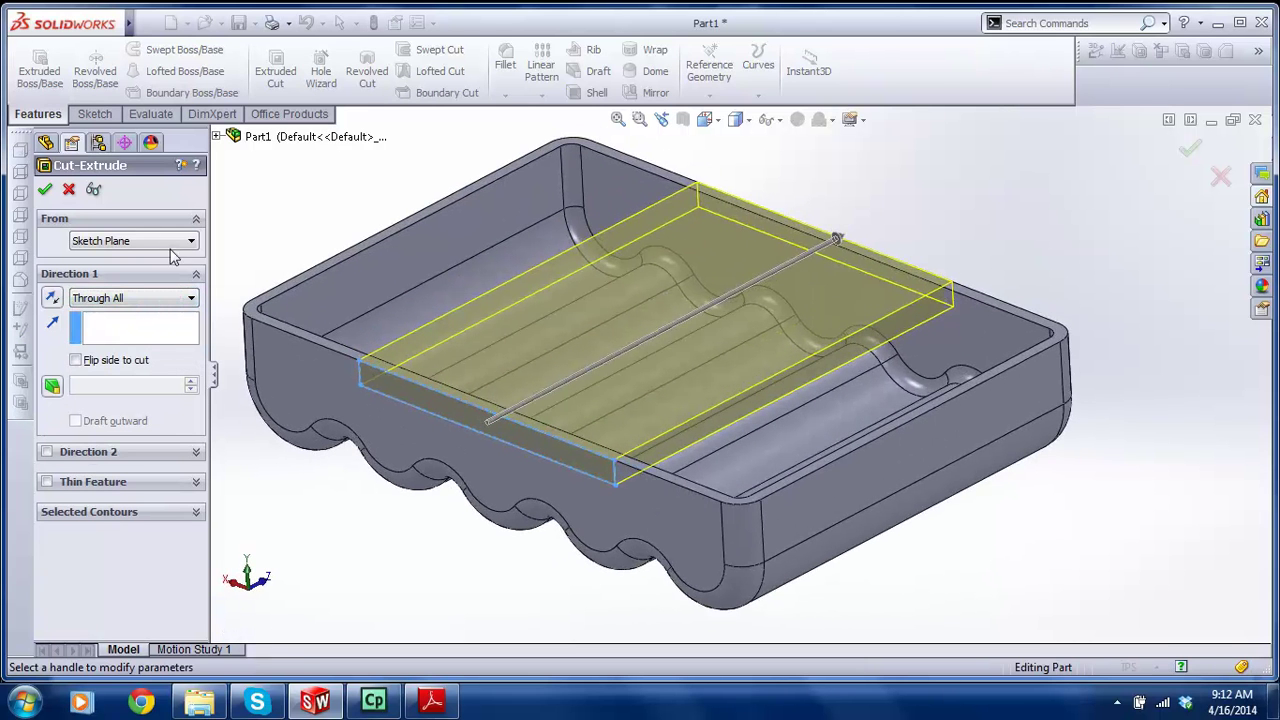
click(45, 189)
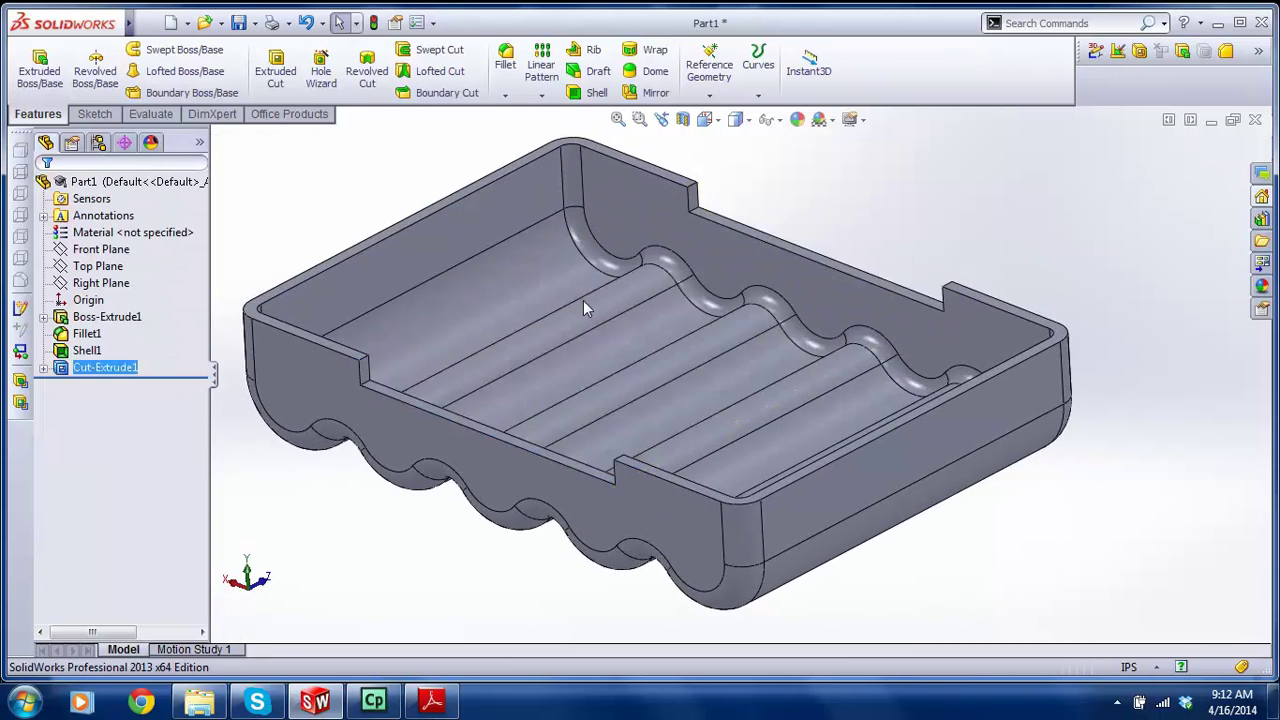
- Start a sketch on the tray's short end face and draw a rectangle about 20.4 in wide down from its upper edge
scroll(583, 300, up, 3)
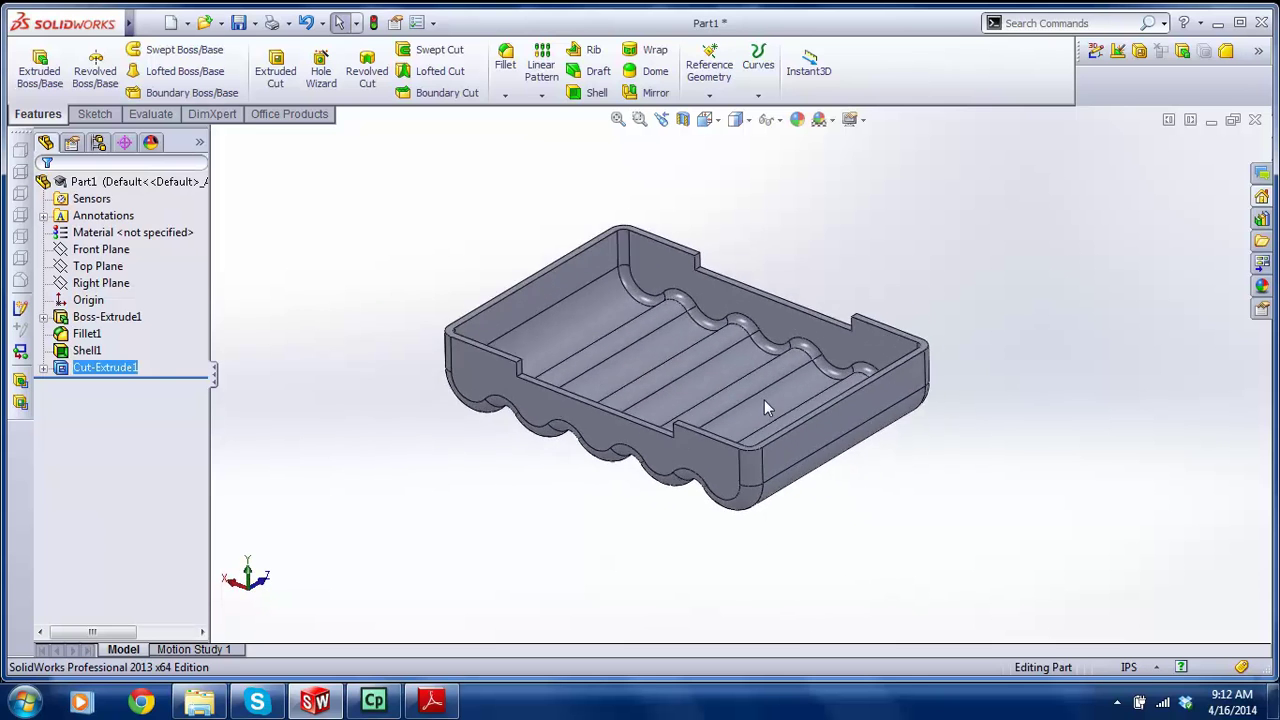
scroll(764, 400, down, 2)
click(95, 113)
click(31, 62)
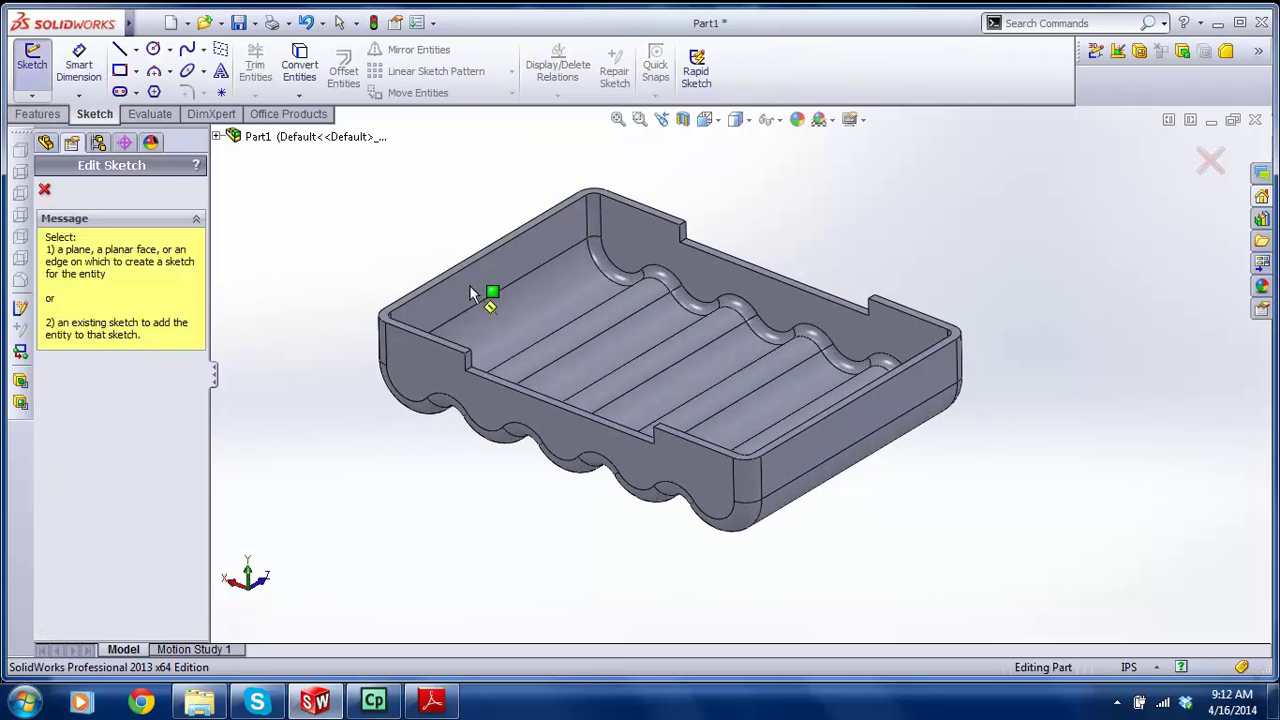
click(815, 418)
key(space)
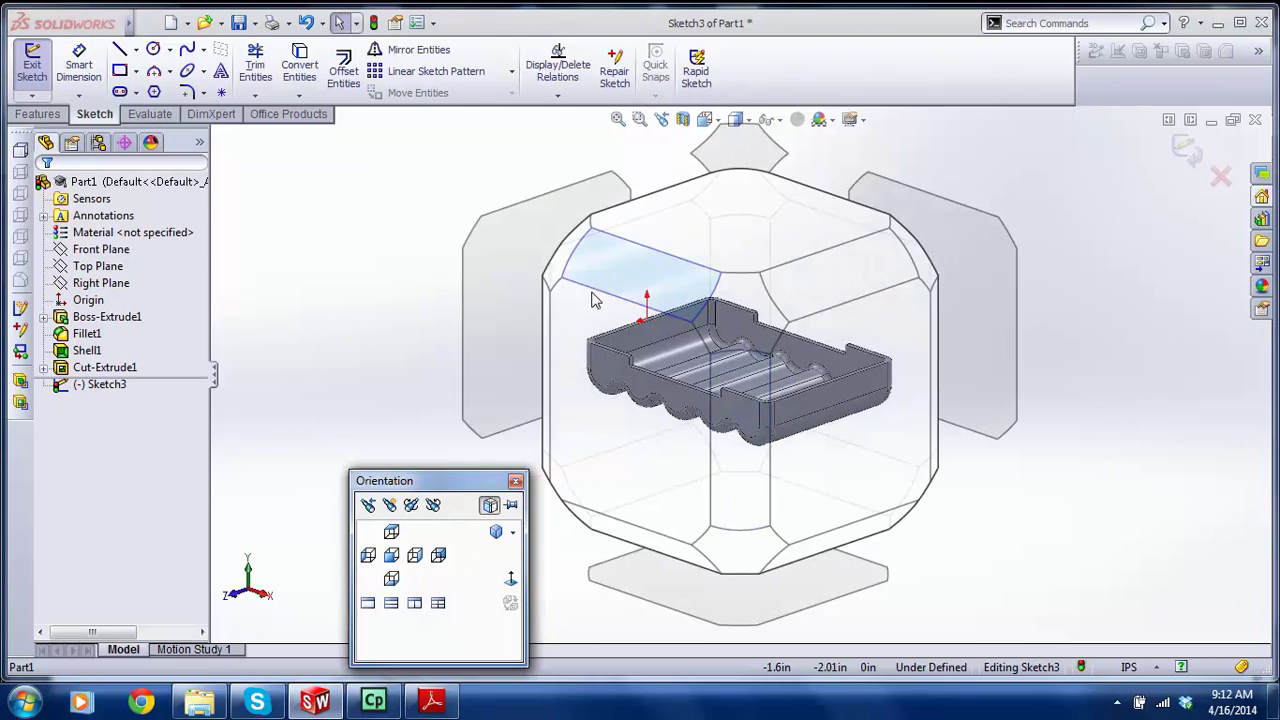
click(514, 333)
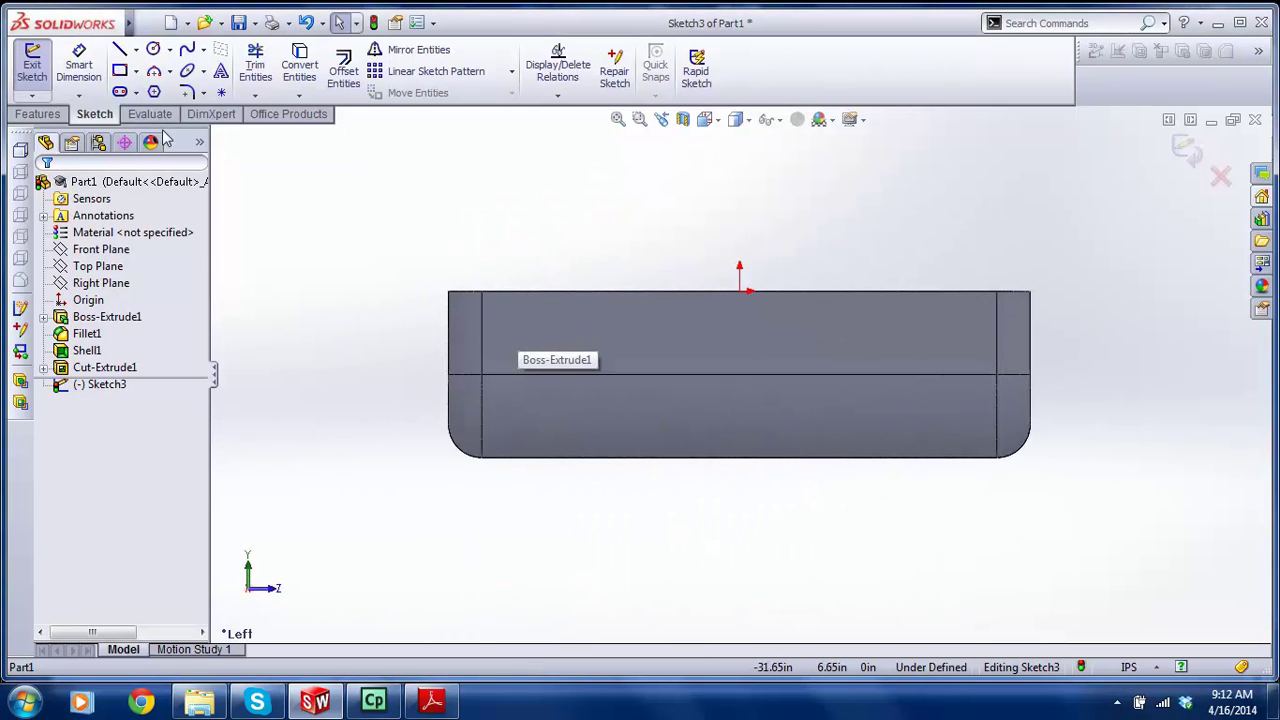
click(119, 70)
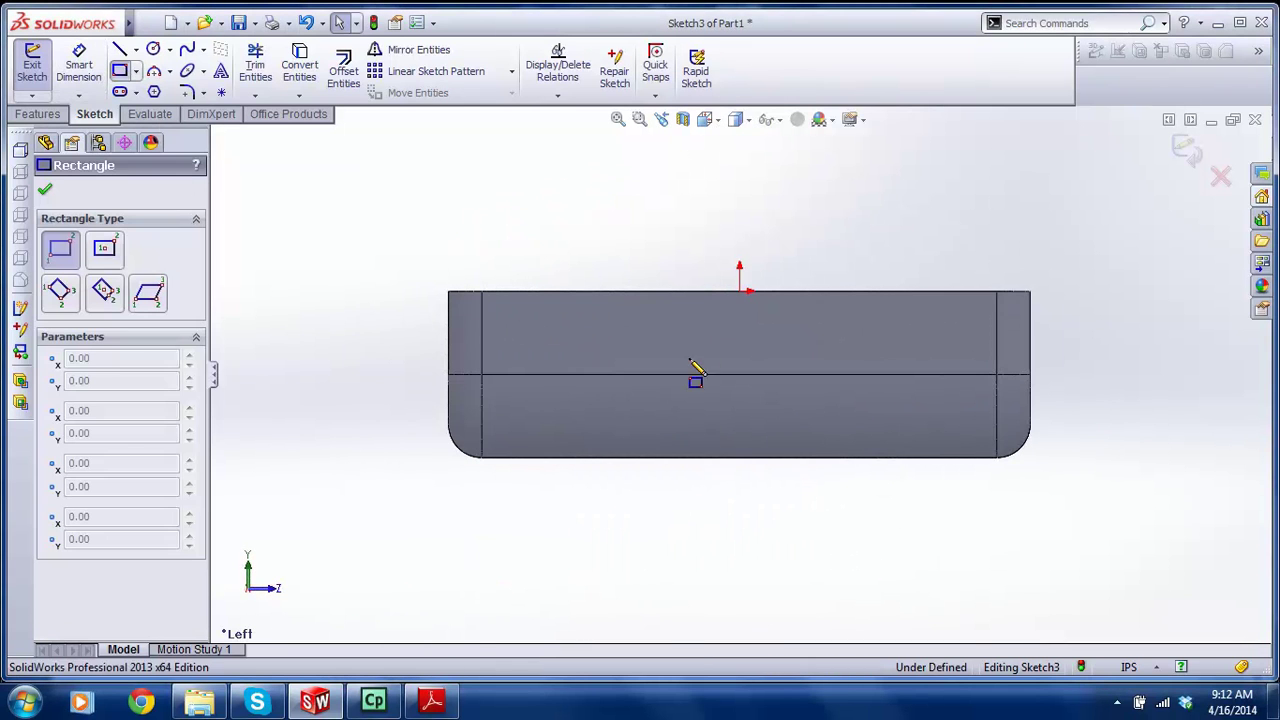
click(587, 292)
click(927, 321)
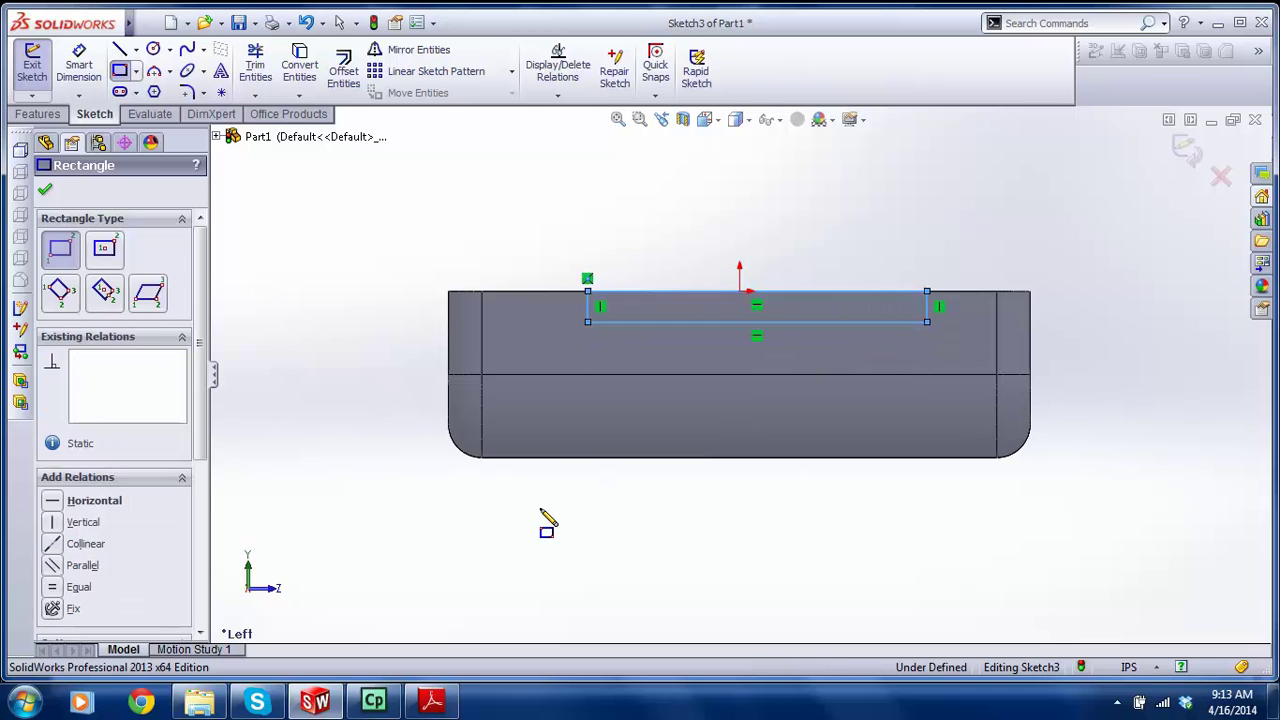
key(Escape)
- Check the side view in the PDF, and center the end-face rectangle's top line on the origin with a Midpoint relation
click(432, 700)
click(432, 700)
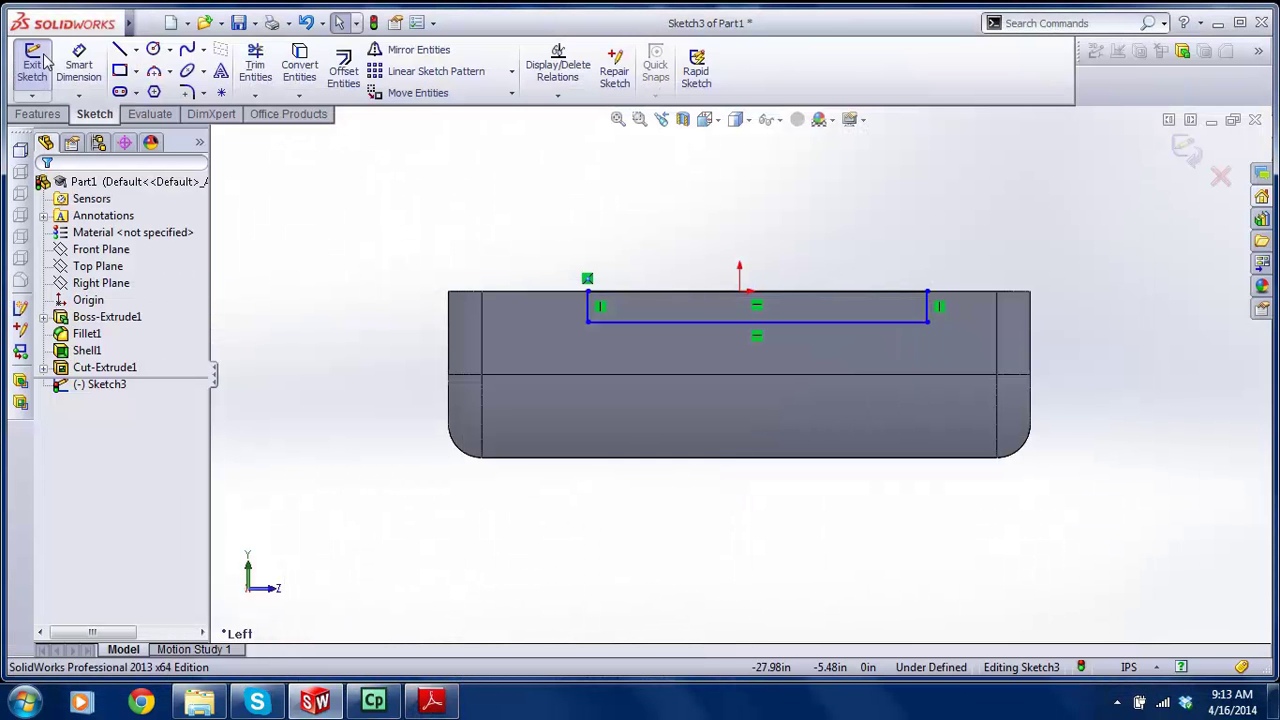
click(737, 300)
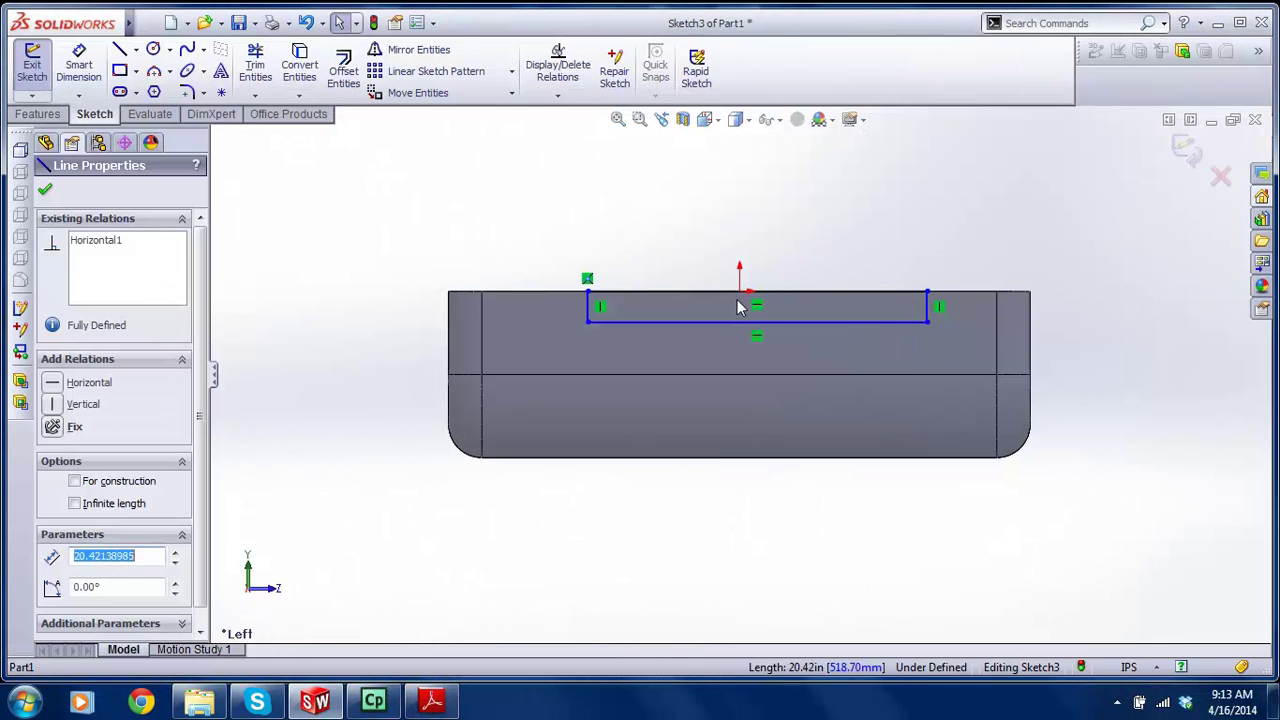
ctrl+click(740, 291)
click(94, 489)
click(45, 189)
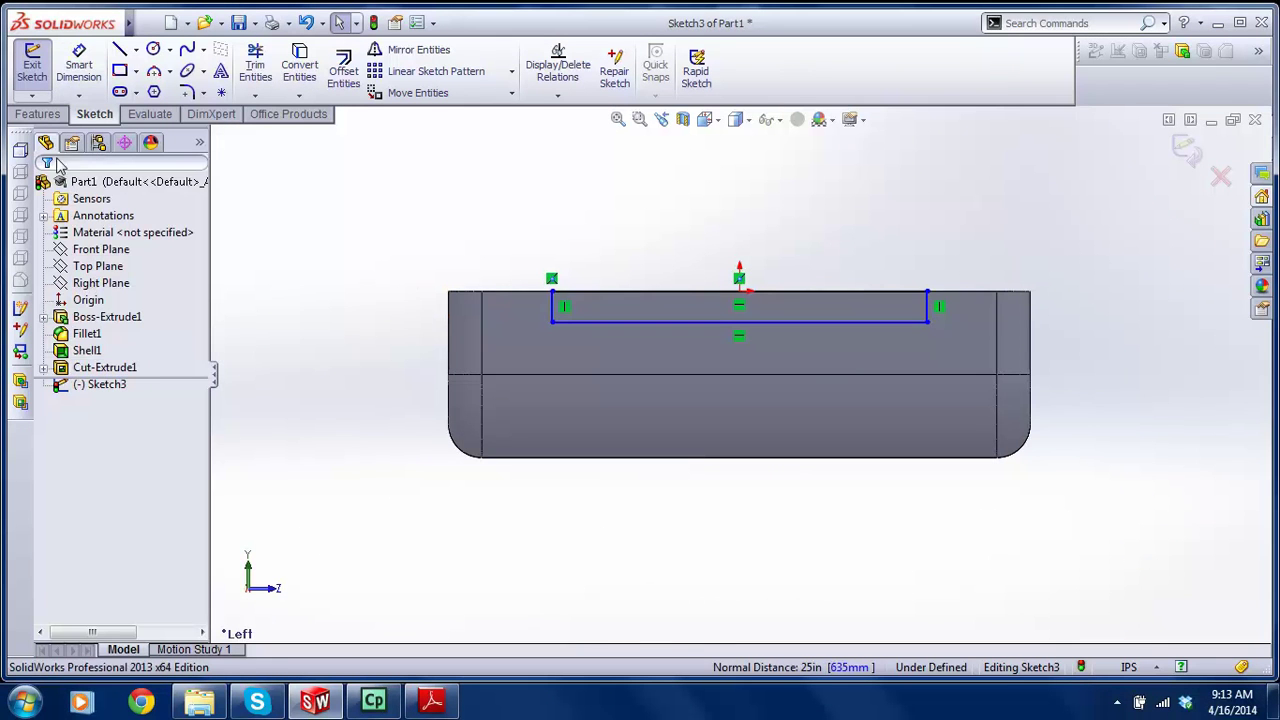
- Dimension the end-face rectangle 20 in wide and check the PDF for the side notch's remaining dimension
click(79, 62)
click(694, 291)
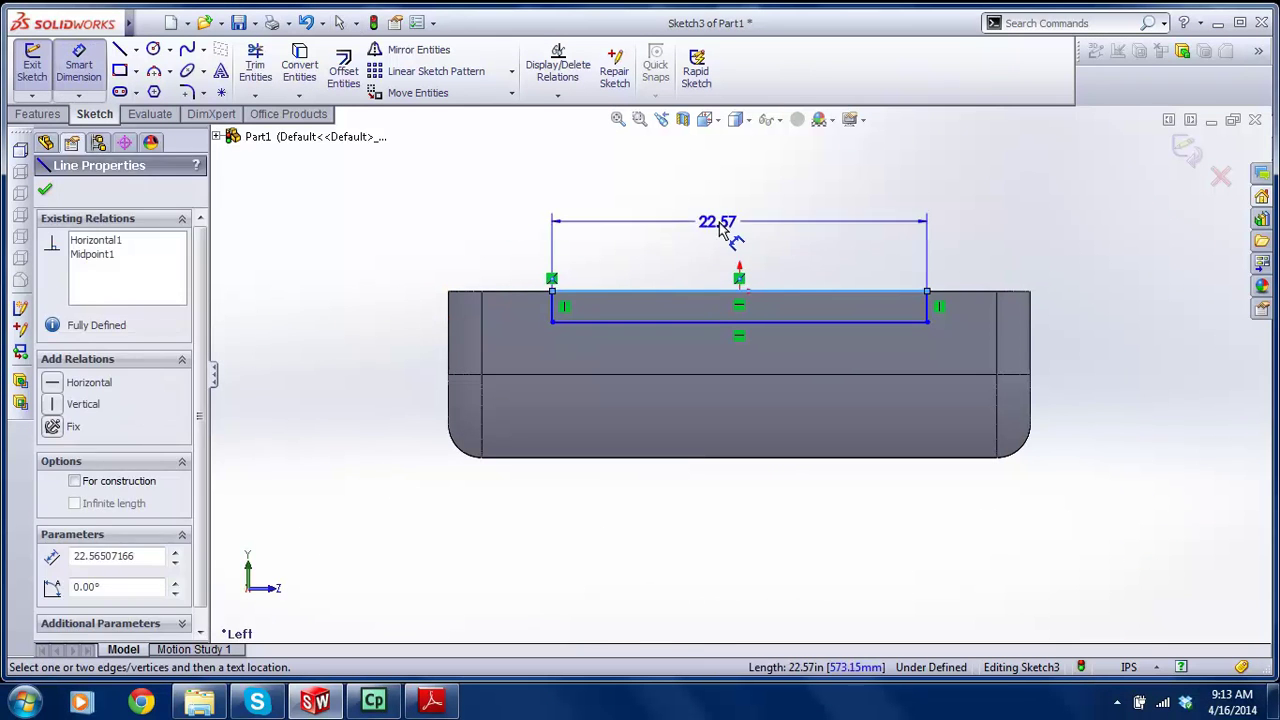
click(722, 228)
text(20)
key(Return)
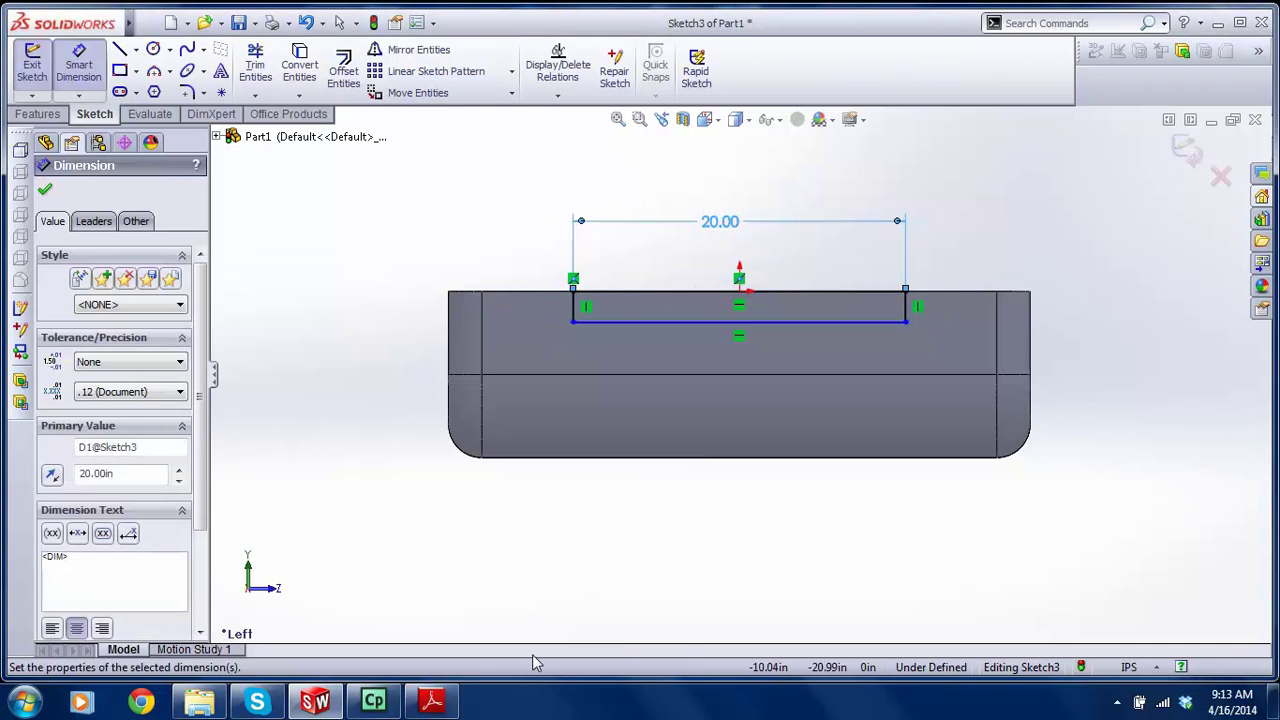
click(425, 702)
click(425, 702)
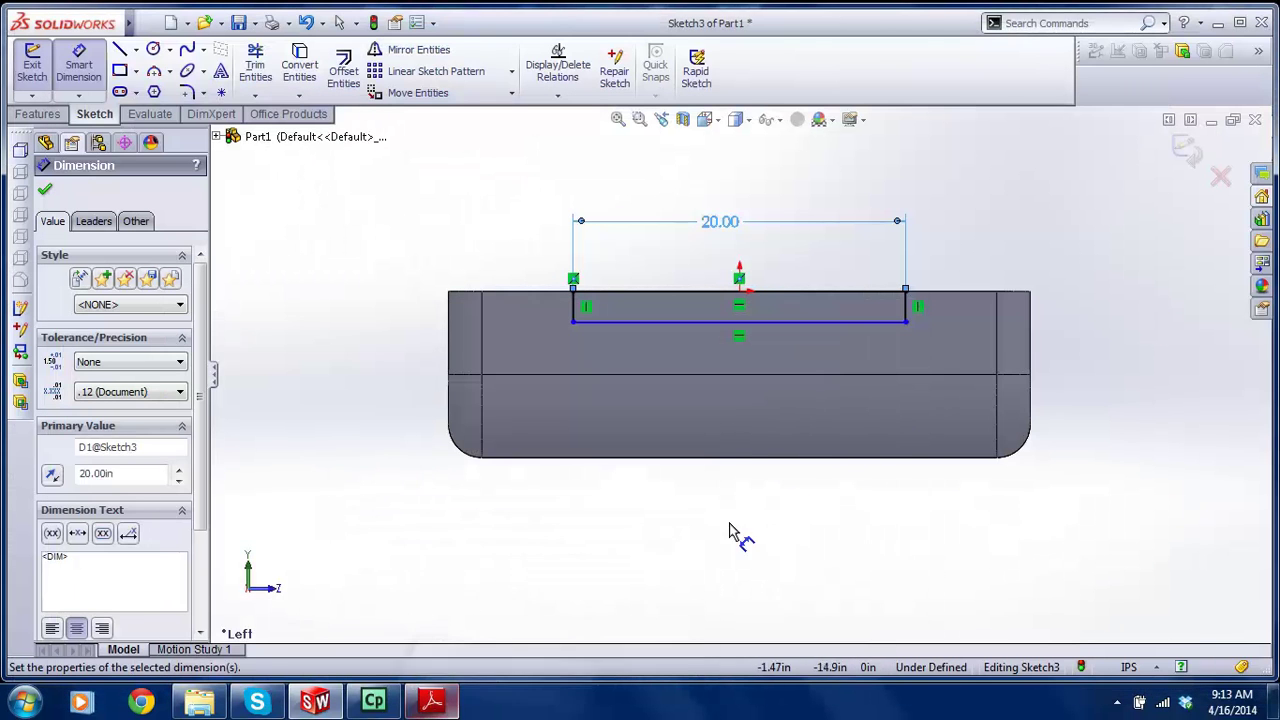
- Dimension the end-face rectangle's vertical side as 2 in
right_drag(1171, 343, 1174, 298)
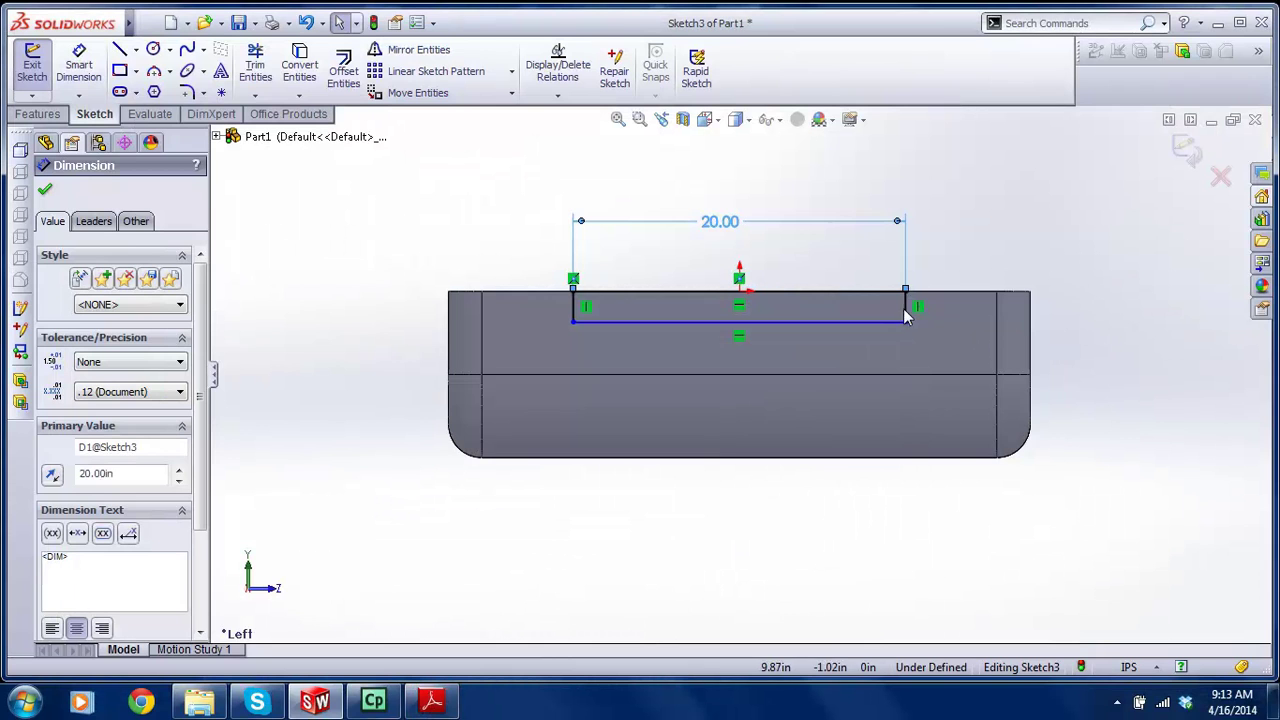
right_drag(1083, 356, 1082, 298)
click(905, 309)
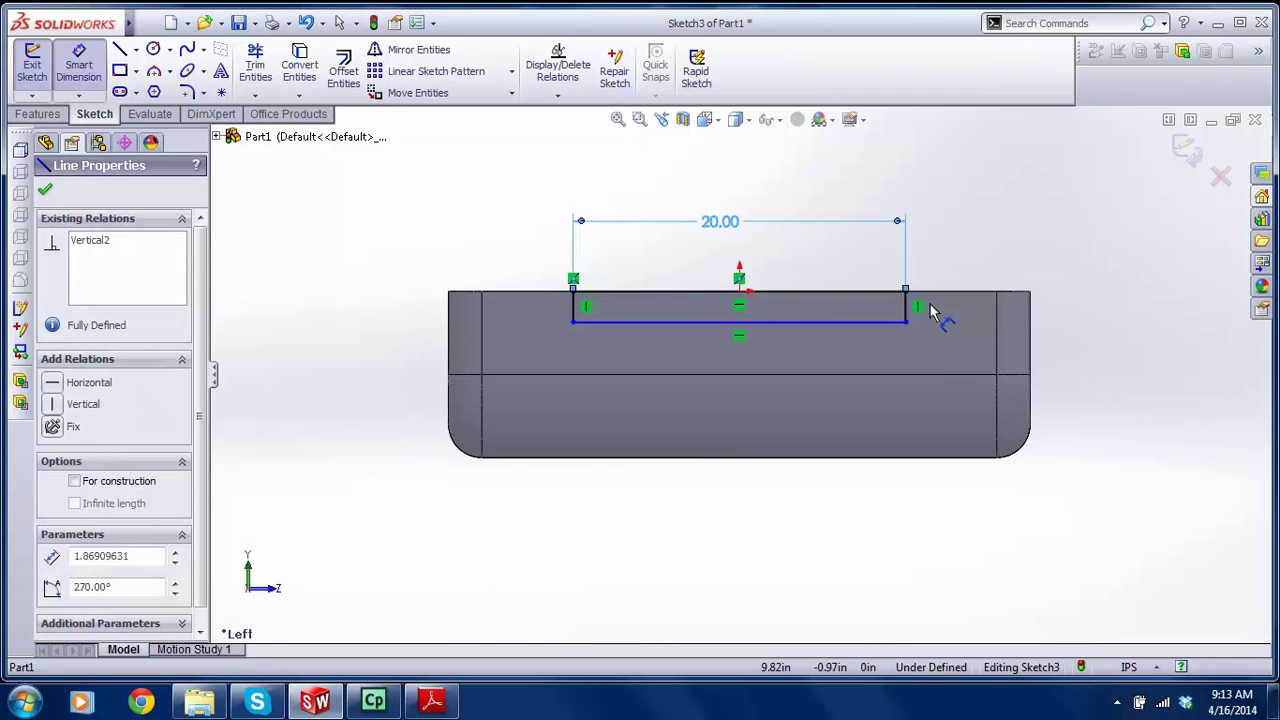
click(986, 222)
text(2)
key(Return)
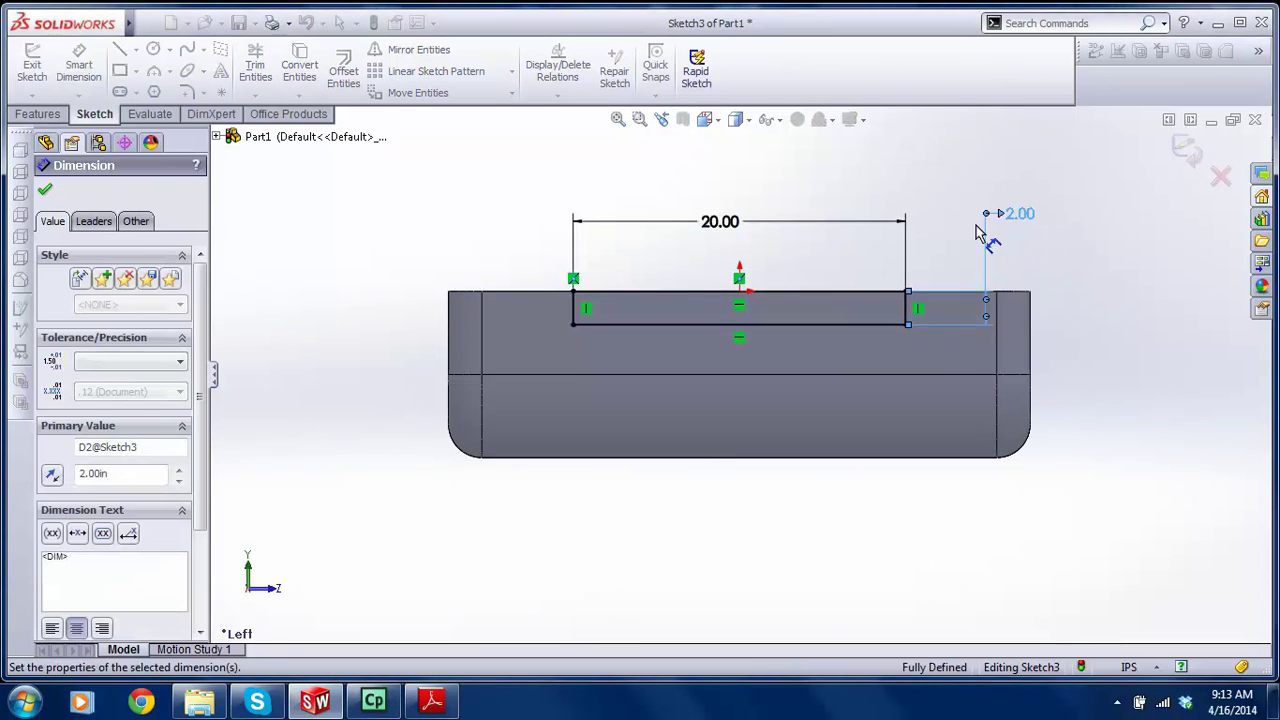
- Exit the sketch and extrude-cut the 20 by 2 in rectangle Through All to notch both short walls of the tray
click(32, 62)
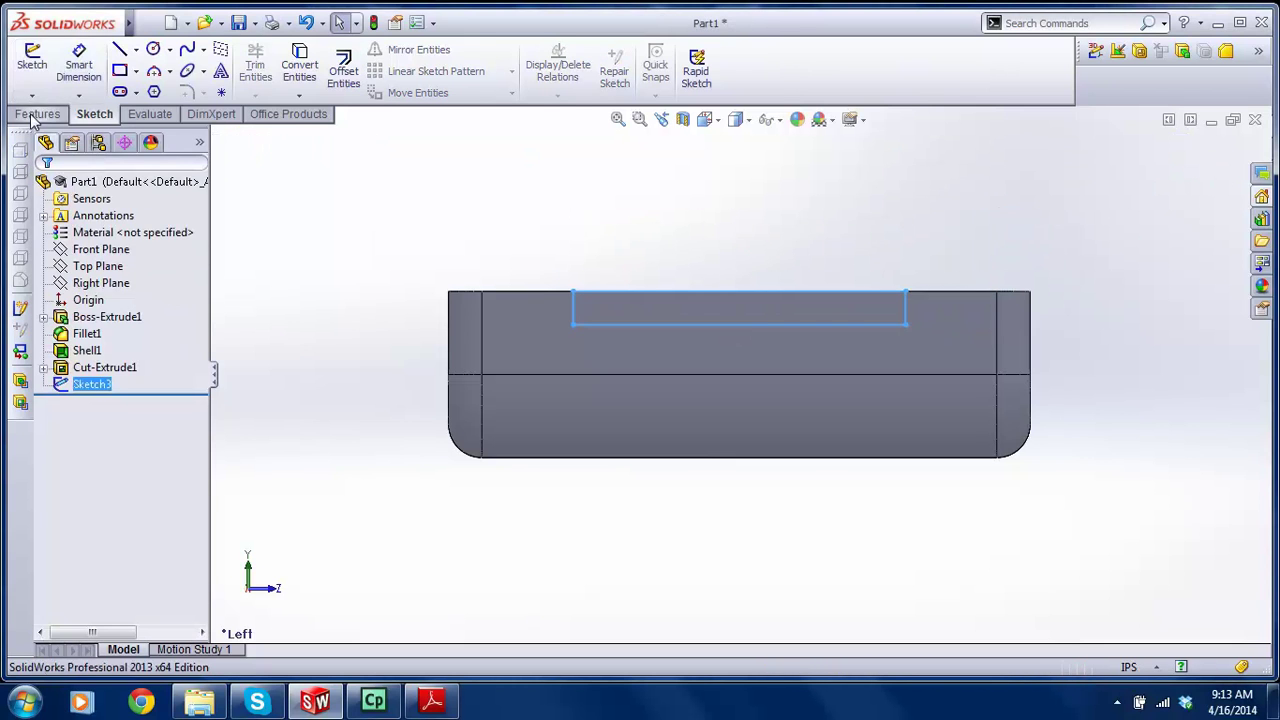
click(37, 113)
click(275, 70)
click(170, 298)
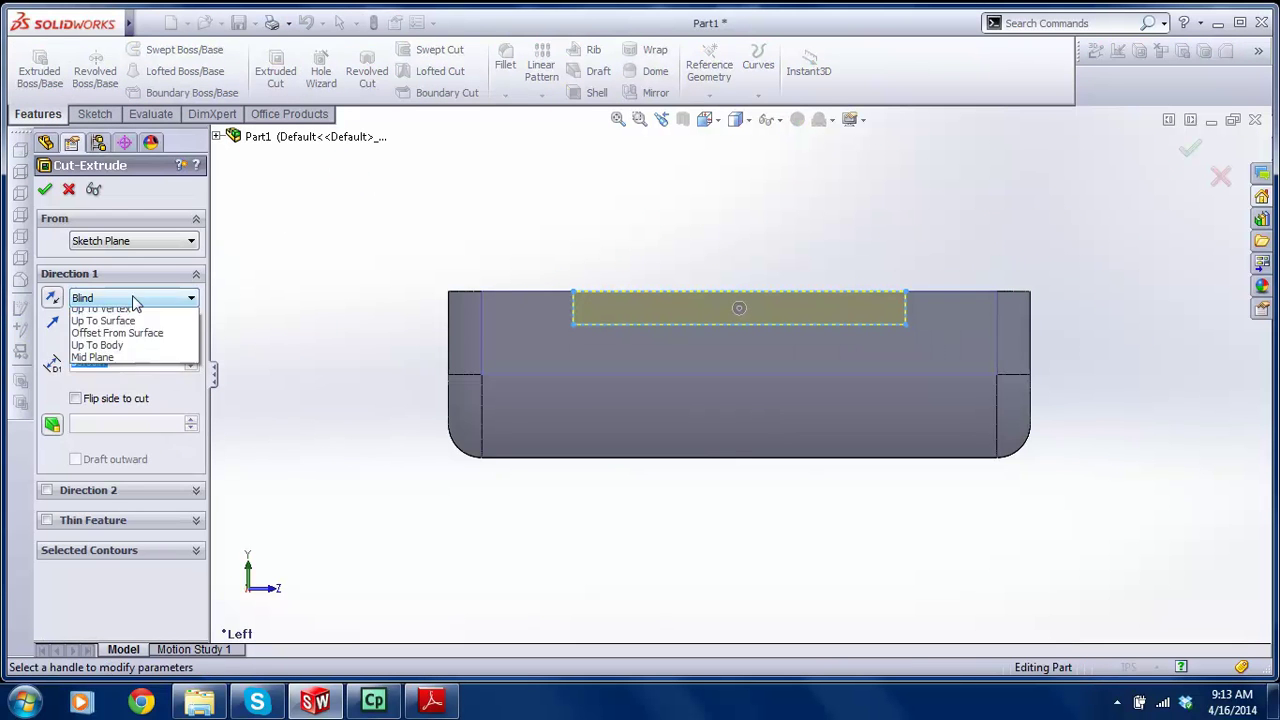
click(126, 326)
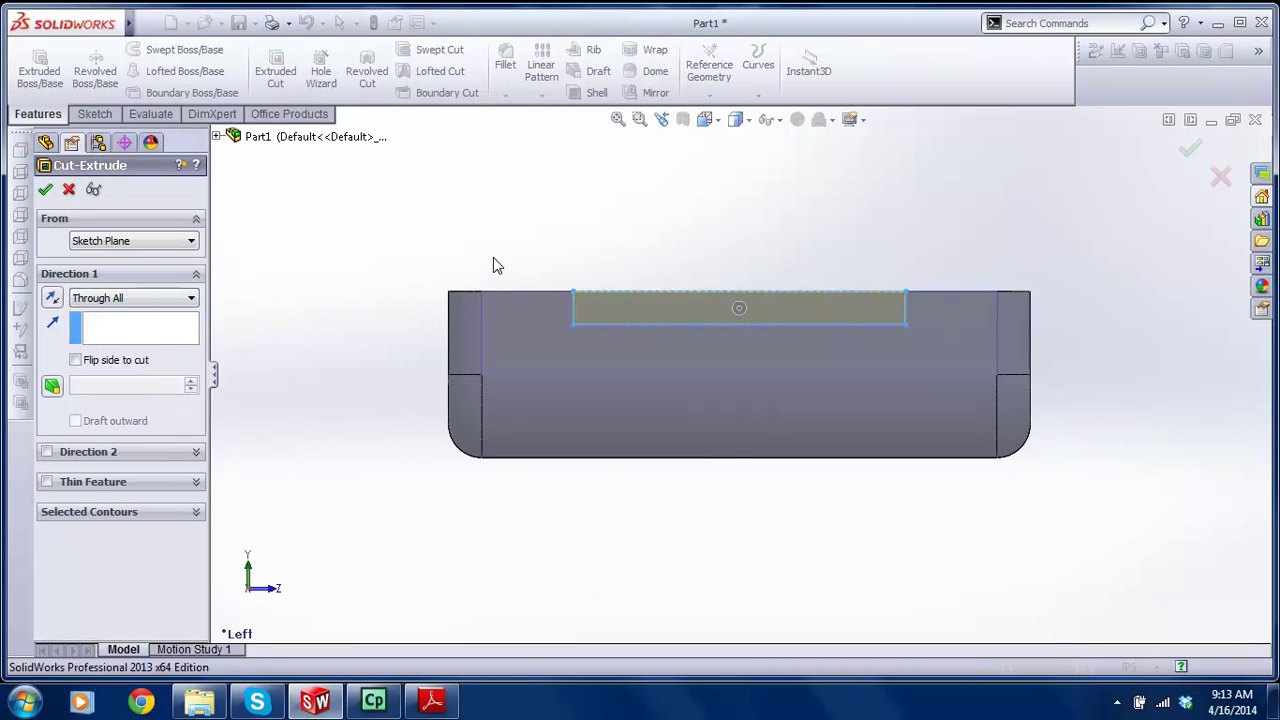
key(Return)
key(ctrl+7)
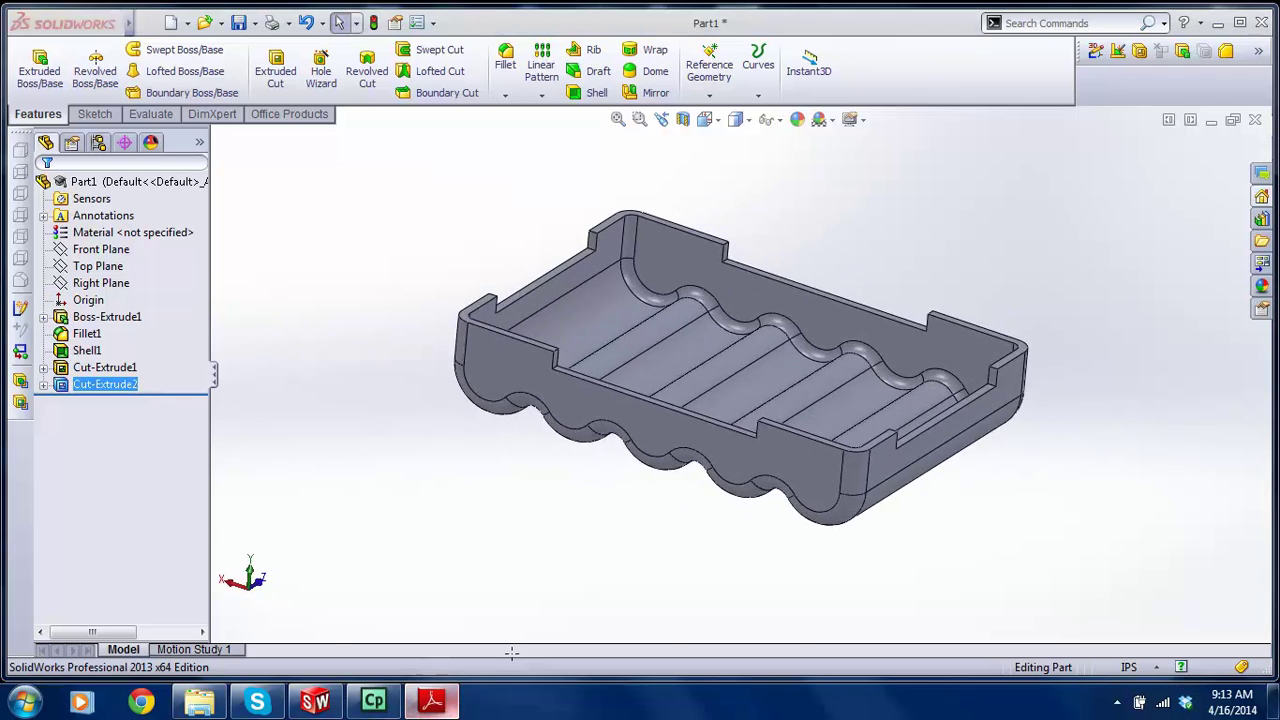
- Examine the Ex. 1 views in the PDF for the dimensions and positions of the floor slots and the feet
key(alt+Tab)
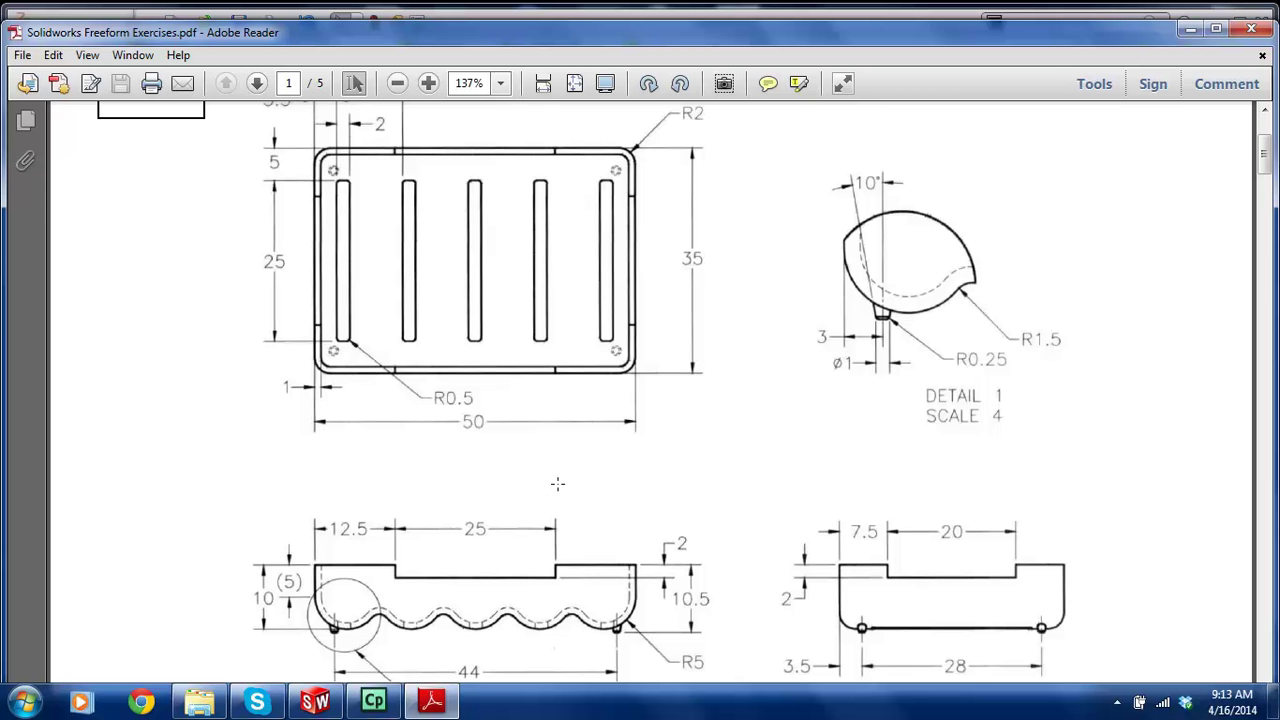
scroll(557, 484, down, 6)
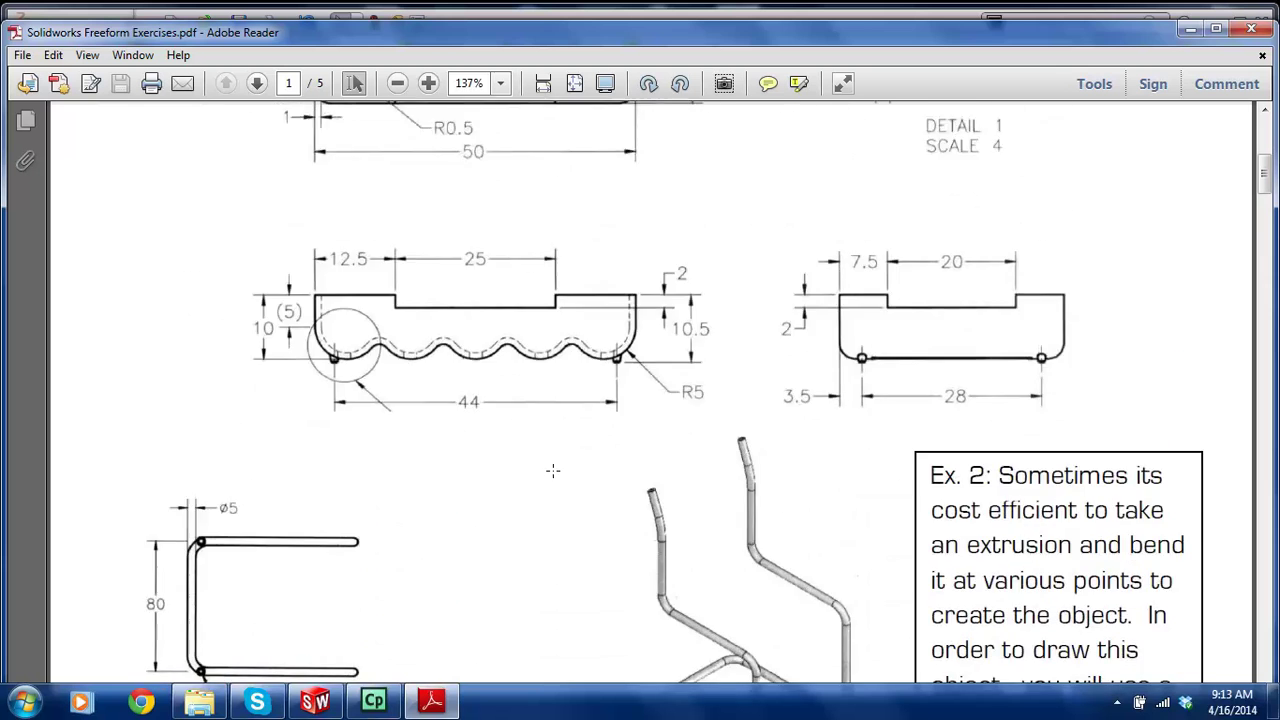
scroll(553, 470, up, 10)
scroll(550, 469, down, 2)
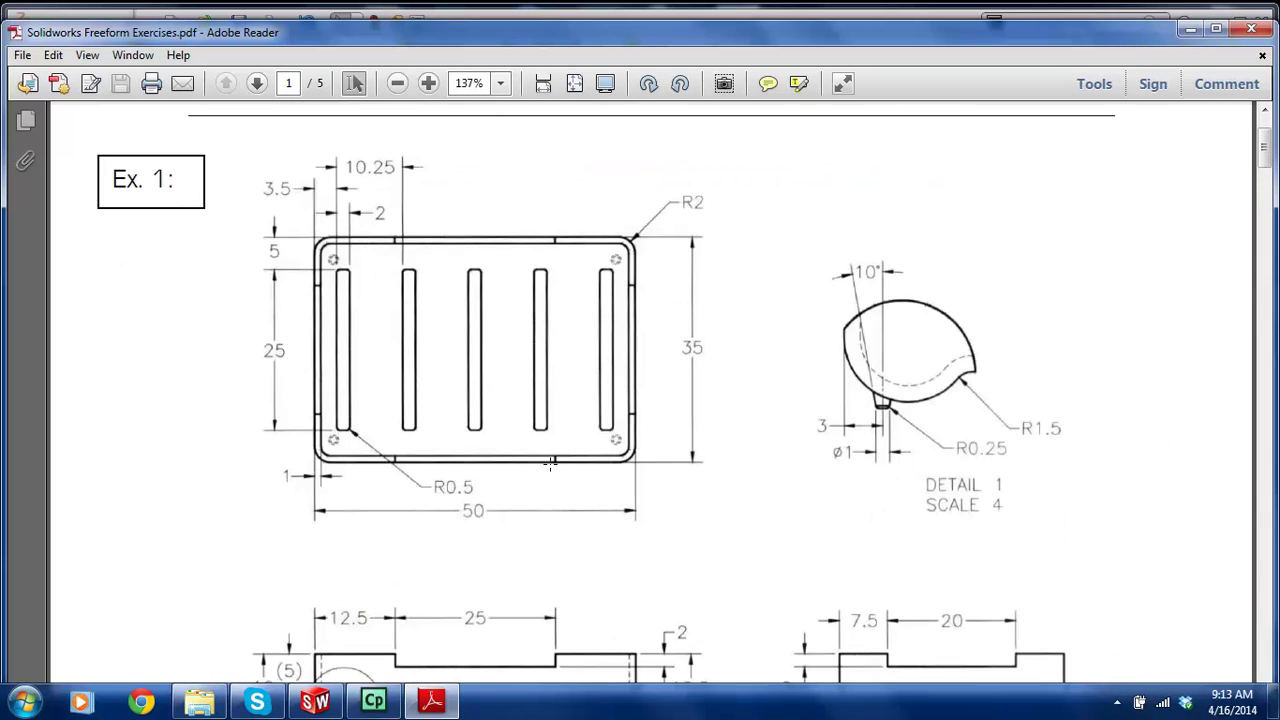
scroll(550, 463, down, 4)
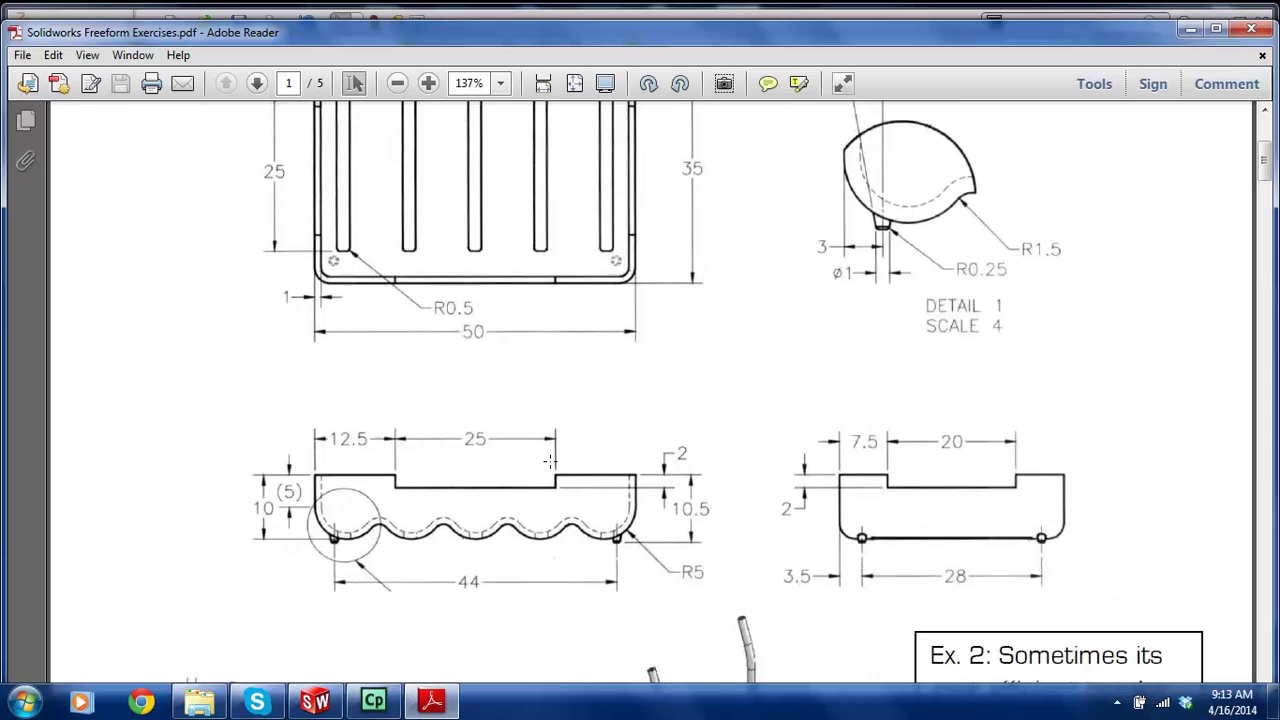
scroll(550, 461, up, 1)
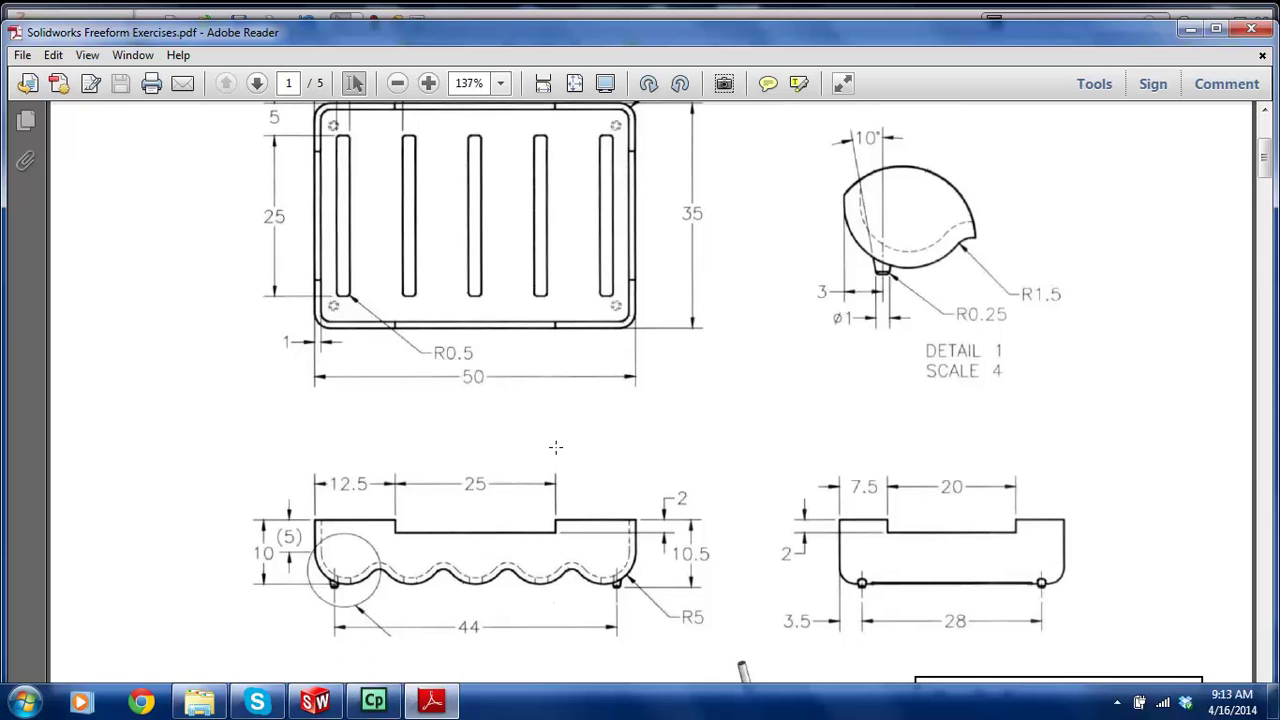
scroll(553, 443, up, 2)
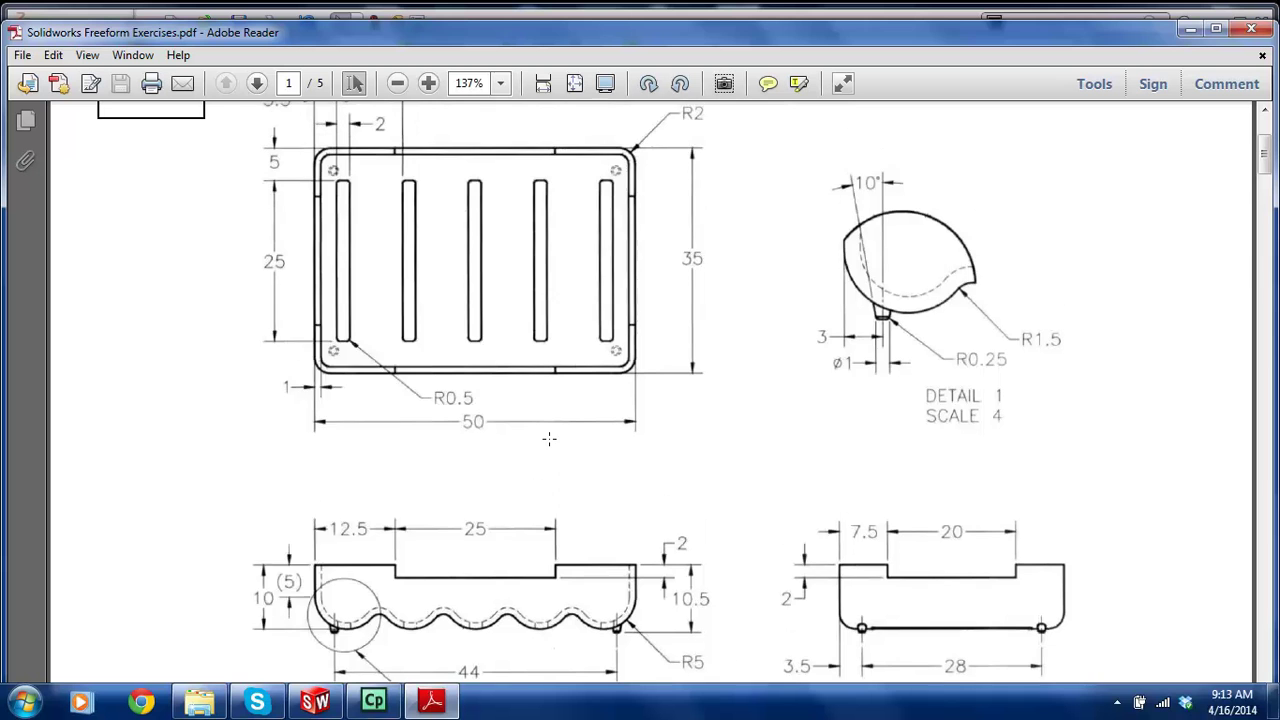
click(450, 706)
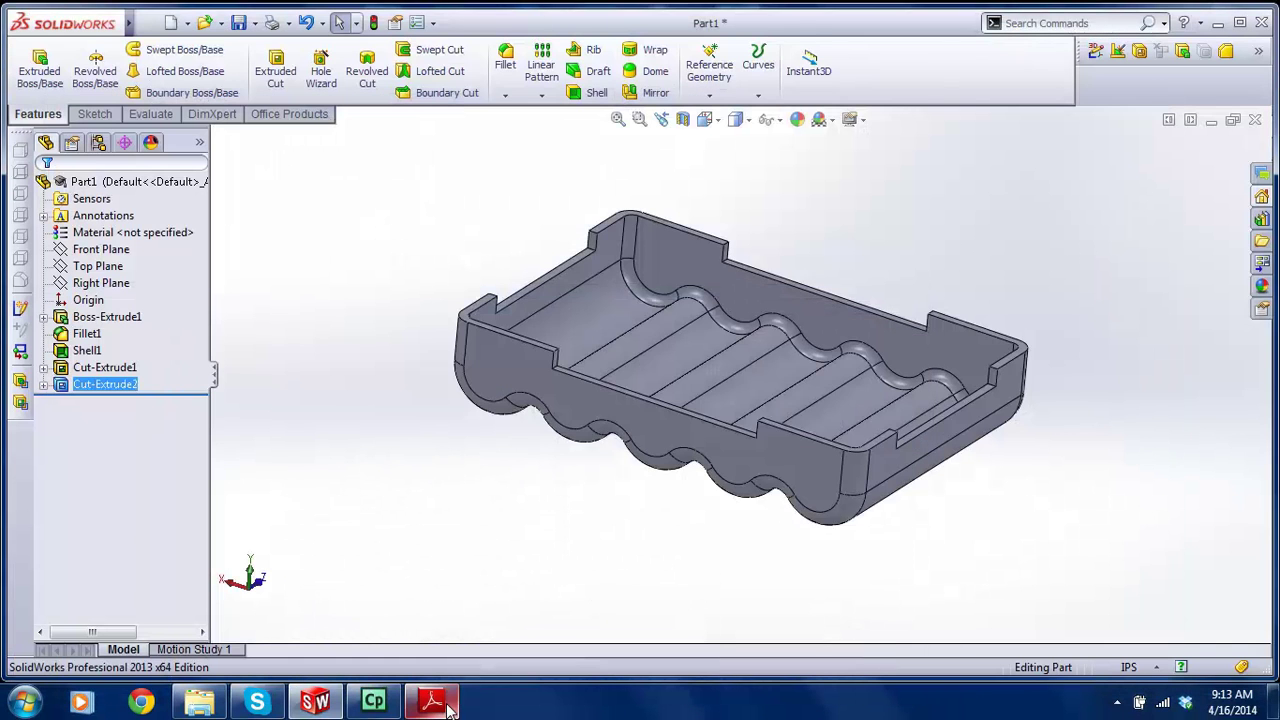
middle_drag(561, 408, 508, 474)
click(434, 705)
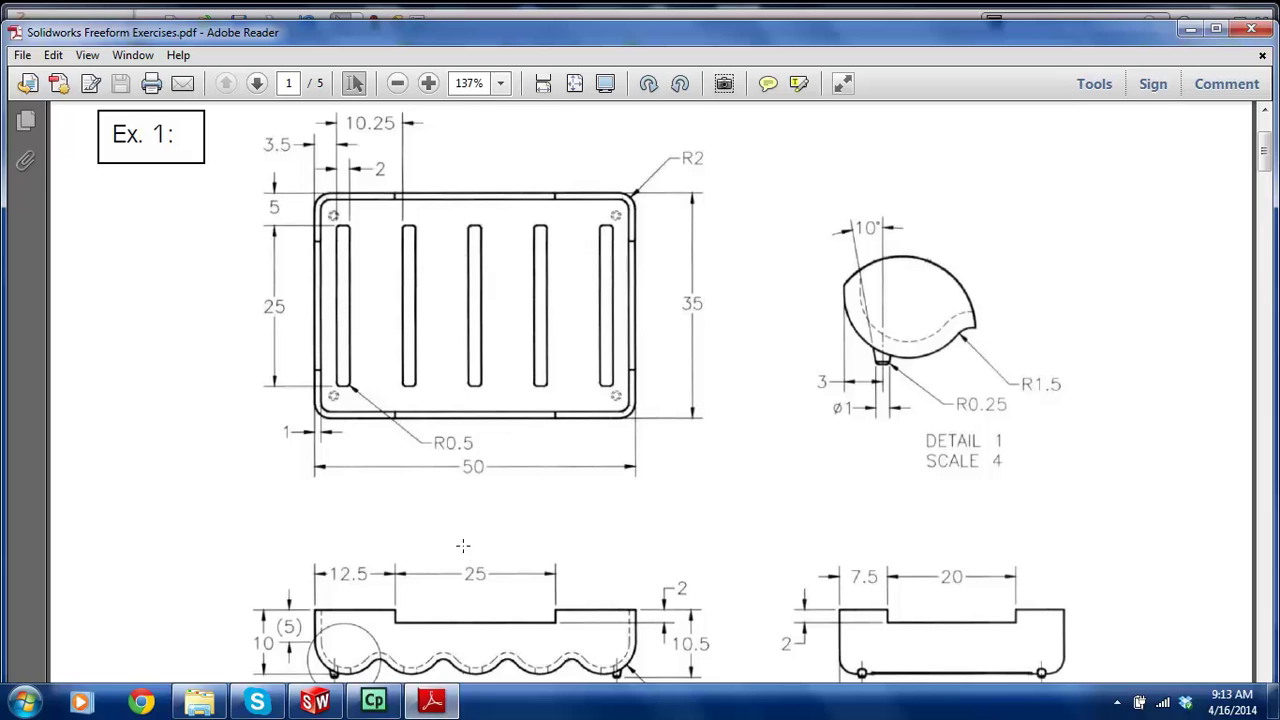
scroll(464, 539, down, 2)
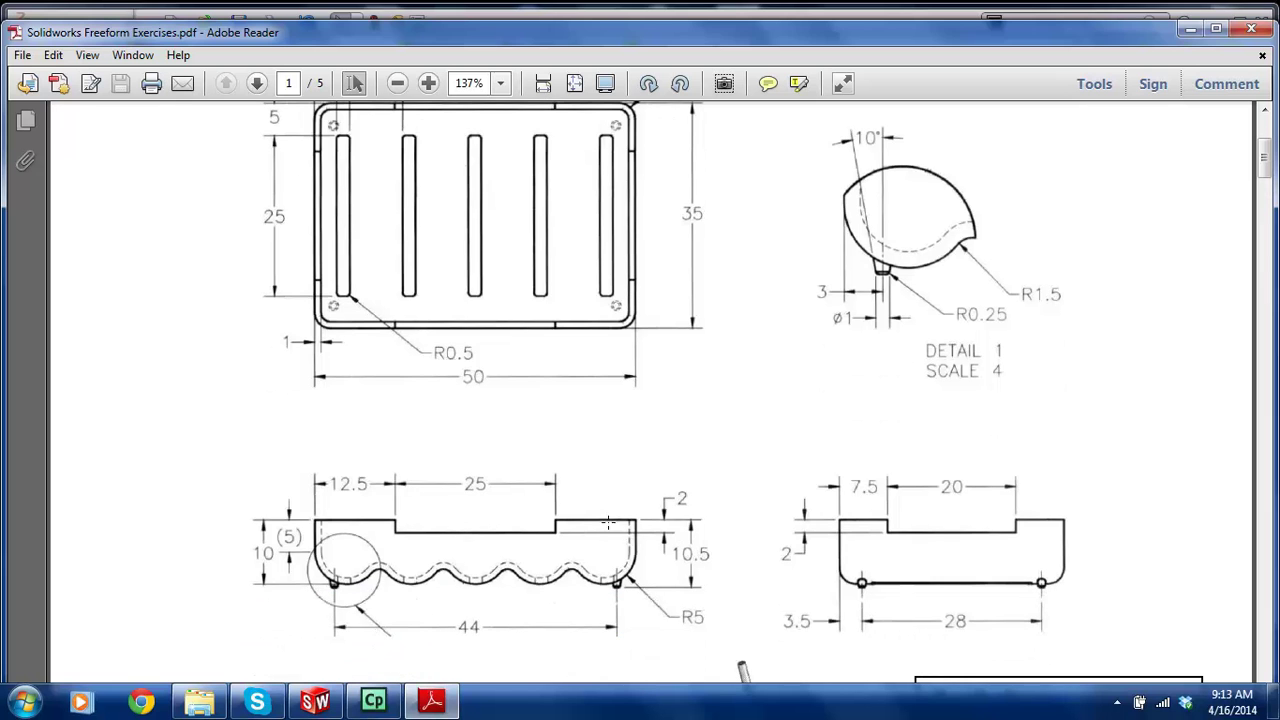
- Return to SolidWorks and start a reference plane with the tray's top rim face as its first reference, removing the mistakenly picked corner edge
click(315, 702)
middle_drag(526, 466, 600, 190)
click(709, 95)
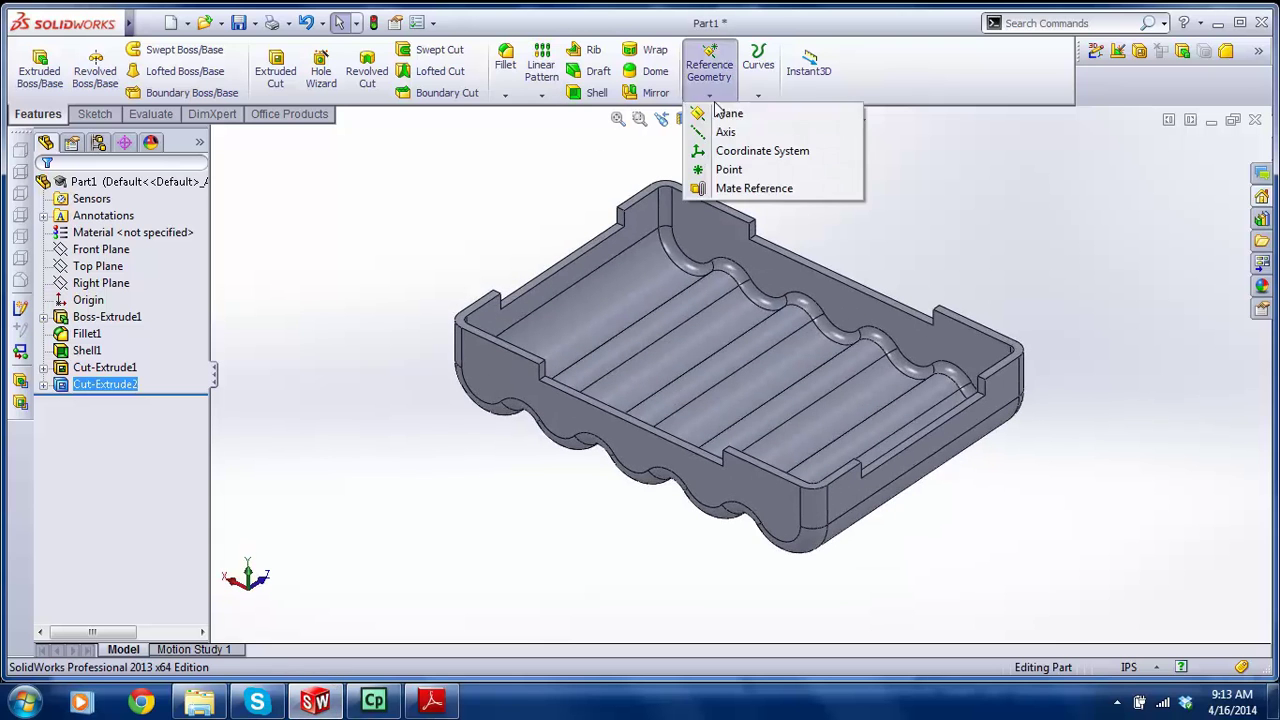
scroll(976, 350, down, 5)
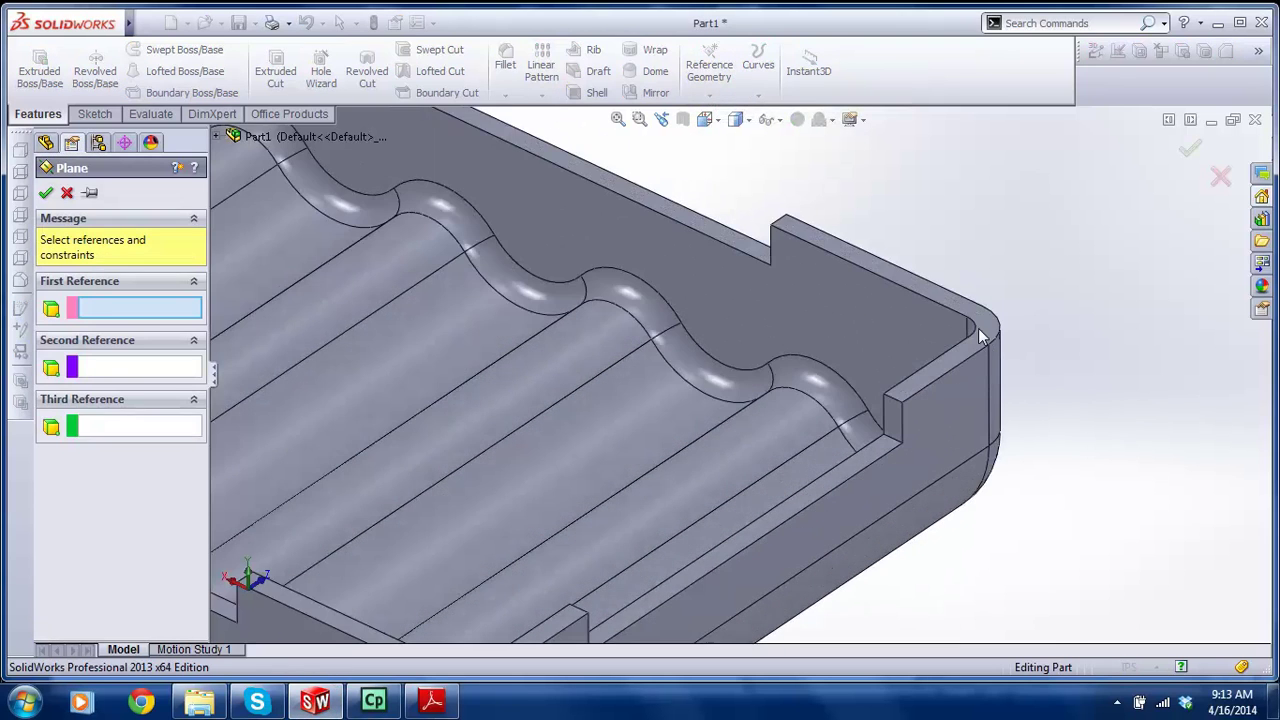
click(978, 330)
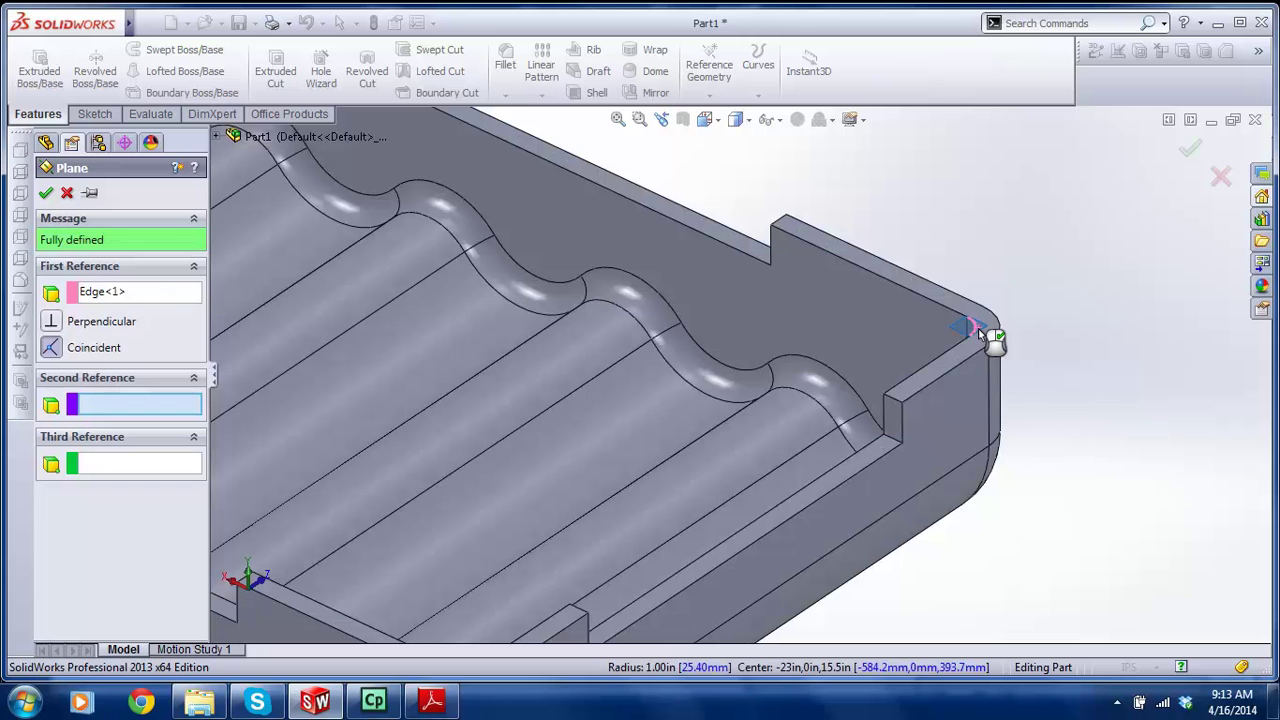
click(130, 291)
key(Delete)
scroll(867, 305, down, 2)
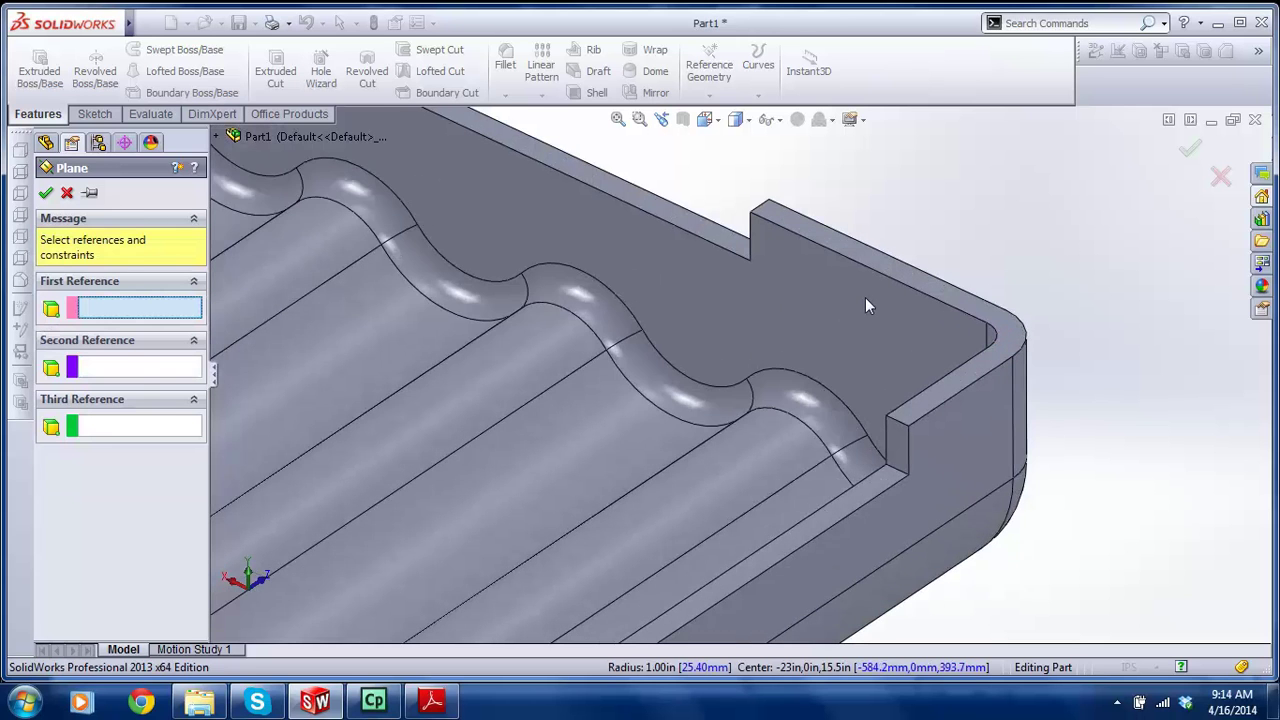
click(938, 290)
middle_drag(943, 314, 791, 392)
- Offset the reference plane 10.5 in from the rim face, flipped toward the tray's underside, and accept it
click(121, 428)
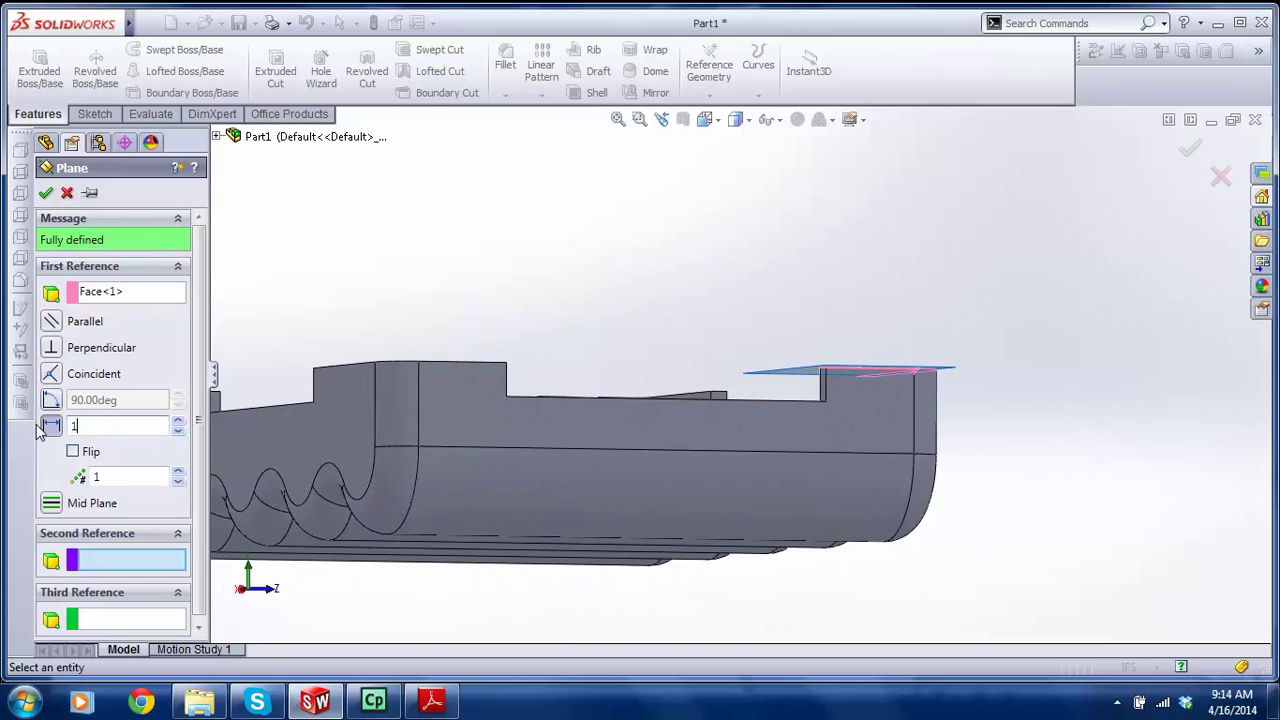
text(10.5)
key(Return)
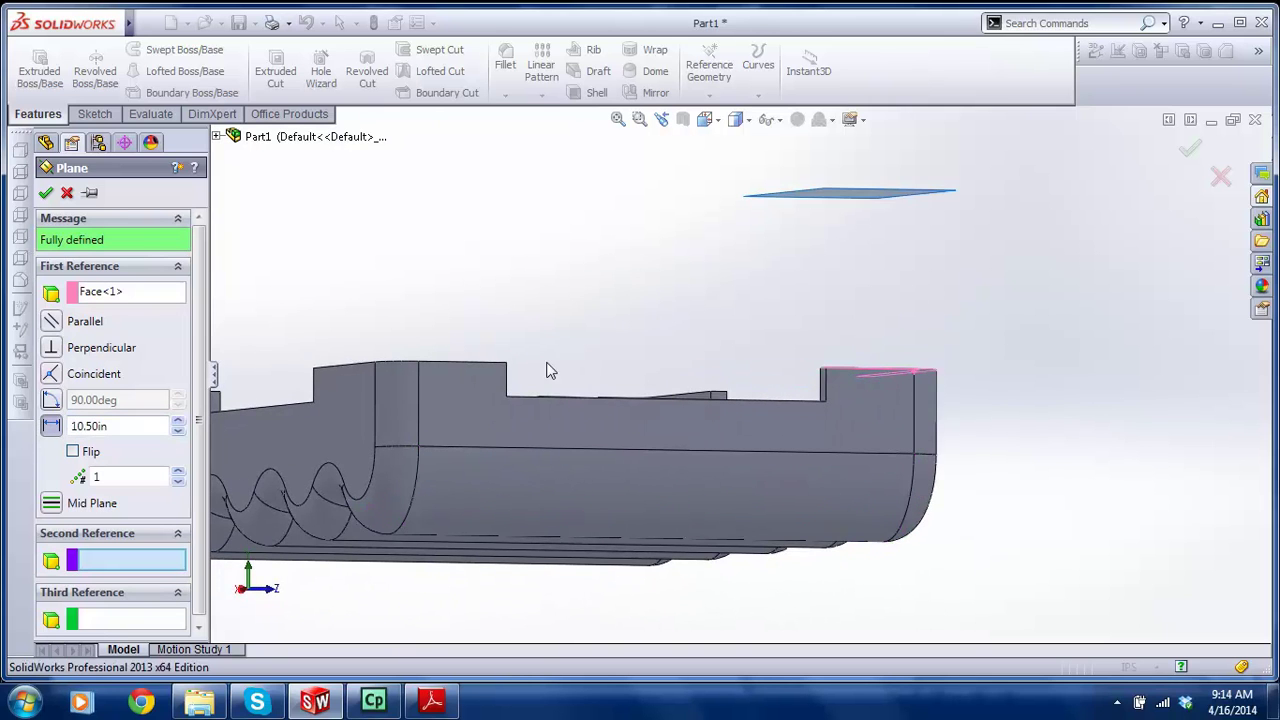
click(73, 452)
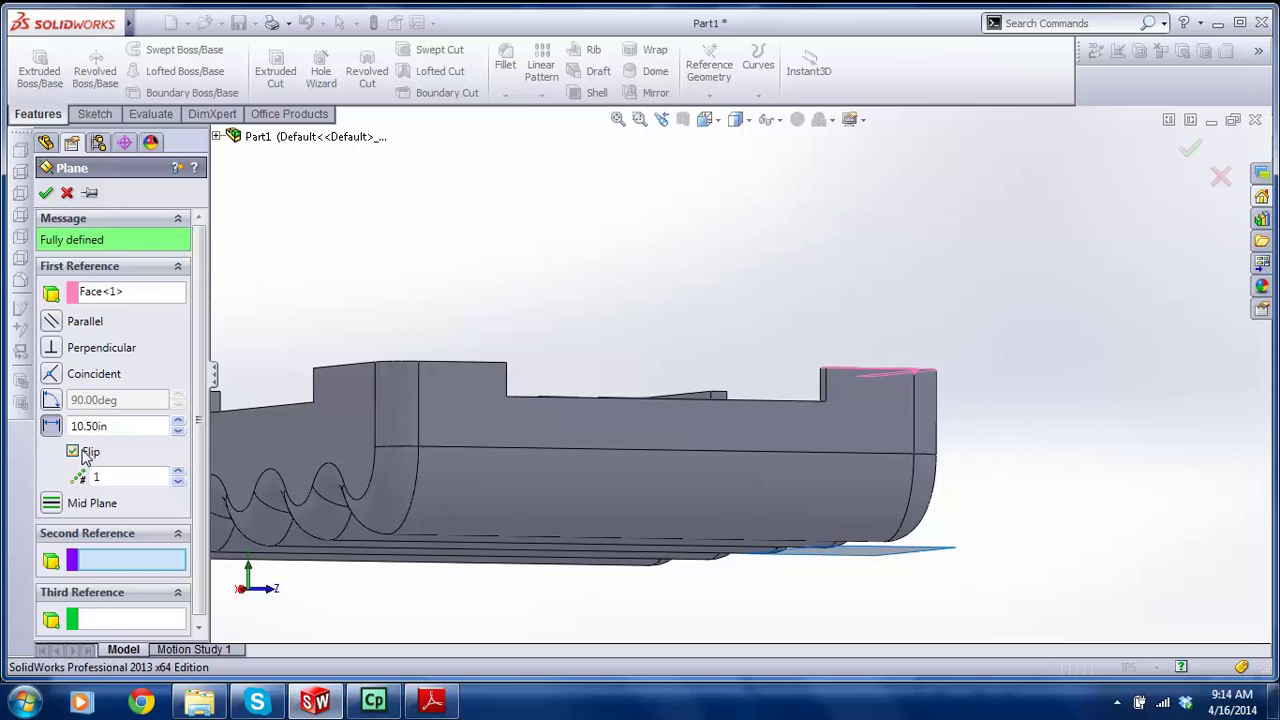
click(46, 193)
- Enlarge the new plane to span the tray's underside and start a sketch on it in the Bottom view
middle_drag(738, 453, 703, 400)
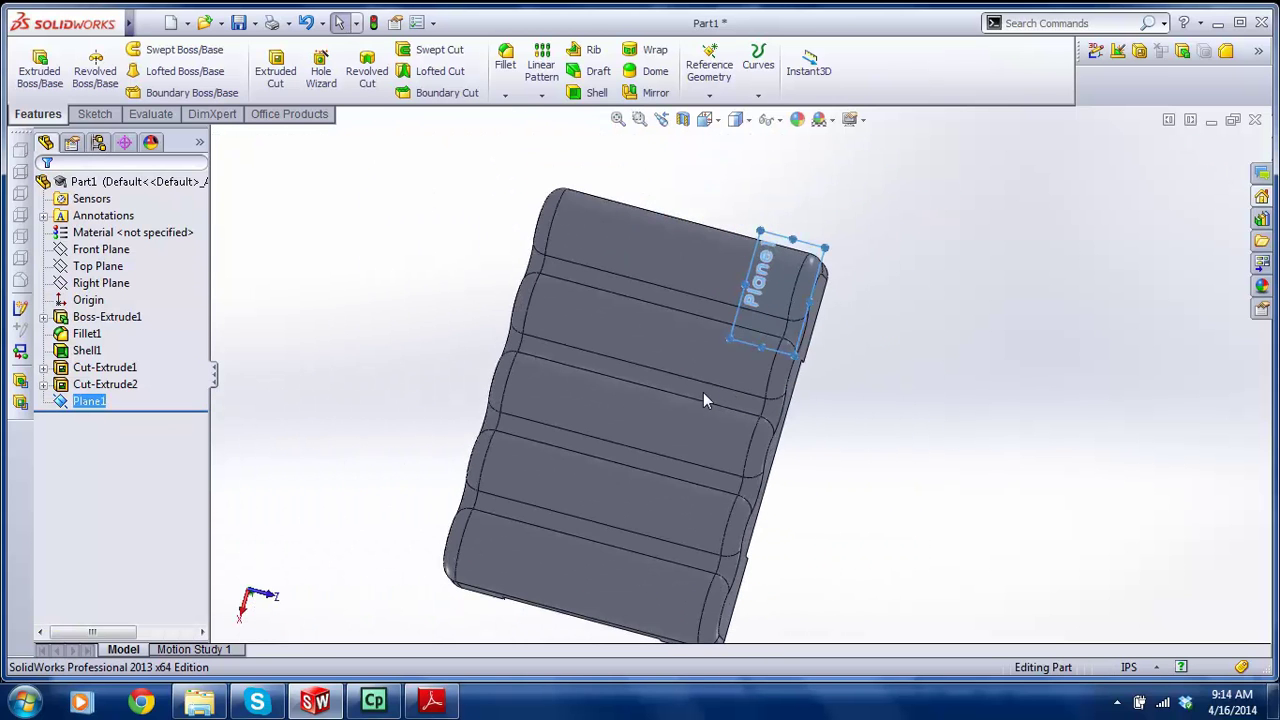
middle_drag(727, 350, 570, 435)
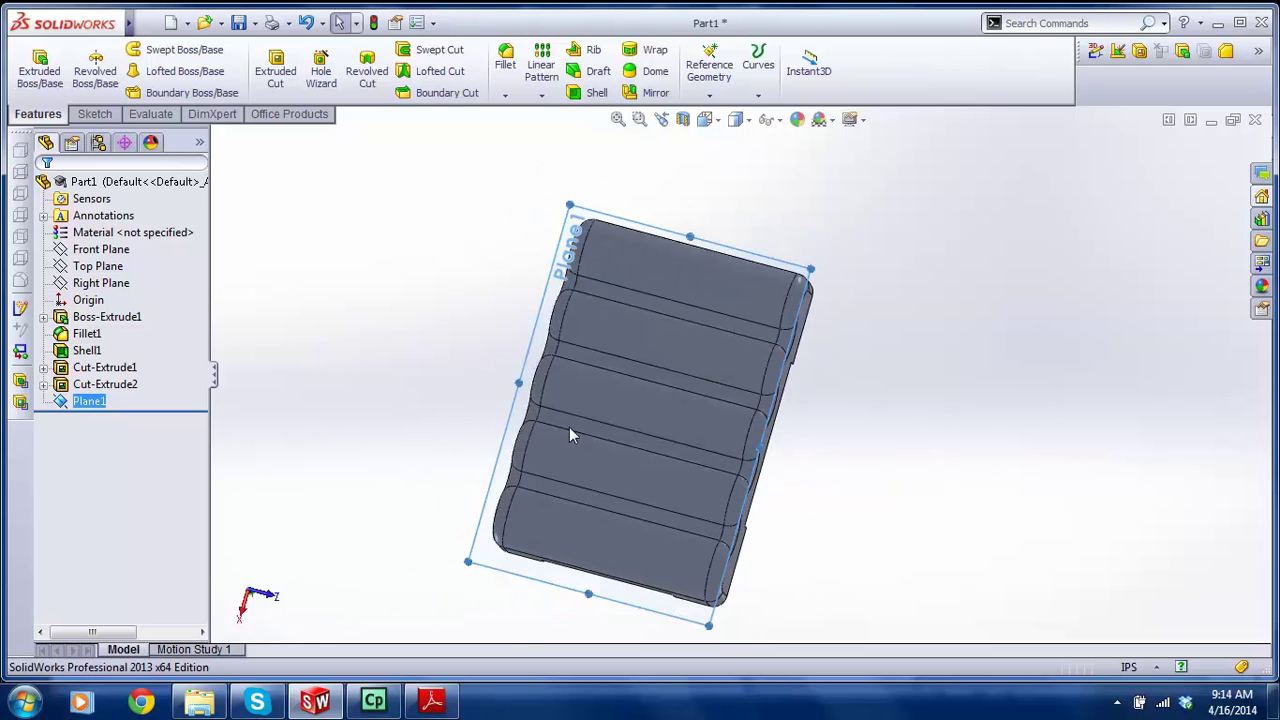
click(95, 114)
click(32, 64)
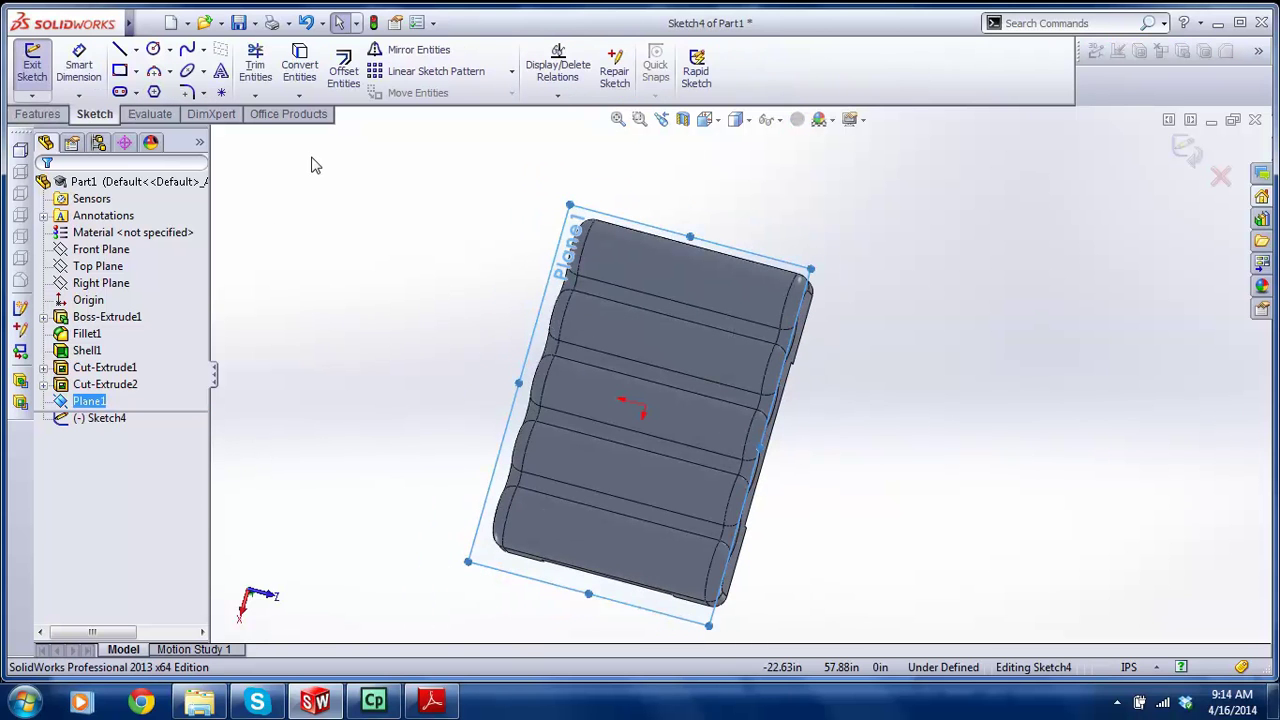
key(space)
key(ctrl+7)
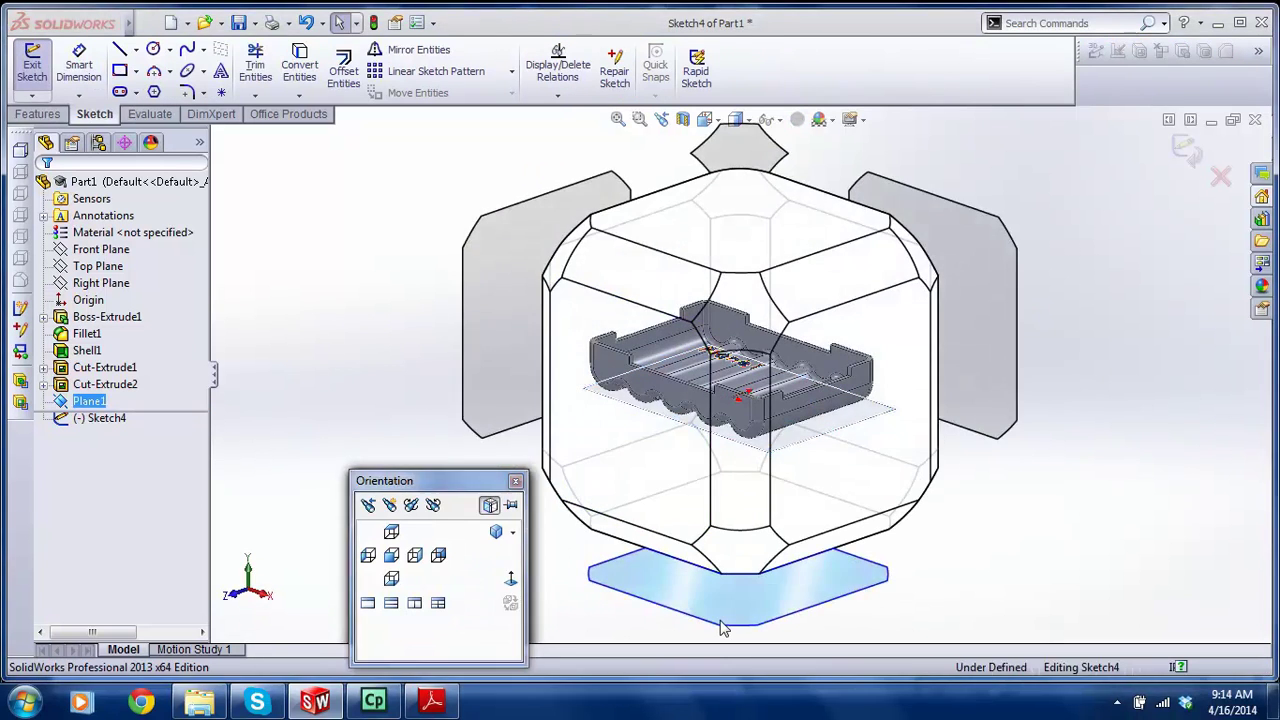
click(720, 612)
- Sketch four circles, about 1 to 1.5 in in radius, one near each corner of the tray's underside
click(153, 49)
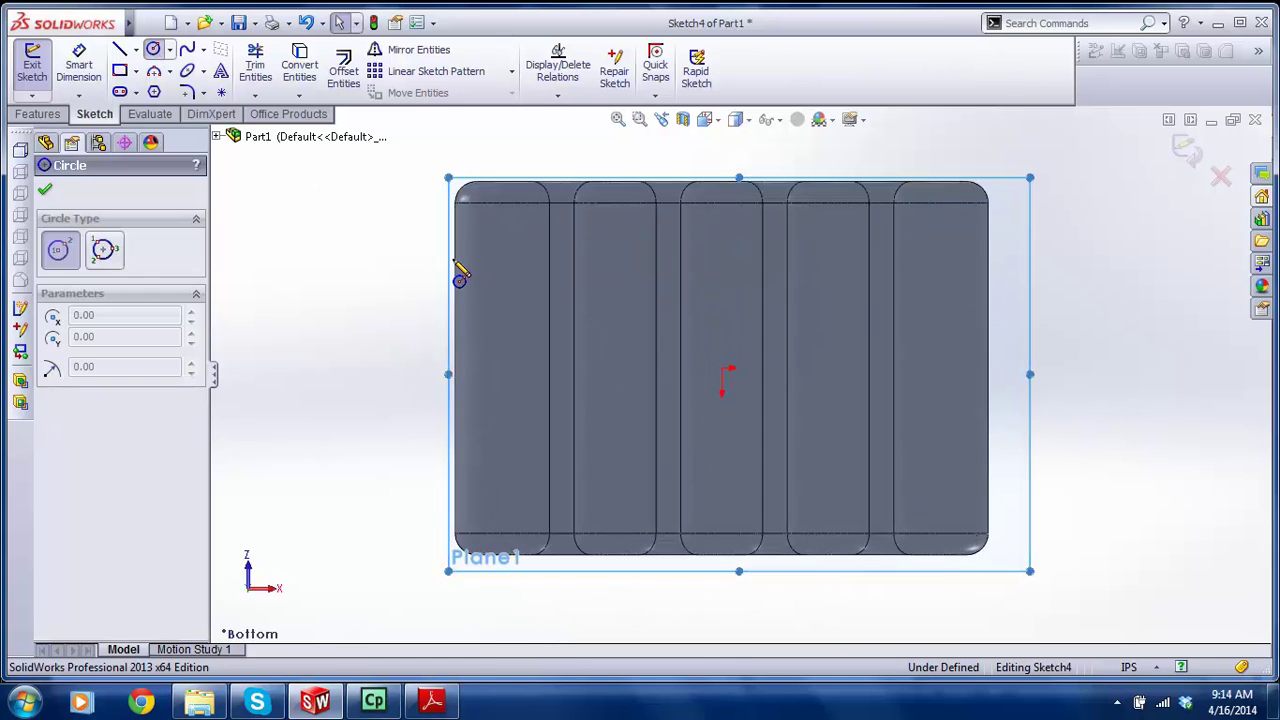
click(485, 224)
click(497, 235)
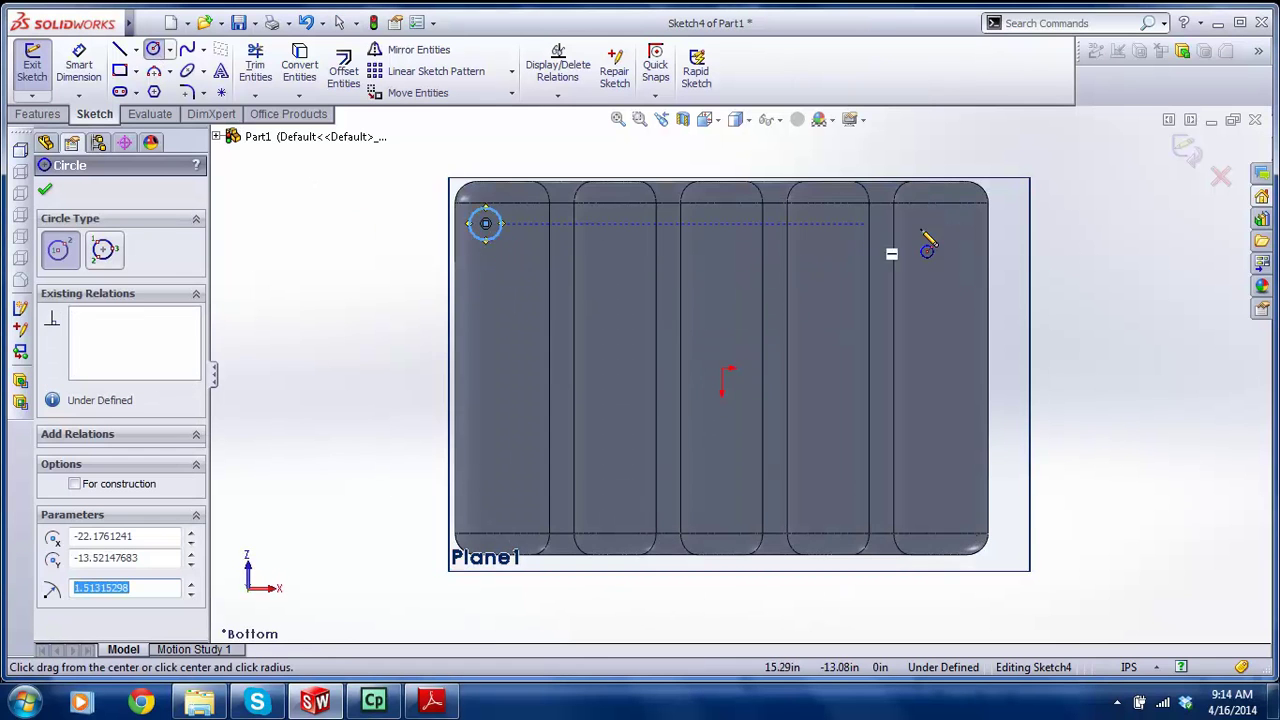
click(957, 224)
click(962, 238)
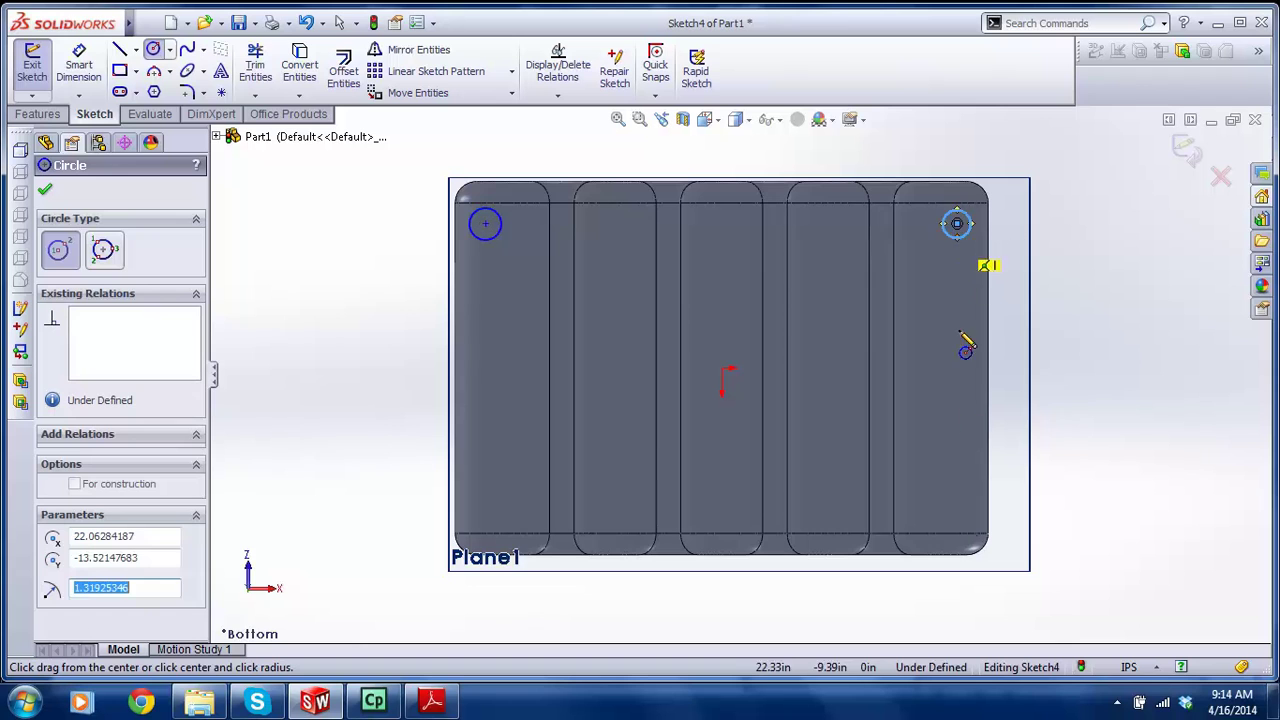
click(957, 512)
click(966, 536)
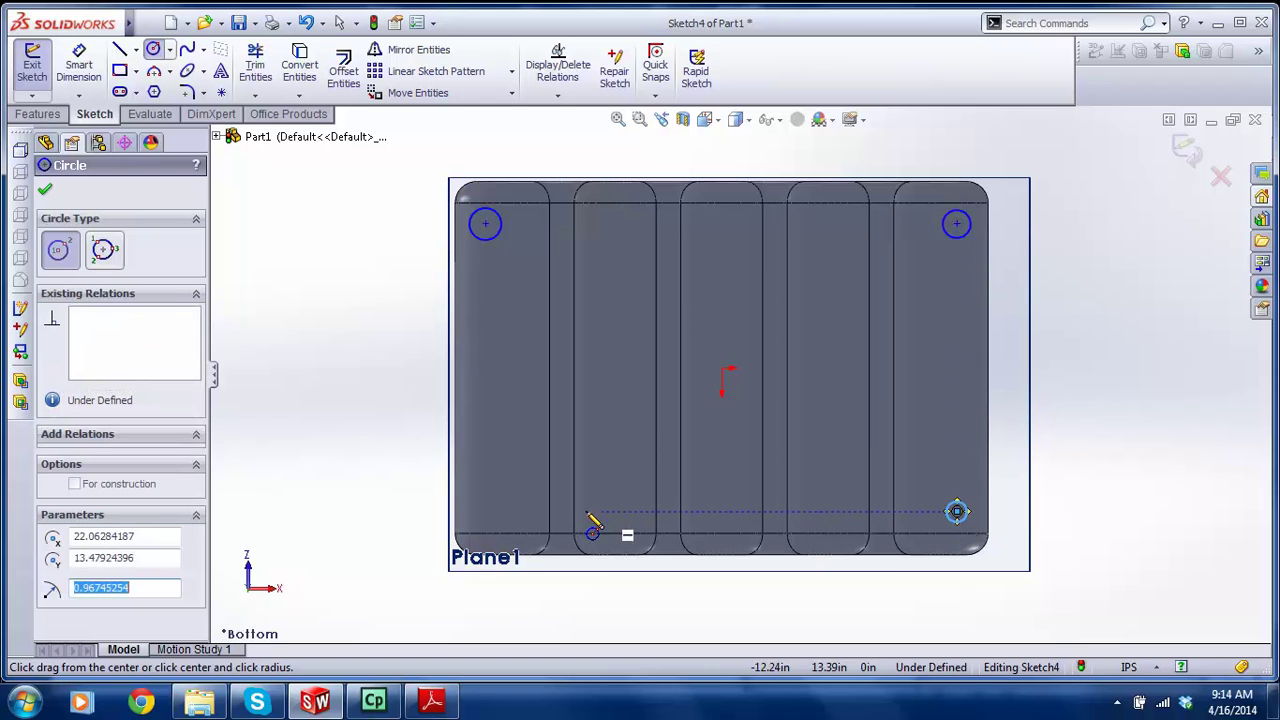
click(485, 522)
click(503, 541)
key(Escape)
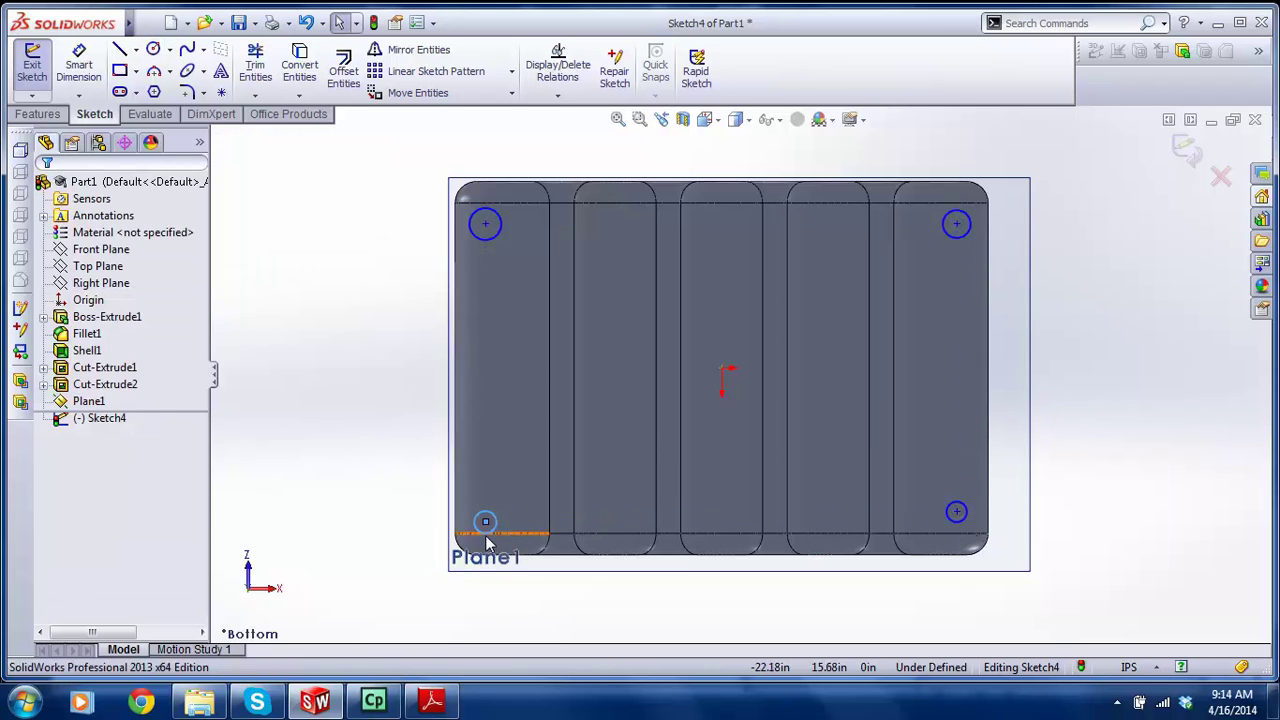
- Move the lower-left corner circle slightly inward, with its center level with the lower-right circle at about X -21.8, Y 13.48 in
scroll(510, 530, down, 2)
click(498, 512)
scroll(505, 520, down, 2)
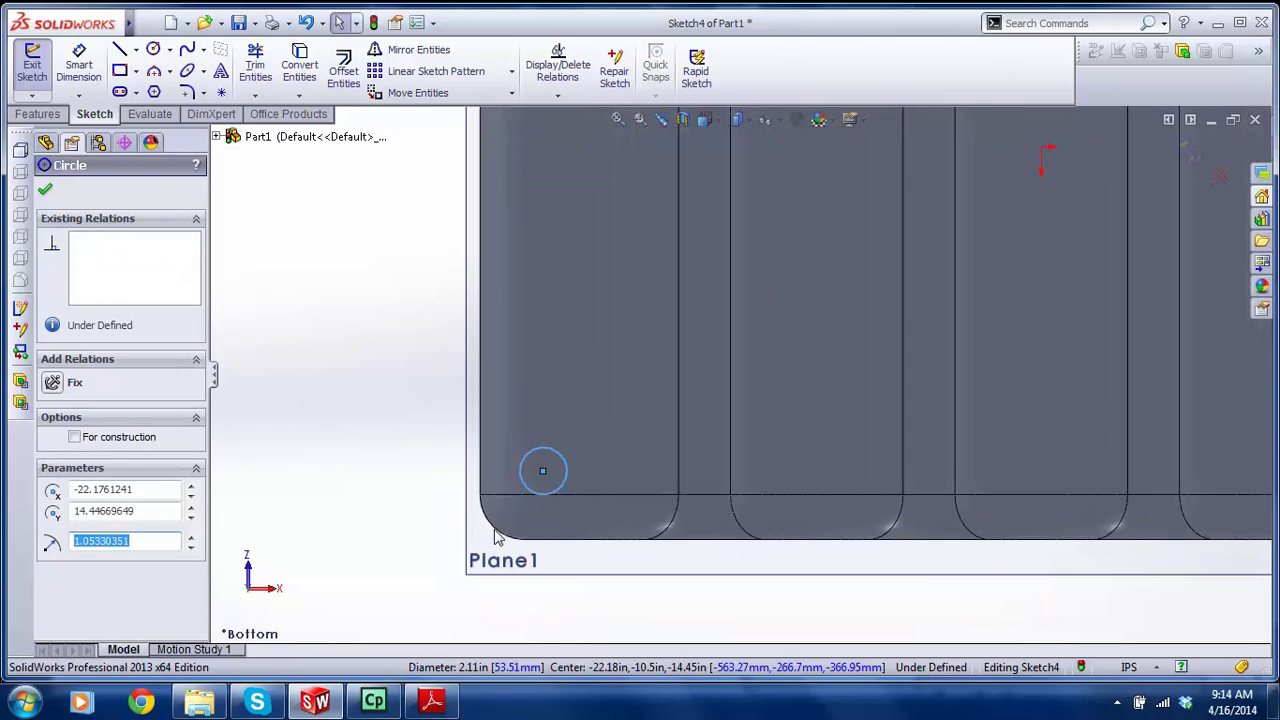
key(Escape)
click(543, 472)
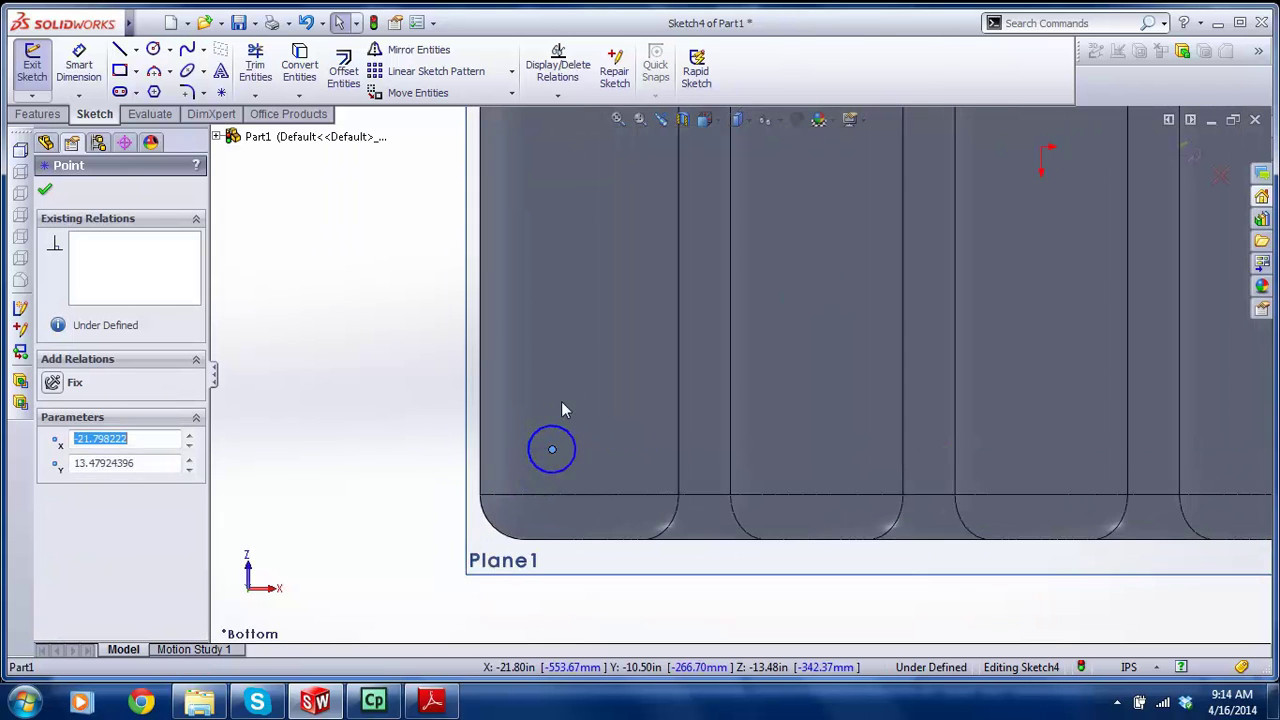
key(Escape)
- Select all four corner circles and give them an Equal relation
scroll(590, 360, up, 4)
drag(598, 168, 1108, 474)
click(154, 533)
click(604, 297)
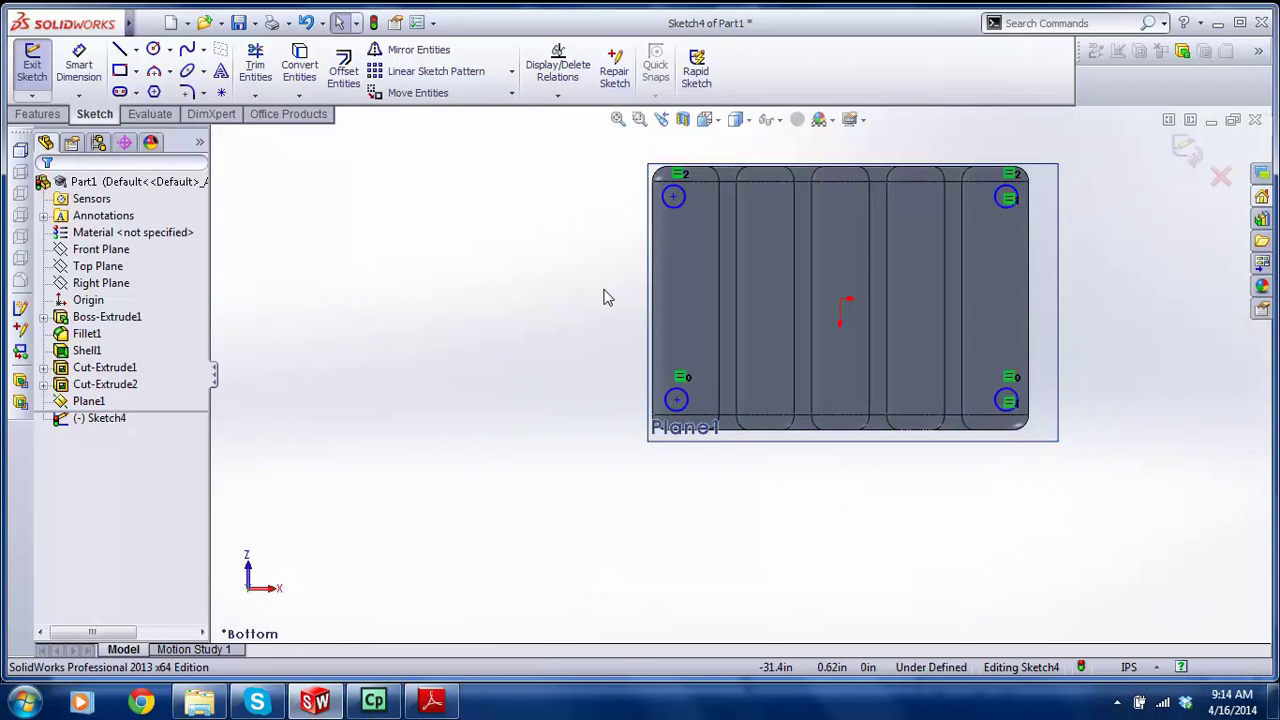
- Add a Horizontal relation between the centers of the upper-left and upper-right corner circles
click(672, 198)
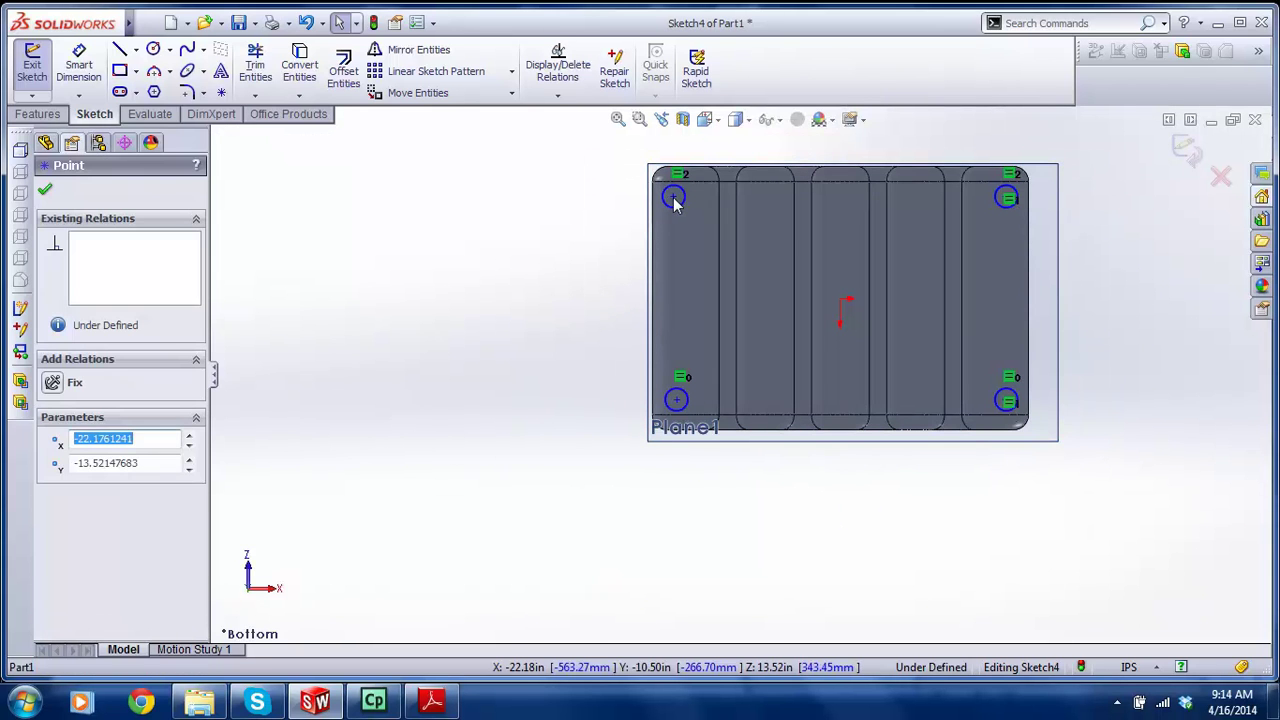
scroll(951, 230, down, 5)
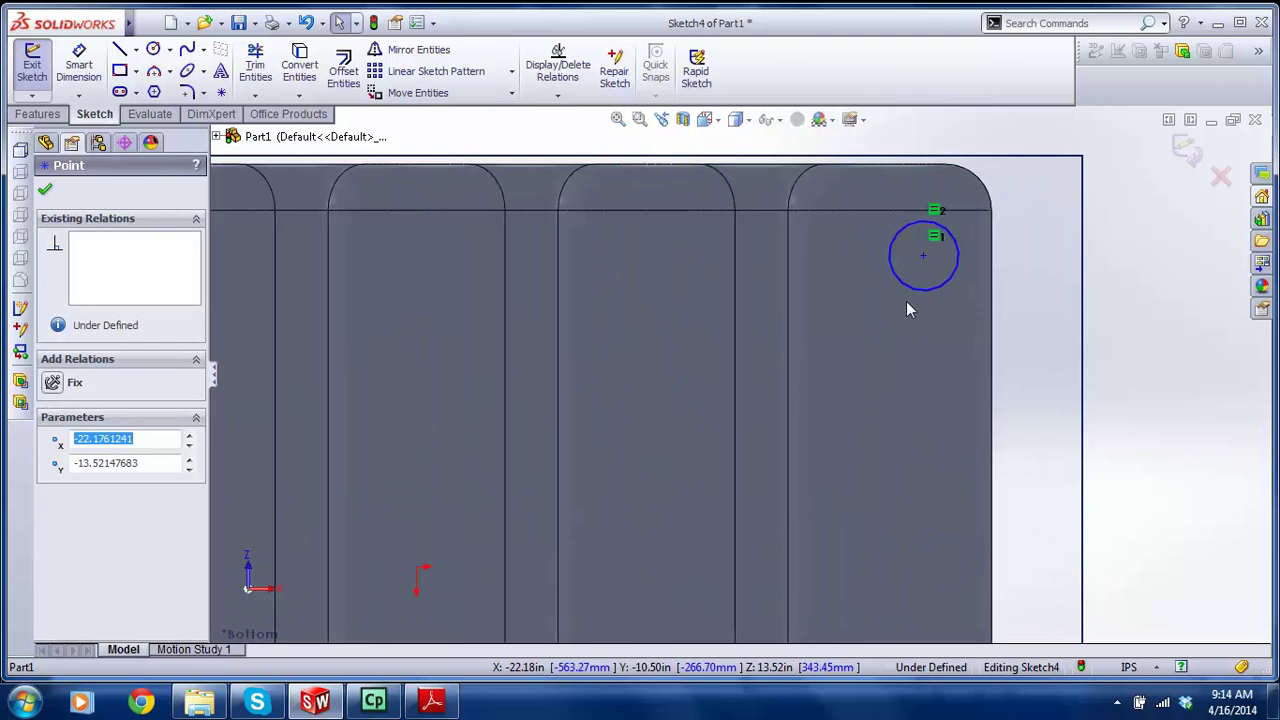
ctrl+click(923, 256)
click(66, 493)
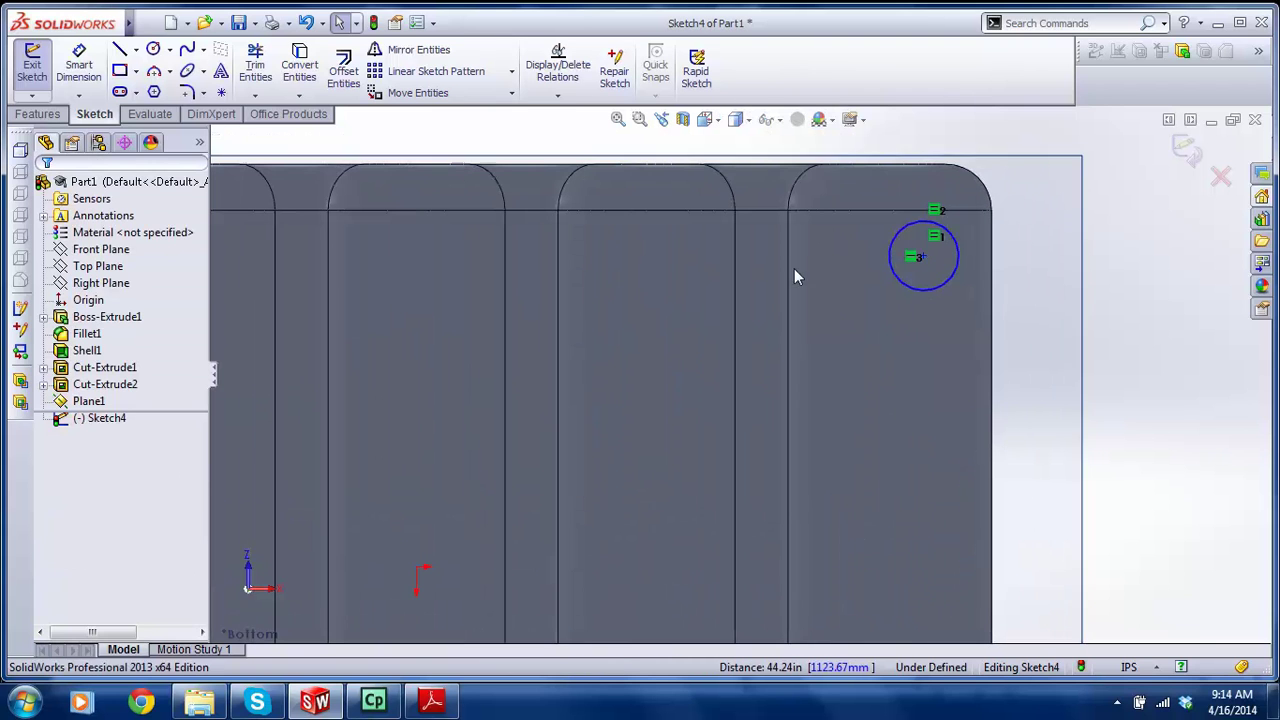
scroll(871, 291, up, 2)
click(867, 293)
scroll(866, 299, up, 3)
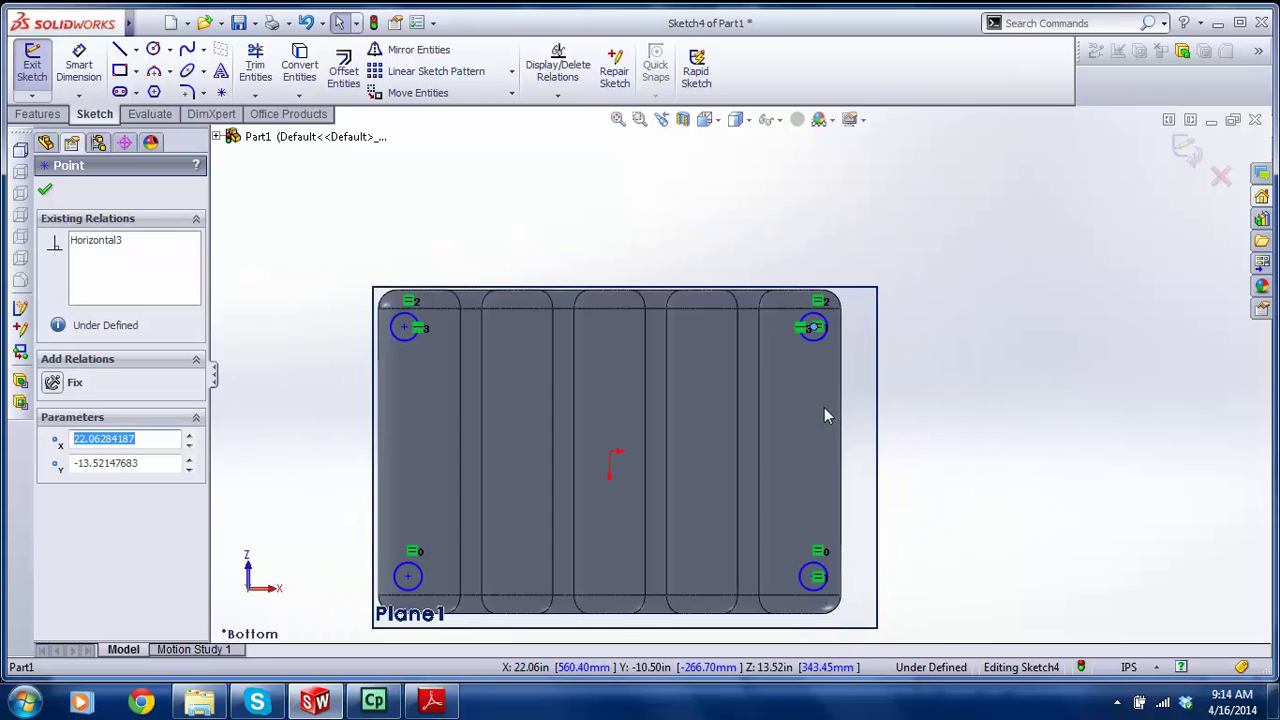
ctrl+click(814, 577)
key(Escape)
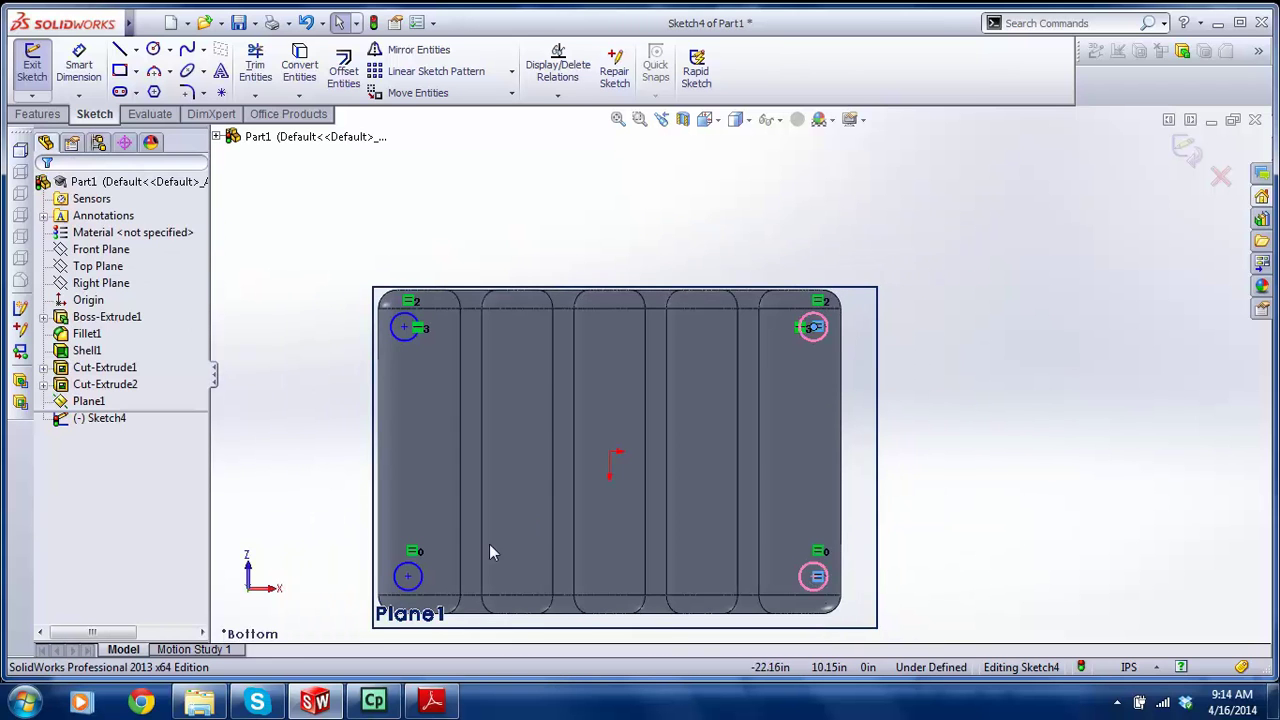
- Add a Vertical relation between the centers of the upper-right and lower-right corner circles
scroll(876, 408, down, 4)
click(730, 208)
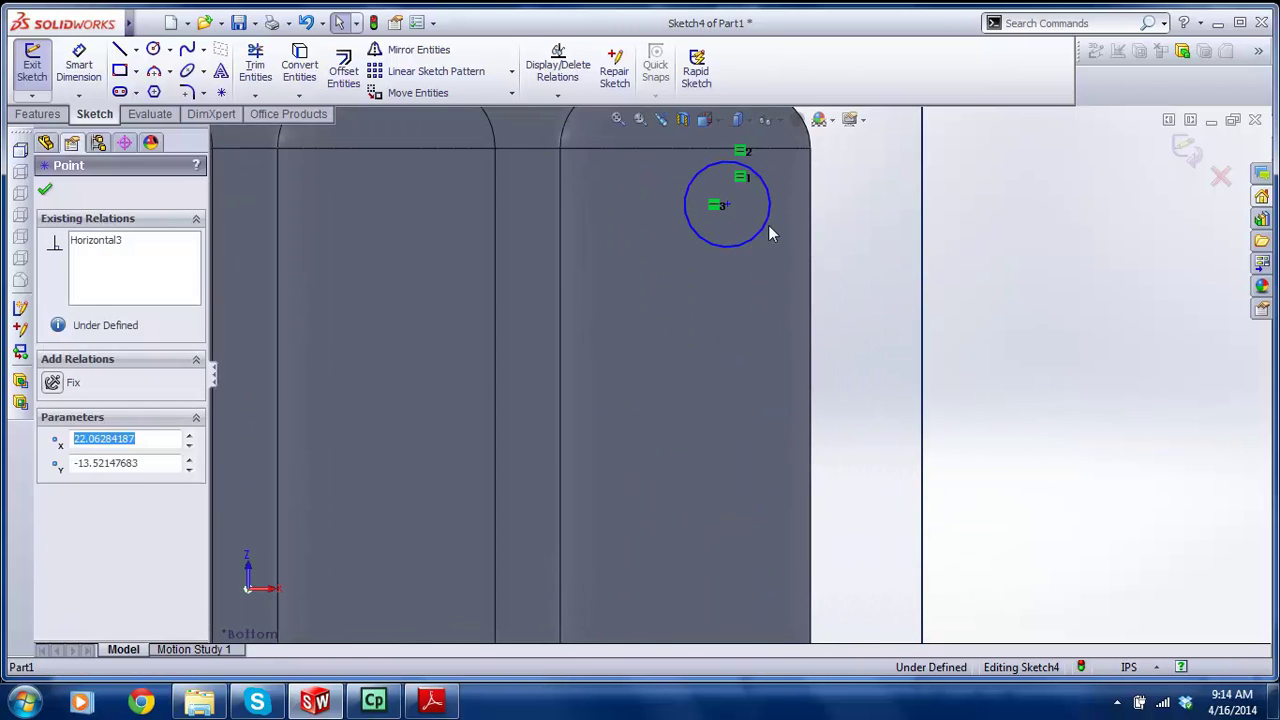
scroll(766, 354, up, 3)
scroll(790, 550, down, 4)
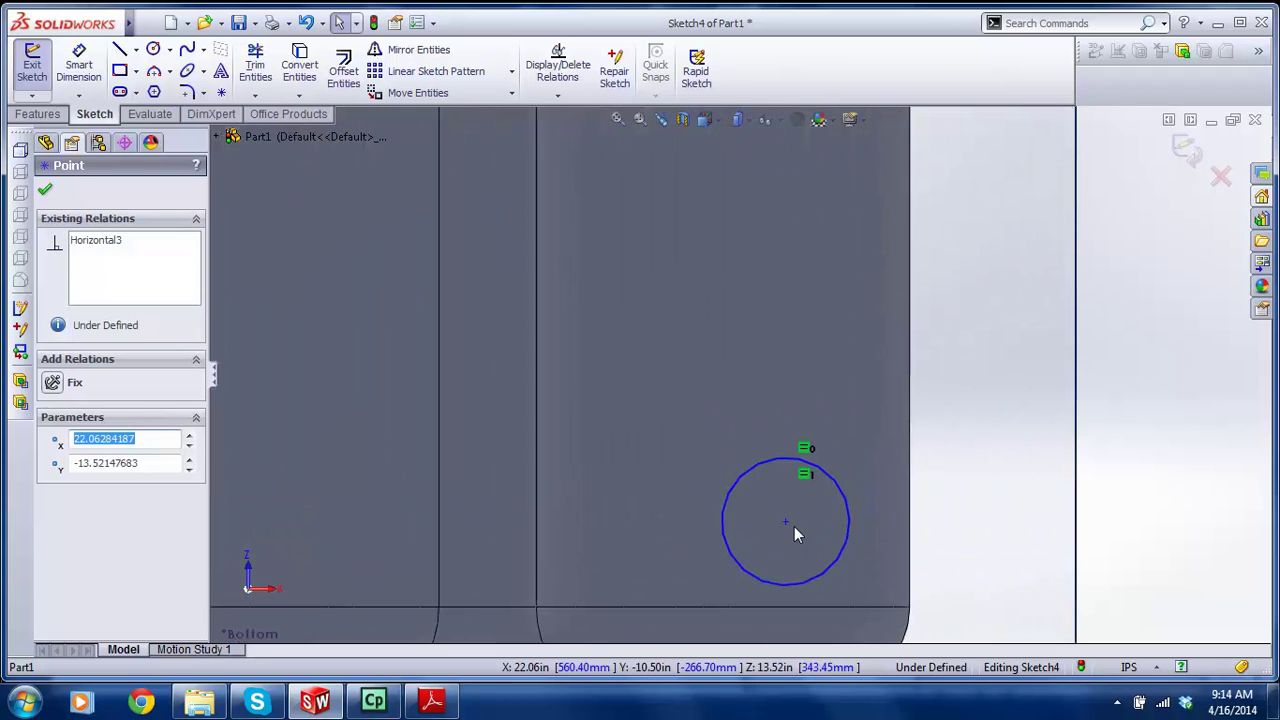
ctrl+click(786, 521)
click(87, 513)
scroll(731, 432, up, 1)
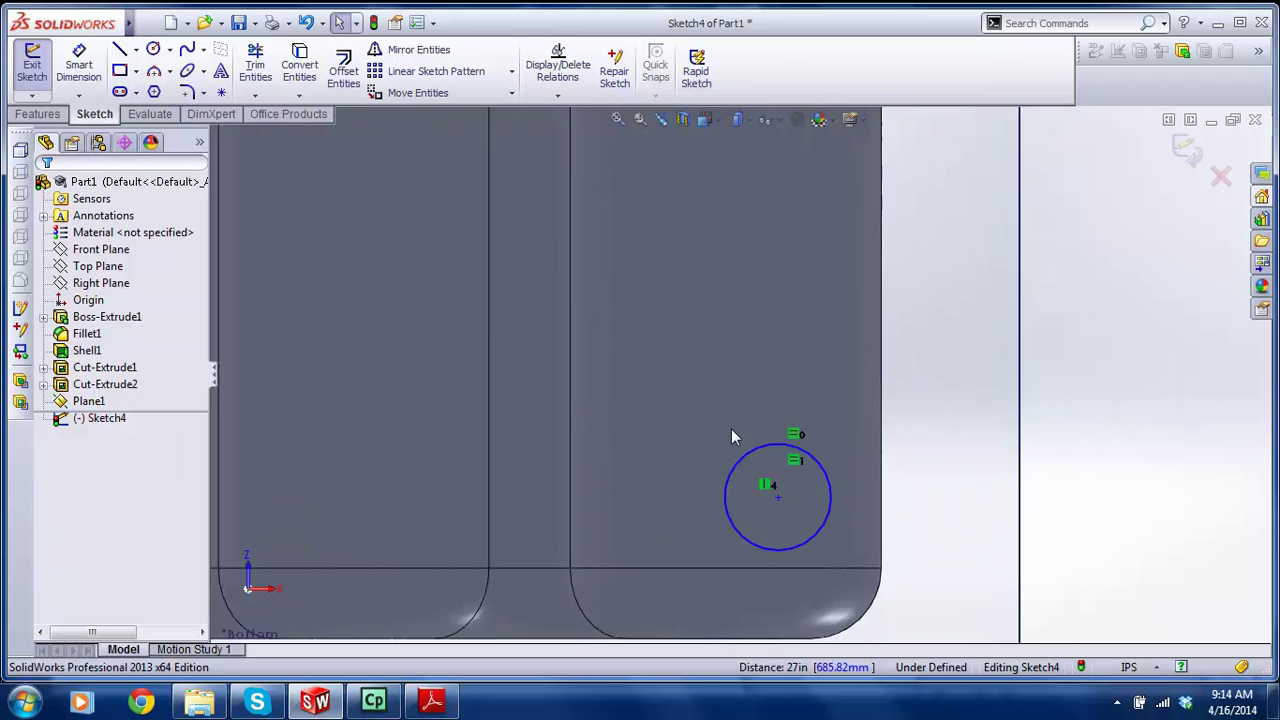
- Add a Horizontal relation between the centers of the lower-right and lower-left corner circles
scroll(766, 461, down, 1)
click(761, 445)
click(761, 446)
scroll(983, 454, up, 7)
scroll(480, 390, down, 4)
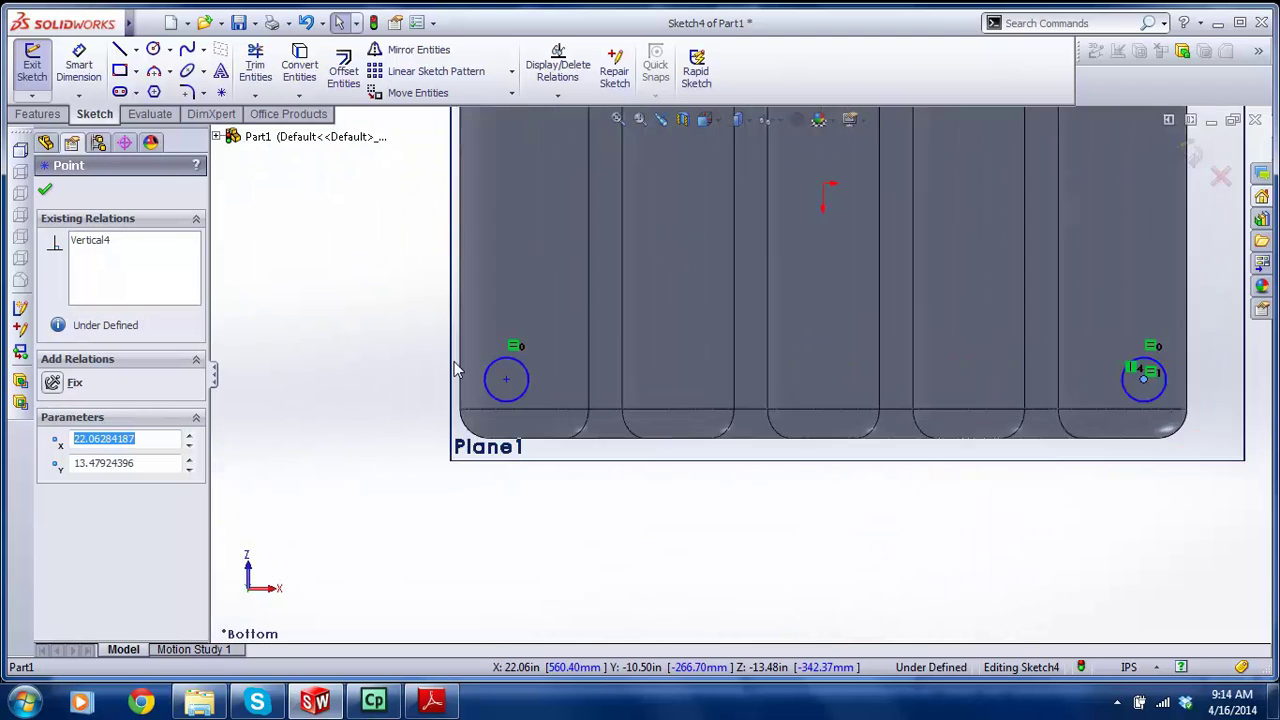
ctrl+click(579, 402)
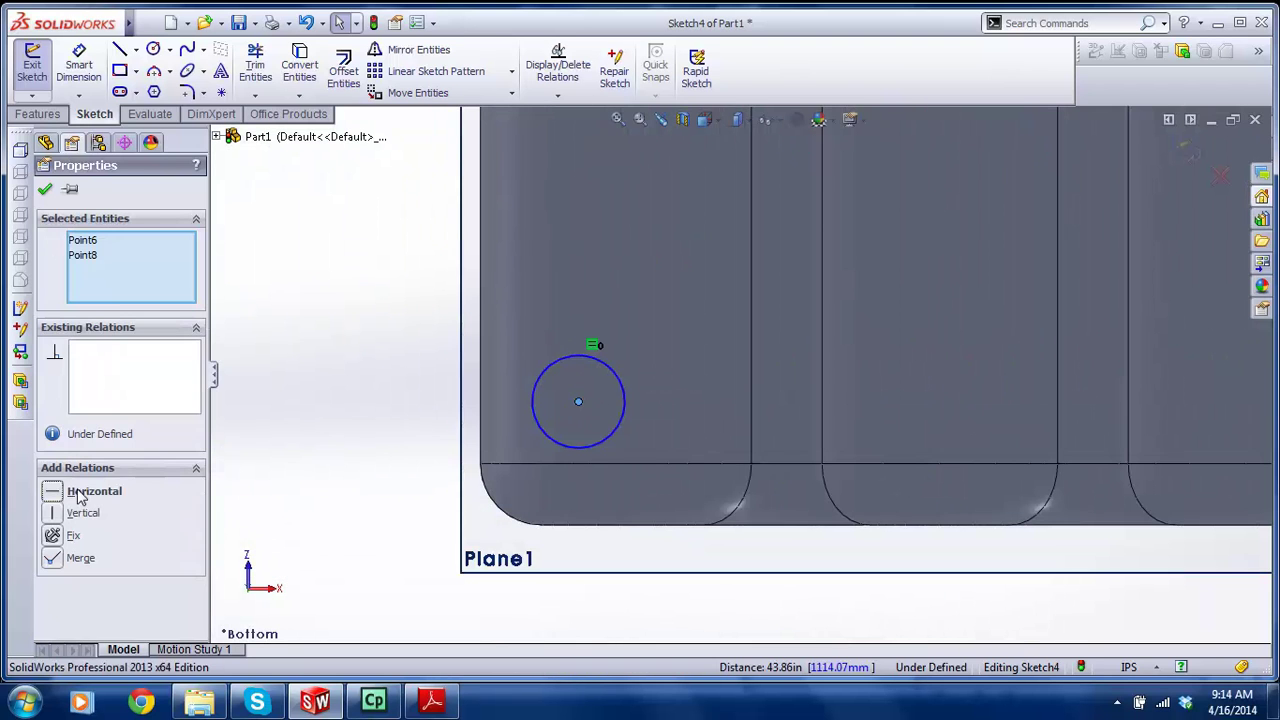
click(80, 492)
- Add a Vertical relation between the centers of the lower-left and upper-left corner circles
click(579, 405)
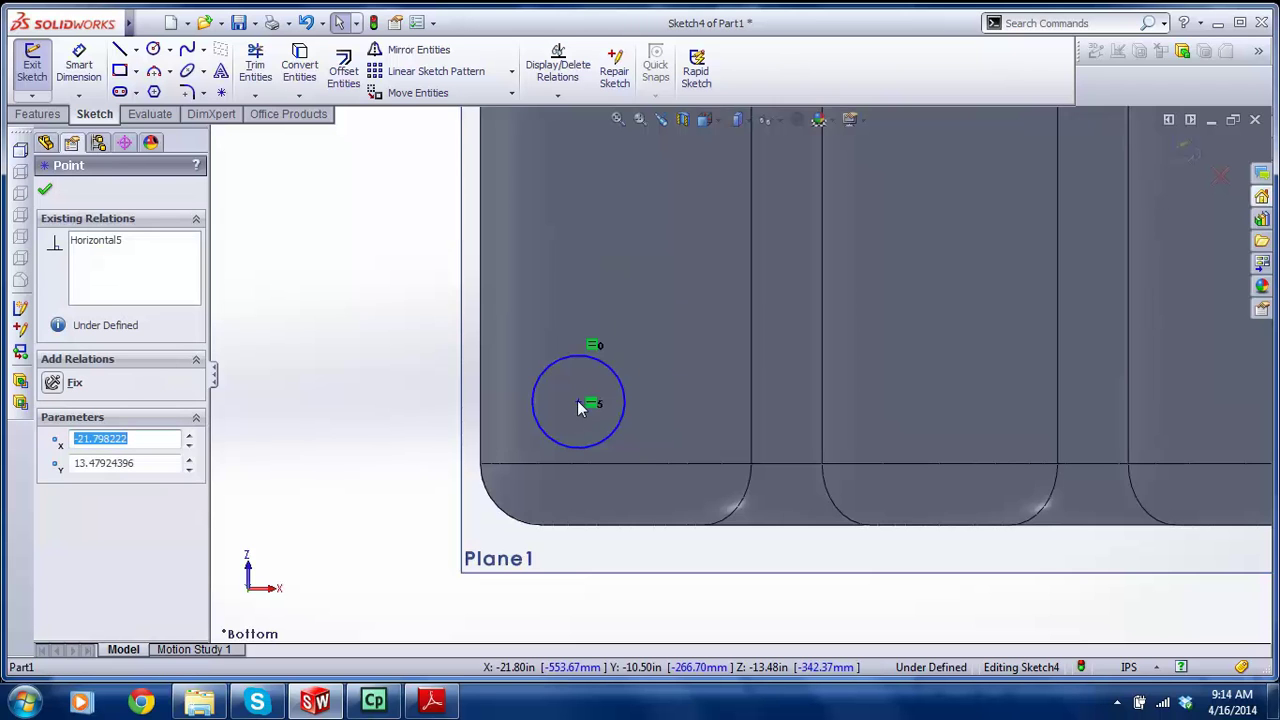
key(f)
scroll(732, 216, down, 10)
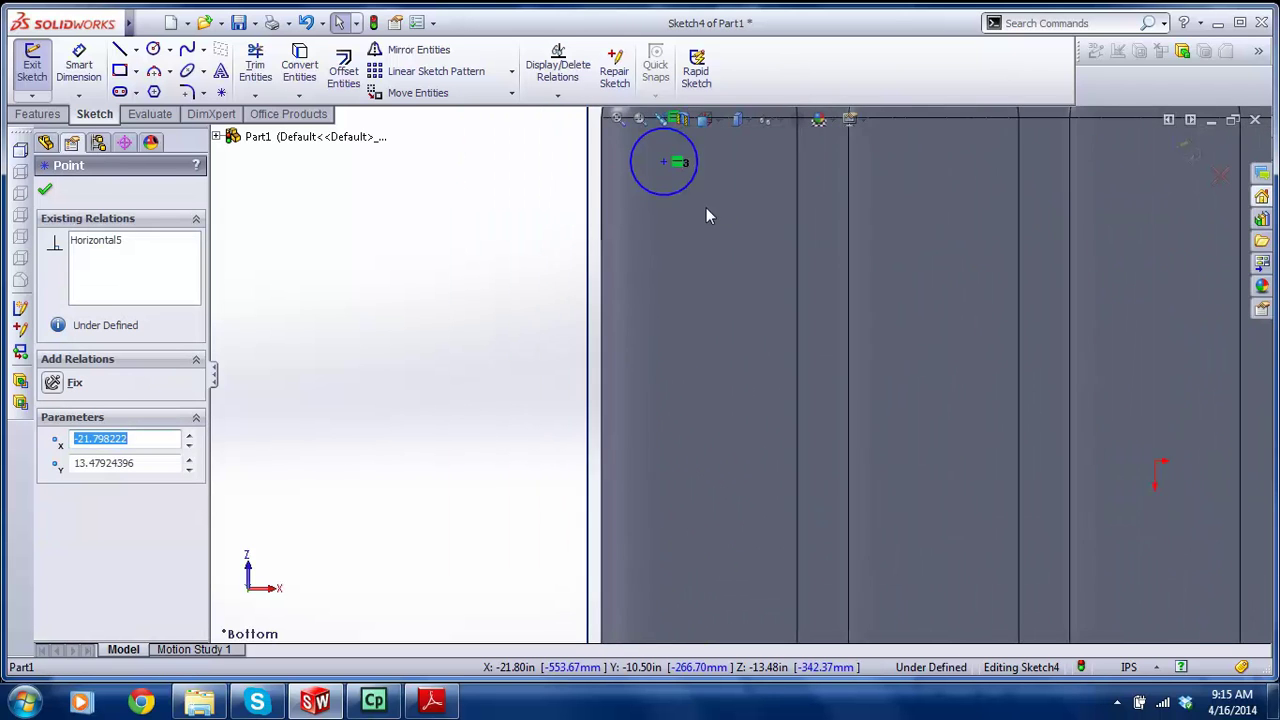
ctrl+click(633, 171)
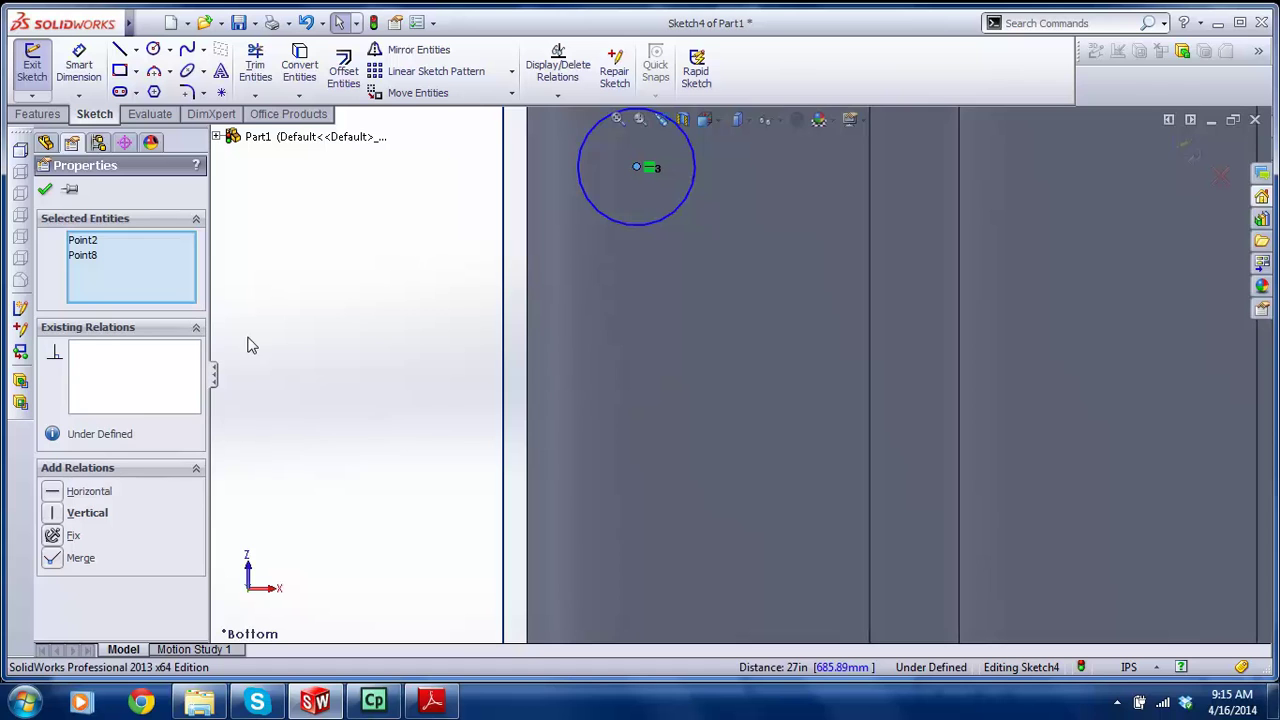
click(101, 521)
scroll(560, 434, up, 12)
scroll(926, 422, down, 3)
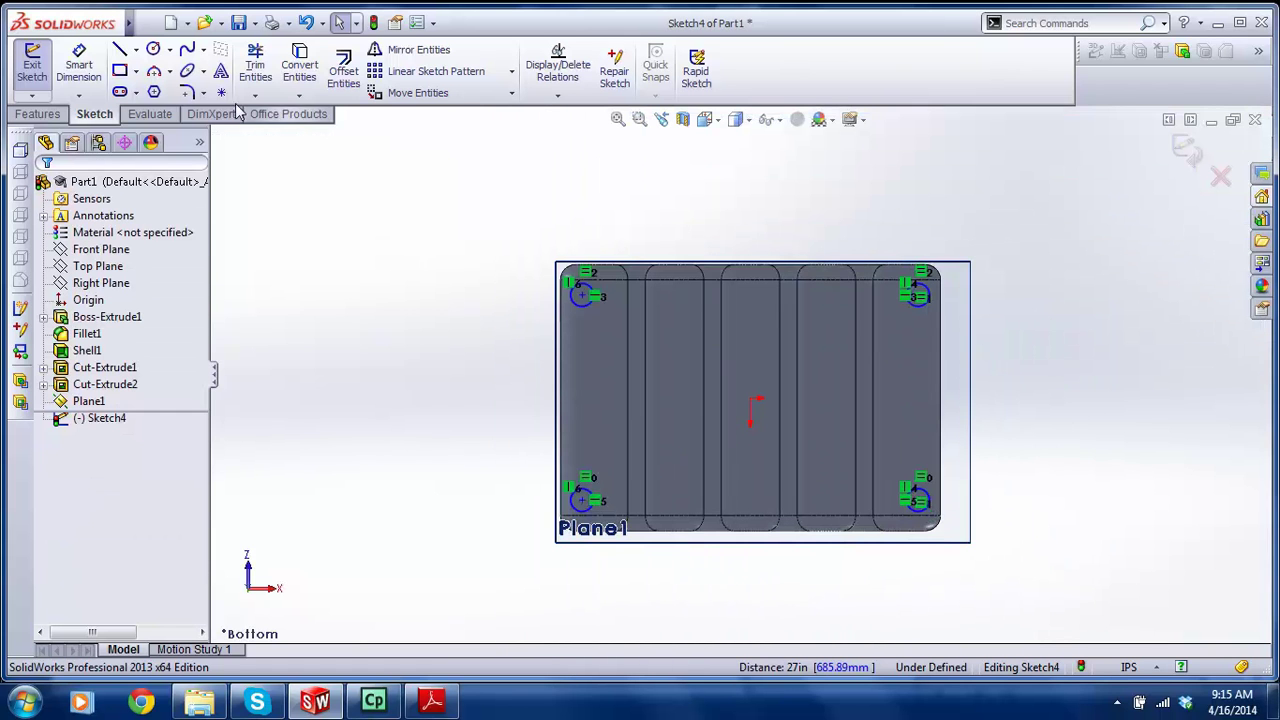
- Reapply the Equal relation to all four corner circles together
mouse_move(452, 228)
mouse_down()
mouse_move(850, 472)
mouse_move(1008, 550)
mouse_up()
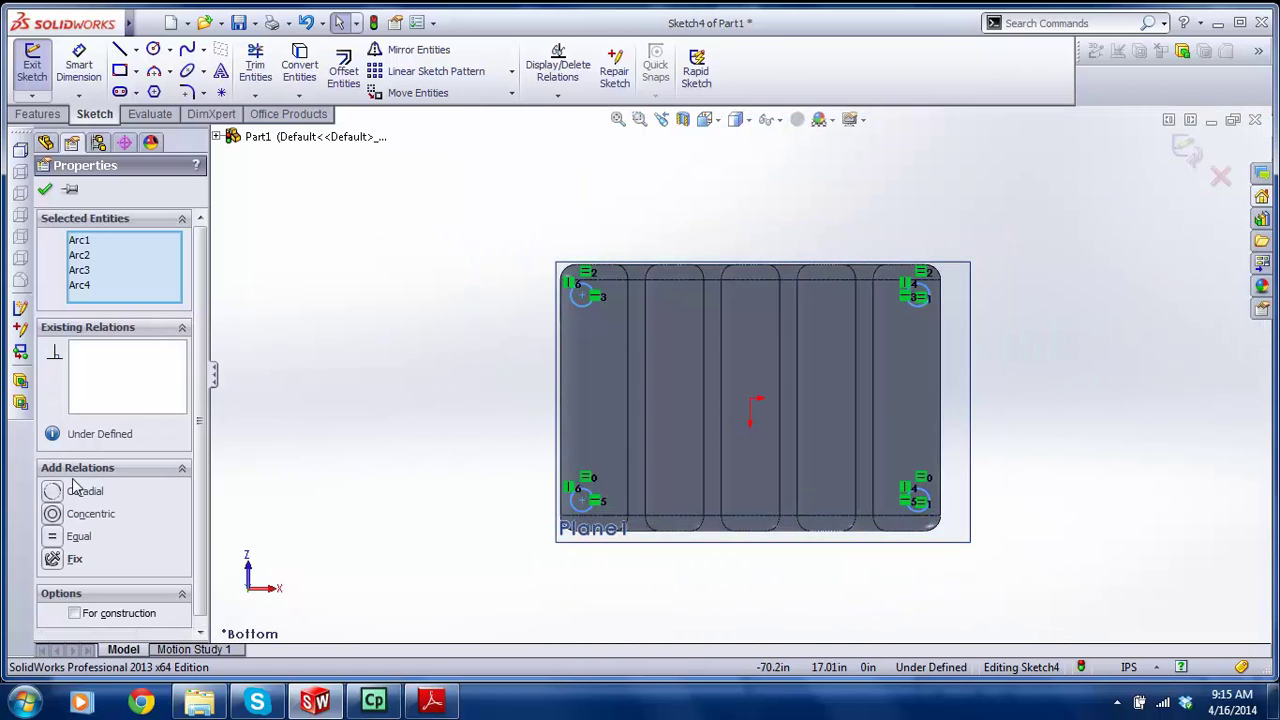
click(64, 542)
click(491, 337)
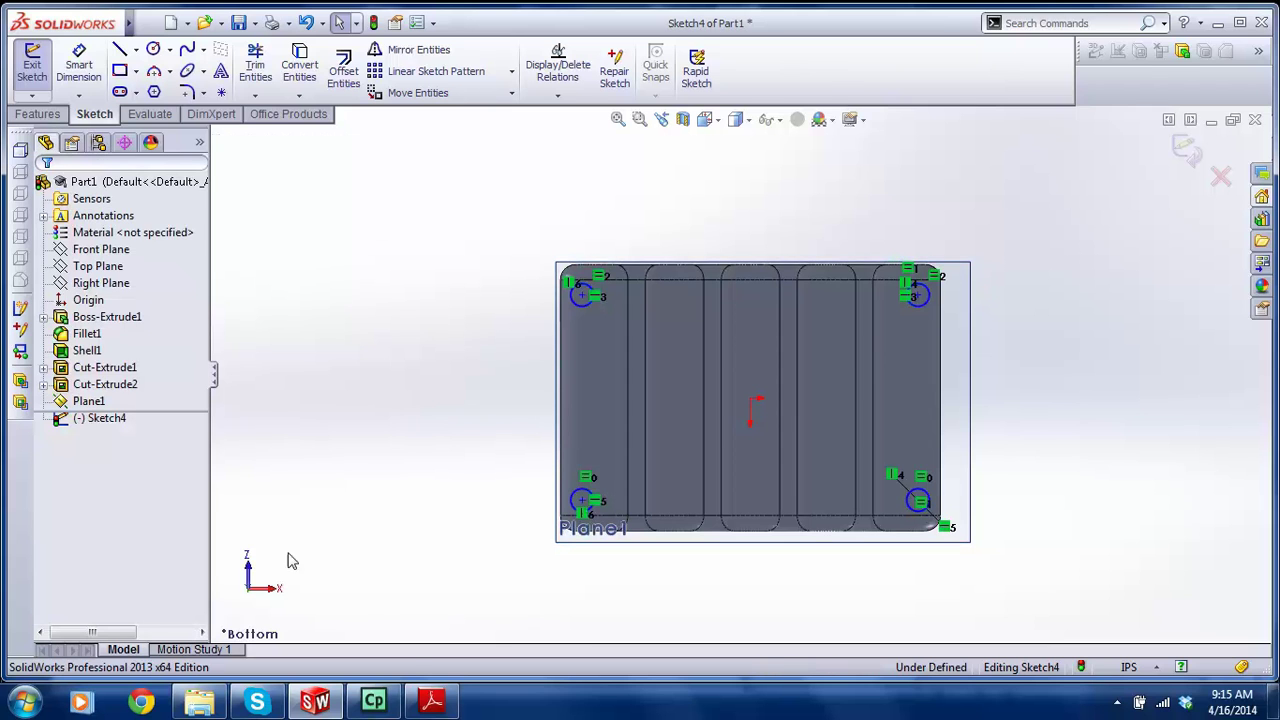
- Switch to the Freeform Exercises PDF in Adobe Reader and examine the foot diameter and position in the Ex. 1 views and Detail 1
click(430, 702)
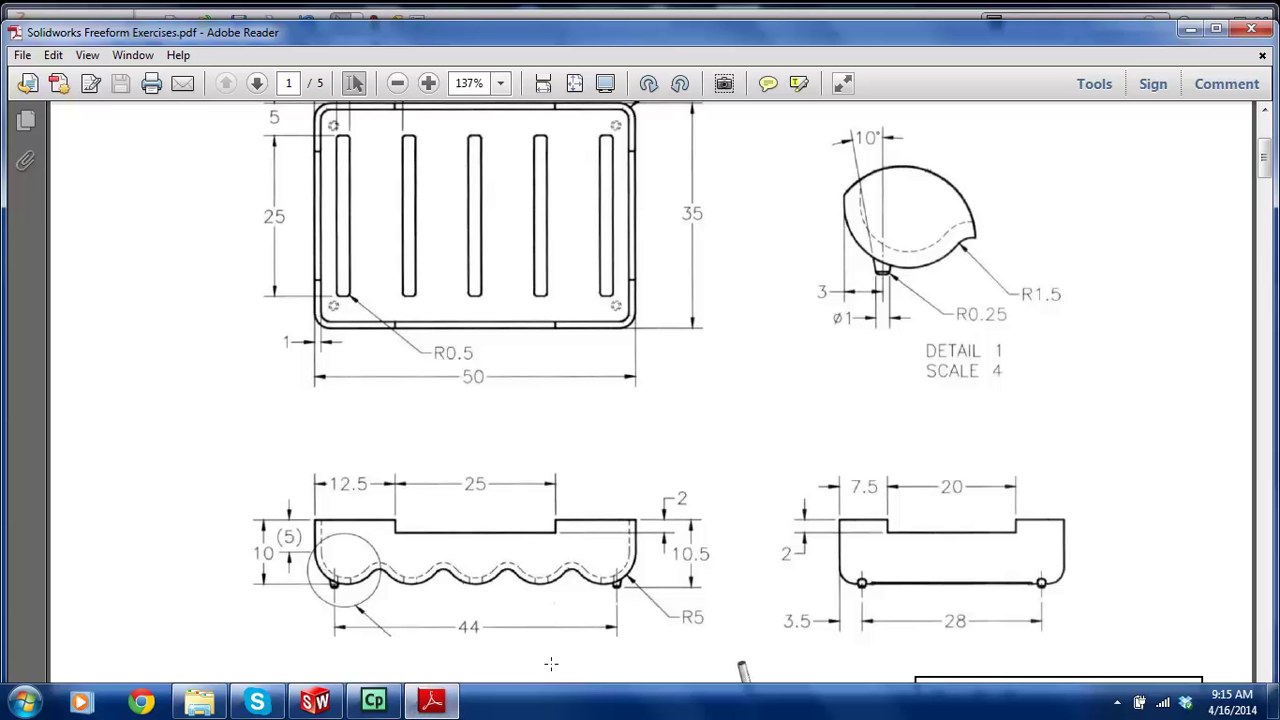
scroll(546, 576, down, 3)
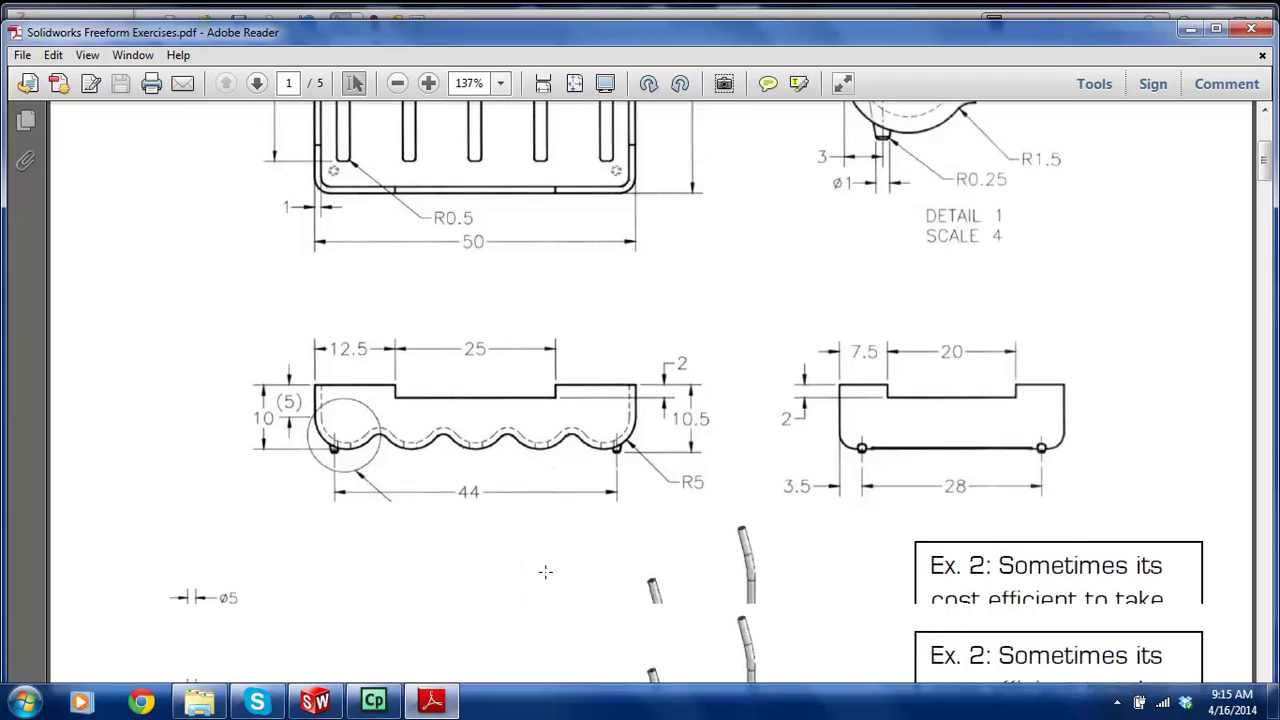
scroll(546, 565, up, 7)
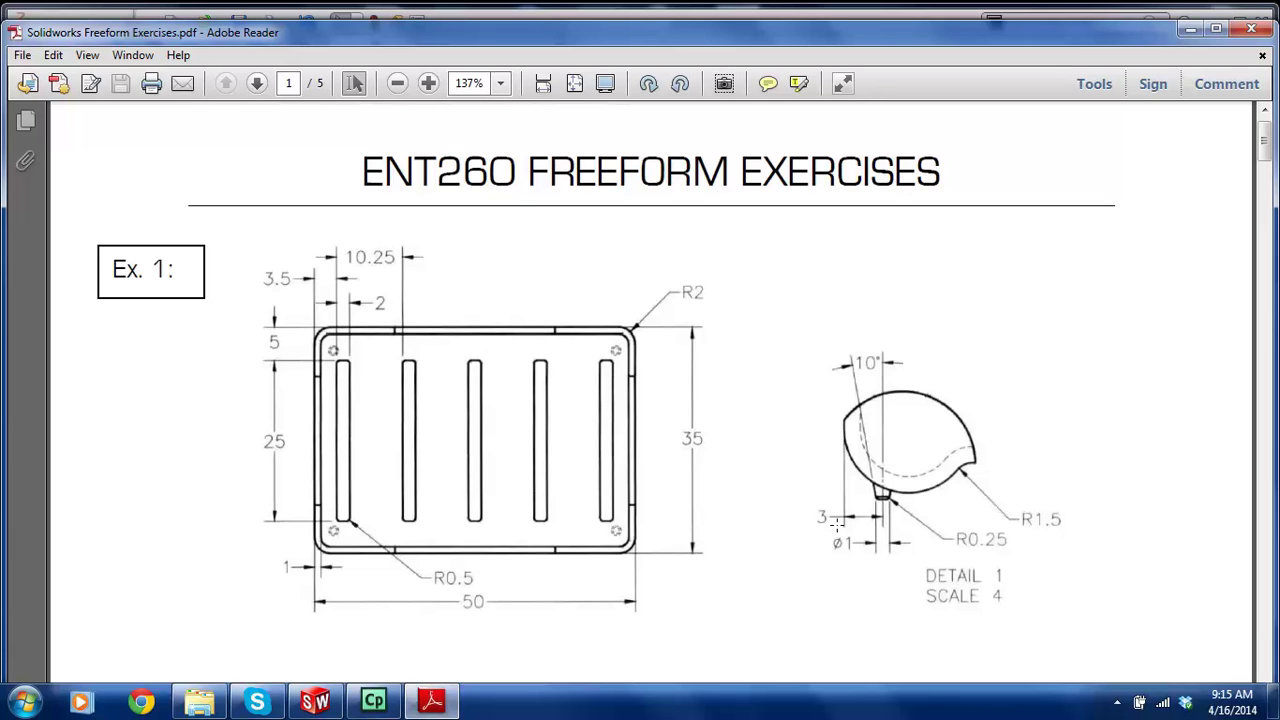
scroll(603, 565, down, 6)
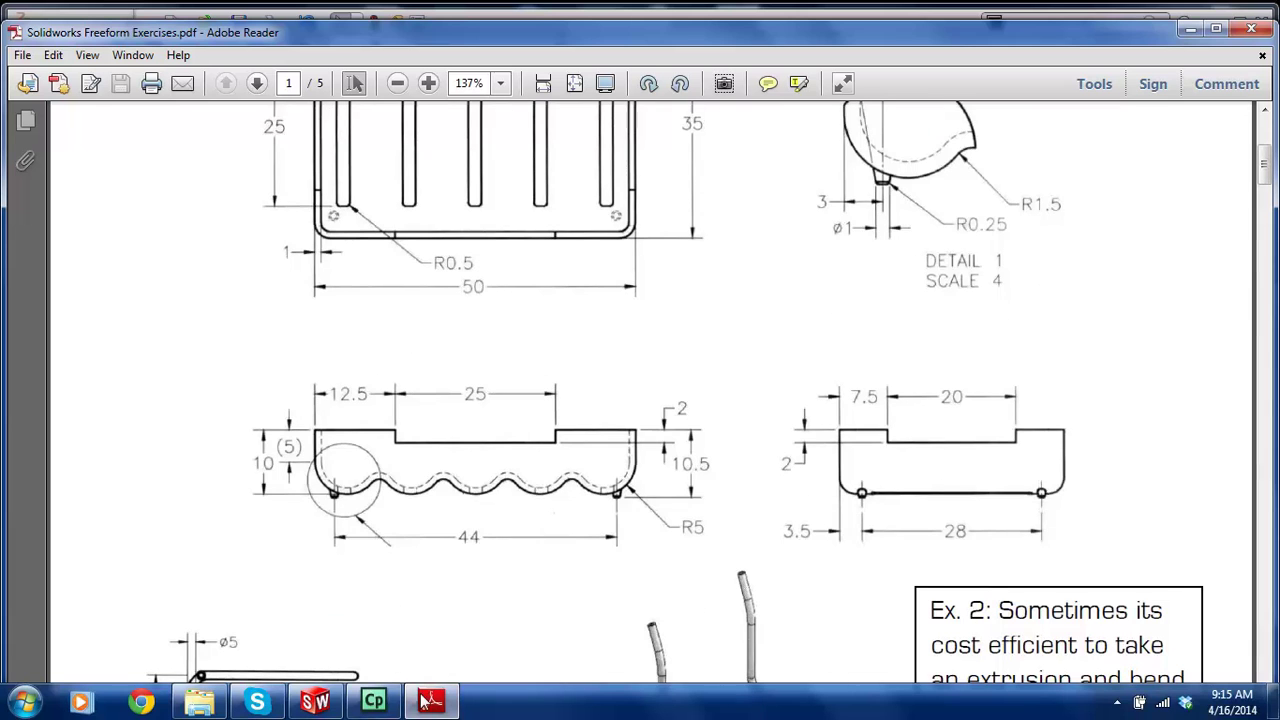
- Return to SolidWorks and set the upper-left corner circle's diameter to 1 in with Smart Dimension
mouse_move(315, 703)
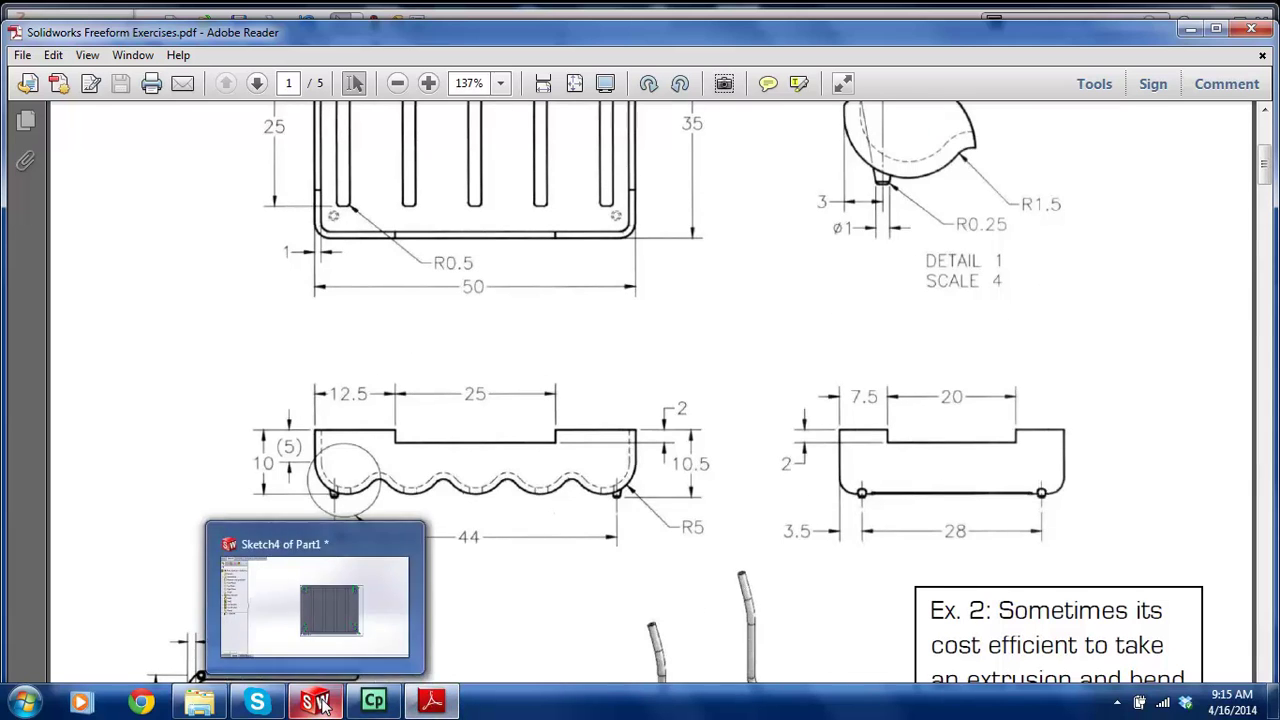
click(413, 515)
click(94, 70)
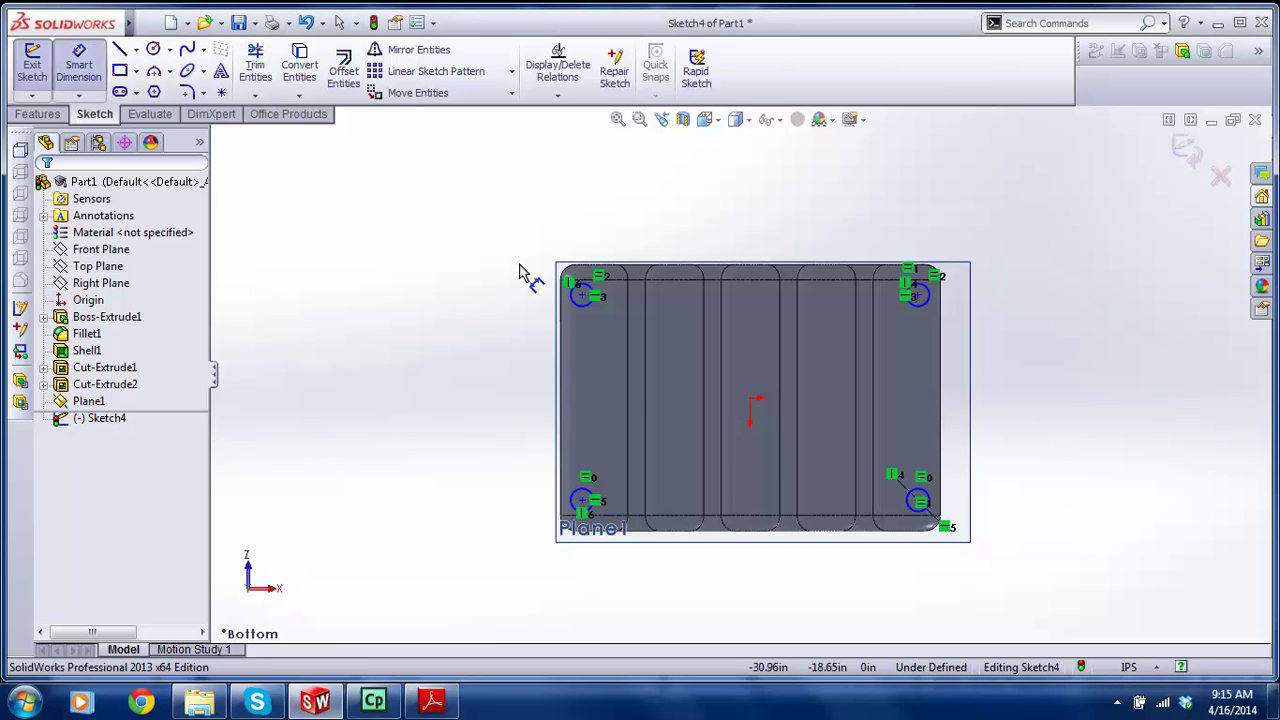
click(571, 311)
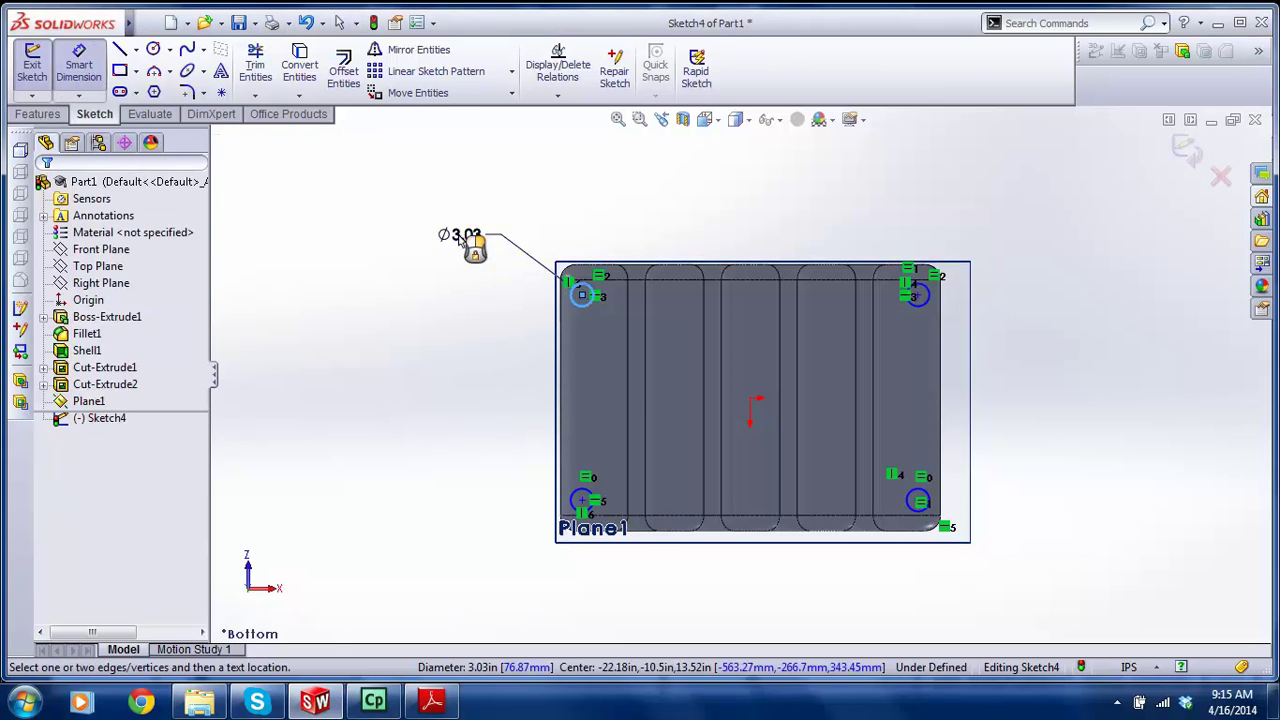
click(458, 247)
text(1)
key(Return)
key(Escape)
scroll(722, 355, up, 1)
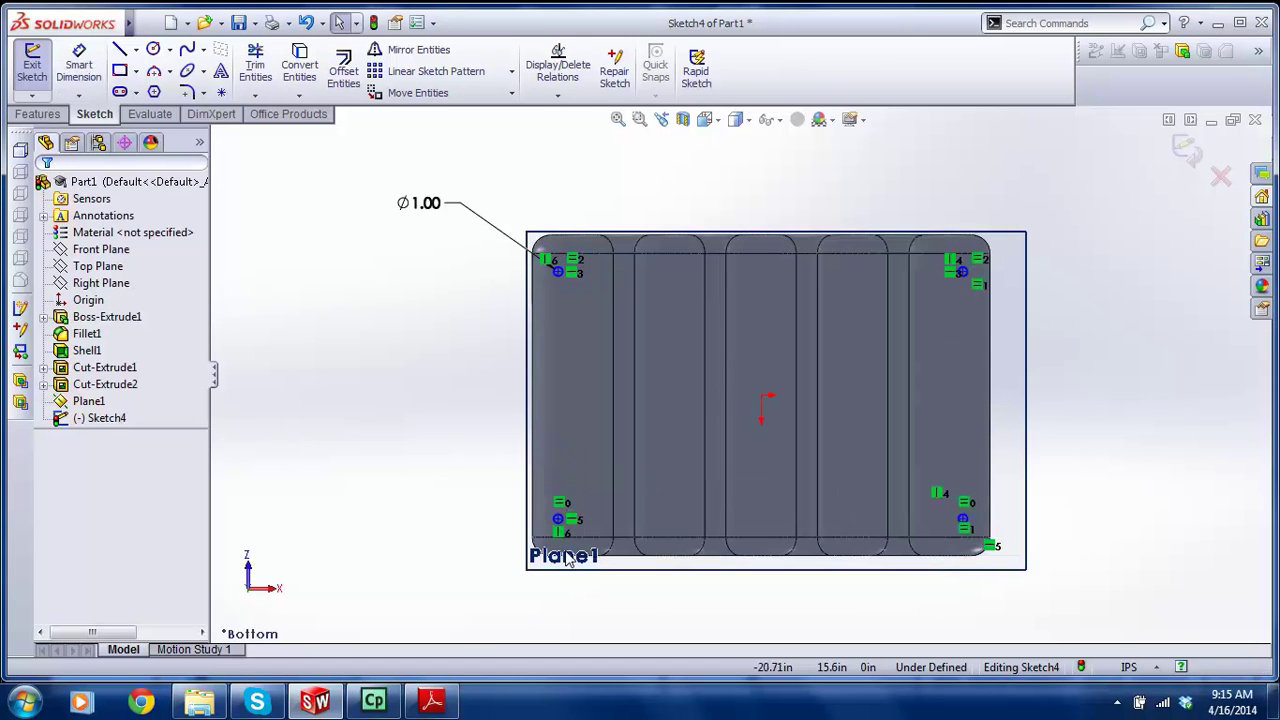
- Switch to the PDF in Adobe Reader and check the spacing between the feet in the Ex. 1 side view
click(432, 704)
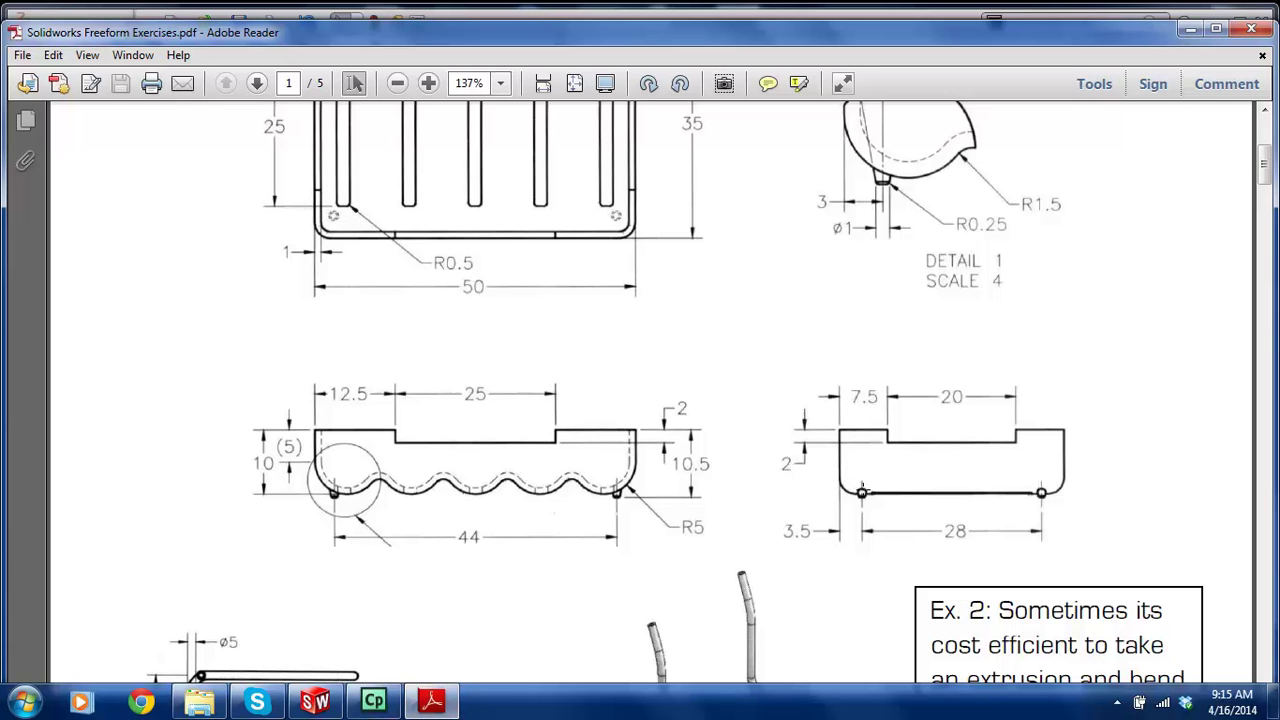
scroll(862, 490, up, 3)
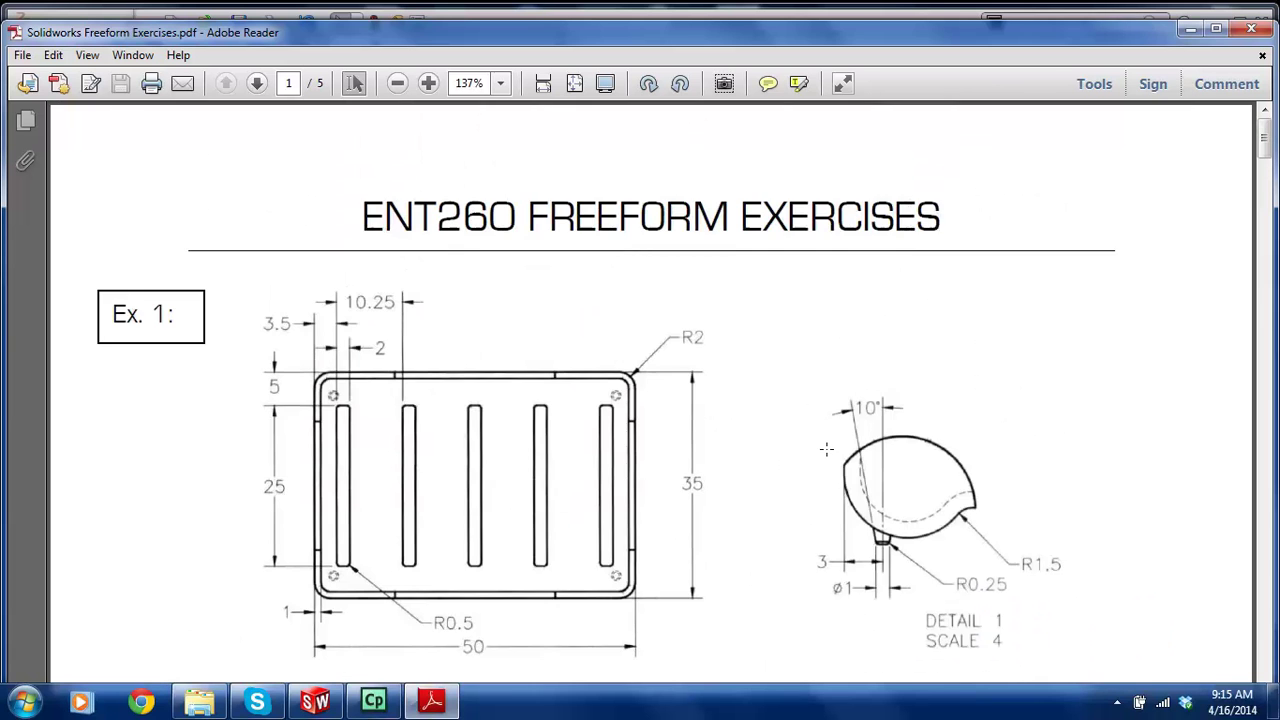
scroll(826, 448, down, 4)
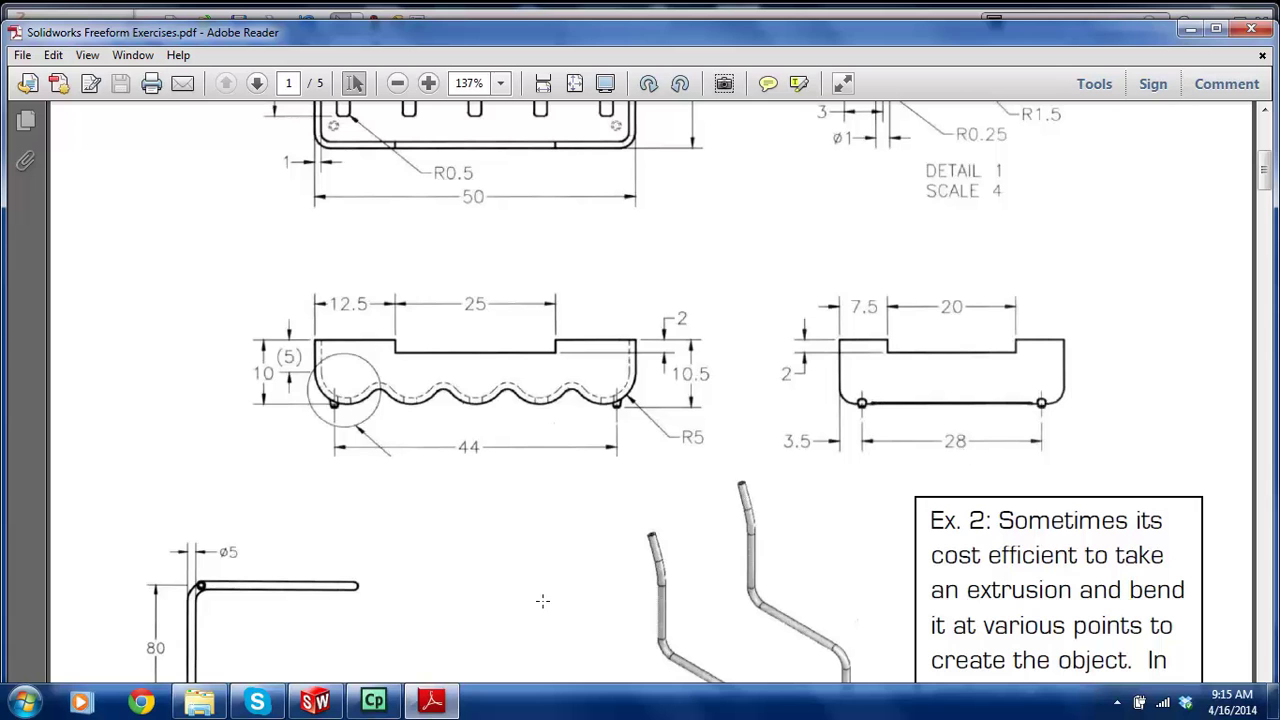
- Return to SolidWorks and dimension the vertical distance between the upper-right and lower-right circles as 28 in
click(315, 702)
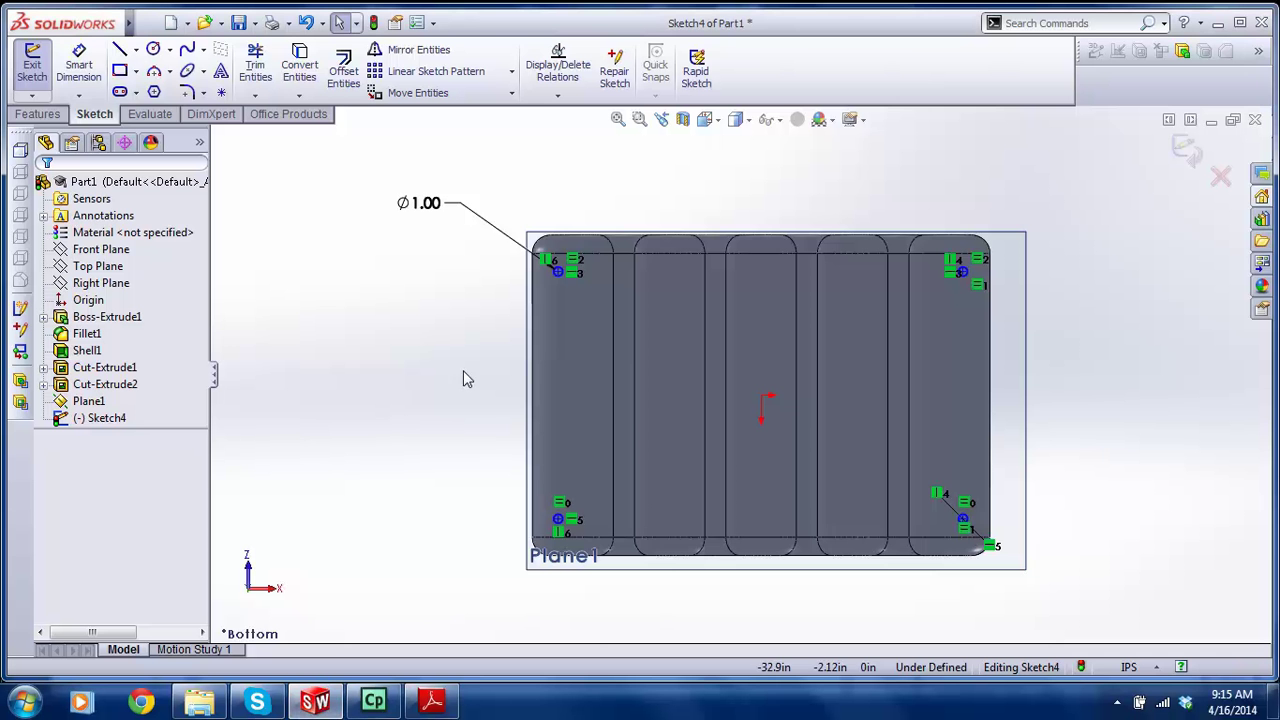
click(80, 66)
scroll(1018, 305, down, 3)
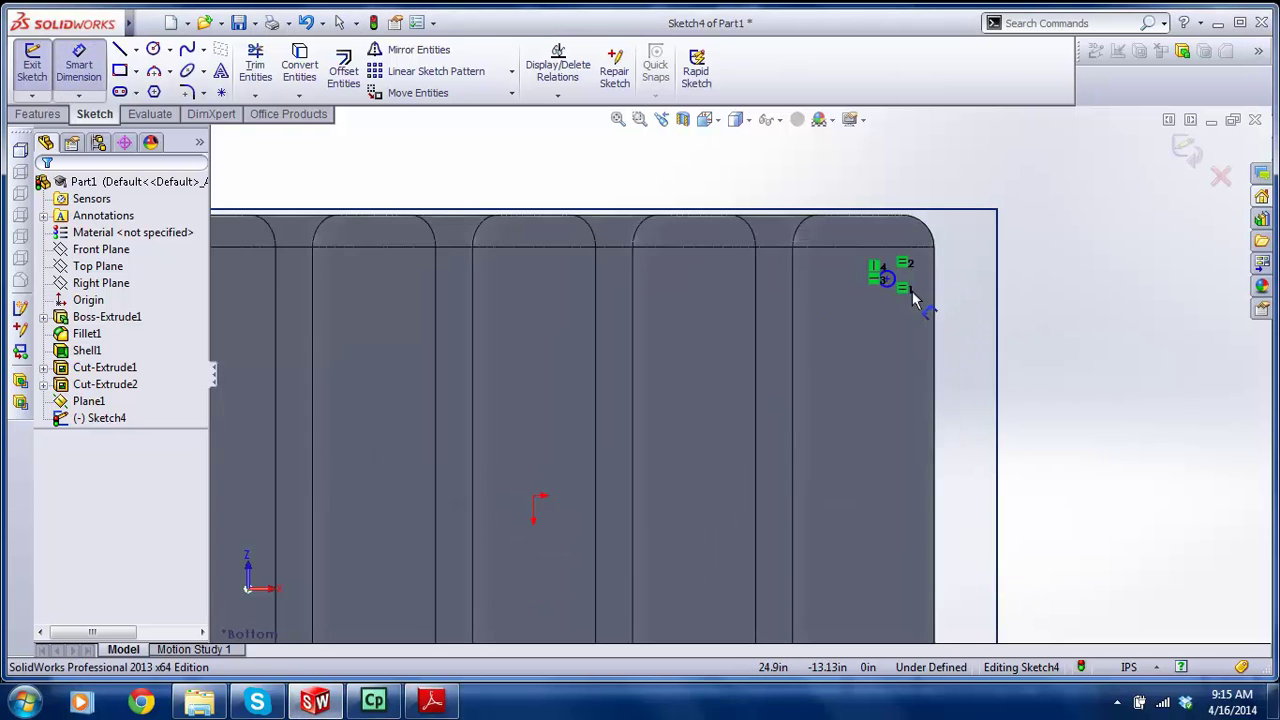
scroll(857, 279, down, 2)
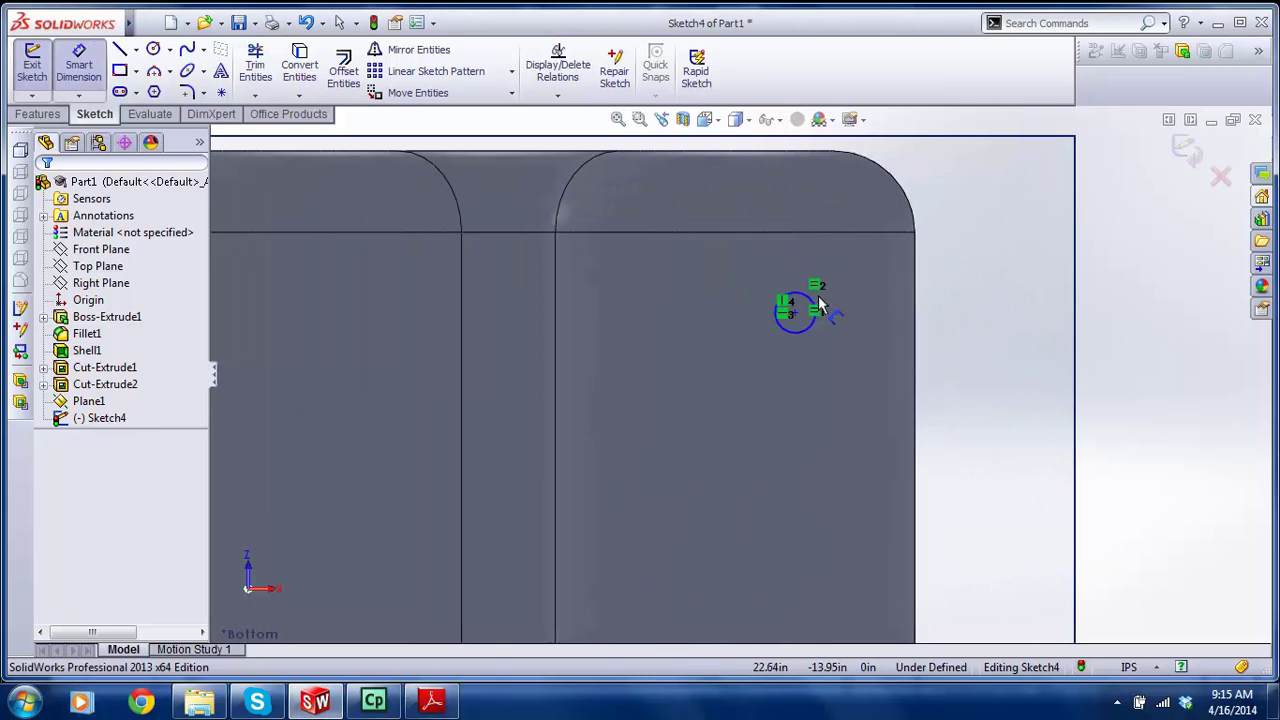
click(808, 302)
scroll(863, 323, up, 5)
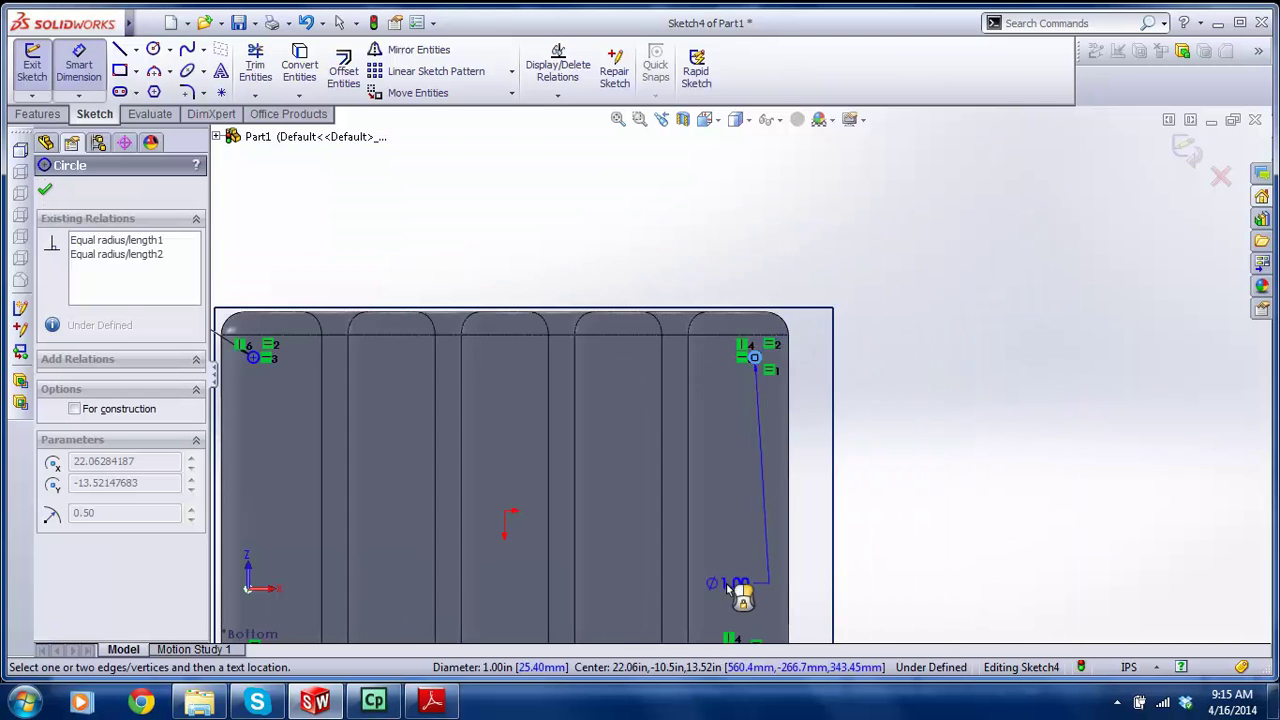
scroll(760, 565, down, 4)
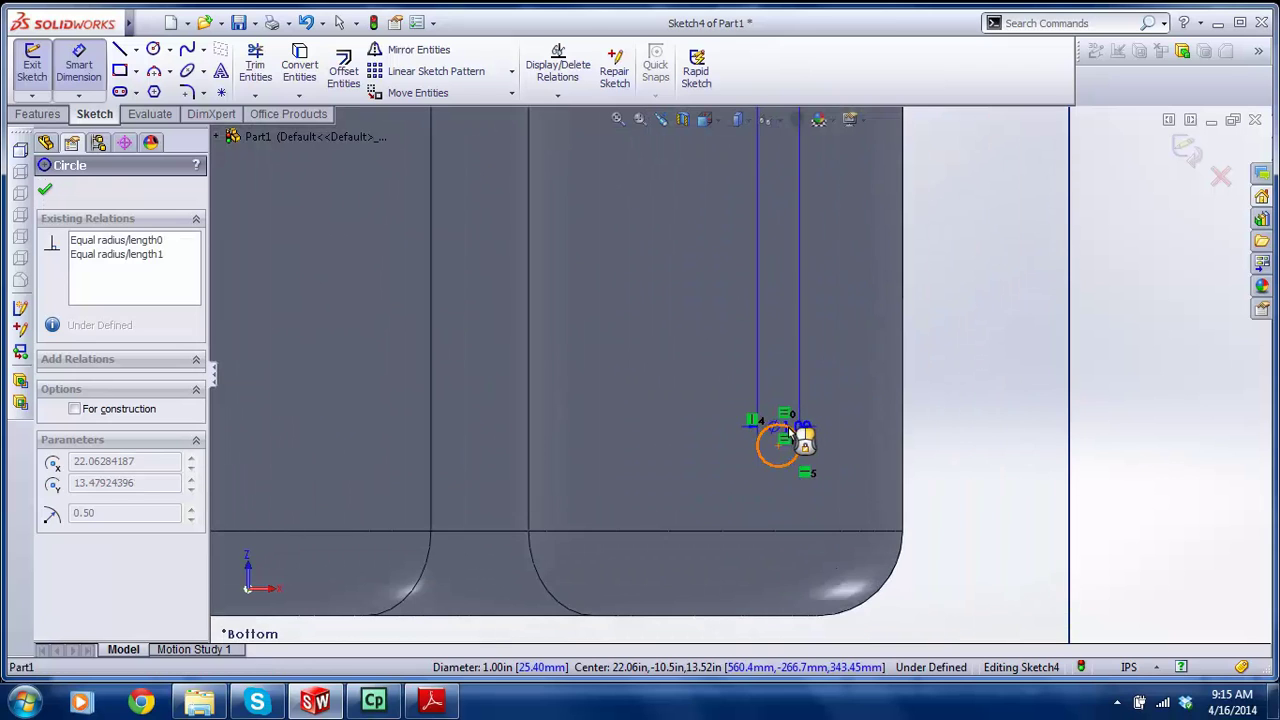
click(778, 432)
scroll(910, 390, up, 1)
scroll(910, 390, up, 2)
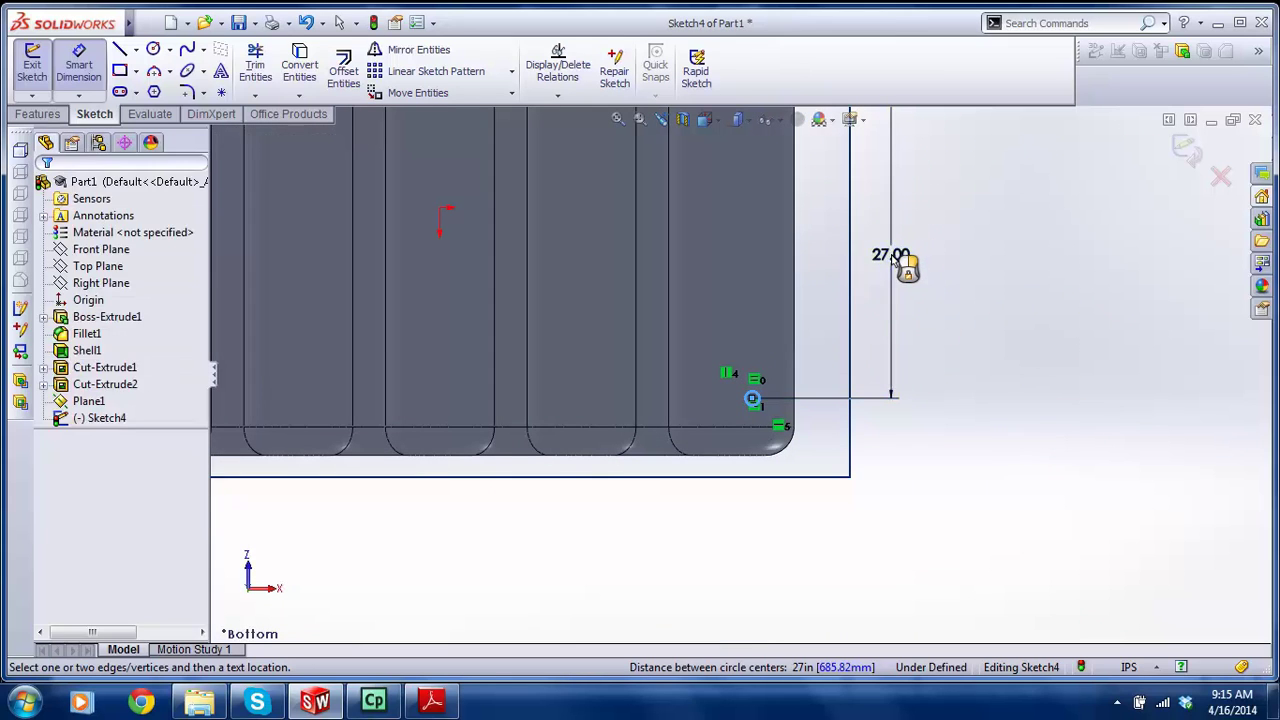
click(895, 257)
text(28)
key(Return)
key(Escape)
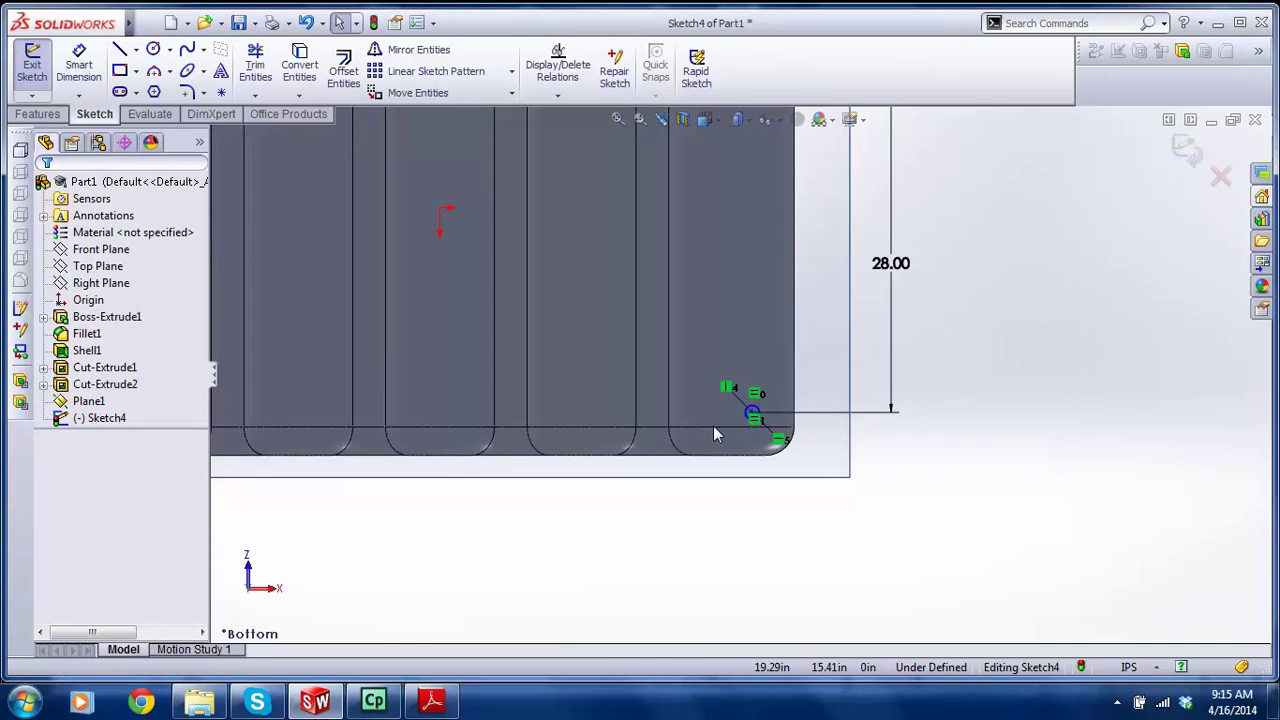
scroll(784, 382, down, 2)
scroll(786, 386, down, 1)
click(786, 422)
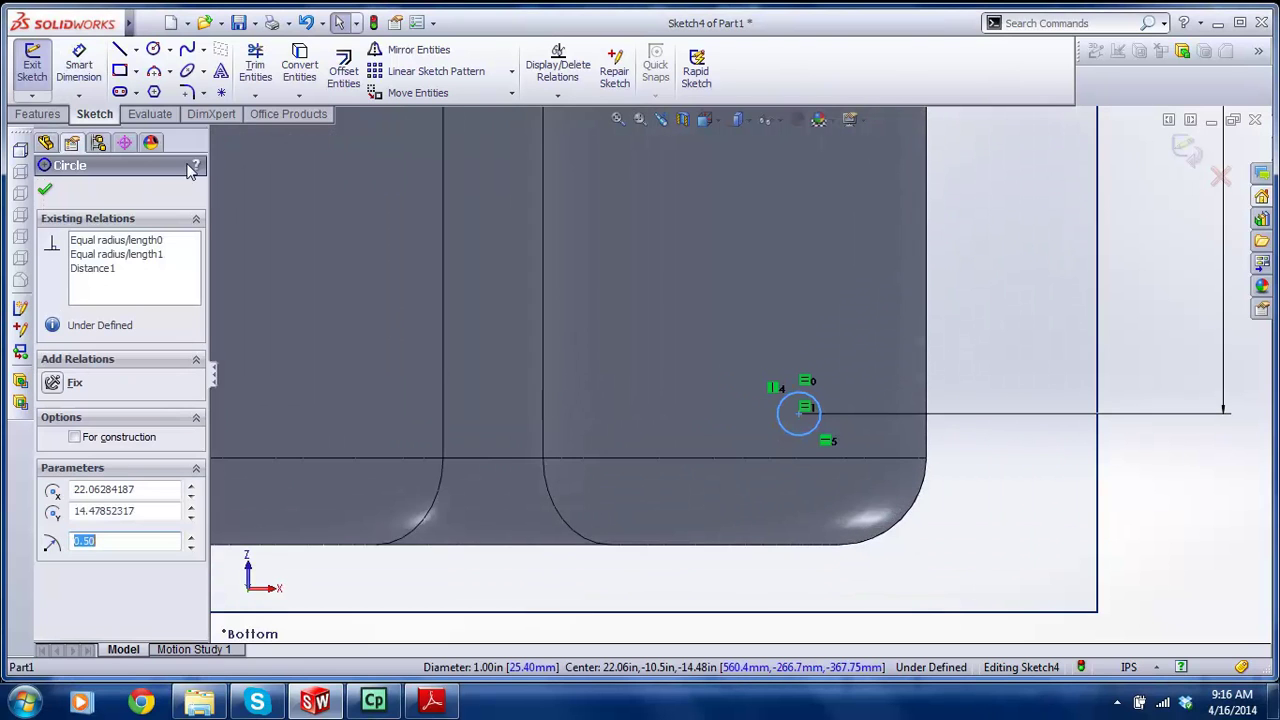
right_drag(1159, 506, 1129, 500)
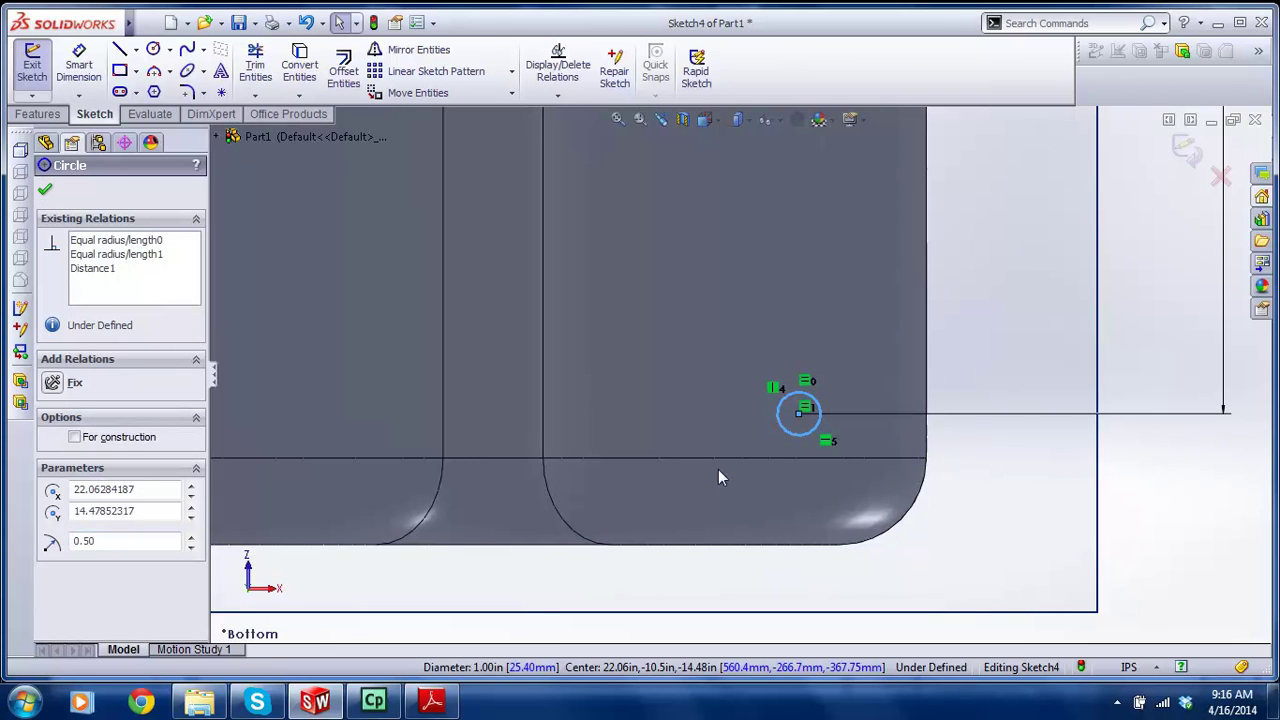
click(780, 545)
scroll(979, 527, up, 2)
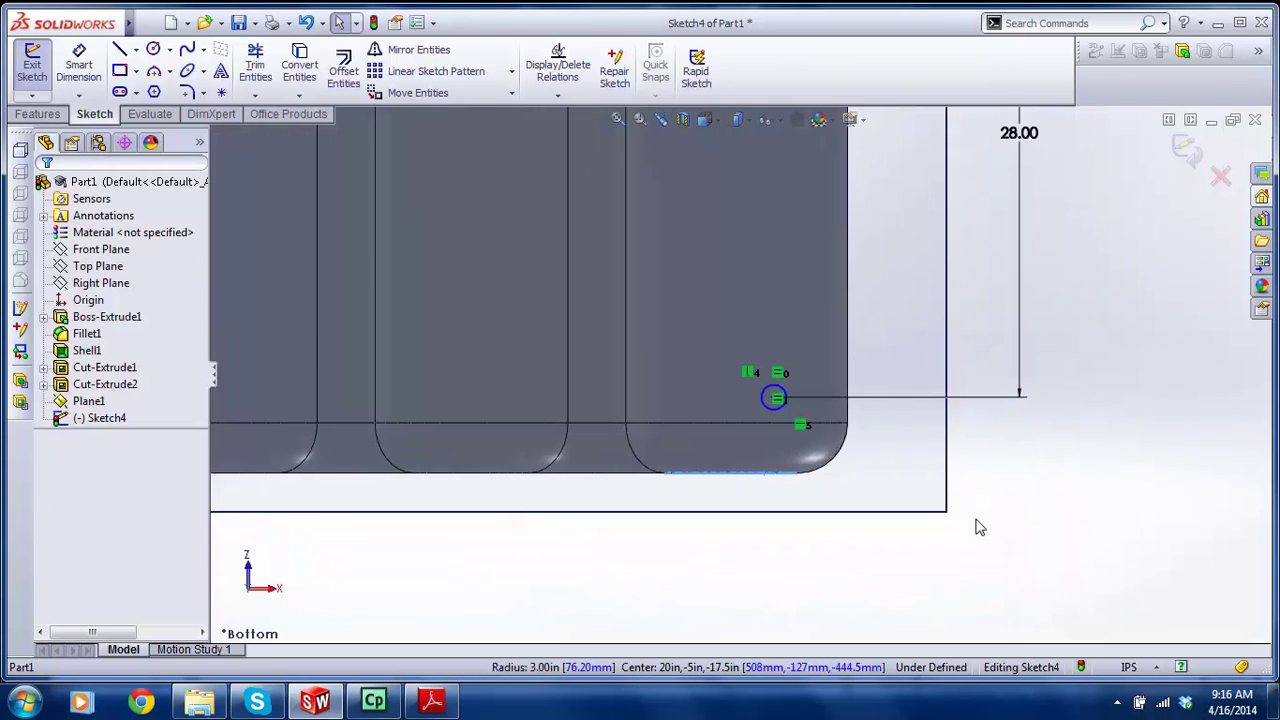
click(770, 398)
click(778, 481)
key(Escape)
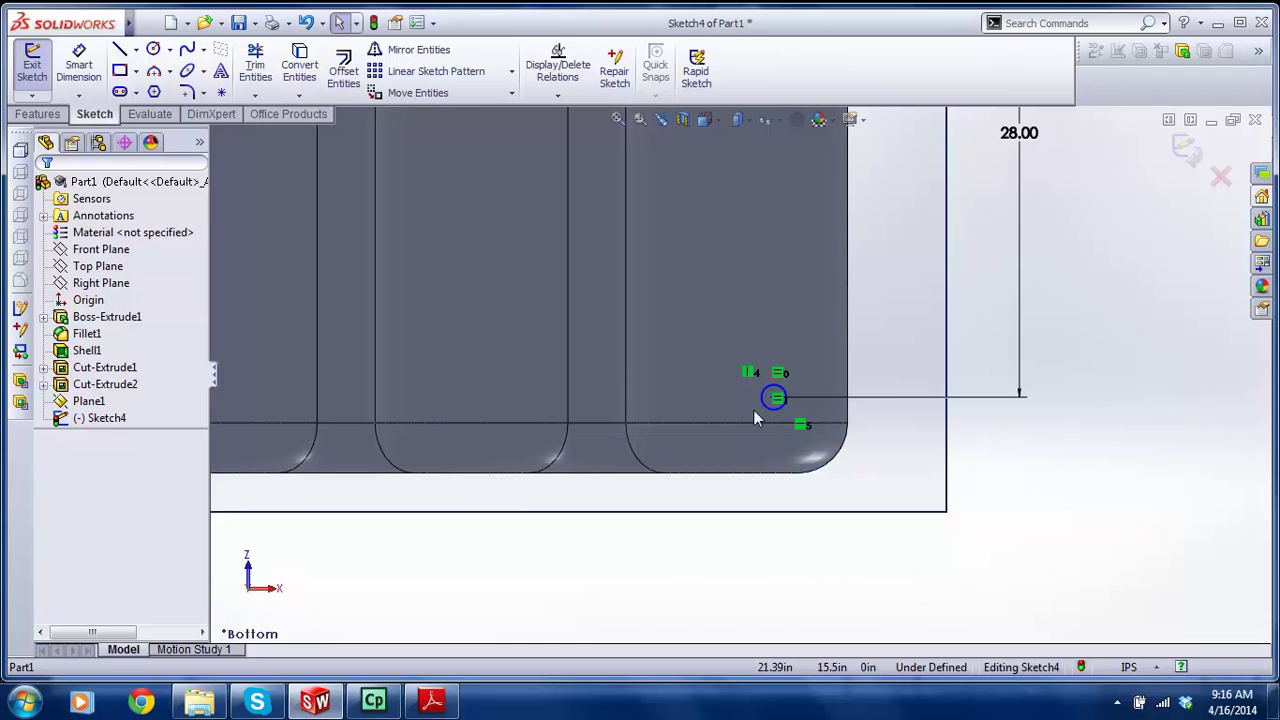
- Dimension the vertical distance between the lower-right circle and the tray's lower edge as 3.5 in with Smart Dimension
click(79, 63)
scroll(748, 408, down, 4)
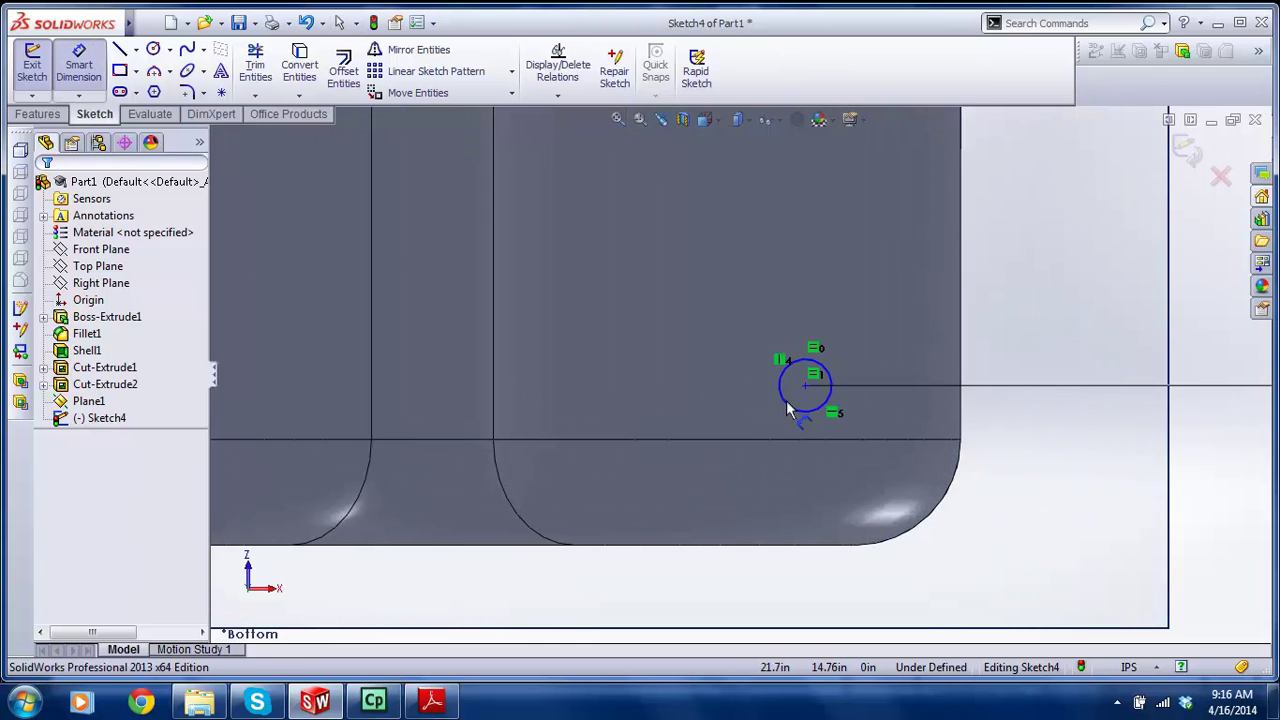
click(787, 410)
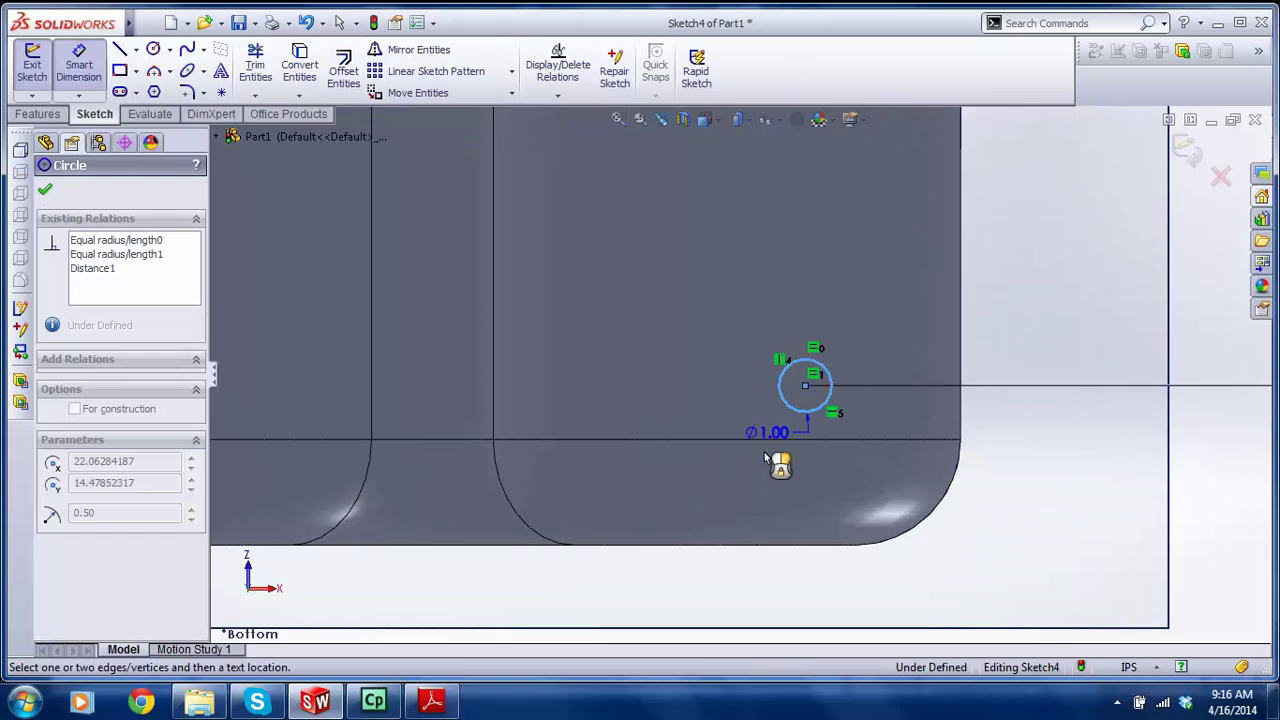
click(760, 549)
scroll(923, 515, up, 2)
click(1050, 460)
text(3.5)
key(Return)
key(Escape)
scroll(1030, 450, up, 3)
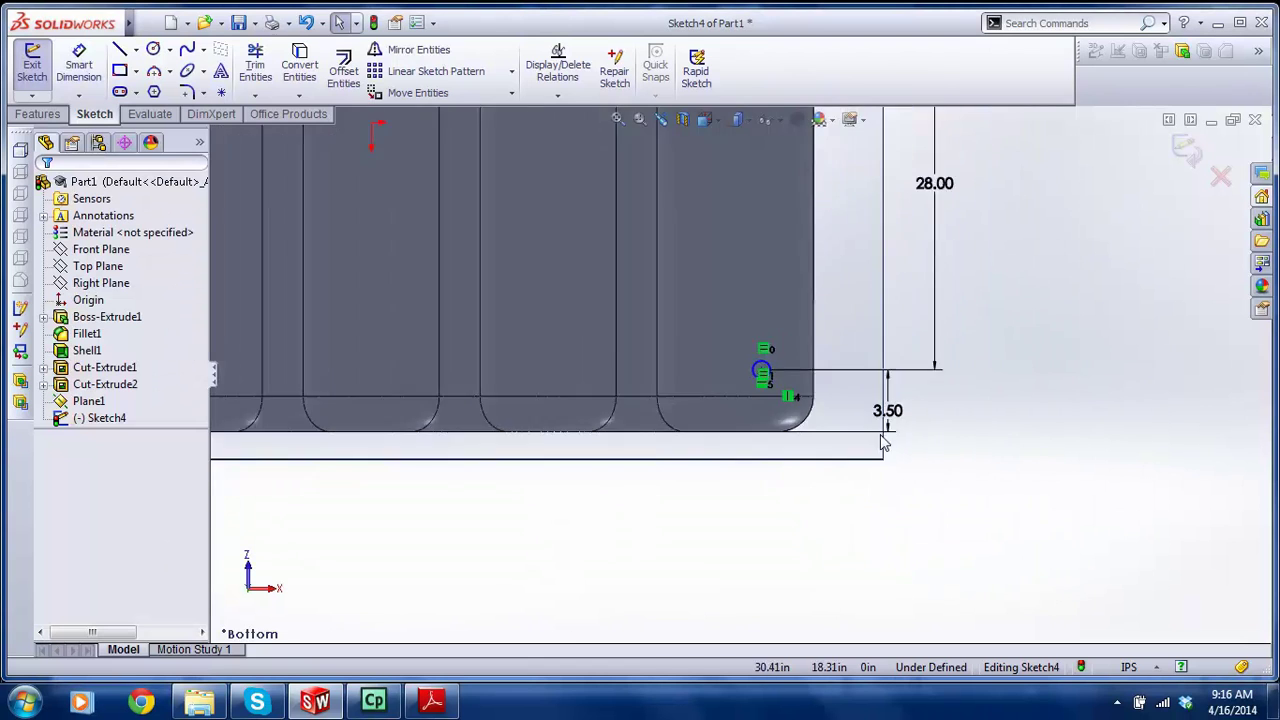
- Switch to the PDF in Adobe Reader, check the spacing between the feet in the Ex. 1 front view, and return to SolidWorks
key(f)
click(432, 703)
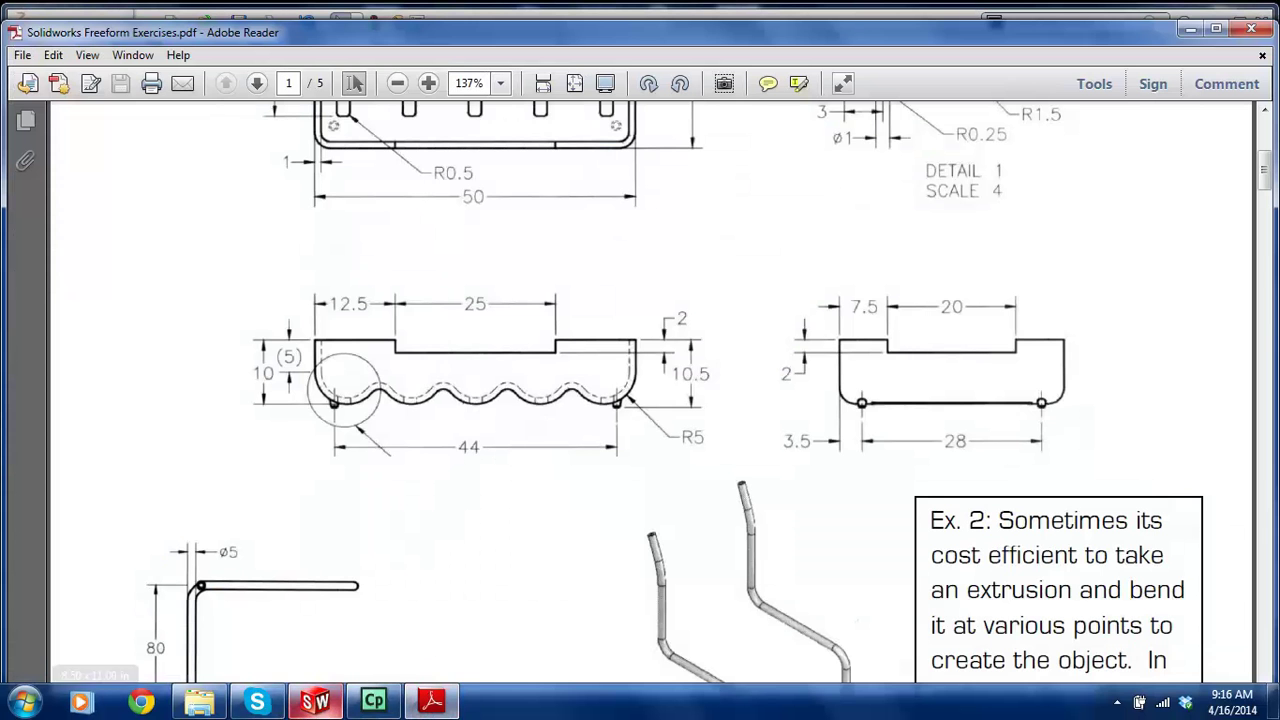
click(315, 703)
scroll(462, 175, down, 5)
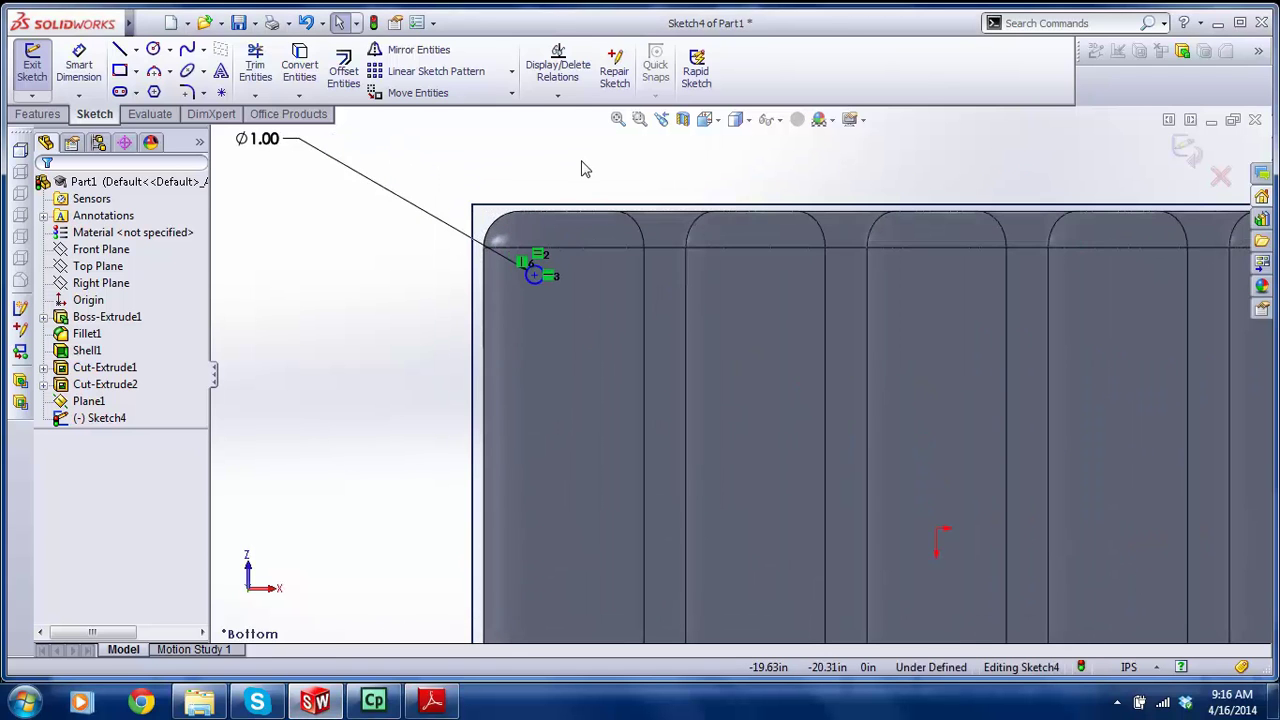
click(535, 266)
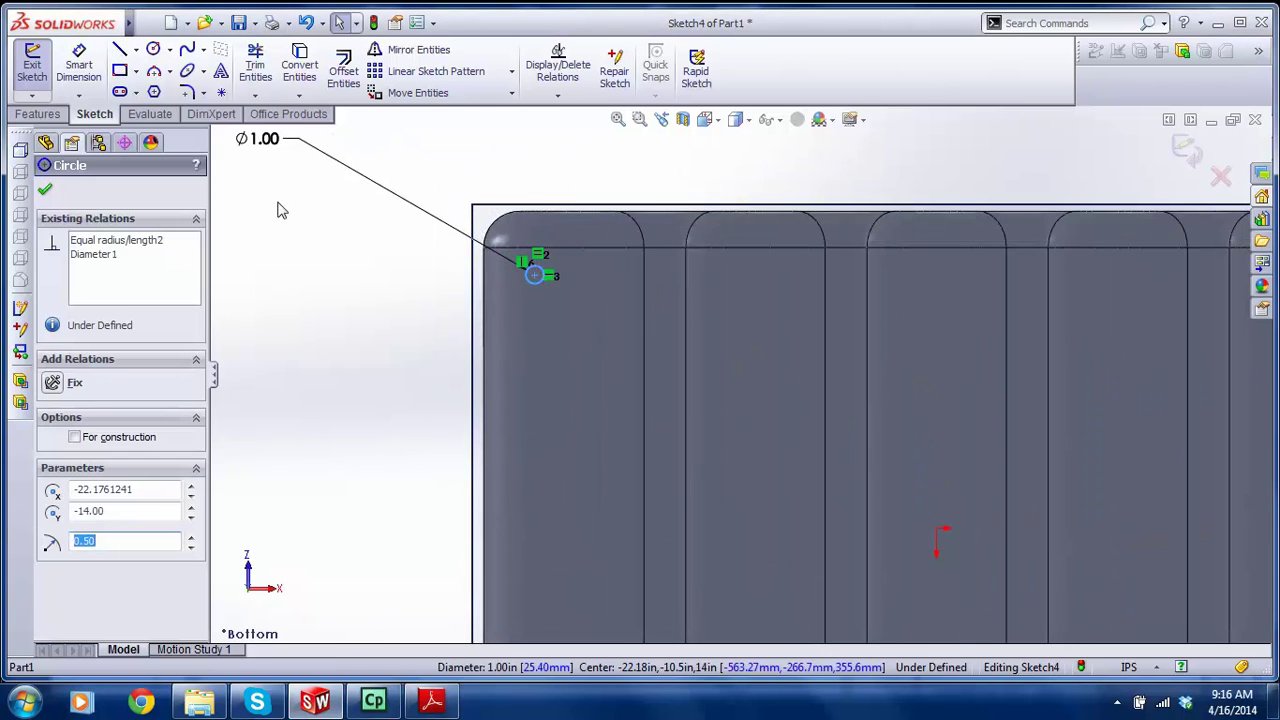
click(79, 63)
scroll(623, 314, up, 2)
scroll(623, 314, down, 4)
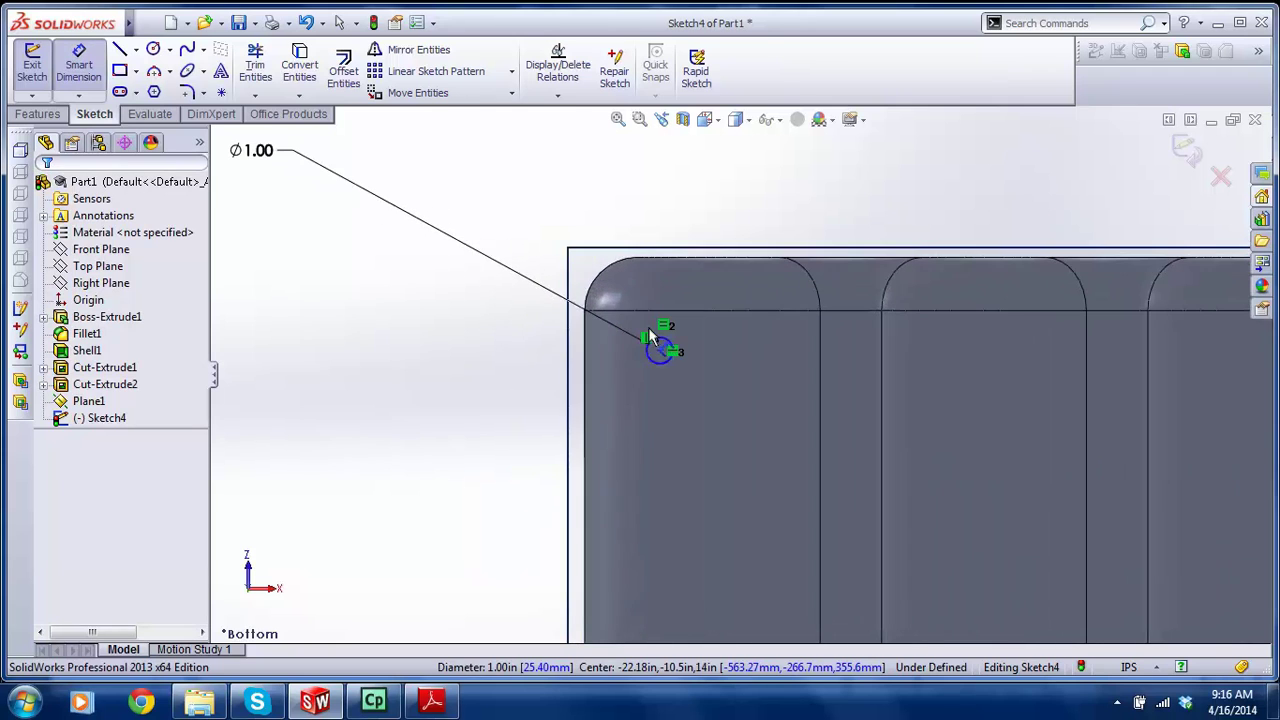
click(658, 337)
key(Escape)
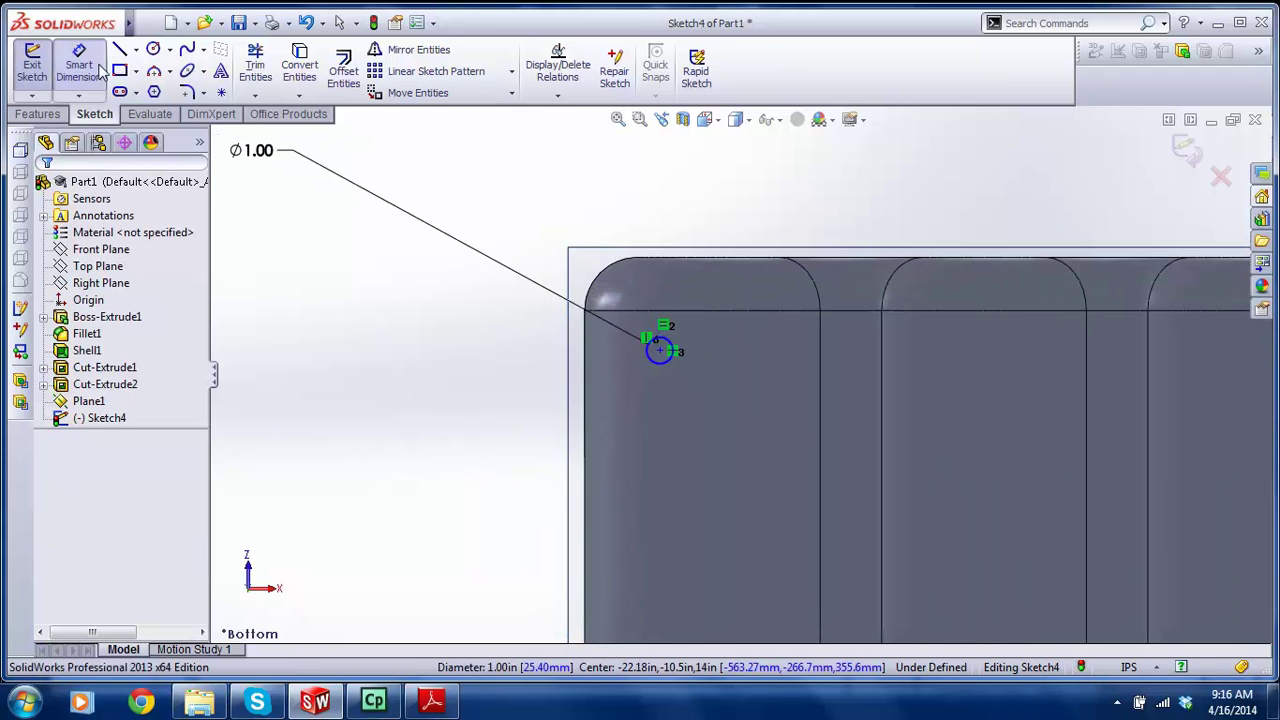
- Dimension the horizontal distance between the upper-left and upper-right circles as 44 in
scroll(680, 338, down, 3)
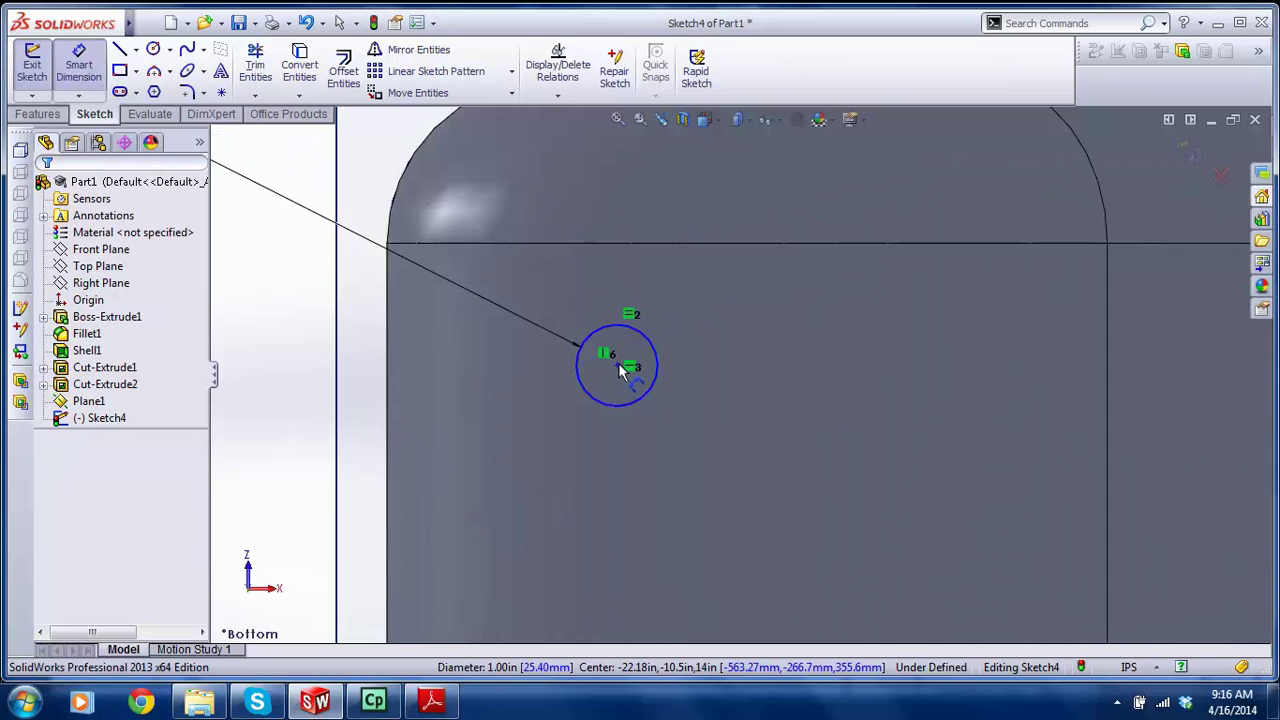
click(645, 345)
scroll(690, 370, up, 5)
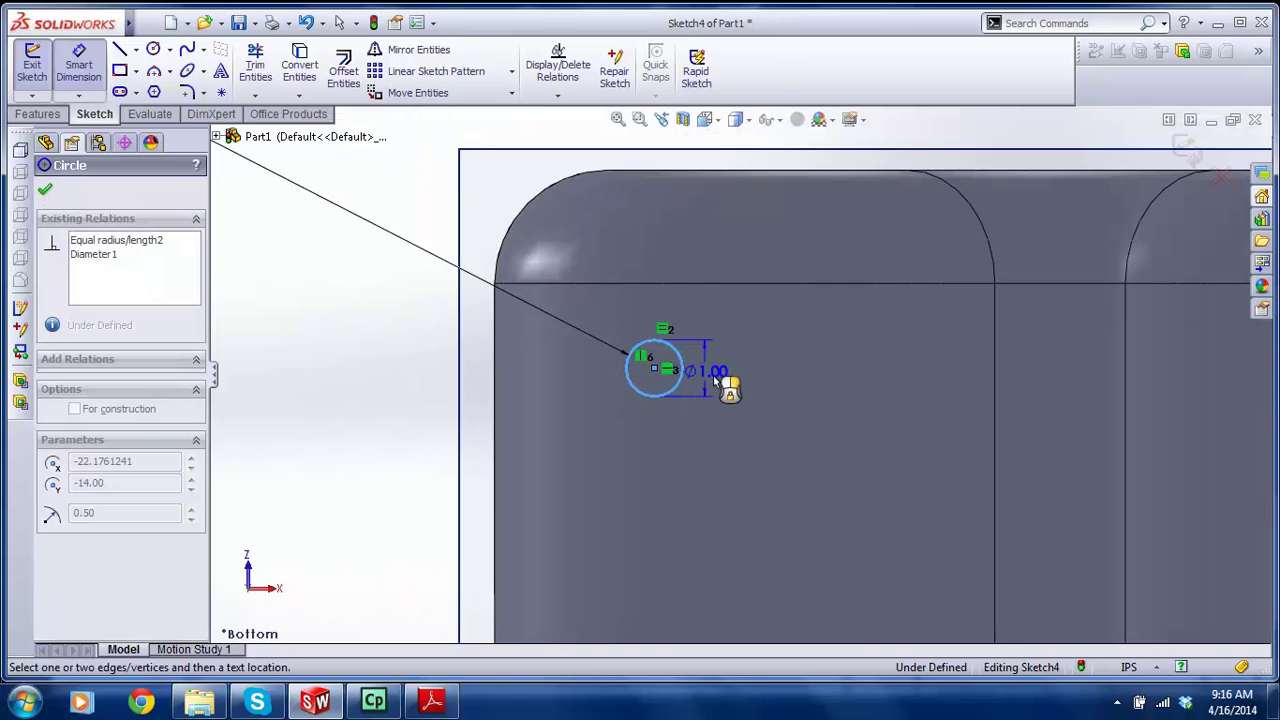
scroll(858, 398, up, 3)
scroll(1045, 368, down, 6)
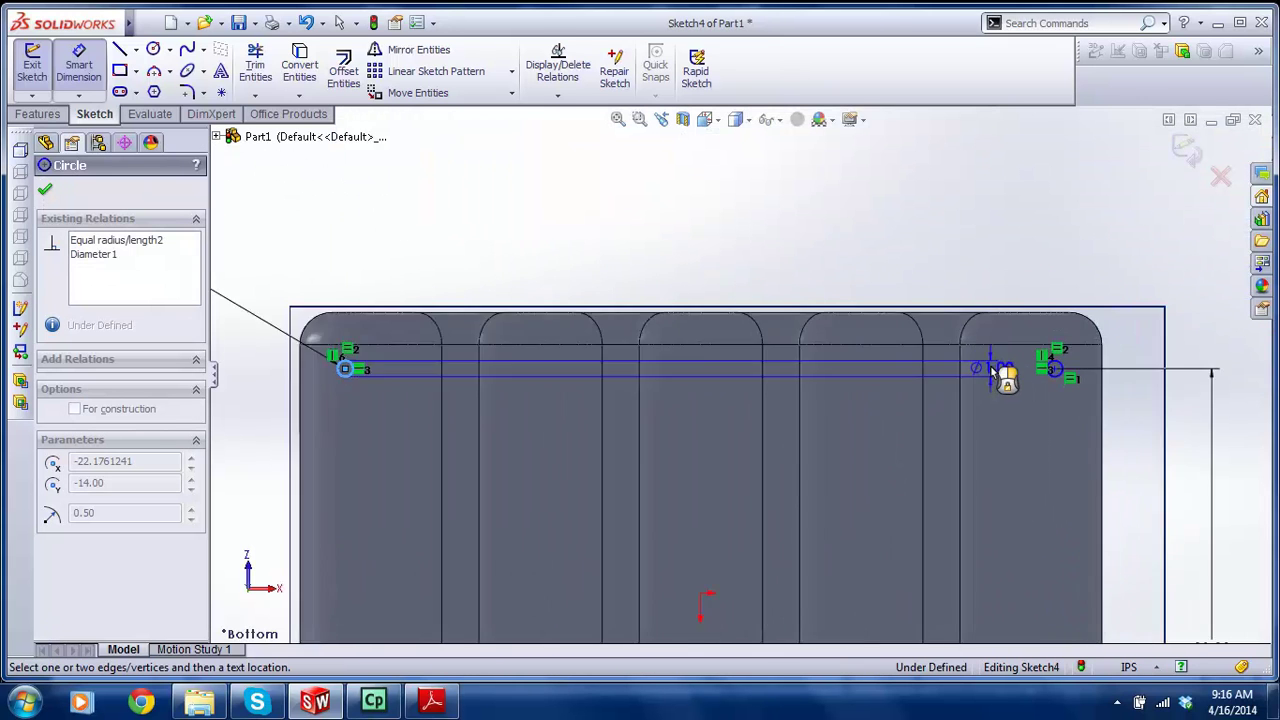
click(1050, 370)
scroll(520, 240, up, 5)
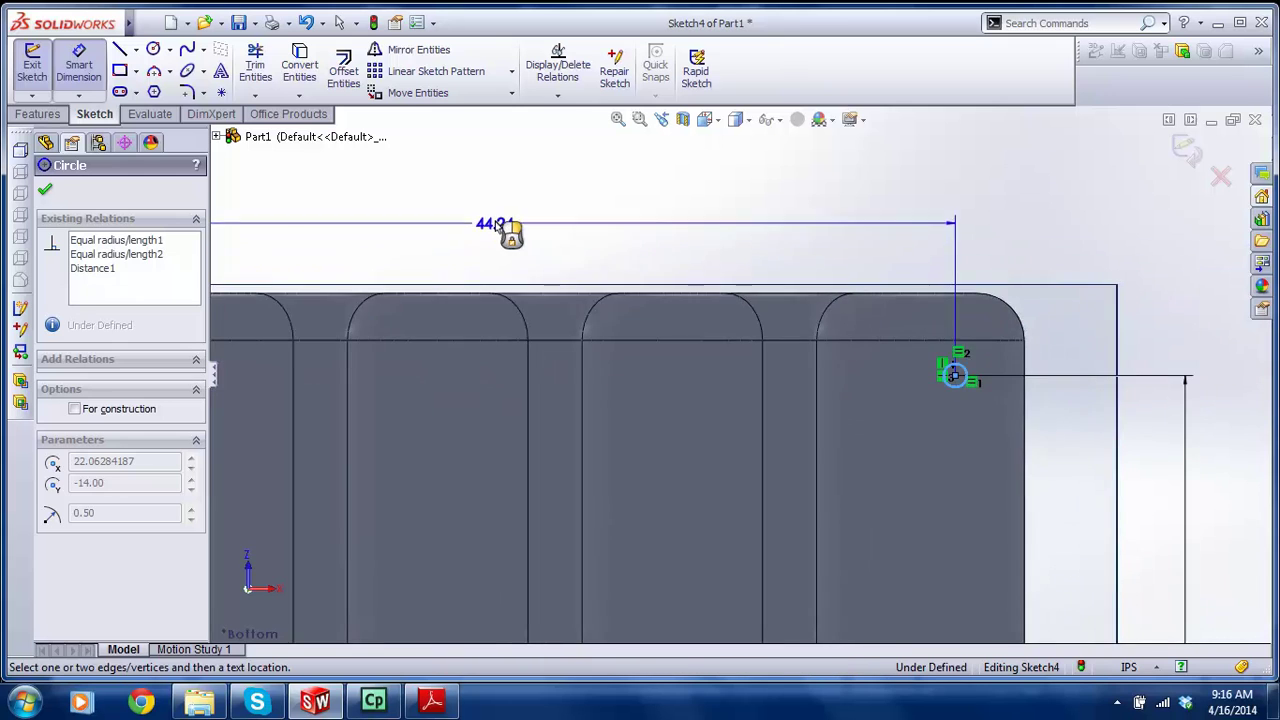
click(614, 305)
text(44)
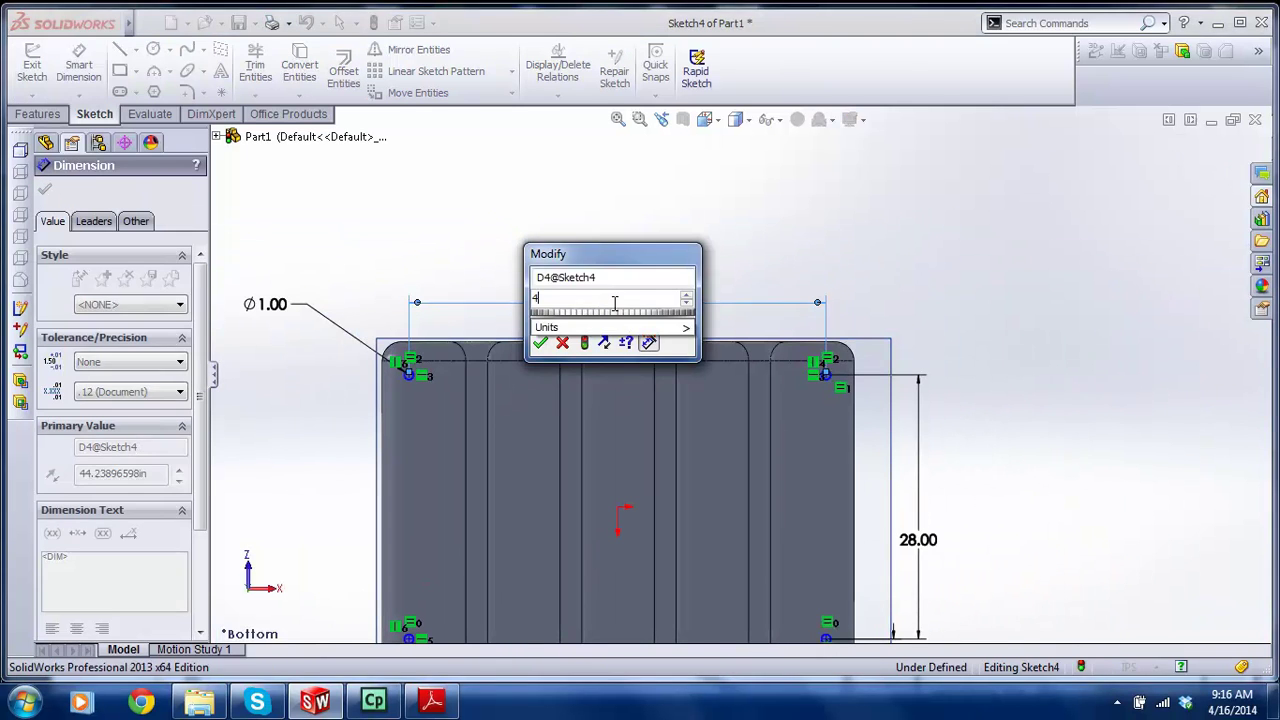
key(Return)
- Switch to the PDF in Adobe Reader, check the foot's offset from the tray edge in Detail 1, and return to SolidWorks
click(420, 705)
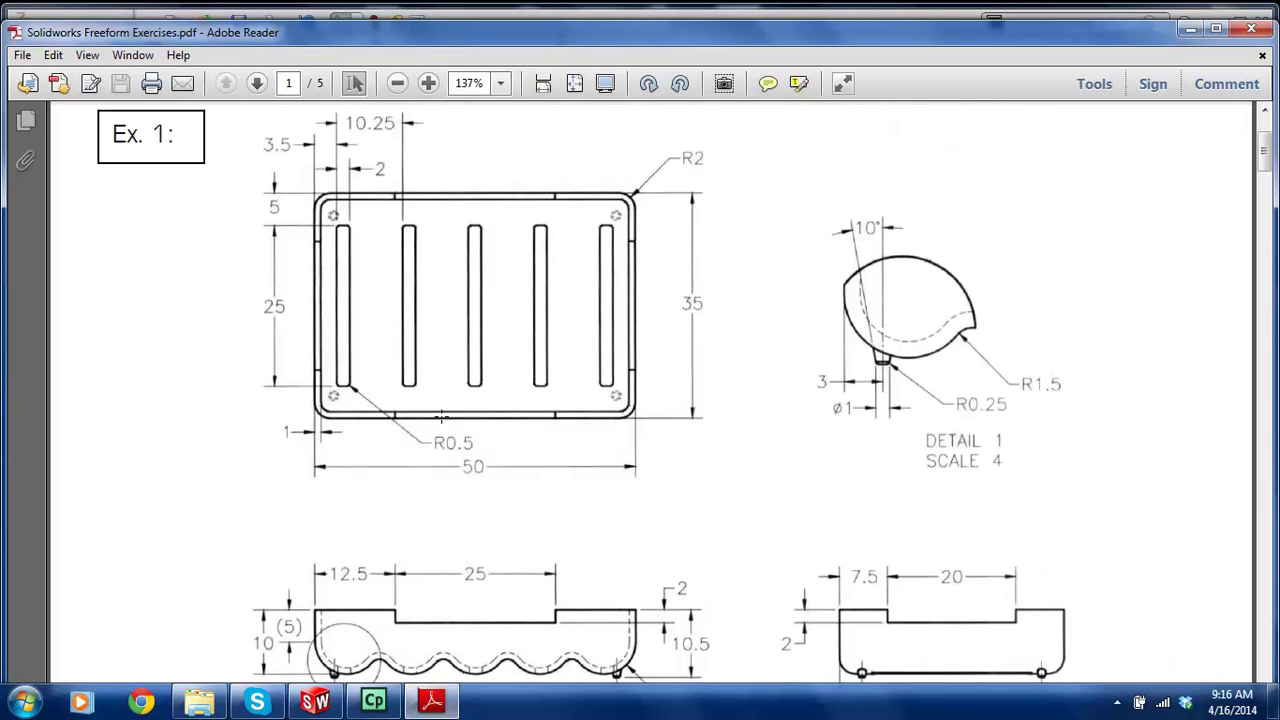
scroll(441, 417, down, 1)
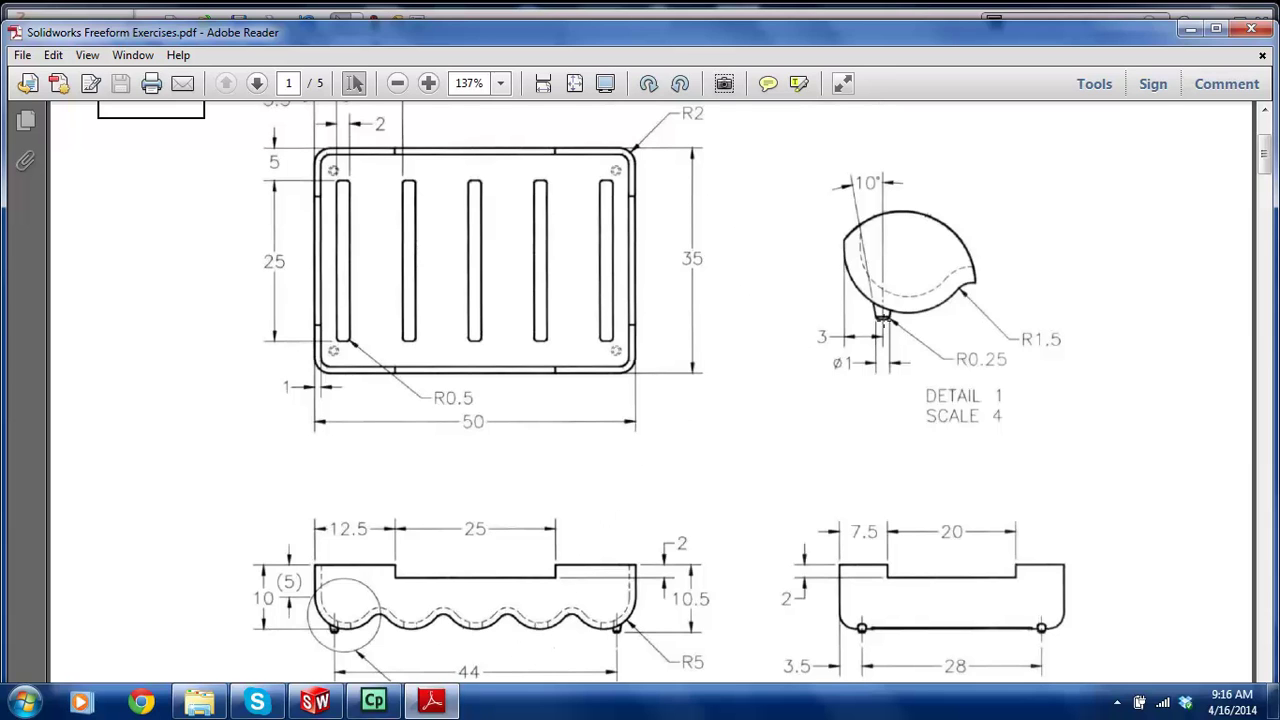
click(315, 701)
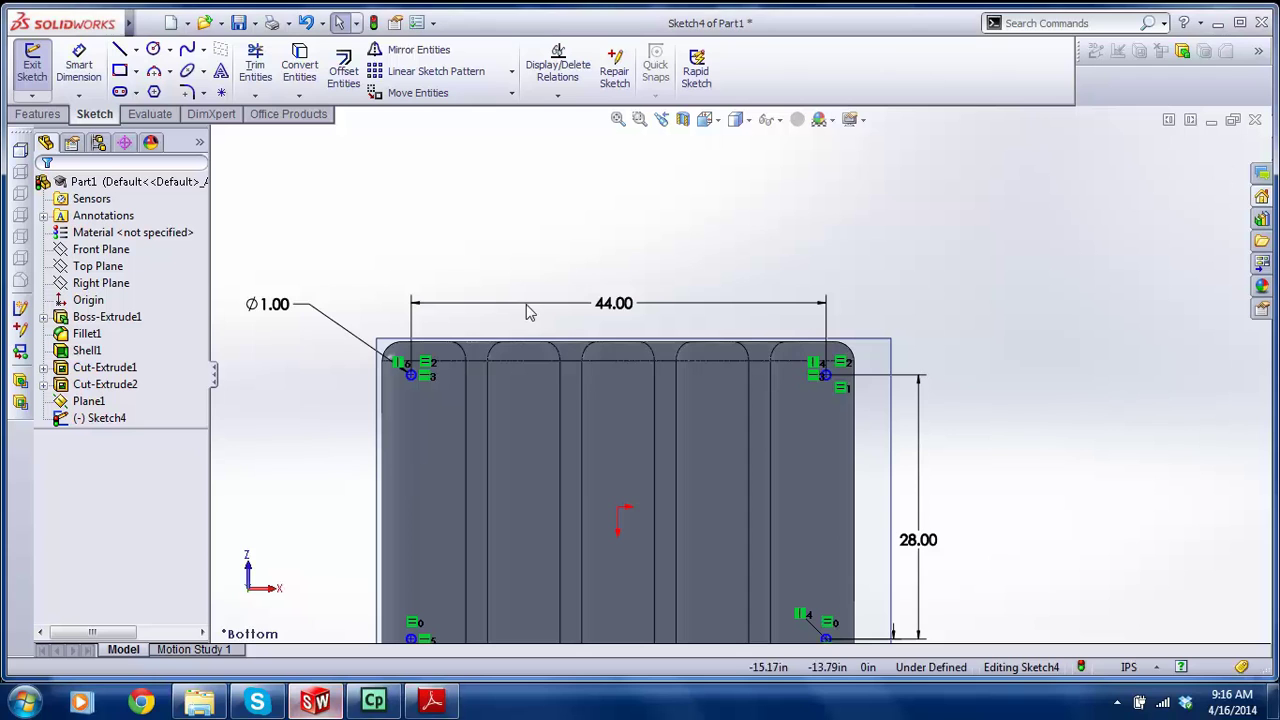
- Dimension the horizontal distance between the upper-left circle and the tray's left edge as 3 in with Smart Dimension
click(78, 62)
scroll(268, 342, down, 8)
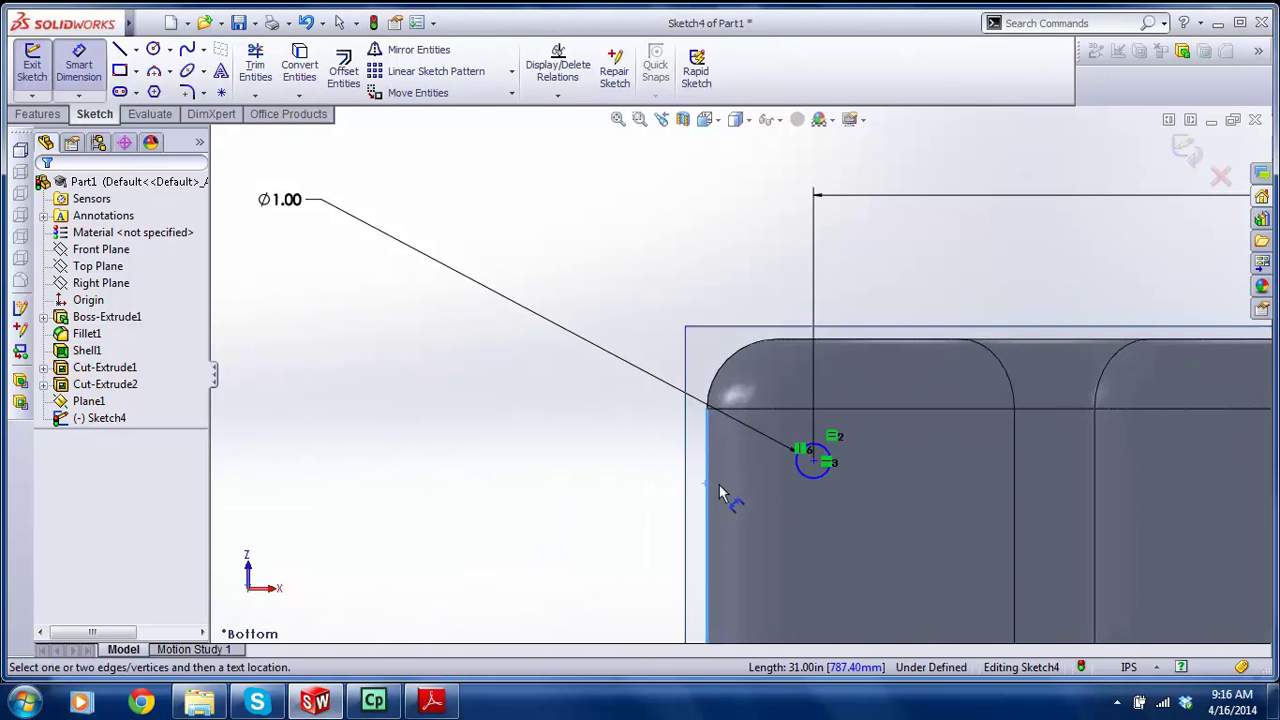
click(808, 477)
click(707, 405)
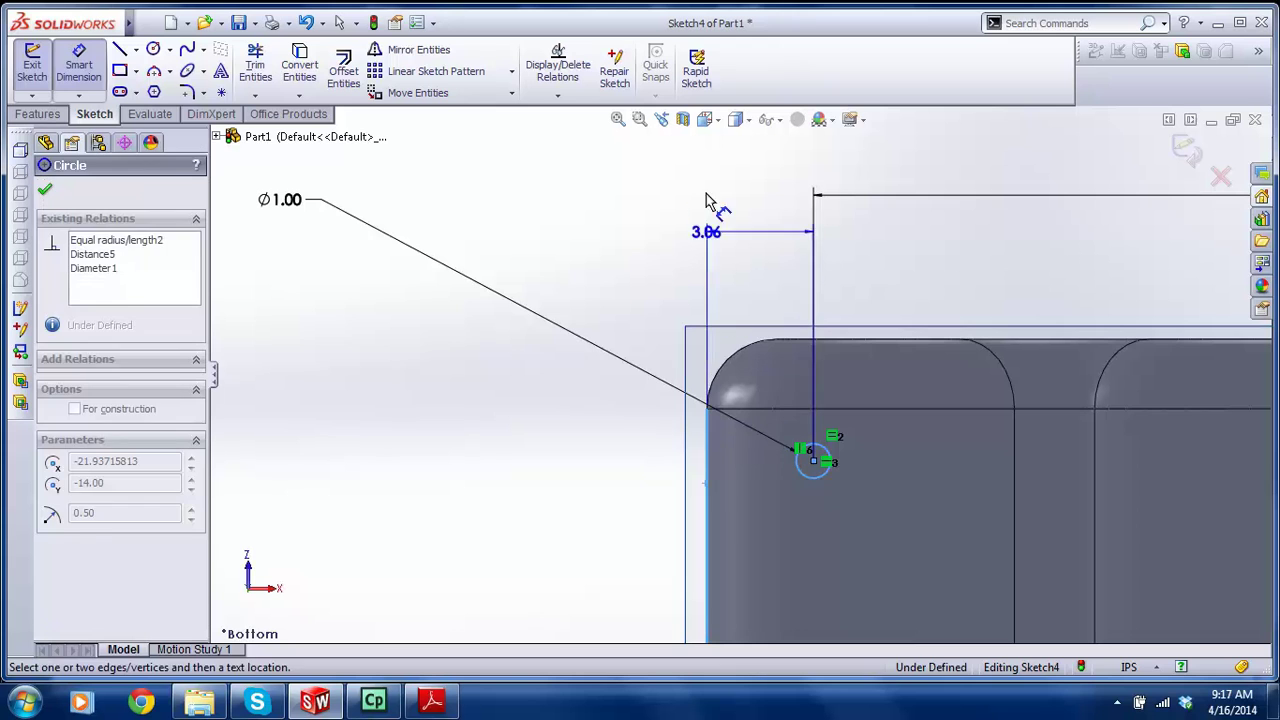
click(754, 223)
text(3)
key(Return)
scroll(943, 488, up, 5)
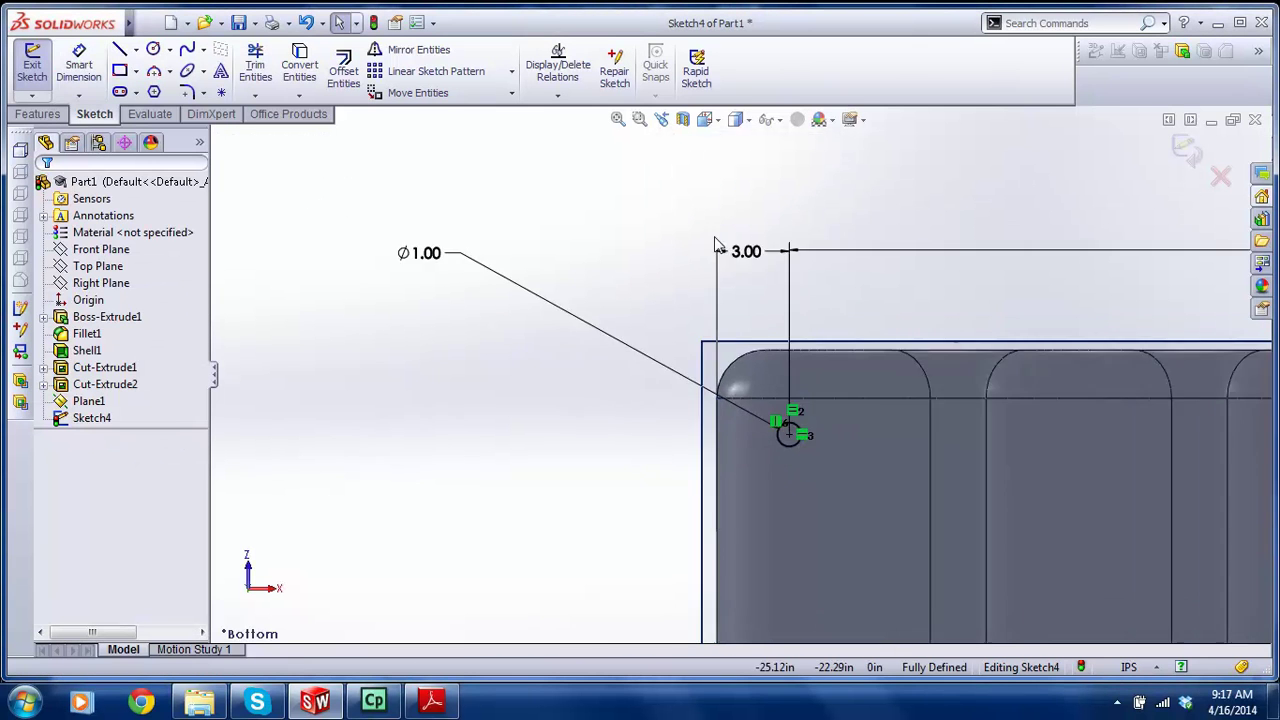
- Switch to the PDF in Adobe Reader, examine the foot's taper in Detail 1 up close, and return to SolidWorks
scroll(943, 488, down, 2)
mouse_move(786, 525)
middle_down()
mouse_move(770, 345)
mouse_move(740, 400)
middle_up()
click(432, 701)
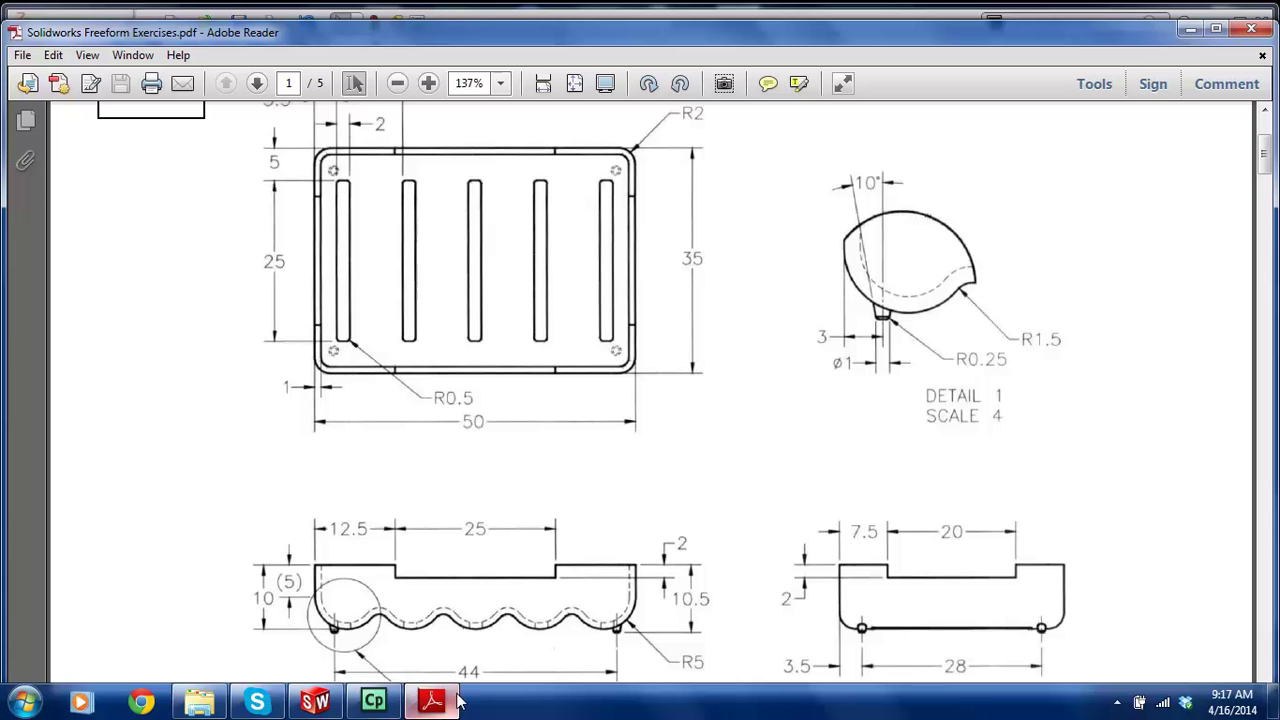
ctrl+scroll(877, 313, up, 6)
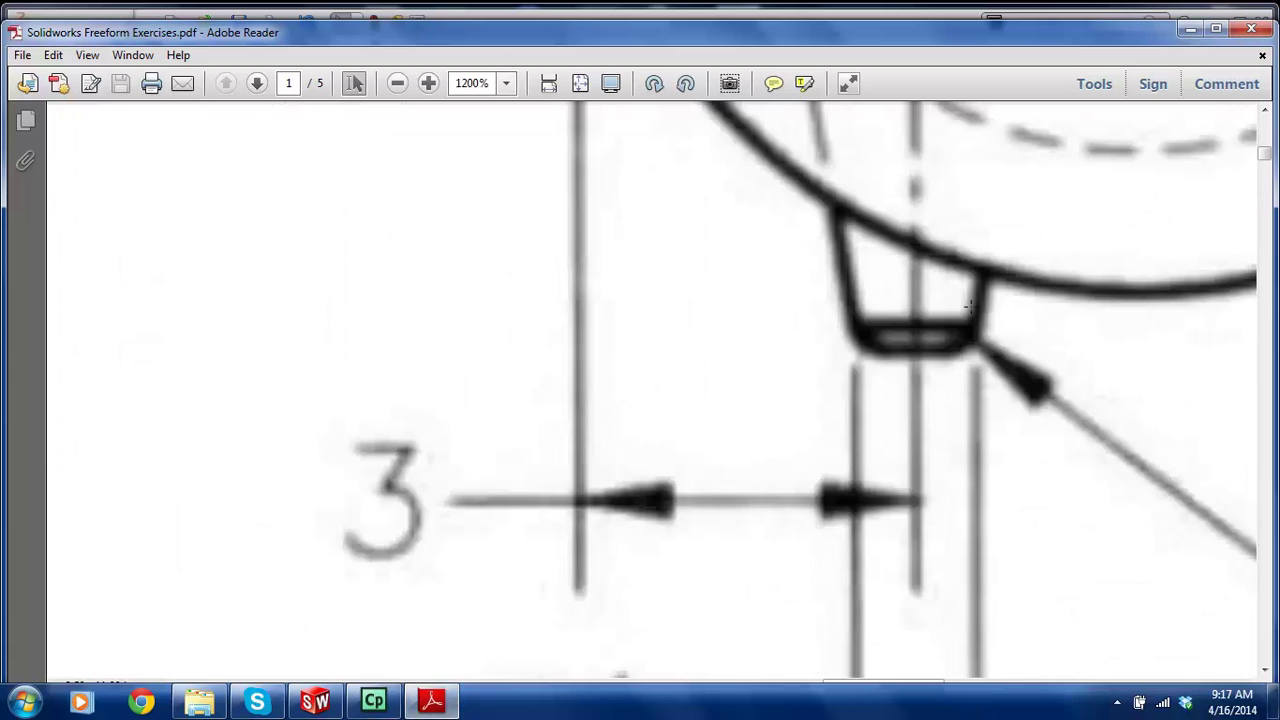
ctrl+scroll(848, 308, down, 6)
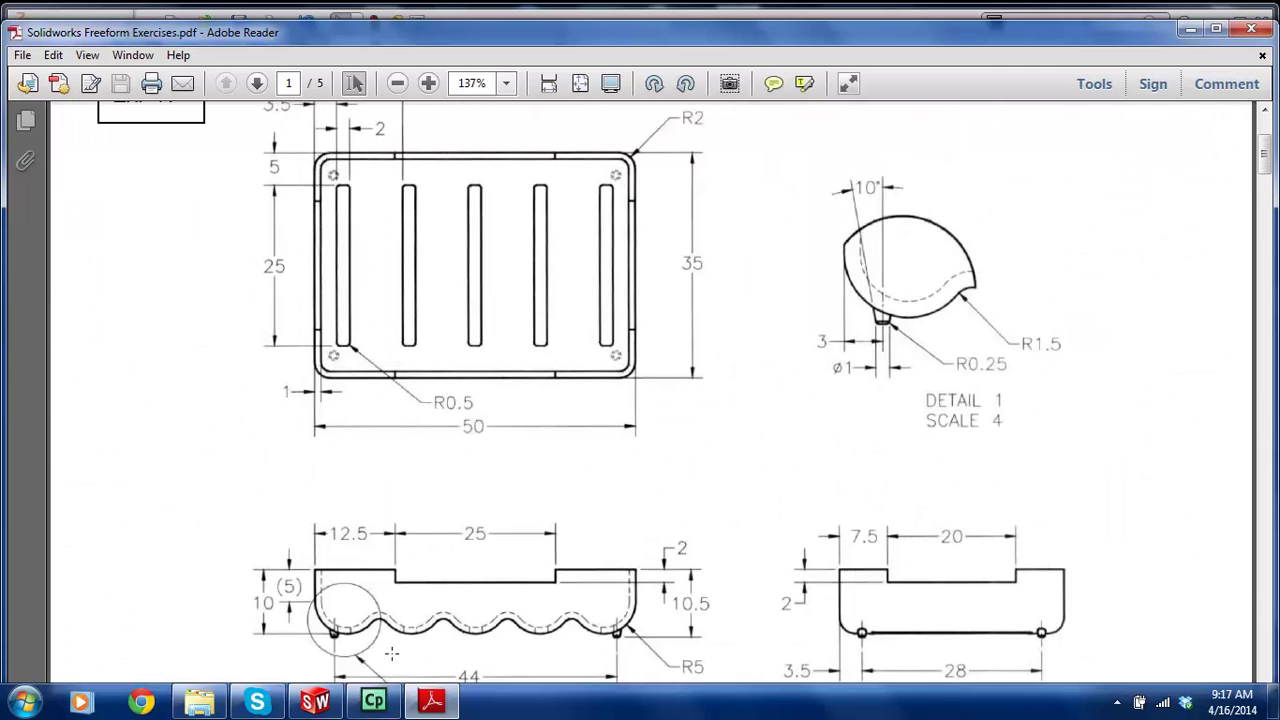
click(315, 701)
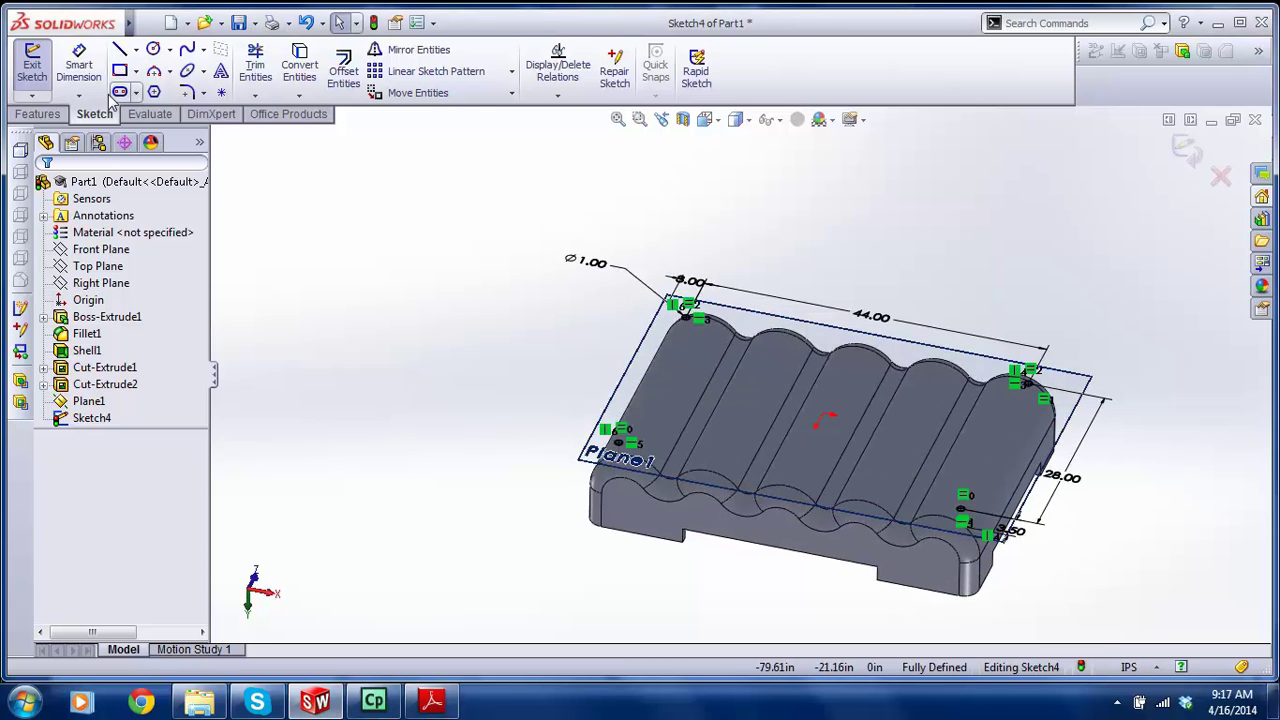
- Exit the sketch and start a Boss-Extrude of the four foot circles with a 10° draft outward
click(33, 78)
click(32, 88)
scroll(687, 403, down, 5)
middle_drag(588, 453, 650, 458)
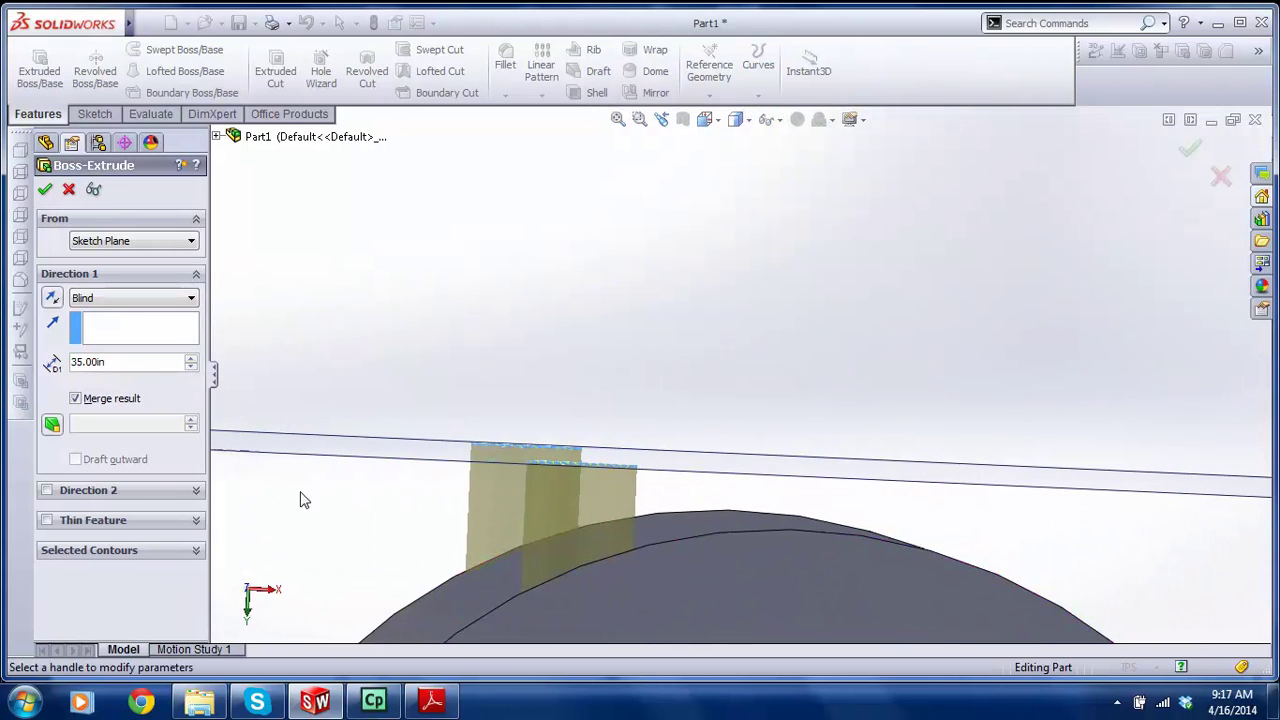
click(52, 424)
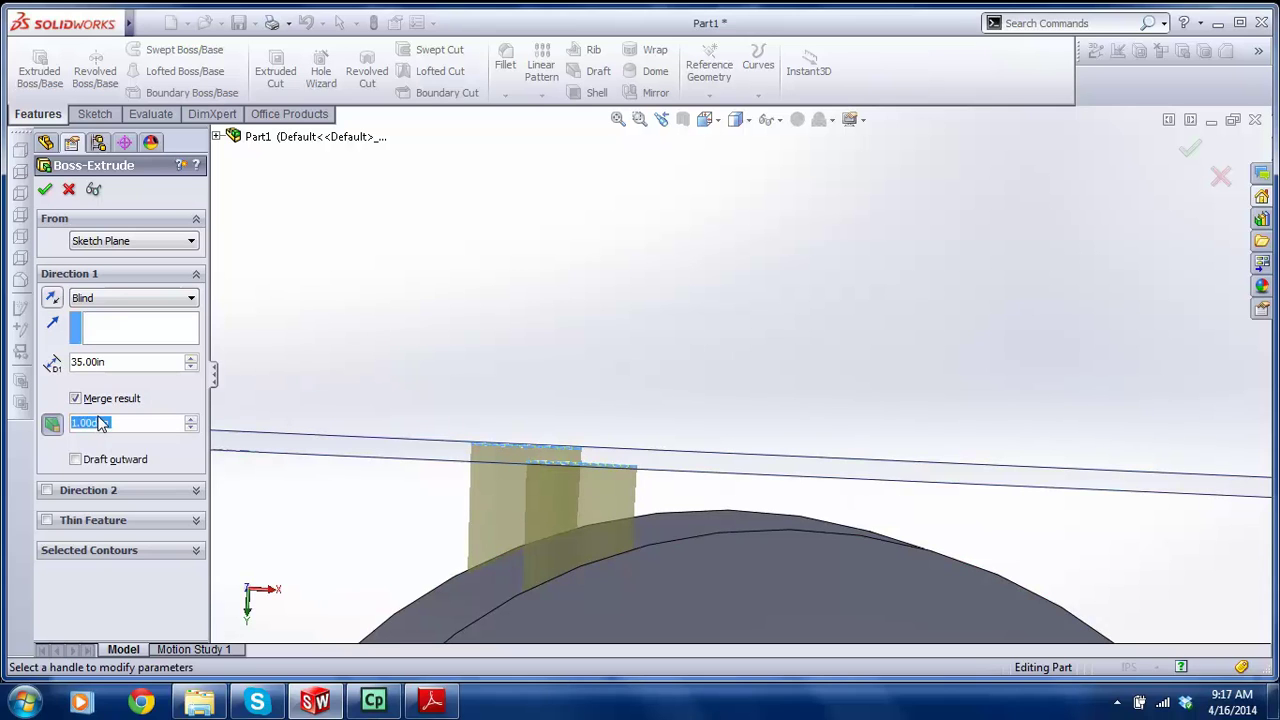
text(190)
key(BackSpace)
key(BackSpace)
text(0)
key(Return)
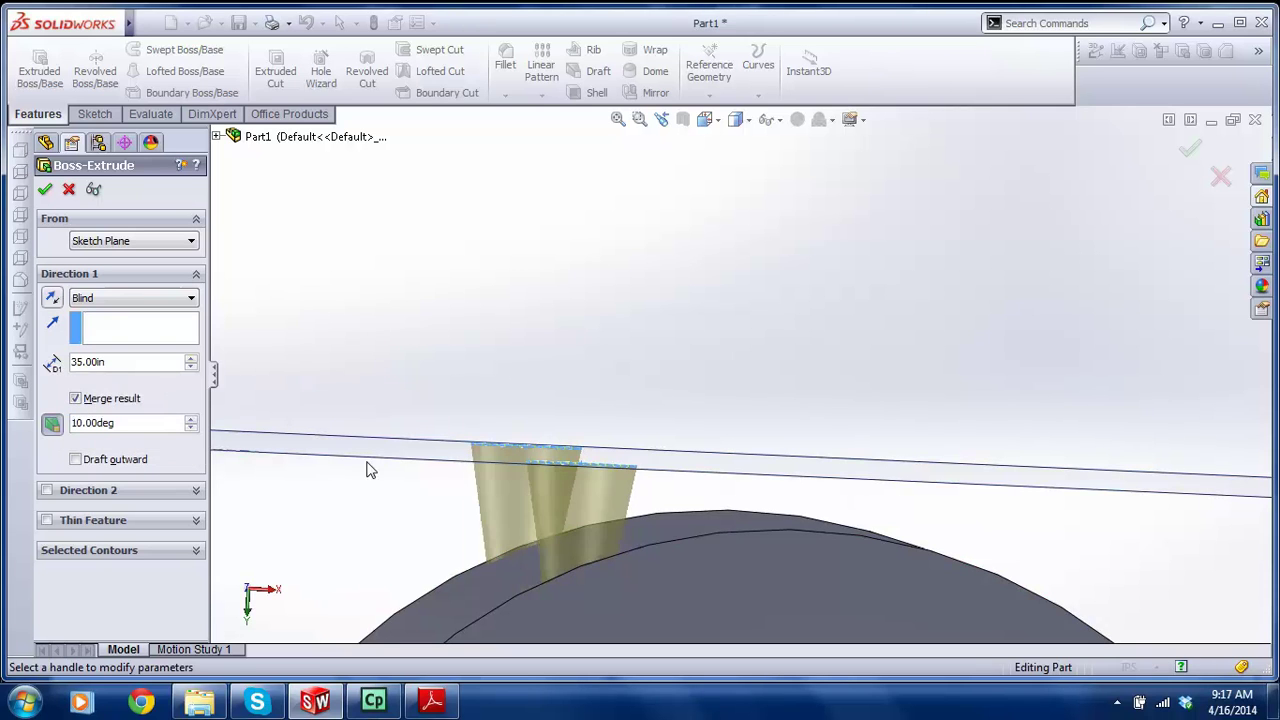
click(105, 459)
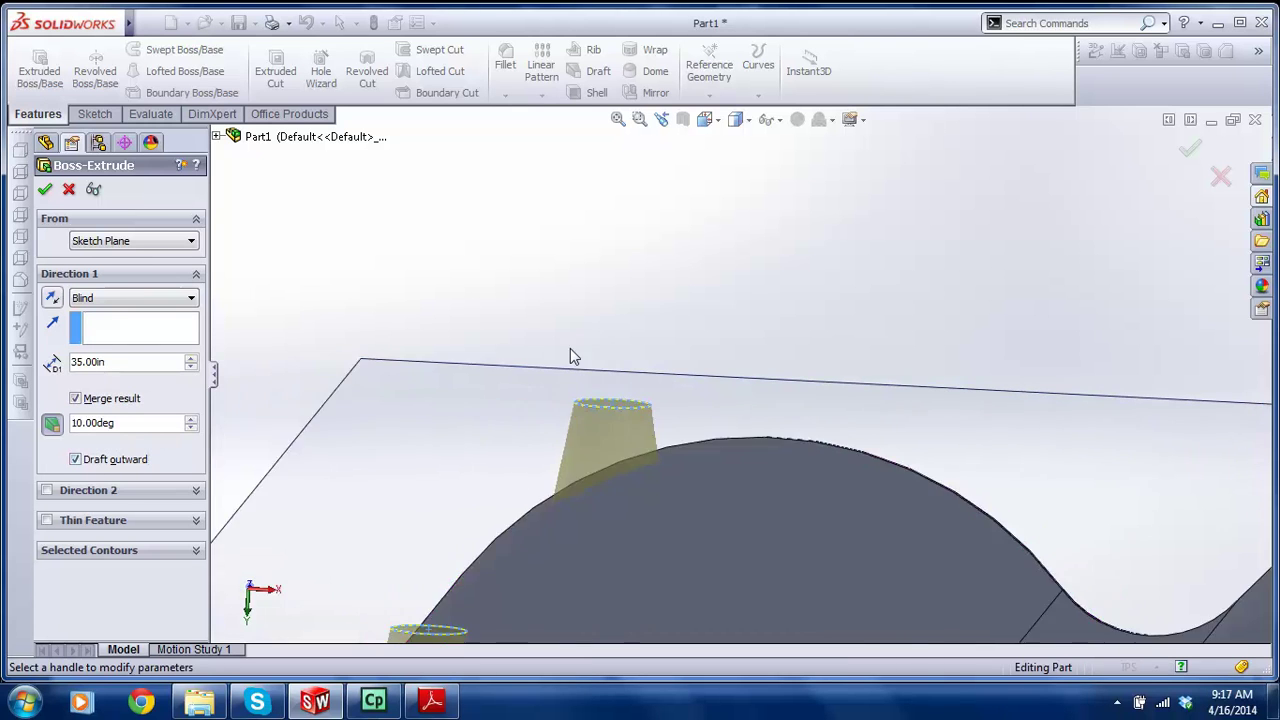
- Set the feet's extrusion end condition to Up To Next and complete the Boss-Extrude
click(170, 300)
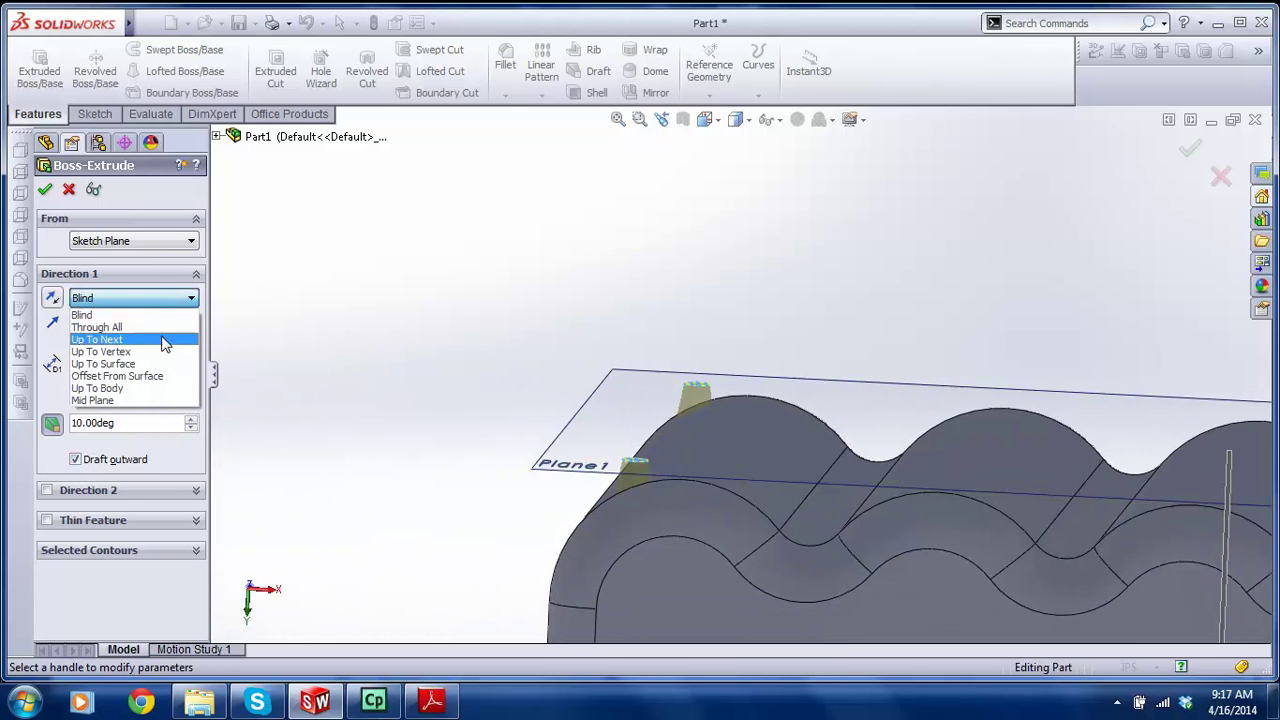
click(155, 340)
scroll(647, 476, down, 2)
scroll(647, 476, down, 2)
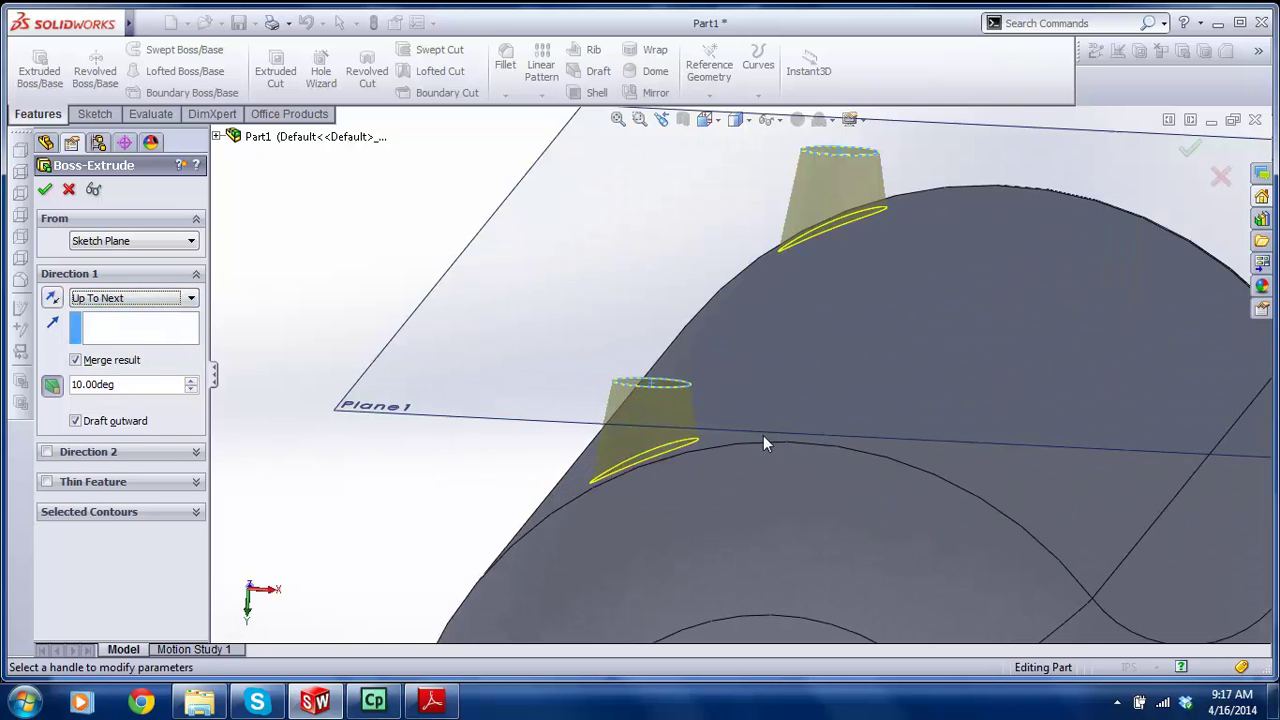
mouse_move(789, 340)
middle_down()
mouse_move(800, 309)
mouse_move(781, 352)
middle_up()
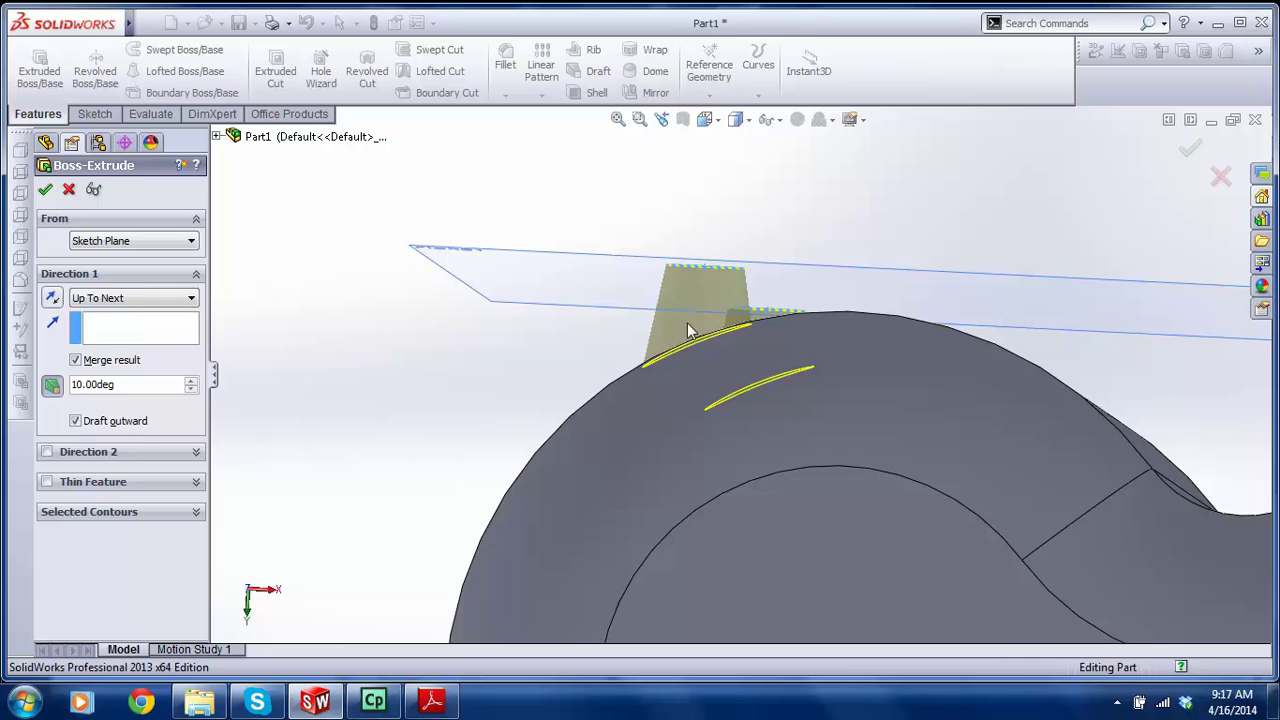
key(Return)
- Switch to the PDF in Adobe Reader, look up the foot's edge radius in Detail 1, and return to SolidWorks
middle_drag(689, 324, 740, 380)
click(432, 701)
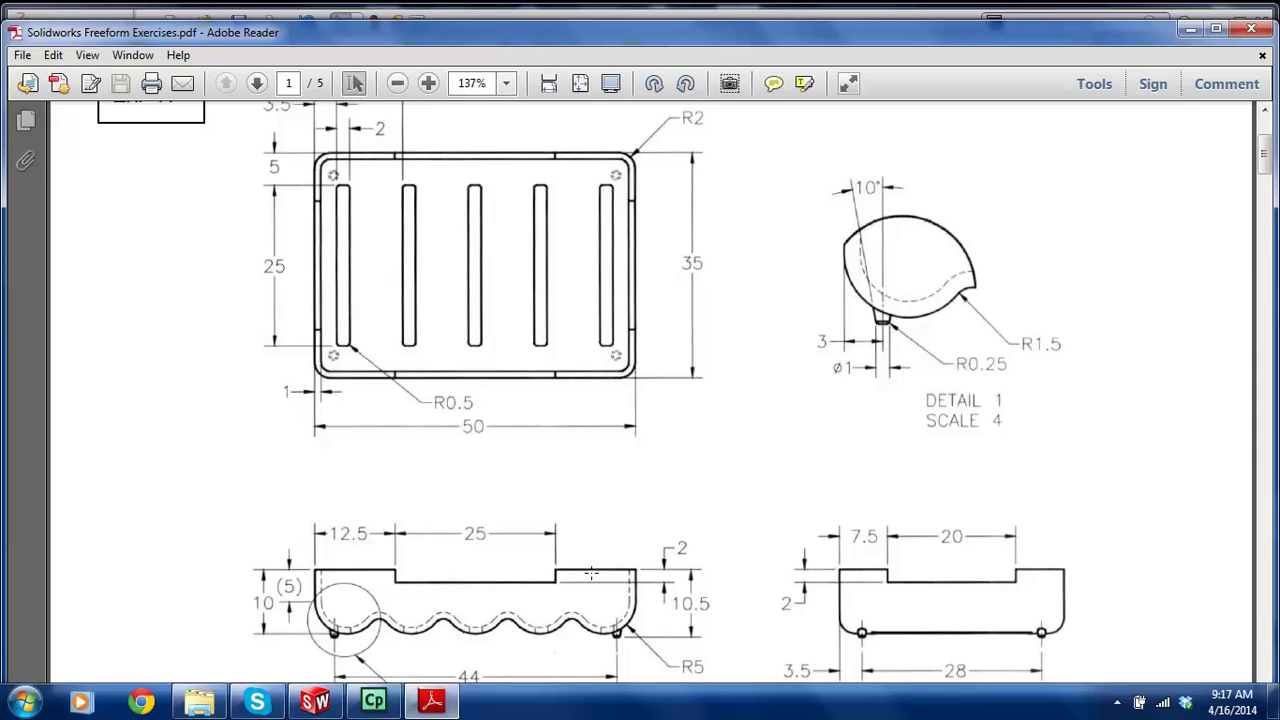
click(315, 701)
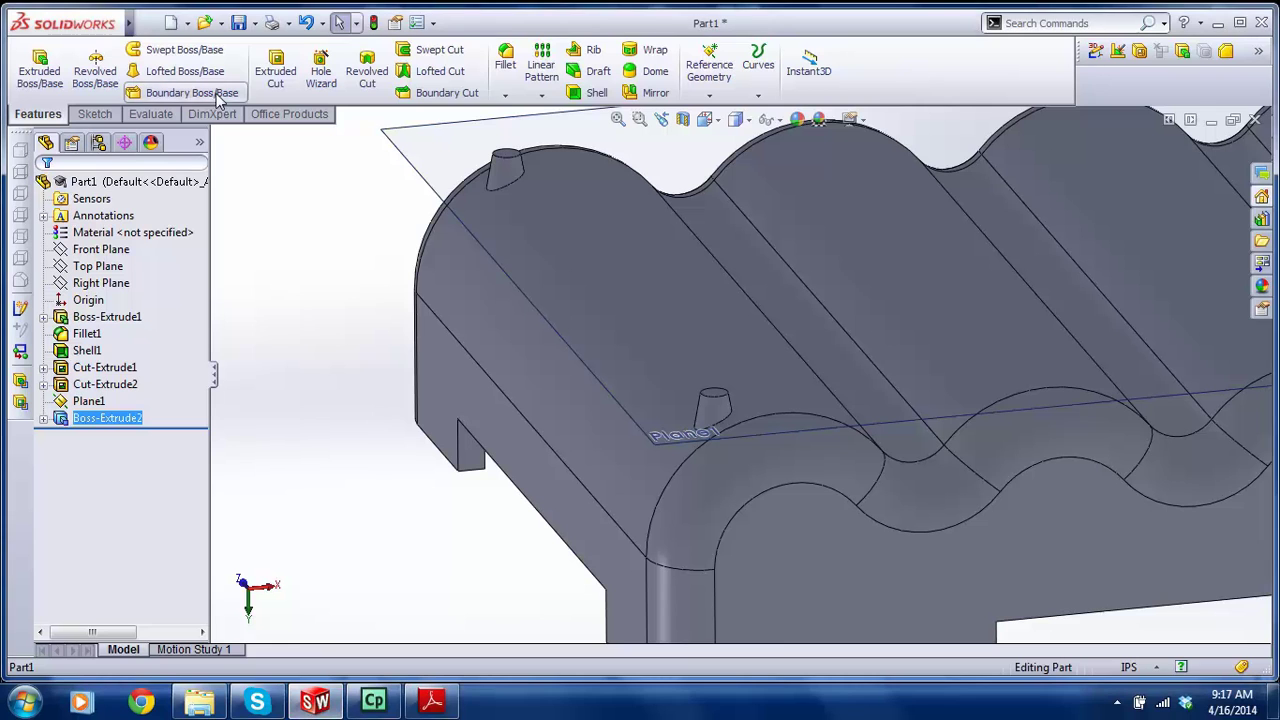
- Start a constant-radius Fillet of 0.25 in and select the circular end edges of the two feet at the tray's left end
click(504, 64)
text(.25)
key(Return)
scroll(724, 404, down, 5)
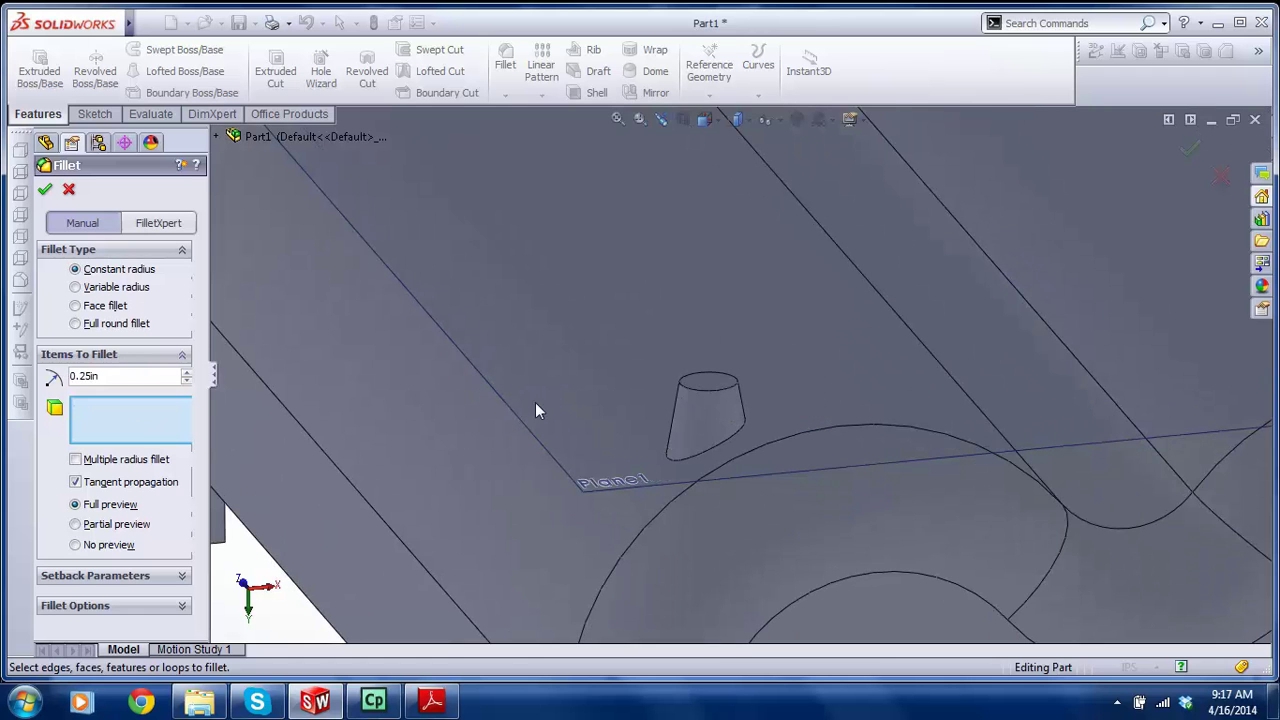
click(697, 391)
scroll(660, 388, up, 5)
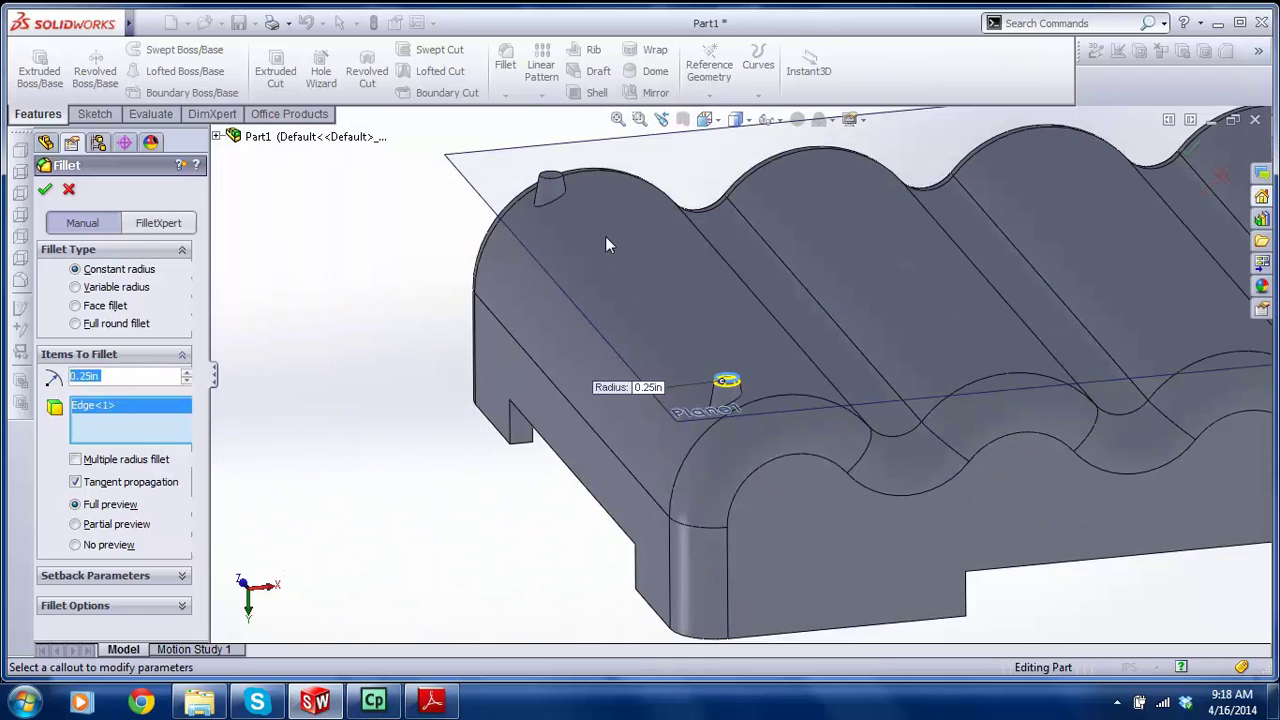
scroll(570, 213, down, 3)
click(576, 224)
scroll(576, 224, up, 5)
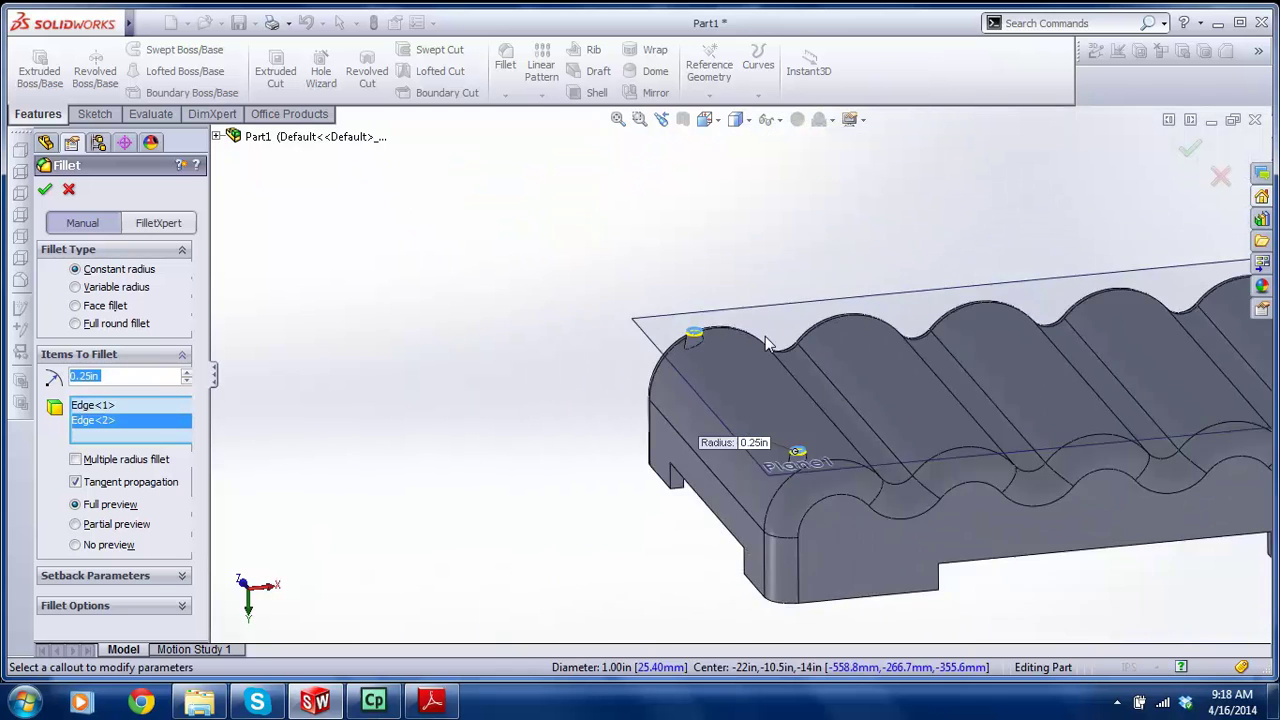
- Add the circular end edges of the two feet at the tray's right end and complete the fillet
scroll(970, 343, down, 4)
click(829, 357)
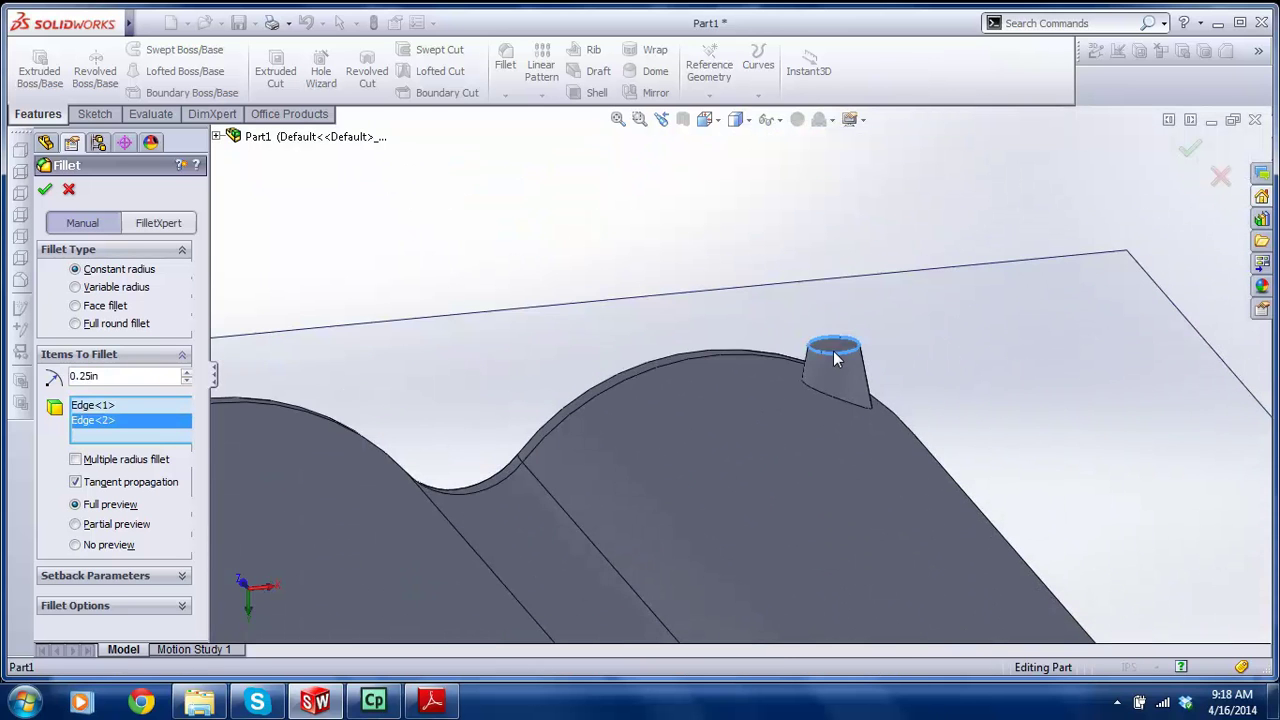
scroll(830, 433, up, 5)
scroll(831, 478, down, 3)
scroll(831, 478, down, 3)
click(859, 369)
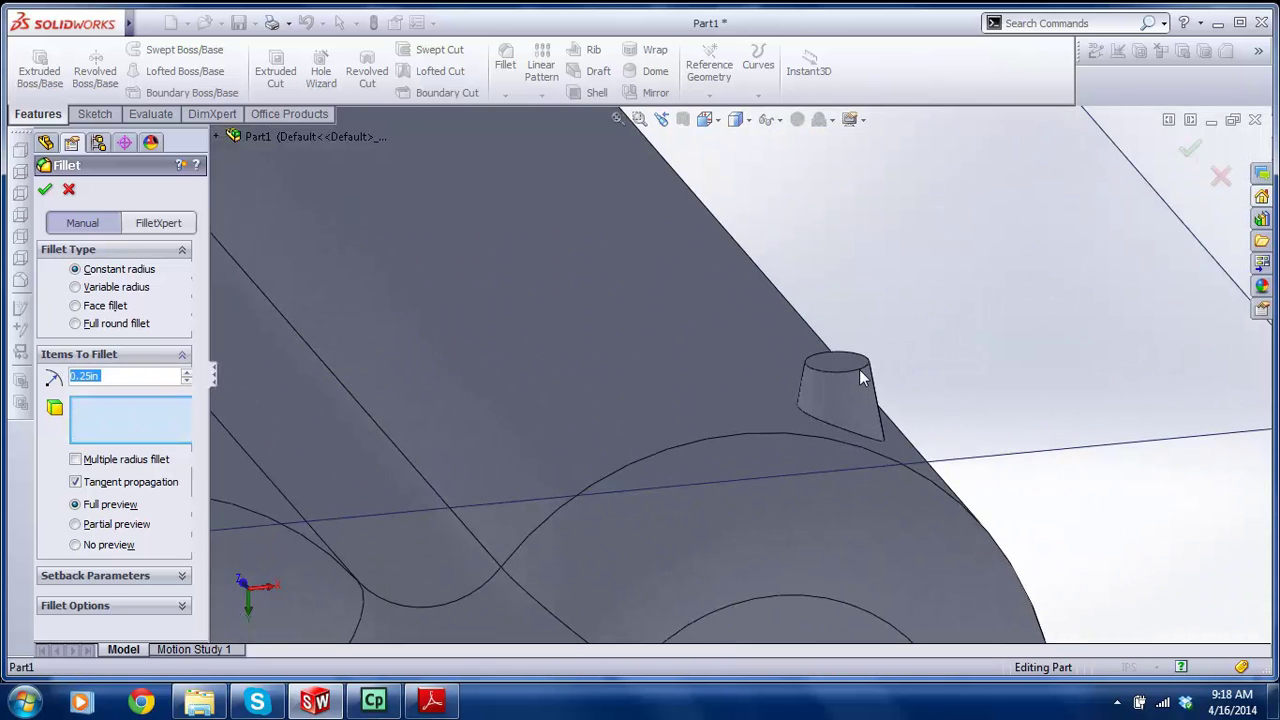
click(1190, 150)
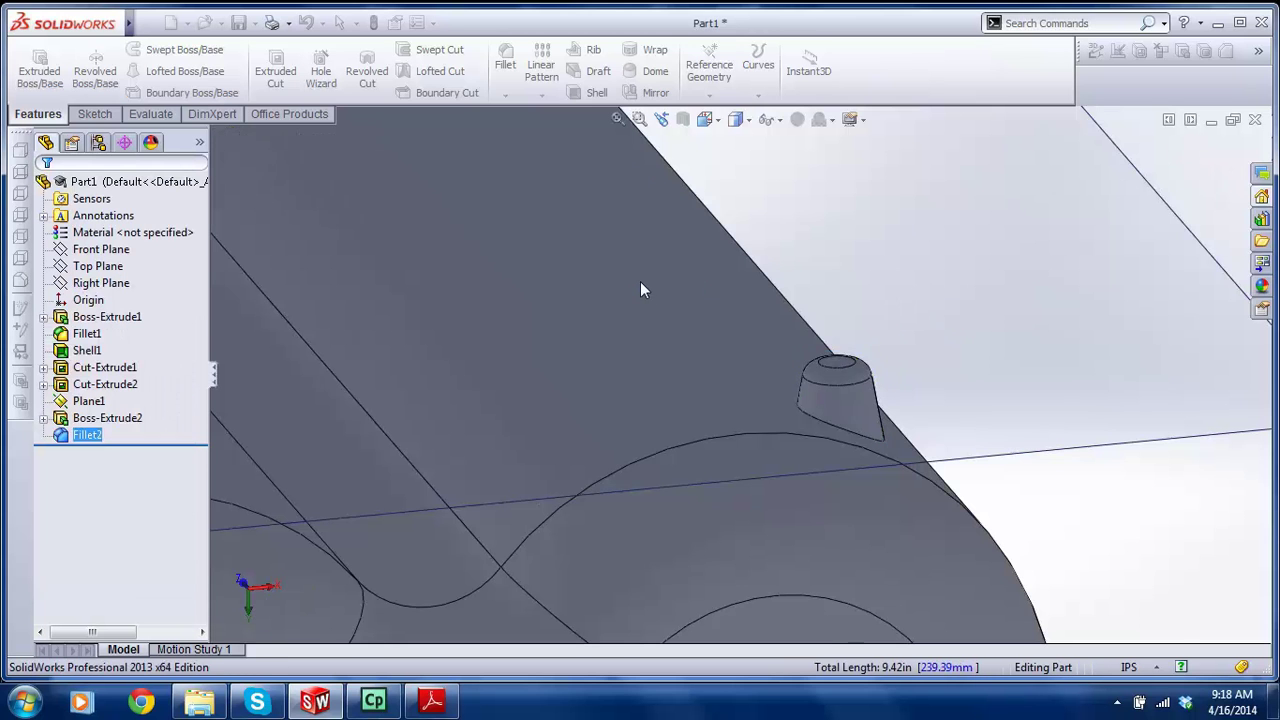
- Turn the tray upright and hide the reference plane beneath its feet
scroll(640, 281, up, 5)
scroll(485, 430, down, 4)
scroll(485, 423, up, 3)
middle_drag(519, 223, 508, 555)
middle_drag(550, 375, 529, 474)
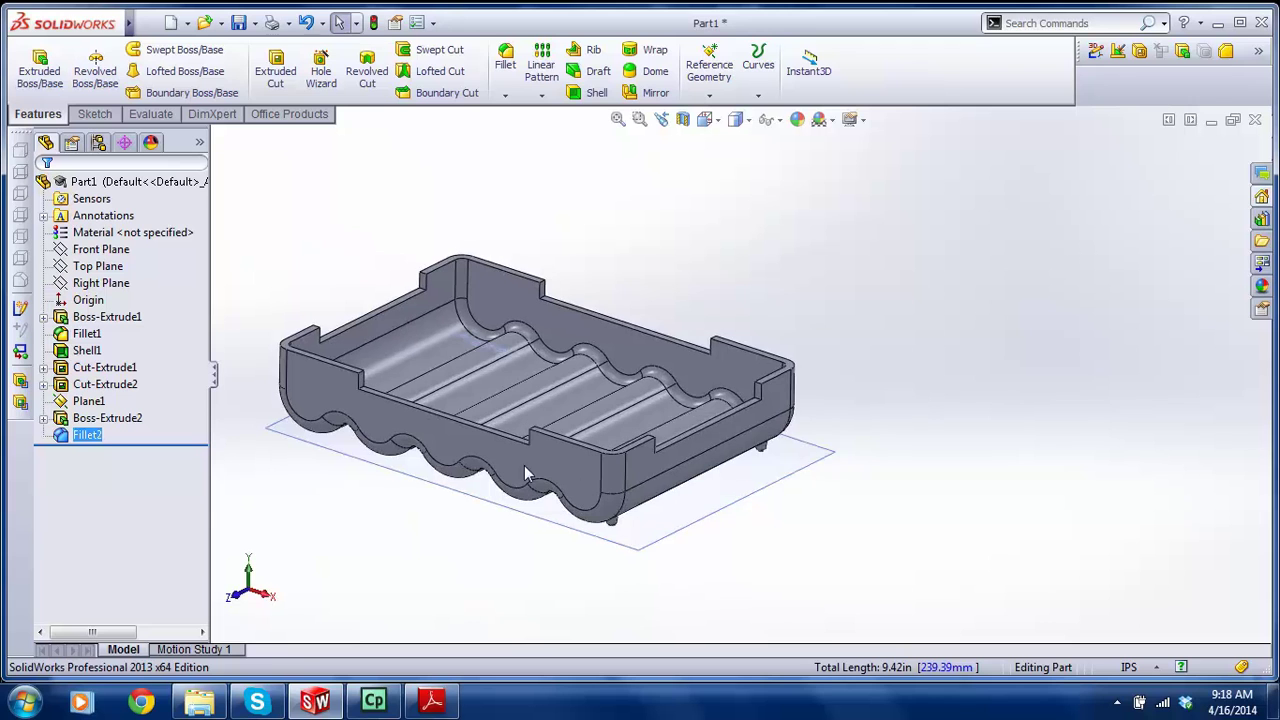
right_click(665, 540)
click(718, 371)
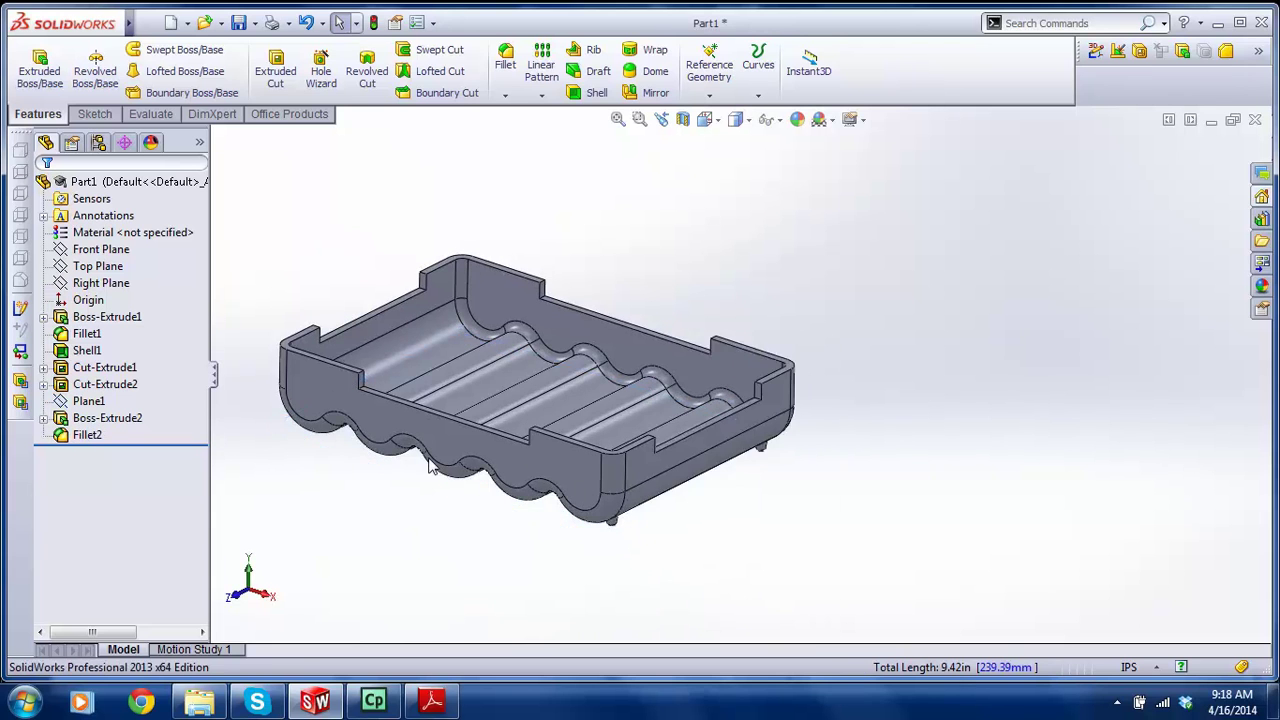
key(ctrl+1)
mouse_move(368, 420)
middle_down()
mouse_move(392, 424)
mouse_move(362, 436)
middle_up()
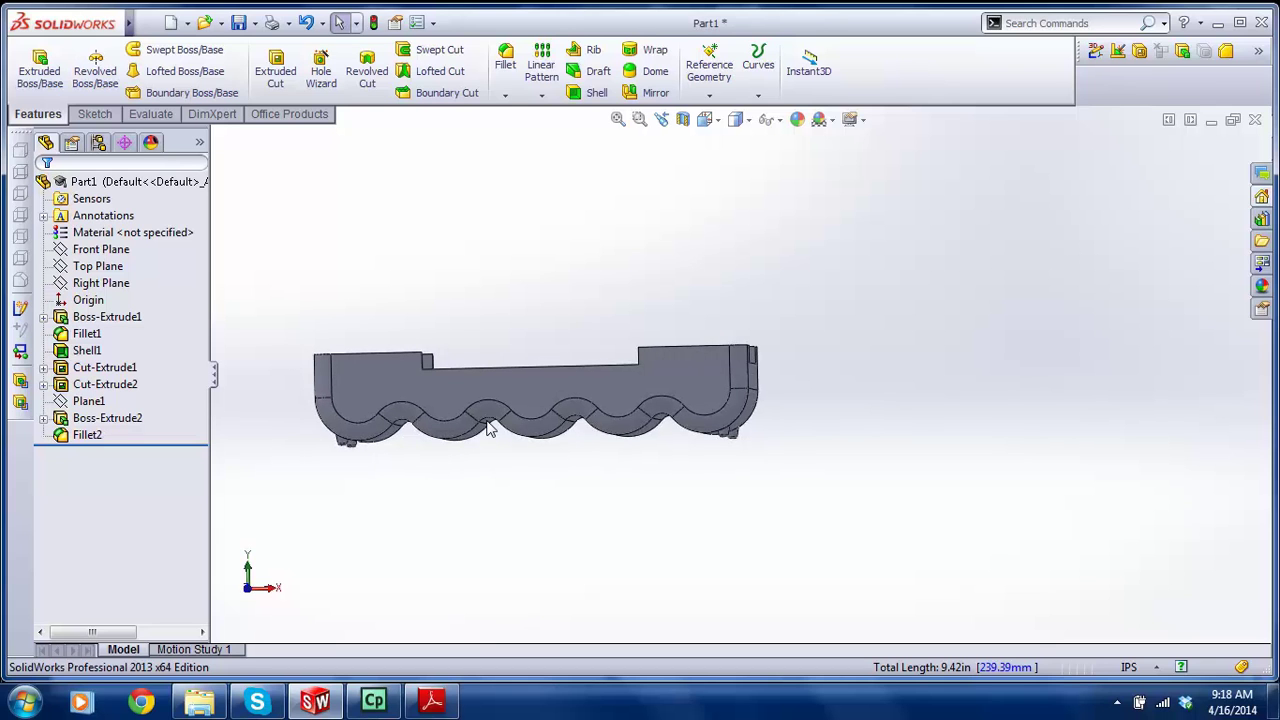
middle_drag(724, 353, 662, 444)
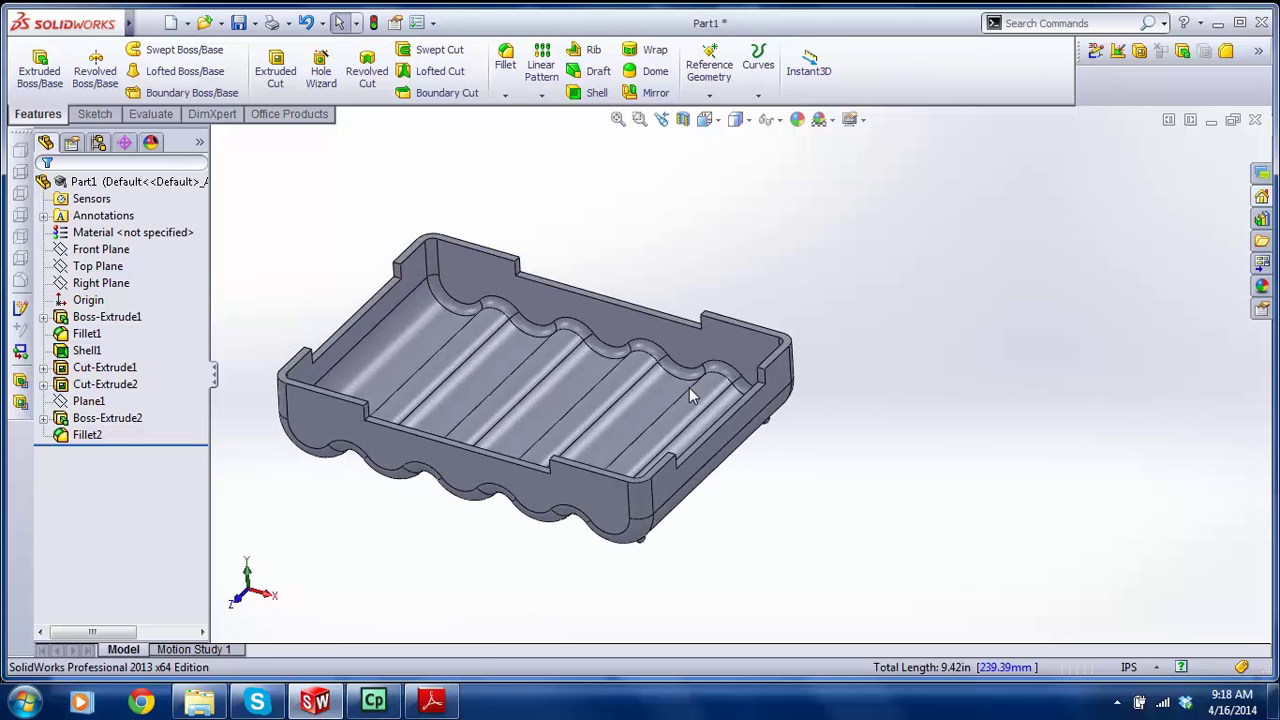
scroll(474, 459, down, 2)
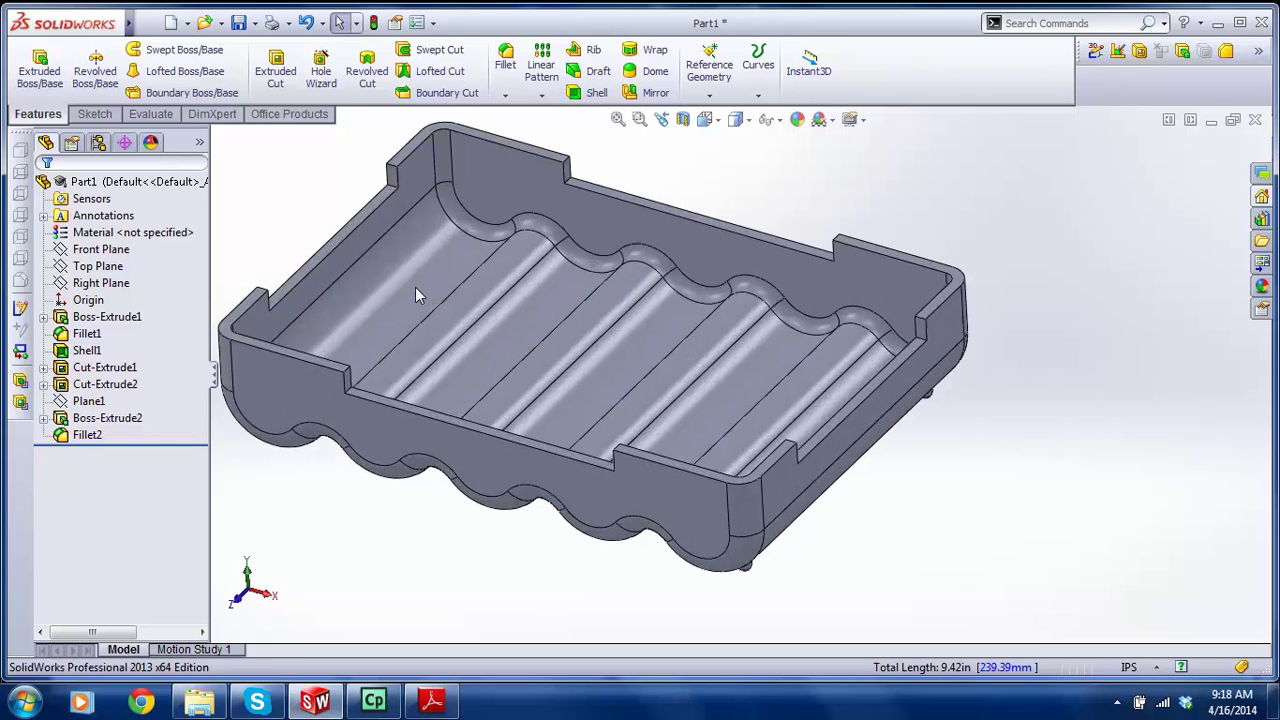
- Examine the tray model's shell, fillets and underside feet from above and below, and compare it with the exercise PDF drawing
scroll(565, 289, up, 1)
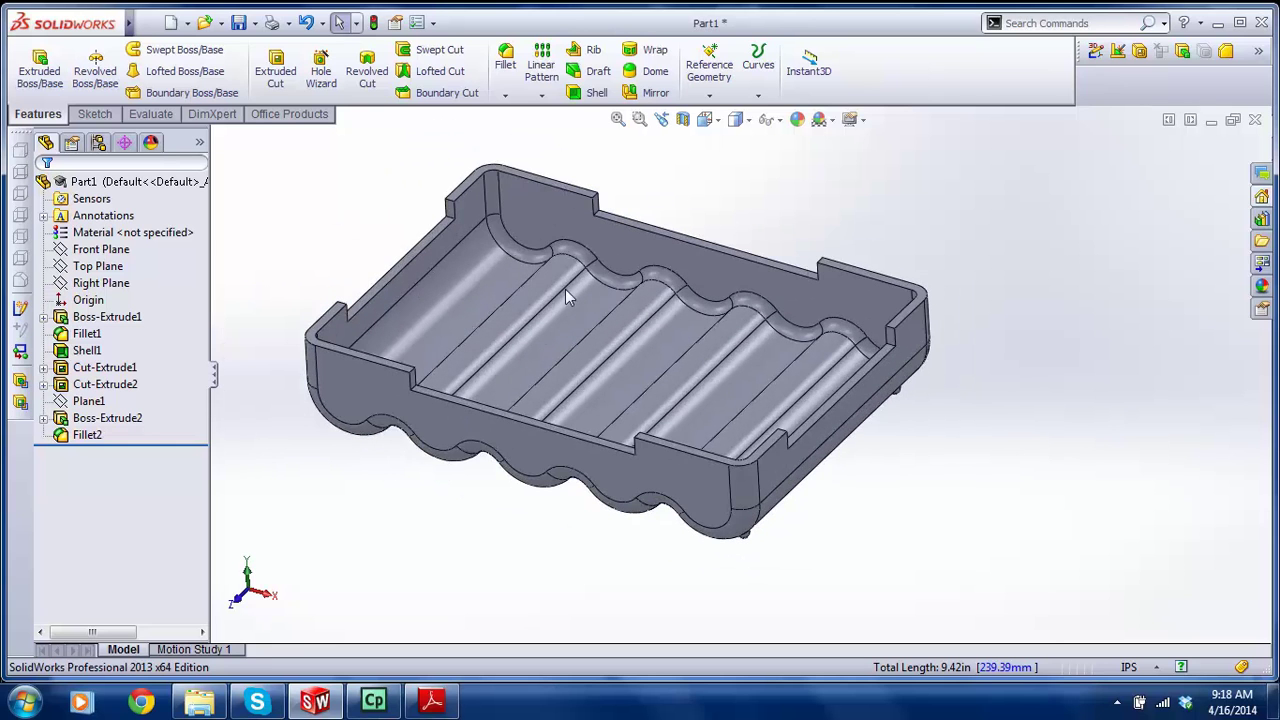
click(88, 351)
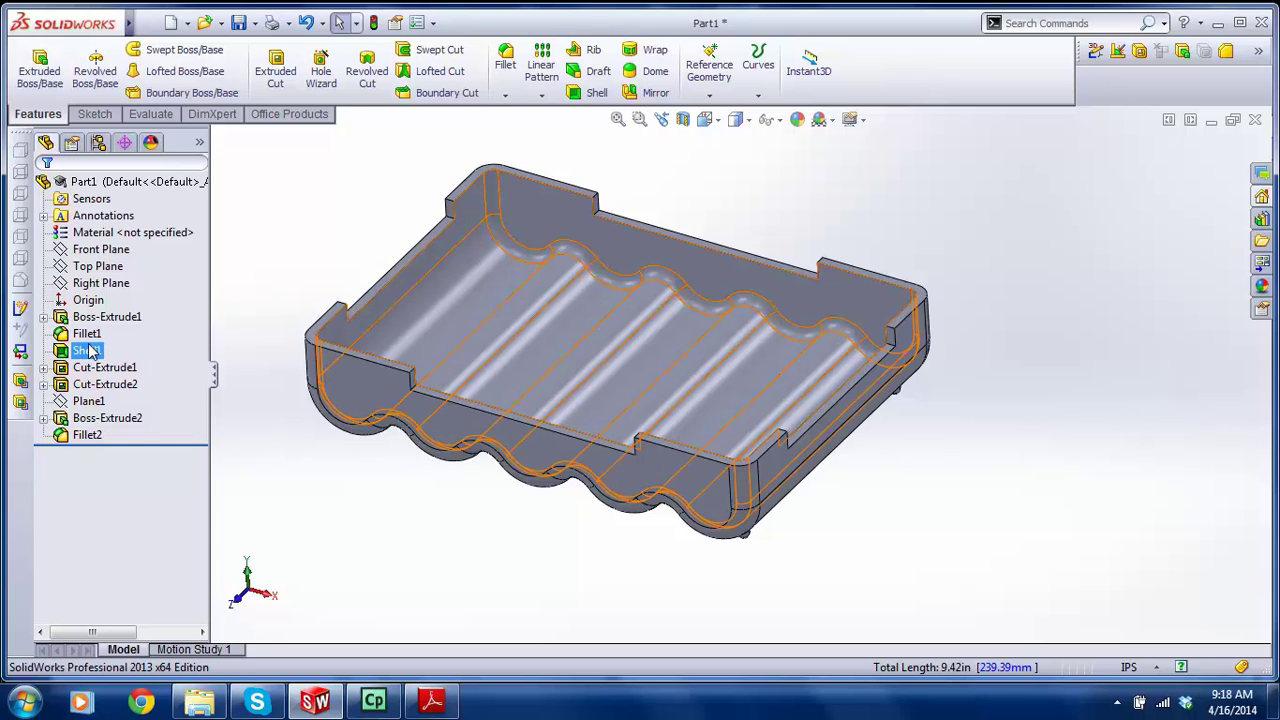
click(88, 340)
click(88, 350)
click(260, 366)
middle_drag(506, 531, 618, 372)
scroll(723, 334, down, 5)
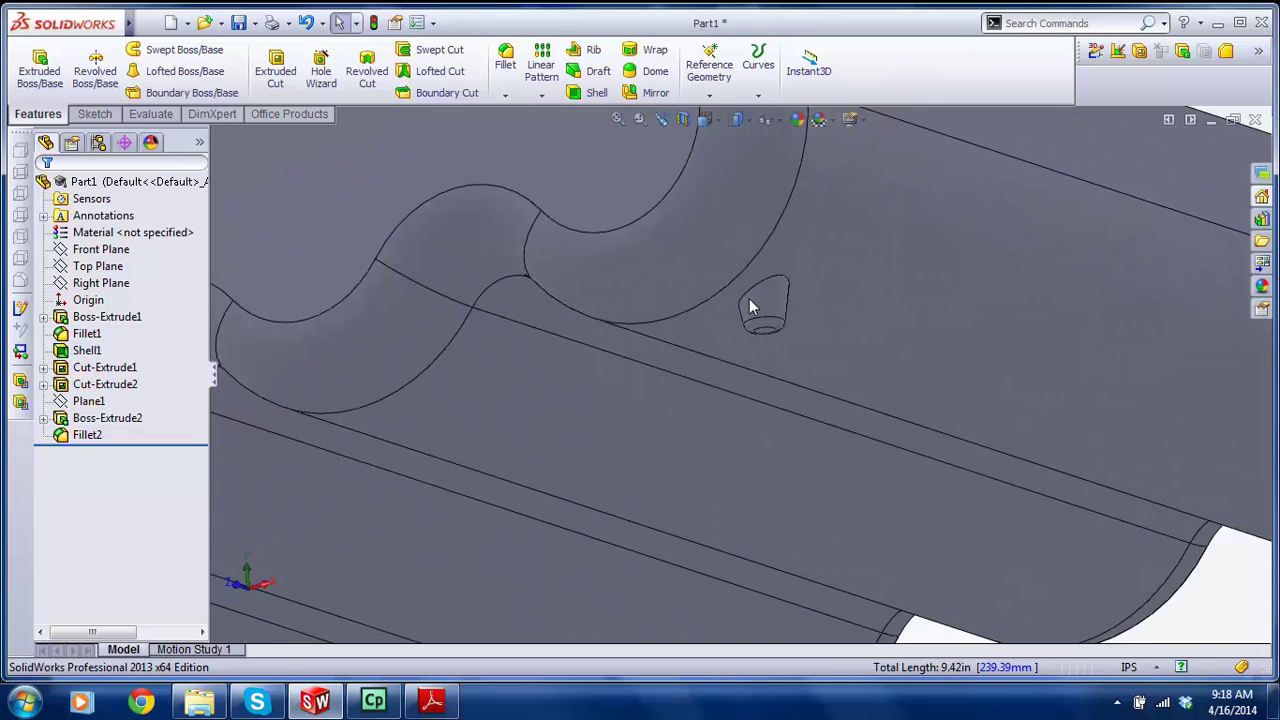
scroll(600, 384, up, 3)
scroll(625, 383, up, 6)
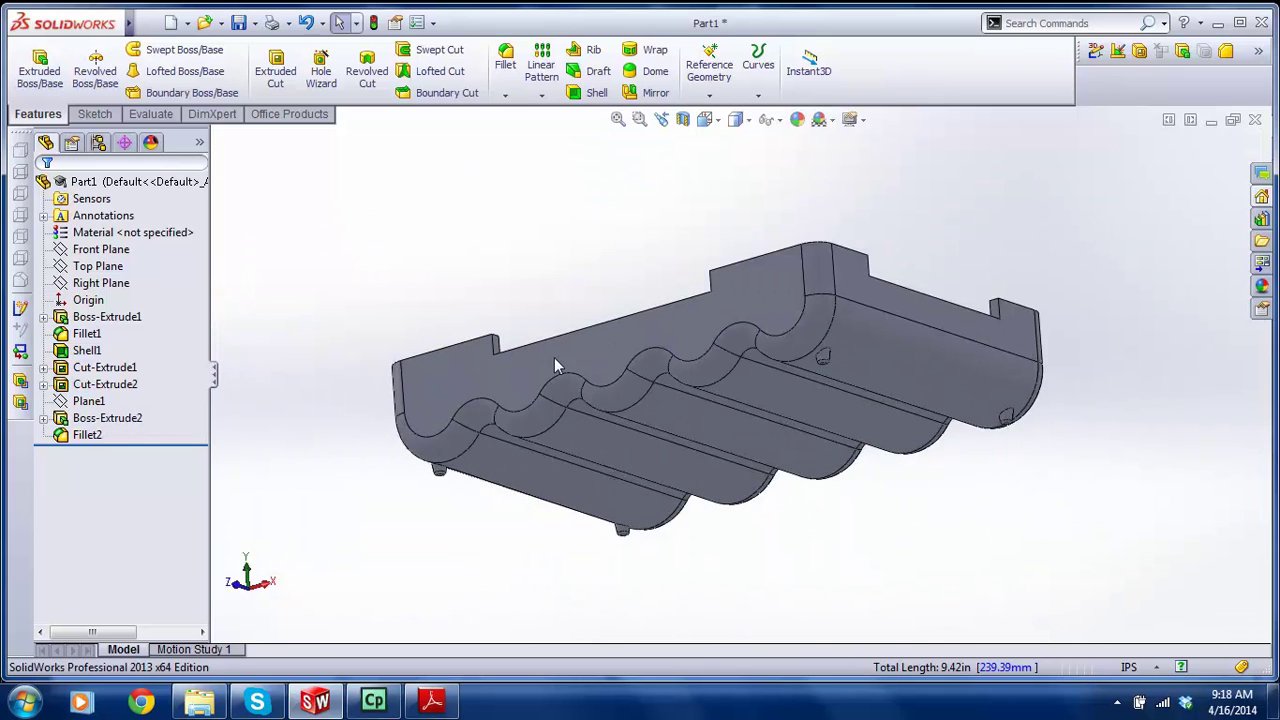
middle_drag(554, 362, 566, 416)
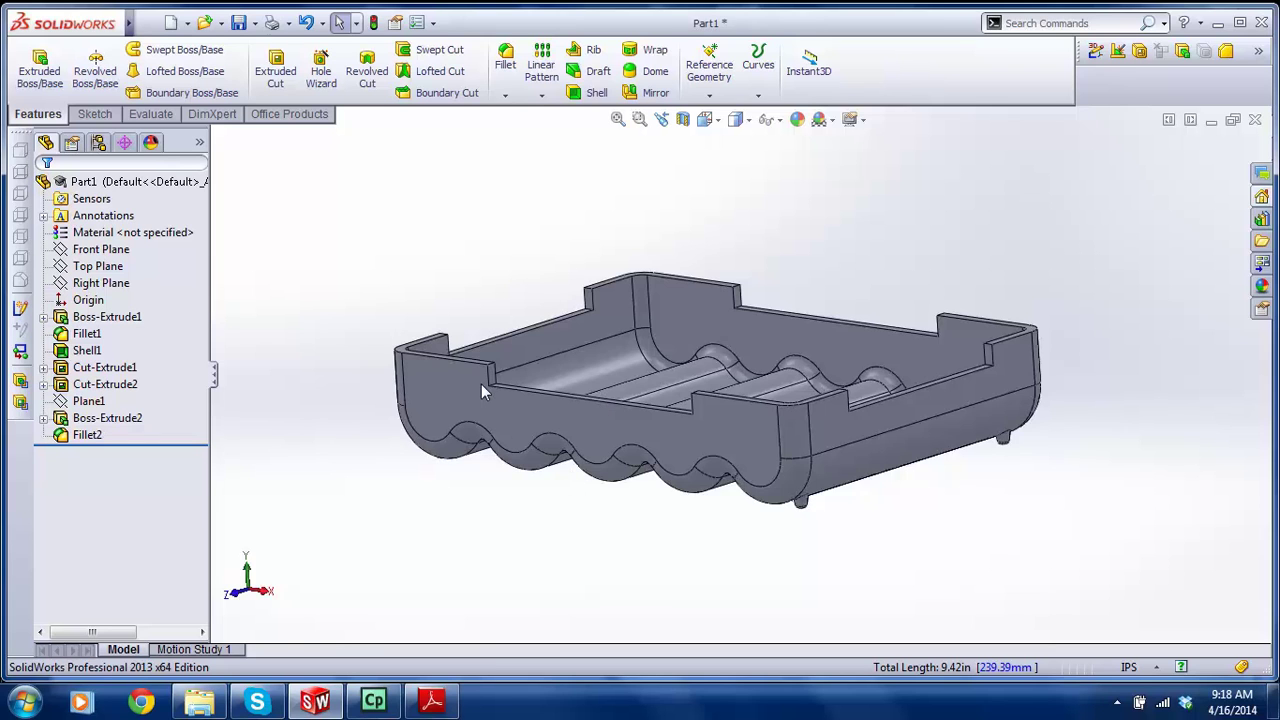
middle_drag(540, 372, 525, 410)
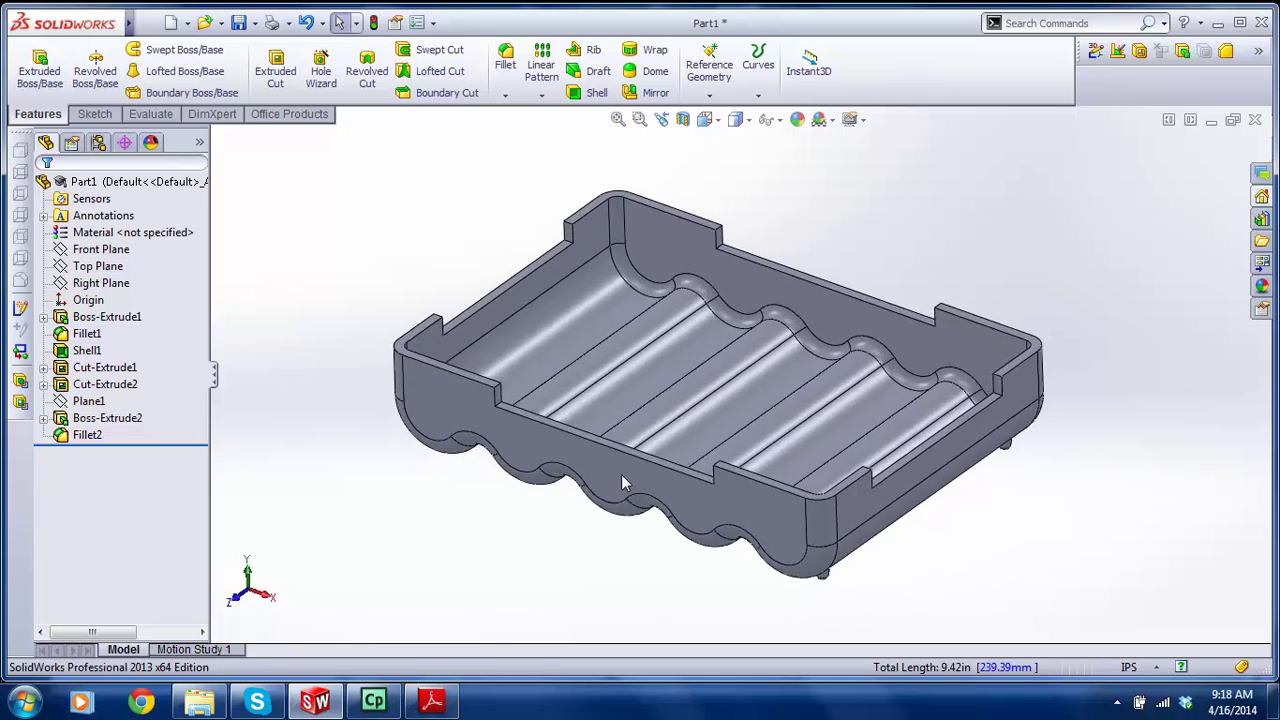
click(432, 702)
scroll(531, 319, down, 2)
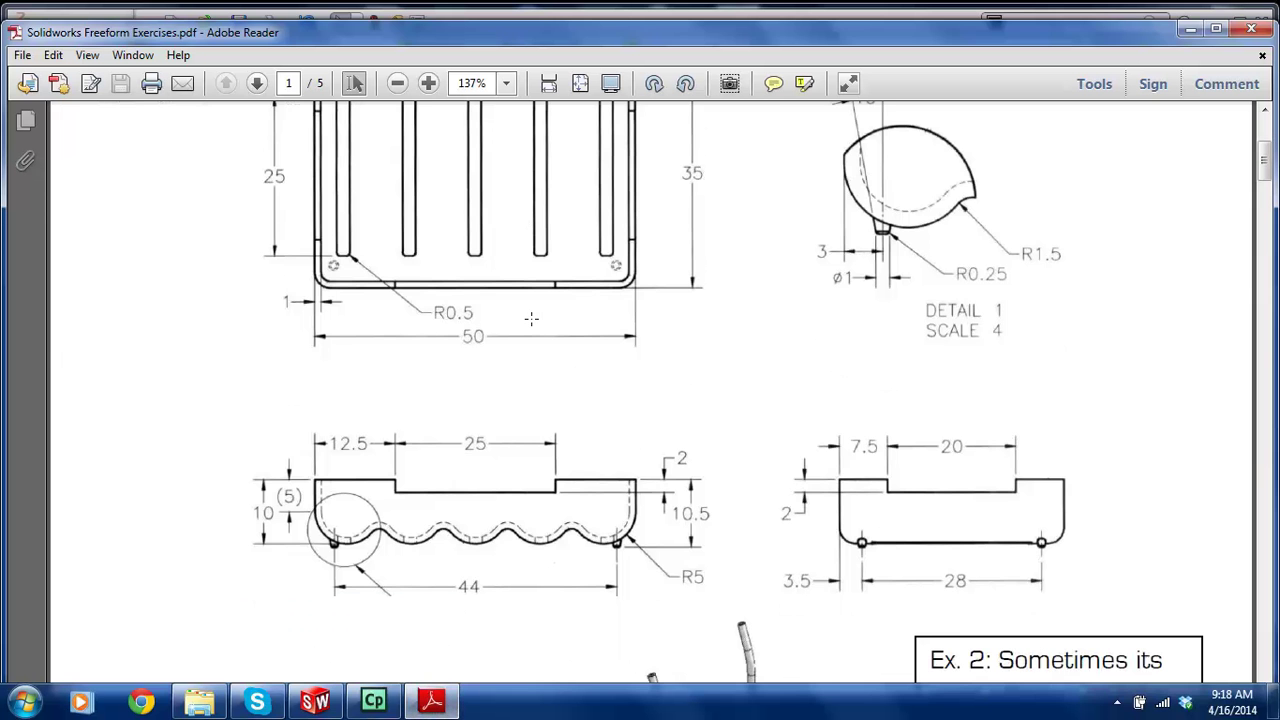
click(315, 702)
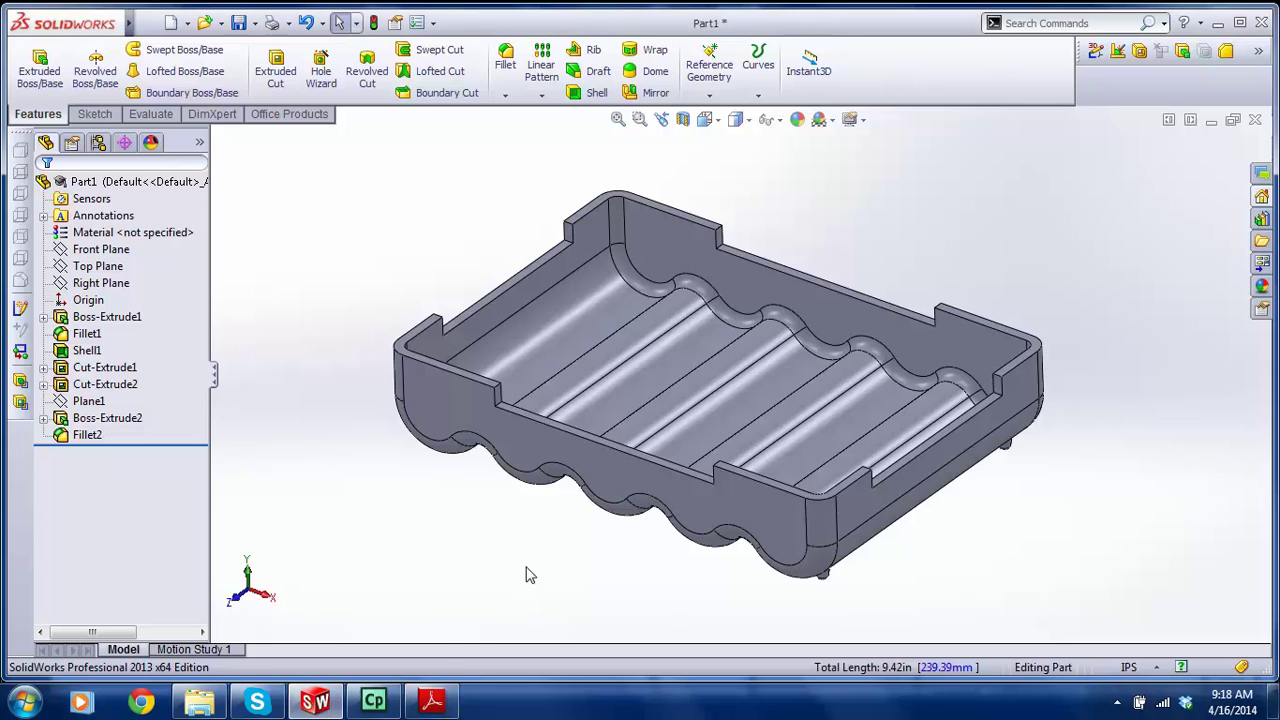
- Close the tray part without saving its changes and create a new part document
click(1255, 119)
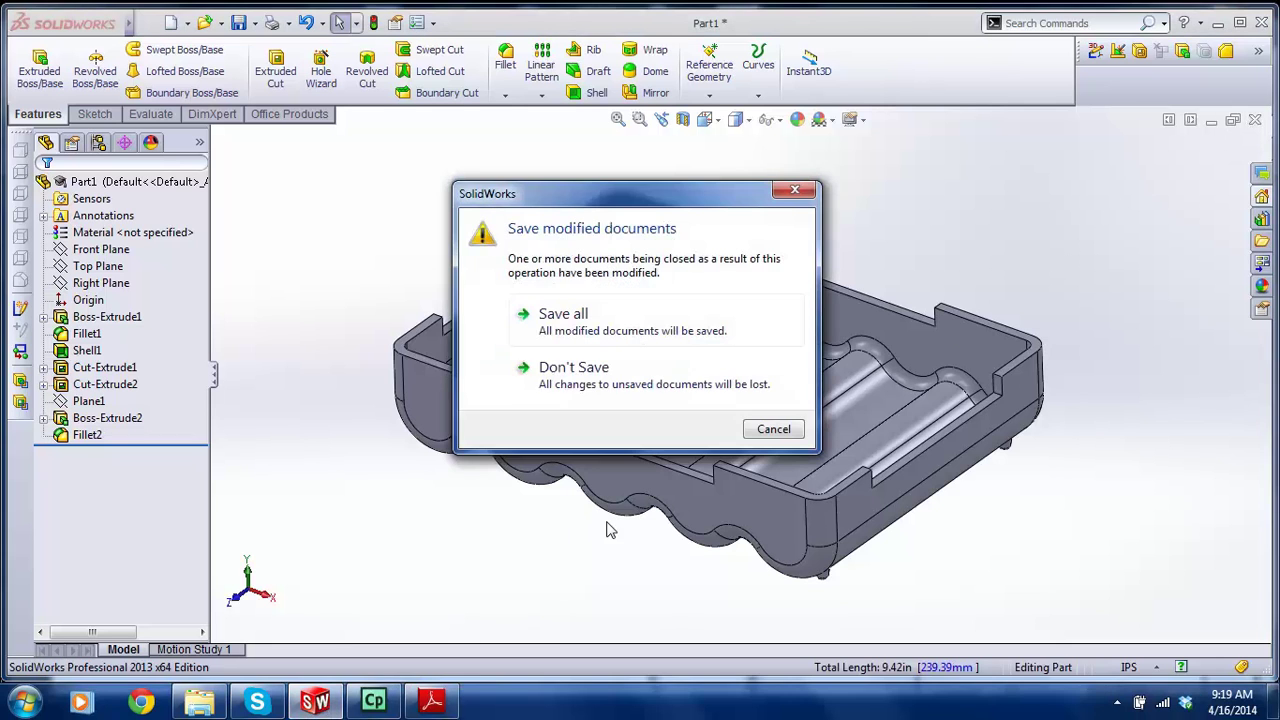
click(637, 382)
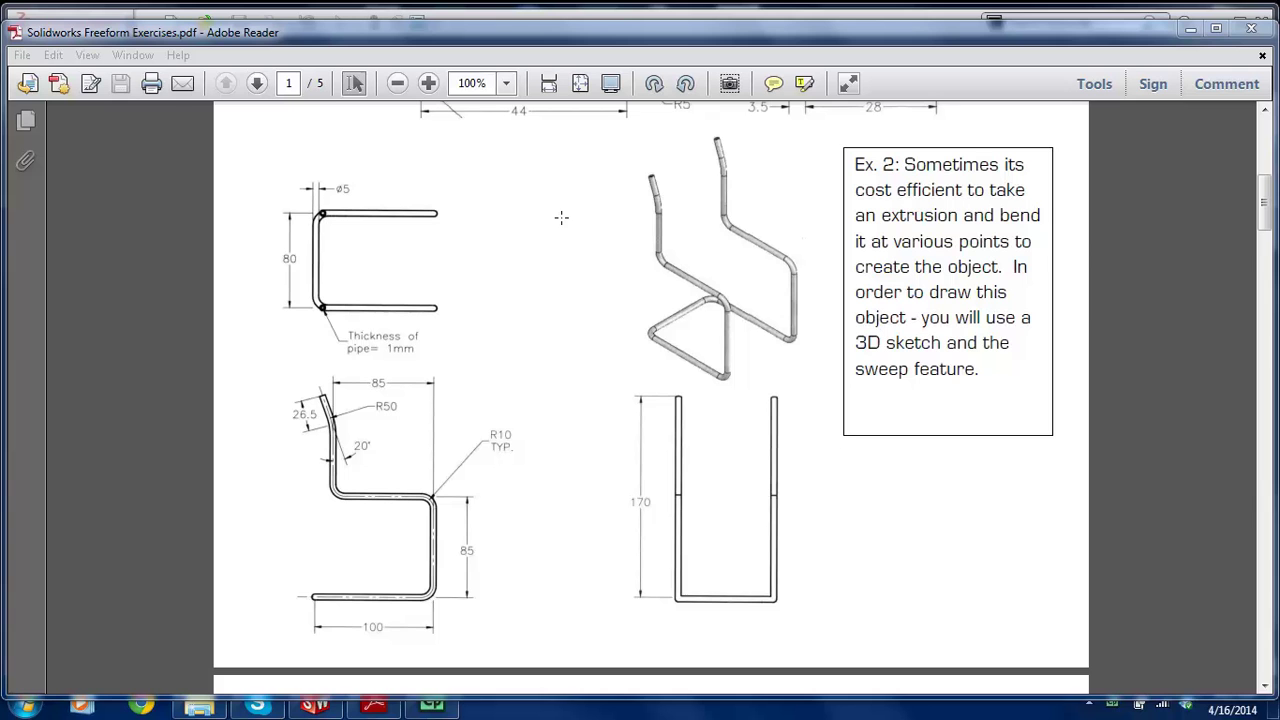
click(315, 703)
click(166, 26)
click(360, 344)
double_click(362, 344)
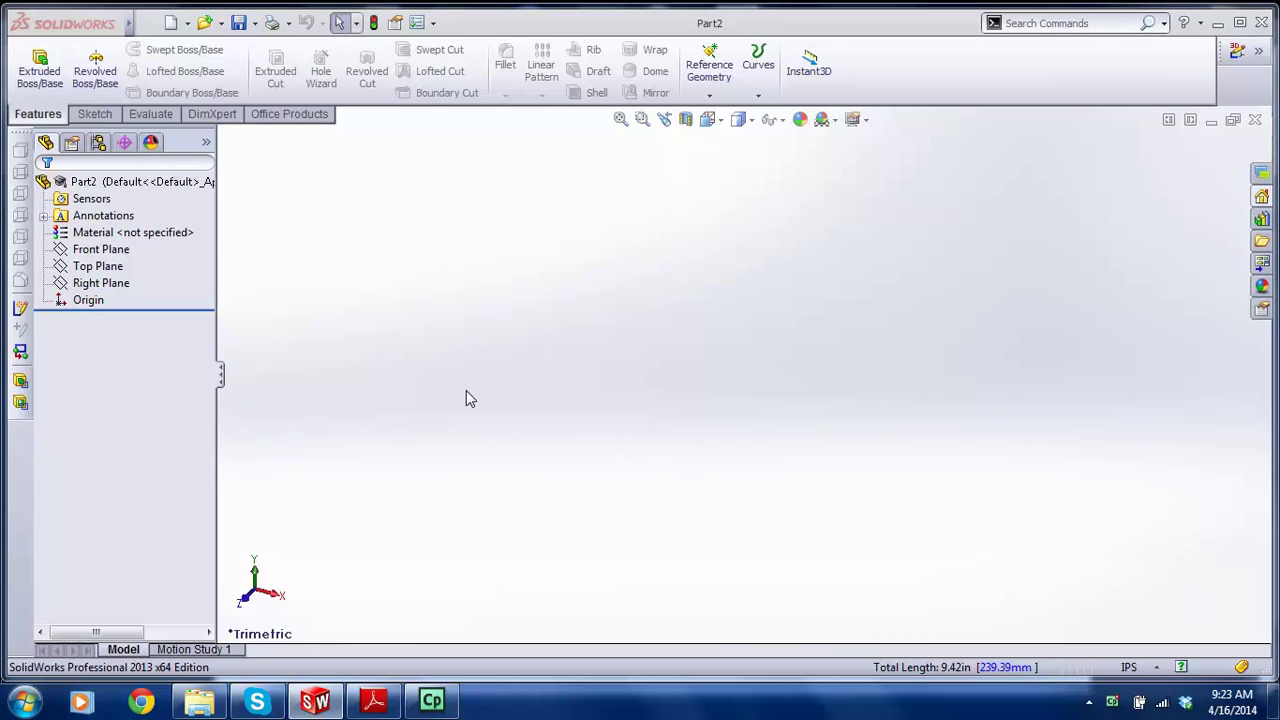
click(92, 115)
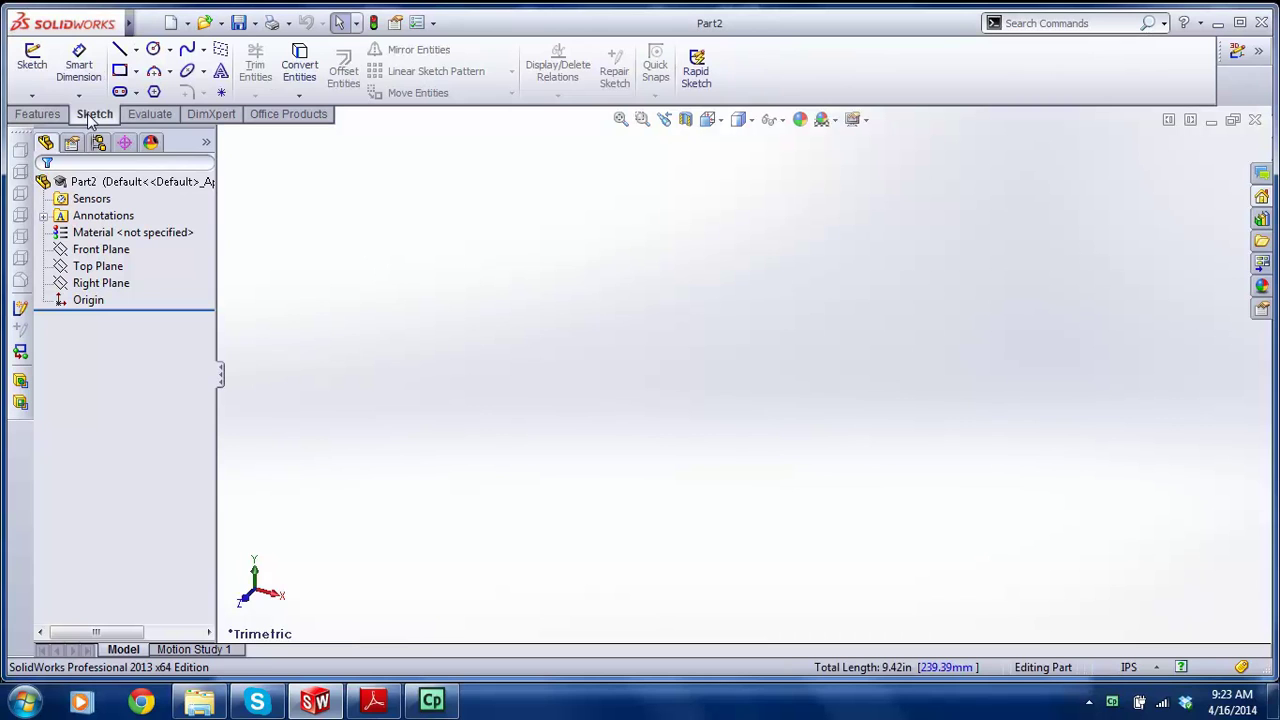
click(32, 95)
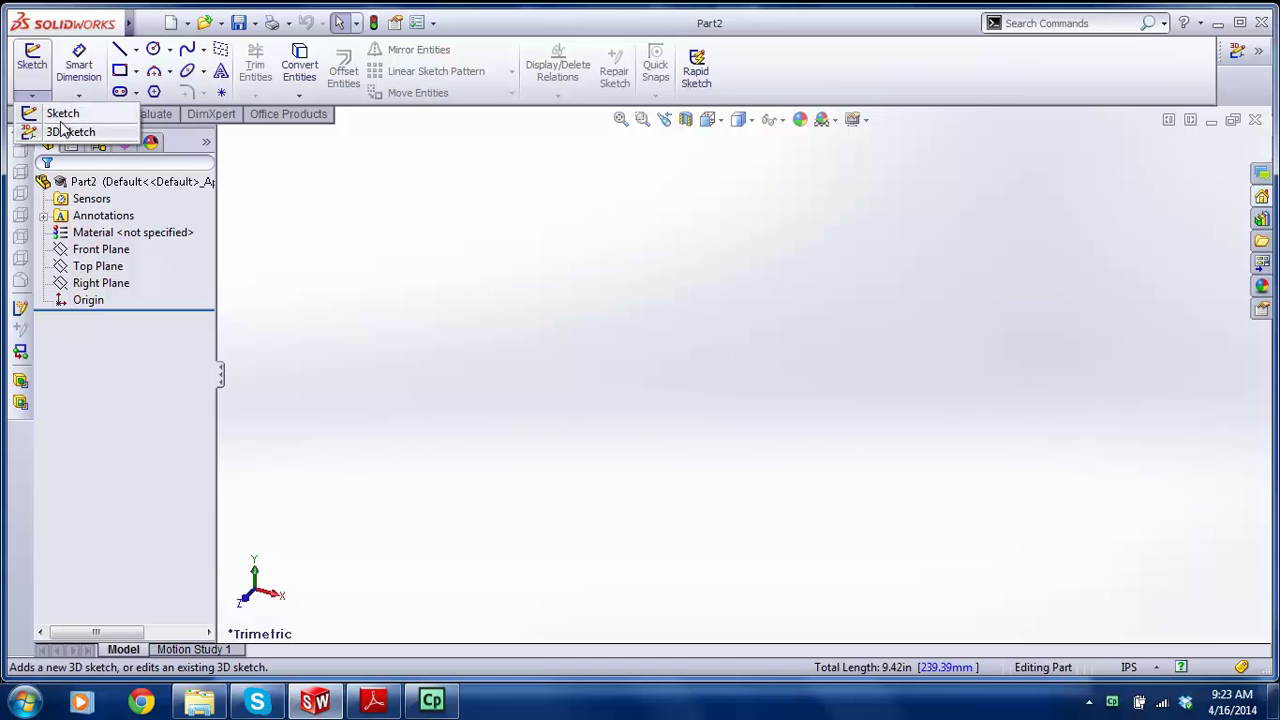
click(64, 114)
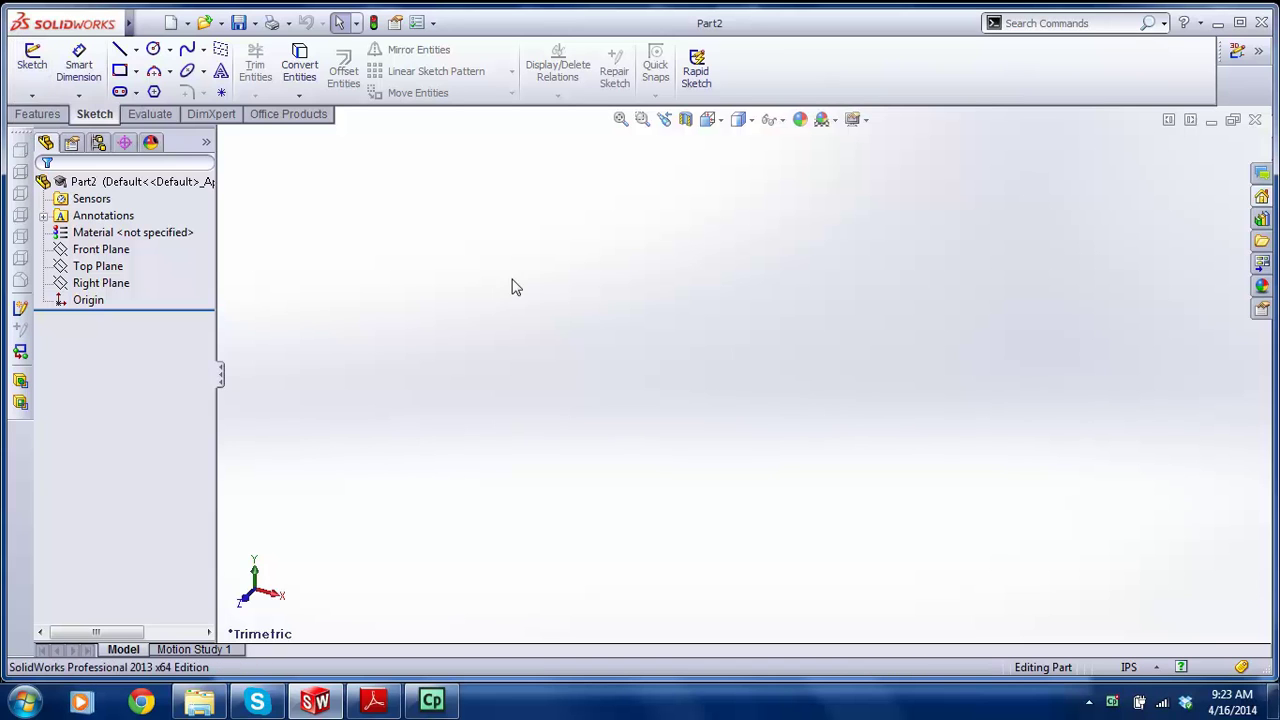
click(32, 95)
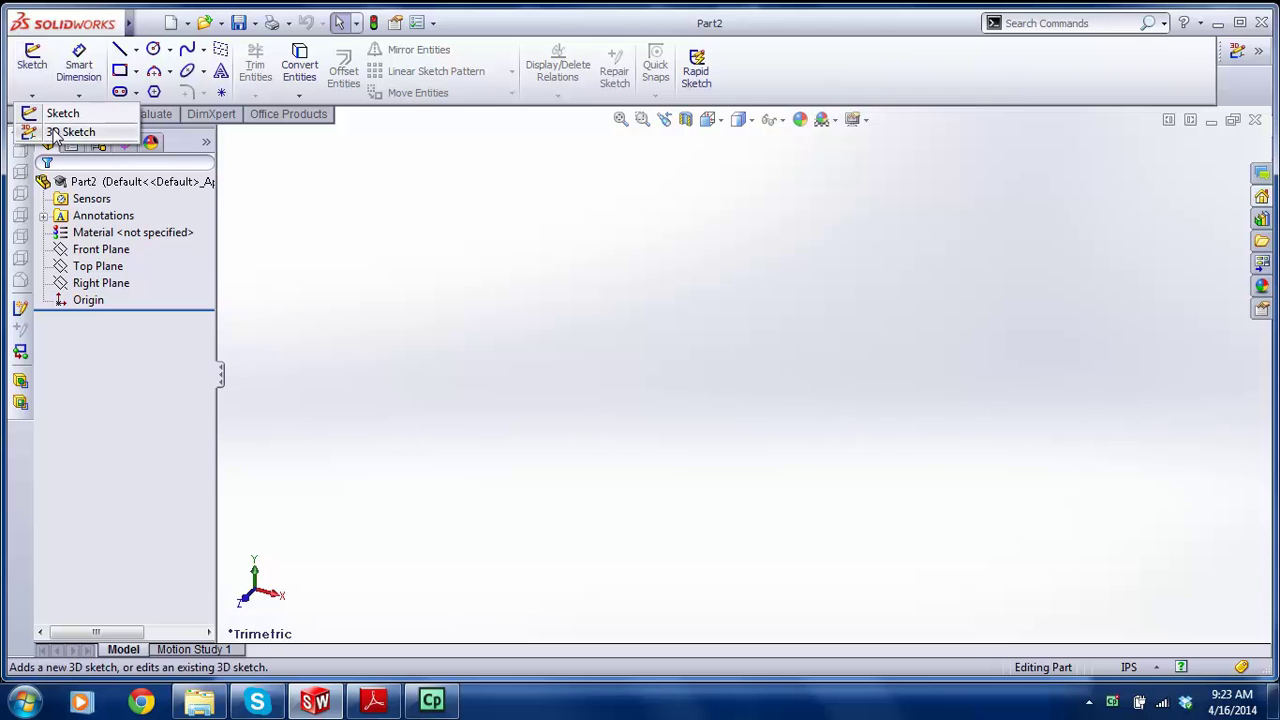
click(70, 132)
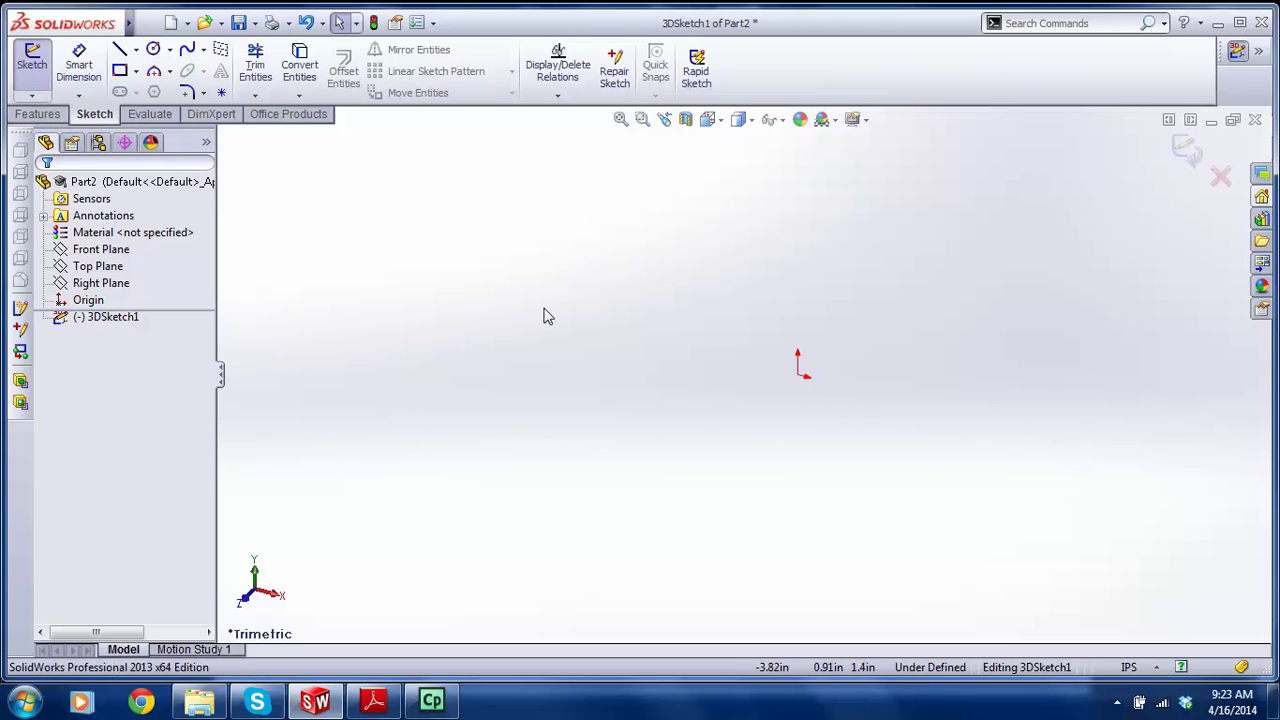
middle_drag(700, 322, 788, 375)
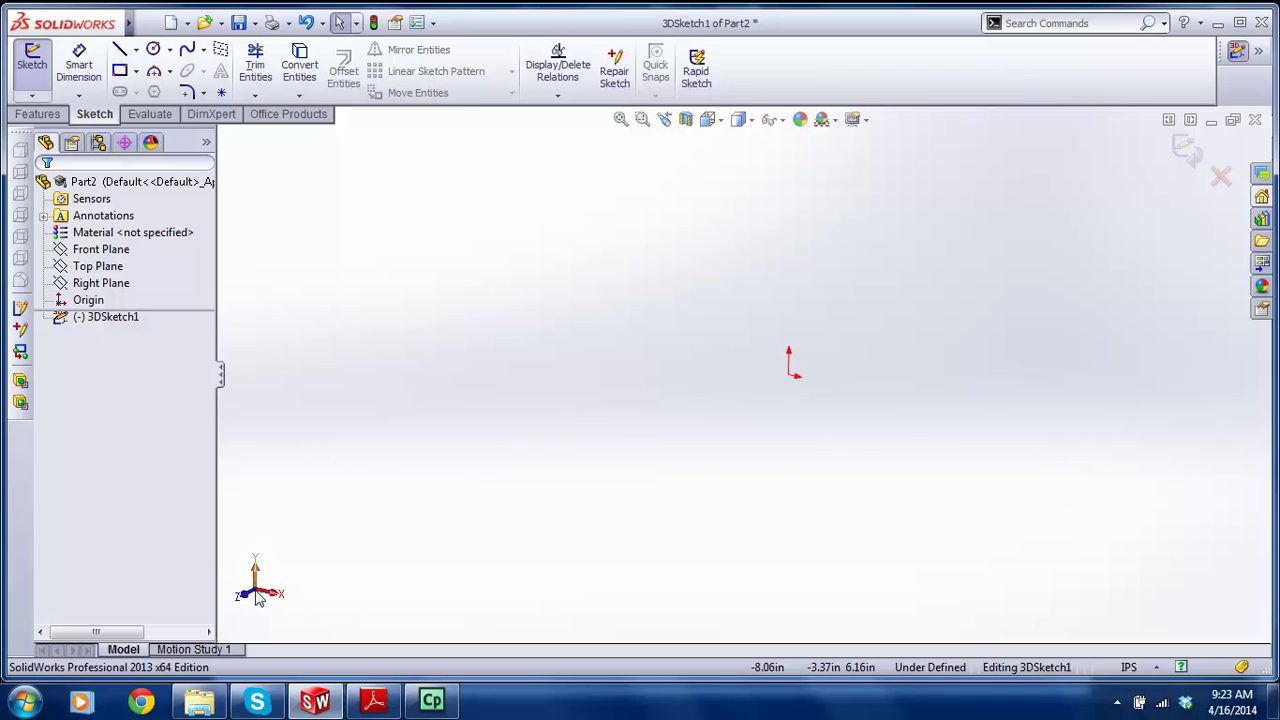
- Check the pipe chair drawing in the exercise PDF and set the new part's units to MMGS (millimeter, gram, second)
click(376, 703)
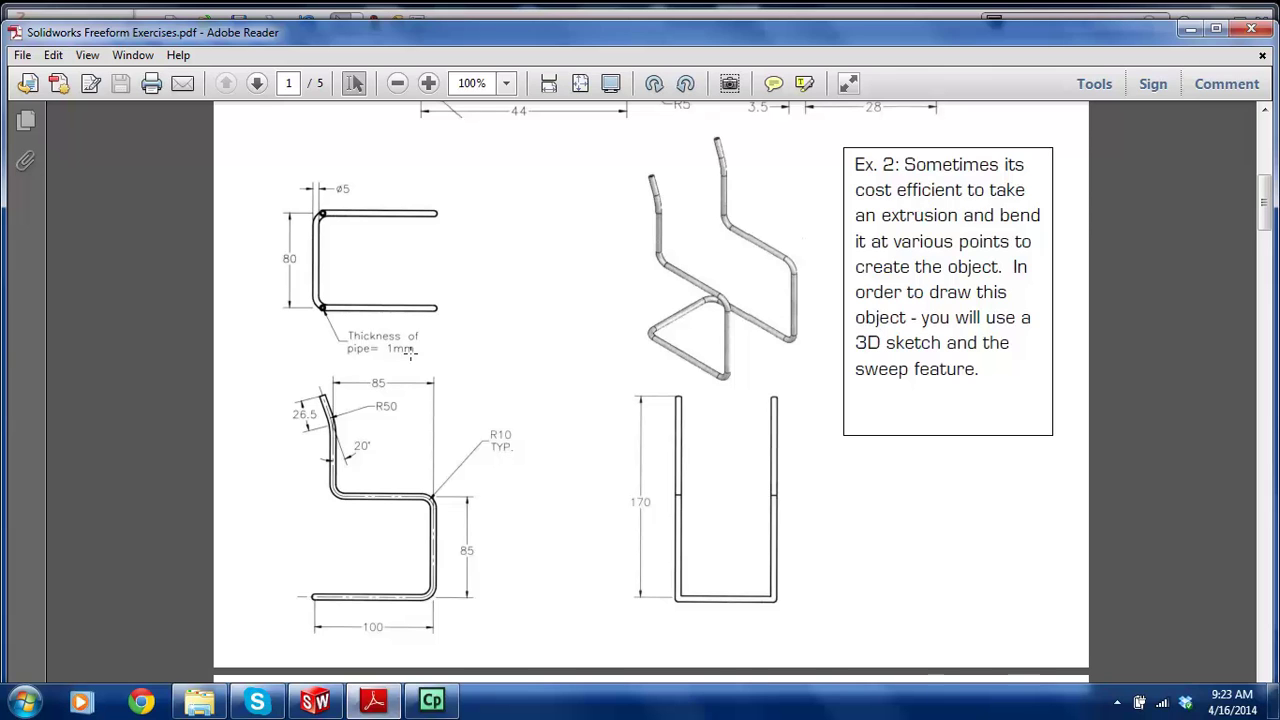
click(315, 701)
click(1151, 667)
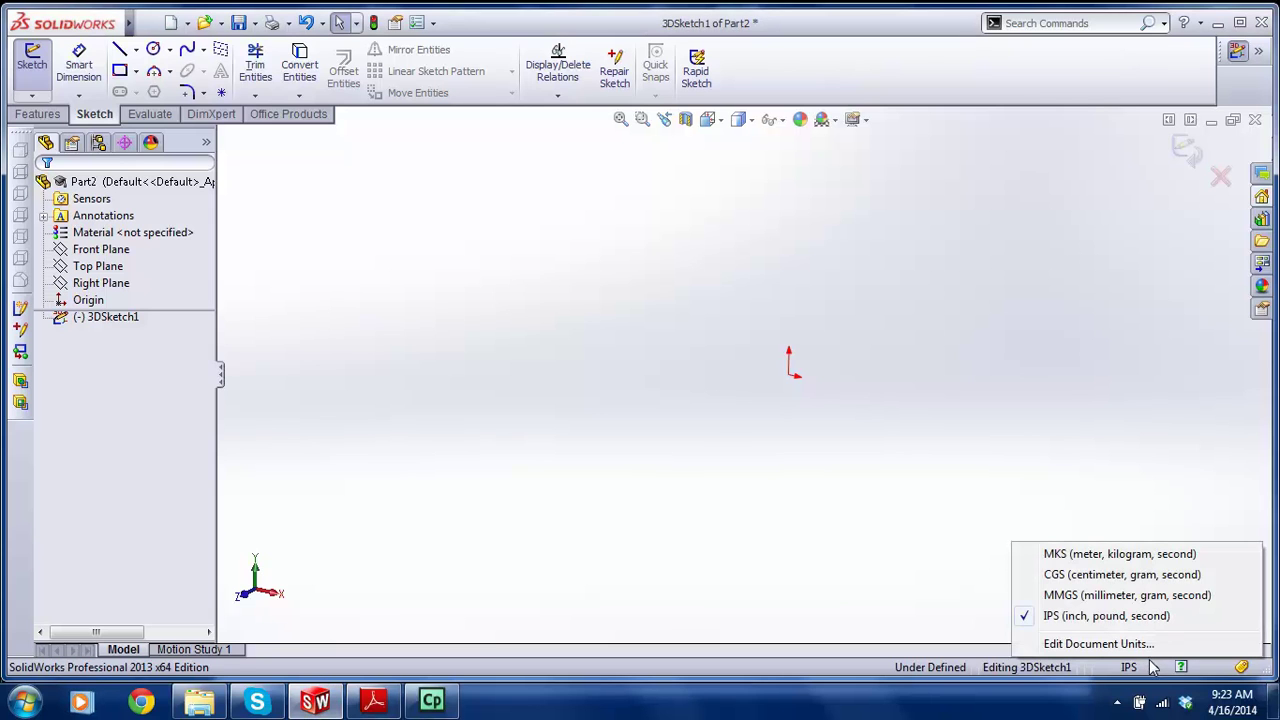
click(1122, 596)
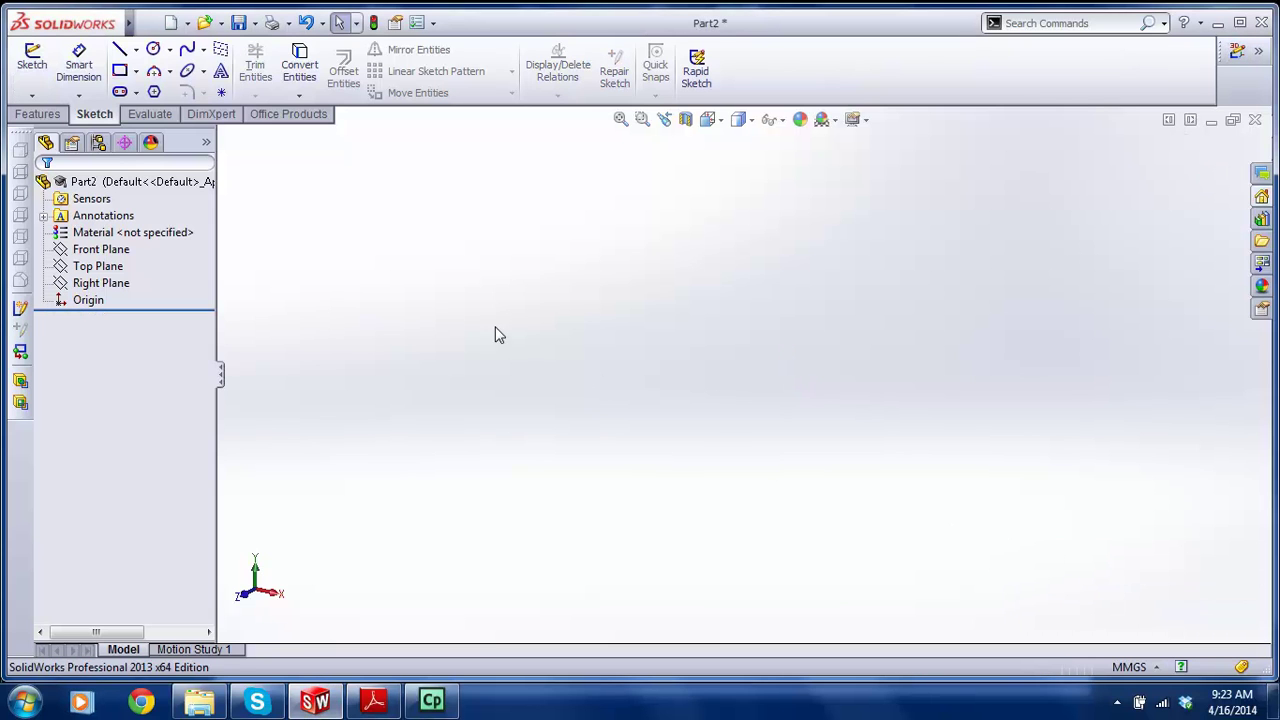
- Start a 3D sketch and begin a line at the origin
click(33, 96)
click(88, 129)
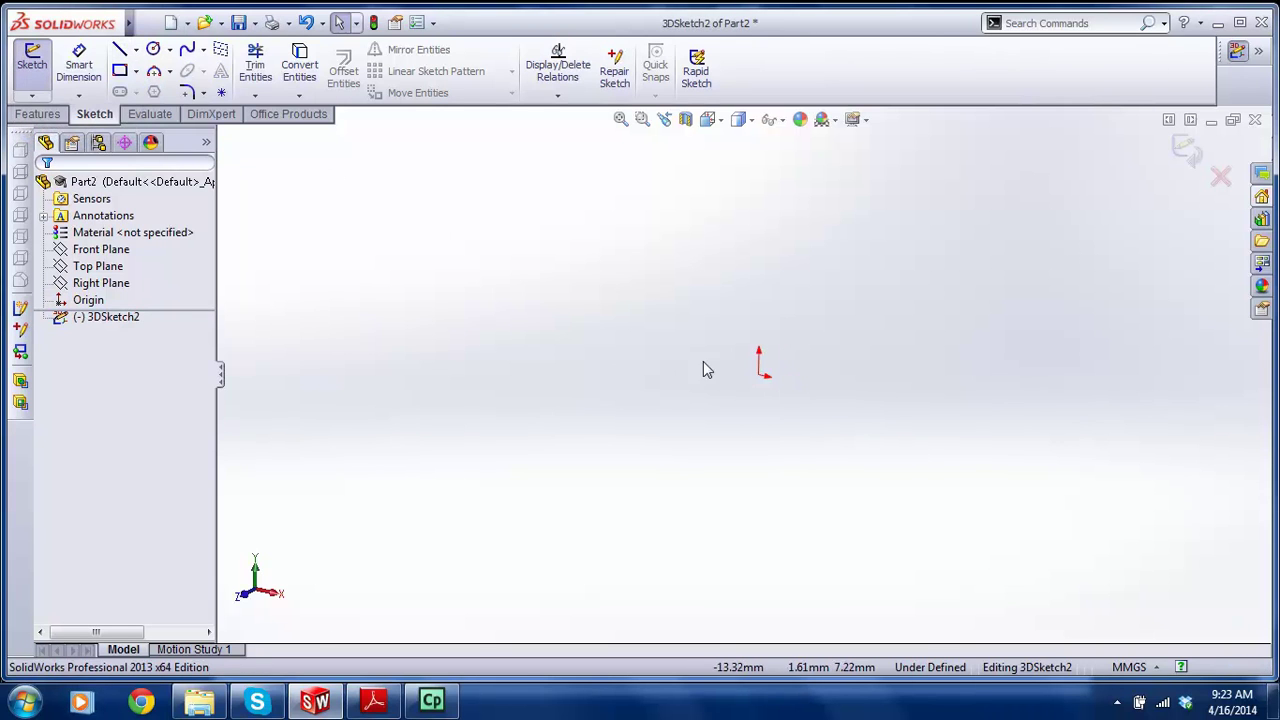
click(121, 52)
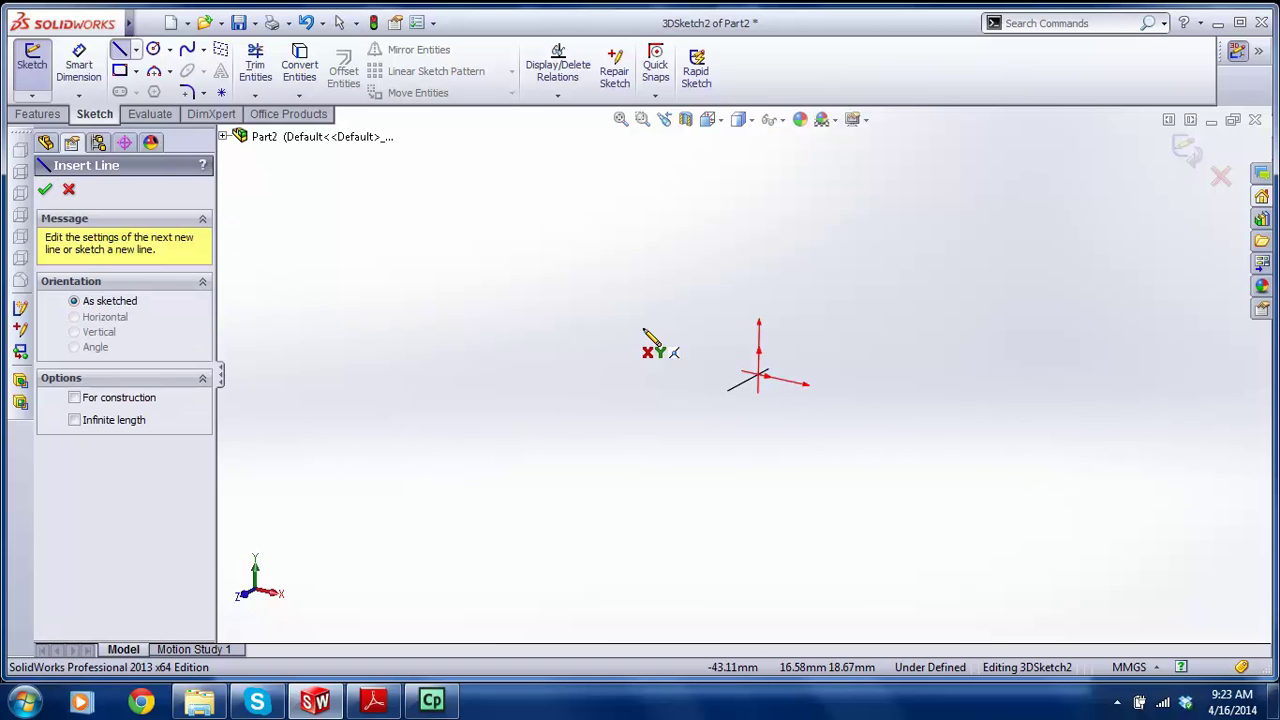
scroll(783, 377, down, 3)
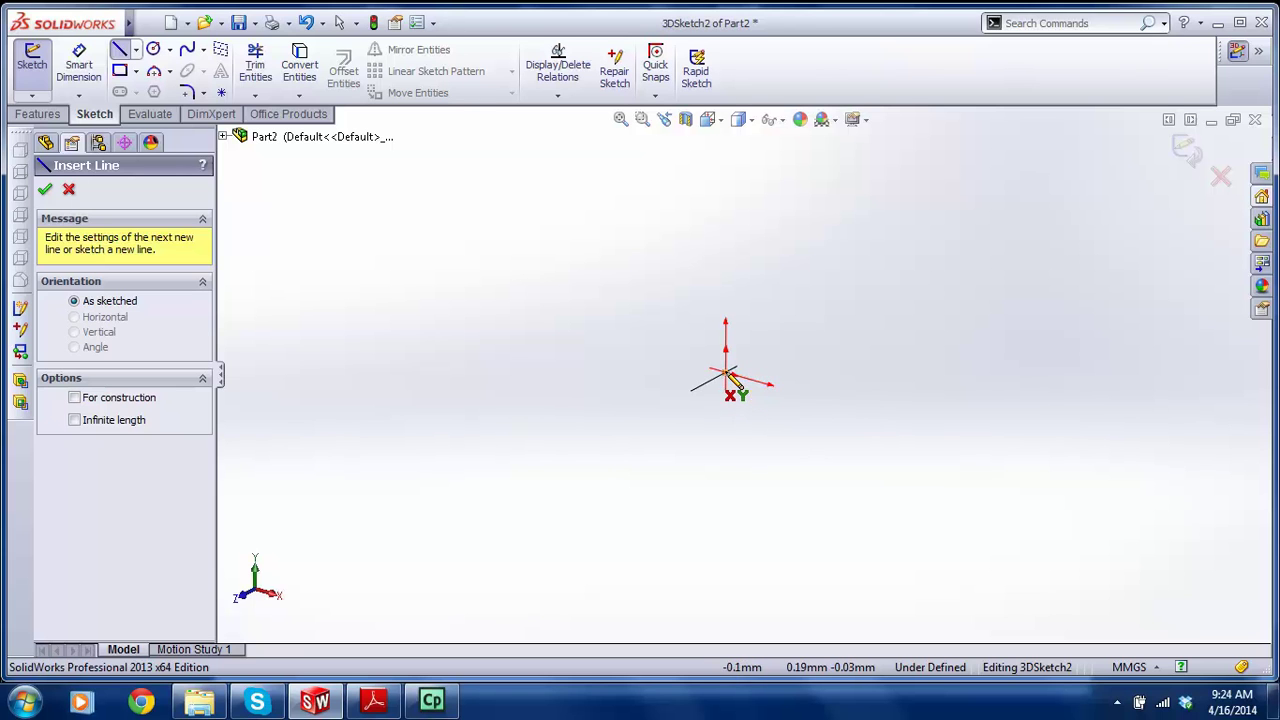
click(727, 375)
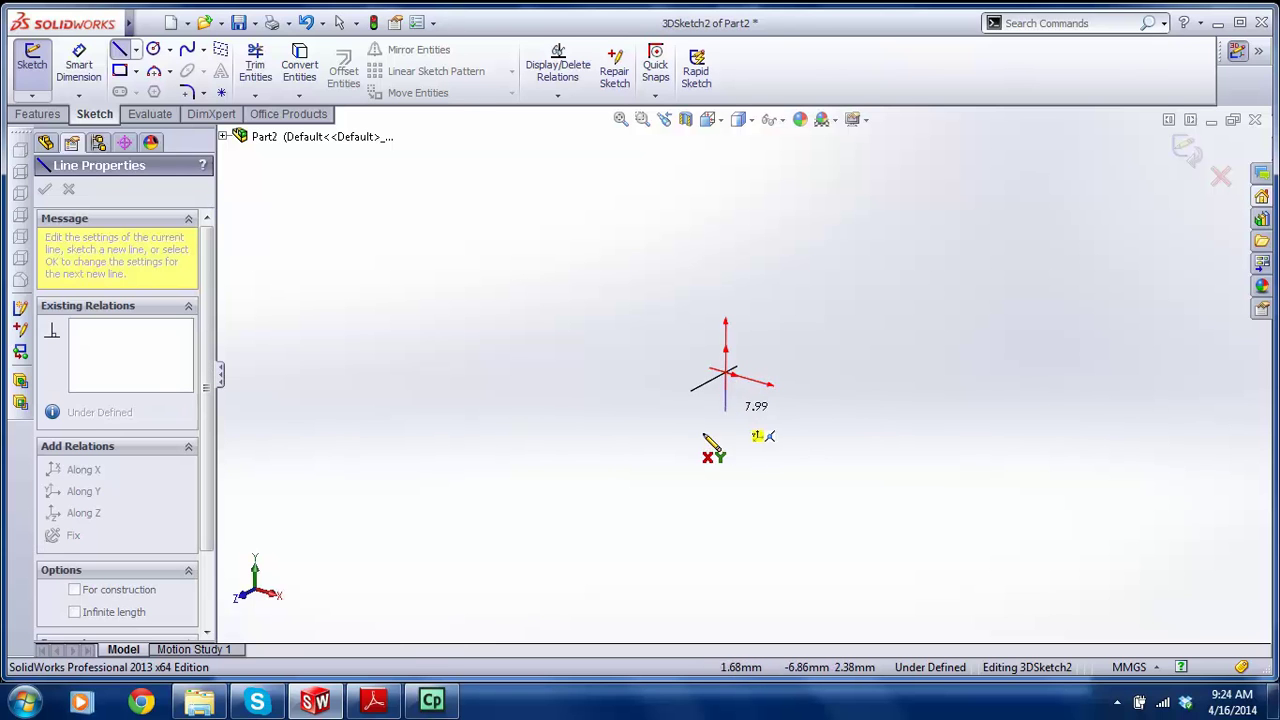
- Consult the Ex. 2 chair drawing in the PDF and finish the first line segment along the Z axis in the YZ plane
click(368, 705)
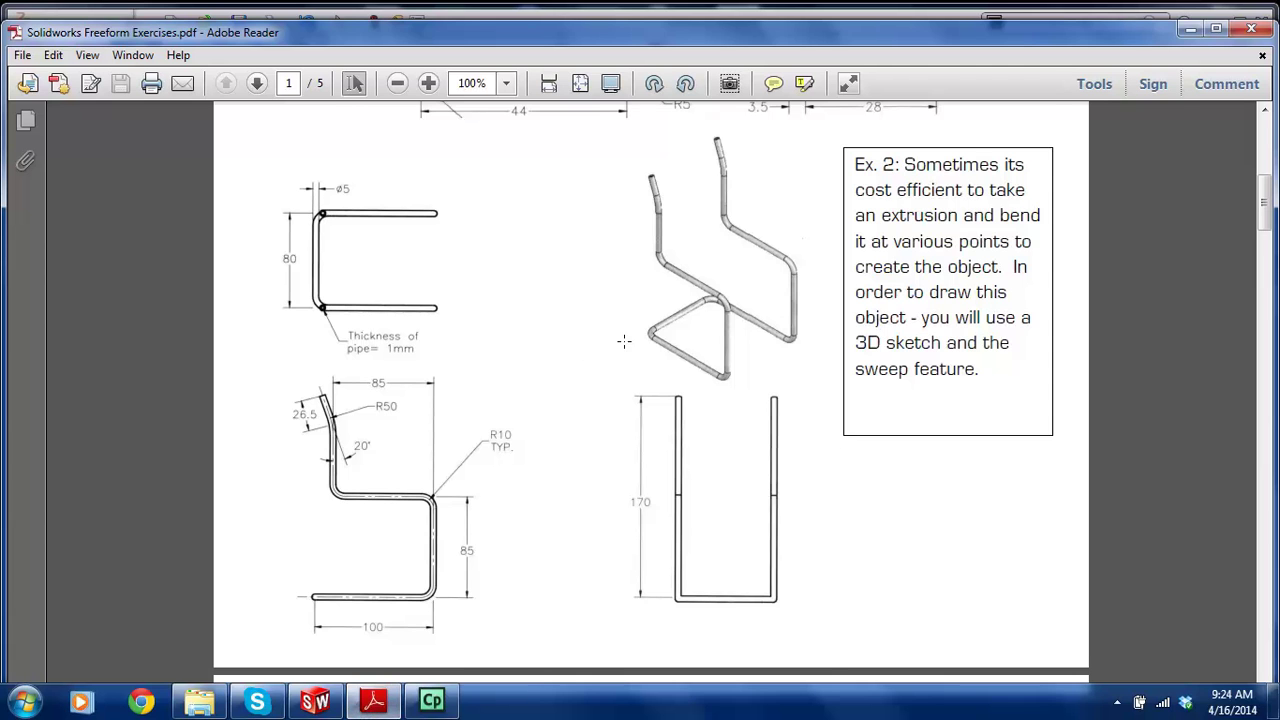
scroll(624, 341, down, 7)
scroll(676, 350, up, 8)
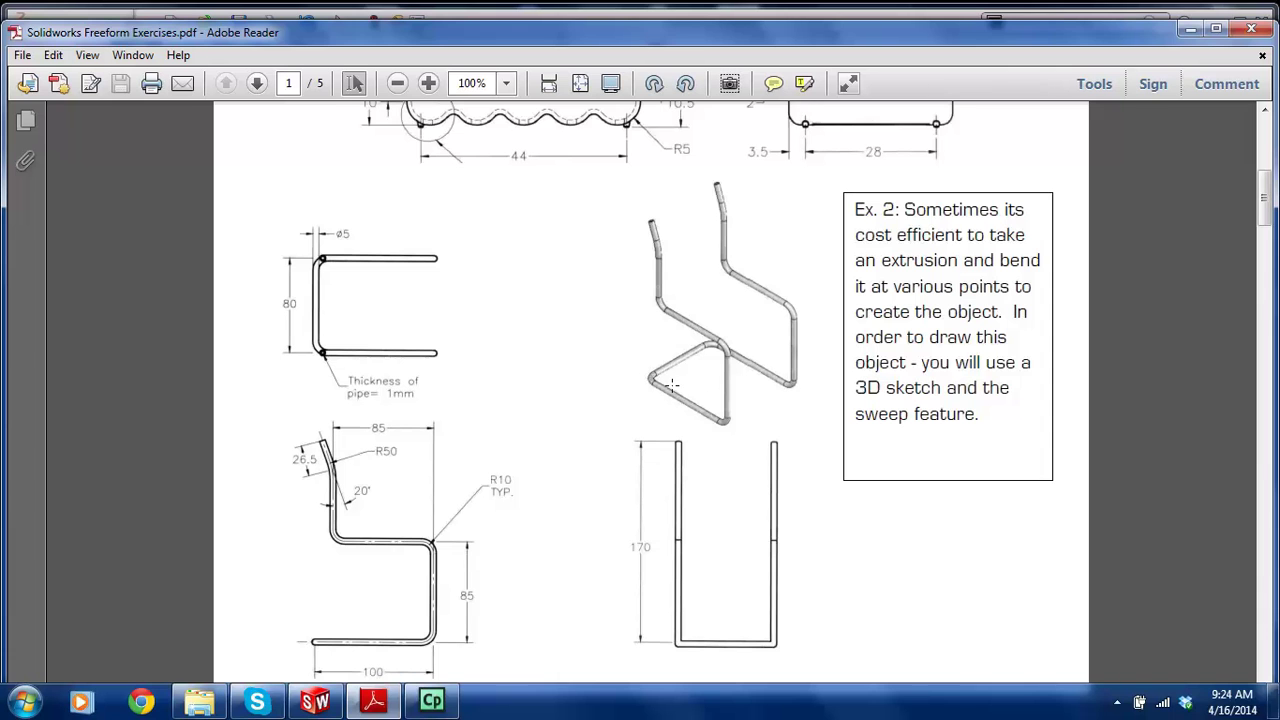
click(338, 707)
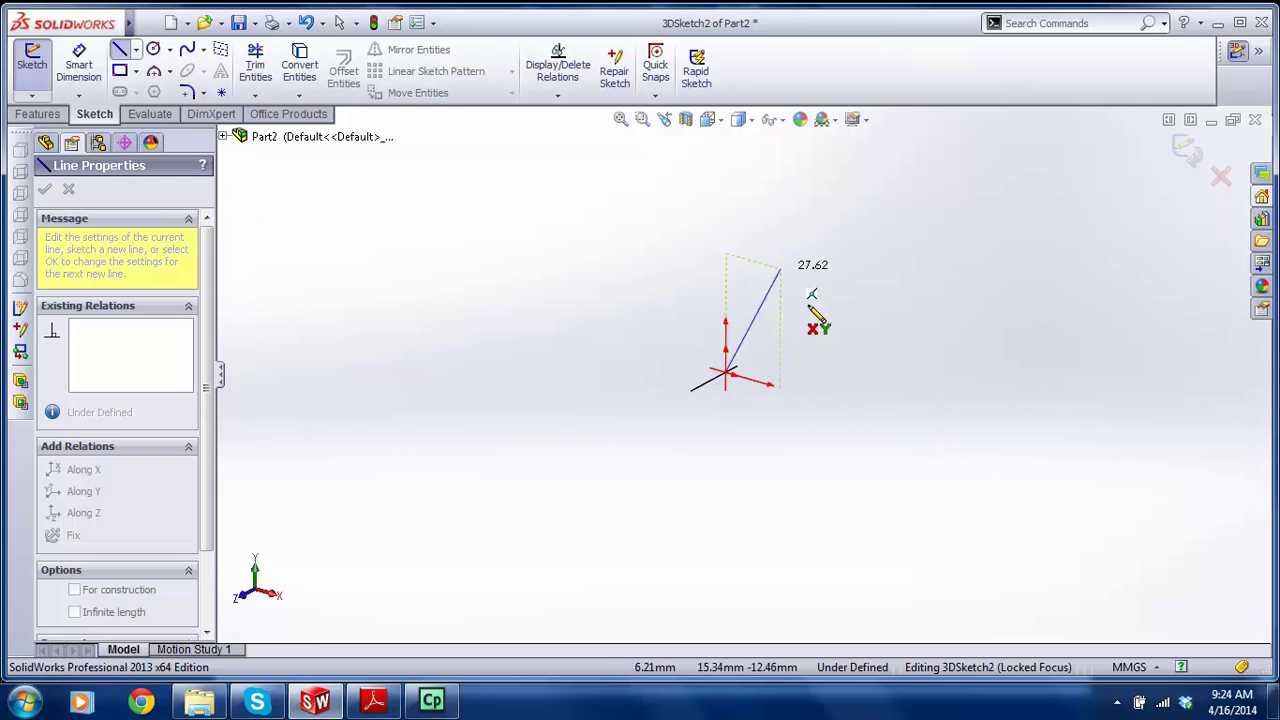
key(Tab)
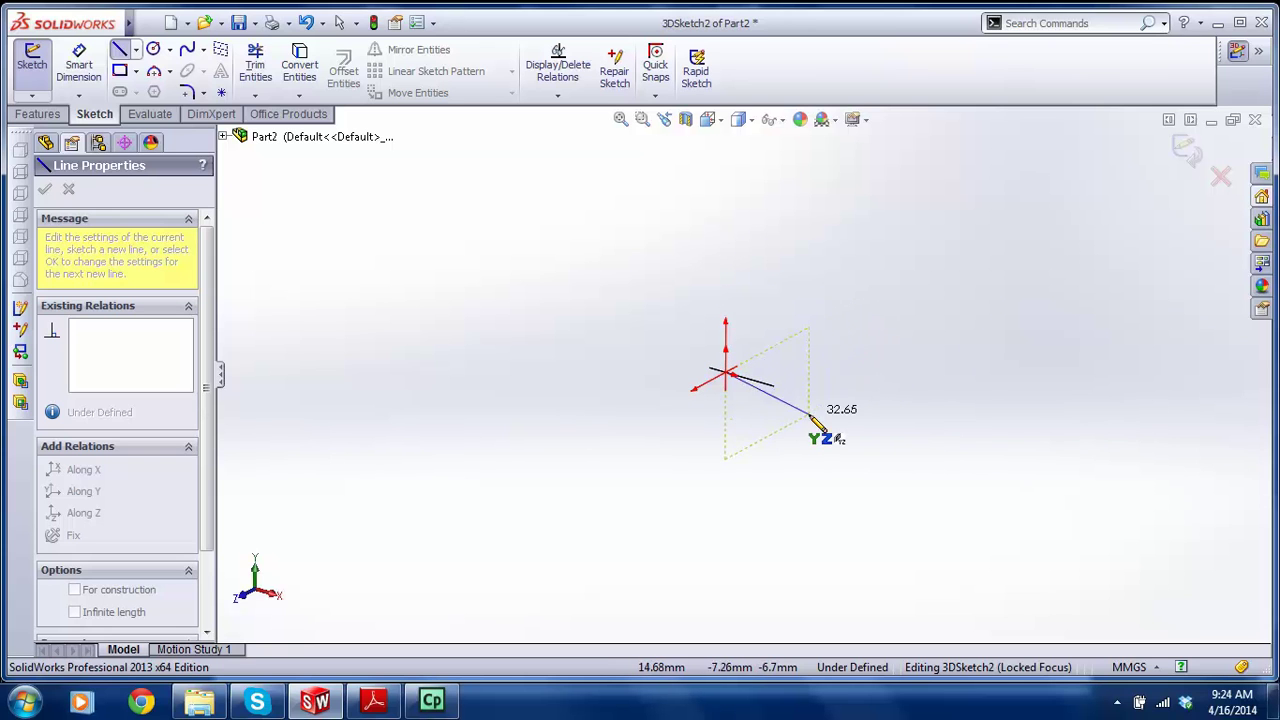
click(632, 424)
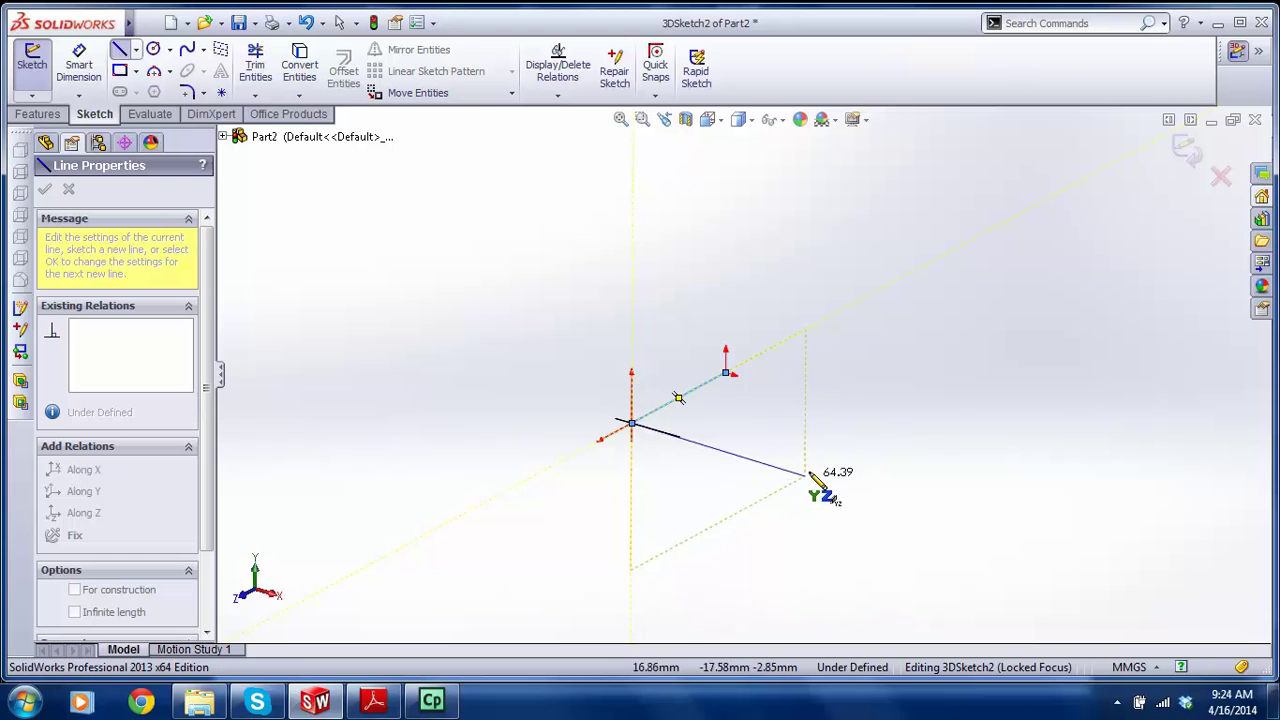
- Continue the line with a segment about 51 mm long along the X axis and a vertical segment upward along Y
key(Tab)
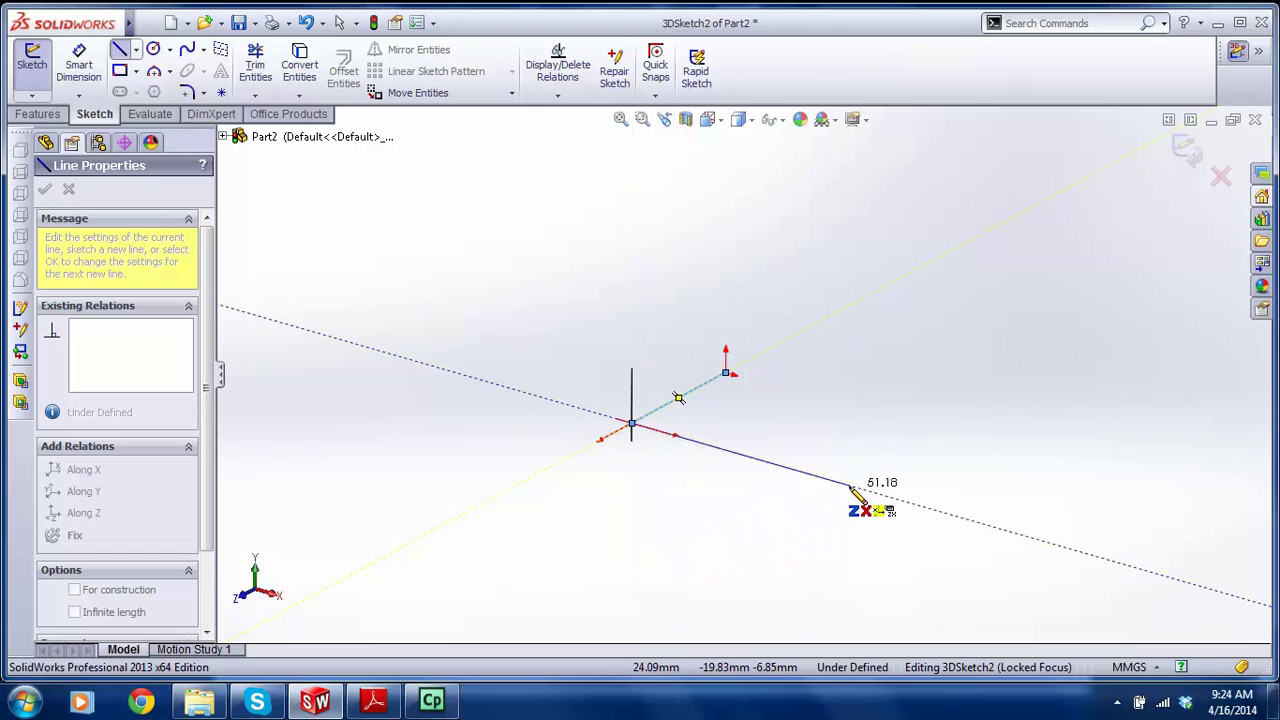
click(850, 486)
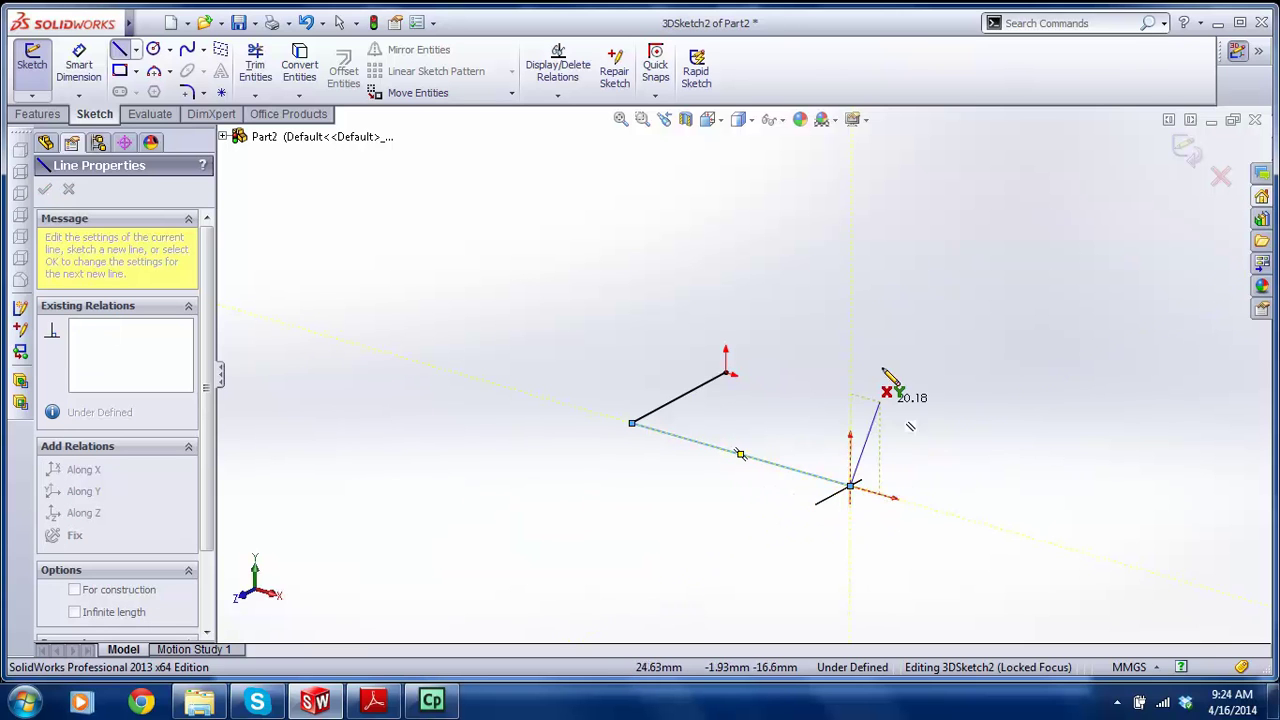
click(850, 293)
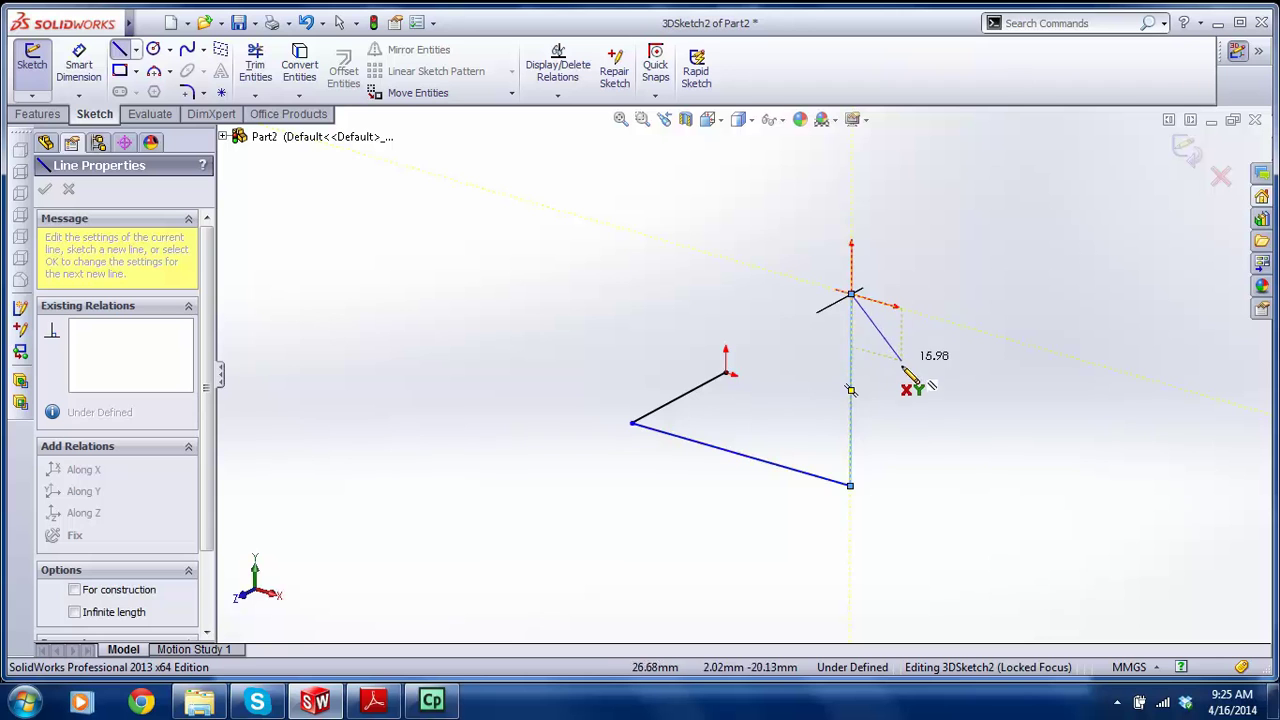
- Consult the chair drawing again and add the seat segment running back along the X axis from the upright's upper end
mouse_move(931, 409)
middle_down()
mouse_move(831, 343)
mouse_move(443, 349)
mouse_move(380, 400)
mouse_move(417, 363)
mouse_move(565, 374)
mouse_move(963, 349)
mouse_move(1094, 409)
mouse_move(1009, 457)
mouse_move(787, 318)
mouse_move(737, 454)
mouse_move(811, 460)
mouse_move(937, 426)
mouse_move(973, 489)
mouse_move(894, 470)
middle_up()
scroll(871, 458, up, 1)
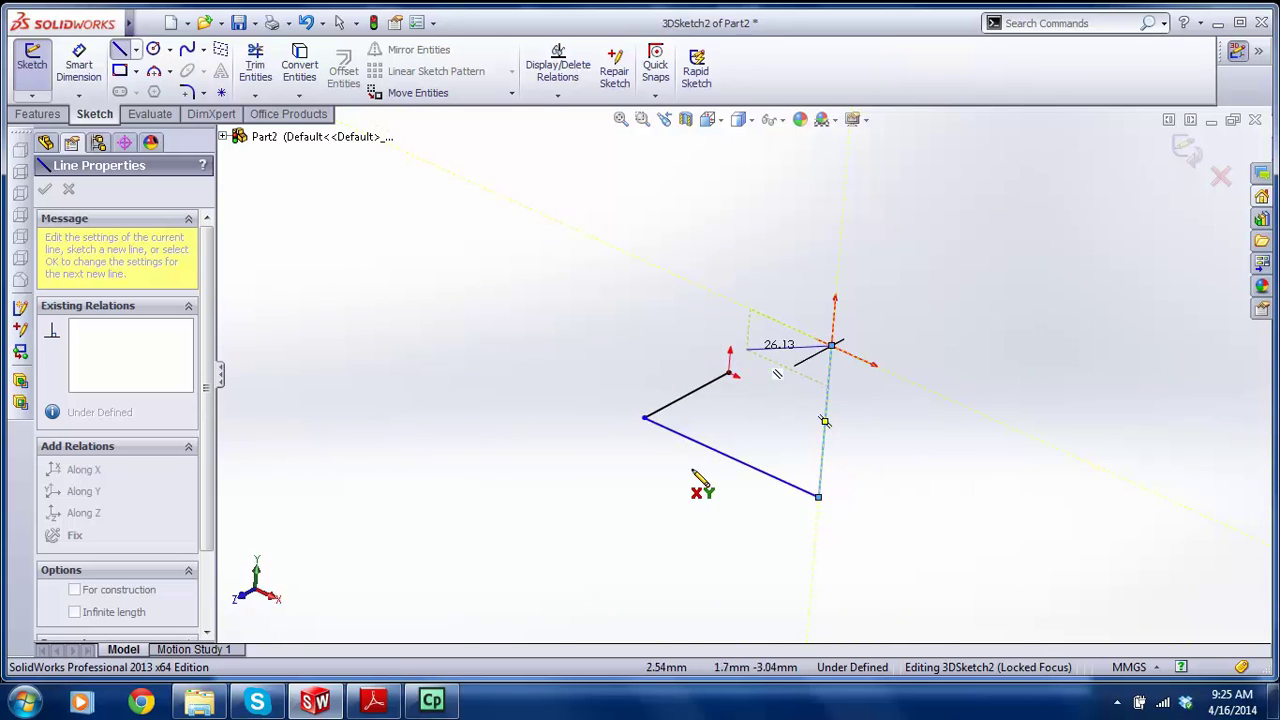
click(373, 701)
click(373, 701)
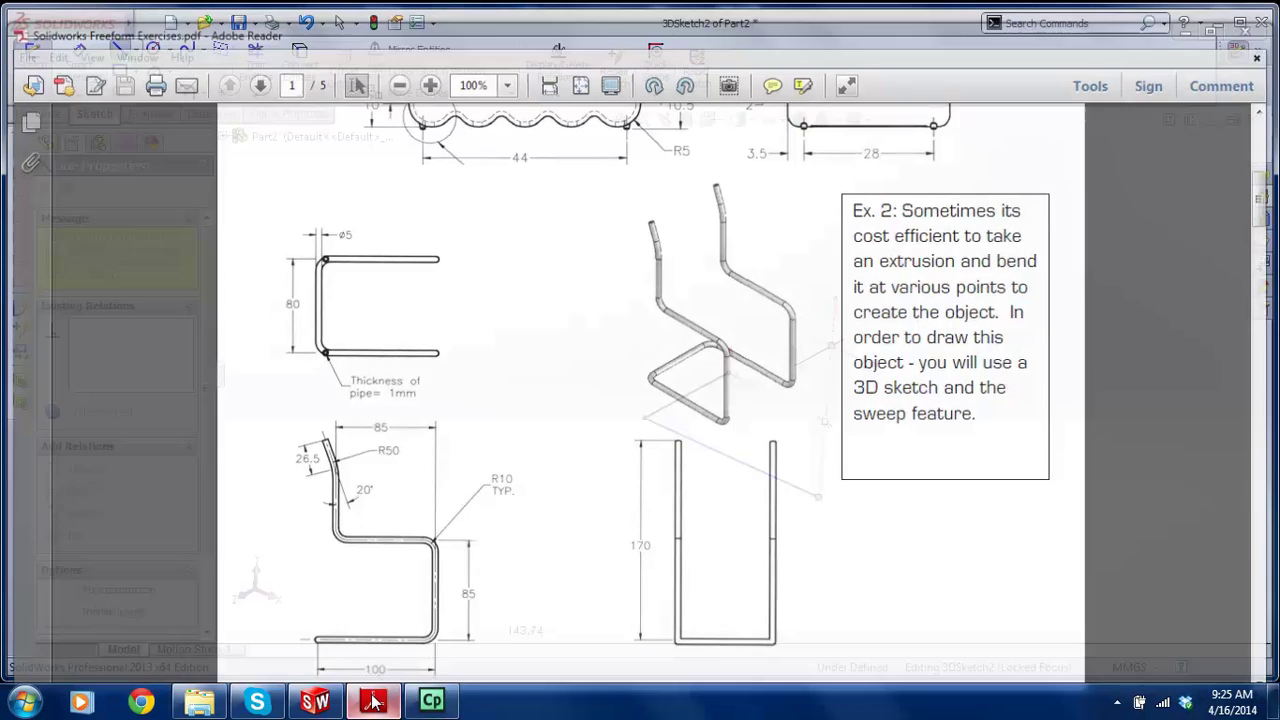
click(663, 270)
scroll(670, 278, up, 5)
scroll(712, 176, down, 3)
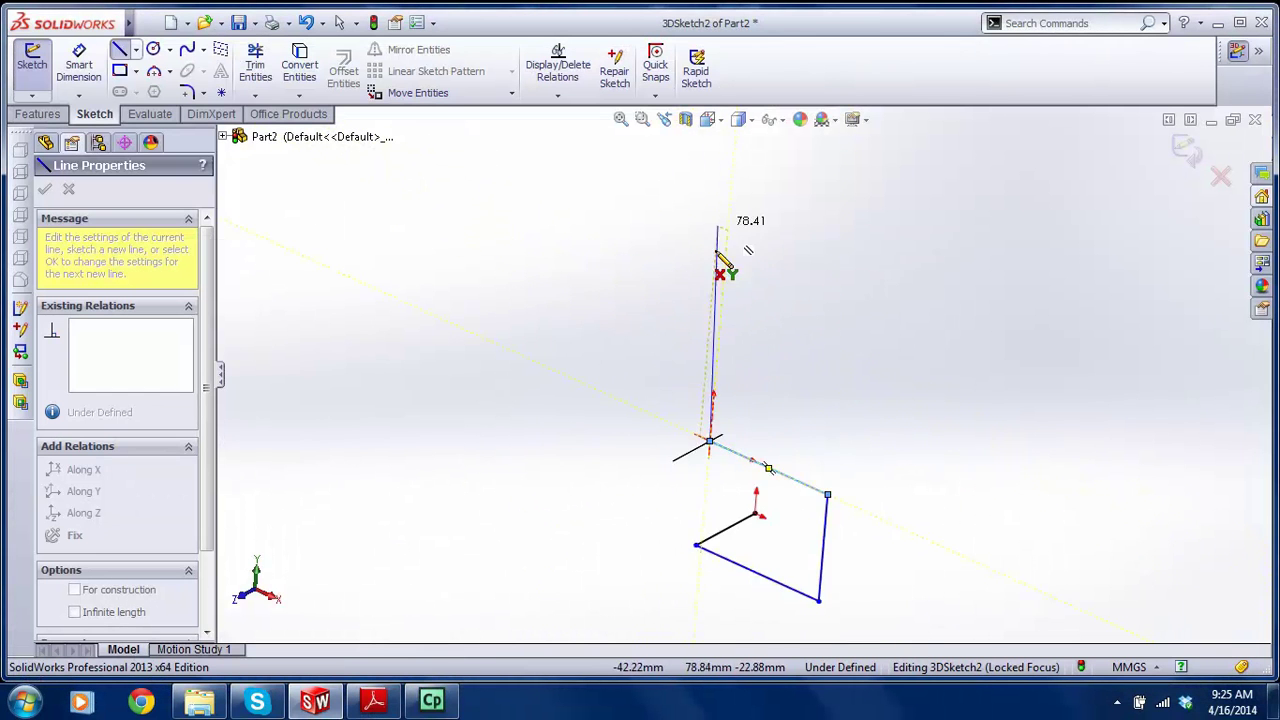
- Finish the first side of the frame with a vertical backrest segment along Y from the seat's rear end
click(722, 298)
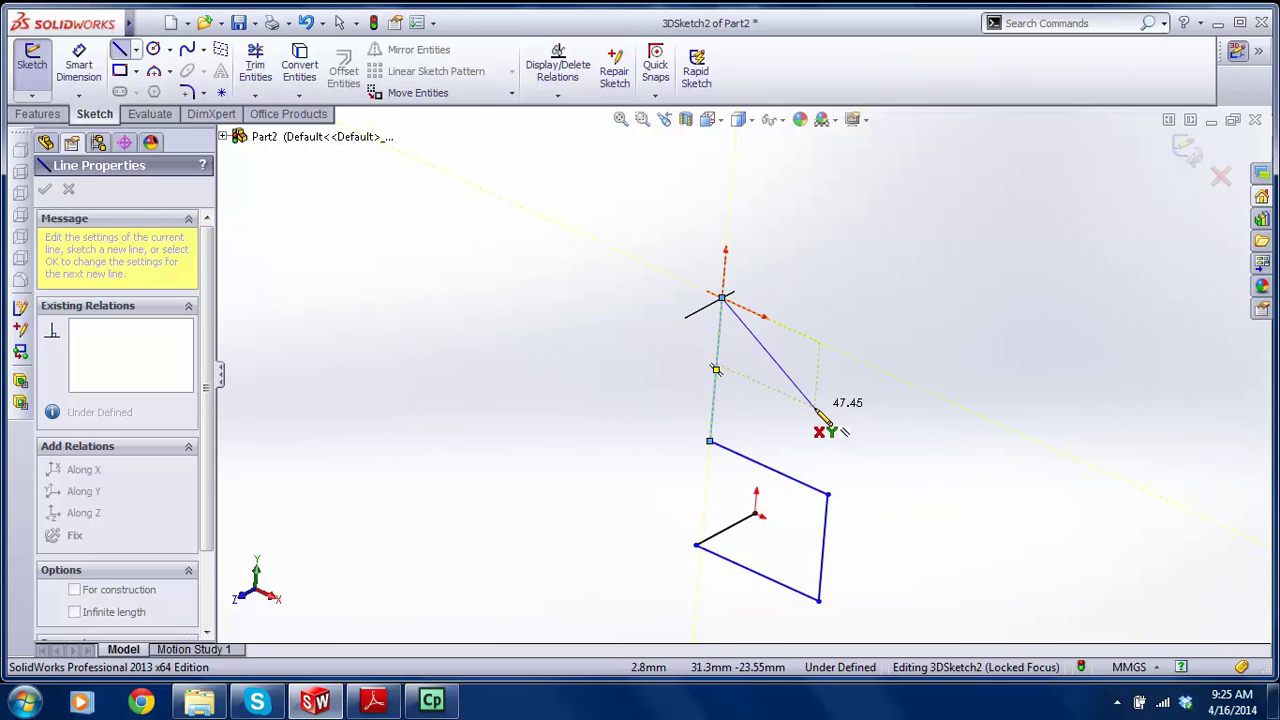
key(Escape)
- Start the second side with a line about 46 mm long from the origin along negative Z, followed by a base segment along X
middle_drag(788, 483, 628, 458)
key(Left)
key(Left)
key(Left)
key(Left)
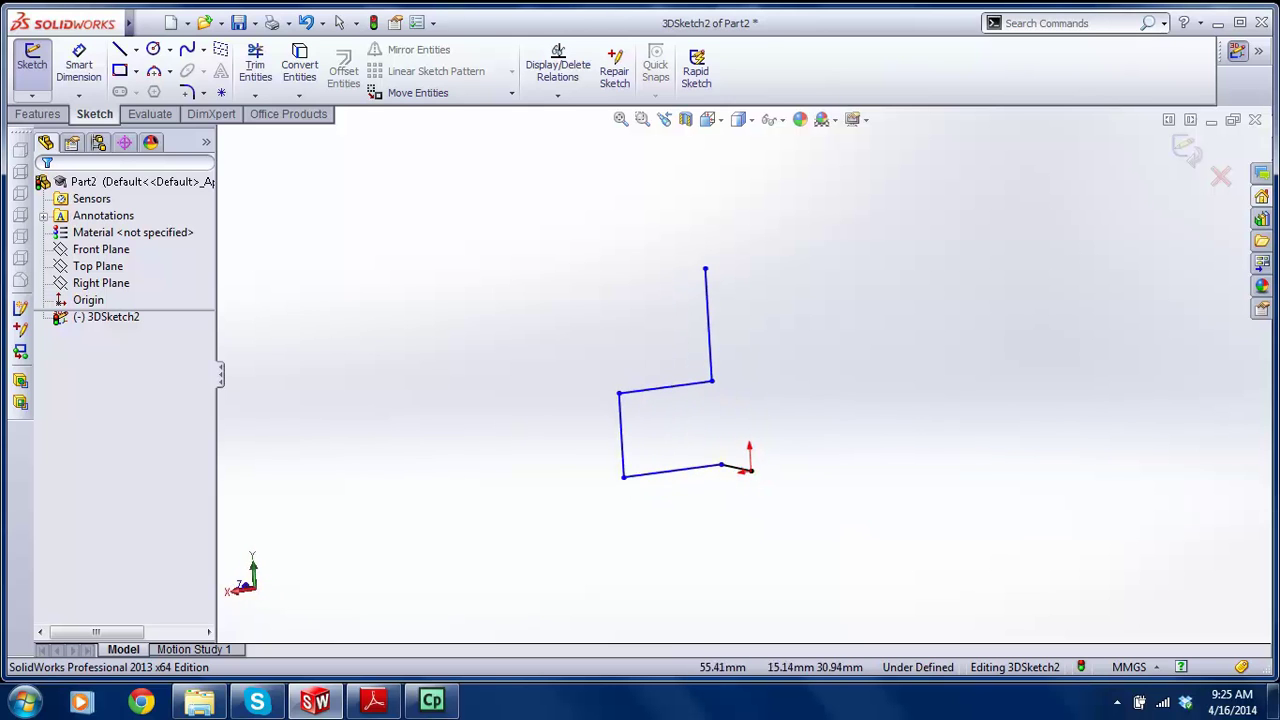
key(Left)
key(Left)
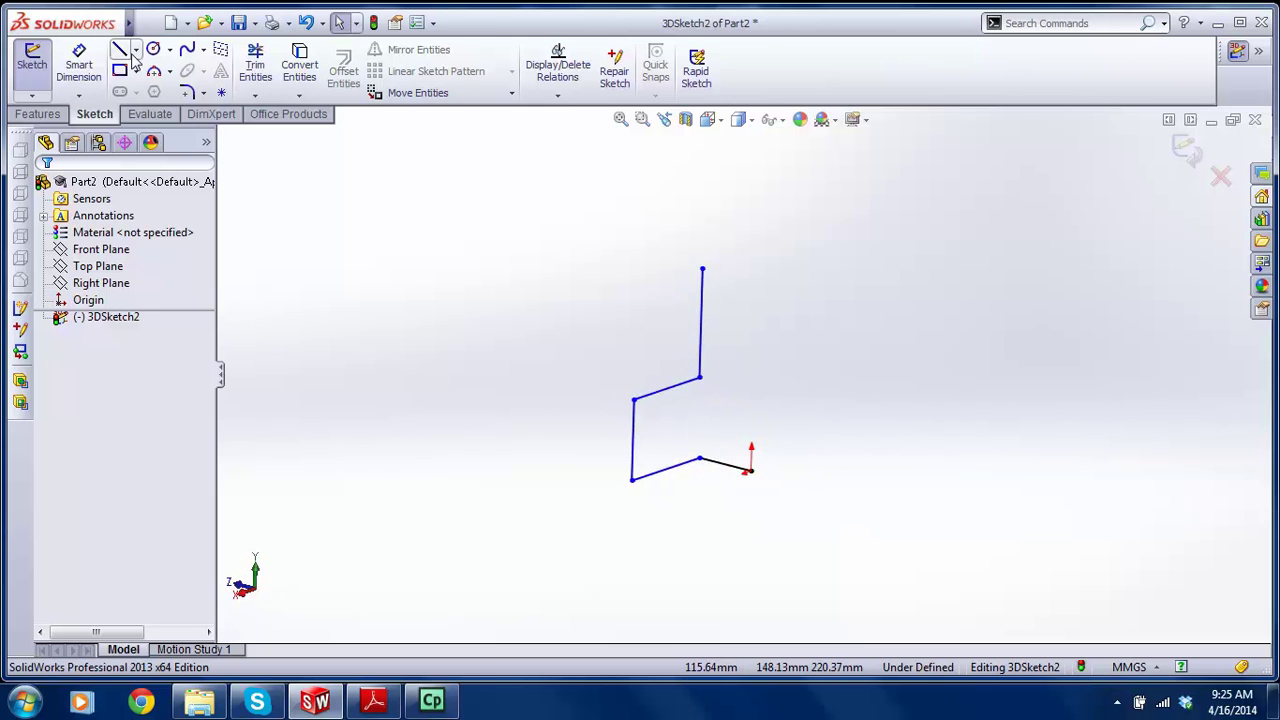
click(119, 50)
mouse_move(781, 485)
middle_down()
mouse_move(781, 503)
mouse_move(766, 505)
mouse_move(764, 477)
middle_up()
click(751, 470)
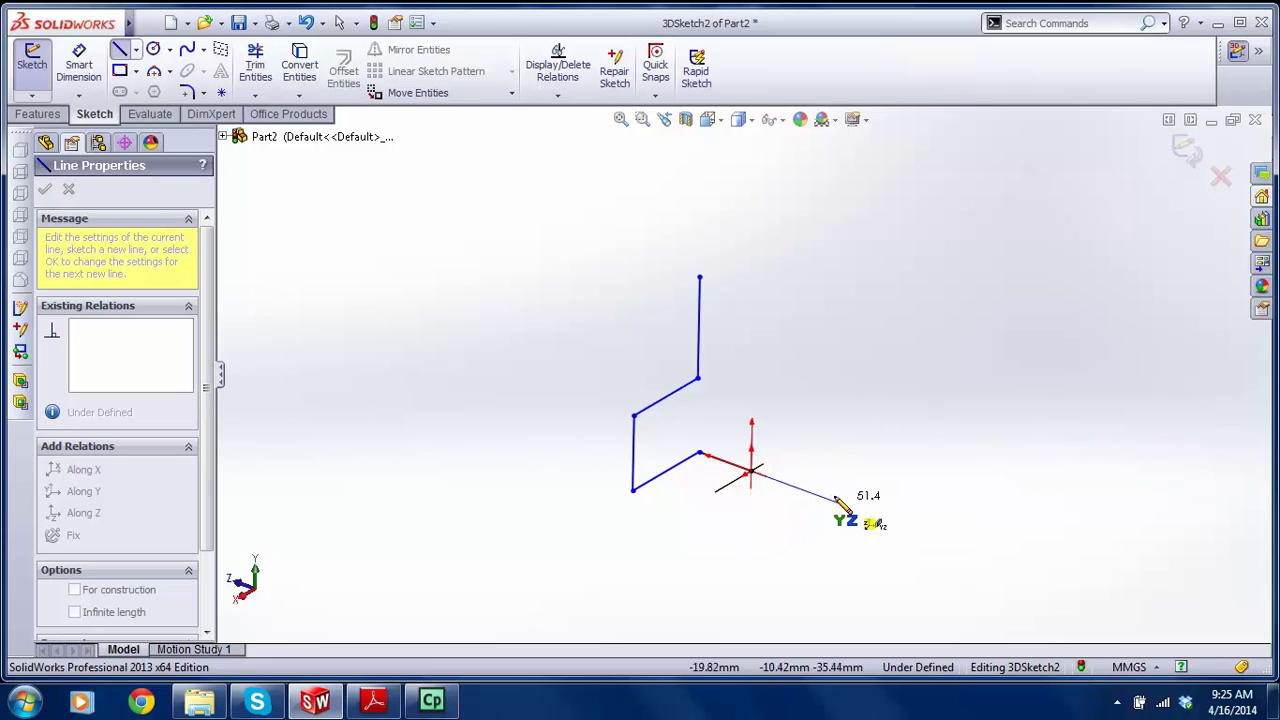
click(830, 498)
mouse_move(805, 539)
middle_down()
mouse_move(760, 520)
mouse_move(740, 558)
middle_up()
key(Tab)
click(709, 548)
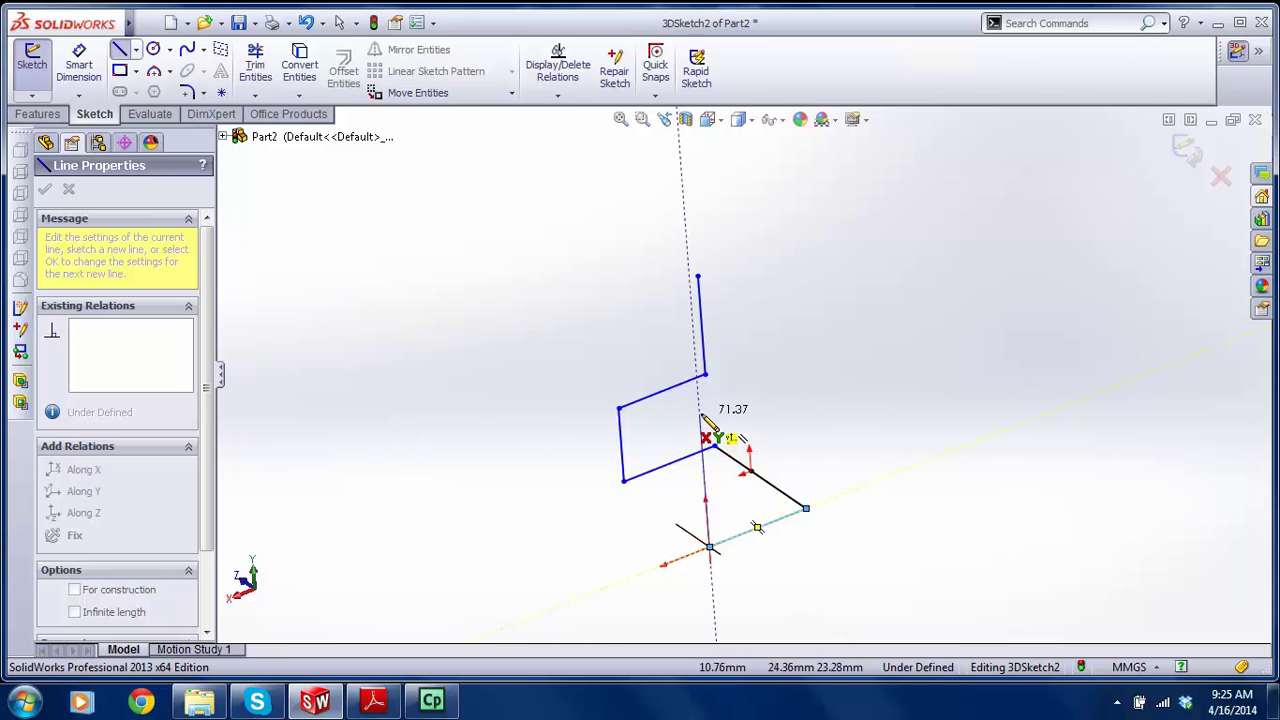
- Complete the second side with a vertical front leg, a seat segment running back along X and a vertical backrest segment
click(709, 548)
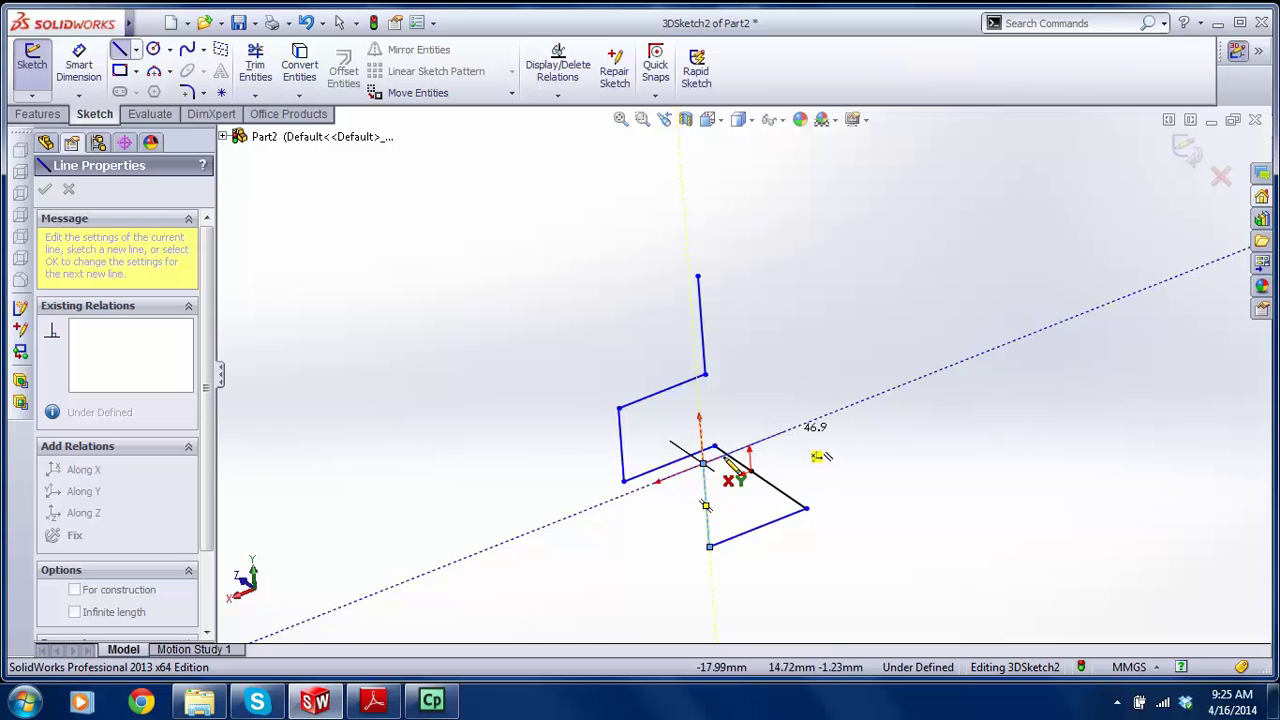
click(784, 431)
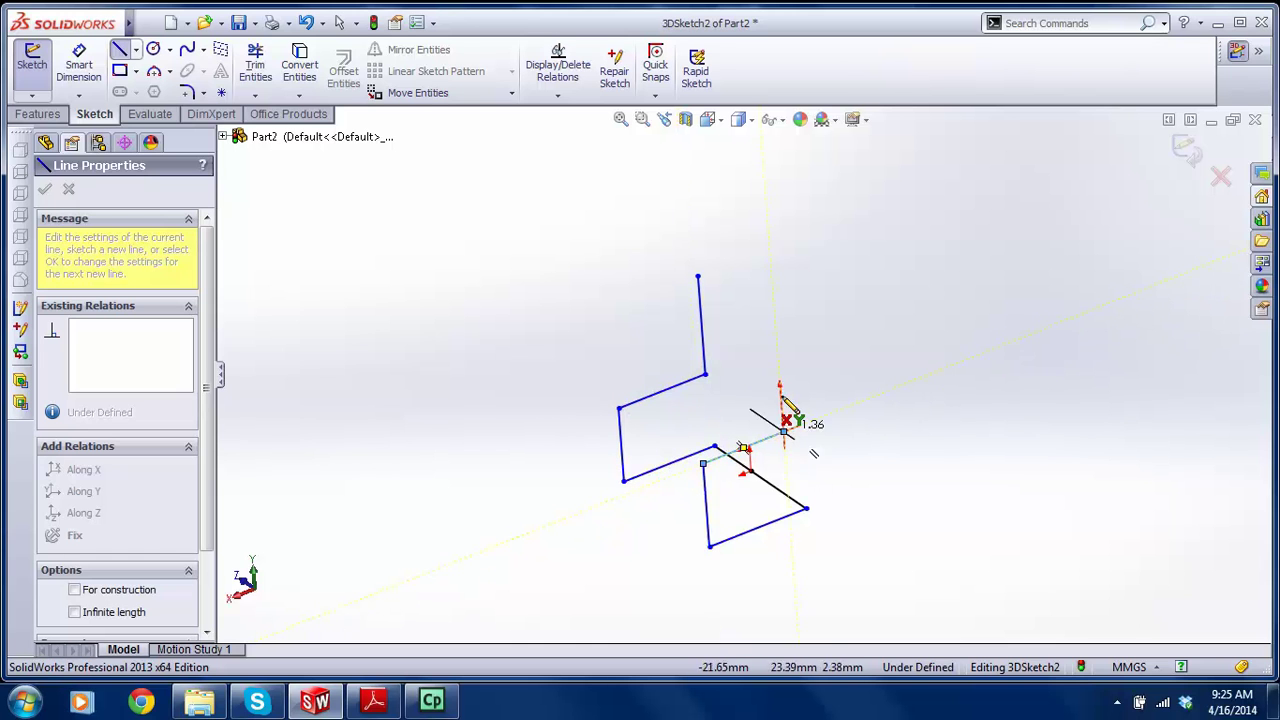
click(774, 308)
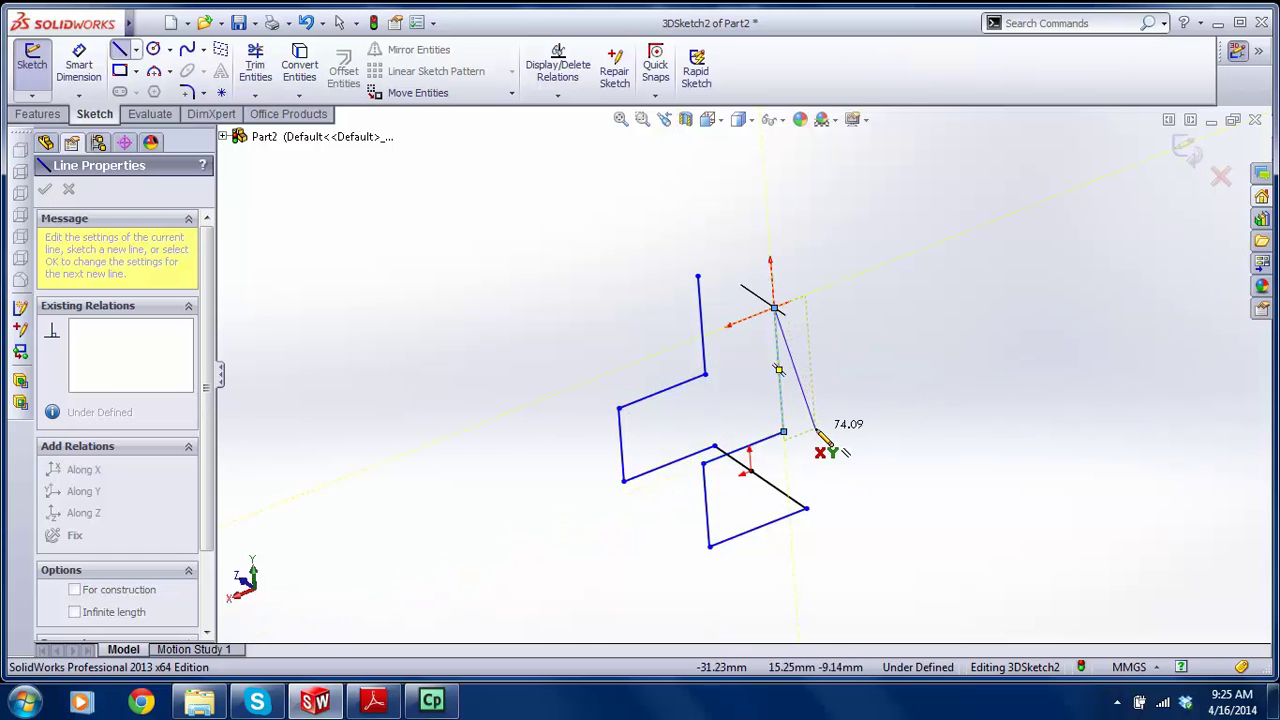
key(Escape)
- Consult the Ex. 2 chair drawing in the PDF and dimension the spacing between the two base segments as 80 mm
middle_drag(691, 480, 850, 485)
mouse_move(850, 430)
middle_down()
mouse_move(840, 482)
mouse_move(862, 506)
mouse_move(880, 440)
mouse_move(785, 495)
mouse_move(795, 500)
middle_up()
scroll(795, 500, up, 1)
scroll(752, 440, down, 3)
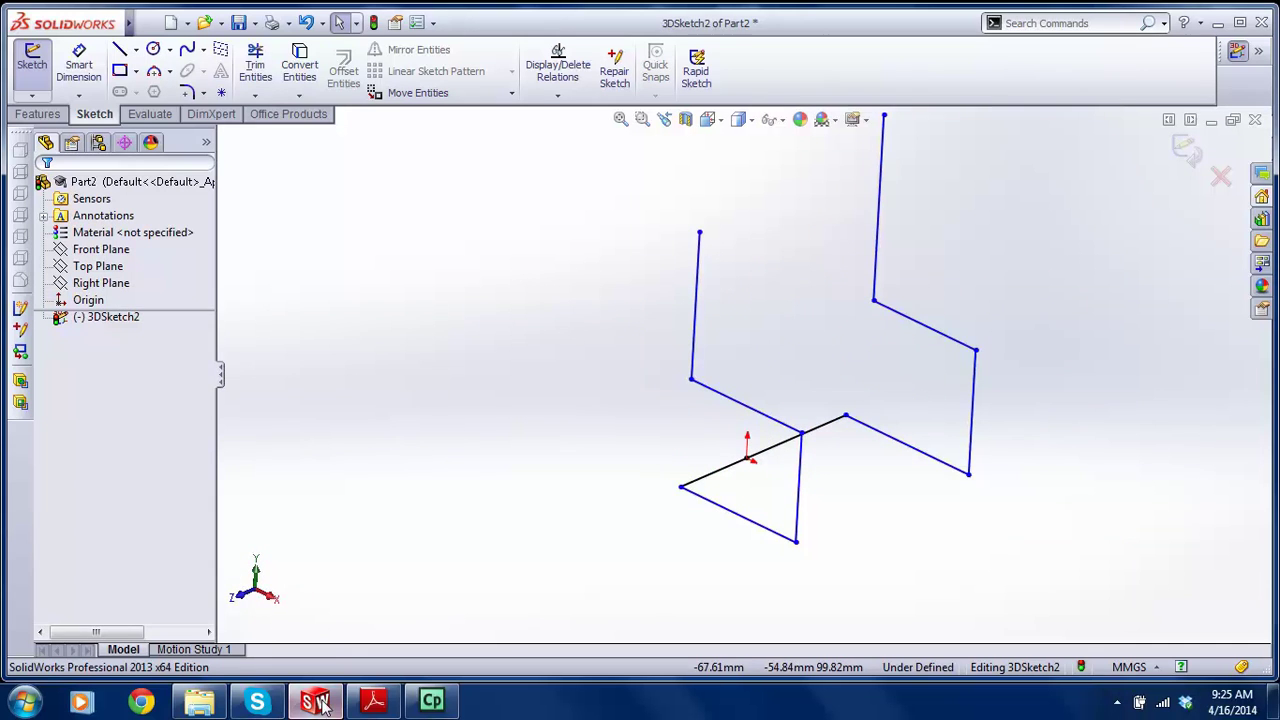
click(373, 702)
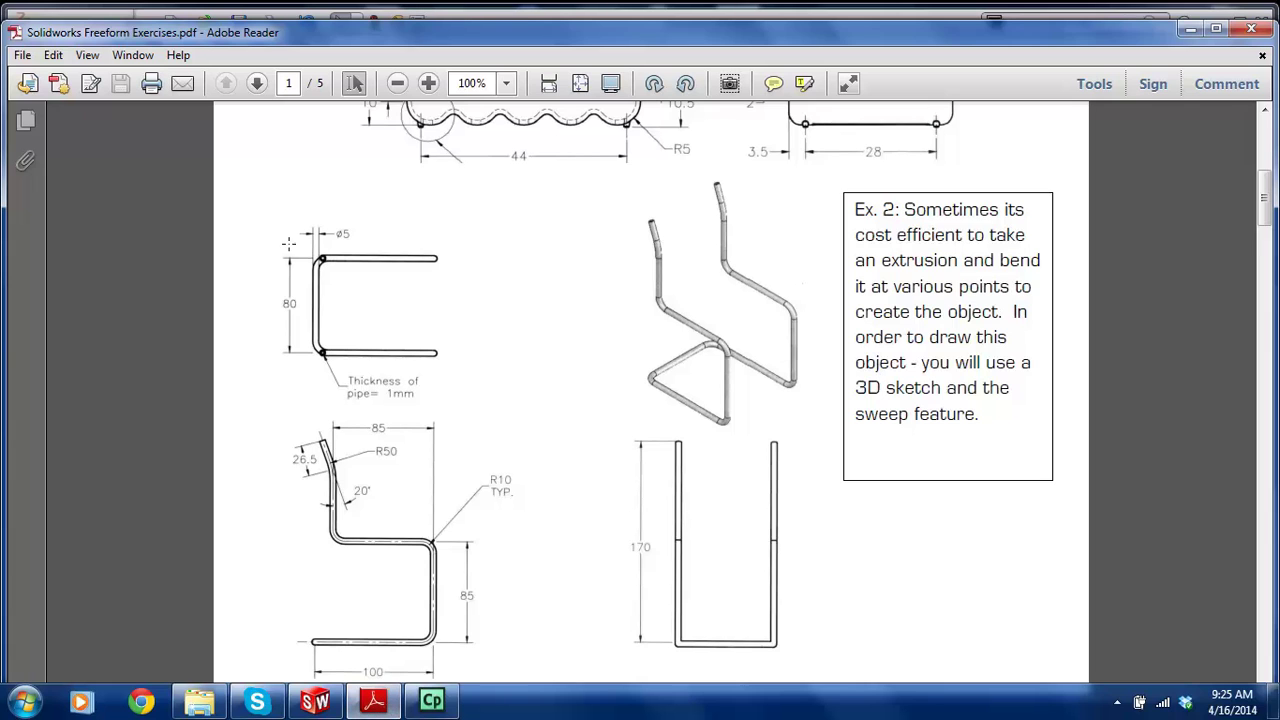
click(316, 700)
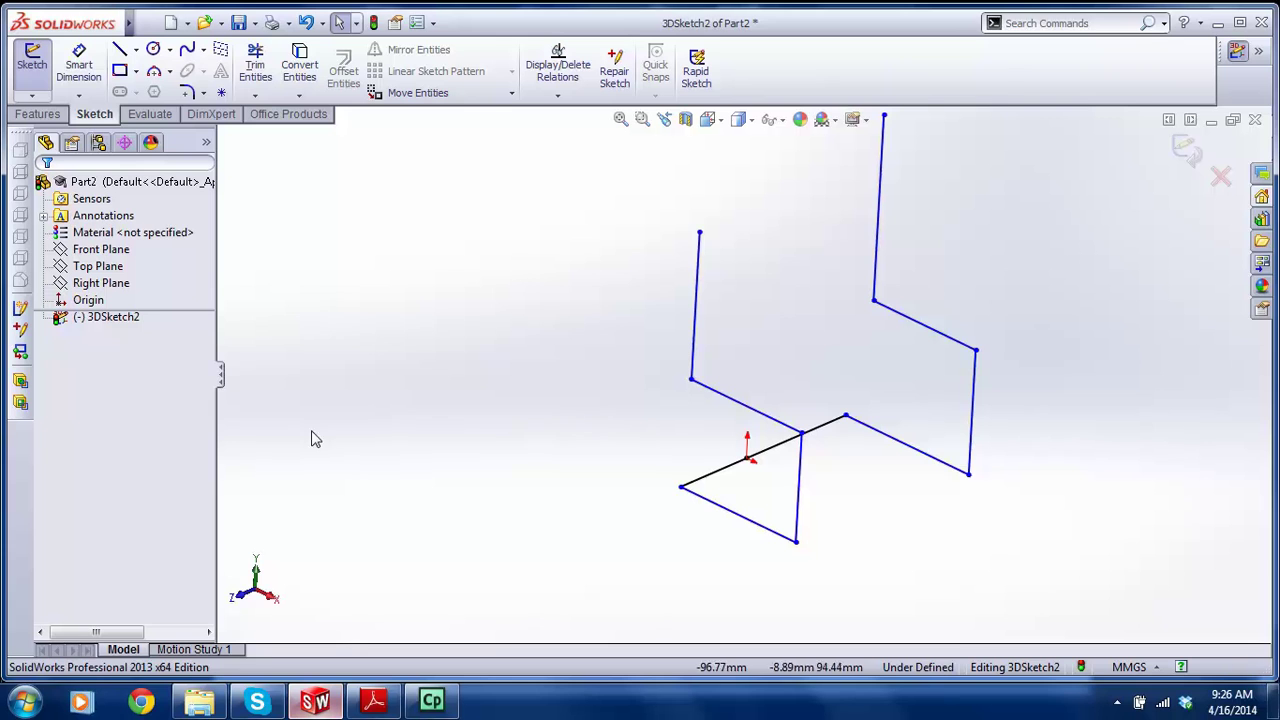
right_drag(508, 512, 500, 421)
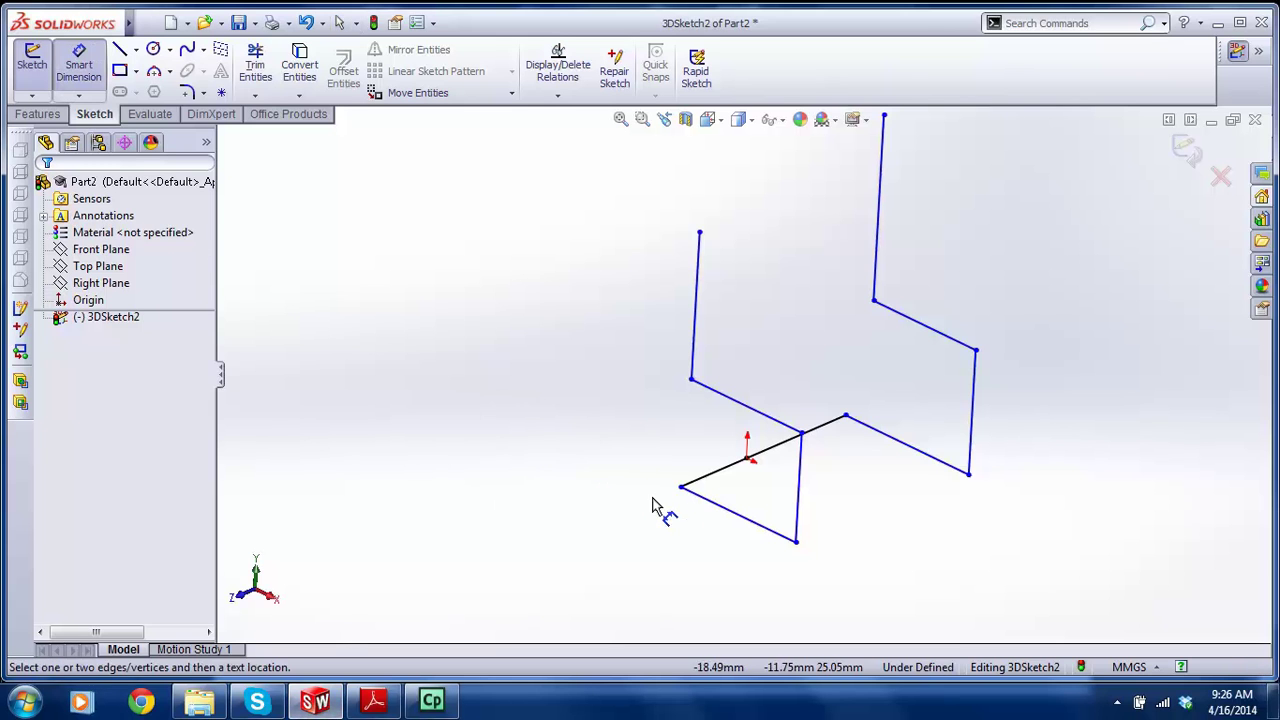
click(720, 510)
click(894, 438)
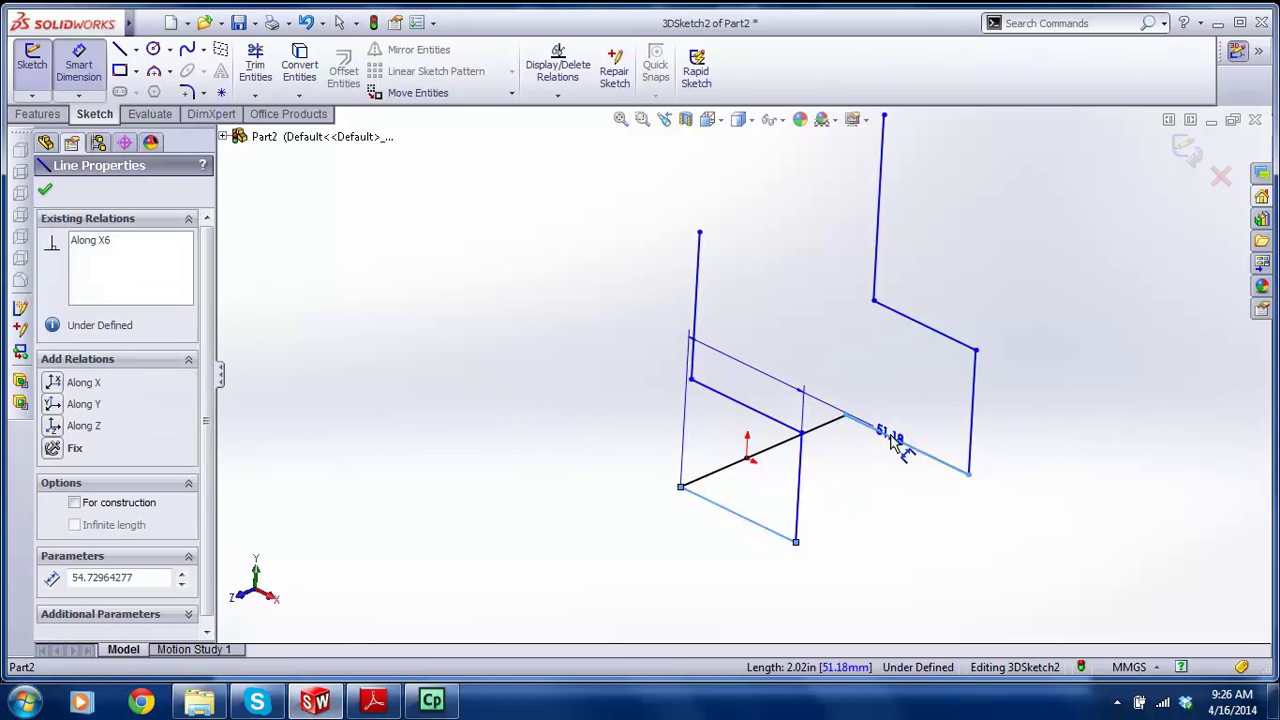
click(716, 440)
text(80)
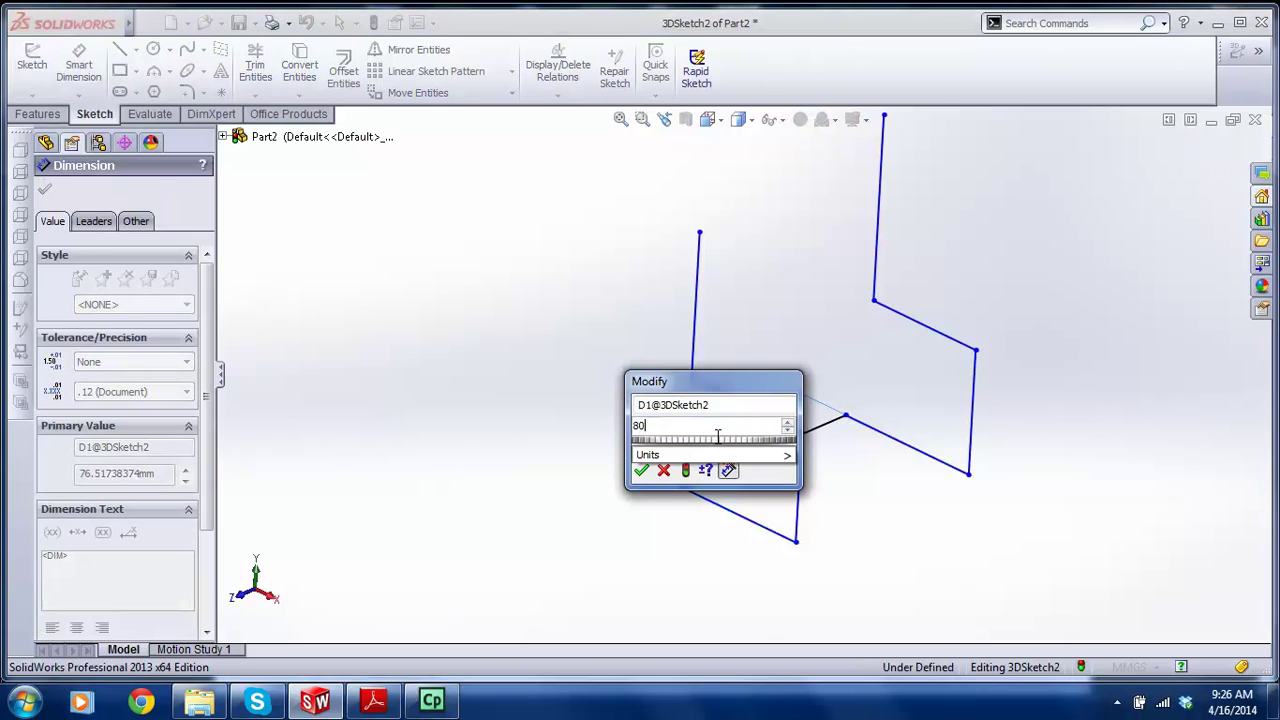
key(Return)
key(Escape)
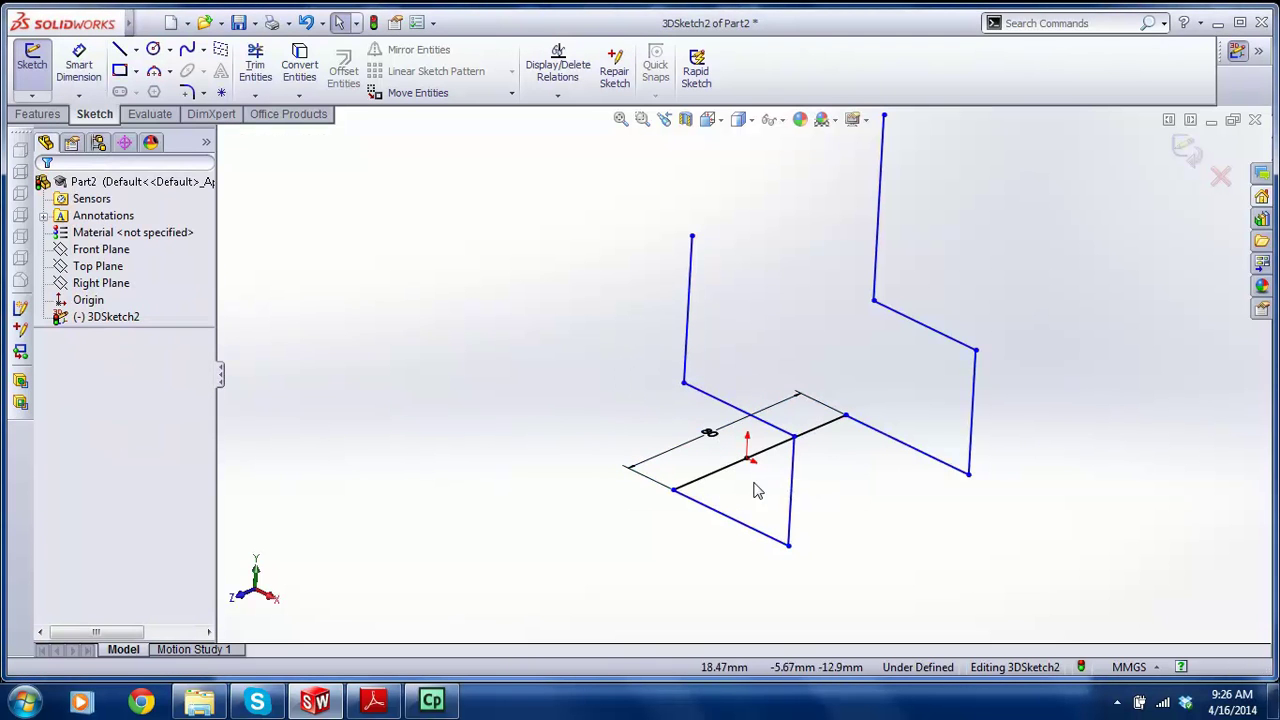
- Delete the two short lines that meet at the origin between the base segments
scroll(726, 458, down, 2)
click(726, 458)
key(Delete)
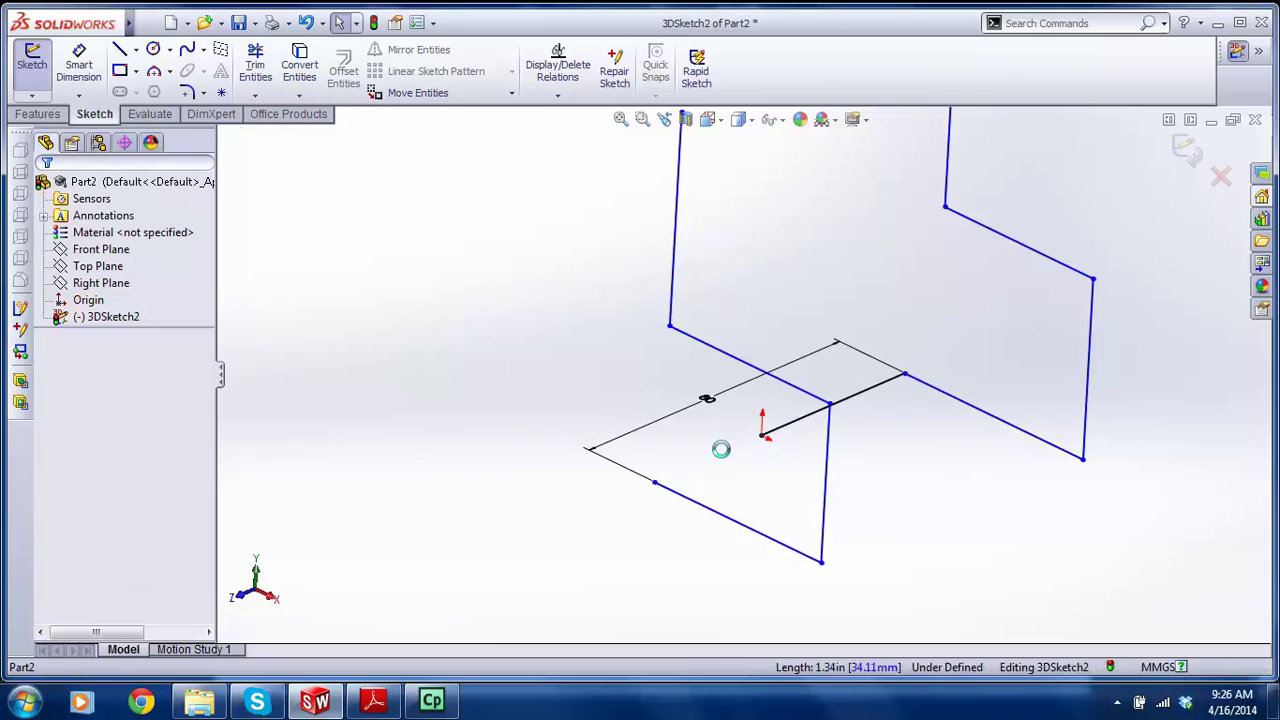
click(778, 440)
key(Delete)
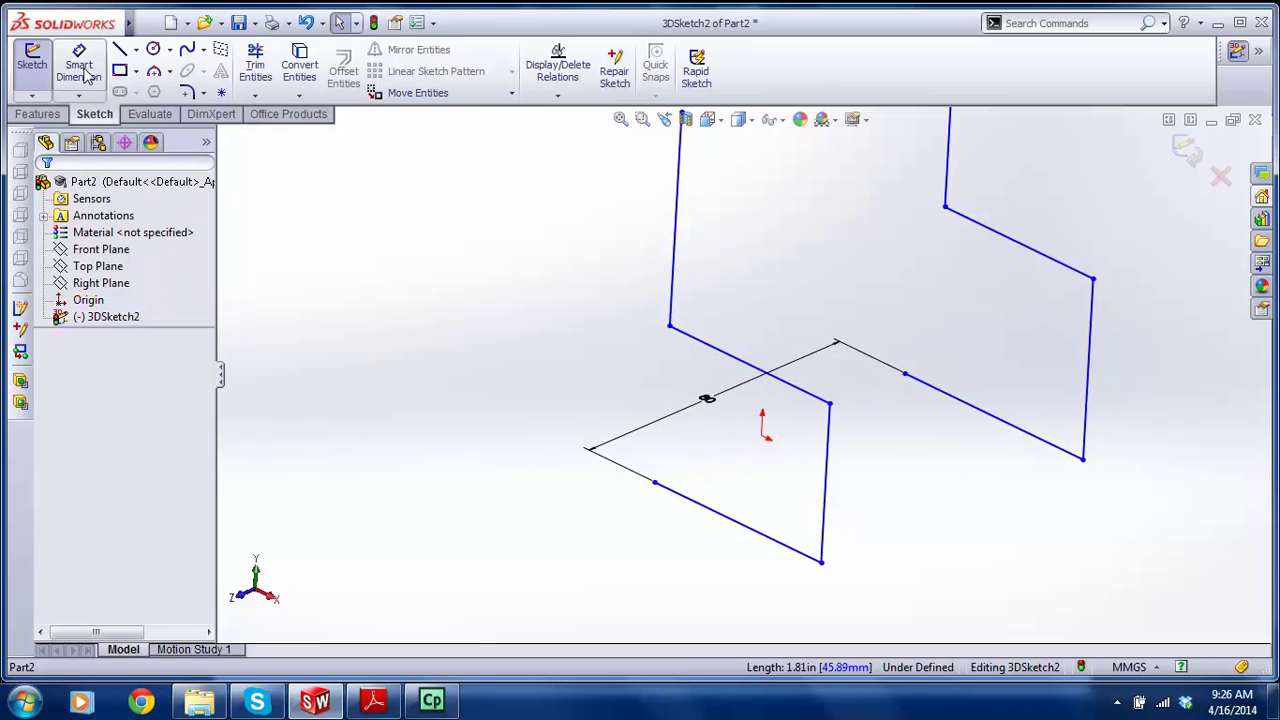
- Draw a single cross line joining the rear ends of the two base segments
click(119, 49)
click(654, 484)
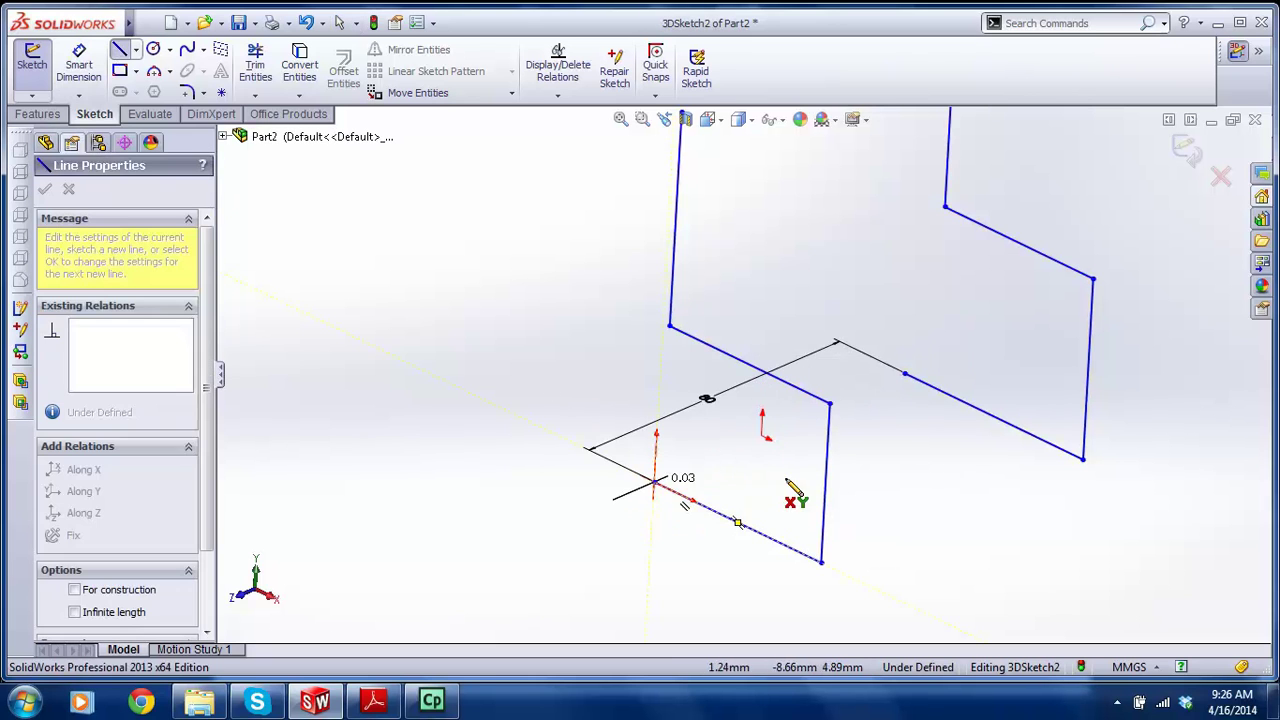
click(904, 374)
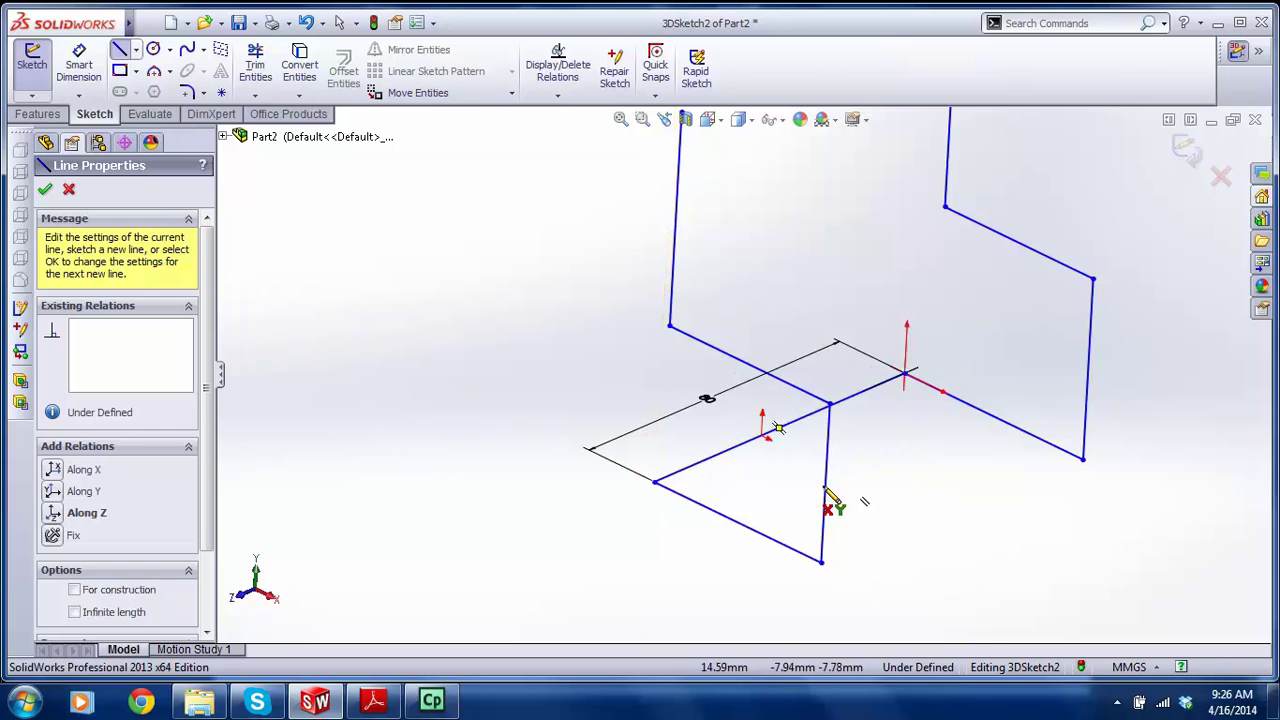
key(Escape)
- Add a Midpoint relation between the rear cross line and the origin
click(778, 440)
click(791, 434)
click(787, 441)
ctrl+click(763, 435)
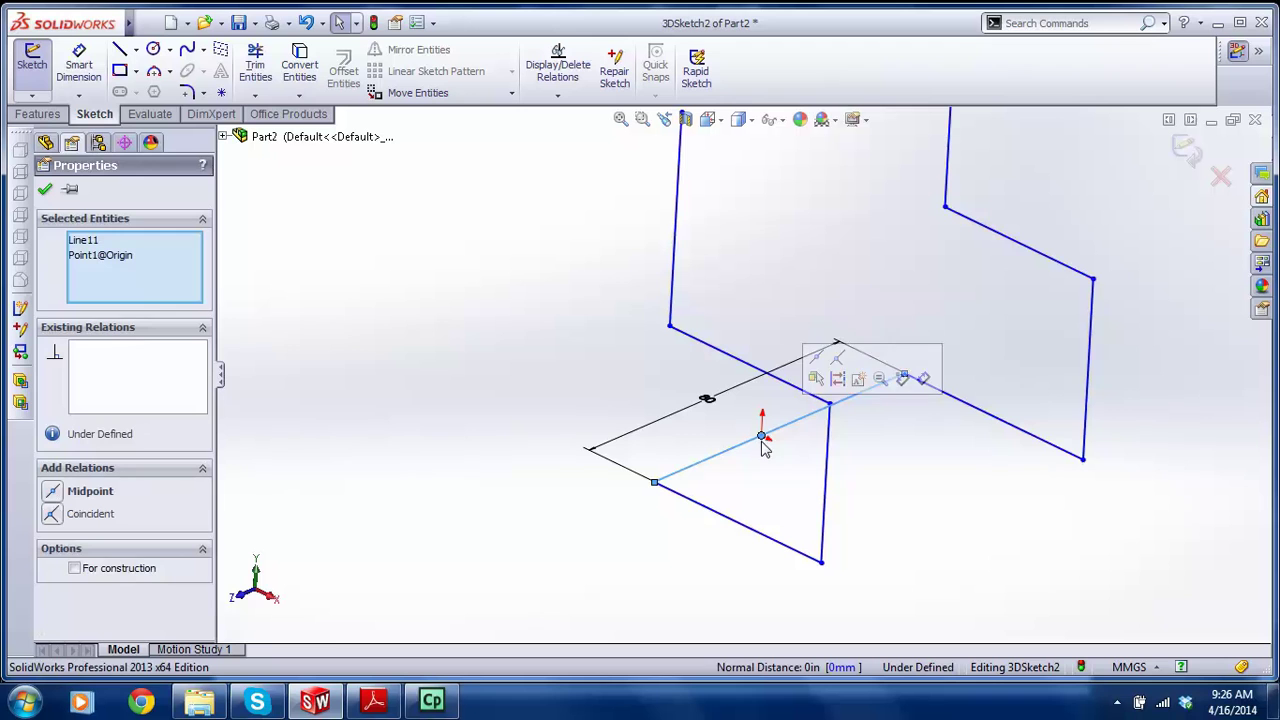
click(48, 488)
click(516, 471)
- Try moving the sketch geometry to test the rear cross line's remaining freedom, and undo the move
middle_drag(727, 457, 768, 480)
scroll(768, 477, down, 6)
mouse_move(695, 389)
mouse_down()
mouse_move(798, 475)
mouse_move(740, 437)
mouse_up()
scroll(740, 437, up, 5)
middle_drag(758, 450, 723, 404)
key(ctrl+z)
- Try the Along X and Along Y relations on the rear cross line, undoing each one
click(703, 407)
drag(686, 386, 697, 393)
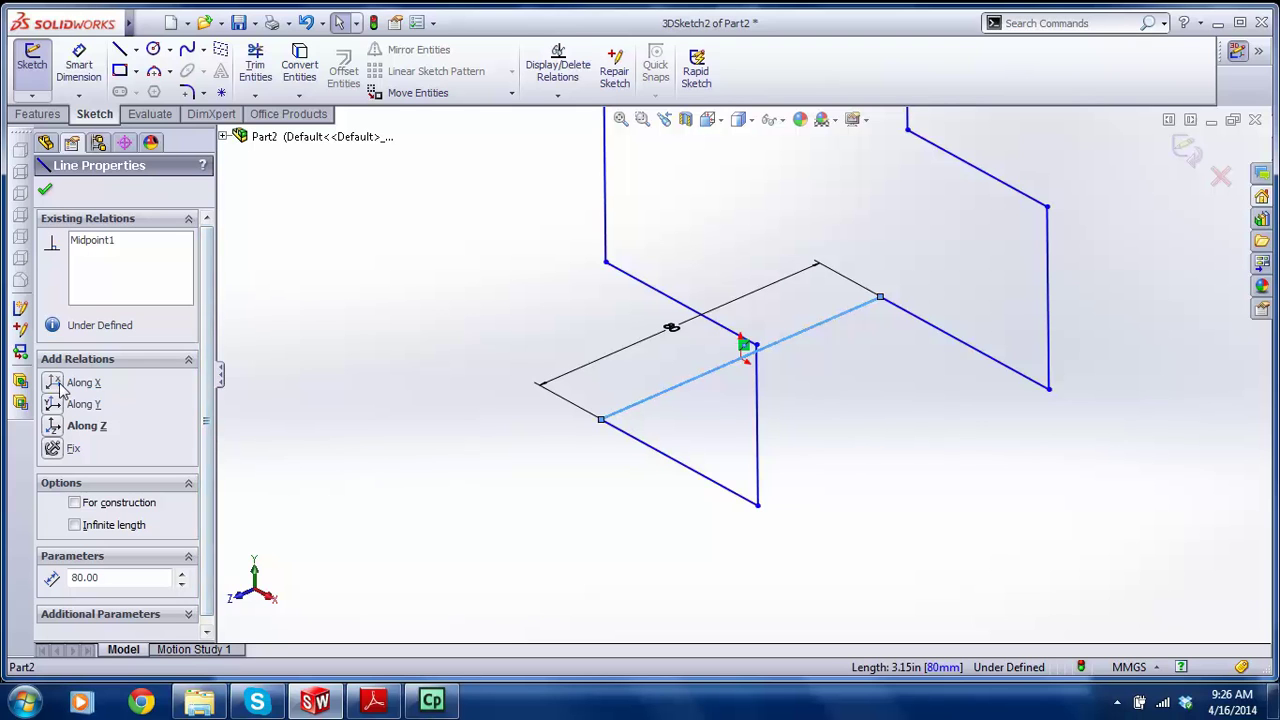
click(55, 383)
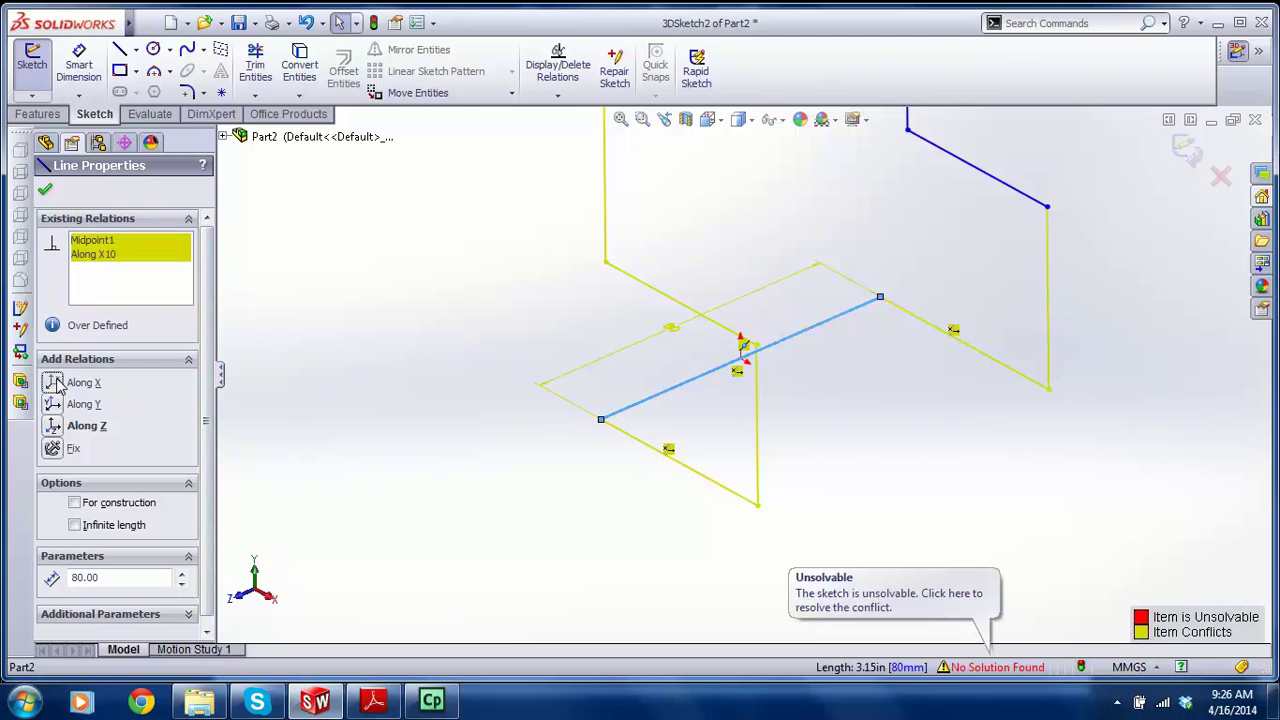
key(ctrl+z)
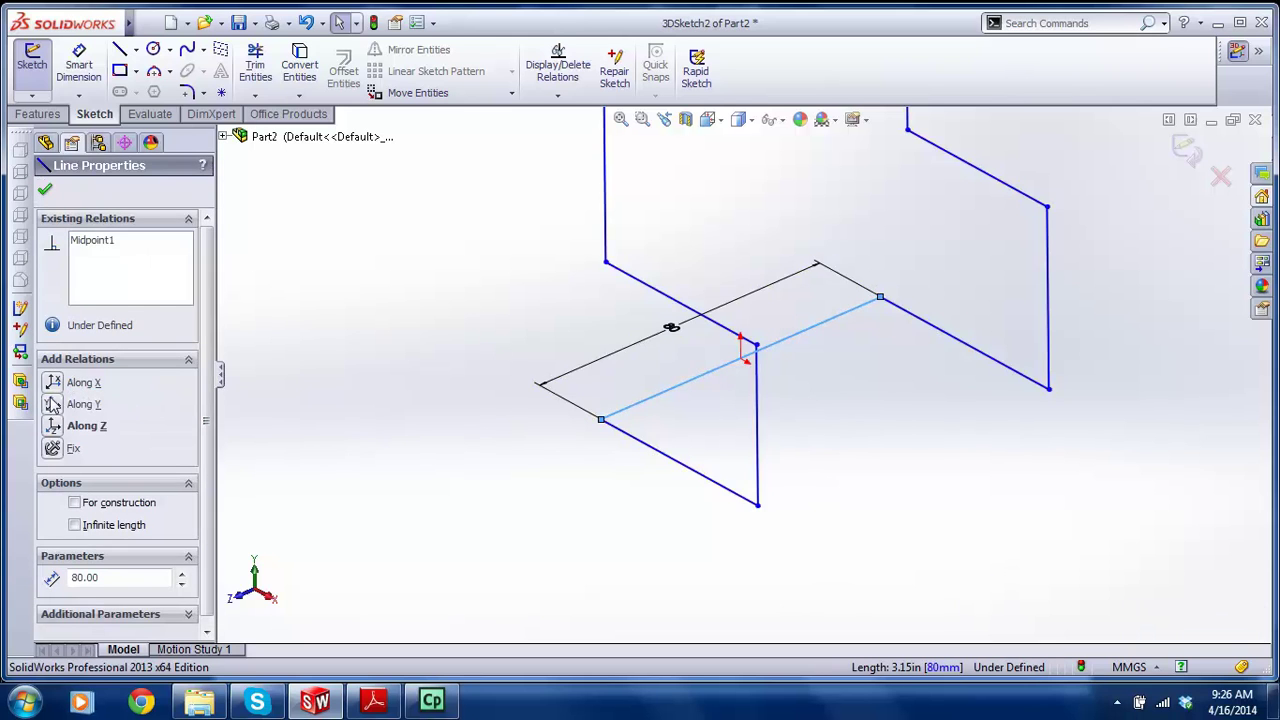
click(53, 404)
key(ctrl+z)
- Constrain the rear cross line with an Along Z relation
click(57, 426)
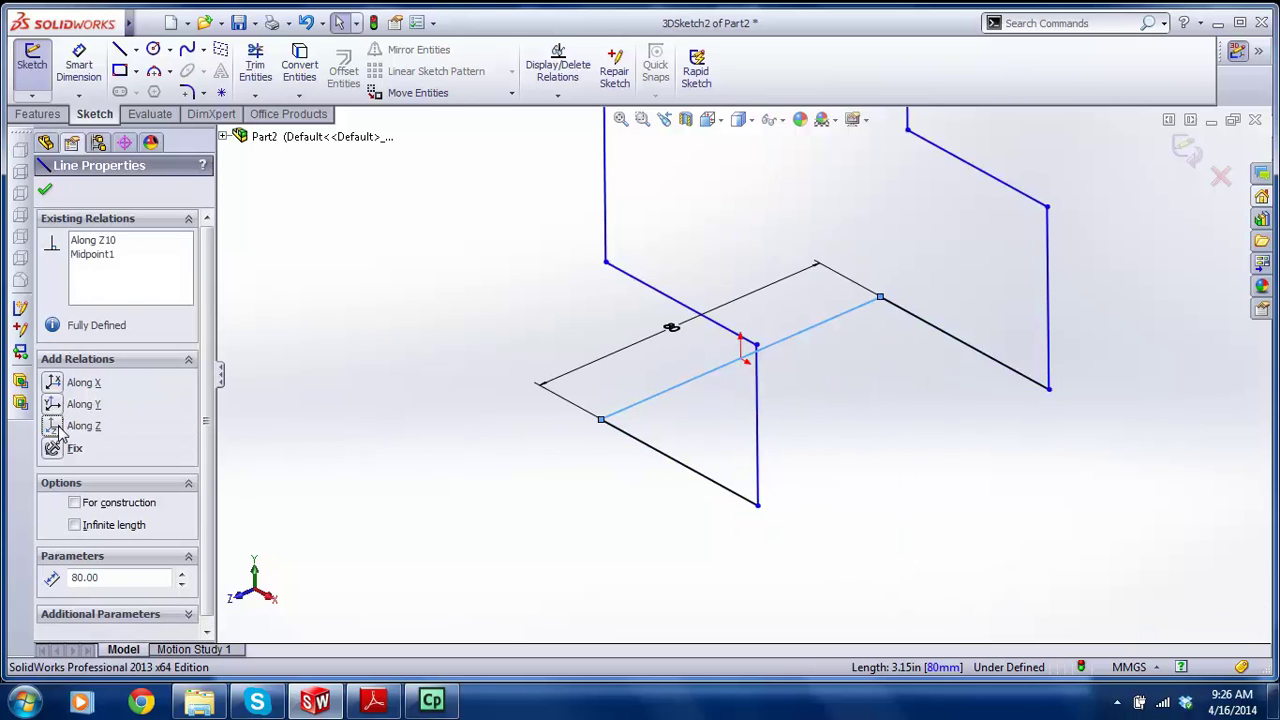
click(336, 440)
click(675, 398)
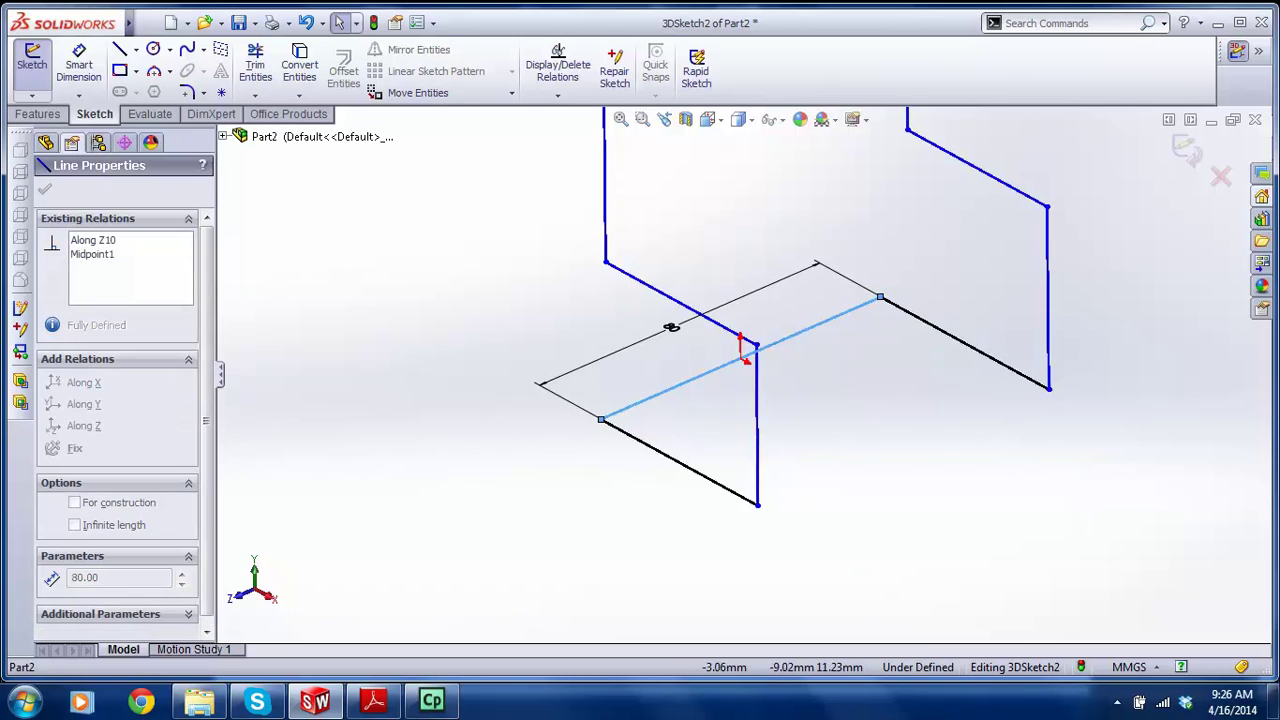
click(529, 469)
- Consult the chair drawing for the base depth and dimension the near base segment to 100 mm
mouse_move(524, 424)
middle_down()
mouse_move(755, 275)
mouse_move(709, 338)
mouse_move(518, 462)
mouse_move(549, 394)
middle_up()
scroll(640, 392, up, 2)
middle_drag(676, 388, 681, 401)
scroll(686, 399, up, 2)
scroll(830, 260, down, 2)
mouse_move(772, 362)
middle_down()
mouse_move(716, 434)
mouse_move(660, 476)
middle_up()
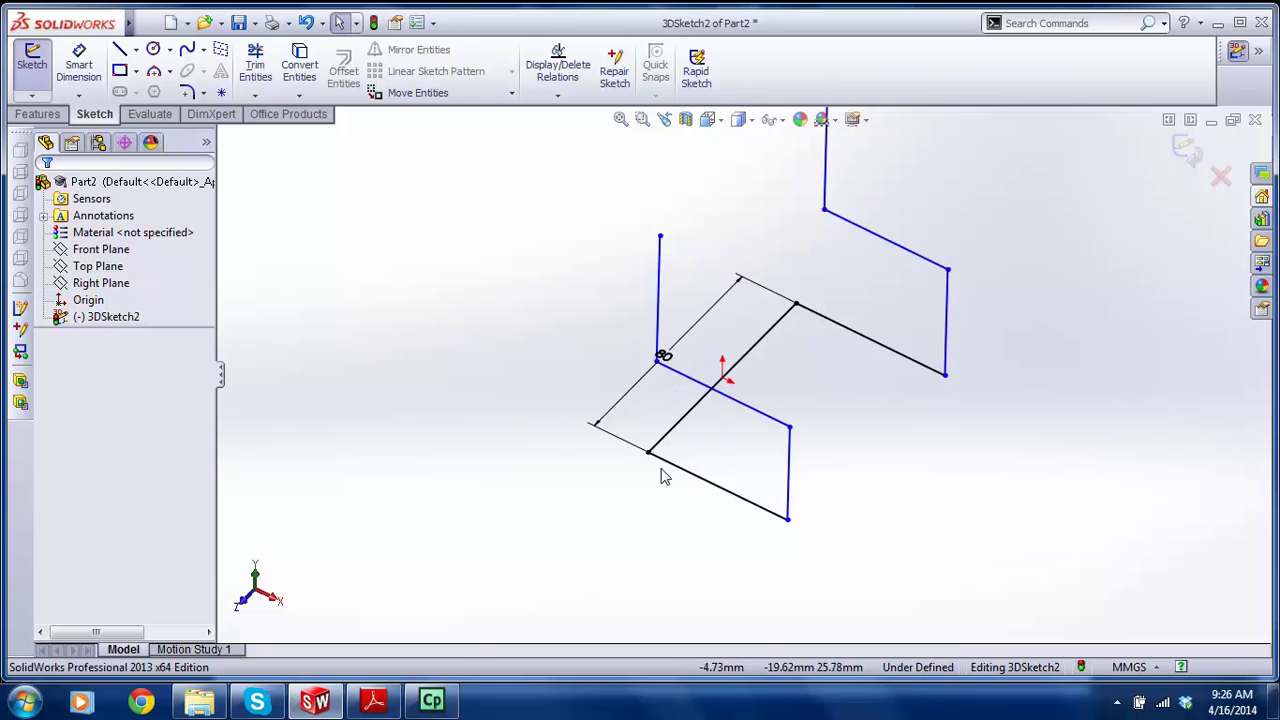
click(374, 702)
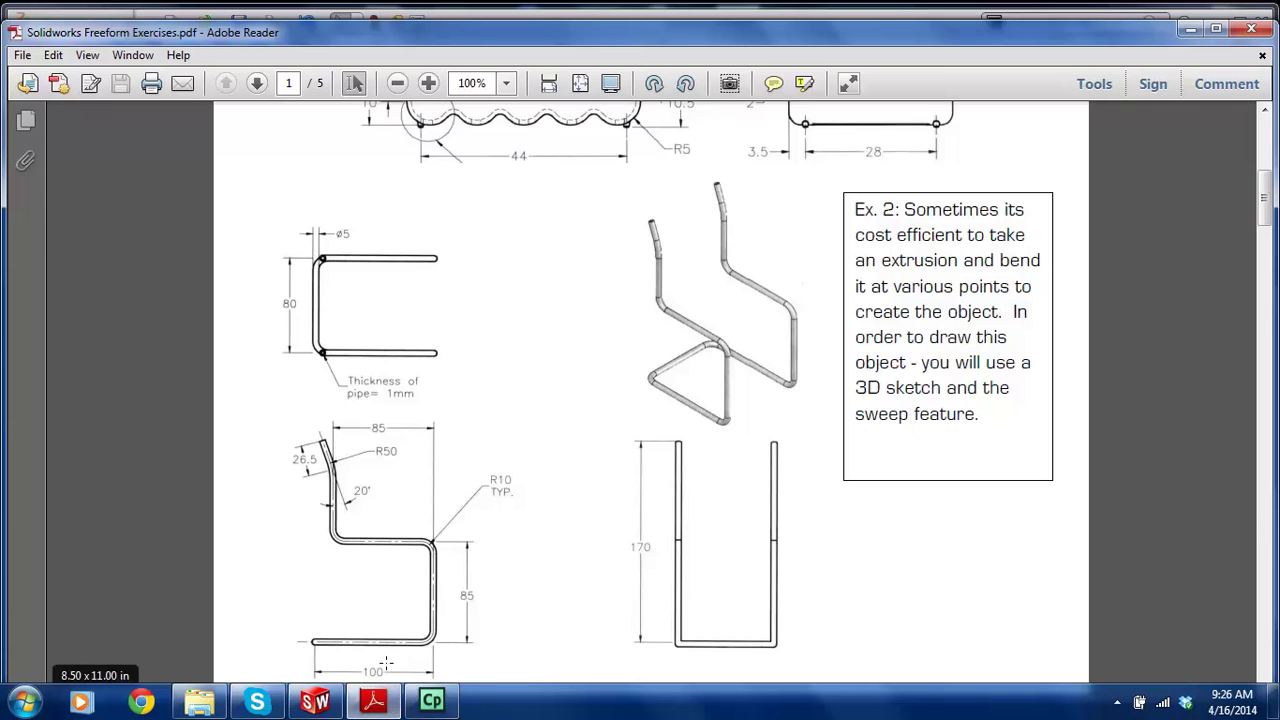
click(315, 702)
right_drag(640, 537, 632, 470)
click(712, 486)
click(686, 518)
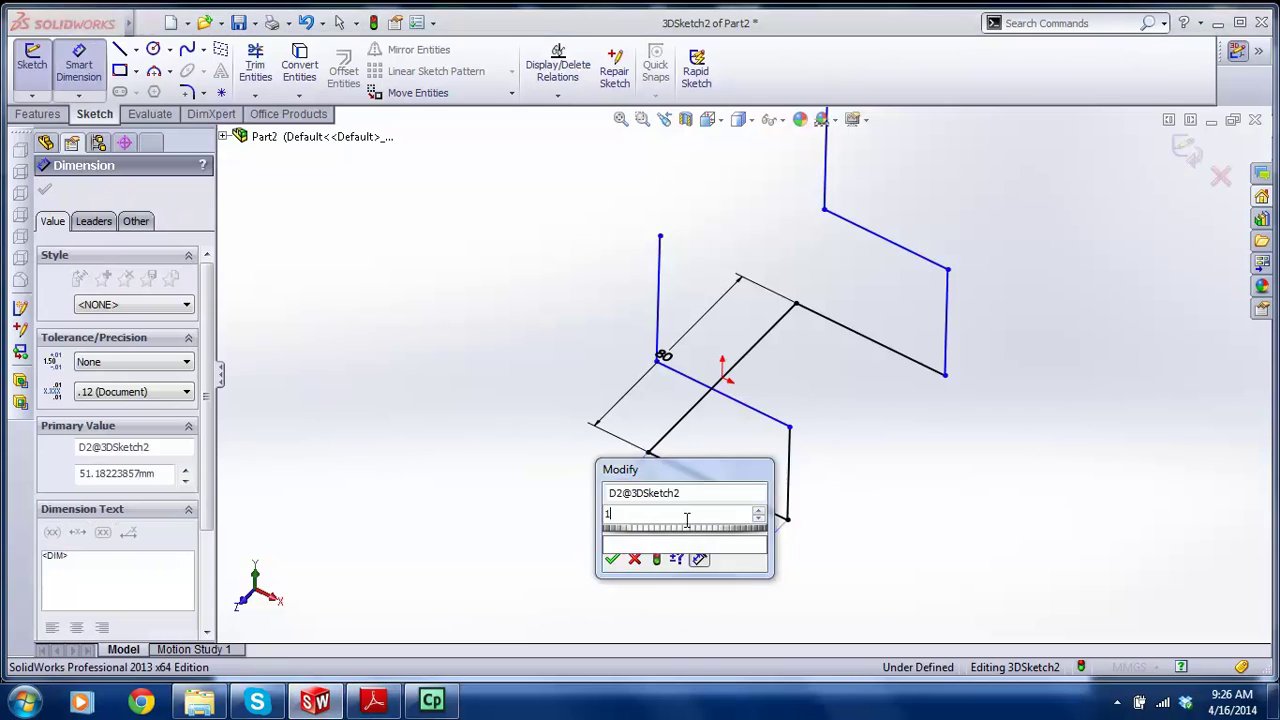
text(100)
key(Return)
key(Escape)
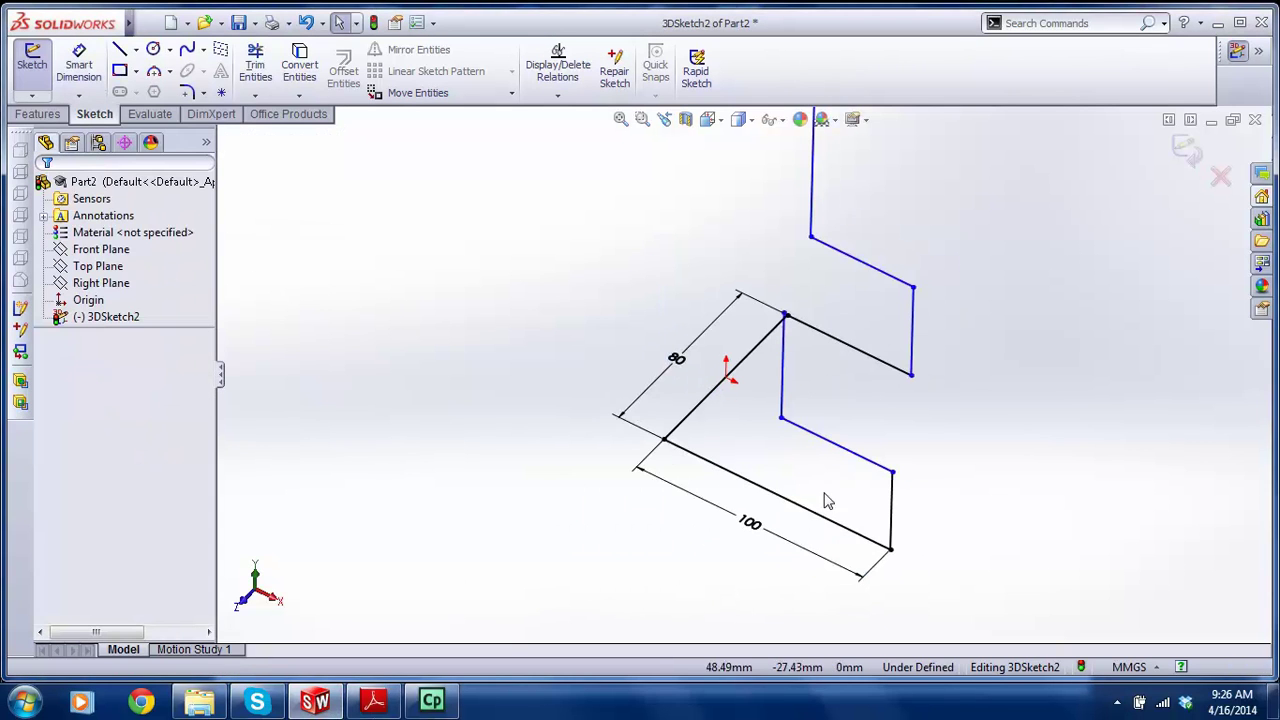
- Make the two base segments equal in length
click(812, 508)
ctrl+click(873, 372)
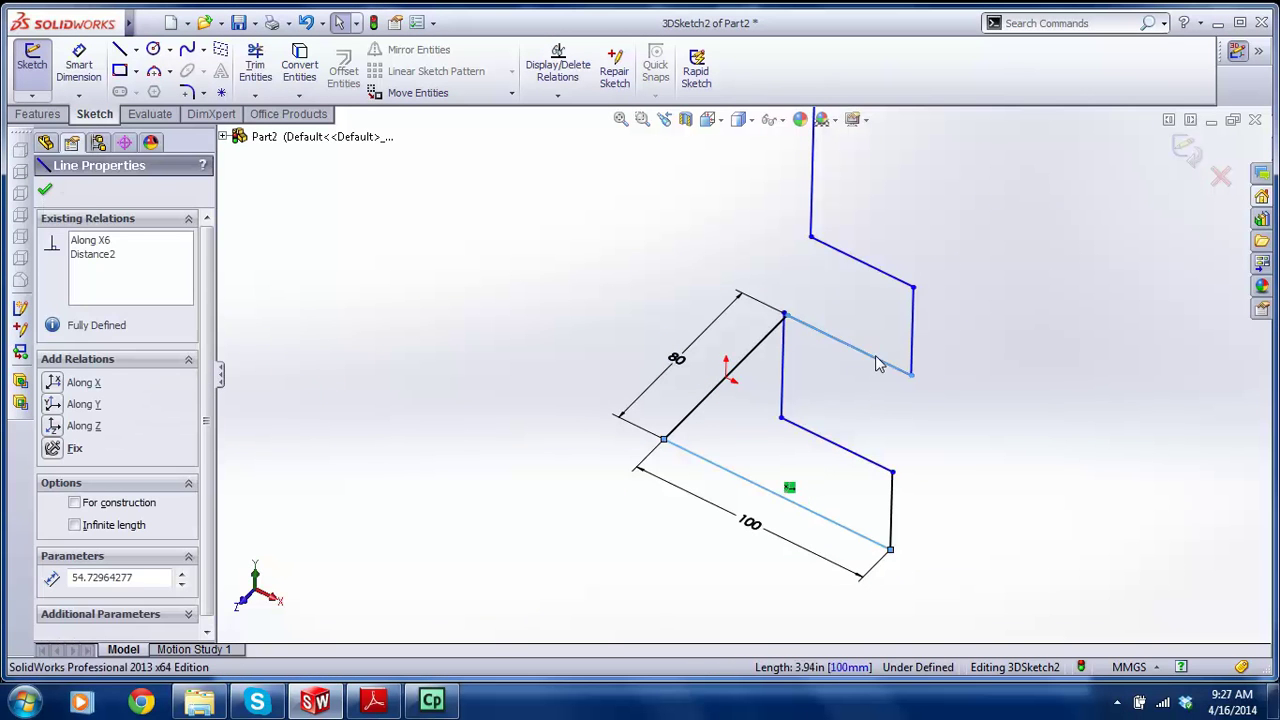
click(52, 621)
click(563, 530)
- Make the two vertical front legs equal in length
middle_drag(587, 526, 611, 447)
click(915, 432)
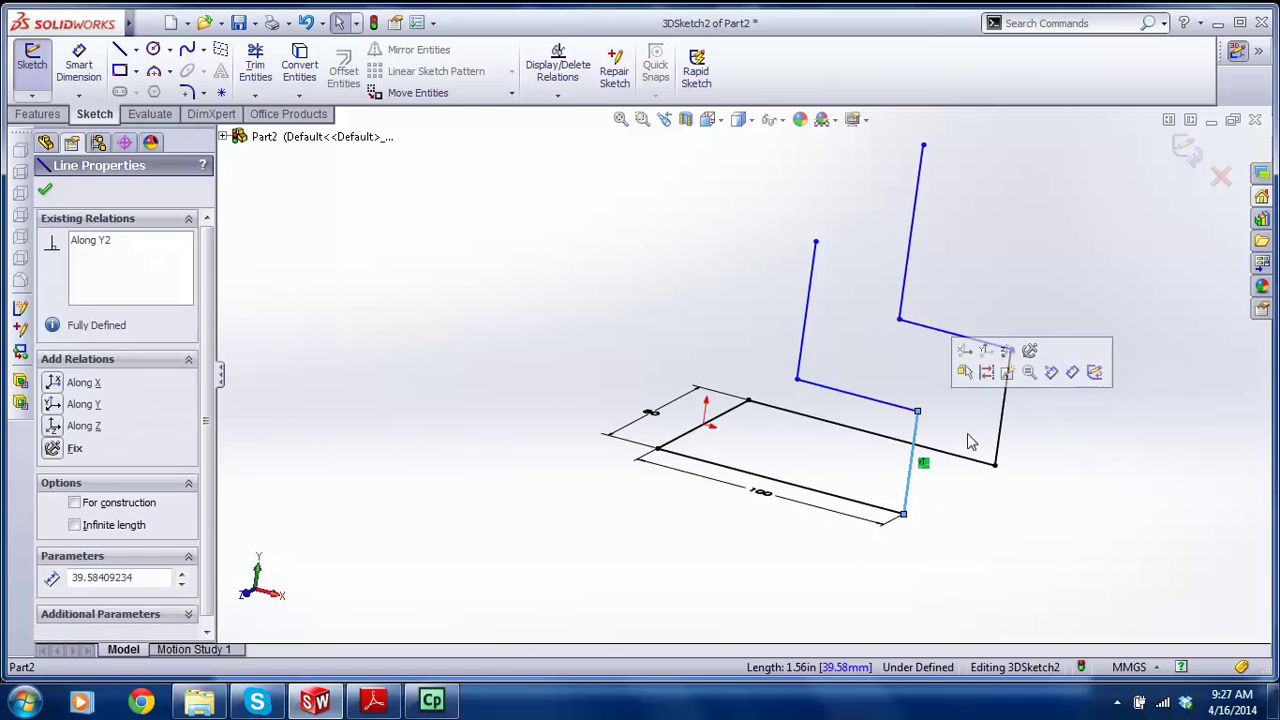
ctrl+click(1003, 420)
click(45, 620)
key(Escape)
- Add Equal relations between the two seat segments and between the two vertical backrest segments
click(875, 404)
ctrl+click(949, 348)
click(47, 622)
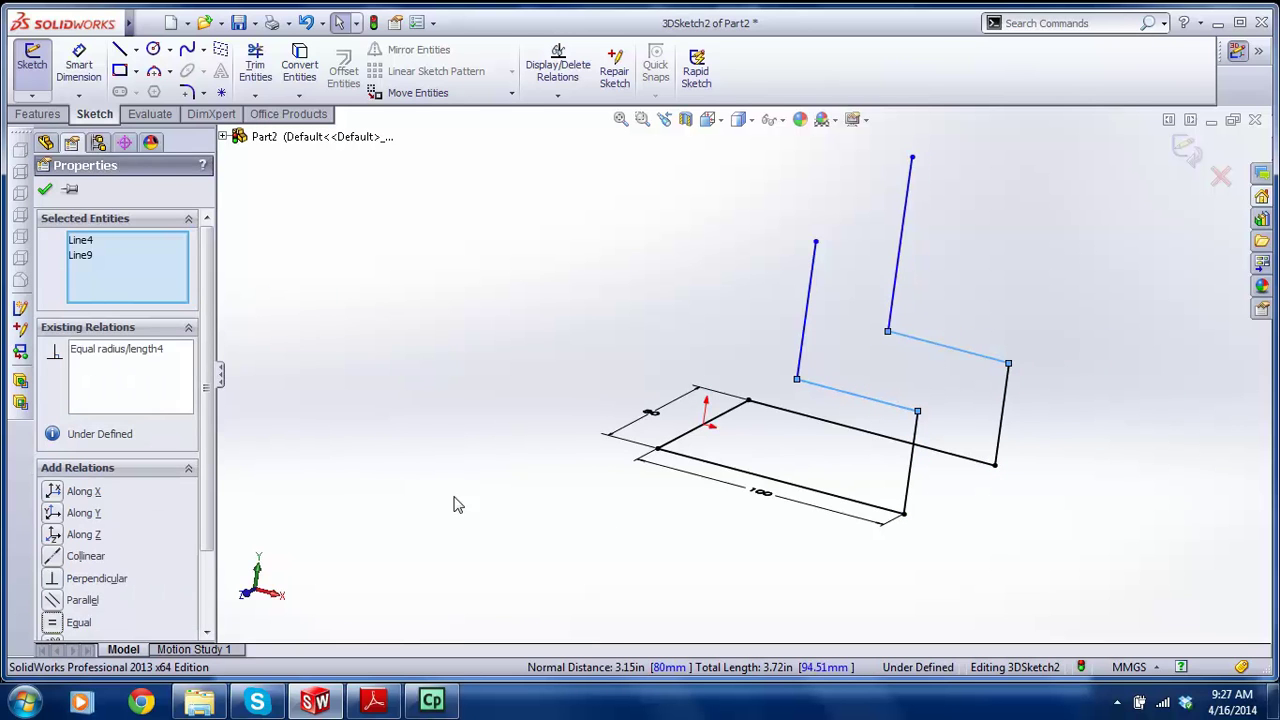
key(Escape)
drag(957, 289, 752, 264)
click(47, 624)
key(Escape)
- Consult the chair drawing for the leg height and dimension the near vertical front leg to 85 mm
mouse_move(857, 502)
middle_down()
mouse_move(875, 480)
mouse_move(866, 487)
middle_up()
click(372, 702)
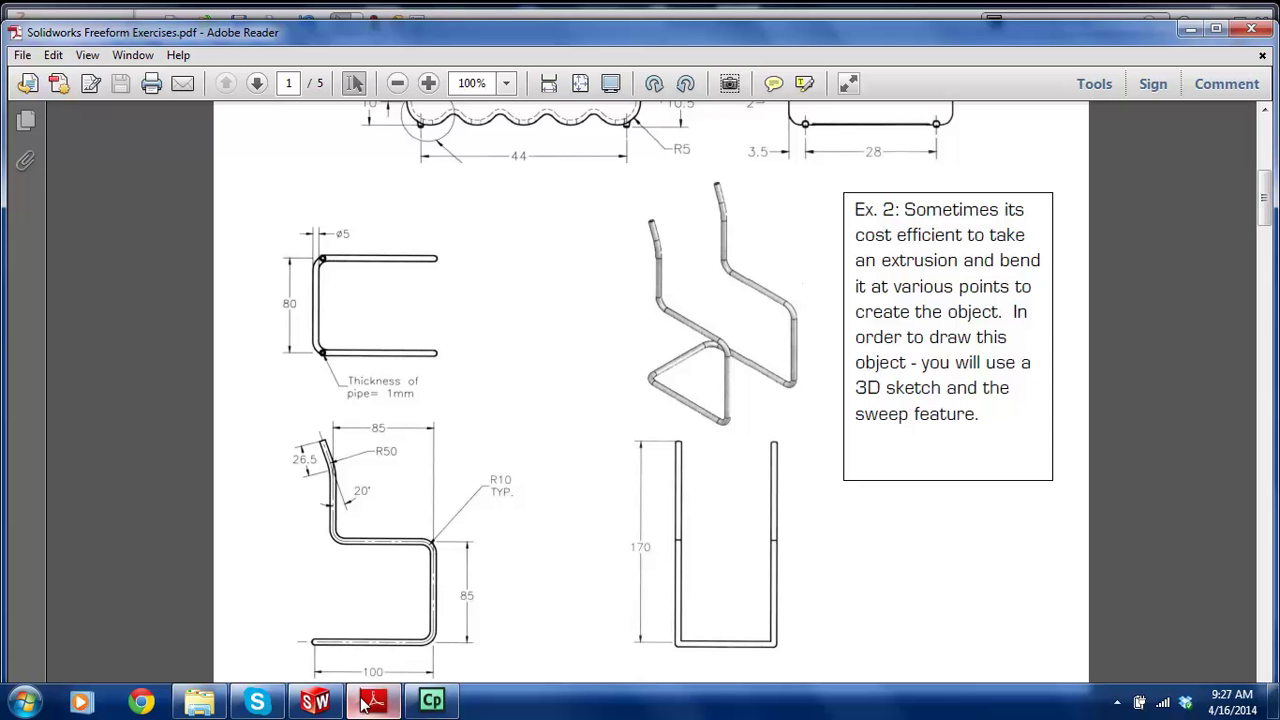
click(315, 702)
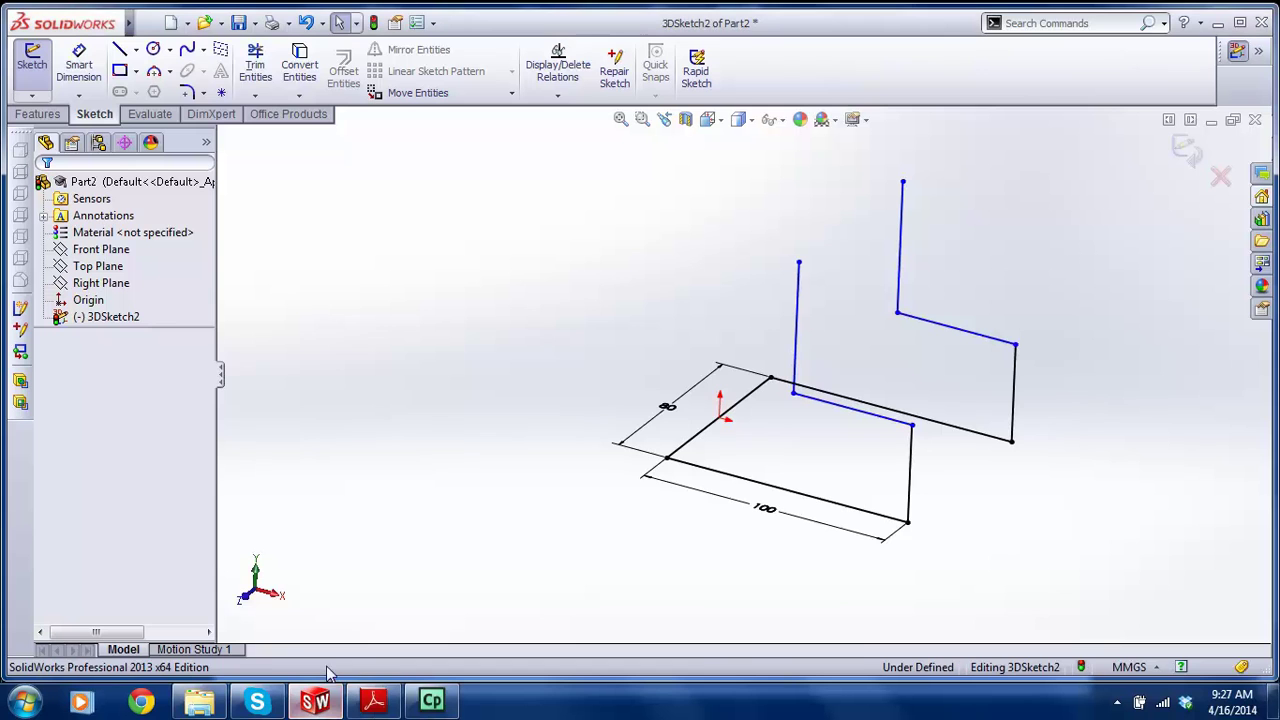
click(911, 467)
click(969, 565)
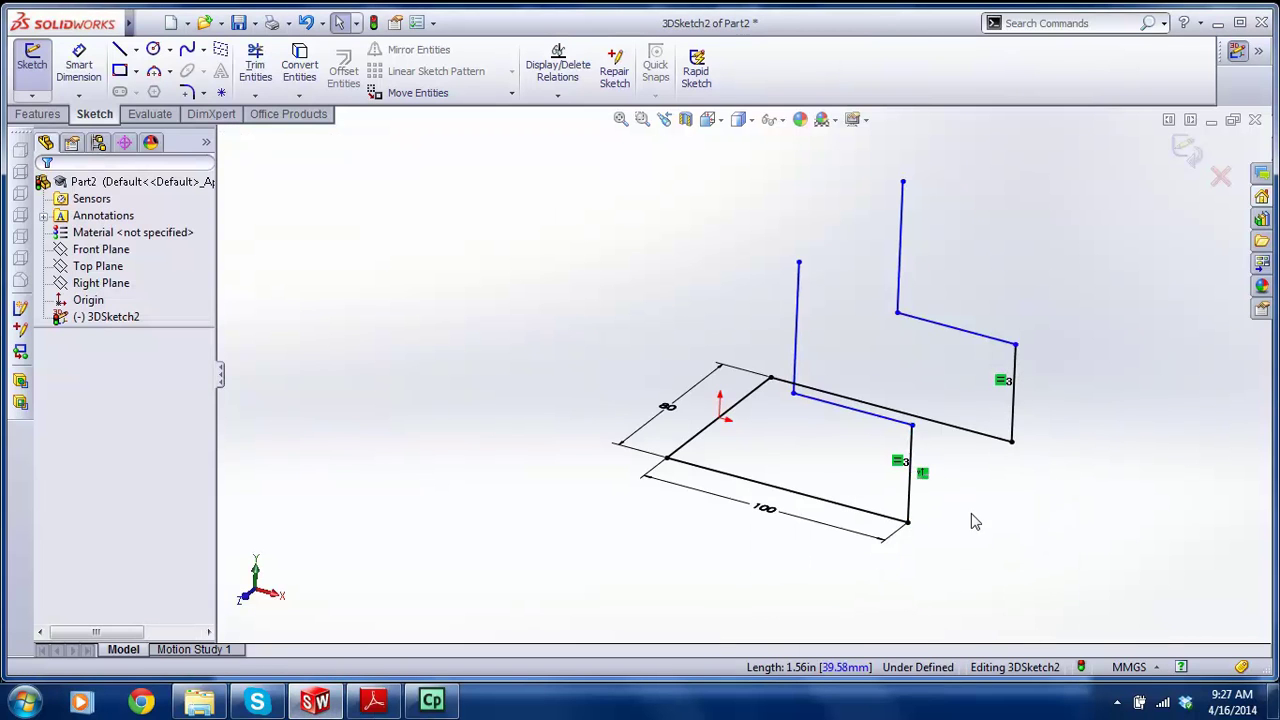
right_drag(963, 528, 963, 458)
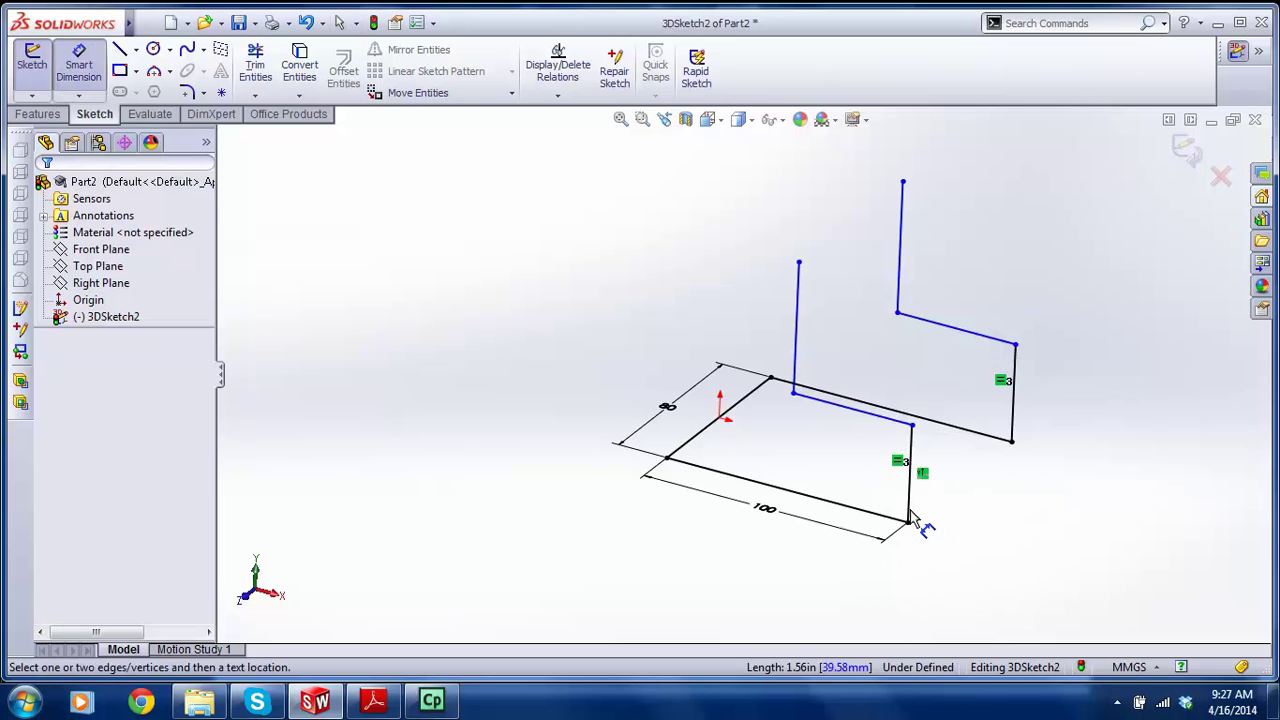
click(911, 495)
click(948, 502)
text(85)
key(Return)
scroll(914, 486, up, 2)
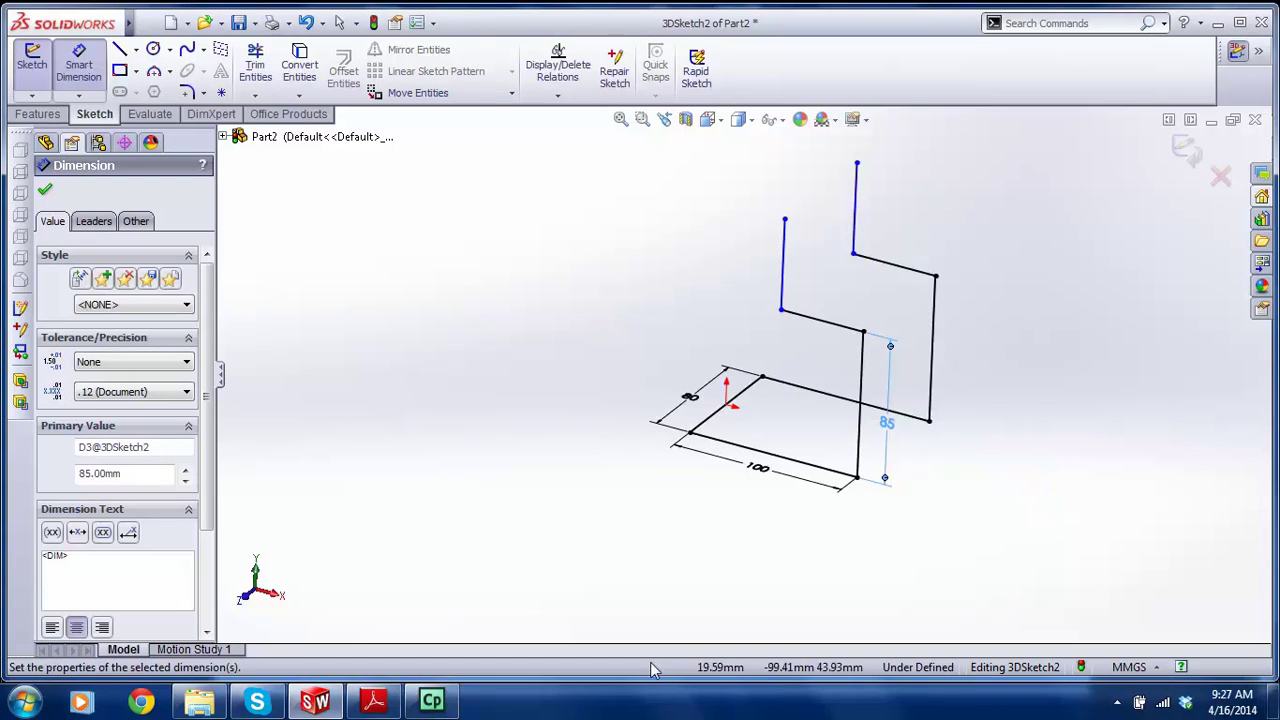
- Consult the chair drawing for the seat depth and dimension the near seat segment to 85 mm
click(374, 703)
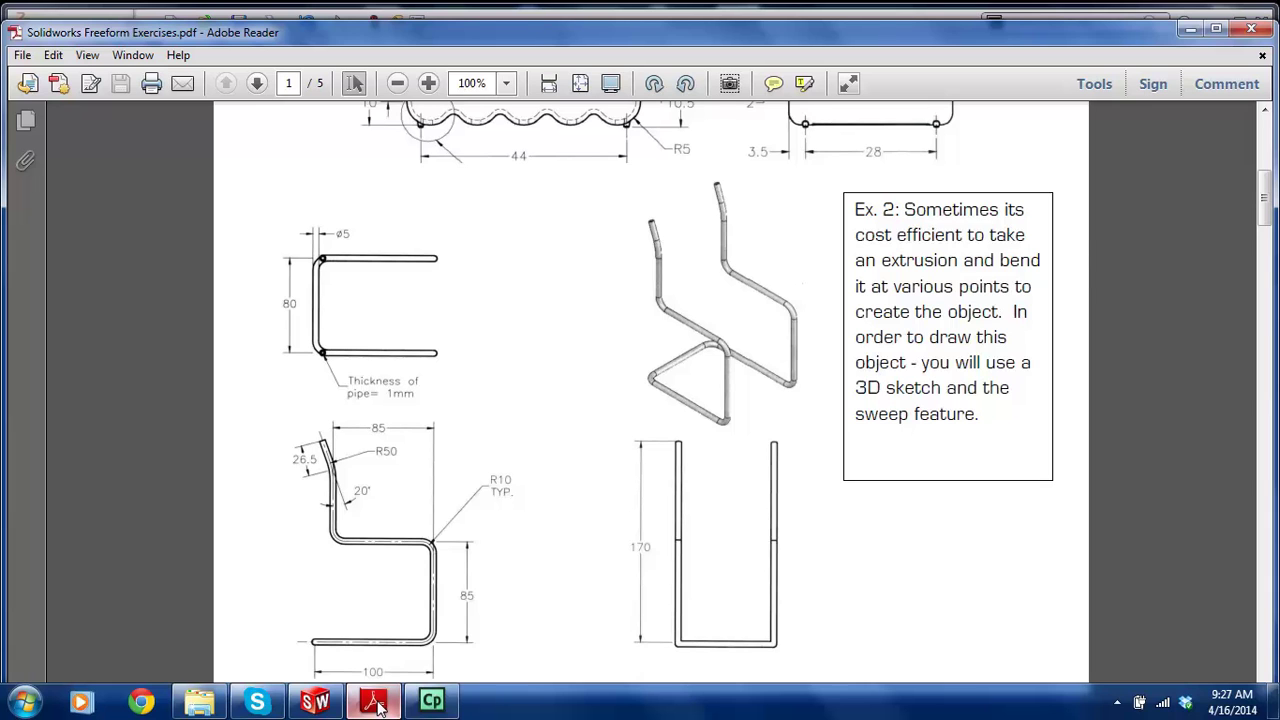
click(310, 704)
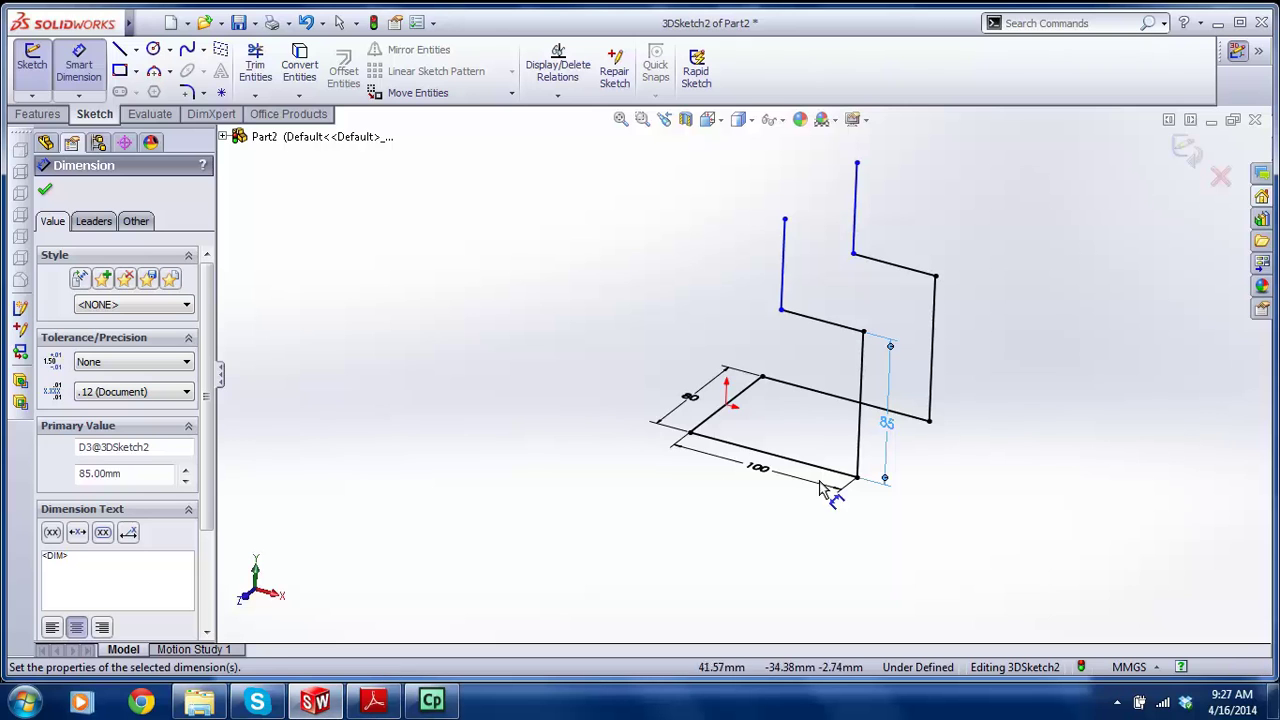
click(830, 322)
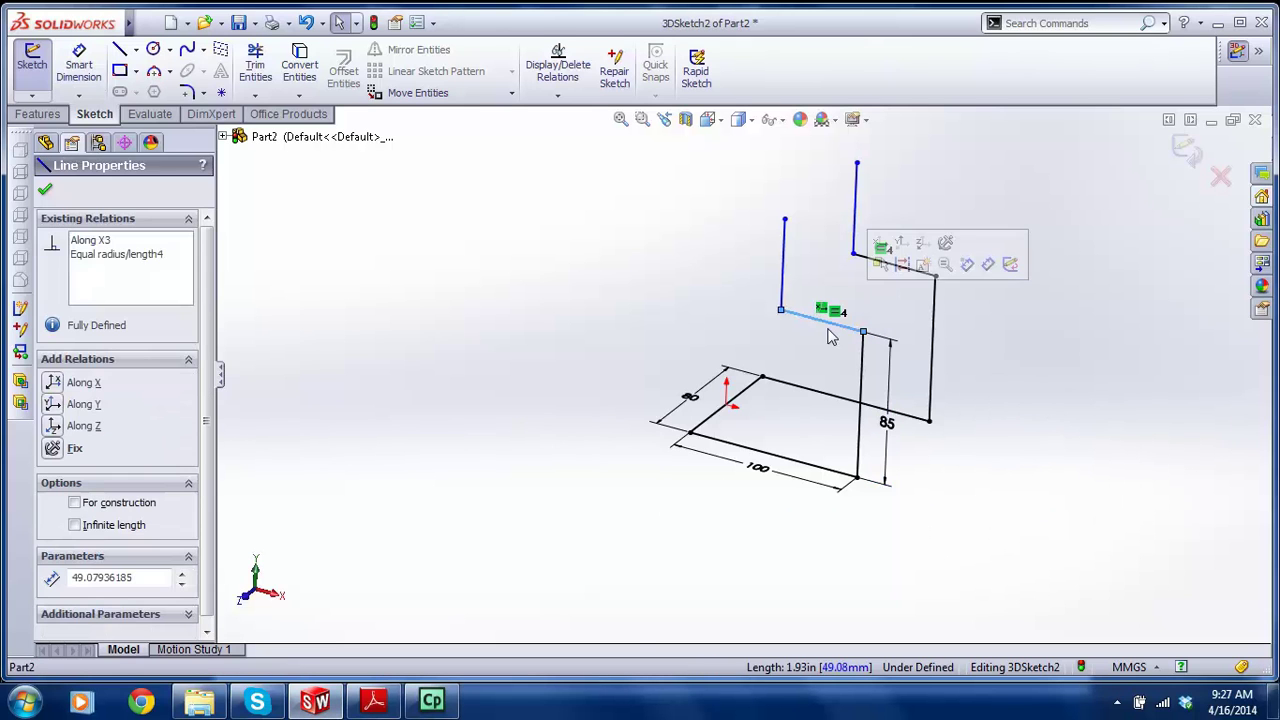
click(920, 371)
scroll(863, 308, down, 4)
right_drag(878, 317, 866, 264)
right_drag(820, 316, 823, 262)
click(806, 347)
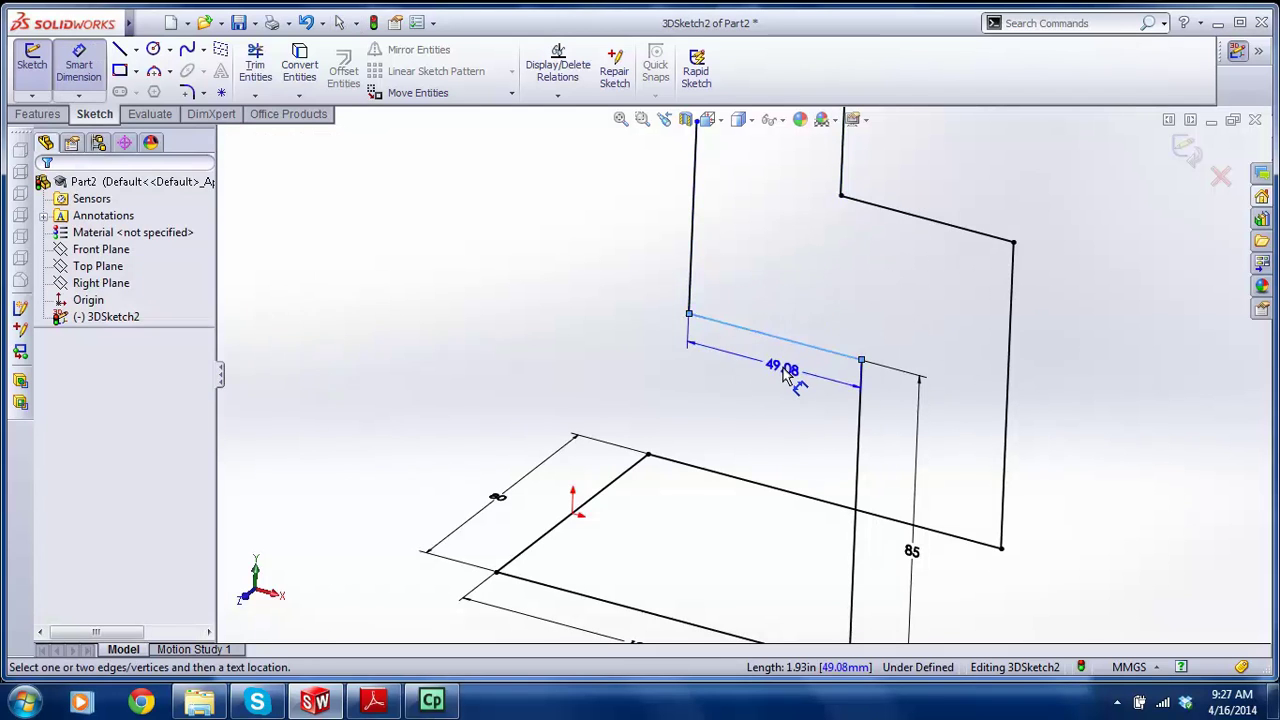
click(786, 372)
text(85)
key(Return)
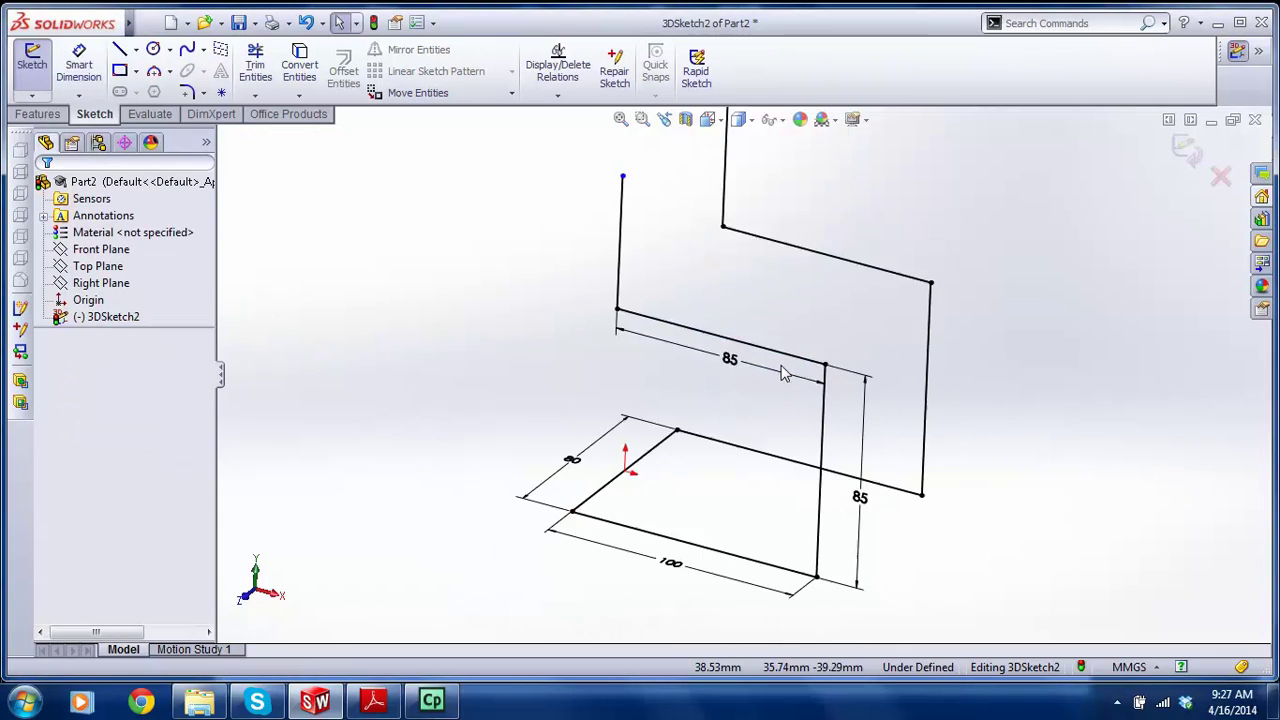
- Reposition the near front leg's 85 mm dimension slightly closer to the leg
scroll(742, 385, down, 4)
mouse_move(738, 410)
middle_down()
mouse_move(745, 402)
mouse_move(726, 440)
middle_up()
scroll(740, 442, down, 3)
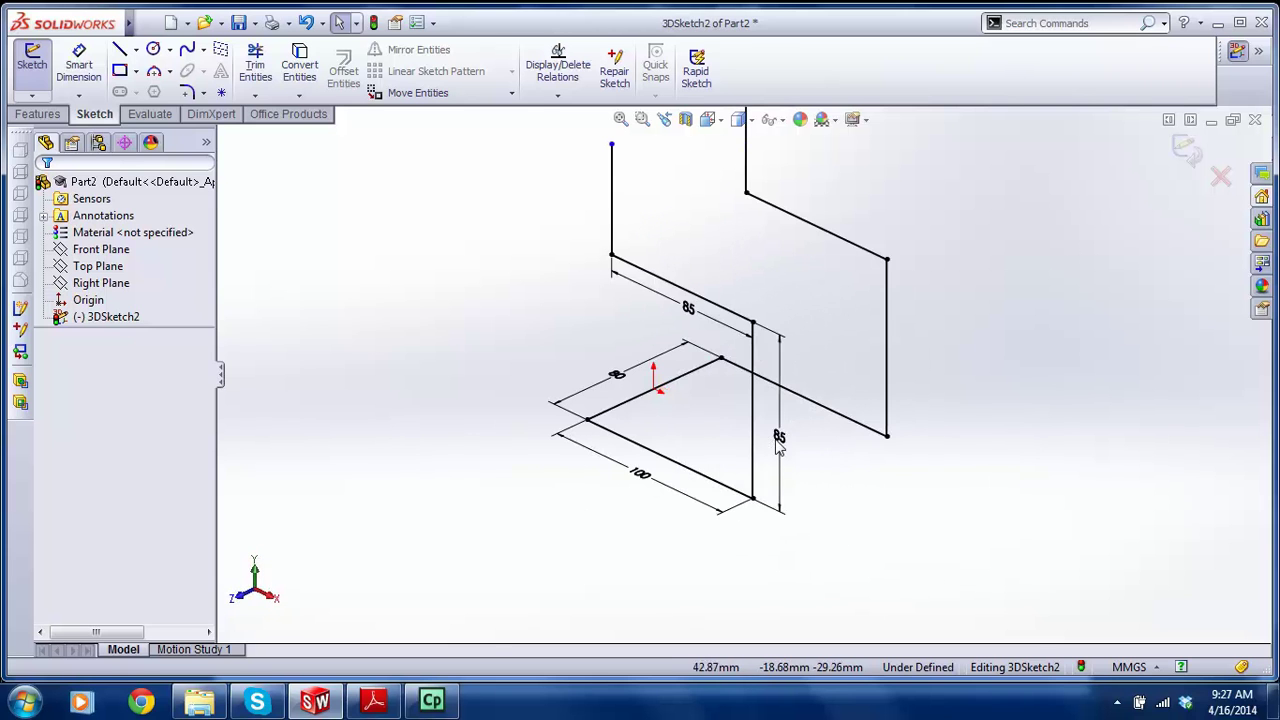
click(779, 428)
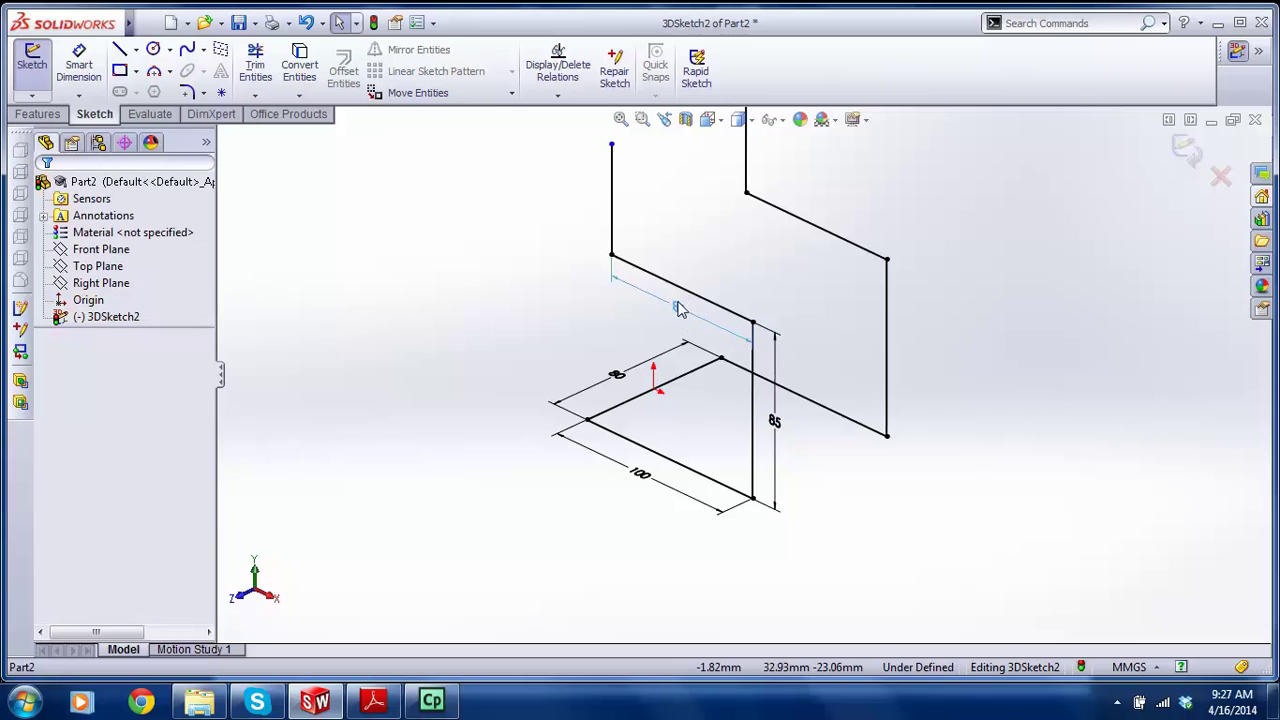
scroll(760, 470, up, 3)
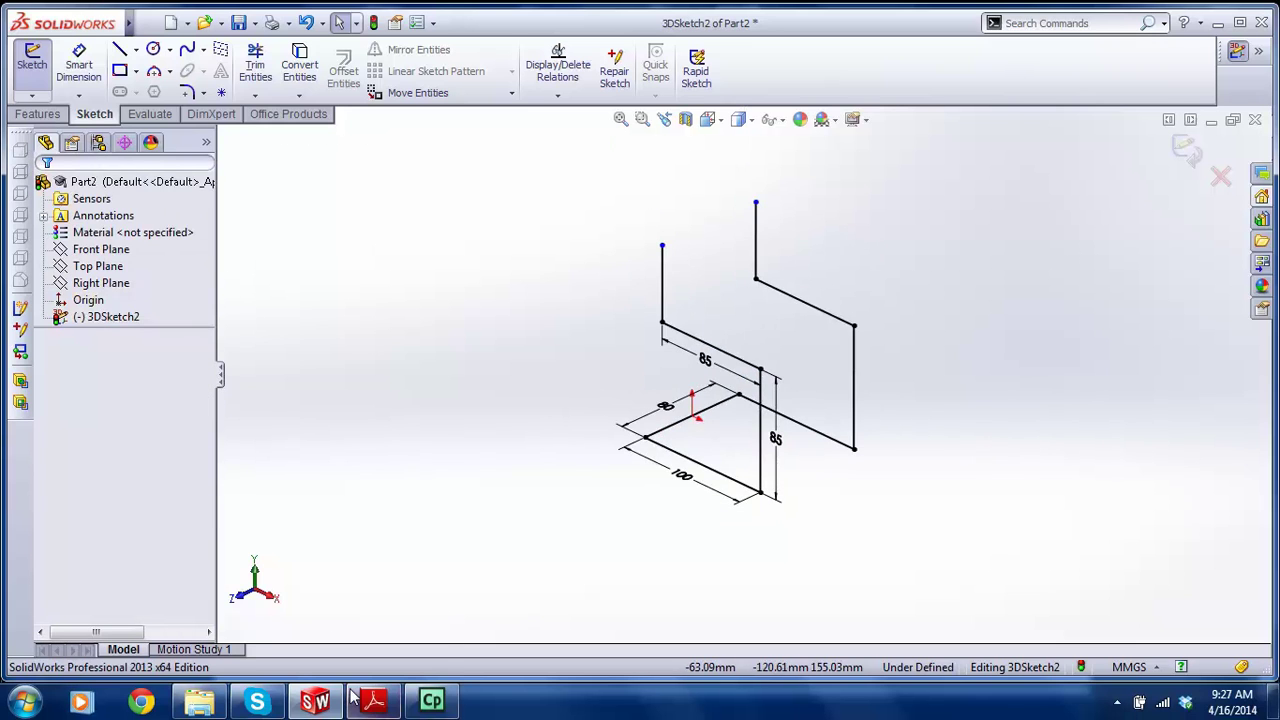
- Consult the chair drawing's backrest bend and sketch a backward-leaning line up from the near backrest's top end in the XY plane
click(372, 700)
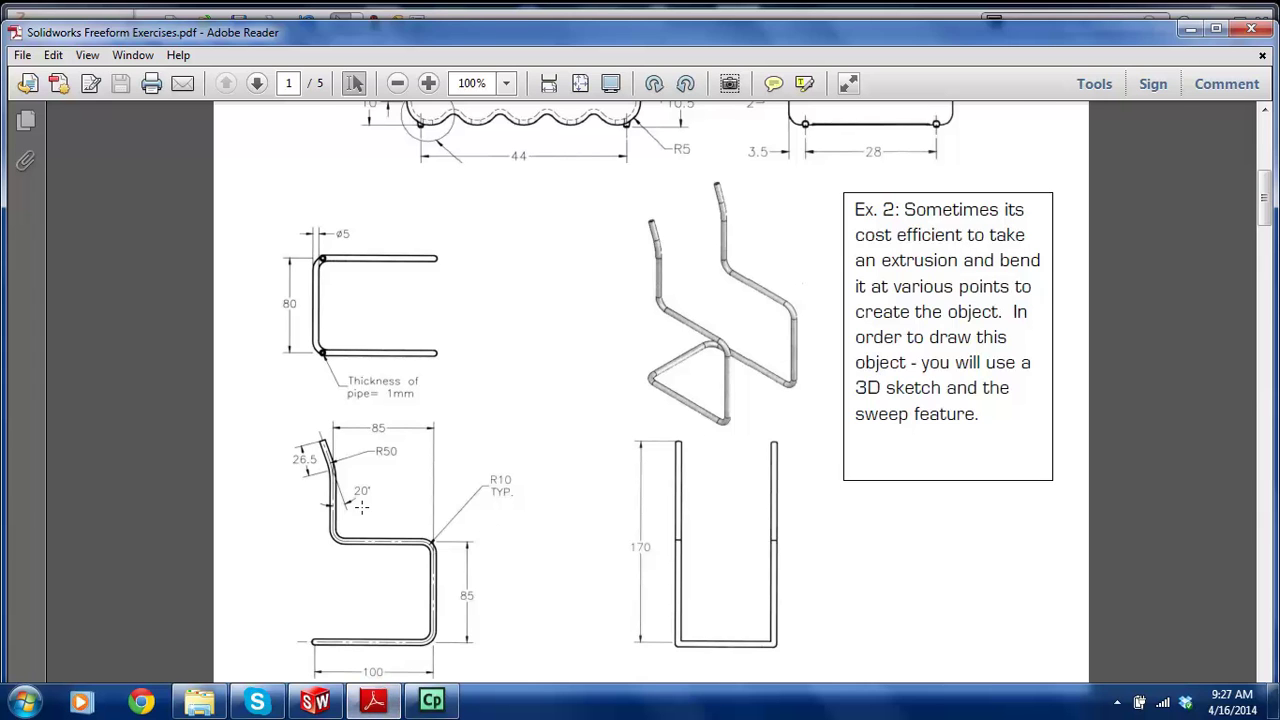
scroll(371, 437, up, 10)
scroll(371, 437, down, 10)
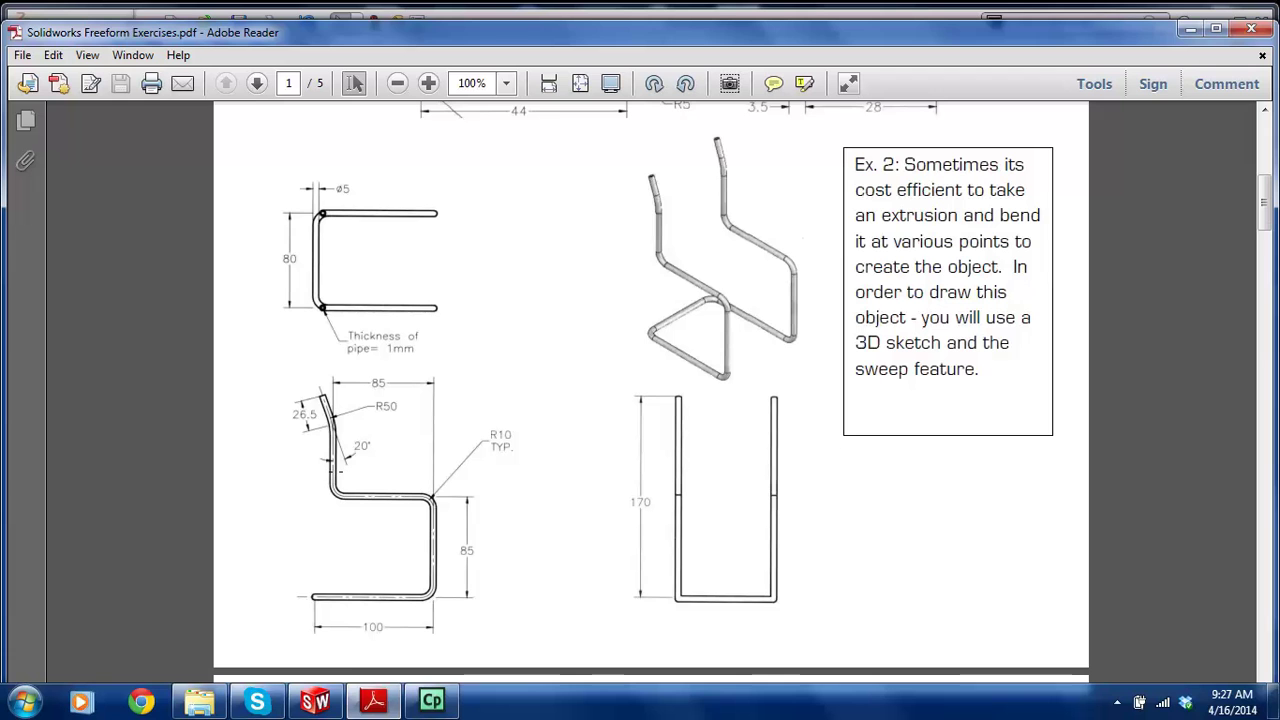
click(315, 700)
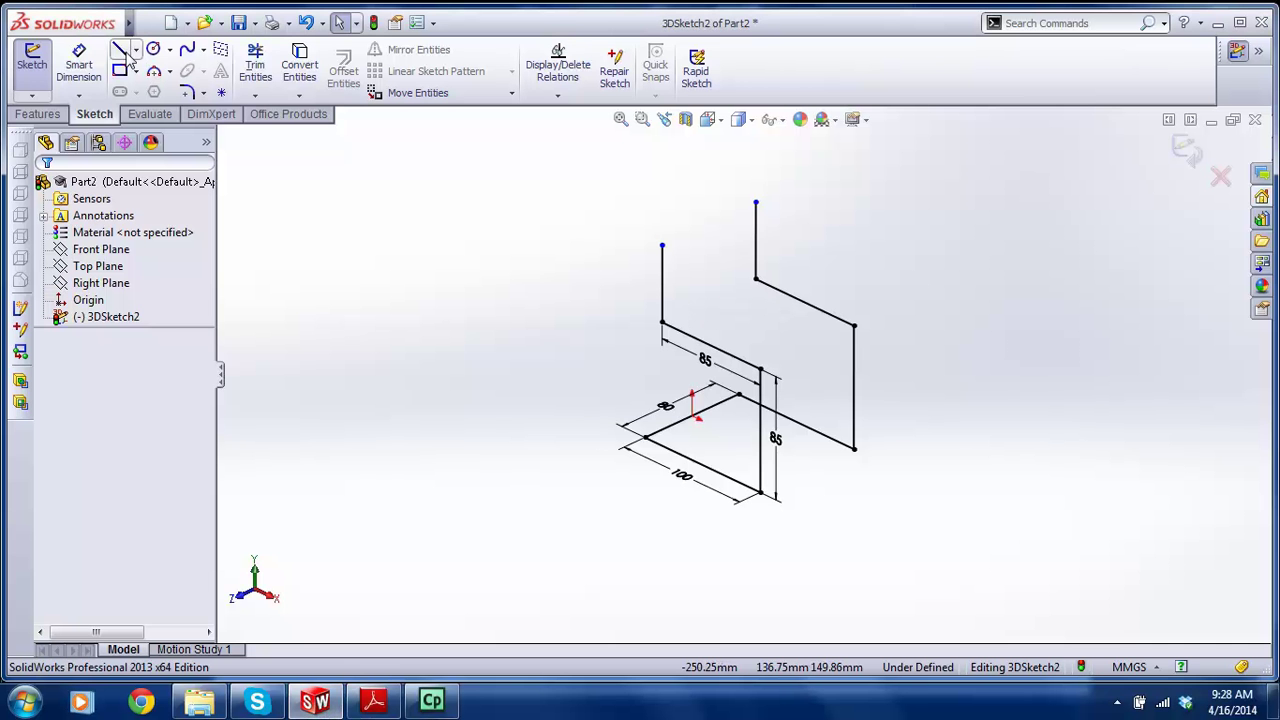
scroll(624, 222, down, 2)
middle_drag(366, 182, 355, 234)
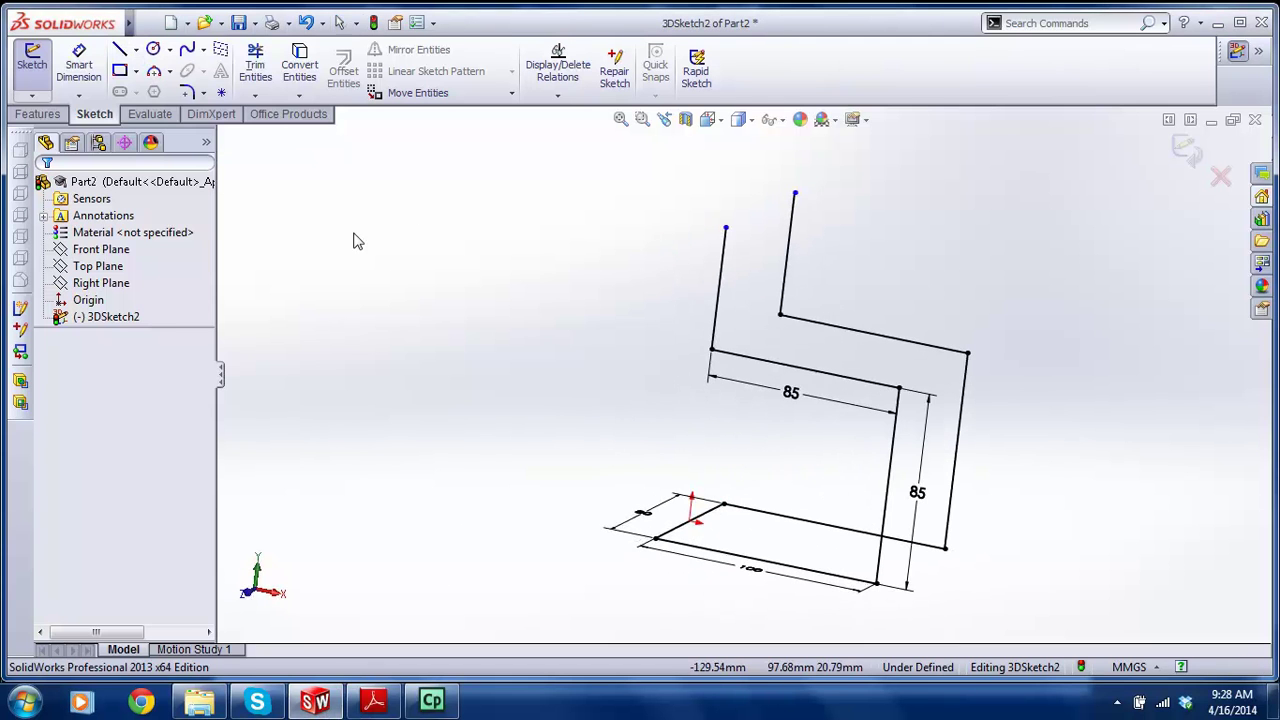
click(121, 50)
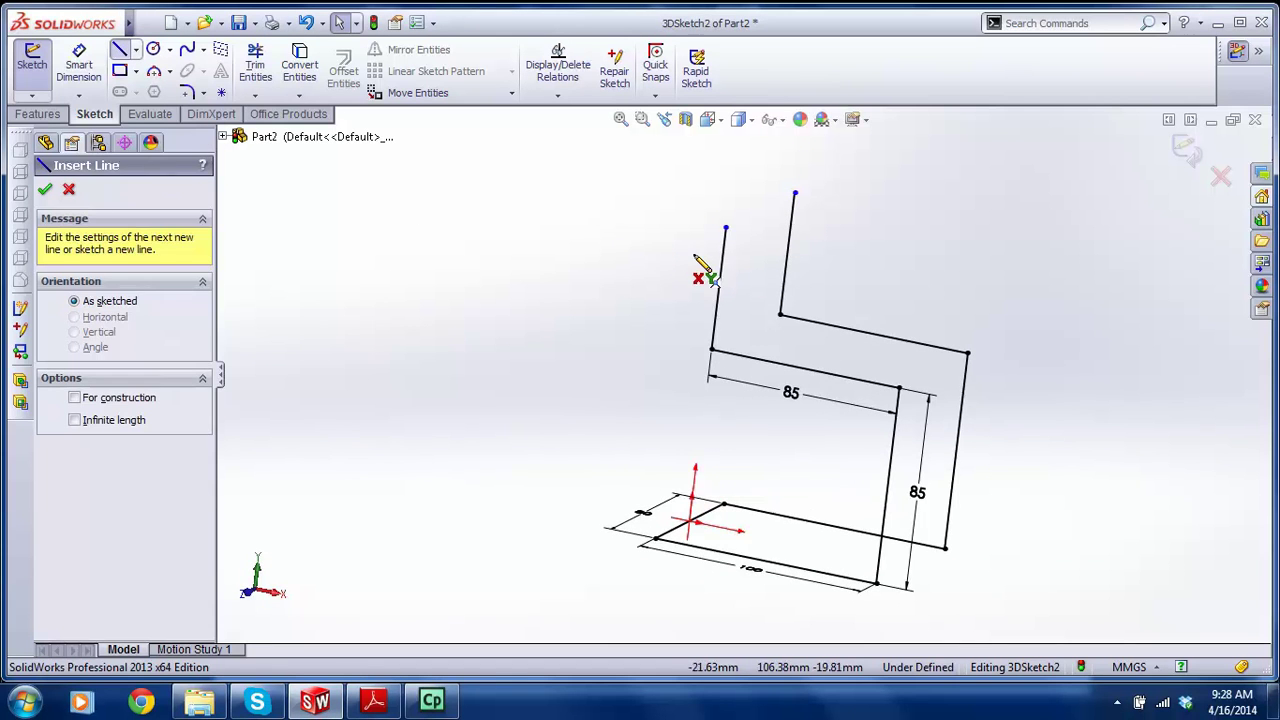
click(726, 228)
middle_drag(731, 234, 708, 285)
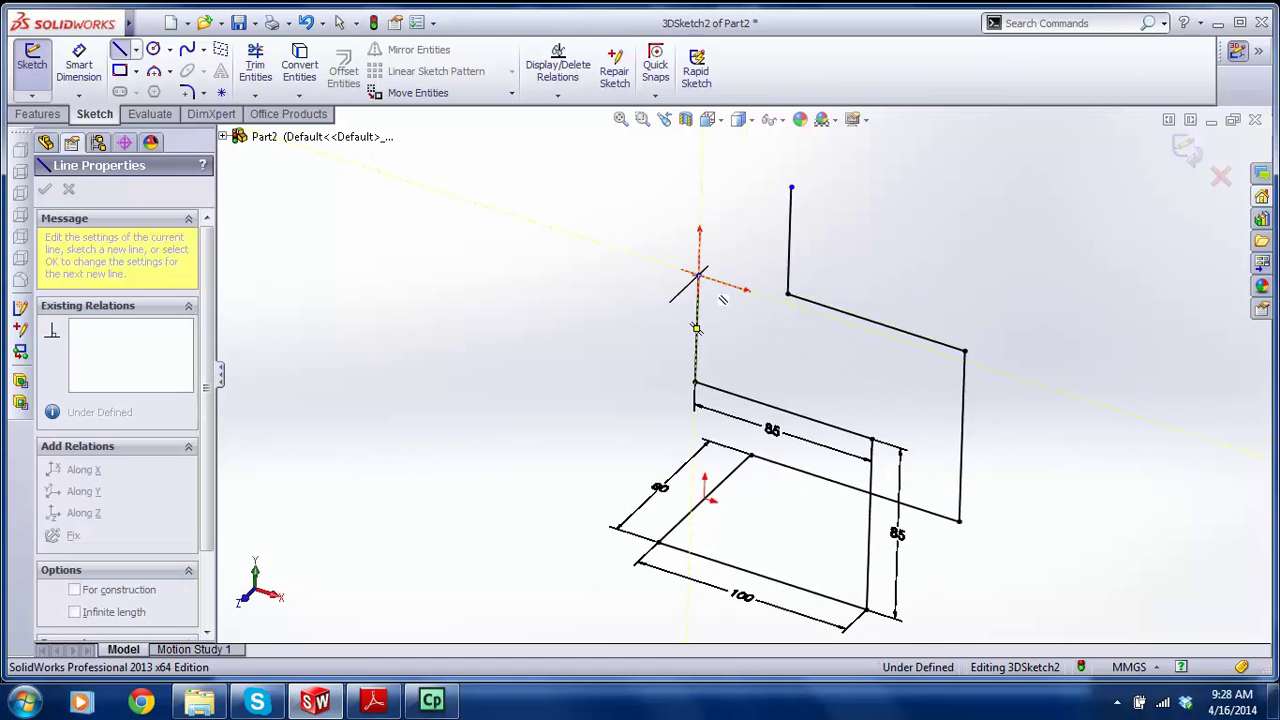
click(674, 204)
key(Escape)
mouse_move(706, 251)
middle_down()
mouse_move(722, 134)
mouse_move(814, 177)
mouse_move(628, 190)
mouse_move(671, 226)
middle_up()
- Try sketching an angled line about 29 mm long from the far backrest's top end in the XY plane, and delete it
click(120, 50)
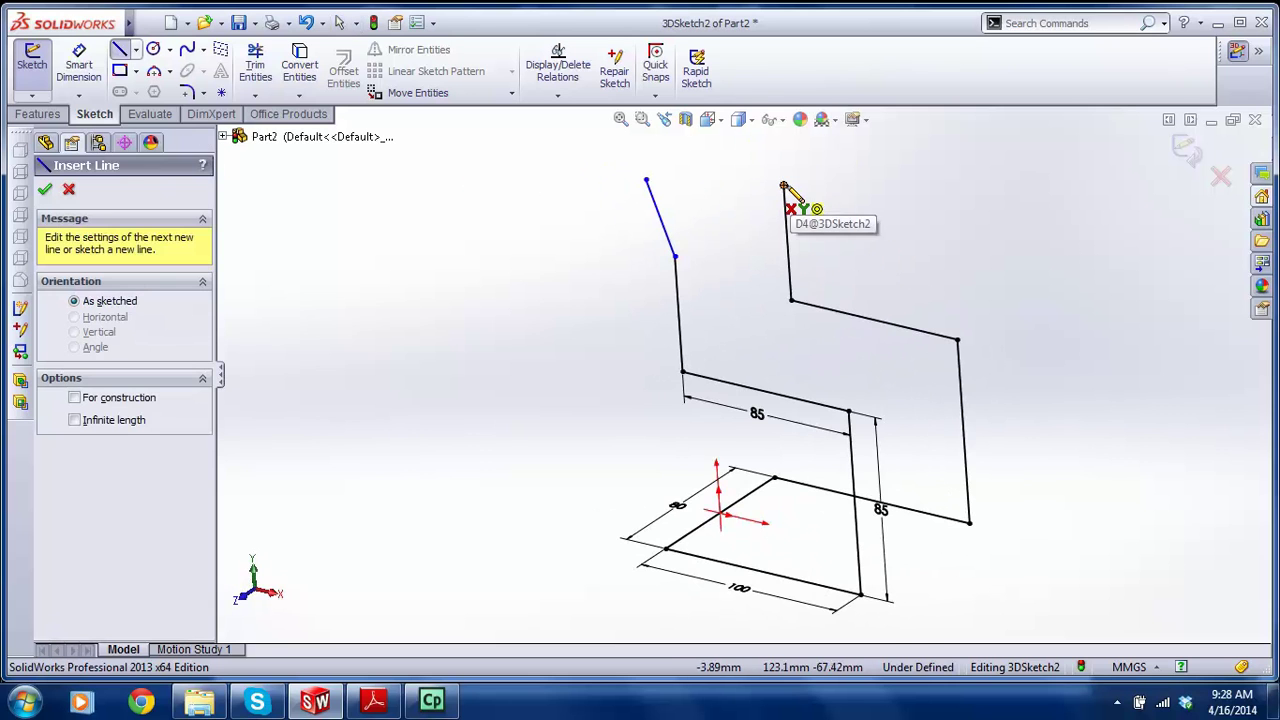
click(784, 187)
scroll(762, 194, down, 1)
click(734, 179)
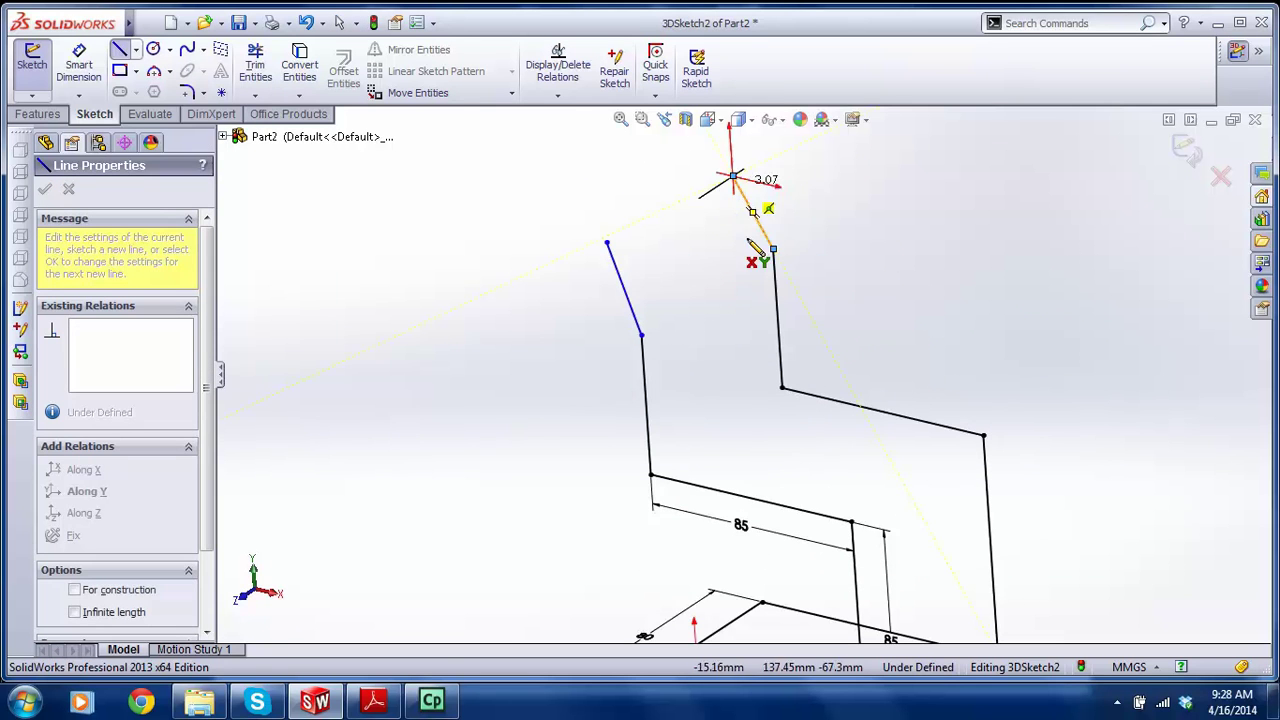
key(Escape)
click(760, 233)
key(Delete)
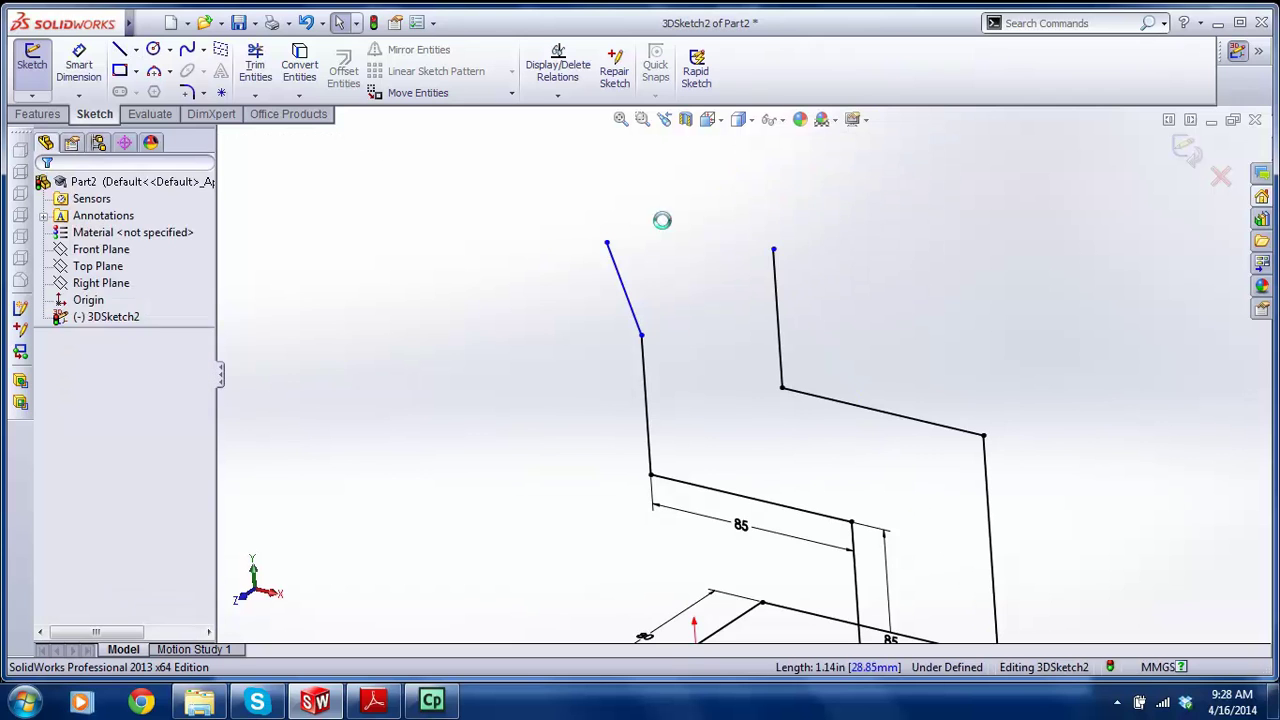
- Try sketching the far backrest's angled line again, about 43 mm long in the YZ plane, and delete it
click(119, 49)
click(773, 249)
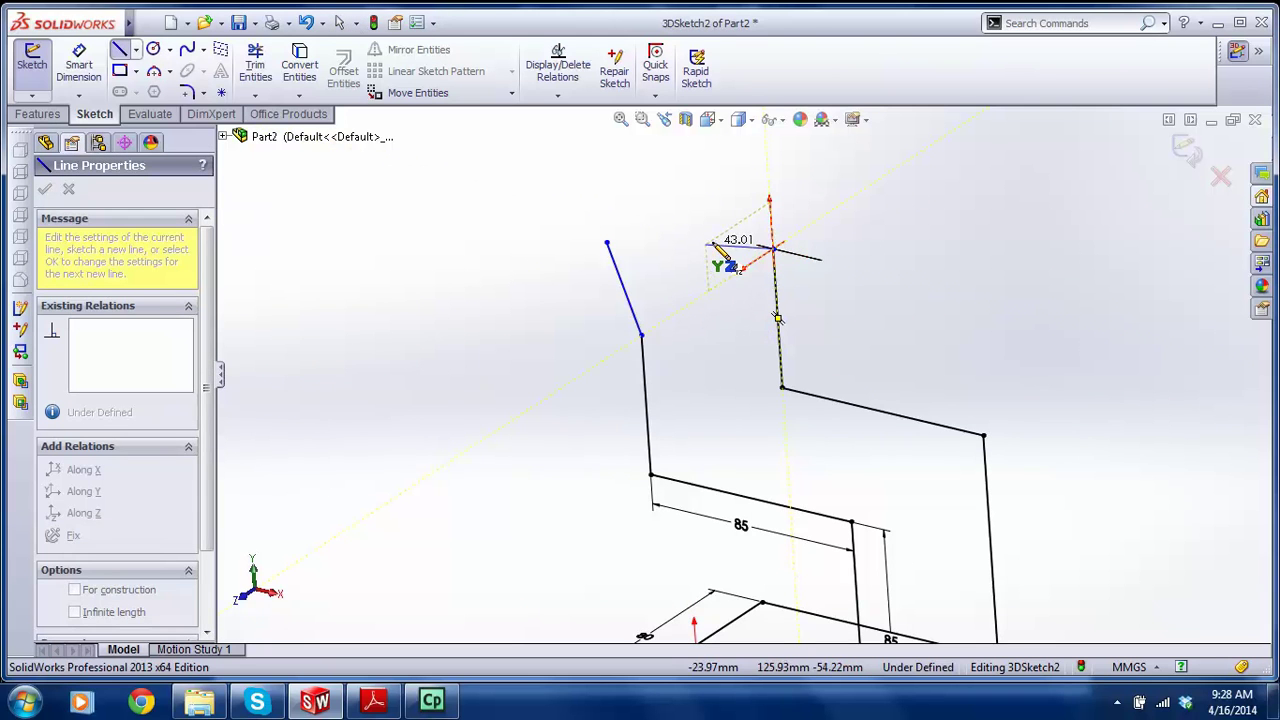
click(732, 175)
key(Escape)
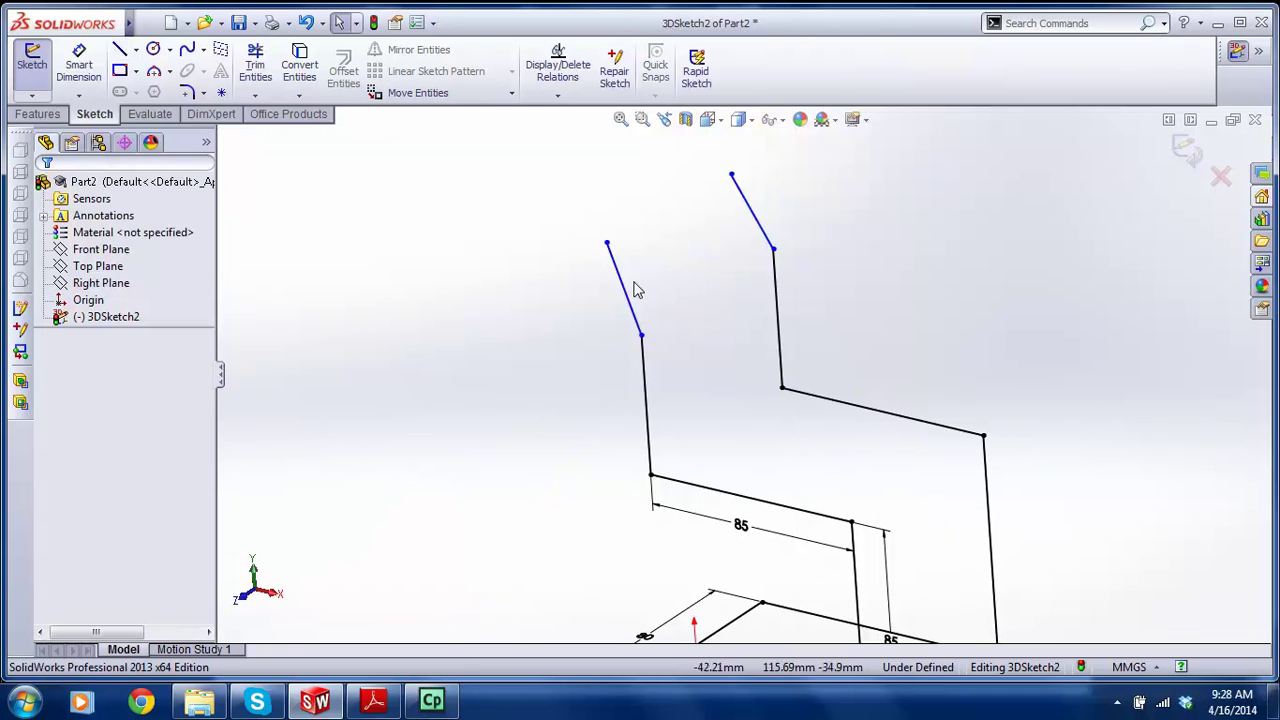
mouse_move(699, 289)
middle_down()
mouse_move(660, 262)
mouse_move(598, 253)
mouse_move(776, 252)
mouse_move(738, 250)
middle_up()
click(753, 228)
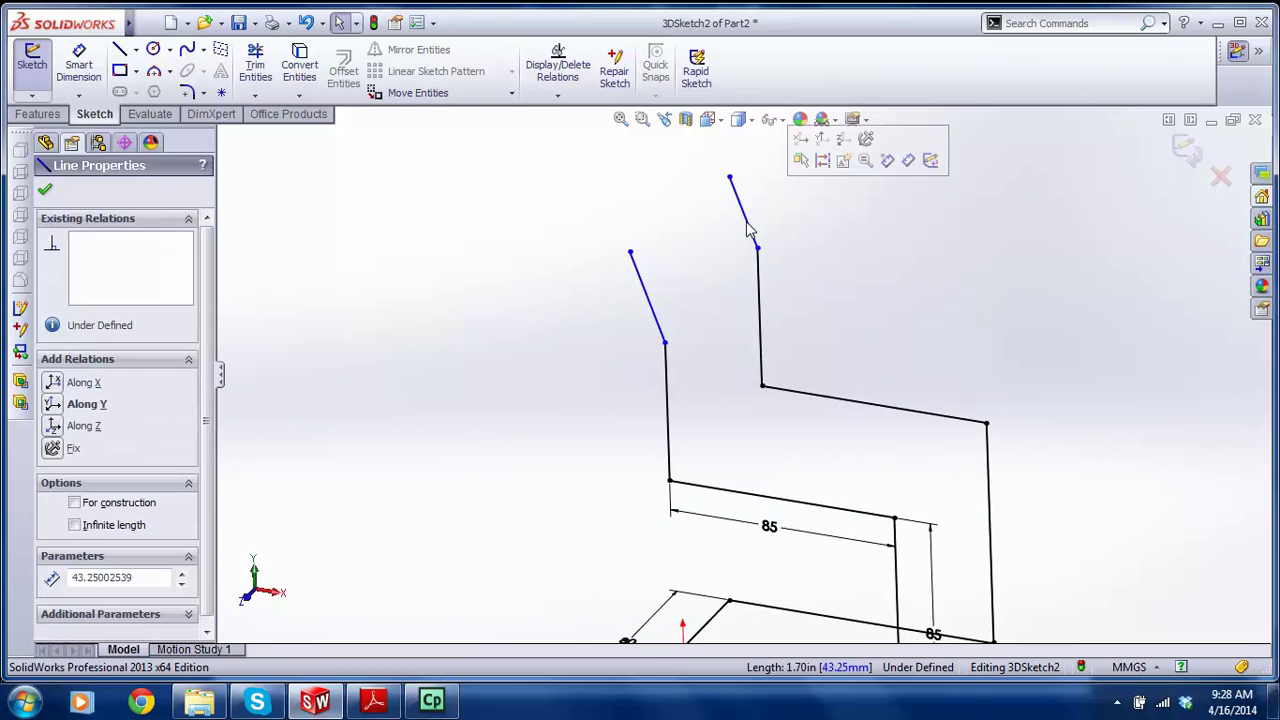
key(Delete)
- Sketch a backward-leaning line up from the far backrest's top end in the XY plane, roughly matching the near one
click(119, 49)
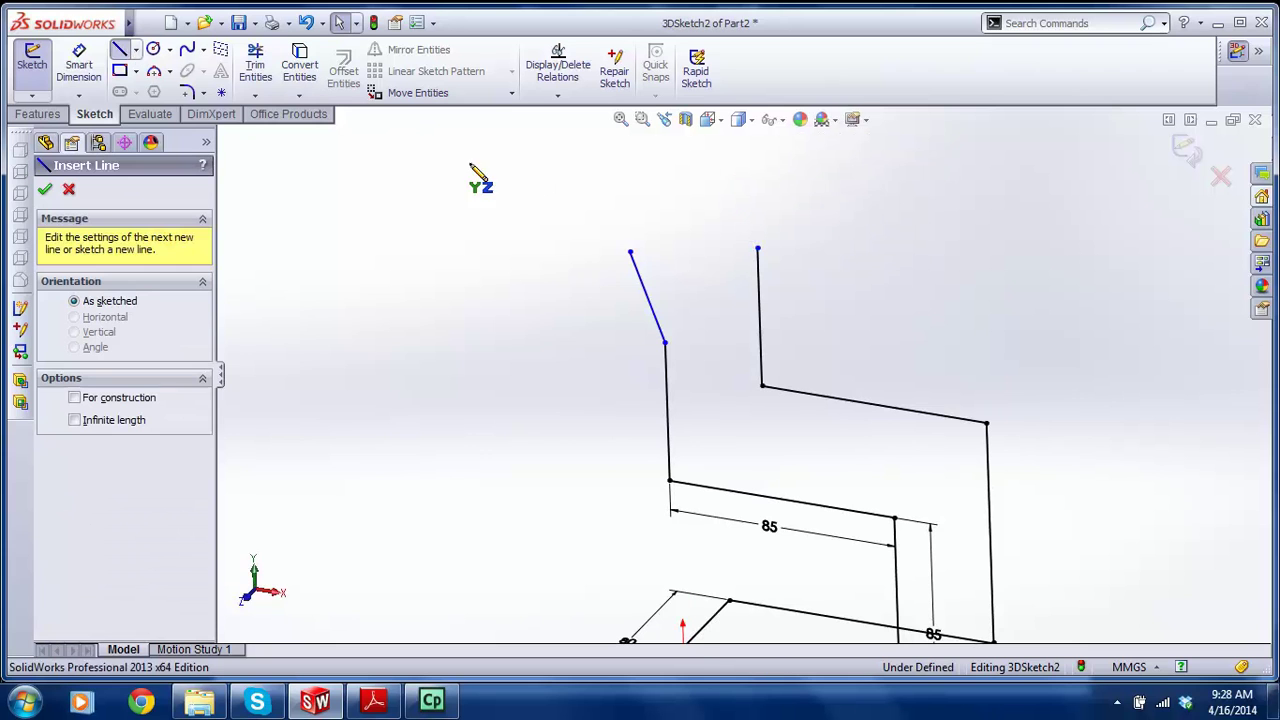
click(758, 249)
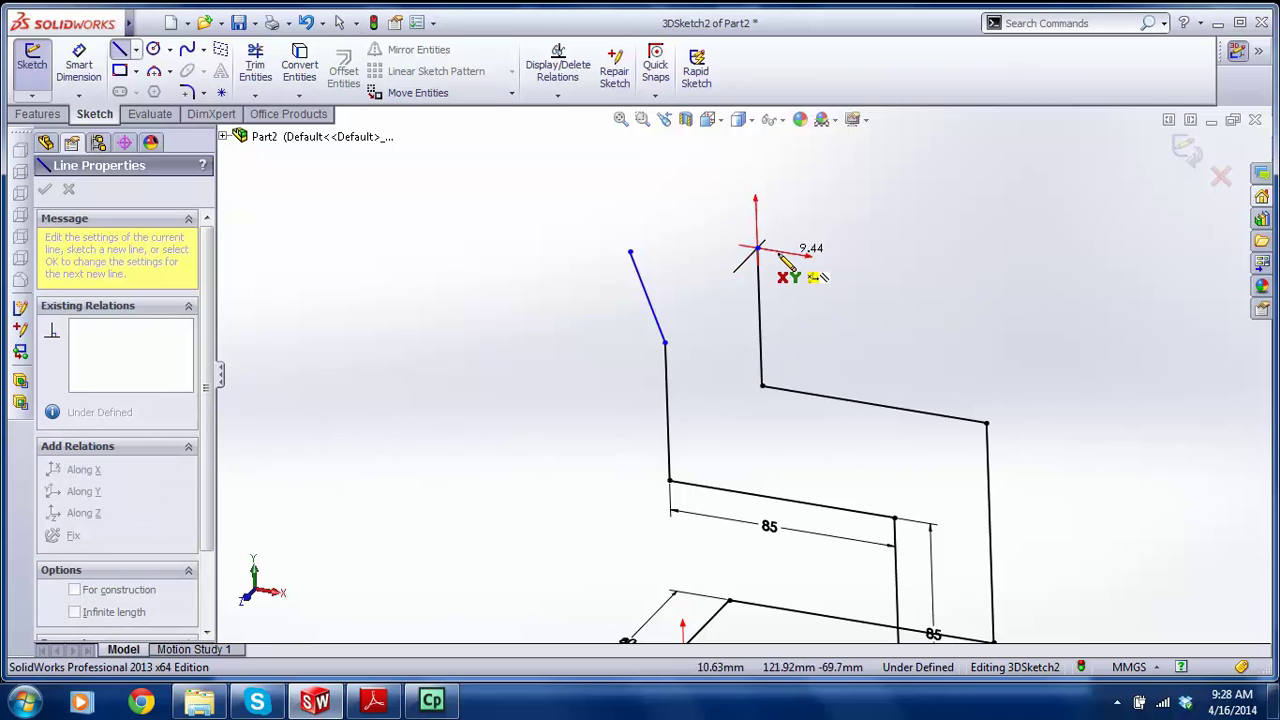
mouse_move(746, 240)
middle_down()
mouse_move(650, 236)
mouse_move(730, 234)
middle_up()
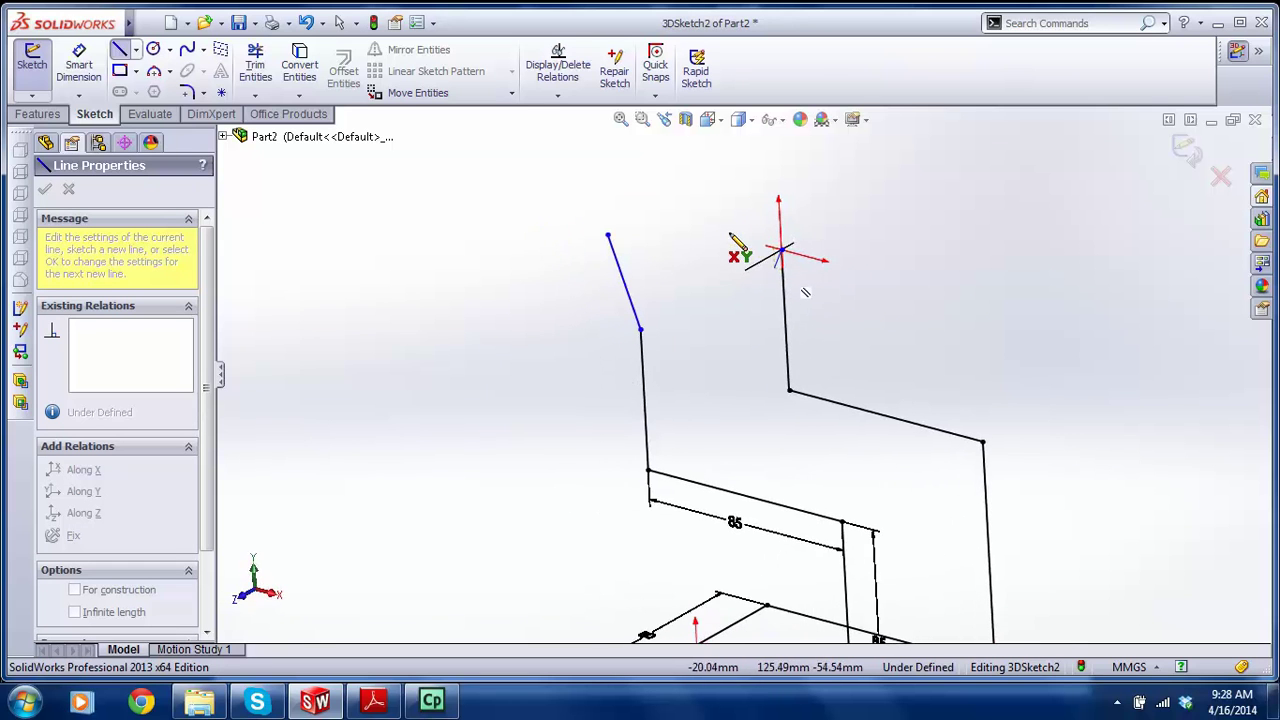
click(743, 176)
key(Escape)
mouse_move(694, 303)
middle_down()
mouse_move(570, 298)
mouse_move(830, 292)
mouse_move(712, 288)
middle_up()
middle_drag(776, 410, 790, 405)
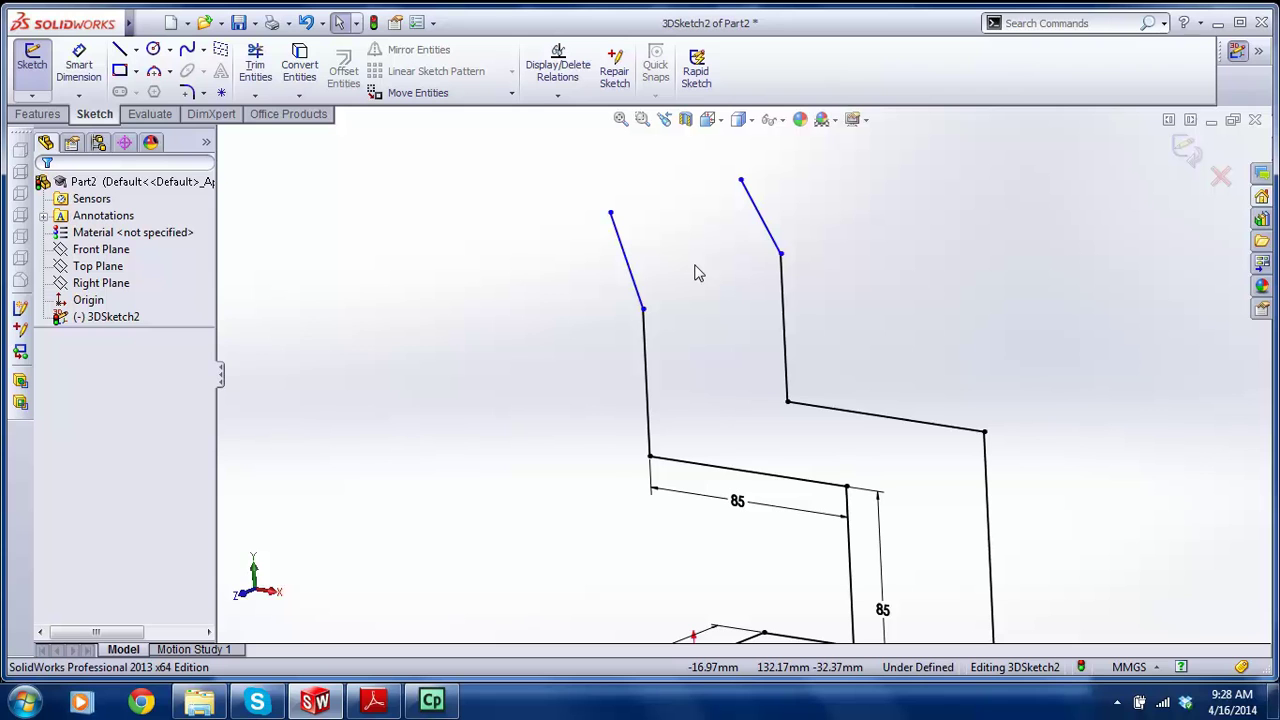
- Consult the chair drawing's overall height and dimension the near backrest's top end 170 mm above the near base line
scroll(700, 358, up, 2)
click(374, 702)
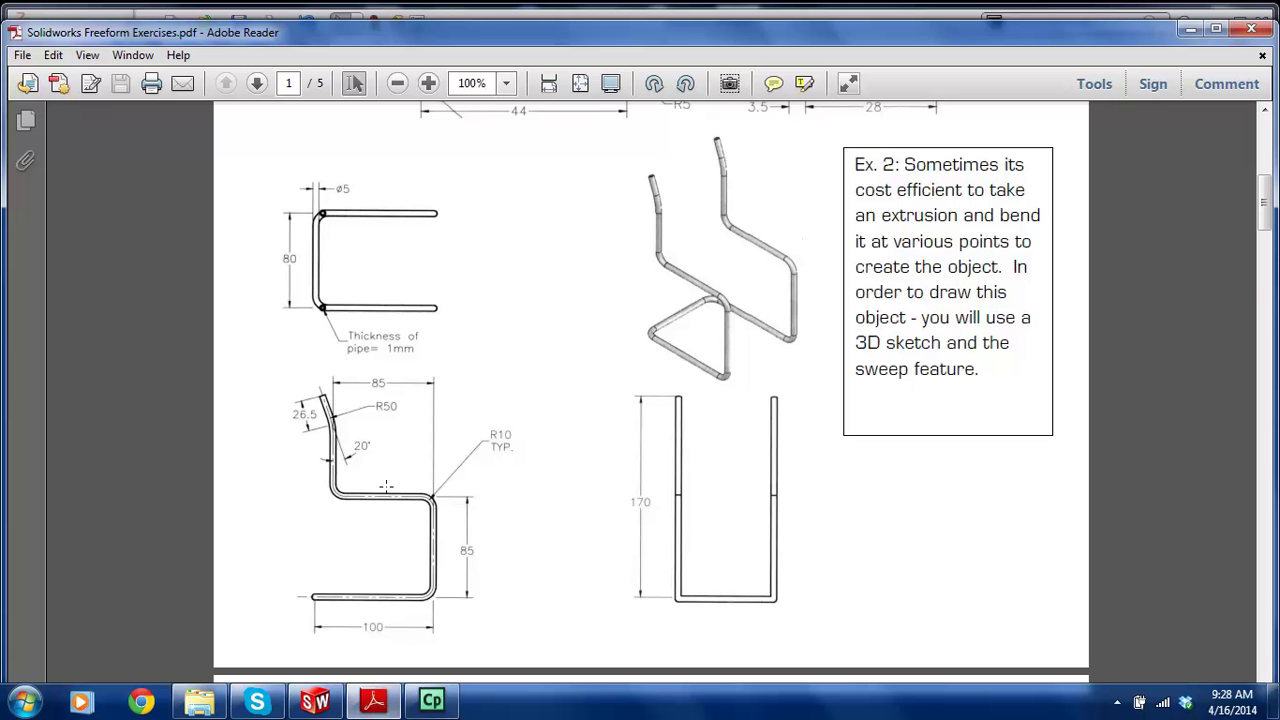
scroll(326, 334, up, 2)
scroll(329, 328, down, 1)
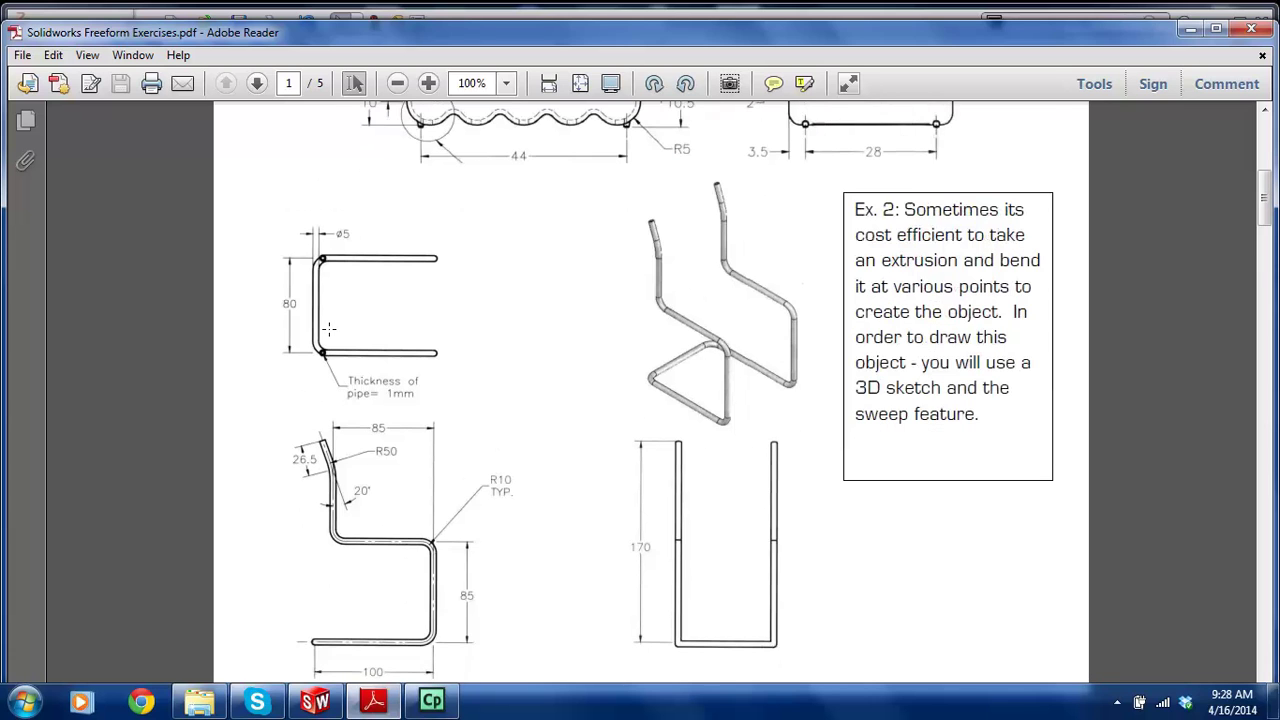
scroll(361, 464, down, 2)
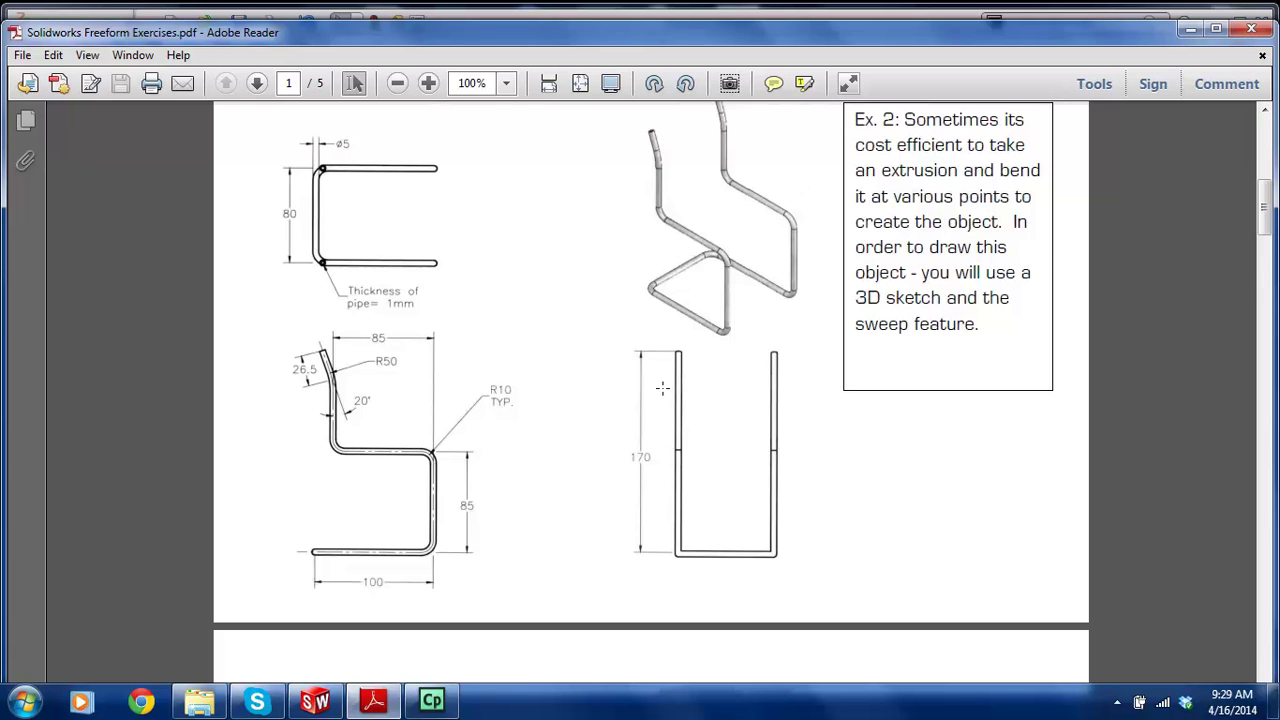
click(315, 702)
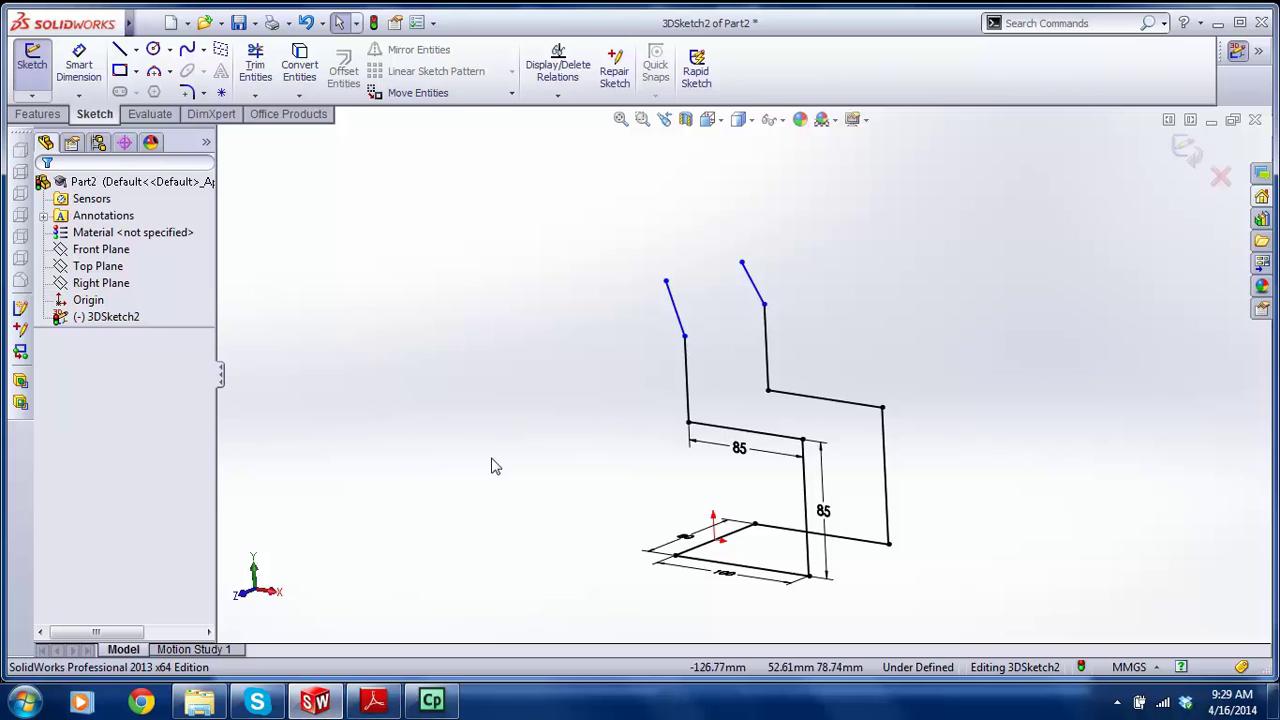
middle_drag(494, 463, 520, 470)
click(78, 64)
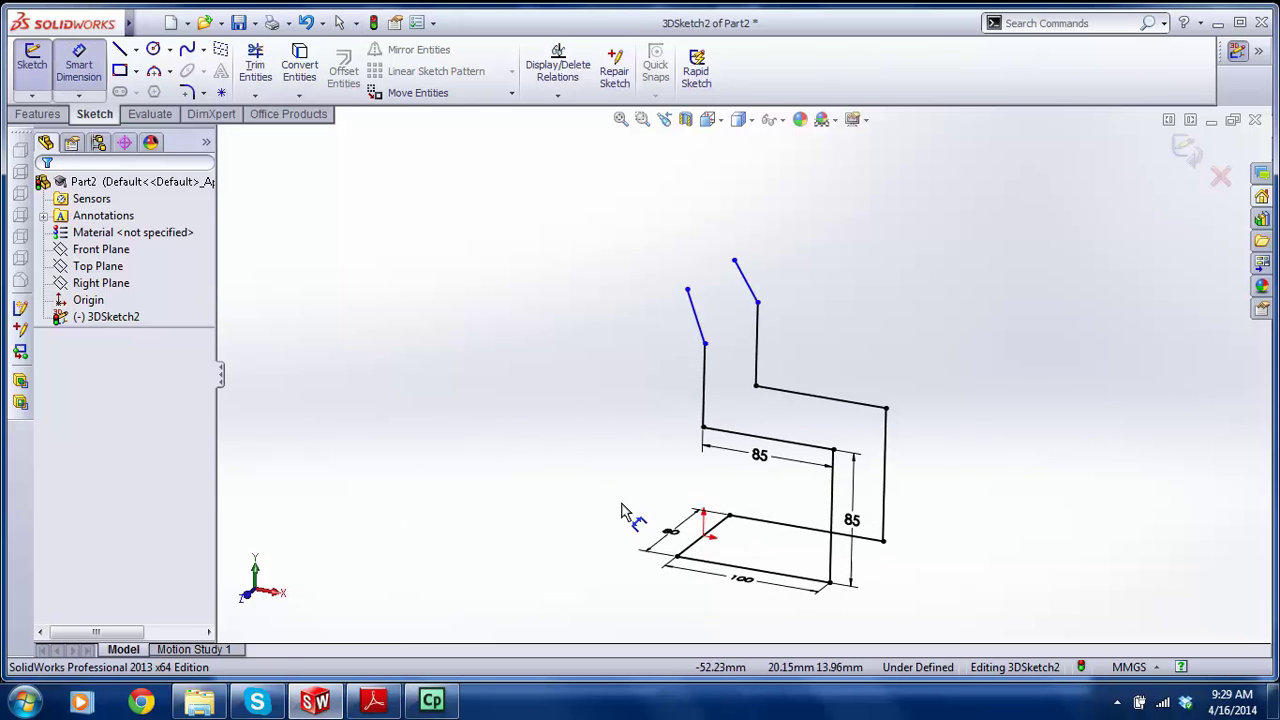
click(718, 565)
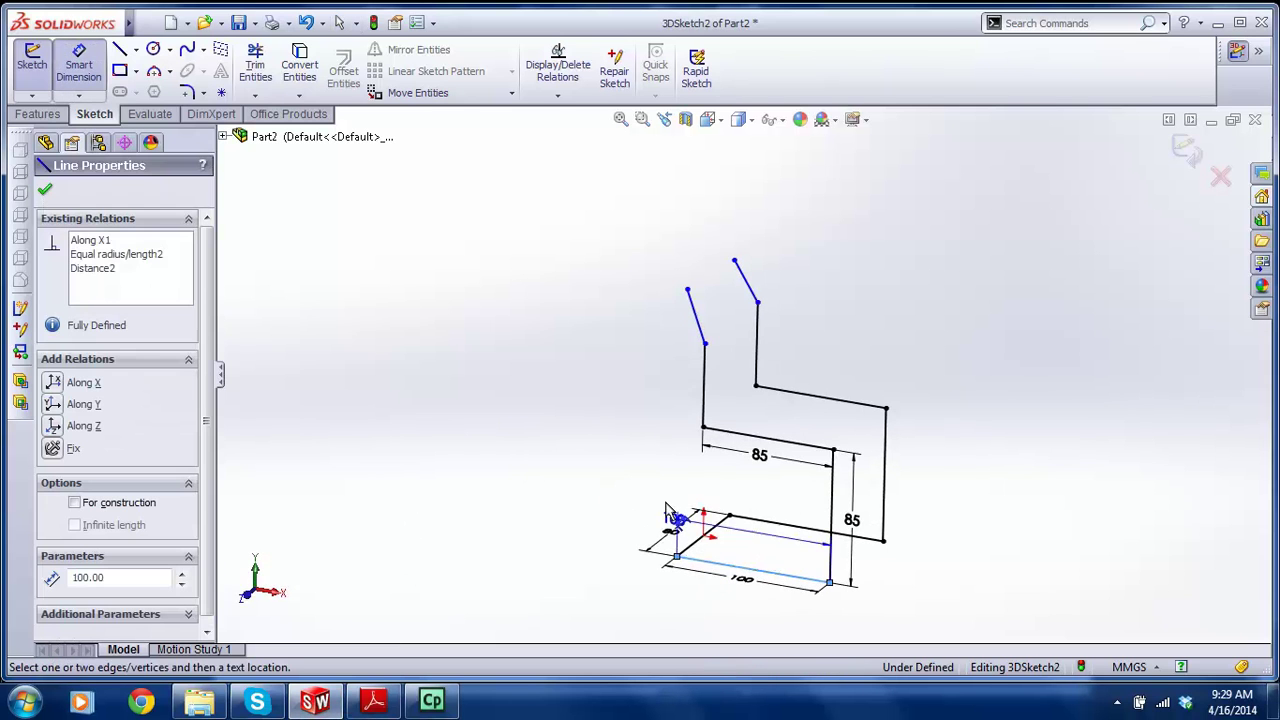
click(687, 290)
click(595, 366)
text(17)
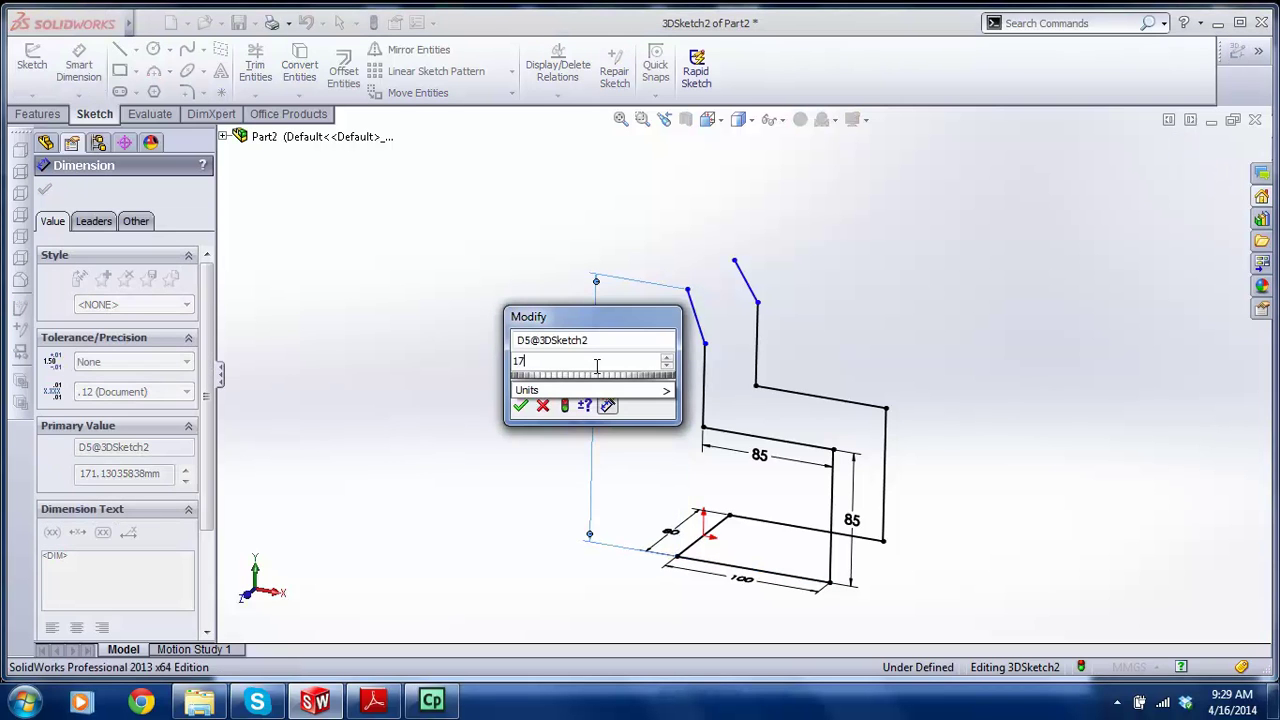
text(0)
key(Return)
key(Escape)
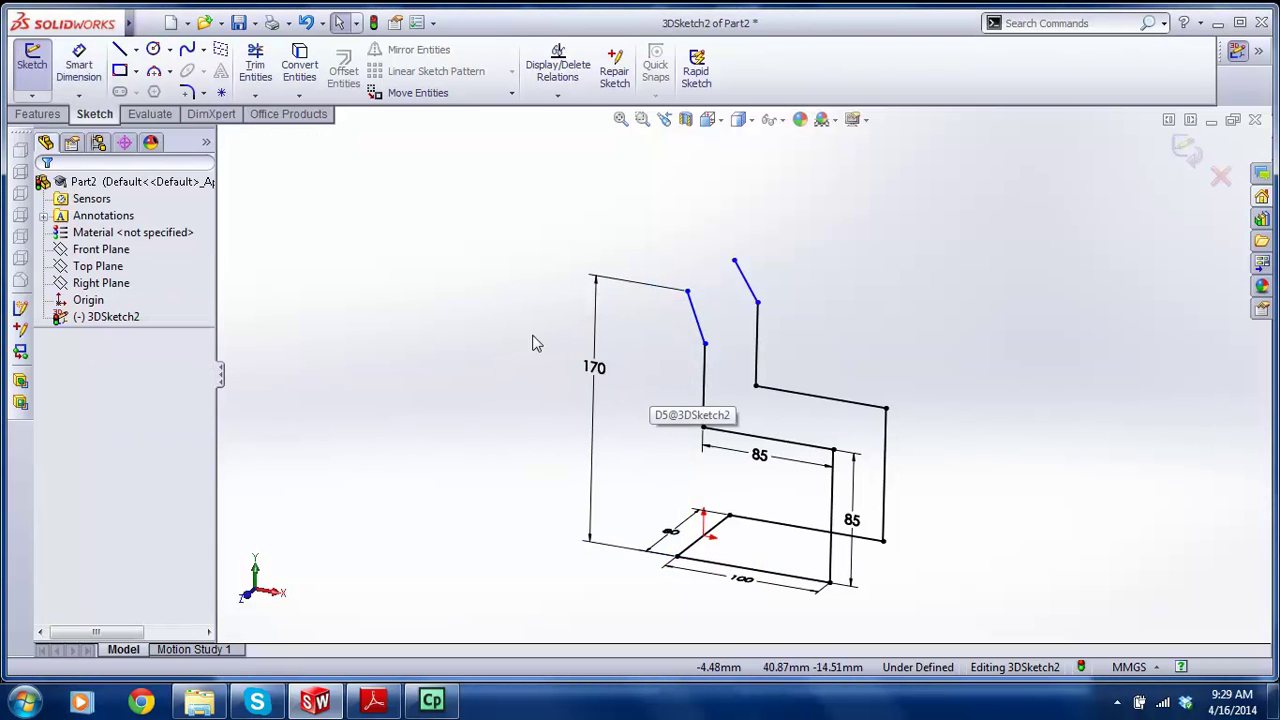
- Dimension the far backrest's top end 170 mm above the far base line and spread the two height dimensions apart
click(85, 62)
click(760, 520)
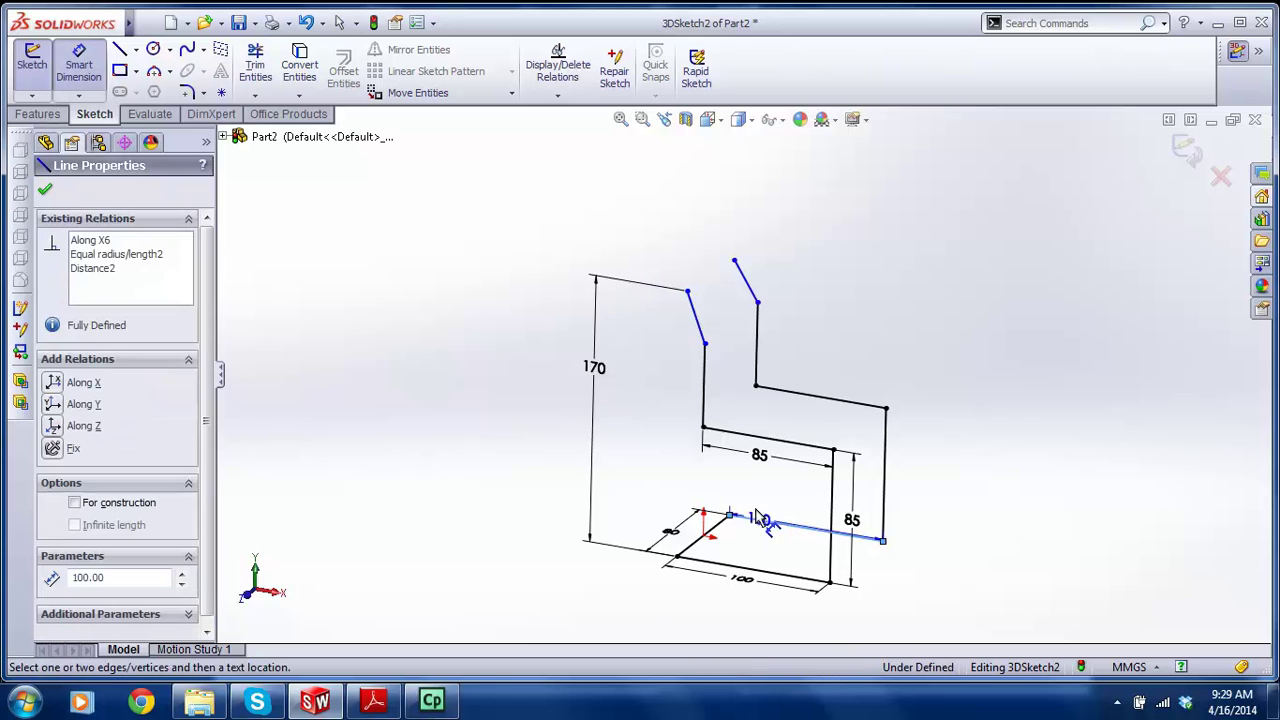
click(736, 262)
click(673, 362)
text(170)
key(Return)
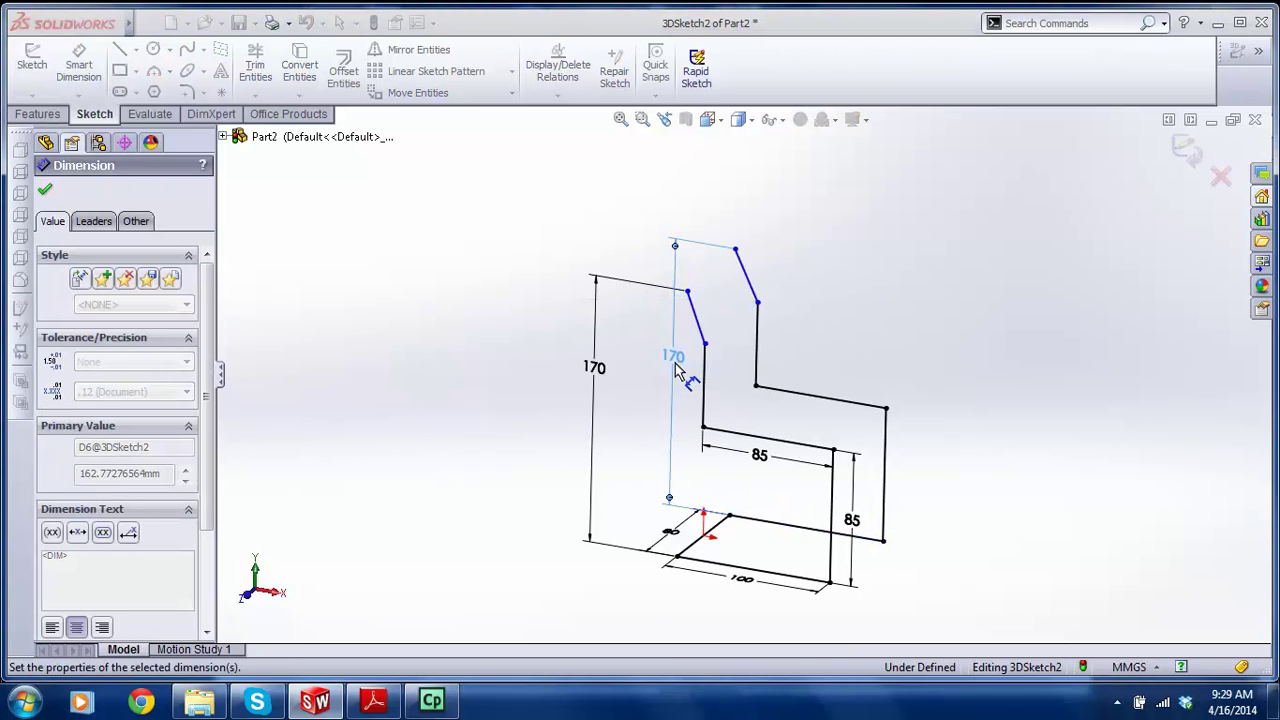
key(Escape)
drag(690, 365, 597, 394)
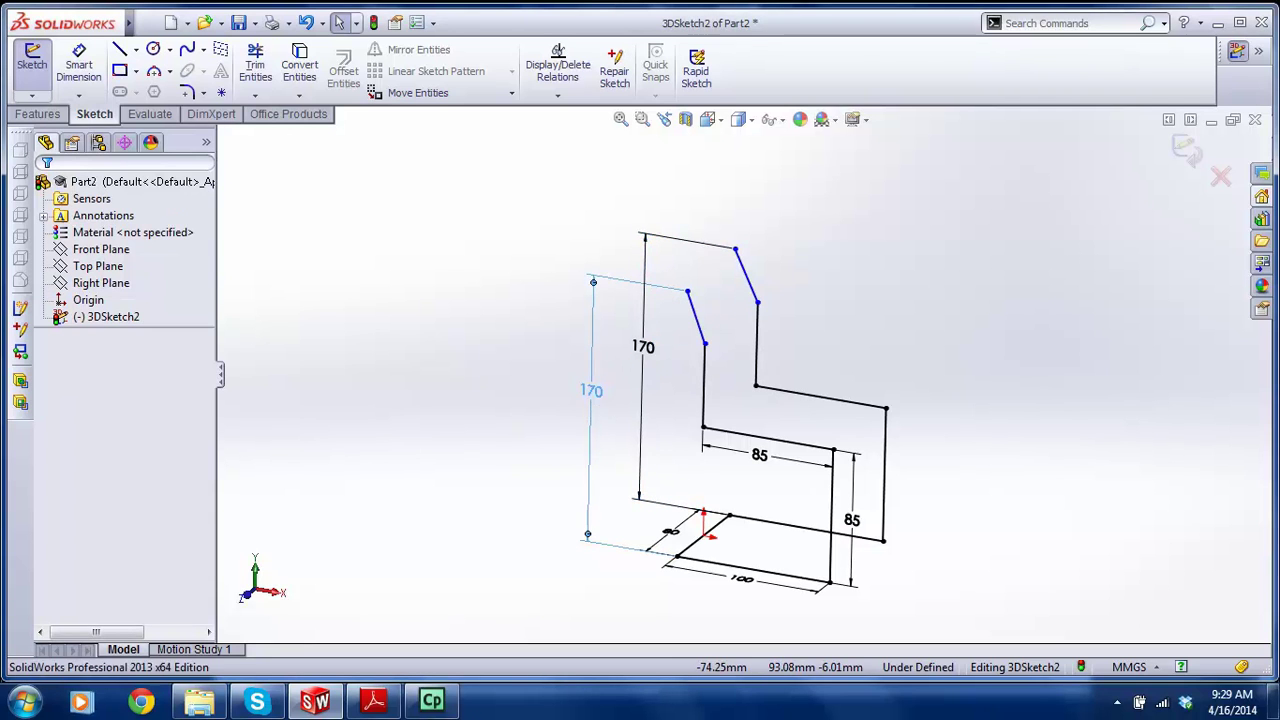
- Check the bent top's length in the chair drawing and dimension the near backrest's angled line at 26.5 mm
click(372, 702)
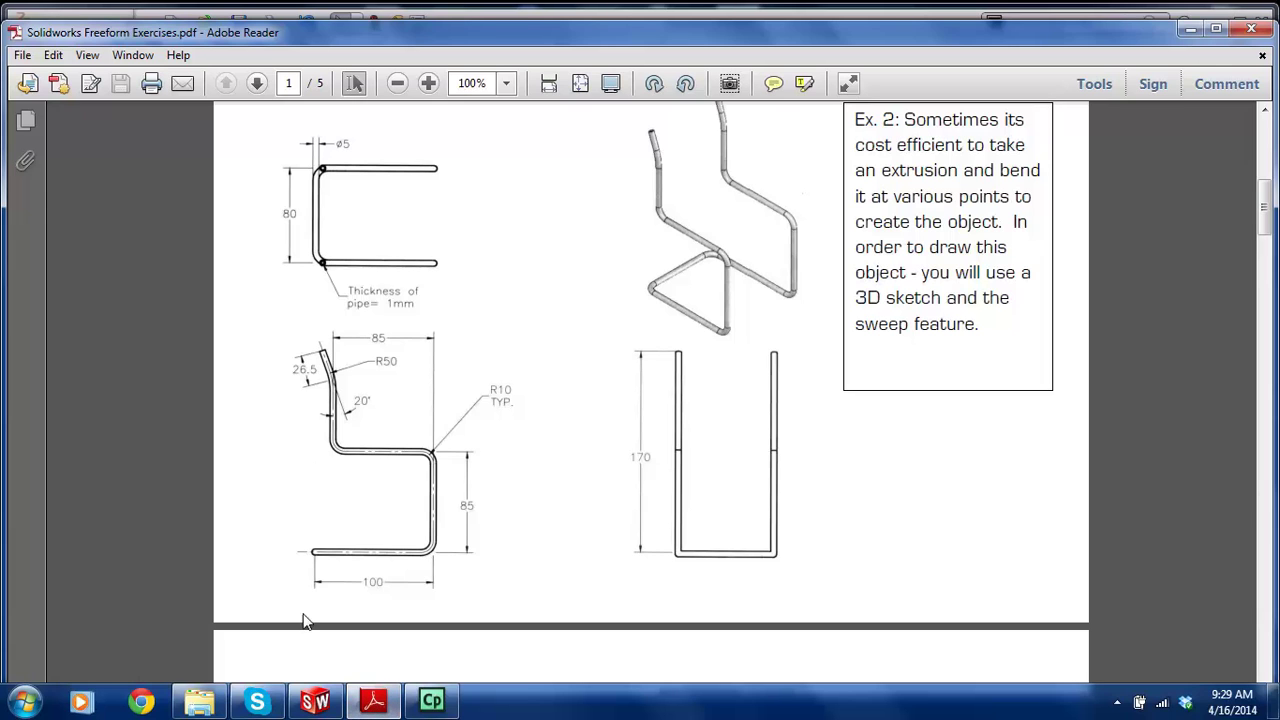
click(315, 702)
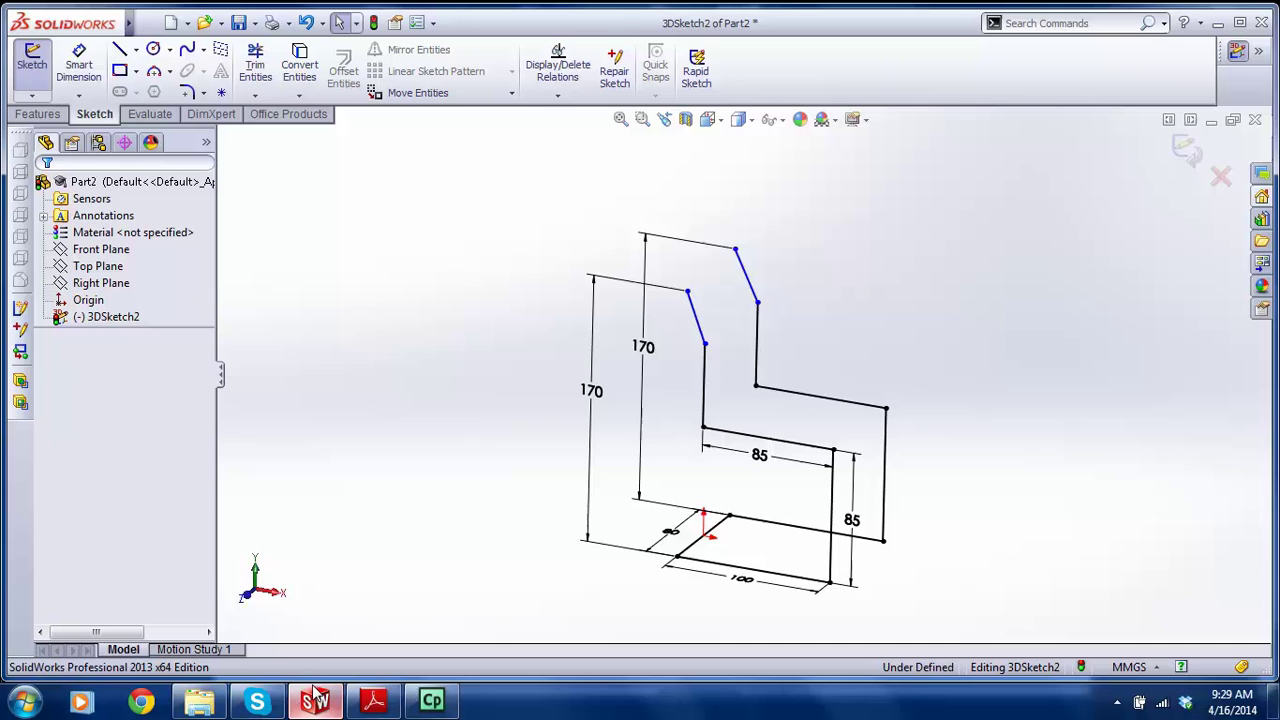
scroll(683, 357, up, 5)
click(705, 355)
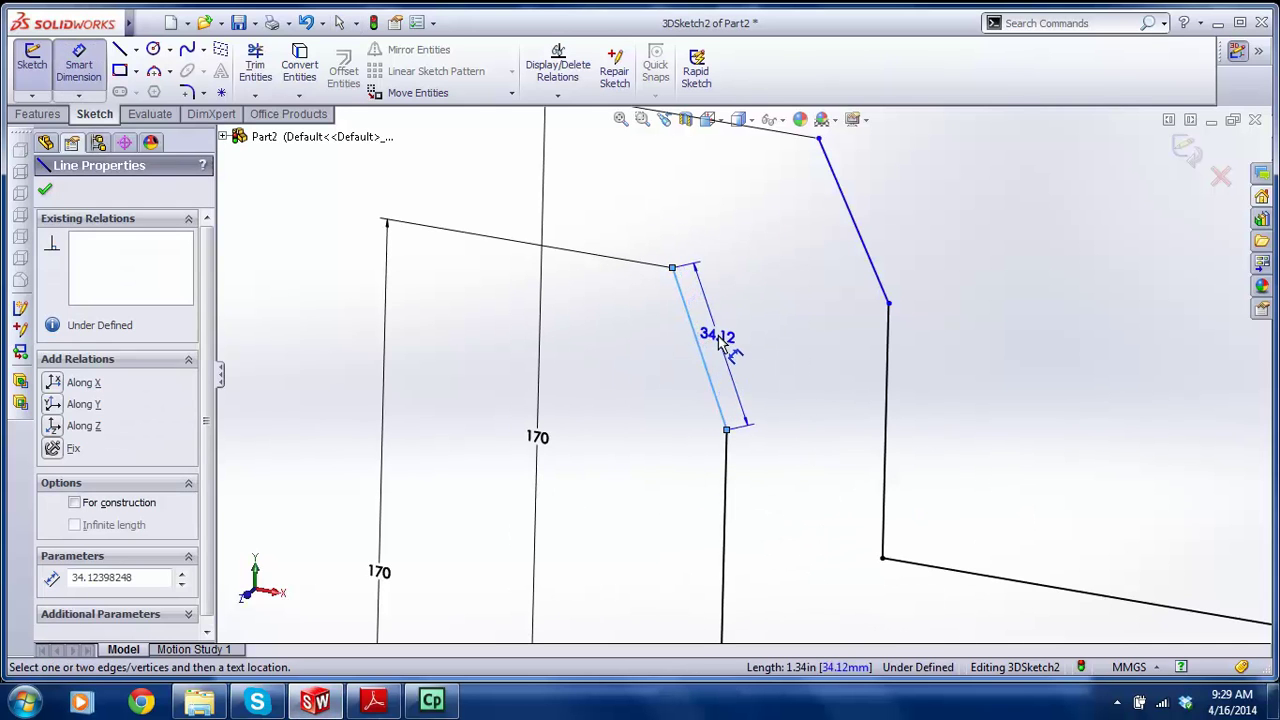
click(731, 340)
text(26.5)
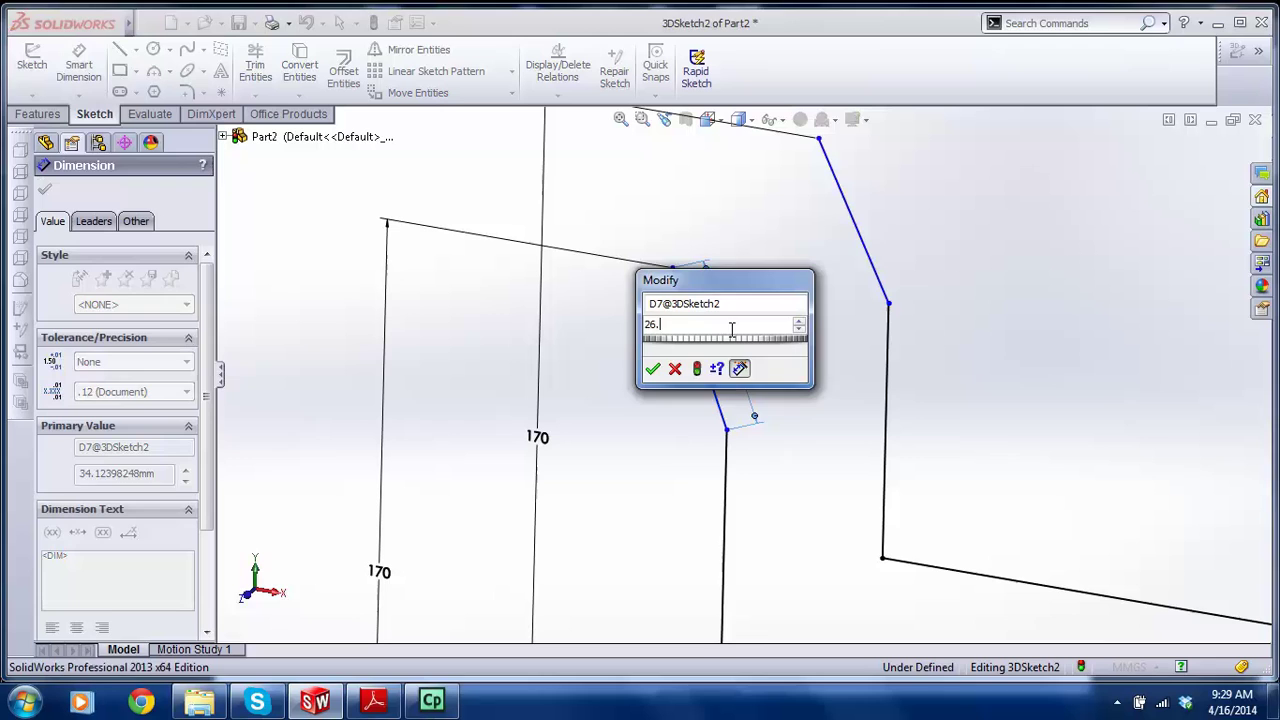
key(Return)
key(Escape)
- Add an Equal relation between the near and far backrests' angled lines
click(700, 335)
ctrl+click(858, 214)
click(54, 623)
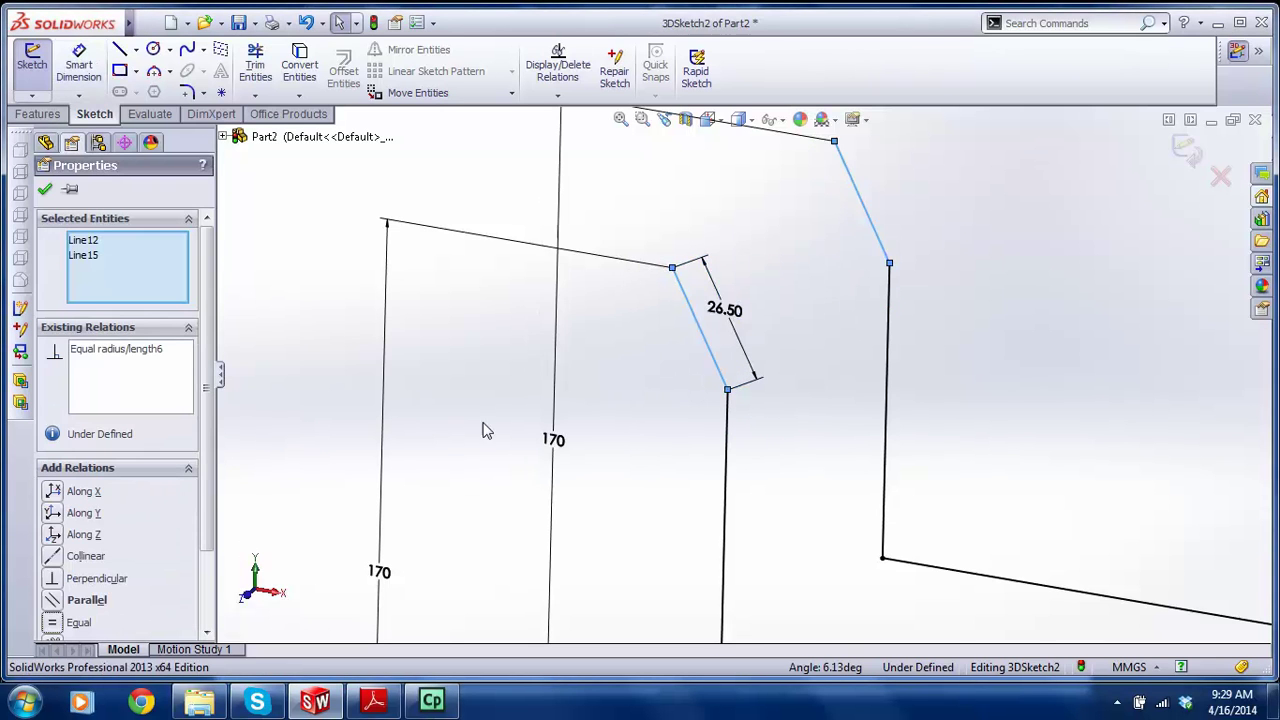
click(483, 429)
scroll(689, 346, up, 7)
scroll(743, 342, down, 3)
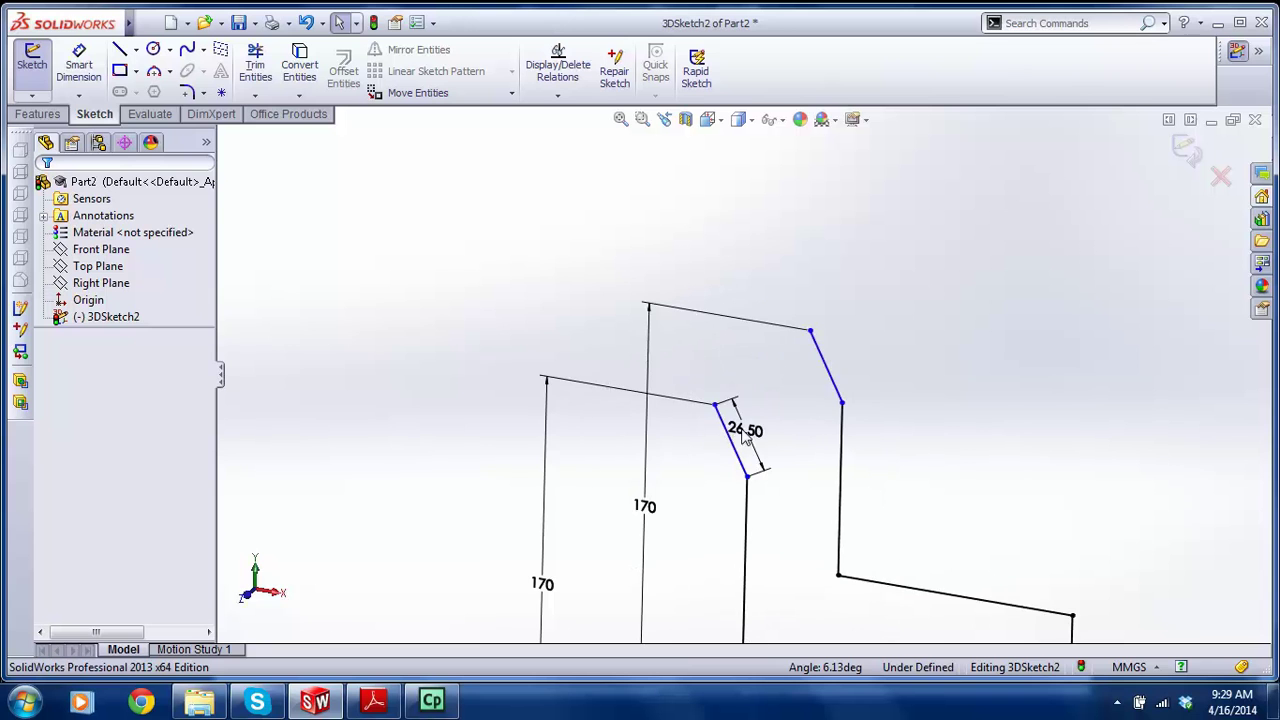
- Check the bend angle in the chair drawing and set the angle between the near backrest's vertical and angled lines to 20 degrees
click(375, 705)
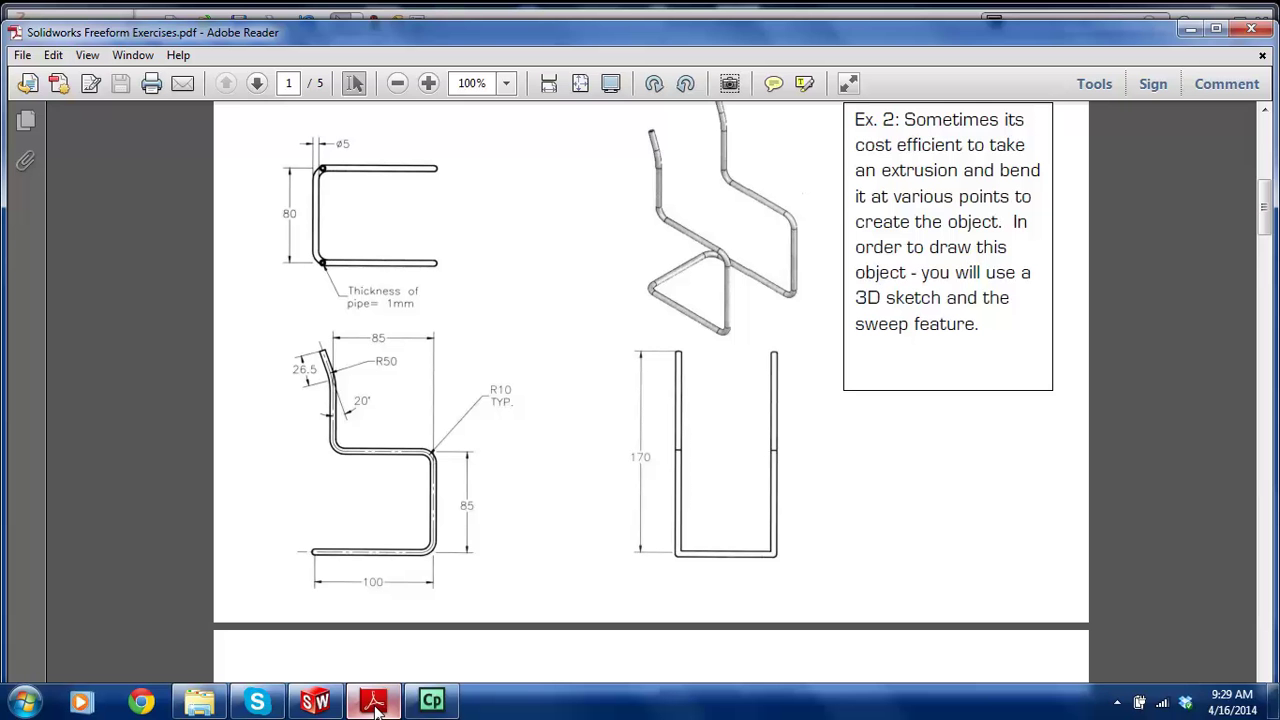
click(375, 705)
click(373, 705)
click(315, 703)
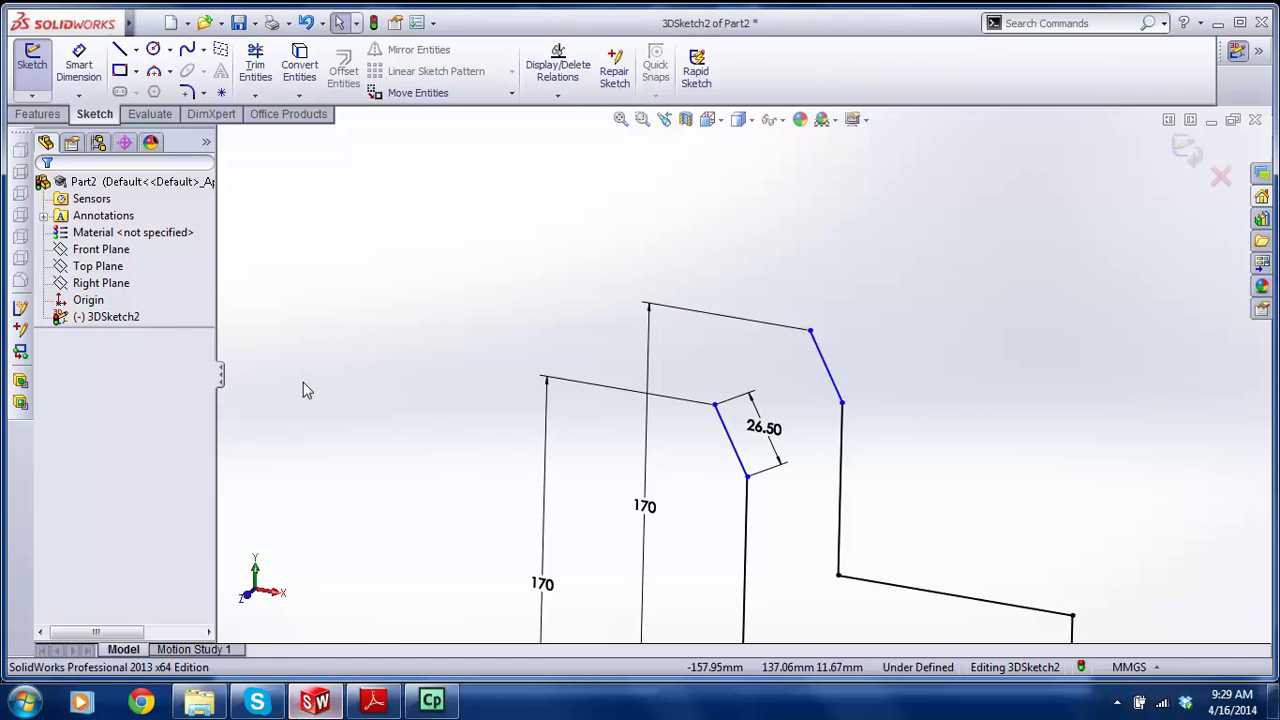
scroll(738, 485, down, 2)
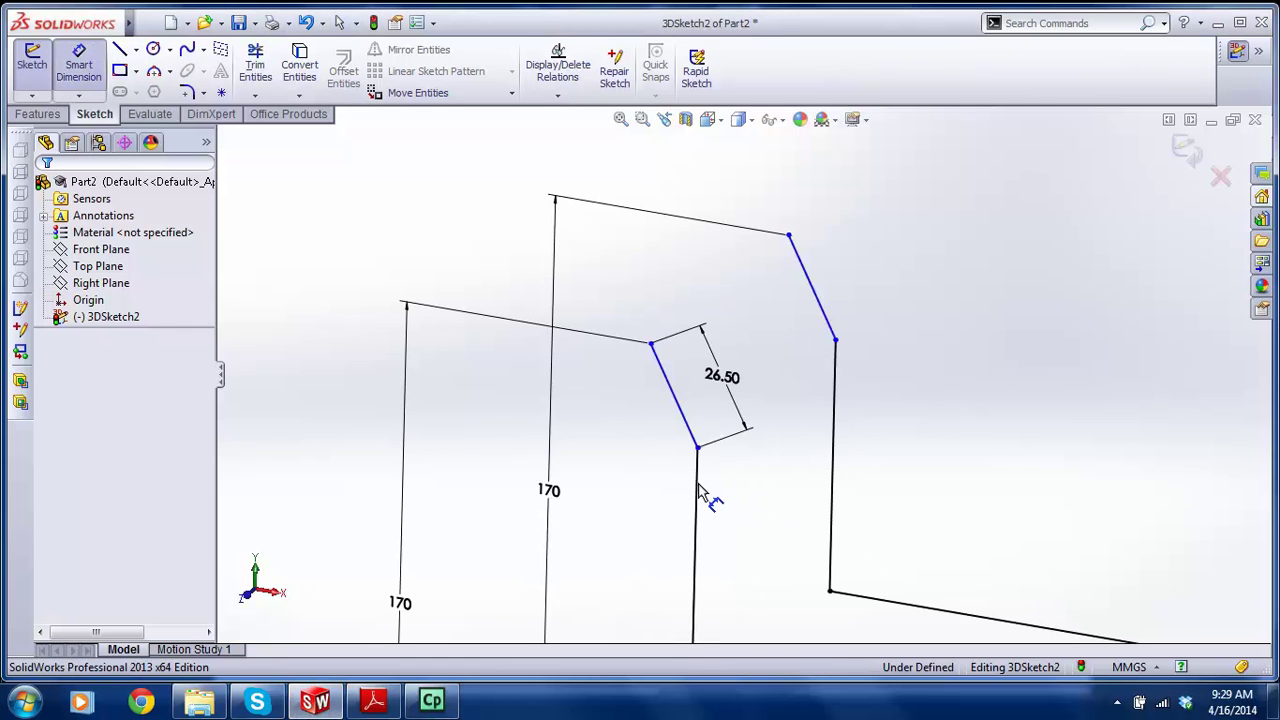
click(697, 485)
click(683, 427)
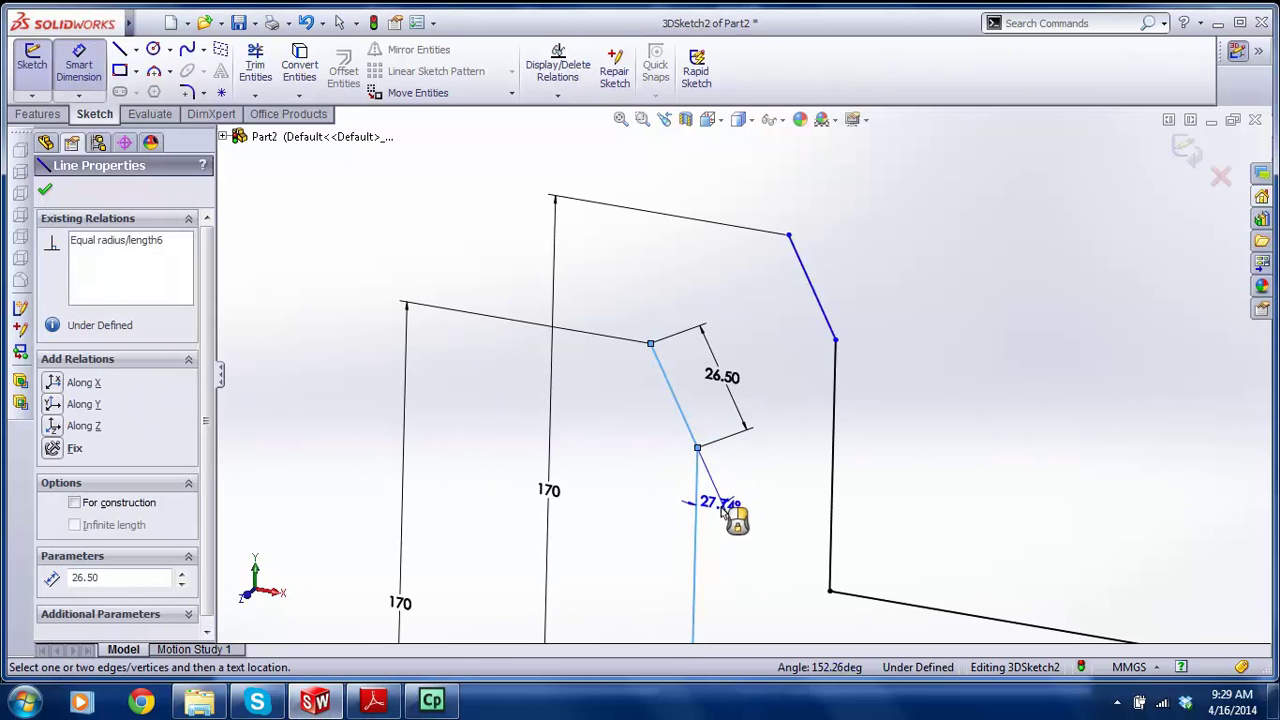
click(737, 528)
text(20)
key(Return)
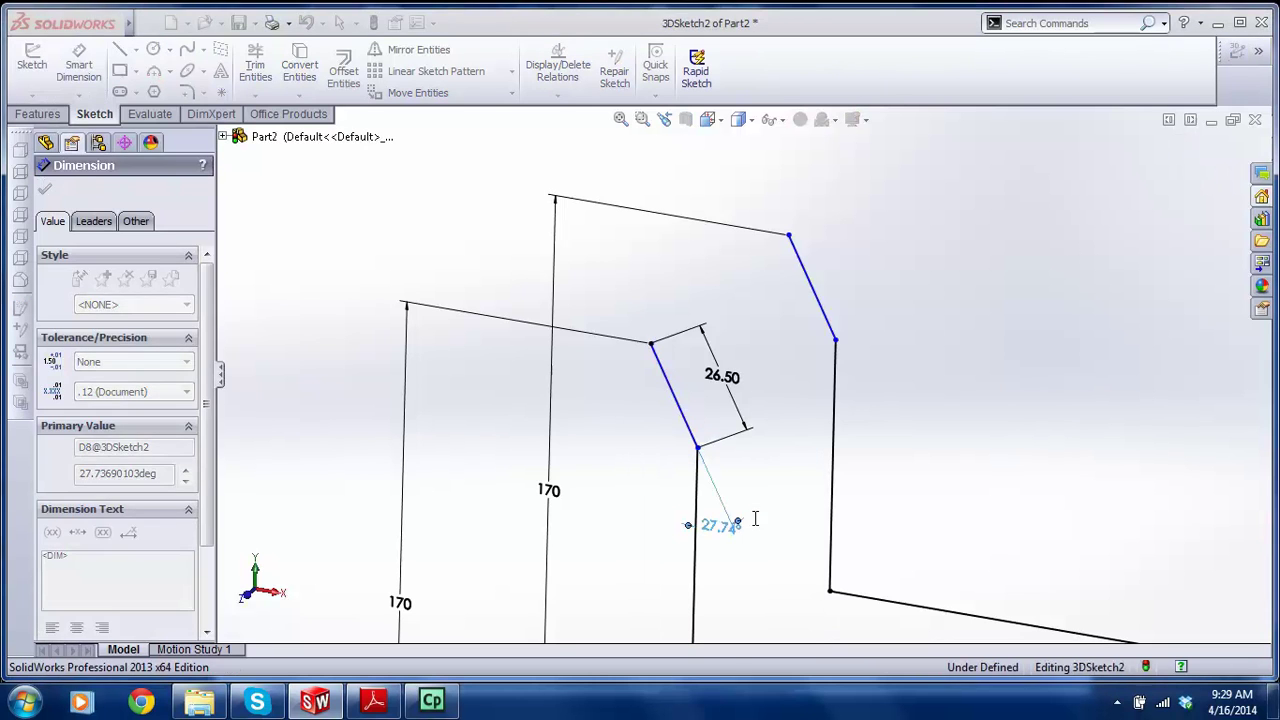
key(Escape)
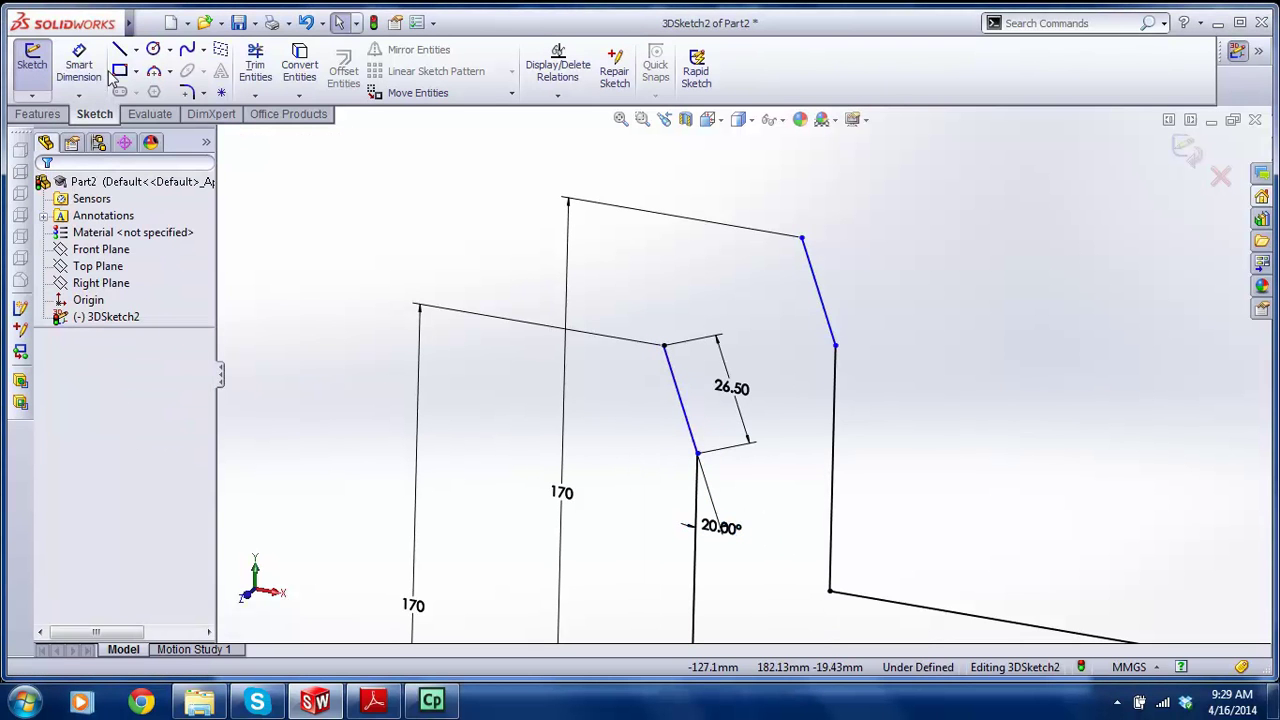
click(98, 68)
click(831, 328)
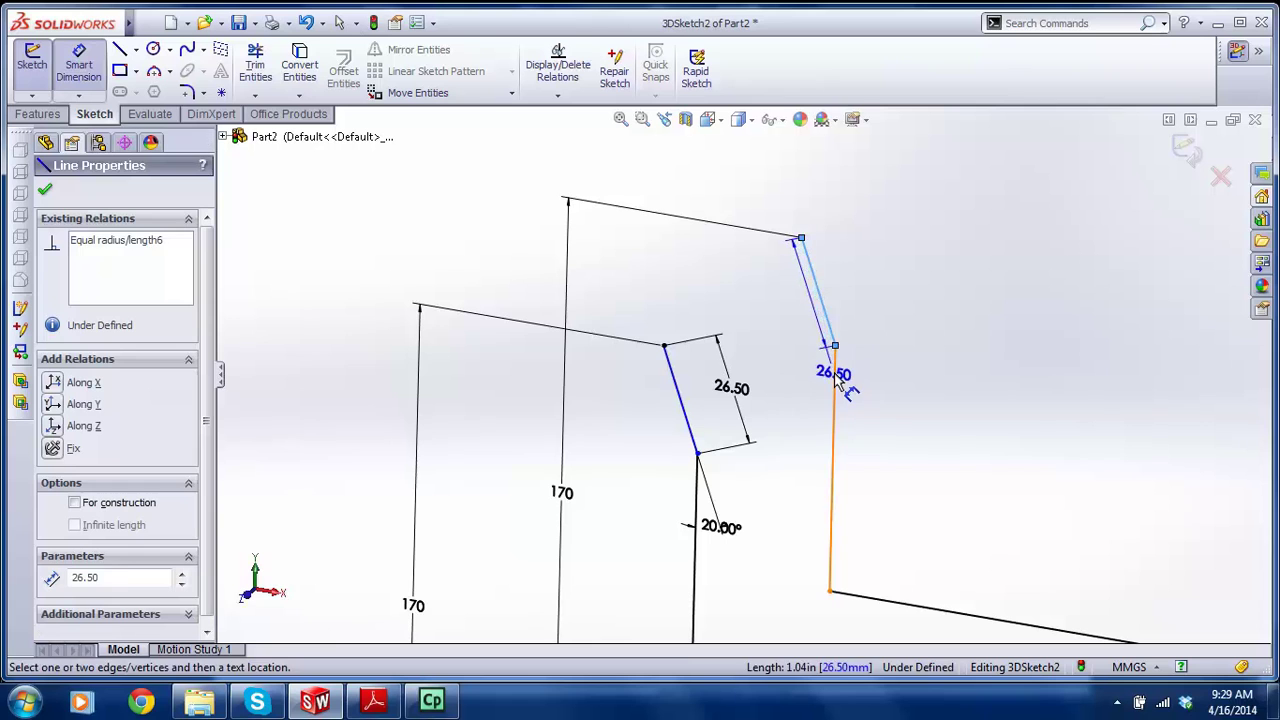
click(835, 385)
key(Escape)
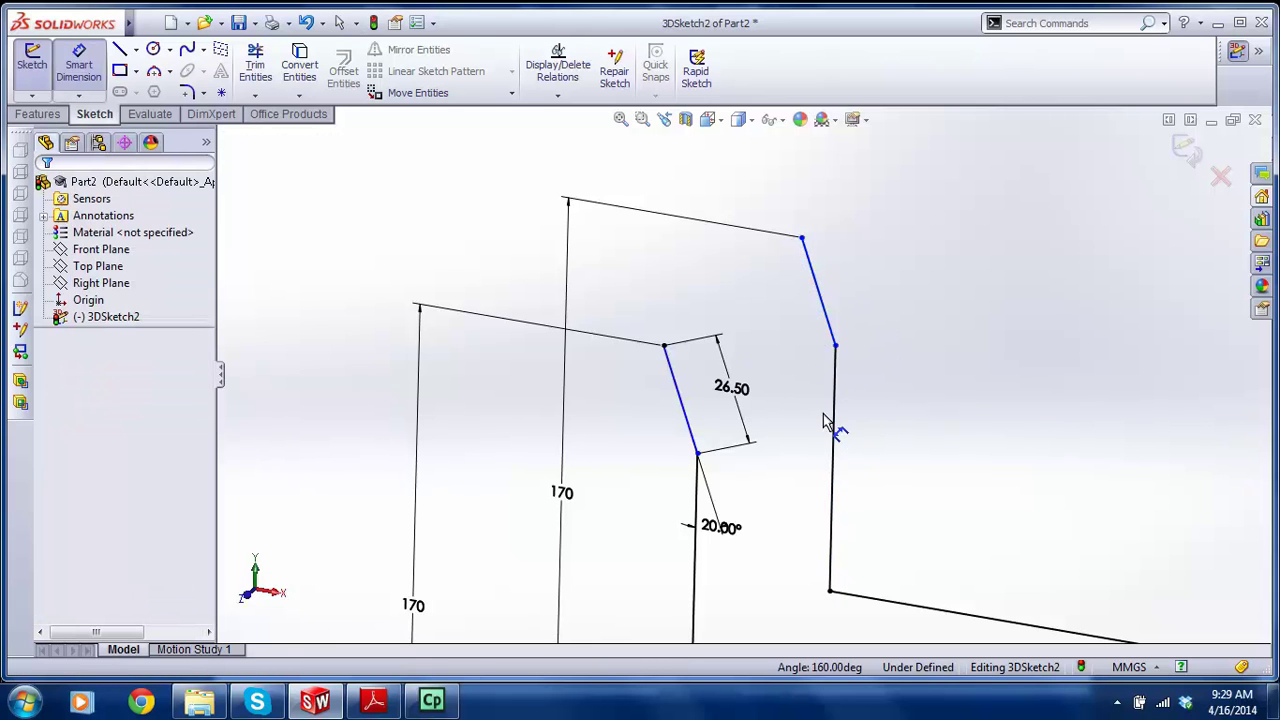
key(Escape)
- Test the near angled line's remaining freedom by moving it, and undo the movement
click(677, 390)
drag(643, 379, 666, 362)
key(ctrl+z)
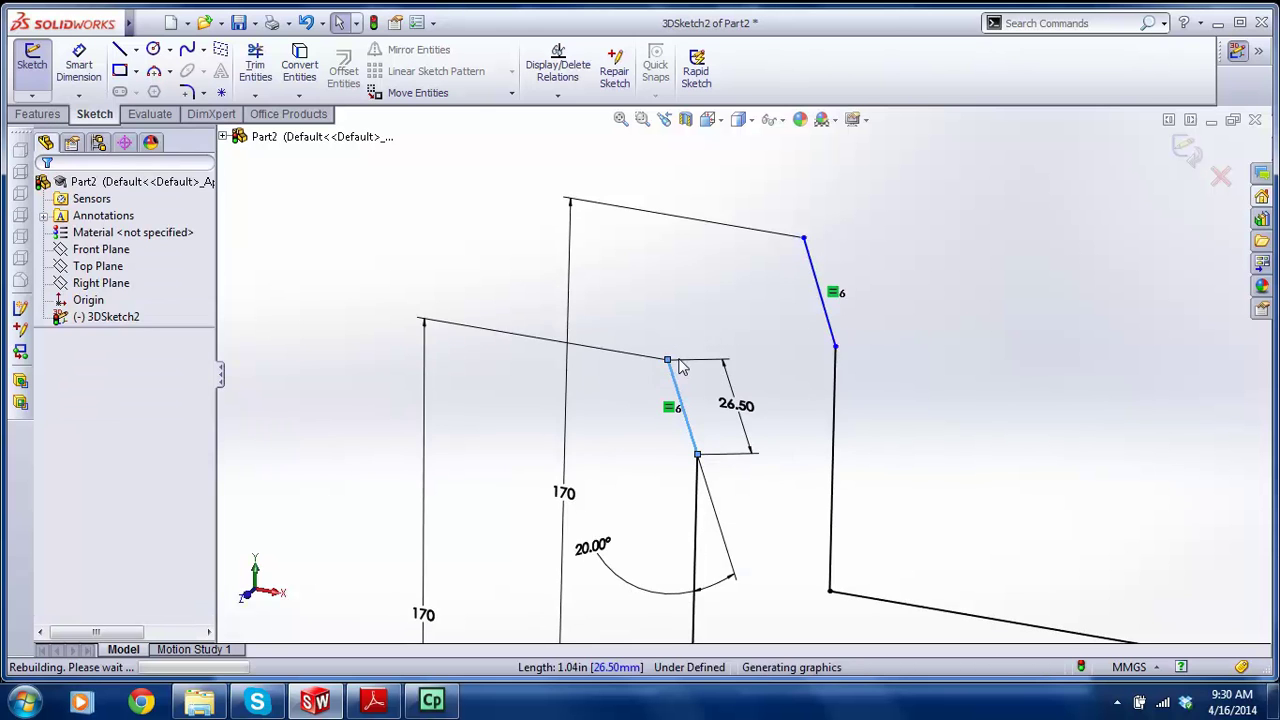
scroll(700, 362, up, 6)
mouse_move(705, 384)
middle_down()
mouse_move(610, 335)
mouse_move(605, 365)
mouse_move(690, 384)
middle_up()
scroll(722, 383, down, 2)
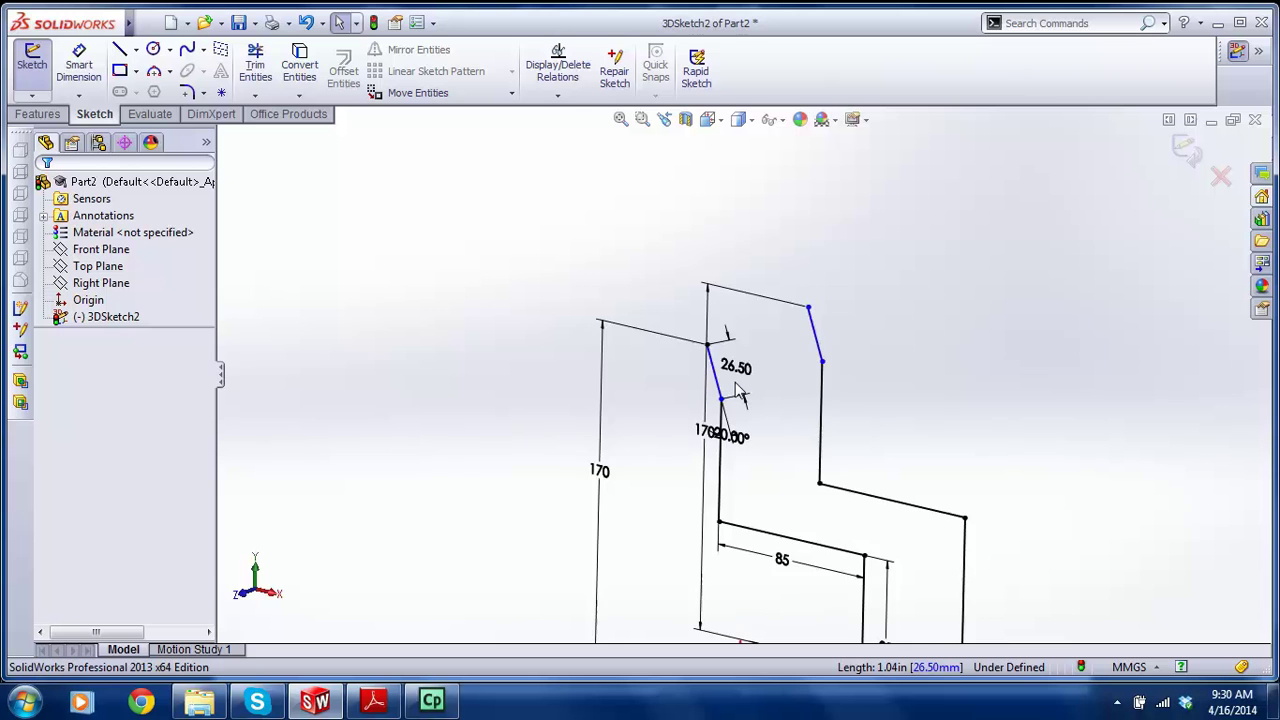
scroll(738, 393, down, 4)
mouse_move(685, 300)
mouse_down()
mouse_move(640, 334)
mouse_move(631, 360)
mouse_move(640, 383)
mouse_move(690, 355)
mouse_up()
mouse_move(690, 353)
middle_down()
mouse_move(612, 310)
mouse_move(634, 309)
mouse_move(703, 406)
mouse_move(763, 425)
middle_up()
click(713, 284)
scroll(644, 310, up, 1)
- Try Along X, Along Y and Along Z relations in turn on the near angled line, undoing each one
click(689, 318)
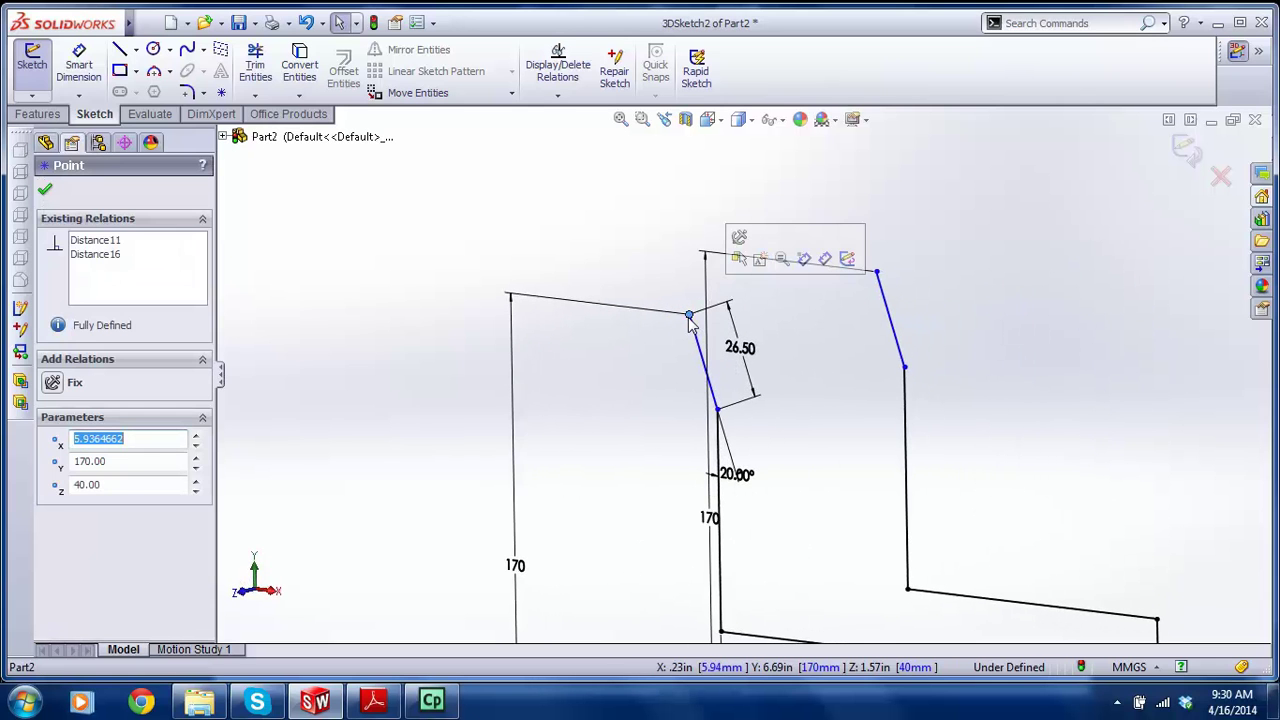
click(257, 433)
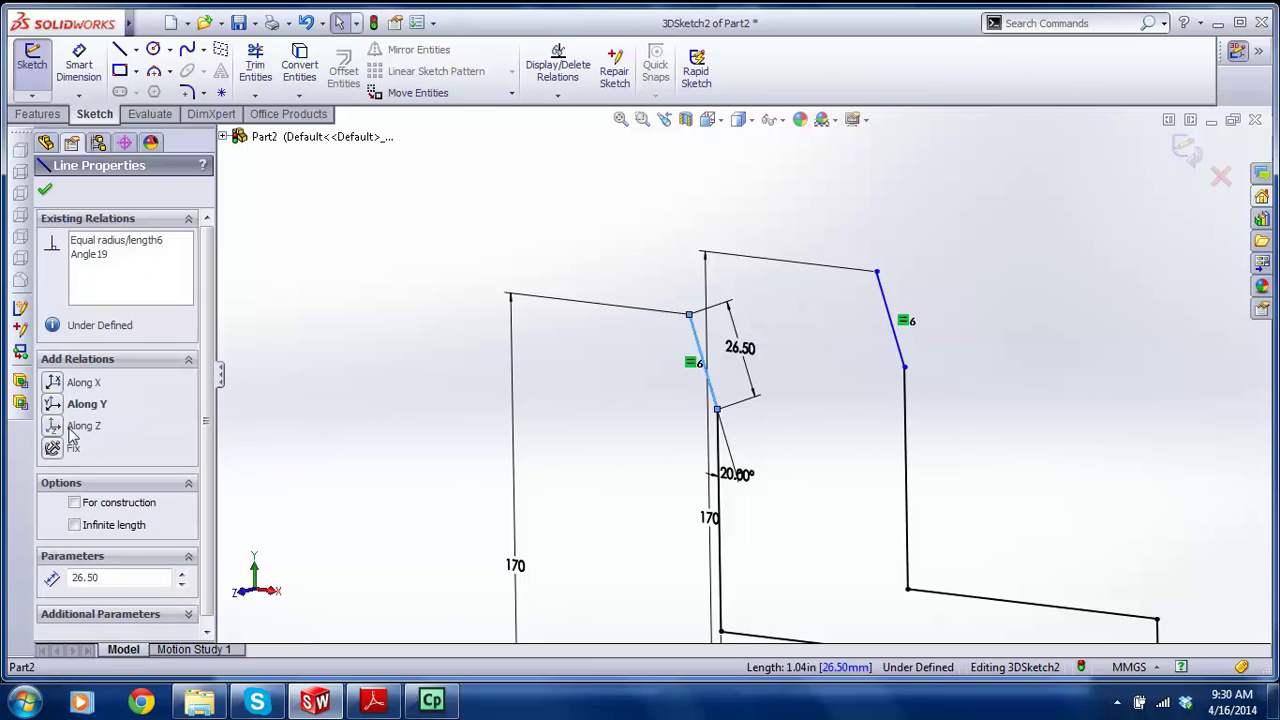
click(56, 385)
key(ctrl+z)
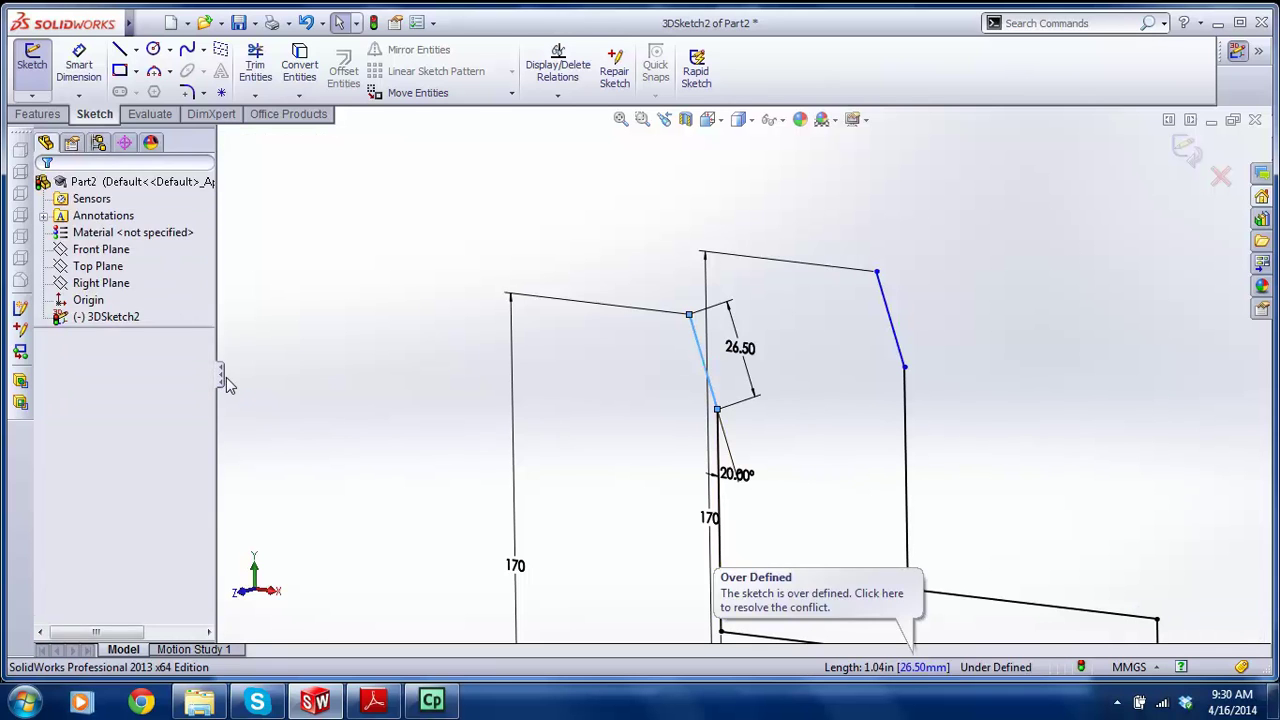
click(103, 410)
key(ctrl+z)
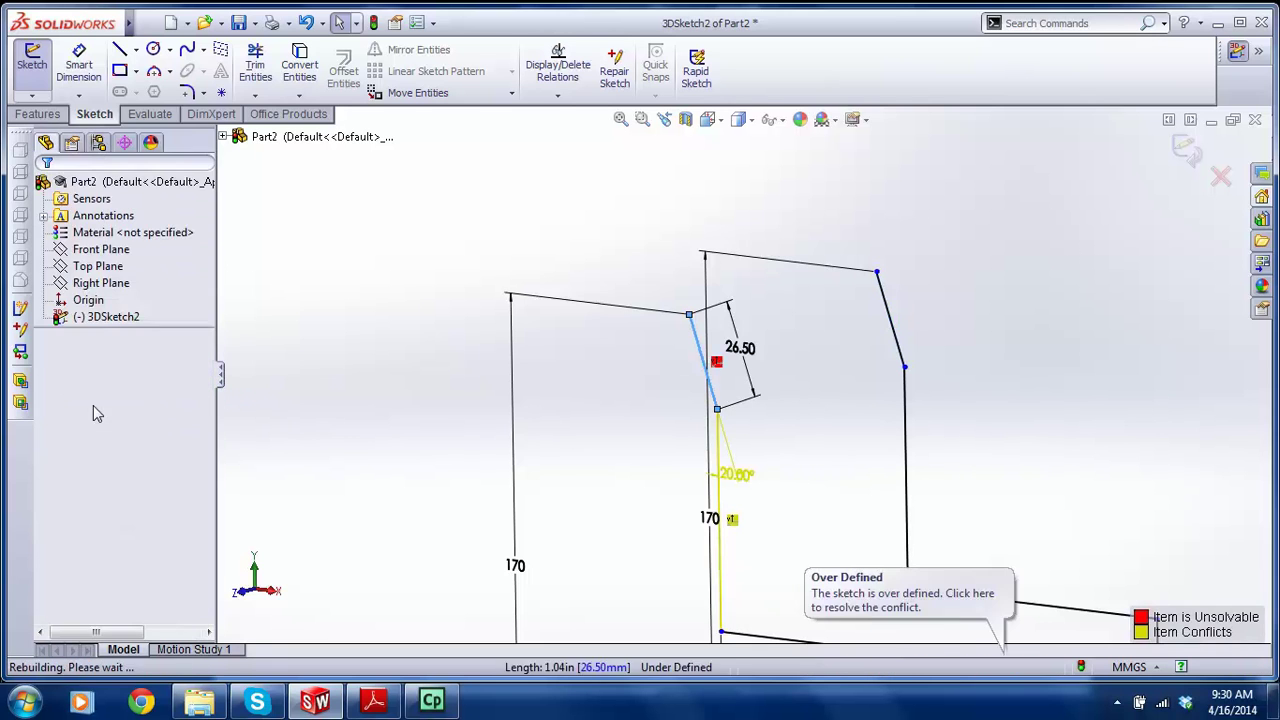
click(80, 426)
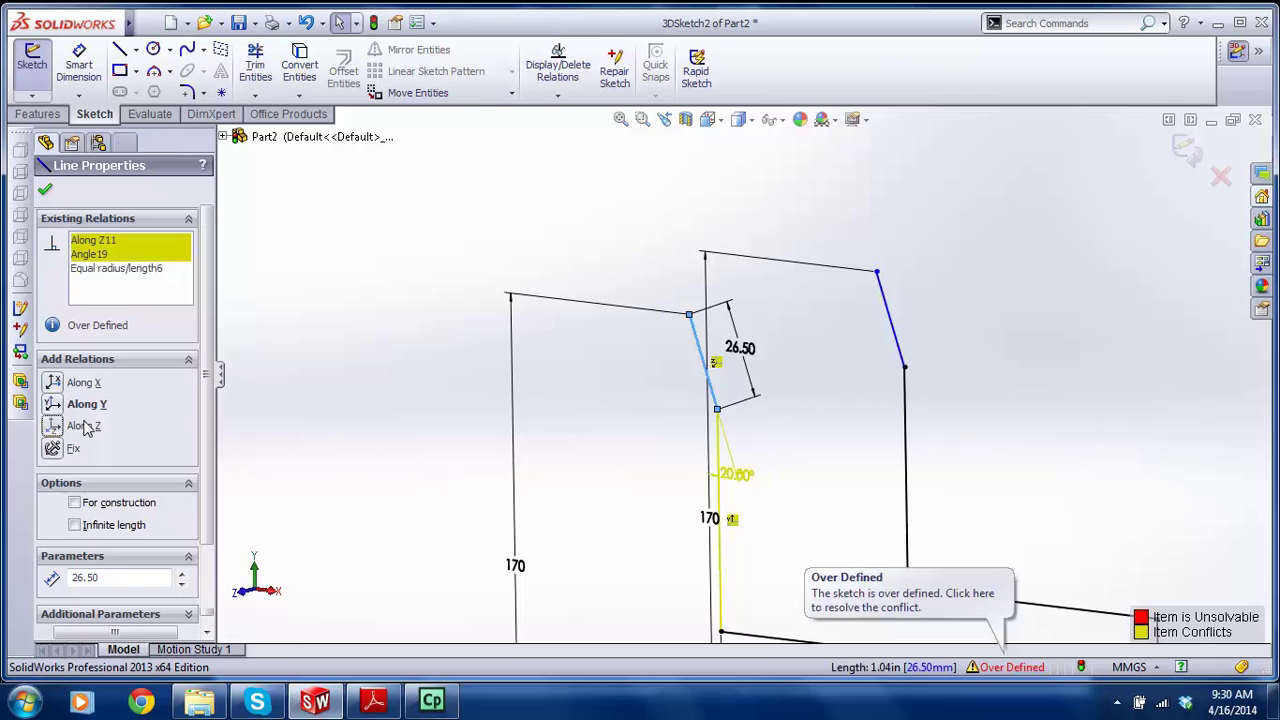
key(ctrl+z)
click(560, 428)
- Check the near backrest's bend point, test its top endpoint's remaining freedom by moving it, and undo the movement
mouse_move(774, 423)
middle_down()
mouse_move(850, 393)
mouse_move(940, 435)
mouse_move(912, 408)
mouse_move(726, 414)
middle_up()
scroll(726, 412, down, 3)
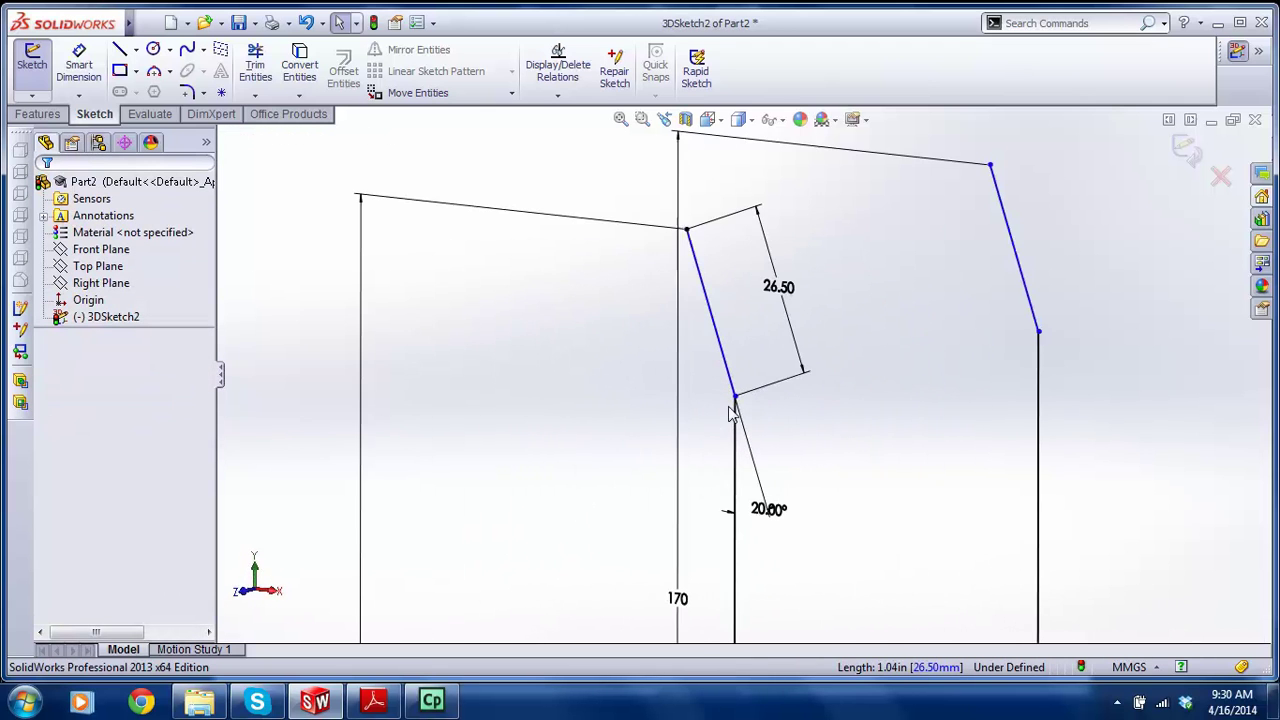
click(735, 397)
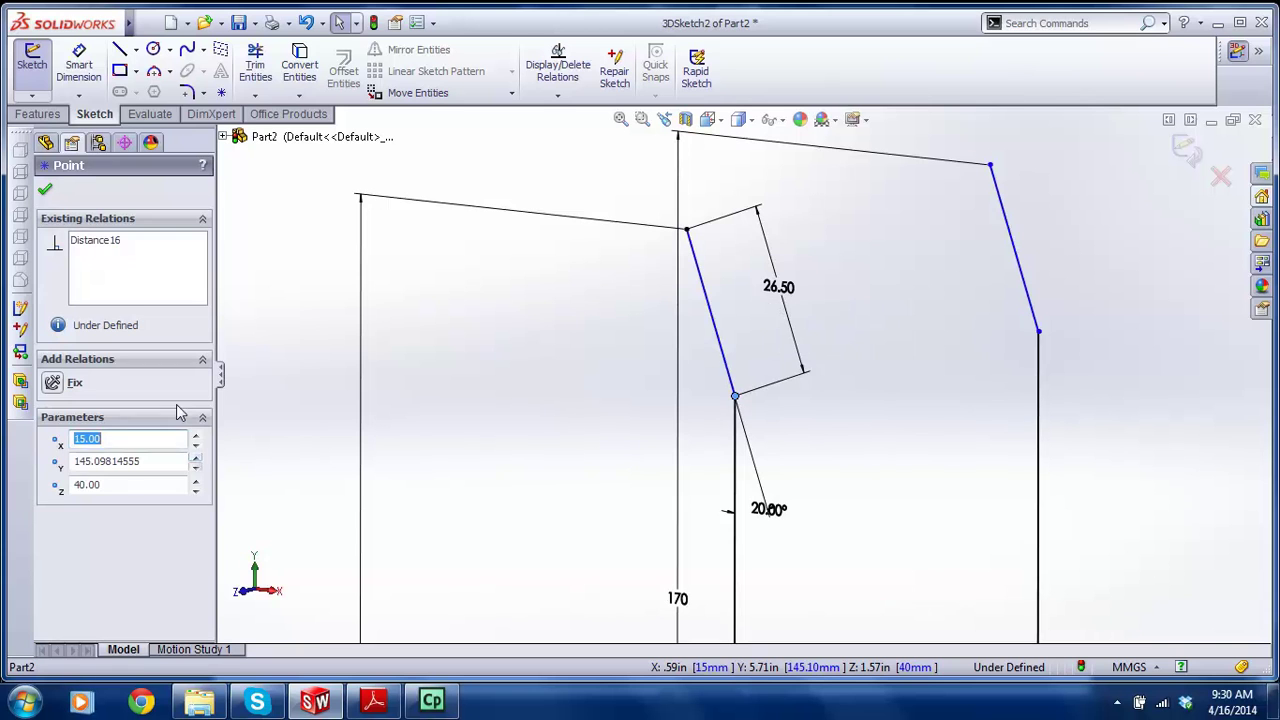
key(Escape)
scroll(741, 376, up, 8)
mouse_move(730, 378)
middle_down()
mouse_move(590, 390)
mouse_move(730, 388)
mouse_move(698, 374)
mouse_move(744, 297)
middle_up()
scroll(738, 380, down, 7)
drag(780, 258, 771, 289)
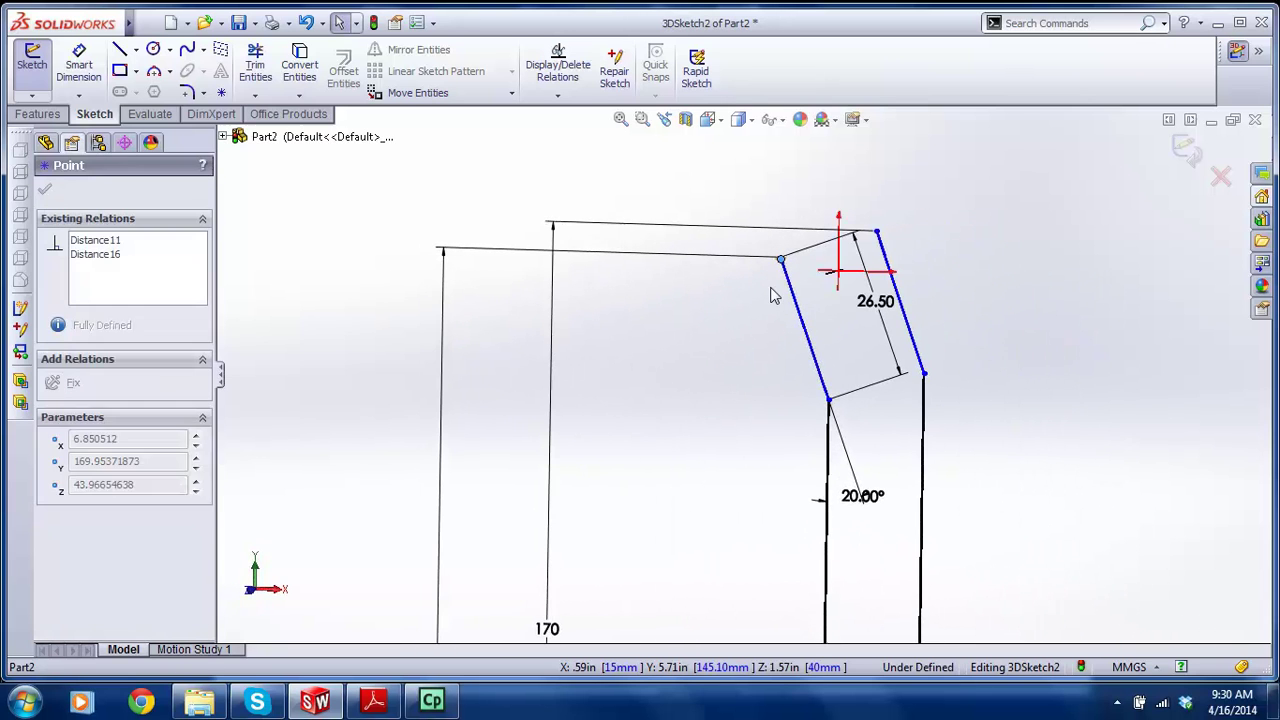
key(ctrl+z)
scroll(722, 329, up, 4)
scroll(736, 364, up, 5)
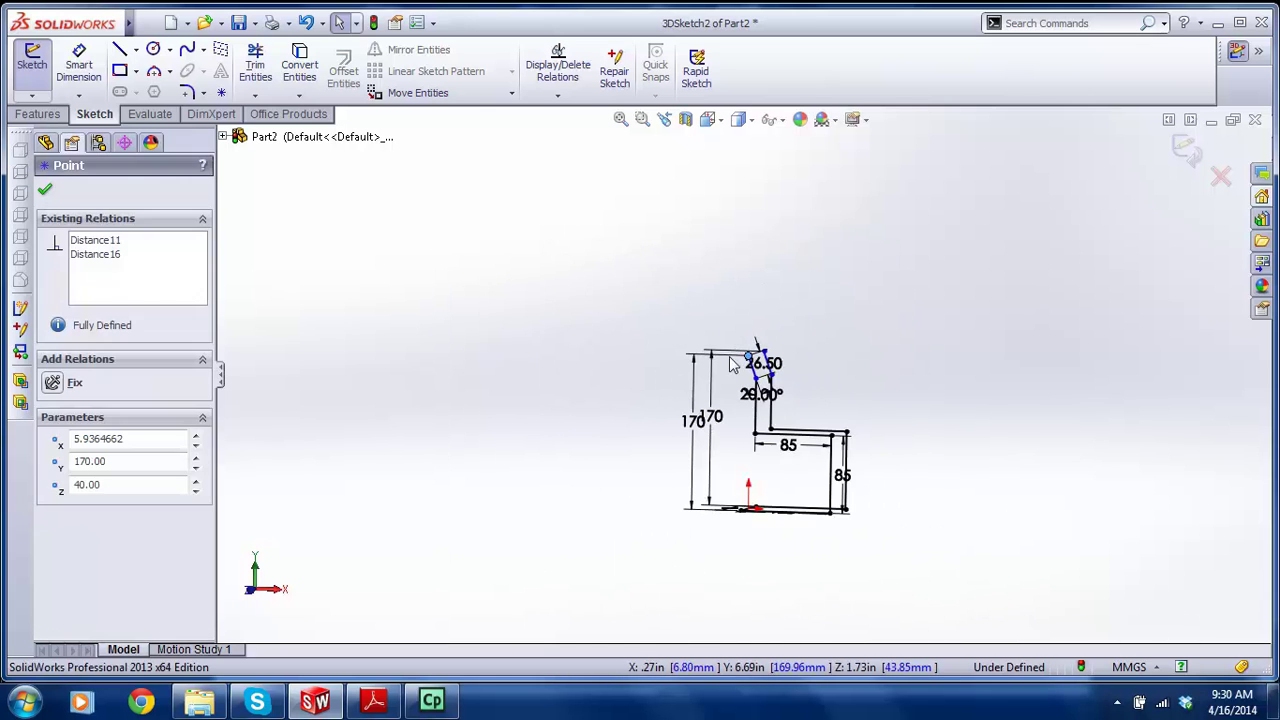
- Retest the movement of the near backrest's top and inspect the existing relations of the far backrest's angled line
key(Escape)
scroll(765, 372, down, 8)
drag(760, 368, 743, 378)
click(786, 364)
middle_drag(786, 364, 730, 381)
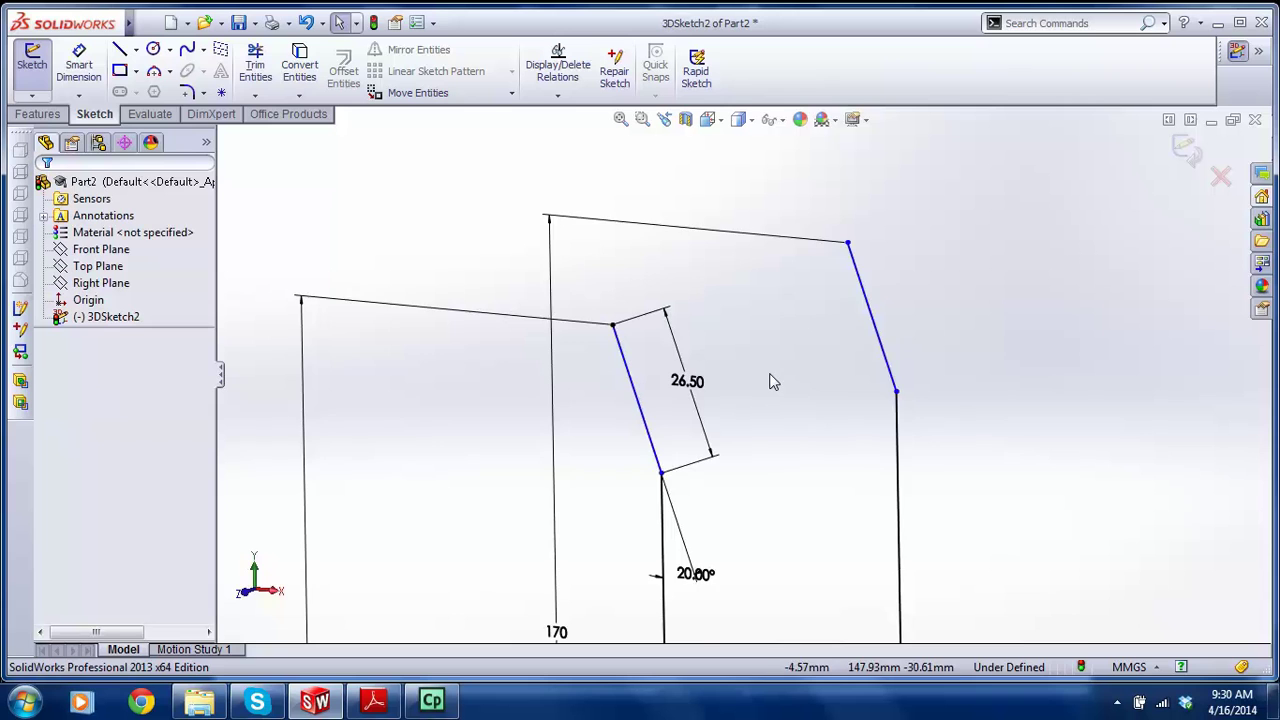
scroll(769, 377, up, 2)
click(816, 346)
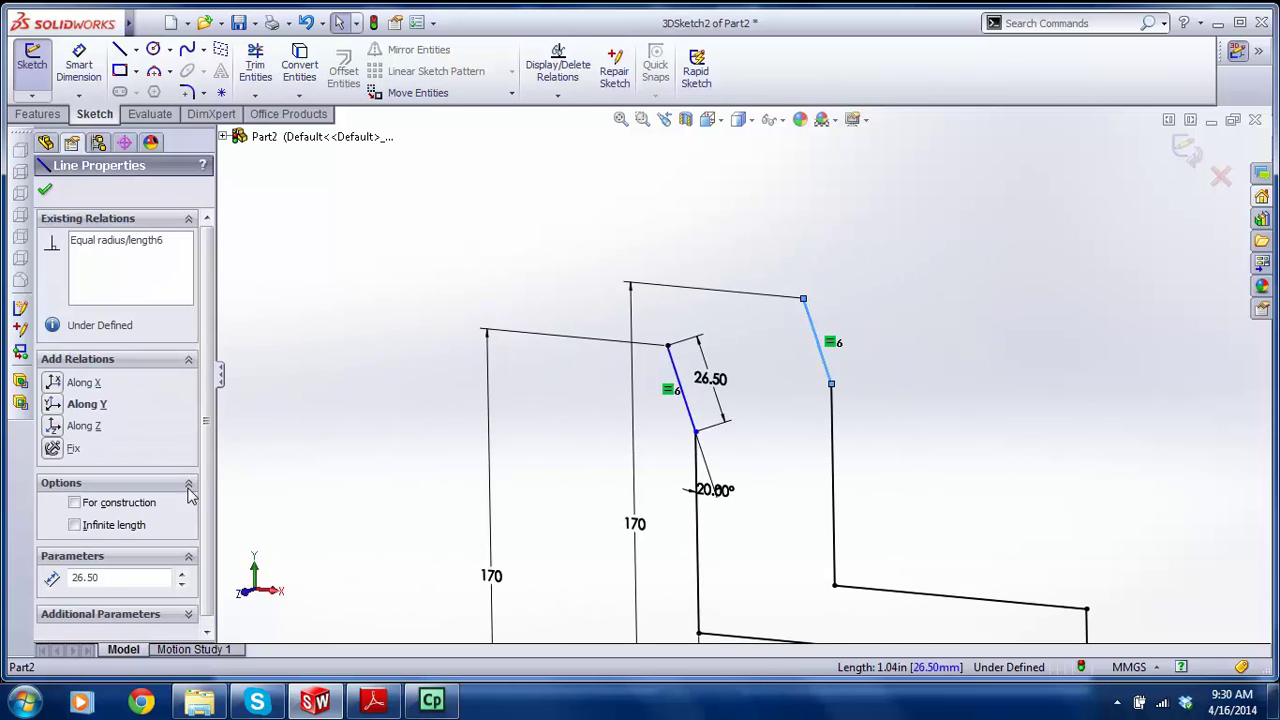
click(586, 433)
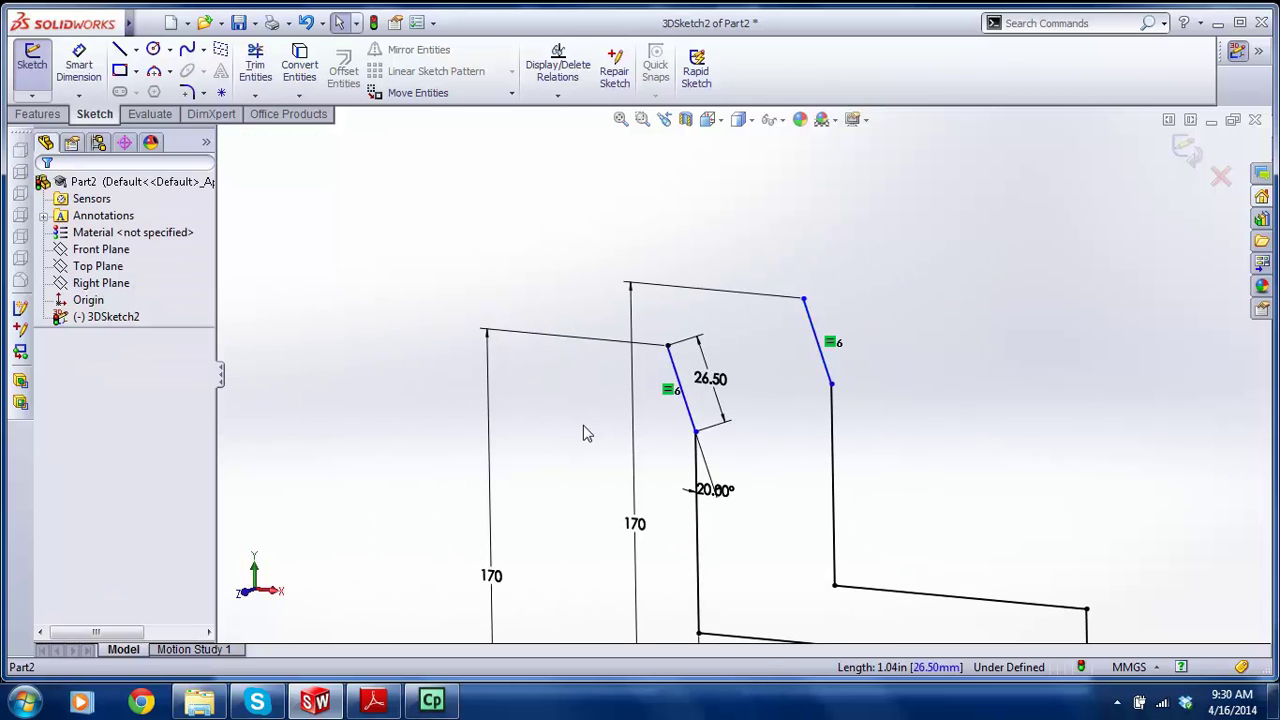
- Try an Along Z relation on the near backrest's angled line again and undo it
click(675, 369)
middle_drag(623, 389, 400, 389)
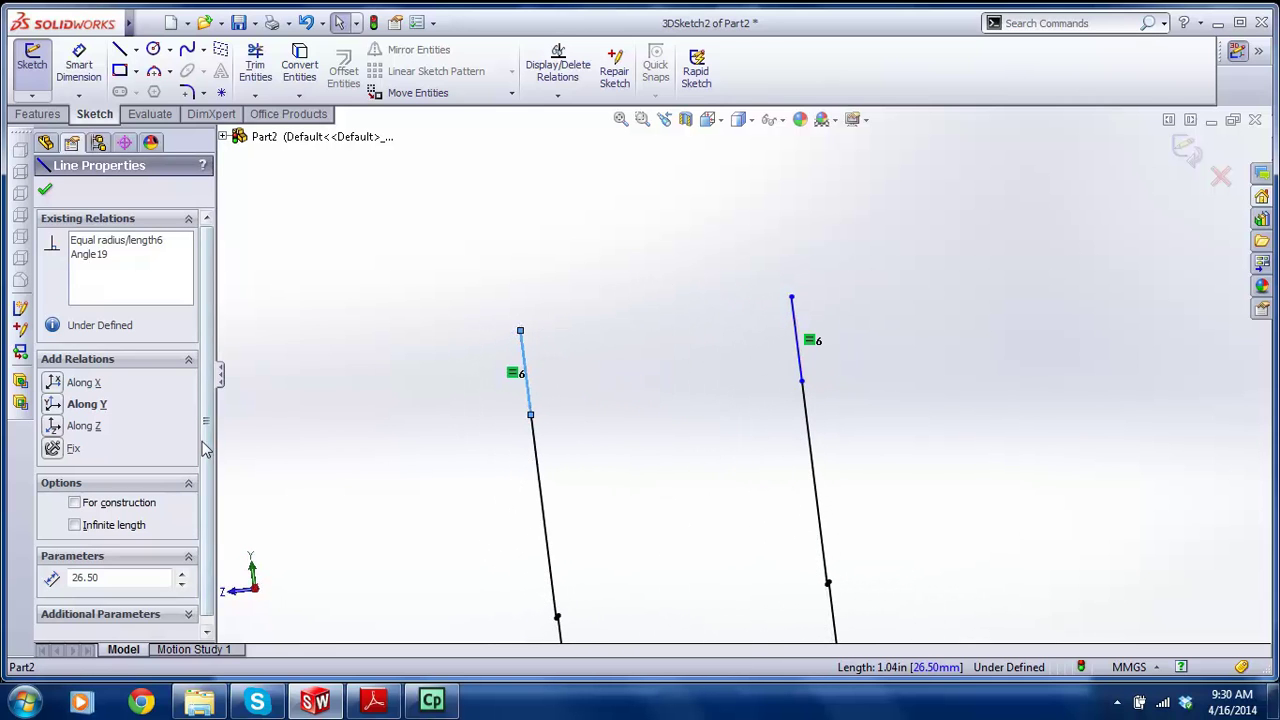
click(84, 426)
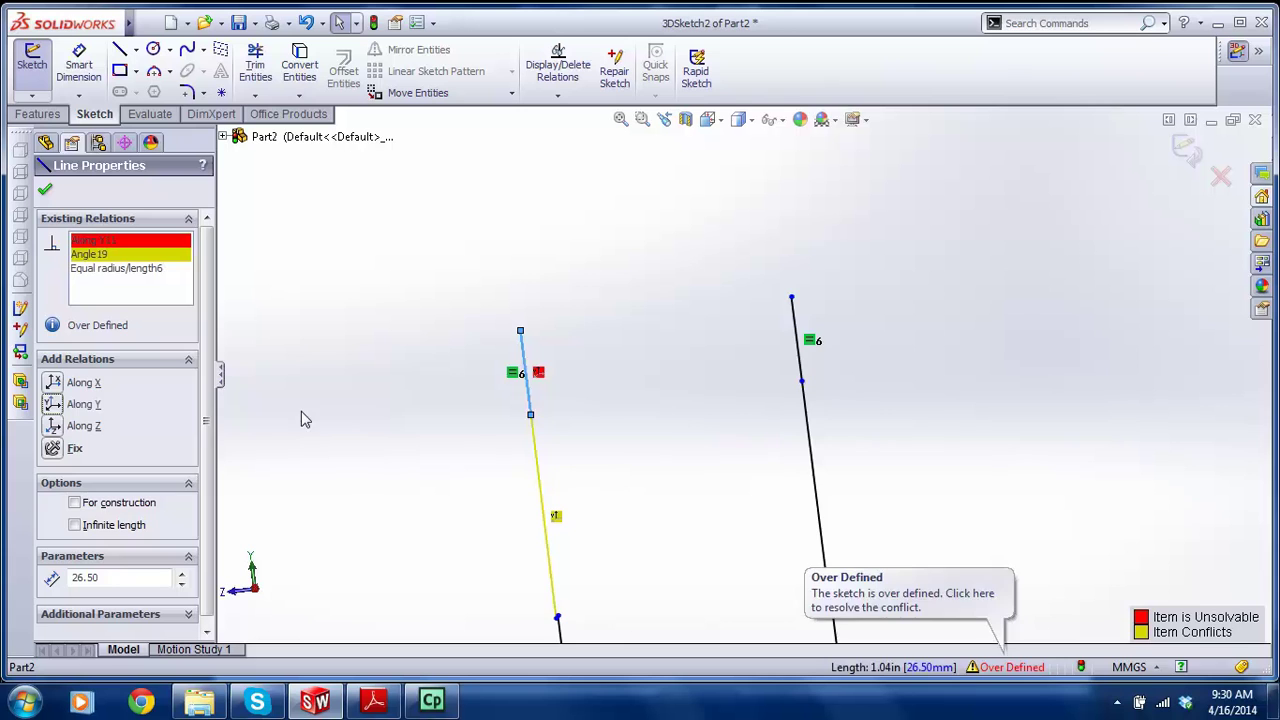
middle_drag(301, 411, 374, 440)
key(ctrl+z)
key(z)
key(z)
key(z)
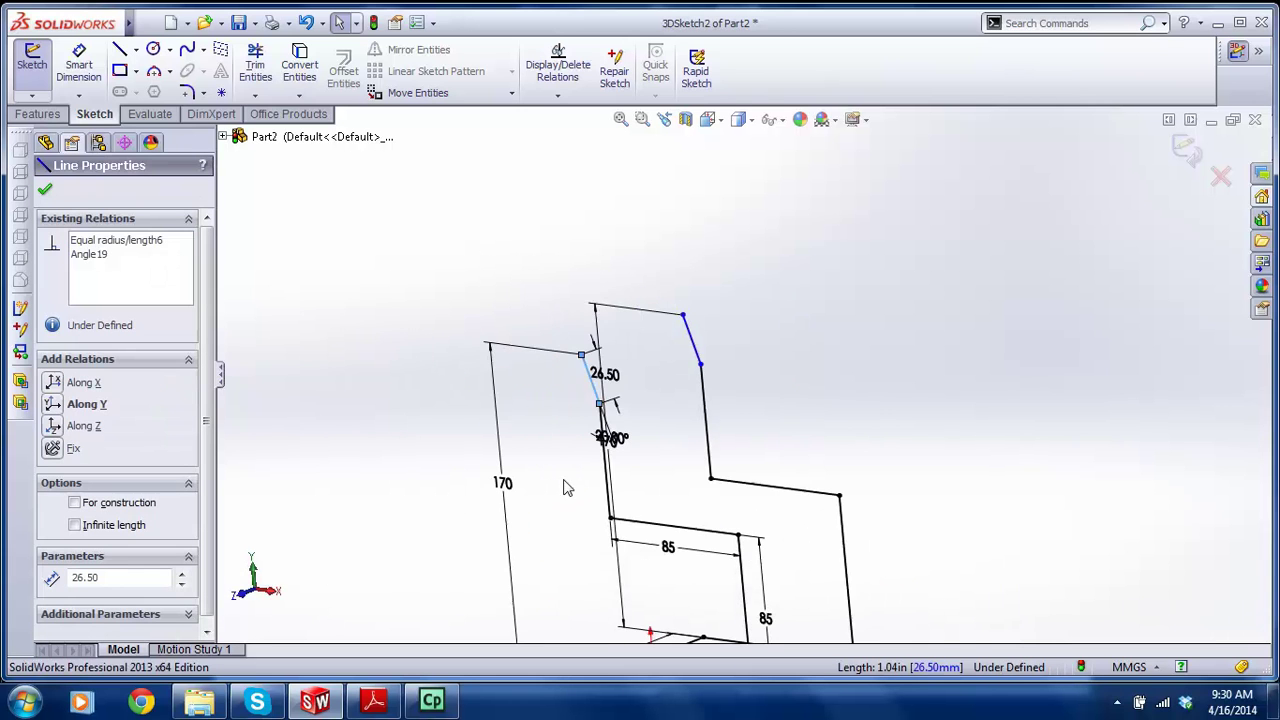
- Examine the whole chair path and consult the chair drawing in the PDF for the bend radii
click(565, 488)
scroll(580, 465, down, 3)
scroll(560, 462, up, 3)
mouse_move(661, 399)
middle_down()
mouse_move(640, 440)
mouse_move(695, 418)
mouse_move(662, 414)
middle_up()
middle_drag(628, 462, 640, 460)
click(372, 700)
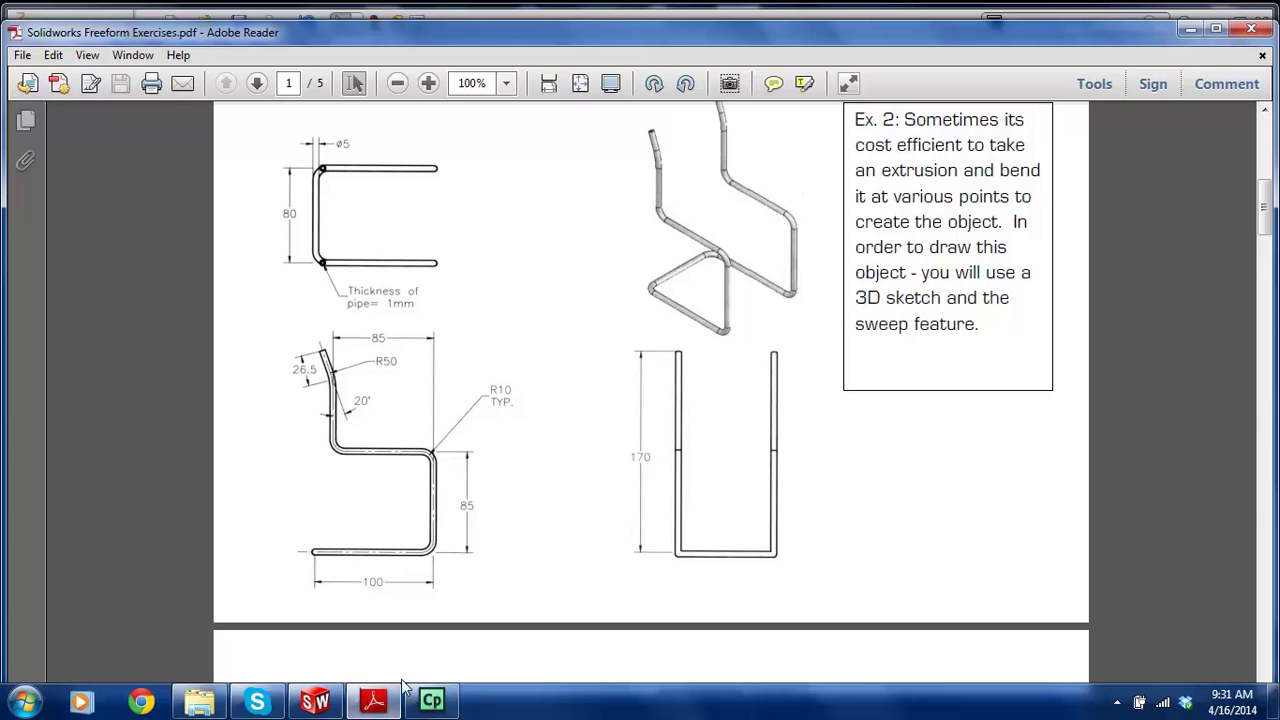
click(372, 700)
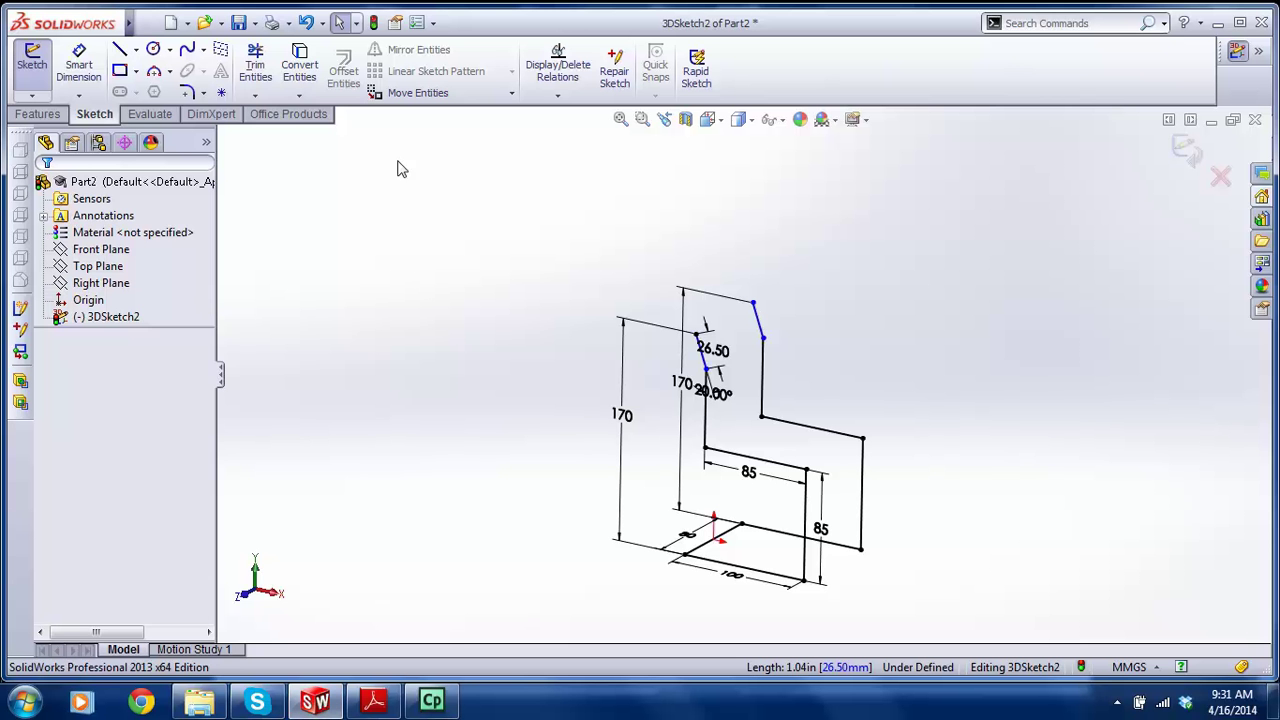
- Apply 10 mm sketch fillets to the two corners at the ends of the 80 mm base crossbar
click(192, 93)
middle_drag(692, 463, 713, 535)
scroll(713, 535, down, 2)
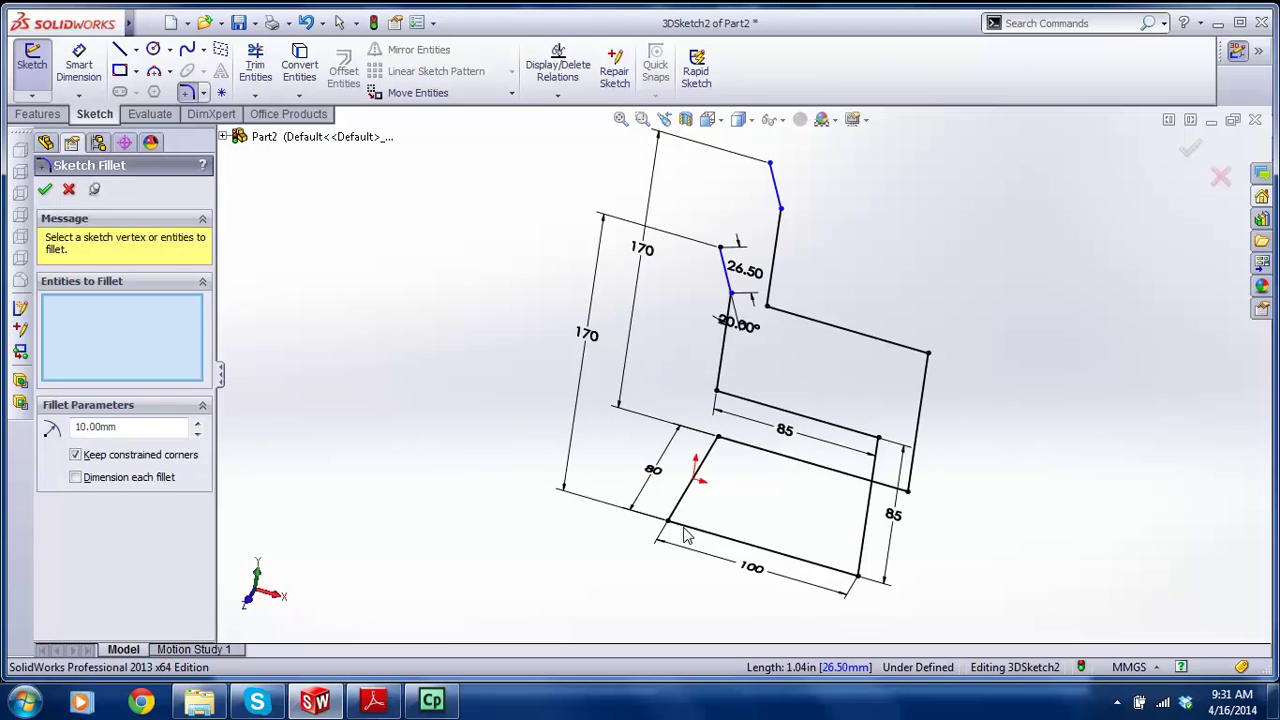
scroll(690, 520, down, 3)
click(704, 500)
click(682, 470)
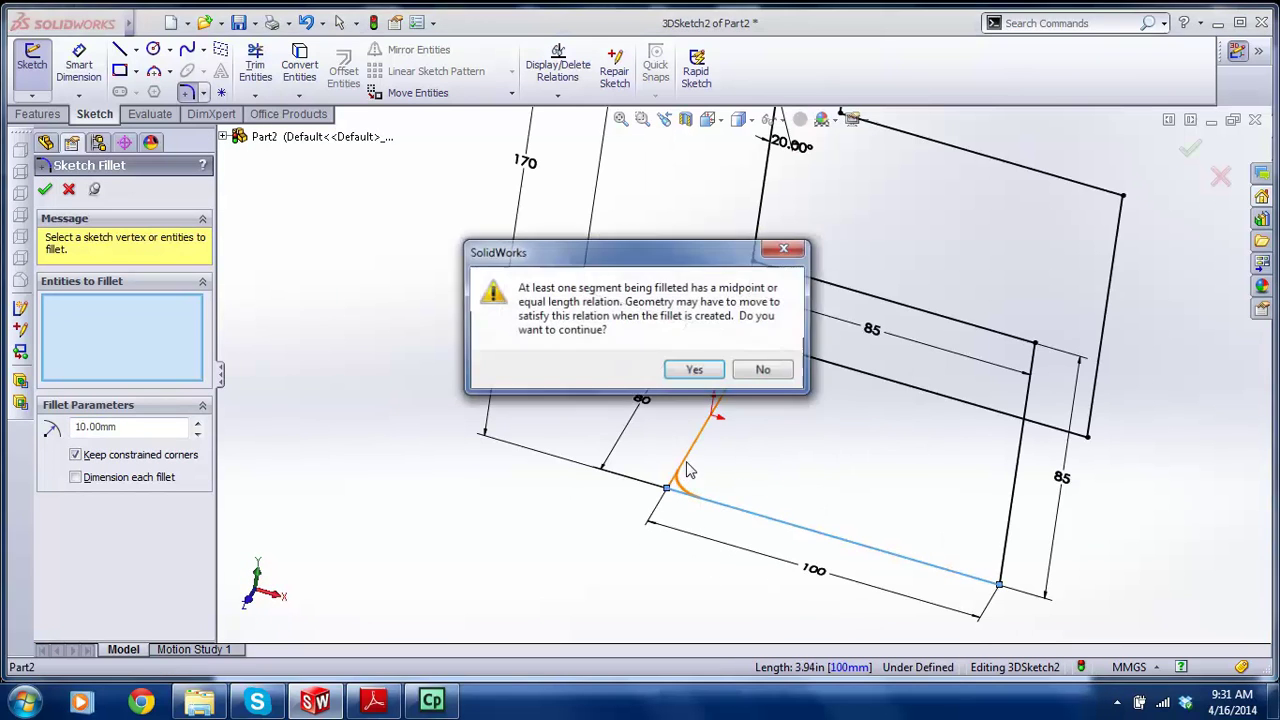
click(693, 370)
click(785, 362)
key(Return)
- Add 10 mm fillets on the near side where the base meets the leg, the leg meets the seat, and the seat meets the backrest
click(957, 572)
click(1006, 532)
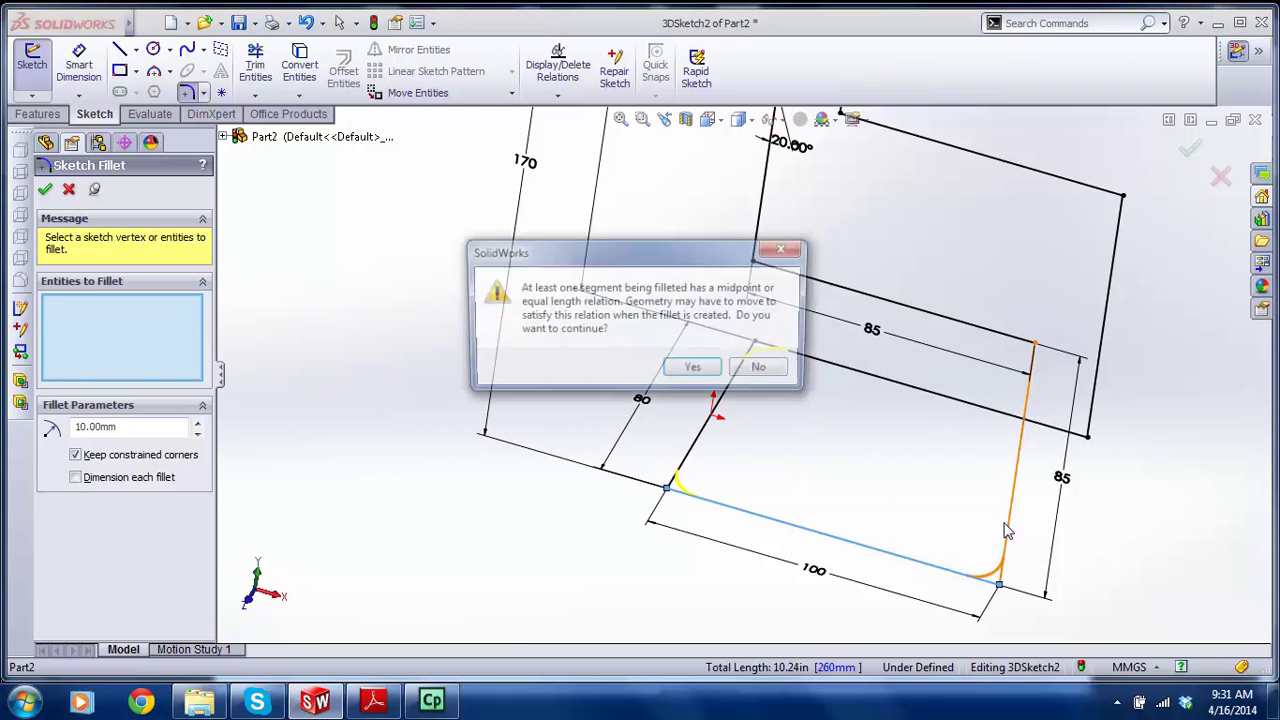
click(692, 367)
click(1018, 378)
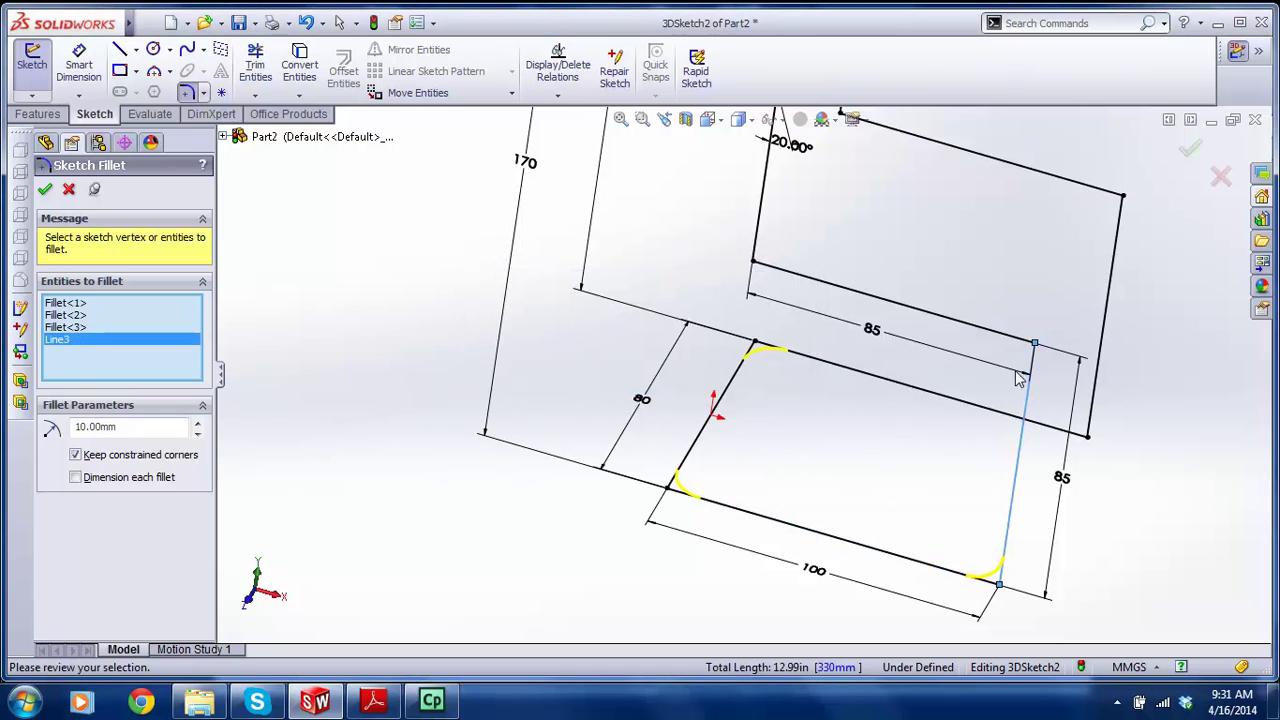
click(1014, 337)
click(695, 368)
click(755, 252)
click(694, 368)
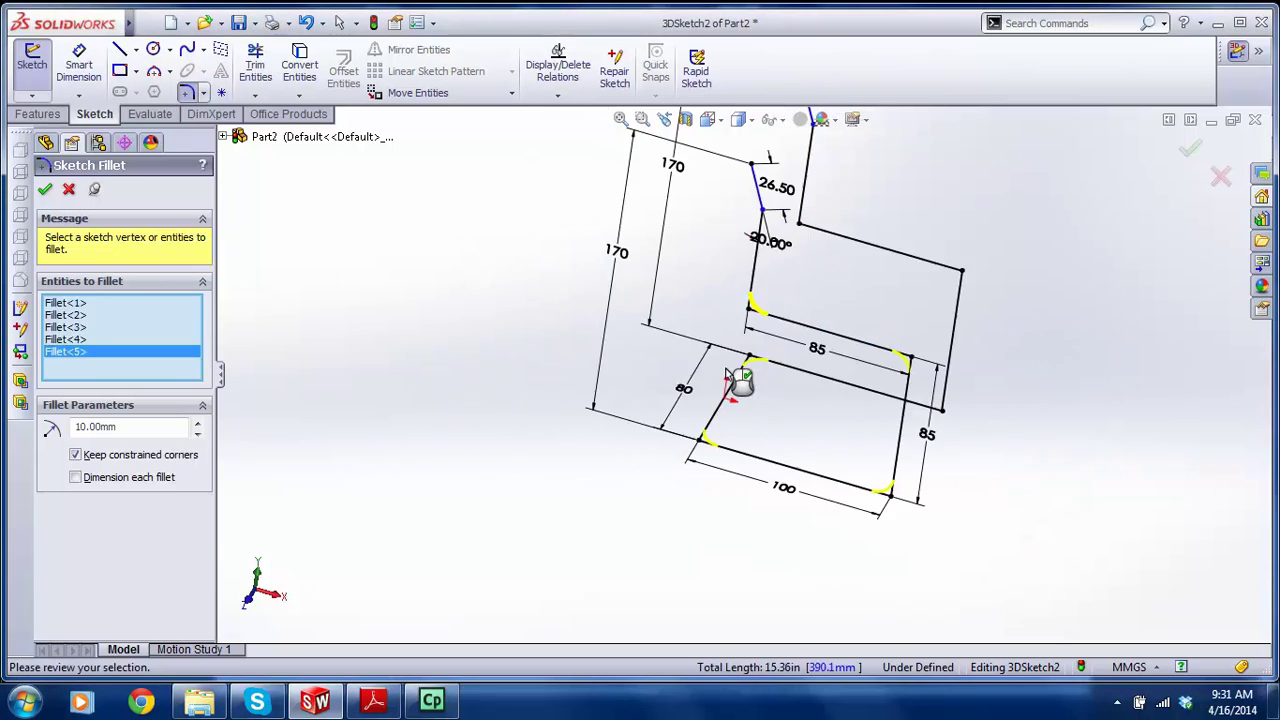
- Add a 10 mm fillet between the near backrest's vertical line and its angled top line
scroll(748, 348, down, 5)
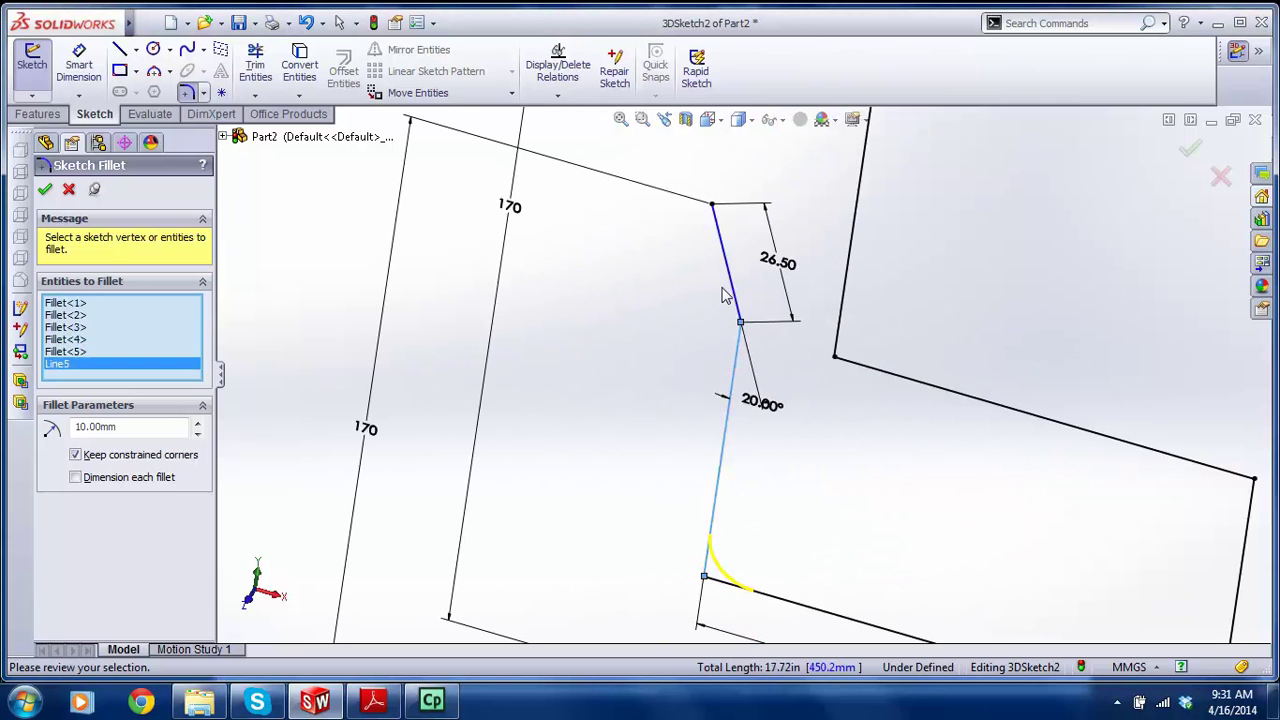
click(730, 296)
click(696, 371)
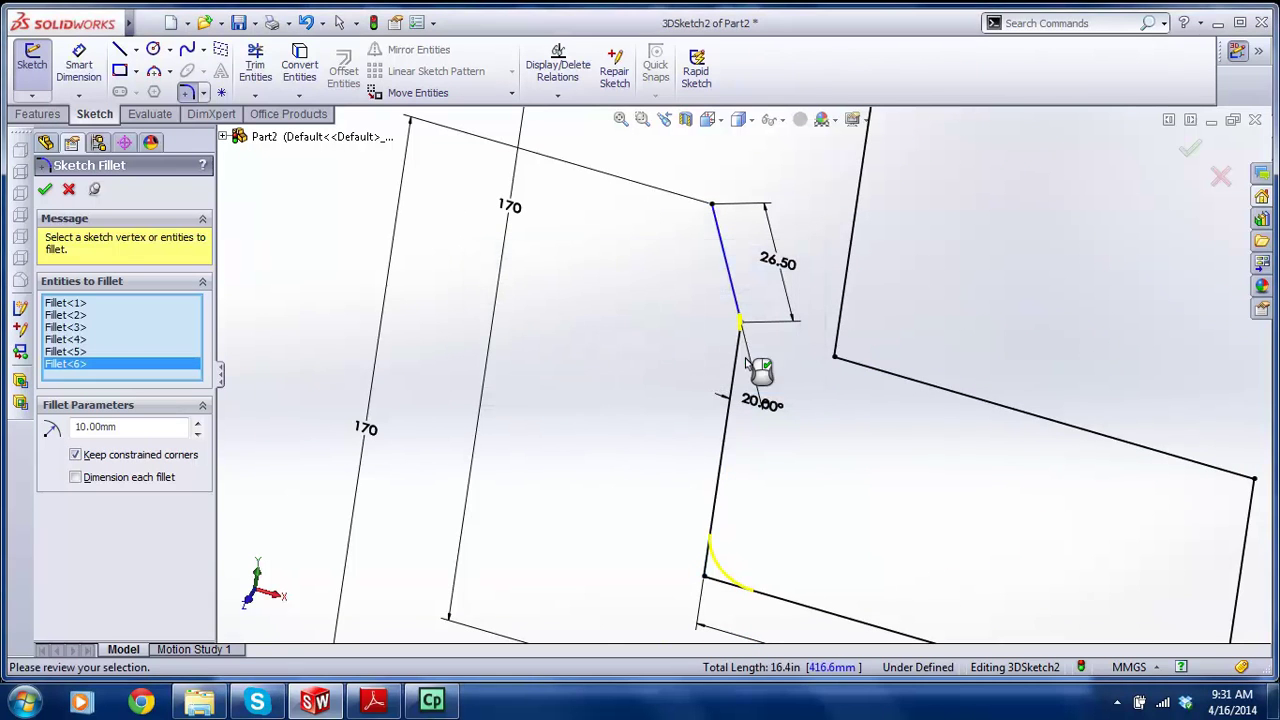
- Add 10 mm fillets to the far side's seat-to-backrest, seat-to-leg and leg-to-base corners
scroll(809, 312, up, 3)
middle_drag(809, 317, 826, 396)
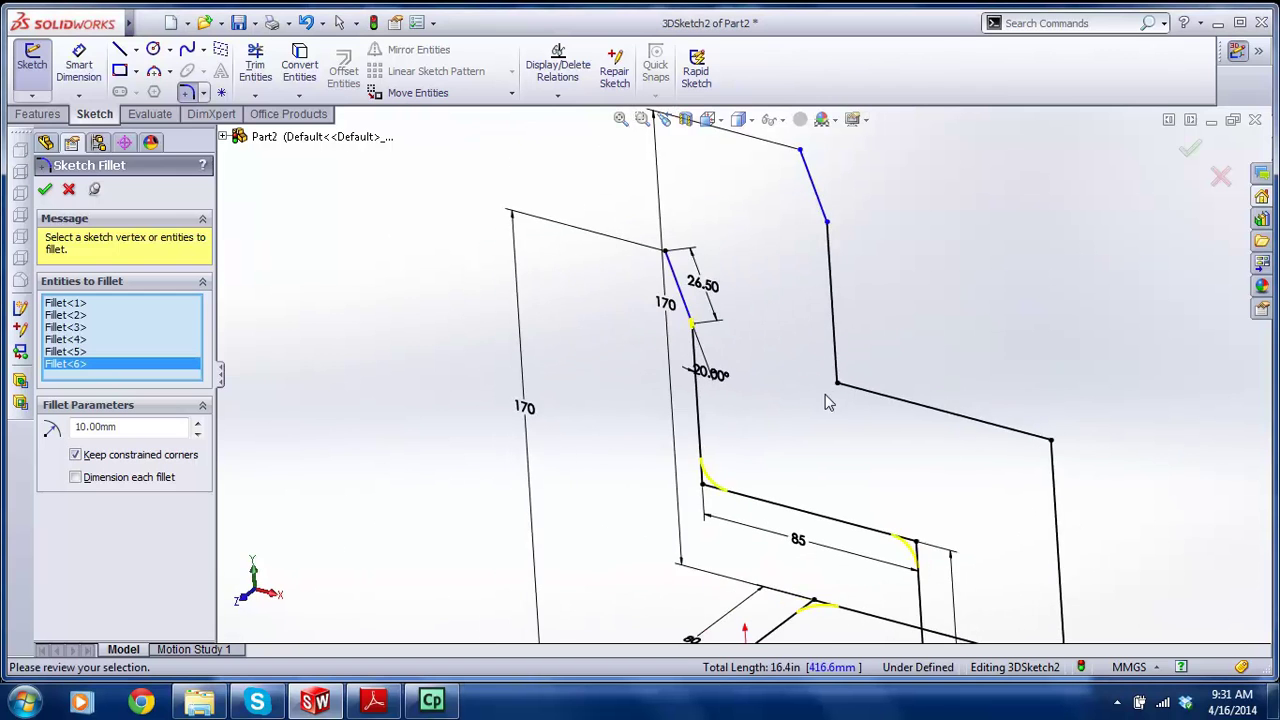
scroll(860, 392, down, 1)
click(862, 397)
click(829, 366)
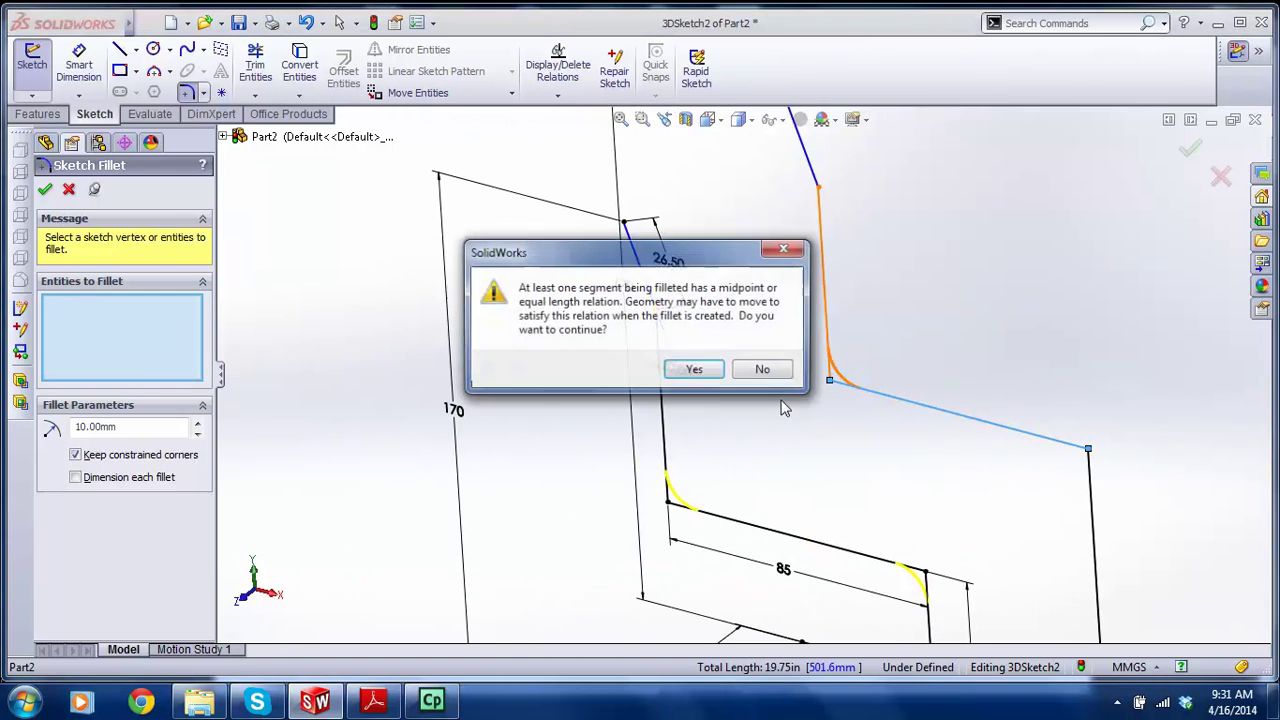
click(694, 370)
click(1062, 443)
click(1096, 491)
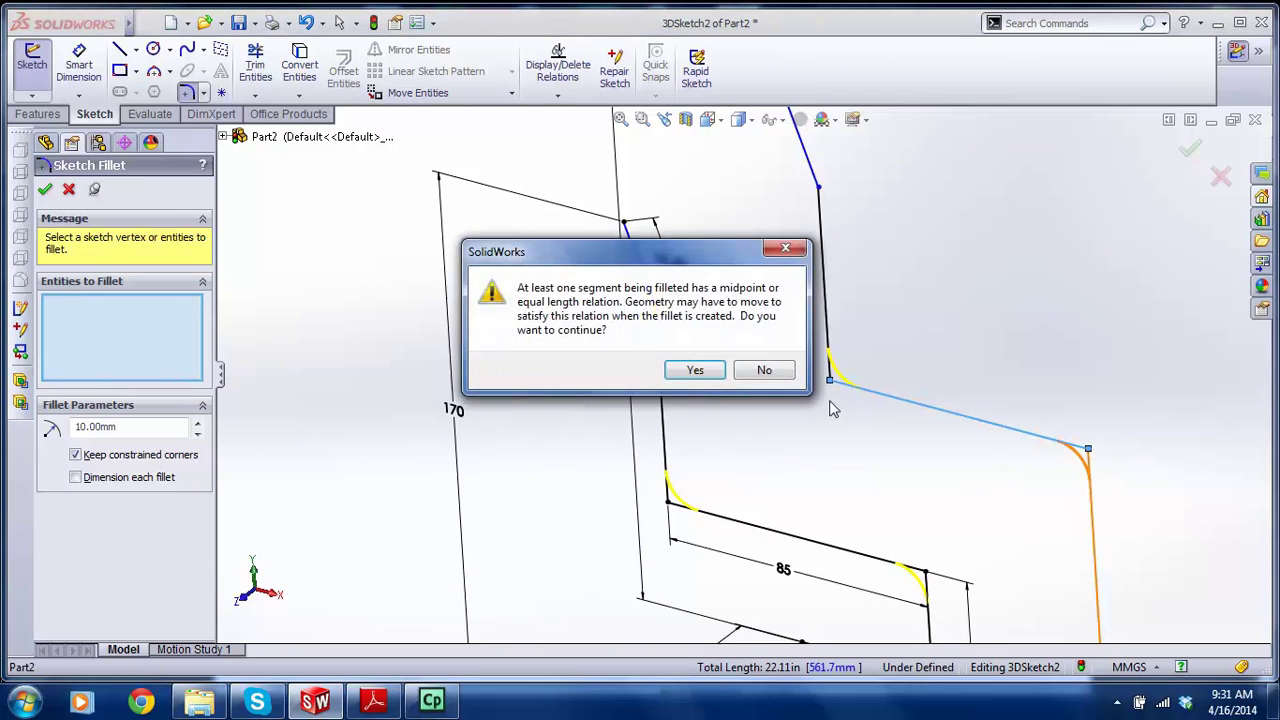
click(695, 372)
scroll(720, 380, up, 3)
click(920, 568)
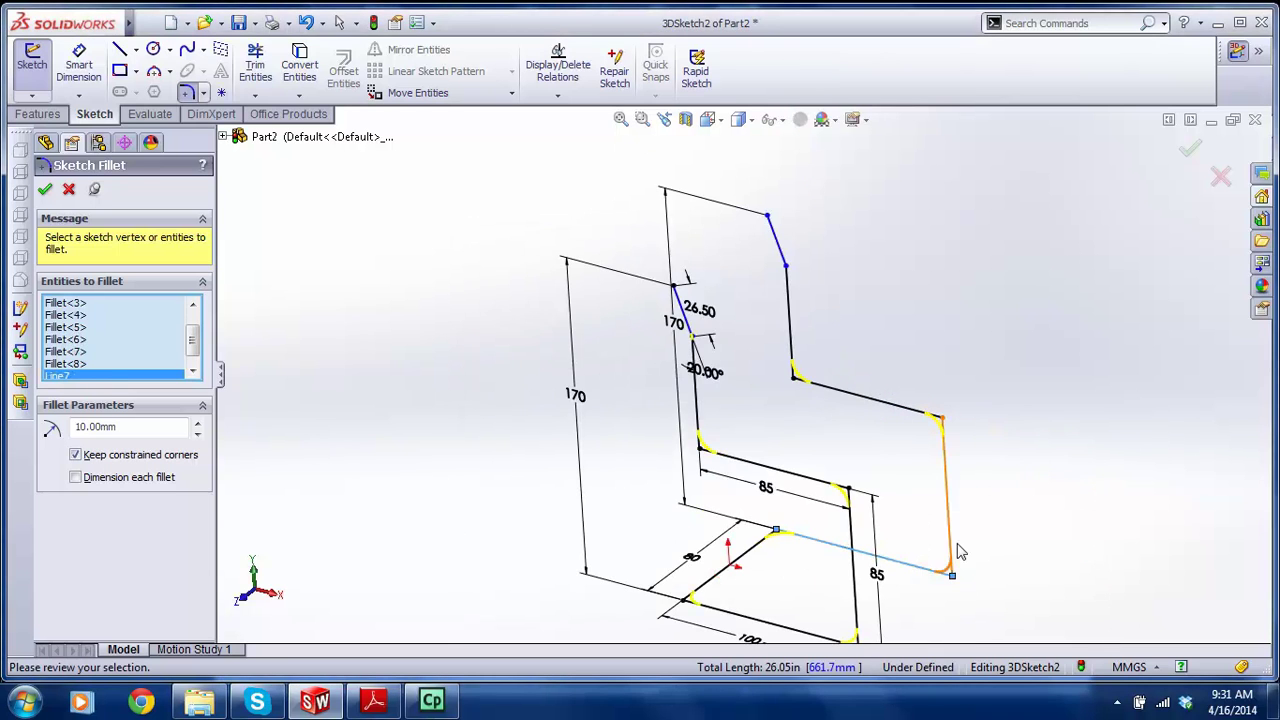
click(953, 556)
click(695, 372)
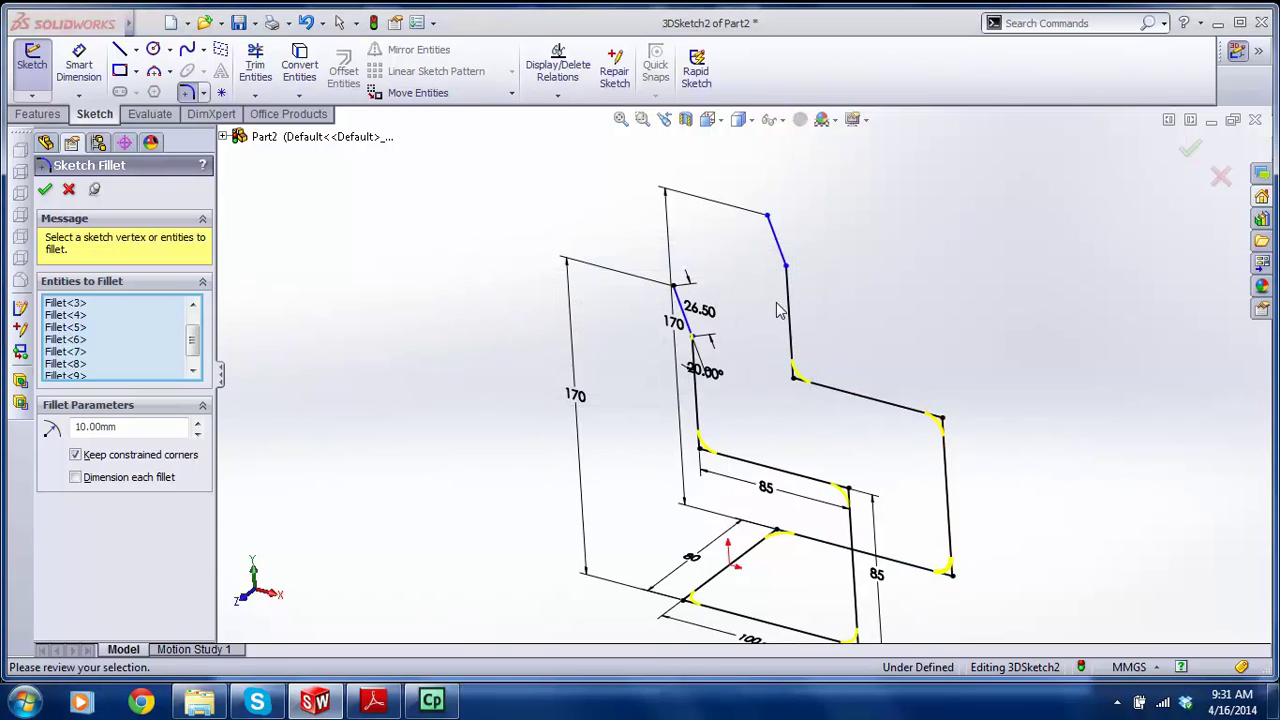
- Add a 10 mm fillet at the far backrest's bend, apply all the sketch fillets and close the fillet command
click(786, 259)
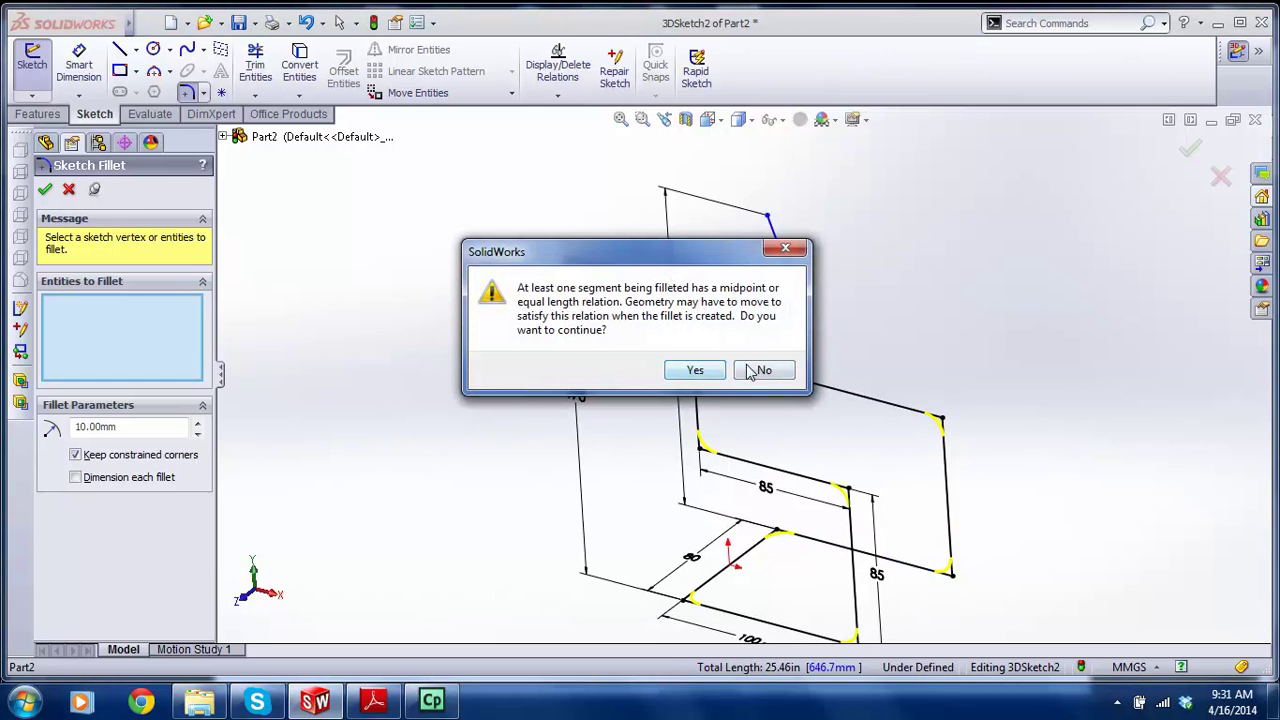
click(705, 371)
scroll(805, 350, down, 5)
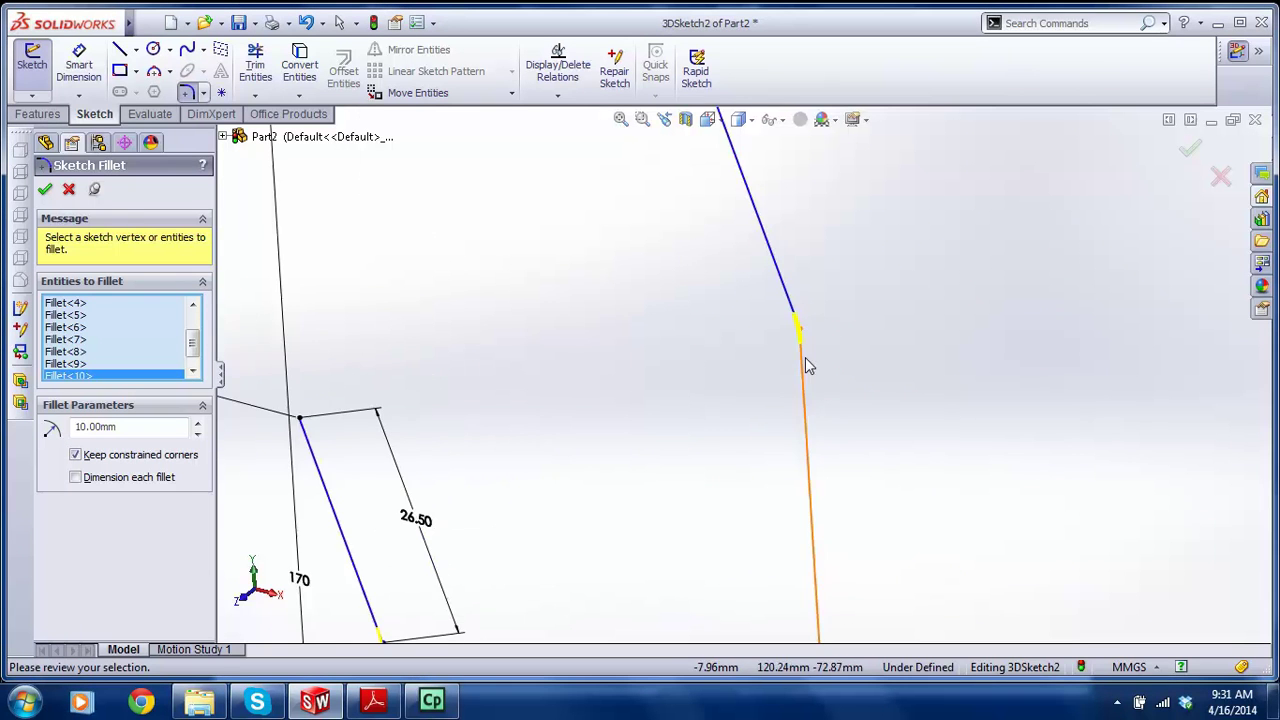
scroll(805, 345, up, 5)
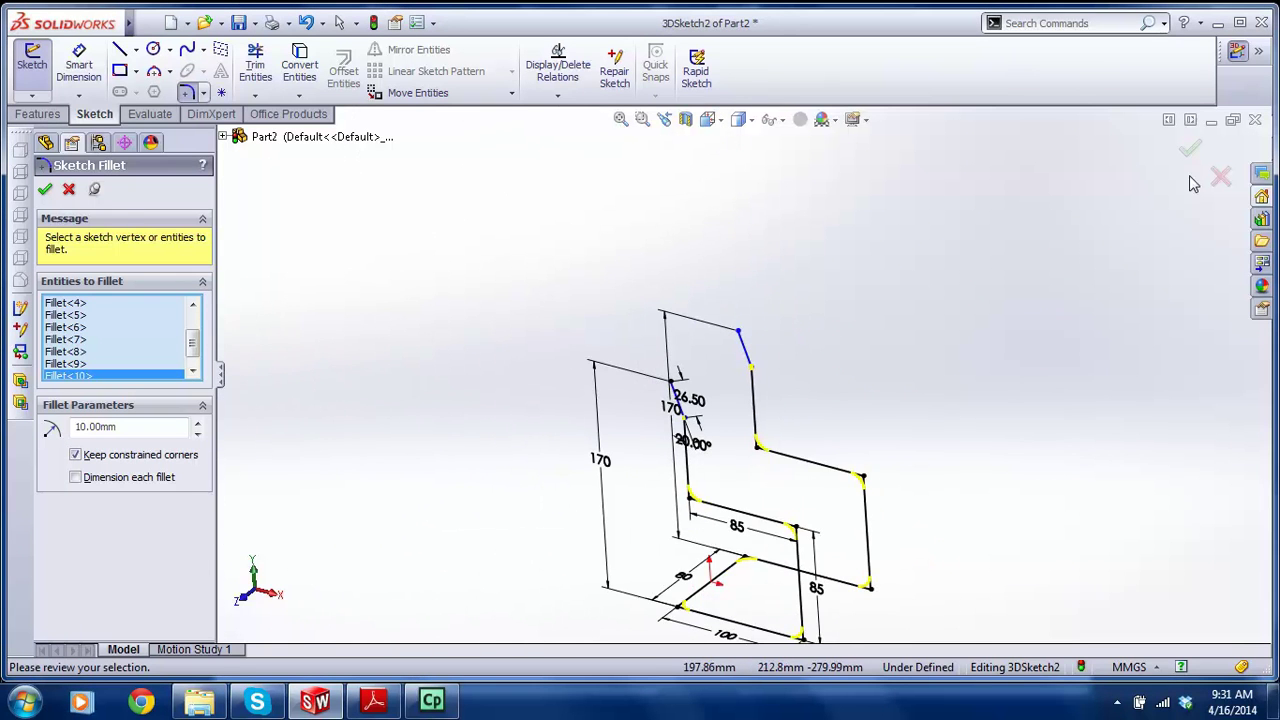
key(Return)
scroll(715, 375, down, 3)
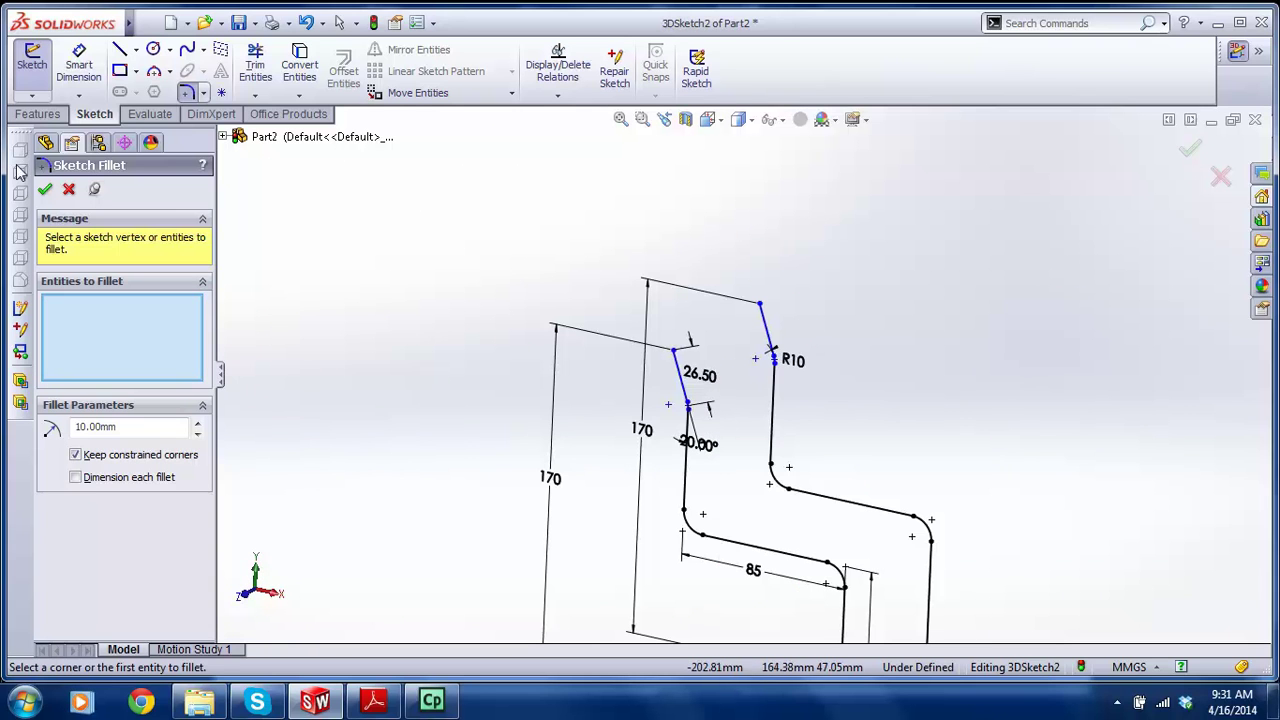
click(68, 192)
scroll(680, 452, up, 3)
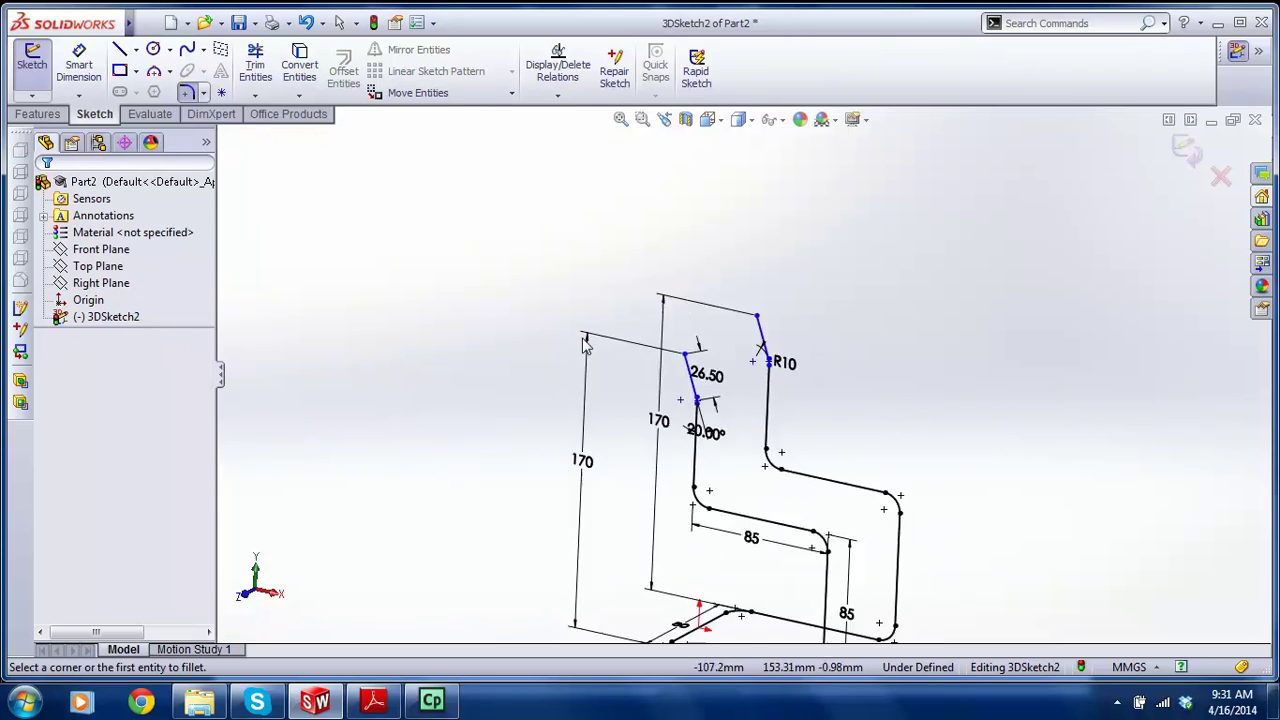
- Exit the 3D sketch that holds the filleted chair frame path
scroll(770, 489, down, 2)
mouse_move(754, 449)
middle_down()
mouse_move(694, 380)
mouse_move(650, 397)
mouse_move(808, 440)
middle_up()
middle_drag(960, 490, 754, 503)
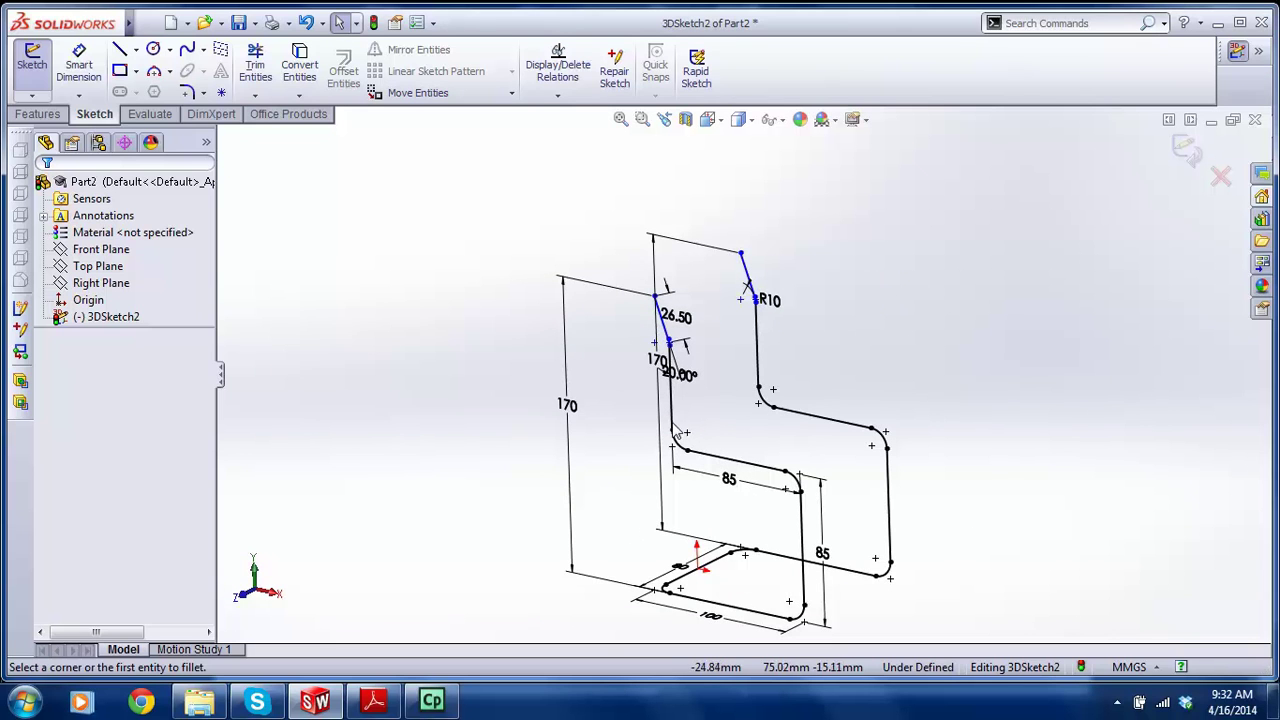
scroll(612, 350, down, 2)
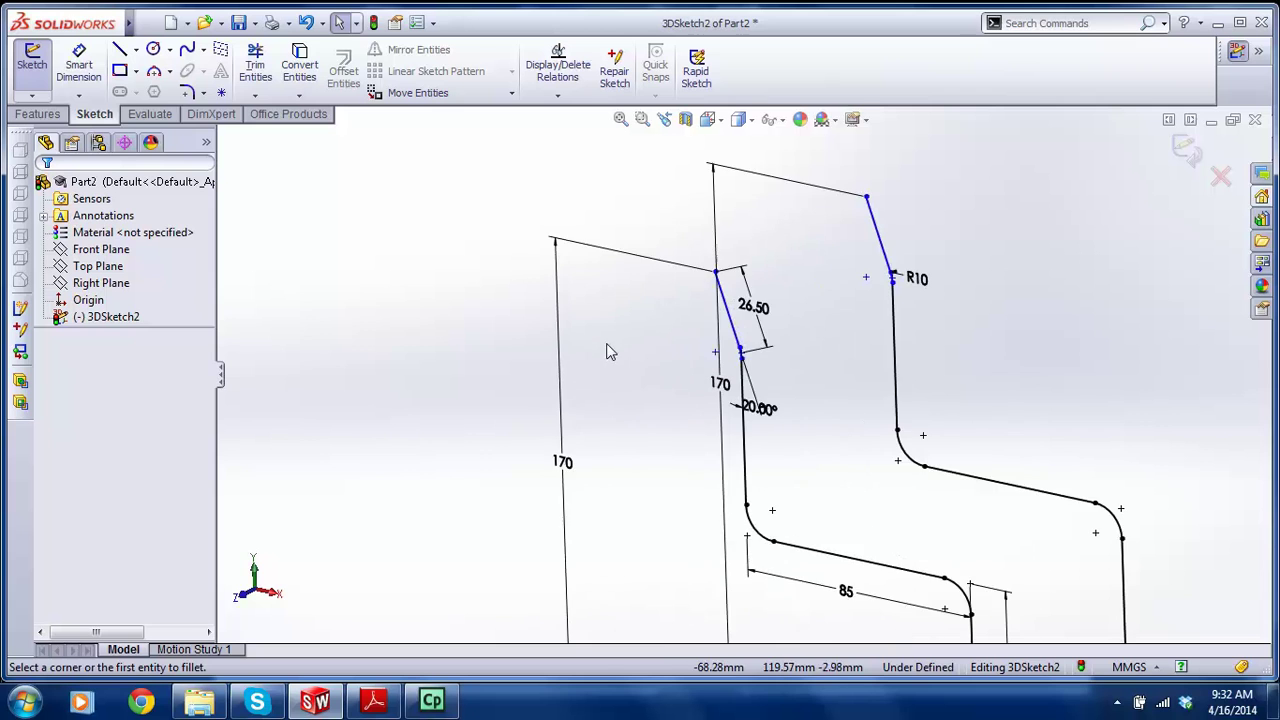
scroll(623, 347, down, 3)
scroll(847, 254, down, 2)
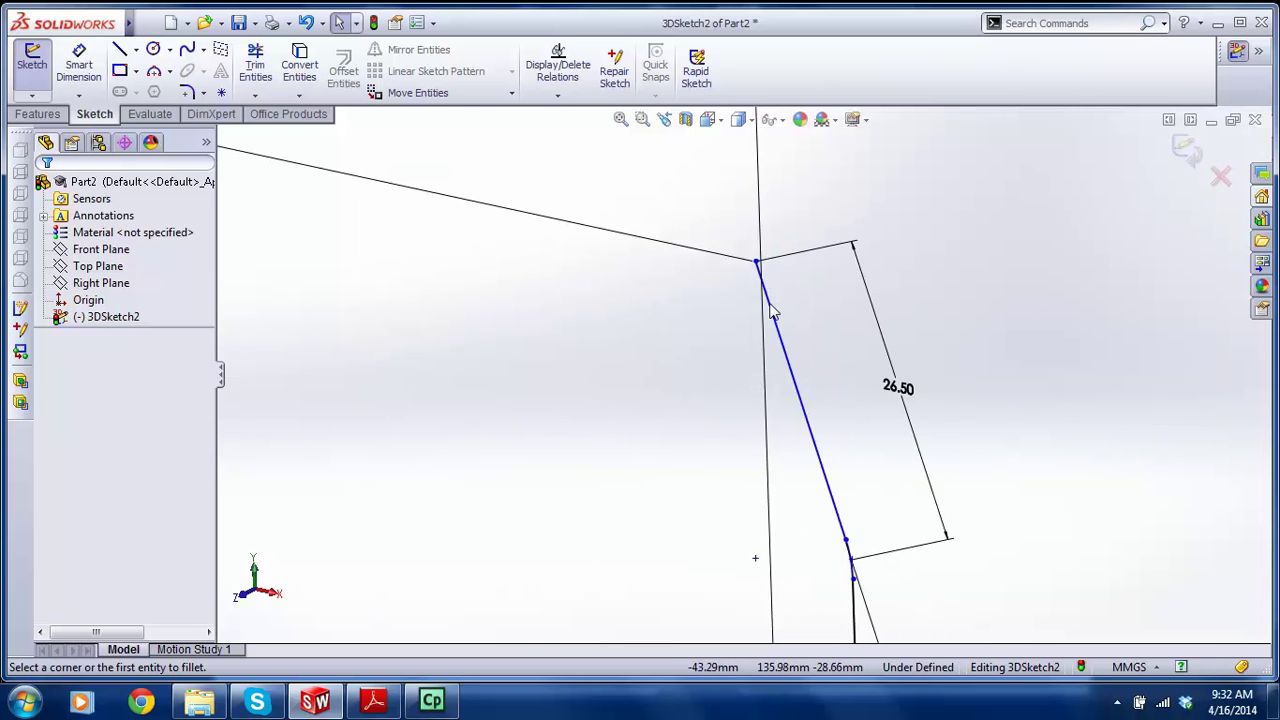
click(38, 114)
click(709, 95)
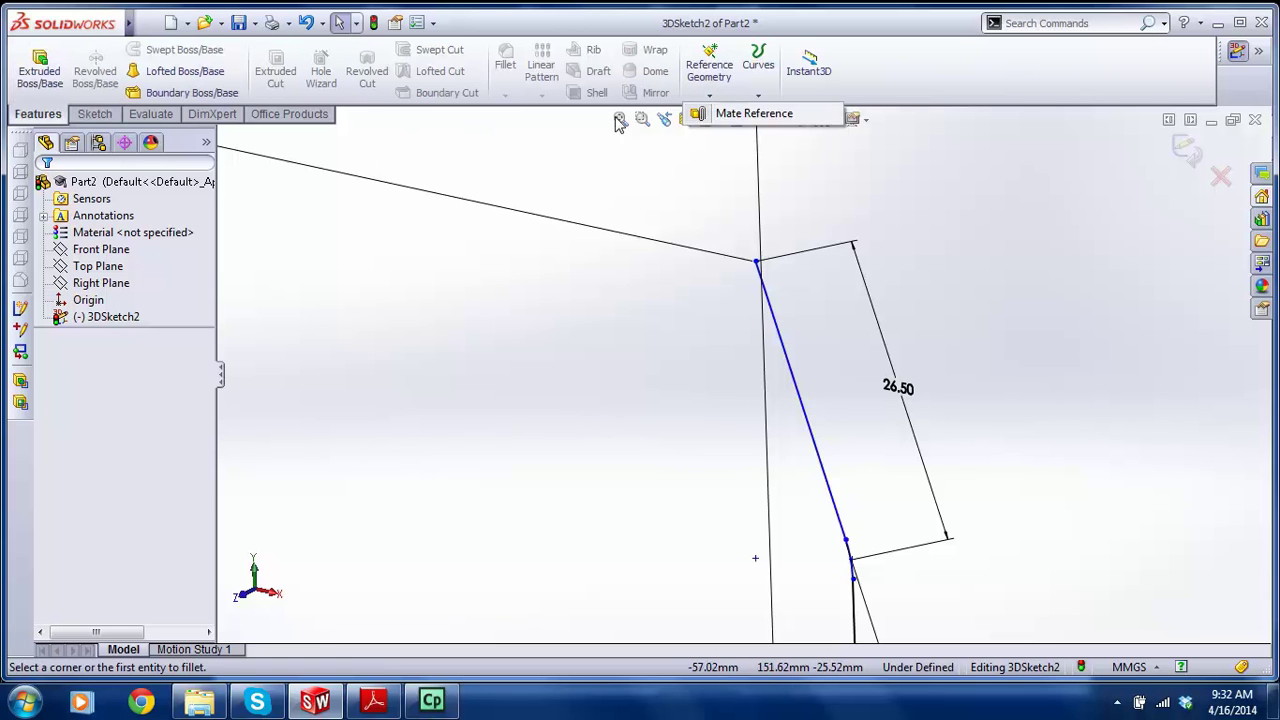
click(1186, 148)
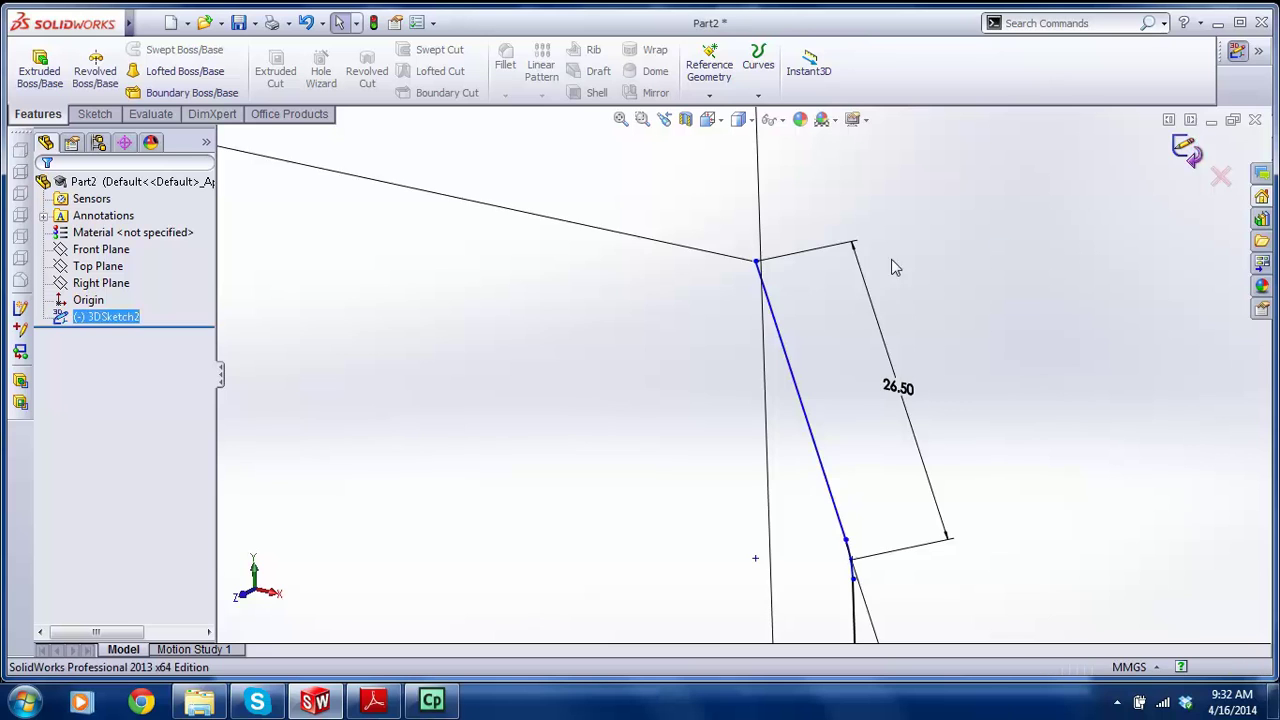
- Create a reference plane perpendicular to the near backrest's angled top line and coincident with its upper endpoint
click(709, 95)
click(727, 114)
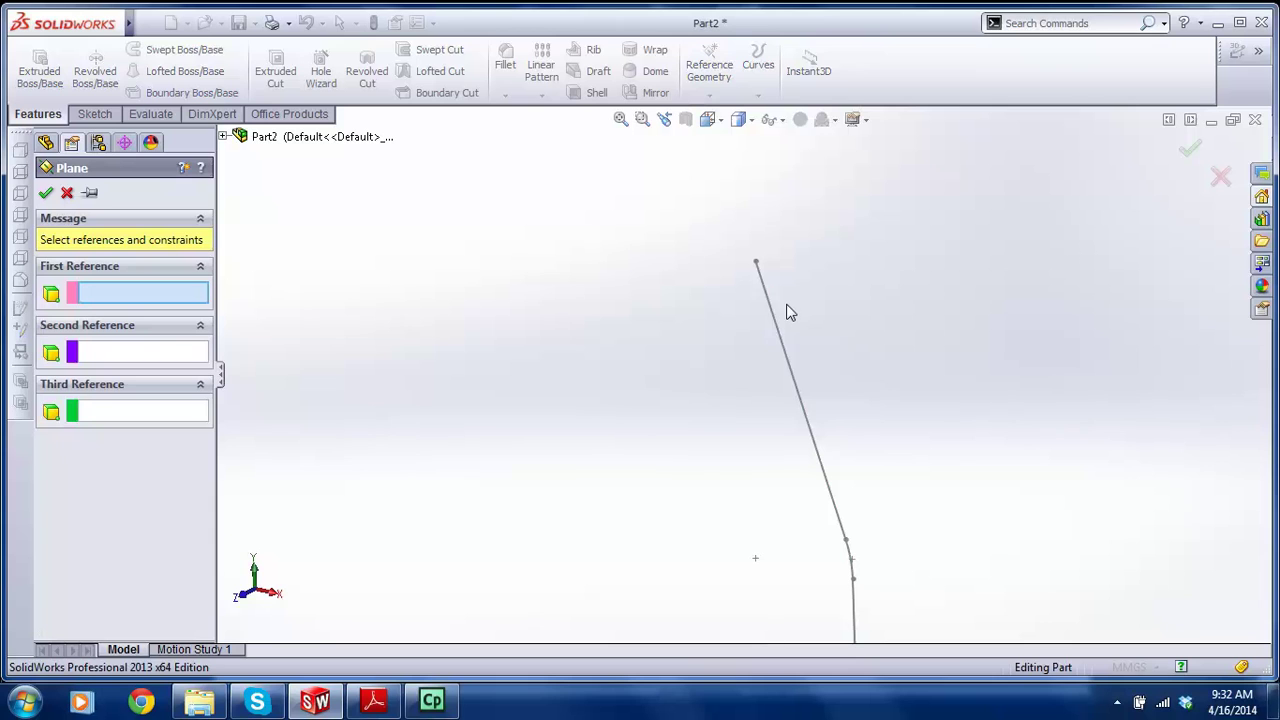
click(770, 308)
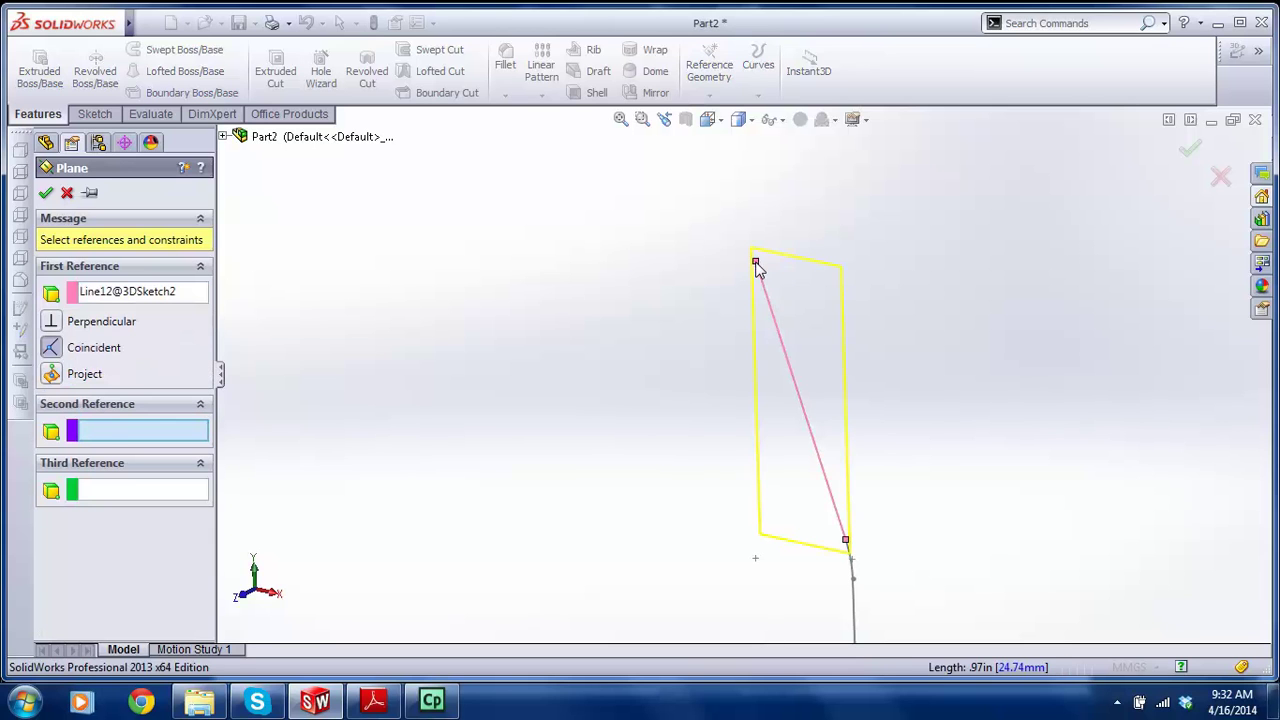
click(756, 262)
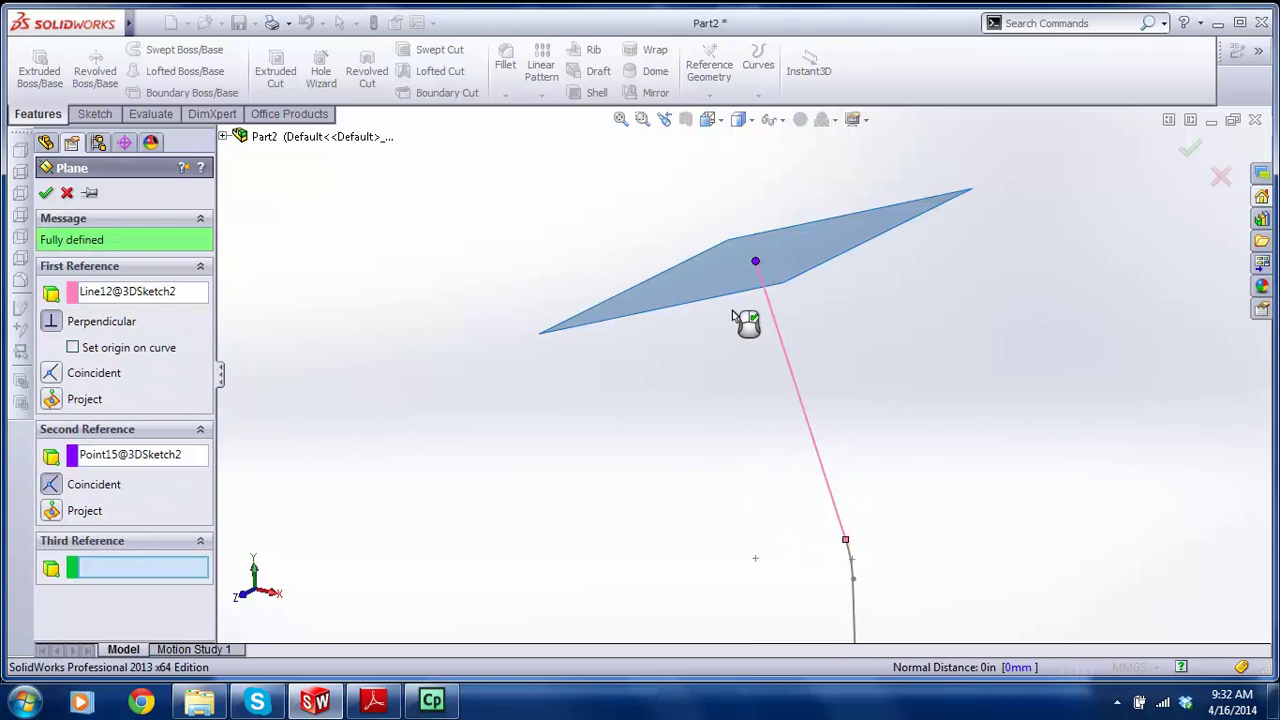
click(47, 193)
- Start a sketch on the new reference plane and check the pipe's diameter and thickness on the exercise drawing in Adobe Reader
mouse_move(646, 311)
middle_down()
mouse_move(748, 337)
mouse_move(764, 371)
mouse_move(869, 386)
mouse_move(674, 400)
middle_up()
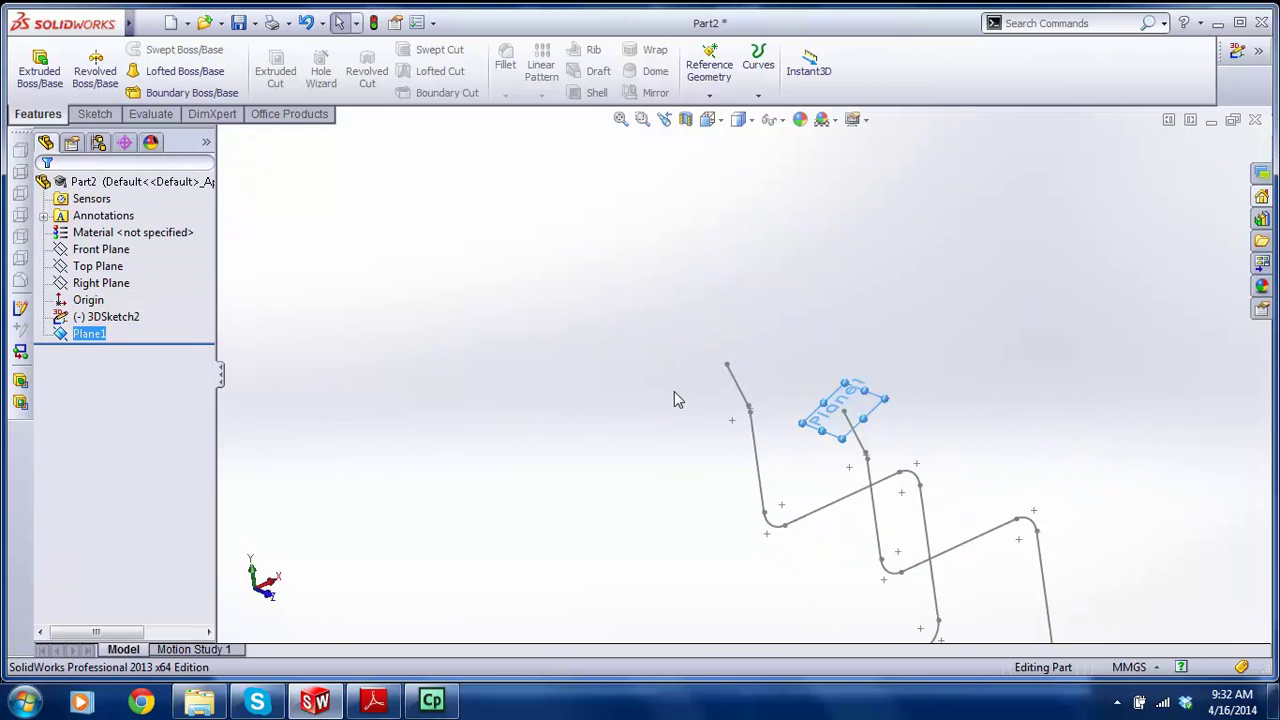
click(95, 113)
click(32, 65)
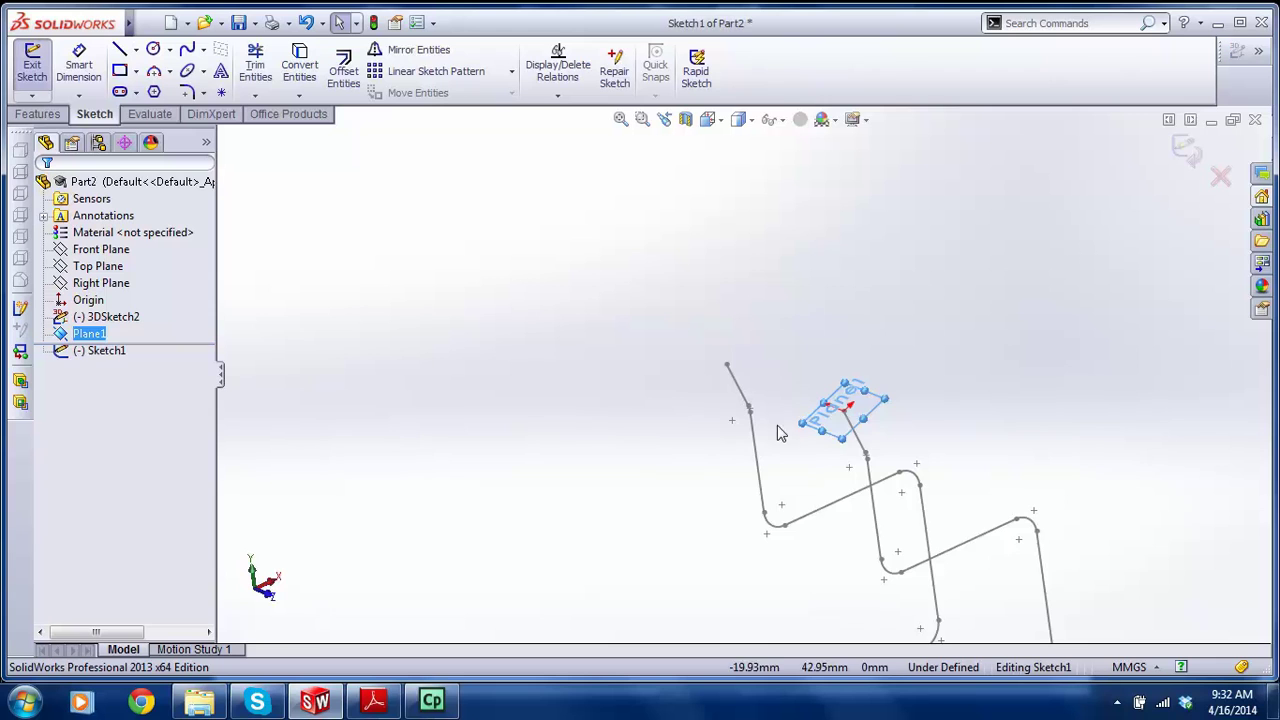
scroll(857, 420, down, 5)
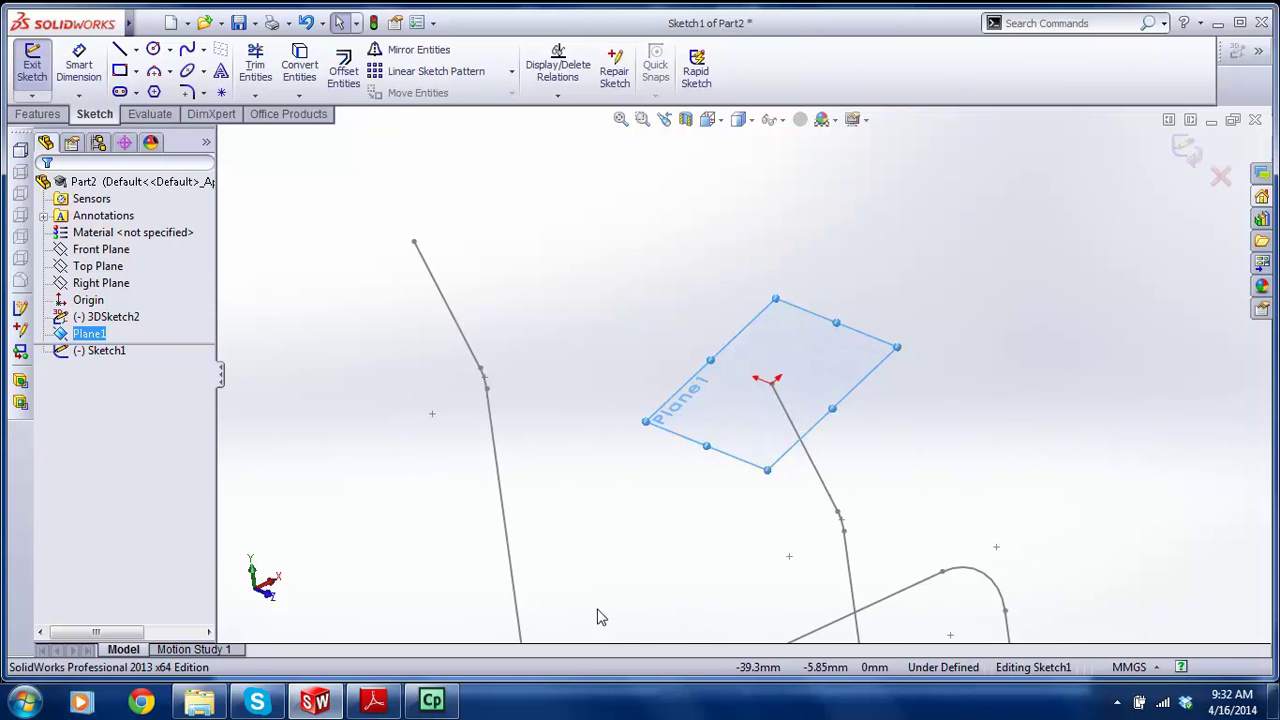
click(374, 701)
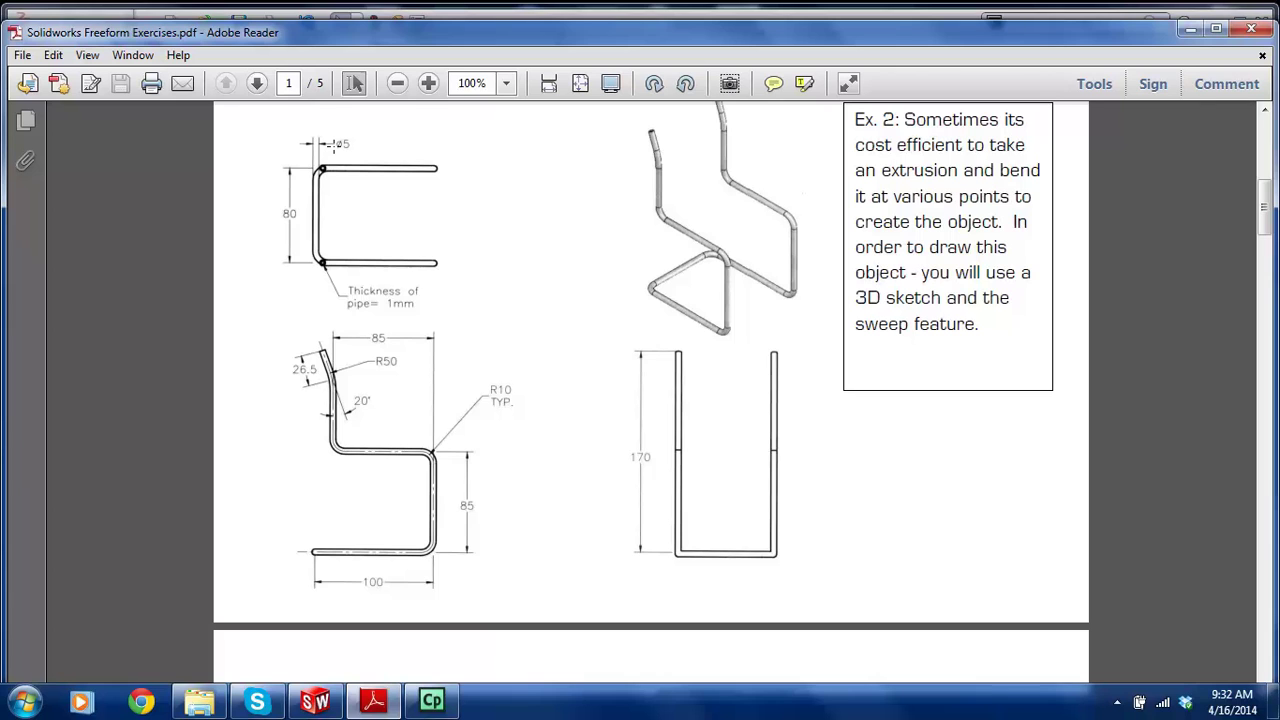
click(315, 701)
- Sketch two concentric circles centred on the path's endpoint, with radii of about 3.9 mm and 5.8 mm
click(153, 50)
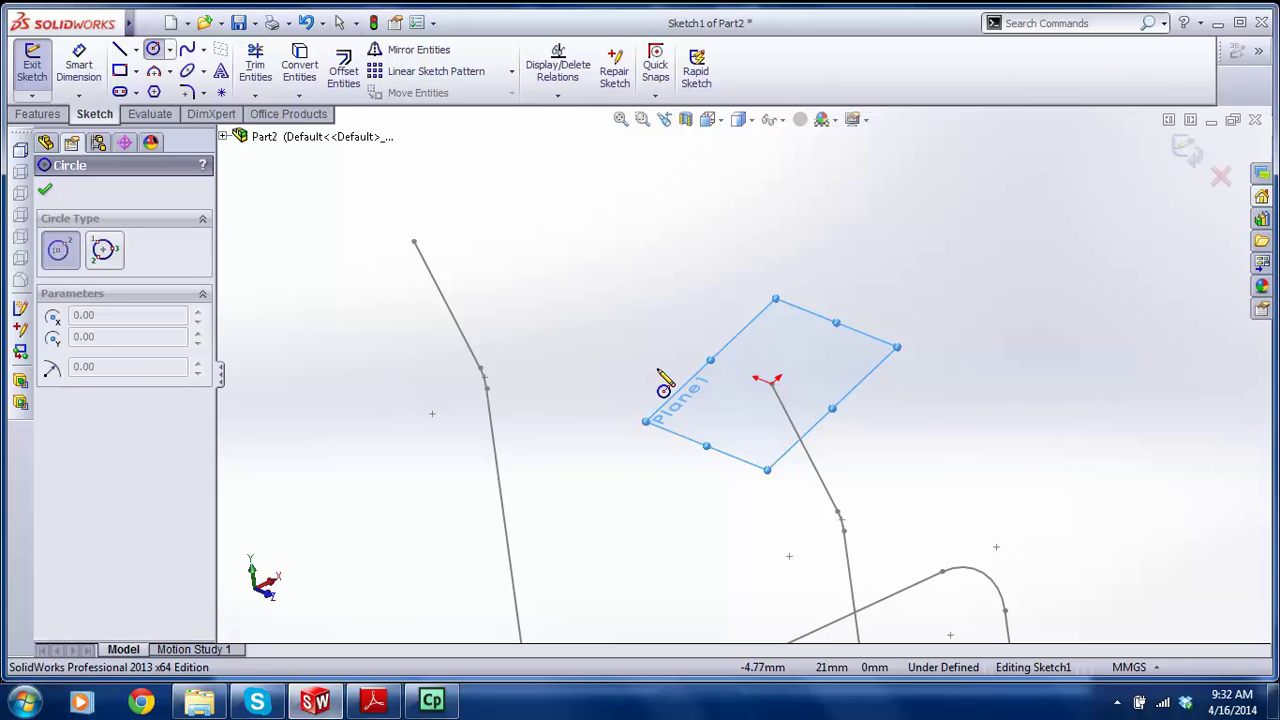
click(771, 384)
click(766, 408)
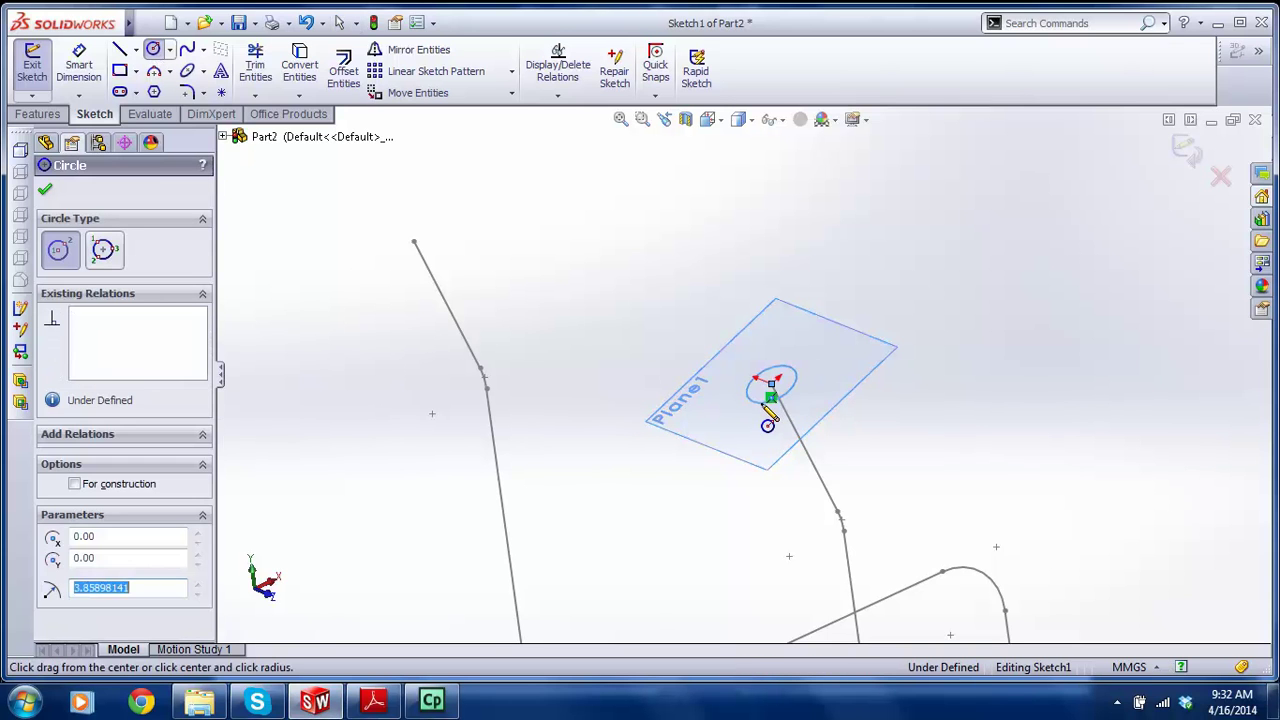
click(771, 384)
click(761, 412)
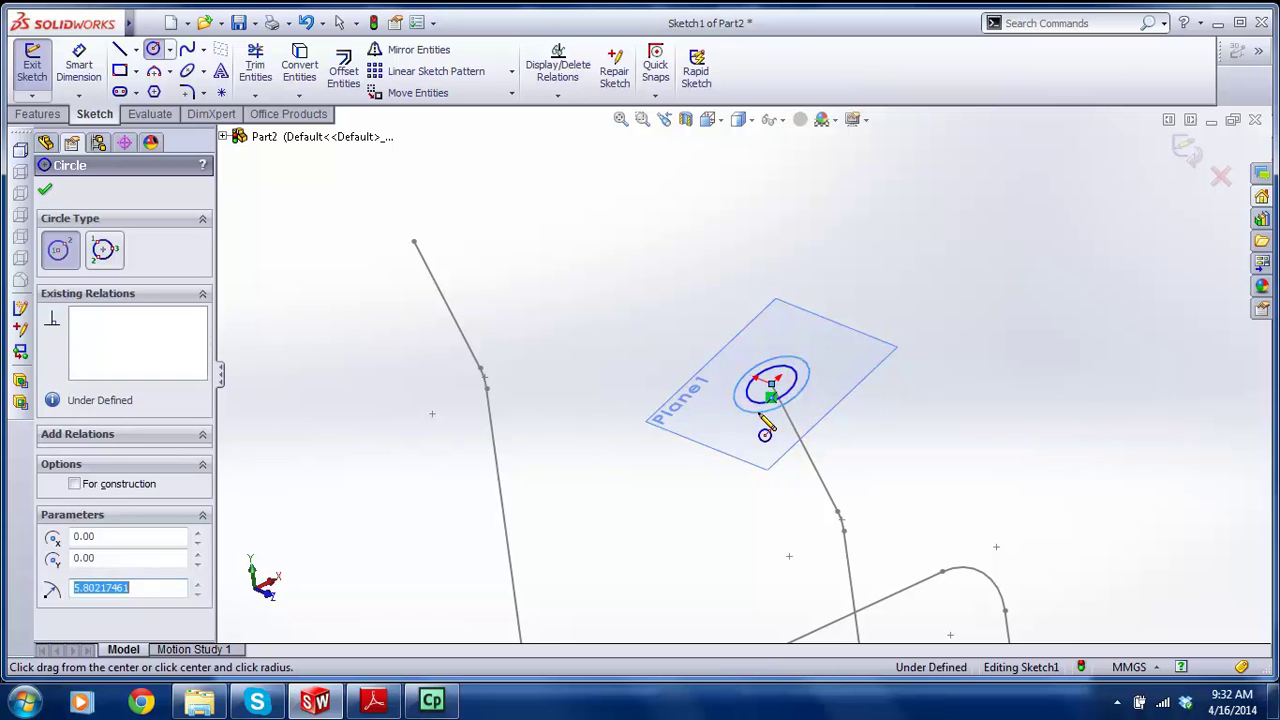
key(Escape)
- Dimension the larger circle's diameter as 5 mm
click(92, 60)
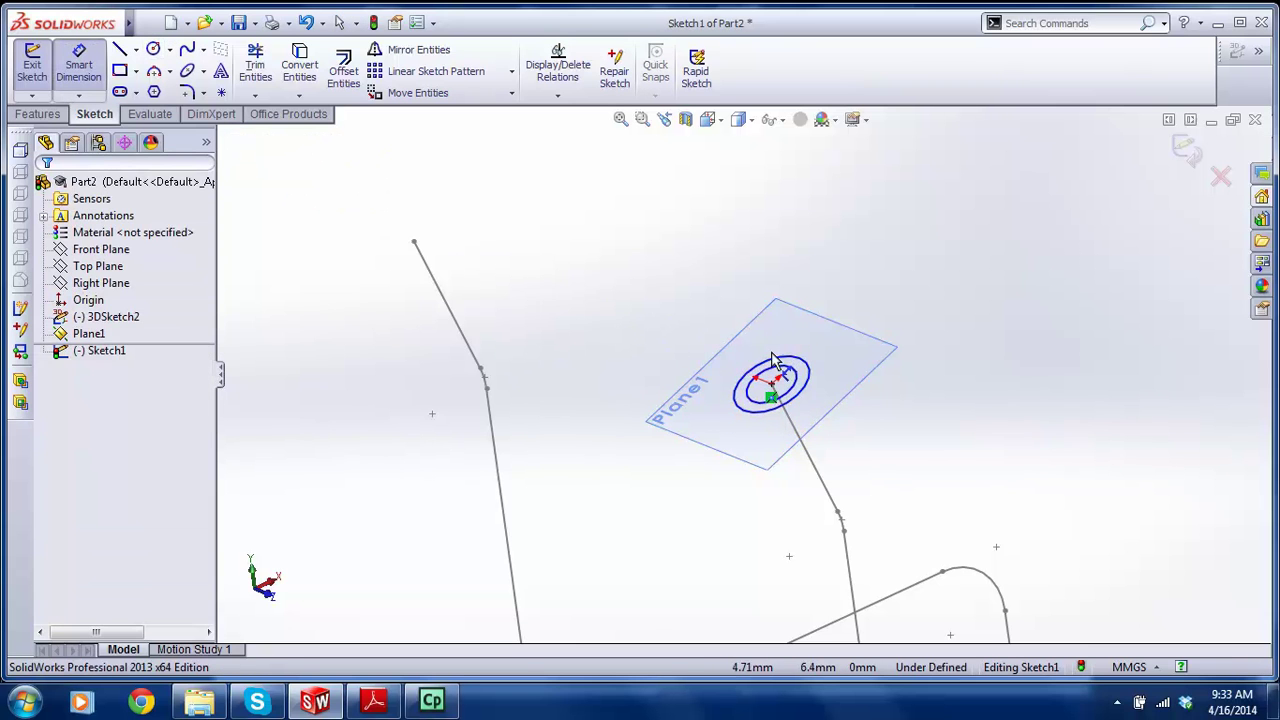
click(805, 368)
click(812, 345)
text(5)
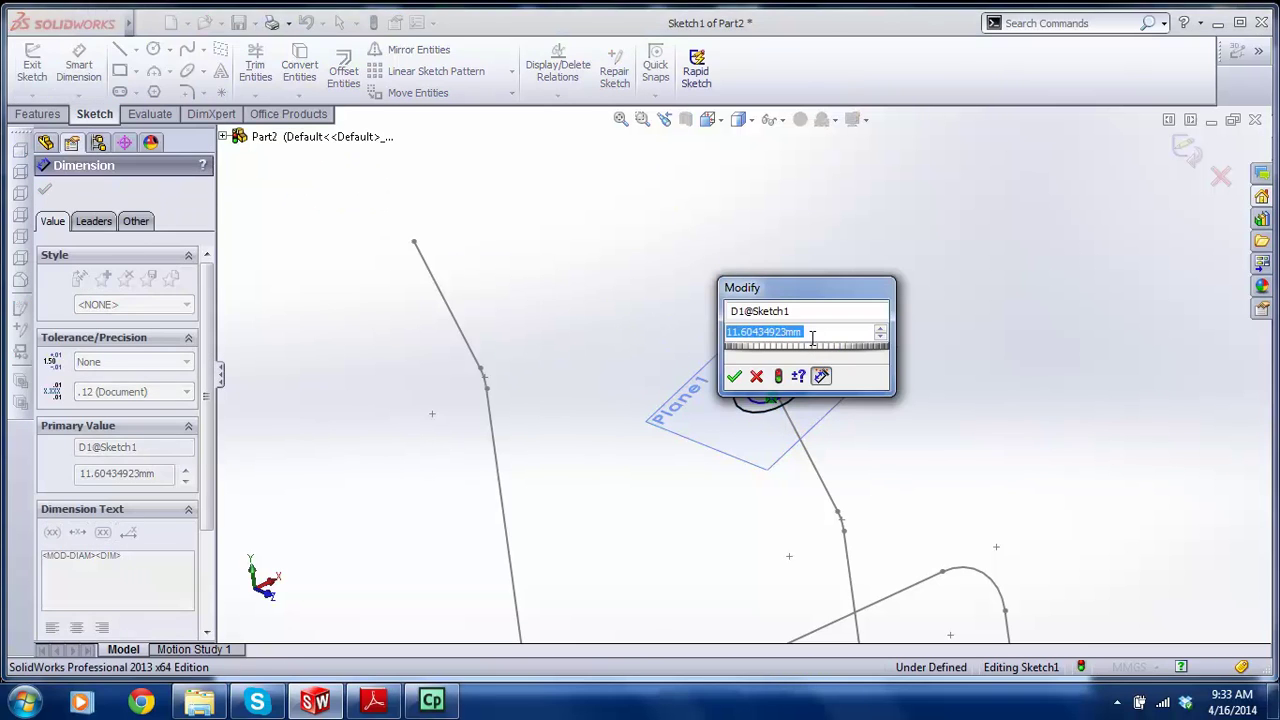
key(Return)
key(Escape)
- Shrink the undimensioned circle to about 2 mm radius inside the 5 mm circle and set the gap between the two circles to 1 mm
scroll(755, 310, down, 3)
scroll(755, 310, down, 2)
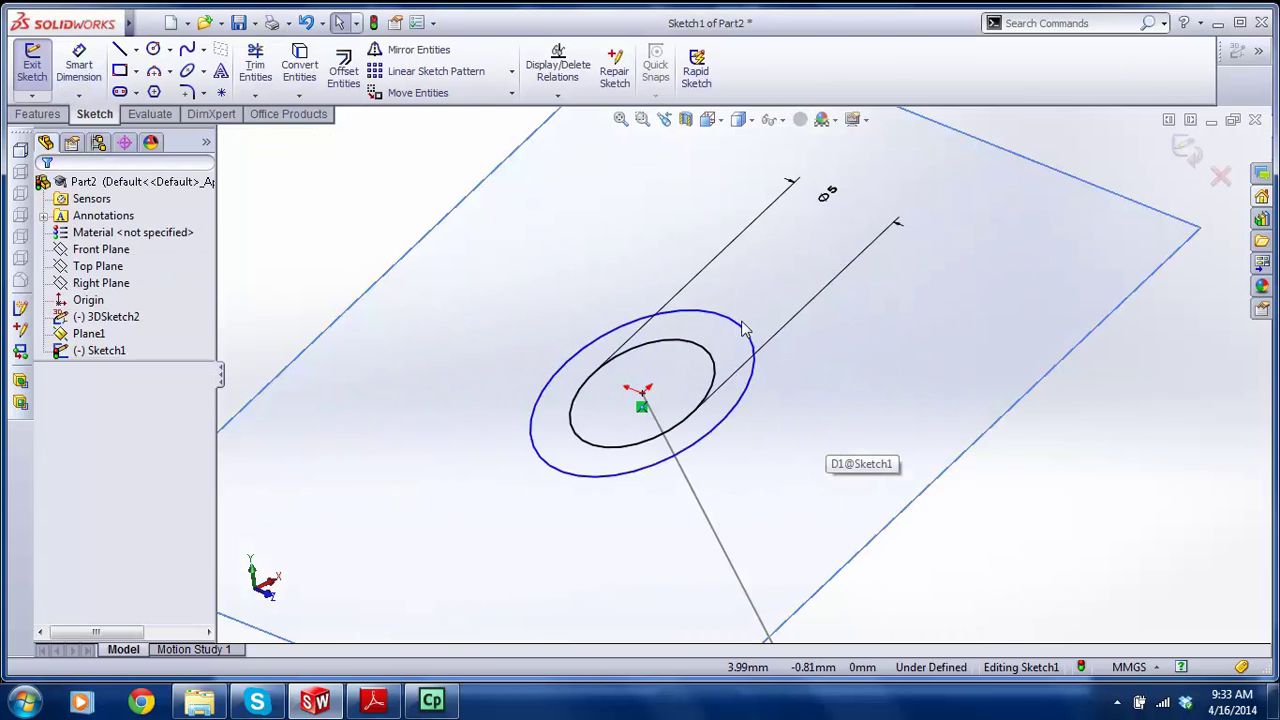
drag(736, 332, 700, 362)
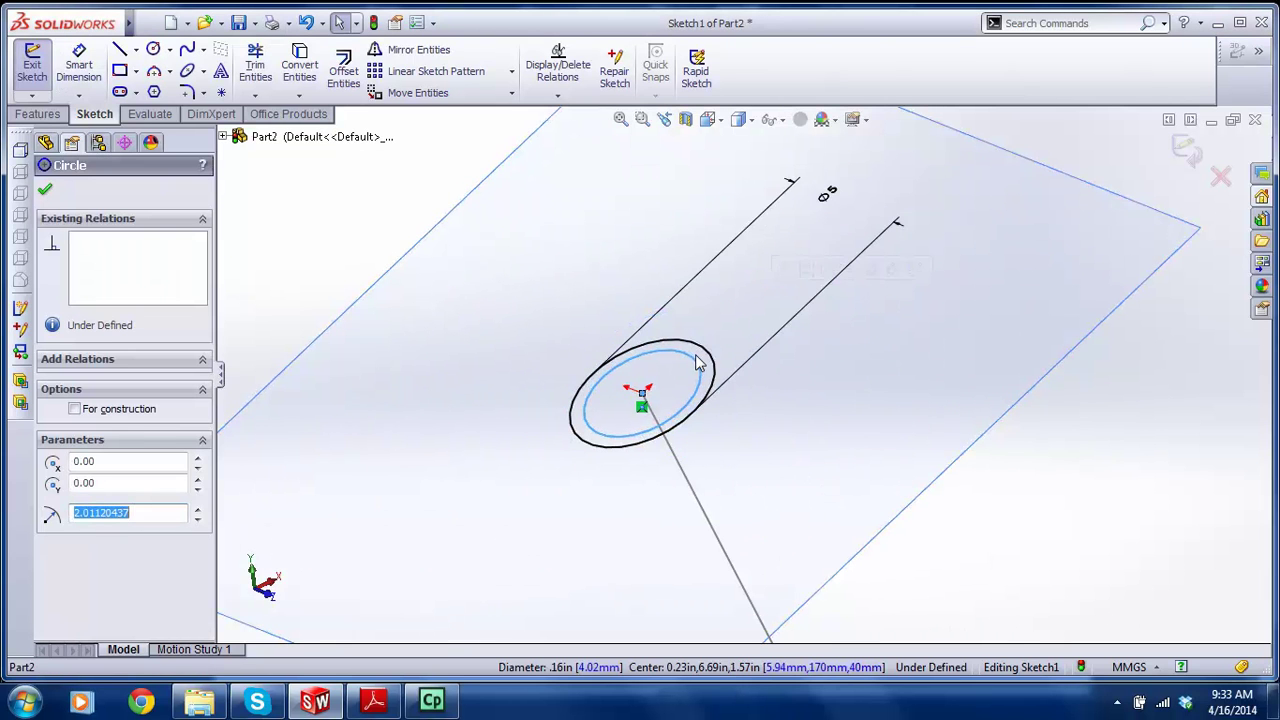
click(79, 65)
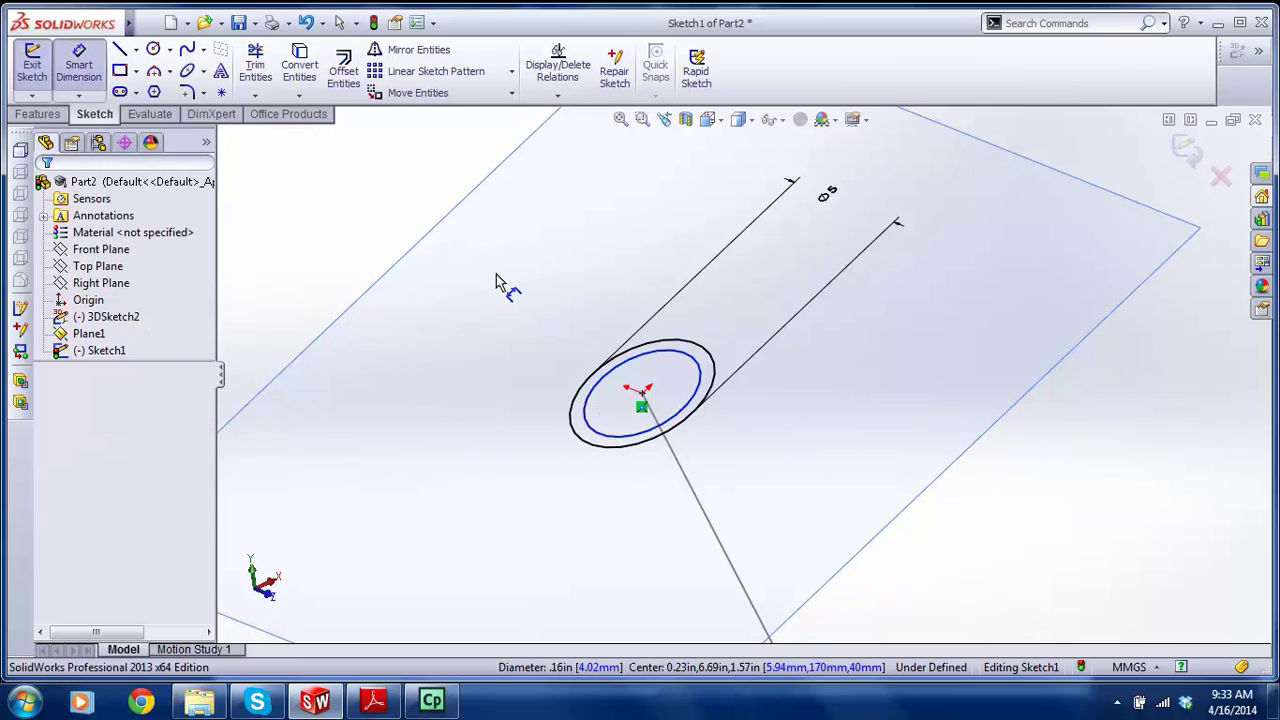
click(676, 358)
click(700, 352)
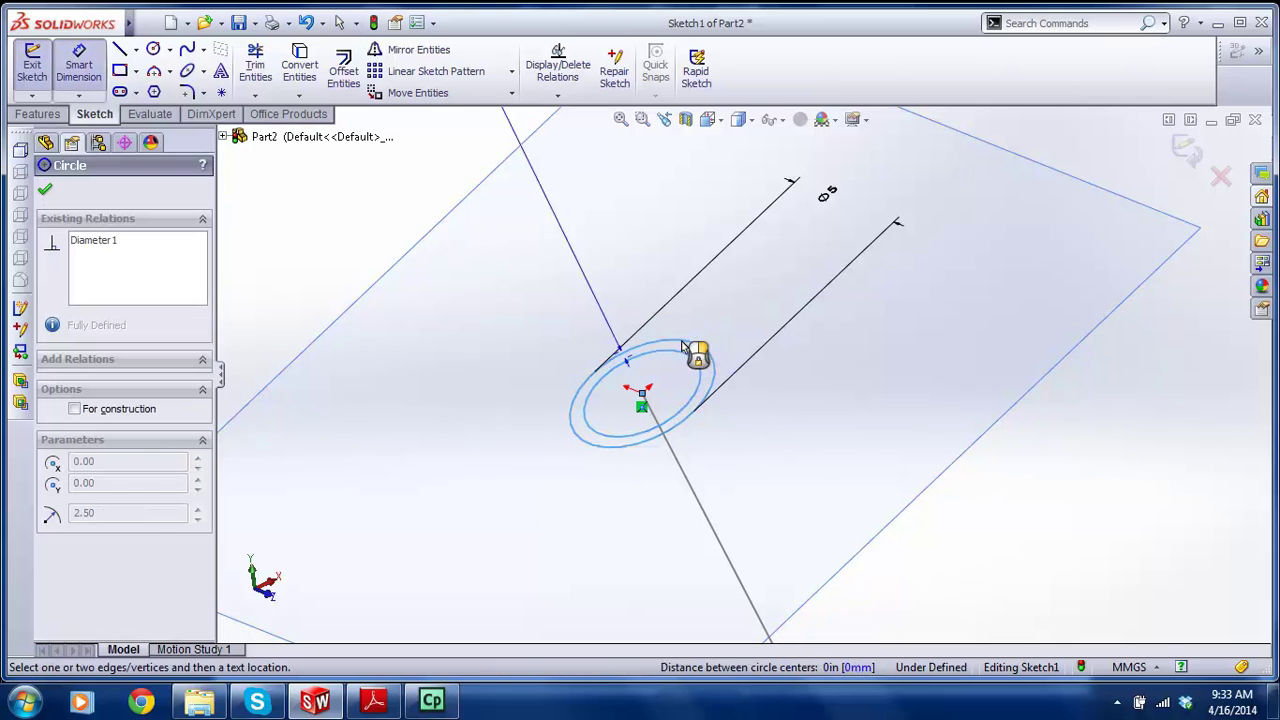
click(695, 316)
text(1)
key(Return)
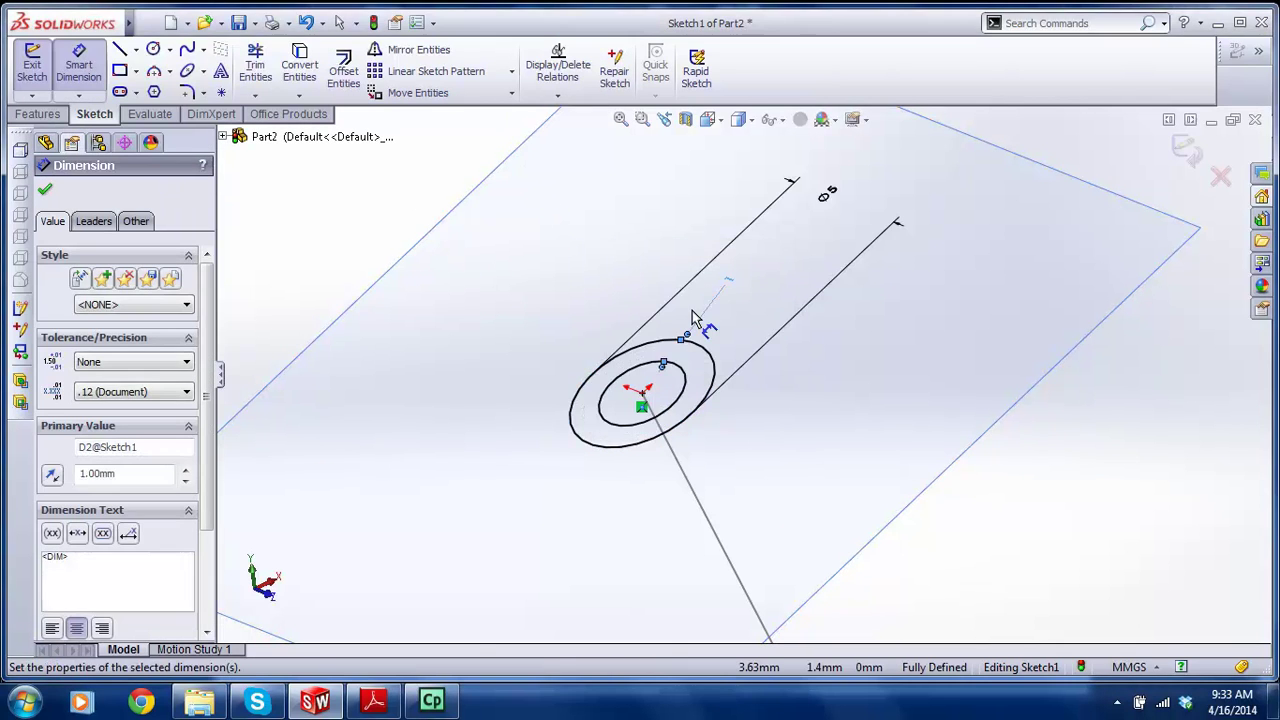
- Exit the fully dimensioned pipe profile sketch
scroll(738, 388, up, 5)
middle_drag(708, 340, 574, 364)
scroll(574, 364, up, 5)
middle_drag(677, 431, 1095, 222)
click(1185, 150)
- Inspect the pipe profile at the end of the path and hide the reference plane Plane1
scroll(969, 384, down, 6)
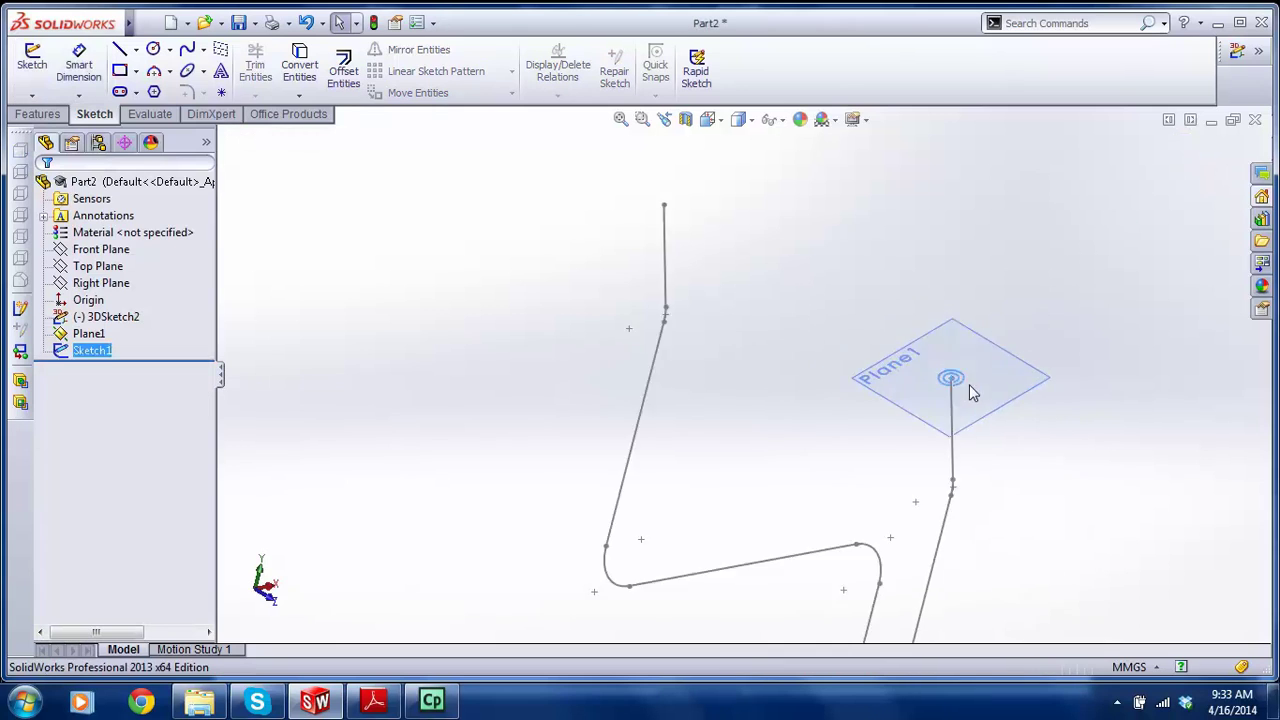
scroll(862, 368, down, 2)
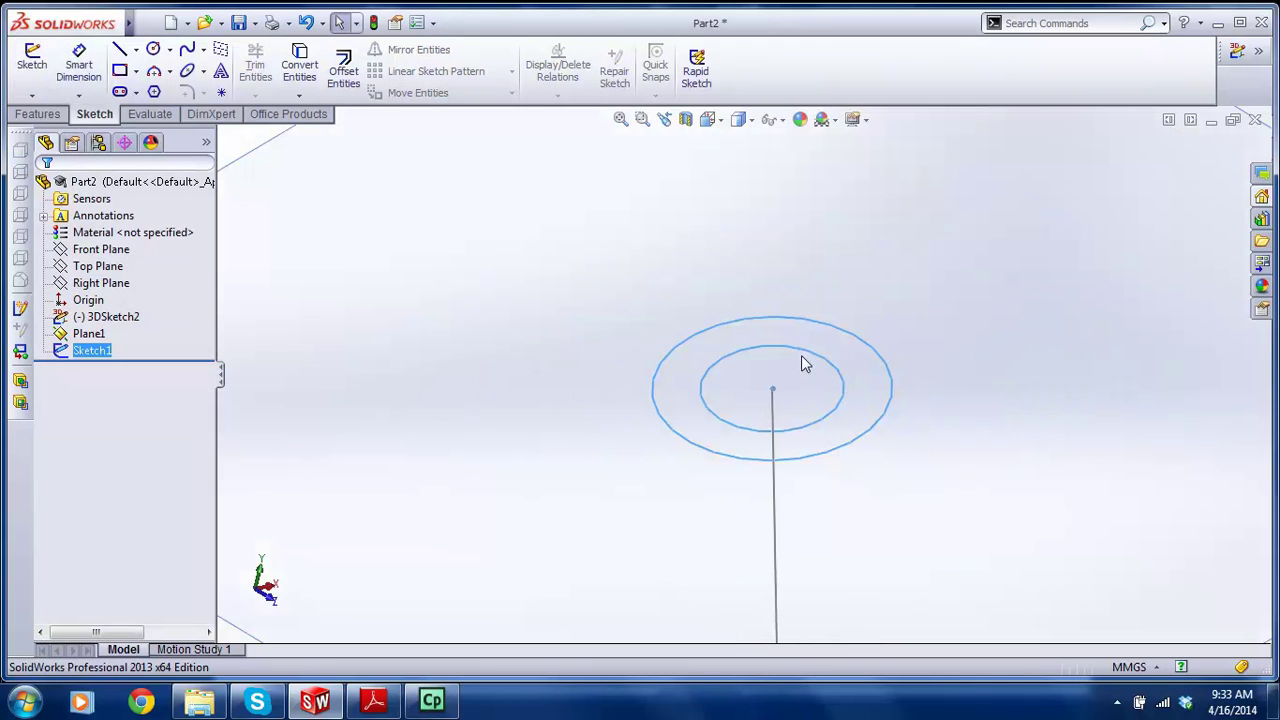
scroll(774, 389, up, 5)
mouse_move(797, 423)
middle_down()
mouse_move(754, 346)
mouse_move(705, 310)
middle_up()
scroll(705, 310, up, 5)
scroll(516, 241, up, 2)
scroll(506, 264, down, 3)
middle_drag(506, 264, 386, 297)
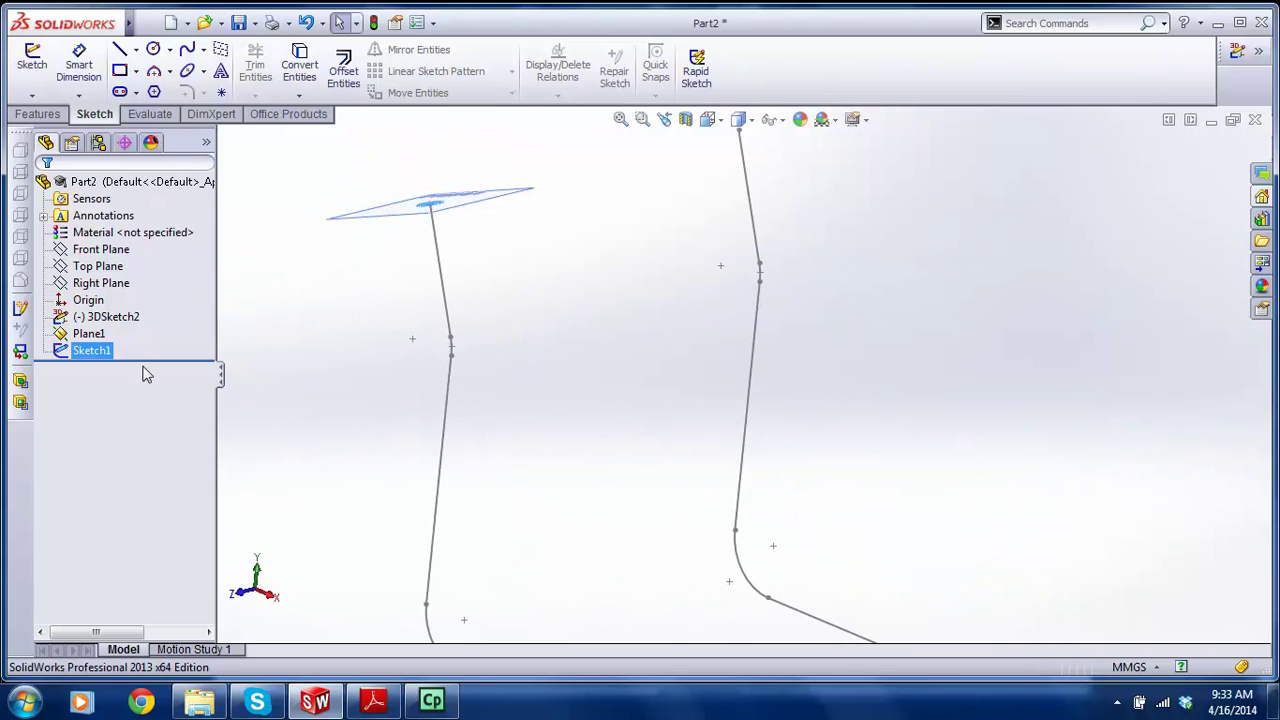
right_click(92, 353)
right_click(79, 336)
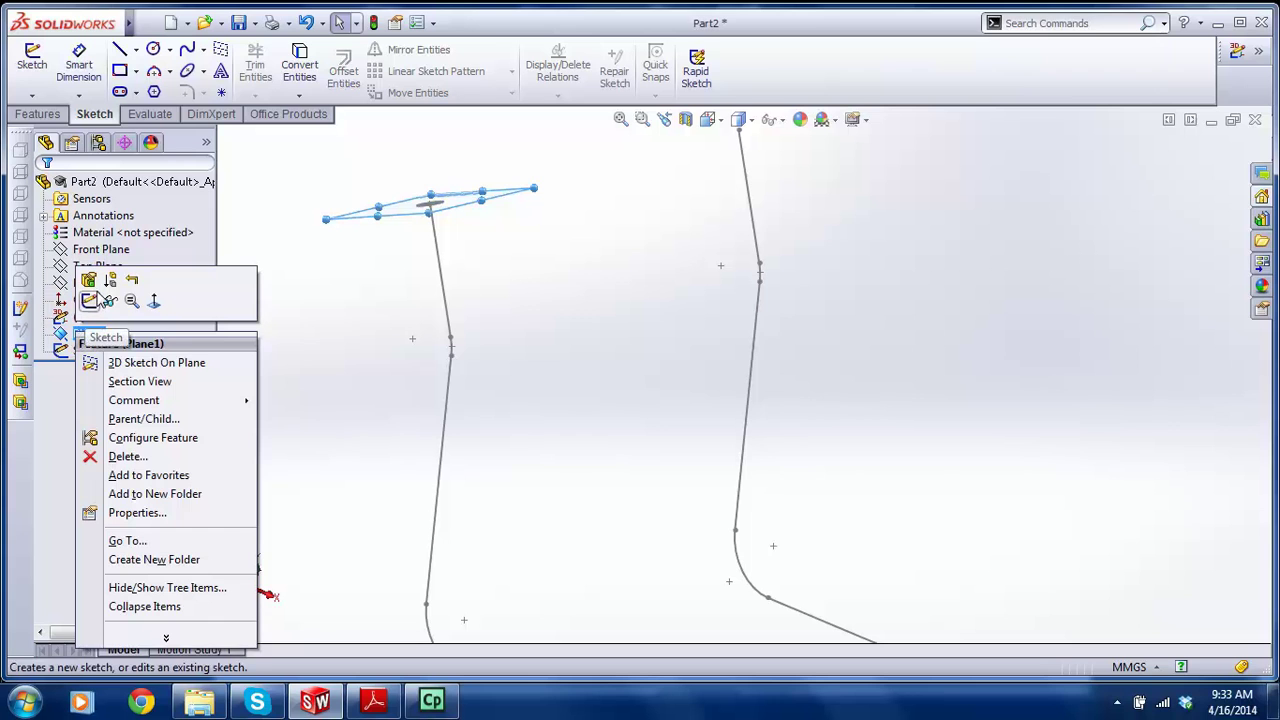
click(110, 303)
- Create a swept boss using the concentric-circle Sketch1 as profile and the chair frame's 3DSketch2 as path
mouse_move(394, 263)
middle_down()
mouse_move(483, 289)
mouse_move(671, 403)
mouse_move(610, 286)
mouse_move(660, 287)
mouse_move(683, 350)
mouse_move(777, 429)
mouse_move(752, 372)
mouse_move(755, 405)
middle_up()
scroll(694, 383, down, 5)
scroll(740, 396, up, 3)
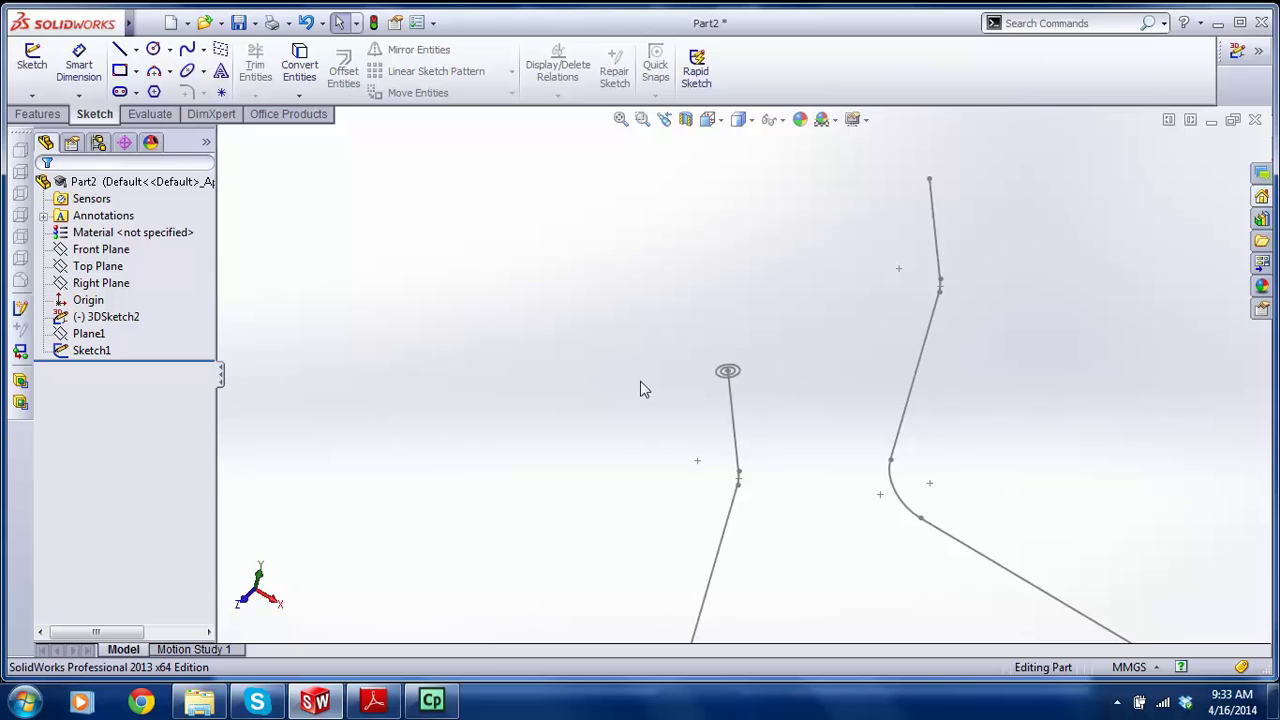
middle_drag(643, 390, 605, 398)
click(38, 115)
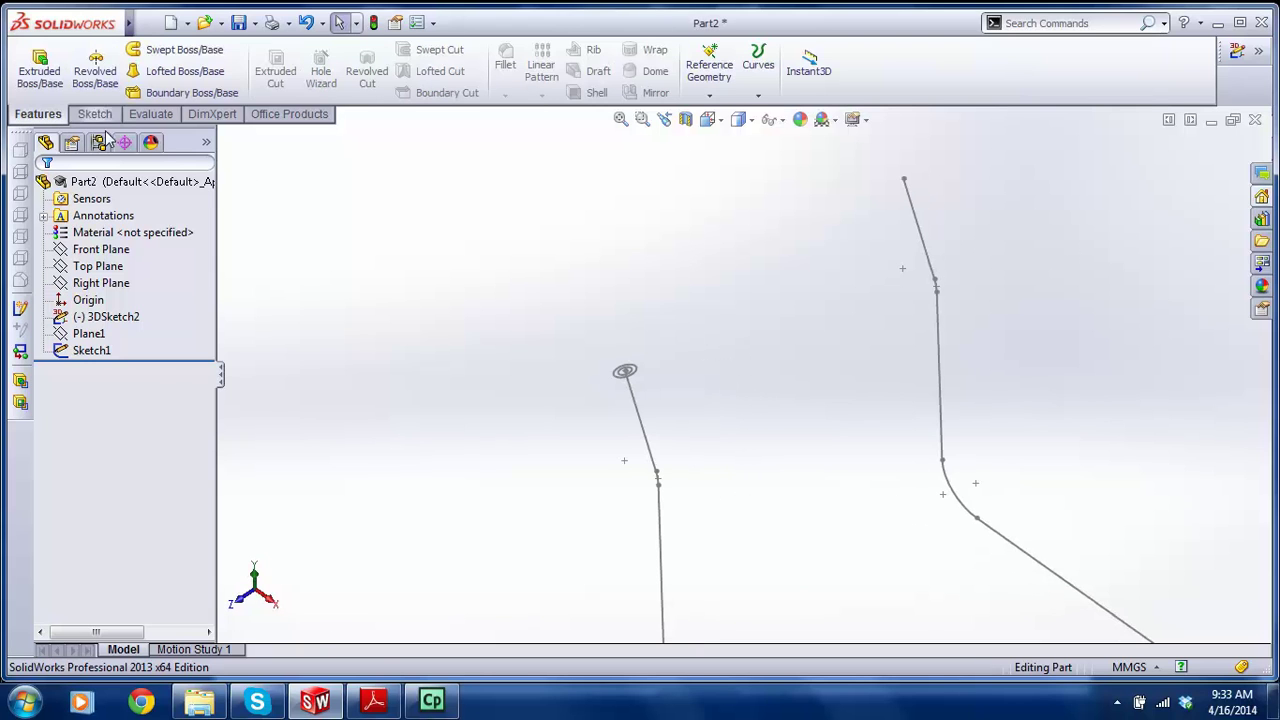
click(168, 52)
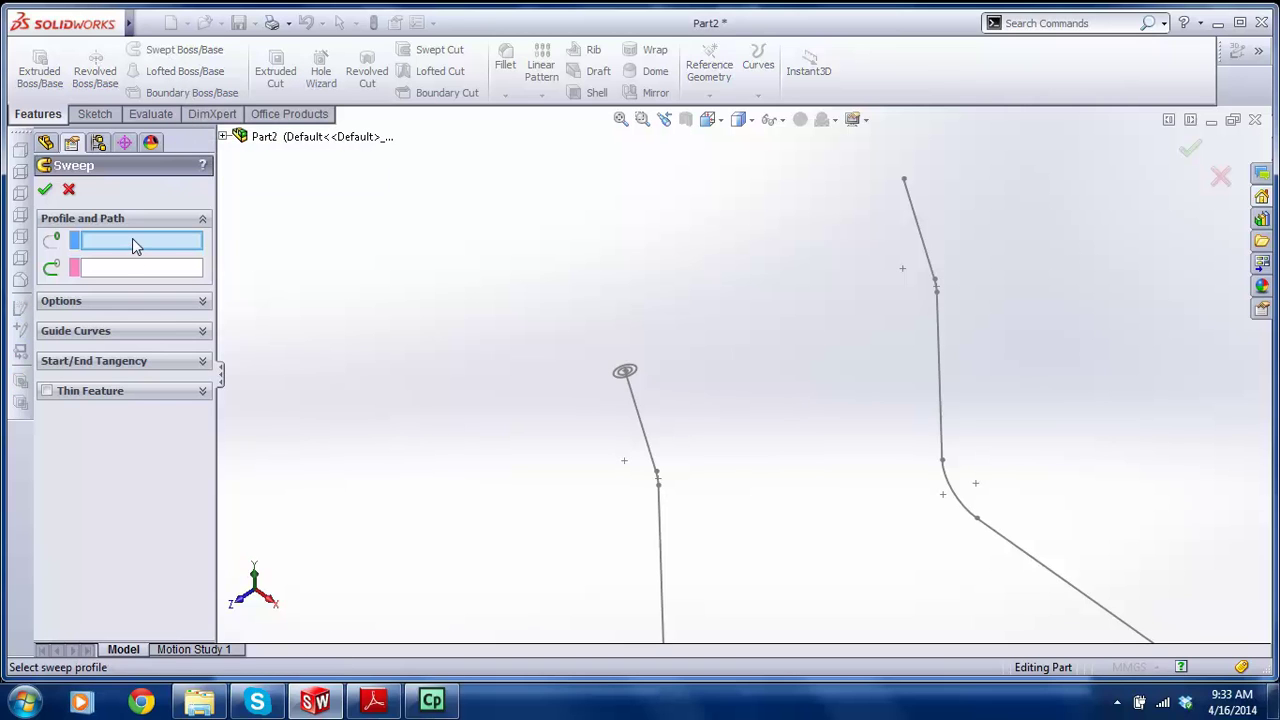
scroll(641, 386, down, 4)
click(223, 137)
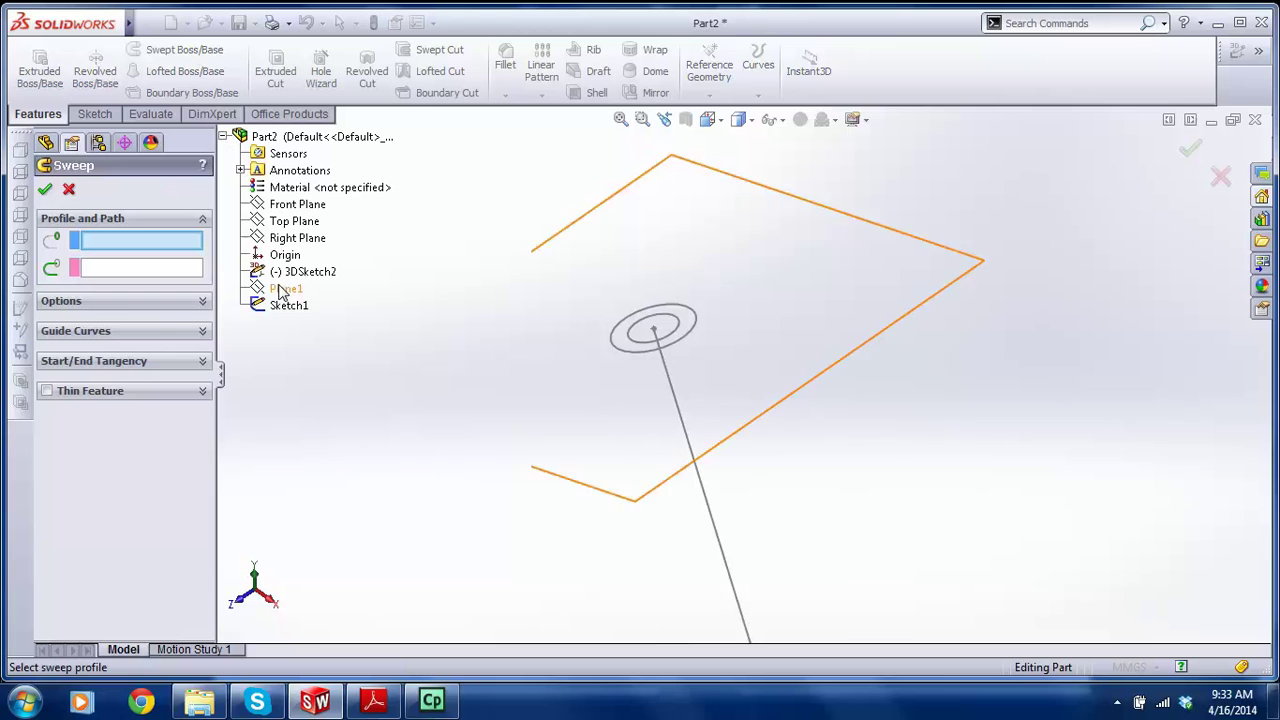
click(289, 304)
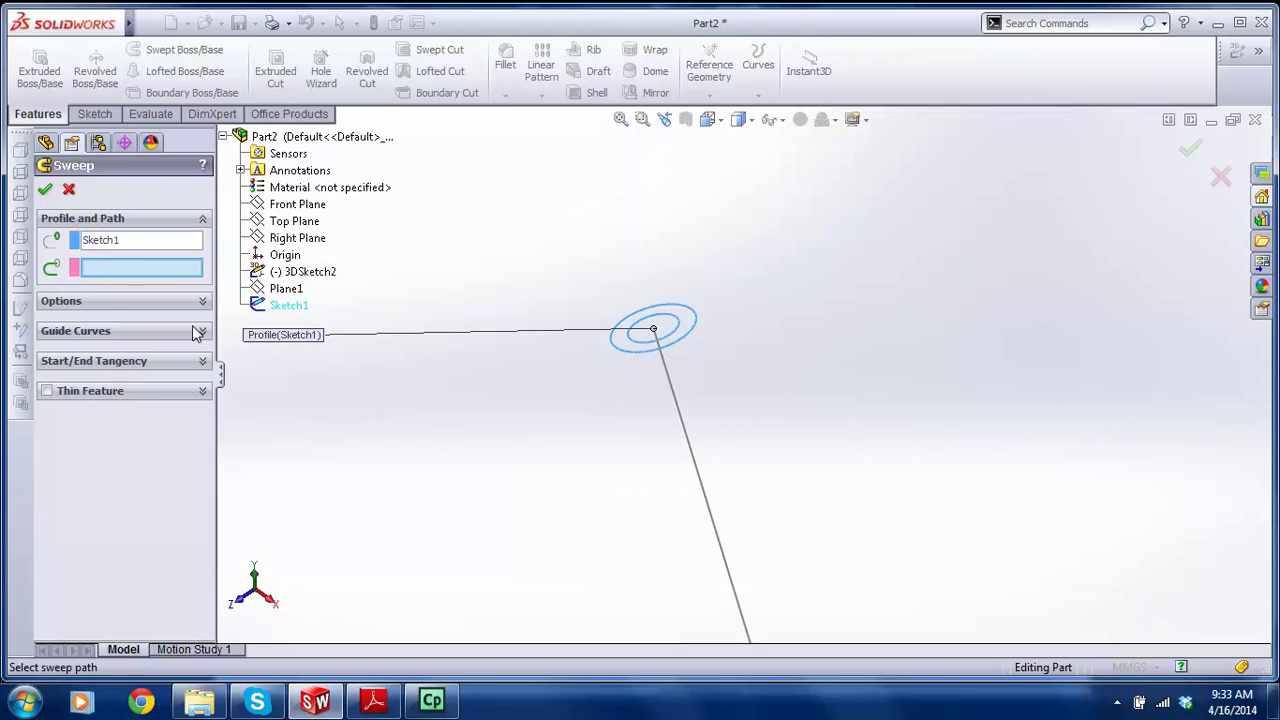
click(668, 370)
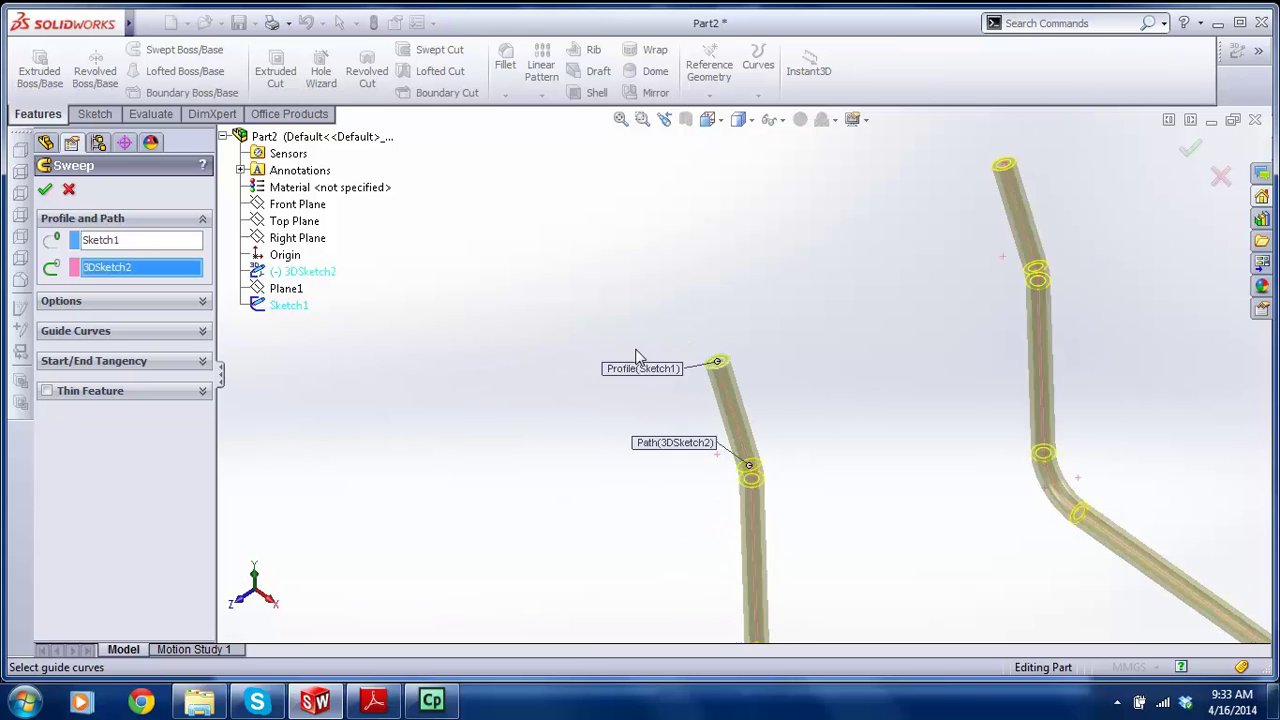
scroll(648, 357, up, 5)
scroll(793, 484, down, 3)
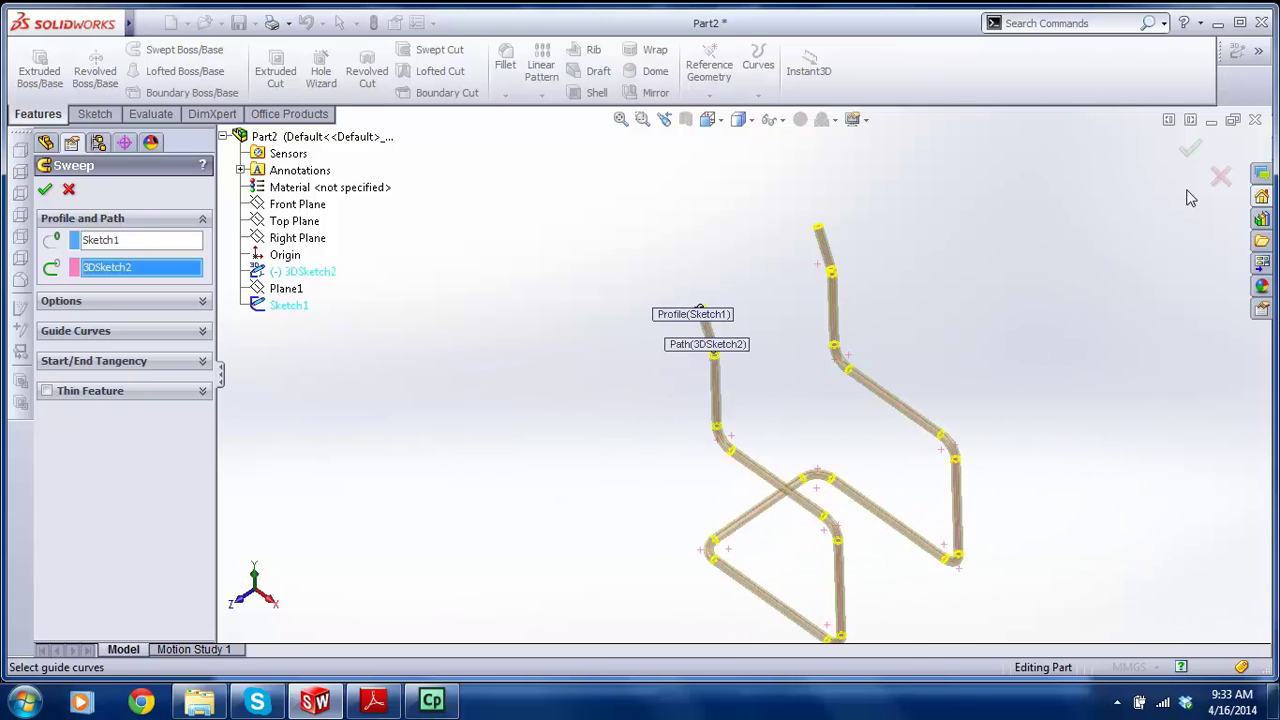
middle_drag(963, 360, 945, 335)
- Reopen the sweep feature to review its profile and path, accept it, and view the whole chair frame
right_click(88, 334)
click(92, 290)
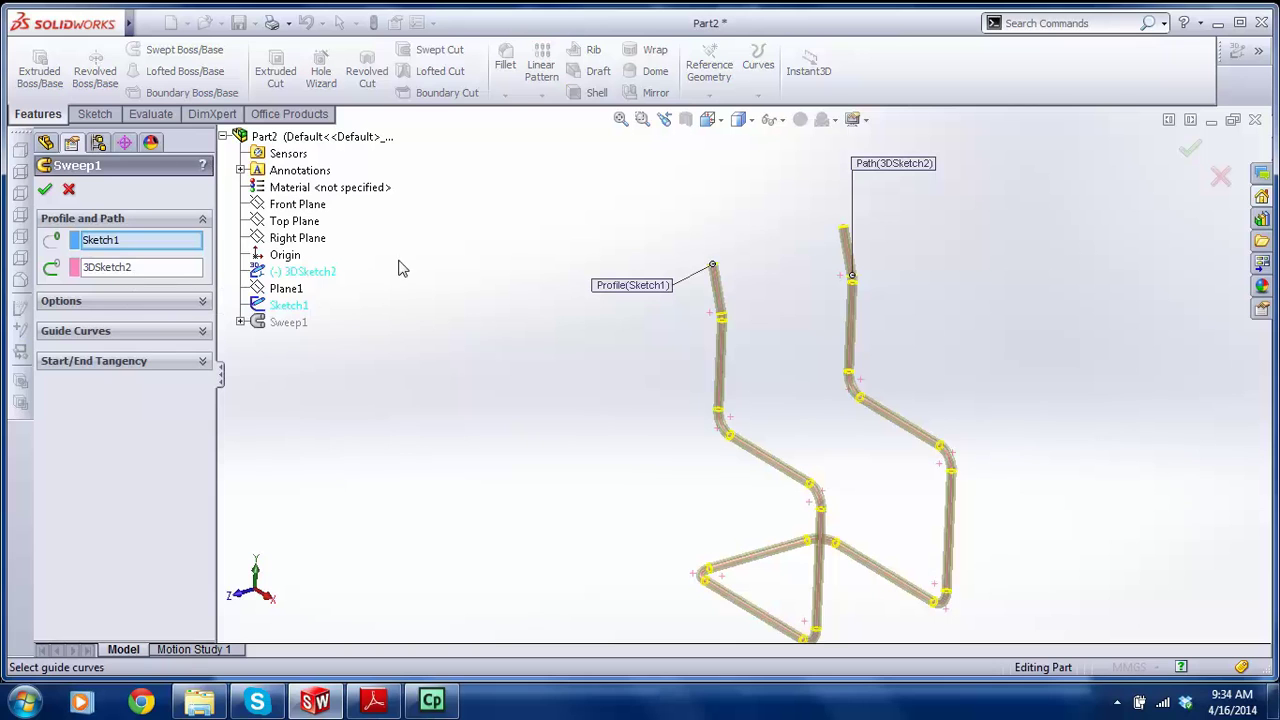
click(47, 191)
scroll(517, 300, up, 4)
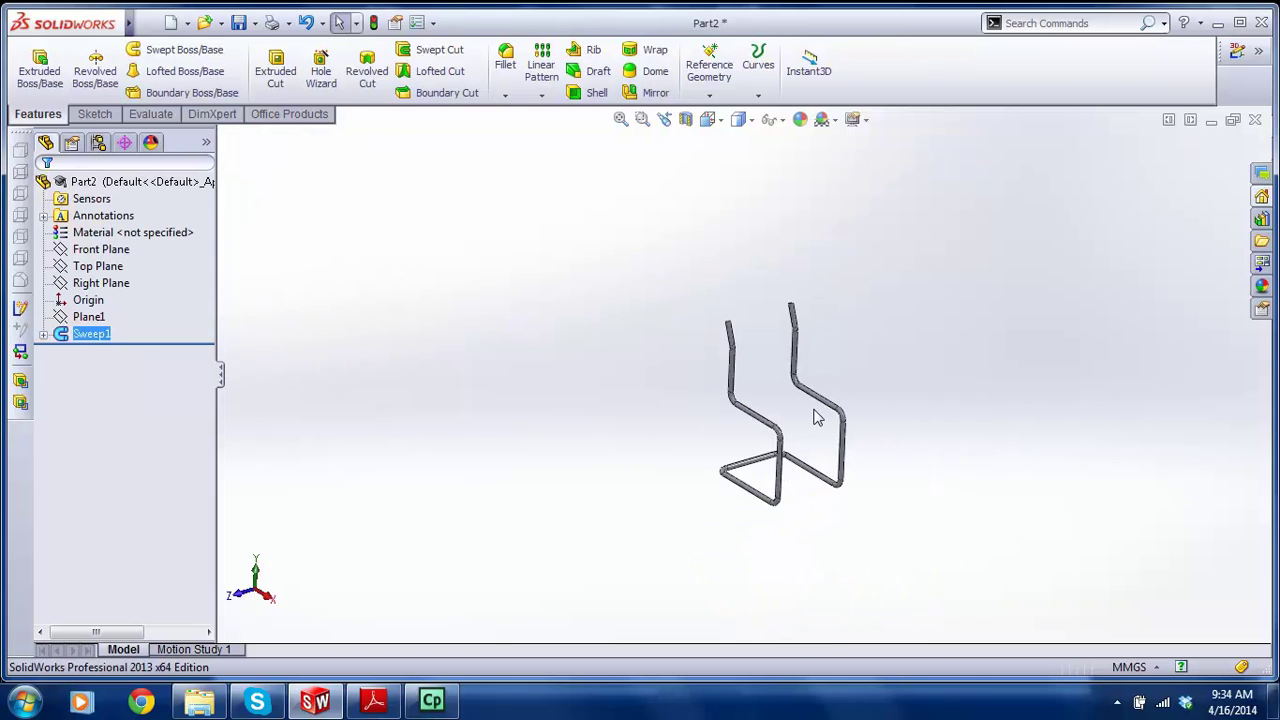
- Delete the Sweep1 feature but keep its absorbed sketches
scroll(805, 405, down, 4)
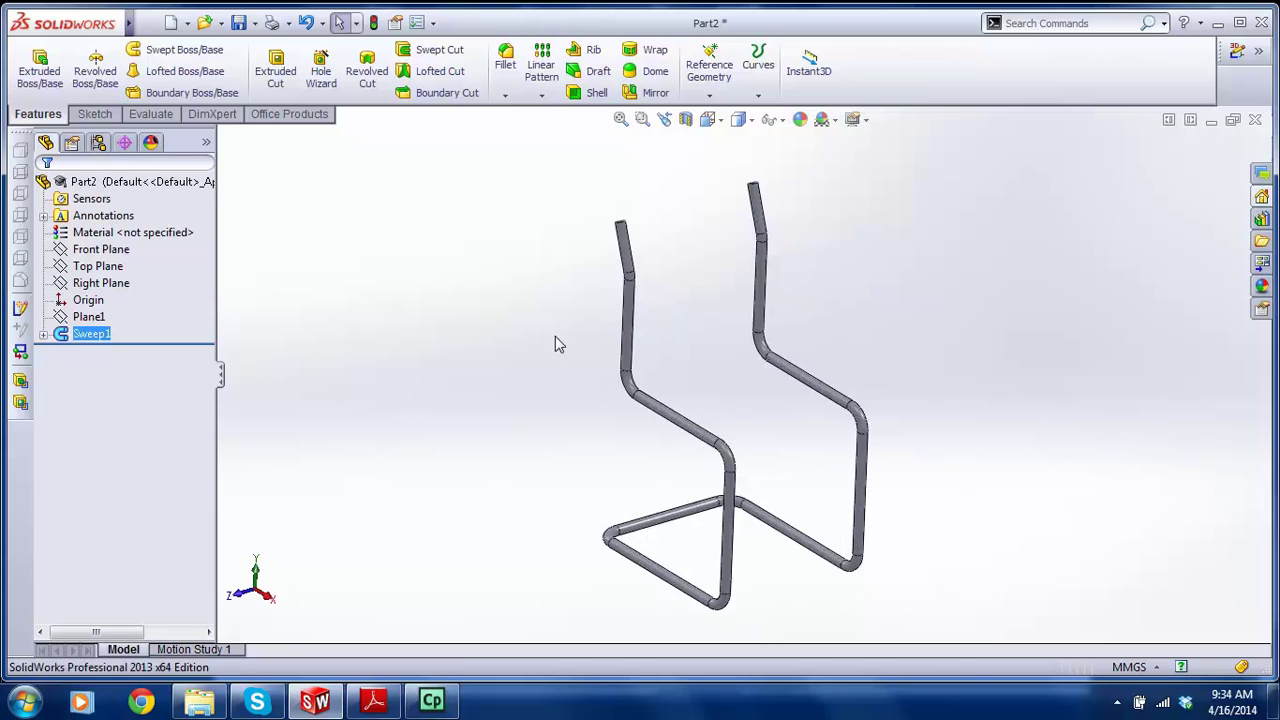
right_click(83, 338)
click(108, 417)
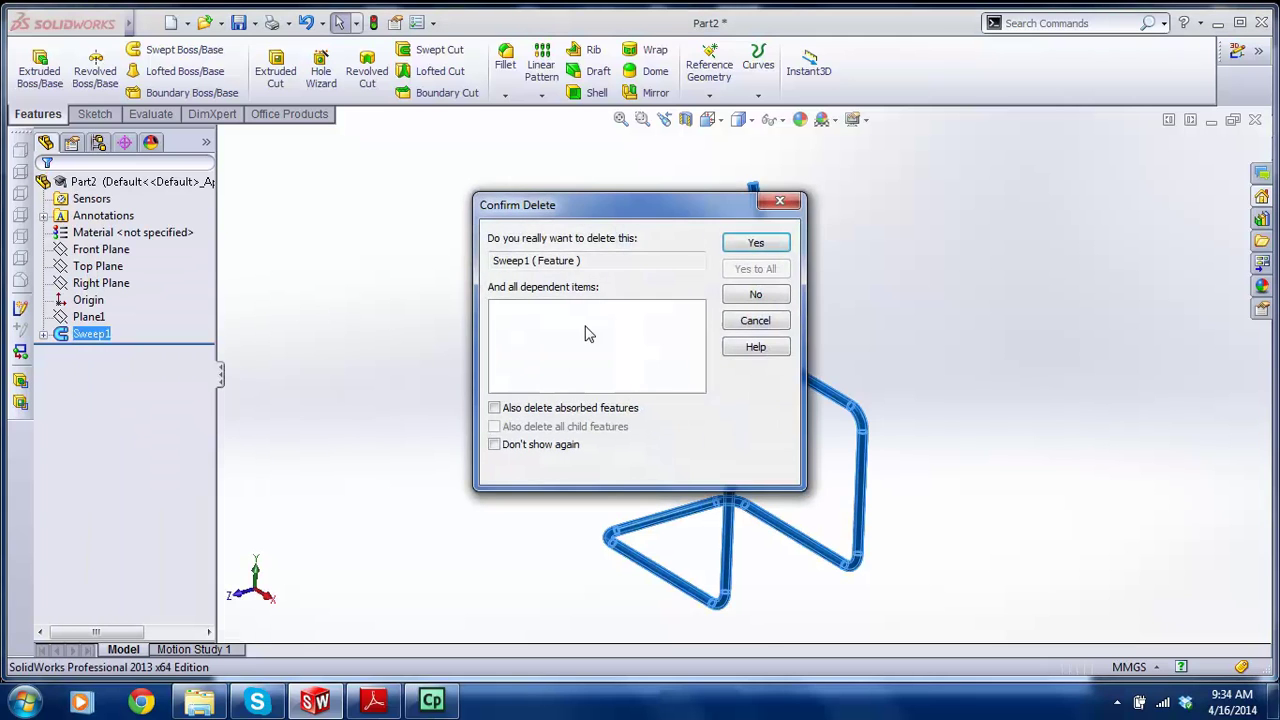
click(756, 244)
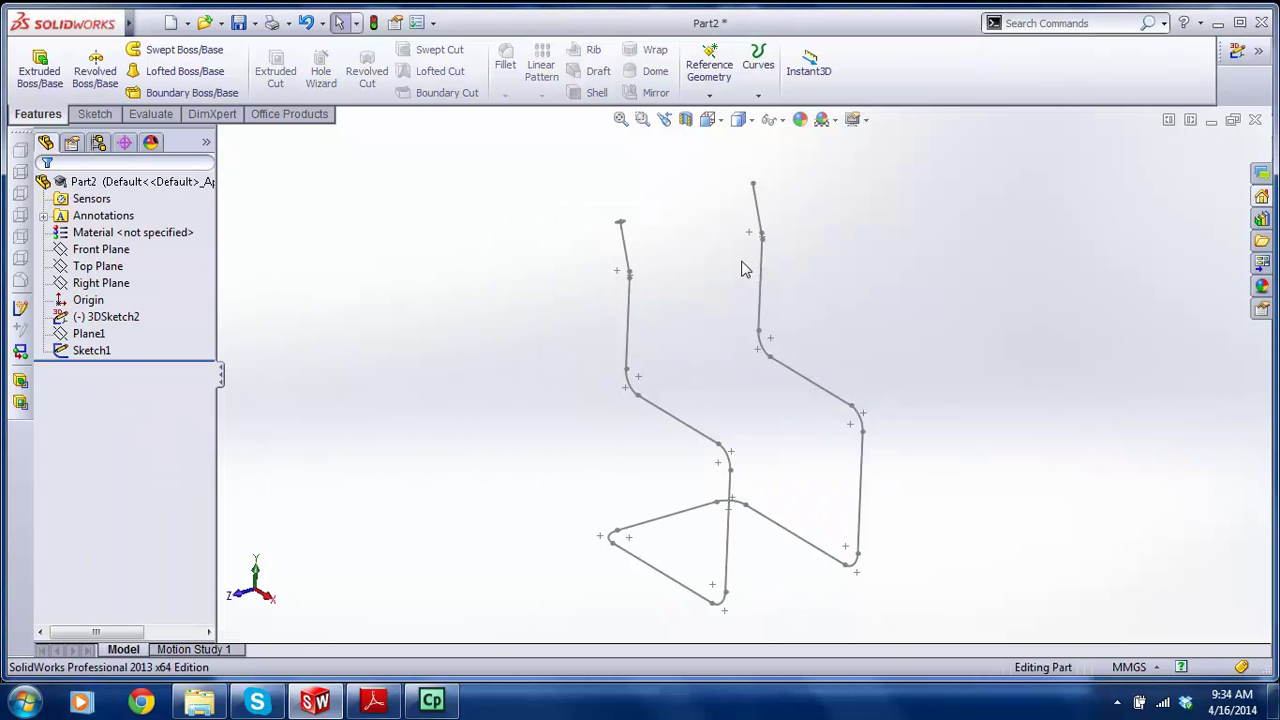
- Delete the path sketch 3DSketch2, the profile Sketch1 and the reference plane Plane1
click(91, 350)
ctrl+click(106, 316)
key(Delete)
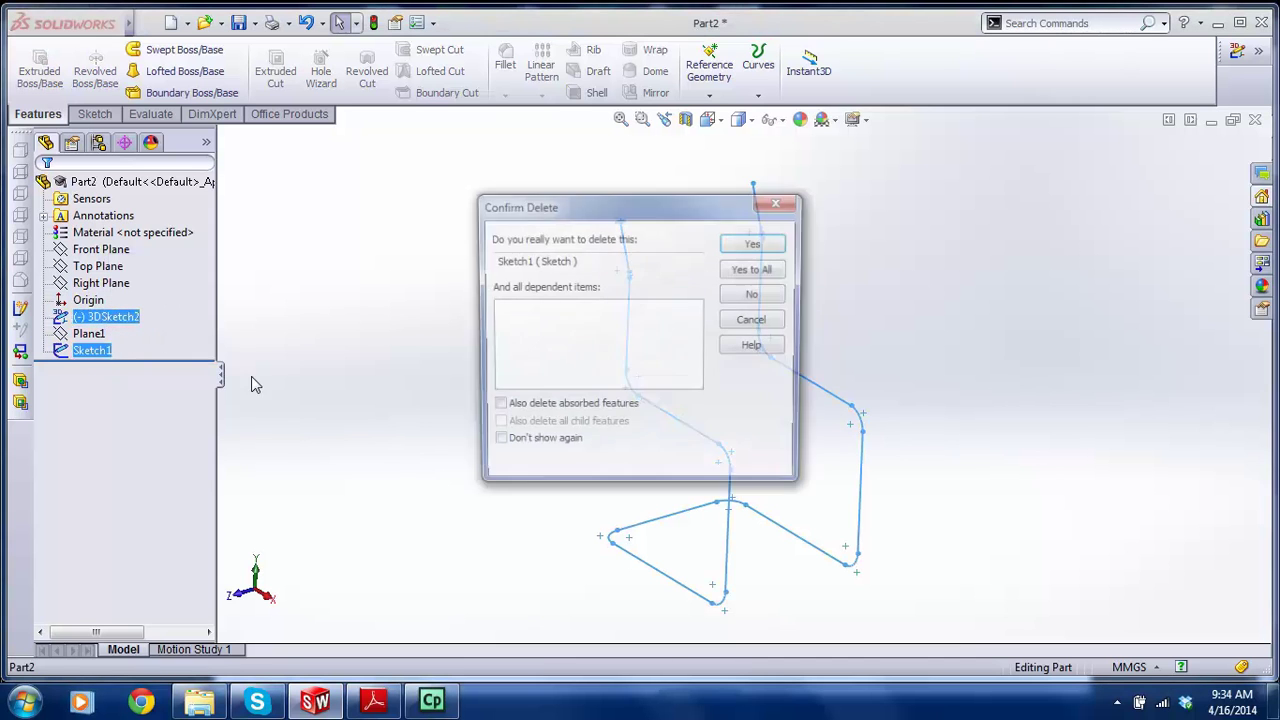
click(762, 244)
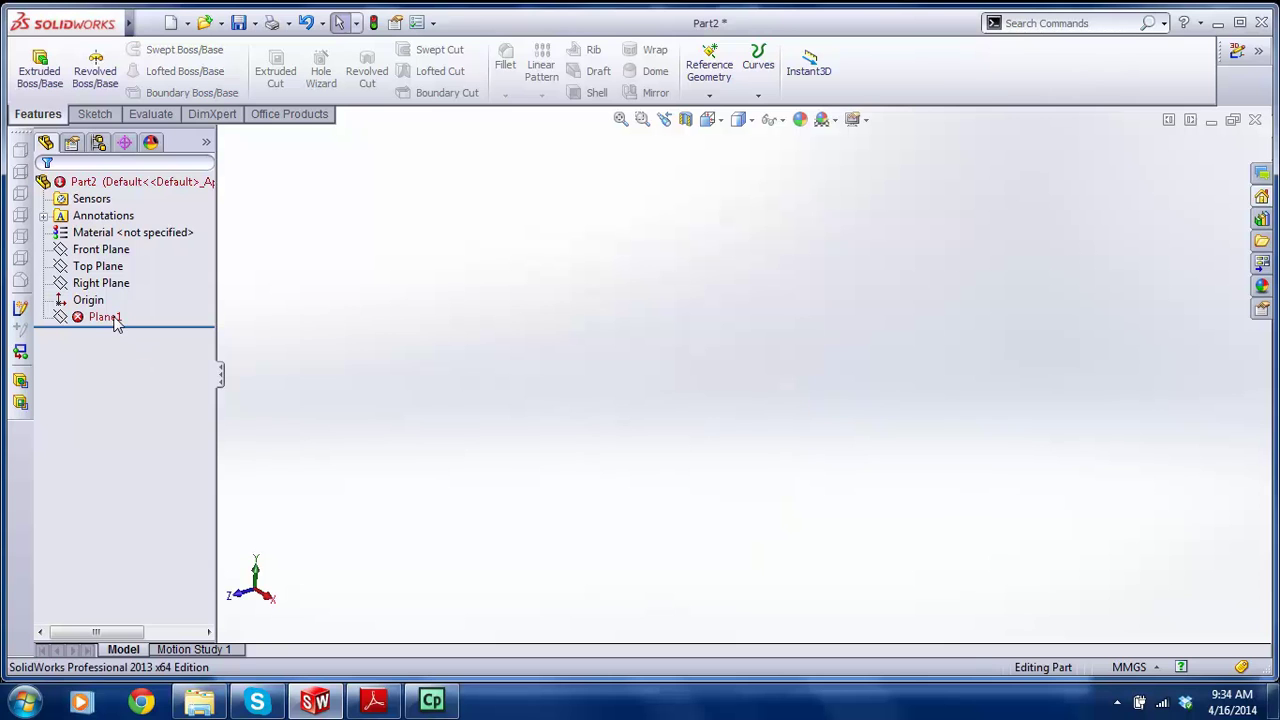
click(106, 317)
key(Delete)
click(740, 242)
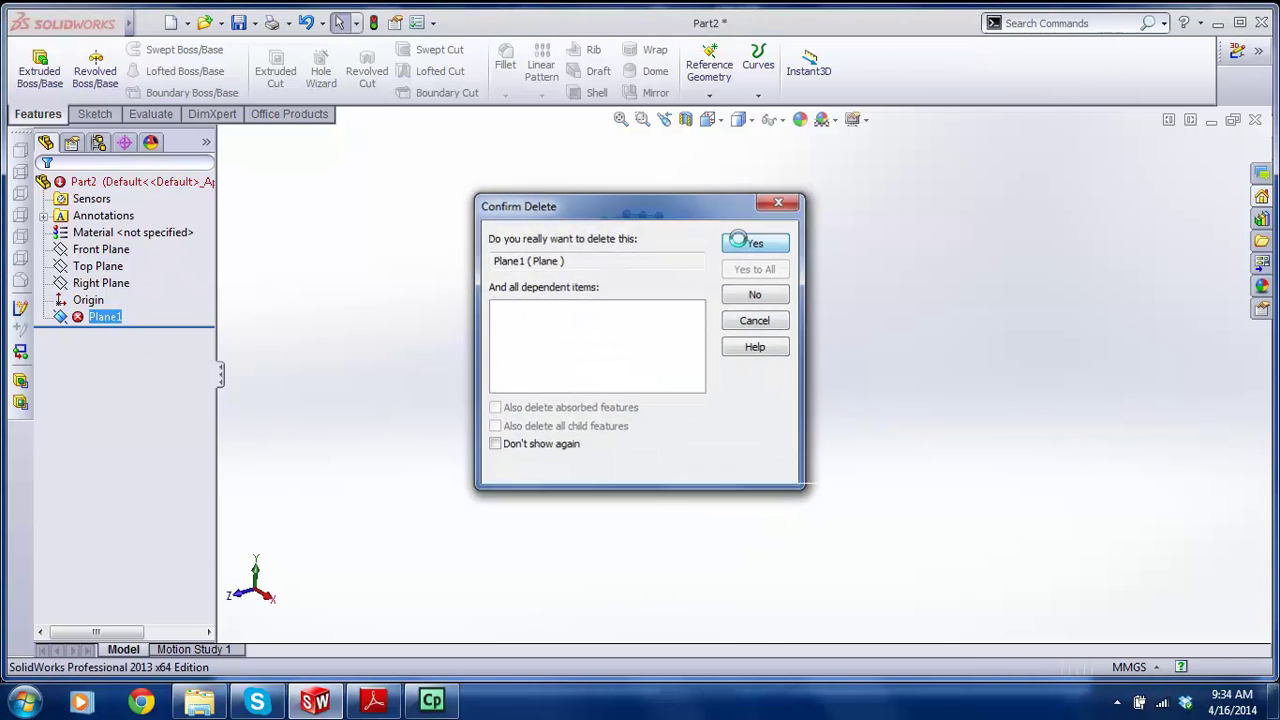
- Sketch a closed, stepped six-sided outline of horizontal and vertical lines on the Top Plane, starting and ending at the origin
click(95, 113)
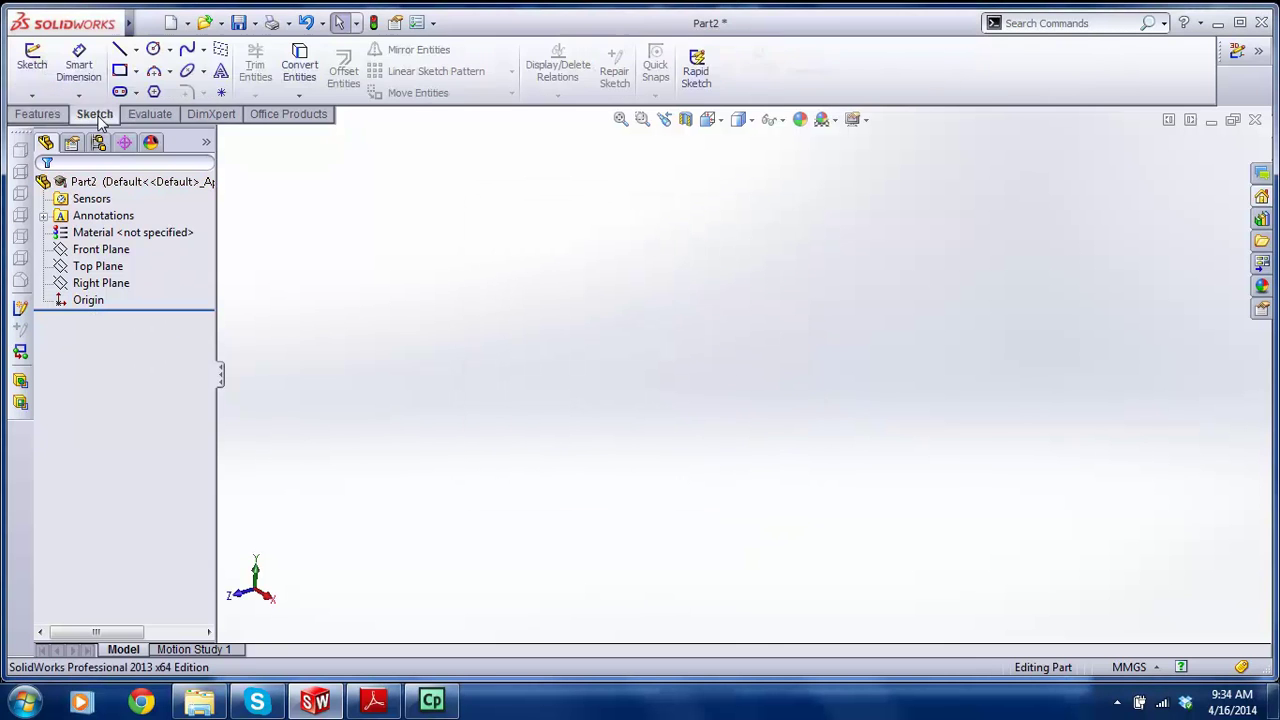
click(32, 62)
click(651, 543)
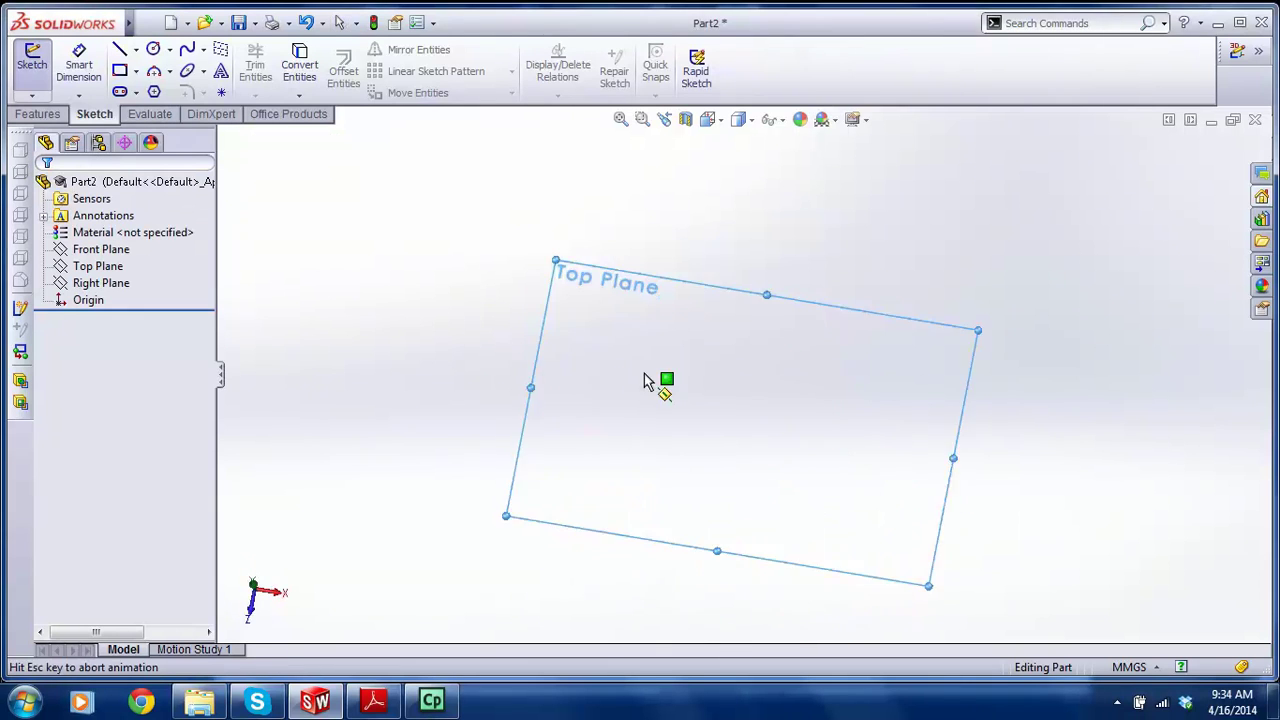
click(119, 49)
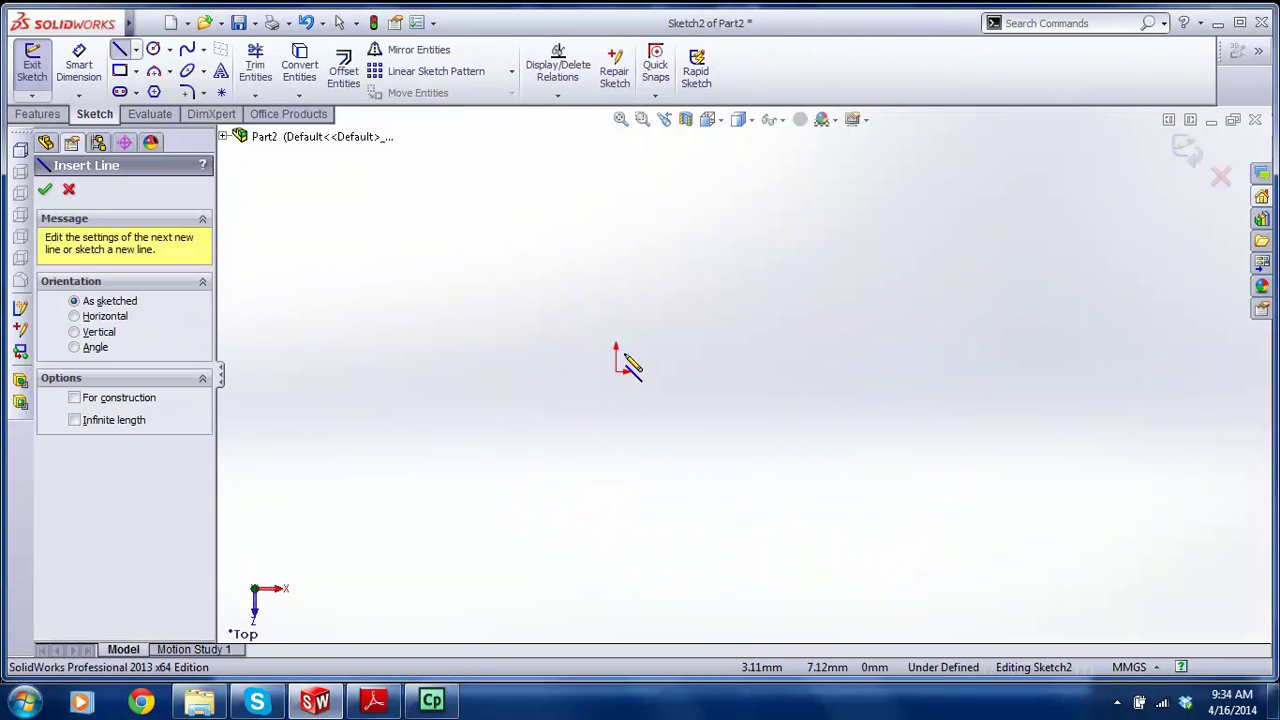
click(616, 369)
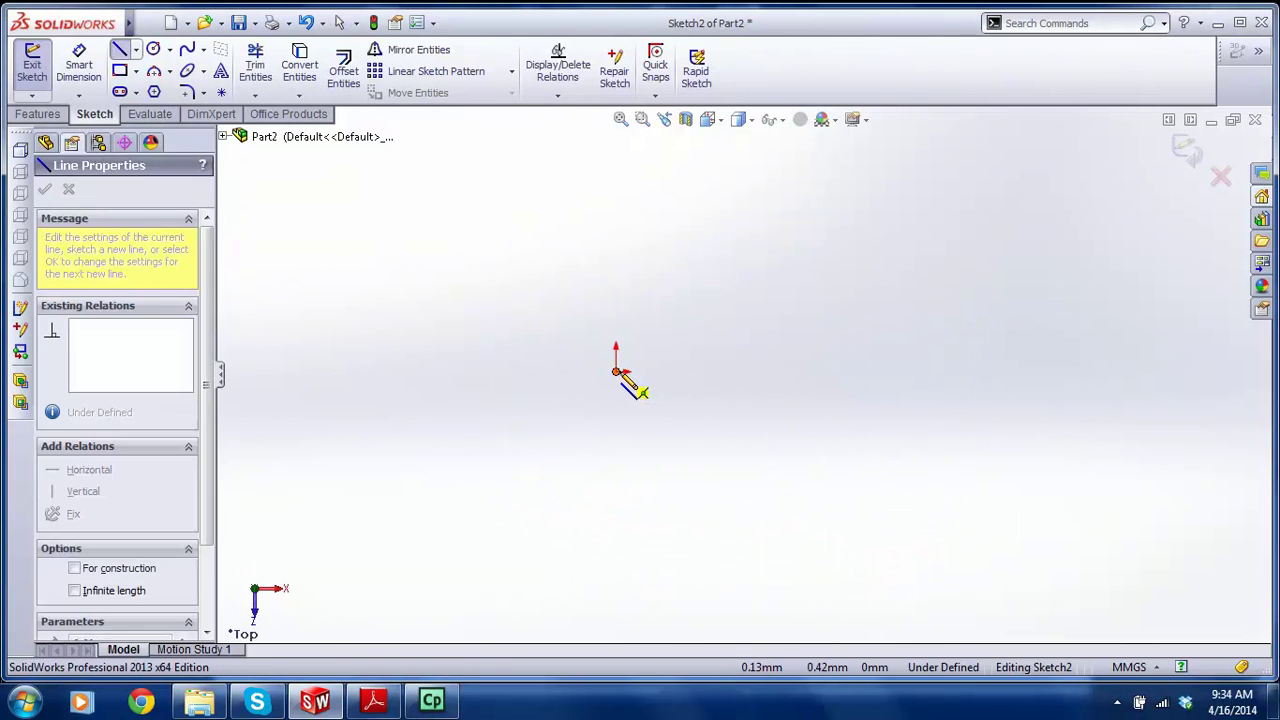
click(683, 527)
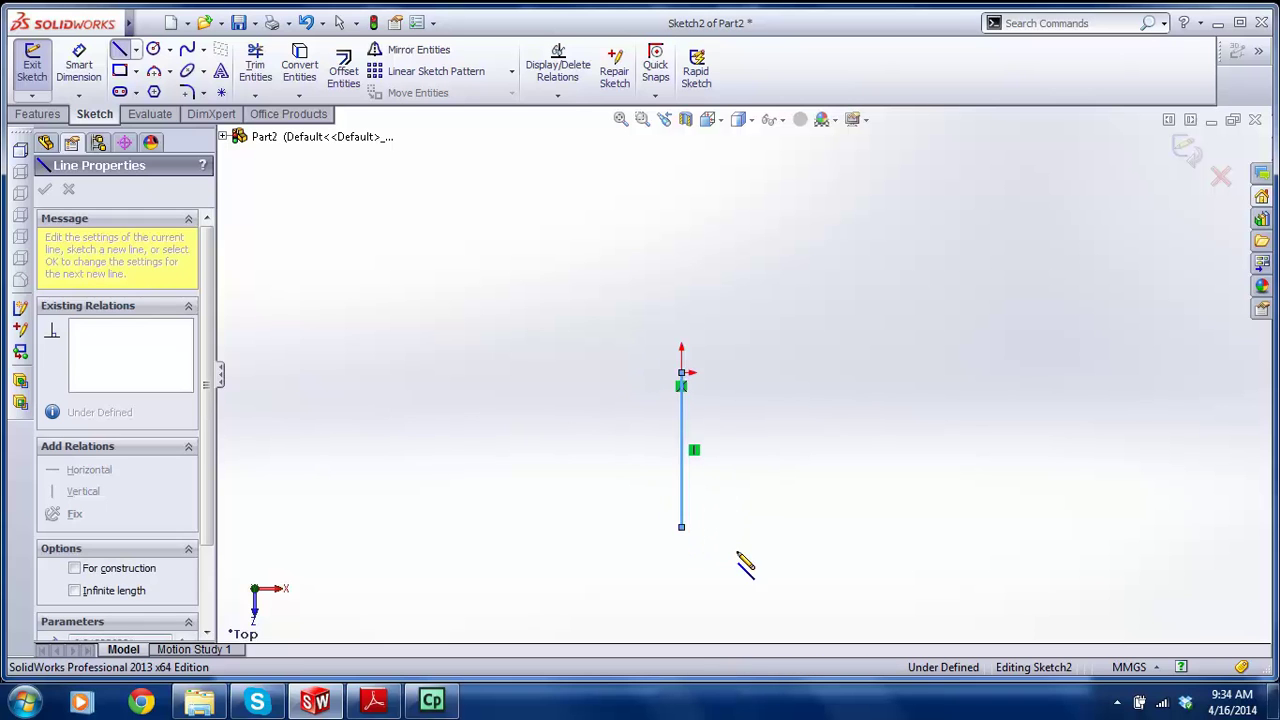
click(1065, 527)
click(1065, 427)
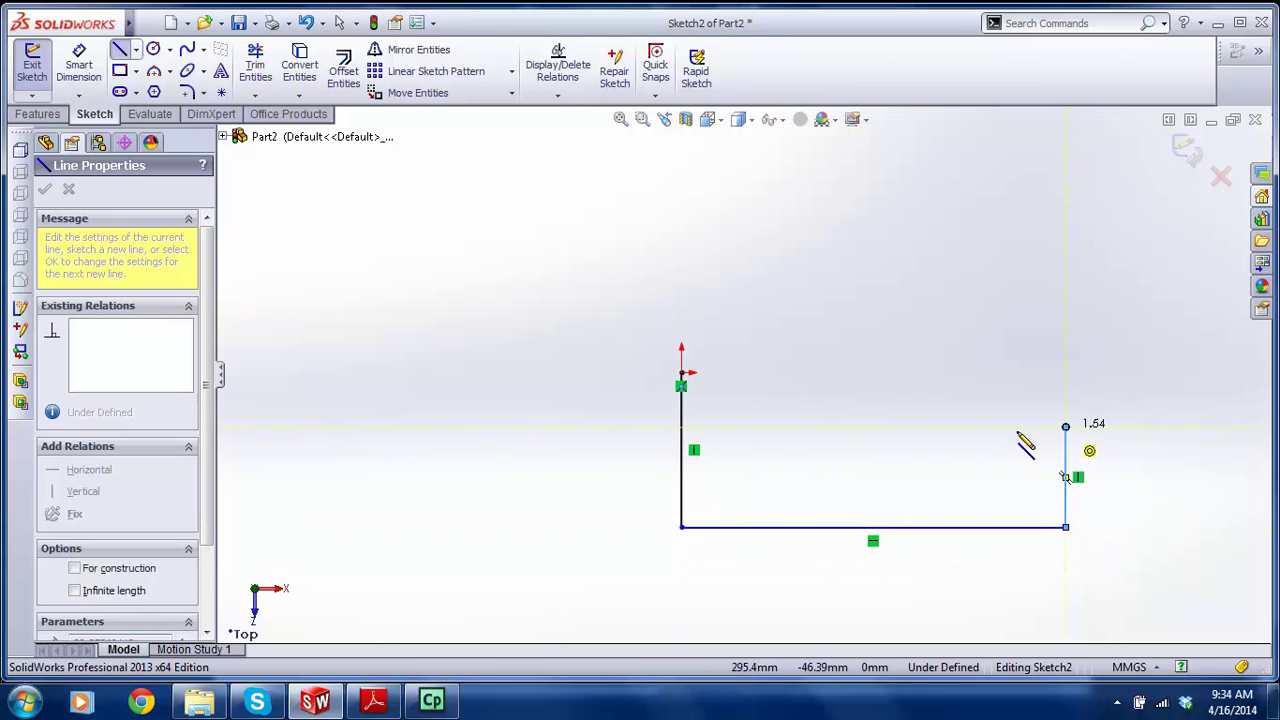
click(864, 427)
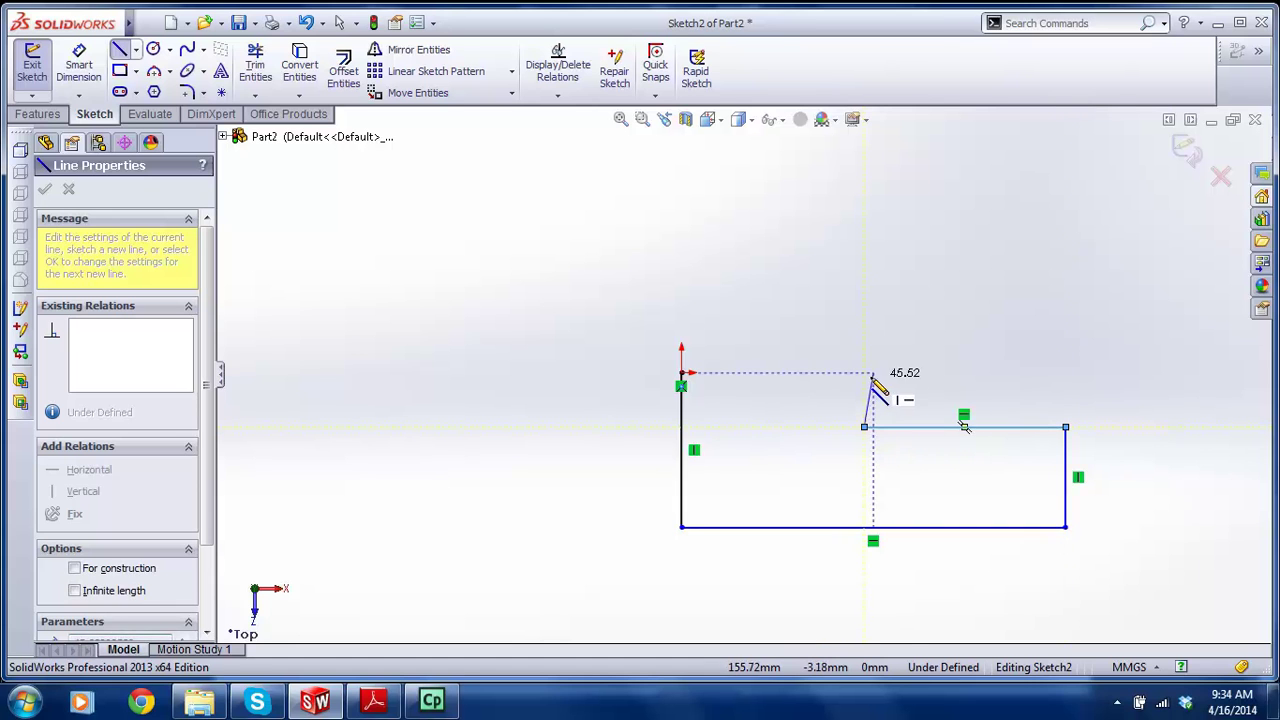
click(681, 374)
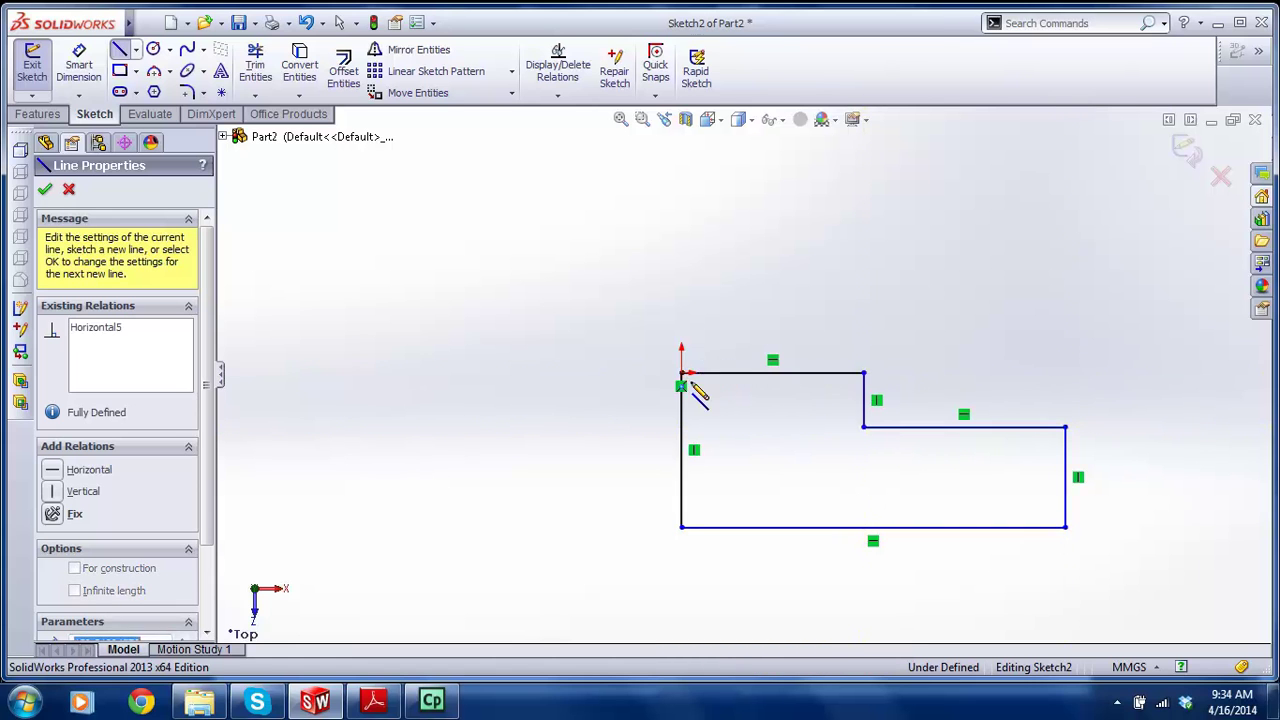
key(Escape)
- Round all six corners of the stepped outline with 10 mm sketch fillets and exit the sketch
scroll(793, 414, down, 3)
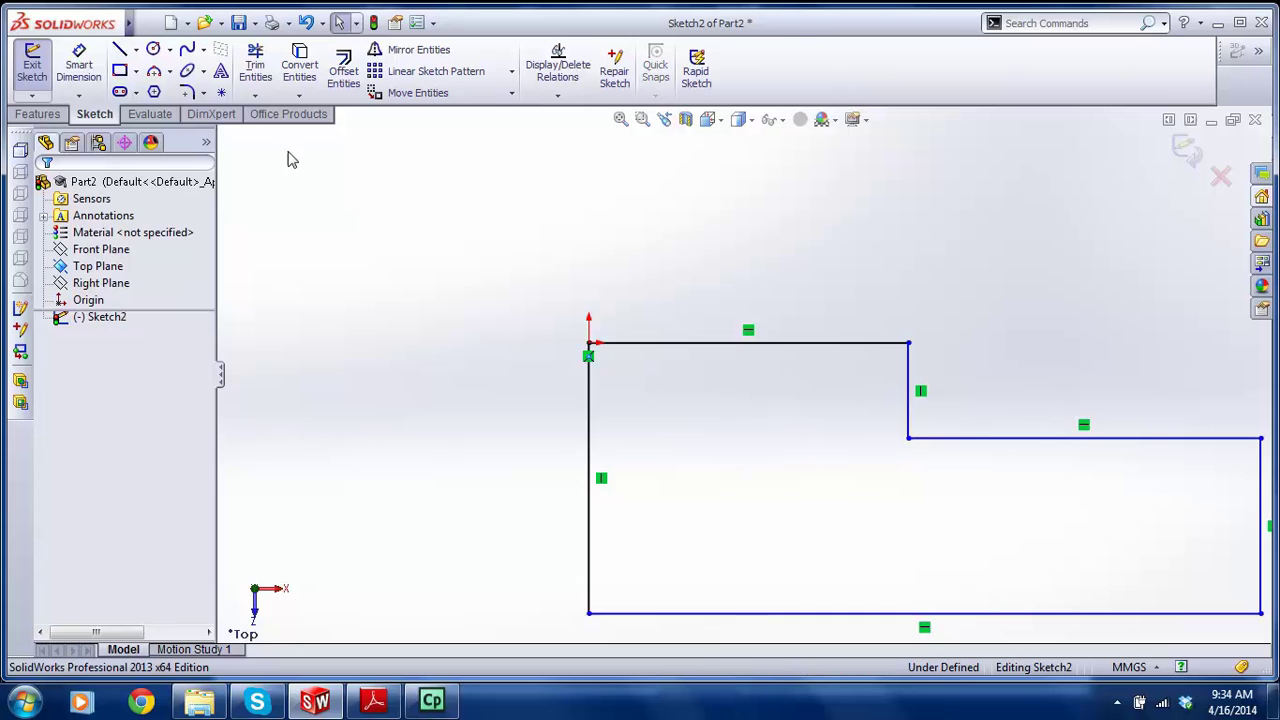
click(186, 92)
click(616, 345)
click(590, 386)
click(589, 610)
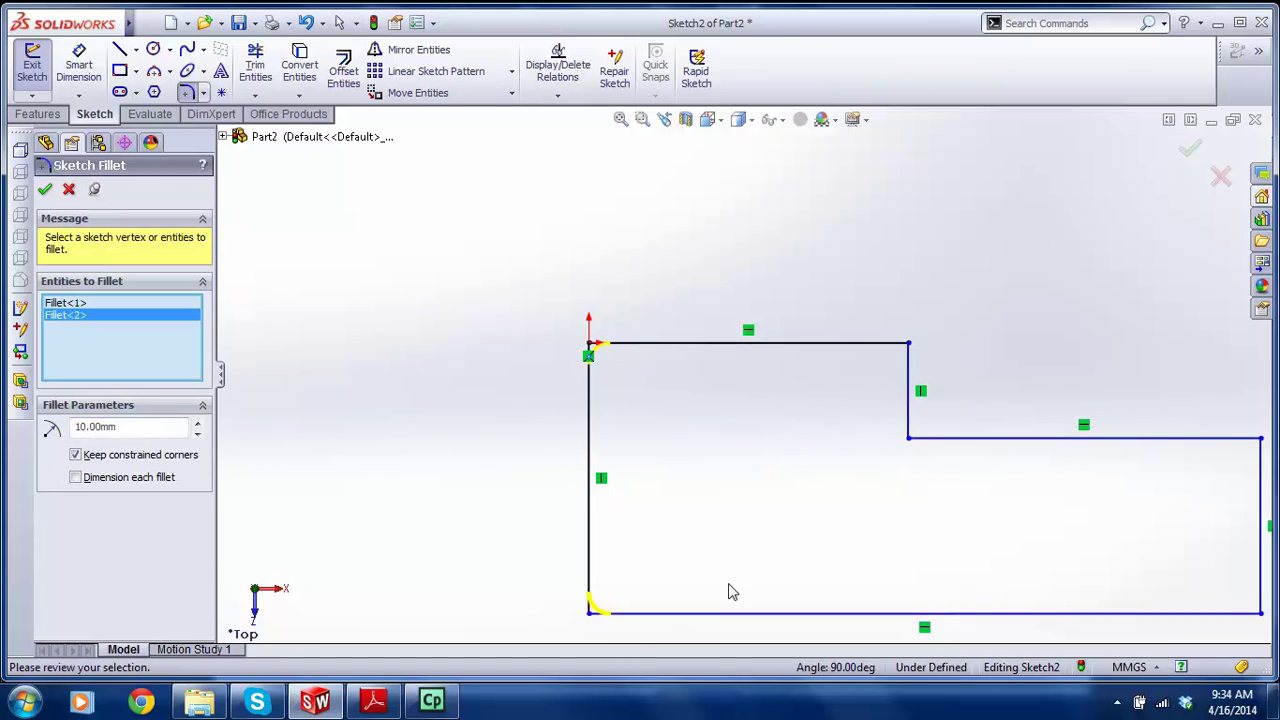
key(z)
click(1096, 540)
click(1101, 528)
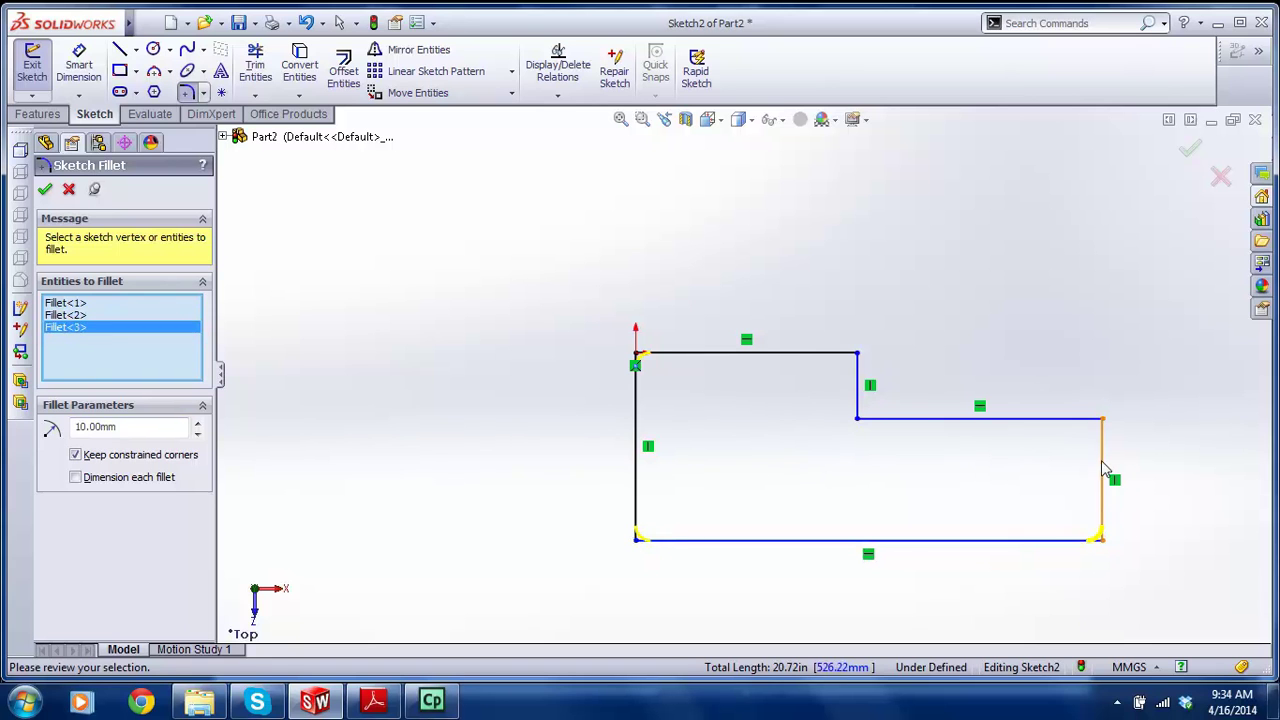
click(876, 420)
click(856, 365)
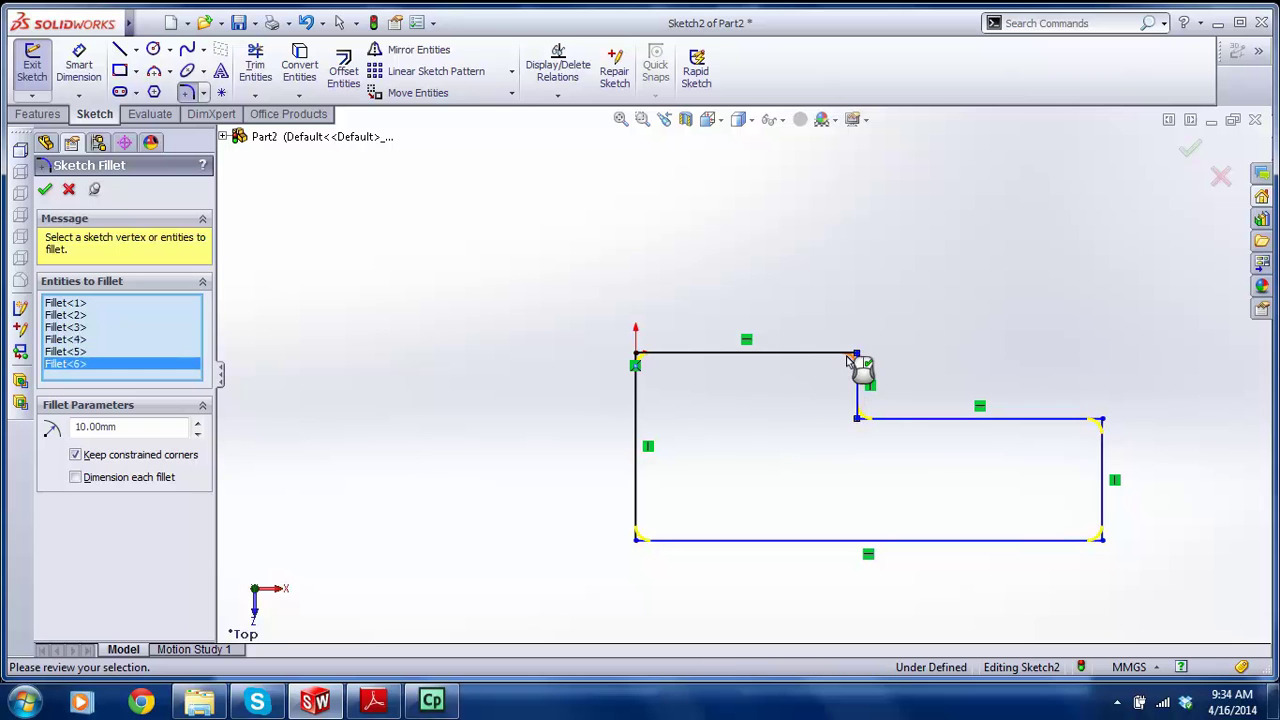
click(1190, 150)
scroll(836, 455, down, 2)
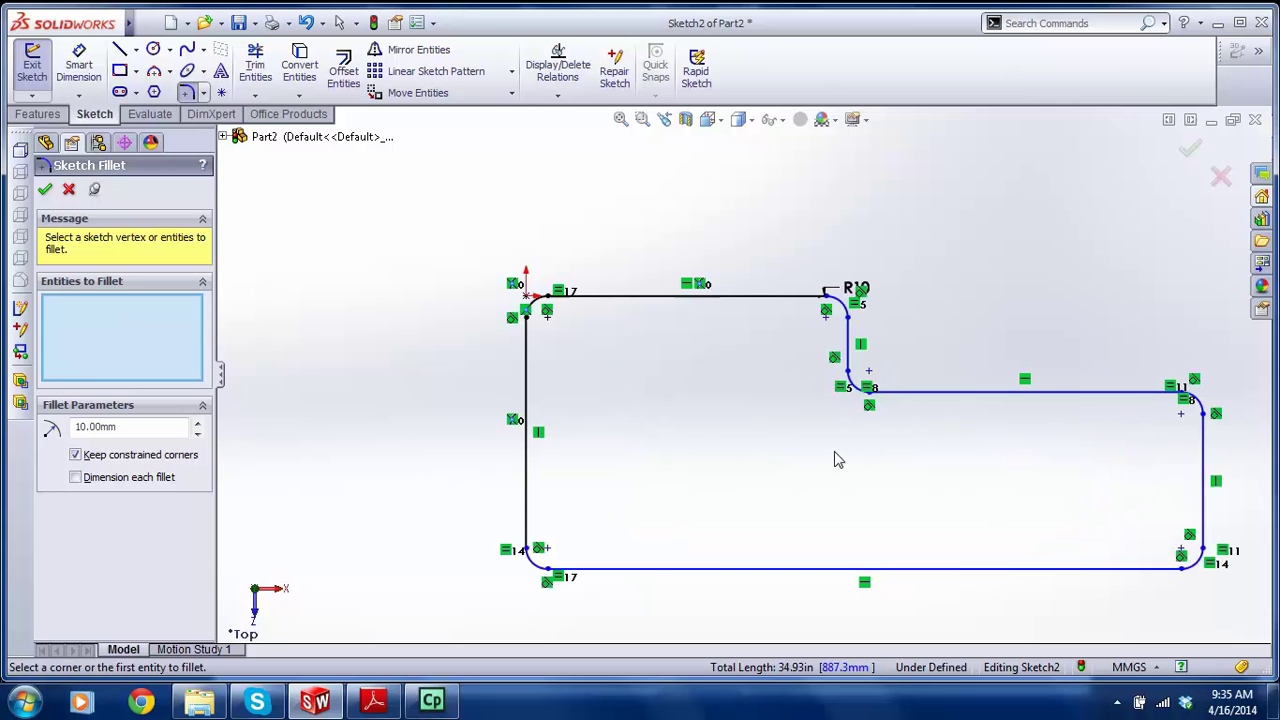
mouse_move(747, 463)
middle_down()
mouse_move(740, 400)
mouse_move(640, 400)
mouse_move(712, 392)
middle_up()
scroll(531, 340, down, 2)
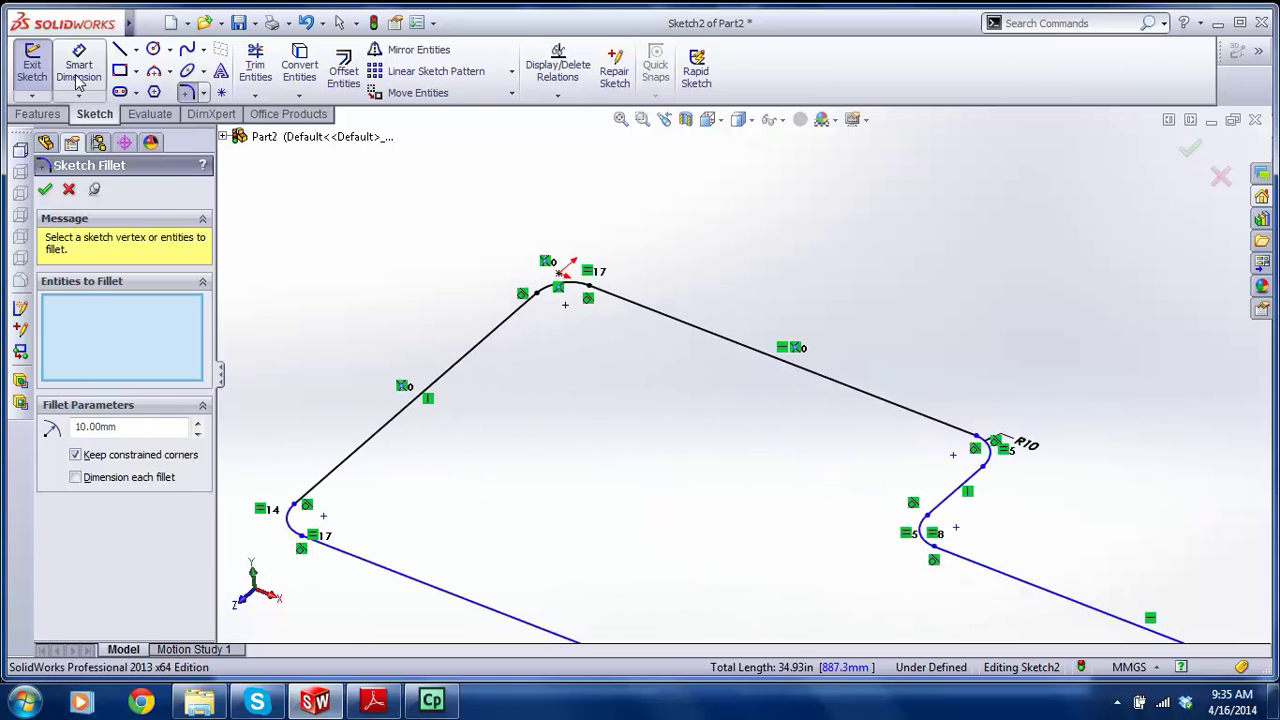
click(33, 62)
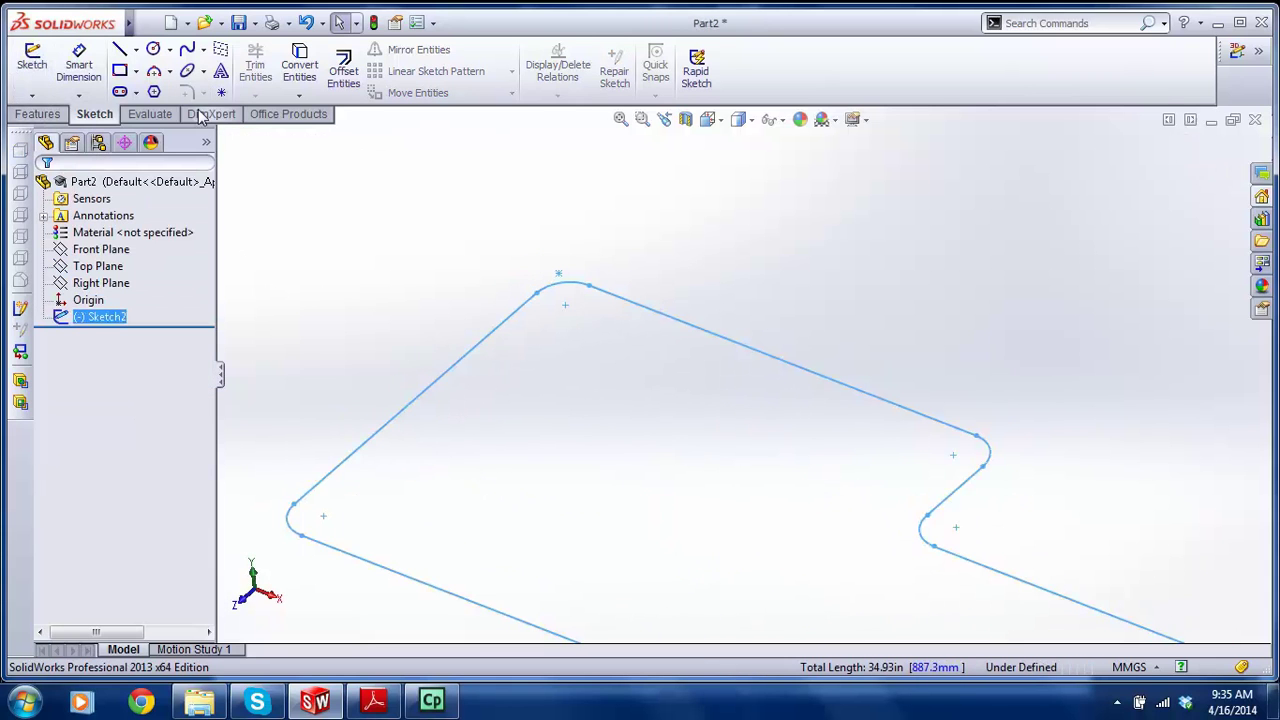
- Create a reference plane perpendicular to the outline's straight line near the origin and coincident with the line's endpoint at the fillet
click(37, 113)
click(709, 90)
click(728, 114)
scroll(594, 297, down, 3)
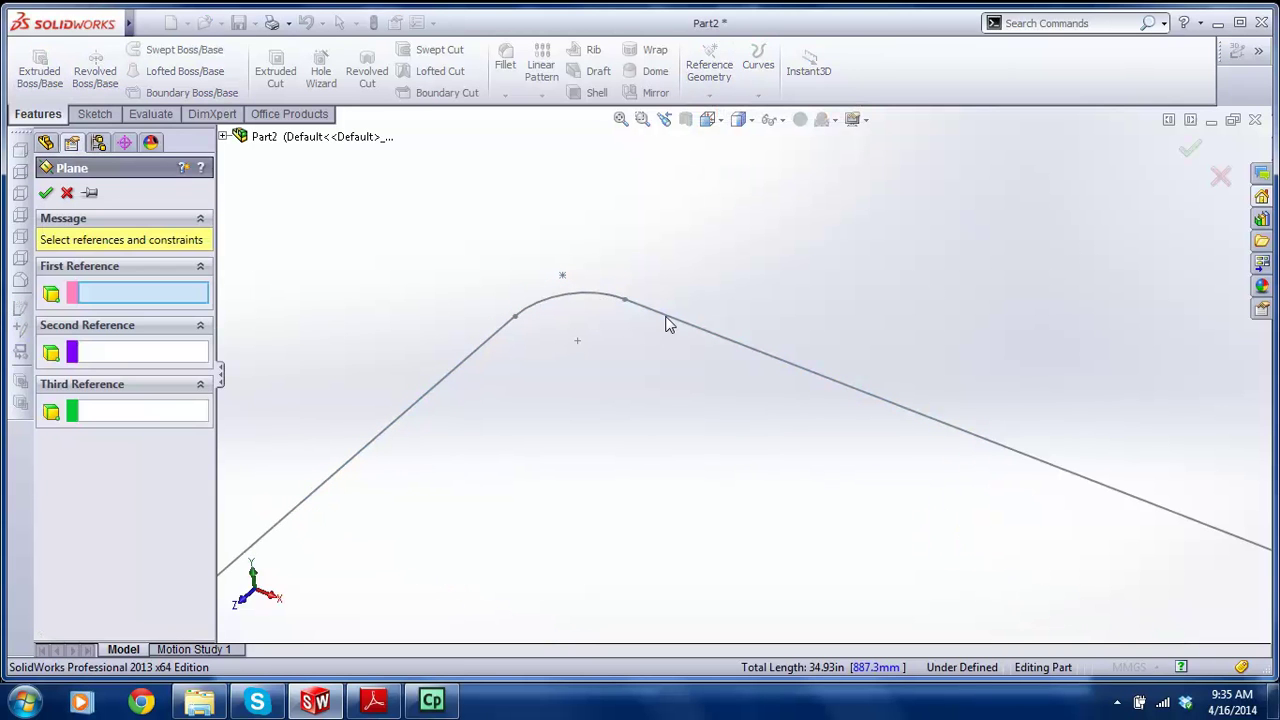
click(669, 324)
click(625, 300)
scroll(626, 305, up, 2)
middle_drag(626, 305, 700, 265)
mouse_move(649, 498)
middle_down()
mouse_move(730, 555)
mouse_move(715, 562)
middle_up()
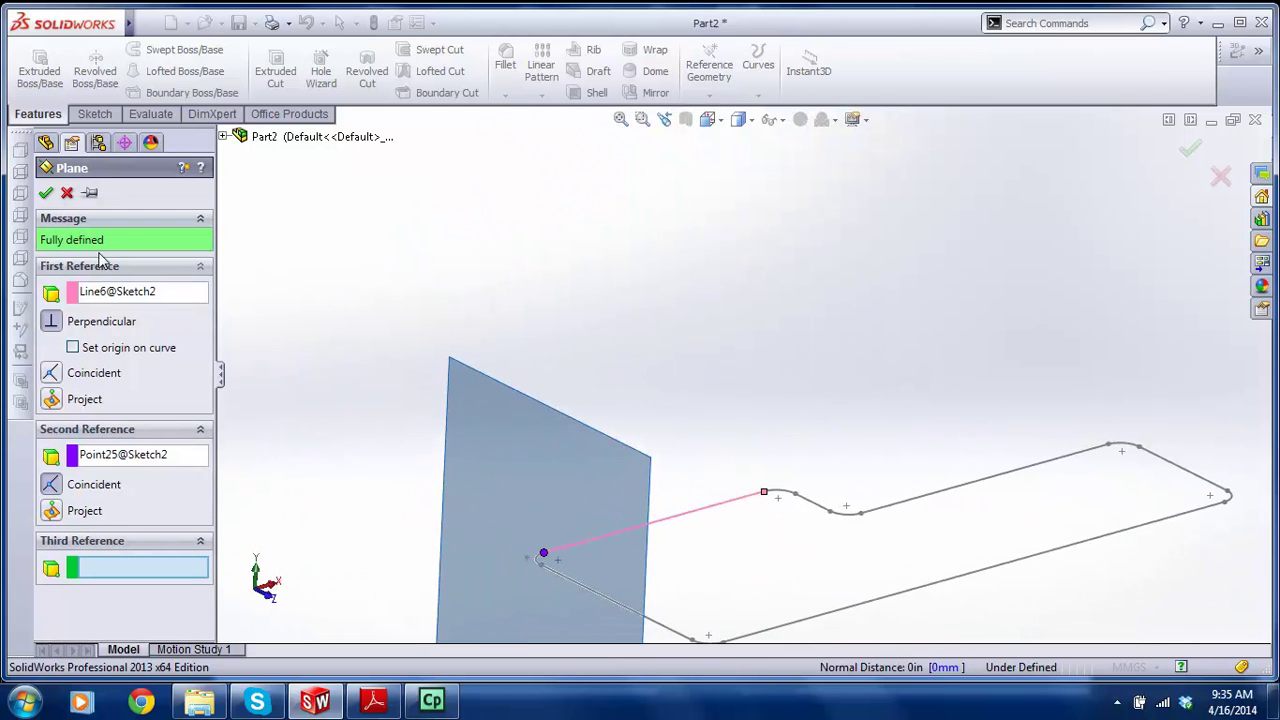
click(46, 193)
- Start a new sketch on the reference plane Plane2
scroll(608, 589, down, 2)
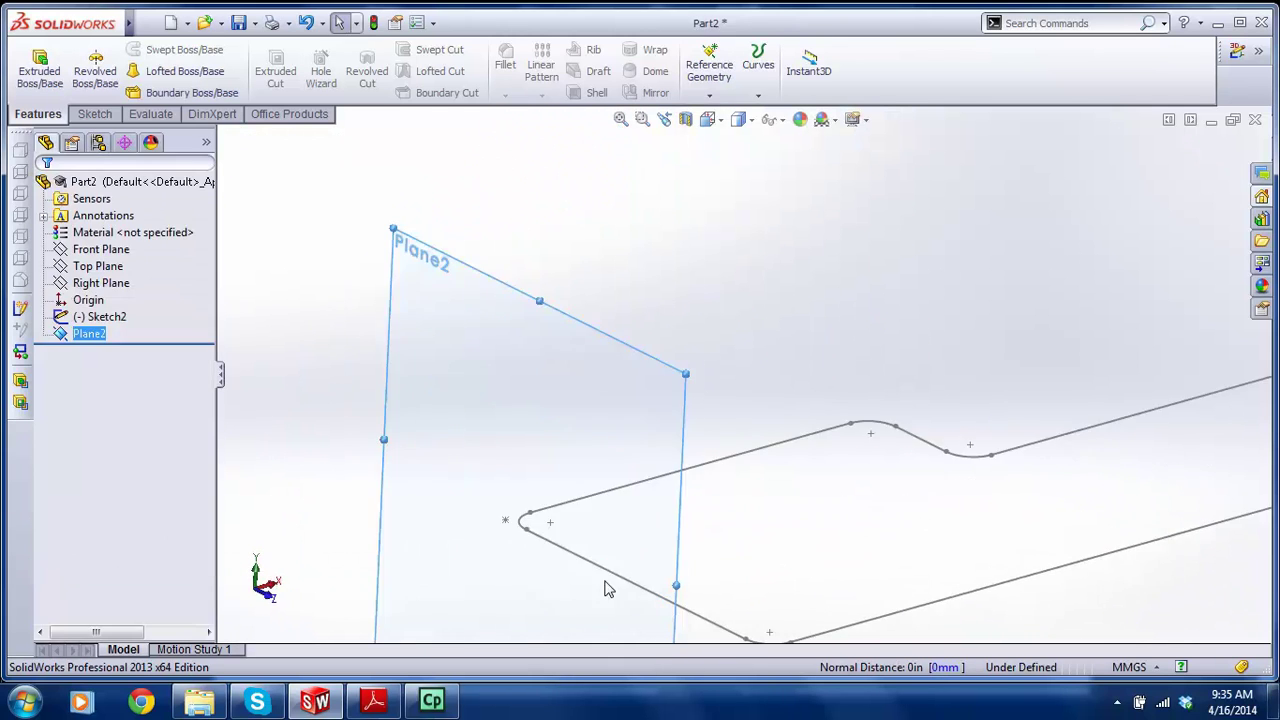
click(95, 114)
click(31, 65)
scroll(531, 519, down, 2)
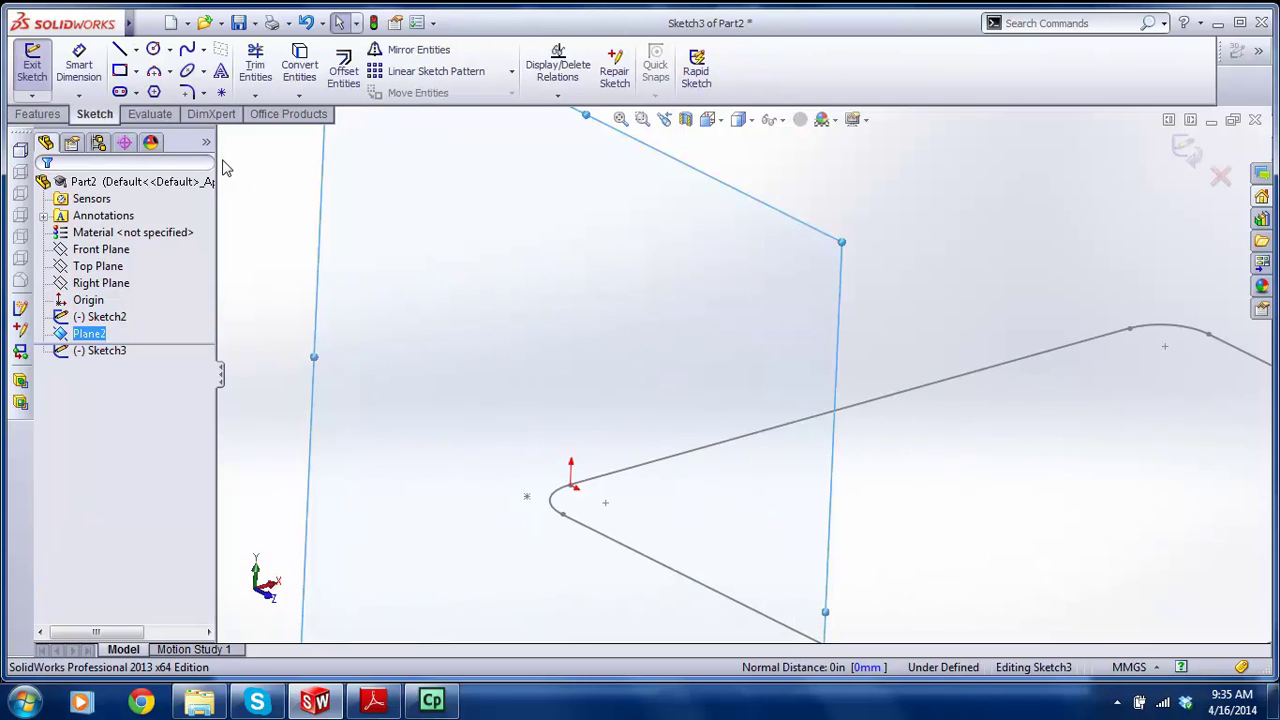
click(152, 50)
scroll(691, 529, down, 2)
click(497, 445)
key(Escape)
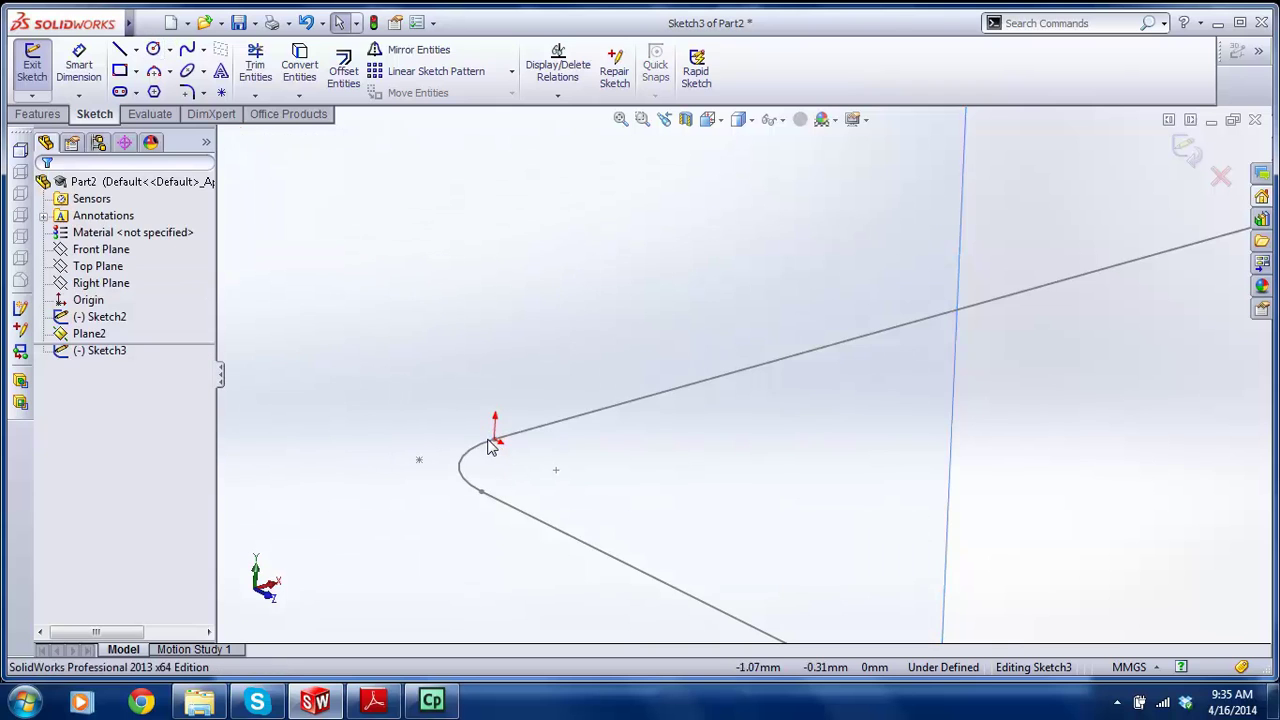
- Sketch a circle of about 2.4 mm radius centred on the path line's endpoint and exit the sketch
click(153, 50)
click(494, 441)
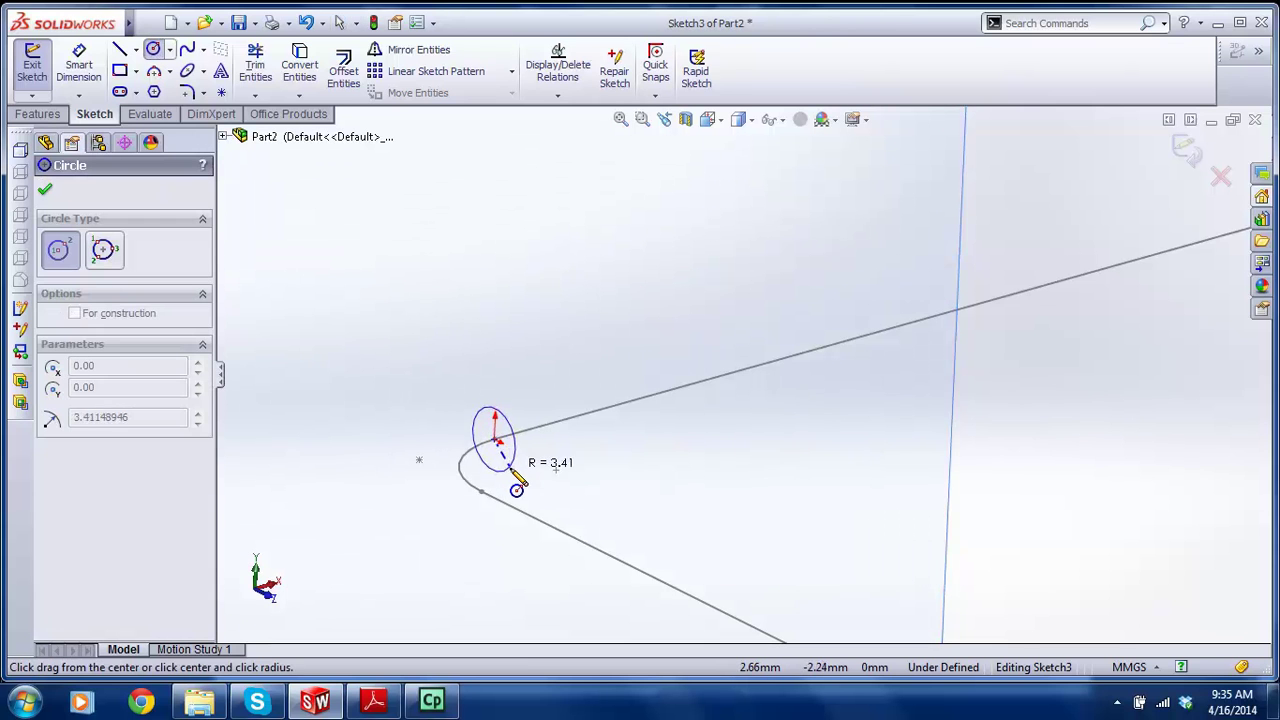
click(505, 461)
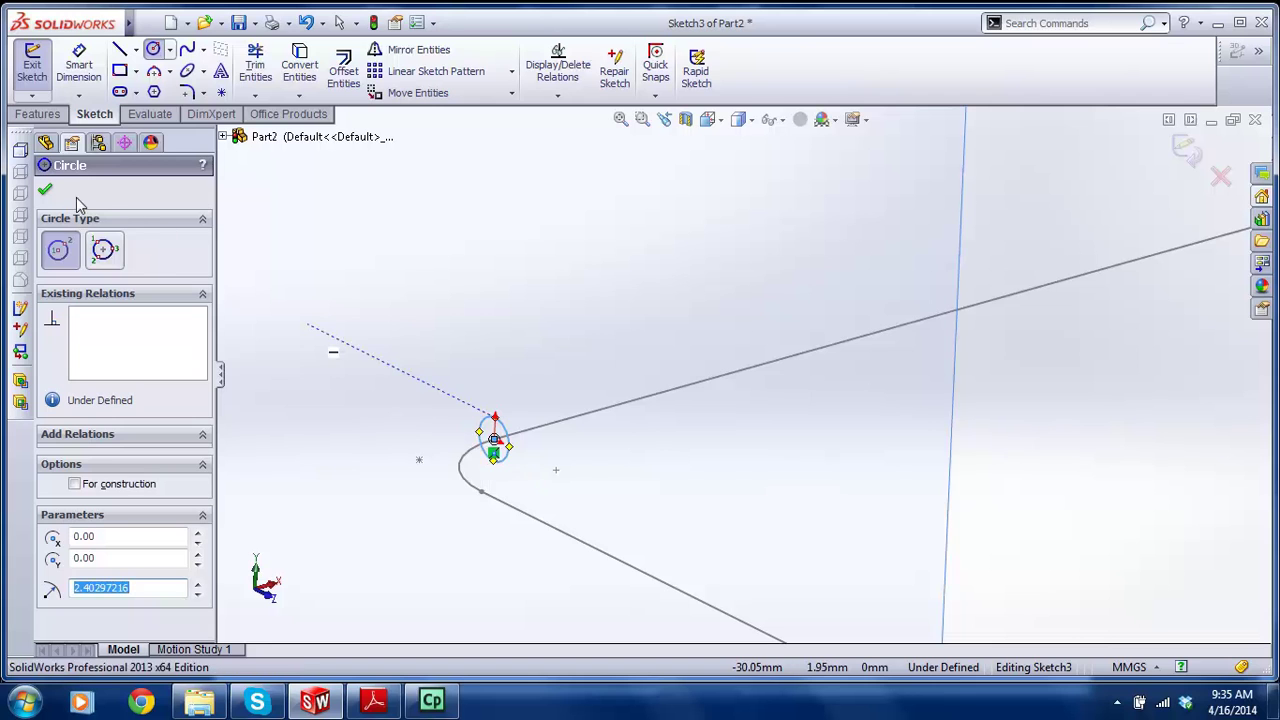
click(44, 189)
click(31, 58)
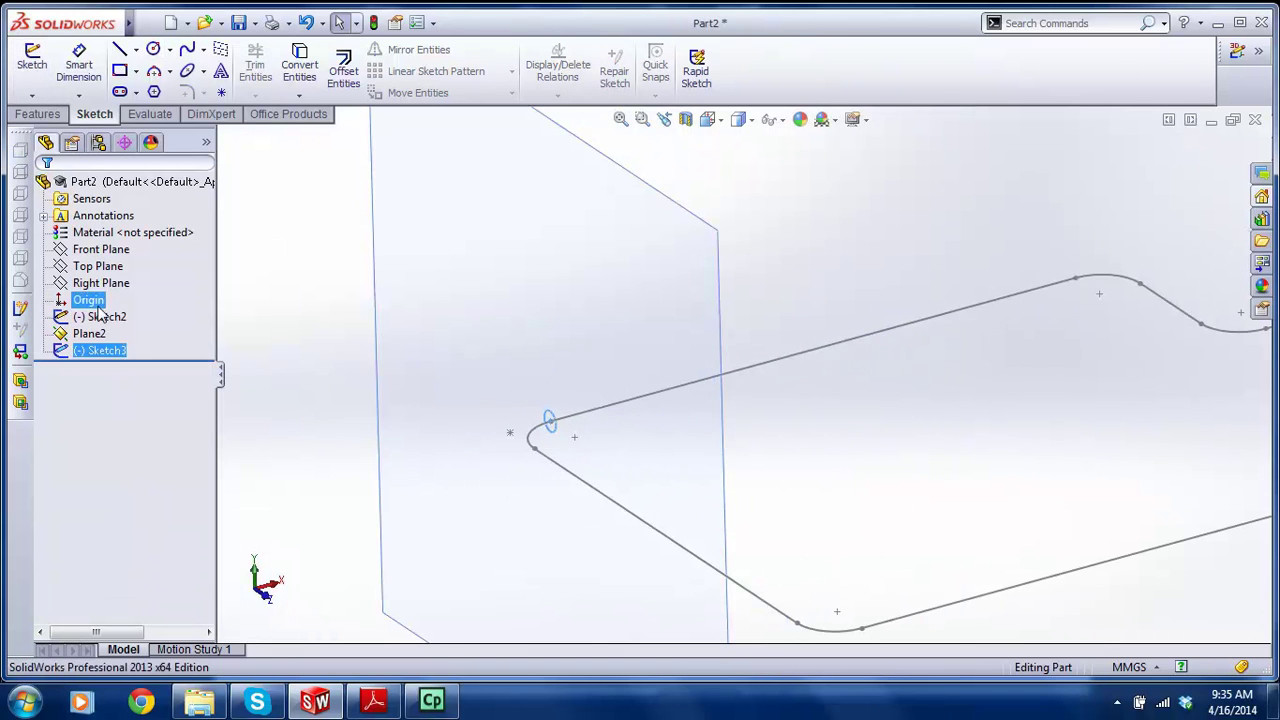
- Create a swept boss using the circle in Sketch3 as profile and the closed filleted outline in Sketch2 as path
click(40, 114)
click(155, 52)
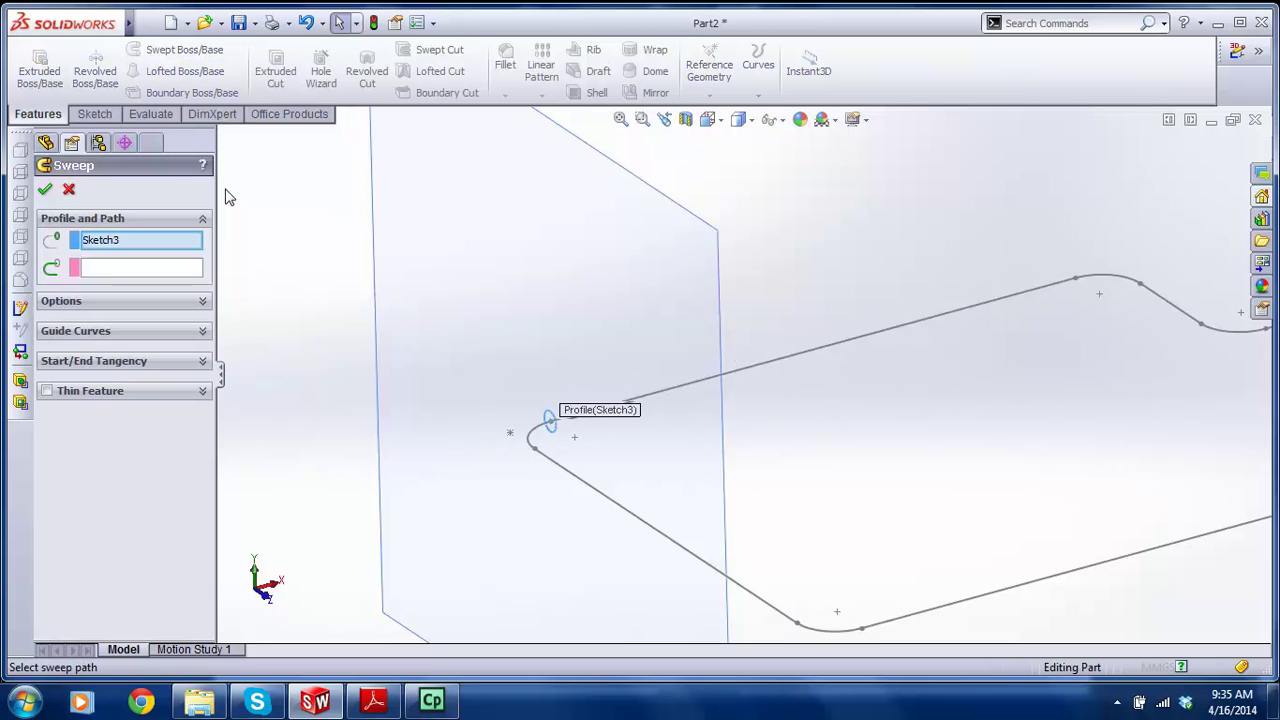
scroll(585, 433, down, 3)
click(137, 268)
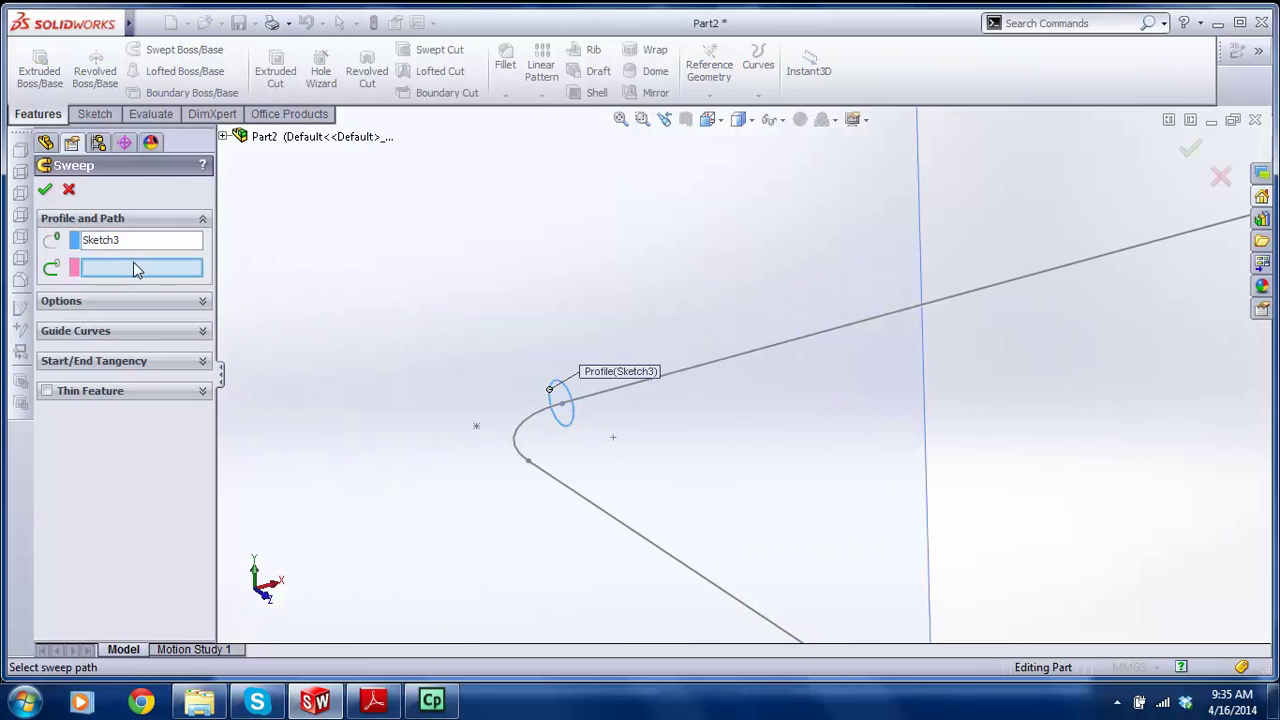
click(684, 369)
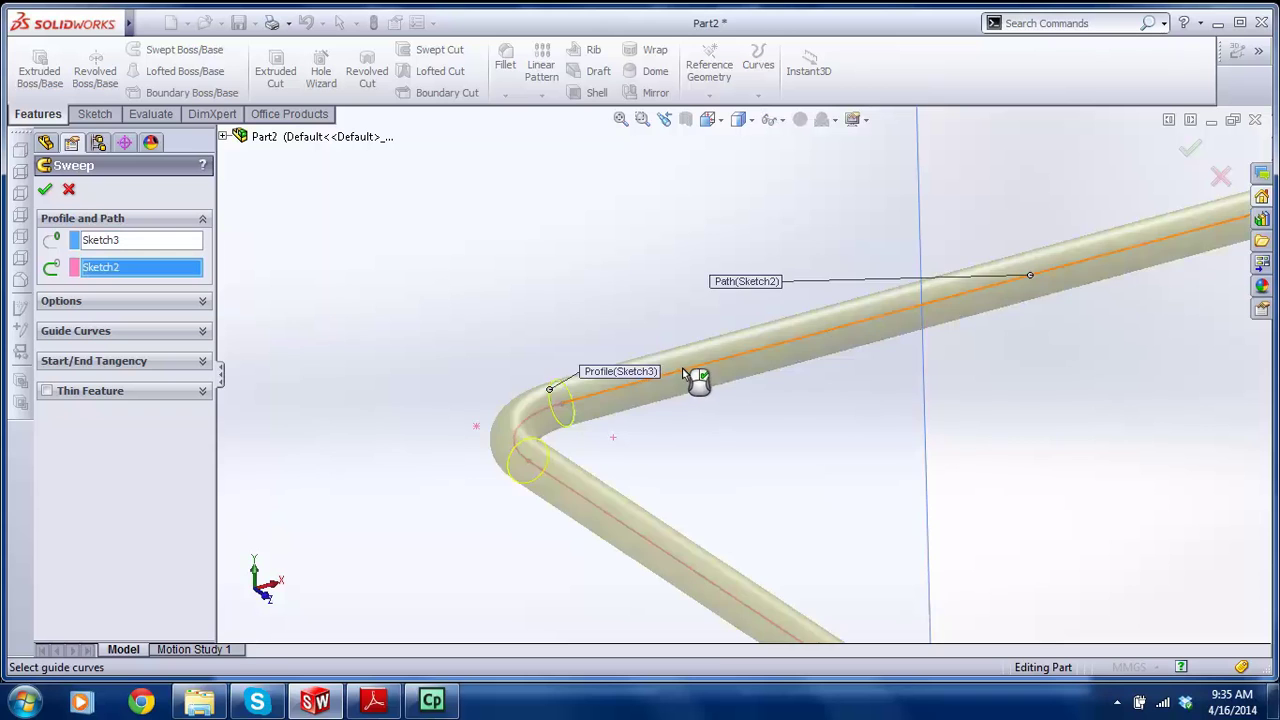
scroll(686, 370, up, 5)
click(1190, 150)
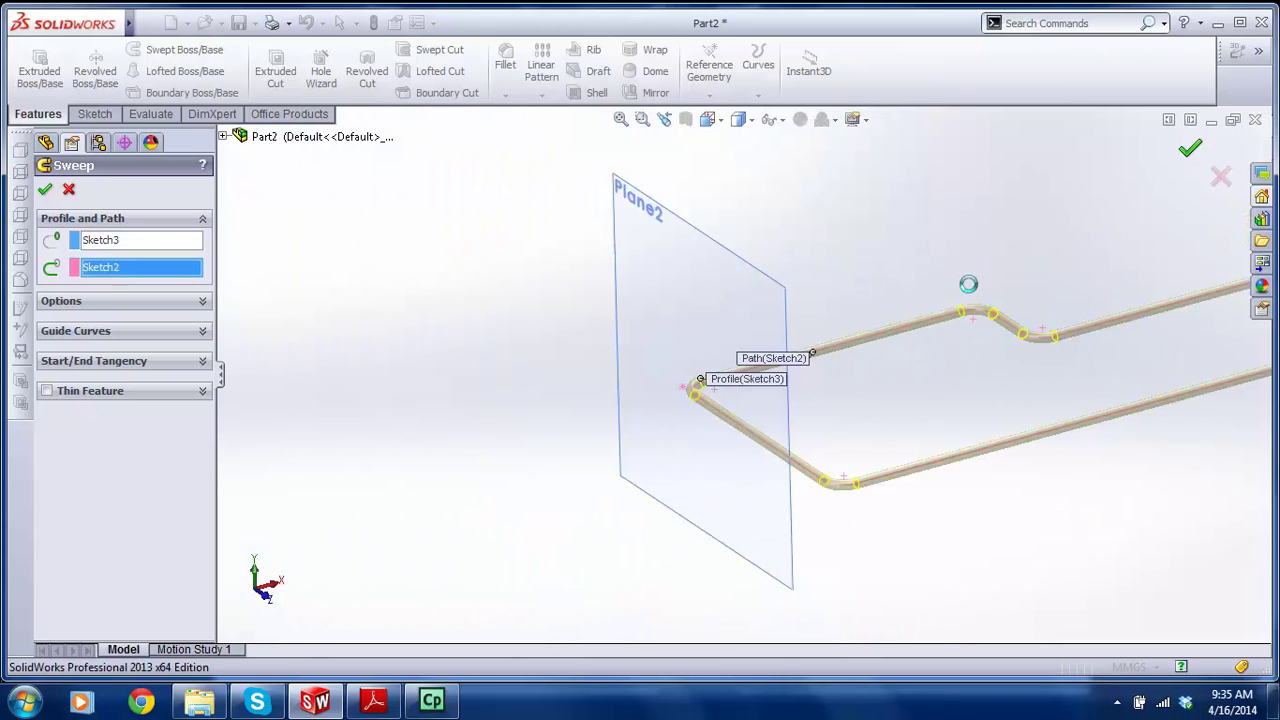
key(f)
mouse_move(700, 330)
middle_down()
mouse_move(700, 415)
mouse_move(701, 341)
middle_up()
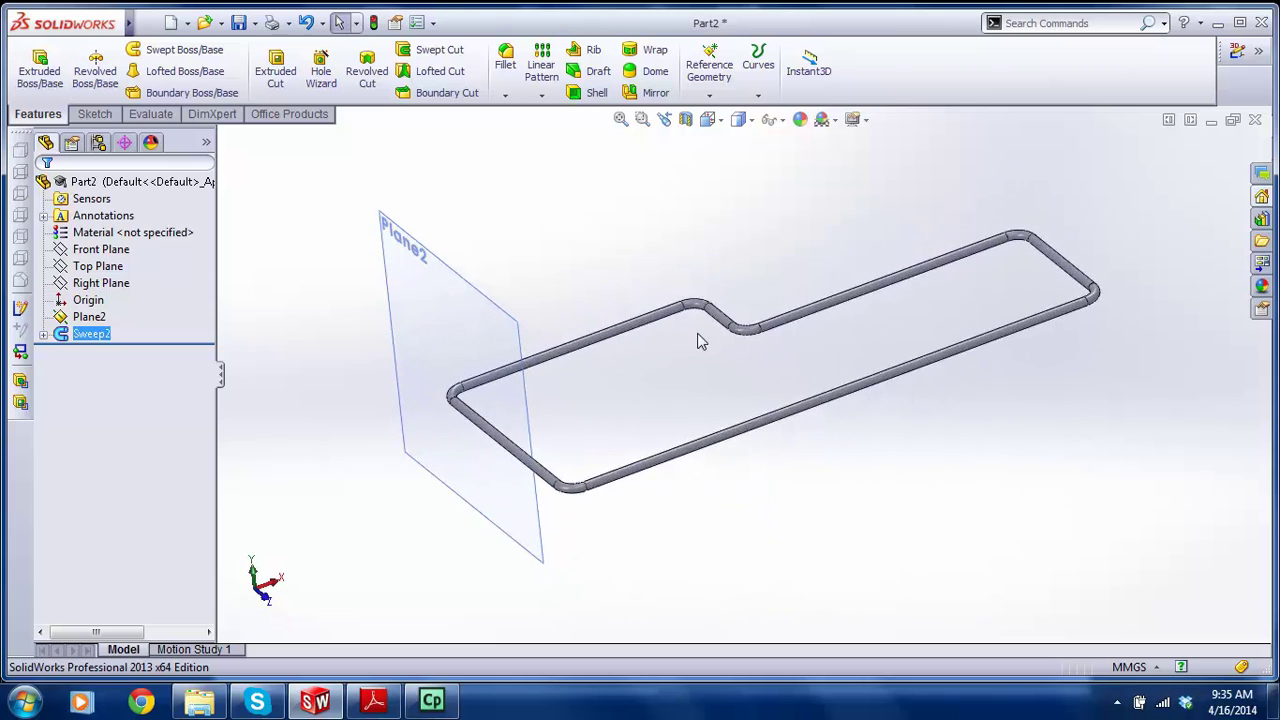
- Open the path sketch Sketch2 under the Sweep2 feature, examine its outline near the fillets, and exit the sketch
click(44, 334)
click(108, 353)
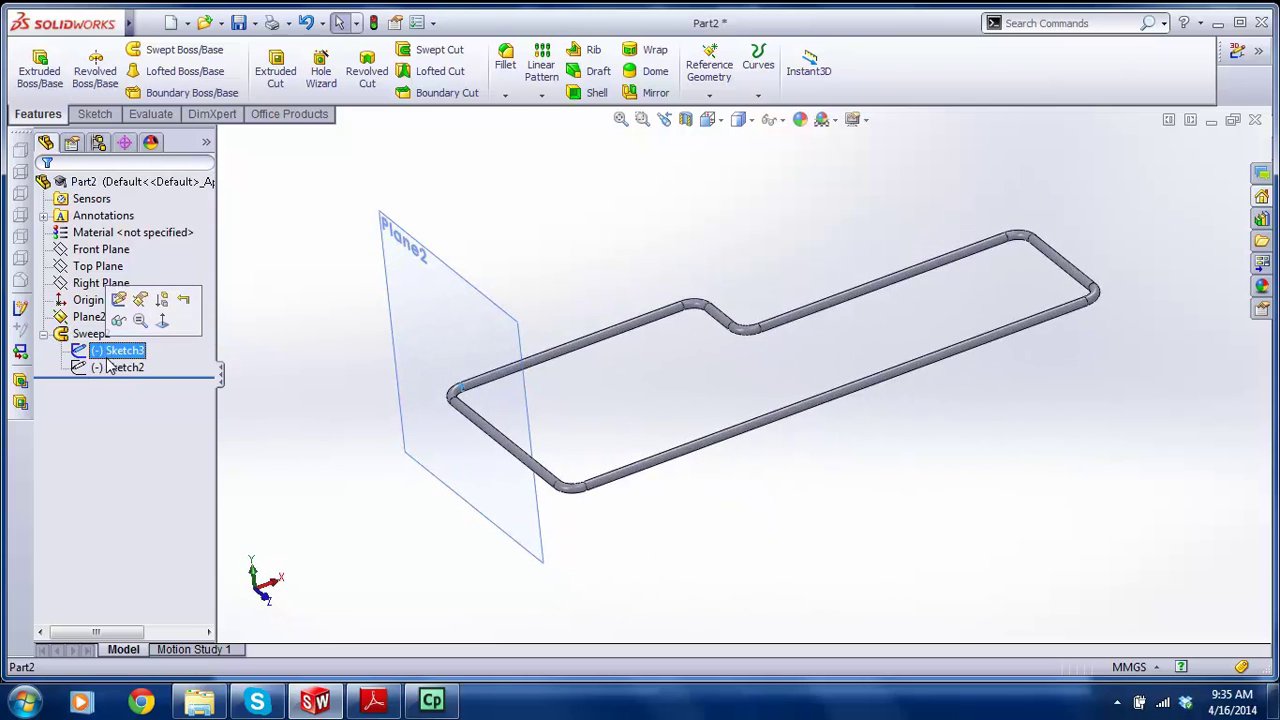
right_click(110, 367)
click(120, 310)
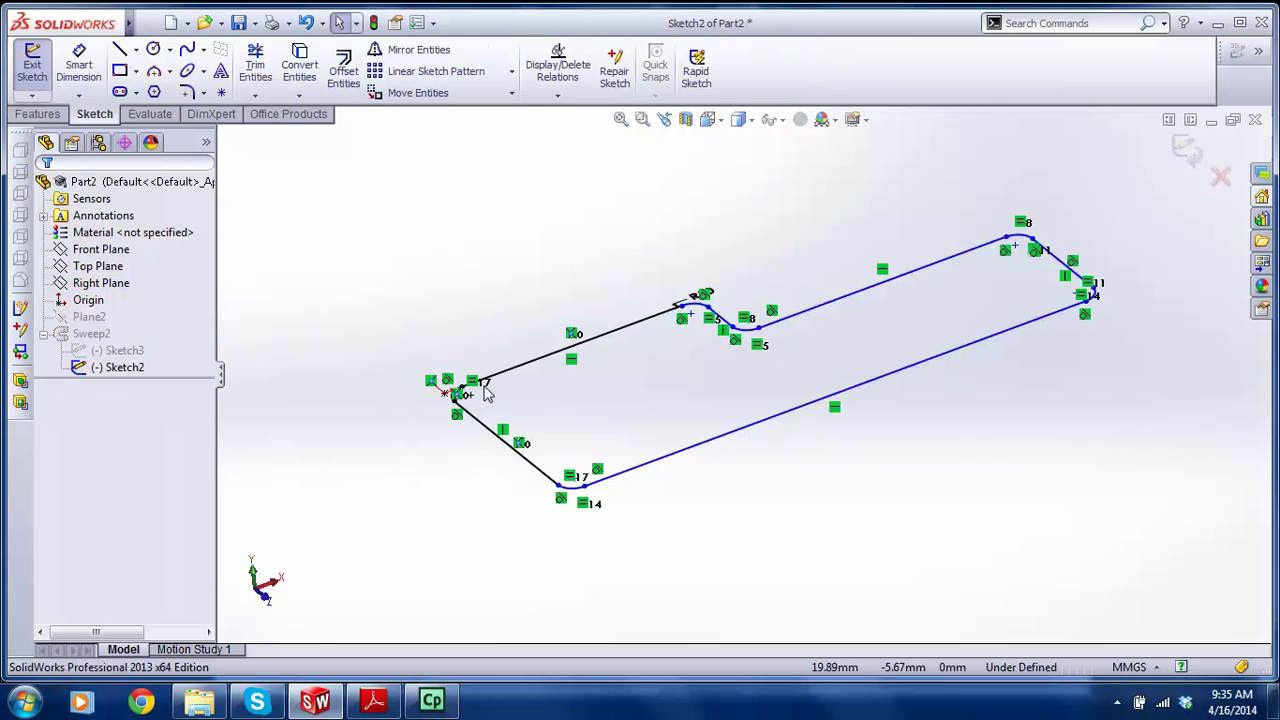
scroll(689, 300, down, 4)
scroll(689, 297, up, 5)
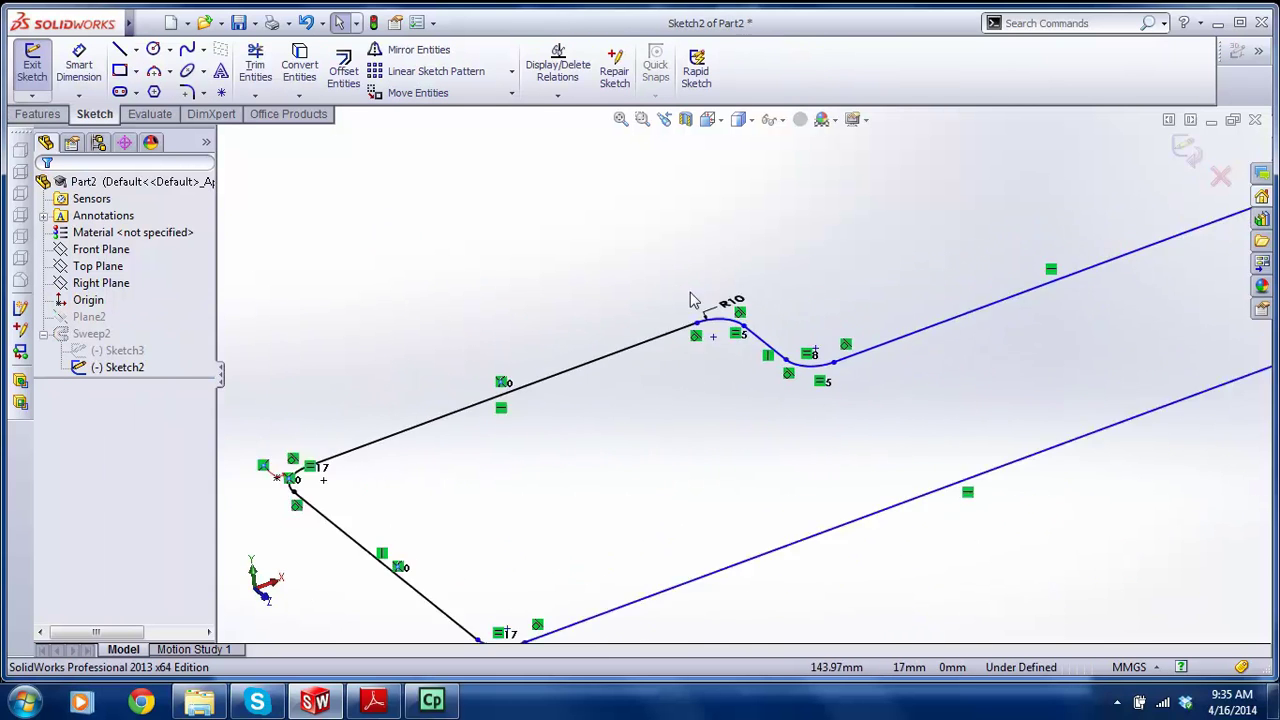
click(1189, 160)
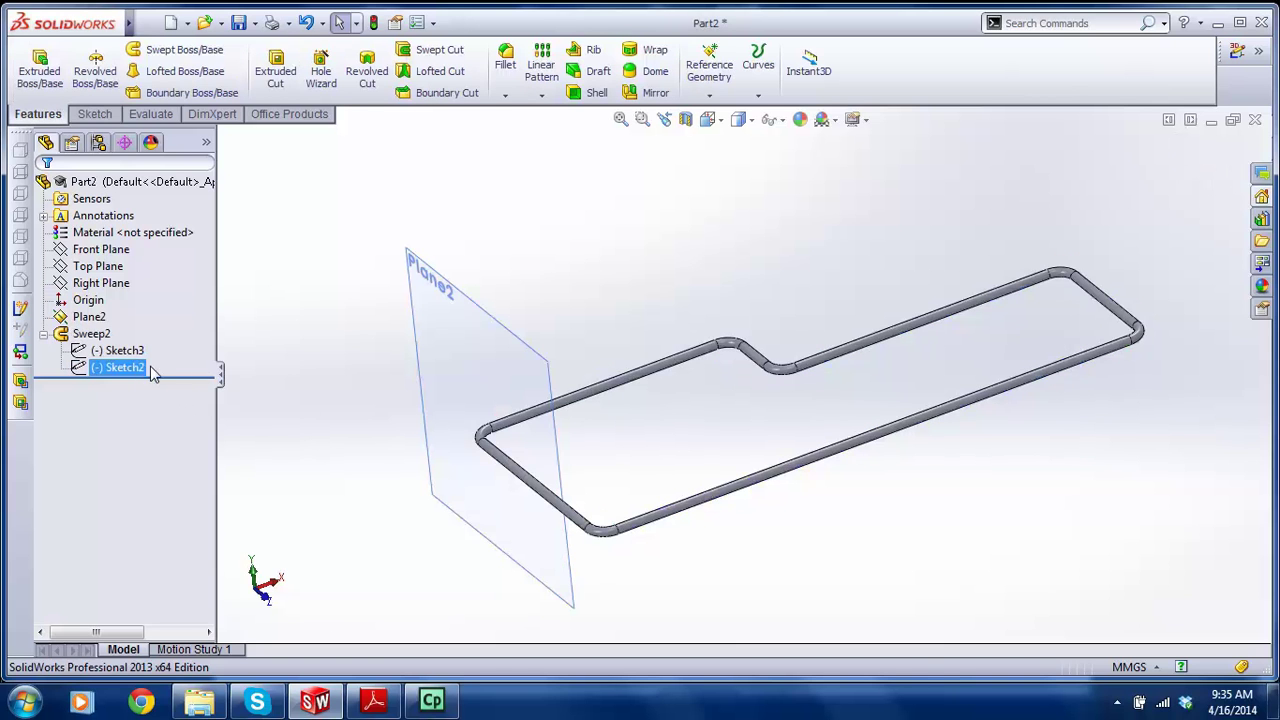
- Delete the Sweep2 feature from the part
right_click(91, 333)
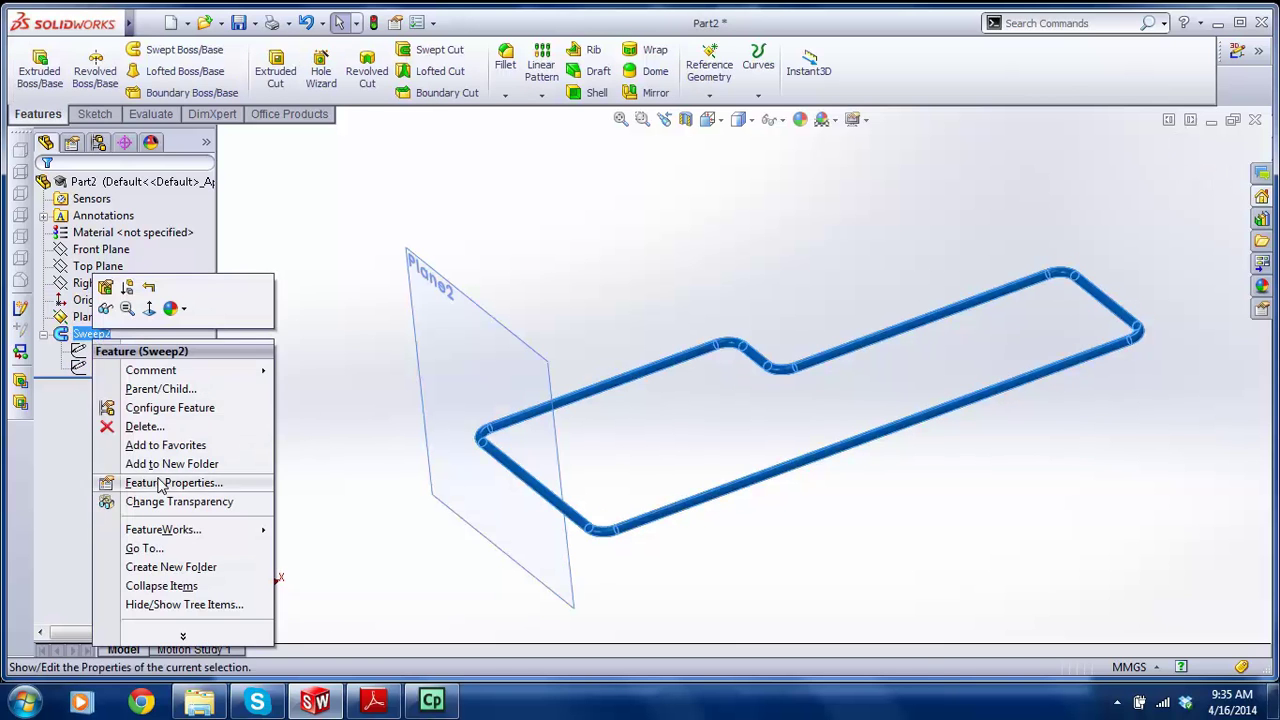
click(120, 432)
click(755, 243)
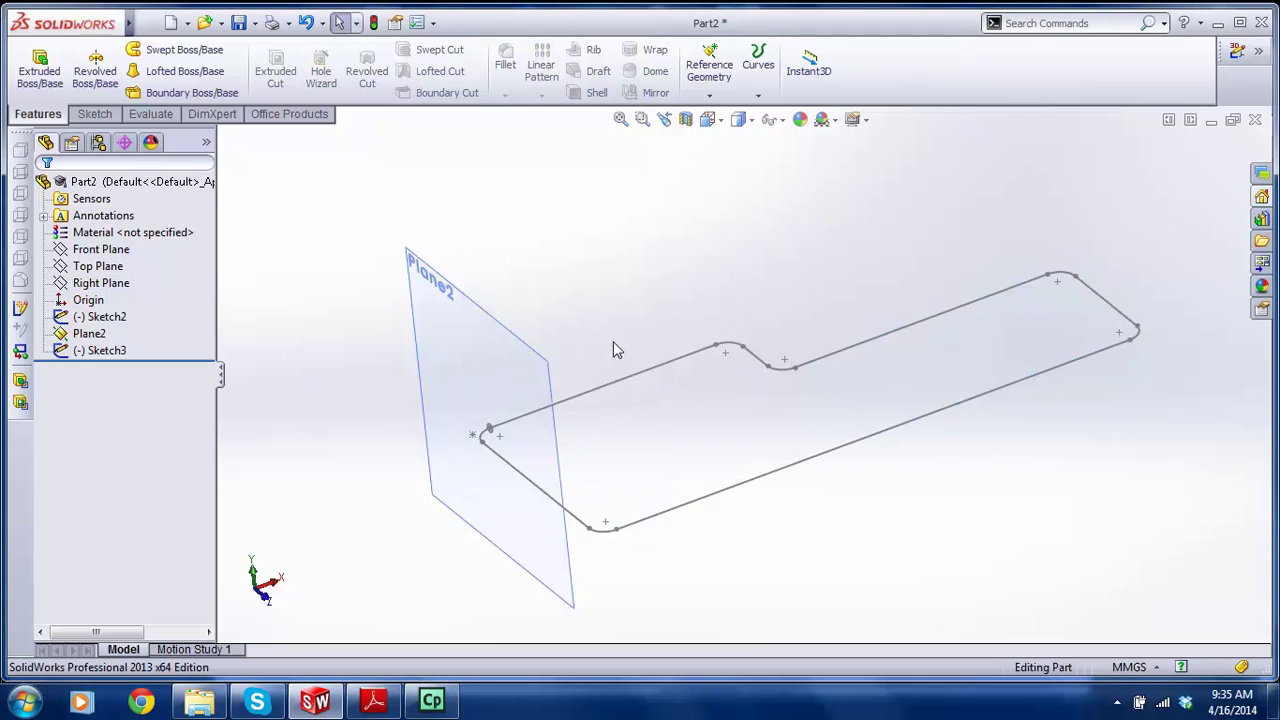
right_click(109, 357)
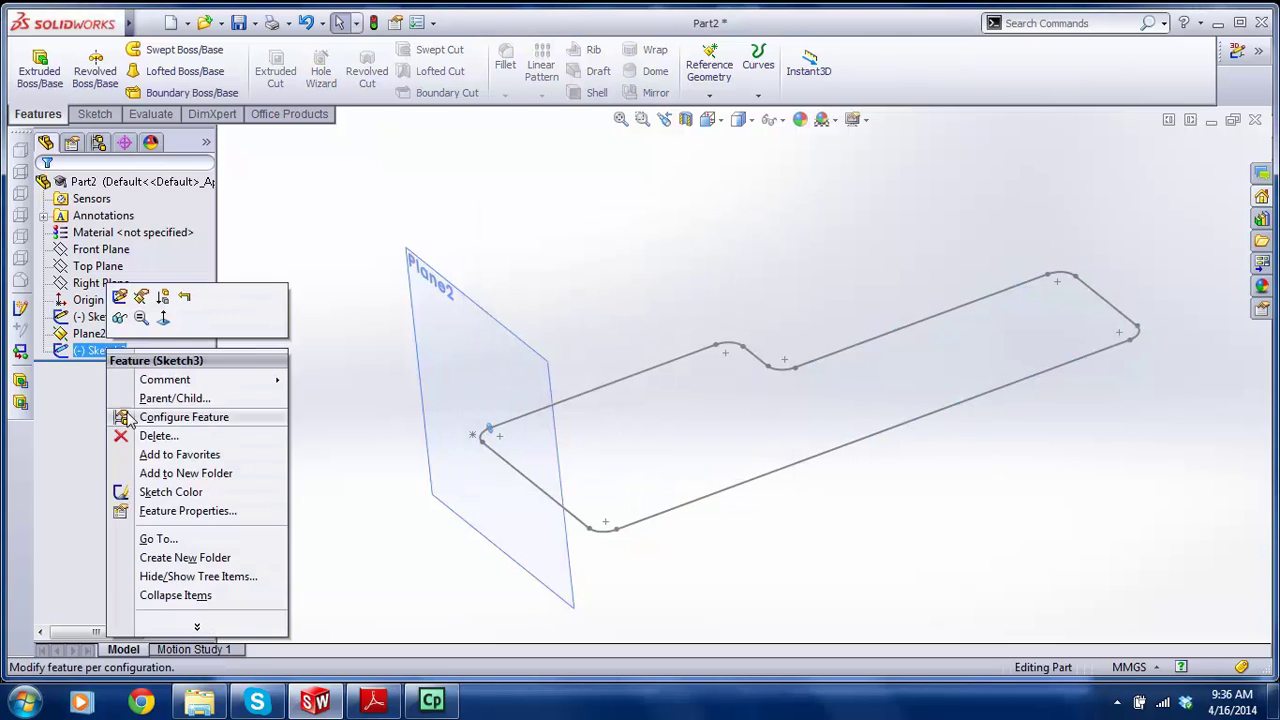
click(172, 417)
click(764, 378)
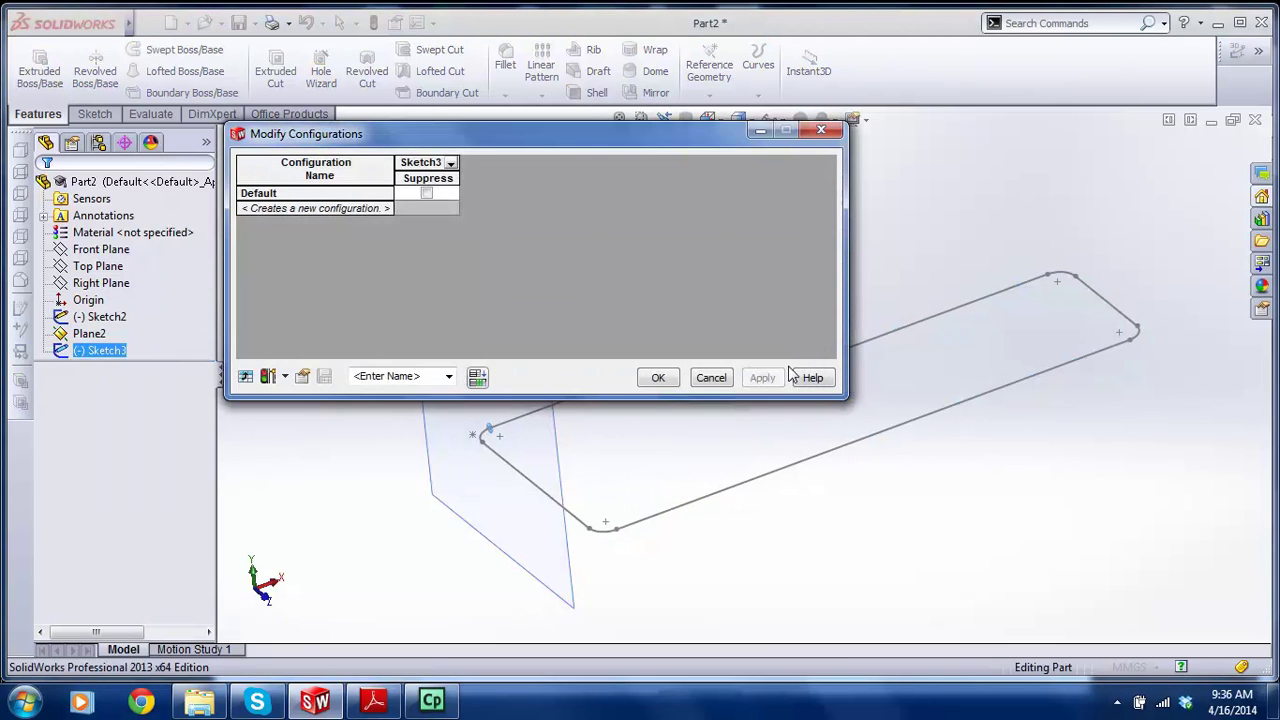
click(692, 381)
- Delete the remaining Sketch2, Plane2 and Sketch3 so that the part is empty
shift+click(102, 318)
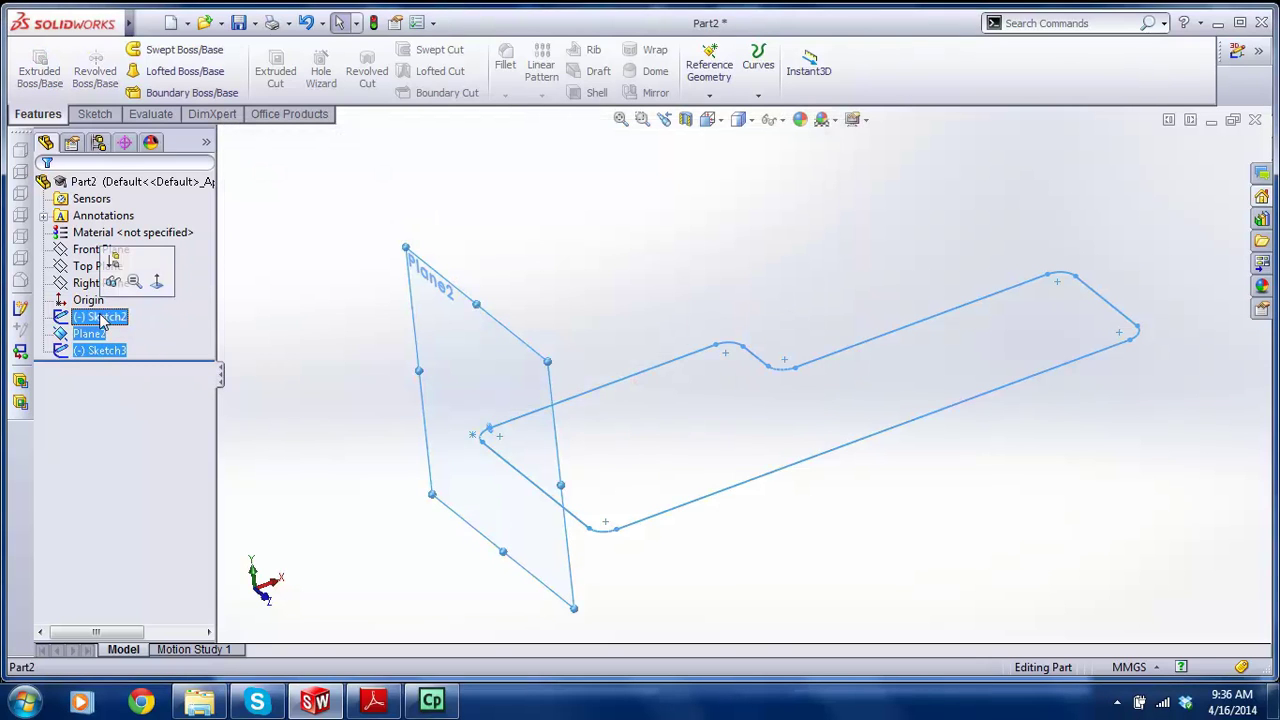
key(Delete)
click(765, 245)
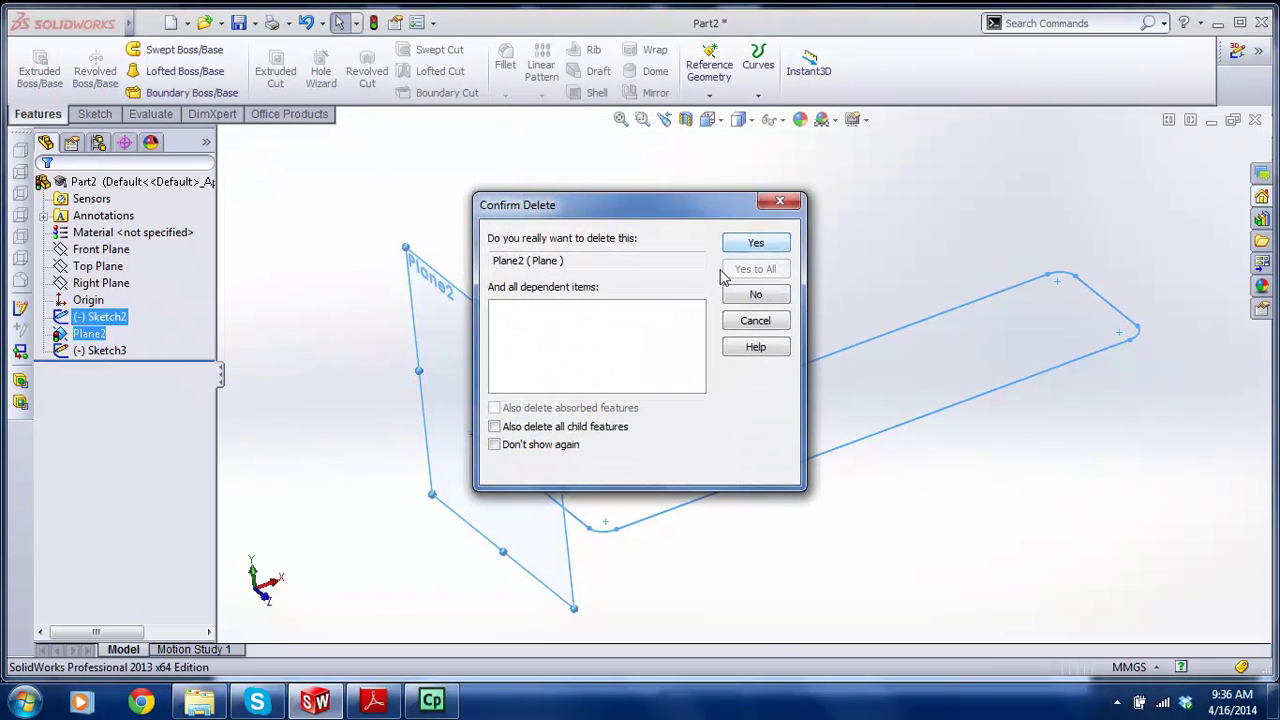
click(742, 254)
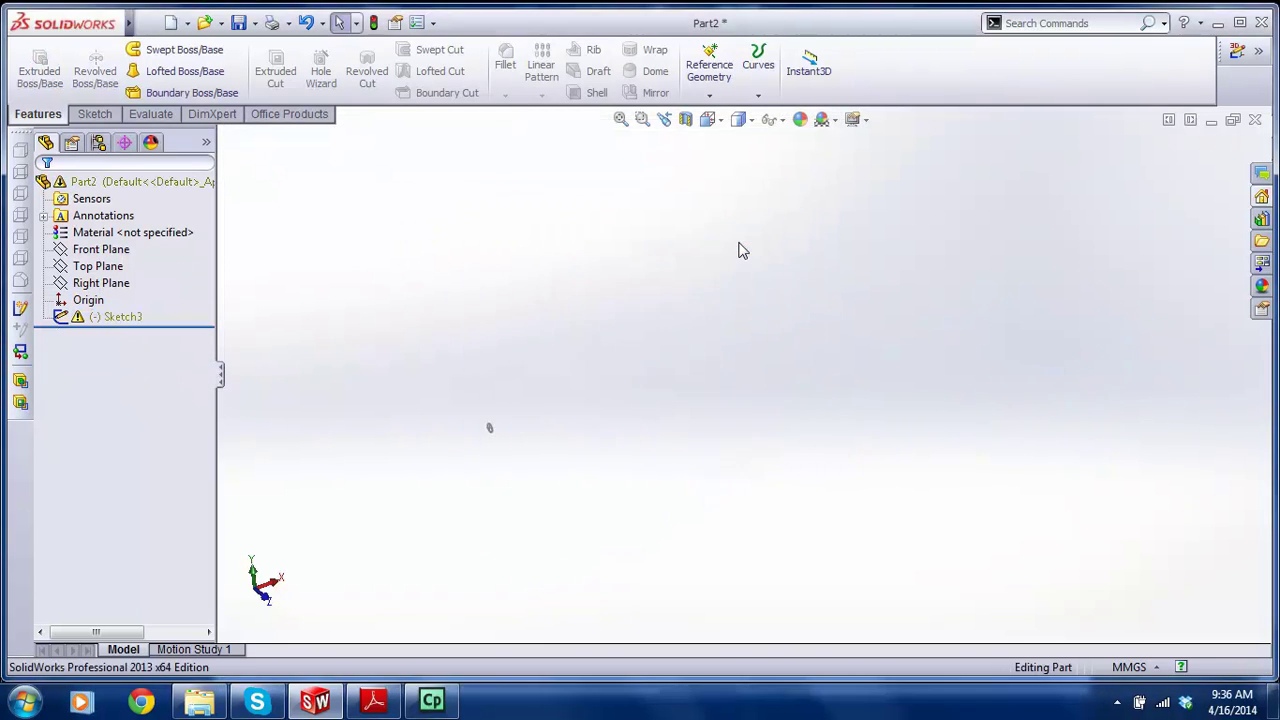
right_click(113, 317)
click(148, 421)
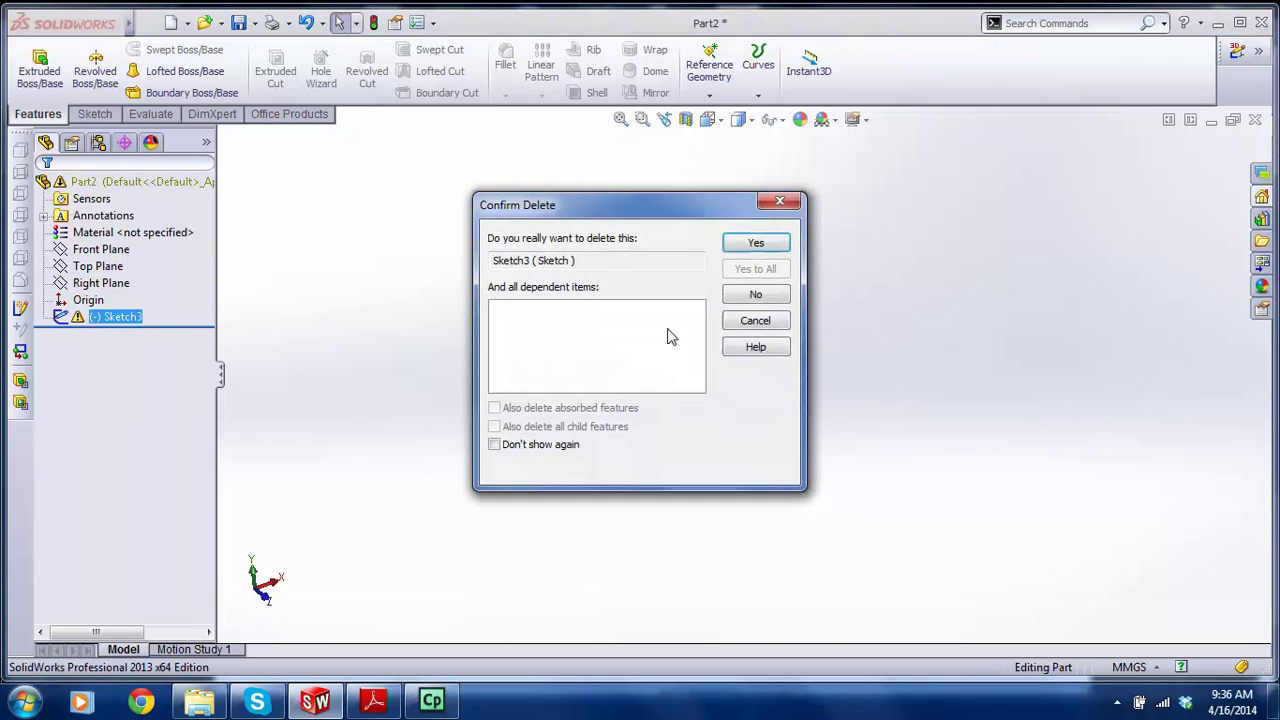
click(745, 247)
- Sketch on the Top Plane an open zigzag of four perpendicular lines from the origin, the first about 140 mm long, and exit the sketch
click(93, 115)
click(31, 62)
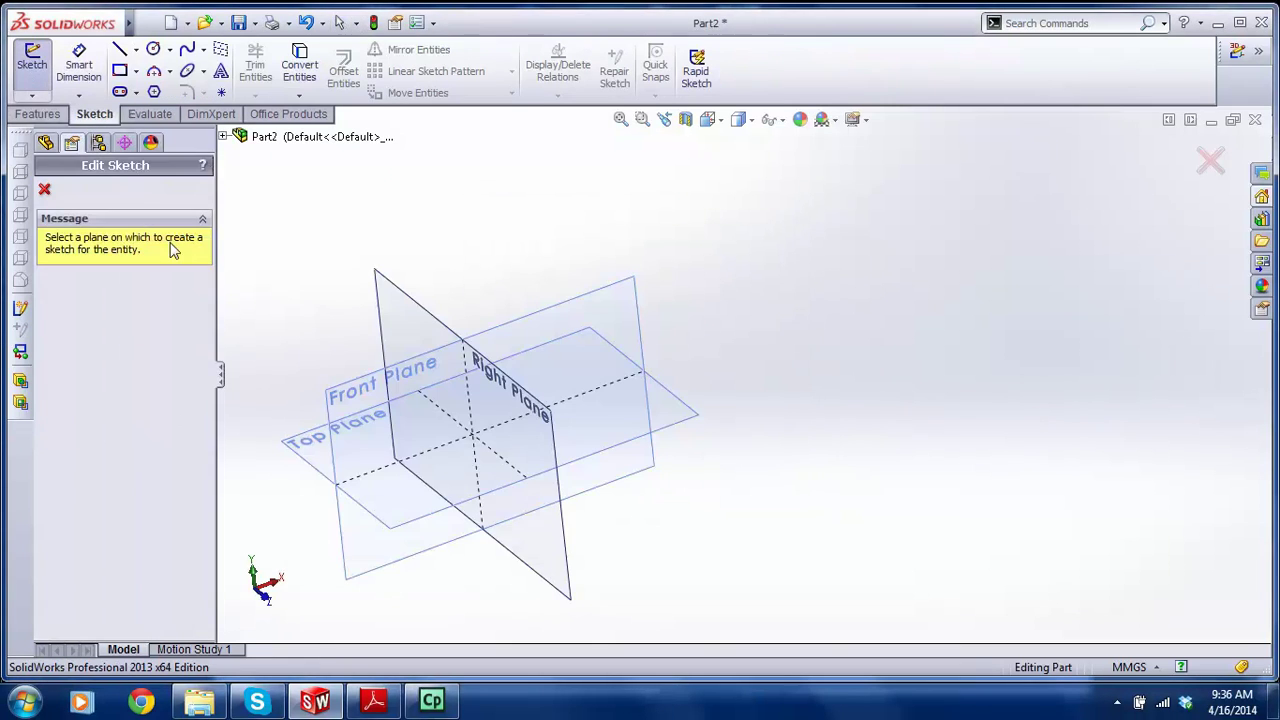
click(318, 466)
key(l)
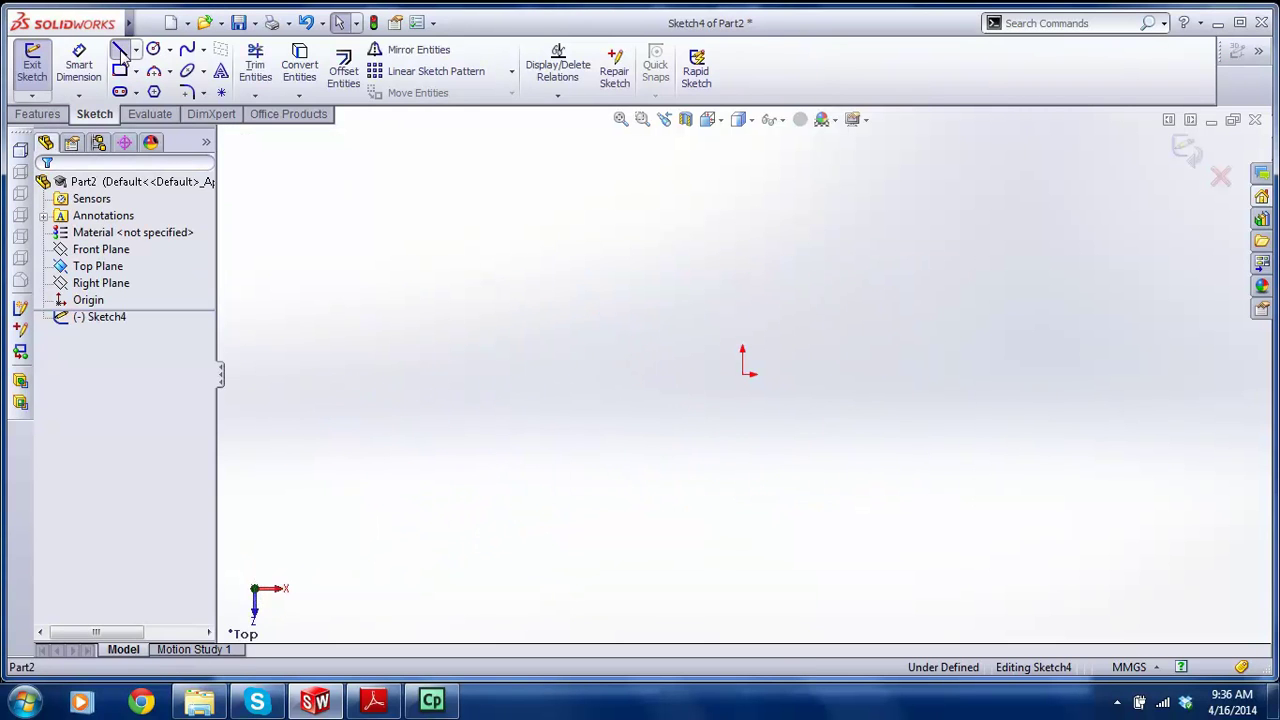
click(742, 375)
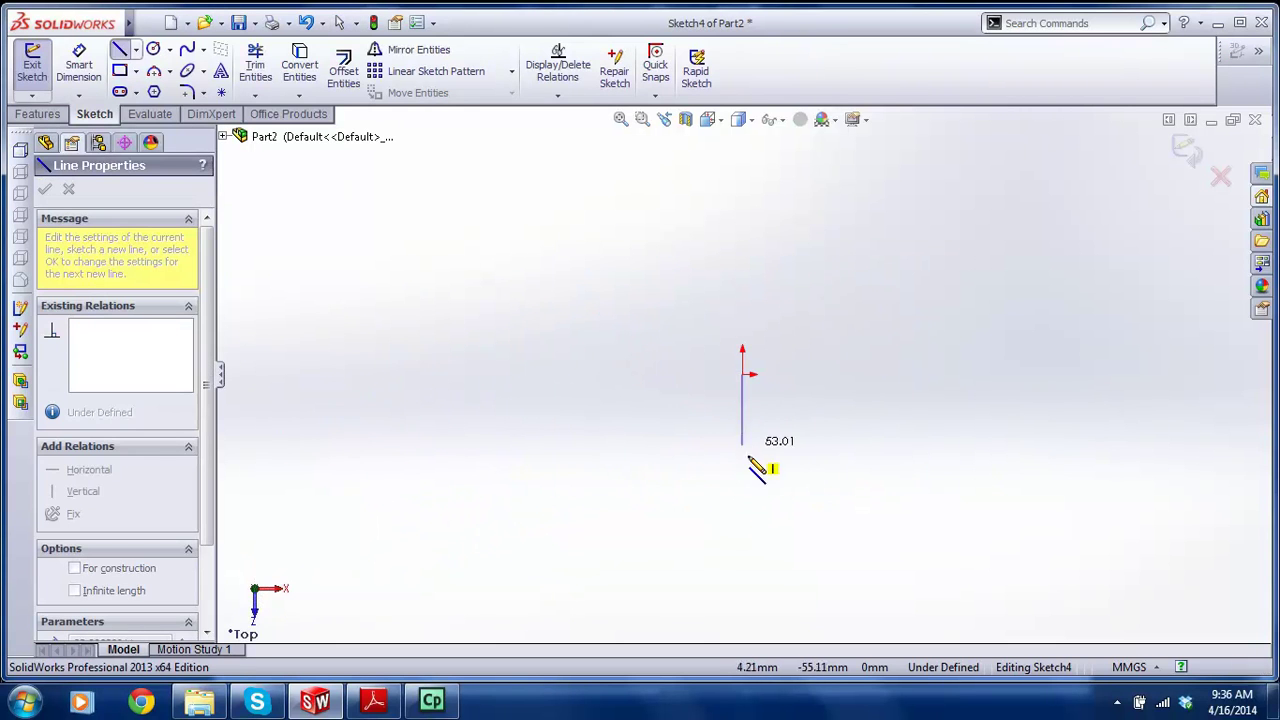
click(742, 560)
click(543, 560)
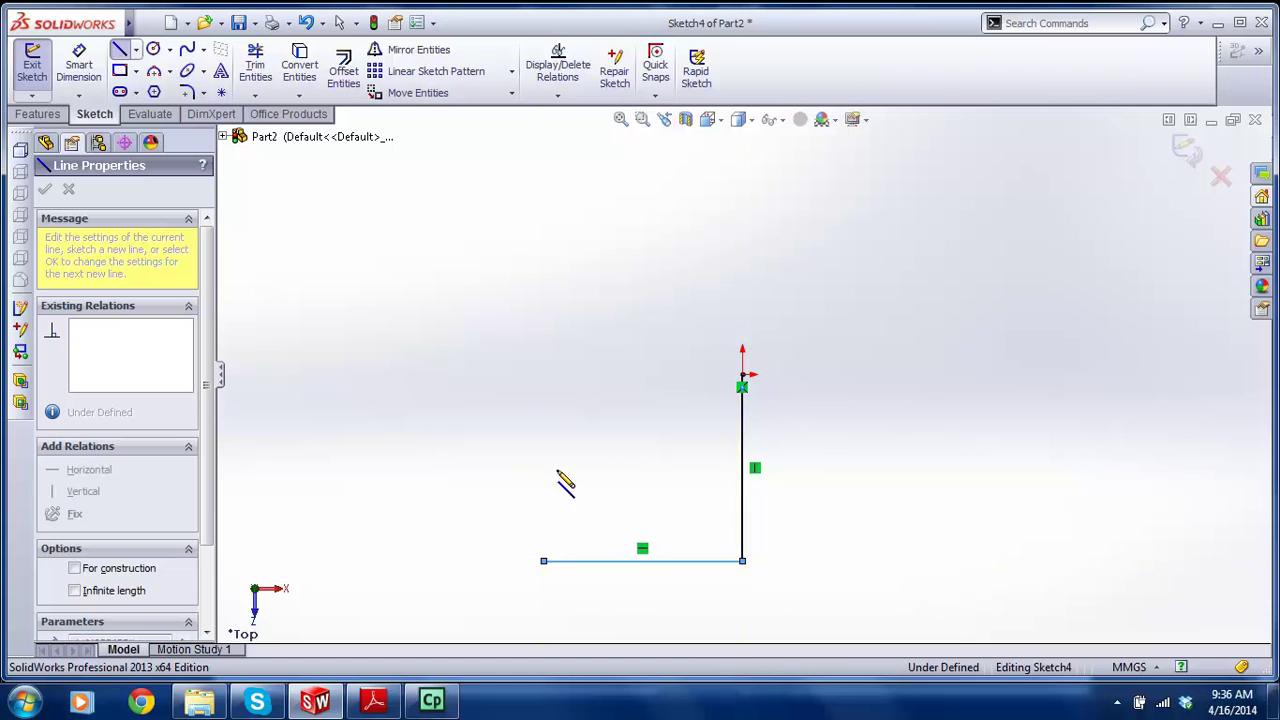
click(543, 316)
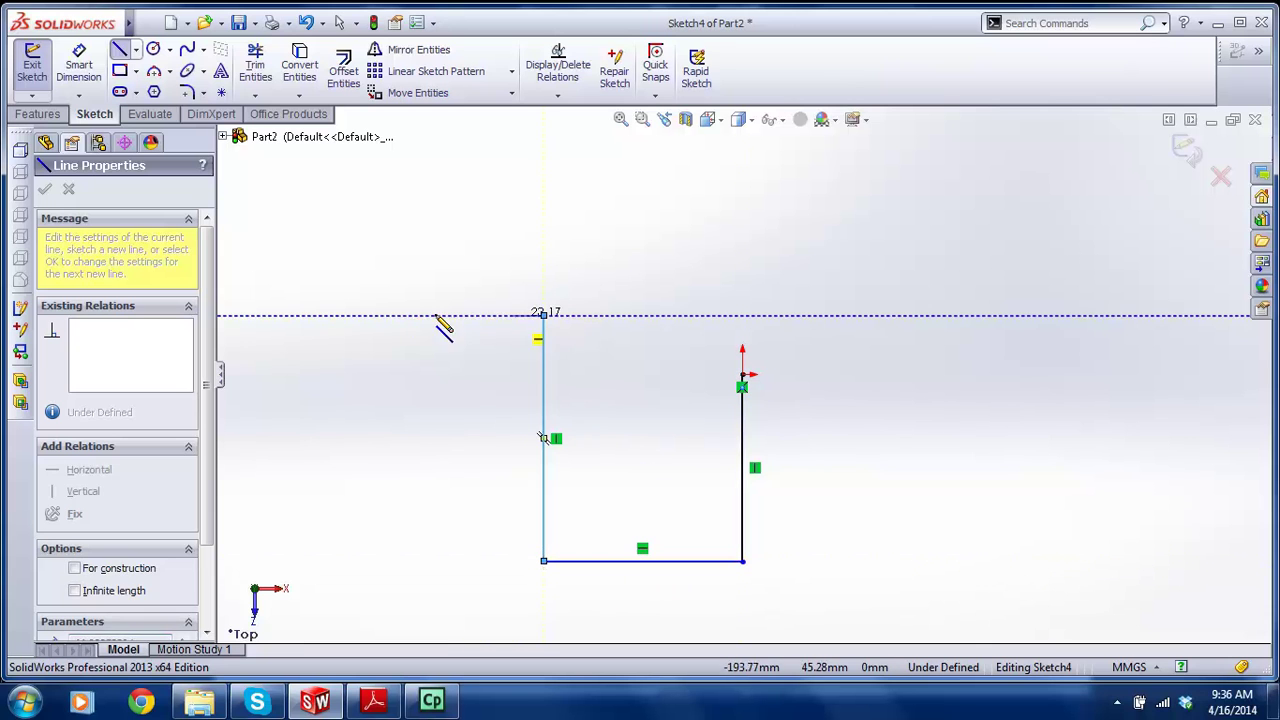
click(318, 315)
key(Escape)
scroll(619, 422, up, 2)
scroll(655, 450, down, 2)
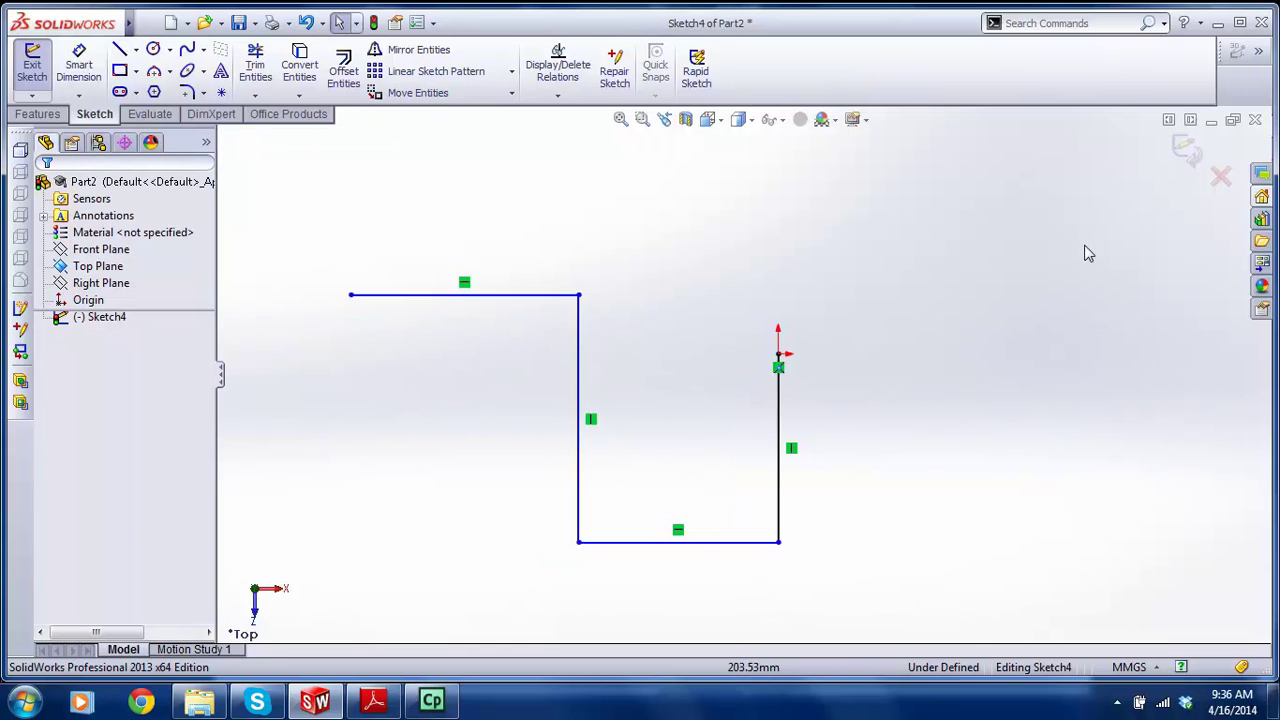
click(1186, 150)
- Create a reference plane perpendicular to the zigzag's first line and coincident with that line's free endpoint at the origin
mouse_move(600, 390)
middle_down()
mouse_move(510, 450)
mouse_move(570, 456)
mouse_move(546, 451)
middle_up()
scroll(546, 451, up, 2)
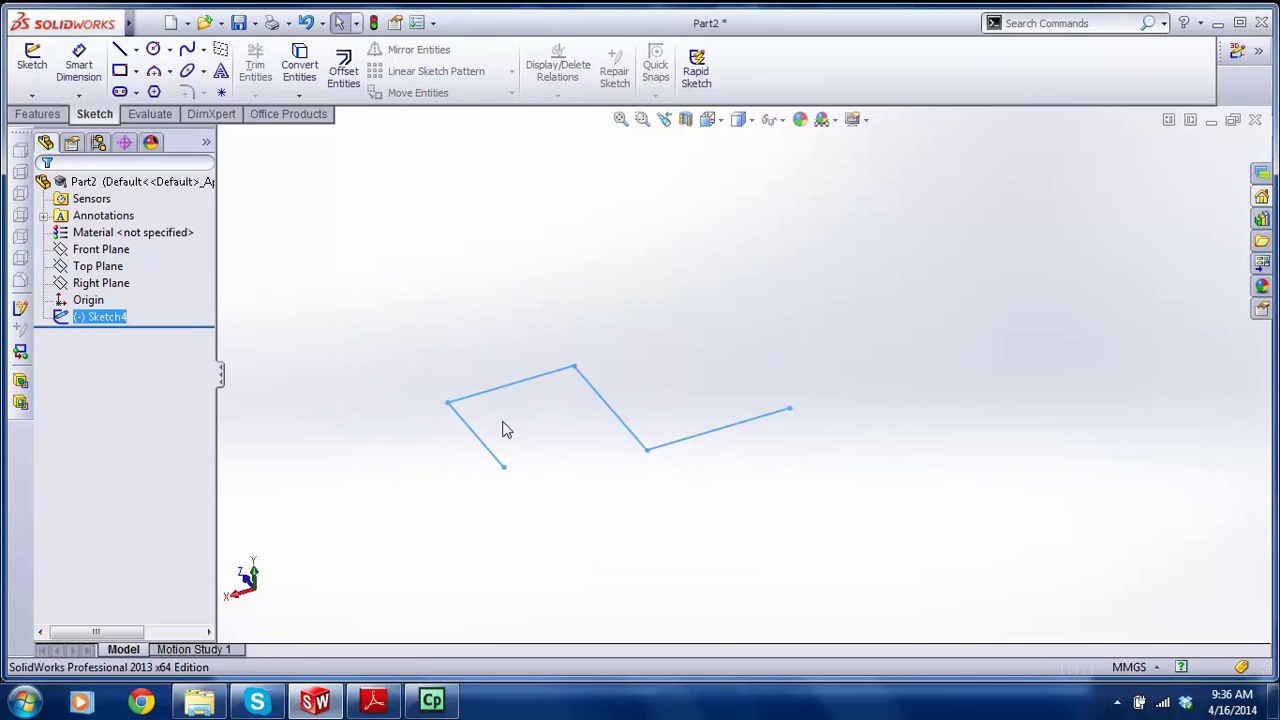
click(40, 114)
click(708, 88)
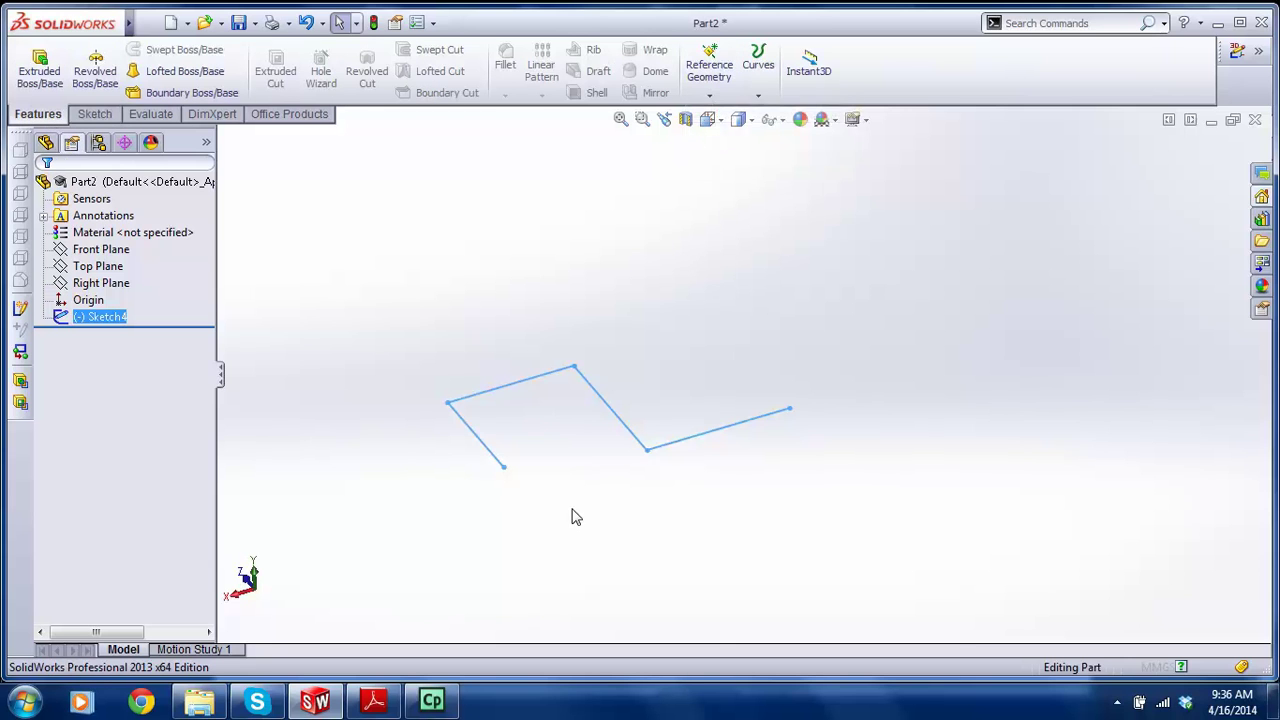
click(497, 463)
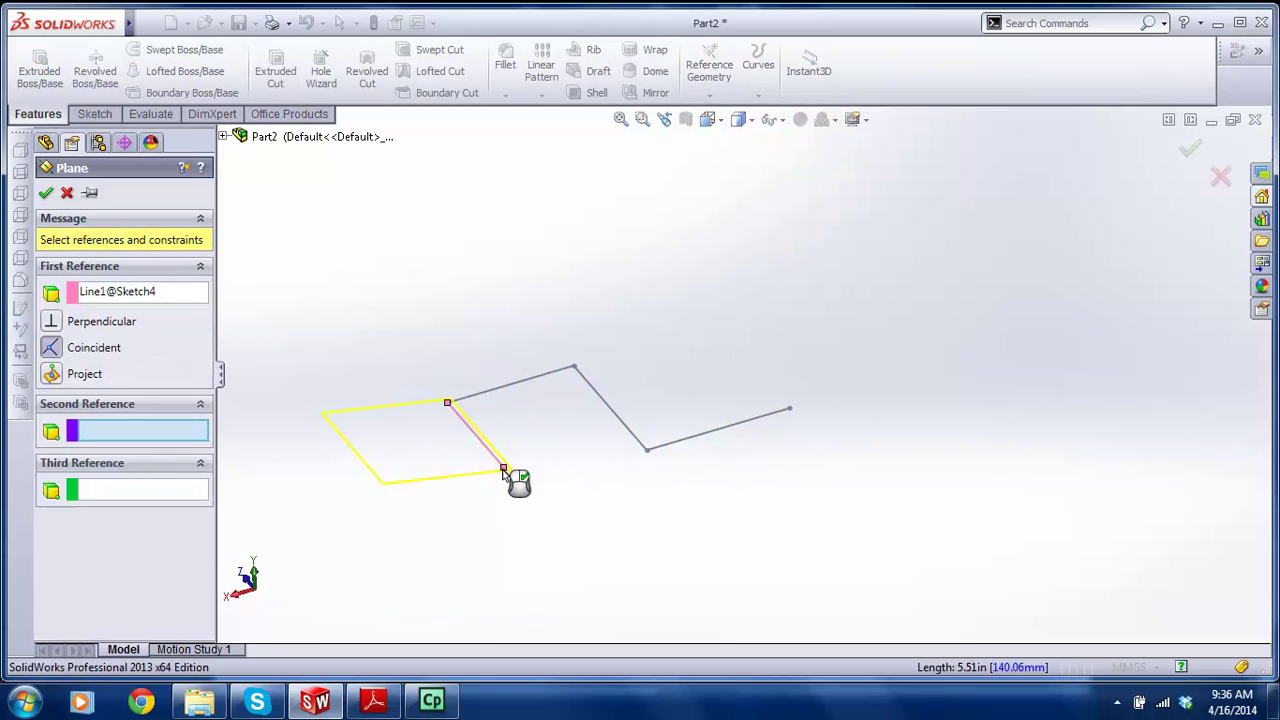
click(504, 470)
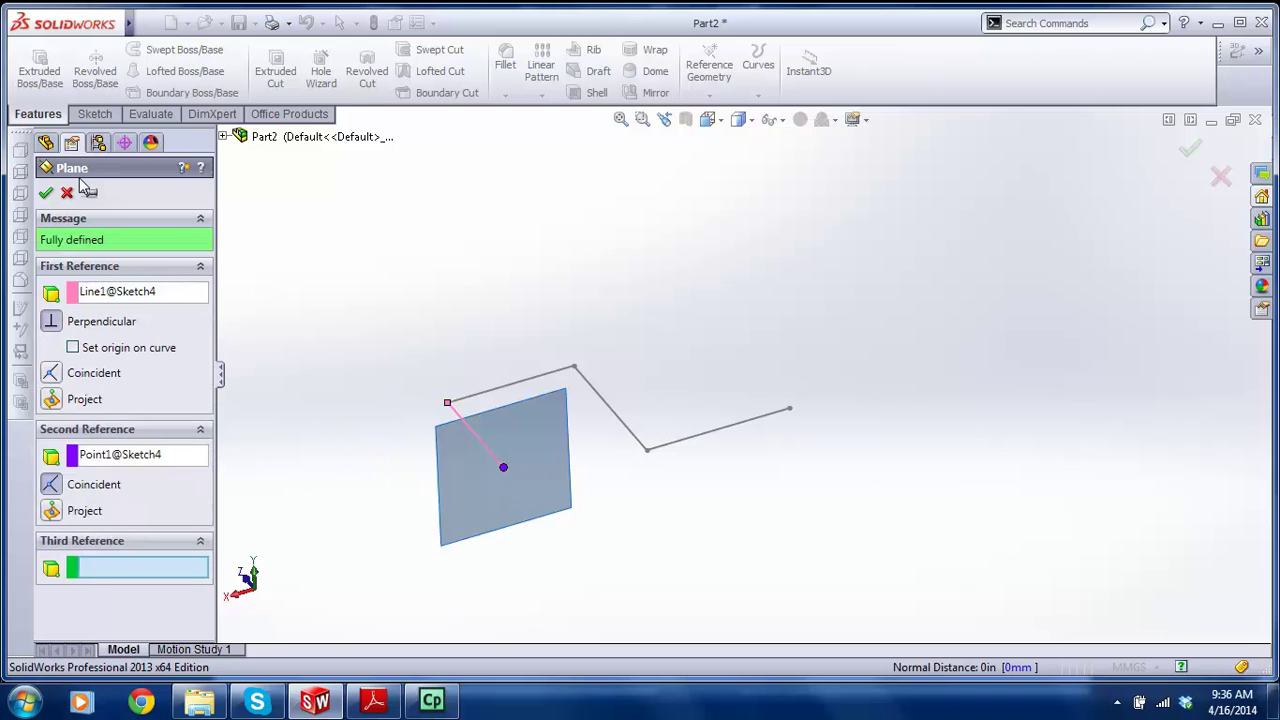
click(45, 192)
- Sketch a circle of about 16 mm radius on the new plane, centred on the path's endpoint, and exit the sketch
click(95, 113)
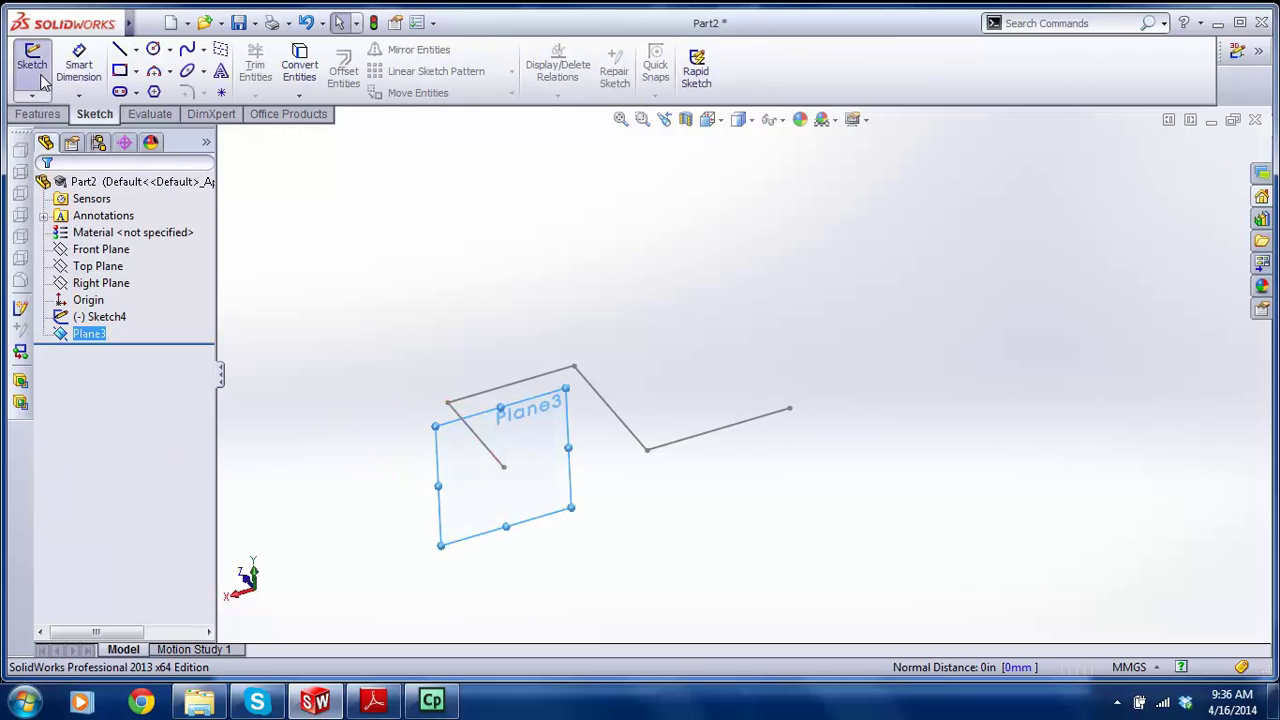
click(32, 62)
click(153, 49)
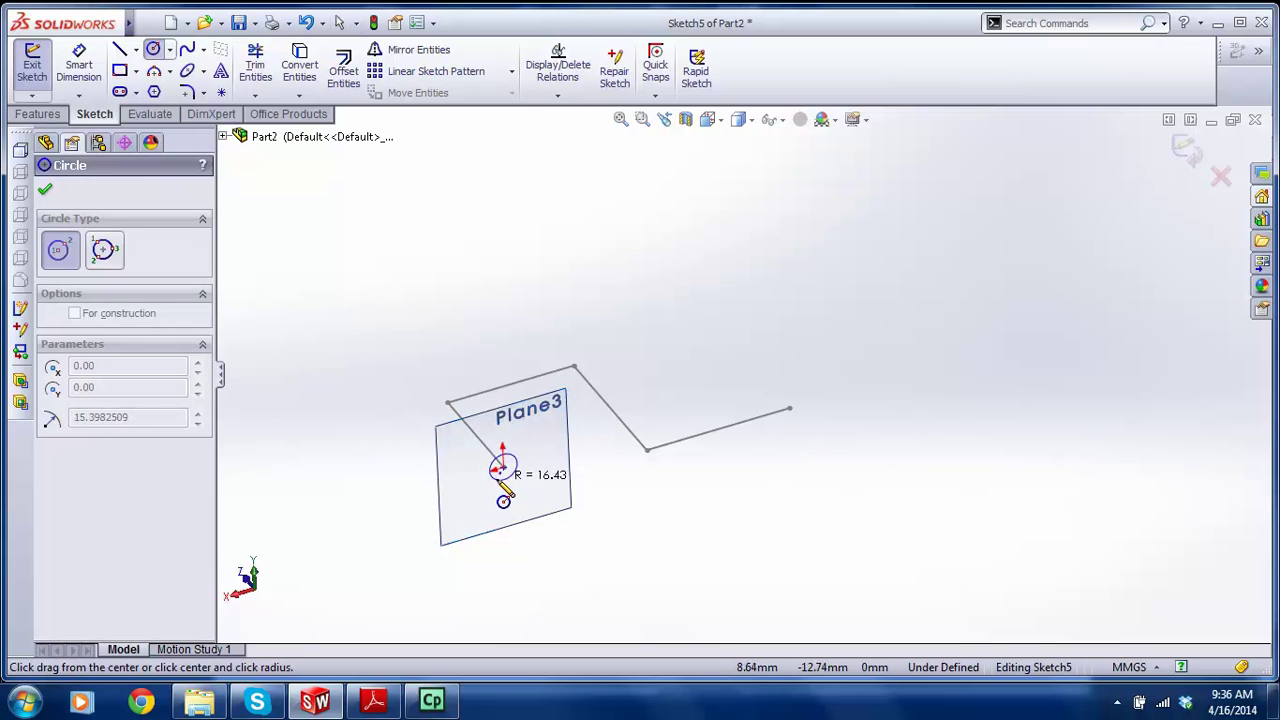
click(478, 492)
click(45, 189)
click(32, 64)
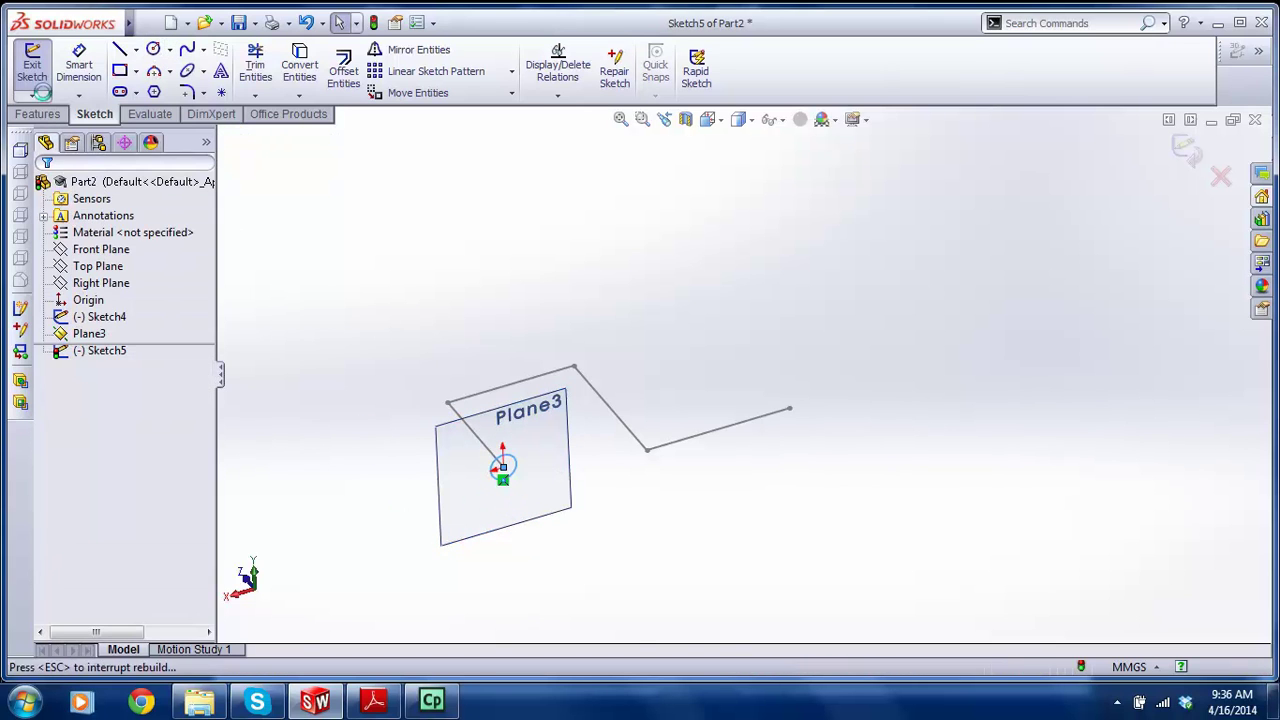
- Create a swept boss using the circle in Sketch5 as profile and the open zigzag in Sketch4 as path
click(40, 114)
click(165, 52)
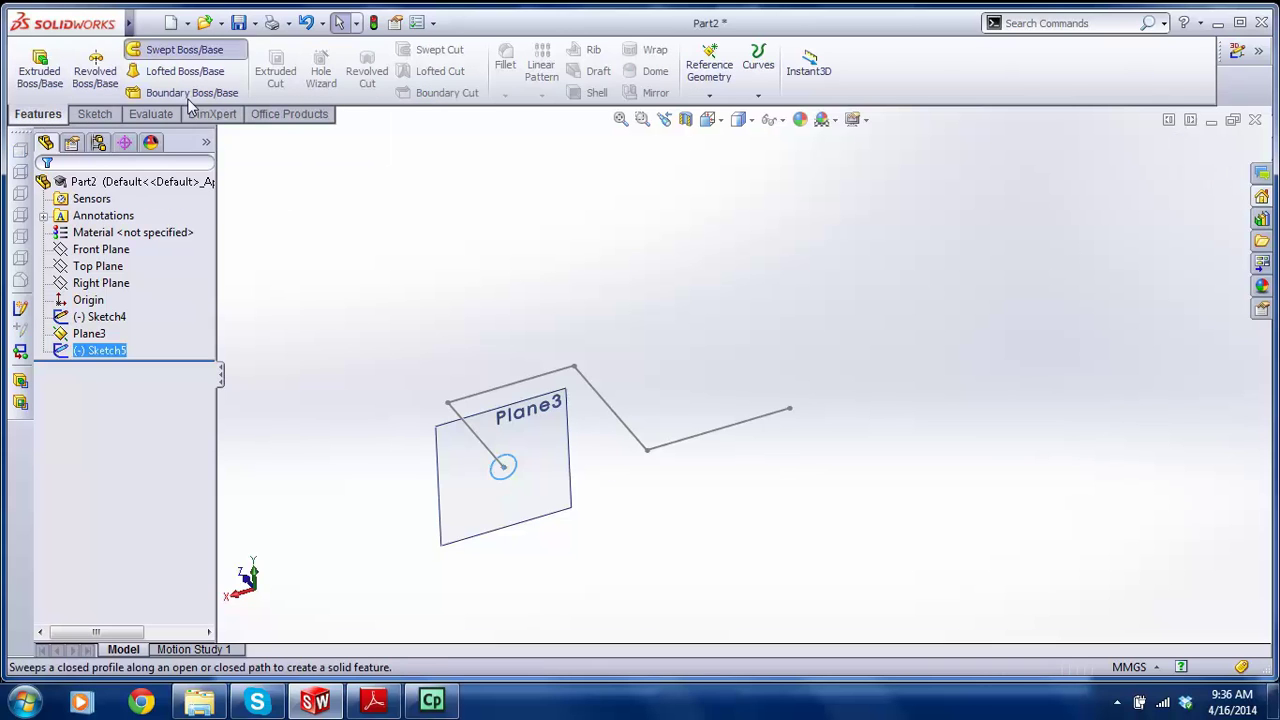
click(140, 267)
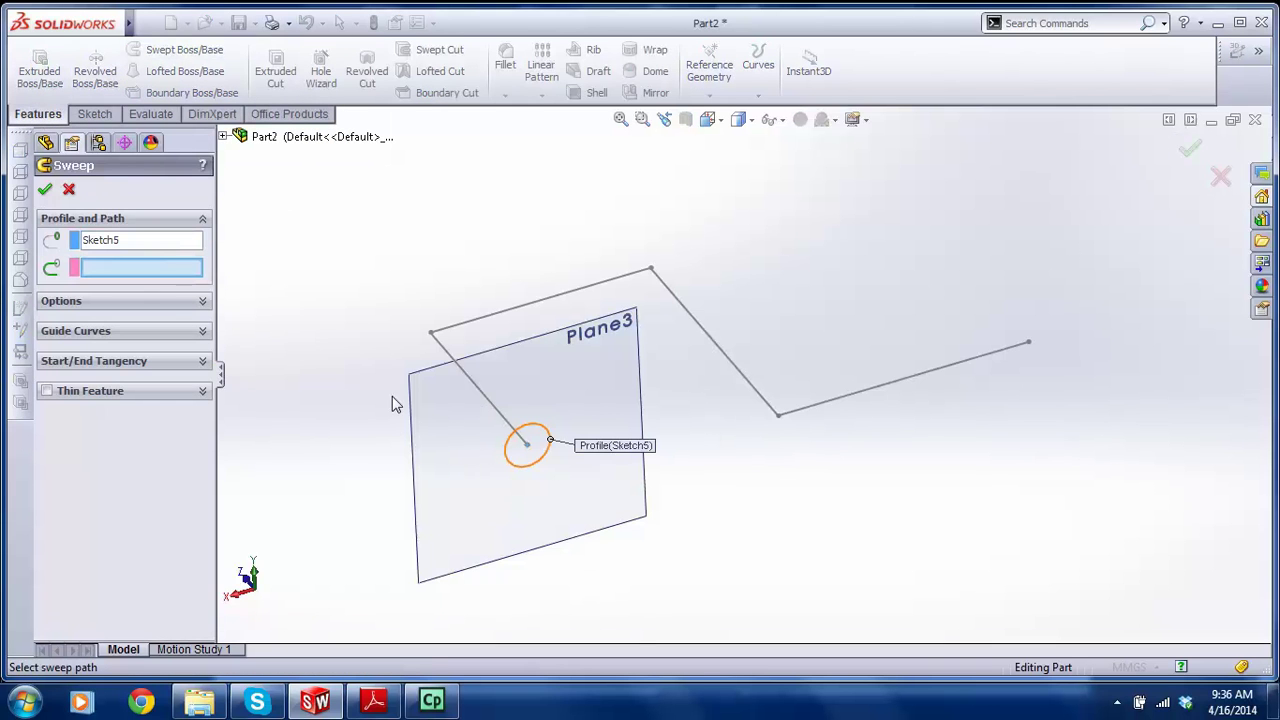
click(463, 381)
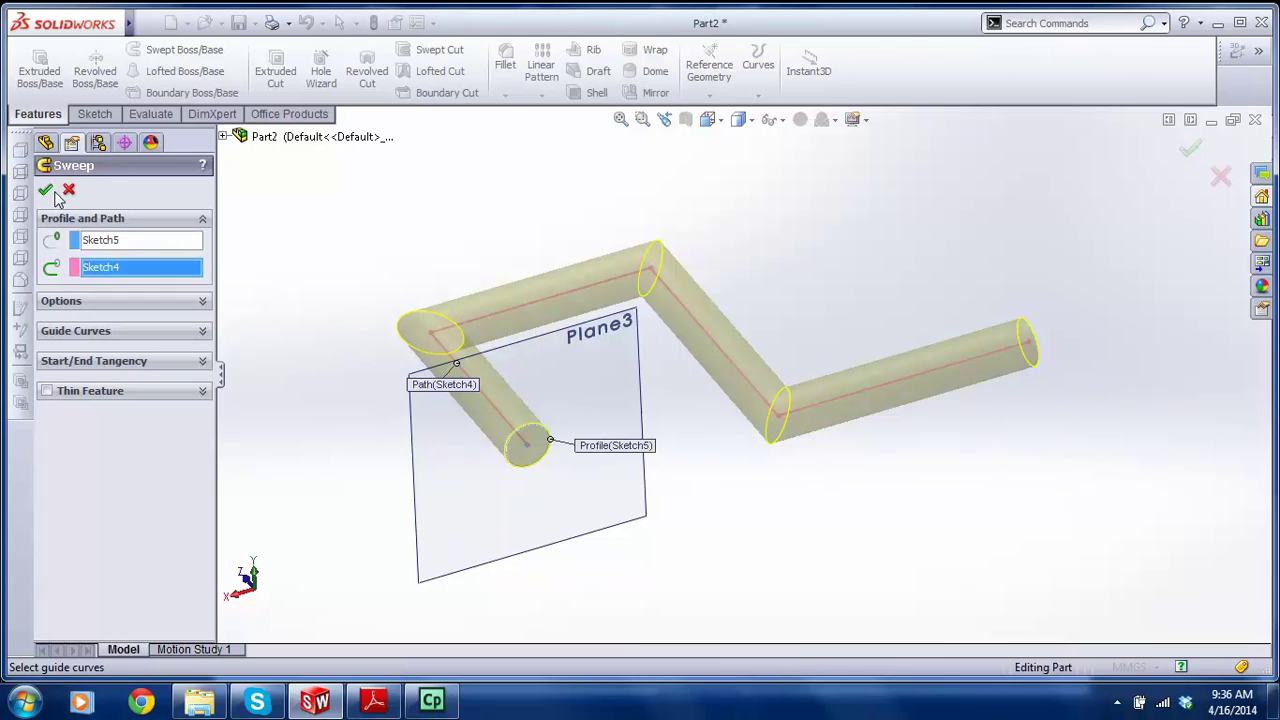
click(45, 190)
scroll(646, 410, up, 2)
middle_drag(646, 410, 864, 338)
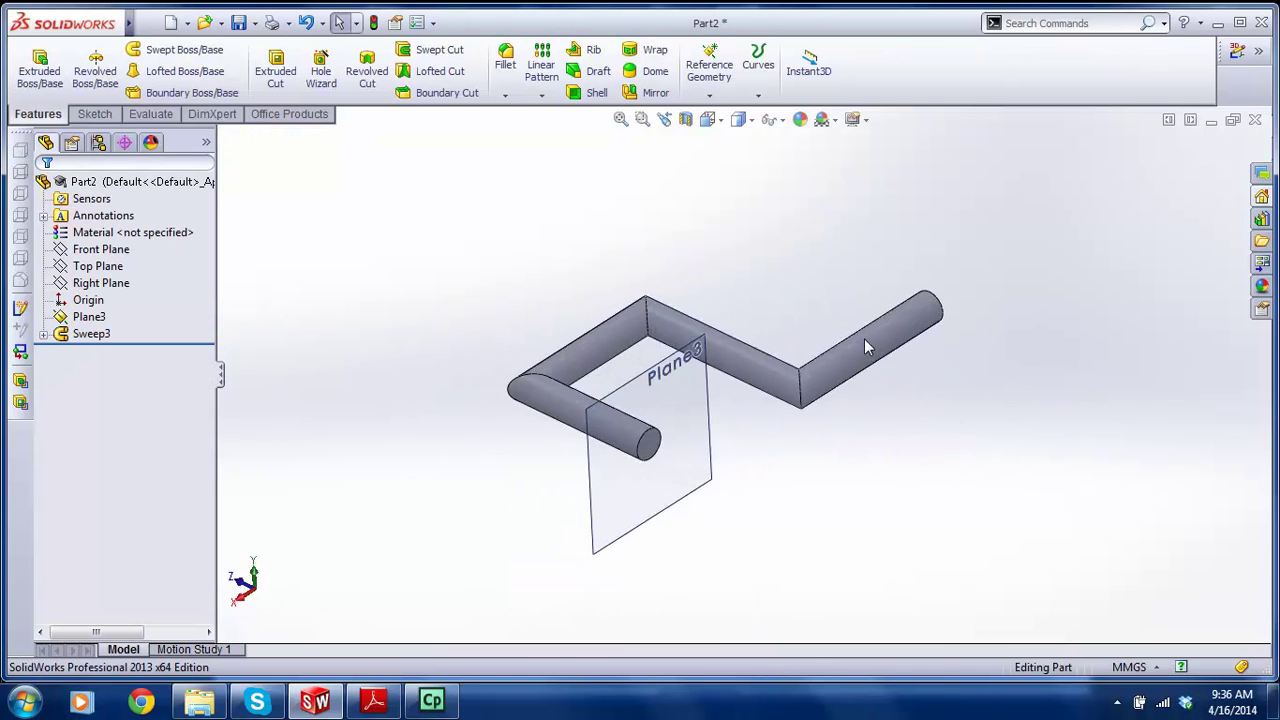
- Close the part without saving its changes
click(1252, 119)
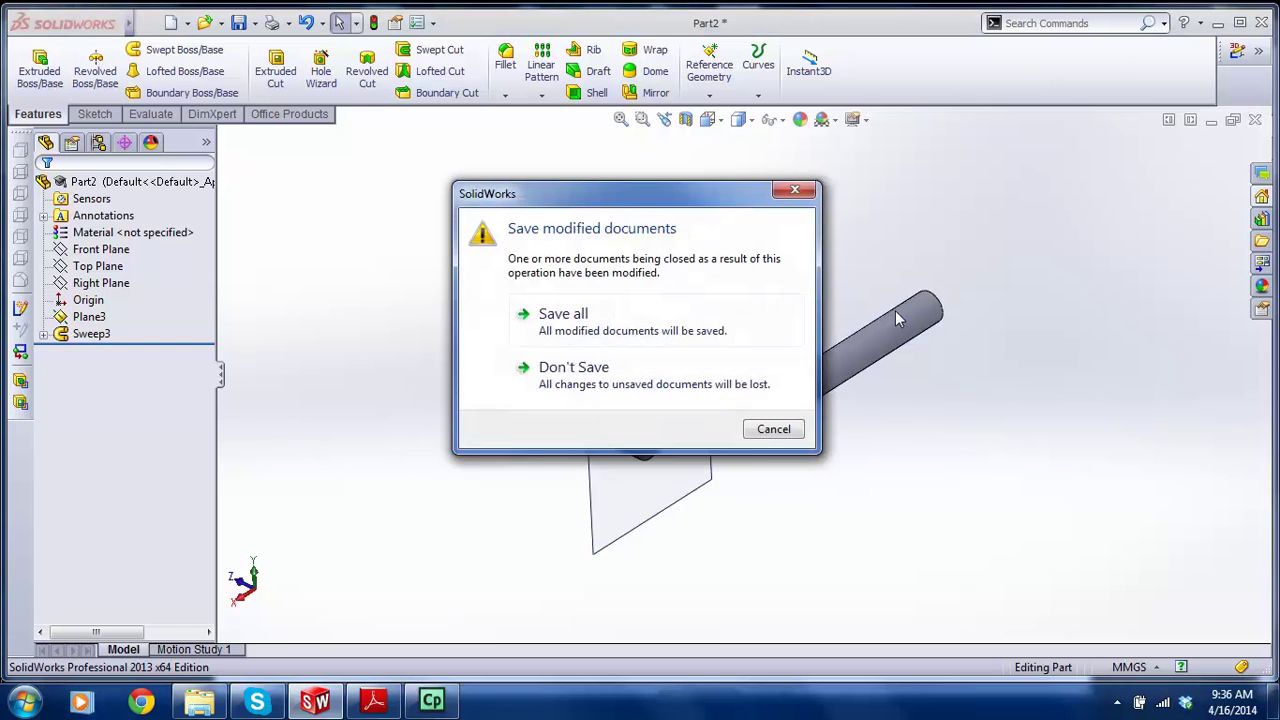
click(675, 365)
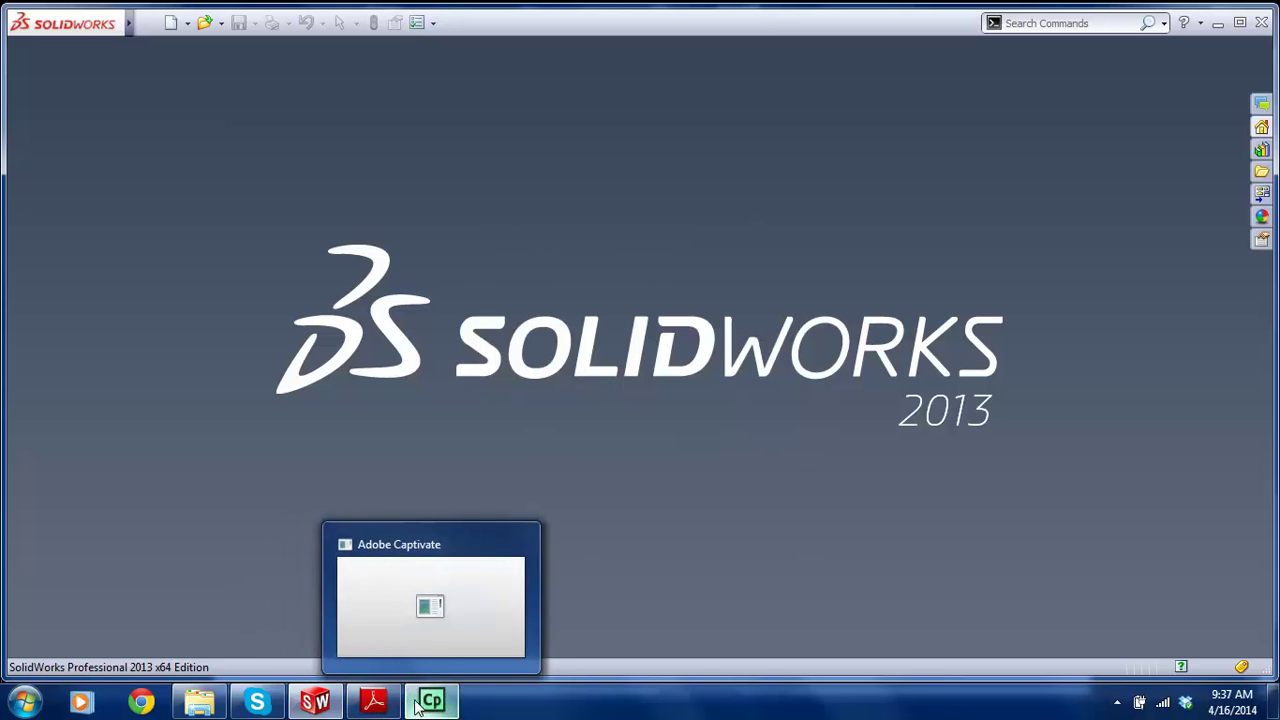
- Switch to the Freeform Exercises PDF in Adobe Reader and examine the Ex. 3 loft drawing on page 2
click(373, 703)
scroll(480, 352, down, 10)
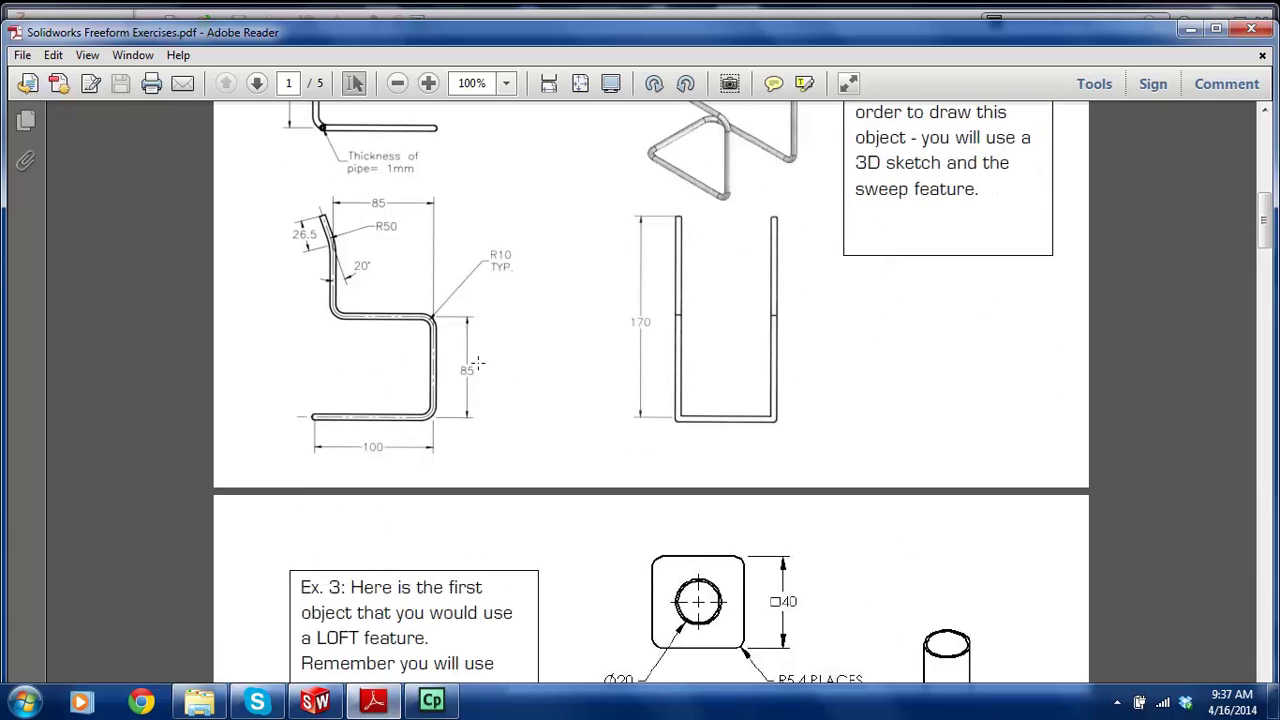
scroll(478, 364, up, 3)
scroll(477, 366, down, 5)
scroll(476, 366, down, 1)
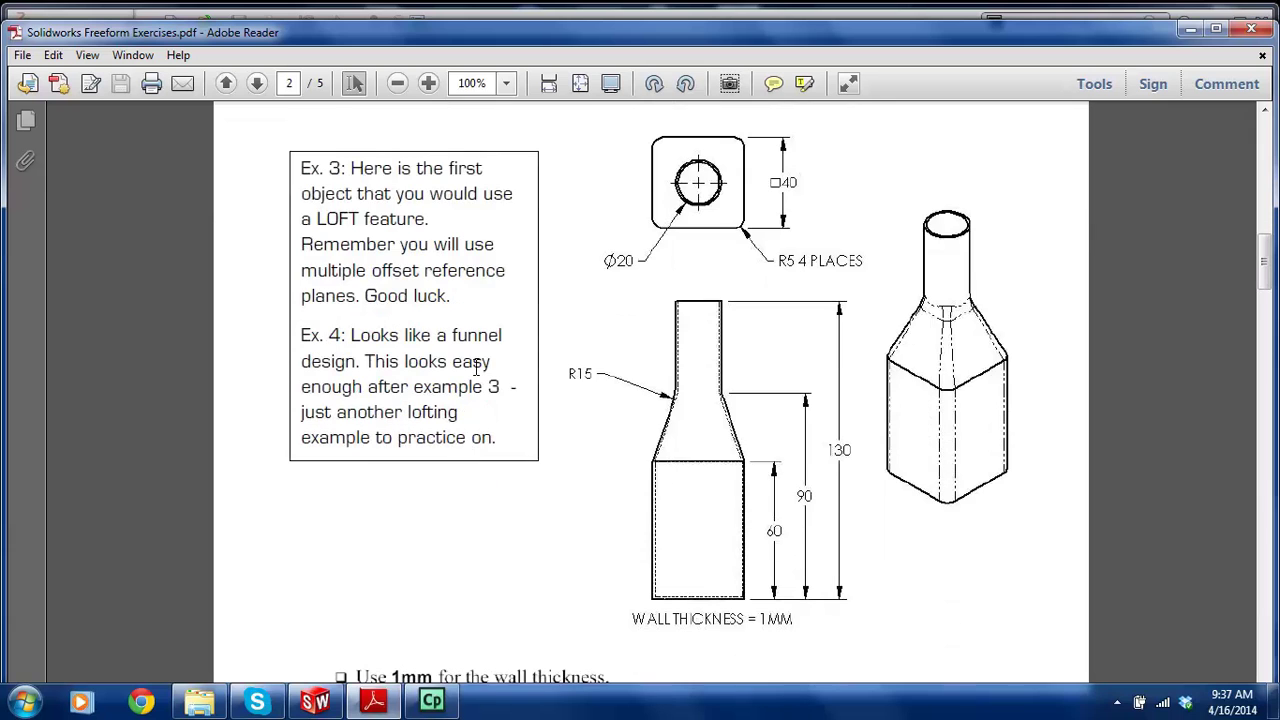
click(432, 702)
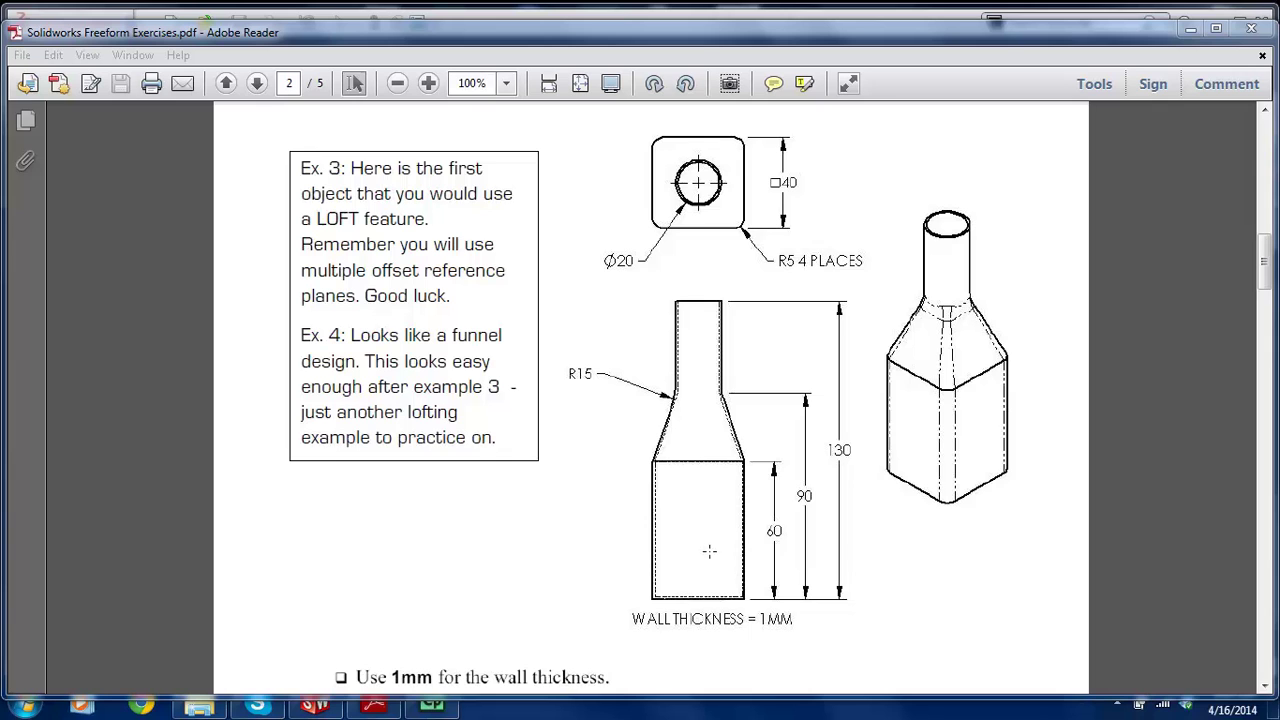
- Switch to SolidWorks, create a new part, and set its units to MMGS (millimeter, gram, second)
click(318, 700)
click(166, 23)
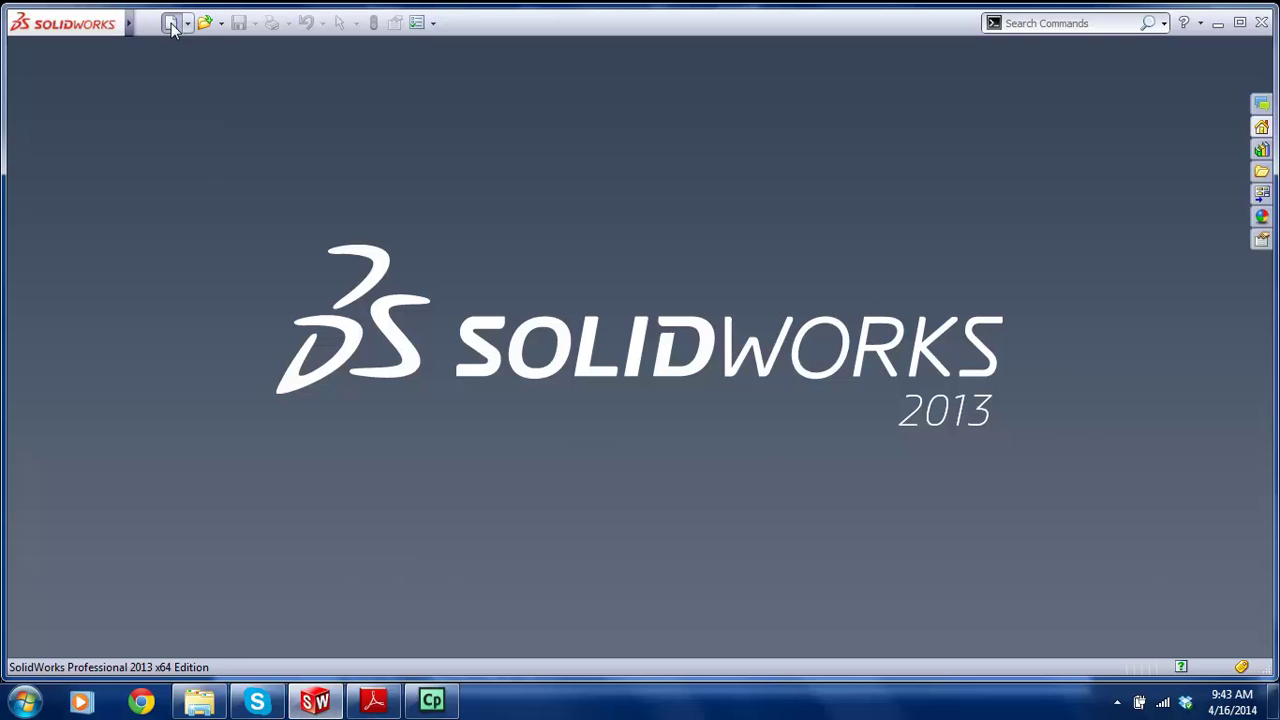
double_click(366, 348)
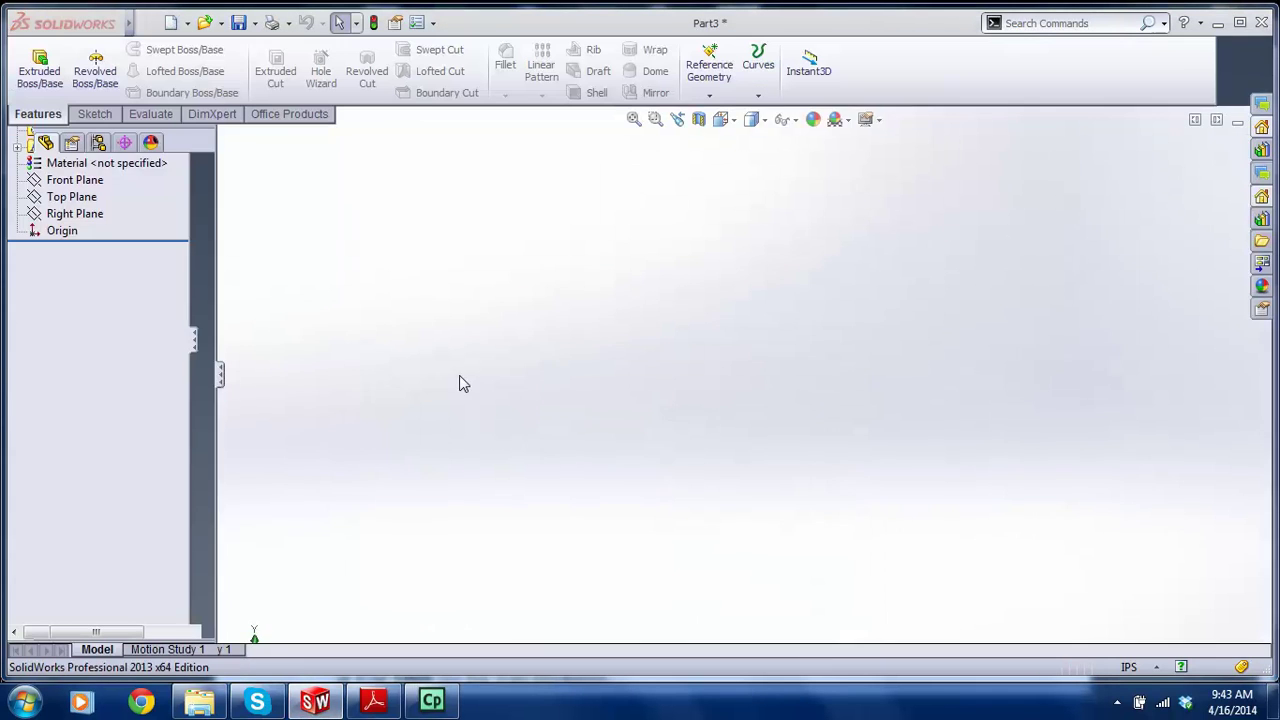
click(1120, 666)
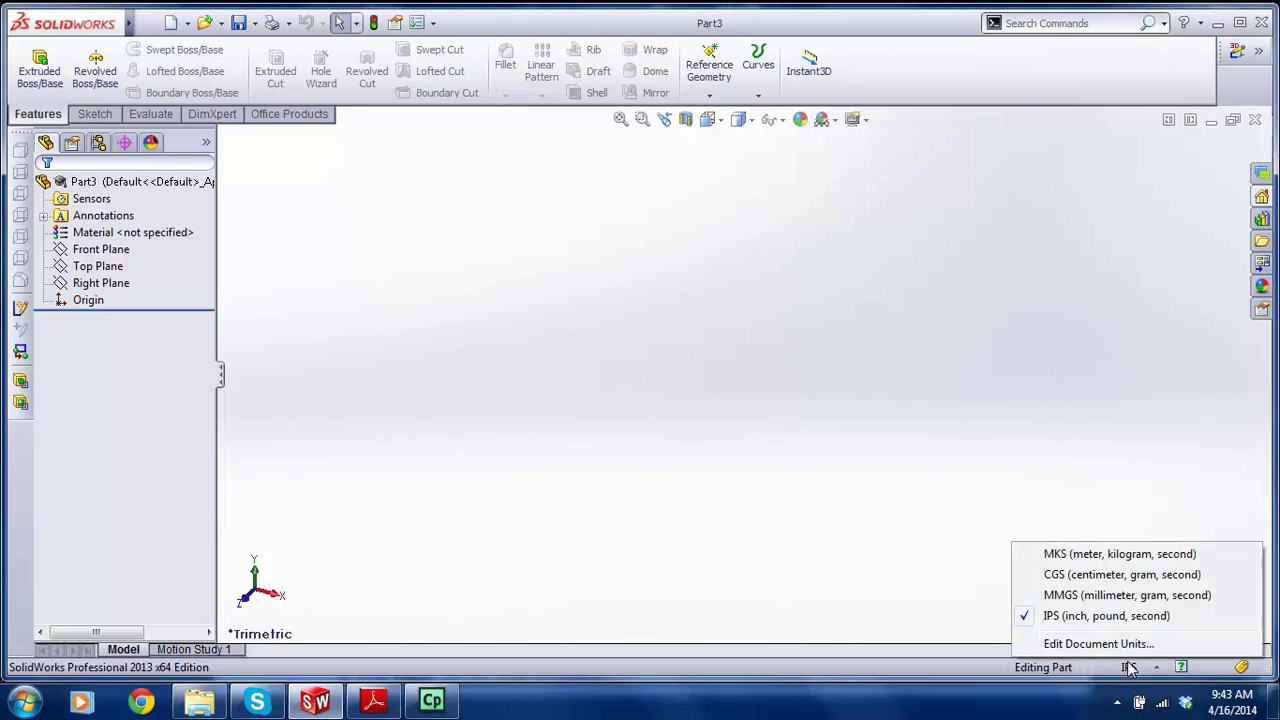
click(1093, 596)
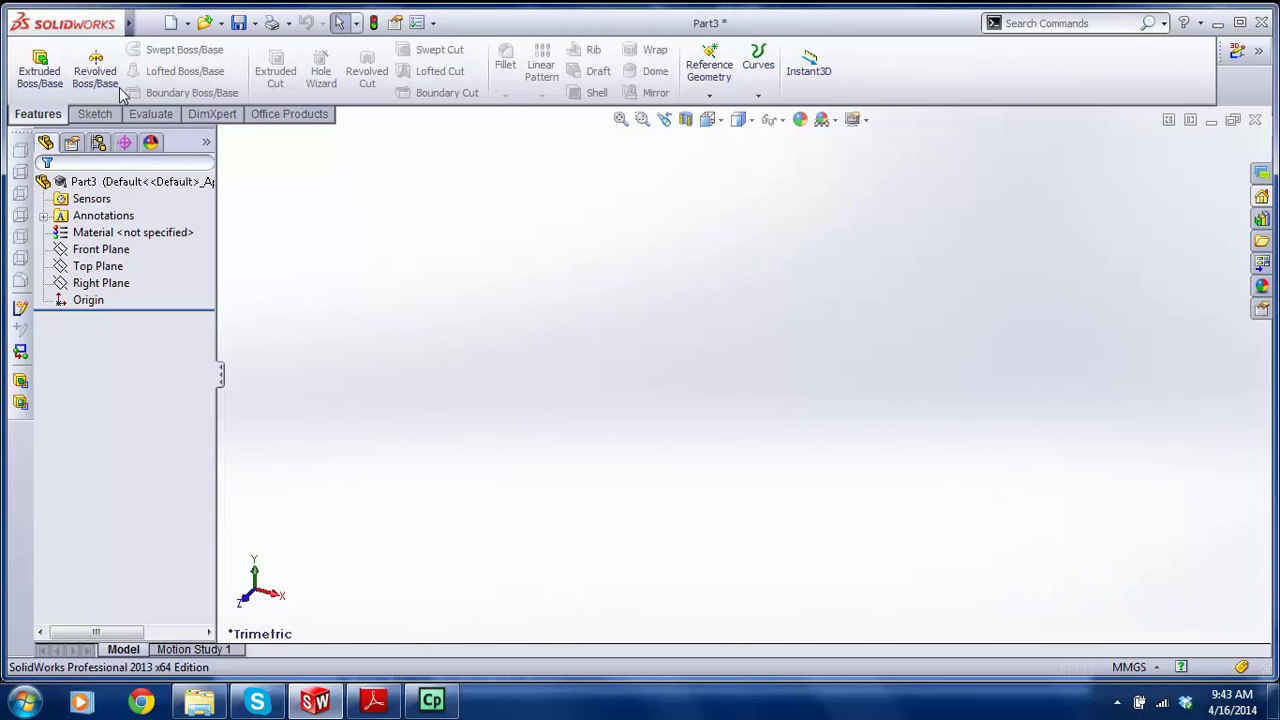
- Sketch a center rectangle about 87 by 104 mm on the Top Plane, centred on the origin
click(95, 114)
click(32, 58)
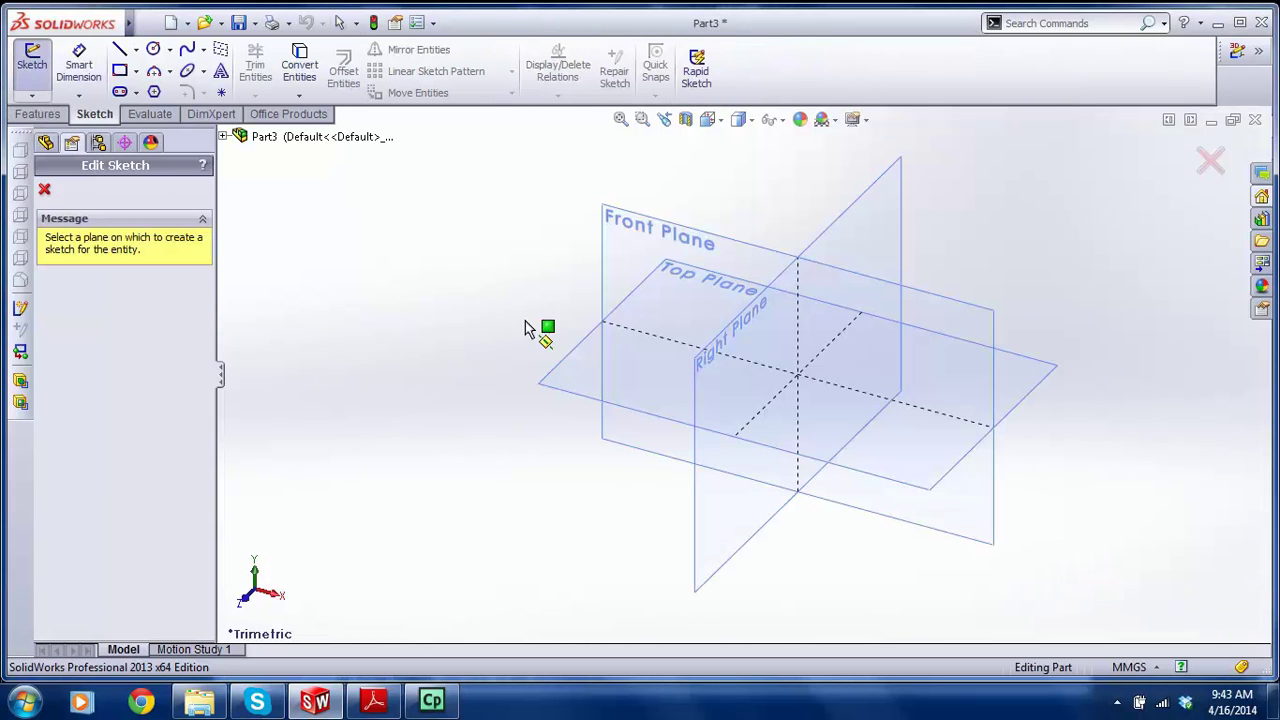
click(589, 380)
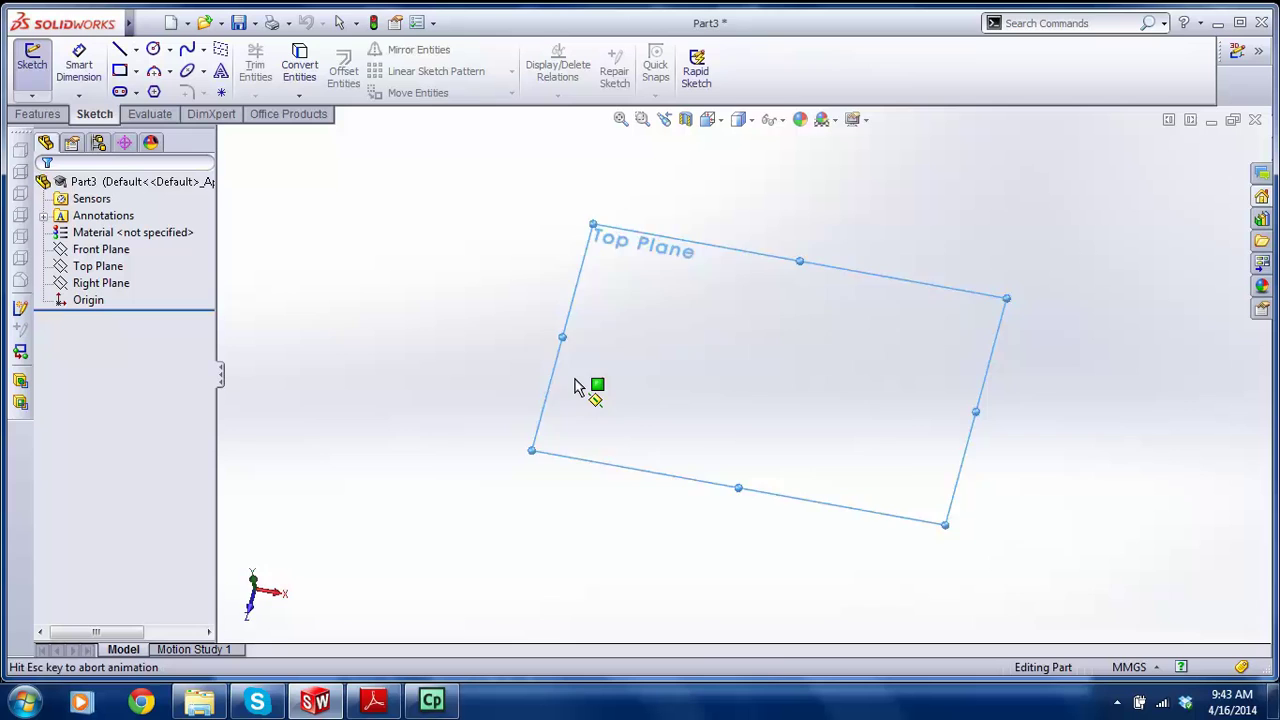
click(137, 72)
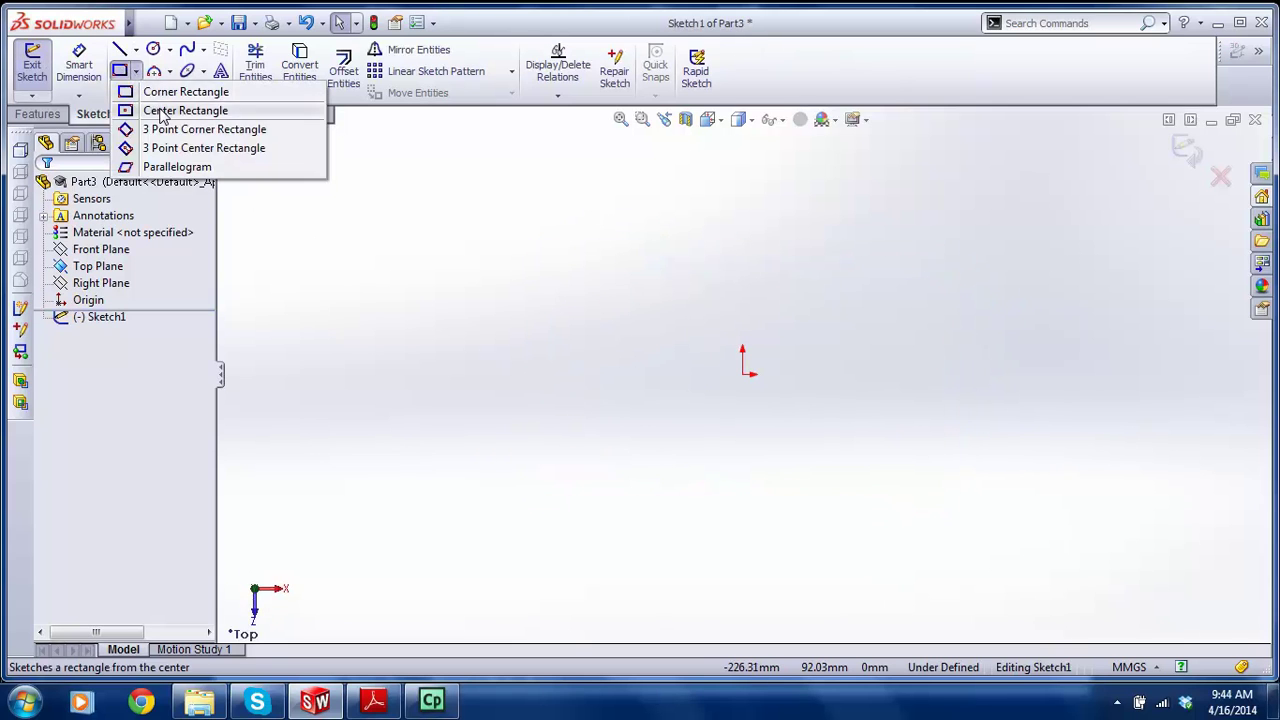
click(162, 109)
click(742, 374)
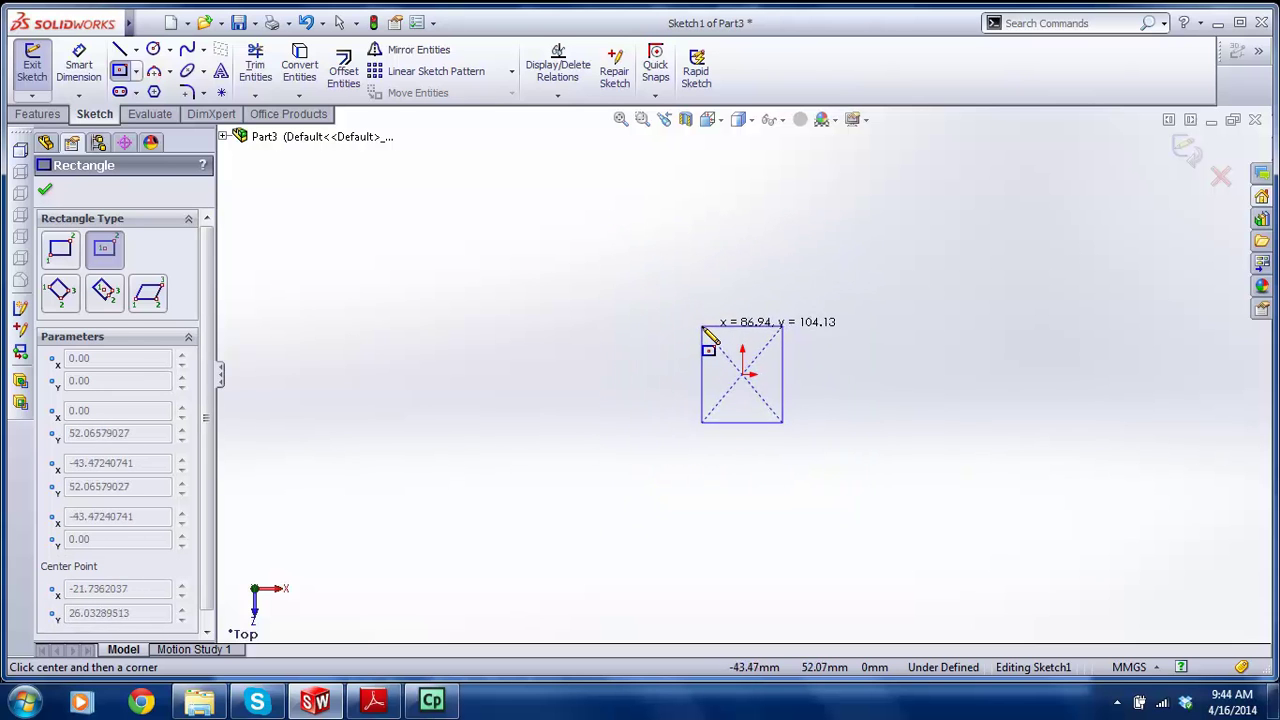
click(700, 325)
scroll(756, 376, down, 3)
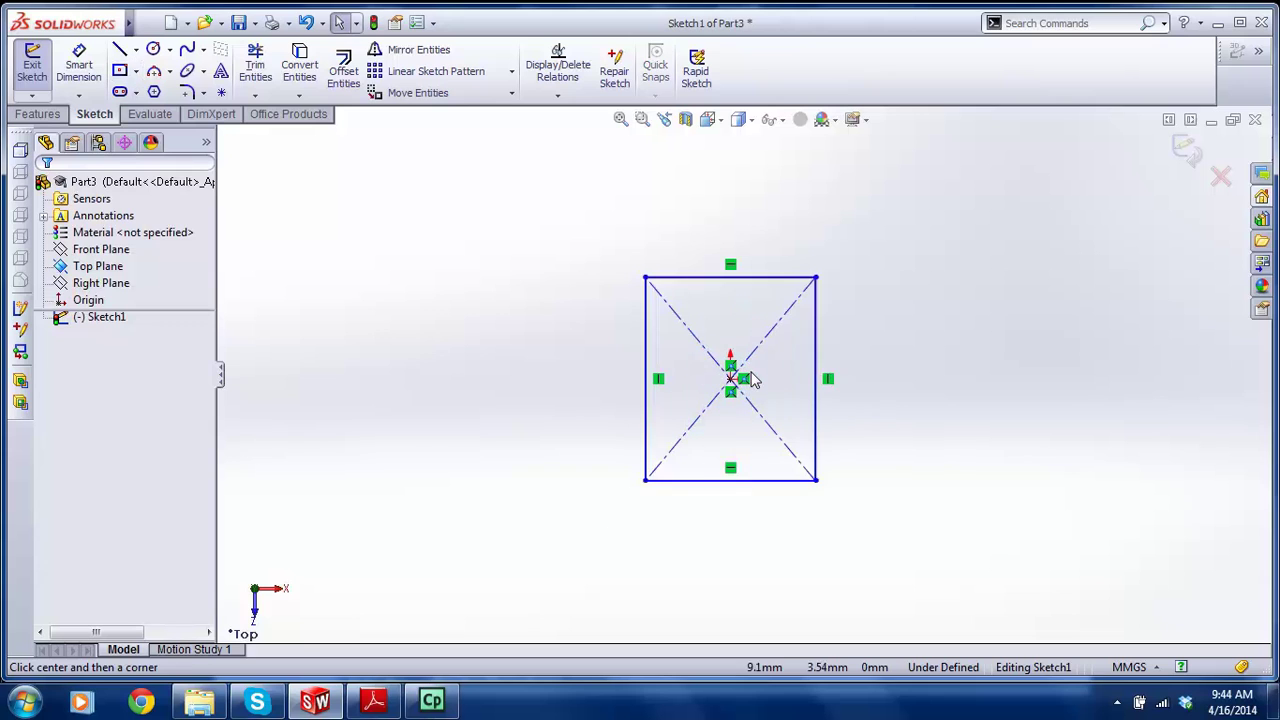
- Check the base size in the Ex. 3 PDF drawing and dimension the rectangle's right vertical side to 40 mm
click(373, 703)
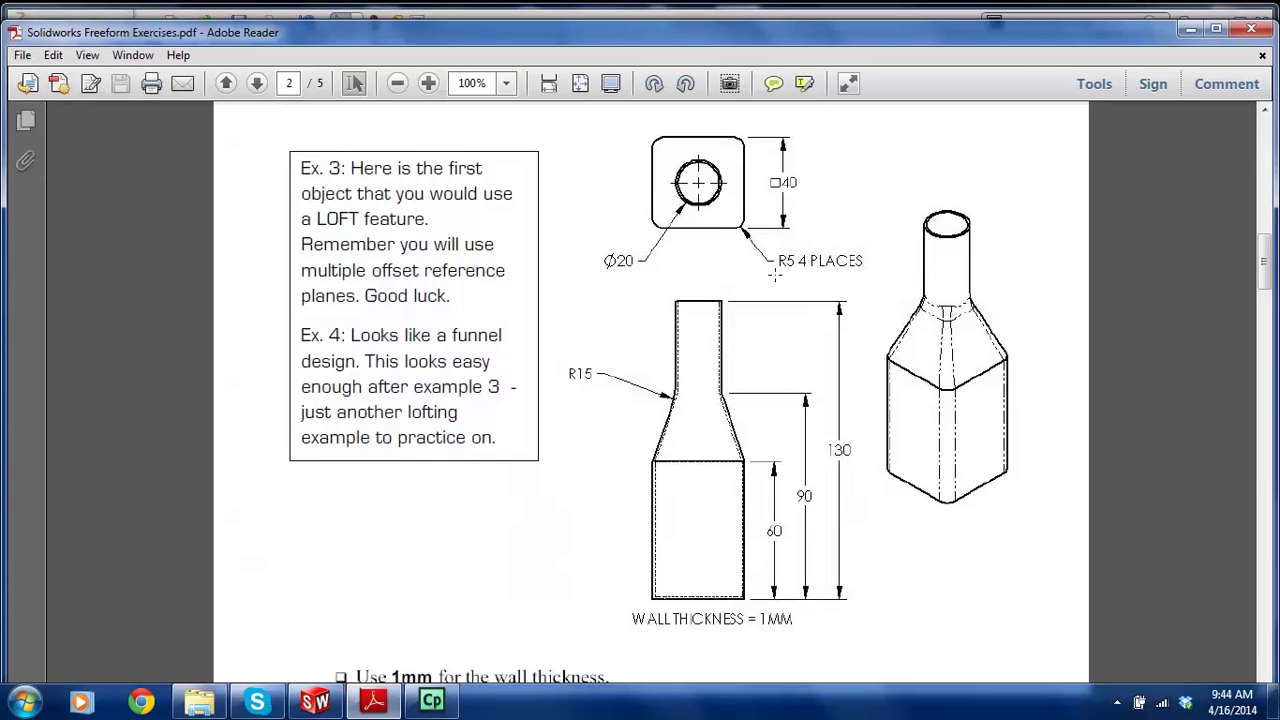
click(315, 701)
right_drag(840, 376, 900, 365)
click(822, 374)
click(892, 372)
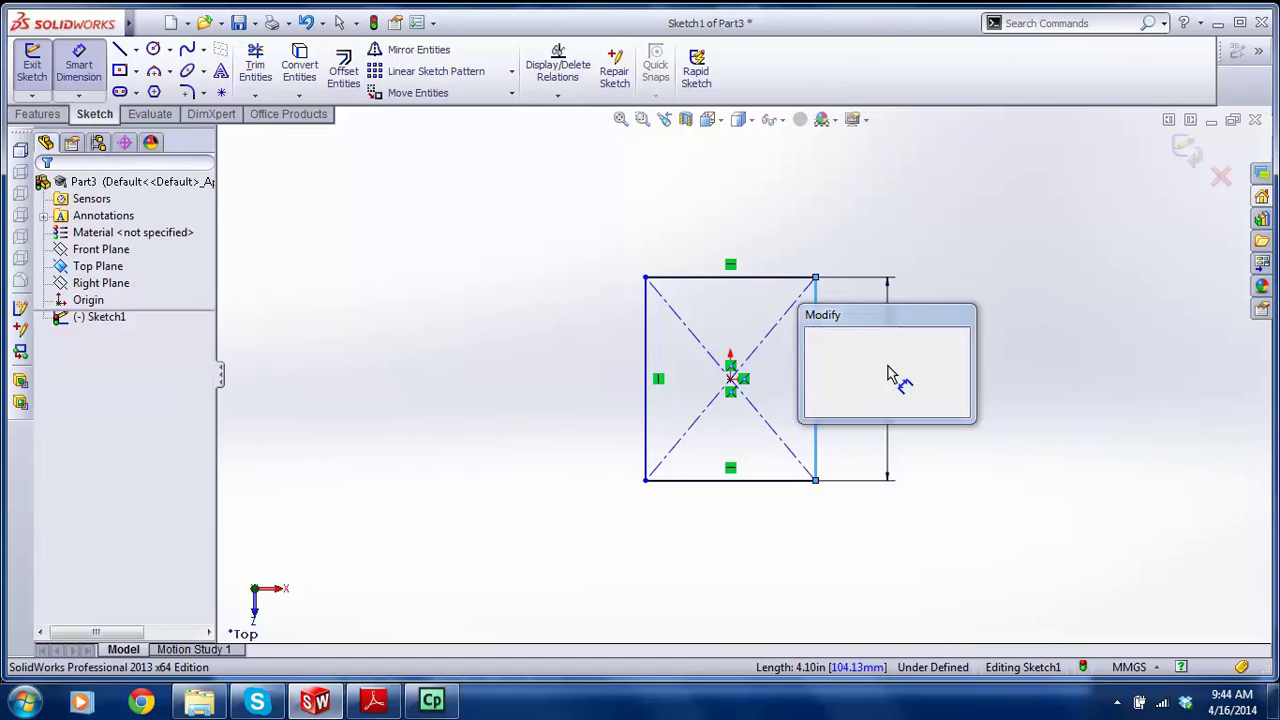
text(40)
key(Return)
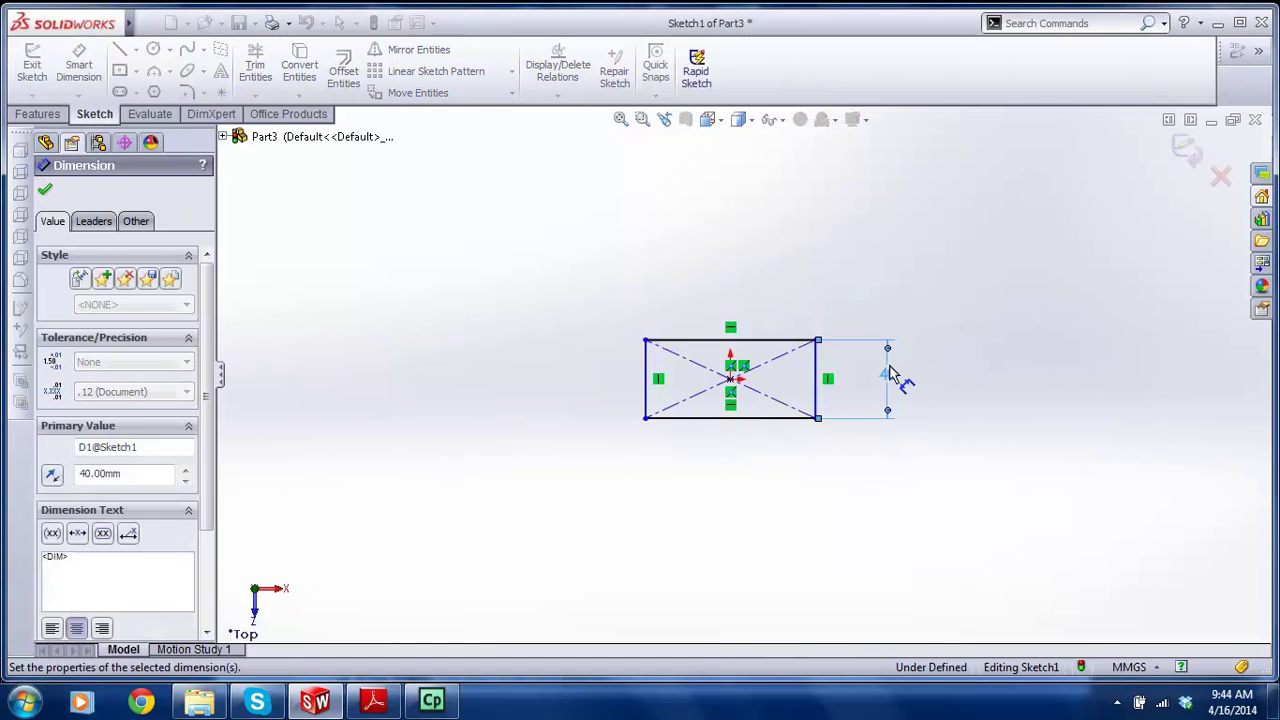
key(Escape)
- Make the rectangle's vertical and top sides equal, and move the 40 mm dimension closer to the square
click(816, 376)
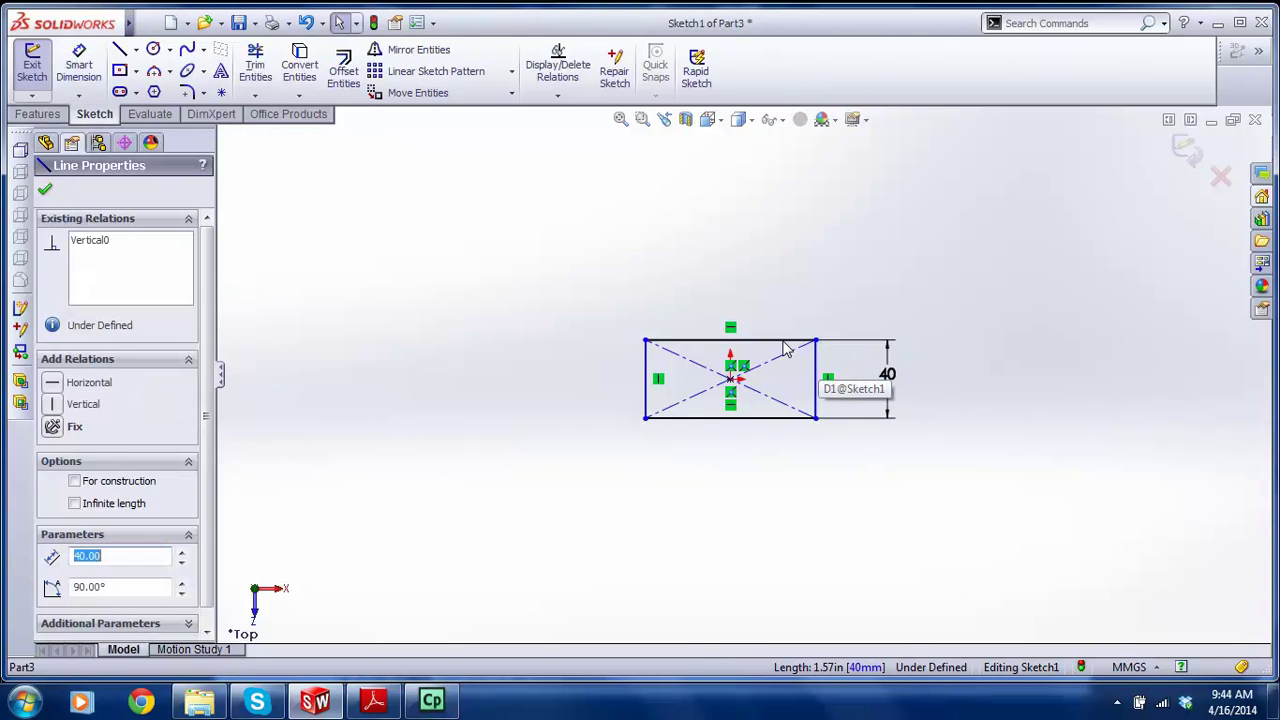
ctrl+click(790, 341)
click(62, 600)
key(Escape)
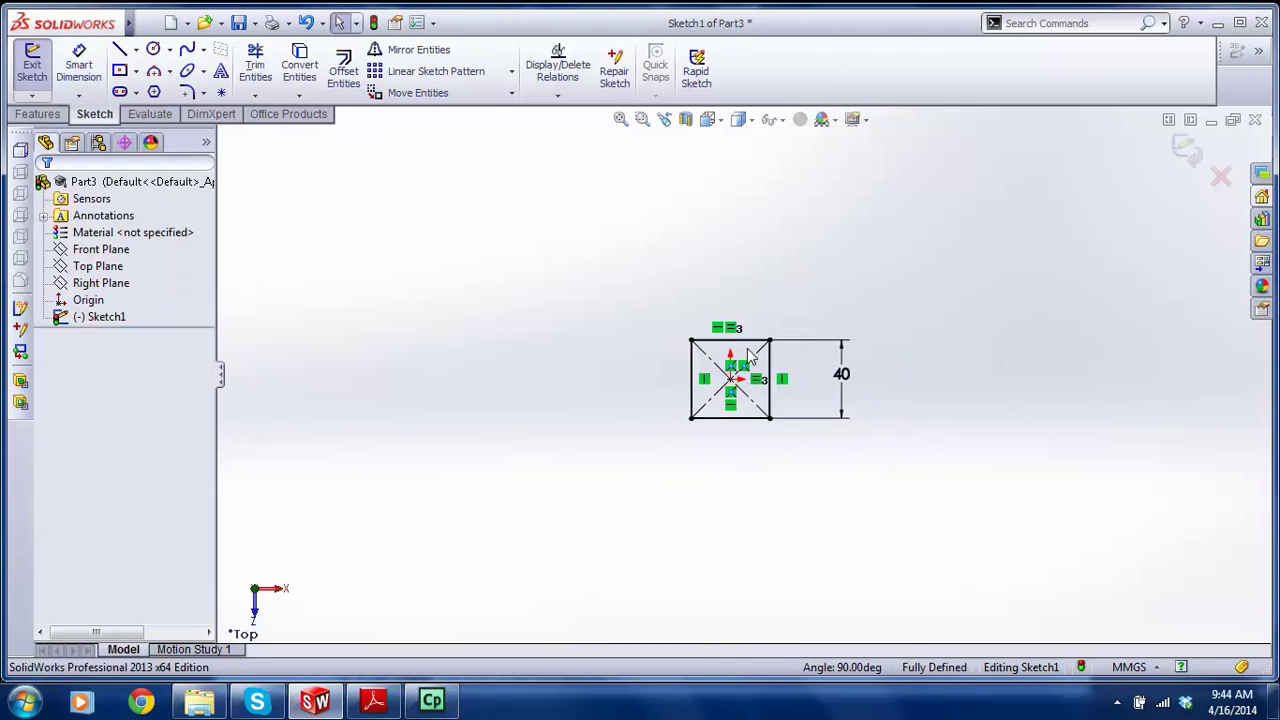
scroll(747, 340, down, 3)
drag(921, 400, 838, 416)
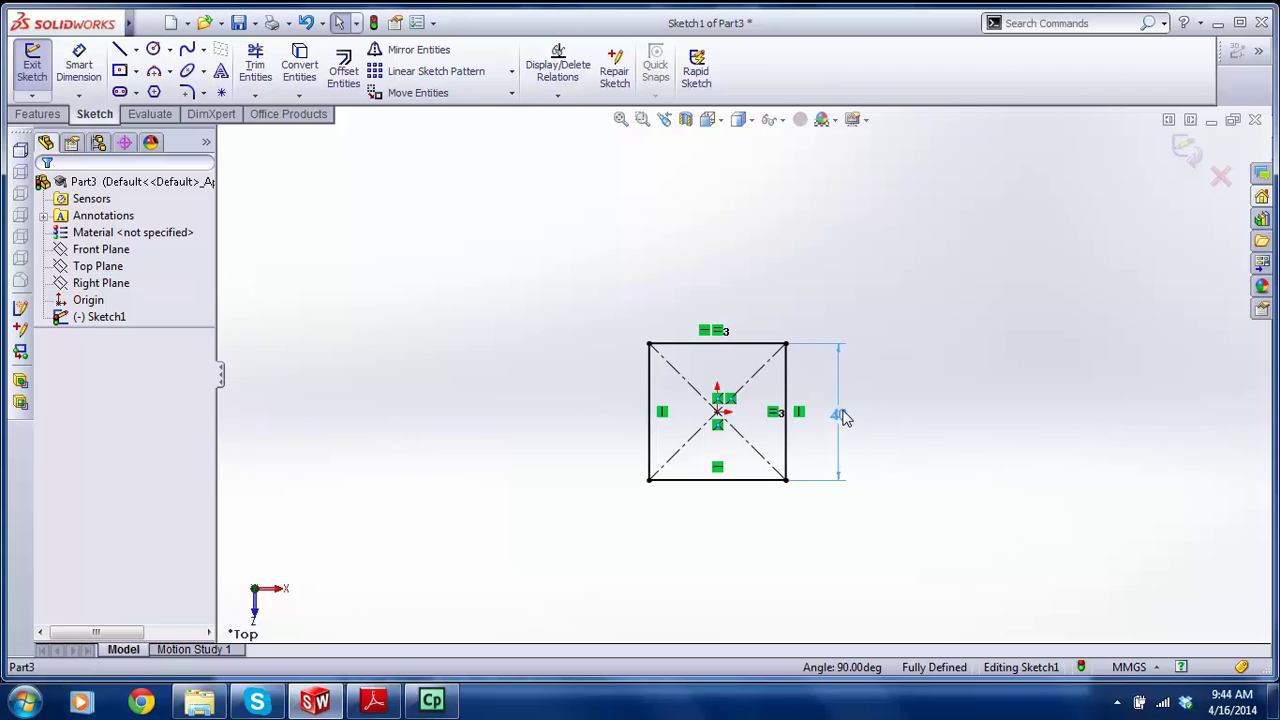
- Add 5 mm sketch fillets to all four corners of the square, accepting the equal-length relation prompts
click(189, 91)
text(5.00mm)
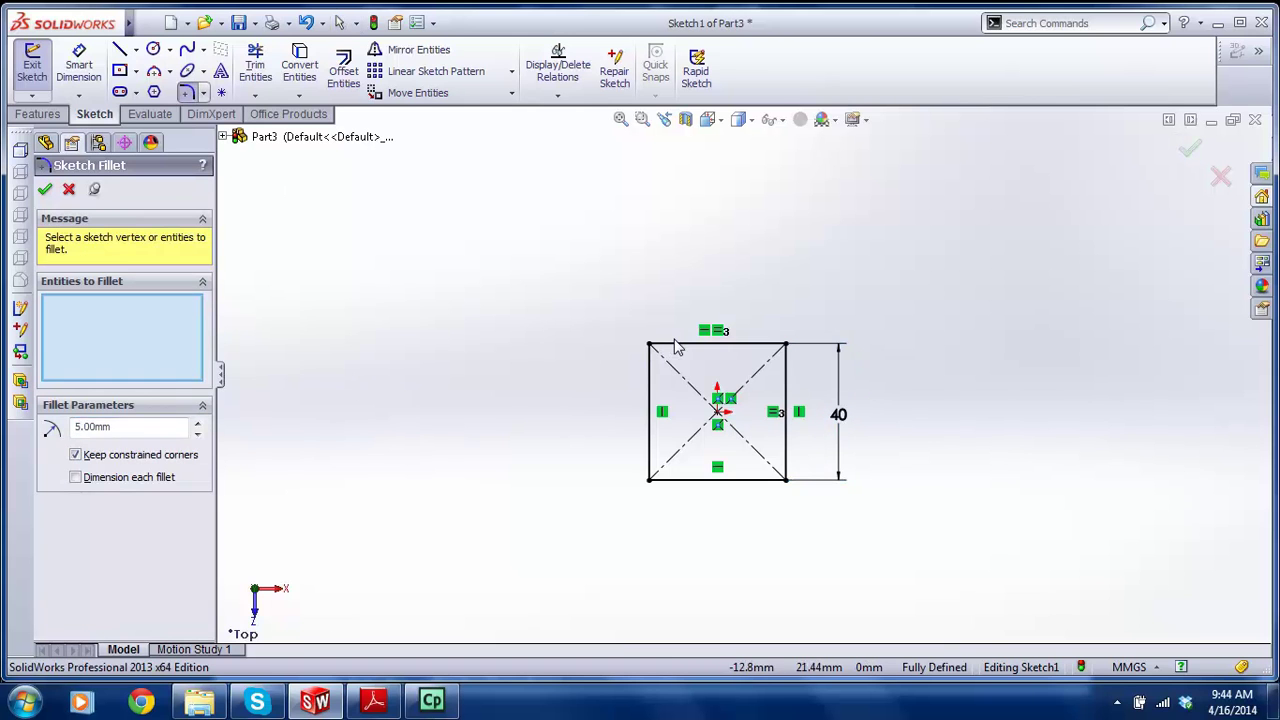
click(650, 345)
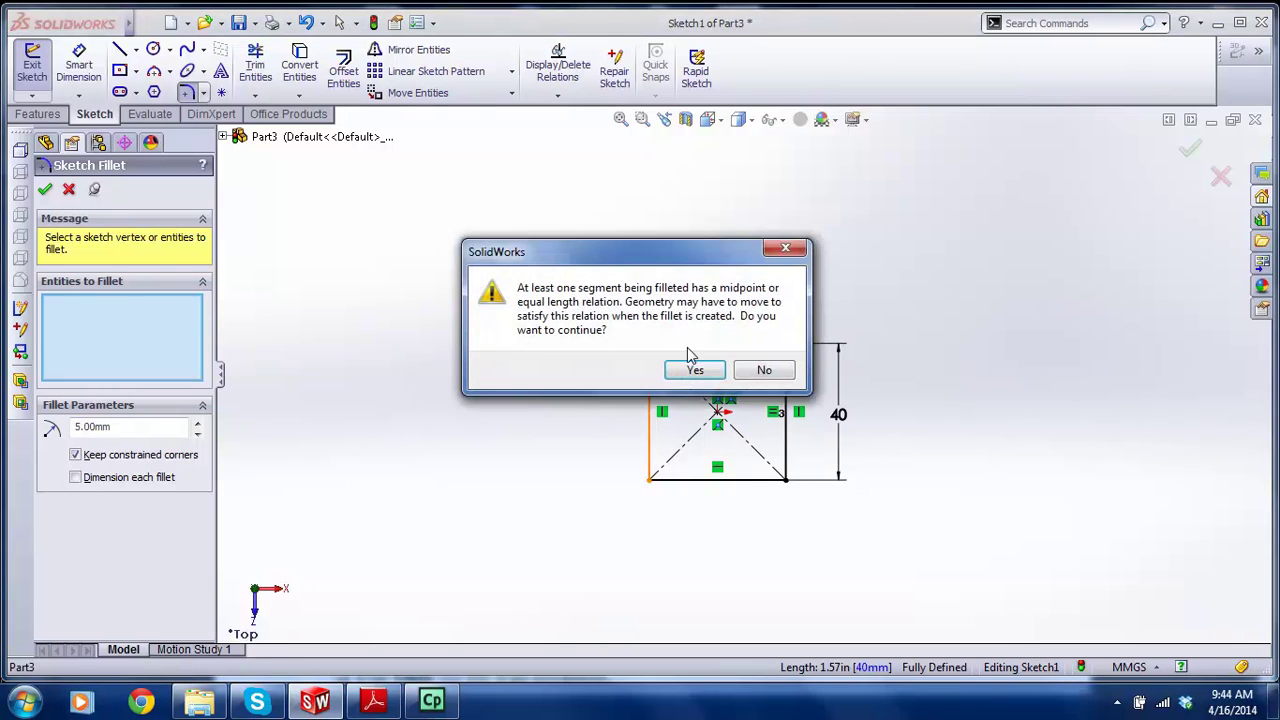
click(695, 370)
click(660, 466)
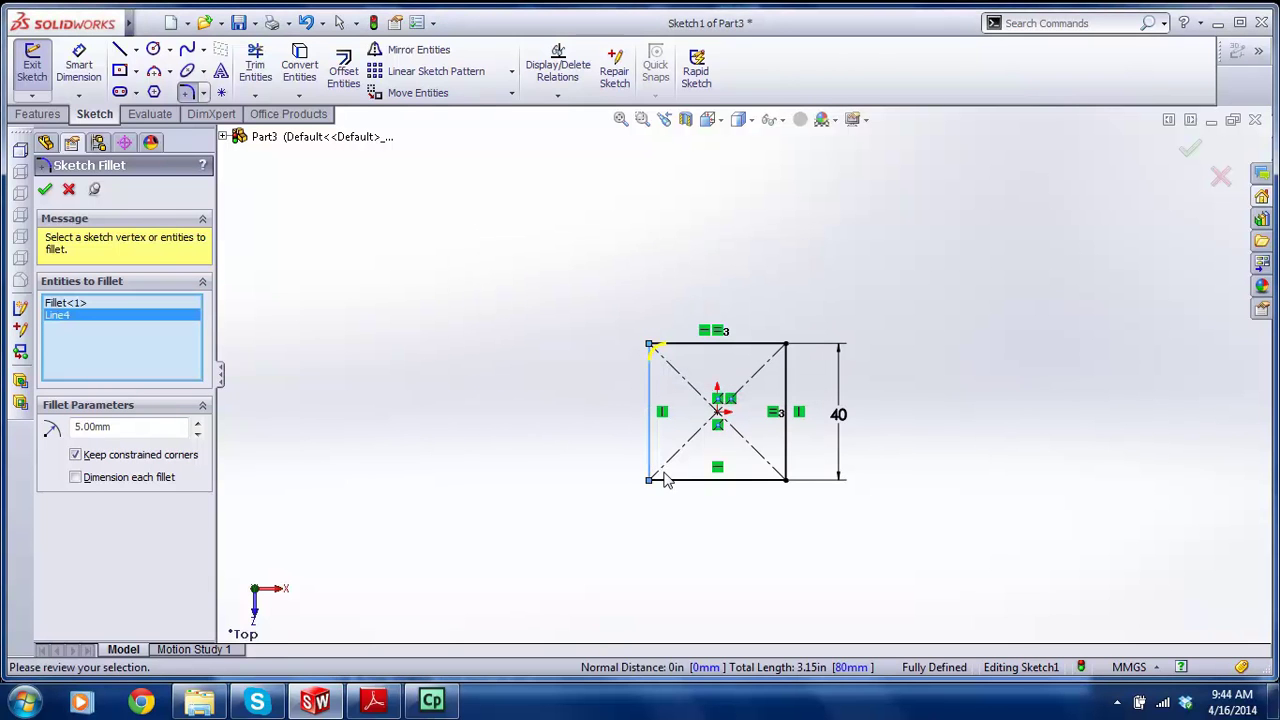
click(656, 482)
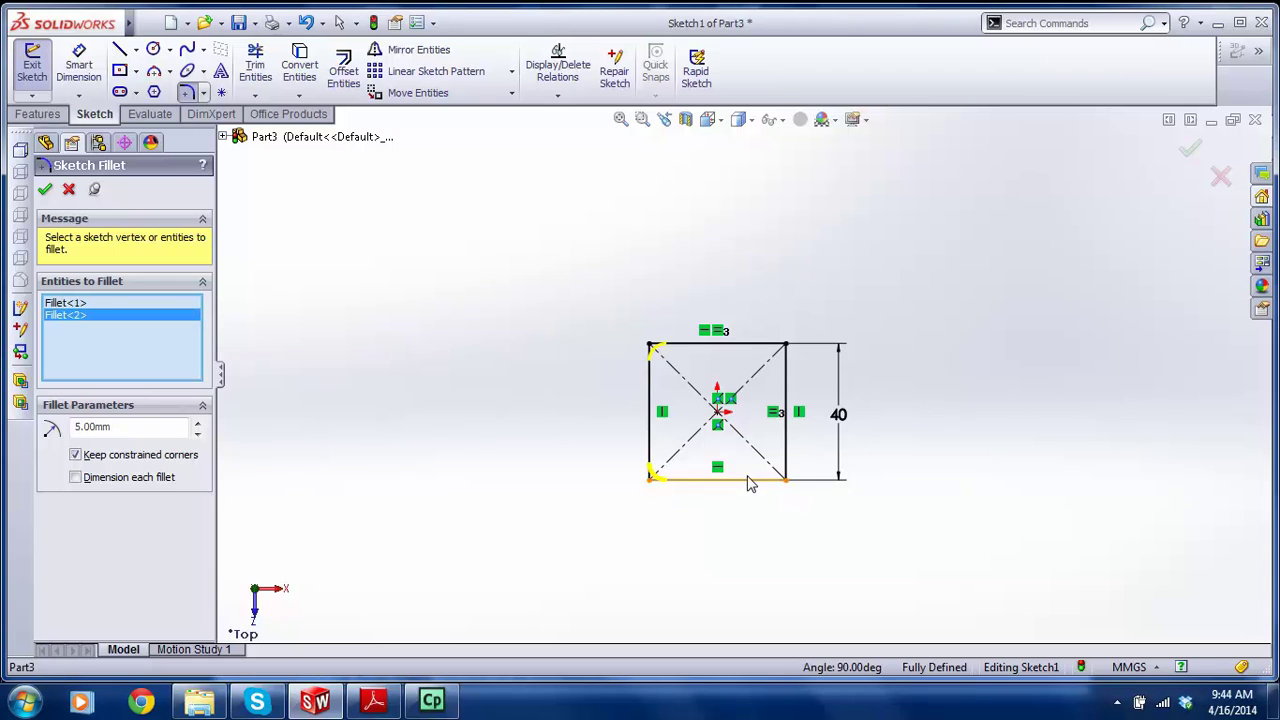
click(751, 484)
click(786, 470)
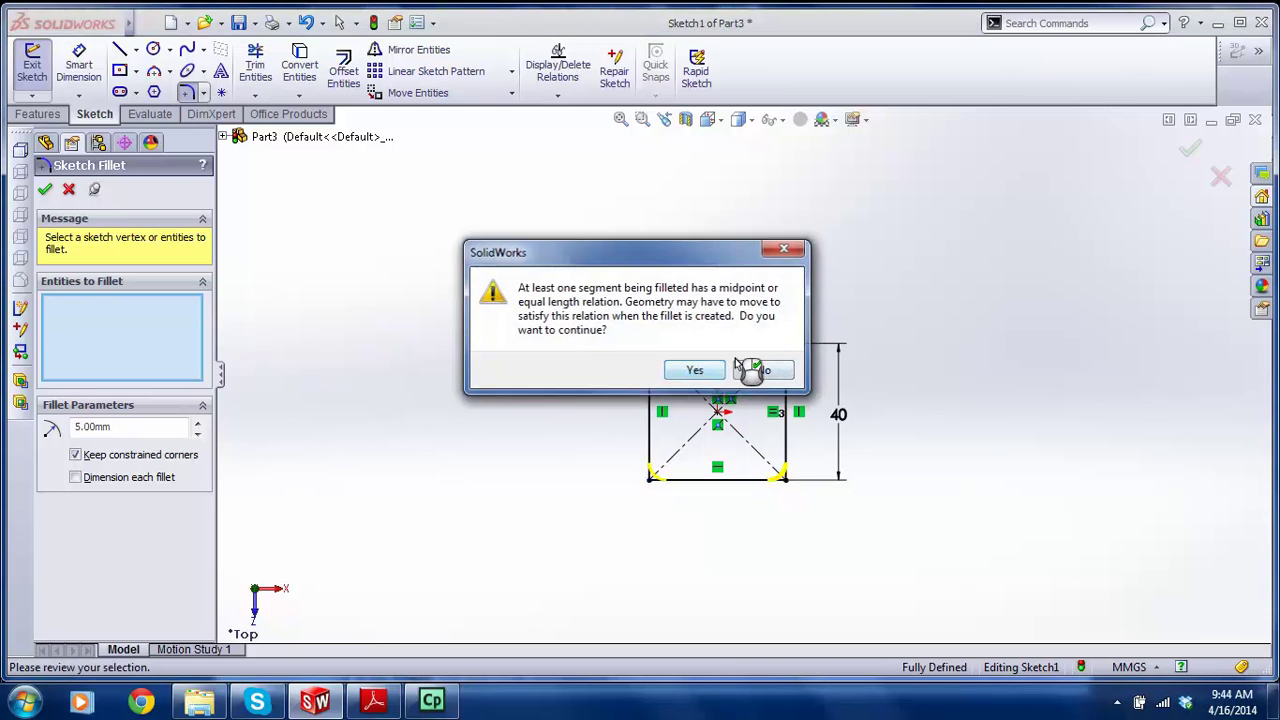
click(695, 370)
click(785, 371)
click(761, 344)
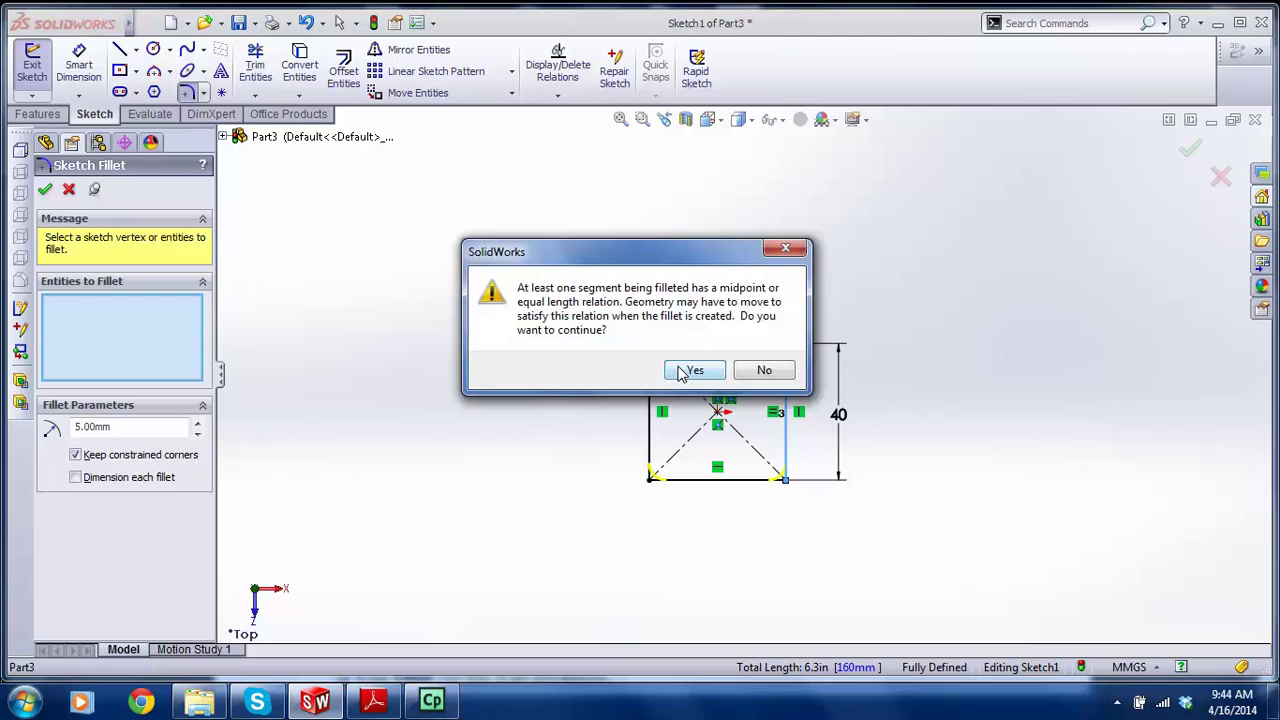
click(690, 370)
click(1190, 150)
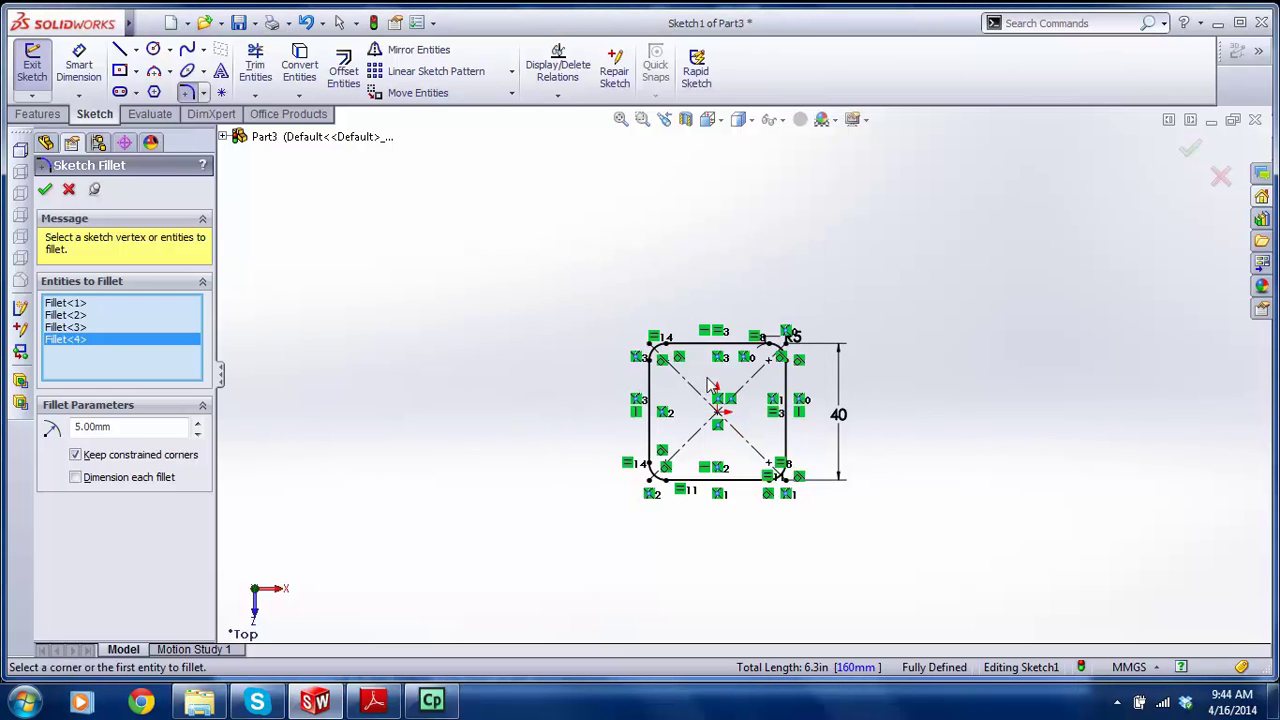
- Move the R5 radius dimension outward, clear of the square's upper-right corner
scroll(705, 394, down, 4)
mouse_move(899, 269)
mouse_down()
mouse_move(955, 248)
mouse_move(949, 211)
mouse_move(1008, 237)
mouse_move(948, 212)
mouse_up()
key(Escape)
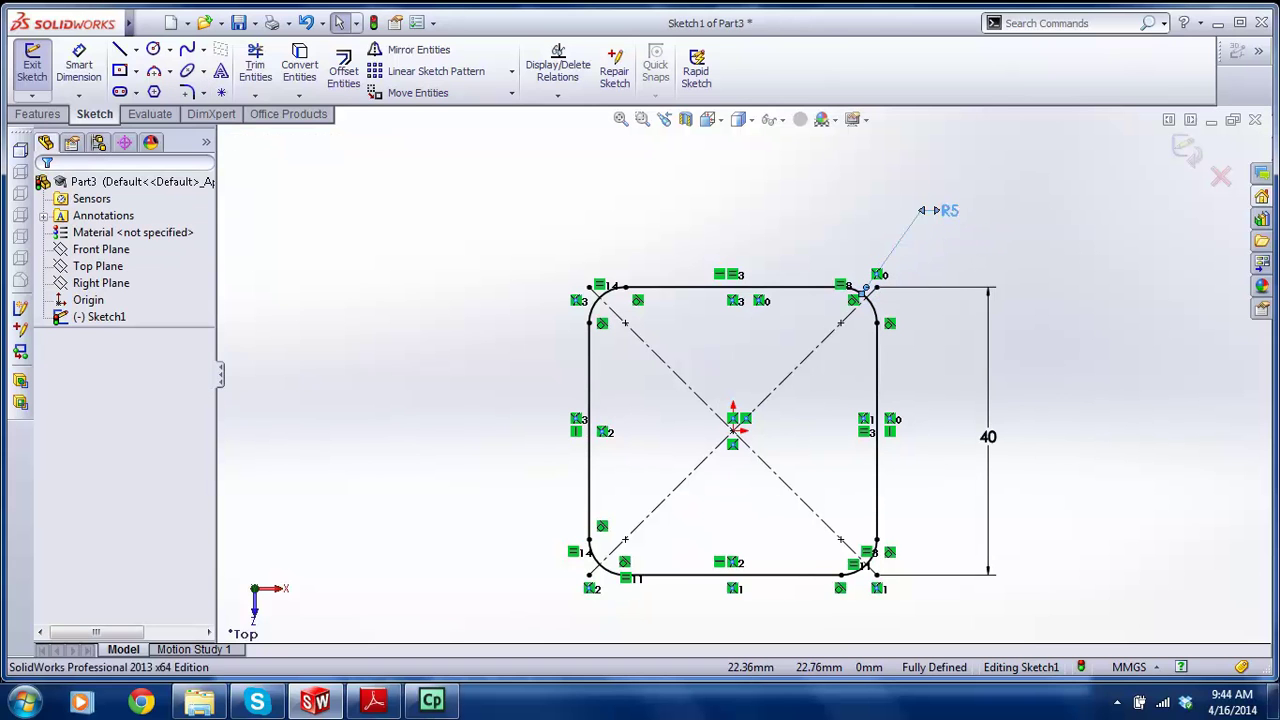
scroll(740, 372, down, 2)
- Check the body height in the PDF drawing and extrude the rounded square upward 60 mm as a blind boss
click(364, 703)
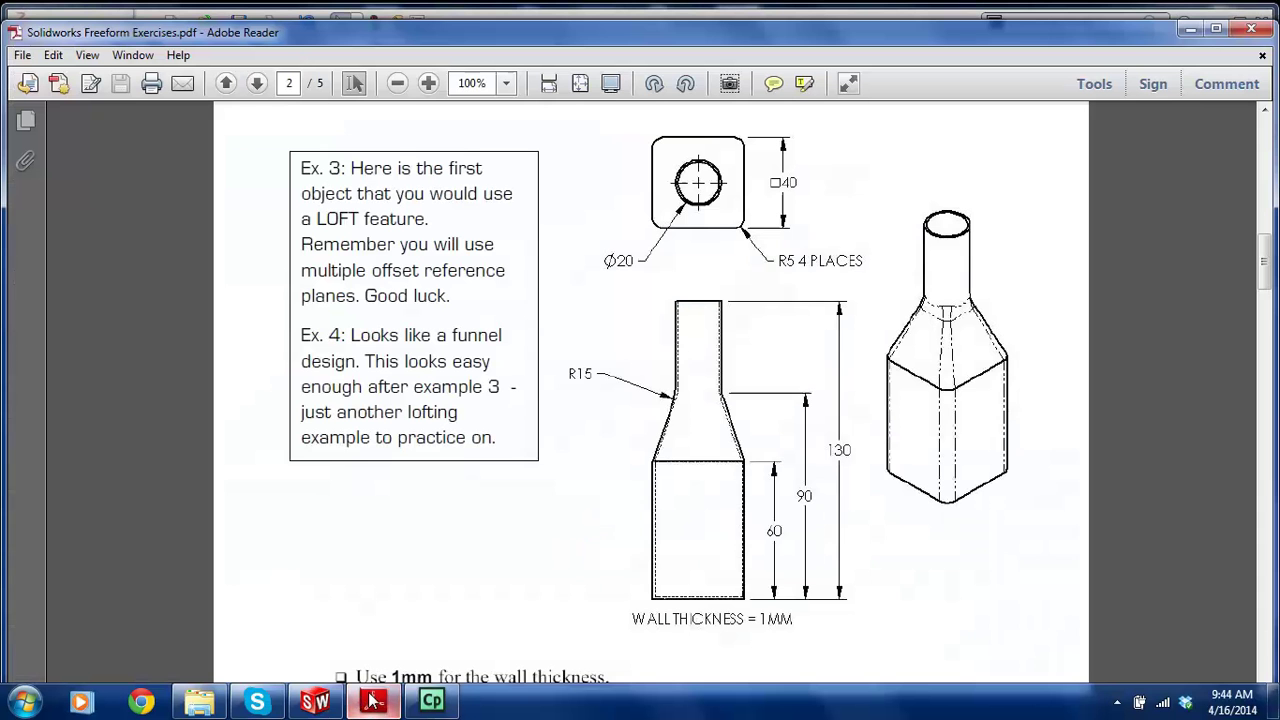
click(326, 704)
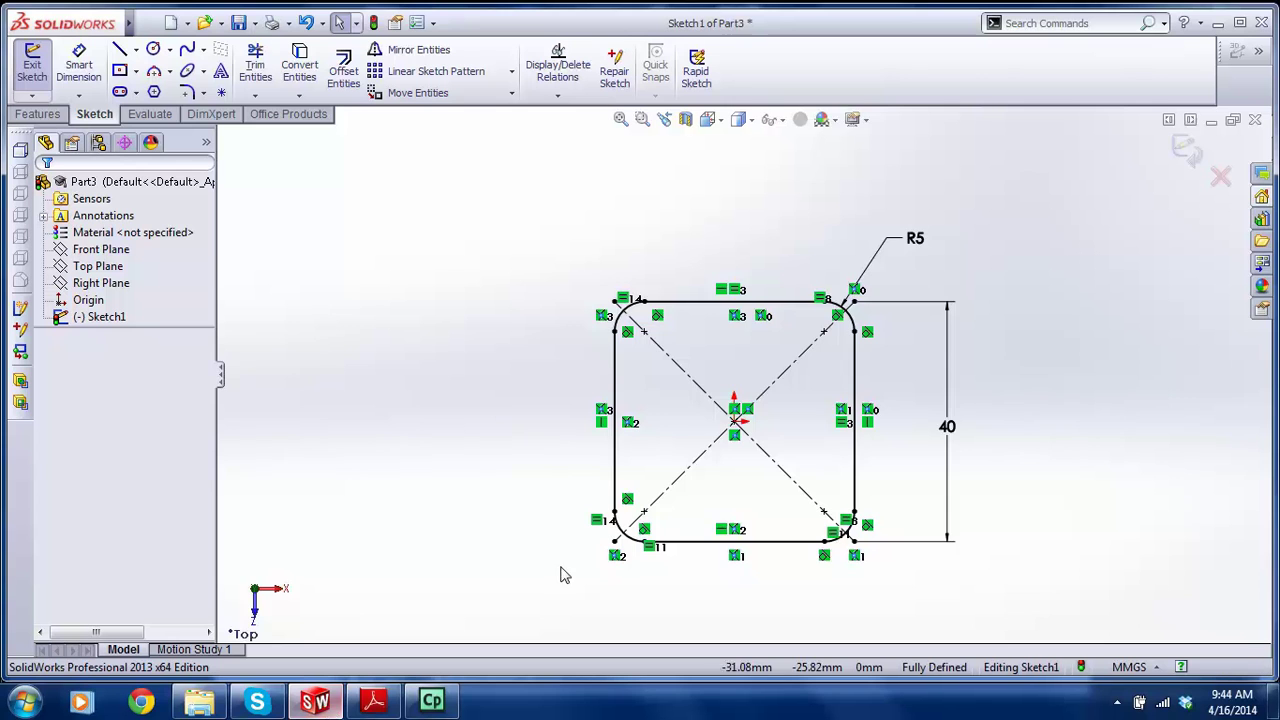
mouse_move(717, 551)
middle_down()
mouse_move(739, 285)
mouse_move(560, 300)
mouse_move(540, 318)
middle_up()
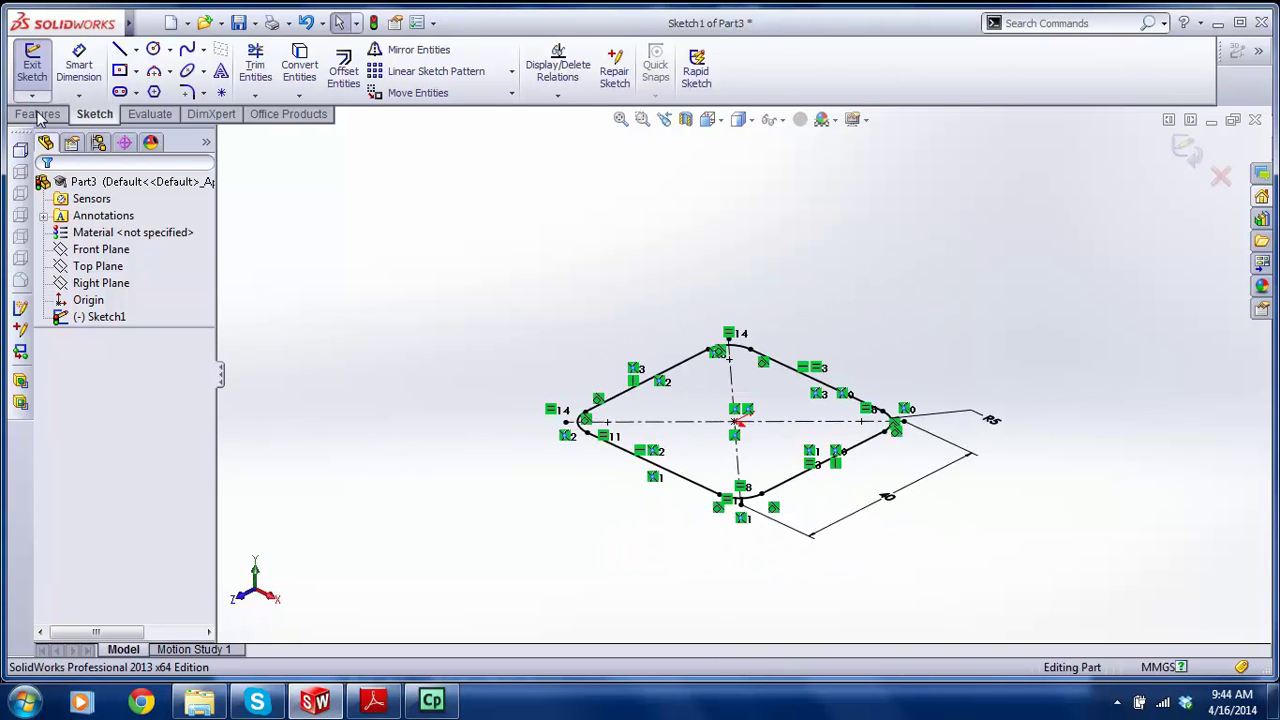
click(33, 68)
click(39, 70)
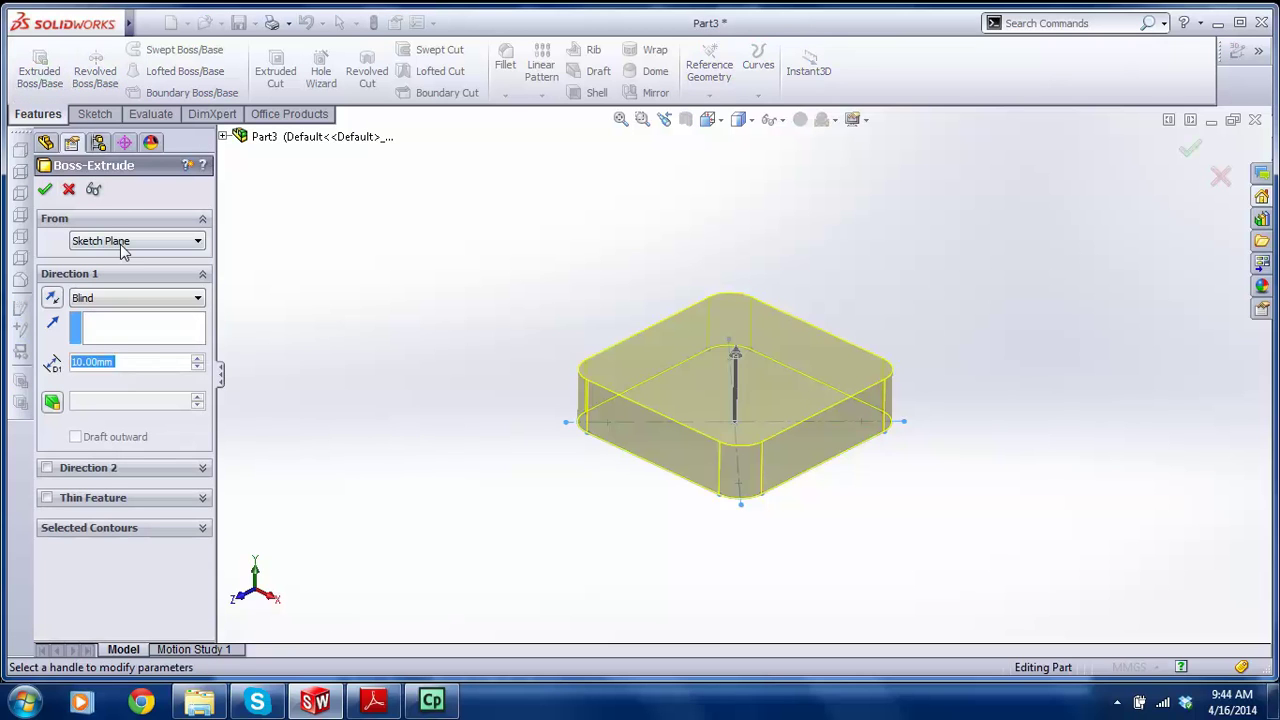
text(60)
key(Return)
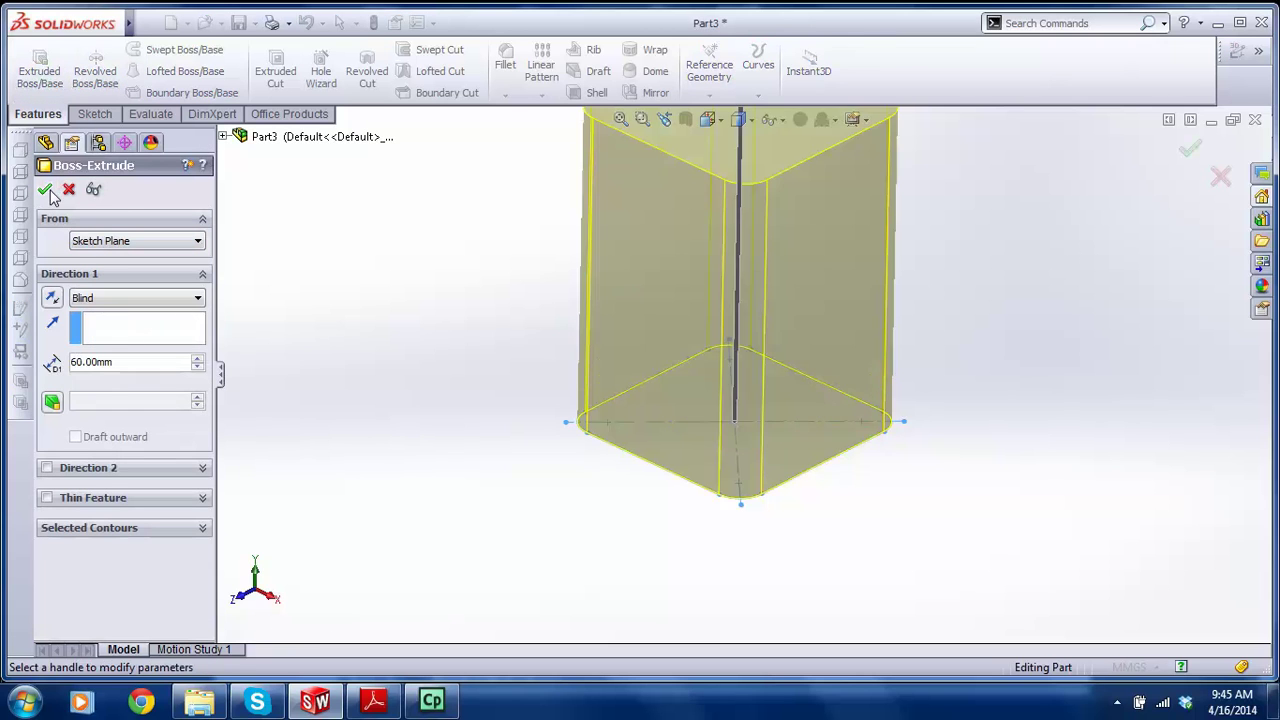
scroll(543, 329, up, 2)
click(1189, 148)
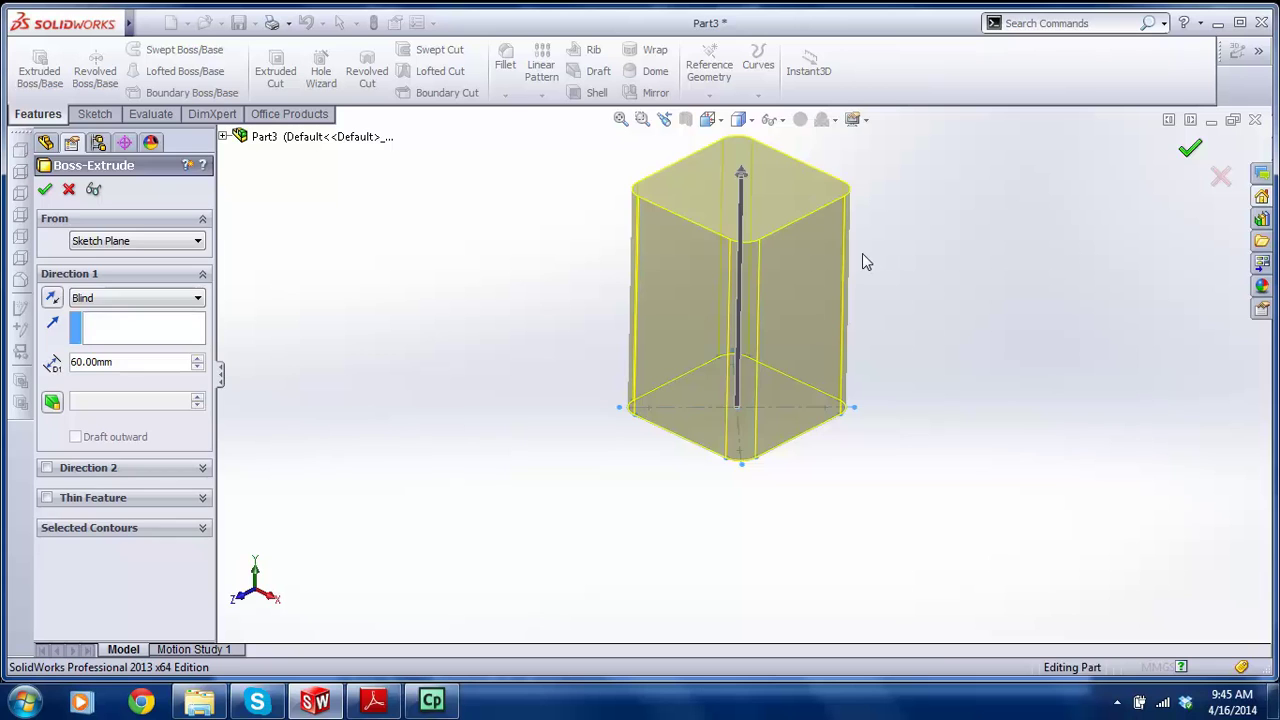
key(Return)
scroll(846, 247, up, 3)
scroll(728, 346, down, 2)
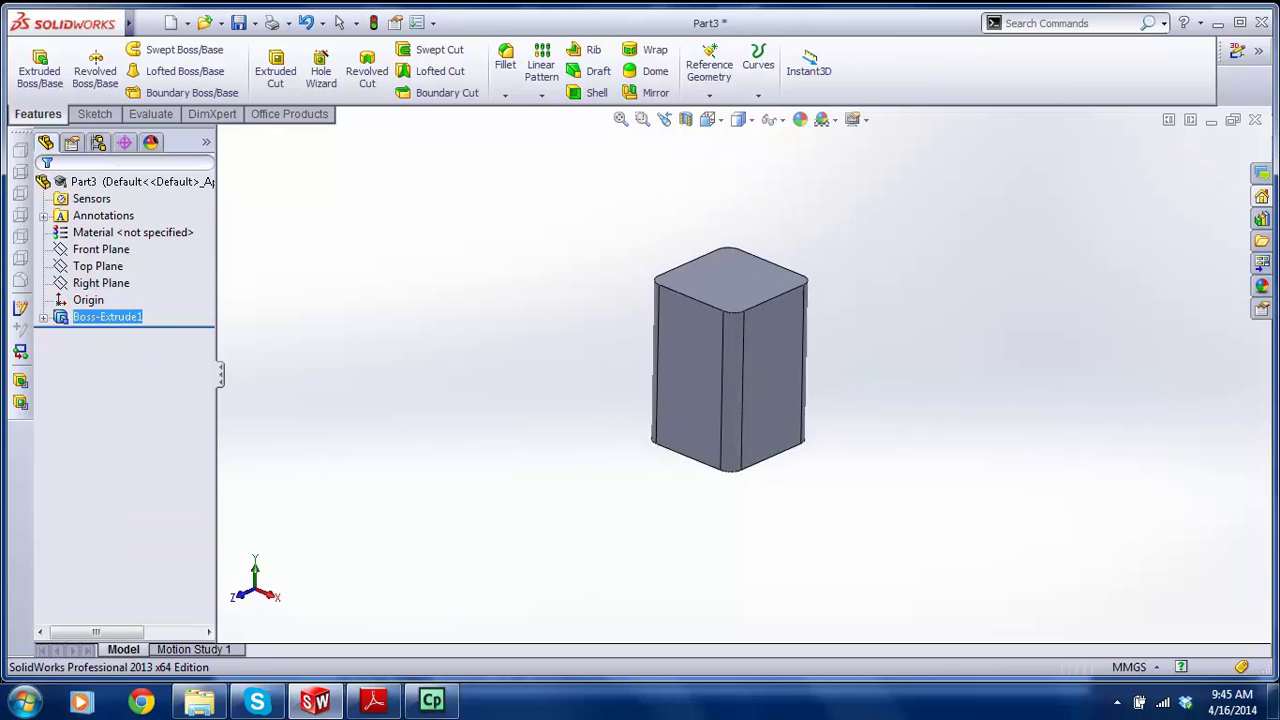
- Check the overall height in the PDF drawing and define a reference plane offset 130 mm from the body's bottom face
click(373, 700)
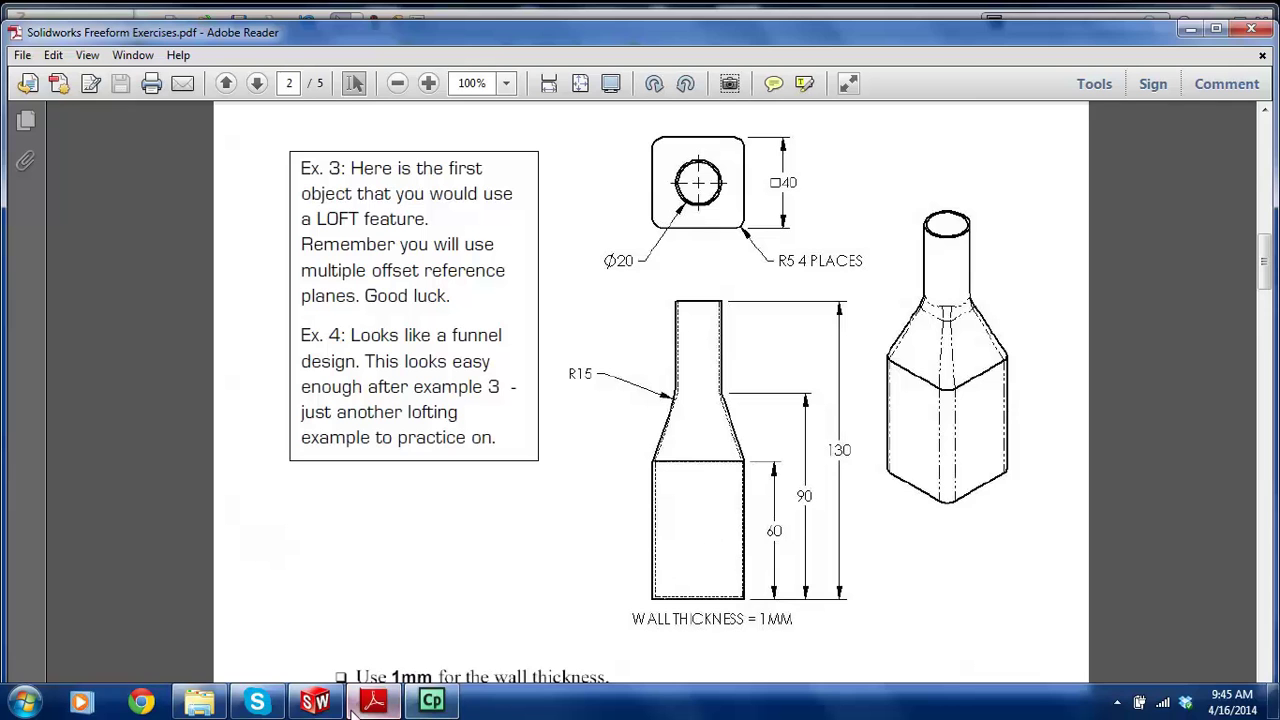
click(315, 701)
middle_drag(526, 508, 515, 400)
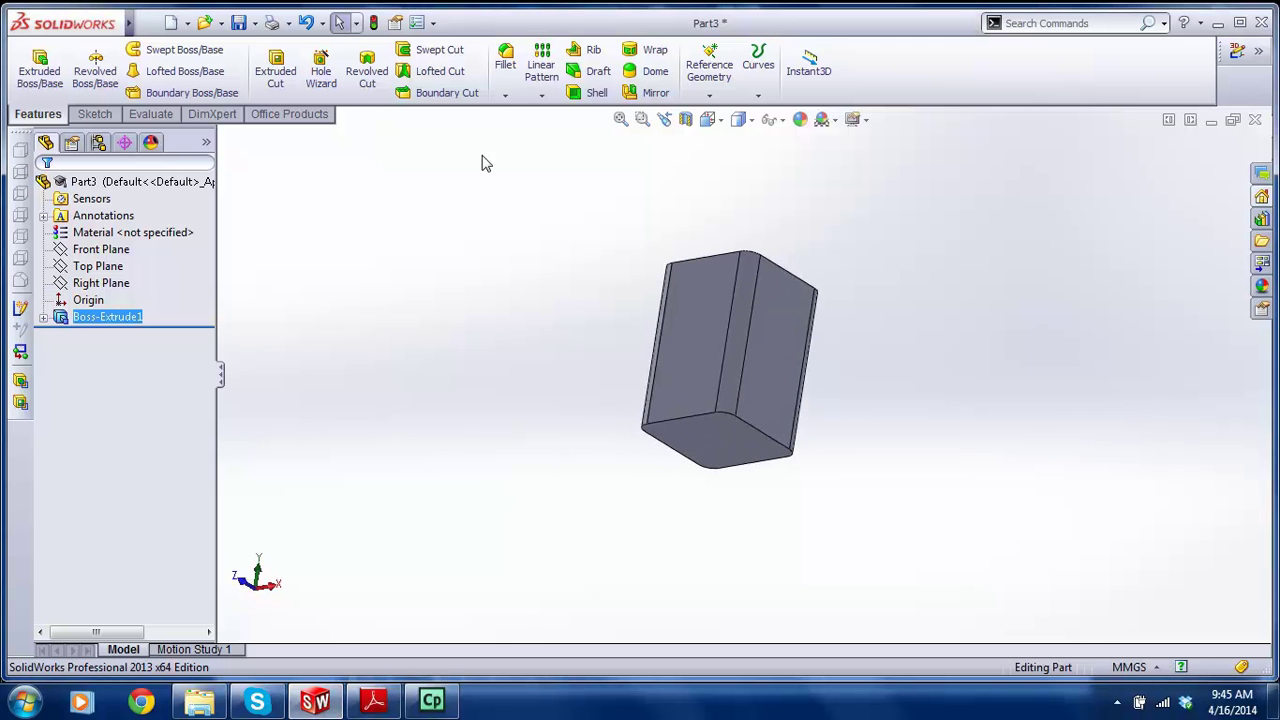
click(709, 88)
click(718, 114)
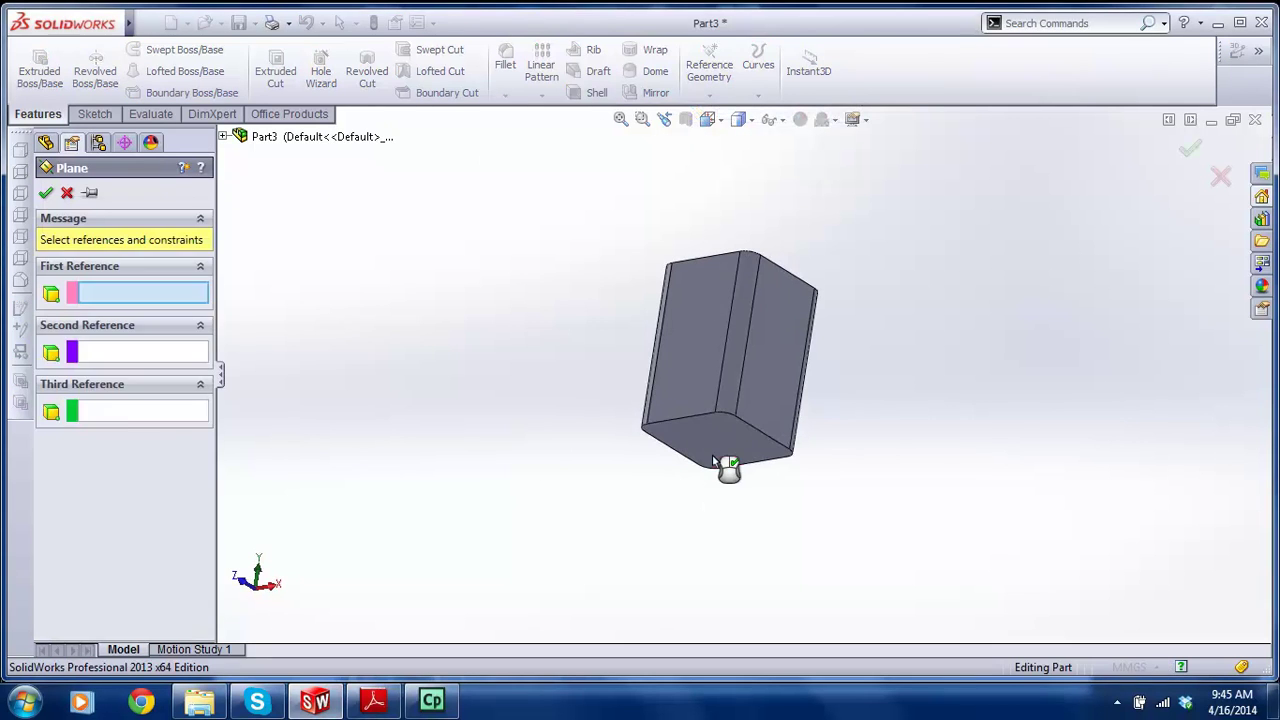
click(724, 462)
double_click(165, 427)
text(130)
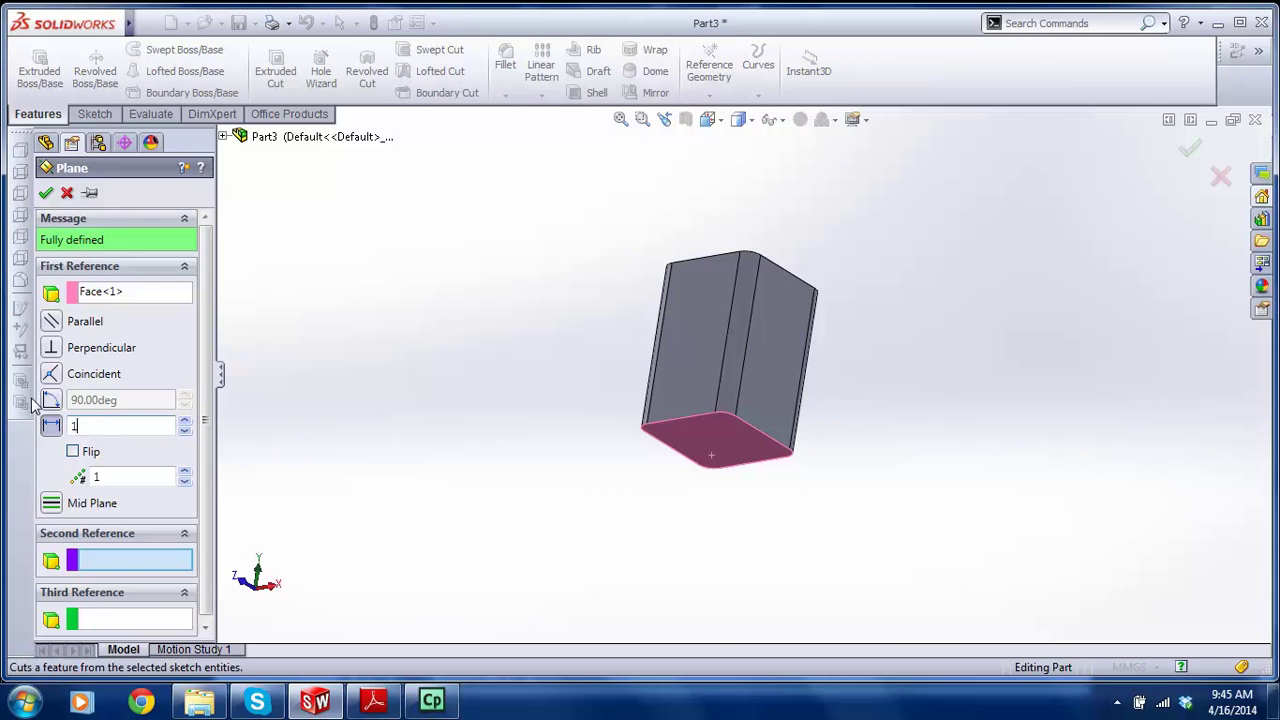
key(Return)
- Flip the plane's offset direction so it lies above the body, and accept the plane
click(84, 446)
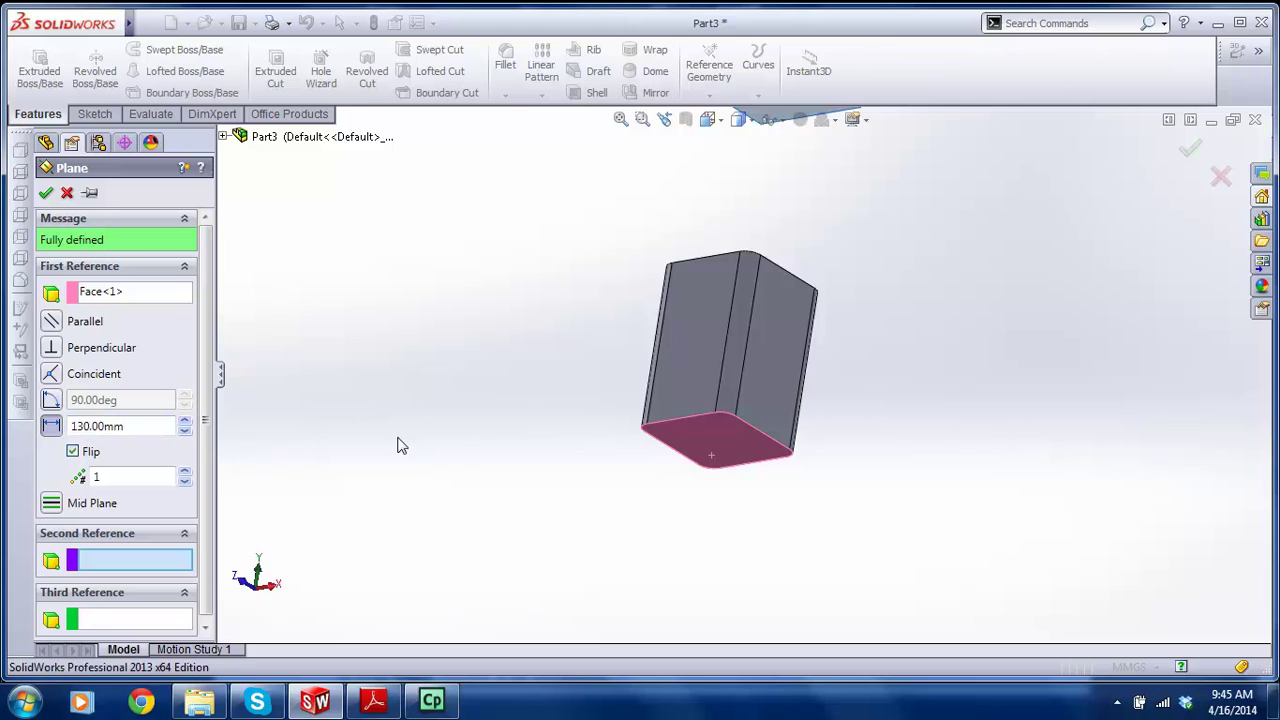
scroll(623, 383, up, 4)
middle_drag(795, 313, 790, 319)
middle_drag(585, 295, 577, 357)
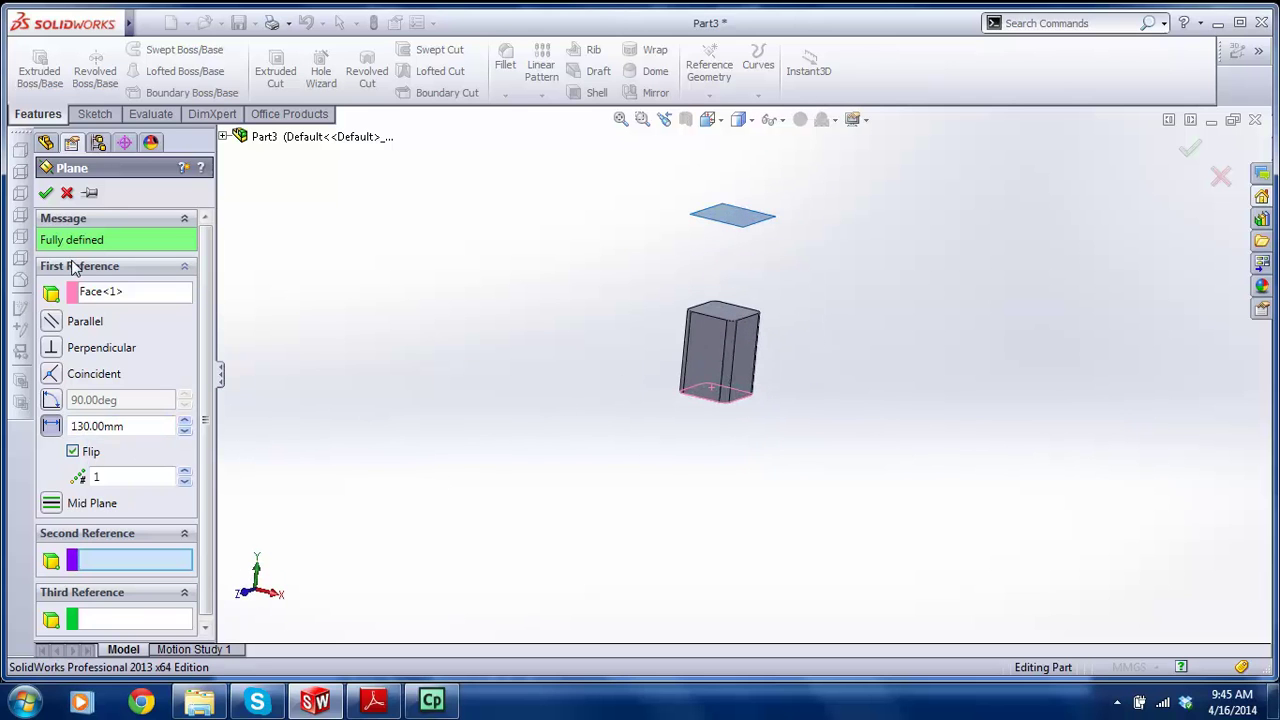
click(47, 194)
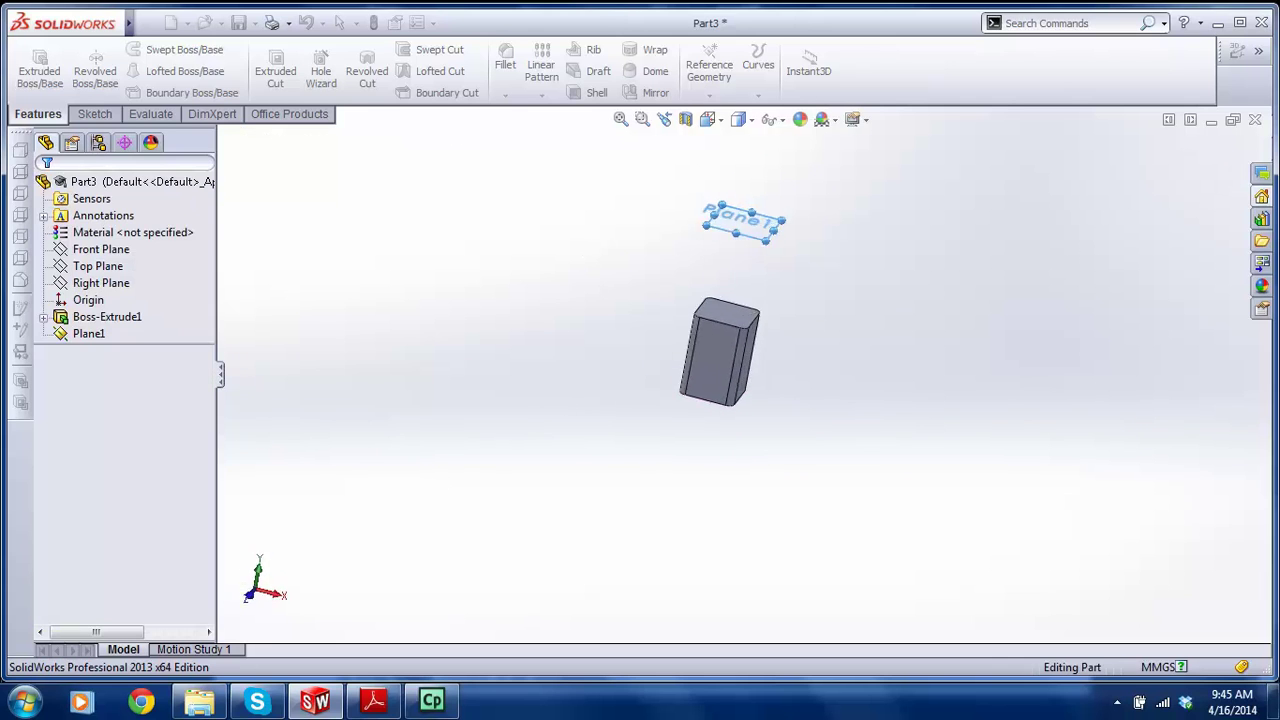
- Start a sketch on the 130 mm offset plane and draw two origin-centred circles with radii of about 9.3 mm and 12.3 mm
key(space)
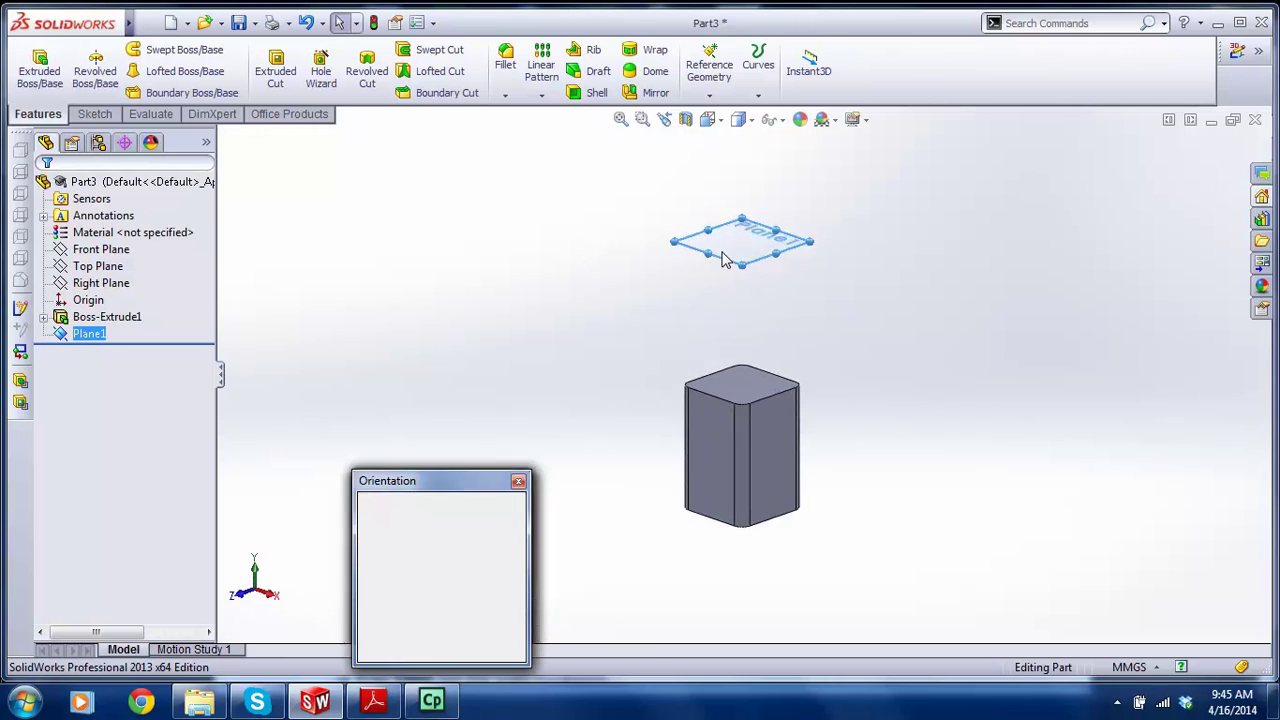
click(729, 245)
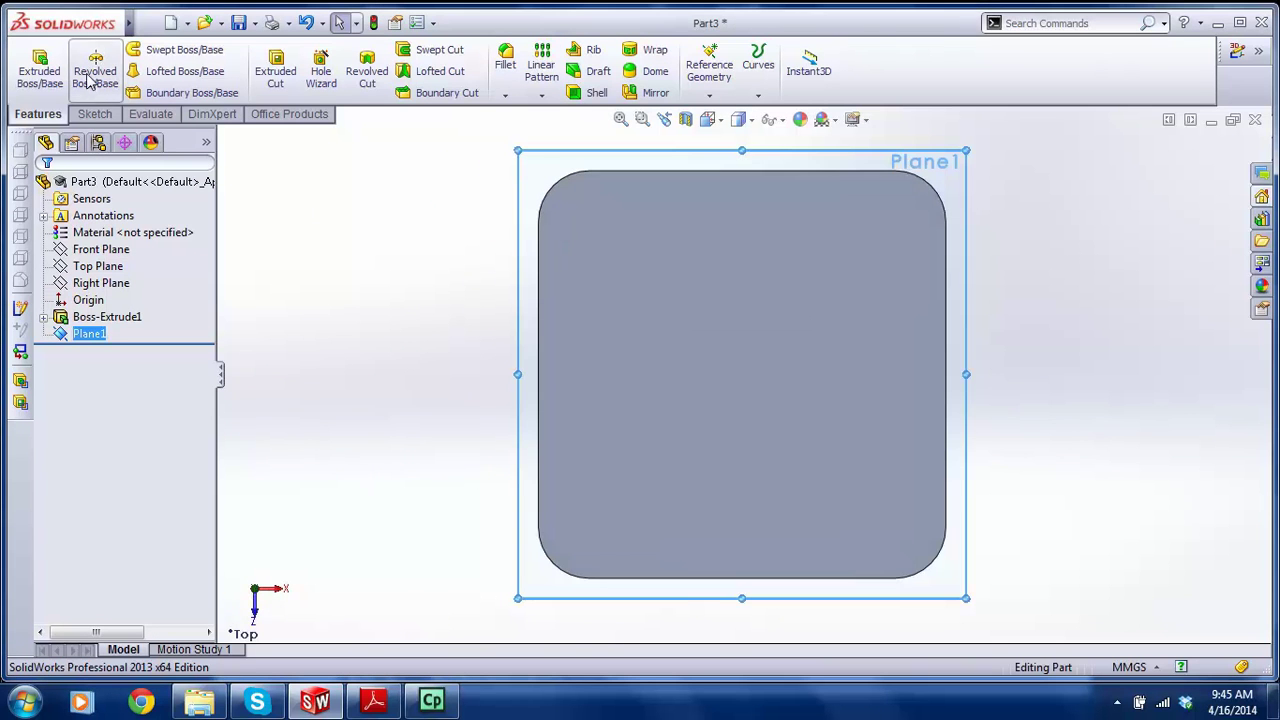
click(95, 113)
click(32, 62)
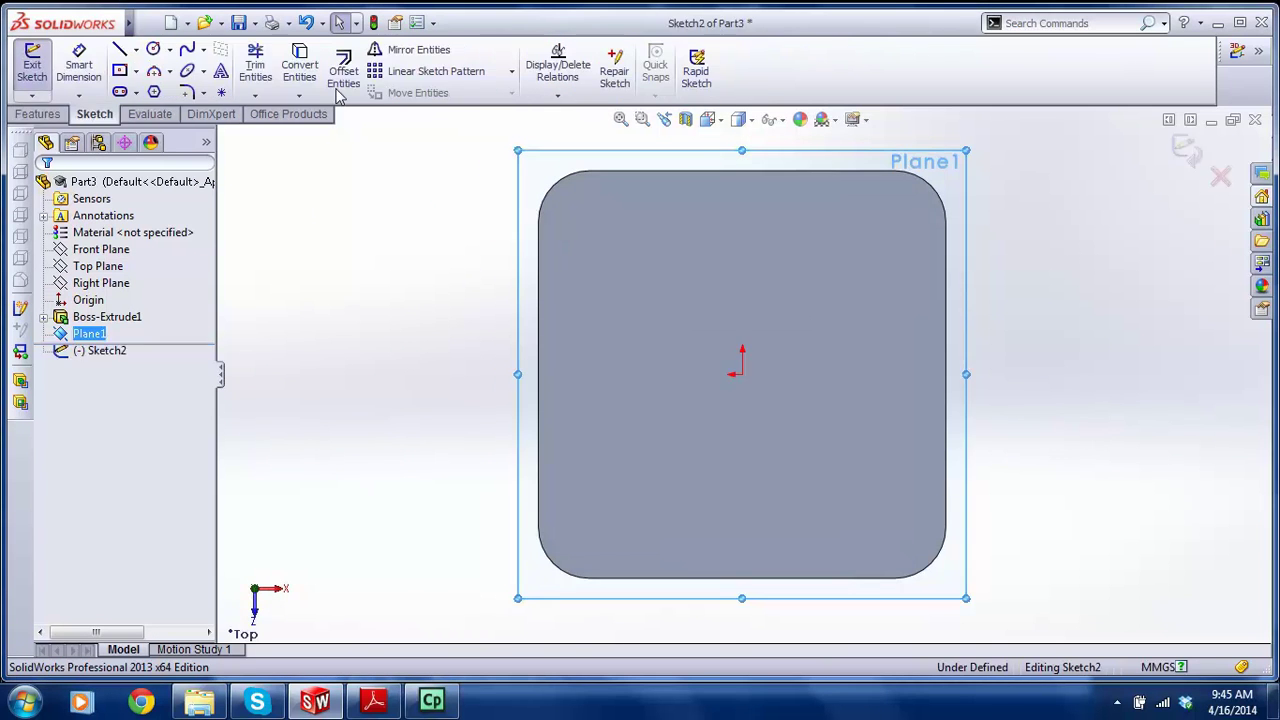
click(153, 49)
click(741, 374)
click(746, 480)
click(741, 374)
click(742, 499)
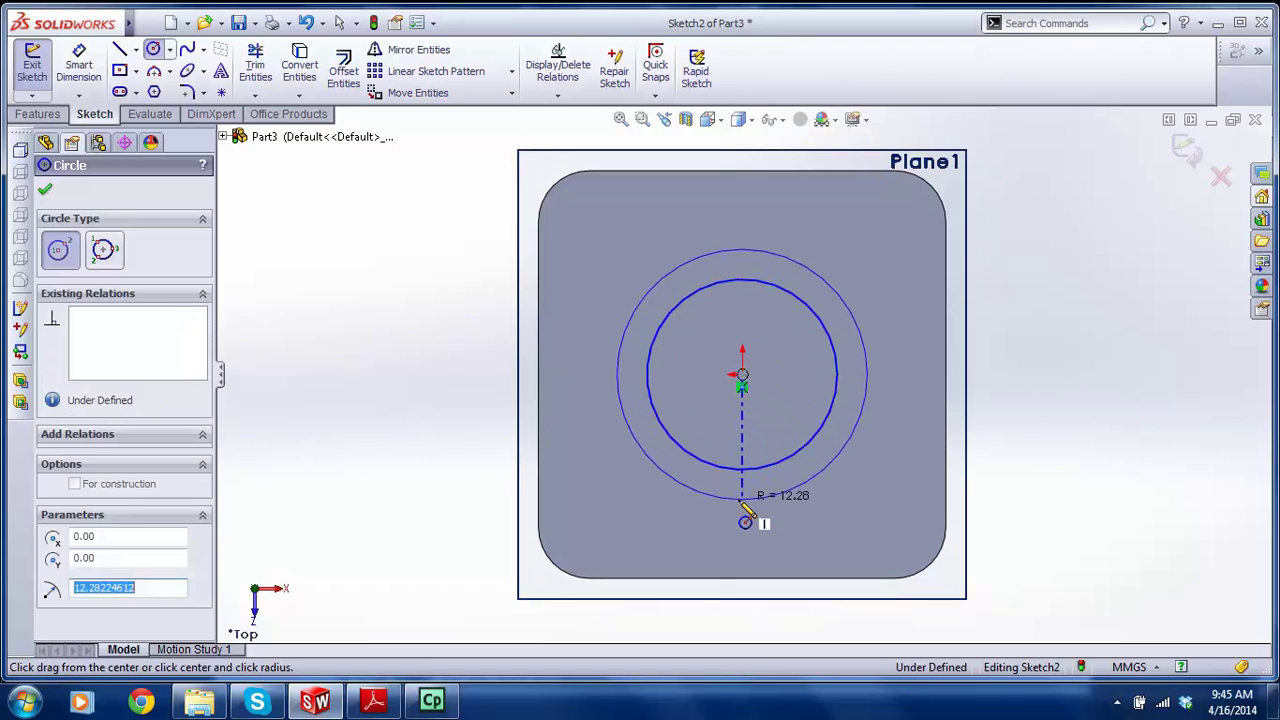
key(Escape)
- Delete the smaller inner circle from the sketch
middle_drag(688, 453, 712, 428)
click(750, 206)
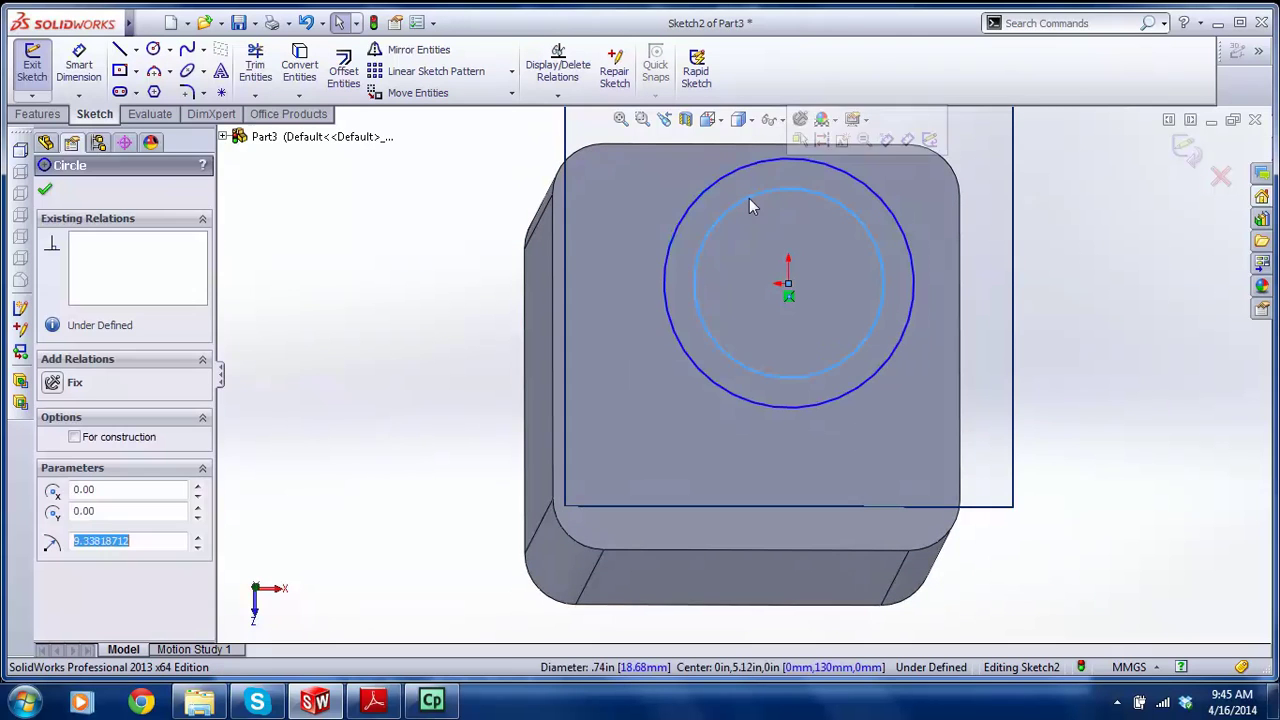
key(Delete)
key(z)
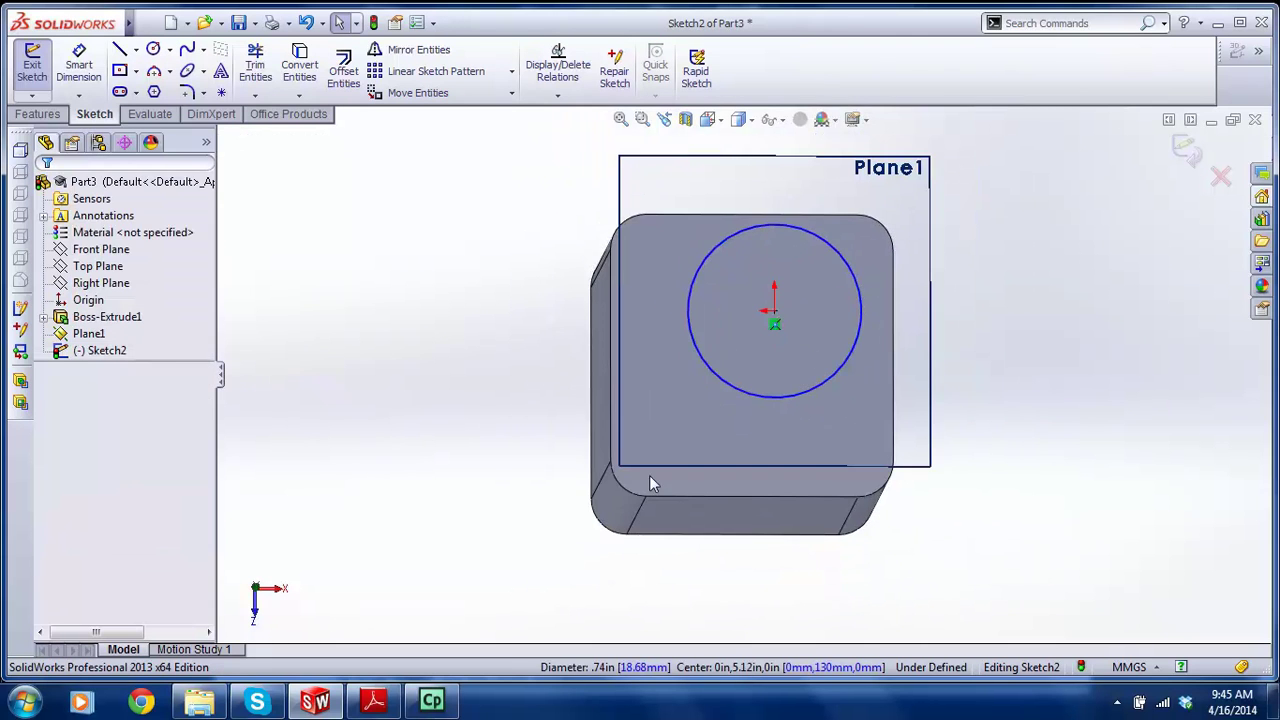
- Check the neck diameter in the PDF drawing, dimension the remaining circle to 20 mm diameter, and exit the sketch
click(378, 704)
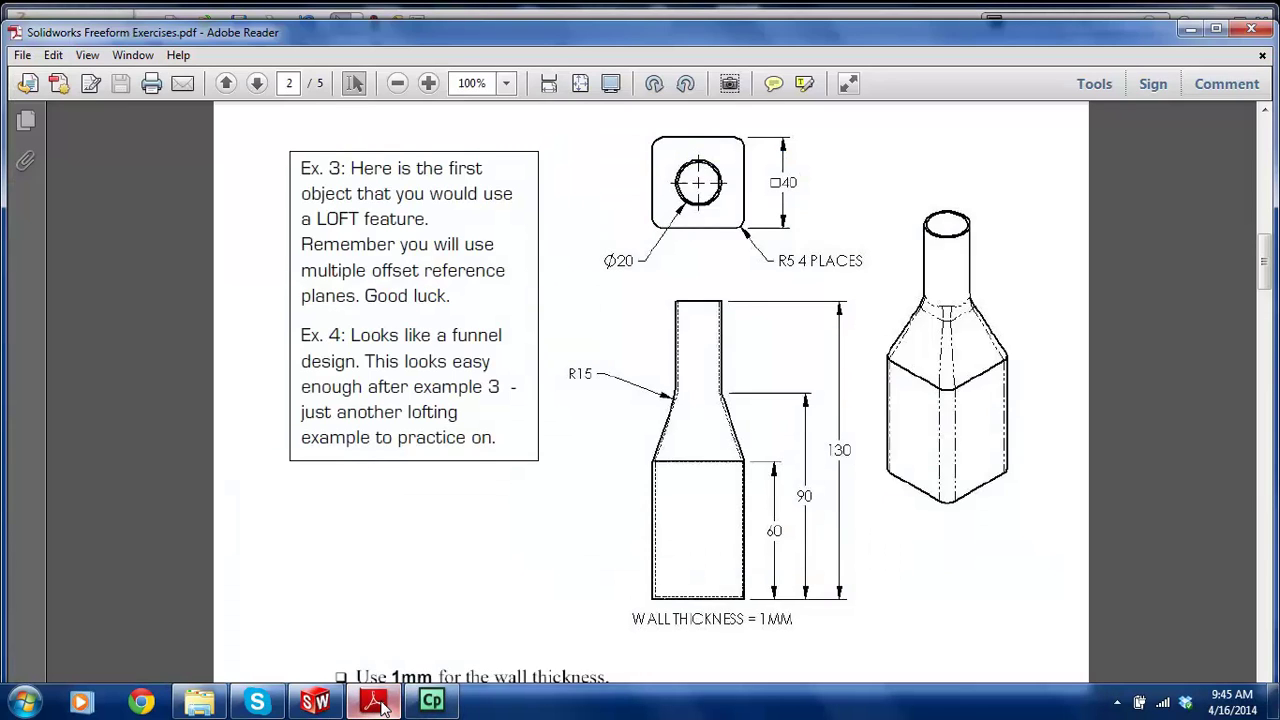
click(315, 703)
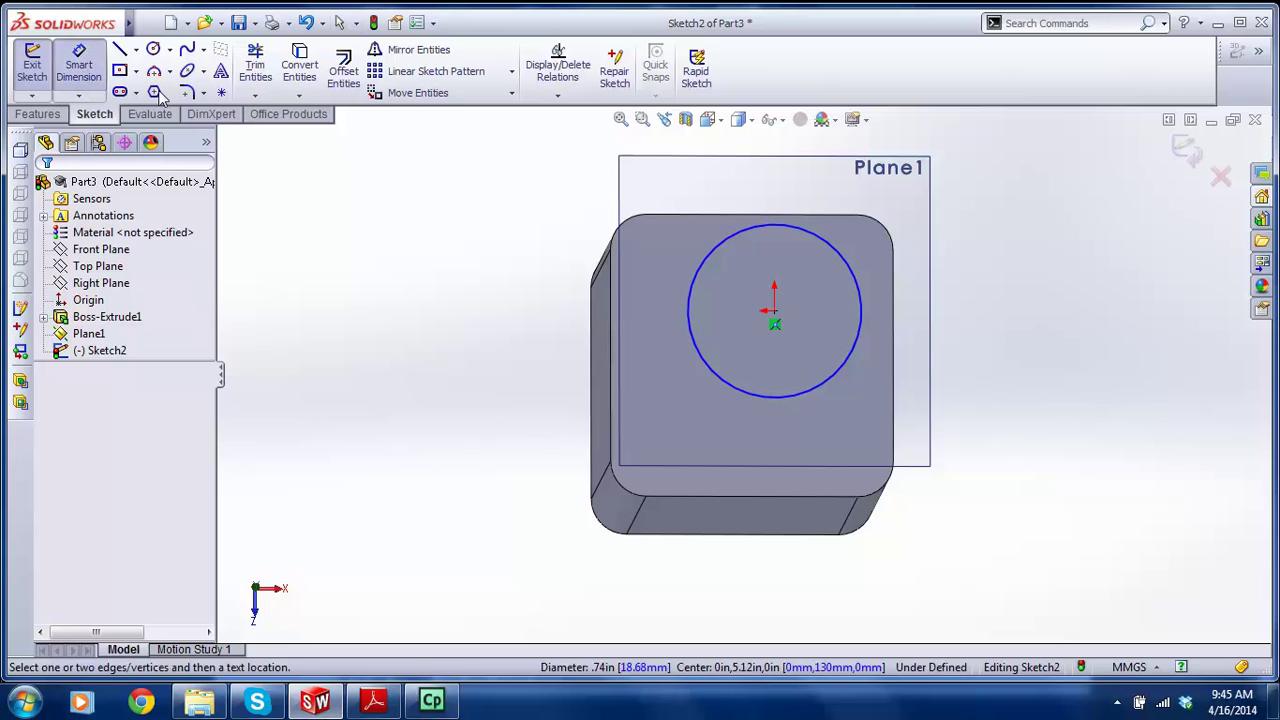
click(863, 287)
click(903, 212)
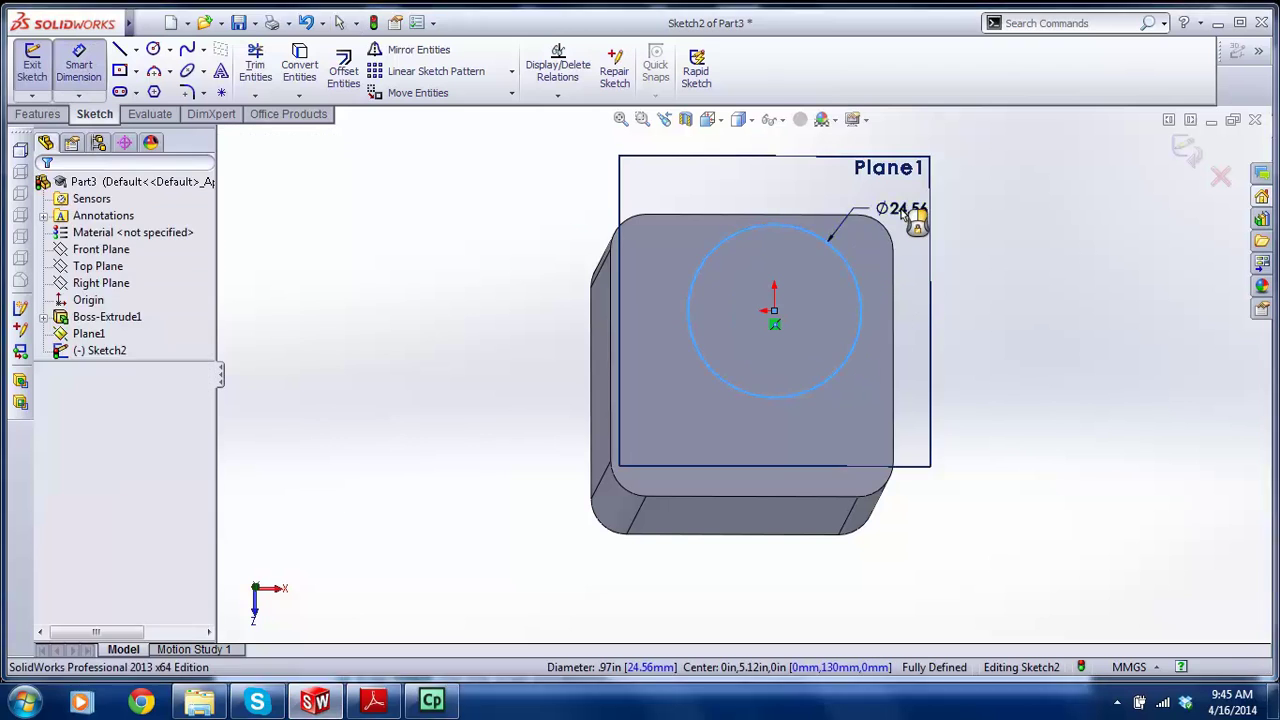
text(20)
key(Return)
key(Escape)
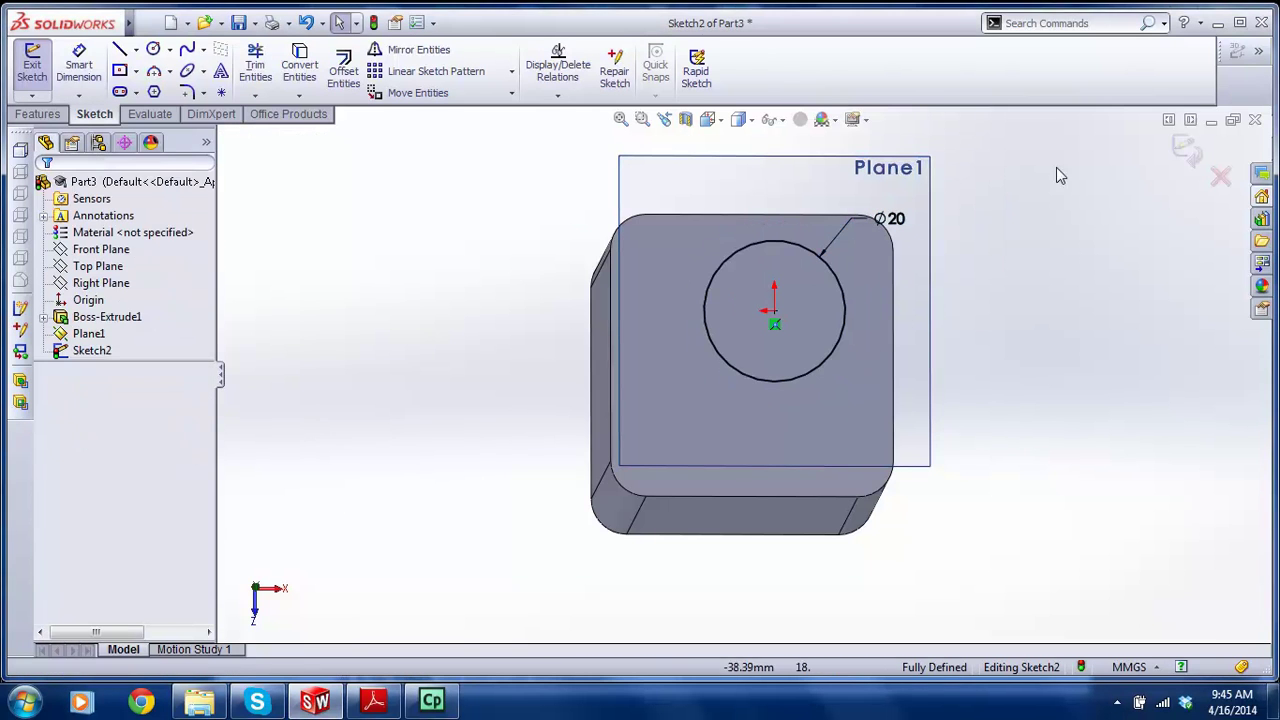
click(1186, 149)
- Check the neck heights in the PDF drawing and extrude the circle 40 mm downward from its plane as a blind boss
middle_drag(840, 250, 837, 157)
scroll(837, 157, up, 4)
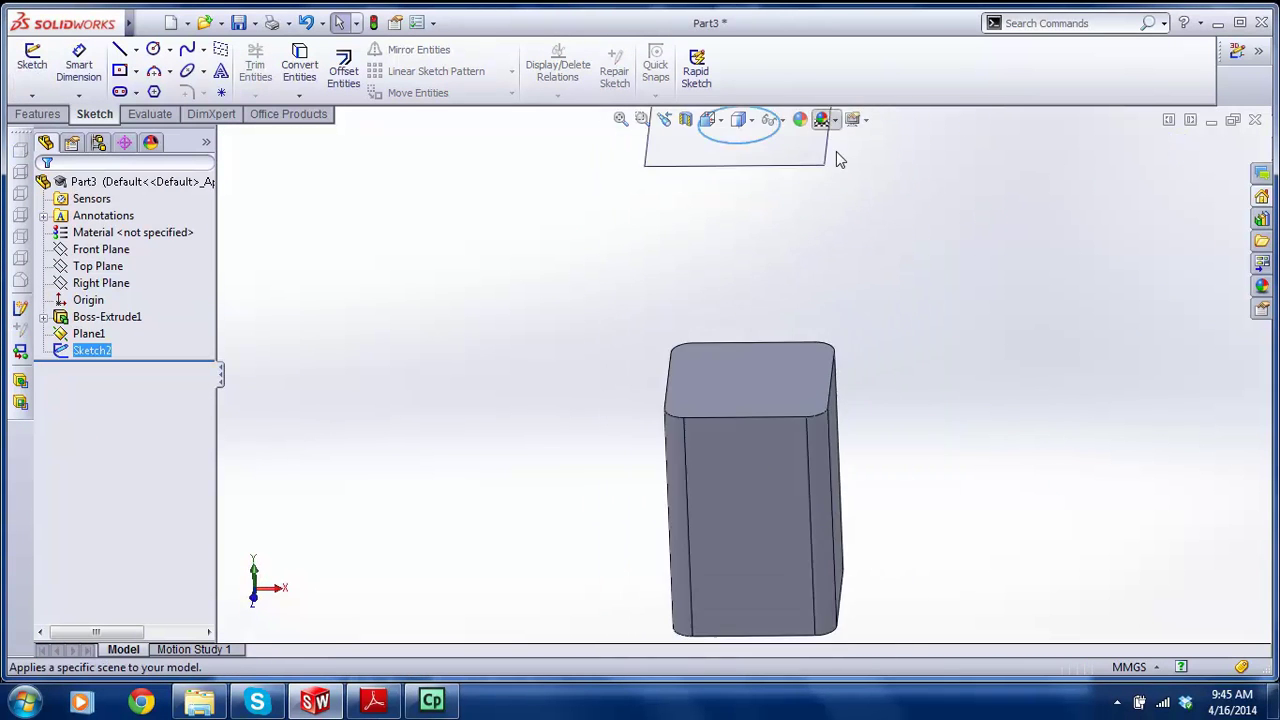
middle_drag(757, 260, 706, 291)
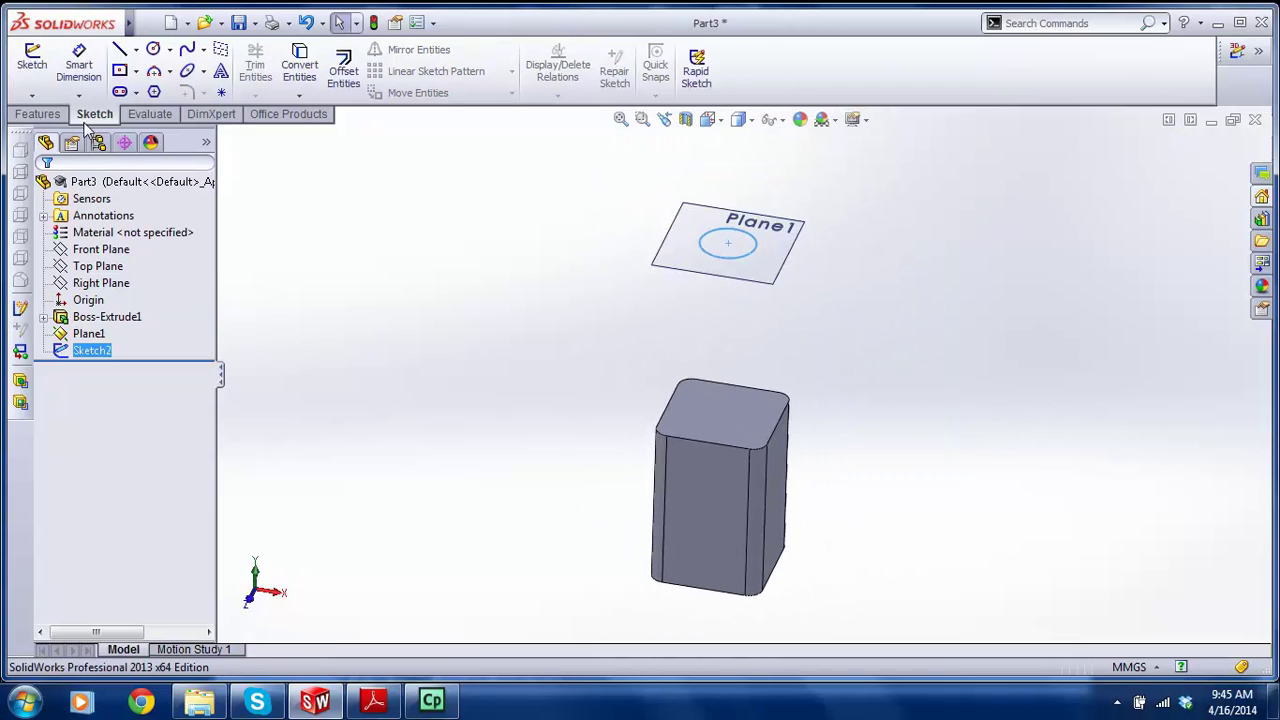
click(37, 113)
click(39, 70)
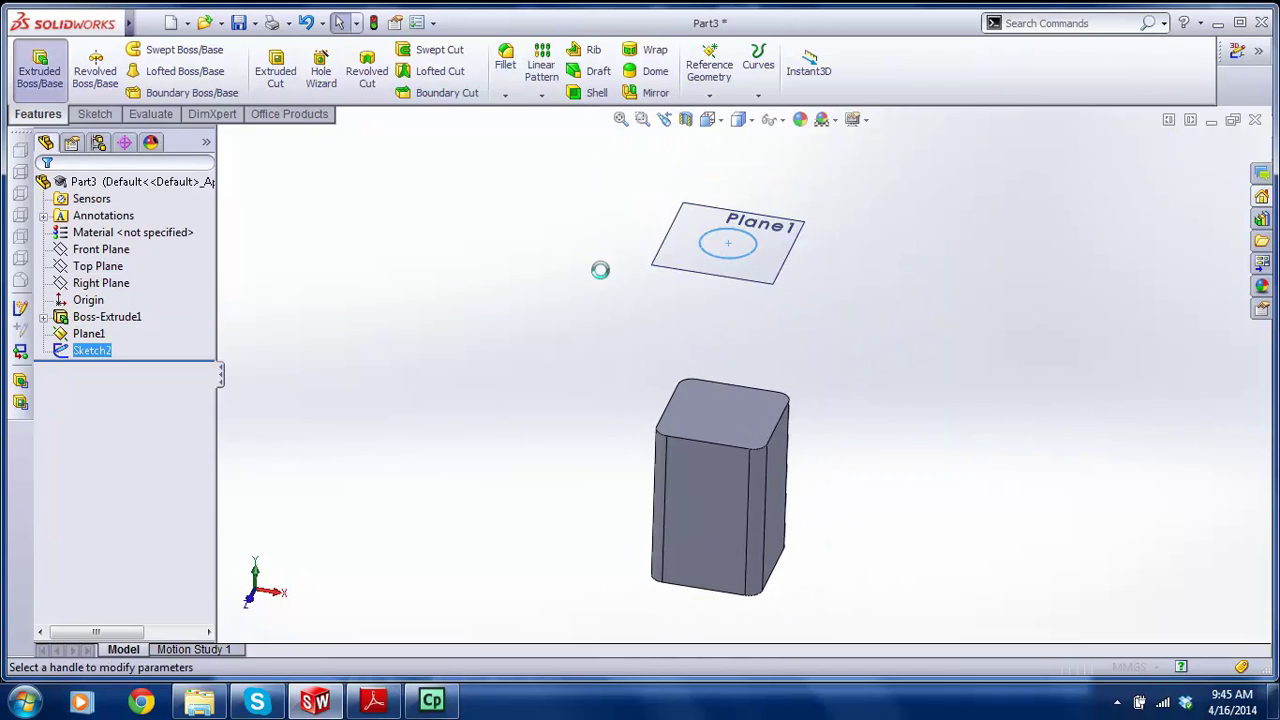
click(378, 704)
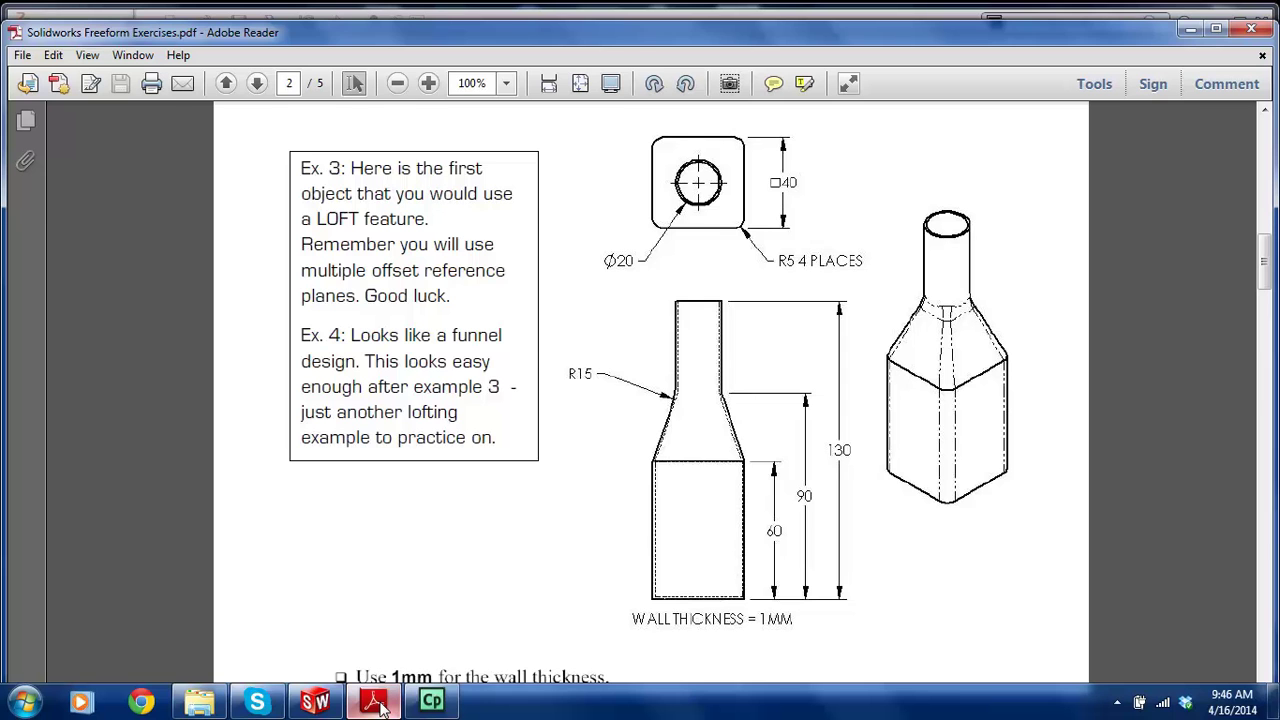
click(315, 702)
double_click(133, 363)
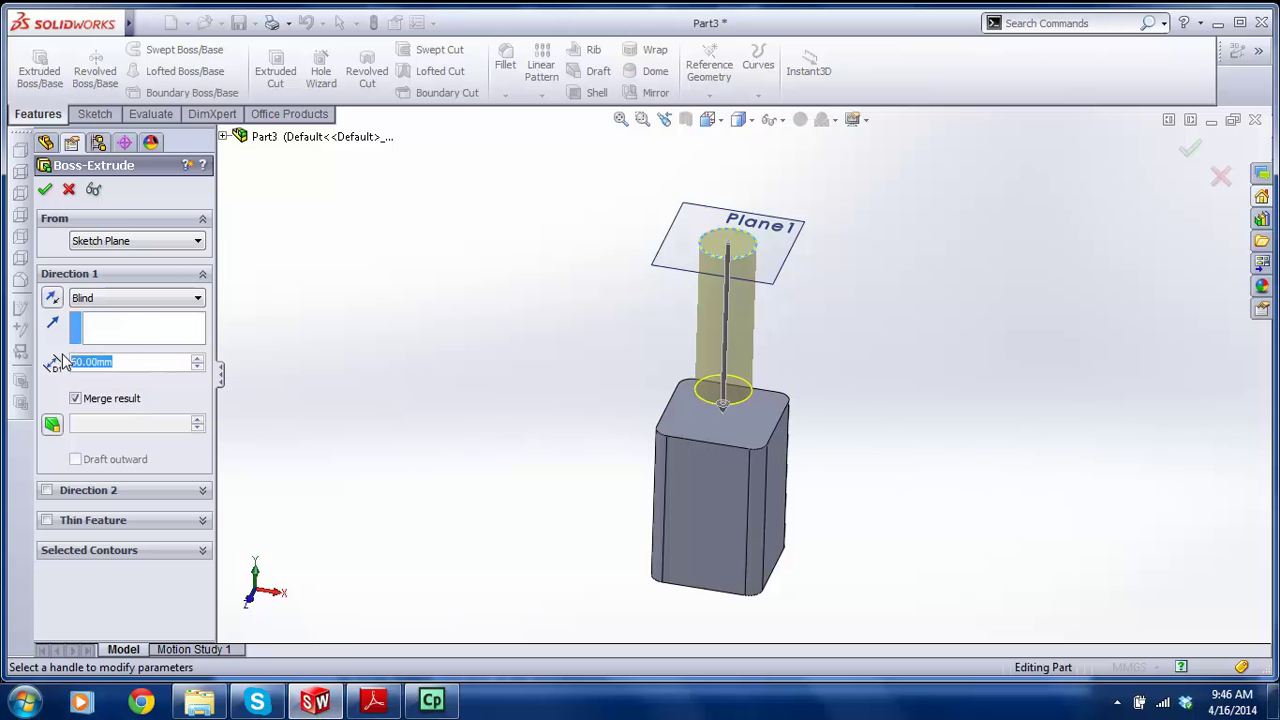
text(40)
key(Return)
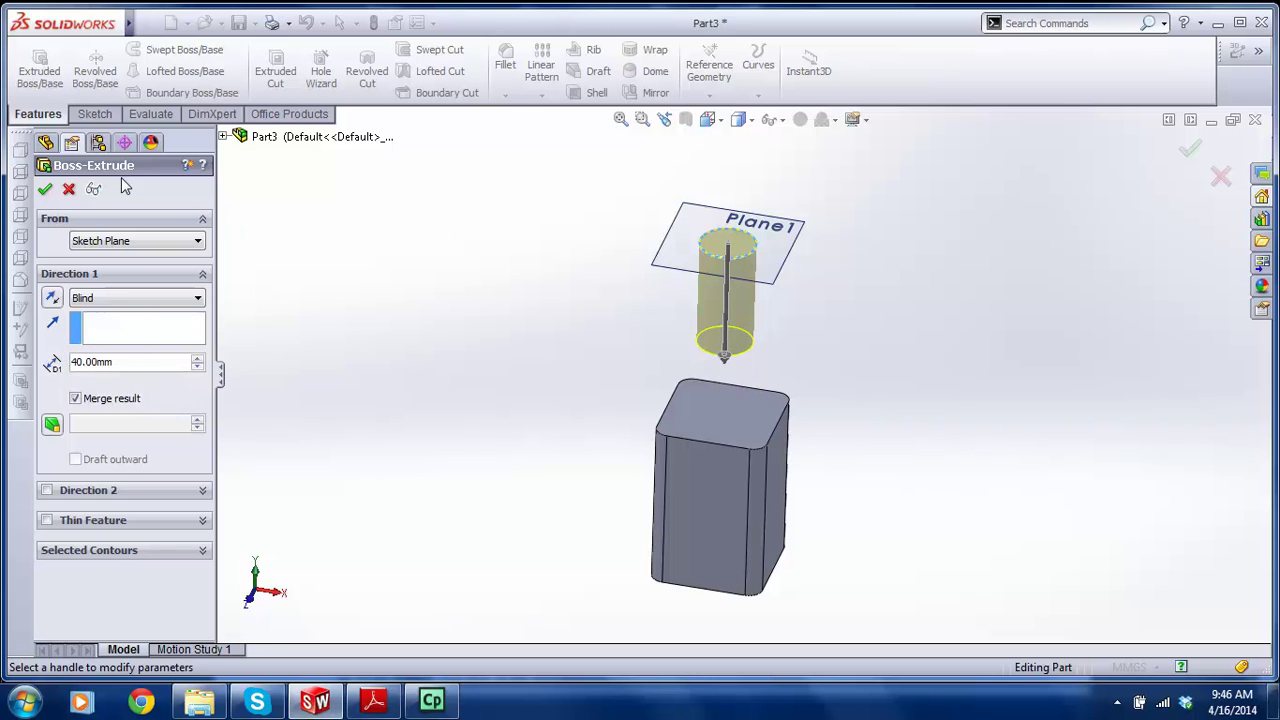
click(45, 190)
middle_drag(563, 334, 560, 255)
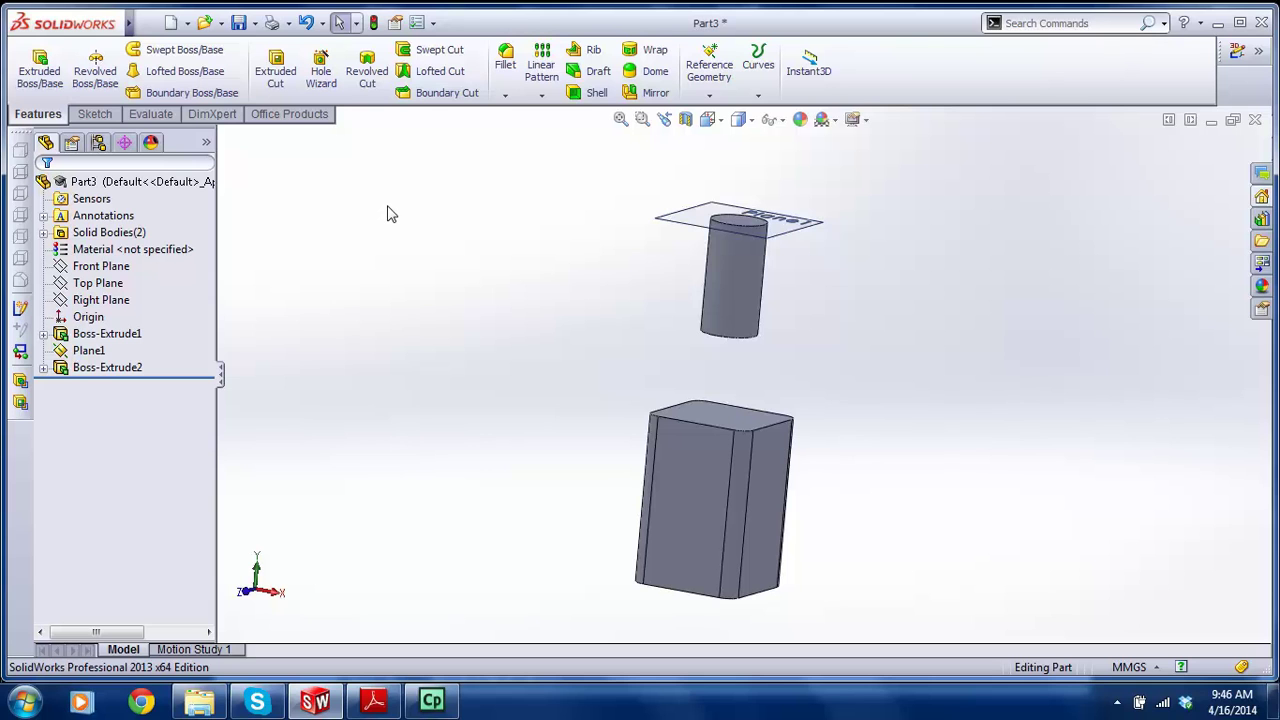
middle_drag(717, 374, 712, 405)
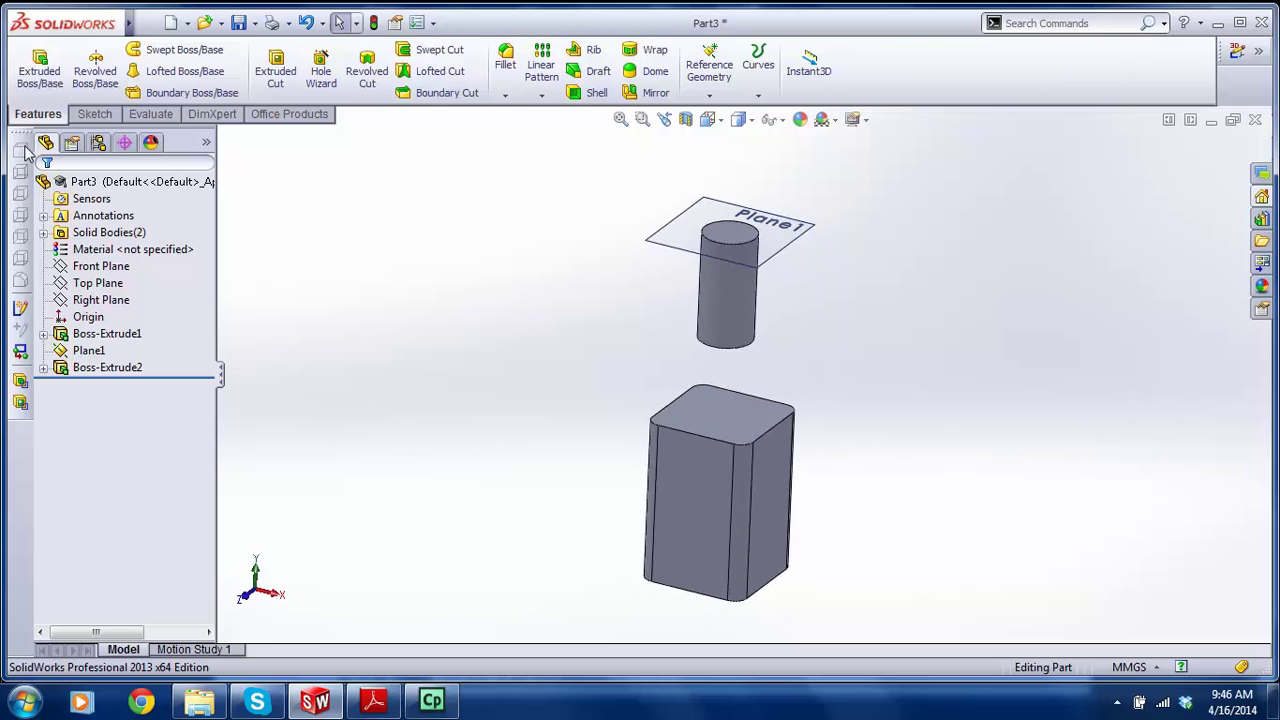
click(170, 72)
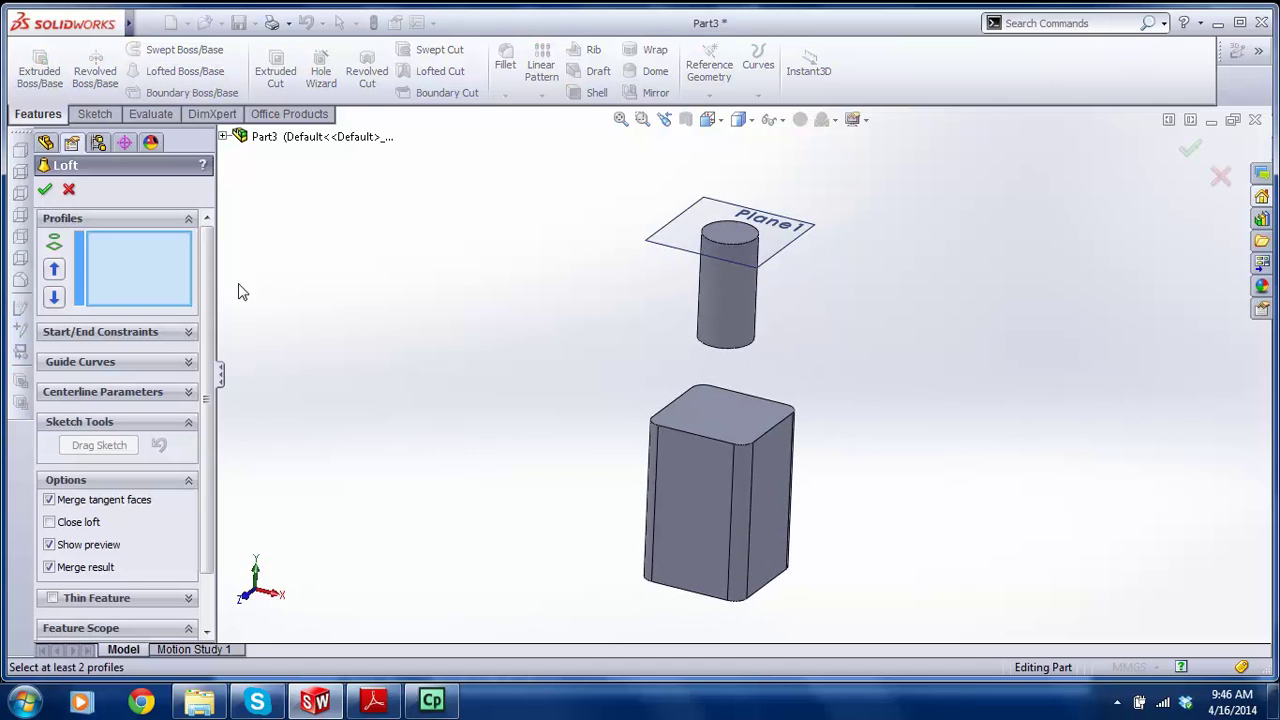
click(70, 189)
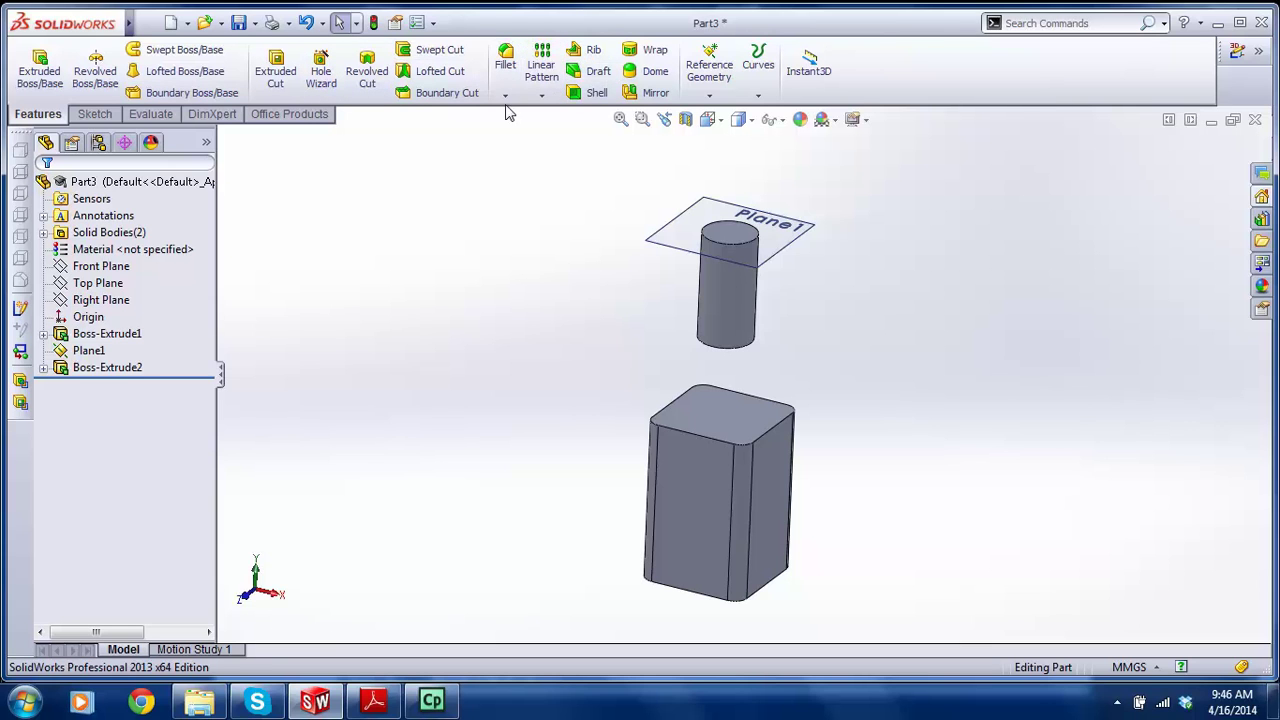
- Set up a boss loft with the rounded square body's top face and the cylindrical neck's bottom face as profiles
click(170, 74)
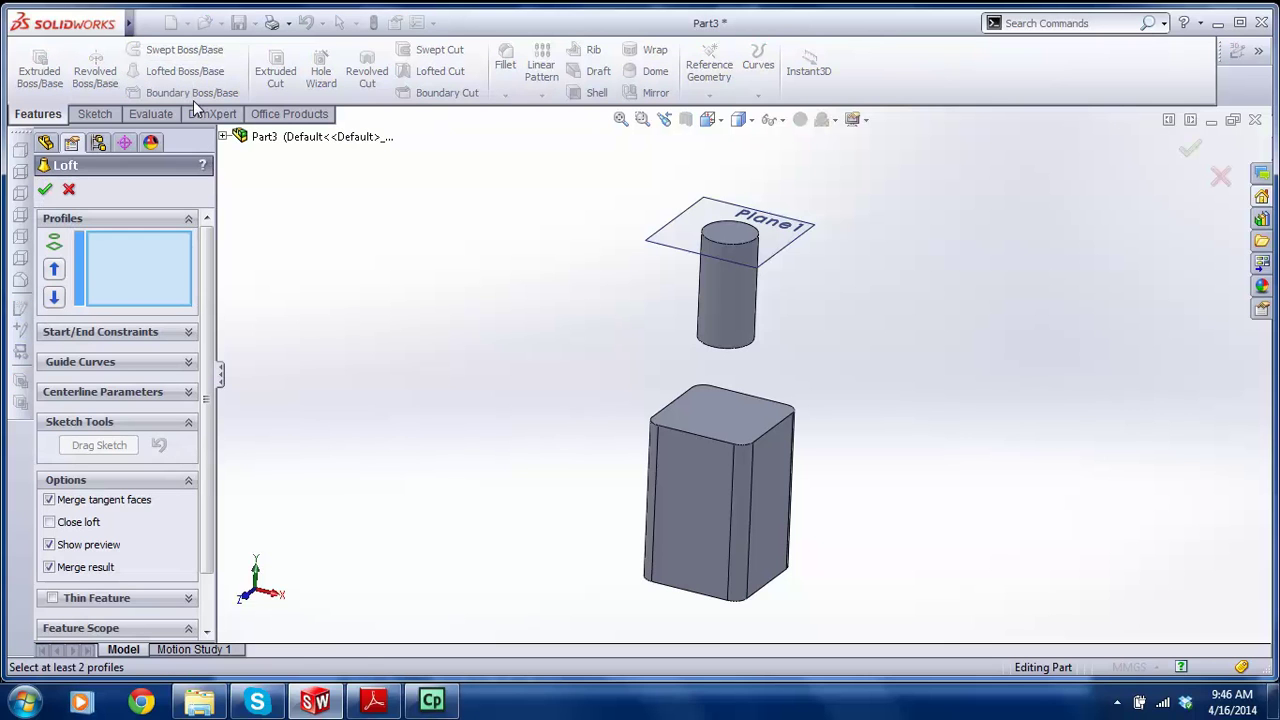
scroll(652, 383, up, 2)
scroll(770, 431, down, 5)
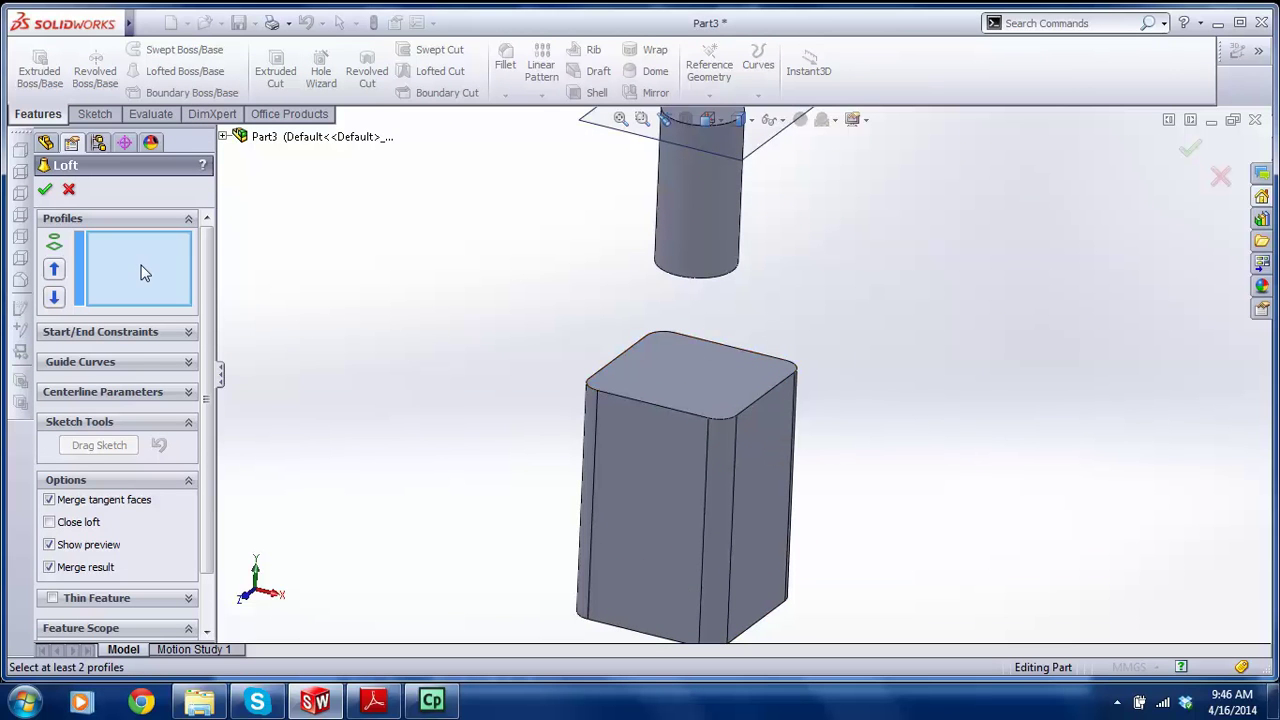
scroll(193, 339, down, 3)
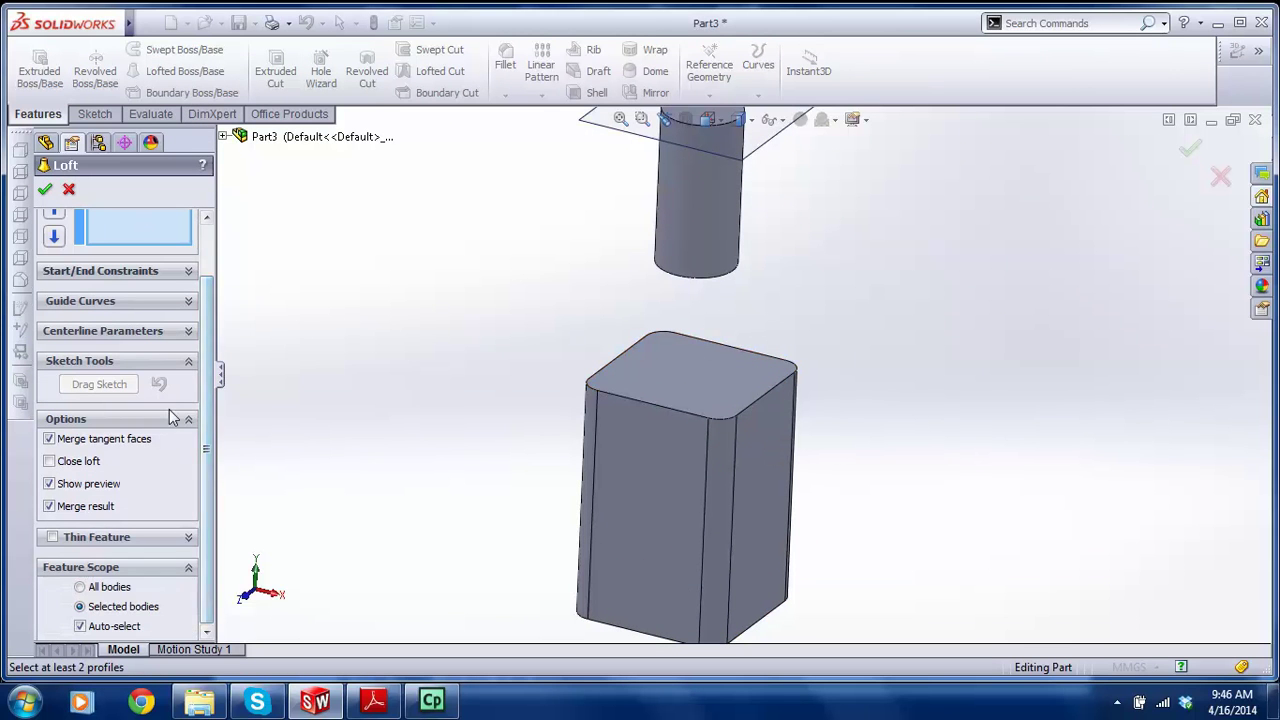
drag(206, 426, 202, 338)
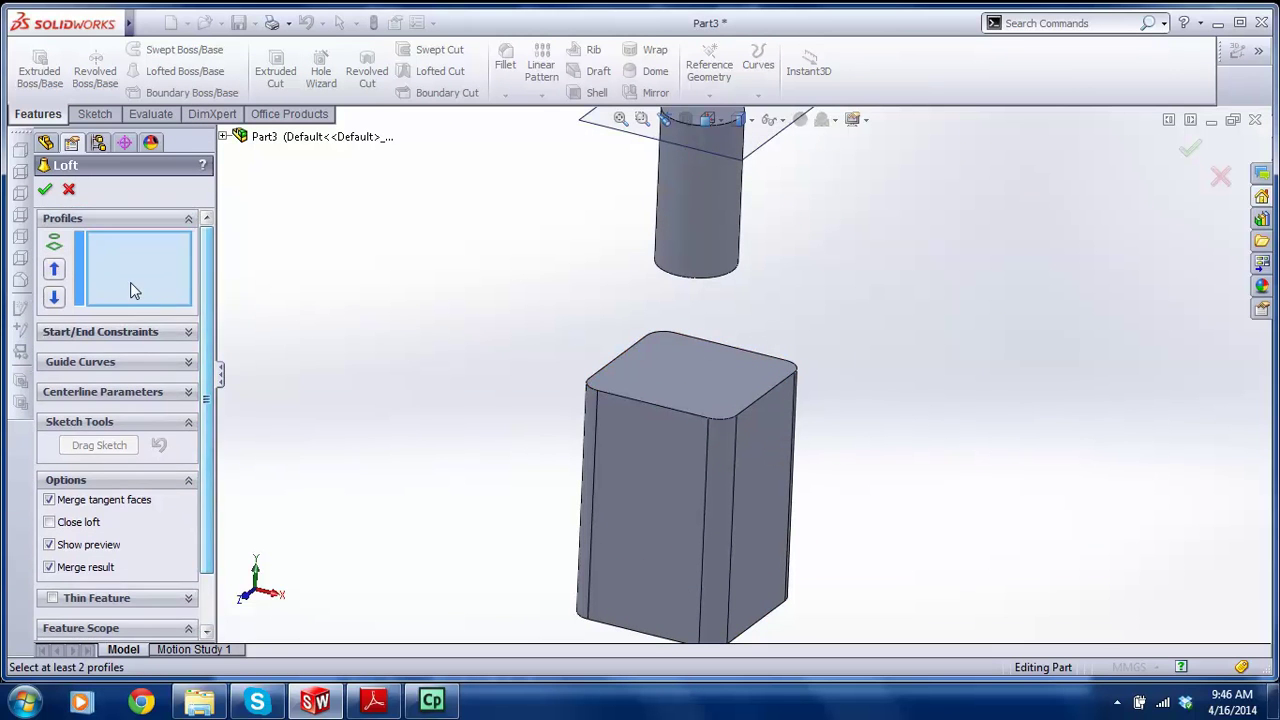
click(680, 378)
middle_drag(675, 408, 633, 390)
click(692, 267)
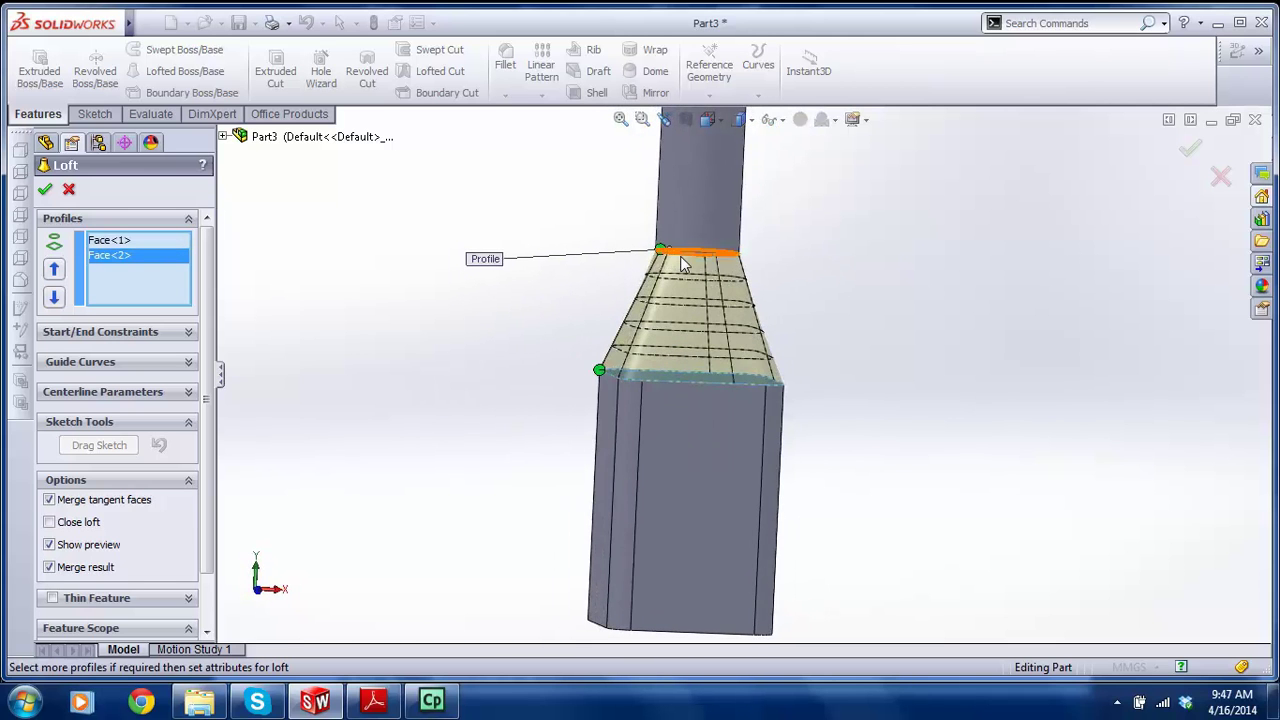
- Examine the loft preview between the square body and the neck from several angles, including its connector points
middle_drag(682, 275, 709, 392)
scroll(739, 399, down, 4)
scroll(709, 389, up, 4)
scroll(752, 260, down, 3)
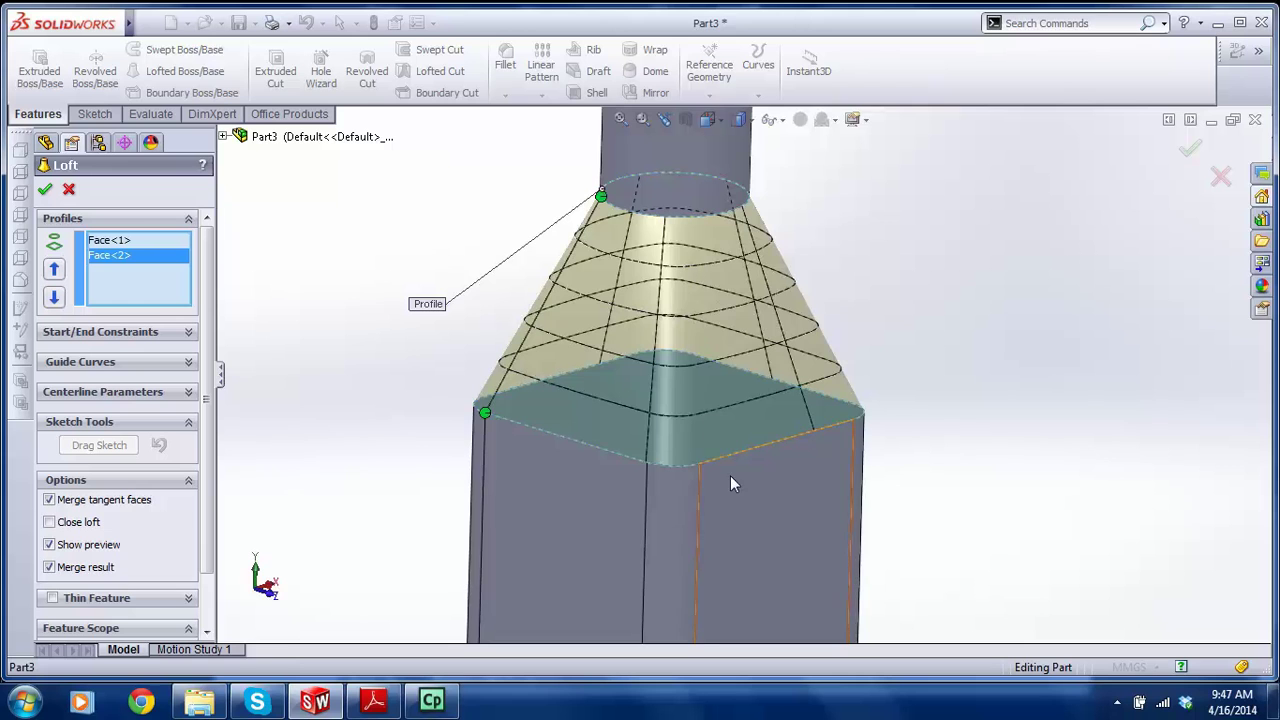
scroll(670, 272, up, 3)
scroll(670, 272, down, 2)
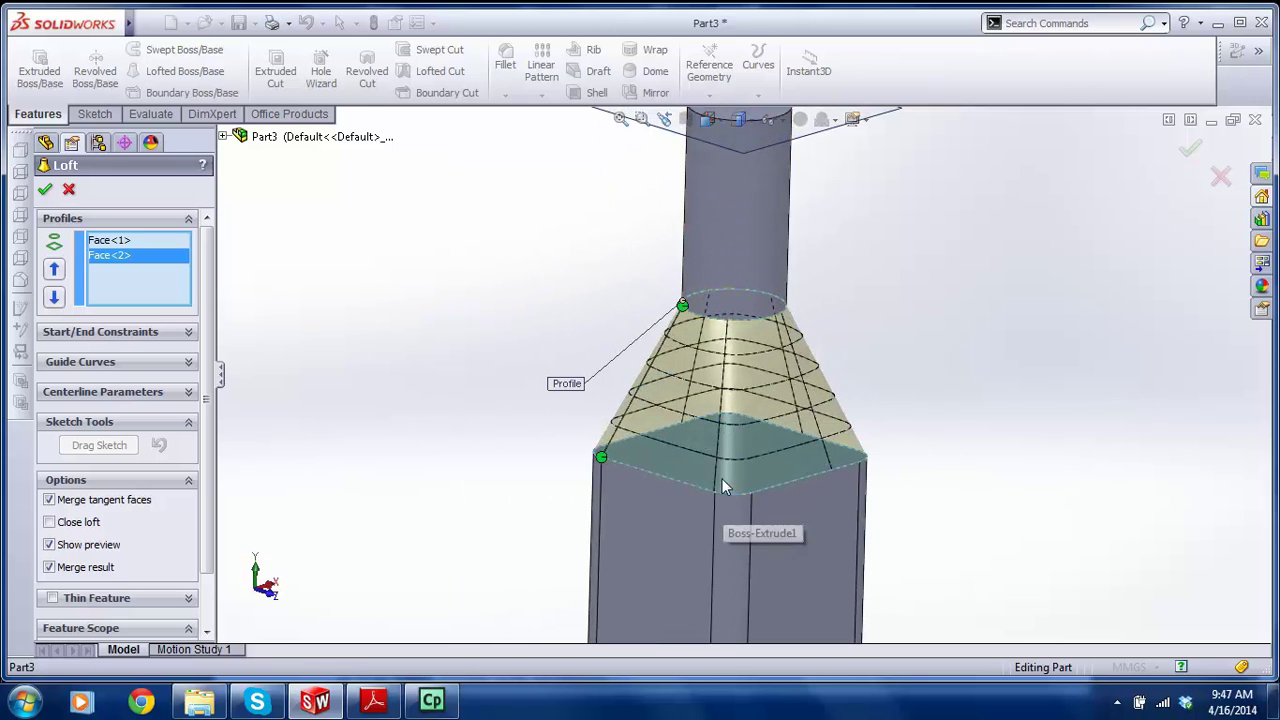
scroll(766, 385, down, 2)
middle_drag(766, 385, 652, 230)
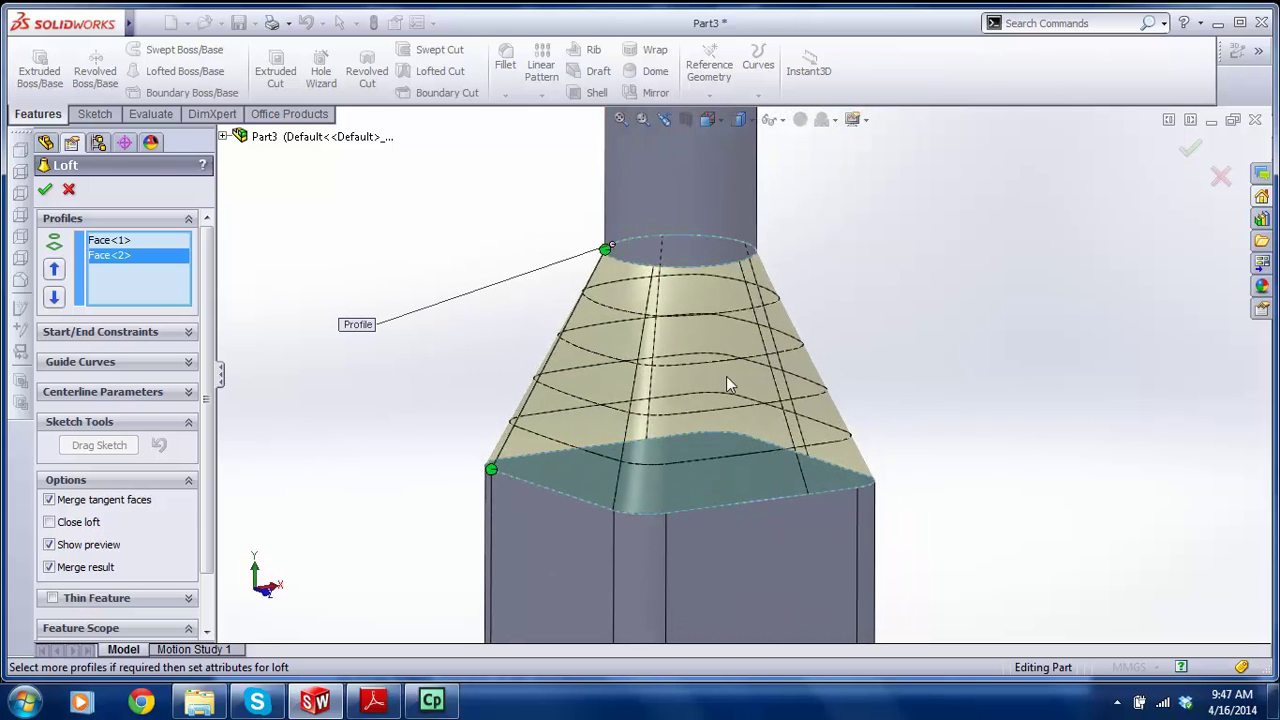
- Cancel the loft that uses the body's top face and the neck's bottom face as profiles
scroll(688, 411, up, 3)
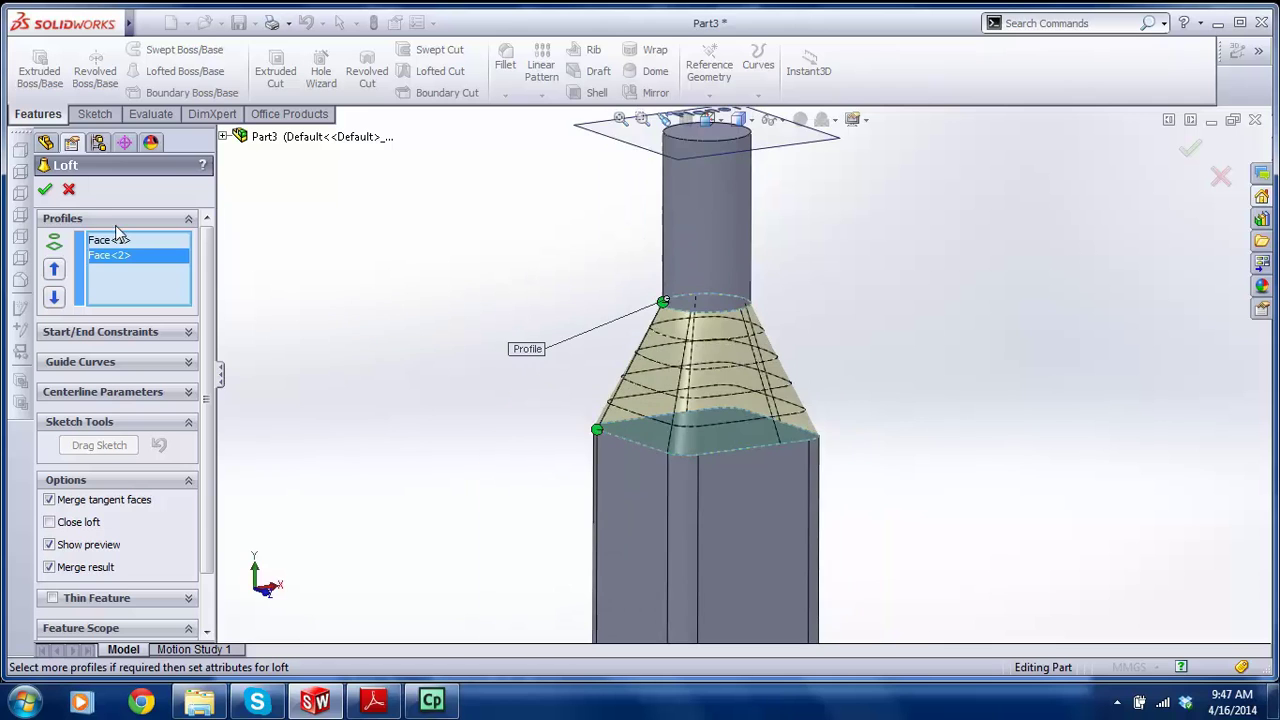
scroll(631, 357, up, 2)
middle_drag(652, 410, 676, 390)
scroll(680, 388, down, 3)
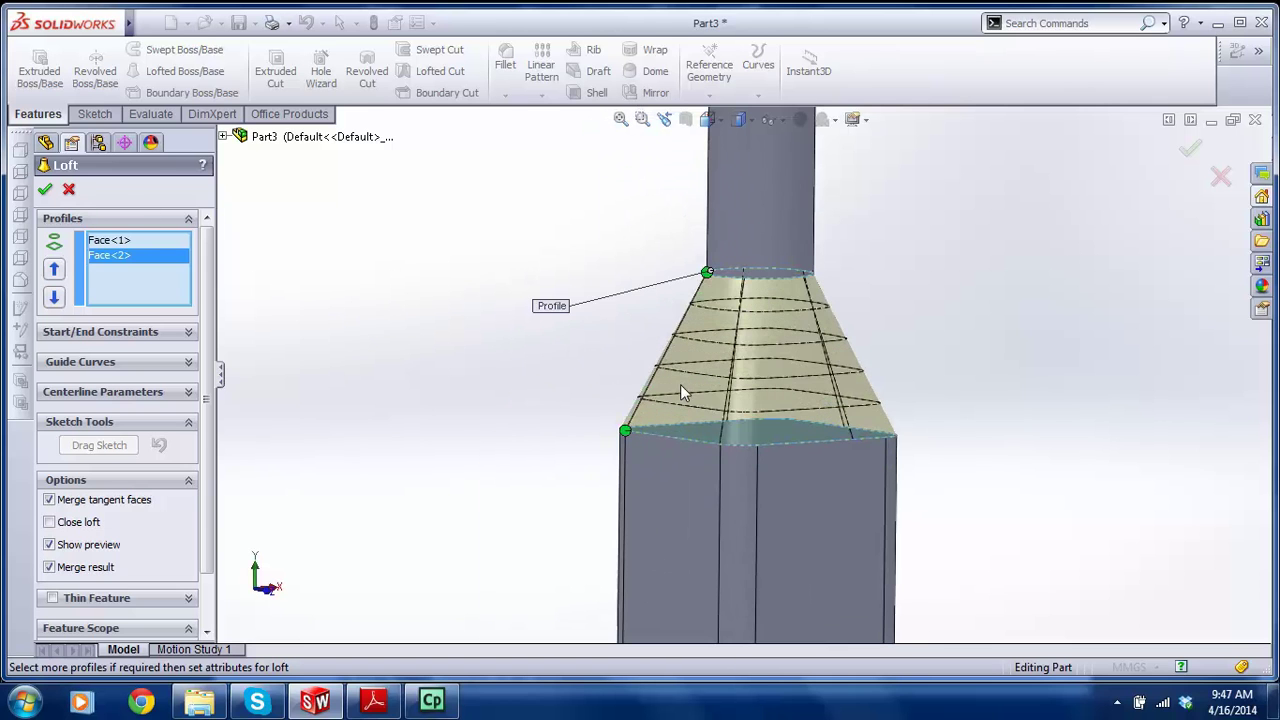
click(68, 189)
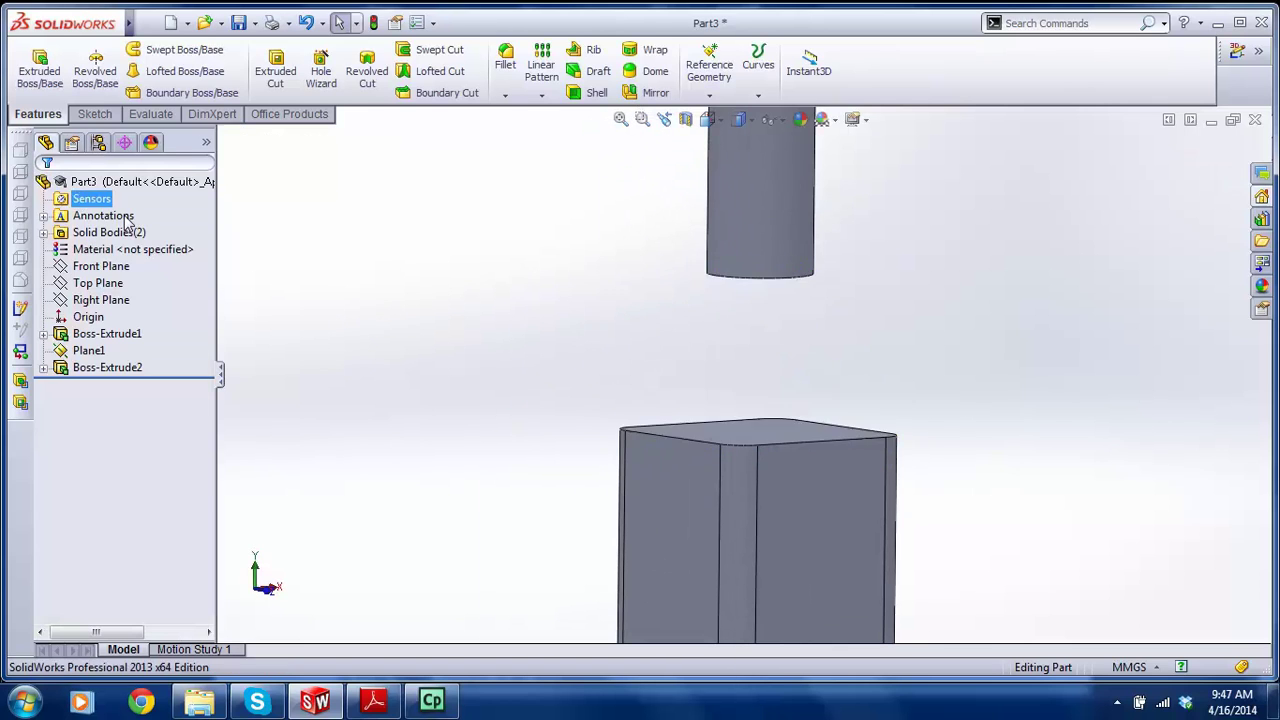
- Sketch on the square body's top face, convert the face outline into sketch entities, and exit the sketch
click(97, 114)
click(31, 62)
click(770, 432)
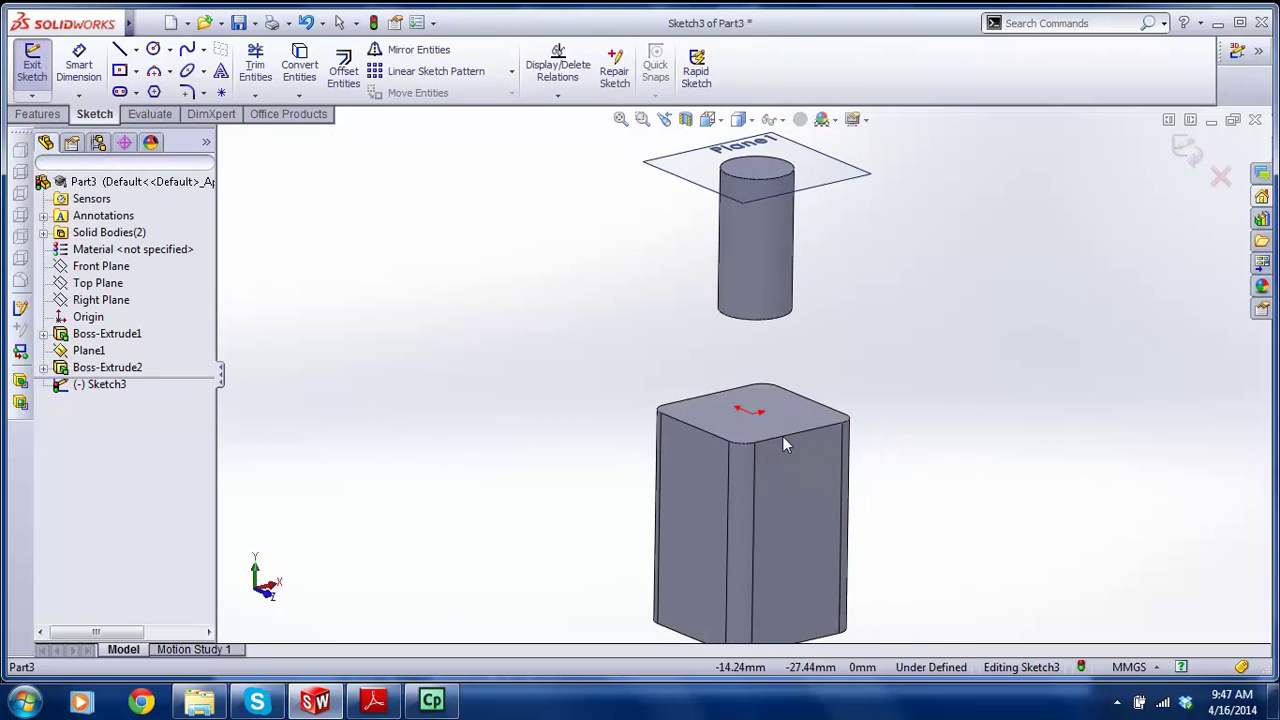
click(299, 65)
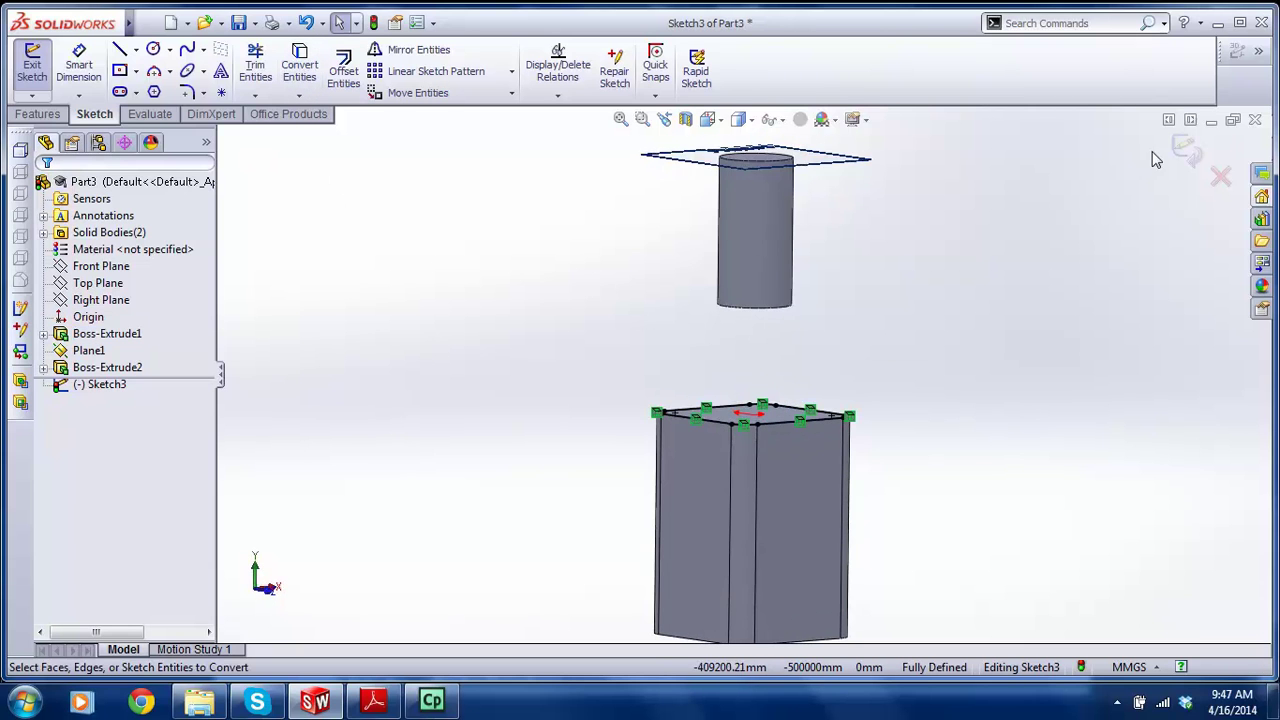
click(1186, 147)
middle_drag(538, 382, 540, 333)
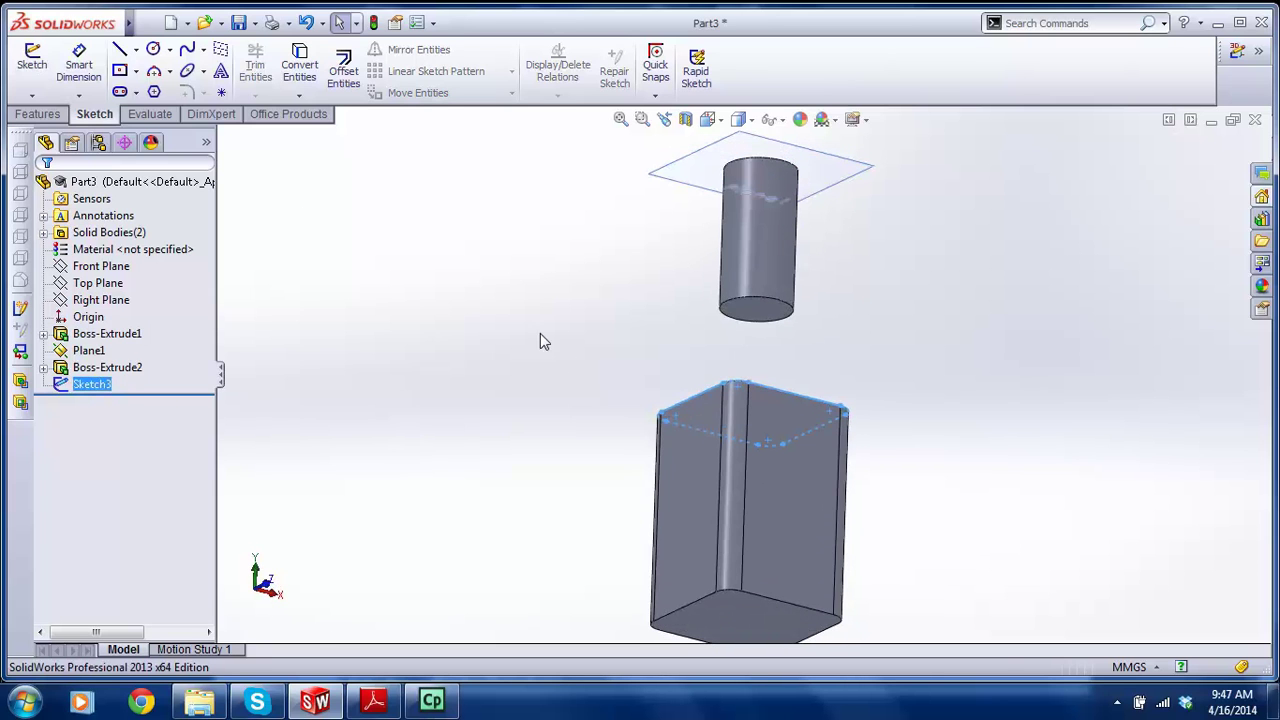
click(32, 62)
scroll(678, 312, down, 2)
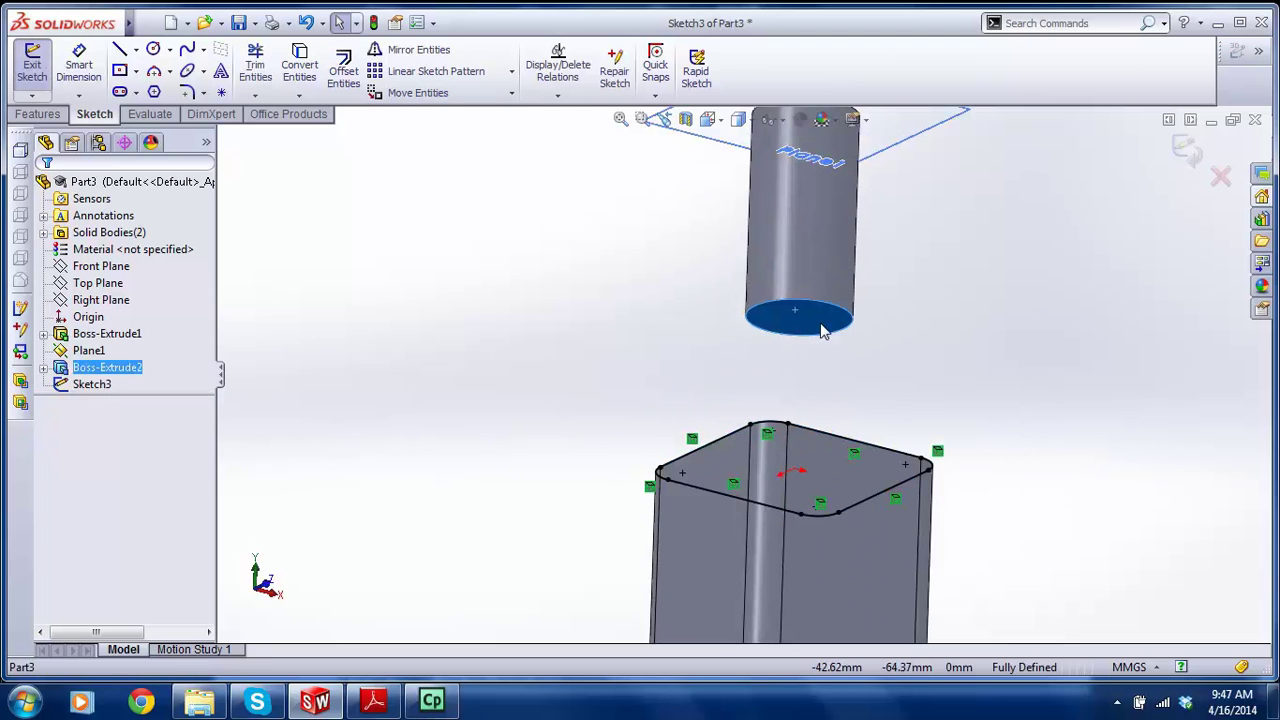
click(1186, 147)
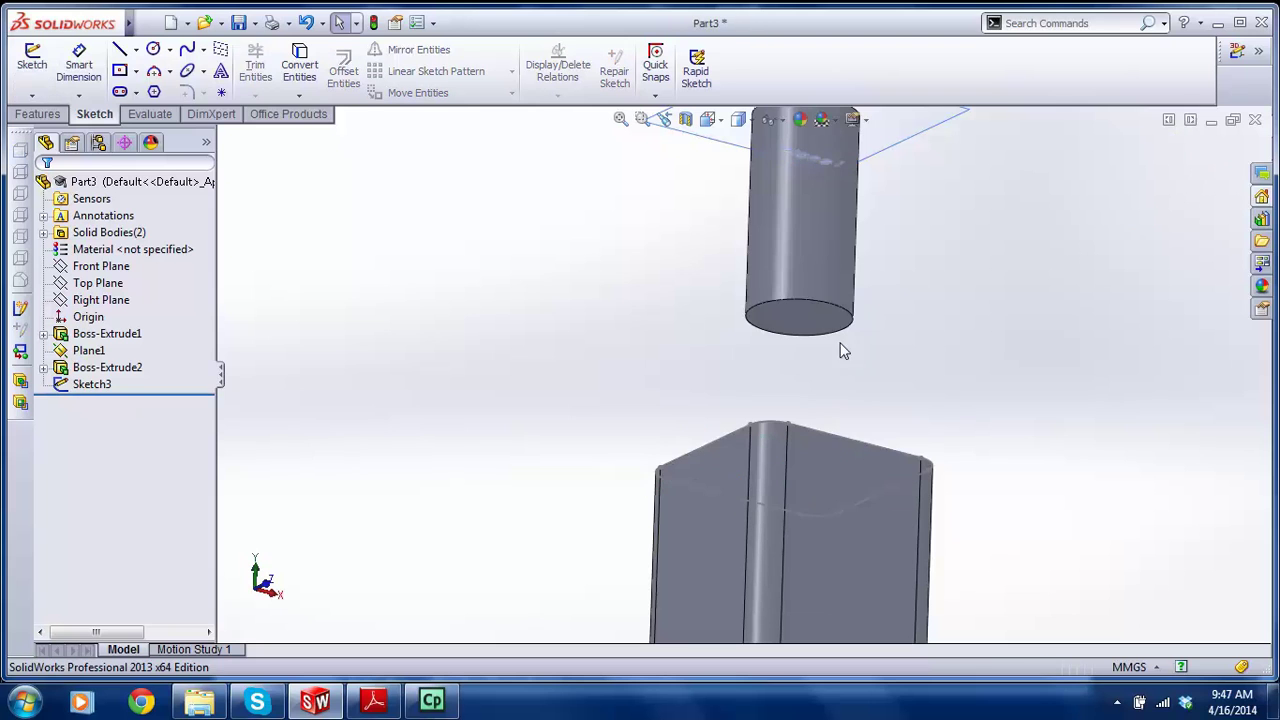
- Sketch on the neck's bottom face, convert its circular edge into a sketch entity, and exit the sketch
click(800, 318)
click(32, 65)
click(299, 65)
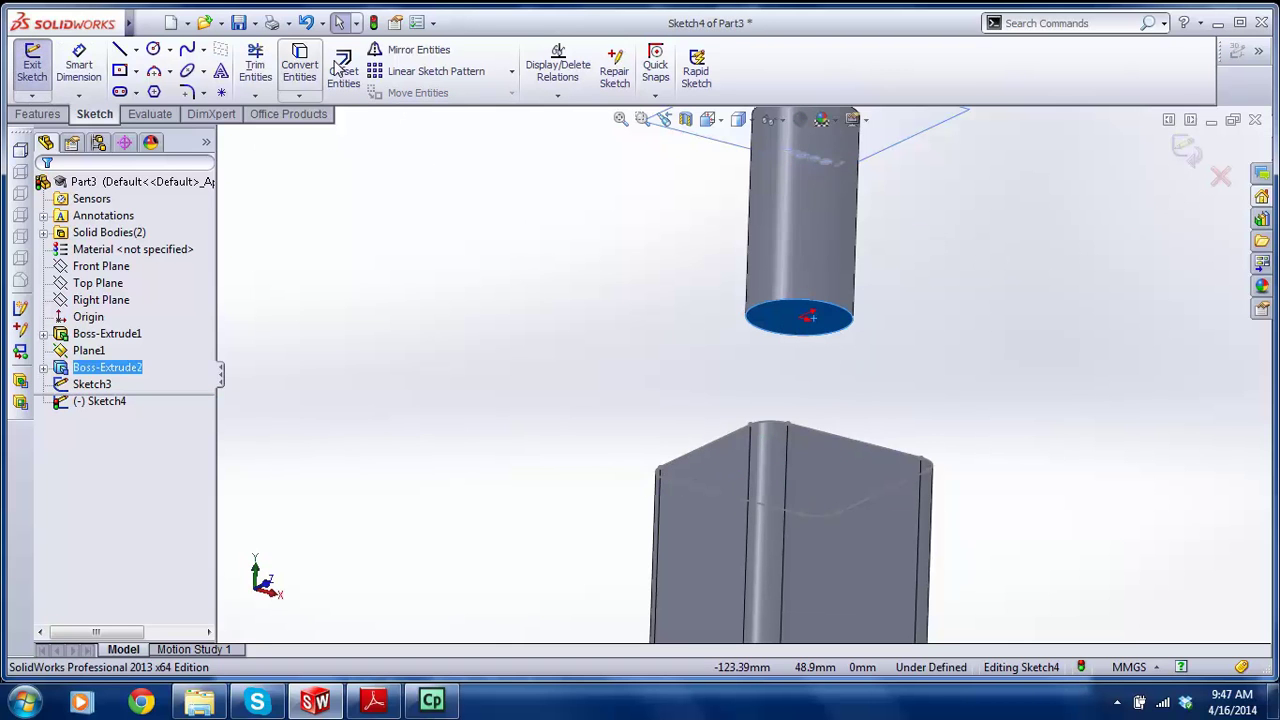
click(1189, 142)
middle_drag(1036, 218, 975, 425)
click(609, 474)
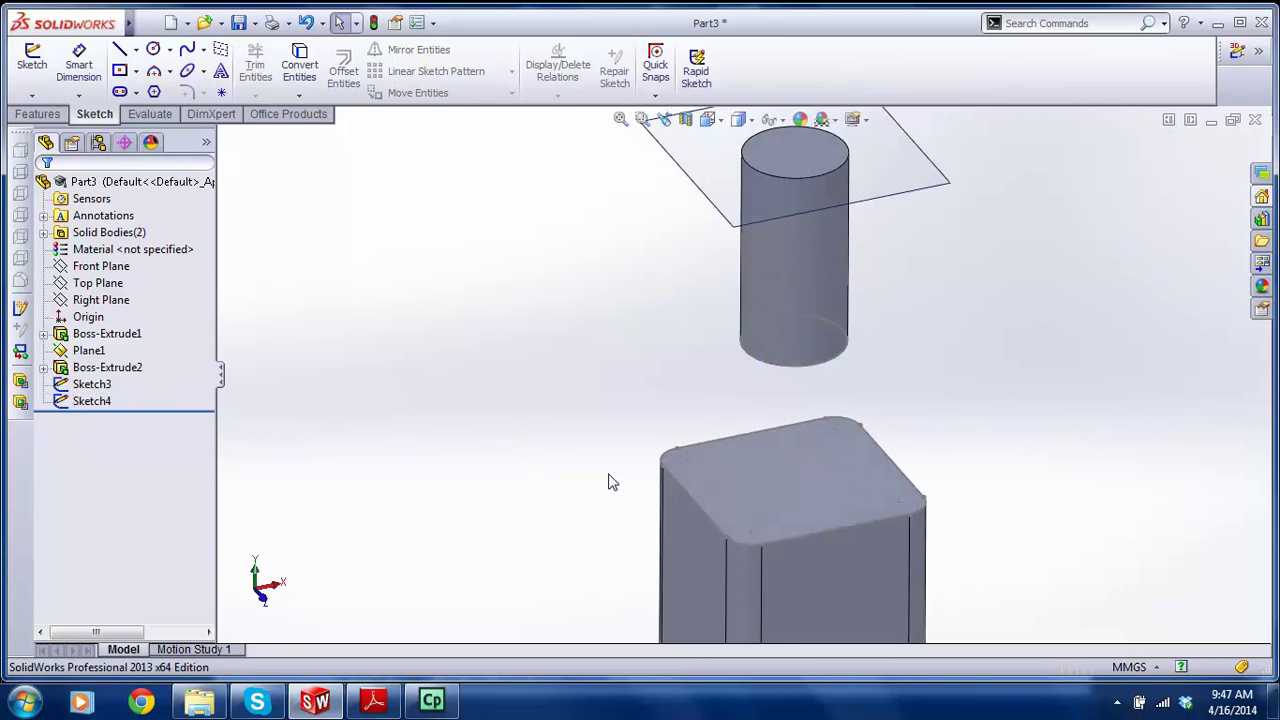
- Set up a boss loft with the converted rounded square sketch and the converted neck circle sketch as profiles
click(37, 113)
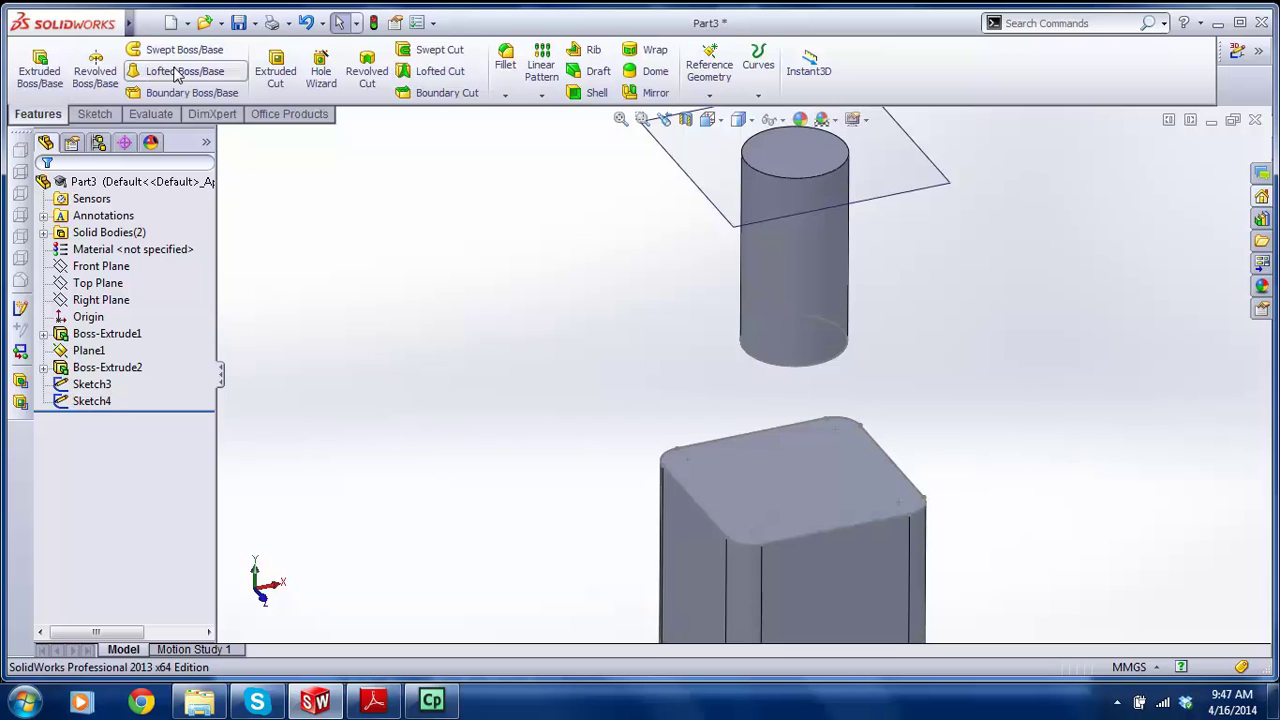
mouse_move(744, 453)
middle_down()
mouse_move(775, 420)
mouse_move(700, 445)
middle_up()
click(95, 385)
click(95, 400)
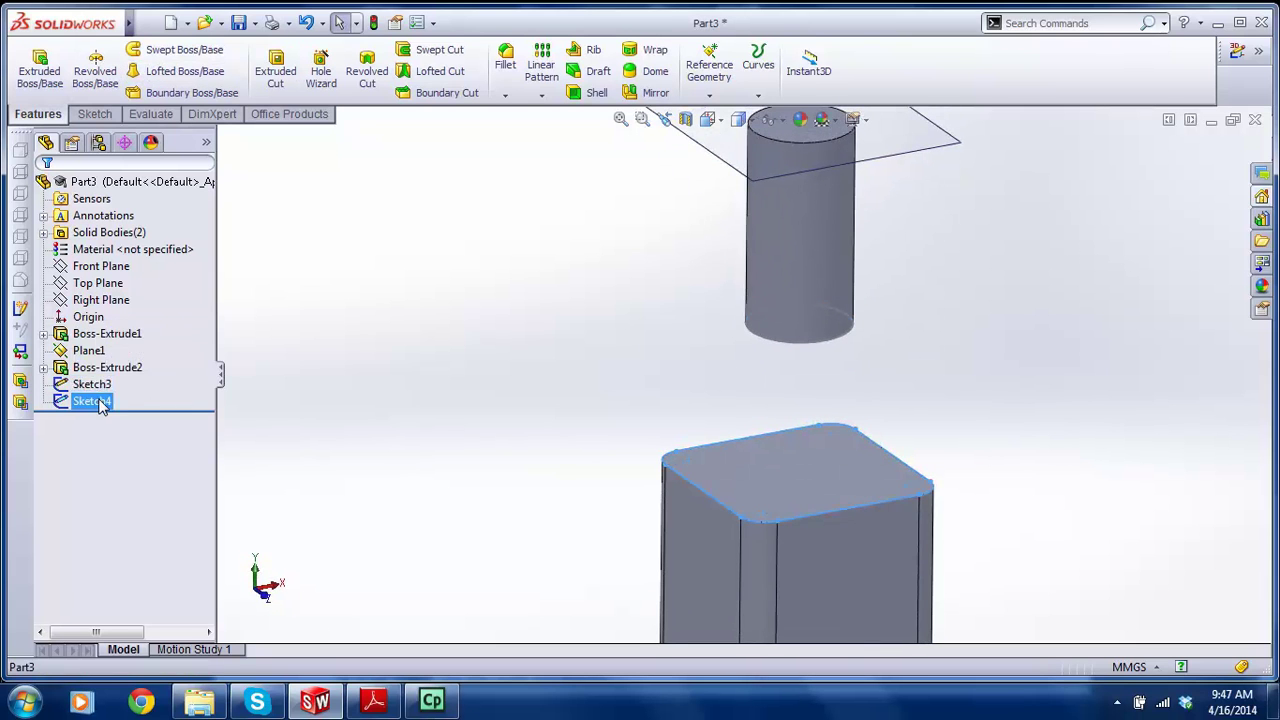
ctrl+click(97, 388)
click(118, 417)
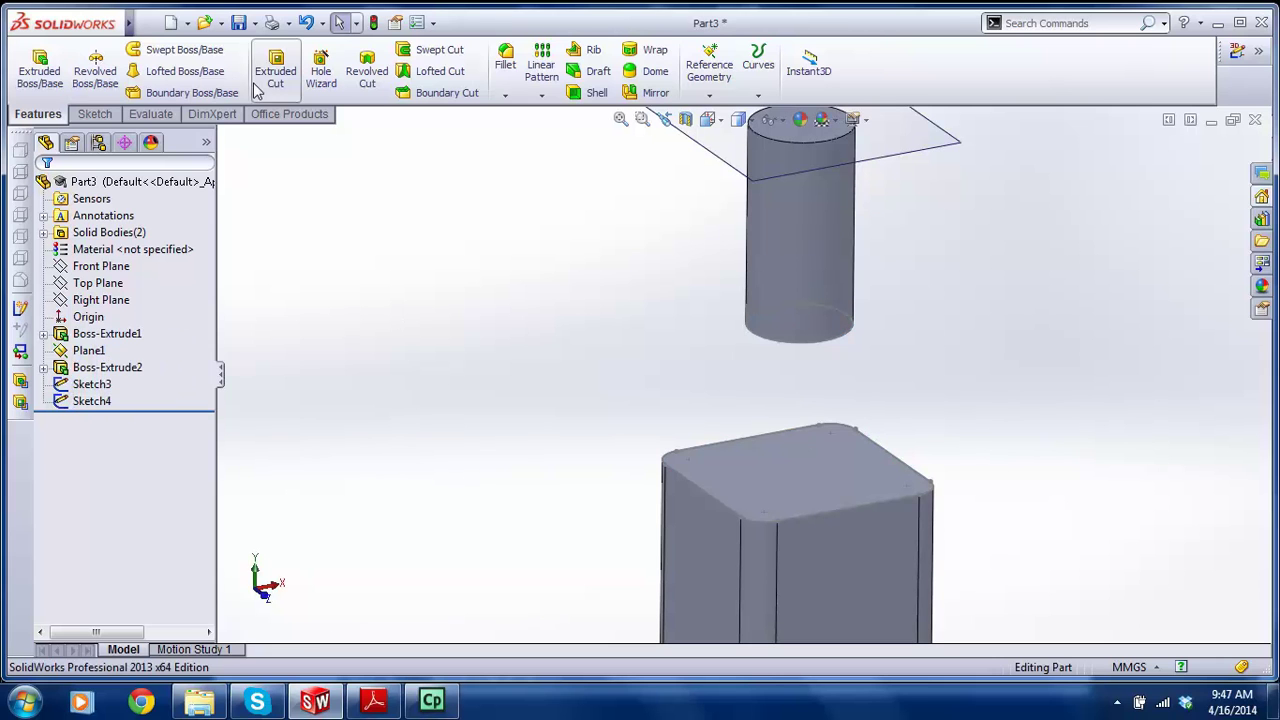
click(185, 71)
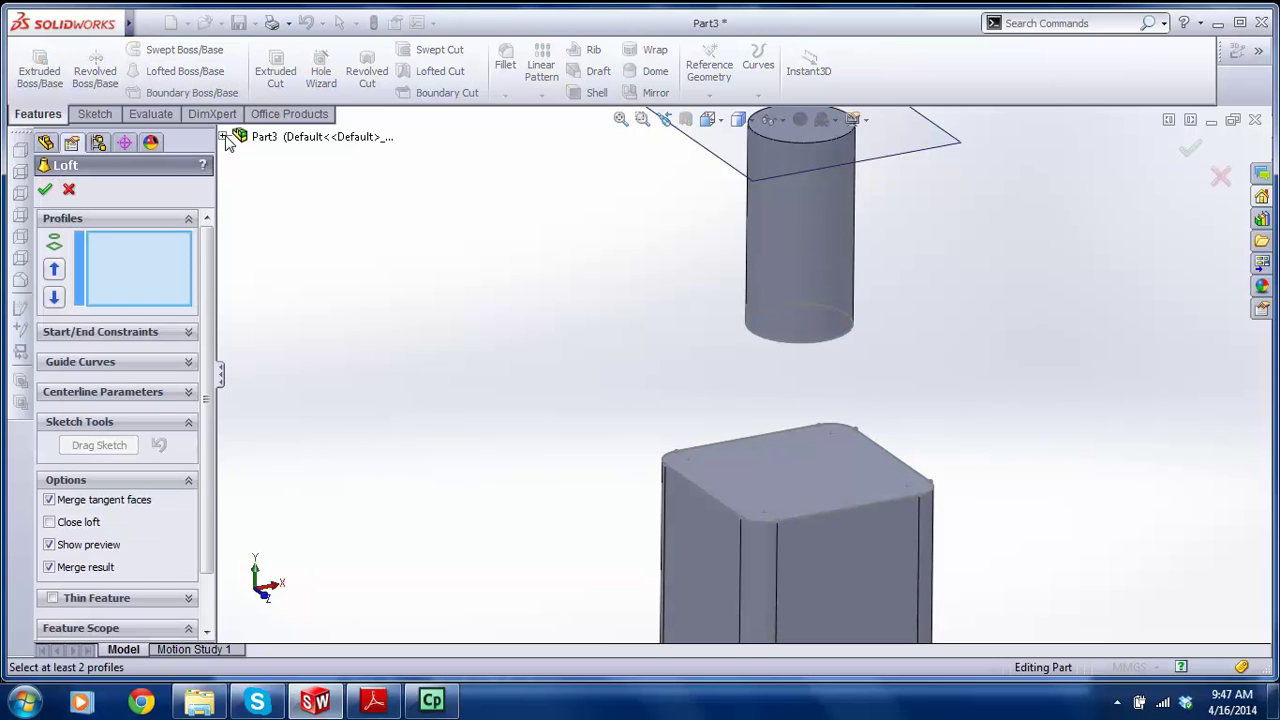
click(224, 137)
click(286, 339)
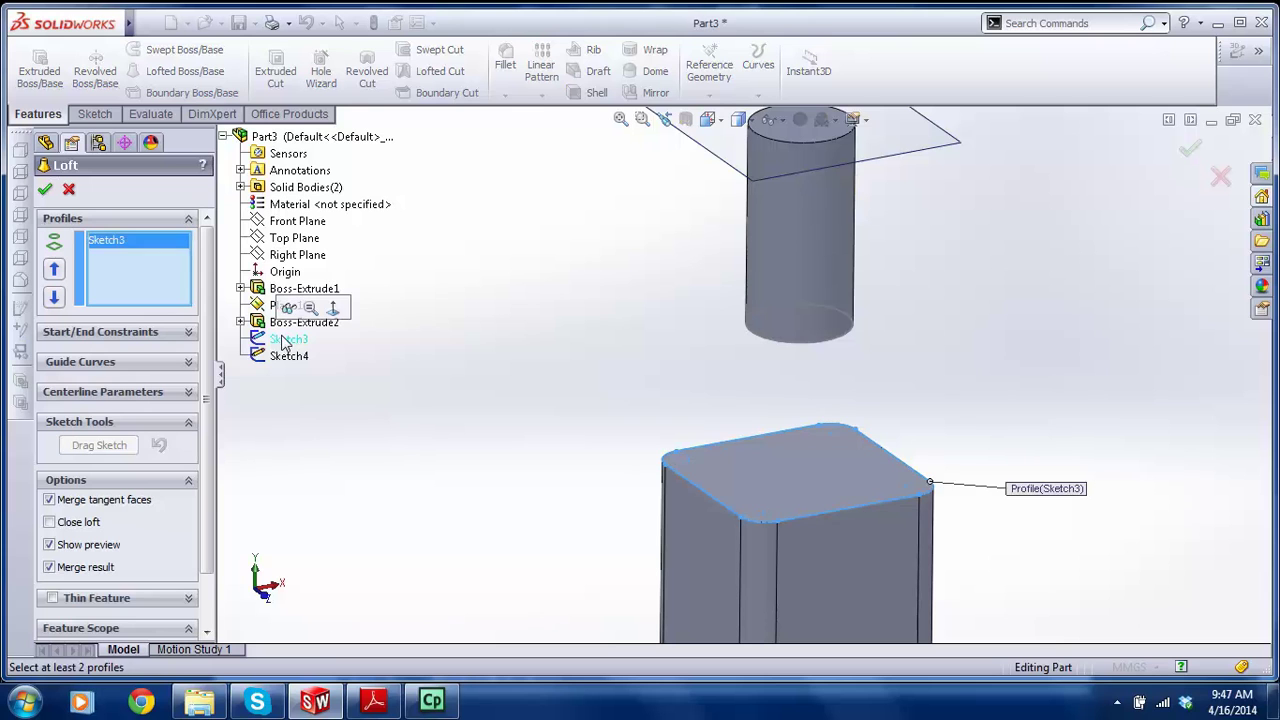
click(258, 357)
- Examine the sketch-based loft preview from several angles, including its connector points and the transition at the corners
mouse_move(684, 449)
middle_down()
mouse_move(684, 398)
mouse_move(612, 398)
mouse_move(712, 398)
mouse_move(428, 385)
middle_up()
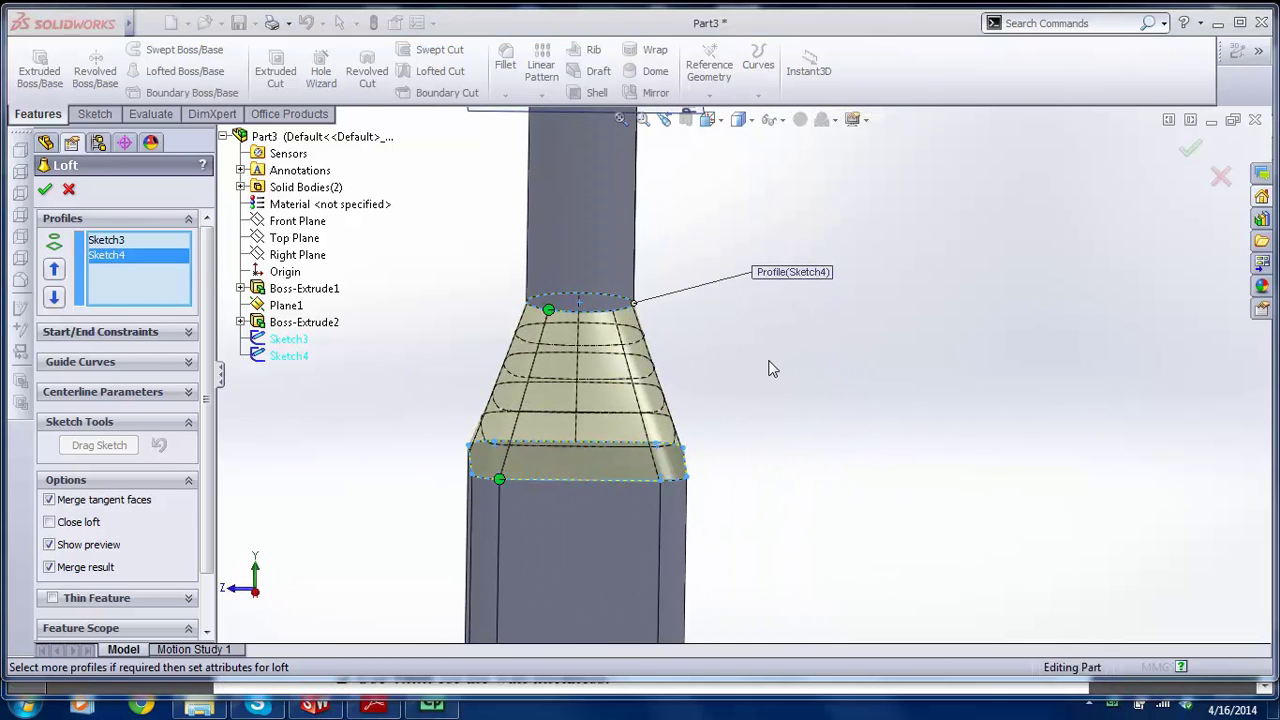
middle_drag(766, 366, 577, 404)
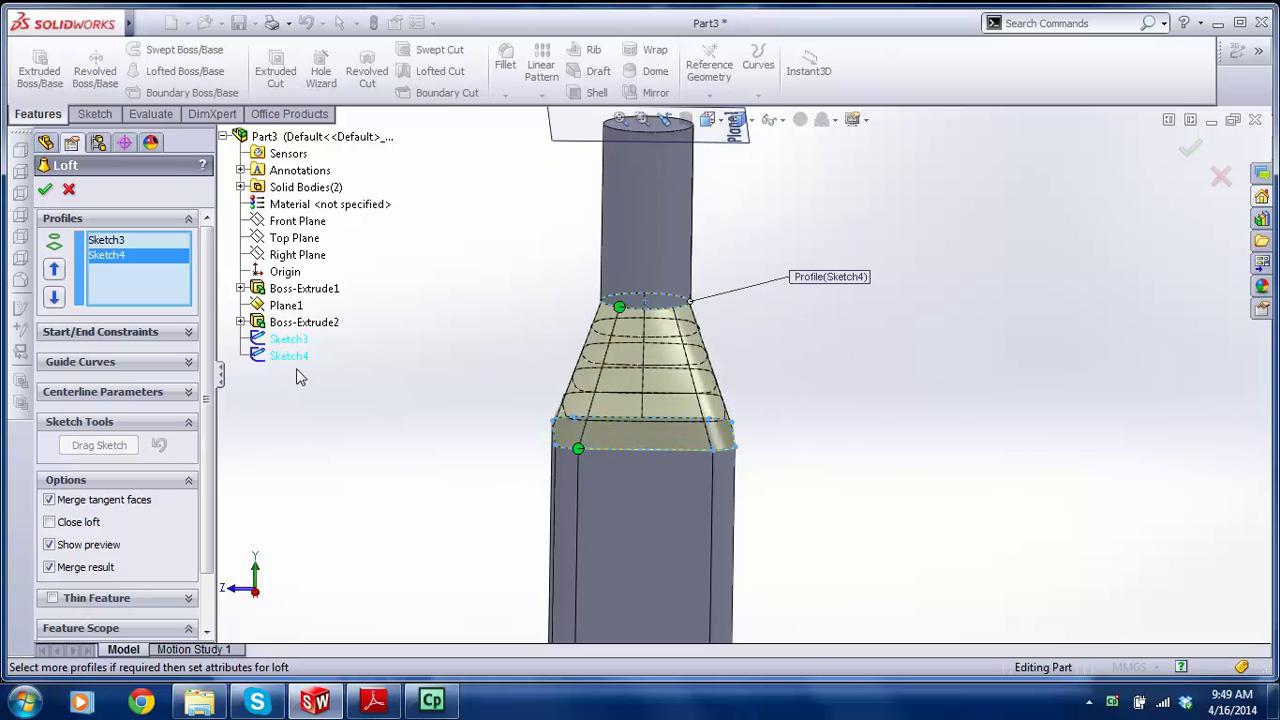
middle_drag(475, 366, 620, 356)
middle_drag(771, 372, 590, 410)
scroll(590, 410, down, 3)
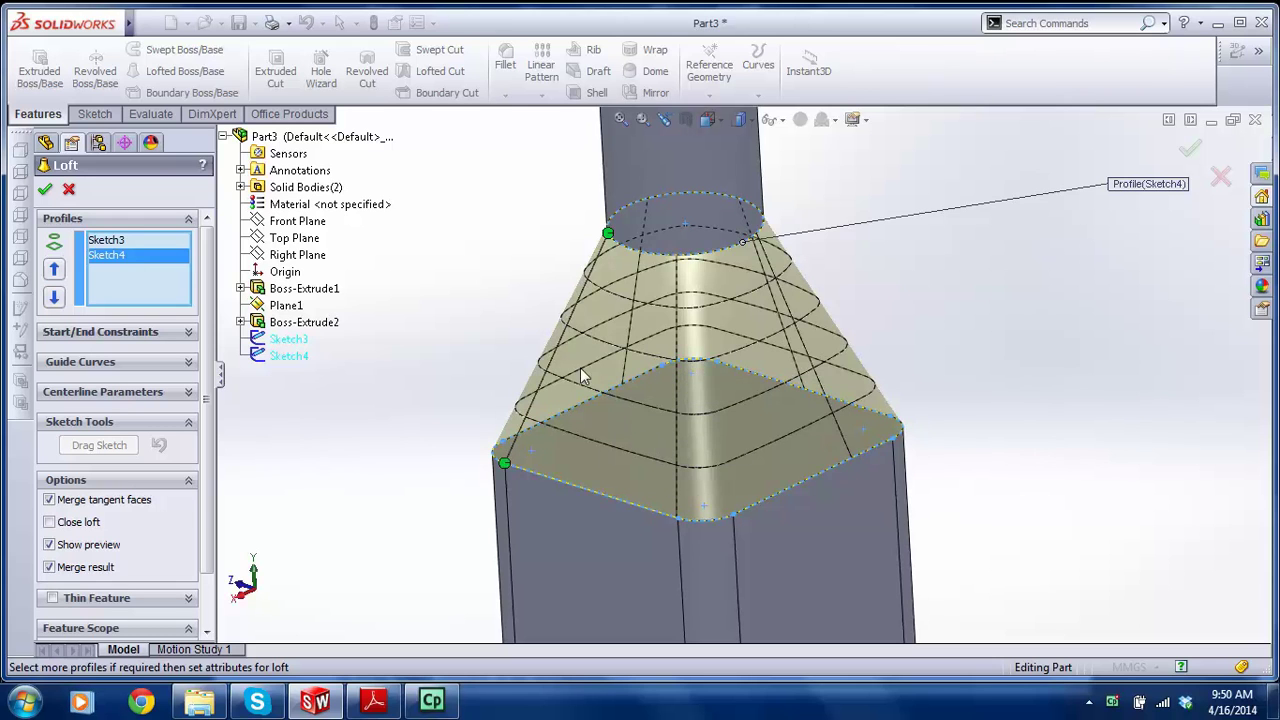
middle_drag(626, 458, 609, 430)
drag(593, 426, 678, 426)
middle_drag(678, 426, 697, 349)
click(620, 119)
middle_drag(716, 350, 766, 371)
scroll(746, 320, down, 3)
scroll(765, 370, down, 2)
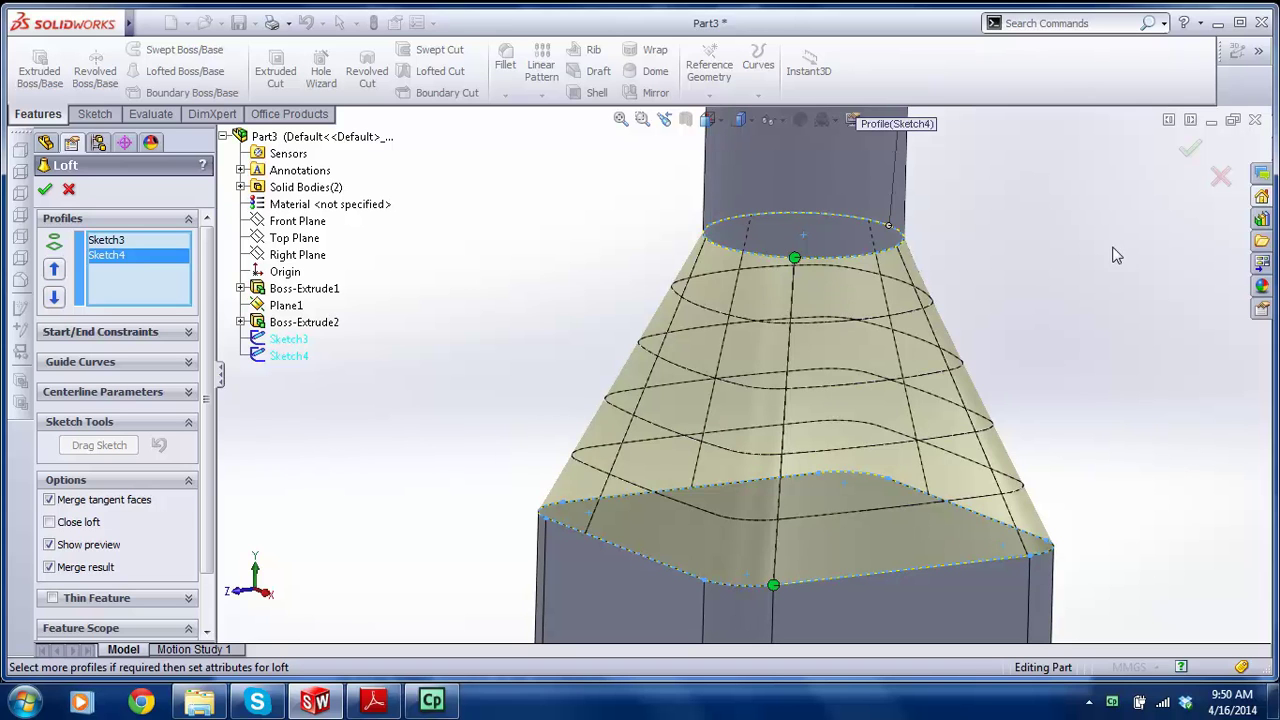
- Accept the loft and inspect the transition between the square body and the neck
click(1188, 149)
middle_drag(930, 301, 1005, 270)
middle_drag(890, 302, 811, 306)
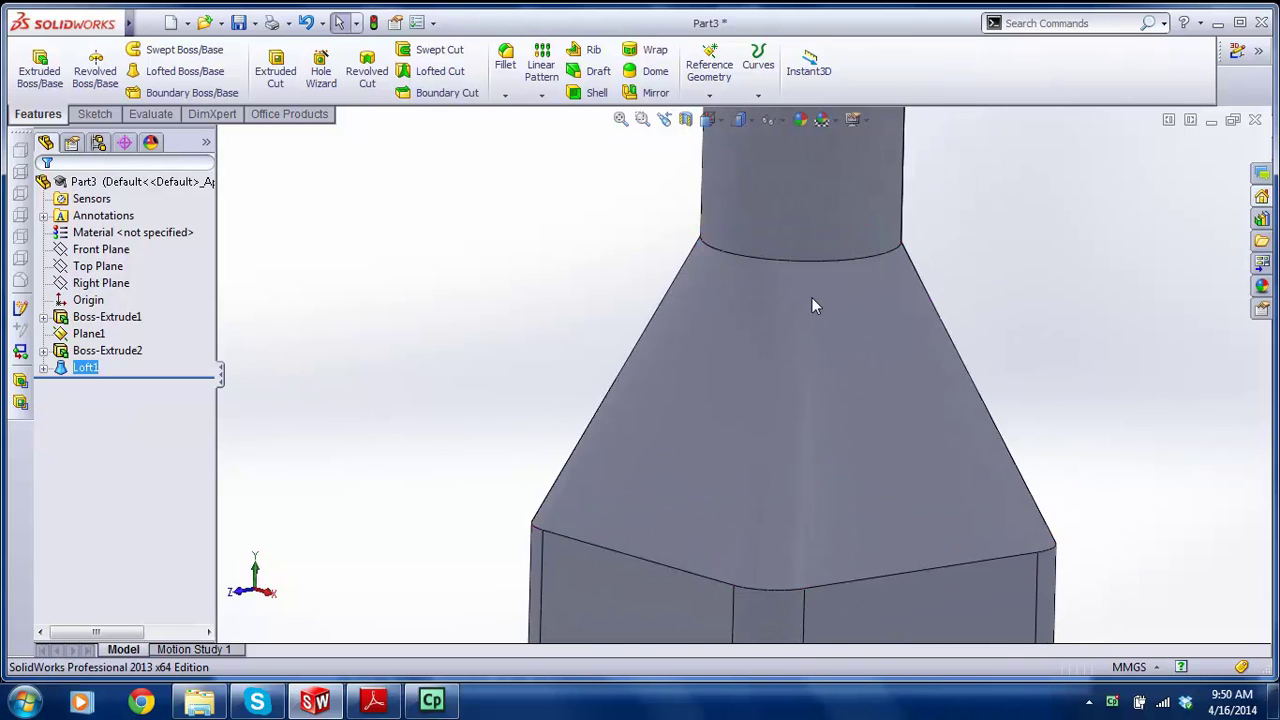
scroll(792, 472, up, 3)
scroll(809, 420, down, 4)
scroll(733, 205, up, 2)
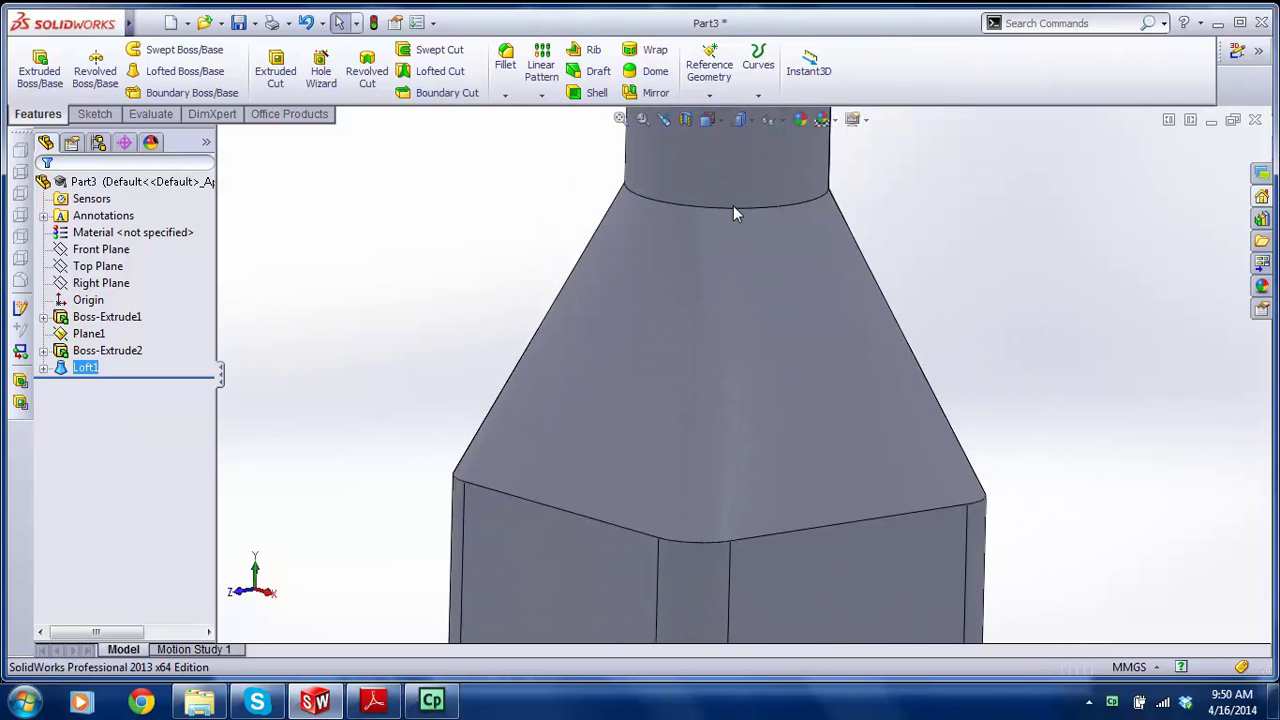
middle_drag(752, 390, 722, 368)
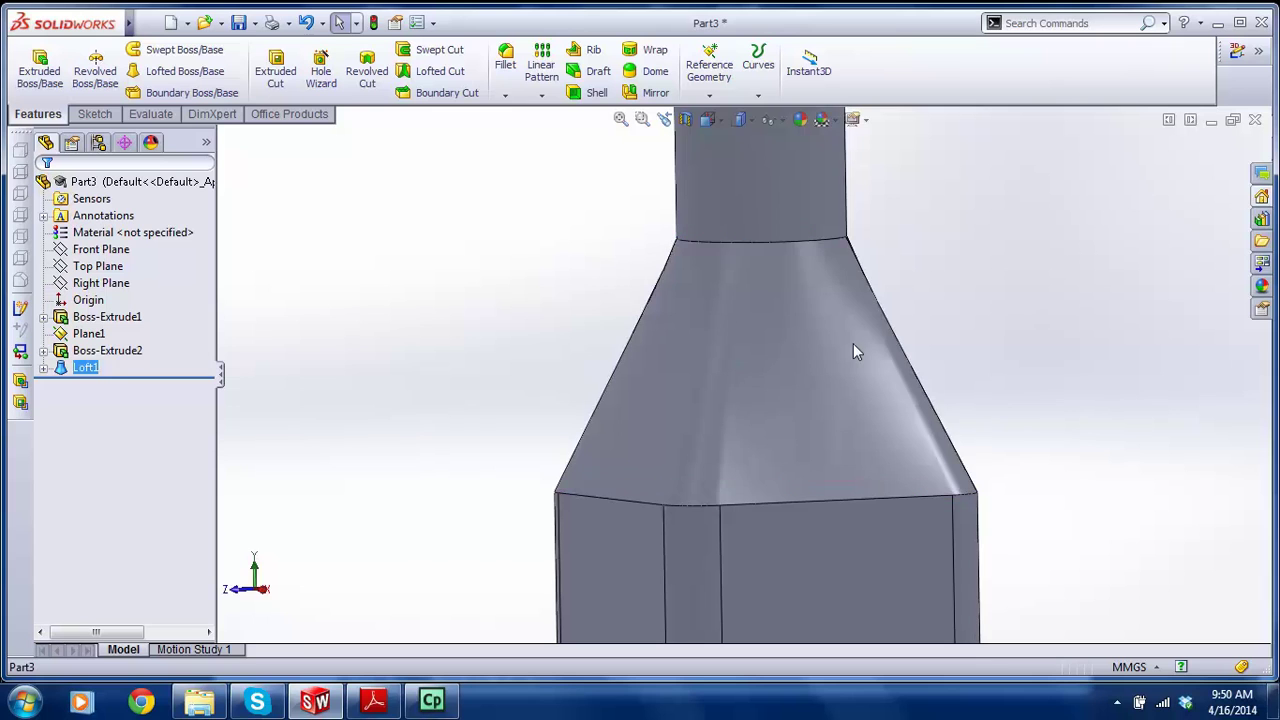
scroll(749, 366, up, 4)
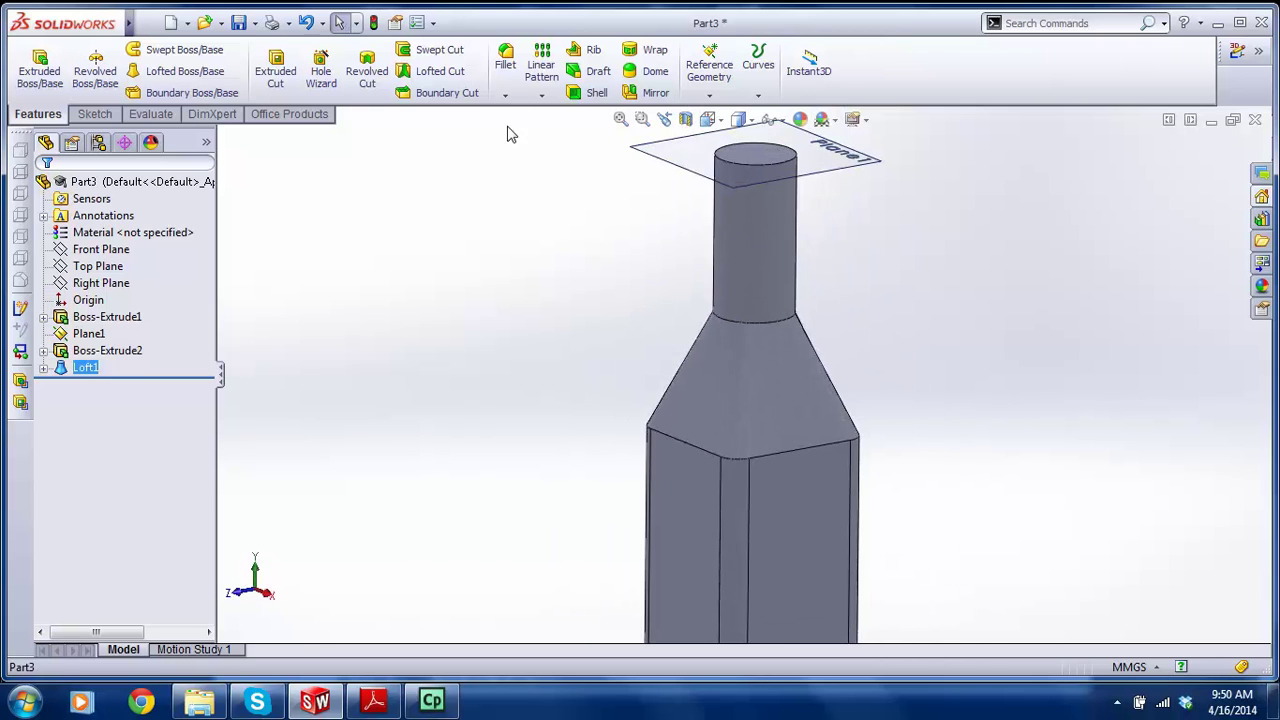
- Check the fillet radius in the PDF drawing and fillet the edge between the neck and the loft with a 15 mm constant radius
click(505, 62)
click(733, 322)
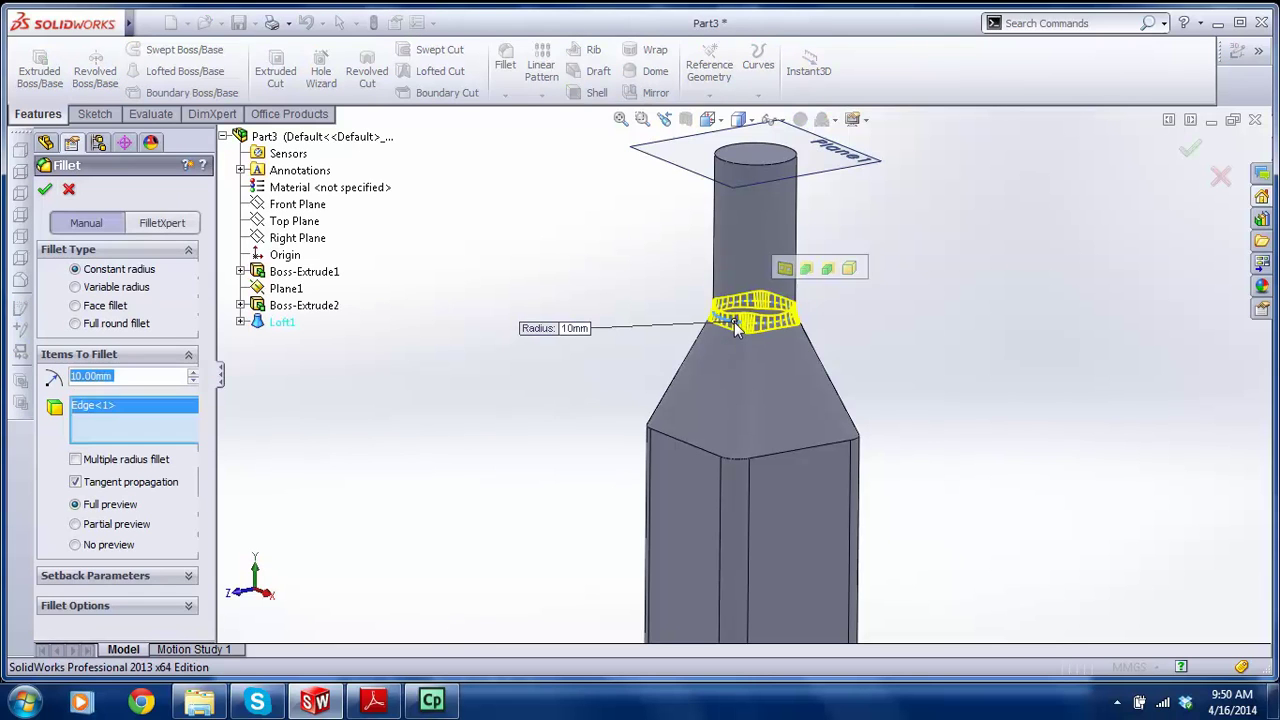
click(373, 701)
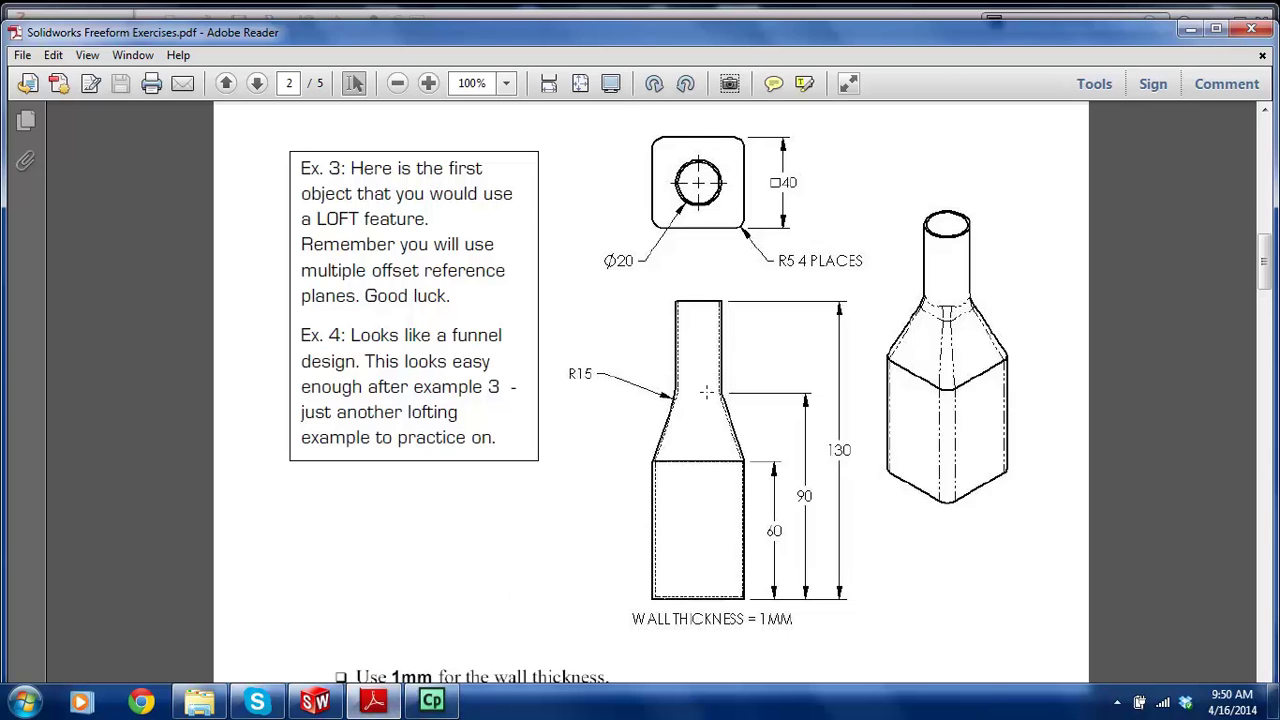
click(315, 701)
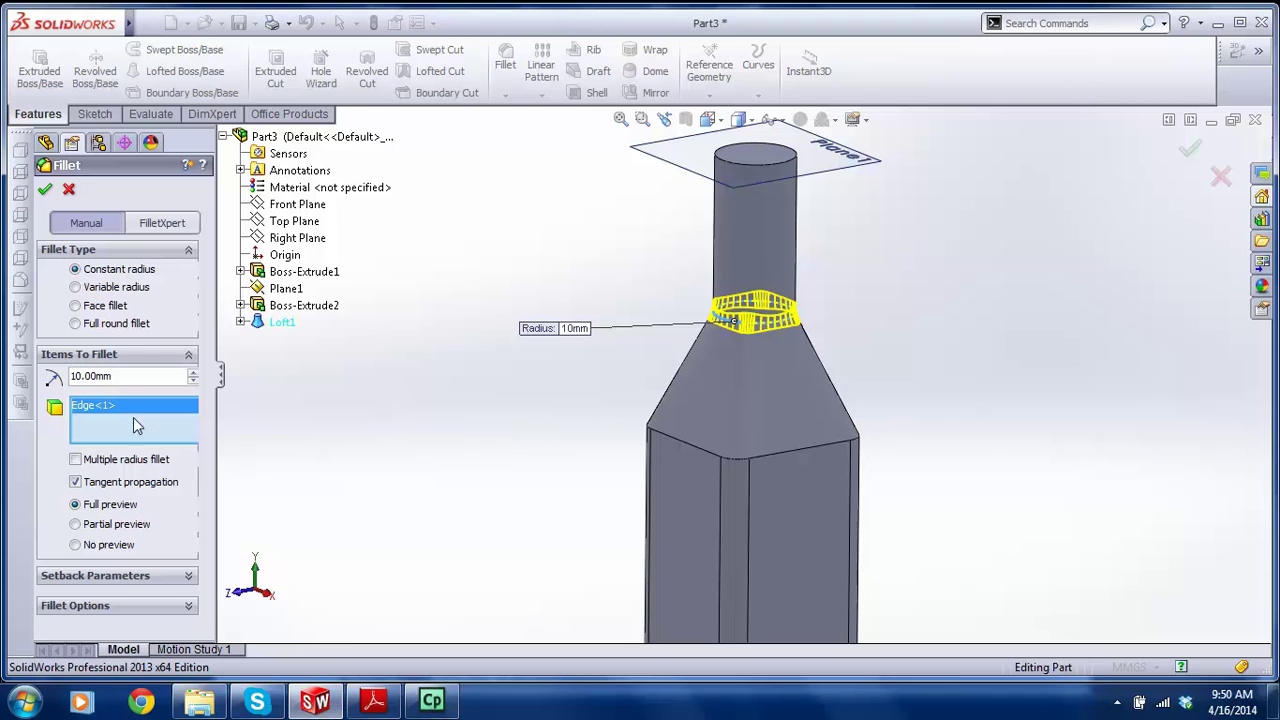
text(15)
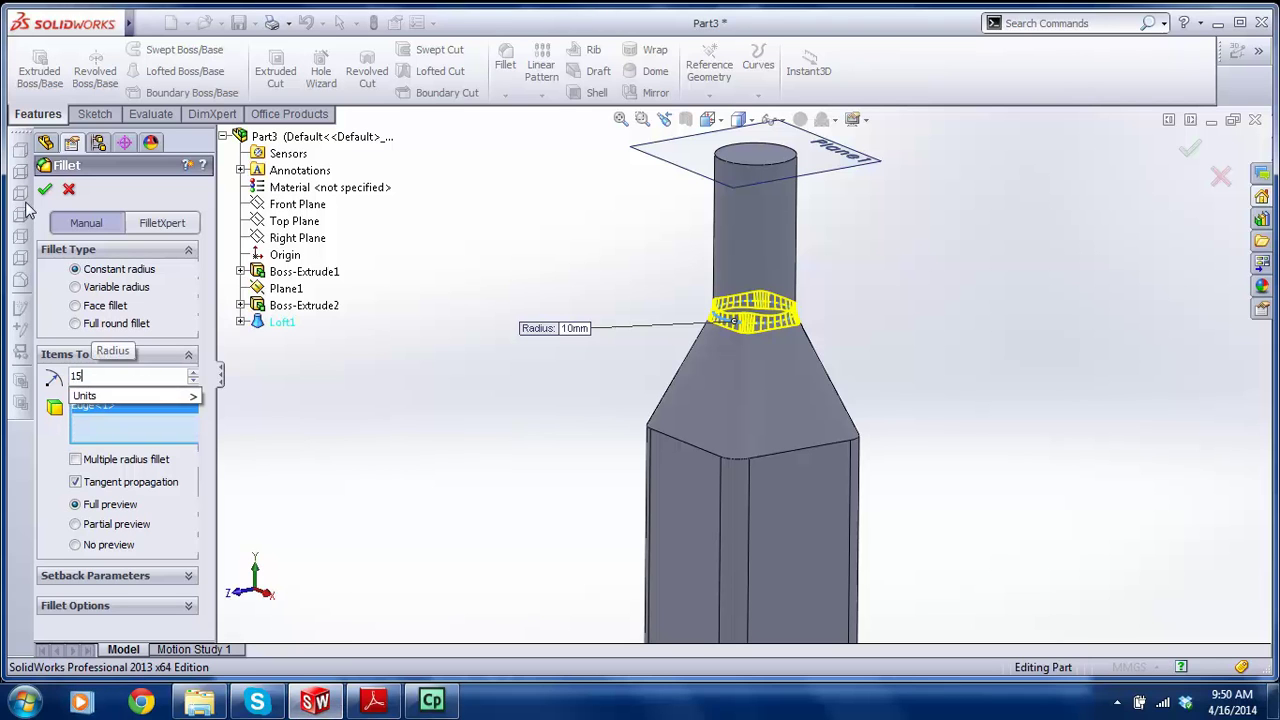
key(Return)
click(1190, 148)
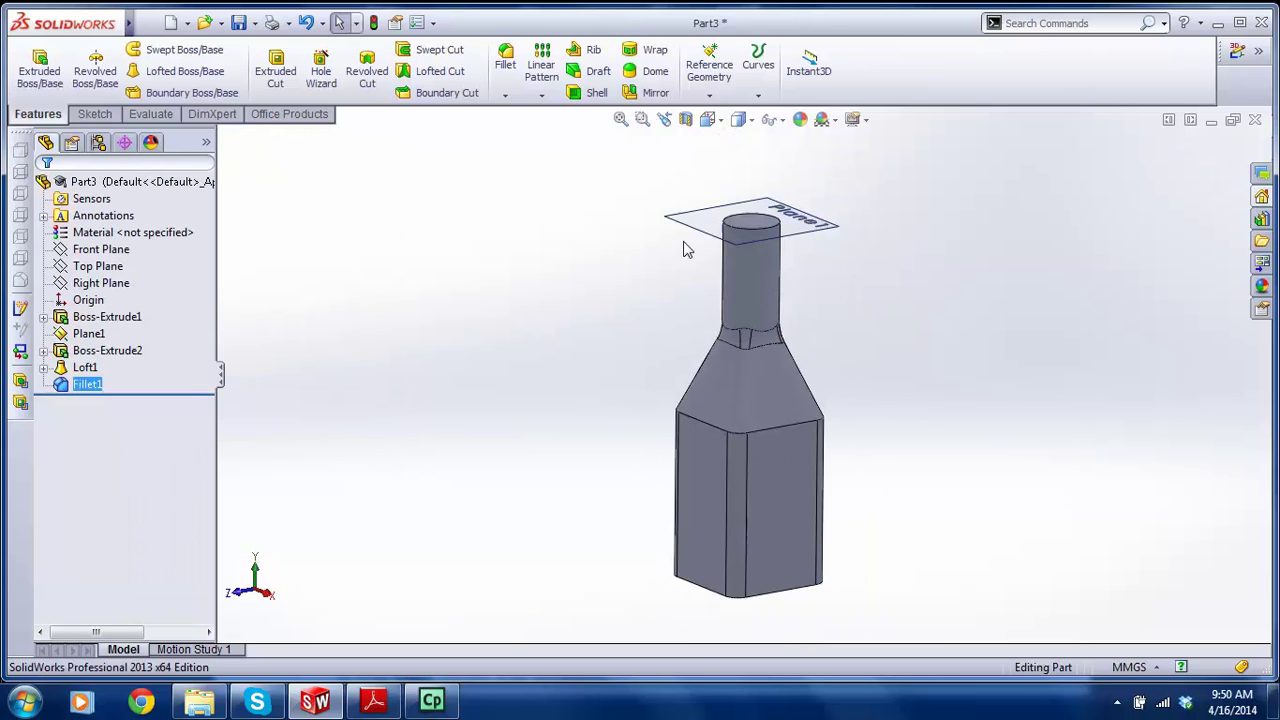
- Hide the offset reference plane at the top of the neck
right_click(88, 334)
click(114, 299)
mouse_move(826, 274)
middle_down()
mouse_move(818, 262)
mouse_move(828, 294)
middle_up()
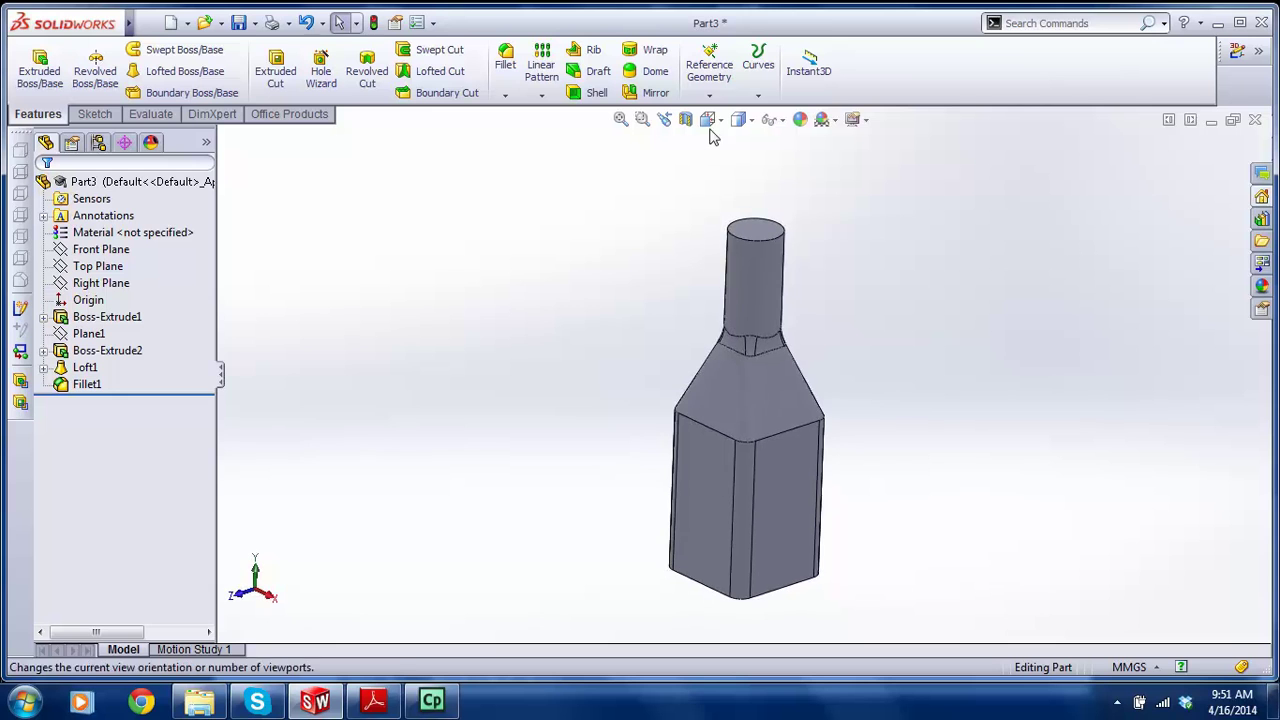
click(685, 119)
middle_drag(788, 208, 746, 292)
key(Escape)
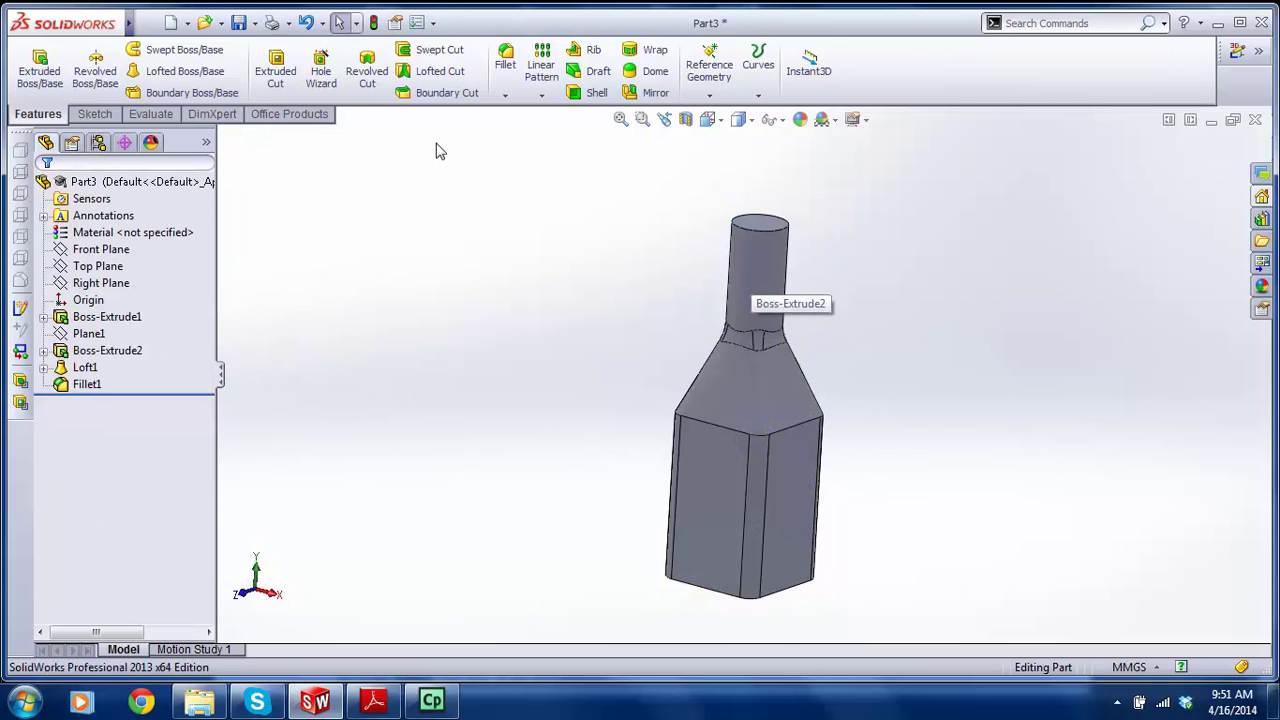
- Start a Shell feature on the bottle and check the wall thickness in the PDF drawing
click(594, 93)
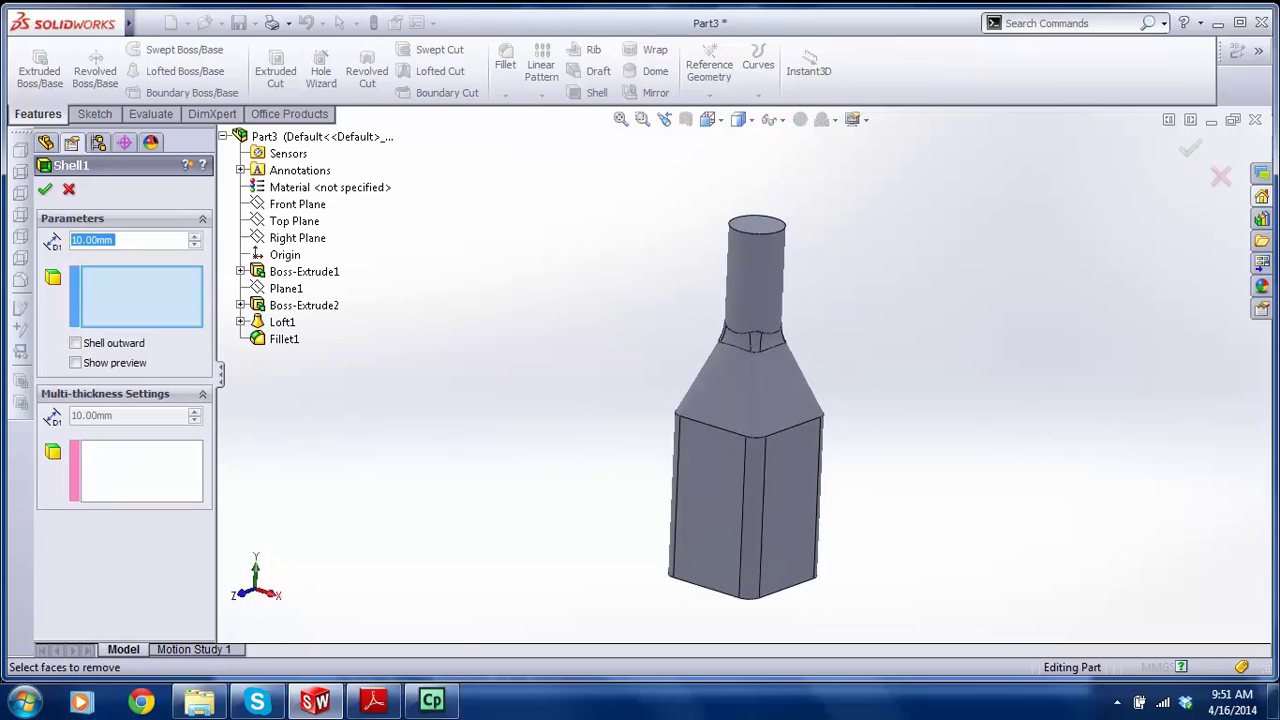
click(375, 703)
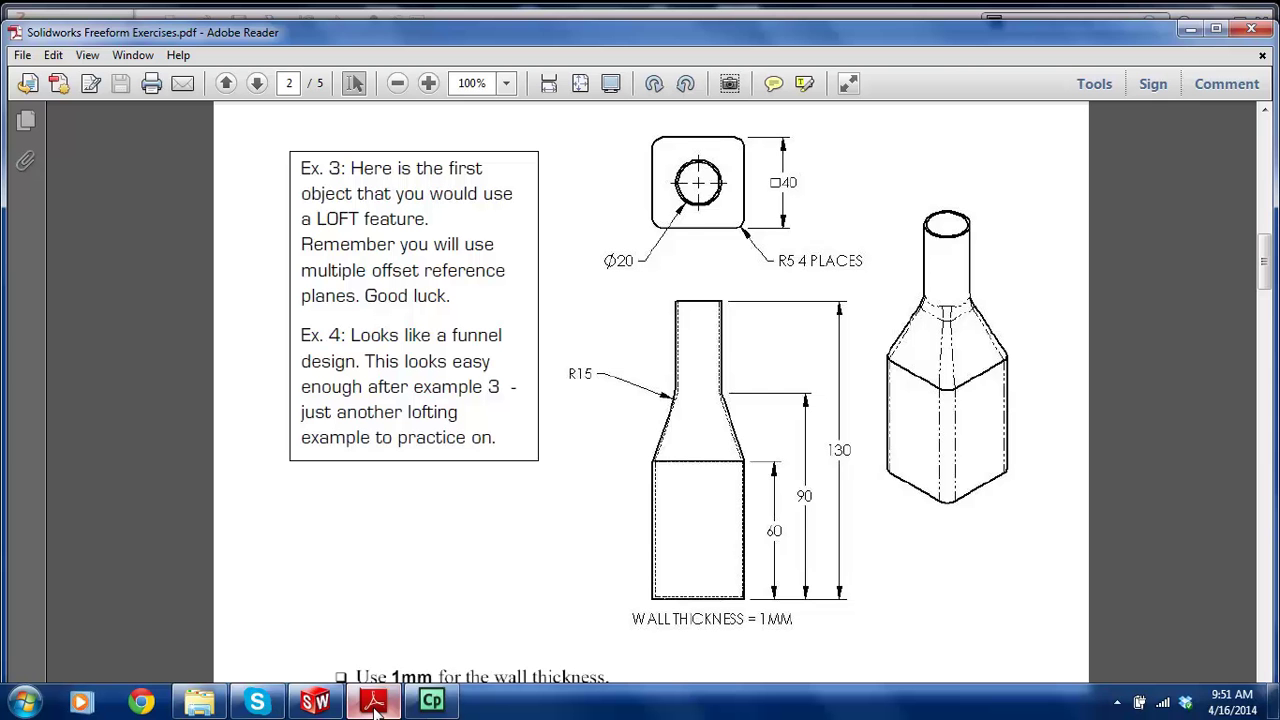
- Shell the bottle with a 1 mm wall thickness, removing the circular face at the end of the neck
click(375, 703)
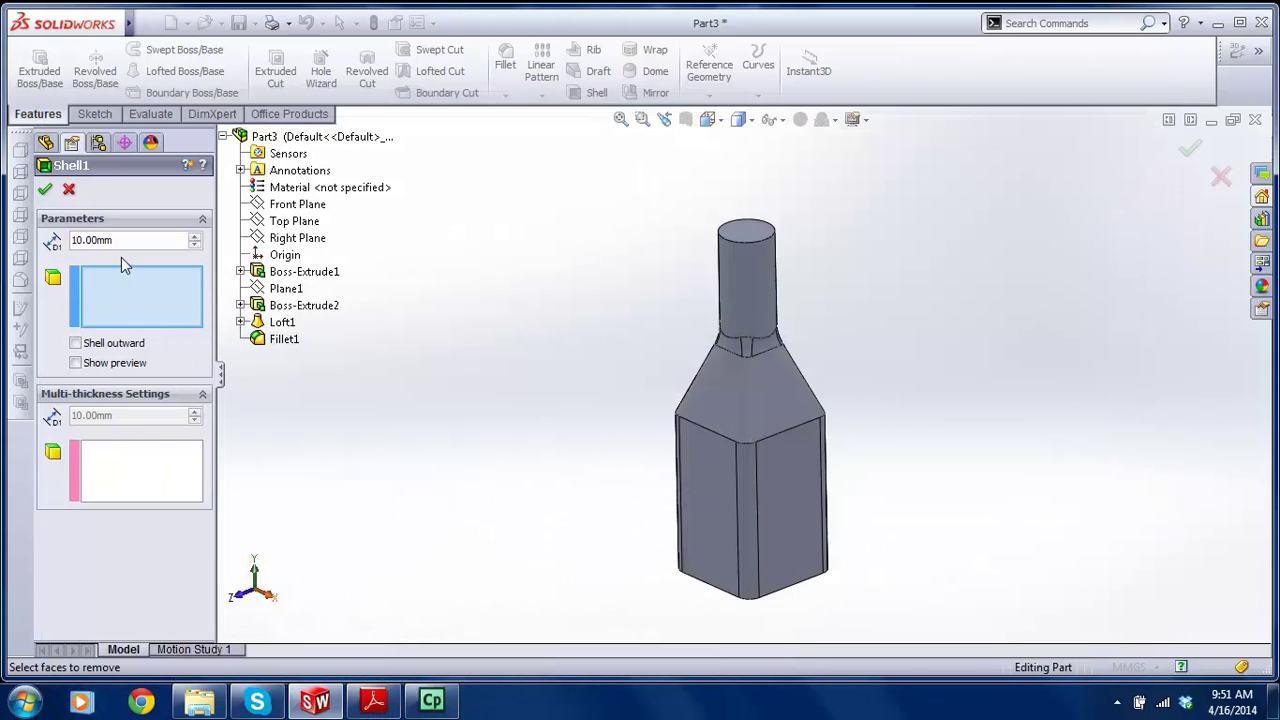
text(1)
scroll(610, 290, down, 2)
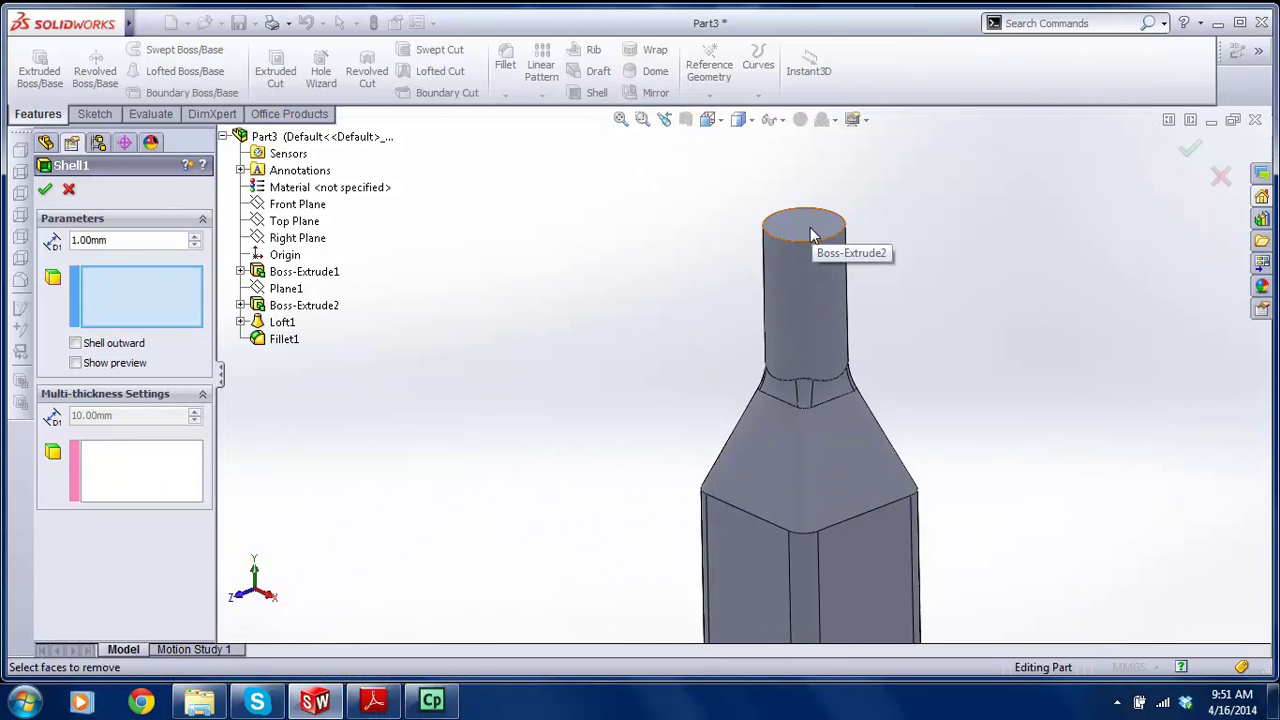
click(806, 225)
click(46, 190)
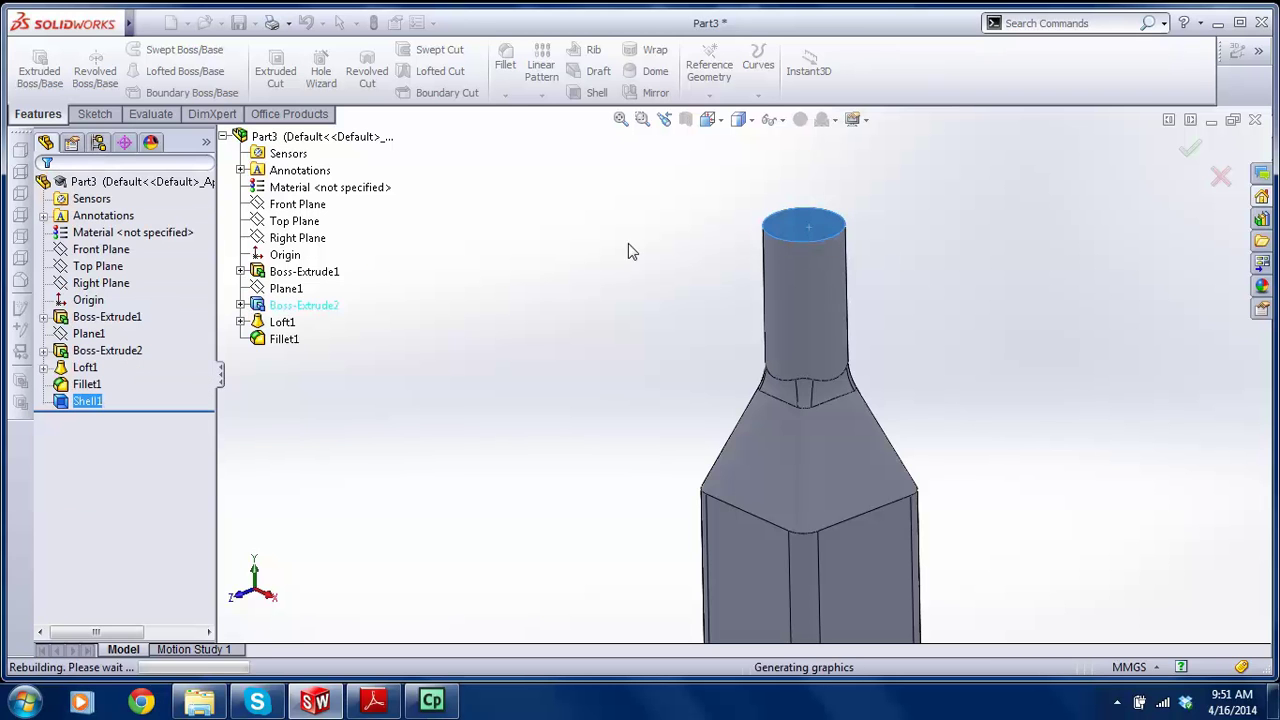
- Examine the hollow interior and wall in a section view through the Front Plane, and turn the section off again
scroll(657, 237, up, 2)
click(686, 119)
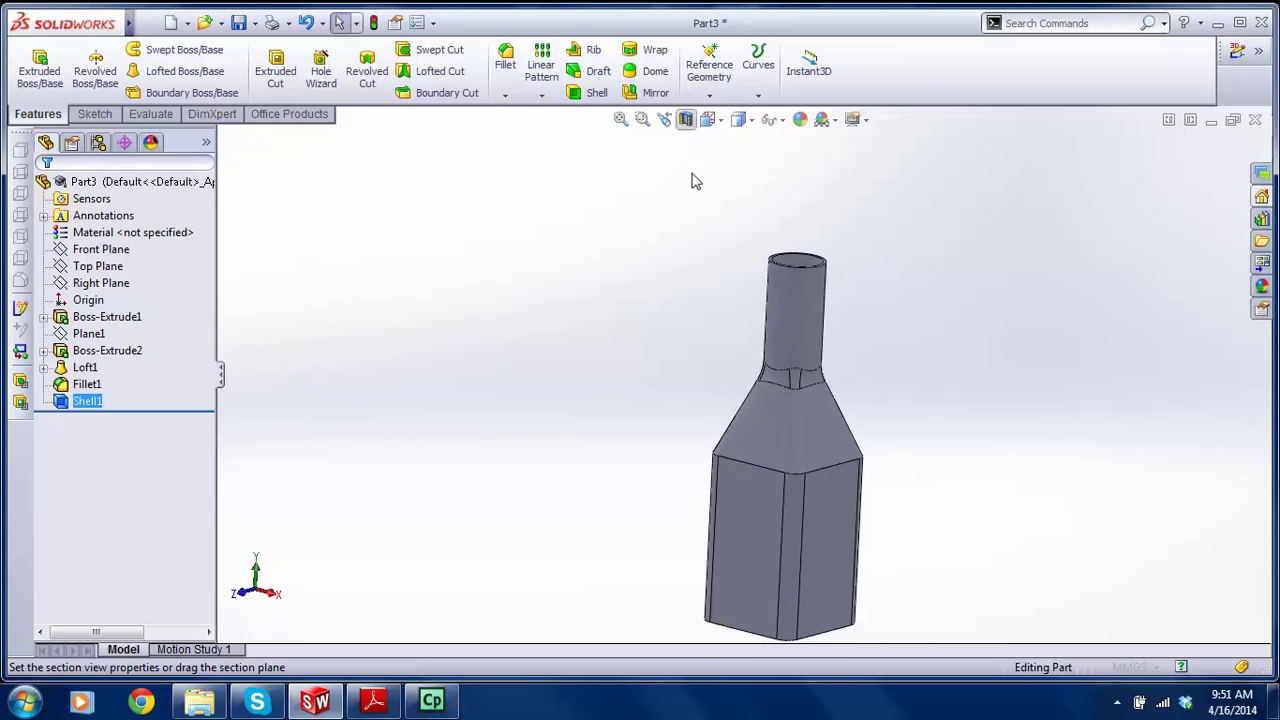
click(1191, 149)
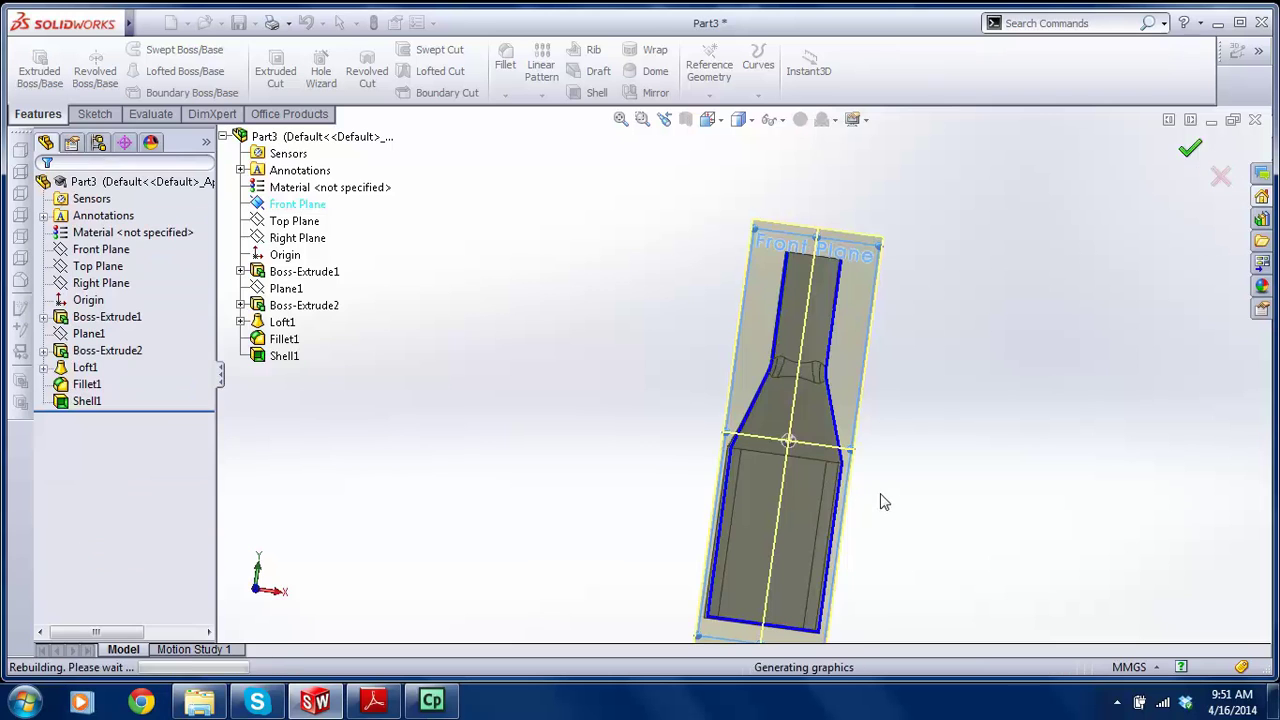
scroll(785, 381, down, 3)
middle_drag(785, 381, 722, 312)
click(686, 119)
scroll(745, 345, up, 4)
middle_drag(818, 417, 787, 431)
scroll(686, 392, down, 3)
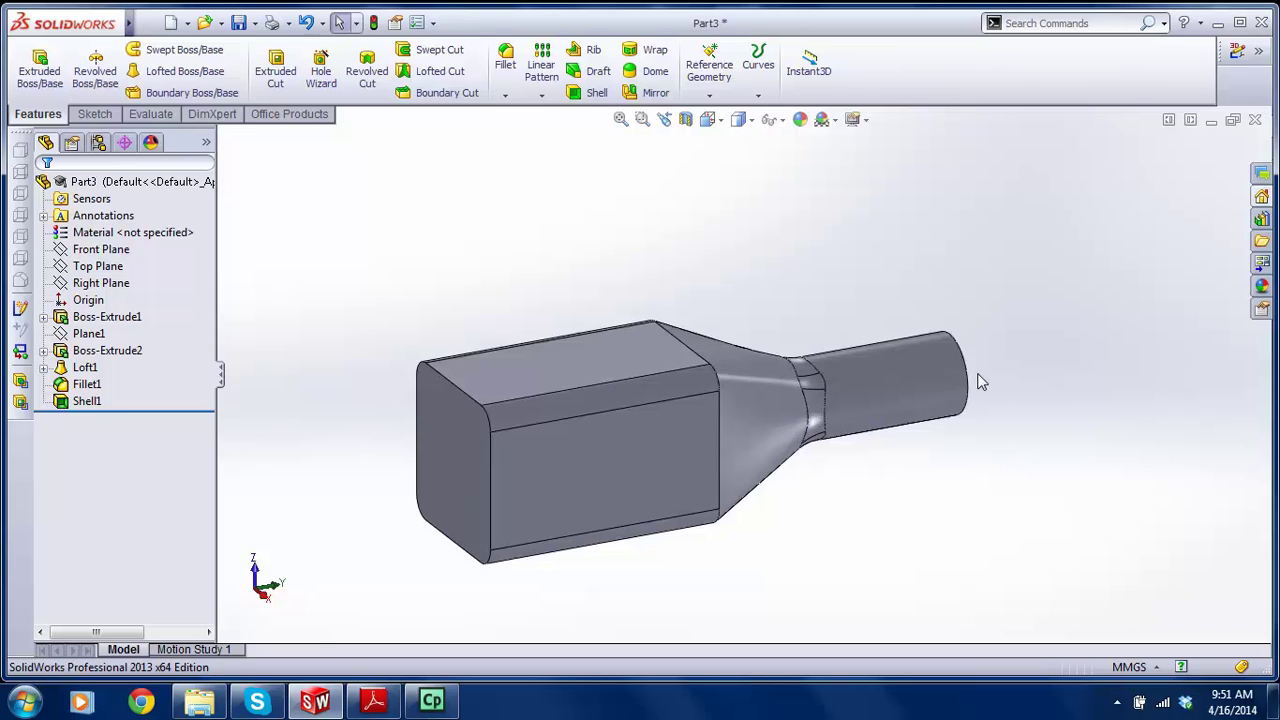
- Edit the shell feature to also remove the square bottom face of the bottle, and inspect the open base
click(95, 403)
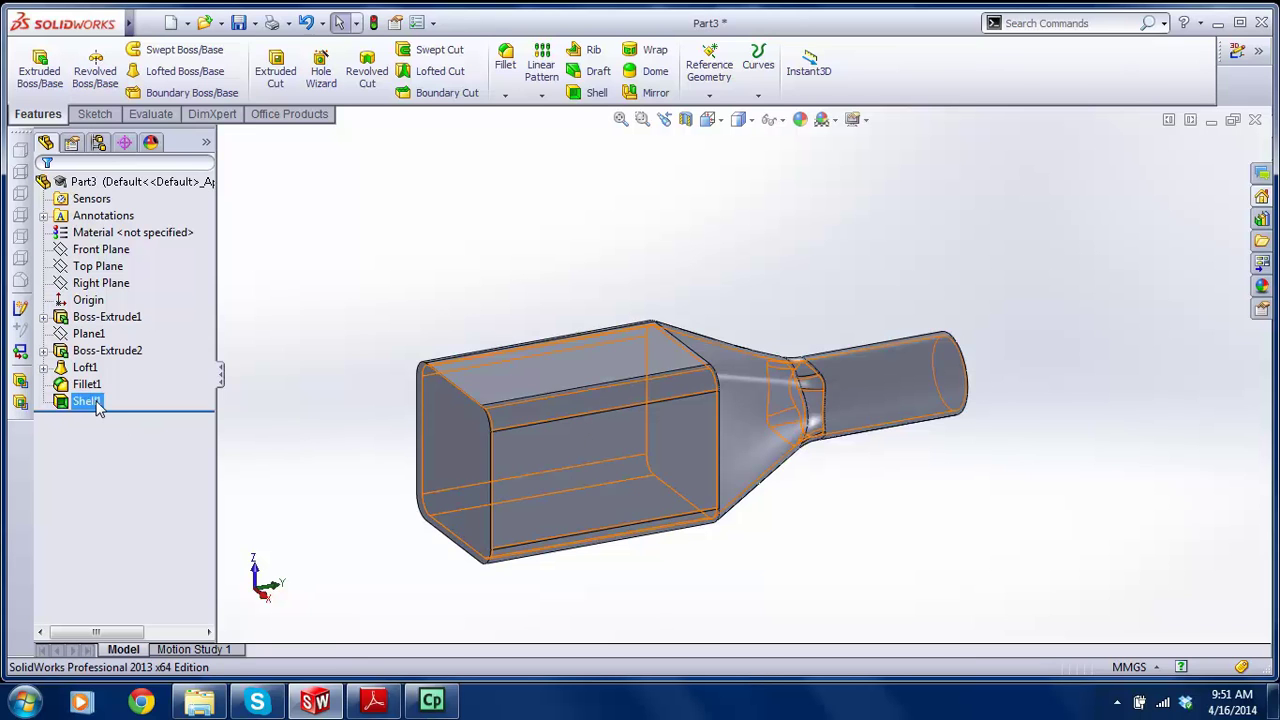
right_click(97, 405)
click(196, 346)
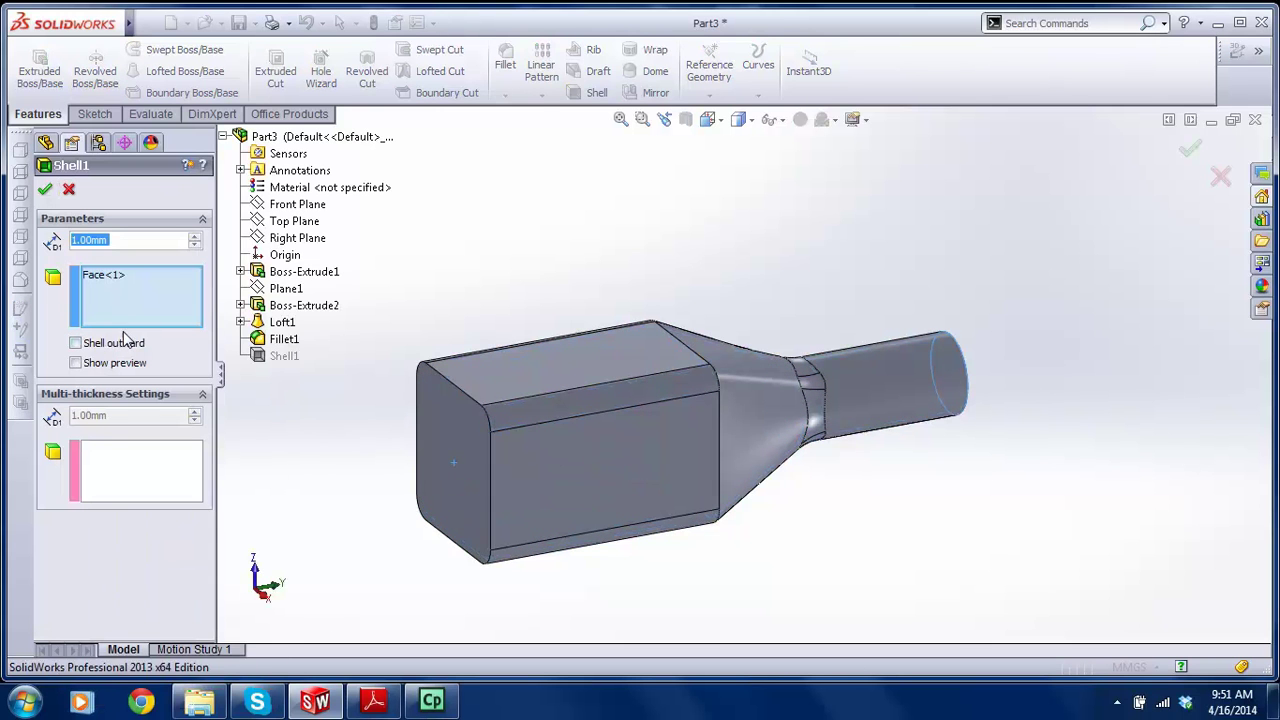
click(452, 465)
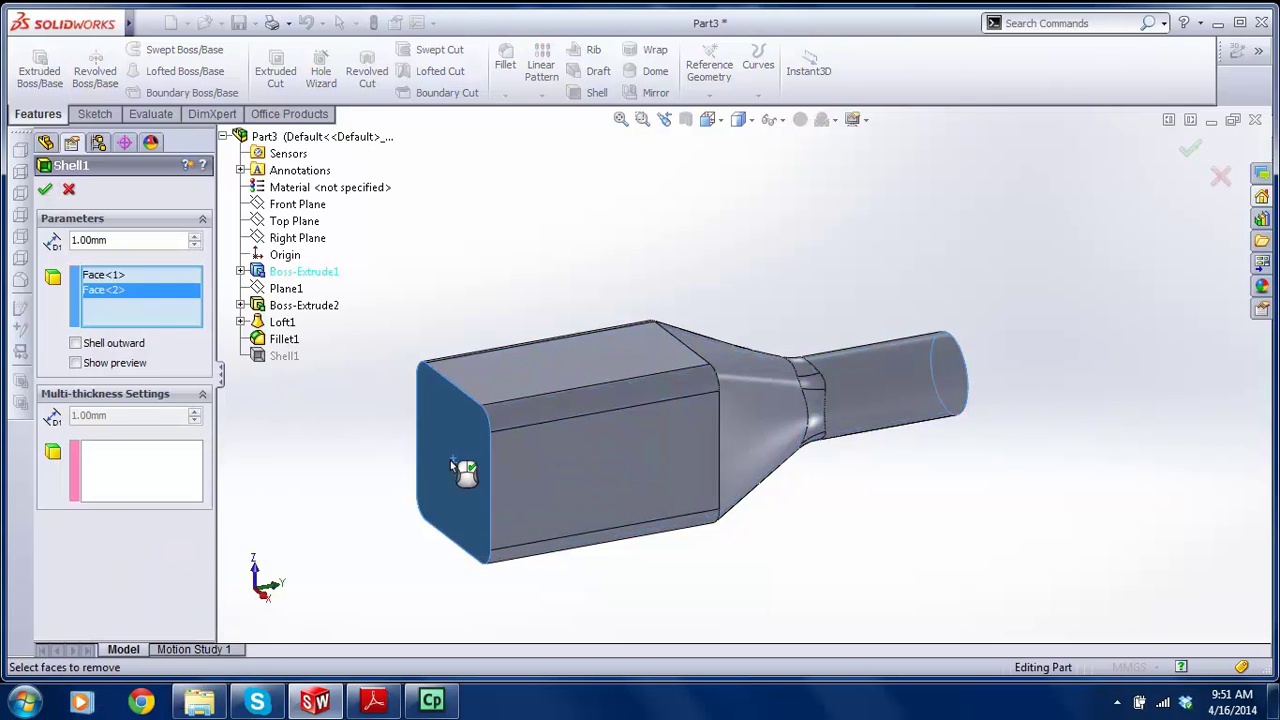
click(45, 189)
middle_drag(506, 451, 477, 463)
middle_drag(798, 421, 849, 400)
scroll(857, 363, down, 3)
scroll(857, 363, up, 2)
scroll(801, 395, down, 2)
scroll(709, 398, up, 3)
middle_drag(709, 398, 650, 395)
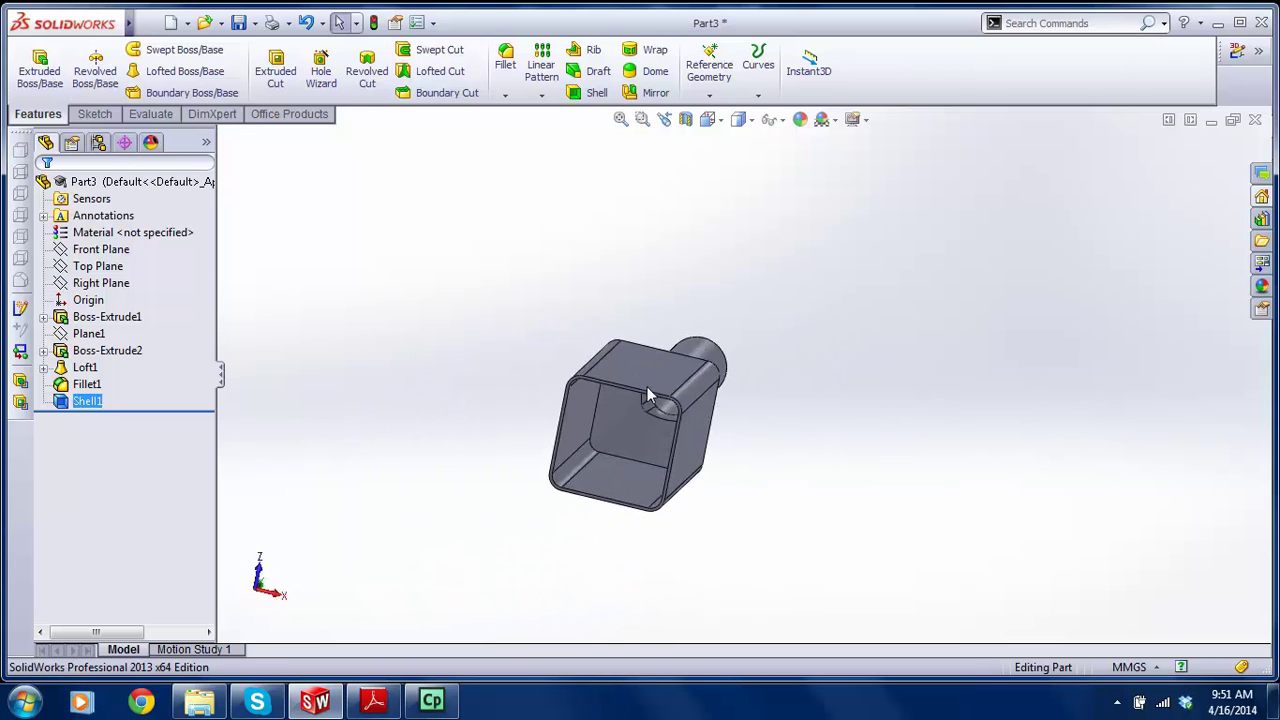
- Edit the shell feature to take the square bottom face out of the faces to remove
right_click(82, 405)
click(88, 372)
click(92, 292)
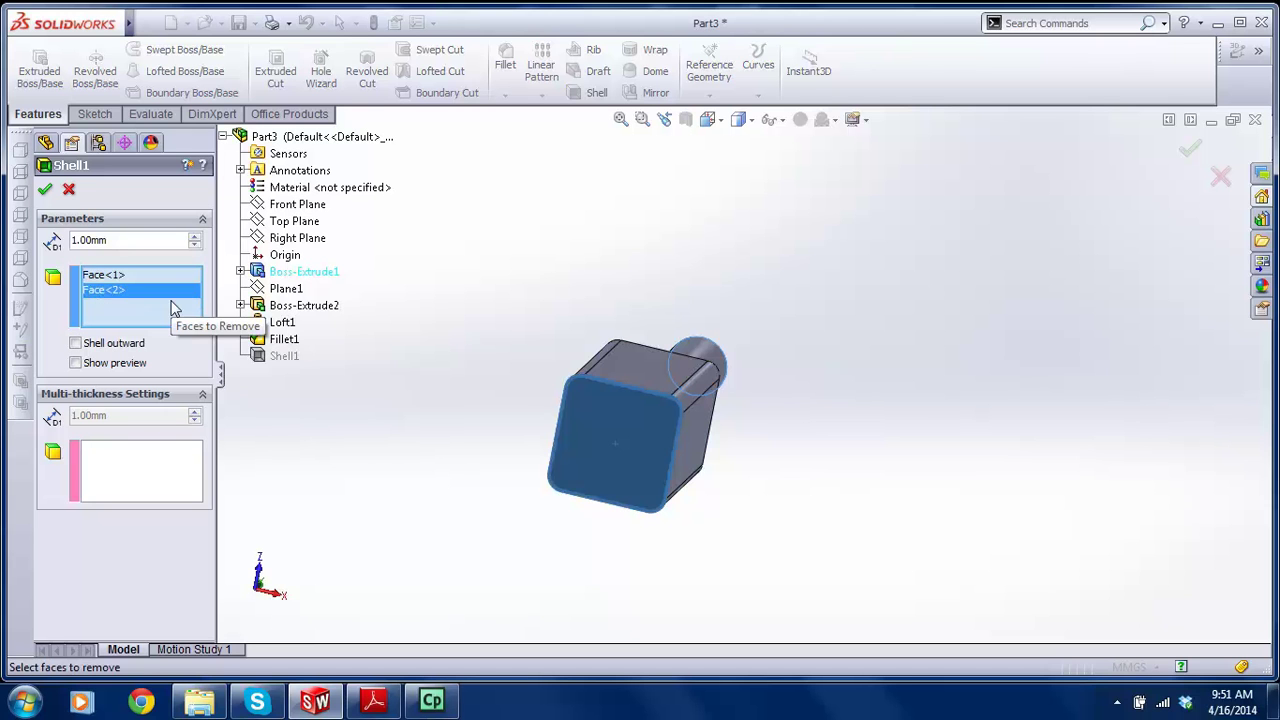
key(Delete)
click(45, 189)
middle_drag(640, 309, 618, 505)
scroll(612, 393, down, 2)
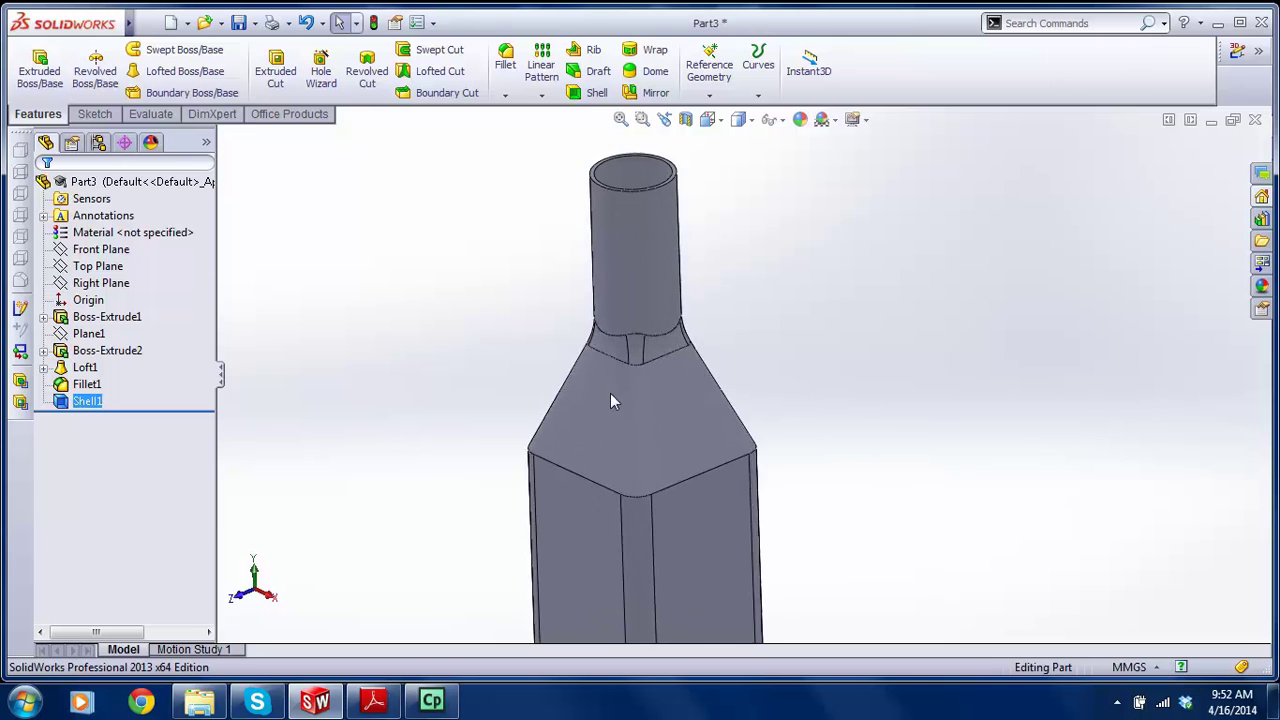
scroll(630, 365, up, 3)
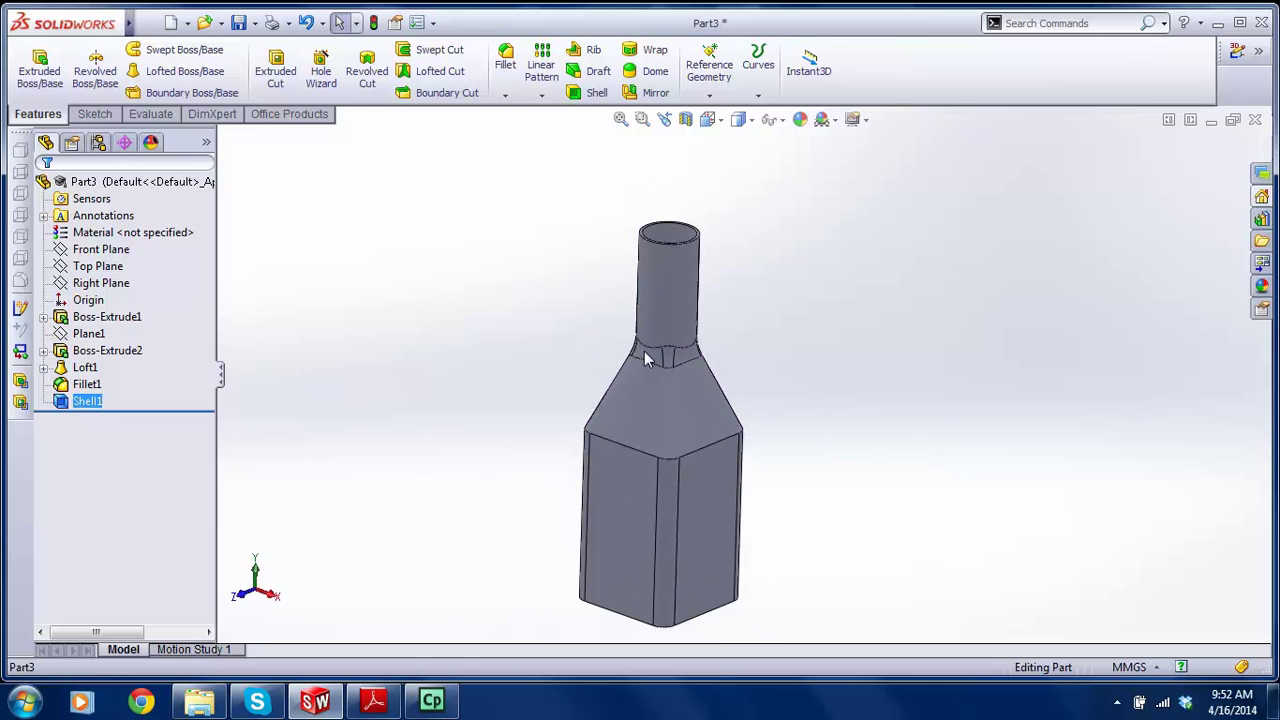
click(853, 120)
click(757, 186)
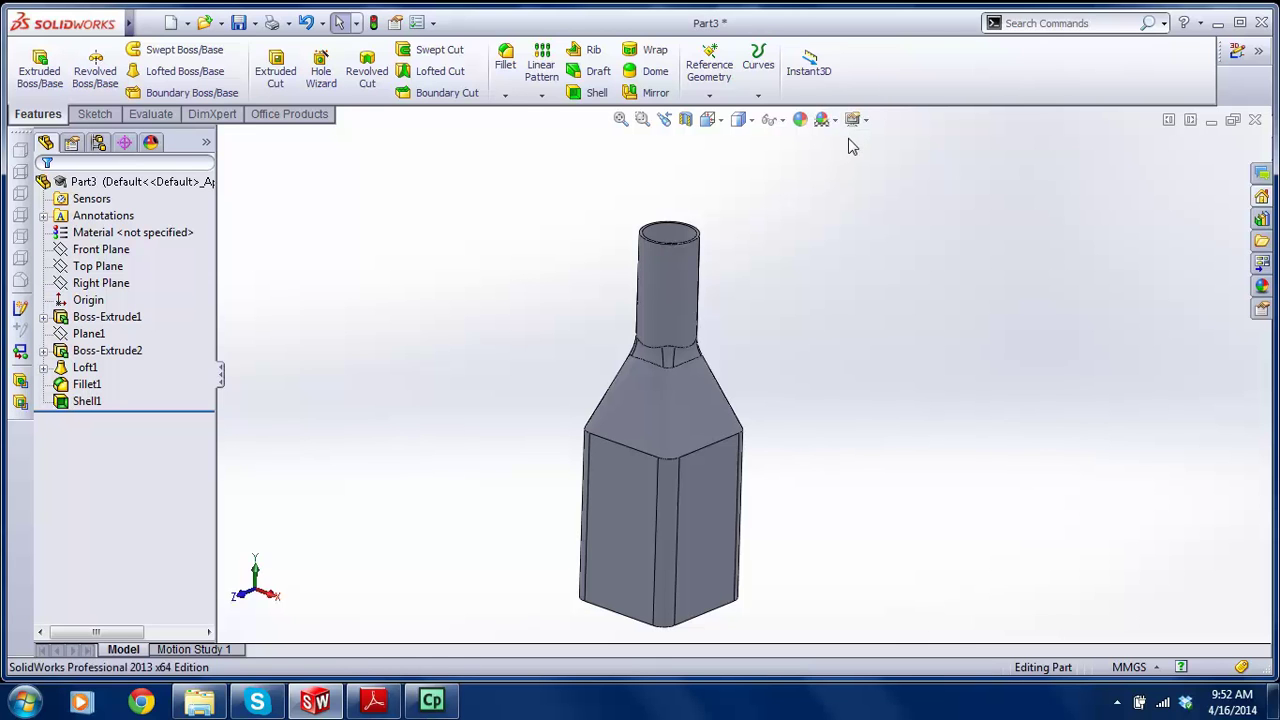
middle_drag(625, 320, 620, 308)
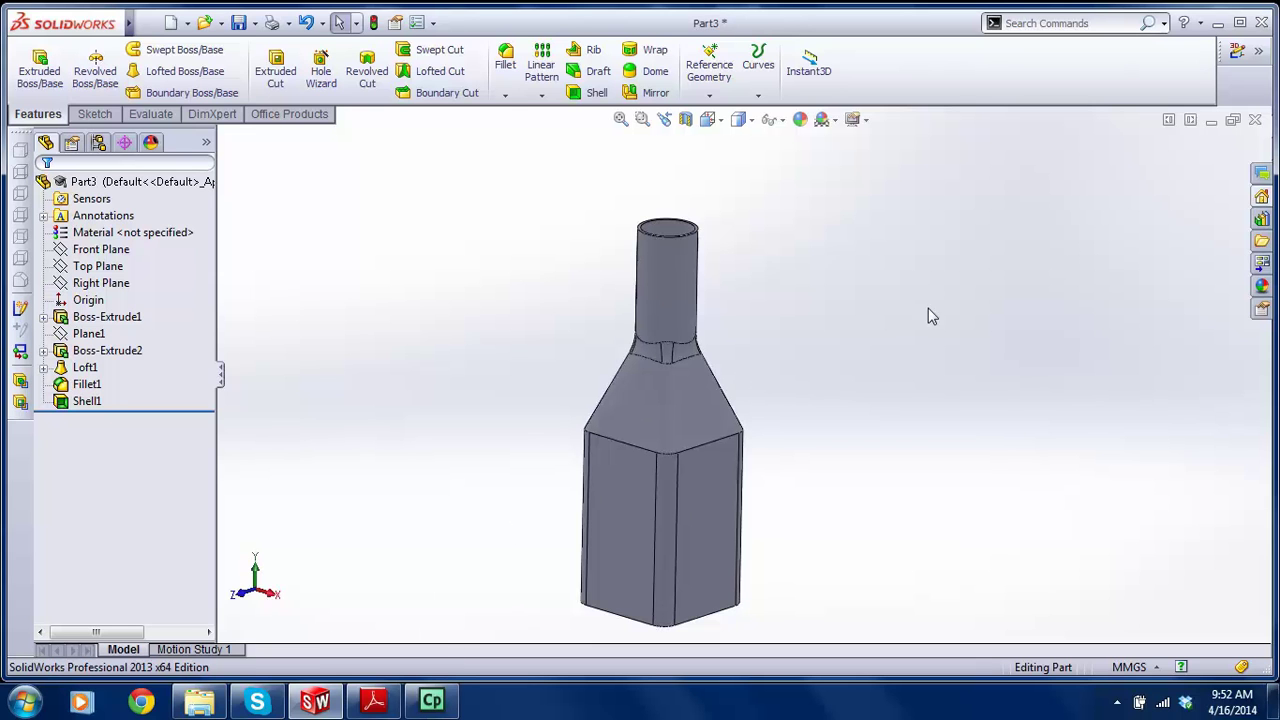
- Close the bottle part without saving and bring up the Exercise 4 funnel drawing in Adobe Reader
click(1255, 120)
click(655, 381)
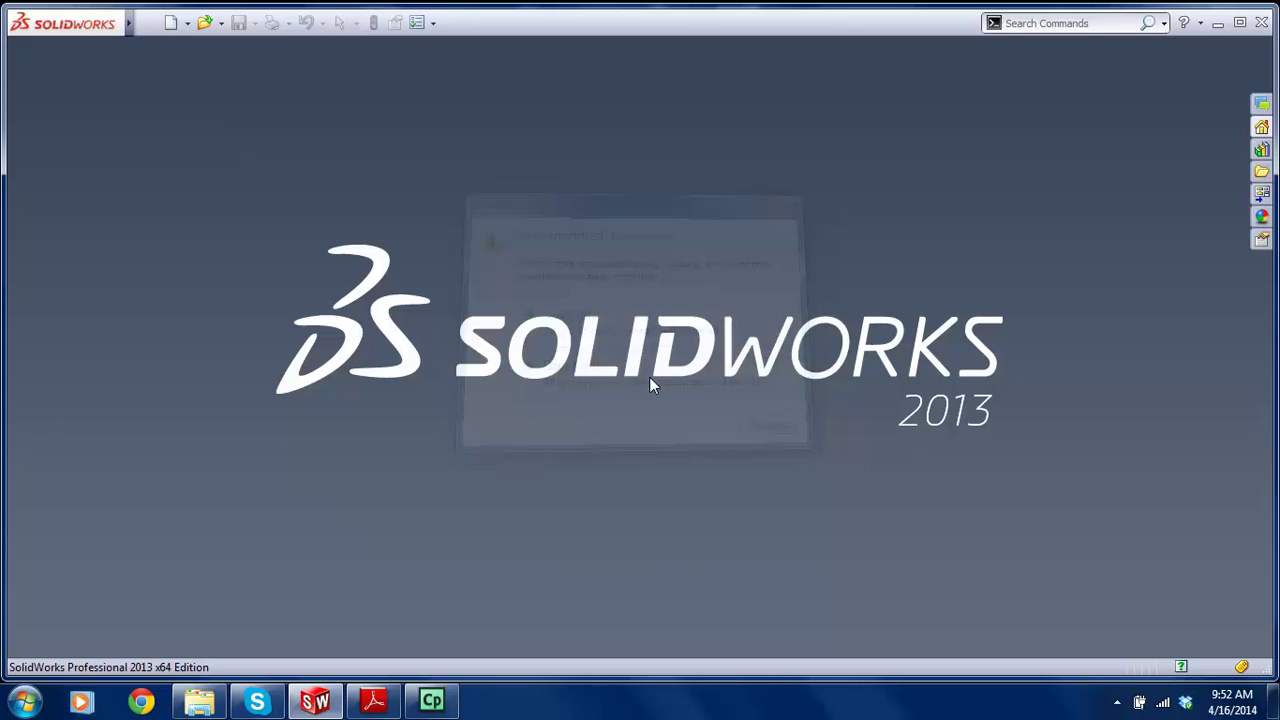
click(1222, 22)
key(Return)
scroll(525, 520, down, 5)
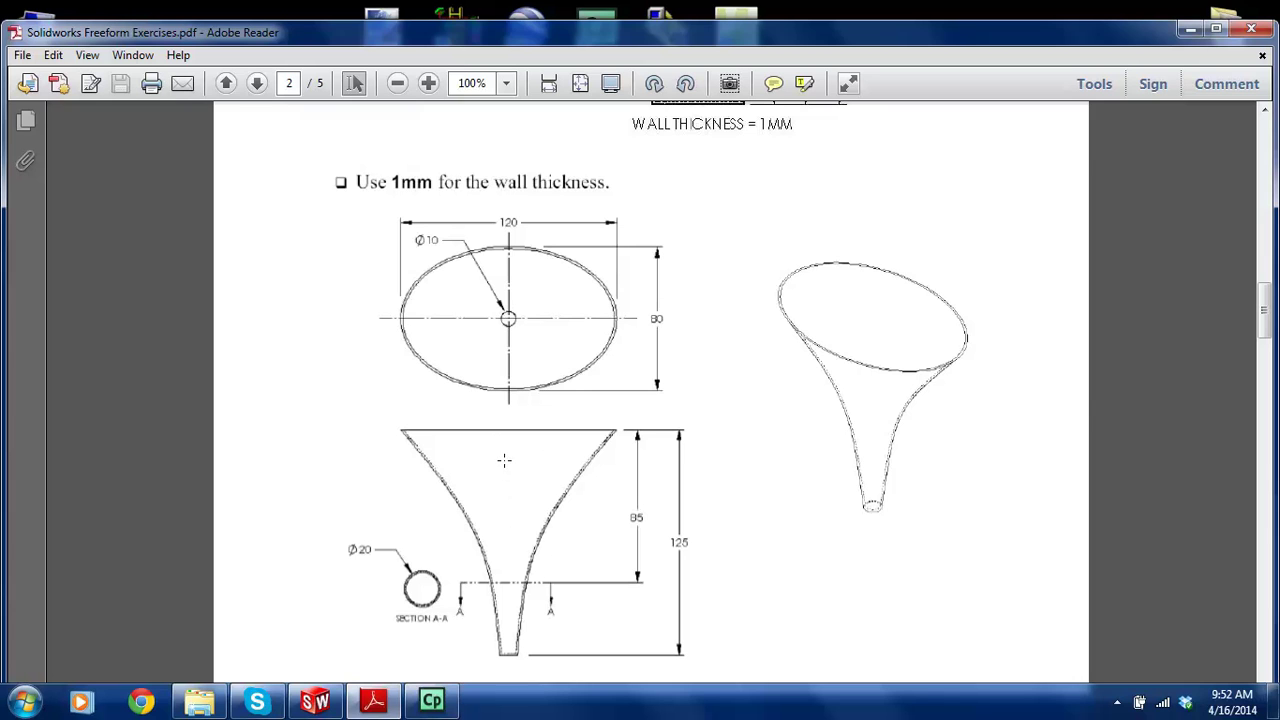
click(315, 701)
click(372, 701)
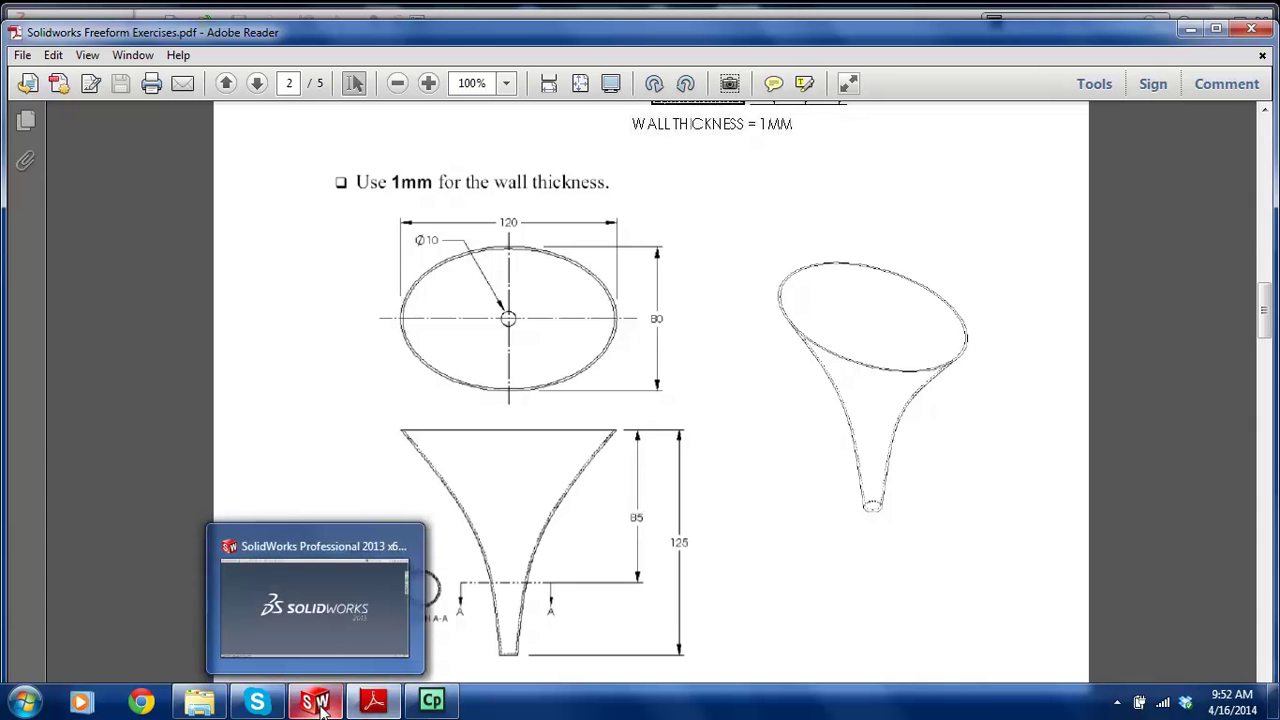
- Switch to SolidWorks, create a new part and set its unit system to MMGS
click(320, 704)
mouse_move(128, 22)
click(178, 22)
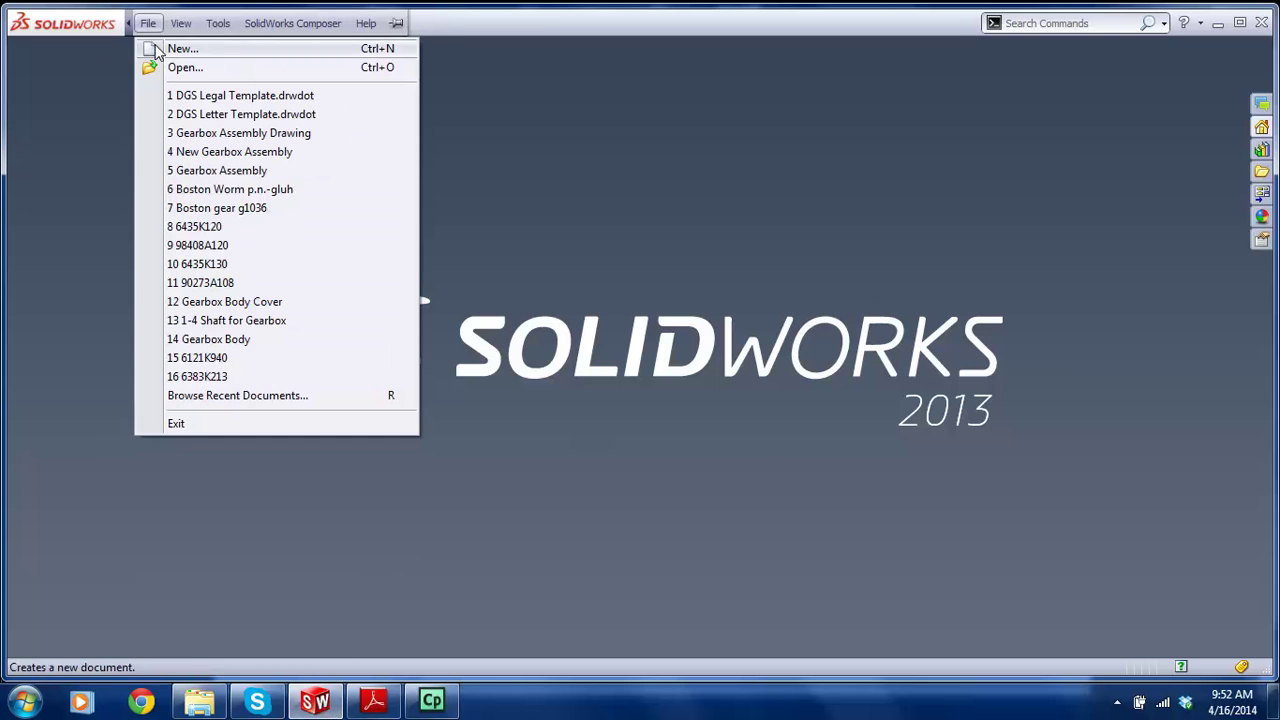
click(175, 46)
click(652, 608)
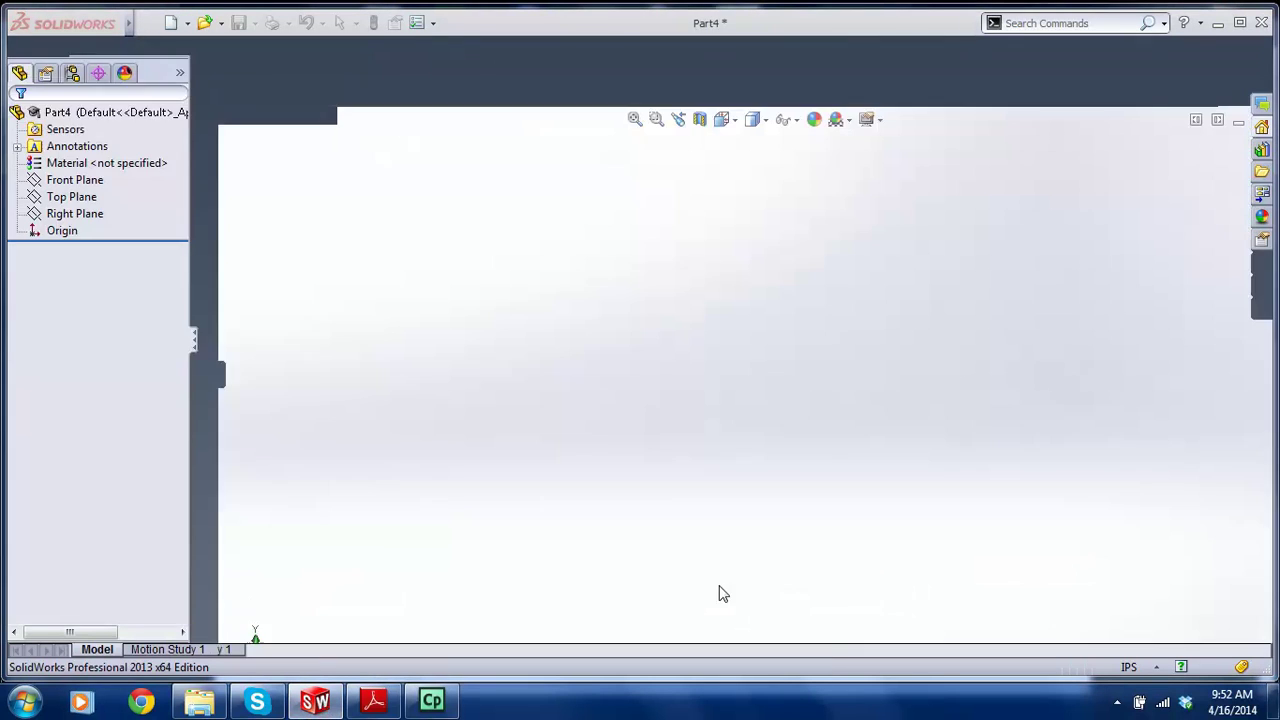
click(1155, 667)
click(1124, 595)
- Start a sketch on the Top Plane and draw a circle about 11 mm in radius centred on the origin
click(95, 114)
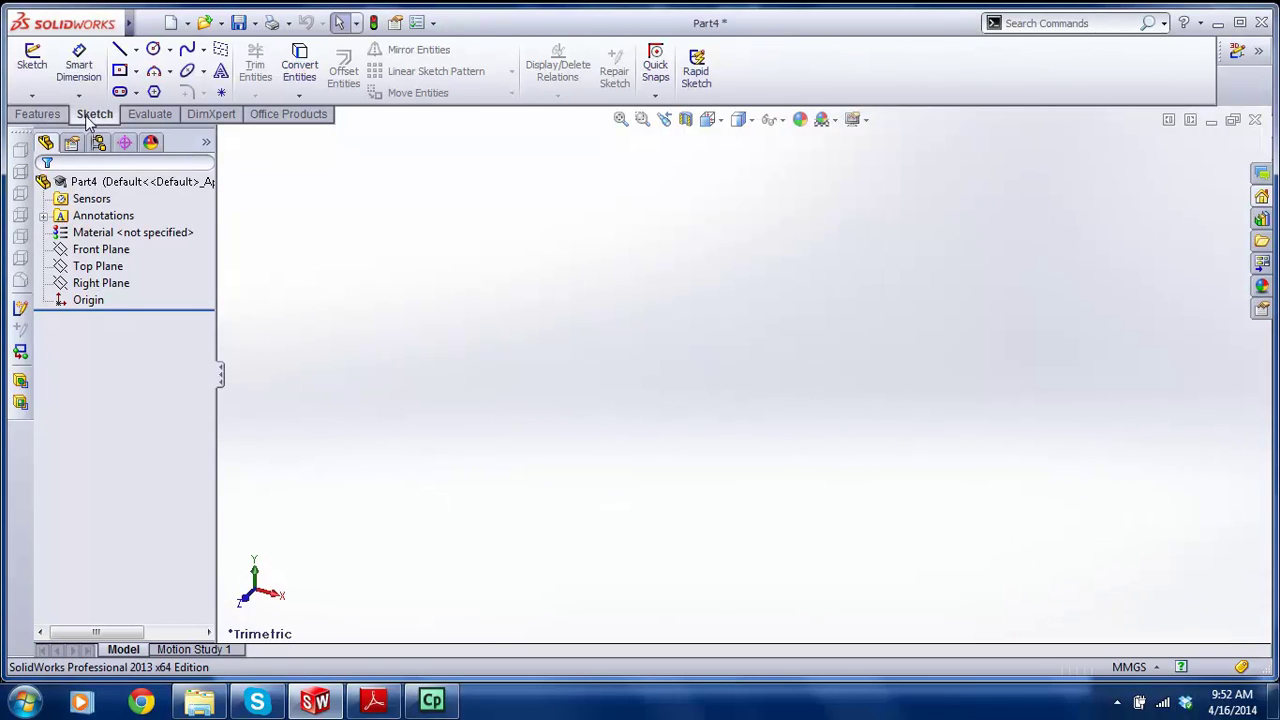
click(35, 68)
click(586, 400)
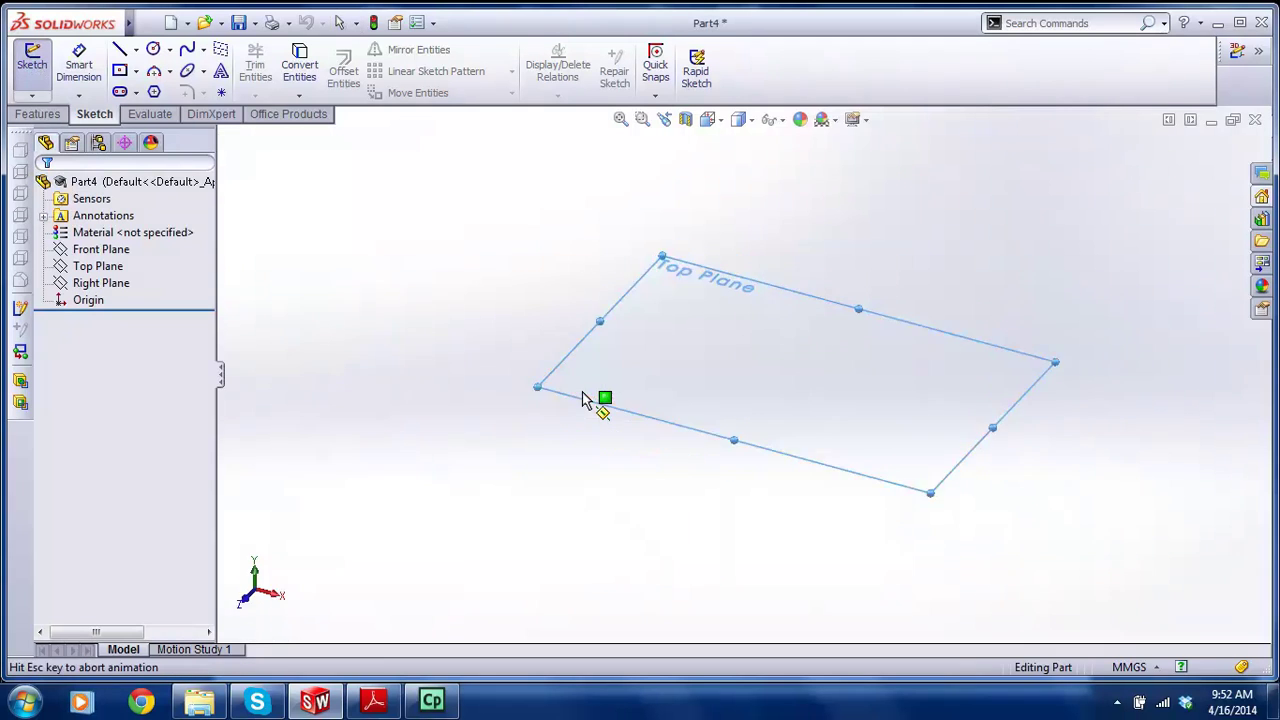
click(153, 49)
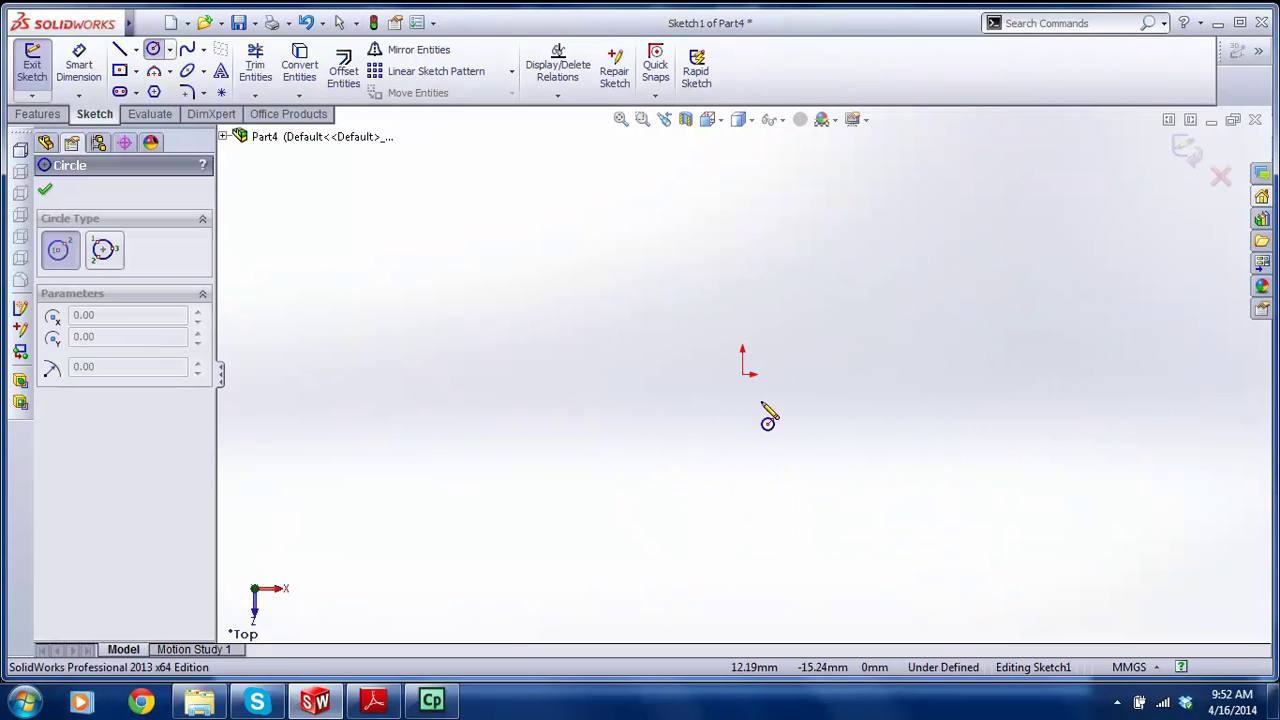
click(742, 375)
click(742, 401)
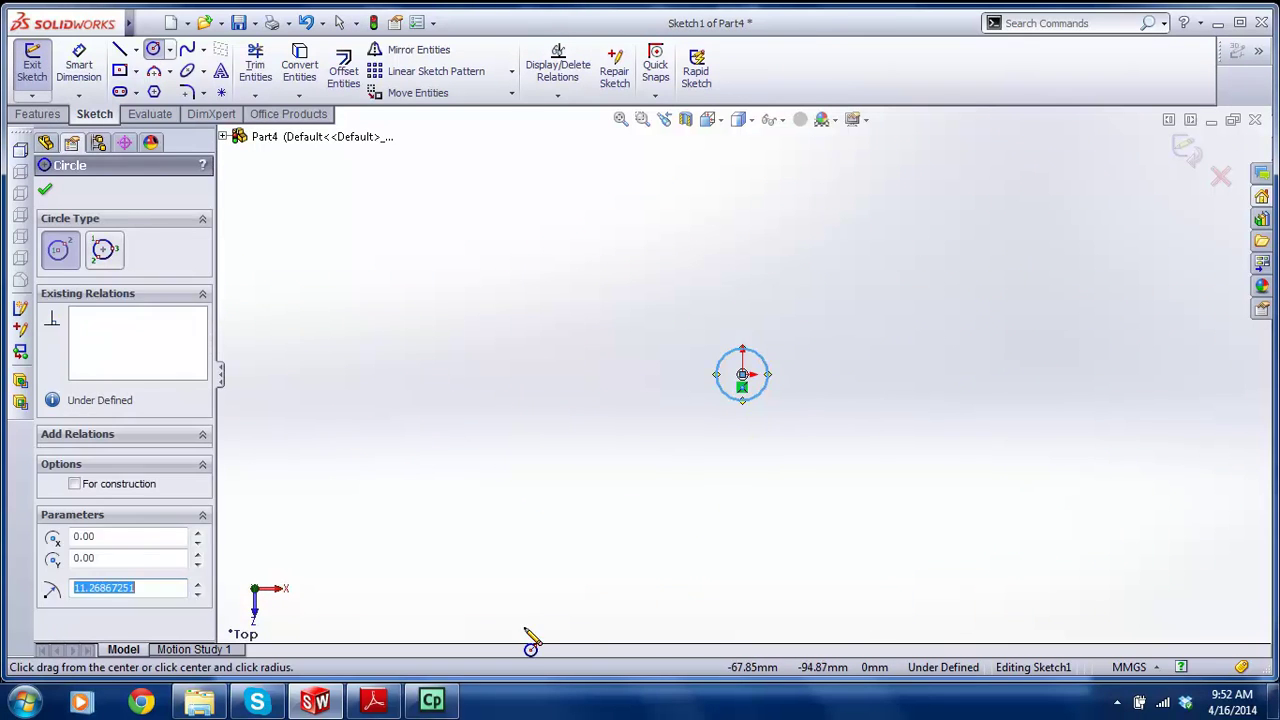
key(Escape)
- Set the circle's diameter to 10 mm according to the funnel drawing in Adobe Reader, and exit the sketch
click(372, 703)
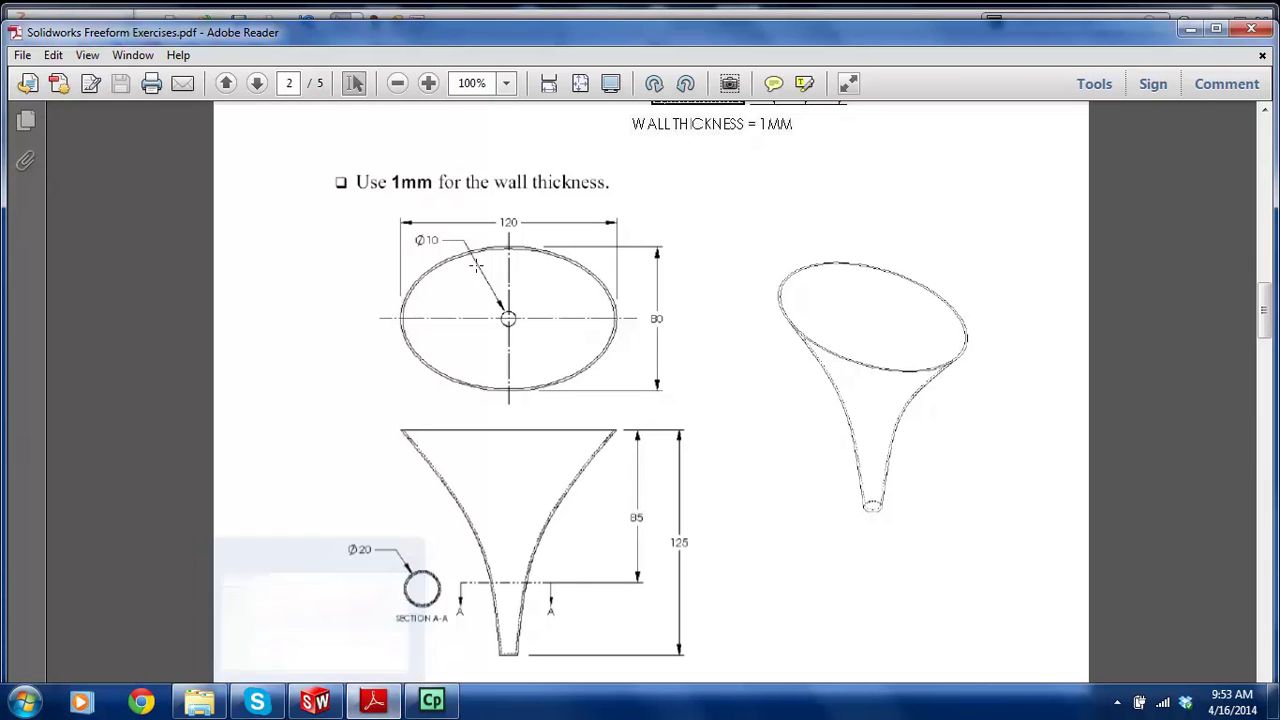
click(320, 699)
right_drag(838, 357, 819, 304)
click(757, 355)
click(760, 346)
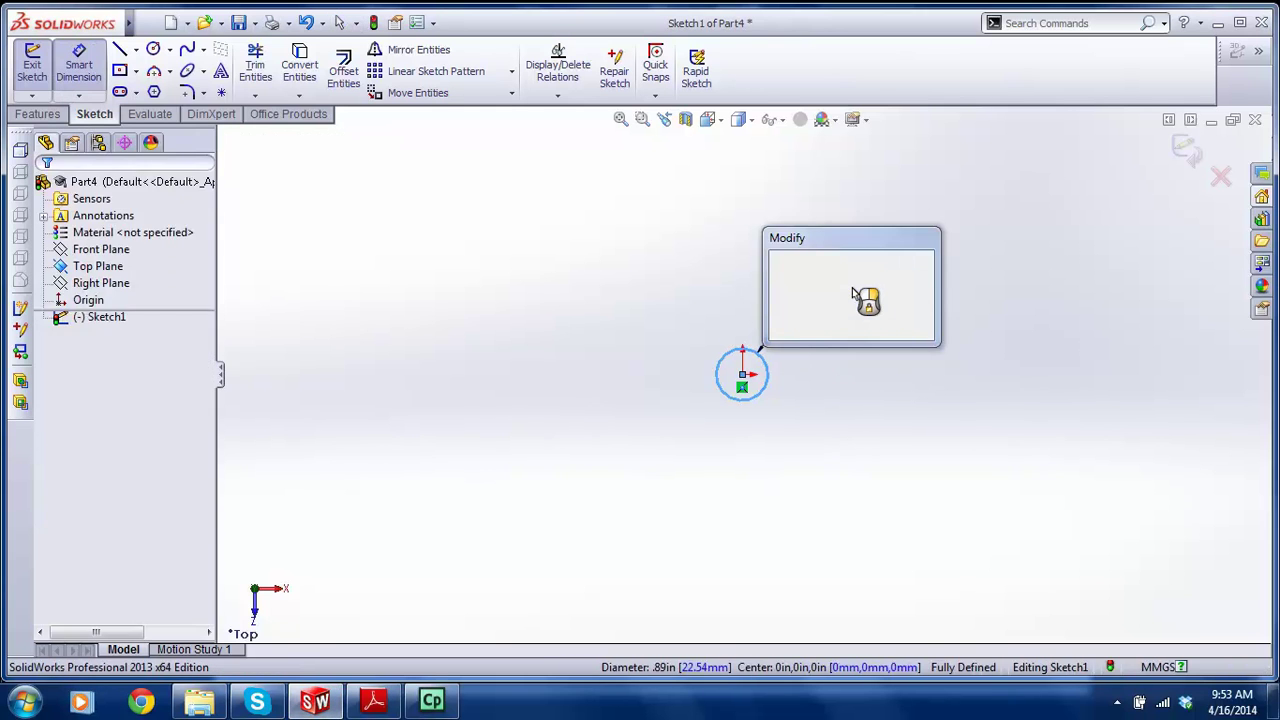
text(10)
key(Return)
key(Escape)
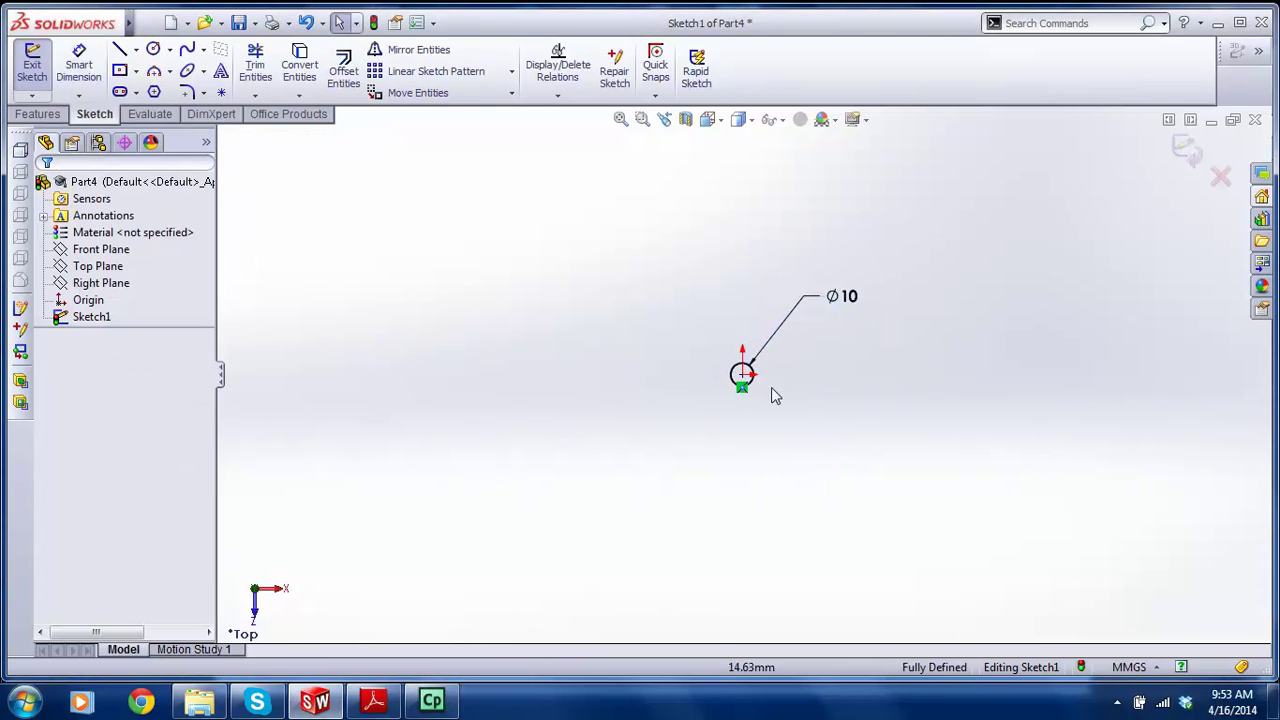
scroll(771, 392, down, 3)
click(1186, 149)
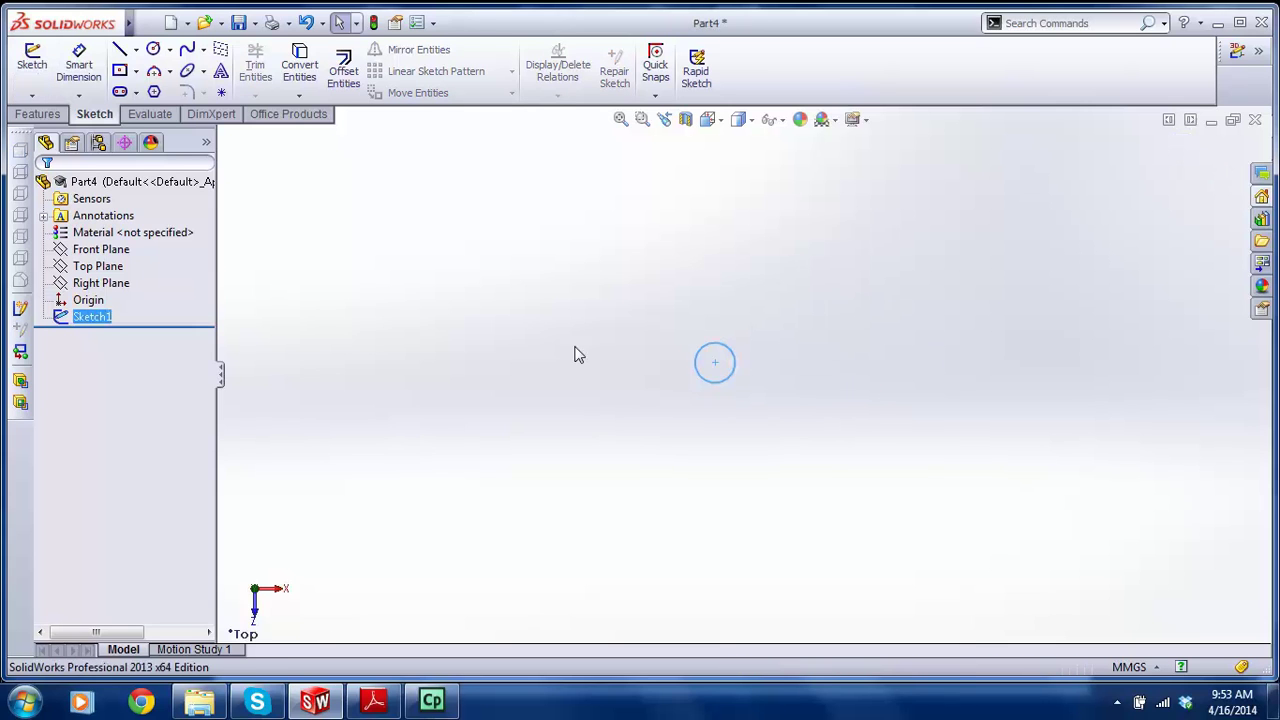
- Check the Ø20 section's height in the funnel drawing in Adobe Reader, and return to SolidWorks
middle_drag(800, 450, 785, 373)
scroll(785, 373, up, 3)
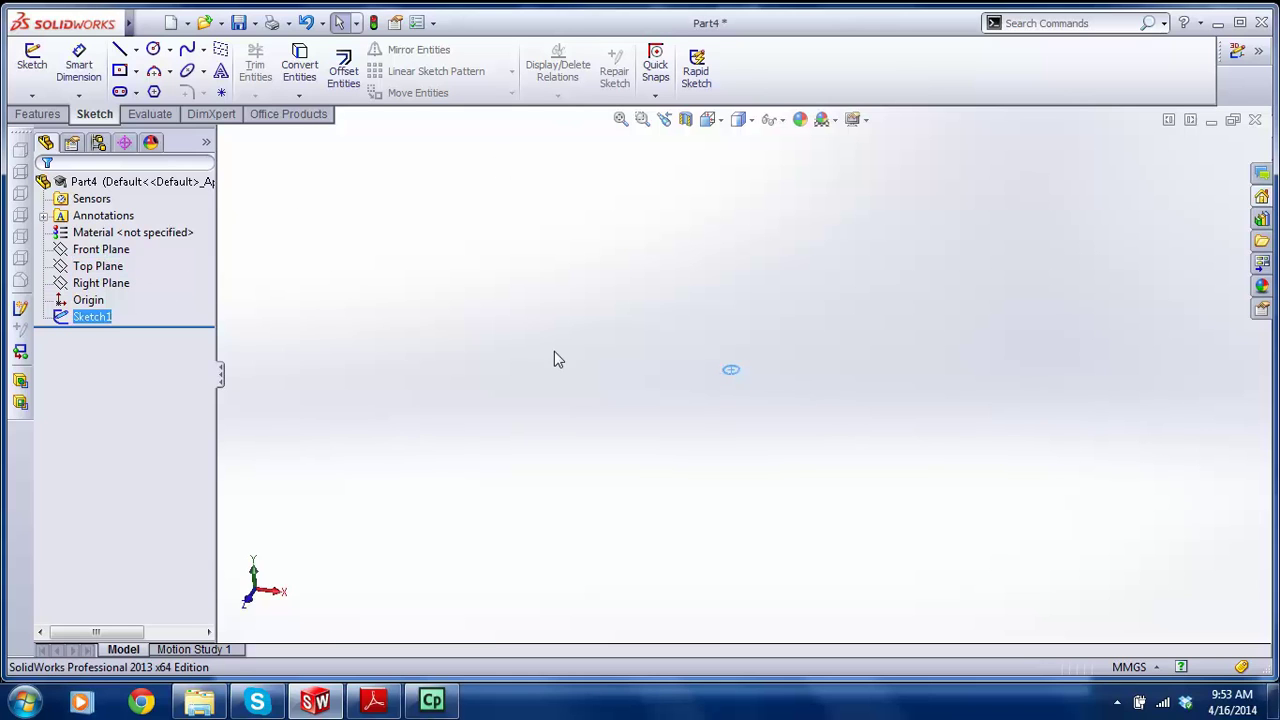
click(373, 701)
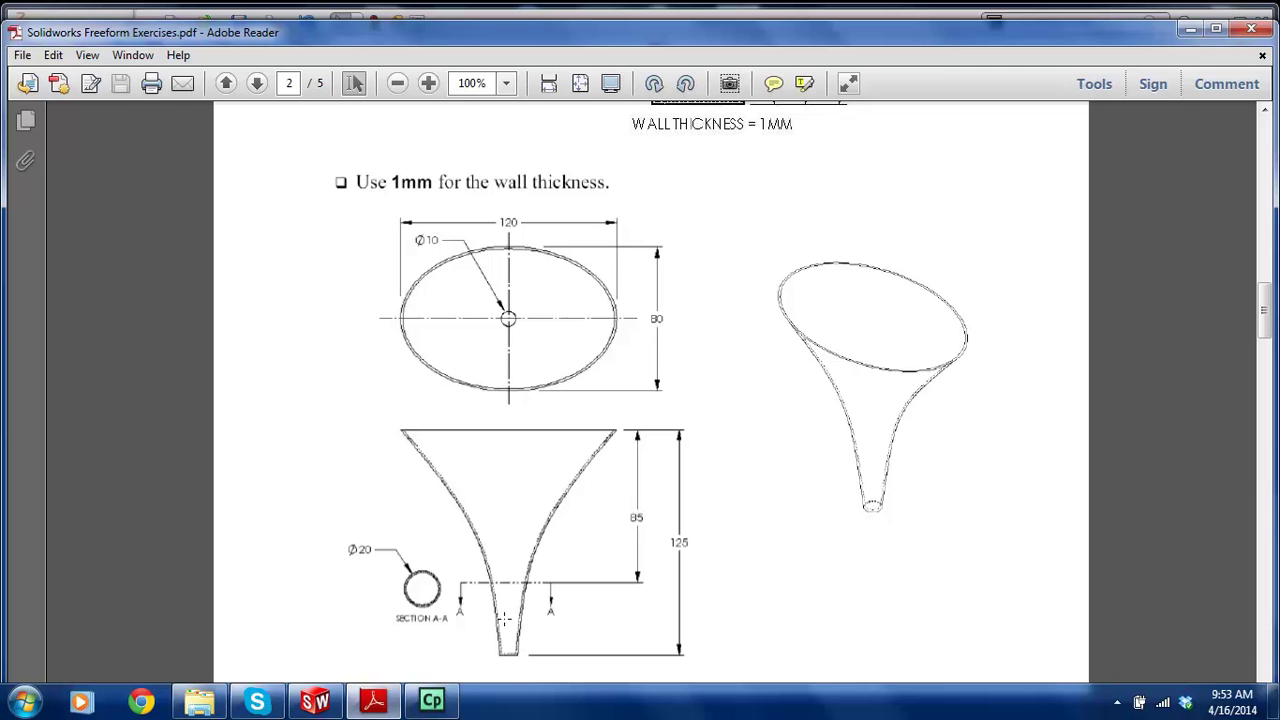
click(373, 701)
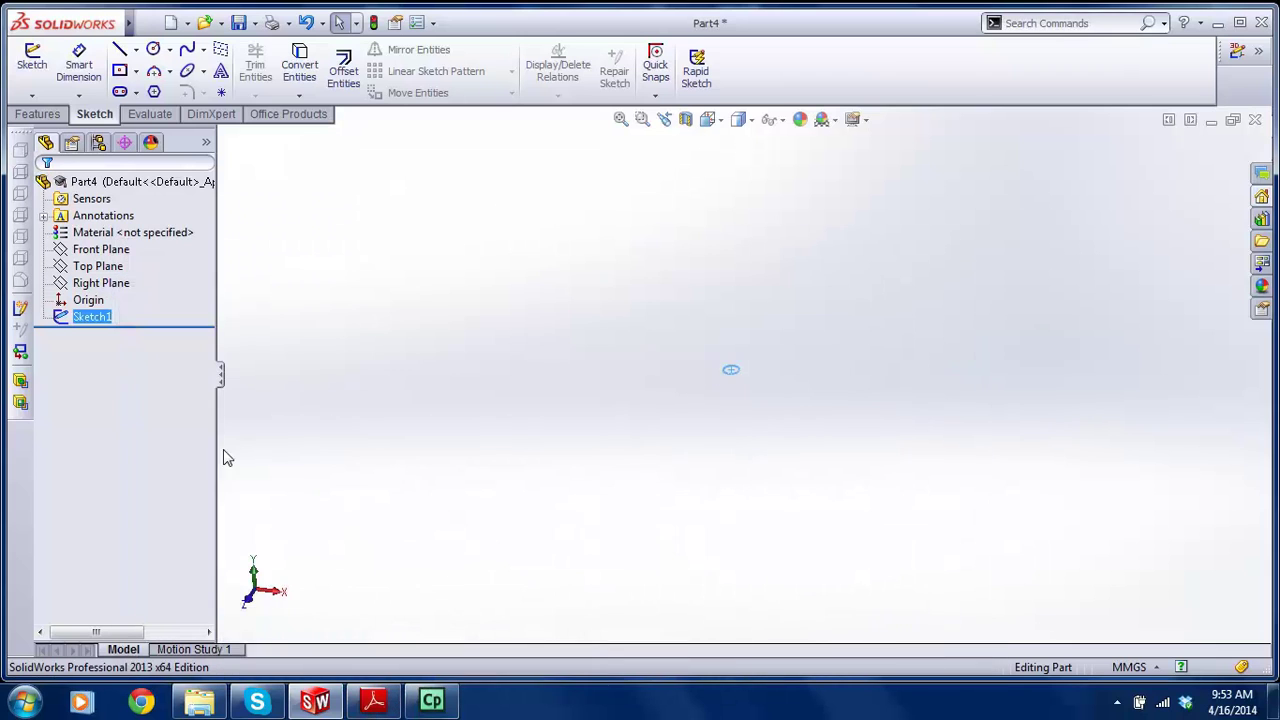
- Create a reference plane offset 40 mm above the Top Plane
click(100, 266)
scroll(720, 372, down, 6)
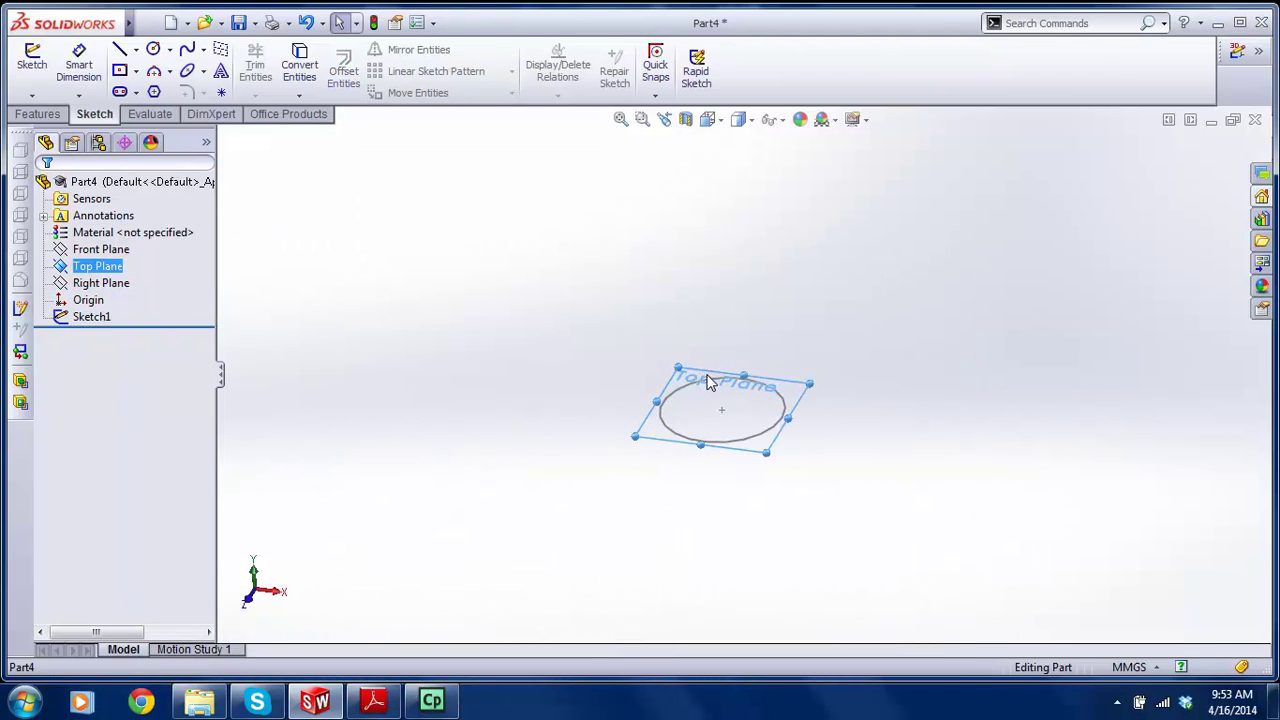
middle_drag(715, 432, 695, 380)
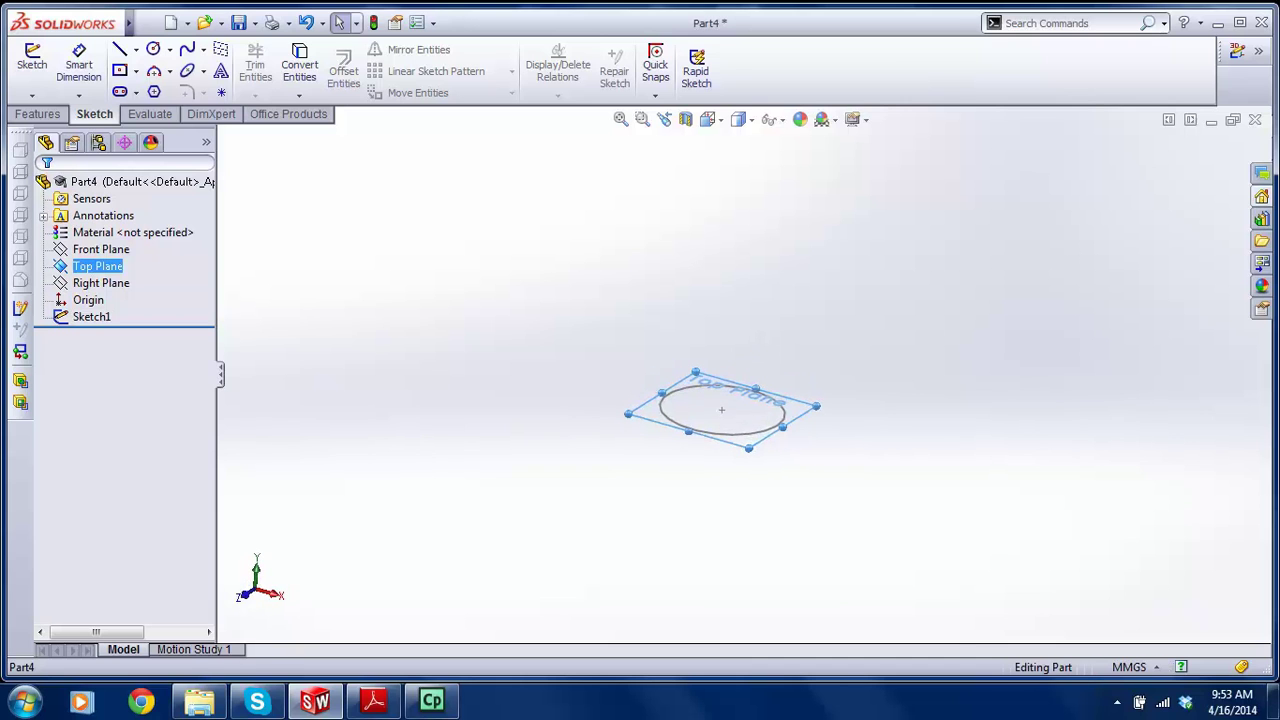
click(38, 113)
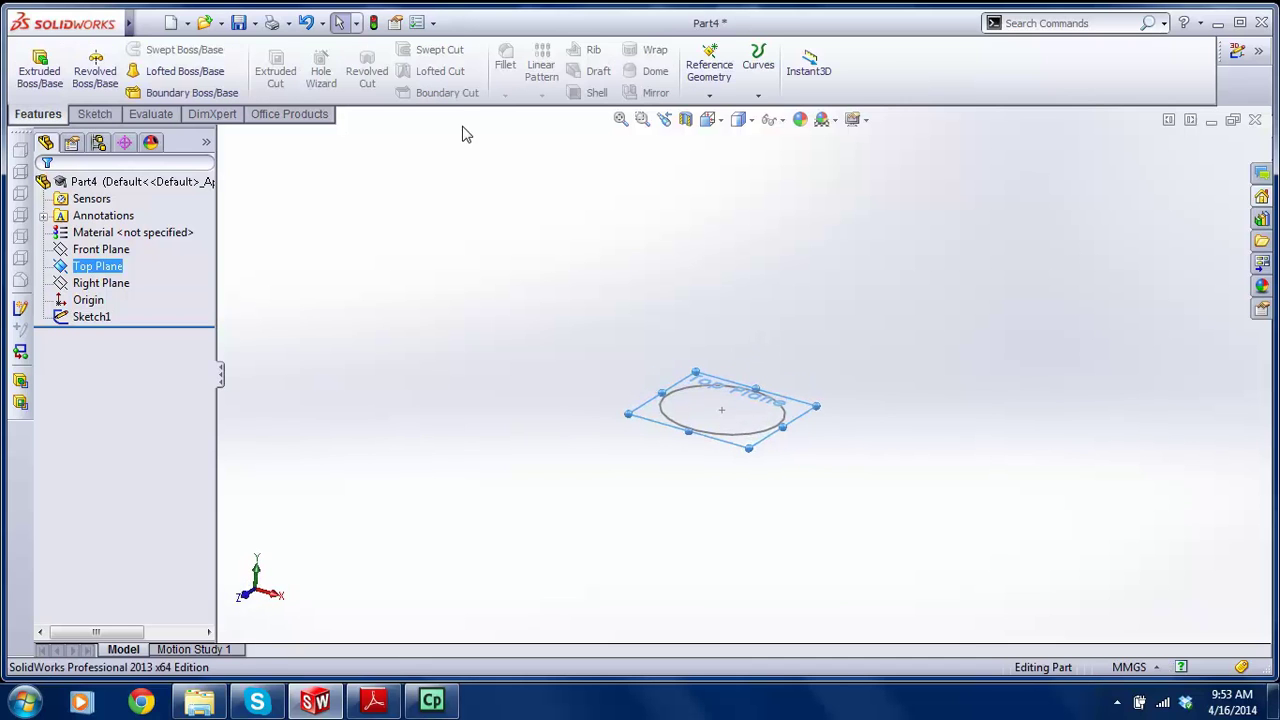
click(706, 98)
click(705, 113)
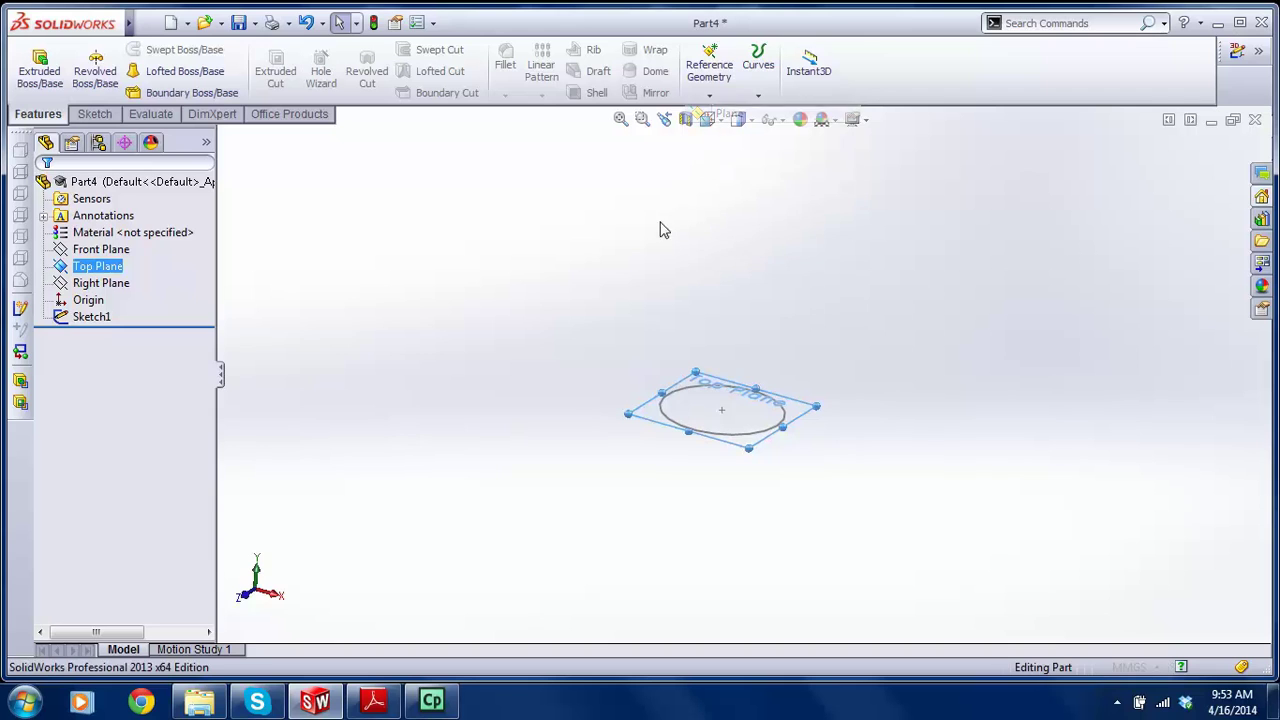
double_click(100, 426)
text(40)
key(Return)
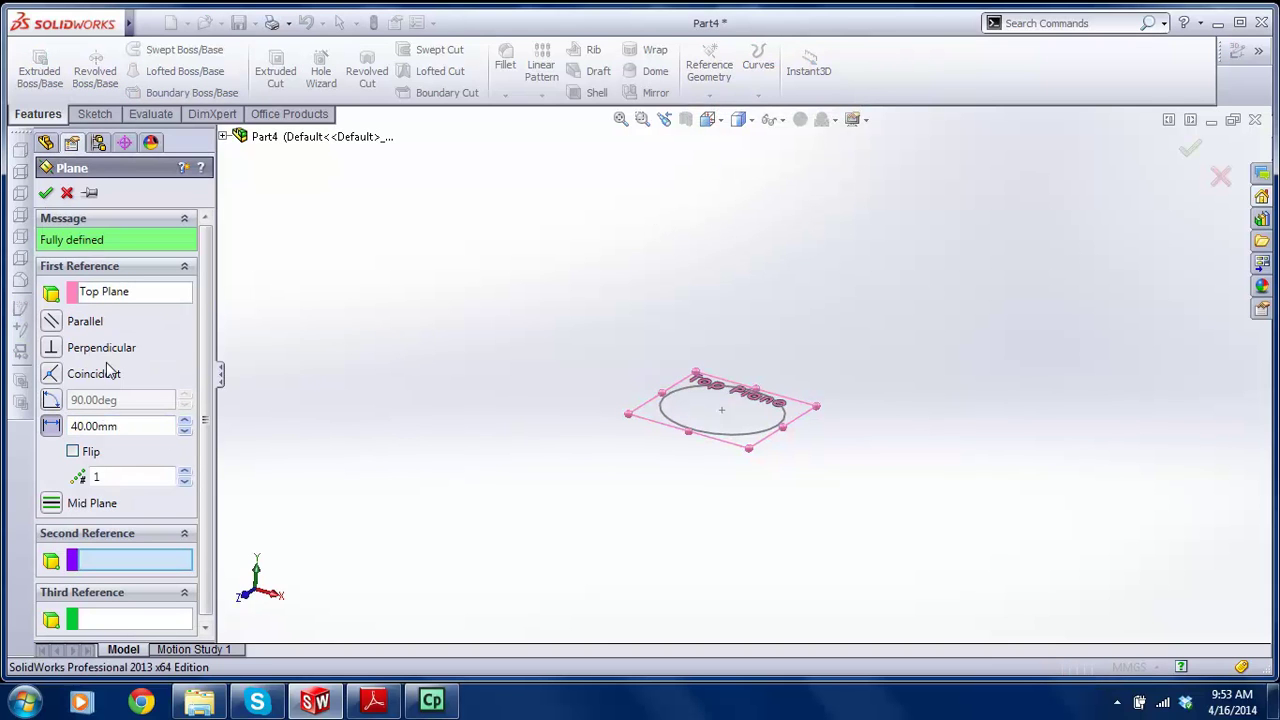
click(72, 452)
click(72, 452)
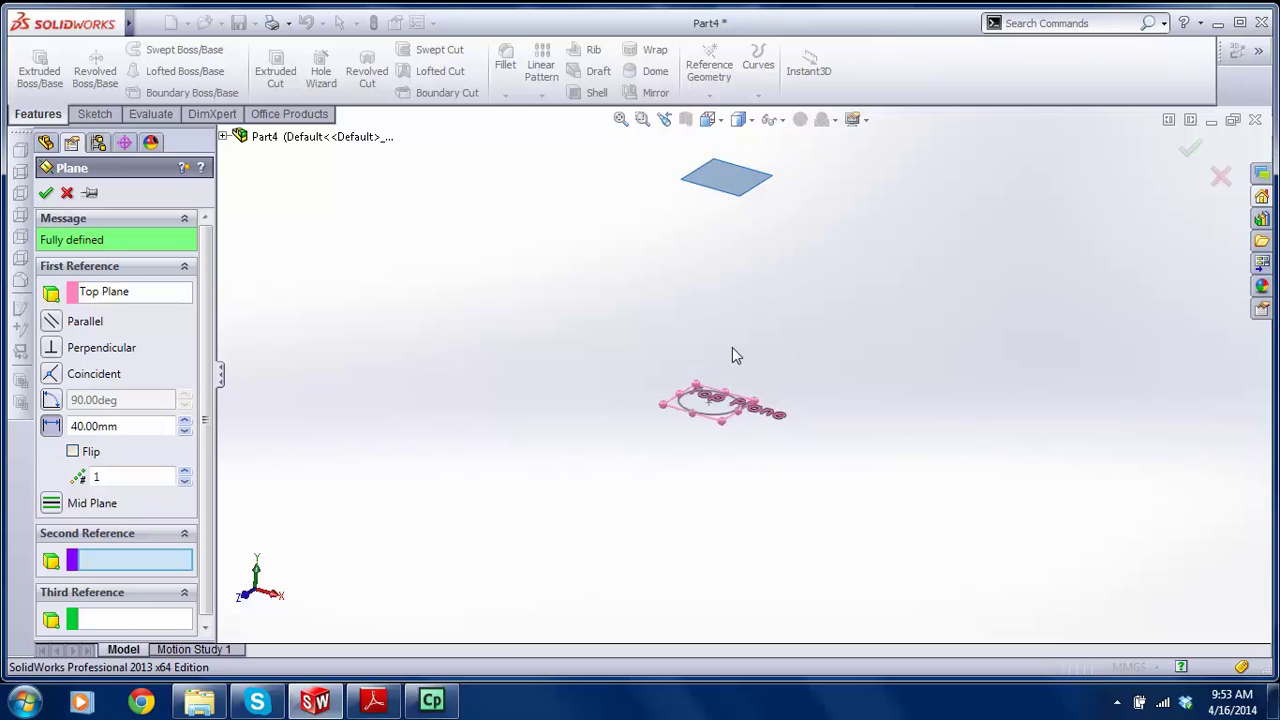
scroll(746, 263, up, 1)
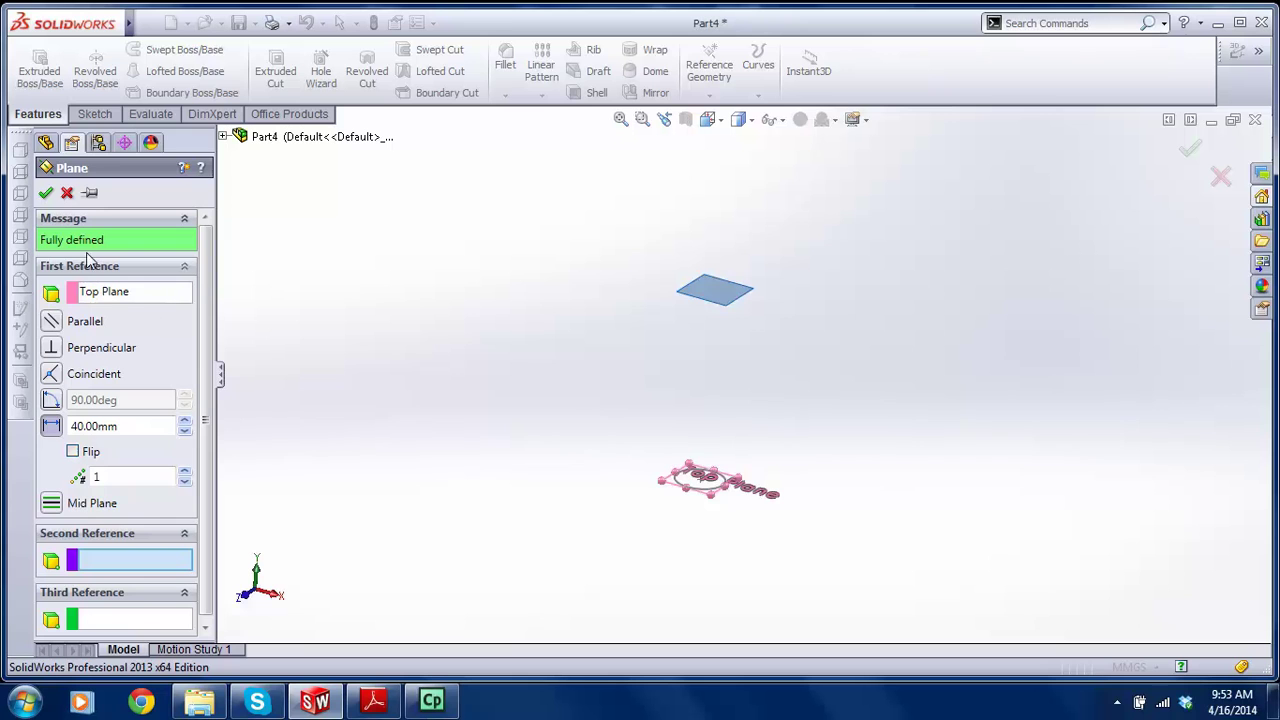
click(47, 192)
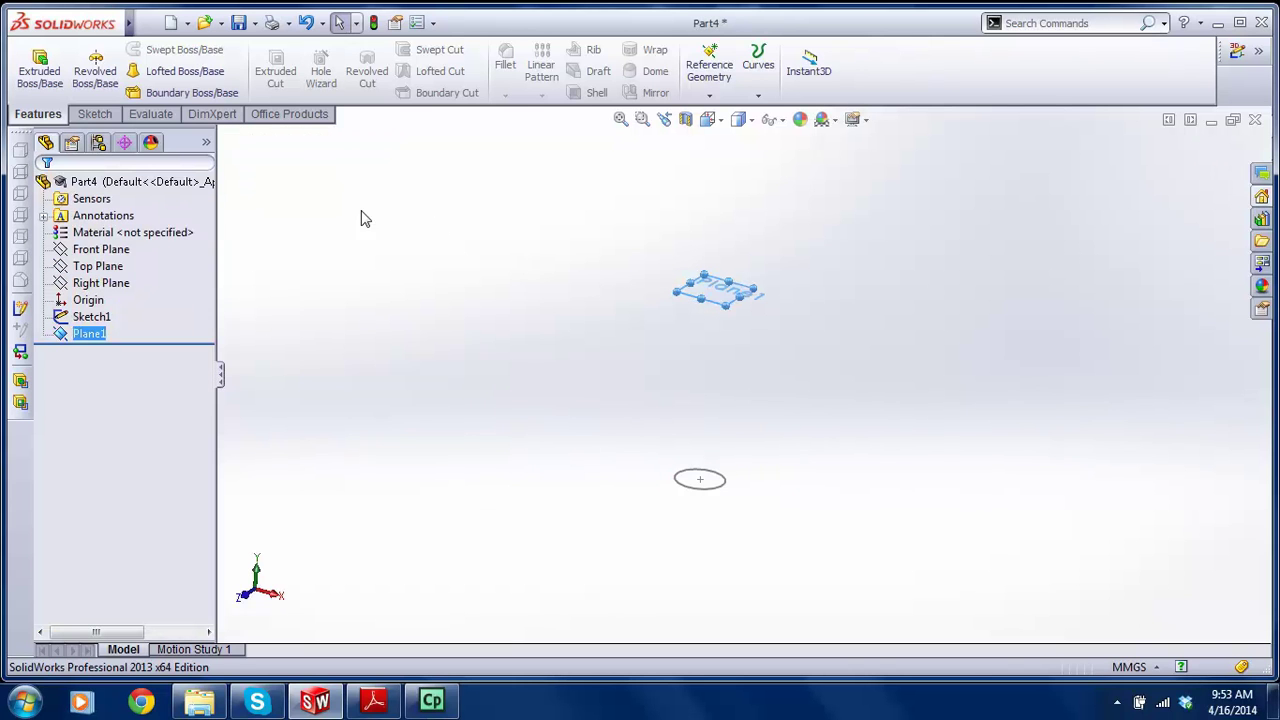
- Start a sketch on the new offset plane and draw a circle about 29 mm in diameter centred on the origin
click(95, 113)
click(32, 65)
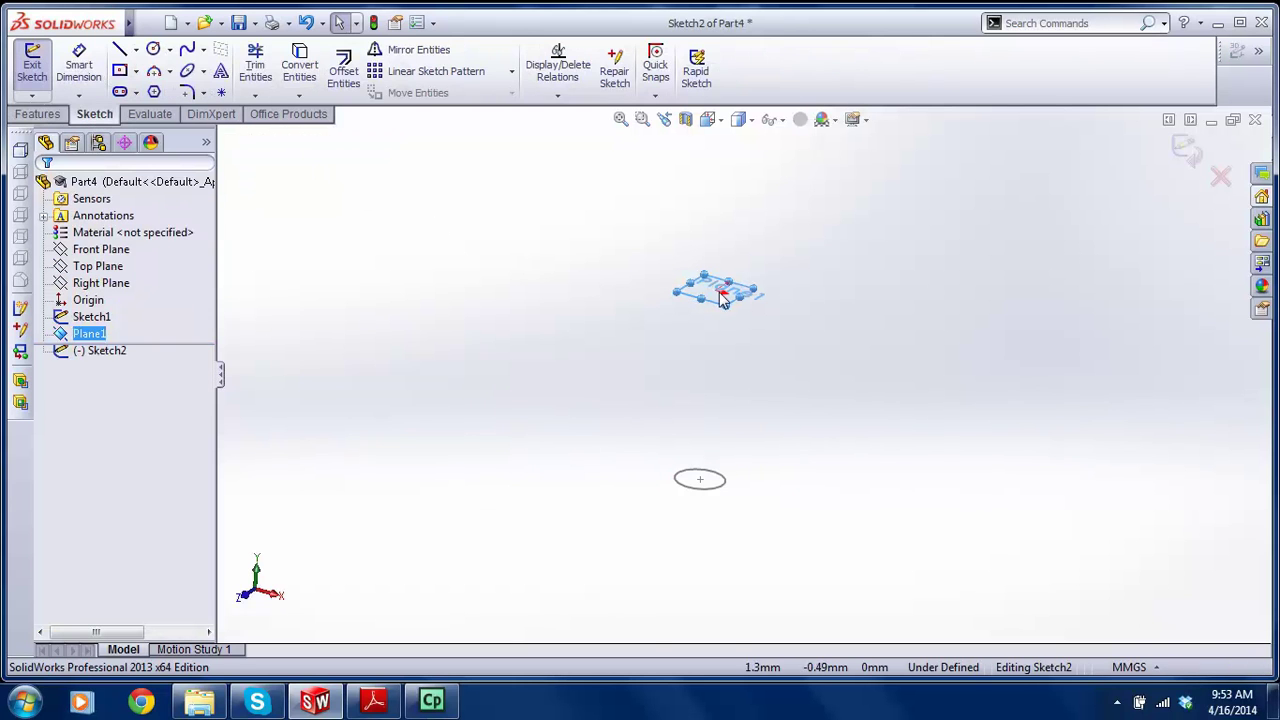
scroll(718, 295, down, 2)
click(140, 30)
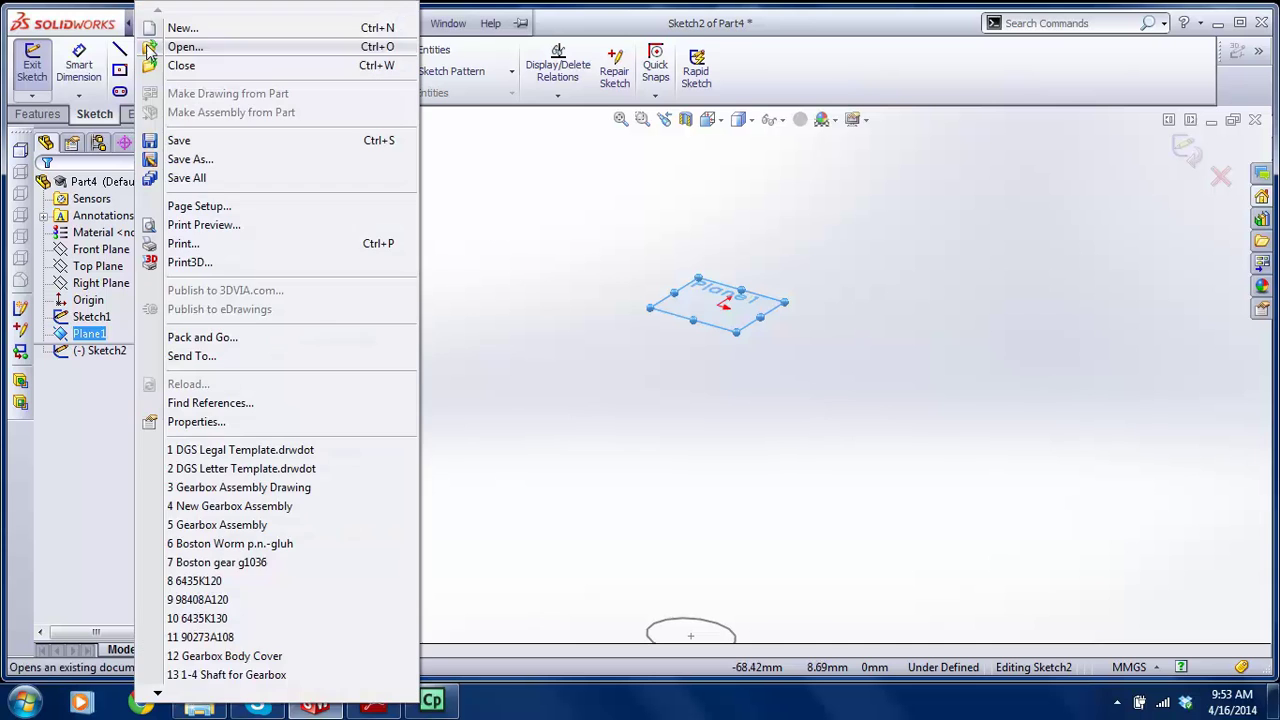
click(521, 258)
click(153, 49)
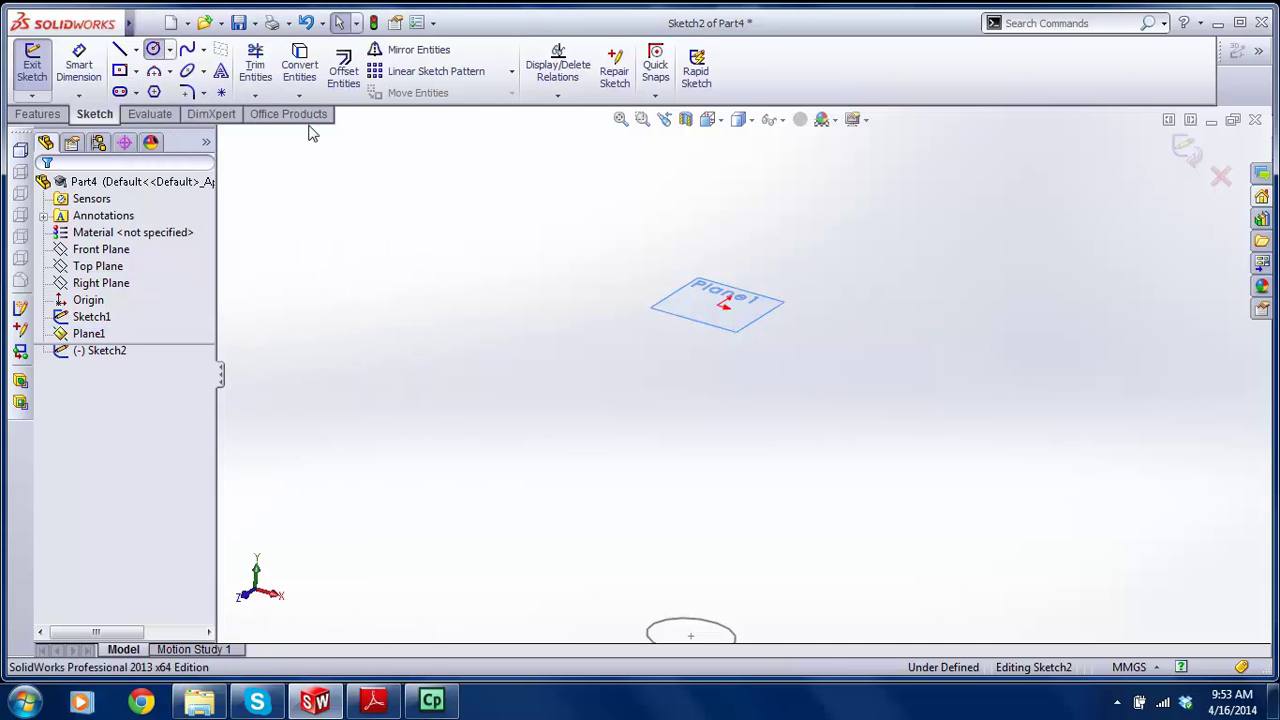
click(717, 305)
click(645, 345)
key(Escape)
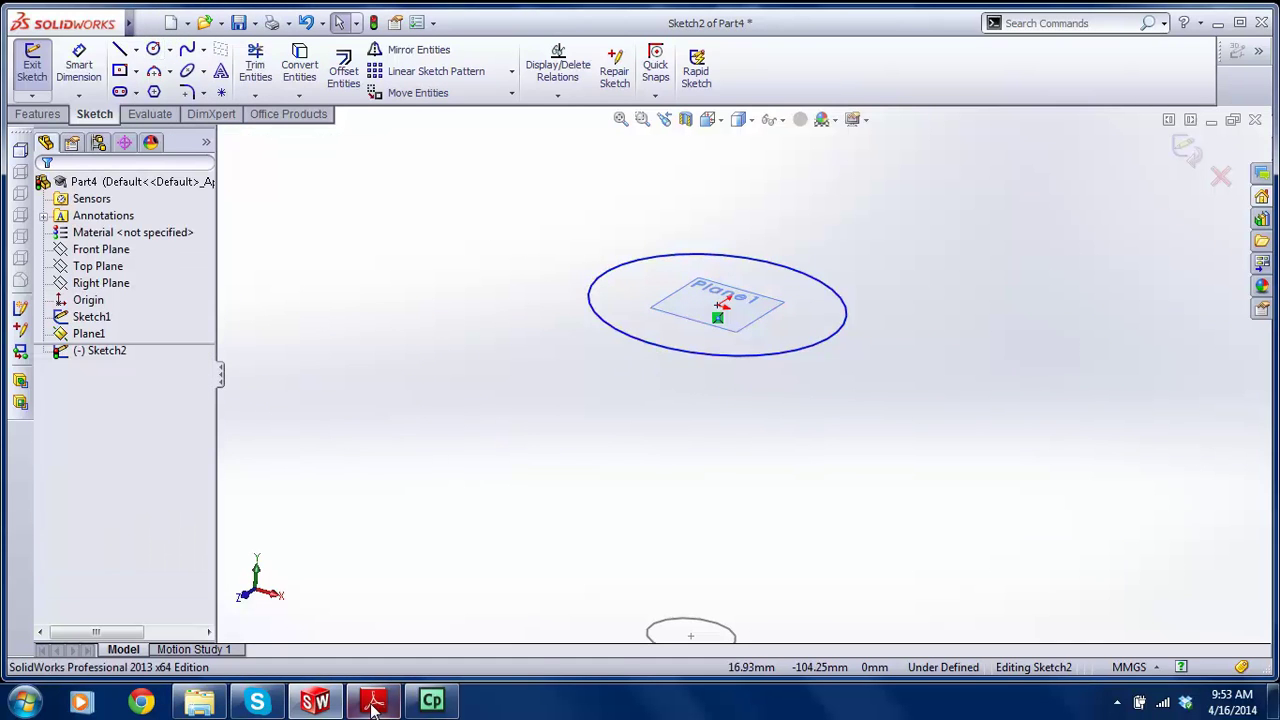
- Set the circle's diameter to 20 mm according to the funnel drawing in Adobe Reader, and exit the sketch
click(372, 703)
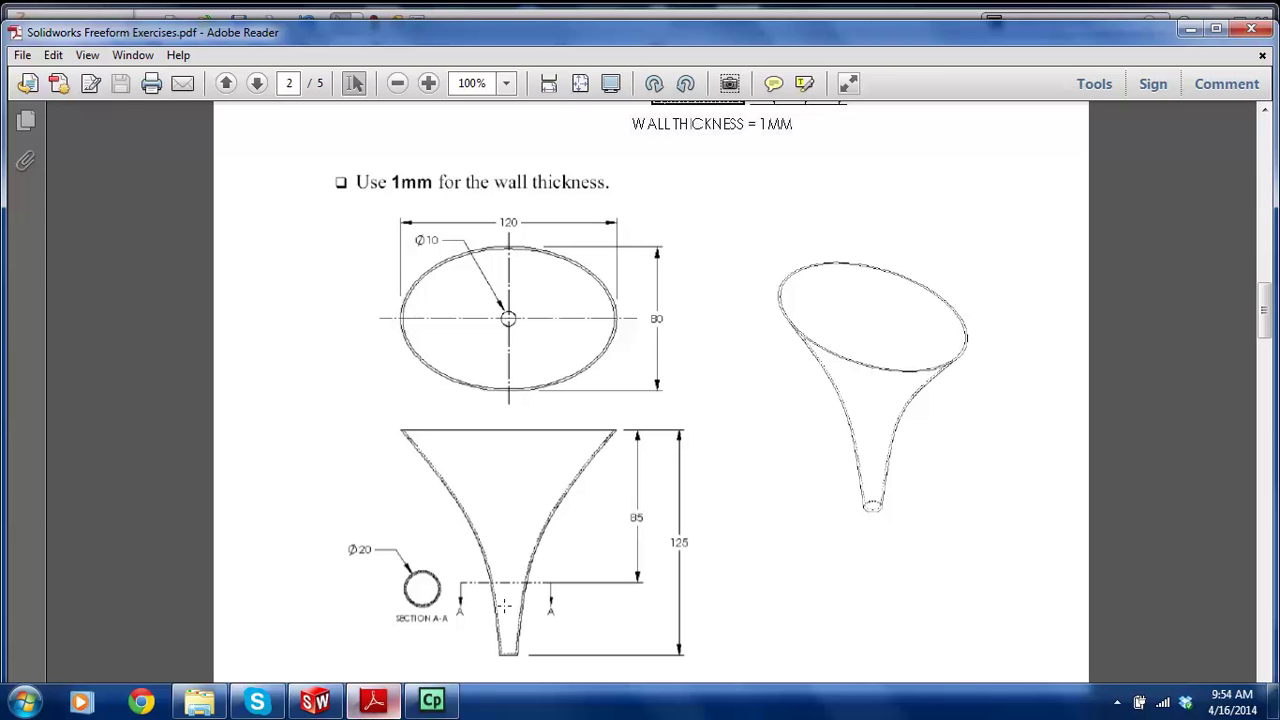
click(315, 701)
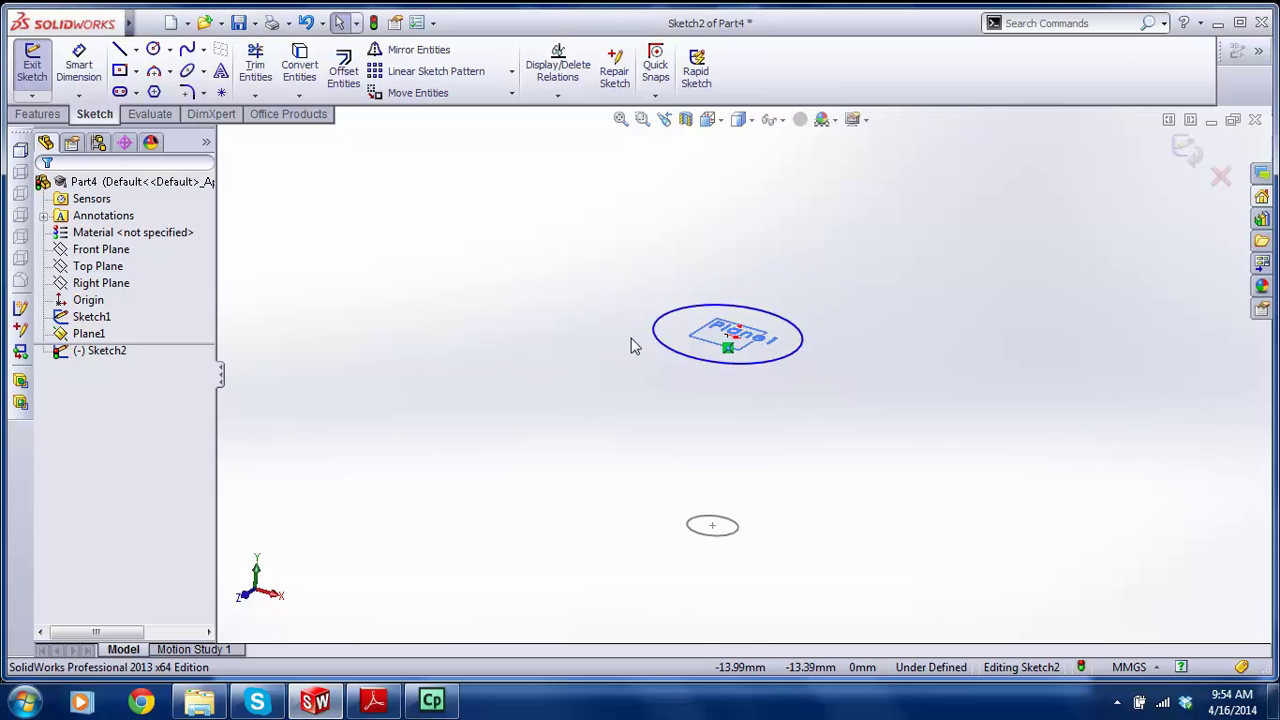
right_drag(839, 360, 871, 306)
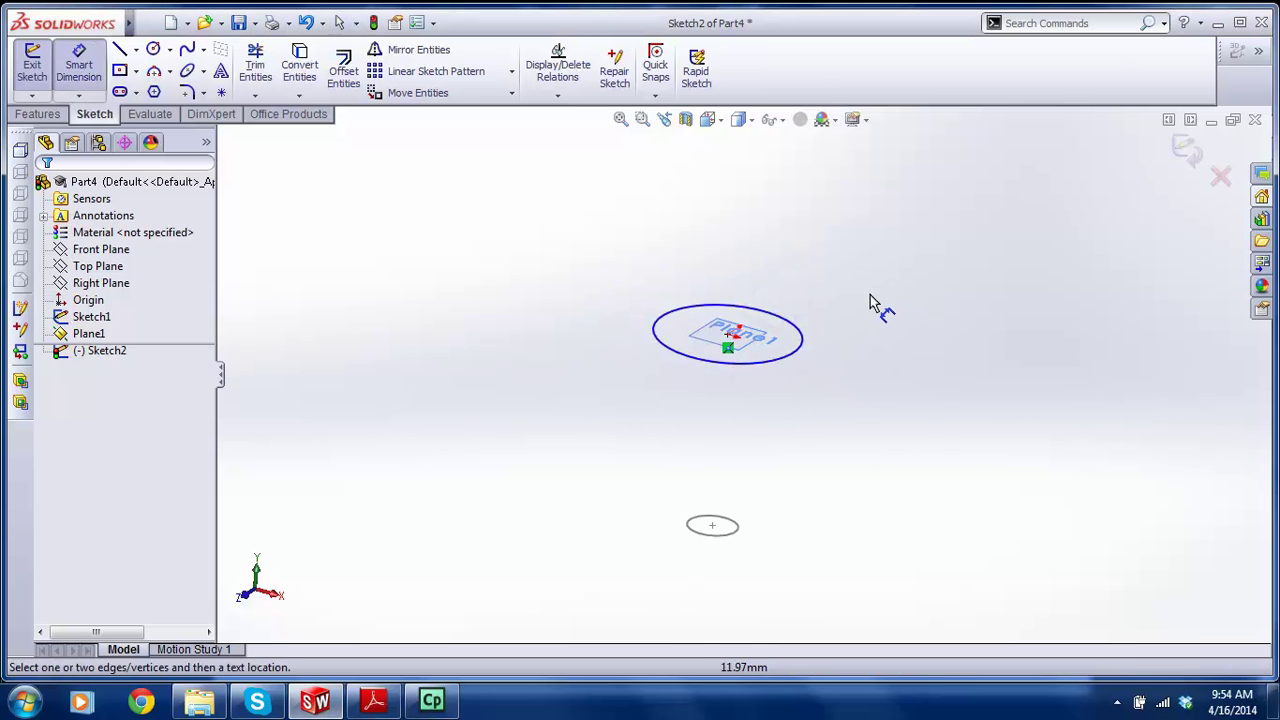
click(770, 312)
click(628, 272)
text(20)
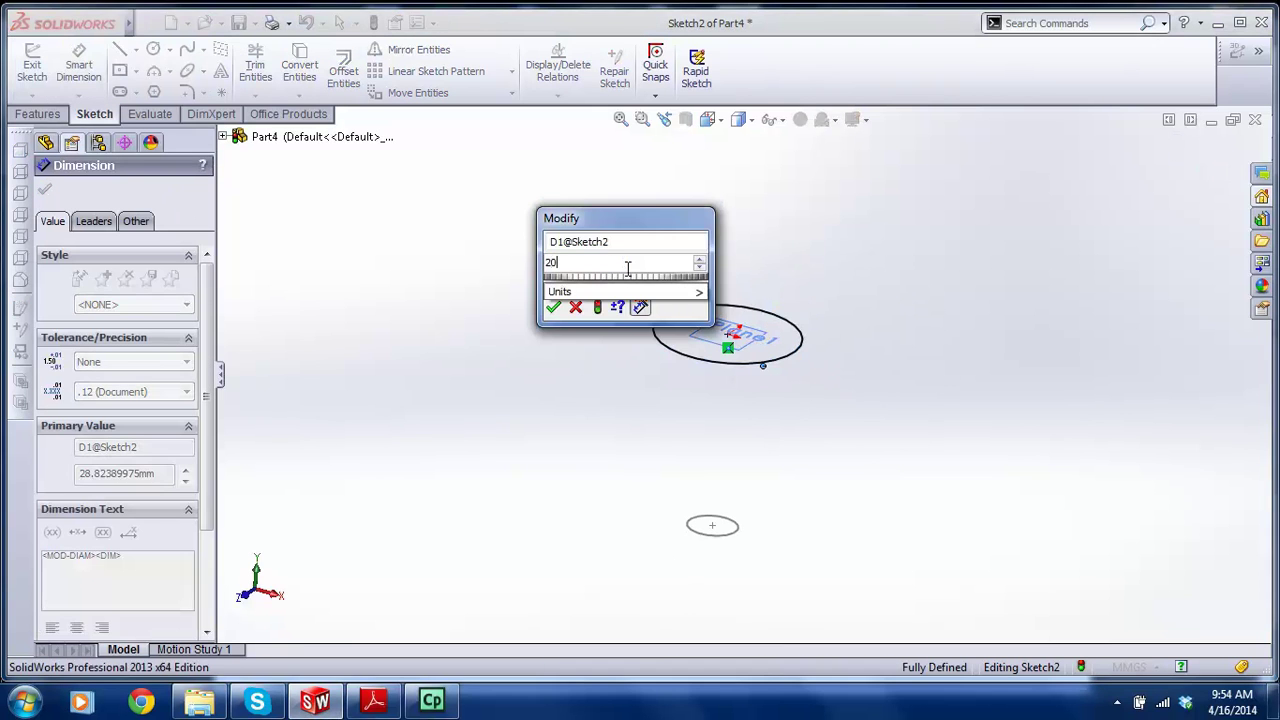
key(Return)
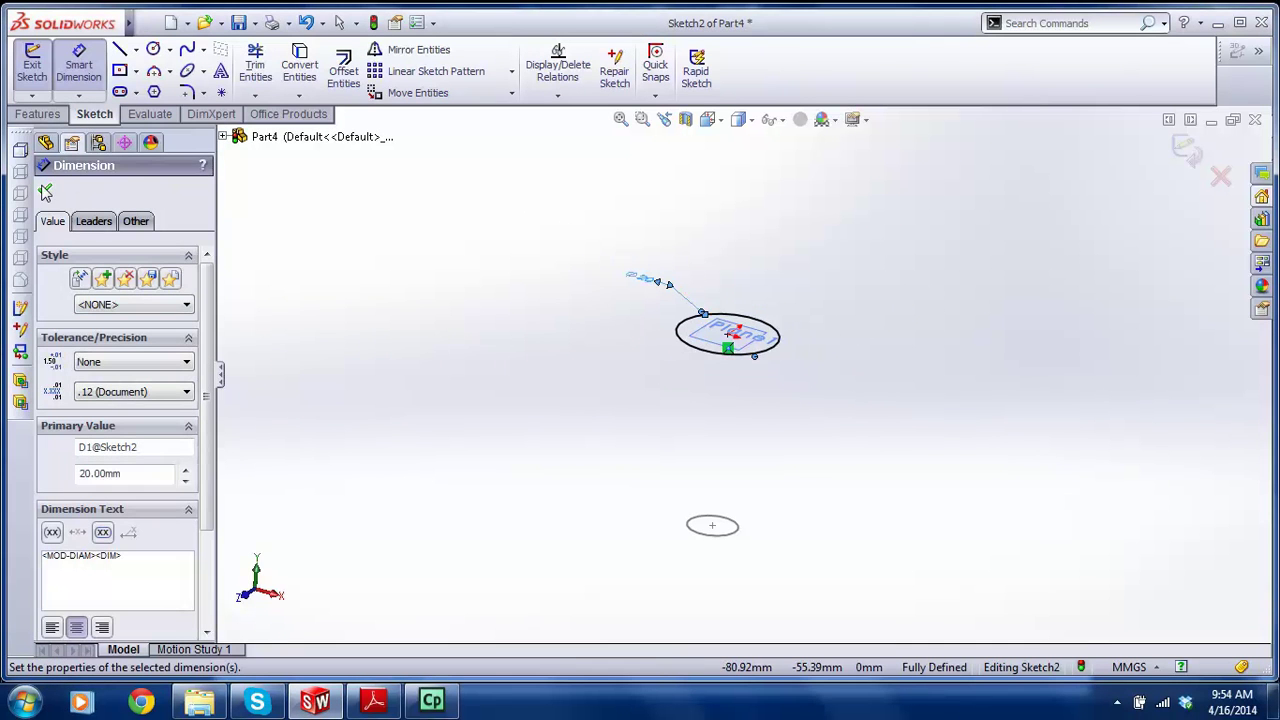
click(45, 192)
click(32, 62)
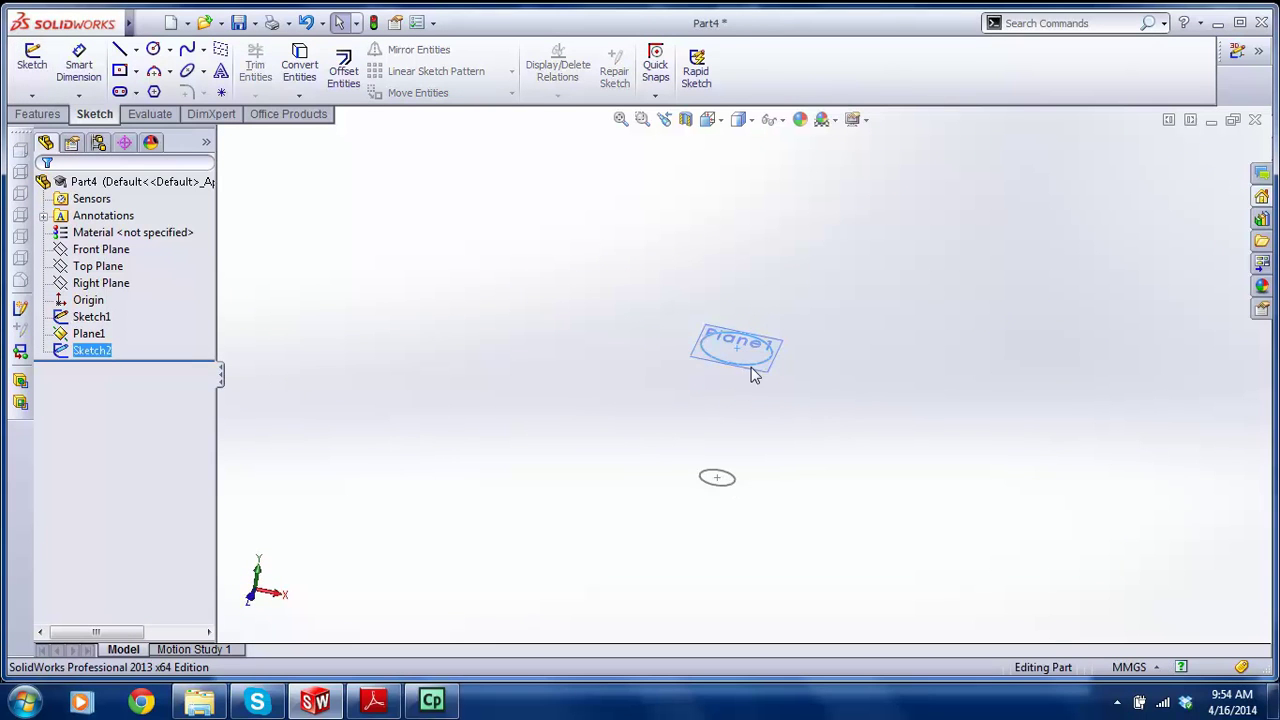
- Hide the reference plane that carries the 20 mm circle
click(764, 402)
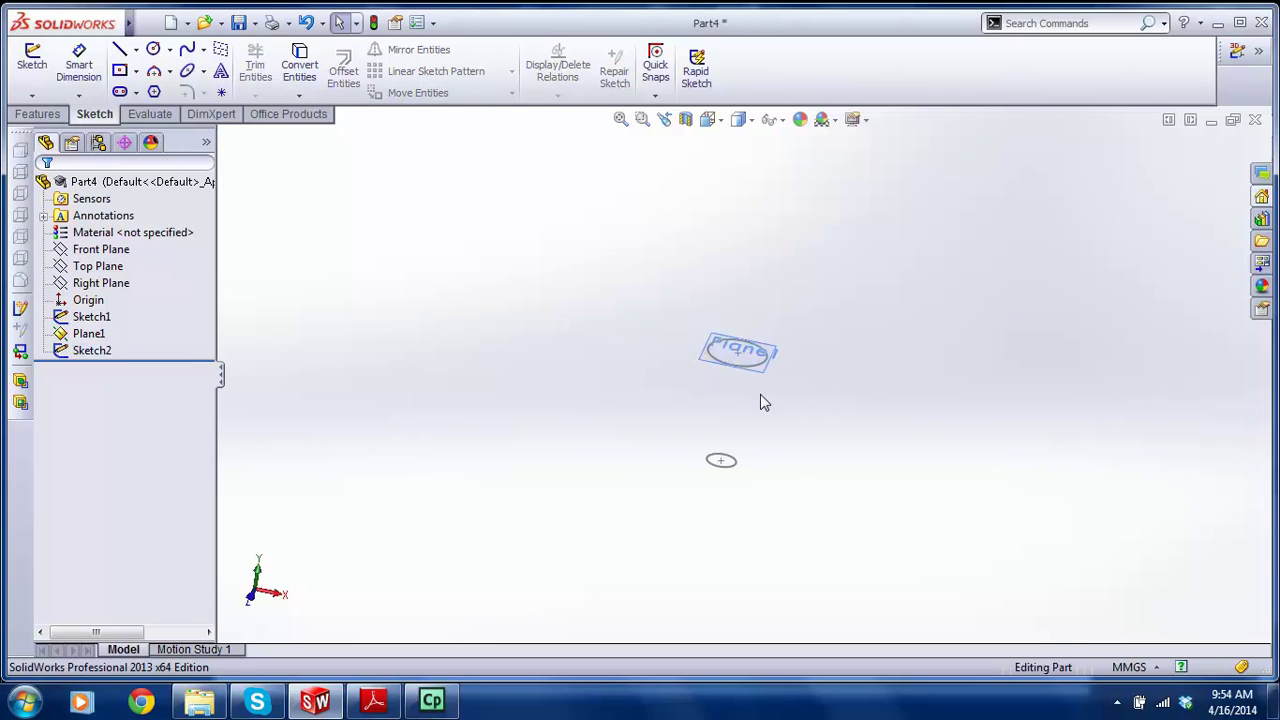
right_click(88, 333)
click(369, 395)
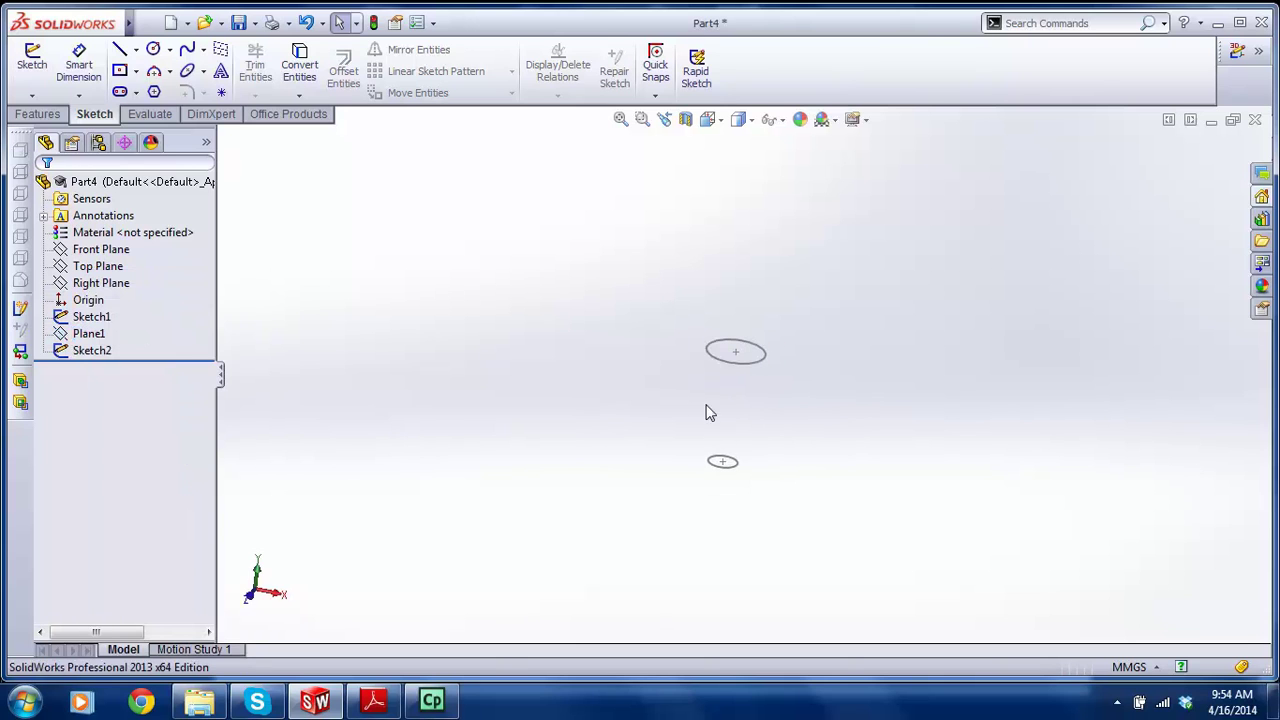
- Create a reference plane offset 125 mm above the Top Plane, matching the overall height in the Adobe Reader funnel drawing
click(303, 707)
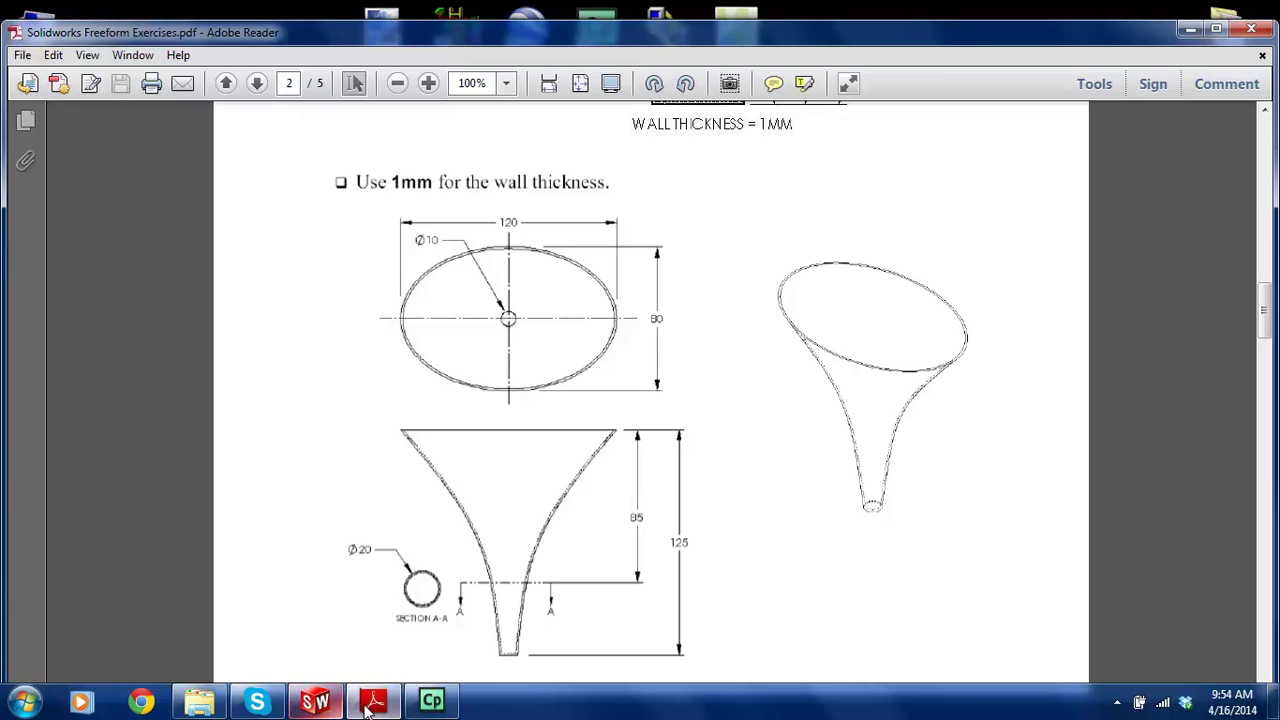
mouse_move(322, 707)
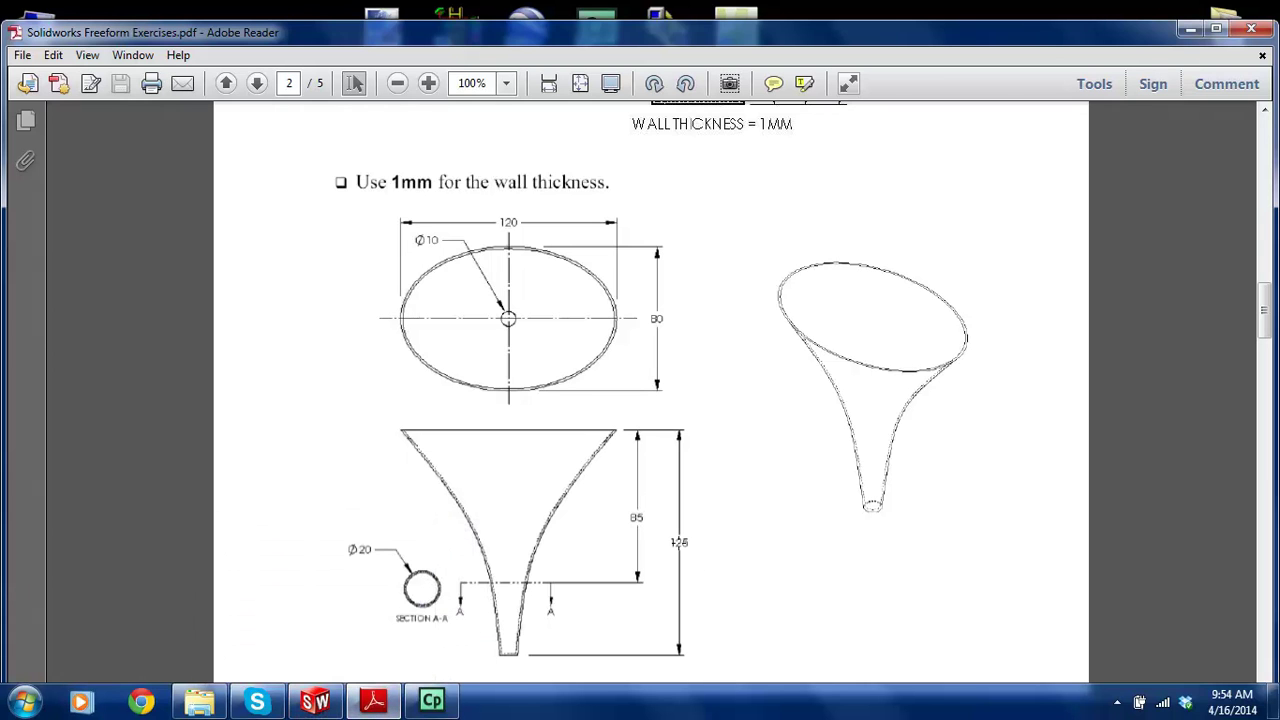
click(316, 701)
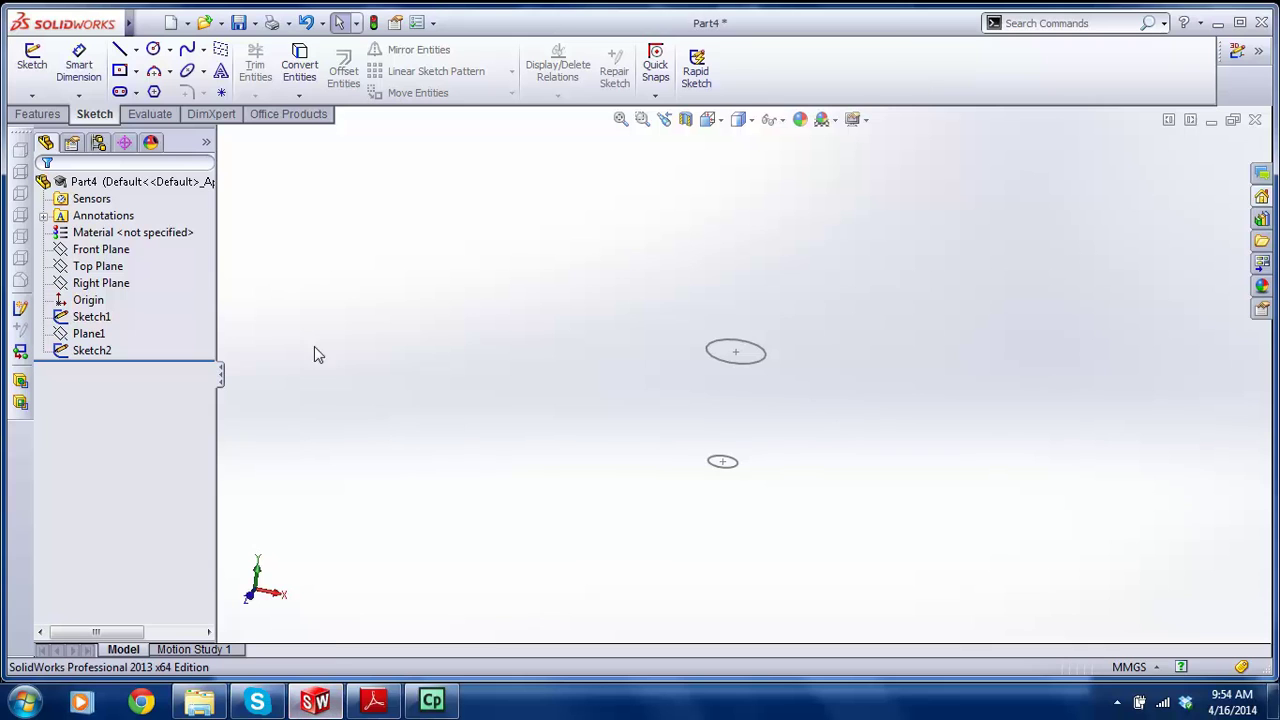
click(100, 267)
click(37, 114)
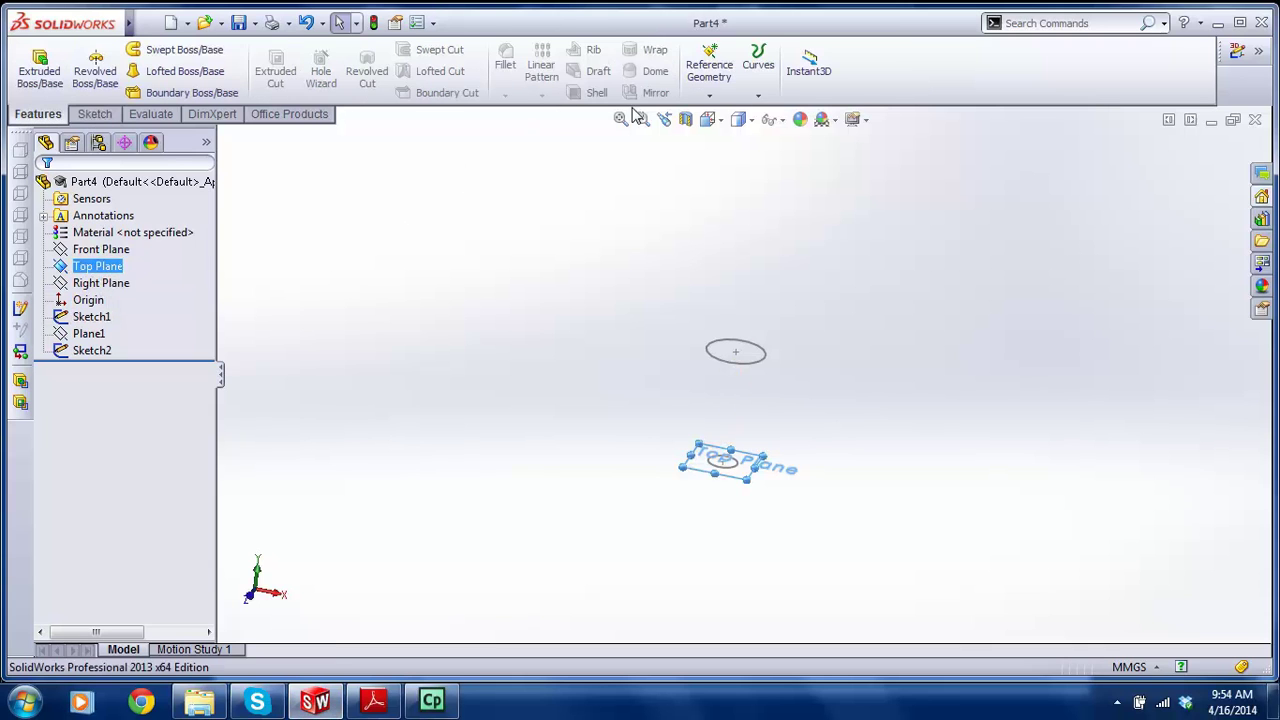
click(709, 68)
click(727, 114)
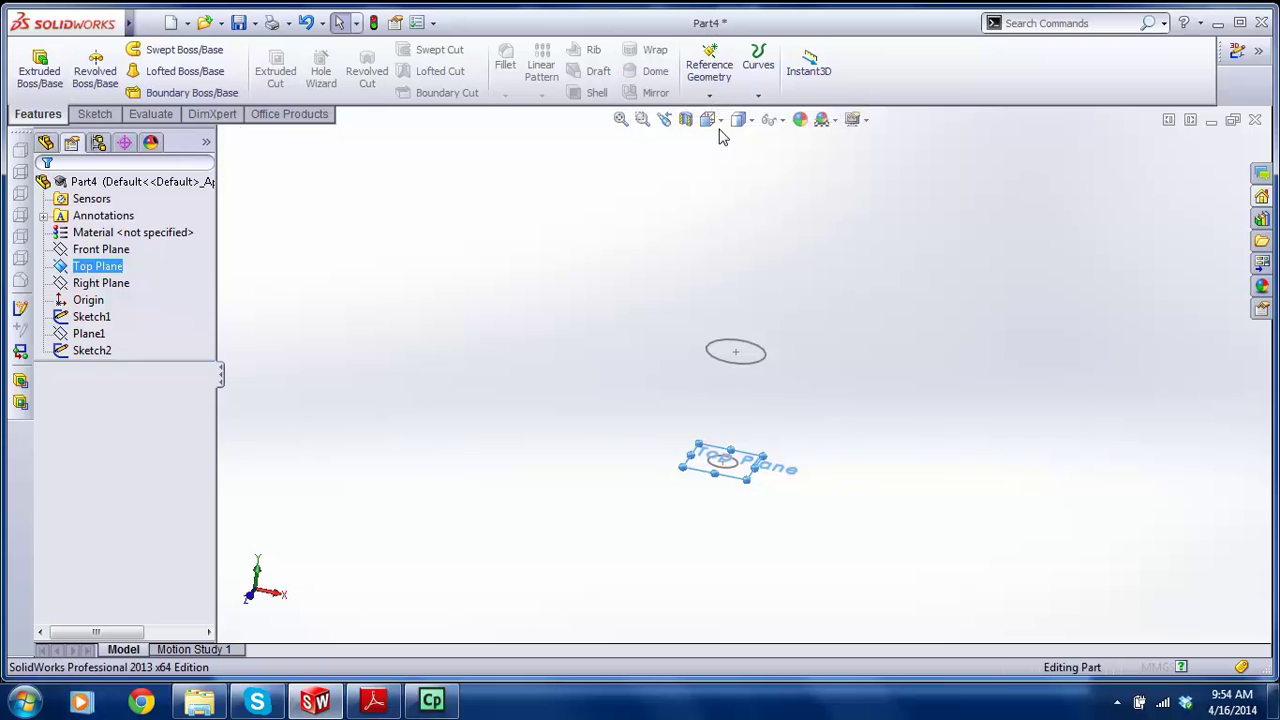
drag(132, 423, 7, 430)
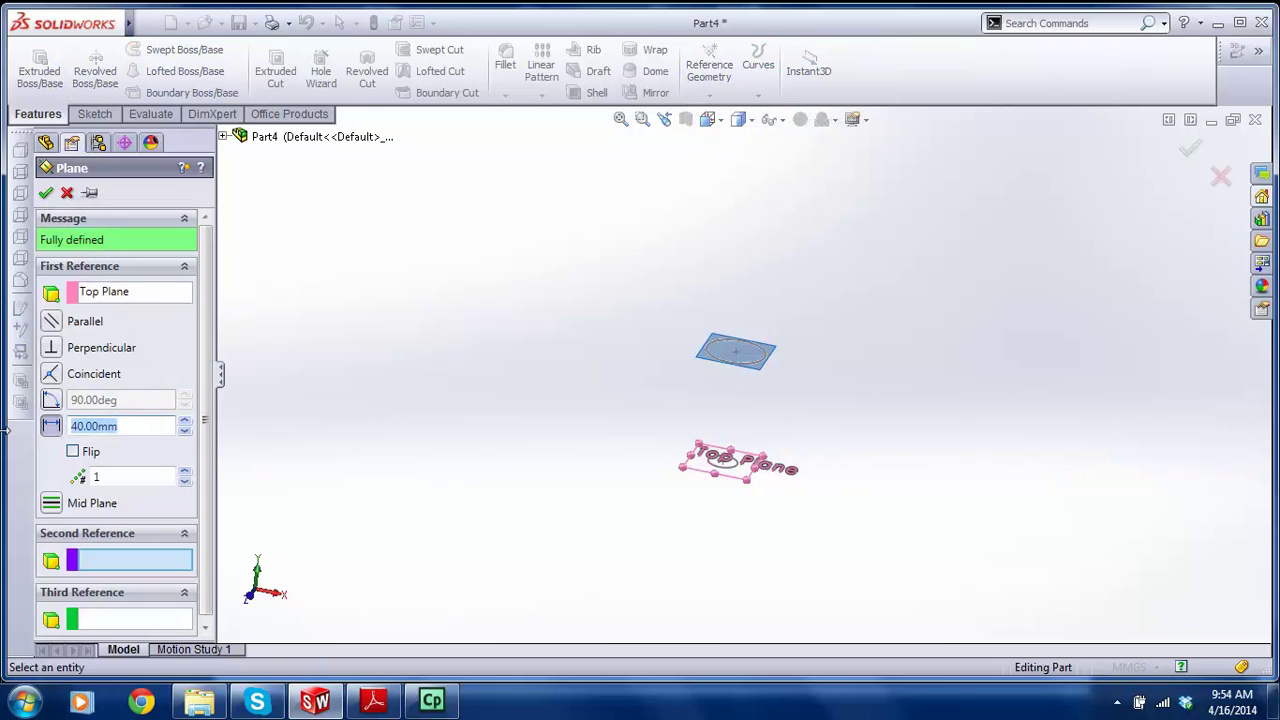
text(125)
key(Return)
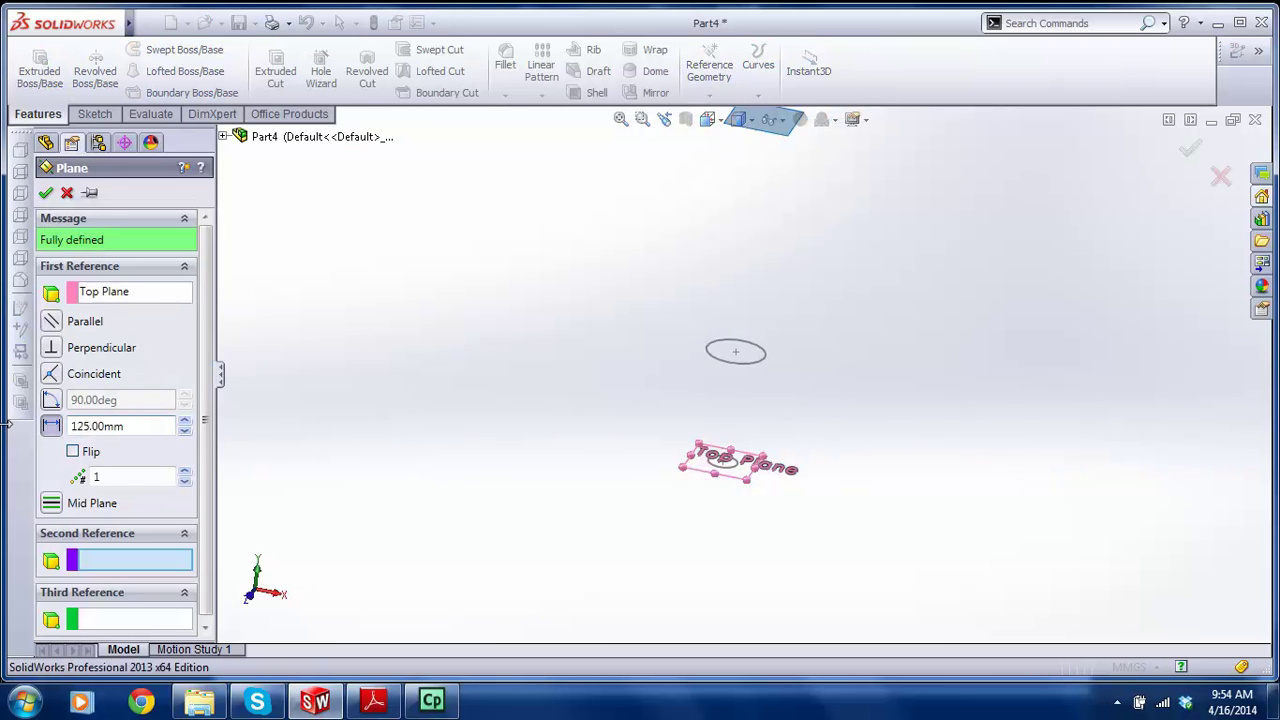
click(45, 194)
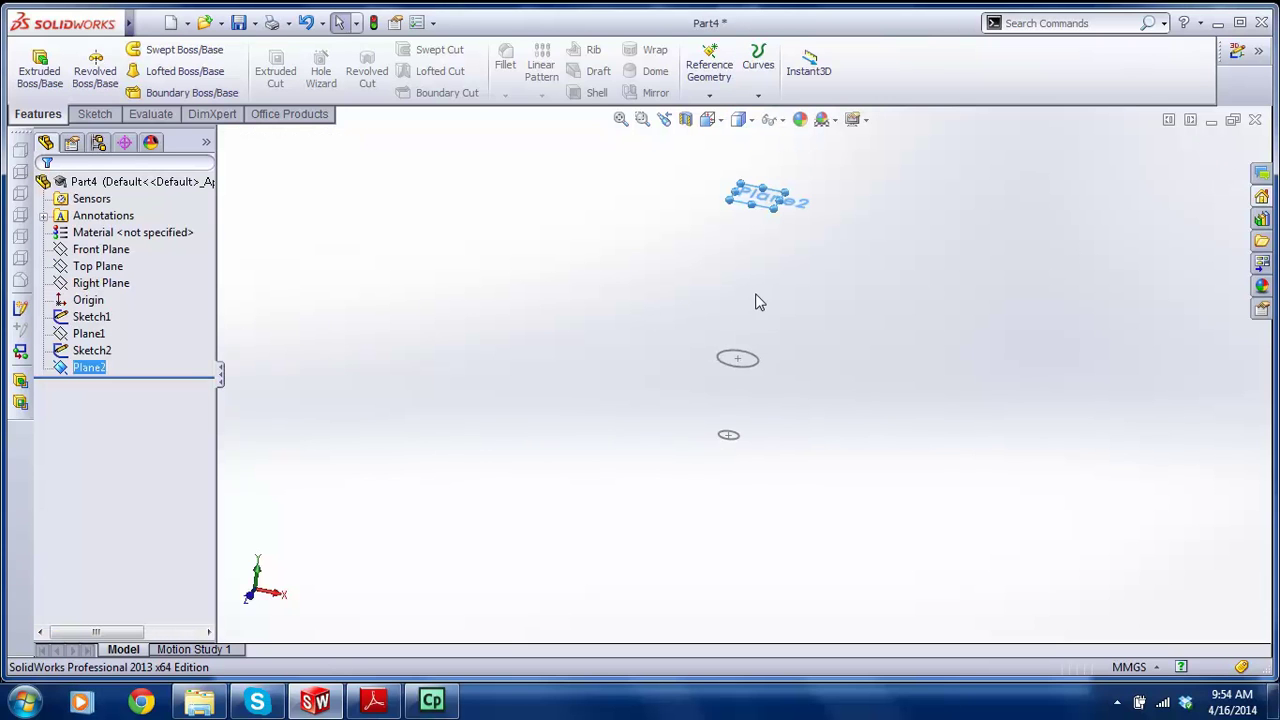
- Start a sketch on the 125 mm offset plane and draw a horizontal ellipse about 48 by 28 mm centred on the origin
click(95, 113)
click(38, 68)
key(space)
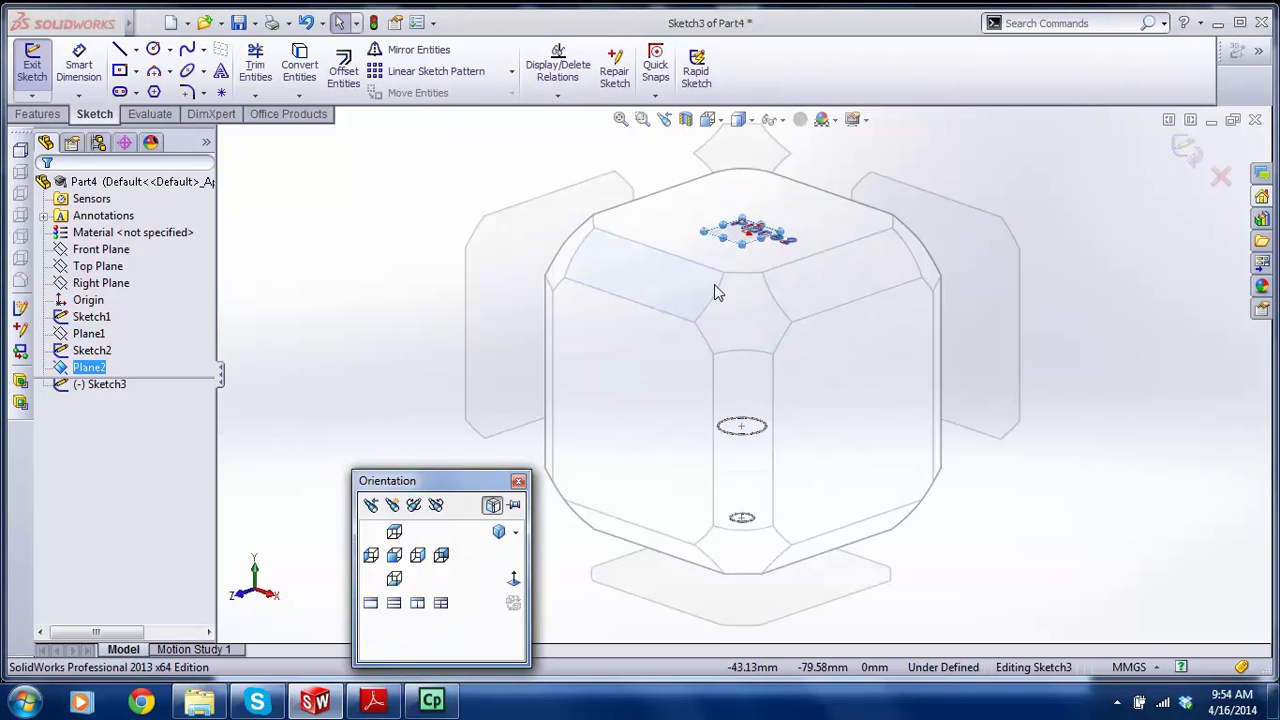
click(752, 225)
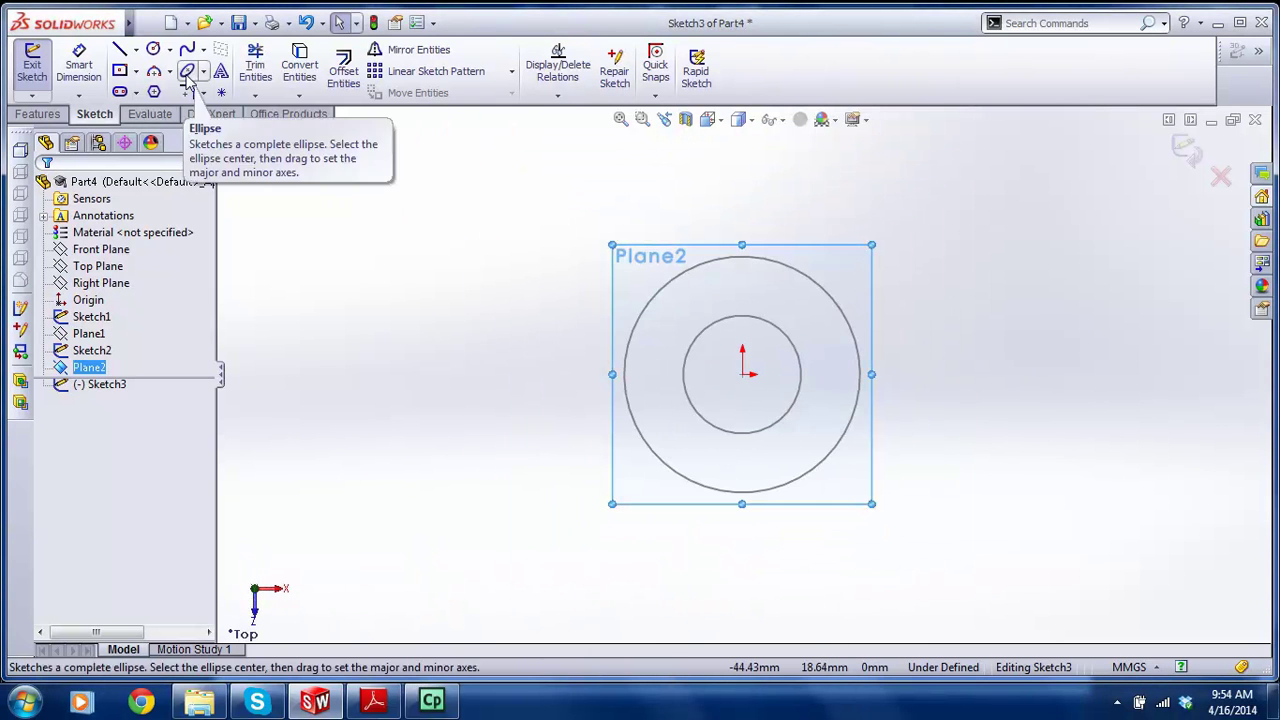
click(187, 74)
click(742, 374)
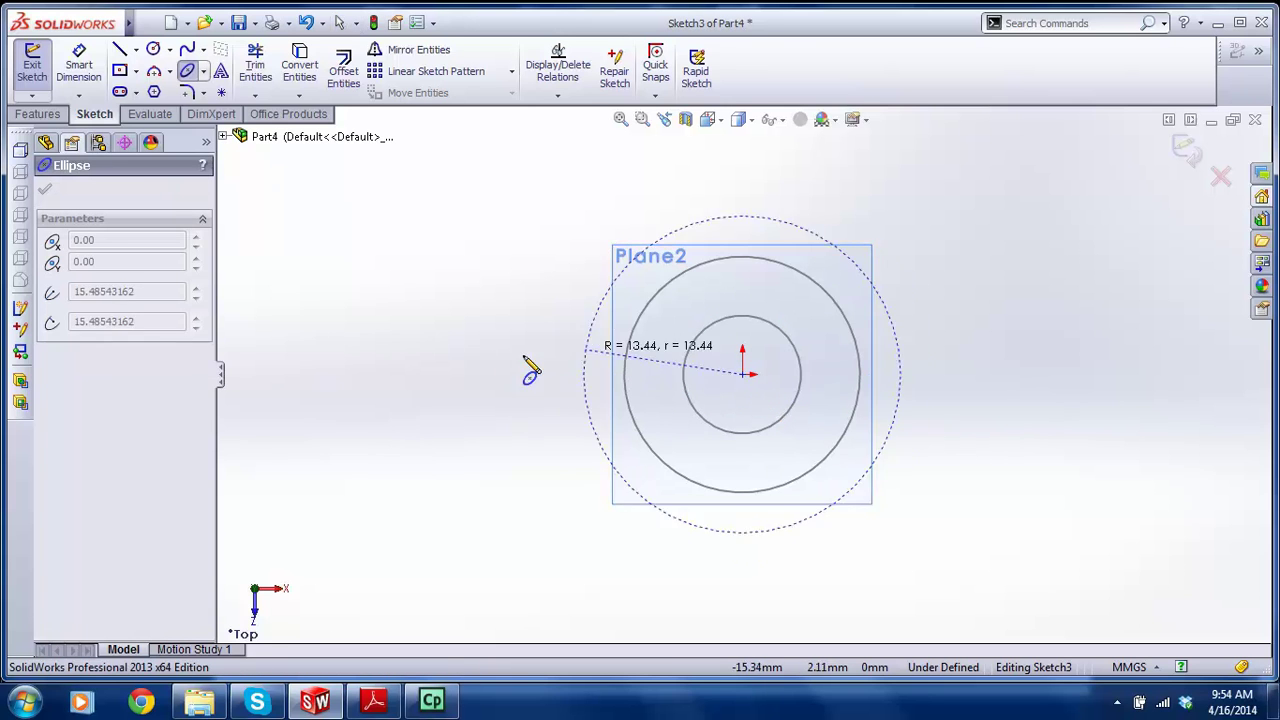
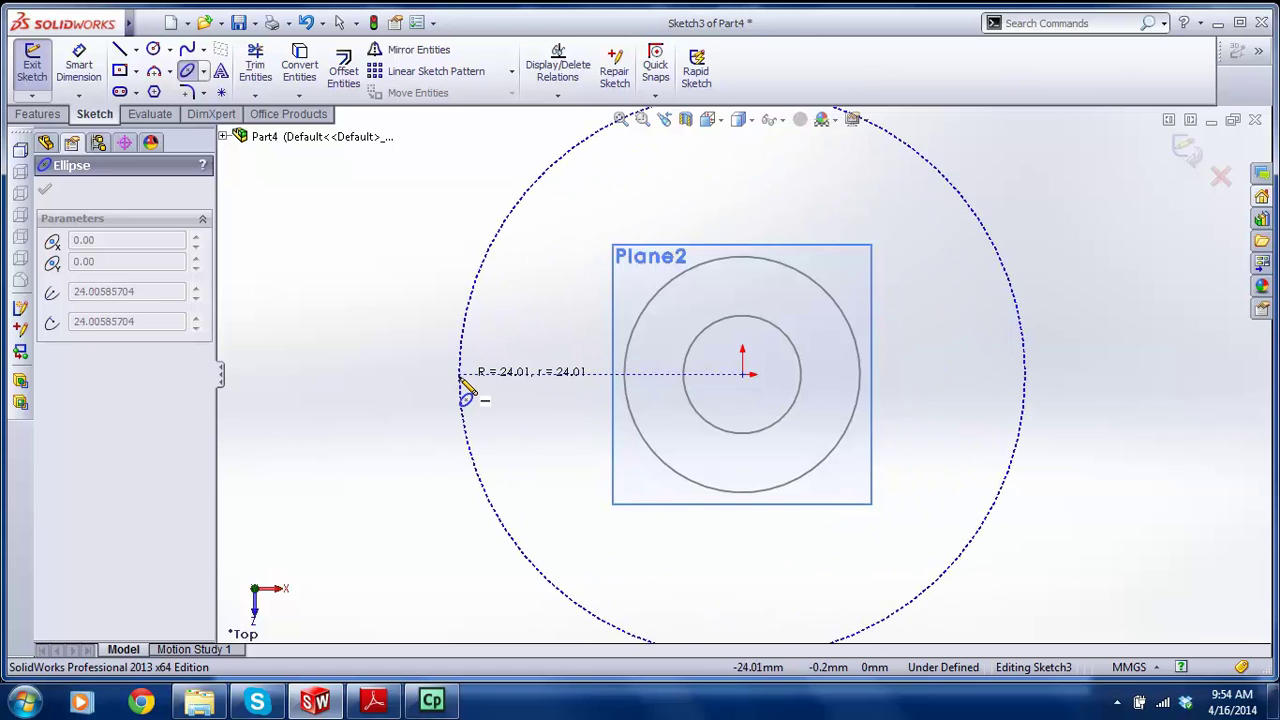
click(461, 376)
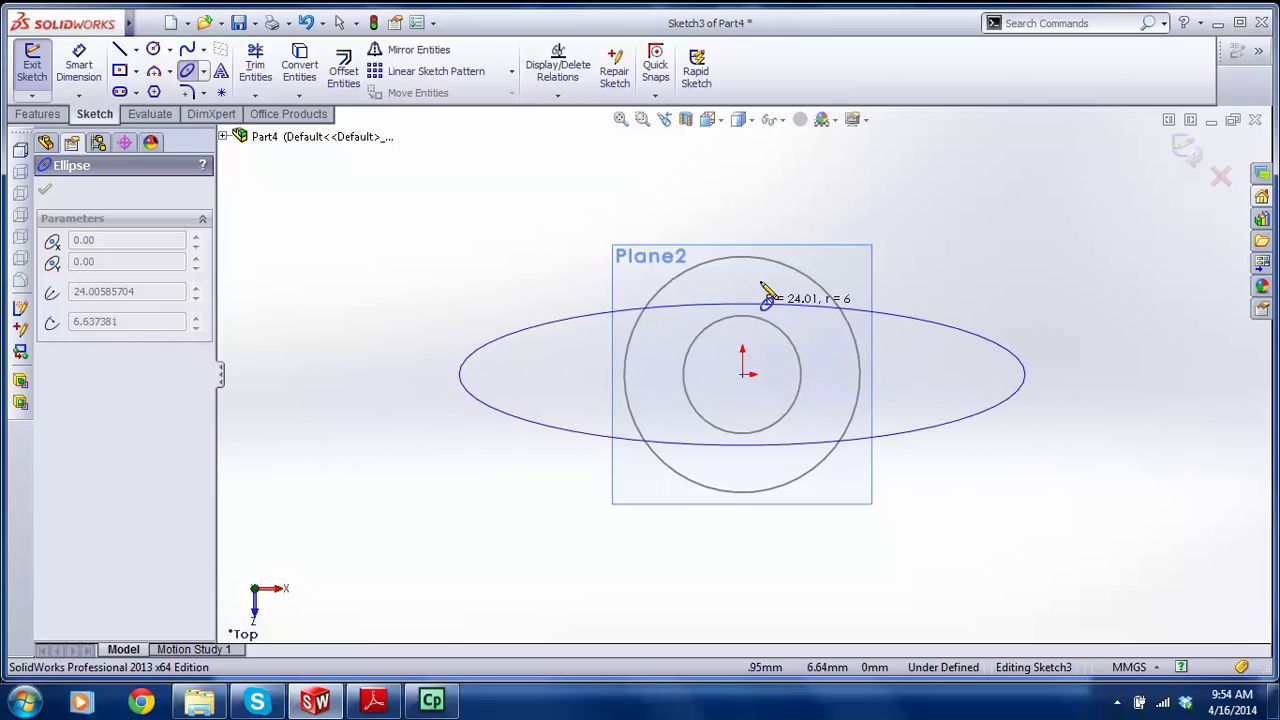
click(750, 222)
key(Escape)
scroll(760, 288, up, 1)
click(742, 240)
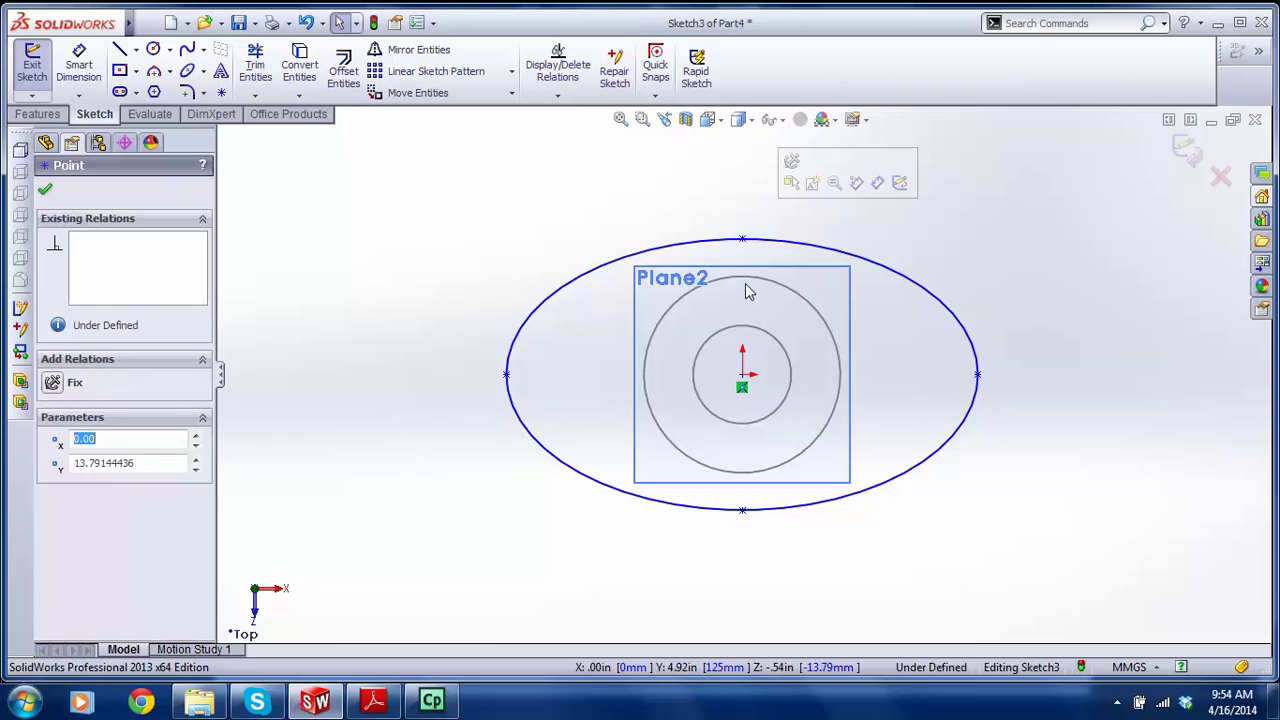
ctrl+click(743, 385)
click(387, 363)
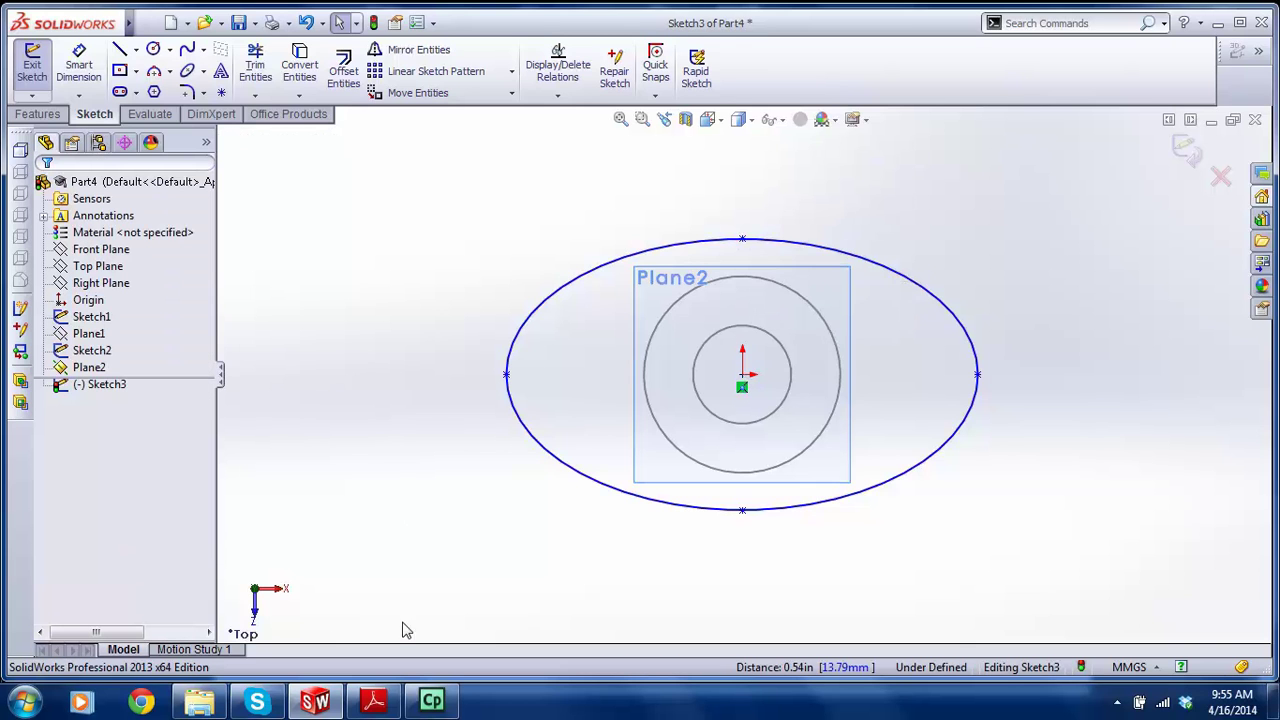
- Dimension the ellipse's full width as 120 mm according to the funnel drawing in Adobe Reader, and place the dimension above the ellipse
click(388, 702)
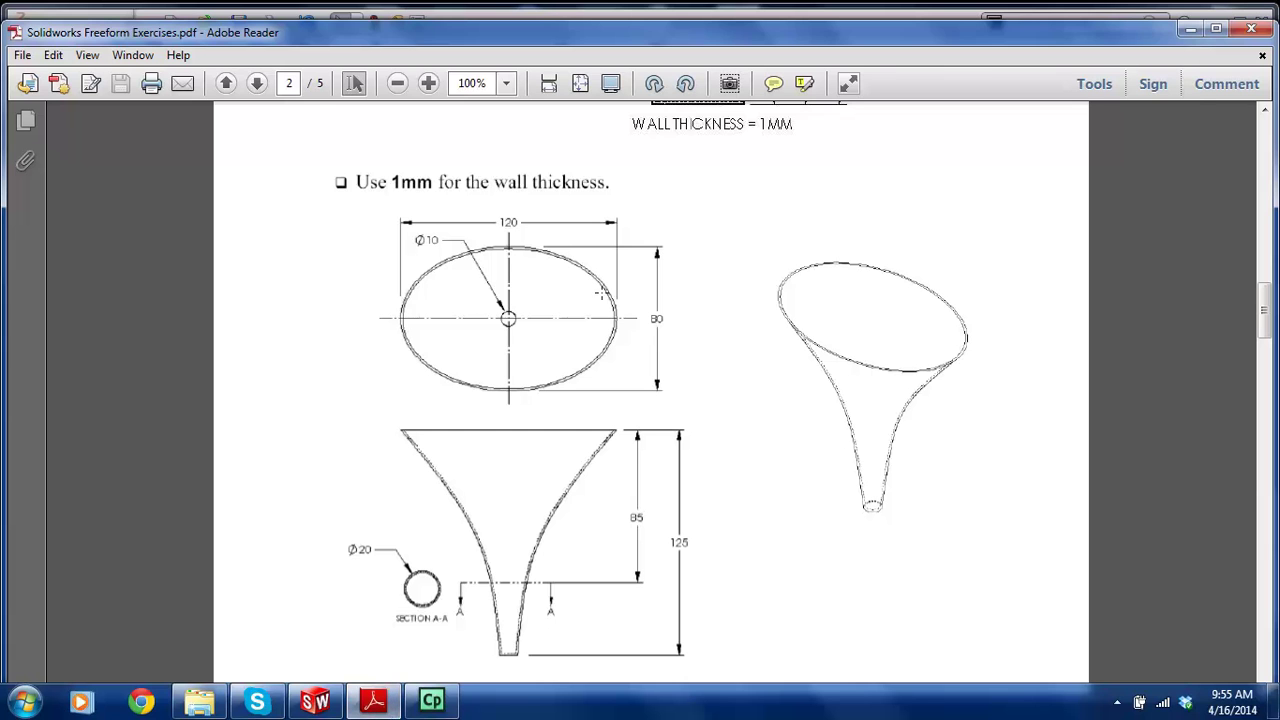
click(340, 705)
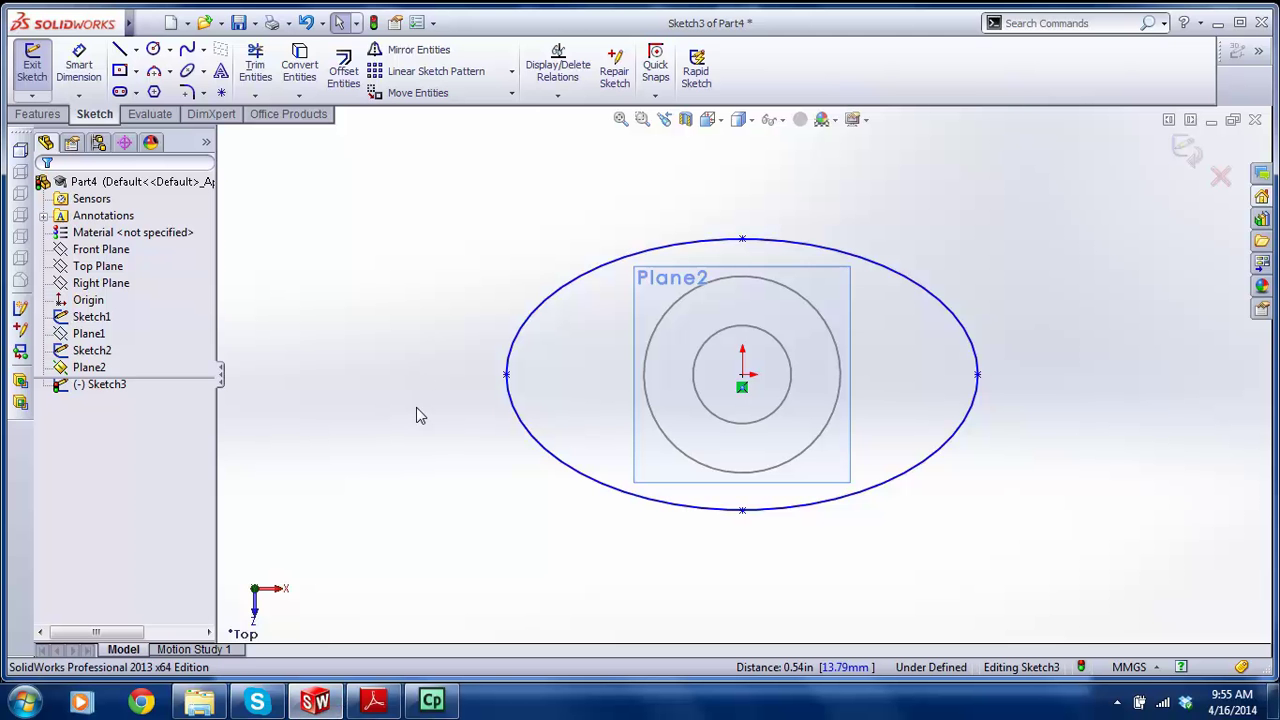
click(506, 376)
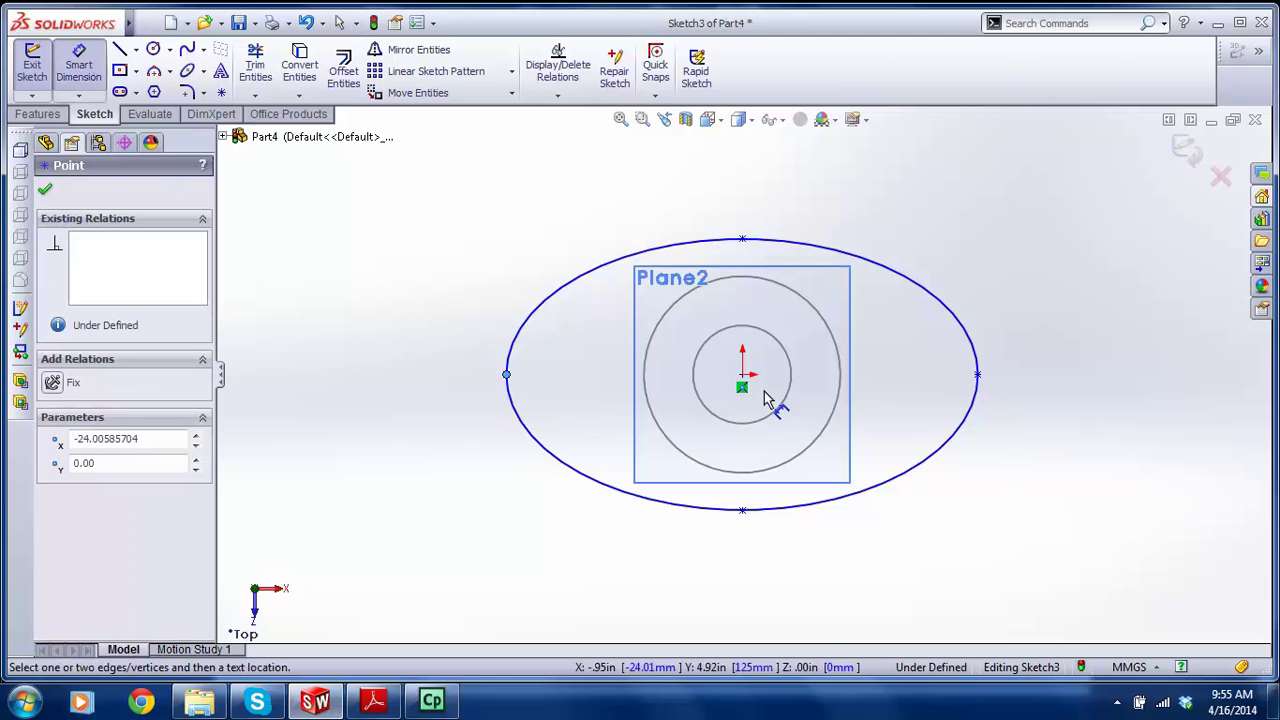
click(978, 377)
click(765, 175)
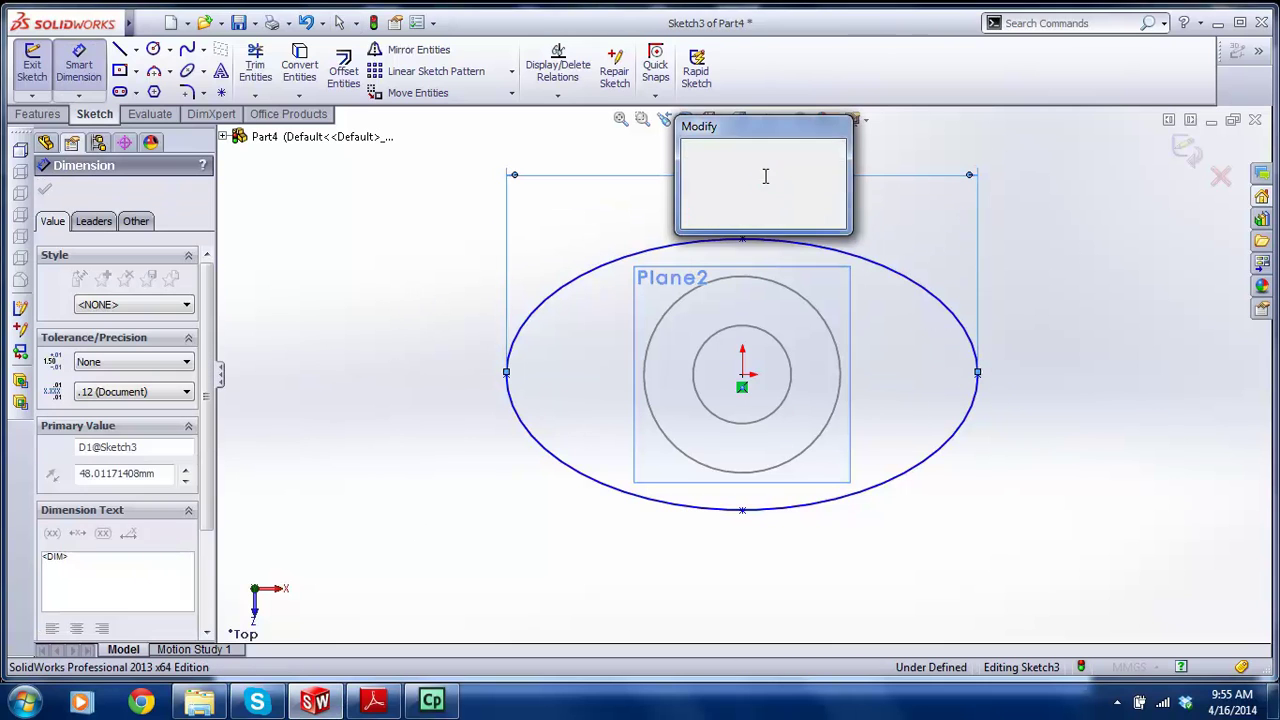
text(122)
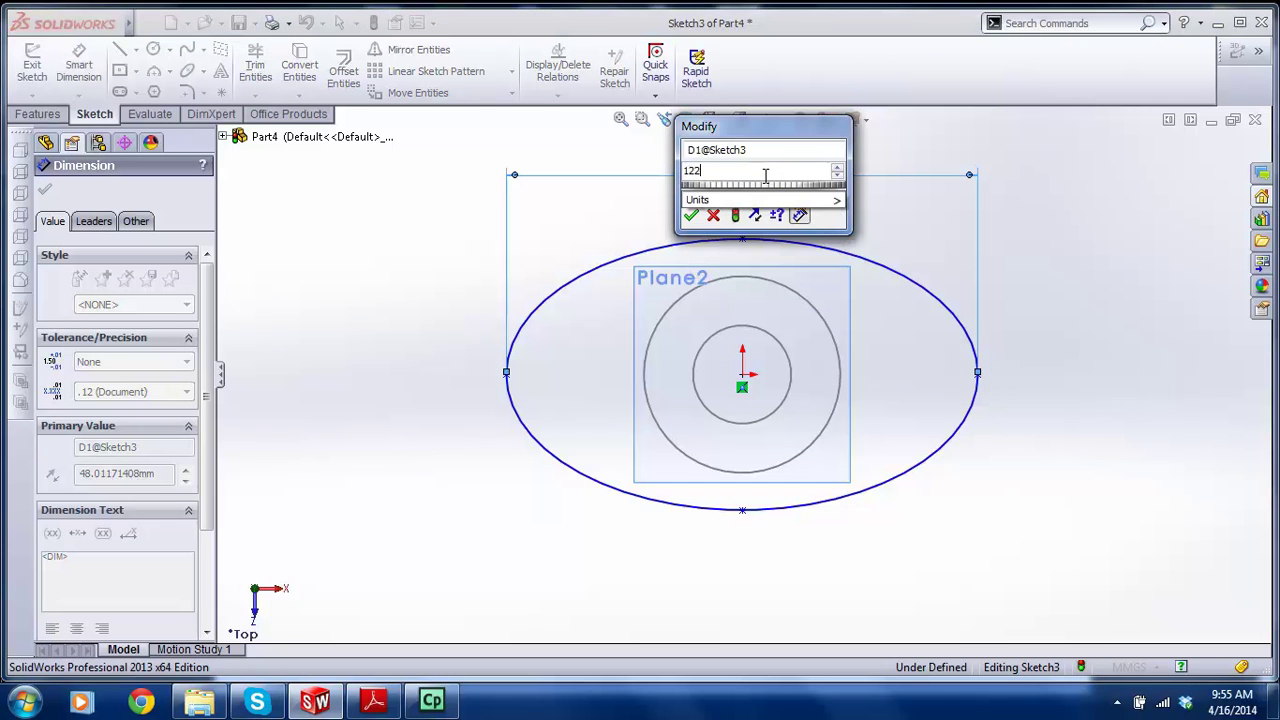
key(Return)
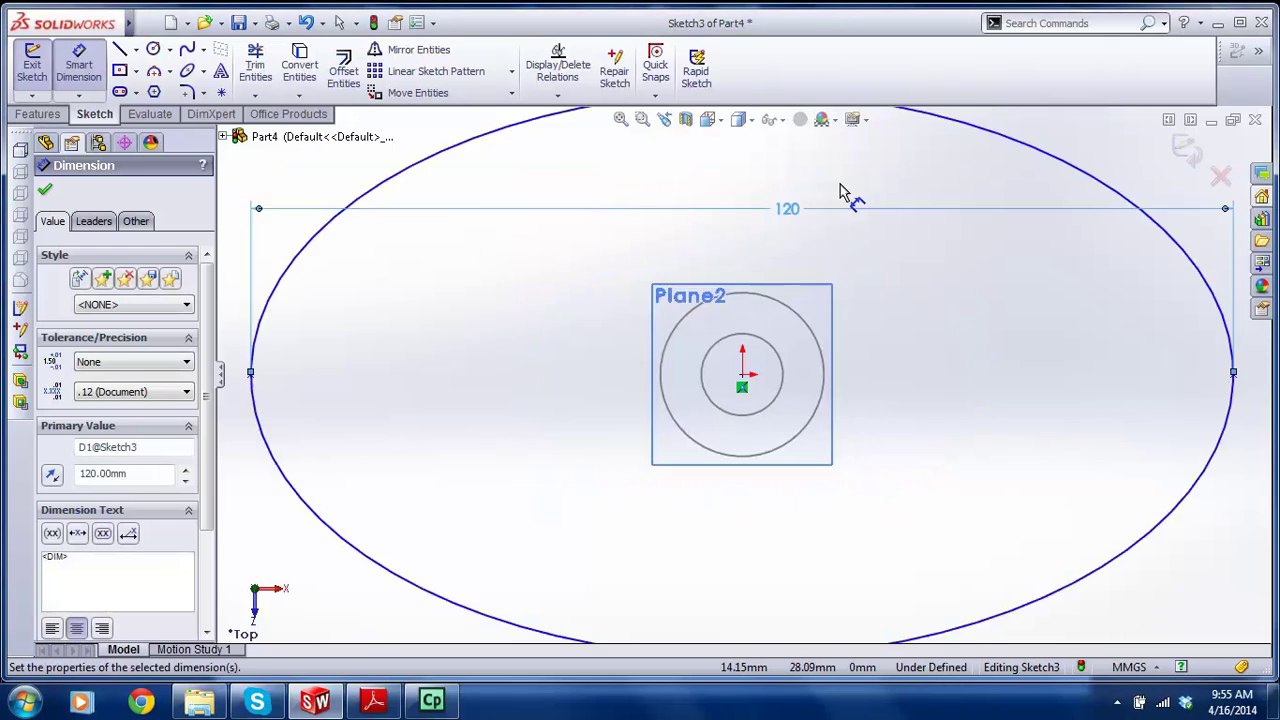
key(Escape)
drag(755, 278, 747, 162)
click(1146, 417)
- Dimension the ellipse's full height as 80 mm between its upper and lower axis points
right_drag(1146, 417, 1140, 338)
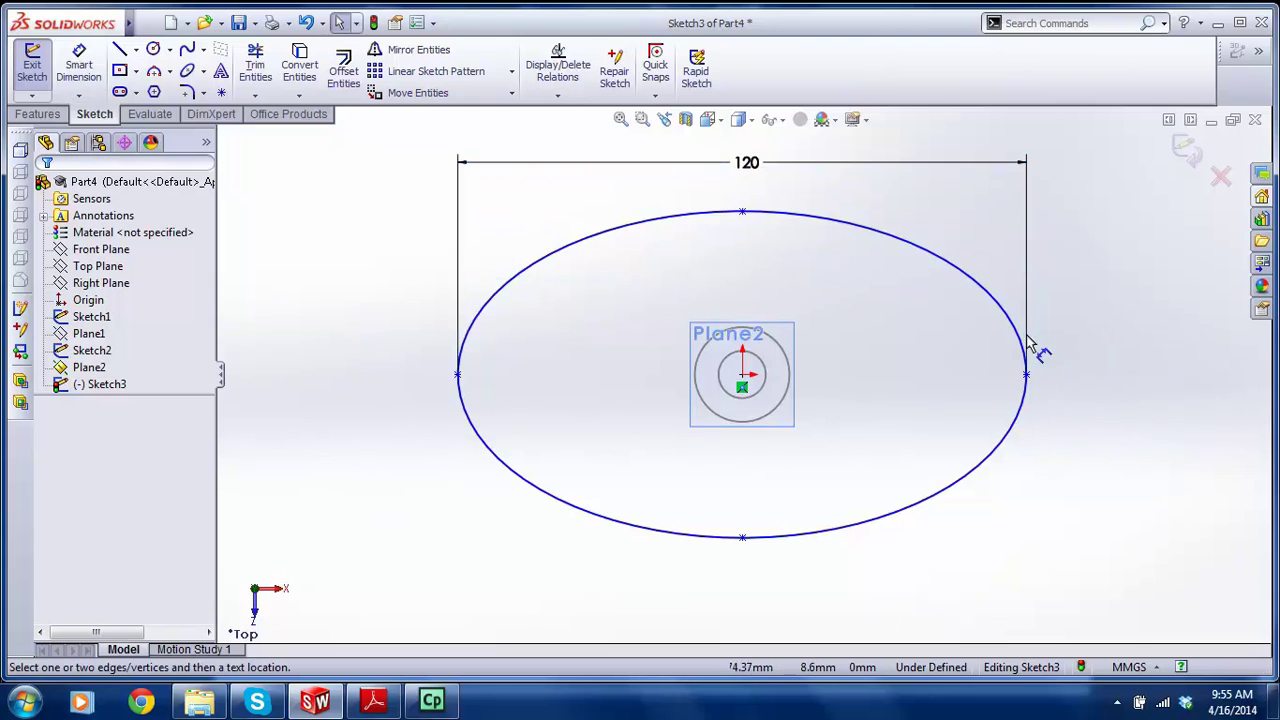
click(742, 212)
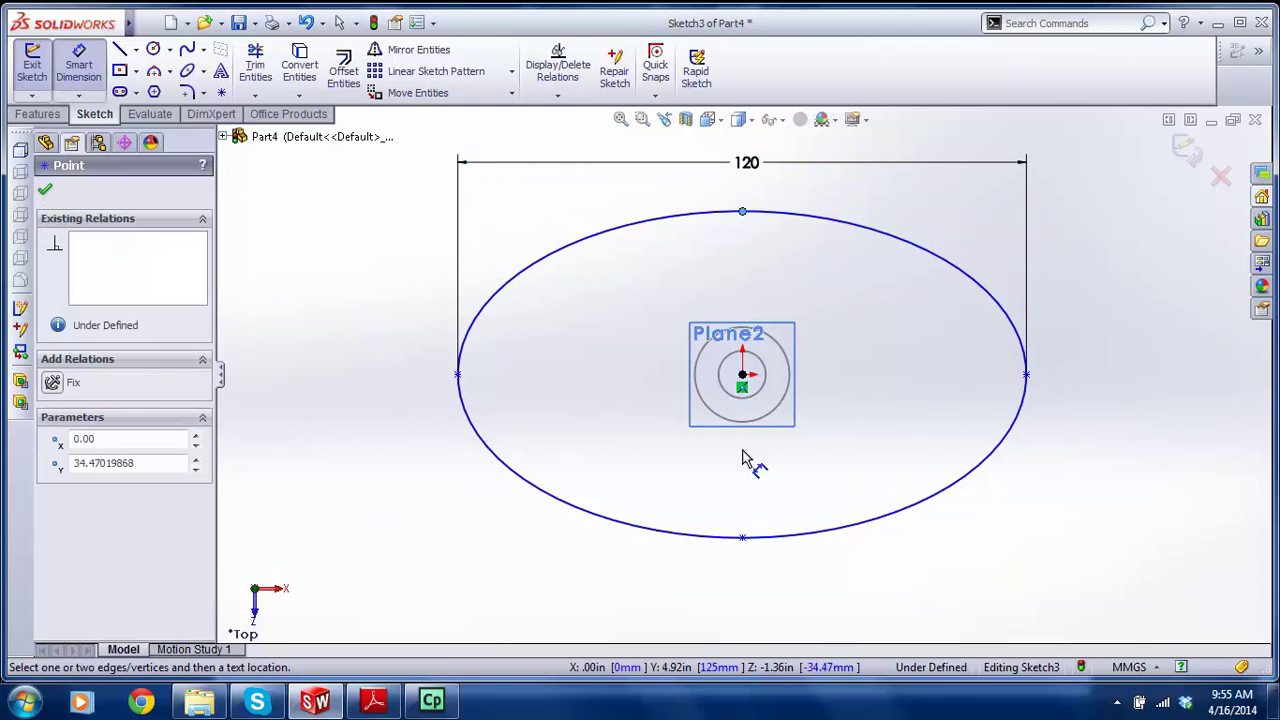
click(743, 541)
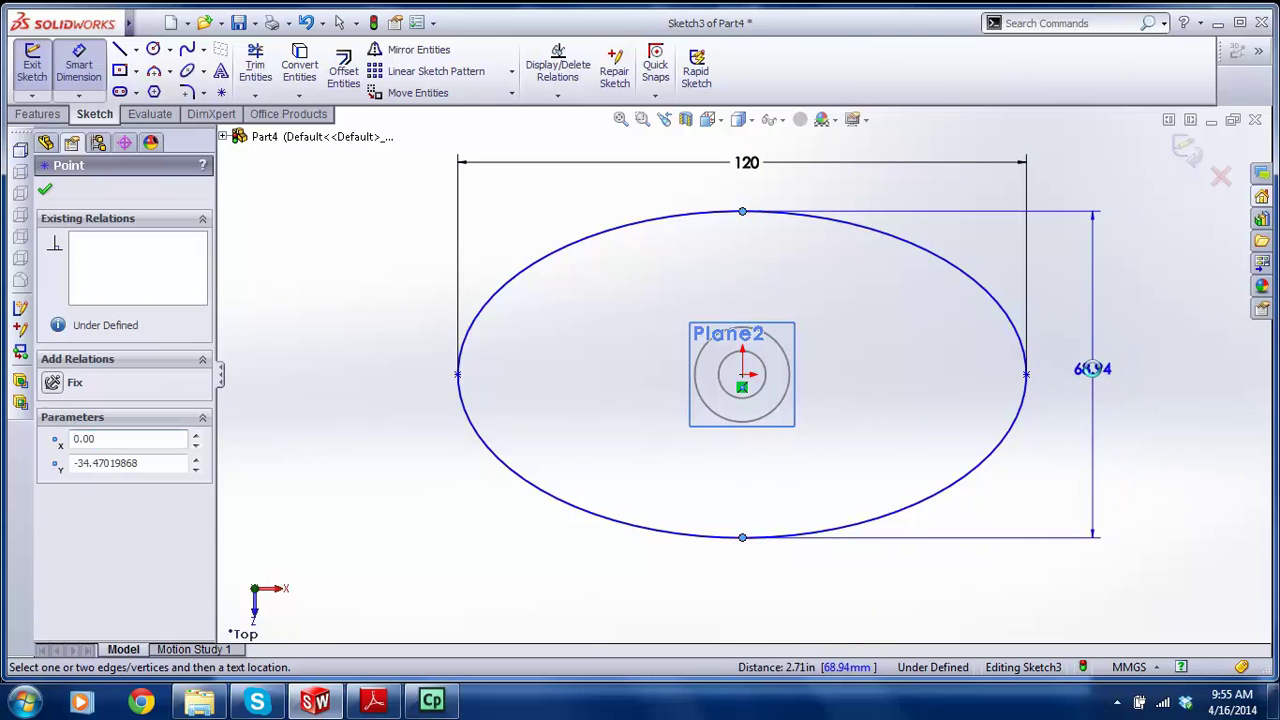
click(1095, 369)
text(80)
key(Return)
key(Escape)
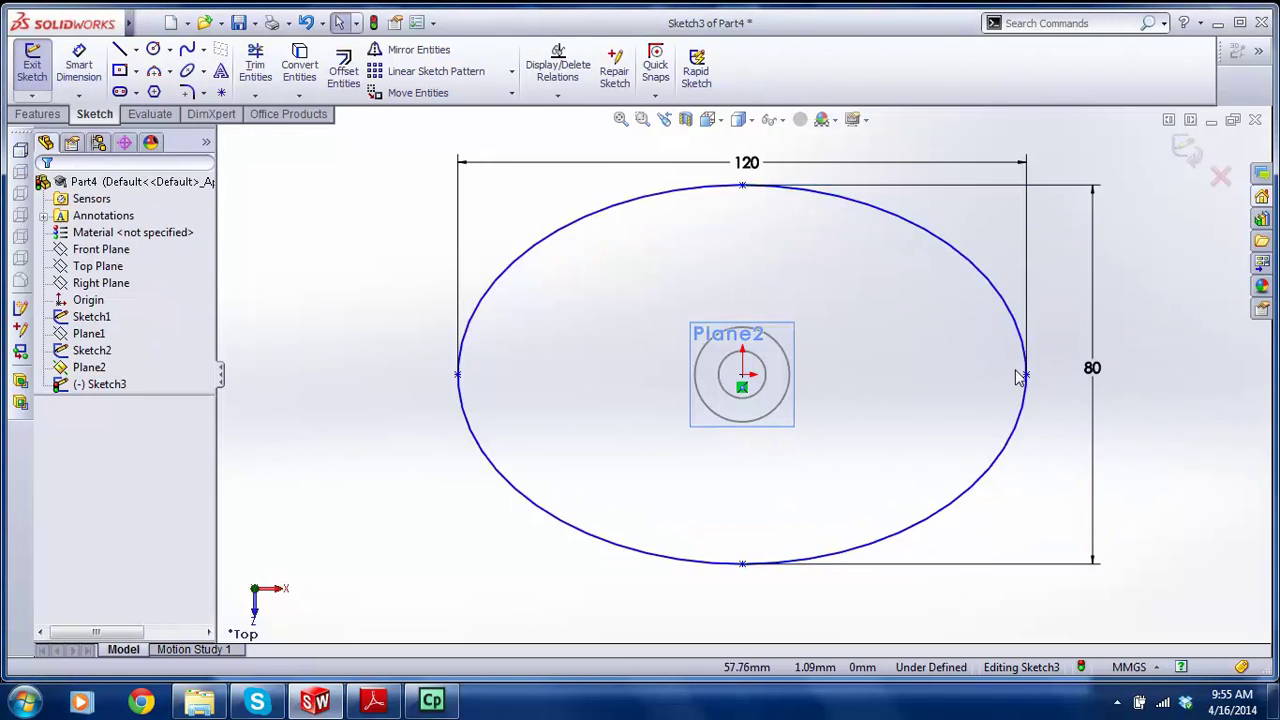
- Pull the ellipse's upper axis point sideways to test whether the ellipse can still rotate
key(f)
mouse_move(736, 254)
mouse_down()
mouse_move(728, 294)
mouse_move(730, 236)
mouse_up()
click(875, 320)
click(878, 314)
key(Escape)
mouse_move(742, 268)
mouse_down()
mouse_move(744, 314)
mouse_move(788, 352)
mouse_move(654, 423)
mouse_move(741, 291)
mouse_move(733, 283)
mouse_up()
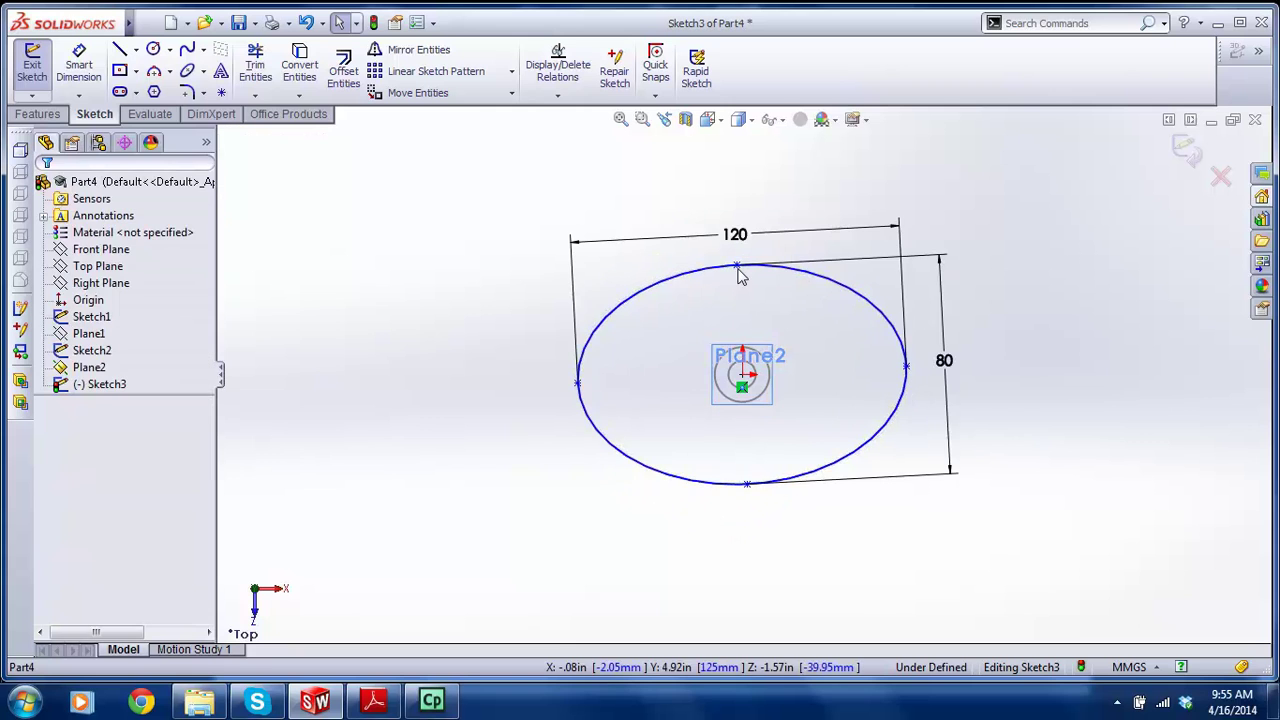
- Add a Vertical relation between the ellipse's upper axis point and the origin
click(737, 267)
scroll(749, 311, down, 2)
ctrl+click(735, 402)
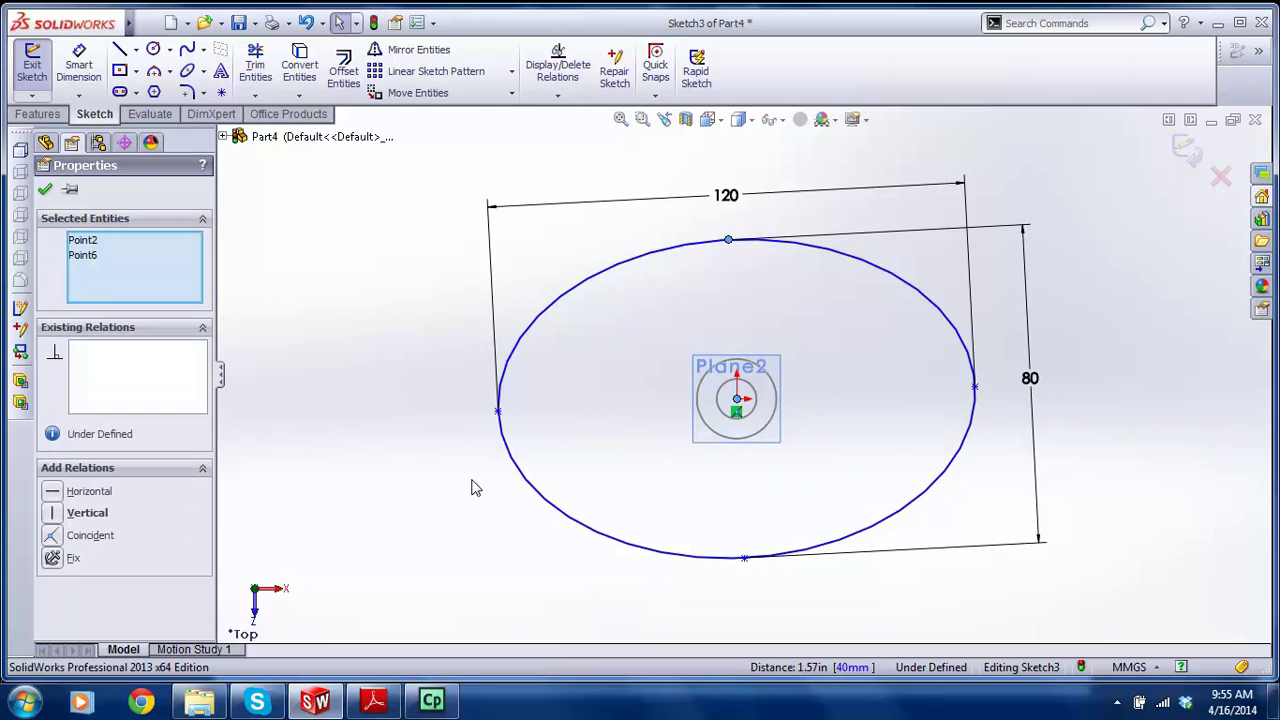
click(88, 513)
click(364, 403)
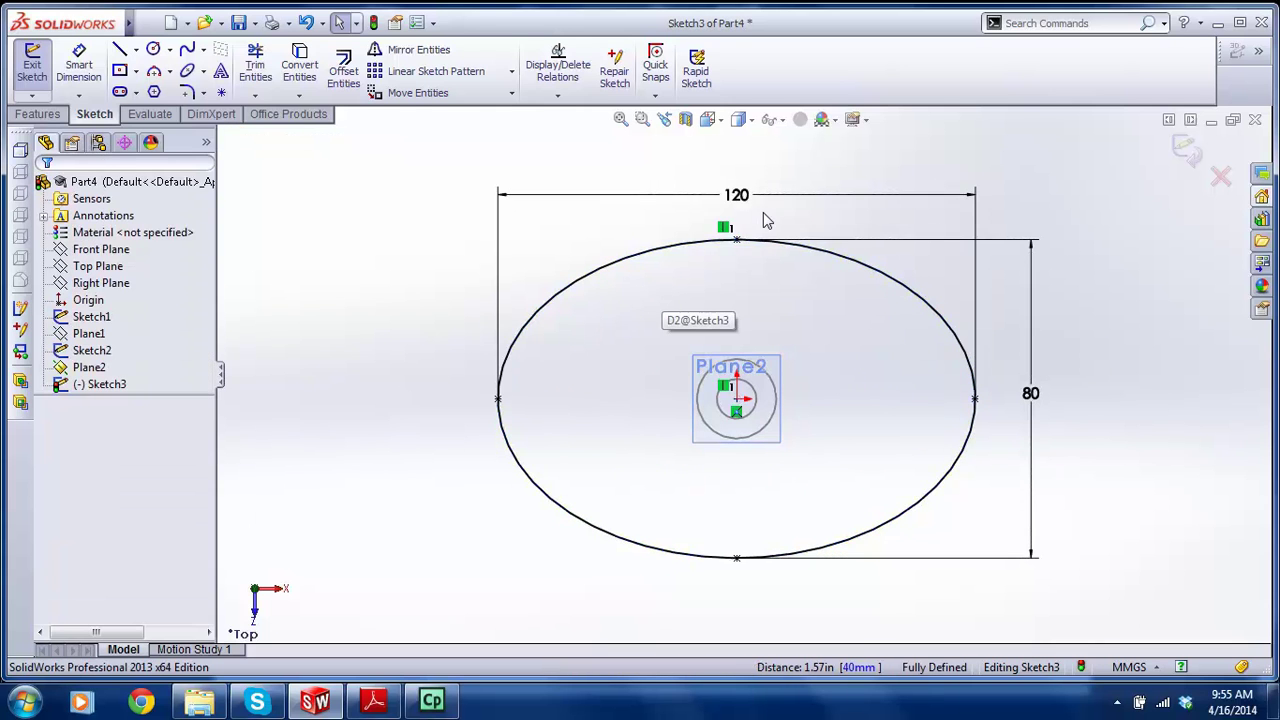
- Exit the ellipse sketch and hide the reference plane that carries it
scroll(762, 214, up, 2)
click(1189, 151)
mouse_move(735, 428)
middle_down()
mouse_move(772, 350)
mouse_move(730, 290)
mouse_move(710, 288)
middle_up()
click(411, 334)
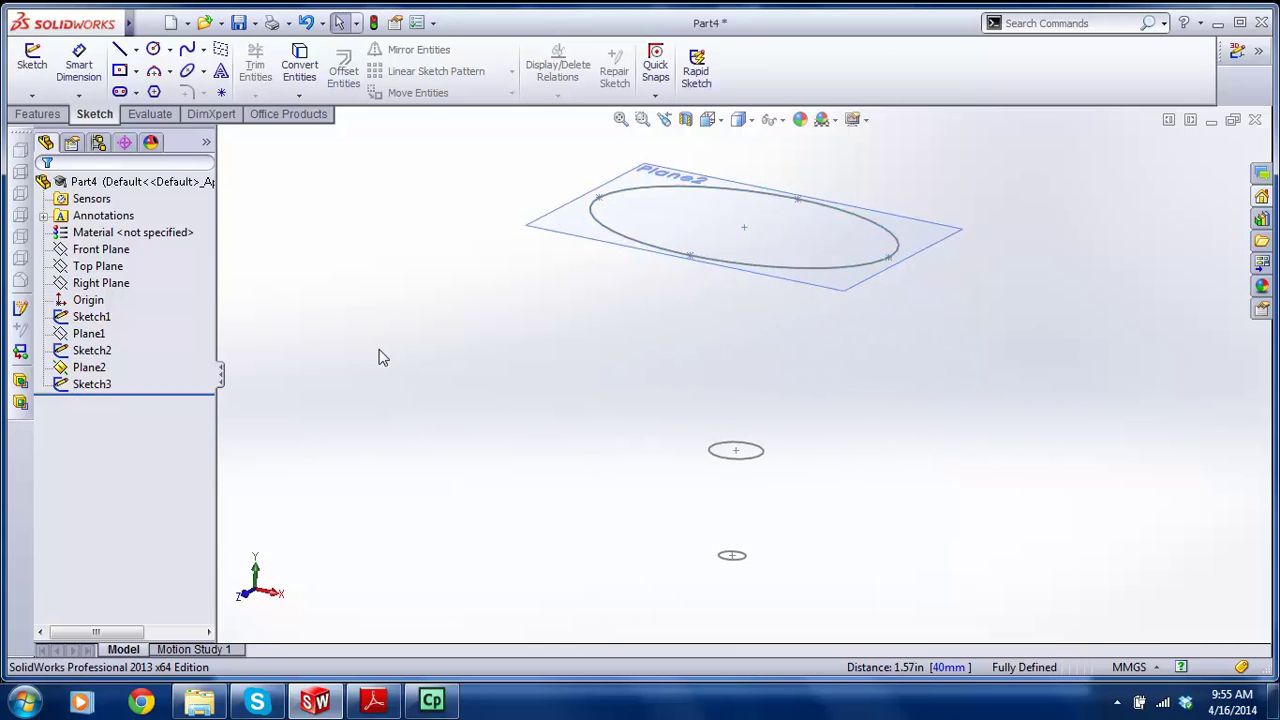
right_click(95, 368)
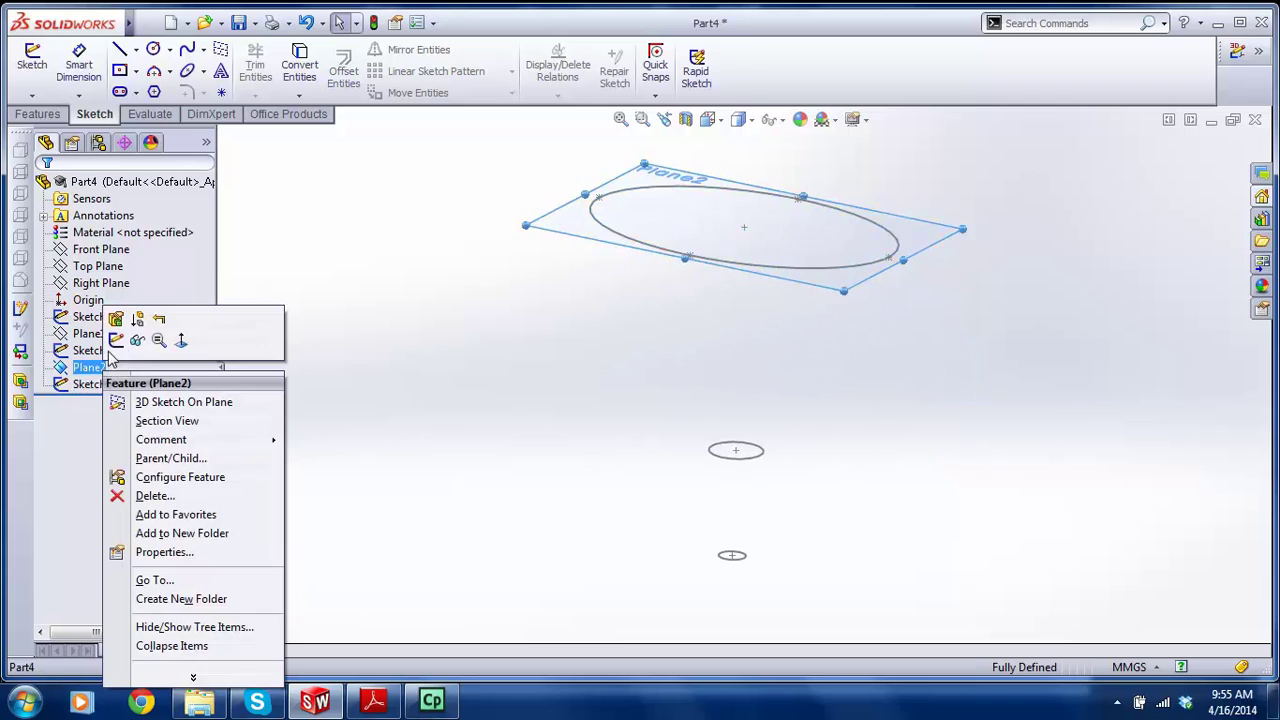
click(130, 342)
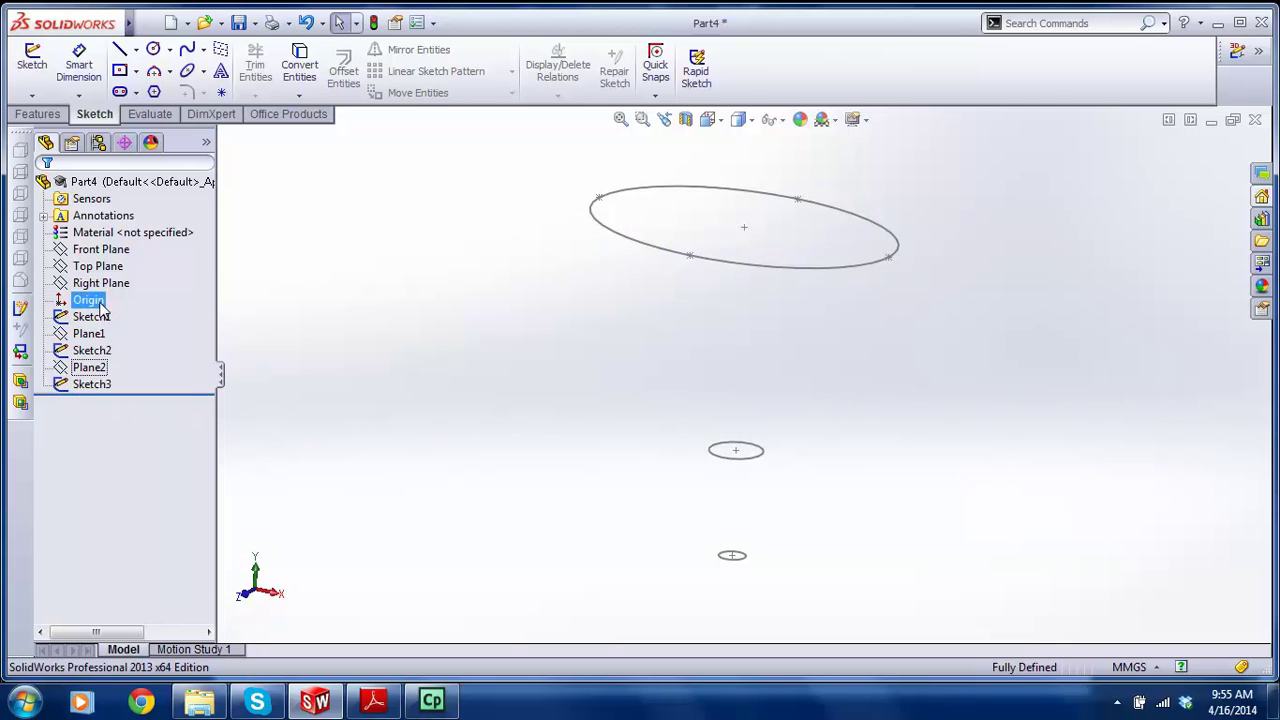
click(103, 322)
click(92, 350)
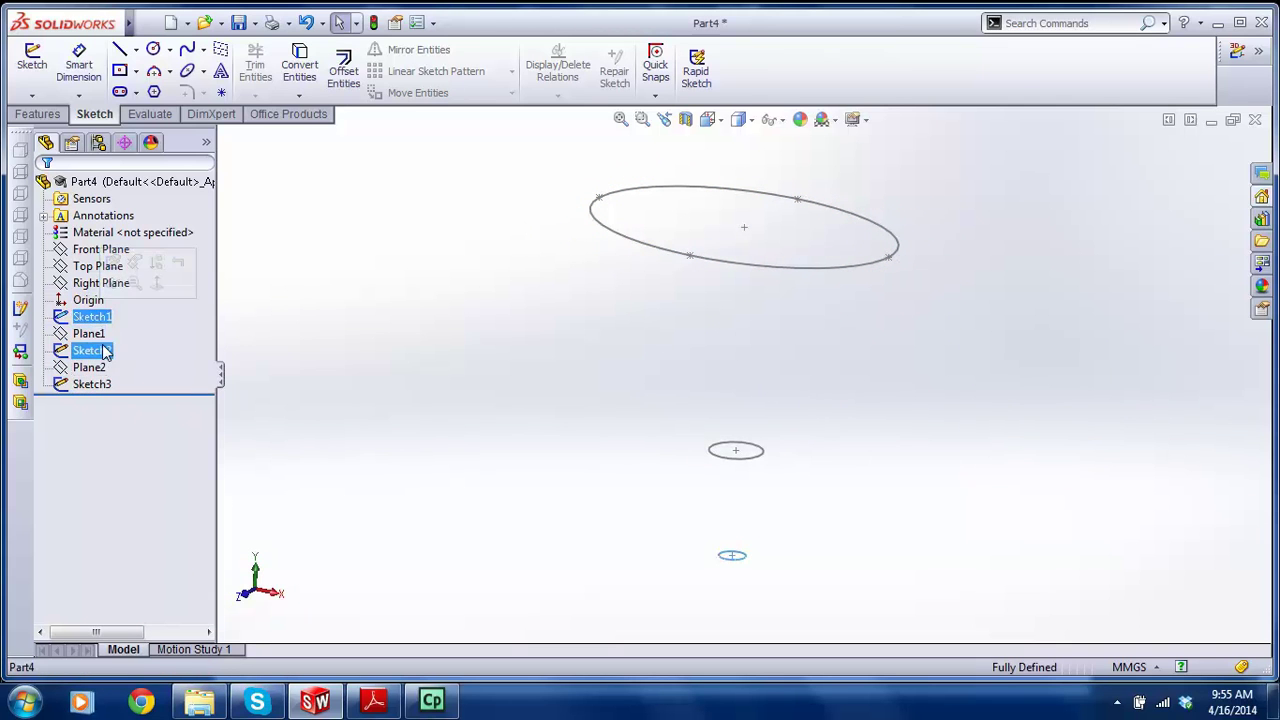
click(95, 384)
click(388, 395)
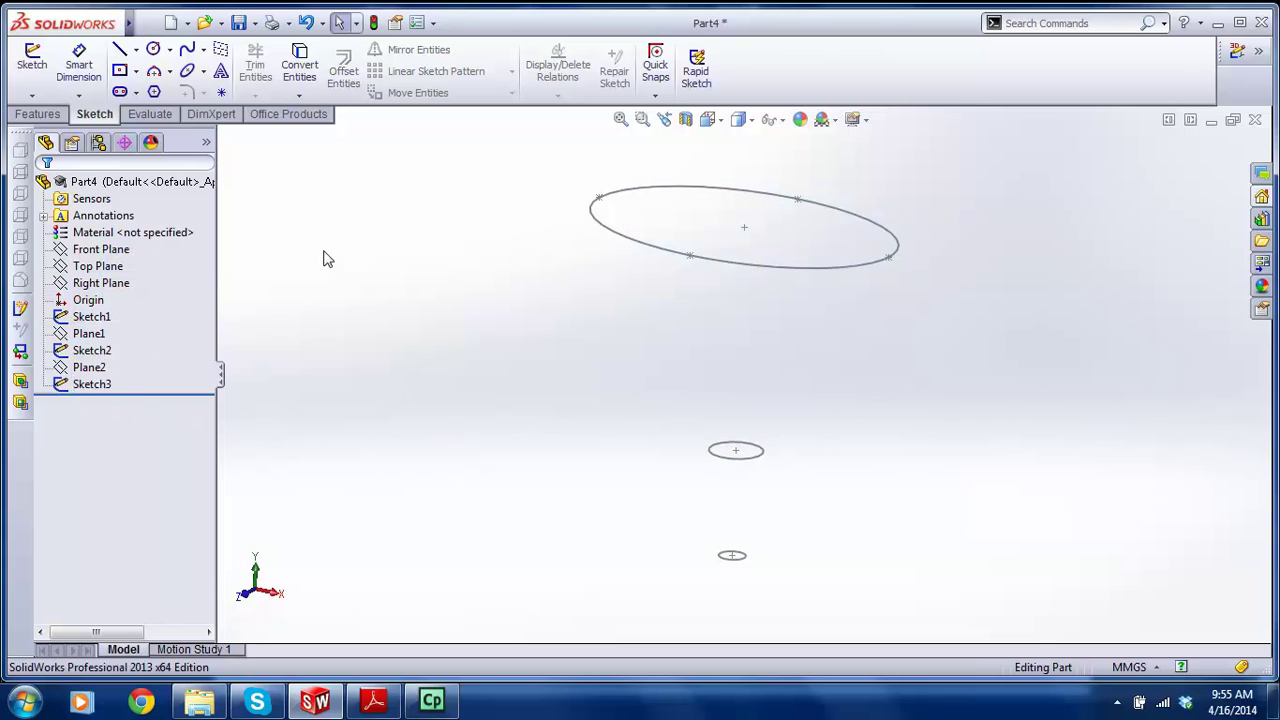
- Start a Lofted Boss/Base and select the lowest circle (Sketch1) and the ellipse (Sketch3) as profiles
click(40, 114)
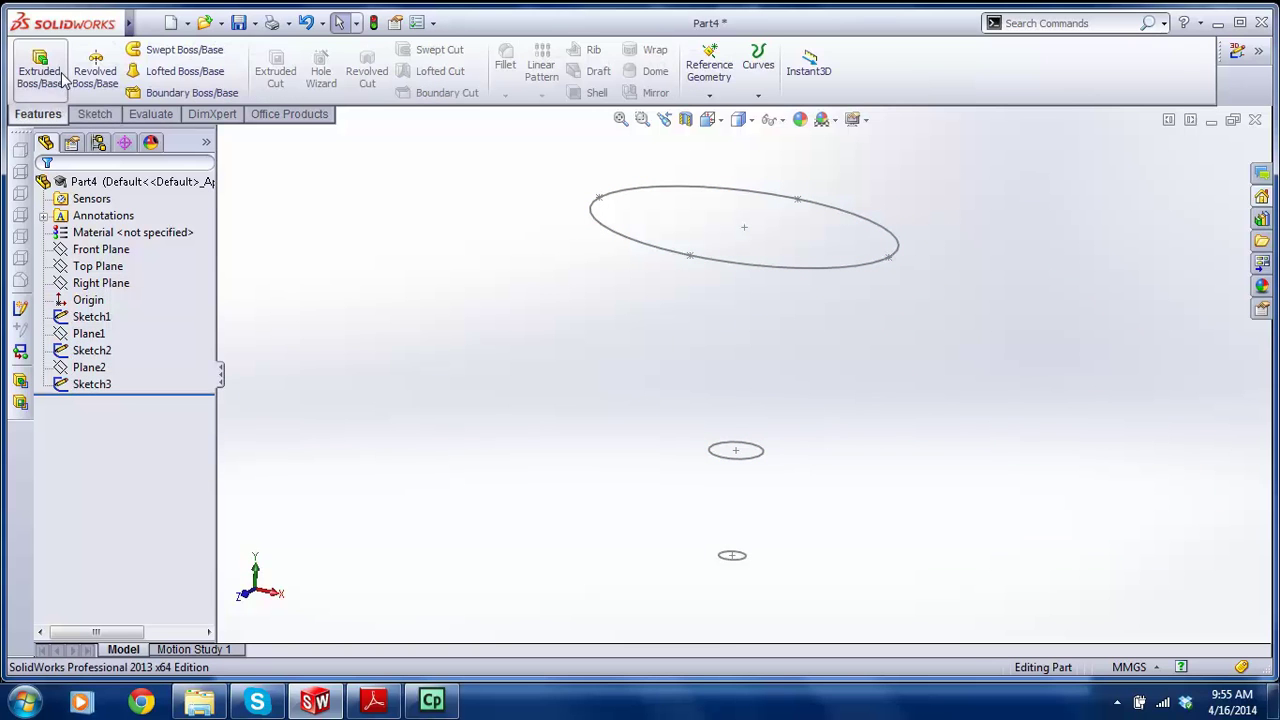
click(155, 76)
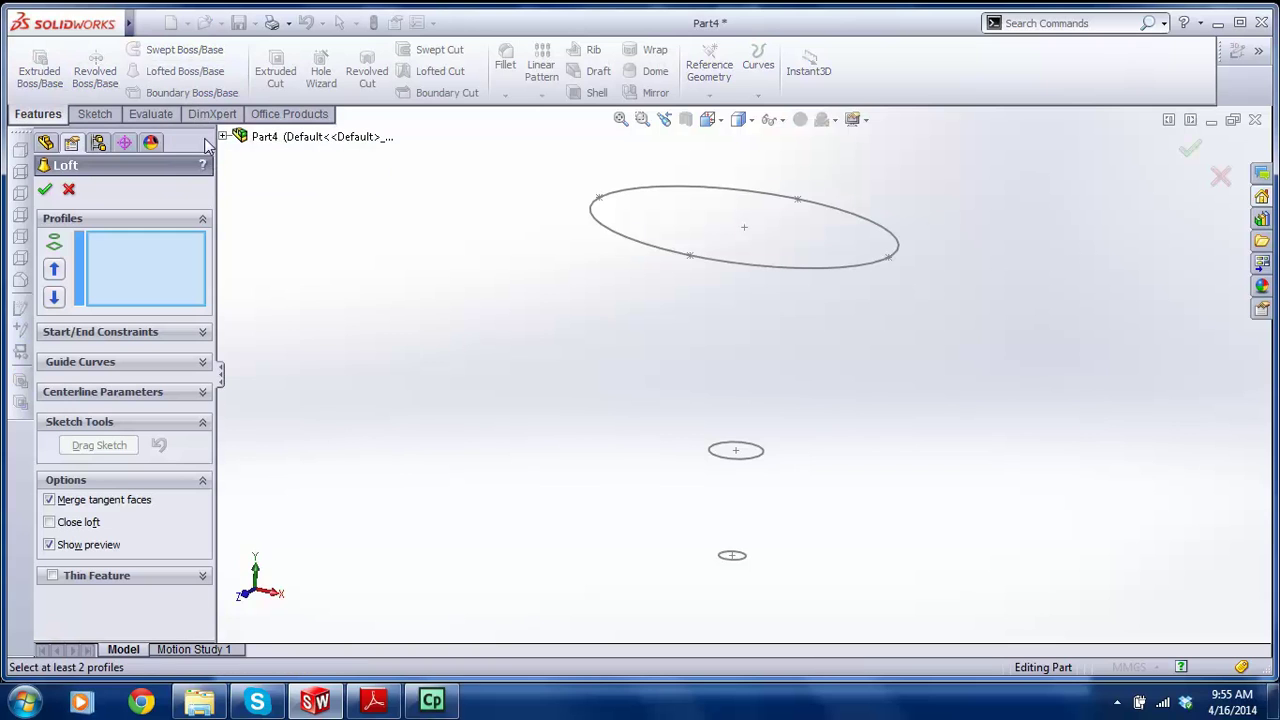
click(222, 137)
click(288, 272)
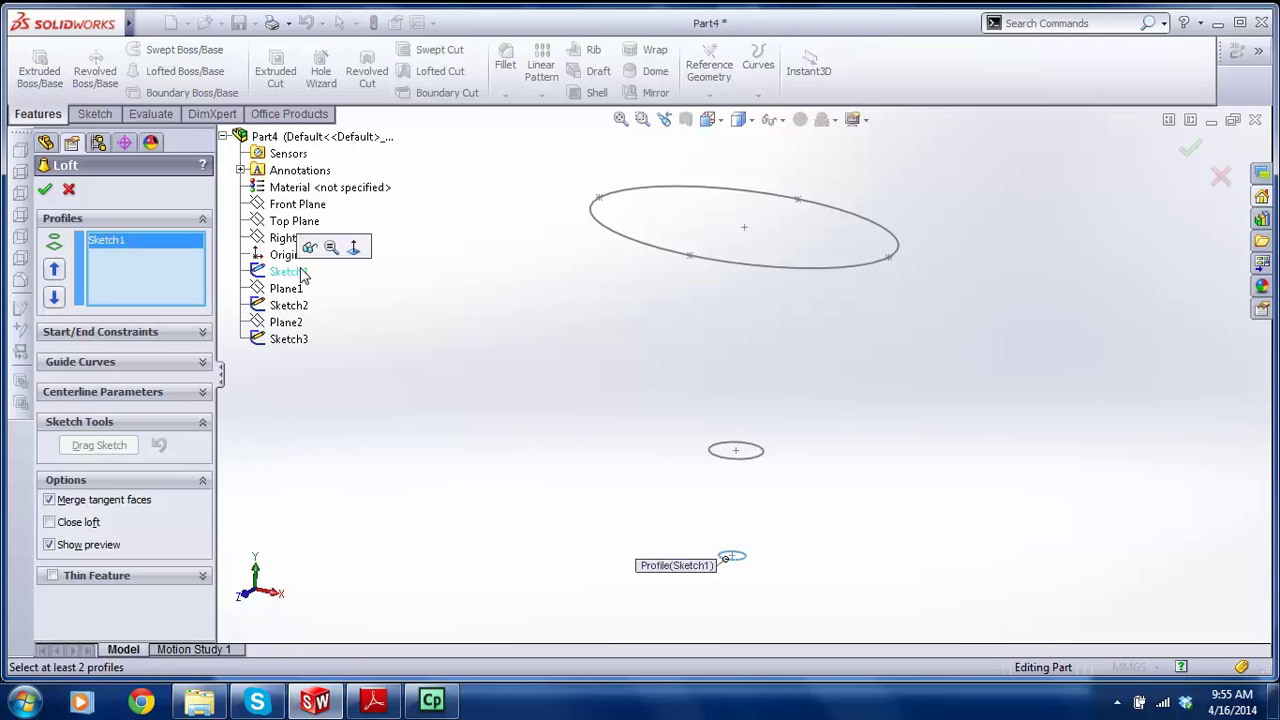
click(289, 338)
- Inspect the two-profile loft preview and move its connector point along the ellipse to reduce the twist
middle_drag(525, 356, 600, 380)
scroll(760, 580, down, 1)
scroll(746, 395, up, 1)
scroll(699, 269, down, 1)
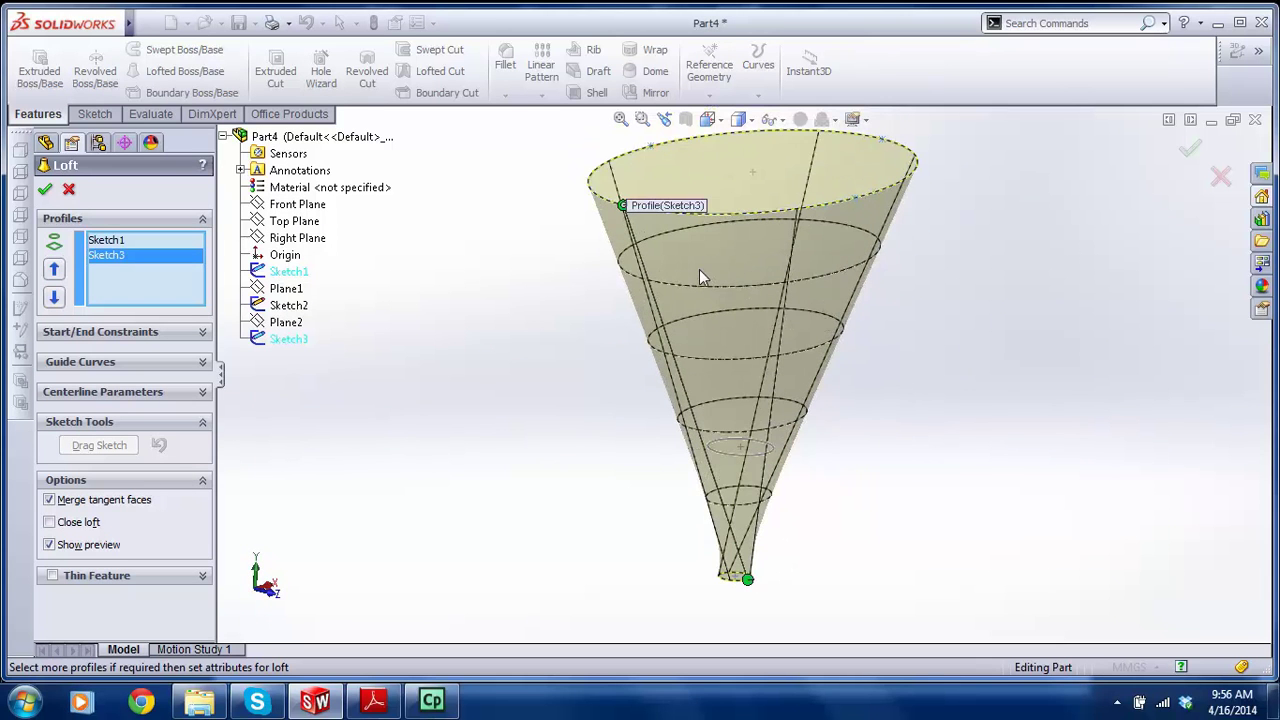
drag(780, 226, 801, 267)
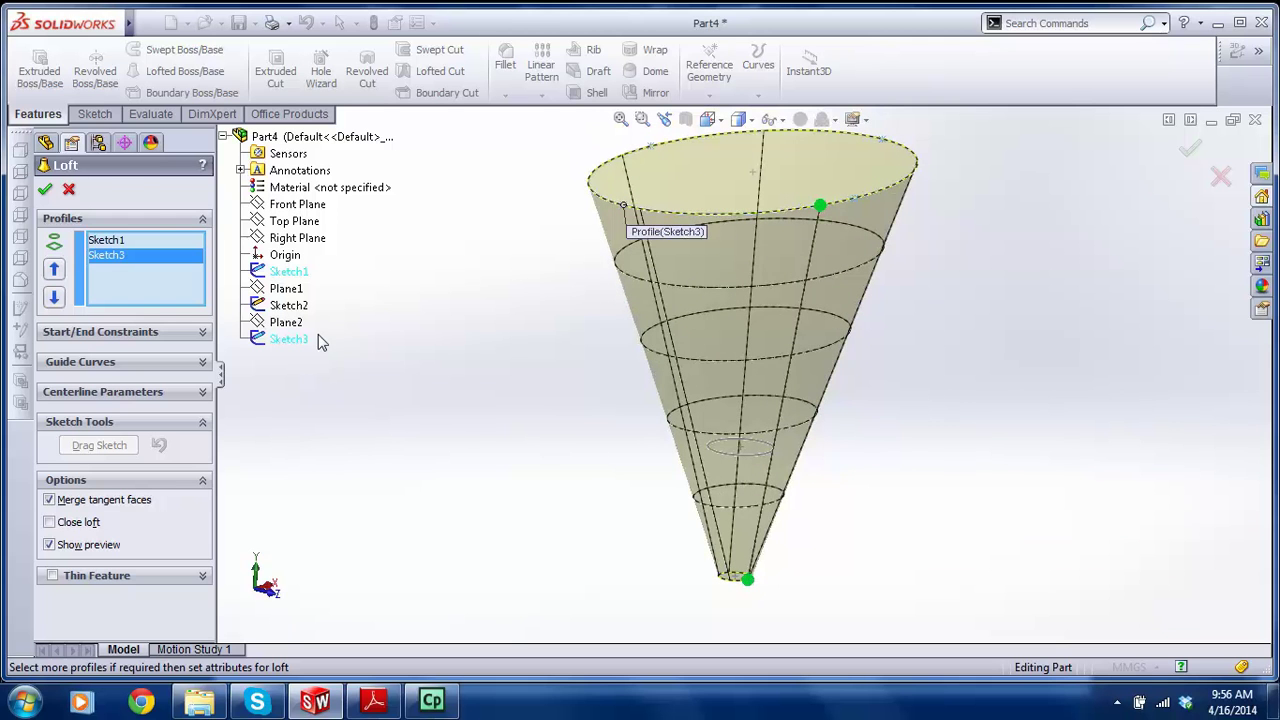
middle_drag(523, 346, 300, 305)
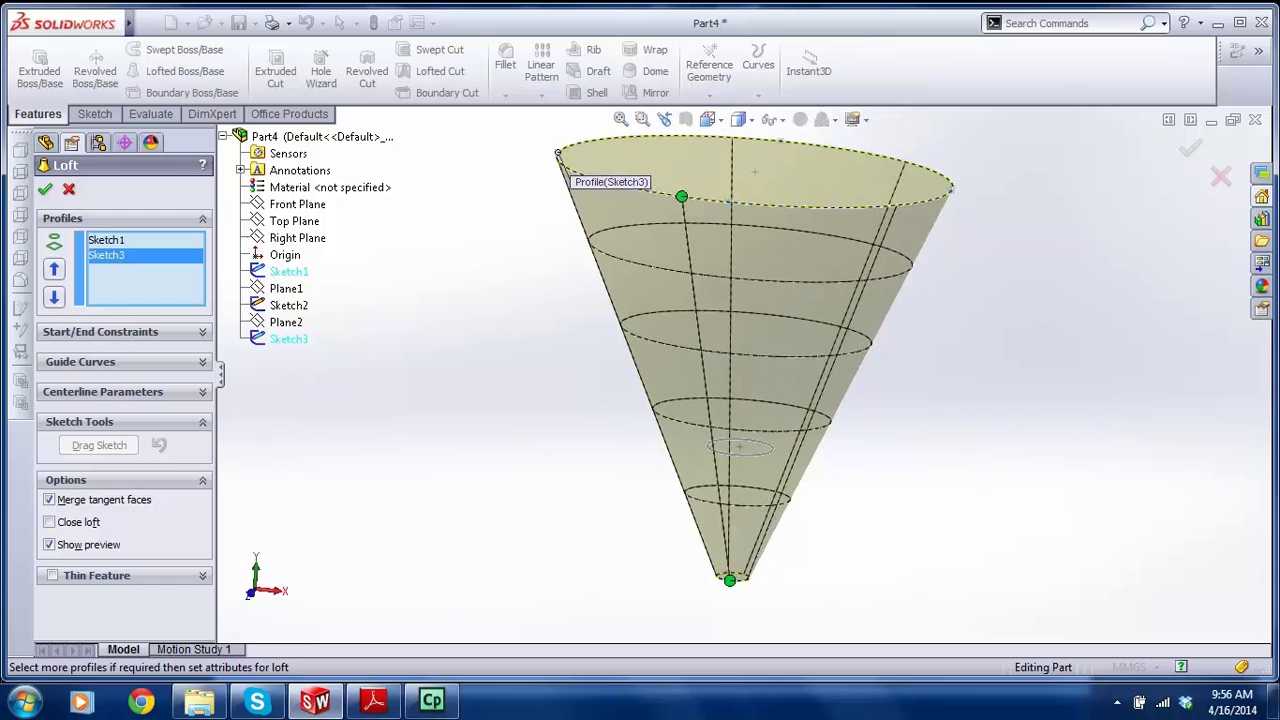
- Replace the loft's profiles with Sketch1, Sketch2 and Sketch3, ordered from the lowest circle up to the ellipse
click(115, 241)
key(Delete)
key(Delete)
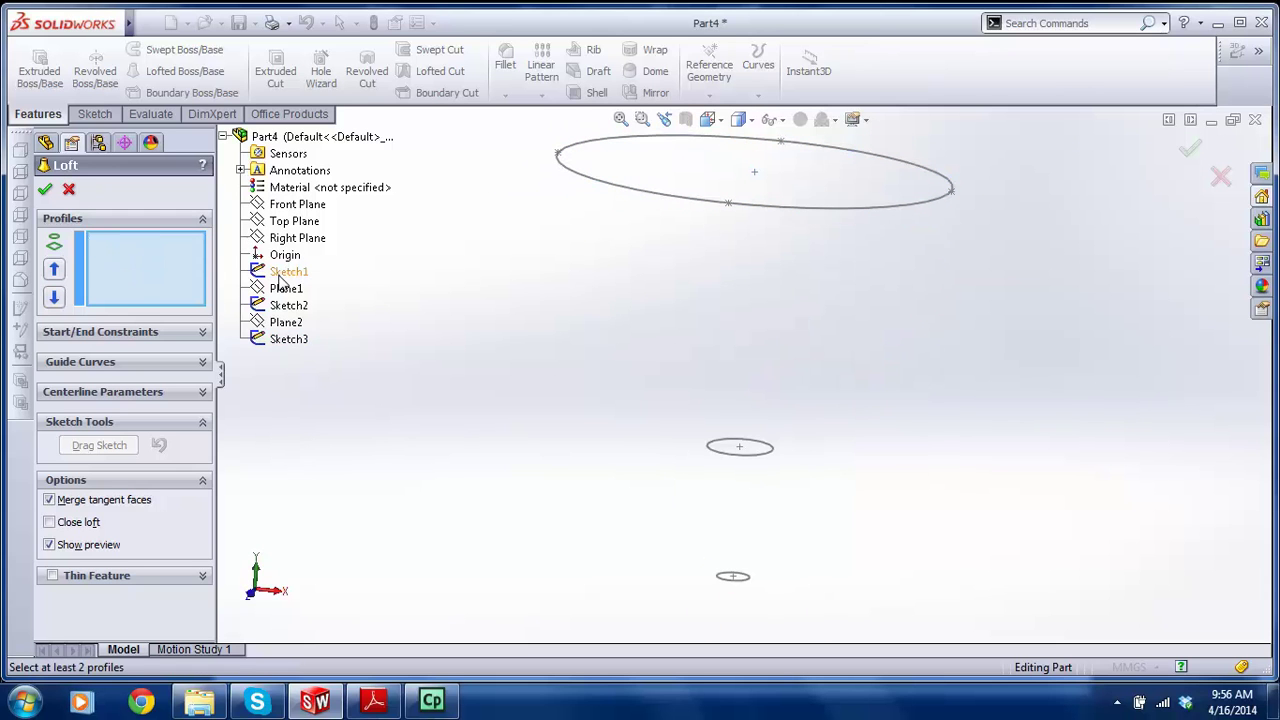
click(284, 273)
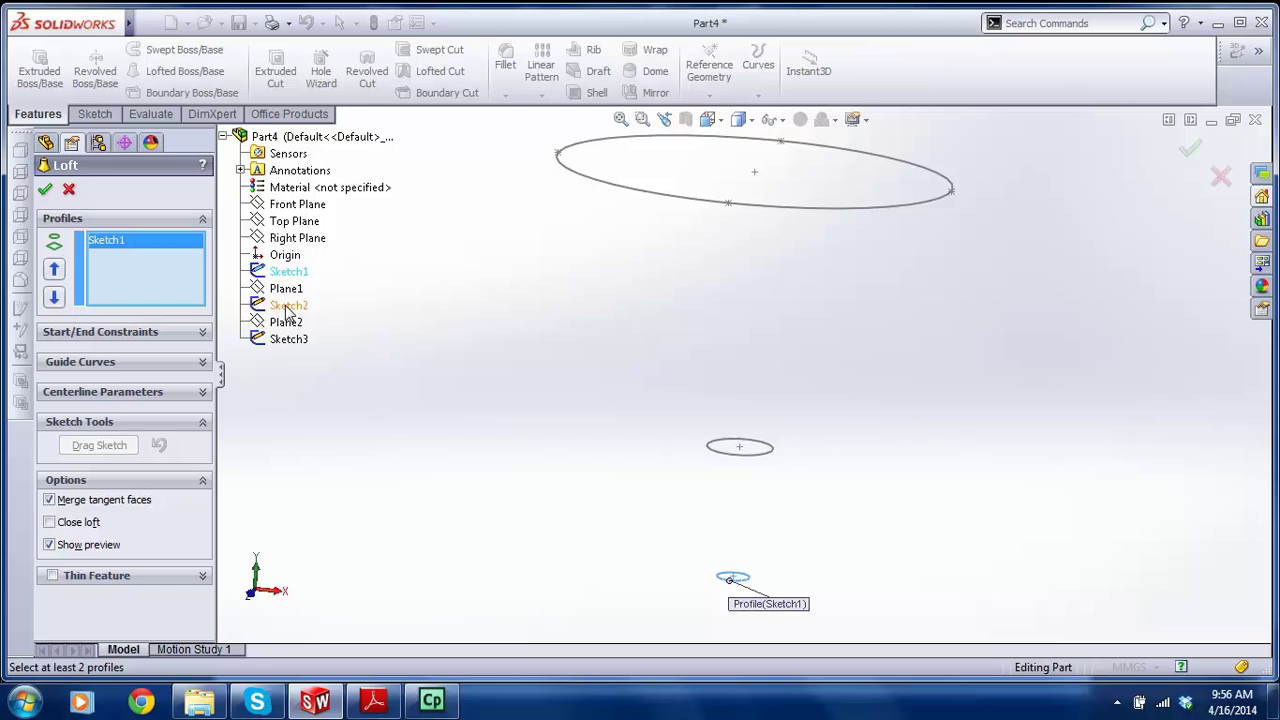
click(288, 305)
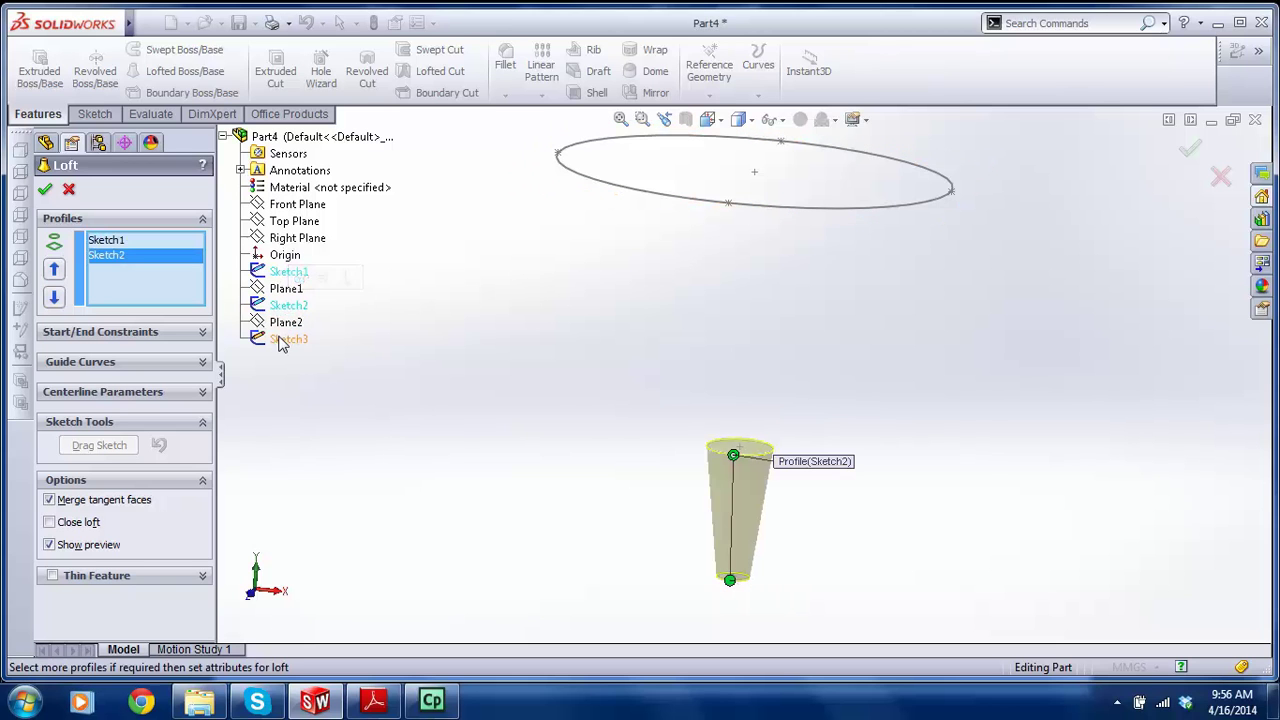
click(285, 339)
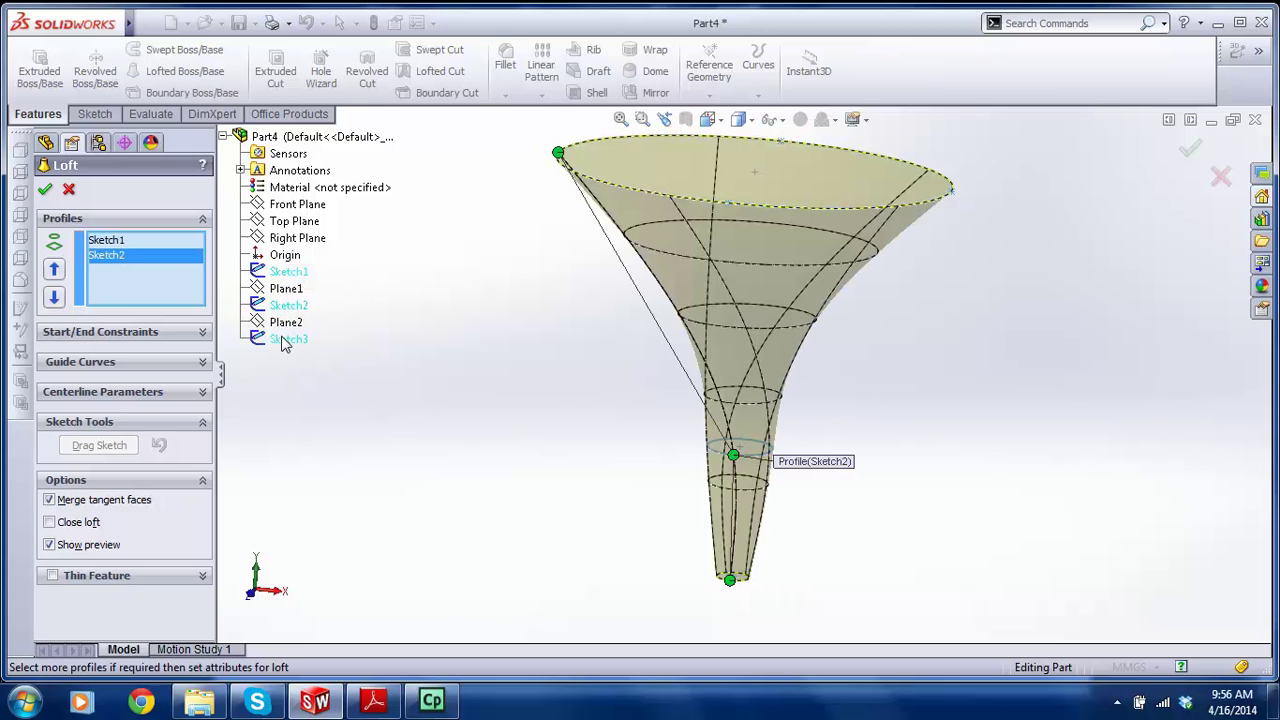
- Cancel the loft through Sketch1, Sketch2 and Sketch3 and return to the three bare profile sketches
middle_drag(575, 326, 549, 390)
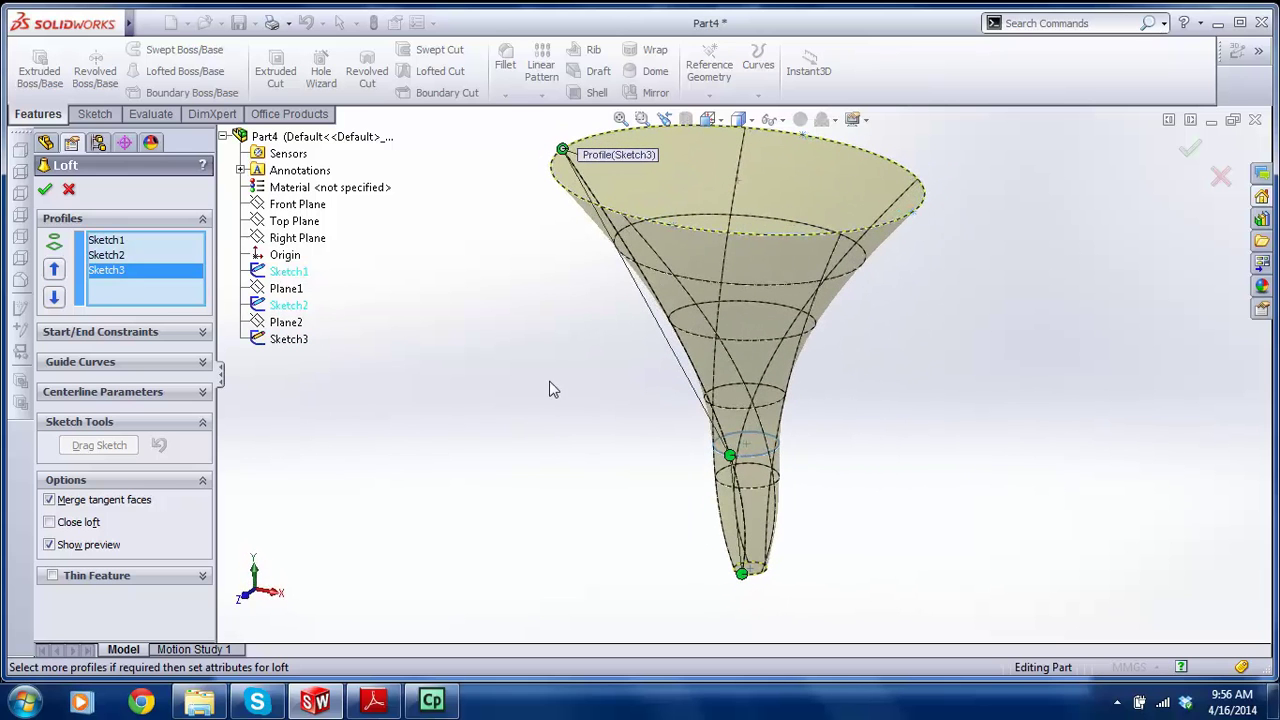
click(70, 190)
key(f)
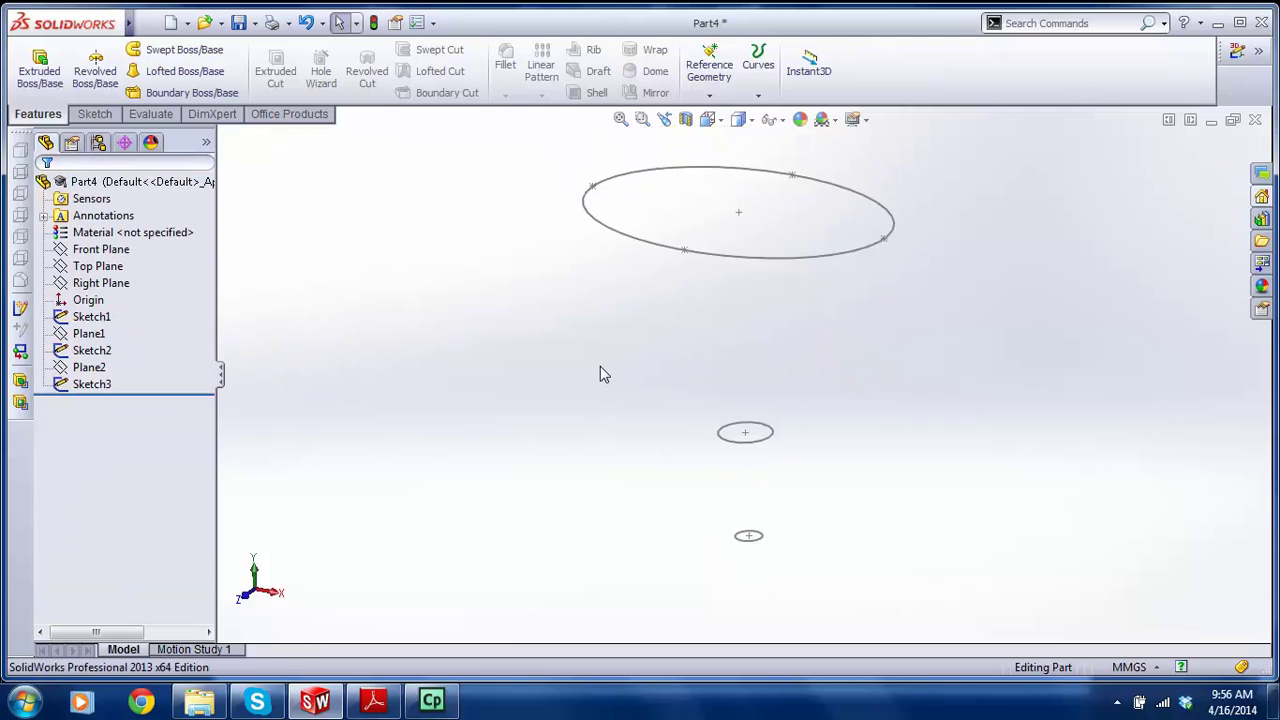
mouse_move(641, 371)
middle_down()
mouse_move(650, 430)
mouse_move(645, 375)
mouse_move(652, 392)
middle_up()
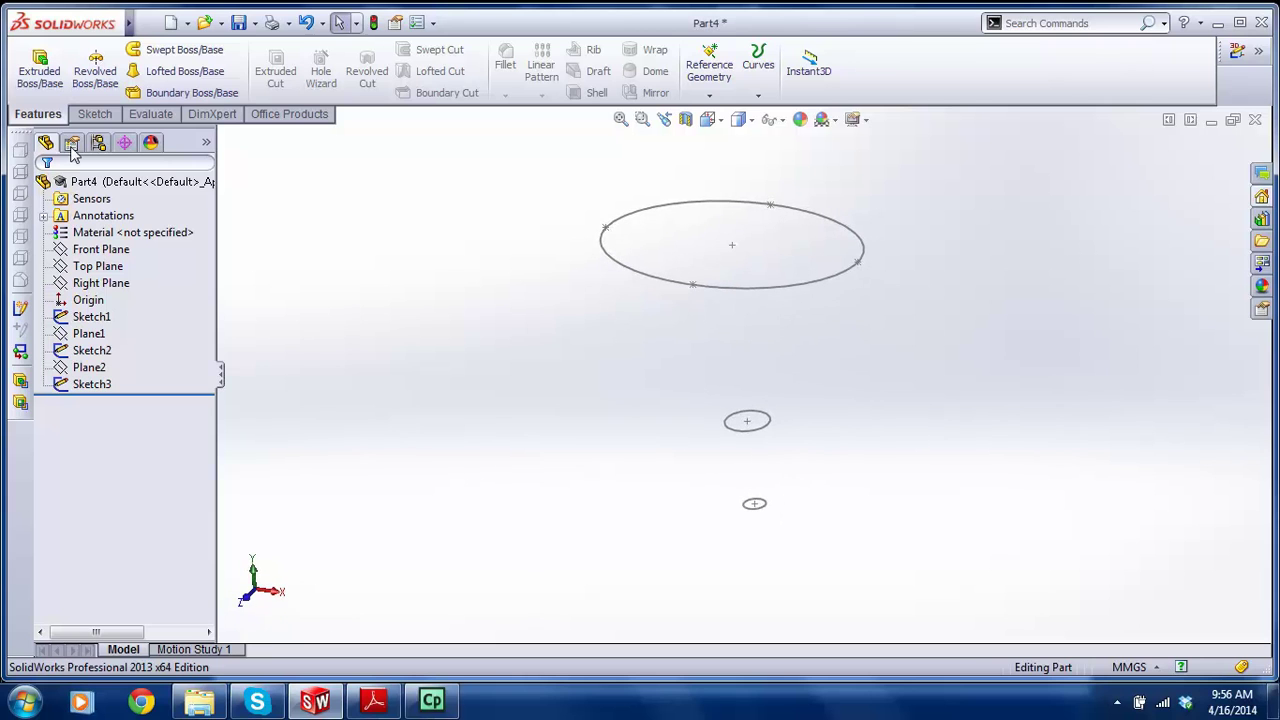
click(188, 73)
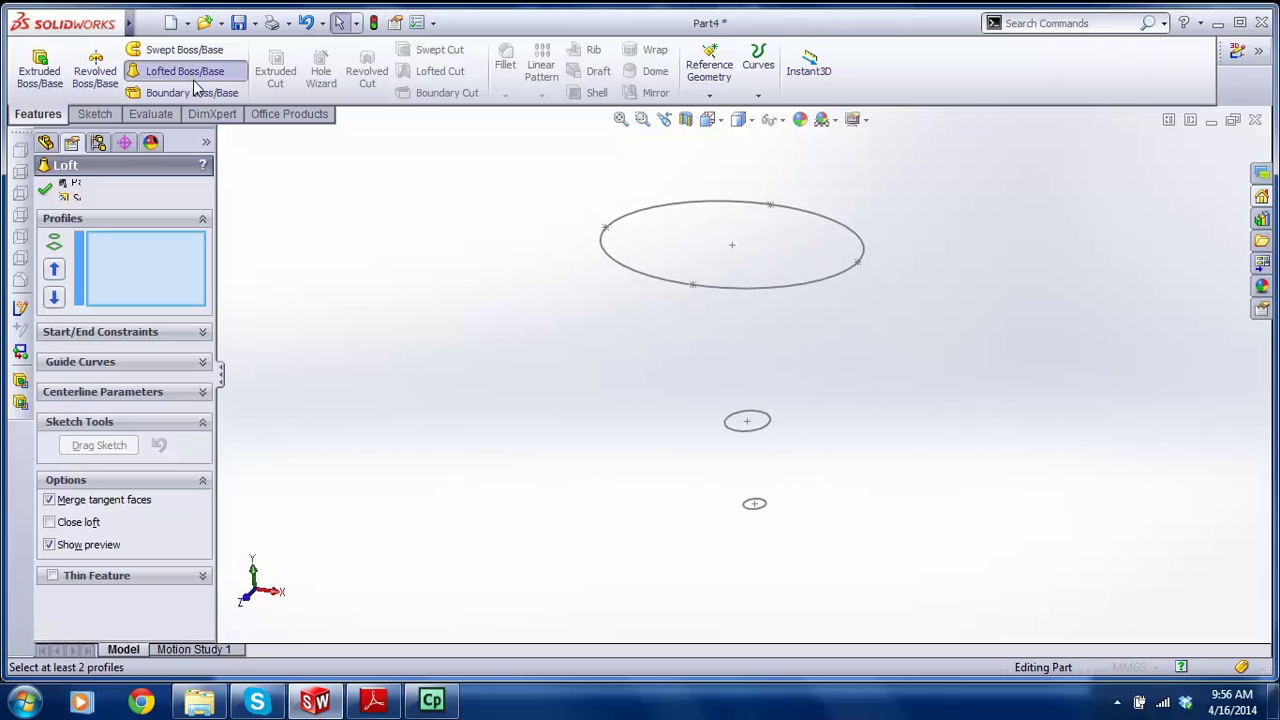
click(694, 288)
click(735, 430)
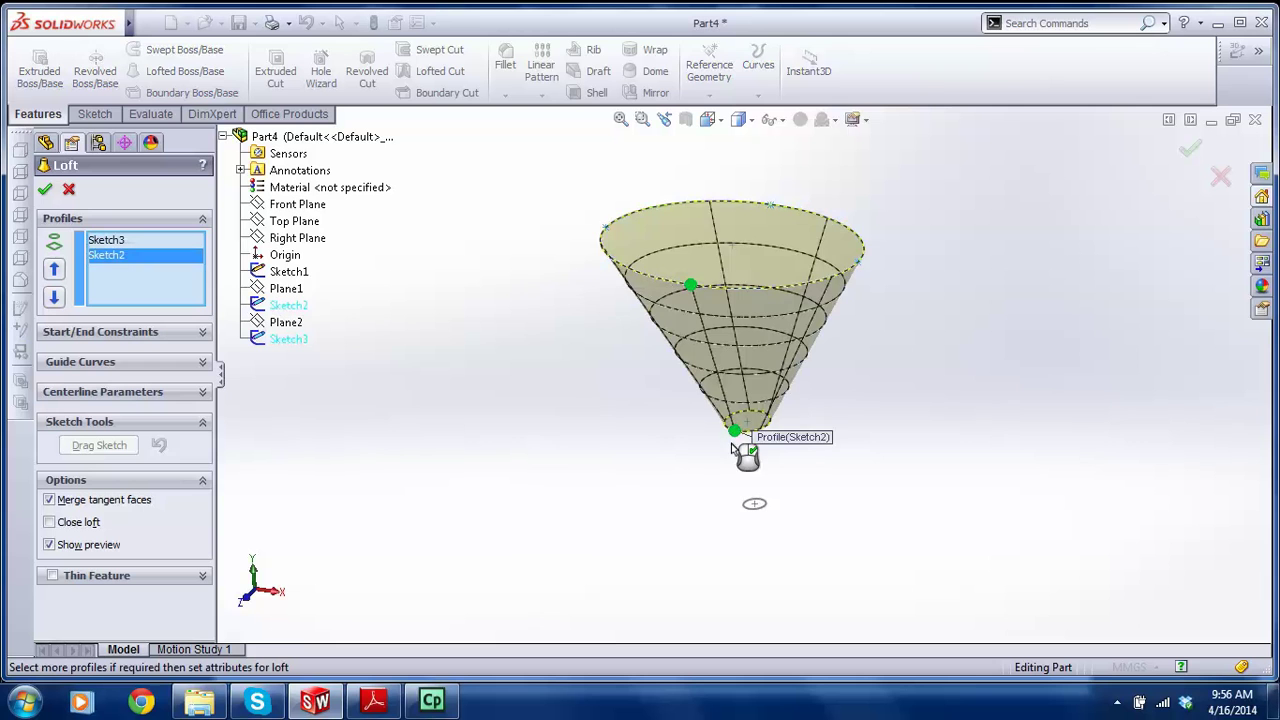
click(754, 507)
scroll(755, 510, down, 3)
middle_drag(623, 469, 760, 410)
middle_drag(782, 500, 659, 471)
key(Escape)
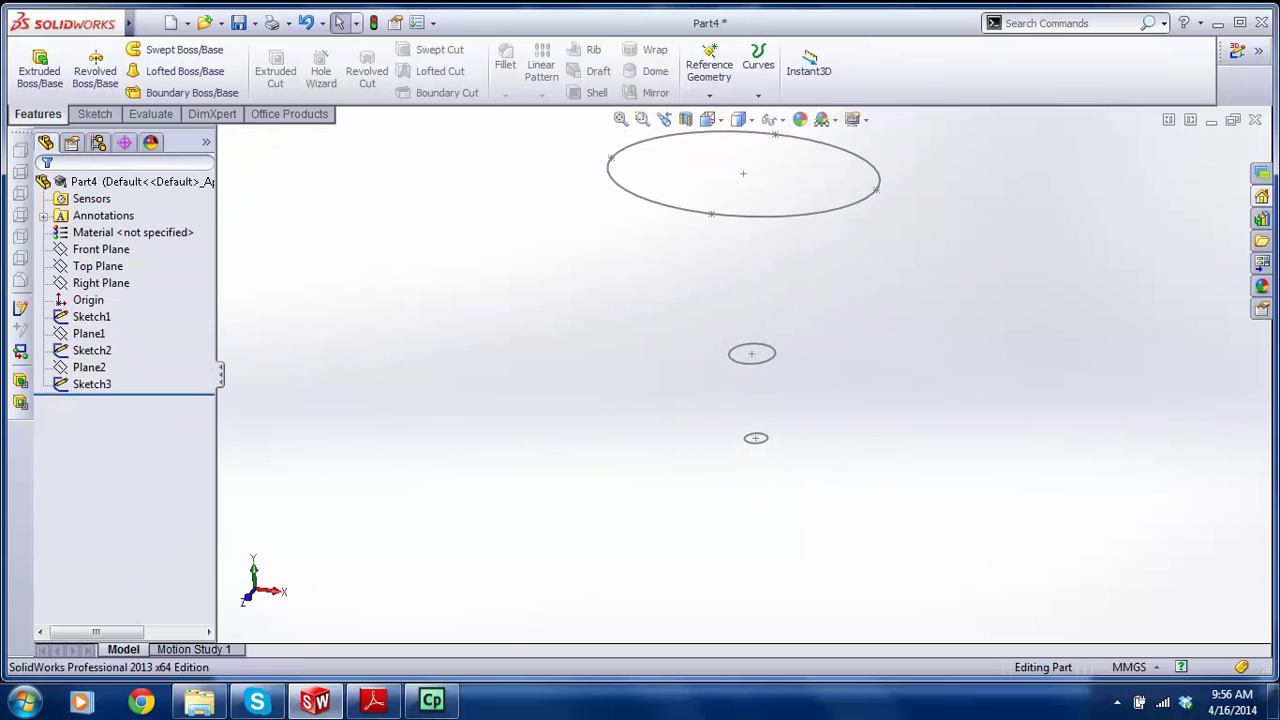
- Try to loft from the ellipse through the middle circle to the lowest circle, picking the profiles on the model, and undo the loft
click(180, 72)
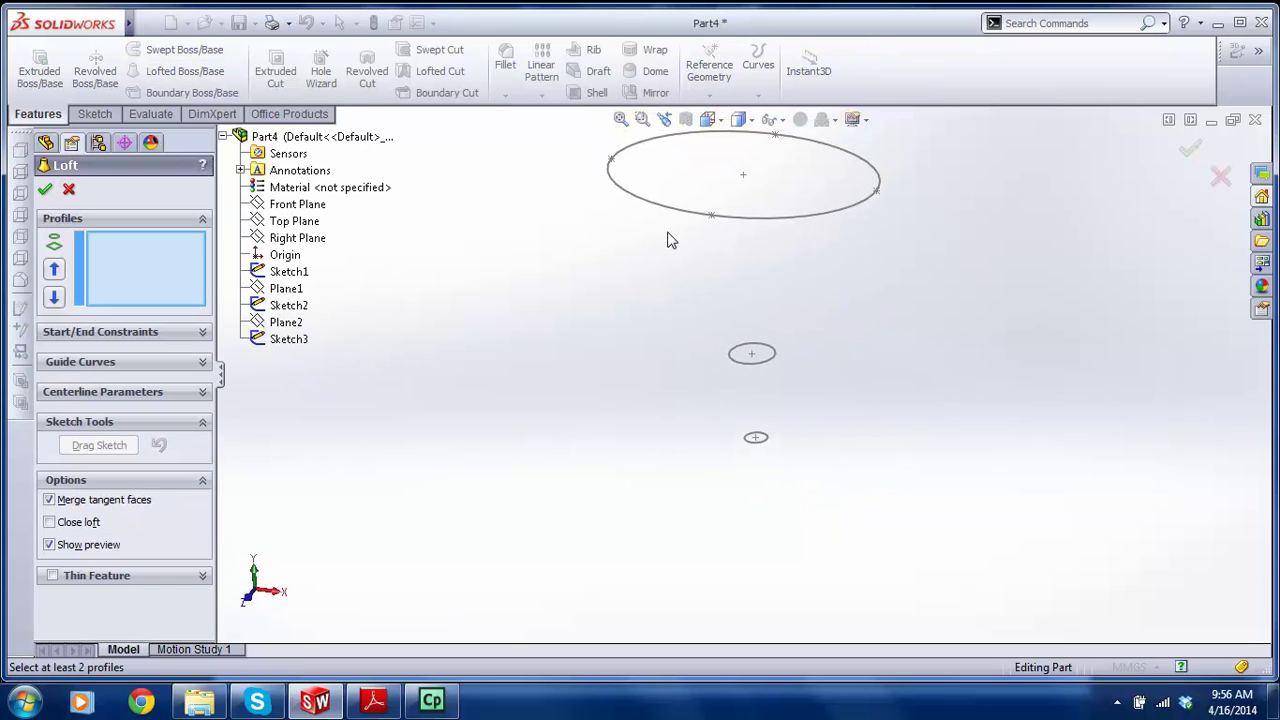
click(836, 219)
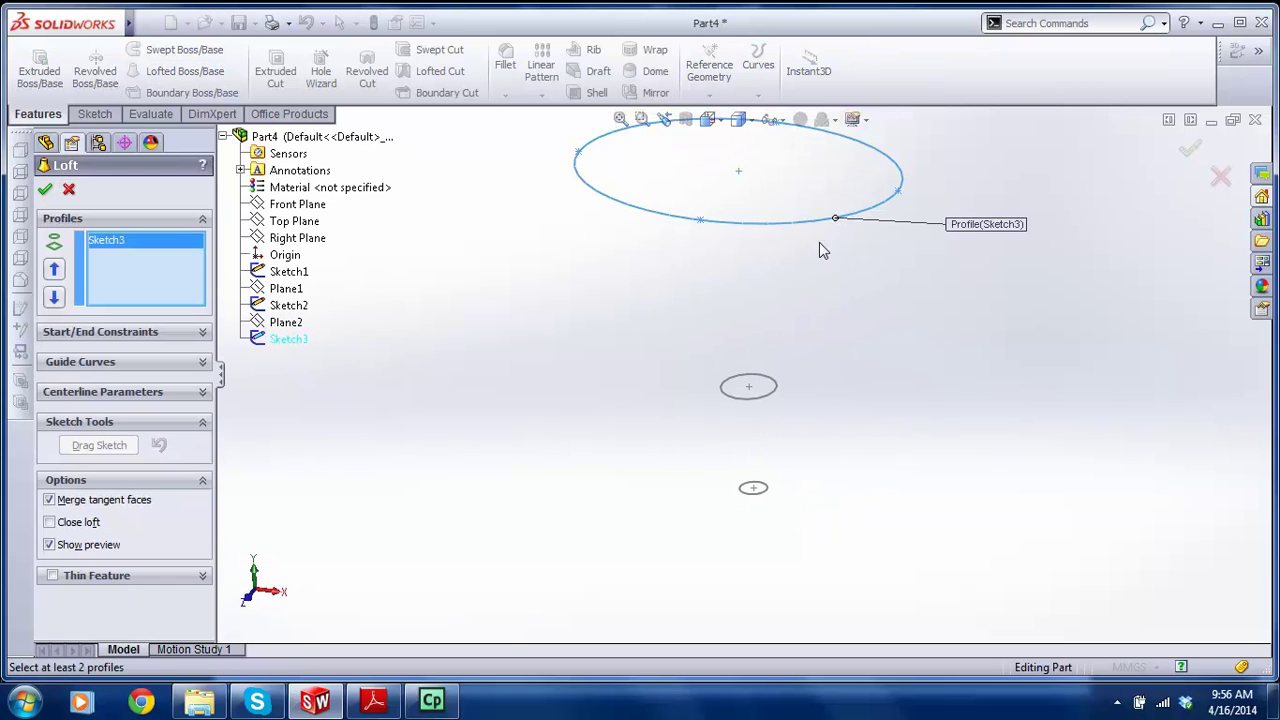
click(738, 398)
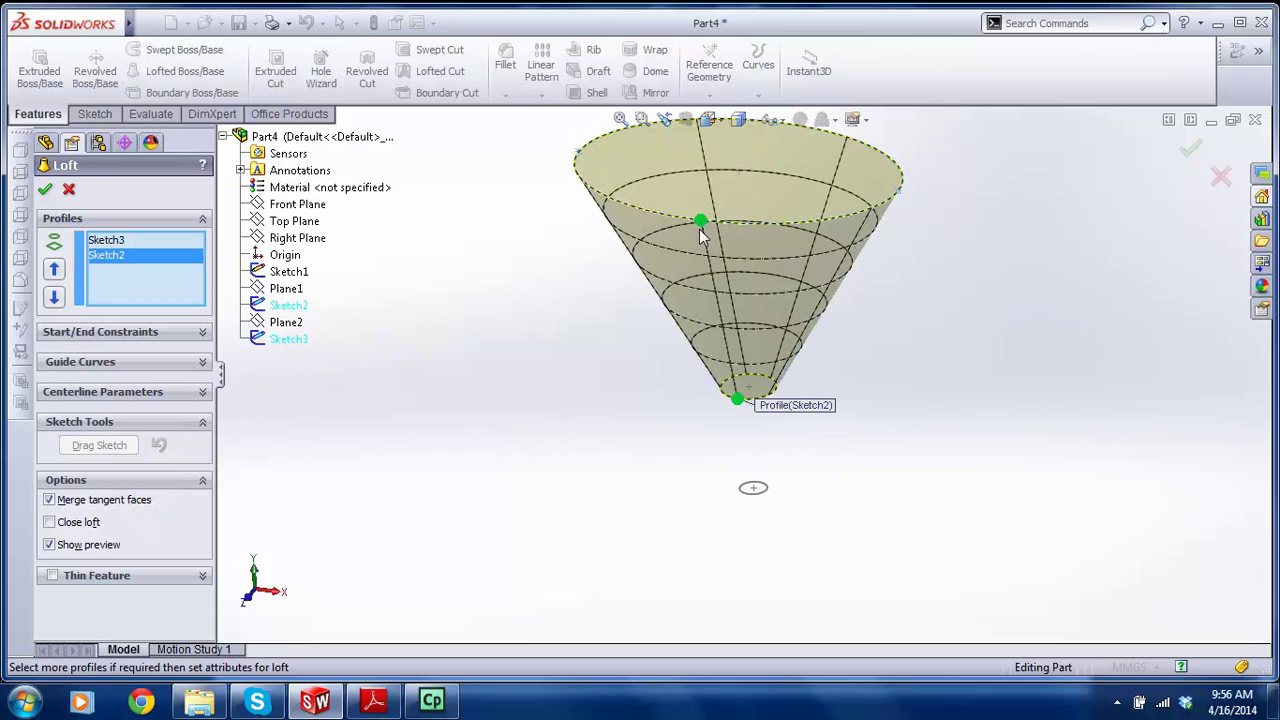
middle_drag(753, 487, 745, 501)
middle_drag(749, 385, 713, 437)
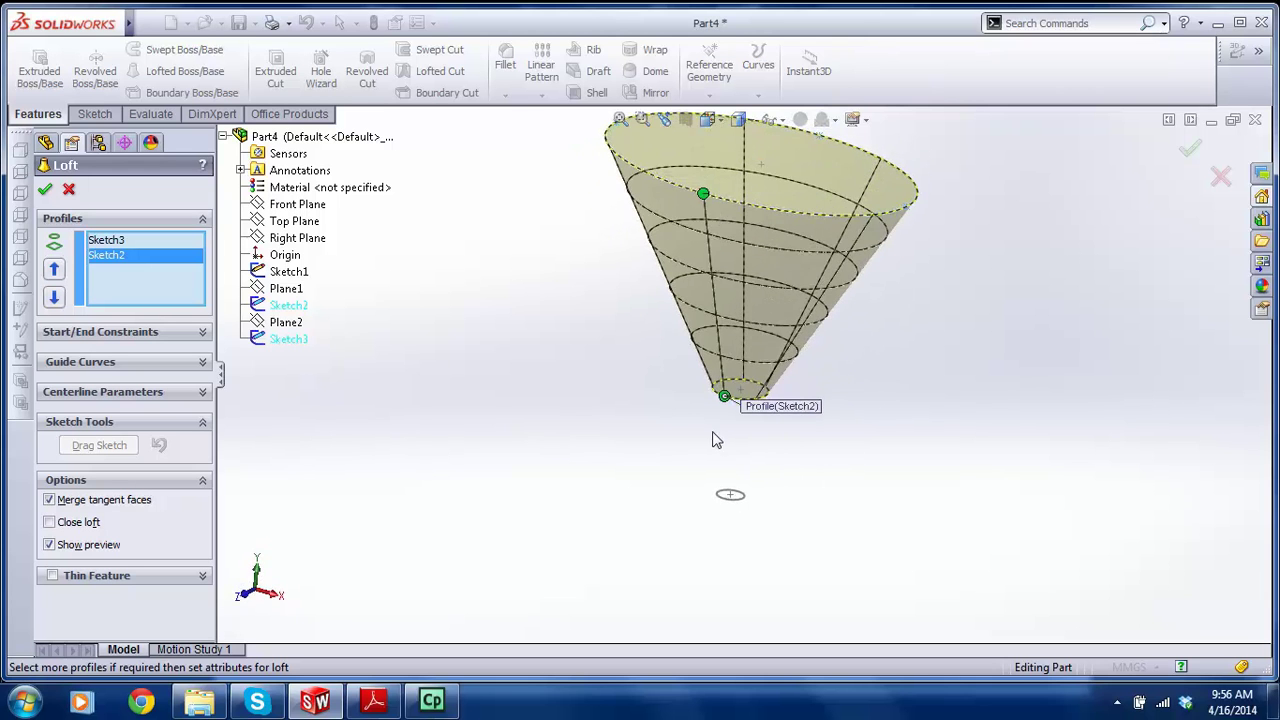
scroll(715, 458, down, 1)
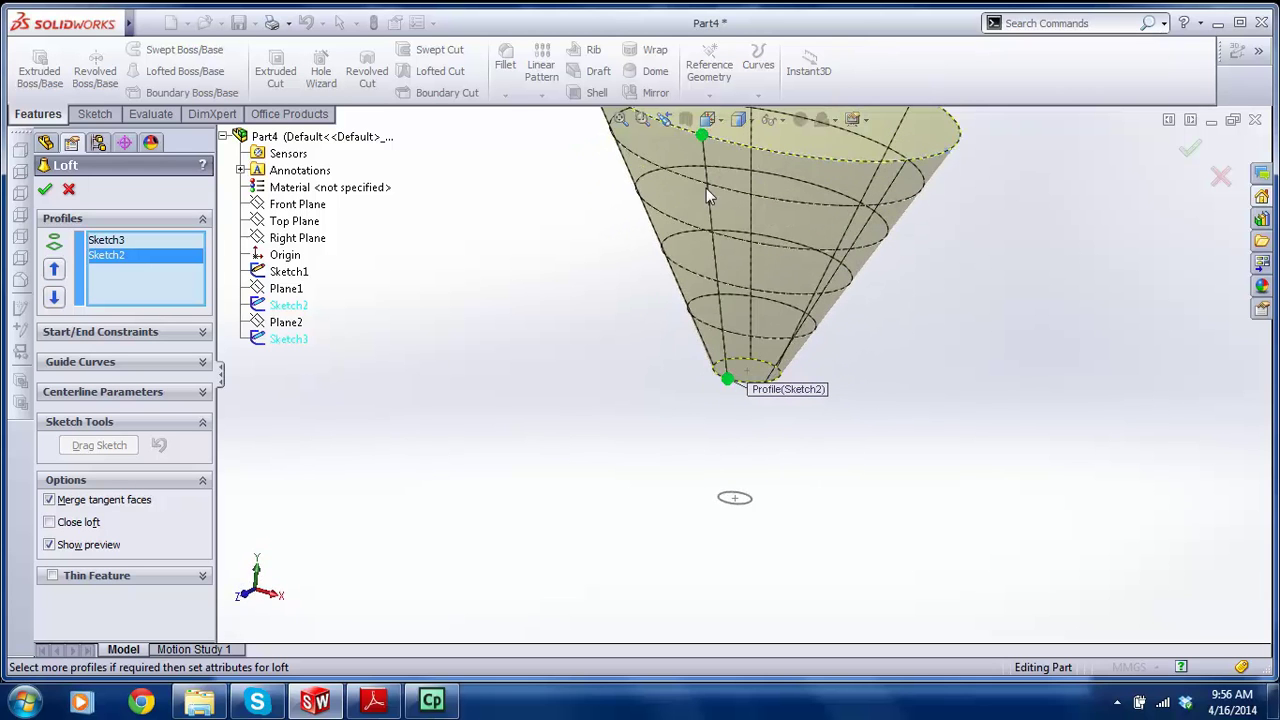
click(734, 499)
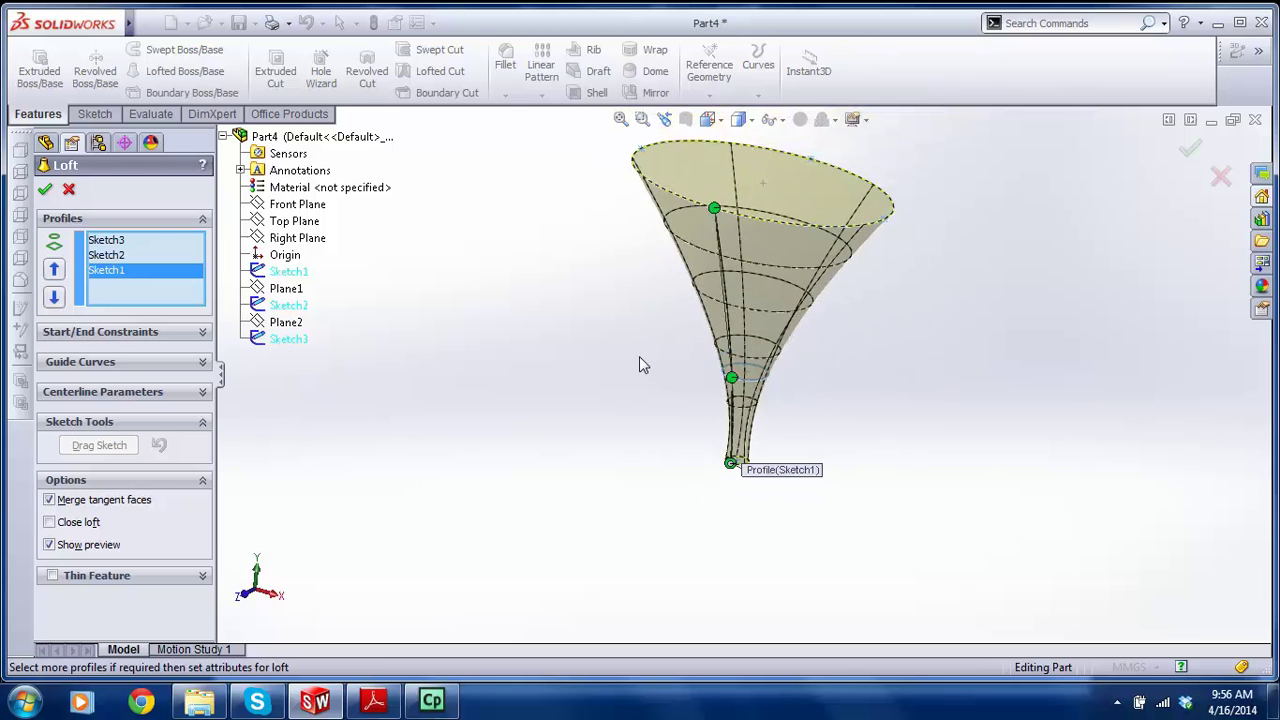
middle_drag(750, 400, 759, 208)
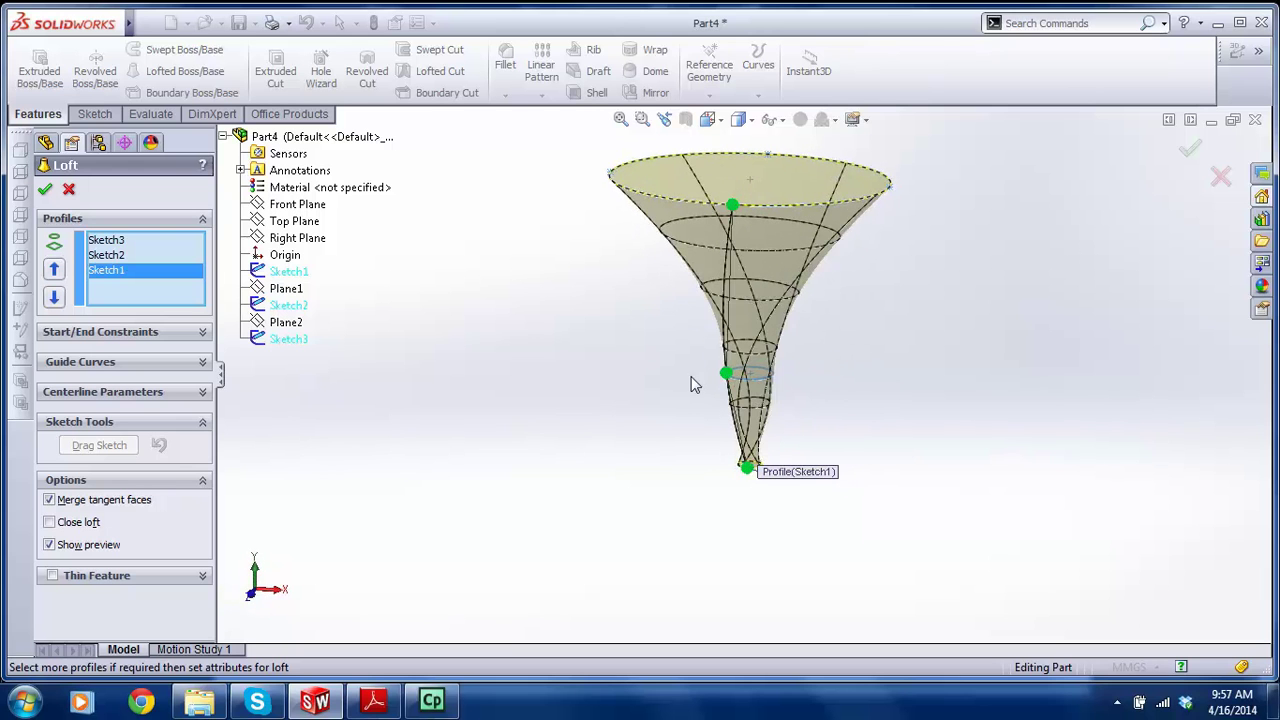
scroll(729, 364, down, 3)
middle_drag(728, 364, 670, 305)
scroll(667, 298, up, 3)
key(ctrl+z)
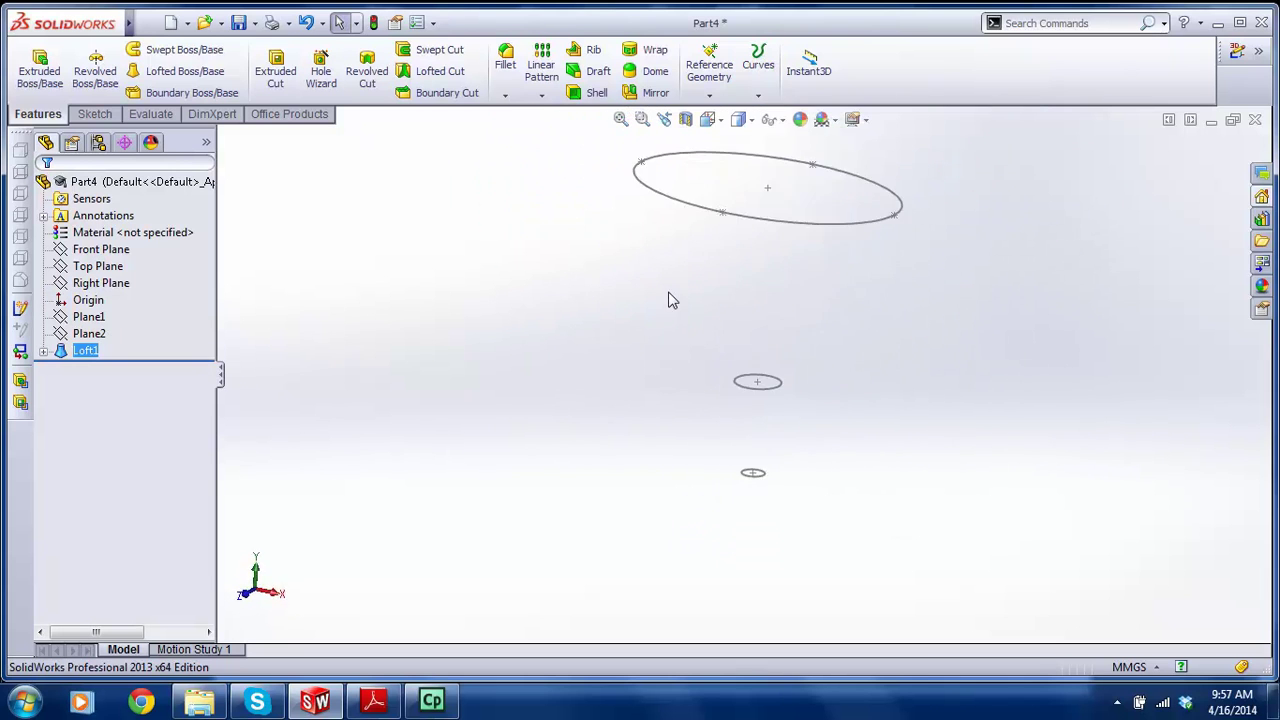
- Create a Lofted Boss/Base using the ellipse Sketch3, the middle circle Sketch2 and the lowest circle Sketch1 as profiles, in that order
click(175, 71)
click(224, 137)
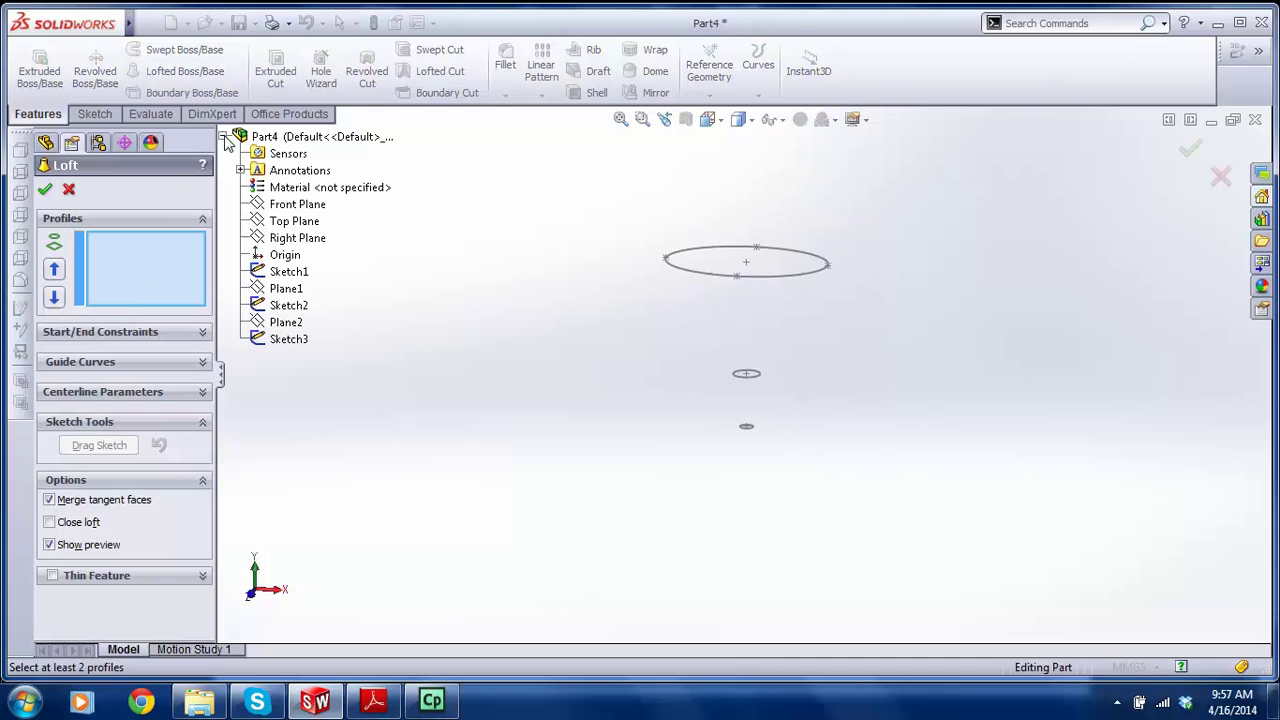
click(290, 340)
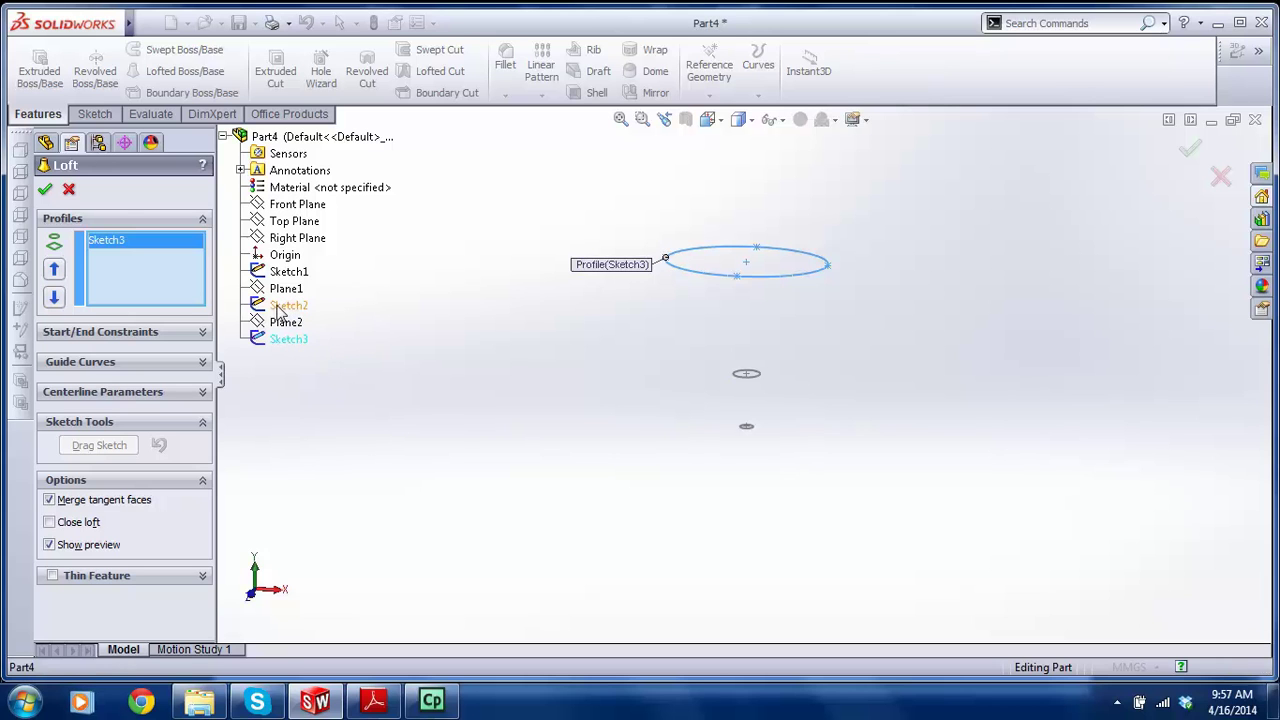
click(286, 305)
scroll(690, 330, down, 3)
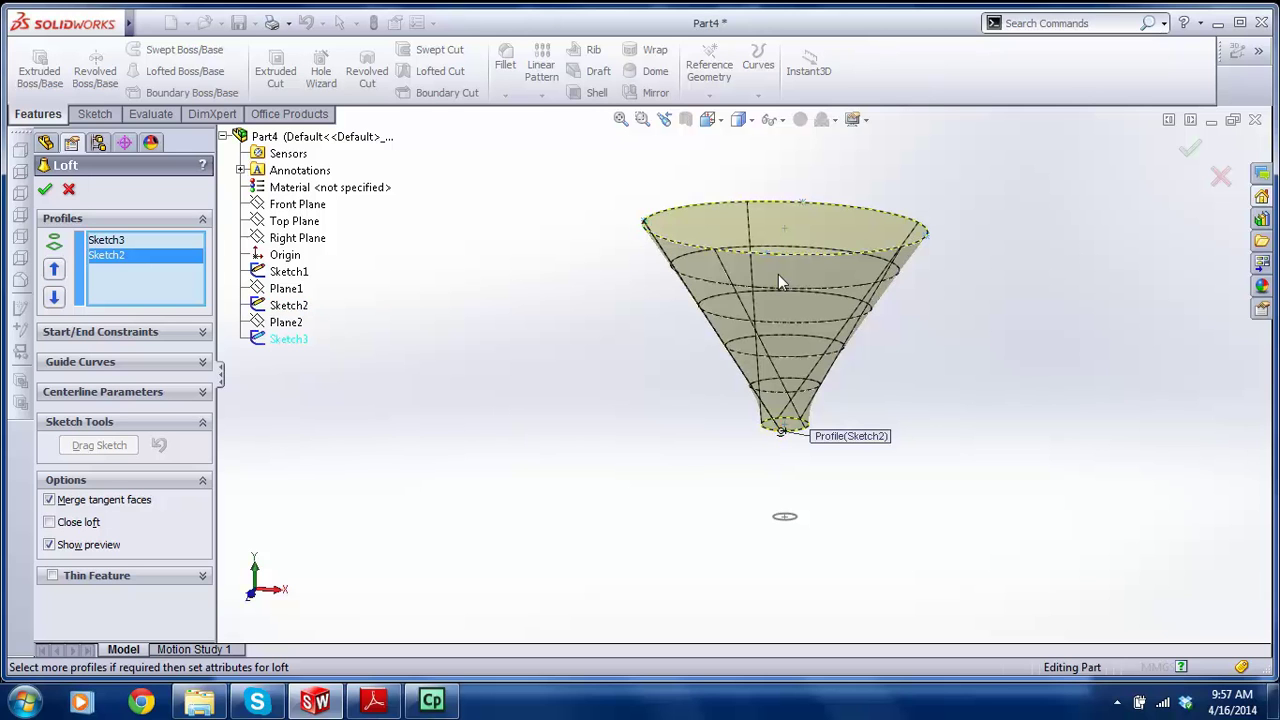
mouse_move(687, 438)
middle_down()
mouse_move(880, 436)
mouse_move(700, 446)
mouse_move(660, 430)
middle_up()
click(278, 273)
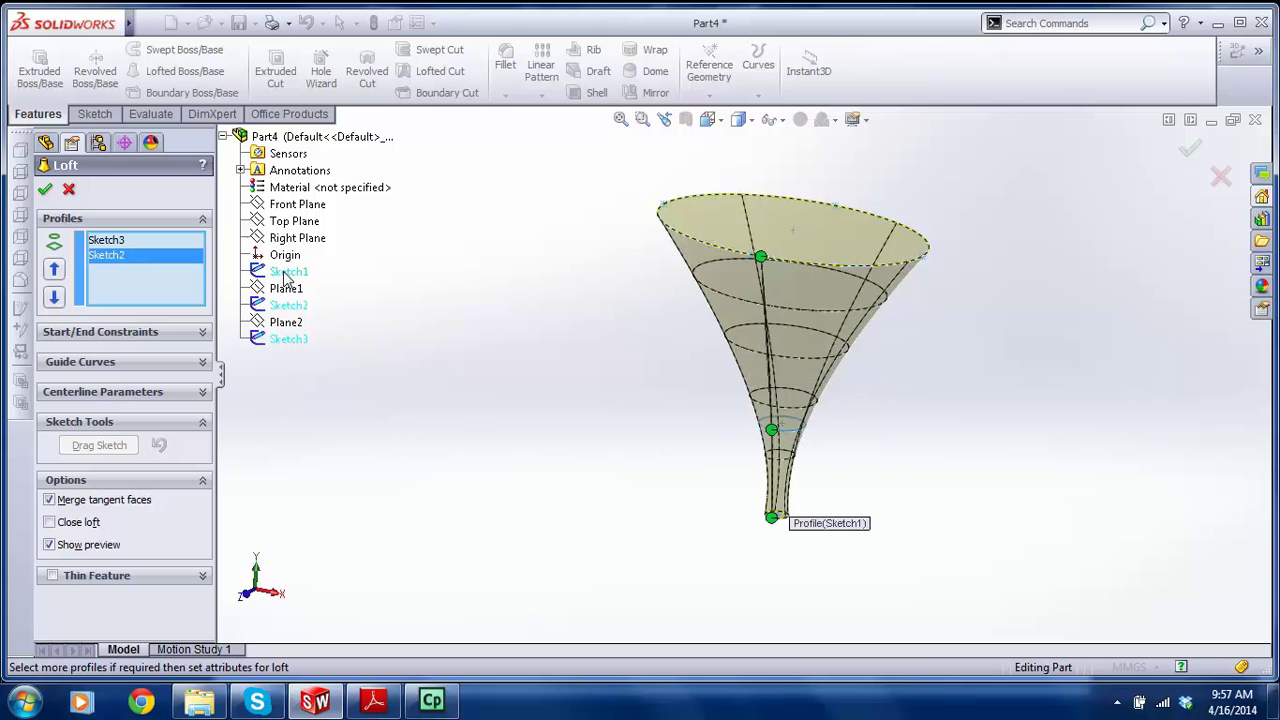
mouse_move(917, 334)
middle_down()
mouse_move(720, 342)
mouse_move(920, 400)
middle_up()
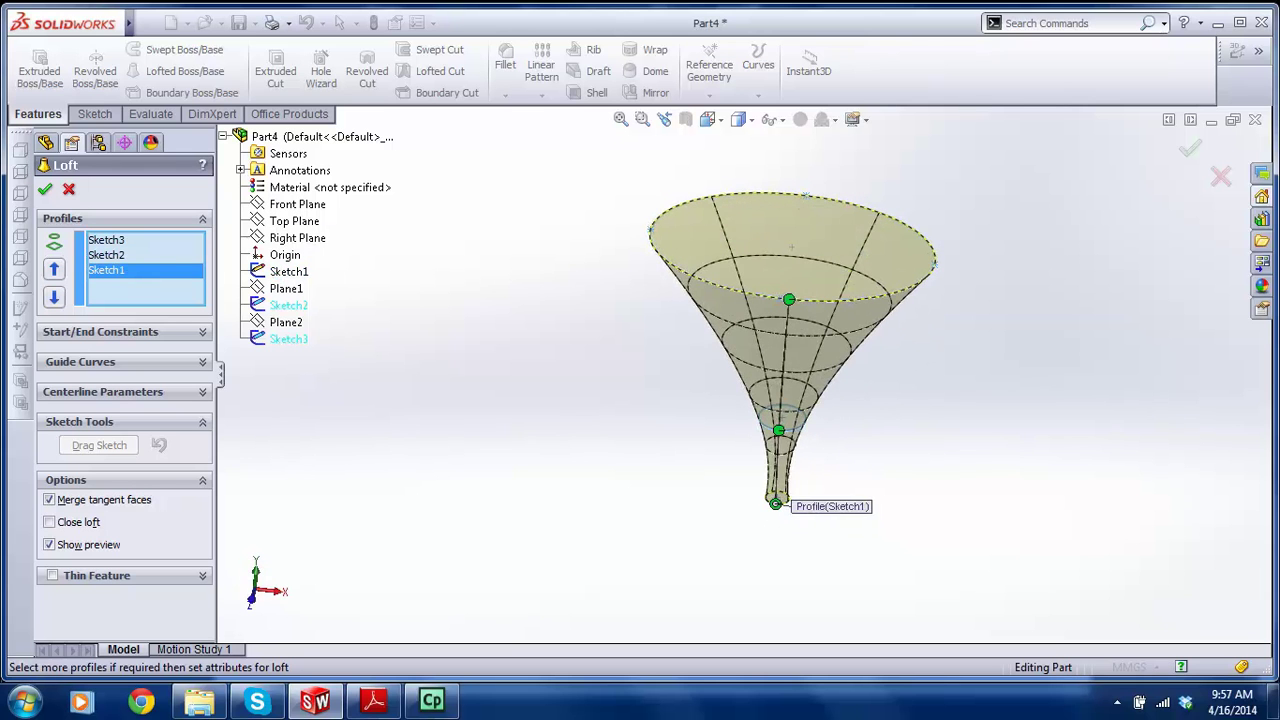
click(1189, 151)
- Examine the lofted funnel from several angles and compare its side profile and neck with the exercise drawing in the PDF viewer
middle_drag(809, 294, 815, 450)
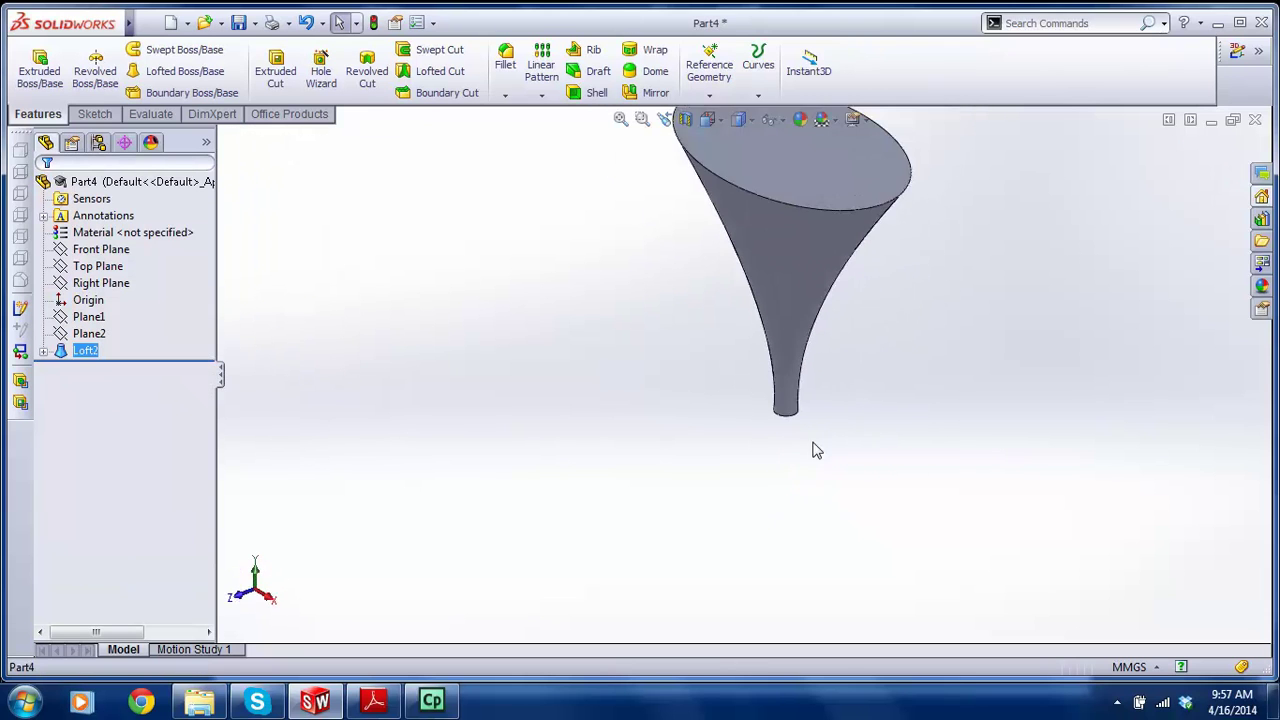
scroll(787, 338, up, 1)
scroll(750, 230, down, 3)
middle_drag(720, 276, 725, 317)
scroll(777, 297, up, 2)
middle_drag(652, 376, 684, 342)
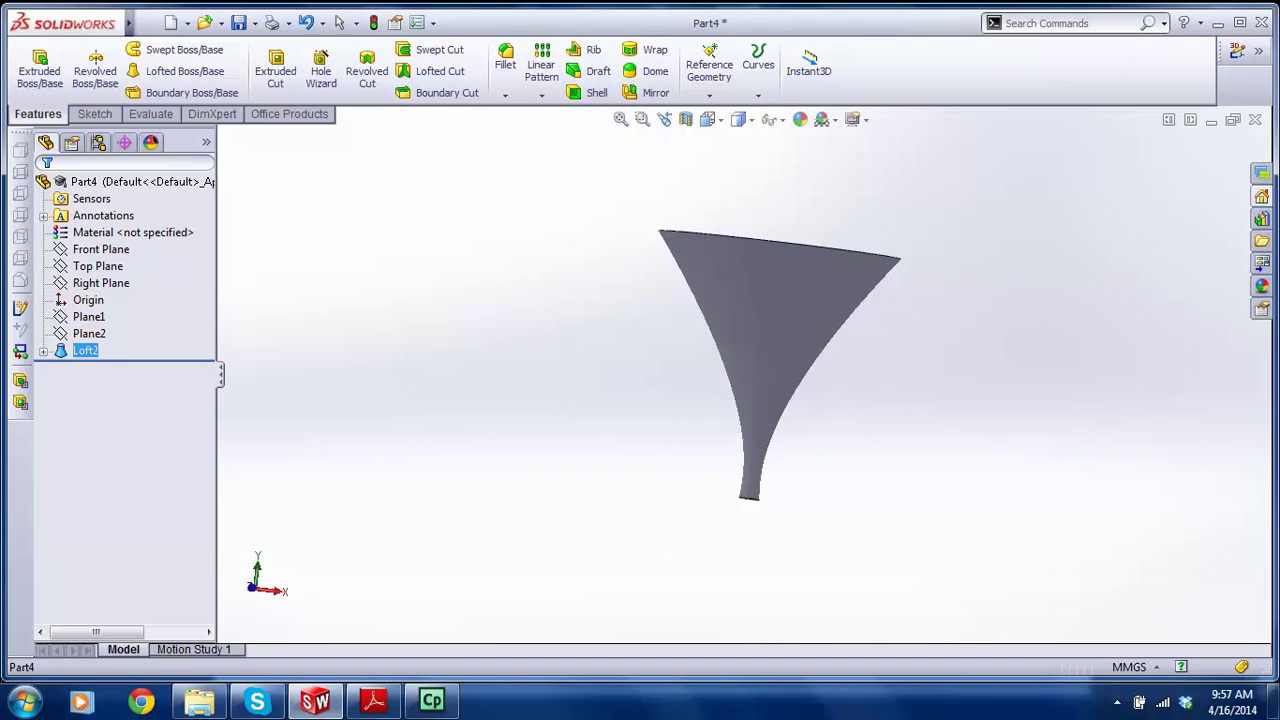
click(377, 704)
click(377, 704)
middle_drag(586, 509, 428, 668)
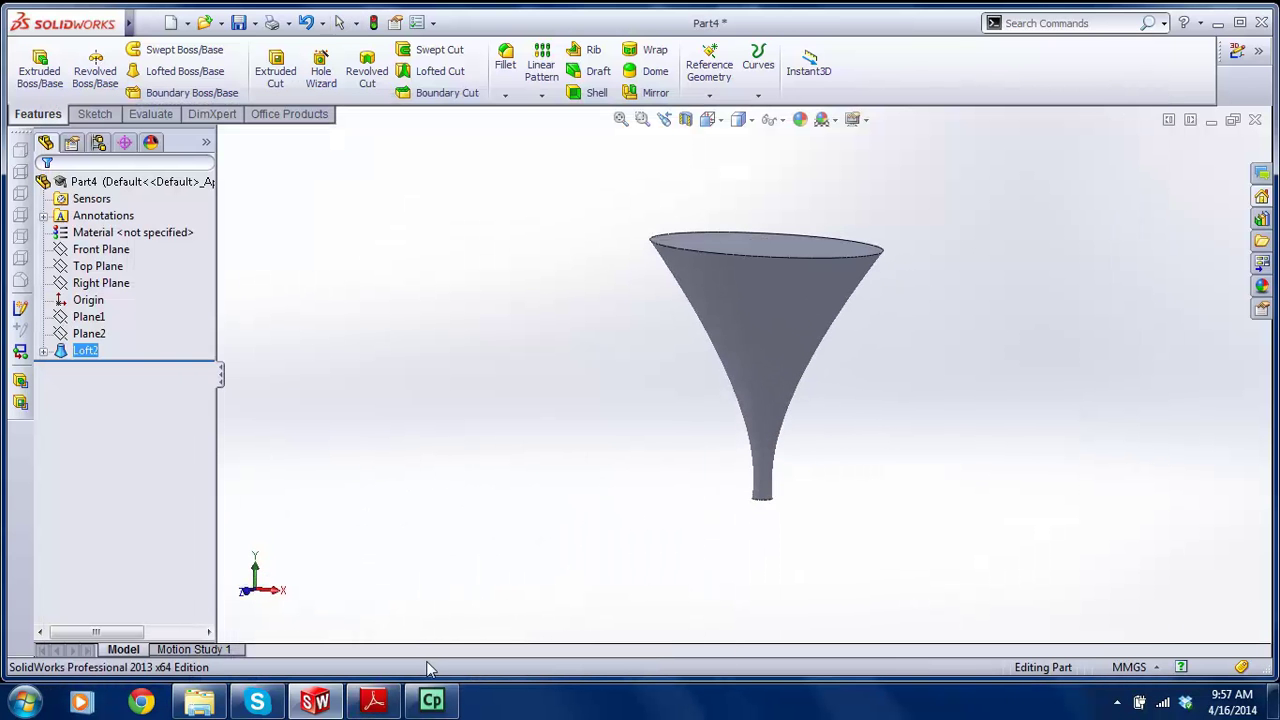
click(377, 704)
click(377, 704)
middle_drag(649, 520, 755, 503)
scroll(755, 503, down, 3)
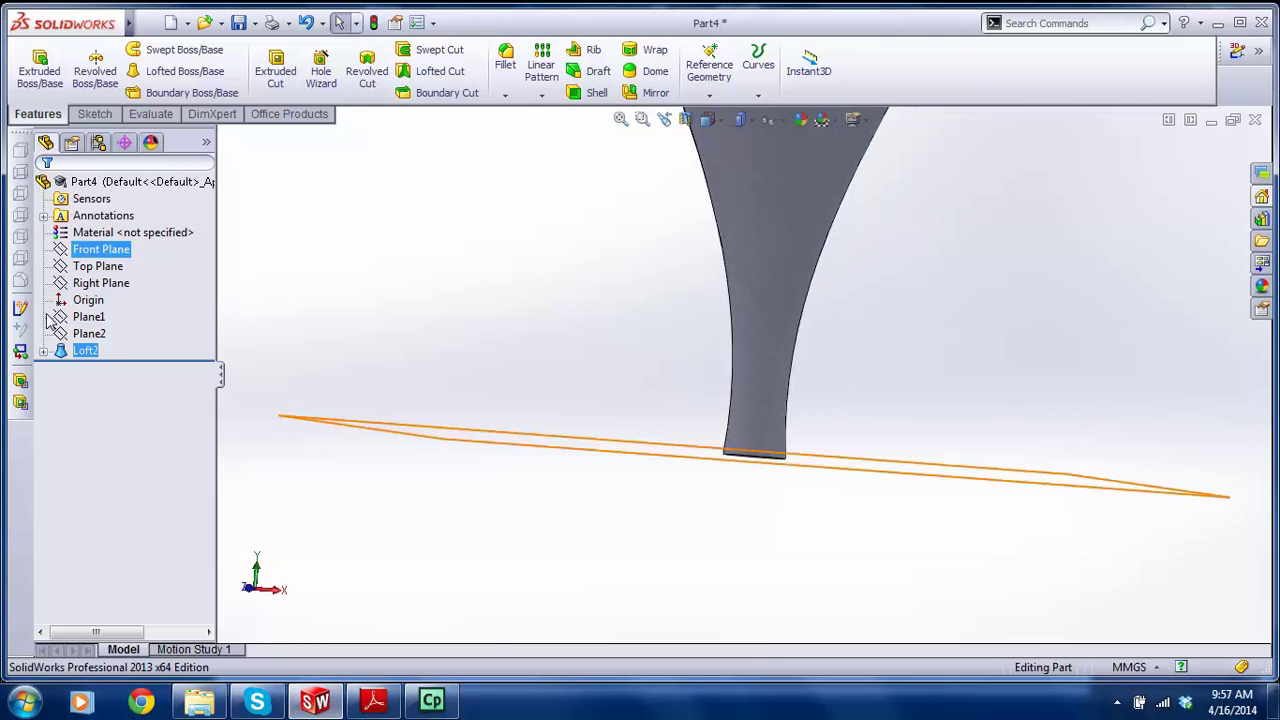
- Open the funnel's loft for editing and examine how its neck runs into the lowest circle profile
right_click(86, 352)
click(97, 294)
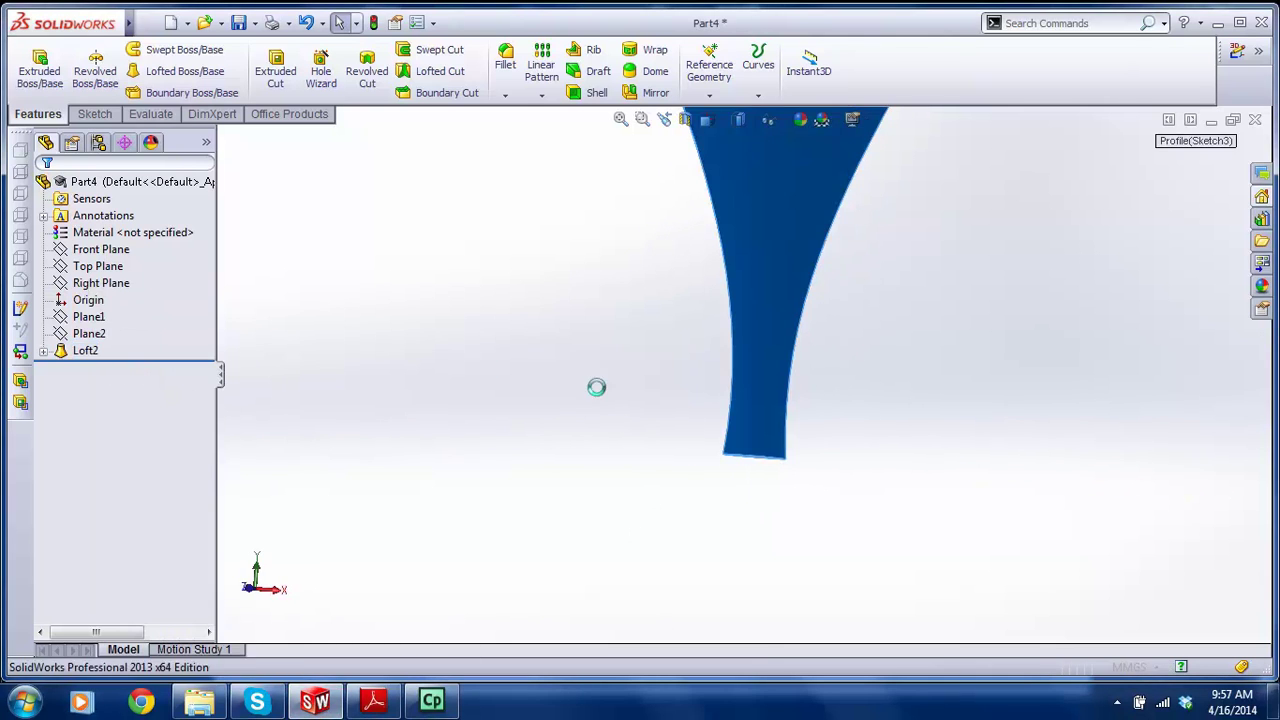
middle_drag(742, 377, 710, 413)
scroll(752, 355, down, 3)
scroll(755, 340, down, 2)
scroll(714, 414, up, 2)
scroll(770, 395, down, 3)
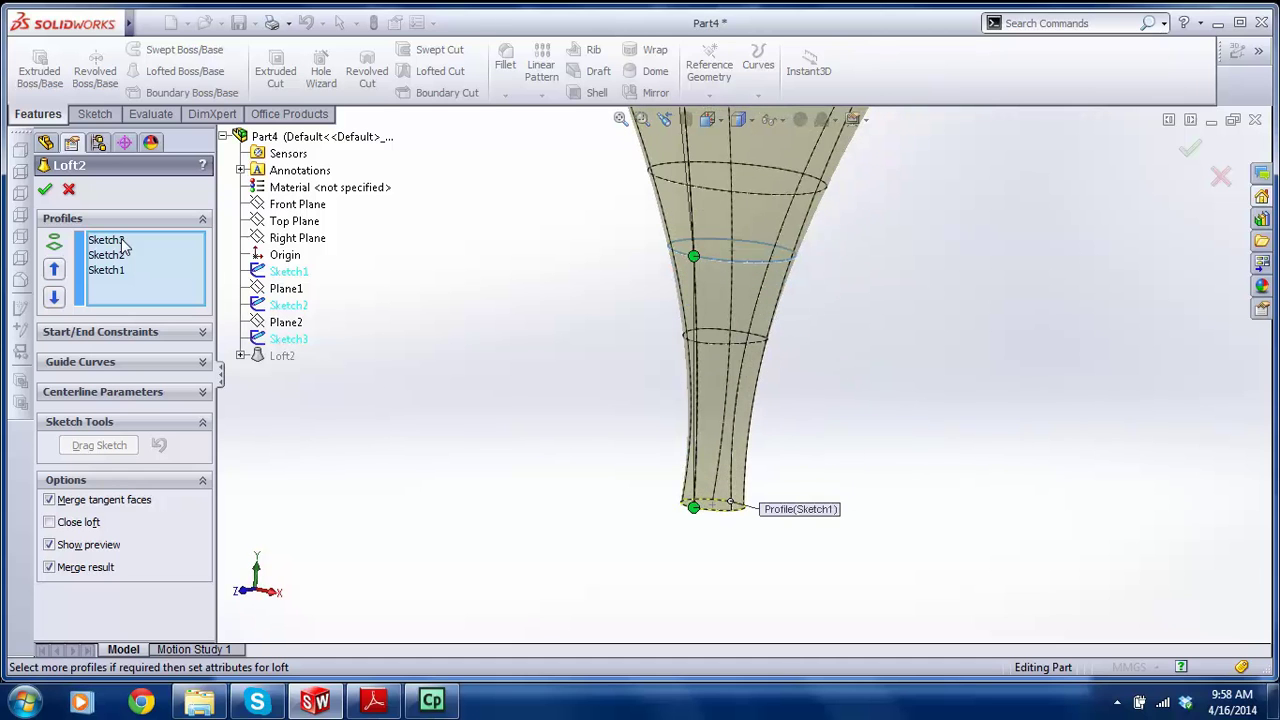
click(108, 270)
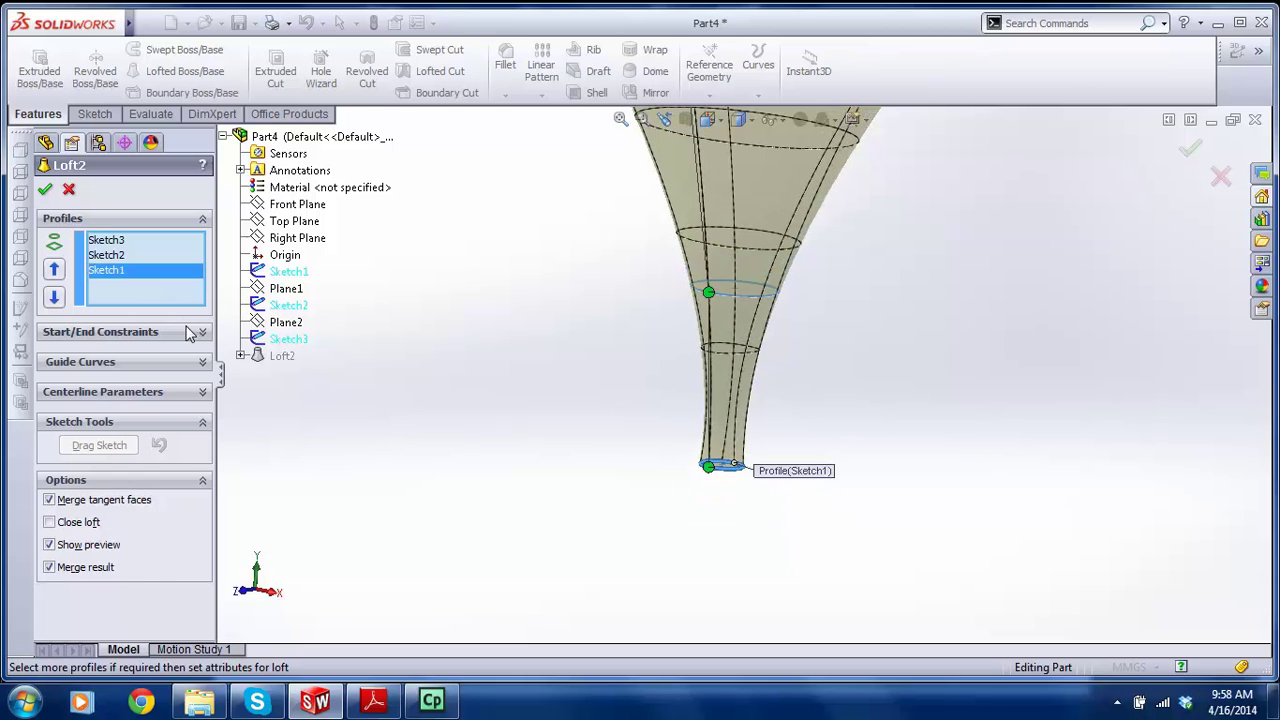
- Try the Normal To Profile start constraint on the loft, return it to Default and accept the loft
click(190, 333)
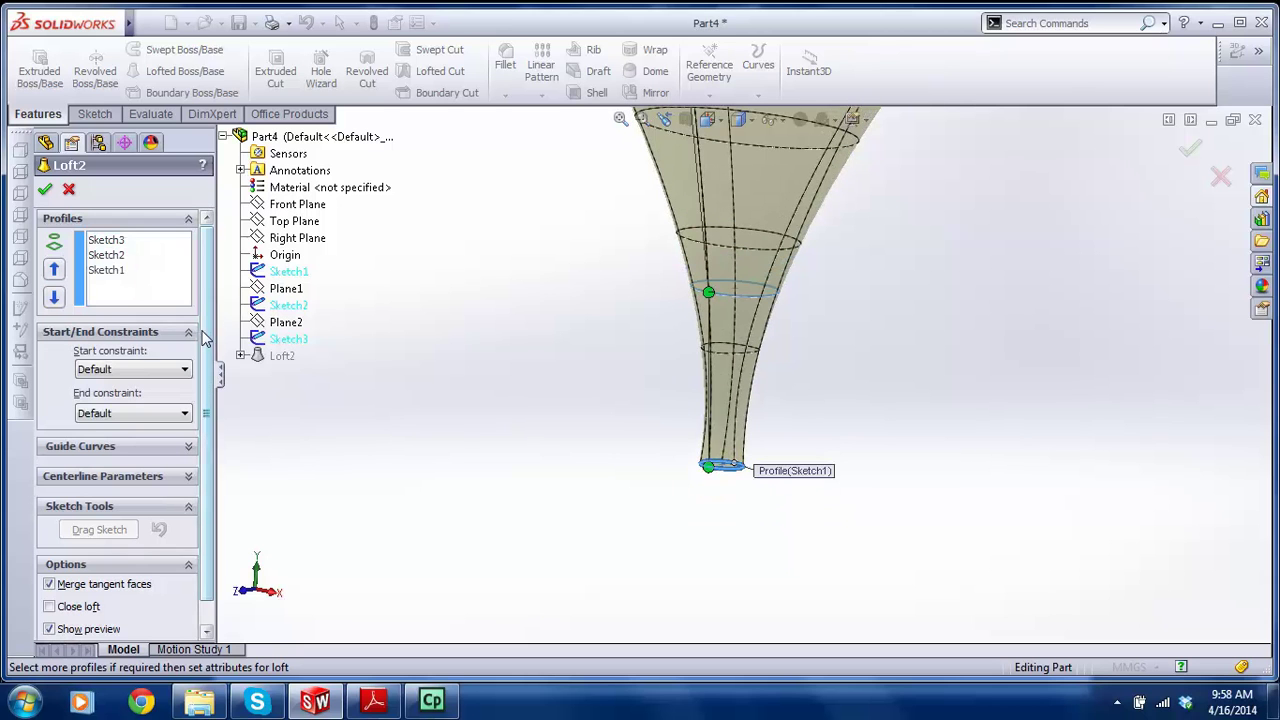
click(135, 372)
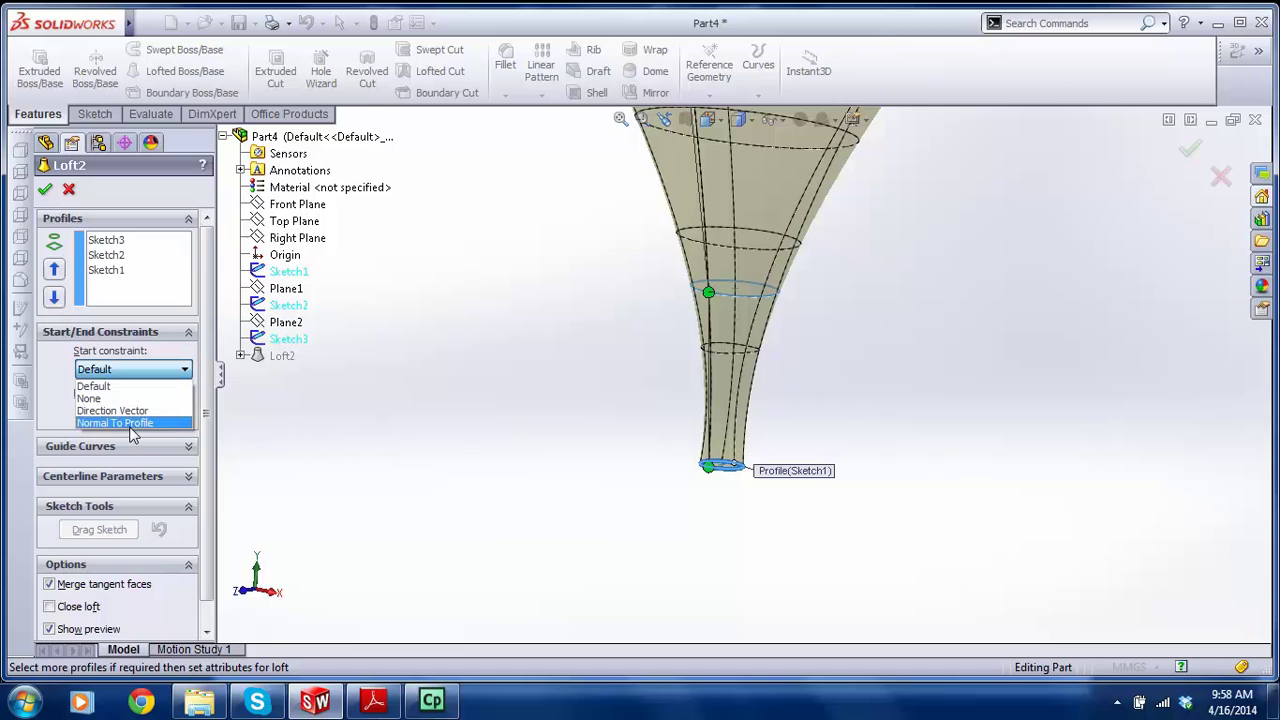
click(135, 424)
click(145, 371)
click(143, 387)
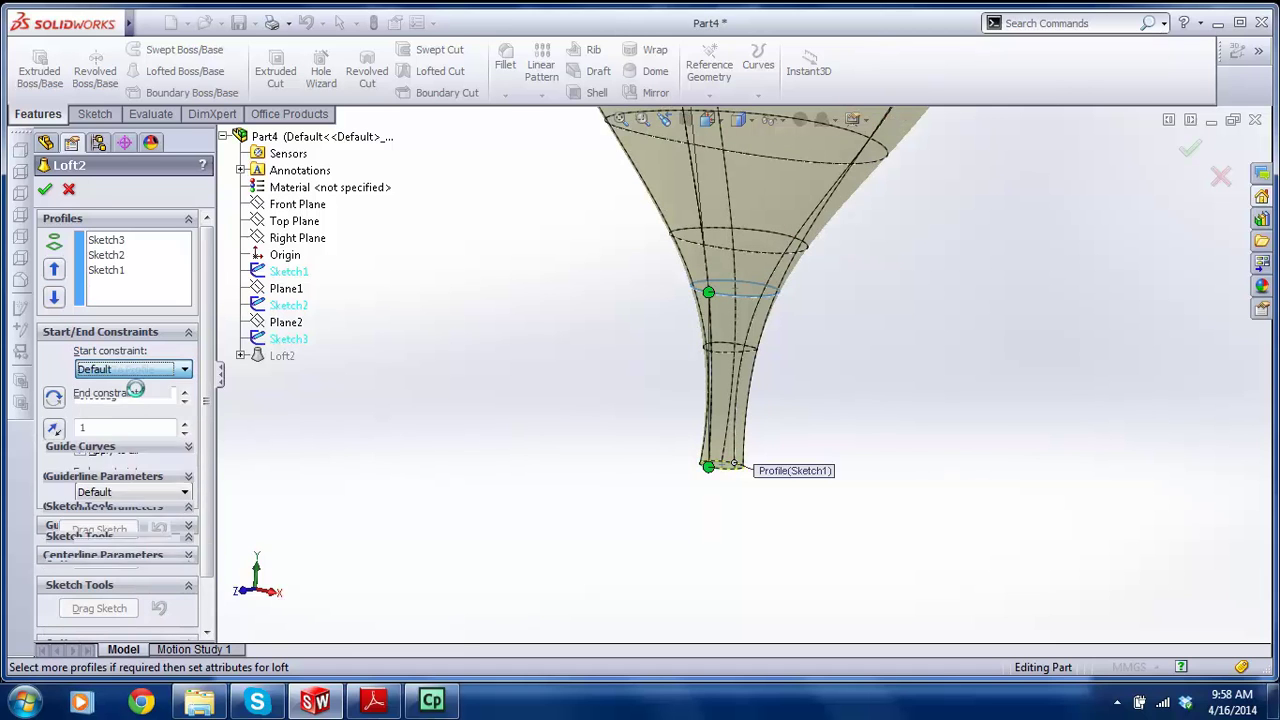
click(44, 190)
- Shell the funnel with a 1 mm wall, removing the large elliptical face and the small circular face at the end of the neck
scroll(570, 301, up, 3)
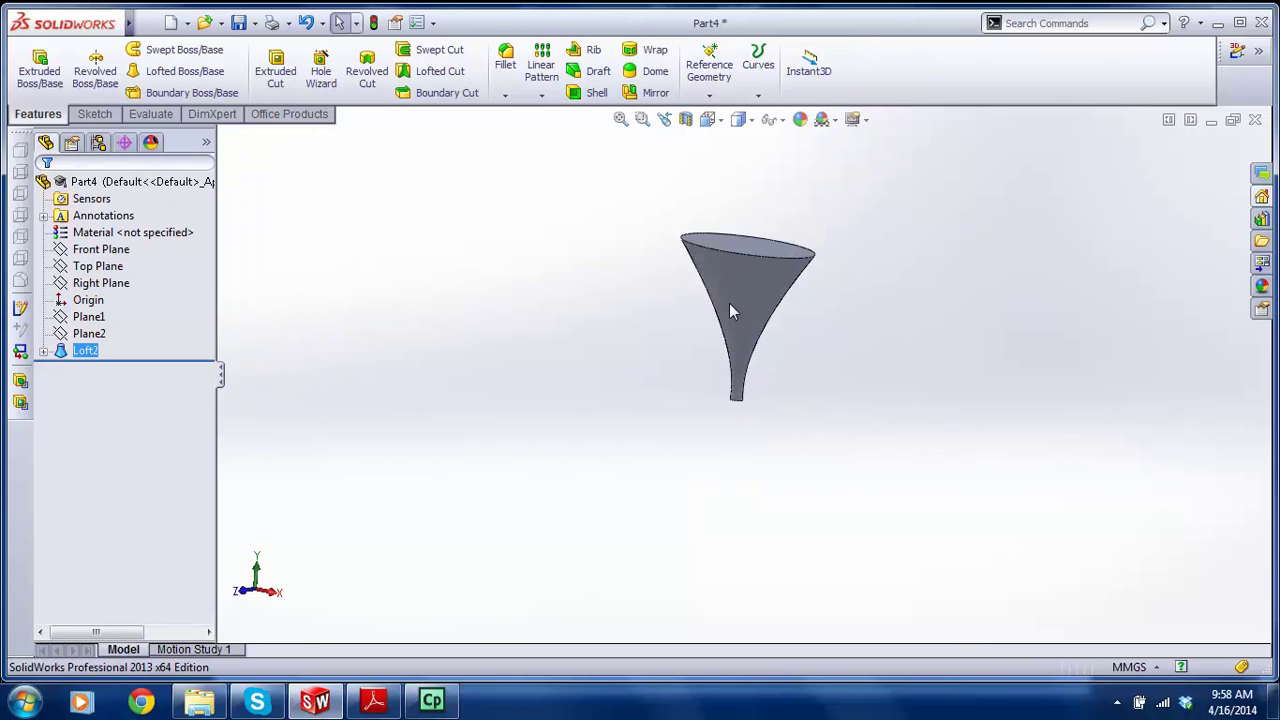
middle_drag(810, 373, 737, 281)
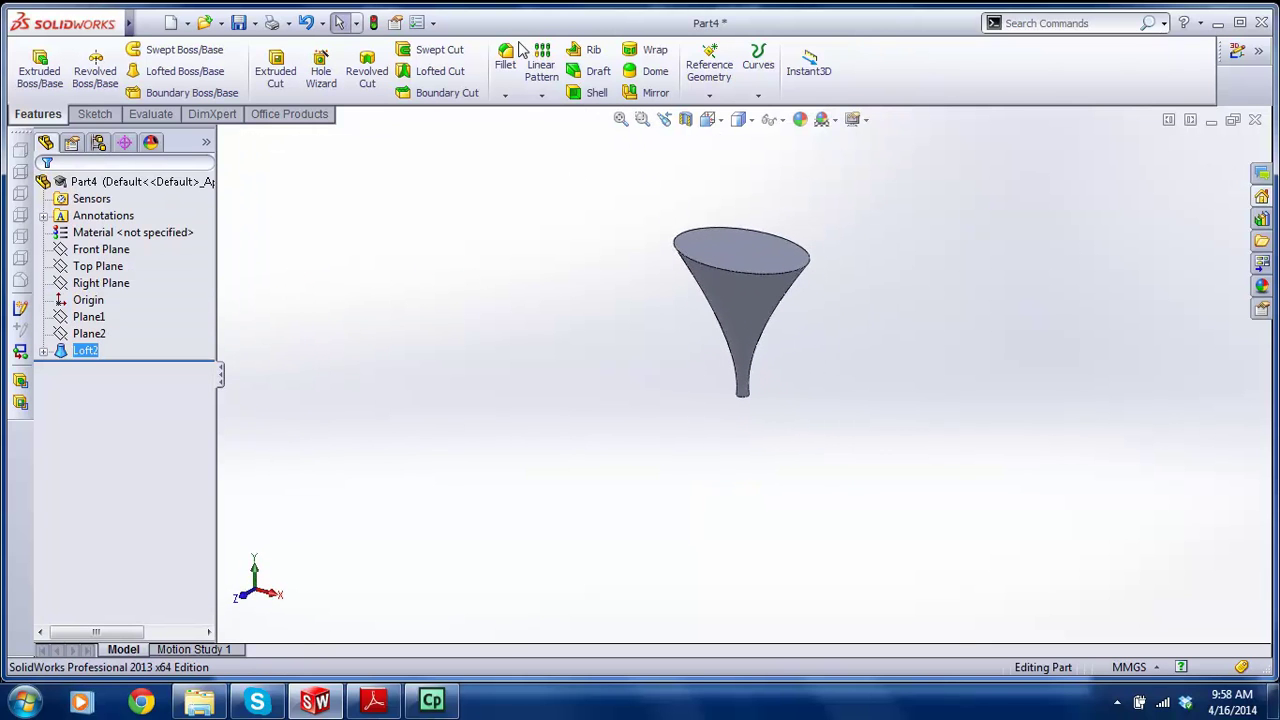
click(592, 92)
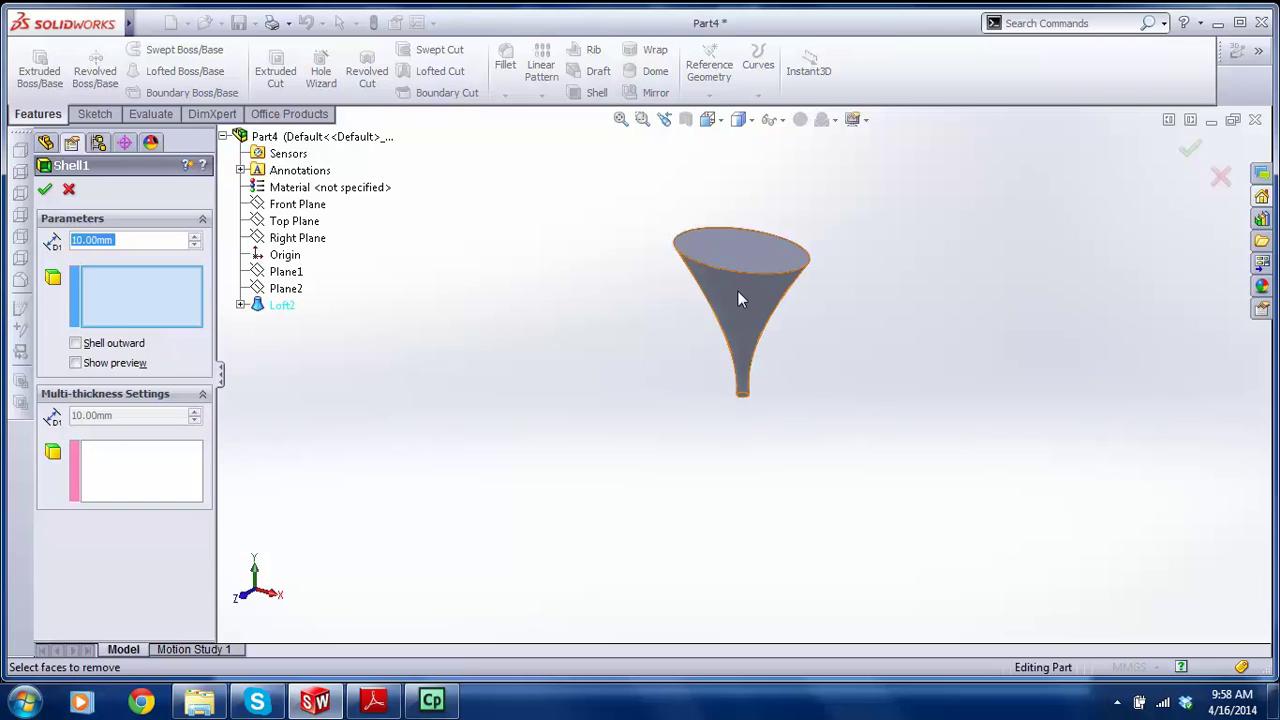
text(1)
click(728, 264)
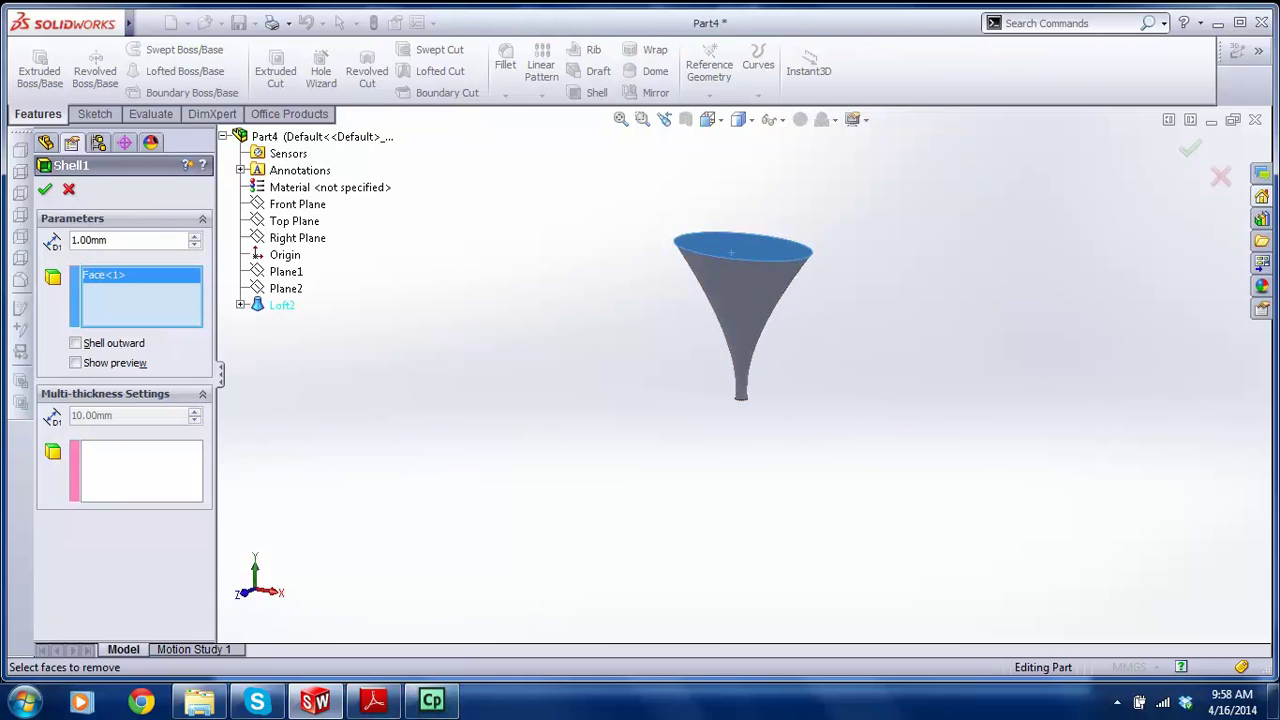
middle_drag(758, 257, 733, 307)
middle_drag(592, 386, 600, 330)
scroll(742, 418, down, 5)
click(736, 440)
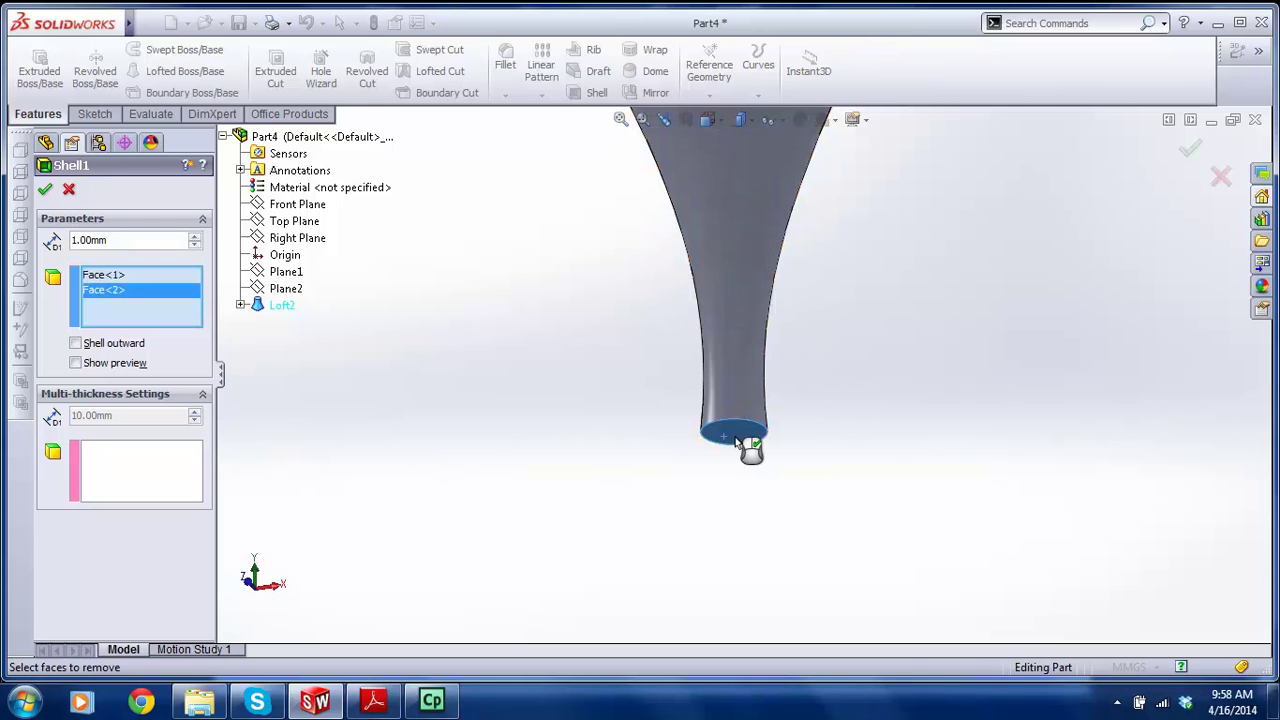
scroll(739, 370, up, 3)
click(1190, 148)
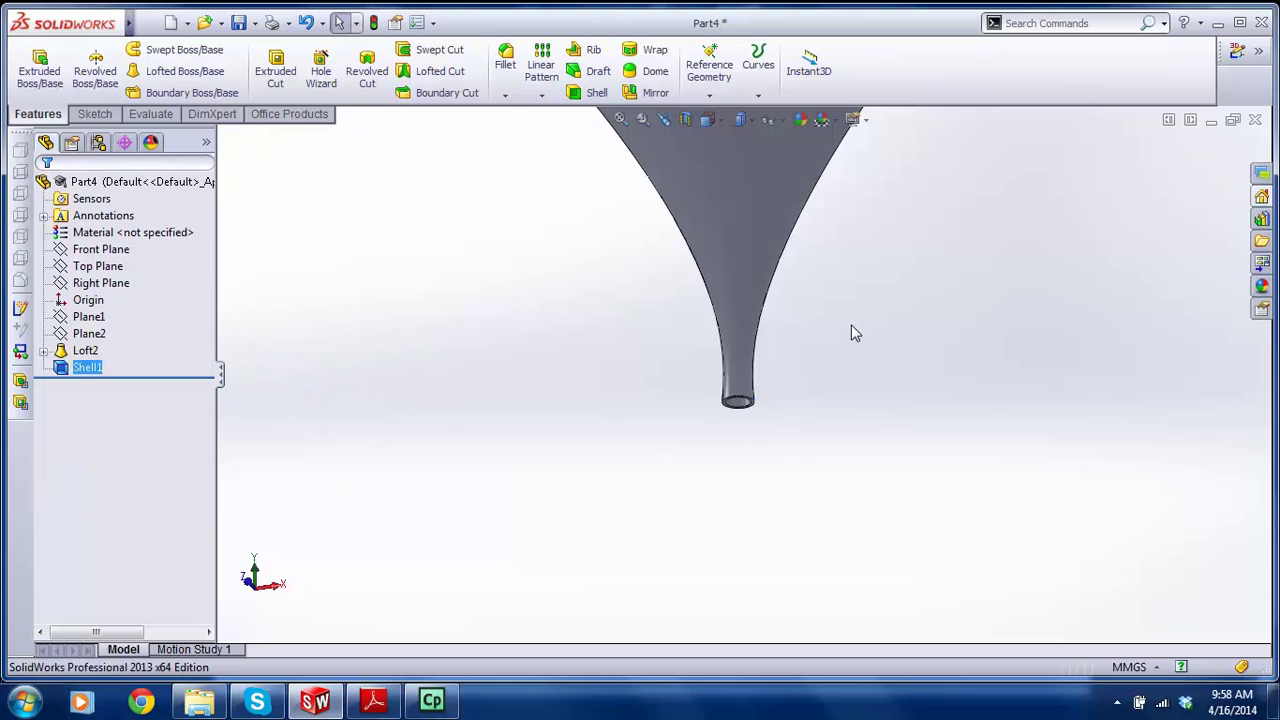
- Look over the shelled funnel, and close the part without saving its changes
scroll(820, 300, up, 3)
middle_drag(792, 277, 716, 322)
scroll(751, 324, down, 3)
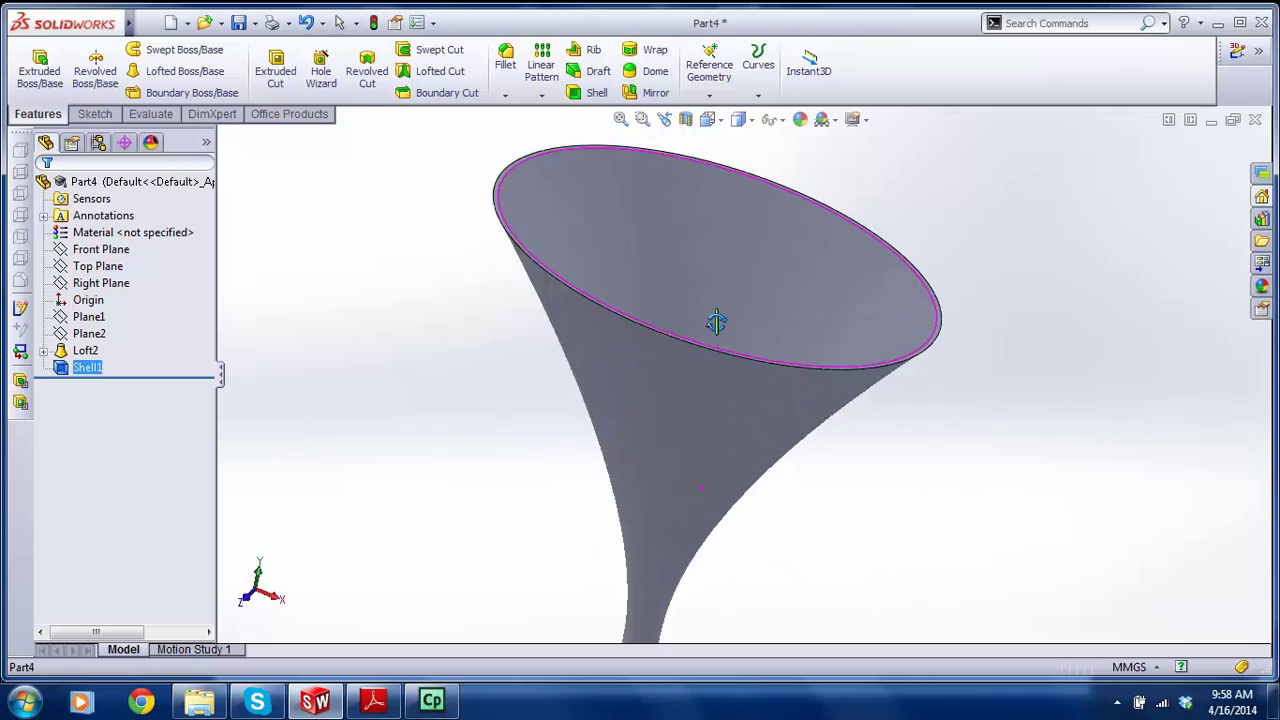
scroll(716, 322, up, 5)
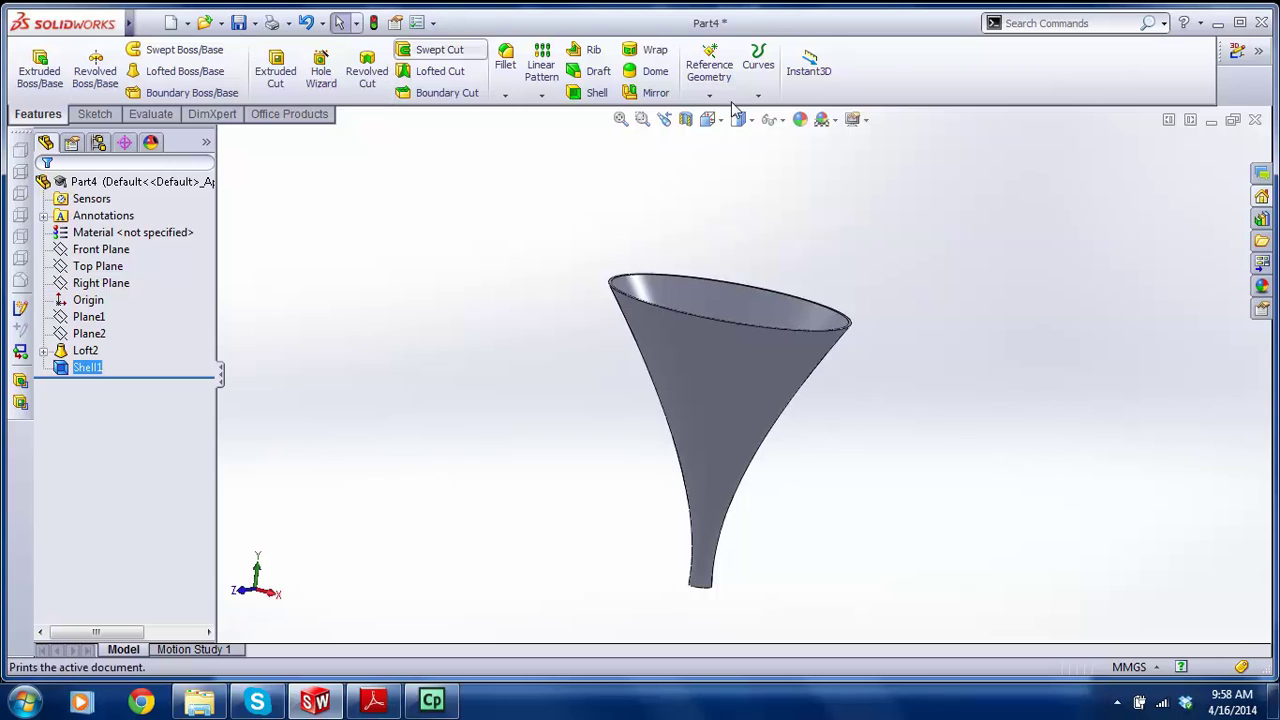
click(1254, 121)
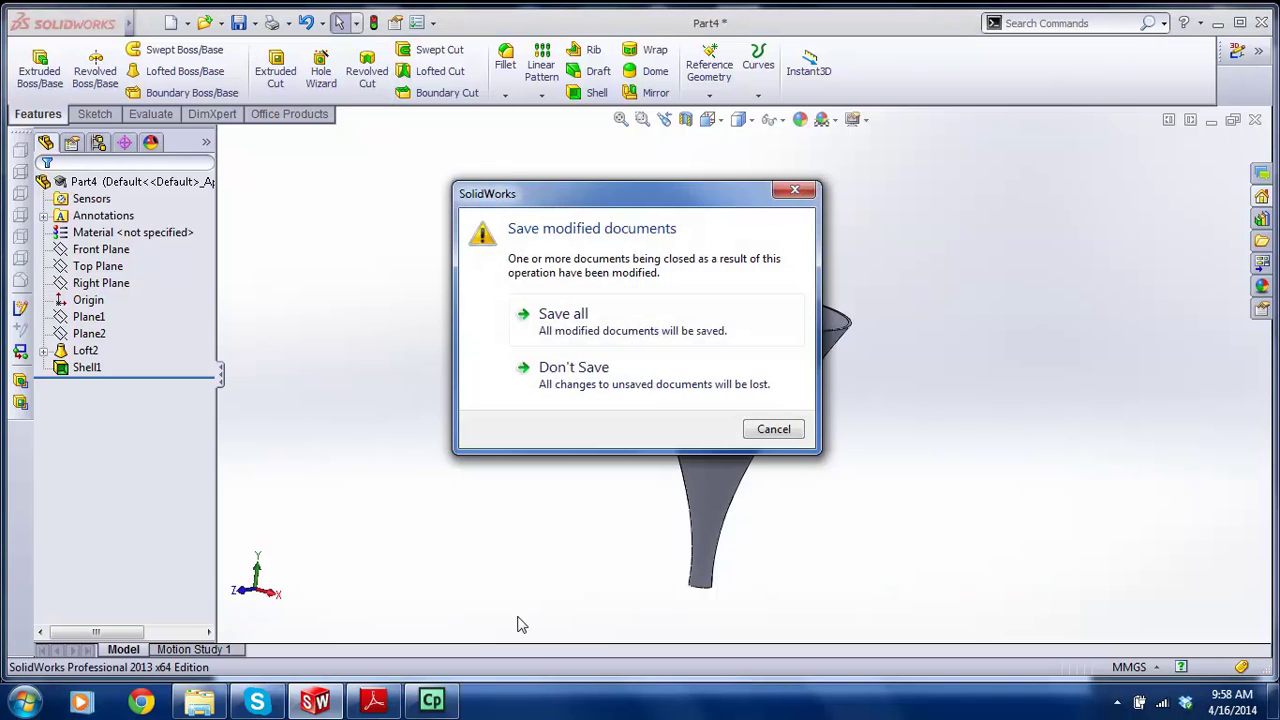
click(574, 384)
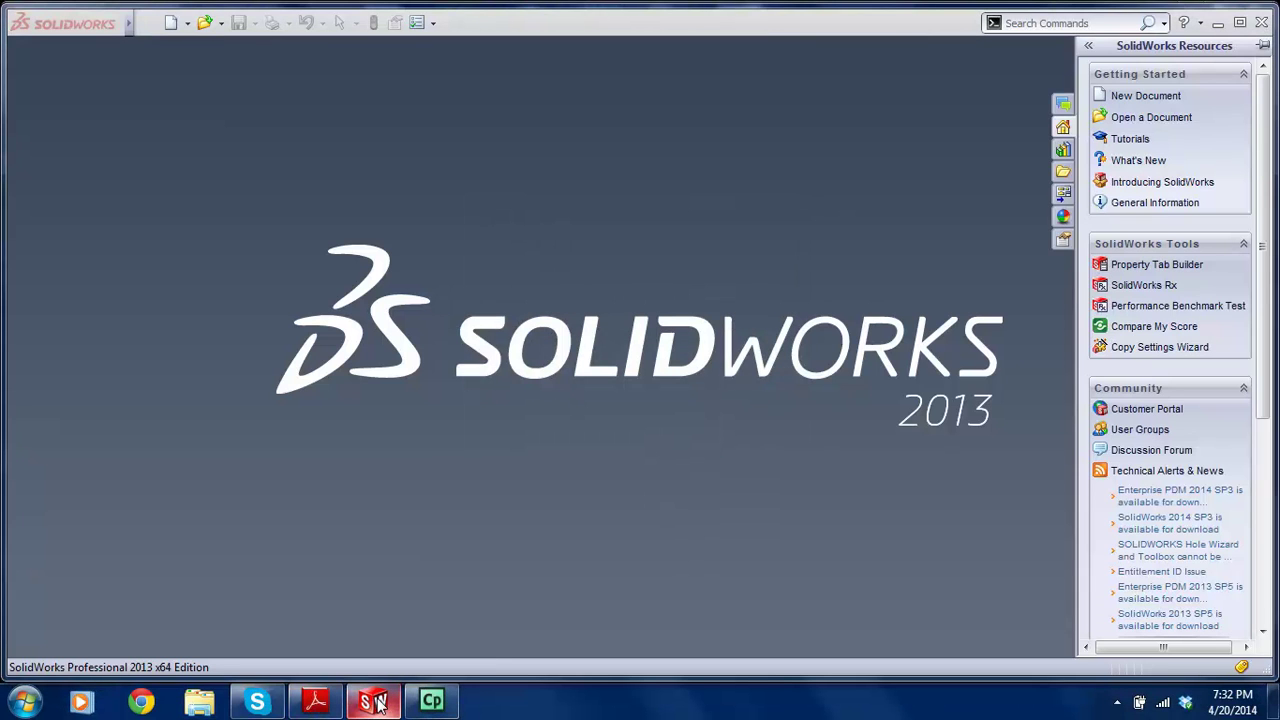
- Switch to the PDF viewer and examine the Ex. 5 screwdriver instructions, the handle profile dimensions and the shaft tip details
mouse_move(378, 706)
click(315, 702)
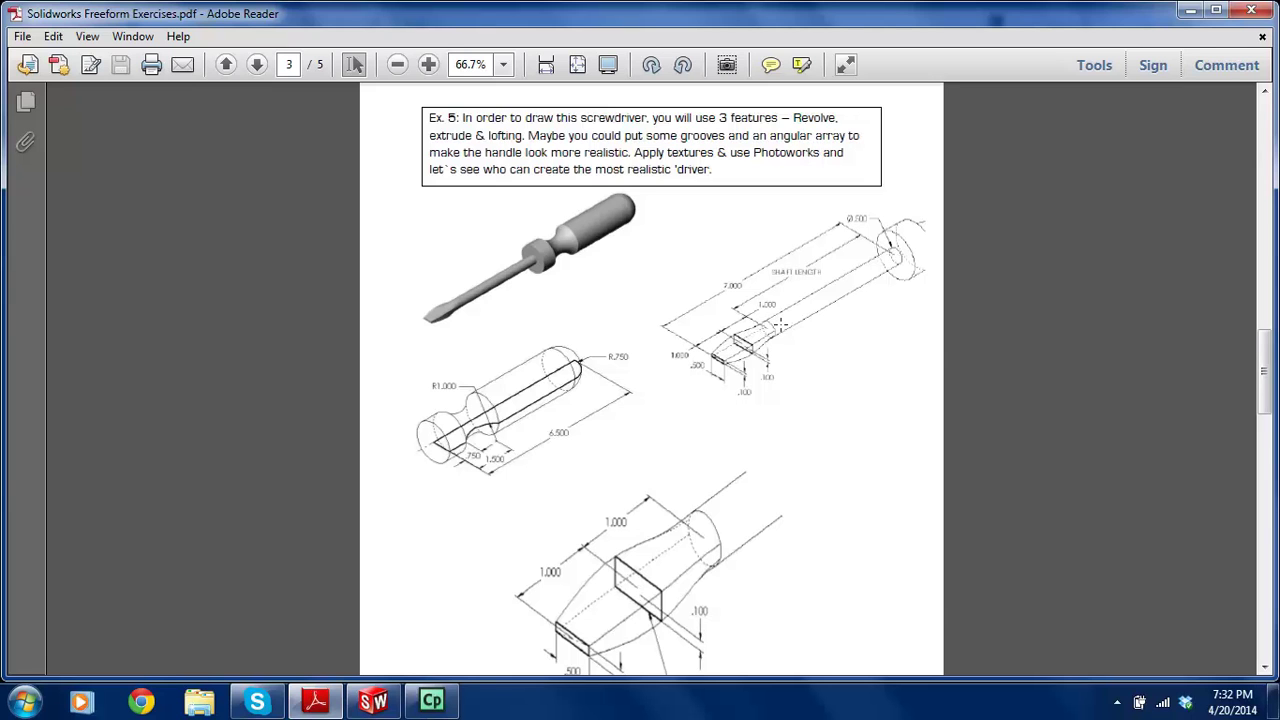
scroll(703, 520, down, 2)
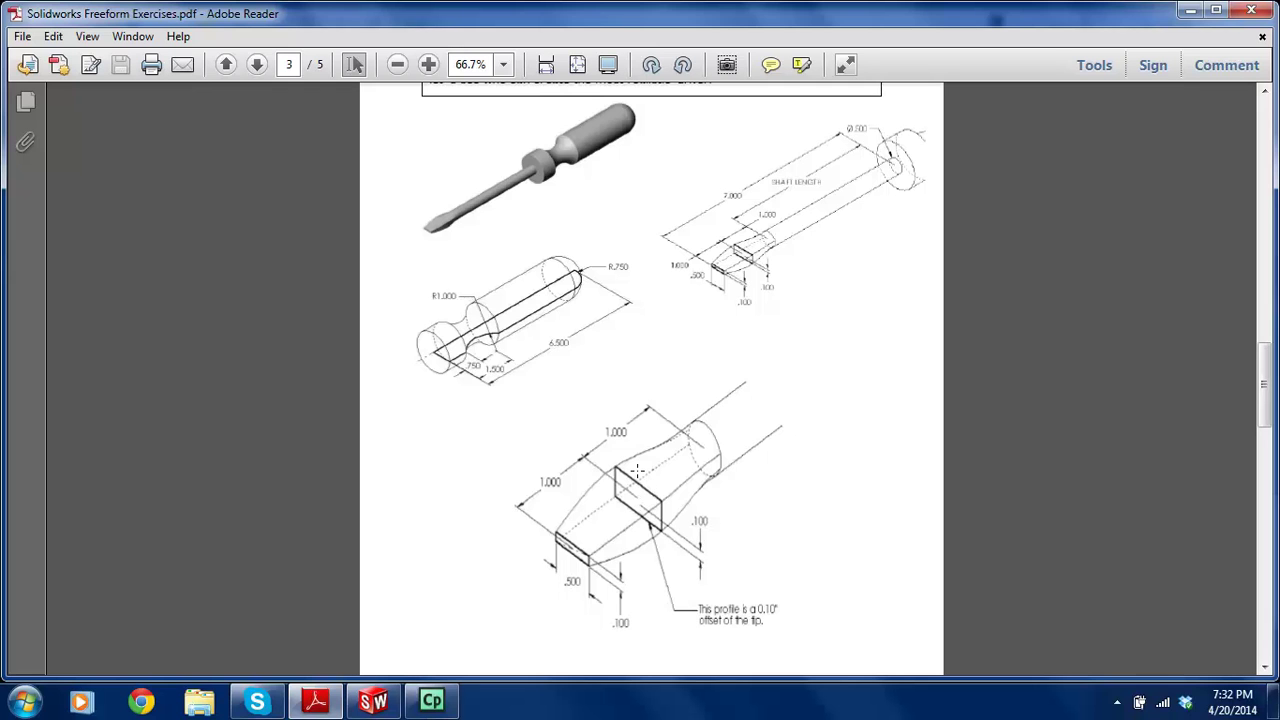
scroll(637, 458, up, 4)
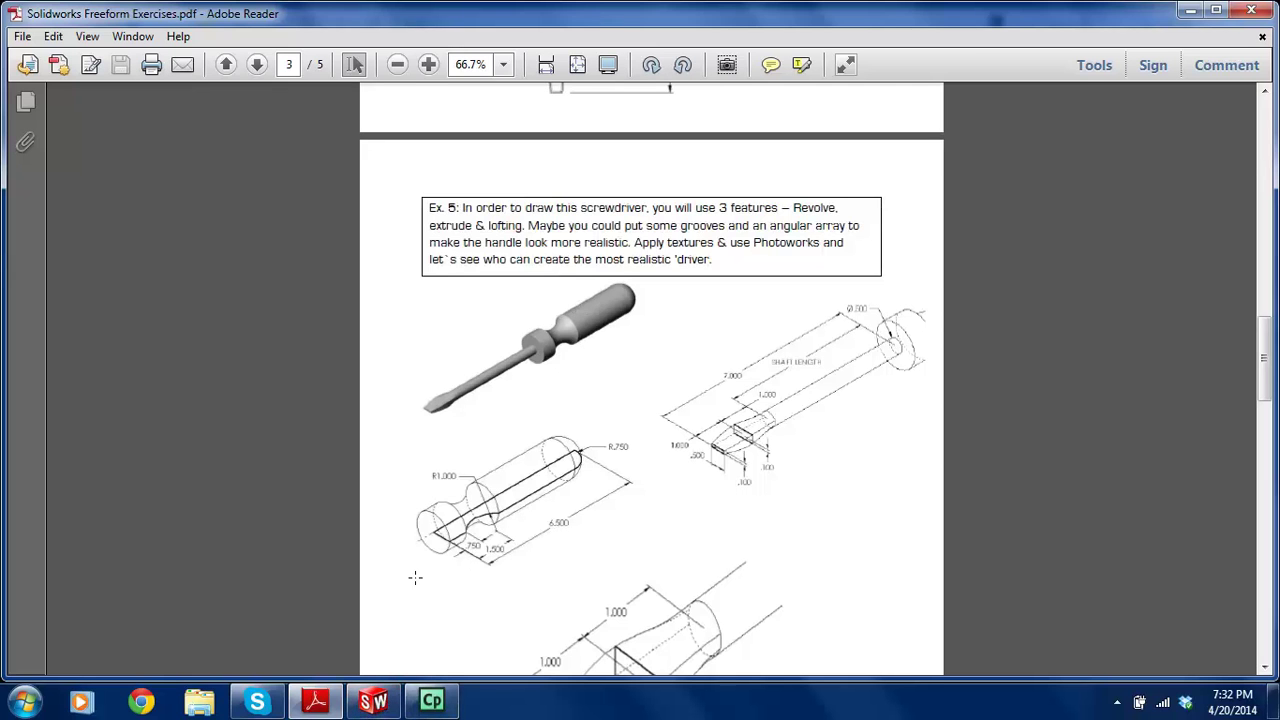
ctrl+scroll(384, 600, up, 3)
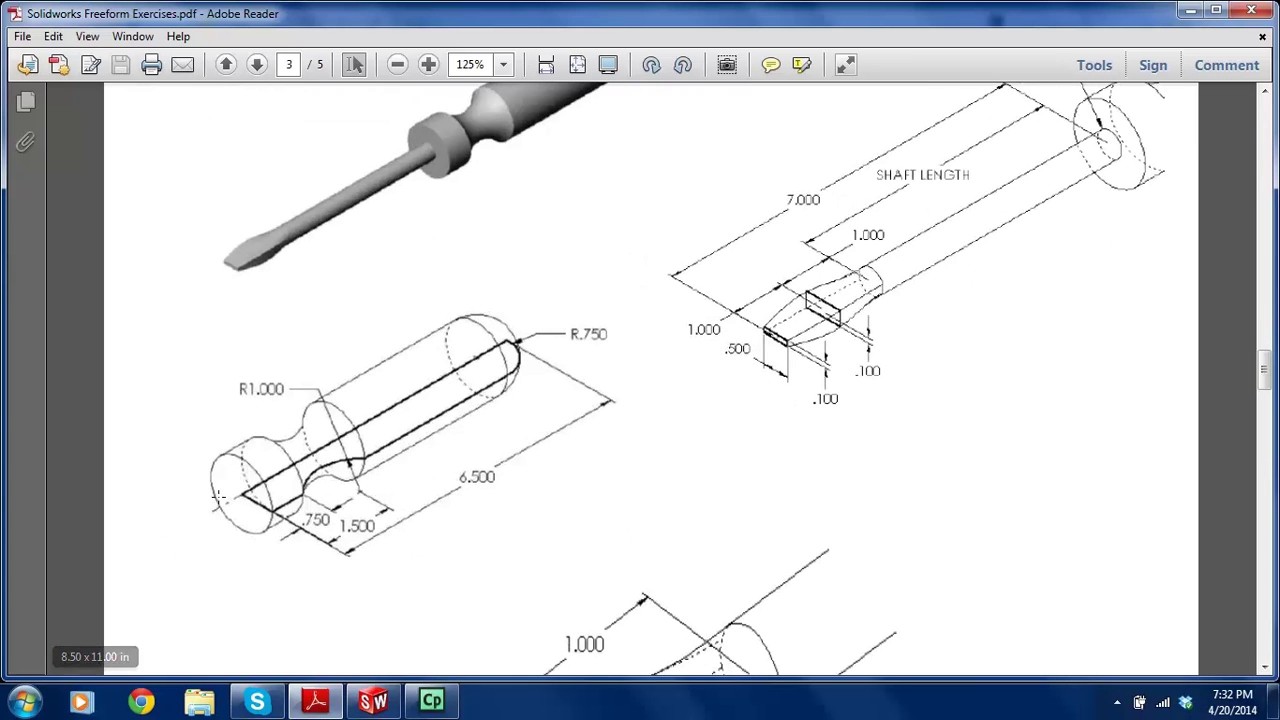
ctrl+scroll(218, 497, up, 1)
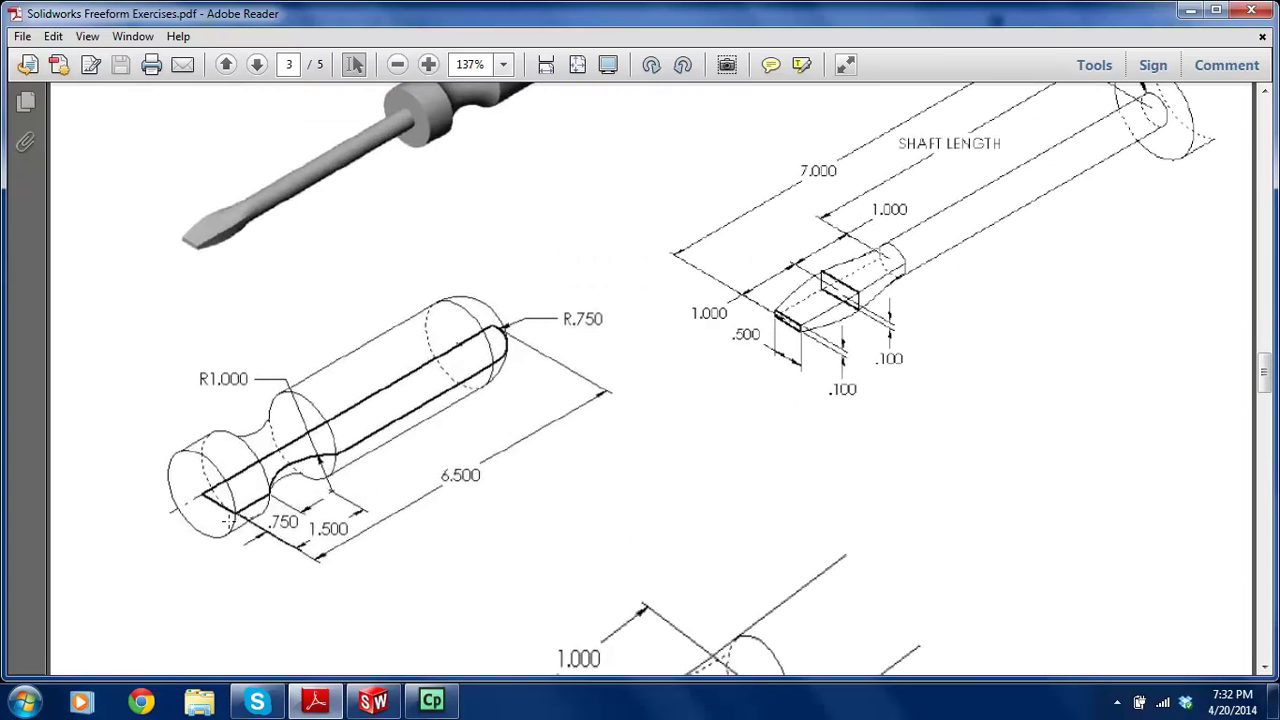
- Switch back to SolidWorks, create a new part from the TC_PART template and start a sketch on the Top Plane
click(367, 703)
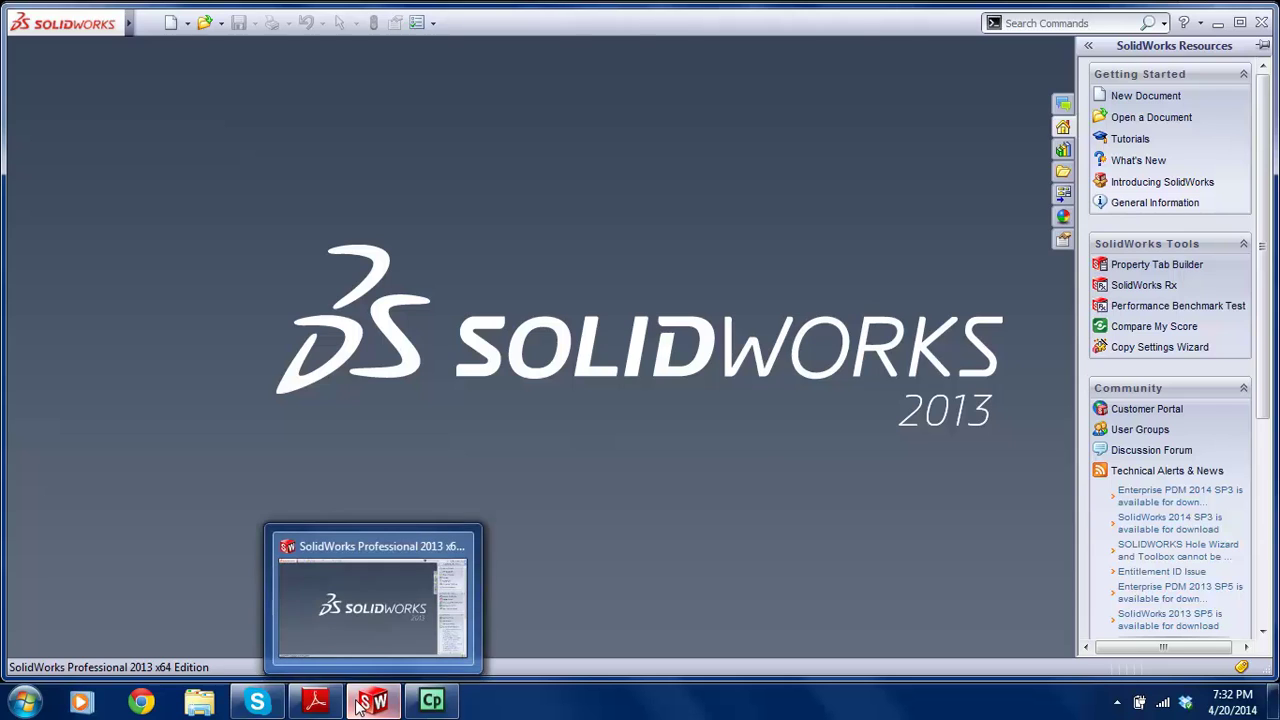
click(356, 699)
click(356, 699)
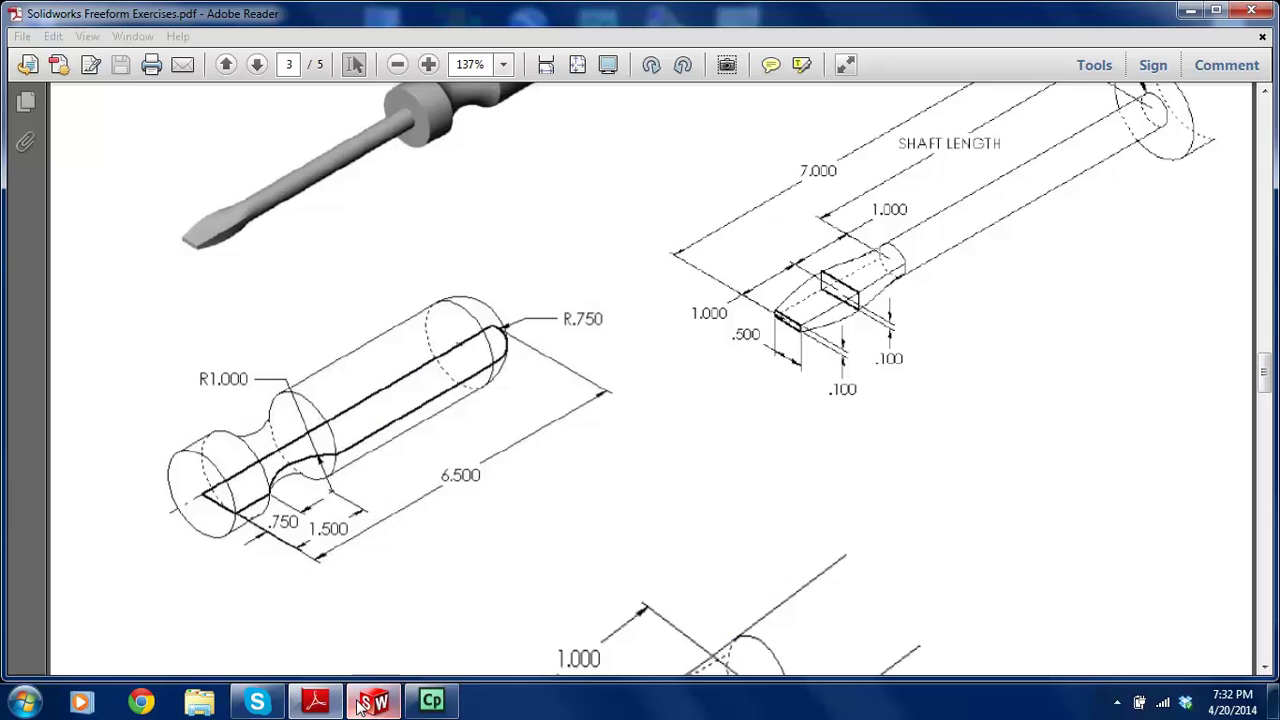
click(171, 23)
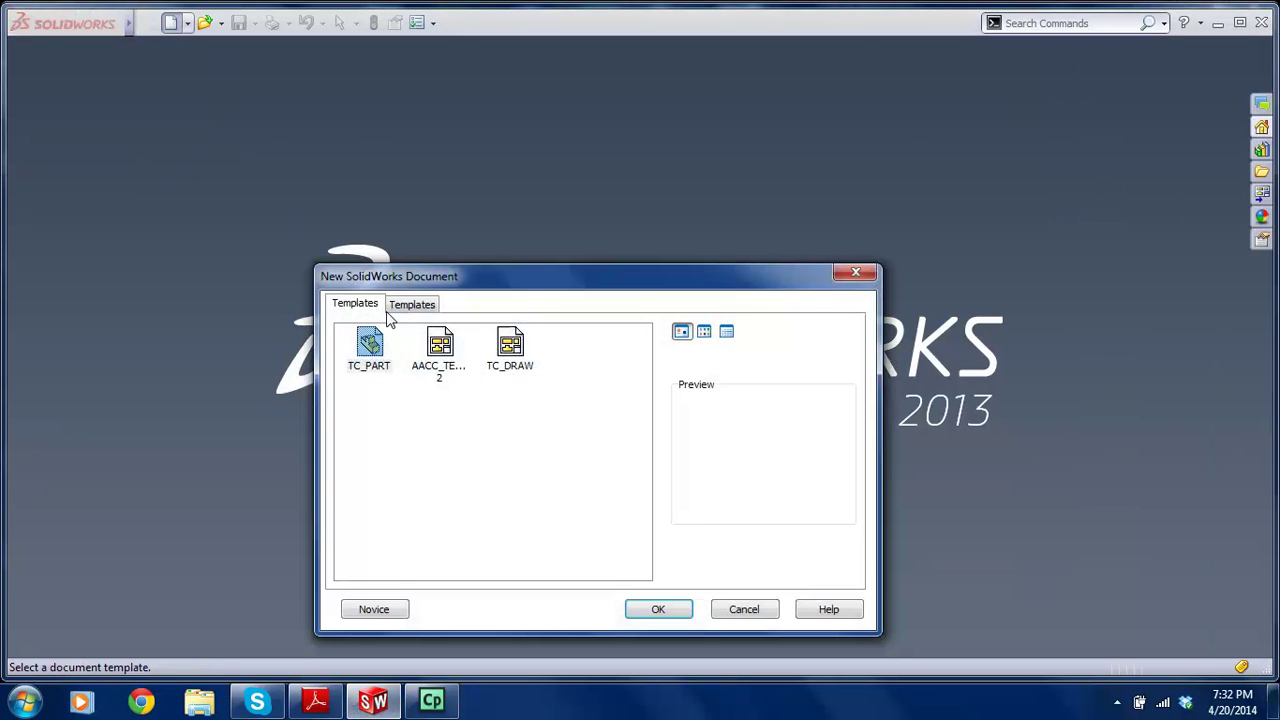
click(652, 605)
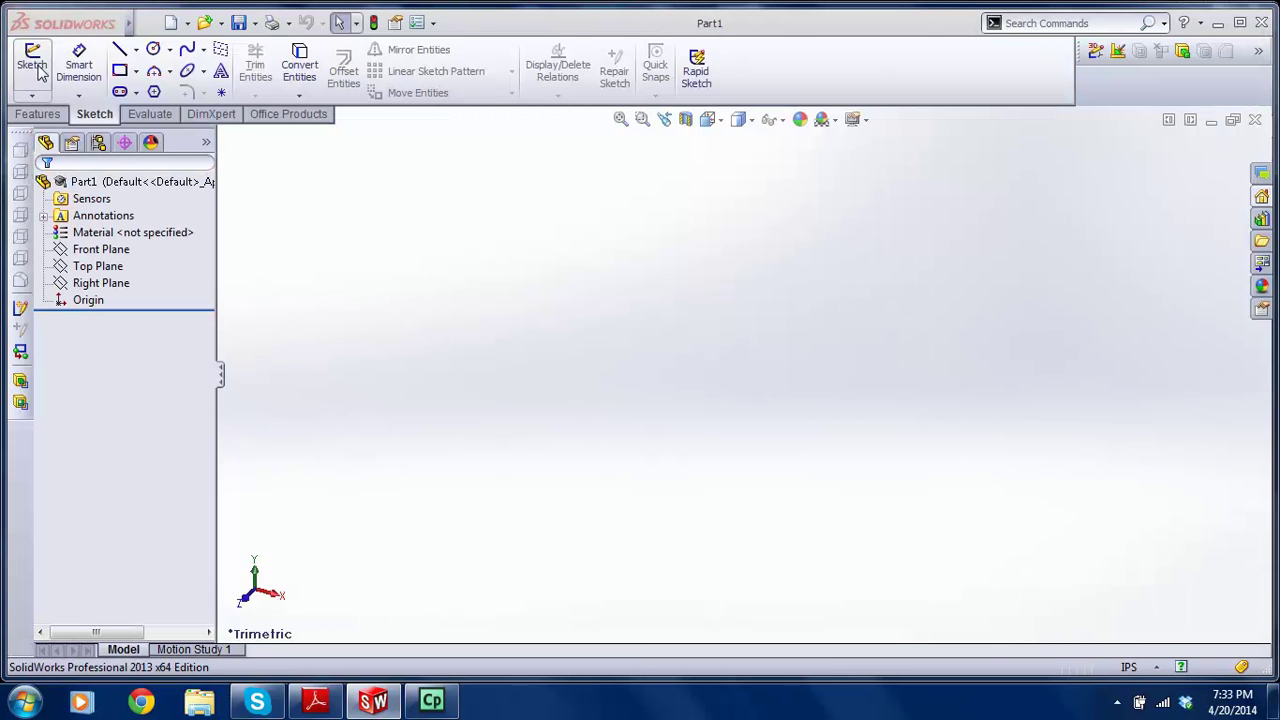
click(31, 58)
click(637, 414)
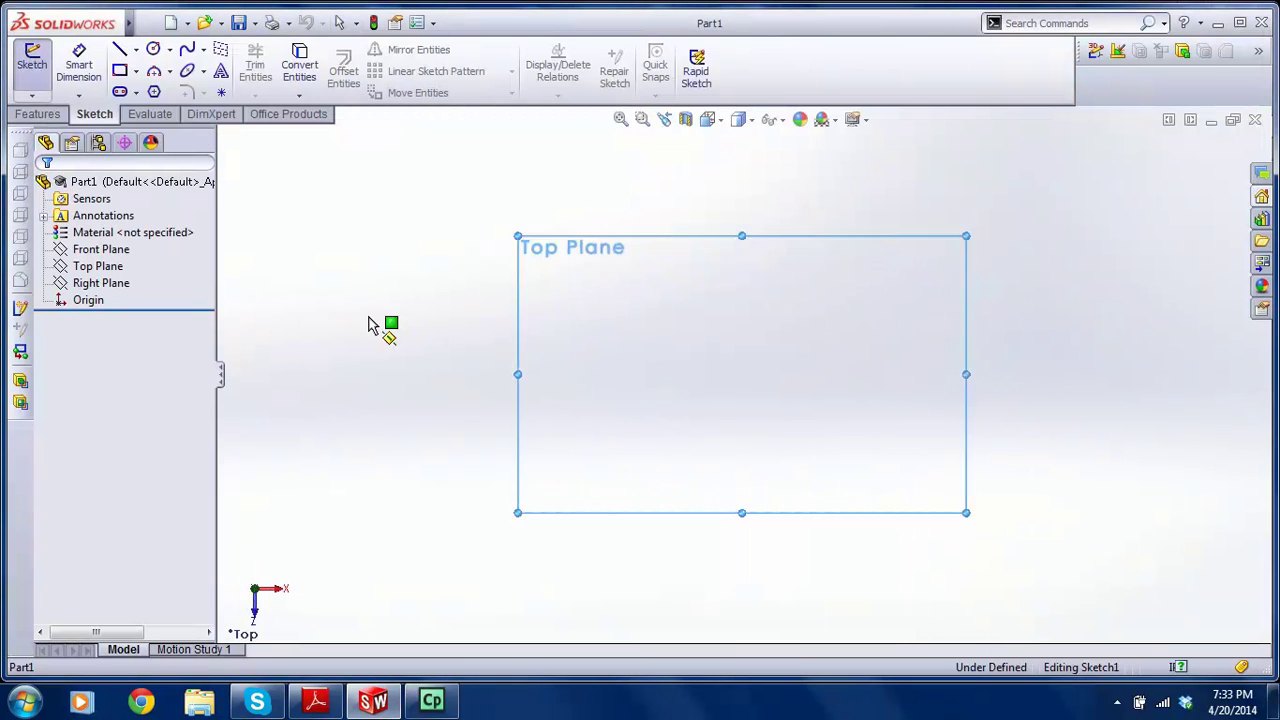
click(318, 703)
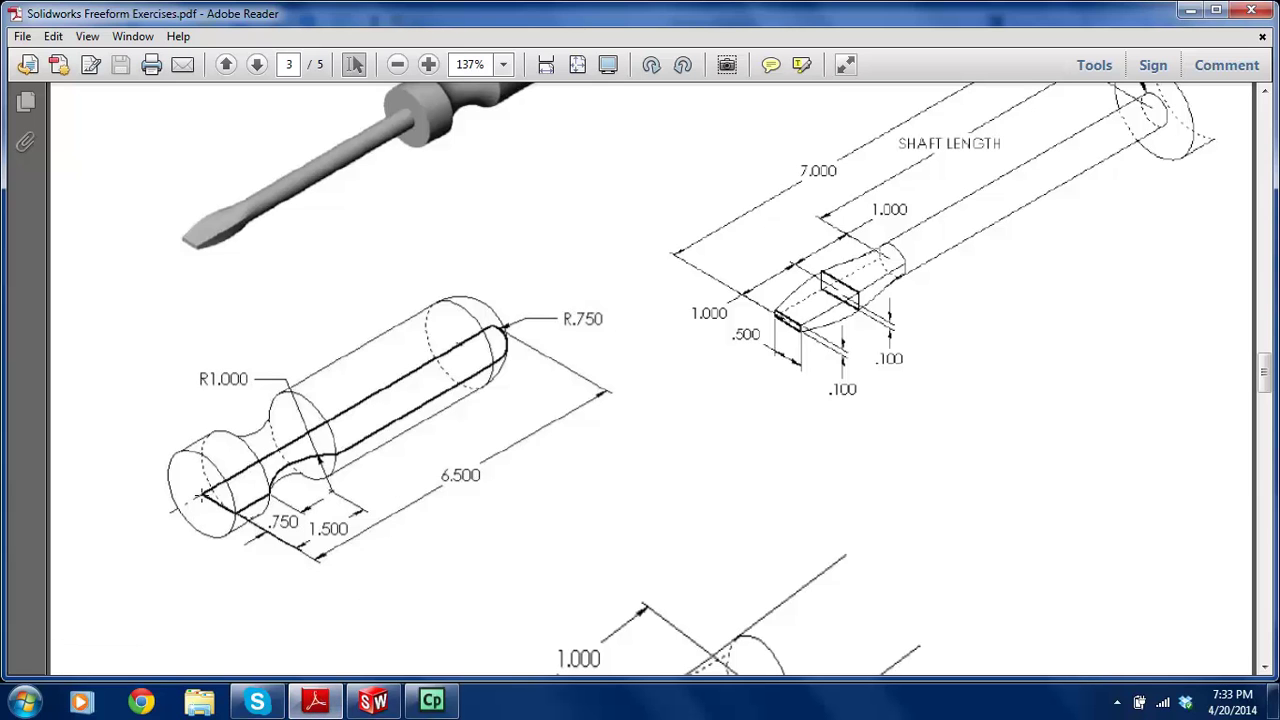
click(372, 703)
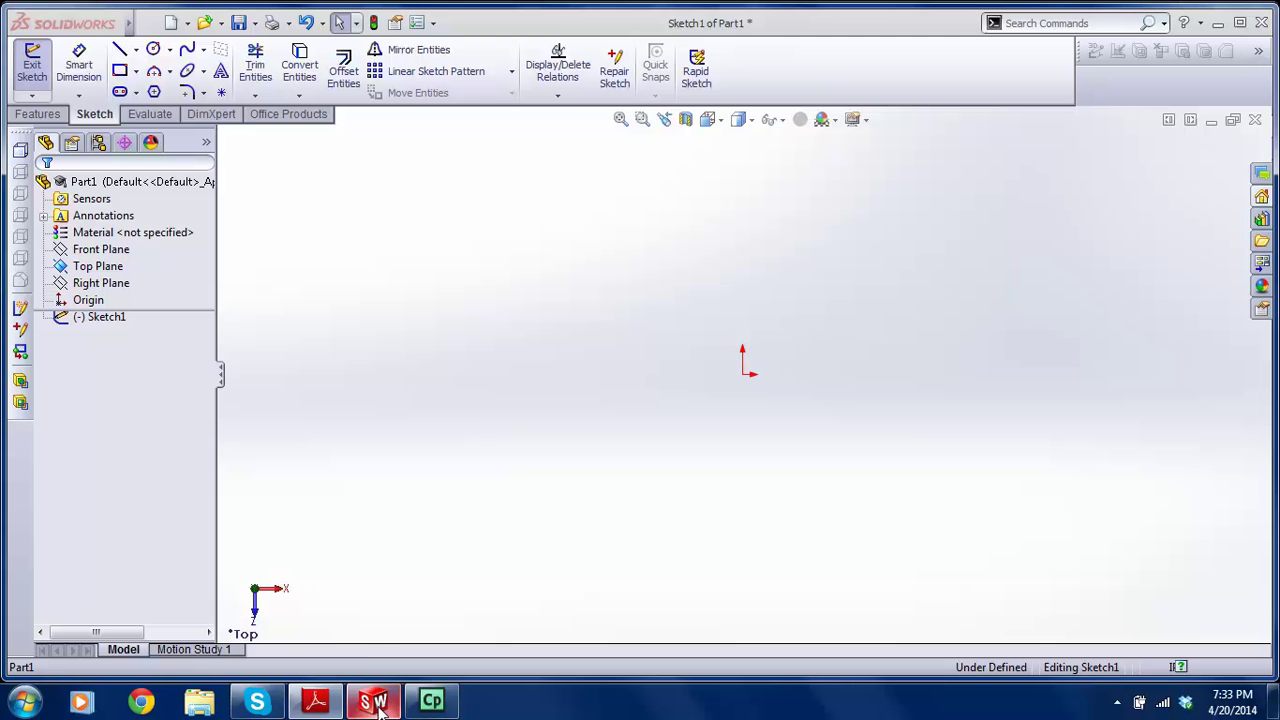
click(121, 52)
click(705, 443)
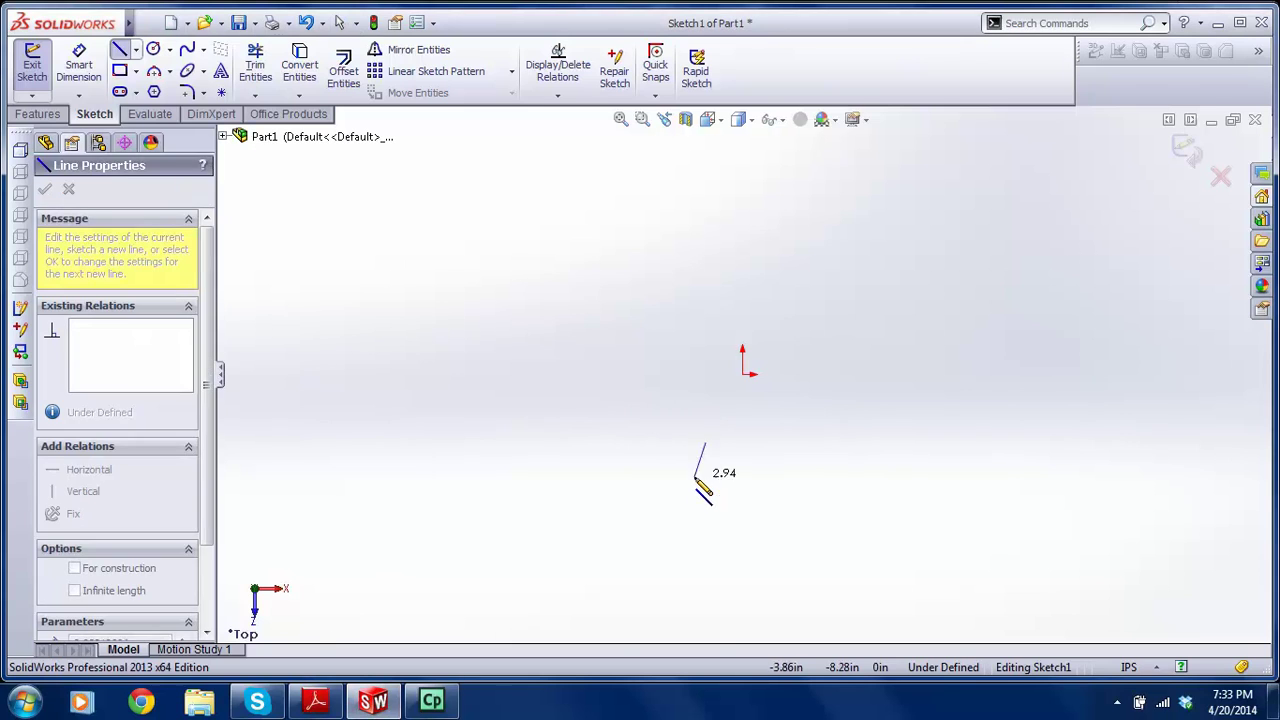
key(Escape)
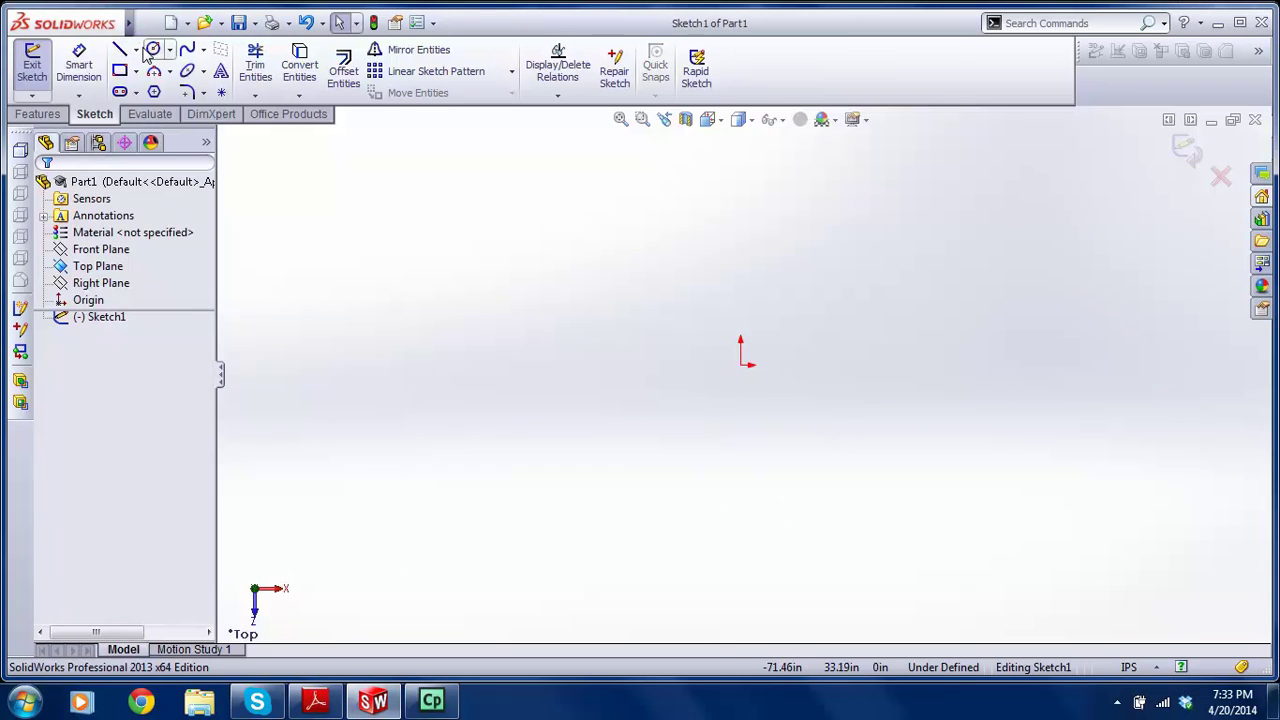
- Sketch a vertical line about 6.44 in up from the origin and an arc of about 1.44 in radius curving outward from its upper end
click(119, 50)
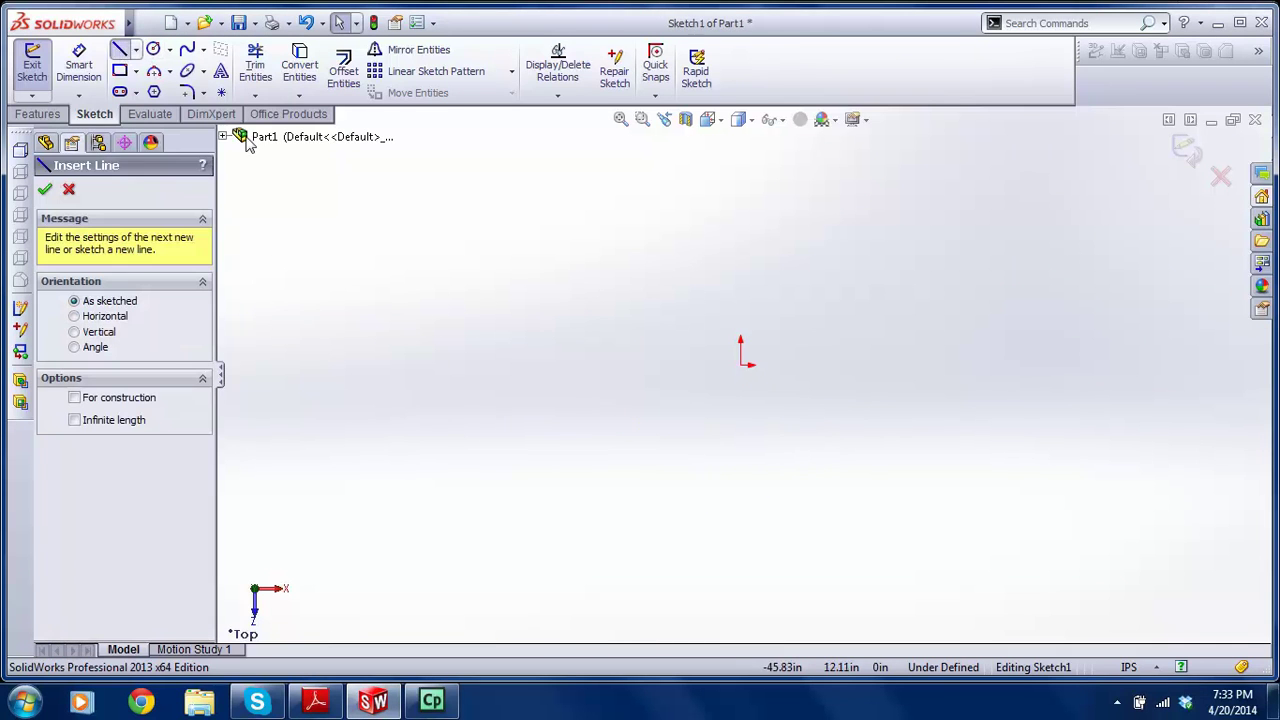
click(741, 367)
scroll(742, 335, down, 7)
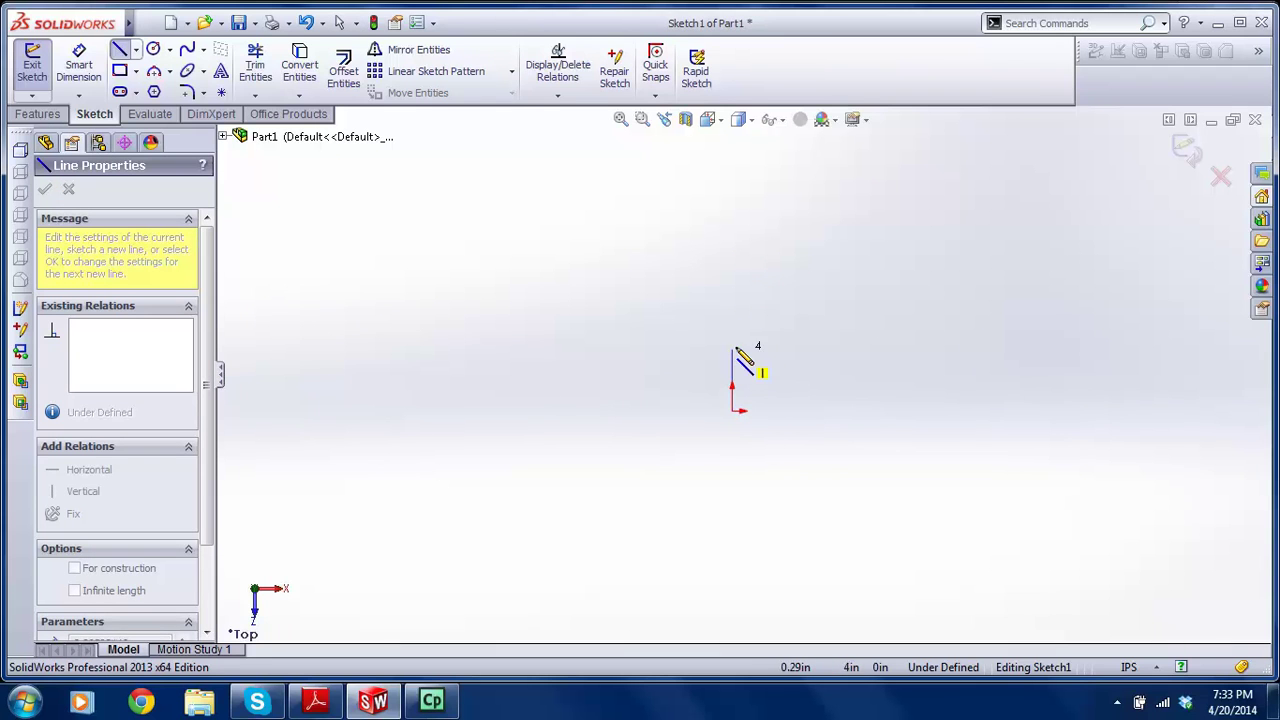
click(735, 313)
scroll(757, 329, down, 4)
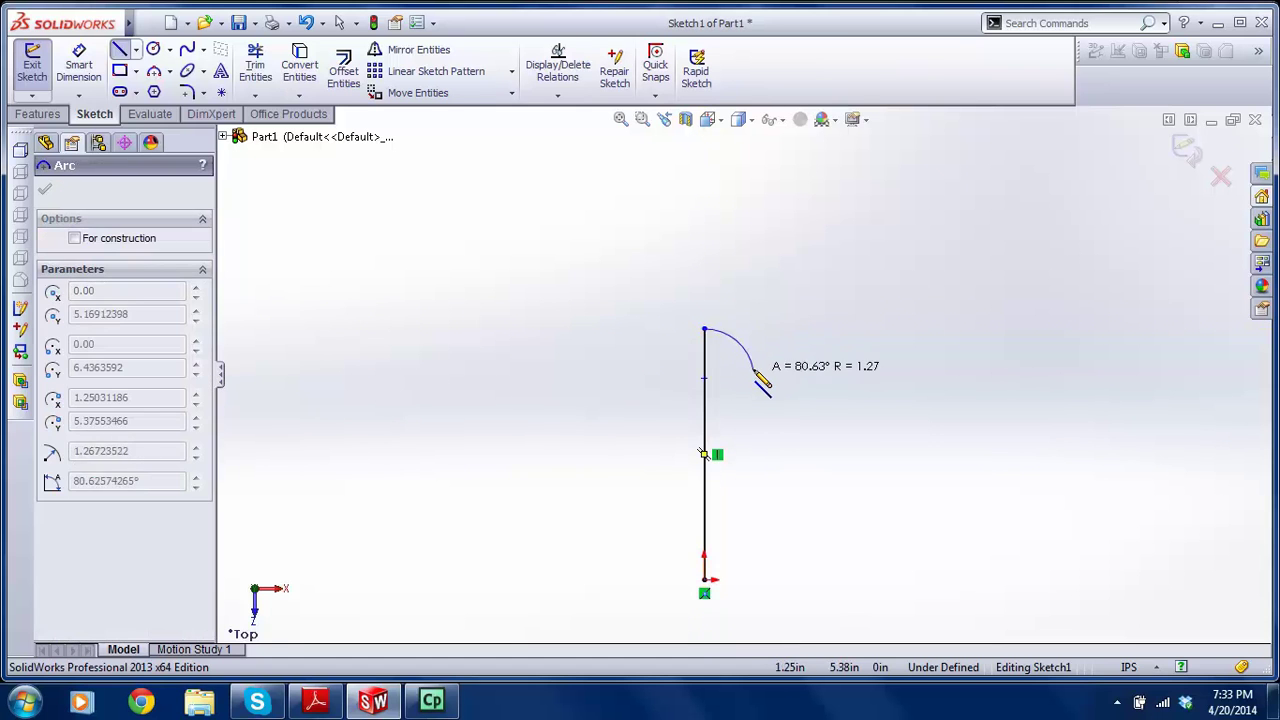
click(757, 362)
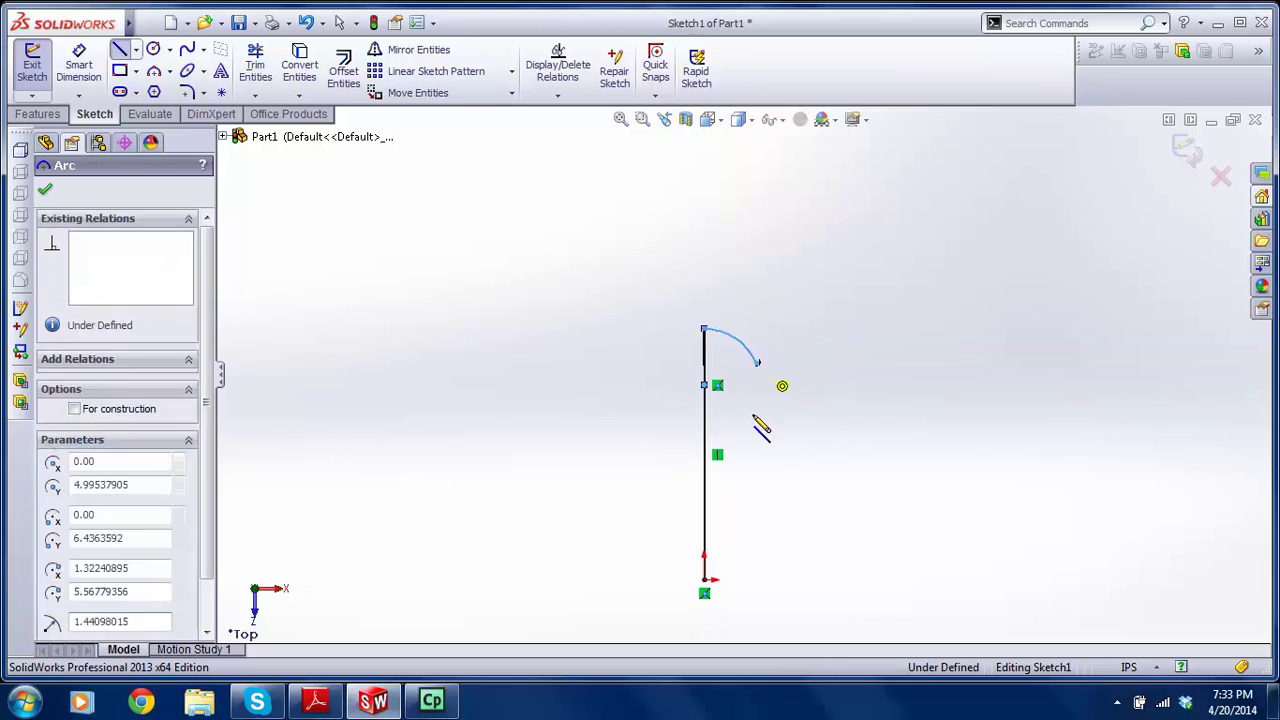
- Continue the profile with a vertical side line, an inward arc and a short vertical line about 0.69 in long, closing it at the origin
click(756, 520)
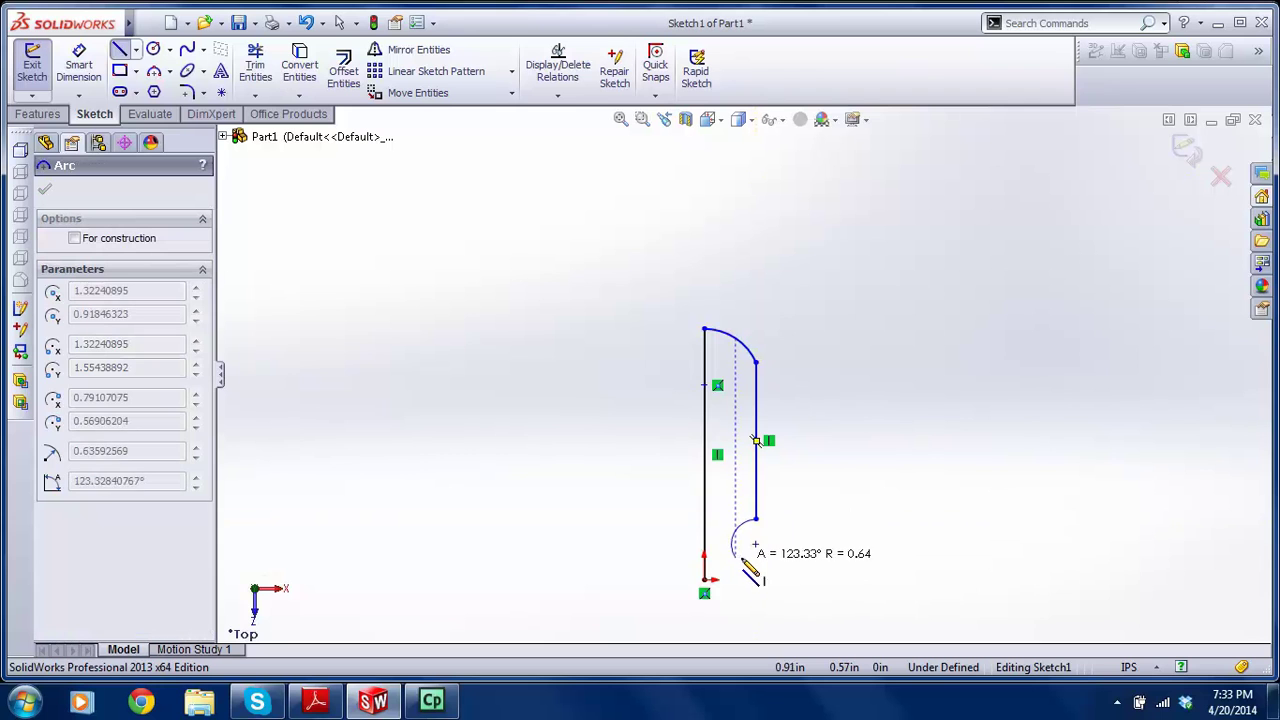
click(756, 554)
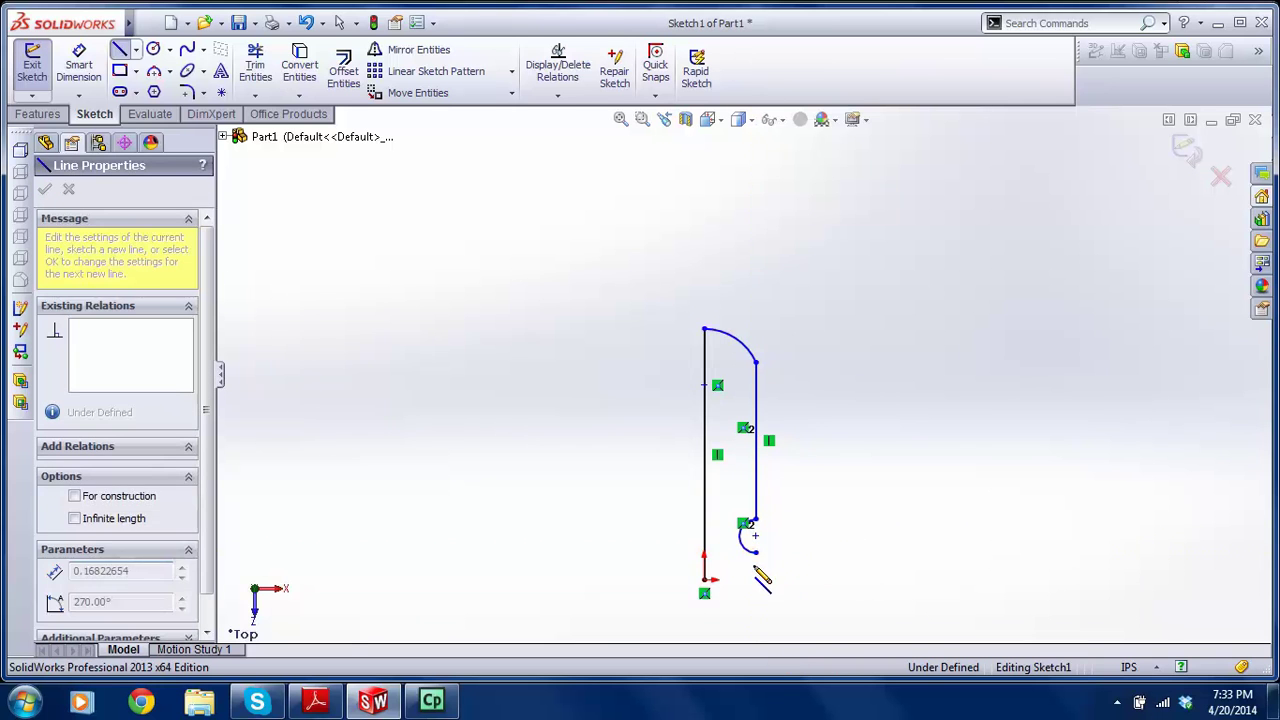
click(756, 579)
key(Escape)
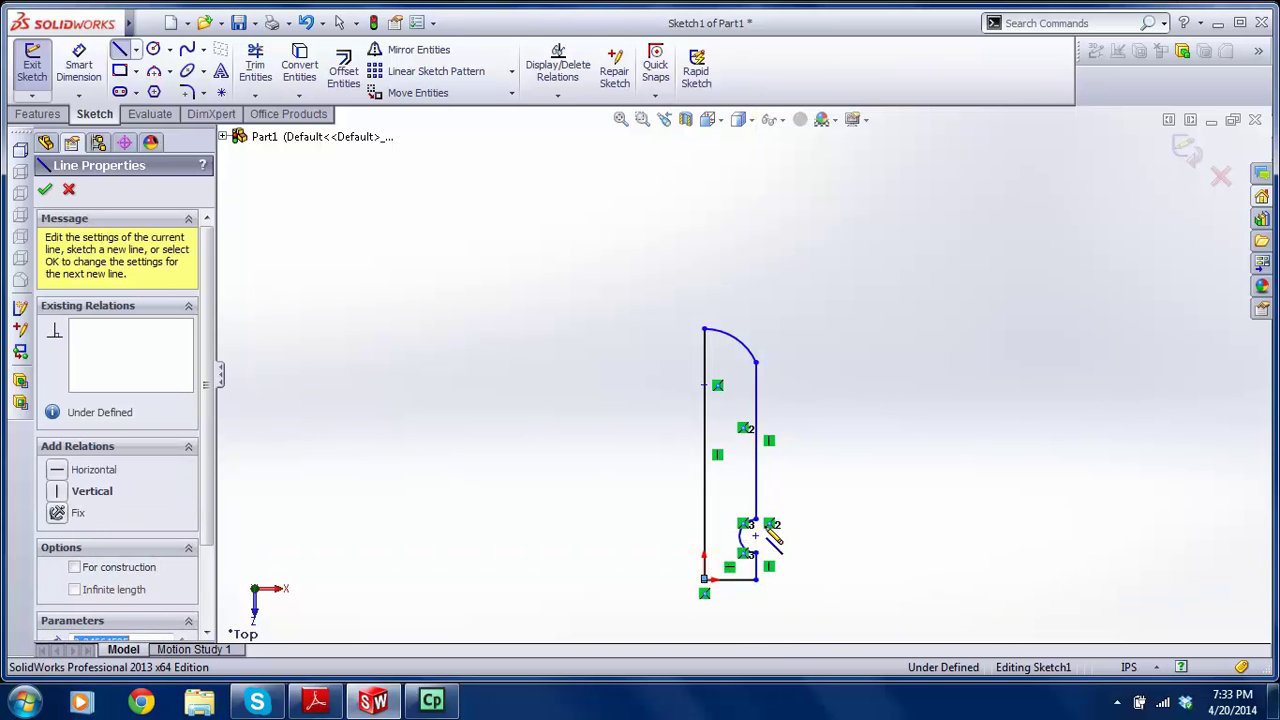
key(Escape)
- Check the handle profile in the PDF drawing and make the sketch's upper arc tangent to the long outer vertical line
click(325, 708)
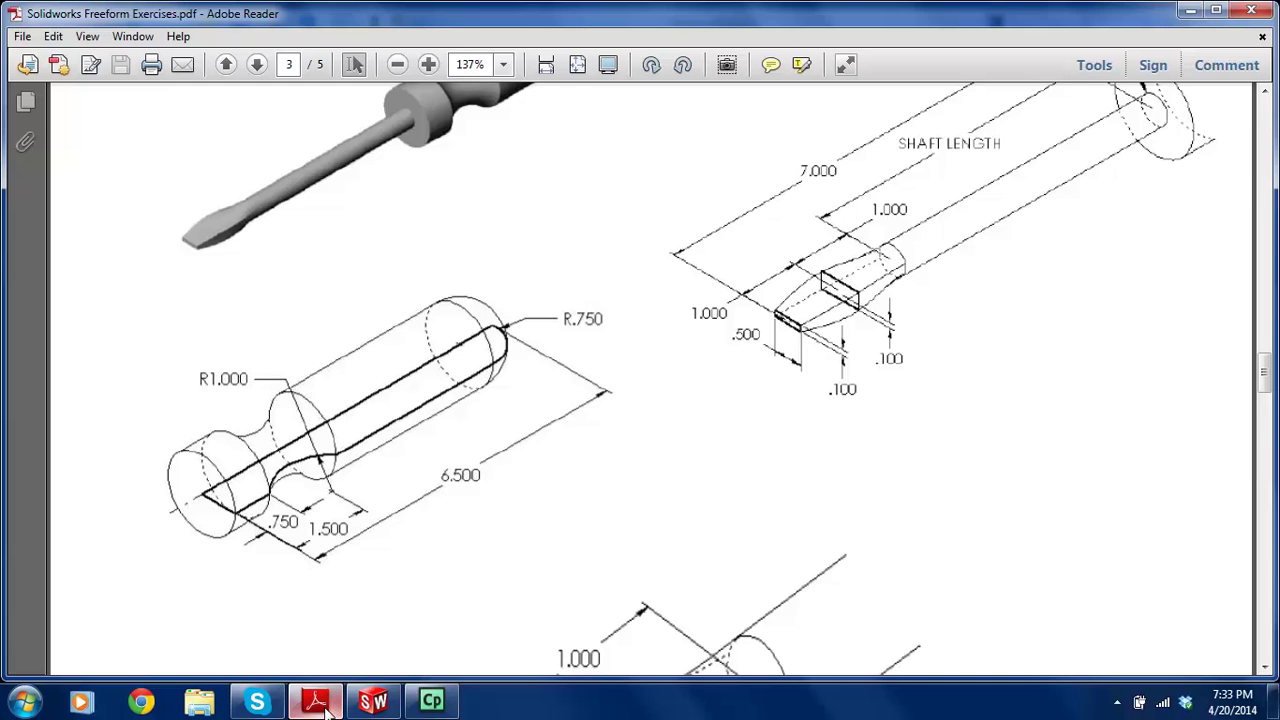
click(320, 706)
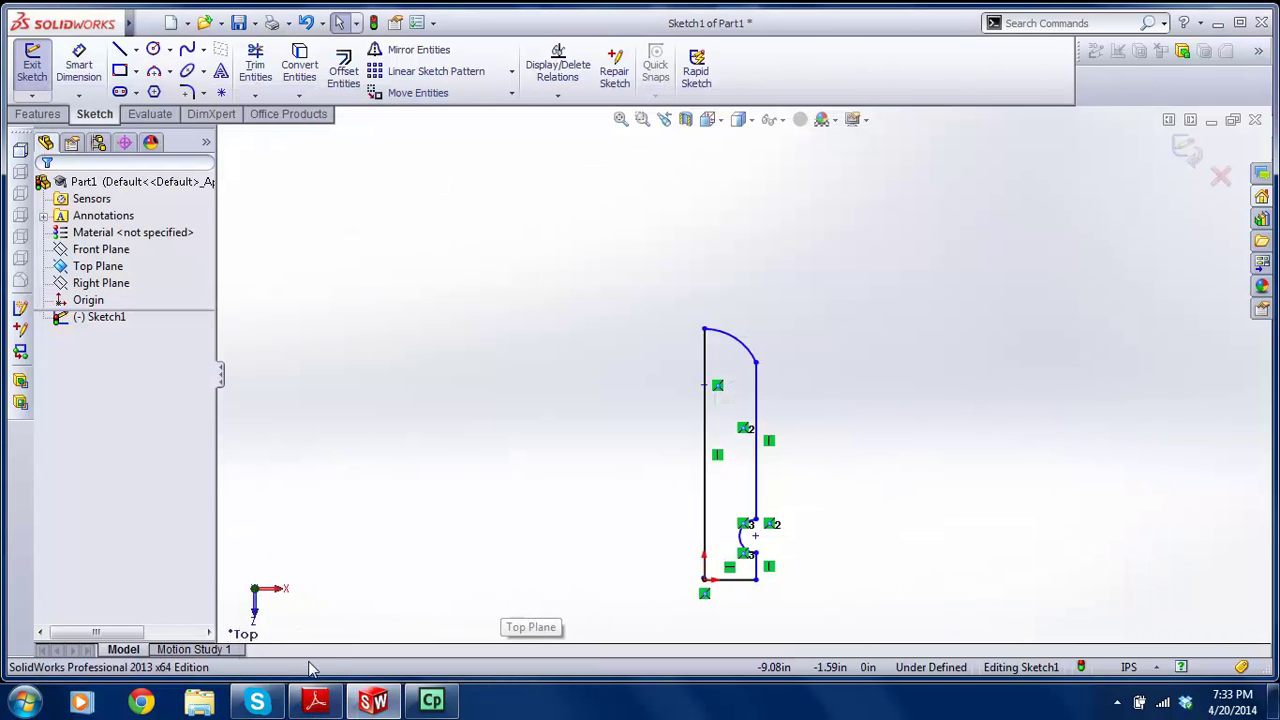
click(318, 703)
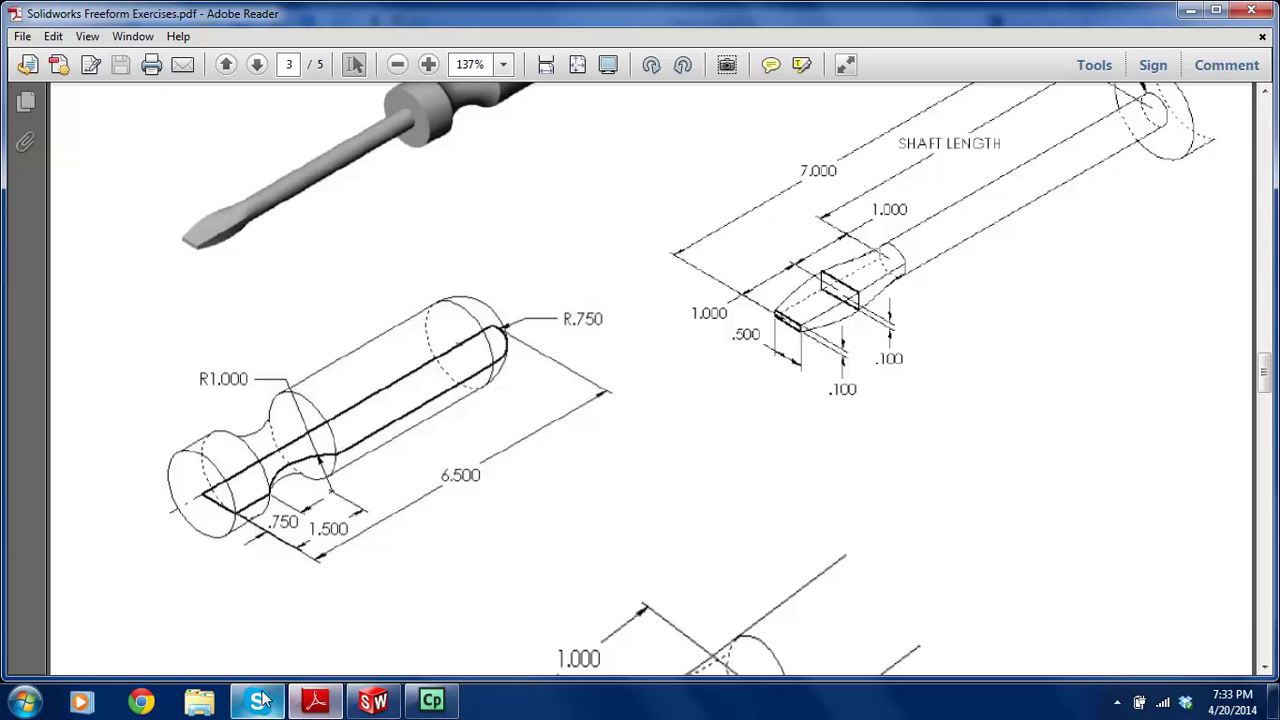
click(318, 703)
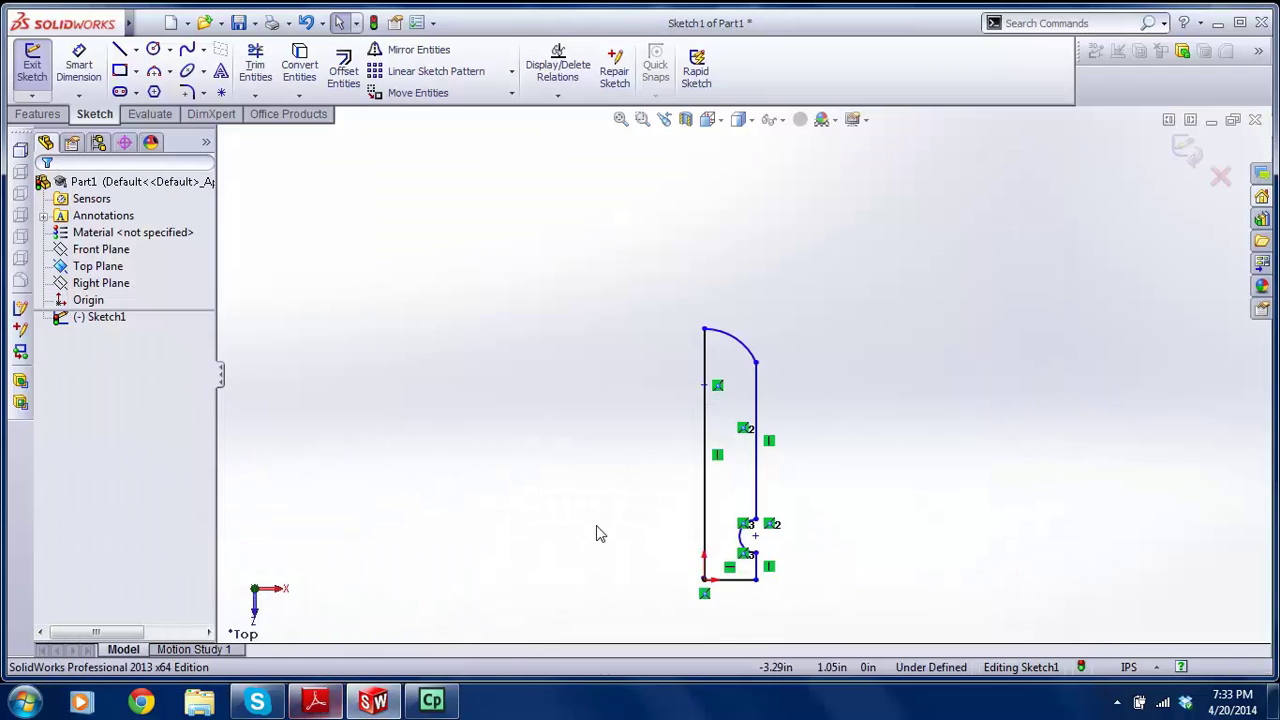
drag(786, 360, 721, 320)
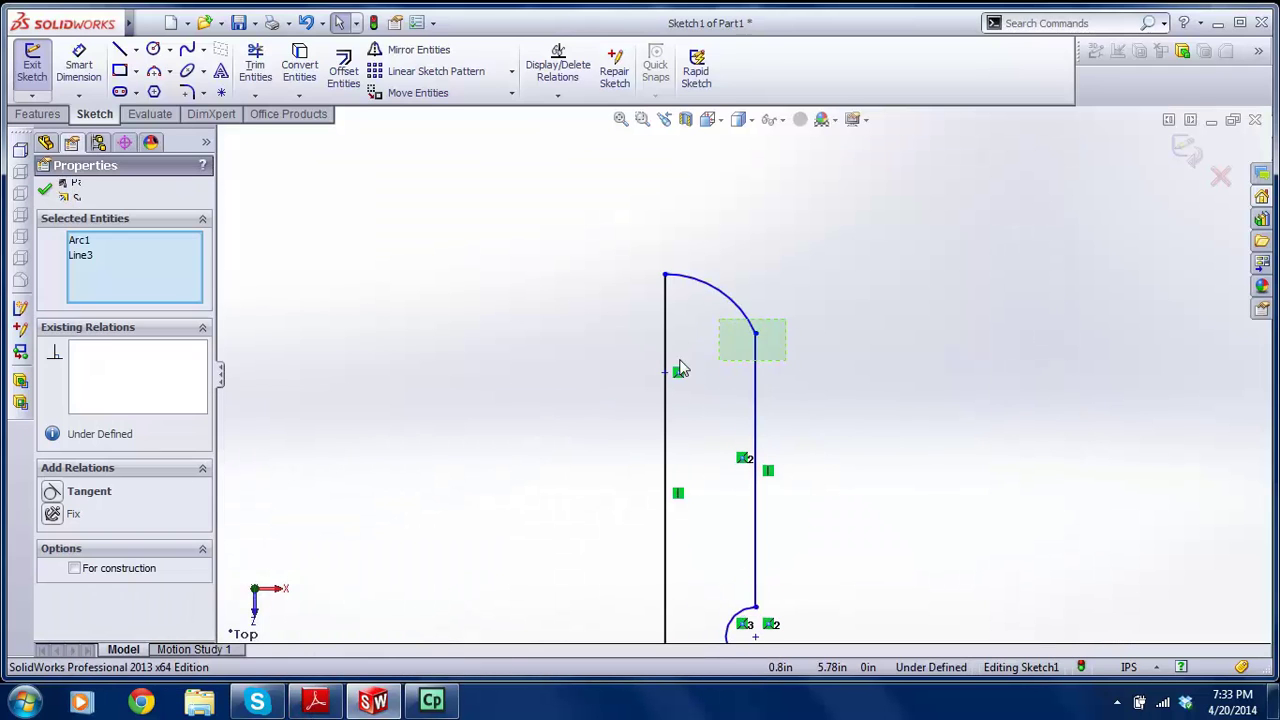
click(50, 493)
key(Escape)
- Make the two outer vertical lines above and below the inward arc collinear
scroll(760, 440, up, 3)
scroll(762, 491, down, 3)
scroll(745, 455, up, 1)
scroll(727, 400, down, 2)
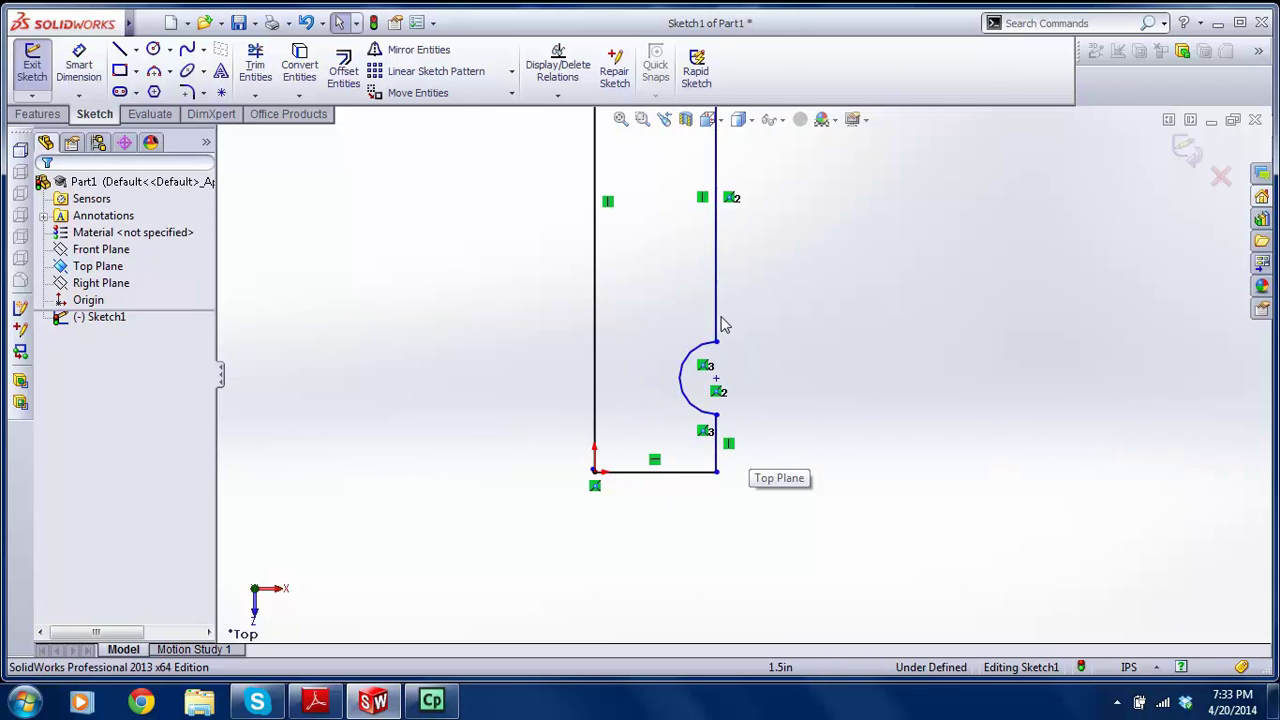
click(718, 325)
click(716, 456)
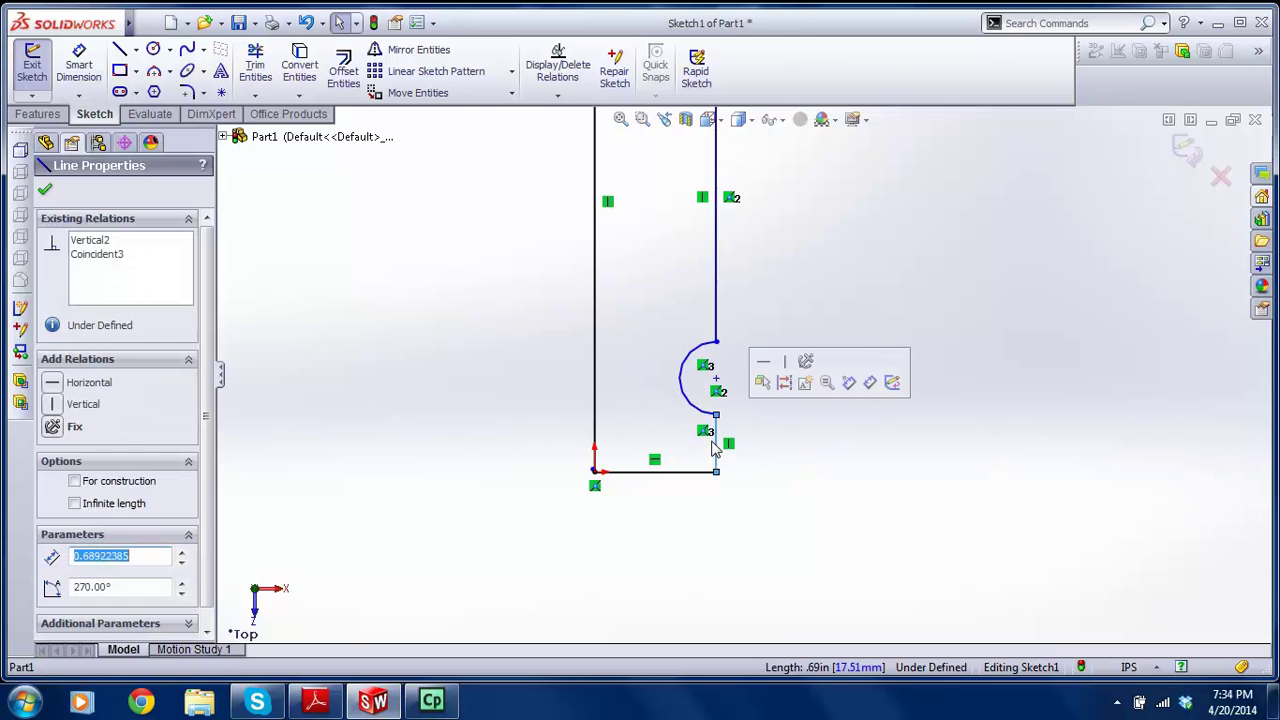
ctrl+click(716, 316)
click(52, 535)
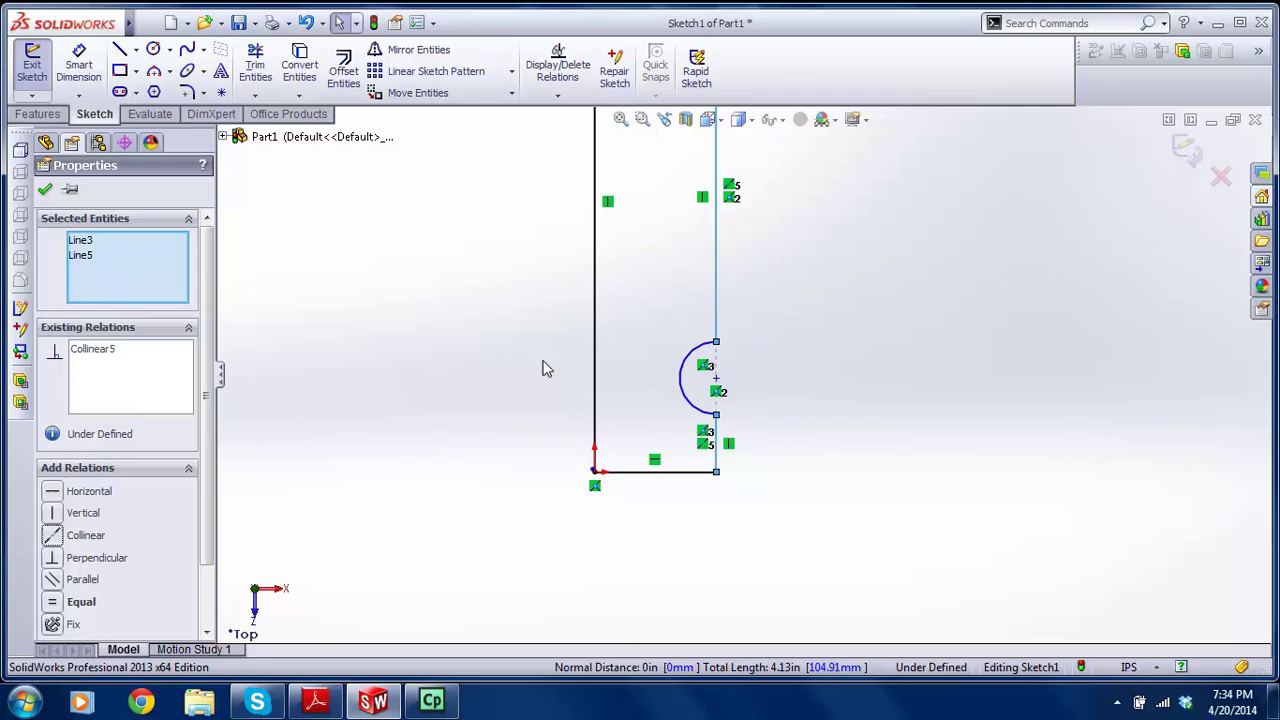
click(543, 366)
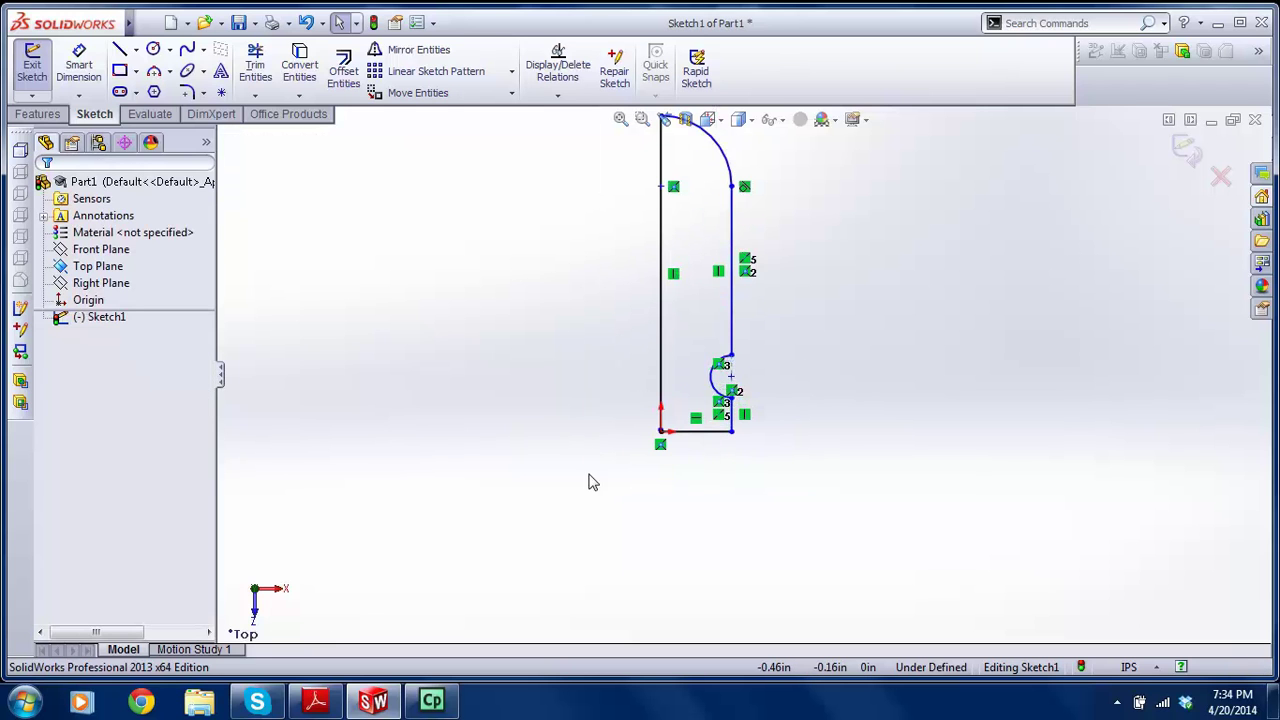
- Check the handle's end radius in the PDF drawing and dimension the profile's upper arc with a 0.75 in radius
click(316, 702)
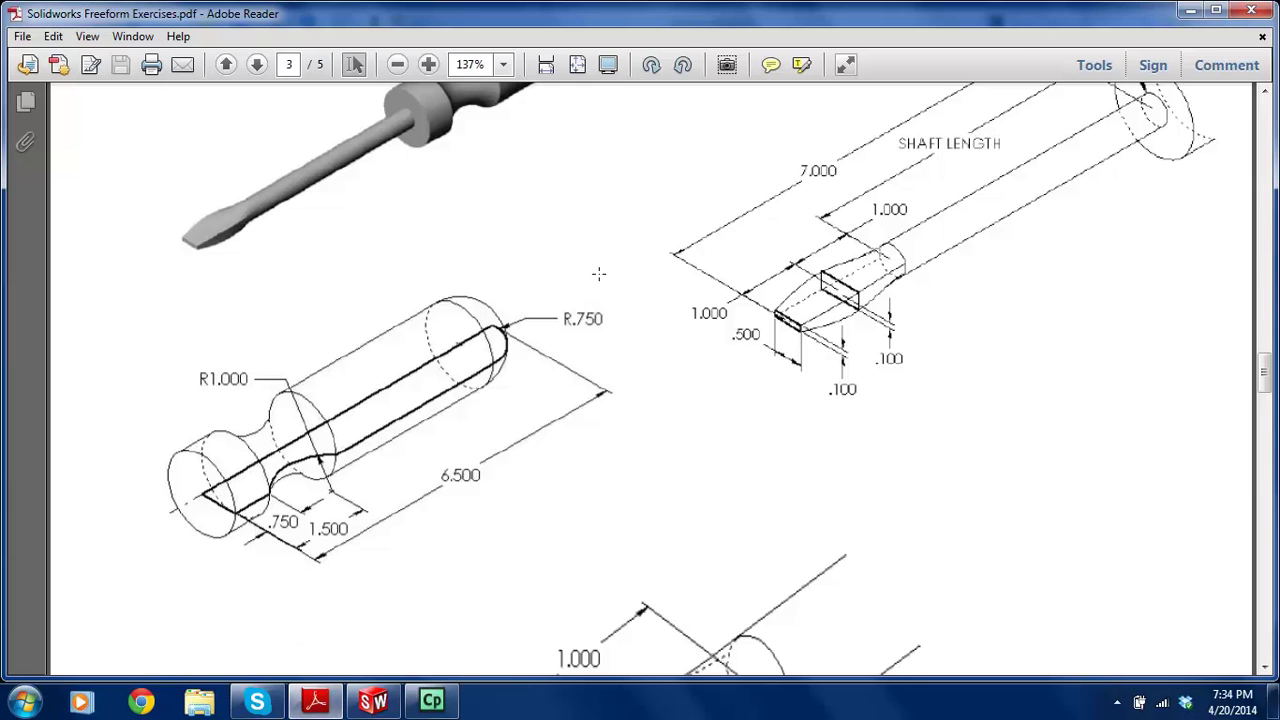
click(373, 702)
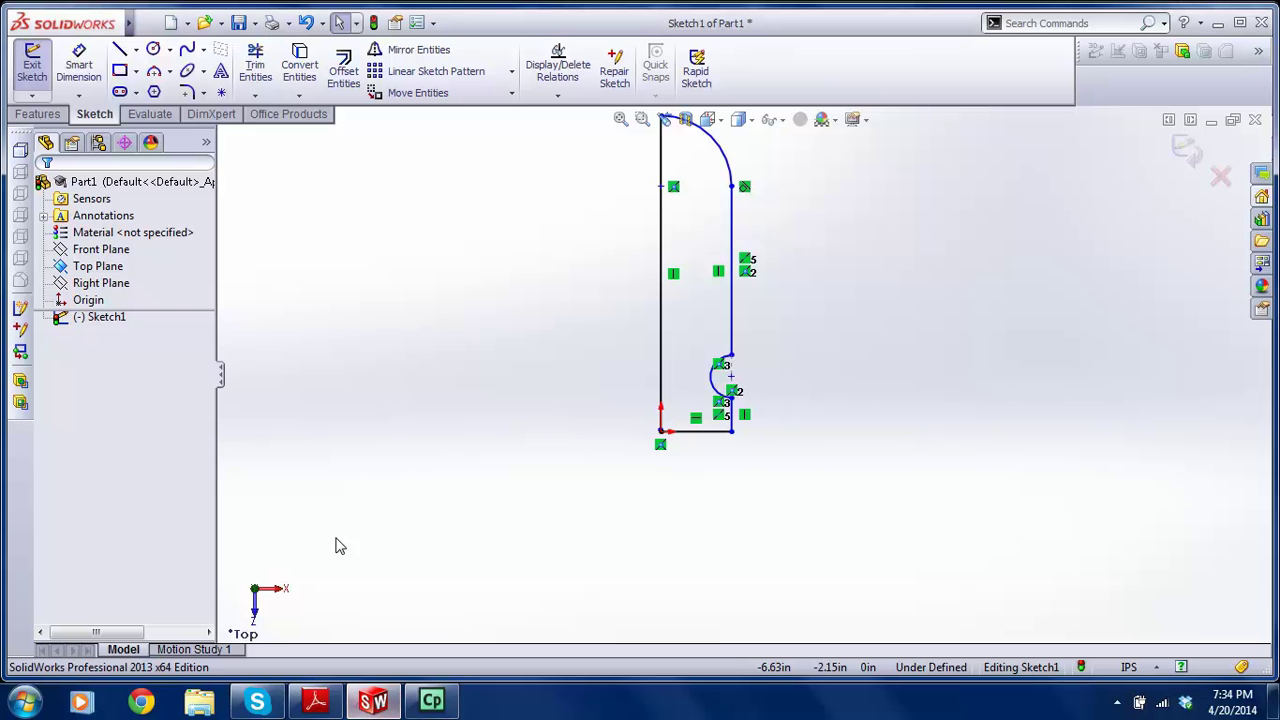
click(85, 75)
scroll(705, 212, down, 1)
click(728, 192)
click(783, 160)
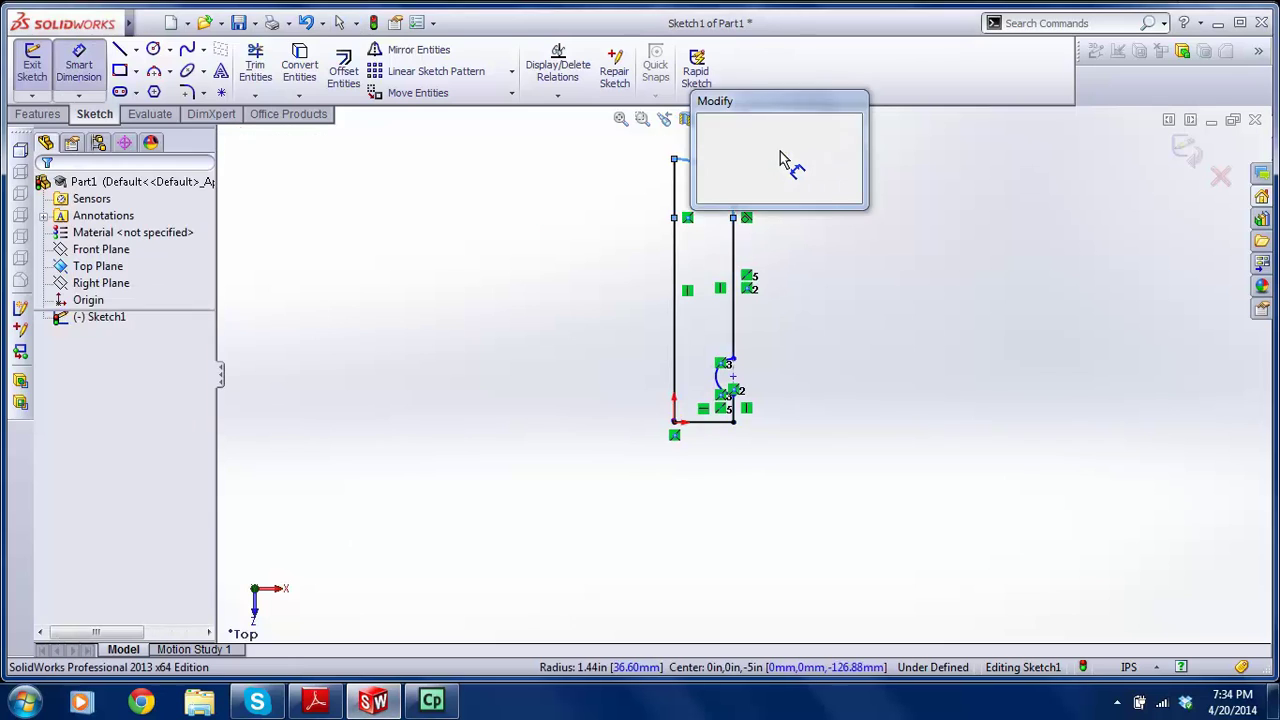
key(Return)
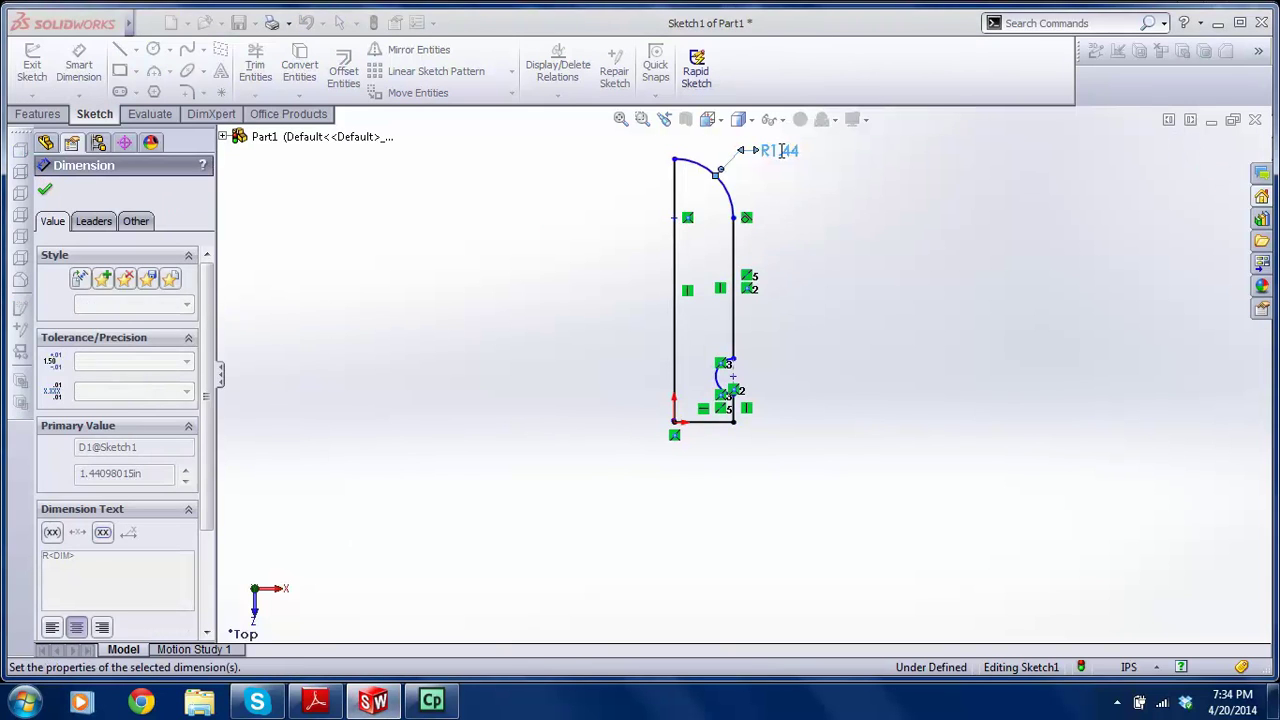
click(704, 211)
scroll(704, 211, up, 2)
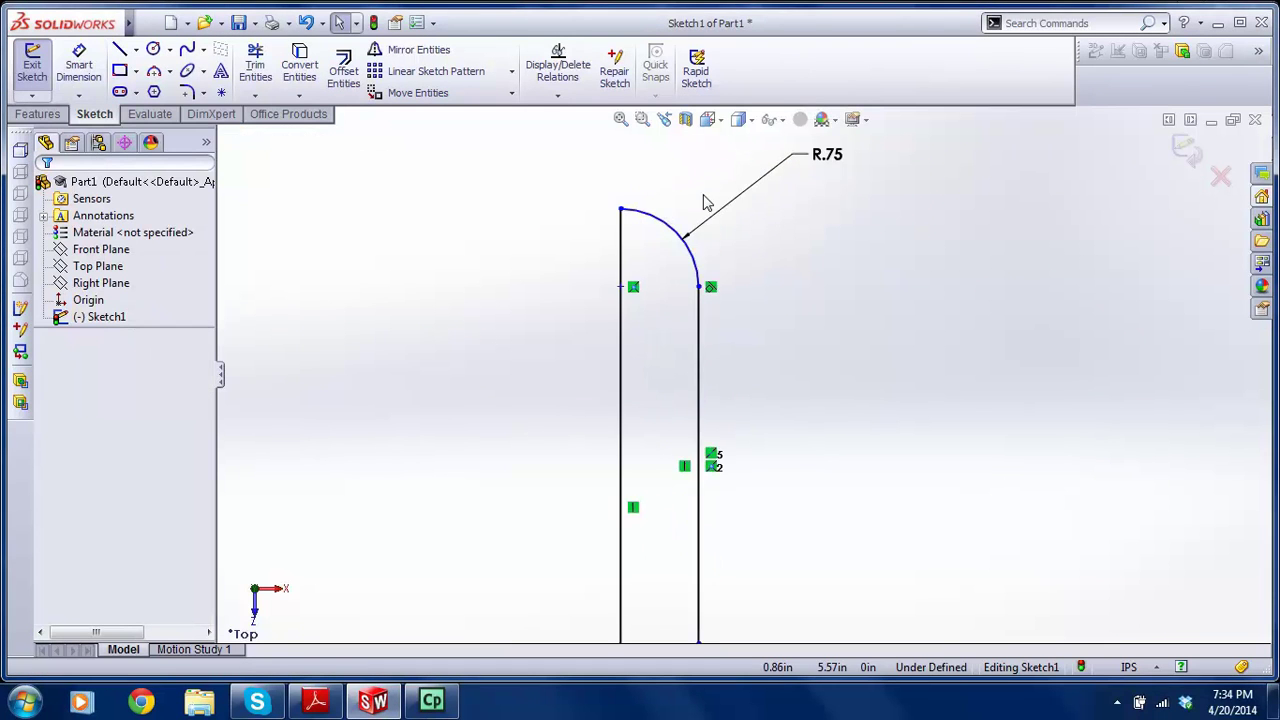
- Dimension the long vertical line rising from the origin at 6.5 in
scroll(612, 352, down, 3)
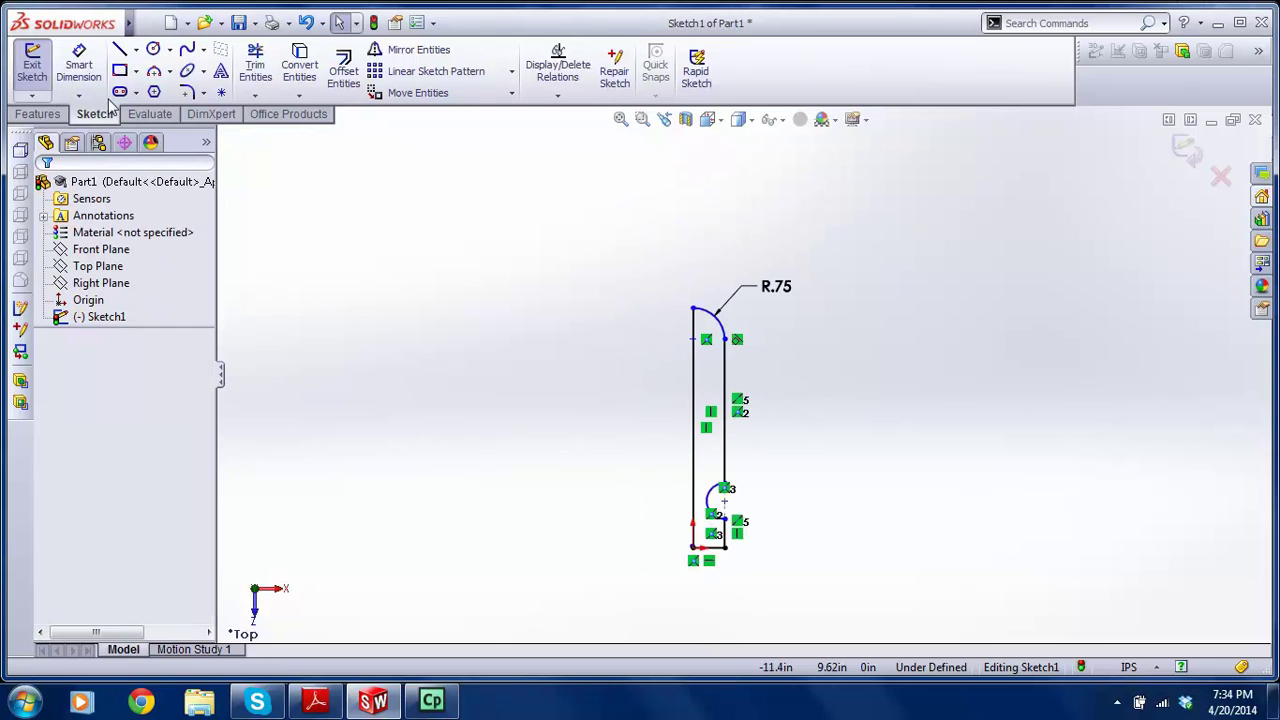
click(79, 68)
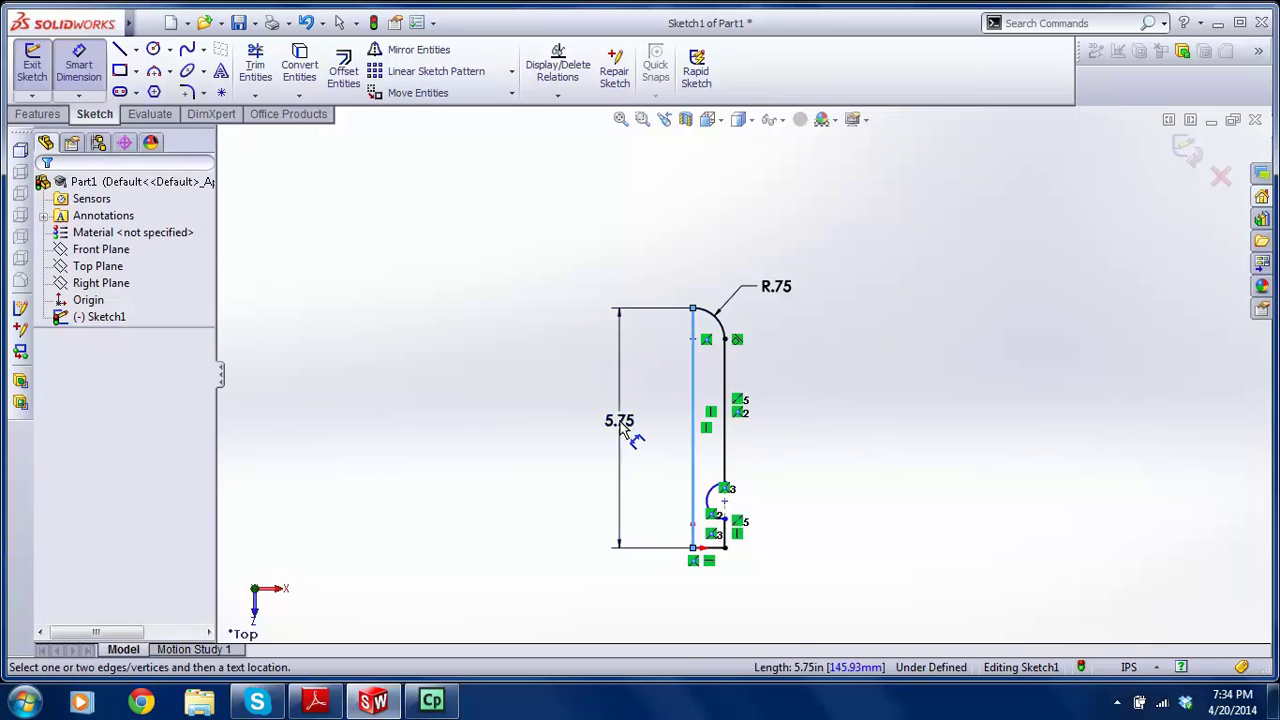
click(620, 430)
text(6.5)
key(Return)
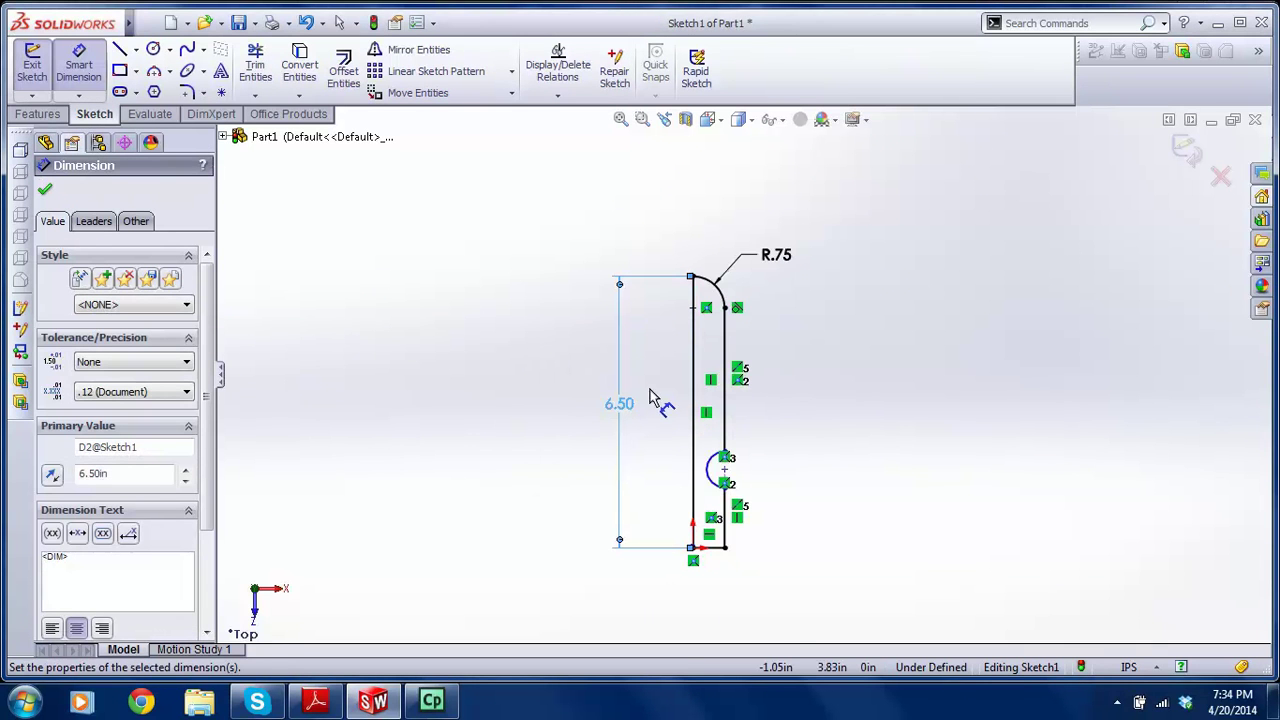
- Check the neck radius in the PDF drawing and dimension the inward arc with a 1 in radius
click(317, 701)
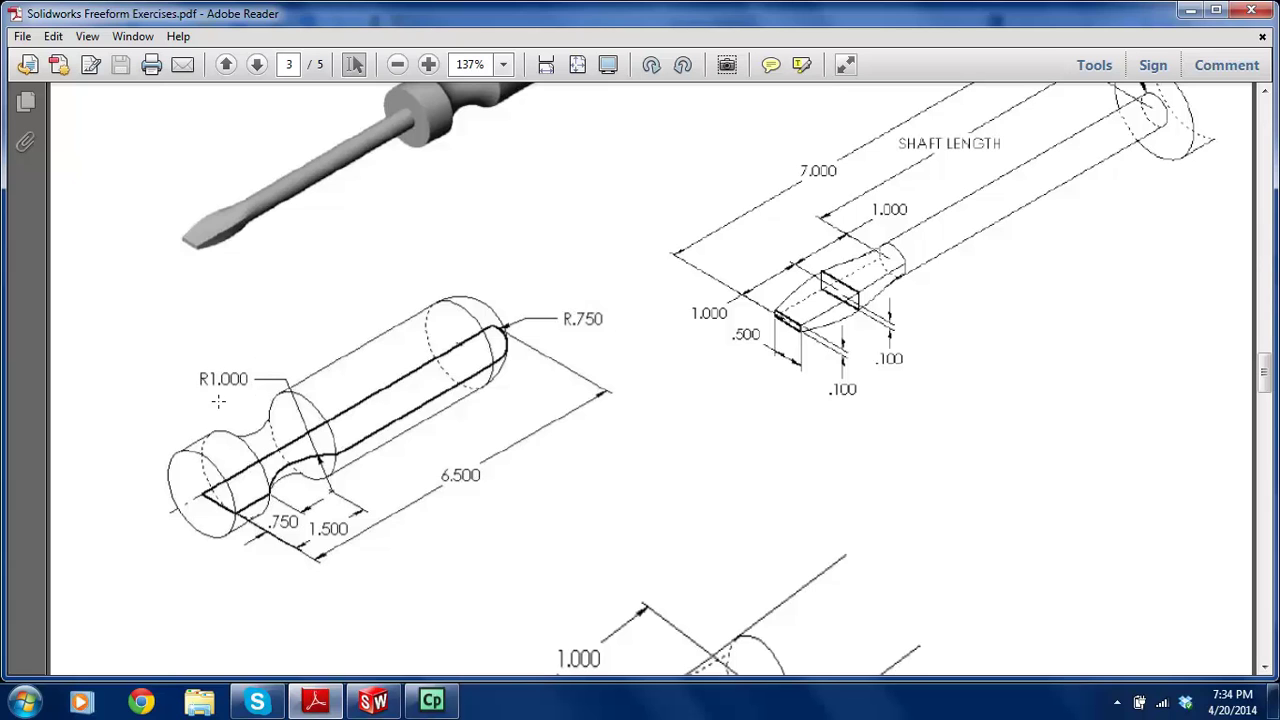
click(373, 701)
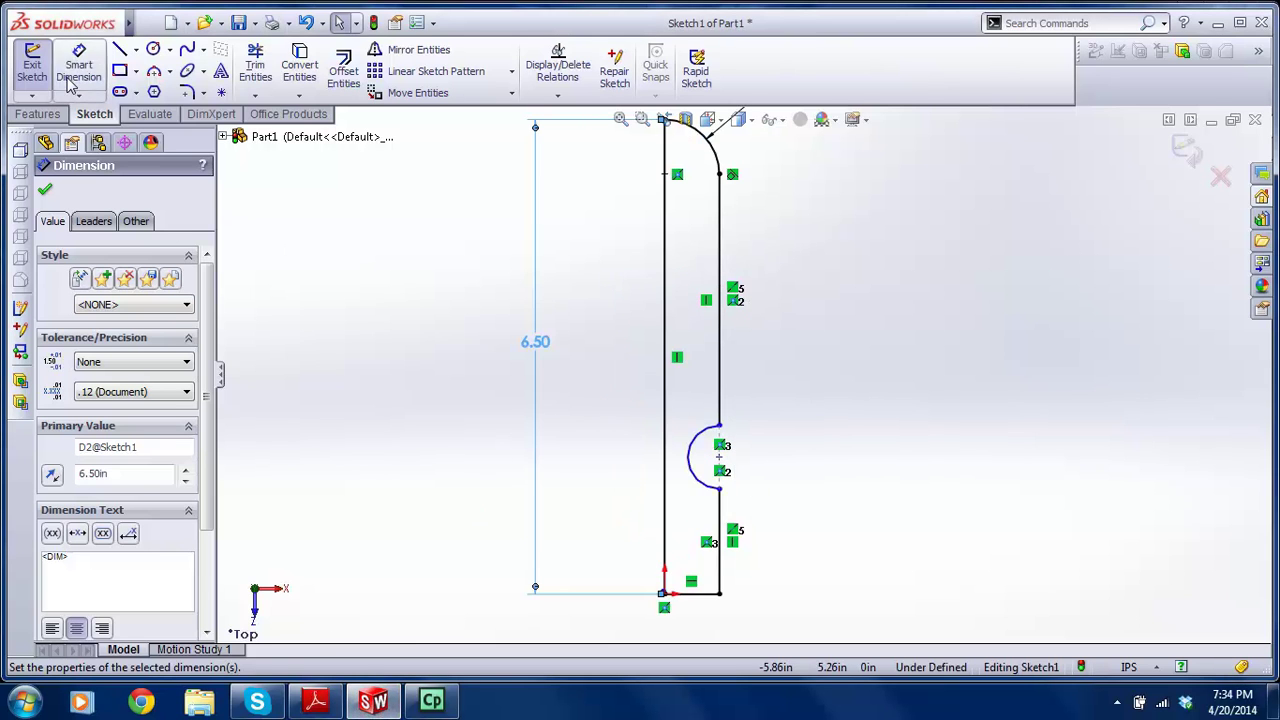
click(712, 487)
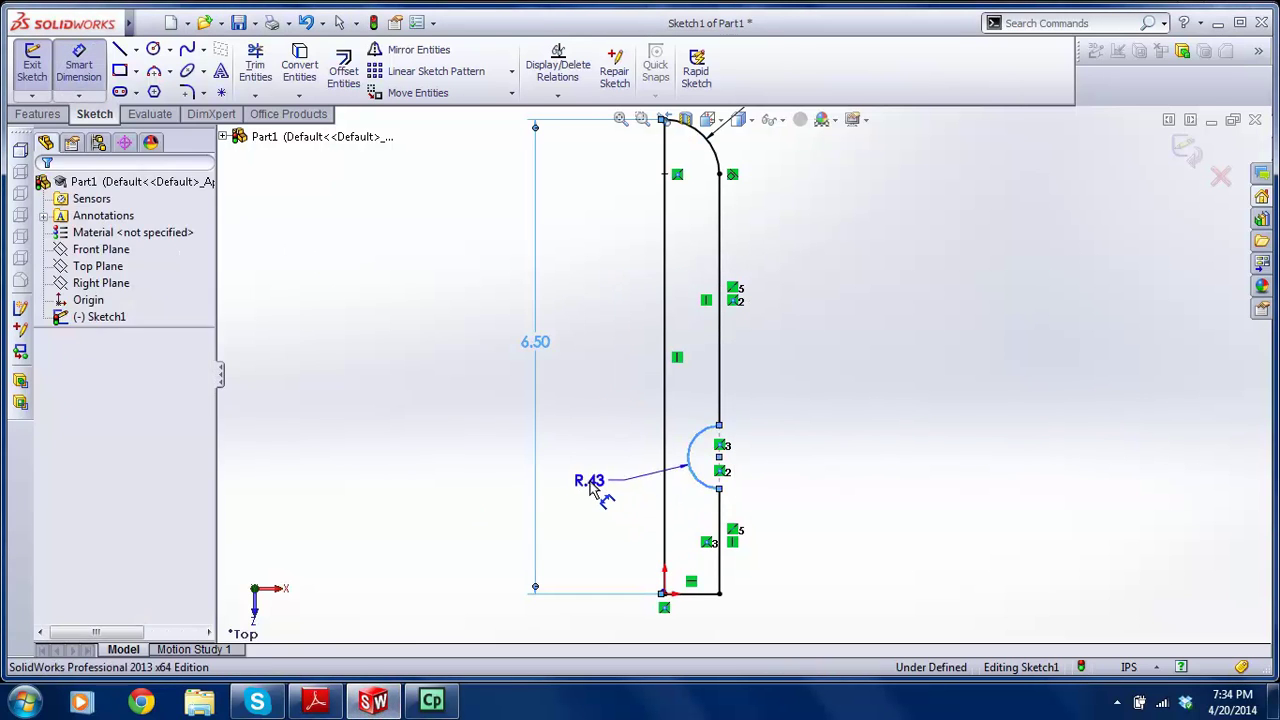
click(591, 481)
text(1)
key(Return)
key(Escape)
scroll(723, 457, down, 1)
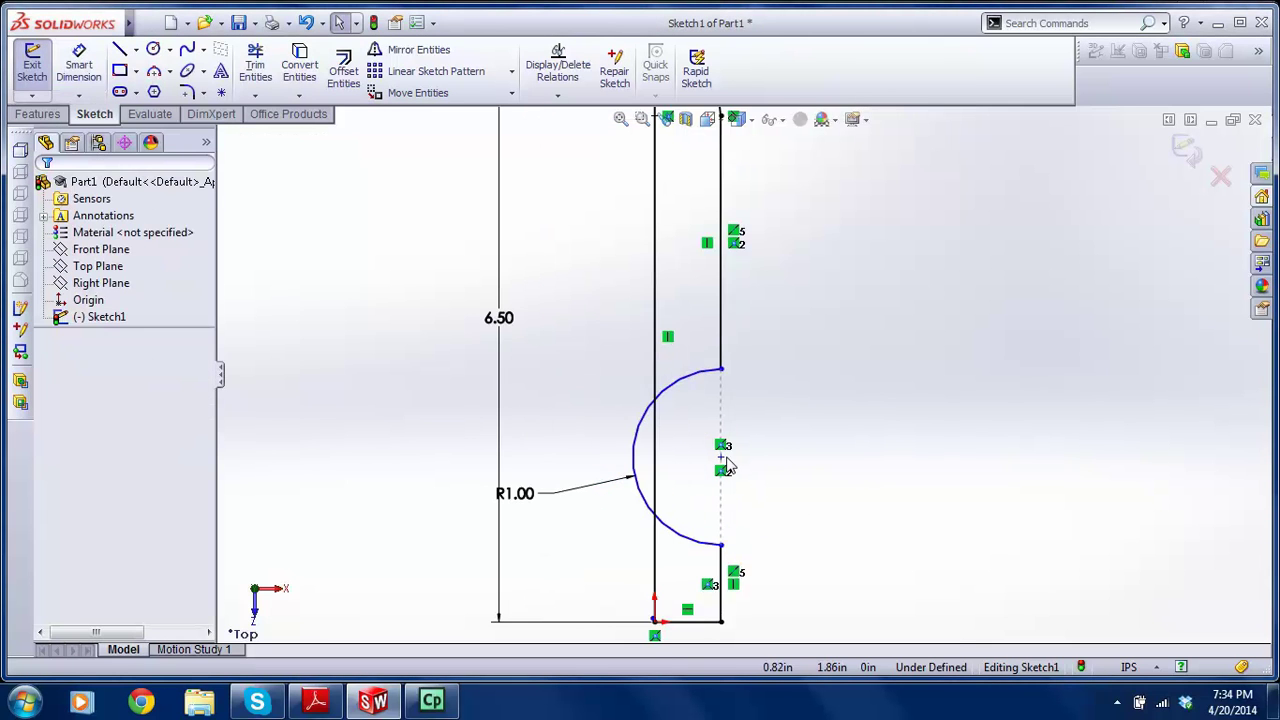
- Compare the neck with the PDF drawing and delete the two coincident relations holding the inward arc's center on the outer lines
click(721, 457)
drag(764, 456, 728, 460)
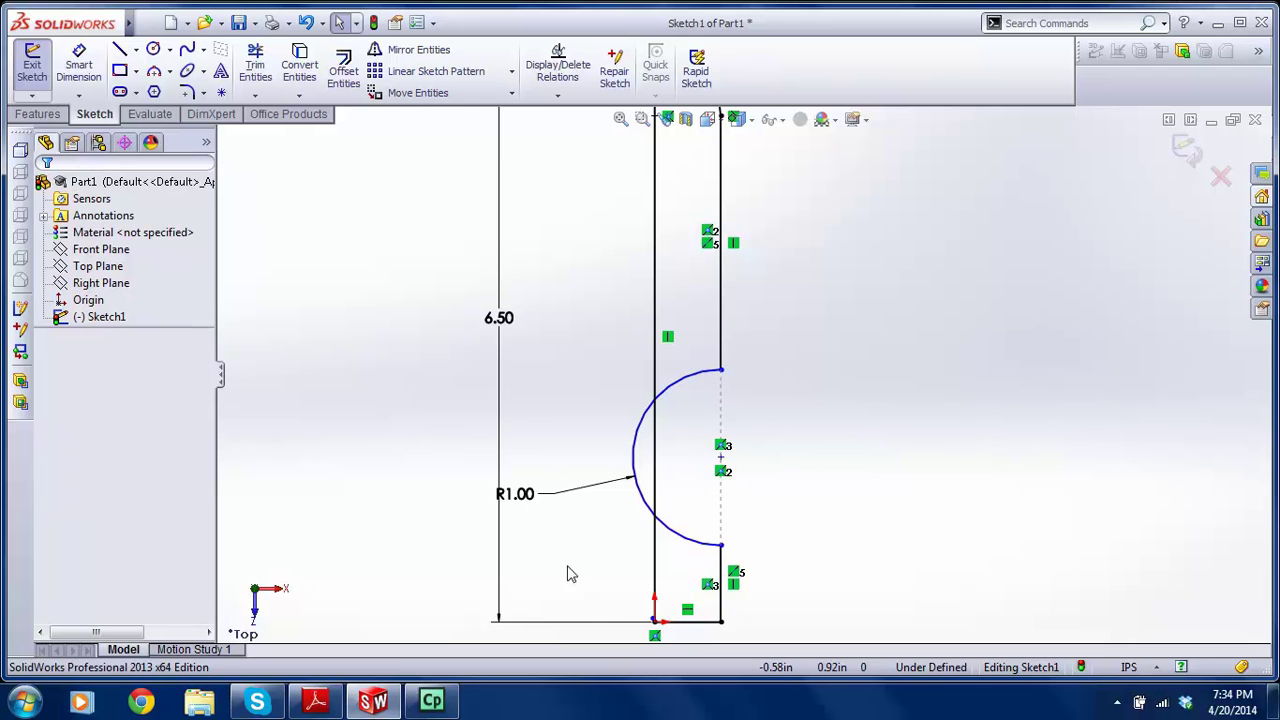
click(376, 700)
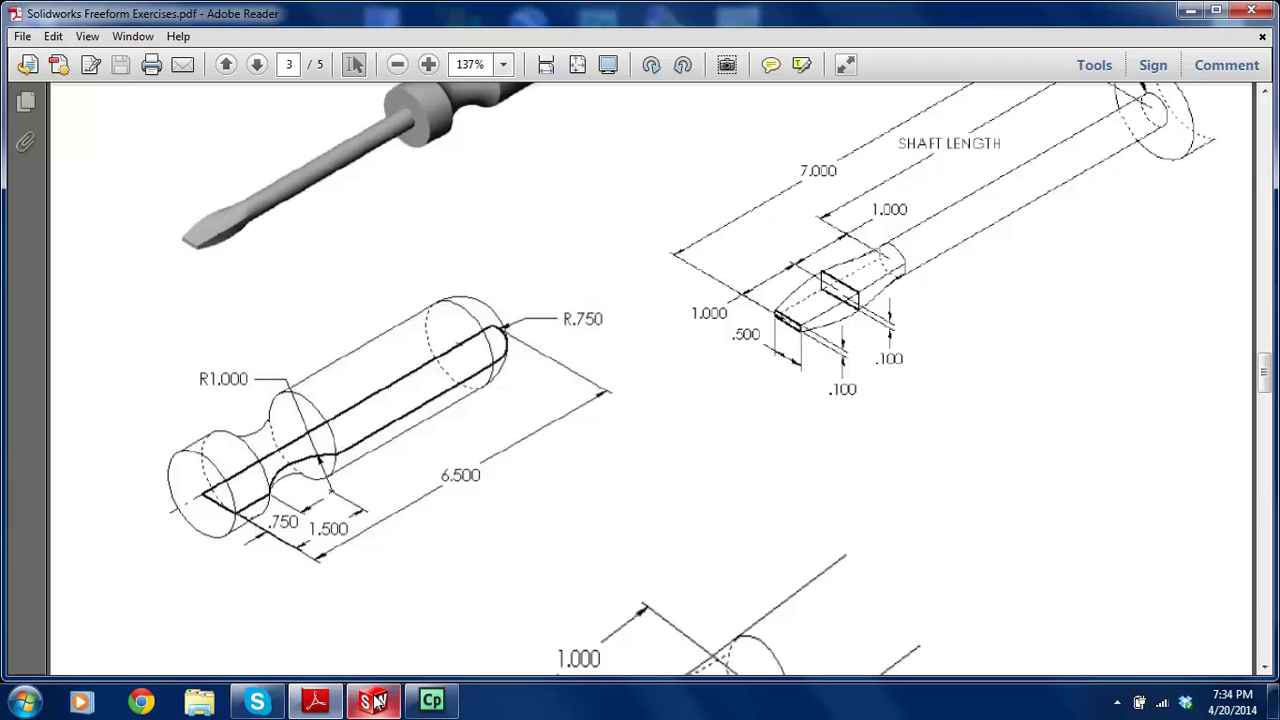
click(376, 700)
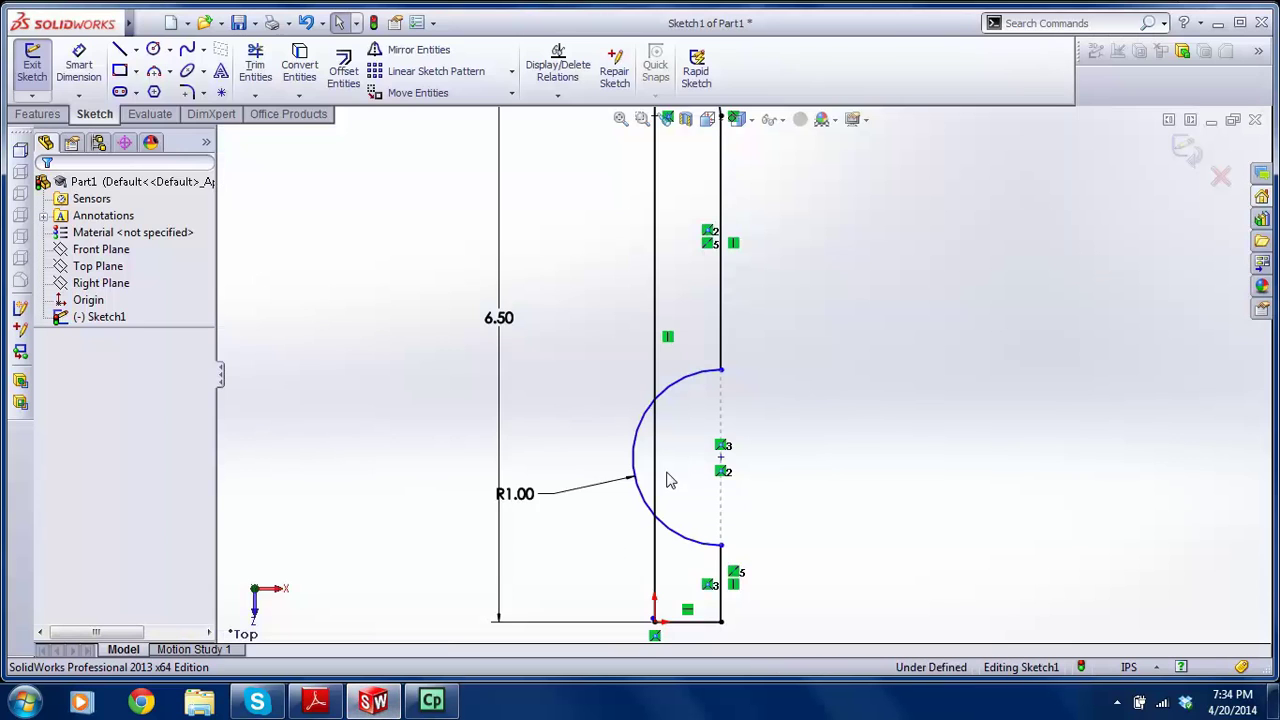
click(722, 471)
key(Delete)
drag(721, 458, 768, 459)
click(722, 447)
key(Delete)
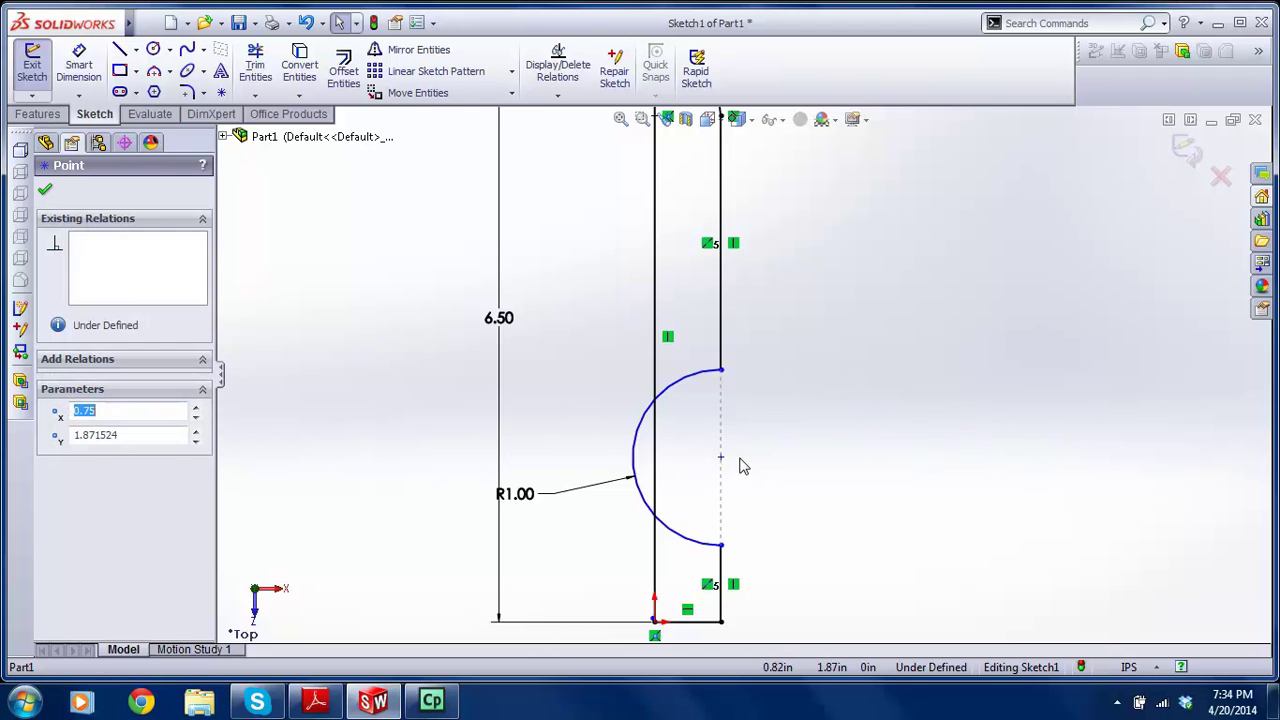
- Pull the inward arc's center outward beyond the outer vertical lines, making the arc shallower
click(720, 457)
mouse_move(634, 475)
mouse_down()
mouse_move(716, 475)
mouse_move(799, 443)
mouse_move(851, 445)
mouse_move(820, 391)
mouse_up()
click(854, 434)
scroll(786, 404, up, 1)
scroll(760, 420, up, 2)
scroll(710, 418, down, 2)
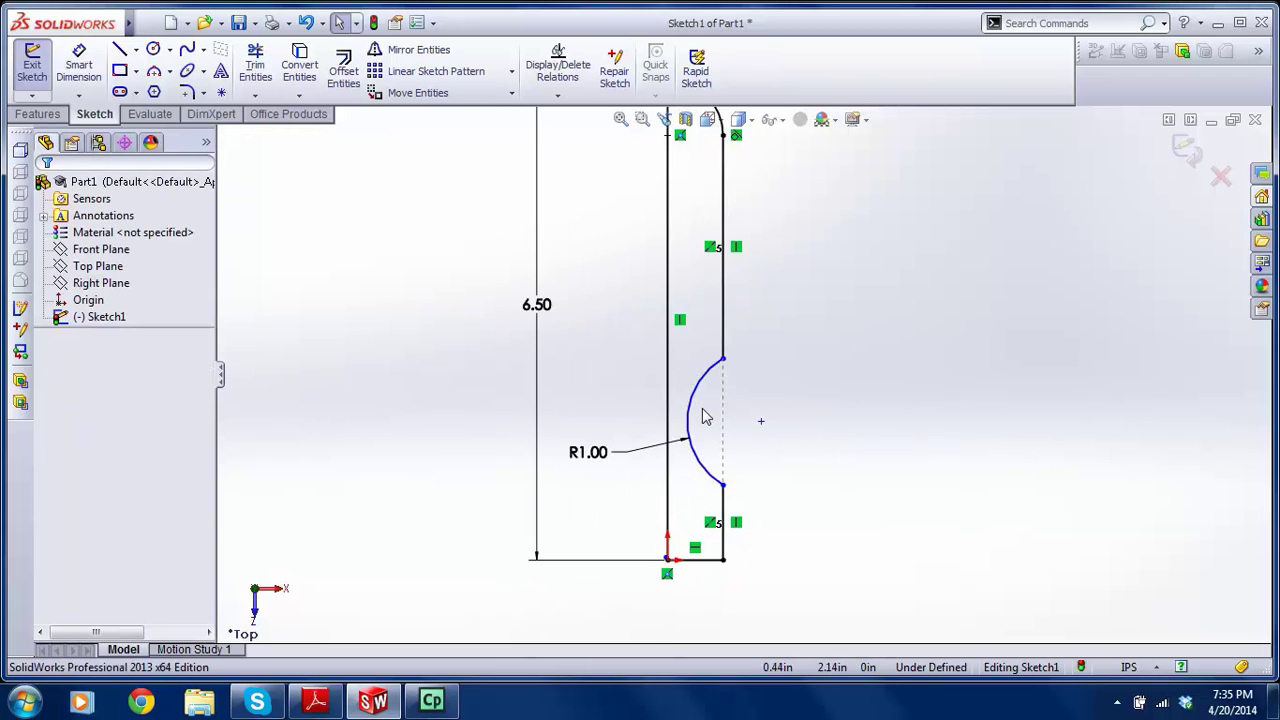
- Shift the inward arc's center point lower, to about 1.26 in across and 1.52 in up from the origin
drag(763, 425, 761, 443)
scroll(747, 371, up, 2)
scroll(718, 408, down, 2)
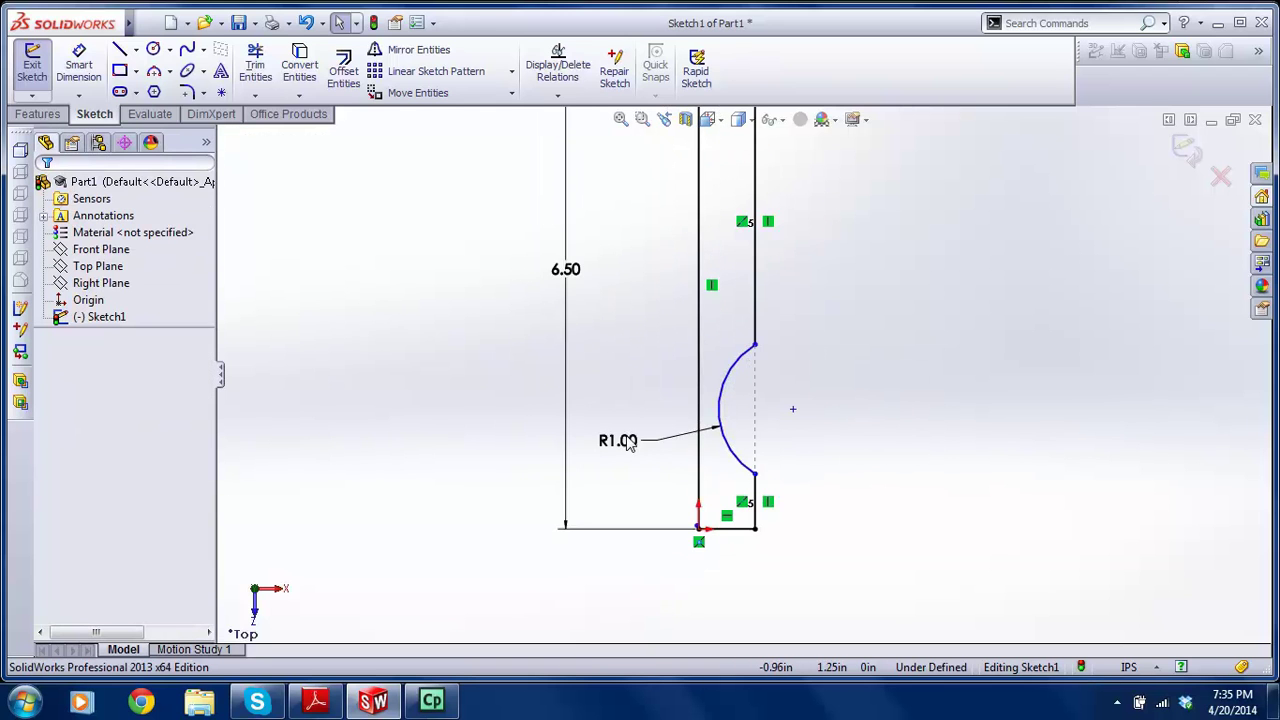
scroll(655, 423, up, 2)
scroll(771, 463, down, 3)
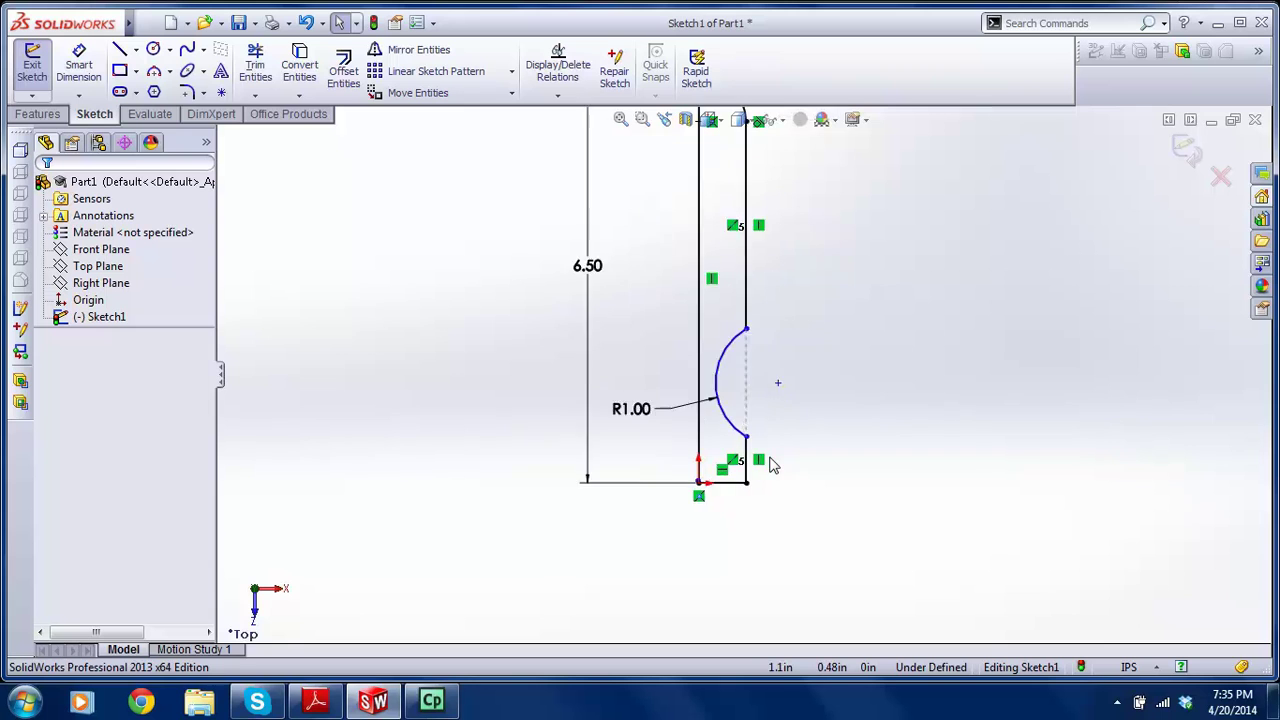
click(792, 326)
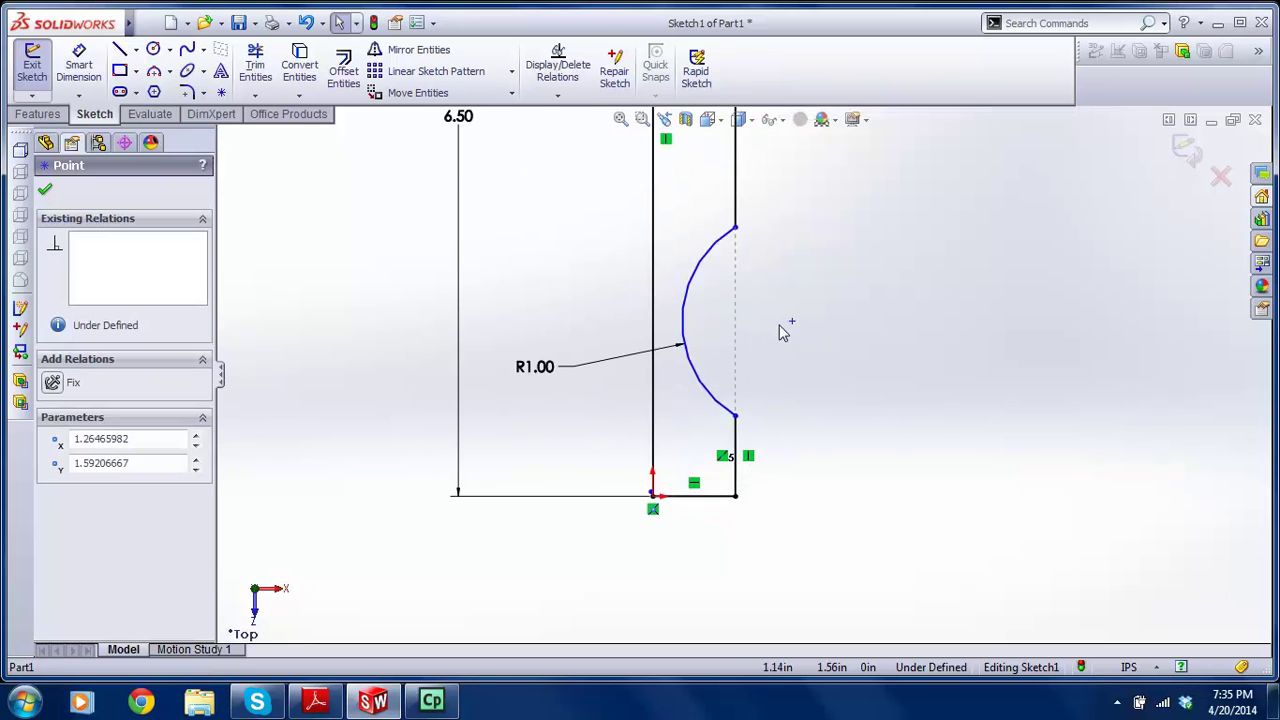
- Delete the inward arc's radius dimension and flatten the arc to a radius of about 1.22 in
click(531, 373)
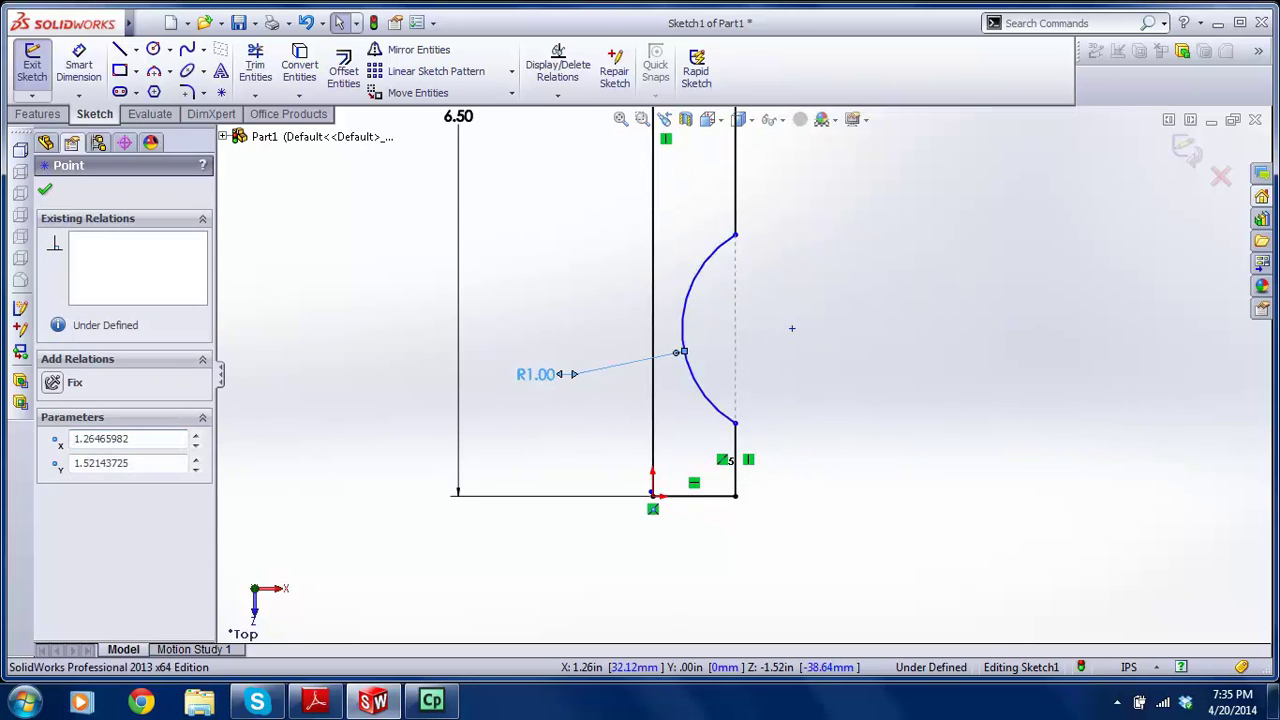
key(Delete)
click(792, 329)
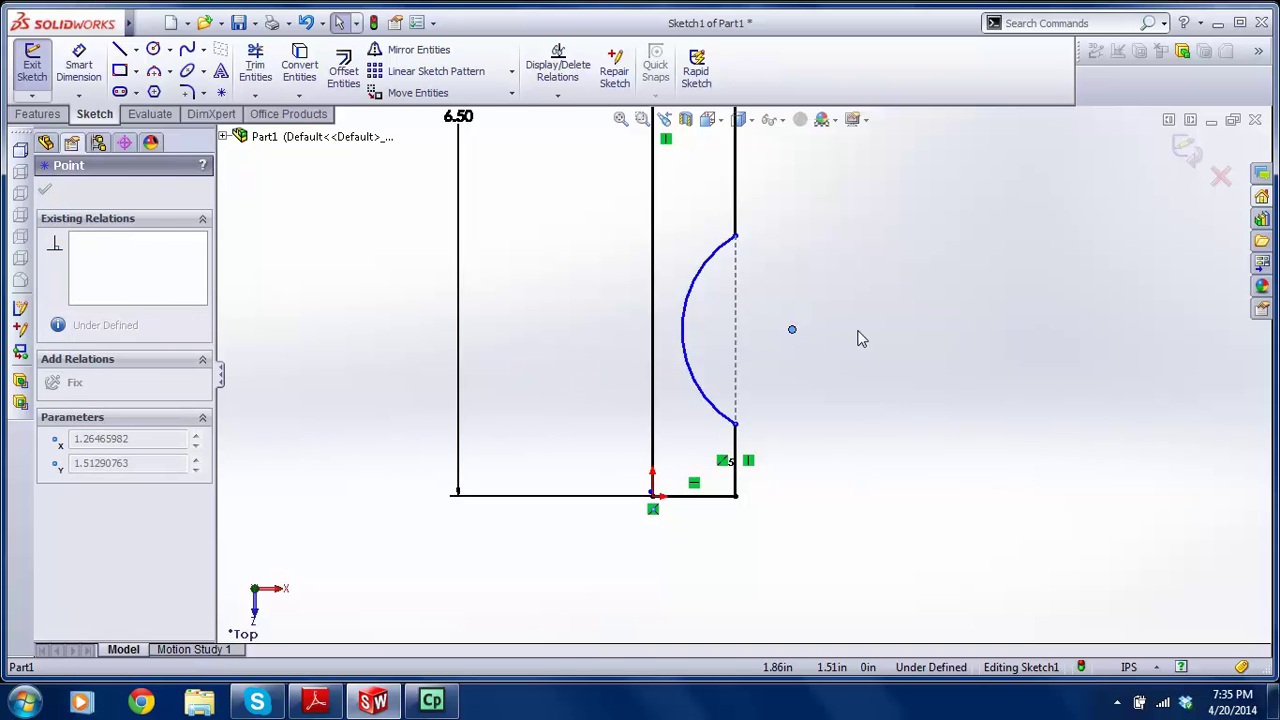
scroll(858, 331, up, 2)
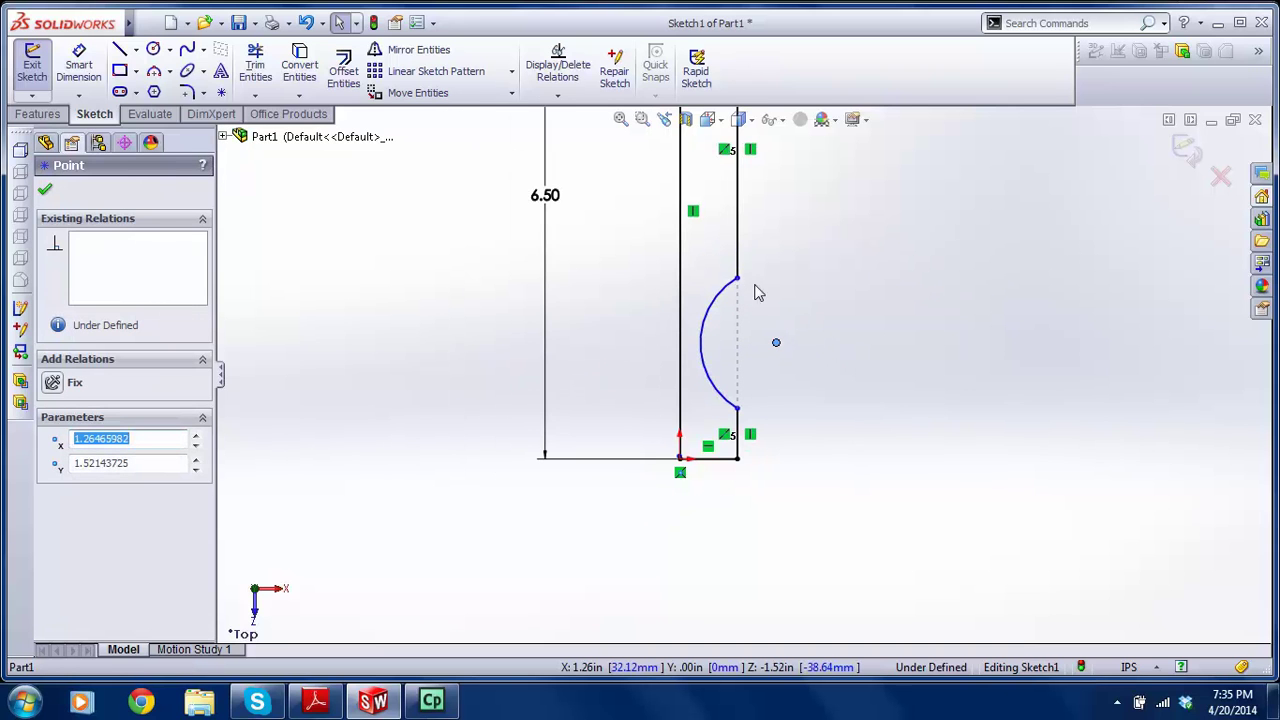
mouse_move(703, 337)
mouse_down()
mouse_move(731, 337)
mouse_move(711, 341)
mouse_up()
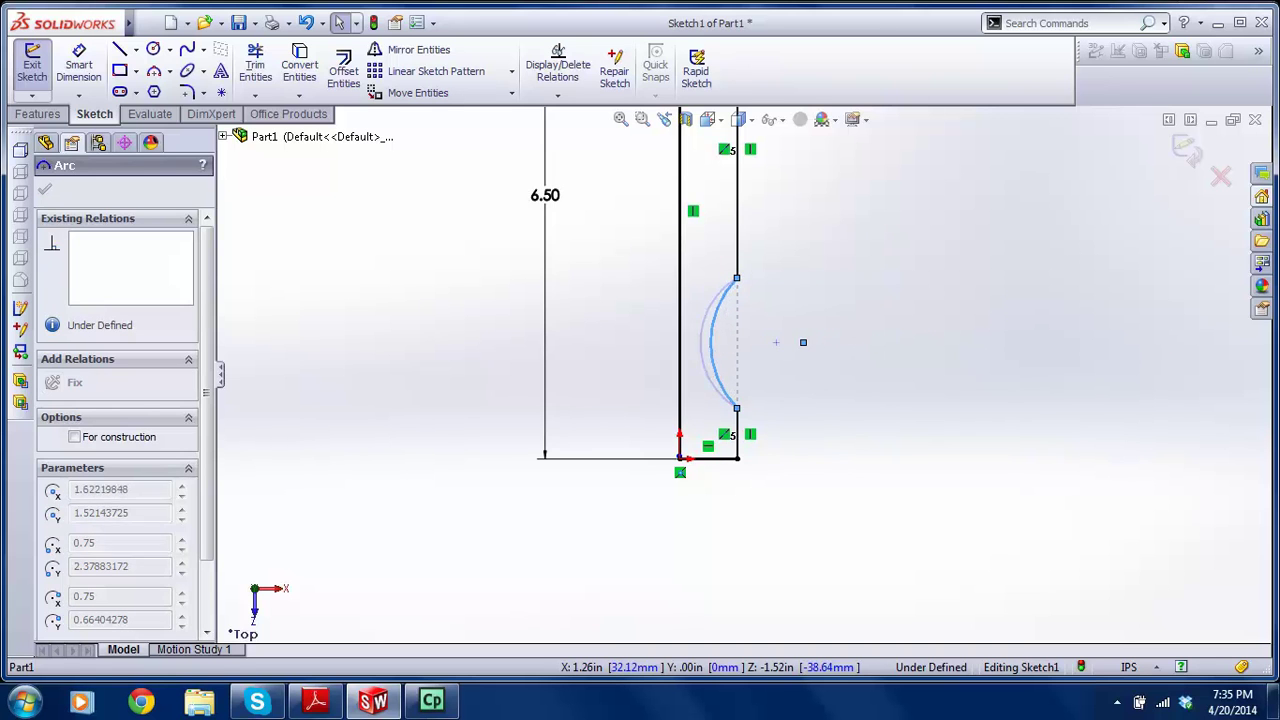
- Dimension the flattened inward arc with a 1 in radius
click(38, 80)
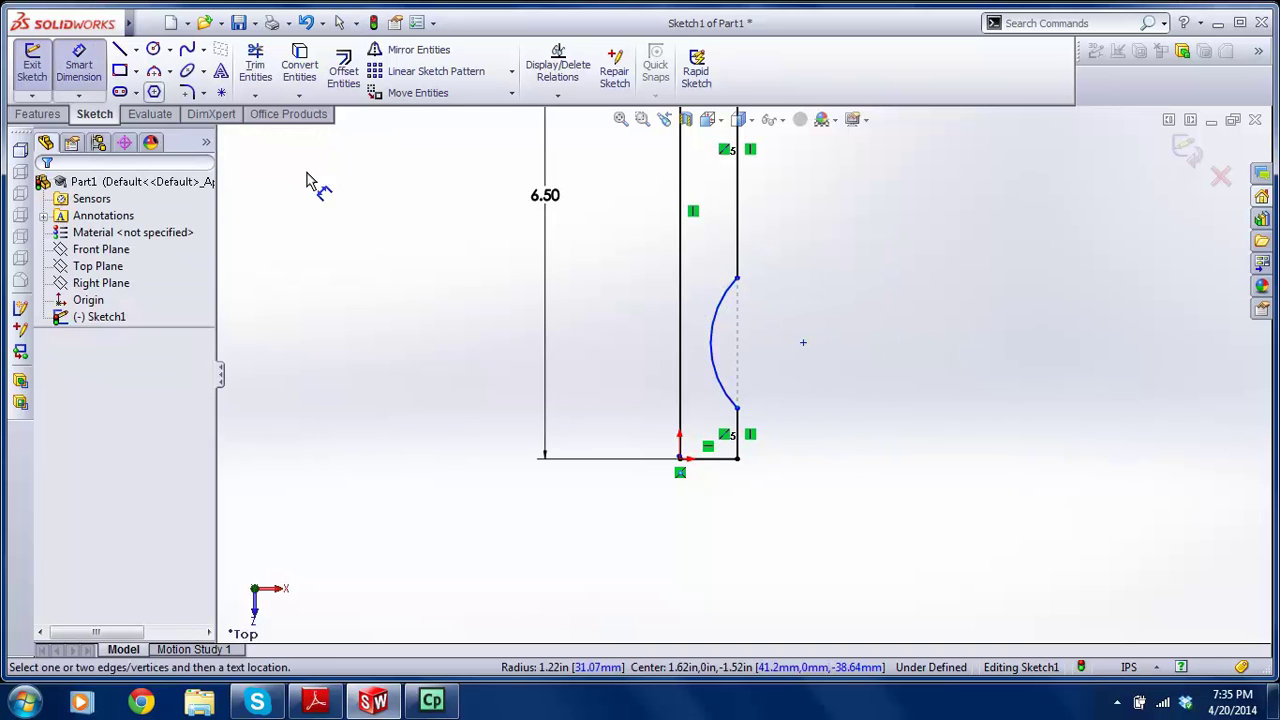
click(713, 348)
click(620, 283)
text(1)
key(Return)
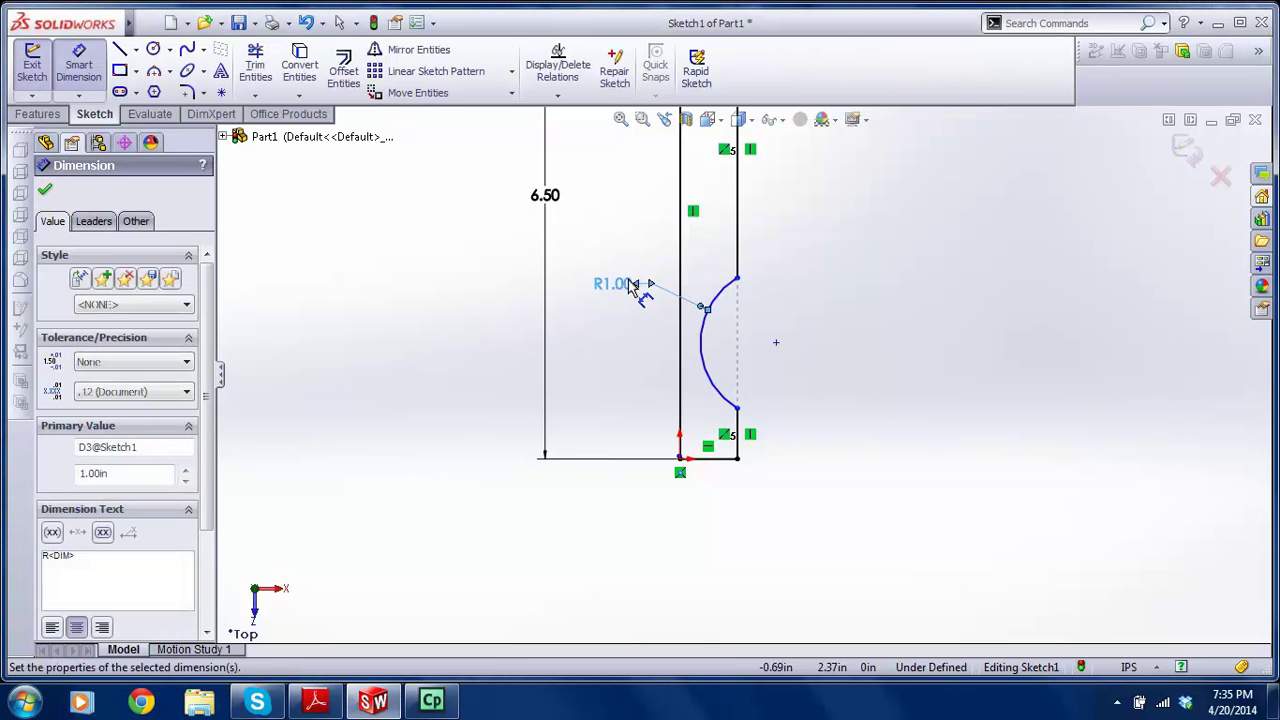
key(Escape)
scroll(718, 350, down, 2)
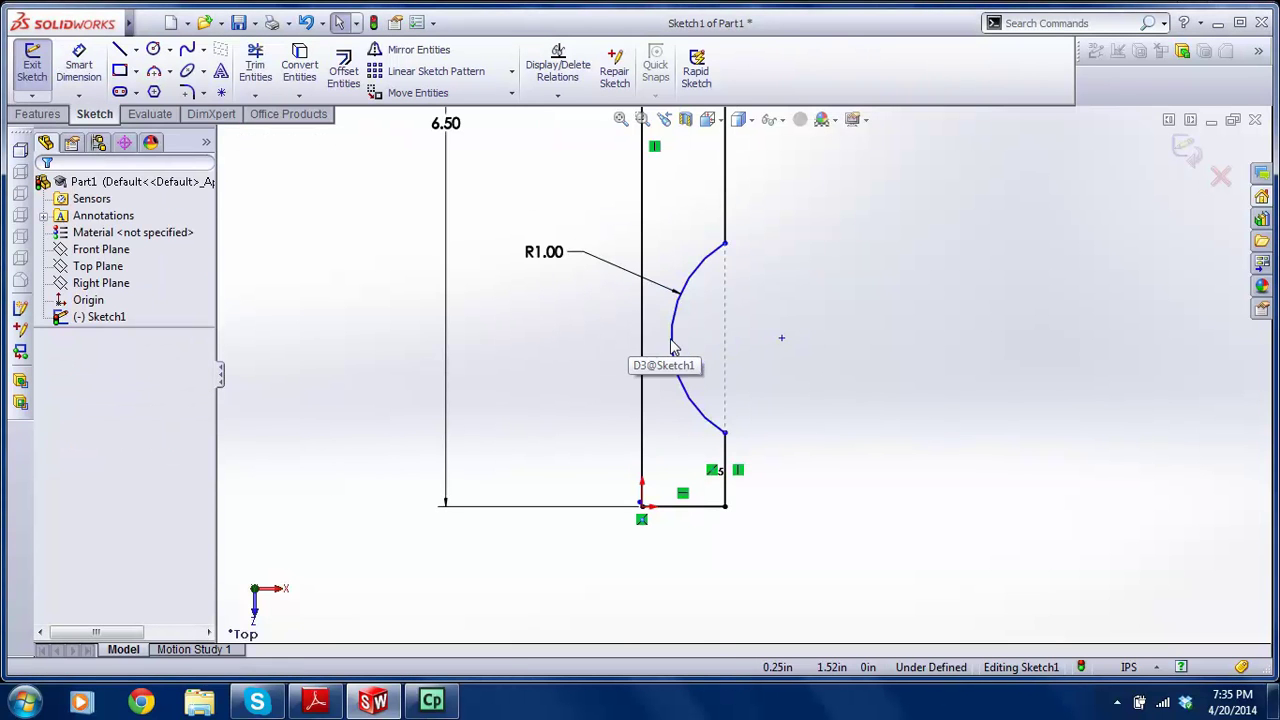
click(673, 347)
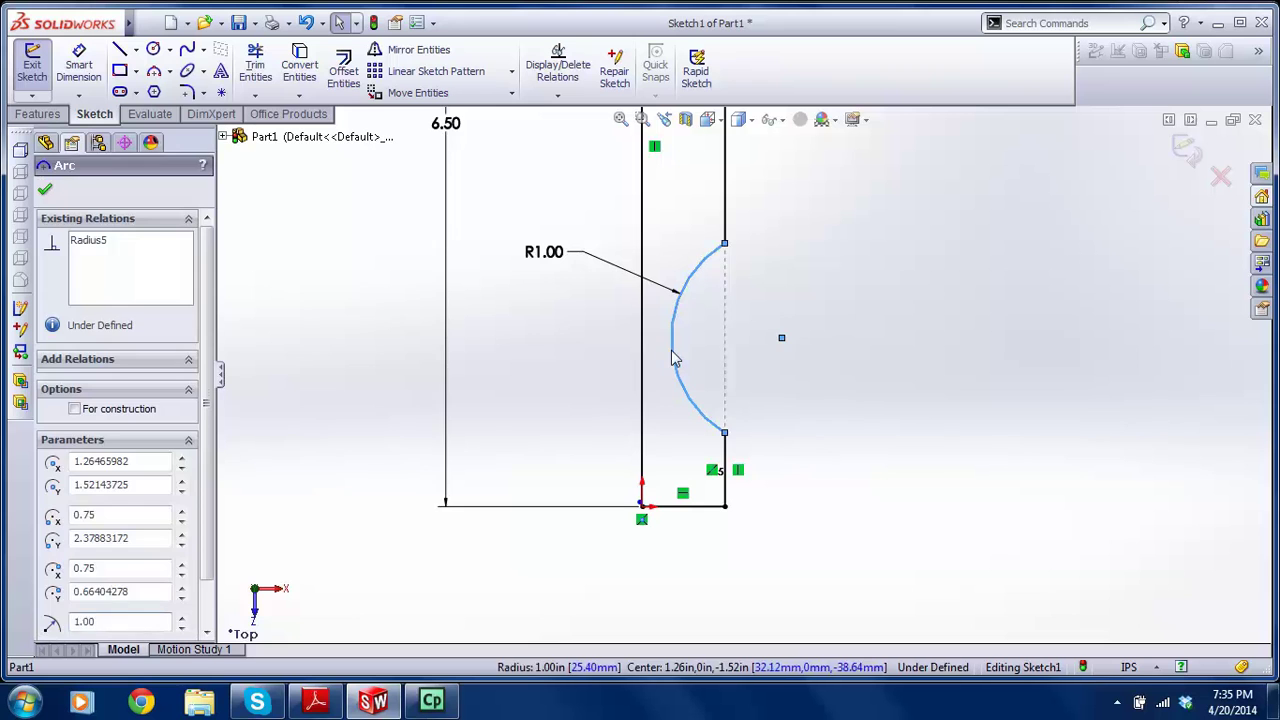
click(921, 300)
scroll(921, 300, up, 3)
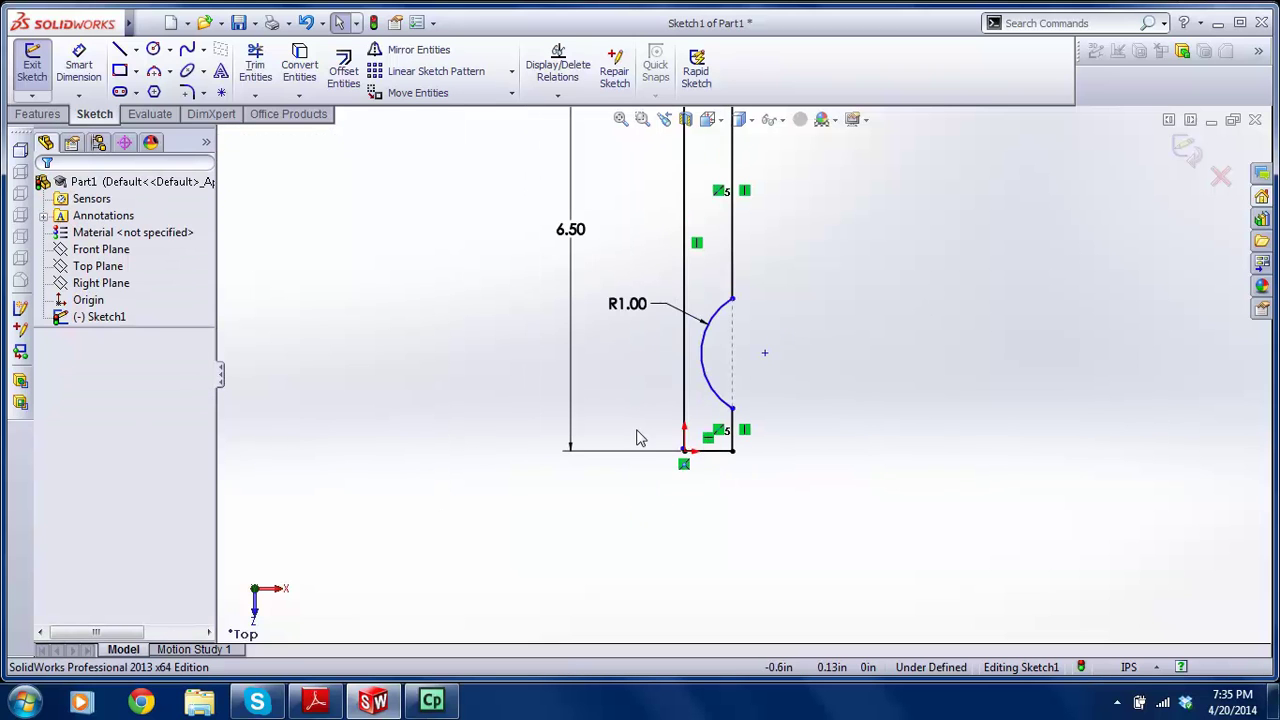
- Check the collar length in the PDF drawing and dimension the short outer vertical line below the inward arc at 0.75 in
click(386, 705)
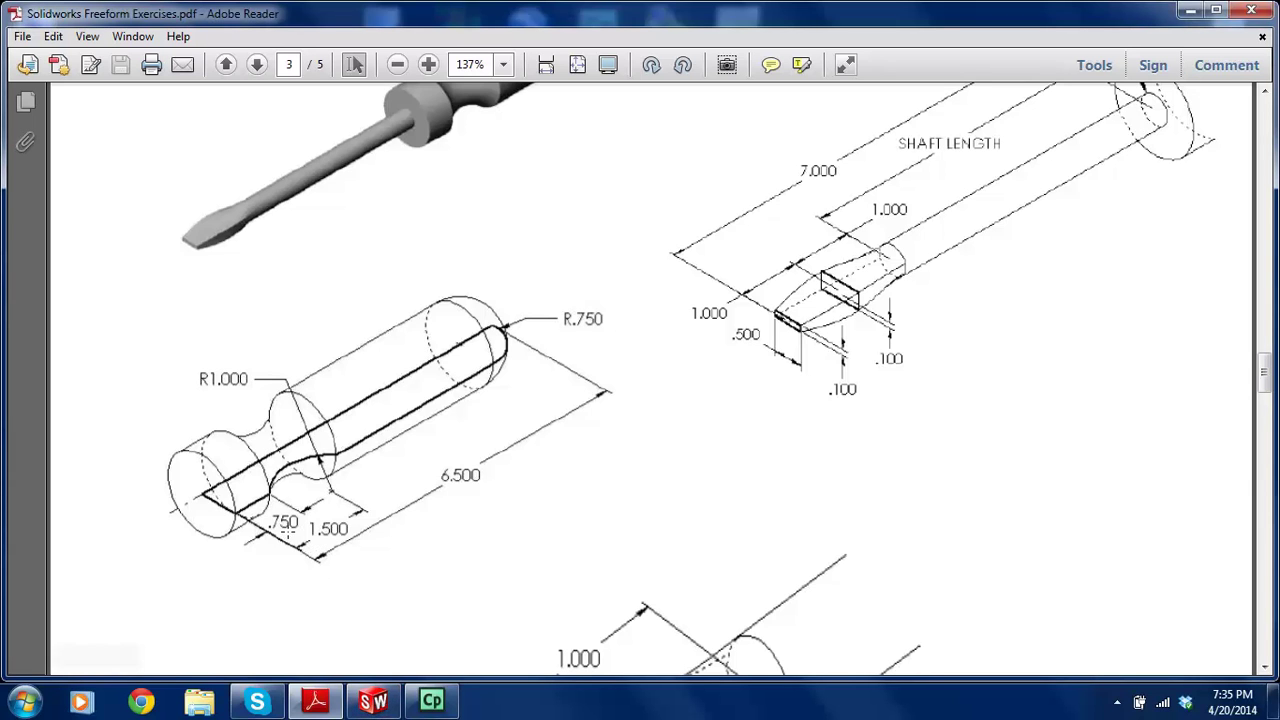
click(373, 702)
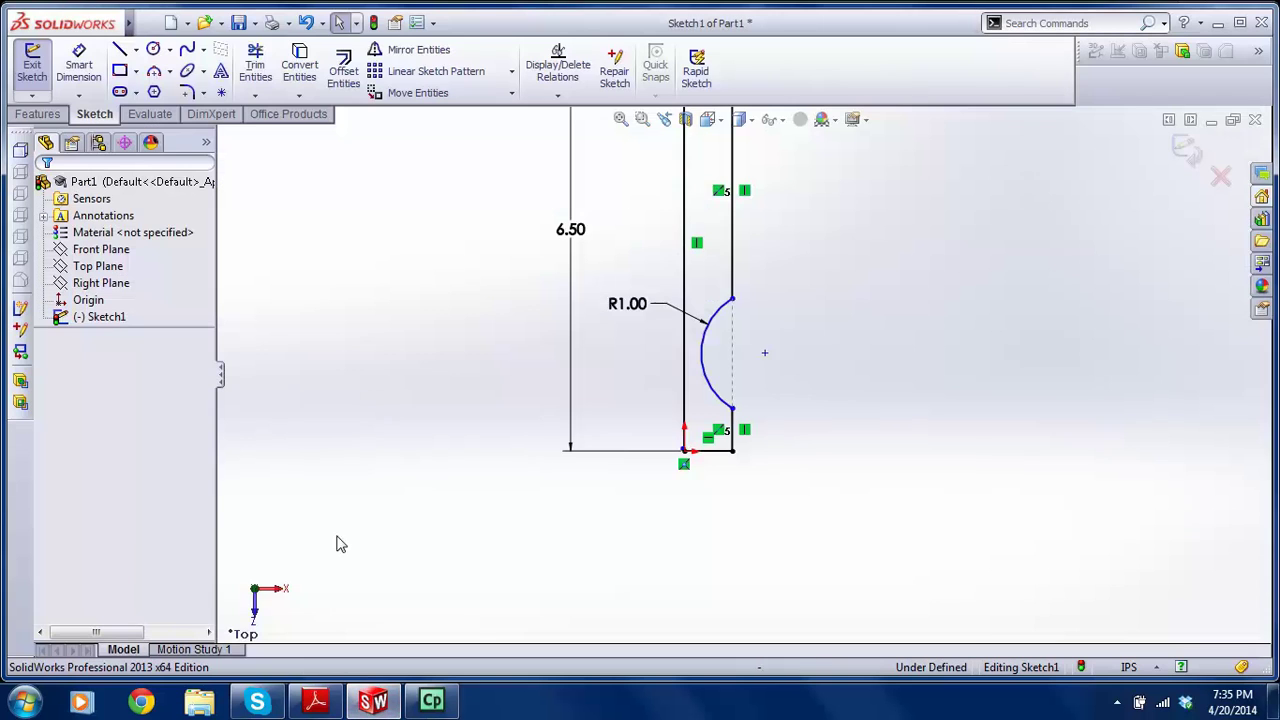
click(80, 66)
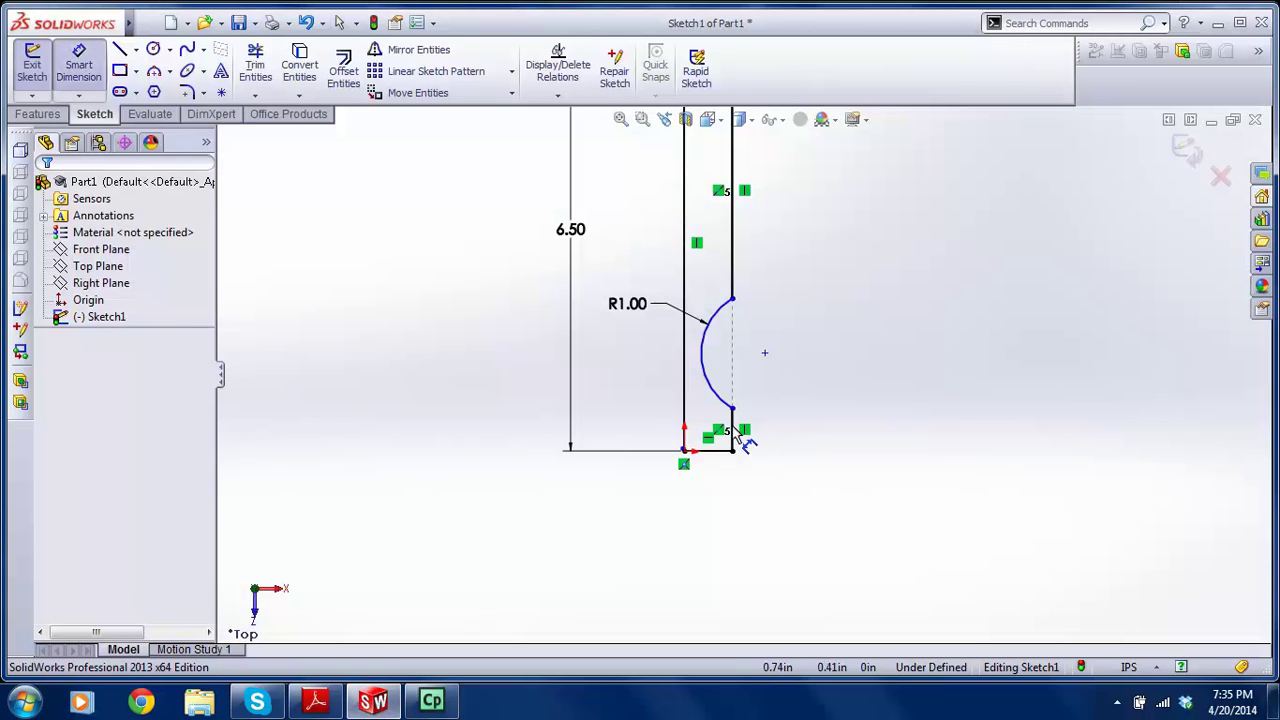
click(737, 435)
click(814, 429)
text(.75)
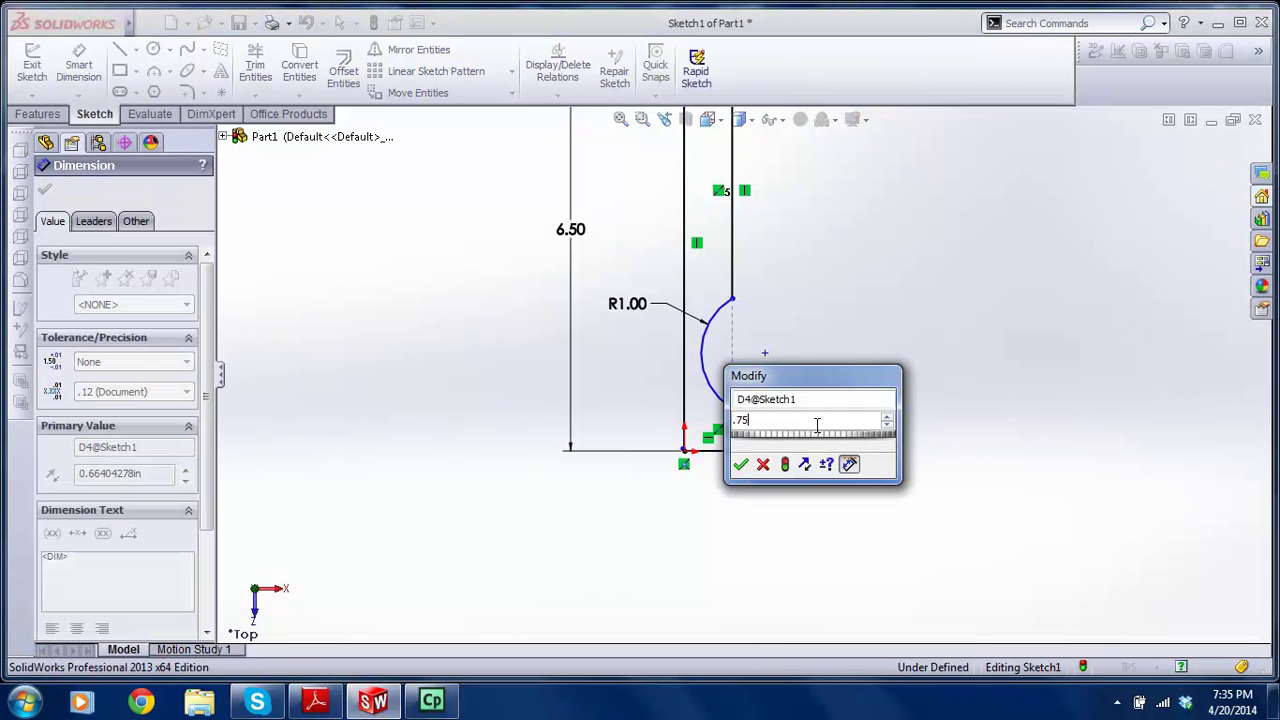
key(Return)
- Dimension the inward arc's center point at 1.5 in above the profile's bottom line
click(788, 399)
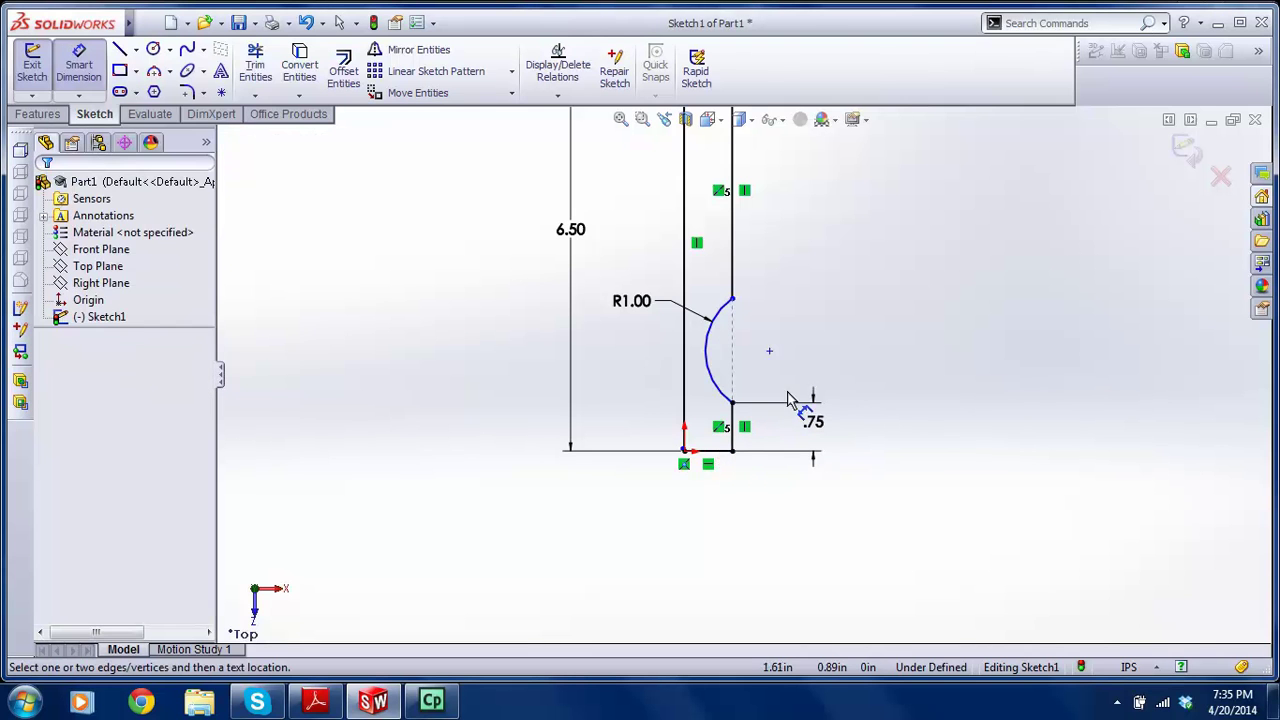
click(770, 351)
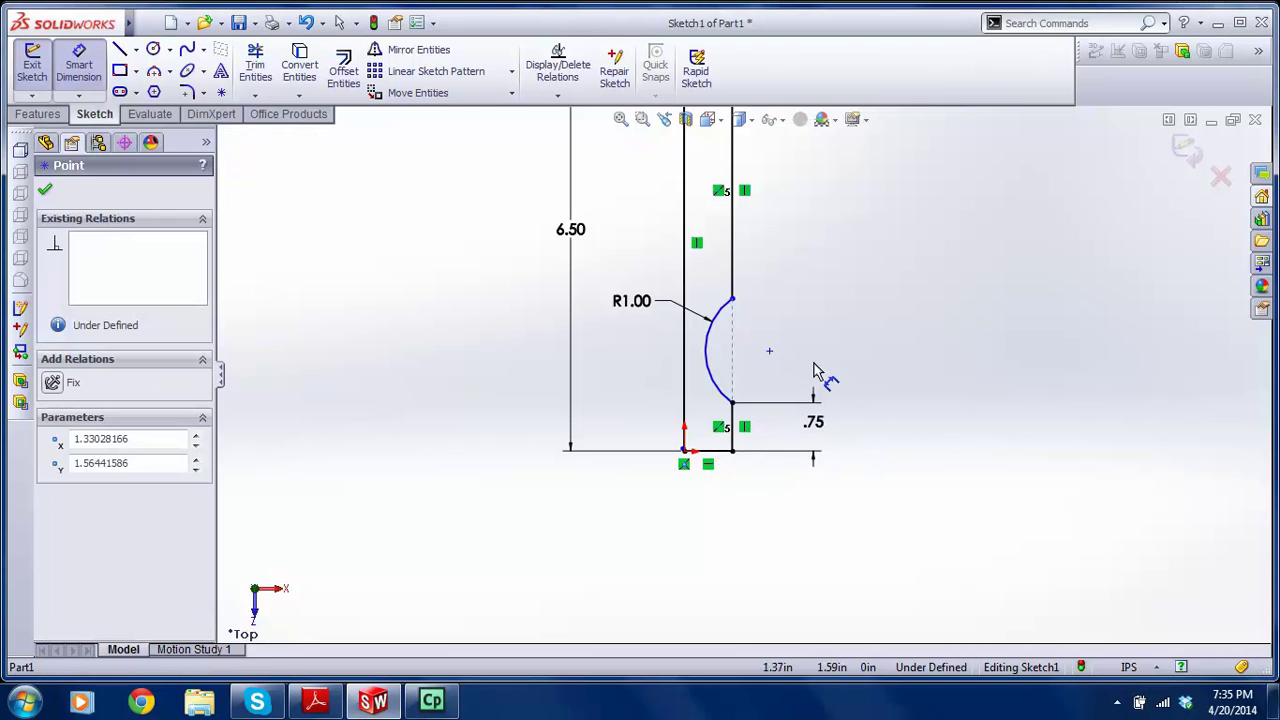
click(706, 458)
click(900, 429)
text(1.5)
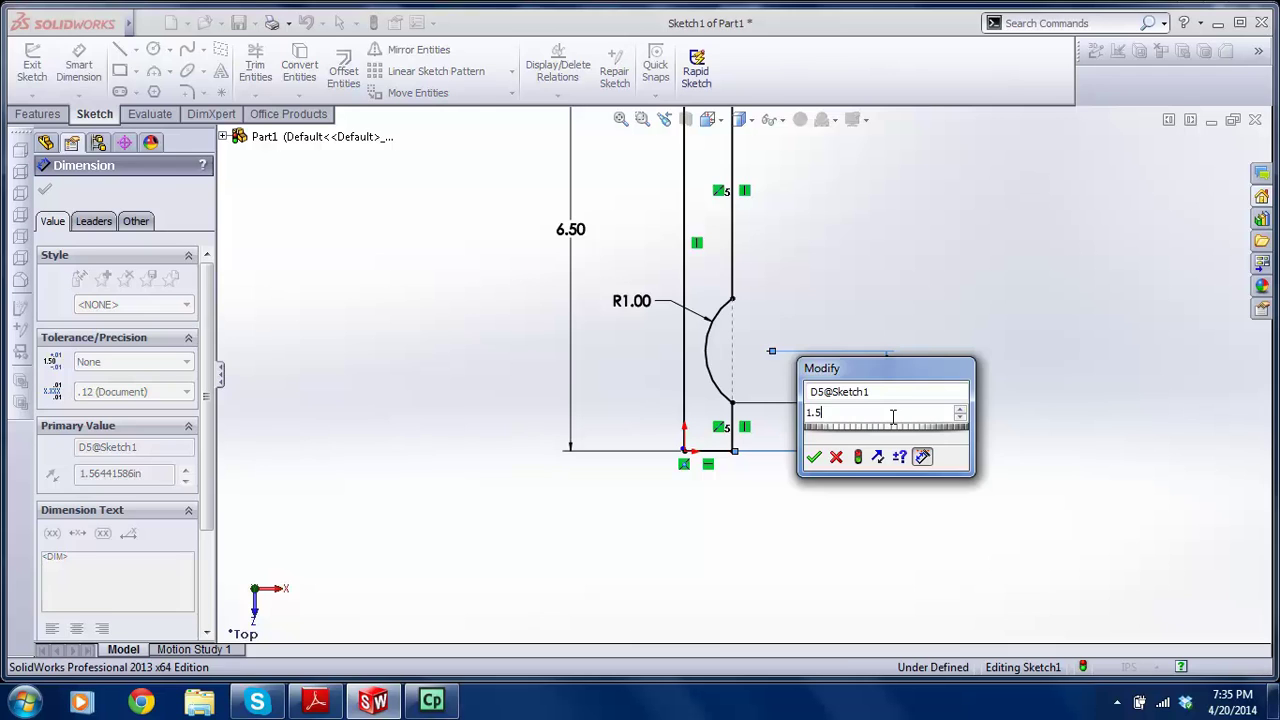
key(Return)
key(Escape)
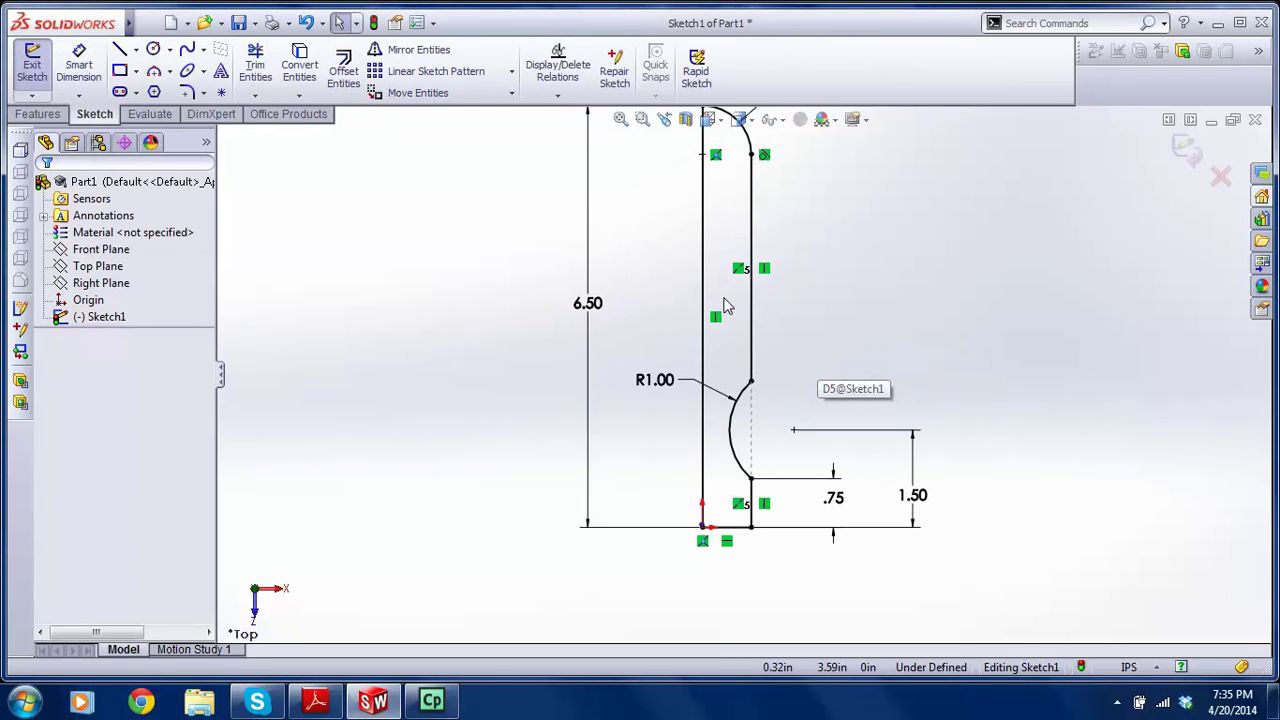
- Delete the stray sketch entity at the origin corner of the handle profile
scroll(728, 315, up, 2)
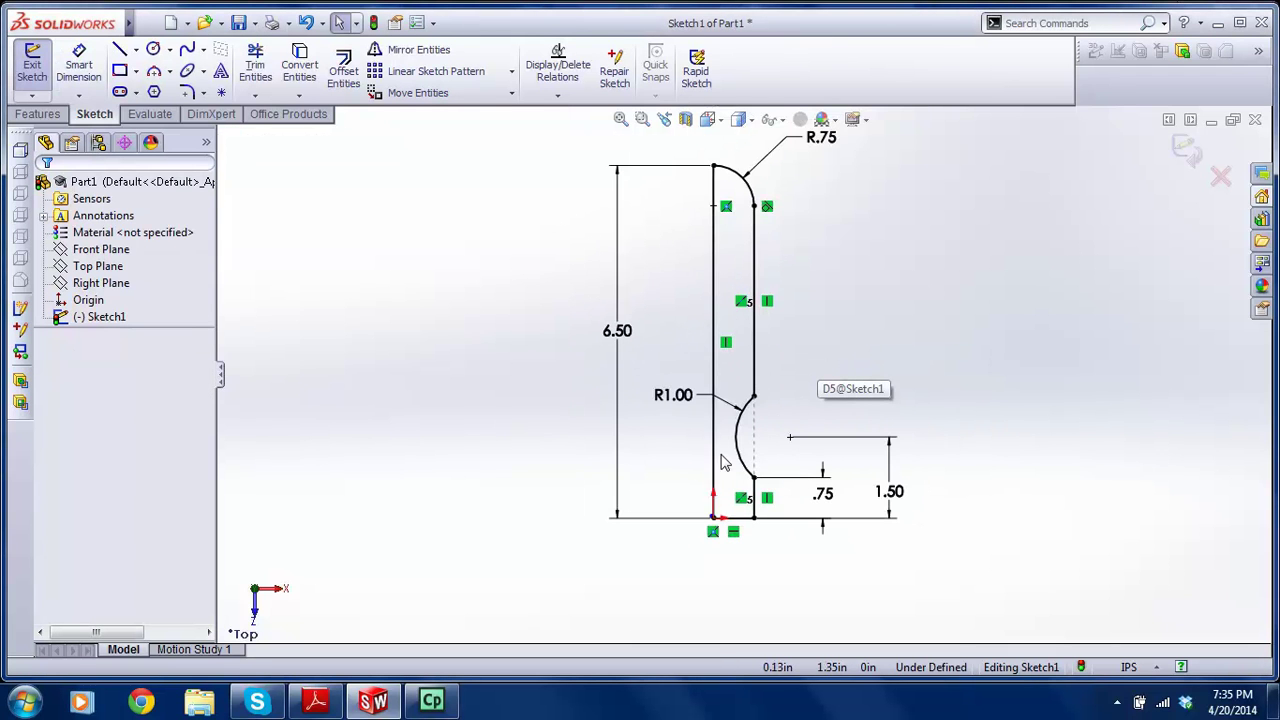
scroll(724, 462, down, 5)
drag(638, 372, 732, 455)
key(Delete)
scroll(741, 446, up, 3)
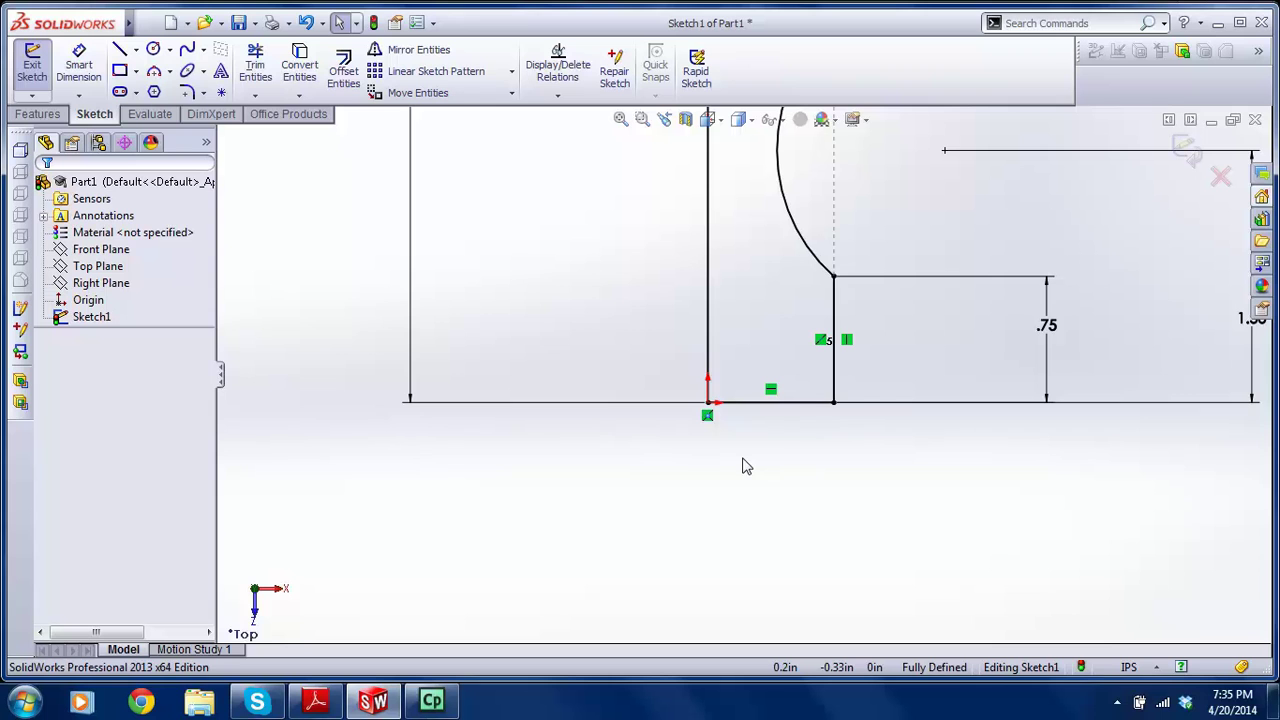
scroll(754, 457, up, 4)
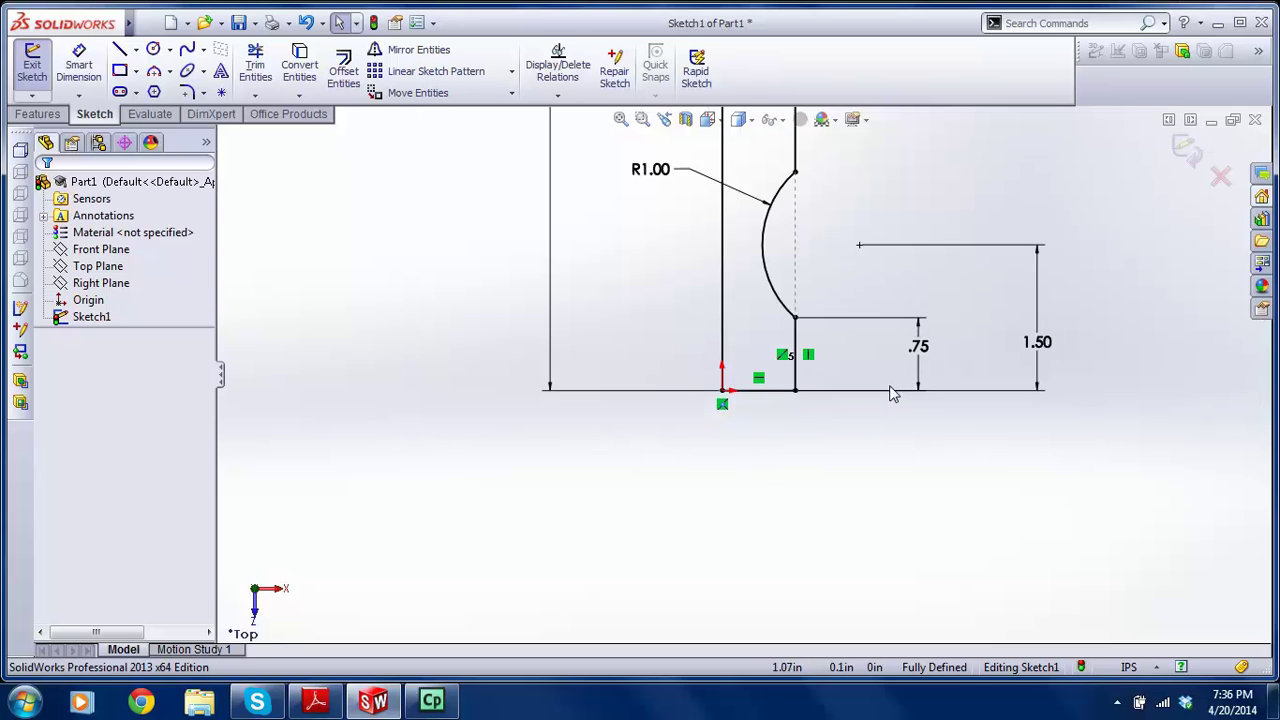
- Close the profile sketch and revolve it 360° about its long straight inner line to form the handle
click(1187, 150)
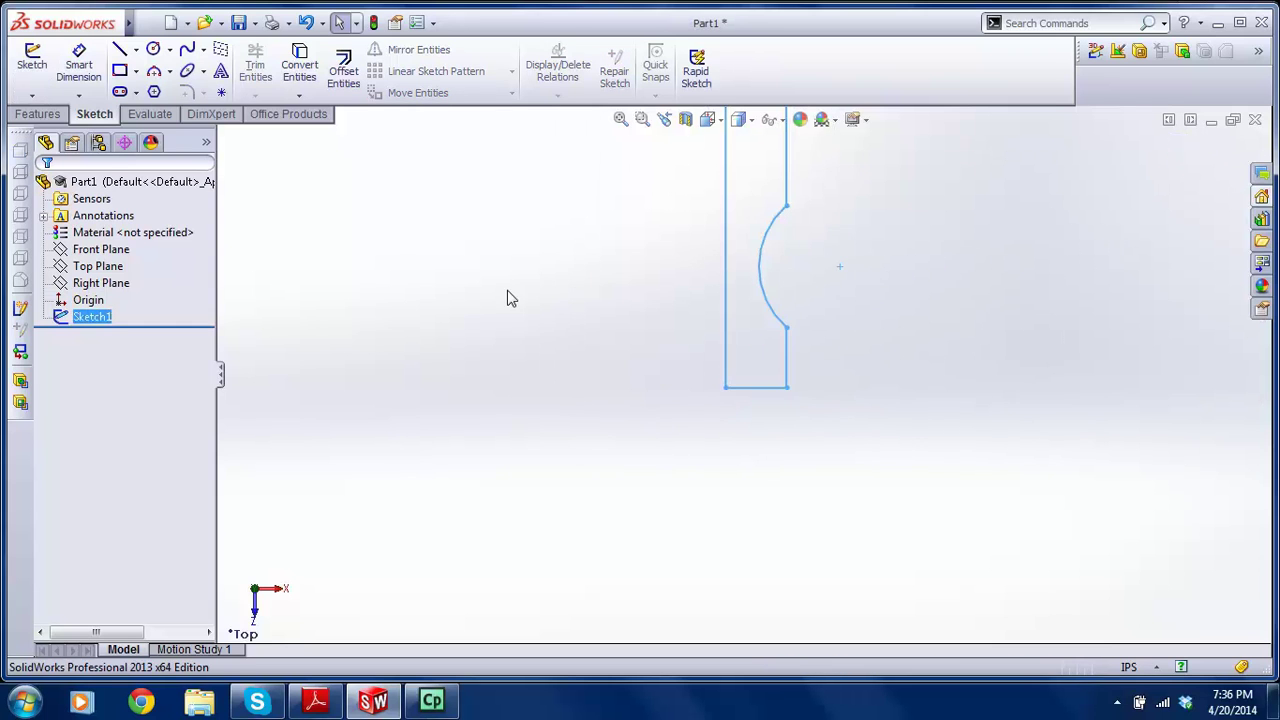
click(37, 113)
click(95, 70)
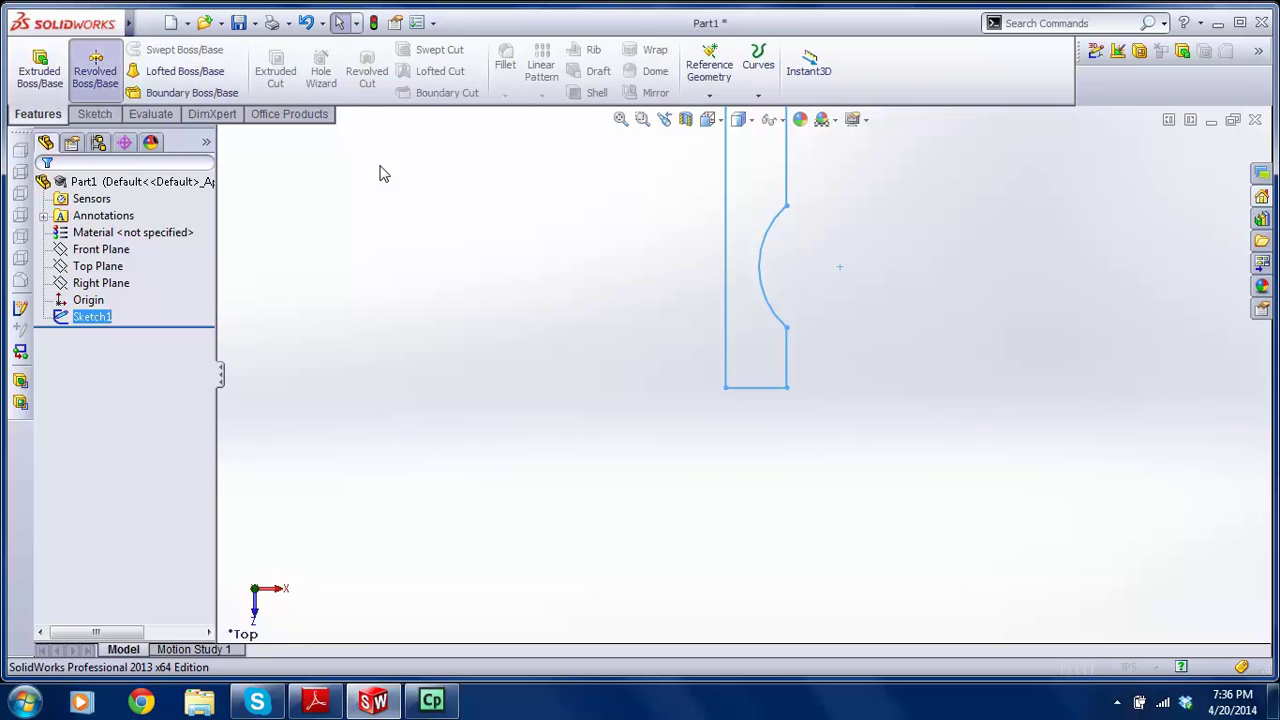
click(129, 244)
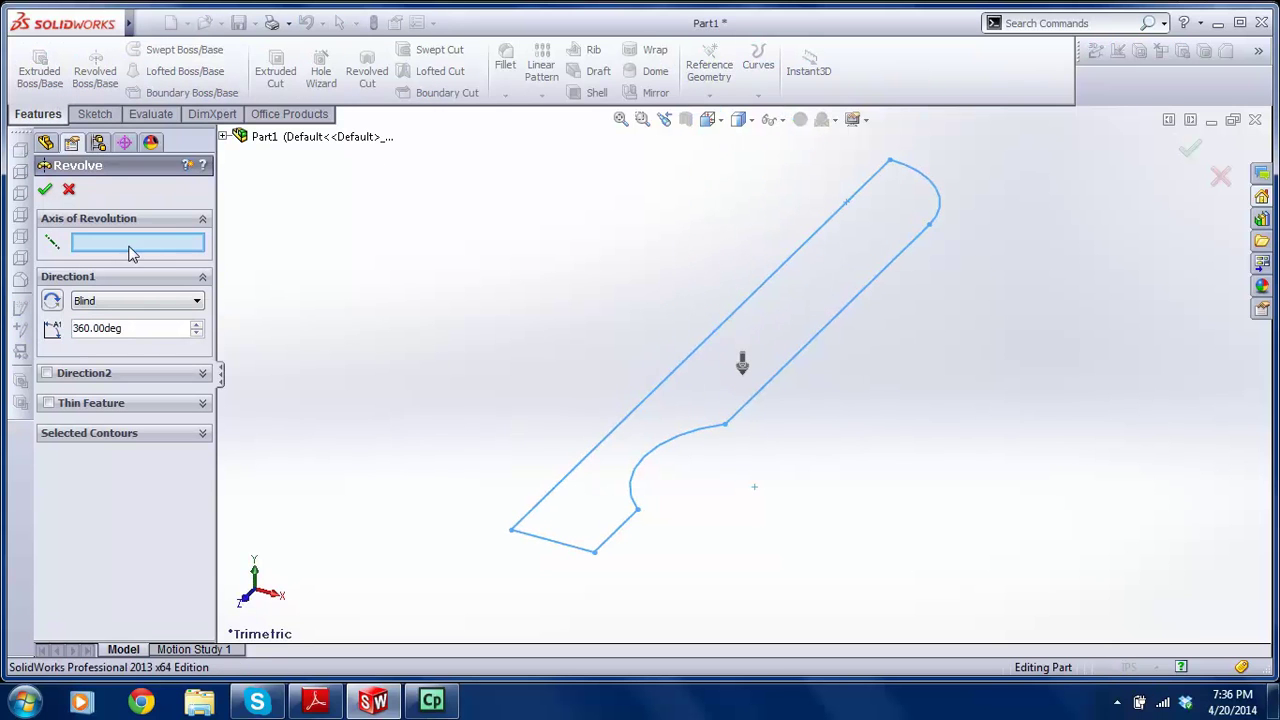
click(747, 300)
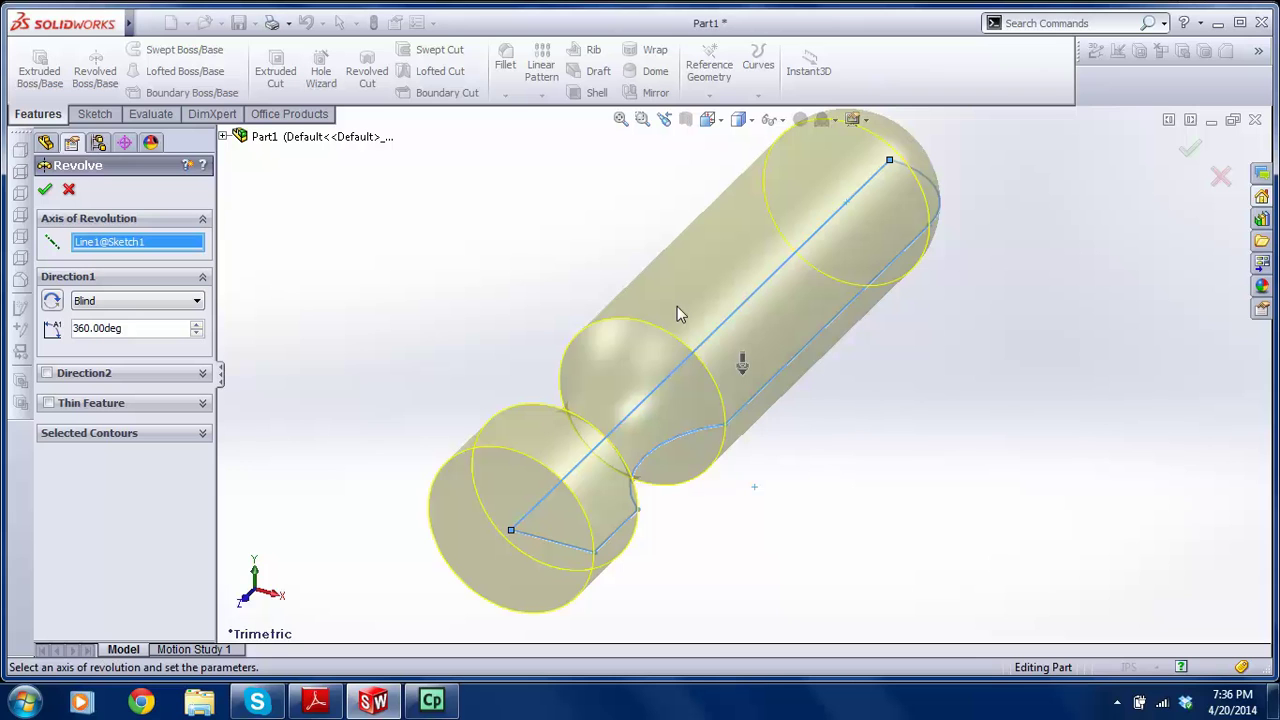
click(44, 191)
- Examine the revolved handle from several angles, including its neck and collar
scroll(679, 336, up, 1)
click(703, 455)
middle_drag(703, 455, 546, 371)
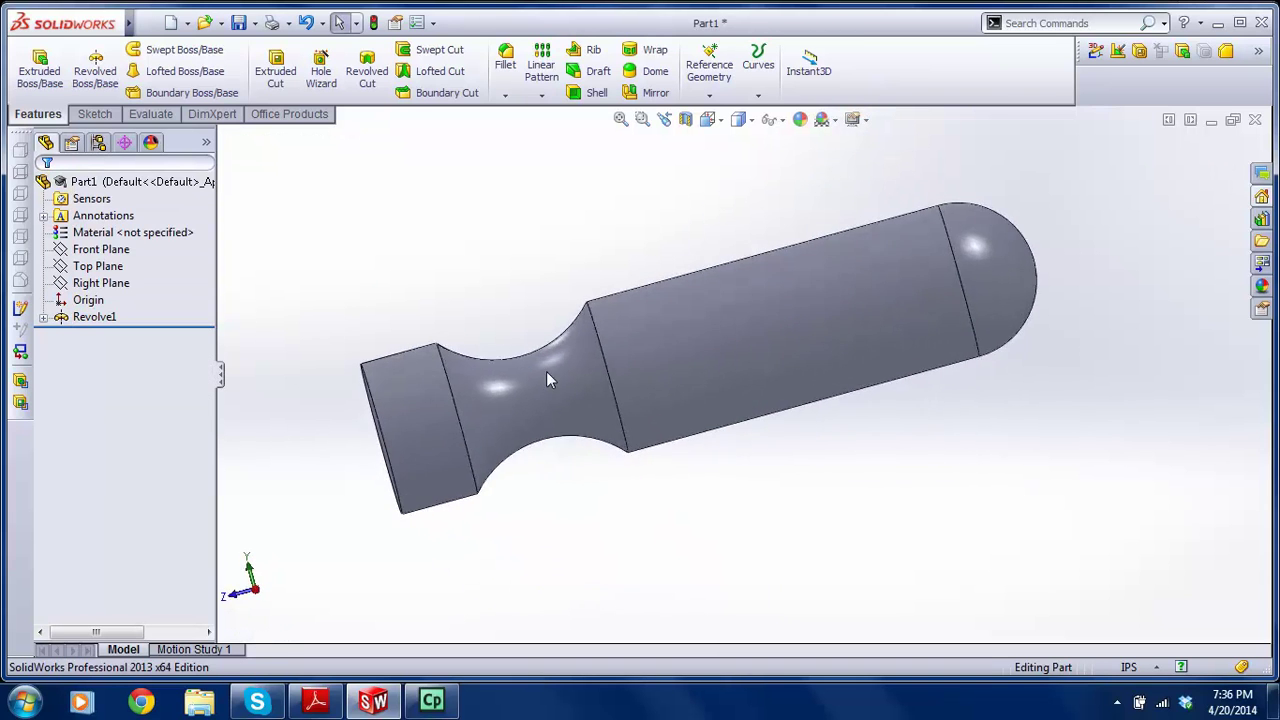
scroll(586, 357, down, 2)
scroll(585, 370, up, 4)
middle_drag(591, 418, 630, 424)
scroll(694, 464, up, 1)
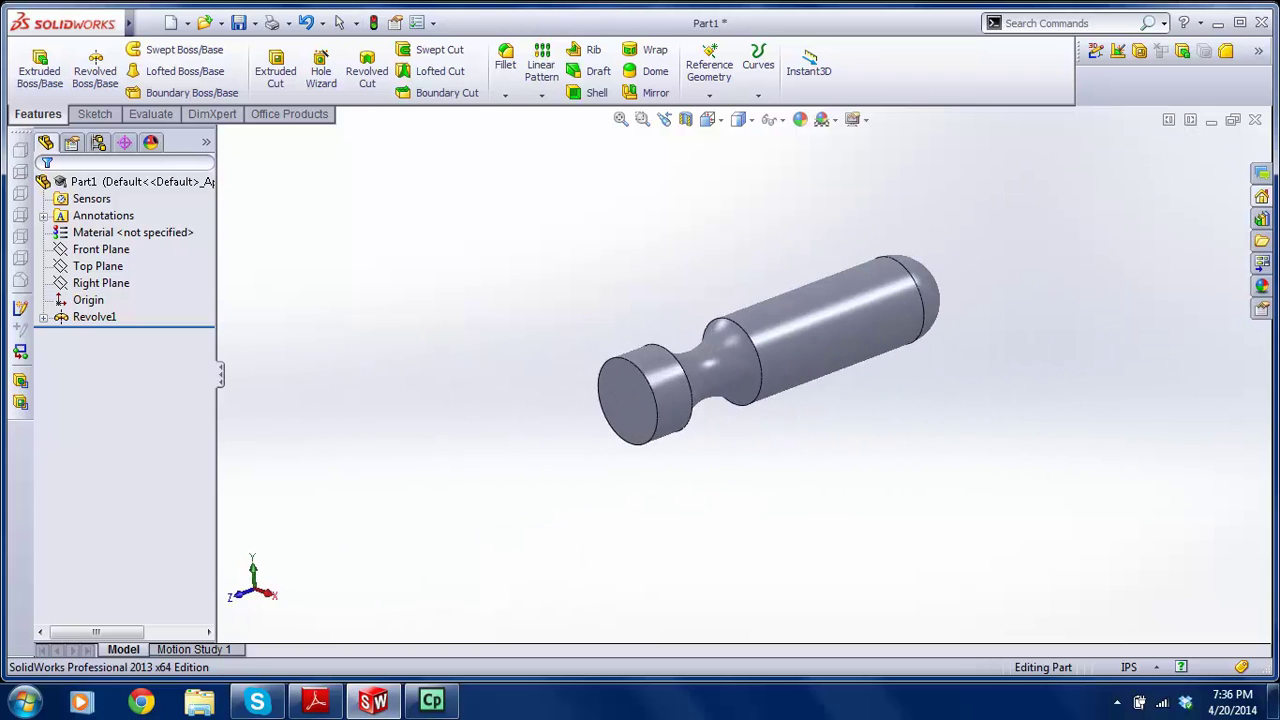
scroll(630, 424, up, 3)
- Sketch a circle of about 0.24 in radius, centered on the origin, on the collar's flat end face
click(95, 113)
click(31, 65)
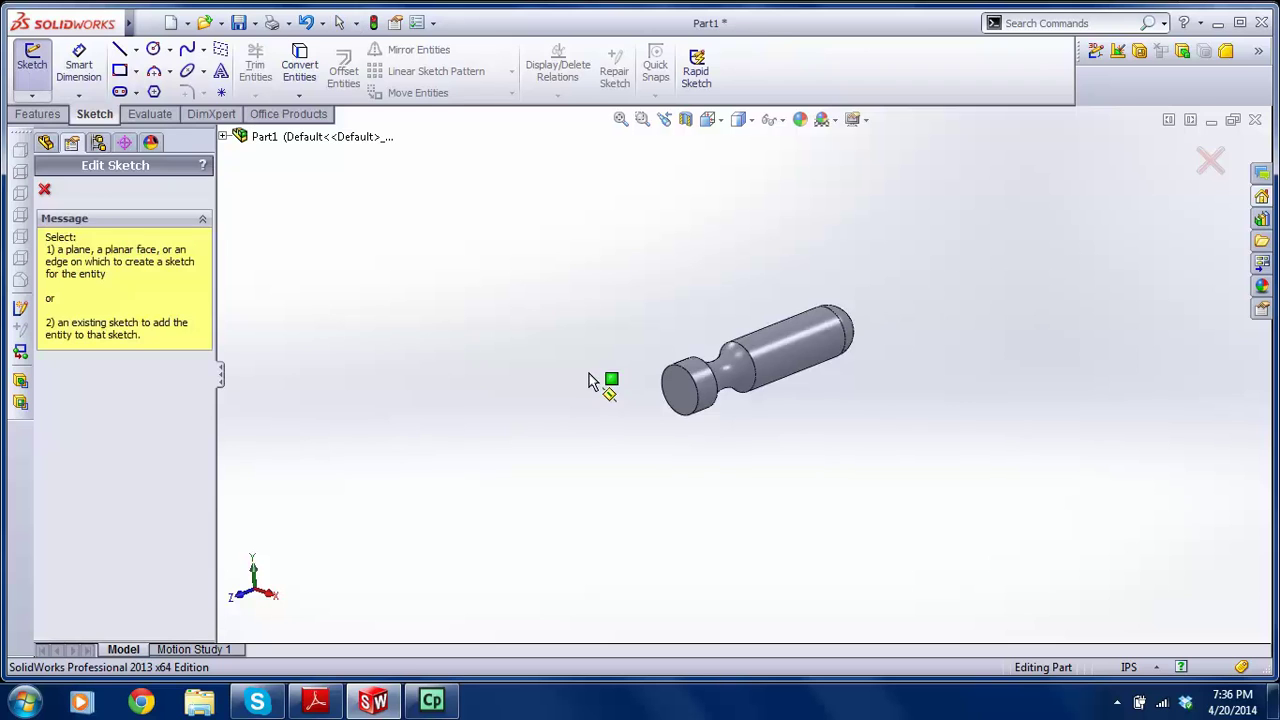
click(673, 385)
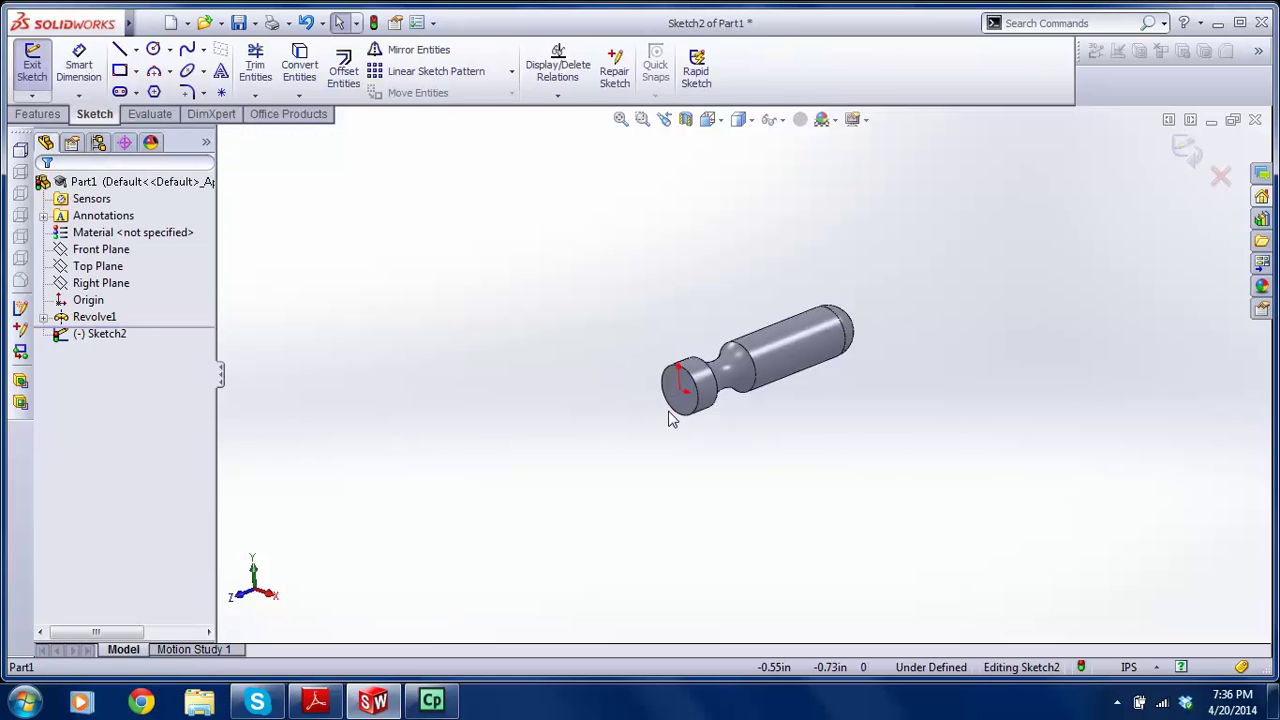
click(153, 49)
scroll(571, 329, down, 2)
scroll(777, 440, down, 2)
scroll(777, 440, down, 2)
click(754, 382)
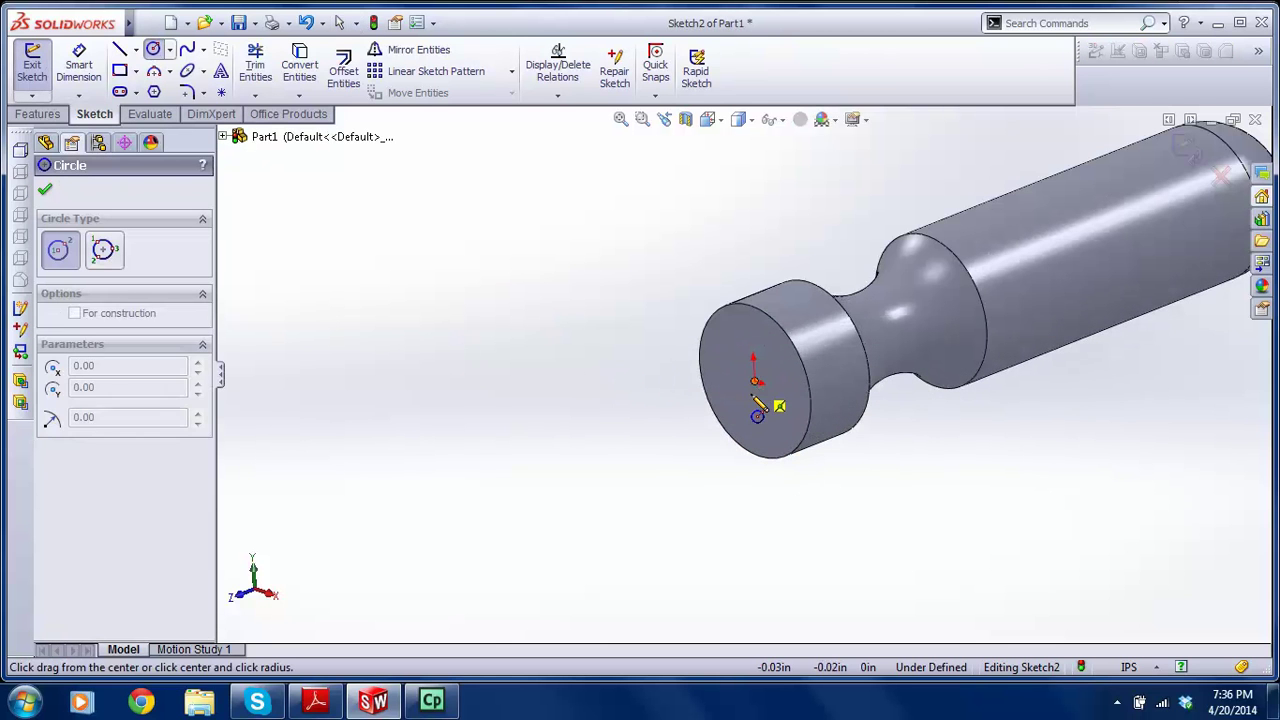
click(772, 387)
key(Escape)
- Check the shaft diameter in the PDF drawing and dimension the circle at 0.5 in diameter
click(315, 700)
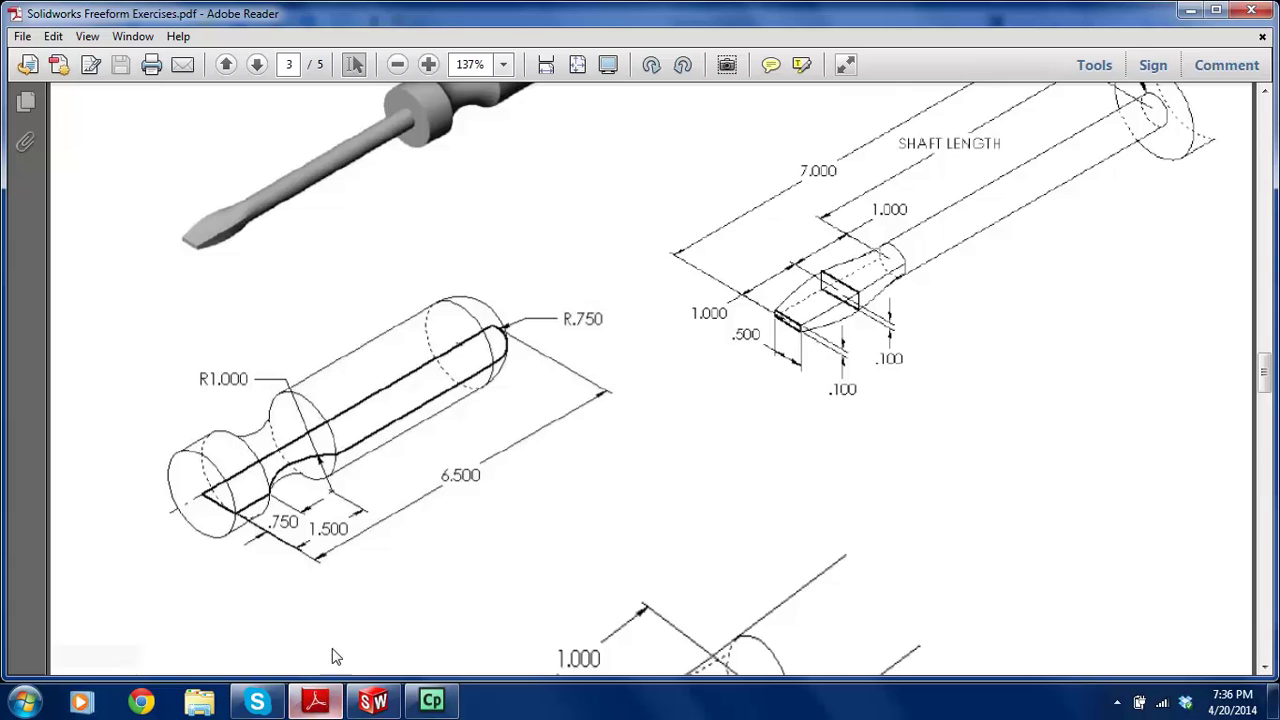
ctrl+scroll(748, 425, up, 2)
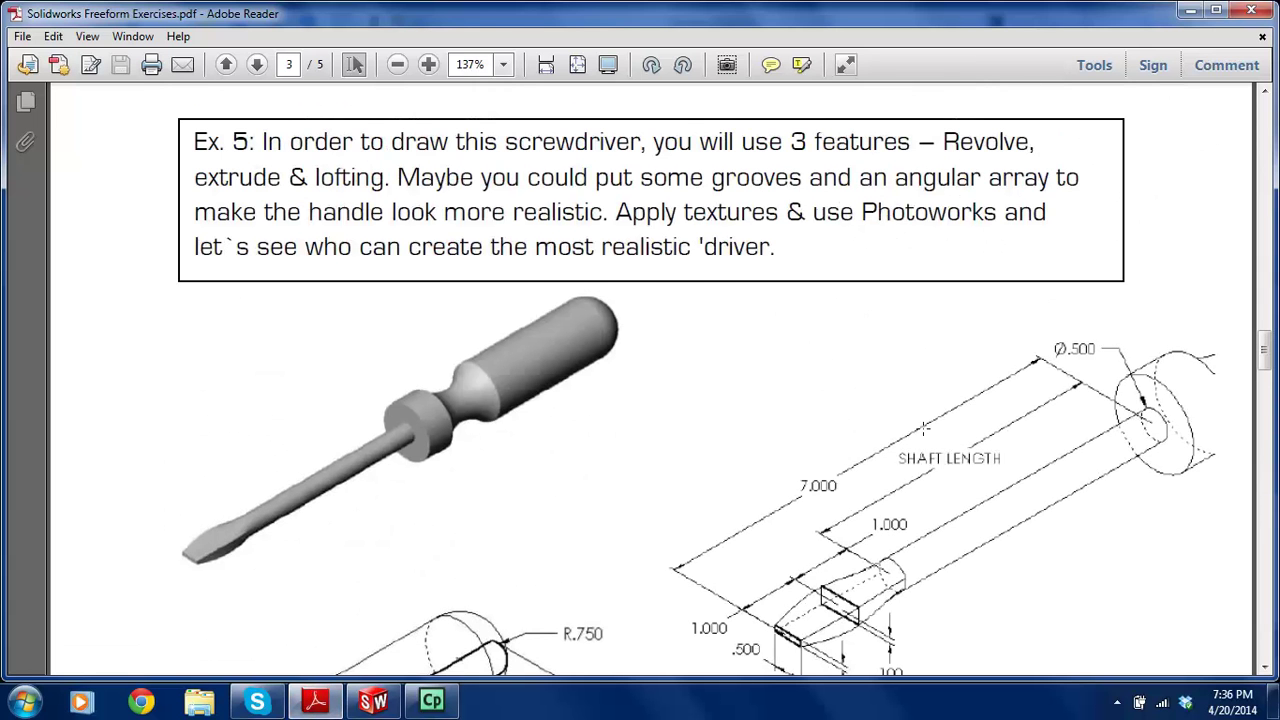
ctrl+scroll(924, 428, down, 2)
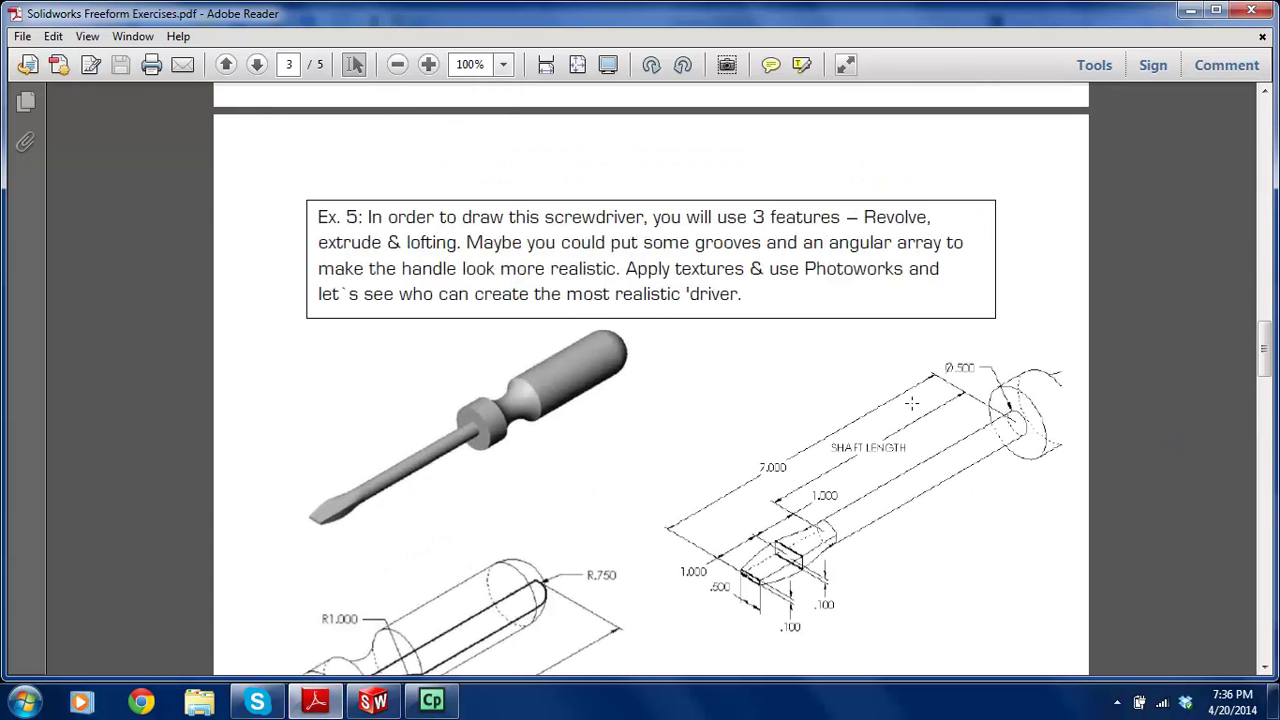
scroll(912, 403, down, 3)
click(373, 702)
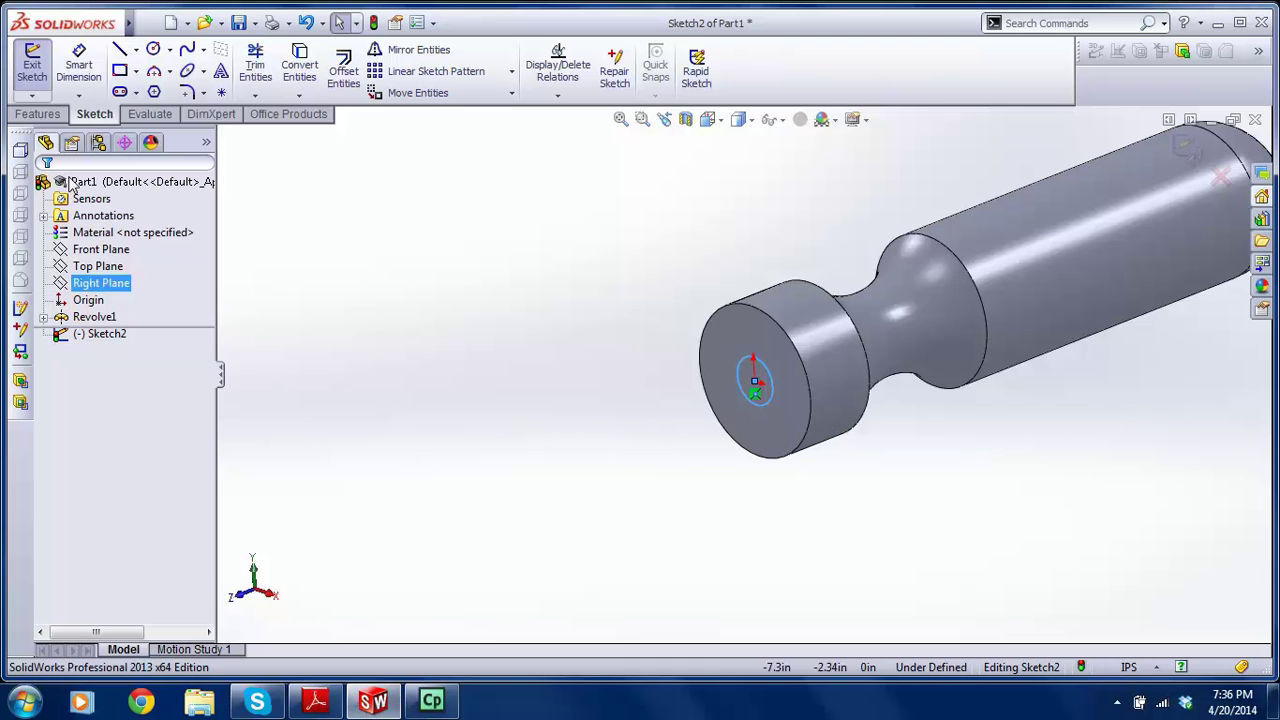
click(736, 371)
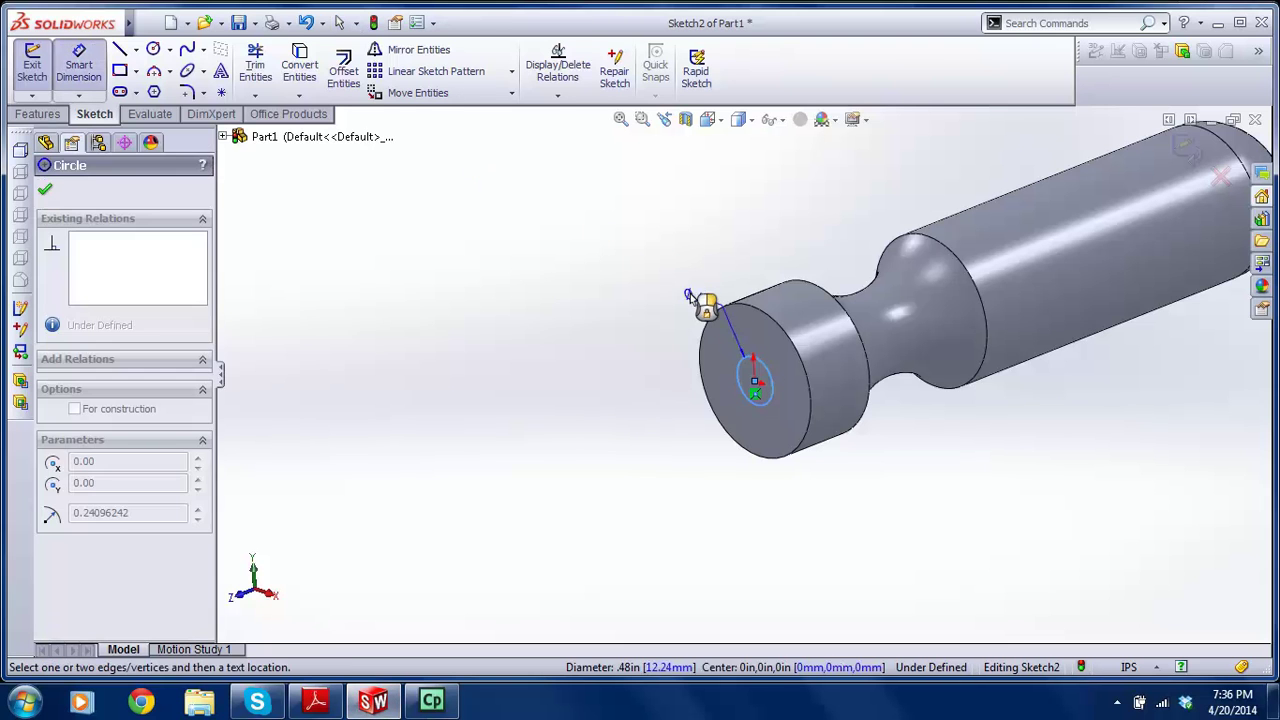
click(690, 294)
text(.5)
key(Return)
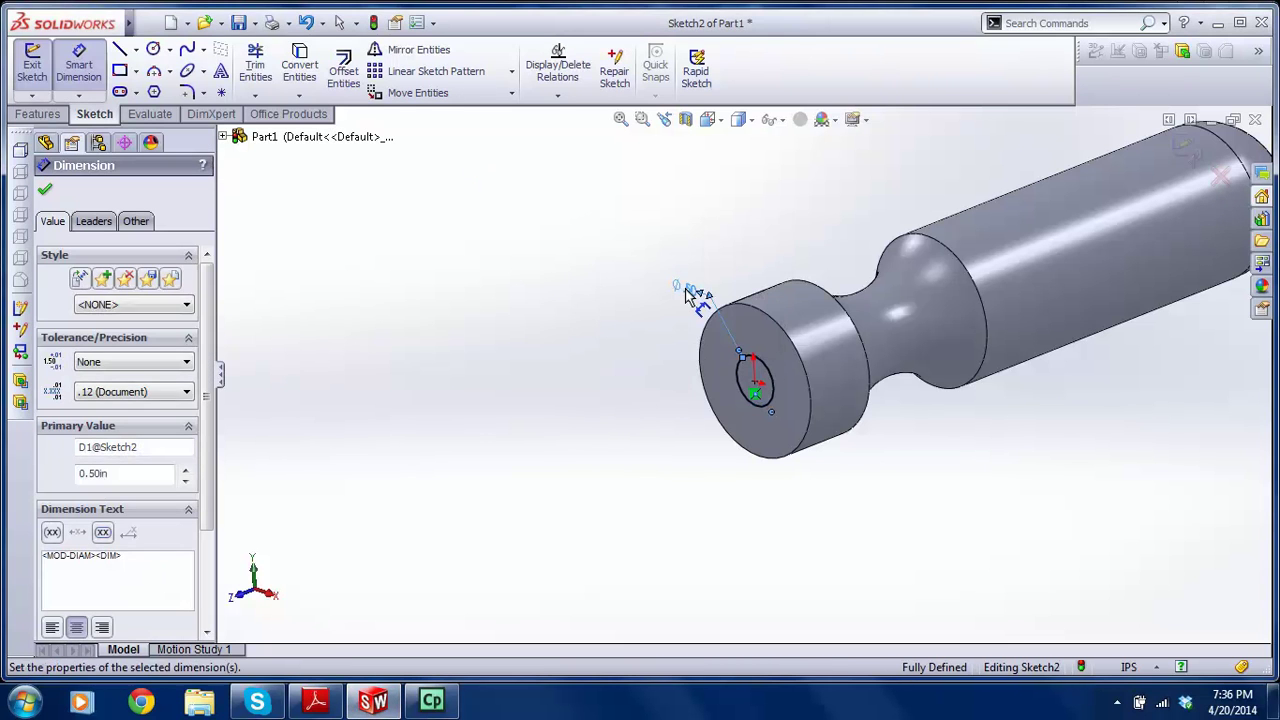
- Start a boss extrusion of the shaft circle and look up the shaft and tip lengths in the PDF drawing
click(38, 80)
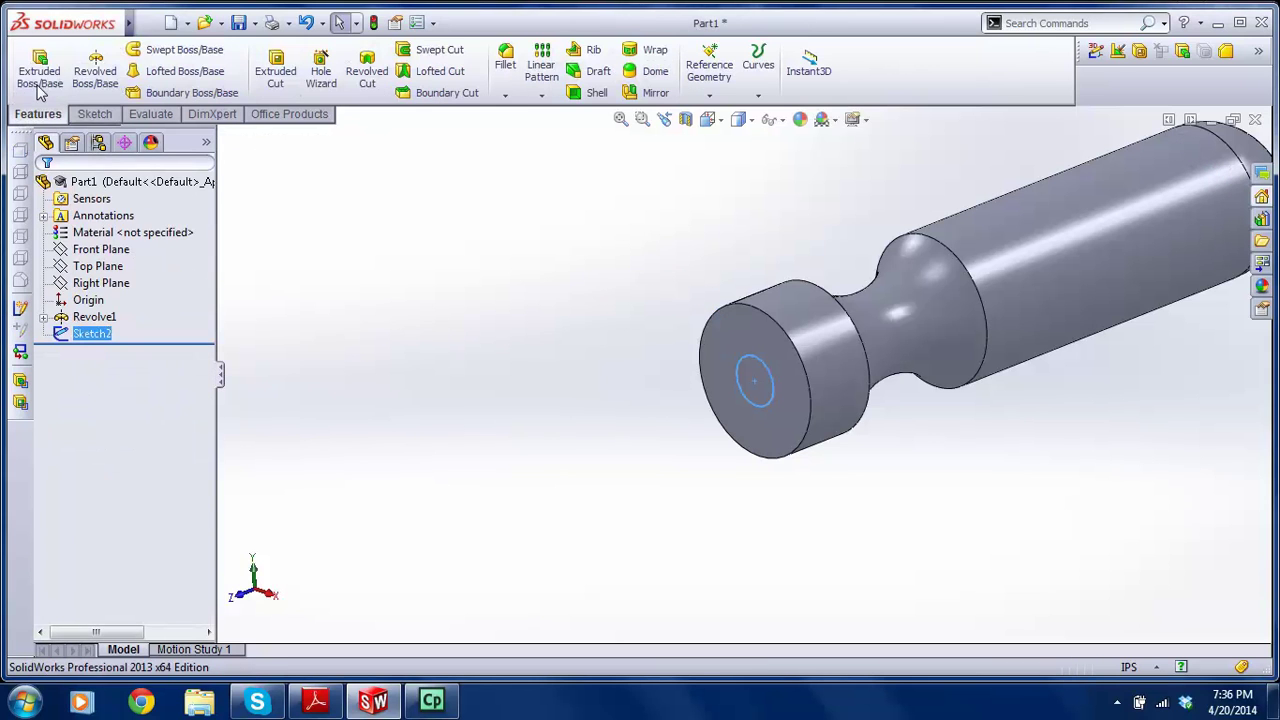
click(39, 70)
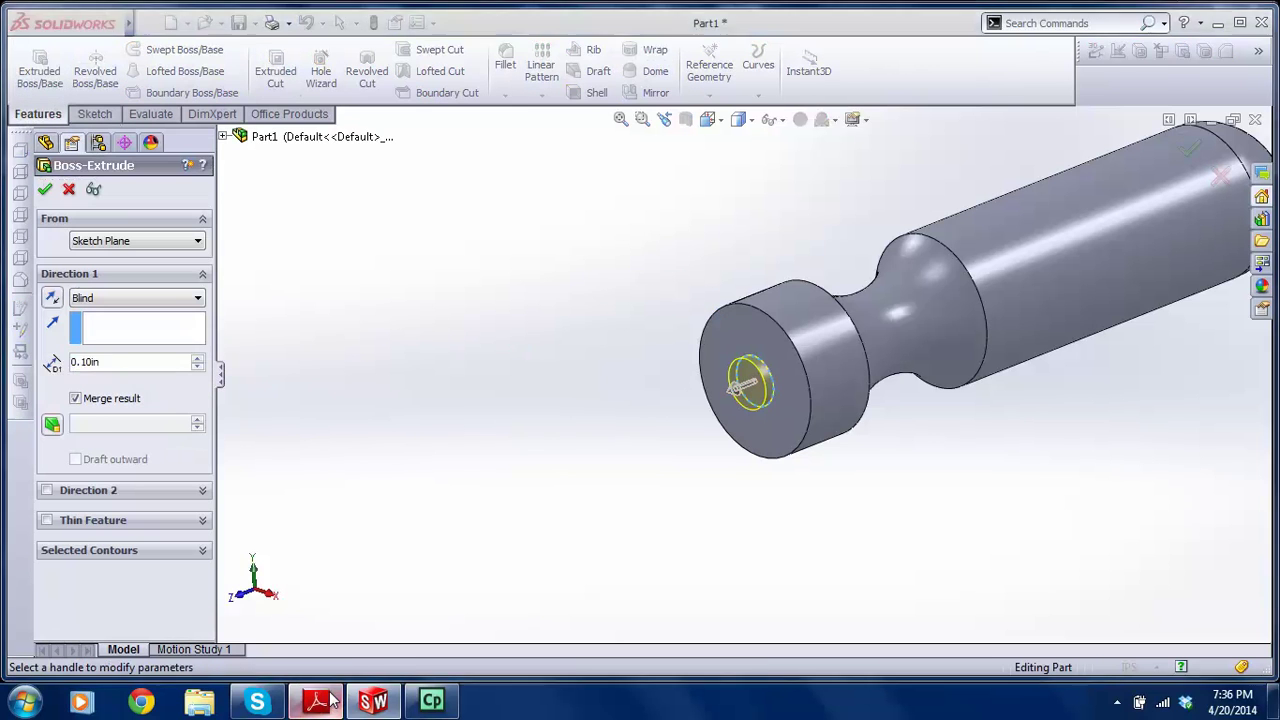
click(316, 700)
scroll(606, 337, down, 5)
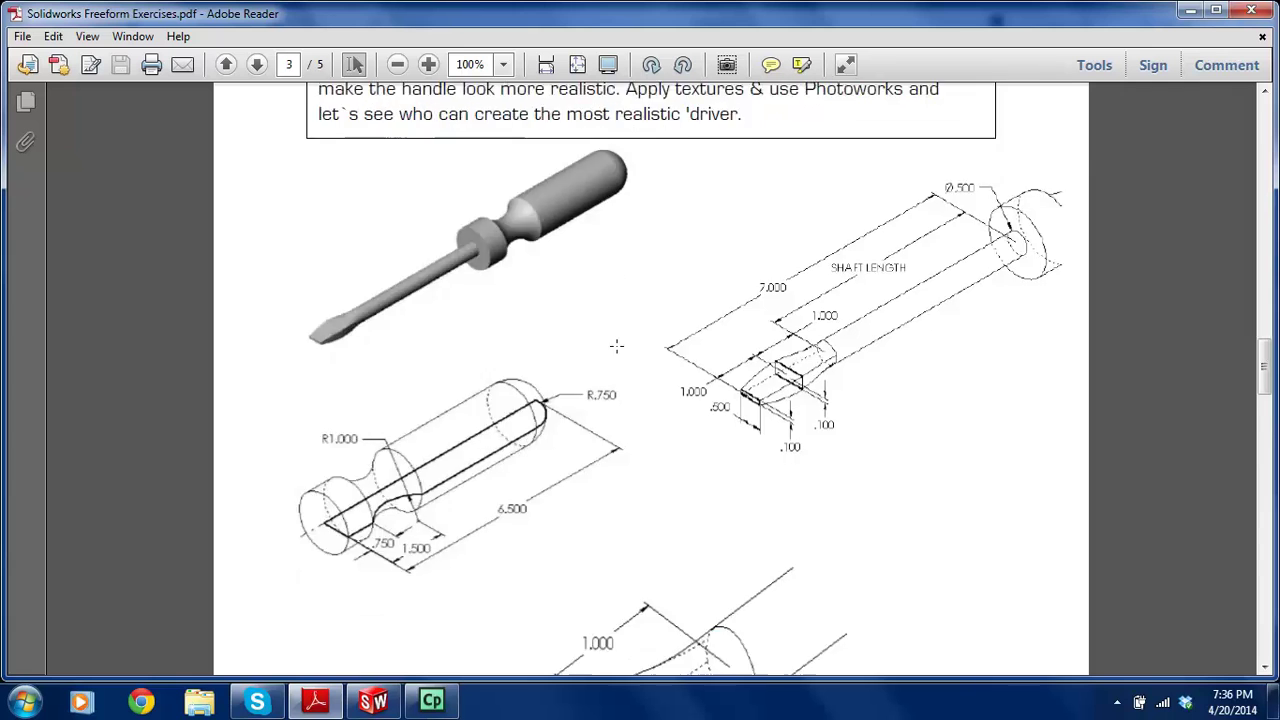
scroll(617, 334, up, 8)
scroll(618, 331, down, 5)
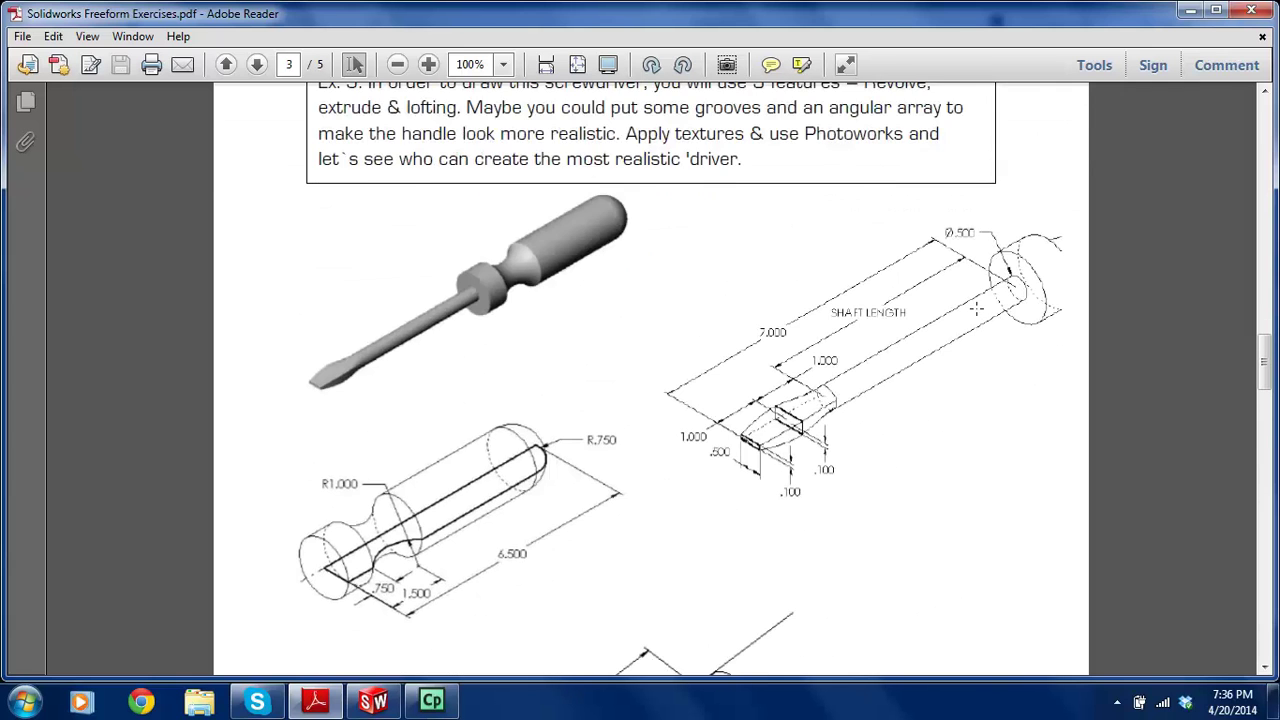
scroll(859, 355, down, 7)
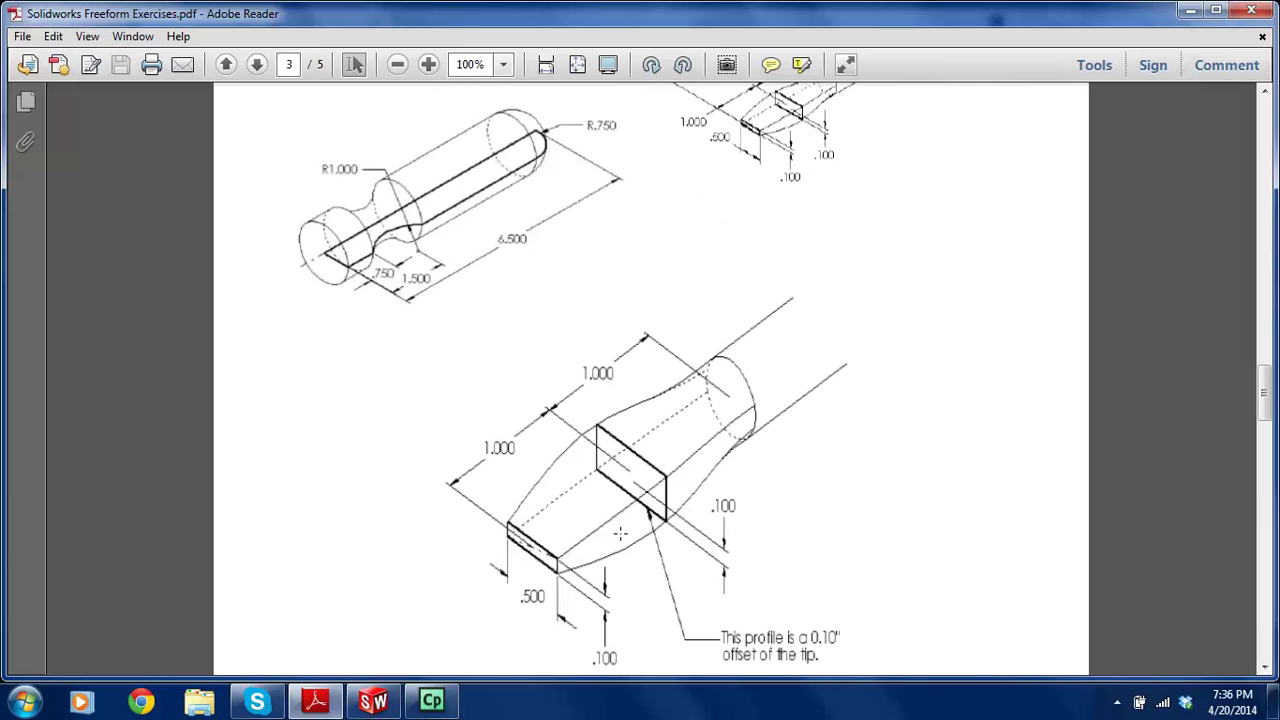
scroll(548, 399, up, 12)
scroll(754, 446, down, 2)
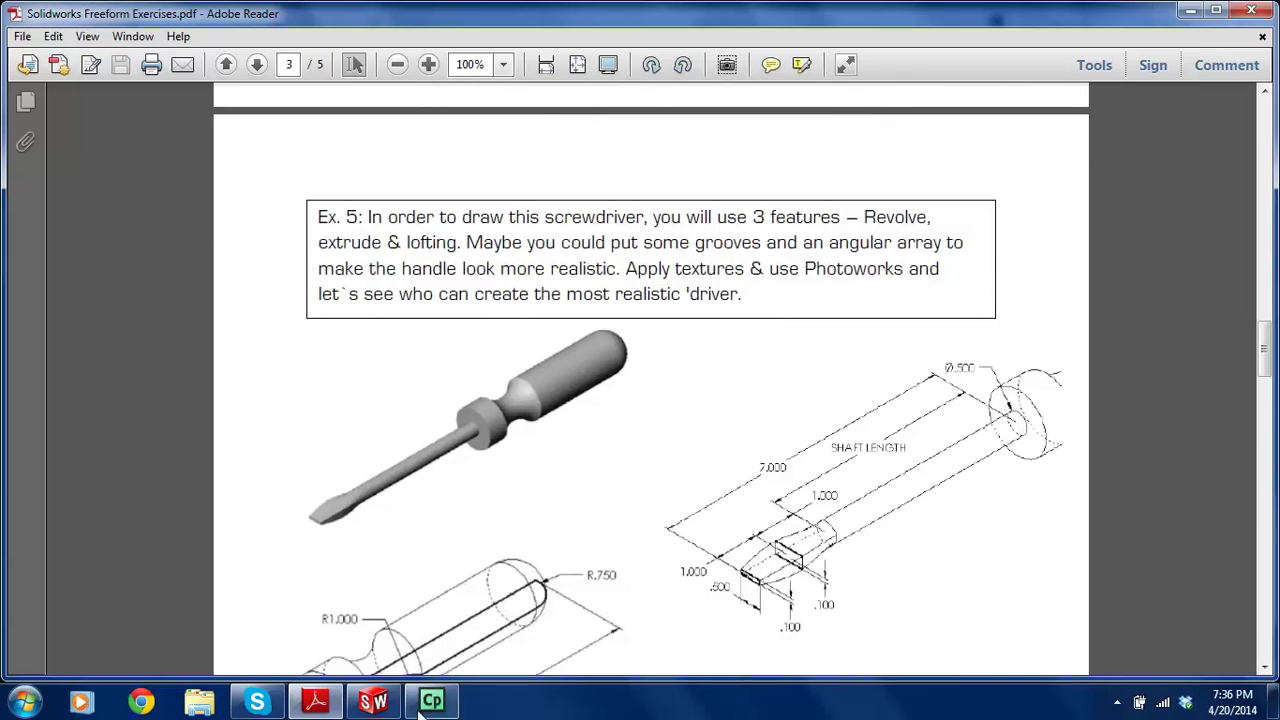
click(376, 701)
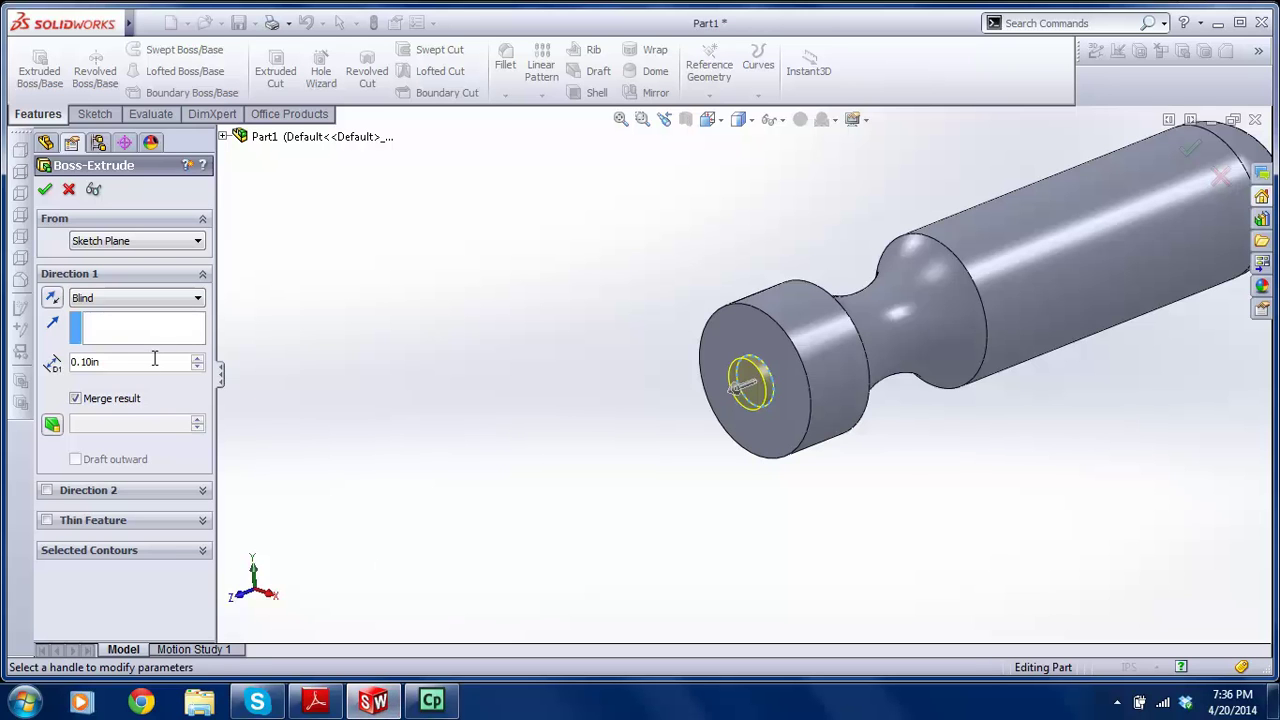
- Extrude the shaft circle 5 in out from the collar face
text(5)
key(Return)
click(41, 193)
scroll(744, 376, up, 1)
click(836, 488)
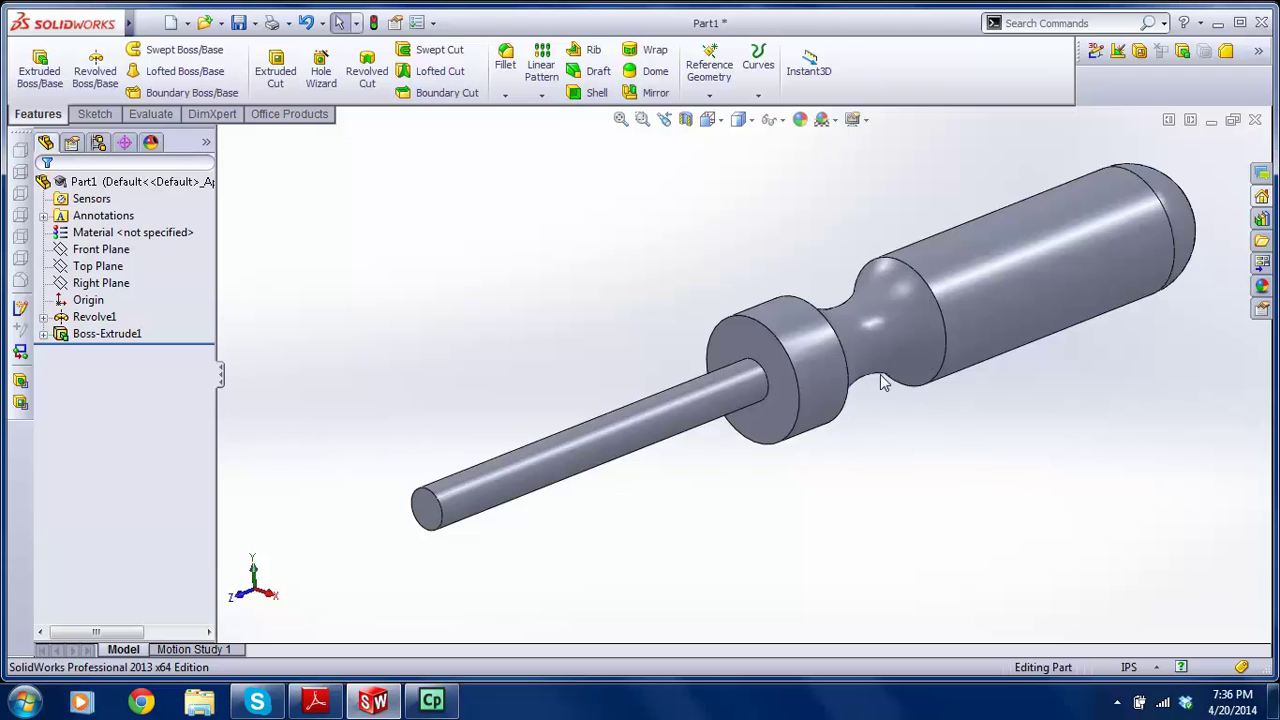
- Create a reference plane offset 1 in outward from the shaft's end face
scroll(621, 424, up, 2)
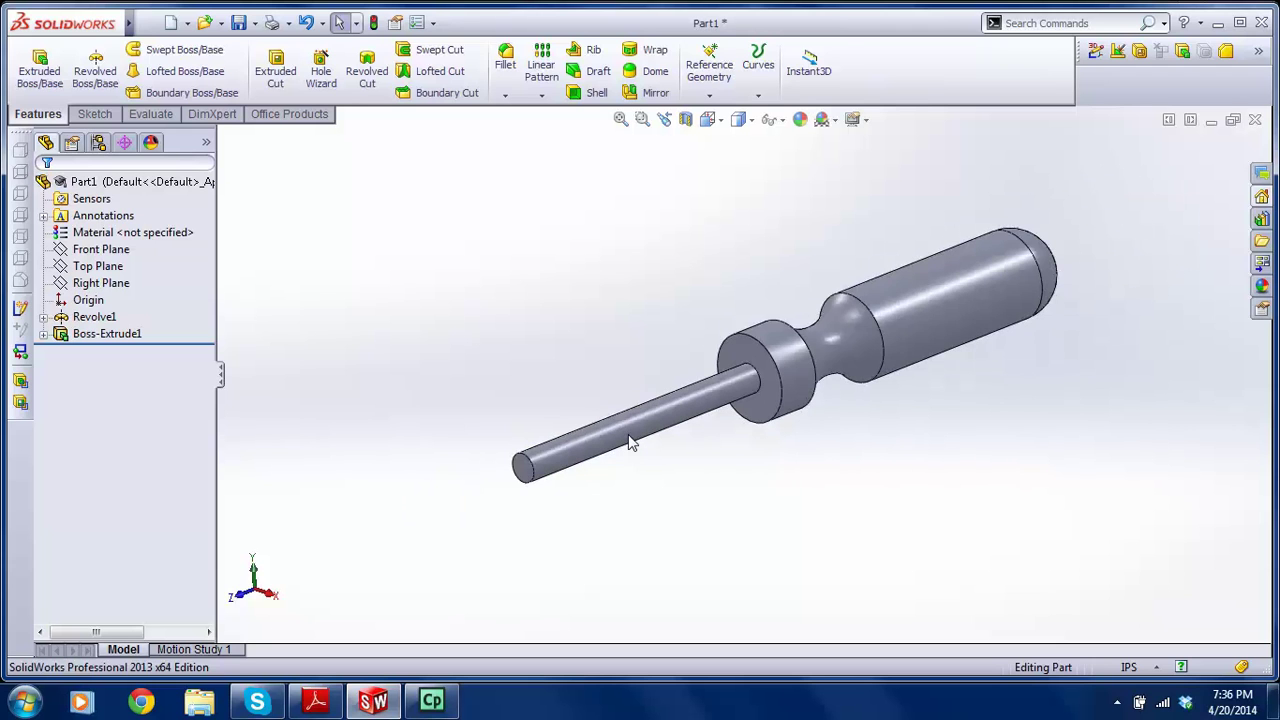
scroll(530, 501, down, 3)
scroll(512, 499, up, 2)
scroll(563, 467, down, 1)
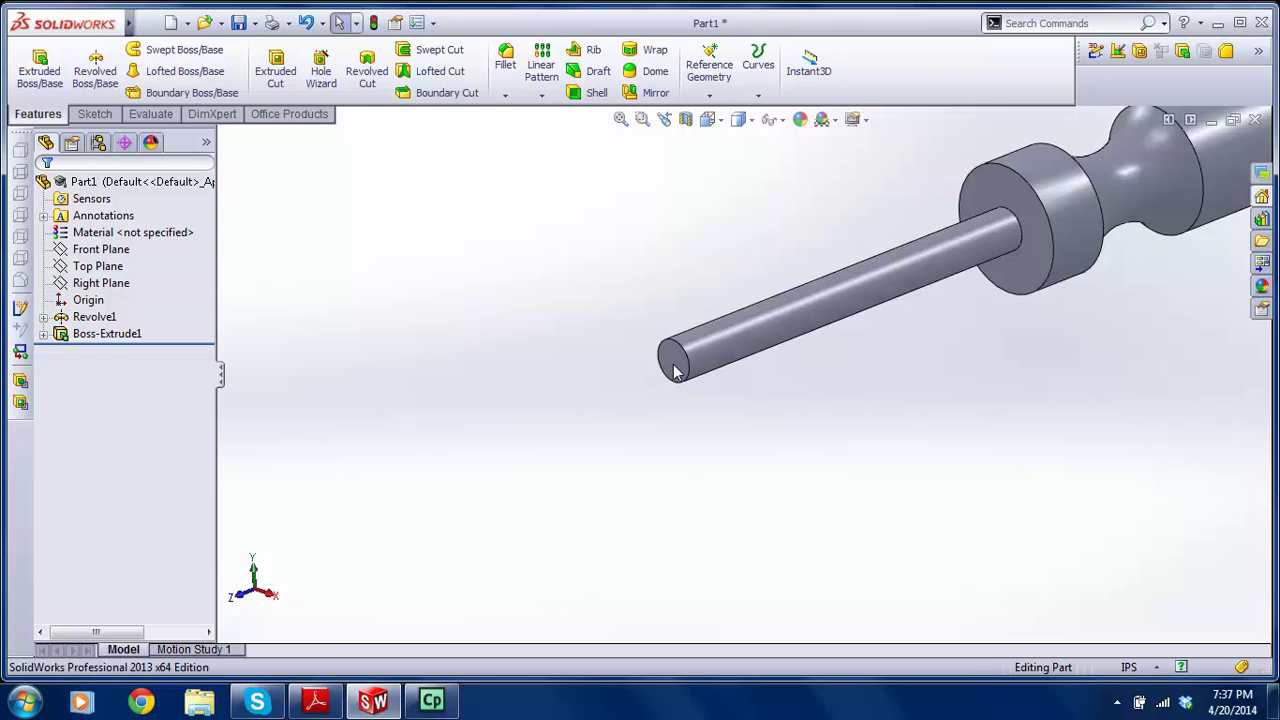
click(709, 70)
click(722, 122)
scroll(672, 360, down, 2)
click(673, 362)
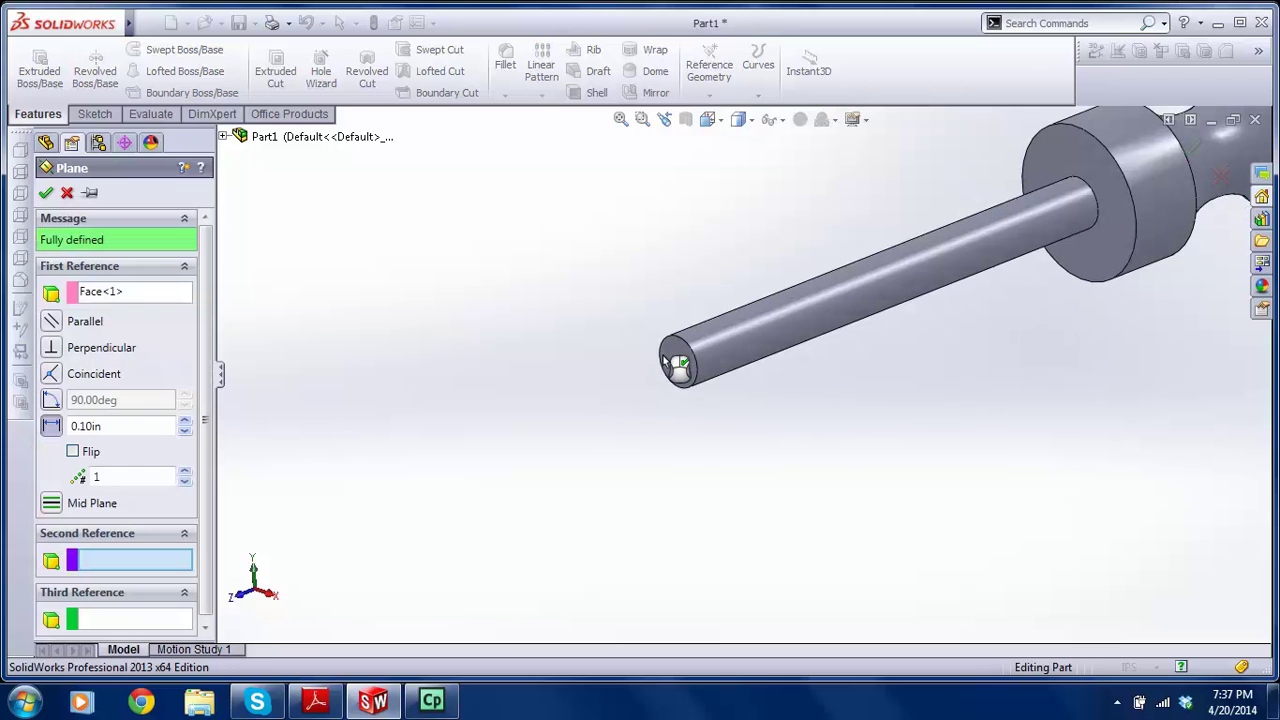
click(146, 430)
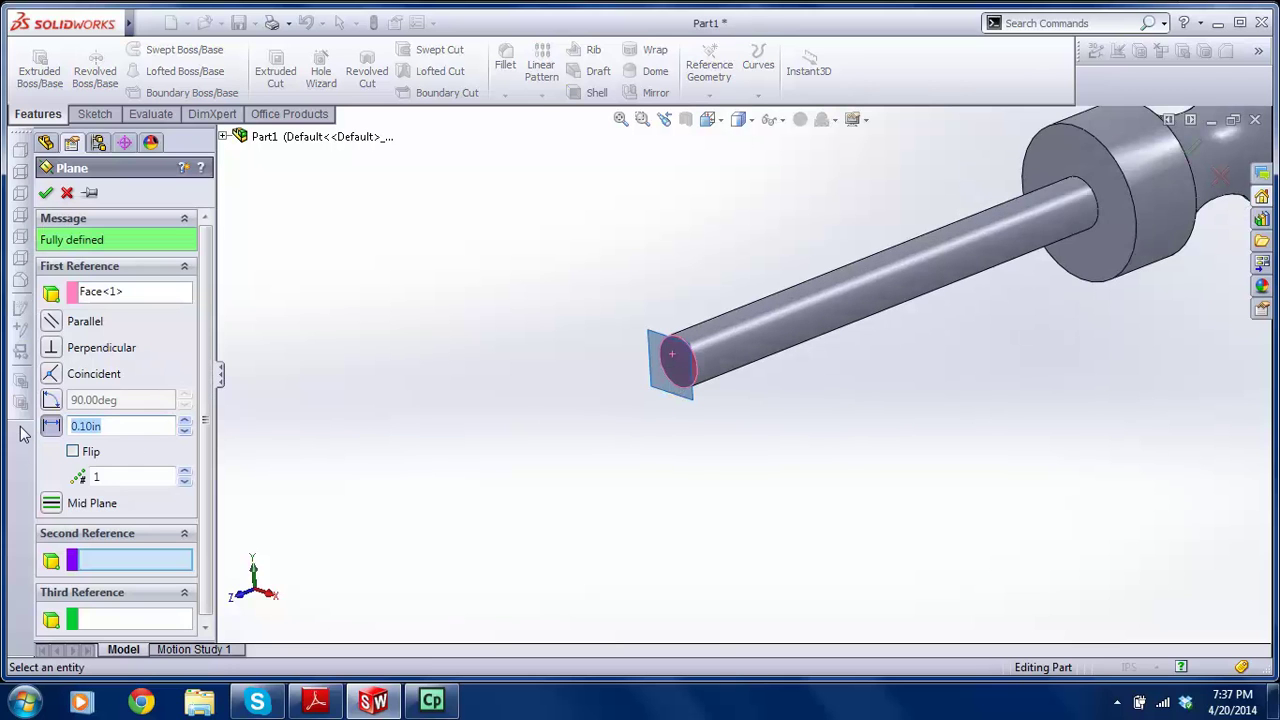
text(1)
key(Return)
click(46, 193)
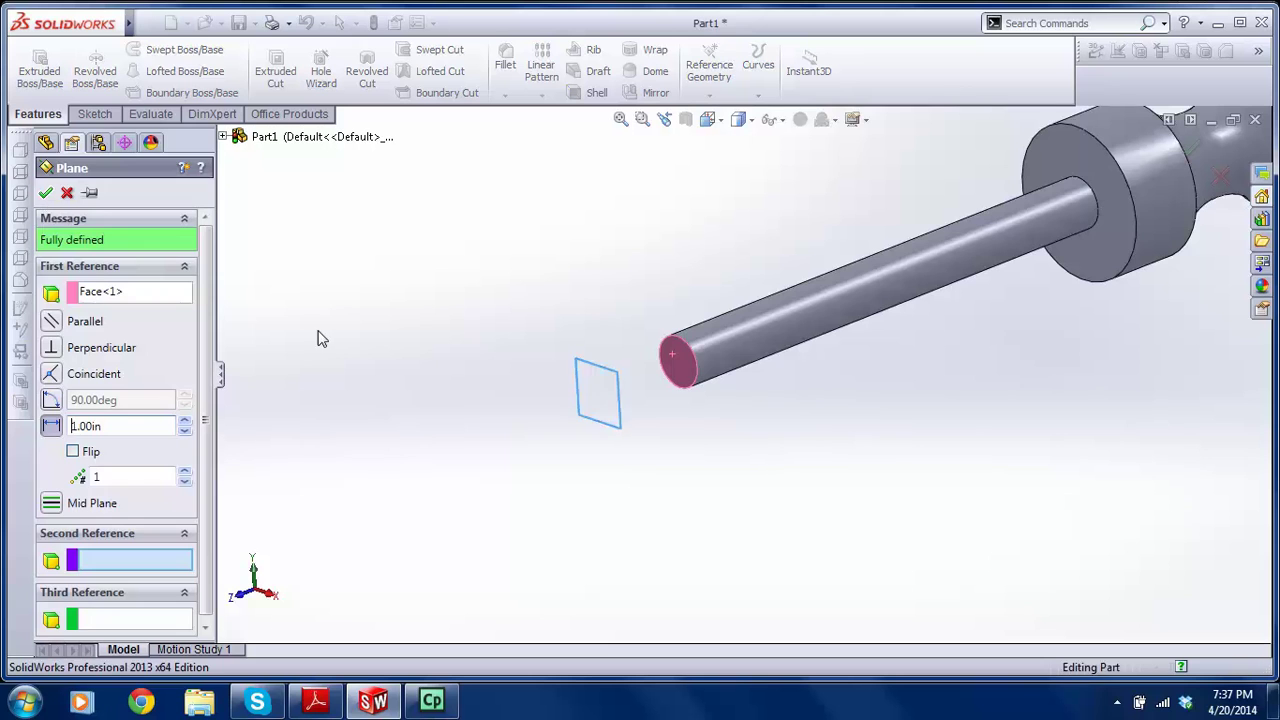
- Start a second reference plane using only Plane1 as reference and set its offset distance to 2 in
click(709, 70)
click(733, 110)
click(694, 378)
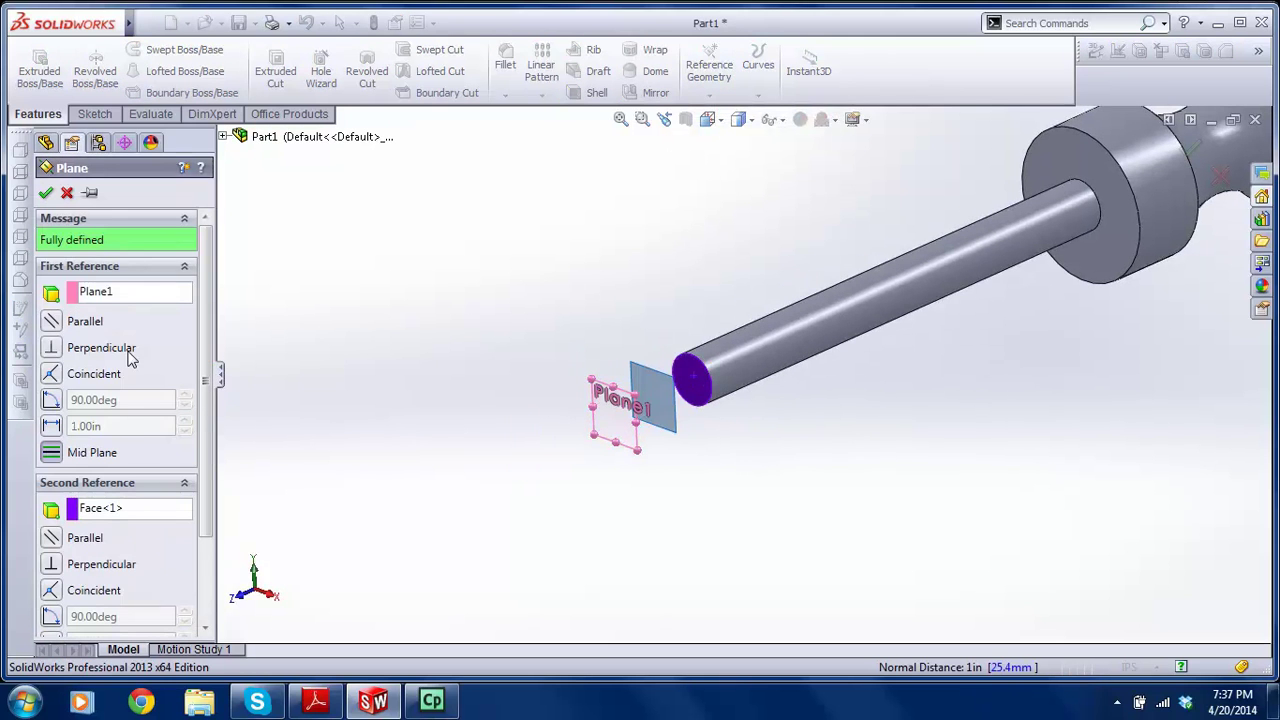
click(58, 426)
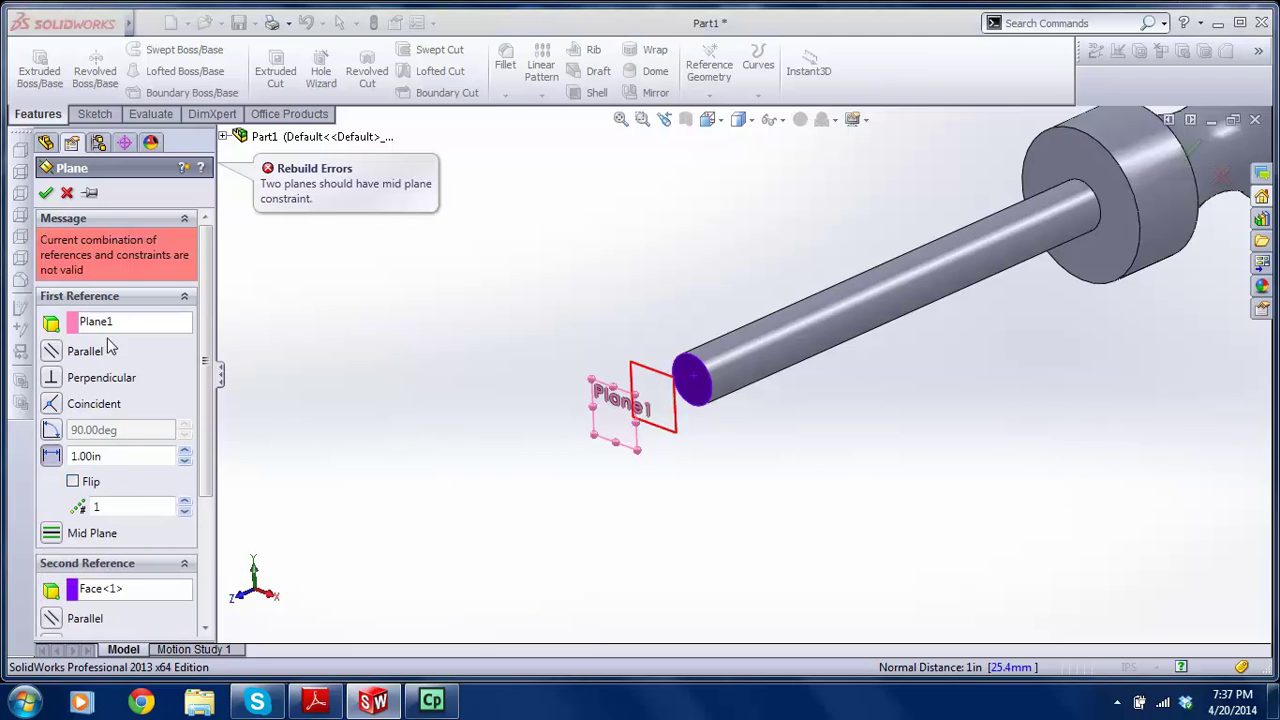
click(113, 592)
key(Delete)
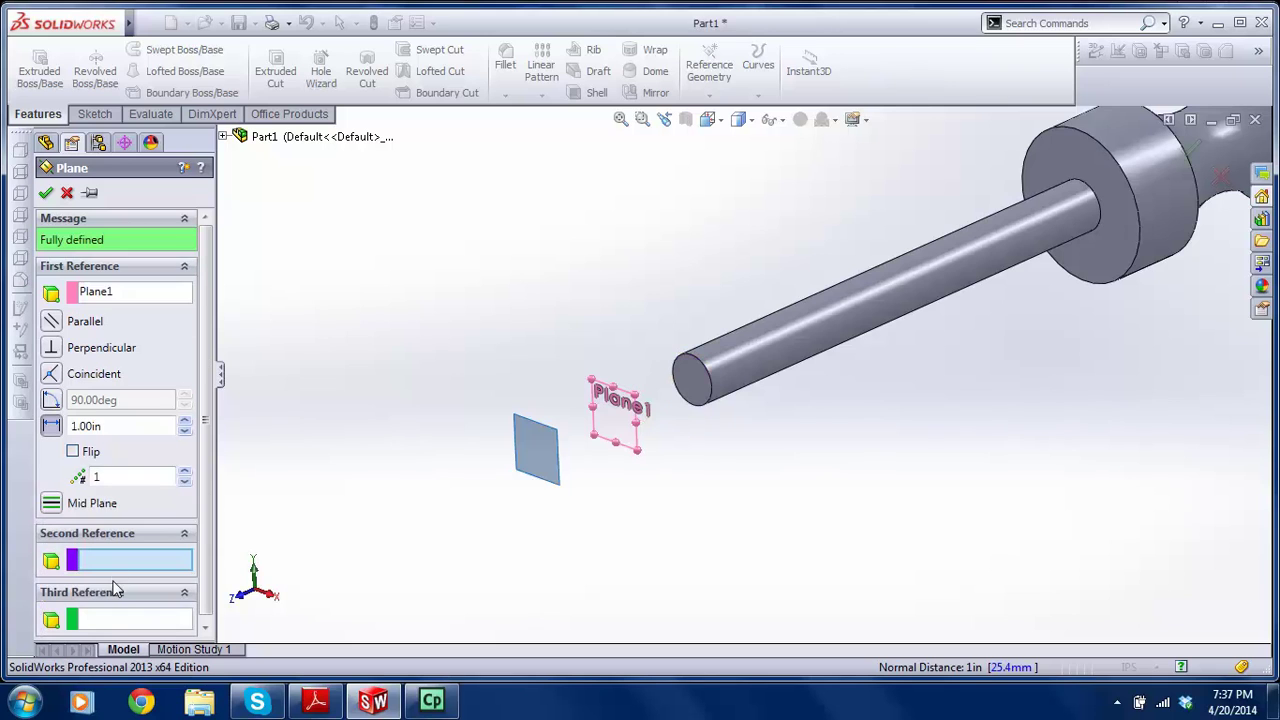
drag(133, 426, 33, 426)
text(2)
key(Return)
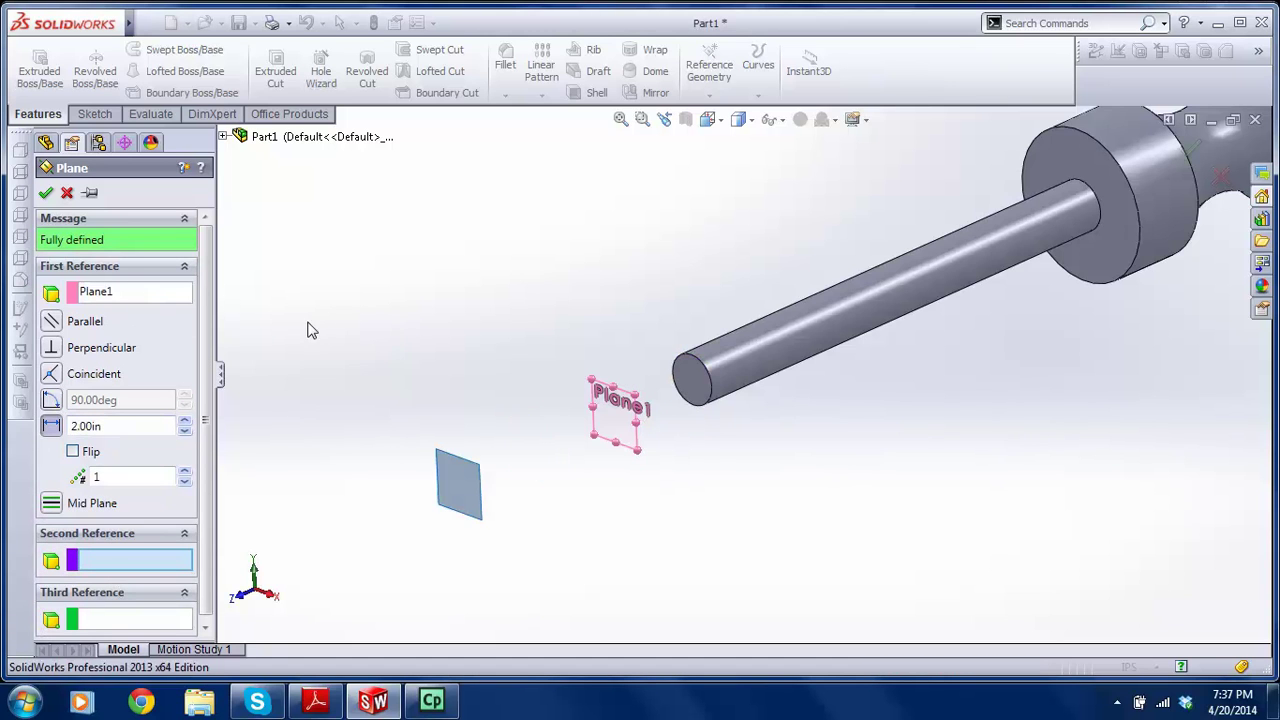
- Replace the plane's reference with the shaft's end face and create the plane 2 in outward from it
middle_drag(388, 307, 512, 350)
click(145, 296)
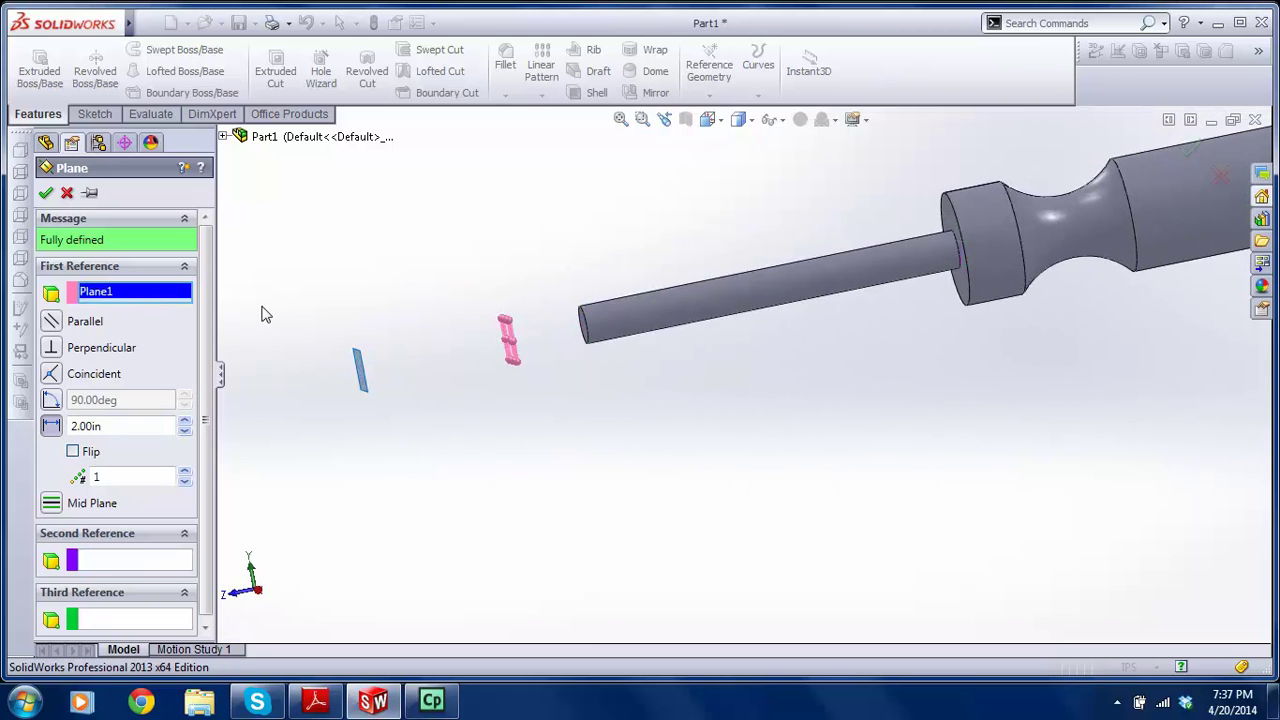
key(Delete)
middle_drag(418, 303, 766, 362)
scroll(771, 359, down, 3)
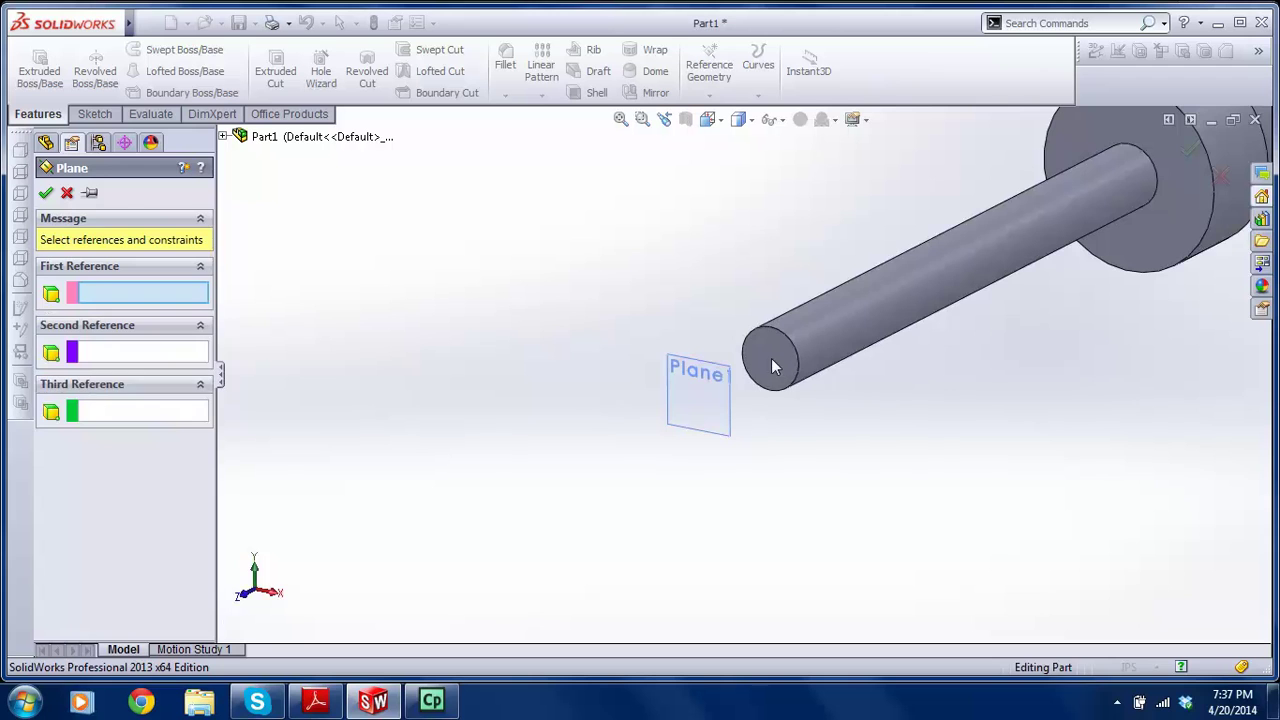
click(771, 365)
middle_drag(526, 423, 640, 371)
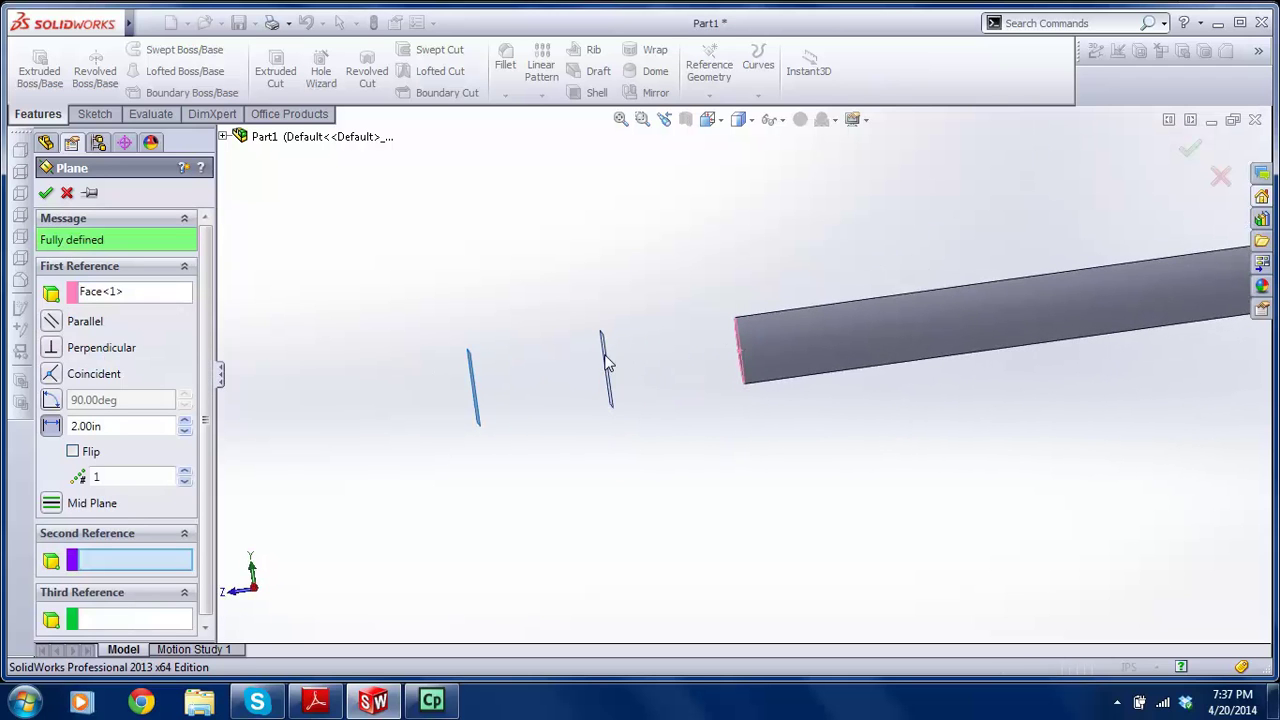
click(46, 193)
middle_drag(371, 297, 425, 306)
click(443, 305)
middle_drag(657, 362, 668, 421)
scroll(740, 385, up, 5)
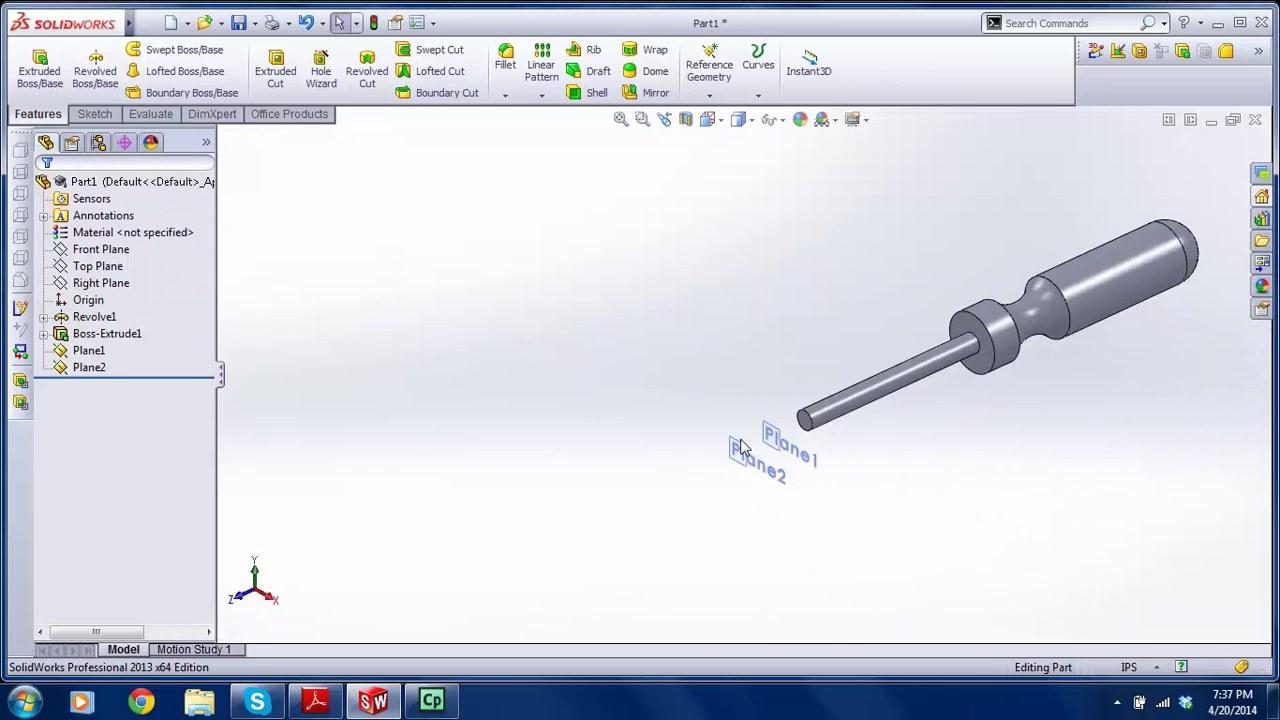
- Look up the lofted tip's profile dimensions in the PDF drawing and return to the model
scroll(738, 458, down, 4)
click(315, 701)
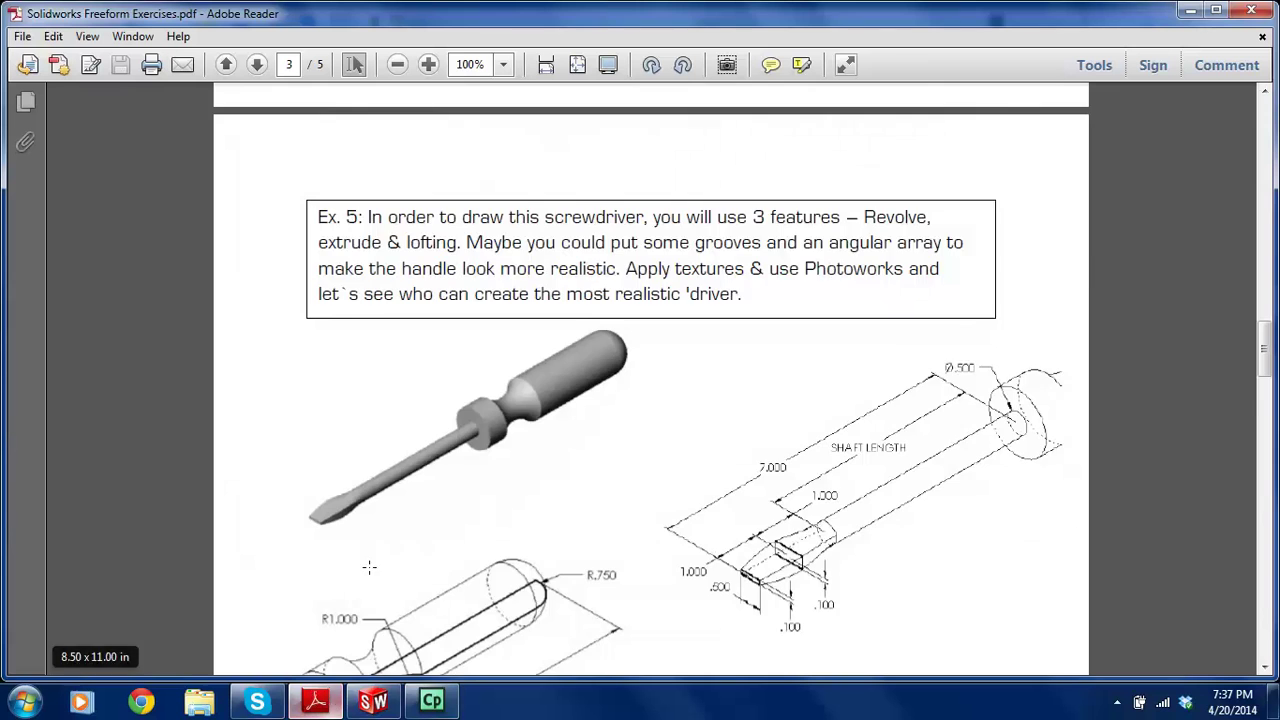
scroll(421, 485, down, 5)
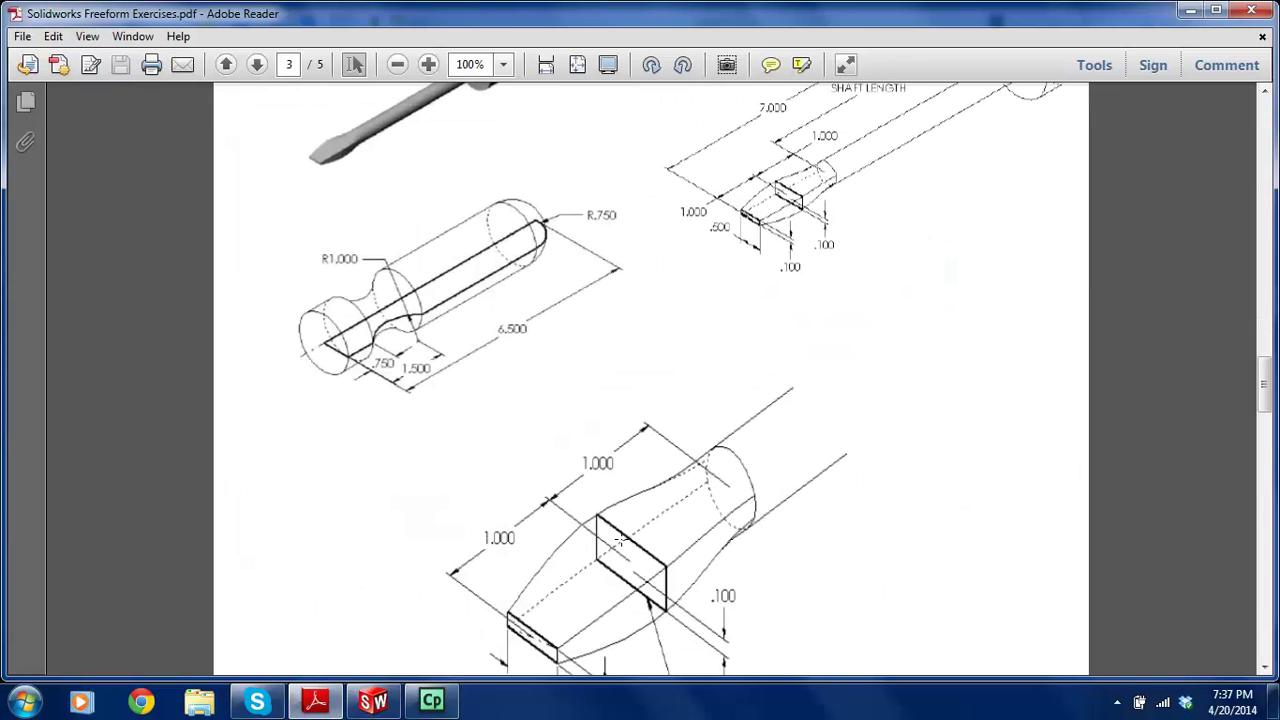
scroll(590, 503, down, 3)
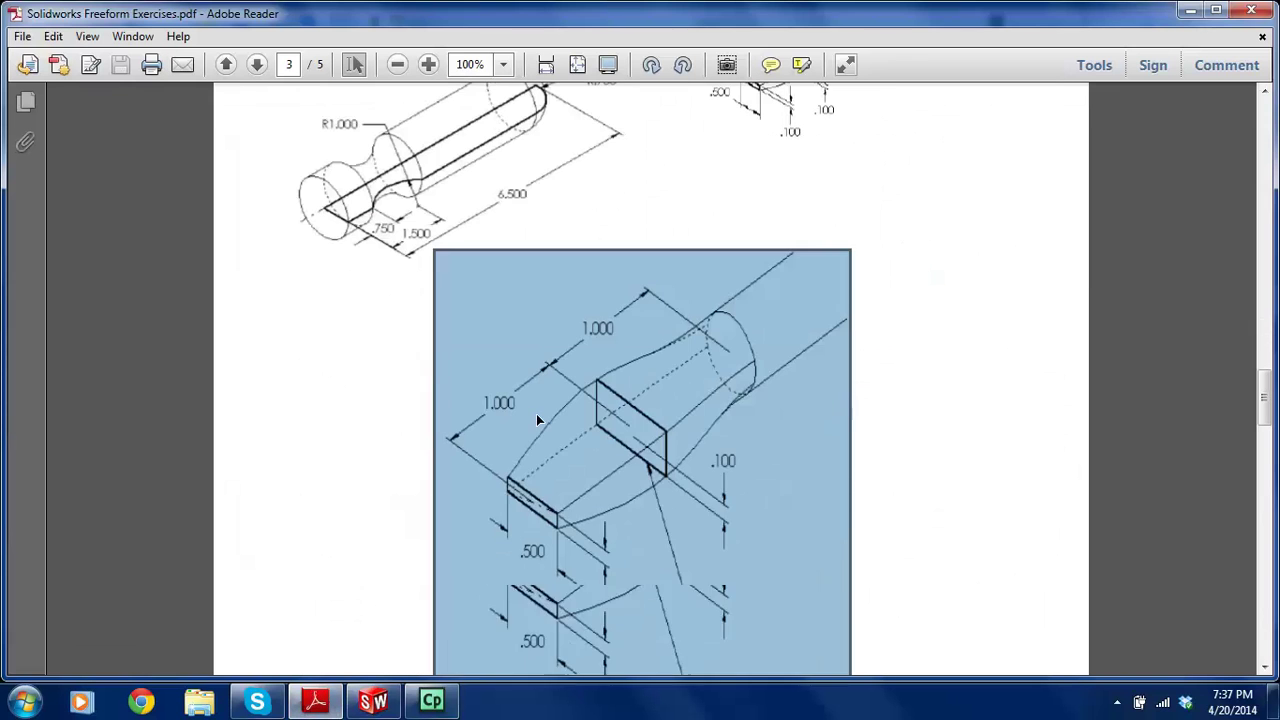
click(315, 703)
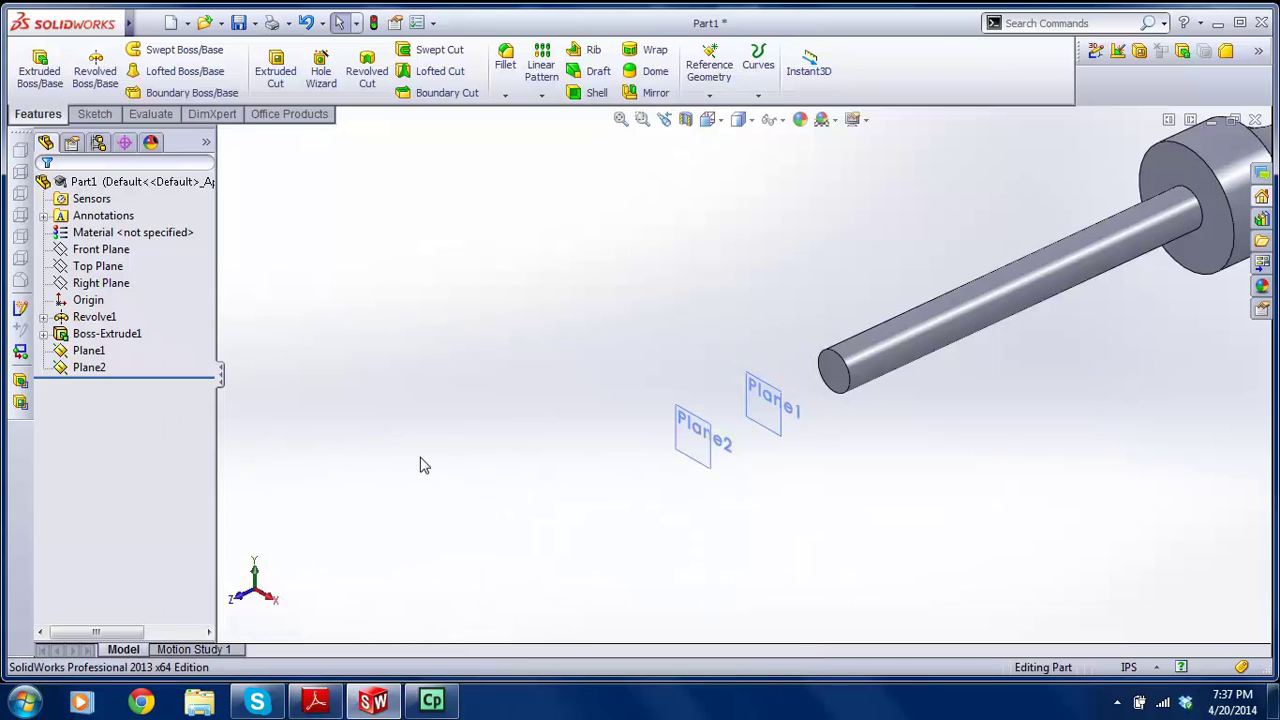
- Sketch a center rectangle about 0.42 by 0.08 in at the origin on Plane1, viewed face-on
click(100, 114)
click(42, 64)
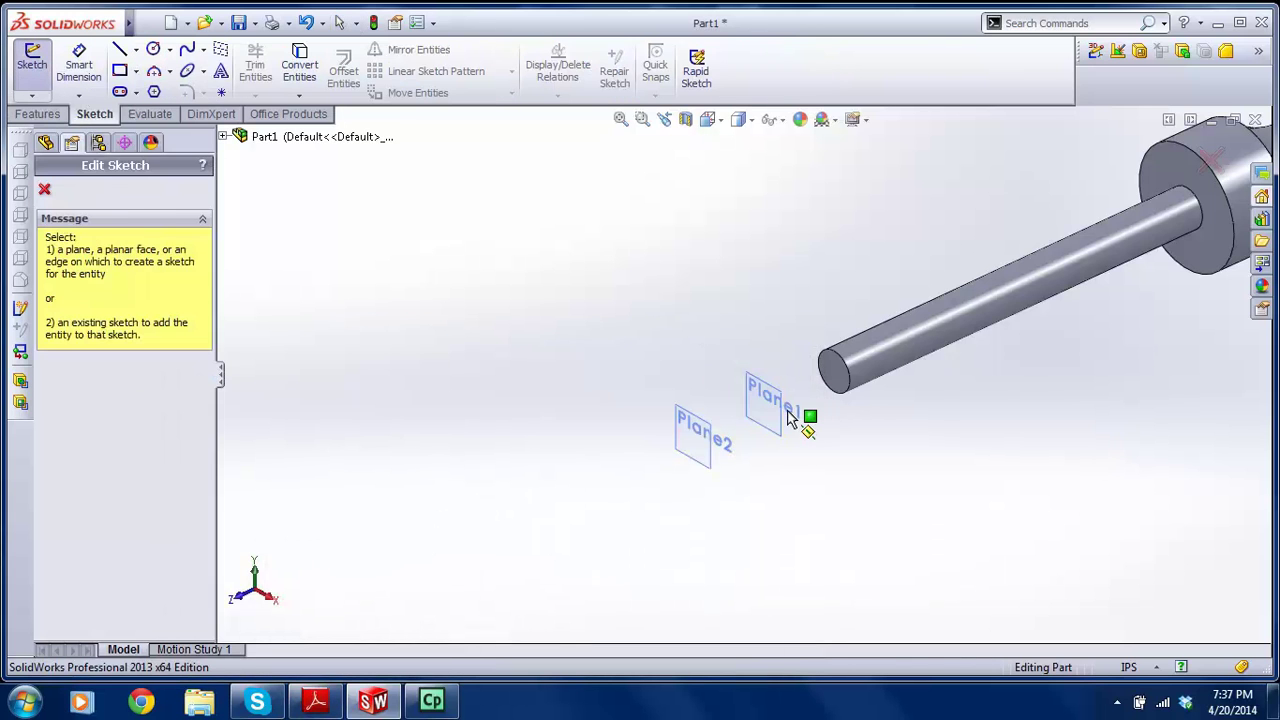
click(798, 418)
key(space)
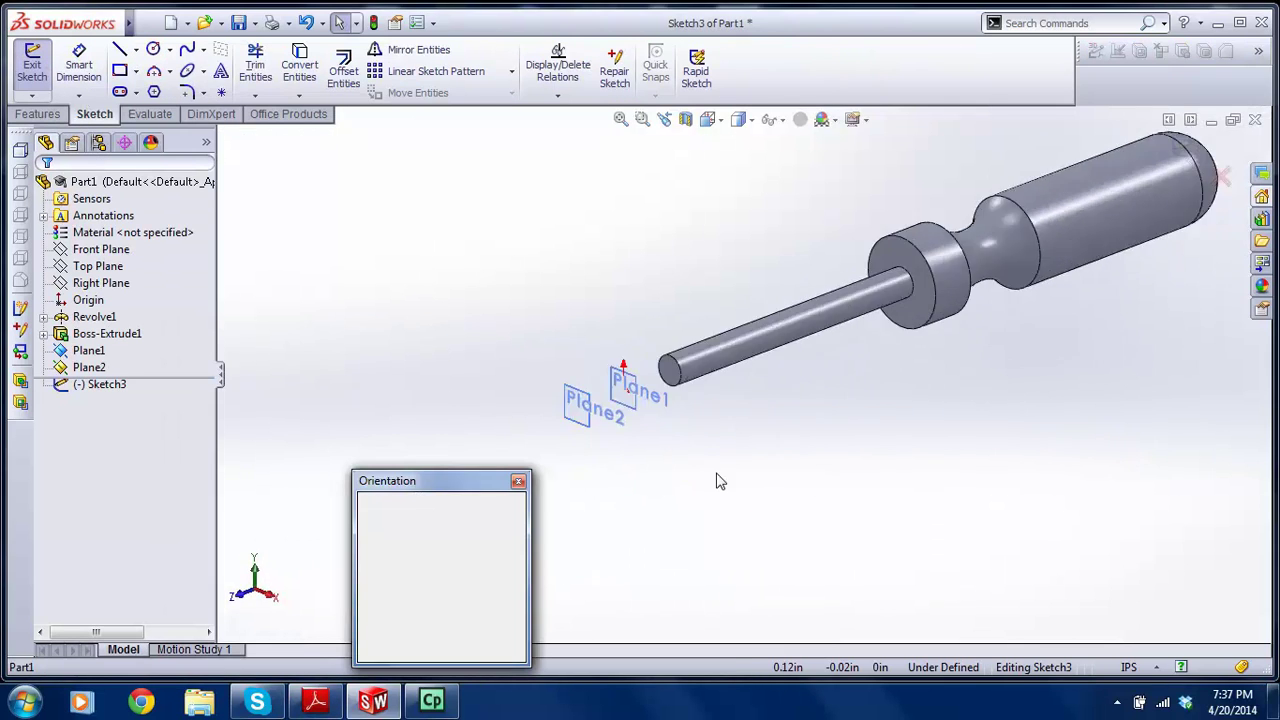
click(591, 371)
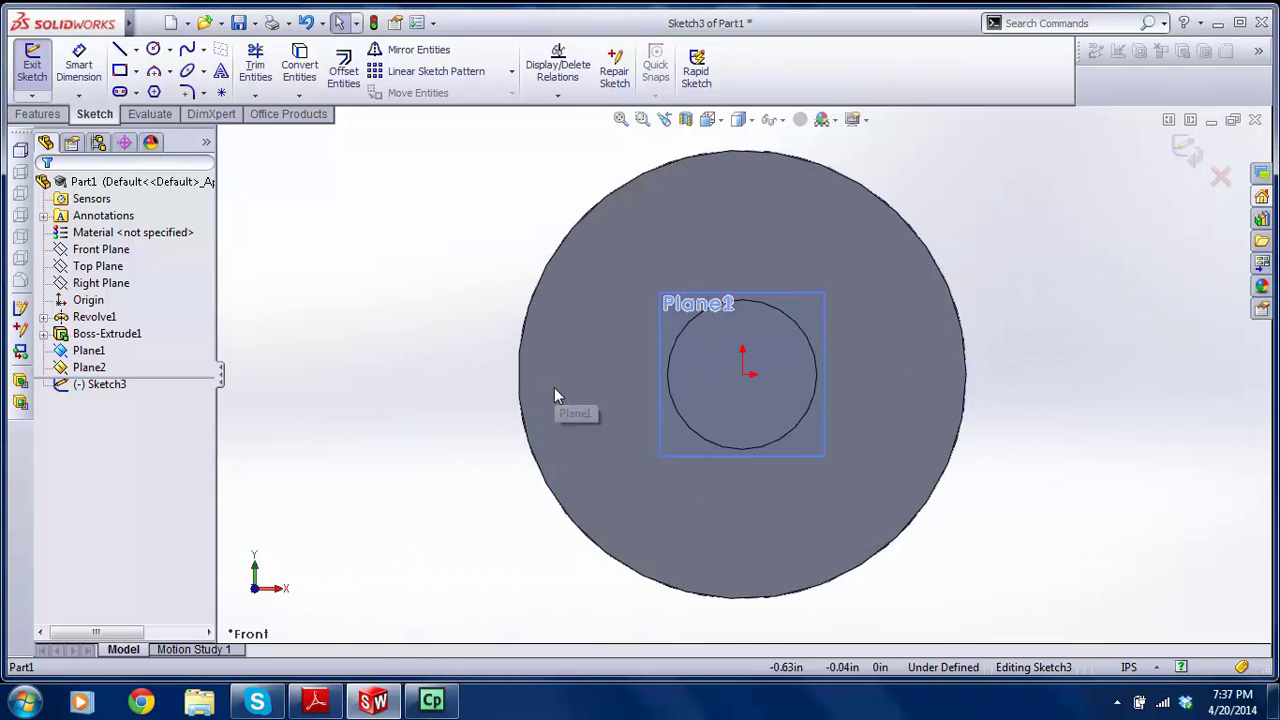
click(136, 71)
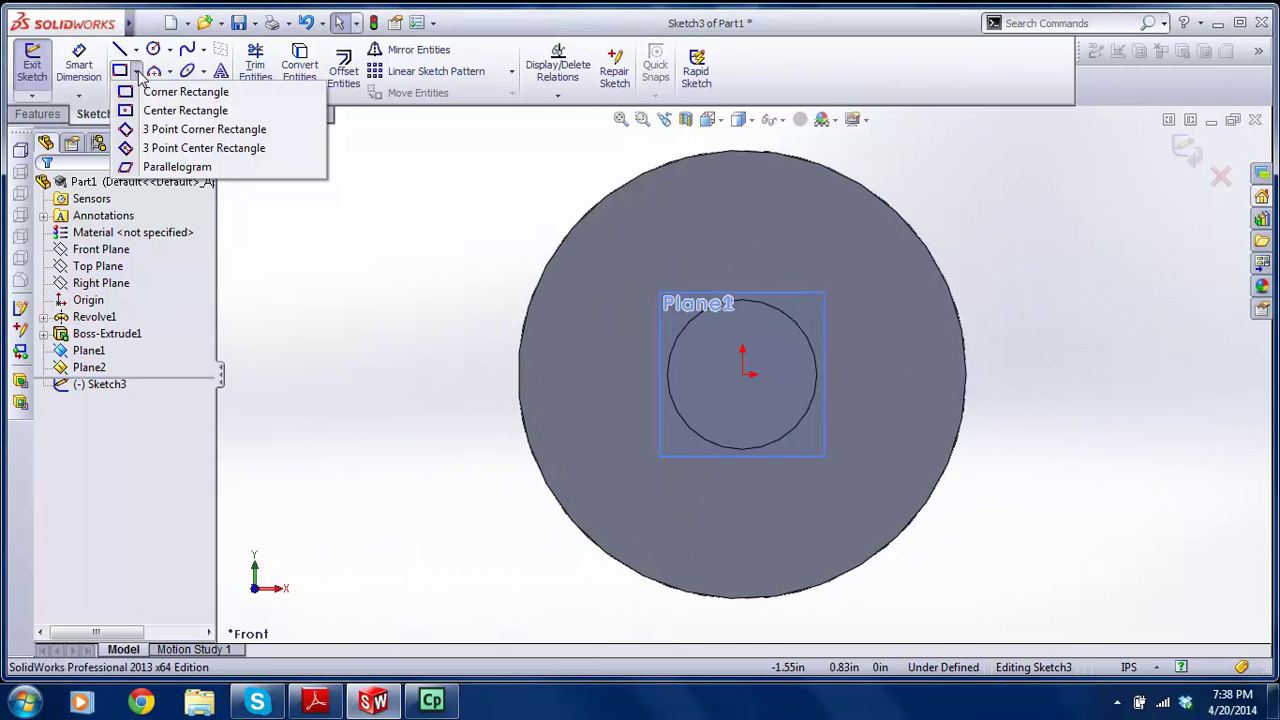
click(186, 109)
click(742, 374)
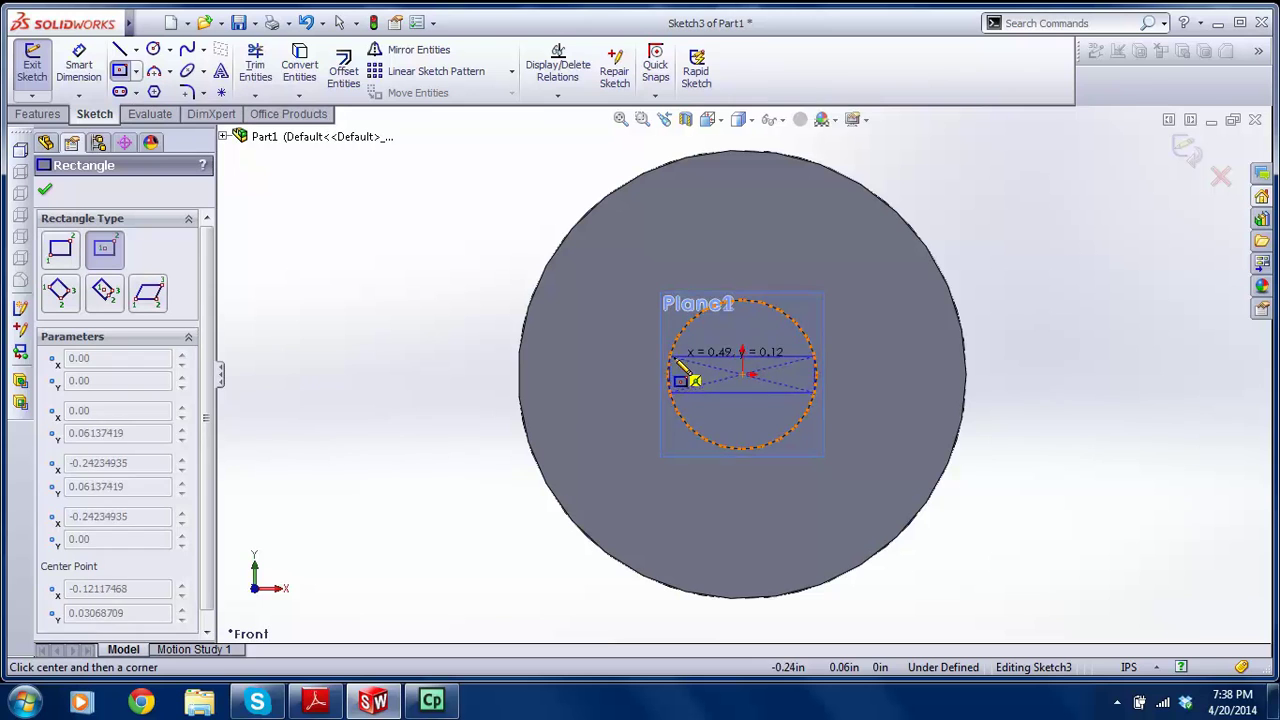
click(686, 376)
key(Escape)
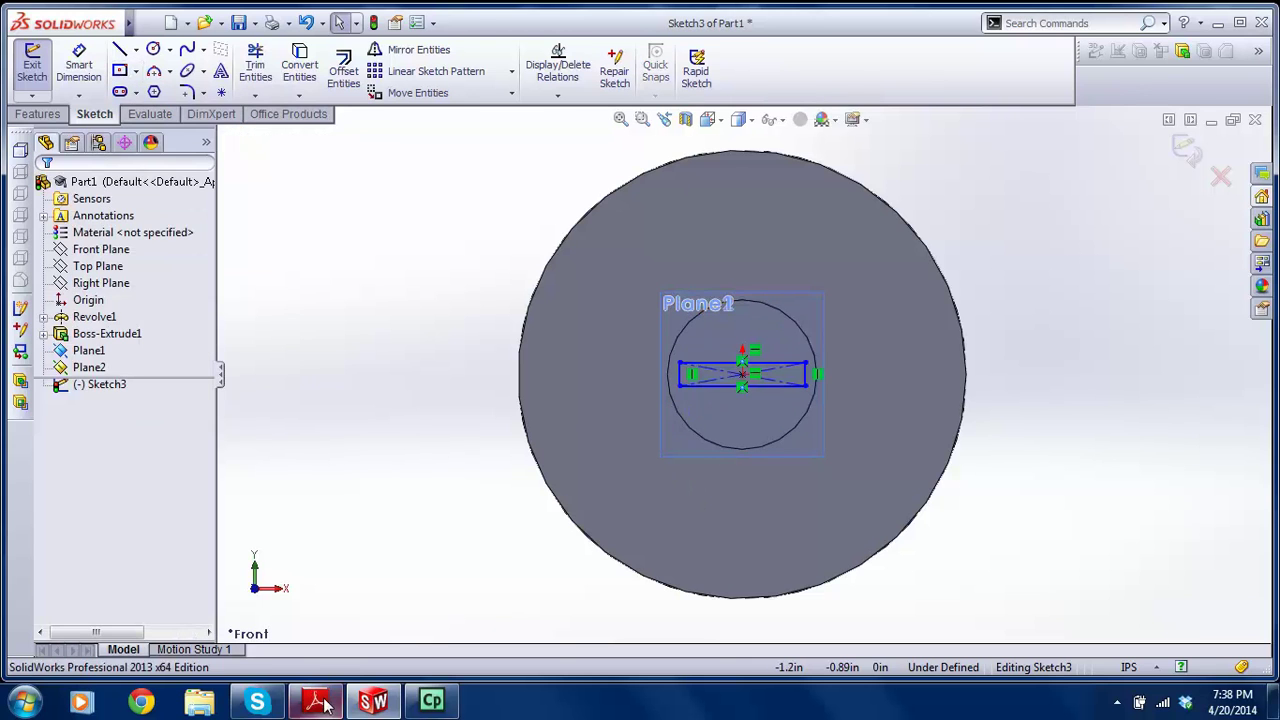
- Examine the PDF drawing for the tip's width and thickness and the offset of the middle profile
click(320, 700)
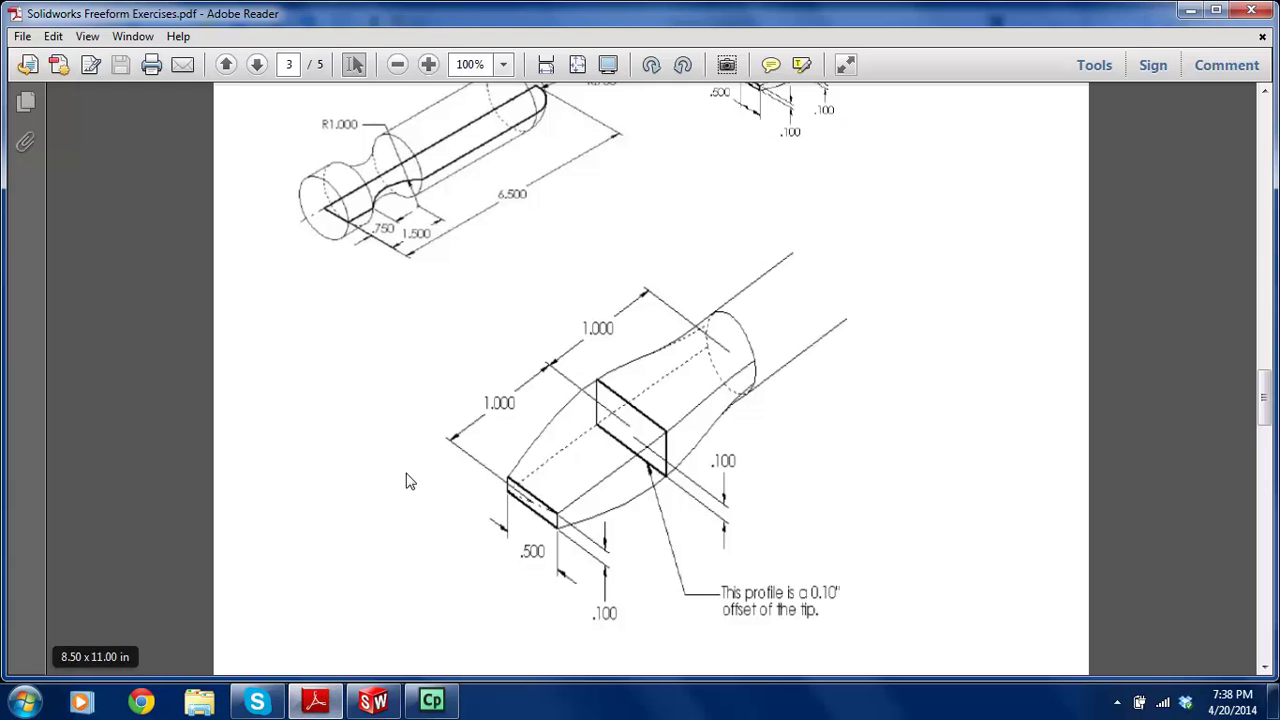
scroll(406, 480, up, 5)
scroll(410, 462, down, 4)
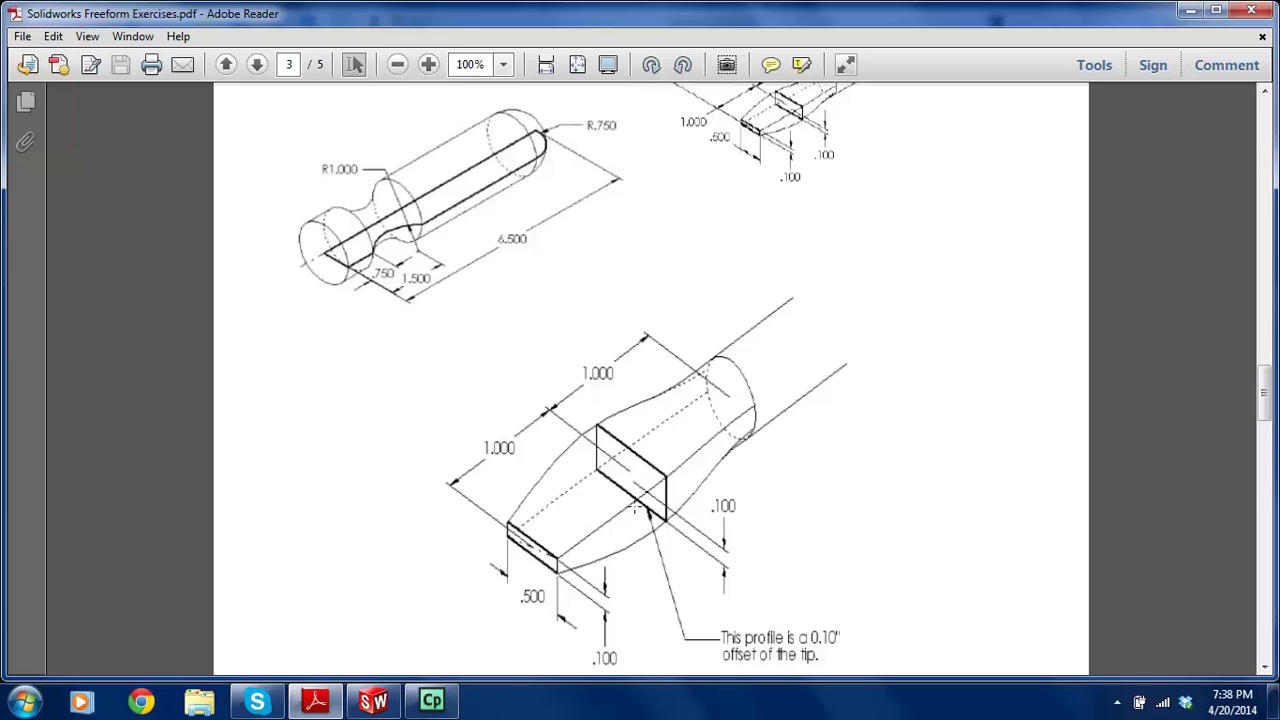
scroll(670, 483, down, 2)
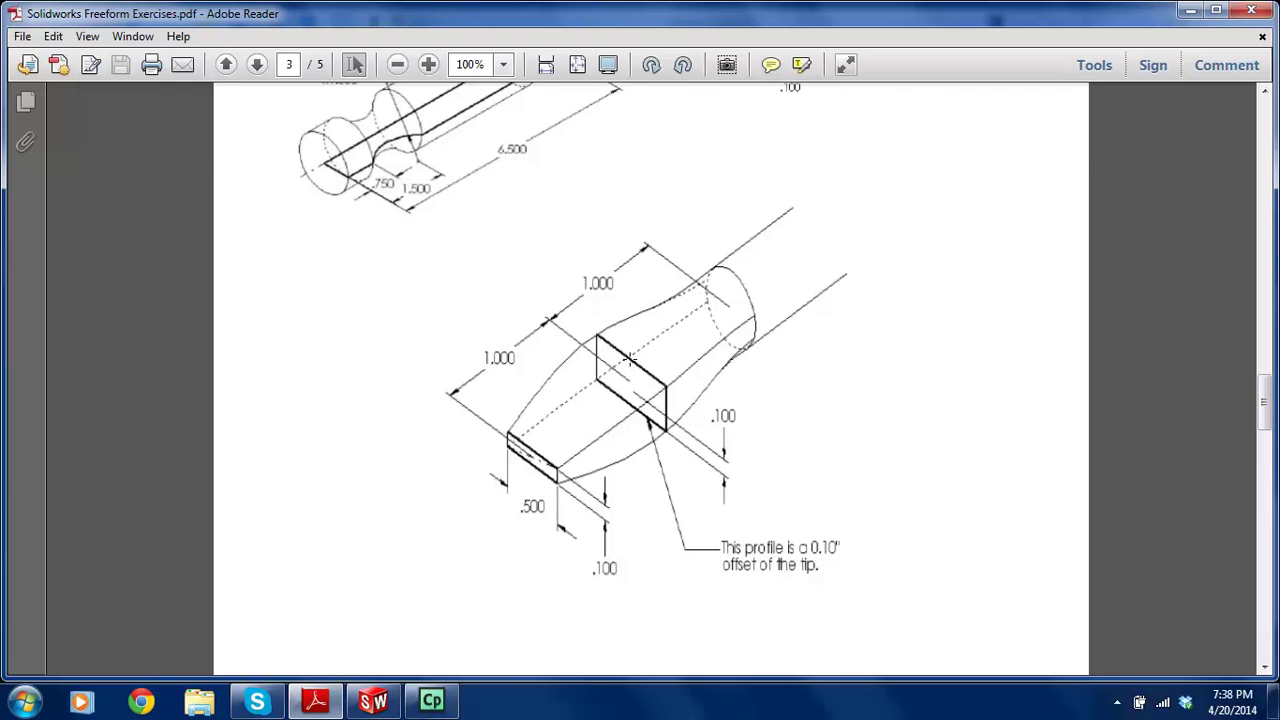
scroll(629, 357, up, 10)
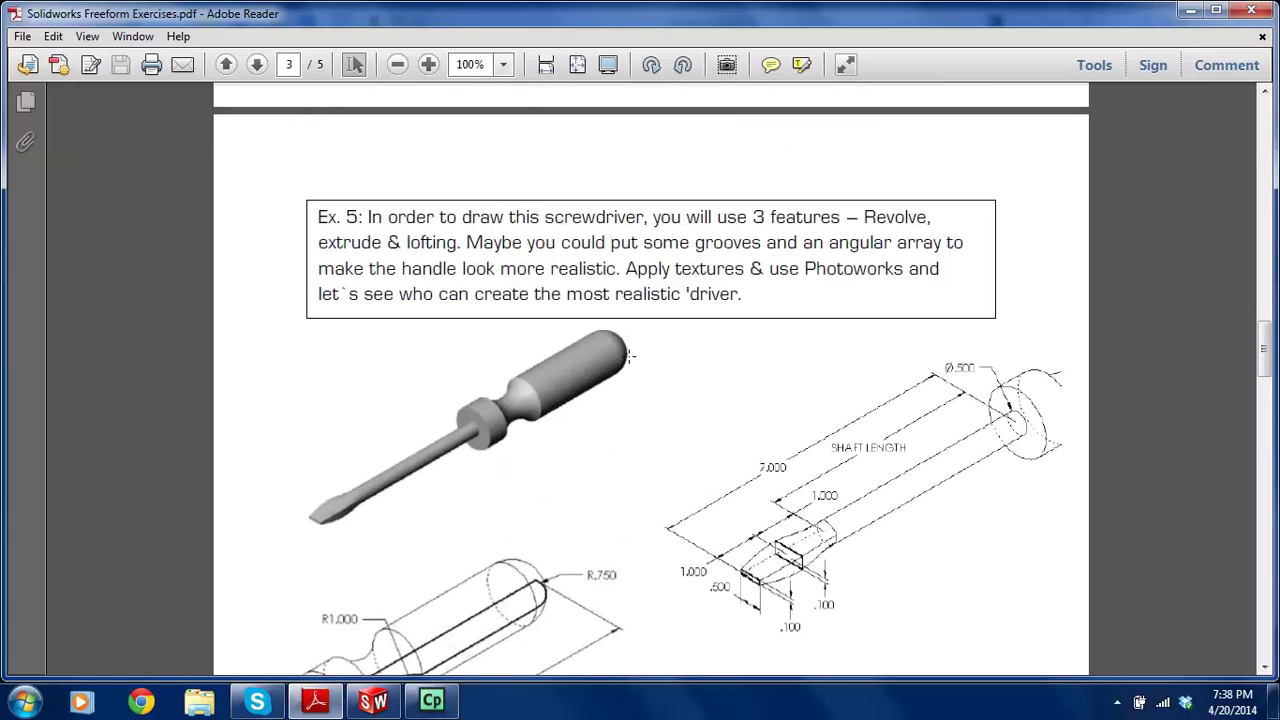
scroll(629, 356, down, 1)
scroll(629, 356, down, 3)
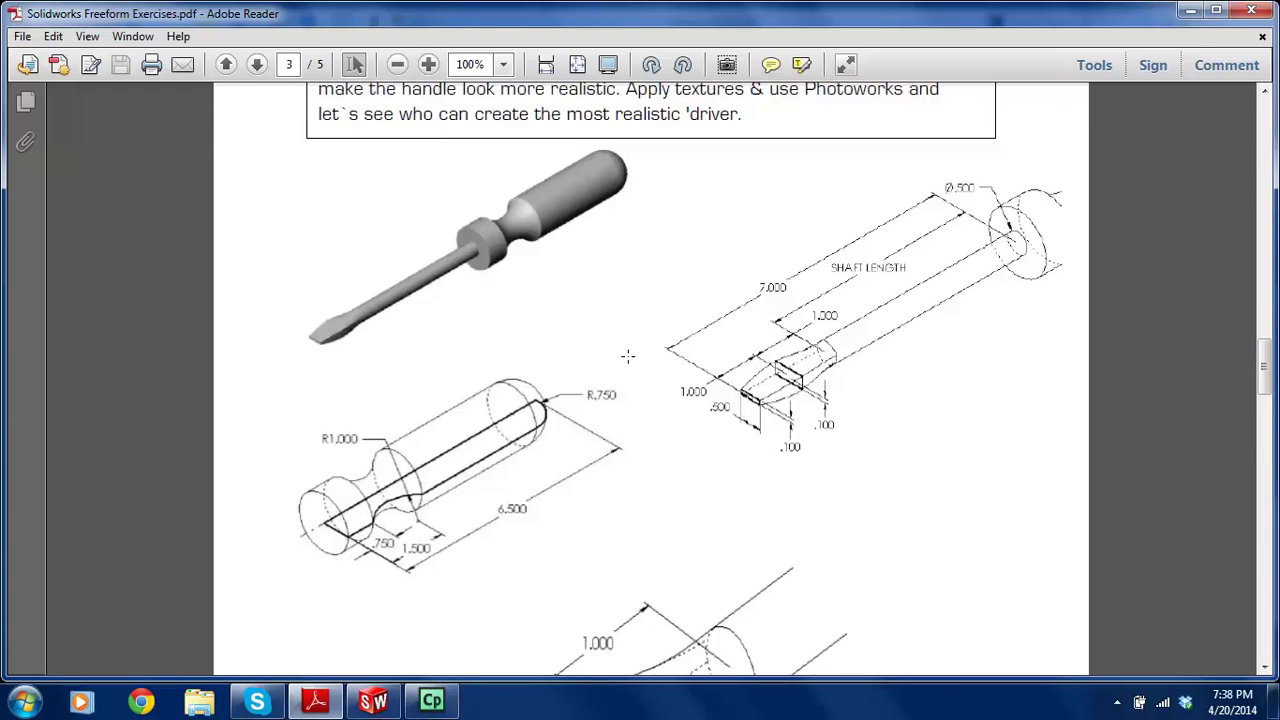
scroll(627, 354, up, 3)
scroll(627, 354, down, 10)
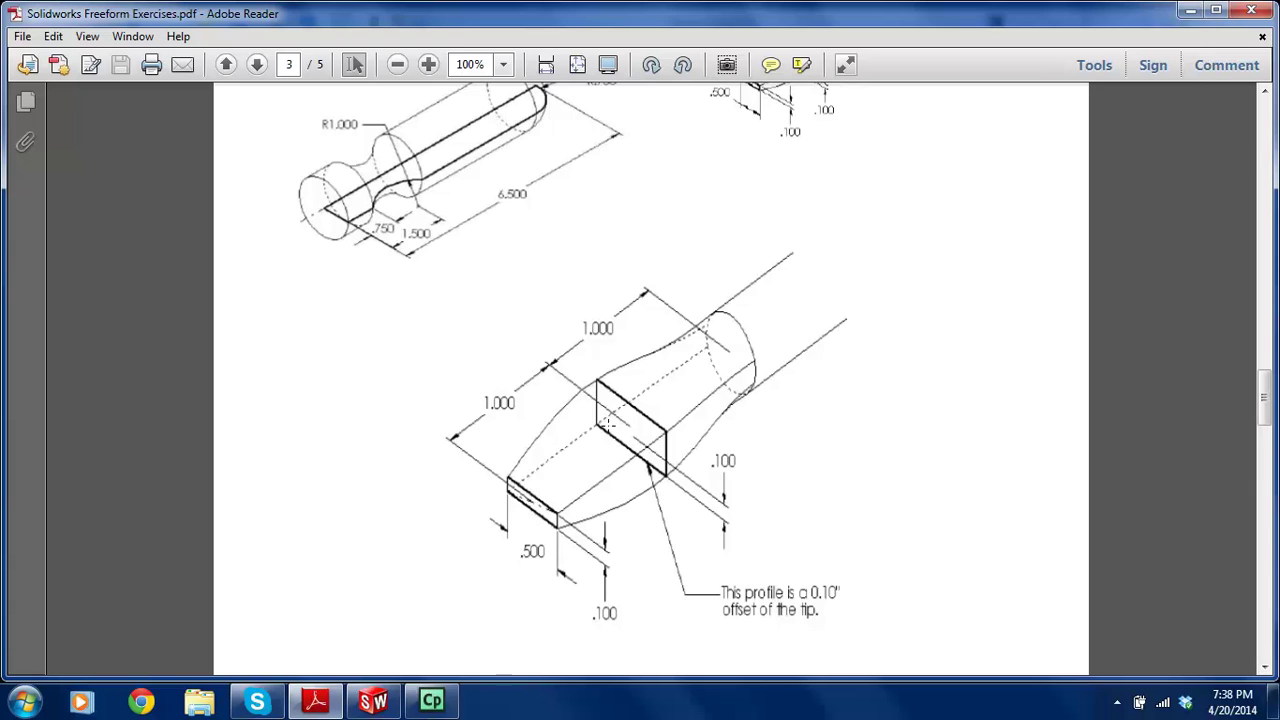
click(373, 701)
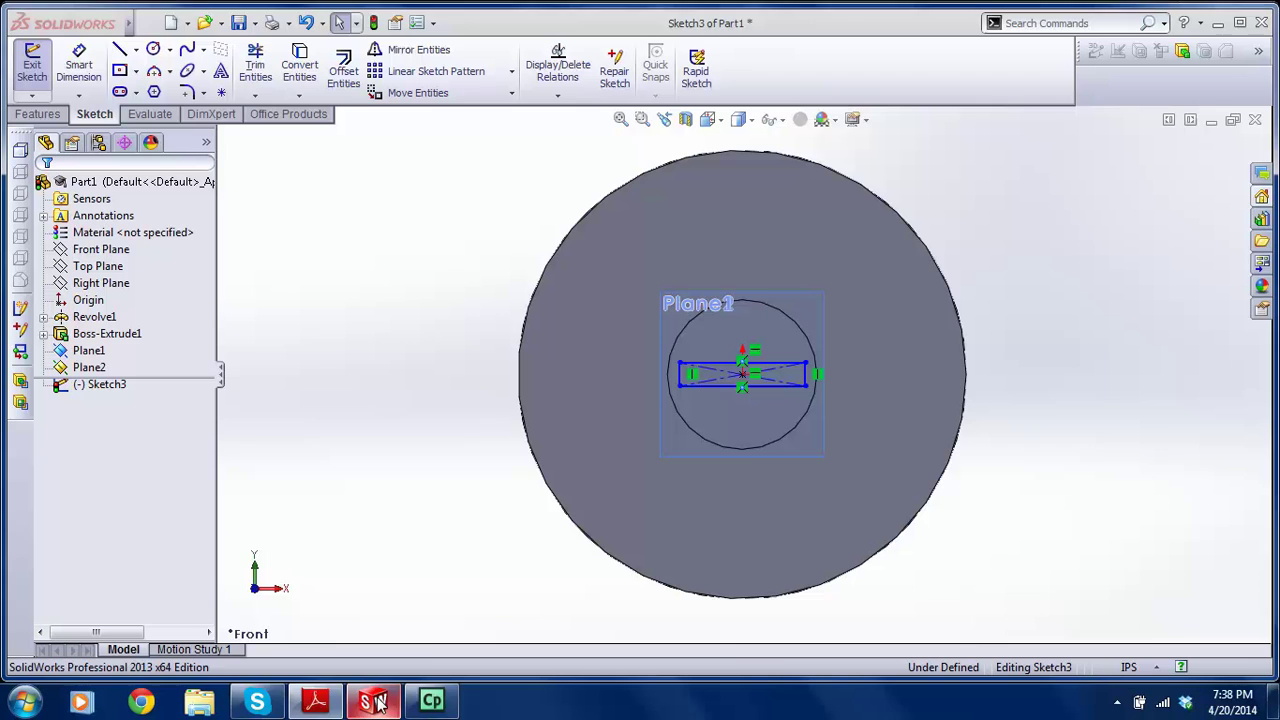
- Dimension the rectangle's width at 0.7 in
click(79, 62)
click(713, 387)
click(739, 424)
text(.)
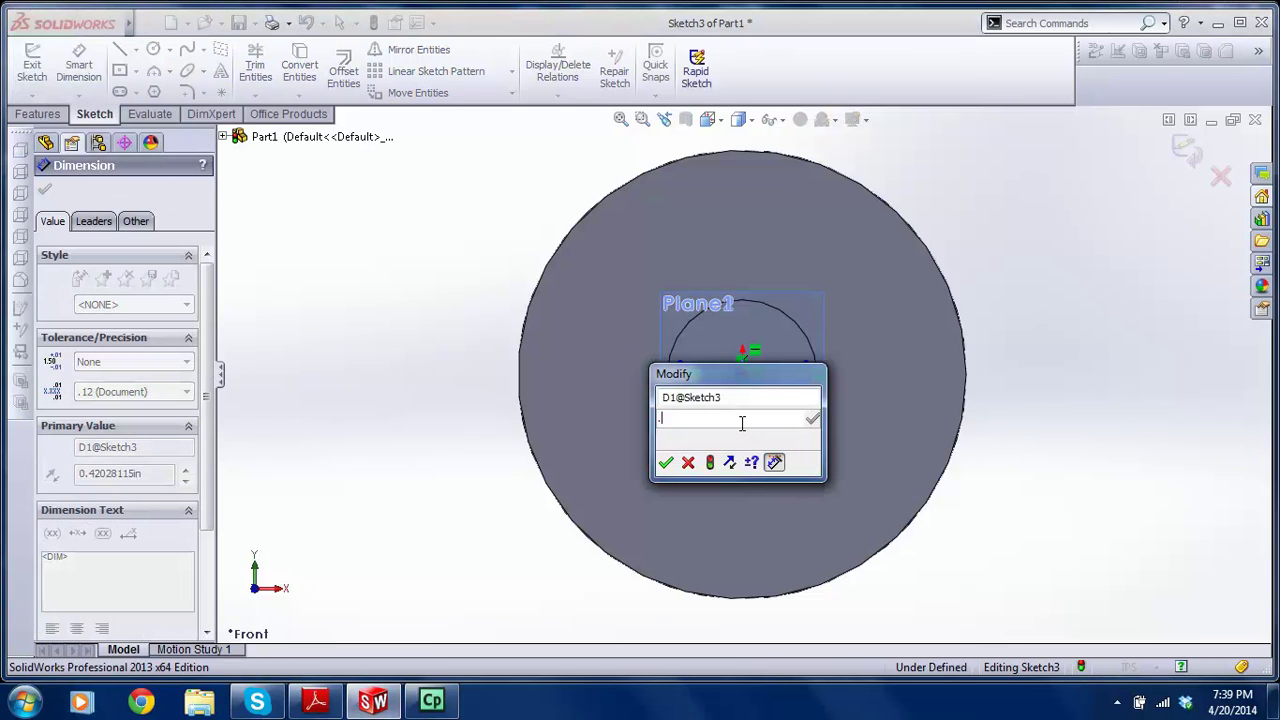
text(7)
key(Return)
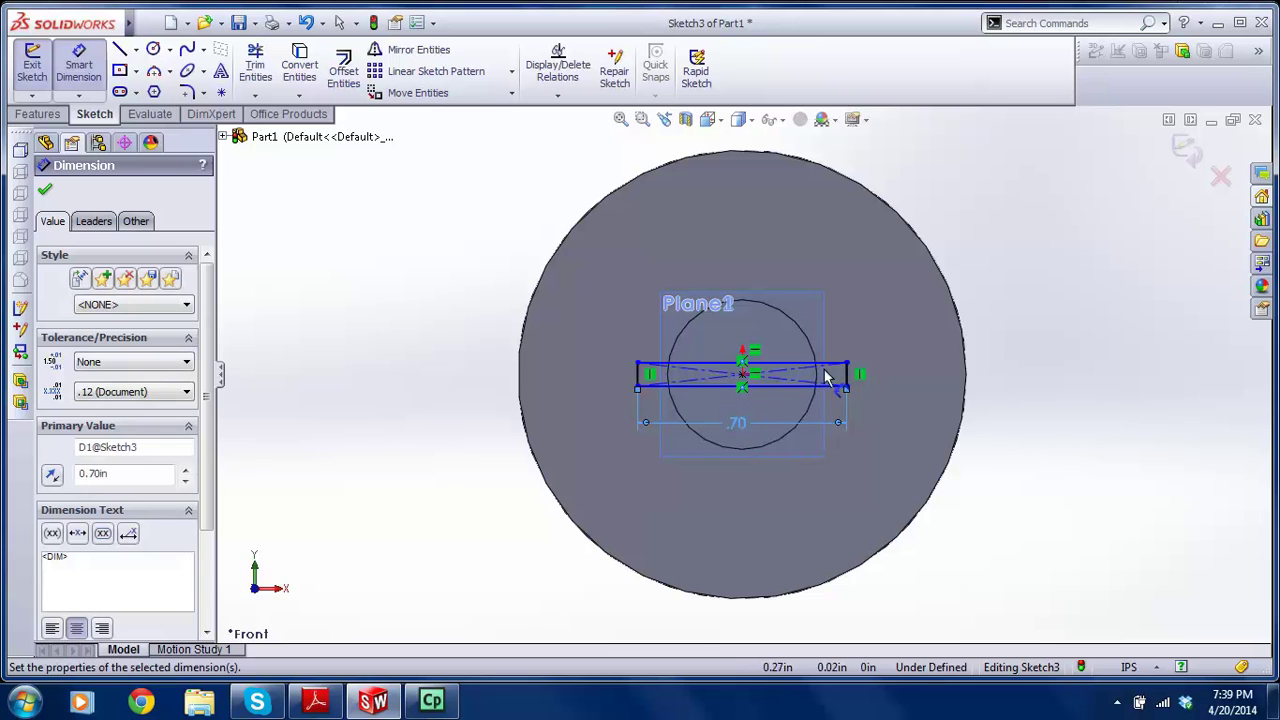
- Check the middle profile in the PDF drawing, dimension the rectangle's height at 0.3 in and finish the sketch
click(312, 702)
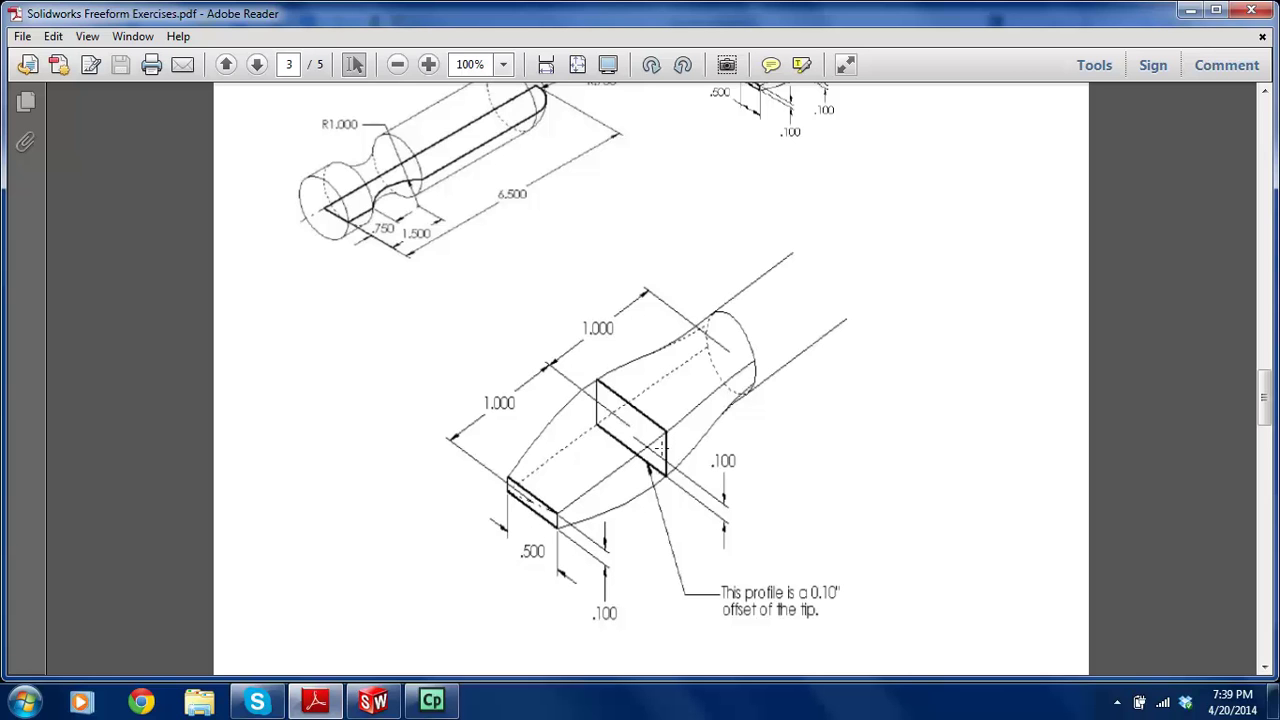
click(373, 700)
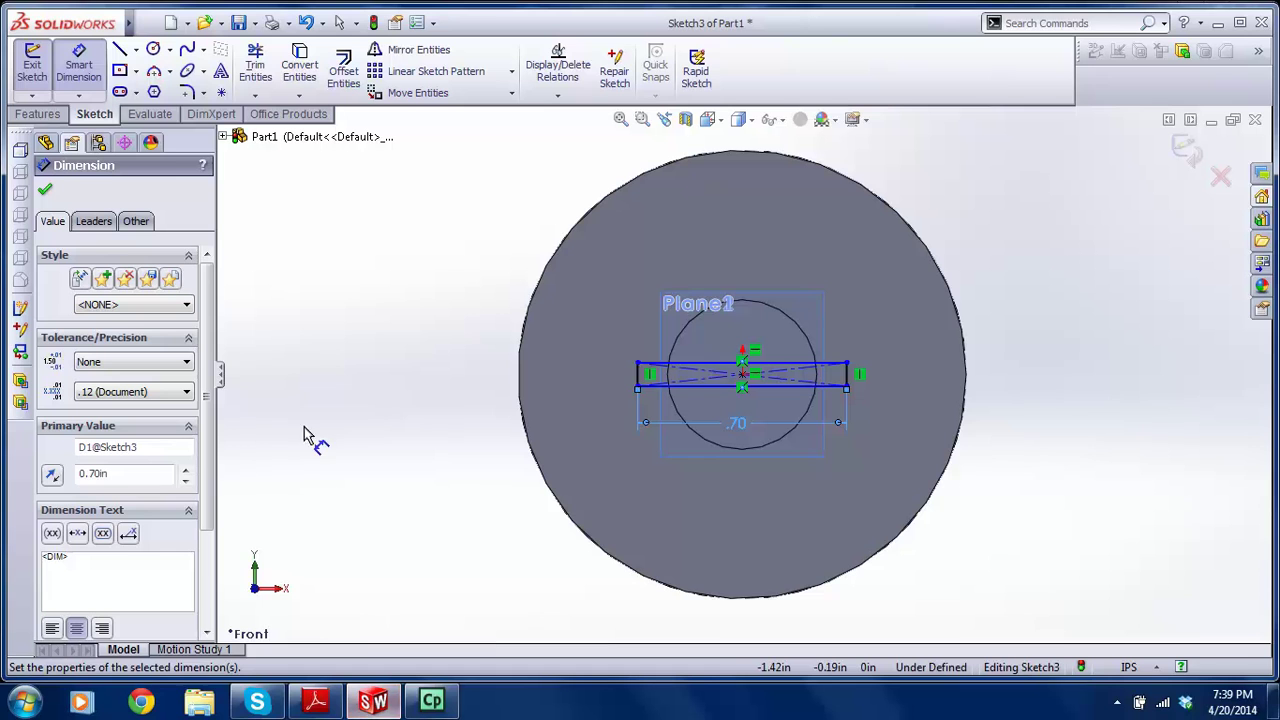
click(847, 378)
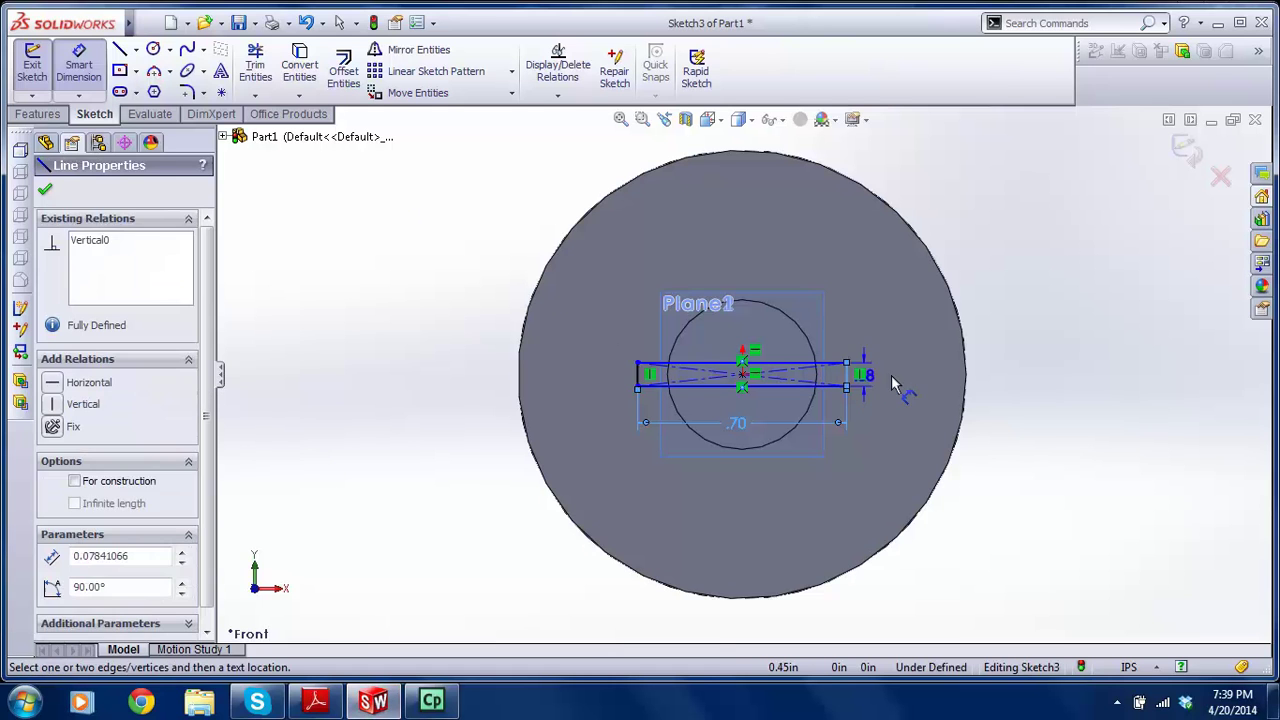
click(937, 378)
text(.3)
key(Return)
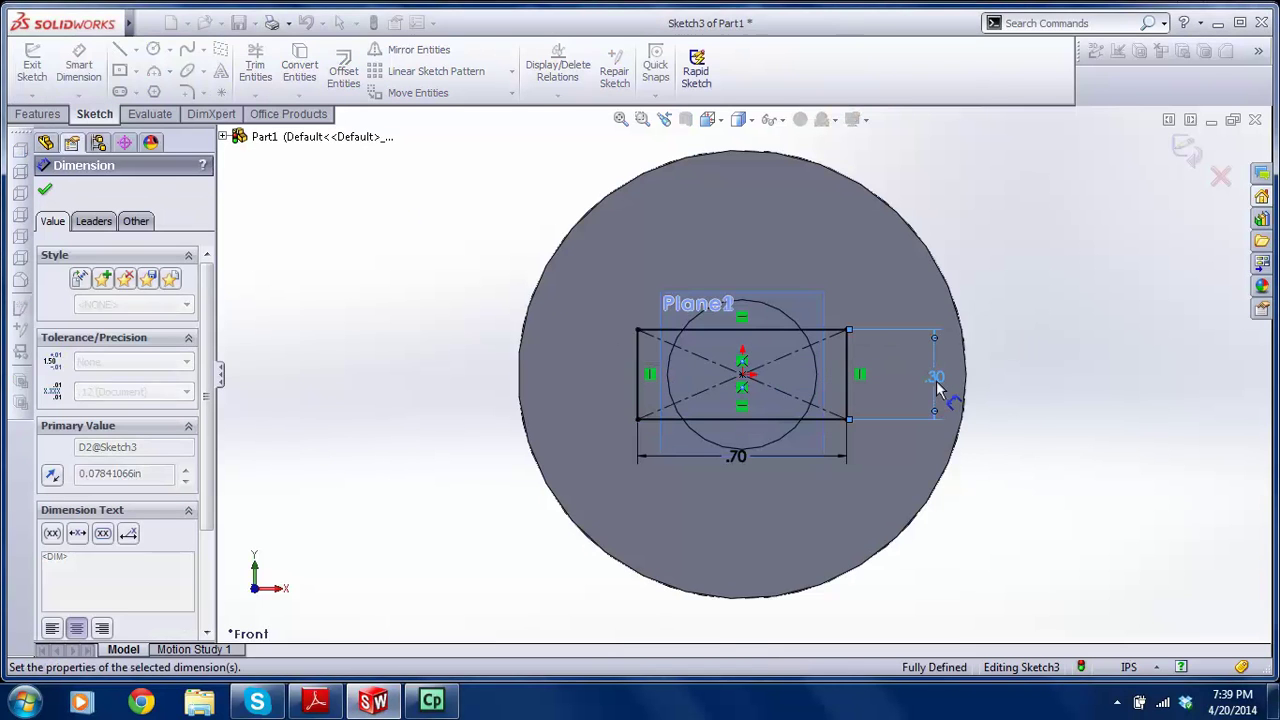
click(1186, 147)
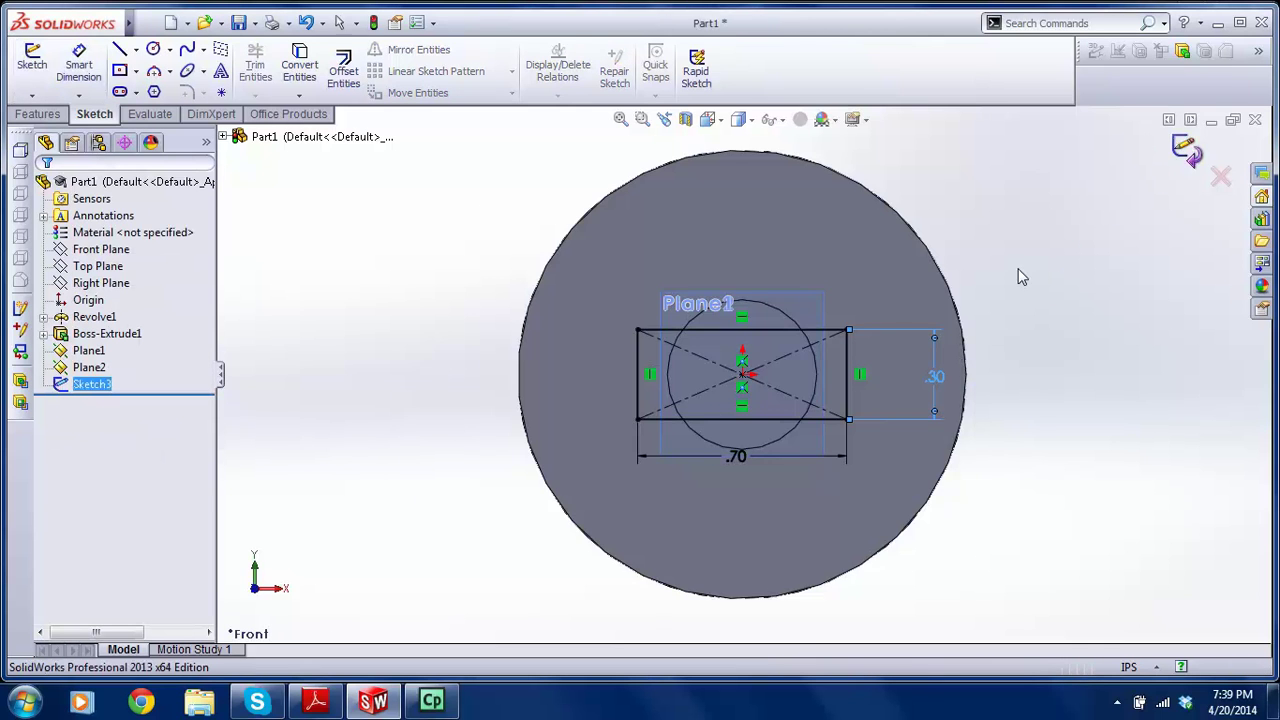
scroll(888, 337, up, 2)
middle_drag(888, 337, 766, 373)
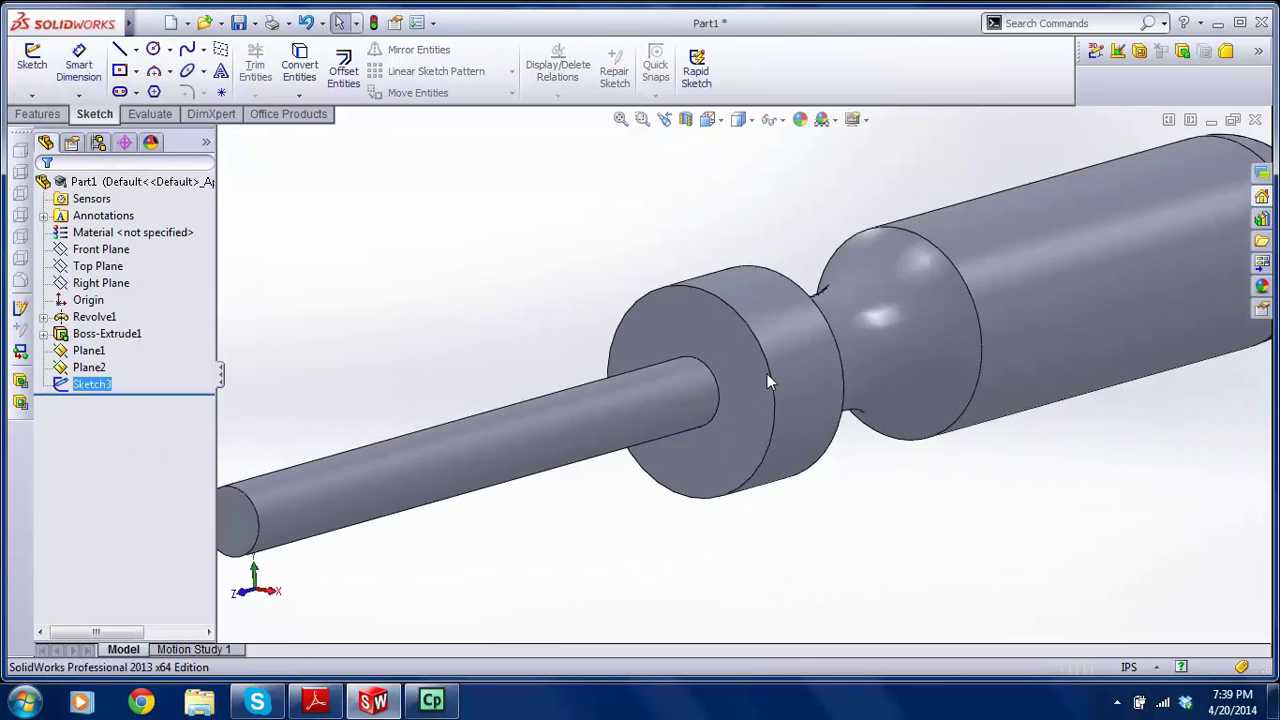
scroll(762, 373, up, 6)
scroll(616, 422, down, 4)
scroll(590, 565, down, 6)
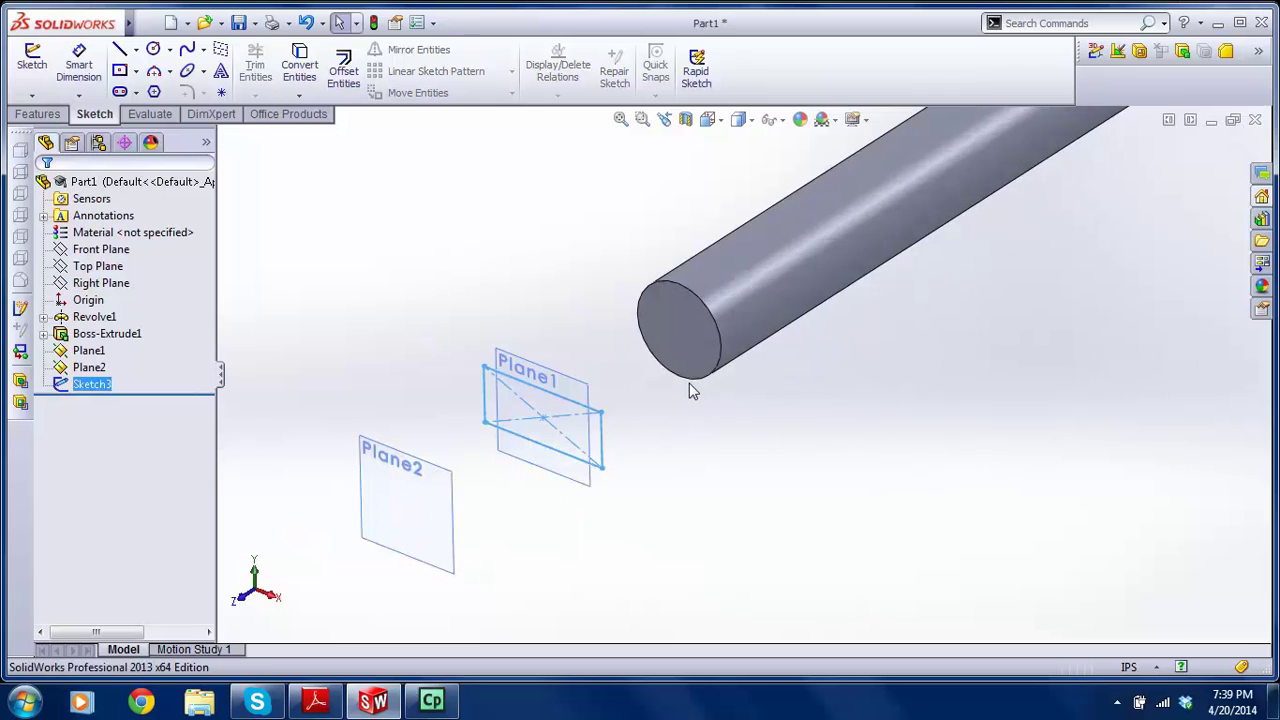
click(703, 320)
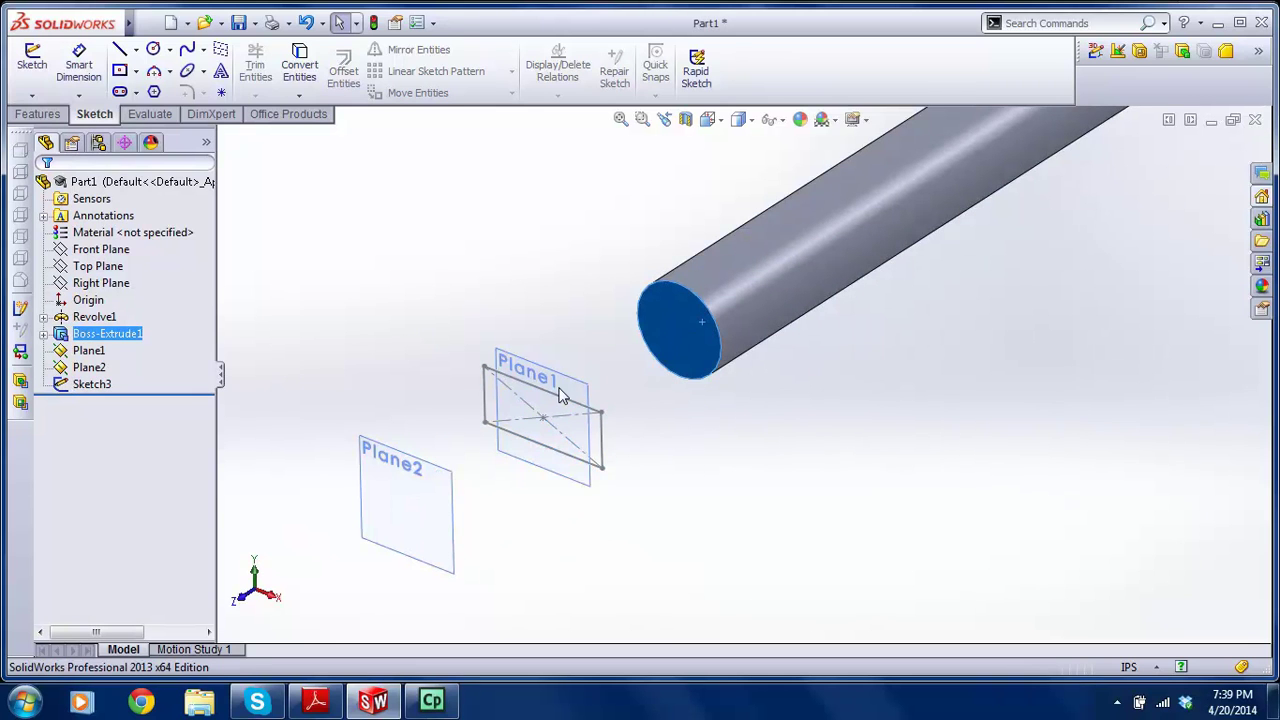
click(31, 64)
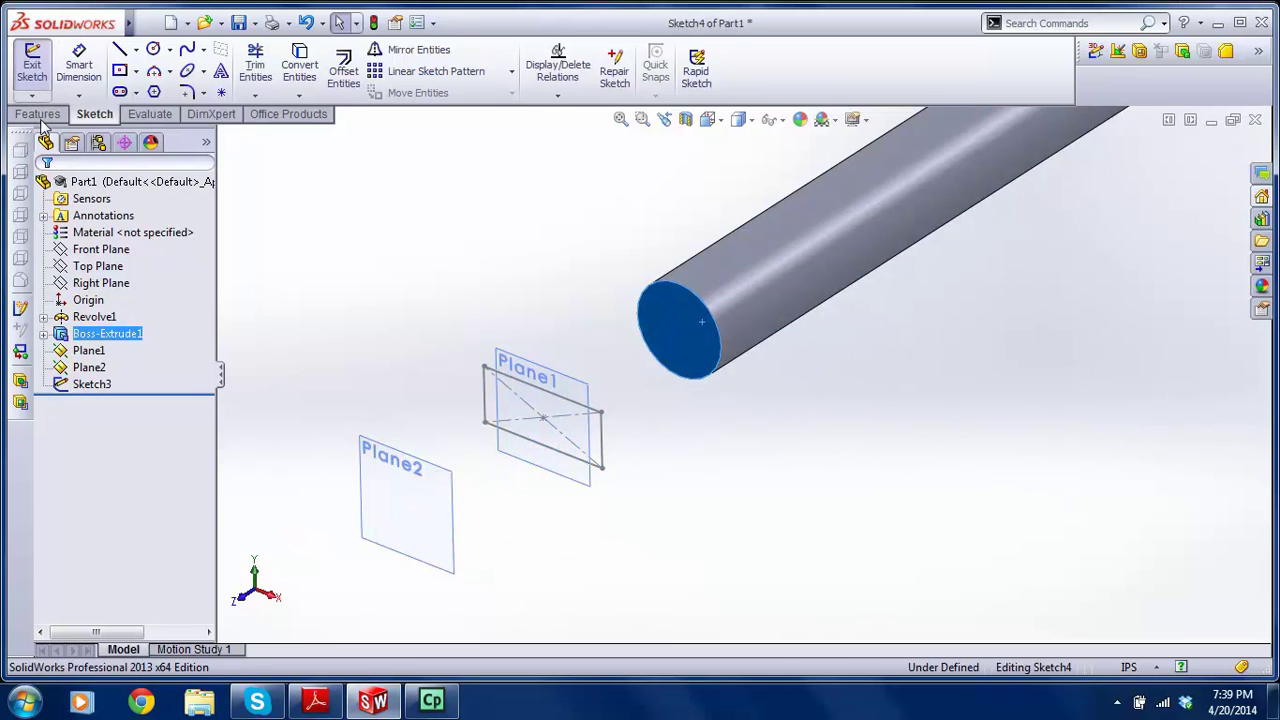
click(31, 64)
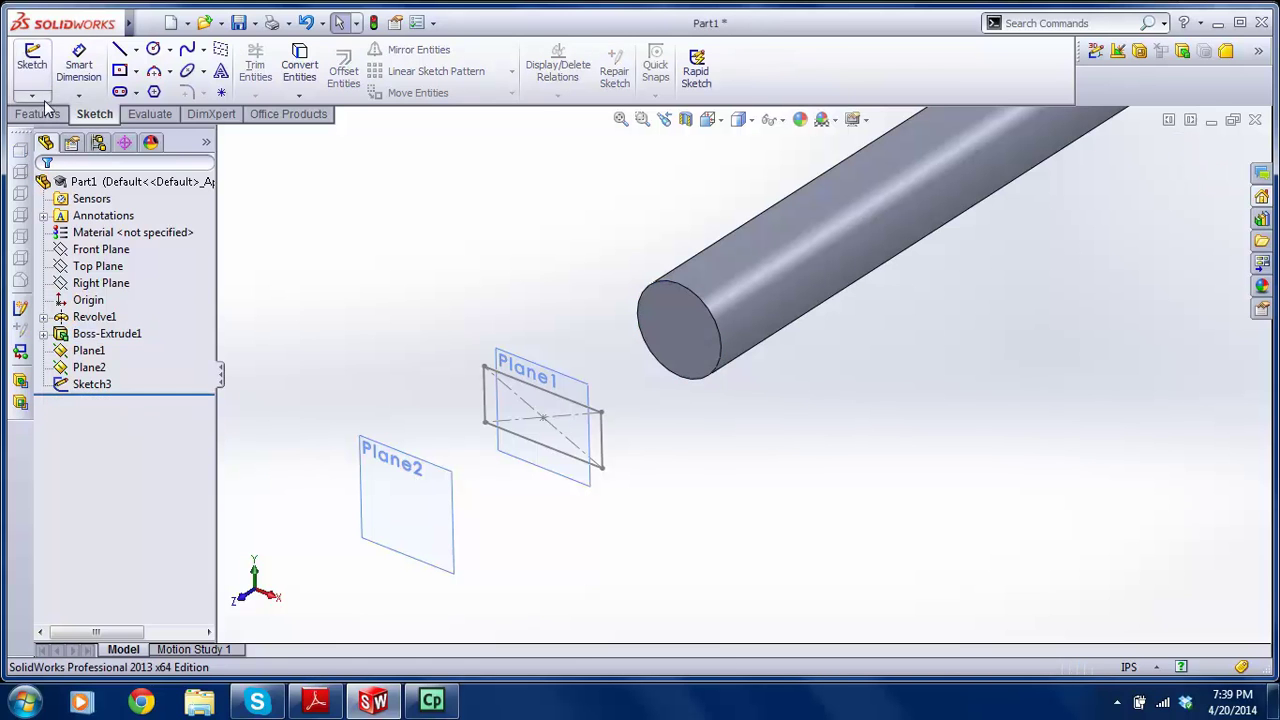
- Sketch a center rectangle about 0.45 by 0.09 in at the origin on Plane2, viewed face-on
click(31, 64)
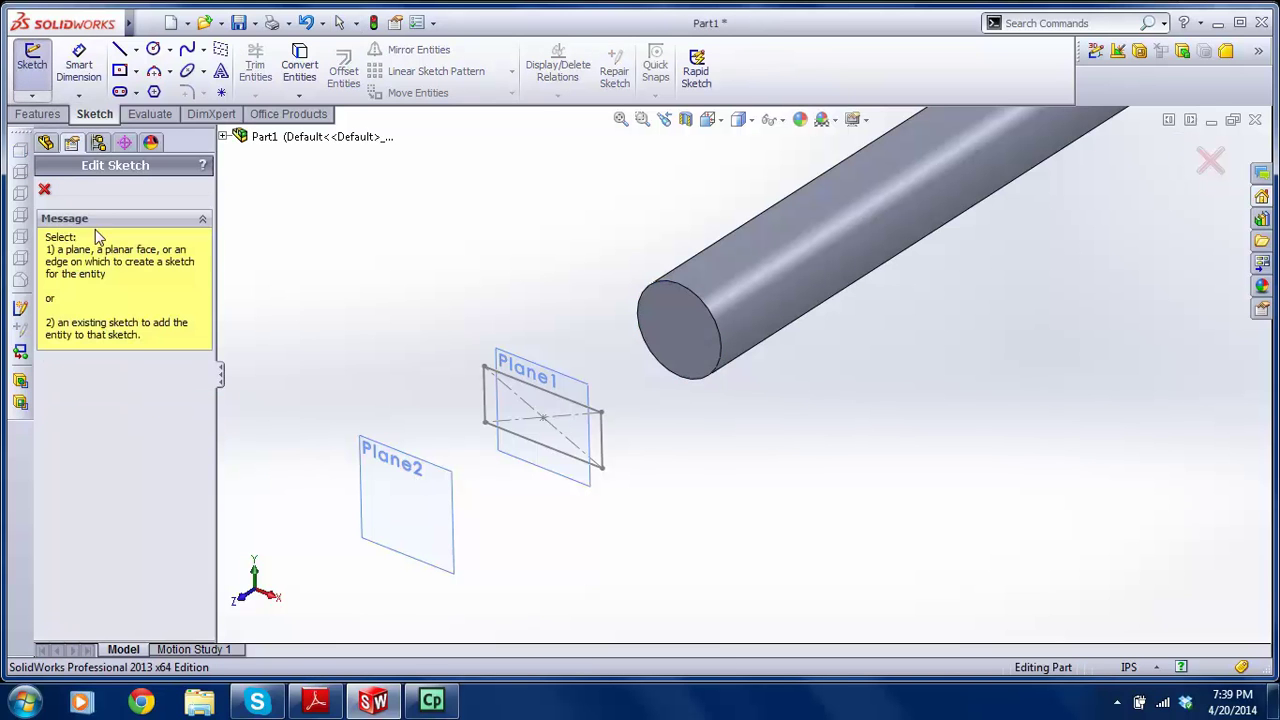
click(400, 458)
key(space)
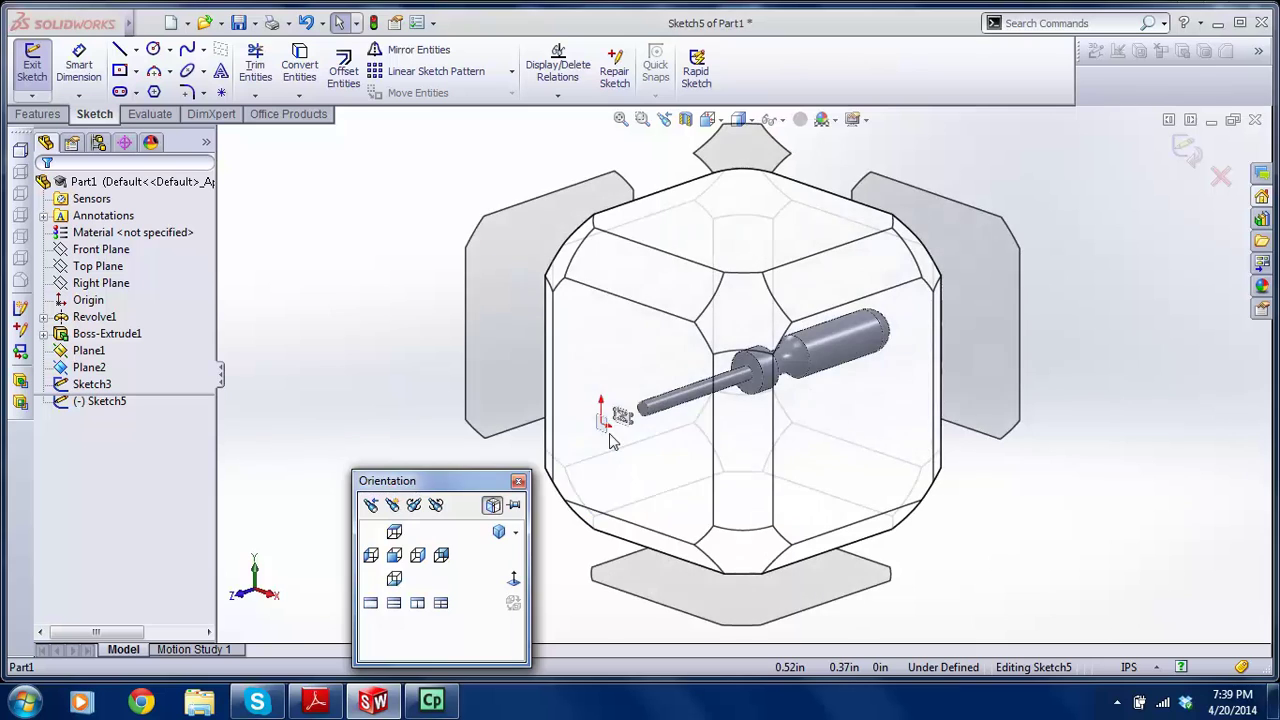
click(613, 381)
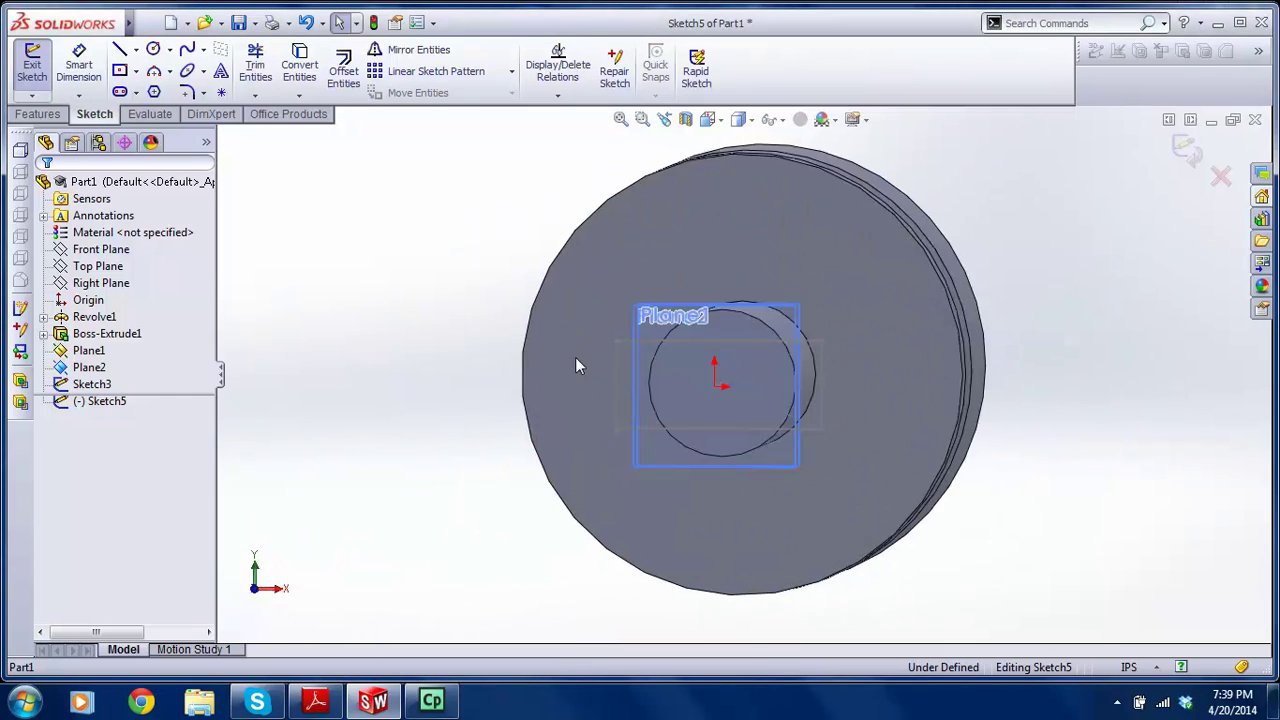
click(124, 70)
scroll(743, 413, down, 1)
click(742, 366)
click(662, 382)
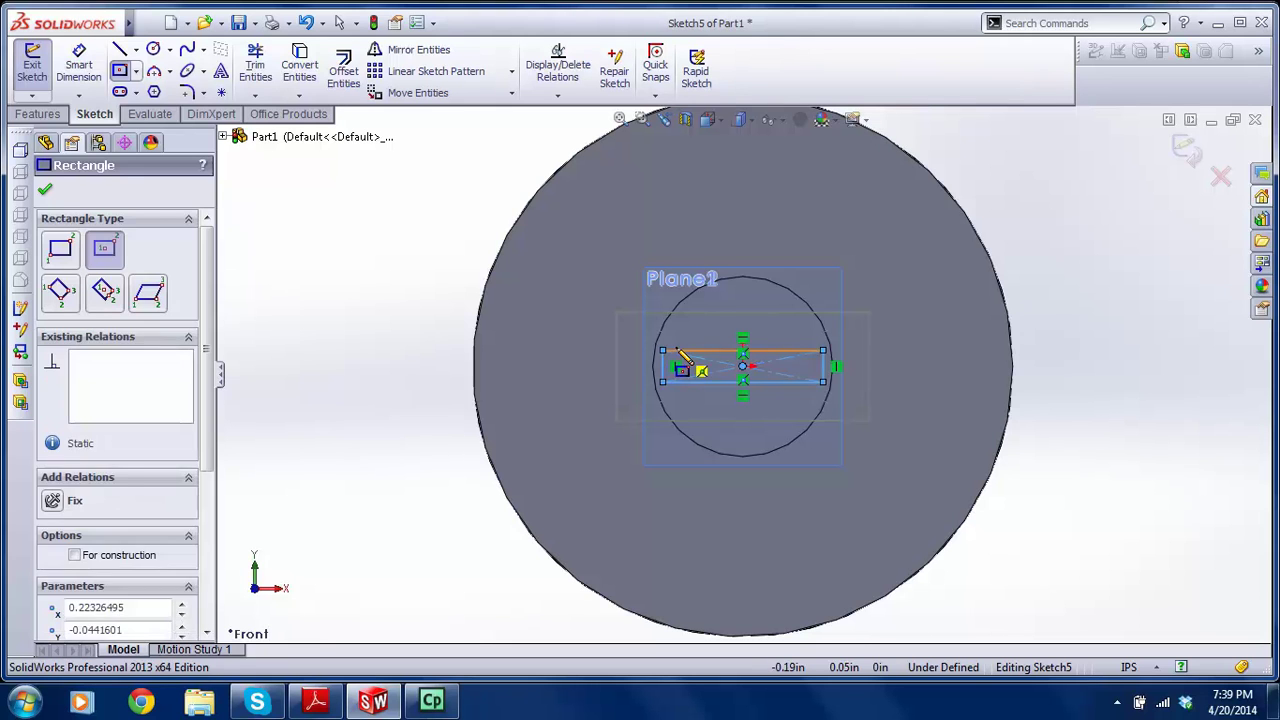
key(Escape)
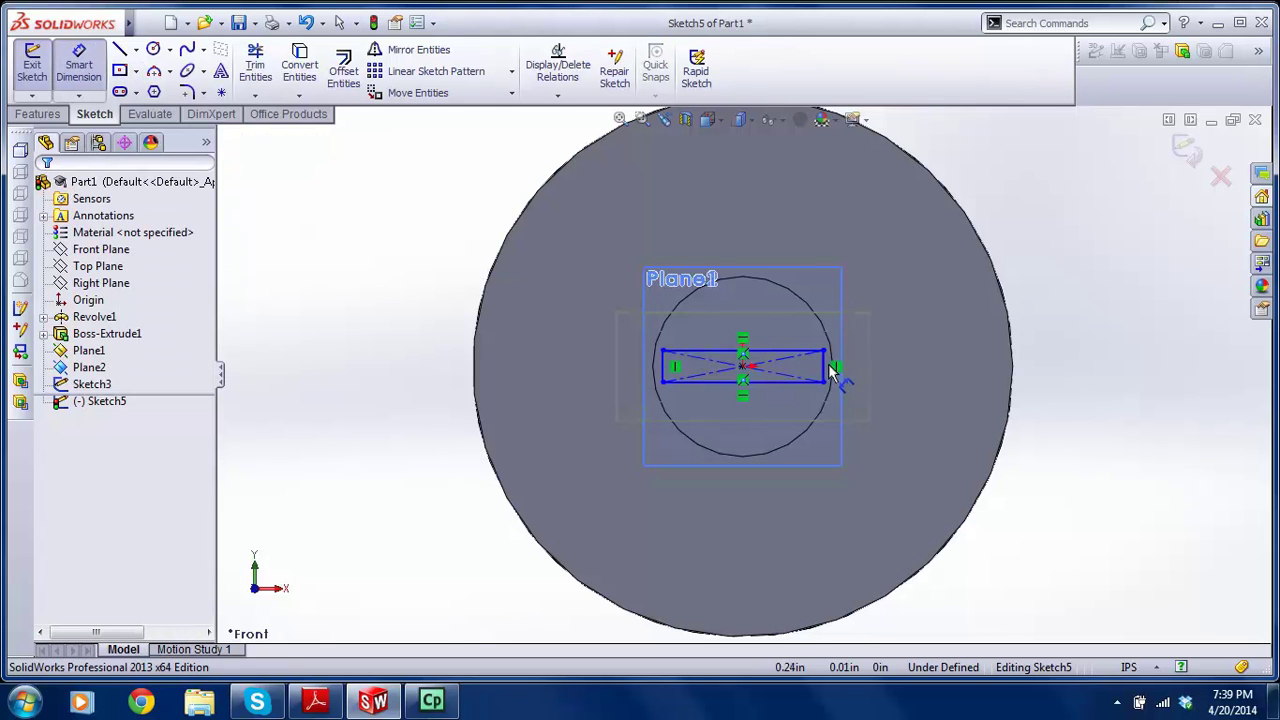
- Dimension the tip rectangle's height at 0.1 in and its width at 0.3 in
click(827, 373)
click(893, 368)
text(0.1)
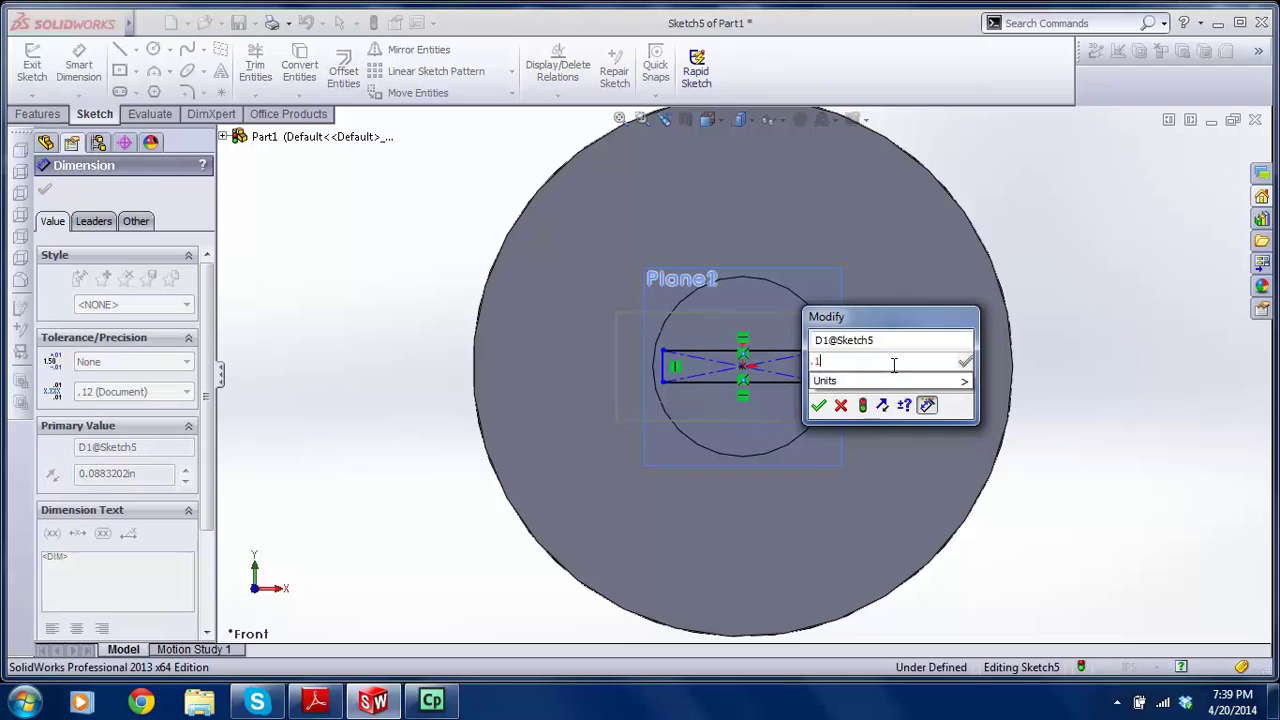
key(Return)
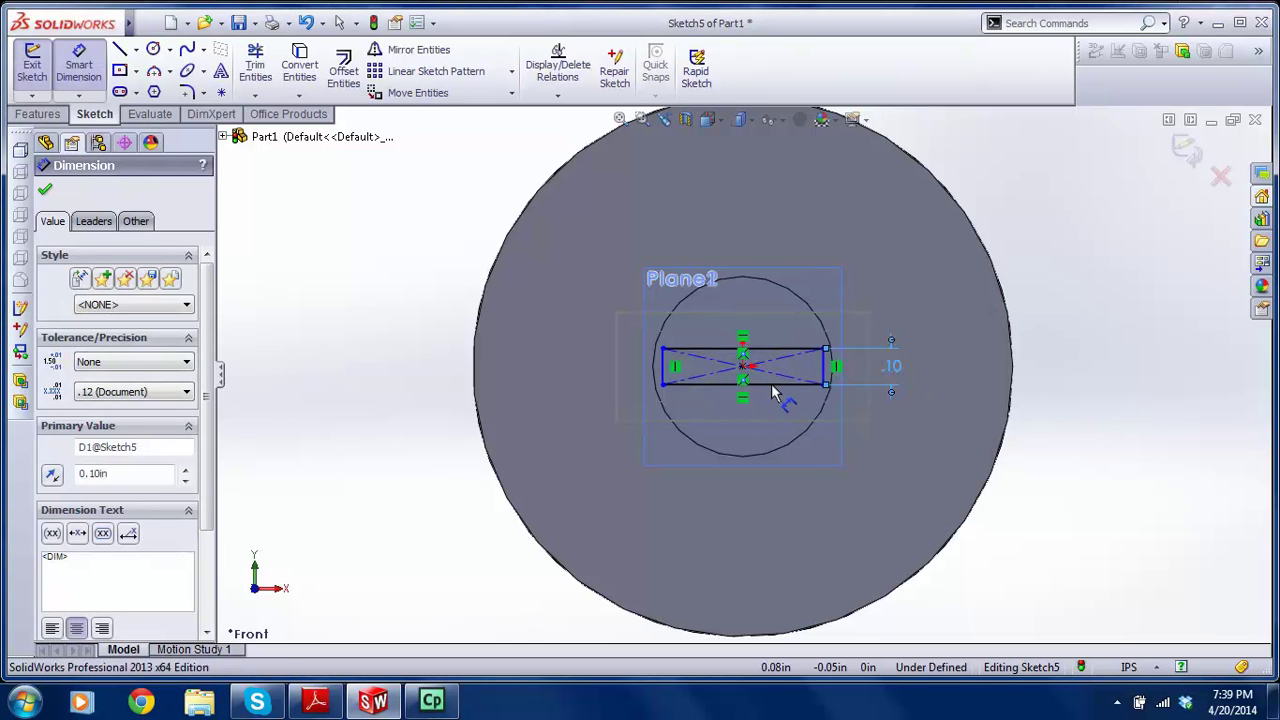
click(785, 384)
click(757, 446)
text(0.3)
key(Return)
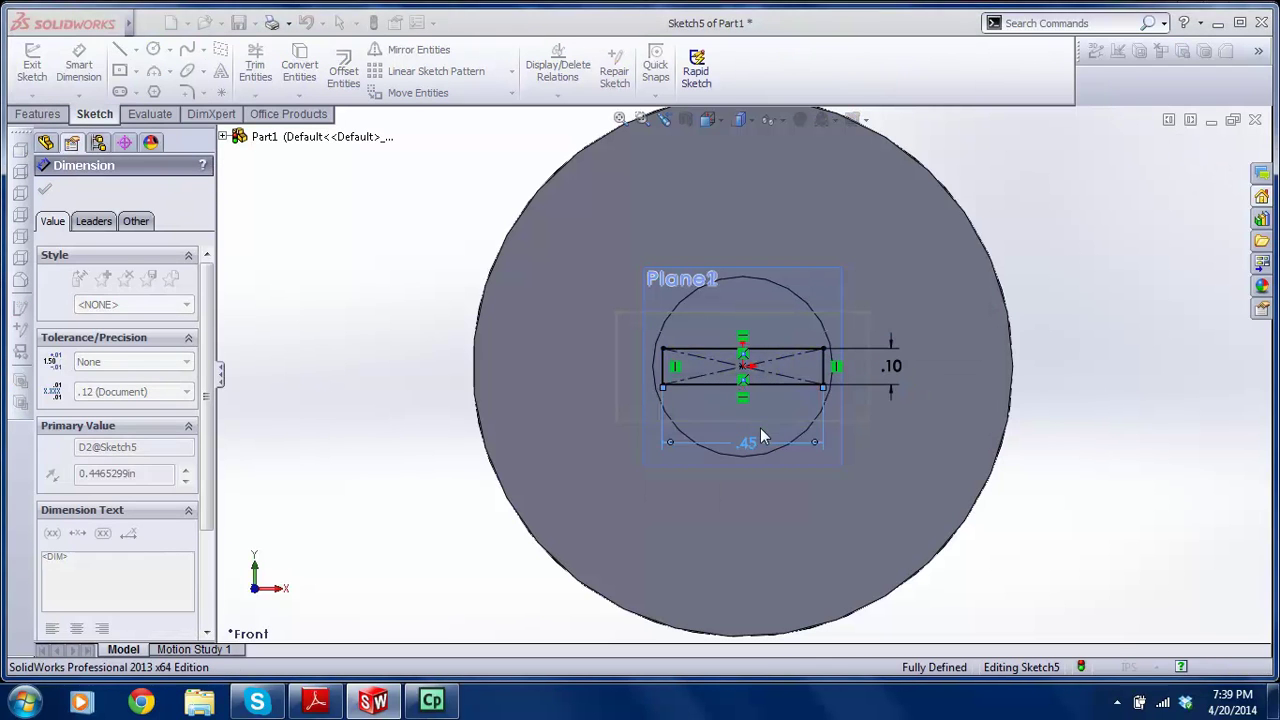
- Check the tip's width in the PDF drawing, set the rectangle's width to 0.5 in and finish the sketch
click(316, 700)
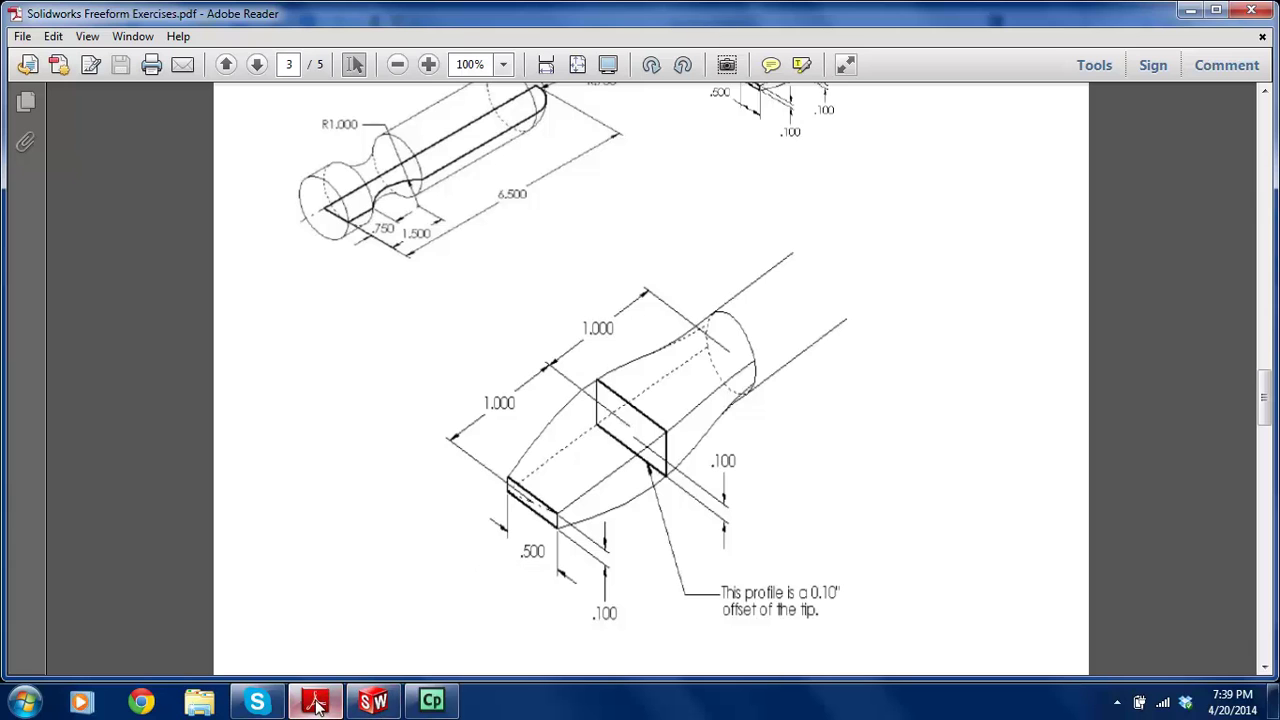
click(373, 700)
double_click(762, 434)
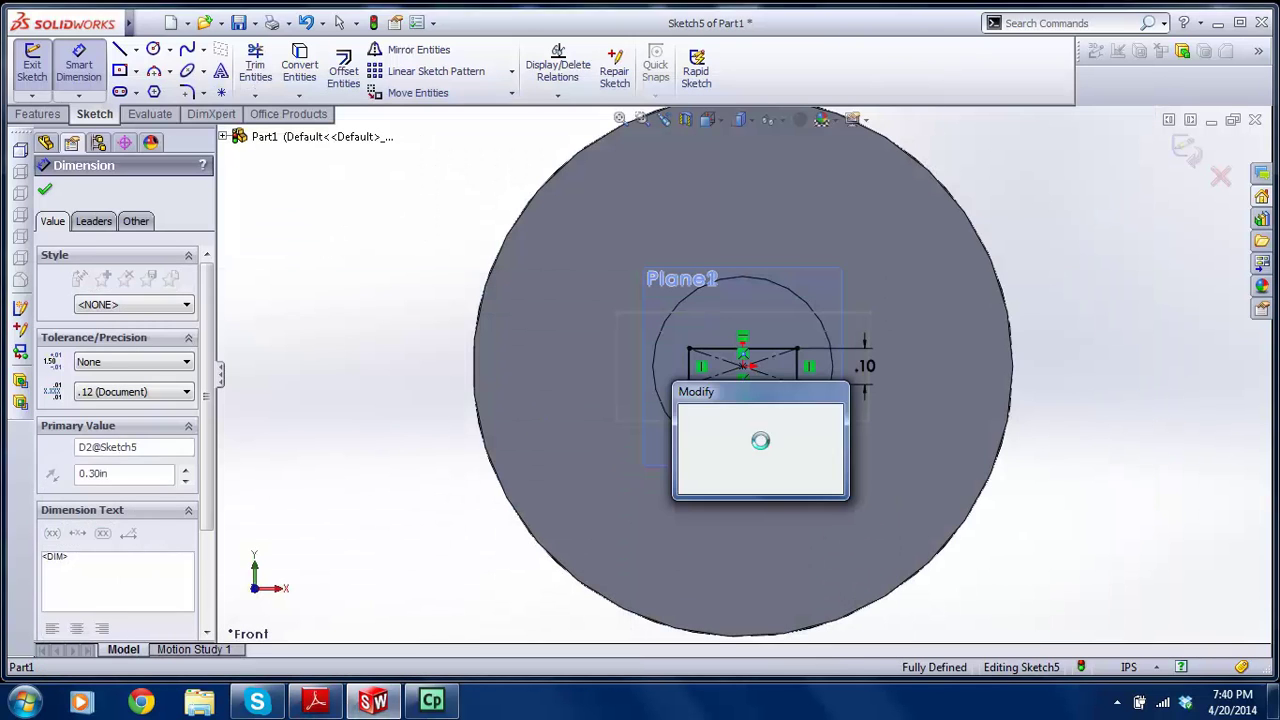
text(.5)
key(Return)
key(Escape)
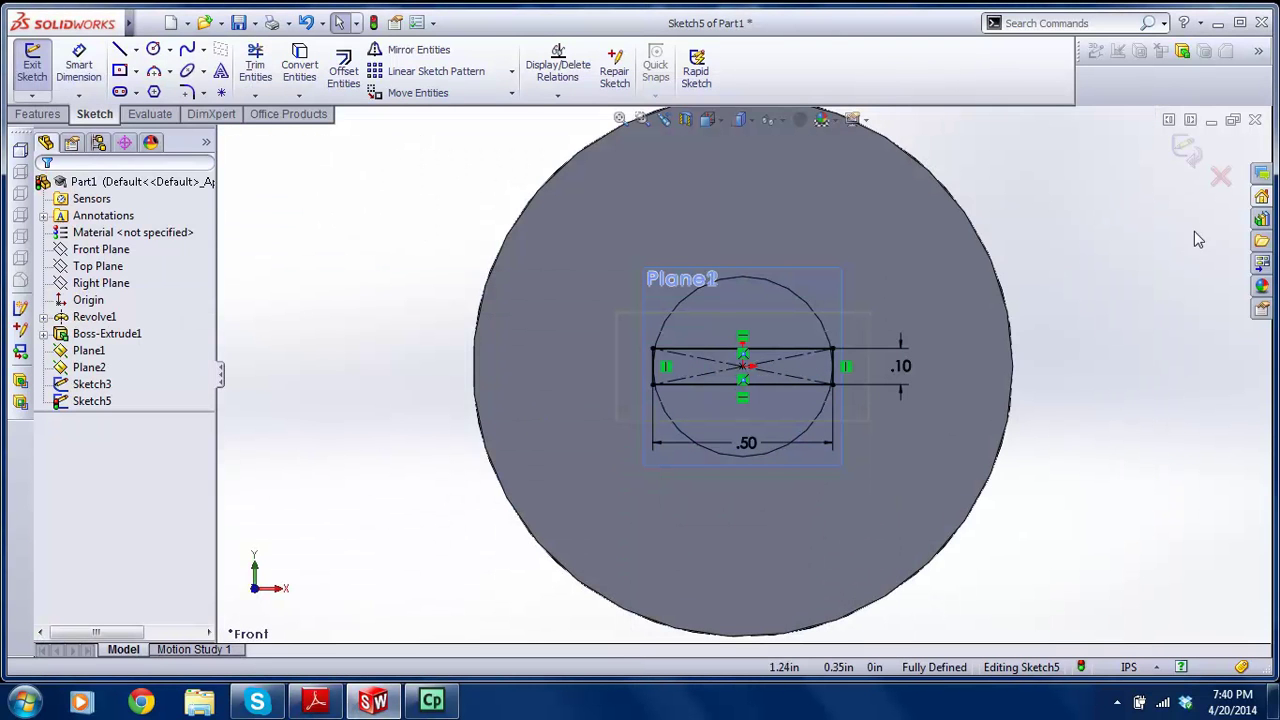
click(1187, 157)
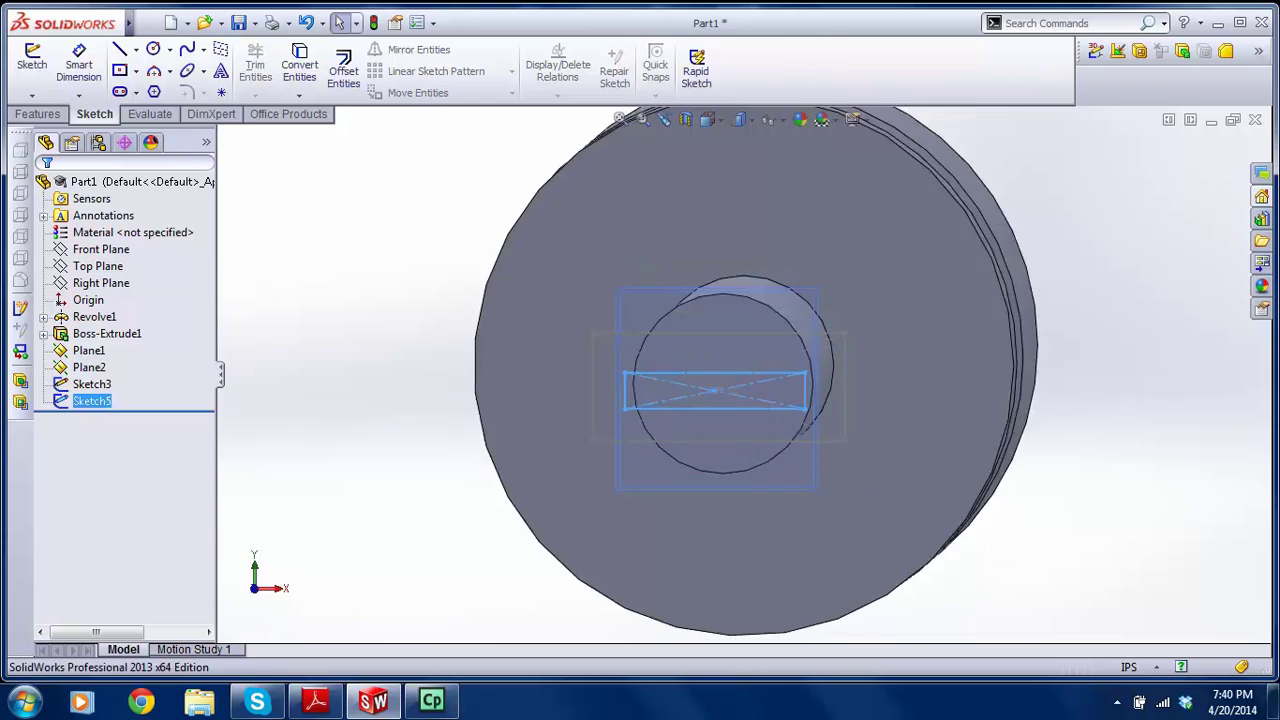
- Hide the reference planes Plane1 and Plane2, leaving their sketches shown
mouse_move(609, 426)
middle_down()
mouse_move(563, 428)
mouse_move(580, 470)
middle_up()
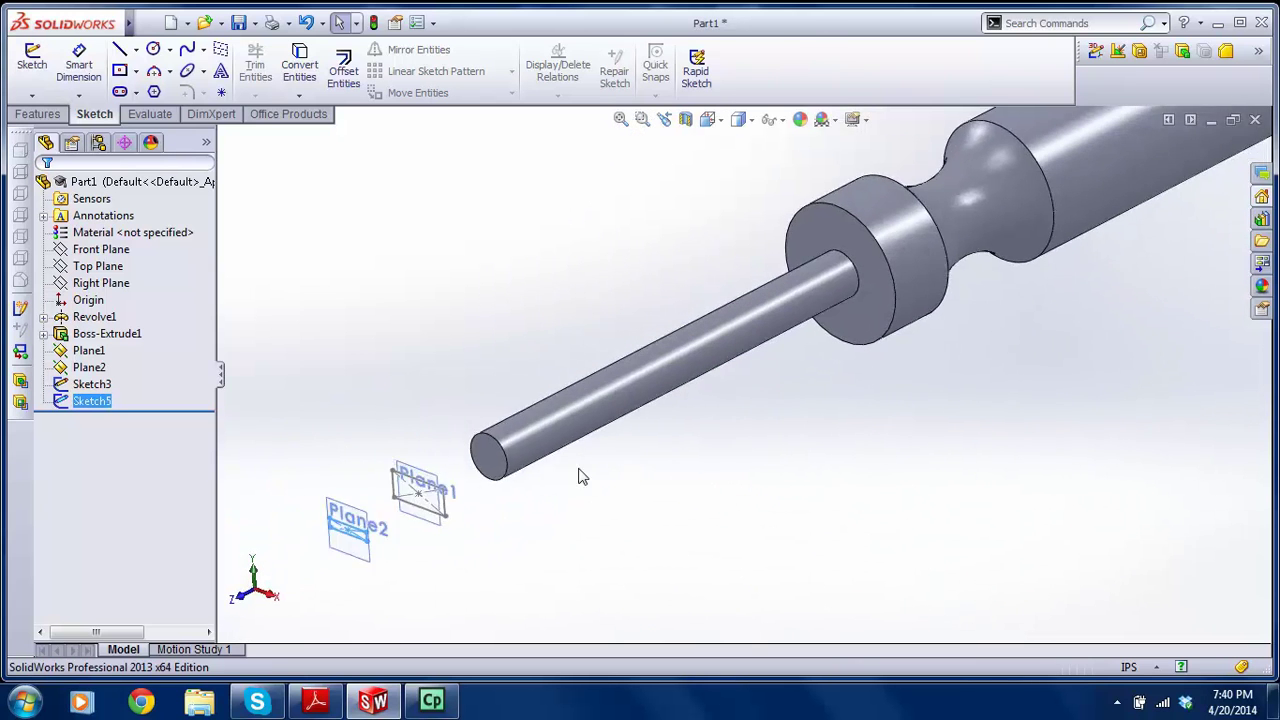
scroll(580, 470, up, 2)
click(427, 397)
scroll(470, 461, down, 2)
right_click(88, 350)
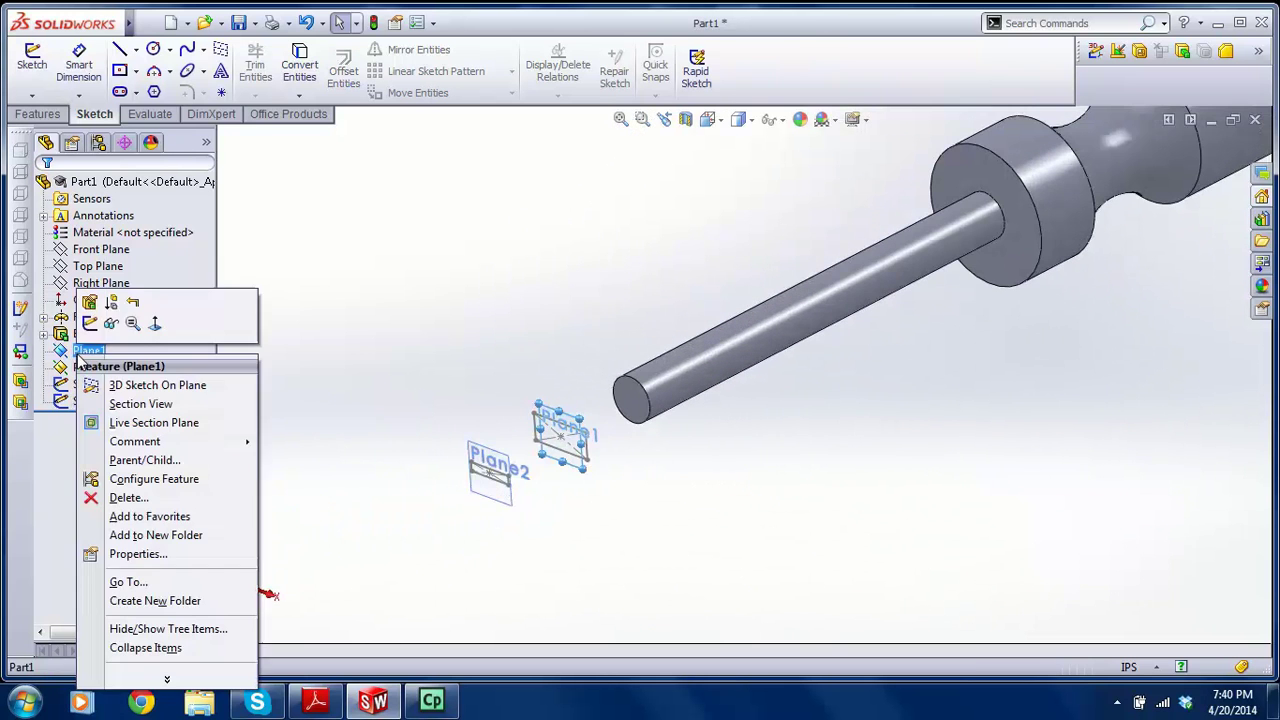
click(111, 323)
right_click(88, 367)
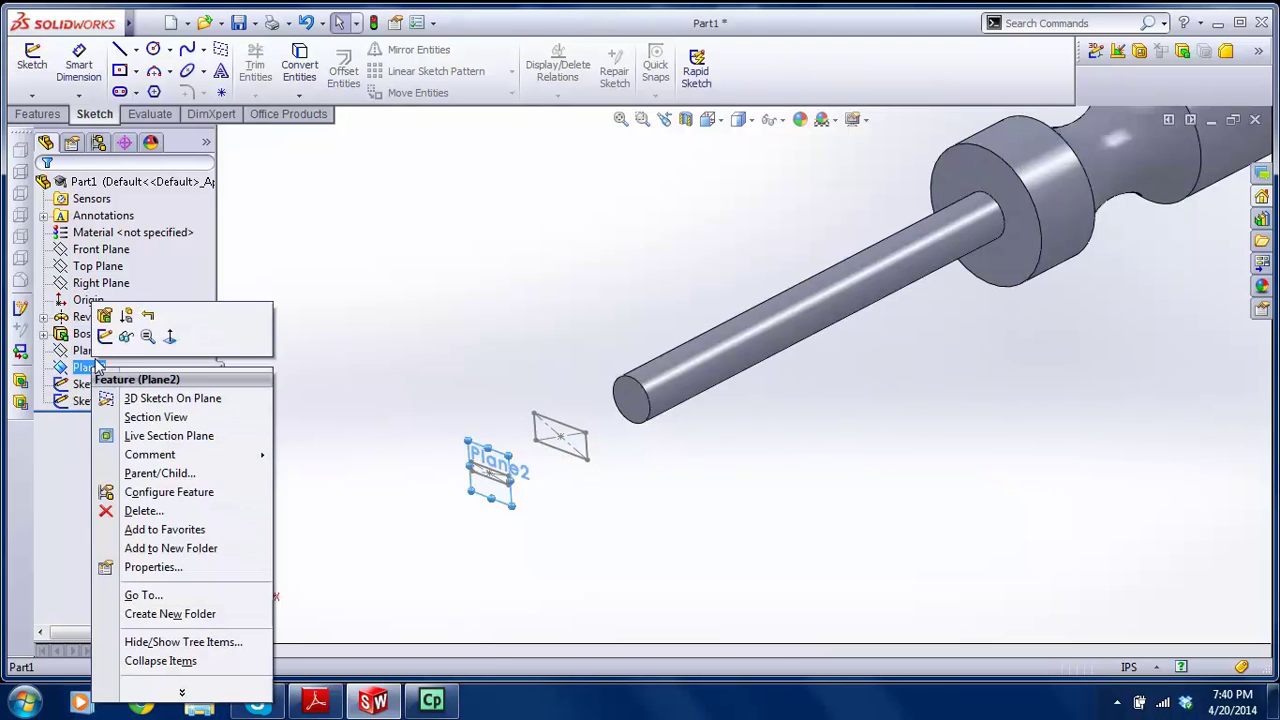
click(112, 325)
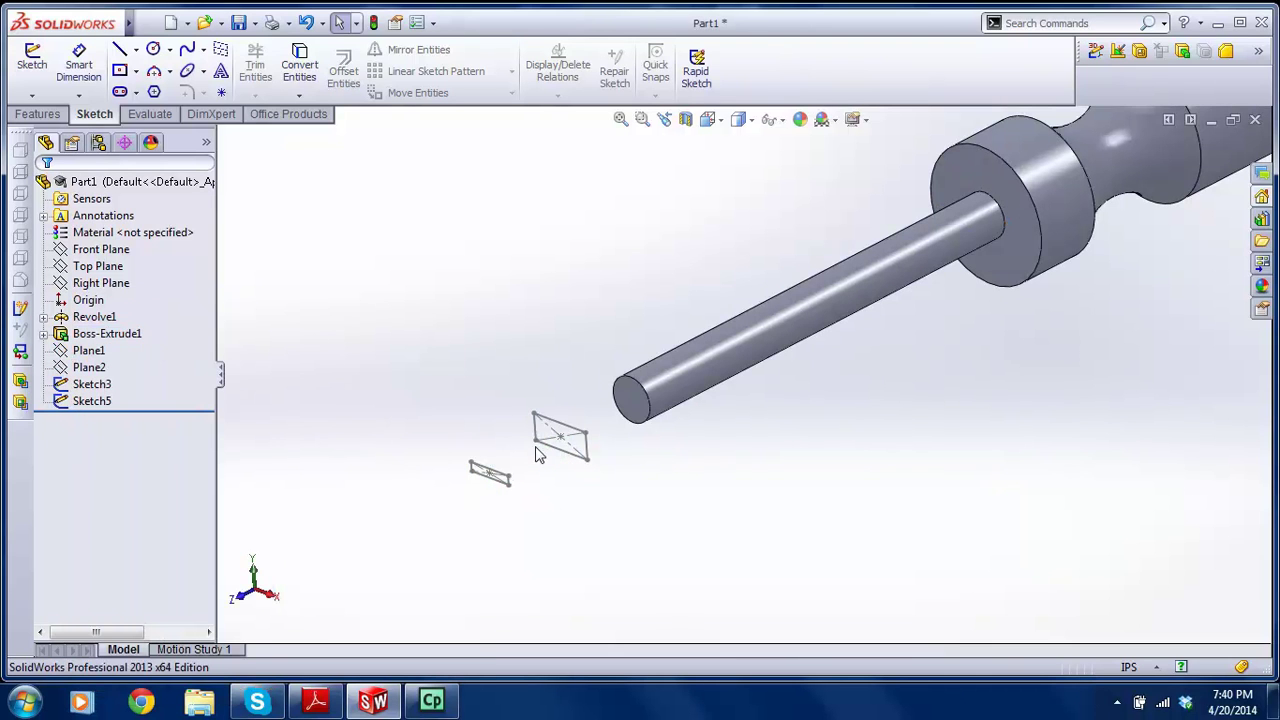
- Start a boss loft using the shaft's end face, the middle rectangle and the tip rectangle as profiles, in that order
click(37, 114)
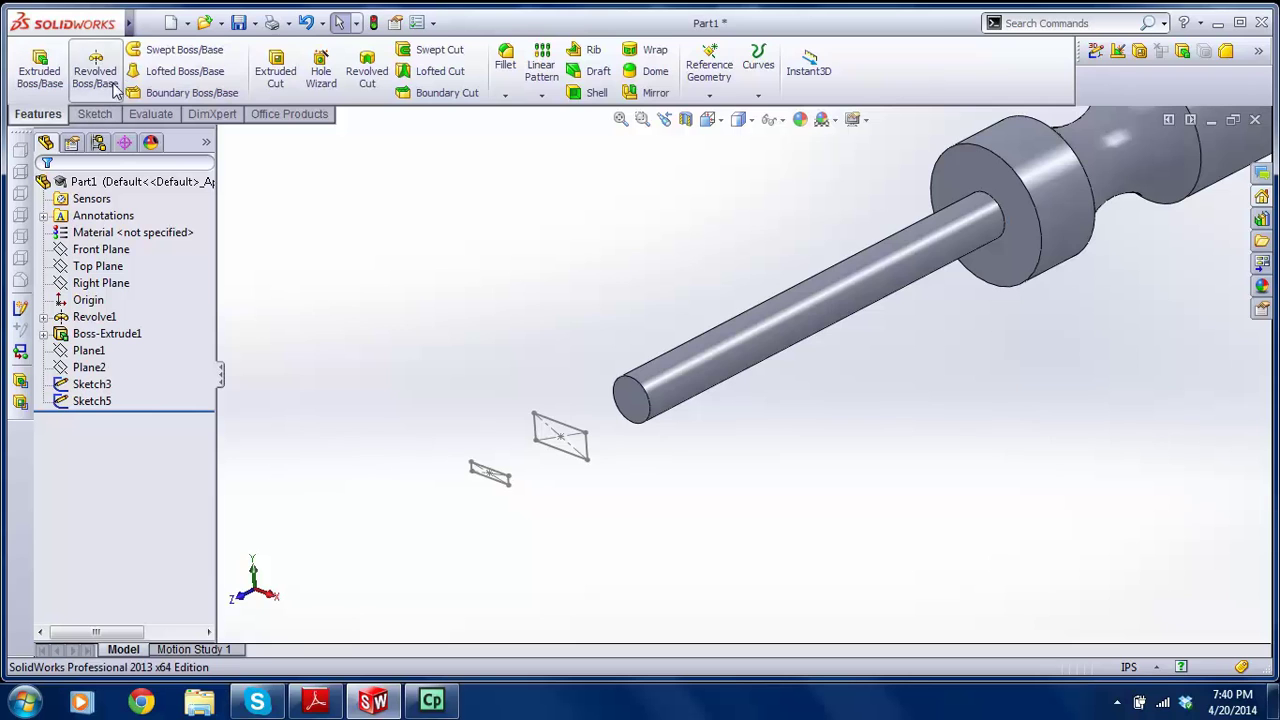
click(178, 71)
scroll(588, 474, down, 2)
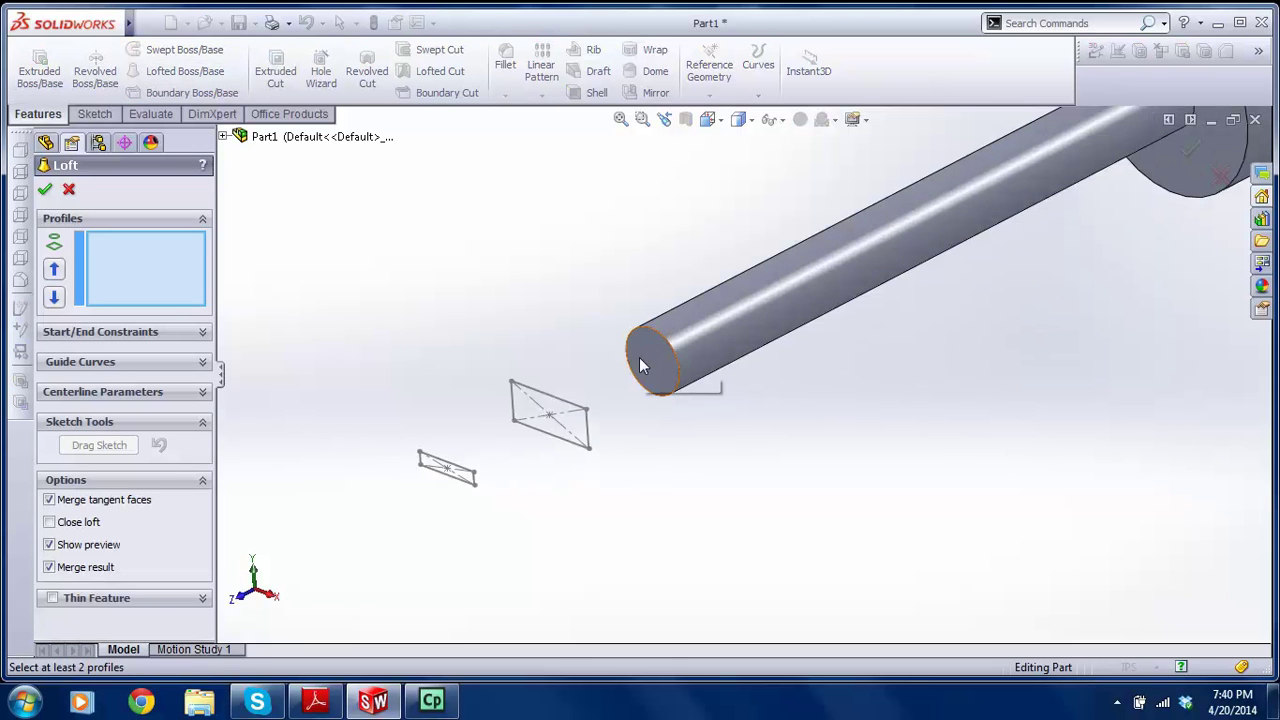
click(650, 362)
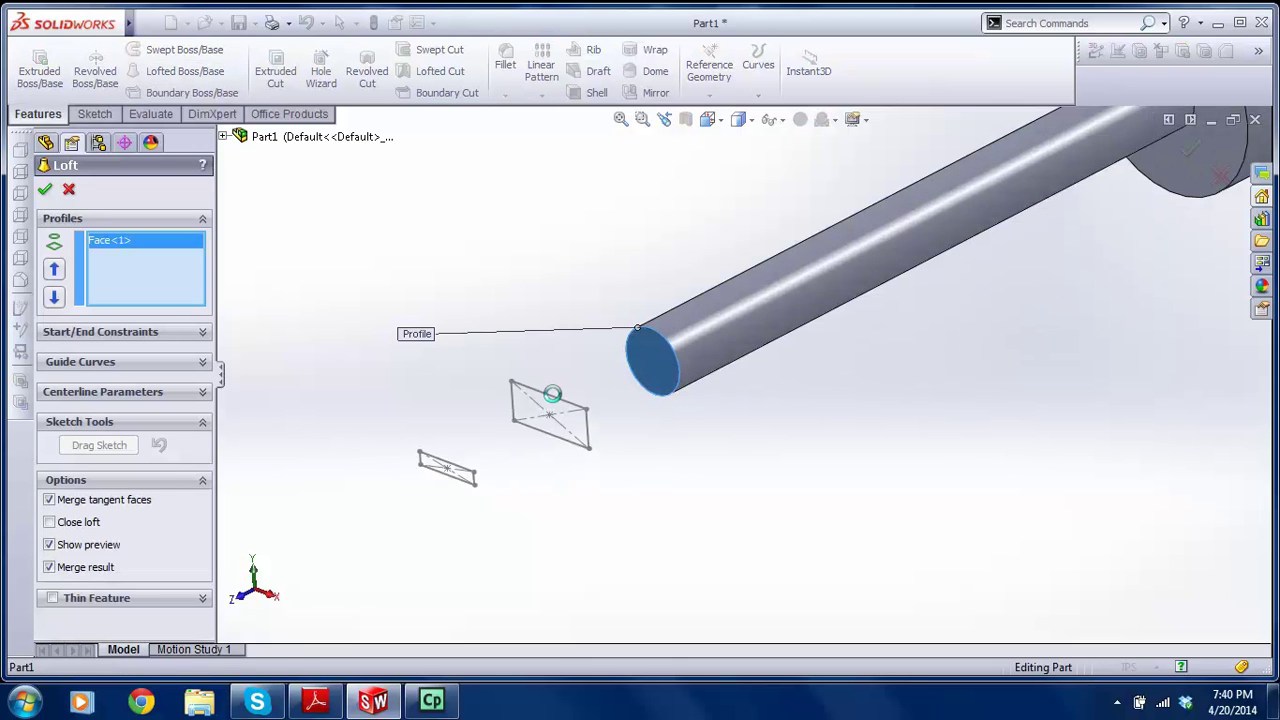
click(557, 396)
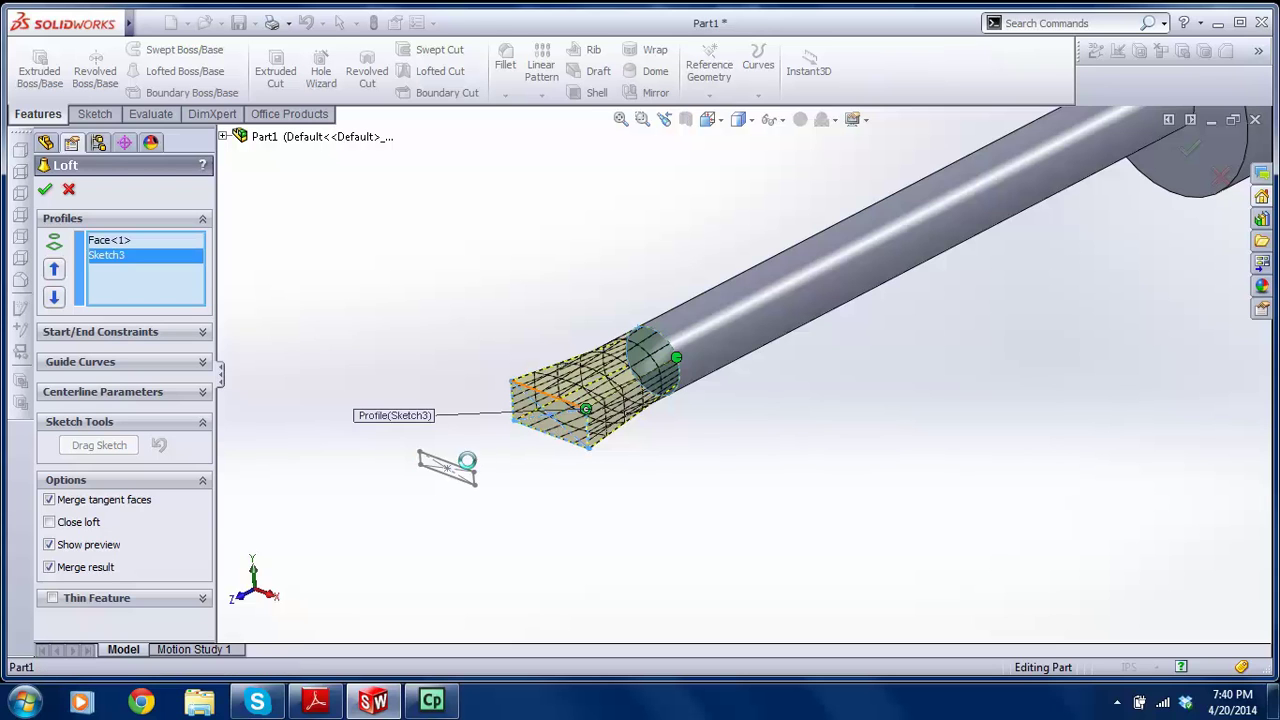
click(452, 468)
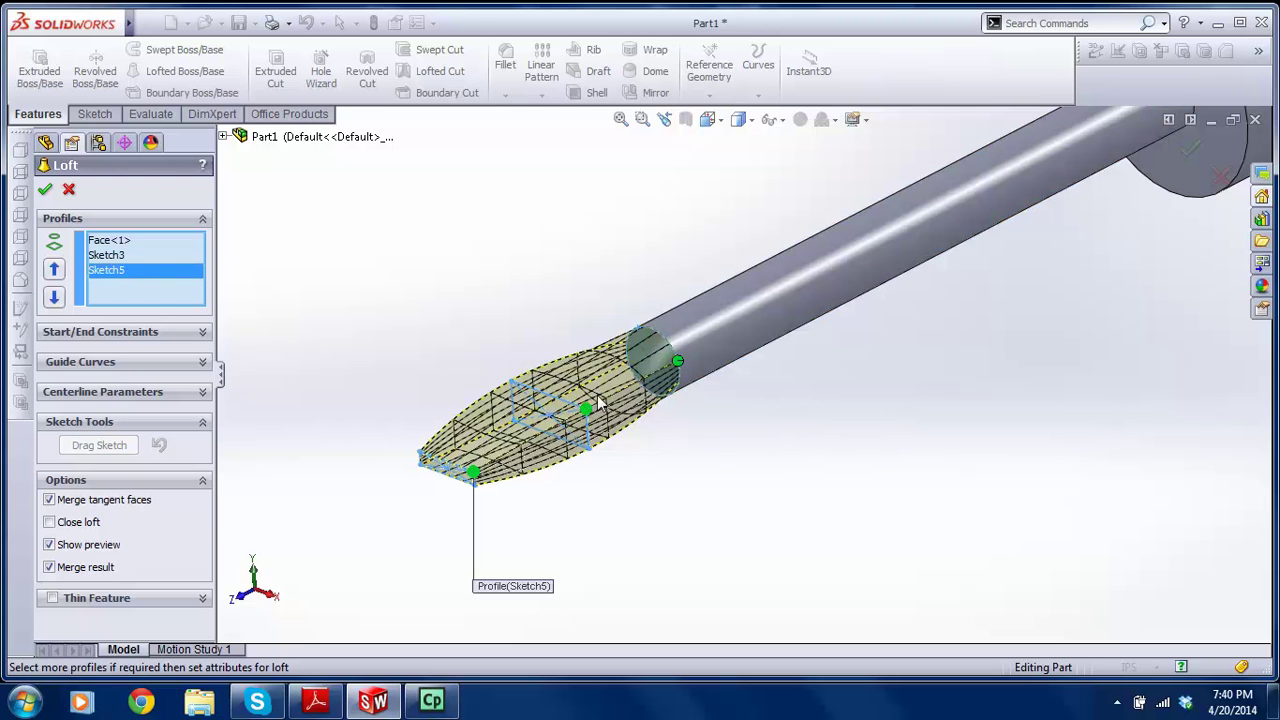
- Try placing the loft connector at other corners of the middle profile
mouse_move(588, 410)
mouse_down()
mouse_move(504, 428)
mouse_move(563, 407)
mouse_move(582, 430)
mouse_up()
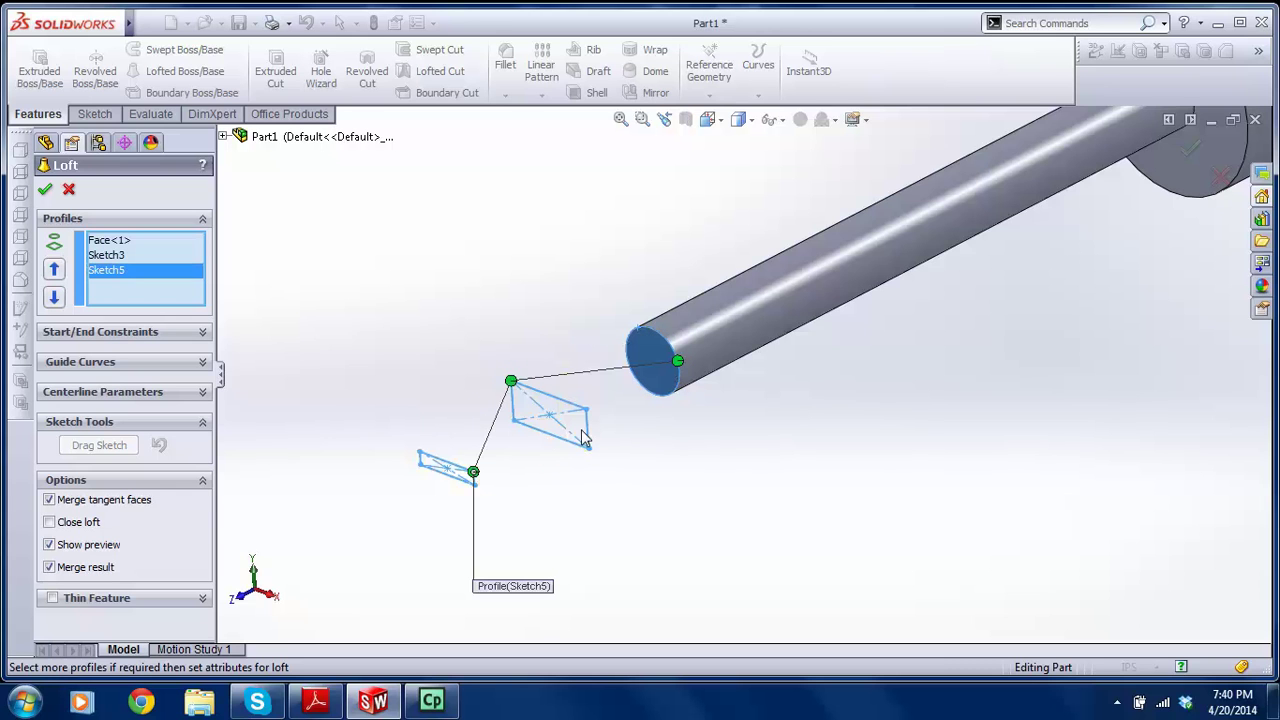
mouse_move(511, 381)
mouse_down()
mouse_move(586, 411)
mouse_move(590, 450)
mouse_up()
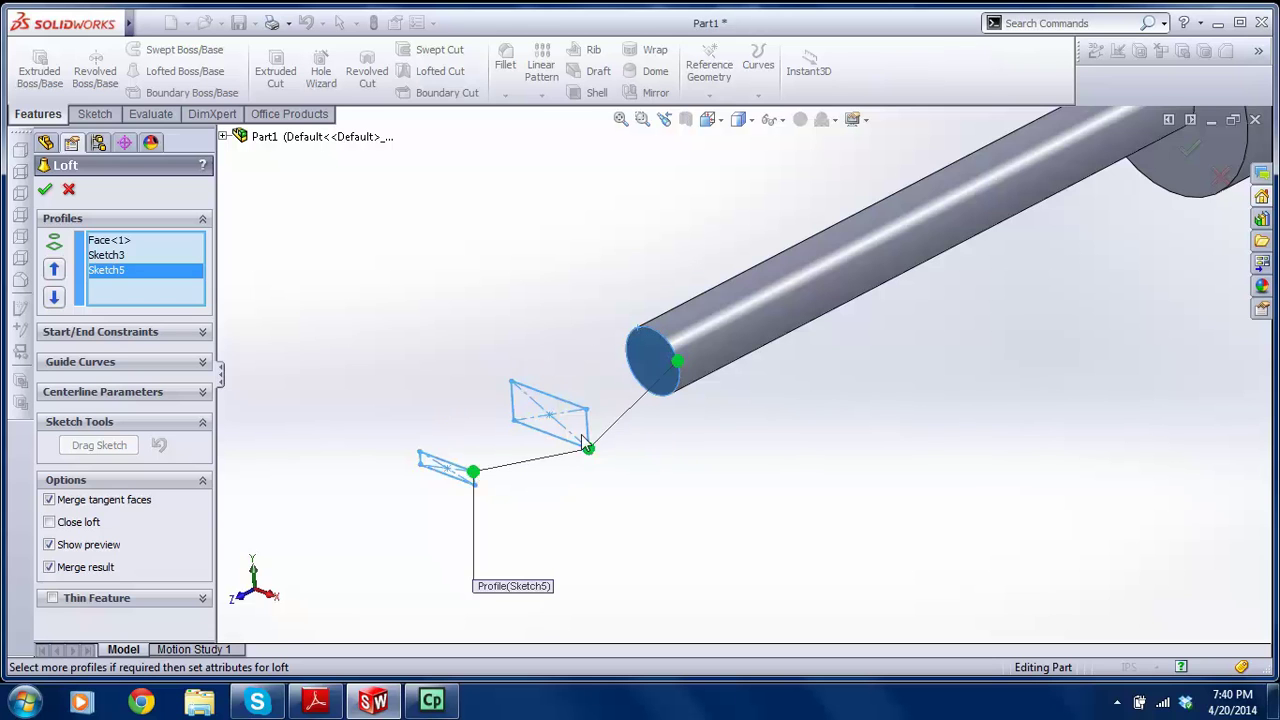
mouse_move(707, 346)
mouse_down()
mouse_move(697, 315)
mouse_move(670, 301)
mouse_move(701, 329)
mouse_move(707, 360)
mouse_up()
- Examine the loft preview of the screwdriver tip from several angles, including the right side view
middle_drag(711, 376, 660, 345)
middle_drag(876, 280, 640, 385)
scroll(617, 388, down, 5)
middle_drag(532, 338, 574, 377)
scroll(574, 377, up, 5)
scroll(829, 430, down, 4)
mouse_move(697, 392)
middle_down()
mouse_move(486, 311)
mouse_move(520, 322)
mouse_move(500, 308)
mouse_move(527, 310)
middle_up()
key(space)
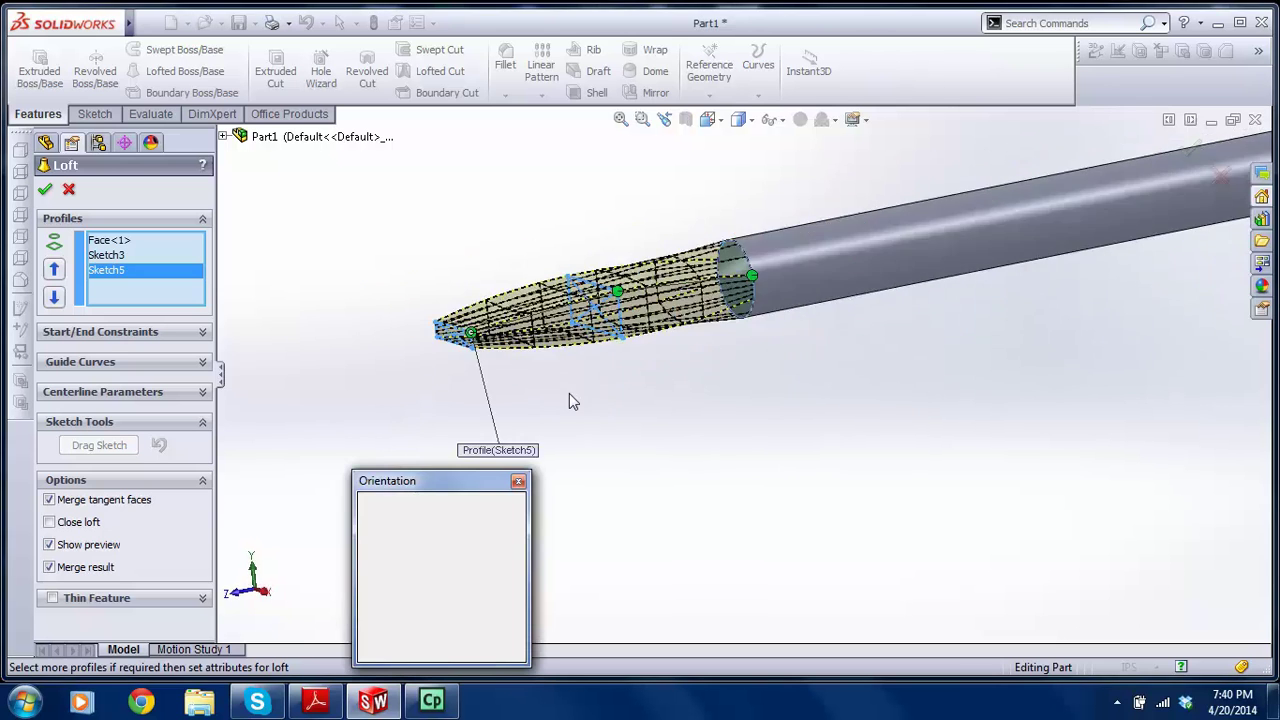
click(848, 452)
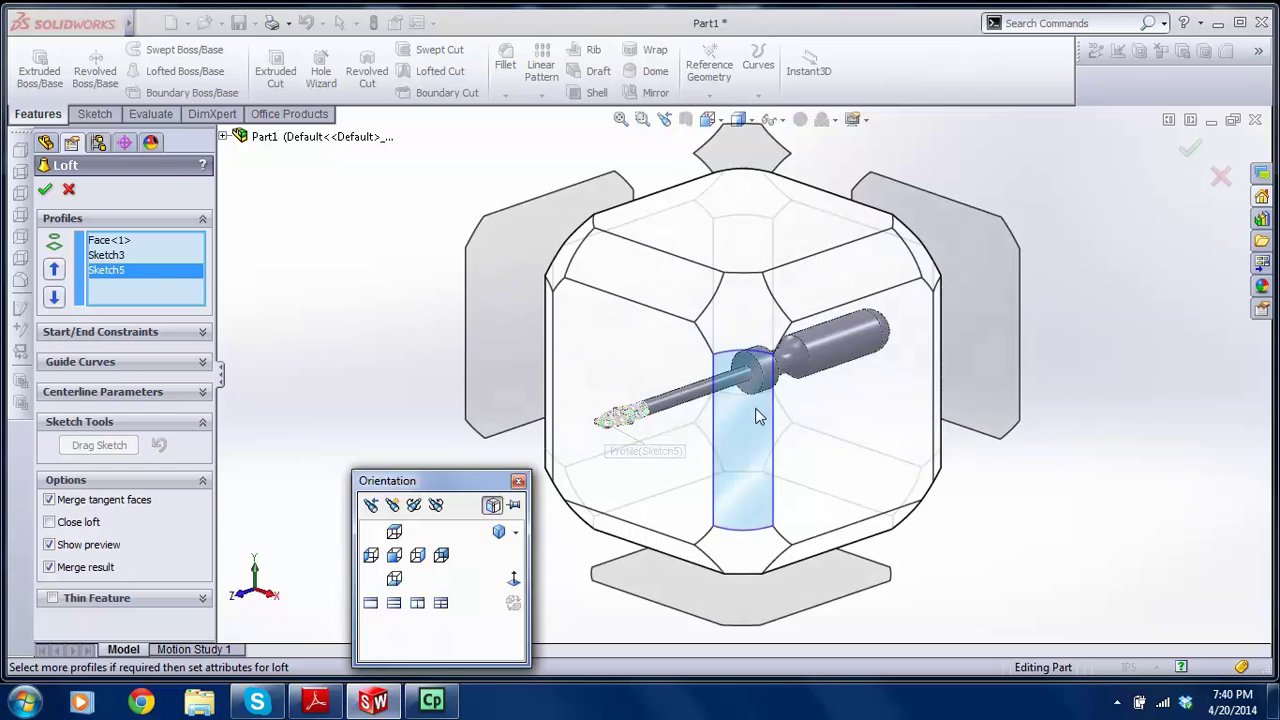
click(786, 400)
scroll(466, 372, down, 10)
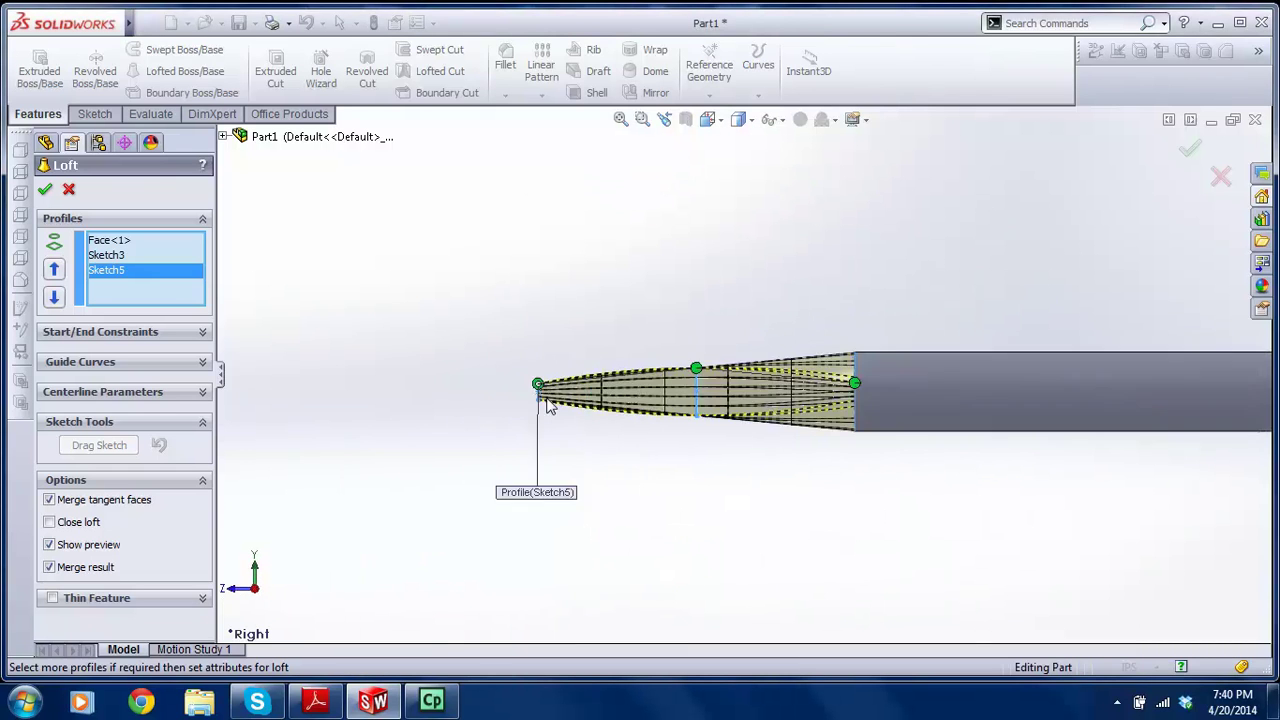
scroll(560, 357, up, 5)
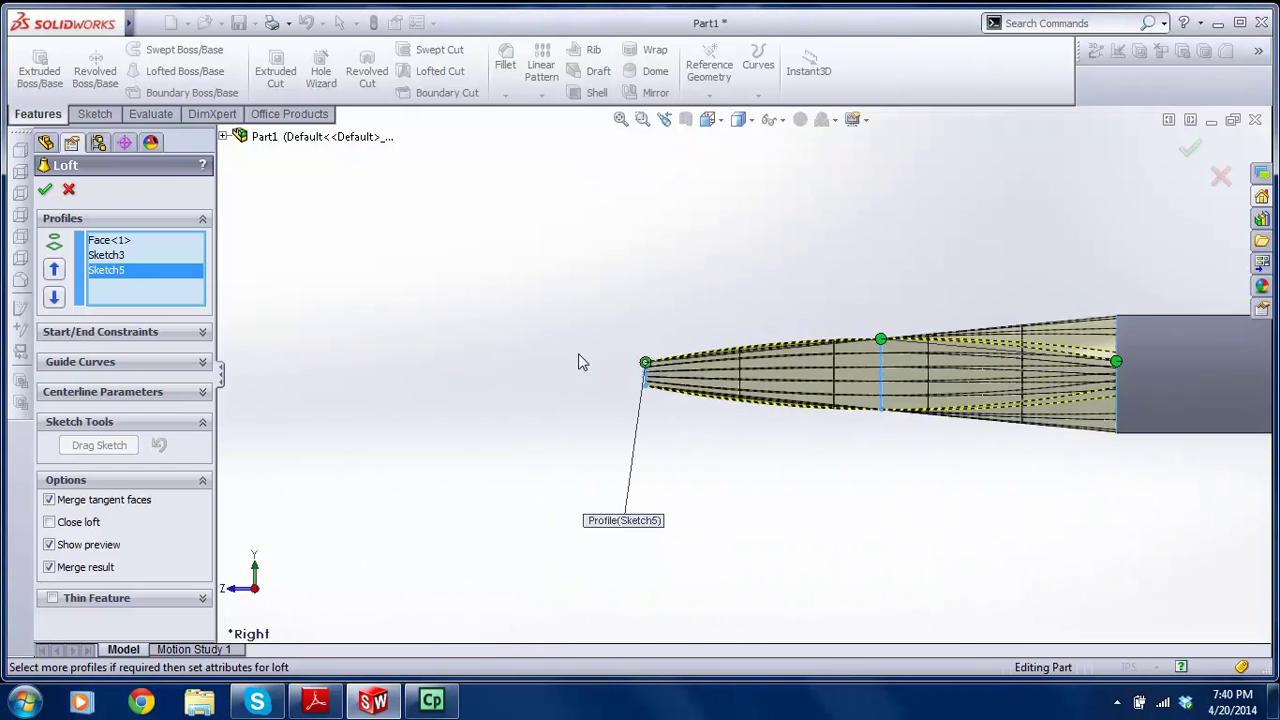
scroll(703, 358, down, 6)
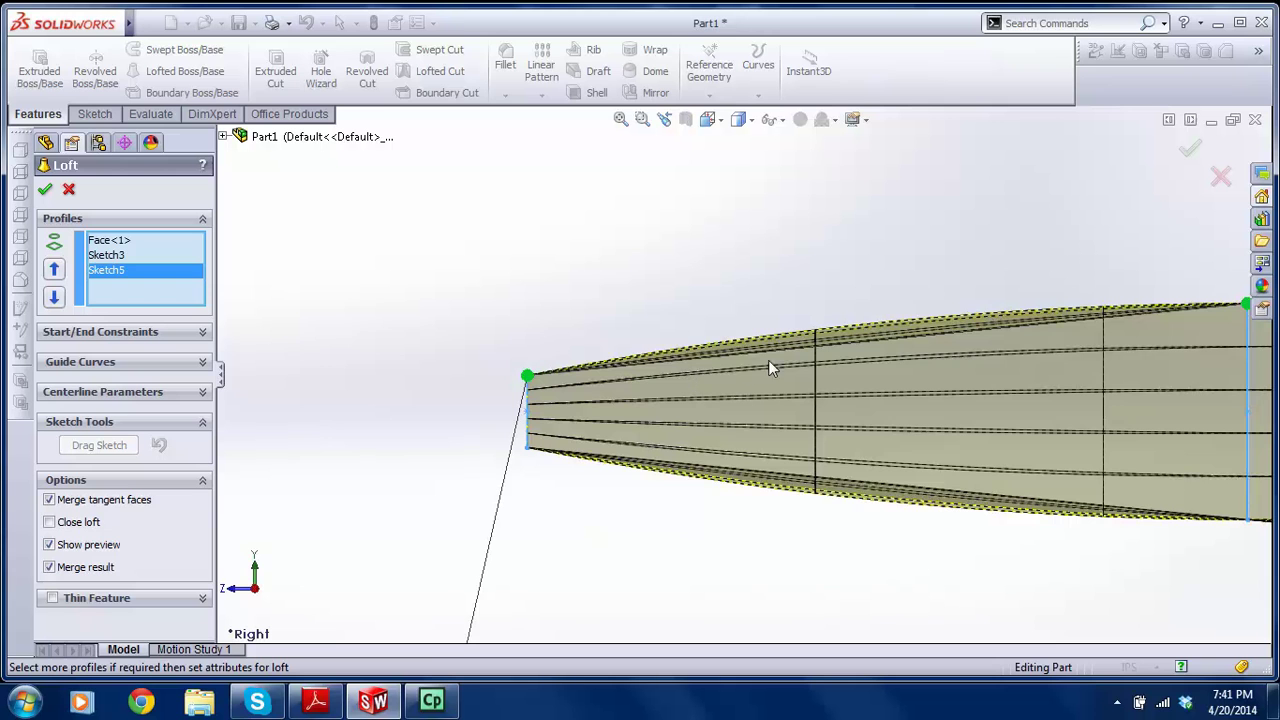
scroll(526, 350, up, 6)
middle_drag(526, 350, 371, 392)
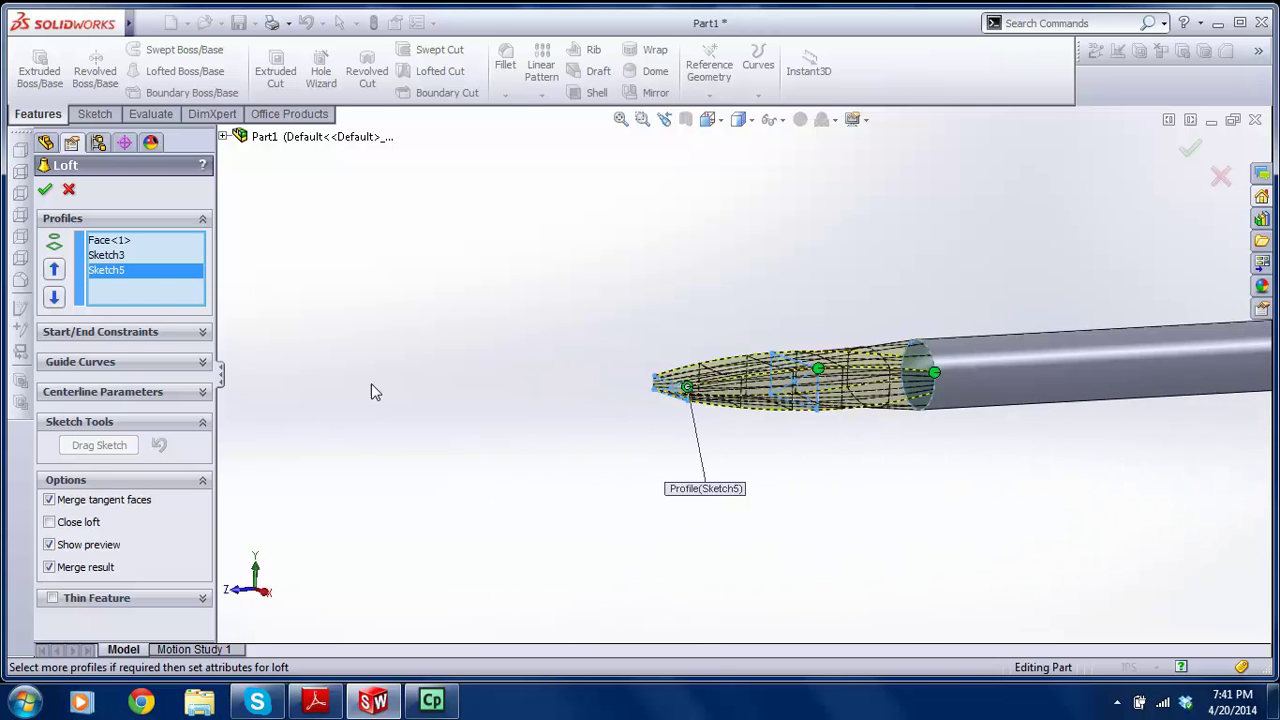
- Try the Normal To Profile end constraint on the tip loft, checking its preview, and return the constraint to Default
click(202, 334)
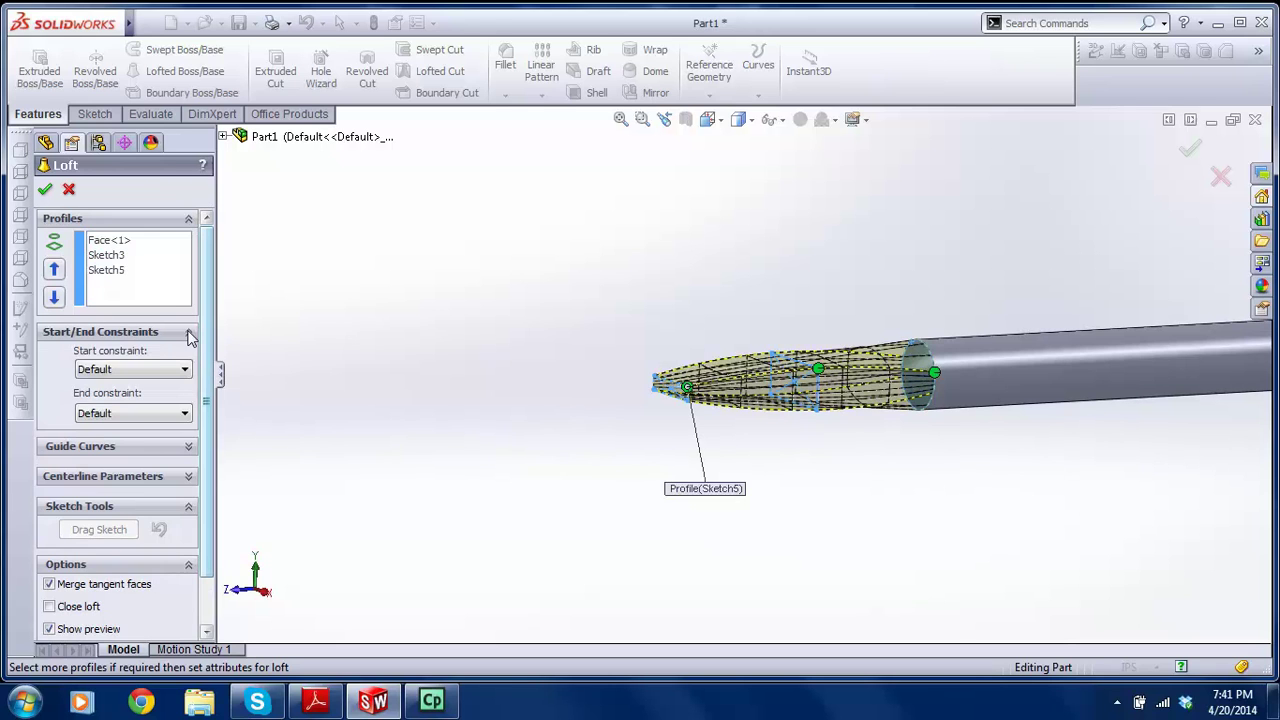
click(118, 272)
scroll(764, 414, down, 2)
middle_drag(743, 434, 485, 398)
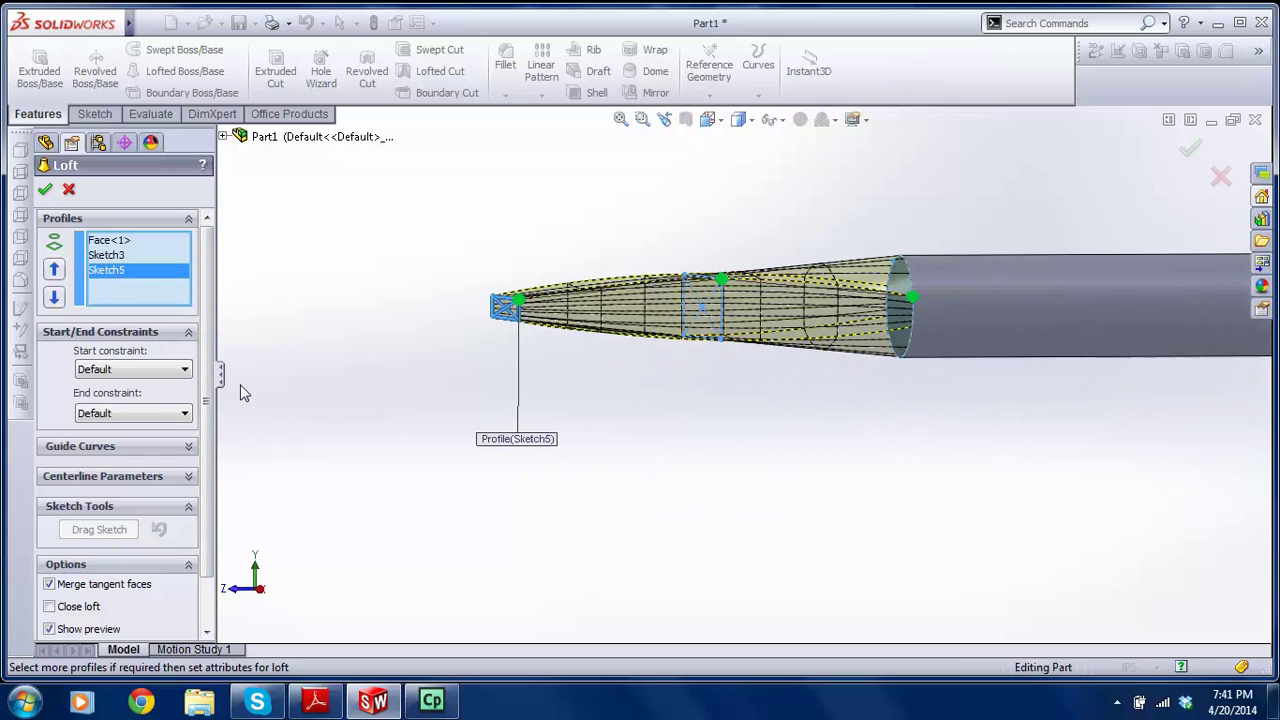
click(170, 418)
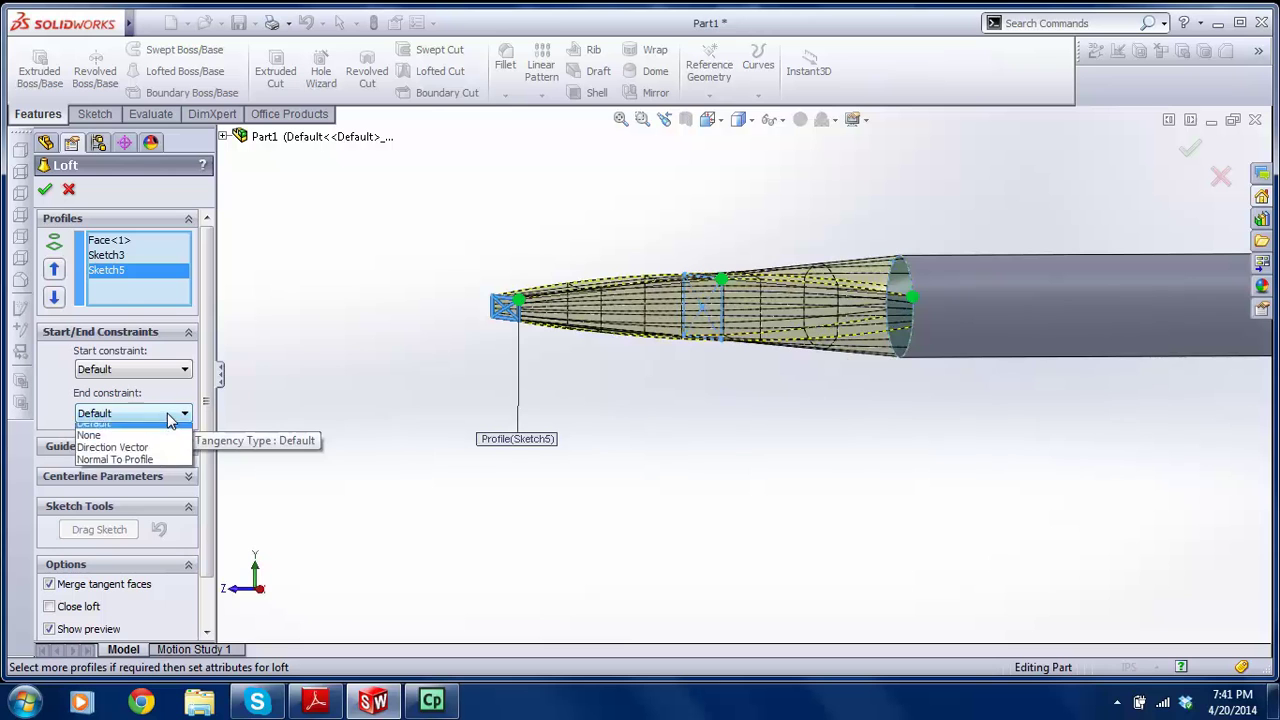
click(150, 467)
middle_drag(571, 429, 547, 405)
scroll(440, 291, down, 5)
middle_drag(563, 271, 552, 343)
scroll(552, 343, up, 7)
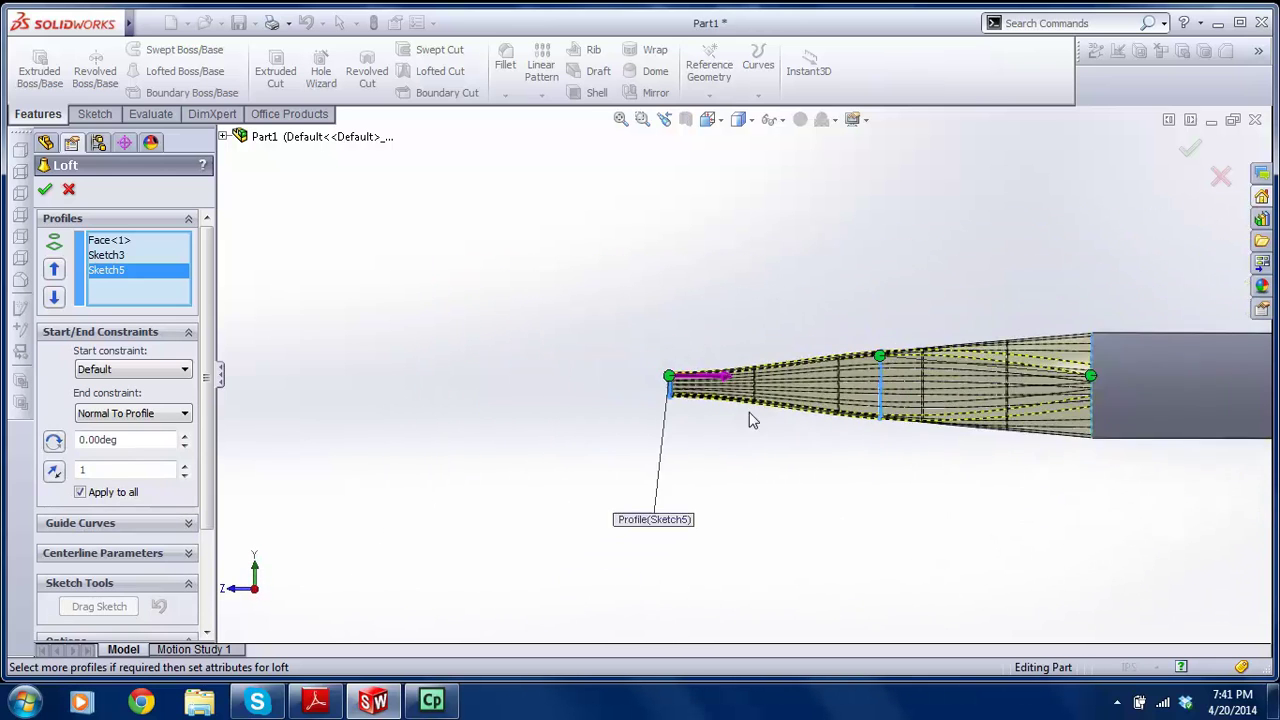
scroll(787, 390, down, 2)
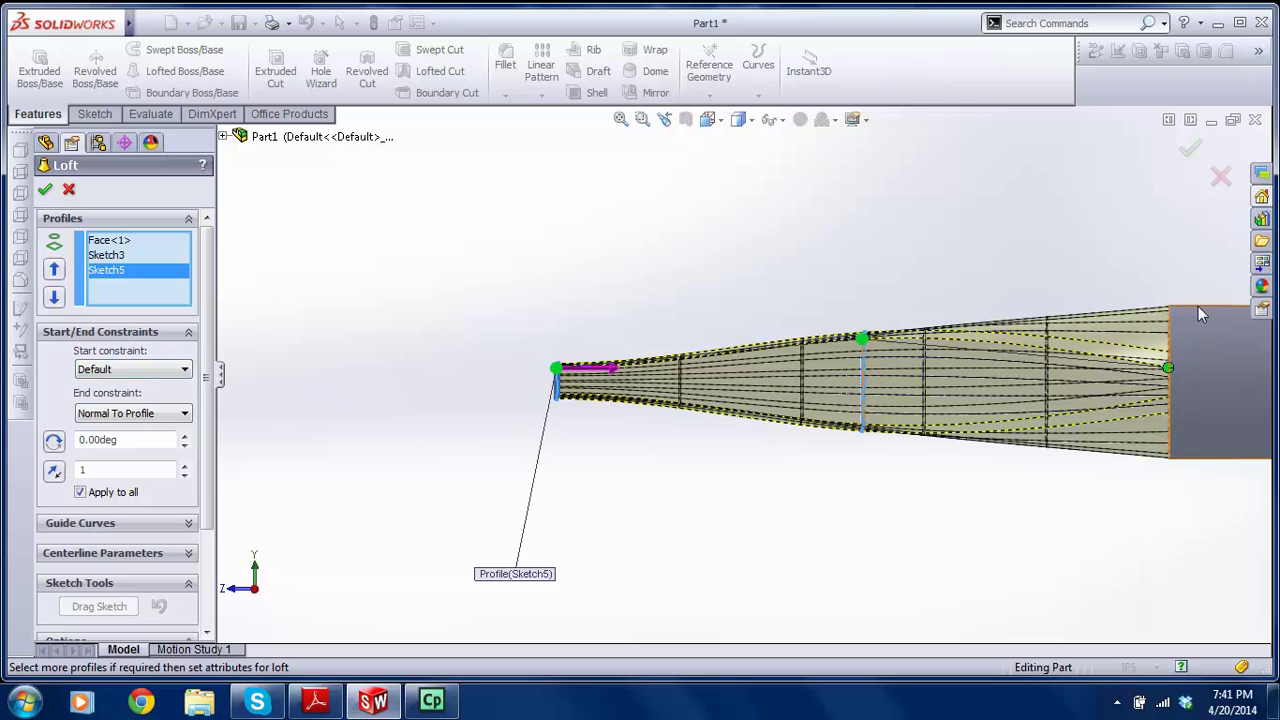
middle_drag(1181, 347, 1148, 312)
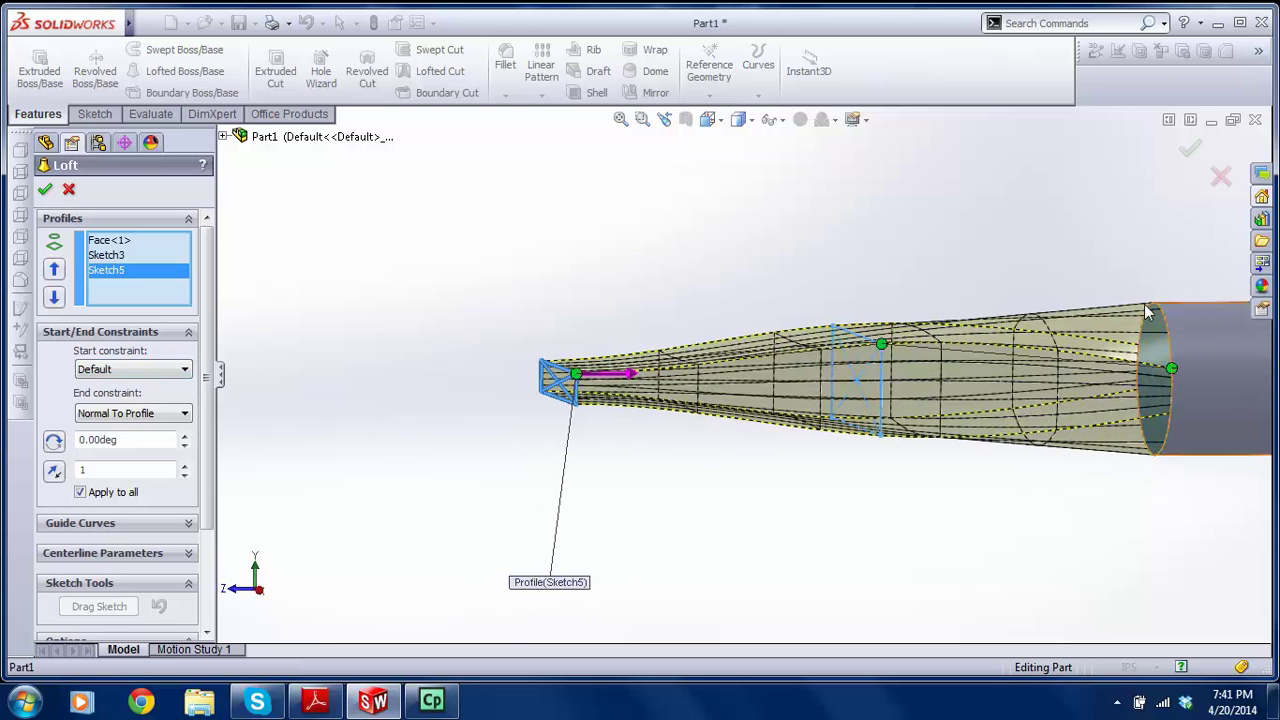
middle_drag(600, 378, 300, 390)
click(104, 418)
click(100, 430)
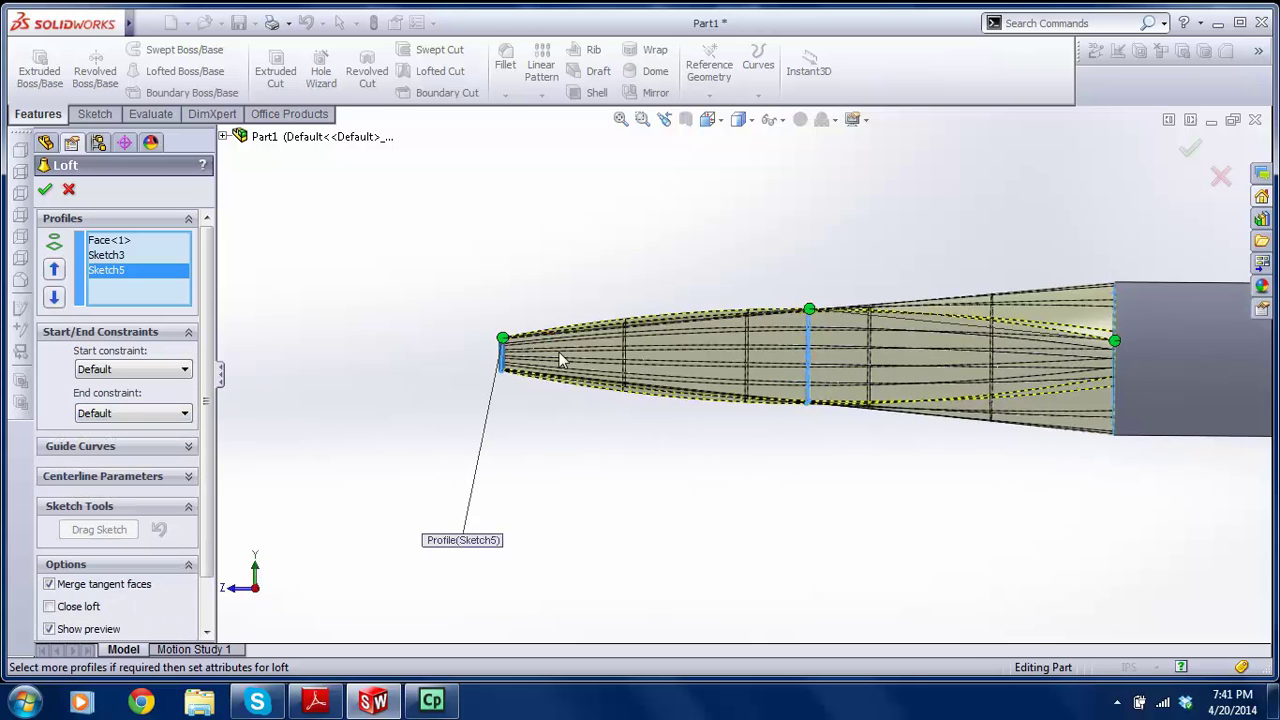
- Try the Direction Vector end constraint on the tip loft
scroll(577, 342, down, 3)
click(145, 413)
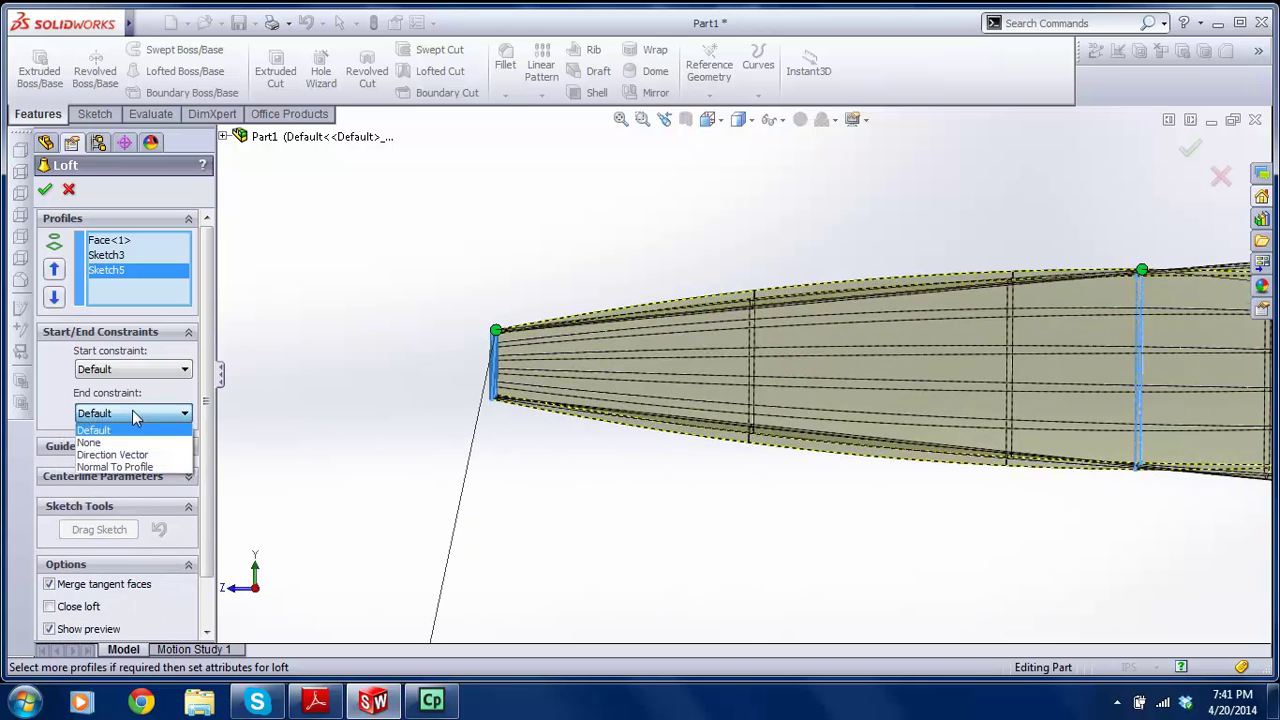
click(128, 457)
scroll(512, 414, up, 3)
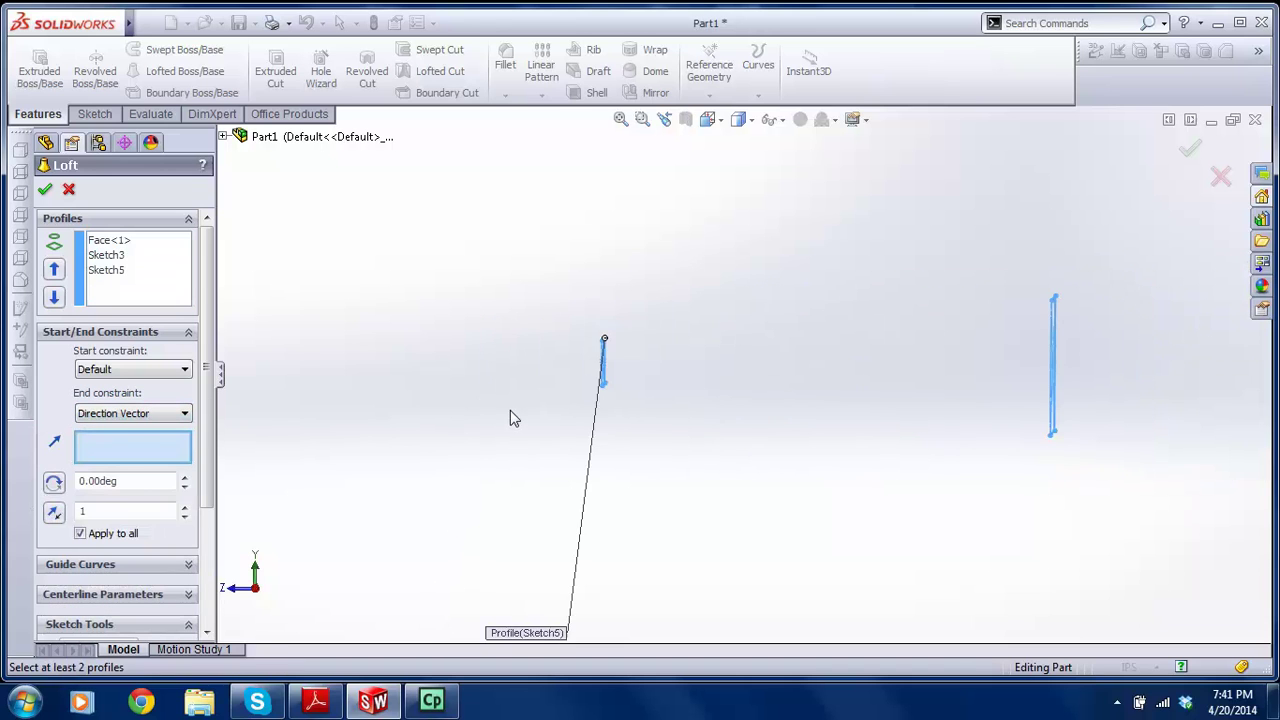
- Set the tip loft's end constraint to Normal To Profile and finish the loft
click(148, 415)
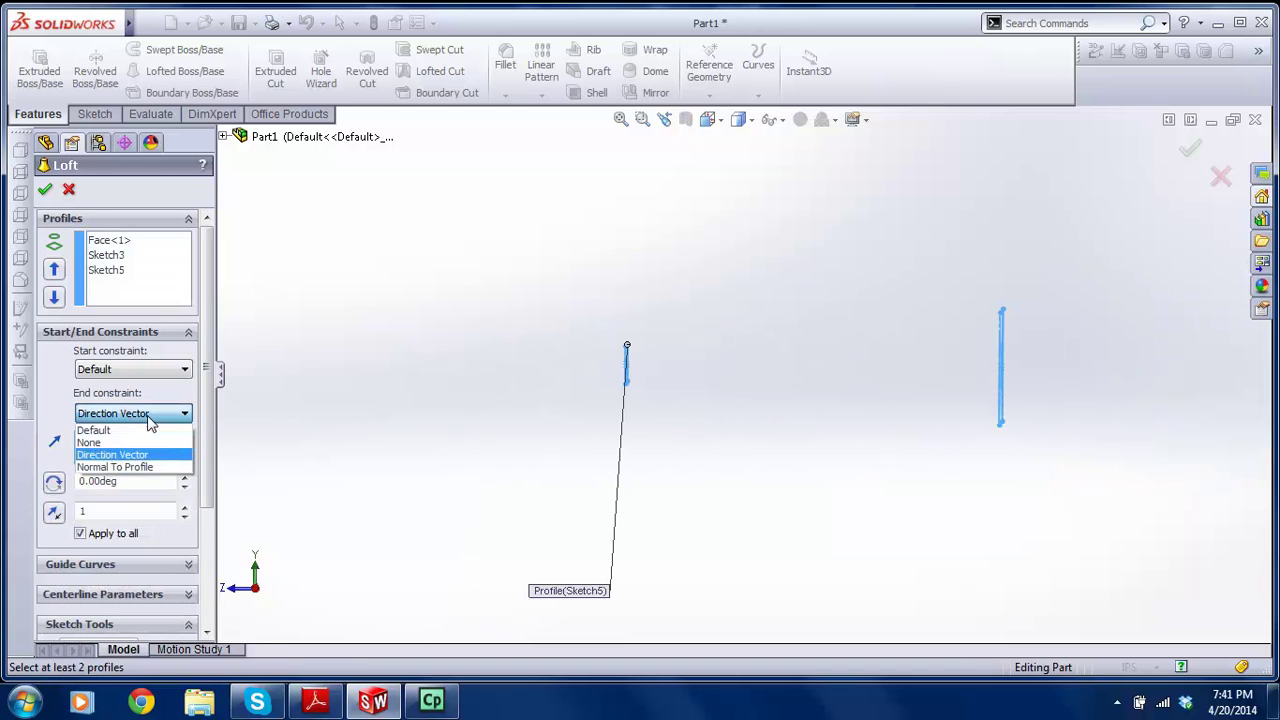
click(157, 466)
middle_drag(621, 375, 626, 329)
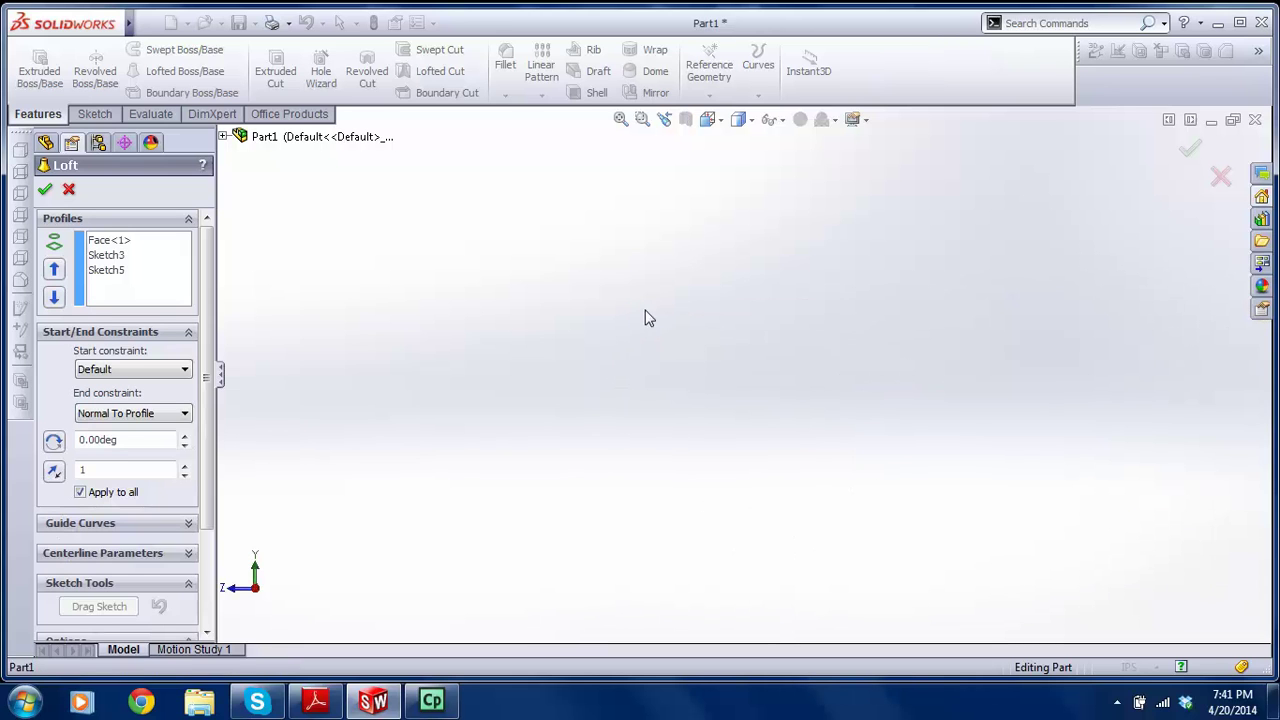
click(620, 119)
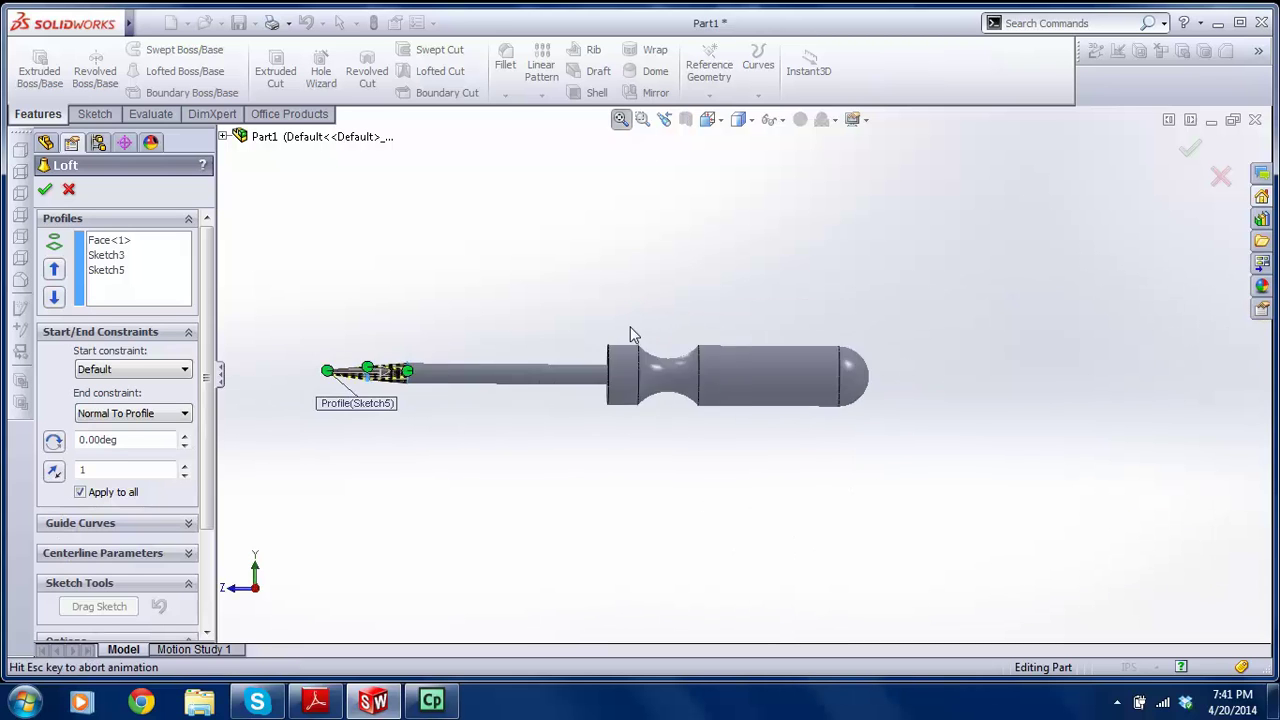
scroll(540, 355, down, 4)
scroll(534, 365, down, 4)
middle_drag(571, 409, 712, 414)
scroll(530, 398, up, 5)
scroll(537, 387, up, 1)
click(1190, 150)
- Examine the lofted tip, the shaft and the handle of the screwdriver from several angles
middle_drag(857, 463, 735, 415)
scroll(735, 415, down, 4)
middle_drag(724, 343, 516, 351)
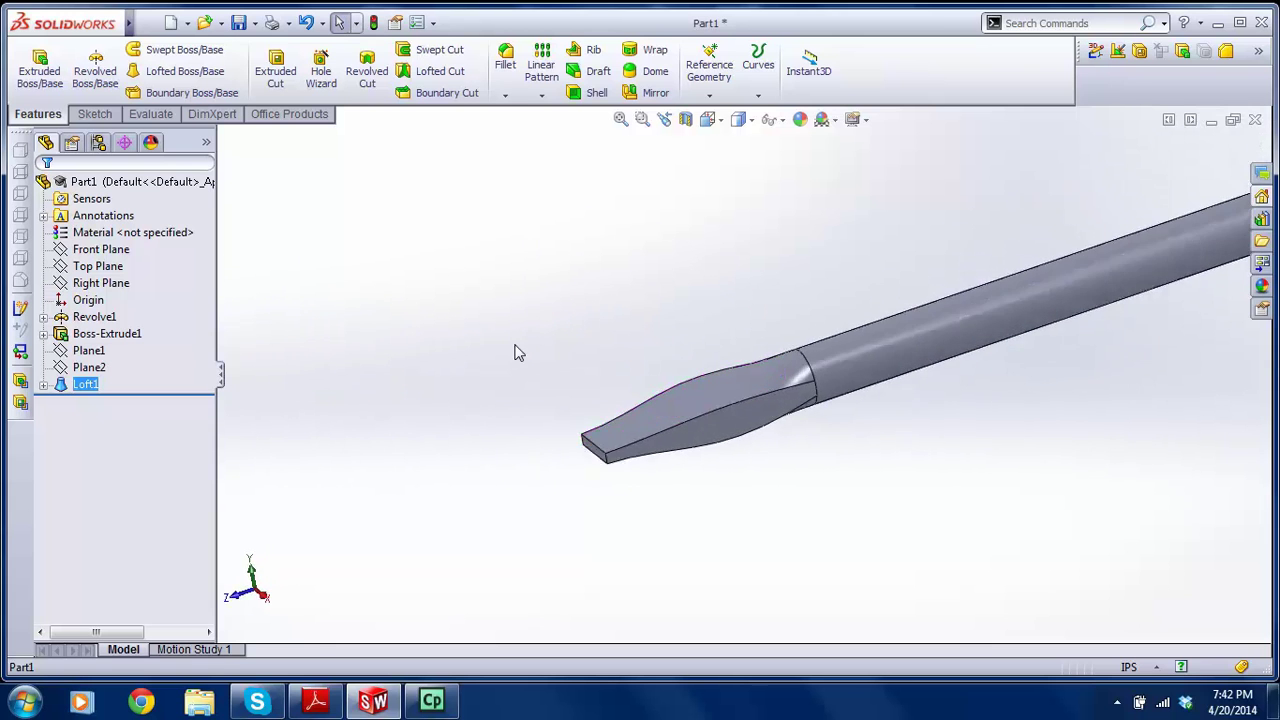
scroll(640, 375, up, 1)
scroll(750, 396, down, 4)
scroll(768, 372, up, 9)
scroll(1072, 252, down, 4)
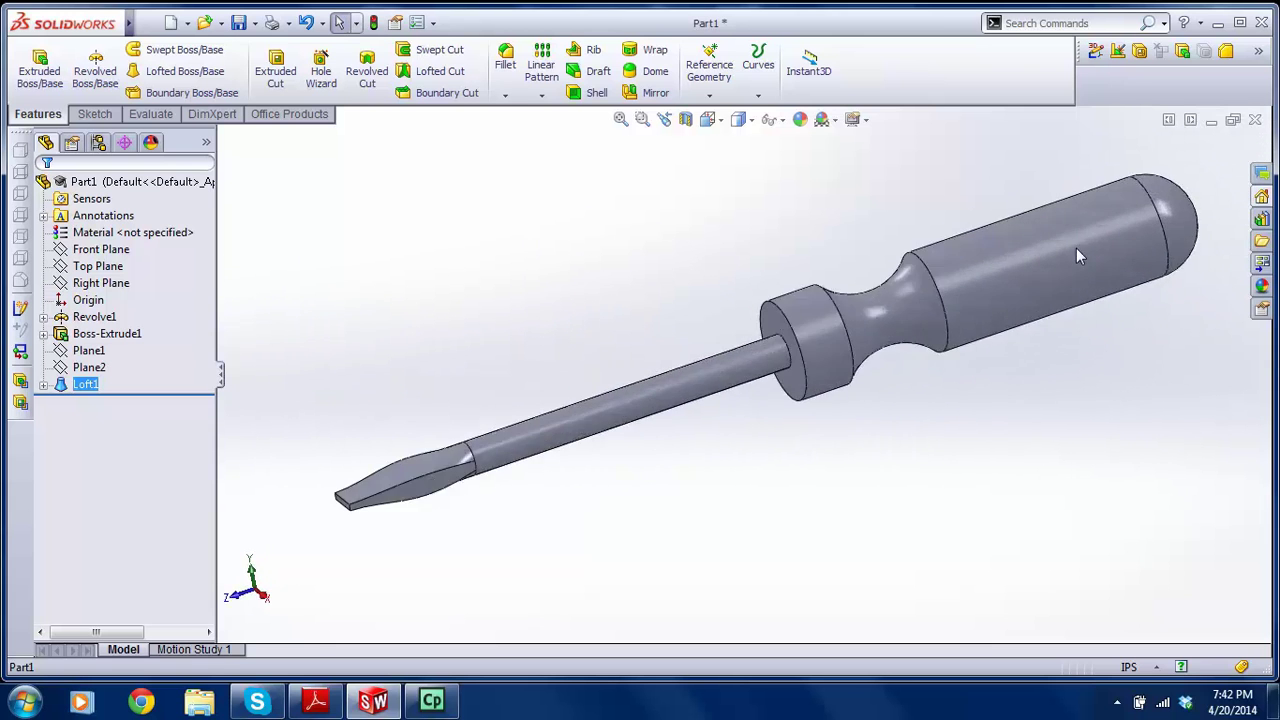
scroll(1077, 249, down, 2)
middle_drag(983, 248, 949, 252)
scroll(949, 252, up, 6)
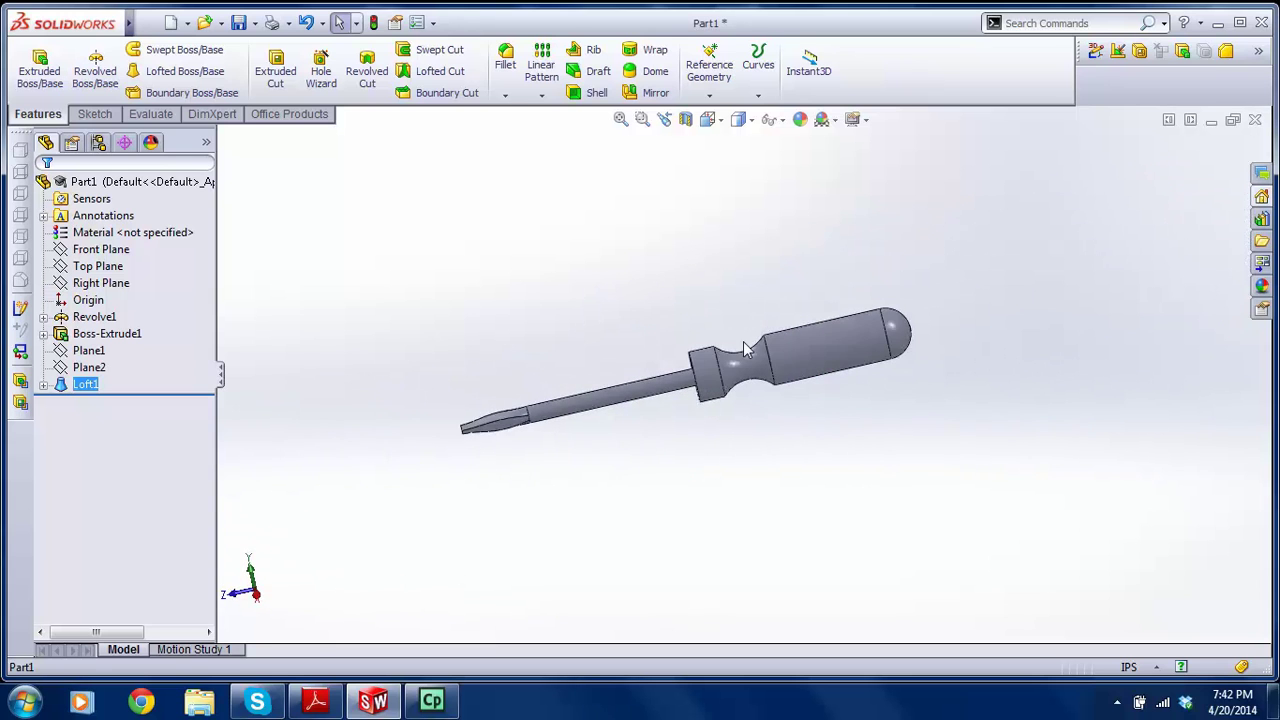
middle_drag(774, 351, 806, 328)
scroll(808, 326, down, 2)
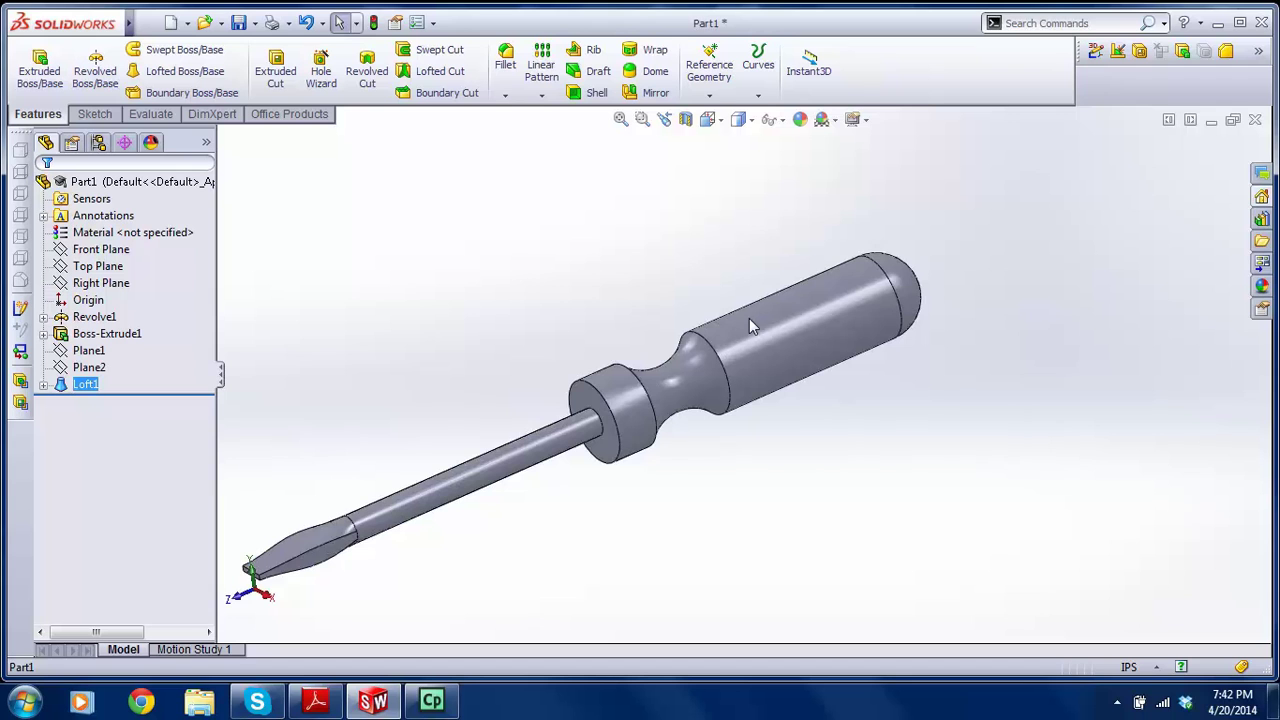
mouse_move(744, 306)
middle_down()
mouse_move(756, 300)
mouse_move(712, 284)
mouse_move(744, 304)
middle_up()
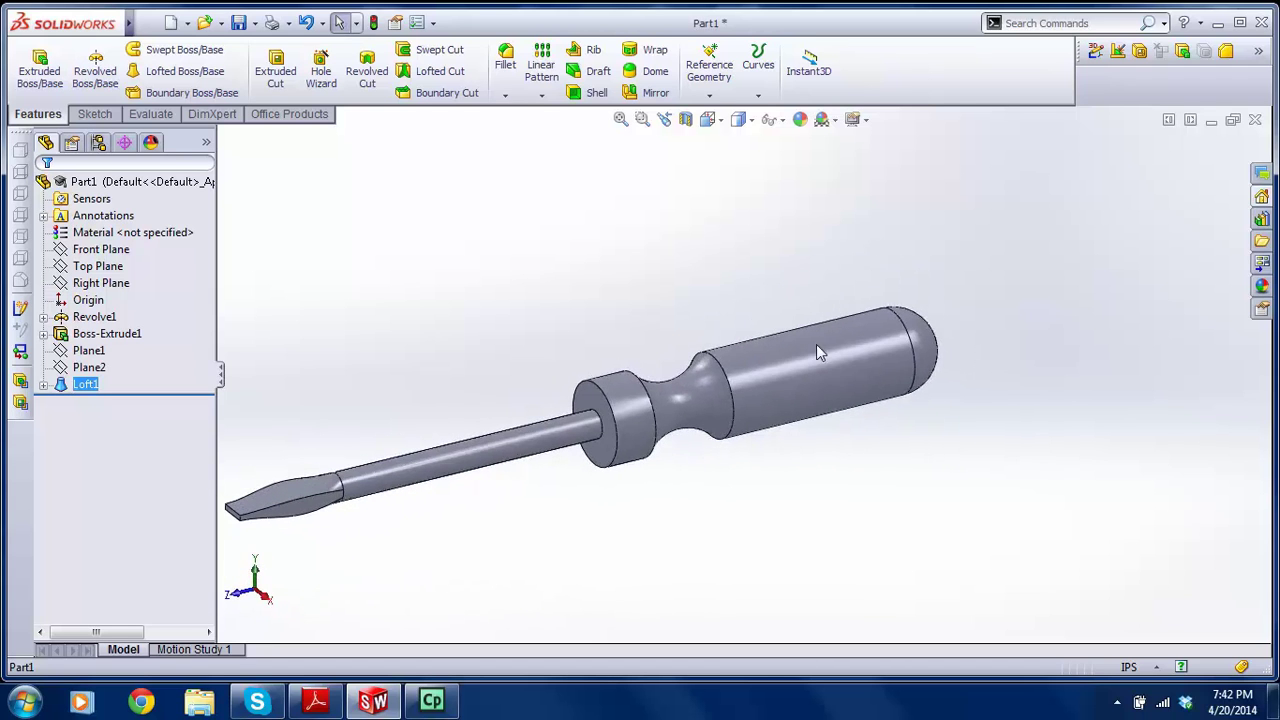
scroll(818, 340, down, 2)
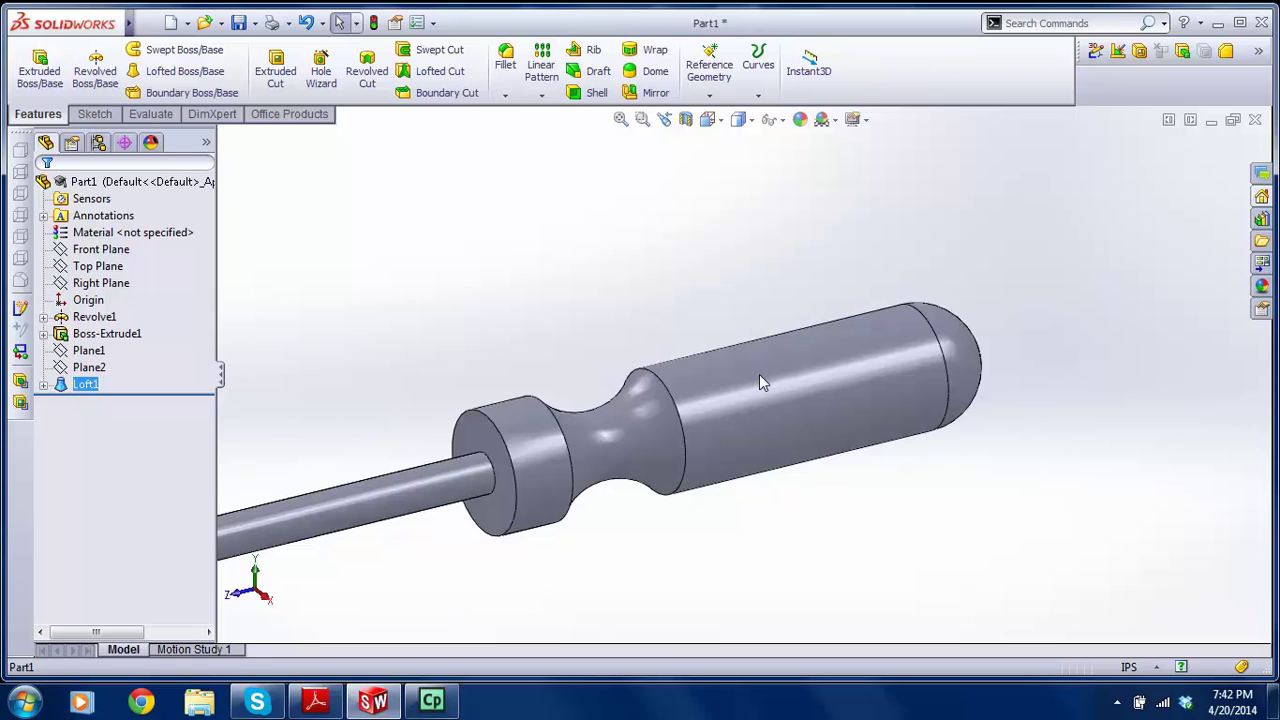
scroll(765, 365, up, 2)
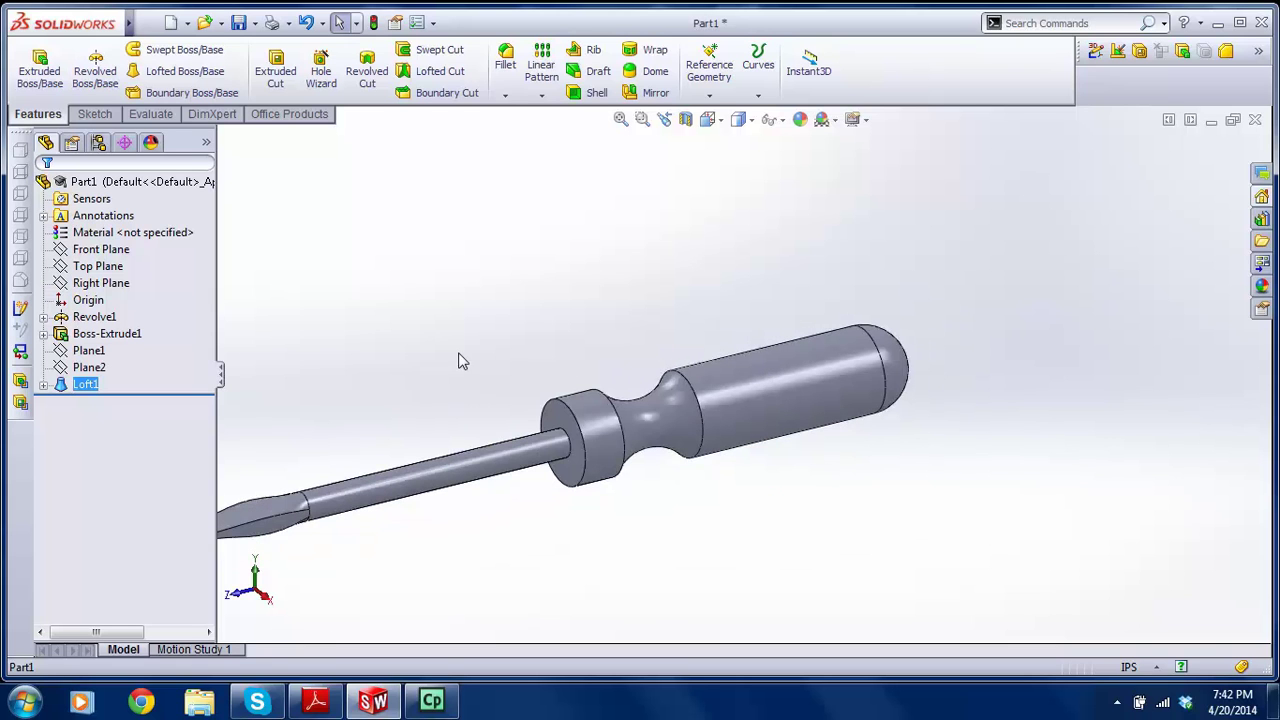
- Start a sketch on the Right Plane and show the handle in the right side view
click(113, 284)
middle_drag(457, 302, 434, 251)
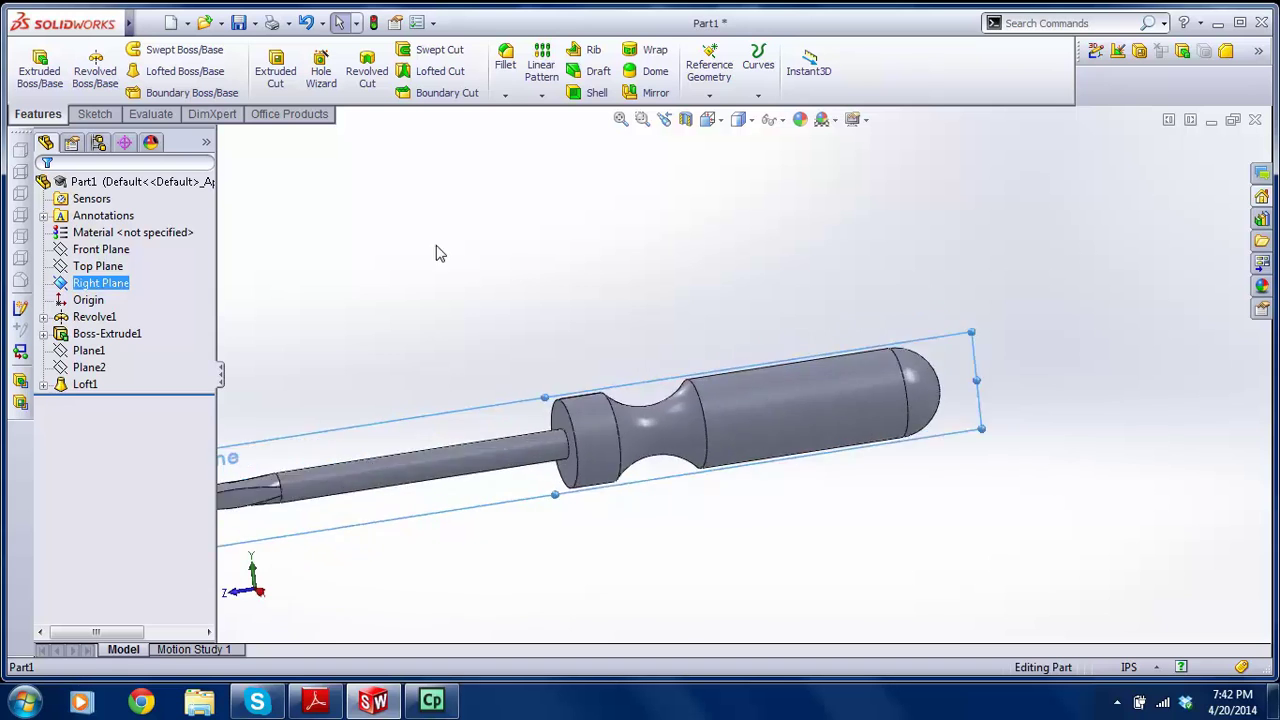
scroll(428, 376, up, 2)
scroll(623, 414, down, 2)
click(96, 114)
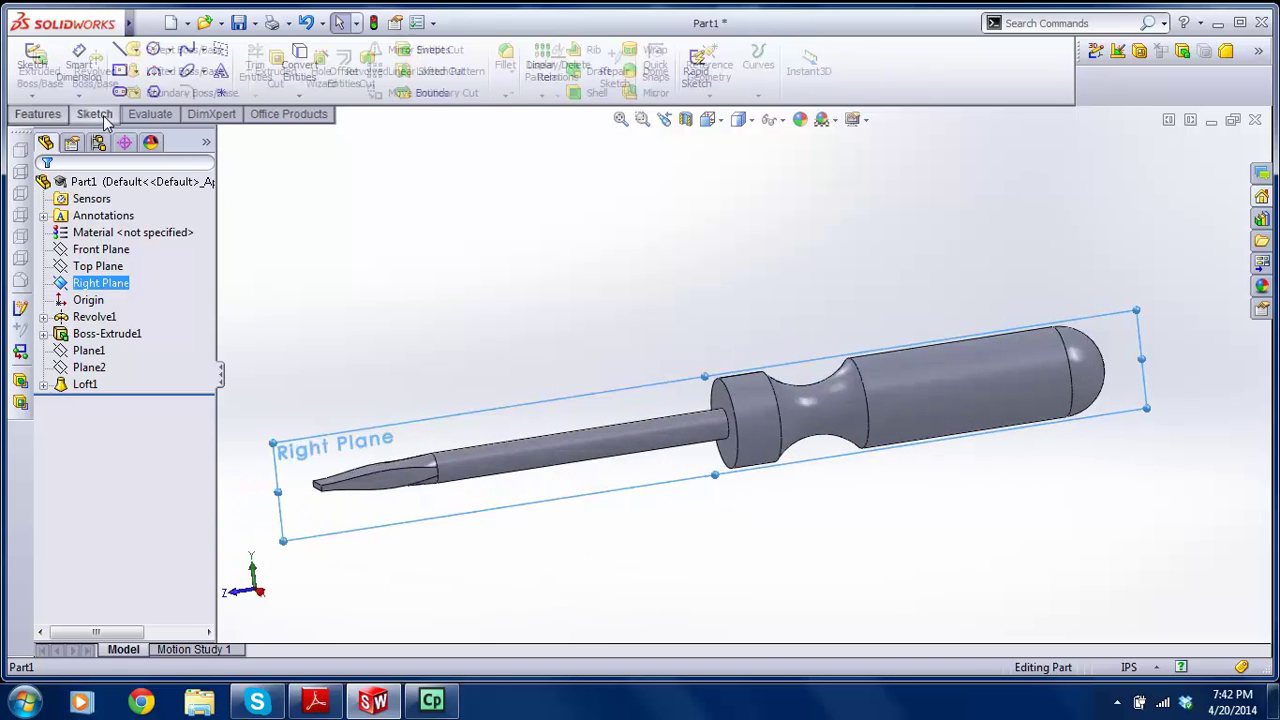
click(32, 64)
scroll(741, 366, up, 1)
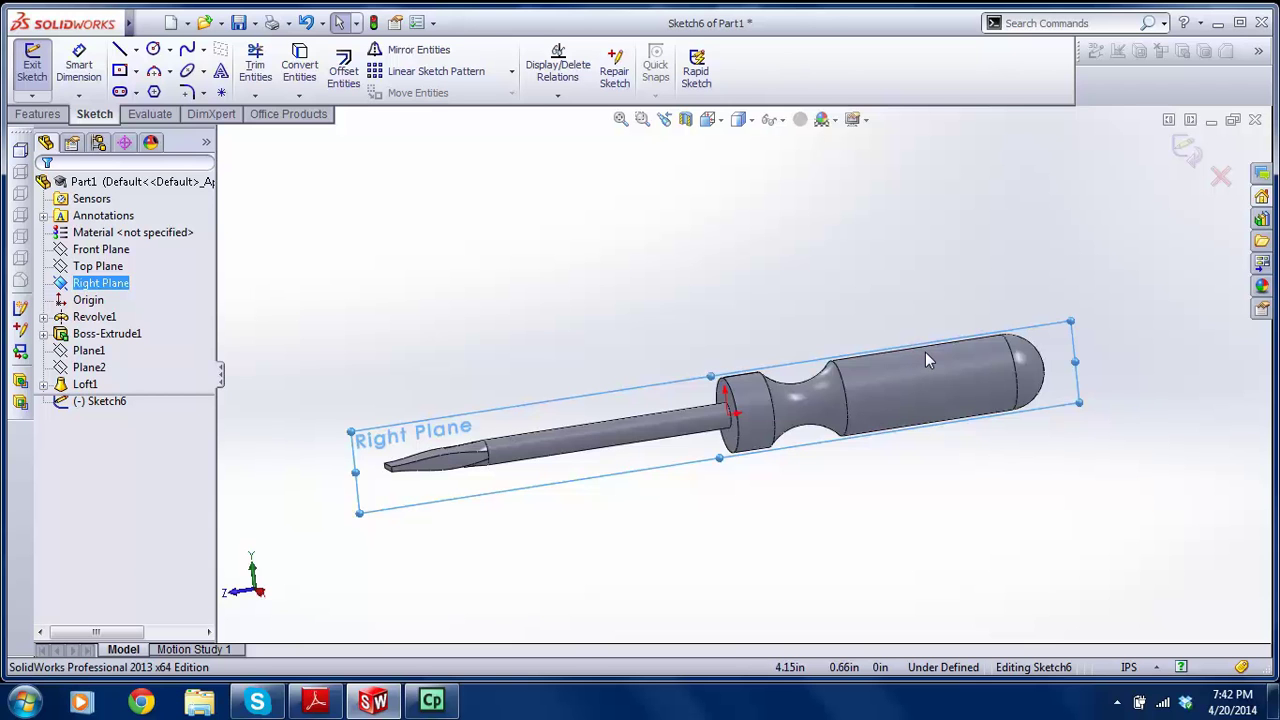
key(space)
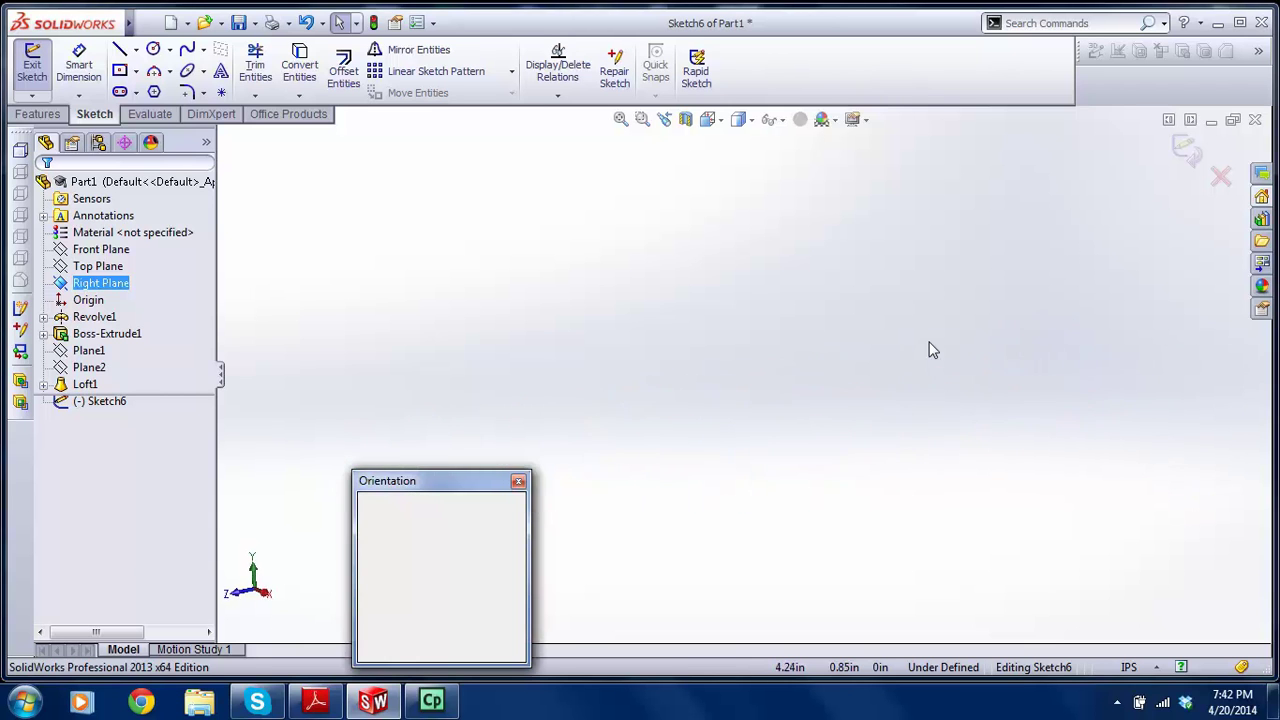
click(882, 396)
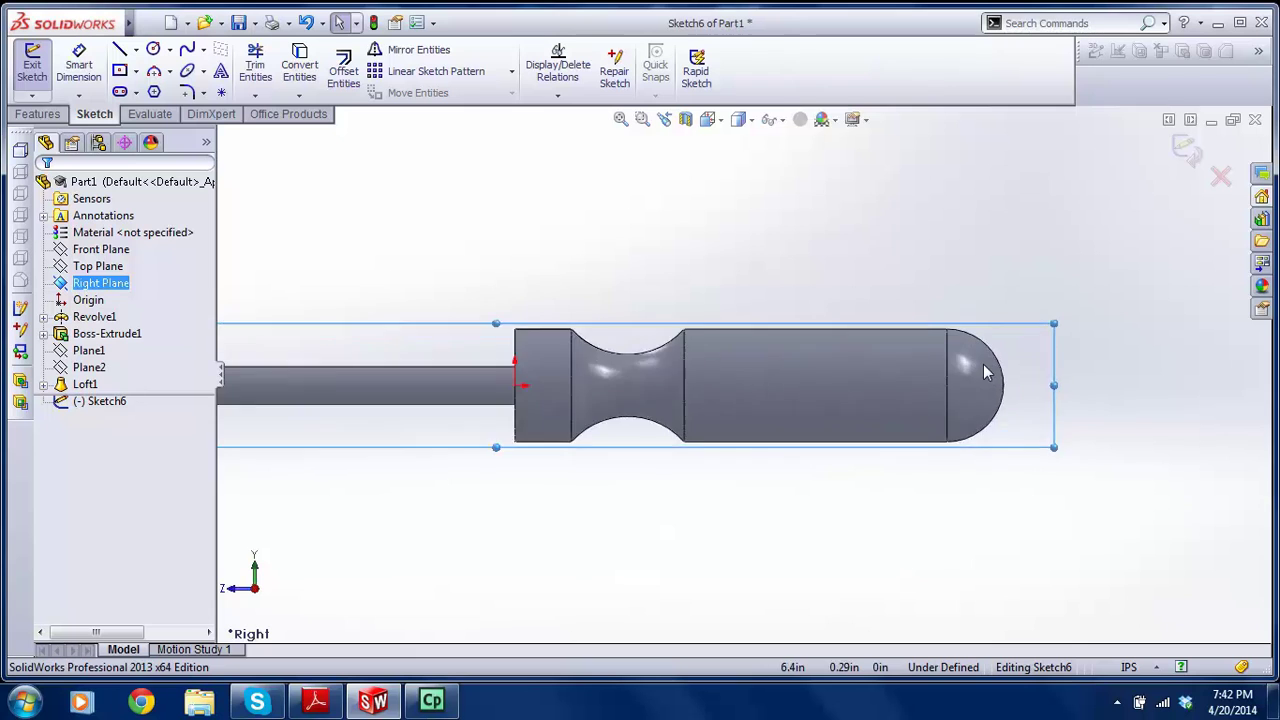
- Convert the upper straight silhouette edge of the handle's cylindrical grip into a sketch line
click(153, 50)
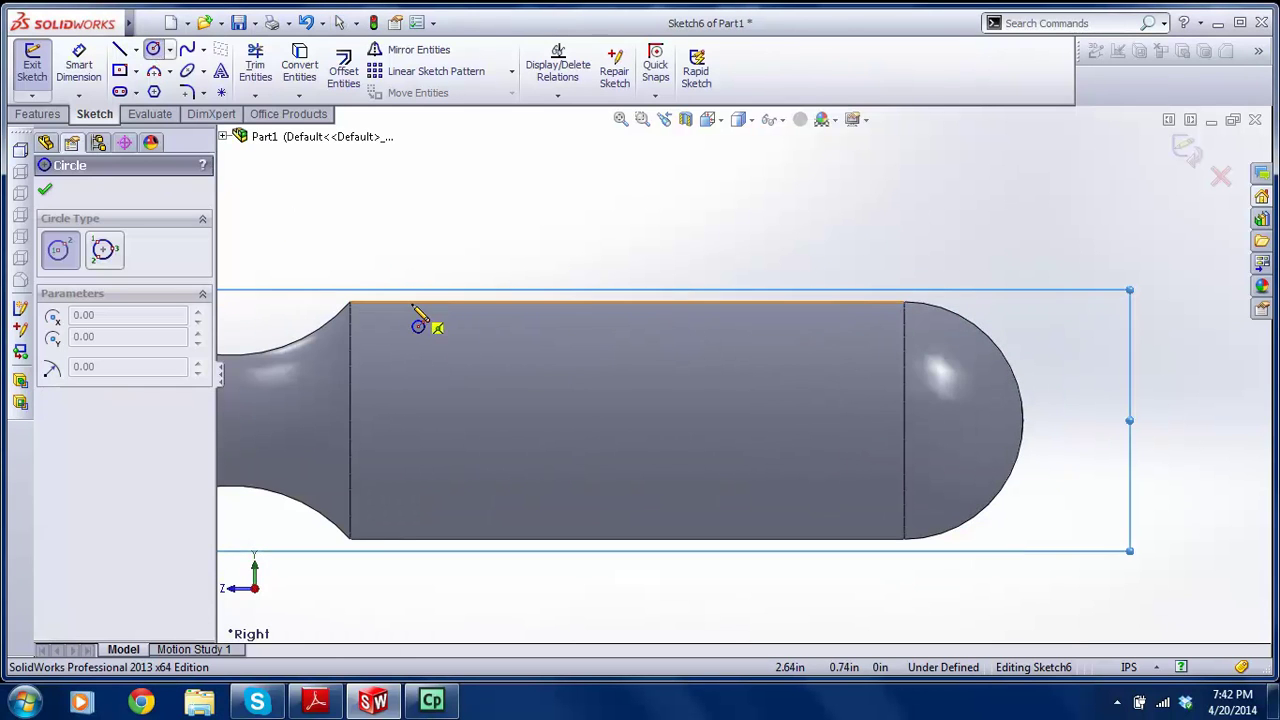
key(Escape)
click(299, 66)
drag(278, 256, 962, 338)
- Sketch two circles centred on the converted line, about 0.32 in diameter near the neck and about 0.29 in near the domed end
click(153, 50)
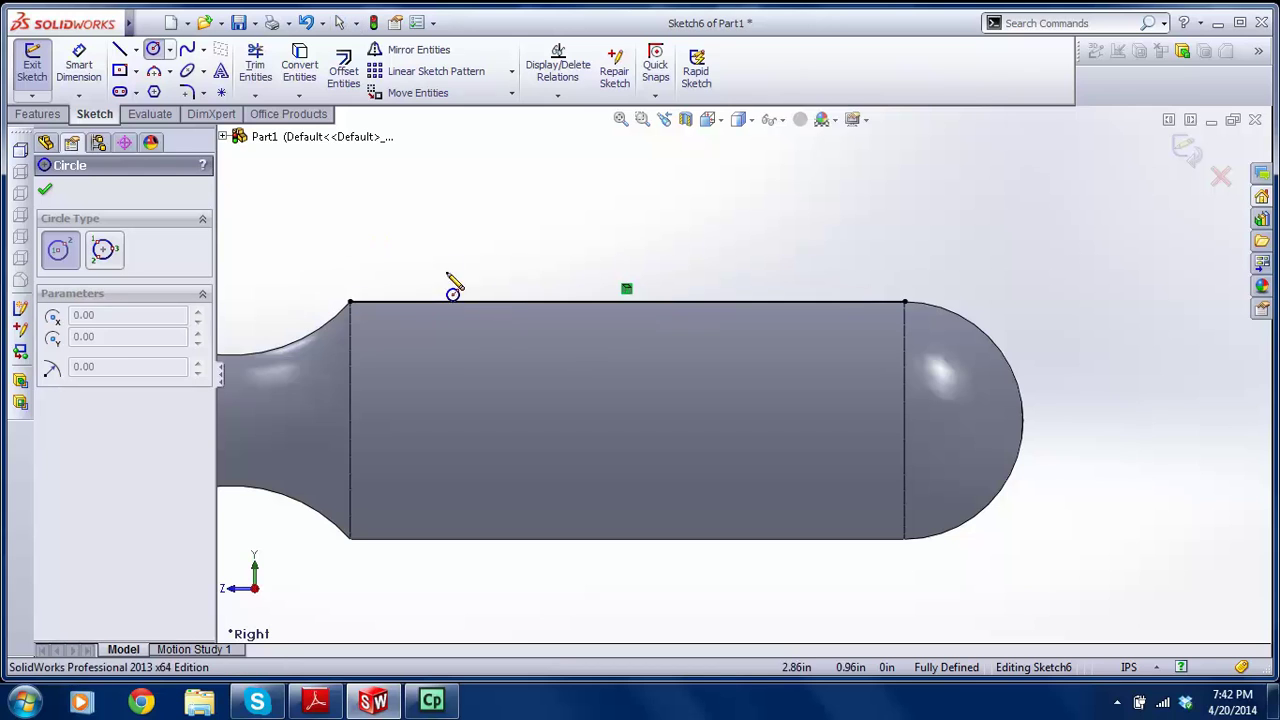
click(433, 301)
click(427, 345)
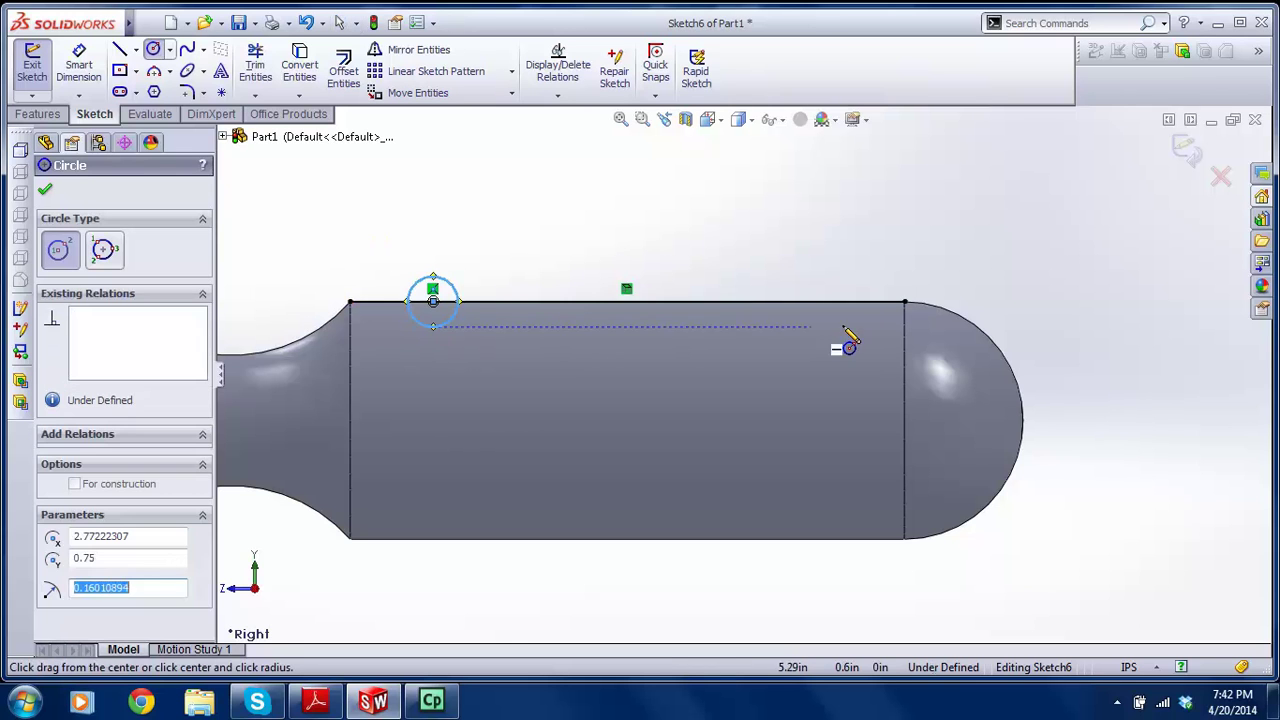
click(851, 302)
click(855, 326)
key(Escape)
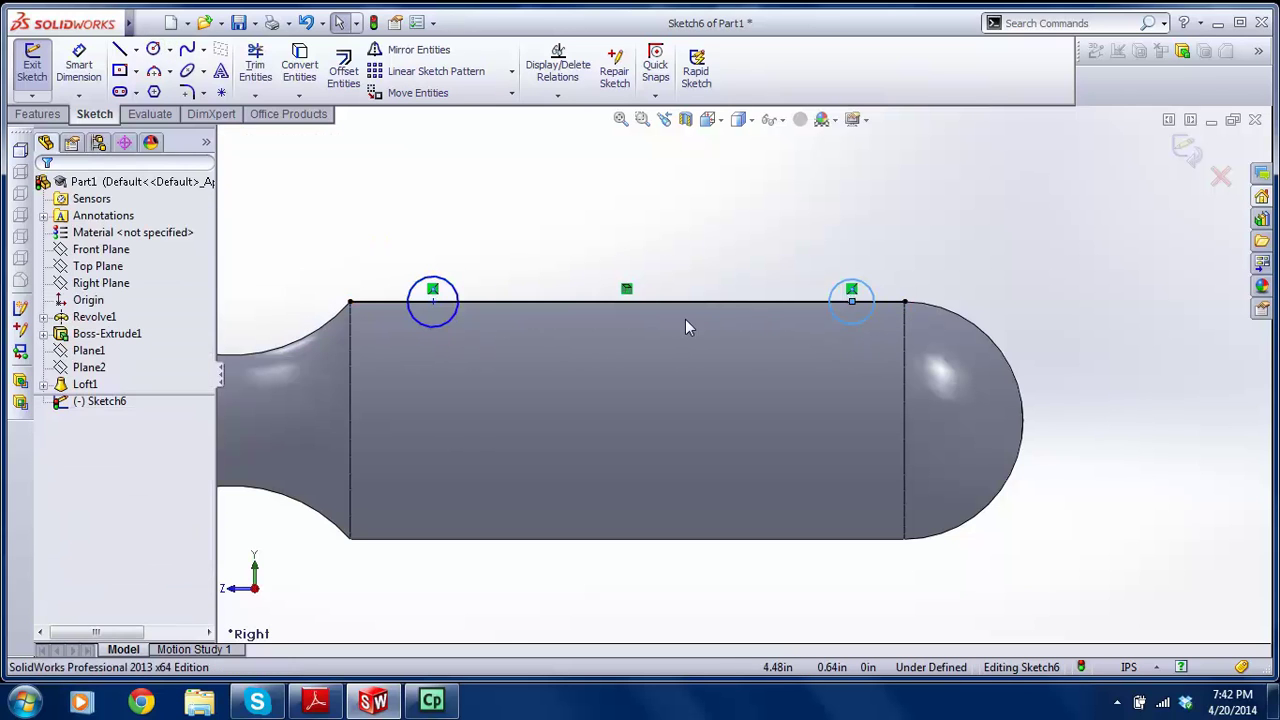
- Make the two circles on the handle's upper edge equal in size
click(459, 305)
ctrl+click(828, 302)
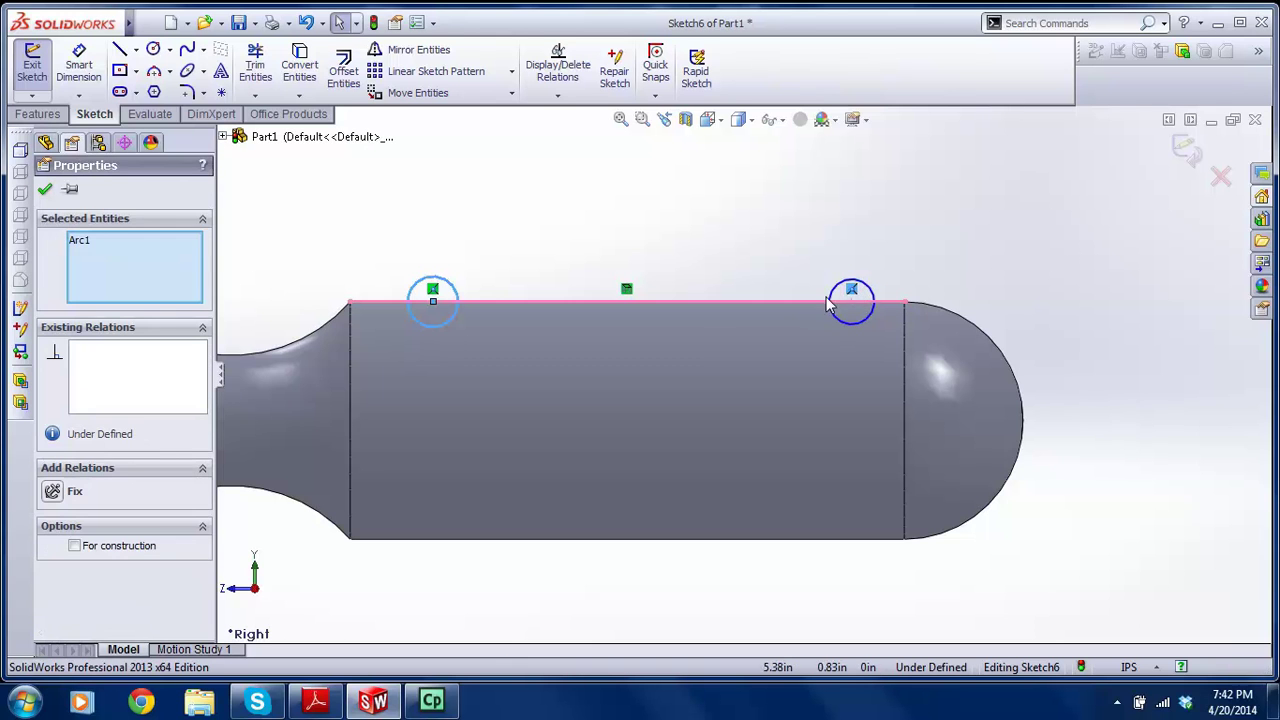
key(Escape)
click(458, 304)
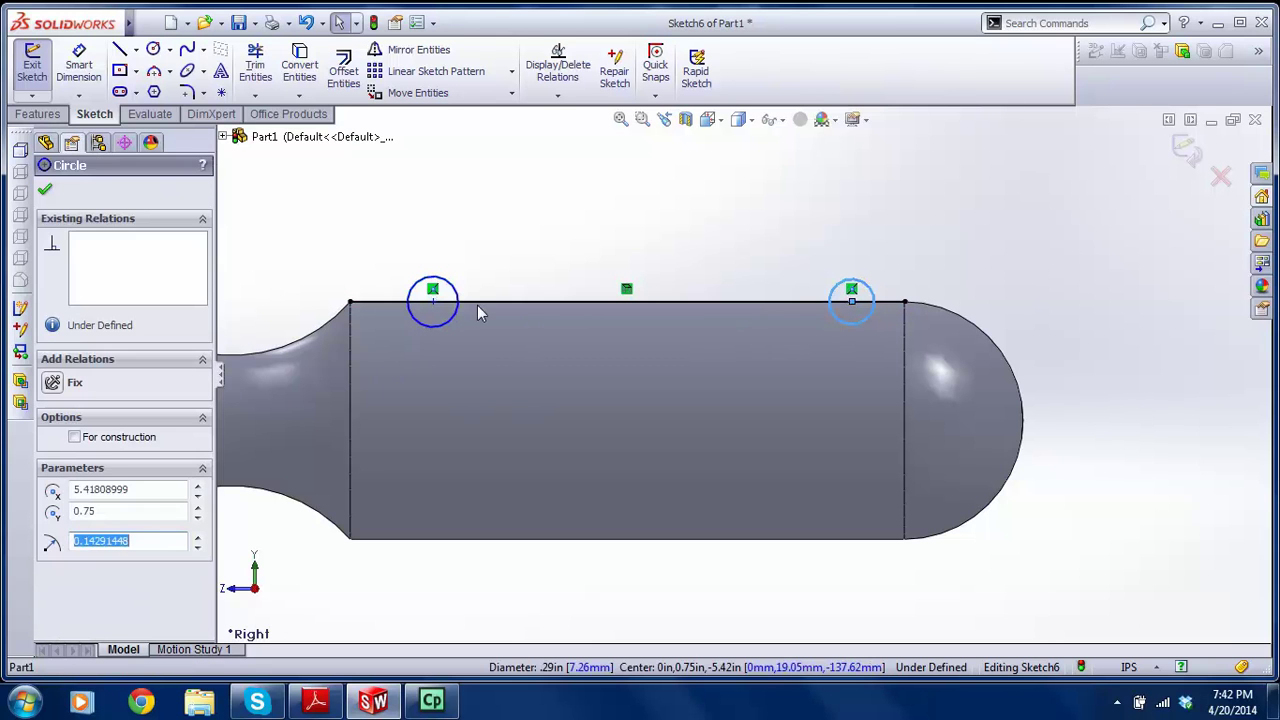
ctrl+click(447, 302)
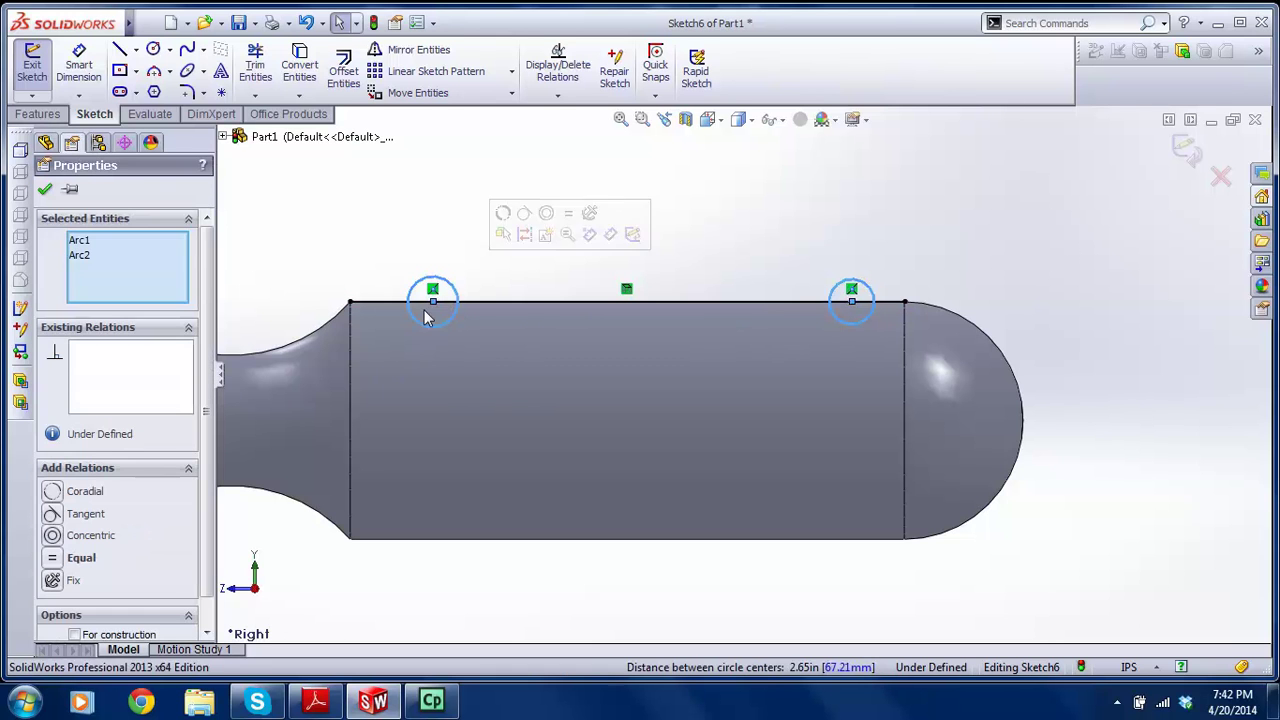
click(53, 563)
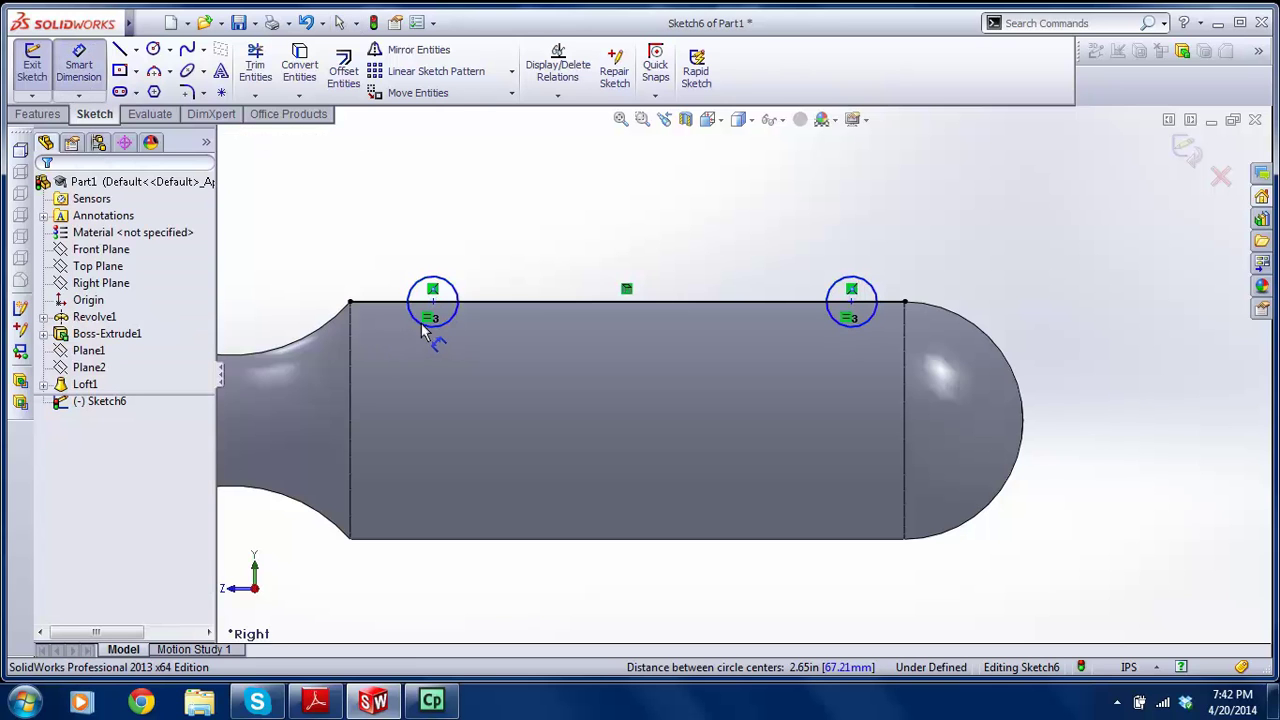
- Dimension the circle nearer the neck with a diameter of 0.325 in
click(412, 290)
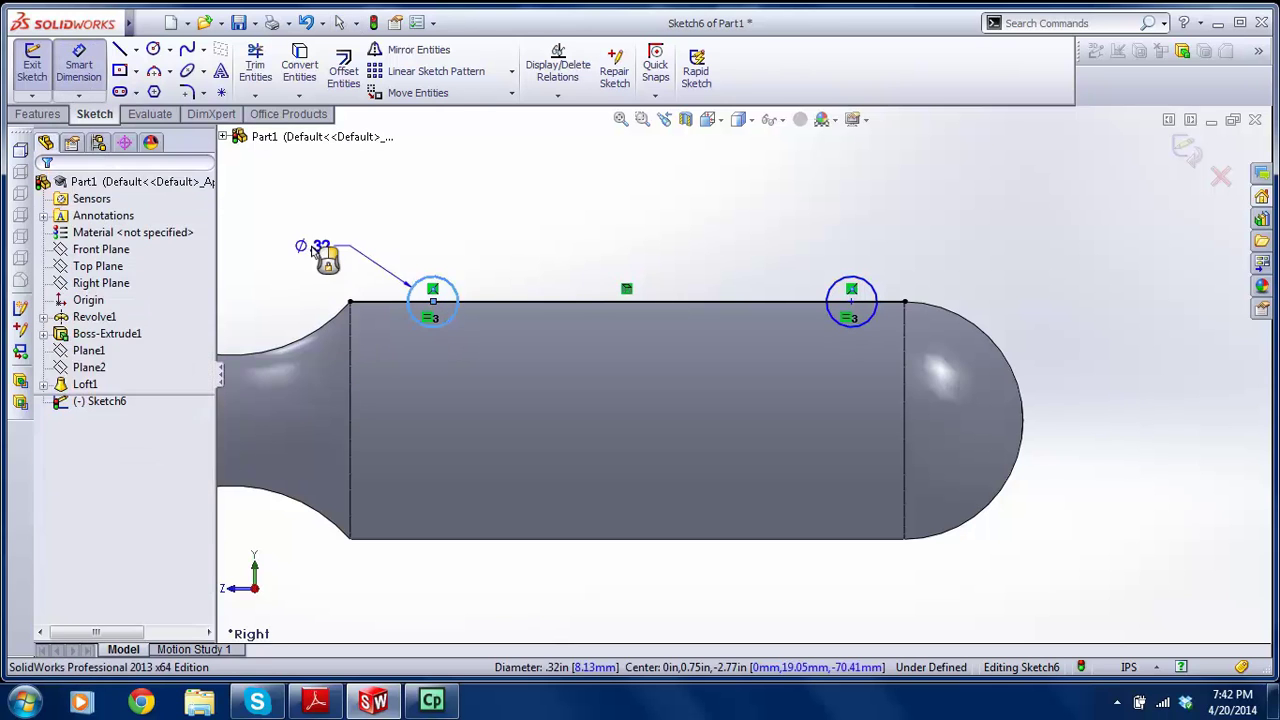
click(318, 248)
text(.33)
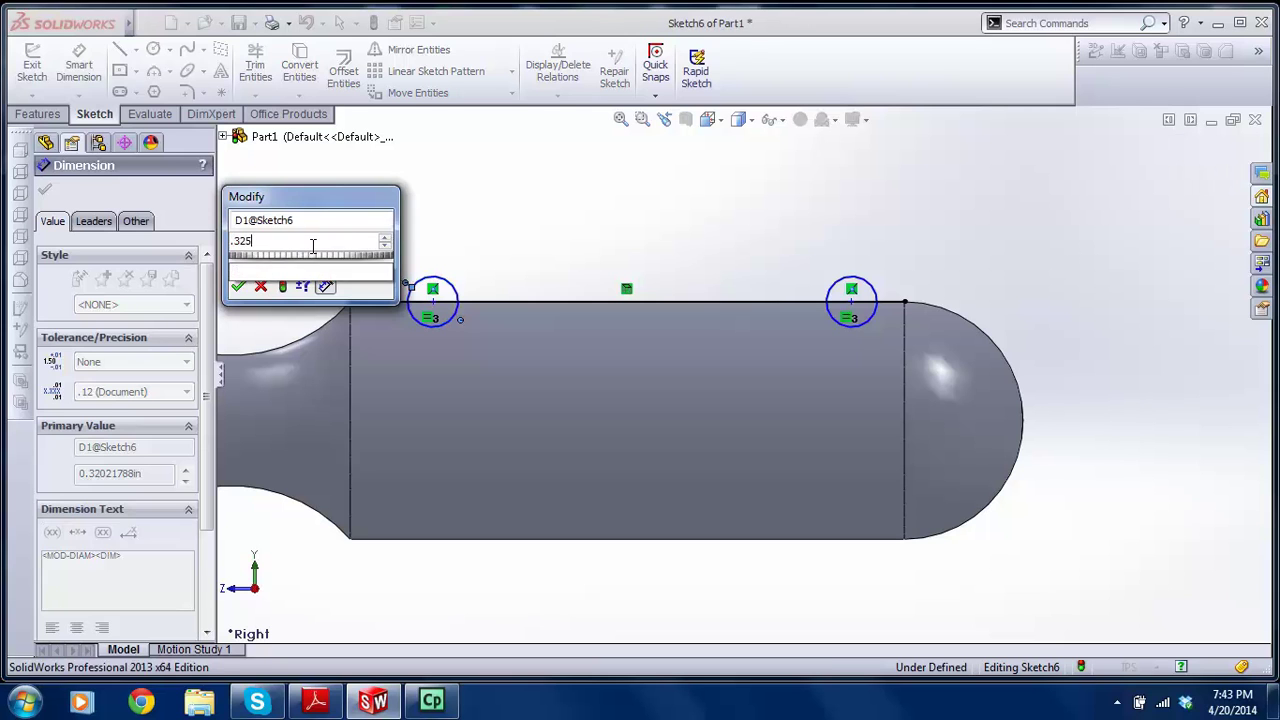
key(Return)
key(Escape)
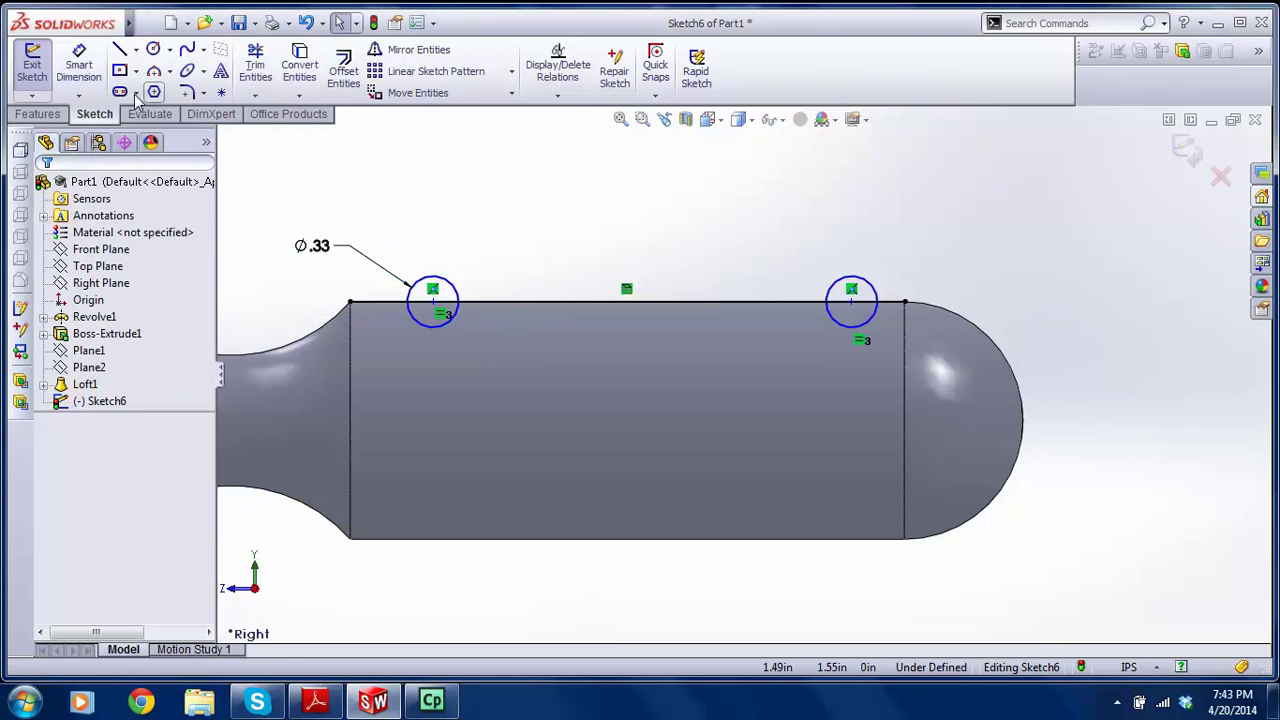
- Dimension the centre distance between the two circles as 2.5 in
click(79, 65)
click(457, 292)
click(865, 279)
click(645, 236)
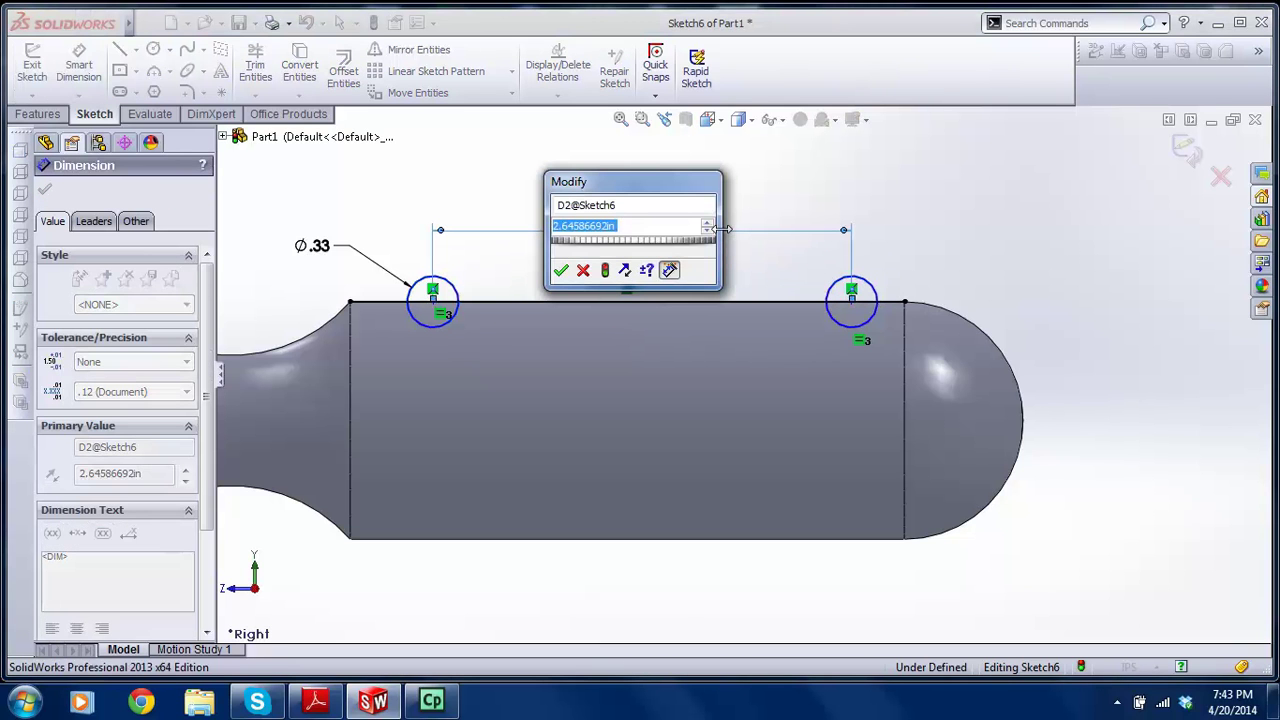
text(2.5)
key(Return)
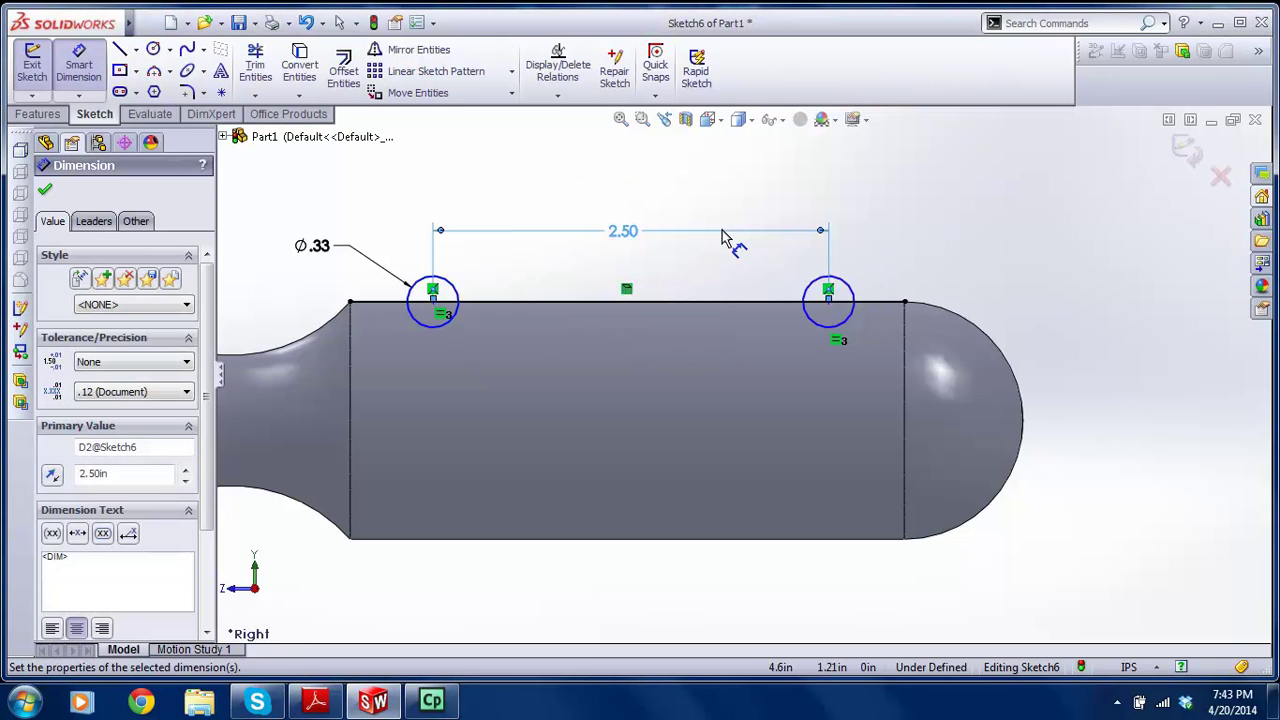
- Dimension the circle nearer the neck 0.5 in from the grip's neck-side edge
click(358, 390)
click(430, 325)
click(407, 198)
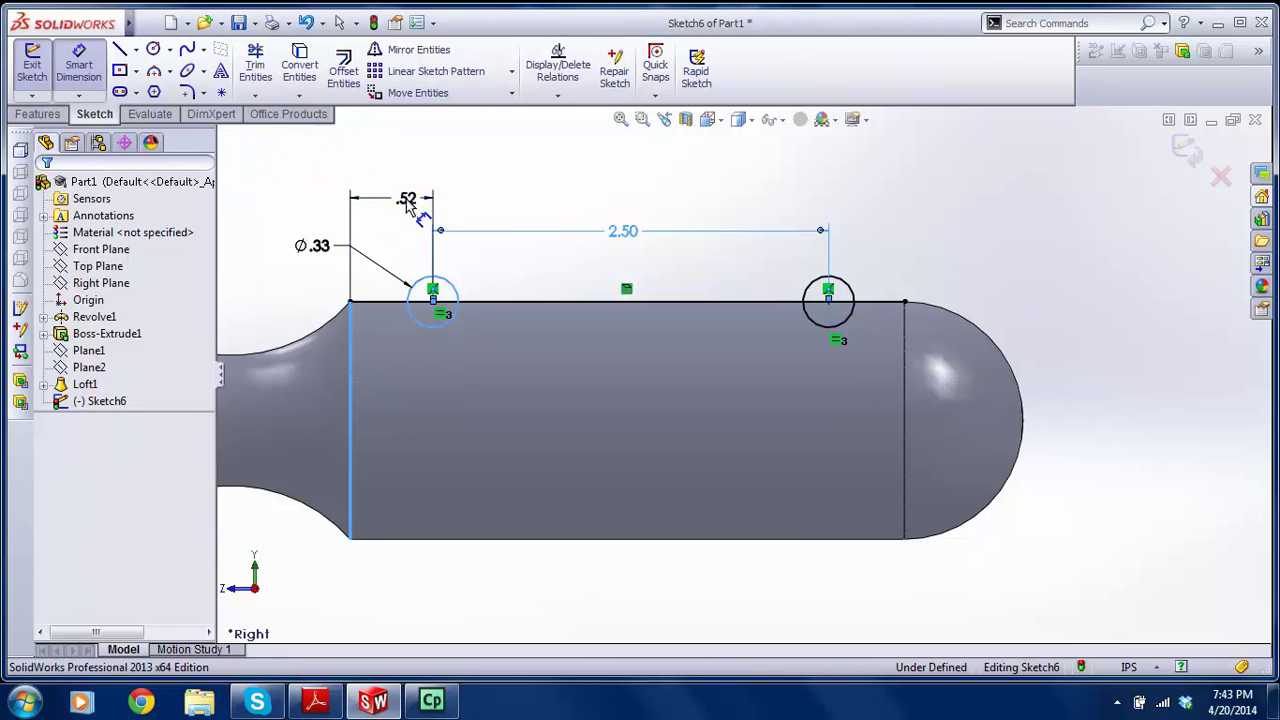
text(.5)
key(Return)
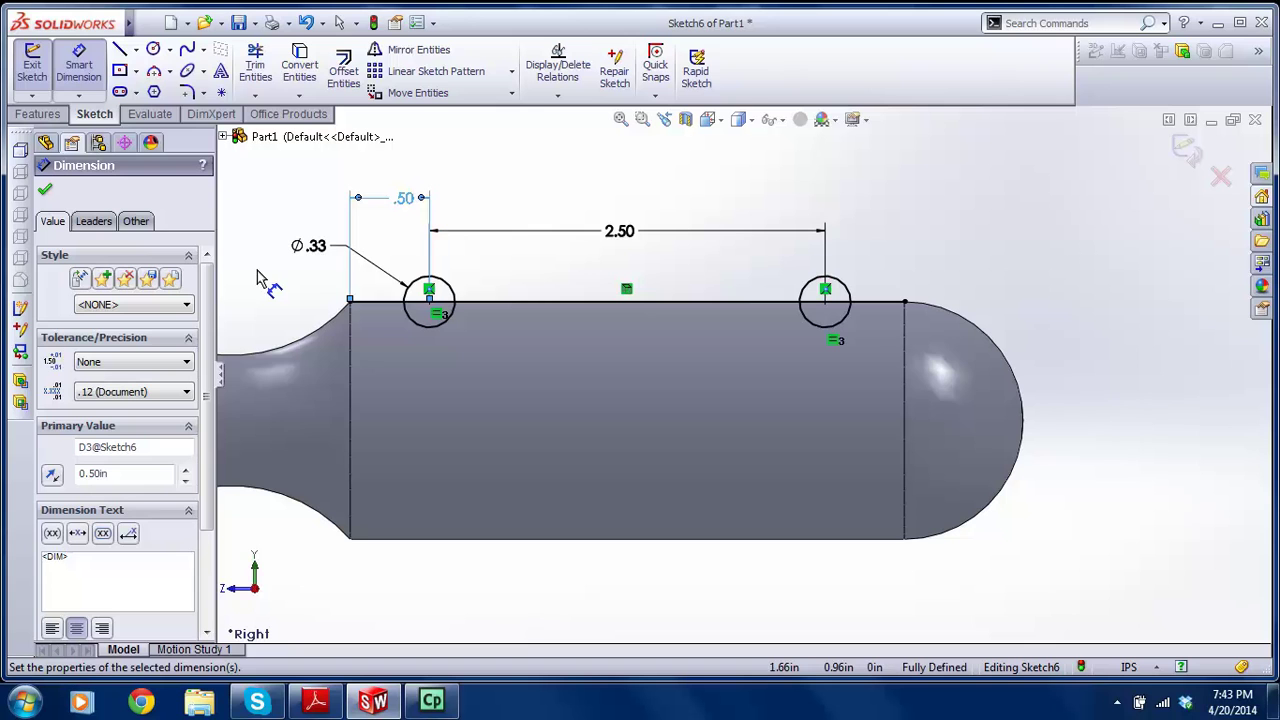
- Draw a horizontal line joining the lowest points of the two circles
click(119, 49)
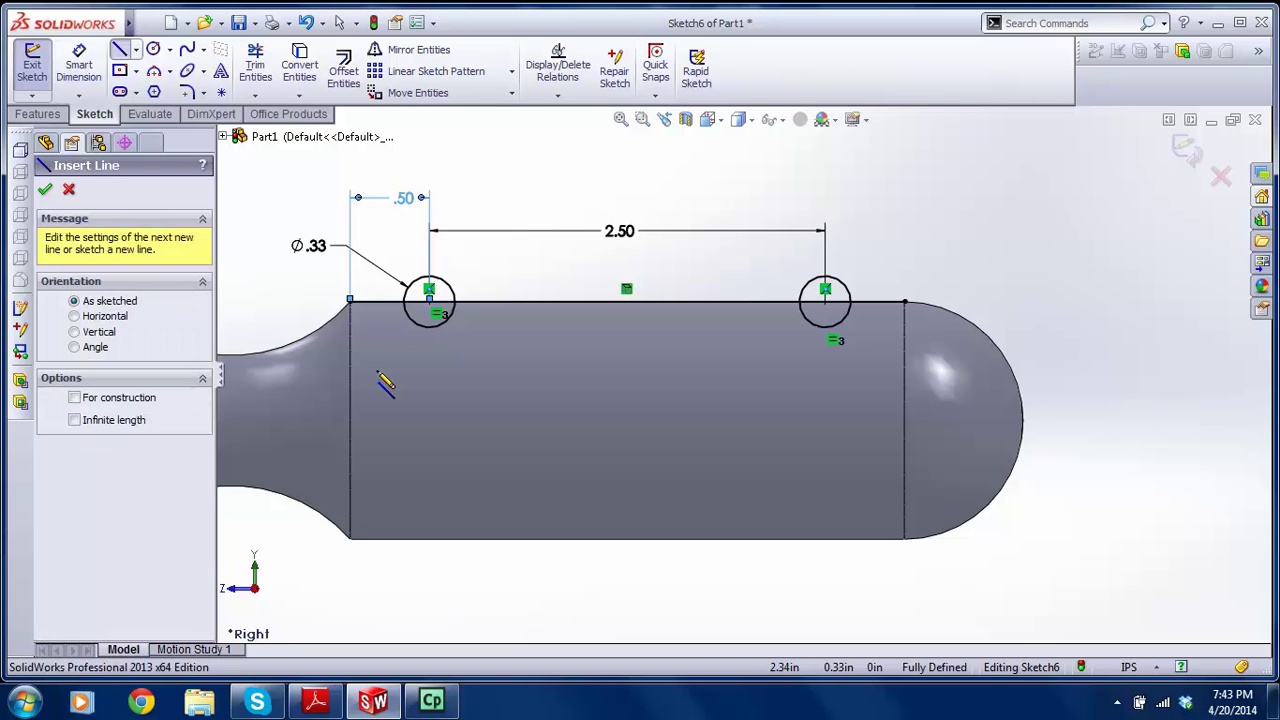
click(430, 328)
click(825, 328)
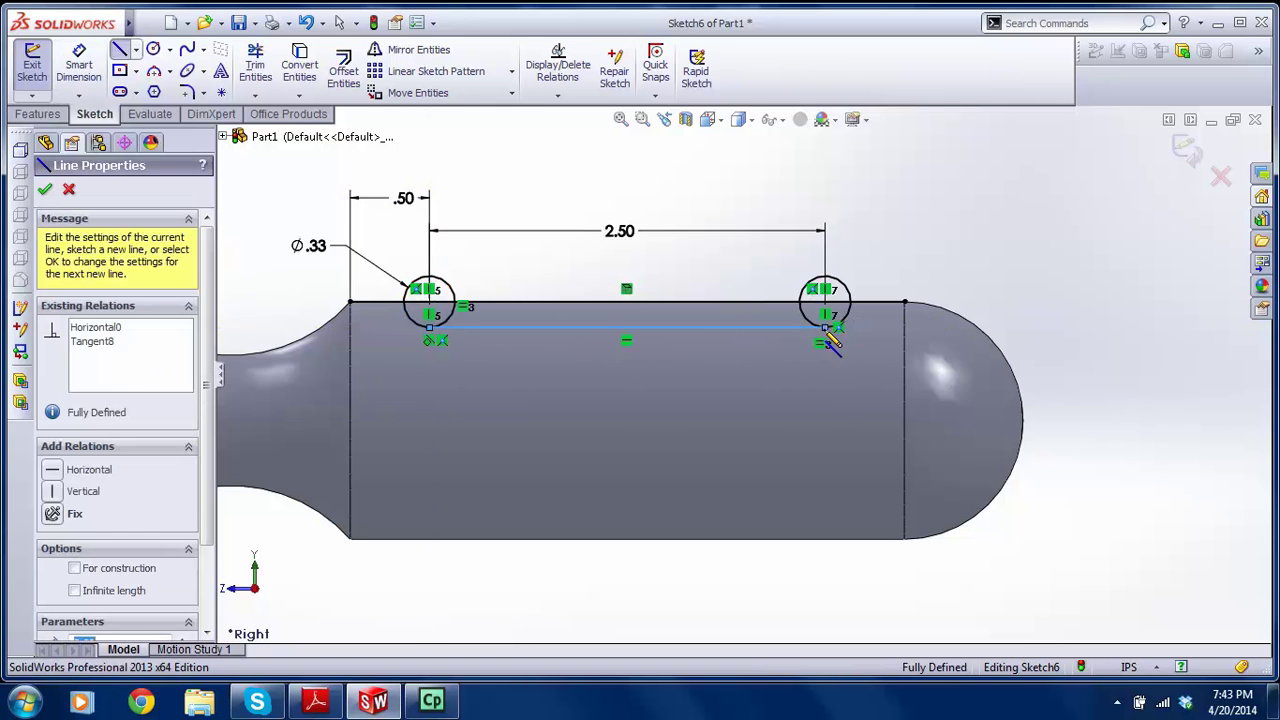
key(Escape)
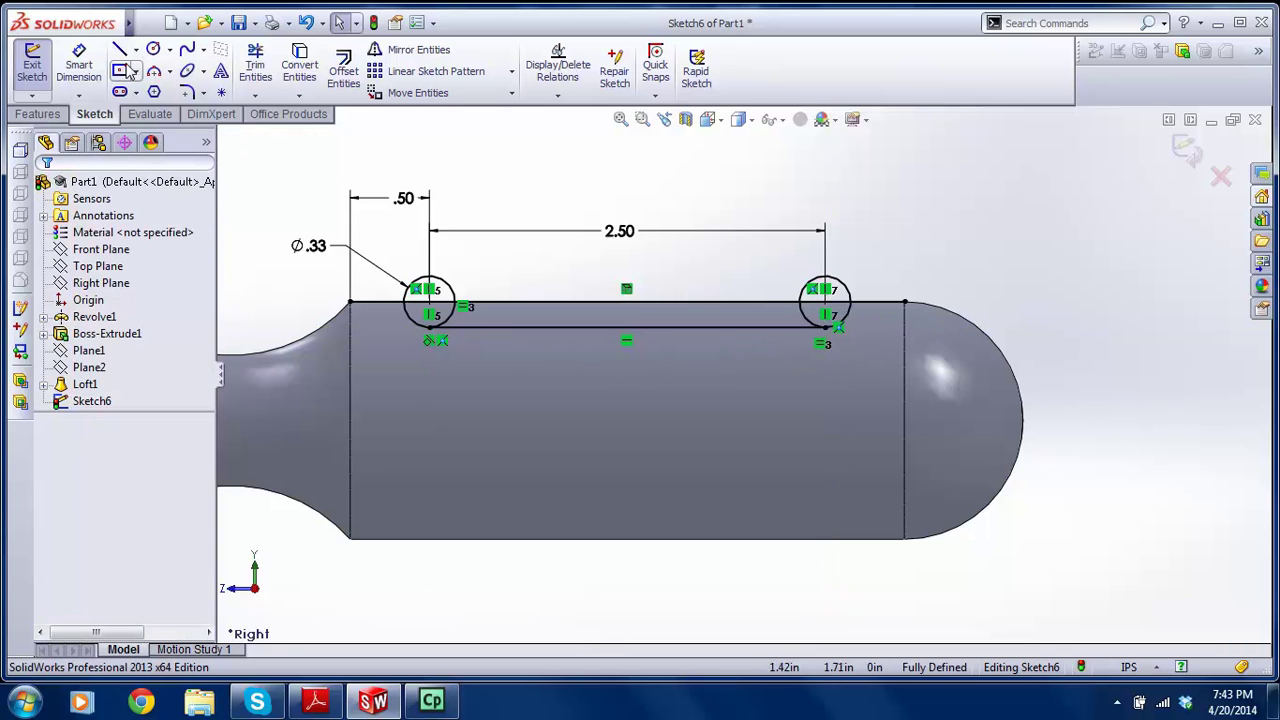
- Trim the circles and converted line into a closed half-slot profile, keeping only each circle's lower outer quarter arc
click(256, 68)
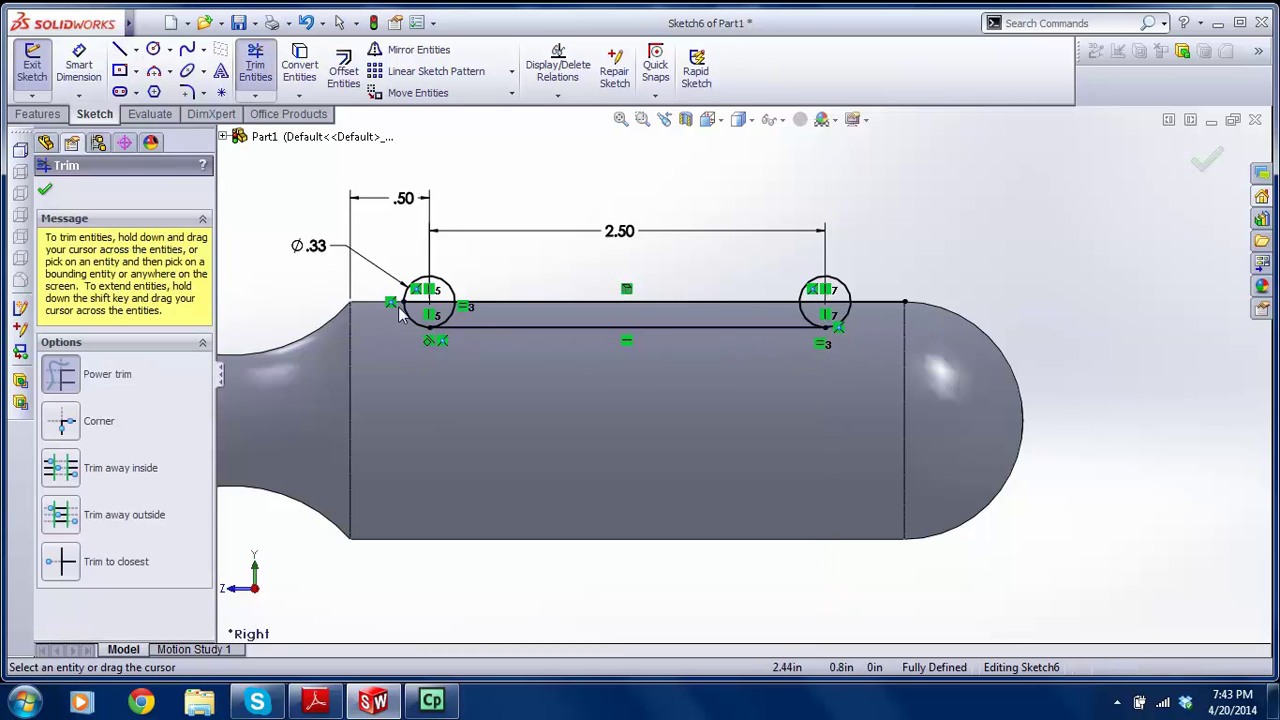
scroll(877, 285, down, 2)
scroll(784, 352, down, 1)
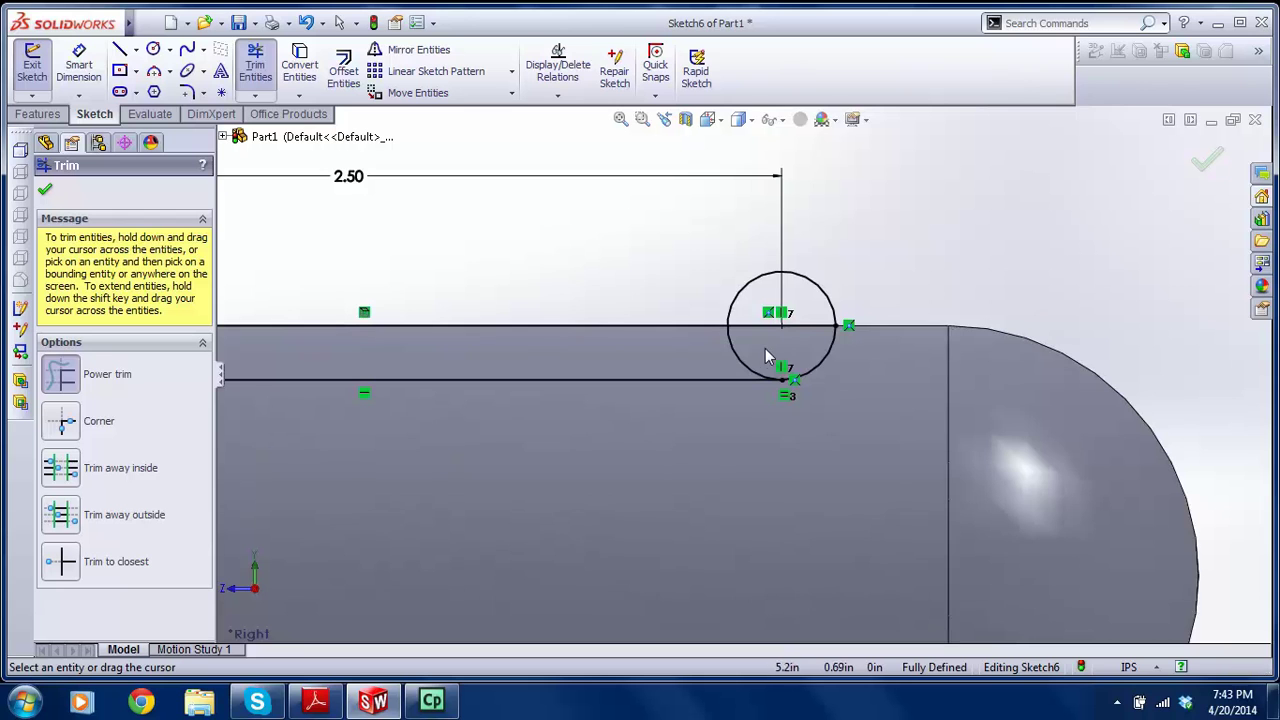
drag(870, 300, 818, 300)
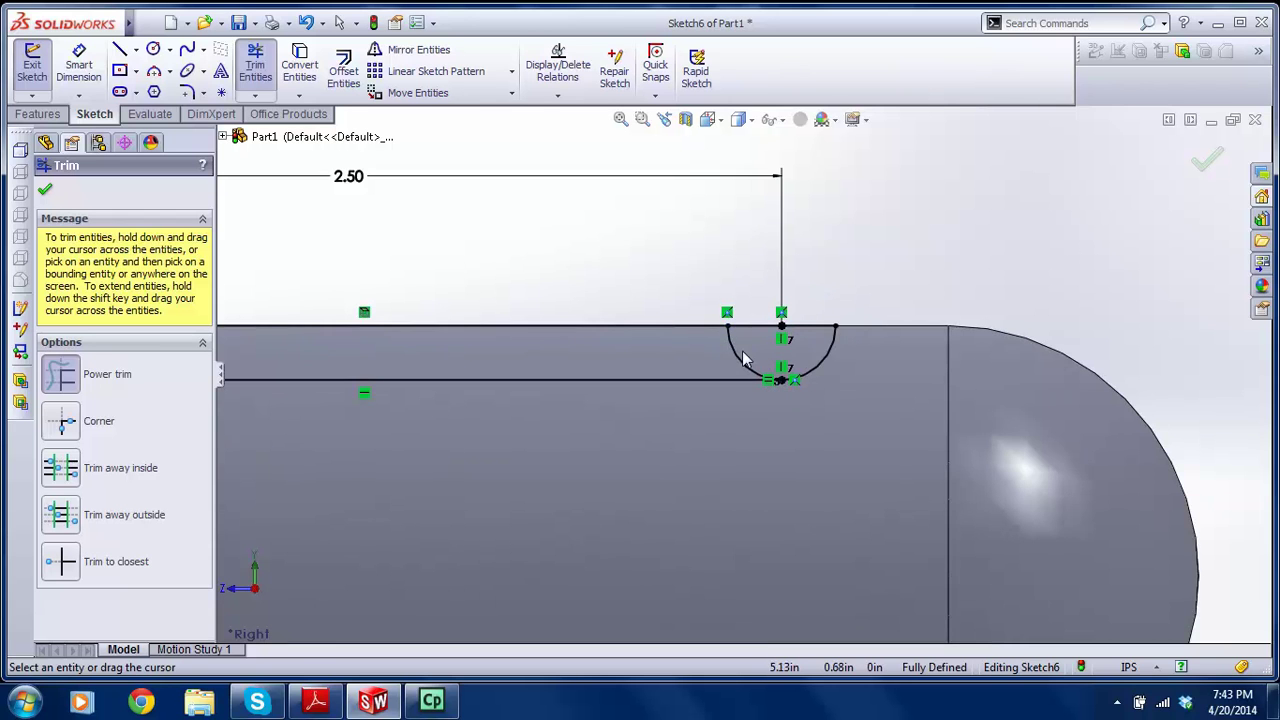
scroll(502, 375, up, 3)
scroll(471, 366, down, 3)
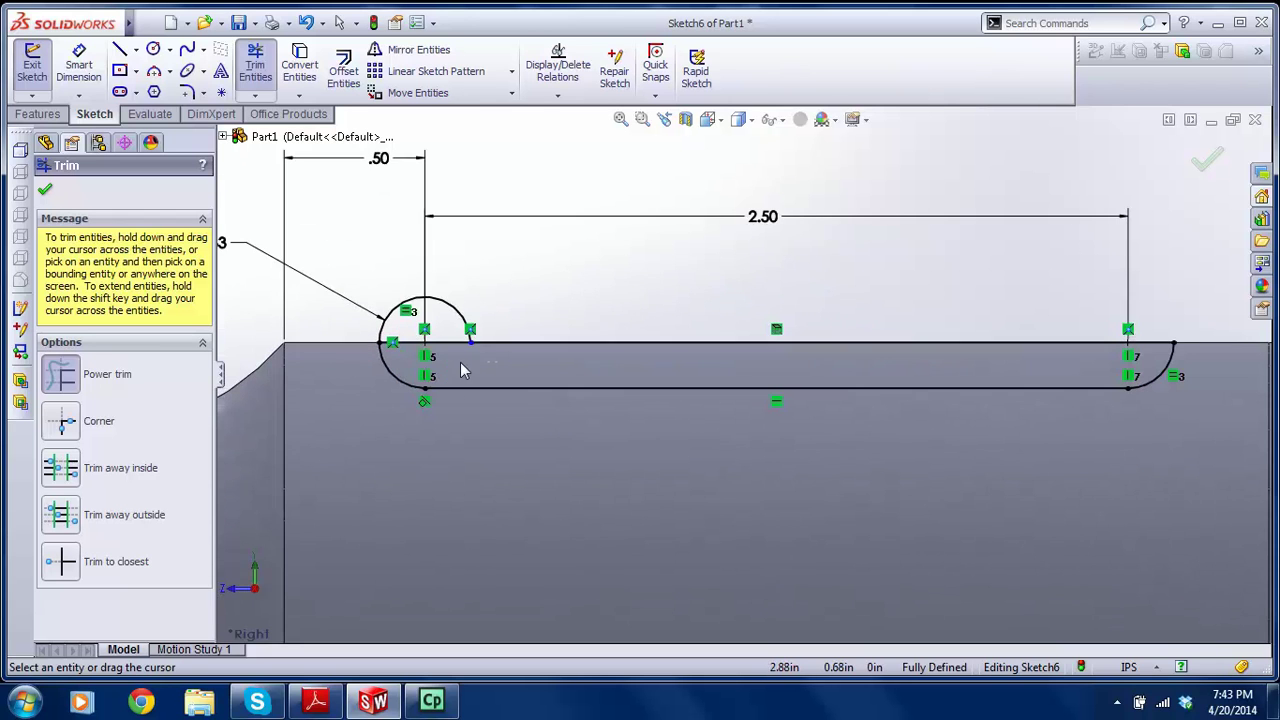
drag(481, 301, 436, 318)
scroll(512, 312, up, 1)
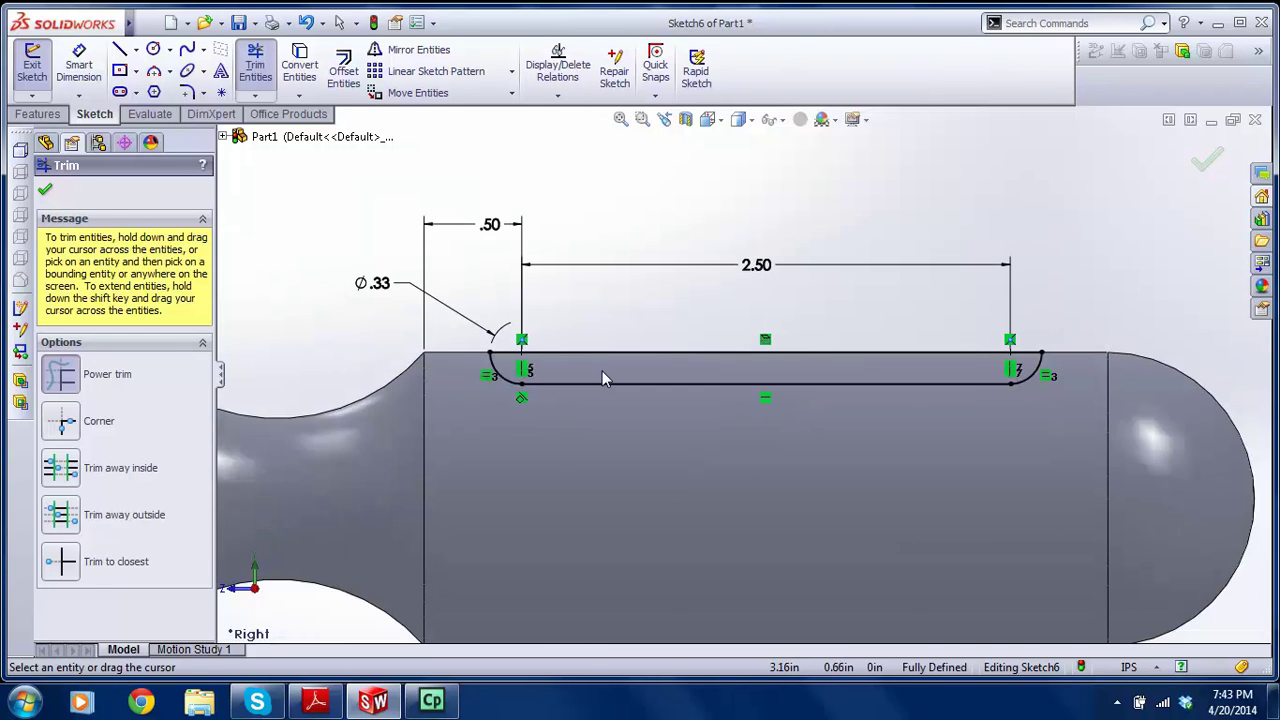
key(Escape)
- Exit the sketch and cut-revolve the half-slot profile 360° about its upper straight line
mouse_move(609, 367)
middle_down()
mouse_move(650, 385)
mouse_move(644, 415)
middle_up()
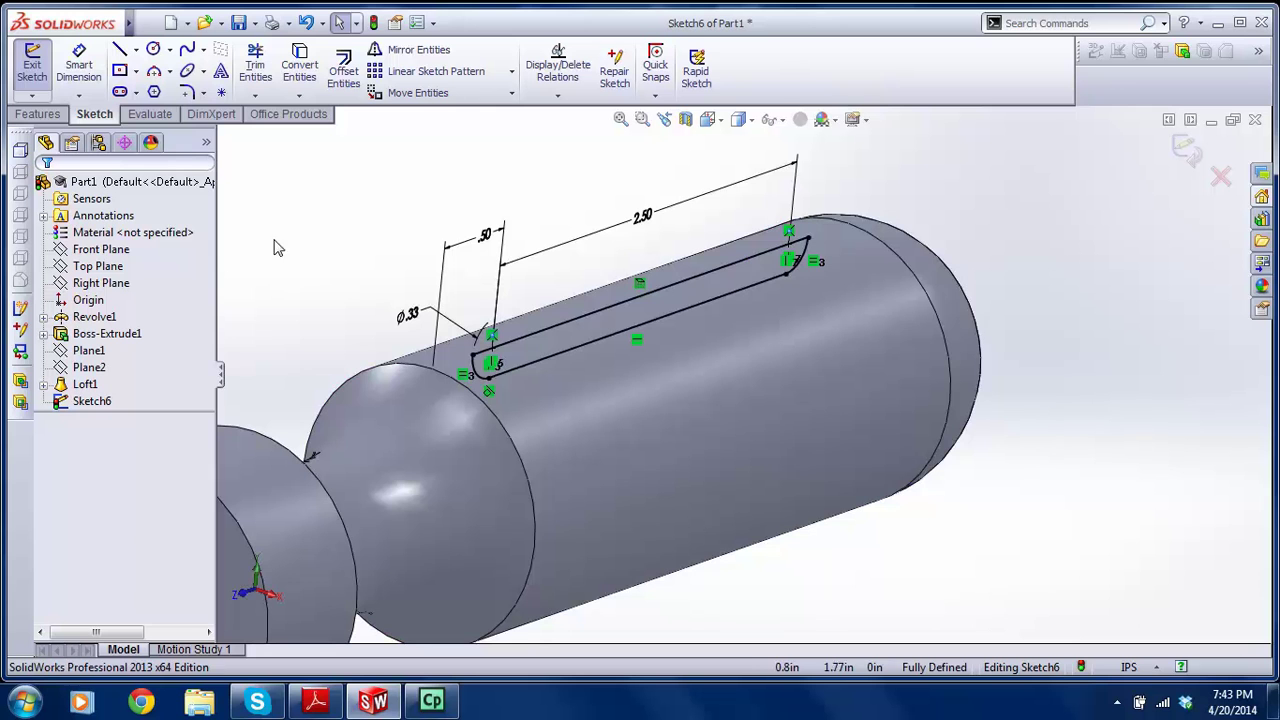
click(36, 66)
mouse_move(275, 272)
middle_down()
mouse_move(248, 258)
mouse_move(300, 272)
middle_up()
scroll(492, 339, up, 2)
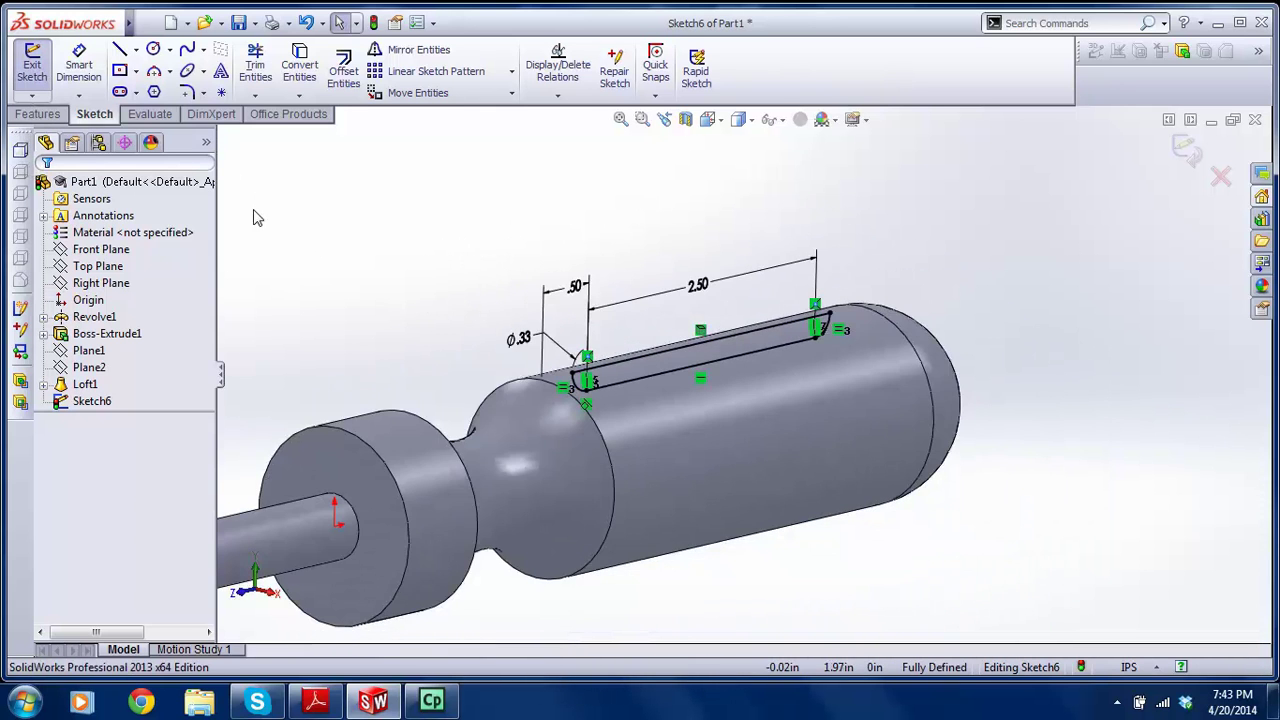
click(32, 68)
click(36, 115)
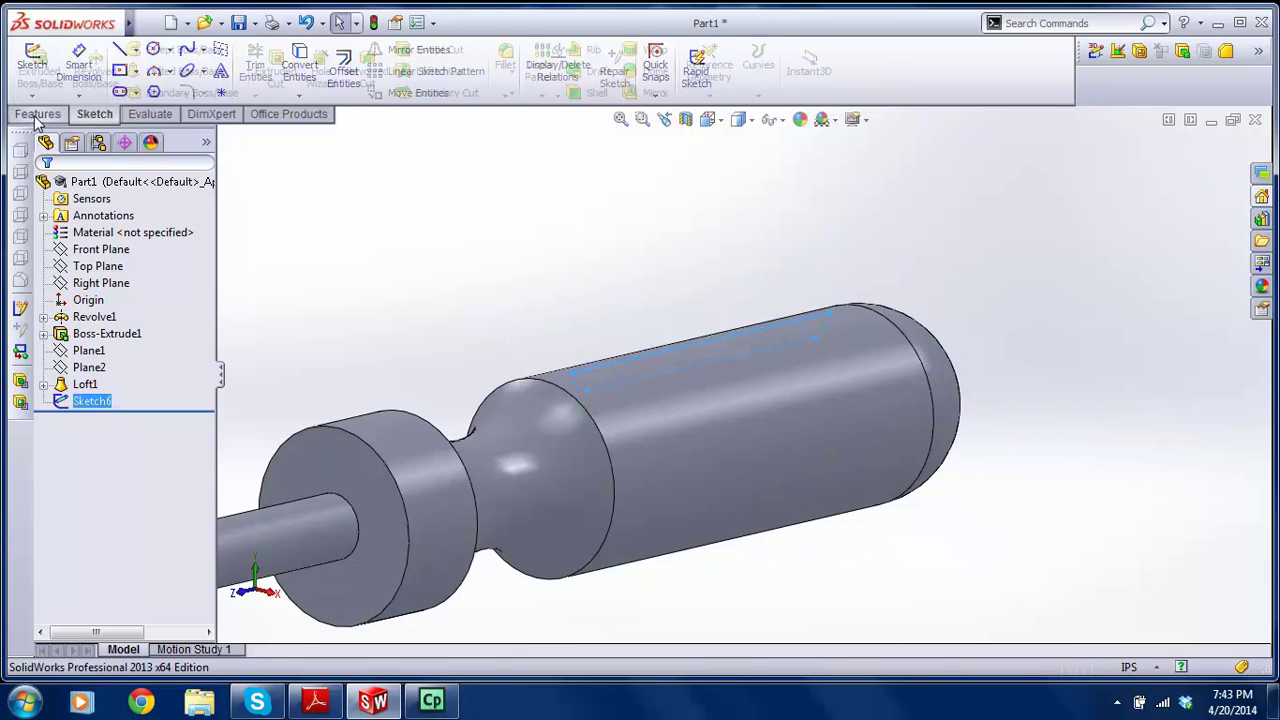
click(367, 72)
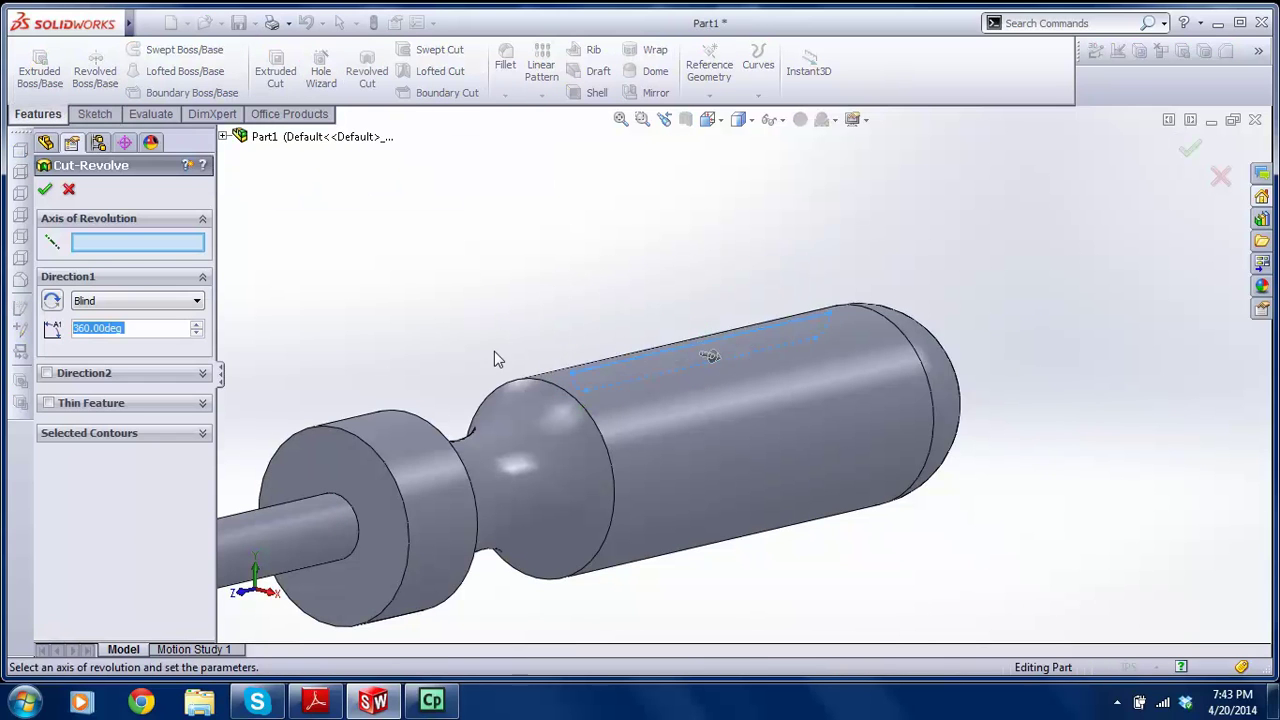
click(675, 350)
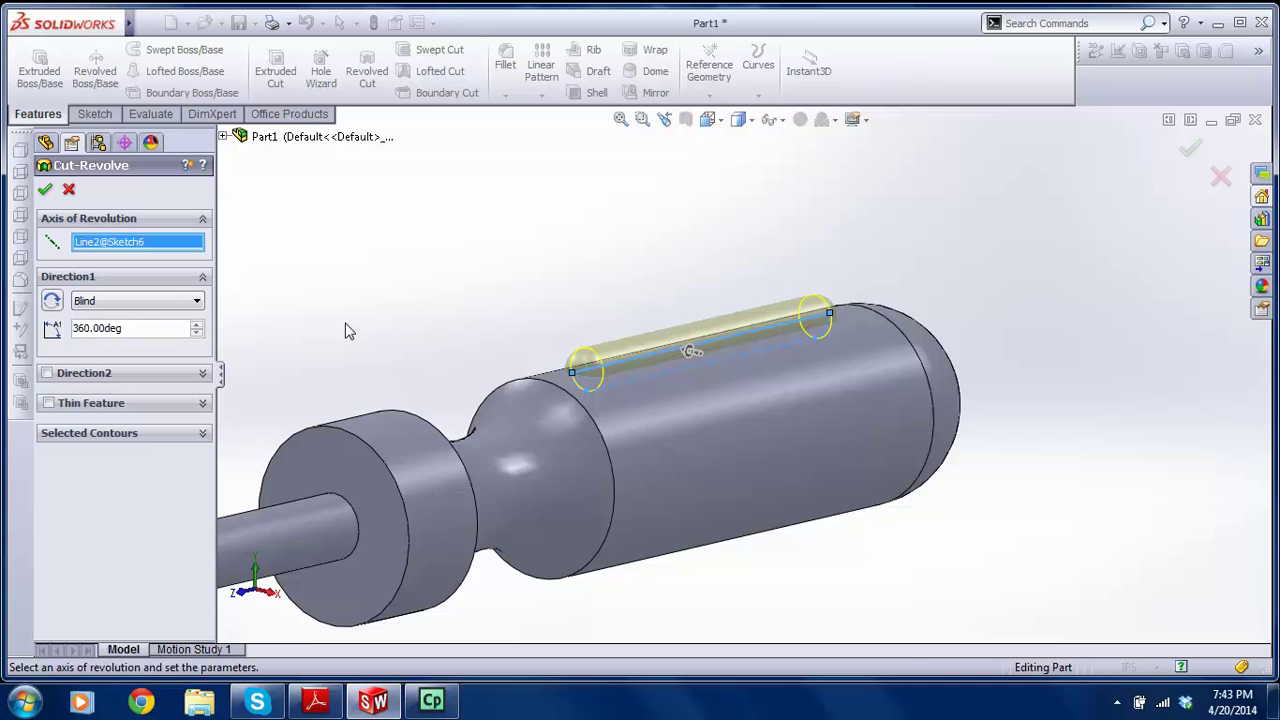
click(45, 190)
- Set up a circular pattern of the revolved slot cut around the grip's cylindrical face
middle_drag(645, 306, 649, 377)
scroll(649, 375, up, 4)
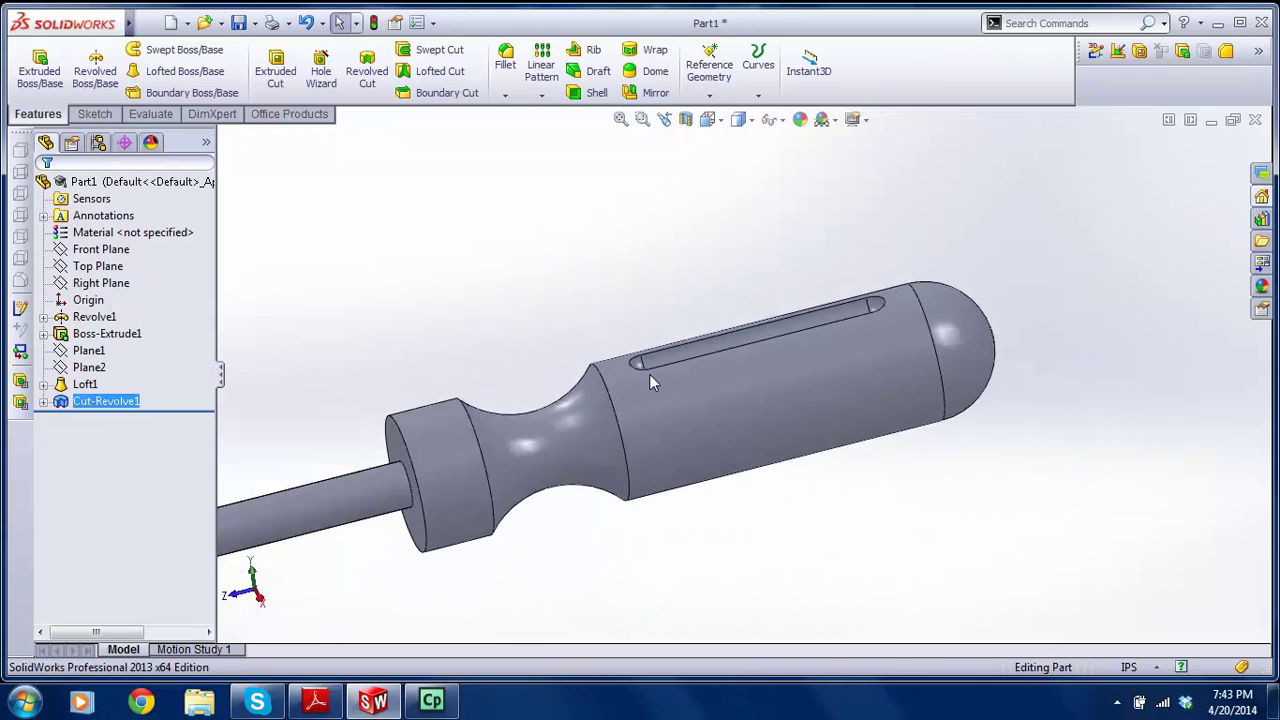
scroll(754, 376, down, 4)
middle_drag(754, 378, 651, 434)
scroll(686, 357, up, 4)
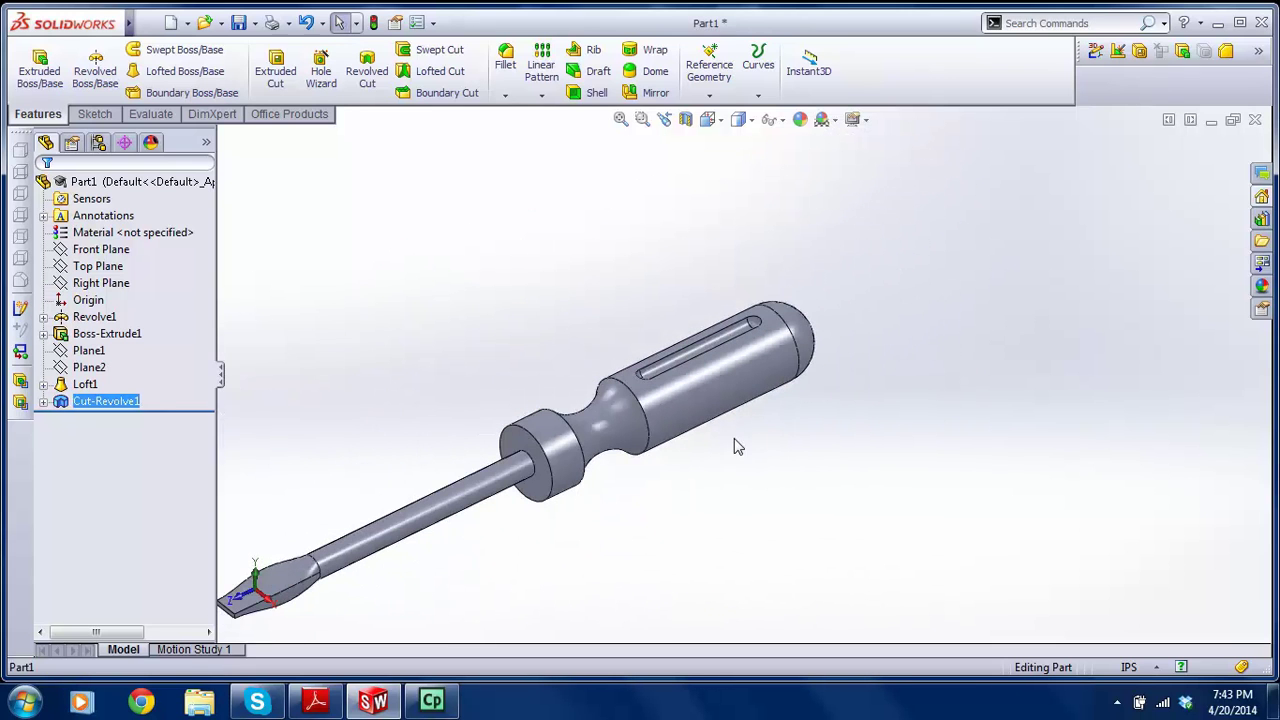
click(541, 96)
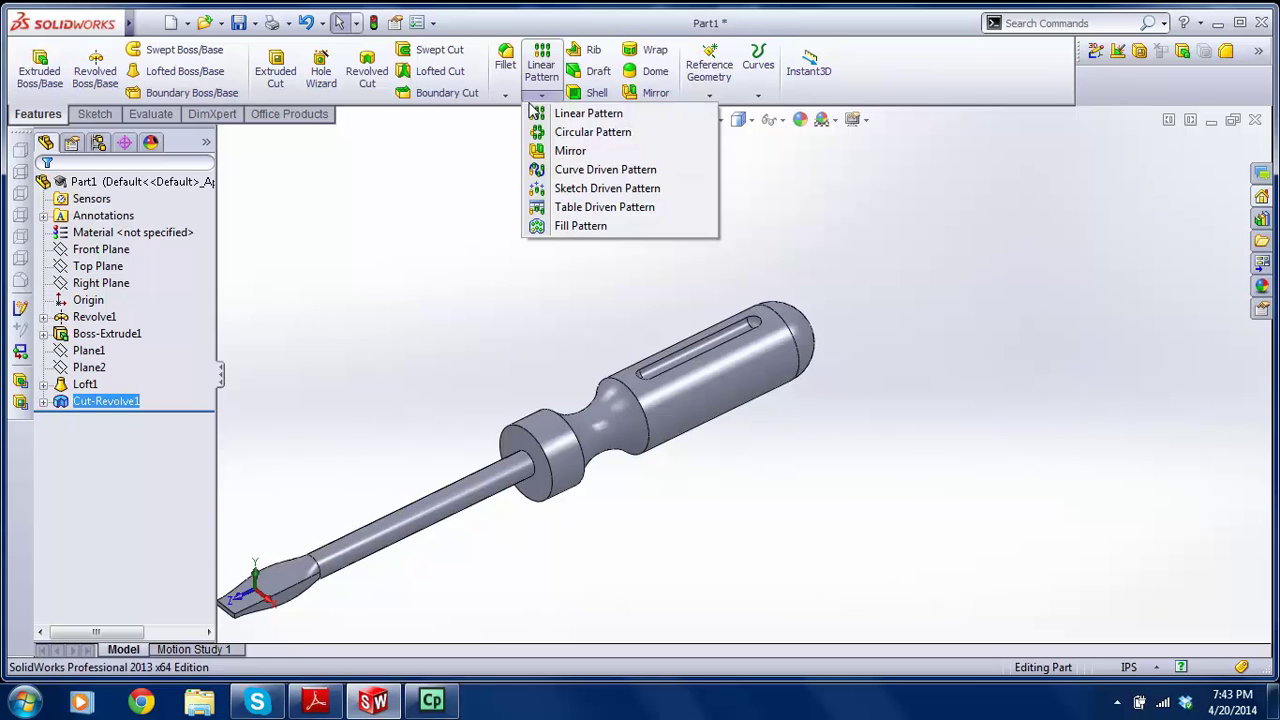
click(558, 131)
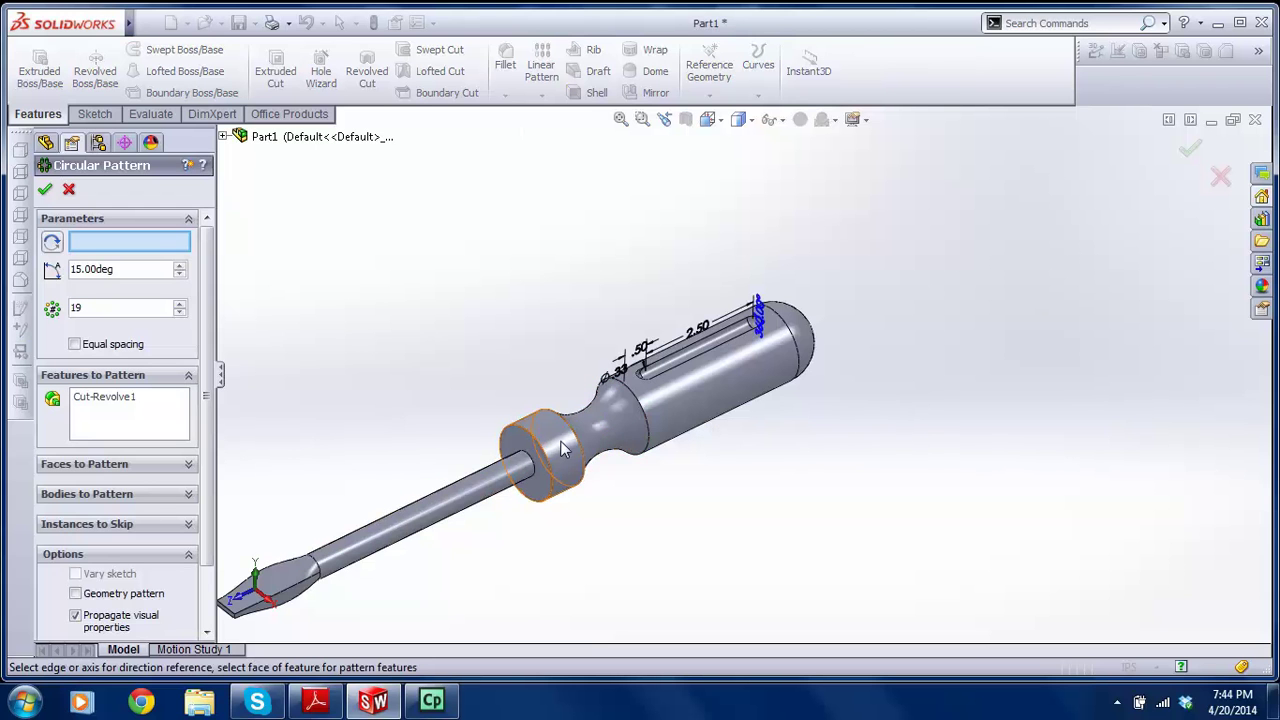
click(740, 387)
scroll(704, 405, down, 2)
middle_drag(737, 366, 616, 378)
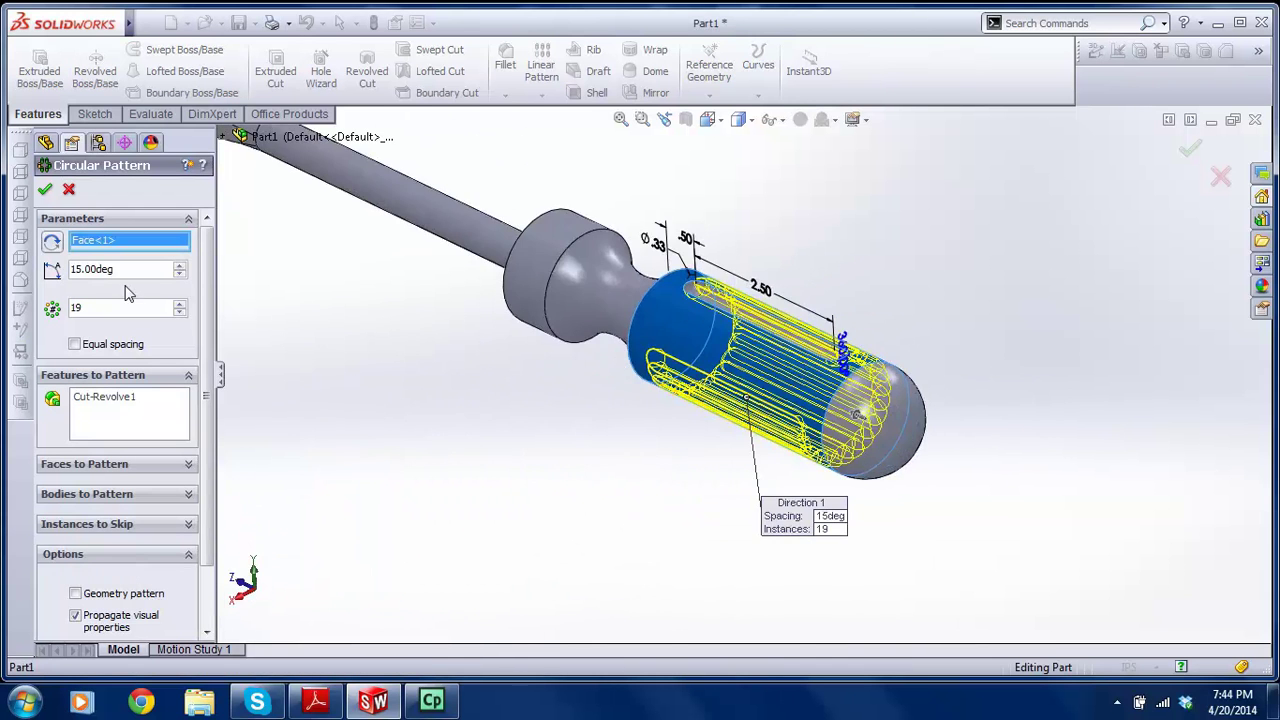
- Space the slot pattern equally over 360° with 10 instances and create it
click(75, 344)
click(180, 313)
click(180, 313)
click(180, 313)
click(180, 313)
click(180, 313)
click(180, 313)
click(180, 313)
click(180, 313)
click(180, 307)
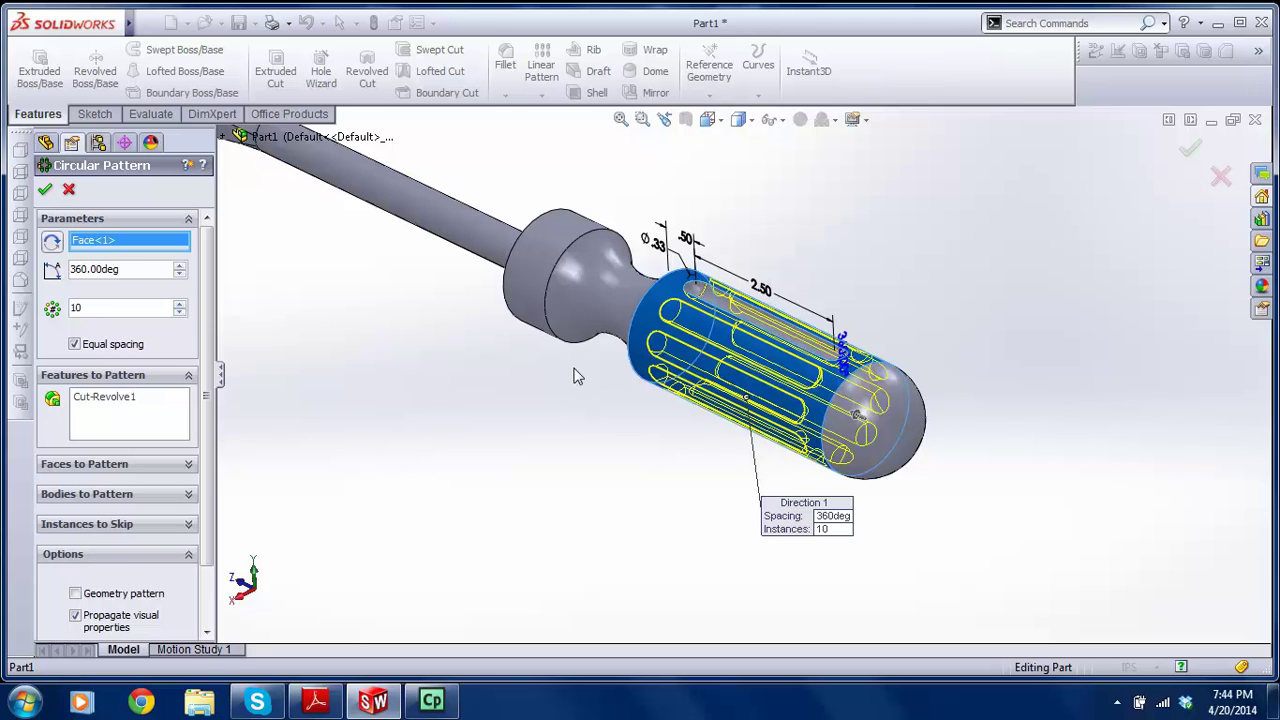
click(45, 190)
click(586, 428)
middle_drag(586, 428, 644, 340)
scroll(644, 347, up, 2)
scroll(834, 272, down, 3)
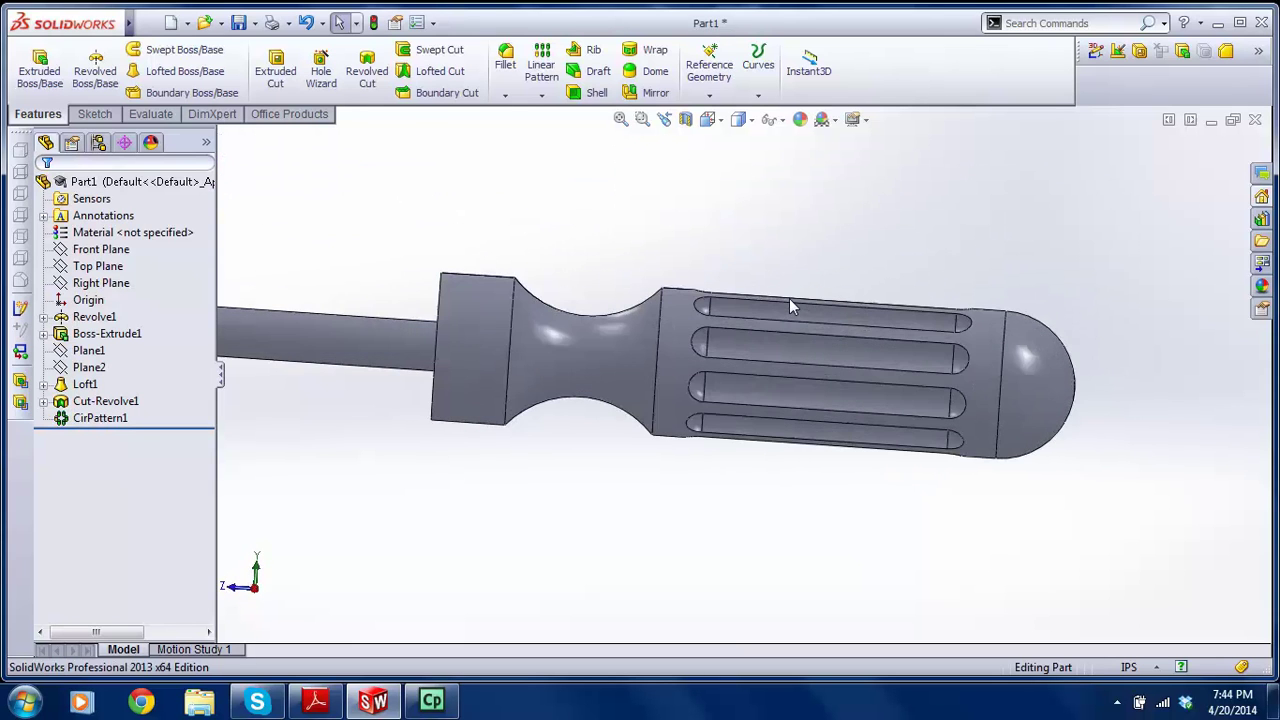
- Examine the screwdriver's fluted handle and shaft from several angles, finishing in the isometric view
scroll(952, 323, up, 2)
scroll(948, 352, down, 2)
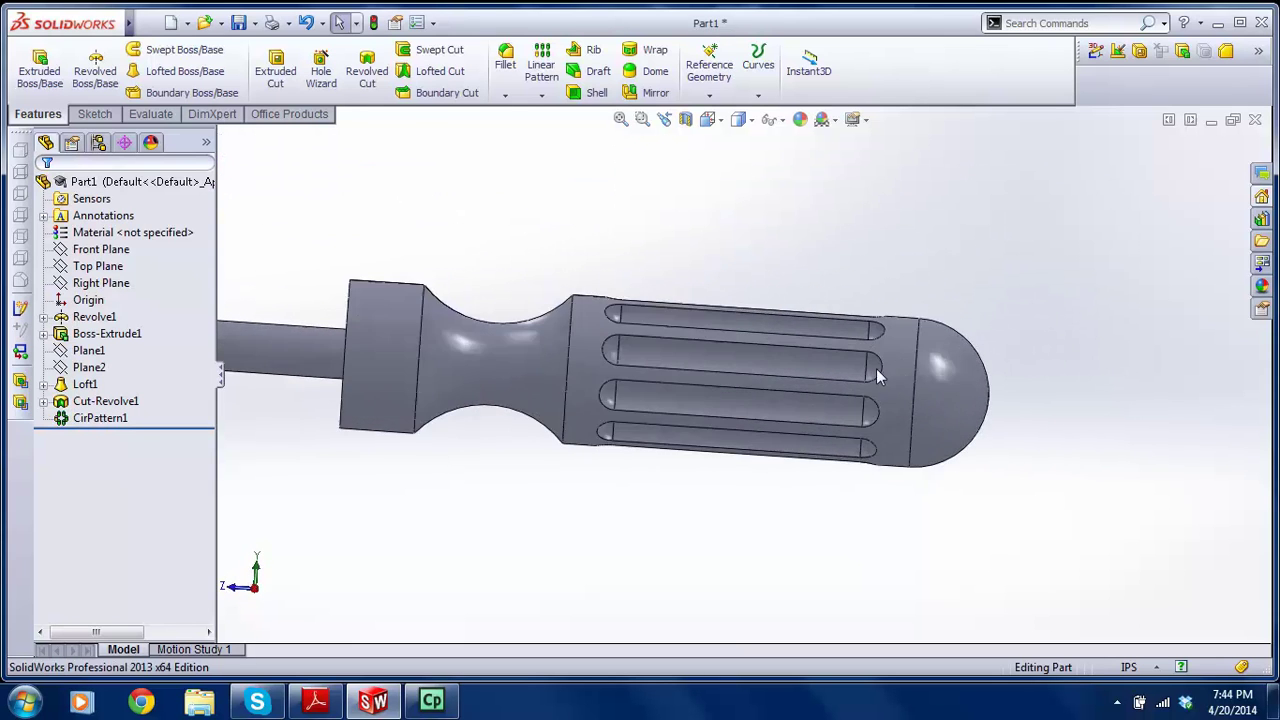
scroll(876, 372, up, 3)
middle_drag(846, 381, 600, 381)
middle_drag(620, 350, 787, 338)
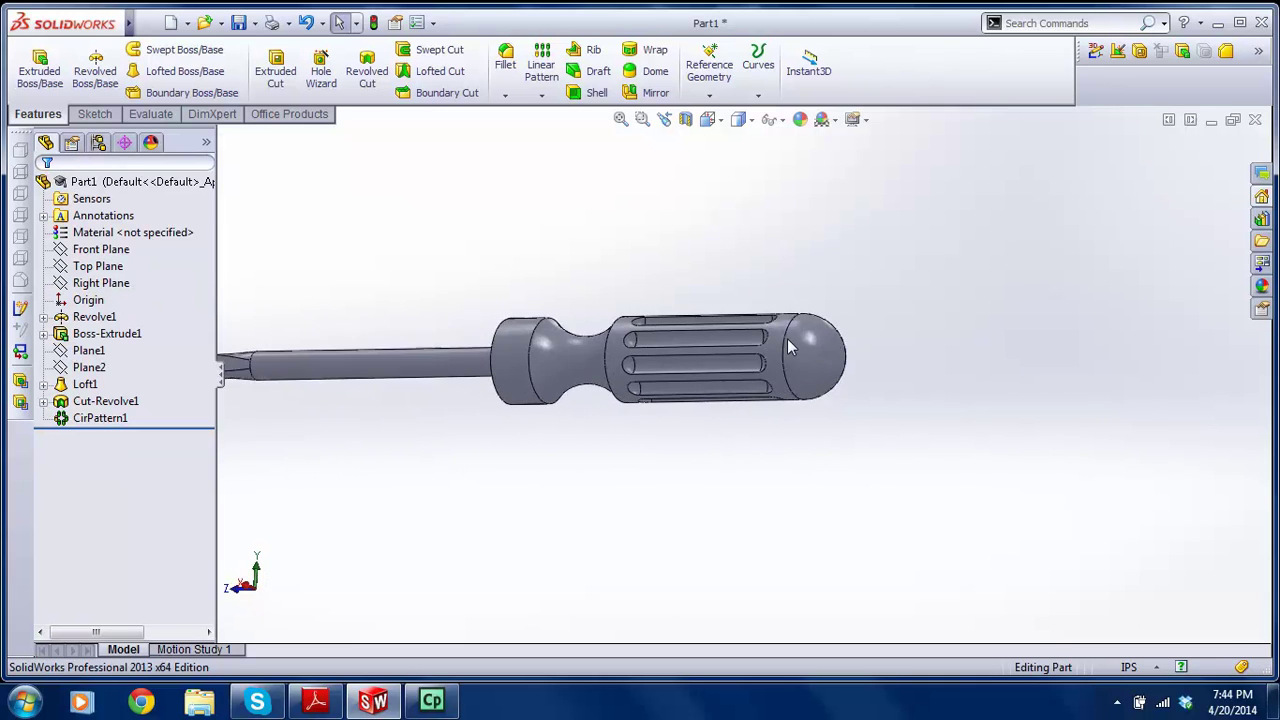
scroll(787, 368, down, 3)
mouse_move(667, 393)
middle_down()
mouse_move(737, 443)
mouse_move(666, 383)
middle_up()
scroll(666, 383, up, 6)
scroll(643, 406, down, 6)
scroll(719, 349, up, 1)
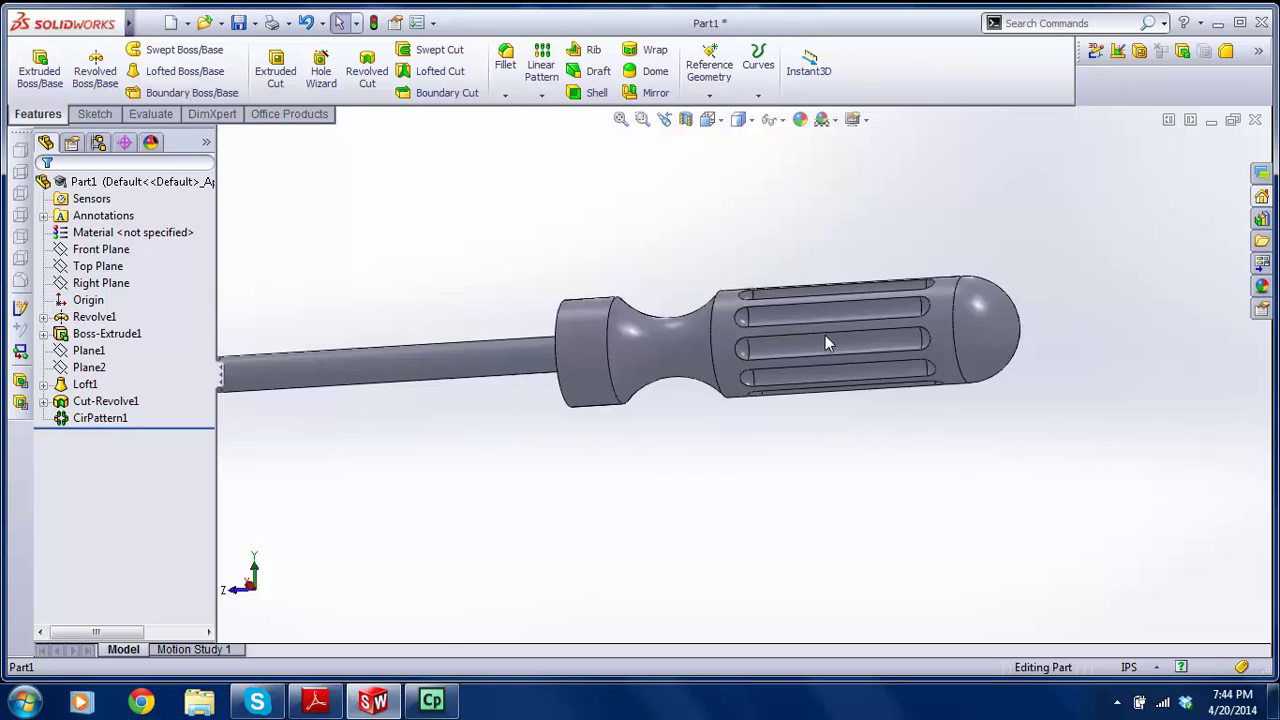
scroll(853, 333, up, 2)
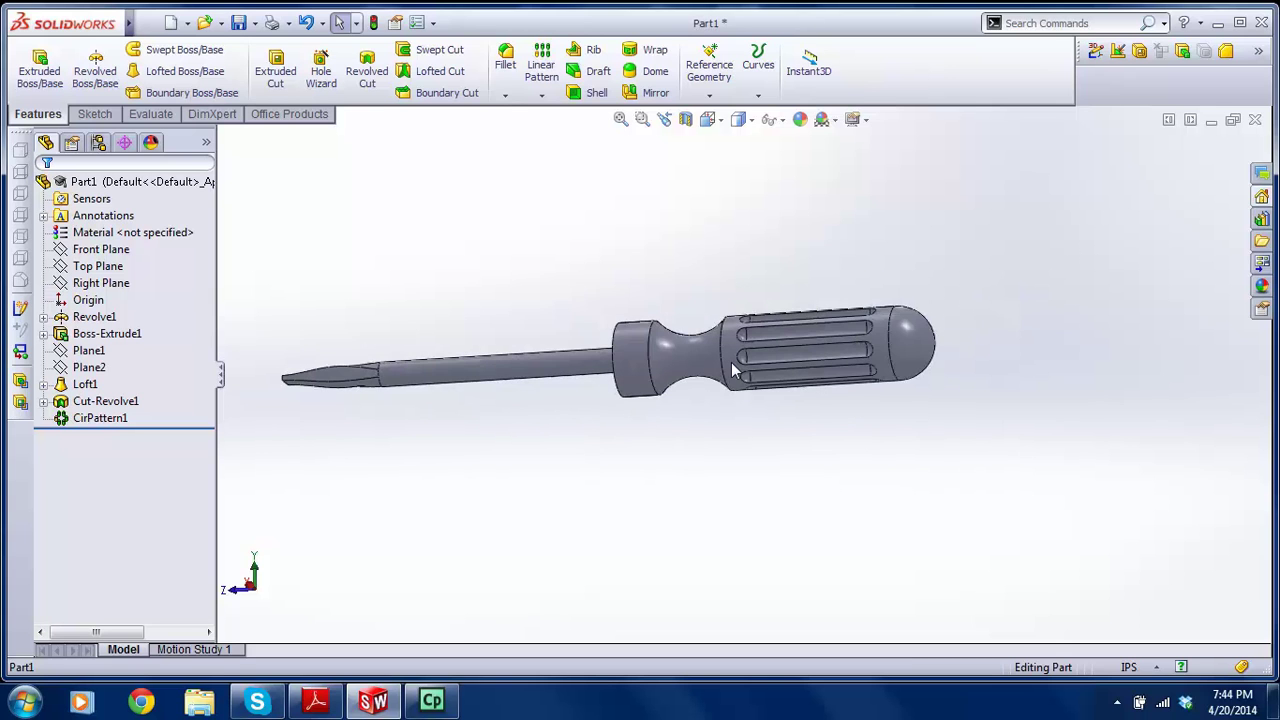
key(ctrl+7)
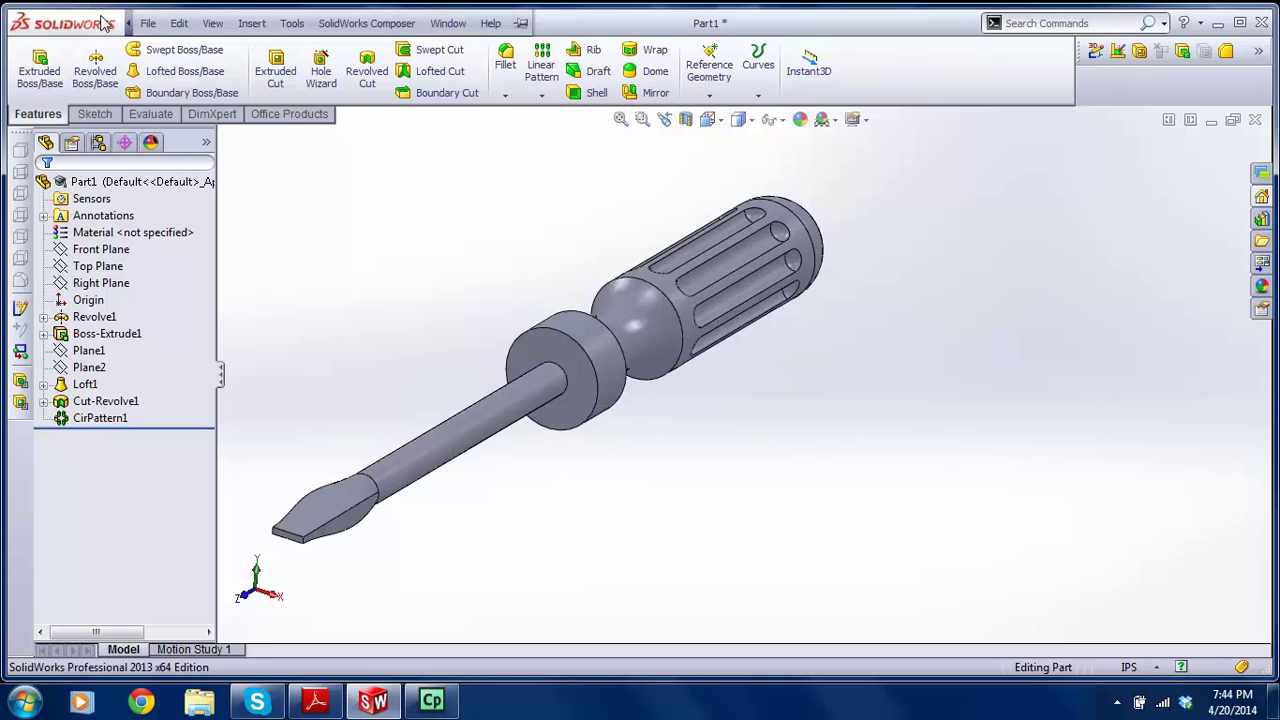
- Save the part to the Desktop under the name Freeform Screwdriver
click(150, 22)
click(190, 159)
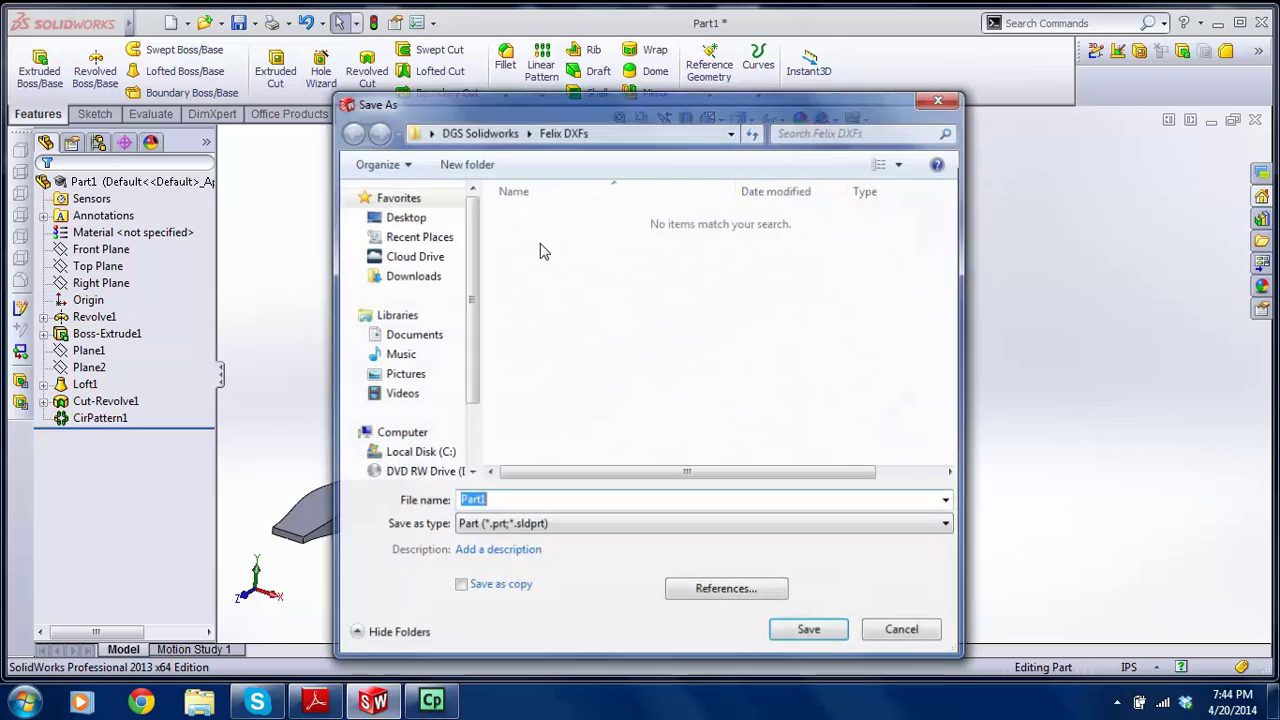
click(403, 216)
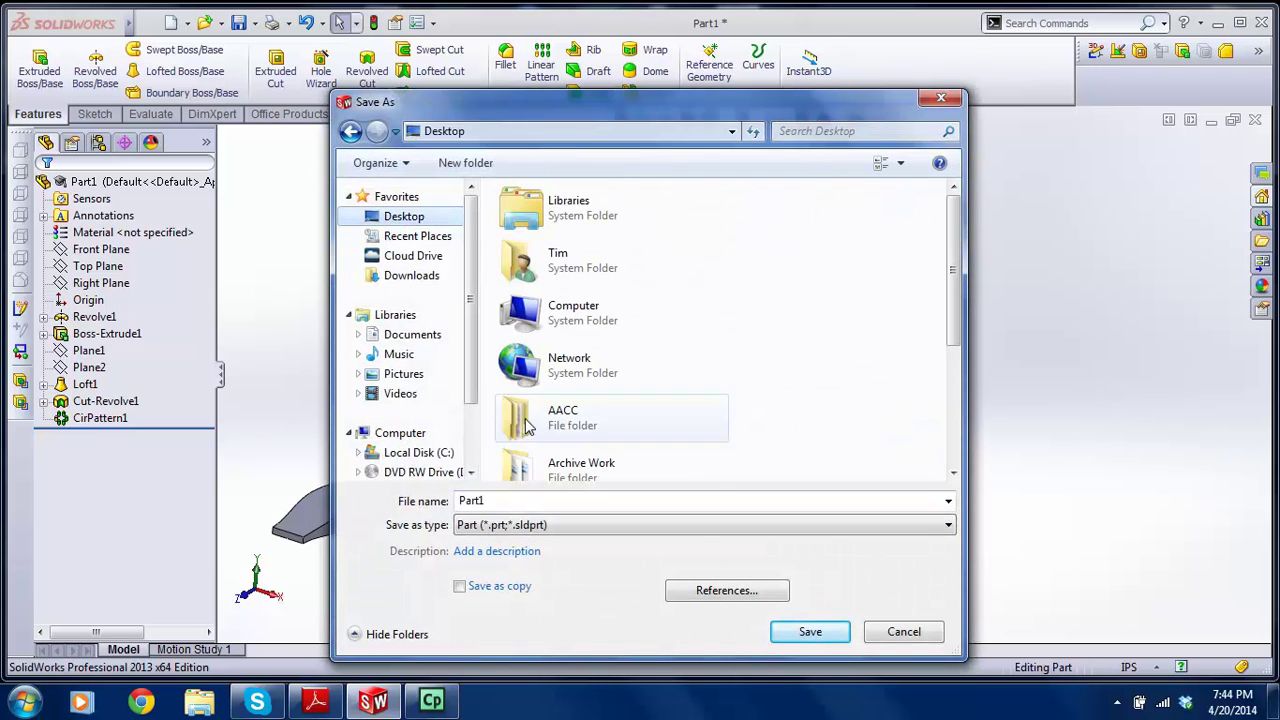
double_click(486, 501)
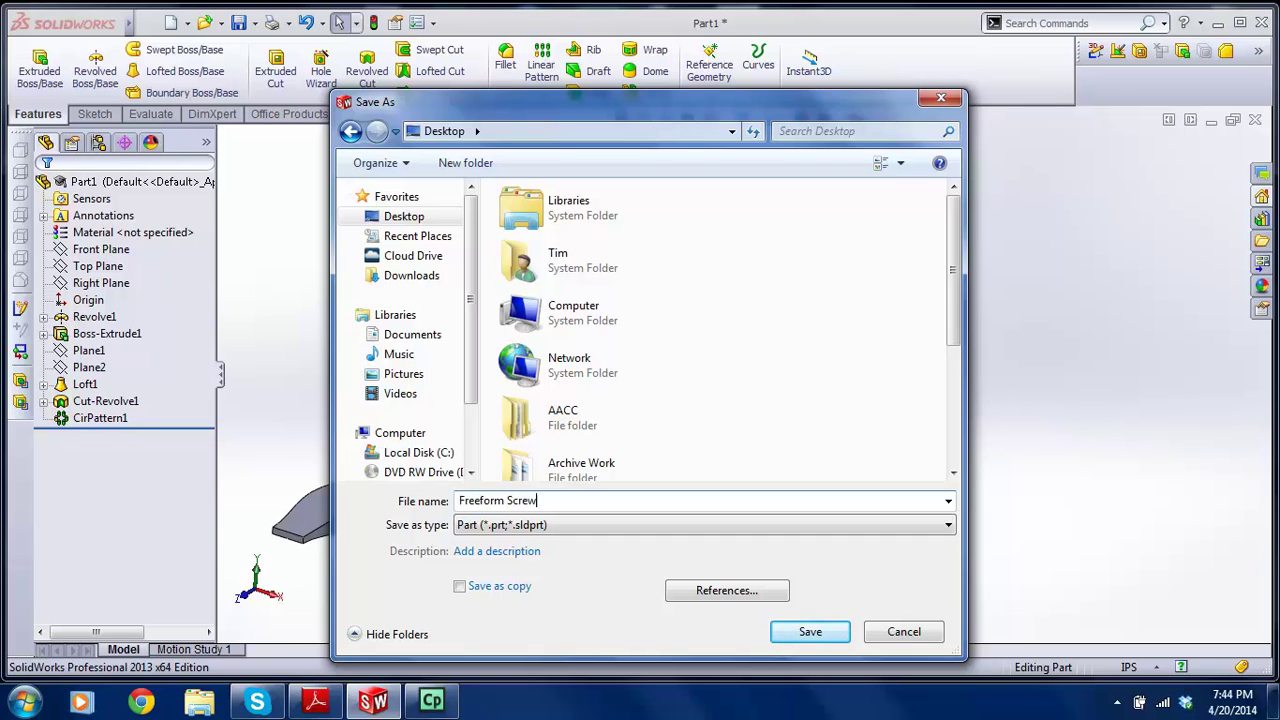
text(Freeform Screwdriver)
key(Return)
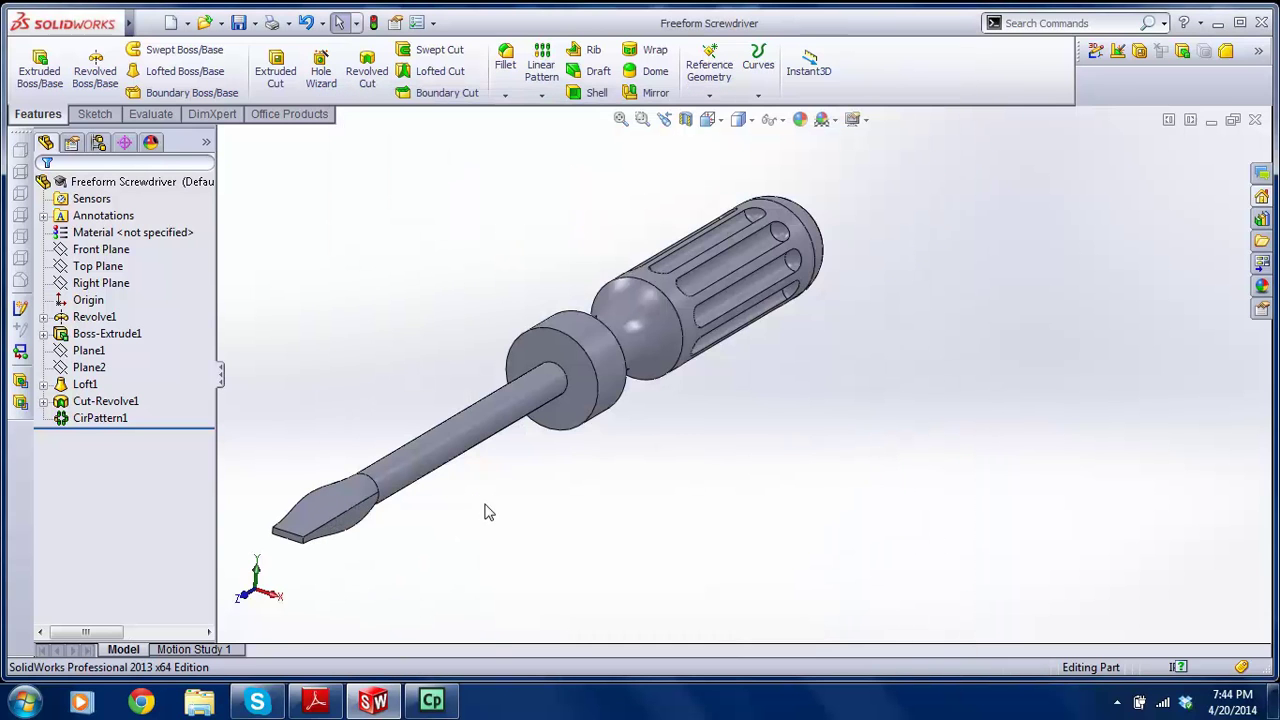
- Apply the polished steel appearance to the extruded shaft feature
click(1261, 288)
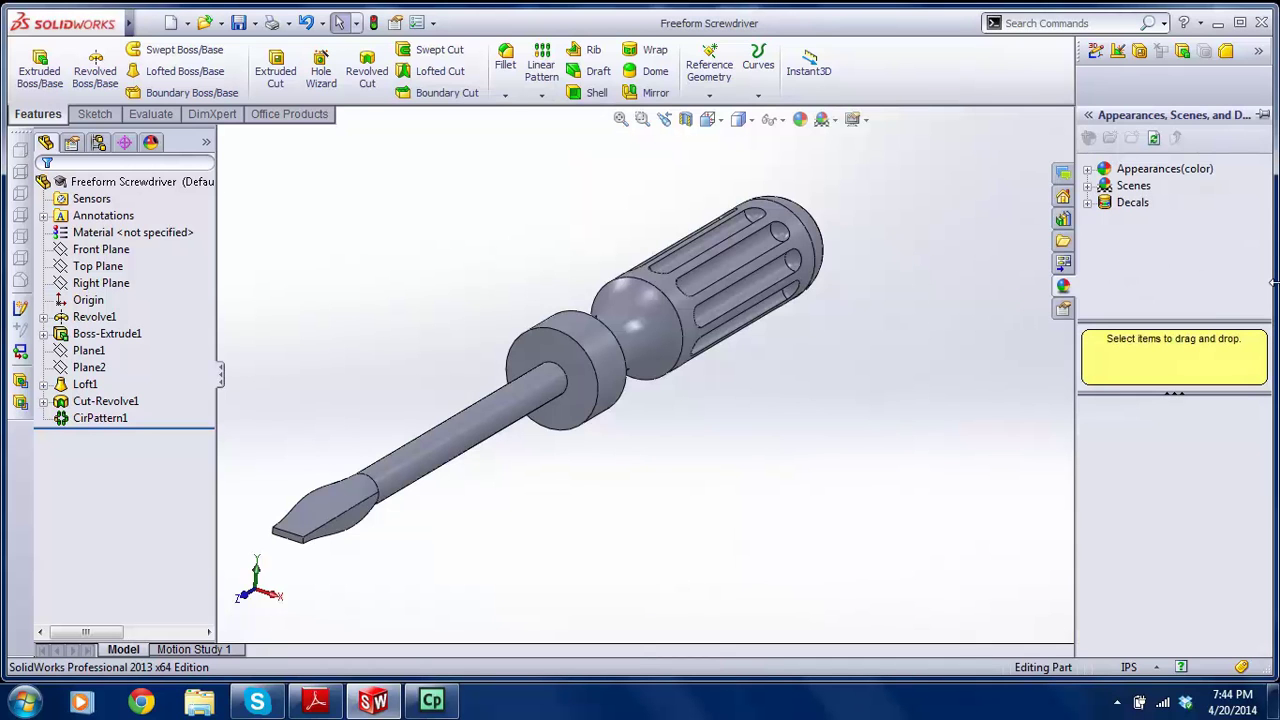
click(1089, 170)
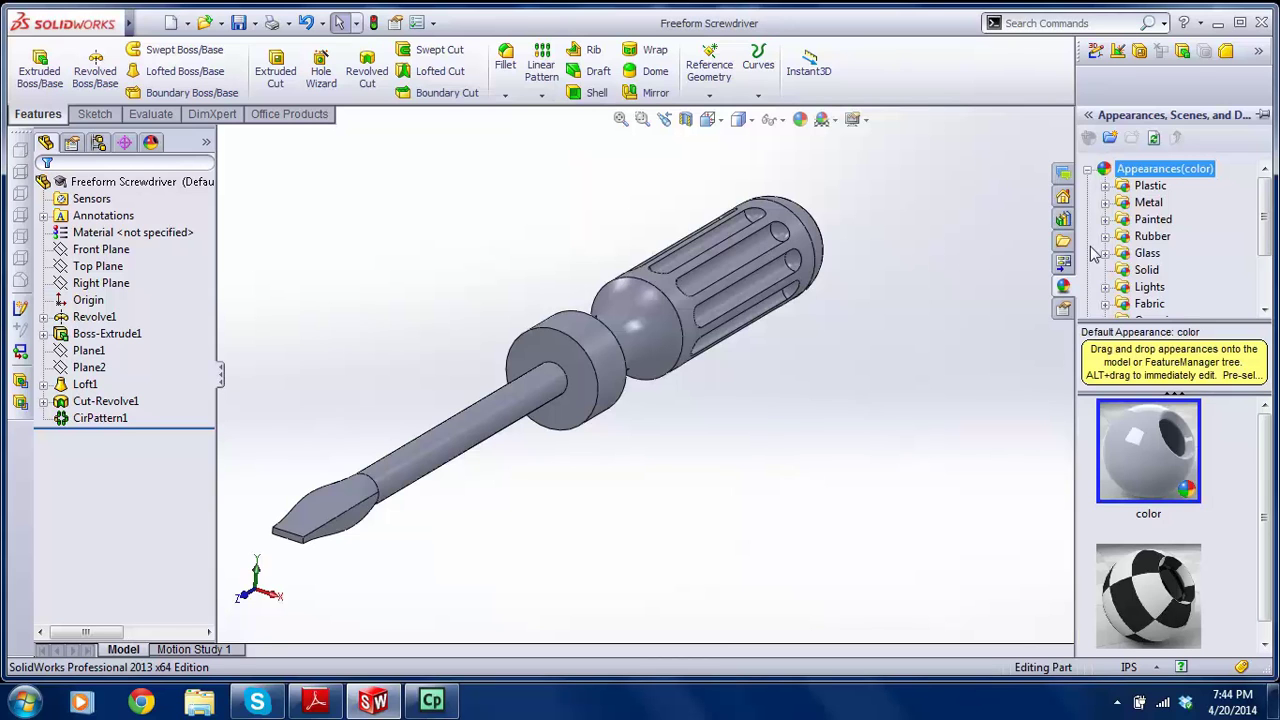
mouse_move(1267, 218)
mouse_down()
mouse_move(1268, 278)
mouse_move(1267, 215)
mouse_up()
click(1106, 202)
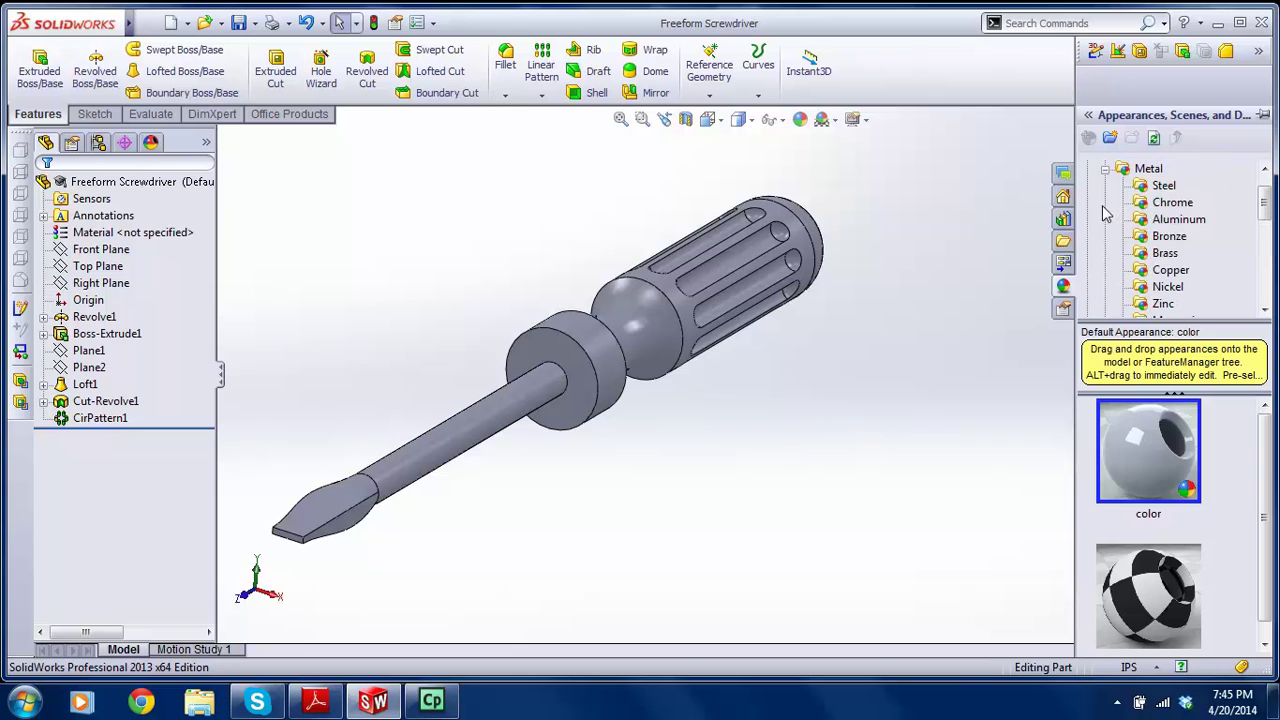
click(1162, 186)
drag(1175, 463, 476, 425)
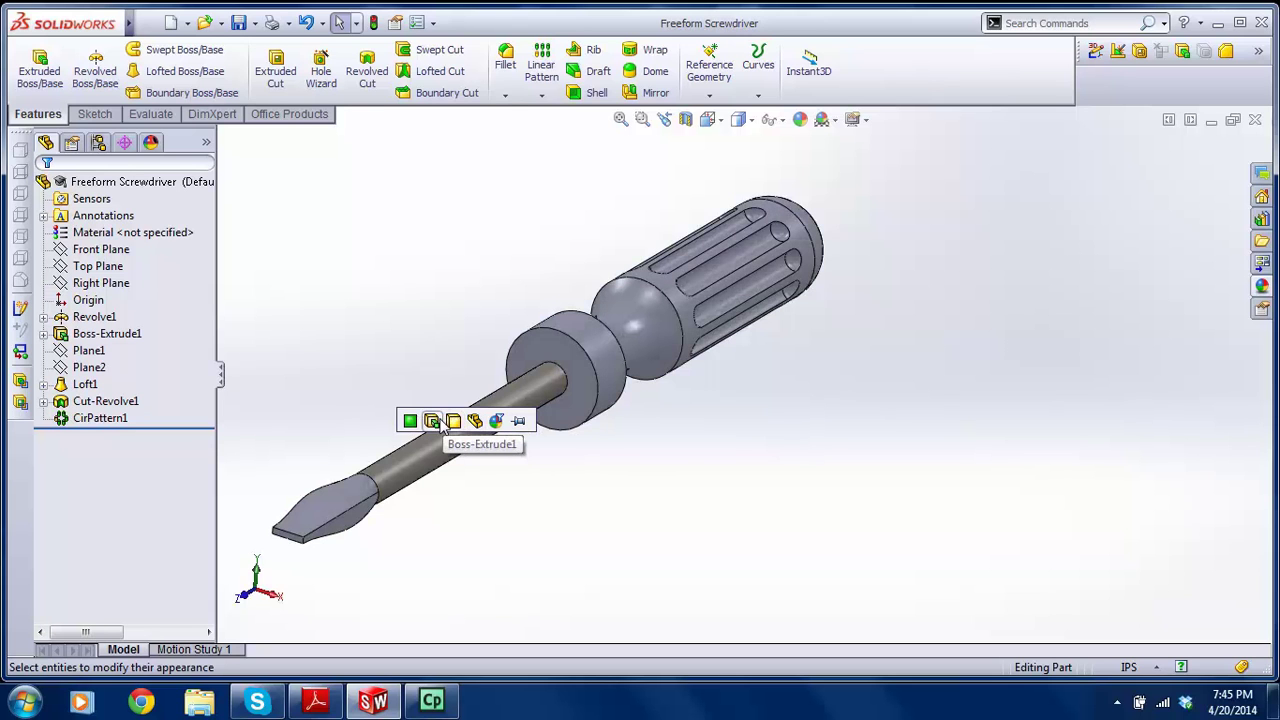
click(432, 421)
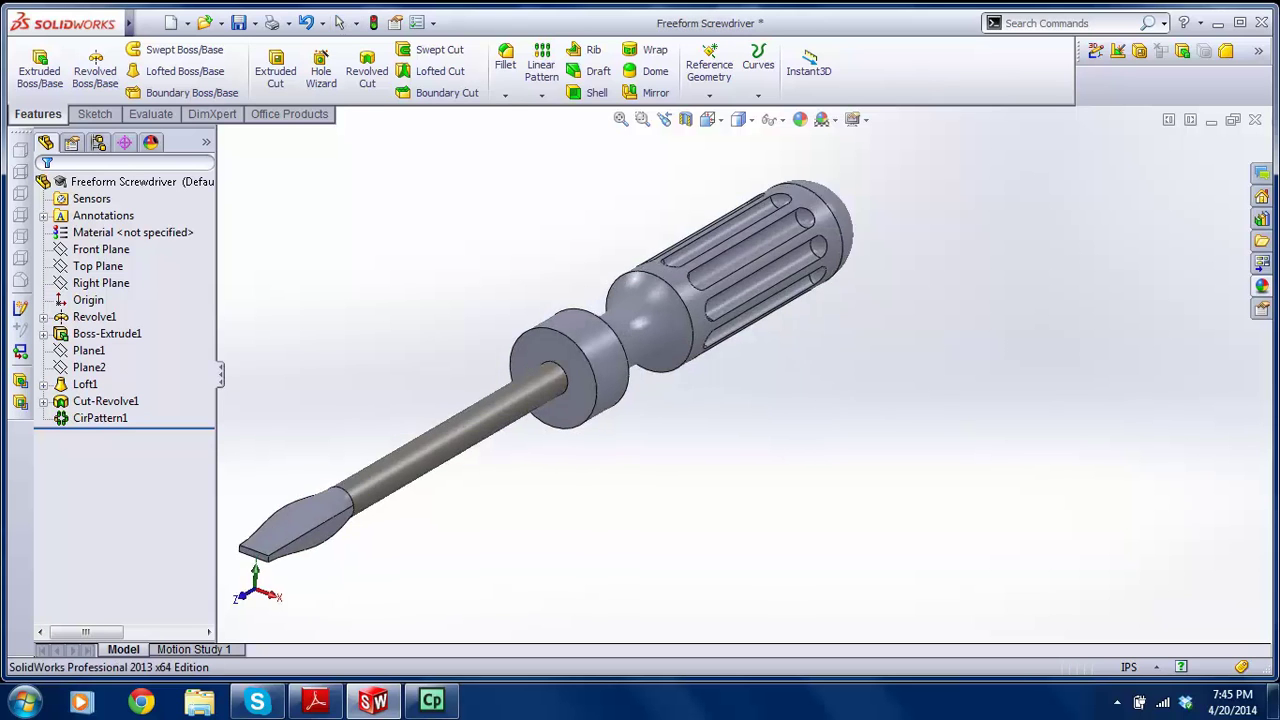
- Apply the polished steel appearance to the lofted blade tip as well
click(1262, 285)
mouse_move(1140, 444)
mouse_down()
mouse_move(806, 502)
mouse_move(430, 544)
mouse_move(392, 497)
mouse_move(400, 490)
mouse_up()
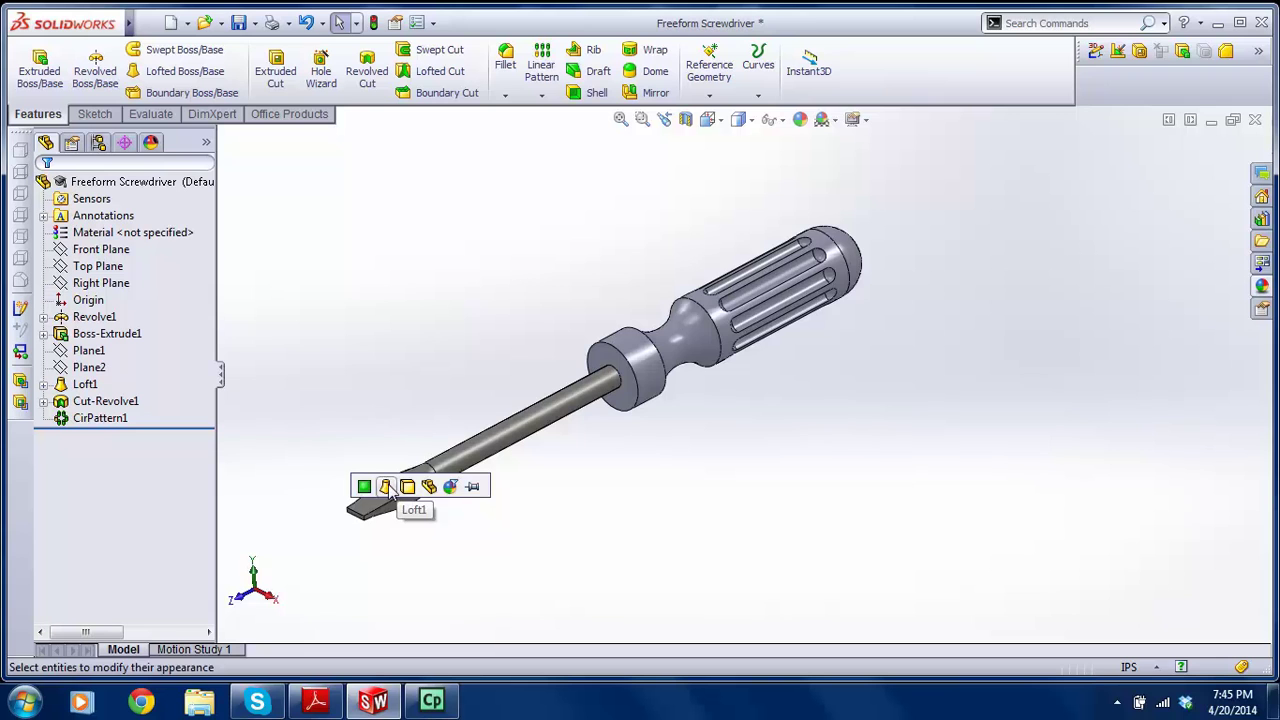
click(428, 487)
scroll(703, 383, up, 3)
scroll(714, 374, down, 3)
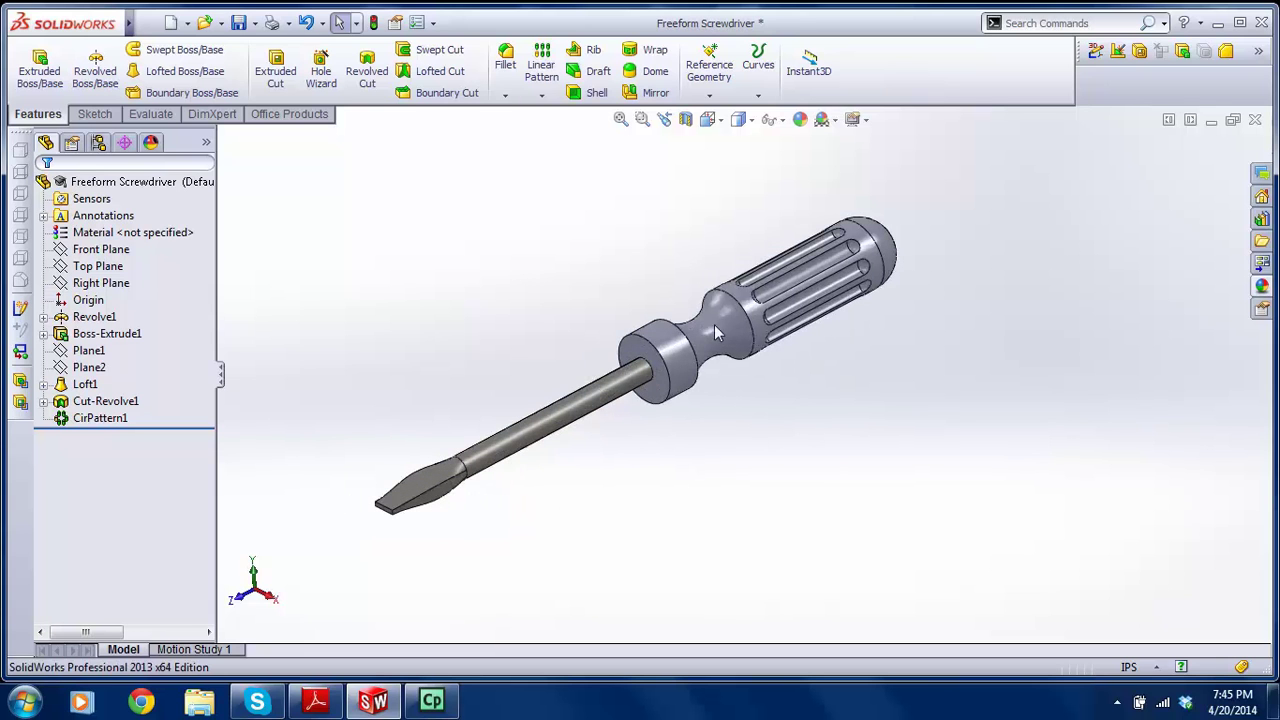
- Apply a black medium gloss plastic appearance to the whole revolved handle feature
click(1262, 286)
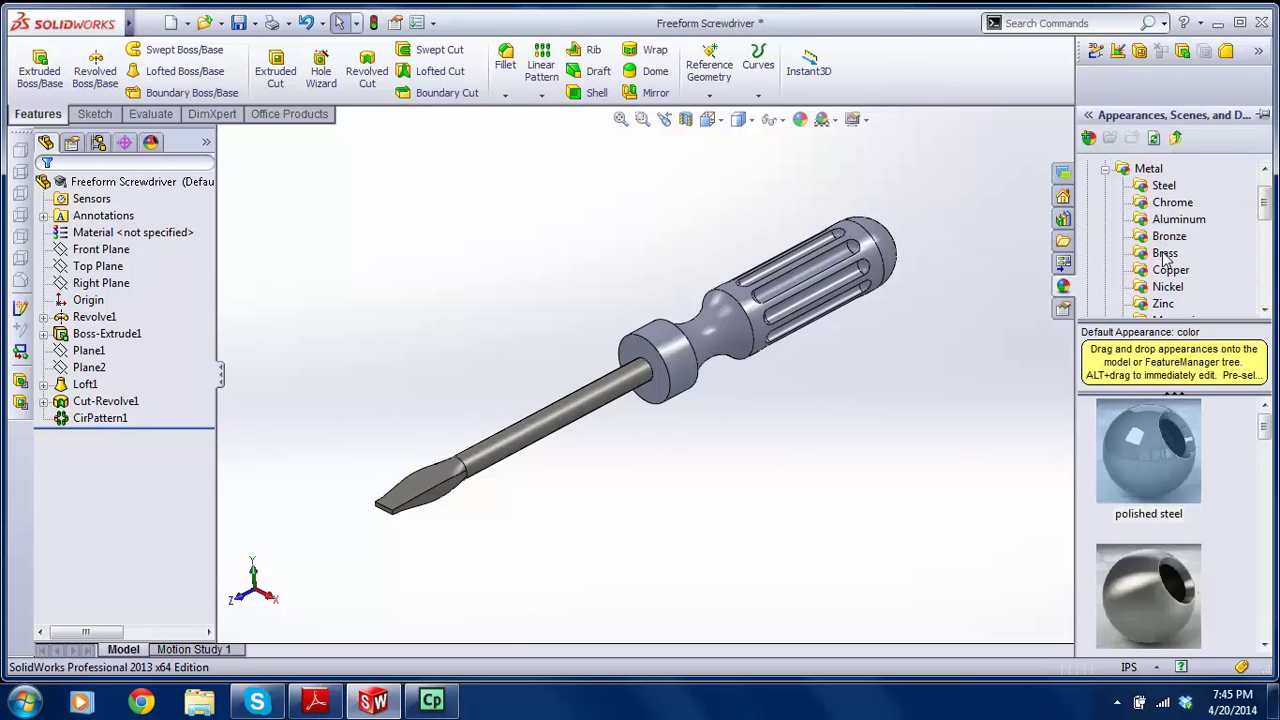
click(1105, 169)
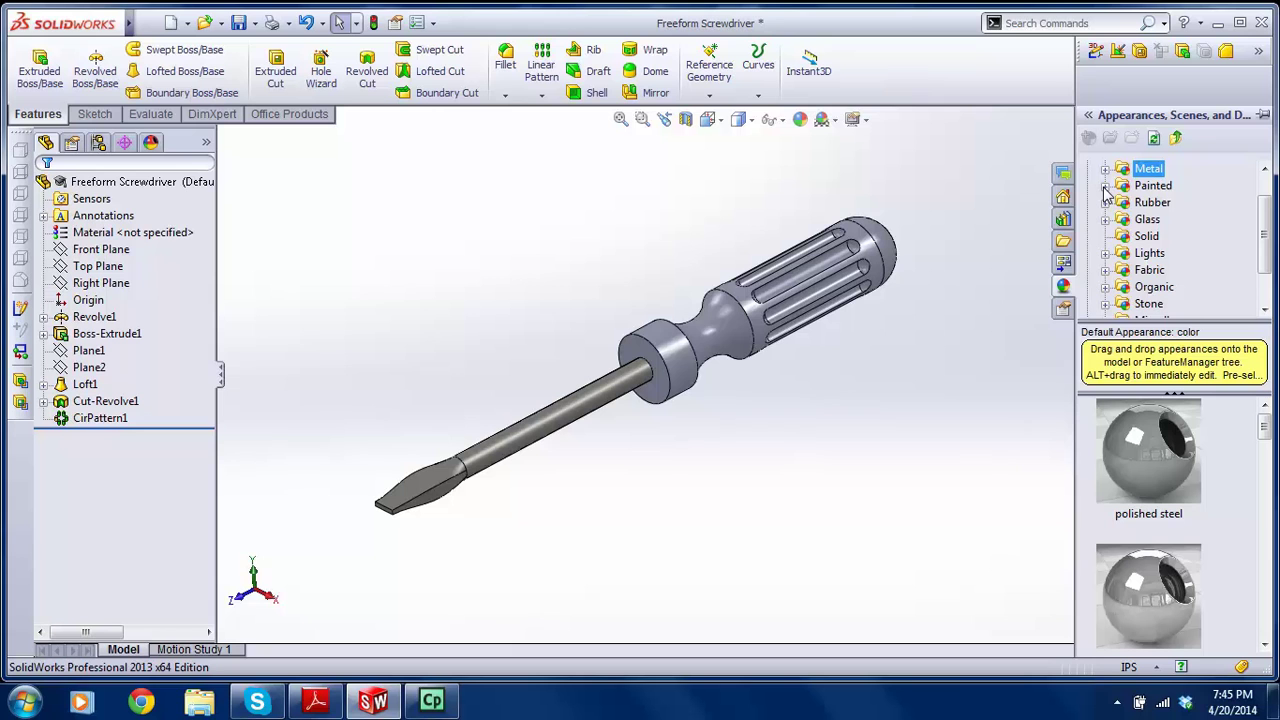
click(1105, 186)
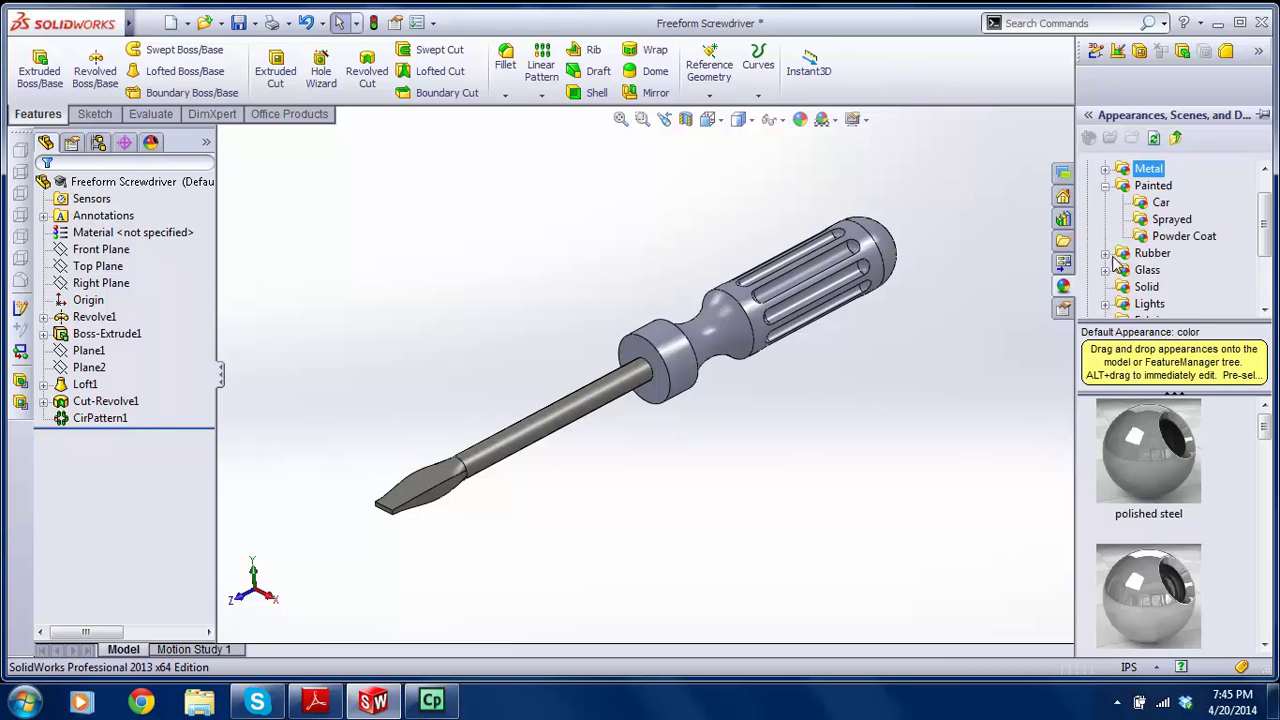
scroll(1110, 200, up, 1)
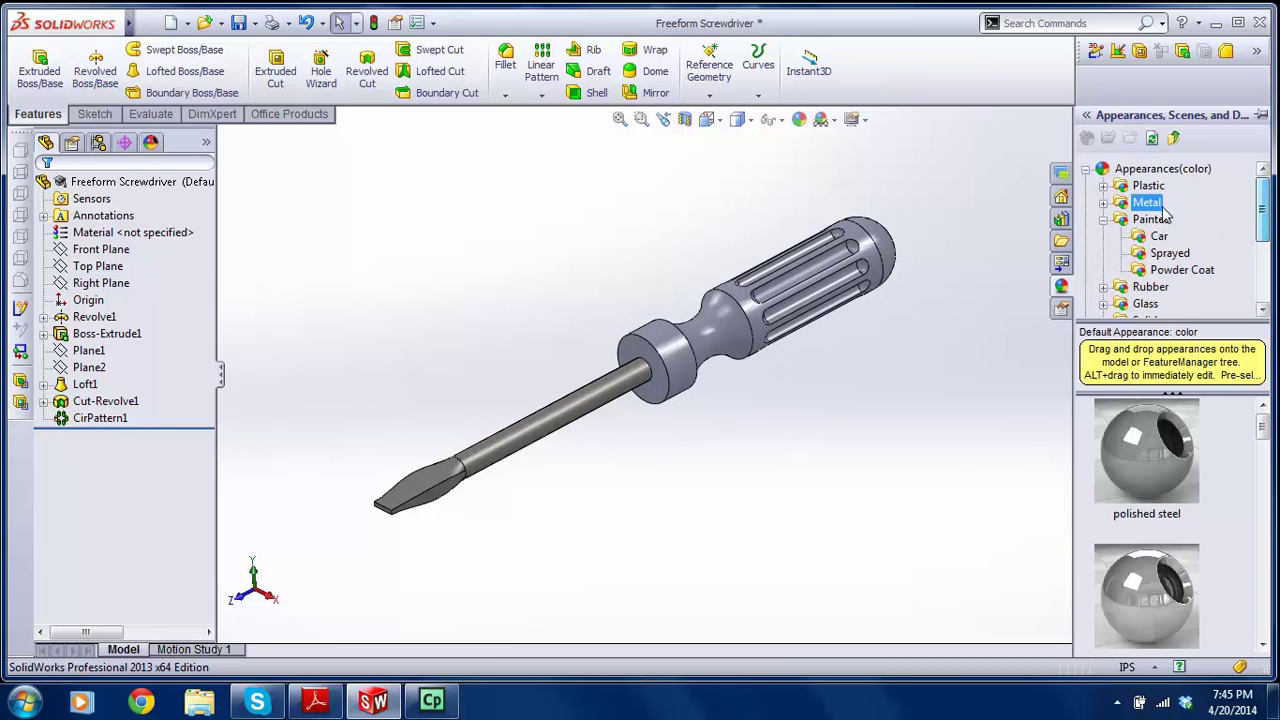
click(1104, 187)
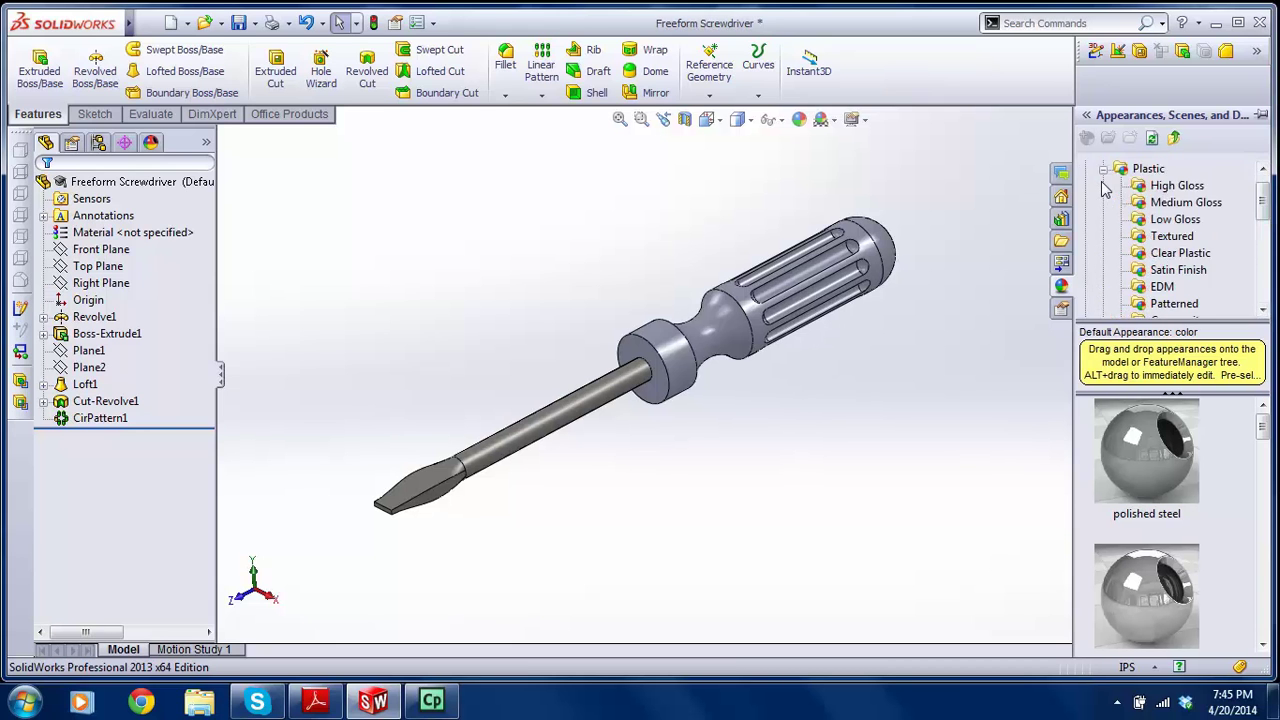
click(1172, 203)
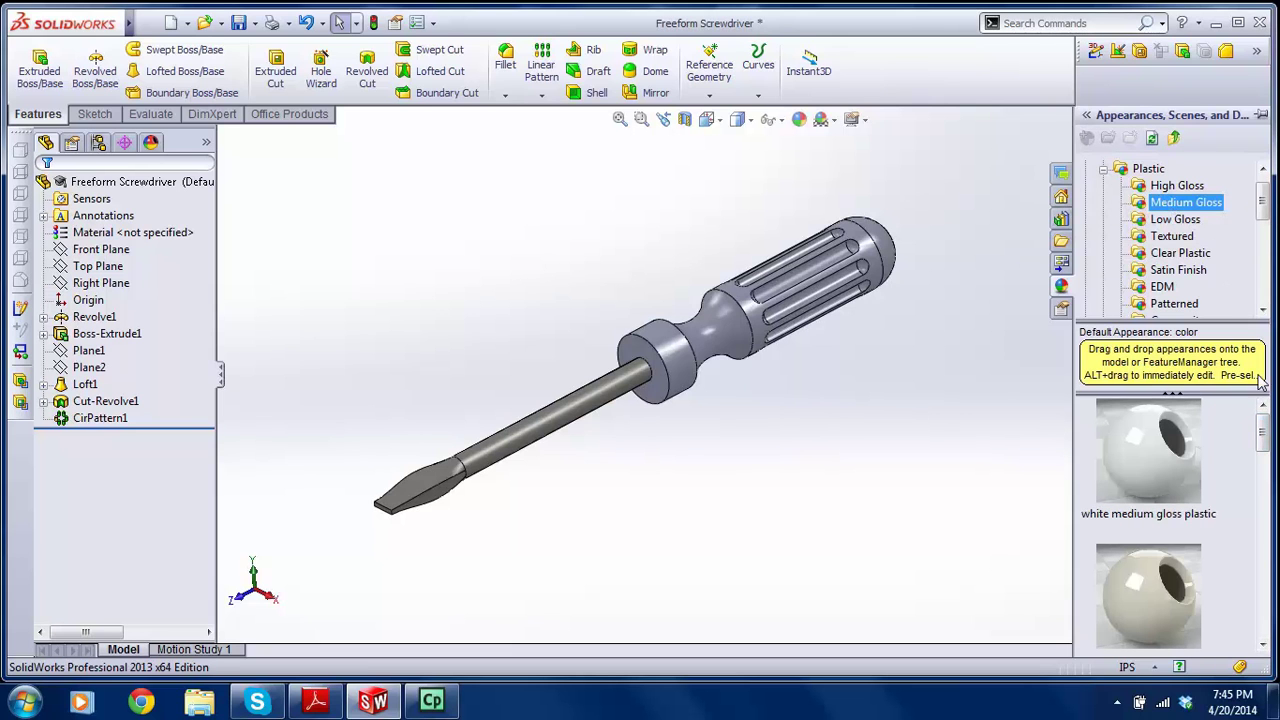
drag(1263, 435, 1263, 540)
drag(1175, 533, 730, 345)
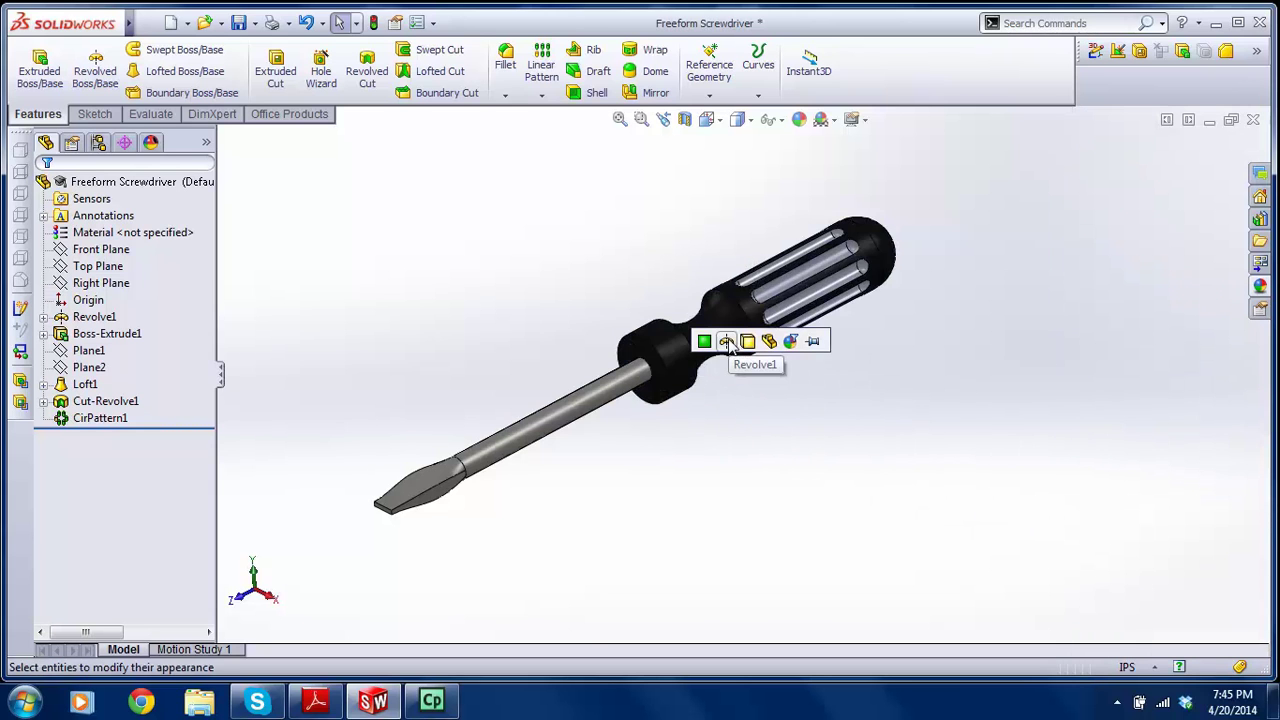
click(728, 341)
- Apply the yellow medium gloss plastic appearance to the revolved cut that forms the original handle groove
scroll(783, 273, down, 4)
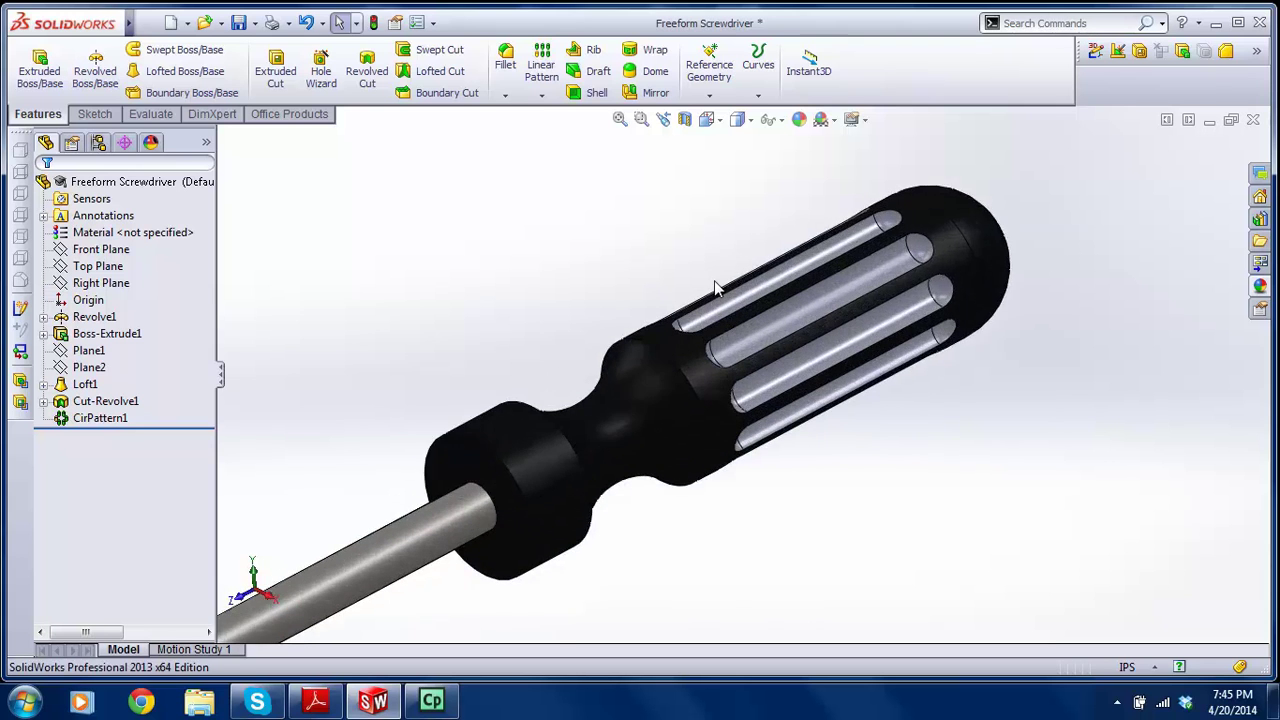
scroll(712, 281, up, 3)
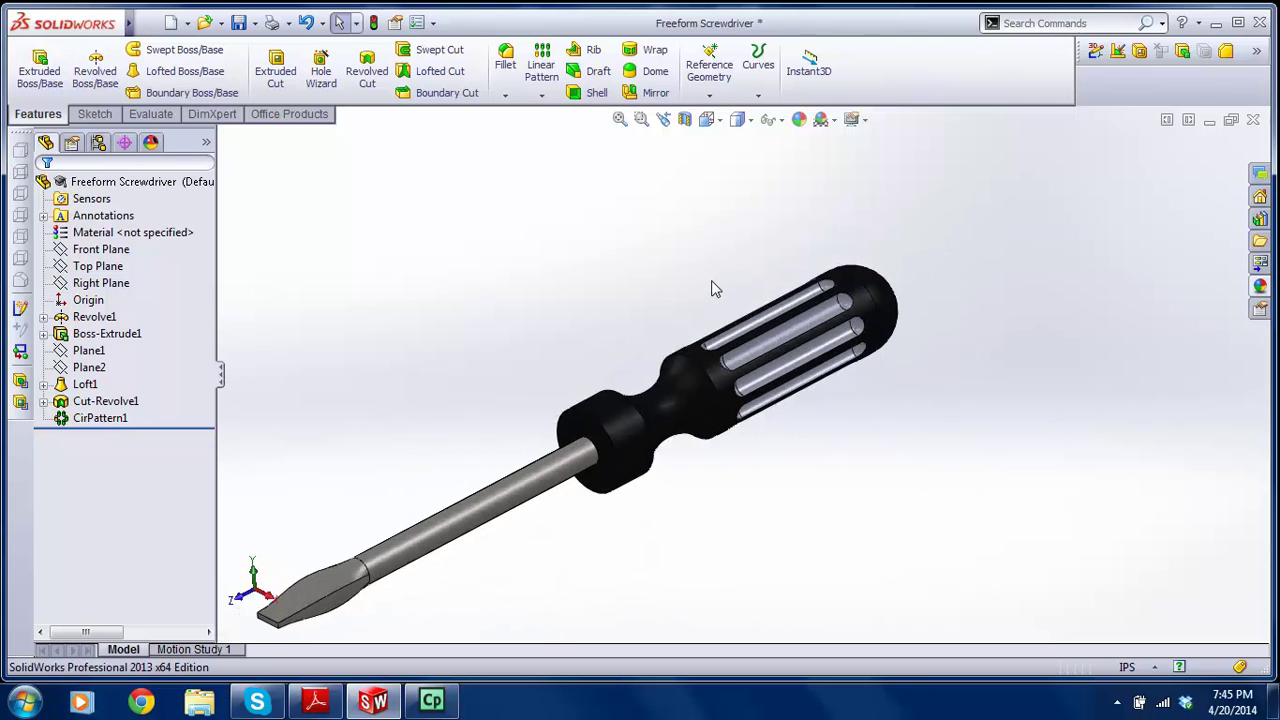
click(1260, 285)
scroll(1254, 520, down, 4)
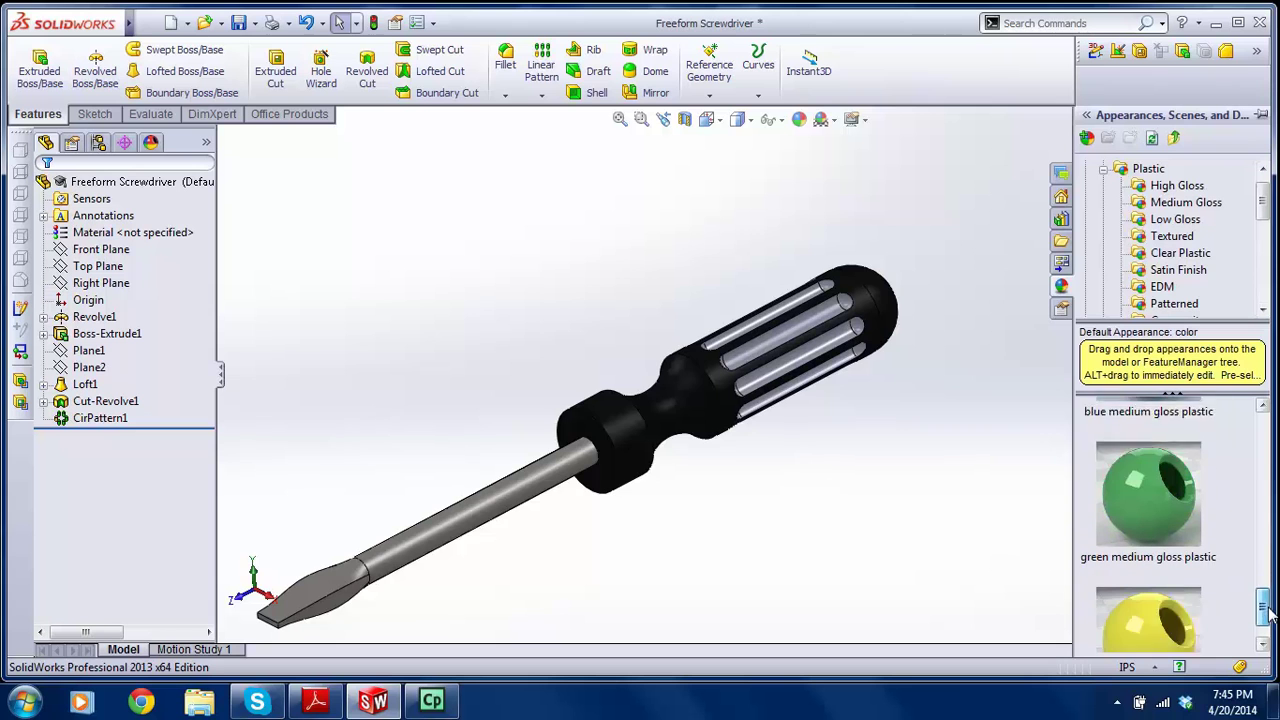
scroll(732, 316, down, 4)
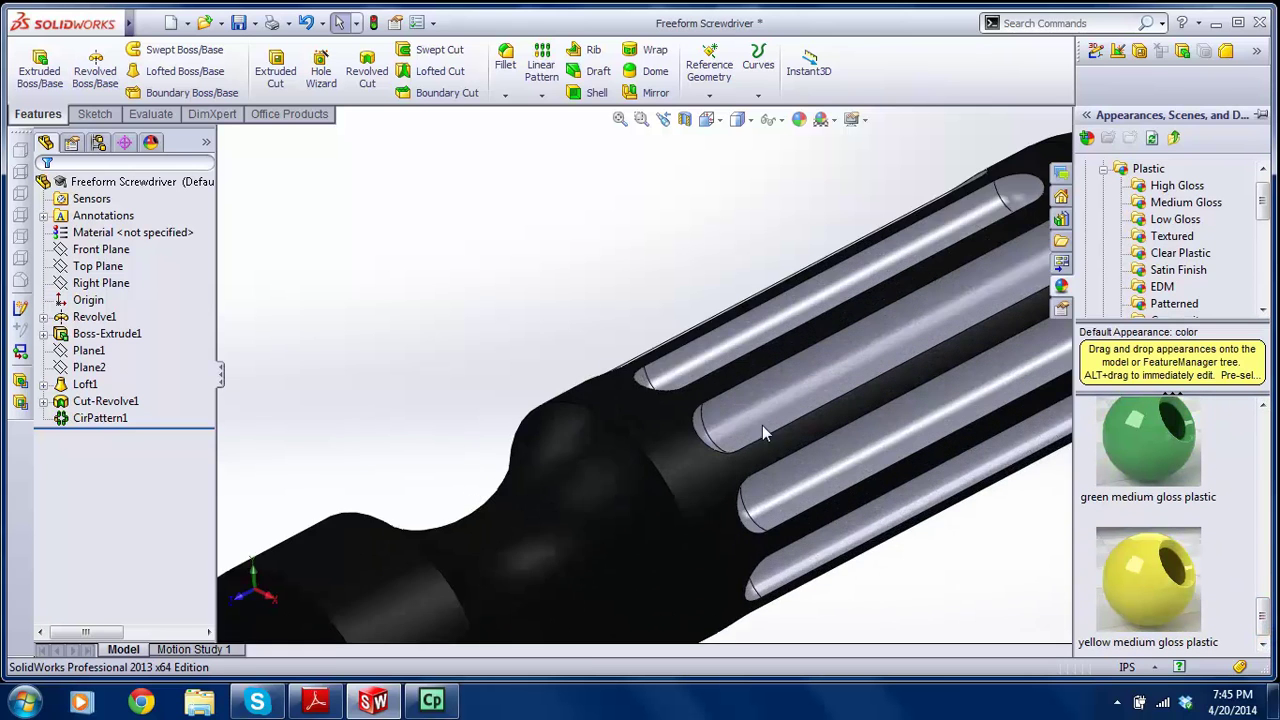
scroll(762, 425, up, 4)
drag(1130, 562, 109, 402)
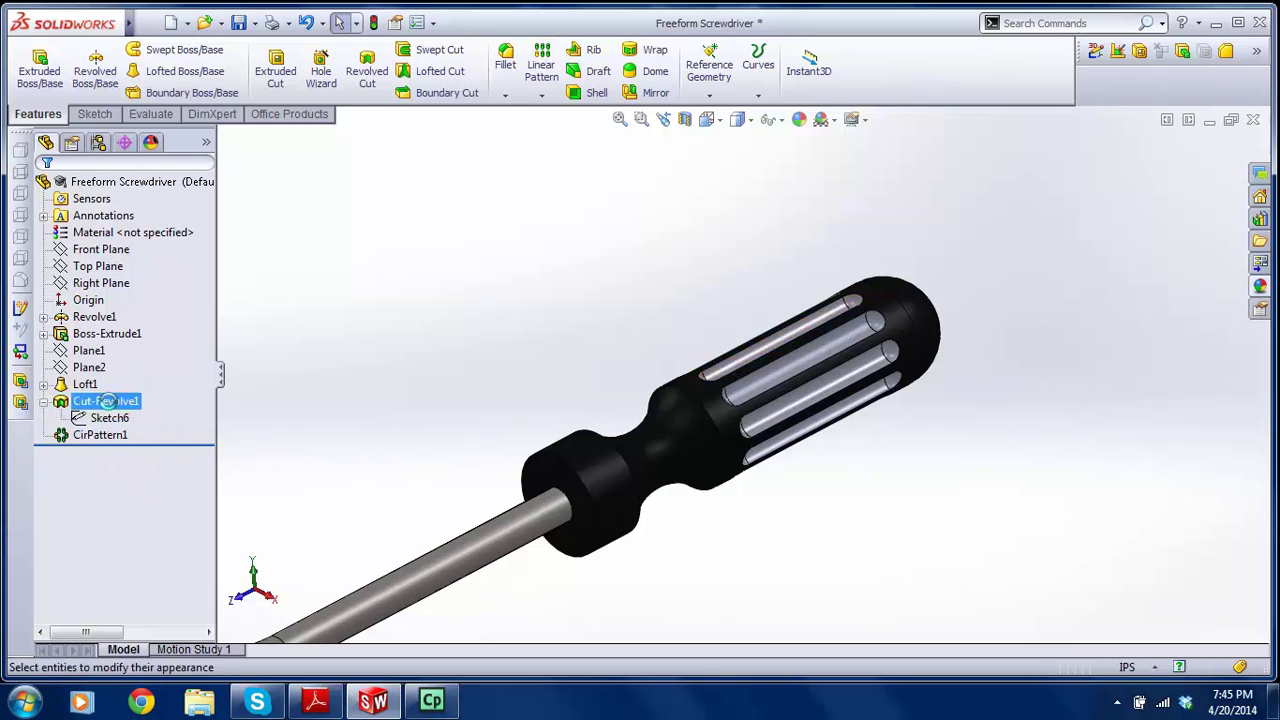
- Apply the yellow medium gloss plastic appearance to the circular pattern so the remaining handle grooves match
click(1263, 287)
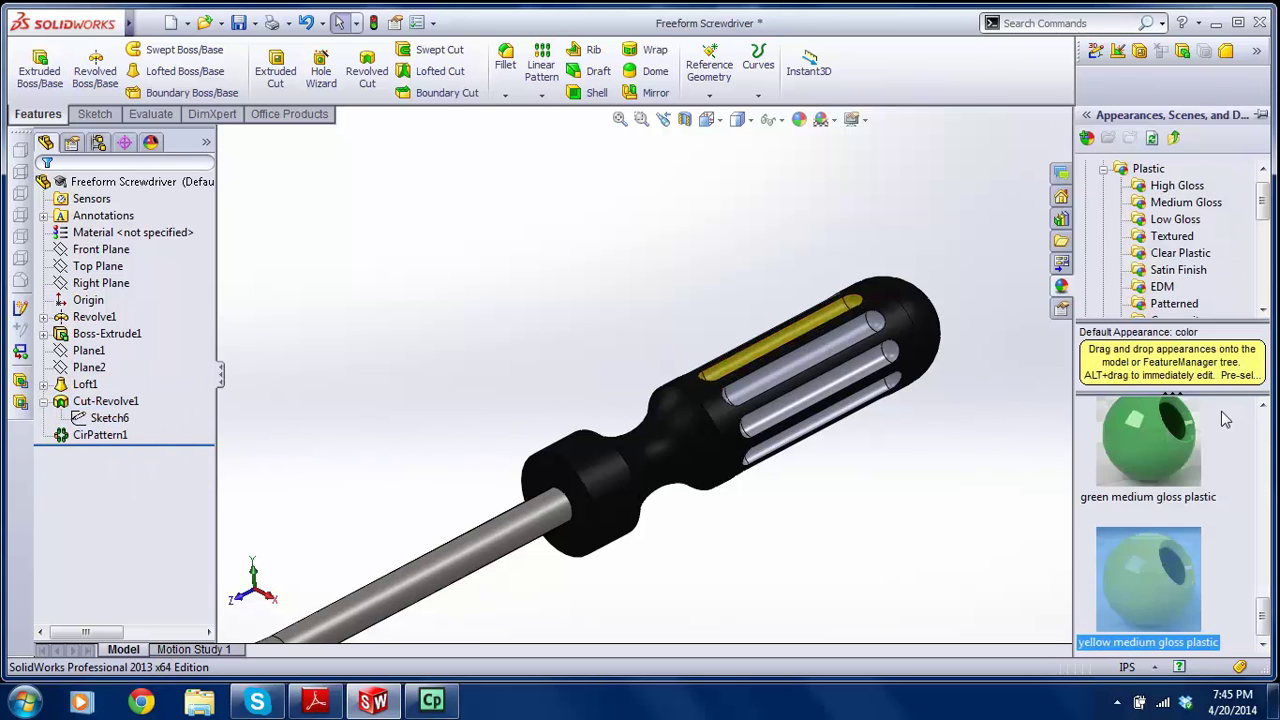
drag(1168, 574, 115, 432)
scroll(706, 304, up, 4)
middle_drag(681, 360, 628, 394)
scroll(628, 398, down, 2)
middle_drag(676, 443, 817, 305)
scroll(743, 470, down, 2)
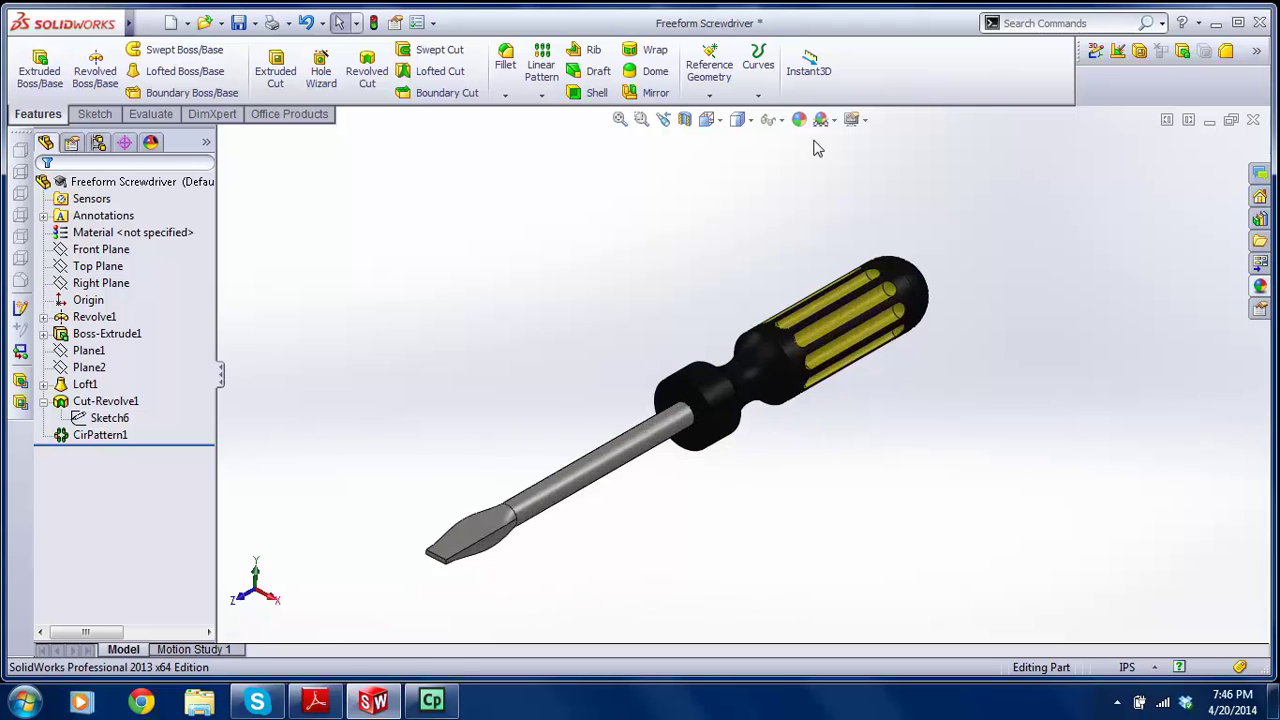
- Turn on Ambient Occlusion for the model display
click(860, 119)
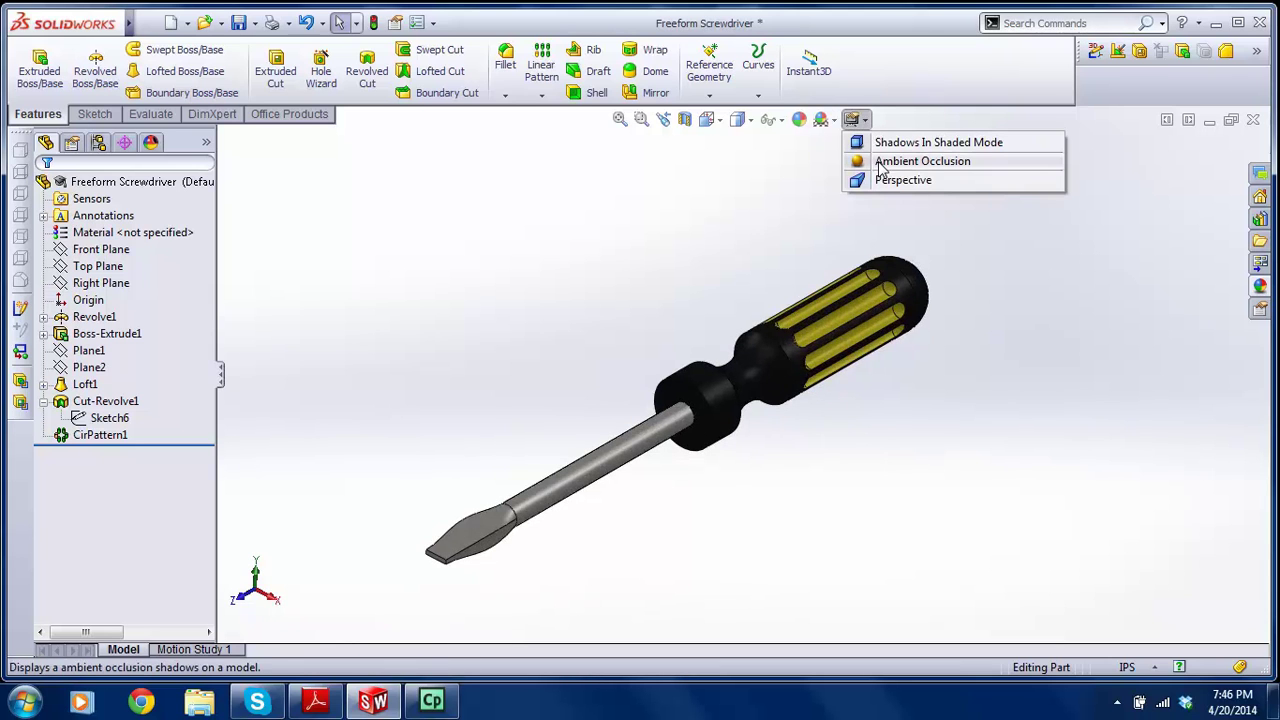
click(879, 163)
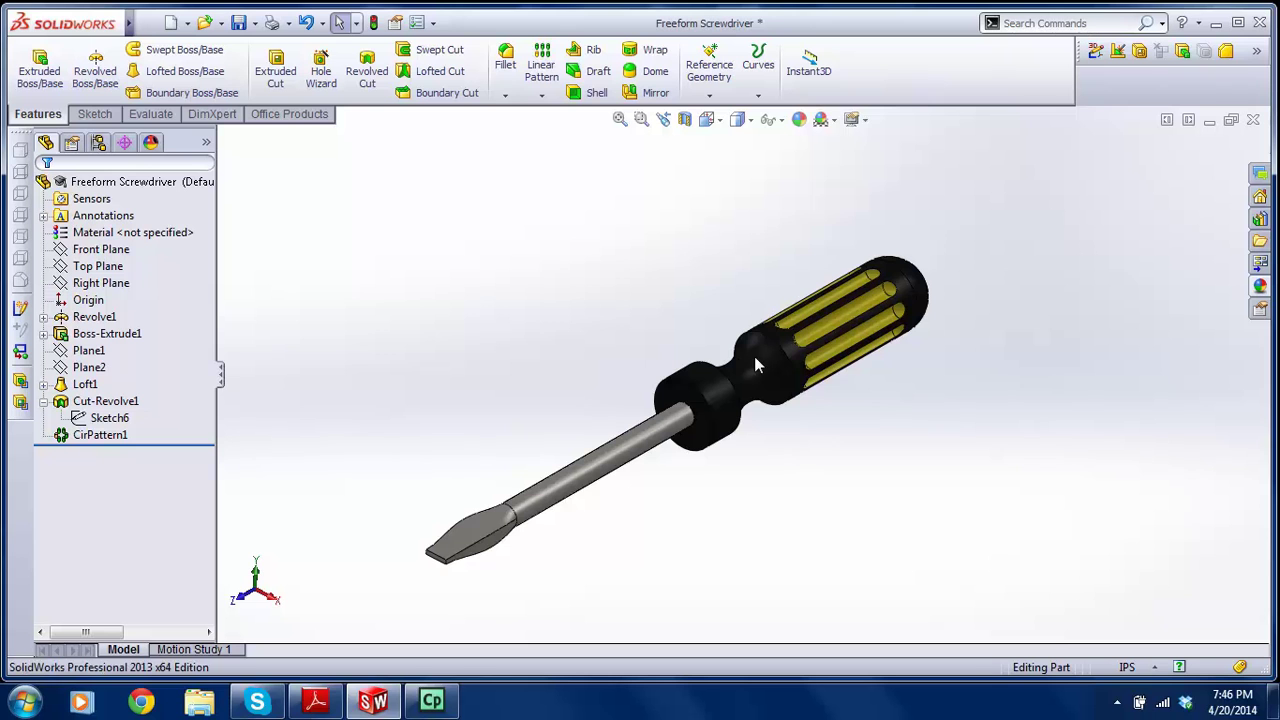
click(851, 119)
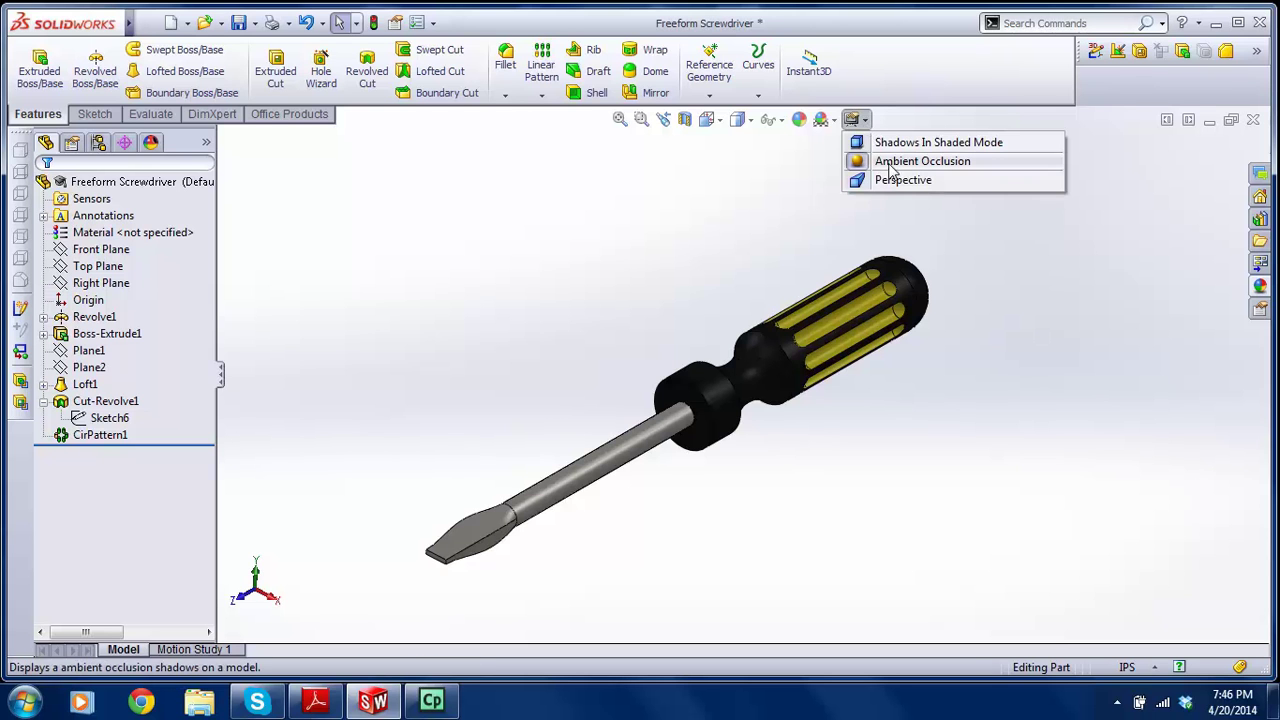
click(537, 291)
- Enable the PhotoView 360 add-in for the current session
click(148, 23)
mouse_move(186, 28)
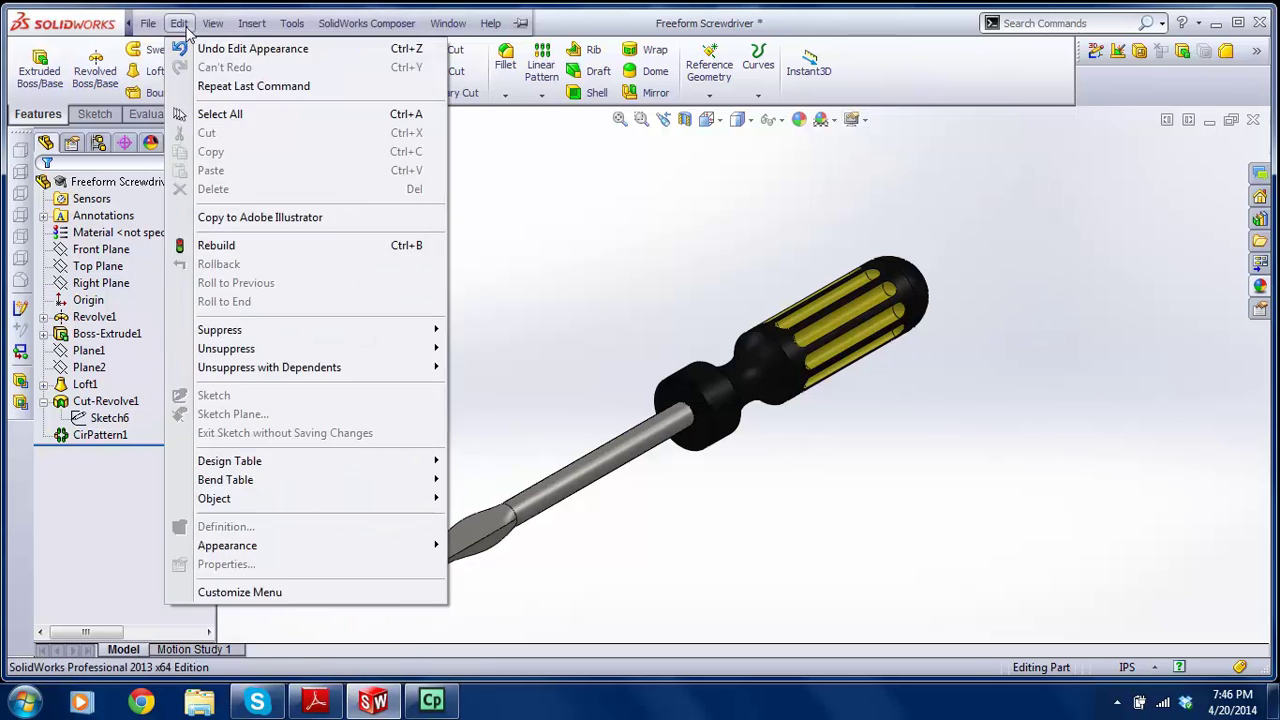
mouse_move(292, 23)
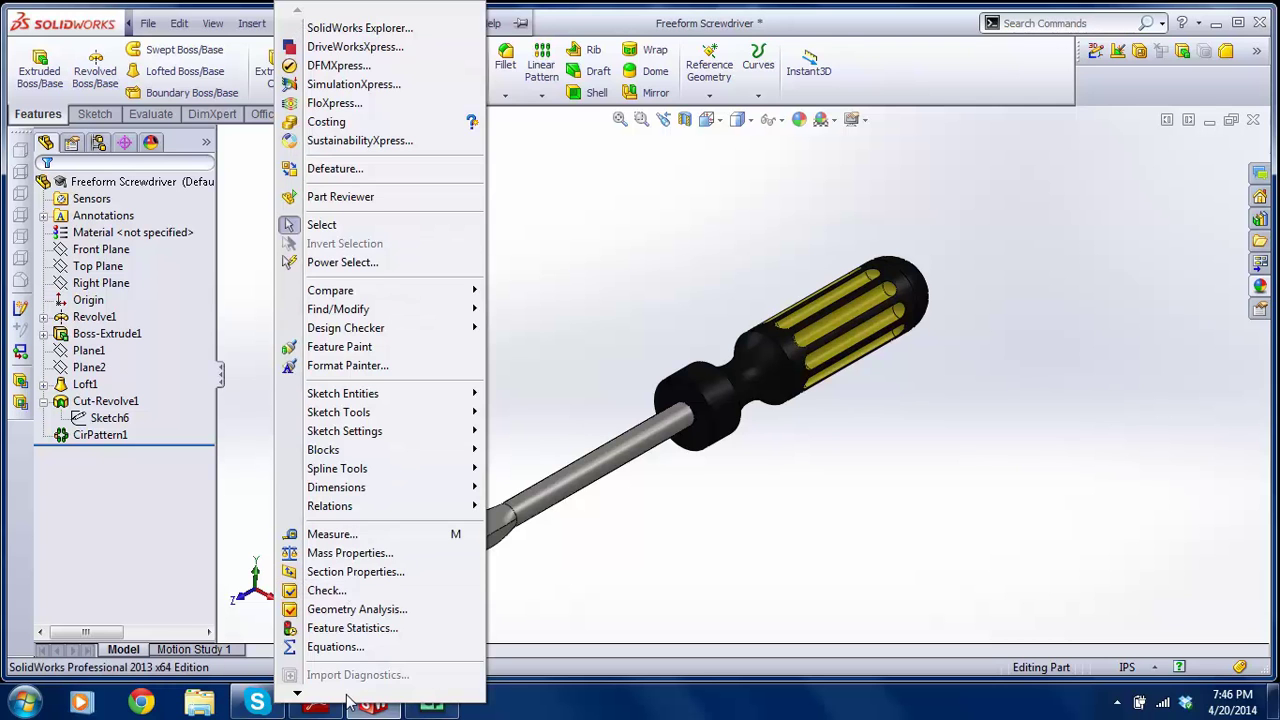
scroll(349, 703, down, 5)
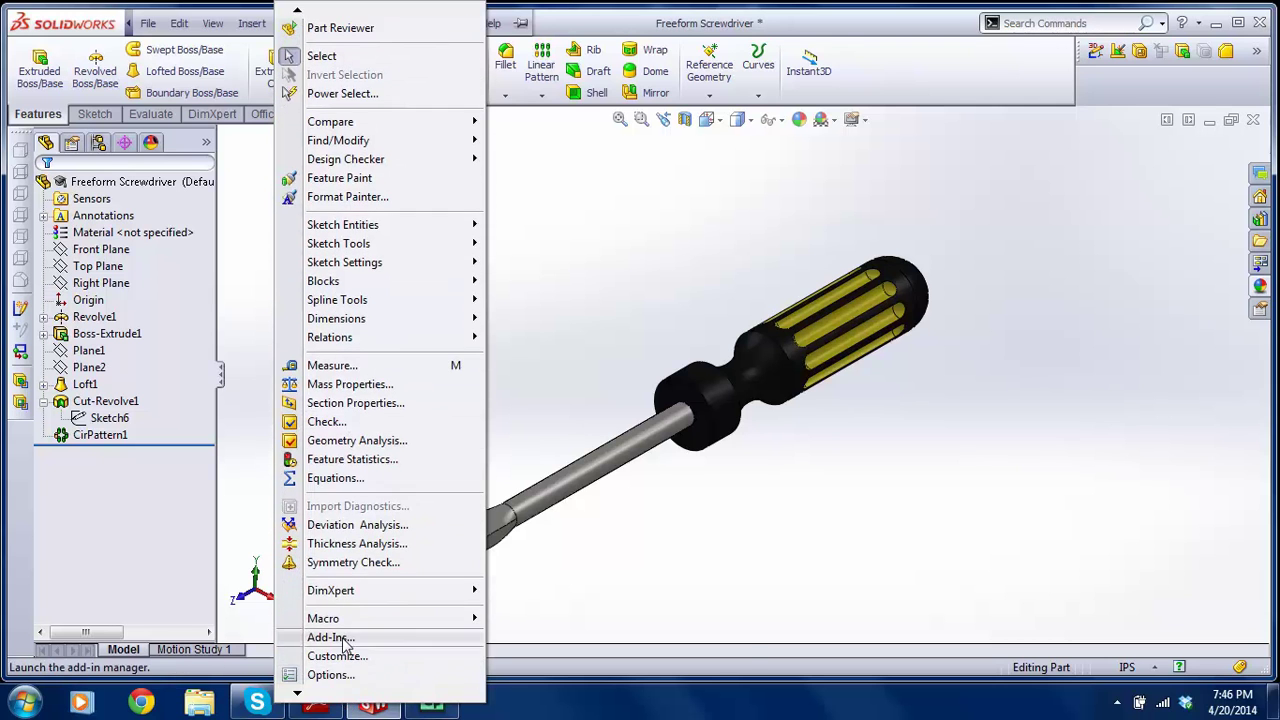
click(335, 638)
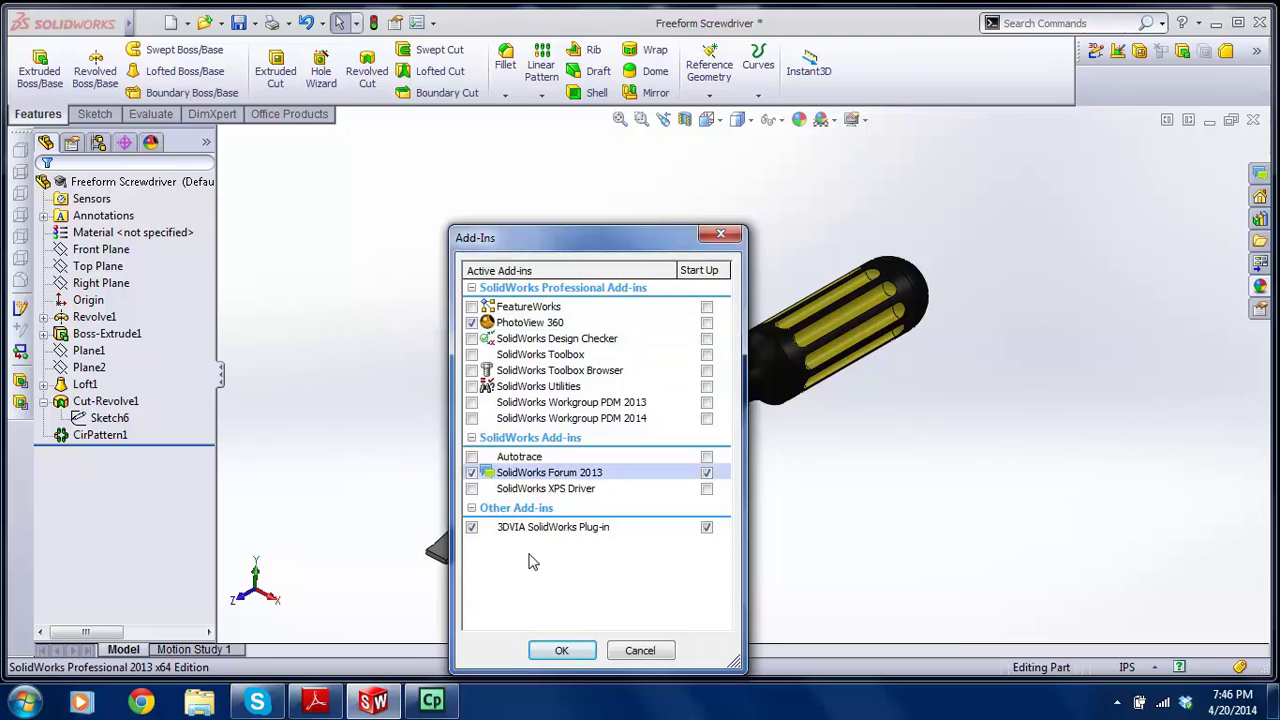
click(562, 650)
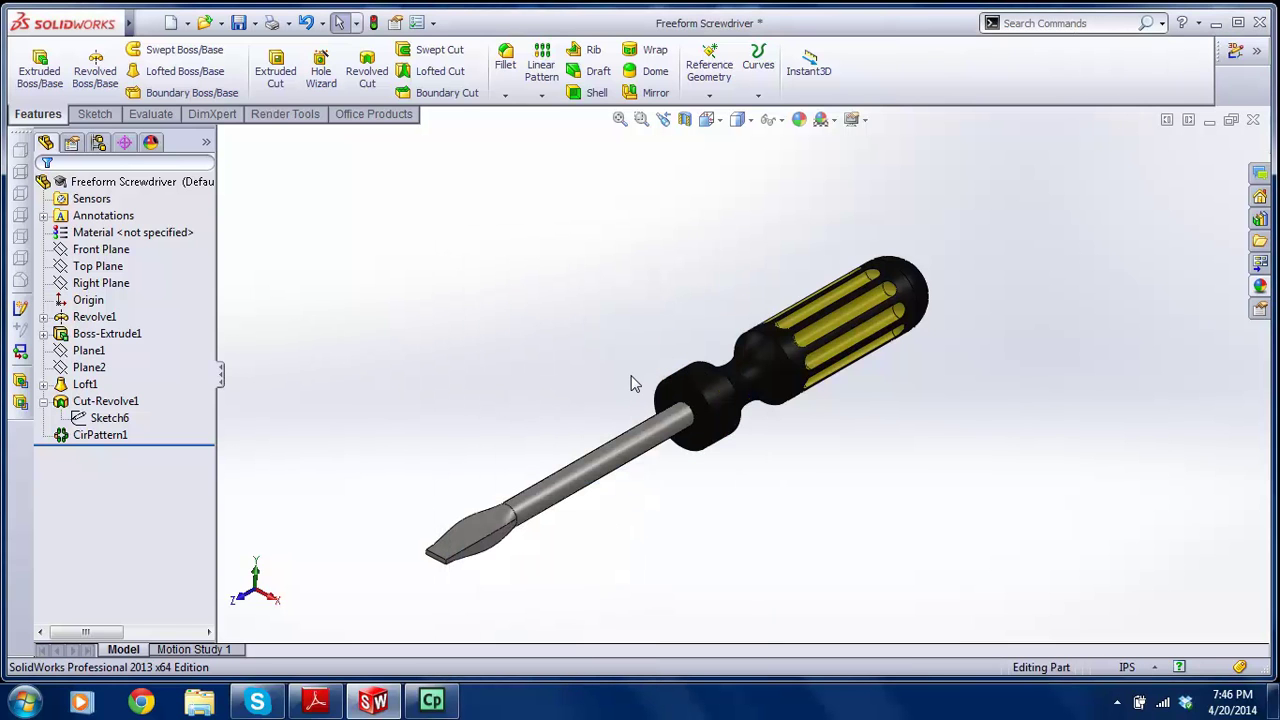
- Open the PhotoView 360 preview window, place it clear of the handle and enlarge the screwdriver in the view
click(272, 115)
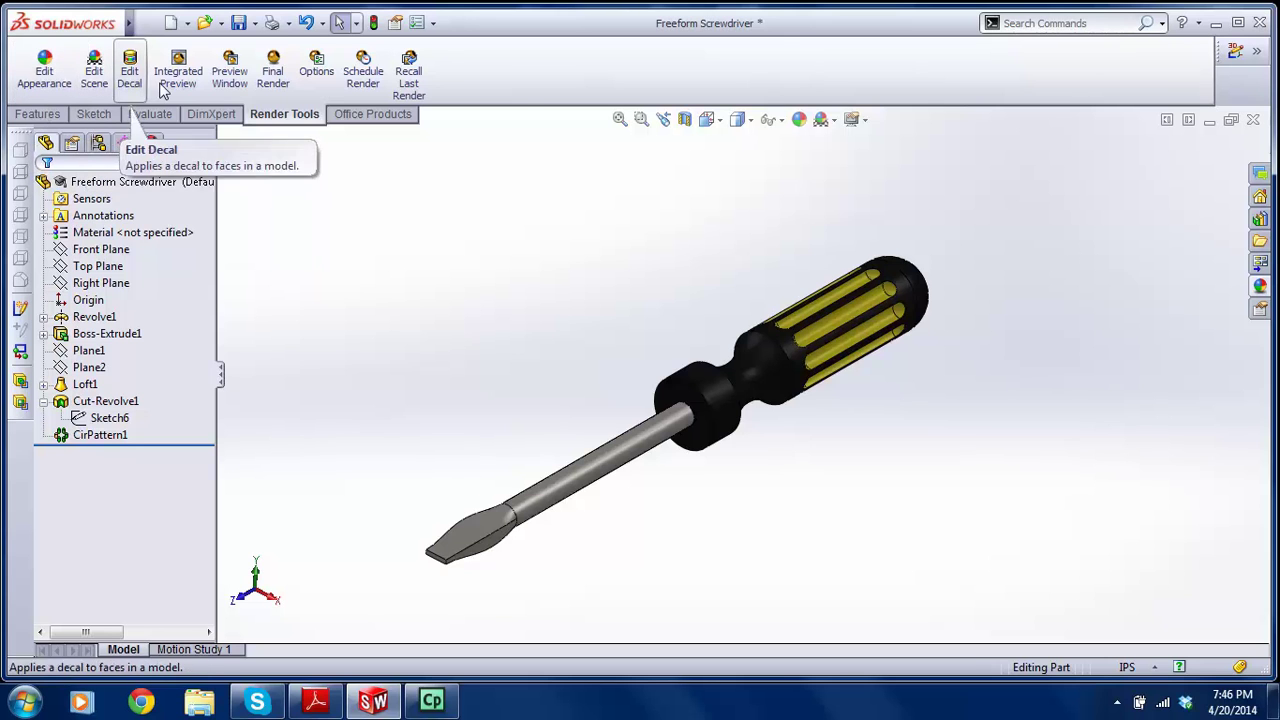
click(236, 78)
click(336, 221)
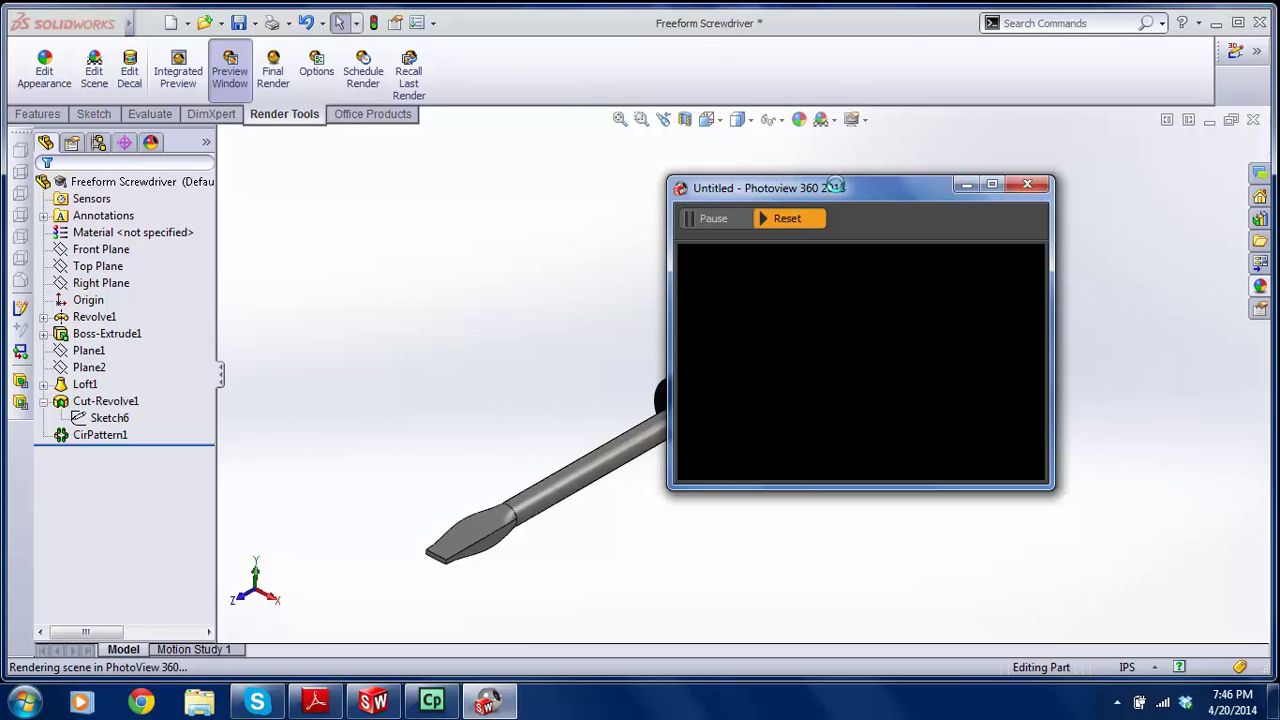
drag(840, 187, 421, 135)
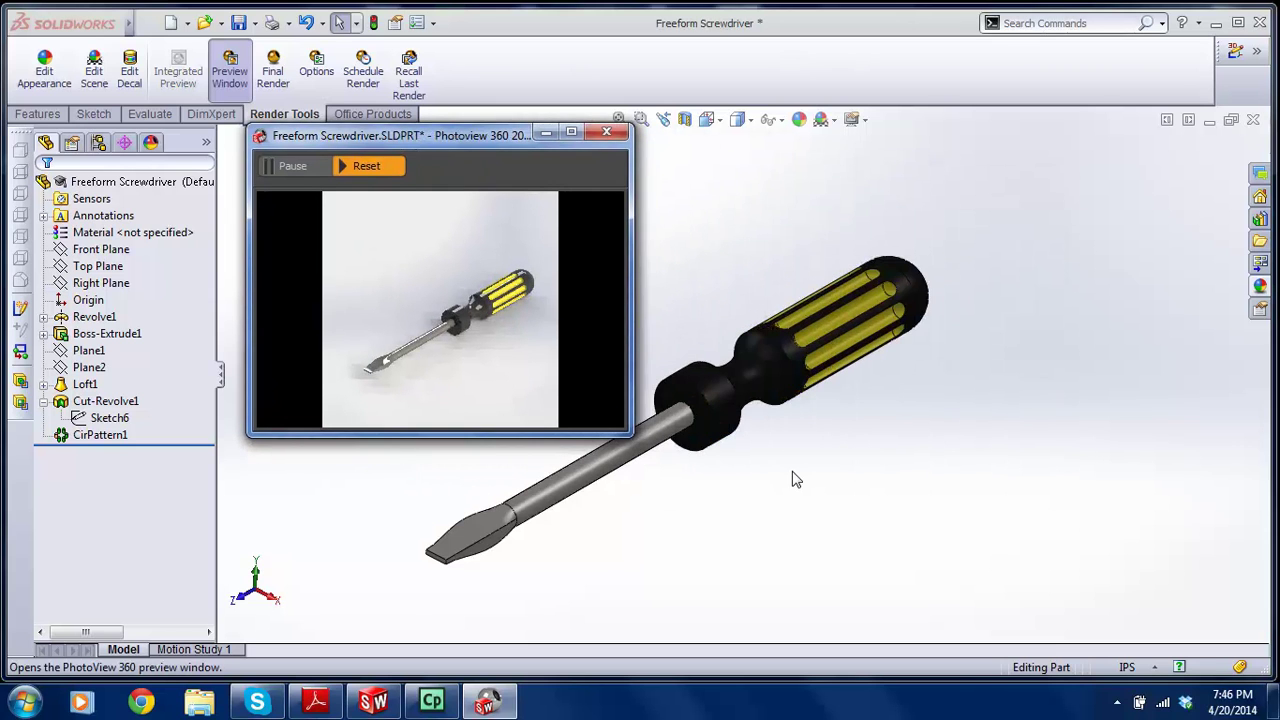
scroll(796, 480, down, 2)
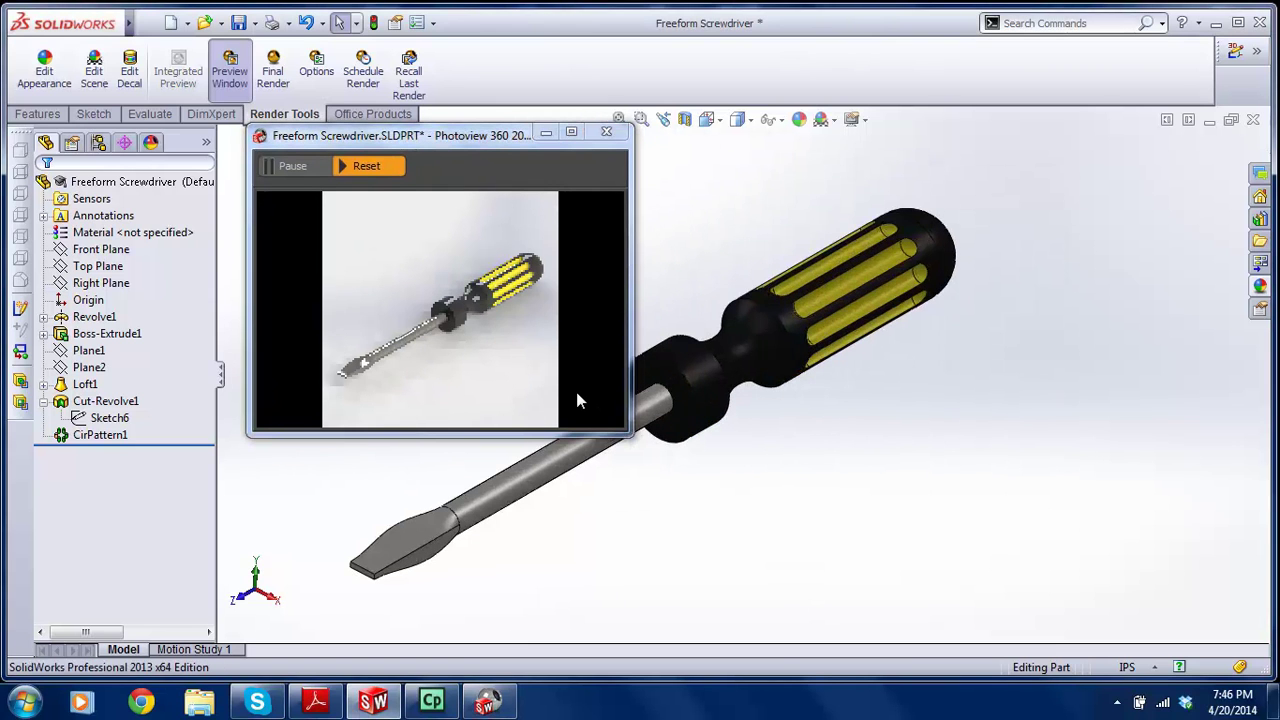
- Review the PhotoView 360 output image and render quality options, keeping preview quality Good and final quality Better
click(316, 66)
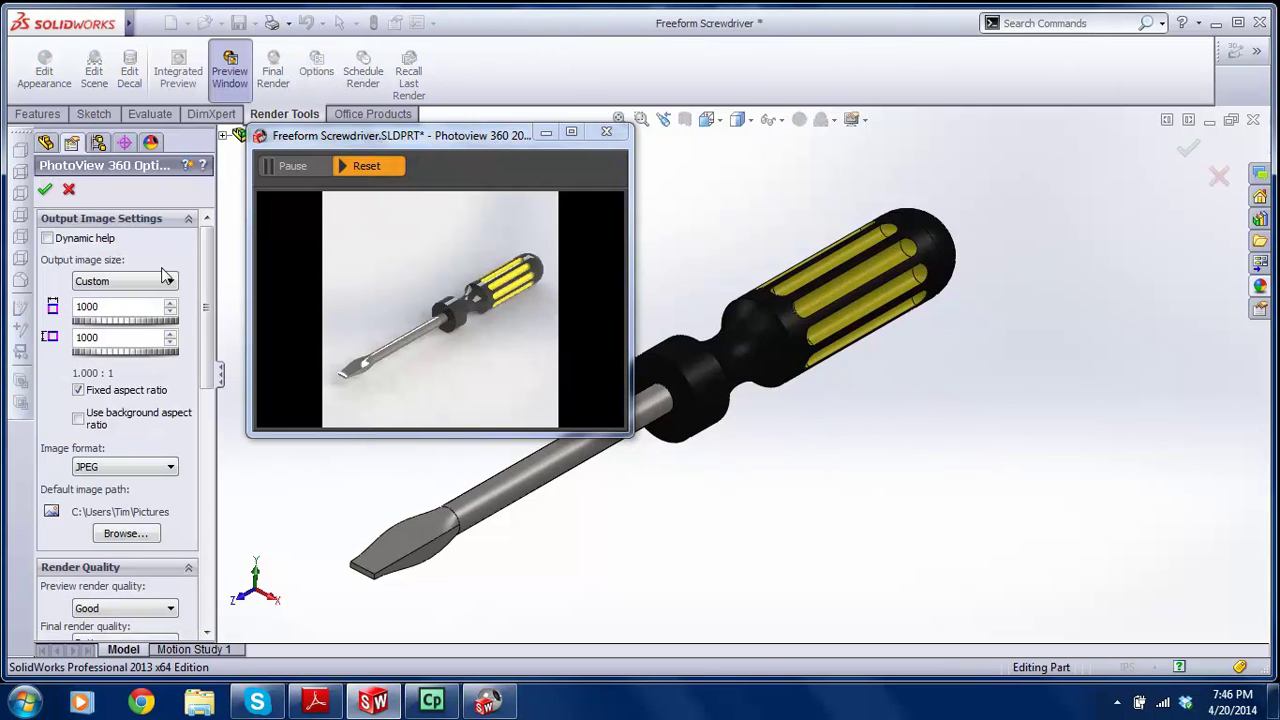
scroll(212, 300, down, 6)
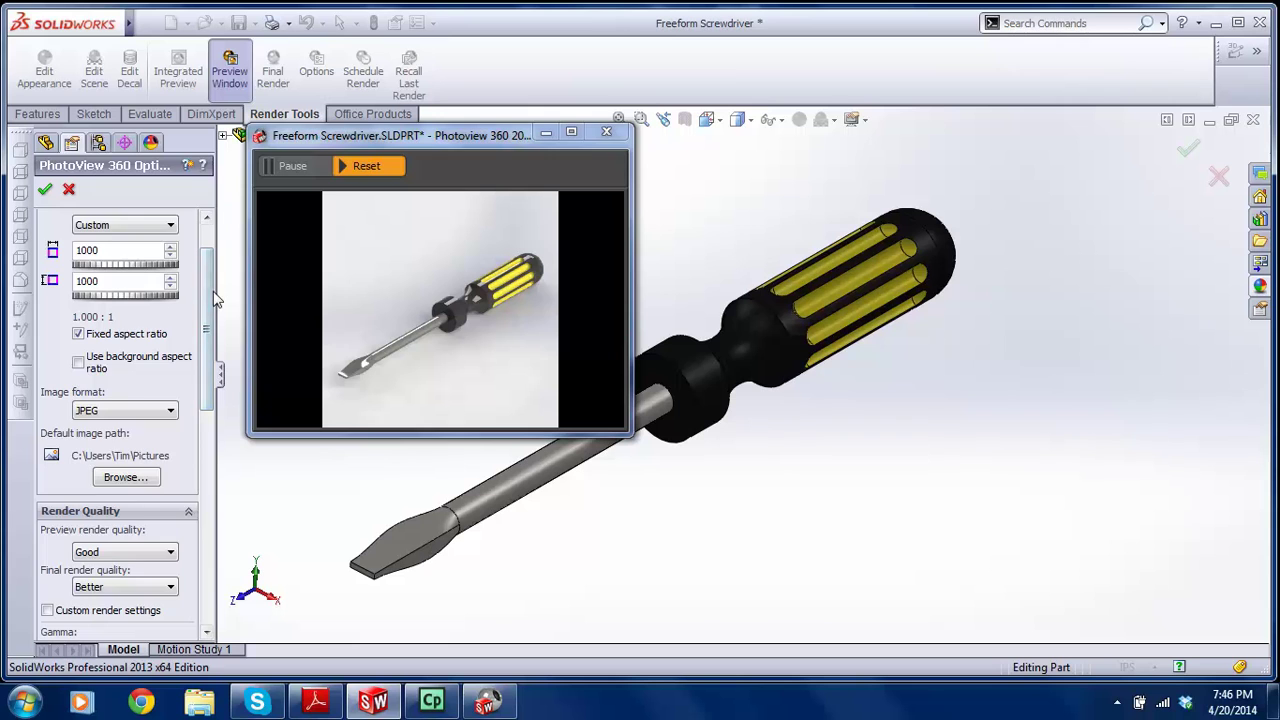
mouse_move(209, 354)
mouse_down()
mouse_move(210, 408)
mouse_move(209, 373)
mouse_up()
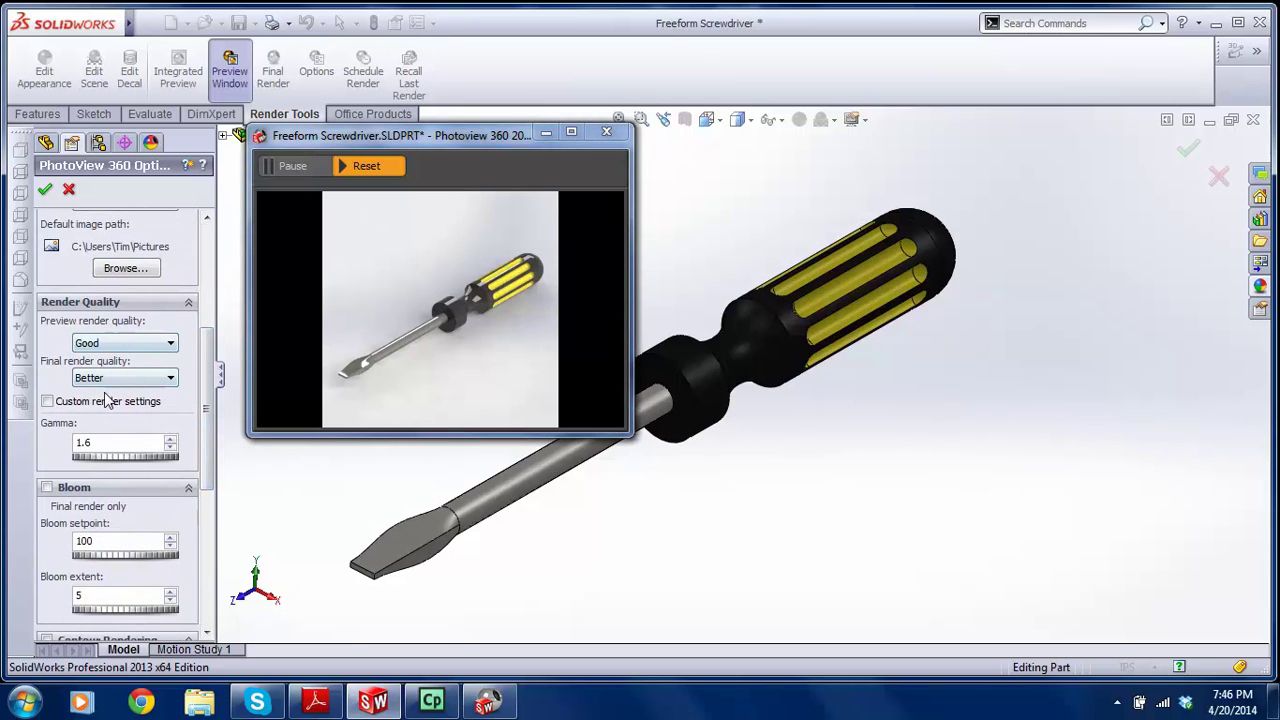
click(143, 345)
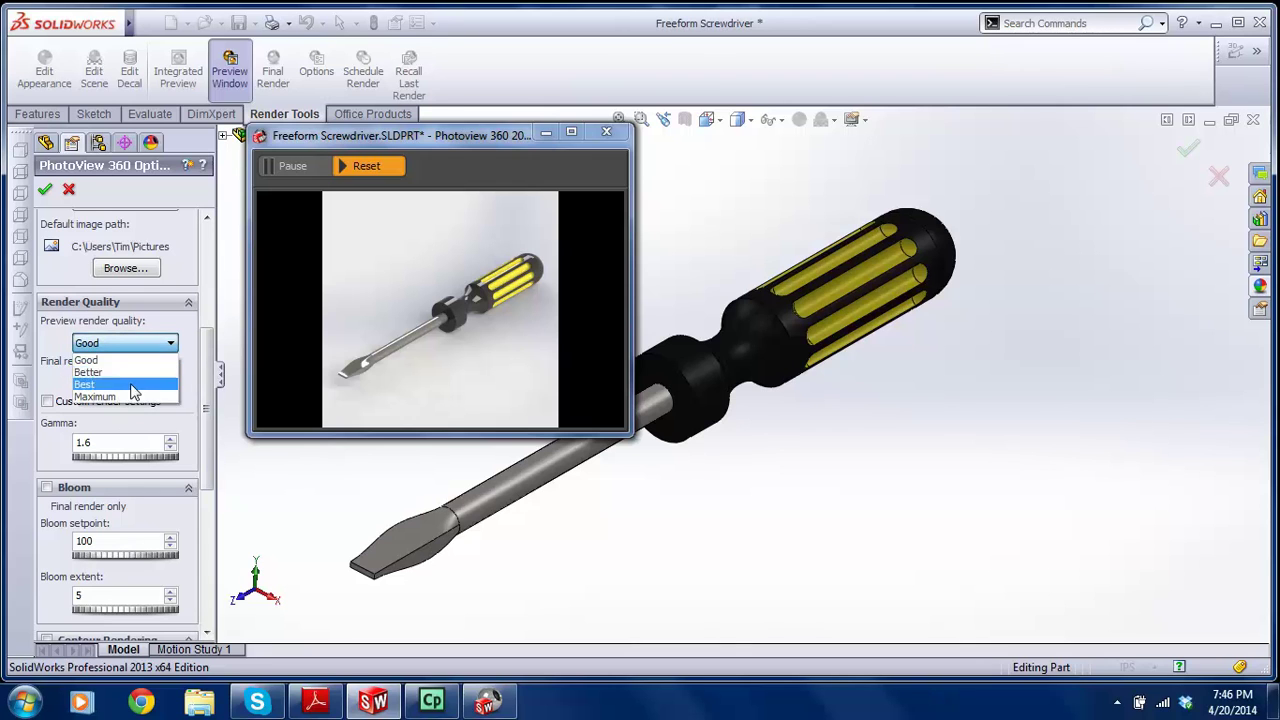
click(57, 341)
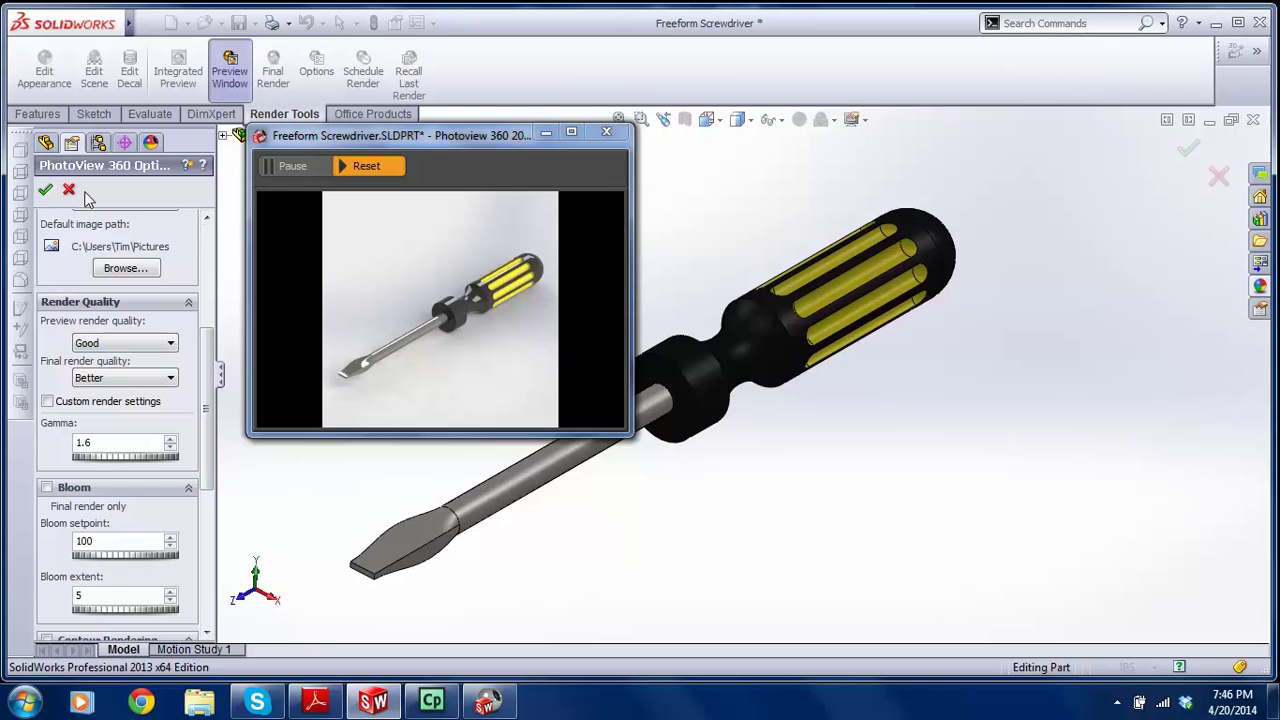
click(45, 189)
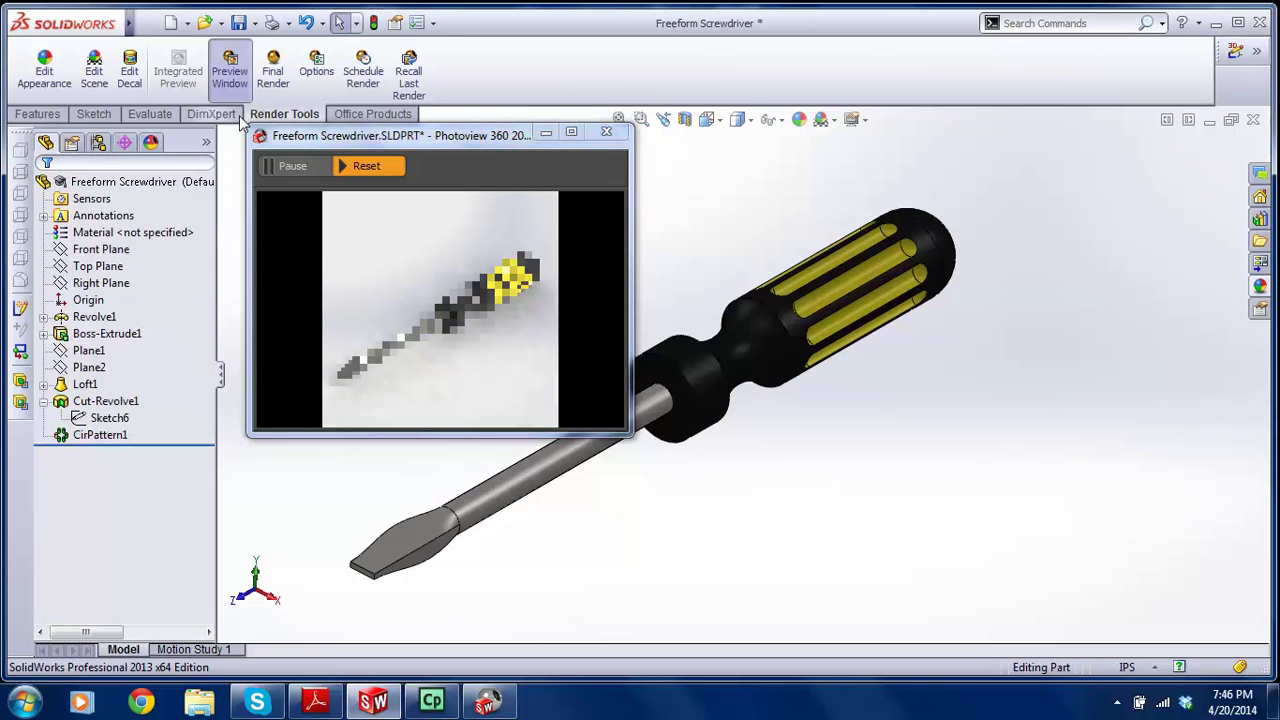
- Run a final render of the screwdriver, and close the finished render and the preview window
click(288, 80)
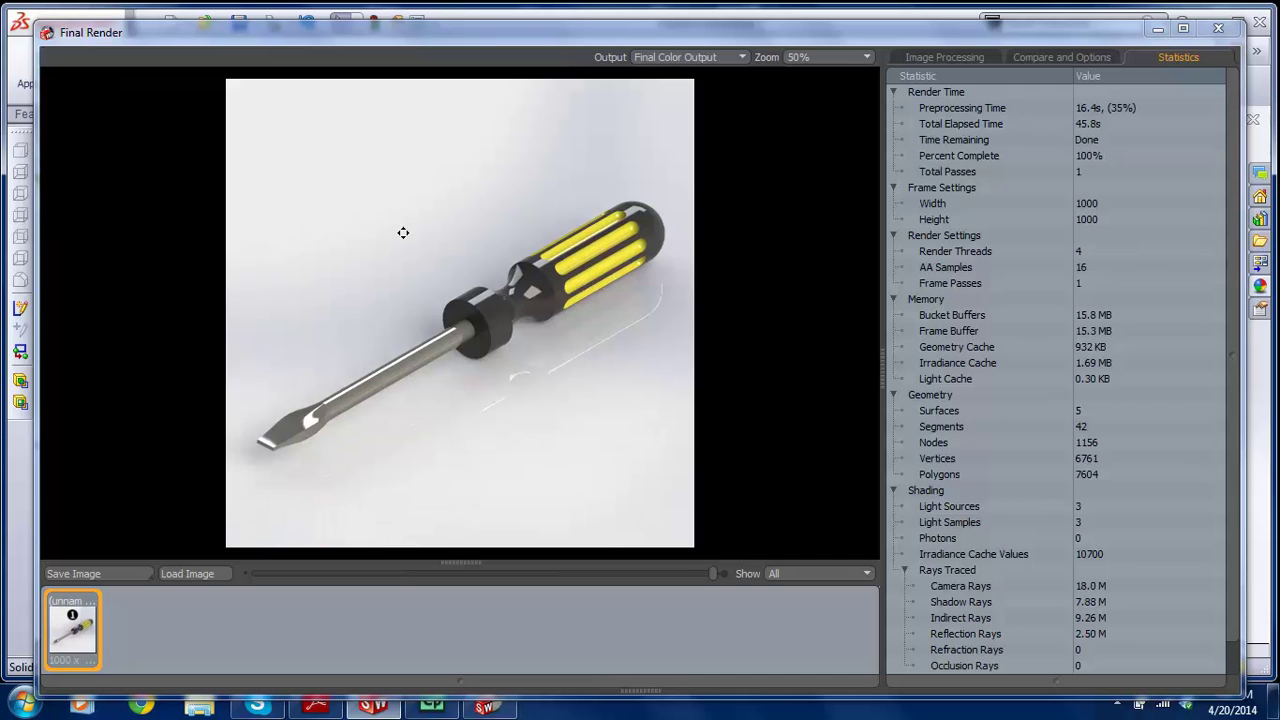
click(1218, 28)
click(606, 131)
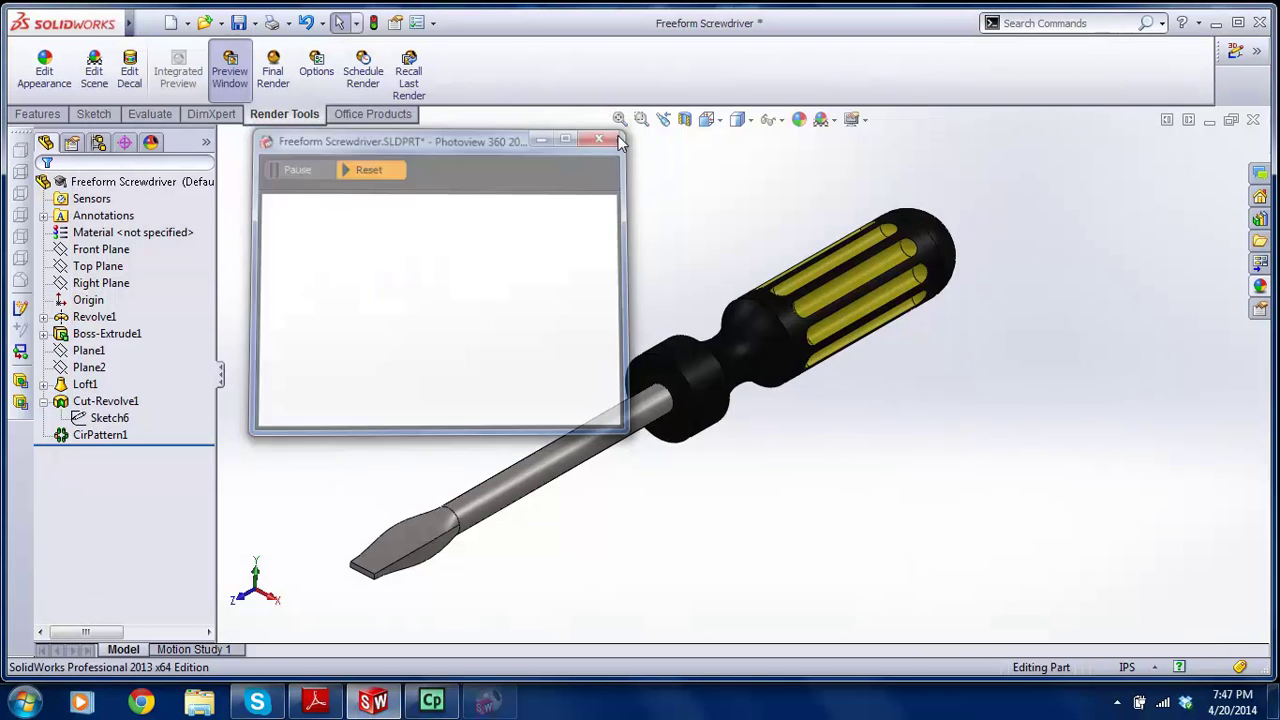
- Close the screwdriver part without saving the modified document
click(1256, 120)
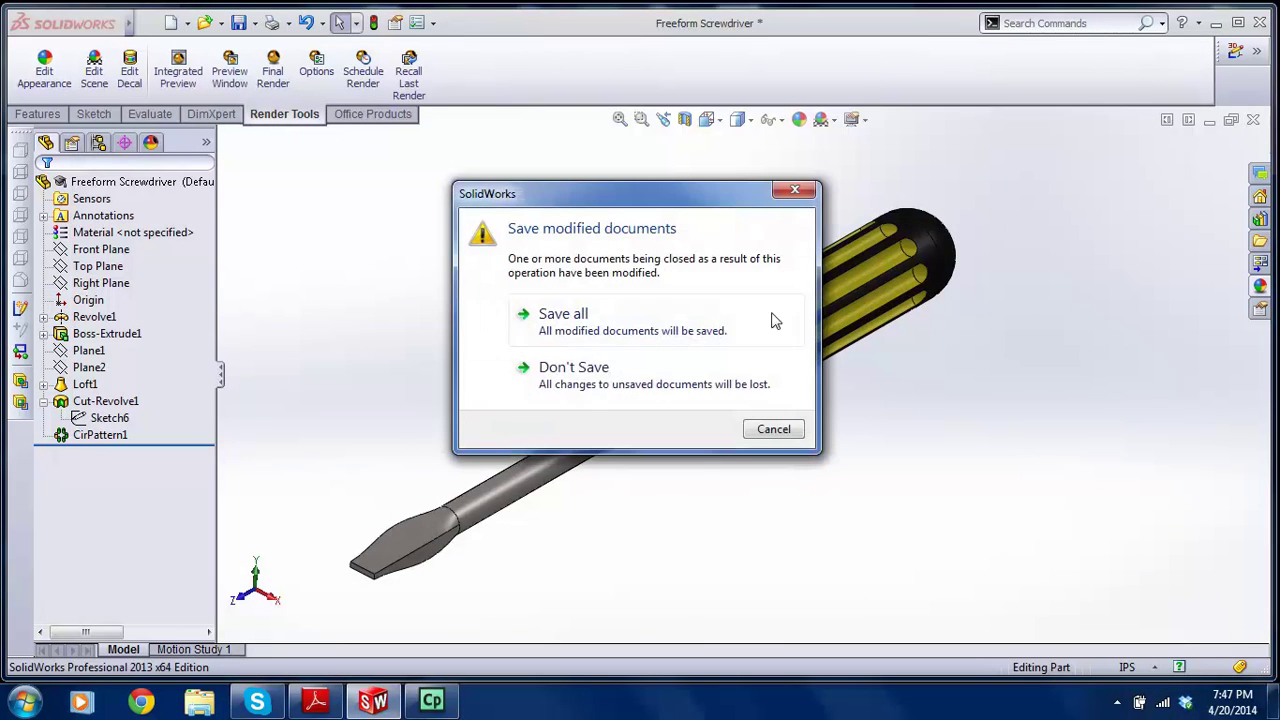
click(654, 364)
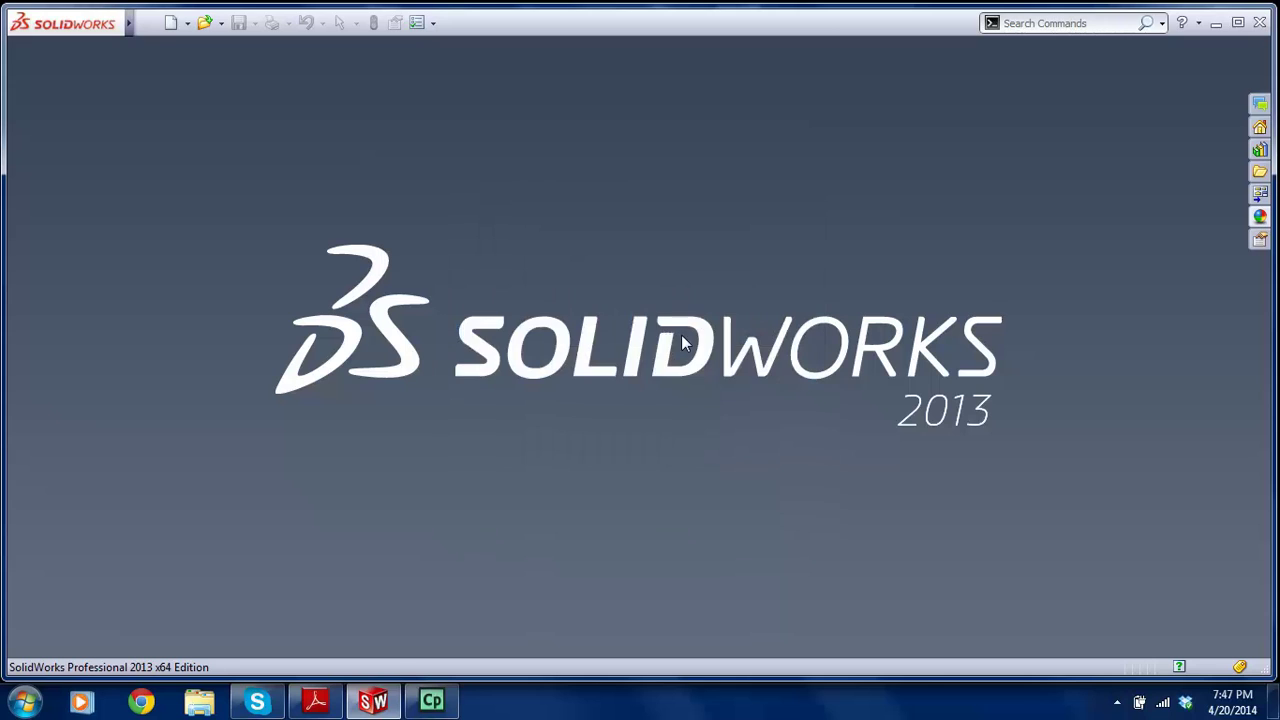
- Switch to the exercises PDF in Adobe Reader and show the chair drawing on page 4 upright at 75% zoom
click(315, 700)
scroll(452, 409, down, 4)
scroll(452, 409, down, 4)
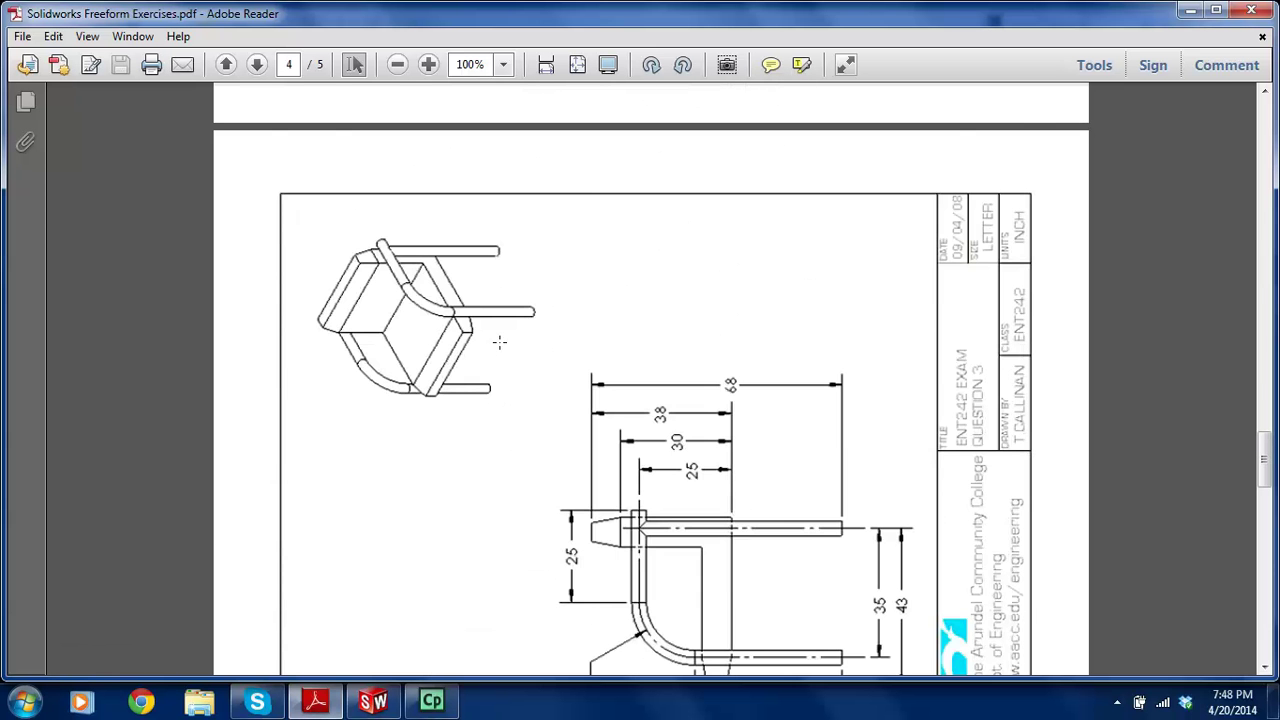
click(652, 64)
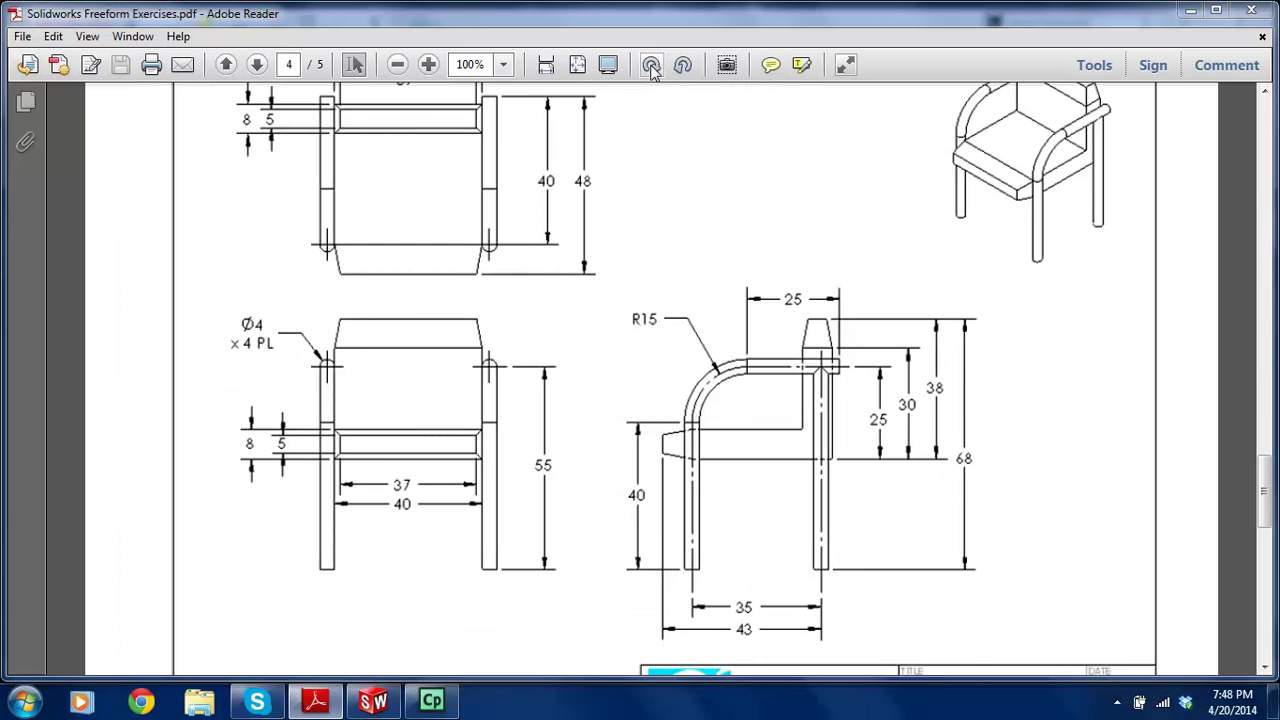
scroll(655, 241, up, 1)
scroll(655, 241, up, 1)
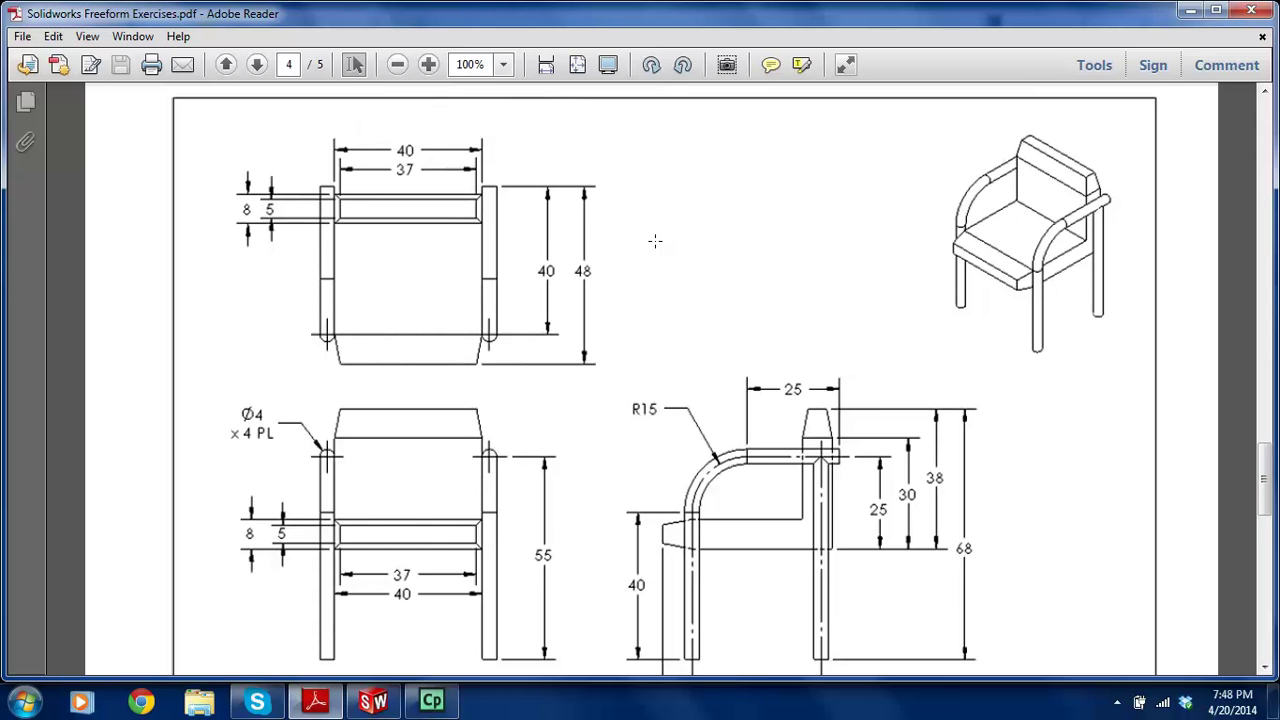
scroll(649, 255, down, 1)
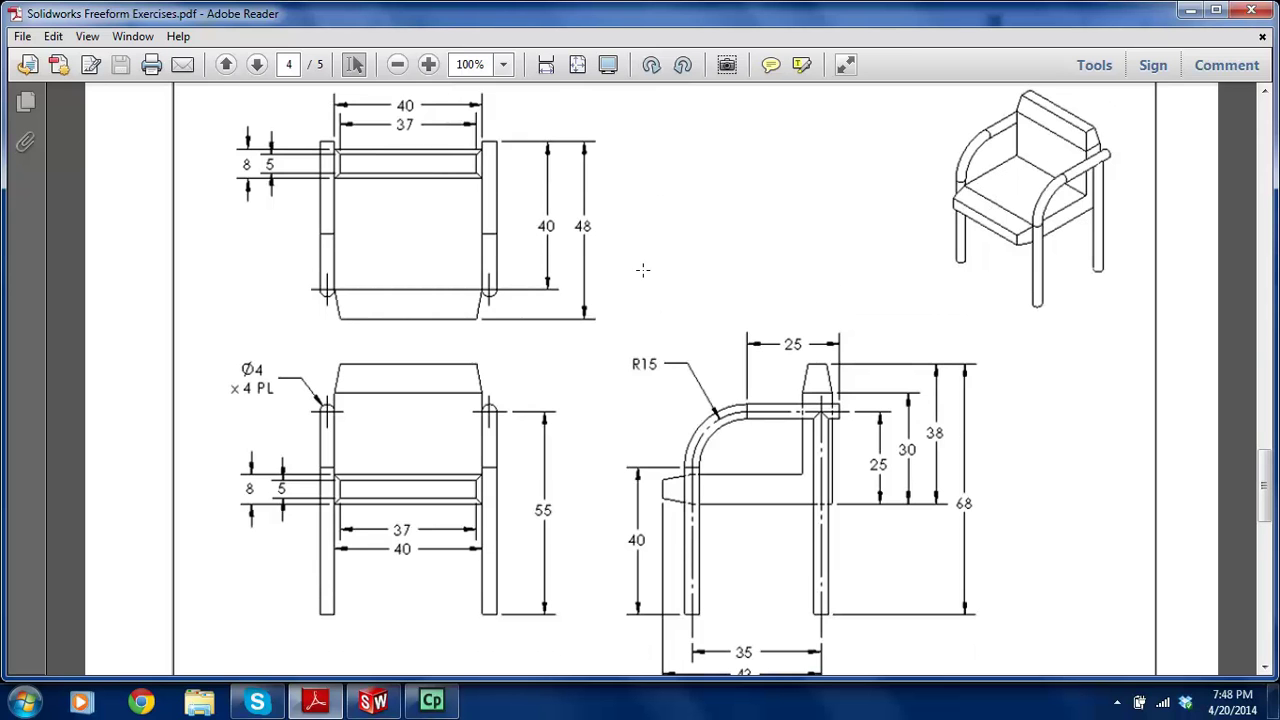
ctrl+scroll(643, 270, down, 1)
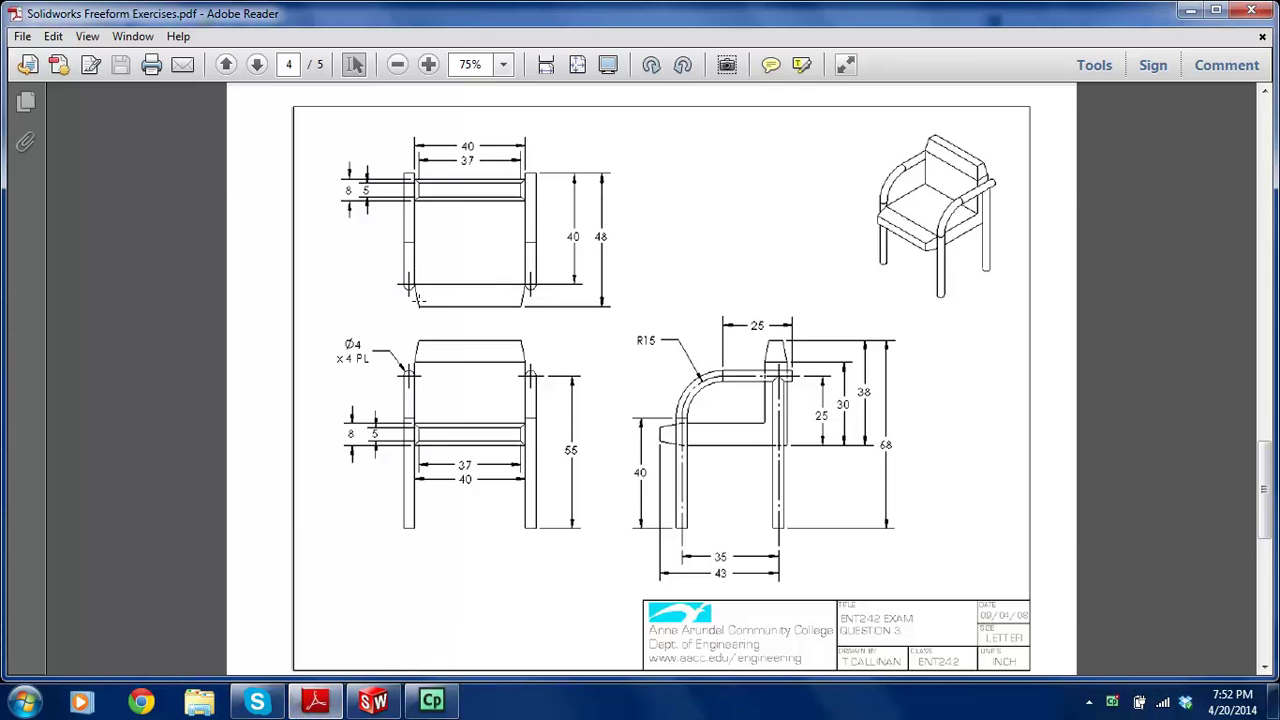
- Look through the neighbouring exercise pages and return to the chair drawing to examine its views and dimensions
scroll(423, 290, up, 2)
click(418, 298)
scroll(418, 298, up, 10)
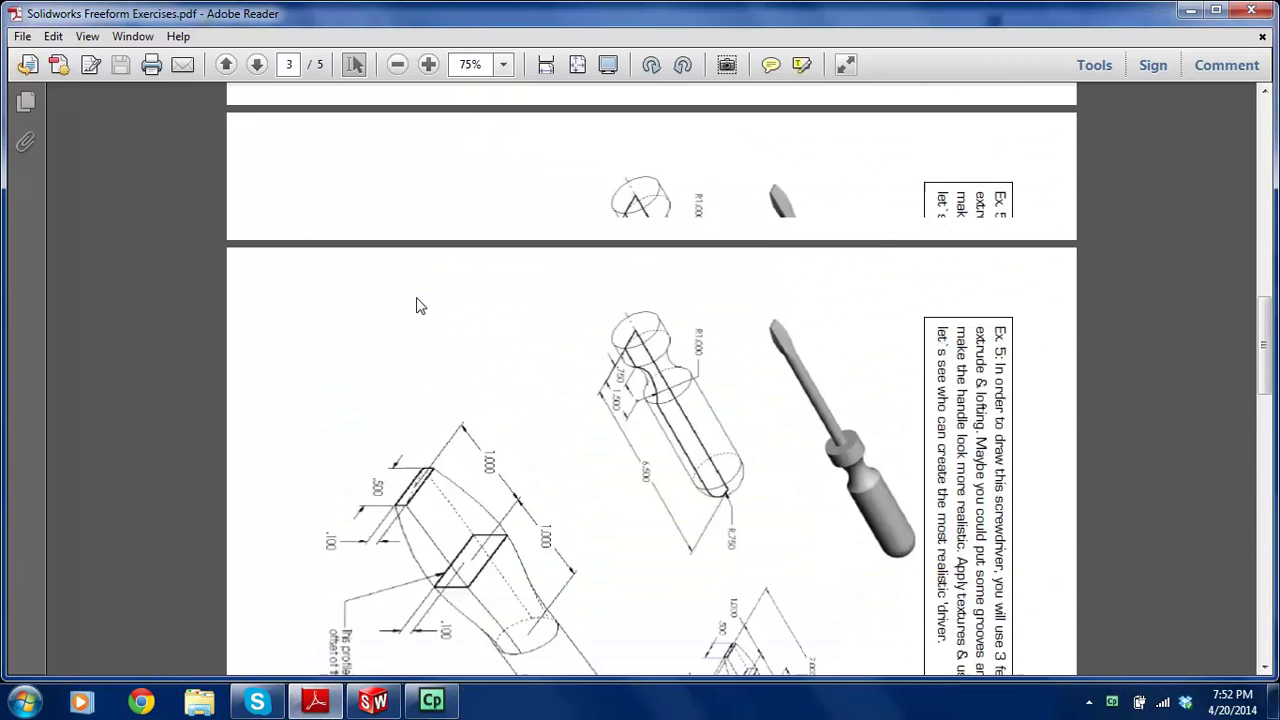
scroll(418, 300, down, 15)
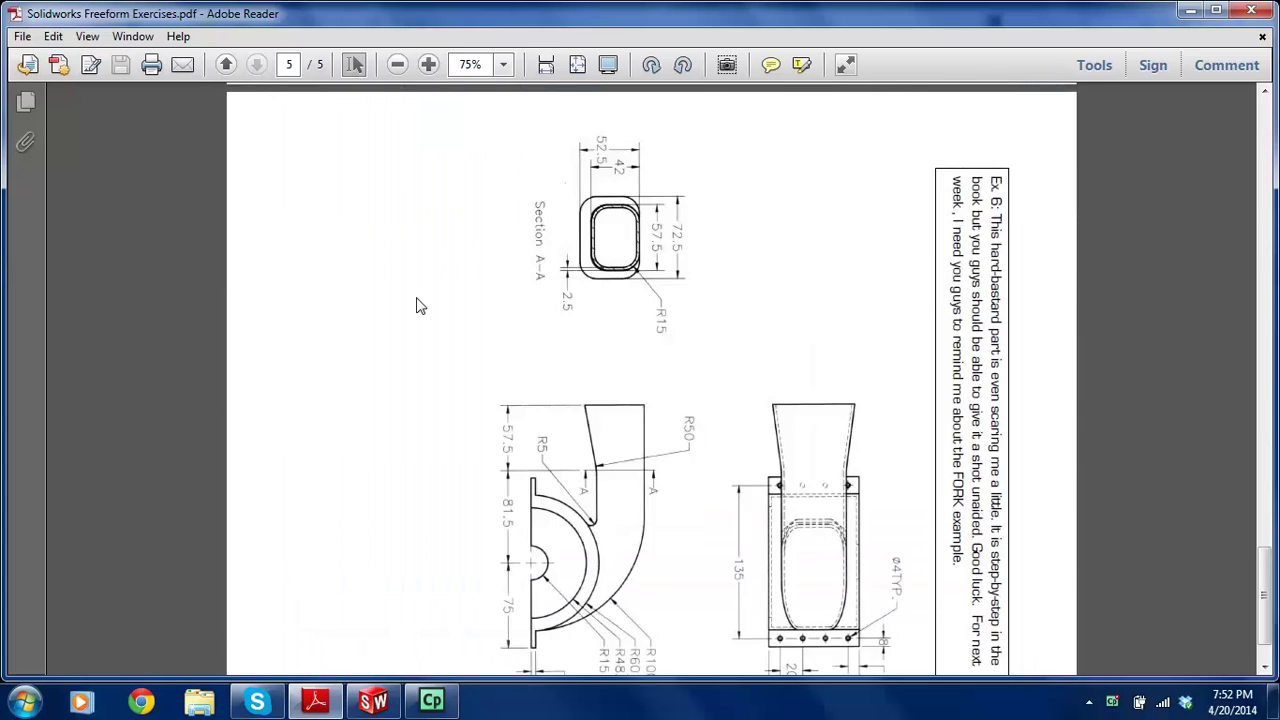
scroll(418, 300, up, 5)
scroll(418, 300, up, 6)
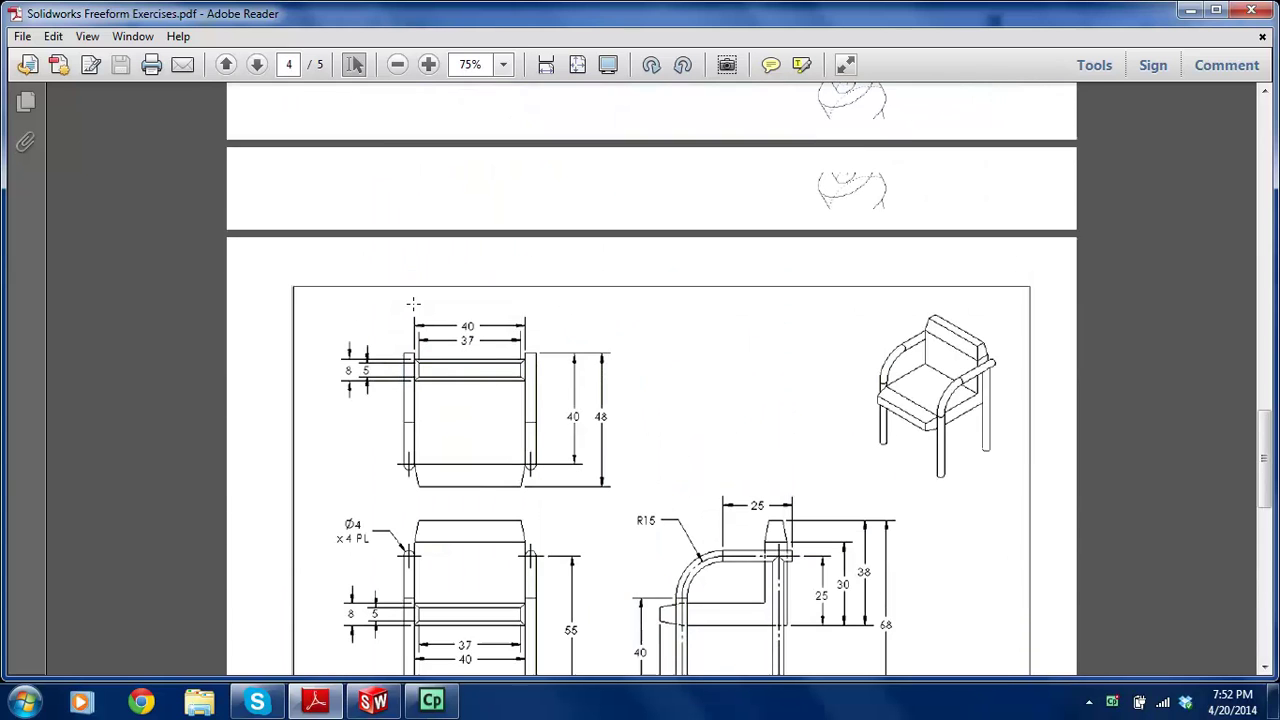
scroll(418, 302, down, 2)
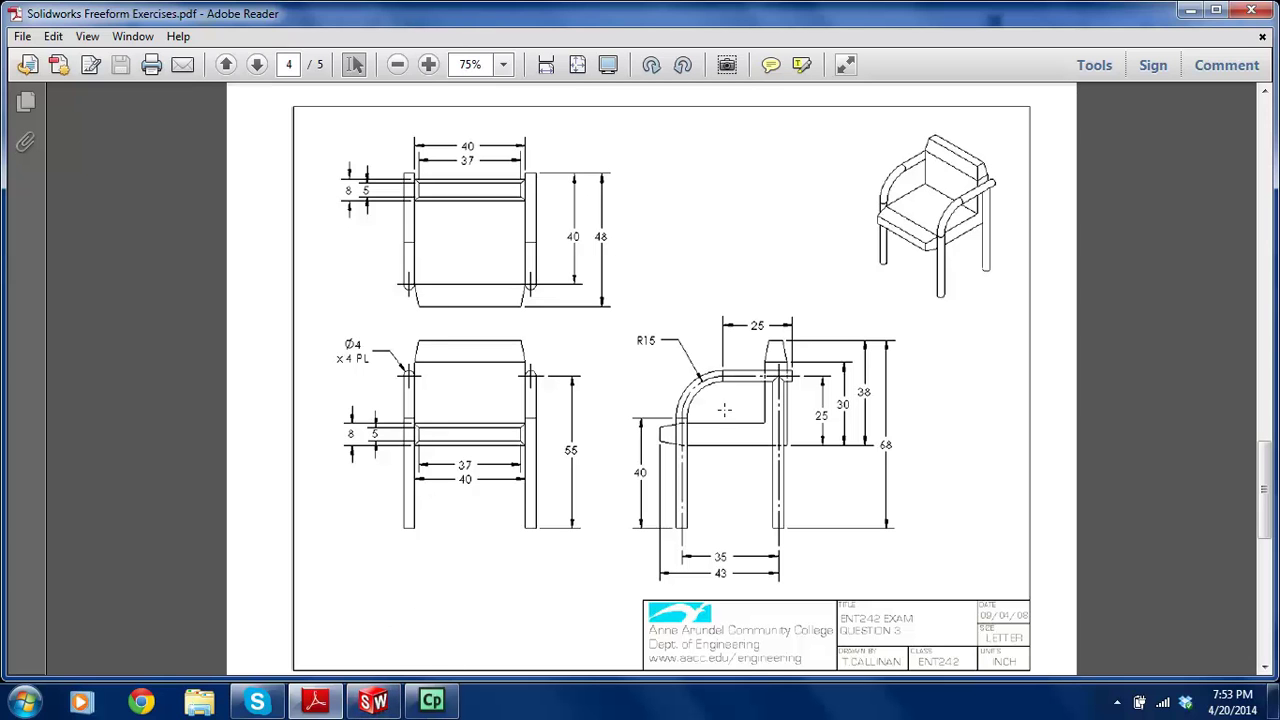
- Switch to SolidWorks and create a new part from the TC_PART template
click(377, 706)
click(368, 707)
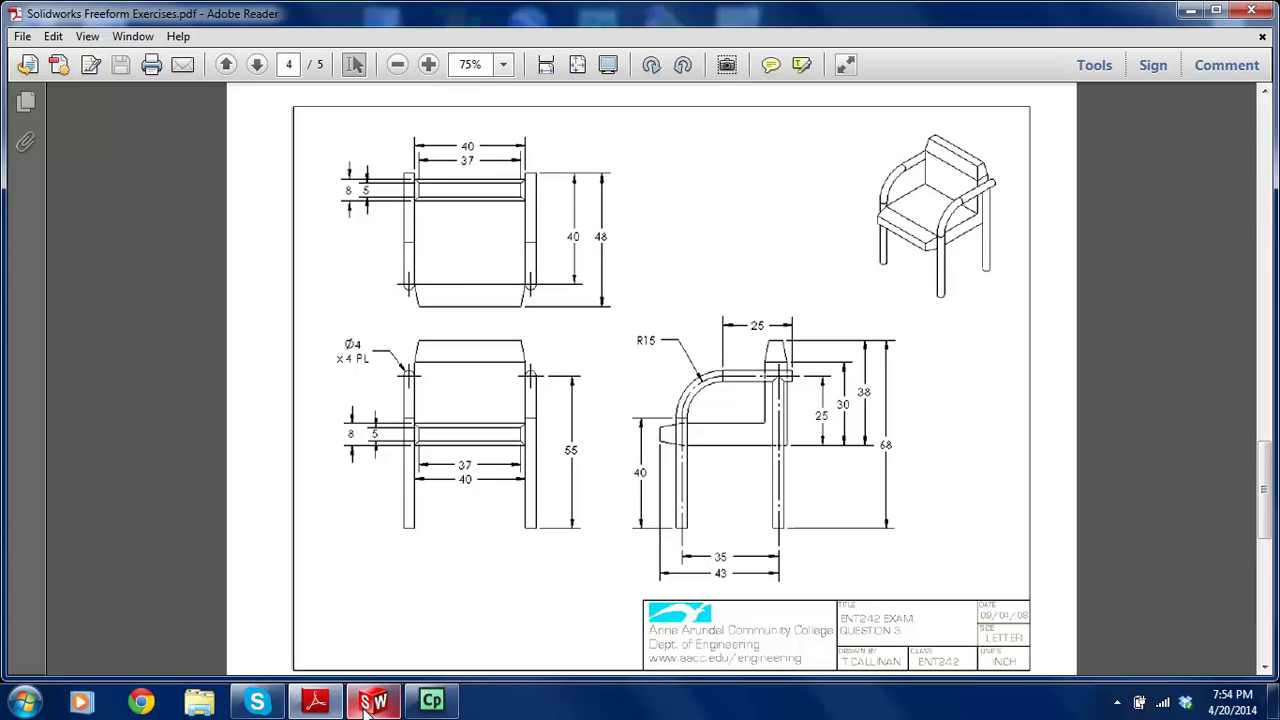
click(371, 704)
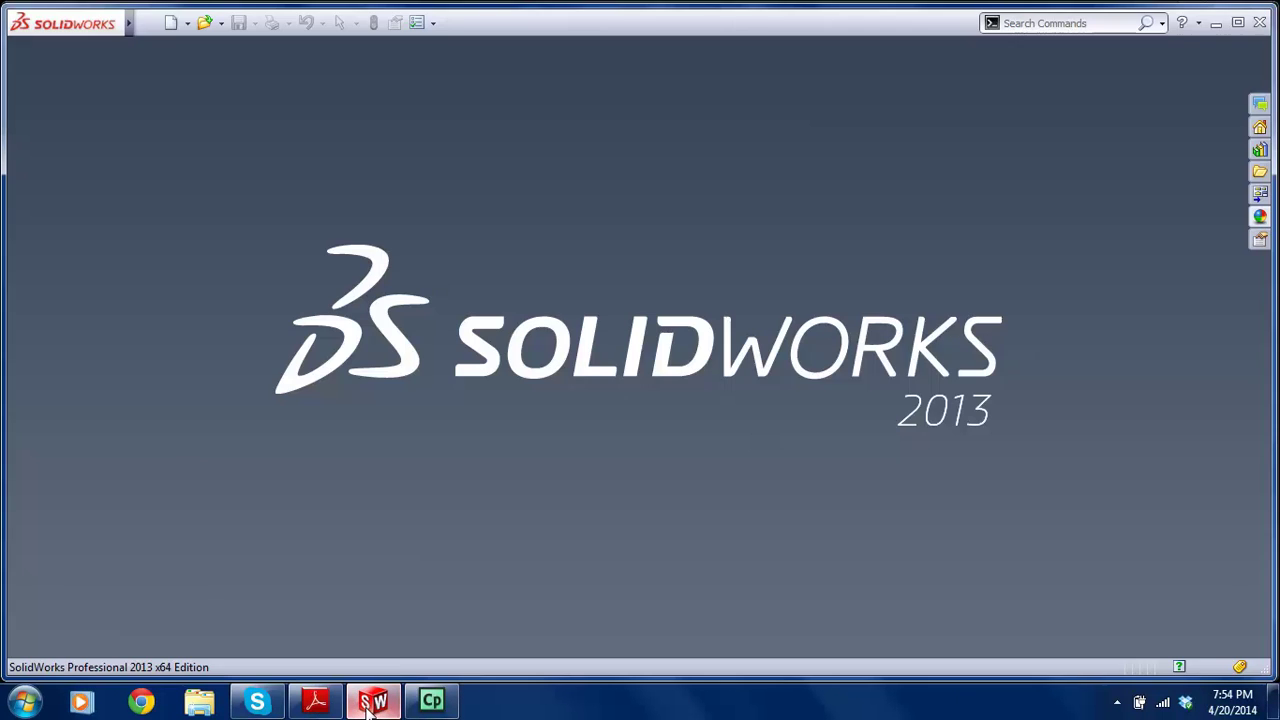
click(372, 705)
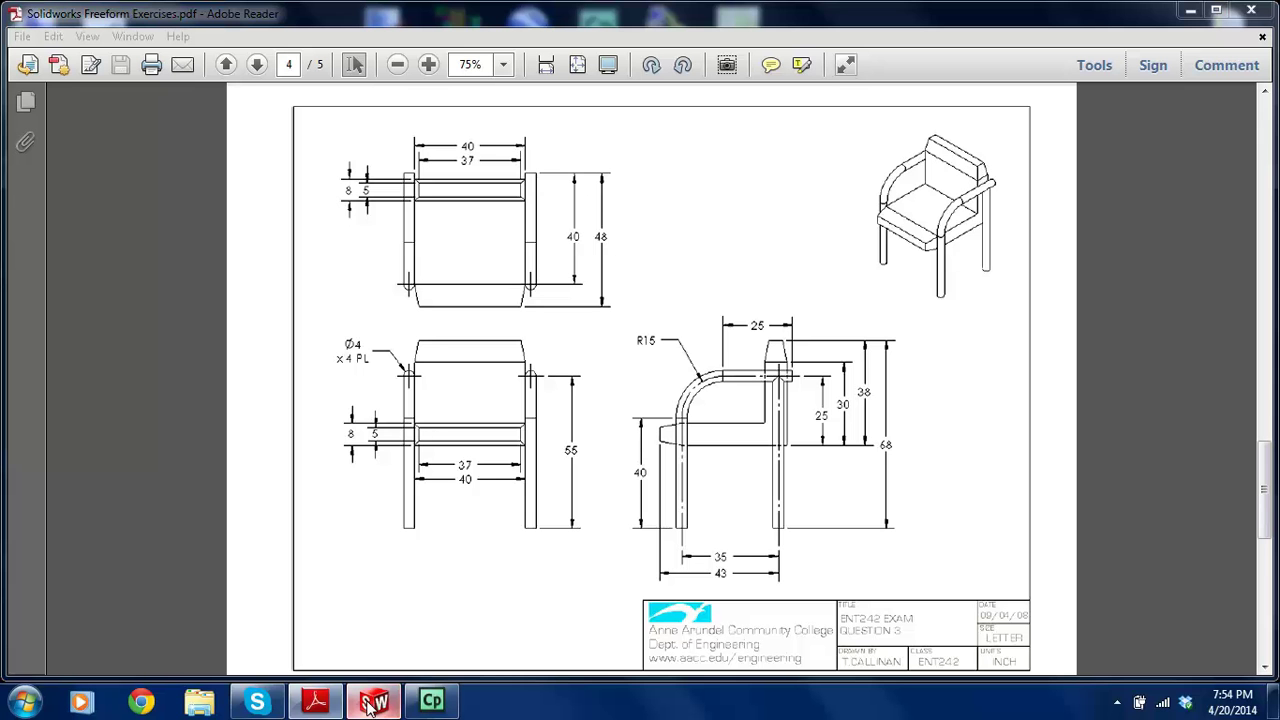
click(372, 705)
click(170, 22)
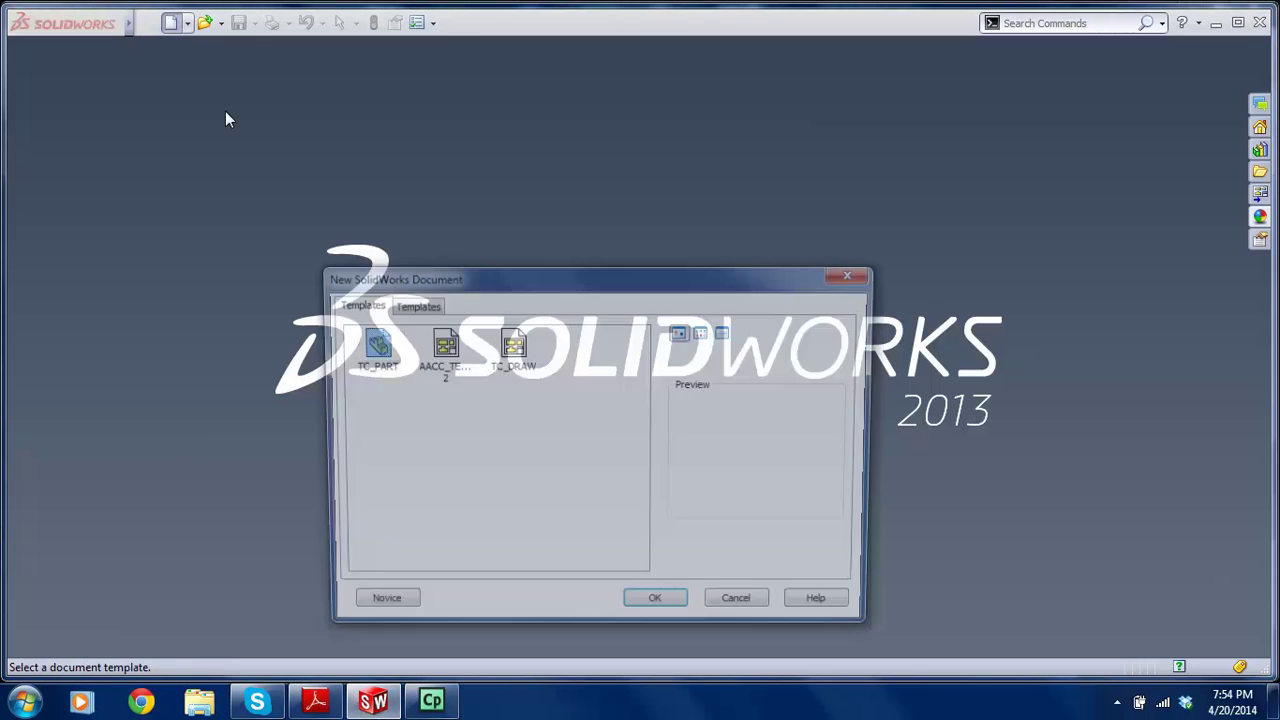
double_click(376, 350)
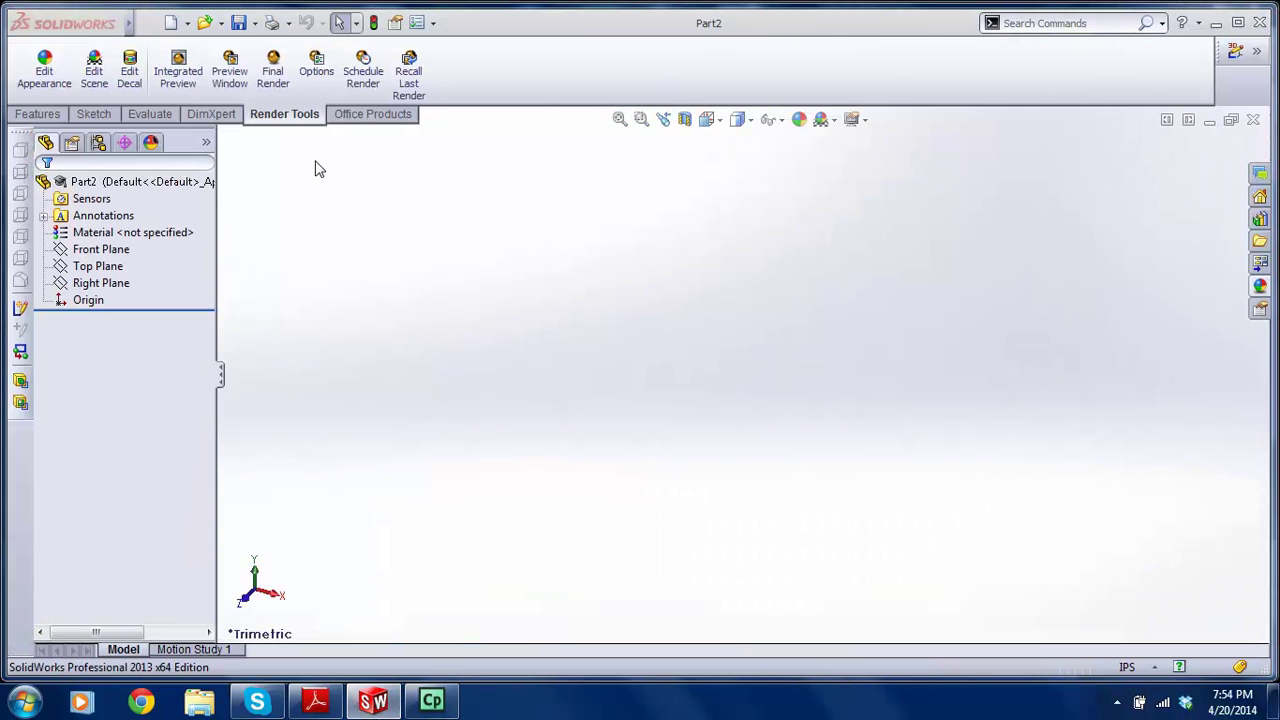
- Start a new sketch on the Front Plane of the empty part
click(37, 114)
click(90, 114)
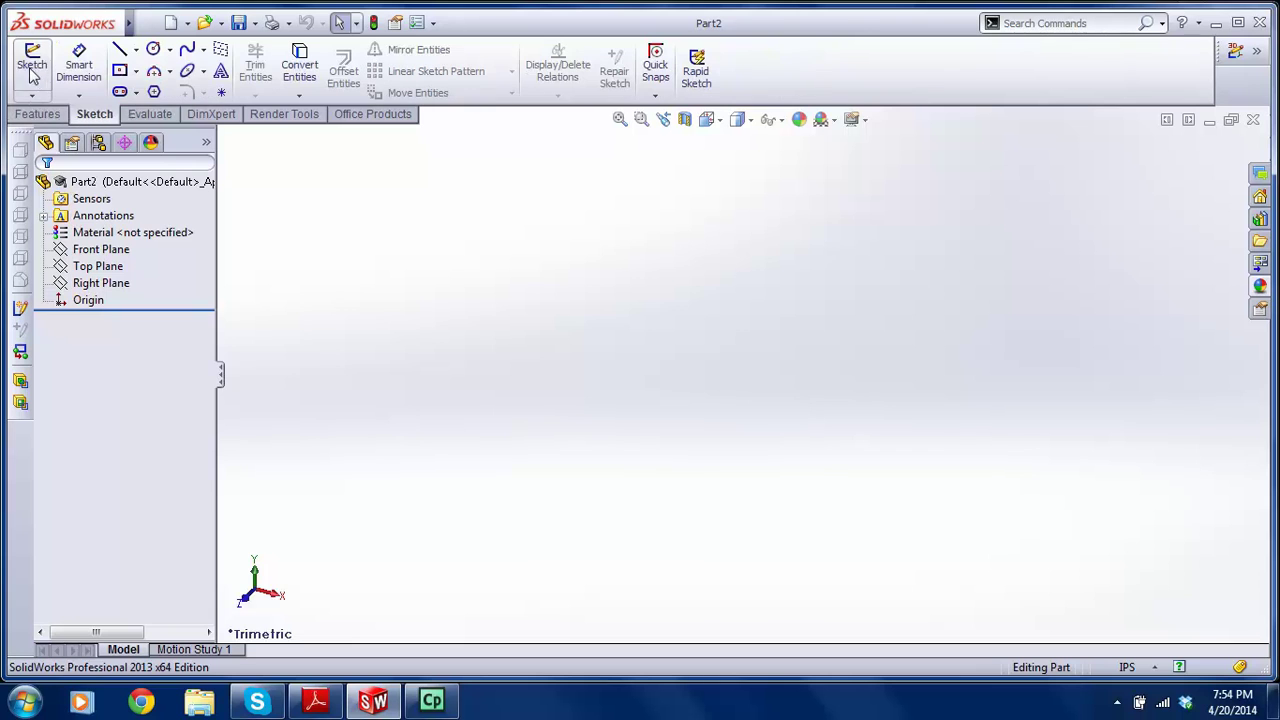
click(31, 66)
click(632, 236)
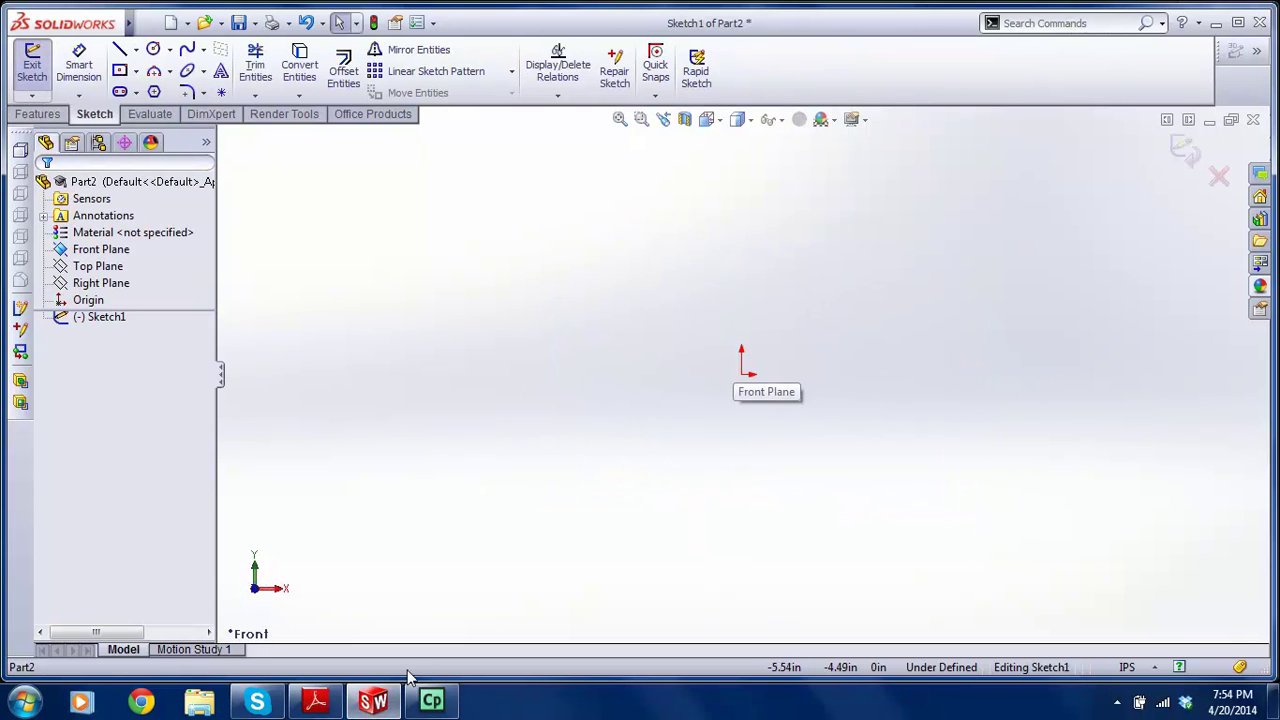
- Check the chair drawing and sketch a closed L-shaped seat and backrest profile from the origin, about 36 in wide and 34 in tall
click(315, 701)
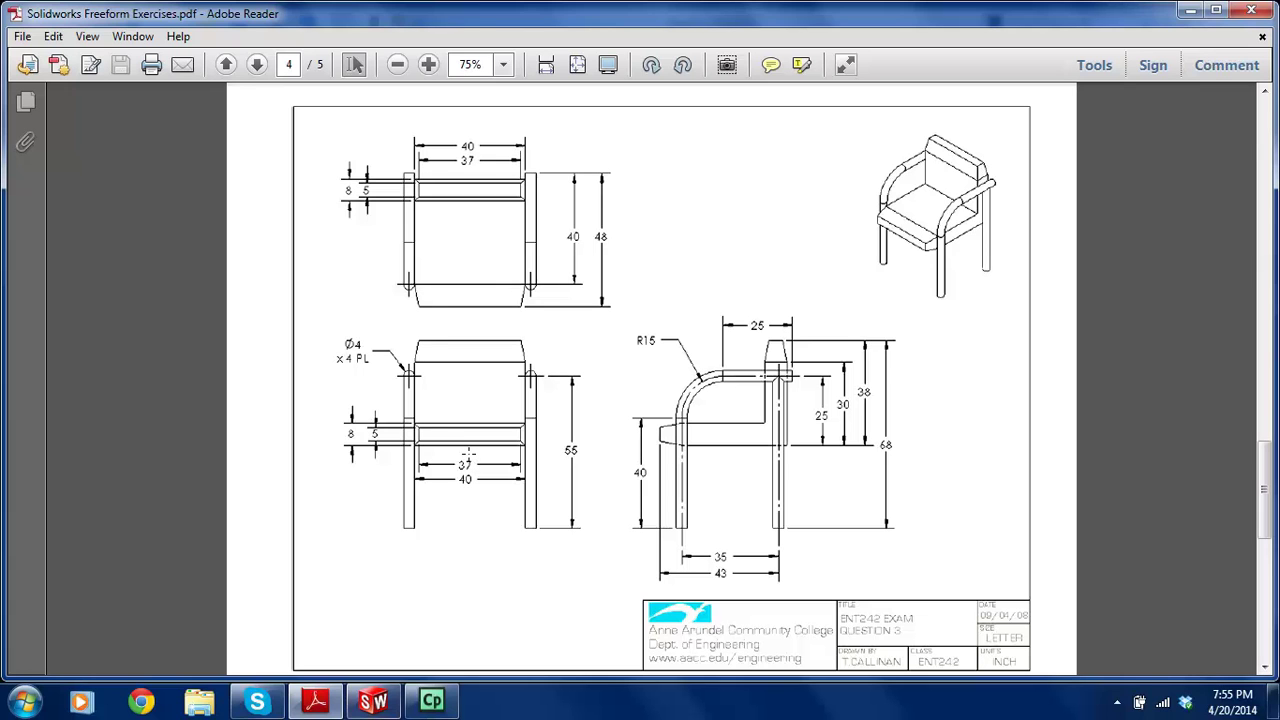
click(372, 703)
click(119, 49)
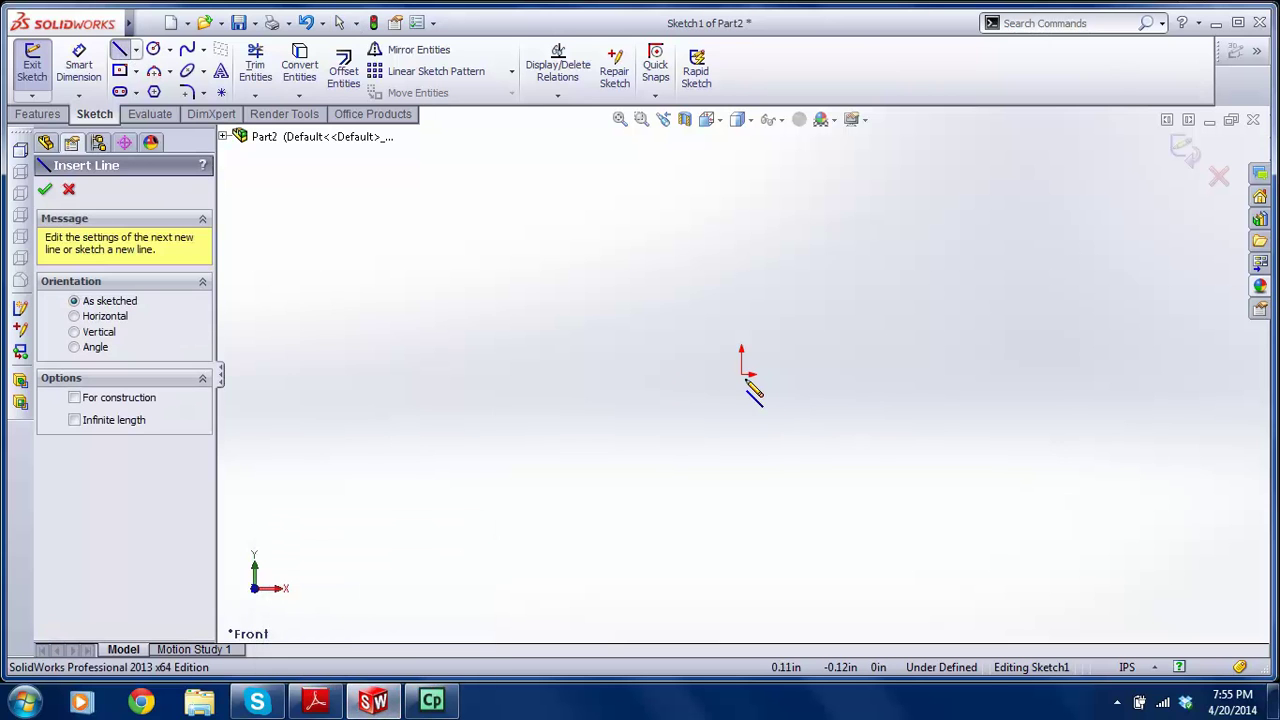
click(740, 374)
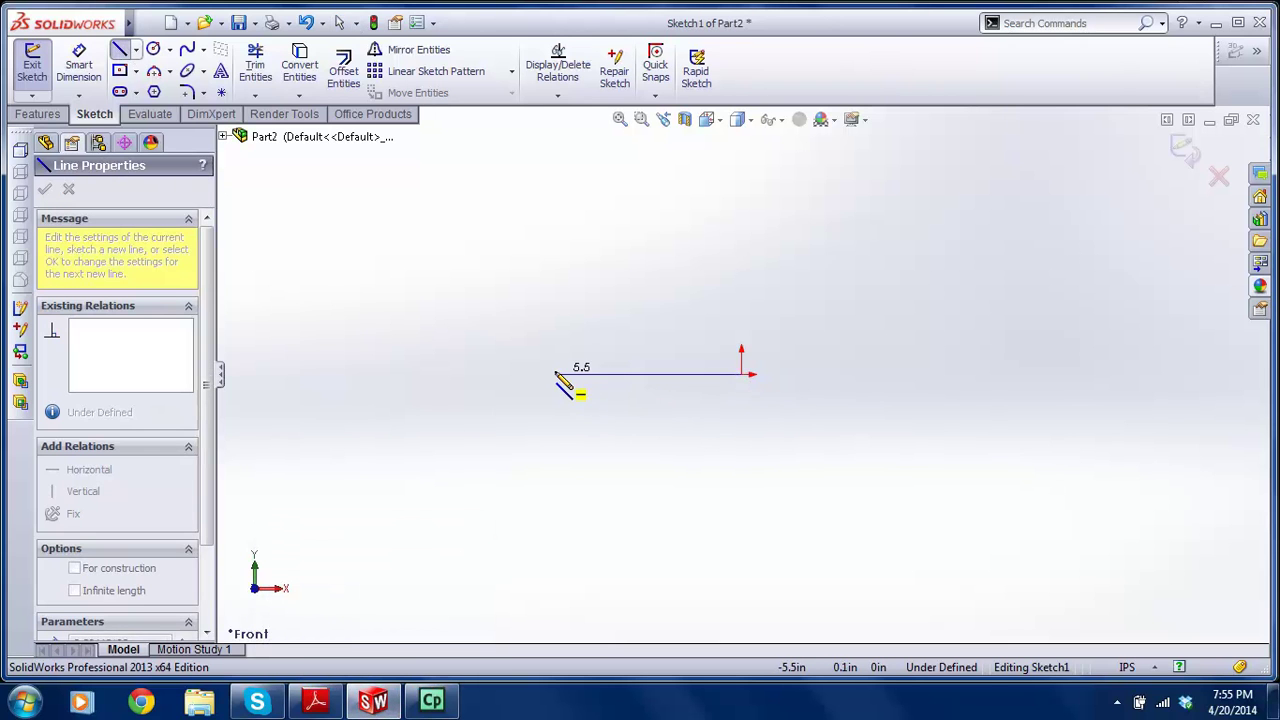
scroll(575, 375, up, 5)
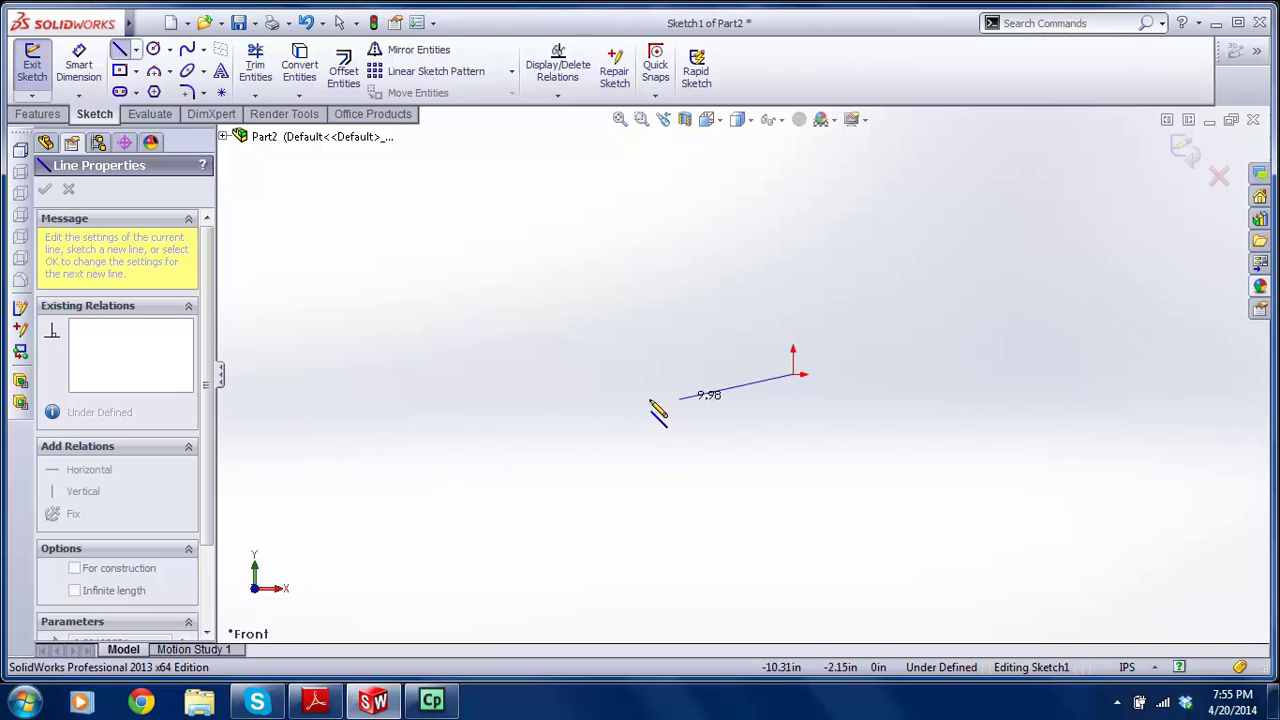
scroll(589, 367, up, 1)
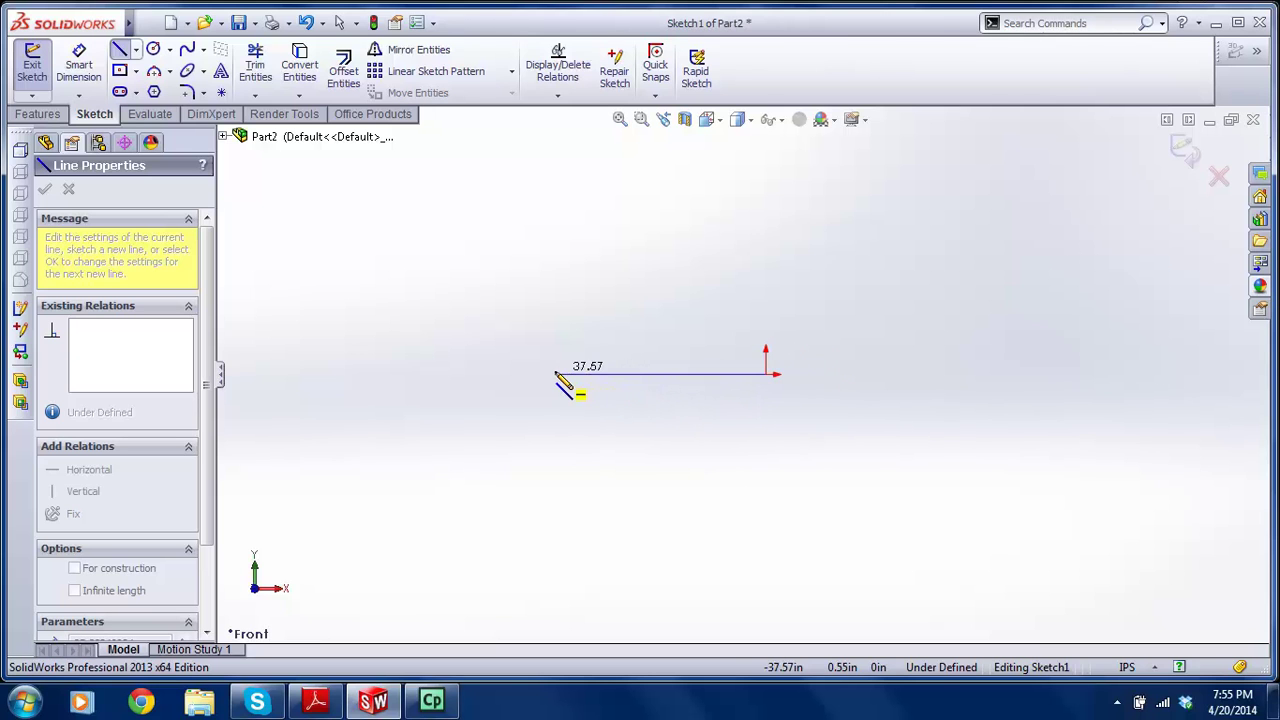
click(566, 375)
click(566, 333)
click(736, 333)
click(760, 184)
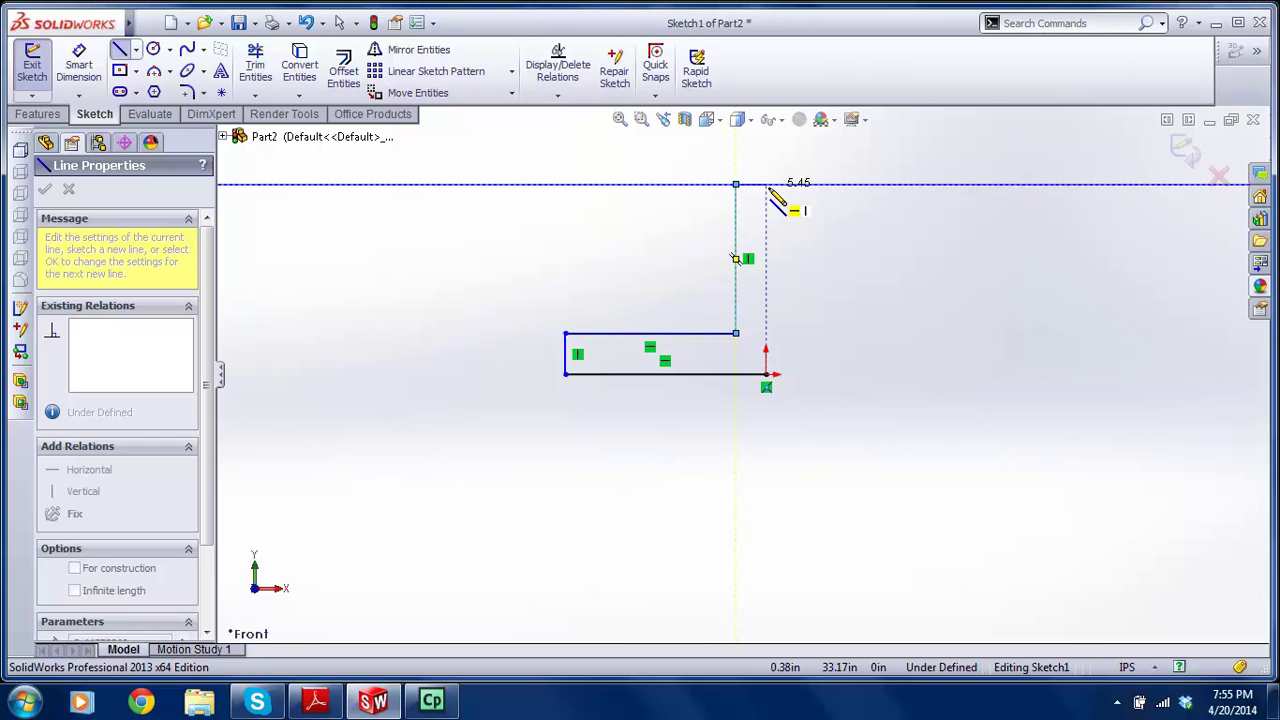
click(766, 184)
click(766, 374)
scroll(805, 337, up, 1)
key(Escape)
scroll(775, 280, down, 1)
click(720, 303)
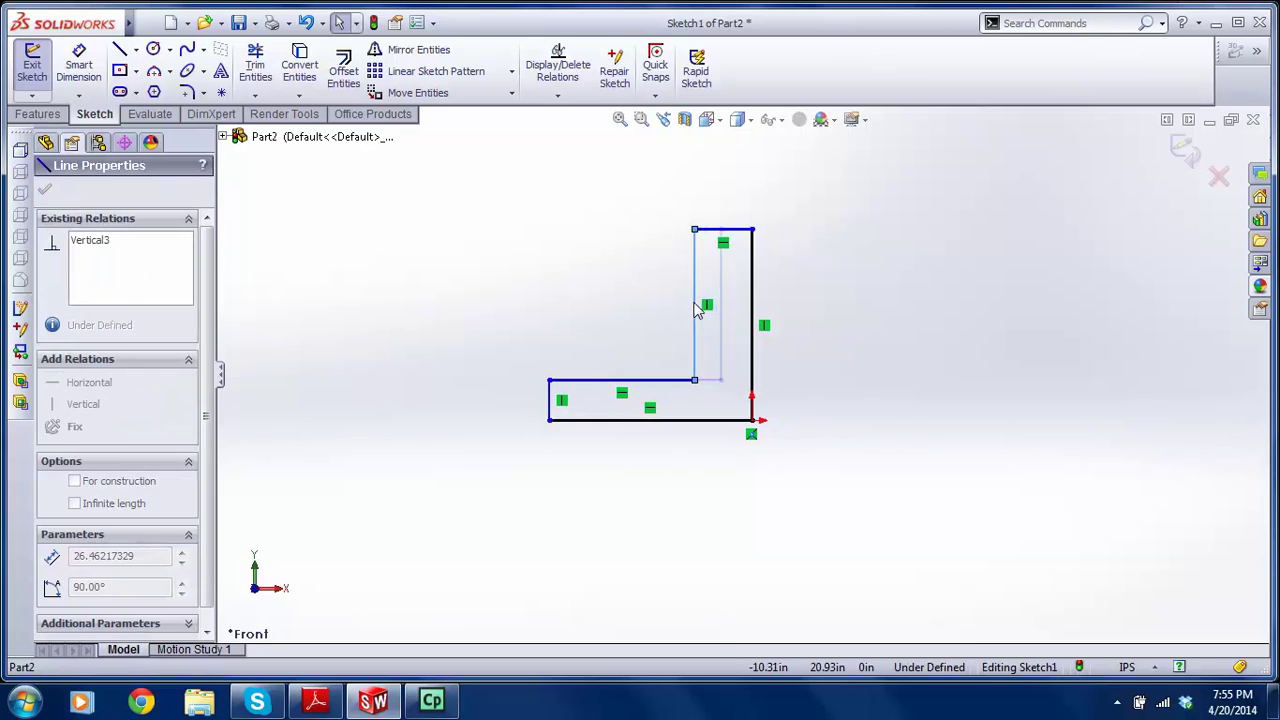
key(Escape)
- Look up the seat thickness in the chair drawing and dimension the profile's front seat edge to 8 in
click(315, 700)
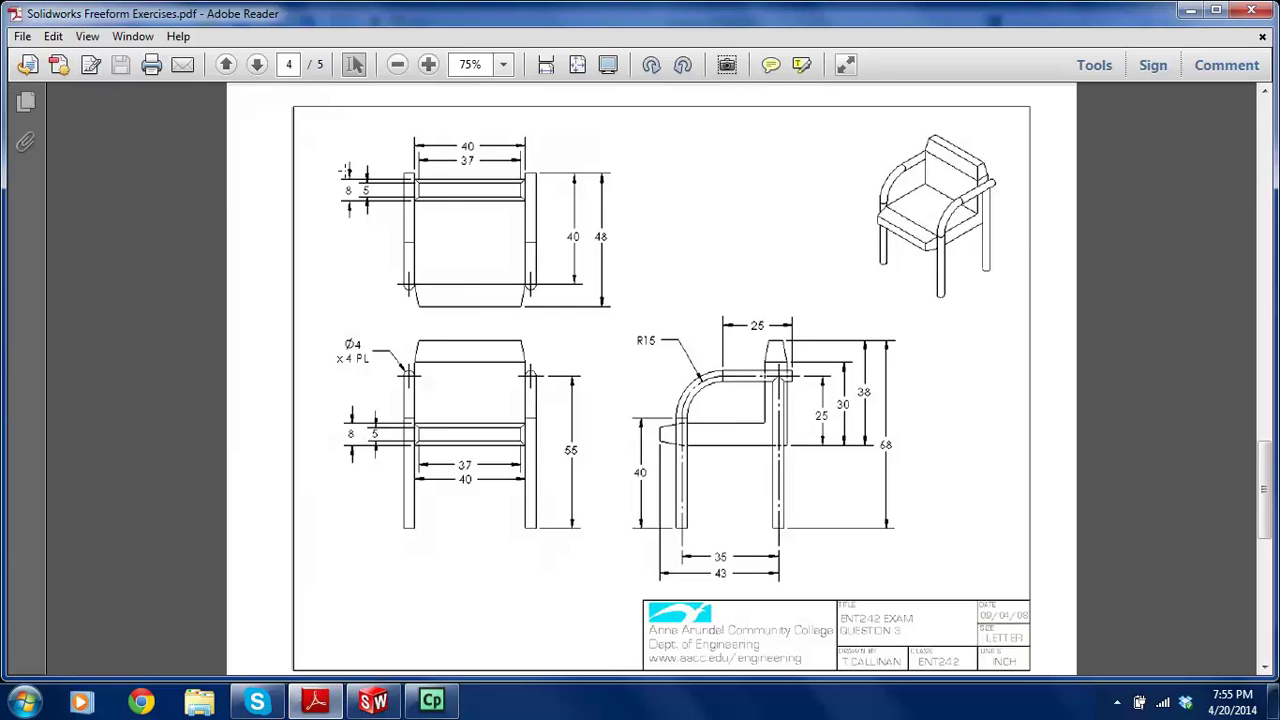
click(373, 700)
right_drag(449, 486, 415, 385)
click(549, 412)
click(474, 400)
key(Return)
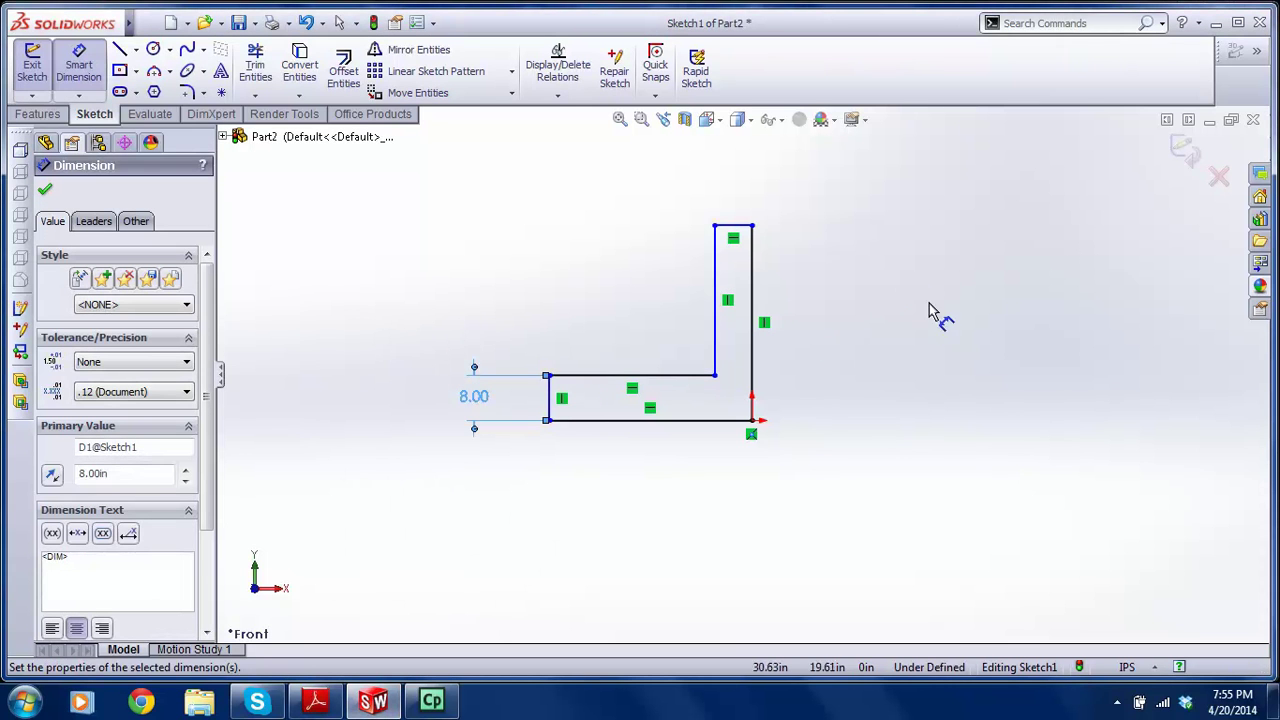
- Dimension the top edge of the backrest to a thickness of 8 in
right_drag(852, 330, 864, 250)
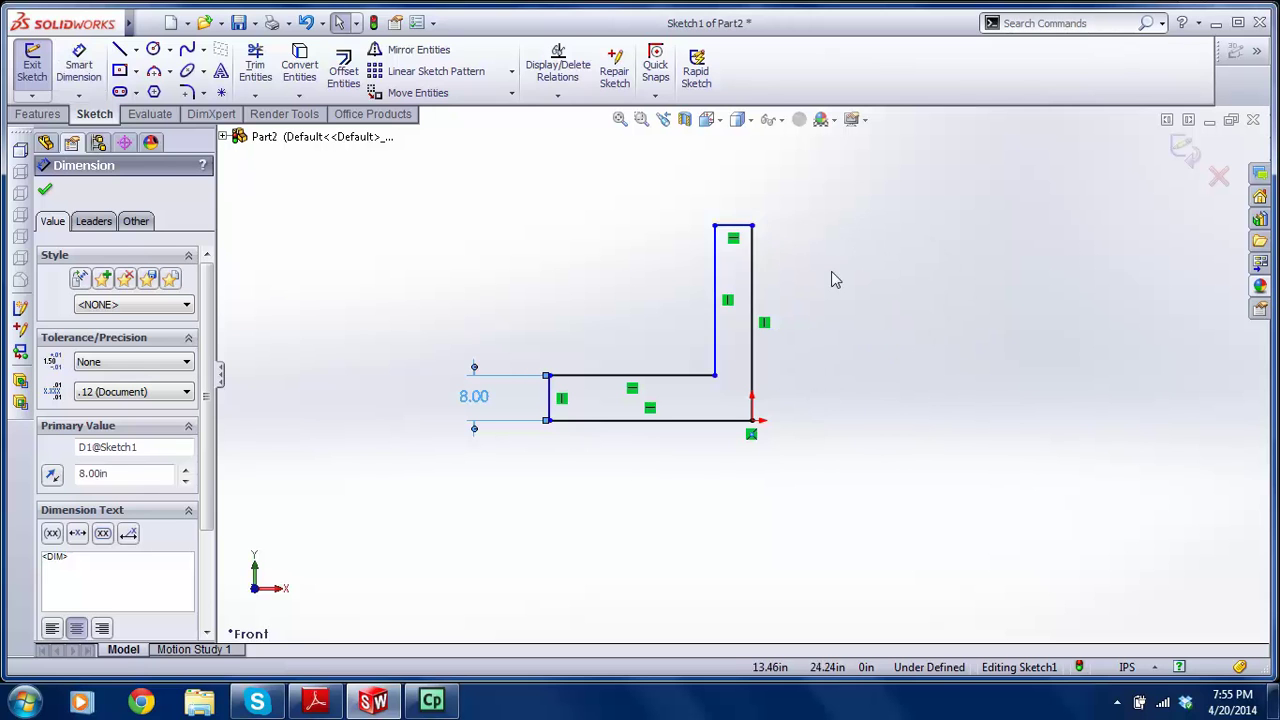
click(735, 226)
click(779, 188)
text(80683)
key(Return)
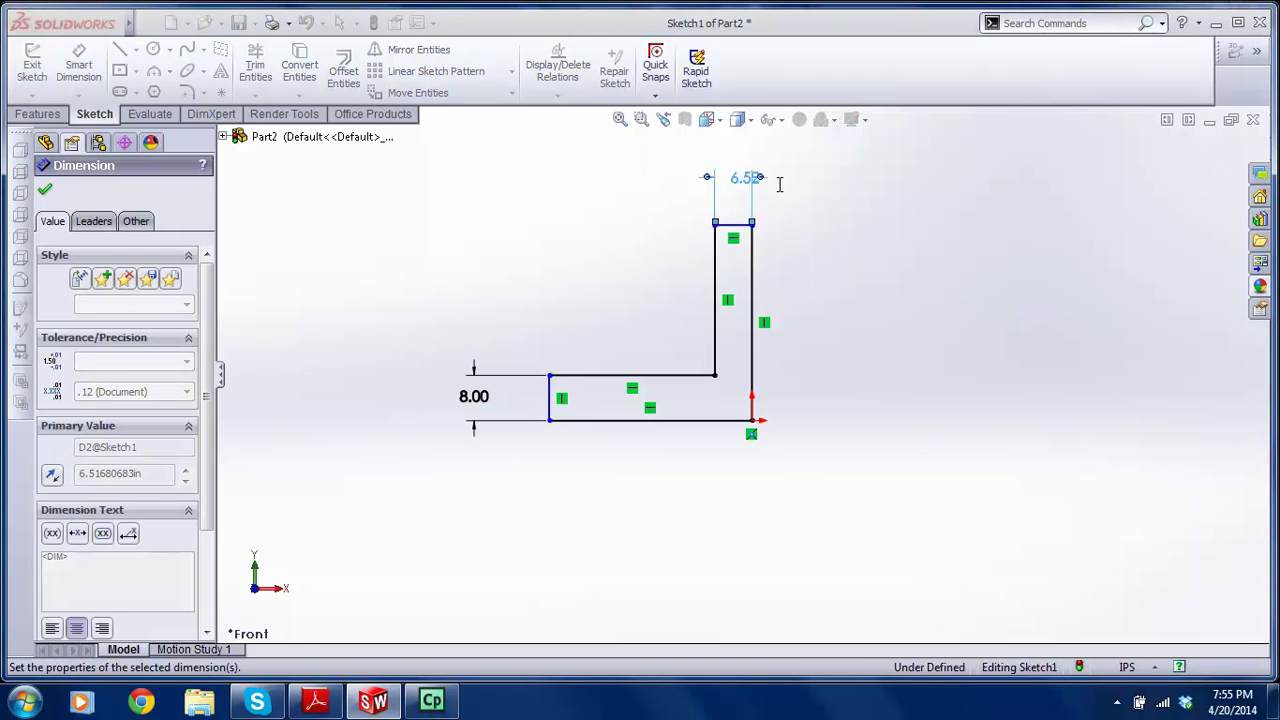
key(Escape)
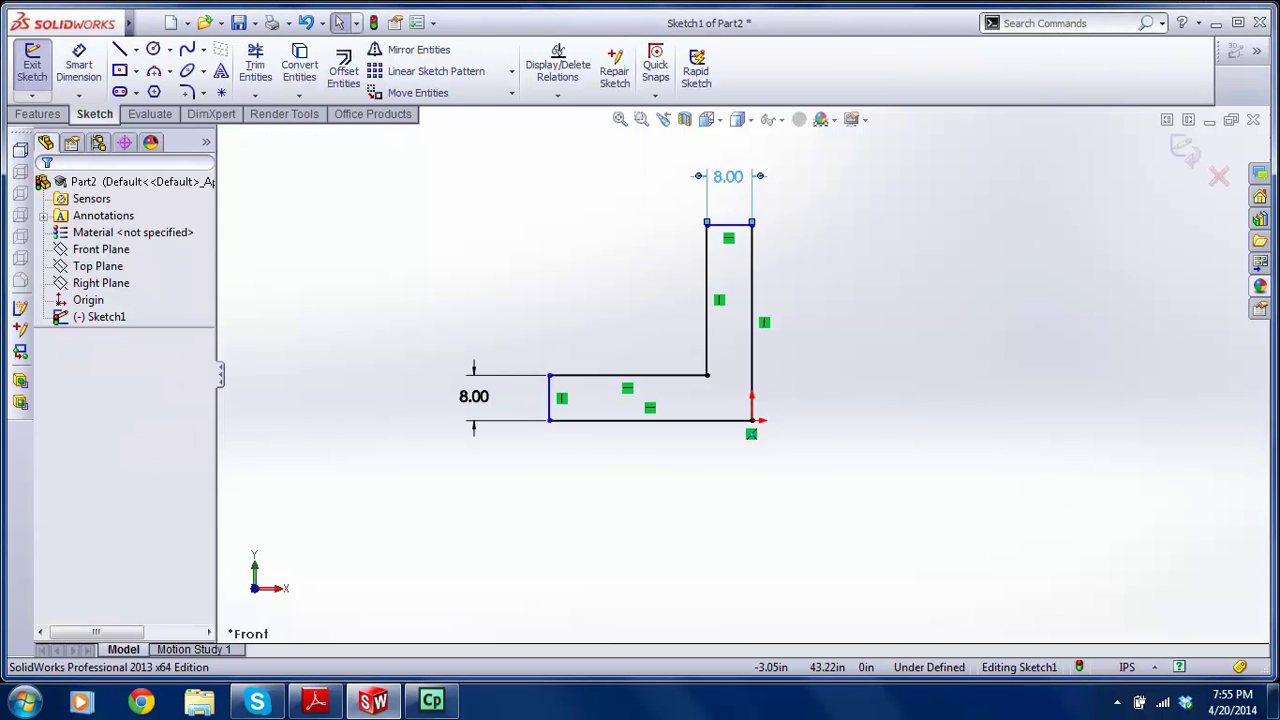
- Look up the backrest height in the chair drawing and dimension the profile's rear vertical edge to 30 in
click(328, 704)
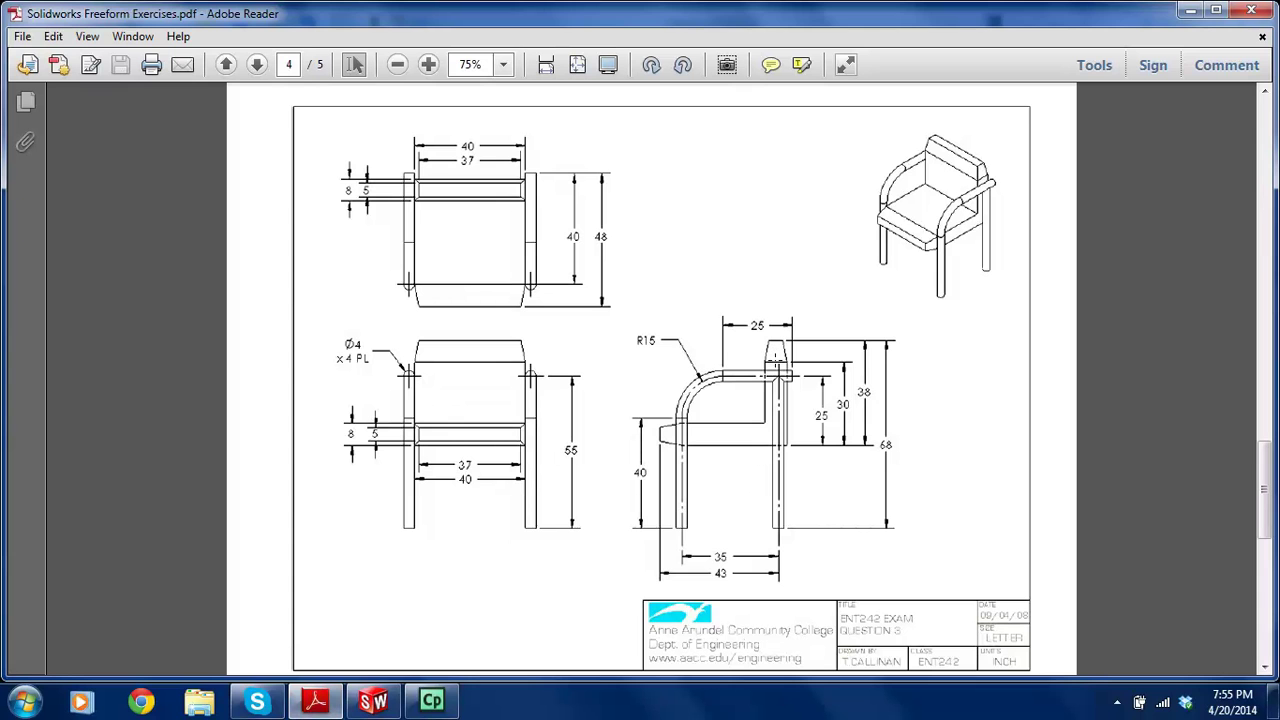
click(373, 700)
mouse_move(877, 443)
right_down()
mouse_move(877, 389)
mouse_move(741, 362)
right_up()
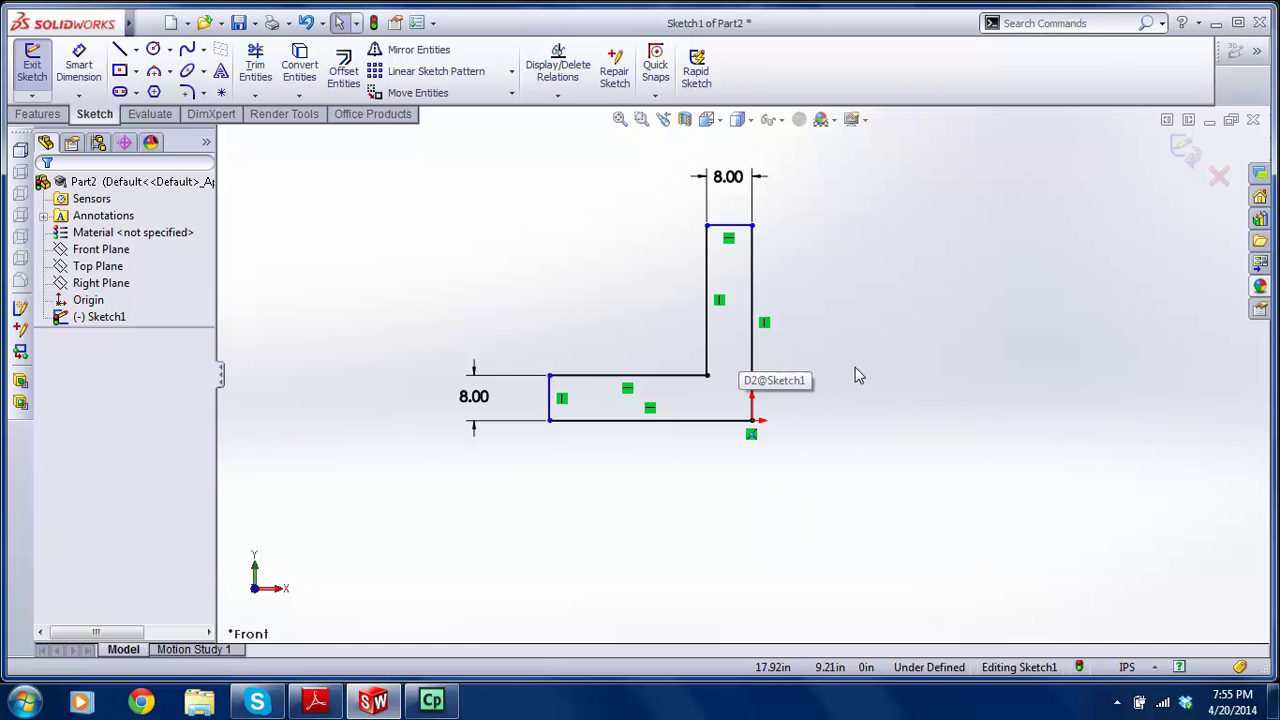
click(754, 293)
click(857, 316)
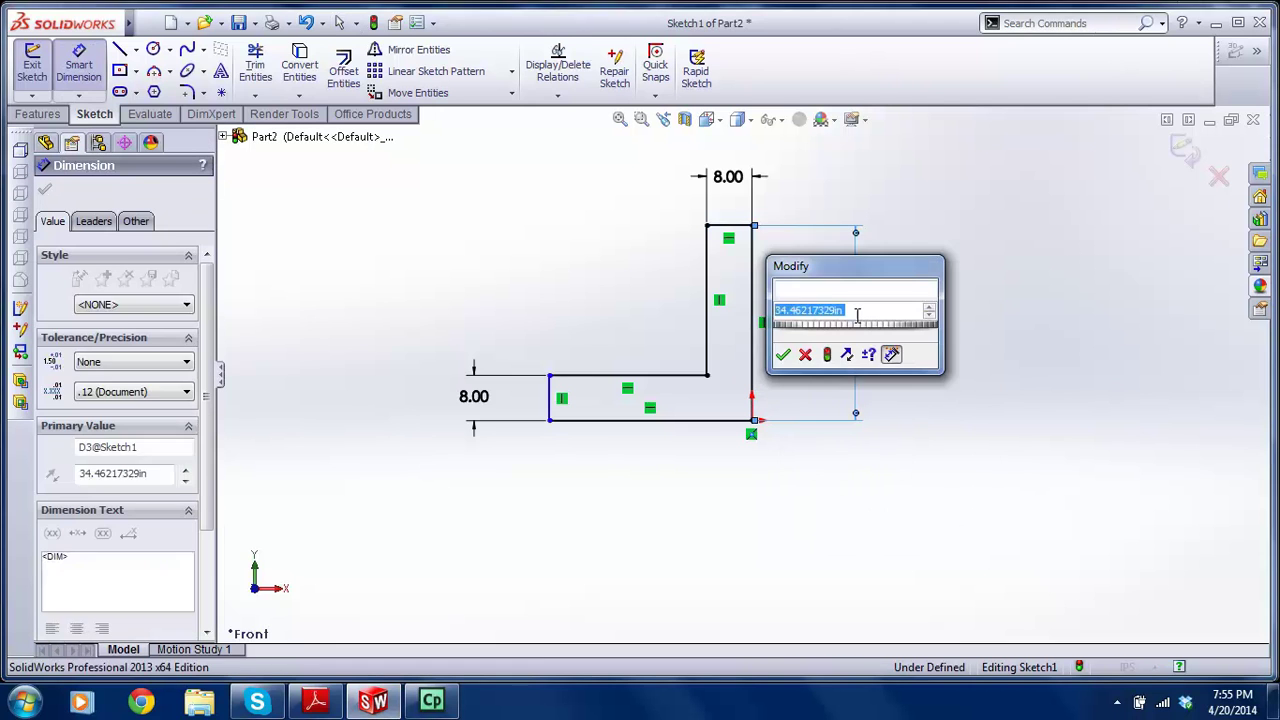
text(30)
key(Return)
click(1037, 414)
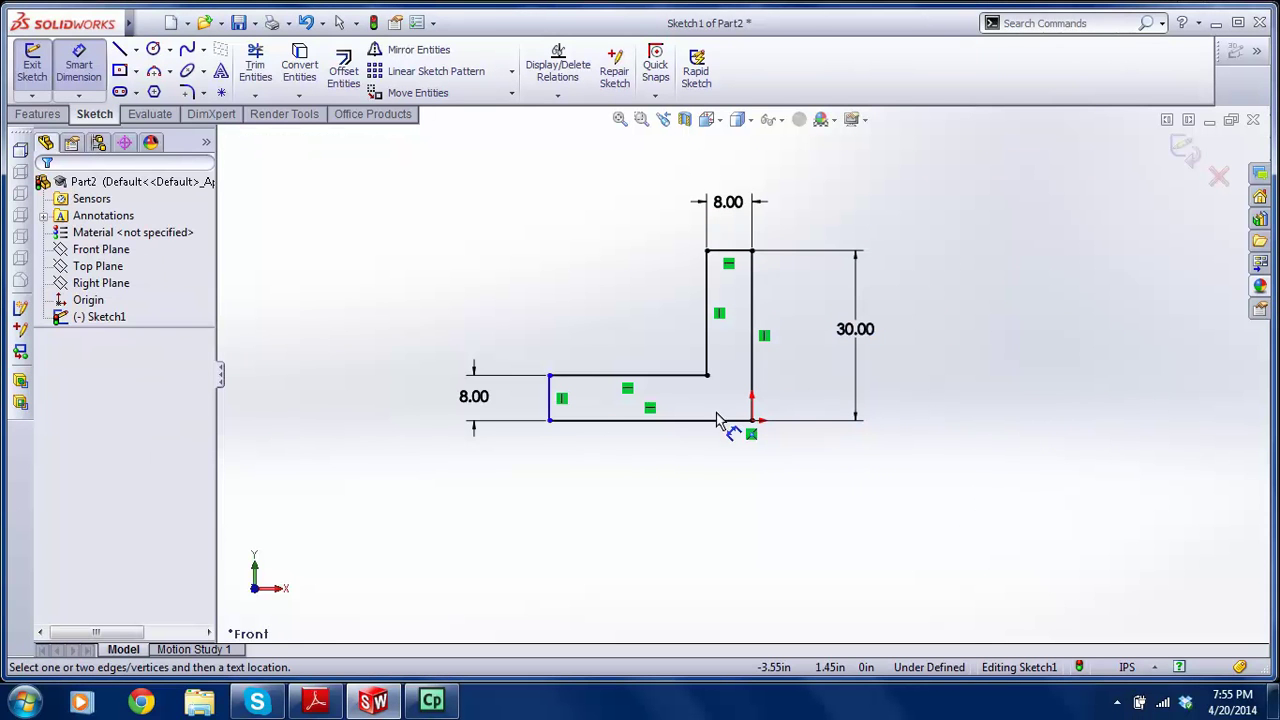
- Work out the seat depth from the drawing's side view, dimension the profile's bottom edge to 38 in, and exit the sketch
click(314, 703)
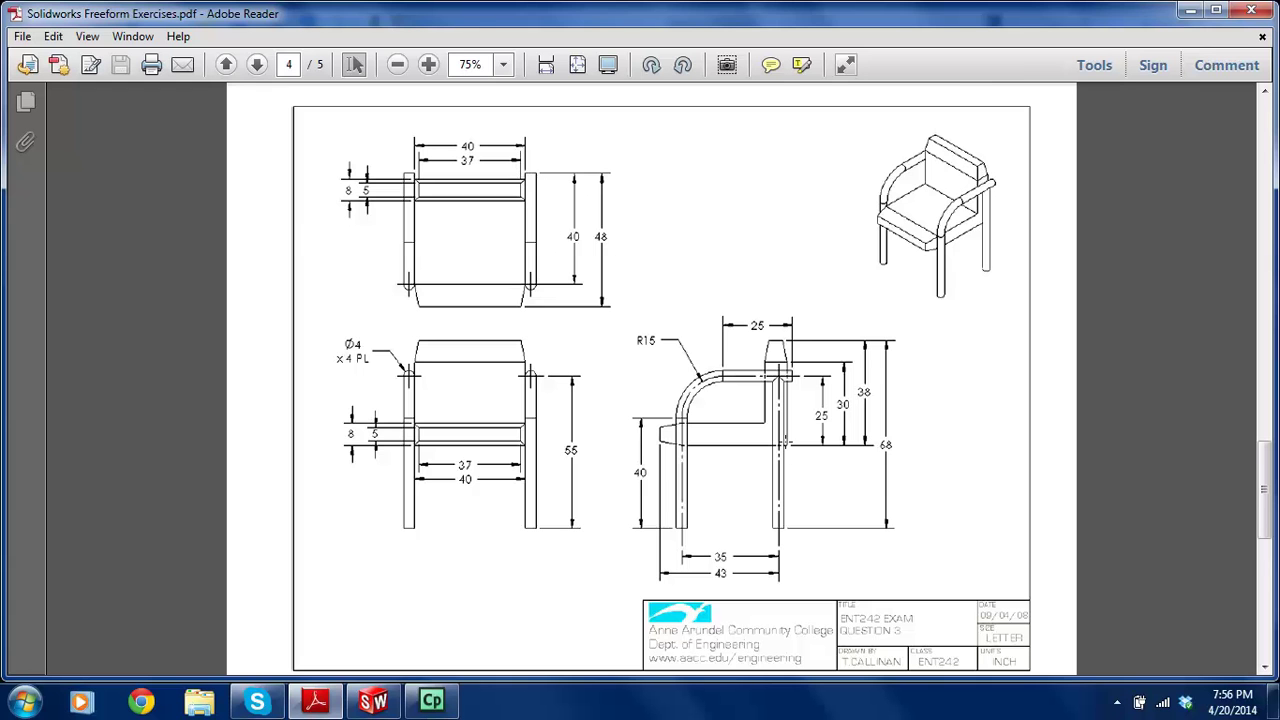
scroll(790, 440, up, 3)
scroll(795, 445, down, 3)
ctrl+scroll(786, 412, up, 2)
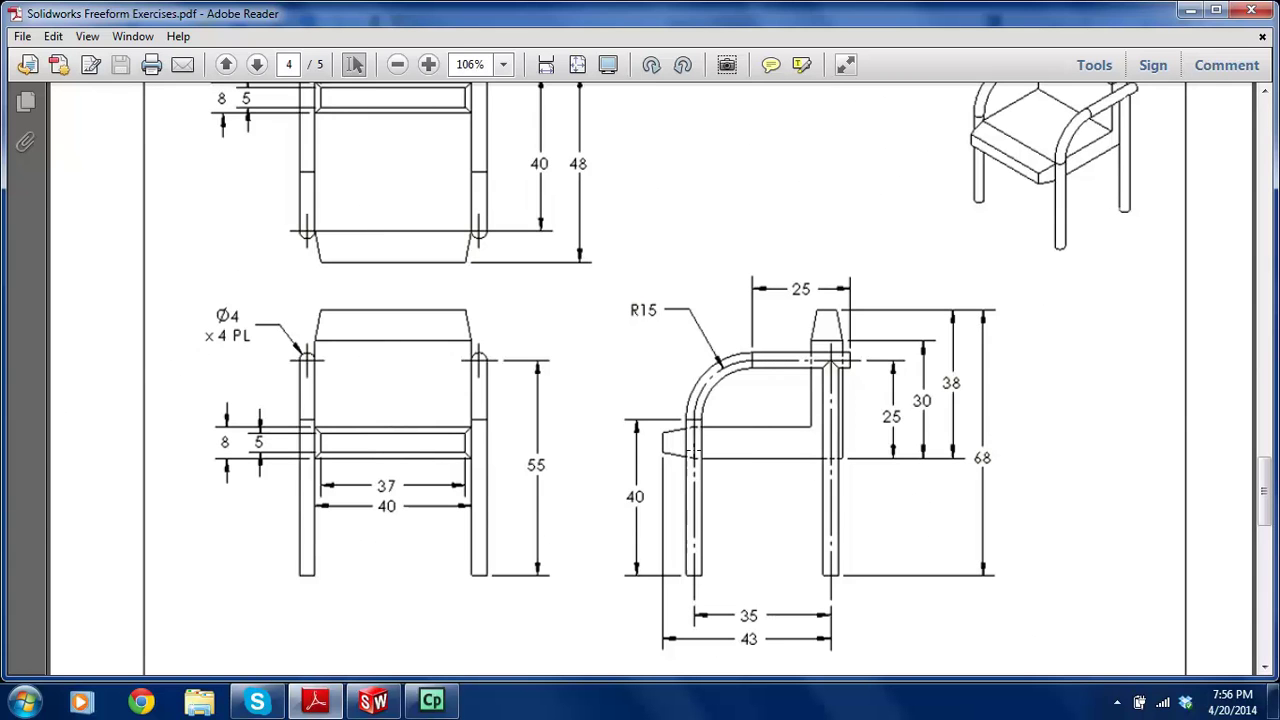
ctrl+scroll(691, 443, down, 1)
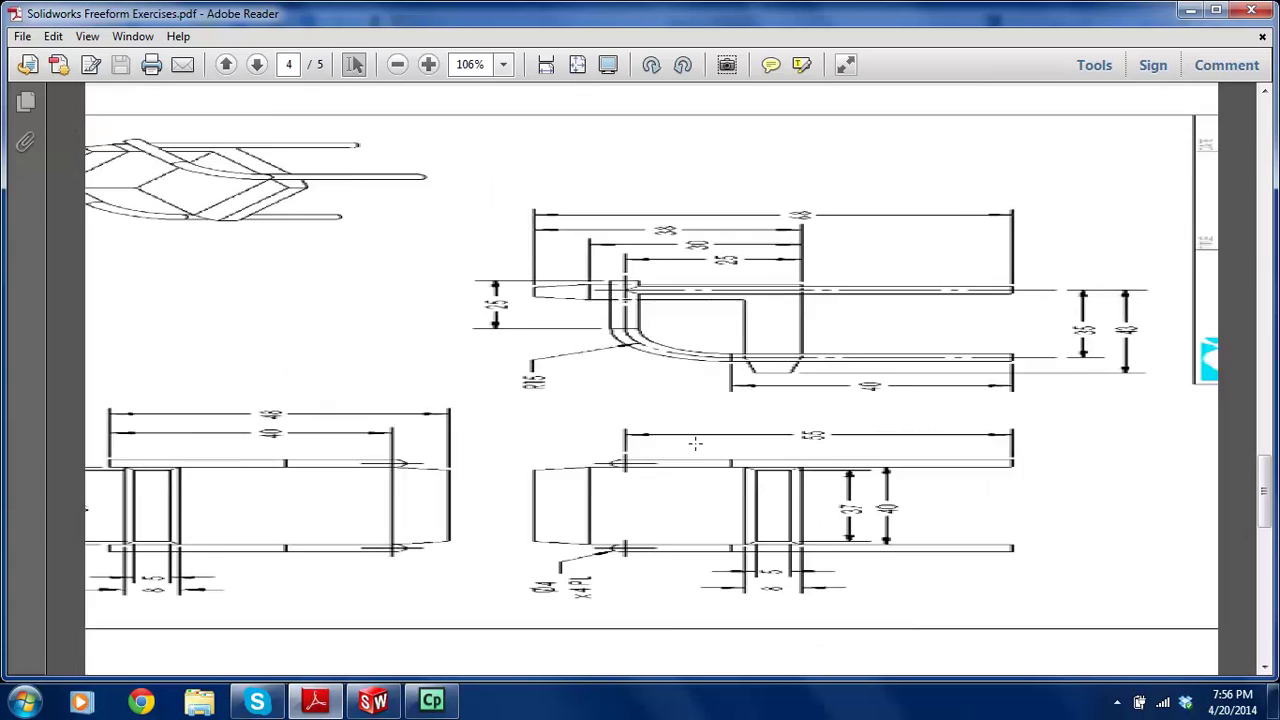
click(373, 700)
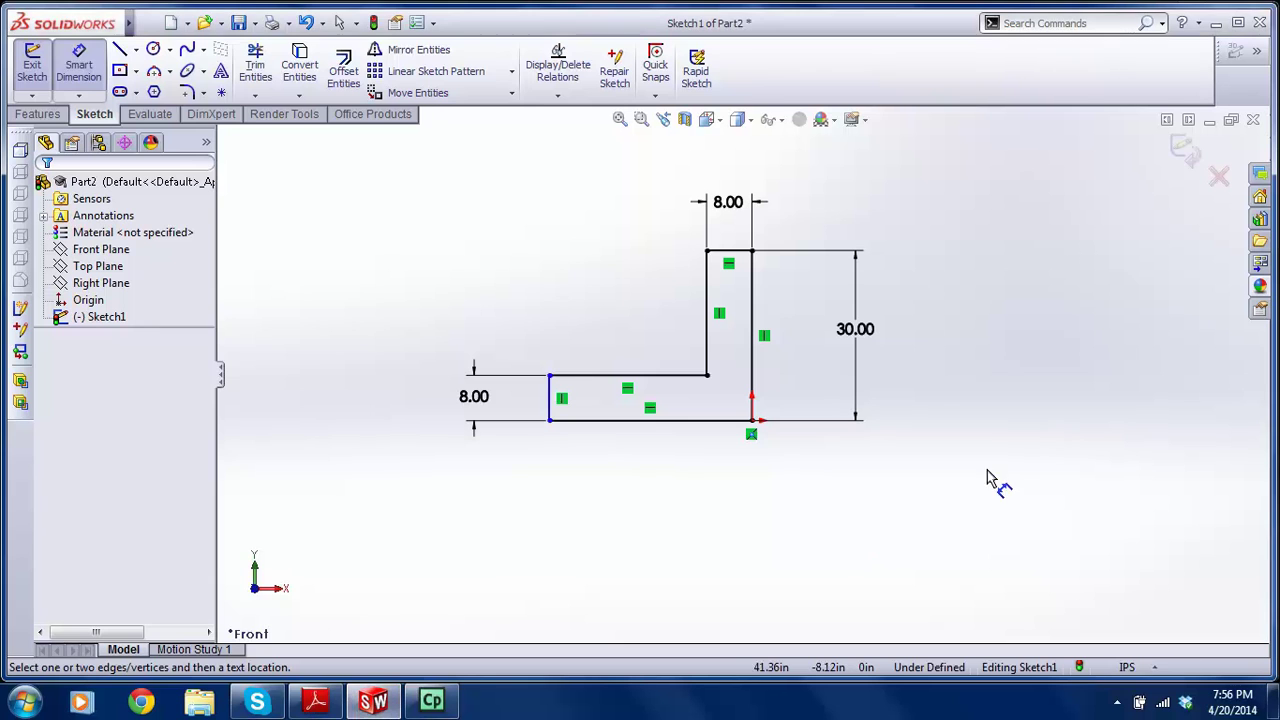
click(680, 421)
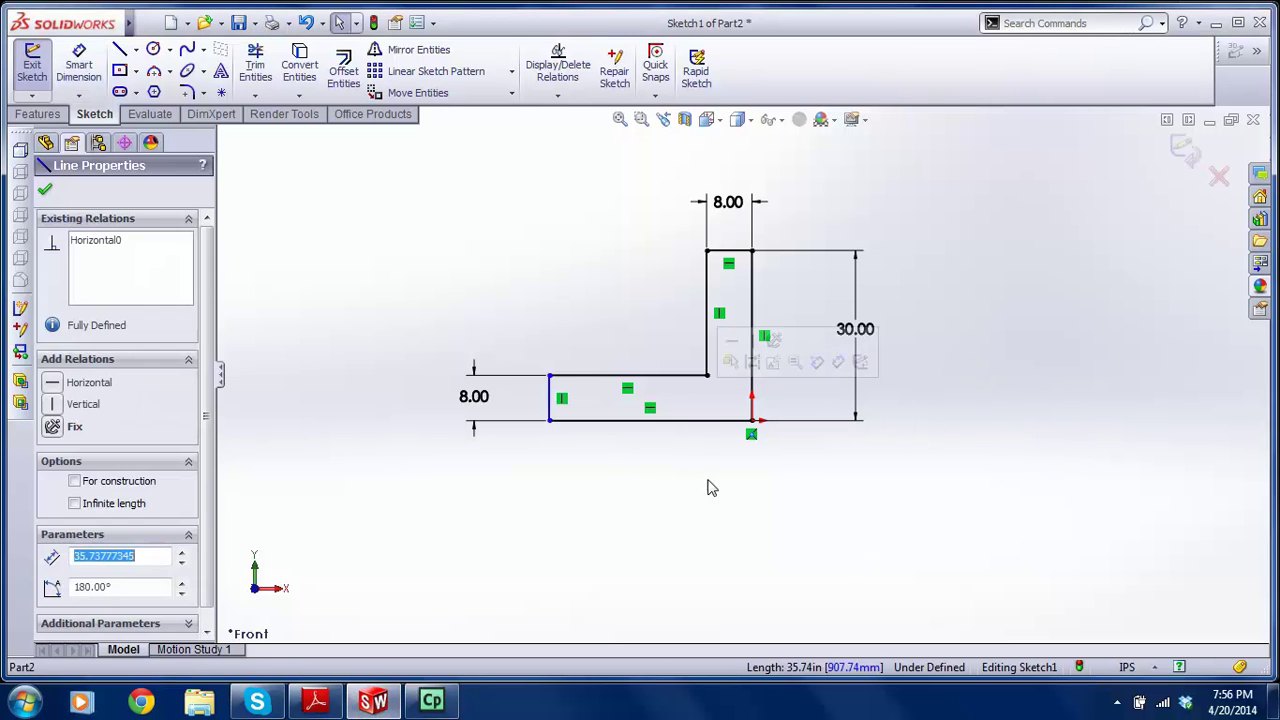
click(1063, 543)
right_drag(1012, 556, 1013, 441)
click(700, 421)
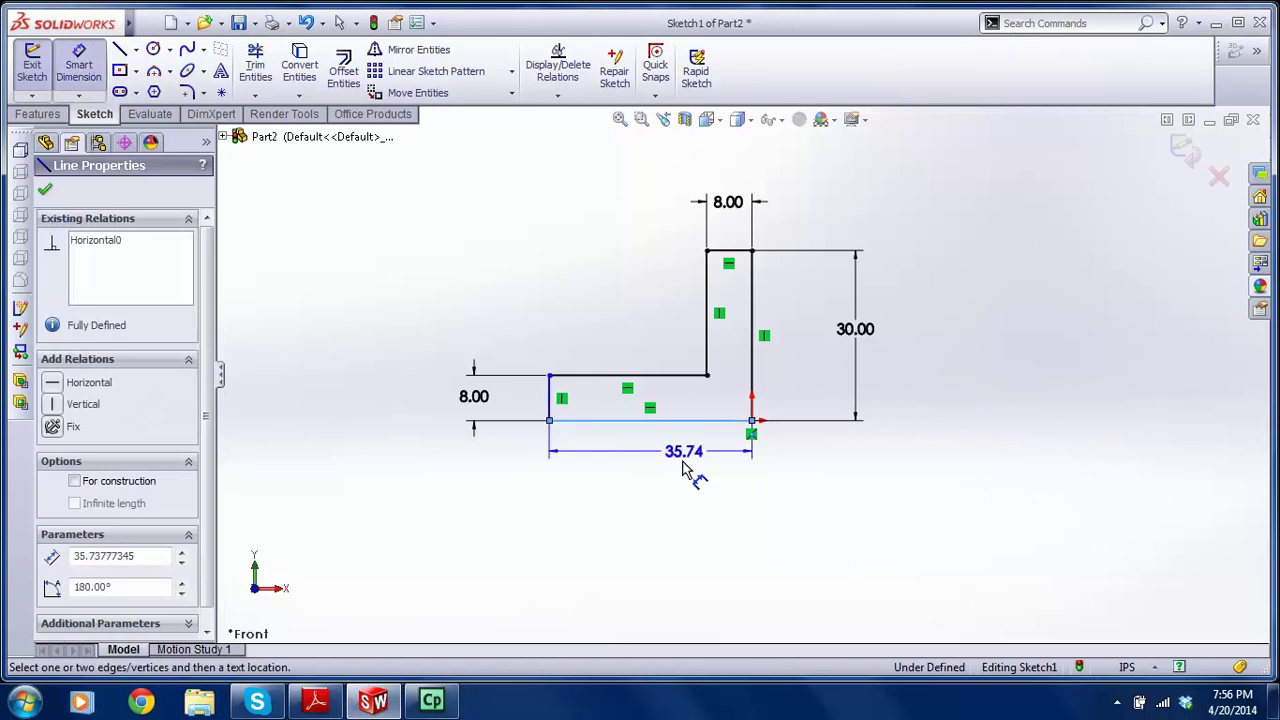
click(688, 472)
text(38)
key(Return)
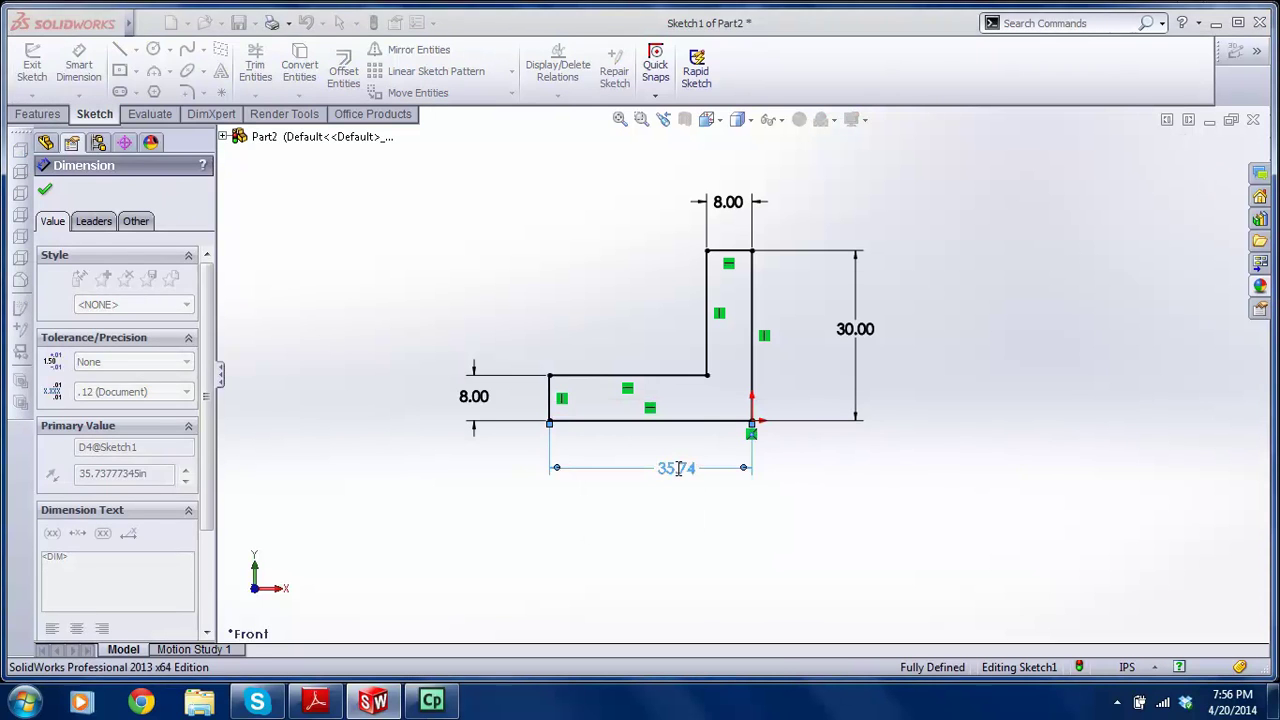
drag(672, 483, 651, 469)
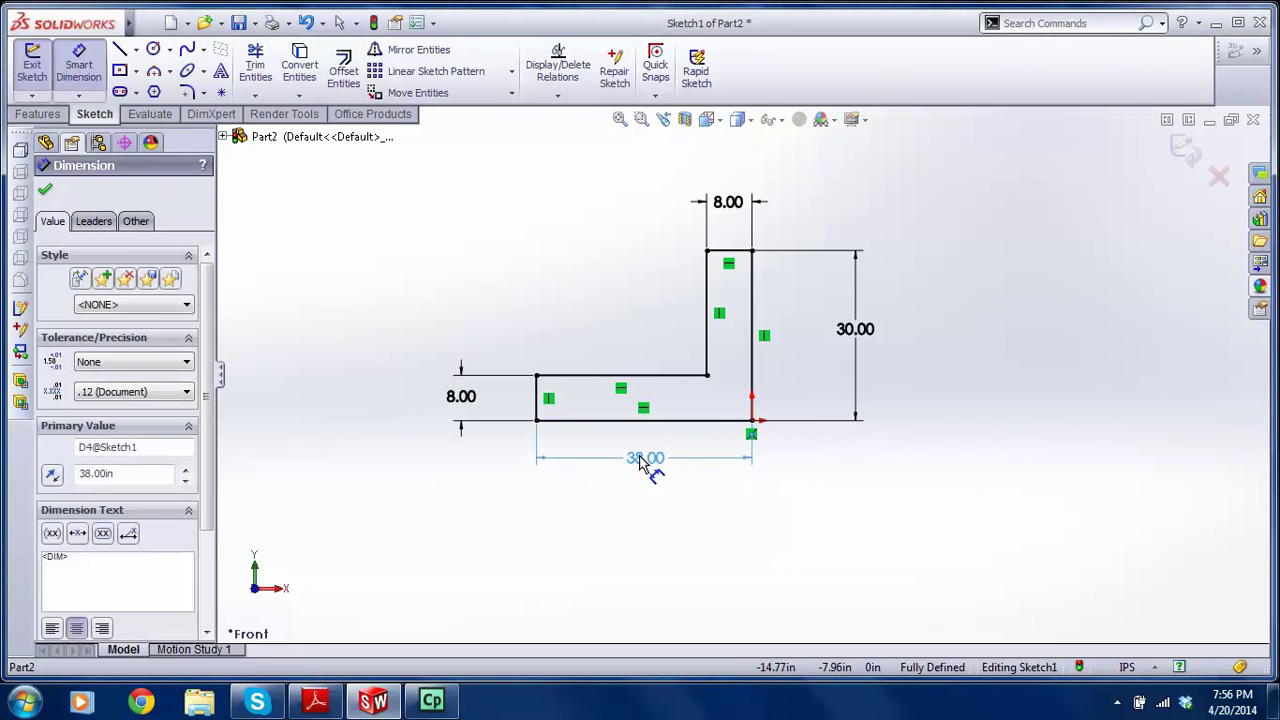
key(Escape)
click(1180, 155)
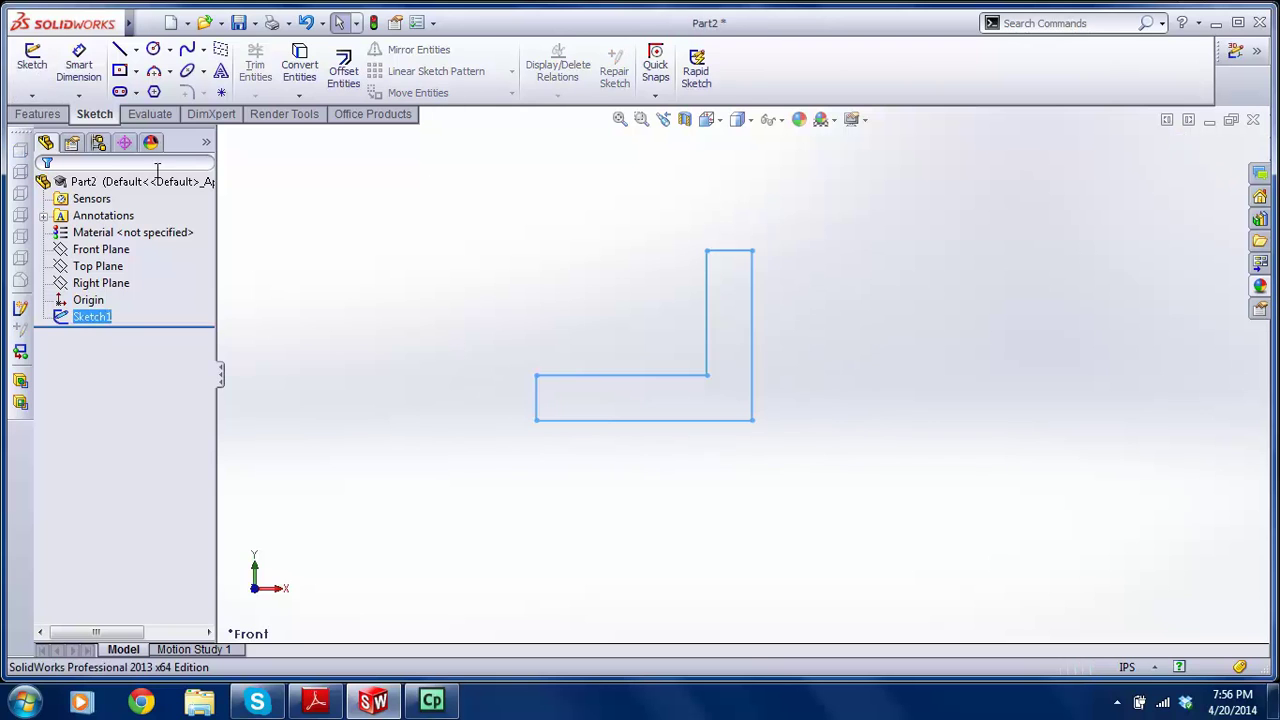
- Extrude the L-shaped profile as a Mid Plane boss with a depth of 40 in, taking the chair width from the drawing
click(37, 114)
click(39, 65)
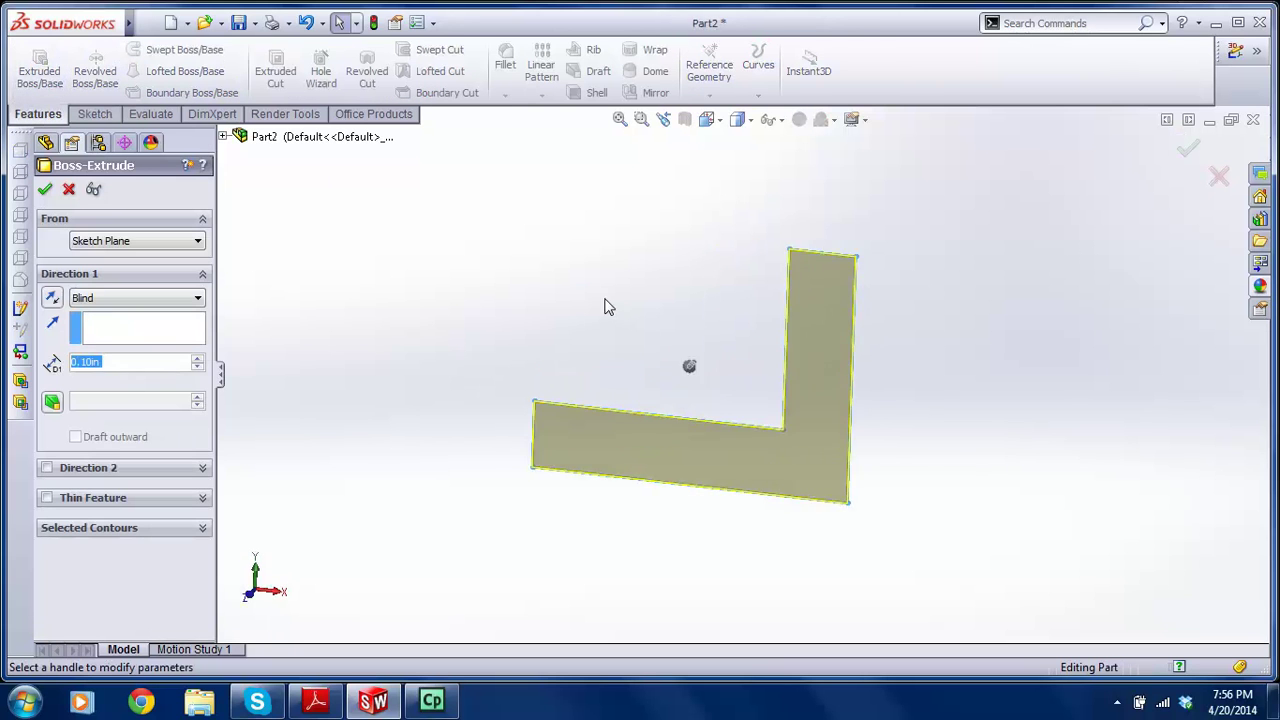
click(122, 297)
click(98, 373)
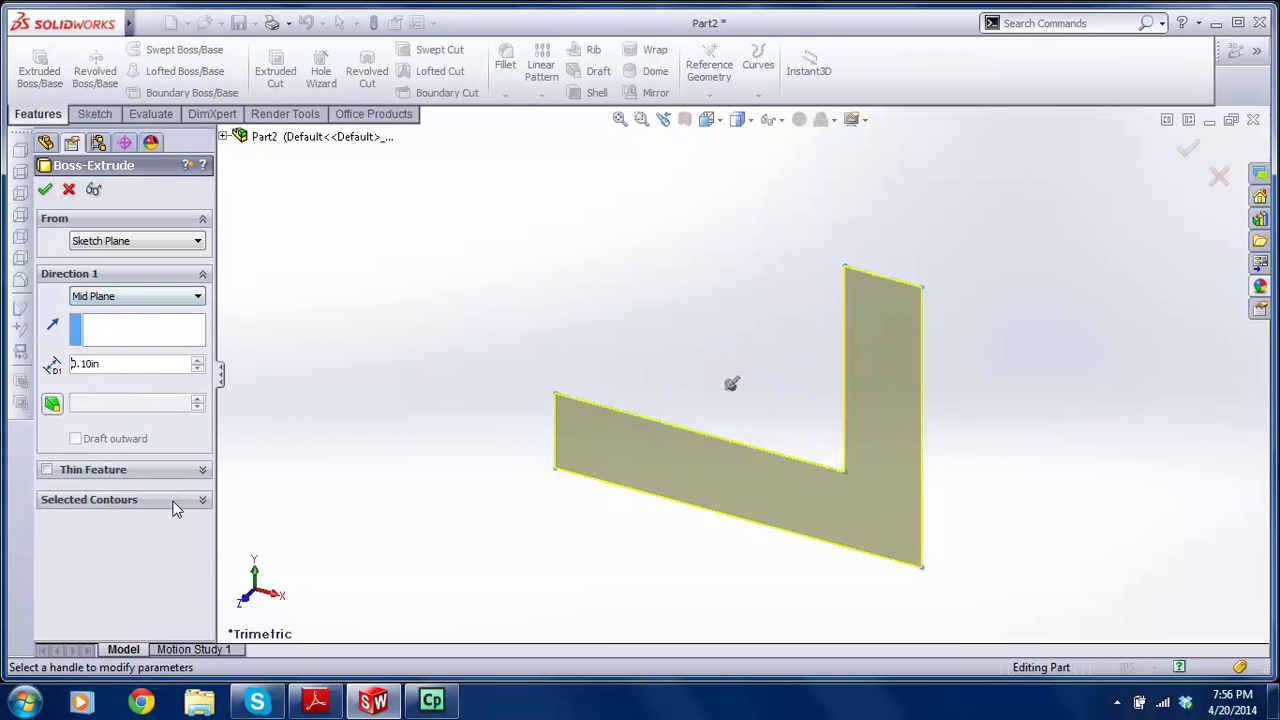
click(314, 700)
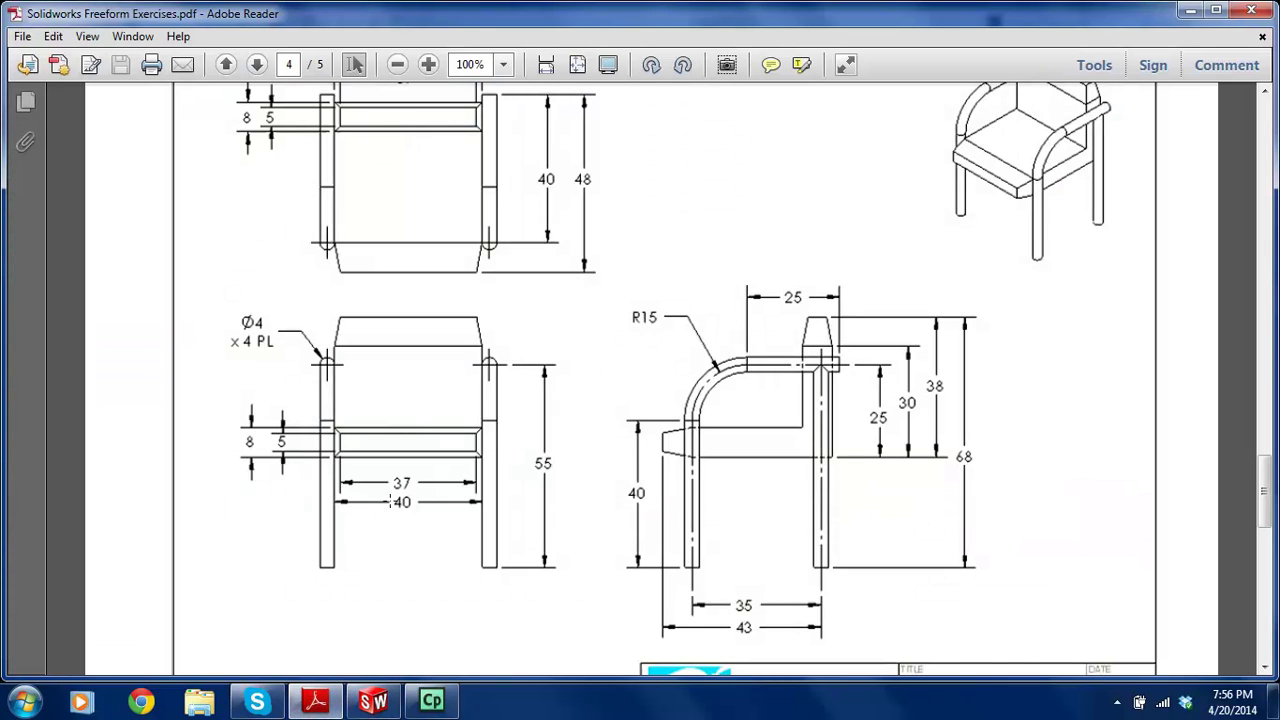
click(373, 700)
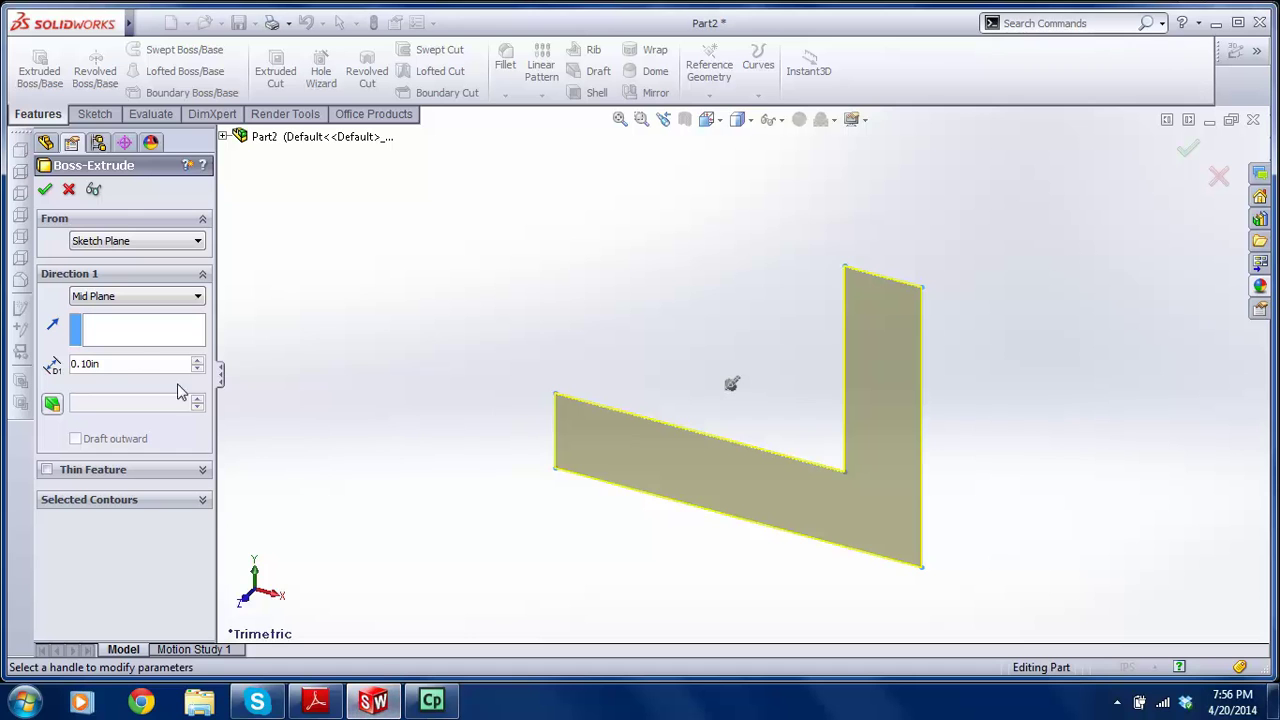
text(40)
key(Return)
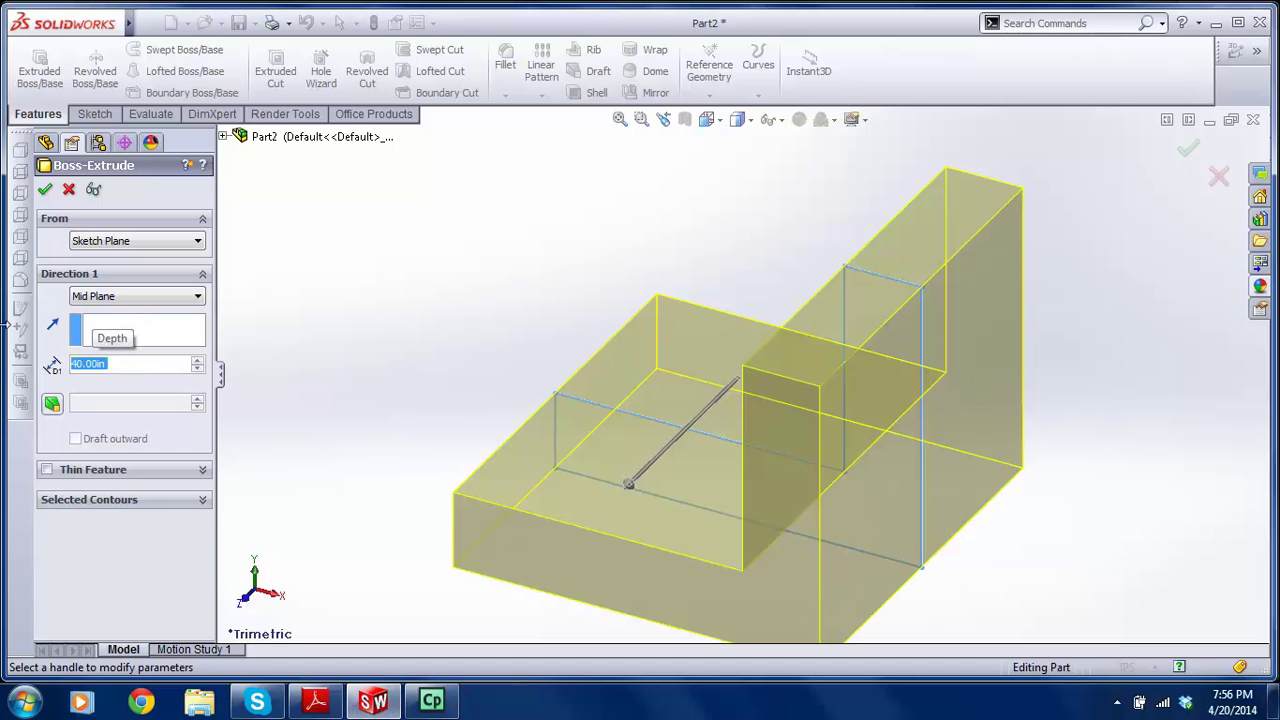
click(45, 189)
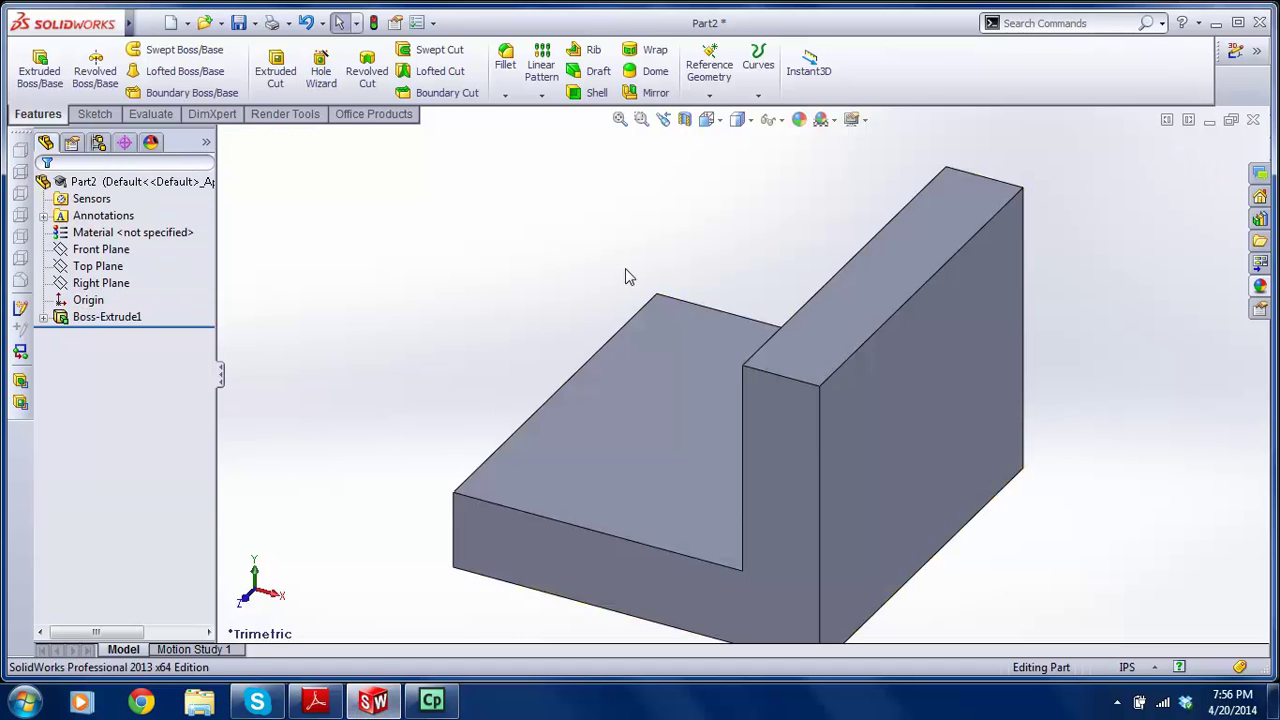
- Examine the chair drawing's views for the tapered seat front's projection and end-face dimensions, switching to Adobe Reader and back to SolidWorks
middle_drag(660, 376, 743, 377)
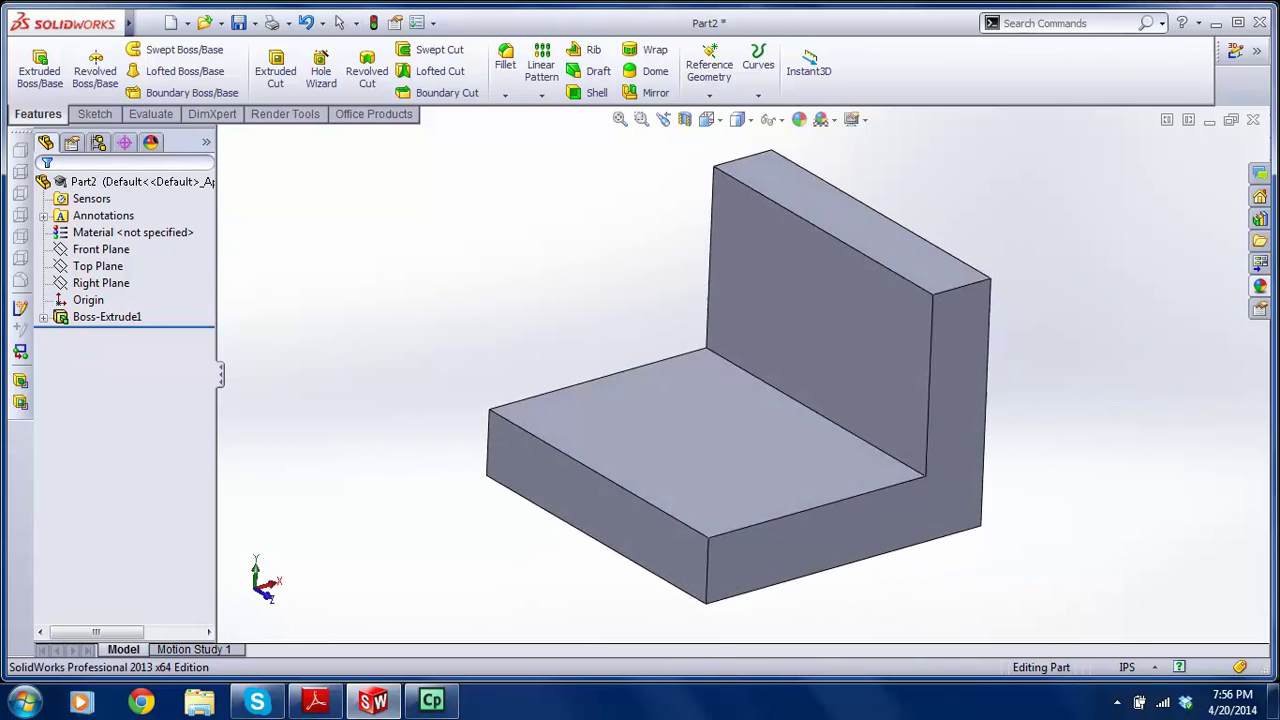
scroll(743, 377, up, 3)
middle_drag(783, 422, 685, 450)
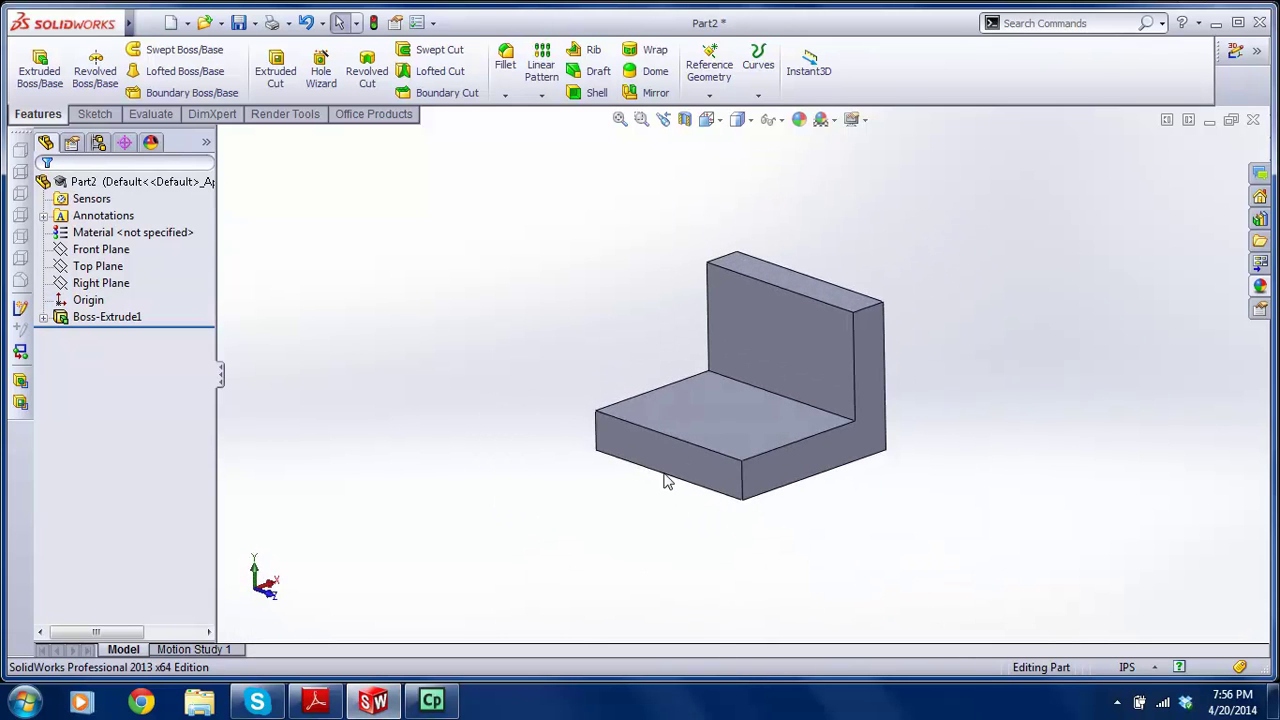
click(316, 701)
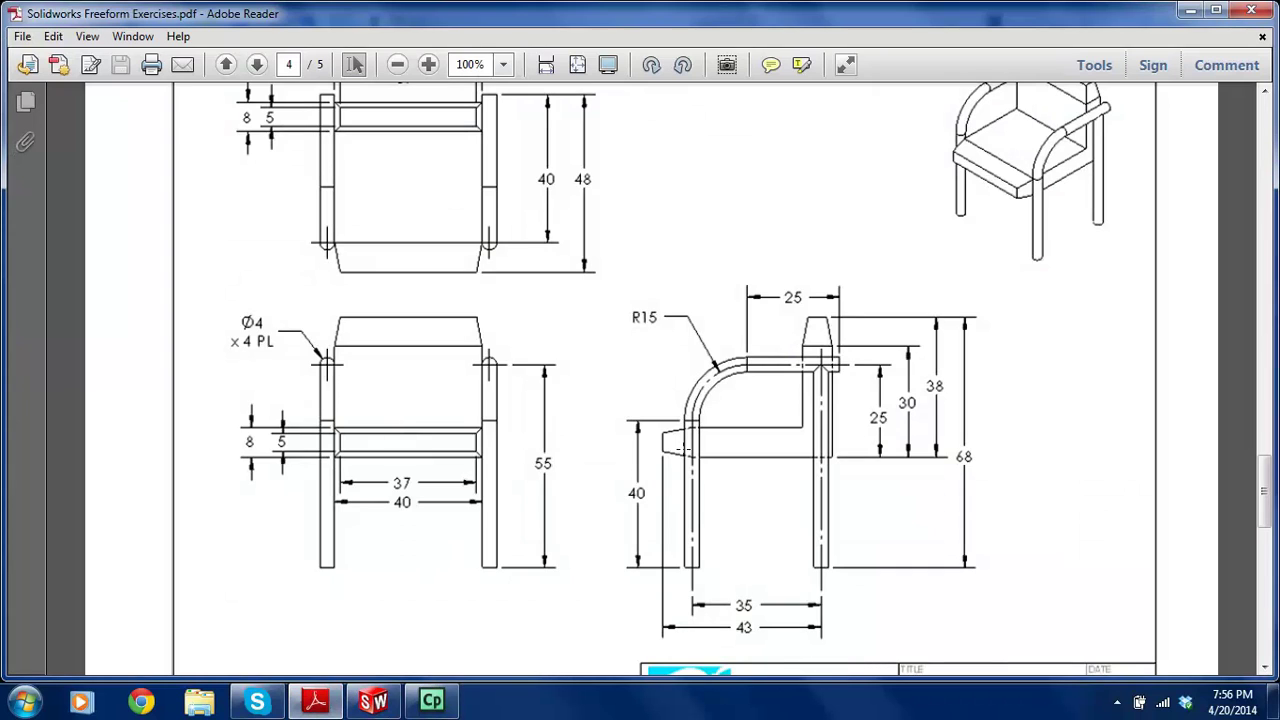
scroll(661, 425, up, 3)
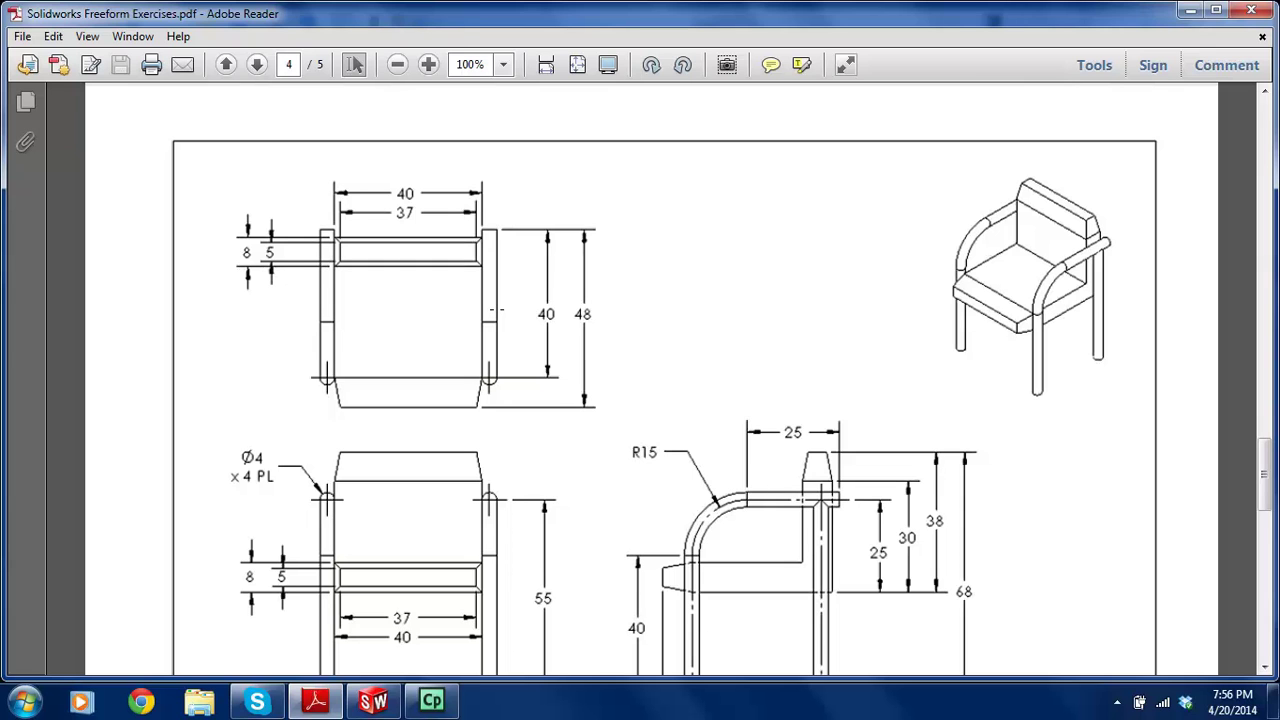
scroll(496, 310, down, 2)
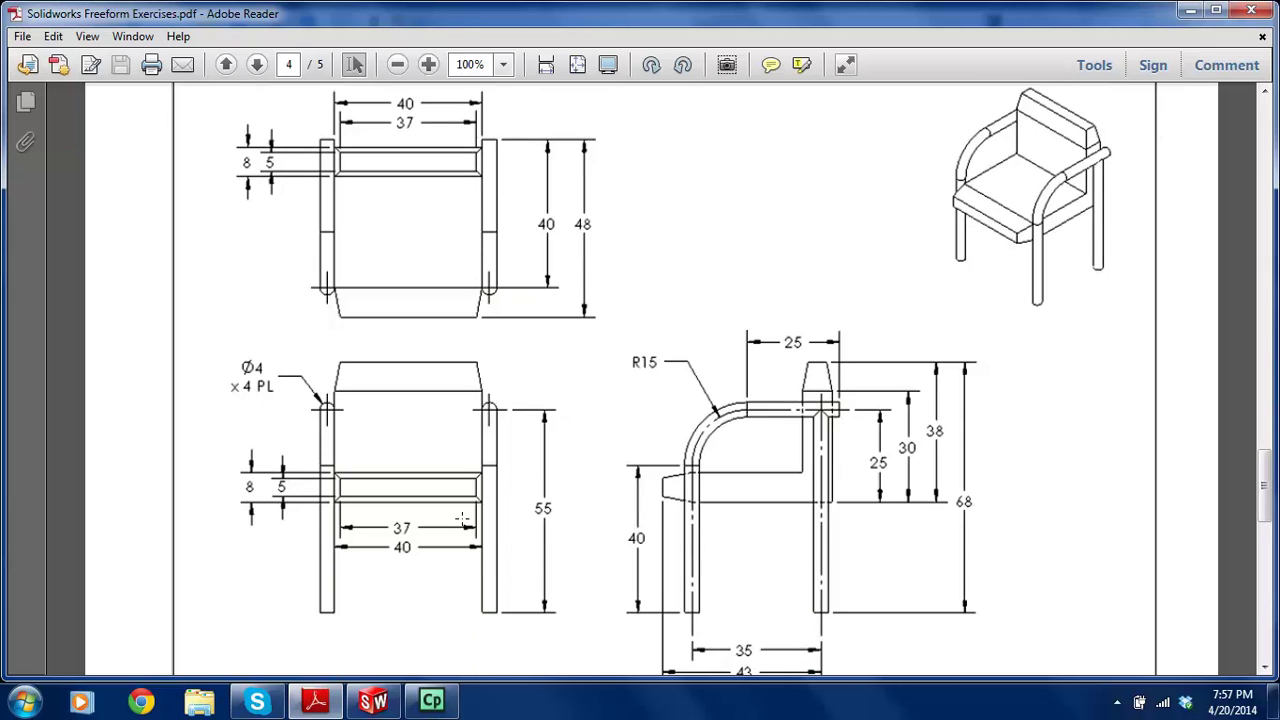
key(alt+Tab)
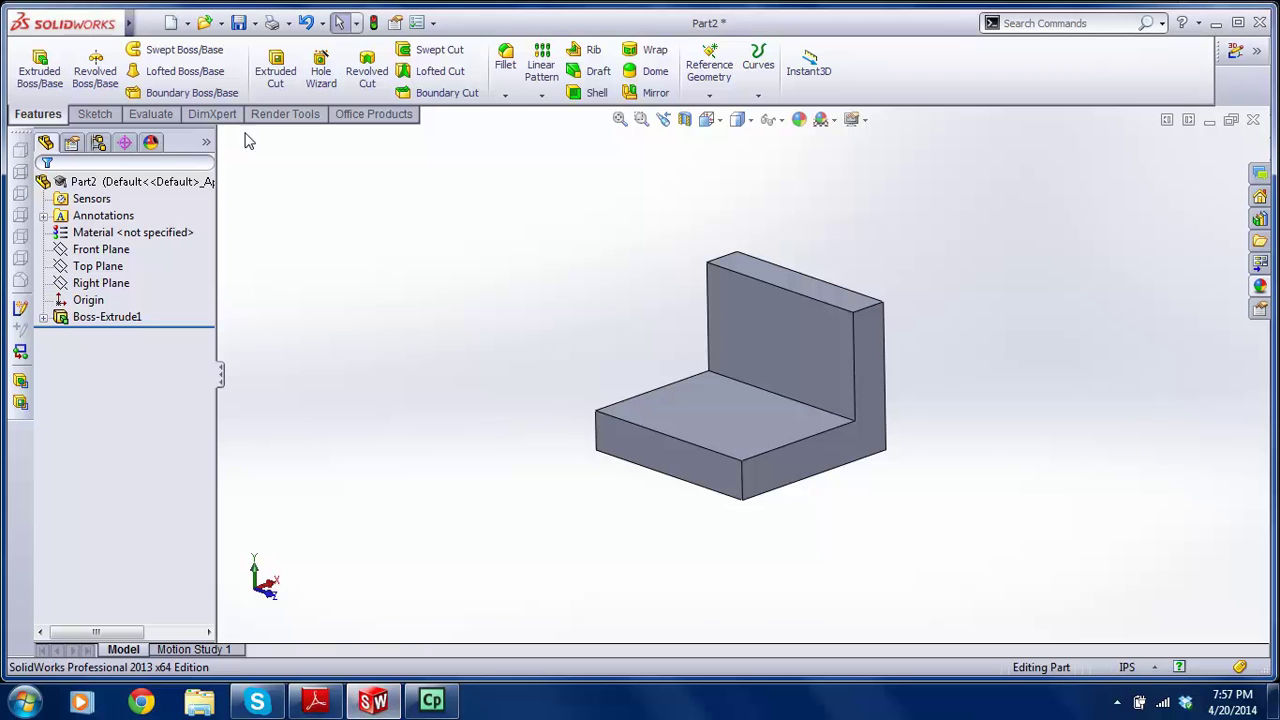
- Create a reference plane offset 8 in outward from the front face of the seat
click(709, 96)
click(720, 194)
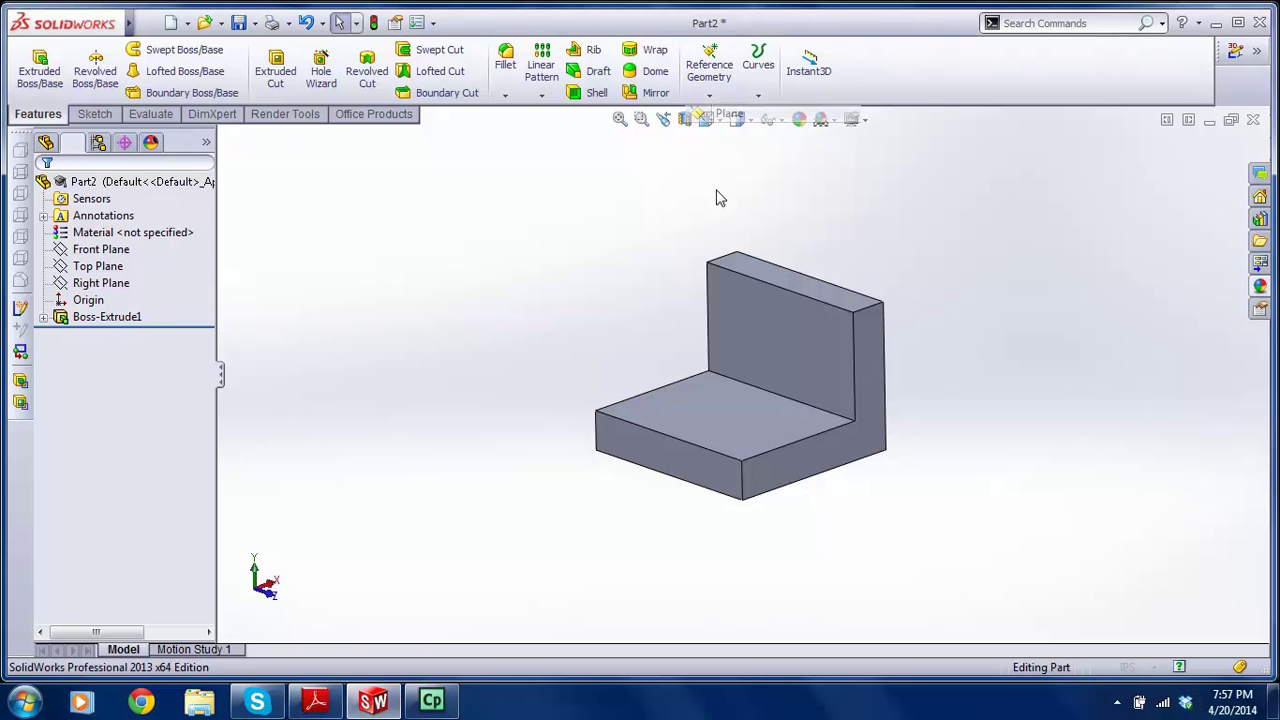
click(647, 456)
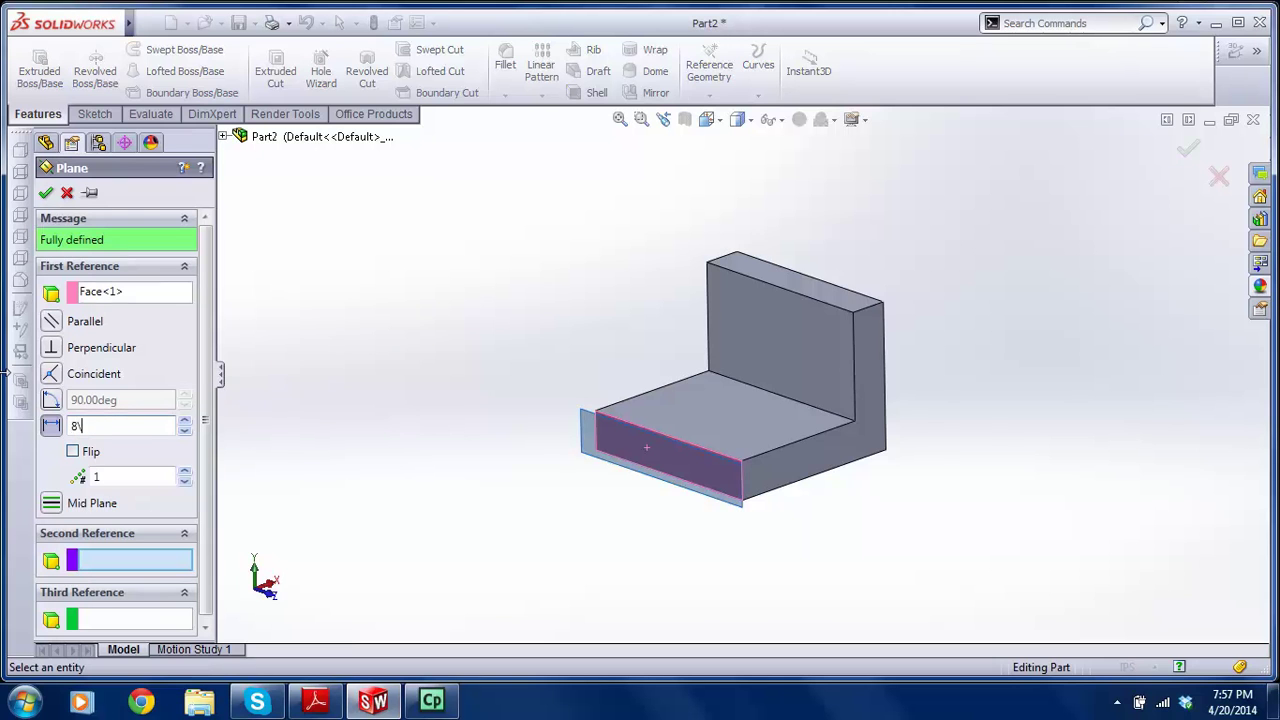
text(8)
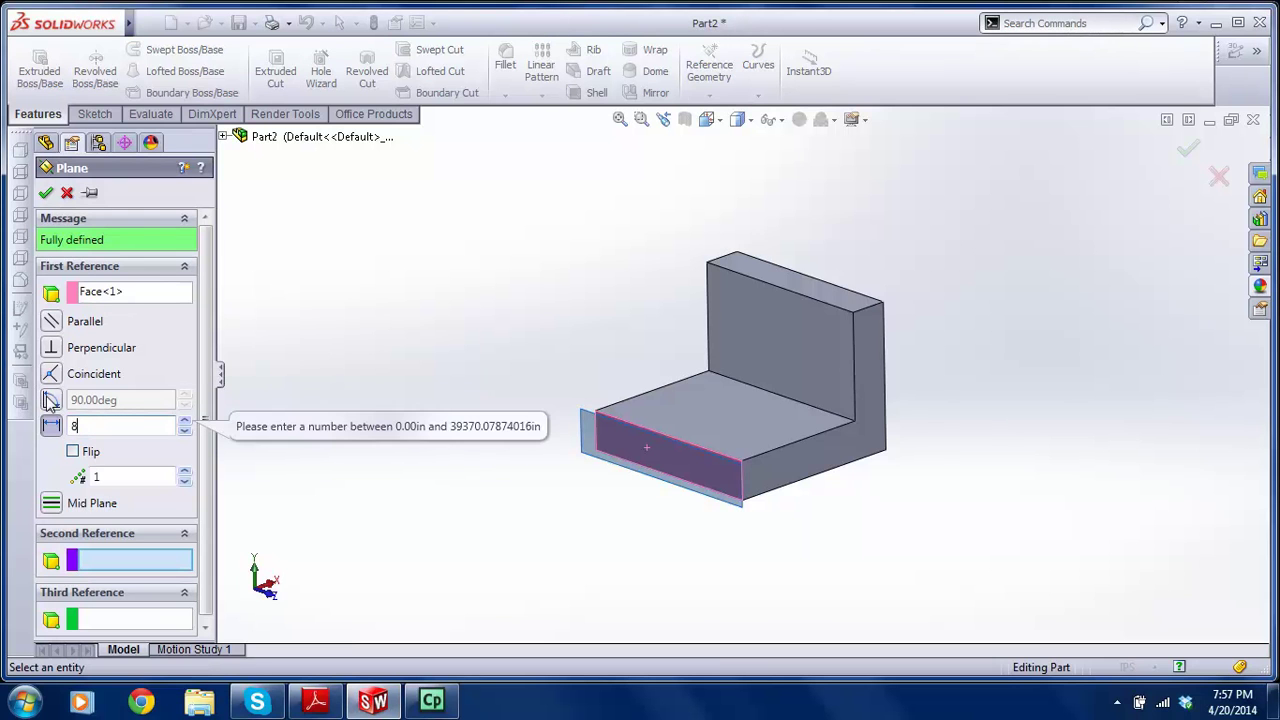
key(Return)
click(46, 193)
- Start a sketch on the new plane and draw a corner rectangle about 35 by 4.3 in within the seat's front face outline
click(95, 114)
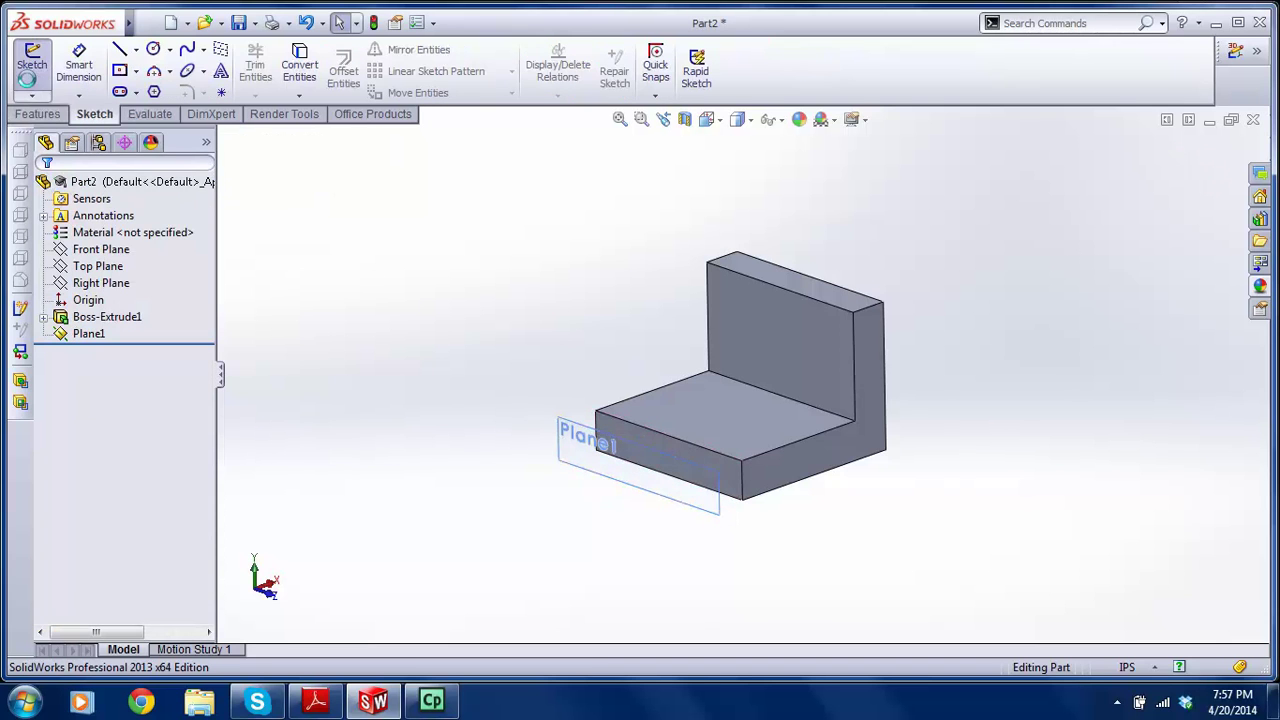
click(32, 68)
click(590, 435)
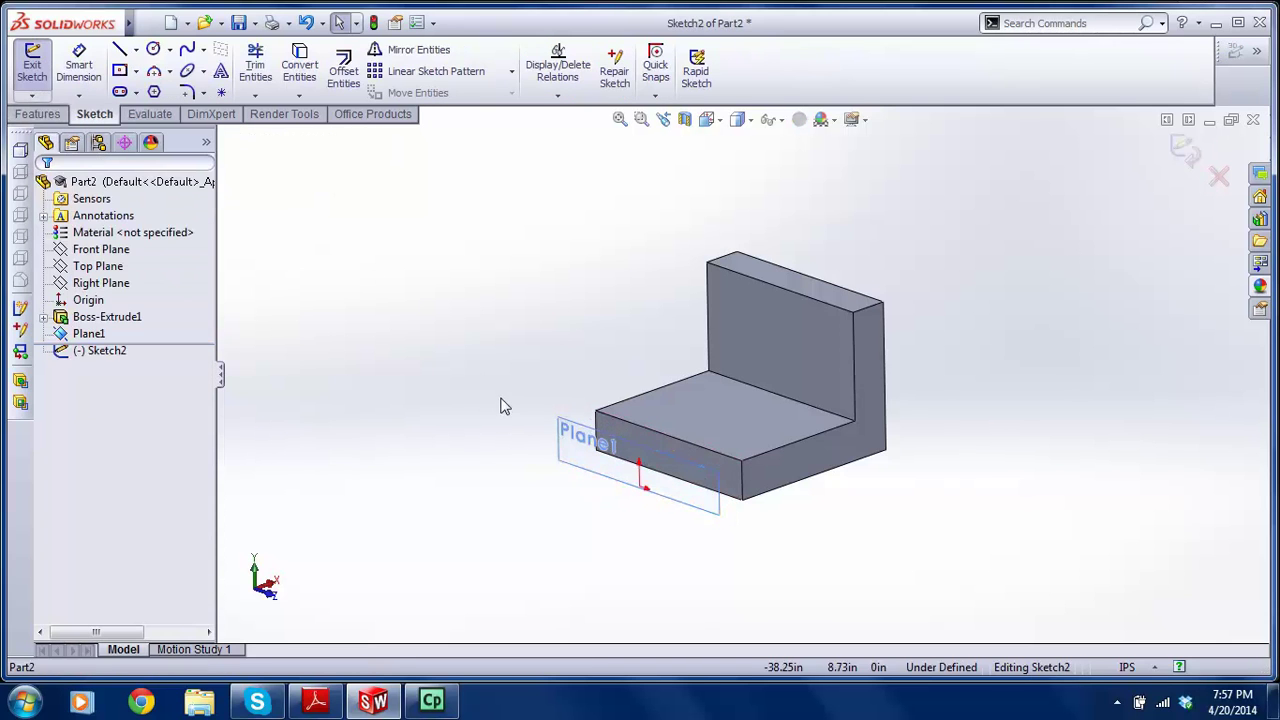
key(space)
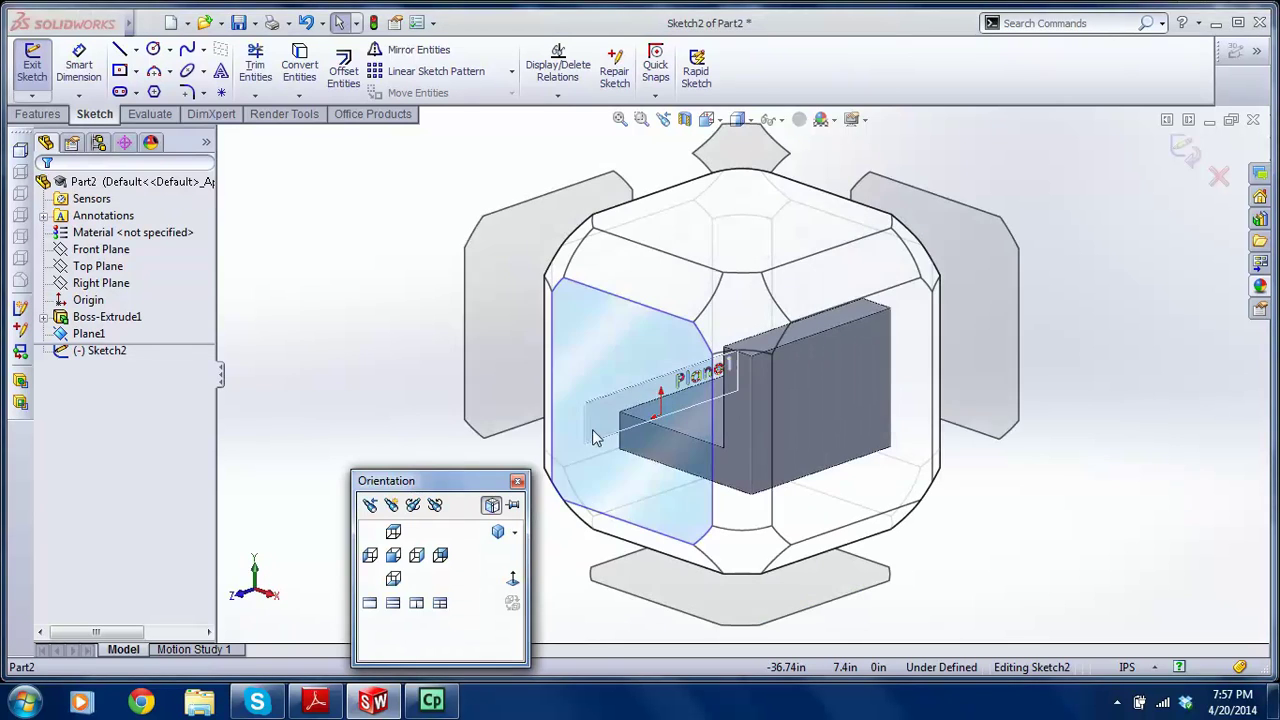
click(506, 336)
click(136, 71)
click(170, 89)
click(509, 488)
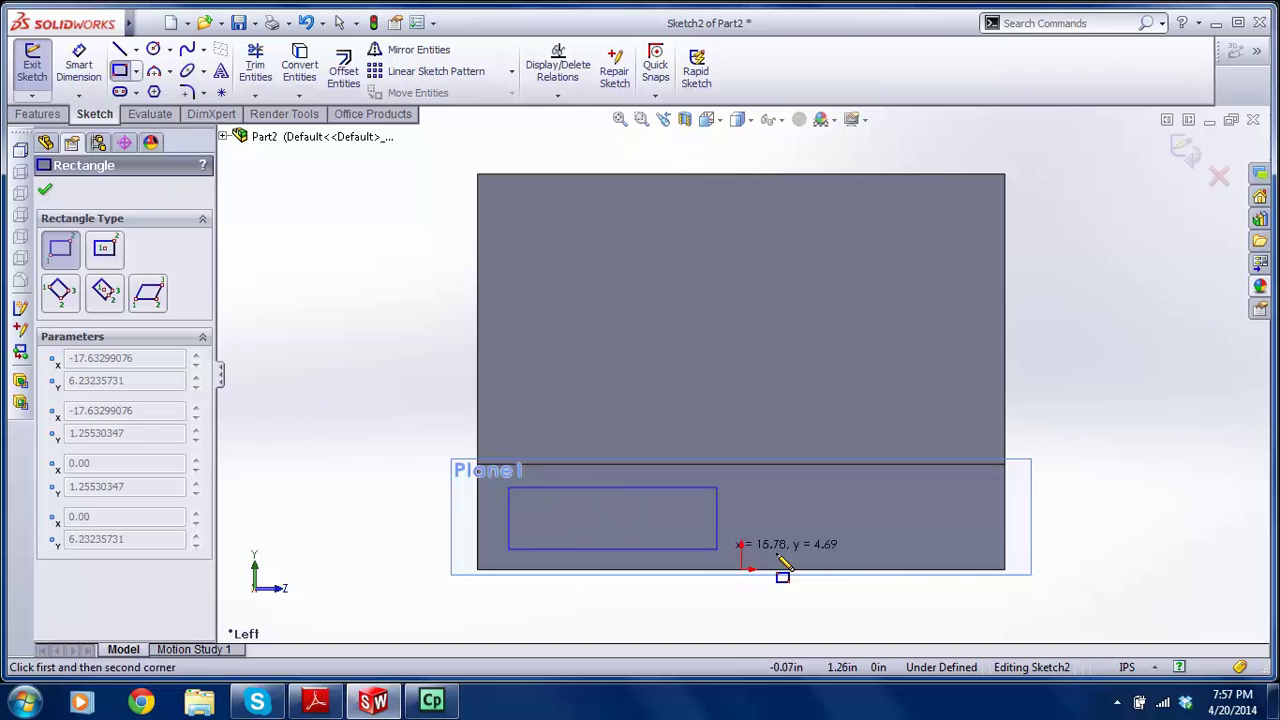
click(977, 549)
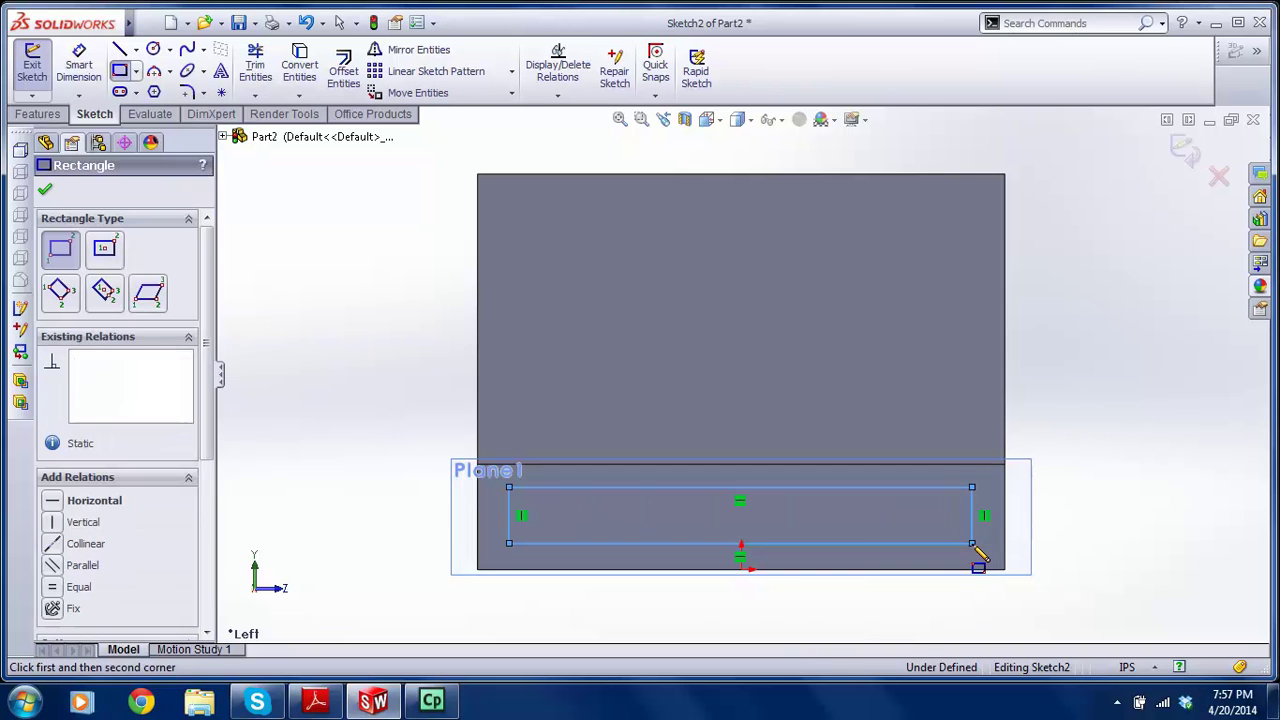
key(Escape)
key(f)
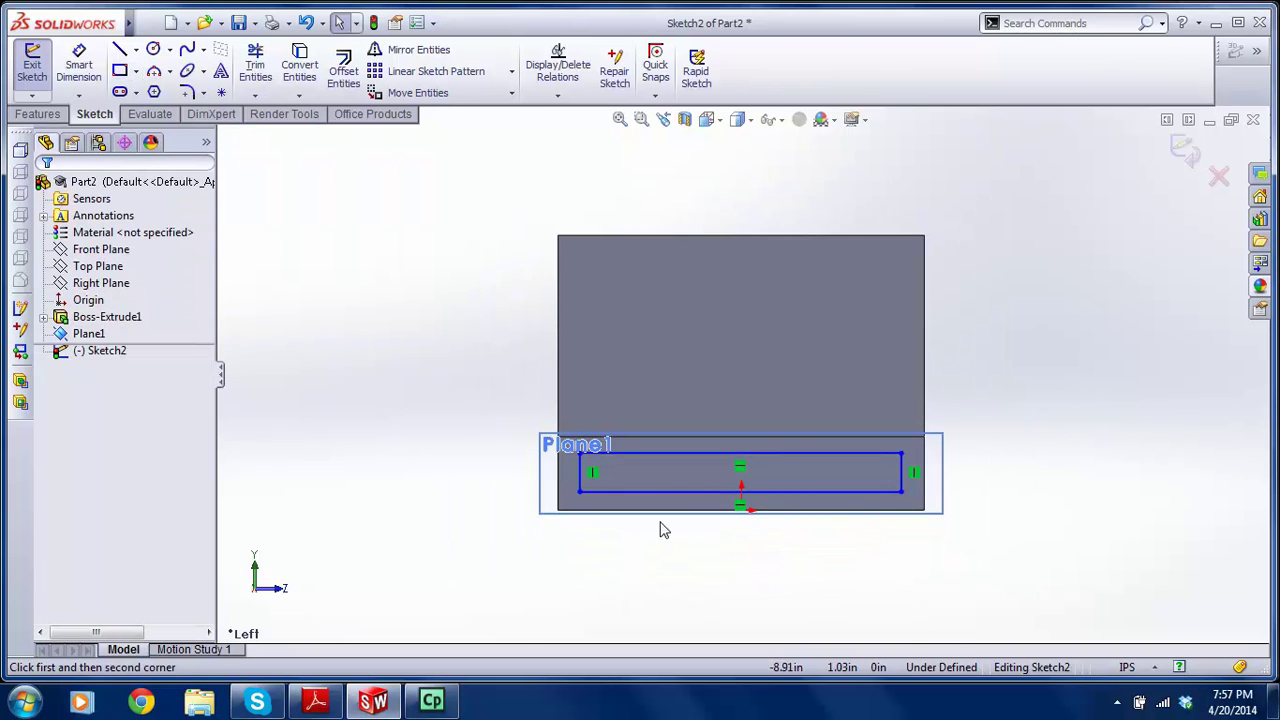
- Dimension the rectangle's height to 5 in
click(79, 64)
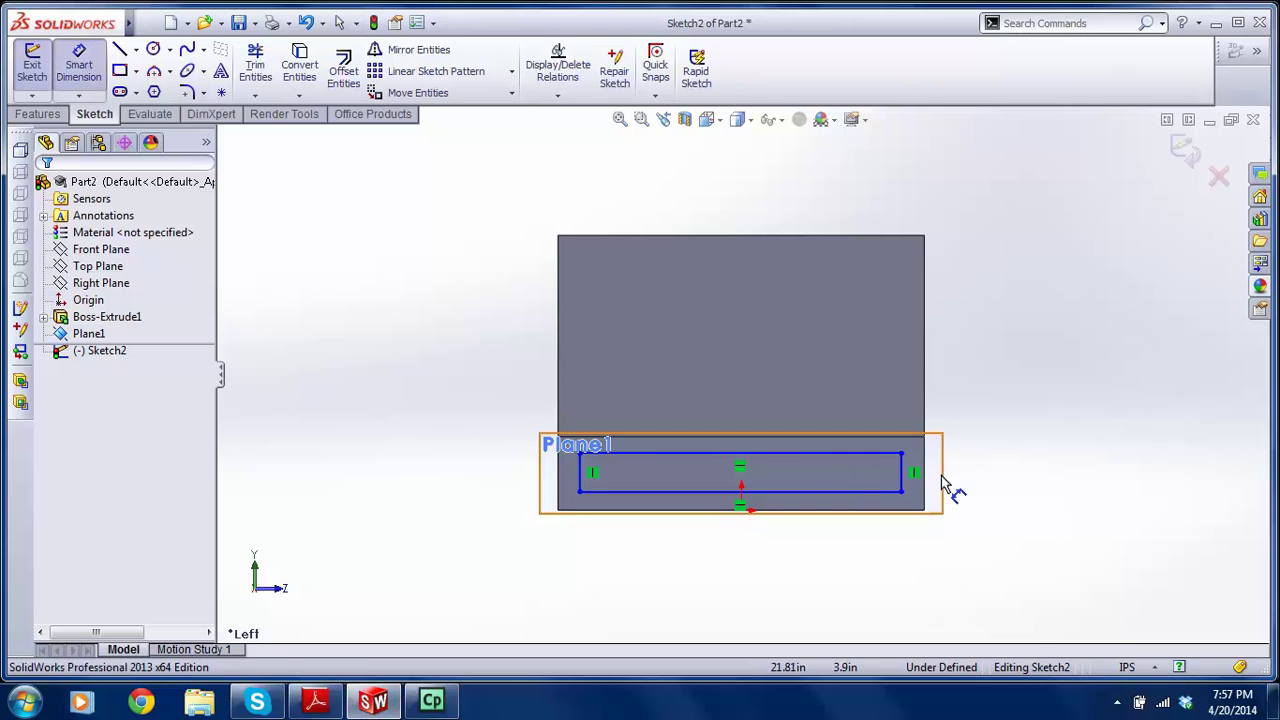
click(904, 476)
click(1008, 478)
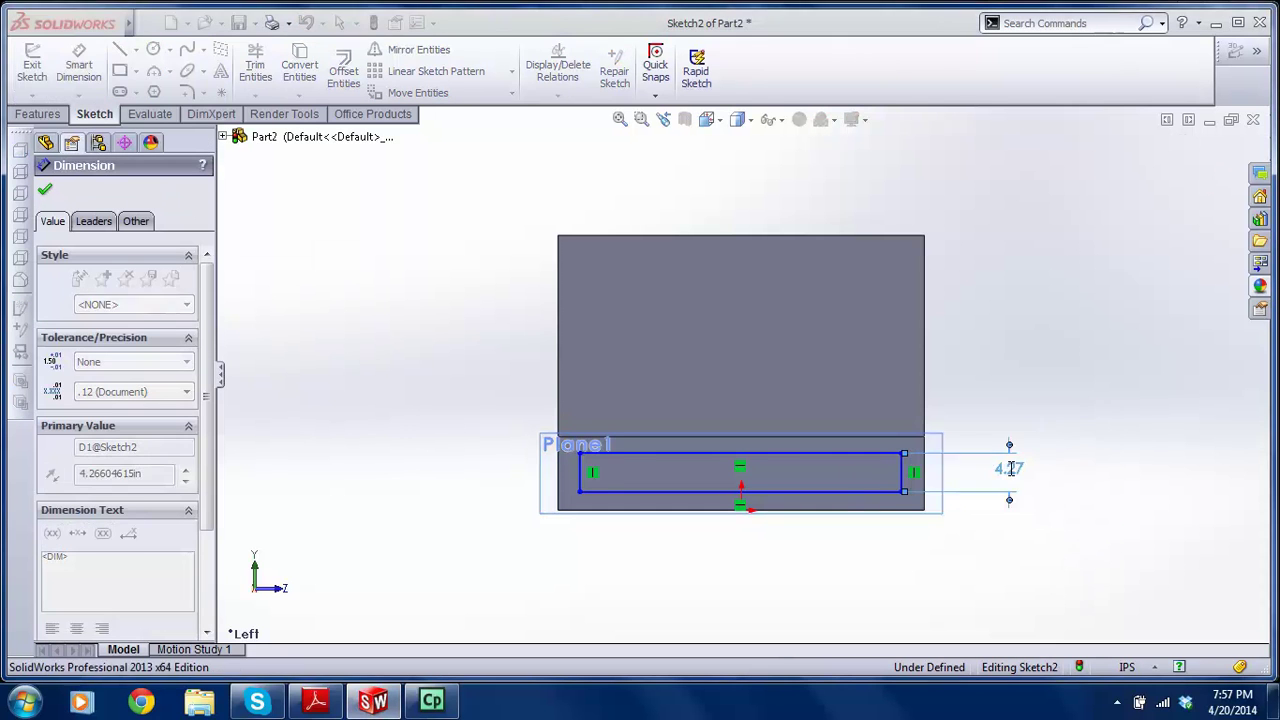
text(5)
key(Return)
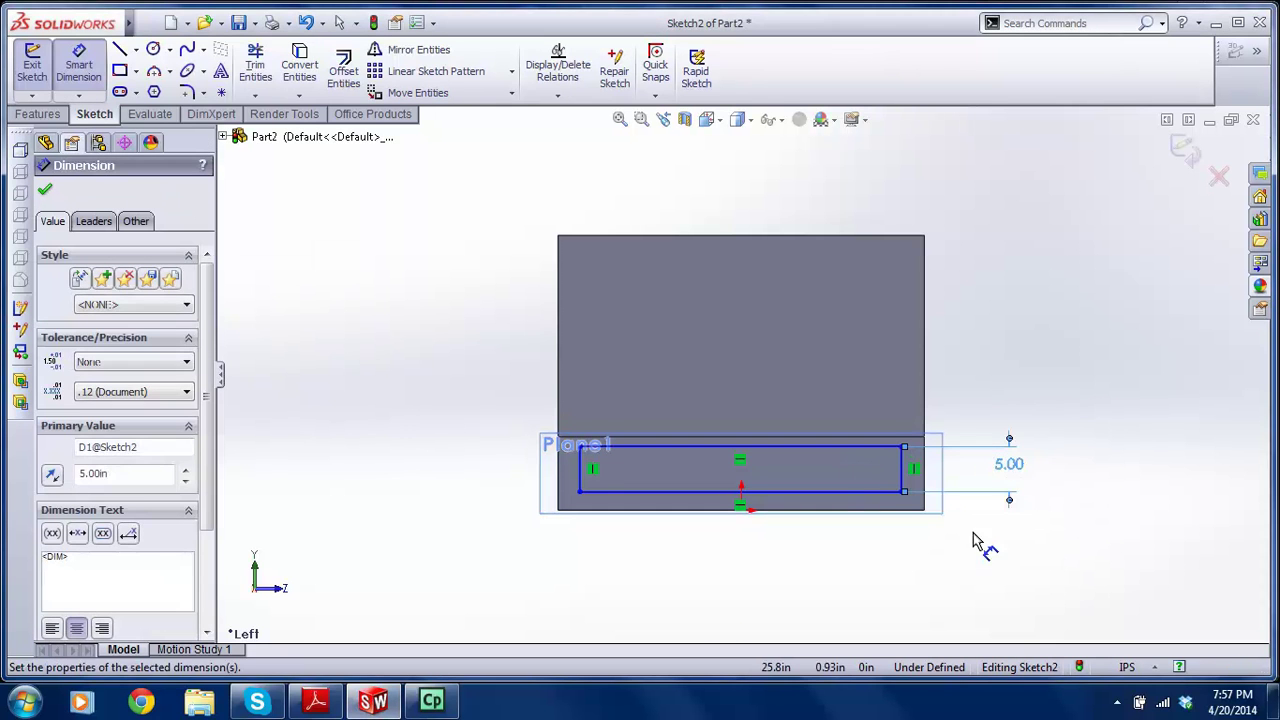
- Look up the taper end's width in the chair drawing and dimension the rectangle's width to 37 in
click(318, 706)
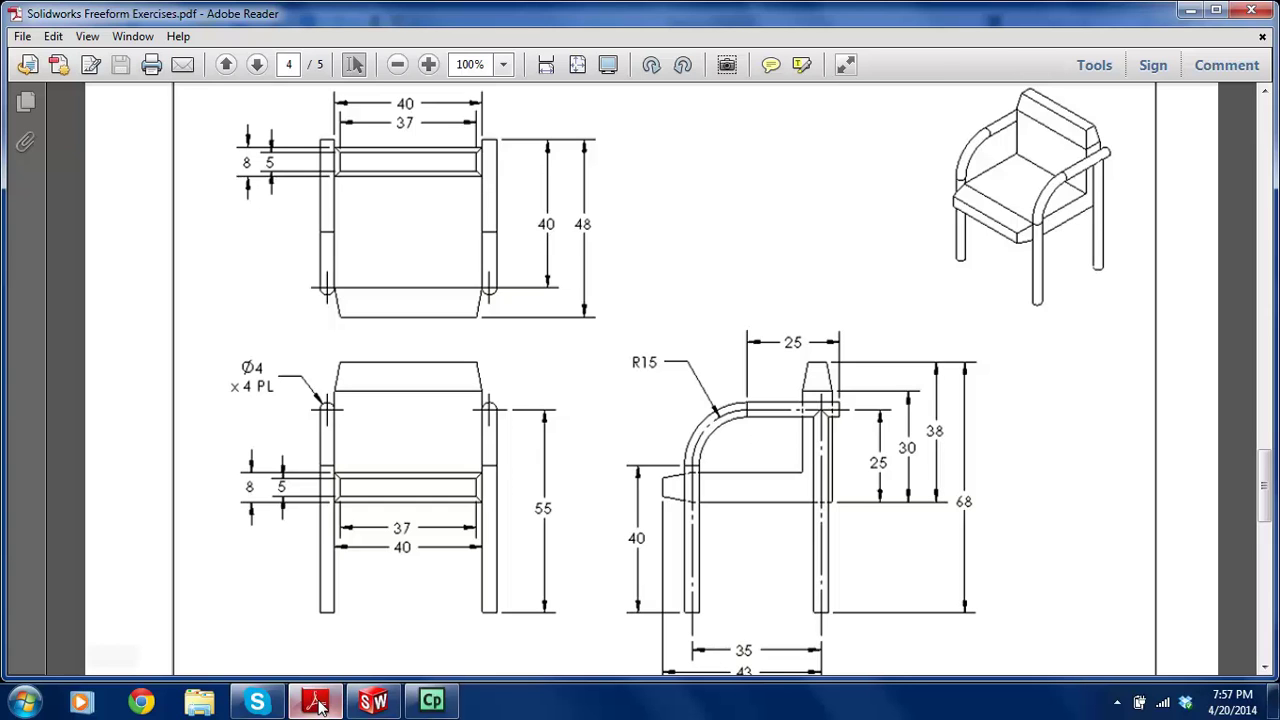
click(372, 703)
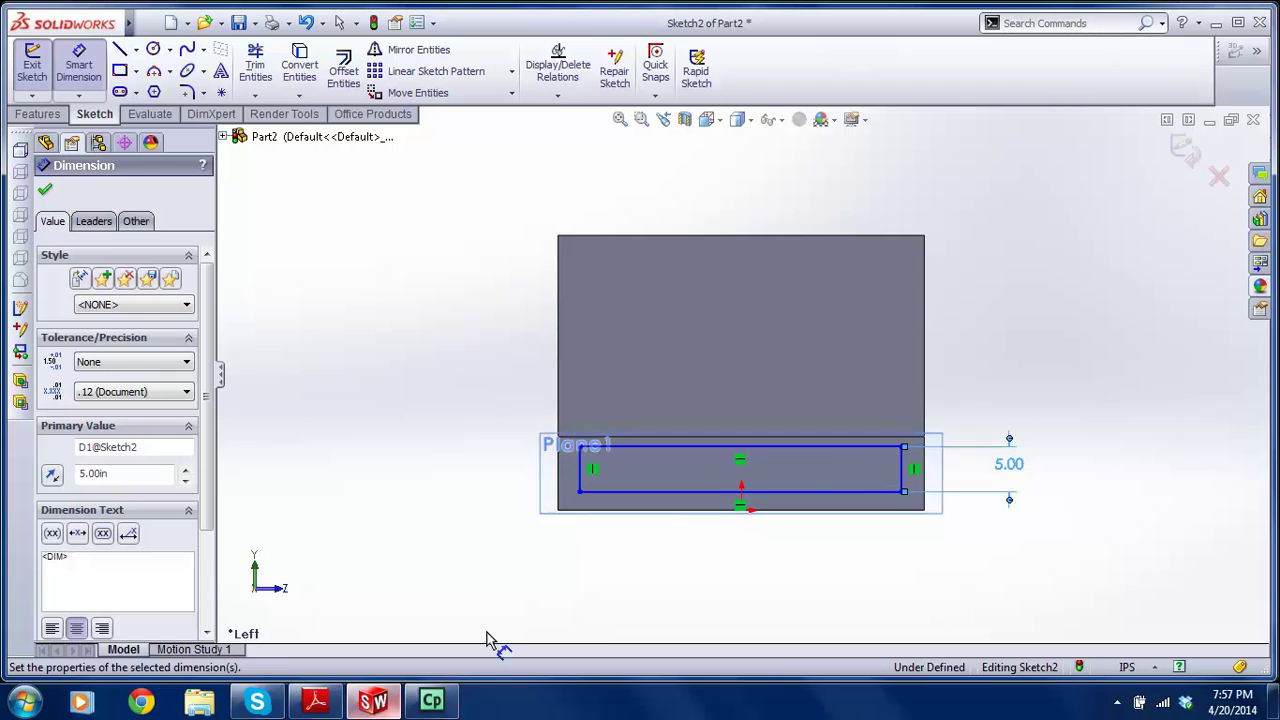
click(838, 447)
click(762, 386)
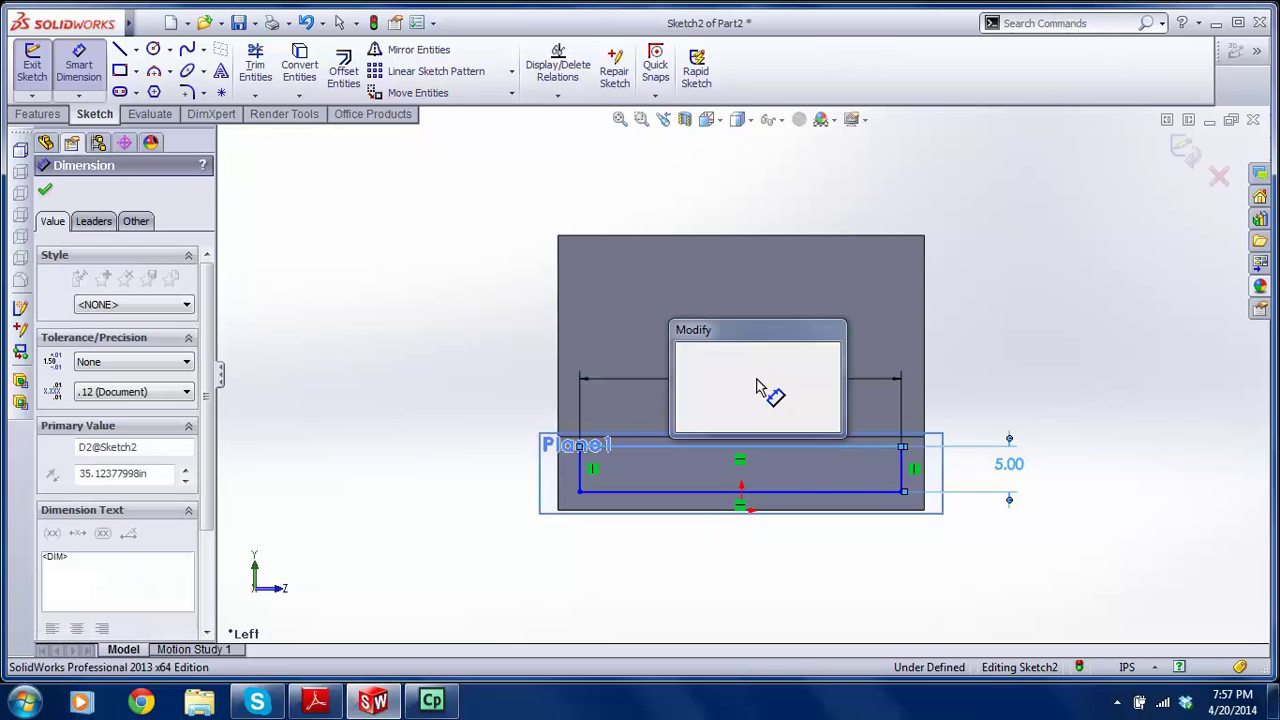
text(37)
key(Return)
key(Escape)
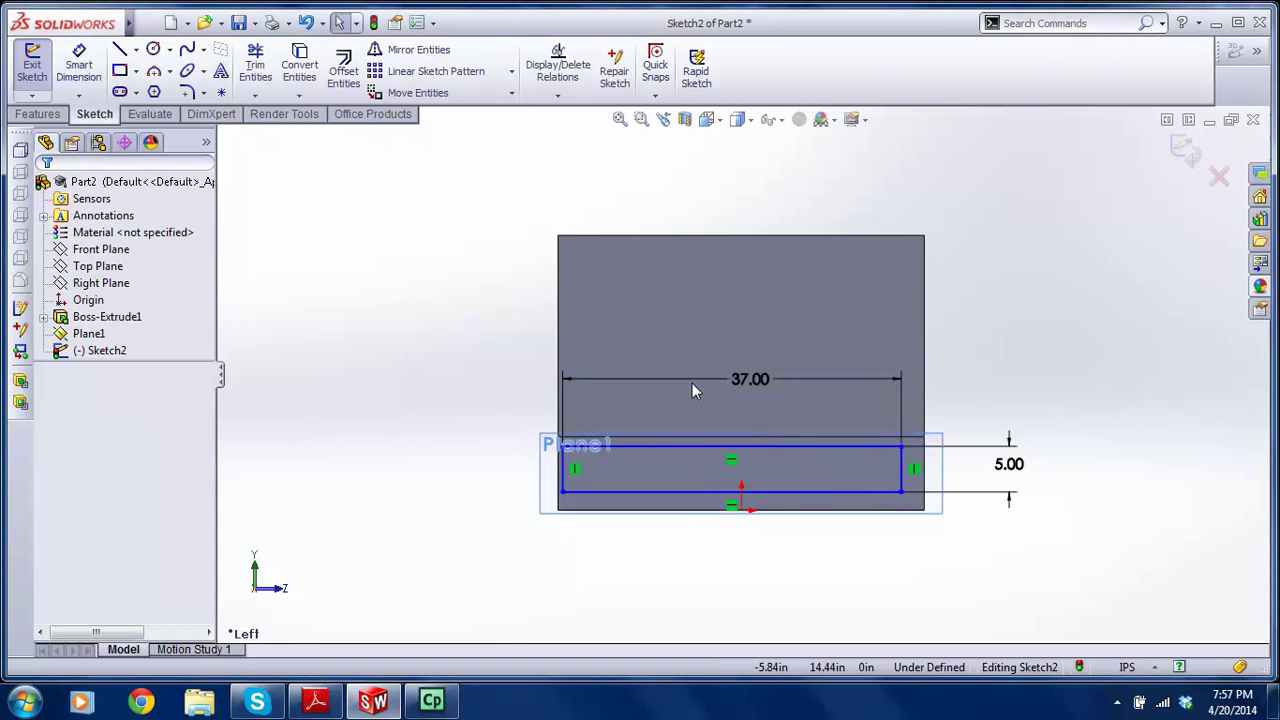
- Draw a vertical centerline joining the midpoints of the rectangle's top and bottom edges
scroll(684, 378, down, 2)
click(136, 49)
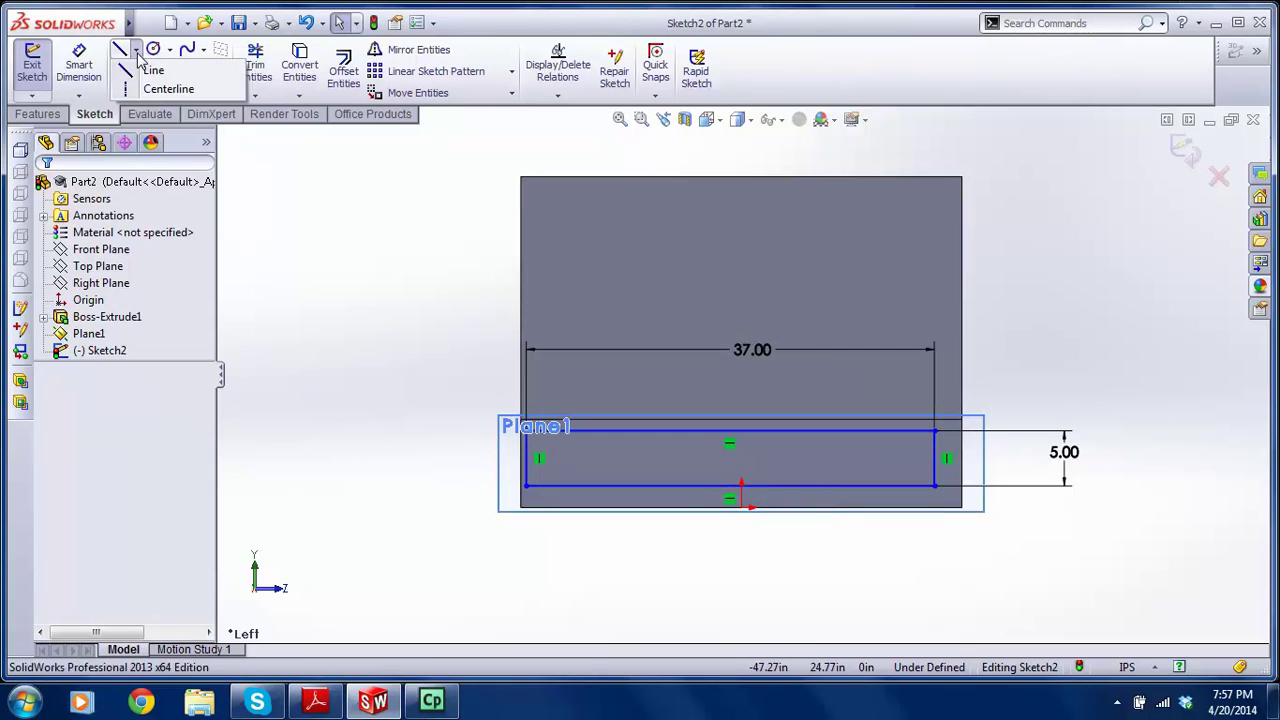
click(160, 89)
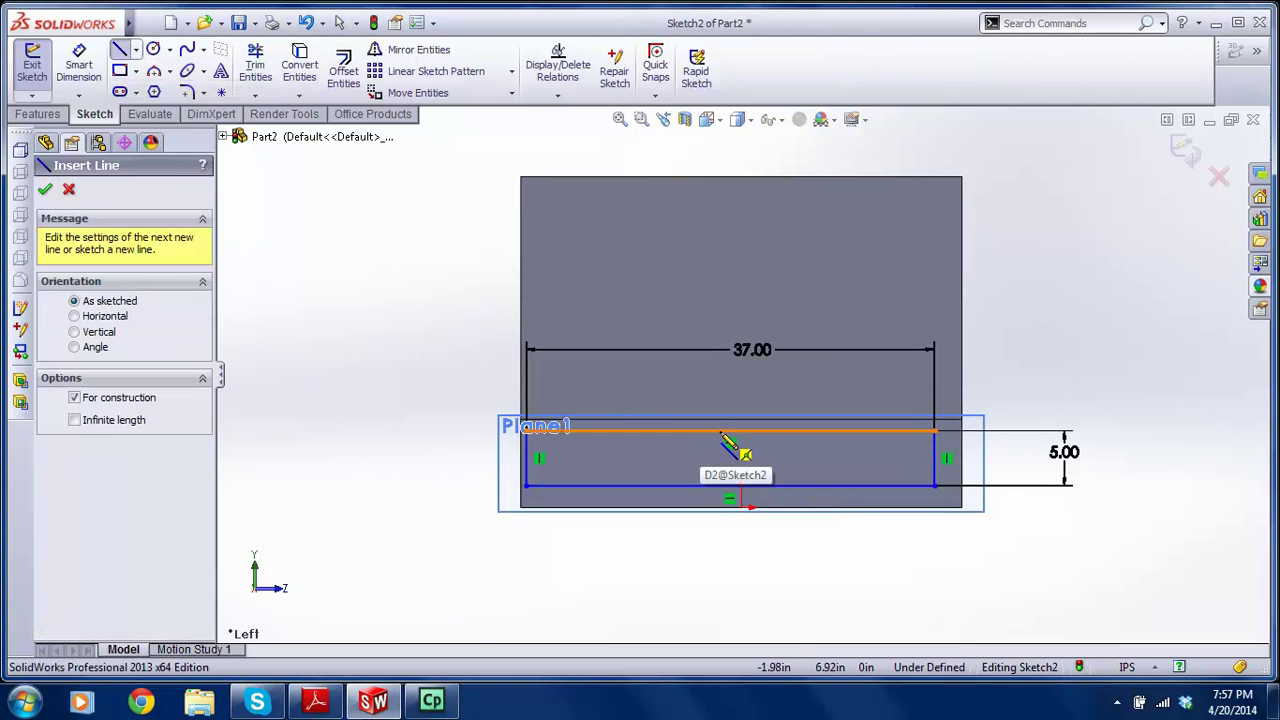
mouse_move(730, 431)
mouse_down()
mouse_move(745, 486)
mouse_move(730, 486)
mouse_up()
key(Escape)
- Make the vertical centerline coincident with the origin to center the rectangle across the seat's width
scroll(732, 478, down, 3)
click(731, 446)
key(Escape)
click(730, 448)
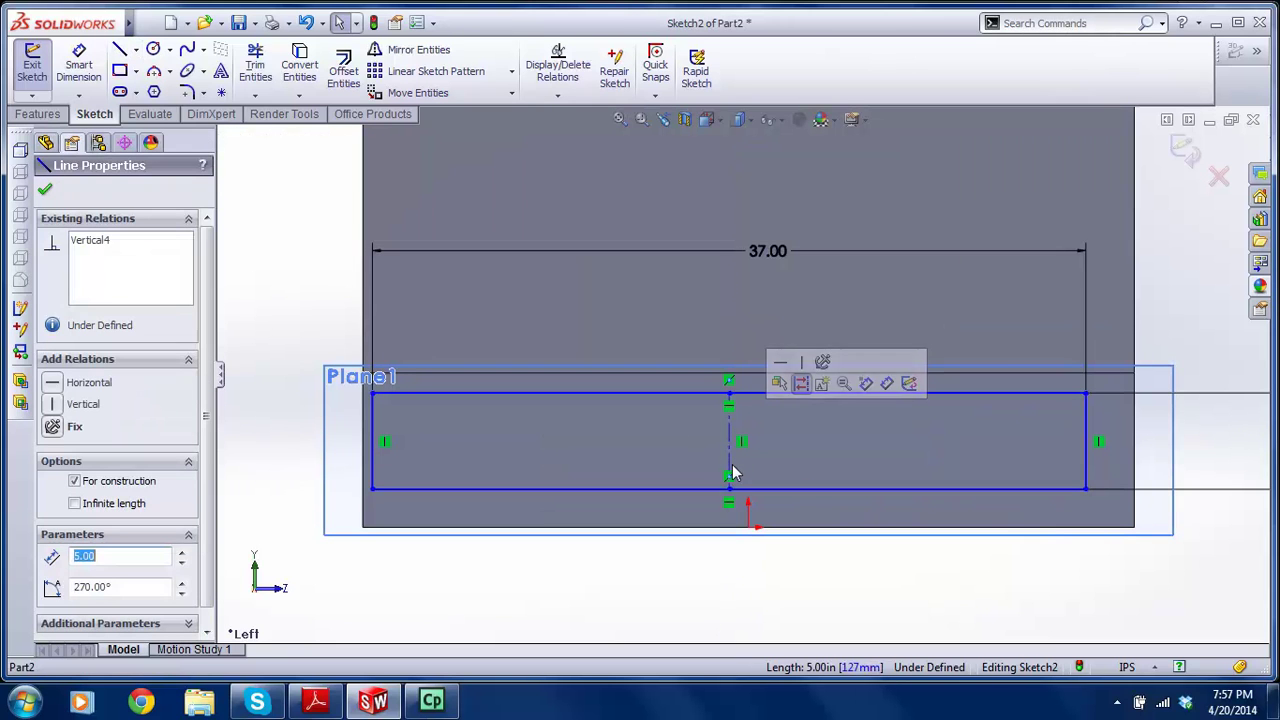
ctrl+click(749, 527)
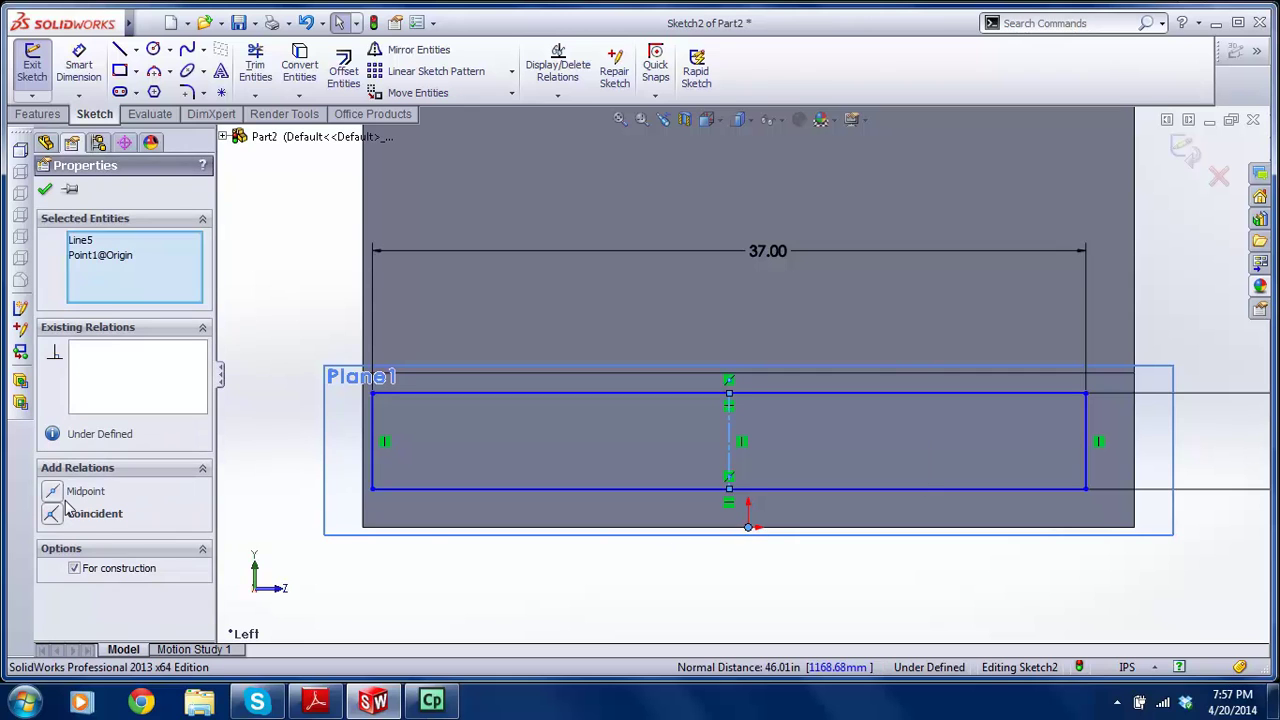
click(52, 515)
key(Escape)
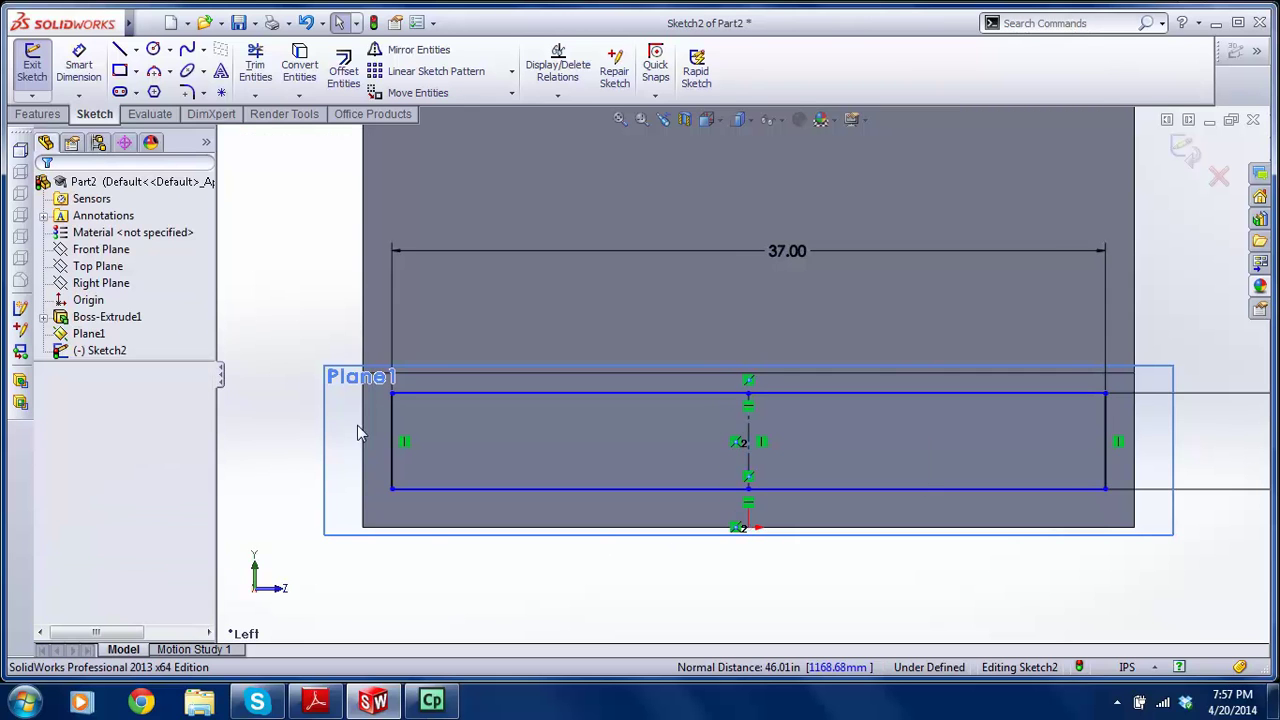
- Draw a short centerline from the midpoint of the rectangle's left side to the midpoint of the seat face's left edge
scroll(420, 426, up, 3)
scroll(820, 456, down, 2)
scroll(800, 412, up, 1)
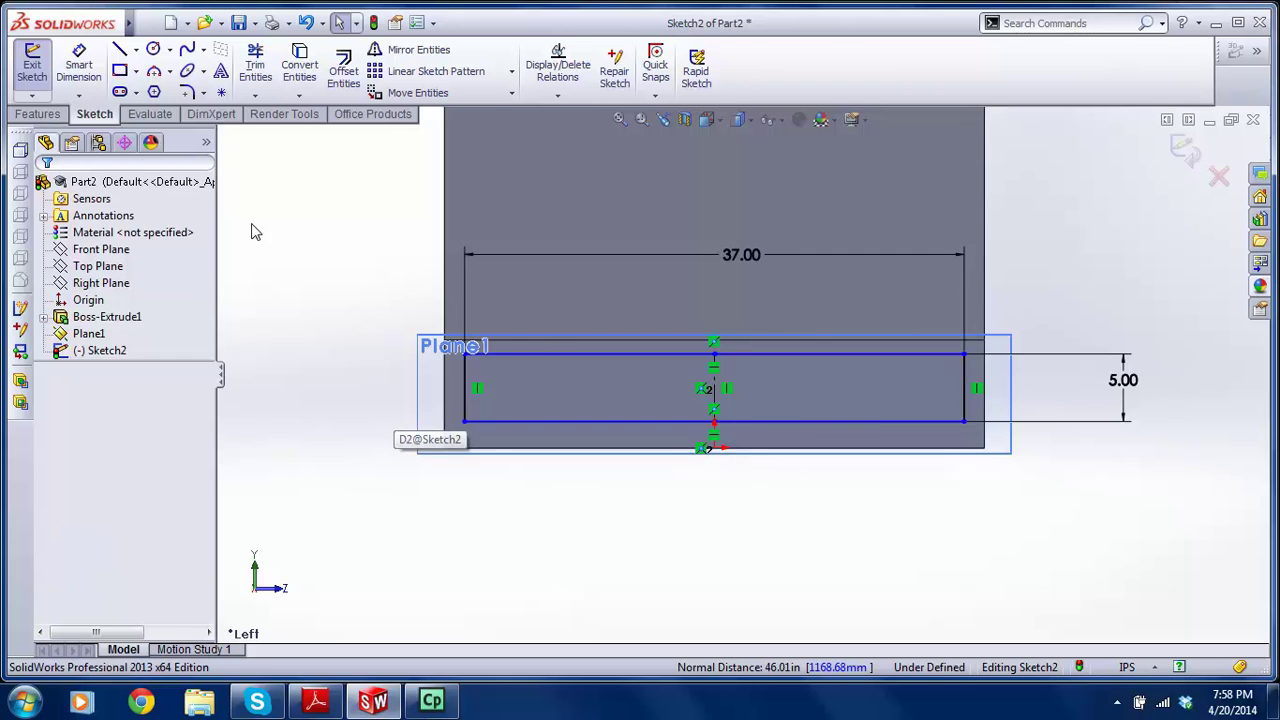
scroll(914, 434, up, 1)
scroll(910, 400, down, 2)
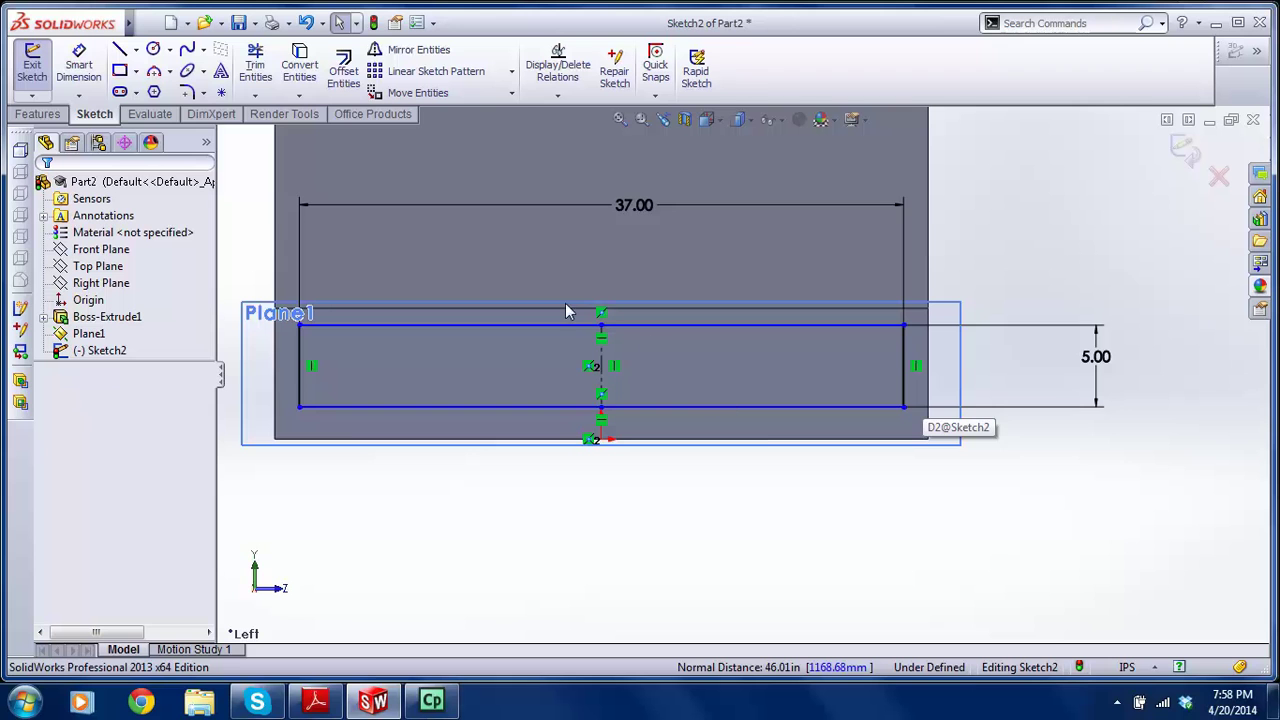
click(136, 49)
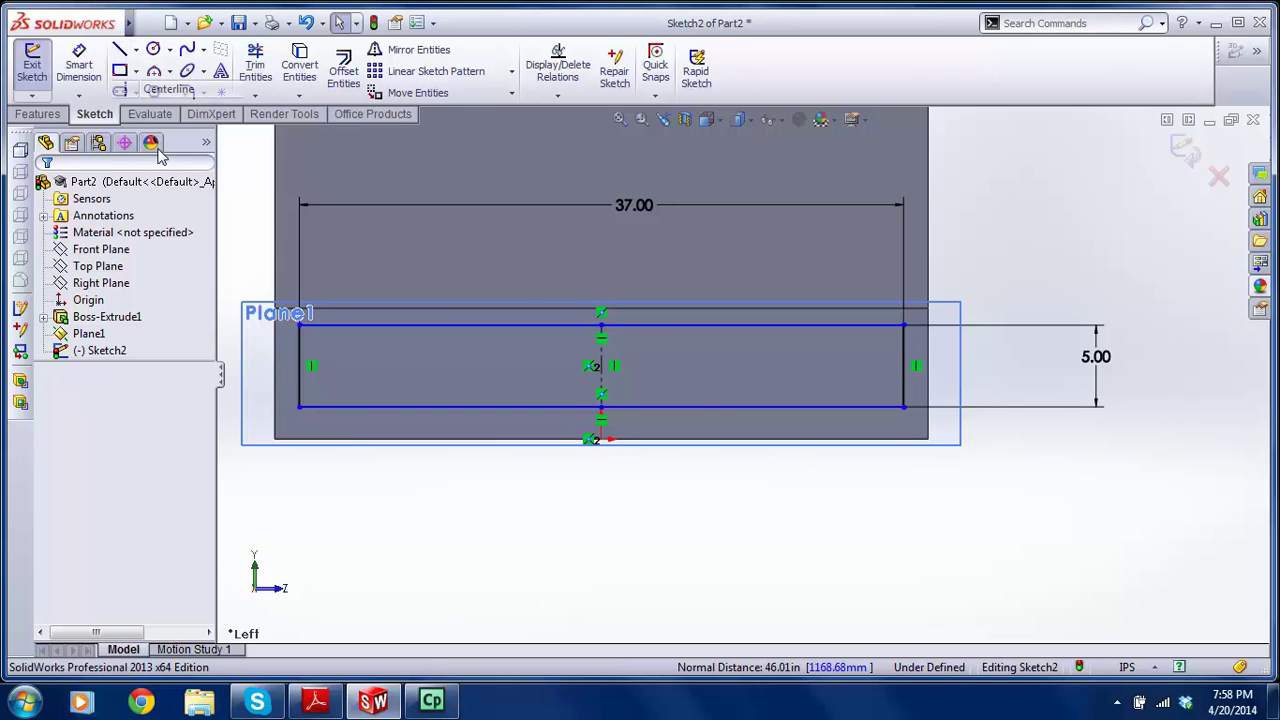
click(160, 92)
click(299, 366)
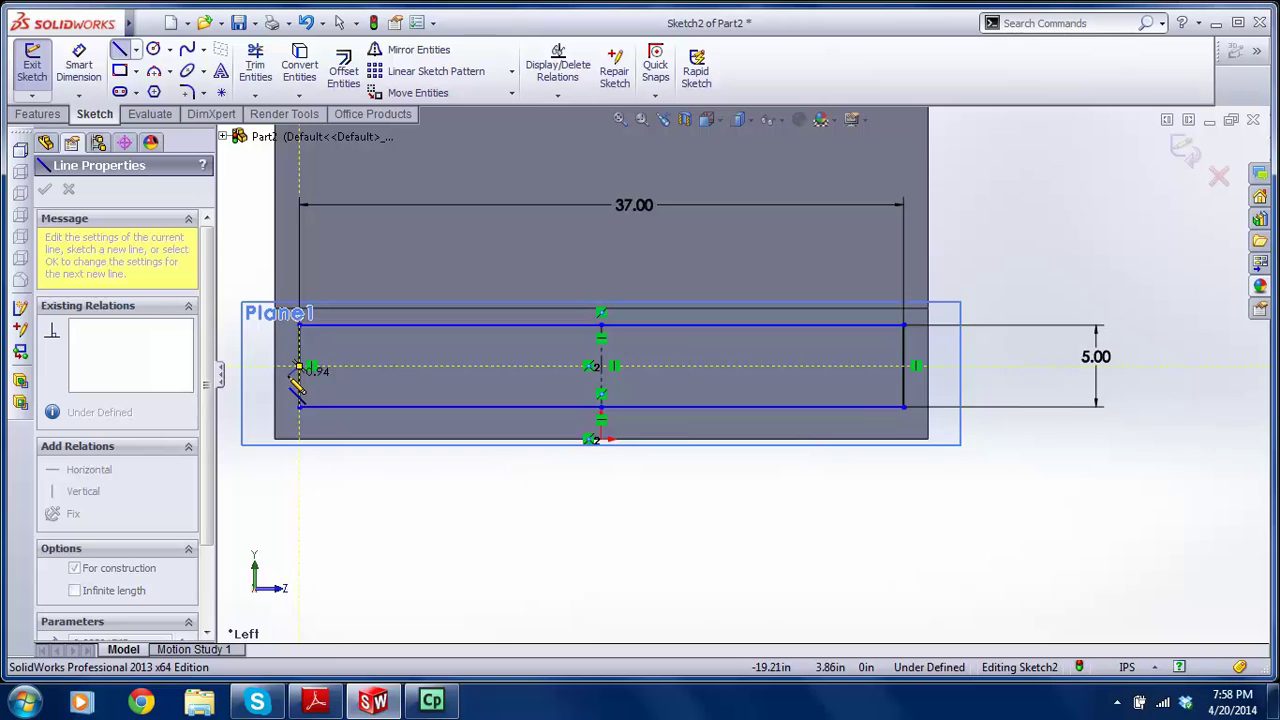
scroll(299, 368, down, 2)
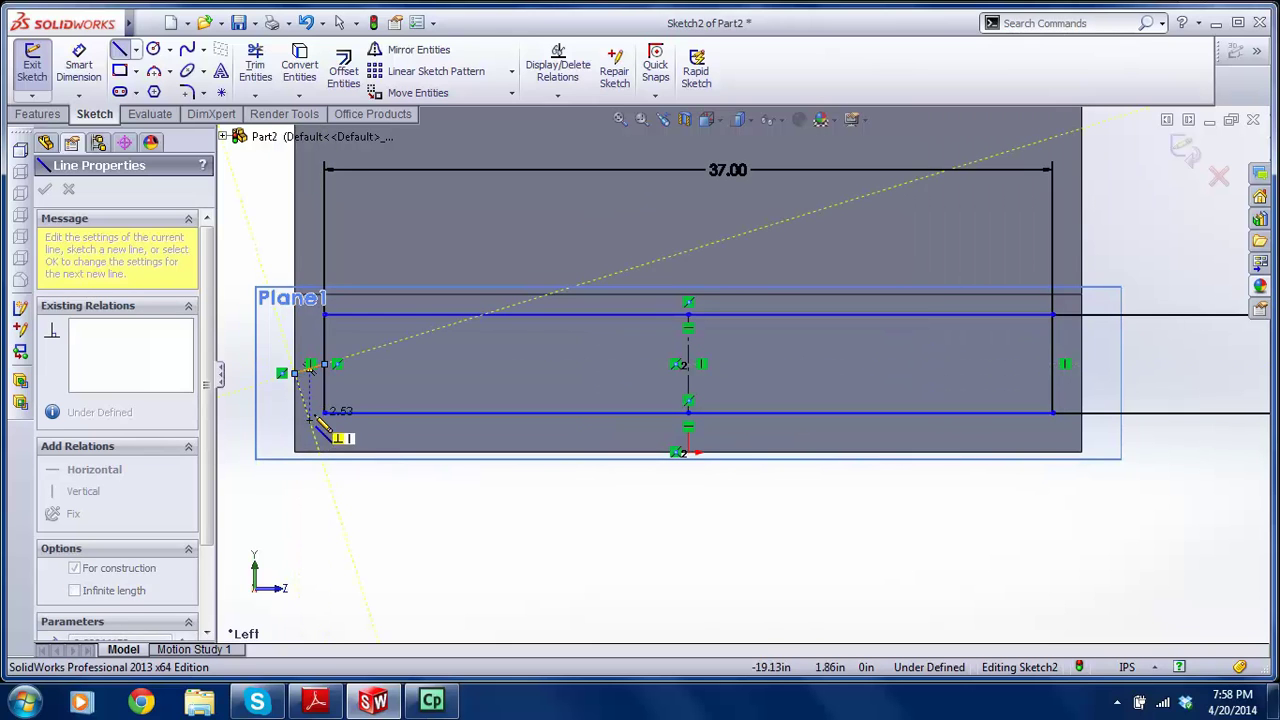
key(Escape)
- Make the short centerline horizontal to center the rectangle vertically on the seat's front face
scroll(280, 378, down, 3)
click(430, 374)
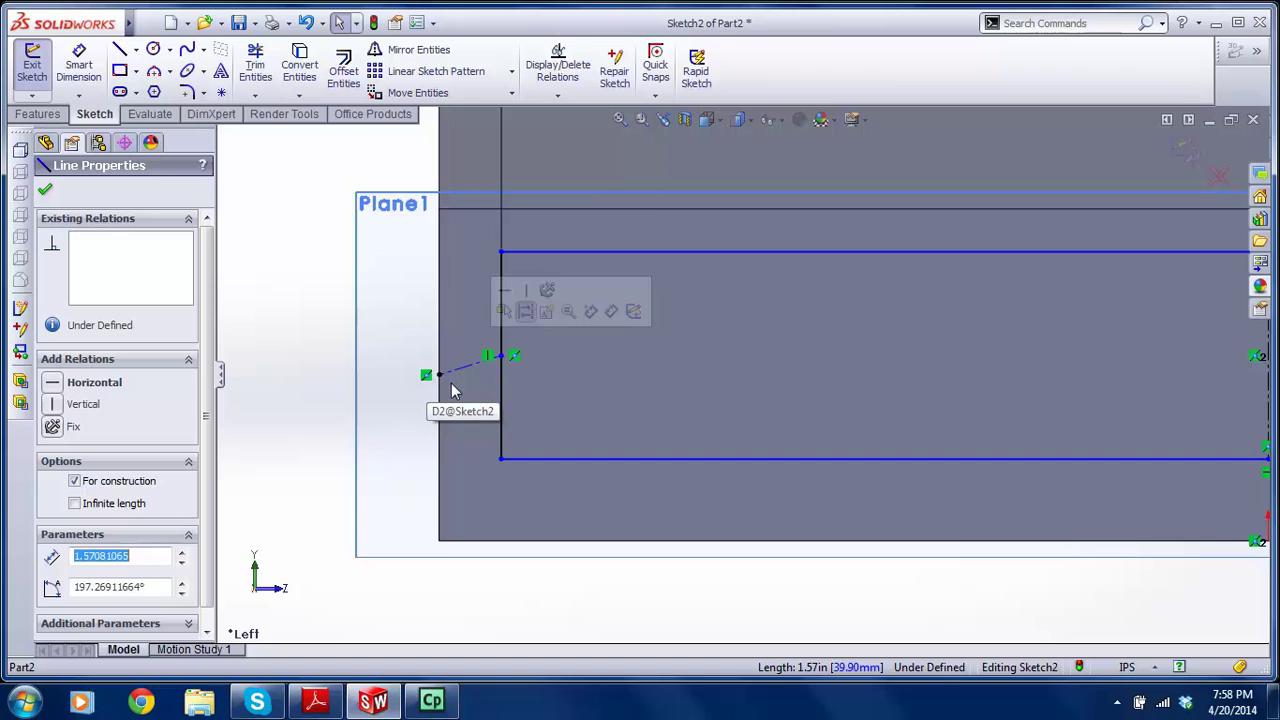
click(51, 379)
click(341, 366)
scroll(478, 342, up, 8)
scroll(963, 356, down, 2)
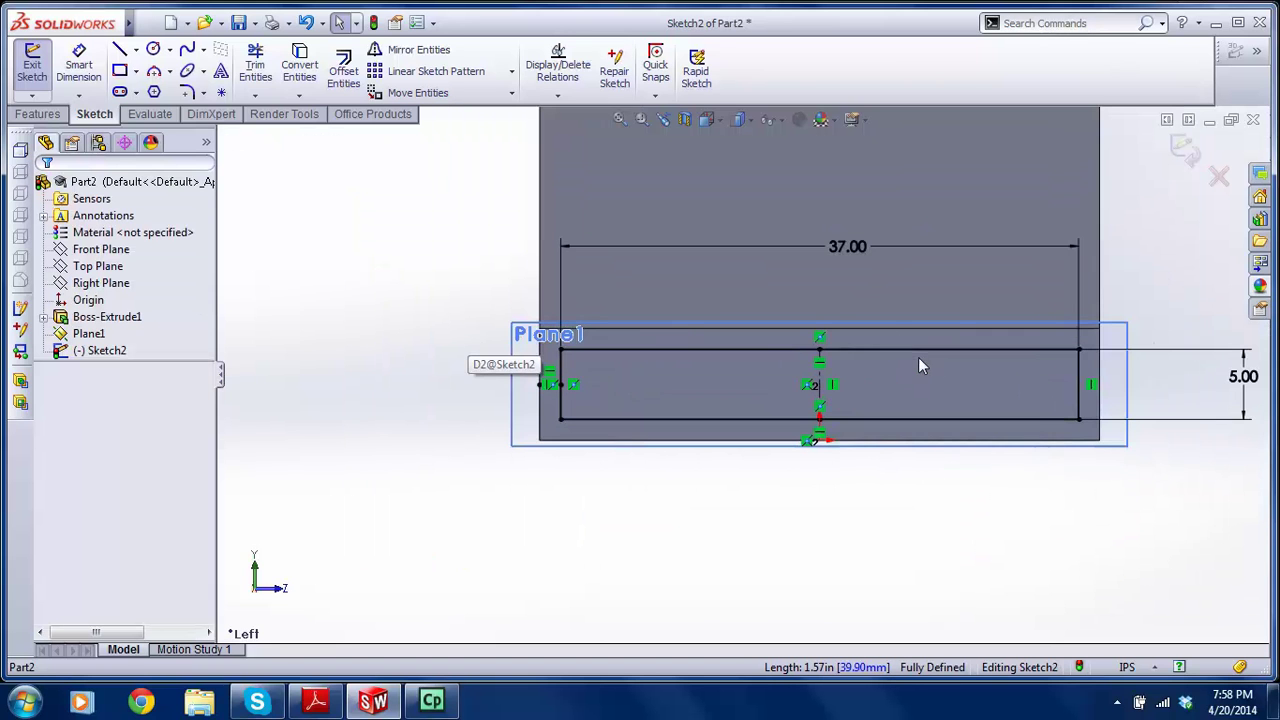
- Move the 37 in width dimension closer to the rectangle
drag(848, 250, 831, 304)
click(1128, 376)
scroll(1128, 376, up, 1)
scroll(1145, 380, down, 1)
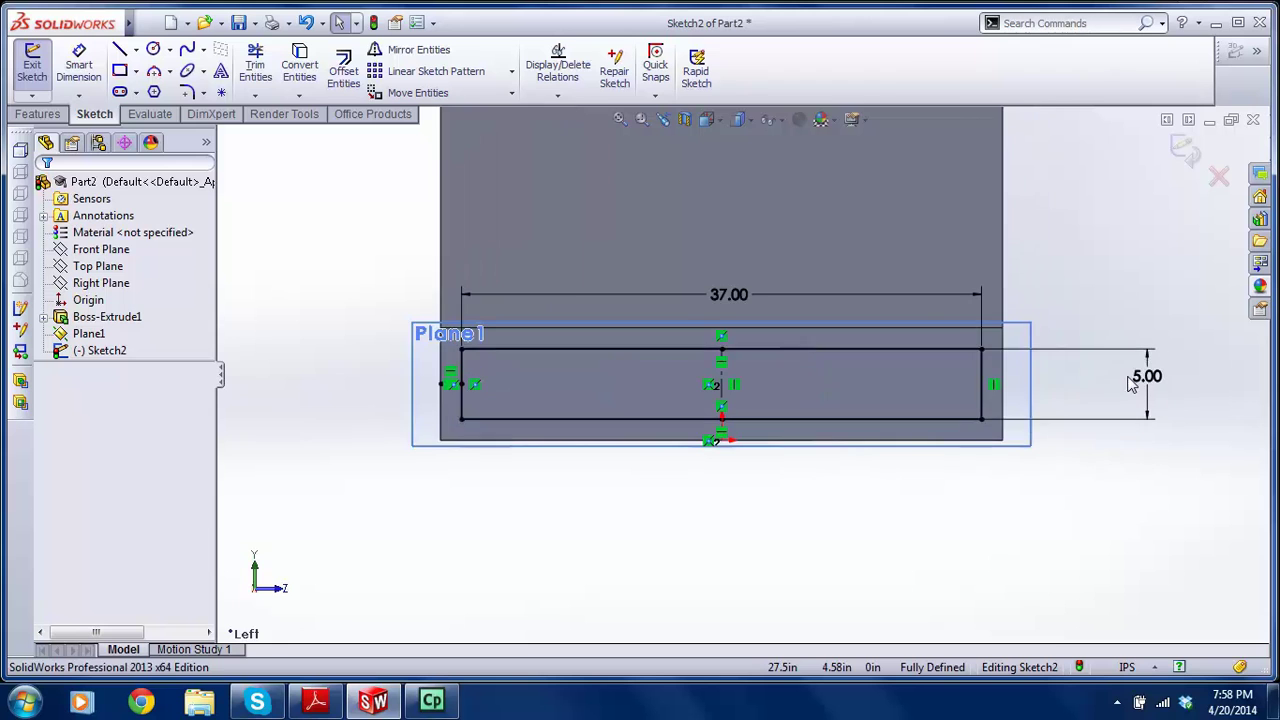
- Move the 5 in height dimension closer to the rectangle and exit the profile sketch
drag(1145, 382, 1068, 383)
middle_drag(1068, 383, 862, 338)
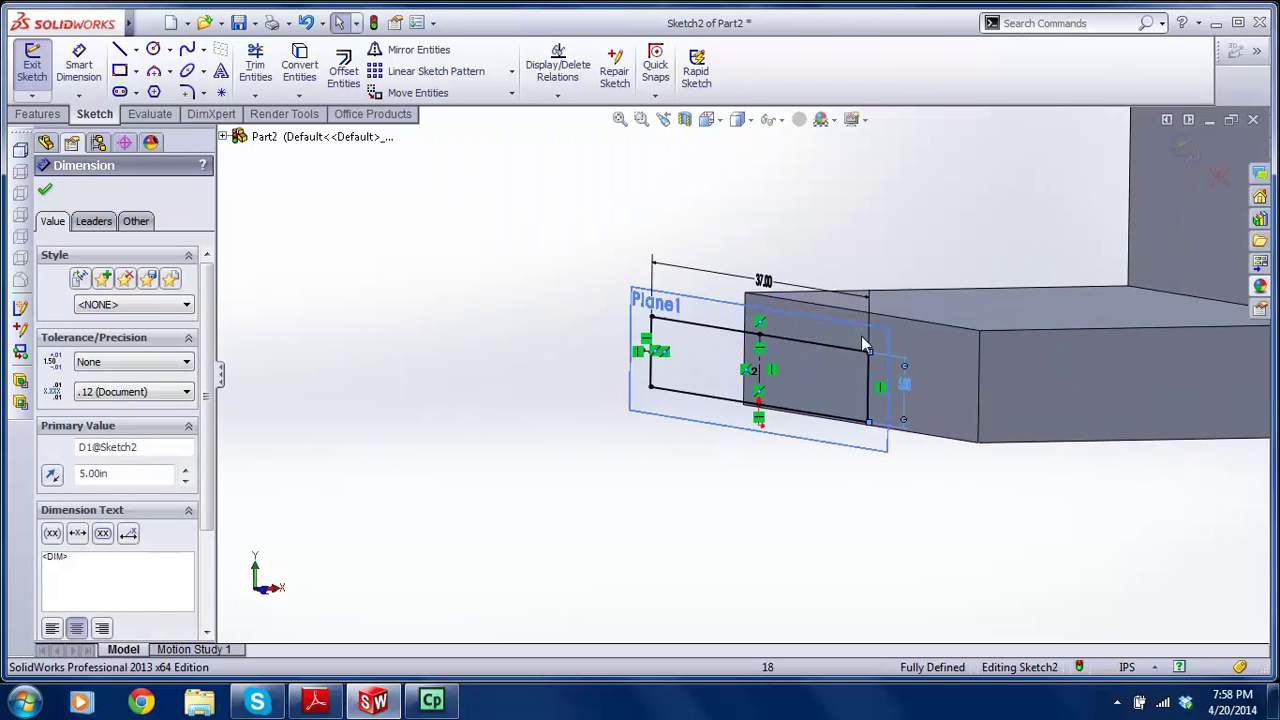
scroll(944, 374, up, 3)
mouse_move(961, 351)
middle_down()
mouse_move(845, 400)
mouse_move(1018, 307)
middle_up()
click(1183, 150)
middle_drag(909, 393, 601, 335)
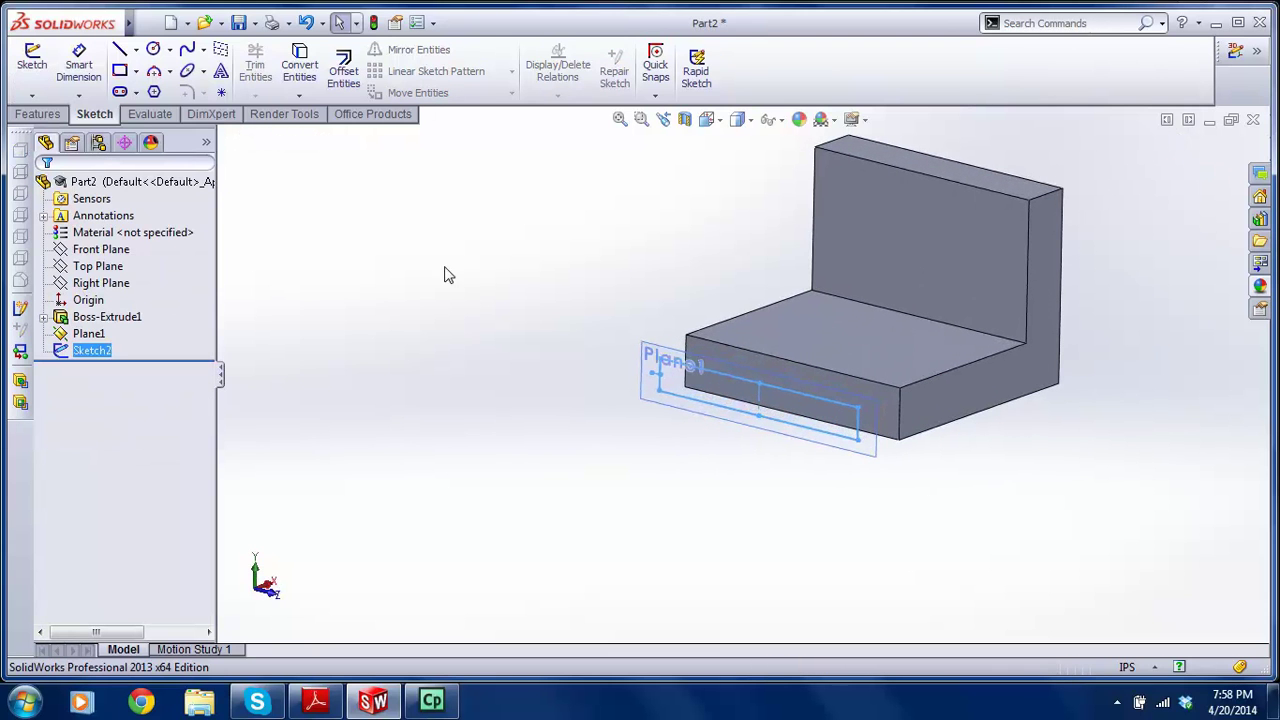
- Loft from the seat's front face to the 37 by 5 in rectangle sketch, merging the result
click(38, 114)
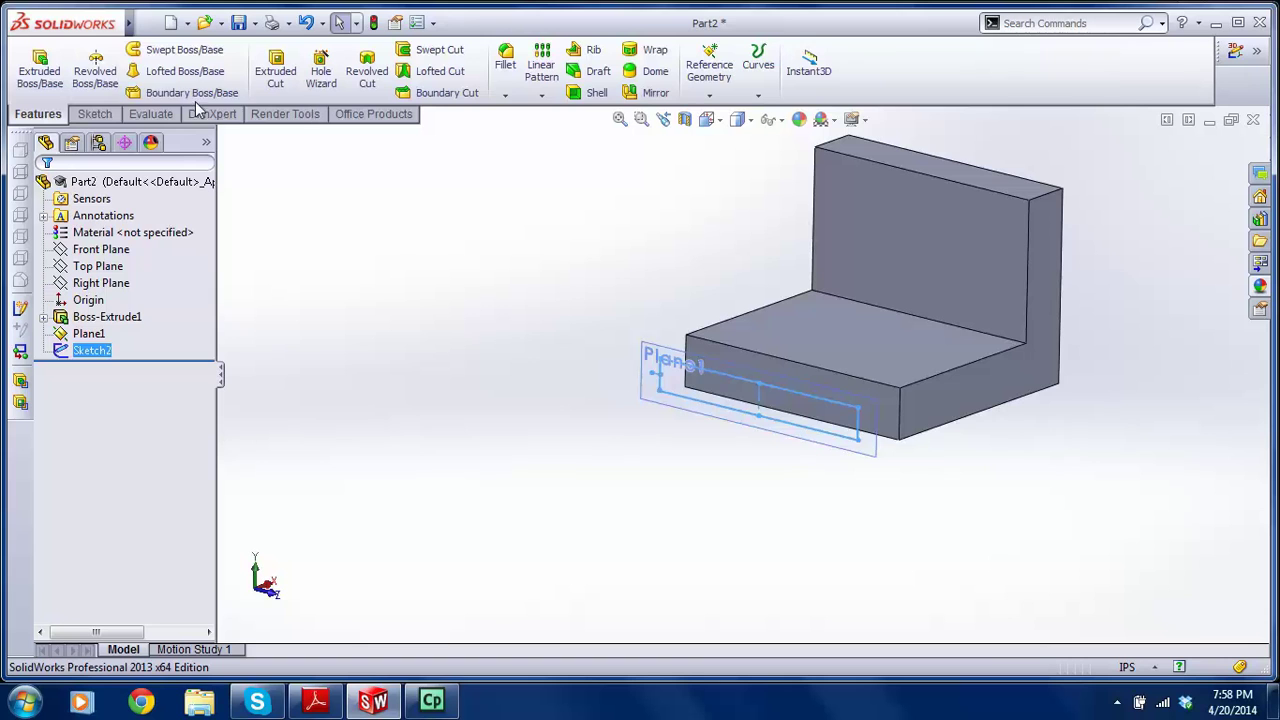
click(180, 71)
scroll(866, 412, down, 3)
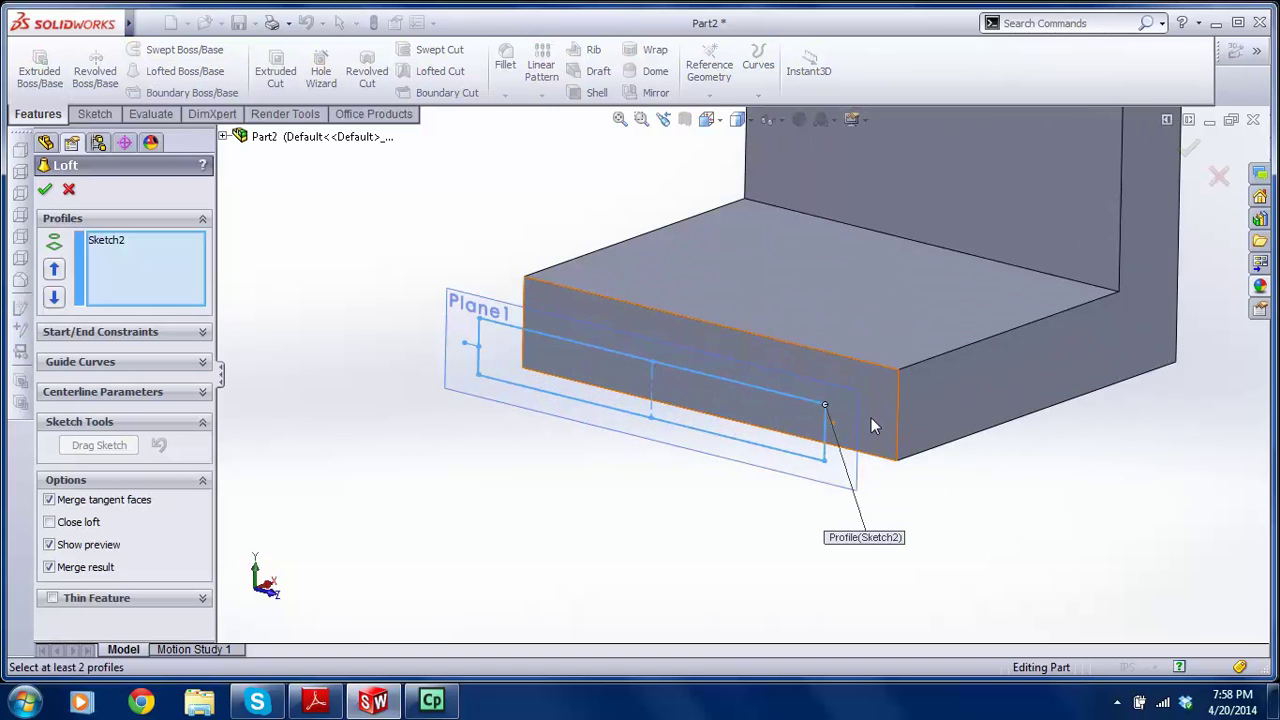
click(122, 239)
key(Delete)
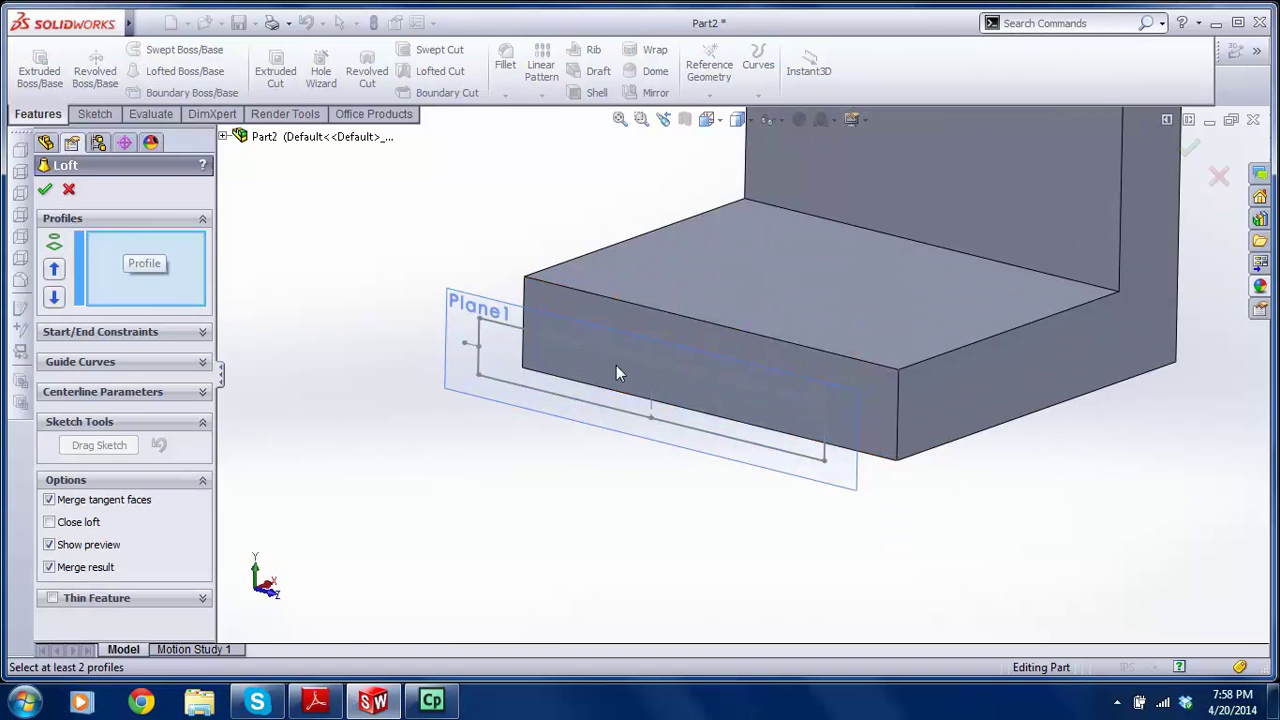
click(846, 377)
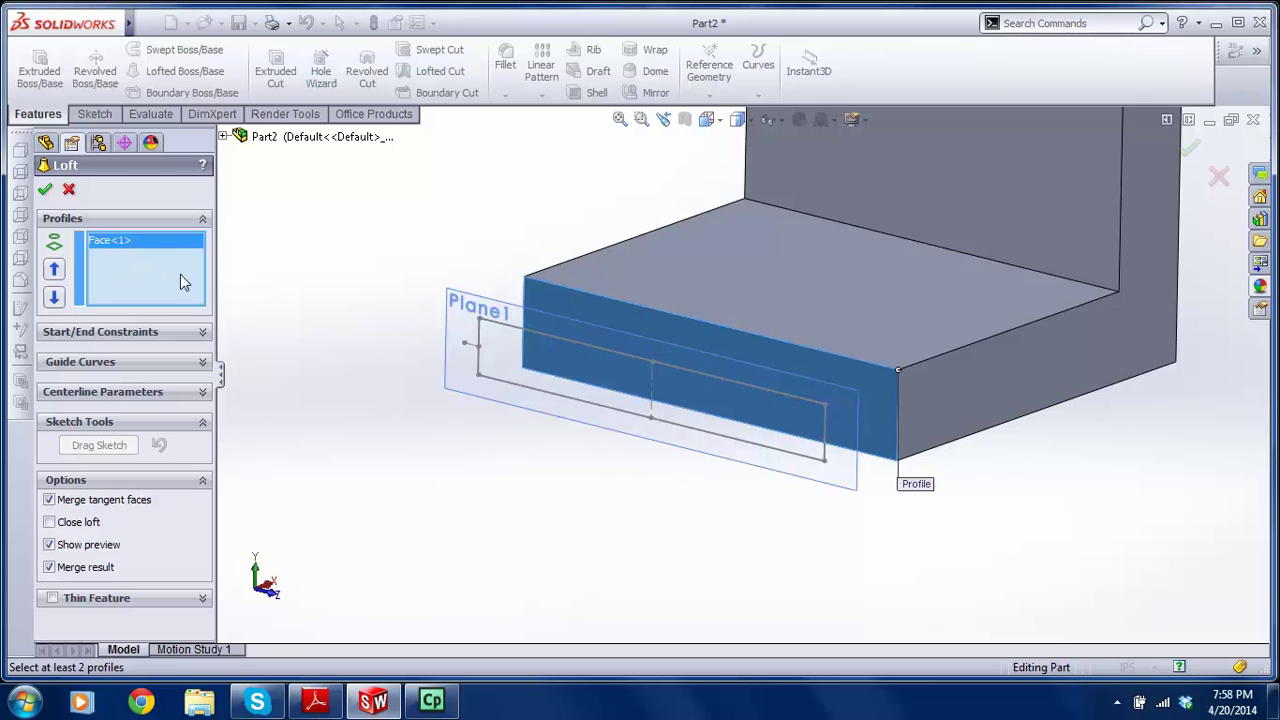
click(666, 365)
mouse_move(666, 365)
middle_down()
mouse_move(531, 330)
mouse_move(558, 343)
middle_up()
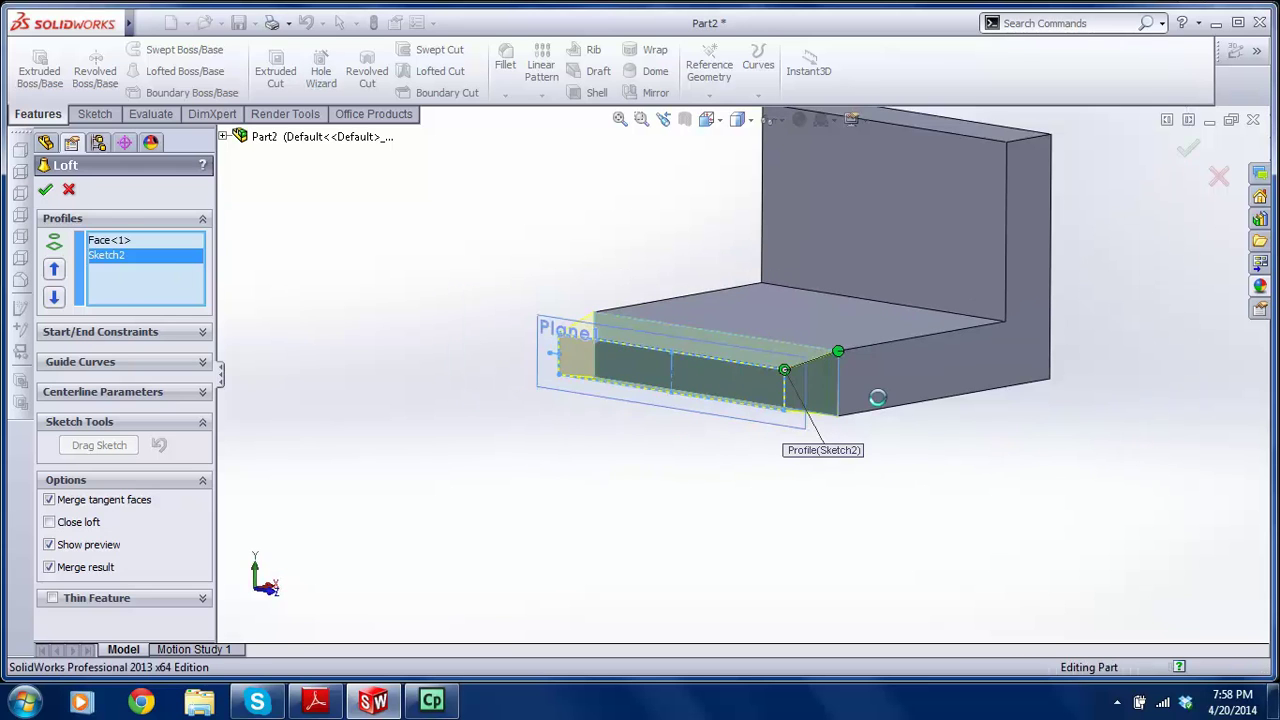
click(45, 189)
scroll(750, 325, up, 3)
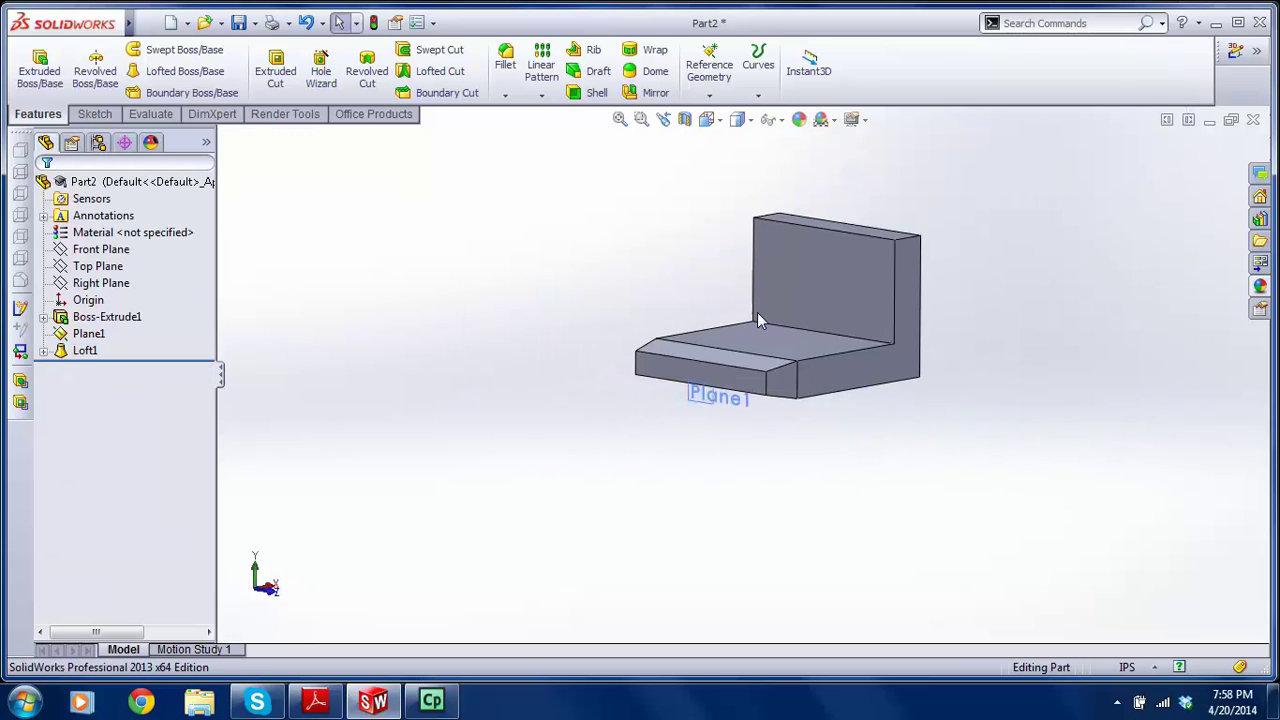
- Hide the offset plane in front of the seat
right_click(101, 334)
click(124, 296)
middle_drag(736, 391, 755, 455)
scroll(879, 258, down, 2)
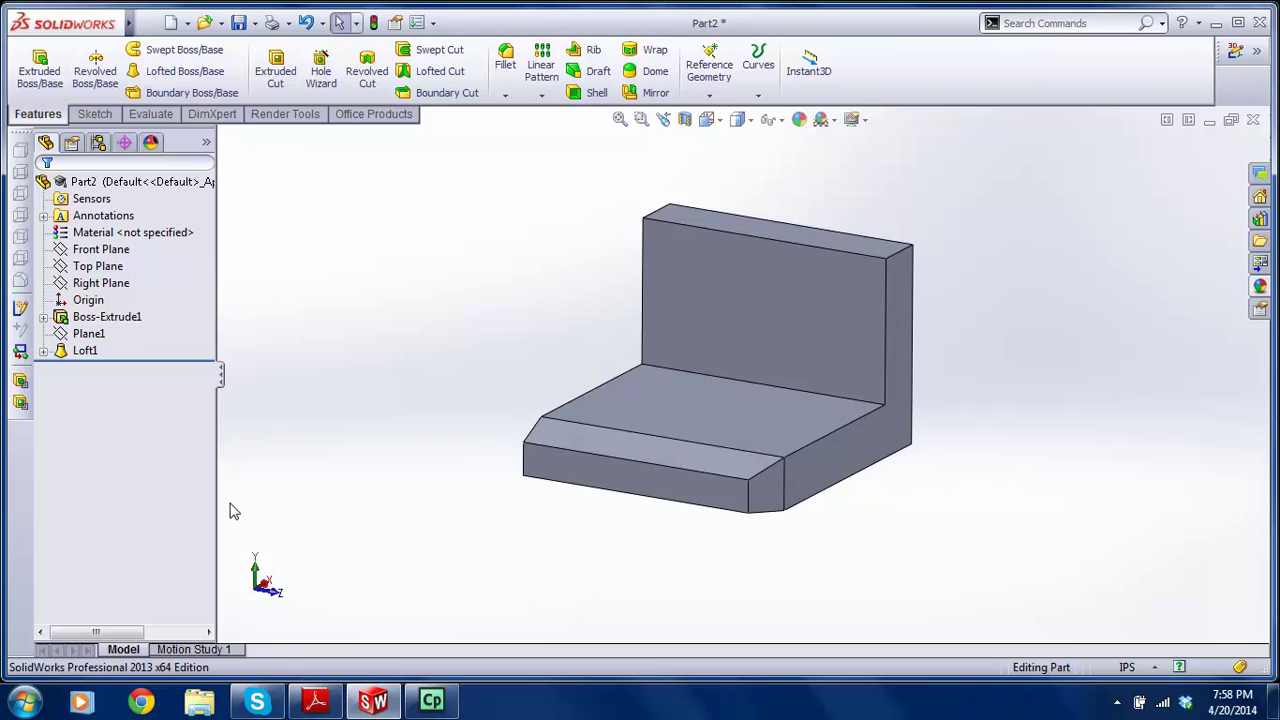
- Switch to Adobe Reader and examine the backrest's tapered top in the drawing's side view
click(316, 703)
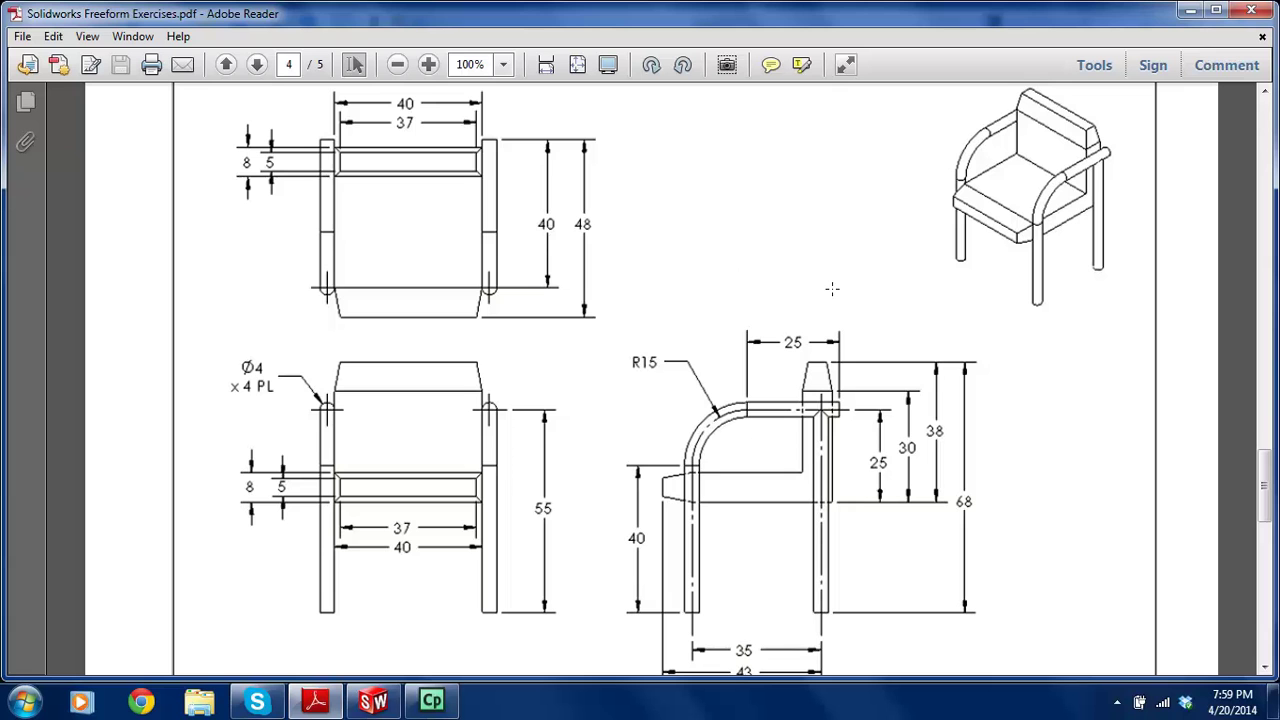
ctrl+scroll(878, 345, up, 6)
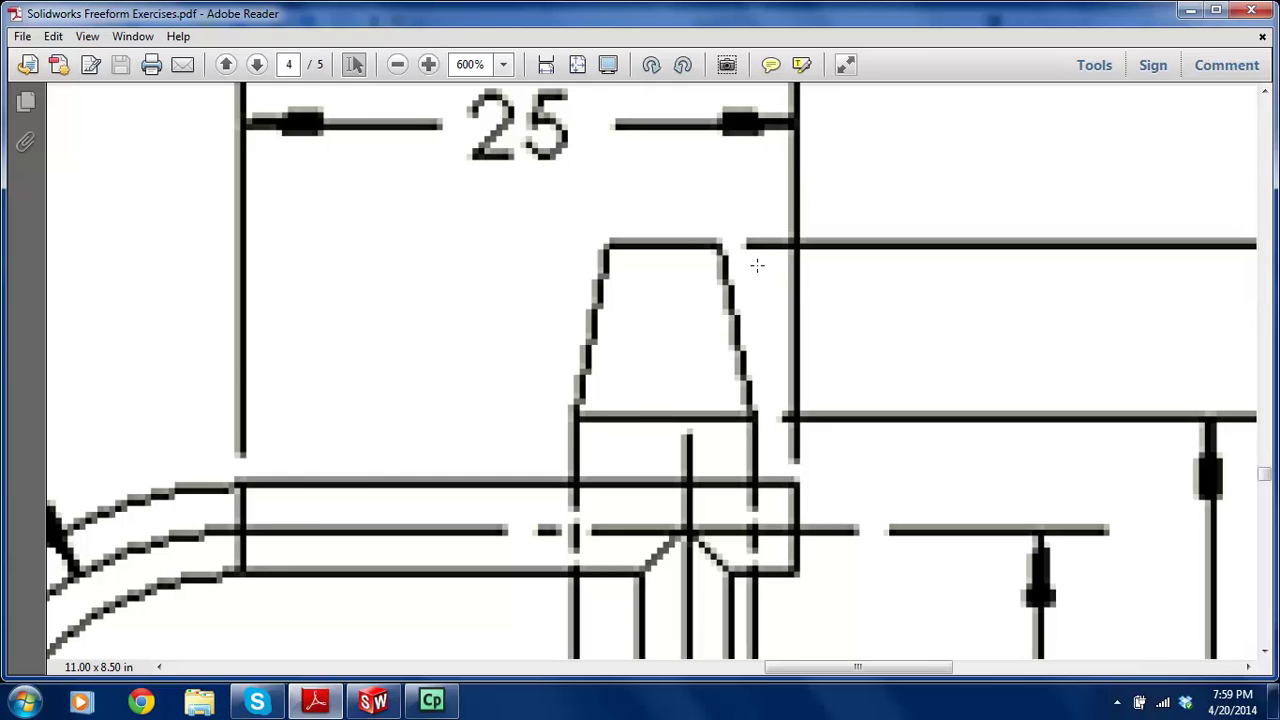
ctrl+scroll(757, 265, down, 6)
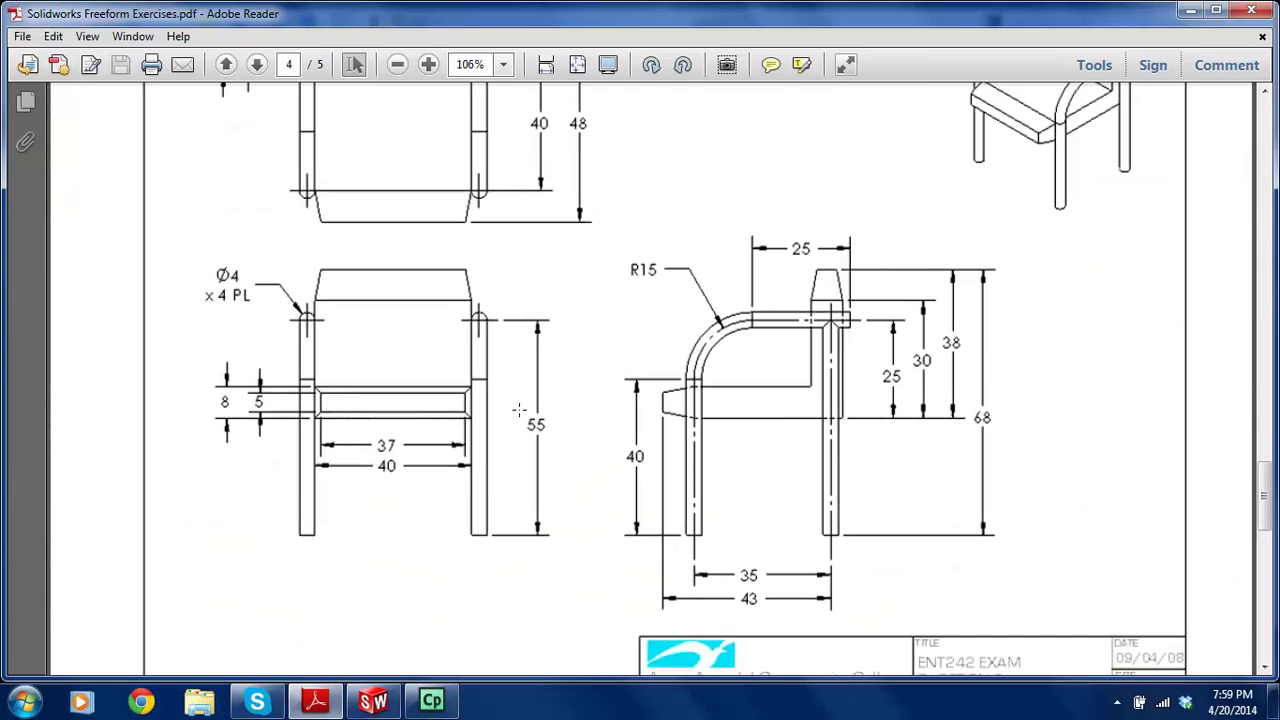
- Switch back to SolidWorks and sketch on the backrest's top face, converting its outline into sketch entities
click(373, 700)
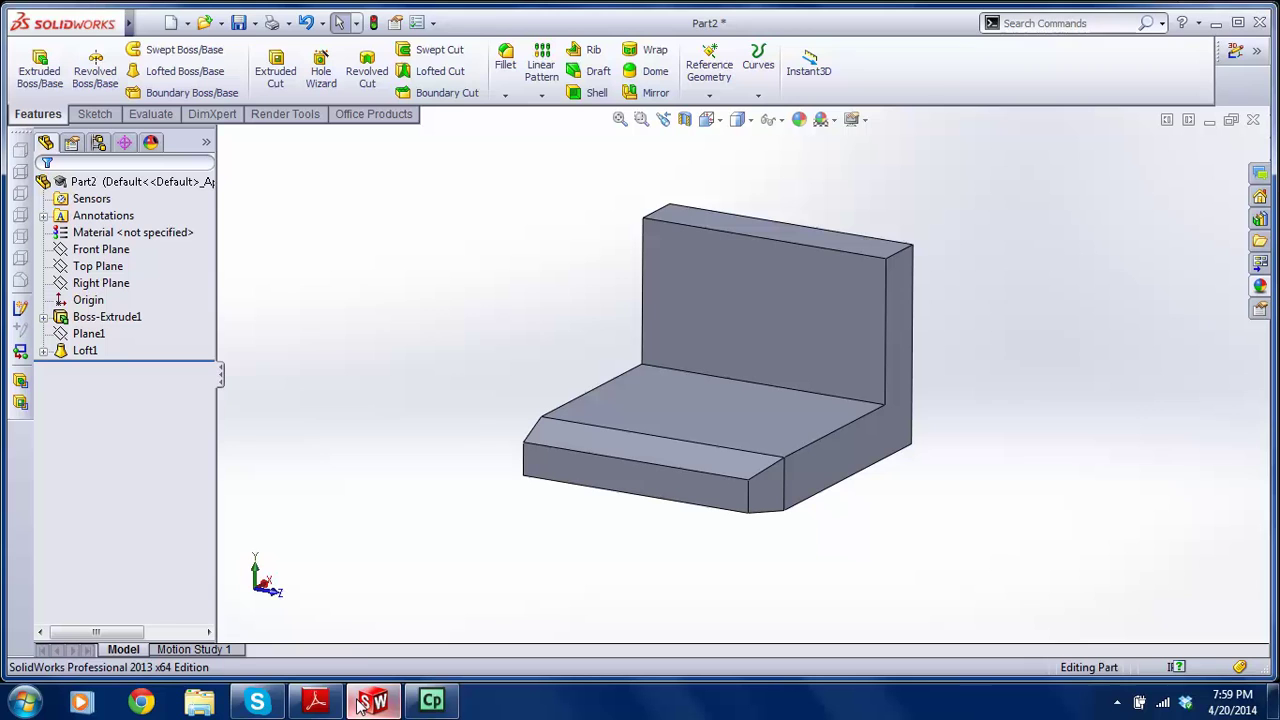
click(94, 114)
click(32, 62)
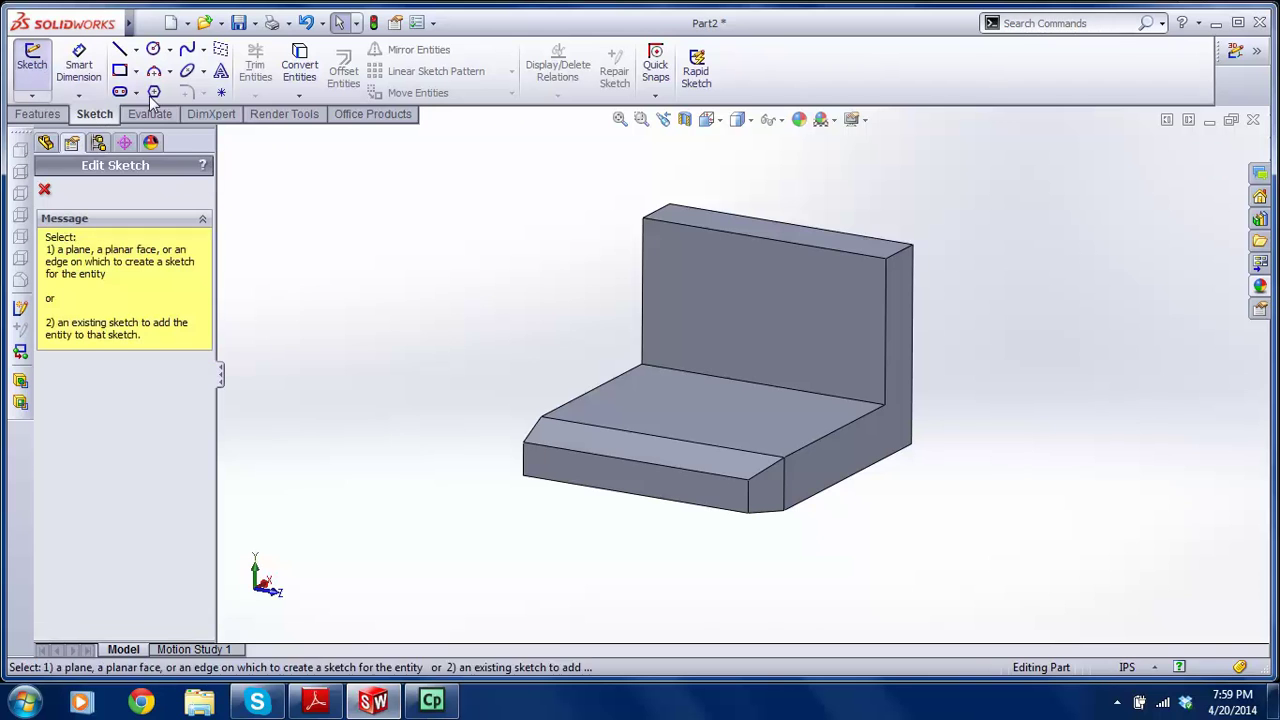
click(794, 244)
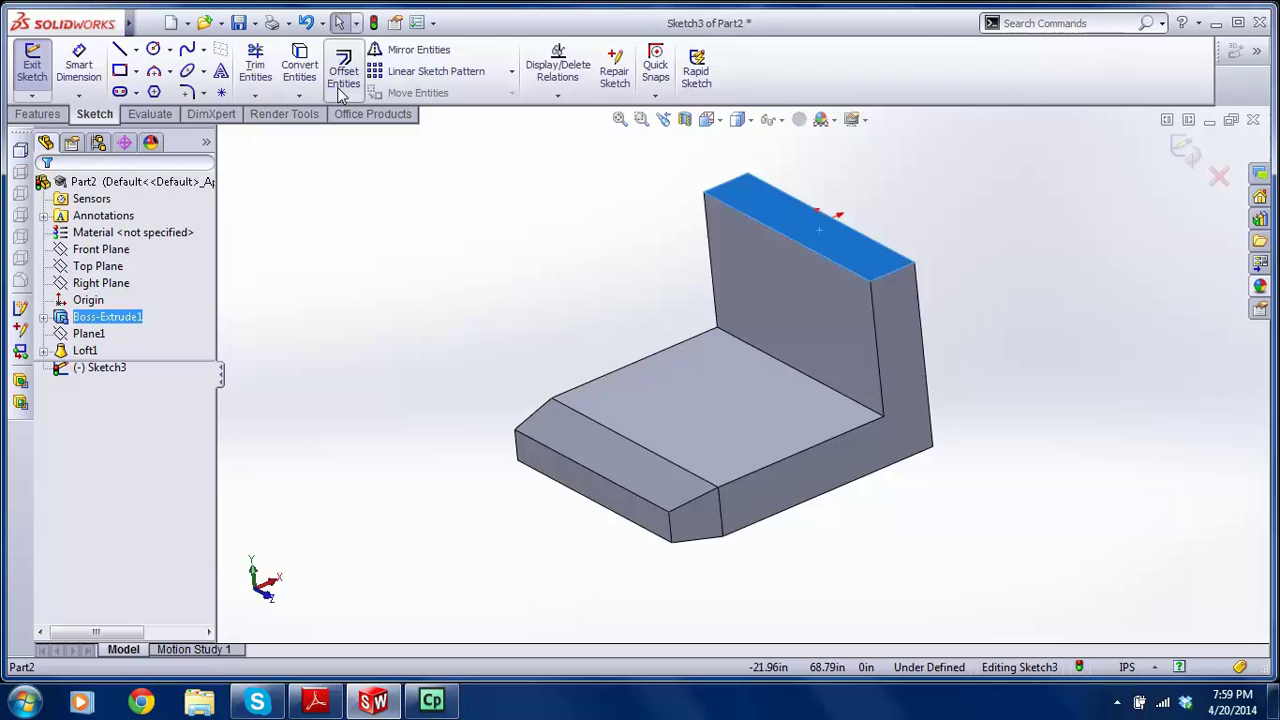
click(299, 65)
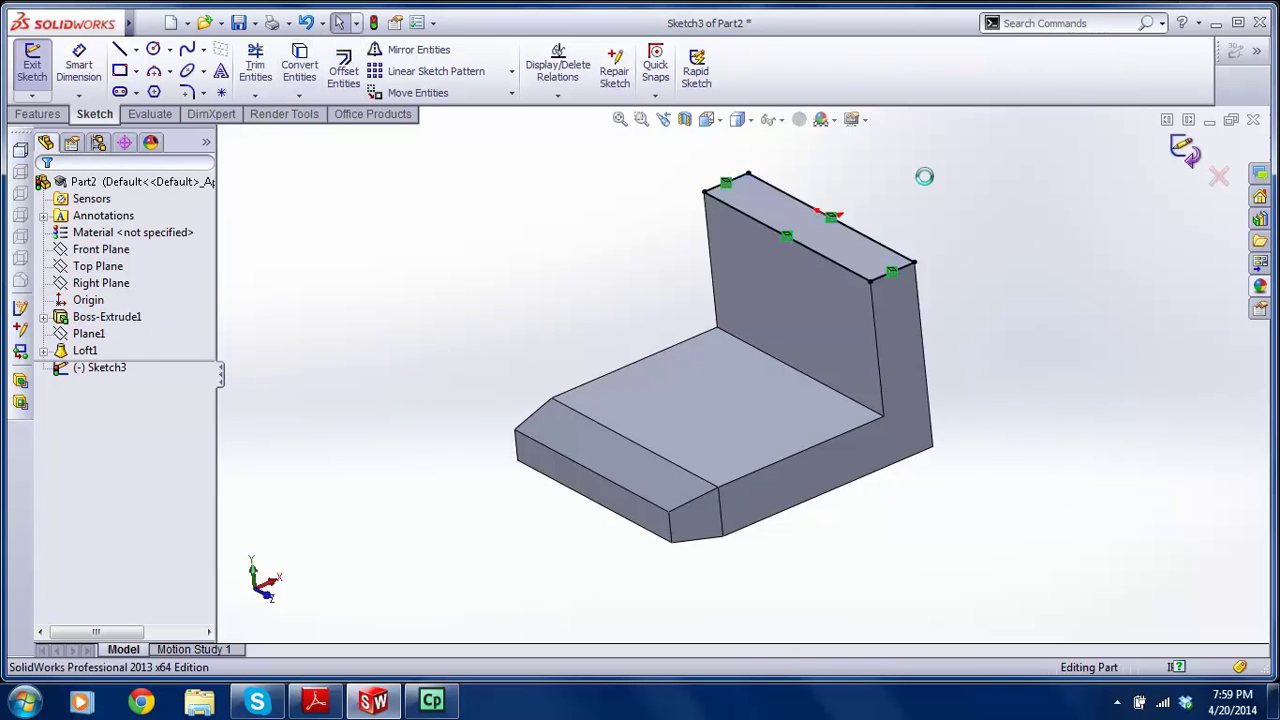
key(ctrl+b)
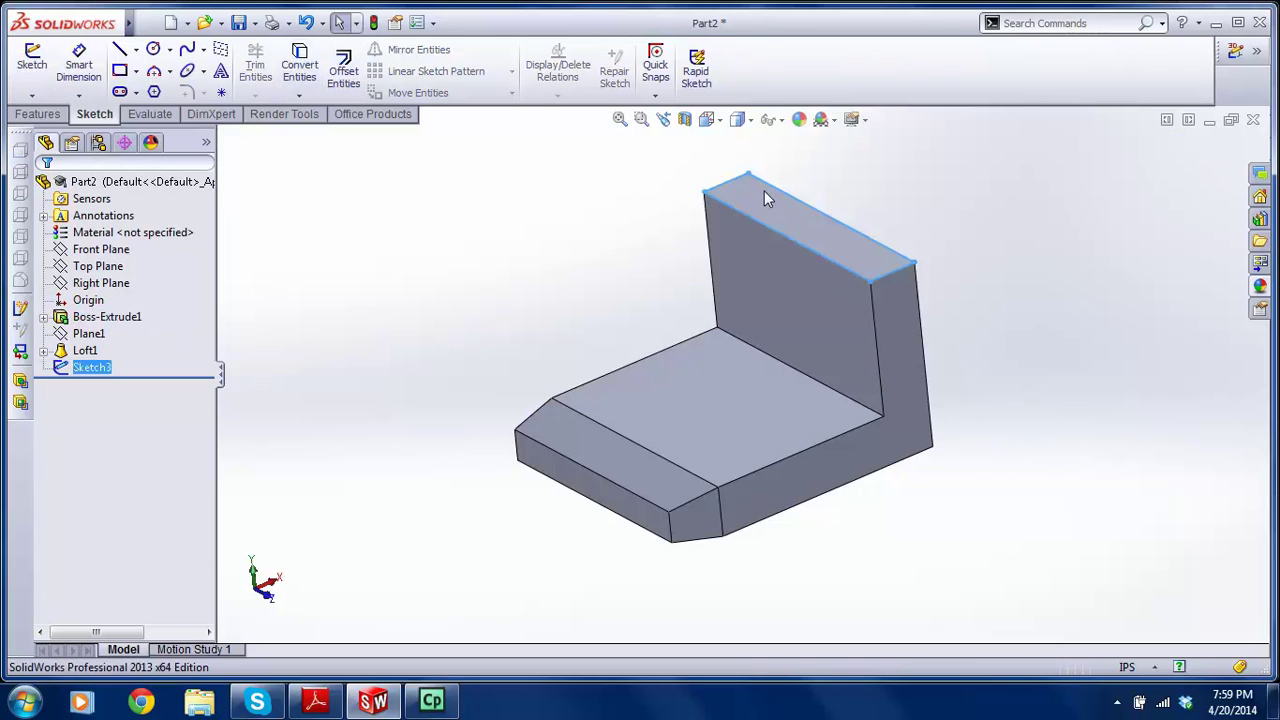
- Start a boss extrusion of the converted outline with a blind depth of 8 in
click(37, 114)
click(39, 68)
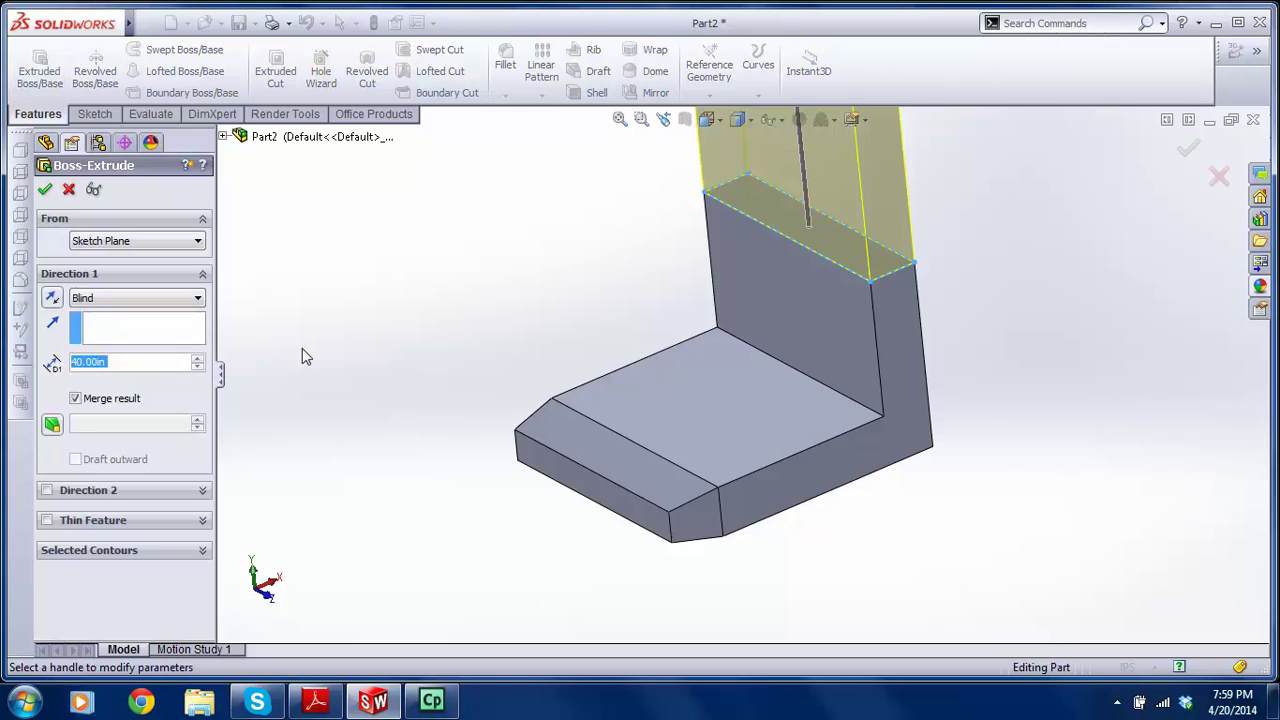
text(8)
key(Return)
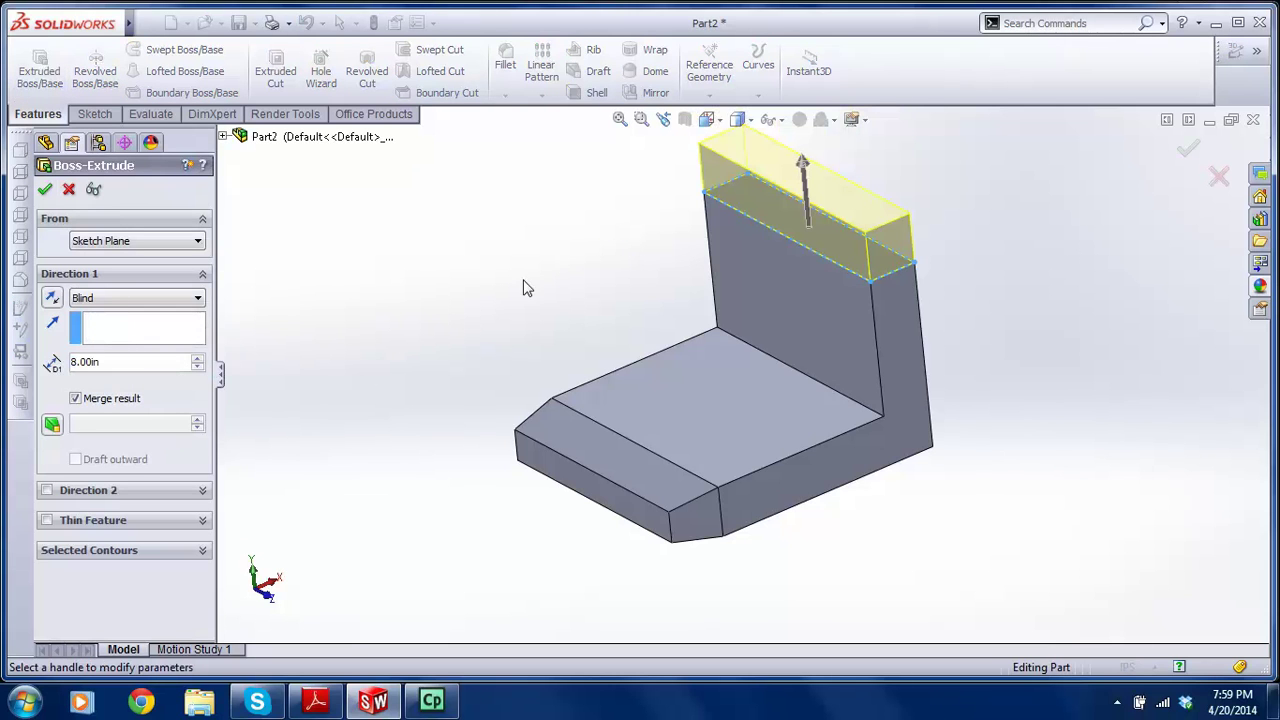
- Add a 5 degree inward draft to the backrest's top extrusion and complete it
click(51, 425)
middle_drag(556, 452, 540, 340)
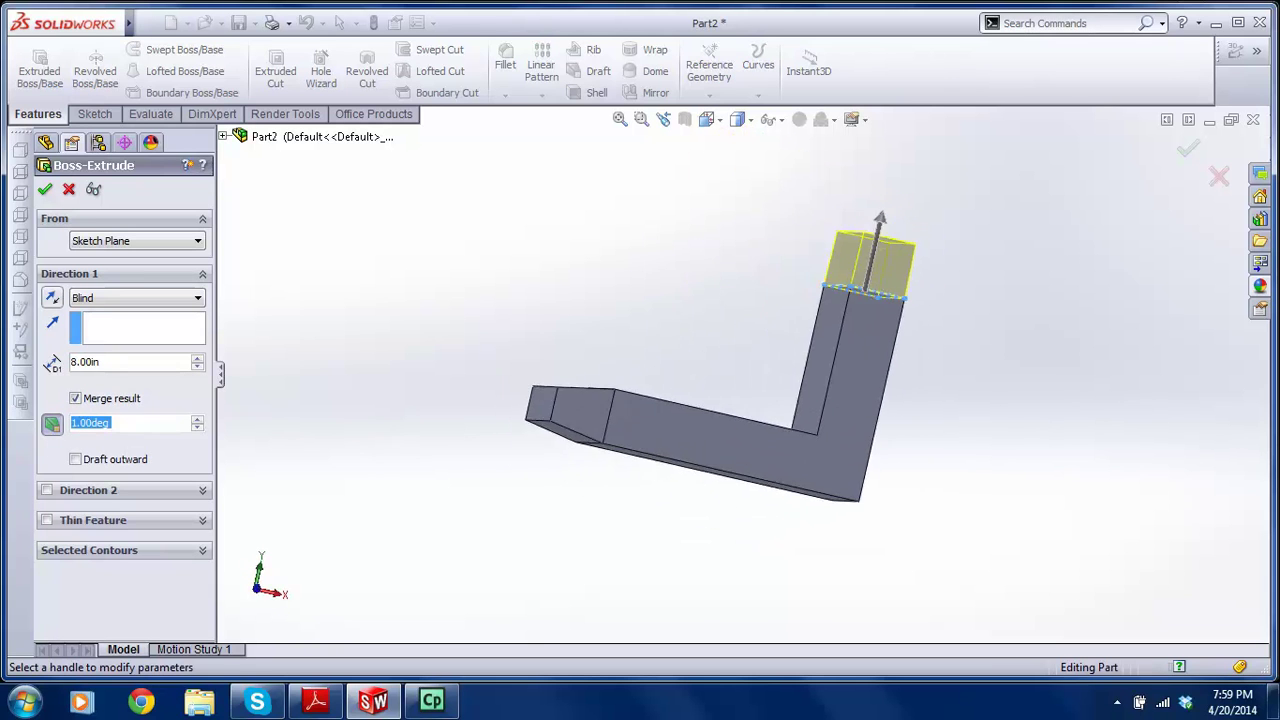
scroll(924, 301, down, 2)
drag(148, 424, 52, 425)
text(5)
middle_drag(590, 351, 680, 451)
click(45, 189)
- Measure the angle between the seat's side face and the adjoining side face of the tapered front
scroll(587, 375, down, 3)
scroll(677, 455, down, 5)
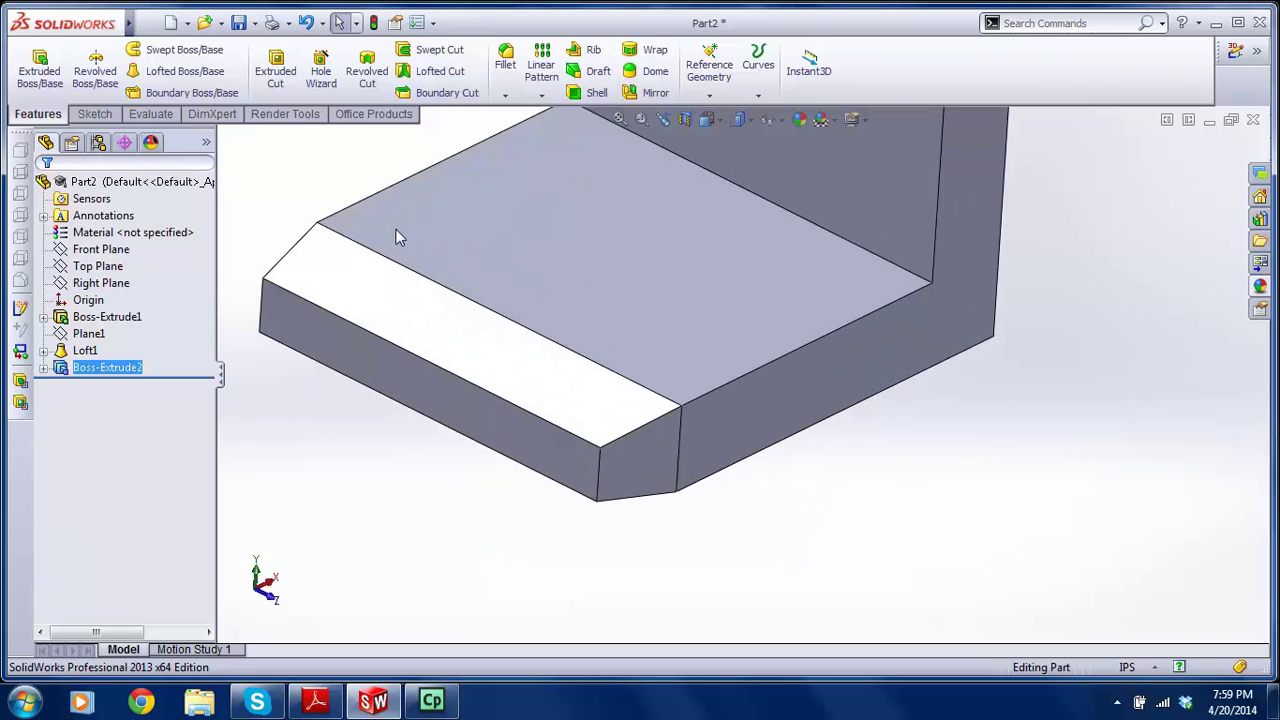
click(141, 116)
click(77, 72)
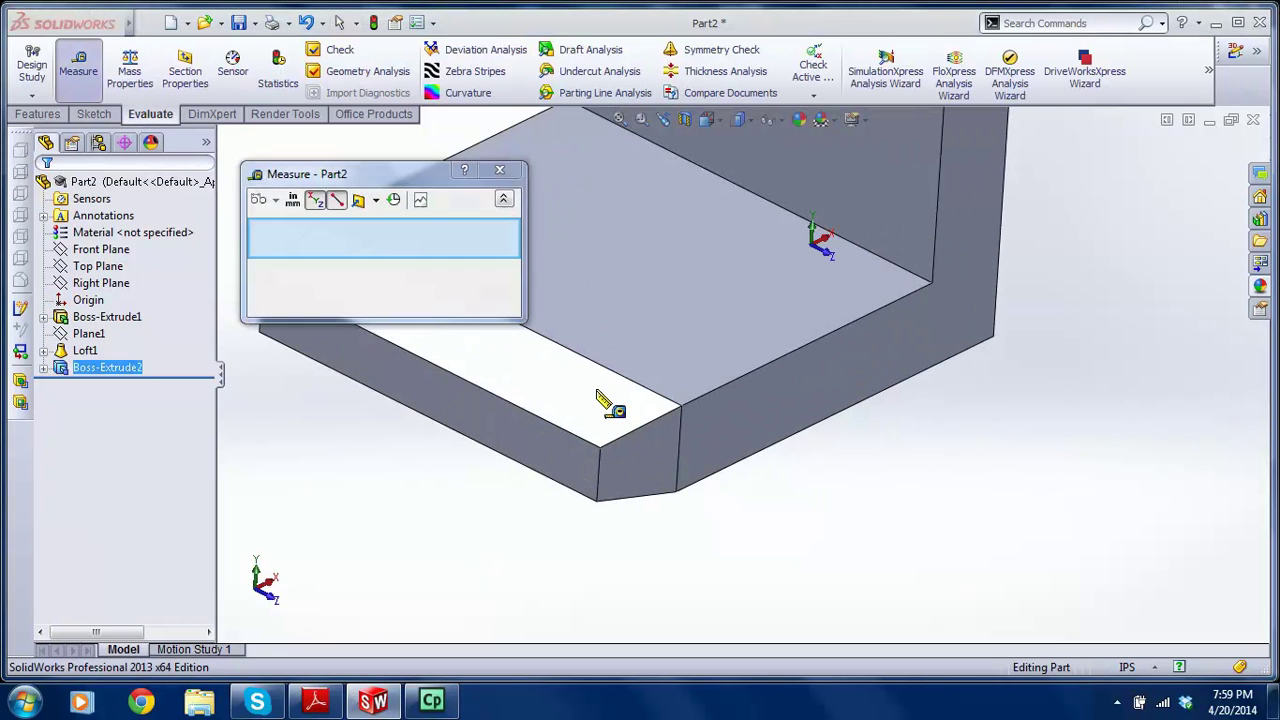
click(737, 437)
click(660, 458)
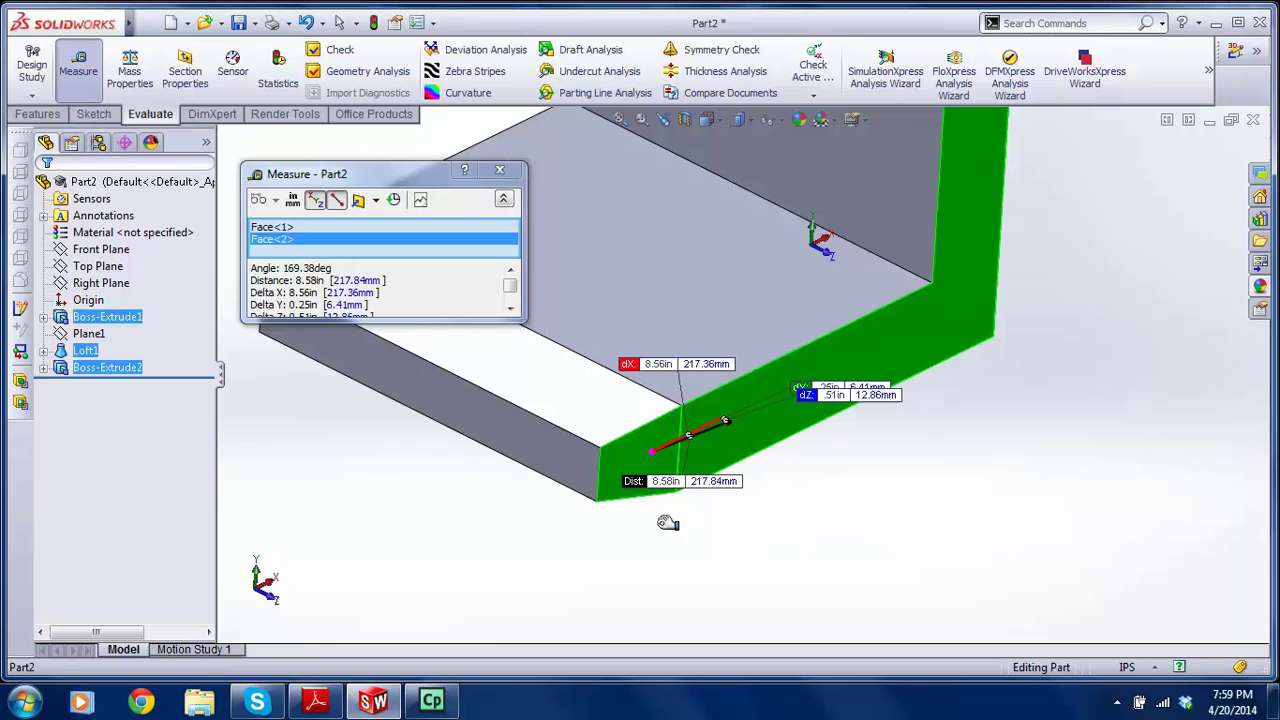
scroll(593, 596, down, 6)
middle_drag(606, 501, 530, 314)
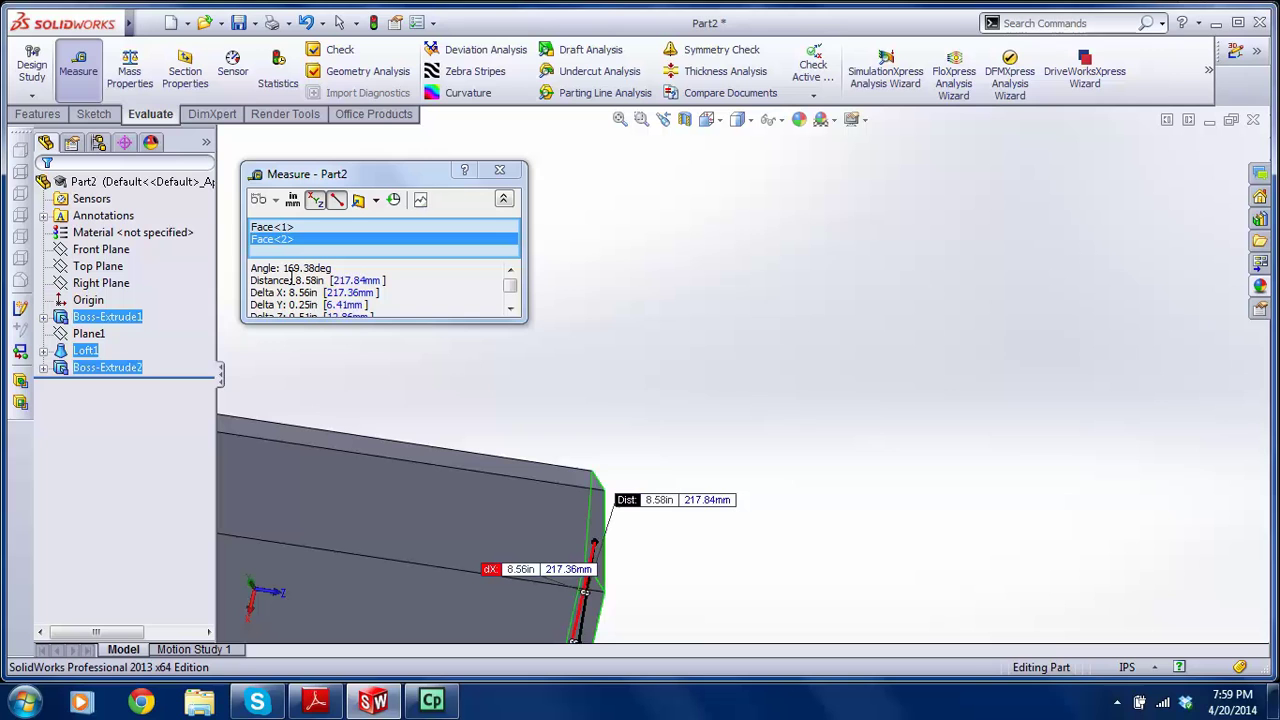
- Enlarge the measurement results, select the angle value there, and finish measuring
drag(406, 317, 410, 387)
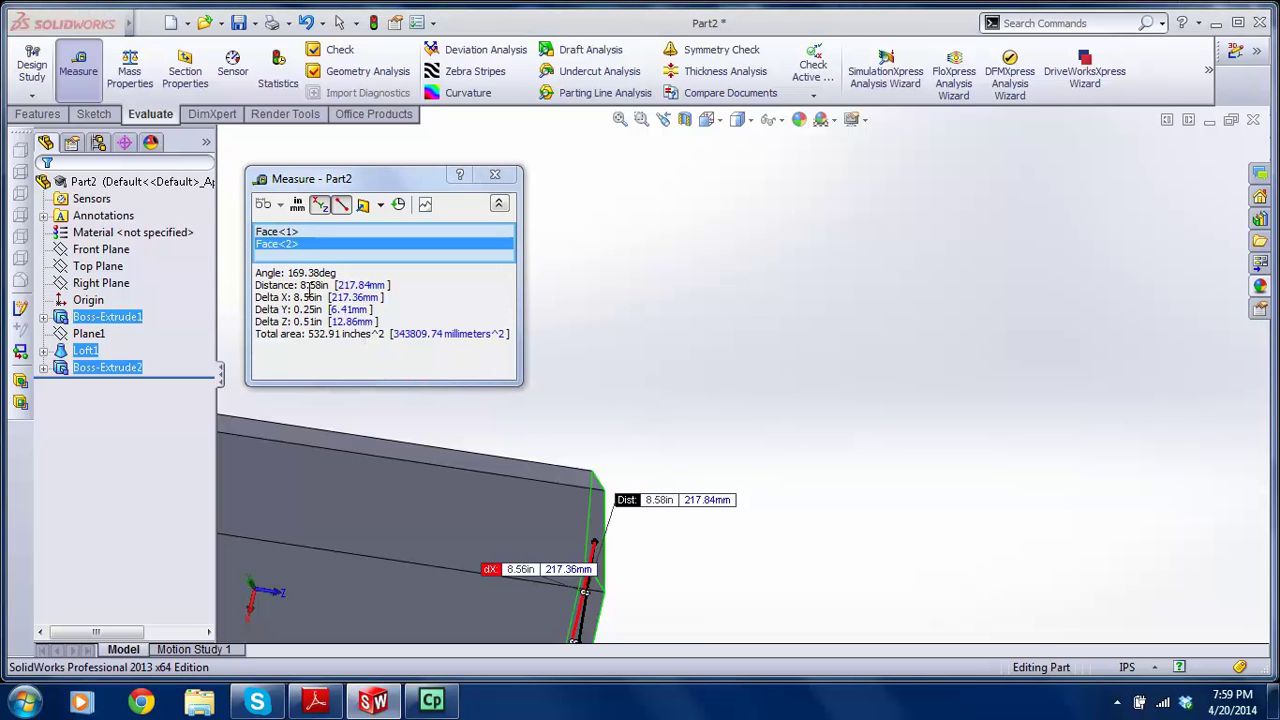
scroll(668, 290, up, 5)
middle_drag(700, 314, 570, 294)
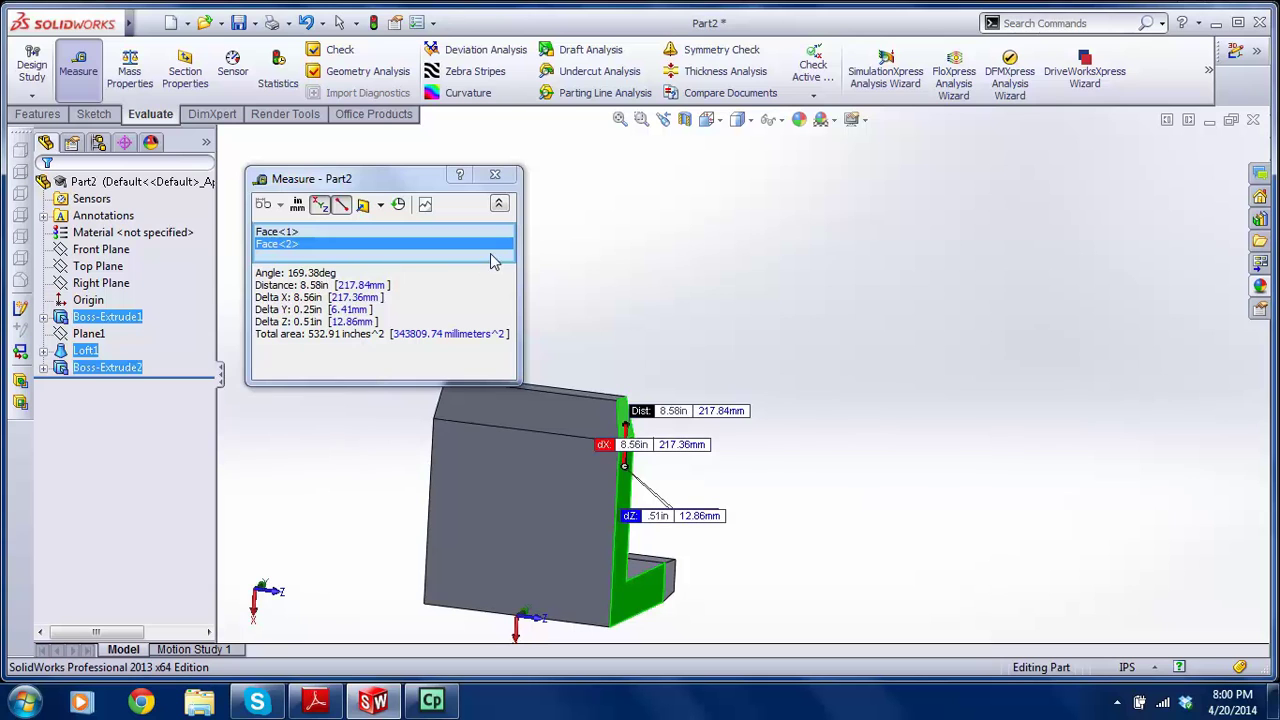
drag(321, 272, 289, 274)
click(294, 278)
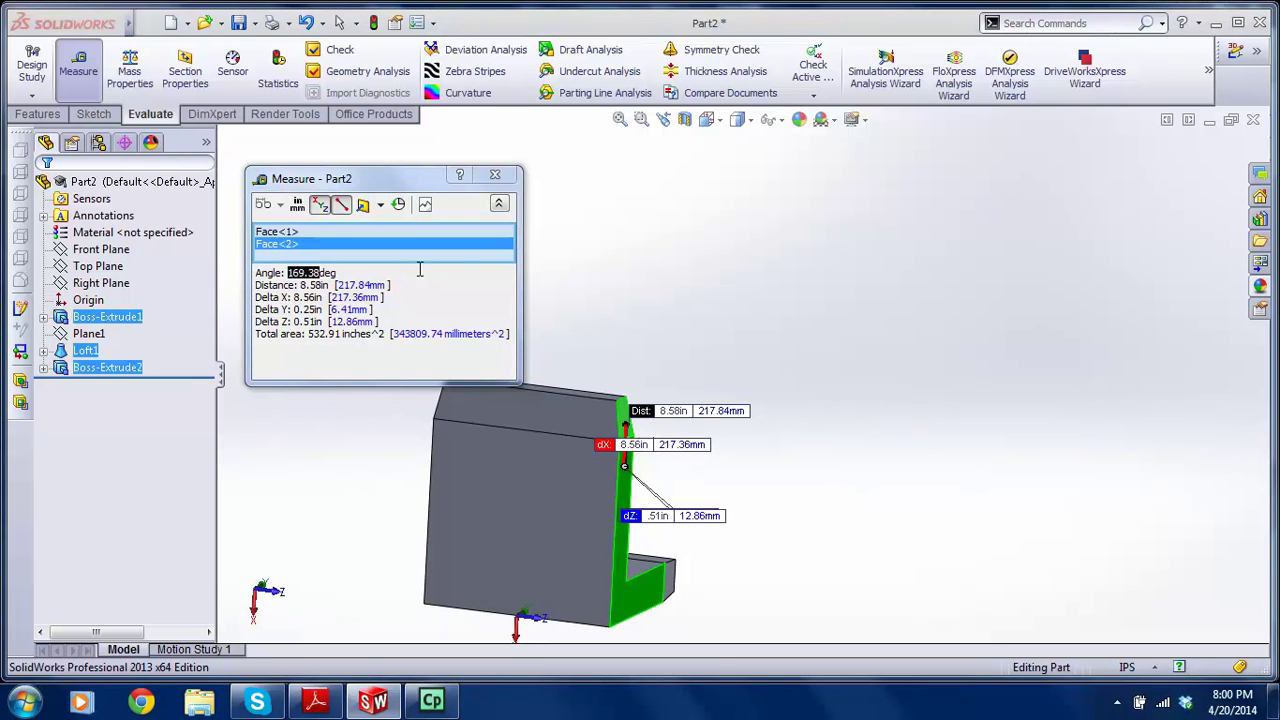
click(494, 175)
middle_drag(629, 237, 552, 451)
key(Escape)
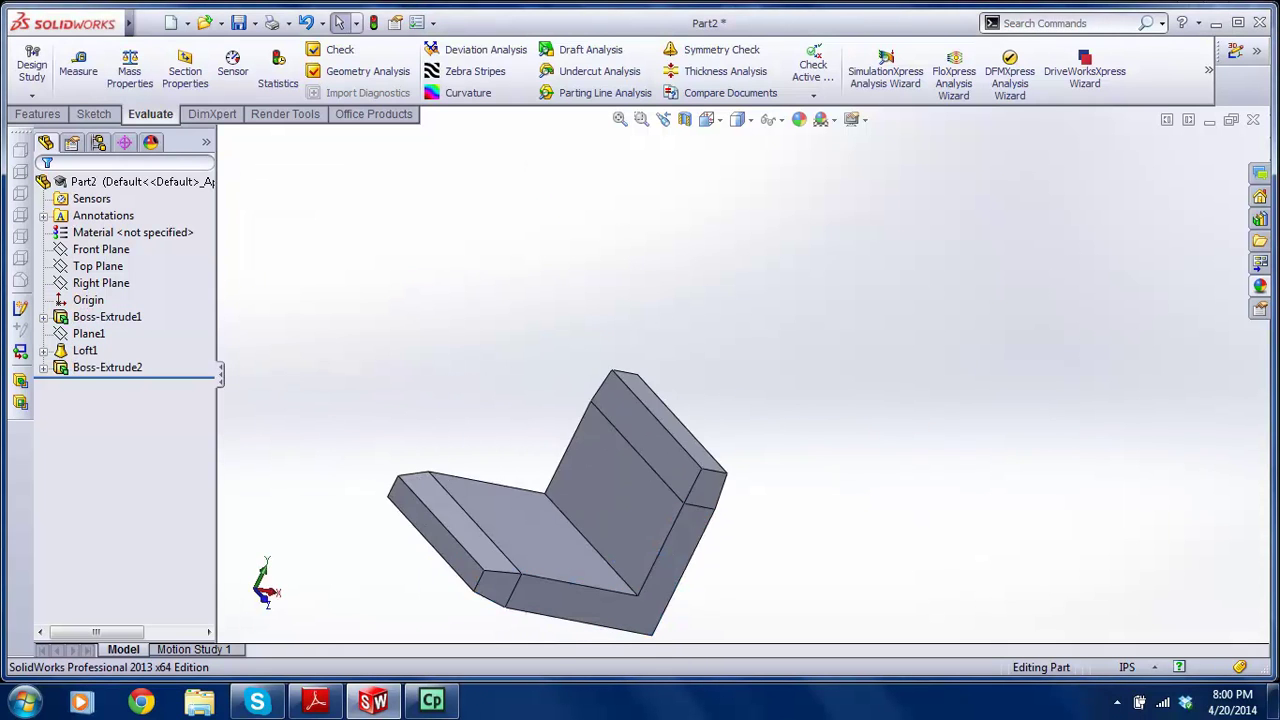
- Edit the backrest's top extrusion and set its draft angle to 180-169.38 degrees, matching the seat's front taper
middle_drag(649, 480, 575, 458)
right_click(116, 366)
click(128, 311)
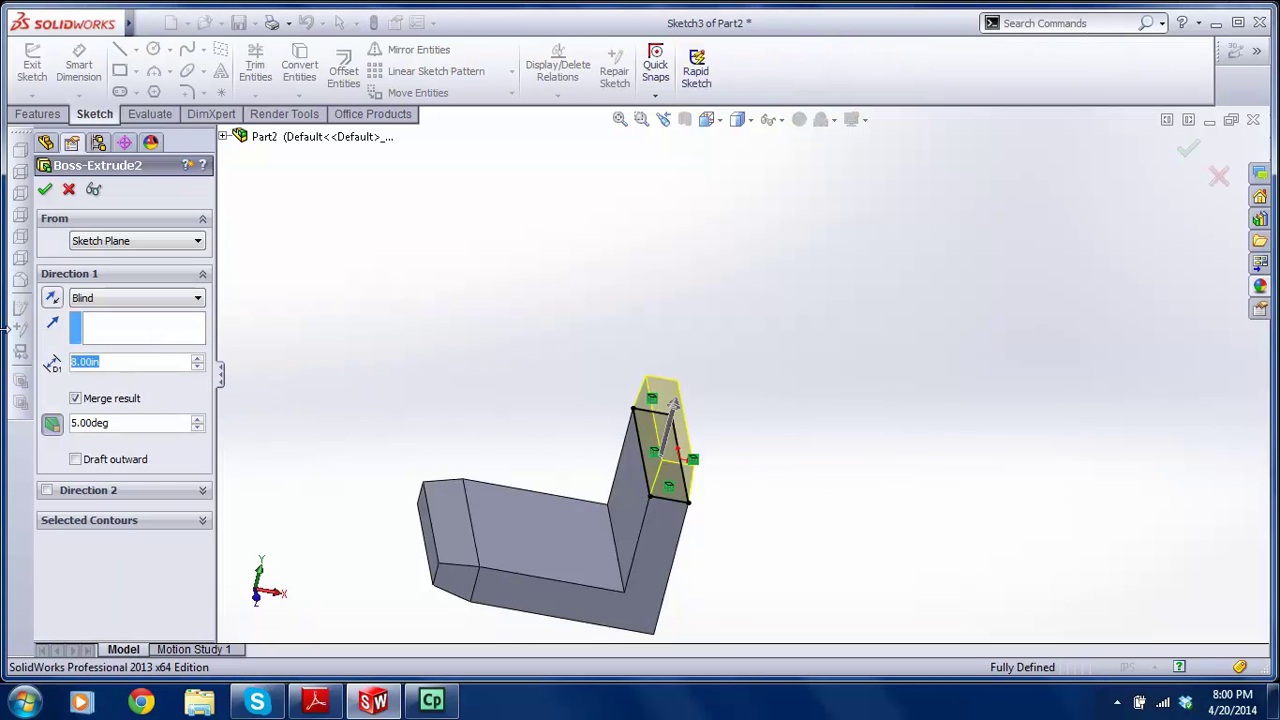
click(132, 421)
text(1)
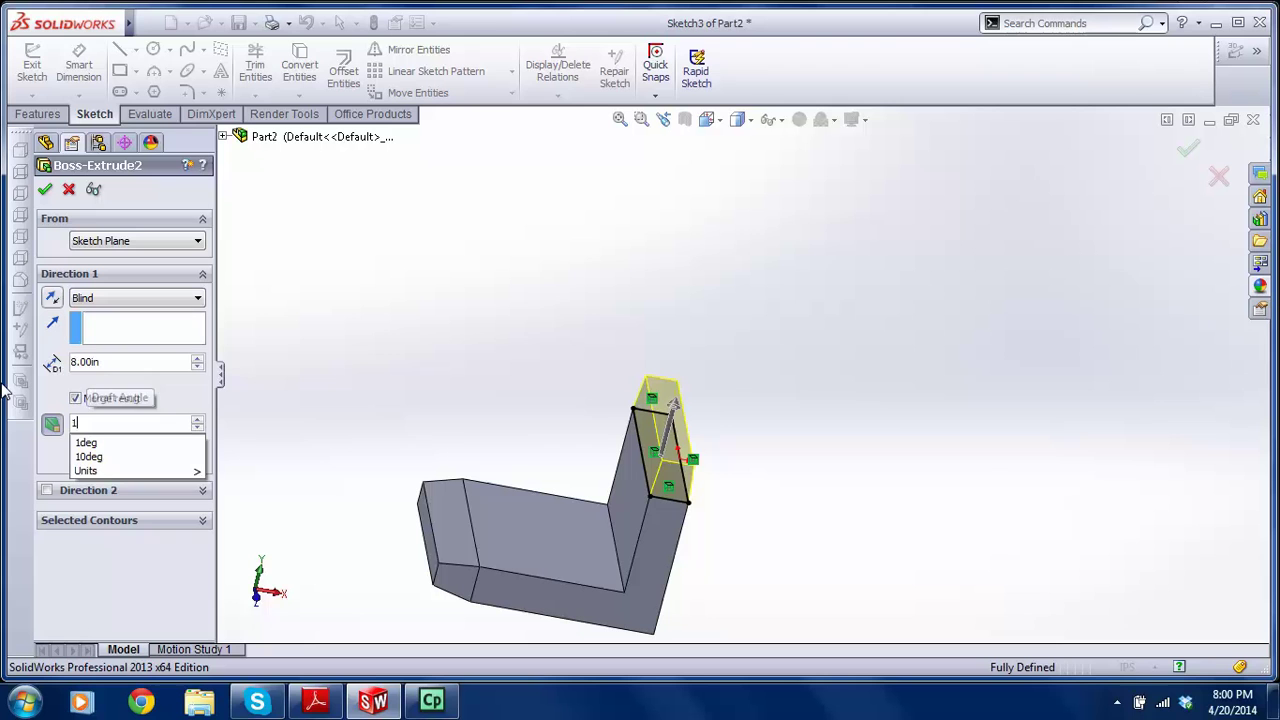
text(80-169.38)
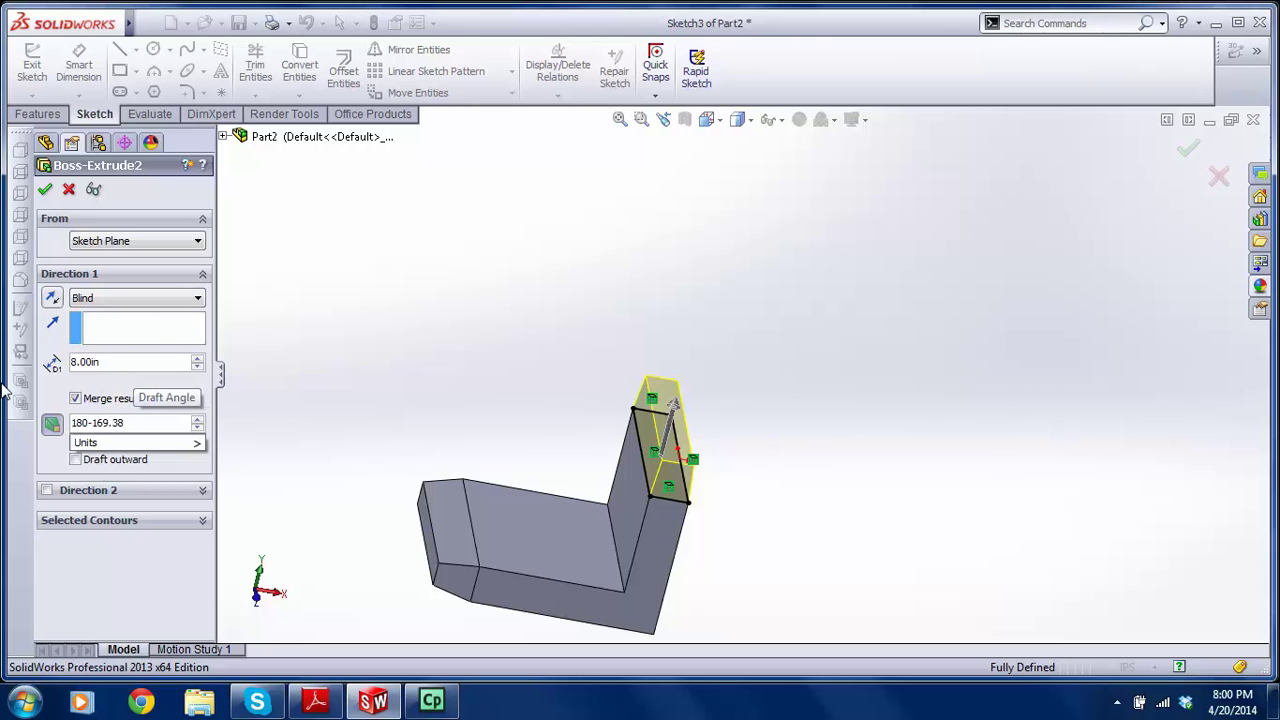
key(Return)
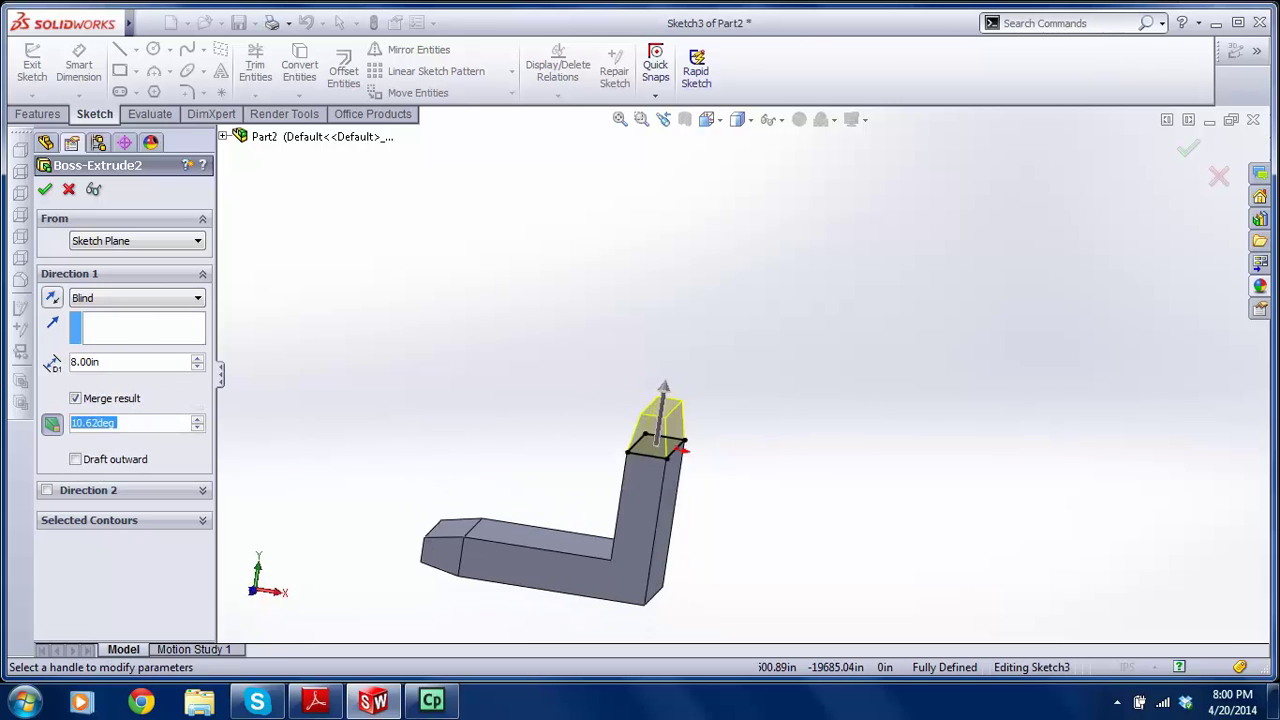
middle_drag(650, 420, 610, 480)
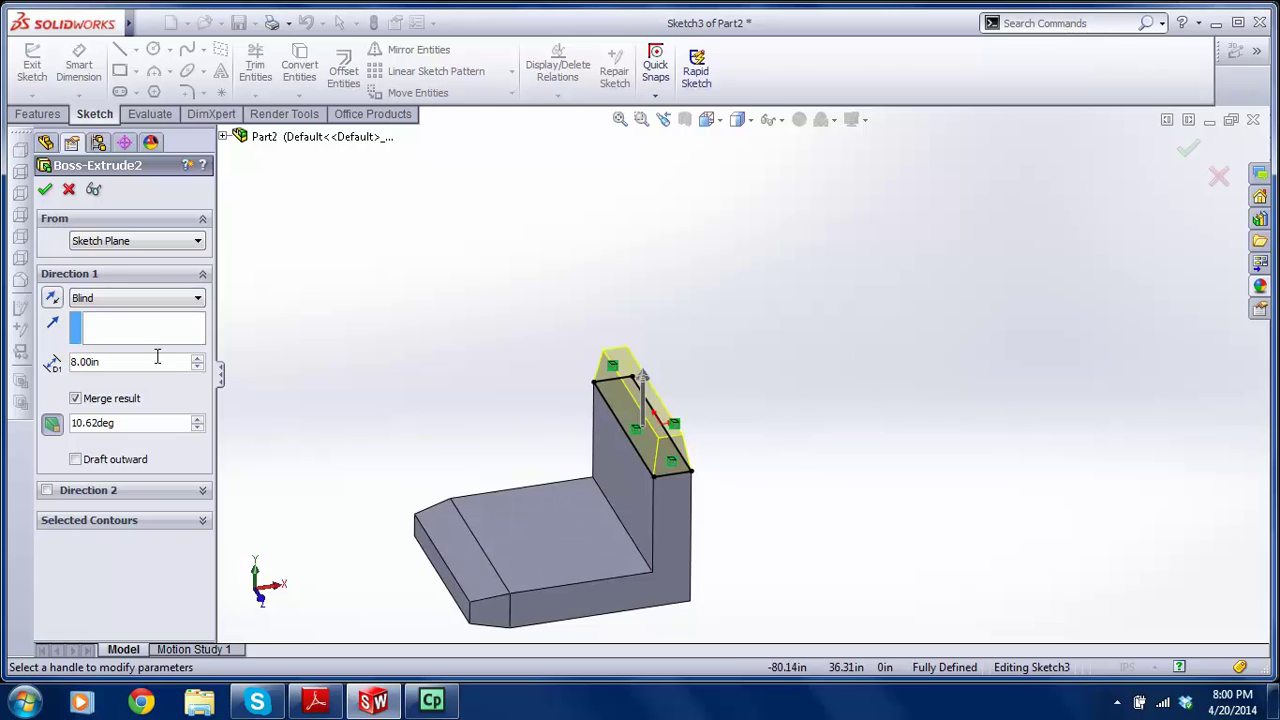
click(45, 189)
key(Right)
key(Right)
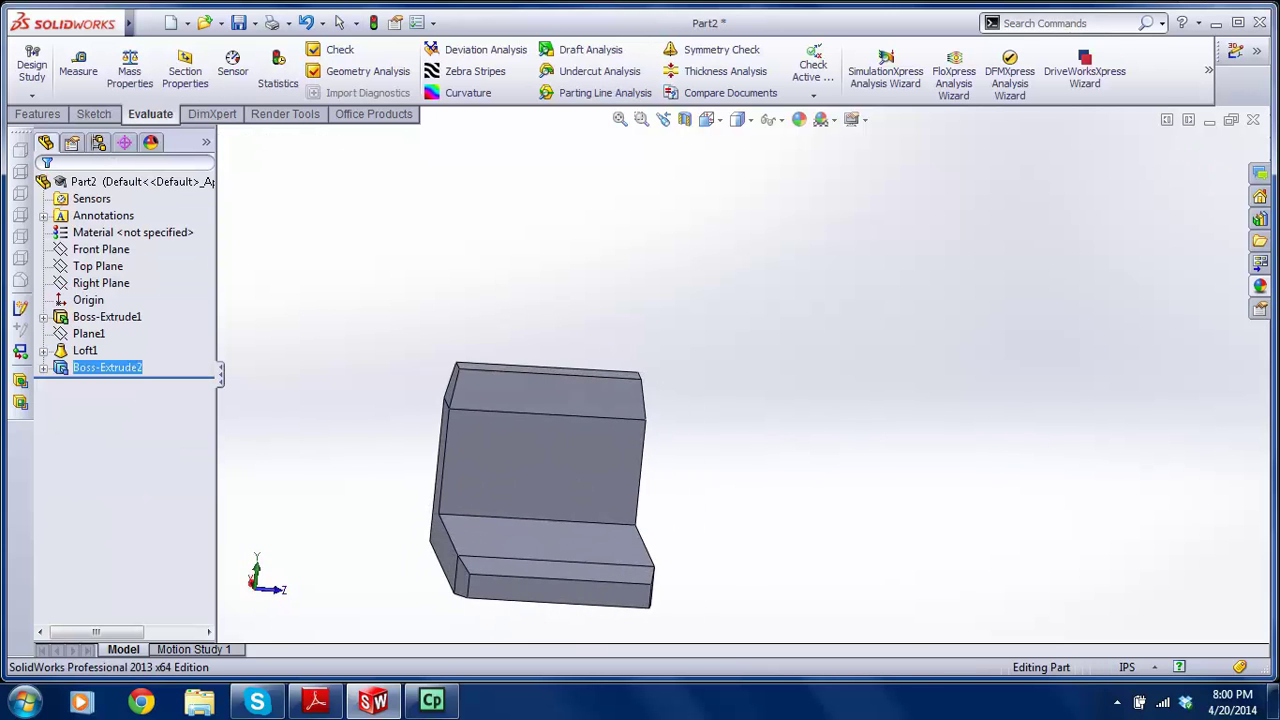
middle_drag(559, 425, 445, 462)
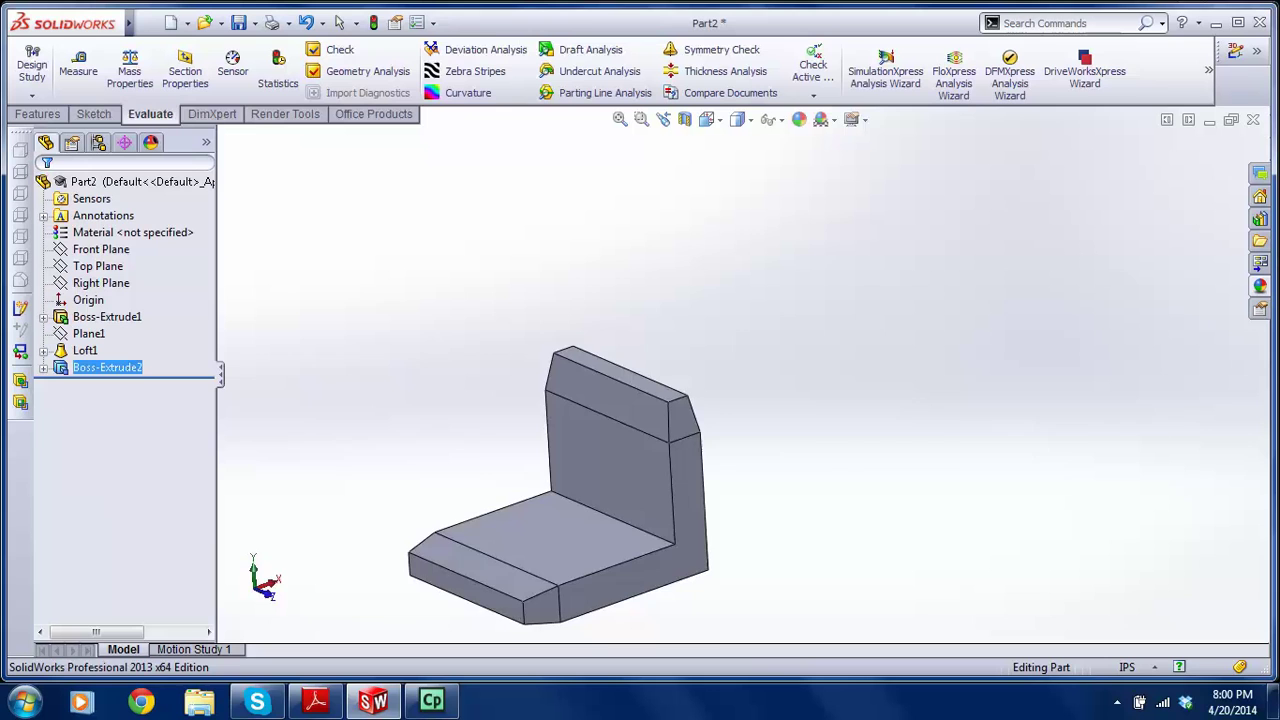
- Roll the model back to before the backrest's top extrusion and try to copy the loft at the seat's front
scroll(672, 411, down, 5)
scroll(672, 411, up, 7)
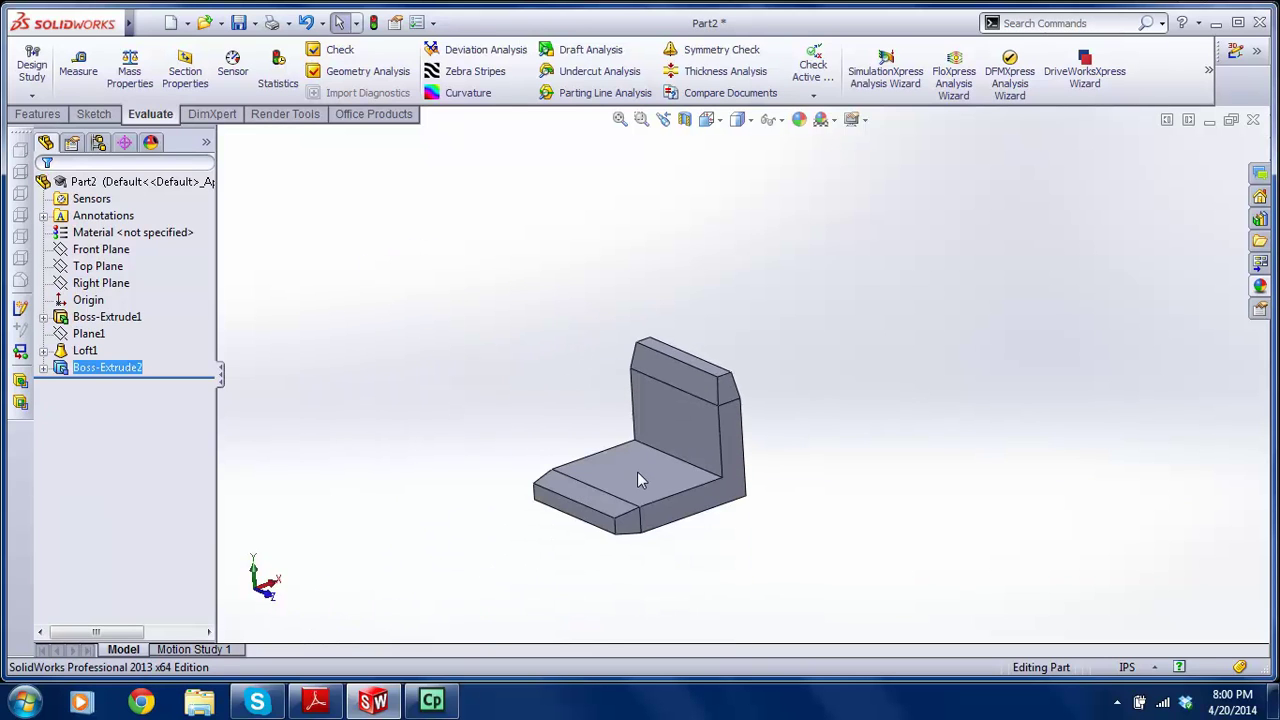
scroll(678, 422, down, 3)
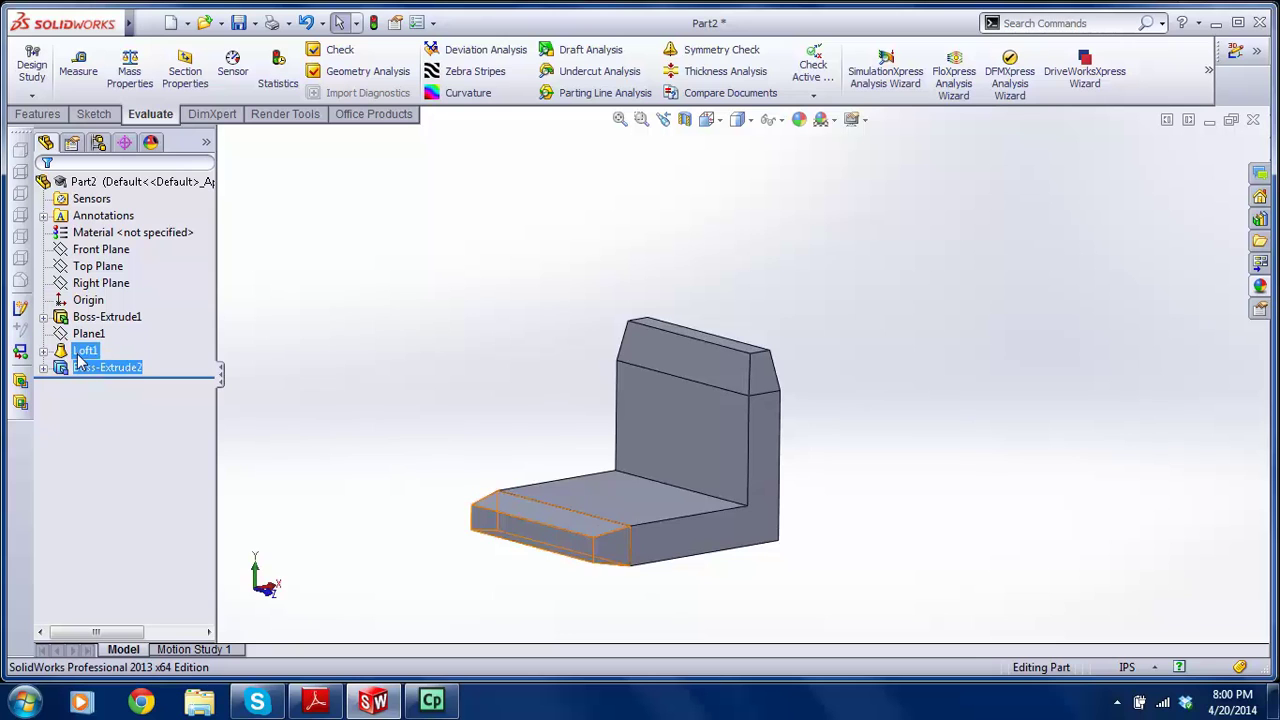
scroll(500, 354, down, 1)
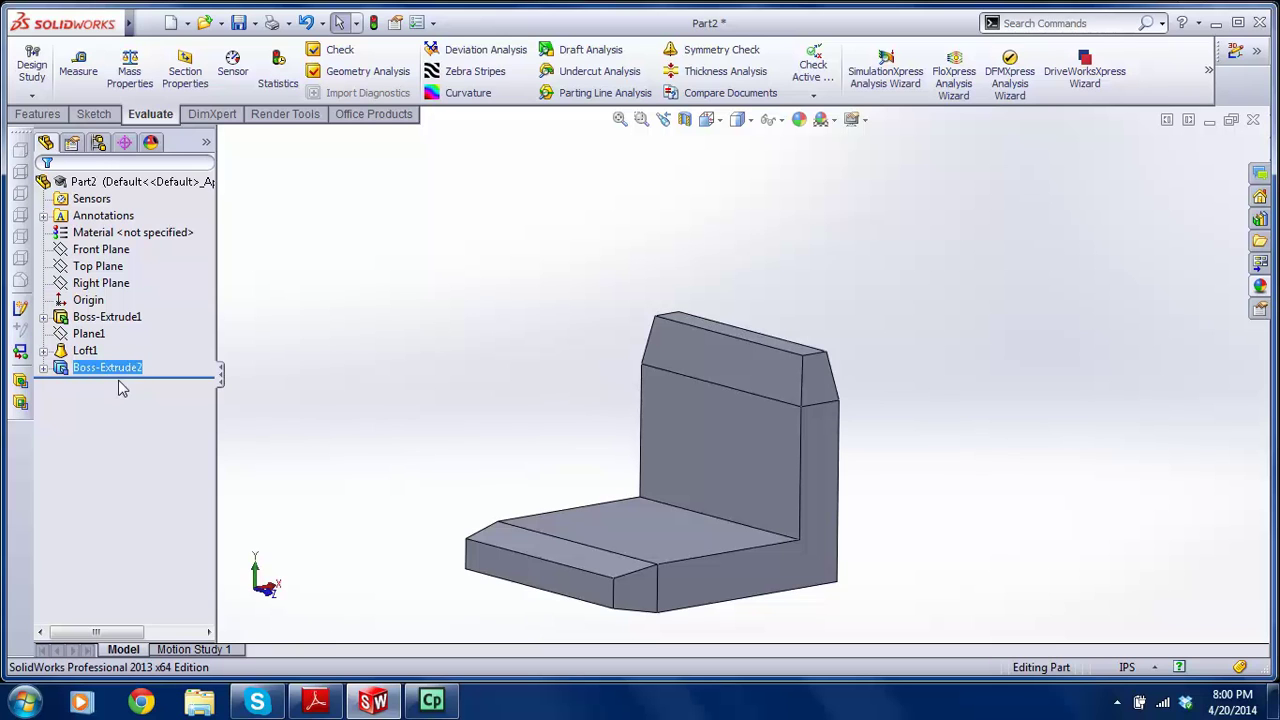
drag(175, 374, 174, 359)
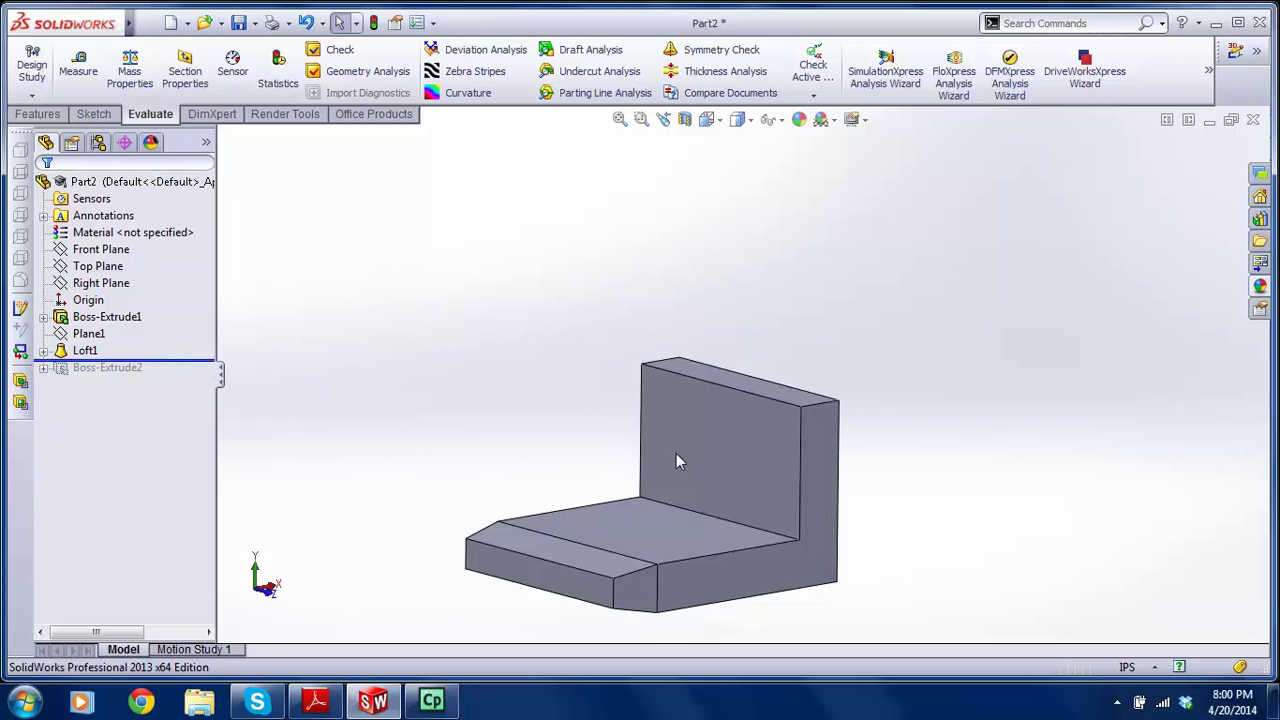
click(82, 352)
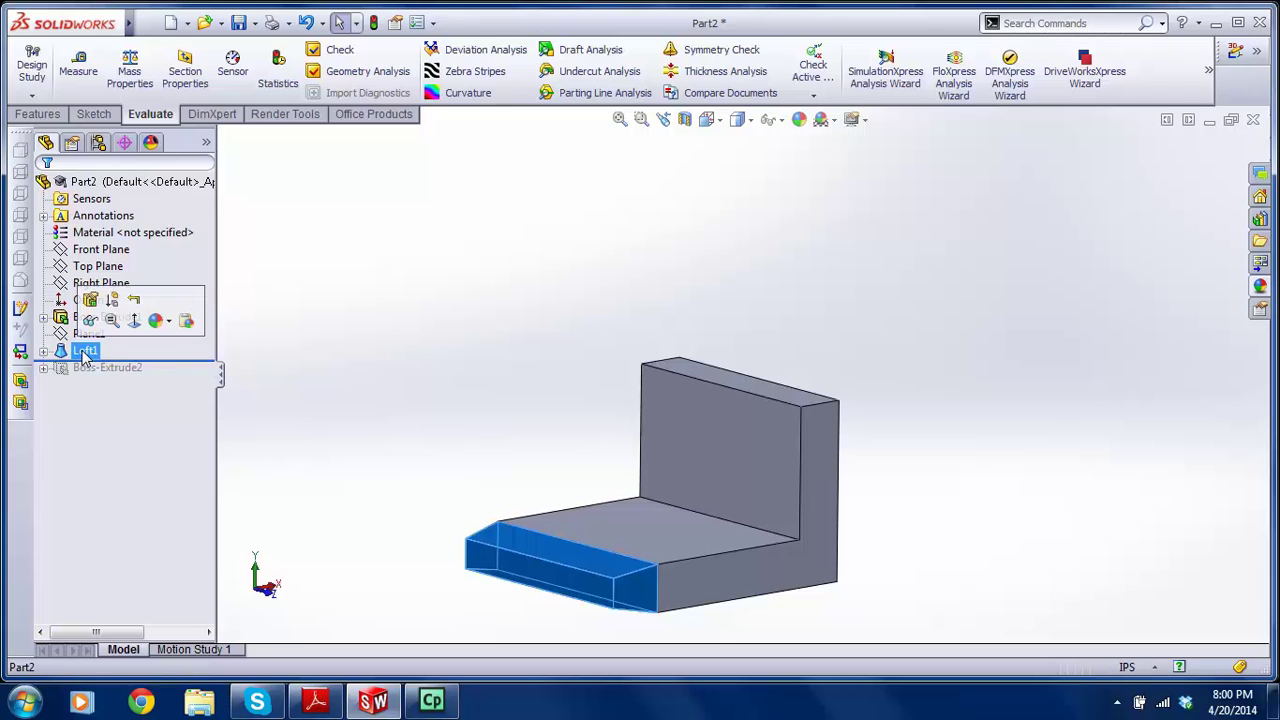
key(ctrl+c)
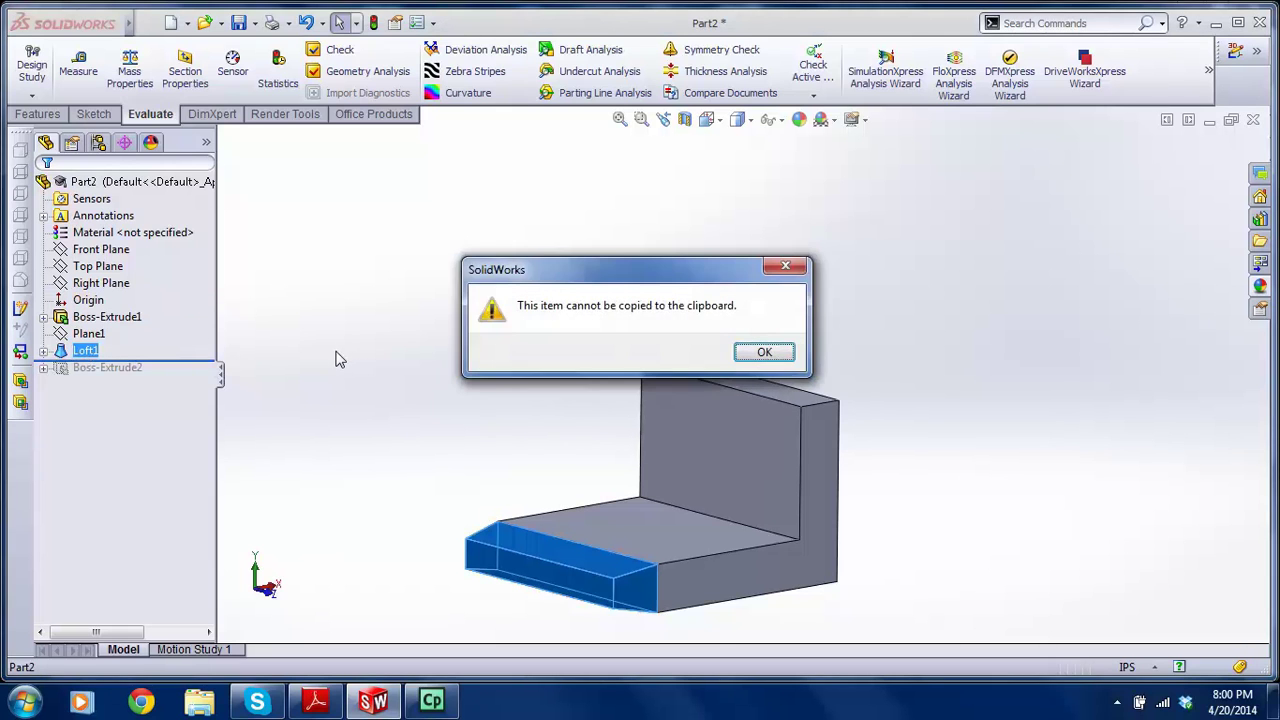
key(Return)
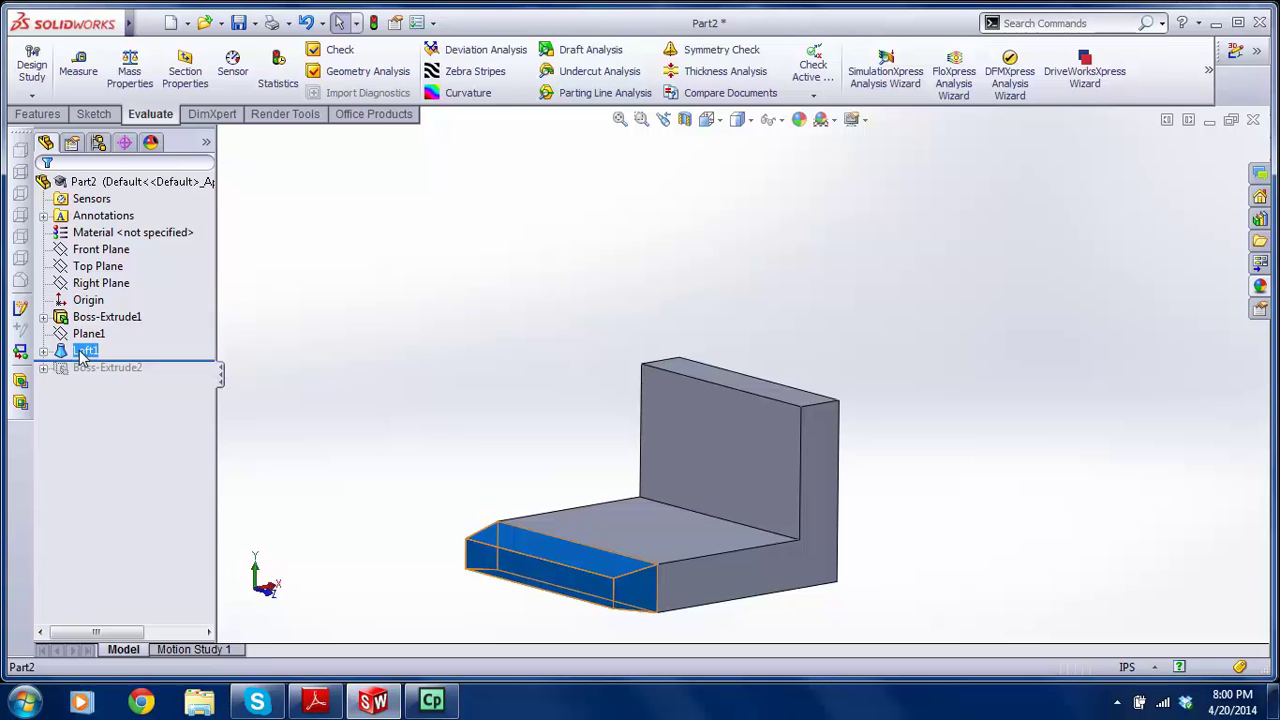
- Try again to copy the seat's front loft for reuse on the backrest's top face
right_click(82, 354)
click(408, 346)
click(85, 351)
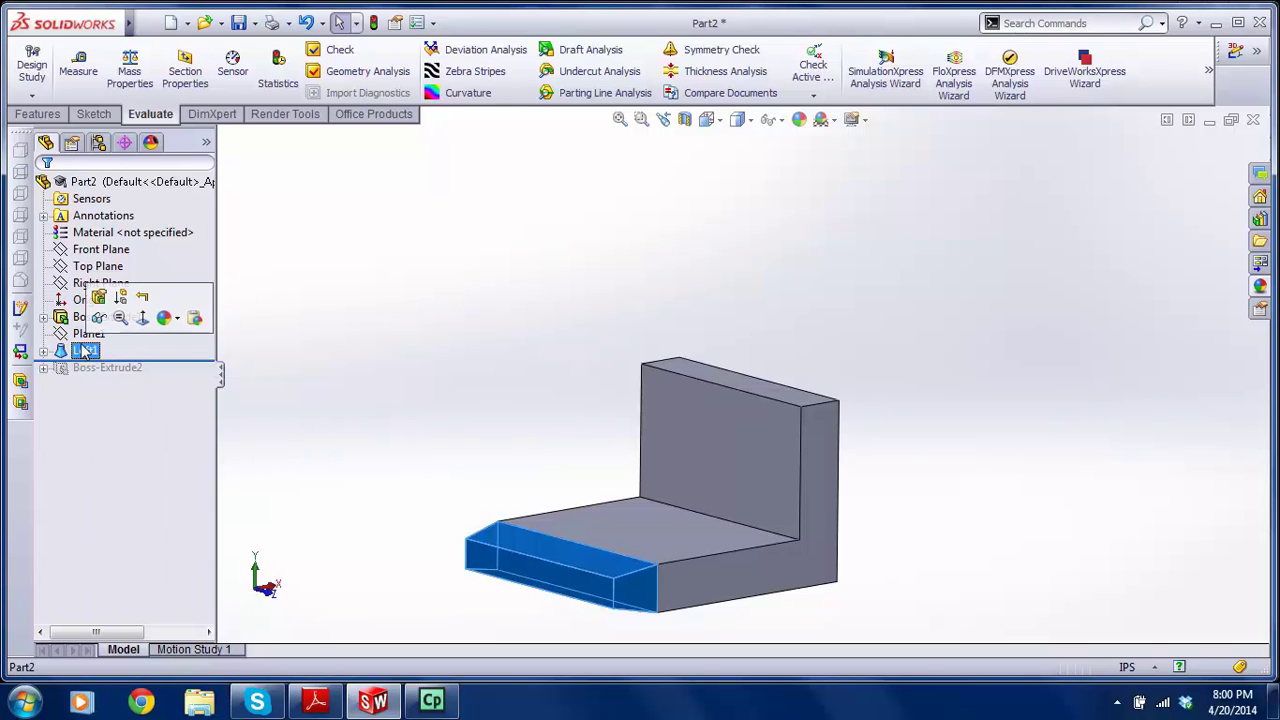
key(ctrl+c)
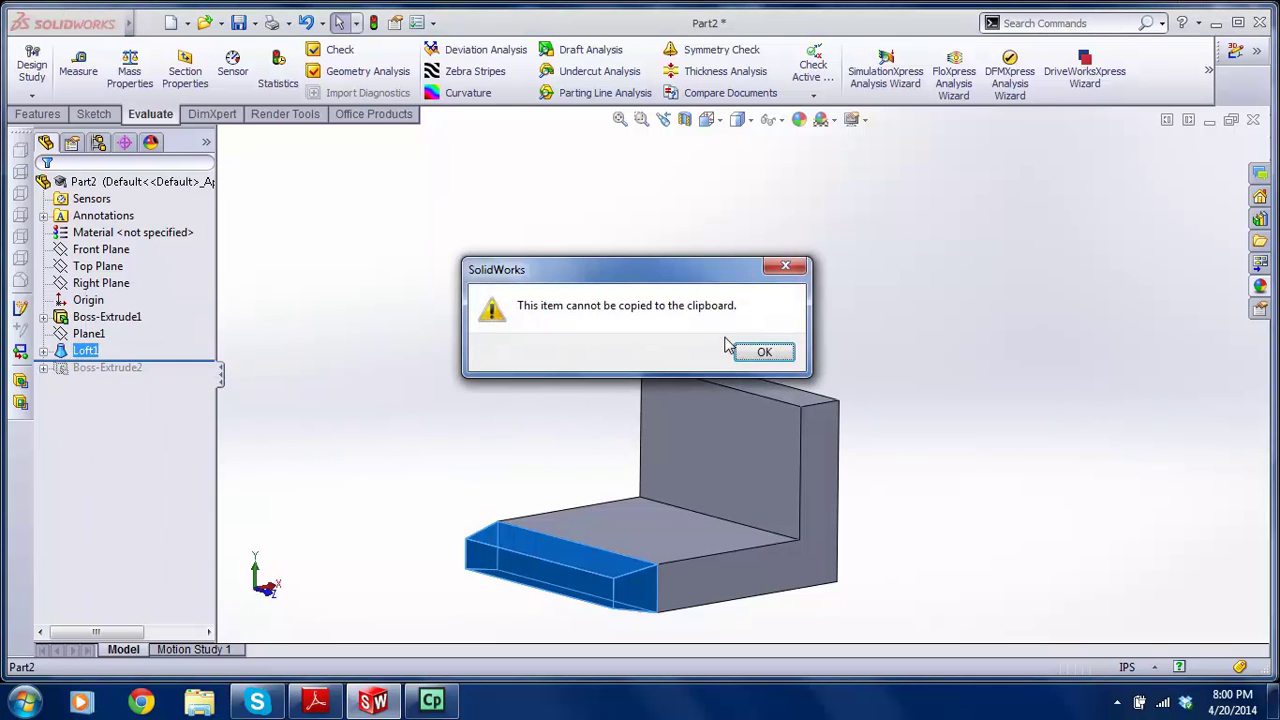
click(755, 352)
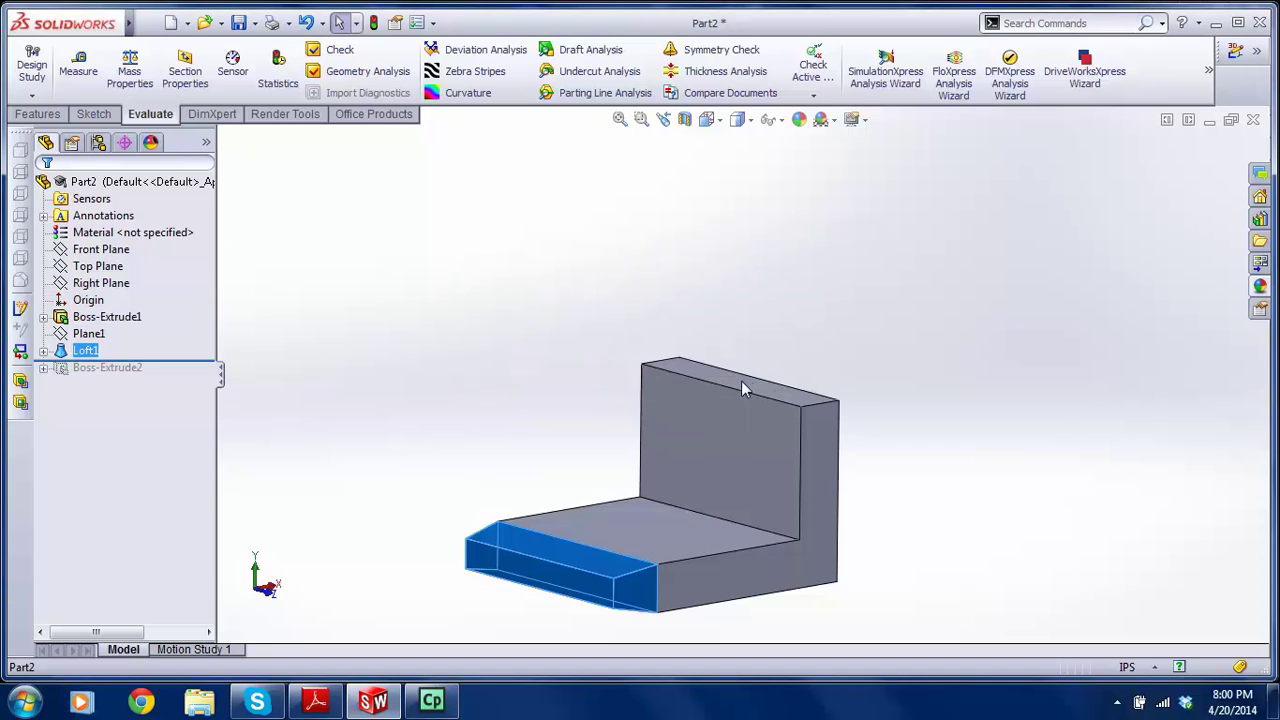
click(741, 380)
click(383, 387)
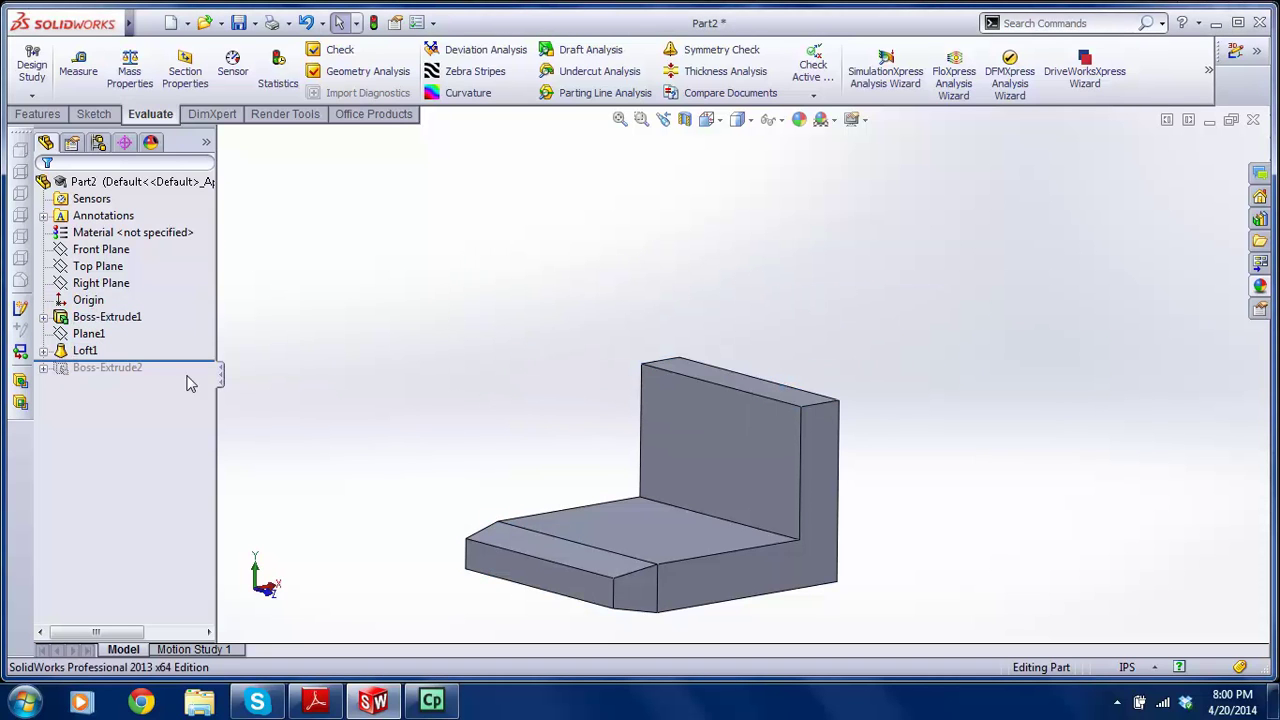
- Look through the loft's feature commands for a way to duplicate it and retry copying it to the clipboard
click(60, 355)
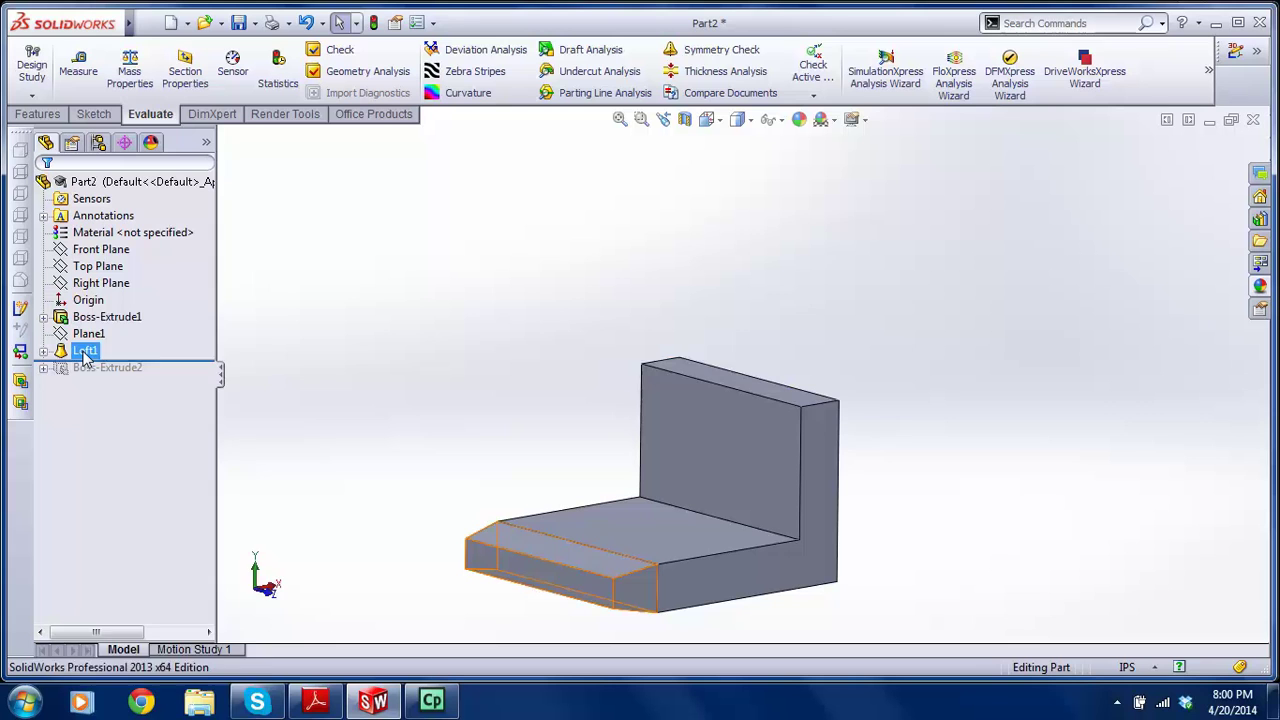
right_click(85, 355)
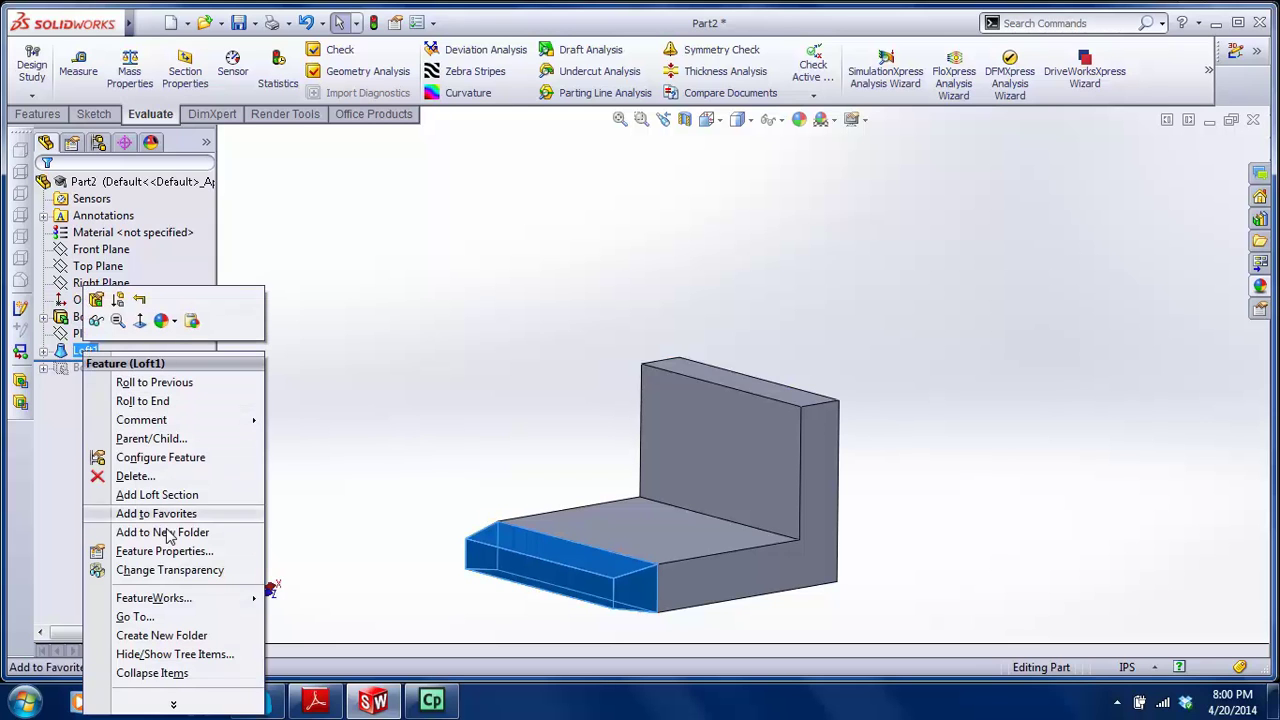
click(153, 389)
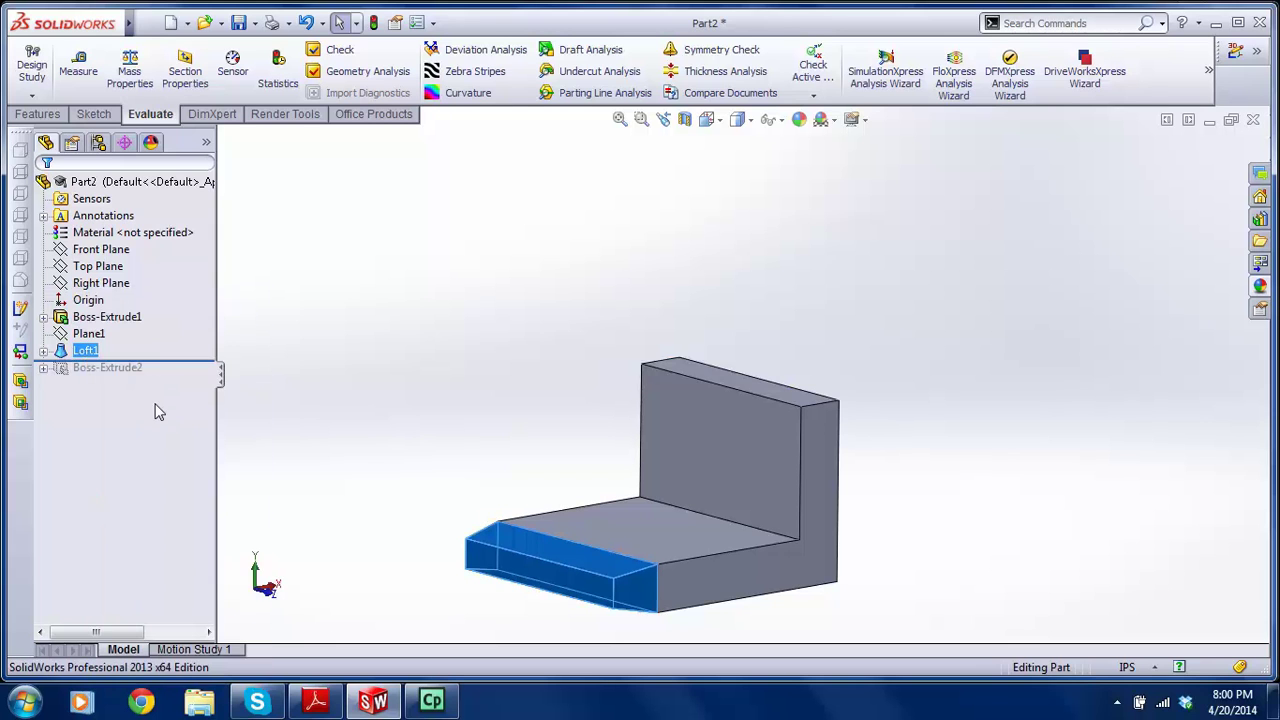
click(87, 351)
click(87, 351)
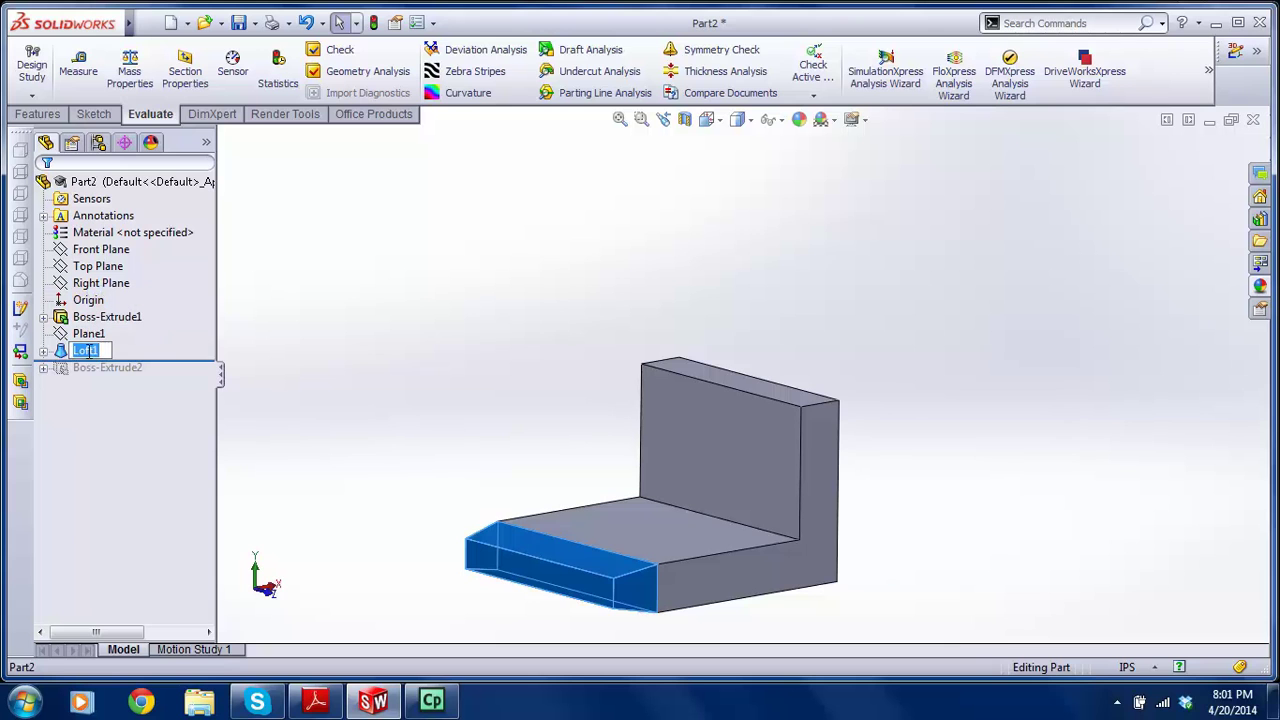
click(209, 354)
click(87, 352)
click(88, 355)
key(ctrl+c)
click(764, 352)
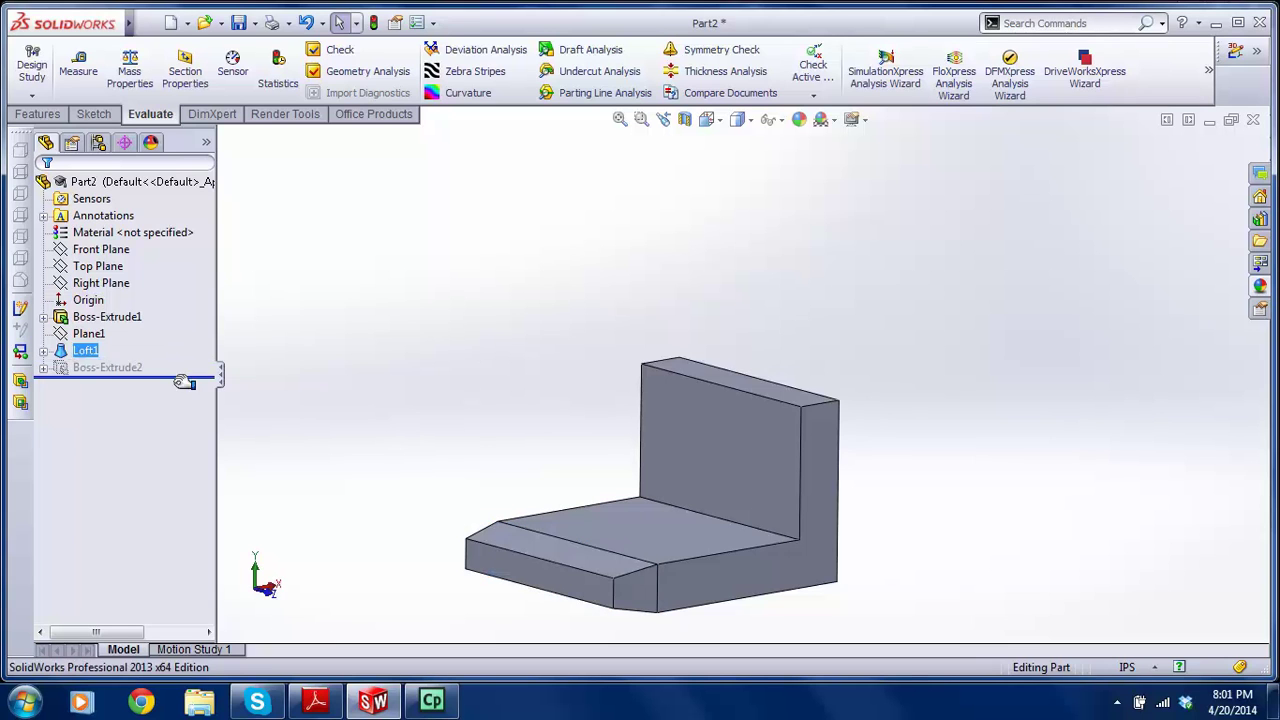
- Roll the model forward past the backrest's top extrusion to restore the tapered top
drag(180, 358, 150, 375)
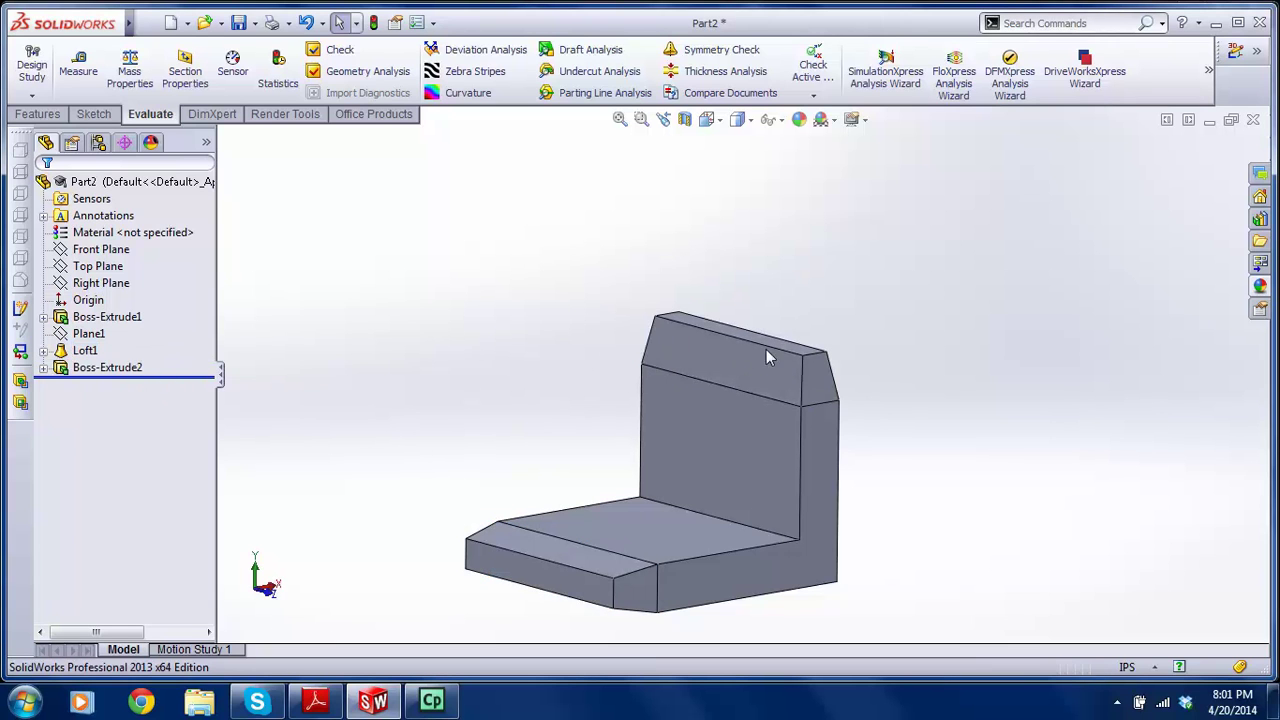
scroll(788, 340, down, 4)
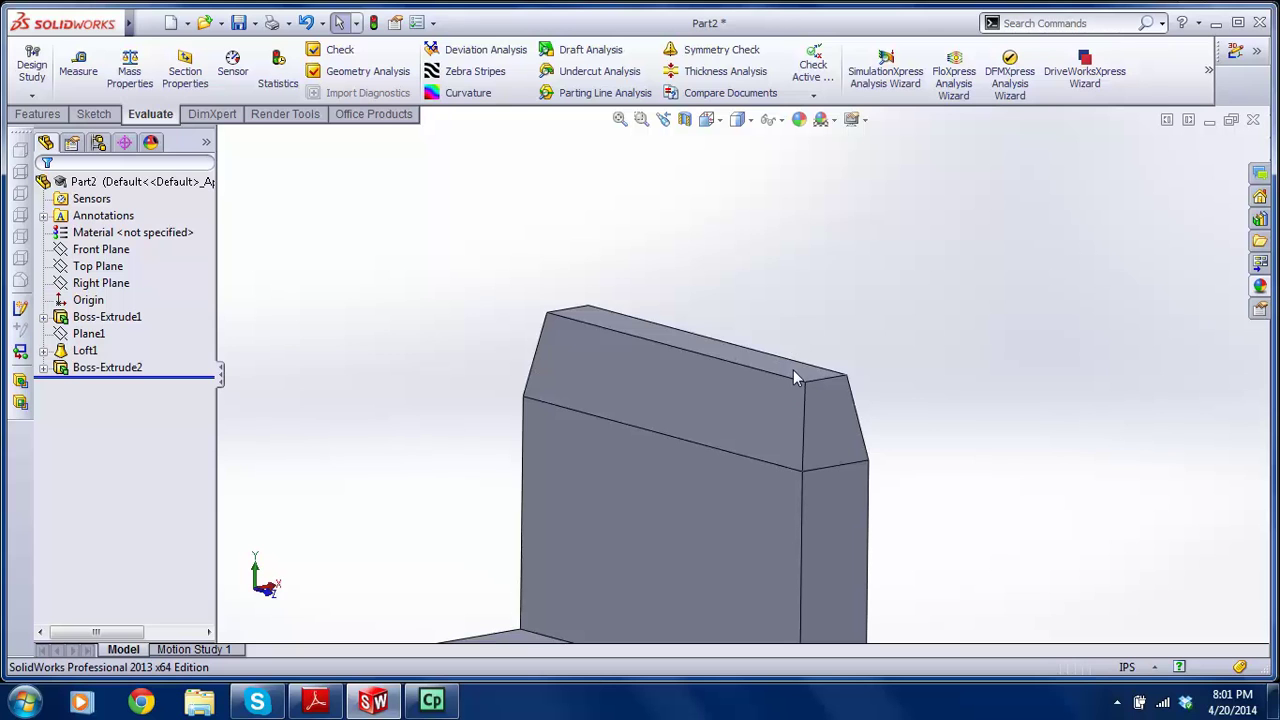
scroll(525, 370, up, 5)
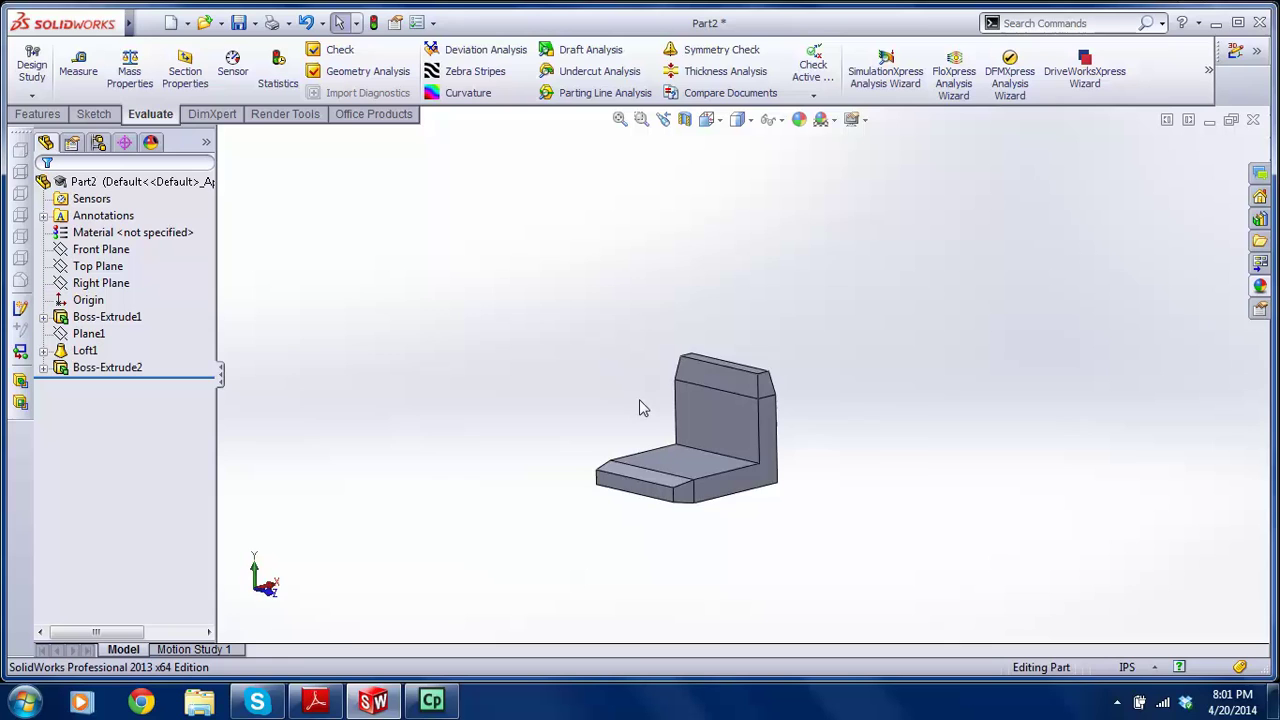
- Switch to the exercise drawing in Adobe Reader and examine the position and dimensions of the chair's tubular legs and armrests
click(316, 700)
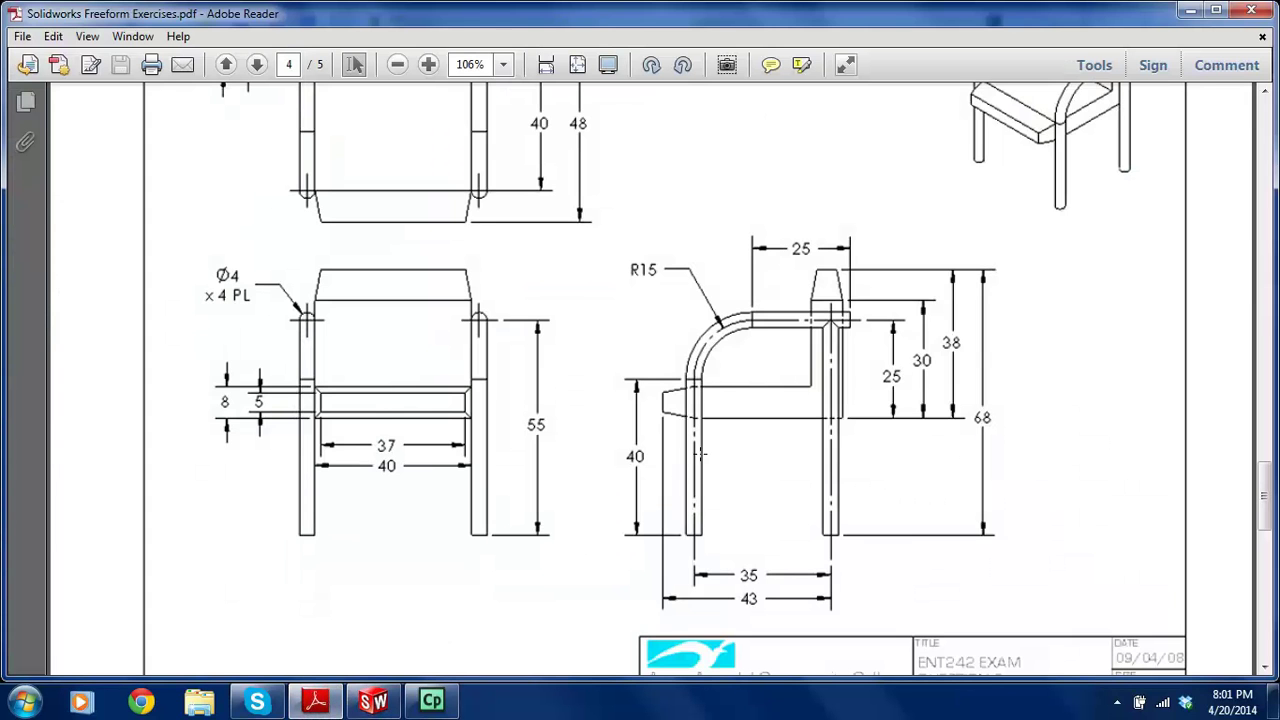
scroll(612, 362, up, 3)
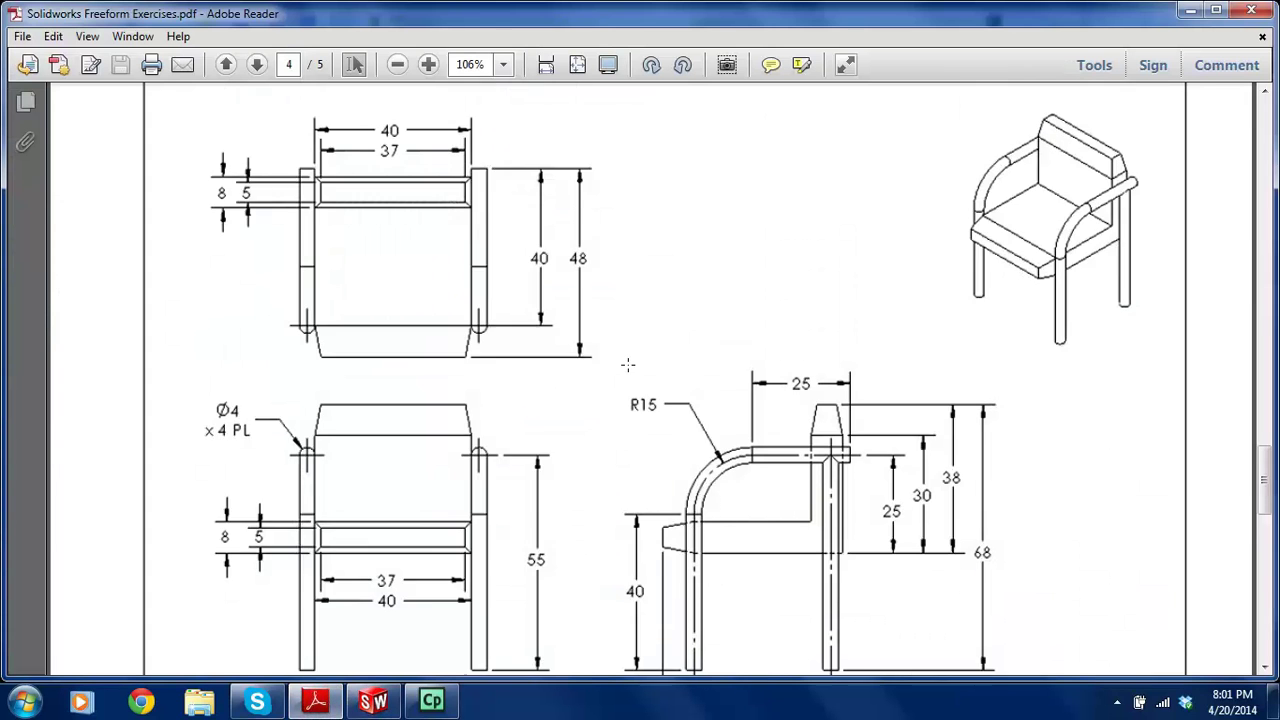
click(612, 362)
click(655, 304)
scroll(655, 303, down, 2)
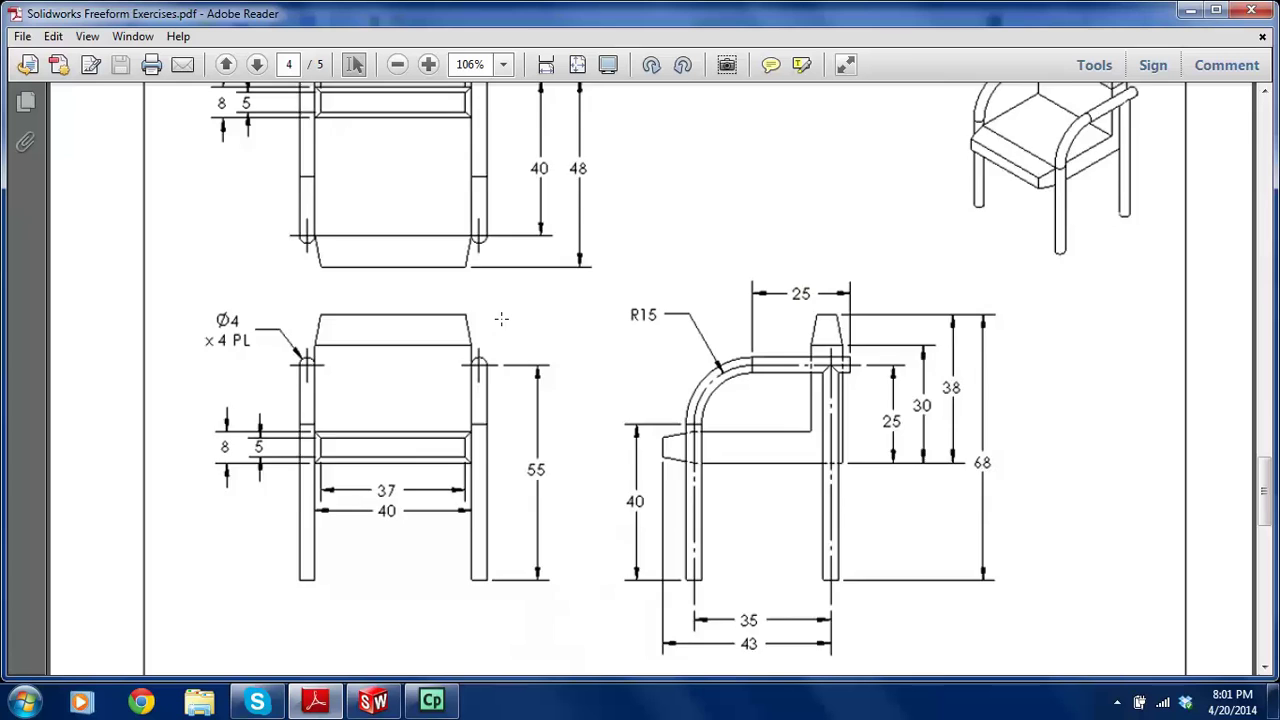
scroll(501, 318, up, 2)
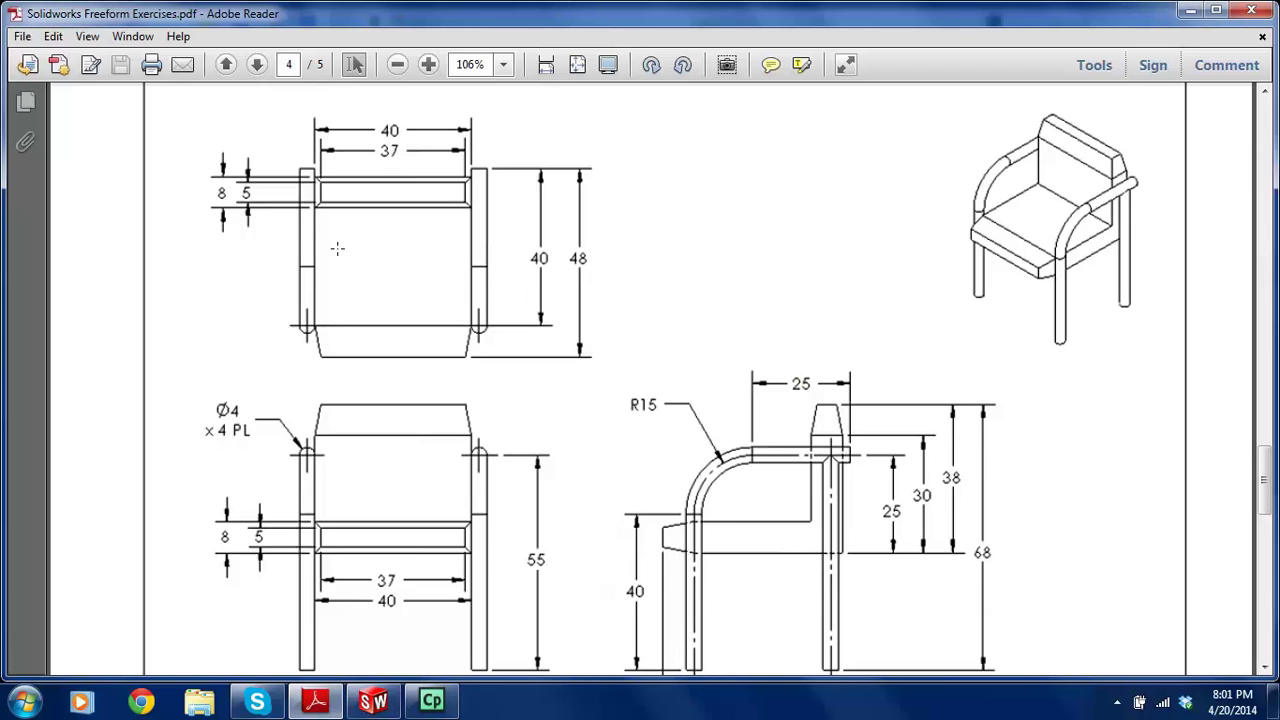
scroll(594, 330, down, 1)
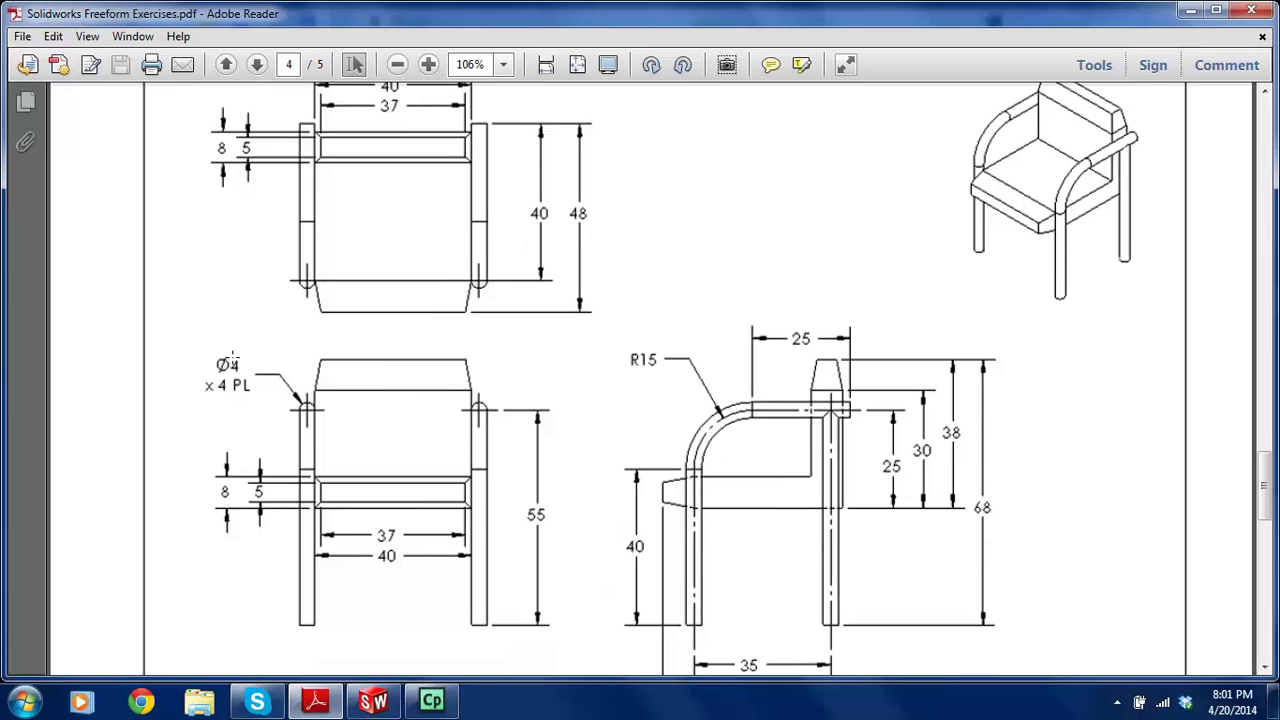
scroll(244, 362, up, 1)
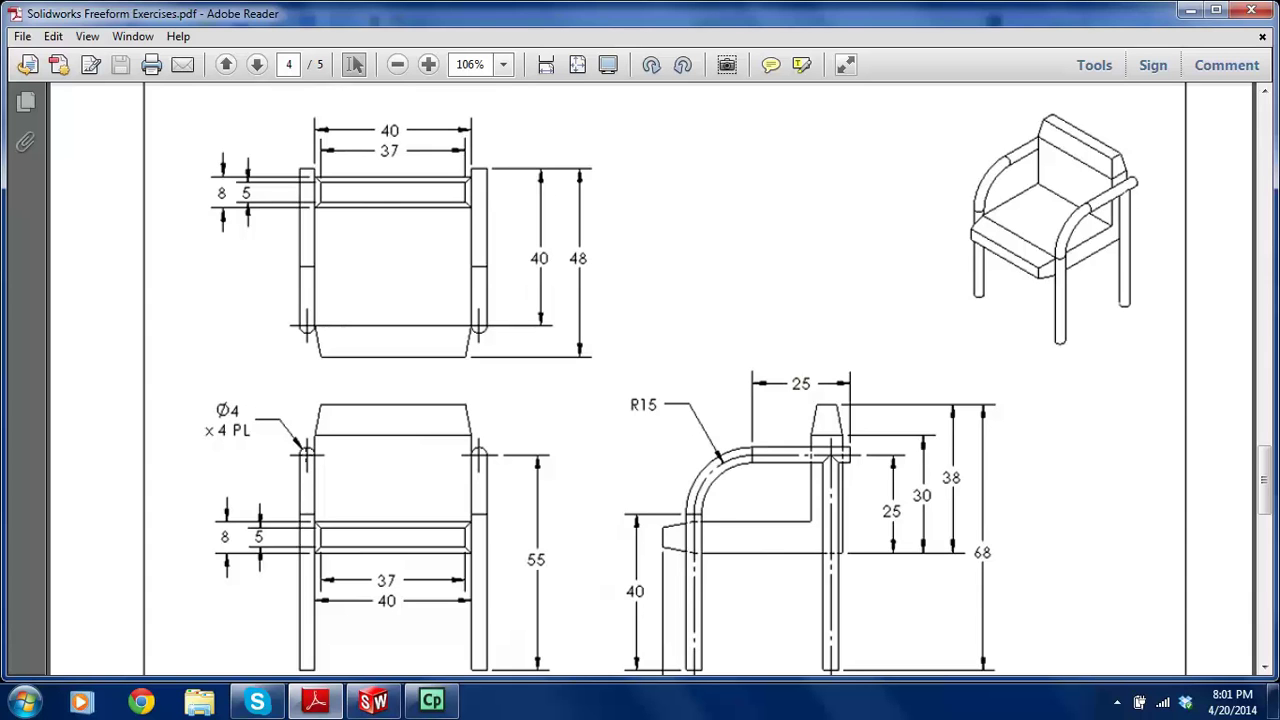
- Return to SOLIDWORKS and create a reference plane offset 22 in from the Front Plane, beside the seat
click(372, 701)
click(112, 253)
click(37, 113)
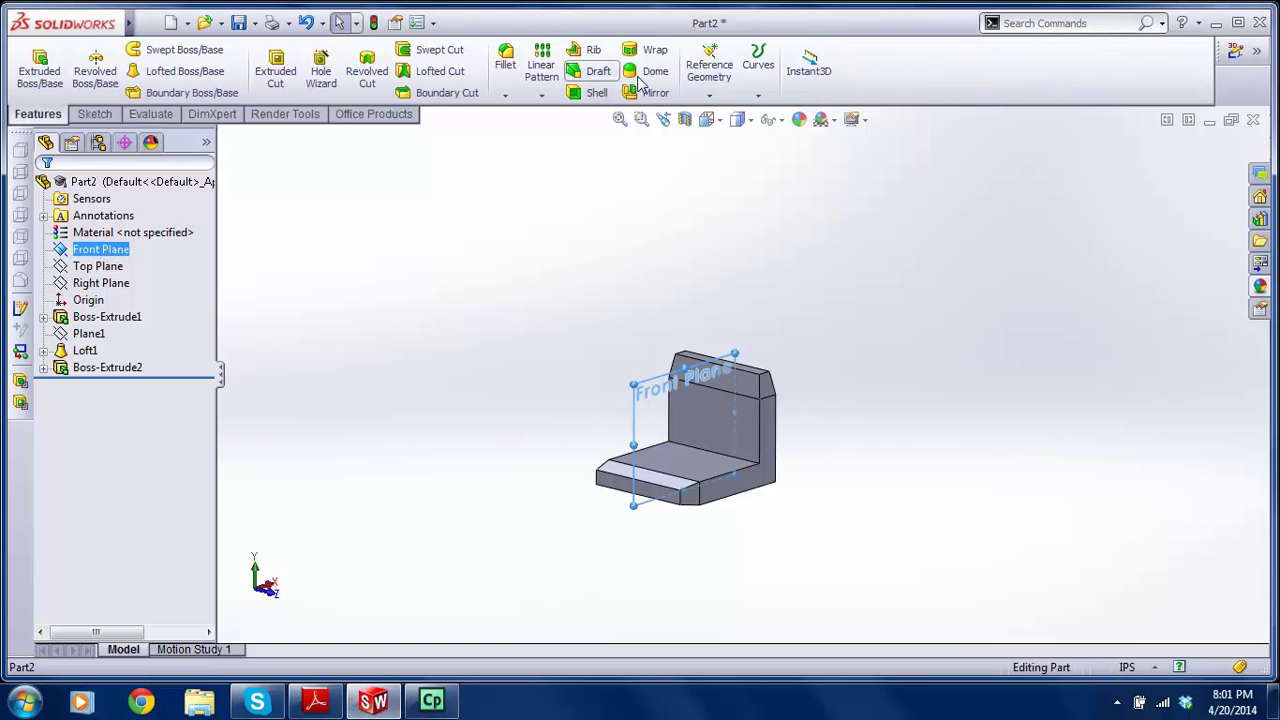
click(709, 95)
click(727, 114)
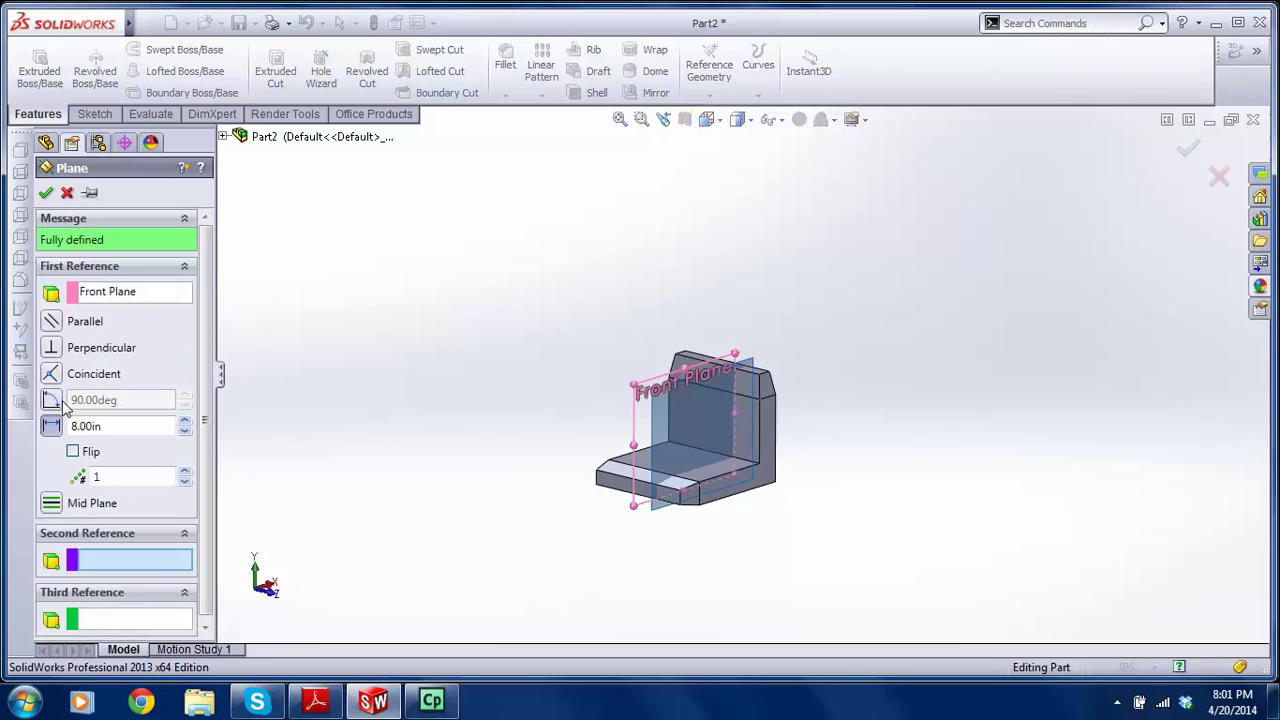
double_click(121, 426)
text(22)
key(Return)
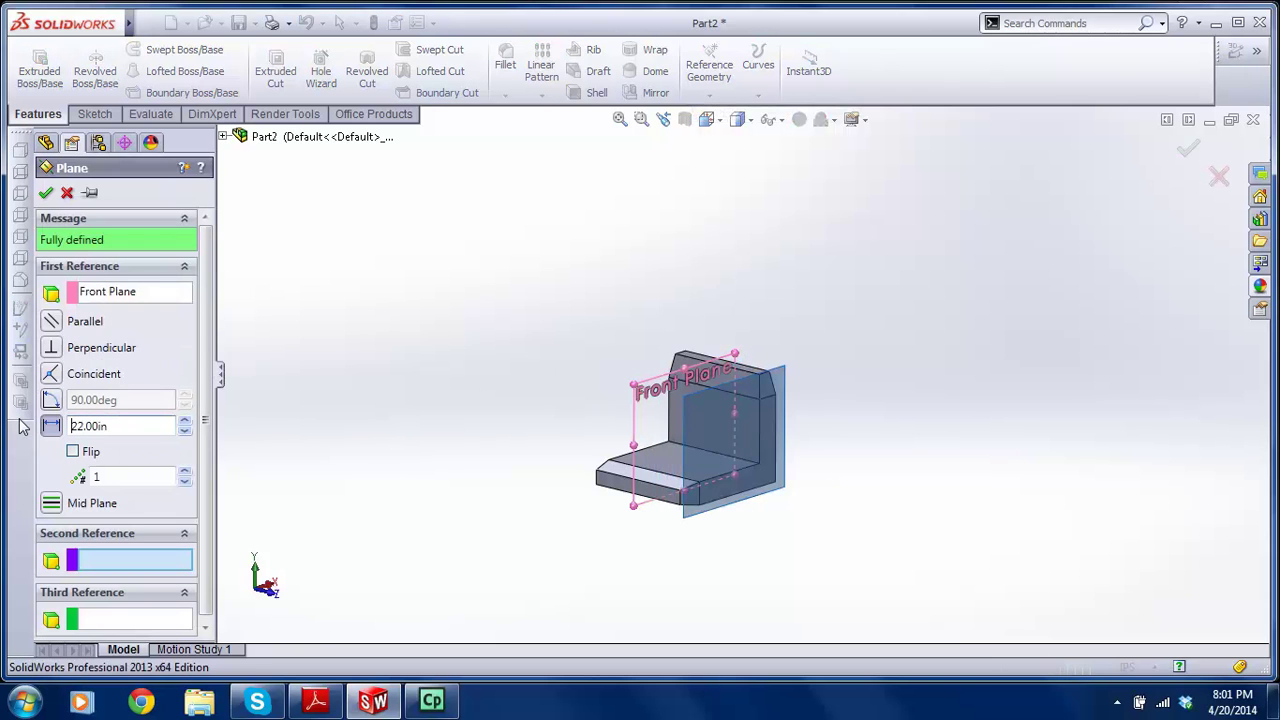
click(46, 193)
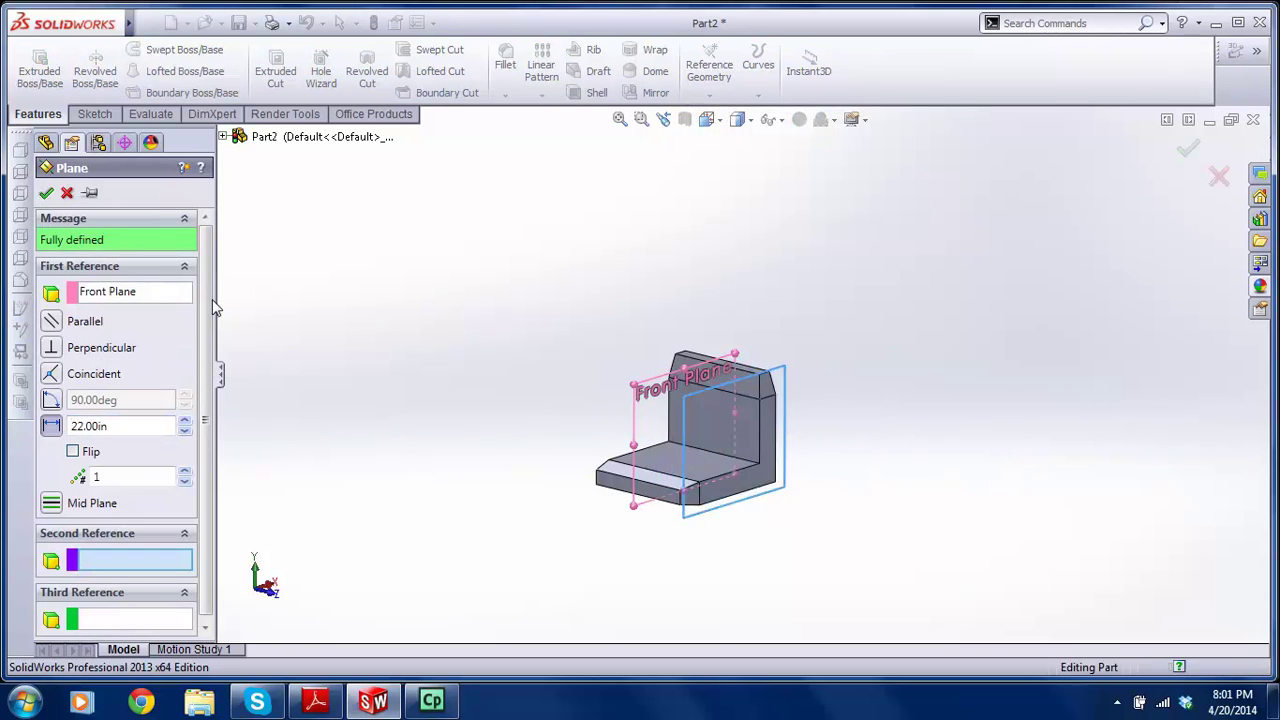
- Start a sketch on the new offset plane and orient the view to the front
click(94, 113)
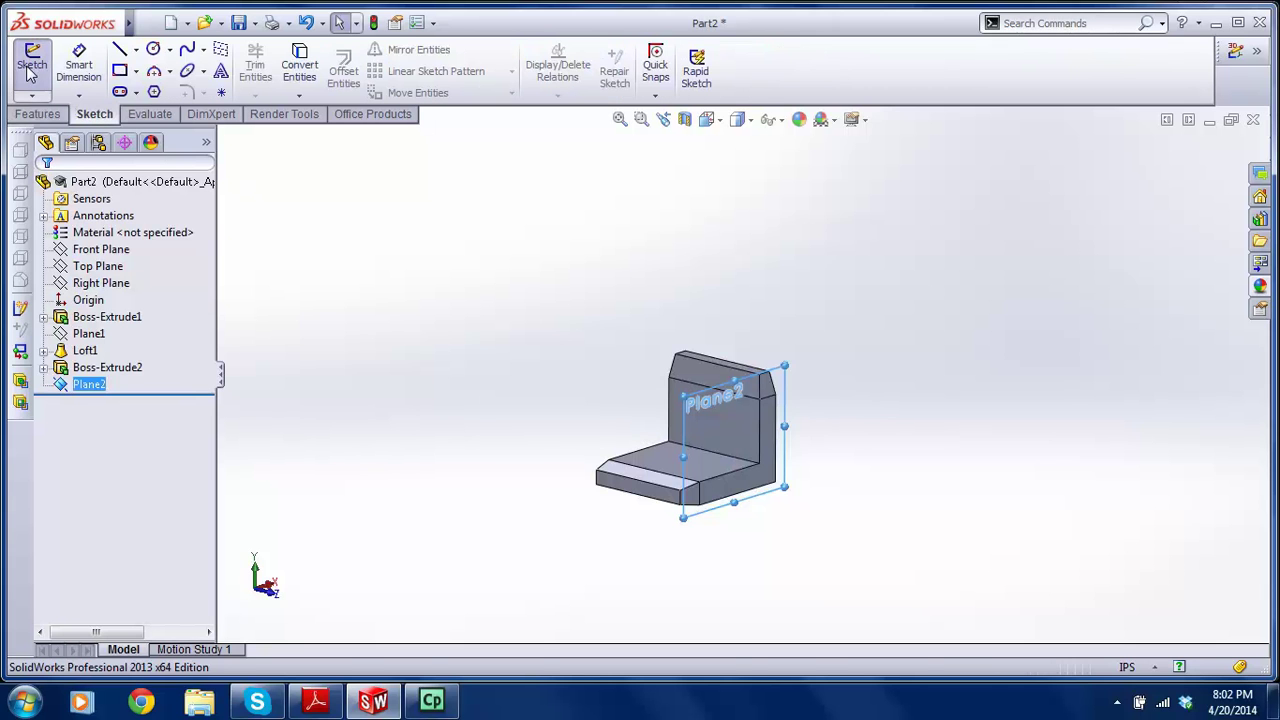
click(30, 66)
key(space)
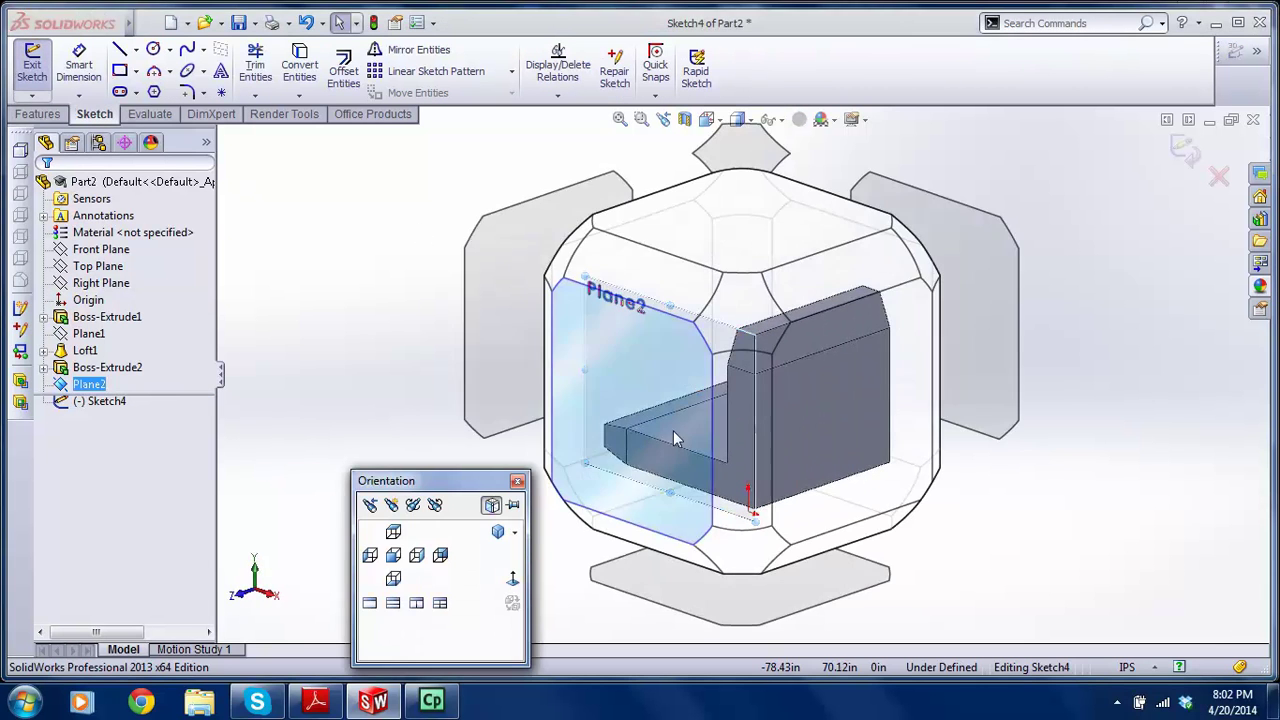
click(684, 375)
key(space)
click(640, 385)
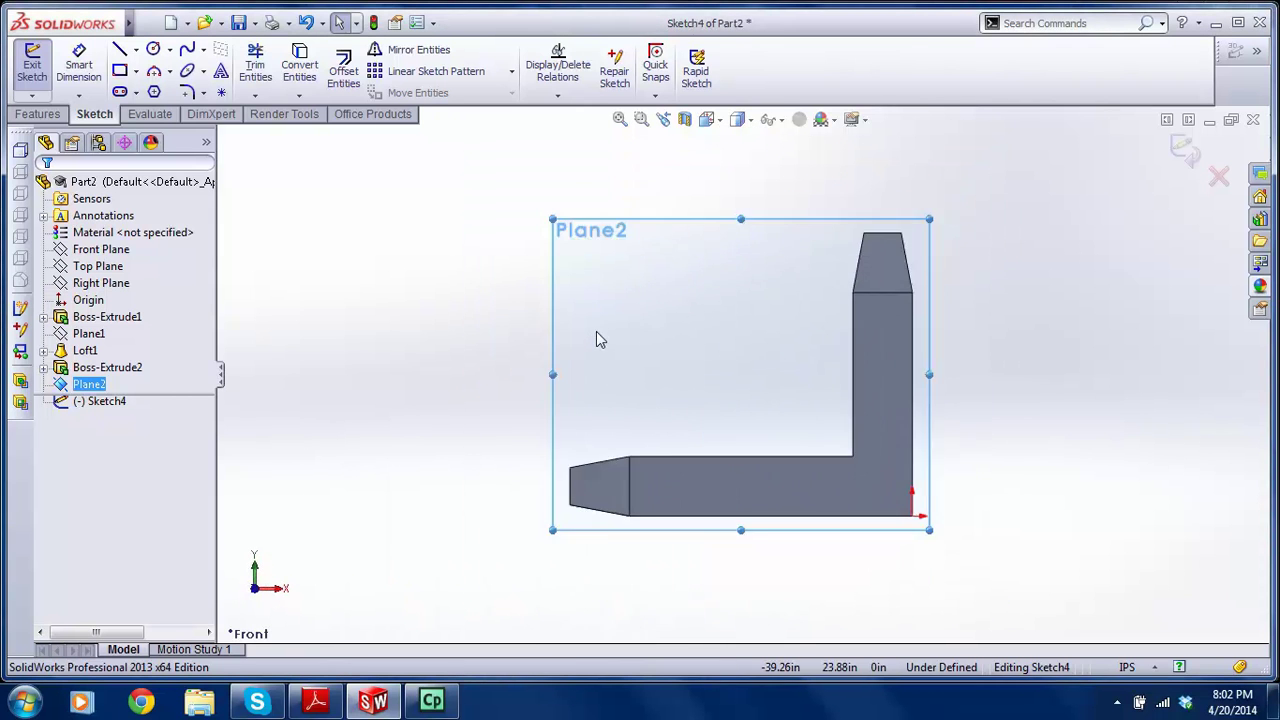
- Check the leg layout in the exercise drawing in Adobe Reader, then return to SOLIDWORKS and sketch a vertical front-leg line about 46 in long
click(315, 702)
scroll(571, 463, down, 1)
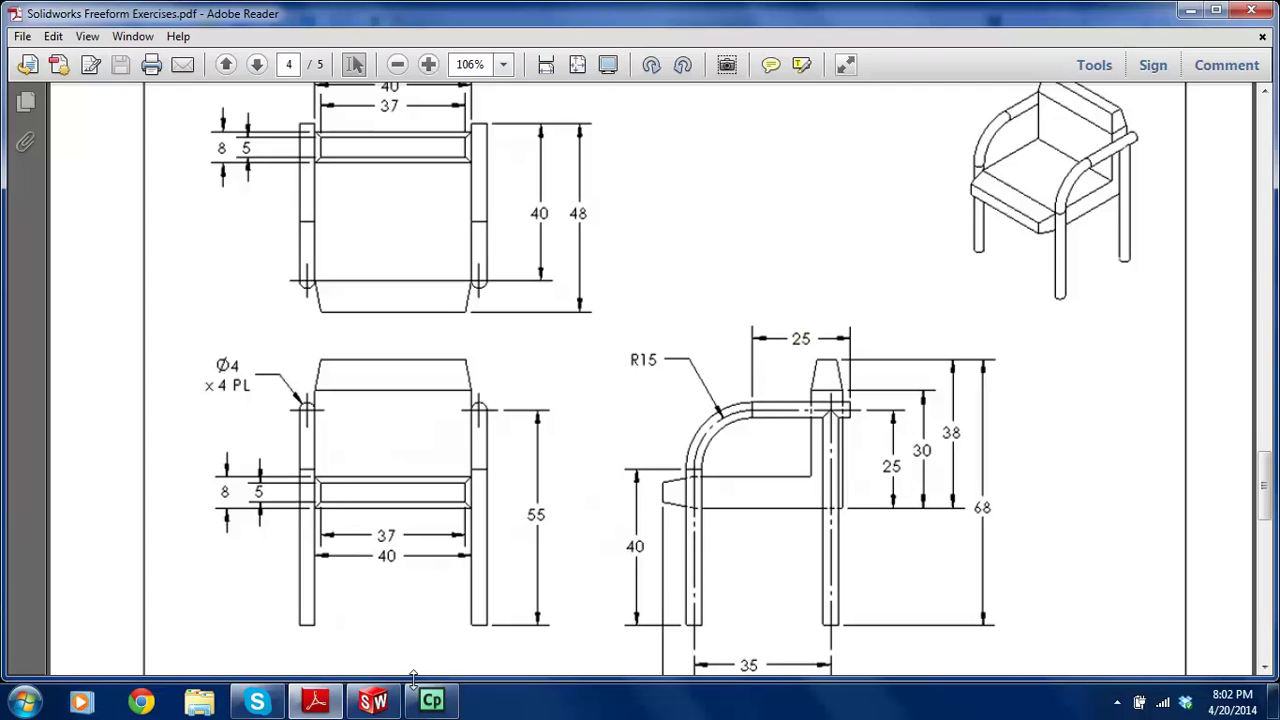
click(373, 701)
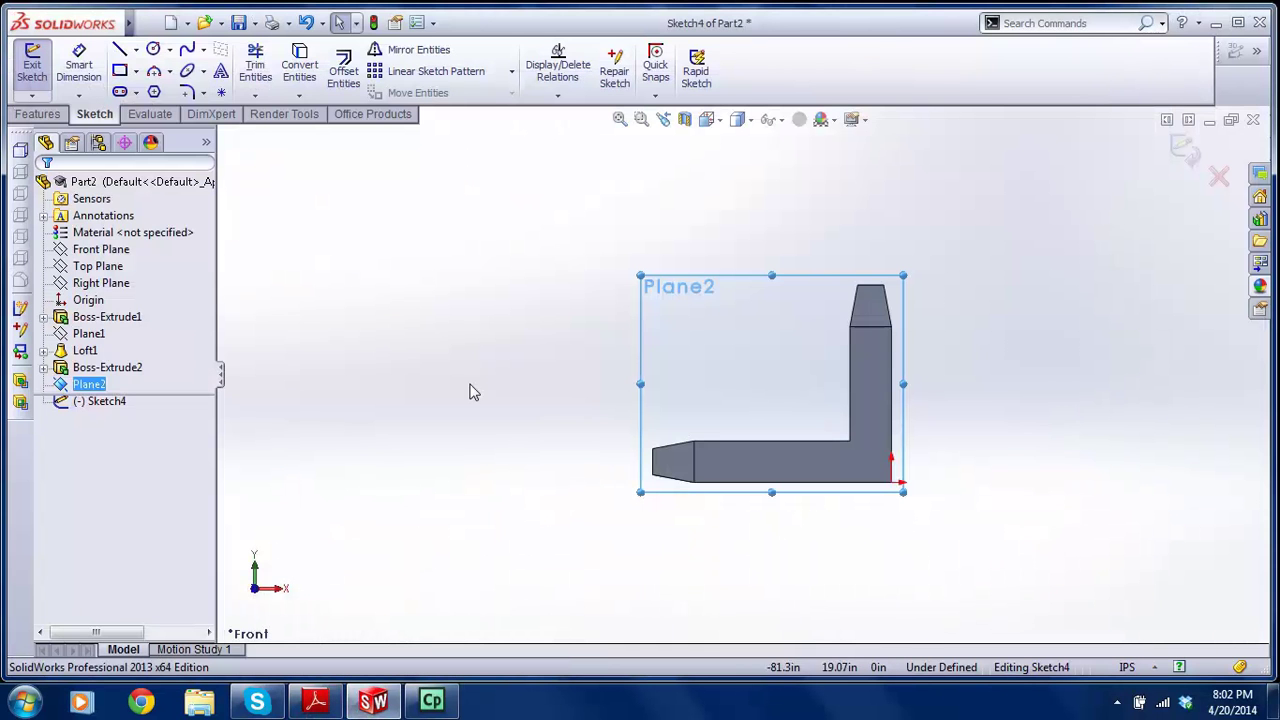
click(119, 49)
scroll(714, 463, up, 5)
scroll(738, 500, down, 2)
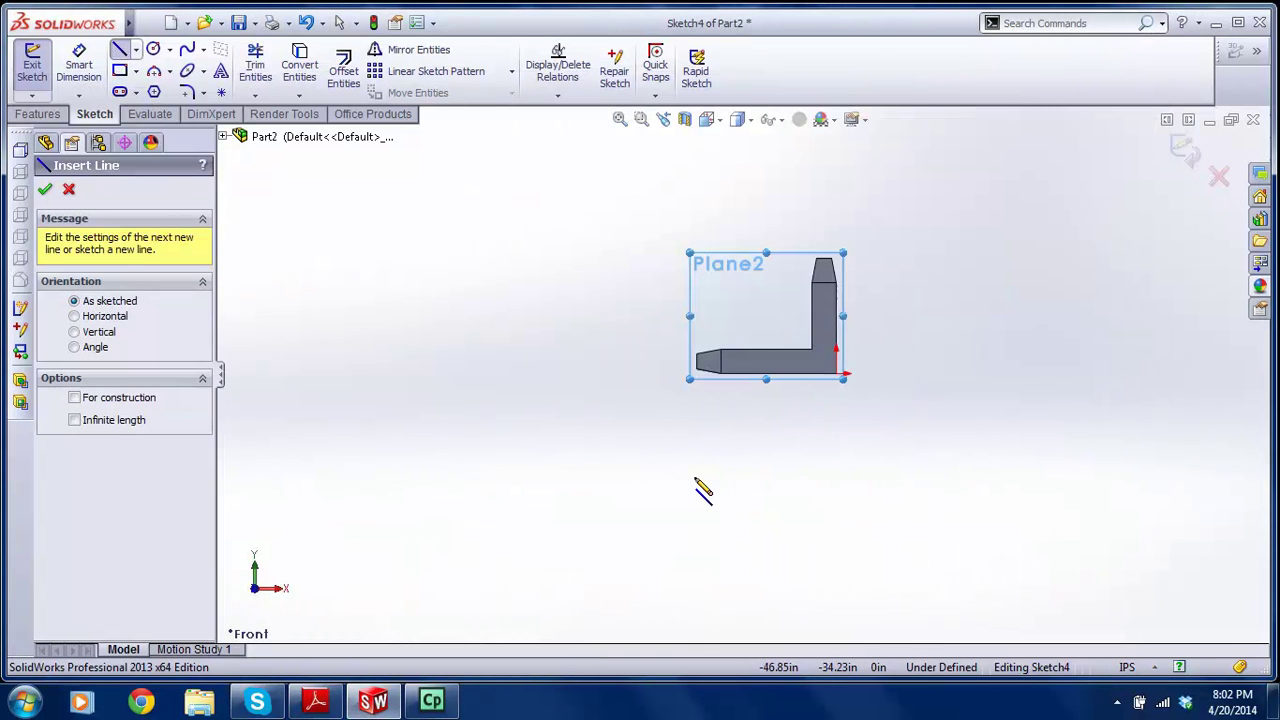
click(710, 496)
scroll(707, 395, down, 4)
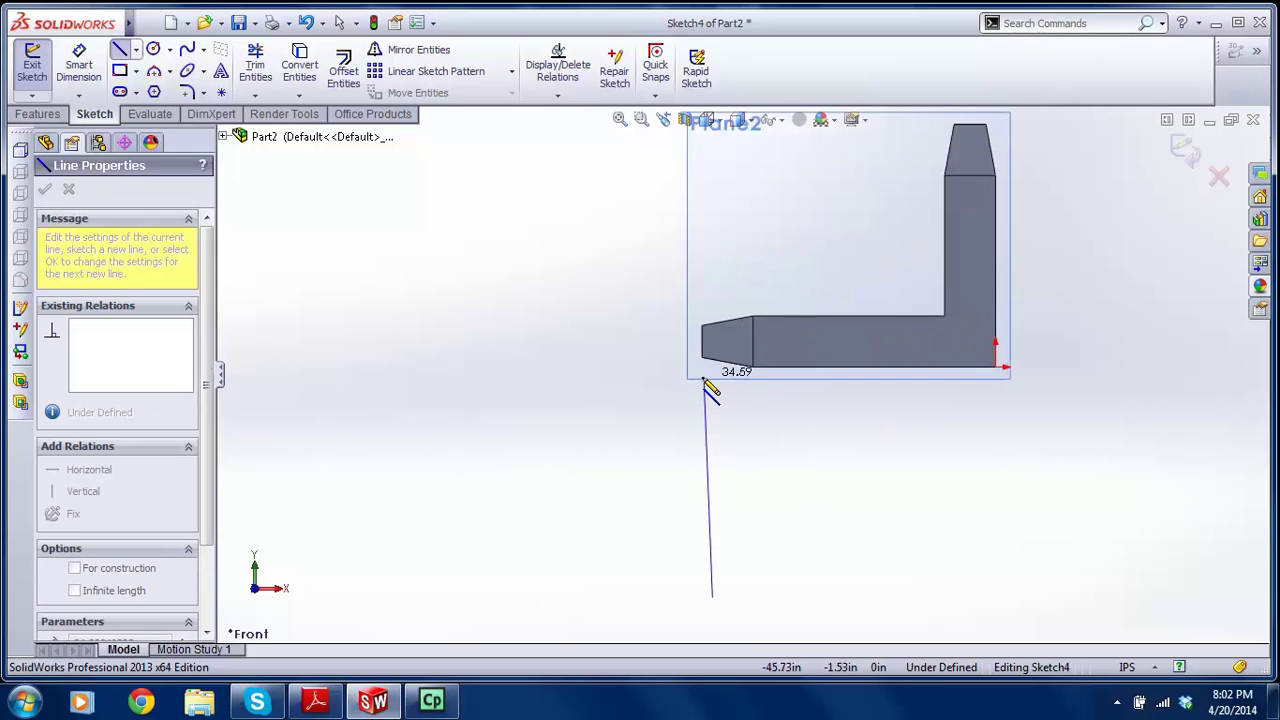
click(712, 302)
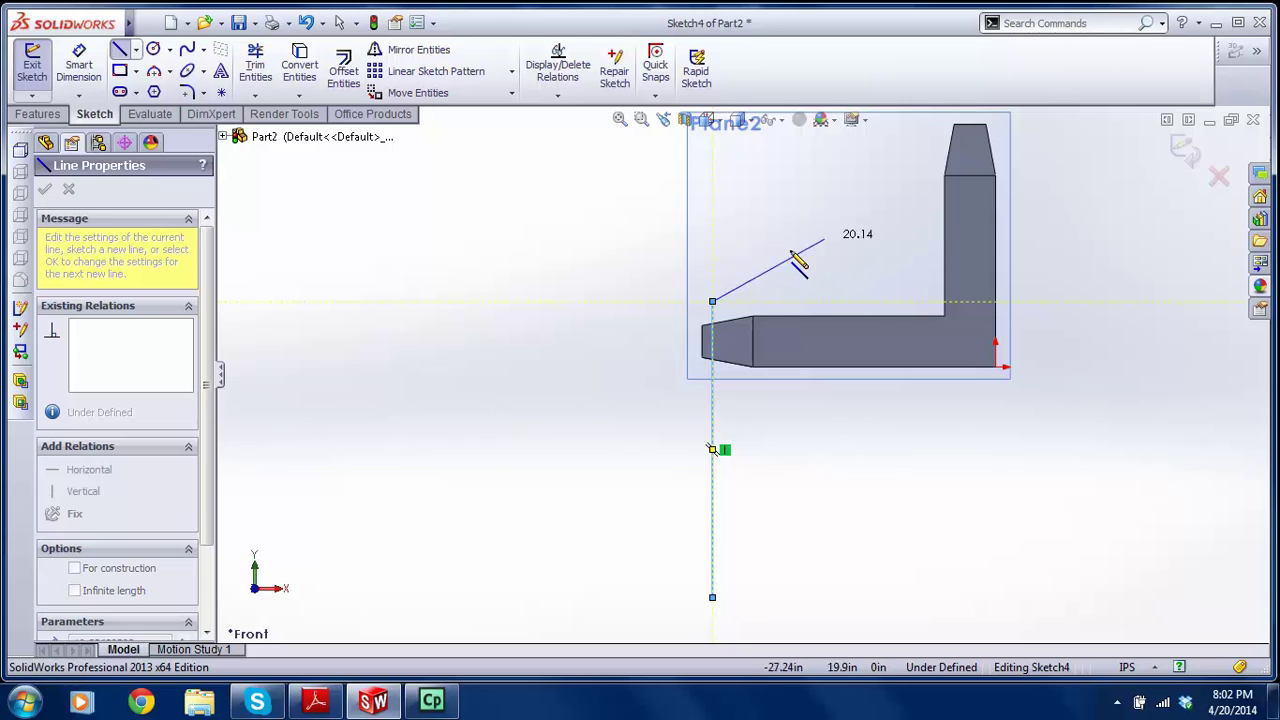
- Continue from the front leg's upper end with a tangent arc of about 11.4 in radius and a horizontal armrest line past the backrest
double_click(713, 301)
click(712, 302)
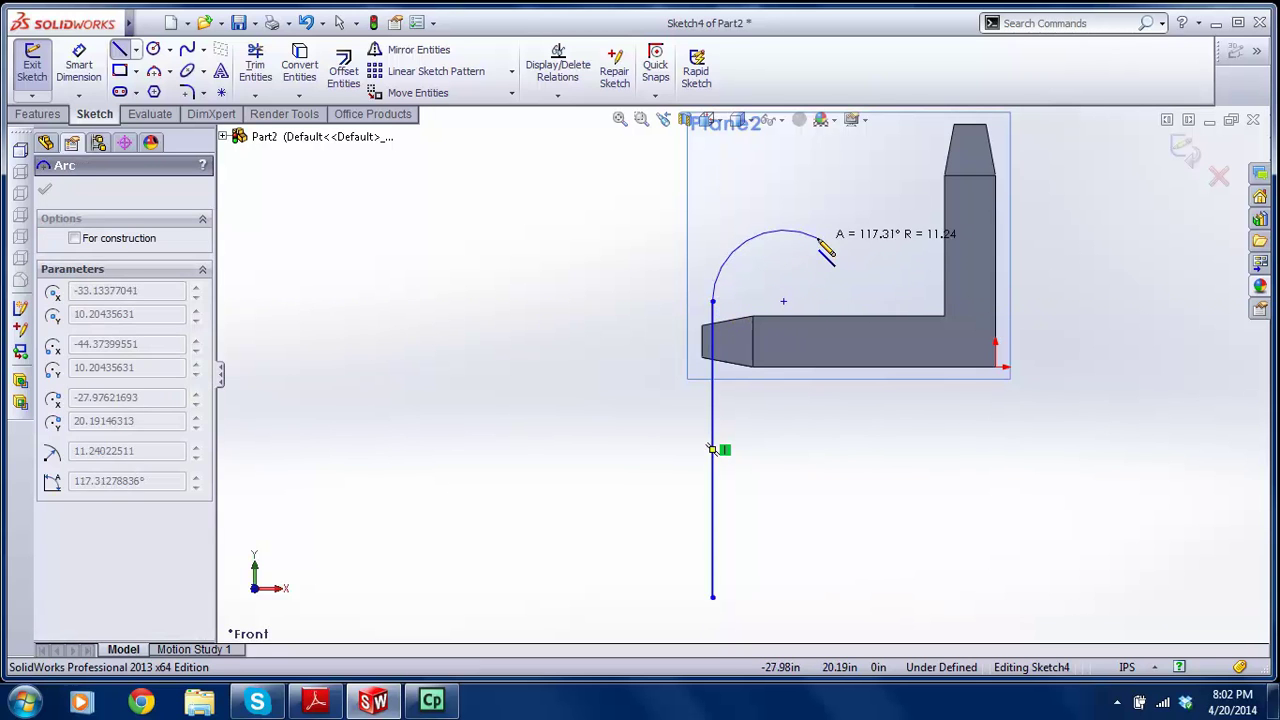
click(788, 232)
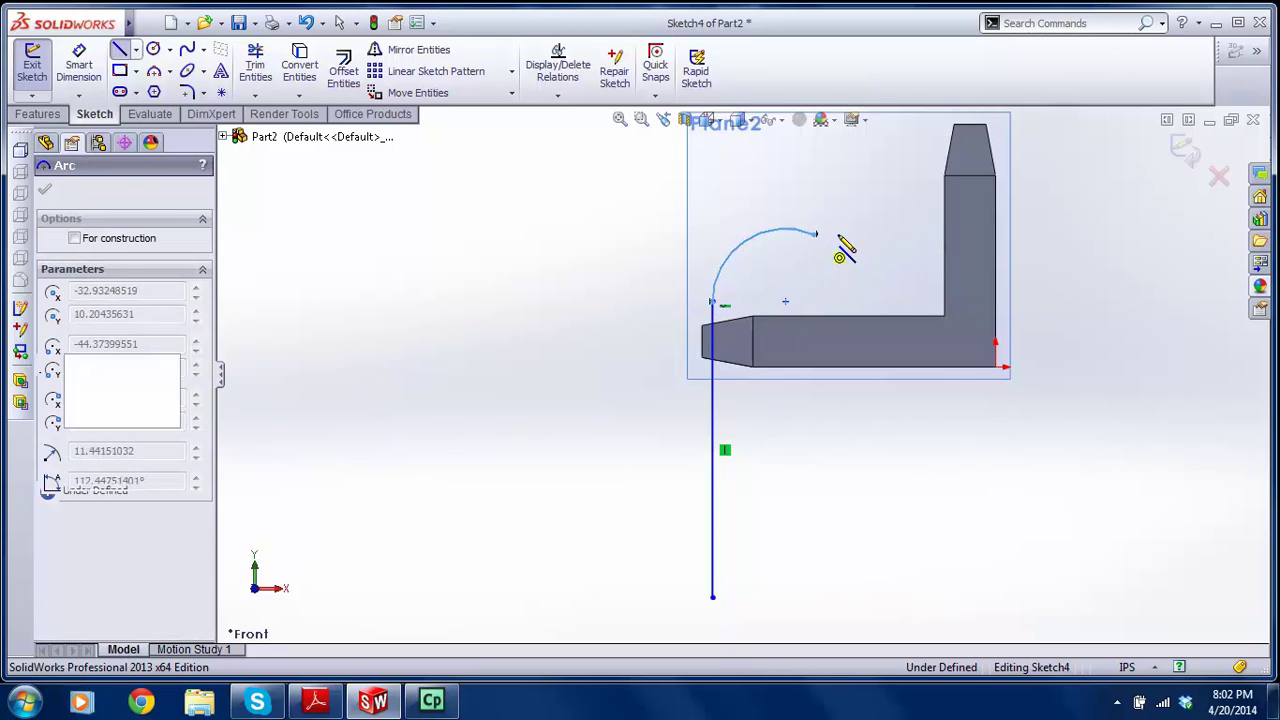
click(1016, 234)
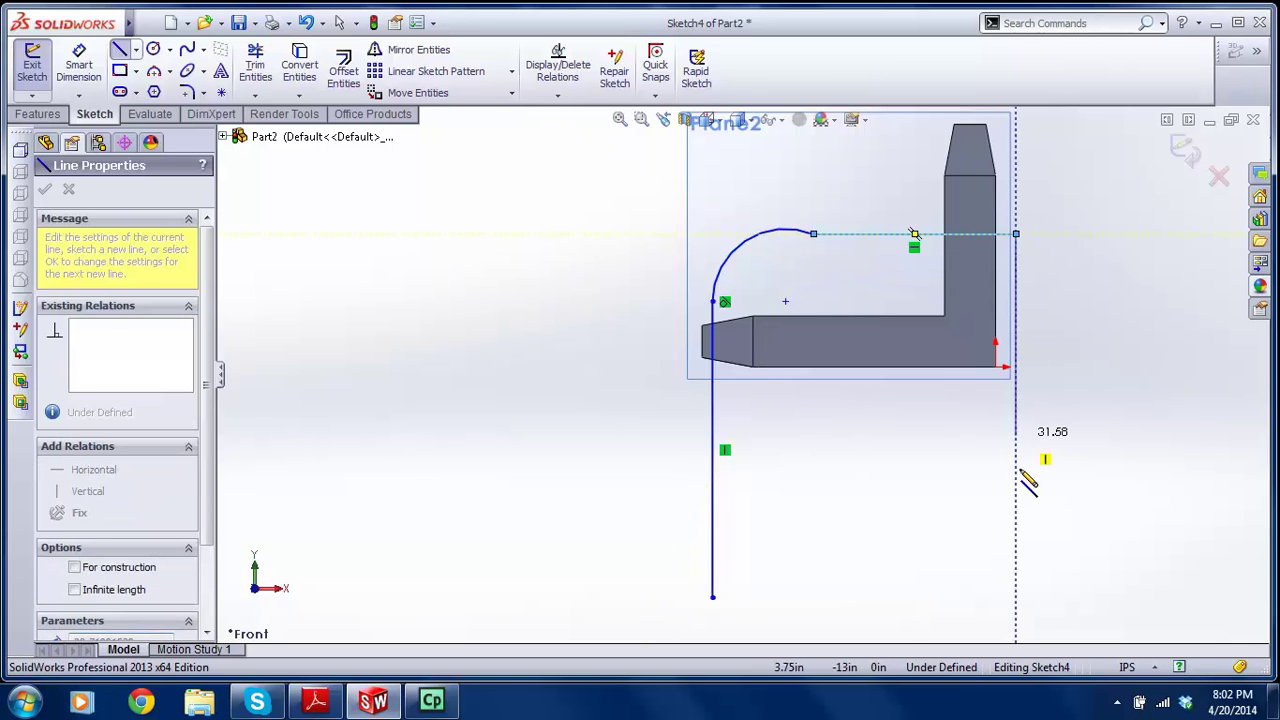
click(1016, 597)
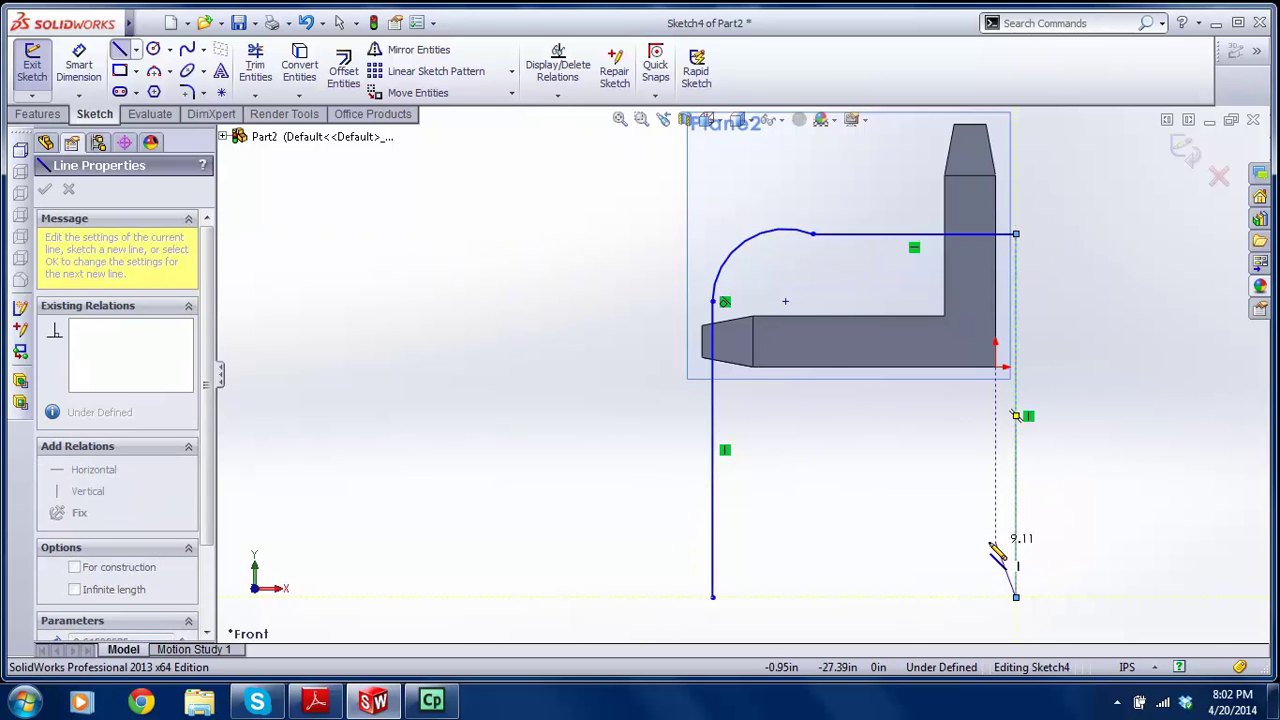
key(Escape)
click(314, 703)
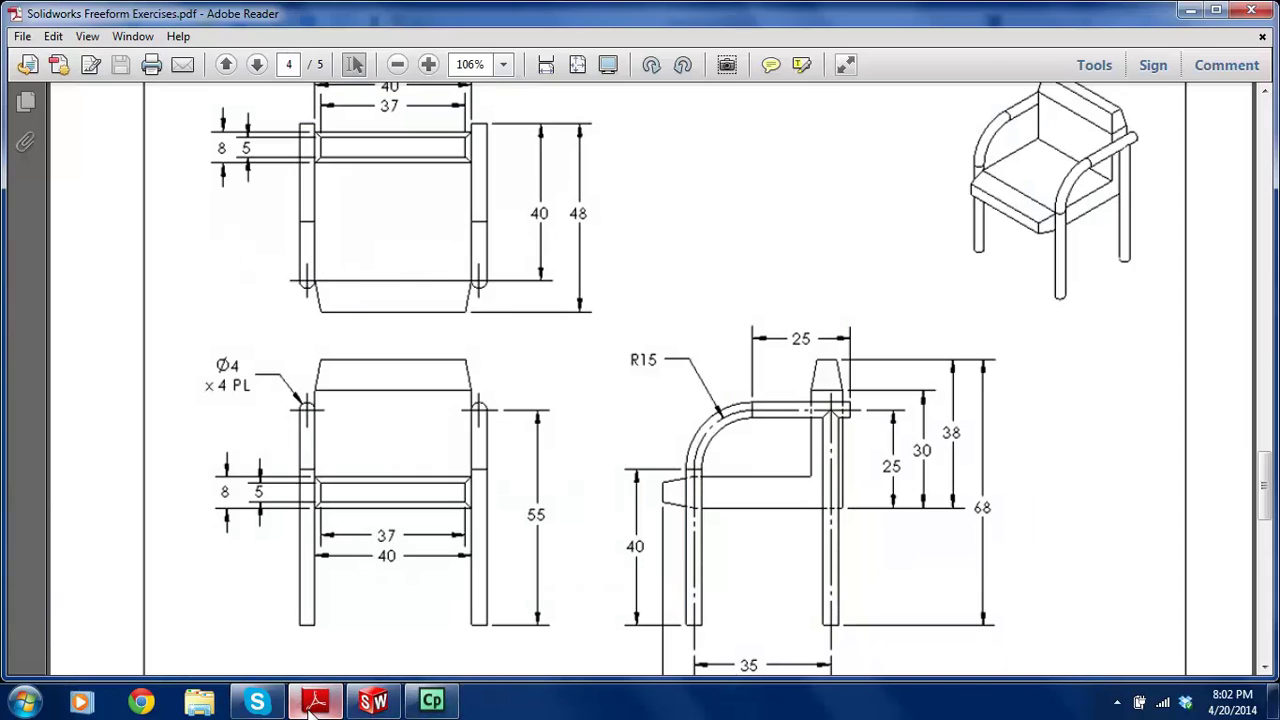
click(314, 703)
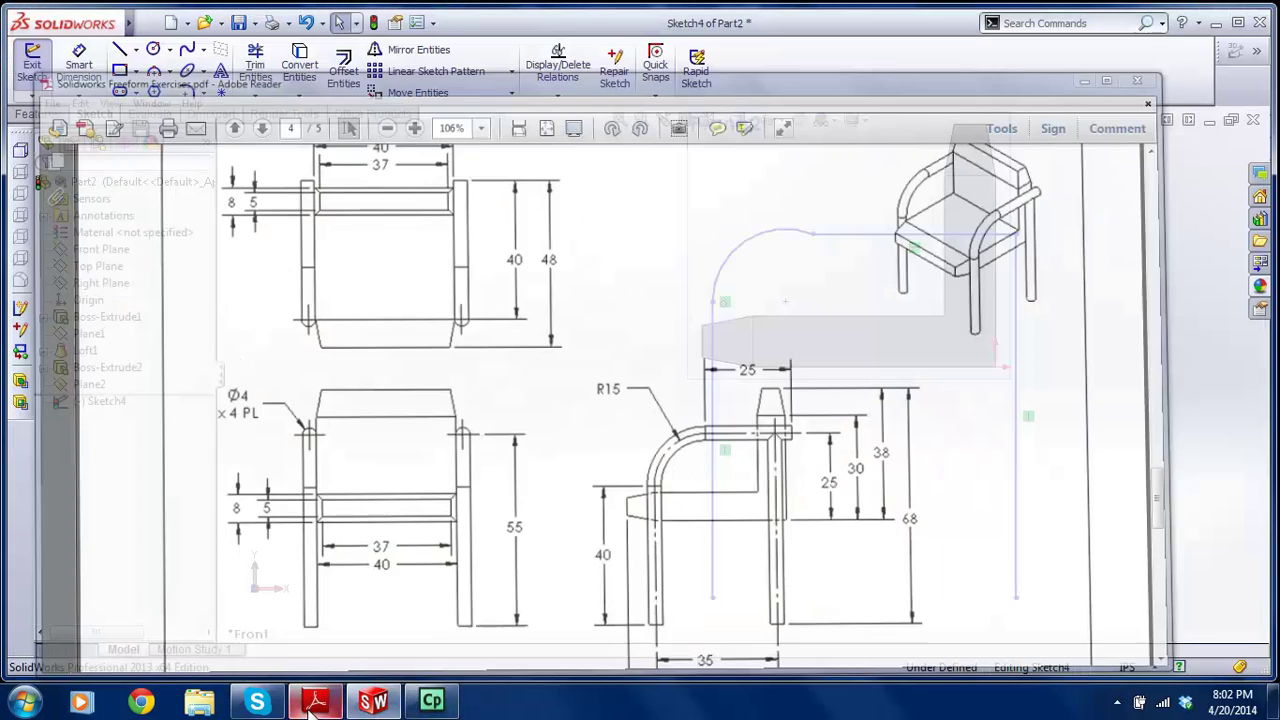
click(1019, 303)
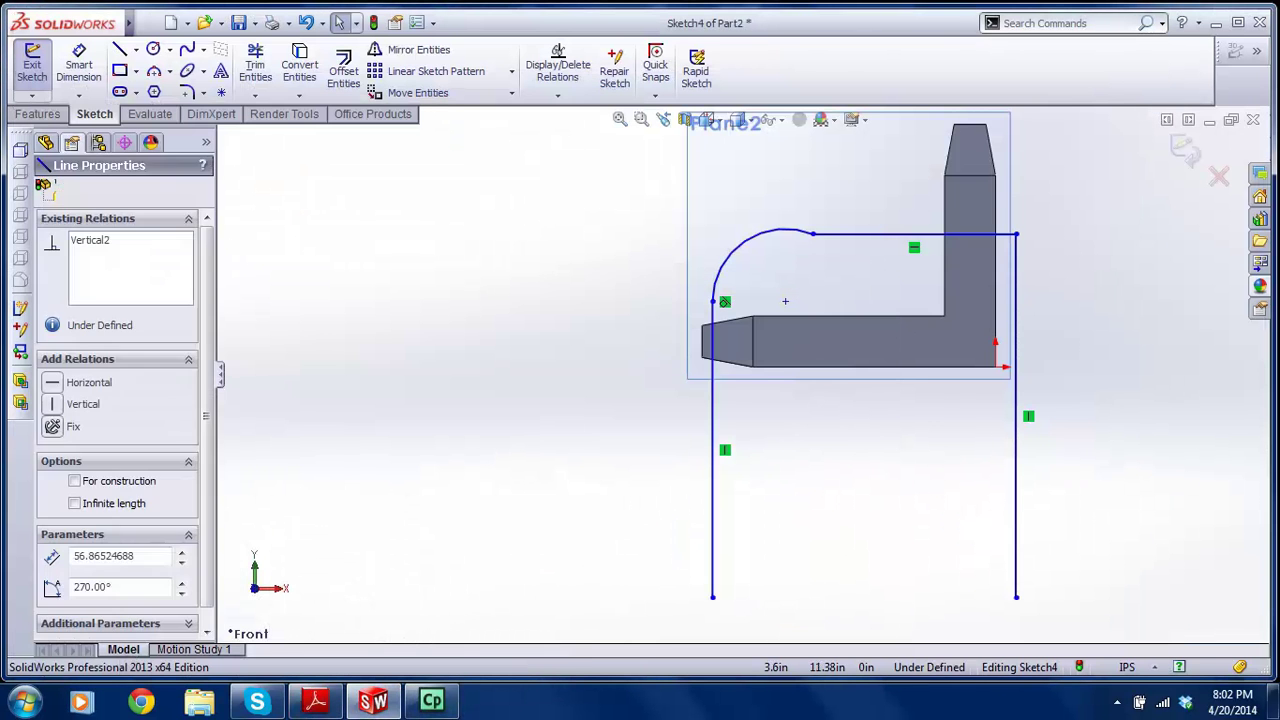
key(Delete)
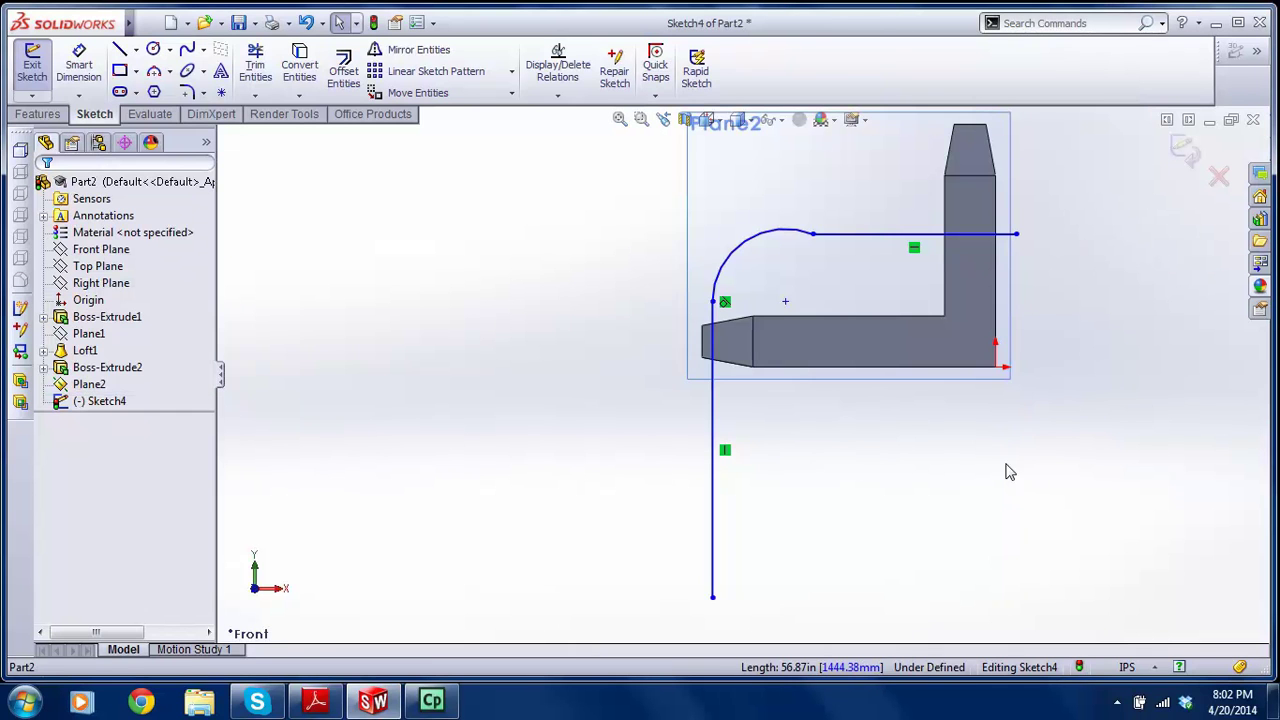
- Sketch a vertical rear-leg line down from the armrest line behind the backrest and align both legs' lower endpoints horizontally
click(119, 49)
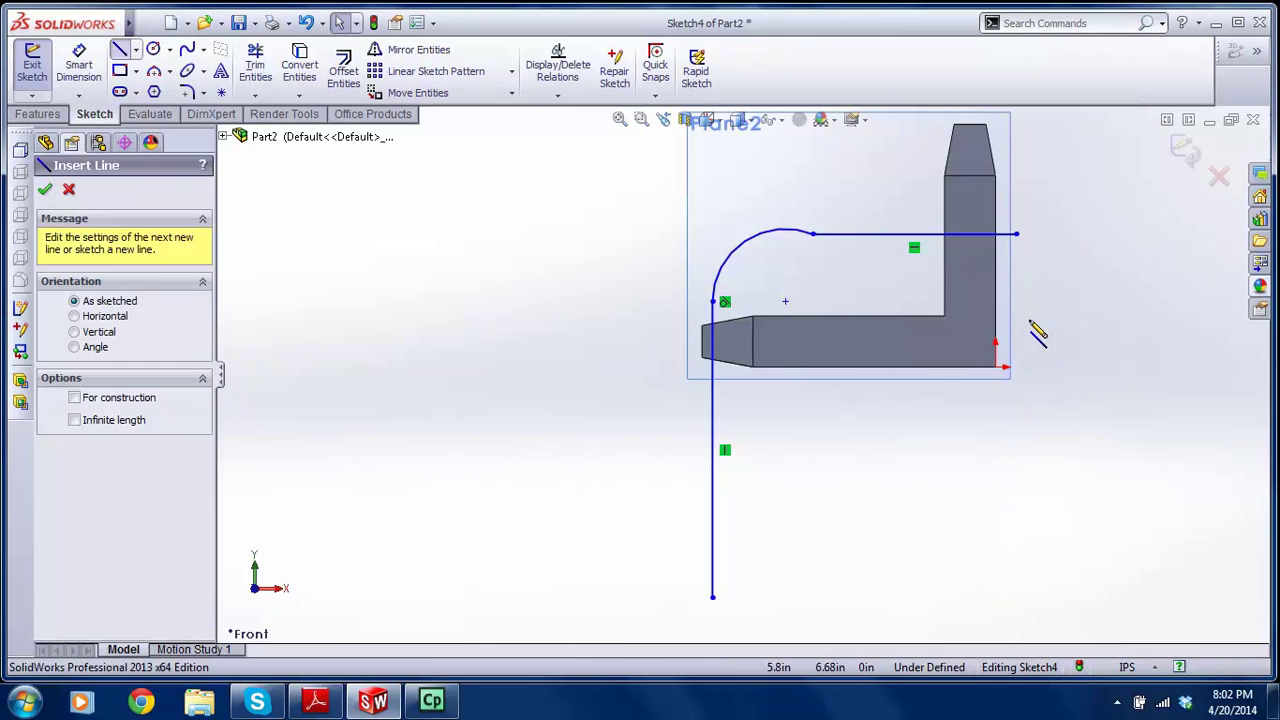
click(964, 234)
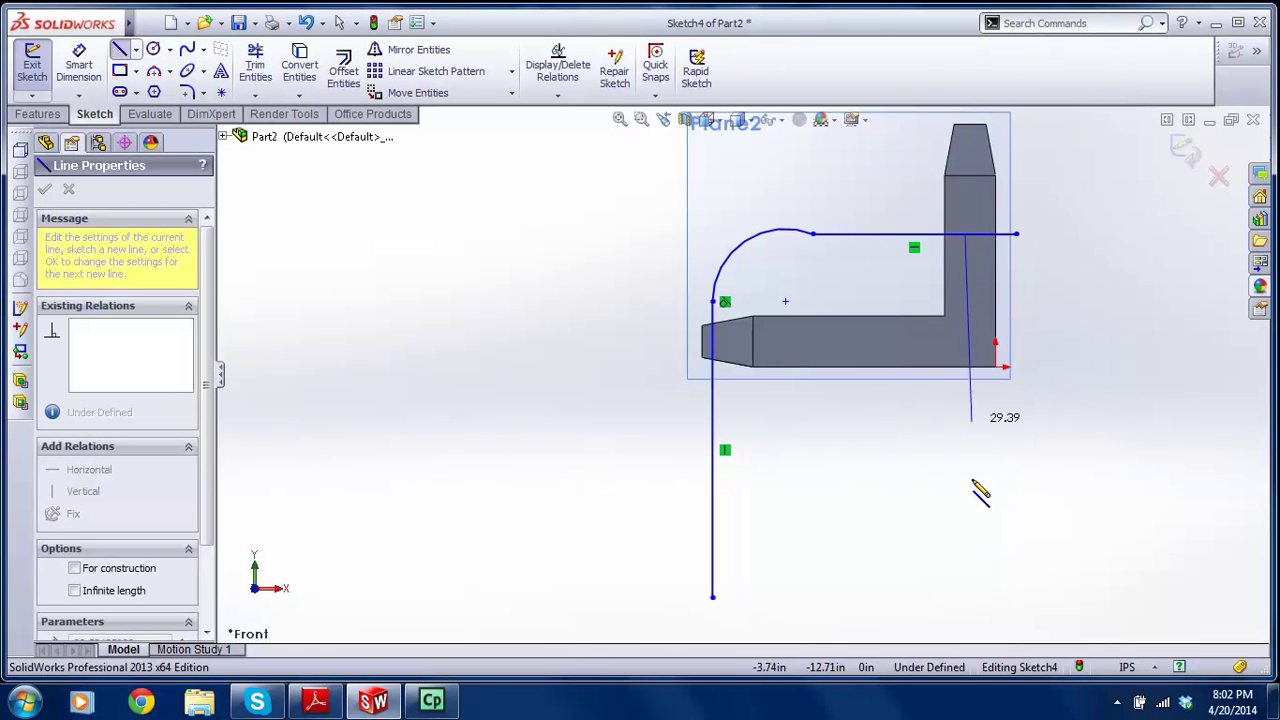
click(965, 598)
key(Escape)
click(709, 599)
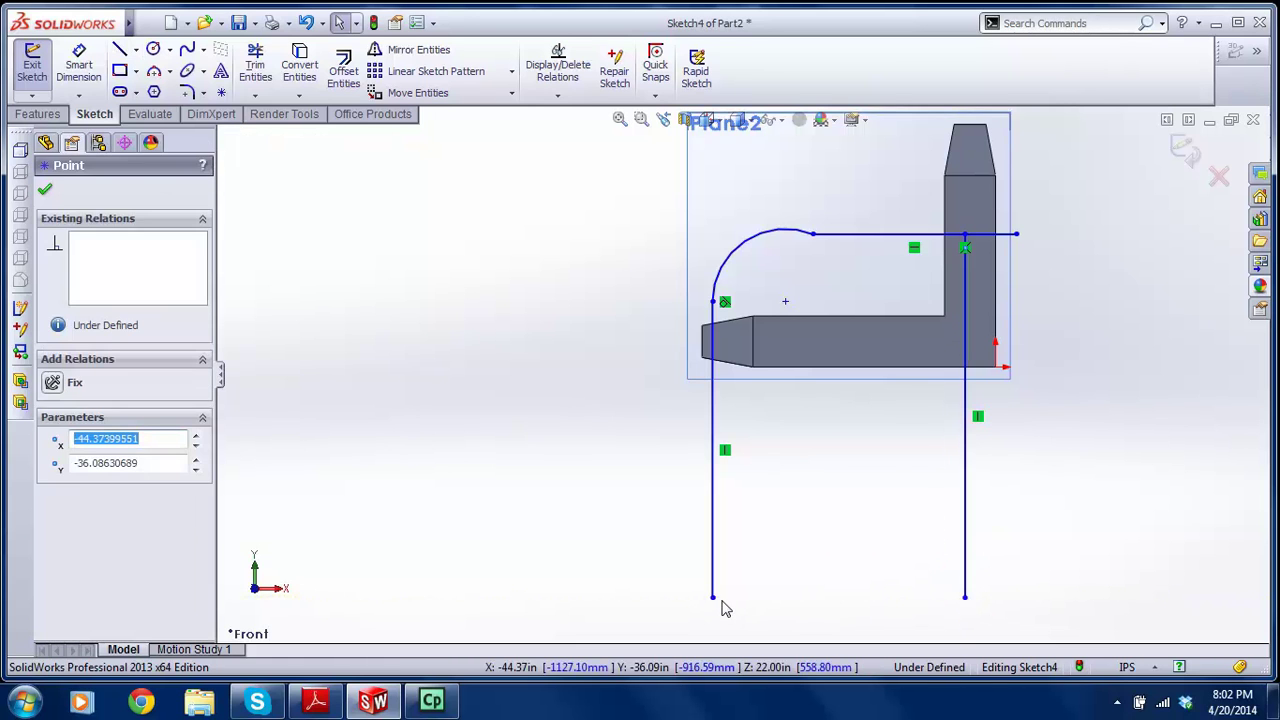
ctrl+click(965, 599)
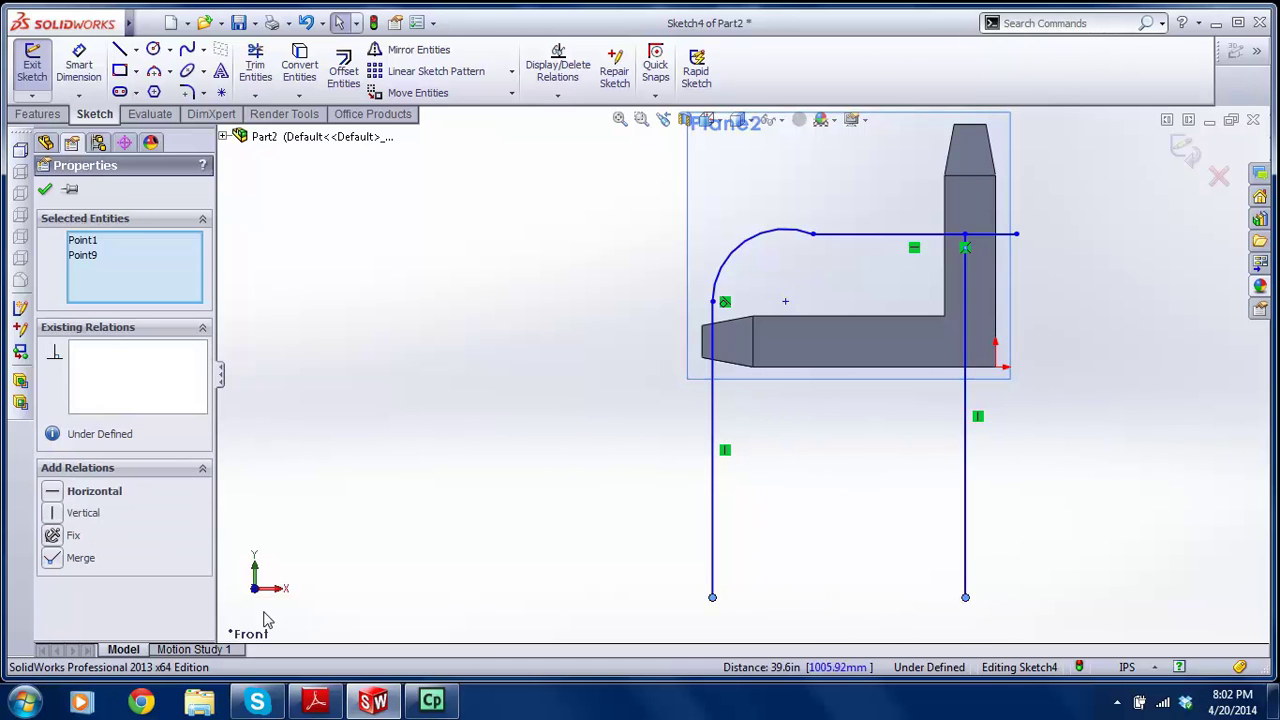
click(55, 493)
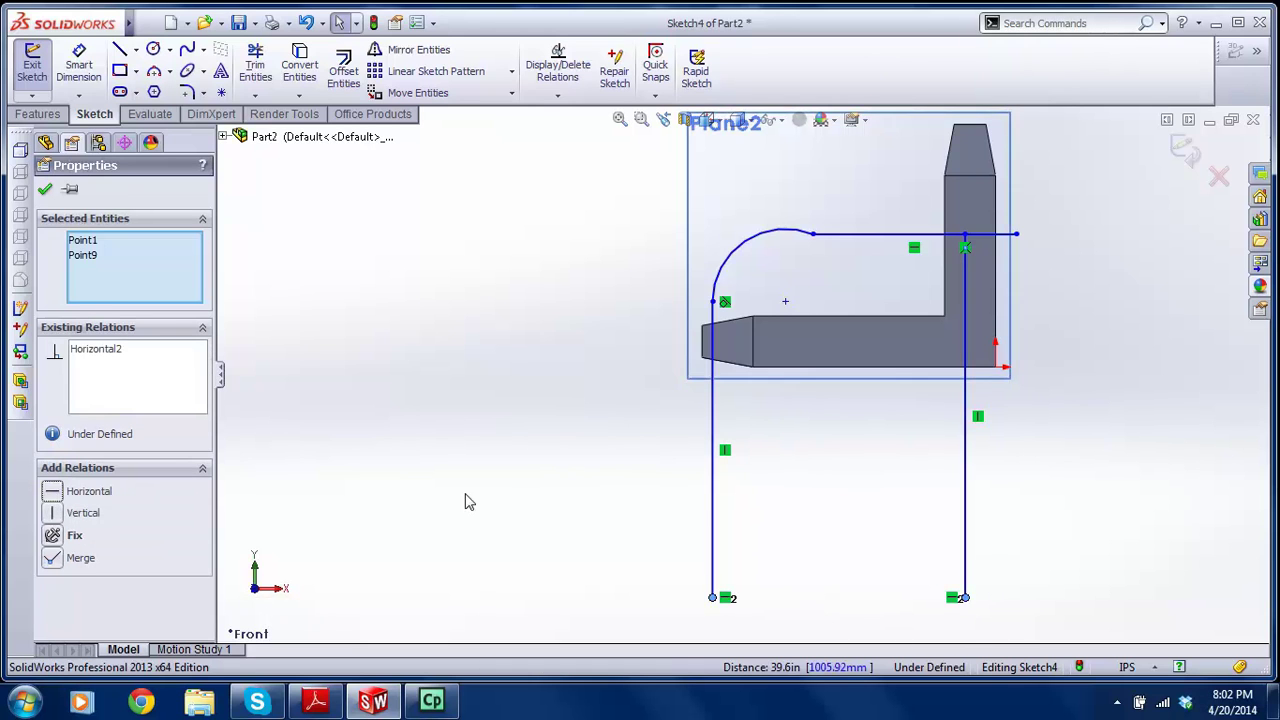
- Make the corner arc tangent to the horizontal armrest line
click(690, 295)
drag(838, 266, 747, 200)
click(62, 492)
click(593, 328)
scroll(765, 328, down, 2)
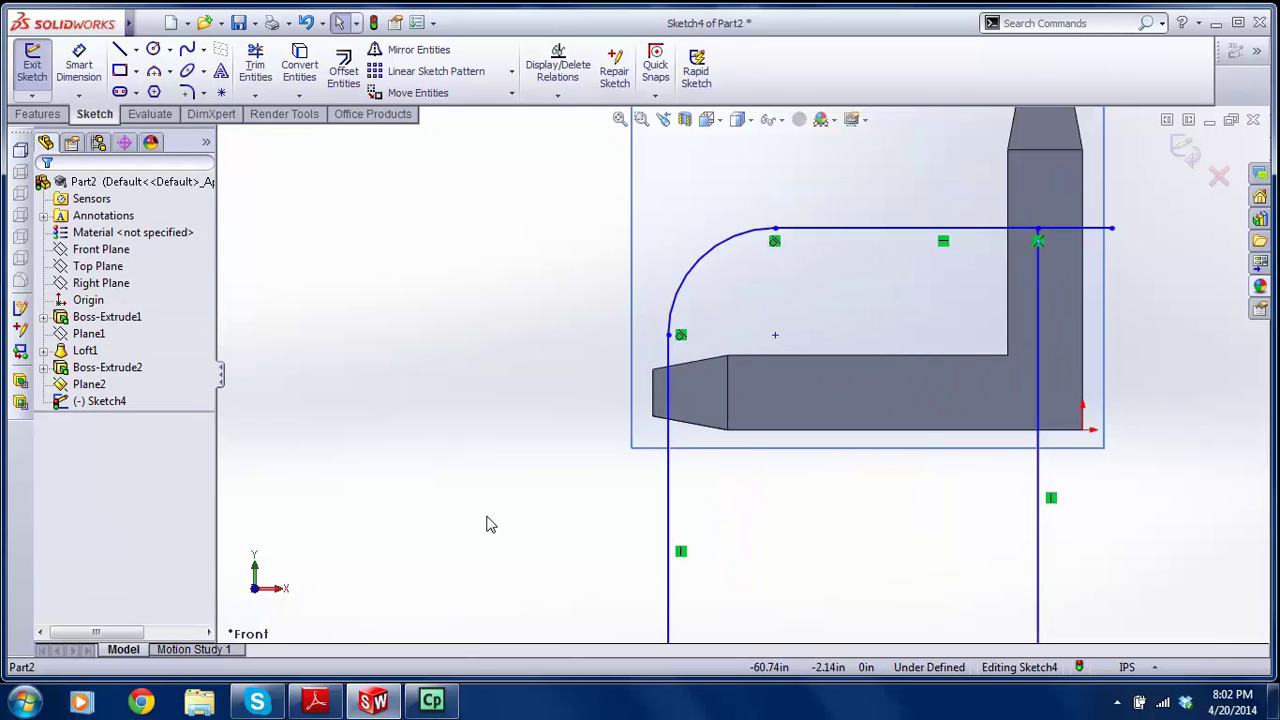
- Look up the bend radius in the exercise drawing and dimension the corner arc in SOLIDWORKS with a radius of 15 in
click(312, 702)
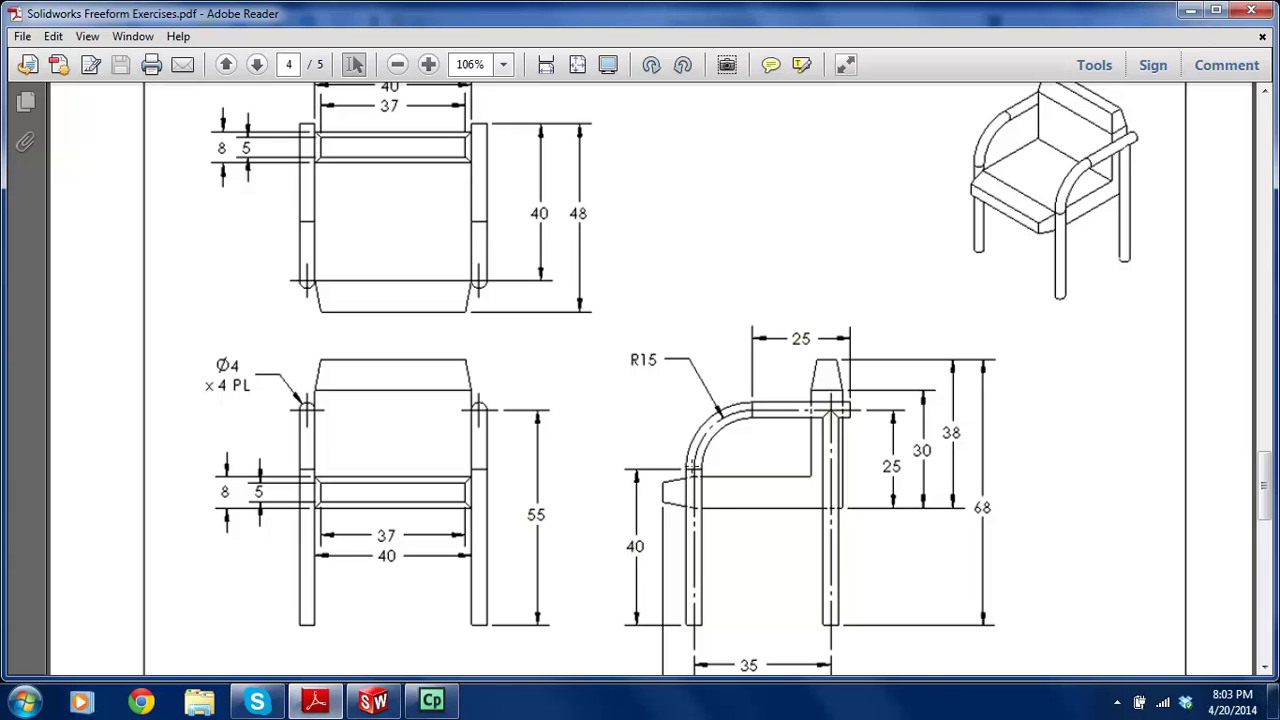
click(362, 712)
right_drag(467, 338, 483, 274)
click(693, 268)
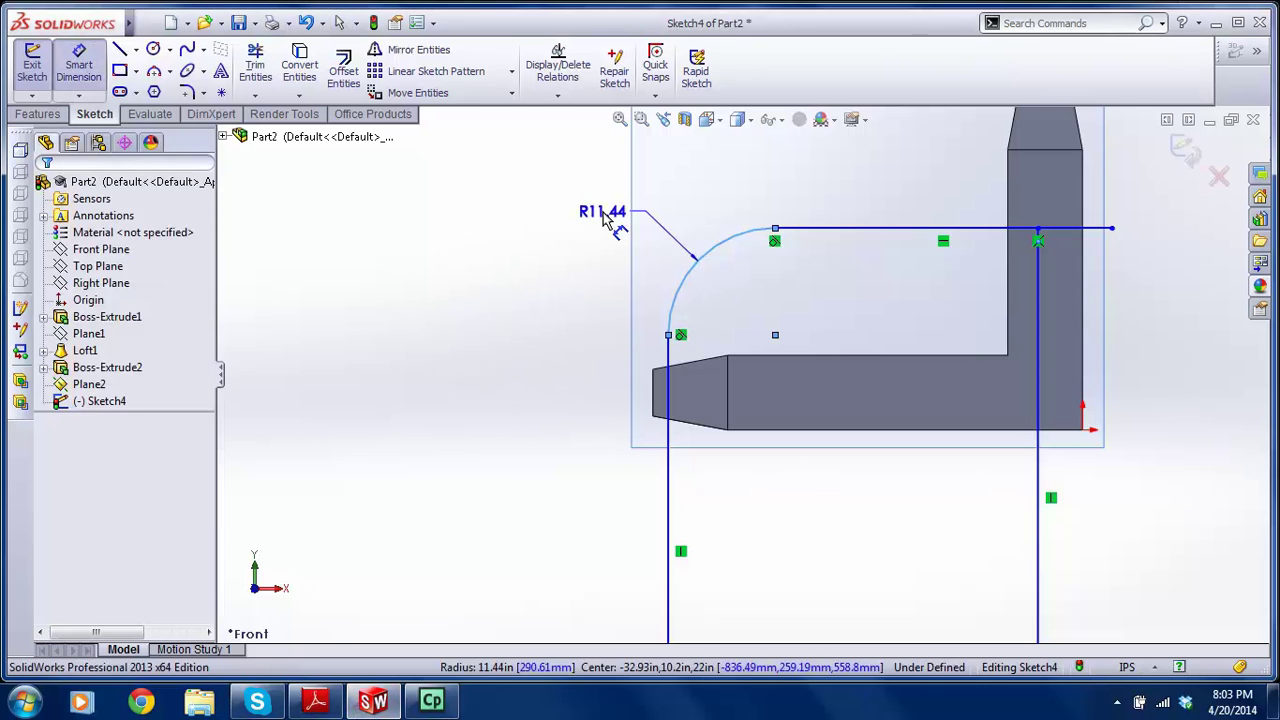
click(609, 208)
text(15)
key(Return)
key(Escape)
scroll(741, 374, up, 3)
- Check the leg height in the exercise drawing, dimension the rear leg line to 55 in in SOLIDWORKS, and move the armrest line slightly lower
click(313, 700)
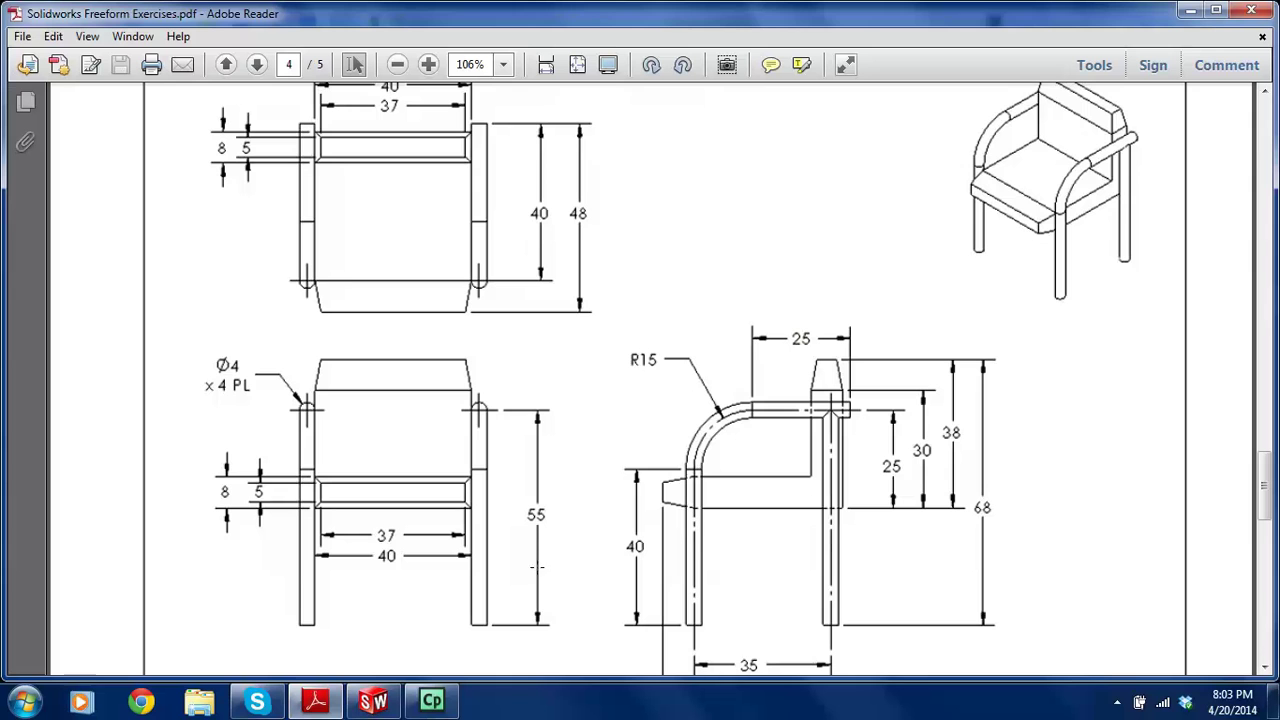
click(373, 700)
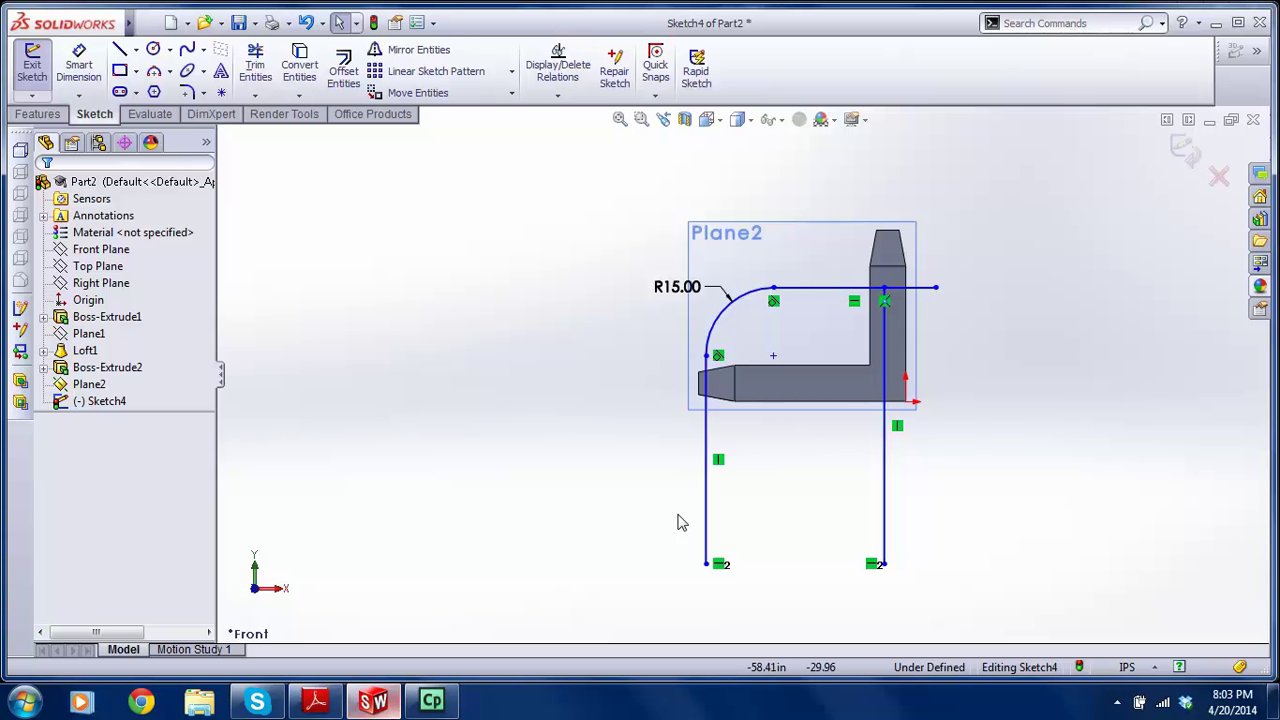
right_drag(936, 513, 940, 432)
click(885, 503)
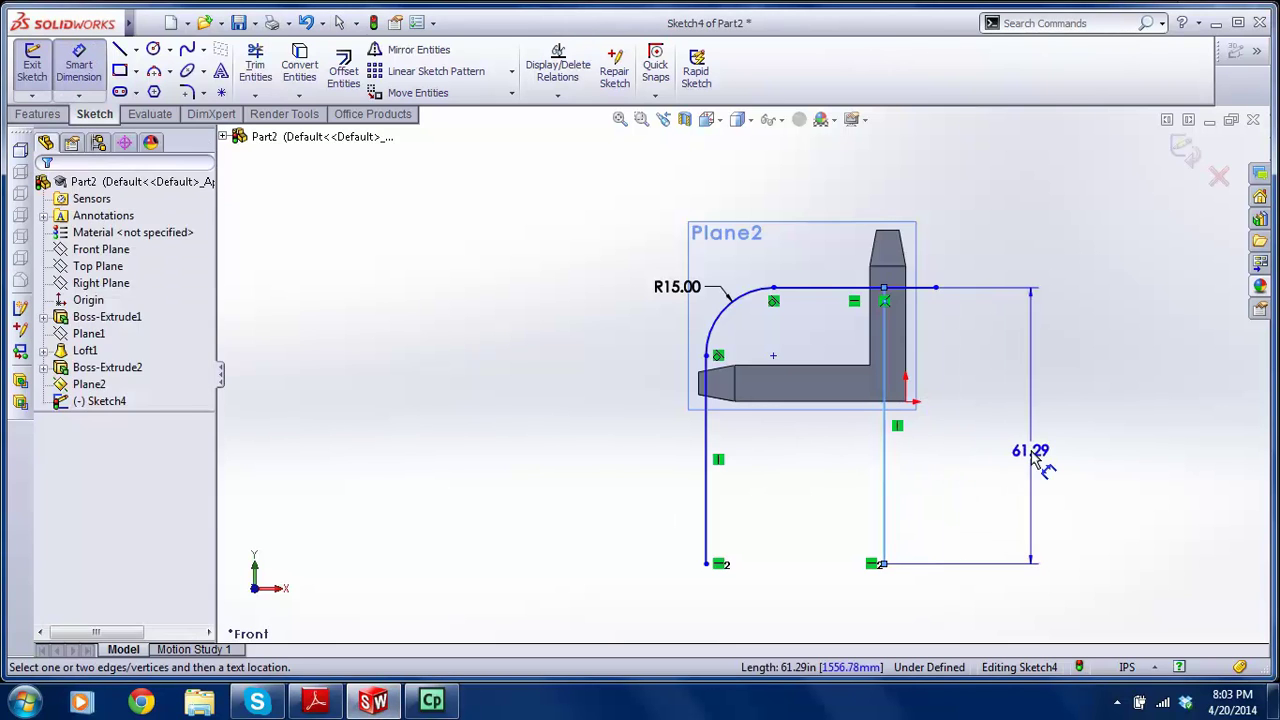
click(1035, 458)
text(55)
key(Return)
key(Escape)
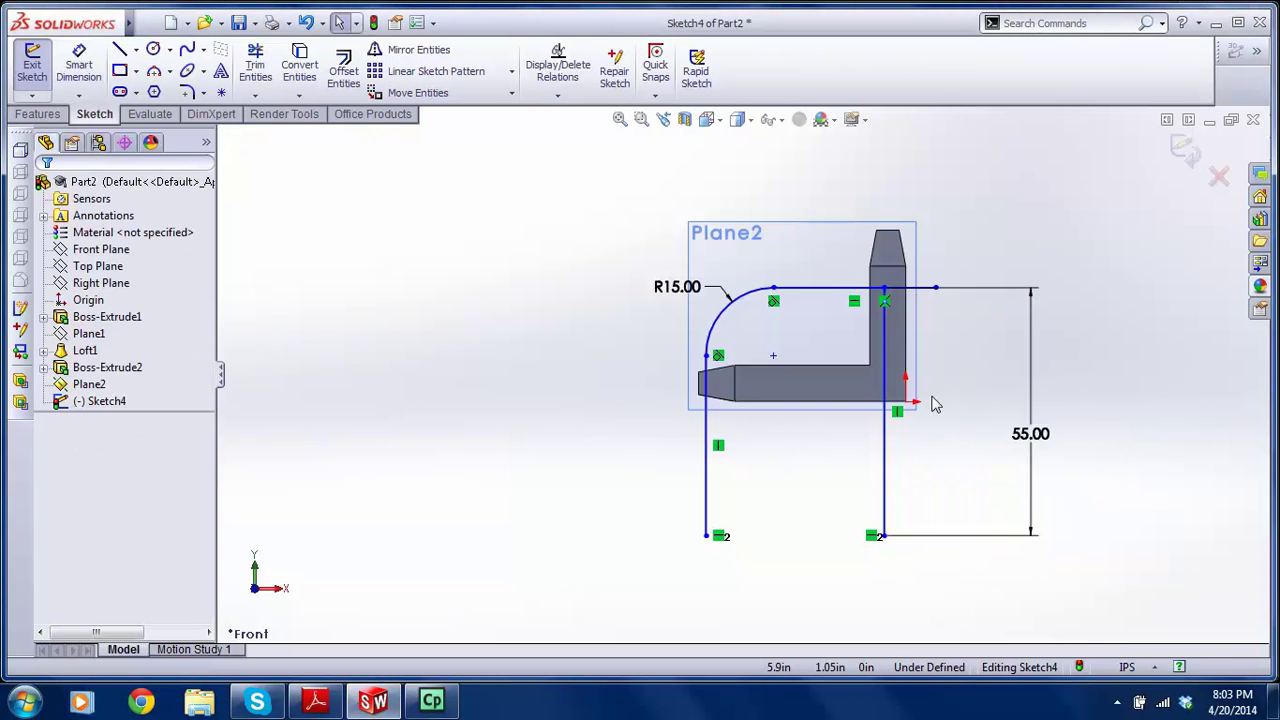
drag(855, 289, 828, 333)
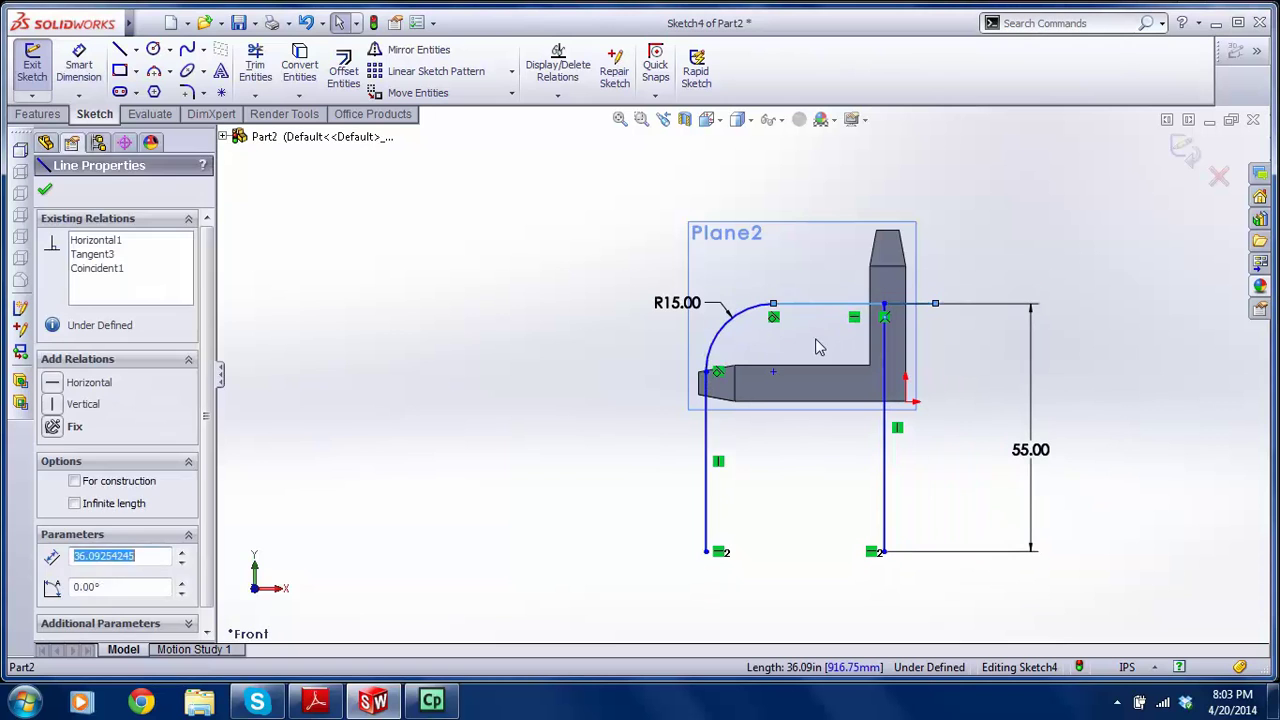
key(Escape)
- Switch to the exercise drawing in Adobe Reader and examine the spacing between the front and rear legs and their position relative to the seat
right_click(318, 702)
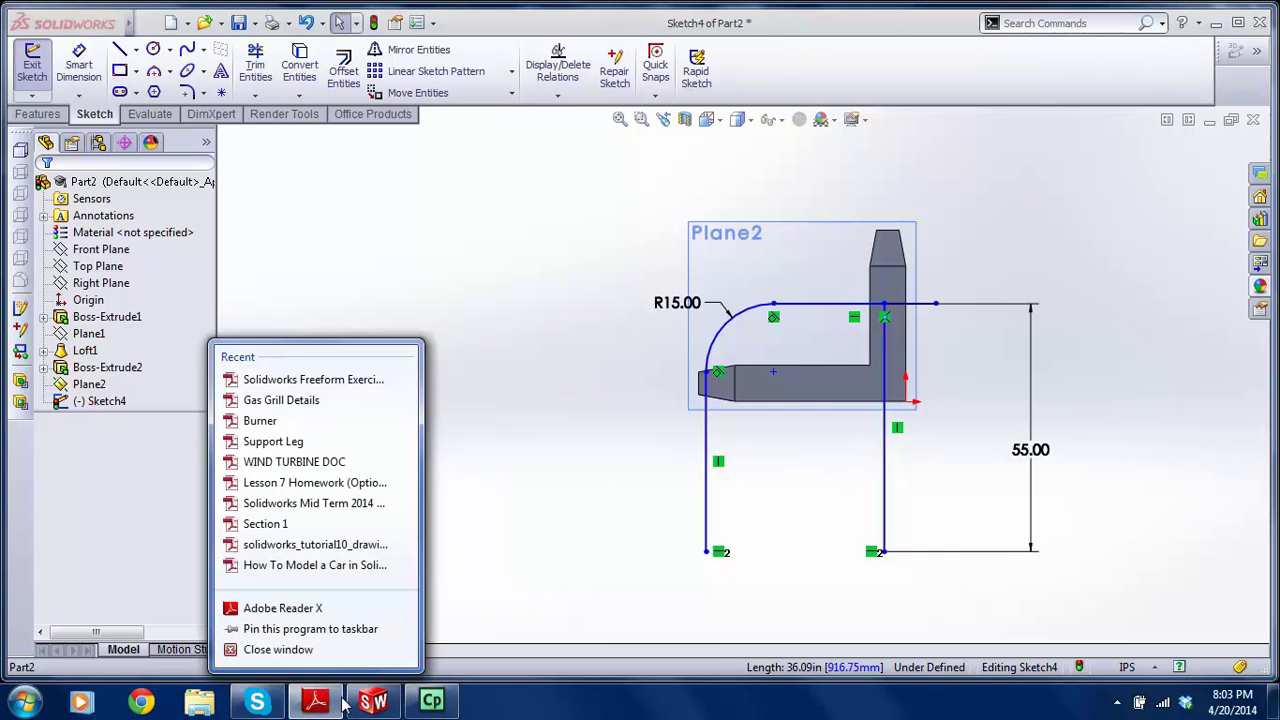
click(316, 702)
click(316, 702)
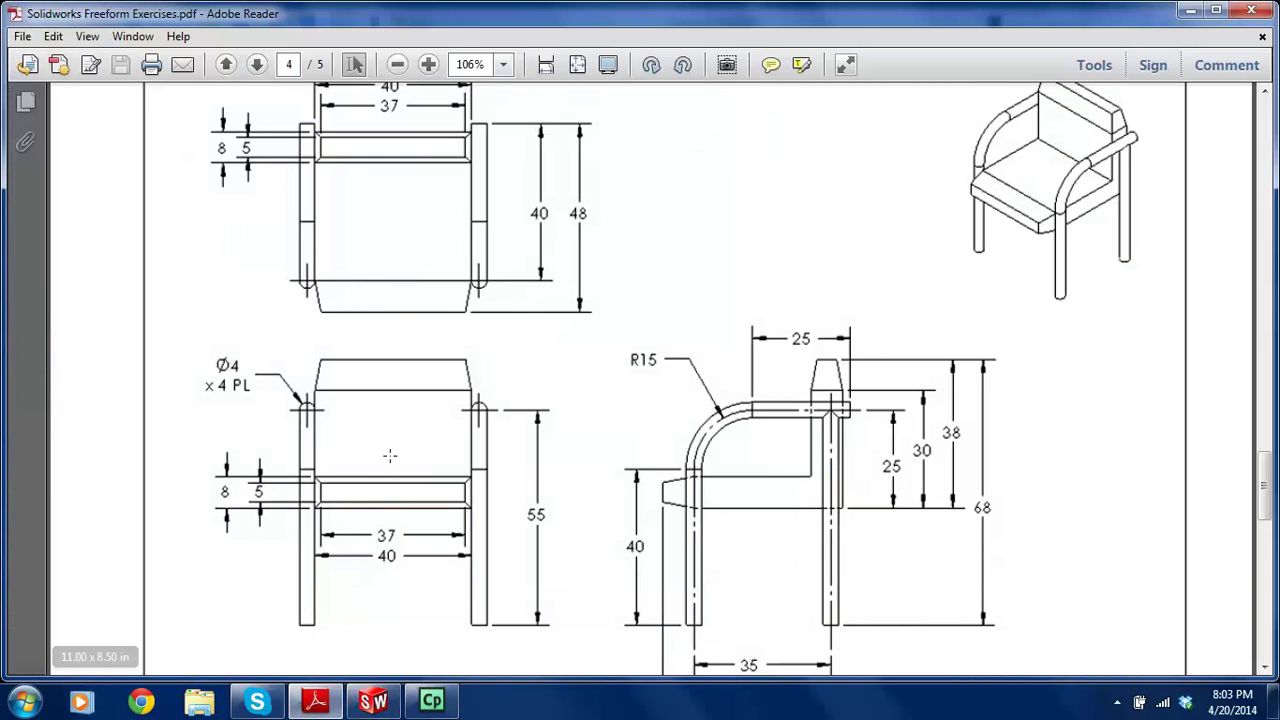
scroll(693, 437, down, 1)
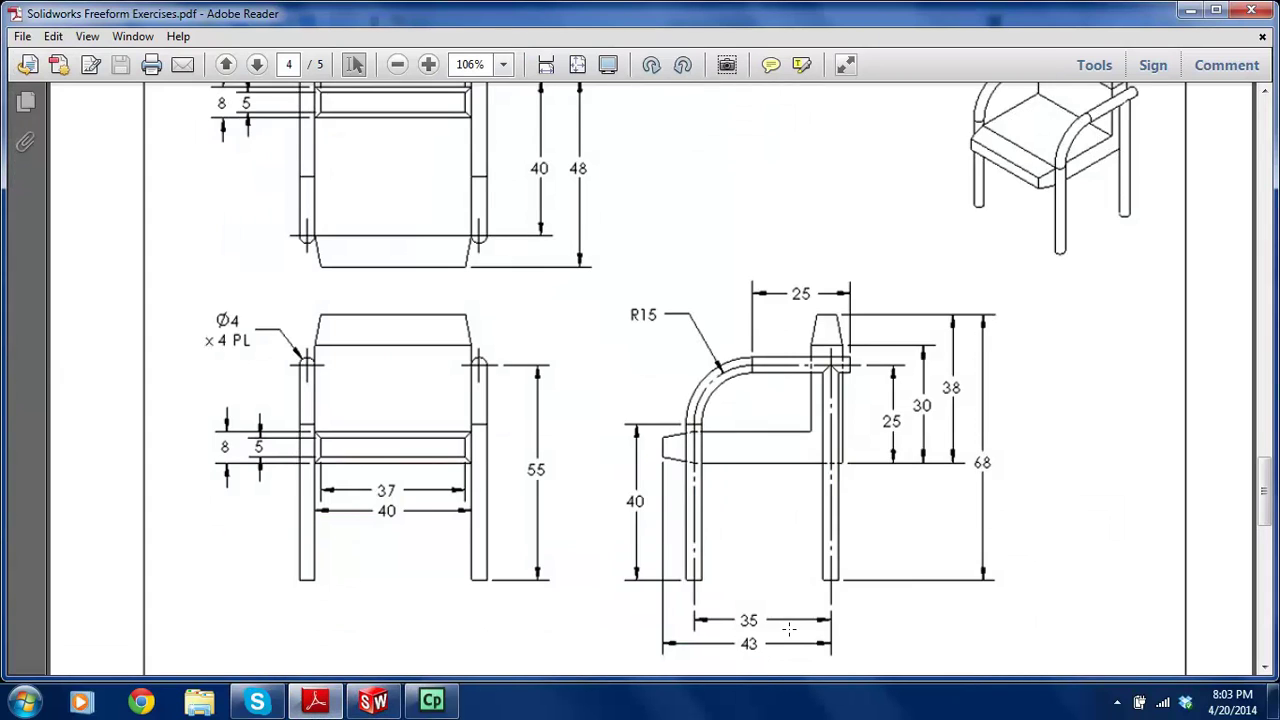
scroll(799, 628, down, 1)
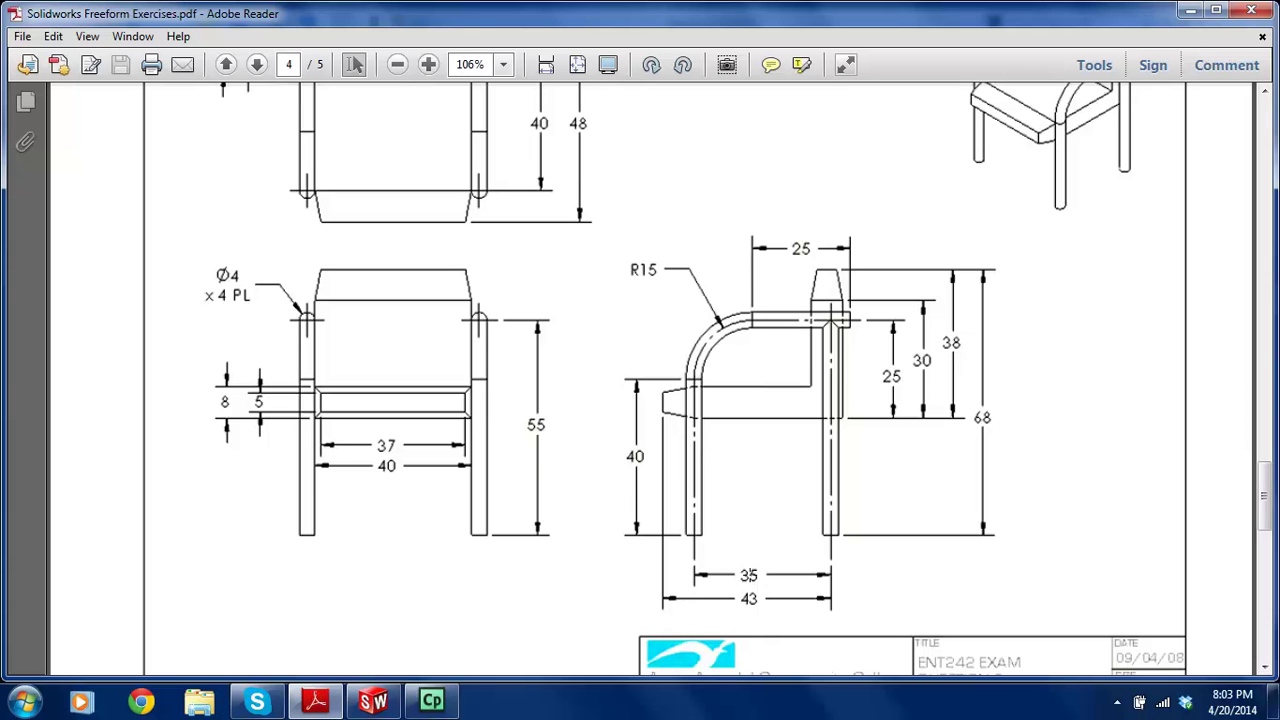
scroll(551, 295, up, 2)
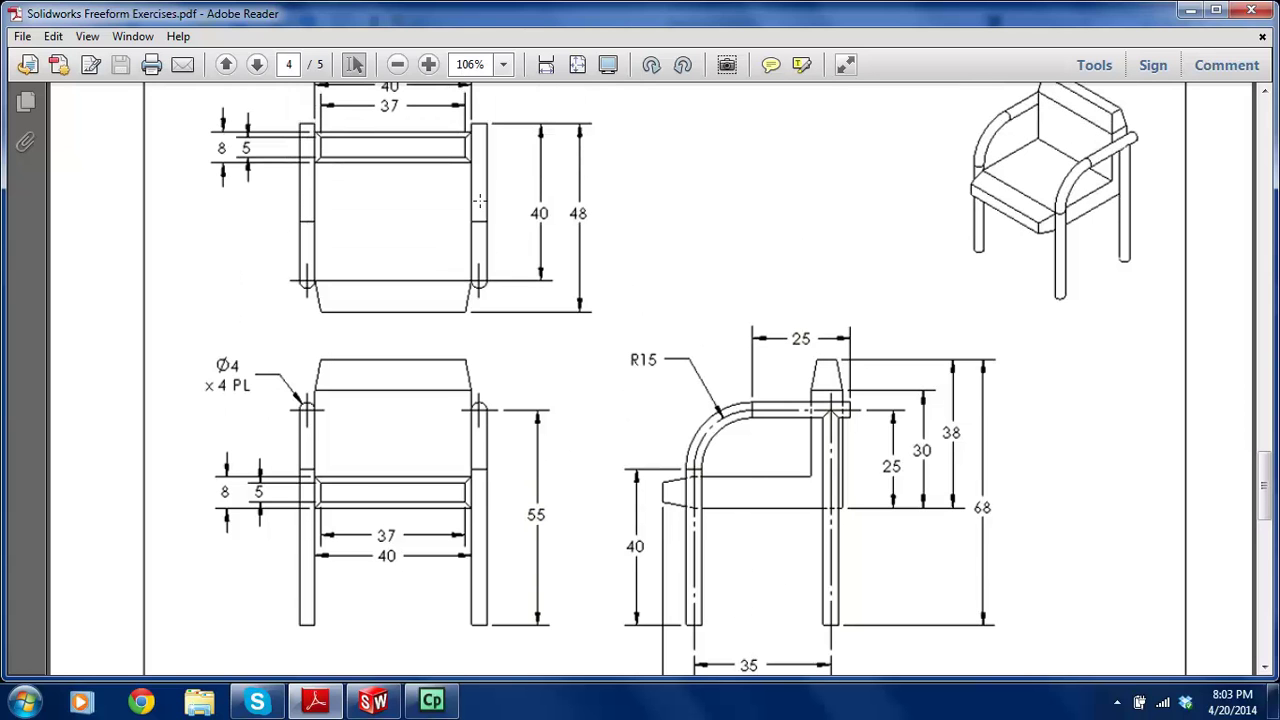
scroll(531, 280, down, 2)
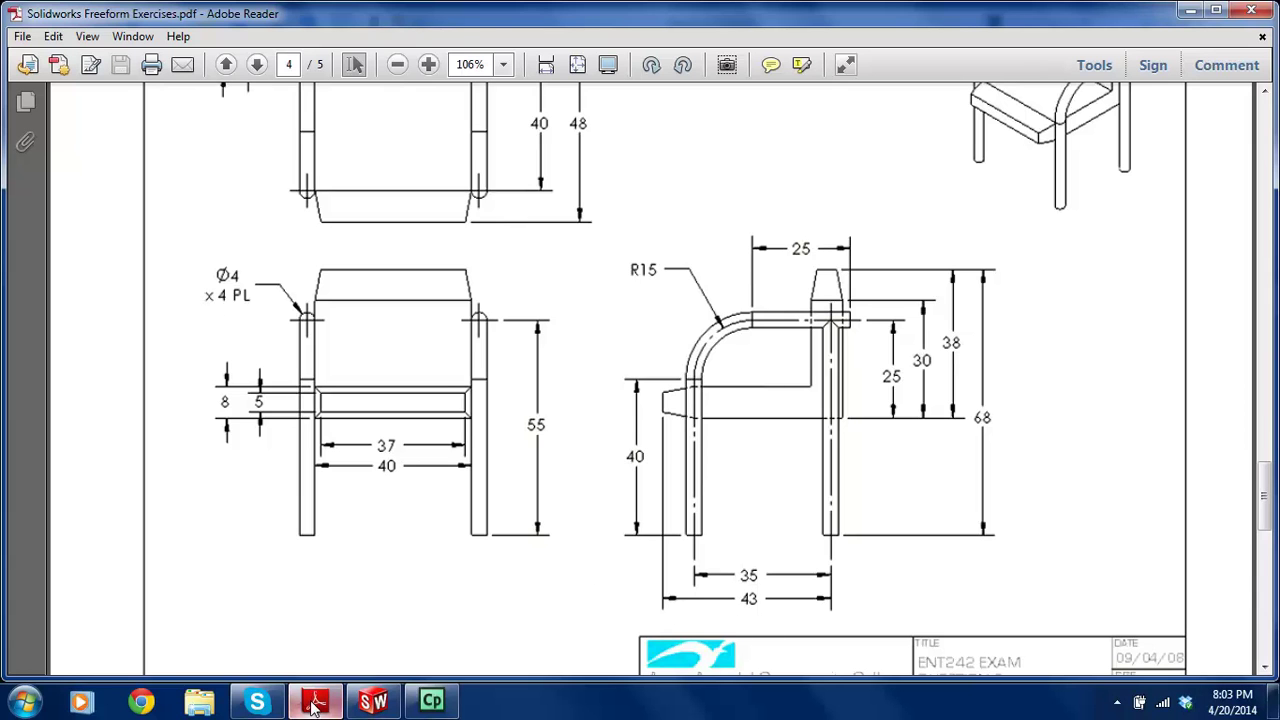
- Return to SOLIDWORKS and dimension the horizontal distance between the front and rear leg lines to 35 in
click(373, 702)
right_drag(553, 495, 543, 445)
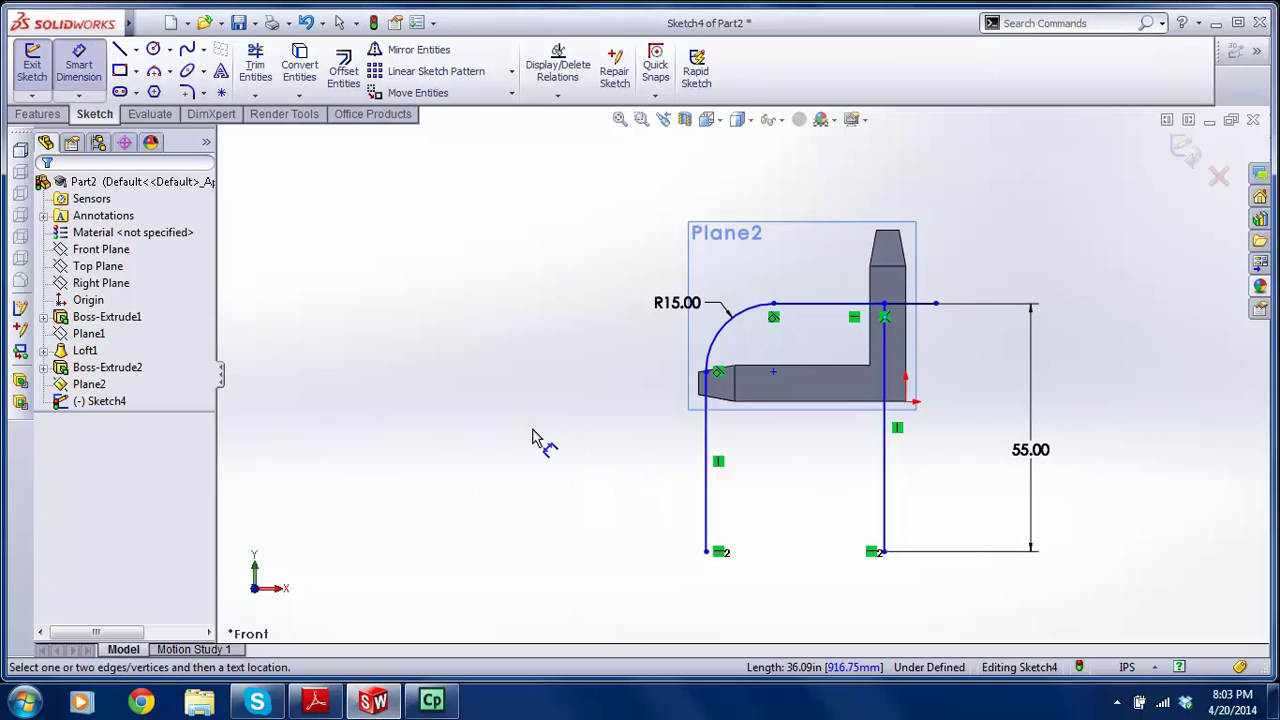
click(707, 522)
click(884, 508)
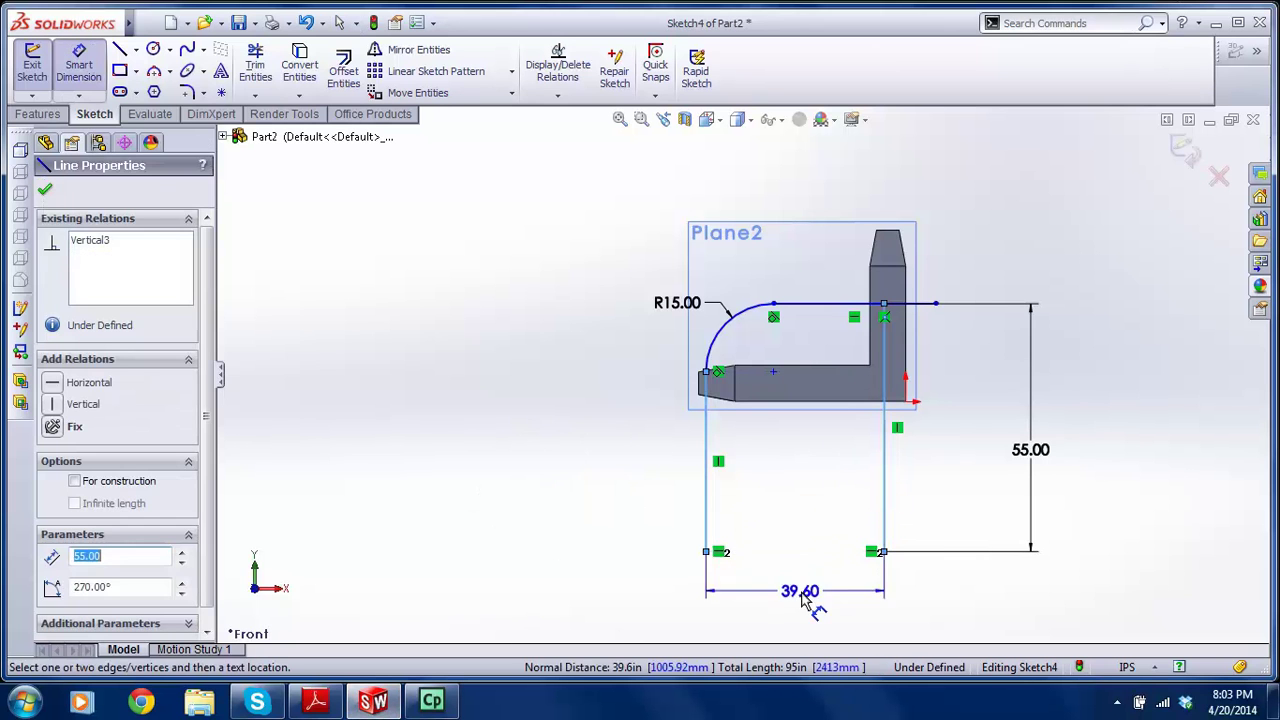
click(817, 598)
key(Return)
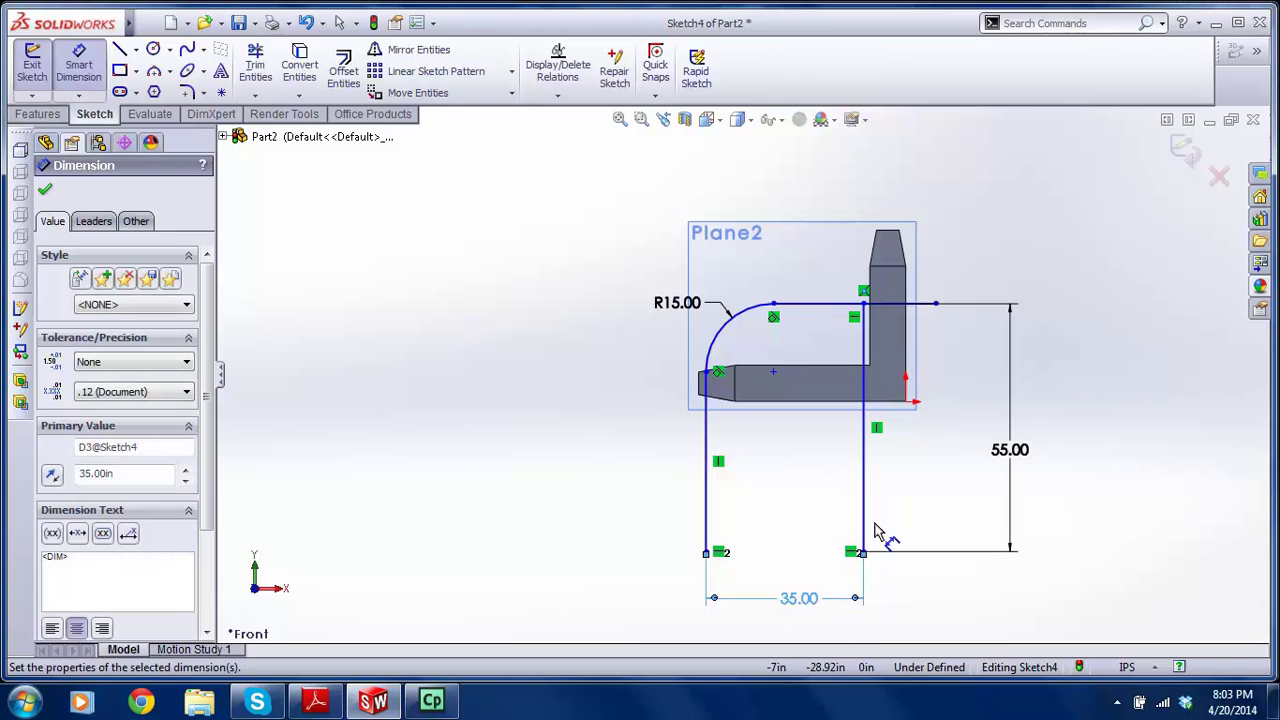
- Dimension the horizontal distance between the seat's front edge and the rear leg line to 43 in
click(865, 517)
scroll(676, 420, down, 3)
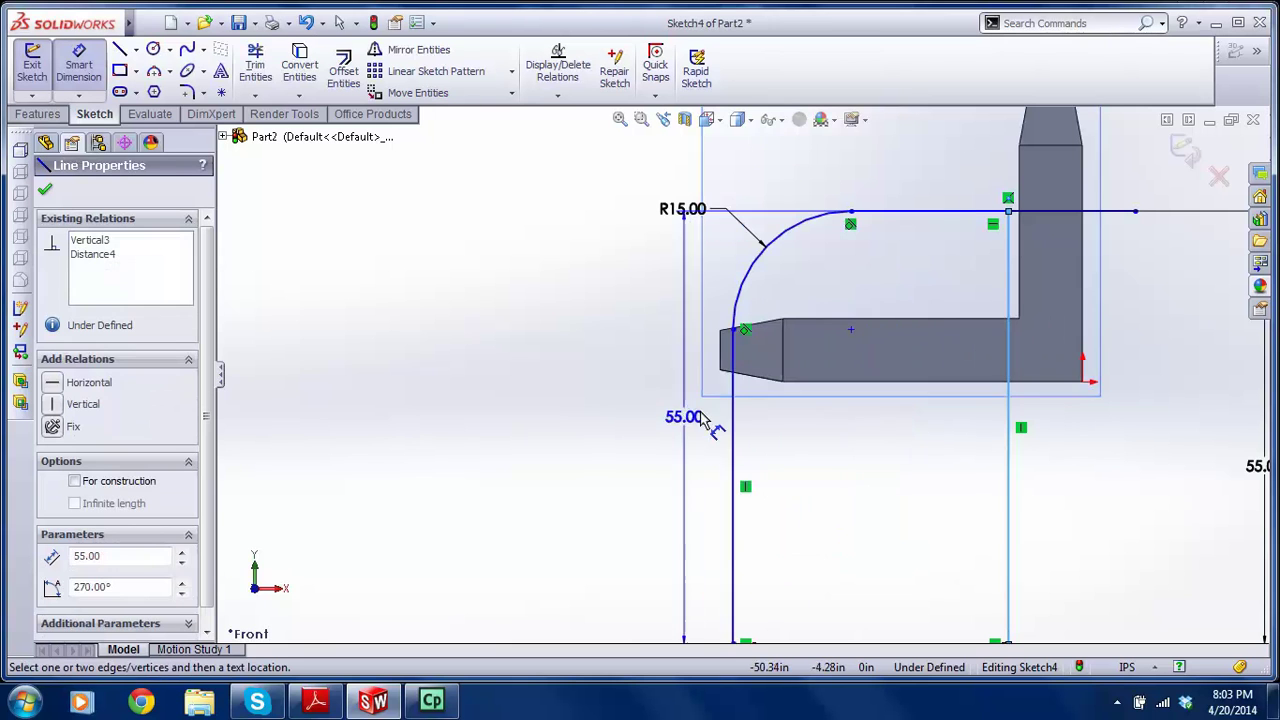
click(733, 360)
scroll(760, 380, up, 3)
scroll(885, 421, up, 2)
click(797, 548)
text(43)
key(Return)
key(Escape)
scroll(845, 310, down, 3)
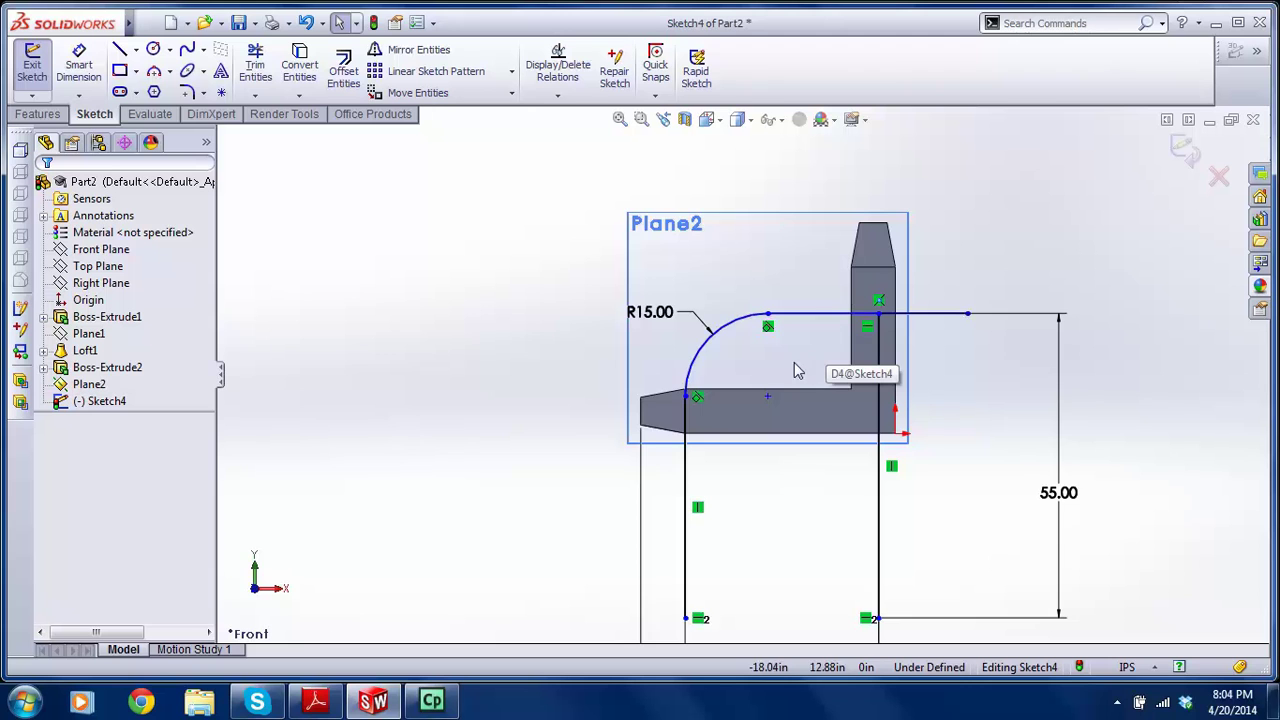
scroll(787, 371, up, 1)
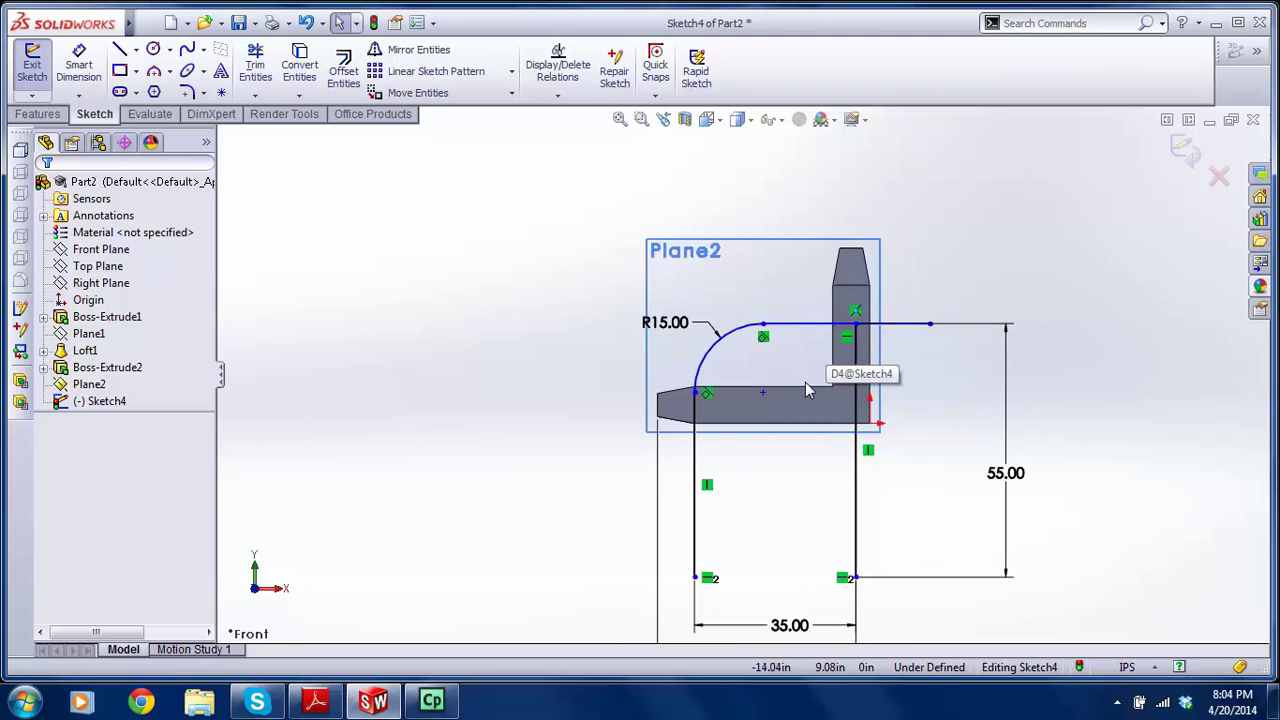
- Check the heights in the exercise drawing in Adobe Reader and dimension the seat's underside to the leg bottom as 30 in in SOLIDWORKS
click(315, 701)
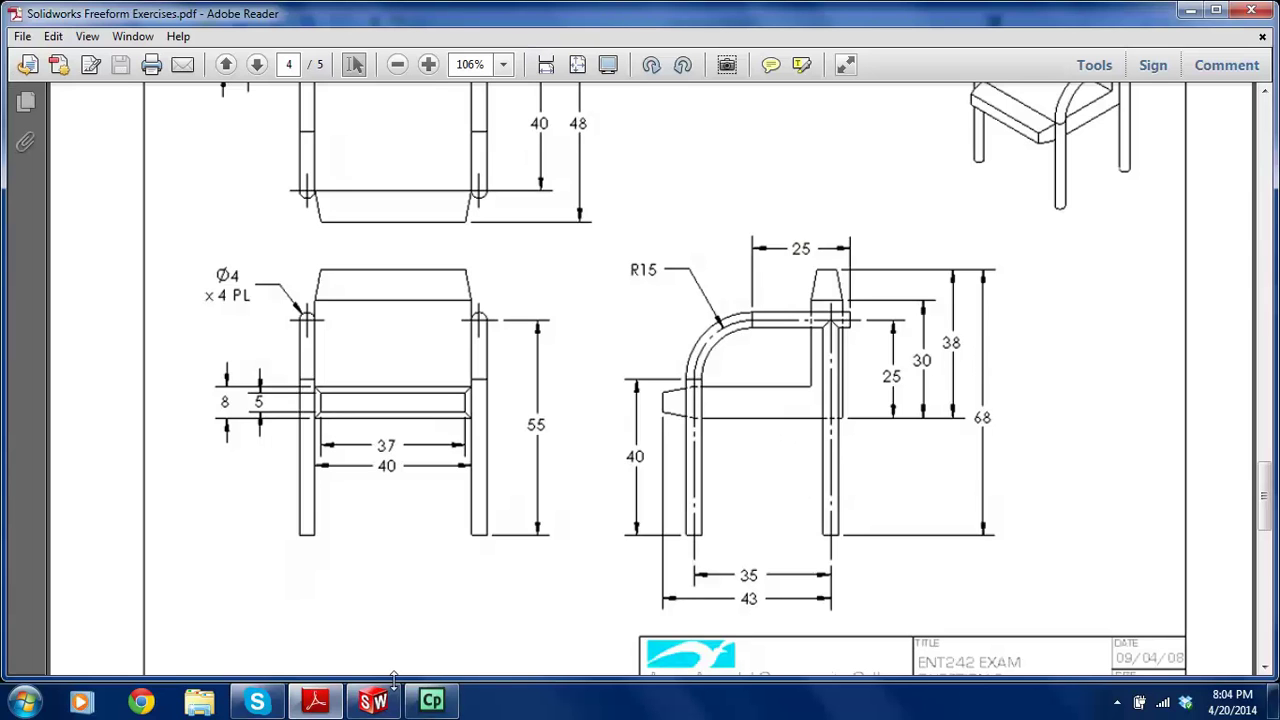
click(373, 700)
key(s)
click(1147, 485)
click(797, 425)
click(853, 579)
click(955, 508)
text(30)
key(Return)
key(Escape)
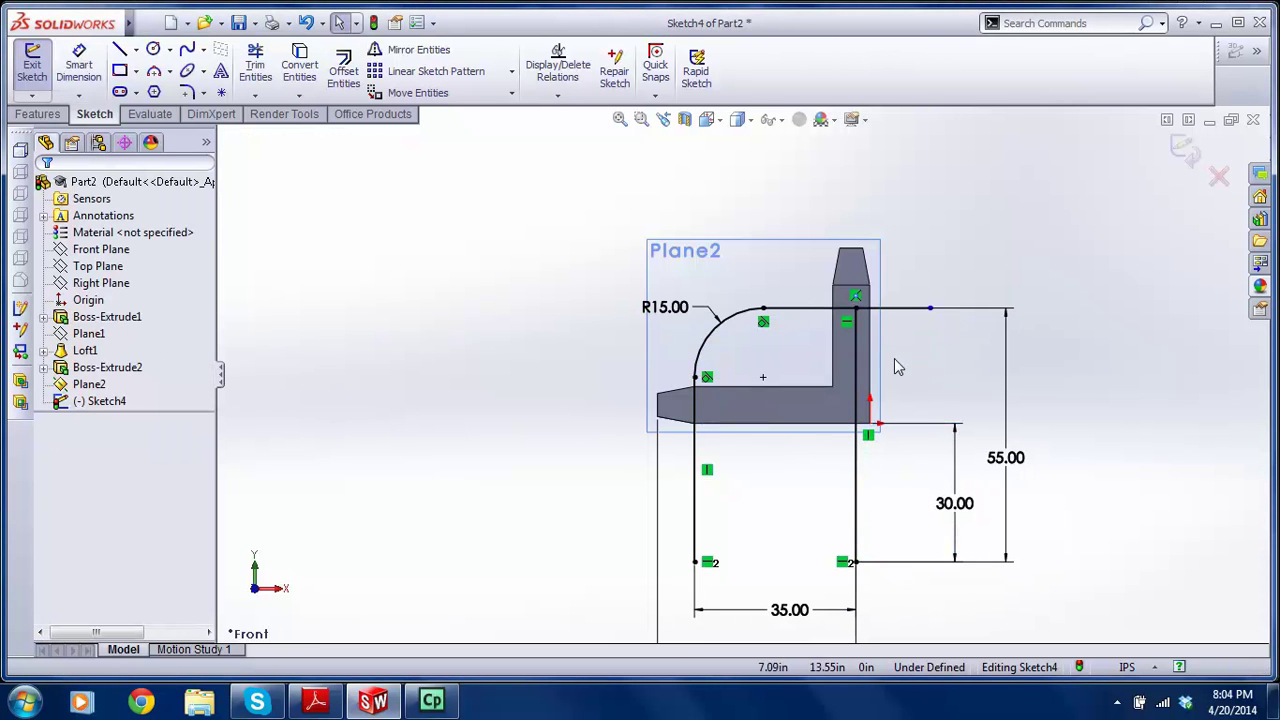
- Look up the overall depth in the exercise drawing and dimension the seat's front edge to the armrest's free end as 48 in in SOLIDWORKS
scroll(912, 316, down, 2)
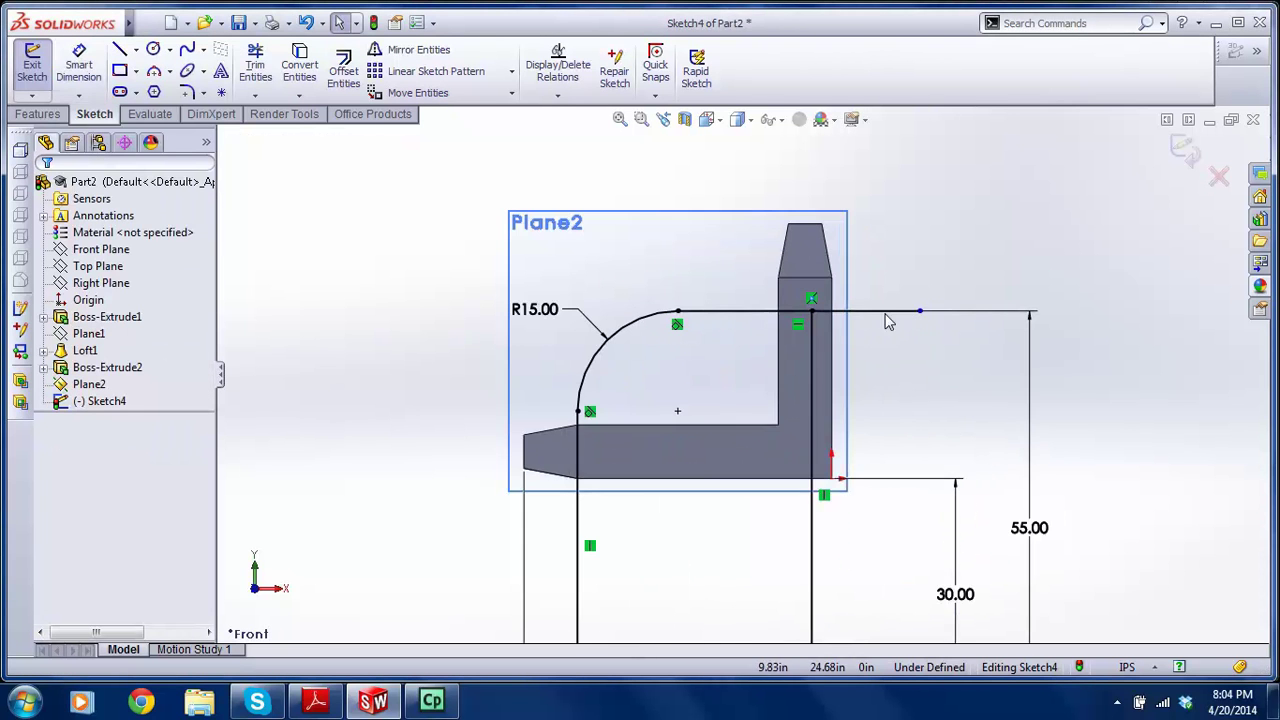
scroll(509, 504, up, 4)
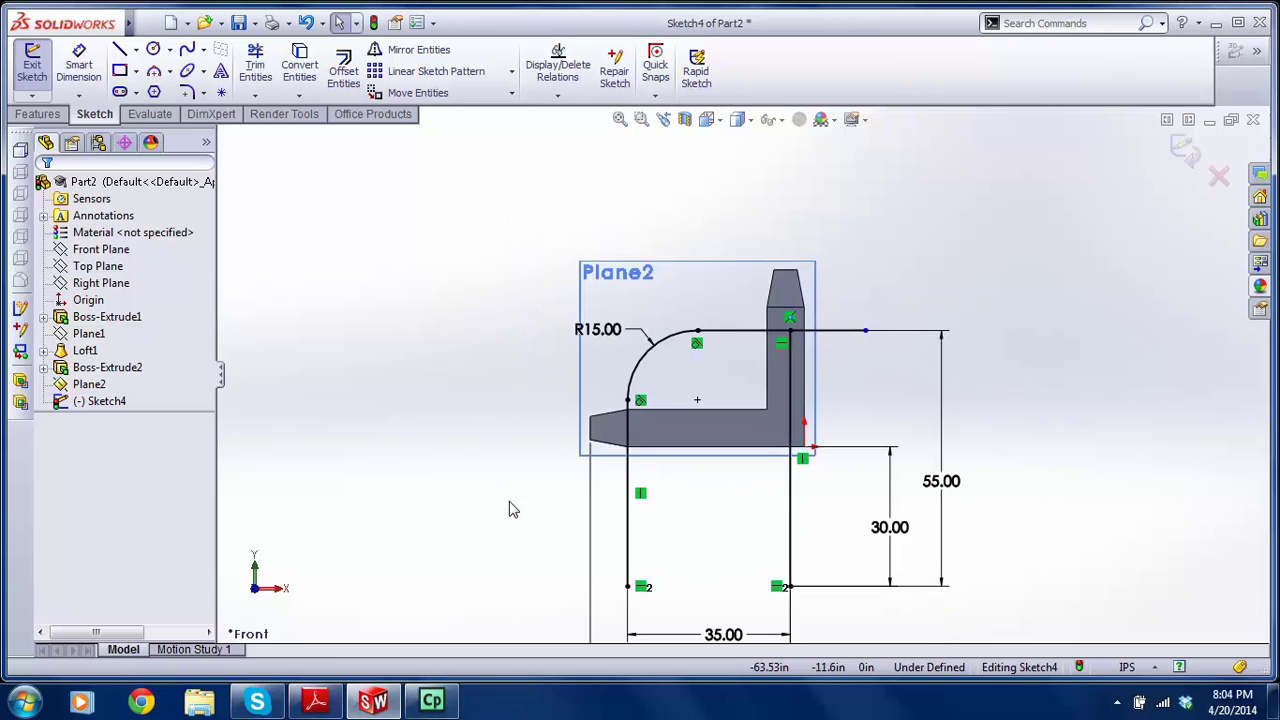
click(315, 701)
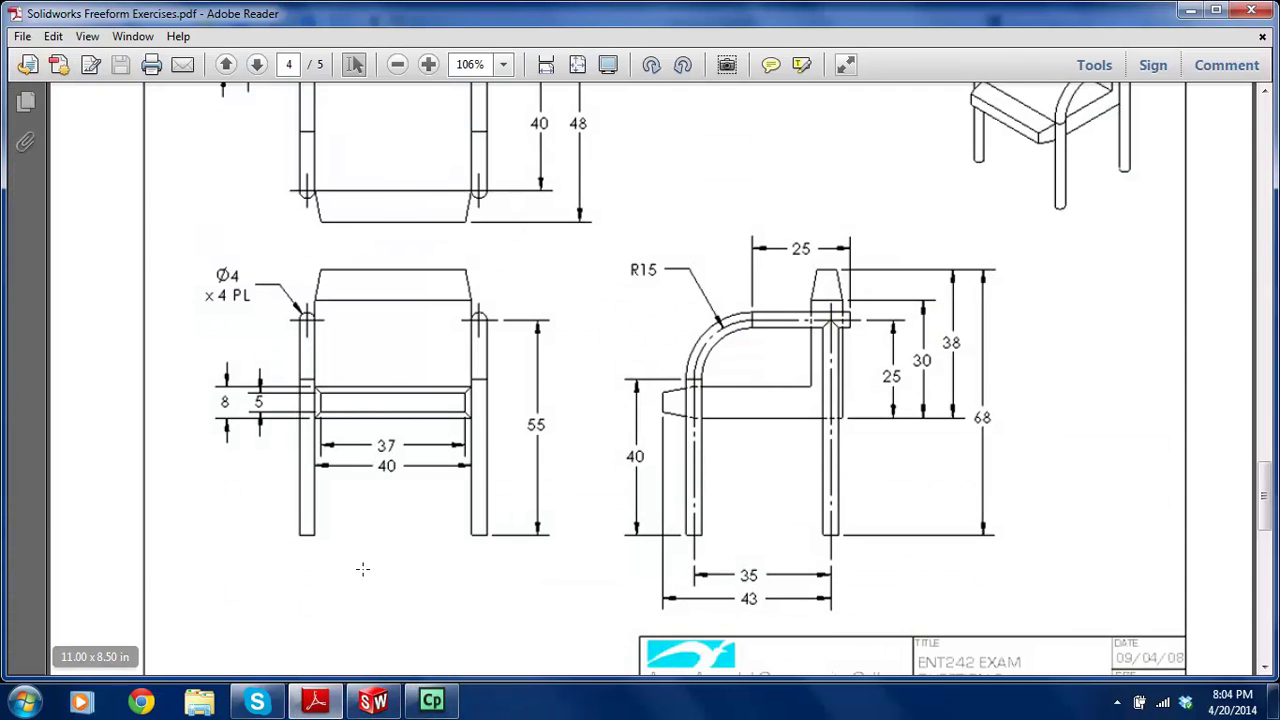
scroll(428, 471, up, 3)
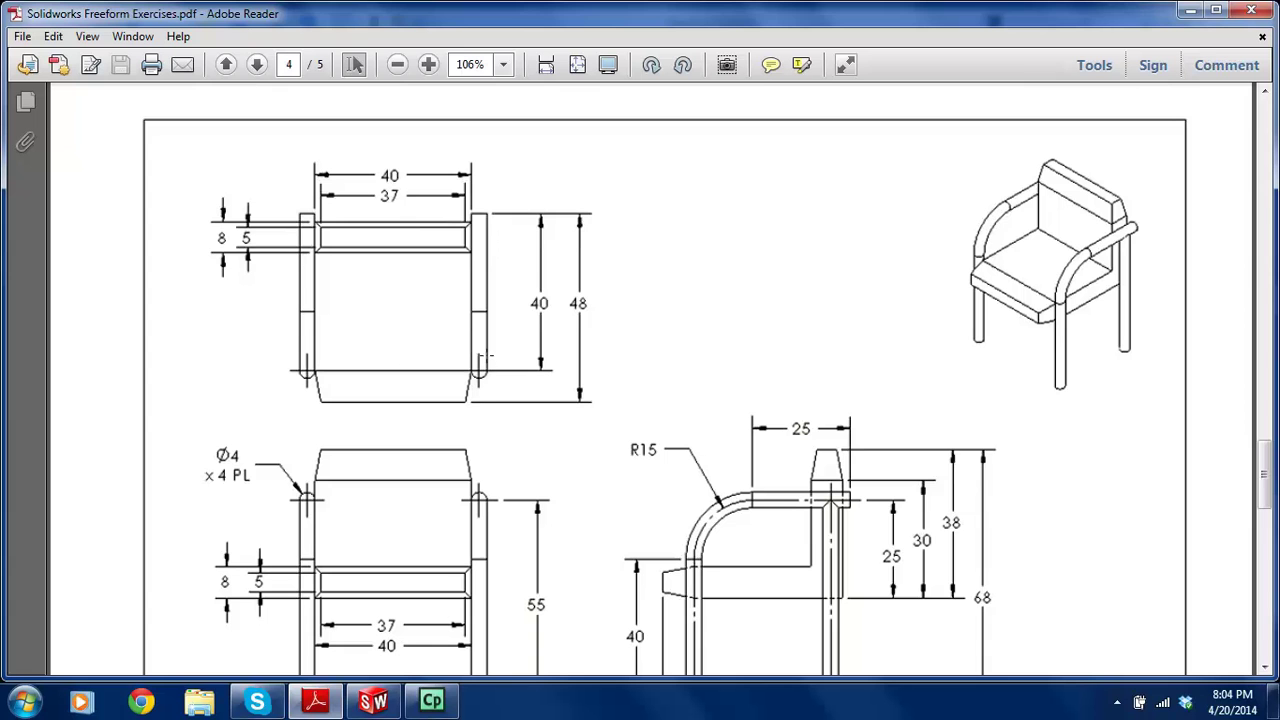
click(373, 701)
scroll(700, 490, down, 1)
right_drag(1054, 462, 1051, 406)
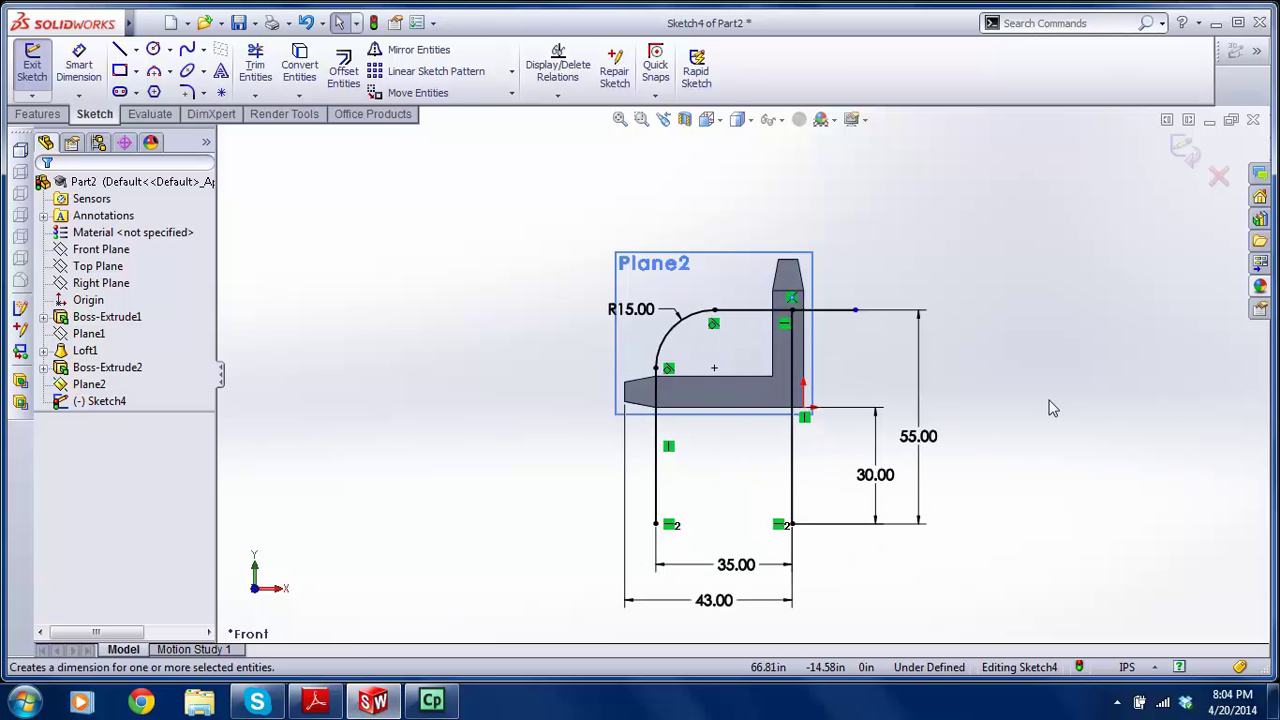
click(623, 393)
click(857, 311)
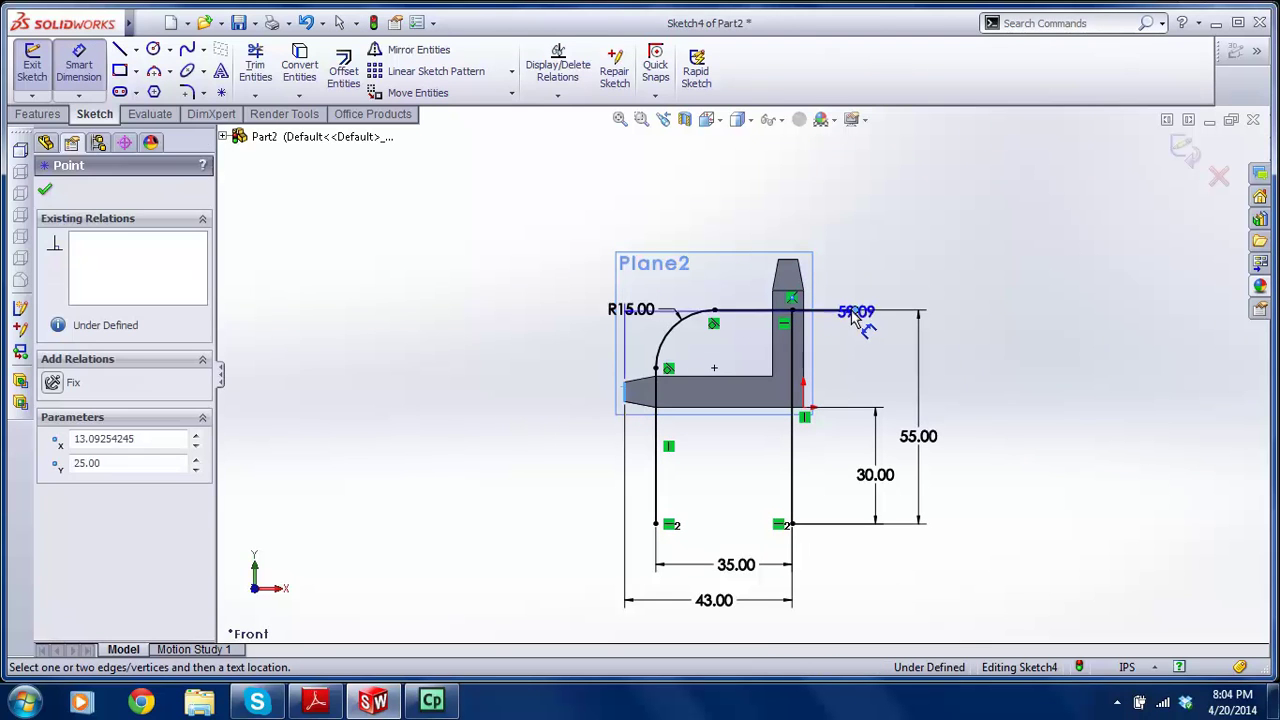
click(757, 193)
text(48)
key(Return)
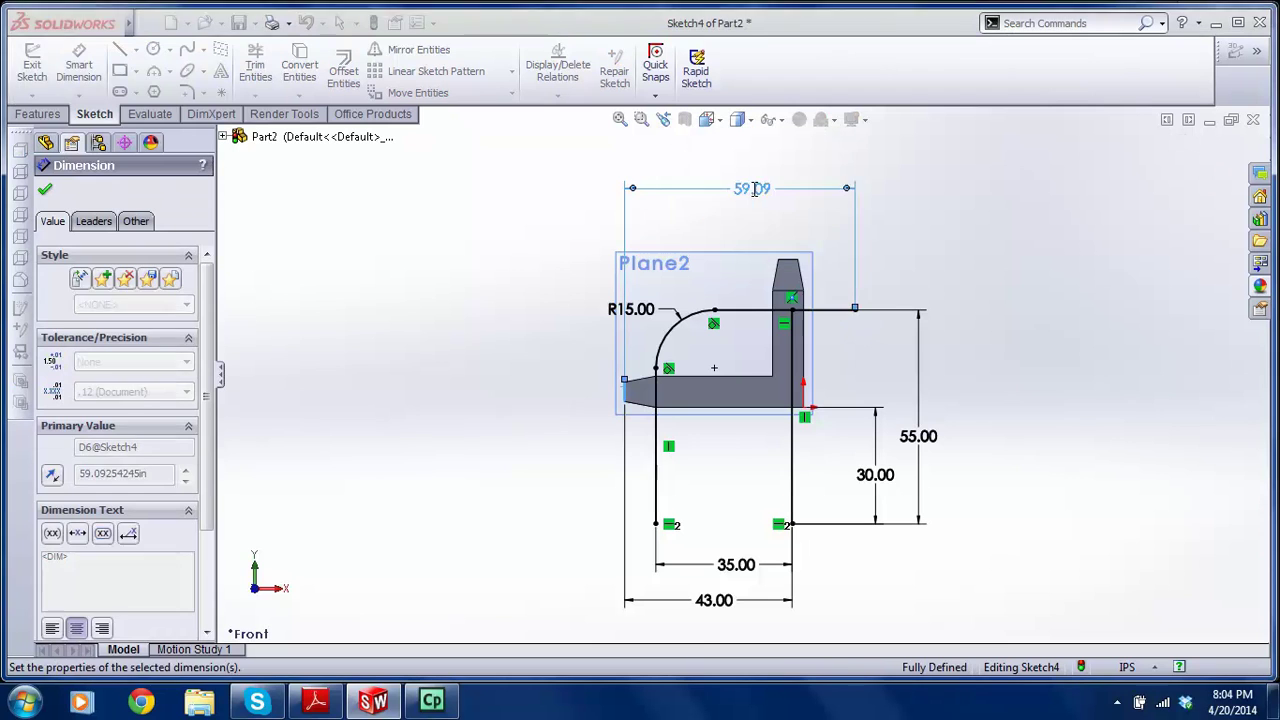
- Move the 48 in dimension closer to the chair profile and exit the side-frame sketch
scroll(760, 320, down, 3)
key(Escape)
scroll(741, 318, up, 3)
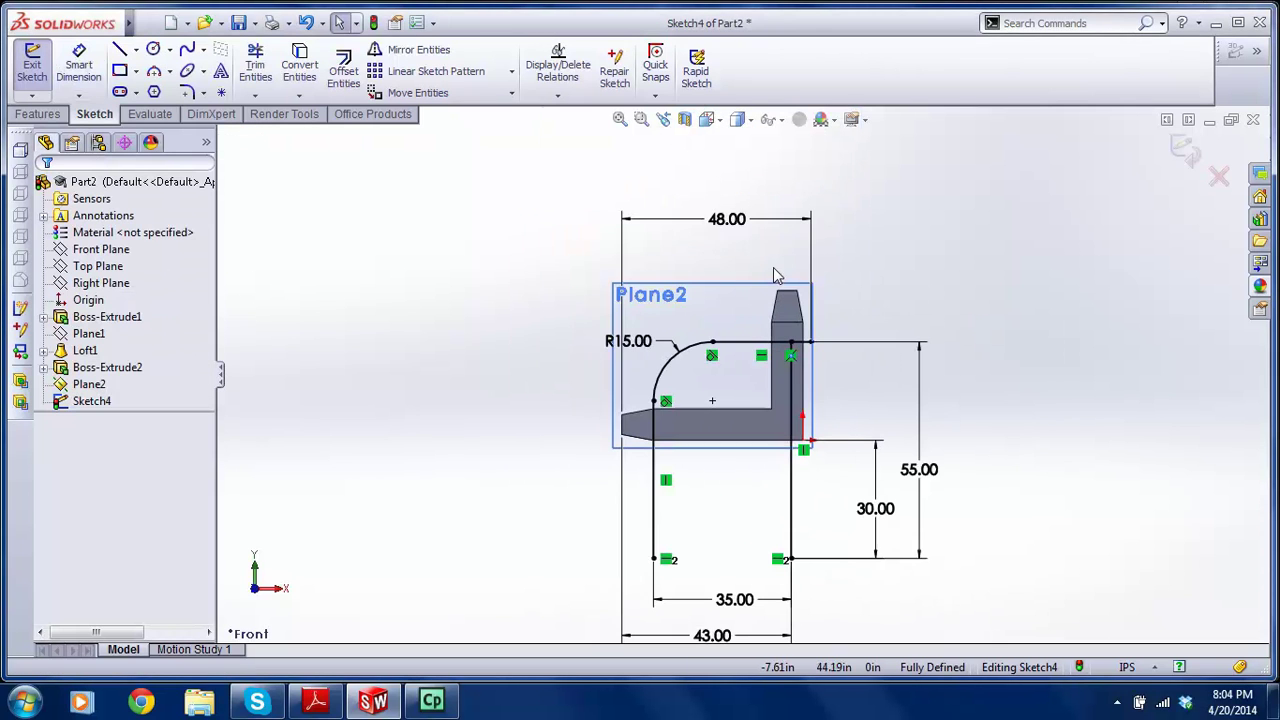
drag(729, 224, 728, 250)
scroll(730, 418, up, 1)
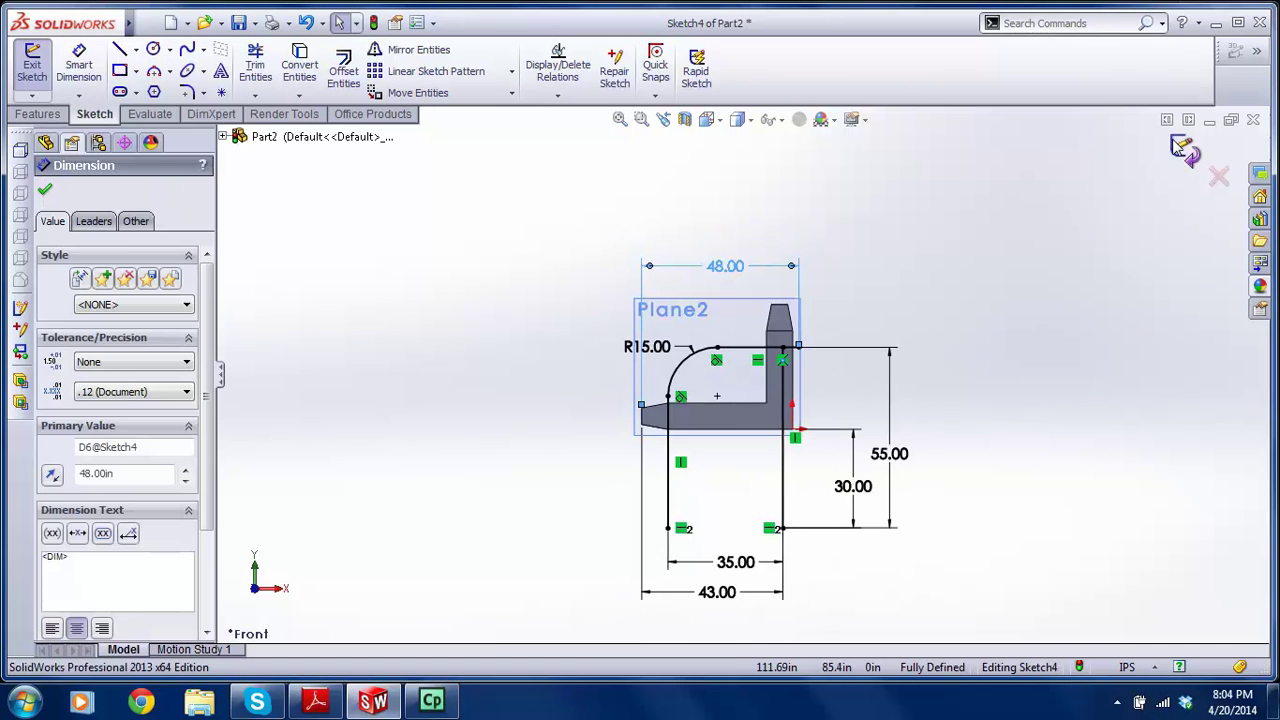
click(1185, 151)
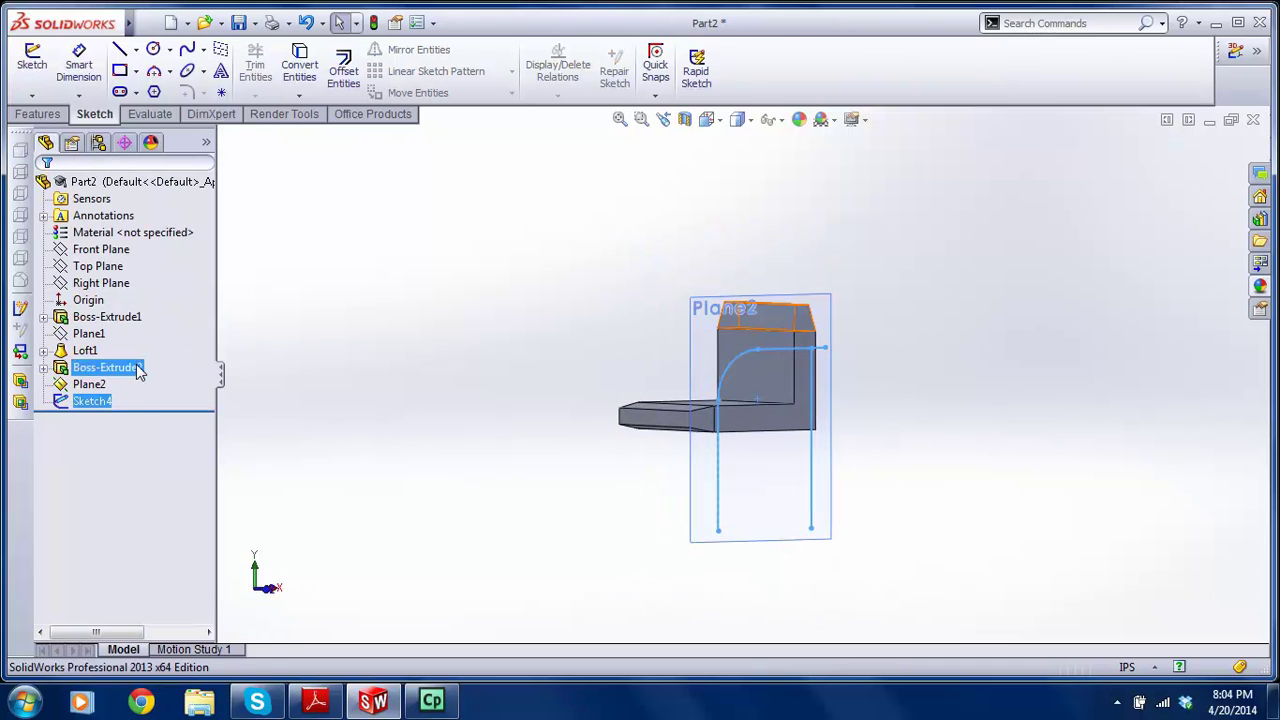
- Reopen Sketch4 in a front view, move the R15 dimension clear of the armrest bend, and exit the sketch
right_click(86, 400)
click(101, 348)
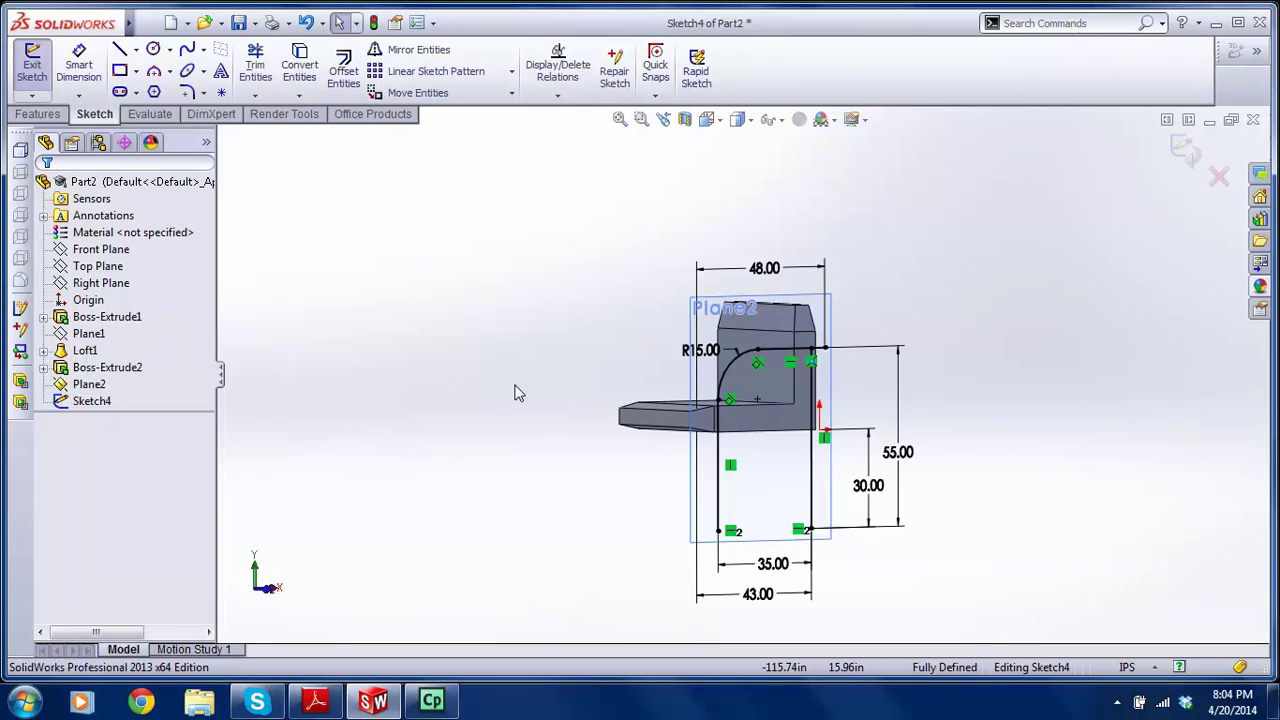
key(space)
click(624, 391)
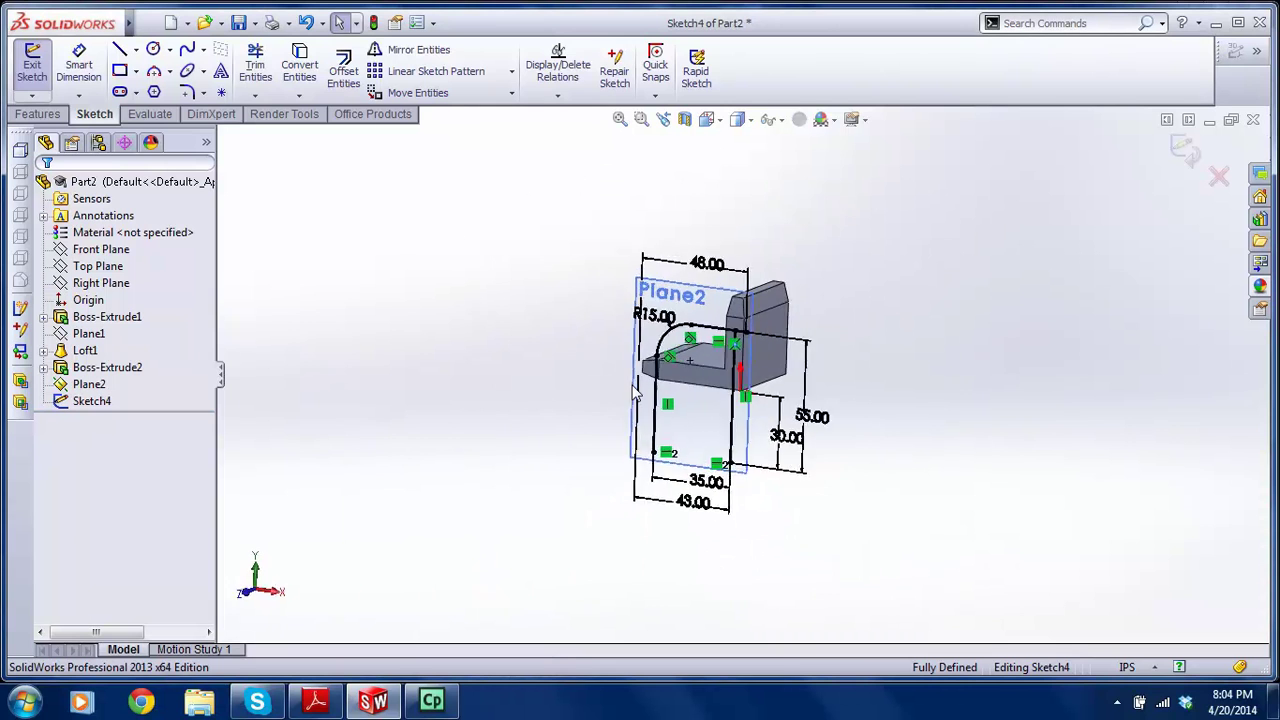
drag(596, 266, 506, 242)
scroll(645, 270, up, 1)
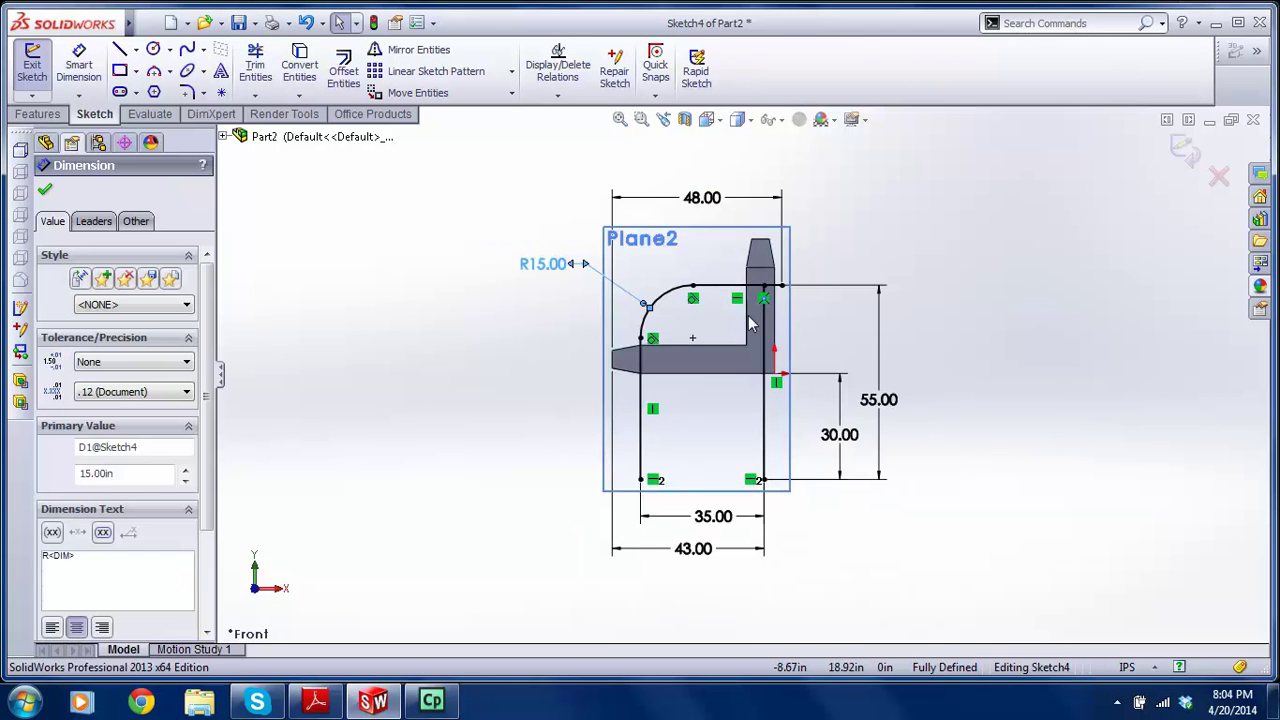
click(1180, 153)
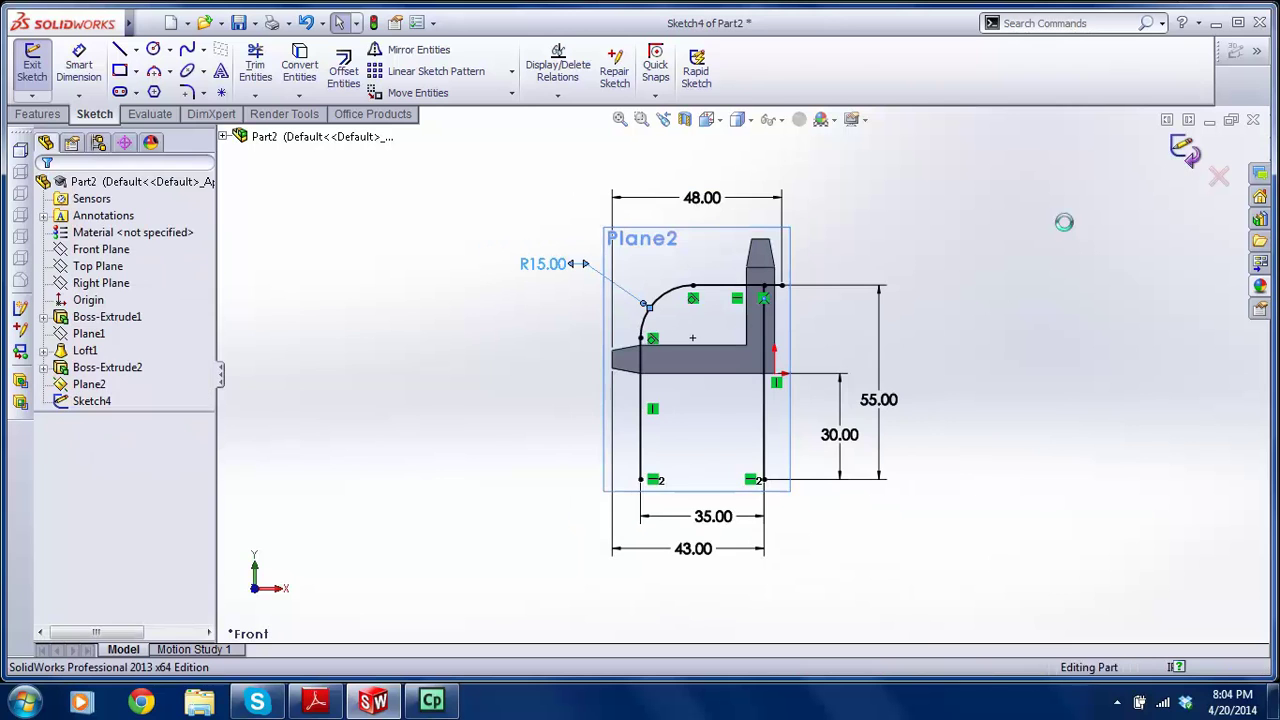
- Hide Plane2, leaving the side-frame path Sketch4 shown beside the chair
right_click(103, 403)
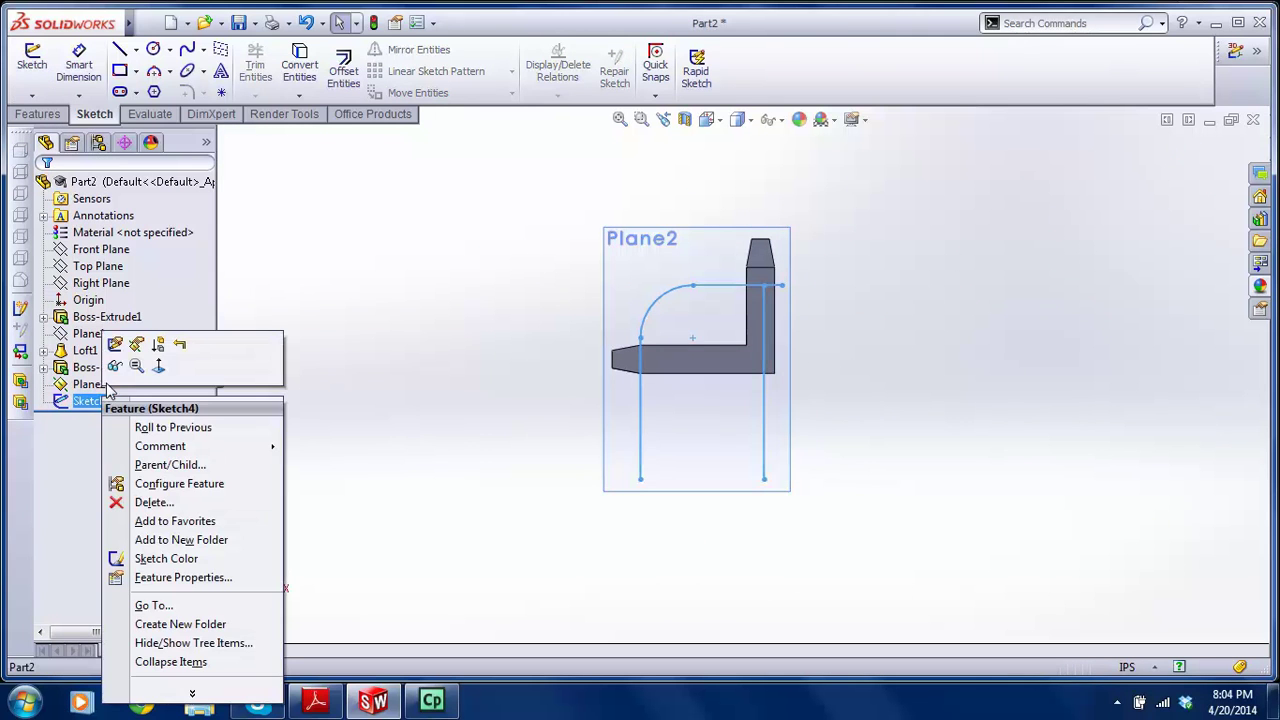
click(117, 370)
right_click(90, 402)
click(89, 384)
right_click(89, 384)
click(116, 332)
- Examine the side-frame path from behind the chair, checking the armrest line, its meeting with the rear leg, and the lower leg ends
middle_drag(752, 254, 690, 304)
scroll(626, 320, down, 4)
middle_drag(637, 390, 614, 414)
scroll(726, 340, up, 4)
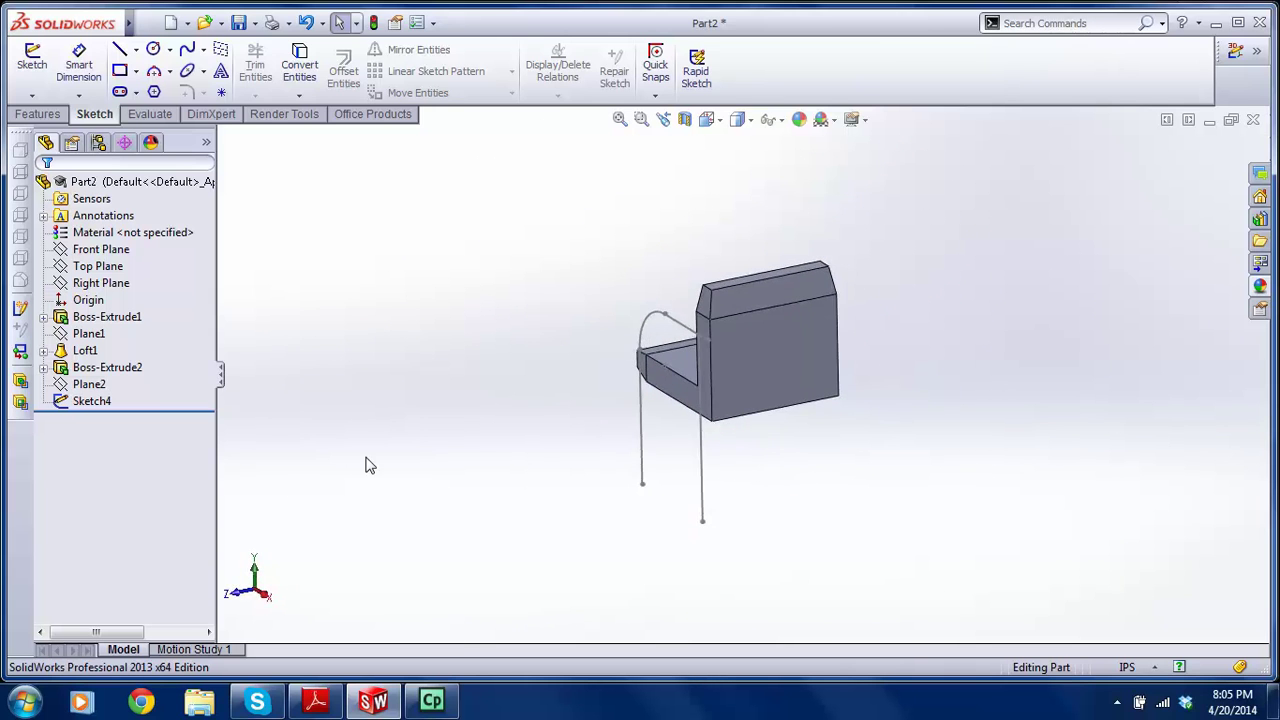
middle_drag(740, 260, 709, 340)
scroll(709, 340, down, 5)
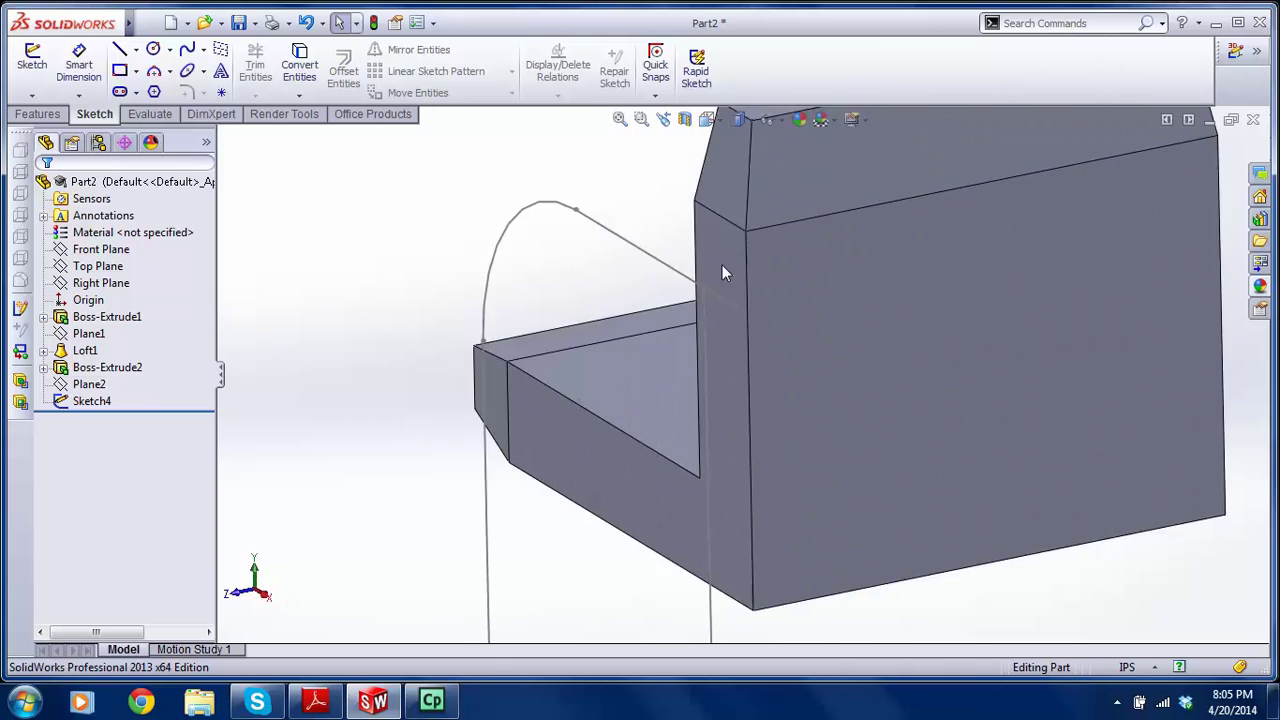
scroll(707, 306, up, 3)
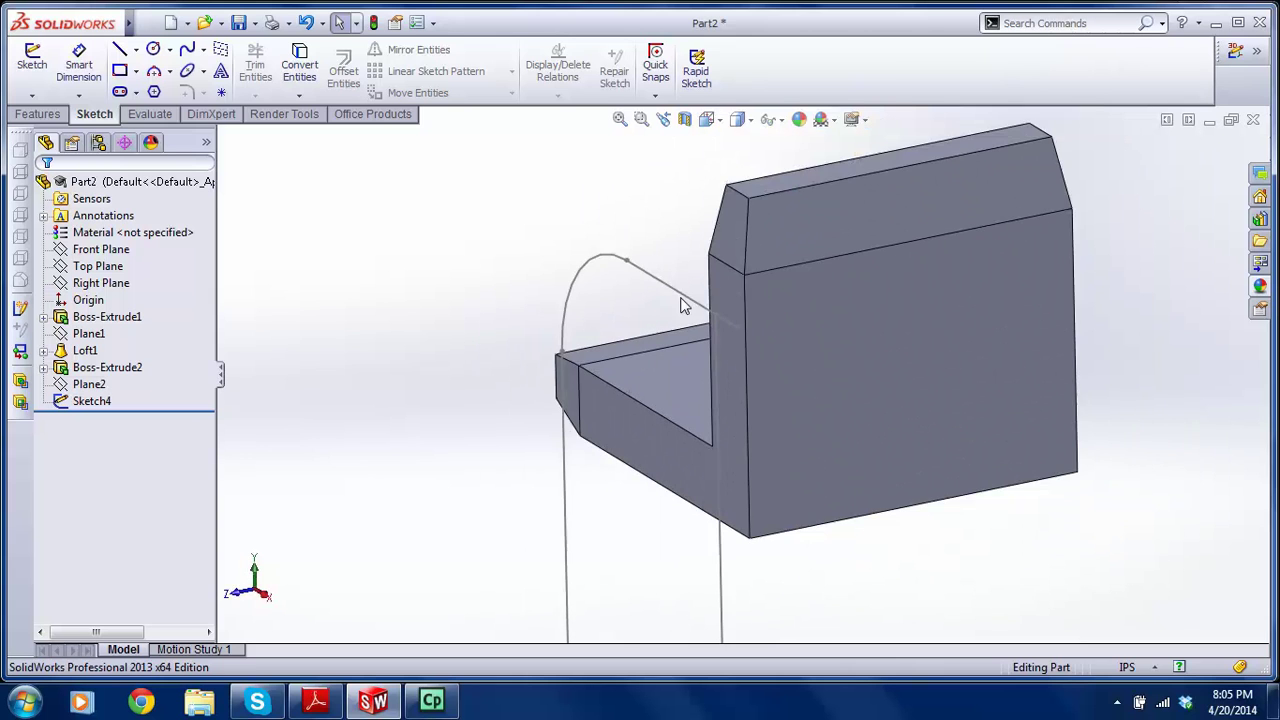
scroll(700, 329, up, 1)
scroll(760, 450, up, 2)
scroll(737, 555, down, 4)
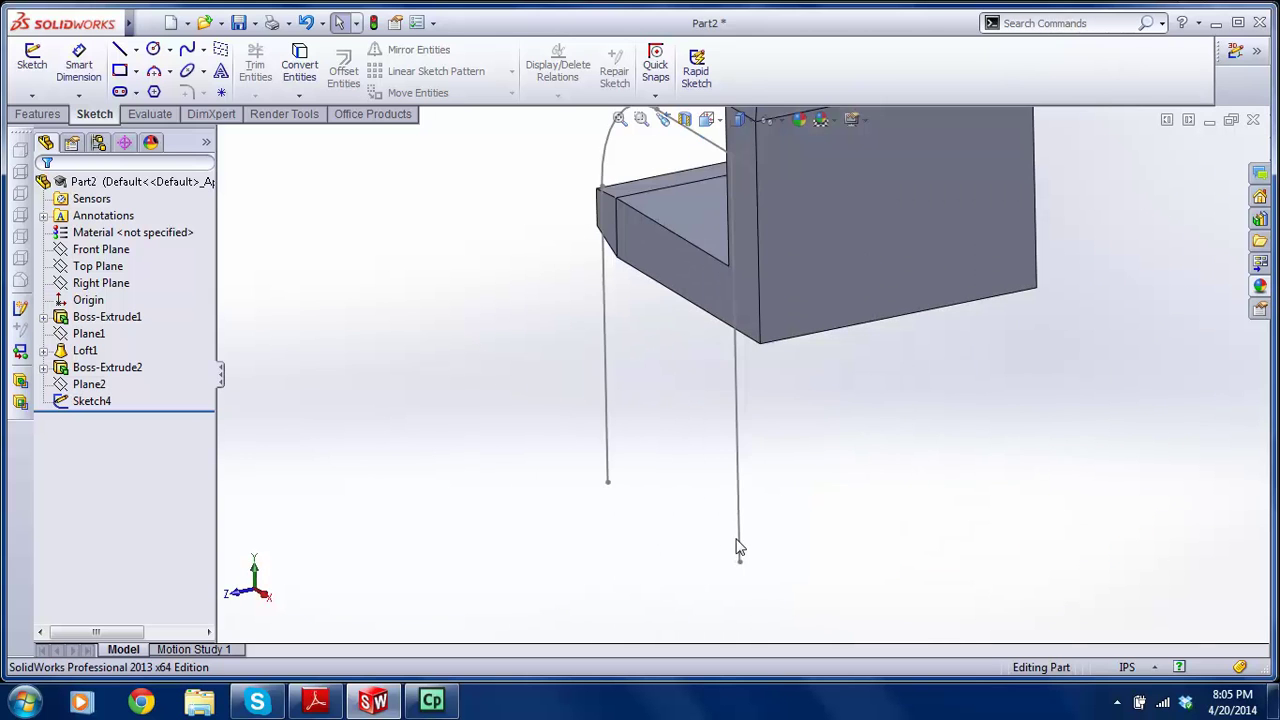
scroll(756, 253, up, 3)
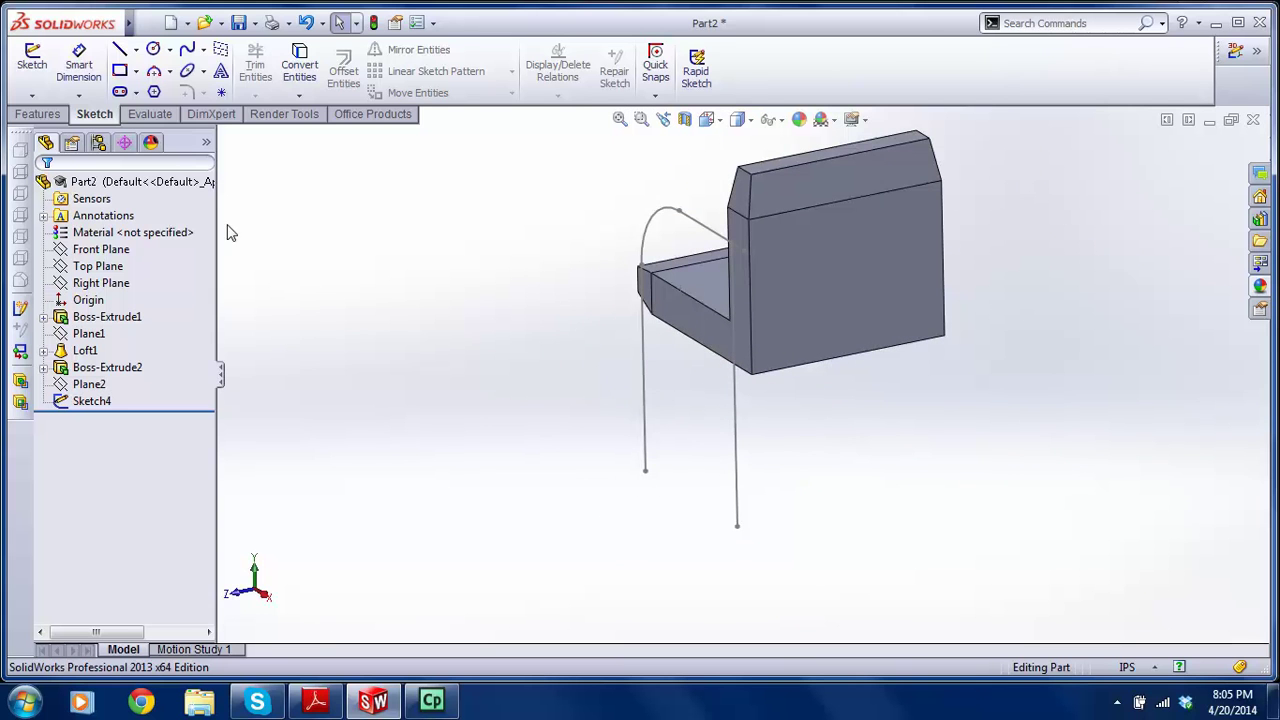
- Create a reference plane perpendicular to the front leg line and coincident with its lower endpoint
click(42, 115)
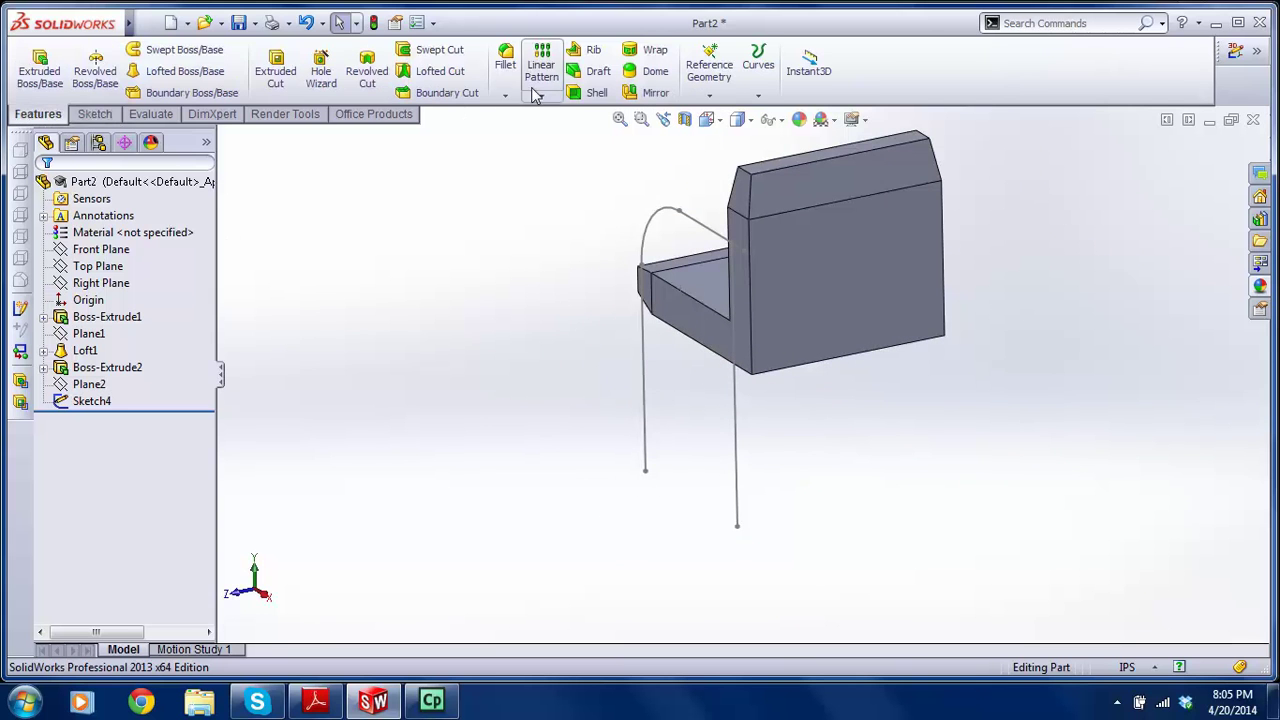
click(709, 68)
click(700, 115)
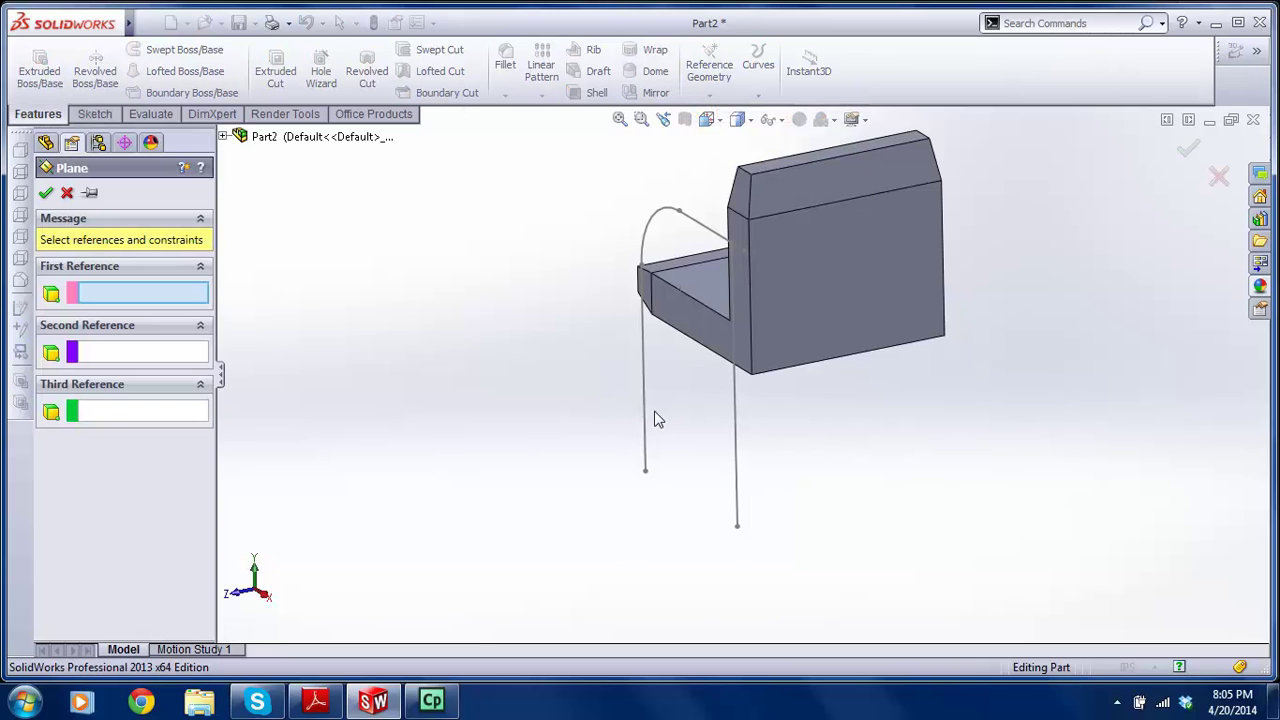
click(645, 456)
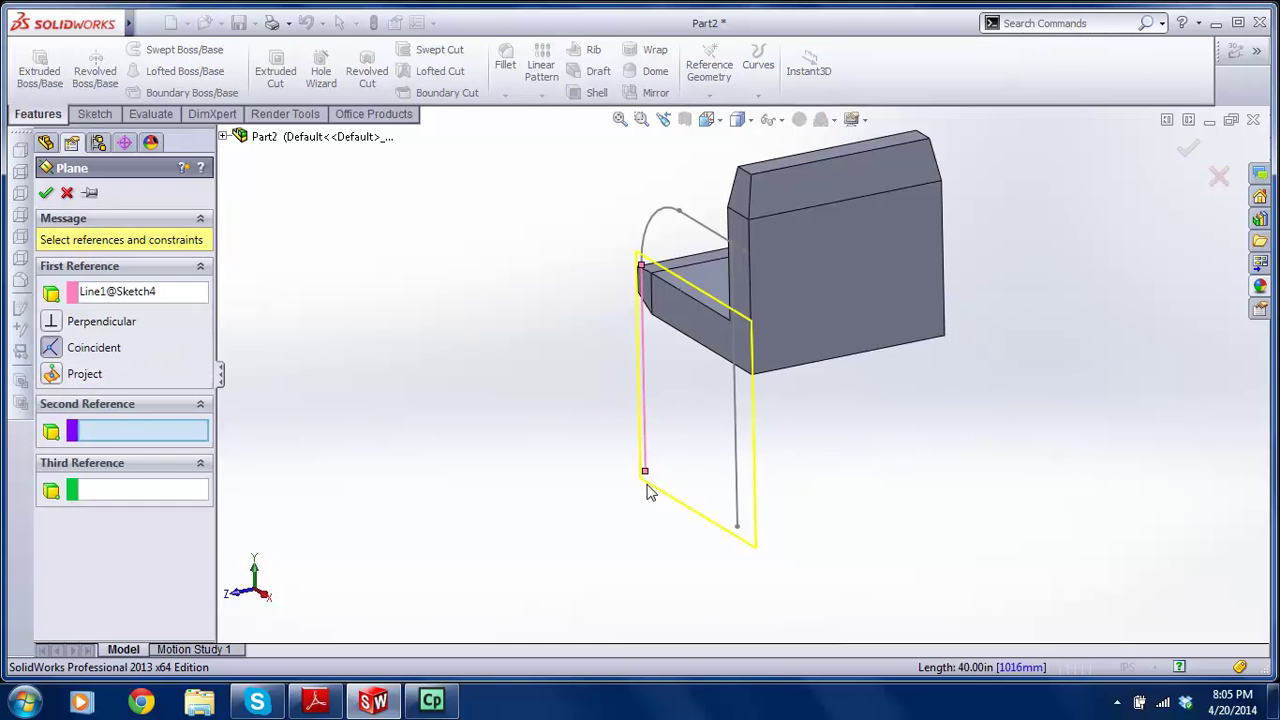
click(645, 471)
middle_drag(643, 505, 650, 470)
scroll(650, 470, down, 3)
mouse_move(640, 250)
middle_down()
mouse_move(789, 184)
mouse_move(686, 323)
mouse_move(620, 256)
mouse_move(571, 271)
mouse_move(636, 290)
middle_up()
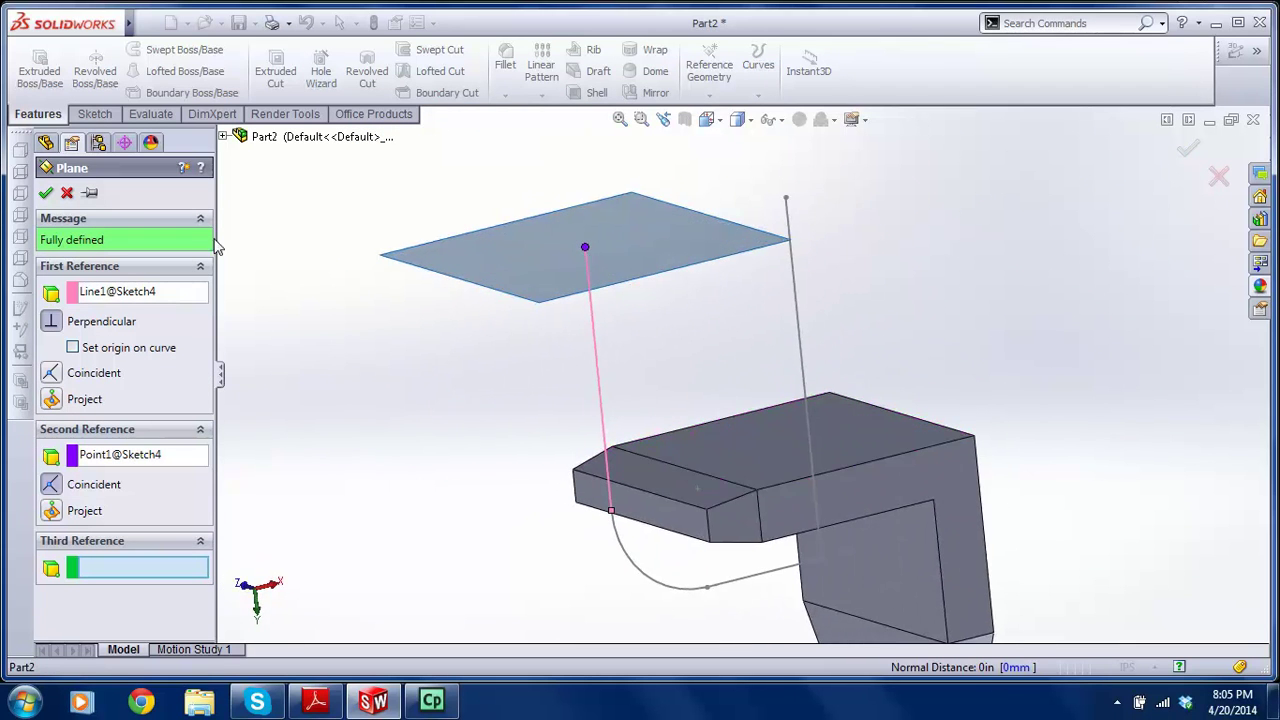
click(46, 192)
- Start a sketch on Plane3 and draw a circle of about 8.6 in radius near the front leg line's lower endpoint
middle_drag(551, 311, 580, 340)
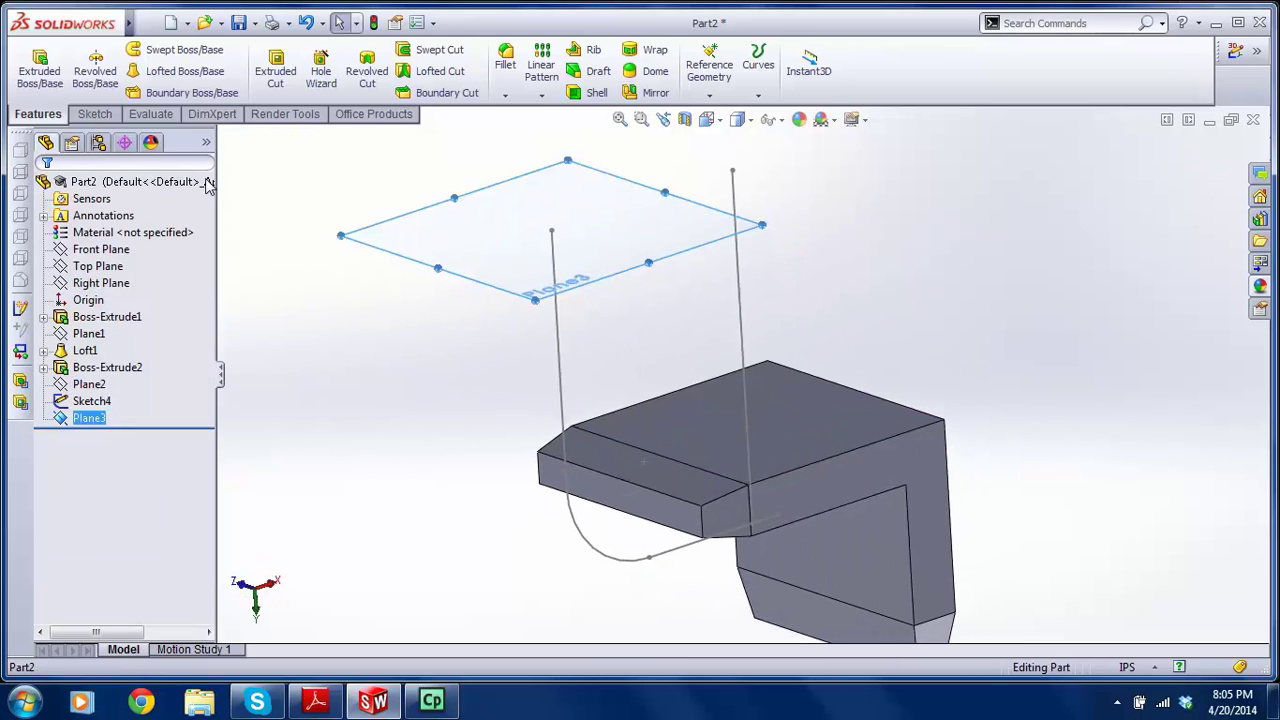
click(92, 114)
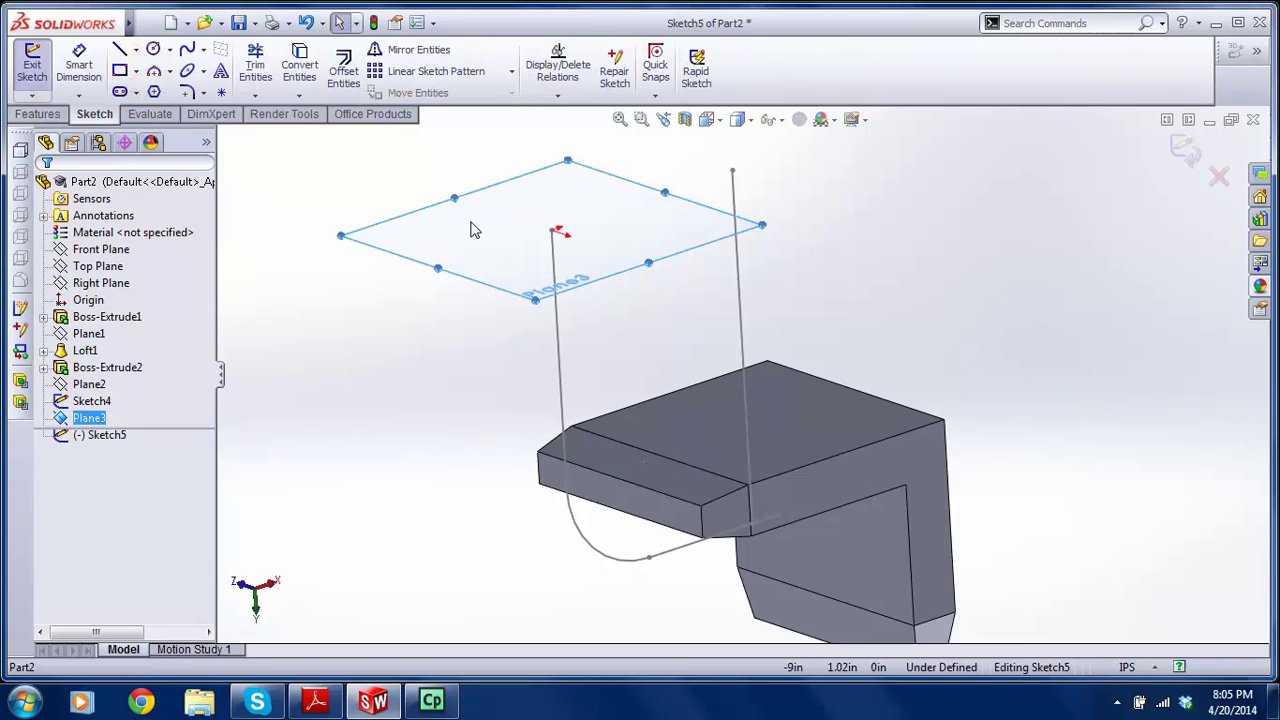
click(154, 51)
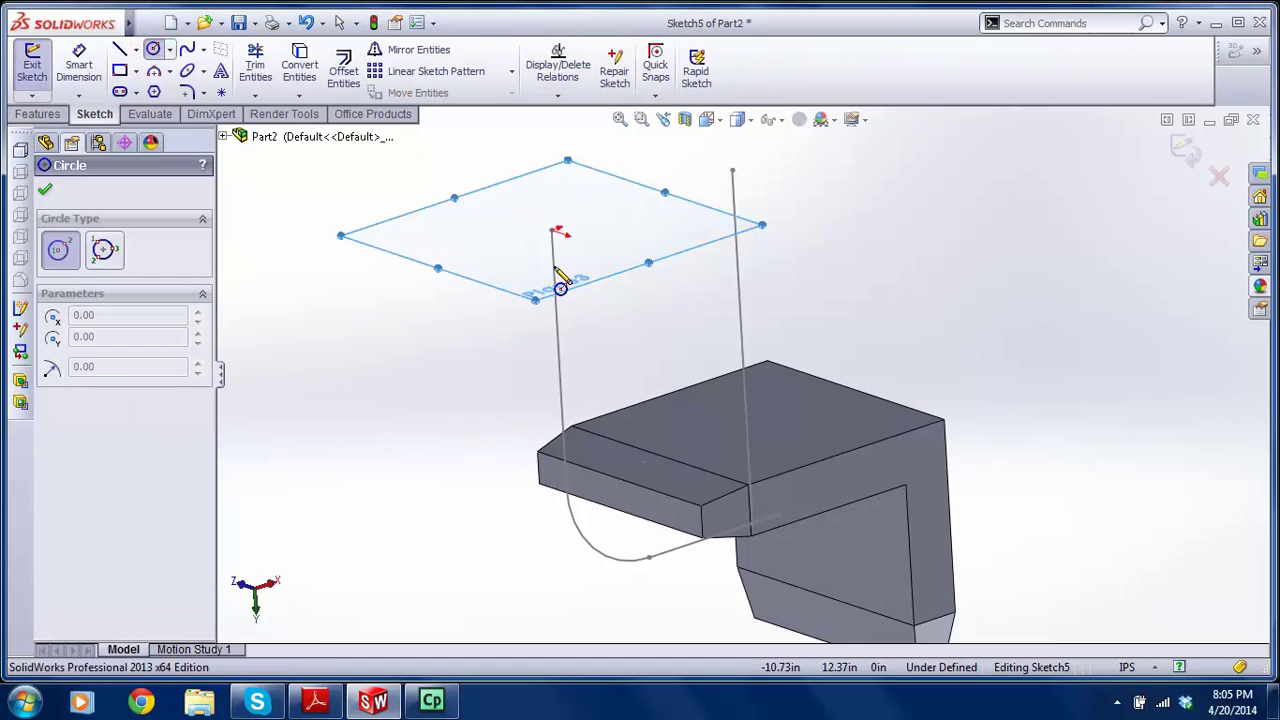
click(558, 232)
click(540, 250)
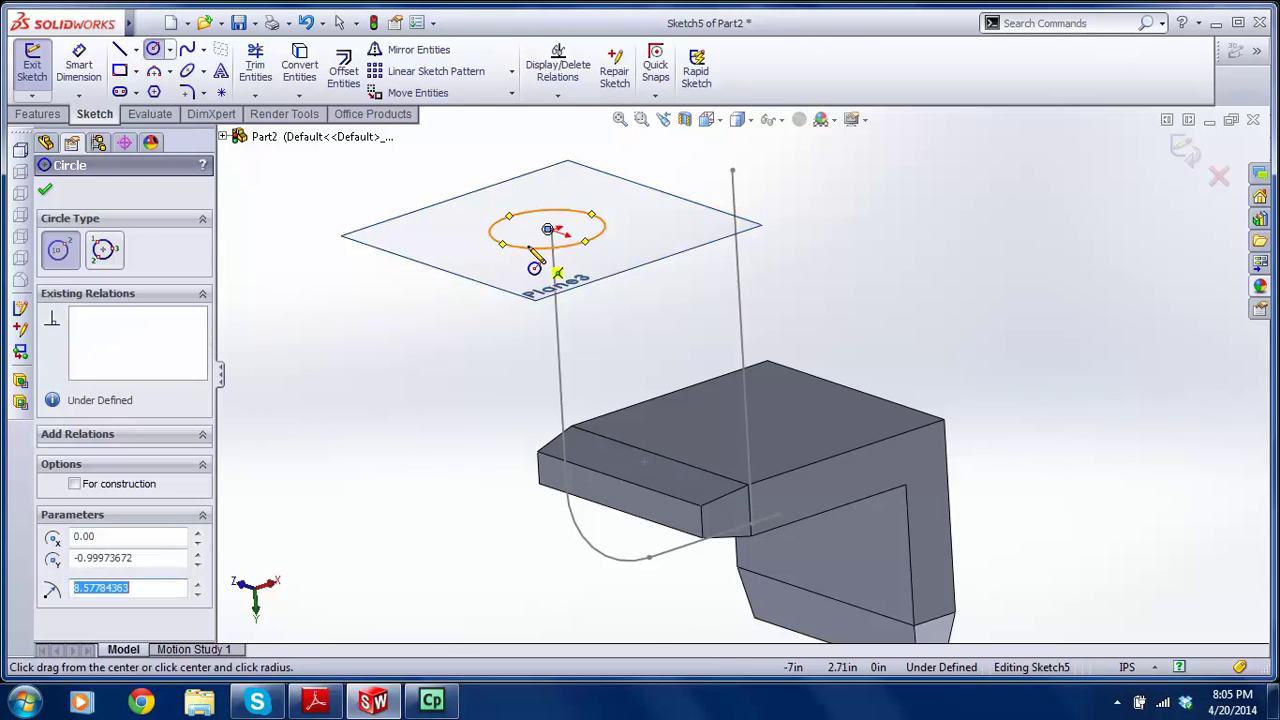
key(Escape)
- Dimension the profile circle's diameter as 4 in
click(84, 70)
scroll(411, 157, down, 1)
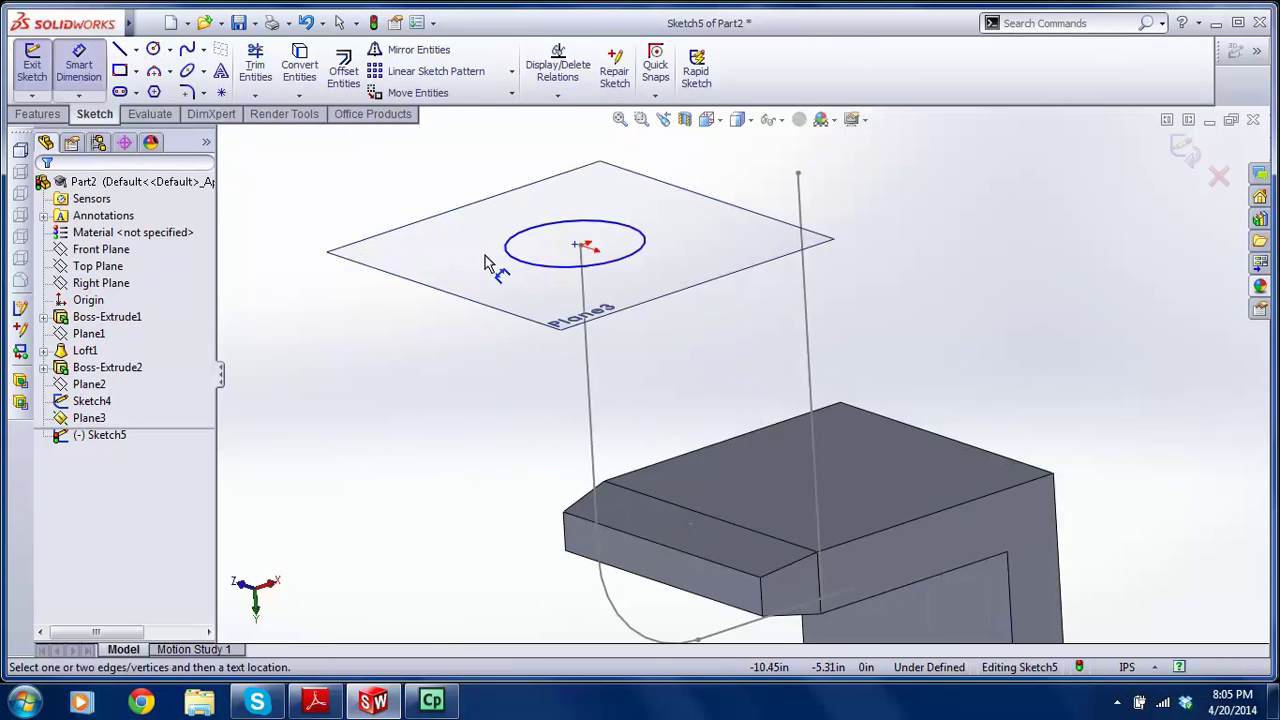
middle_drag(534, 251, 527, 264)
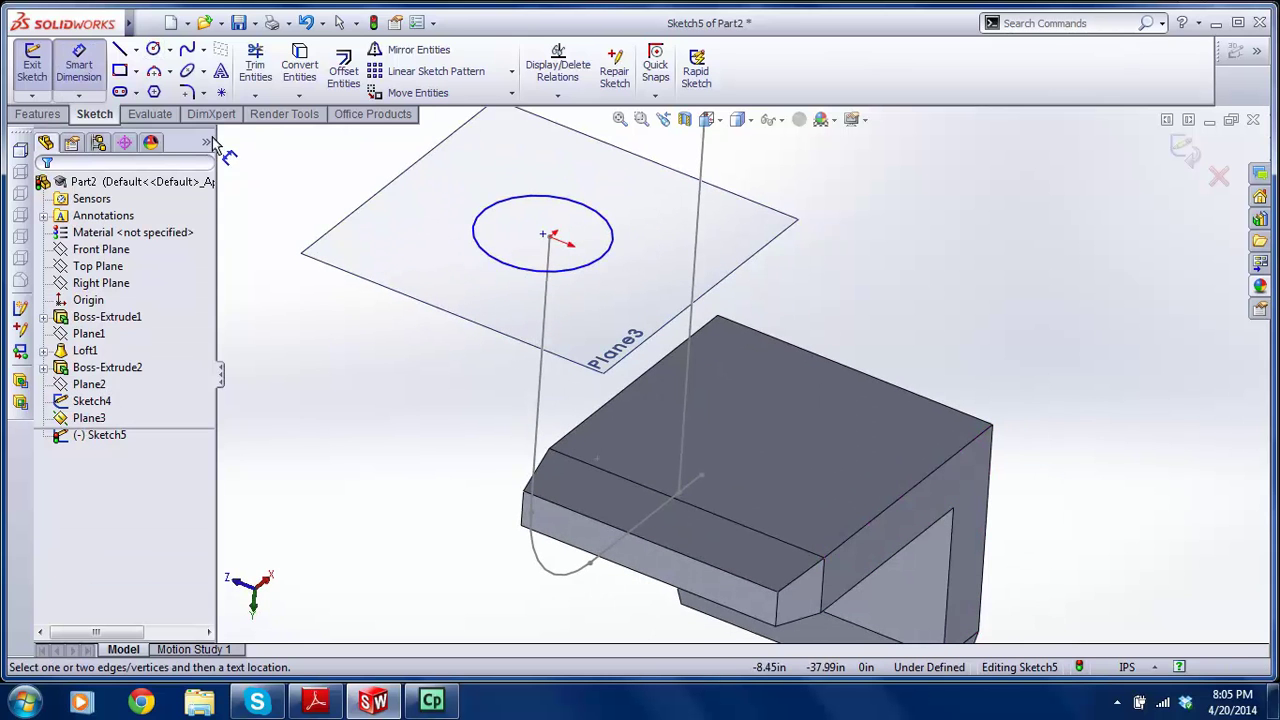
click(477, 243)
click(410, 218)
text(4)
key(Return)
key(Escape)
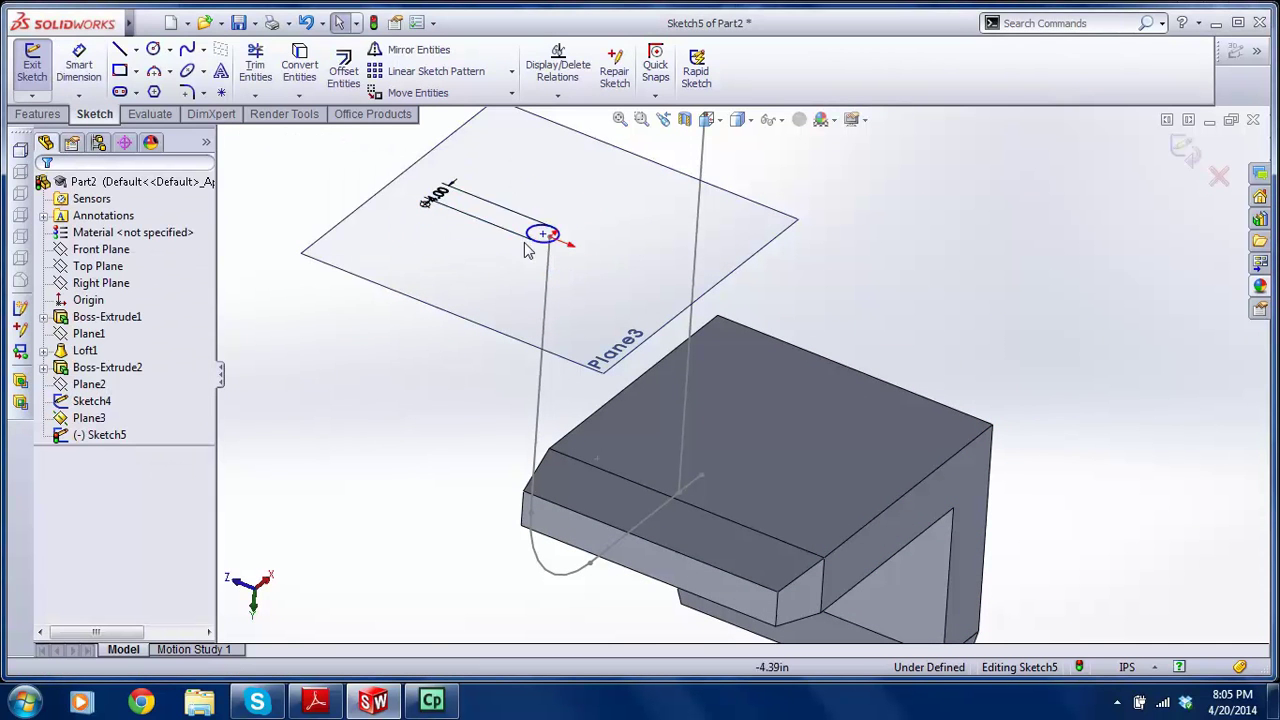
- Place the circle's centre on the front leg line's lower endpoint and finish the sketch
scroll(634, 280, down, 6)
click(675, 328)
drag(675, 330, 688, 314)
scroll(686, 315, up, 3)
key(Escape)
drag(434, 252, 655, 322)
scroll(655, 322, up, 4)
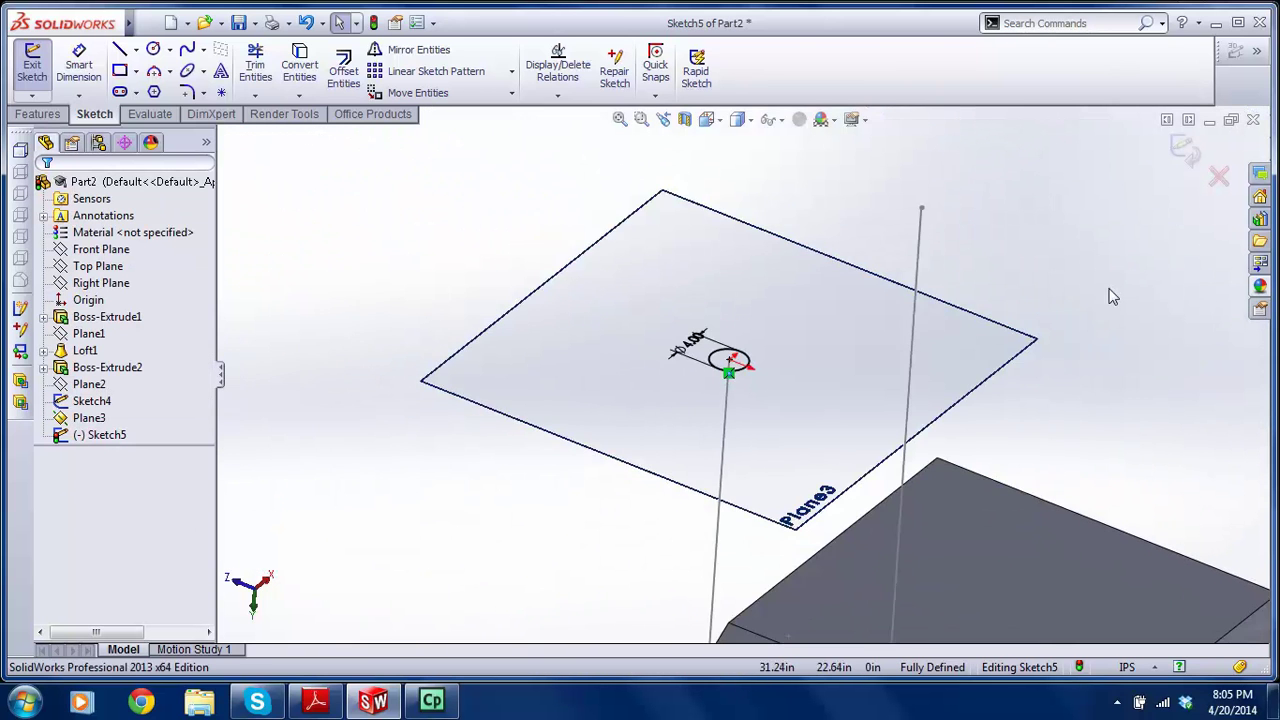
click(1185, 148)
- Hide Plane3 so only the circular profile and the side-frame path remain beside the chair
middle_drag(783, 177, 785, 389)
scroll(775, 365, up, 5)
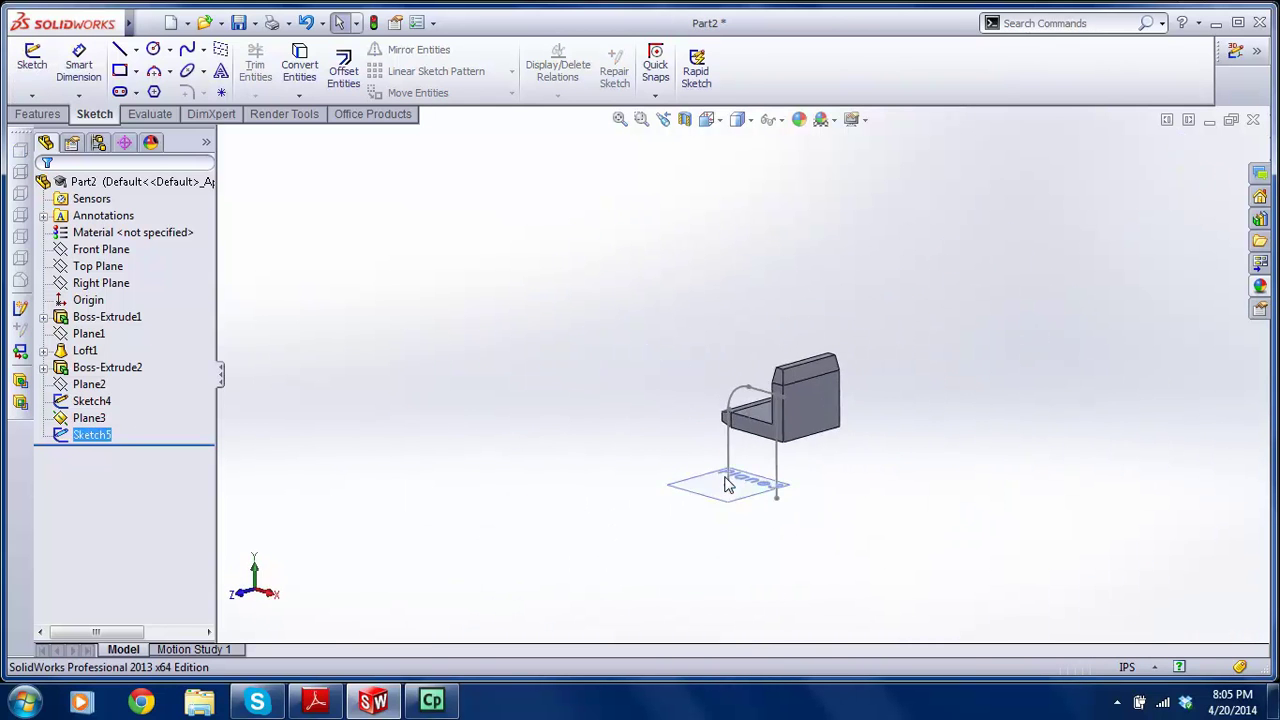
scroll(781, 480, down, 5)
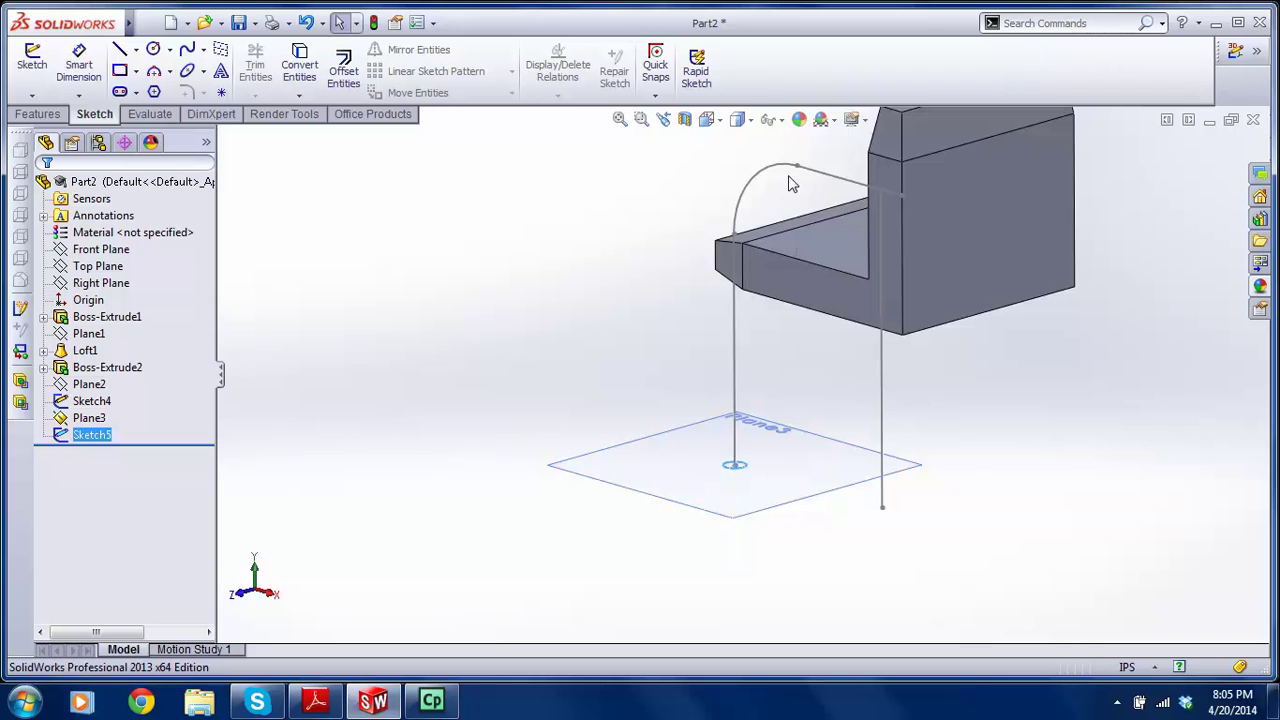
right_click(88, 418)
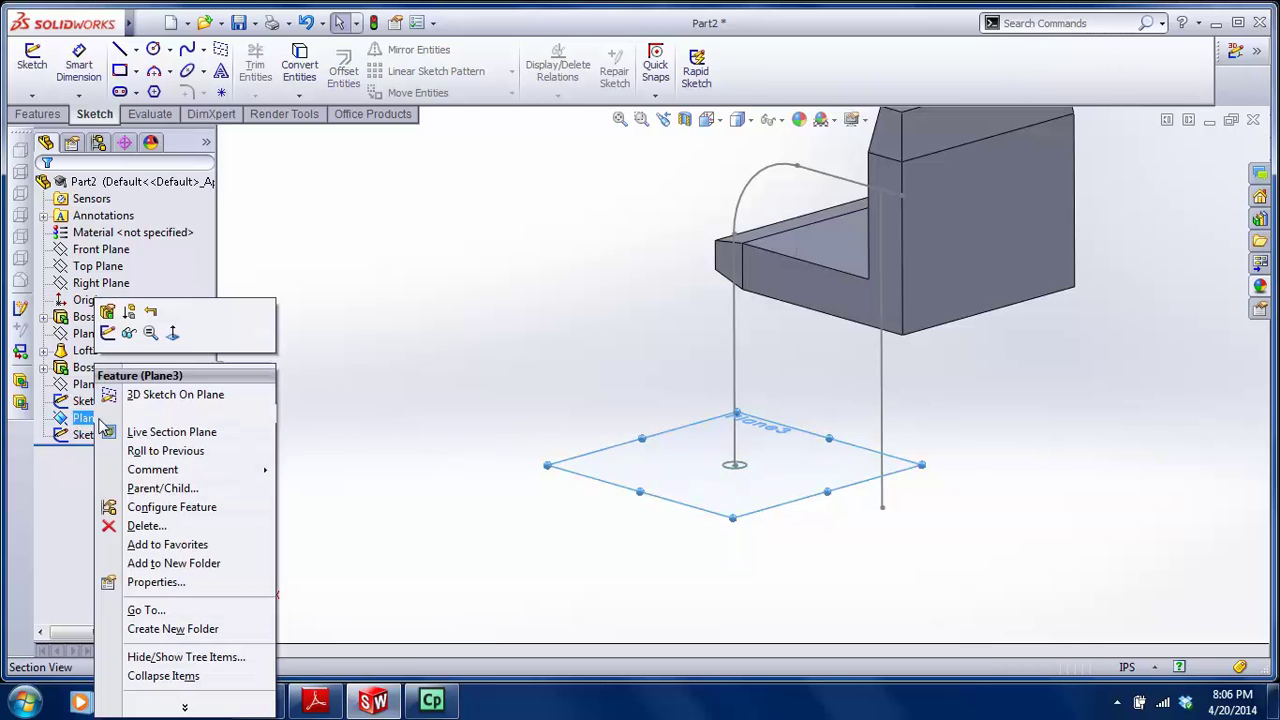
click(130, 334)
- Start a Swept Boss/Base with the circle sketch as profile and select the front leg line for the path
click(37, 113)
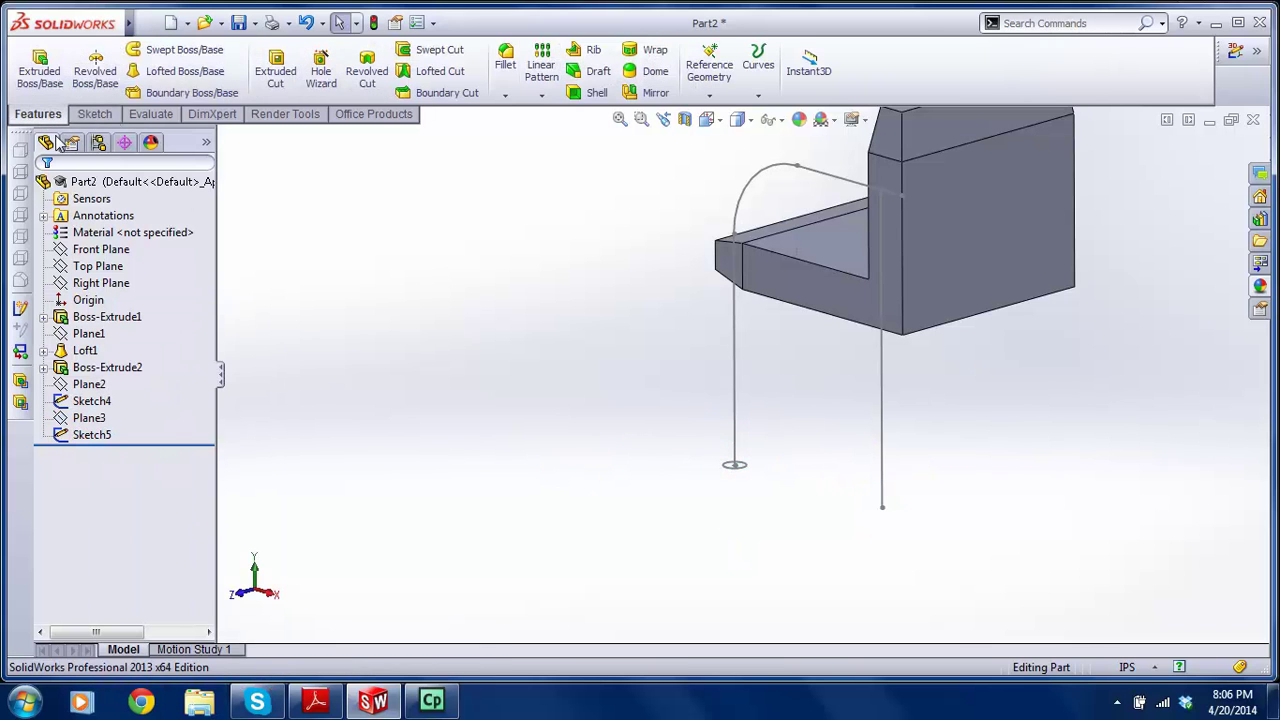
click(184, 49)
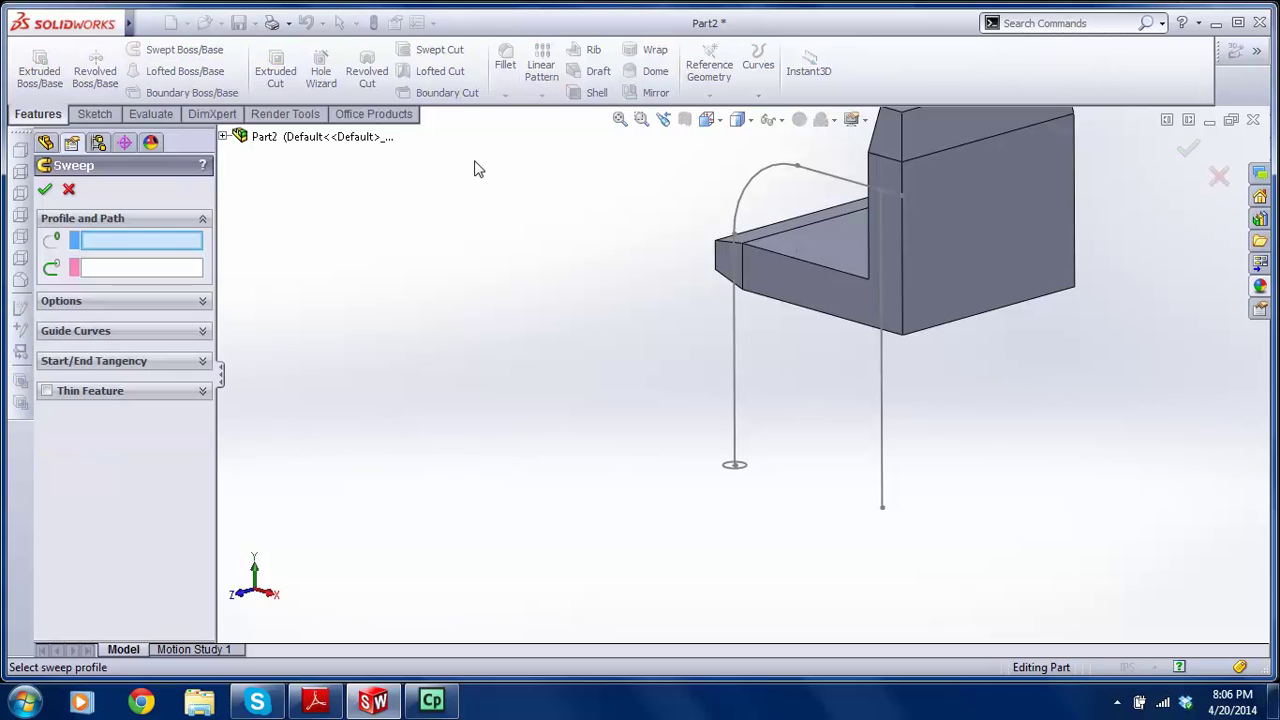
click(735, 468)
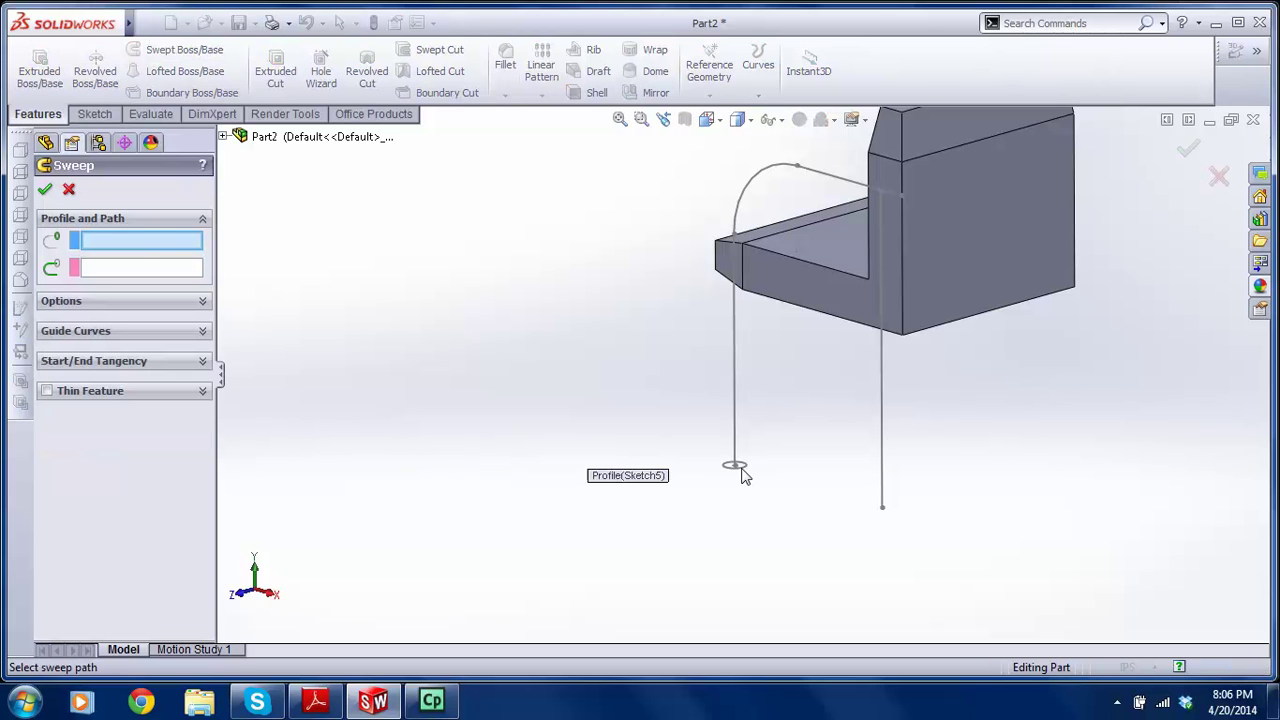
click(734, 305)
middle_drag(747, 306, 815, 315)
scroll(815, 315, down, 2)
scroll(713, 333, up, 2)
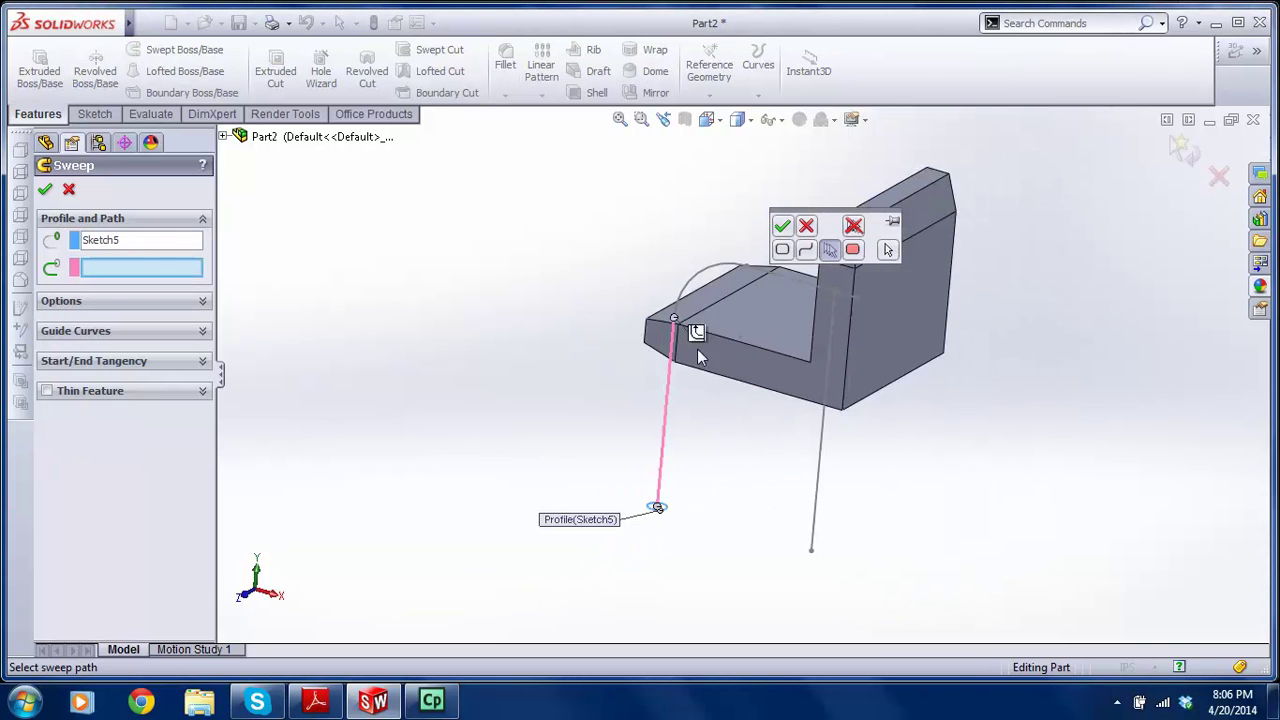
middle_drag(685, 338, 657, 346)
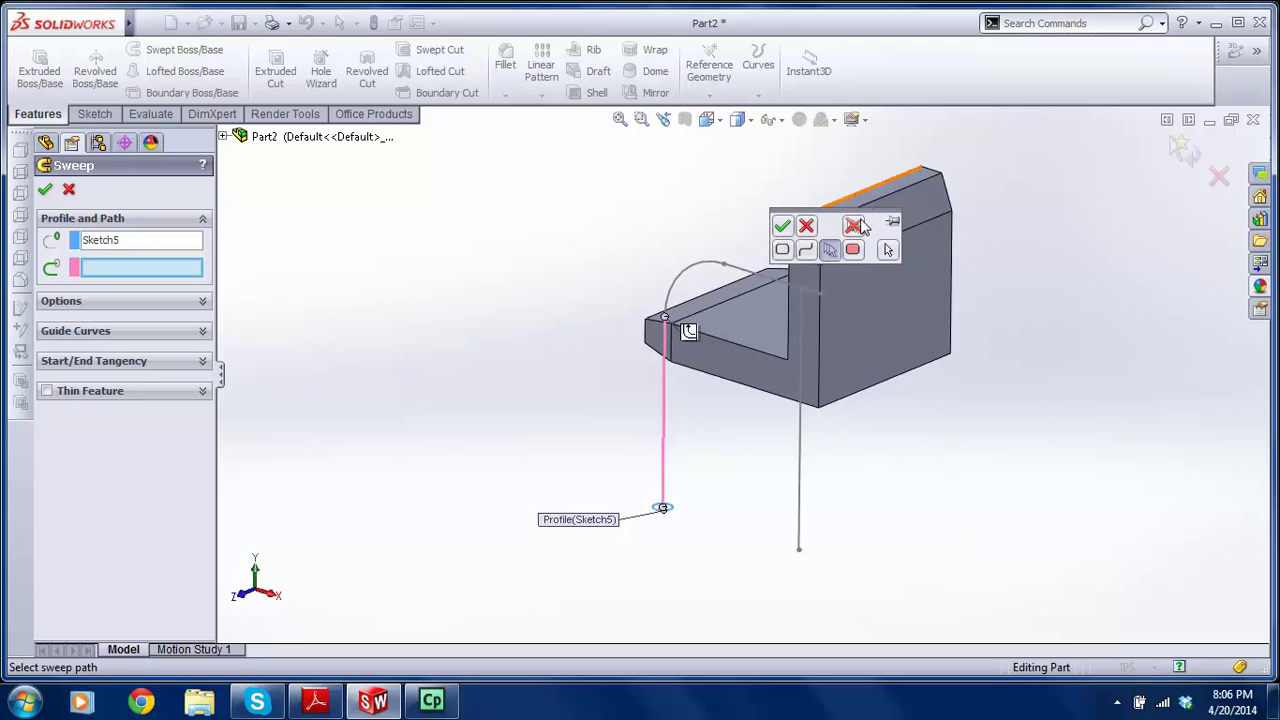
scroll(711, 304, down, 2)
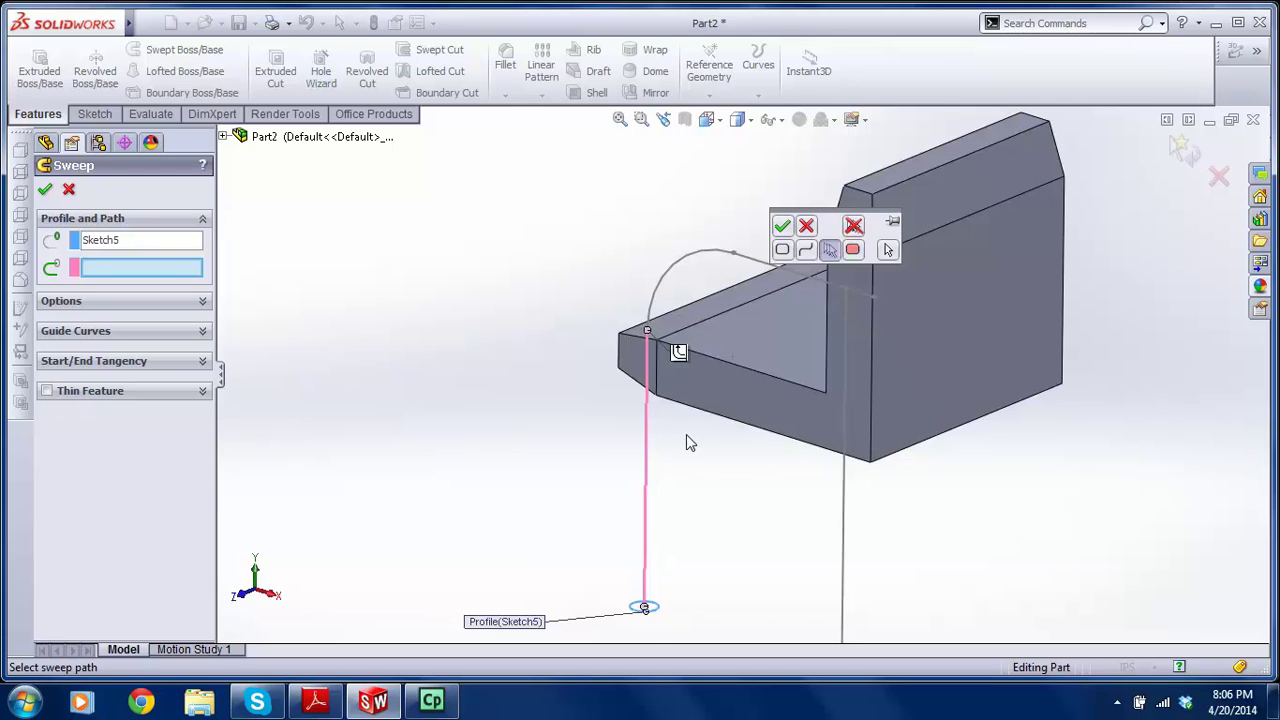
- Try to extend the path selection from the front leg through the tangent bend and armrest line, excluding the seat edge
click(645, 333)
middle_drag(645, 333, 681, 367)
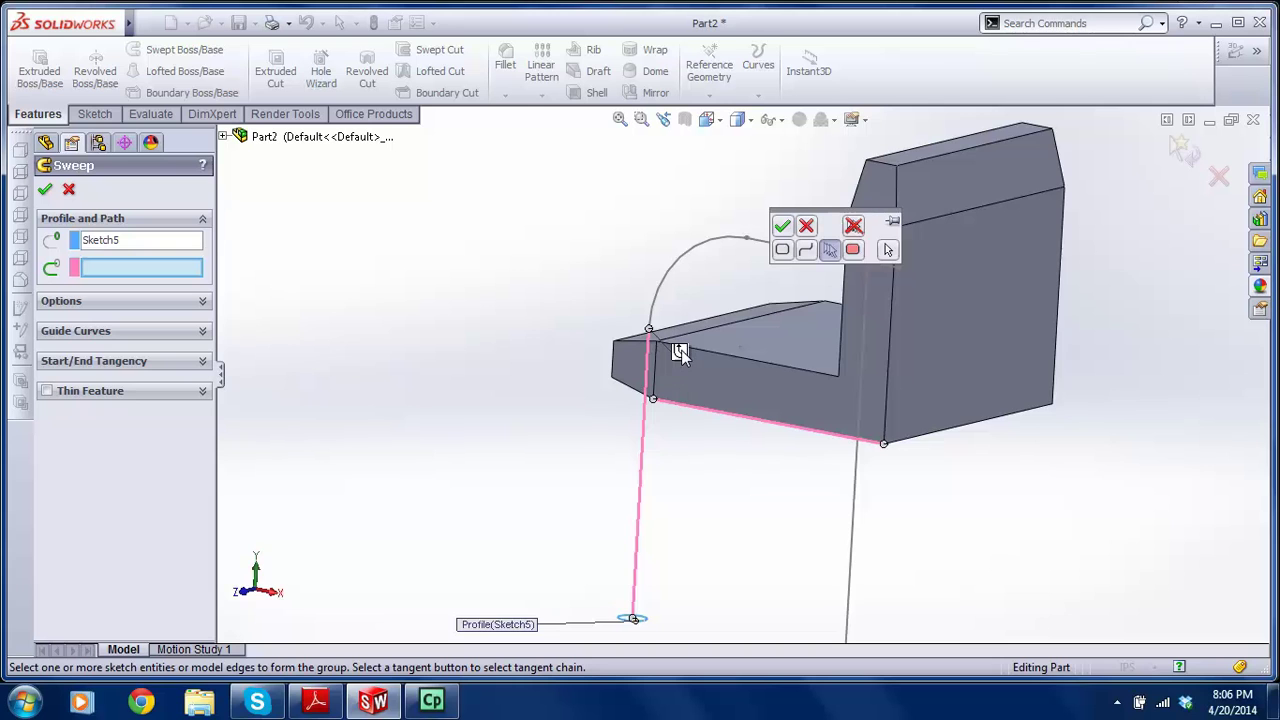
scroll(742, 246, up, 2)
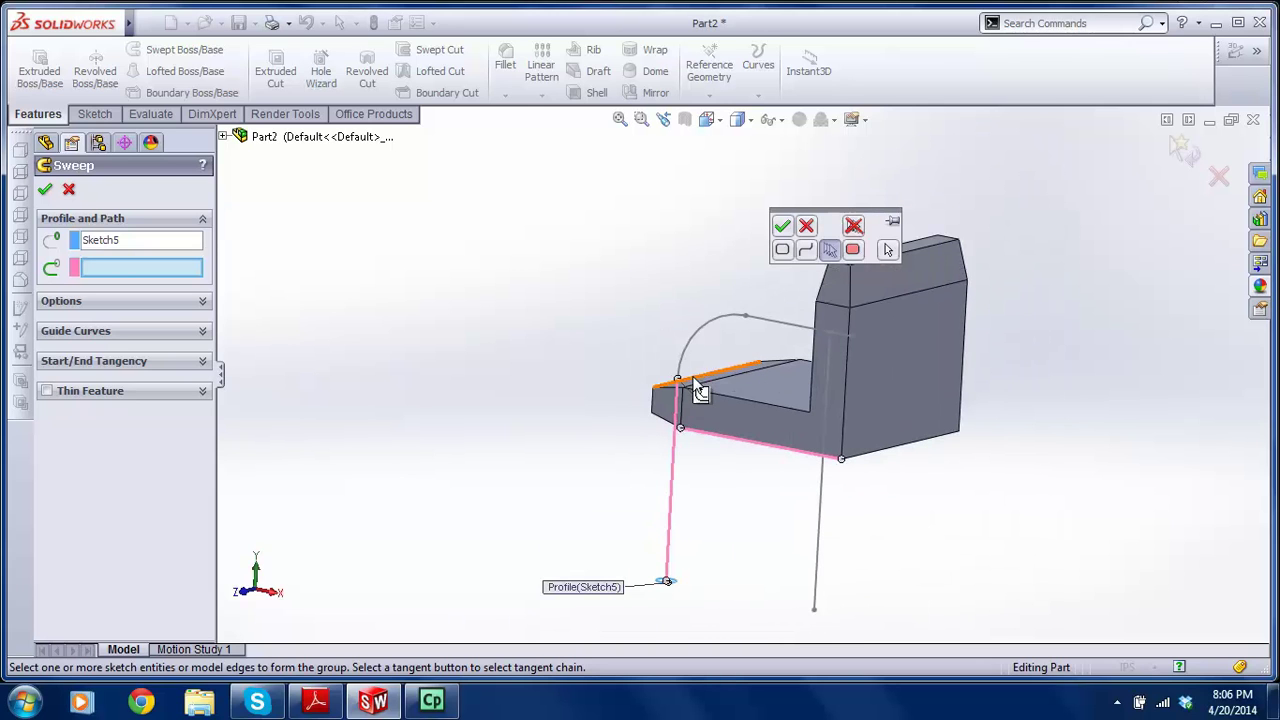
click(699, 396)
middle_drag(553, 281, 572, 298)
scroll(563, 289, up, 2)
scroll(785, 343, down, 2)
click(703, 476)
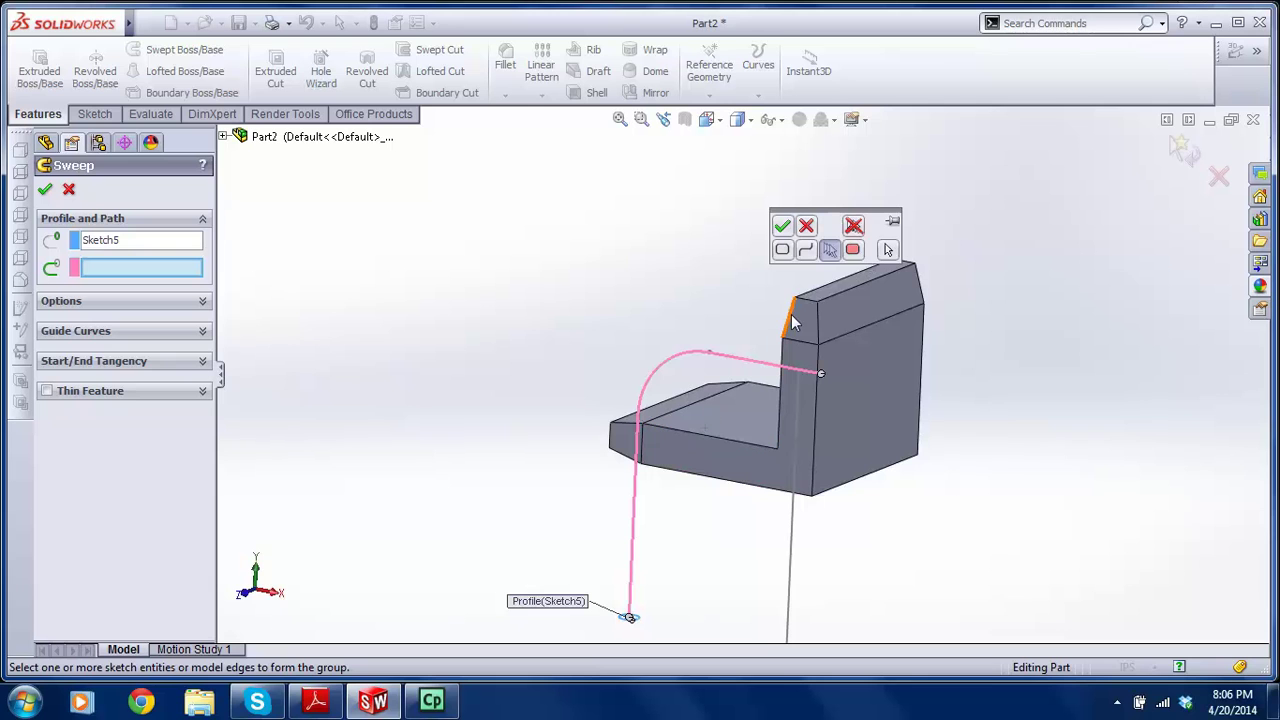
- Rebuild the sweep path as a group of the front leg, tangent bend, armrest and rear leg lines
click(805, 251)
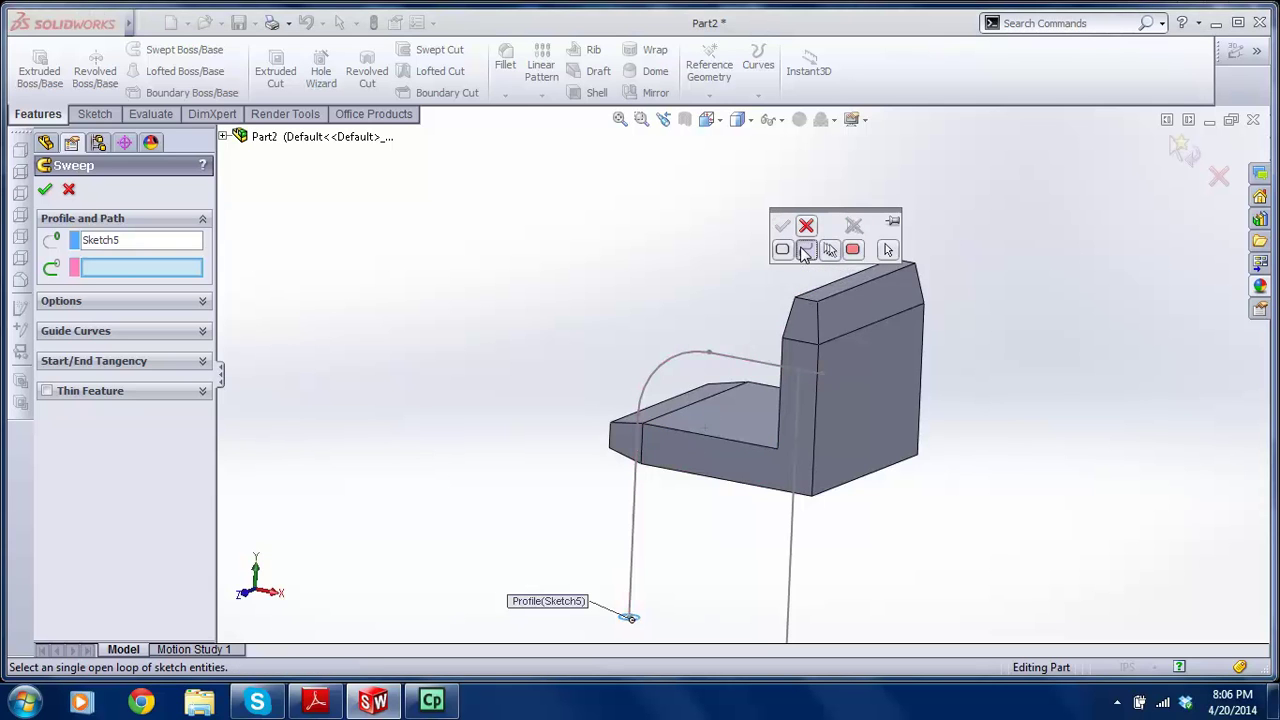
click(633, 546)
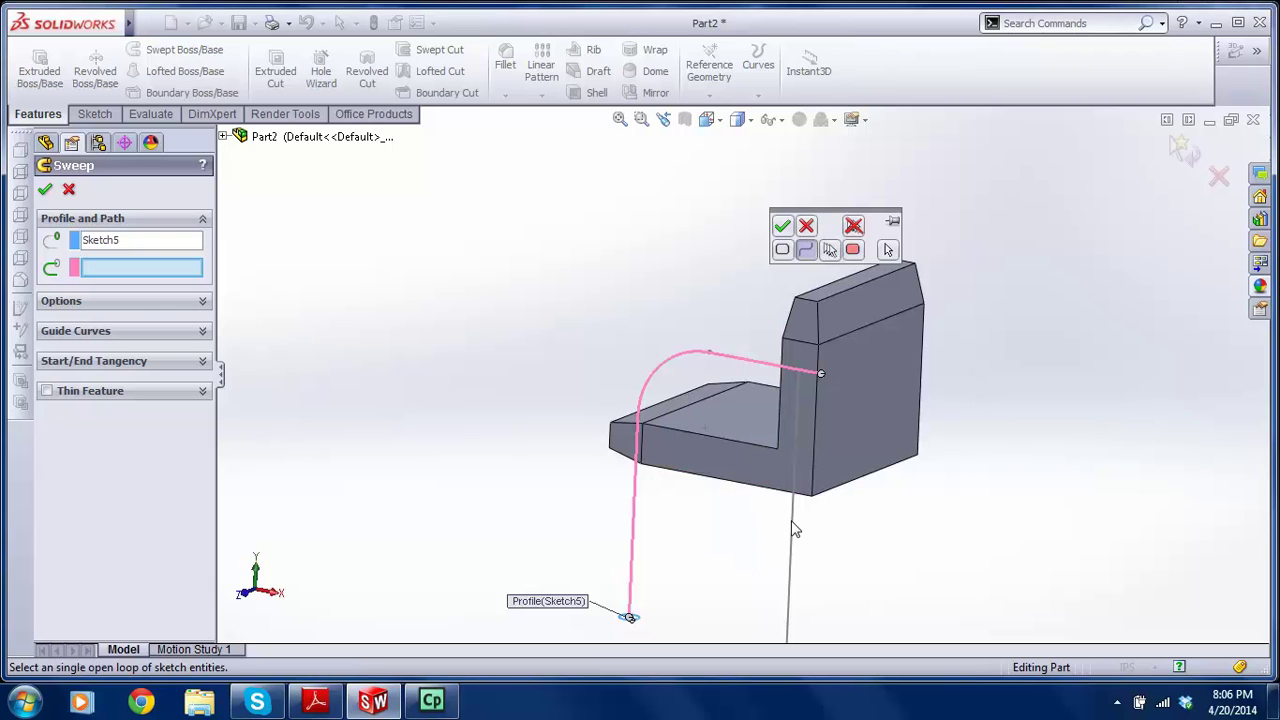
click(830, 249)
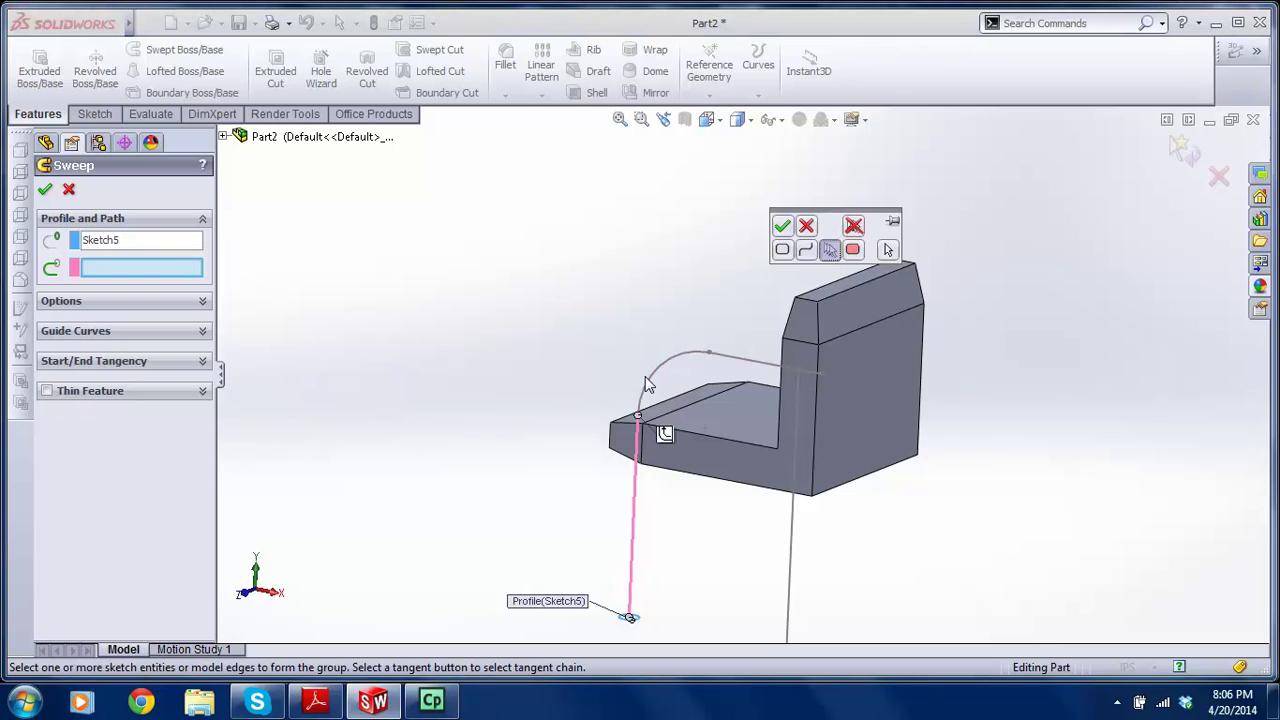
click(663, 435)
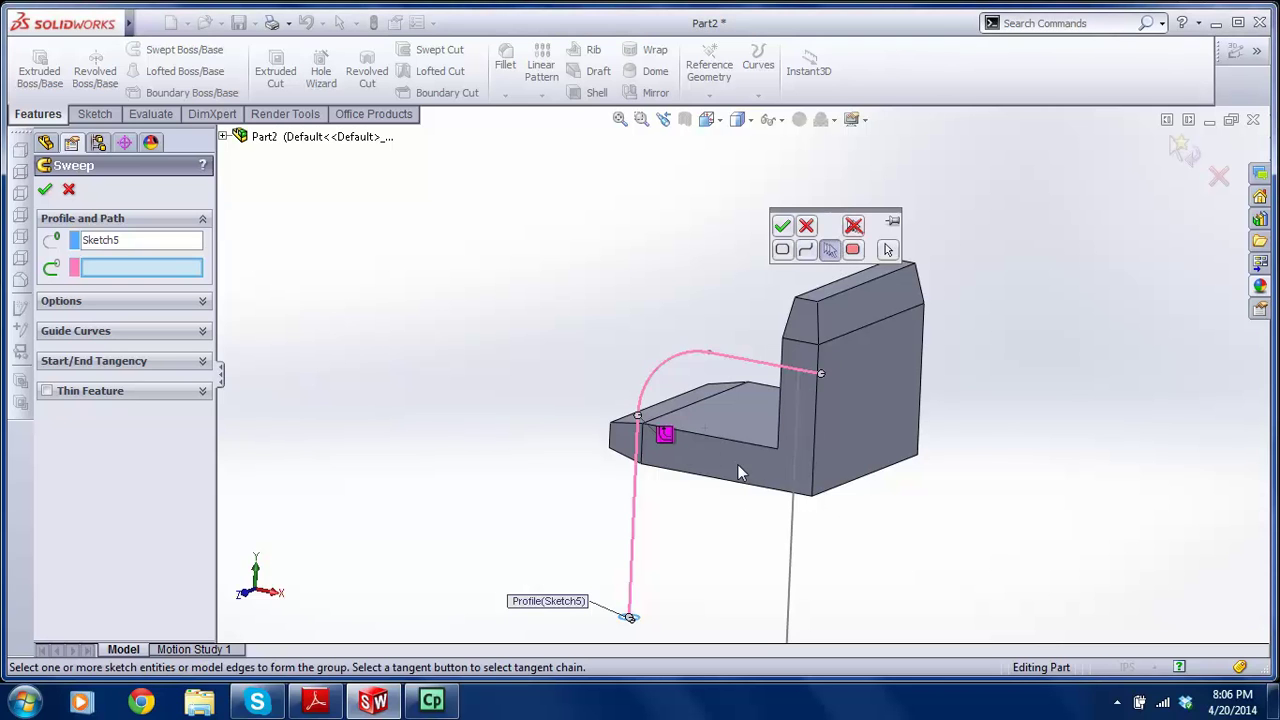
click(797, 514)
scroll(866, 440, up, 4)
scroll(762, 466, down, 3)
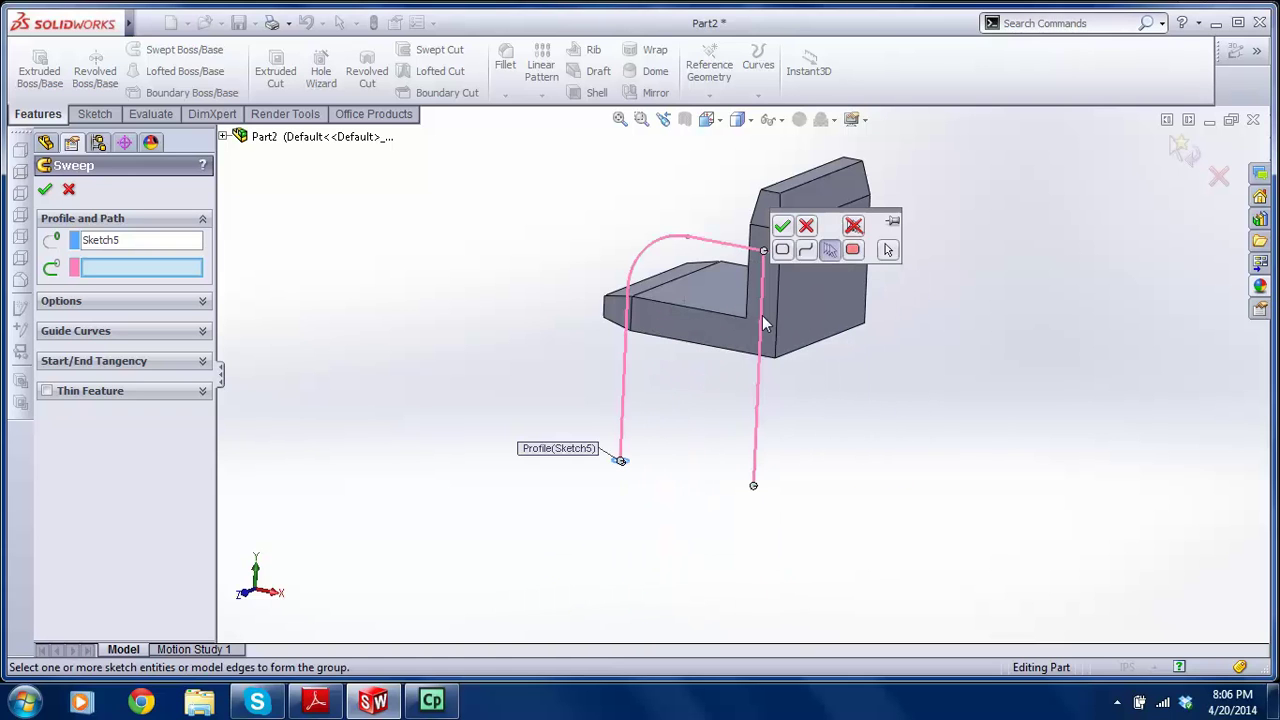
- Remove the rear leg line from the path group and complete the sweep along the front leg, bend and armrest
click(782, 226)
click(763, 350)
scroll(762, 335, down, 2)
click(750, 445)
click(783, 228)
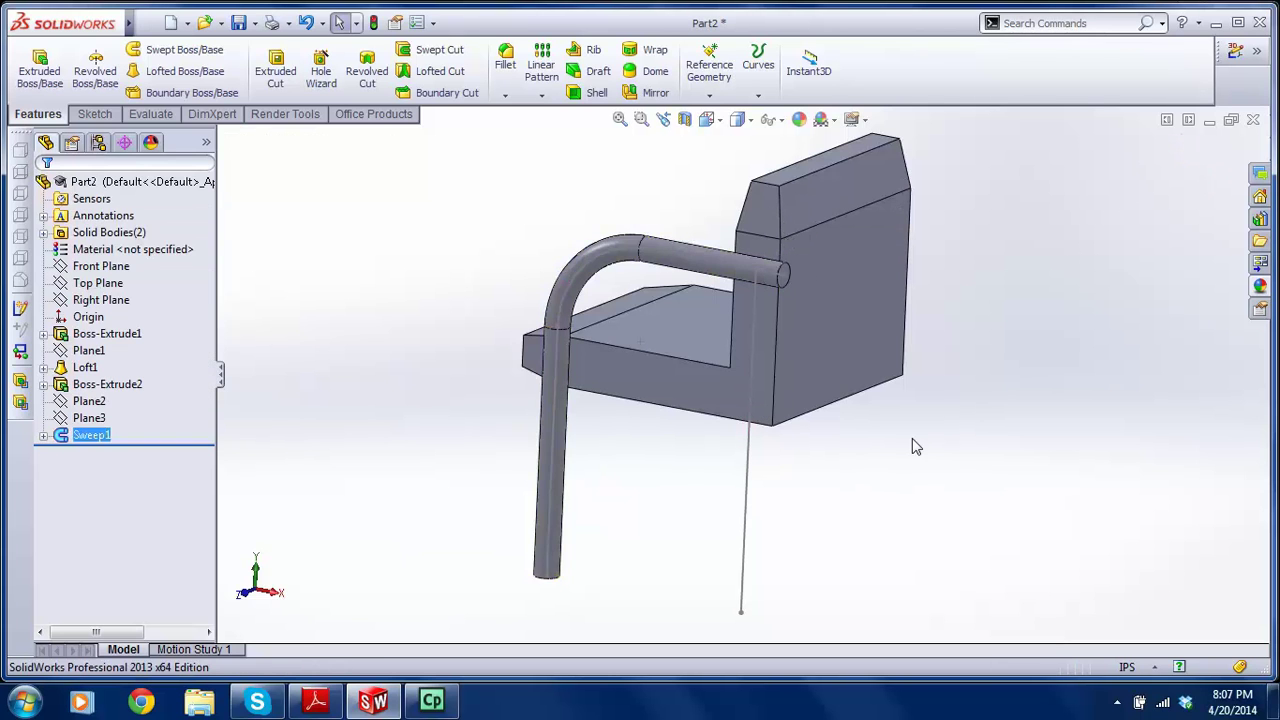
- Open the profile sketch Sketch5 under Sweep1 for editing
scroll(865, 478, up, 2)
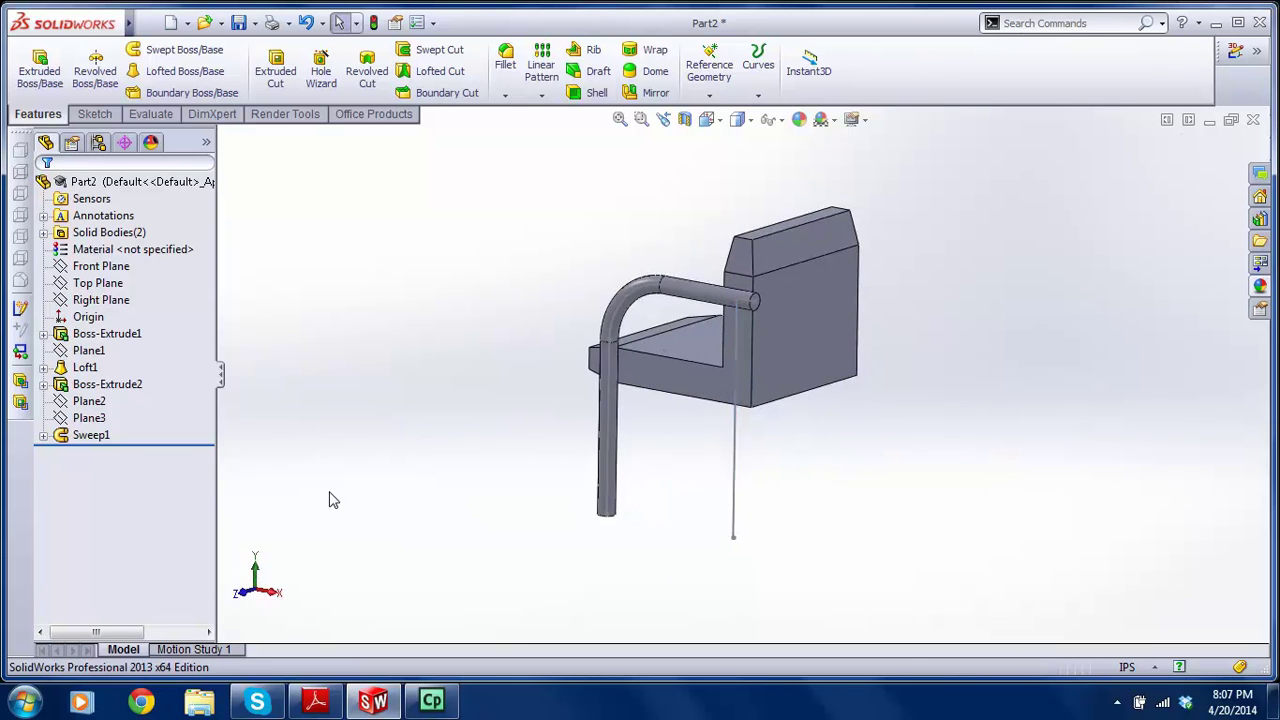
click(43, 435)
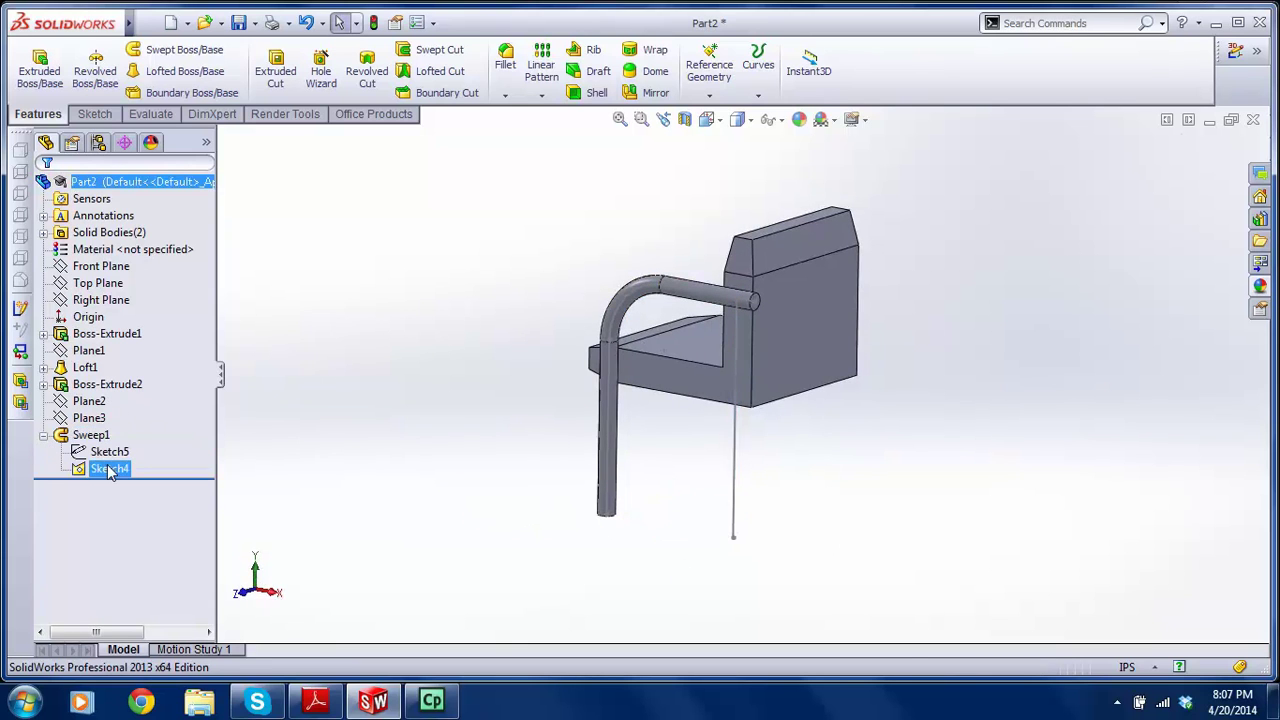
click(110, 455)
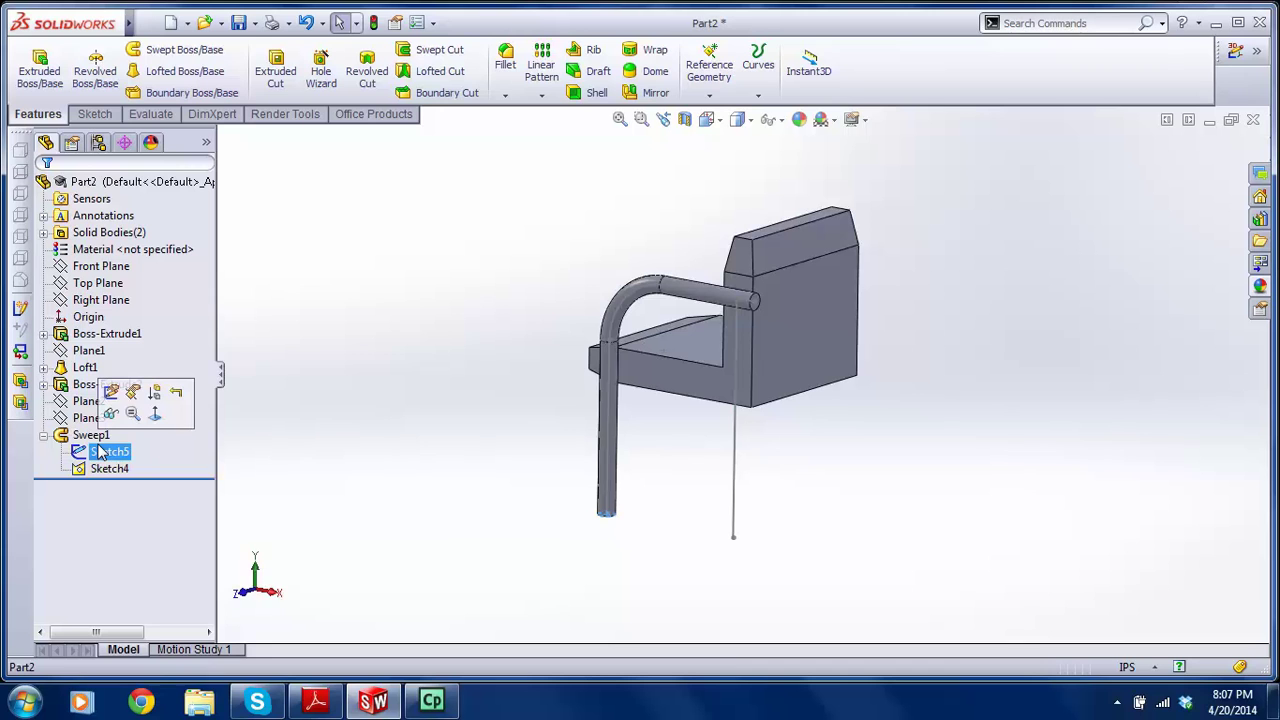
right_click(102, 450)
click(111, 393)
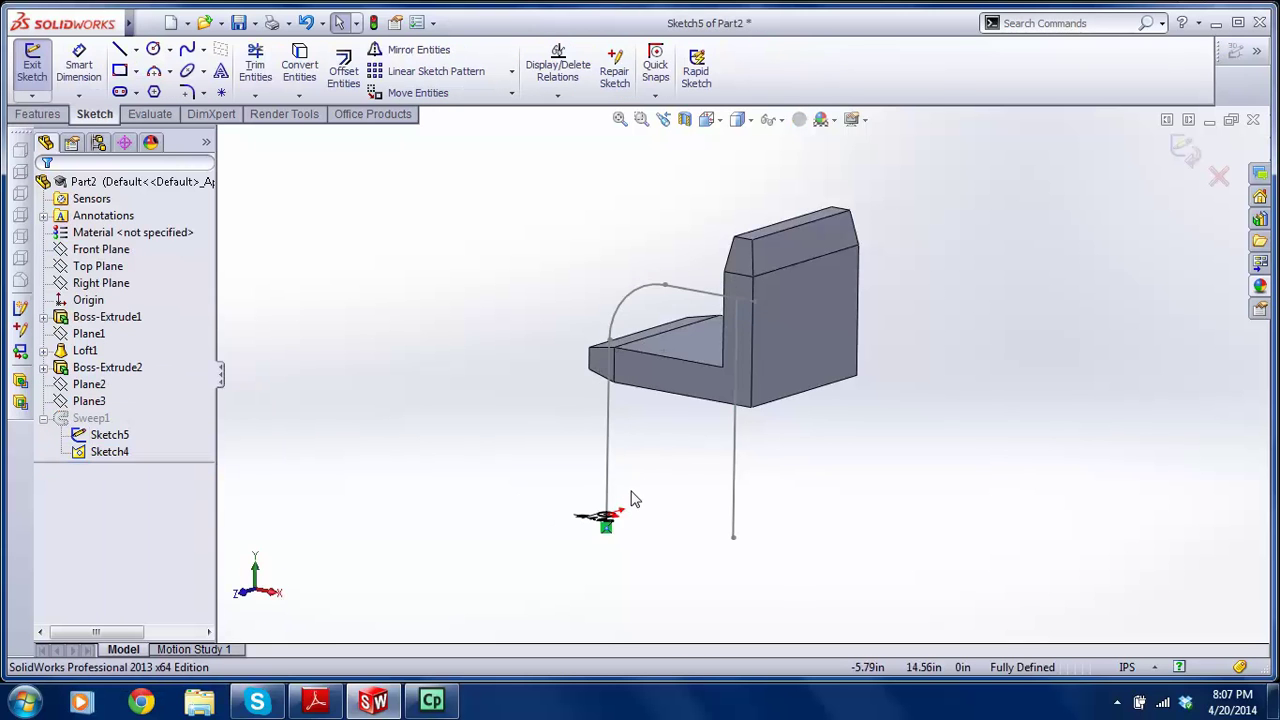
- Draw a second circle centred on the rear leg line's lower endpoint
middle_drag(626, 503, 650, 345)
middle_drag(652, 440, 655, 154)
scroll(664, 373, down, 3)
scroll(711, 283, up, 4)
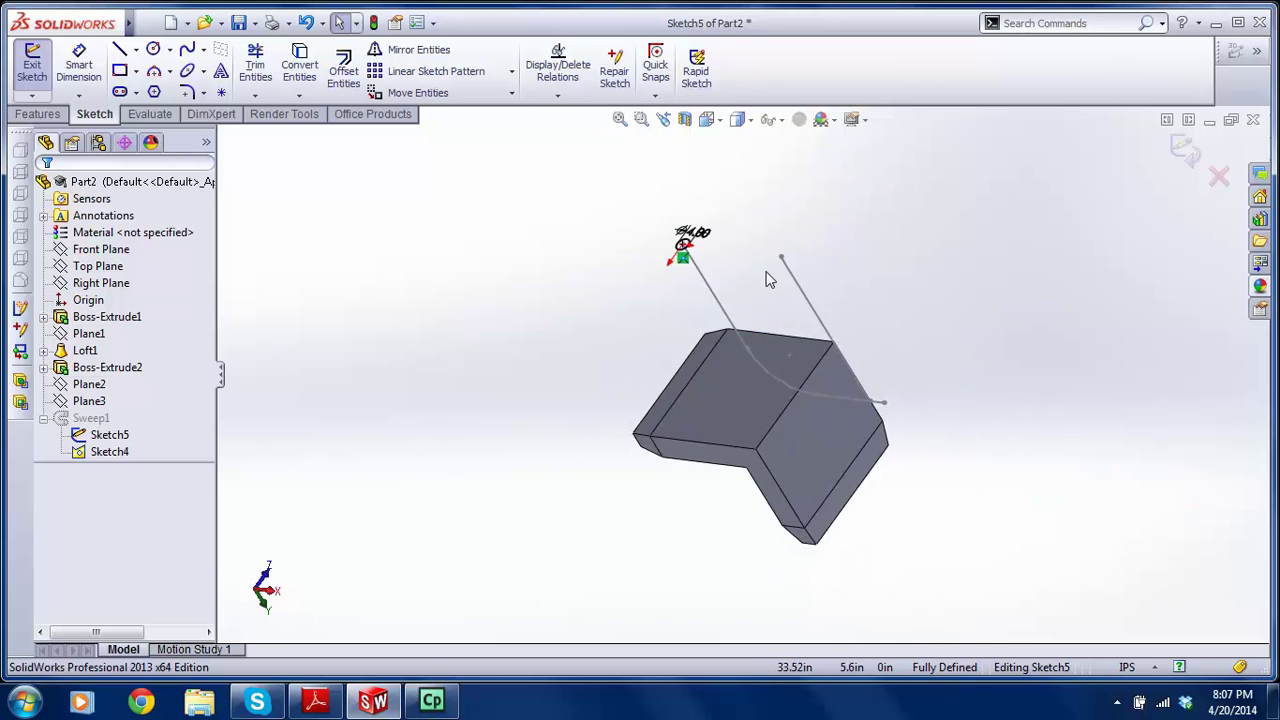
middle_drag(769, 274, 821, 250)
scroll(821, 250, down, 3)
click(153, 49)
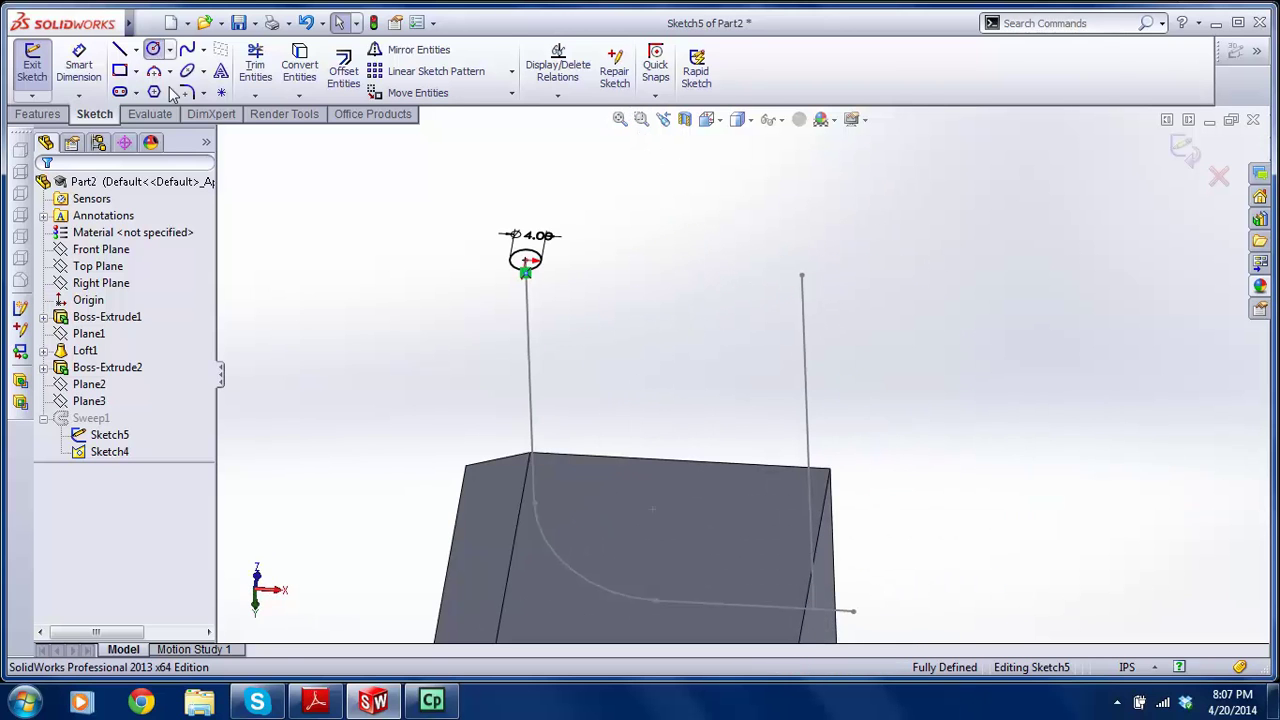
mouse_move(801, 276)
mouse_down()
mouse_move(808, 292)
mouse_move(784, 288)
mouse_up()
key(Escape)
- Make the rear leg circle equal to the front leg circle and finish the sketch
click(538, 268)
key(Escape)
click(540, 266)
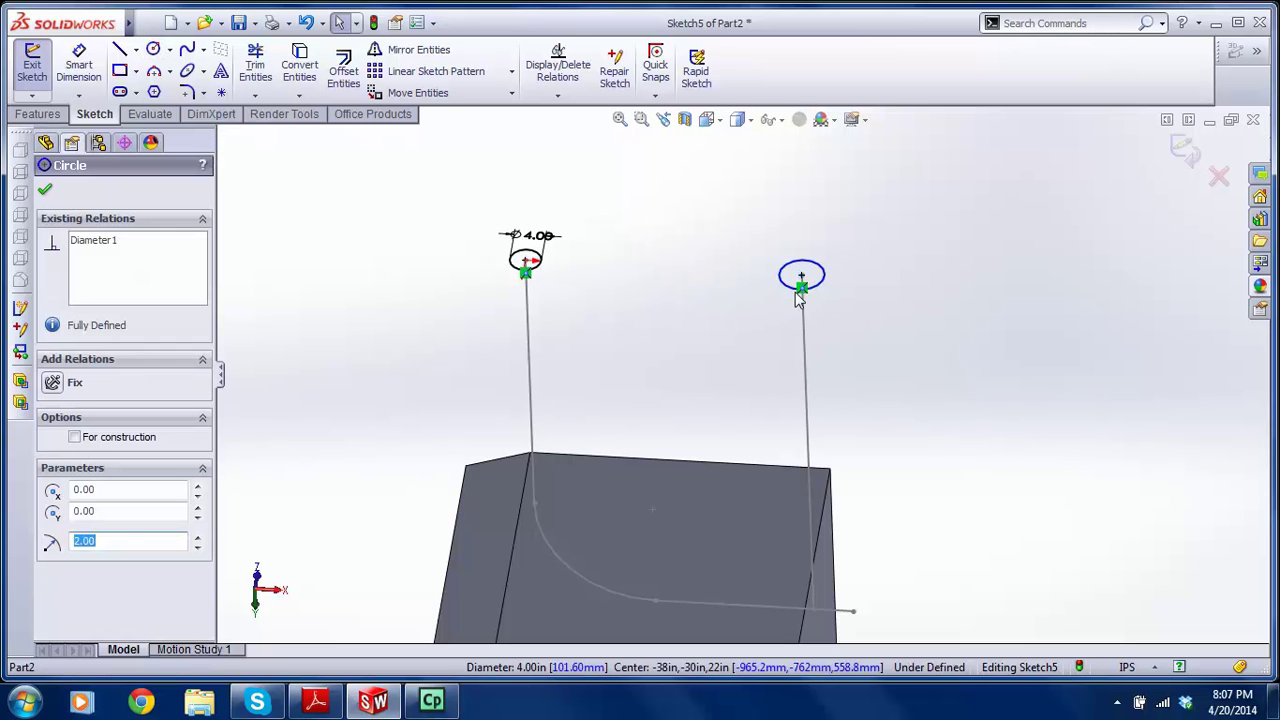
ctrl+click(781, 287)
click(85, 556)
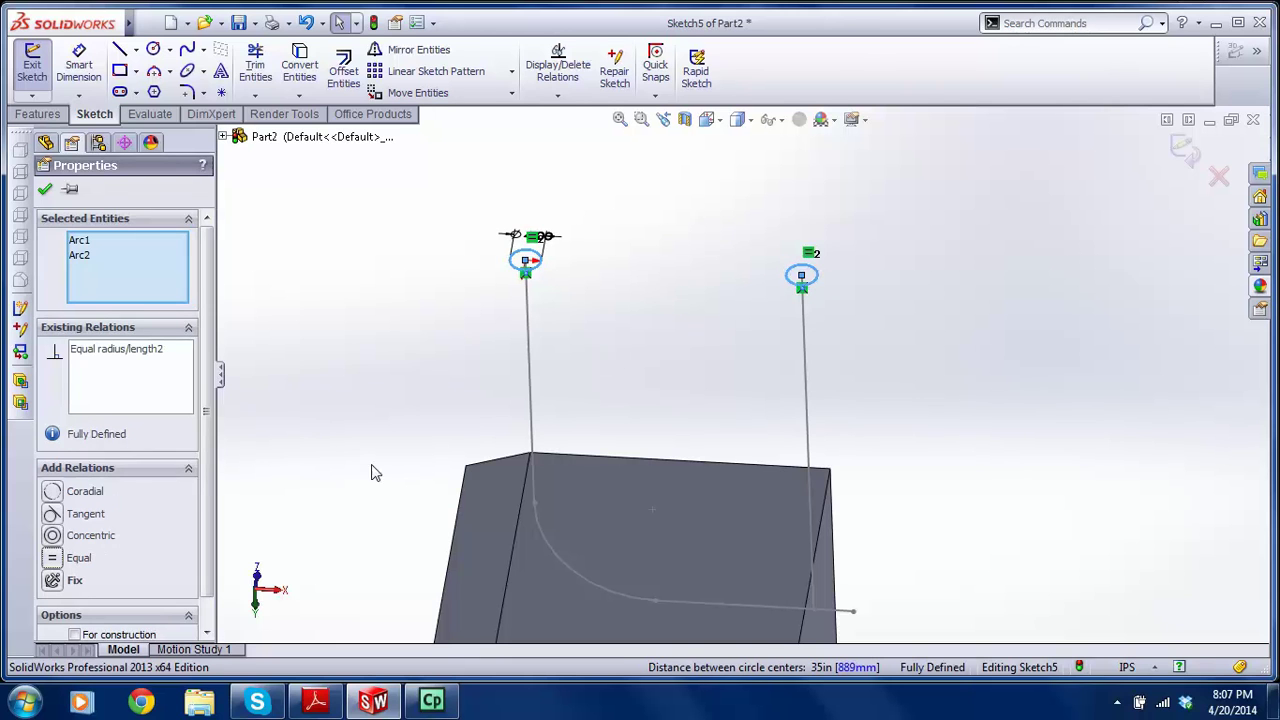
click(1186, 150)
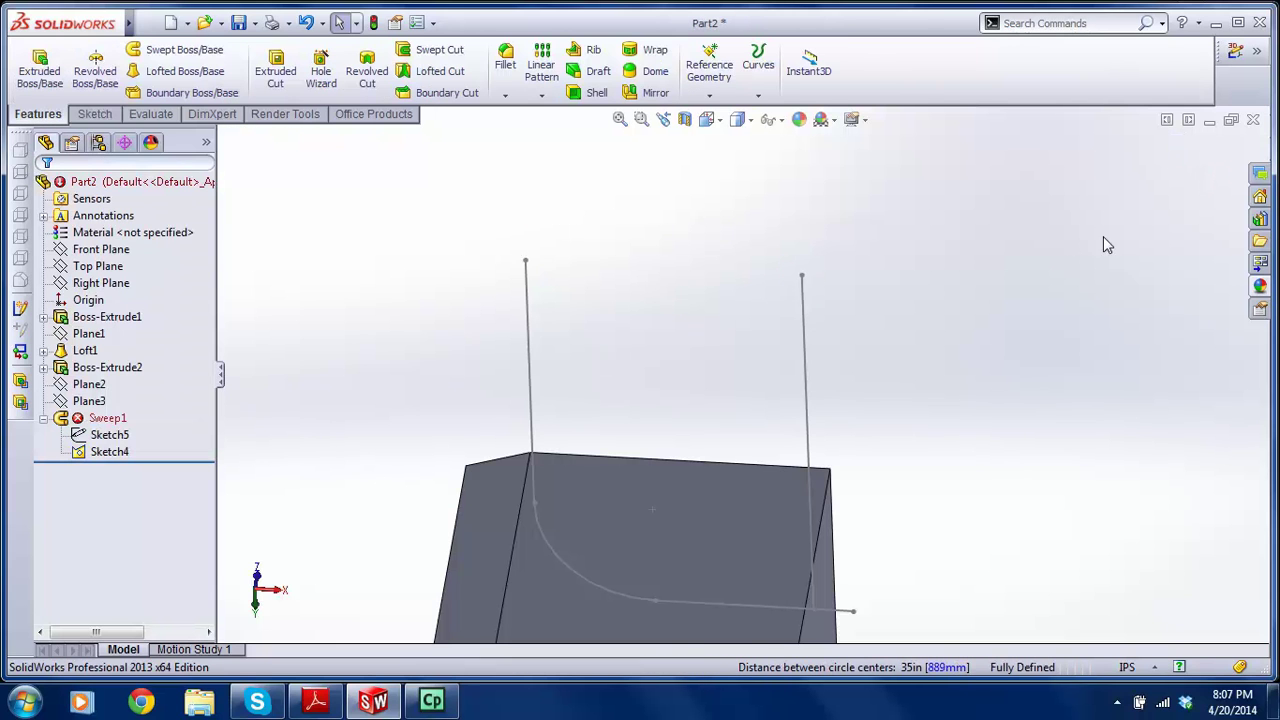
- Open Sweep1 for editing and try to select only the front leg circle as its profile
scroll(780, 355, up, 6)
middle_drag(760, 328, 757, 410)
mouse_move(729, 282)
middle_down()
mouse_move(735, 390)
mouse_move(750, 420)
mouse_move(697, 494)
middle_up()
scroll(694, 494, down, 4)
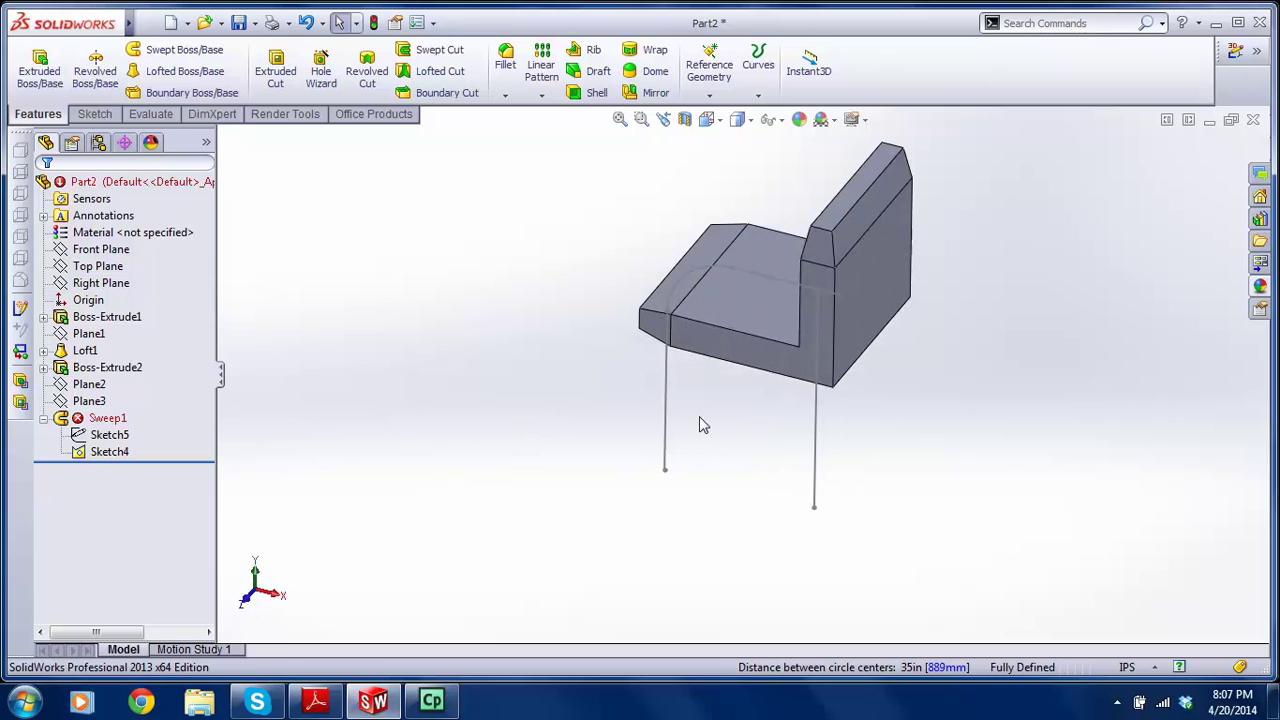
right_click(105, 420)
click(108, 318)
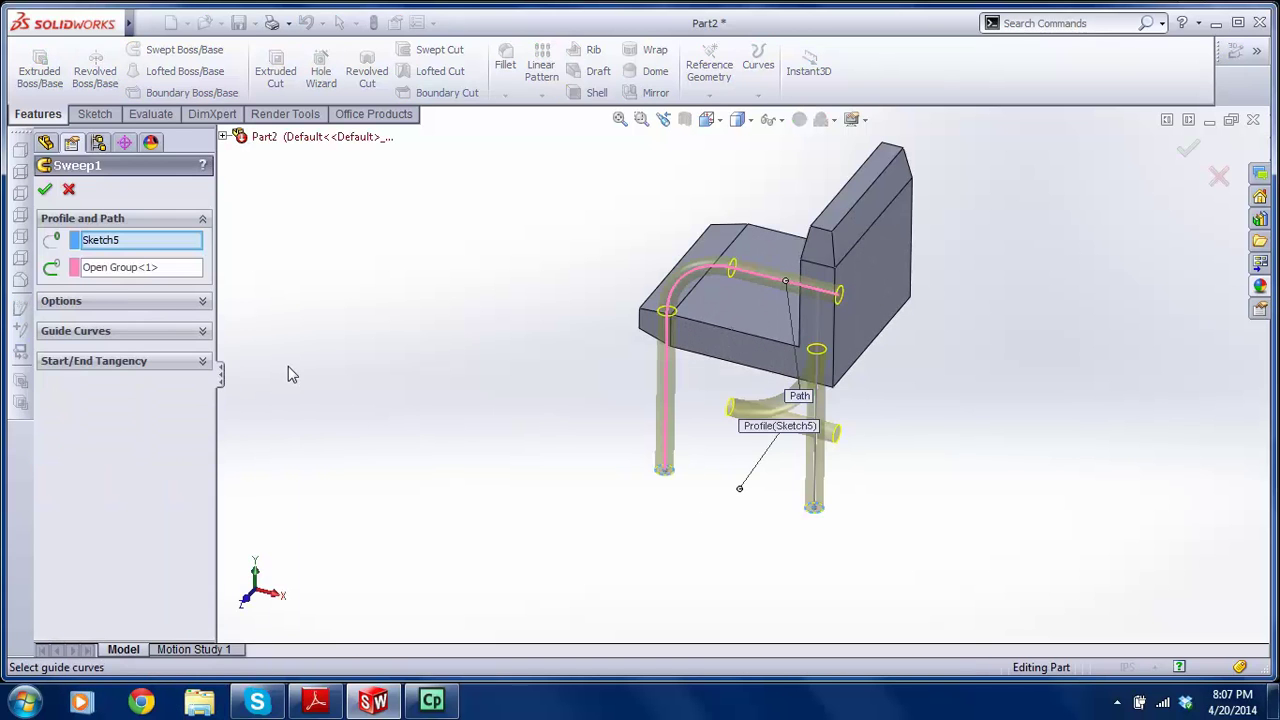
scroll(712, 390, down, 2)
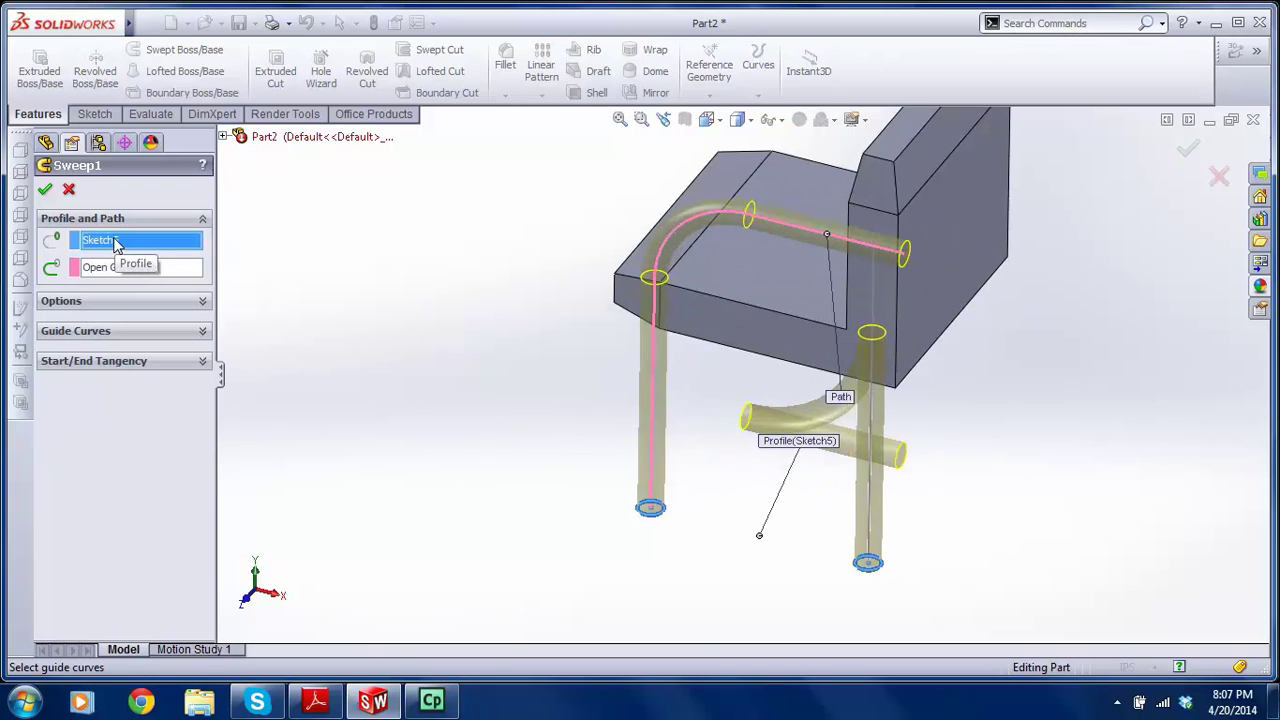
key(Delete)
click(650, 510)
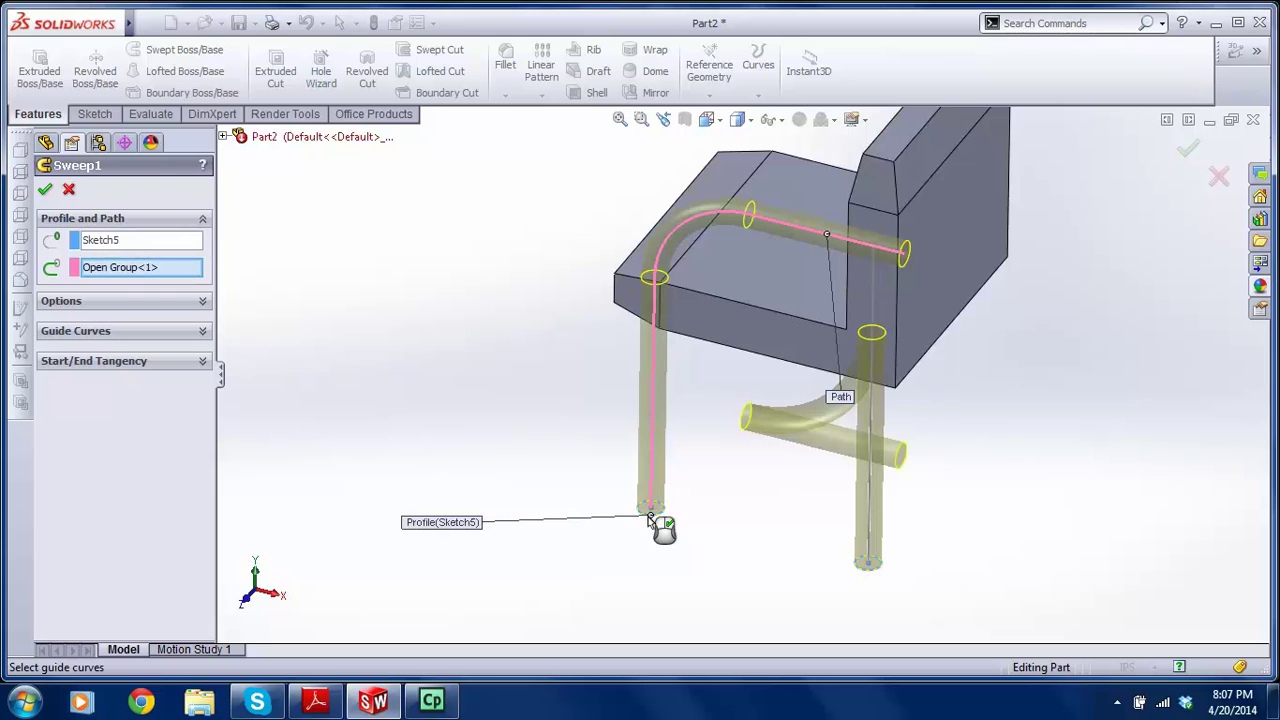
- Replace the Sweep1 profile with a closed-loop selection of the front leg circle and complete the sweep
click(101, 240)
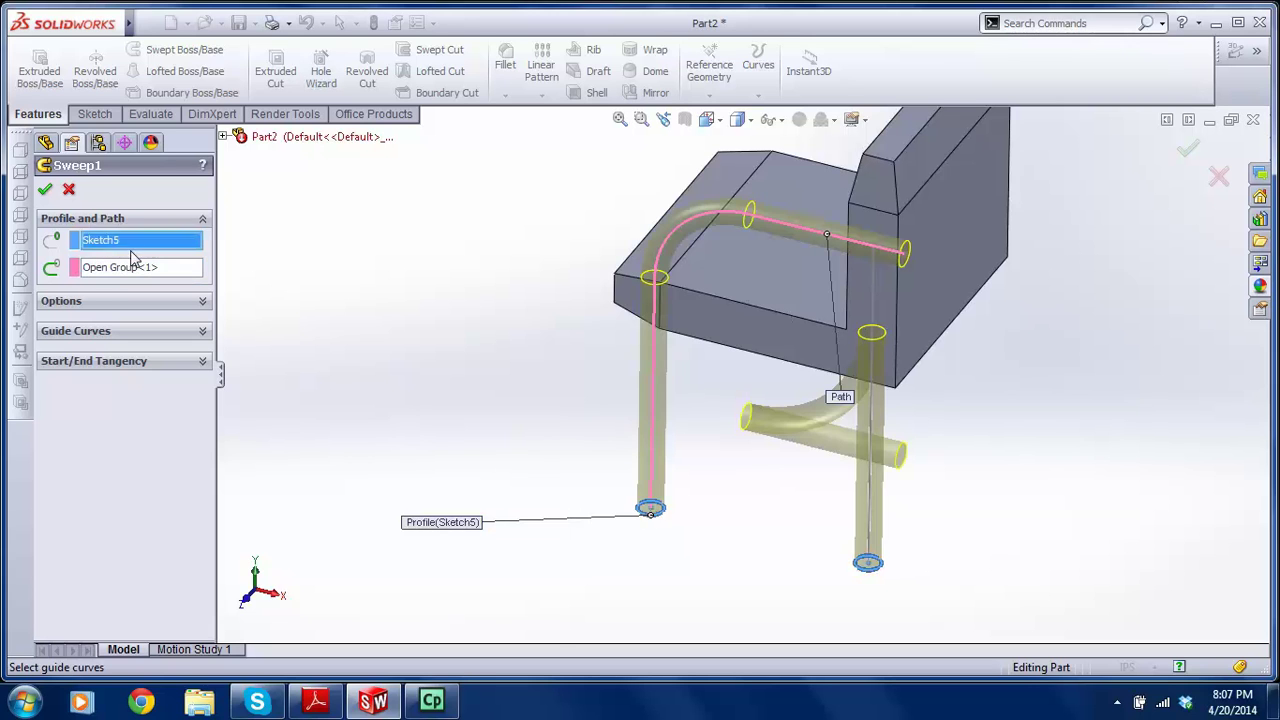
key(Delete)
right_click(510, 384)
click(530, 383)
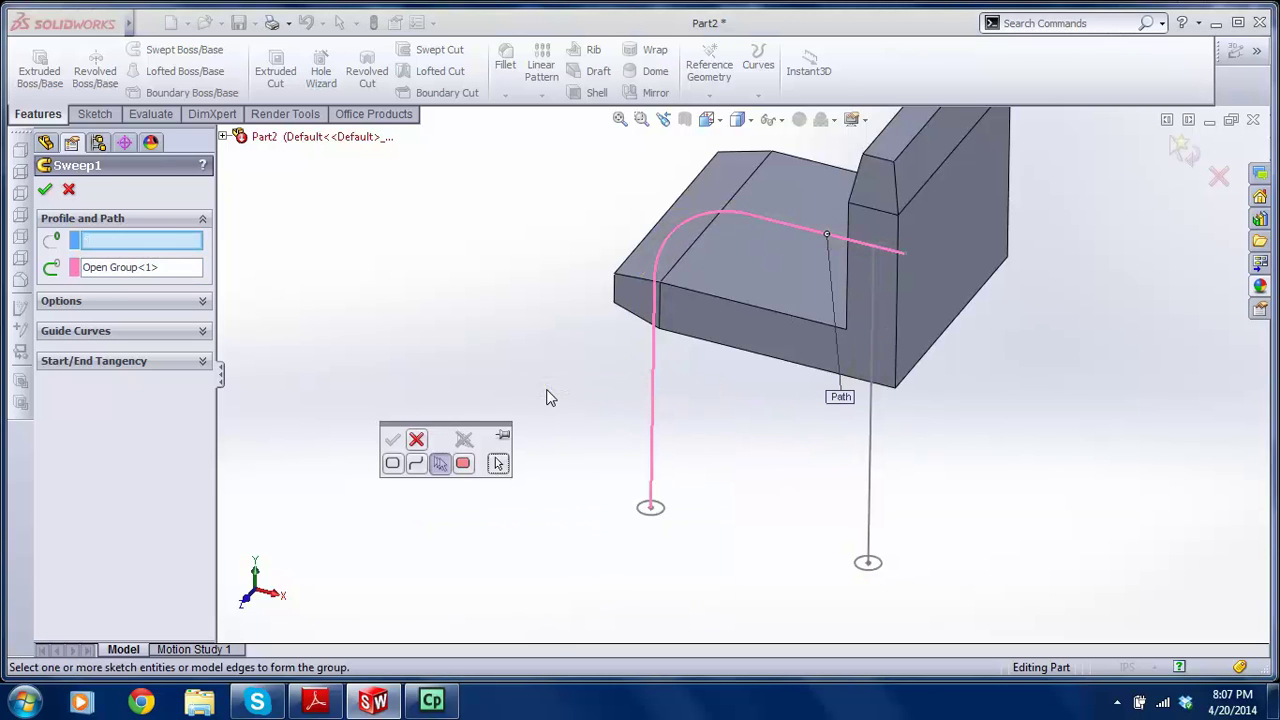
click(392, 464)
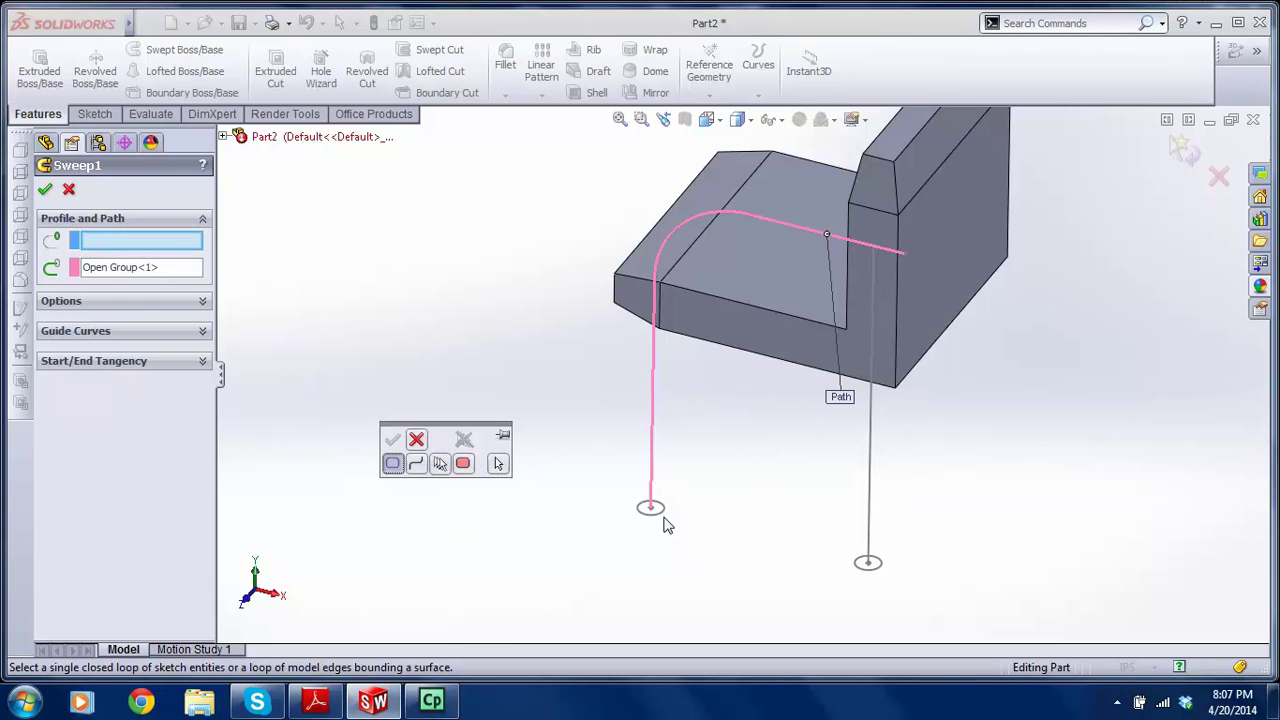
click(650, 511)
click(392, 440)
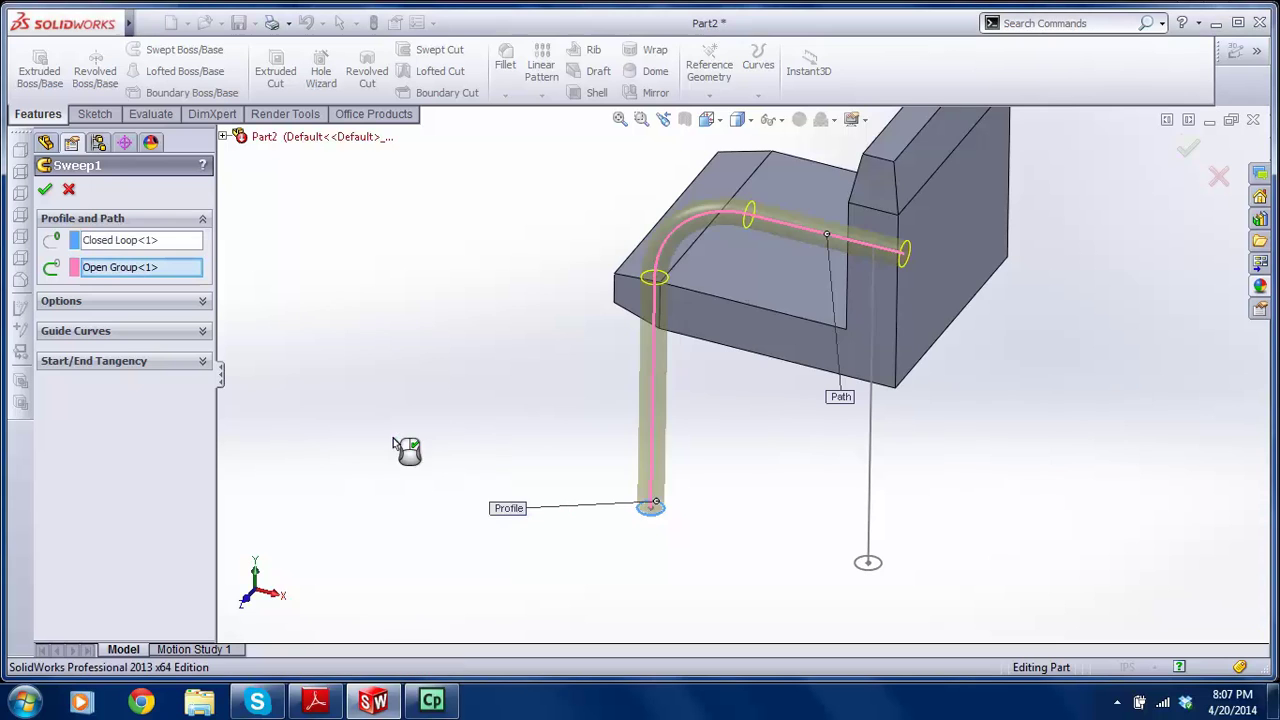
scroll(643, 363, up, 2)
scroll(699, 323, down, 2)
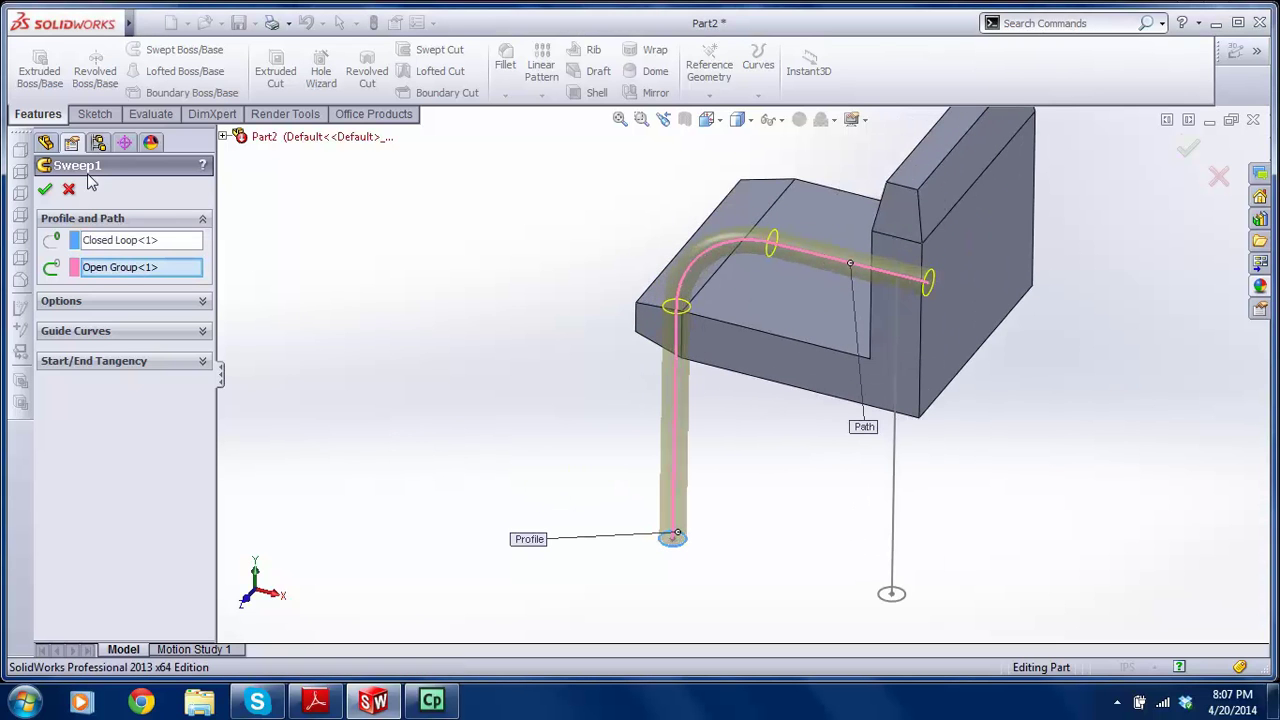
click(45, 192)
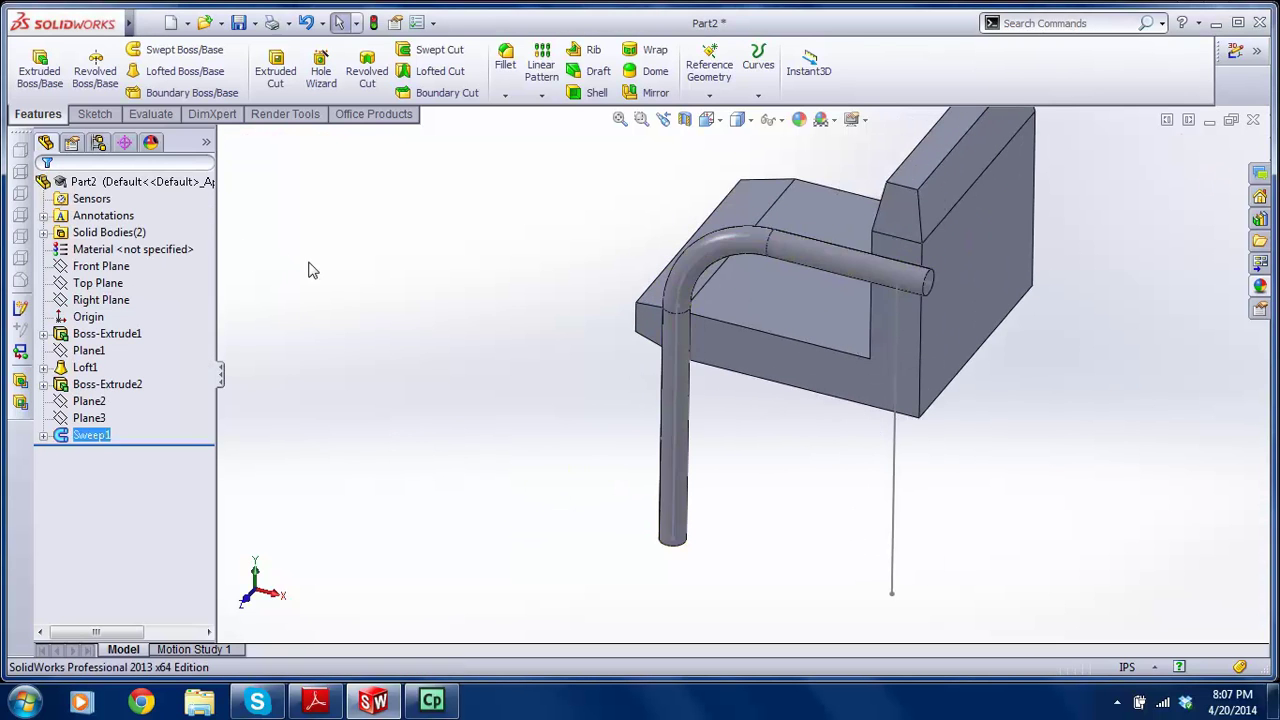
- Show the profile sketch Sketch5 under Sweep1
middle_drag(300, 271, 903, 489)
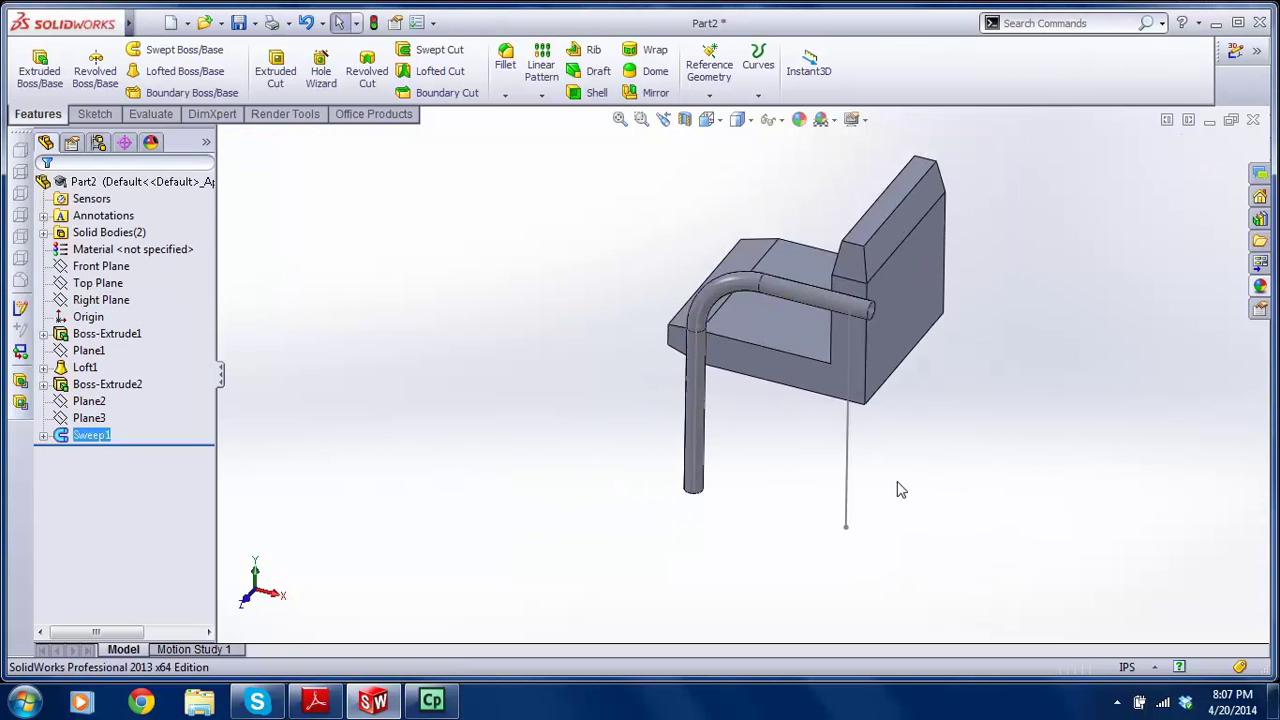
click(44, 435)
click(110, 451)
right_click(117, 457)
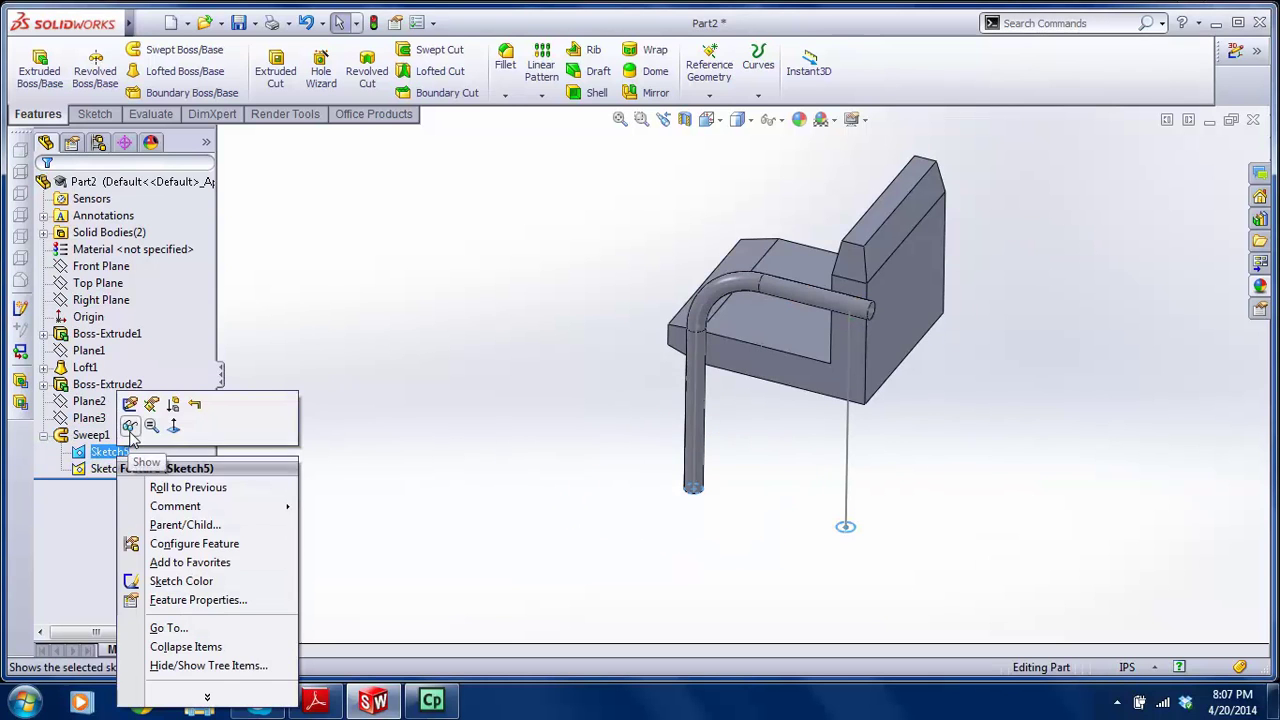
click(129, 427)
- Start a new swept boss with a closed-loop selection of the rear leg circle as its profile
scroll(894, 485, down, 1)
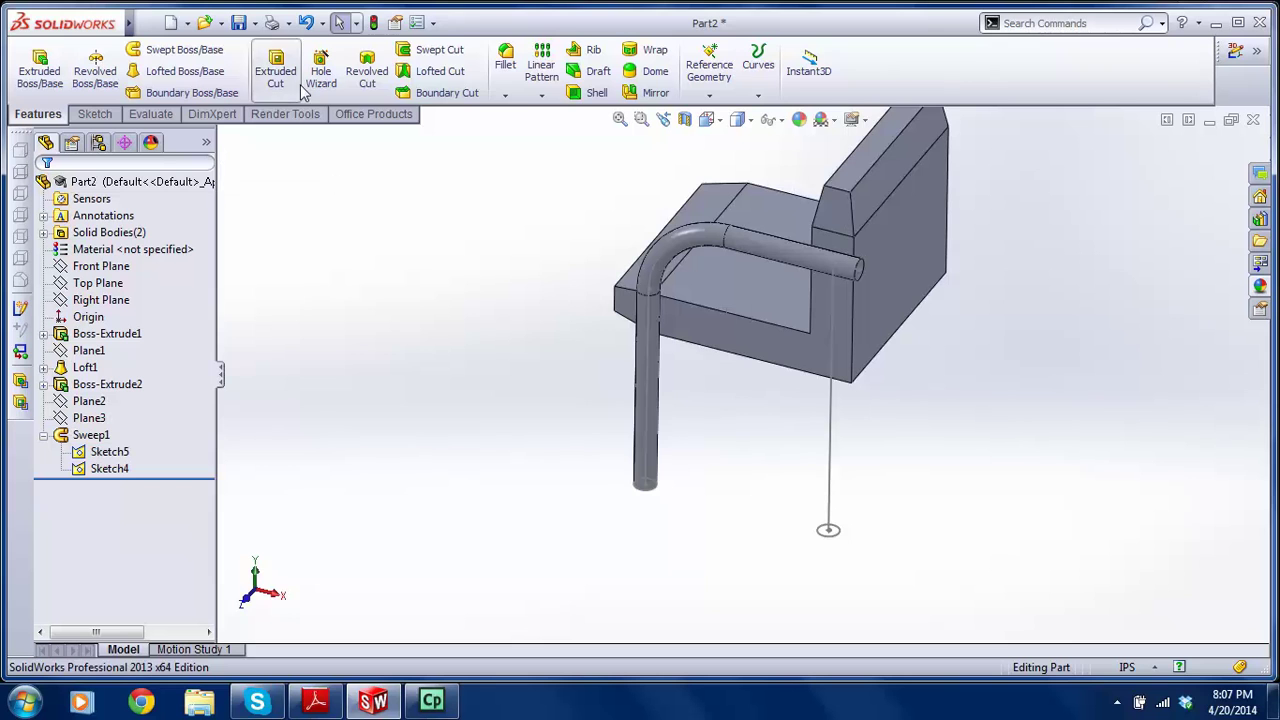
click(180, 49)
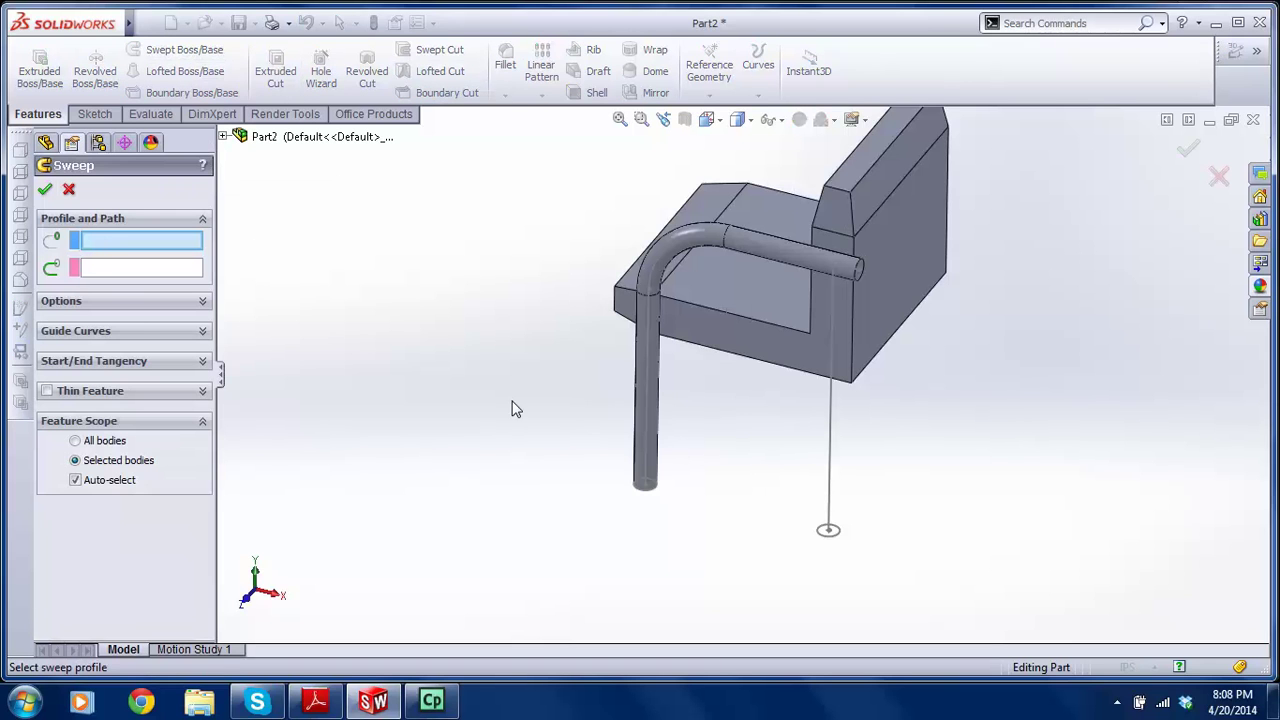
click(838, 540)
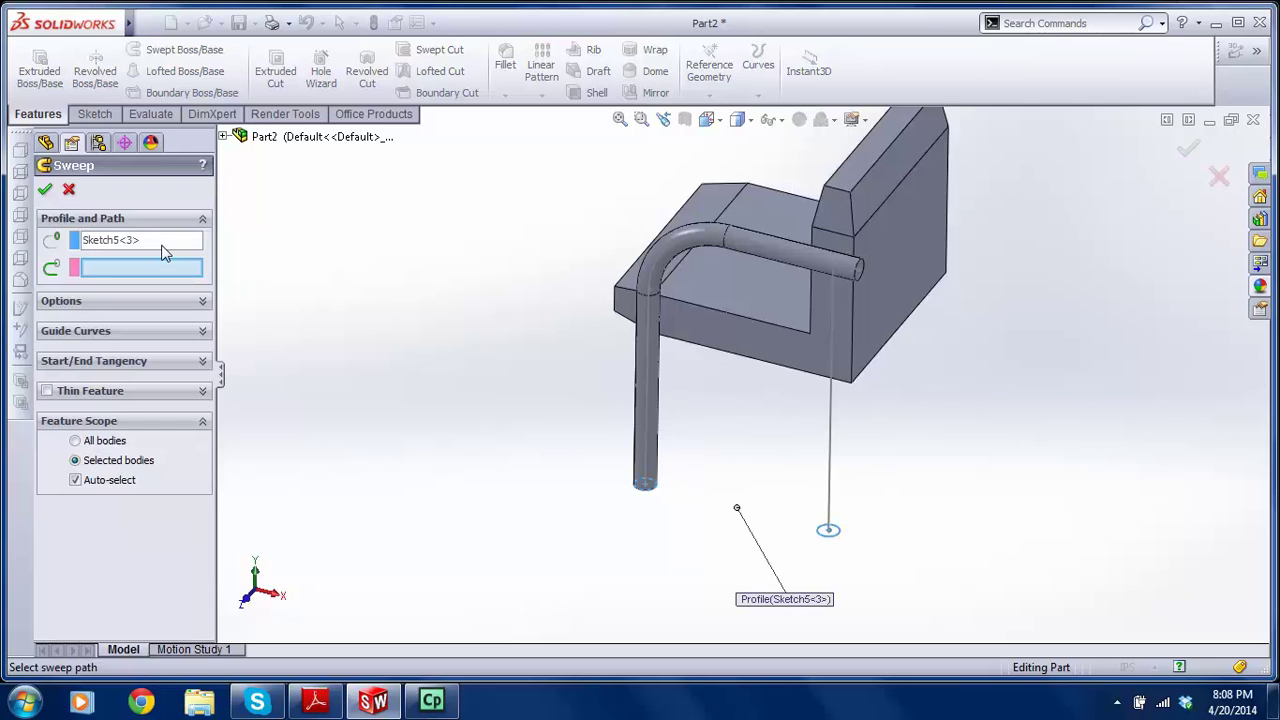
click(127, 246)
key(Delete)
right_click(922, 494)
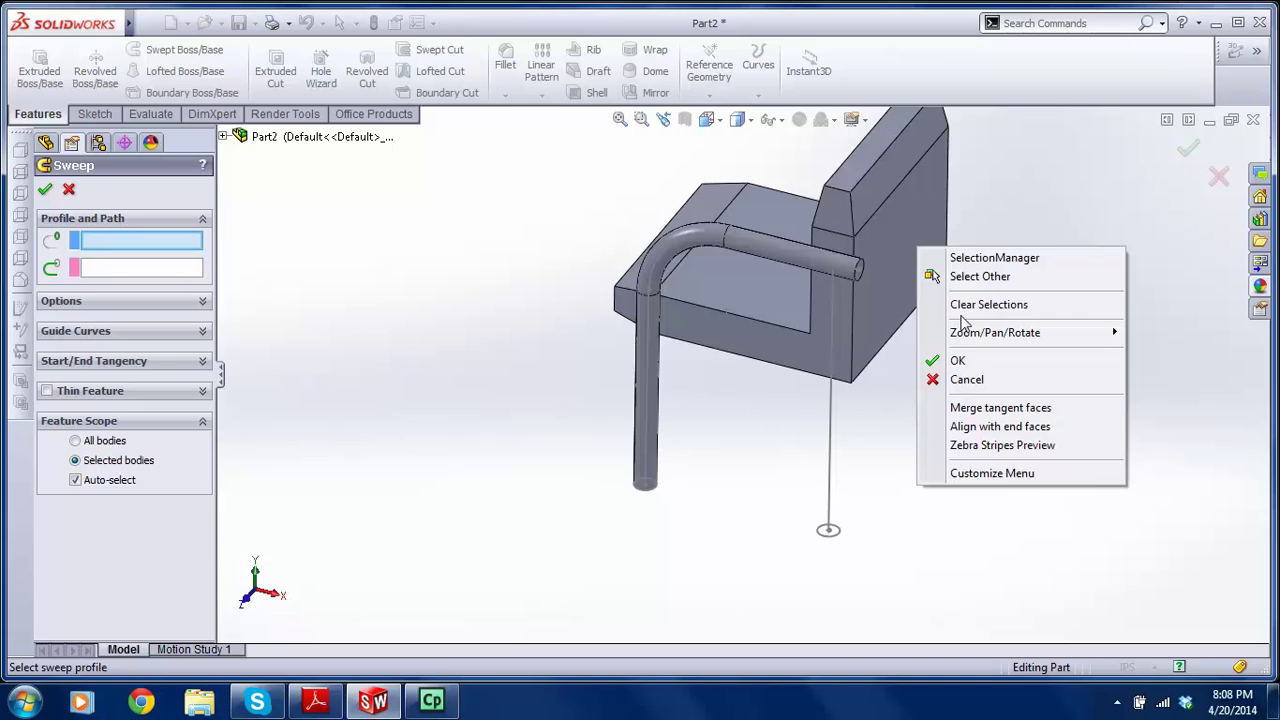
click(980, 258)
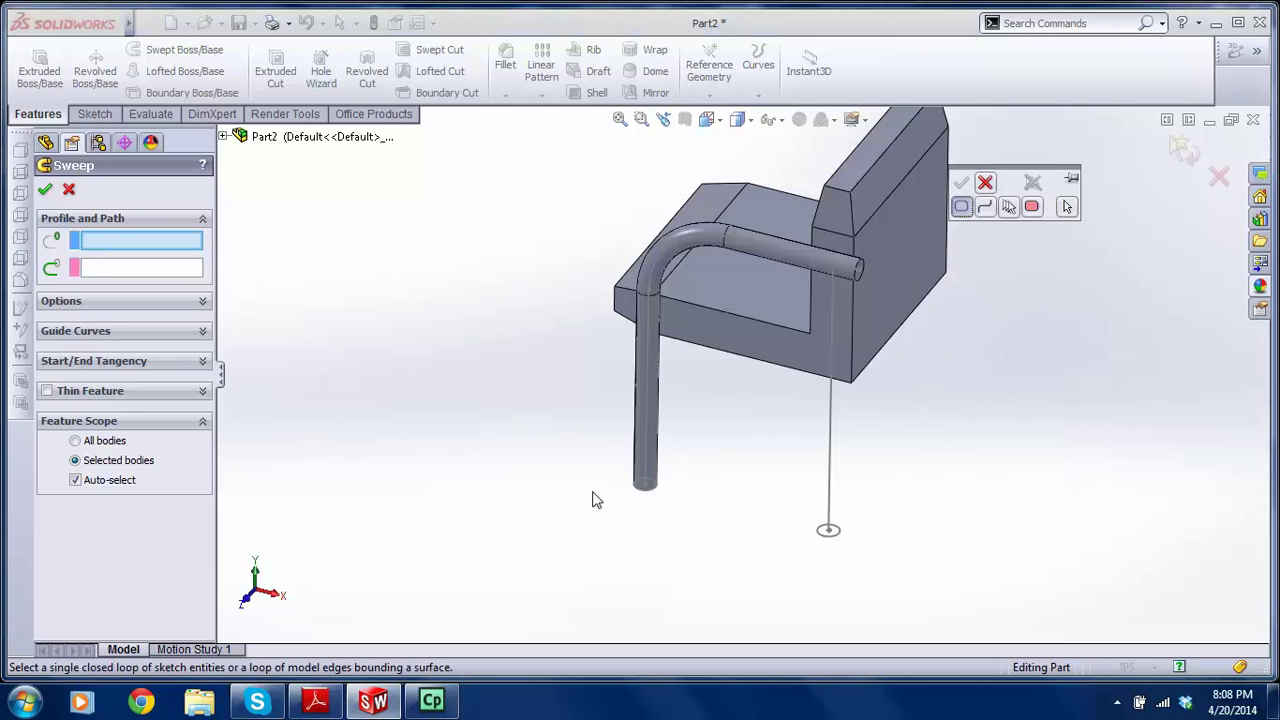
scroll(880, 540, down, 2)
click(822, 506)
scroll(774, 546, up, 2)
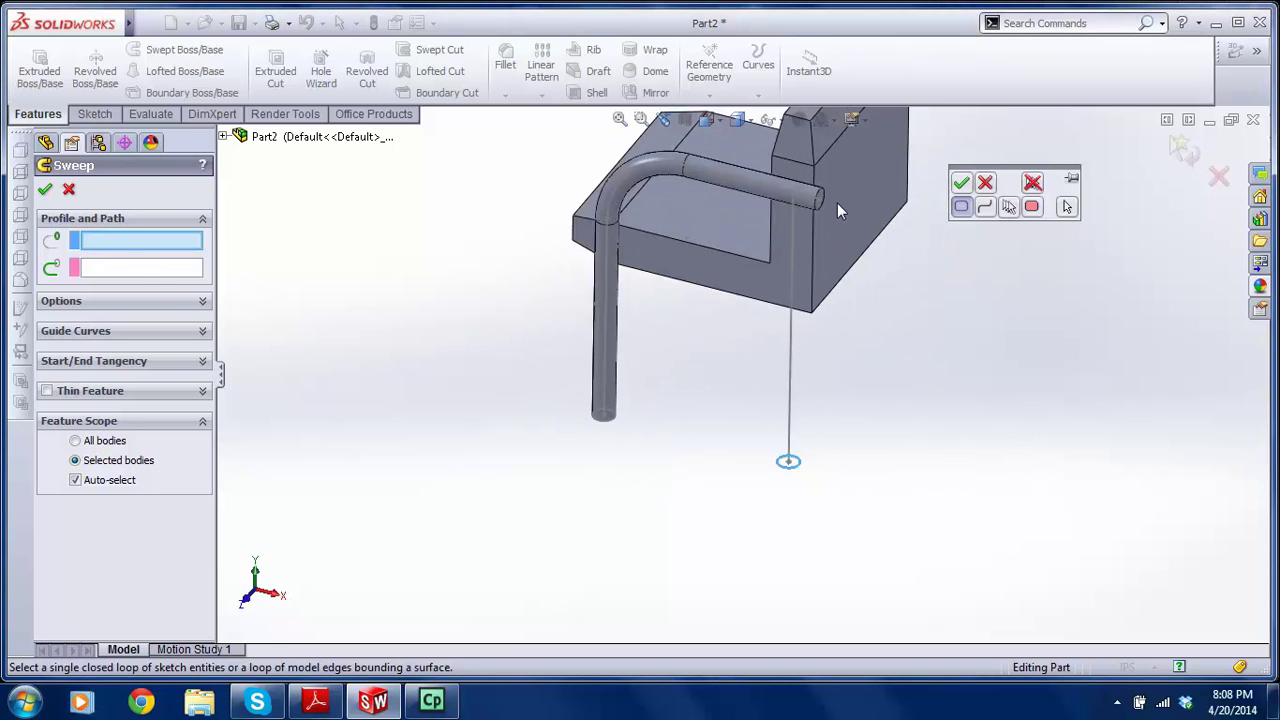
click(960, 183)
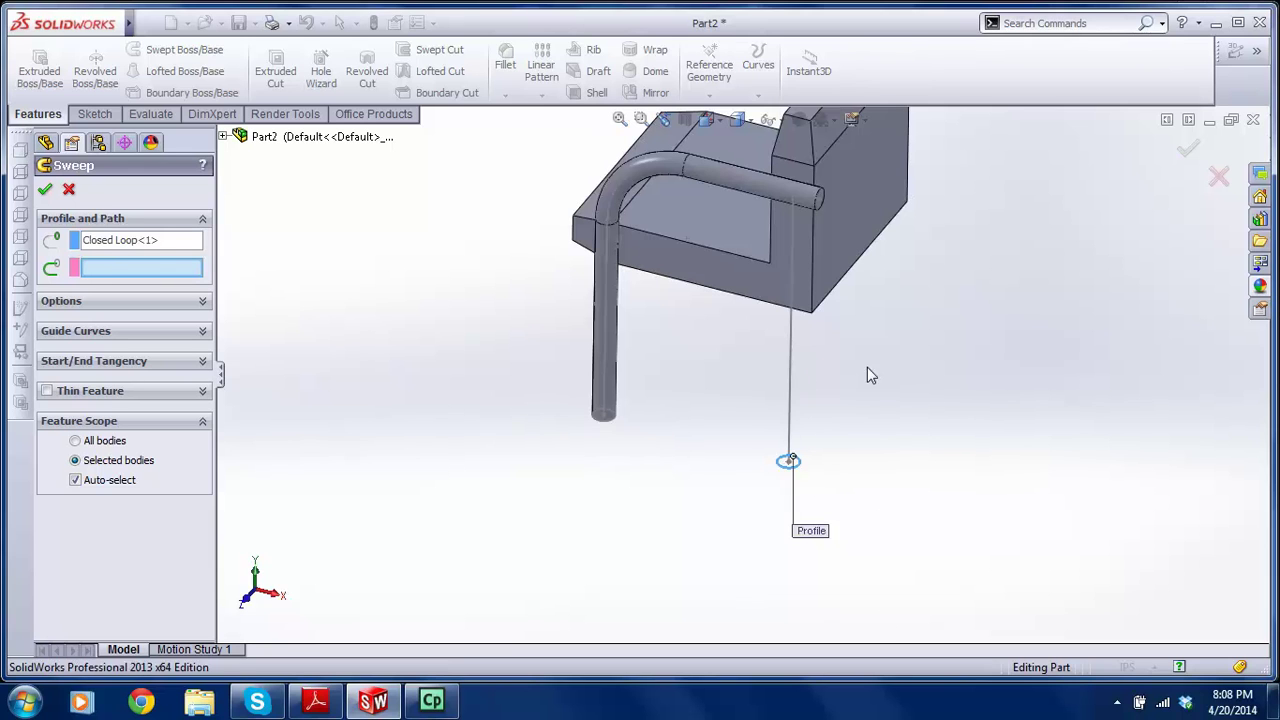
- Set the vertical rear leg line as an open-loop sweep path and complete the rear leg sweep
right_click(946, 364)
click(982, 367)
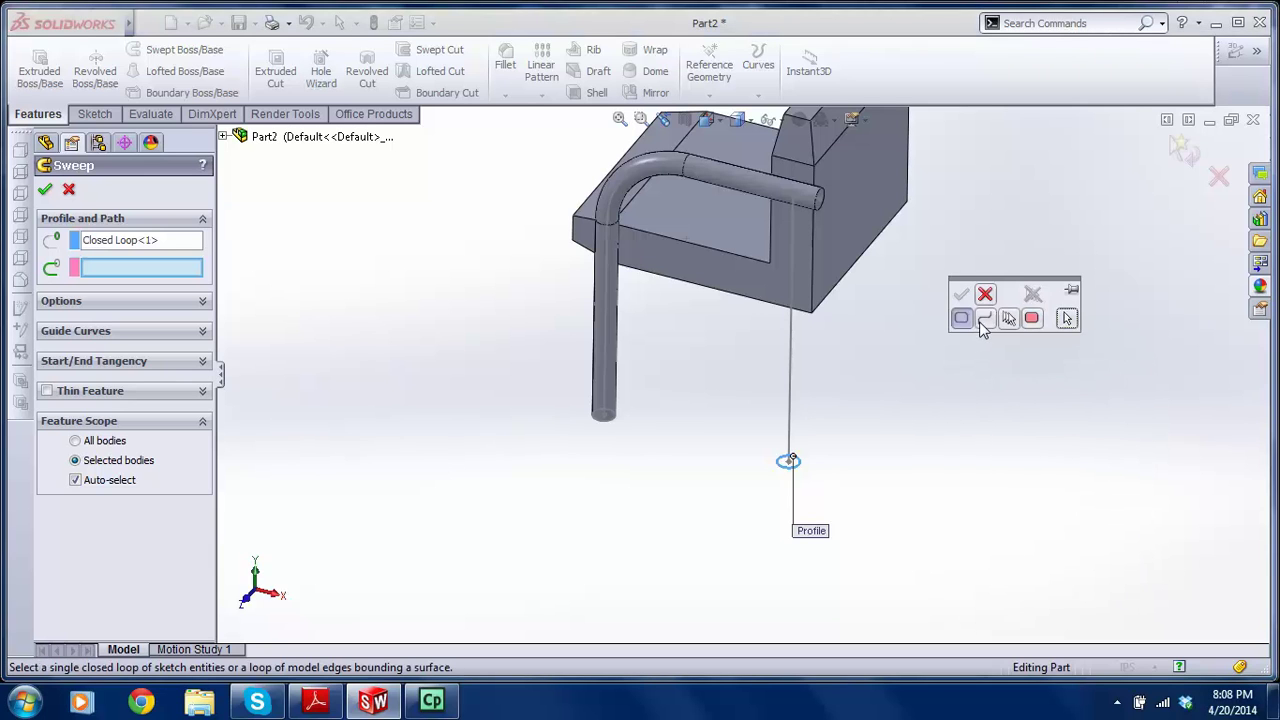
click(981, 322)
click(791, 354)
click(960, 295)
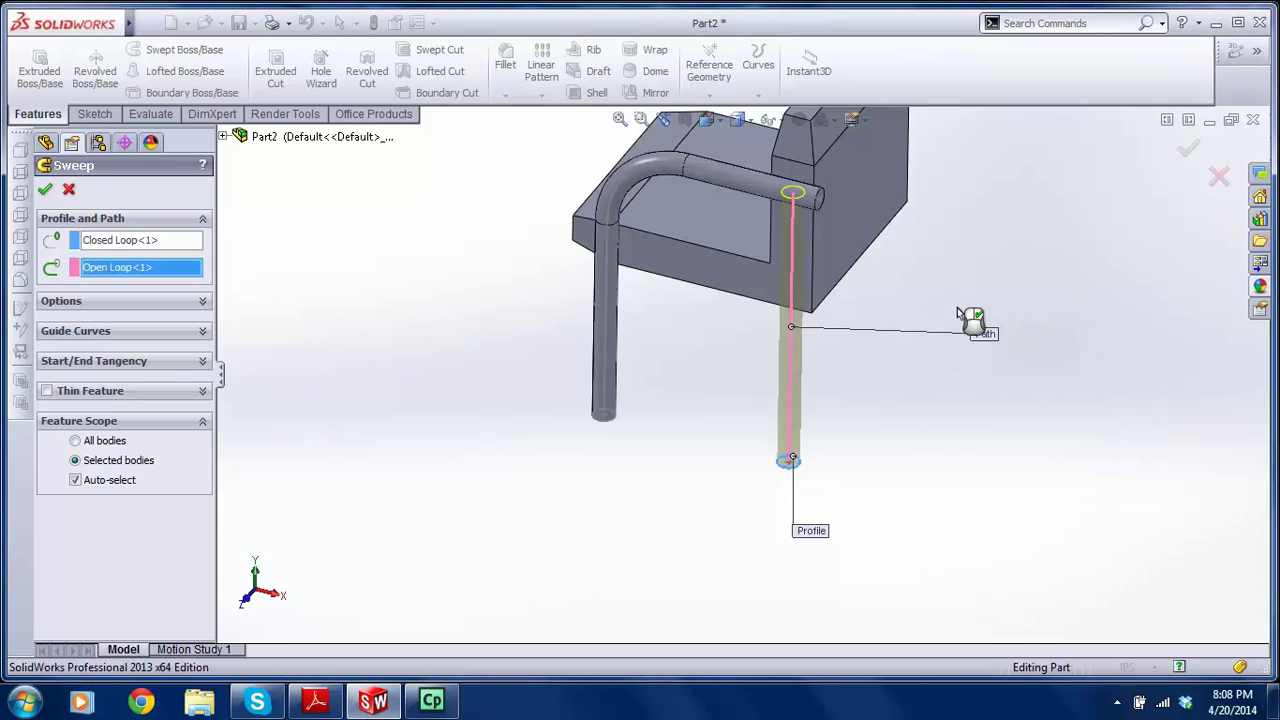
right_click(1008, 314)
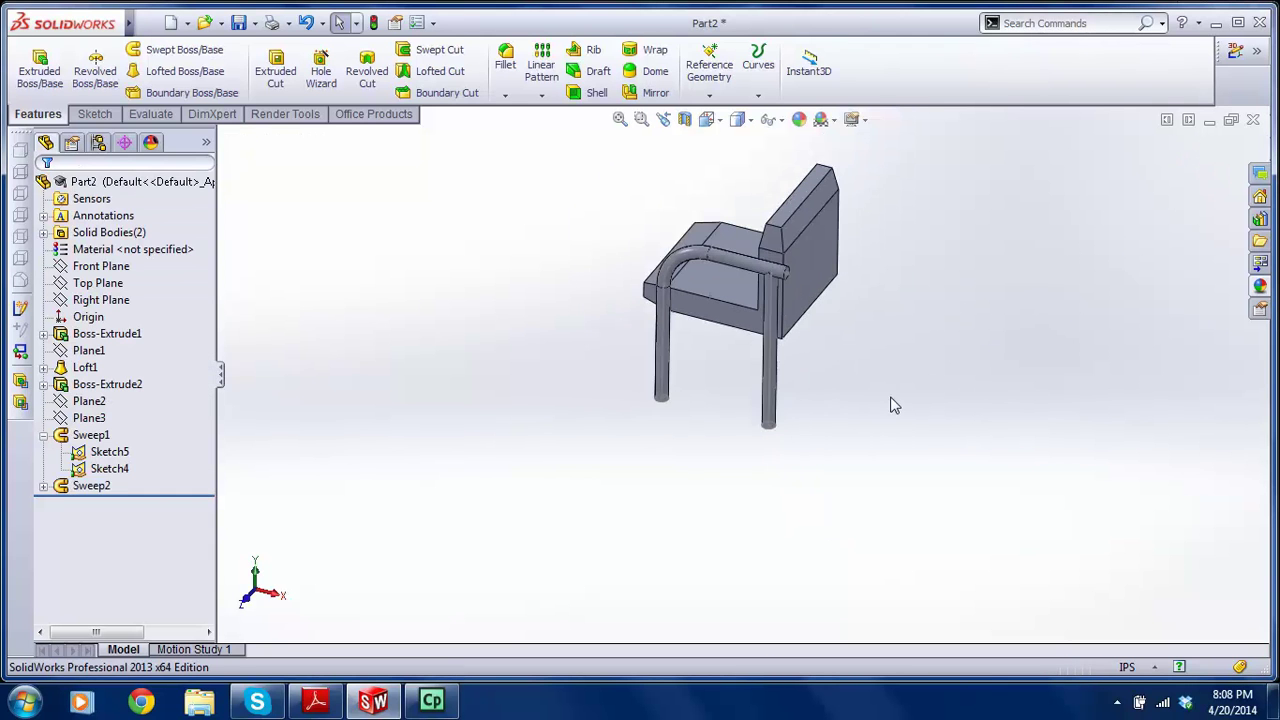
- Hide the profile sketch Sketch5 under Sweep1
scroll(732, 312, down, 2)
right_click(99, 450)
click(104, 417)
right_click(110, 463)
right_click(109, 468)
click(386, 449)
- Mirror the Sweep1 and Sweep2 features about the Front Plane
mouse_move(386, 449)
middle_down()
mouse_move(615, 306)
mouse_move(650, 352)
mouse_move(617, 357)
mouse_move(809, 293)
mouse_move(830, 300)
mouse_move(777, 337)
middle_up()
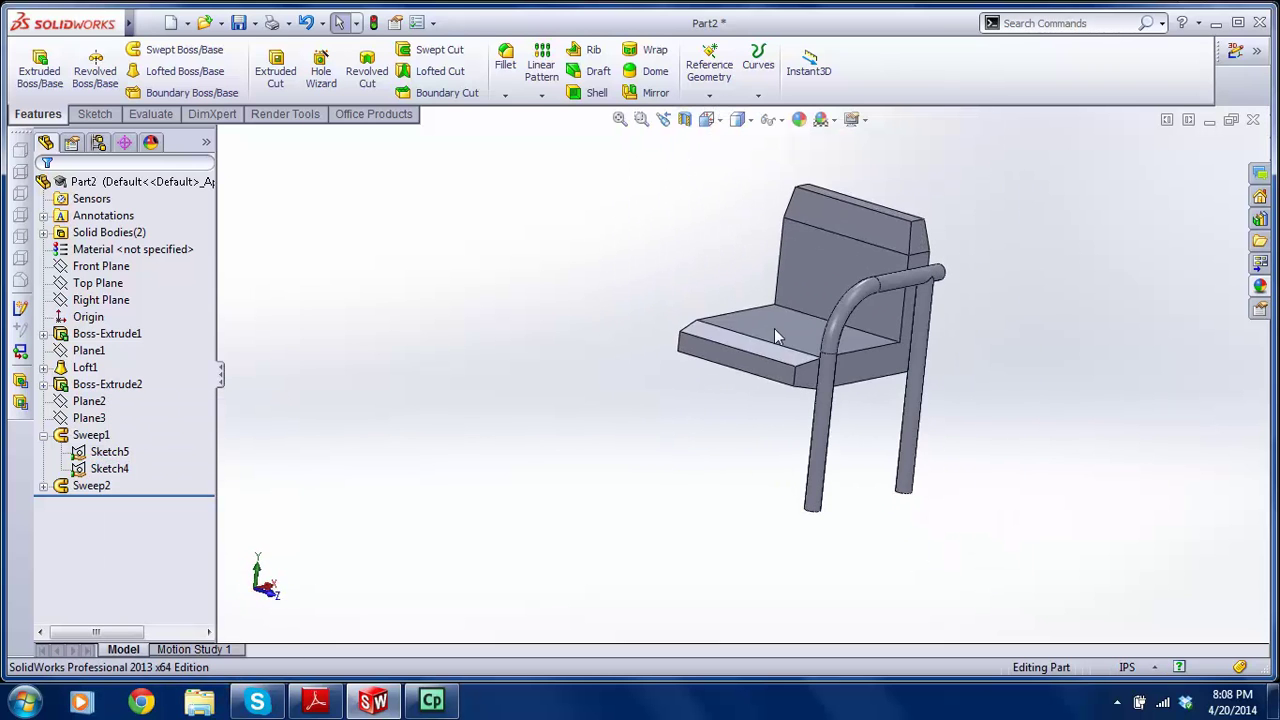
click(648, 92)
click(223, 137)
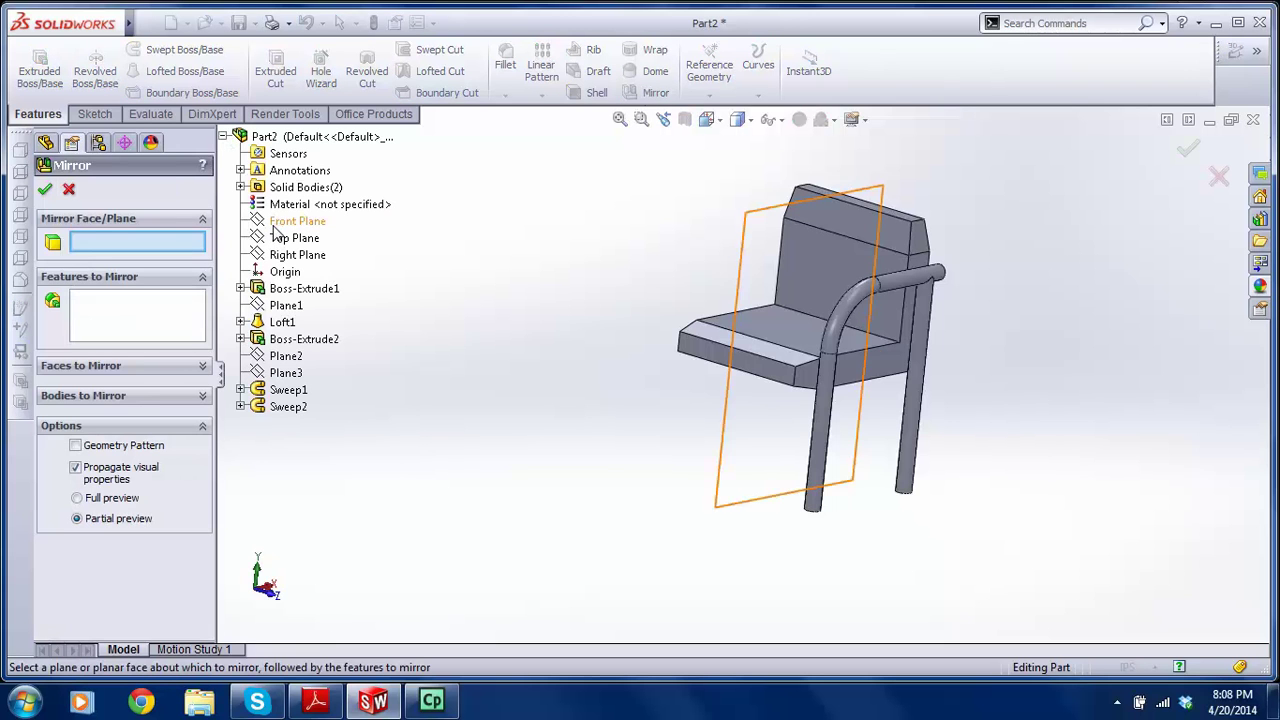
click(297, 220)
middle_drag(594, 350, 620, 326)
click(291, 391)
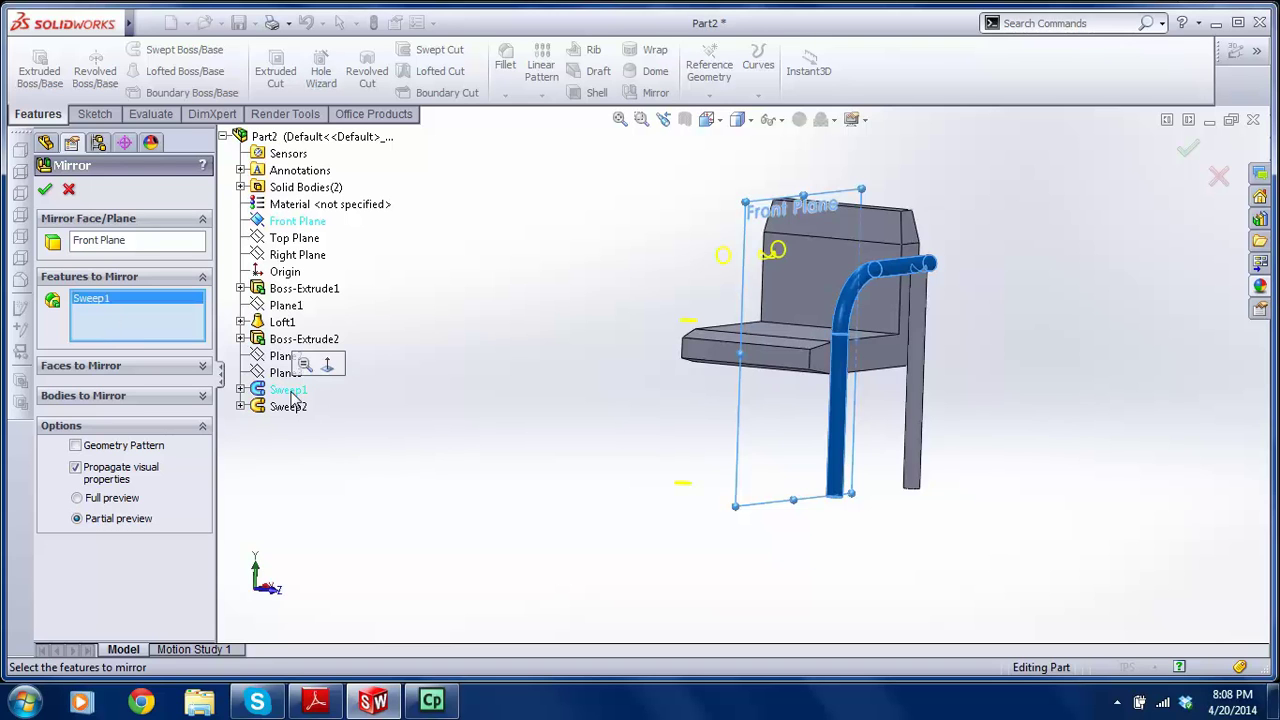
click(285, 407)
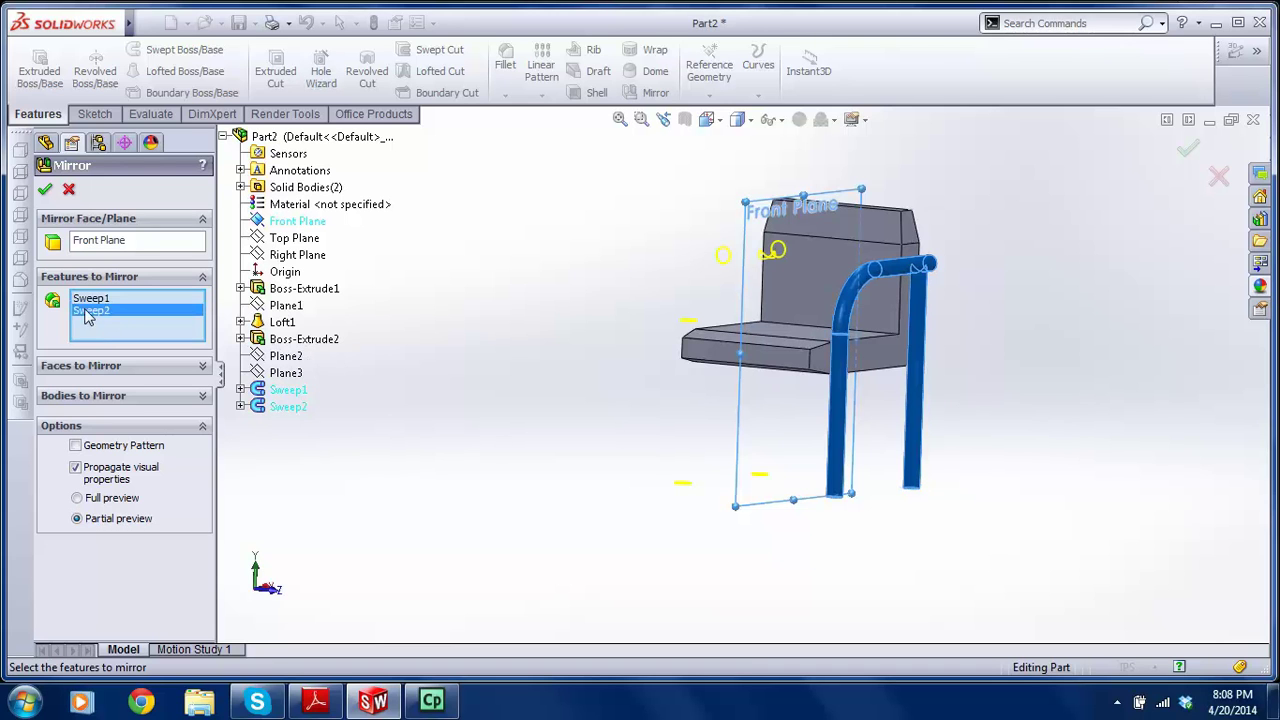
click(45, 188)
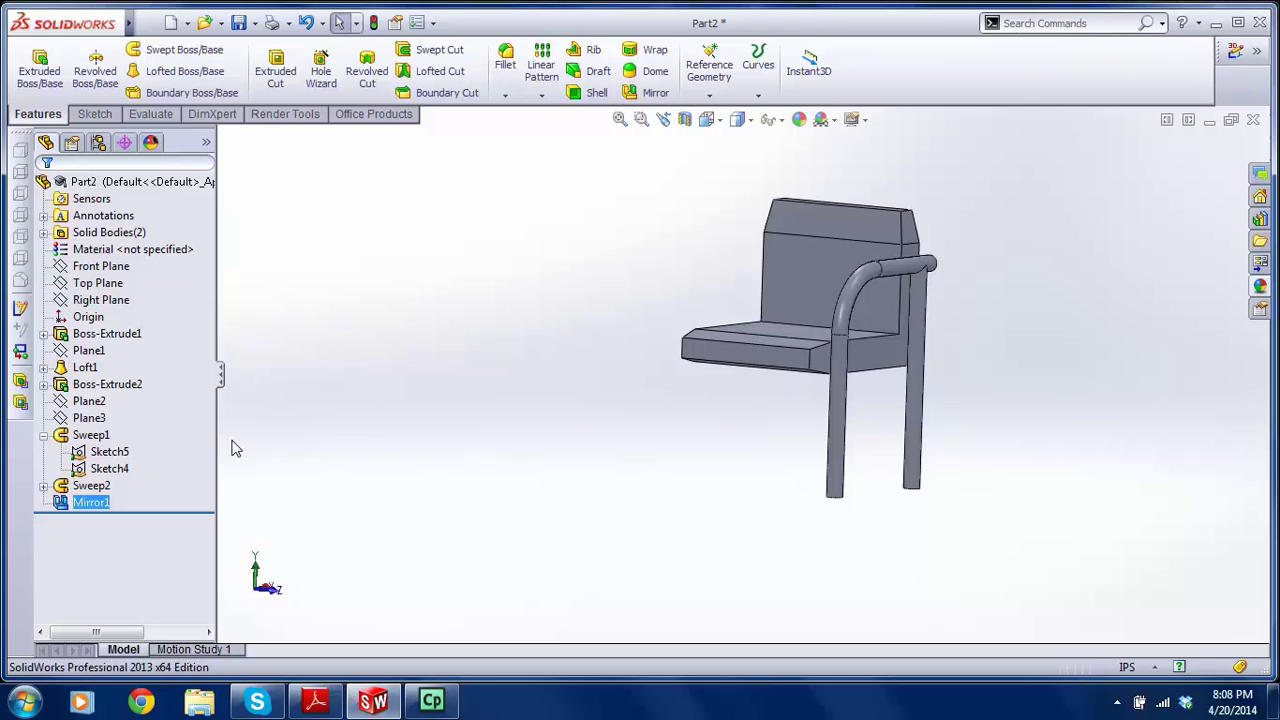
- Reopen Mirror1 for editing and try its Geometry Pattern option
right_click(113, 502)
click(110, 340)
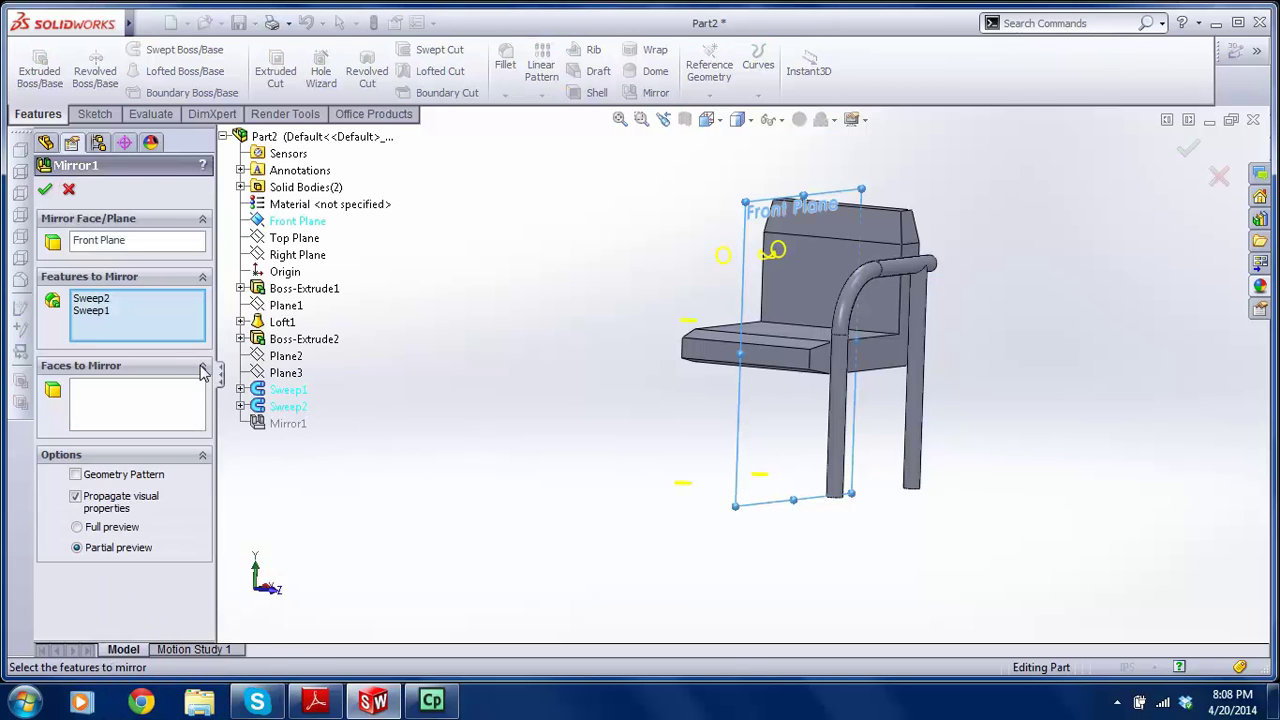
click(112, 476)
click(110, 477)
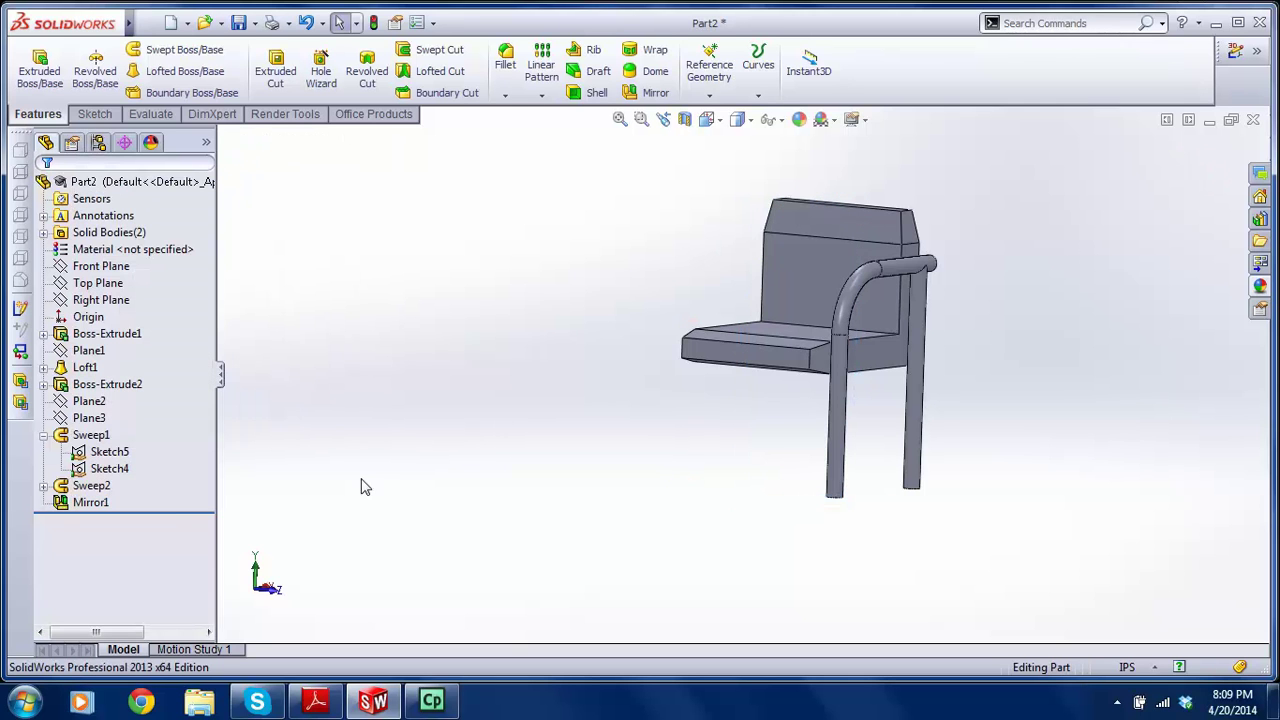
- Examine the solid bodies of the part and the Sweep1 and Sweep2 features that form the side frame
click(44, 232)
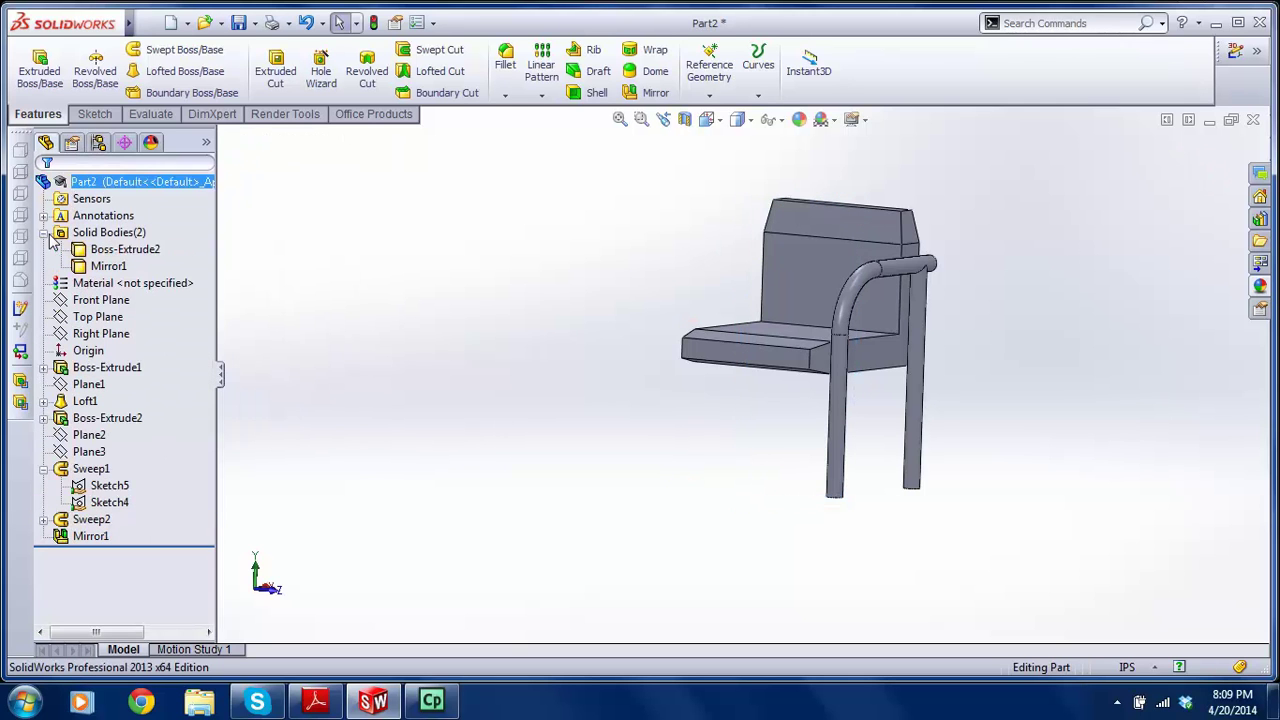
click(115, 250)
click(108, 266)
click(410, 385)
click(90, 520)
right_click(86, 525)
right_click(76, 471)
click(91, 344)
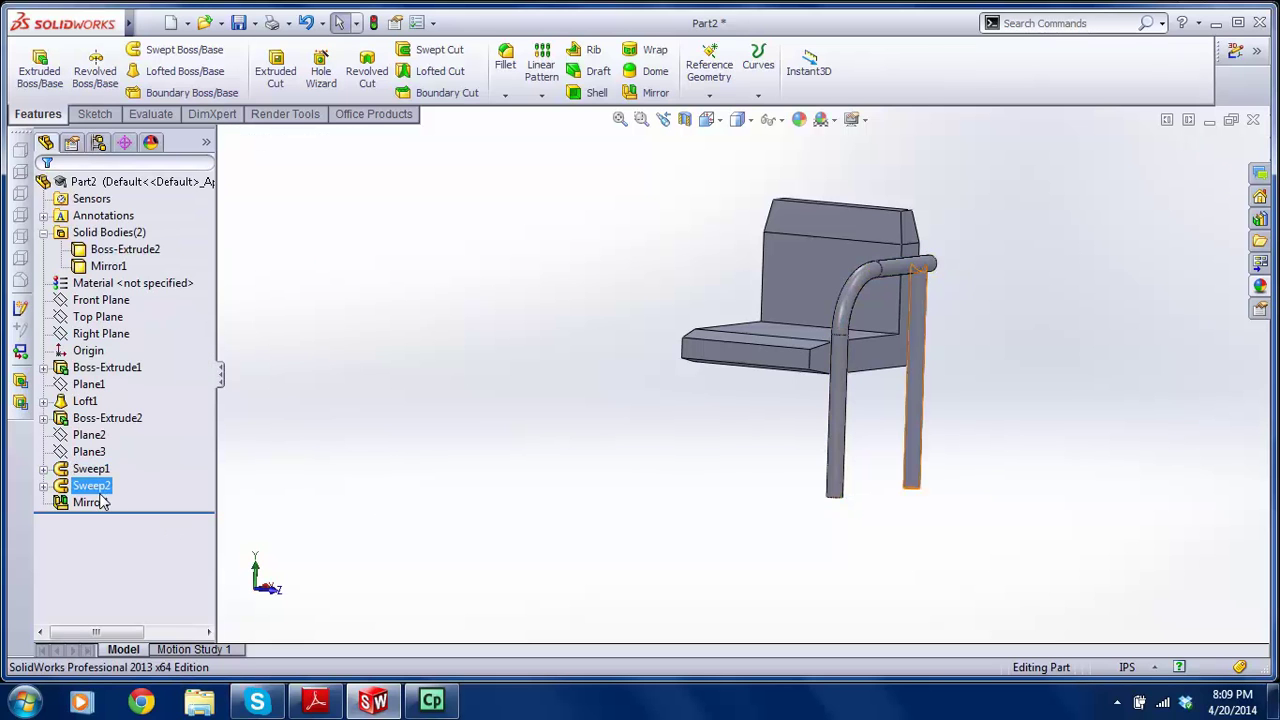
- Delete the Mirror1 feature
click(85, 503)
right_click(85, 507)
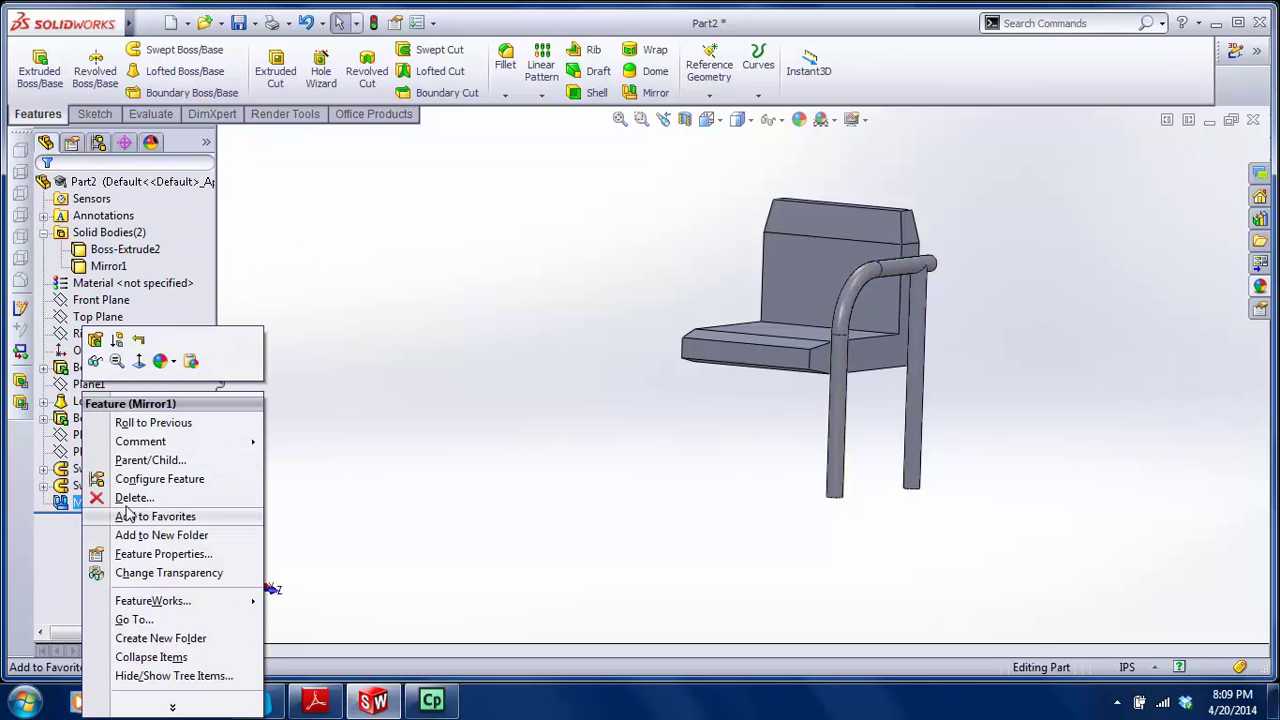
click(110, 505)
click(755, 246)
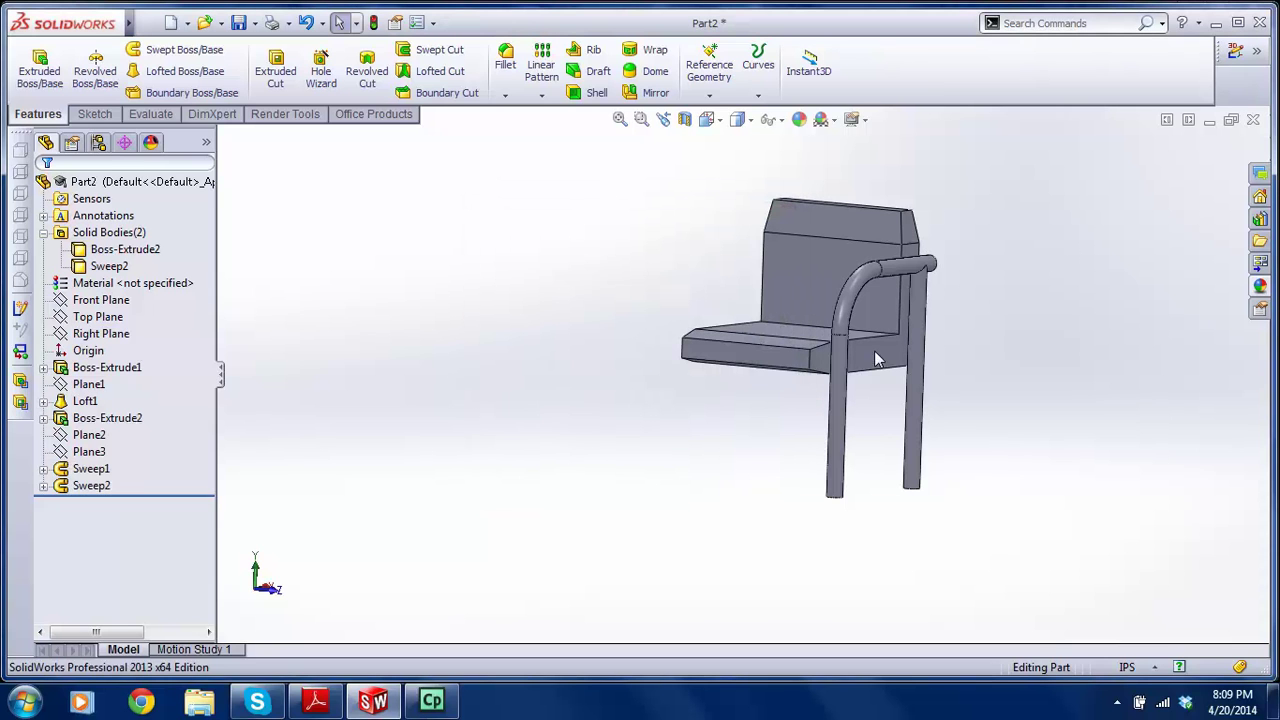
- Mirror the Sweep2 side-frame body about the Front Plane as a body mirror, leaving Merge solids off
click(652, 92)
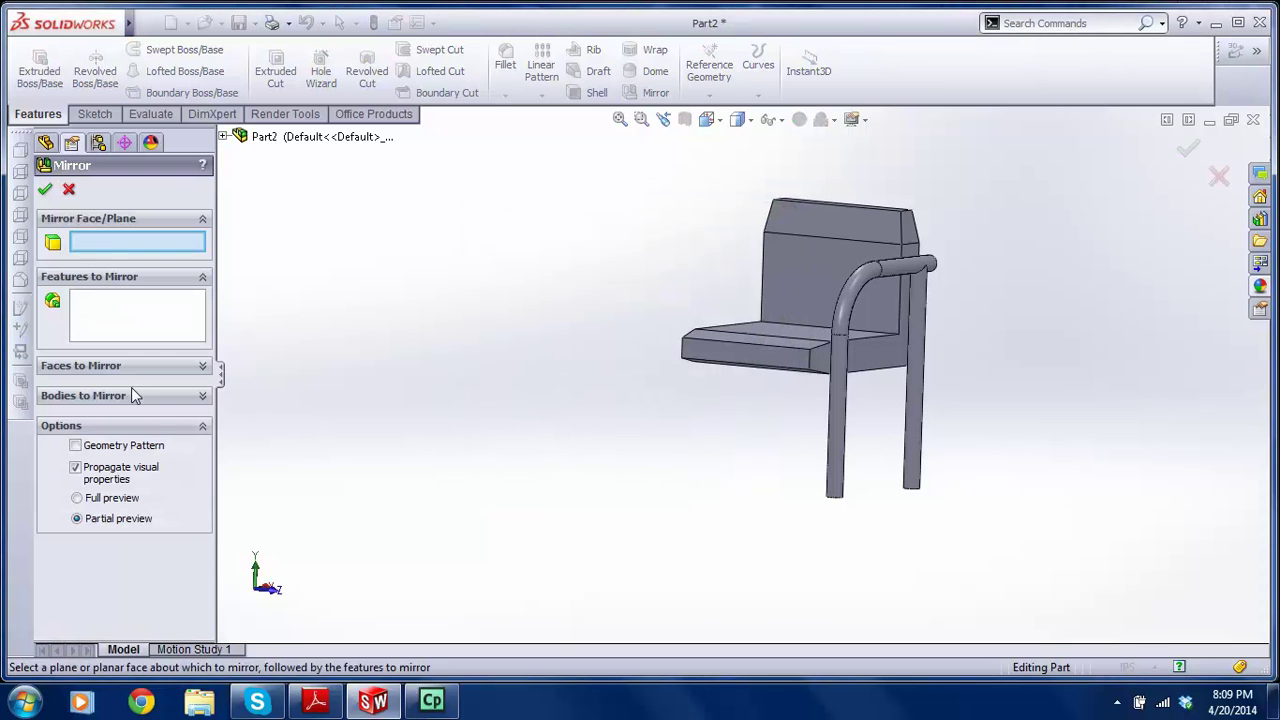
click(199, 397)
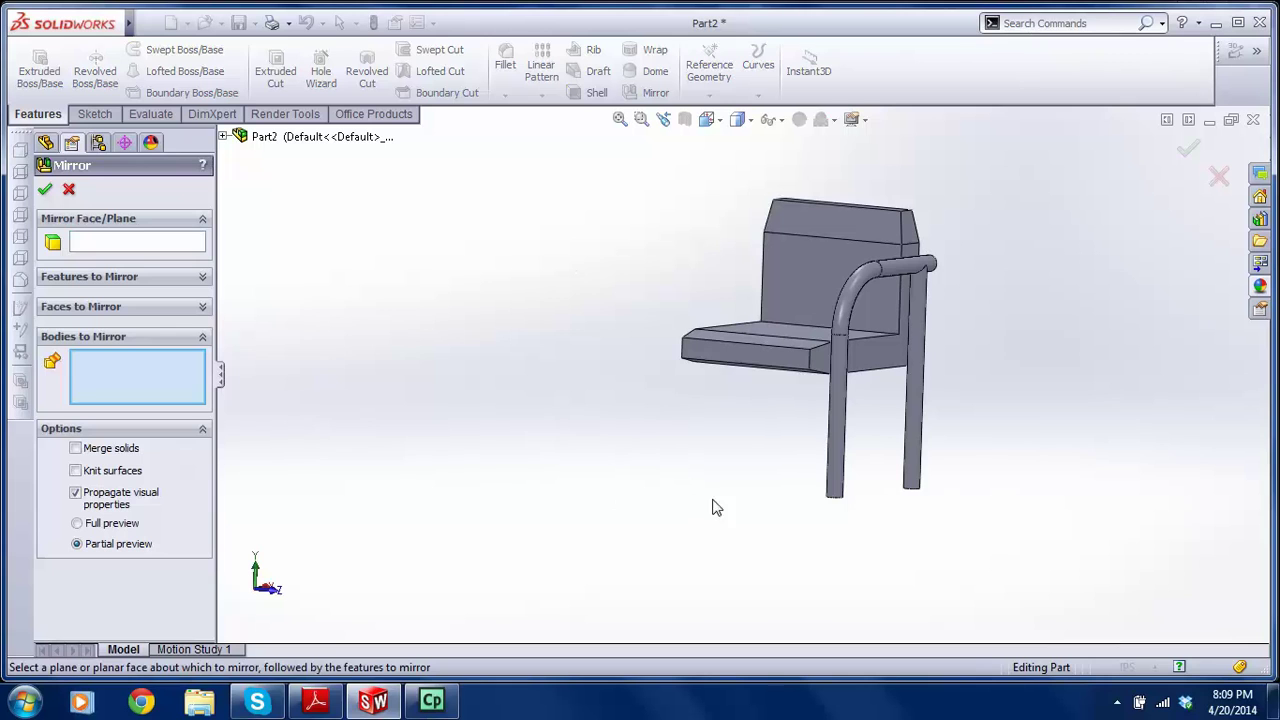
click(830, 425)
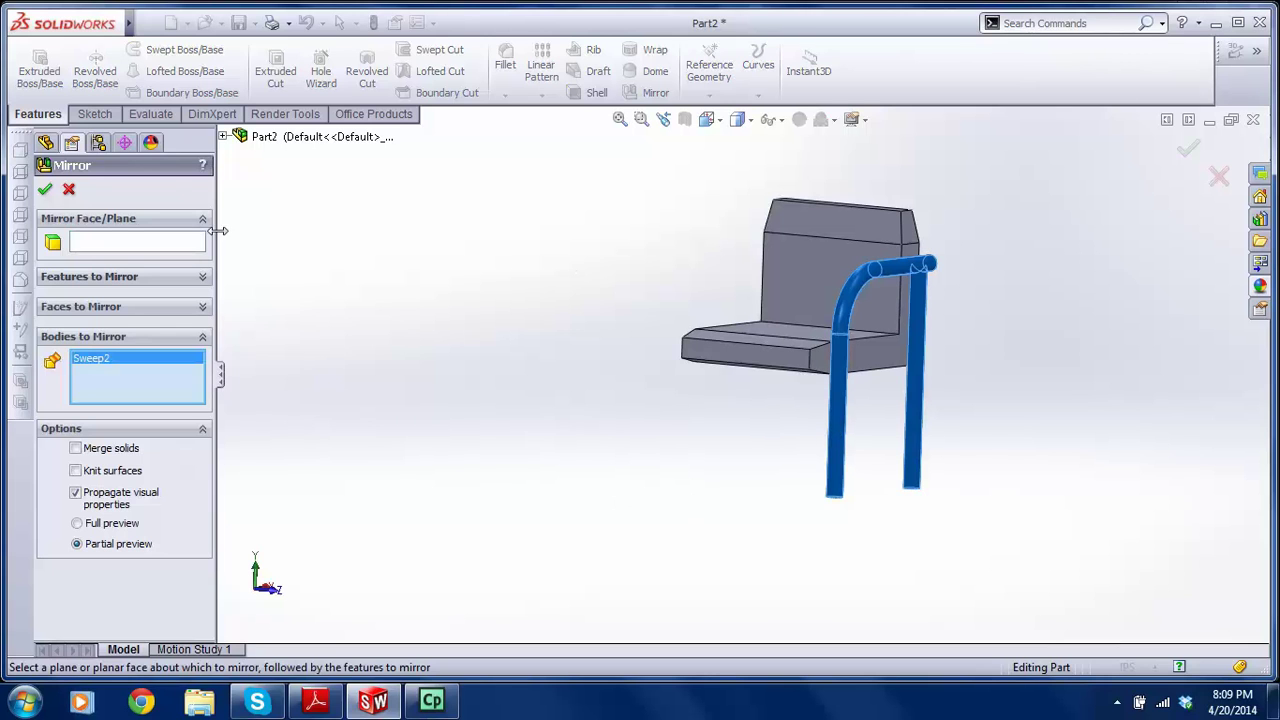
click(88, 245)
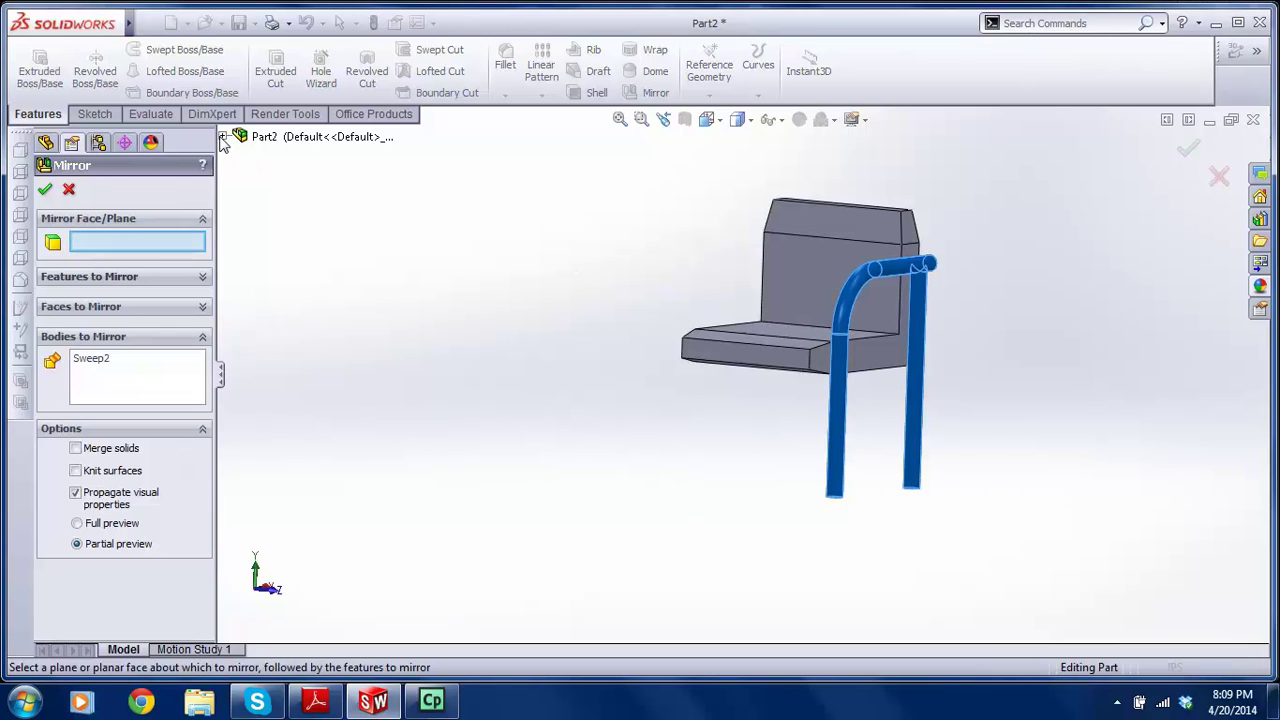
click(222, 136)
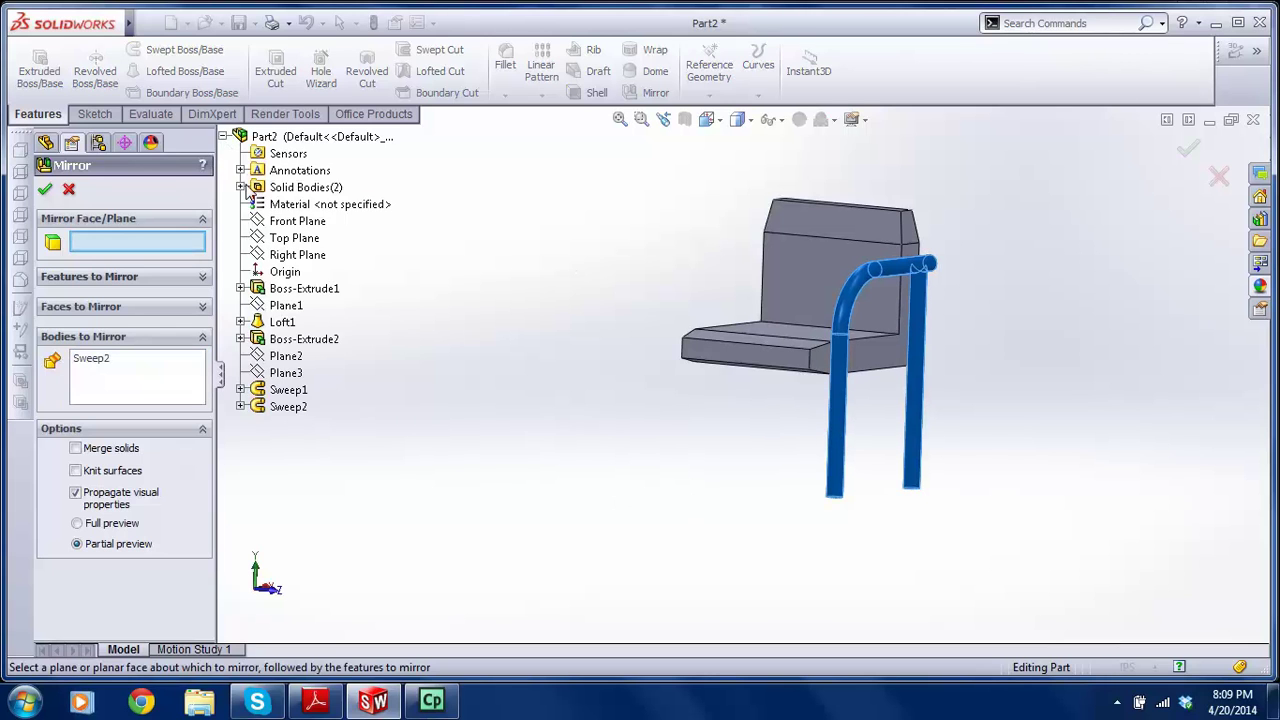
click(297, 221)
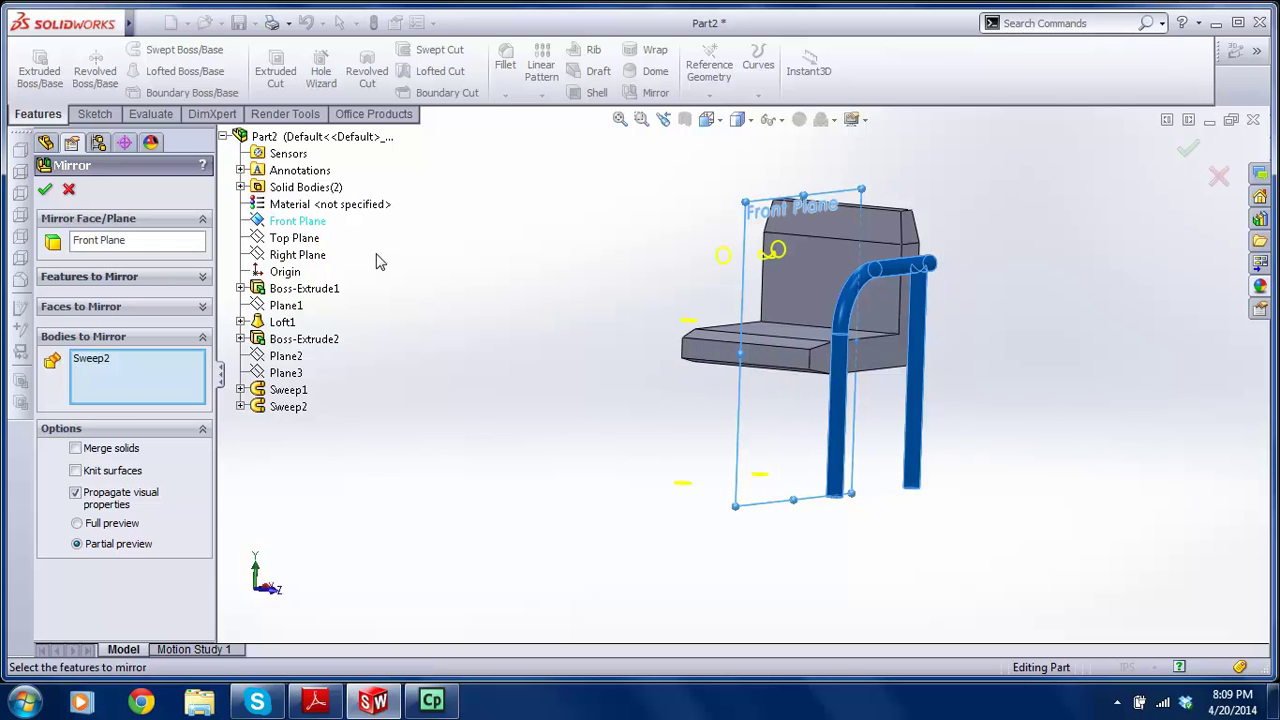
click(45, 189)
- Examine the chair with its two tubular side frames from several angles
click(678, 398)
click(623, 377)
middle_drag(678, 398, 450, 430)
right_click(88, 526)
click(514, 405)
middle_drag(514, 405, 614, 343)
middle_drag(809, 340, 859, 231)
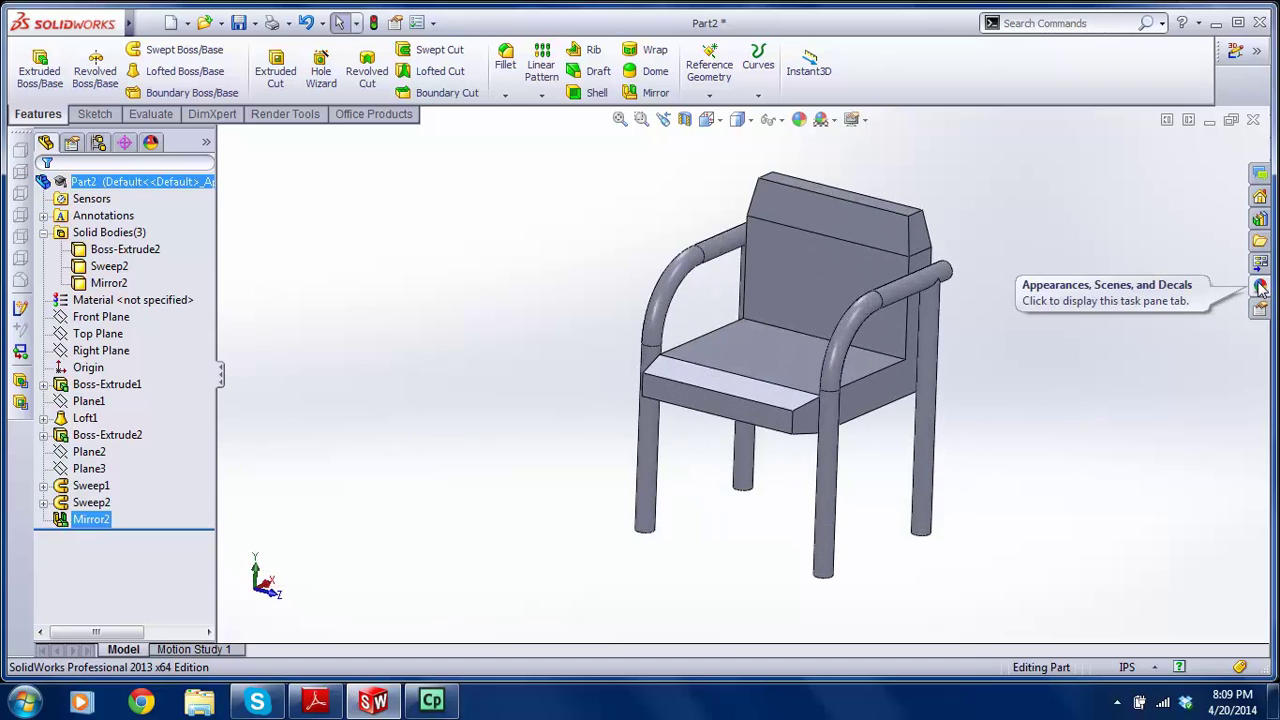
- Apply the polished aluminum appearance from the Metal category to the Sweep1 feature of the side frame
click(1261, 288)
scroll(1268, 200, up, 1)
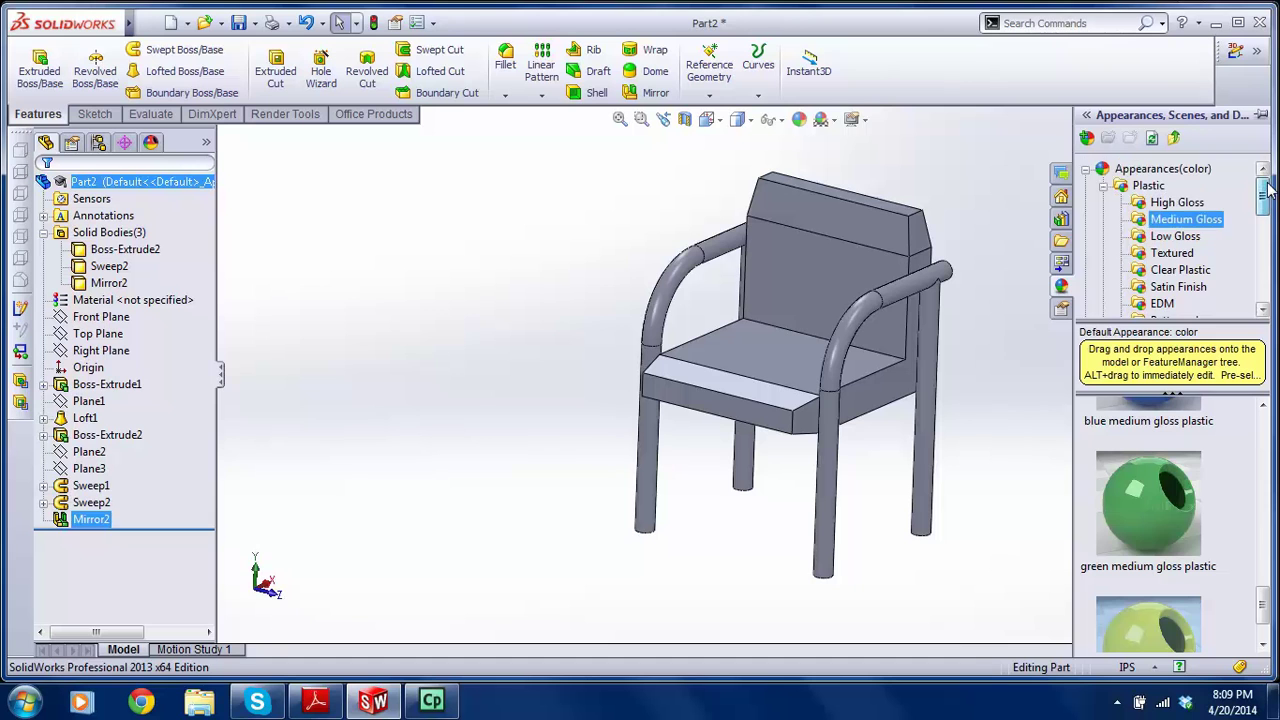
click(1103, 185)
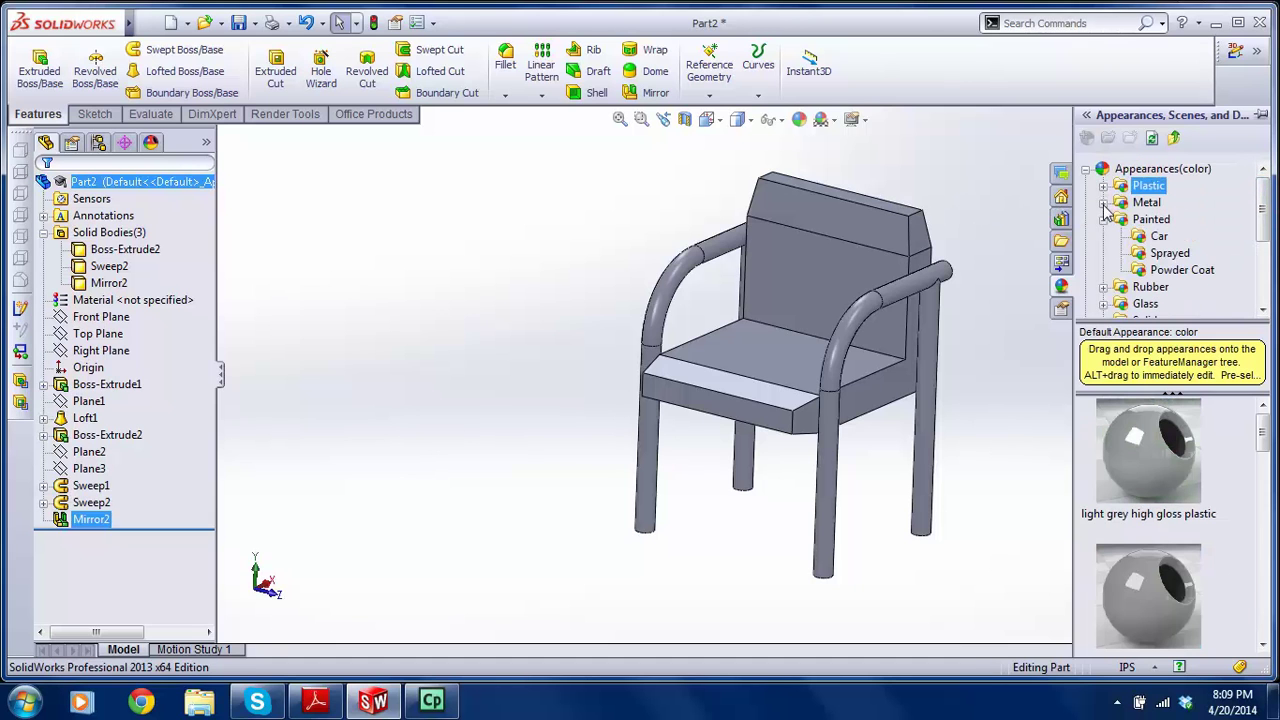
click(1103, 202)
click(1162, 185)
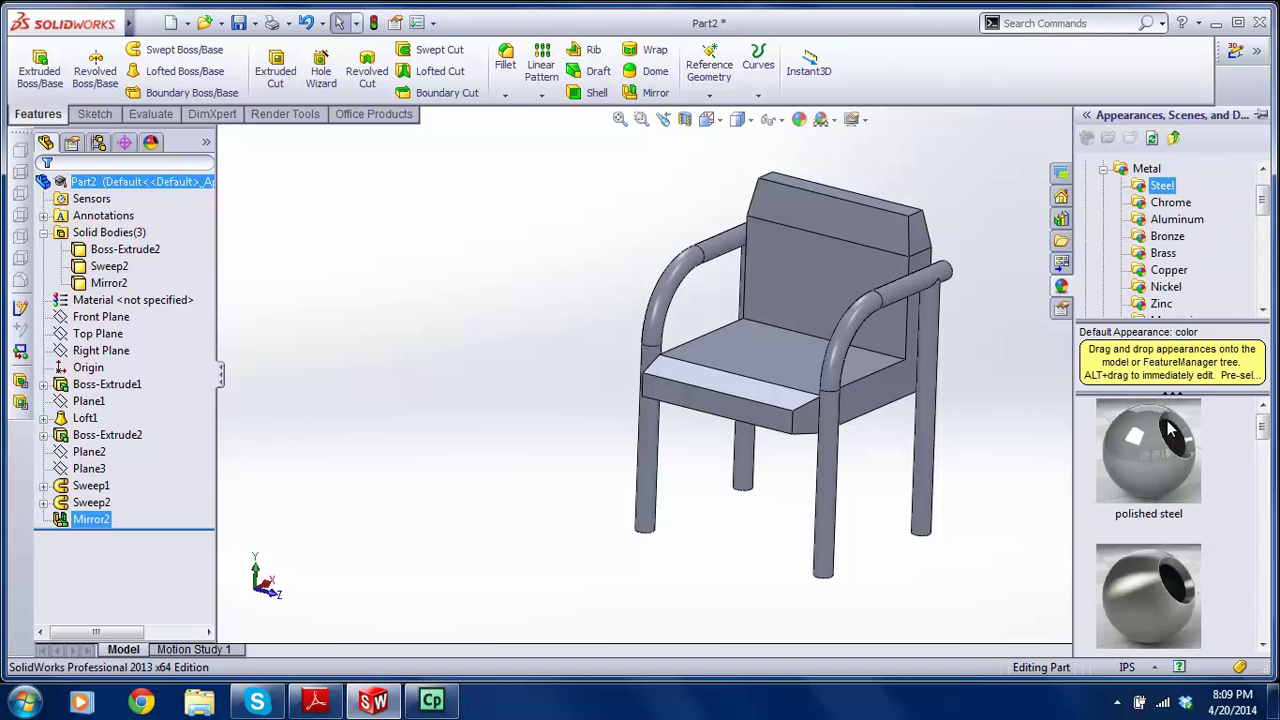
click(1176, 220)
drag(1172, 455, 850, 320)
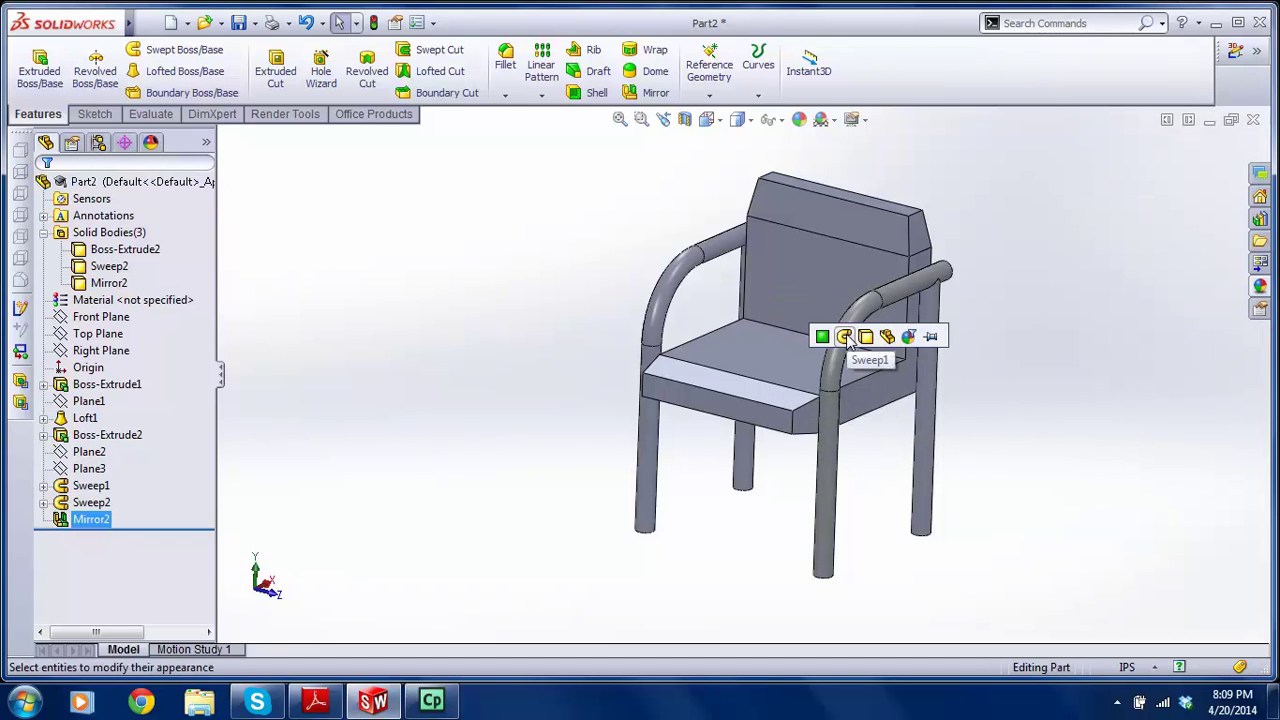
click(845, 337)
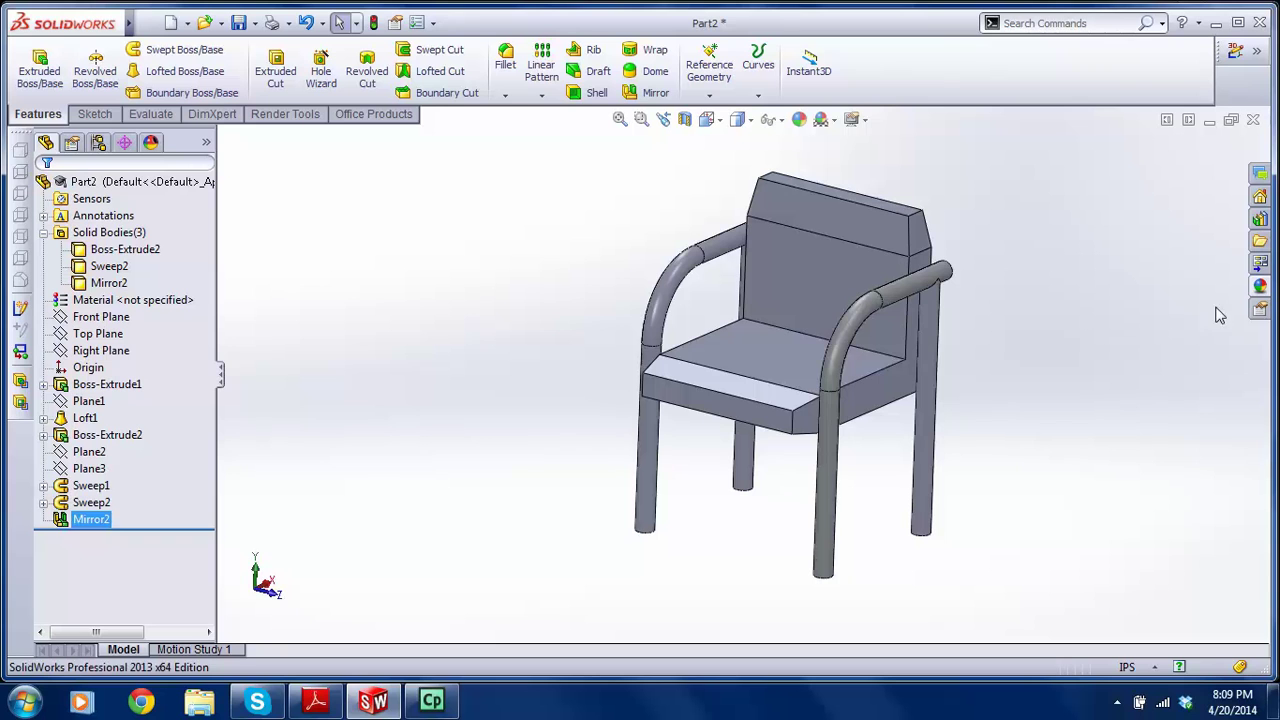
- Apply the polished aluminum appearance to the Sweep2 rear leg feature
click(1260, 285)
drag(1165, 420, 928, 365)
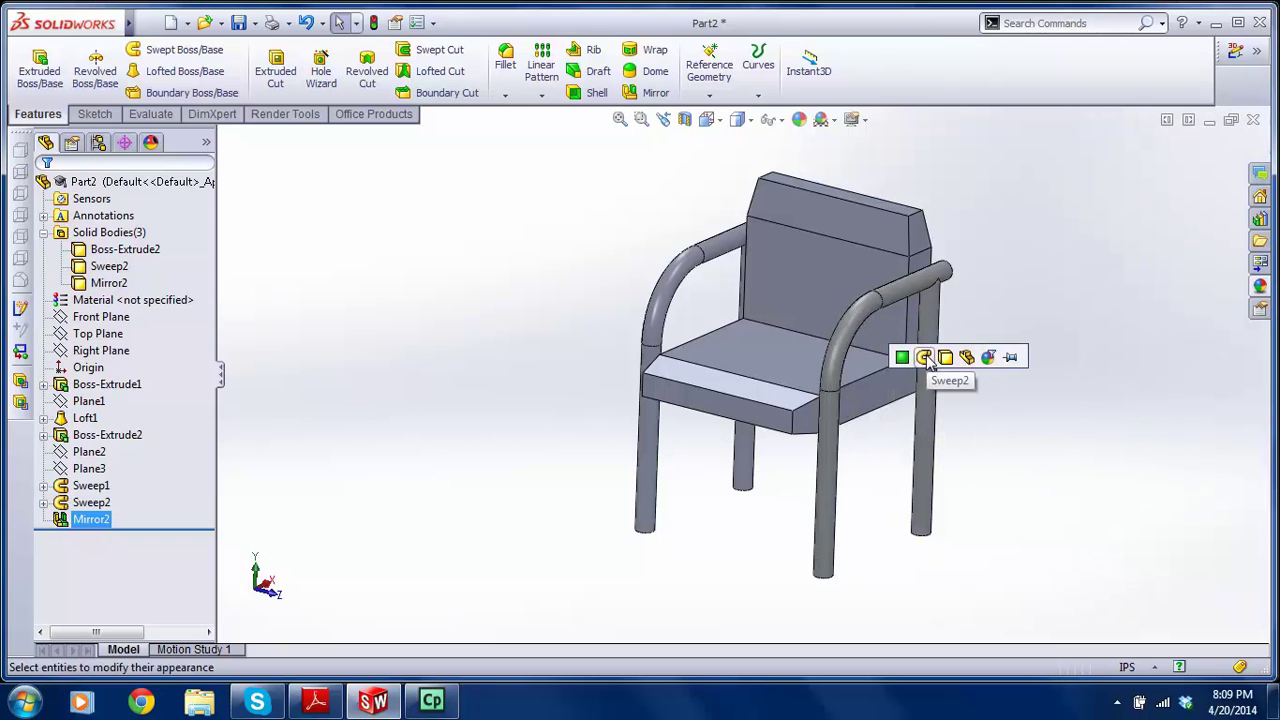
click(924, 357)
- Apply the polished aluminum appearance to the mirrored side frame on the opposite side of the seat
click(1260, 285)
drag(1160, 455, 667, 274)
click(662, 272)
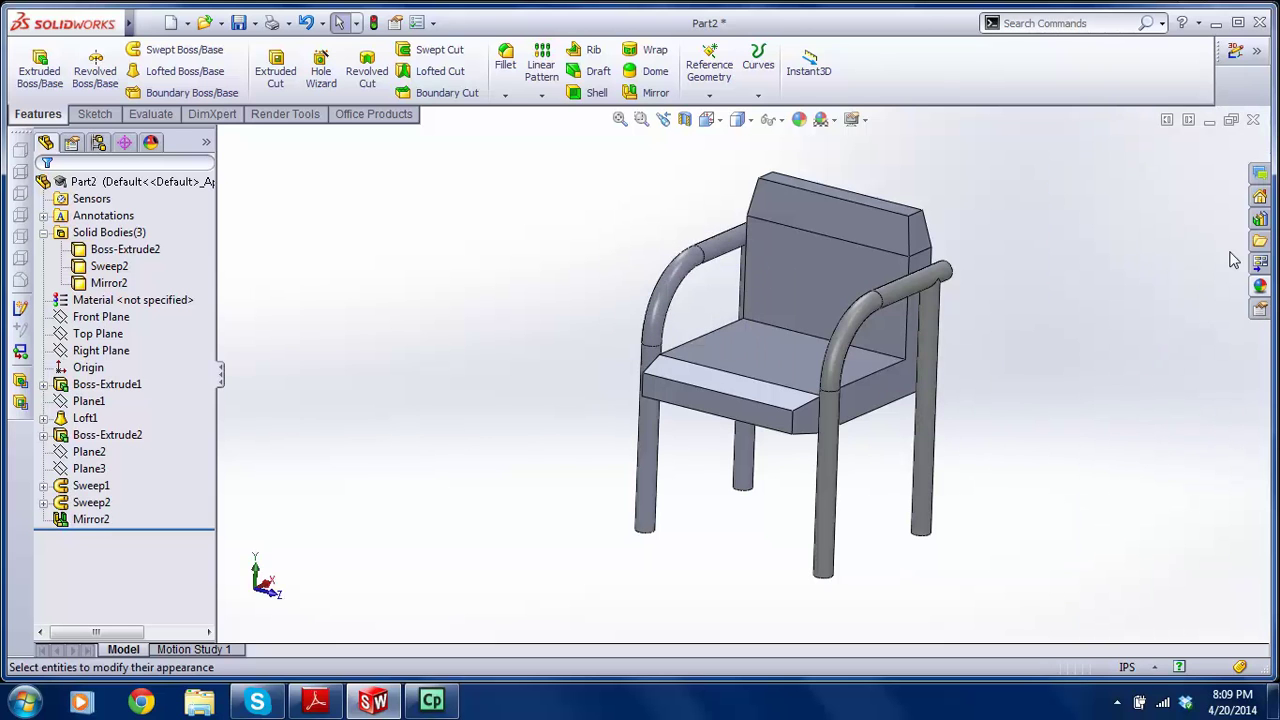
click(1260, 285)
drag(1160, 455, 713, 249)
click(713, 249)
mouse_move(906, 286)
middle_down()
mouse_move(1110, 262)
mouse_move(900, 270)
middle_up()
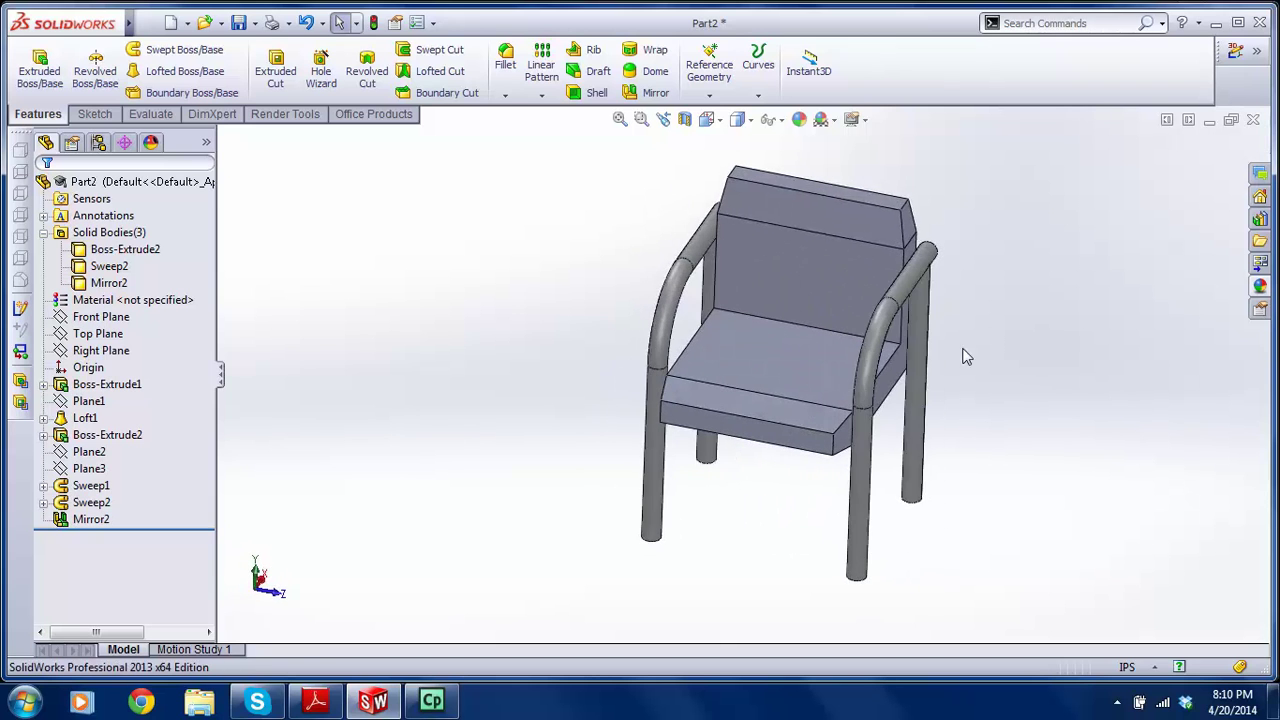
- Apply a dark red cloth appearance from the Fabric category to the chair's seat and backrest
click(1260, 285)
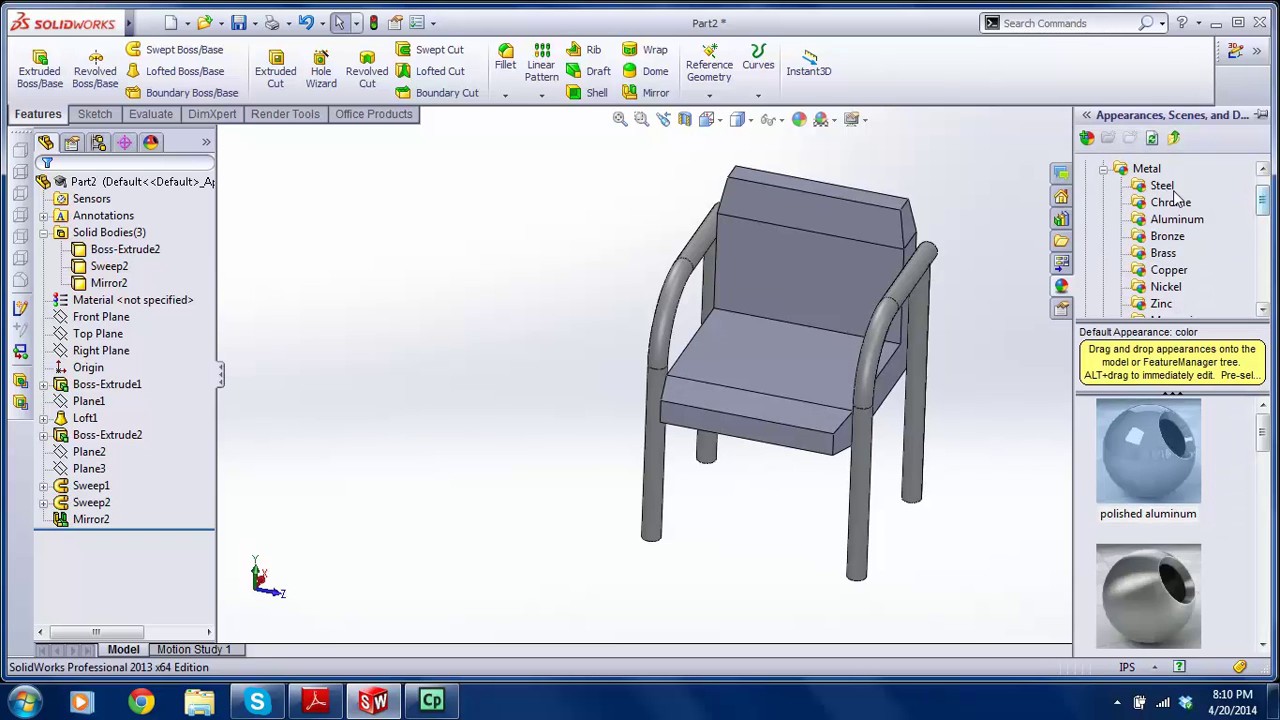
click(1104, 169)
scroll(1120, 245, down, 2)
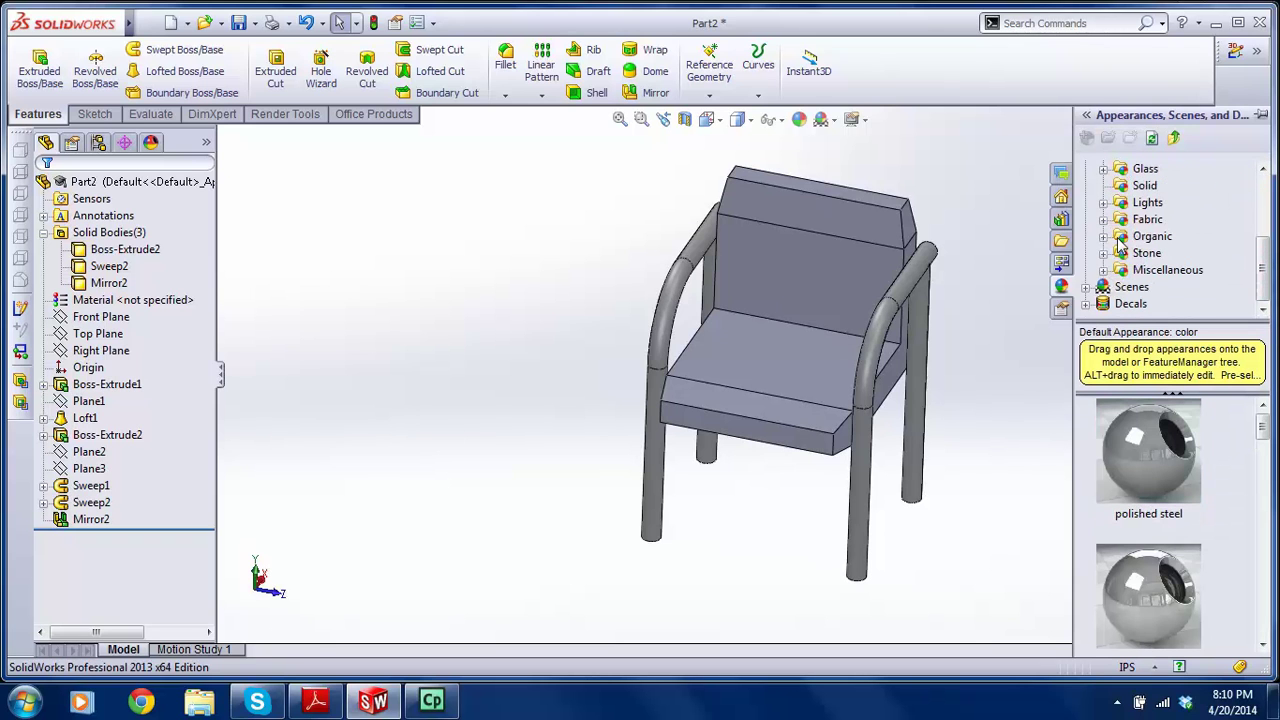
click(1102, 220)
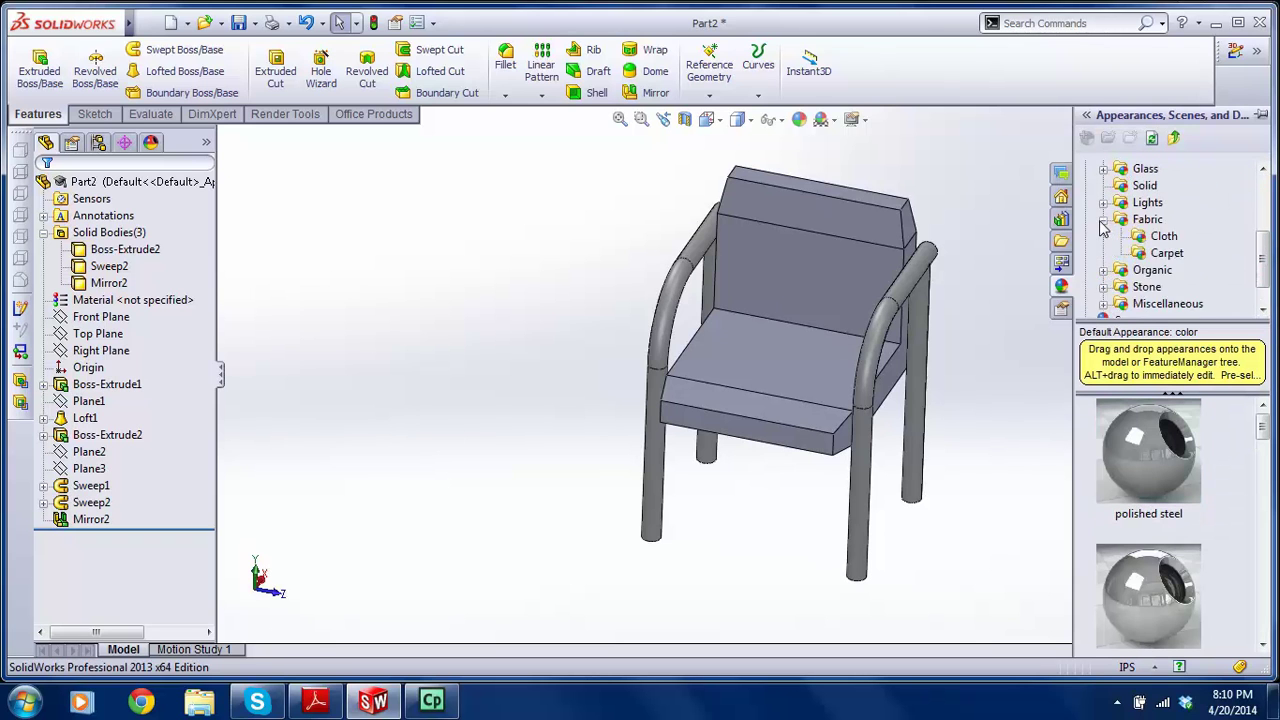
click(1172, 242)
drag(1267, 442, 1266, 520)
drag(1141, 488, 776, 366)
click(806, 366)
- Open the PhotoView 360 preview window to render the chair
middle_drag(877, 337, 858, 305)
scroll(834, 283, down, 2)
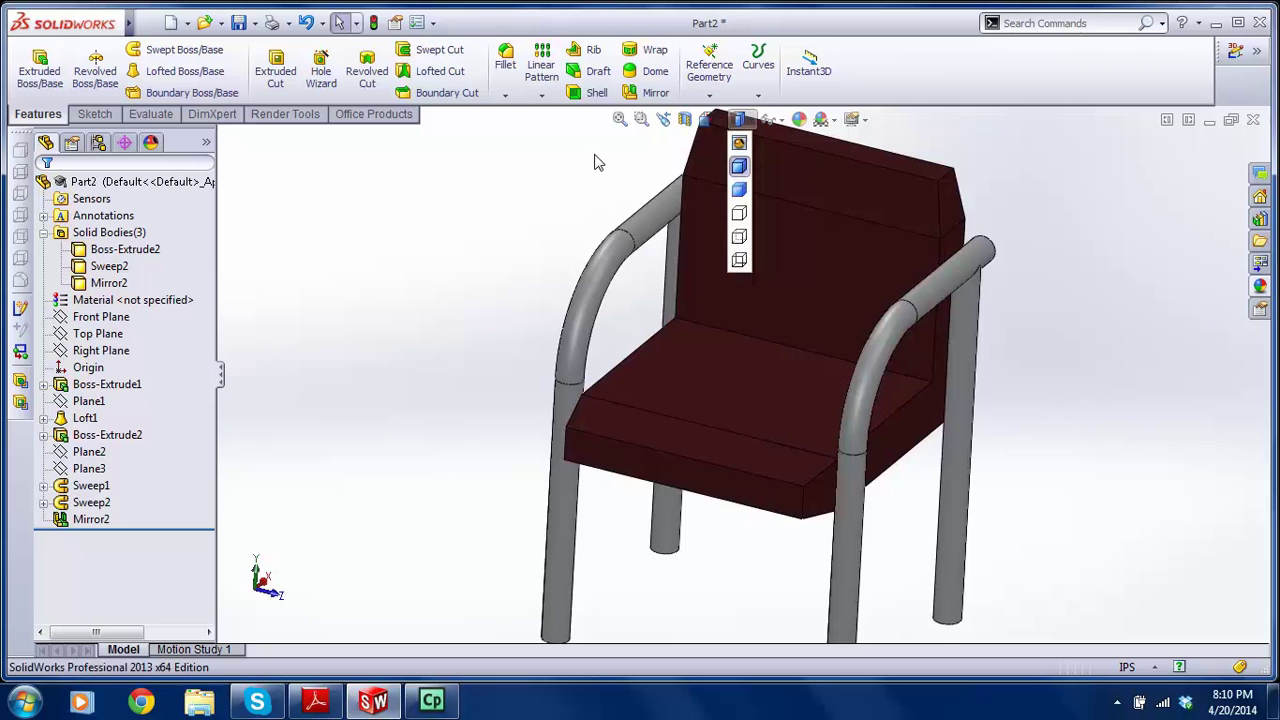
click(275, 117)
click(229, 70)
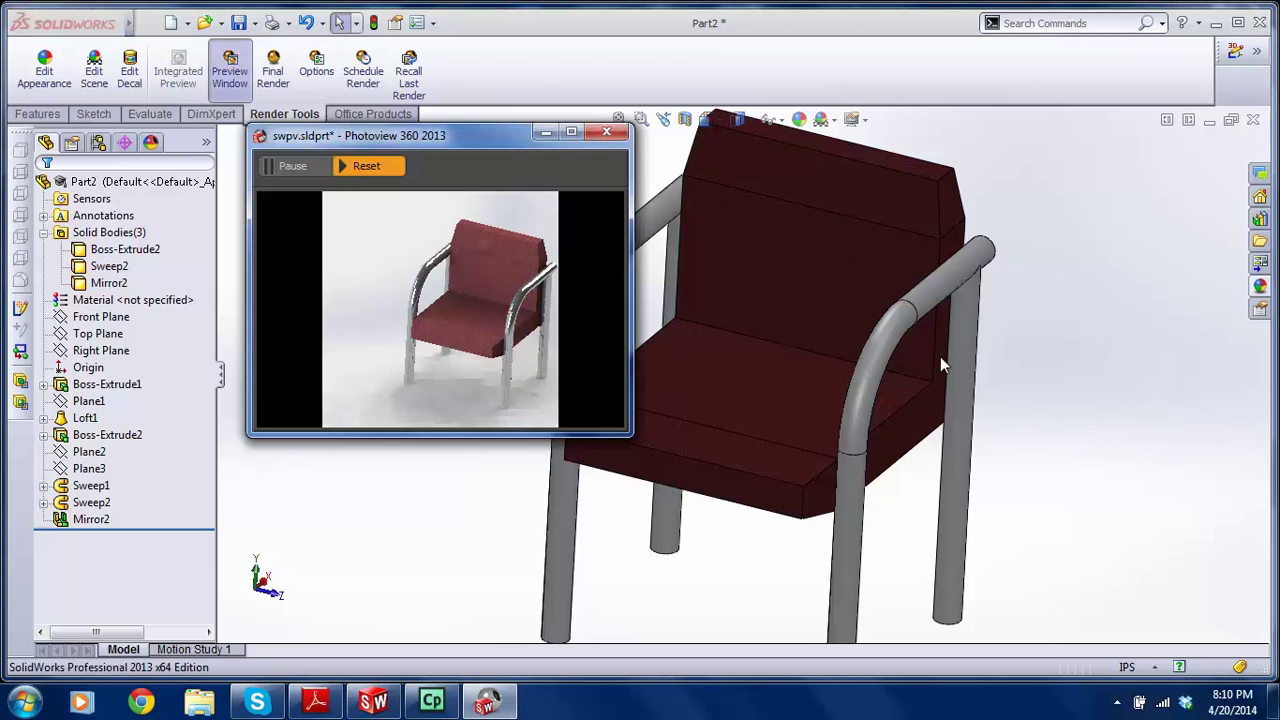
- Reframe the whole chair for the render preview and turn on perspective view
click(1034, 365)
scroll(1025, 368, up, 2)
middle_drag(1023, 368, 913, 174)
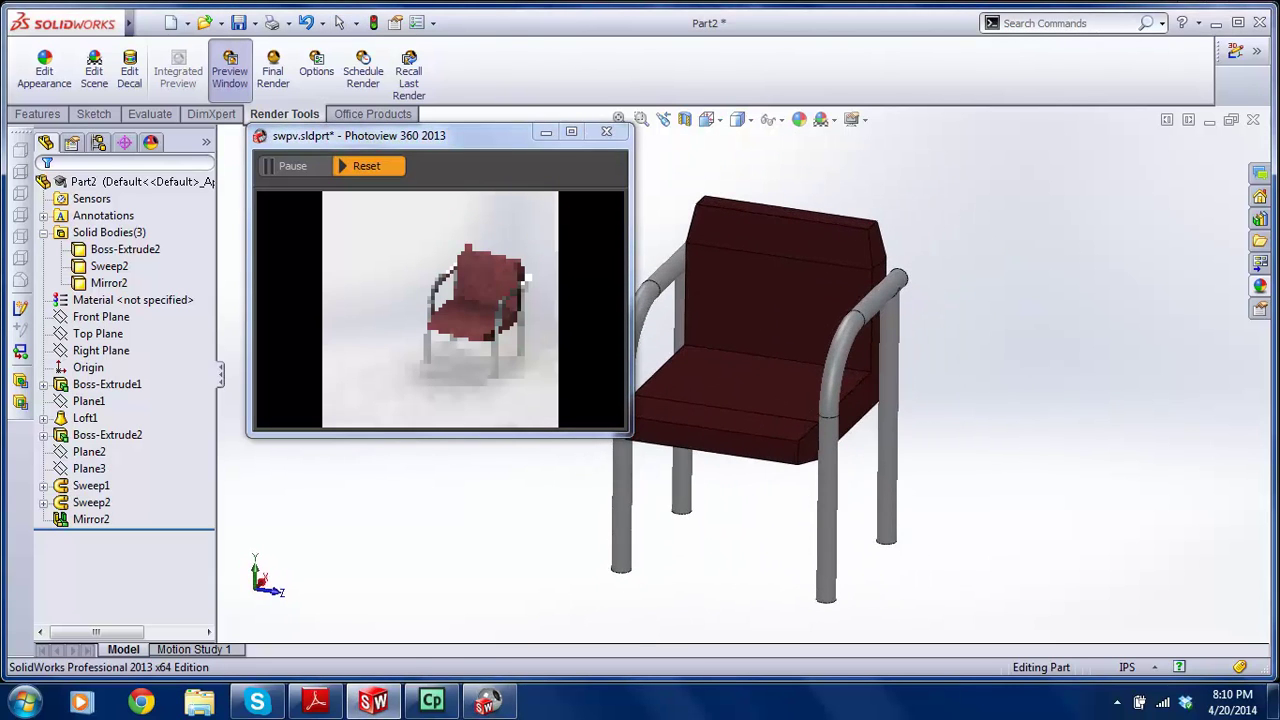
click(849, 119)
click(898, 179)
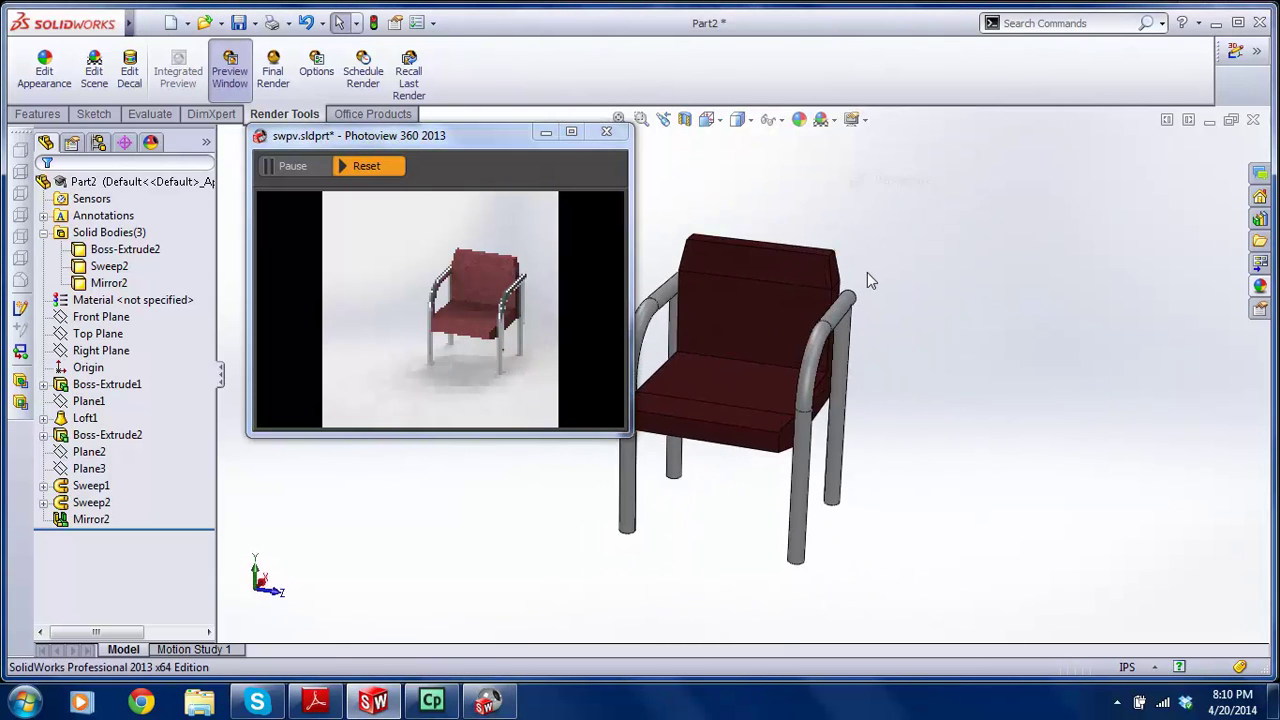
- Show the chair closer up in the render preview, then move and enlarge the PhotoView 360 preview window
scroll(871, 414, down, 5)
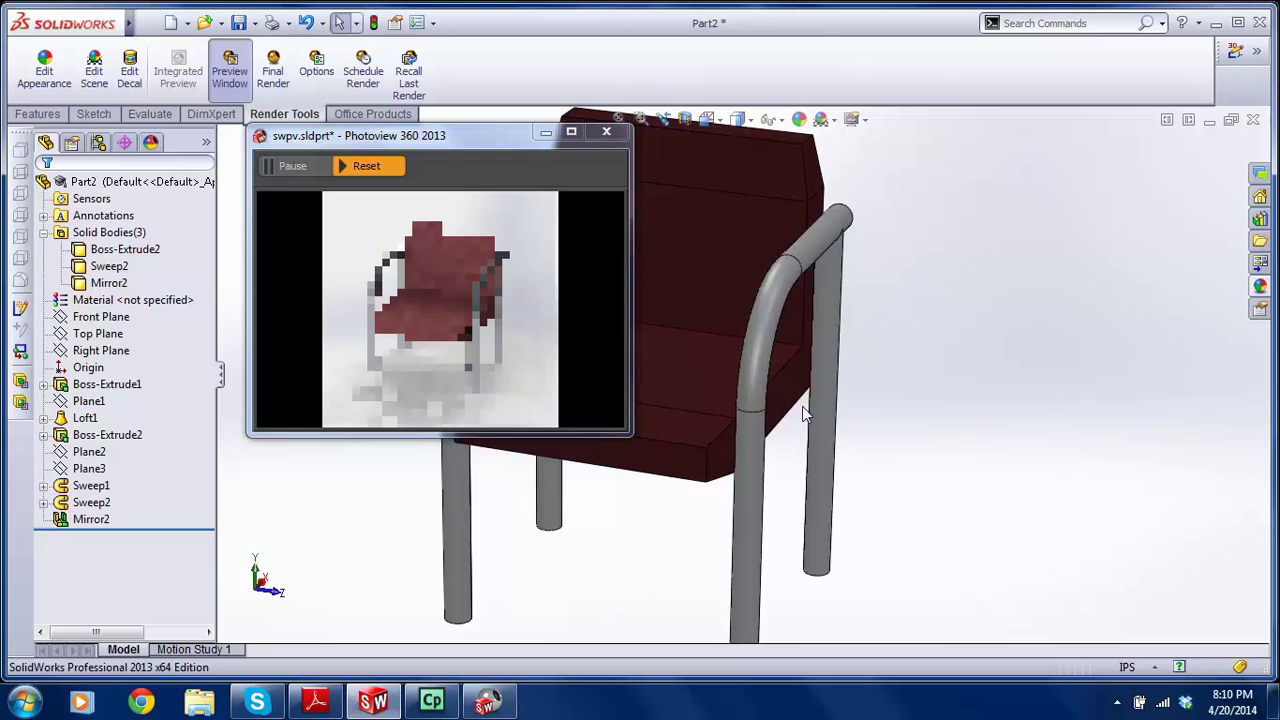
drag(477, 138, 419, 68)
drag(566, 366, 928, 610)
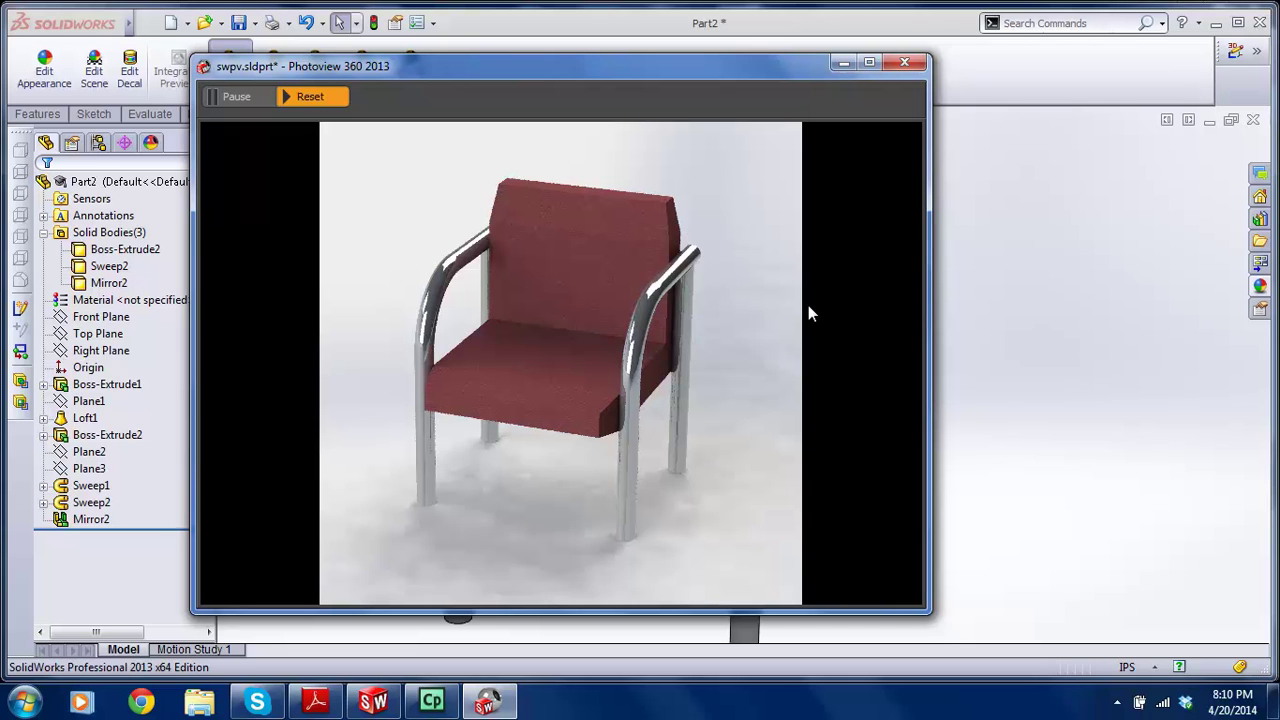
- Close the chair's render preview, switch to Adobe Reader and rotate the Ex. 6 drawing page upright
click(904, 62)
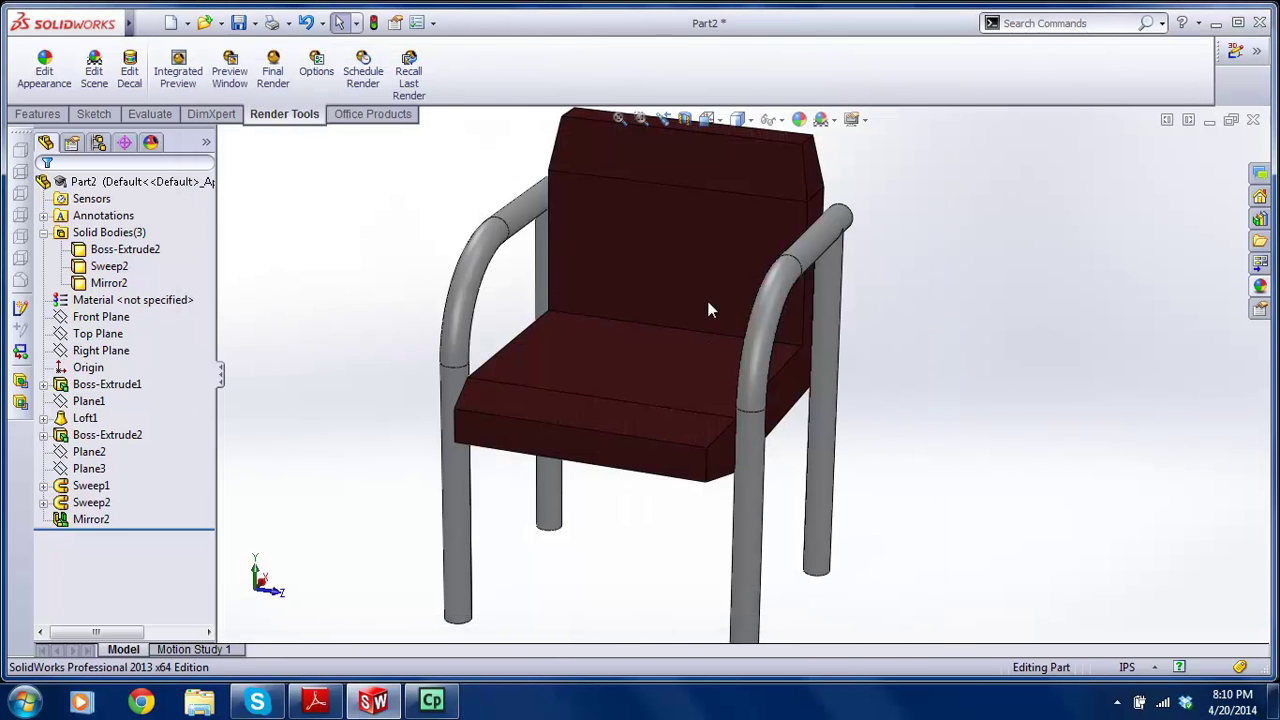
click(315, 700)
scroll(592, 362, down, 10)
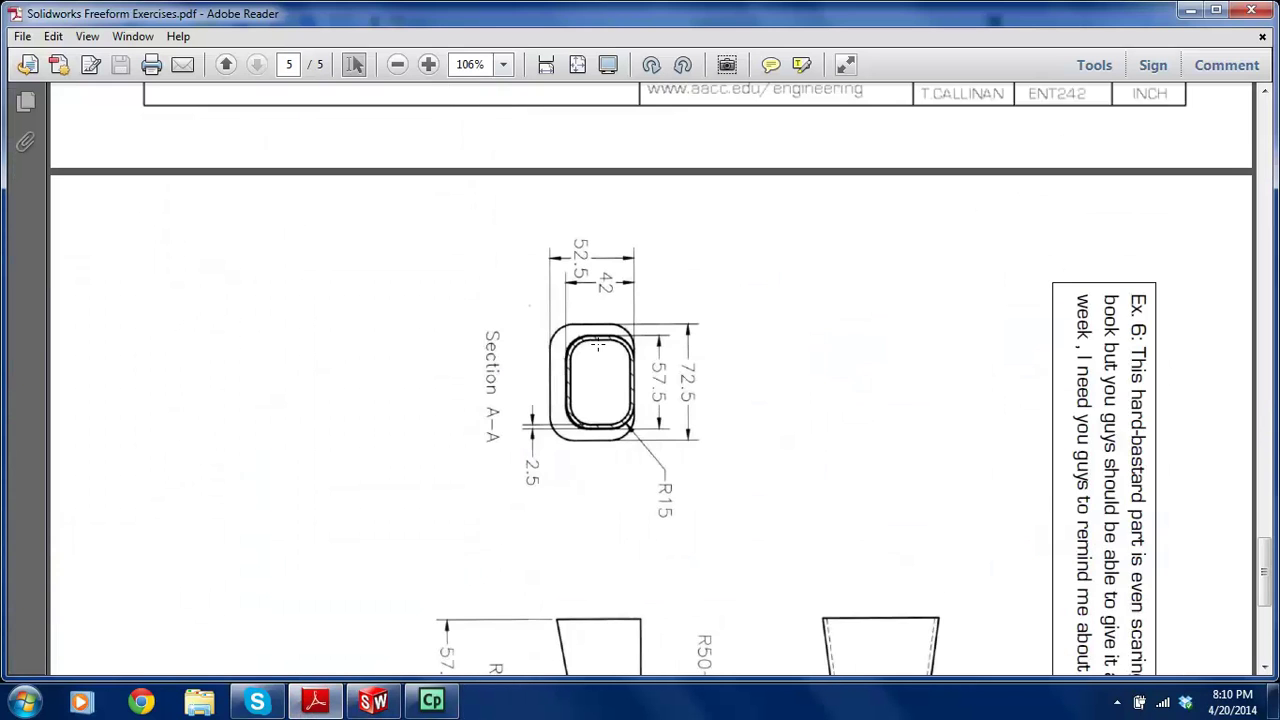
click(681, 66)
scroll(661, 268, up, 5)
scroll(661, 268, up, 5)
scroll(661, 270, down, 15)
scroll(661, 270, down, 2)
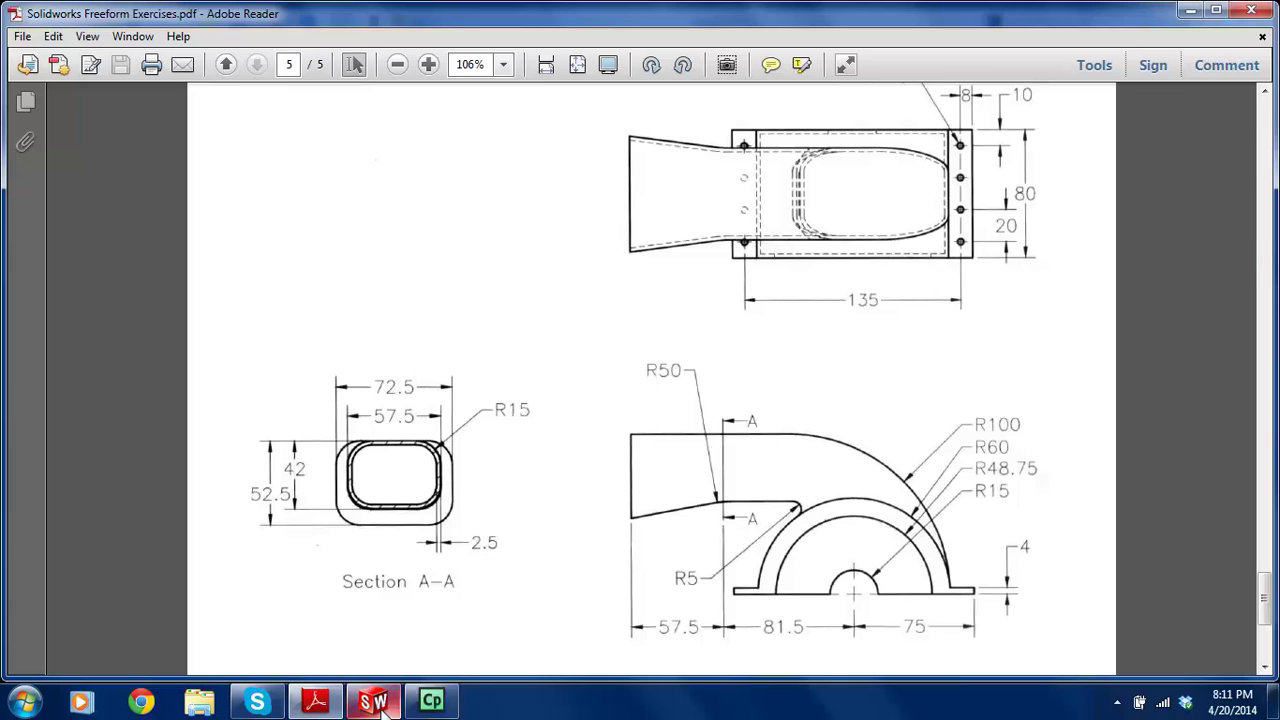
- Examine the views and dimensions of the Ex. 6 duct drawing
mouse_move(420, 708)
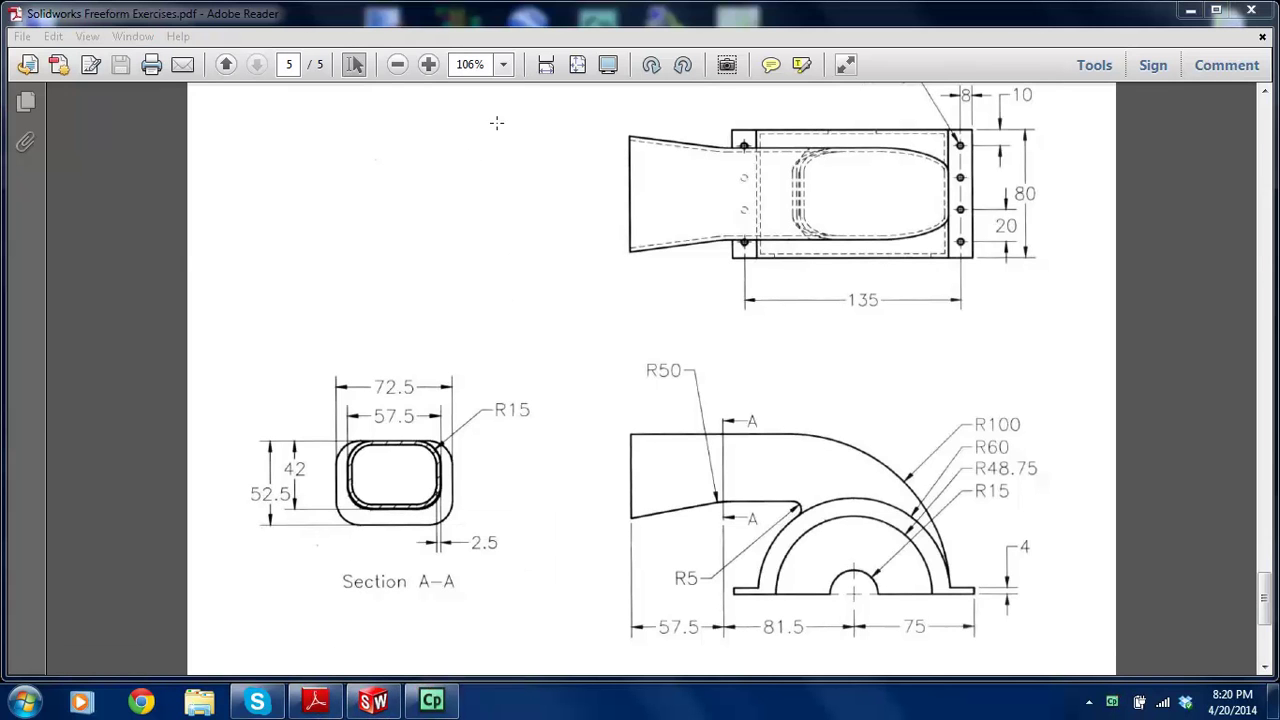
click(559, 187)
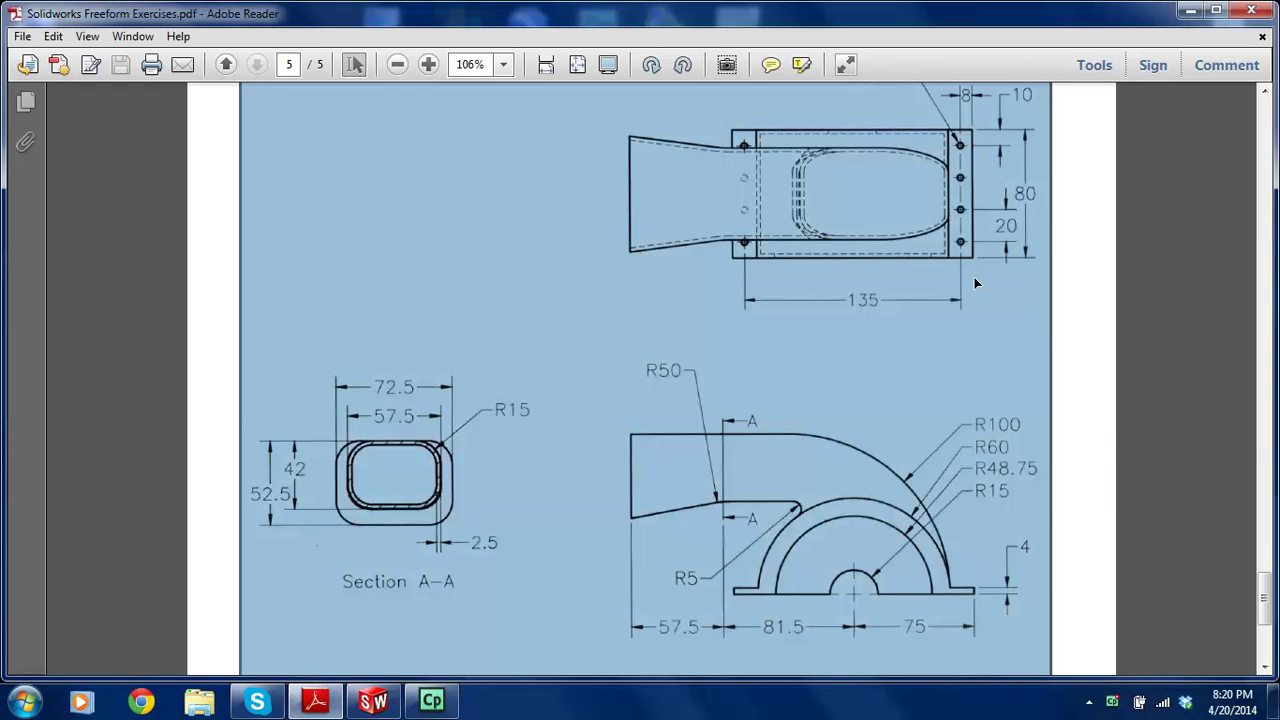
scroll(977, 281, up, 1)
scroll(977, 281, down, 1)
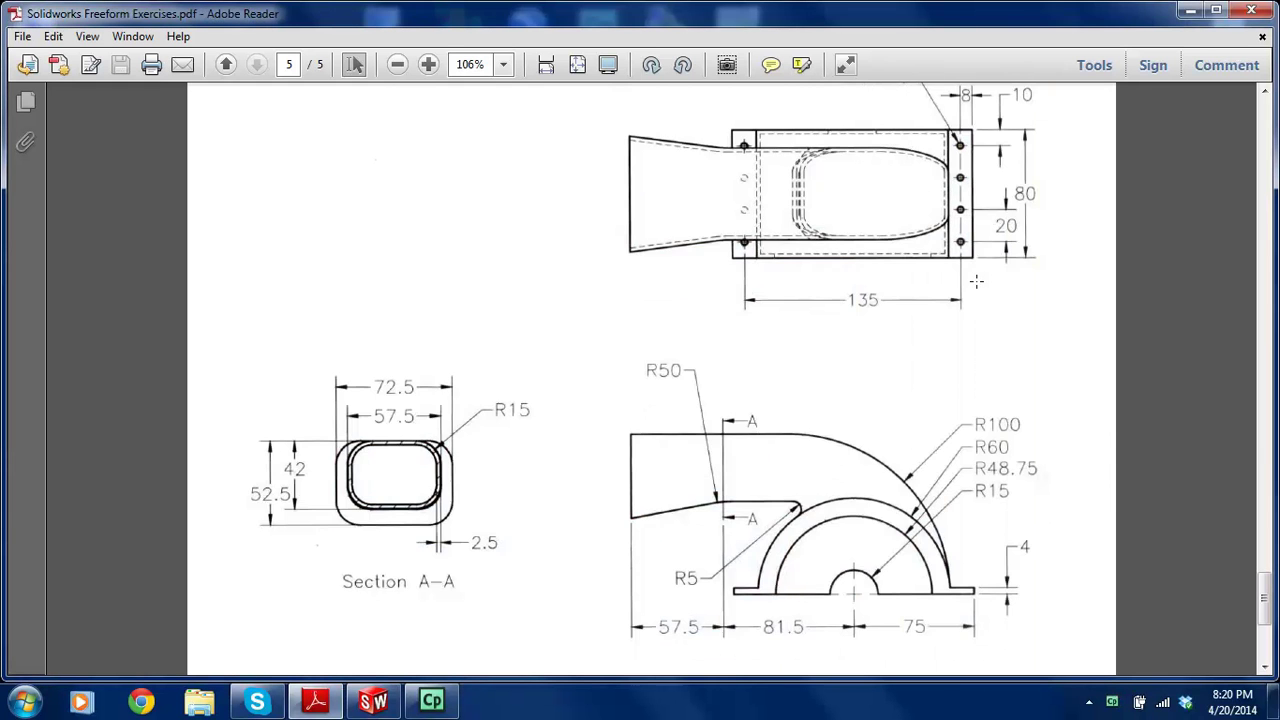
scroll(976, 281, up, 1)
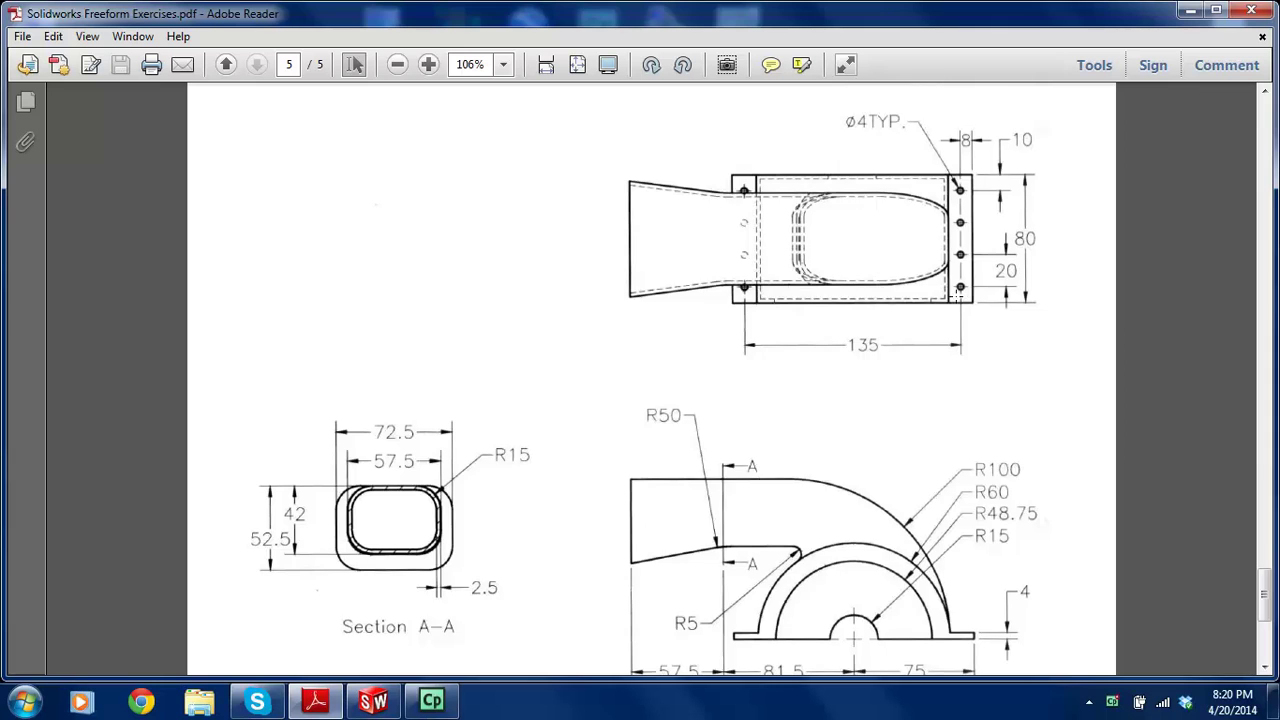
scroll(958, 296, down, 1)
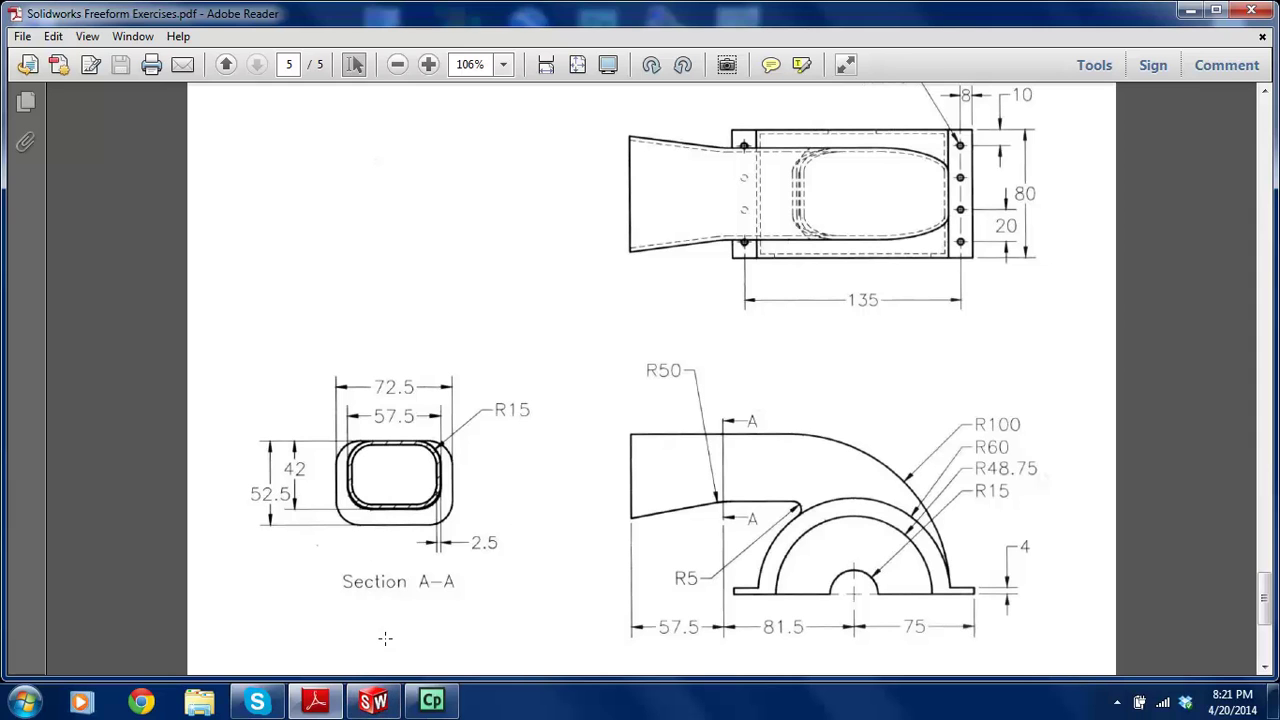
- Switch to SolidWorks, close the chair part and create a new part
mouse_move(390, 682)
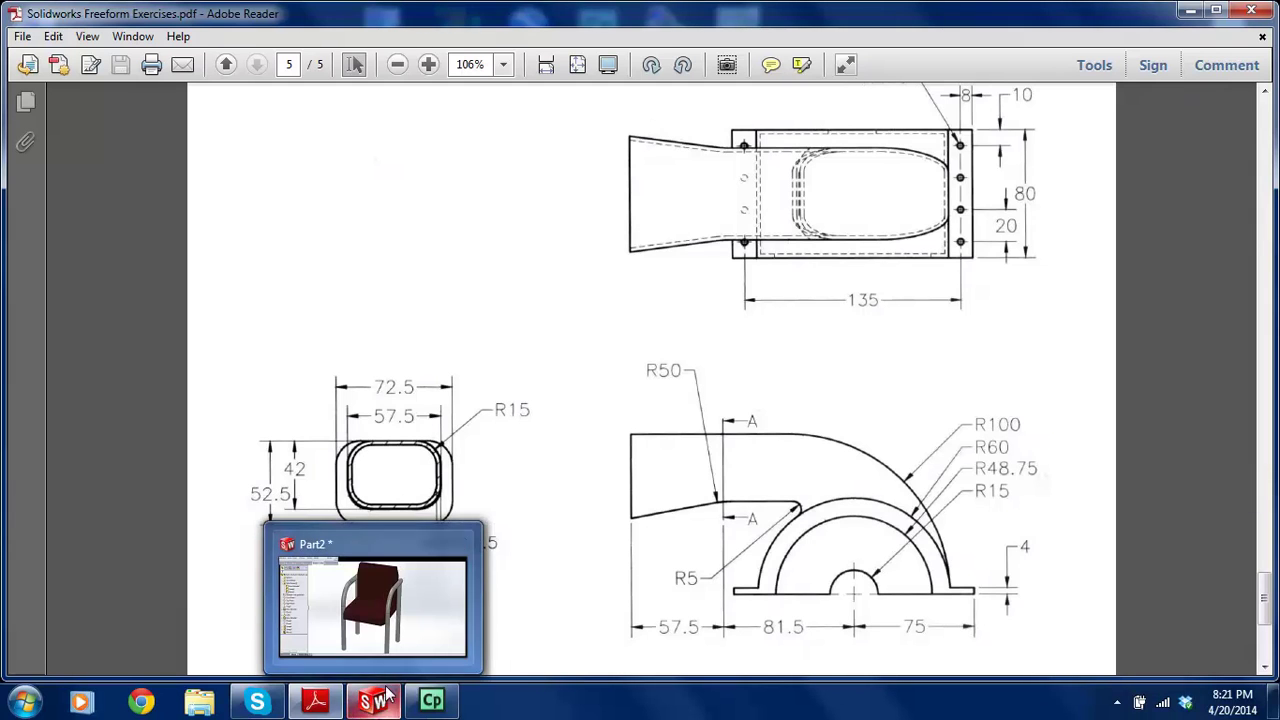
click(390, 684)
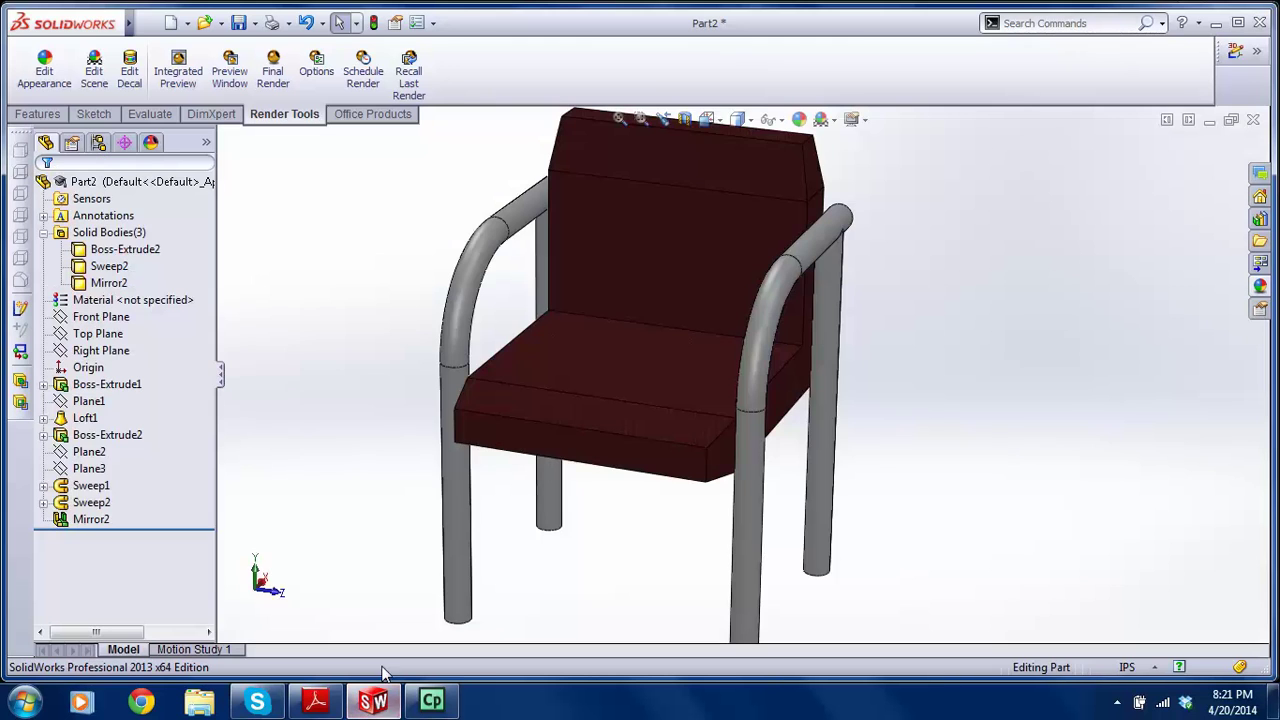
click(1253, 119)
click(605, 370)
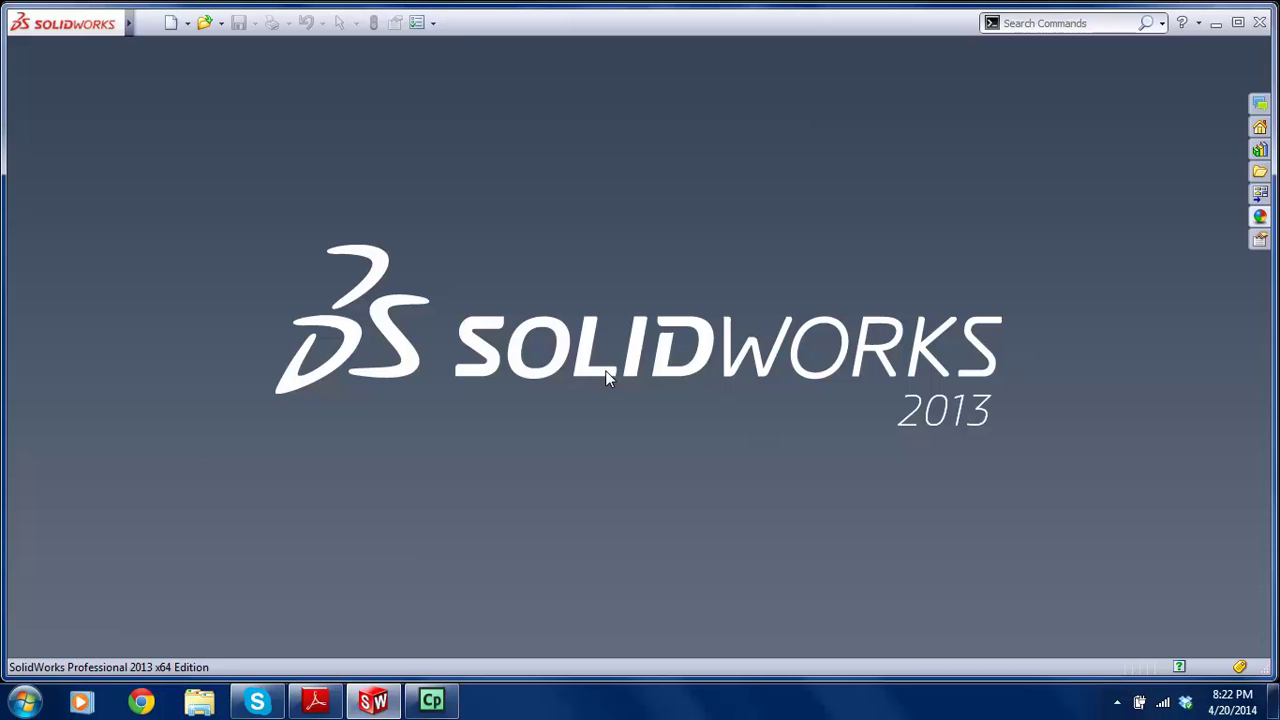
click(172, 24)
double_click(383, 362)
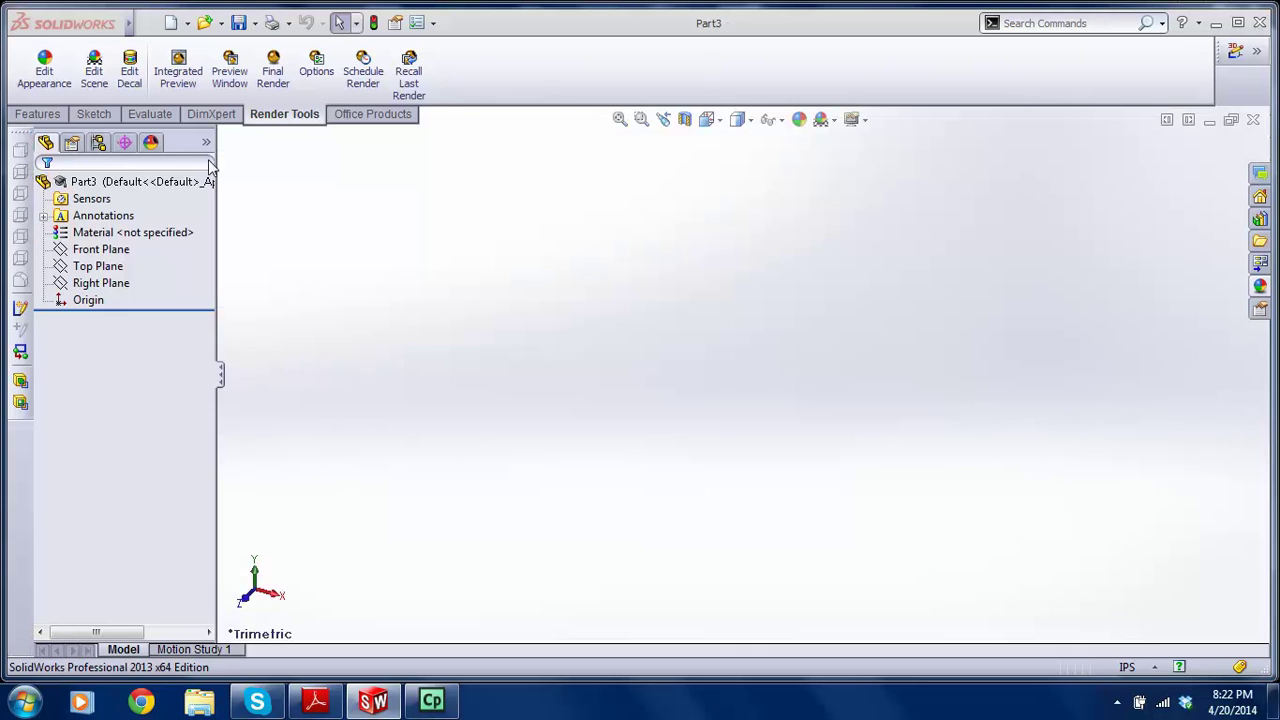
click(94, 113)
click(31, 65)
click(650, 270)
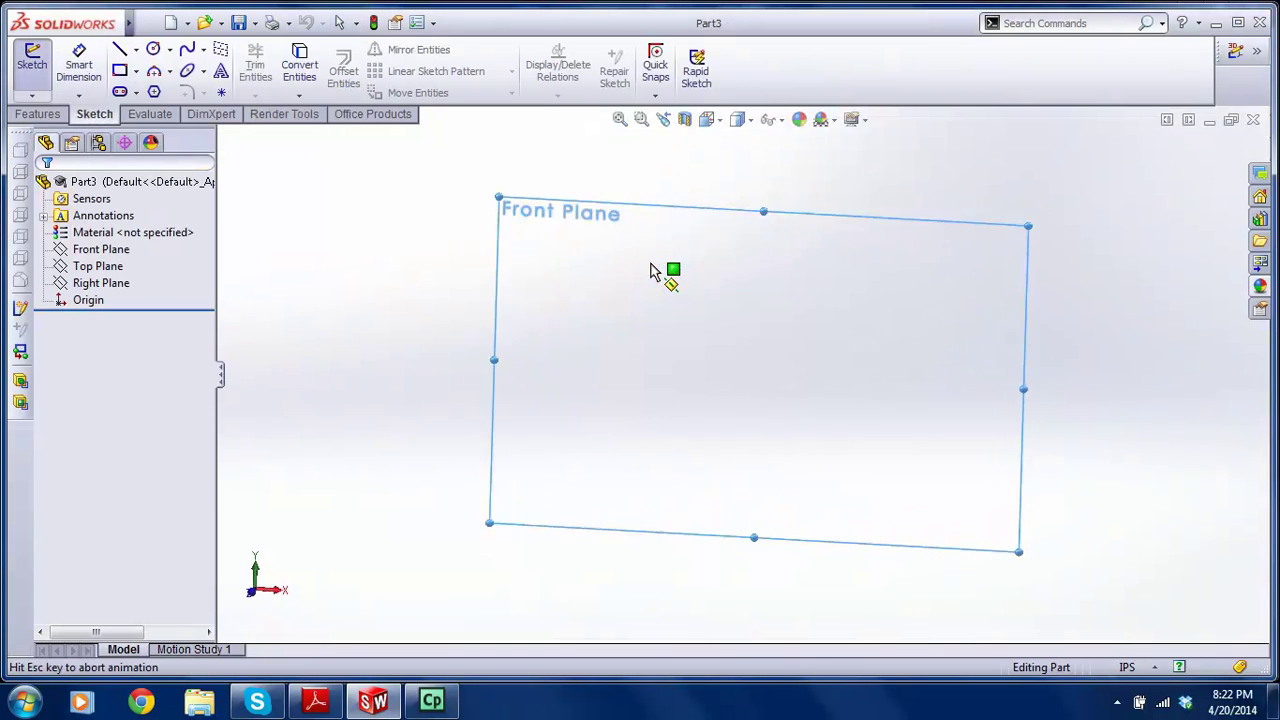
click(153, 50)
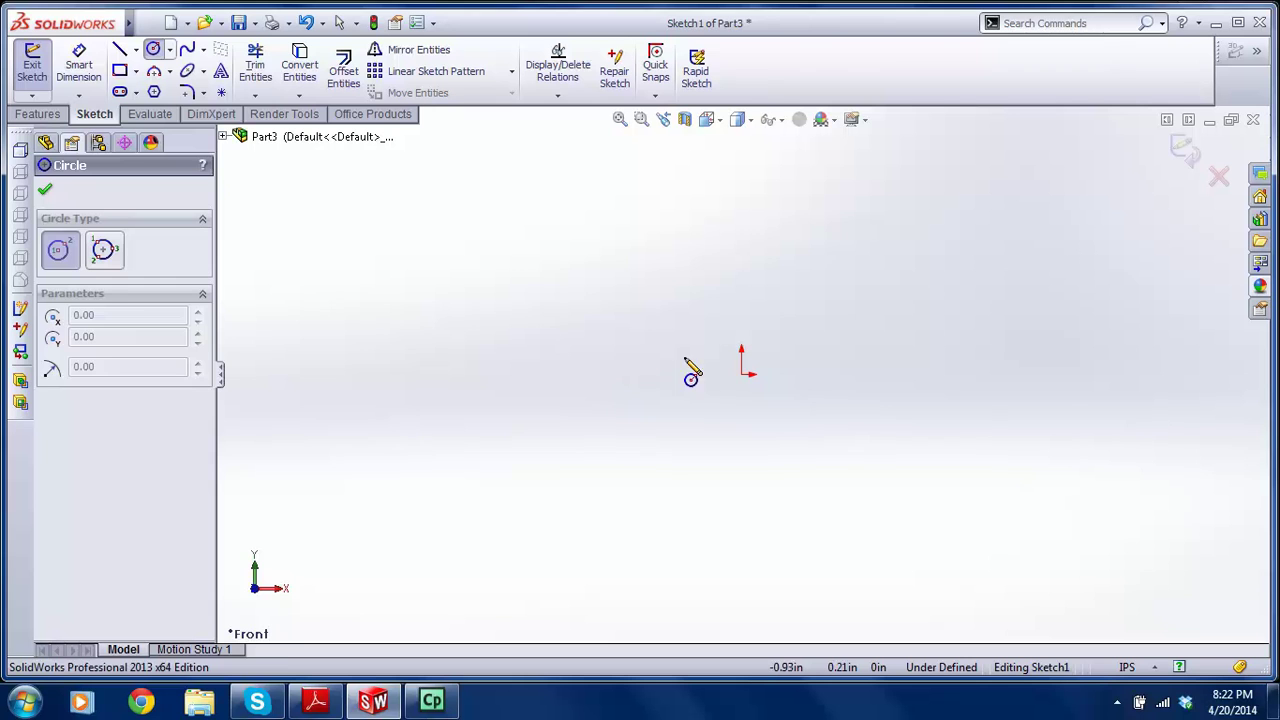
click(742, 373)
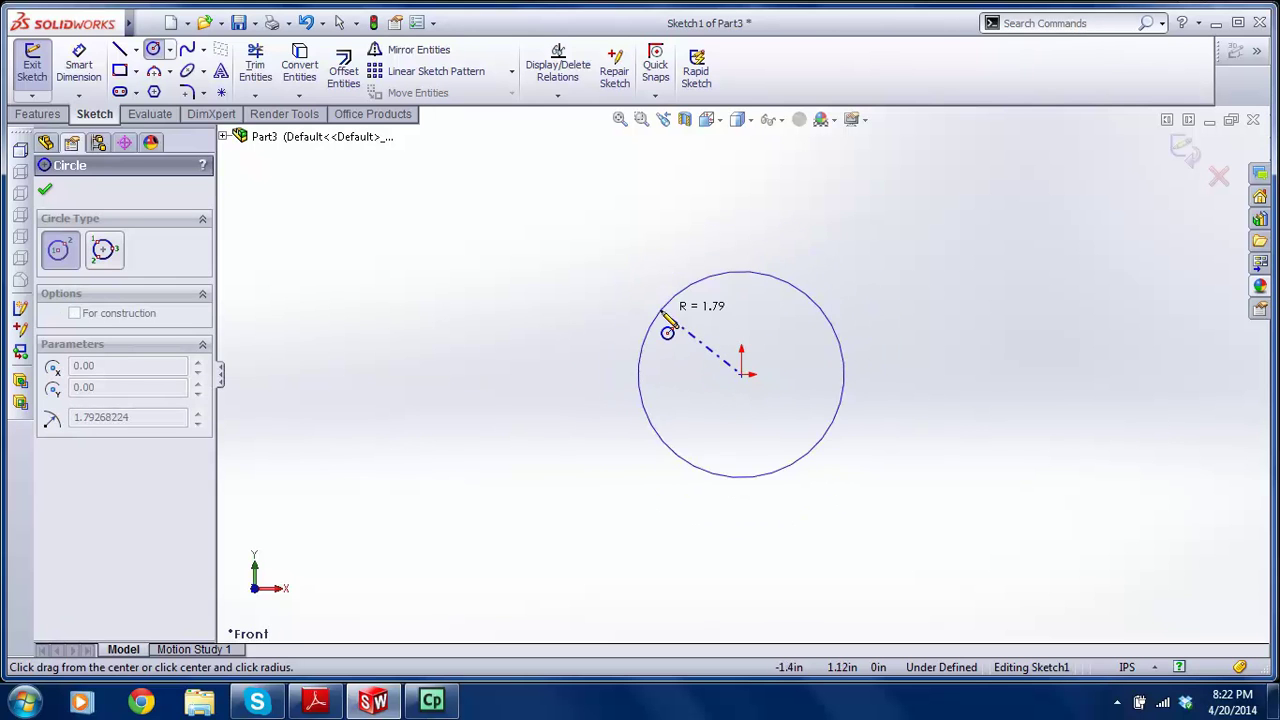
key(Escape)
- Set the document units to MMGS and sketch a circle about 626 mm in diameter on the Front Plane, centred on the origin
click(1128, 662)
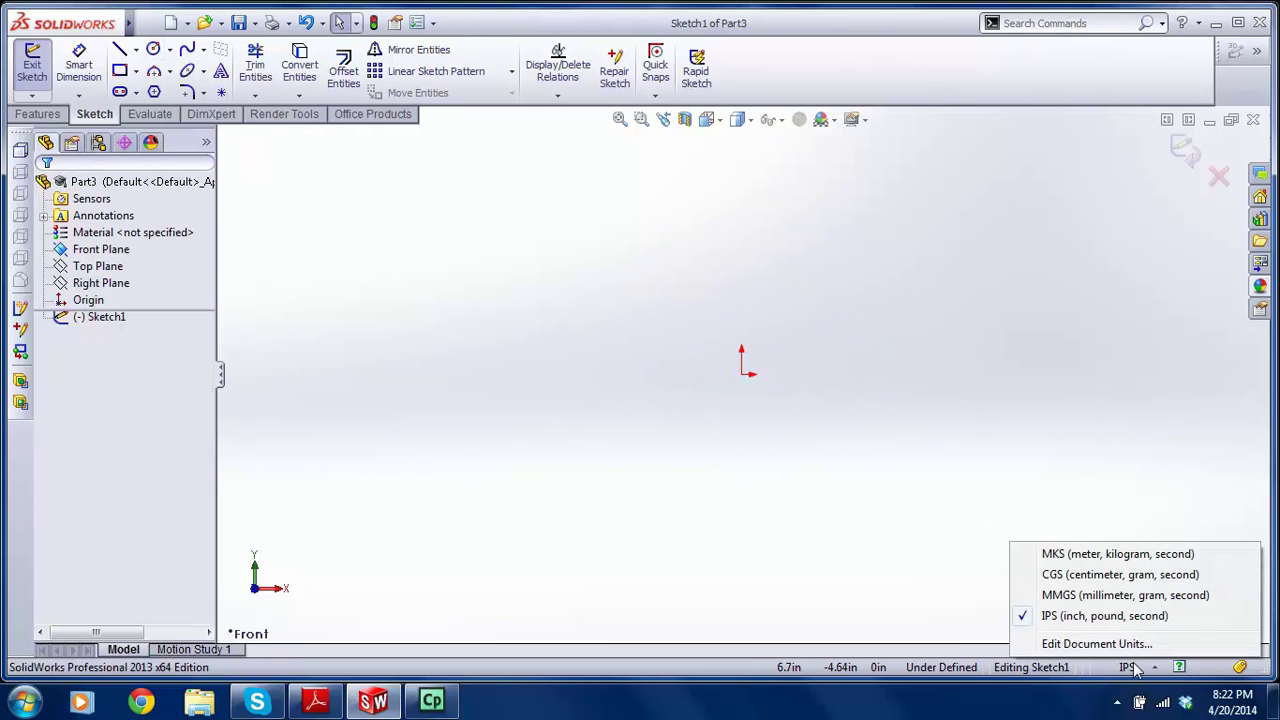
click(1135, 596)
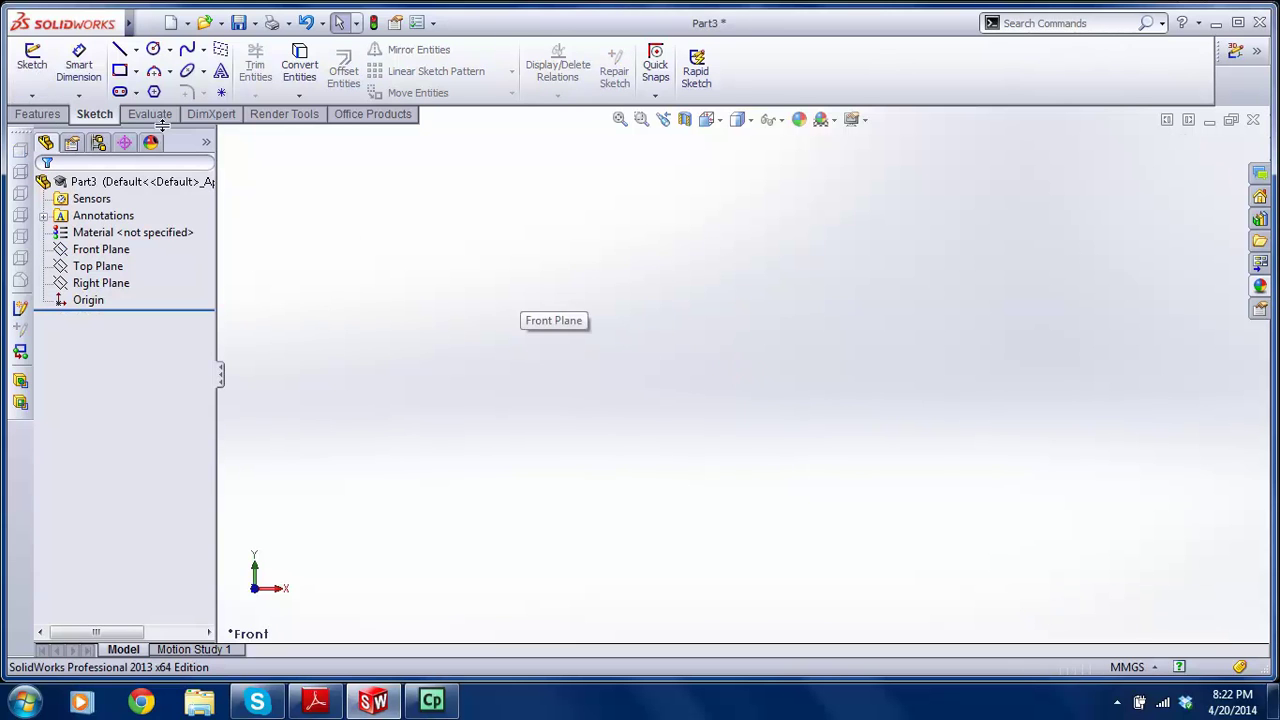
click(32, 62)
click(565, 300)
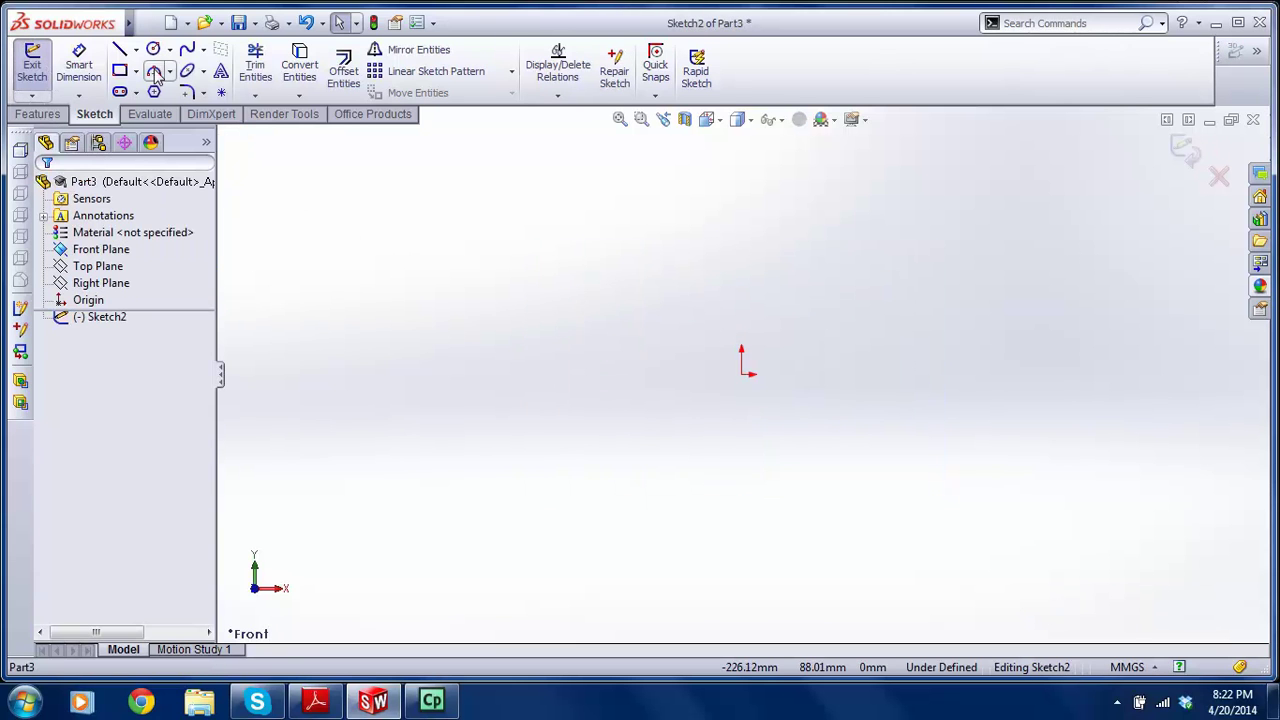
click(153, 49)
click(741, 374)
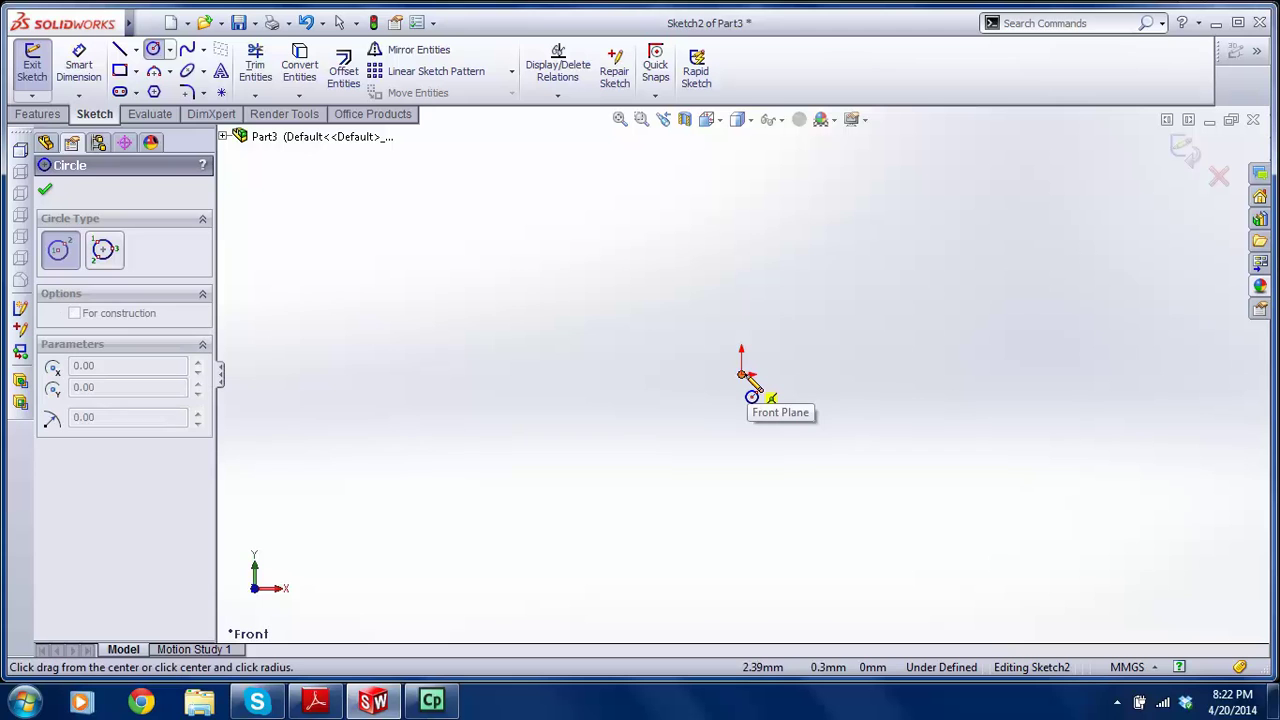
click(683, 303)
key(Escape)
- Check the outer radius in the PDF drawing and dimension the circle in SolidWorks to a diameter of 120 mm
click(318, 701)
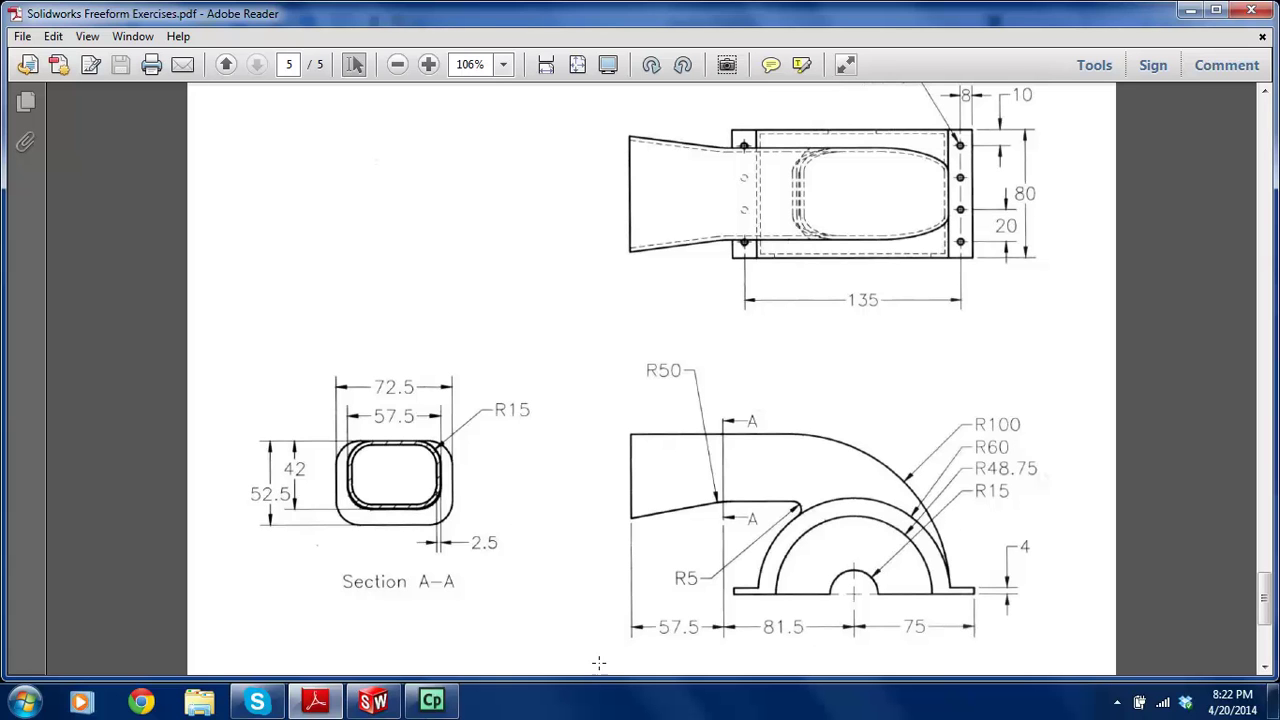
click(373, 701)
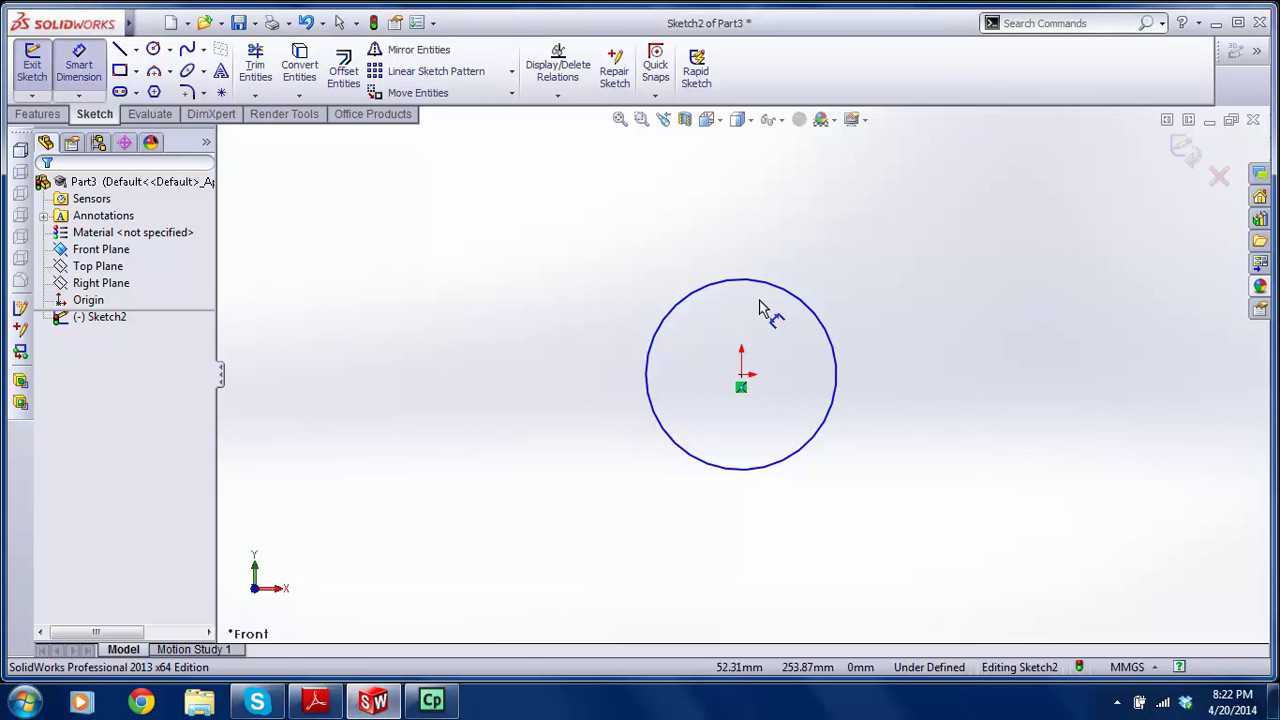
click(795, 305)
click(890, 272)
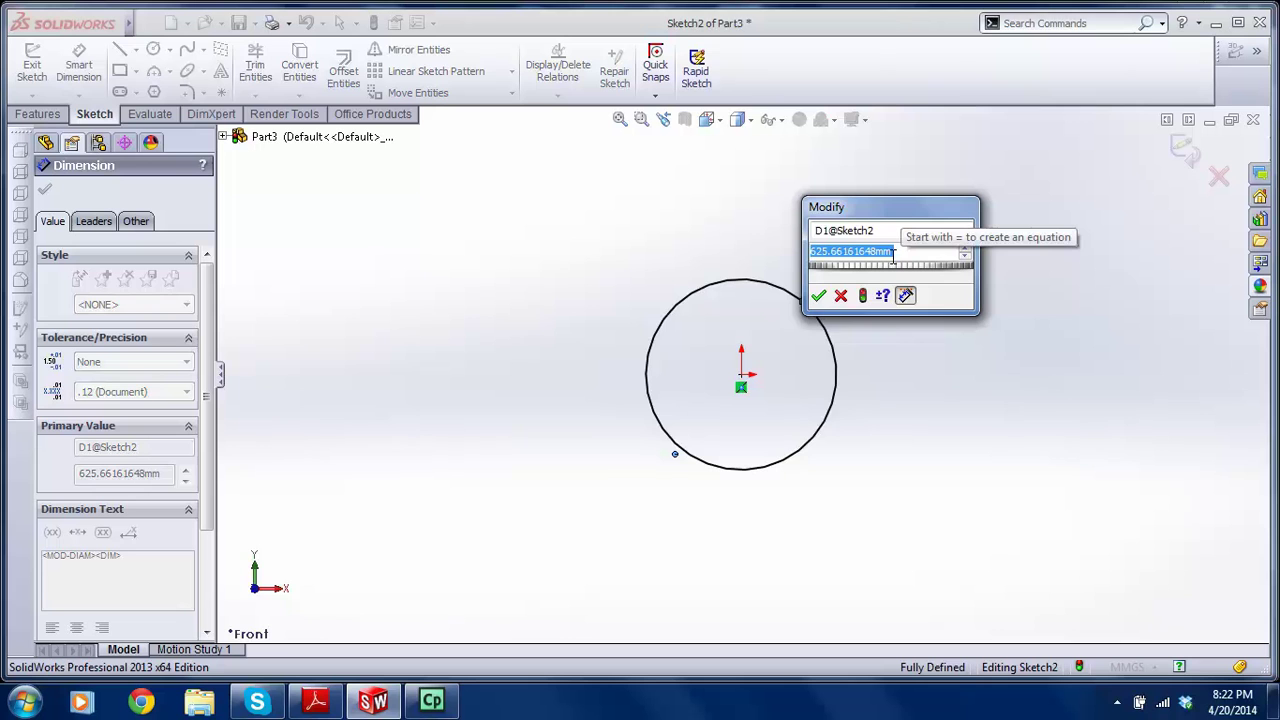
text(120)
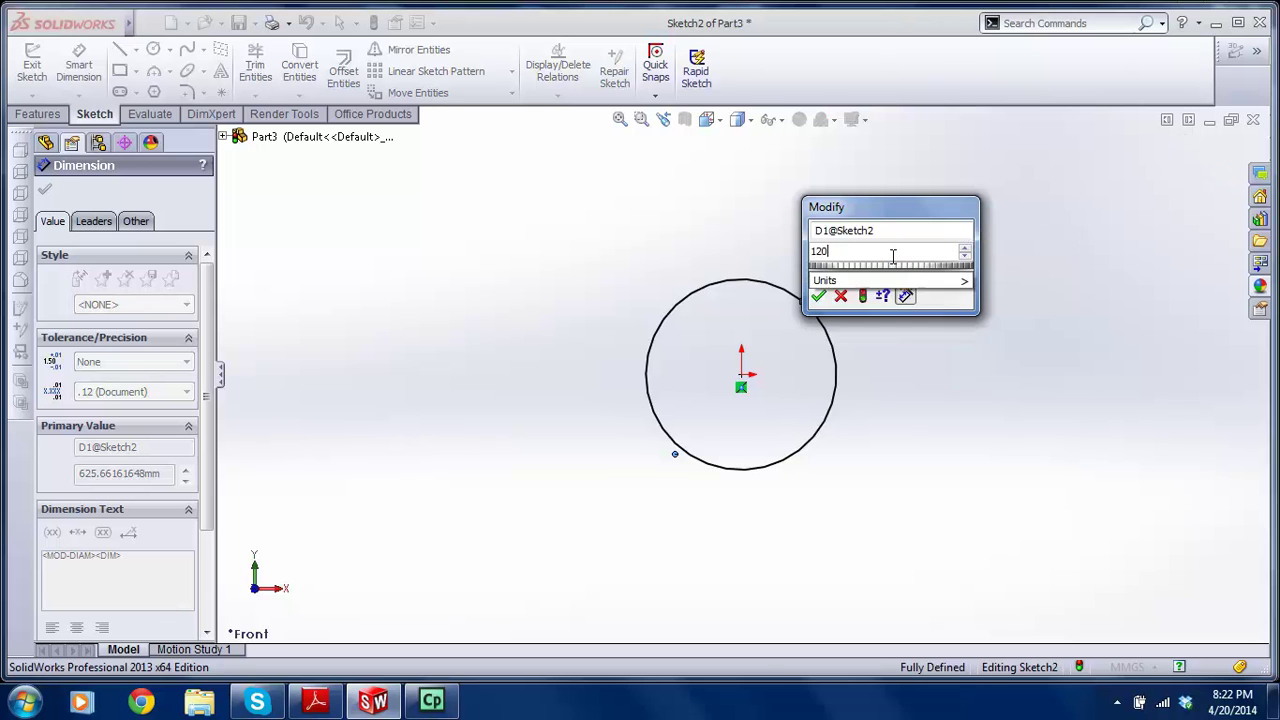
key(Return)
key(Escape)
- Sketch a nearly horizontal line across the middle of the circle, extending past it on both sides
scroll(765, 371, down, 5)
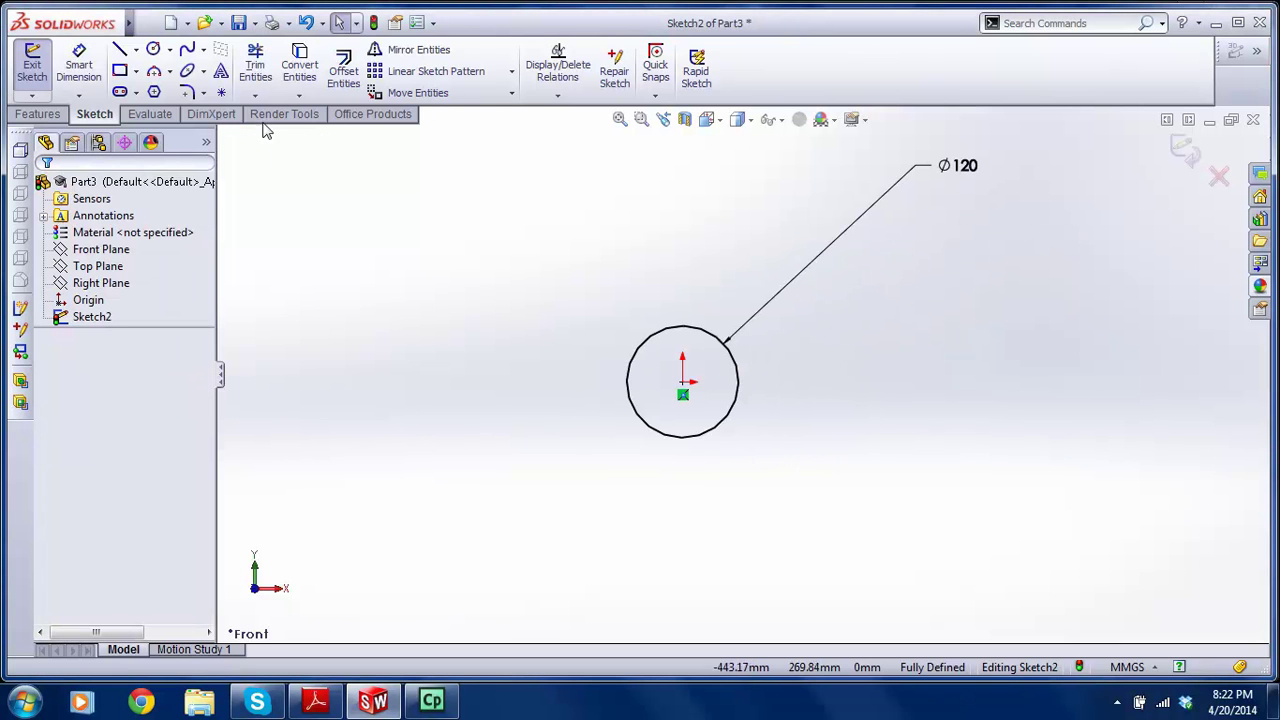
click(119, 49)
click(682, 381)
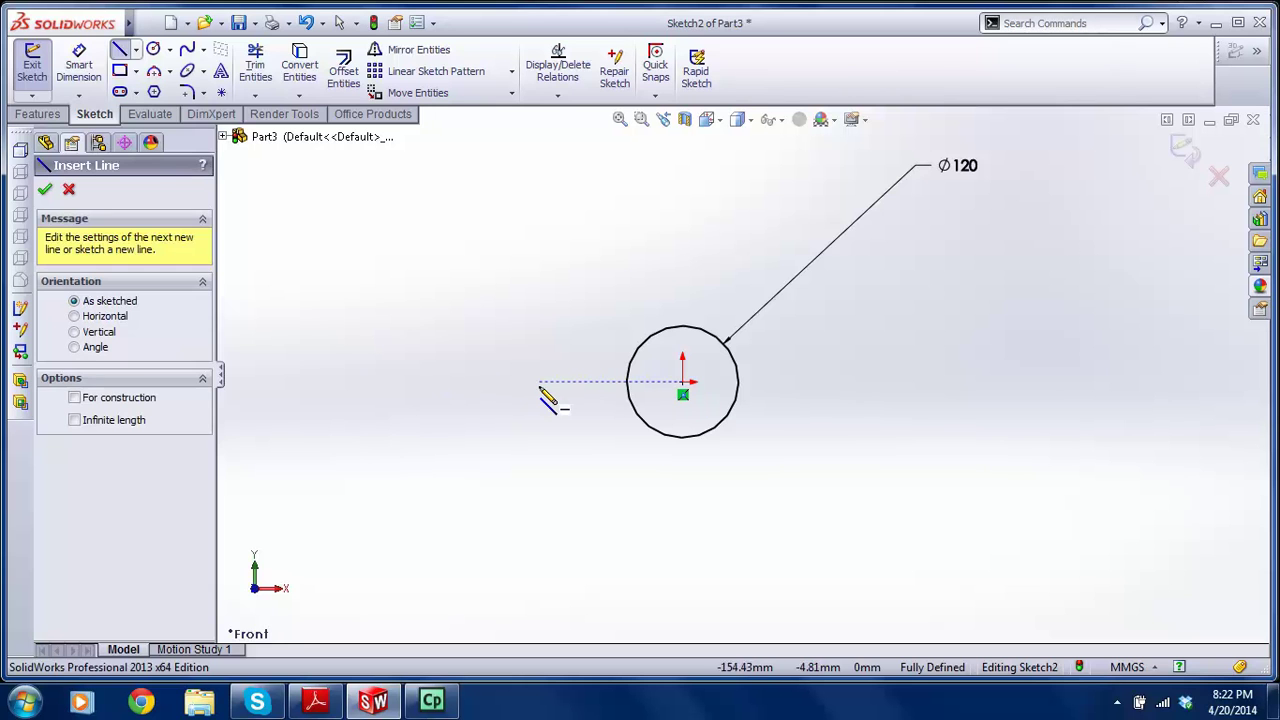
click(543, 381)
click(806, 388)
key(Escape)
click(766, 388)
click(371, 453)
- Constrain the line with a Midpoint relation to the origin and a Horizontal relation
click(680, 386)
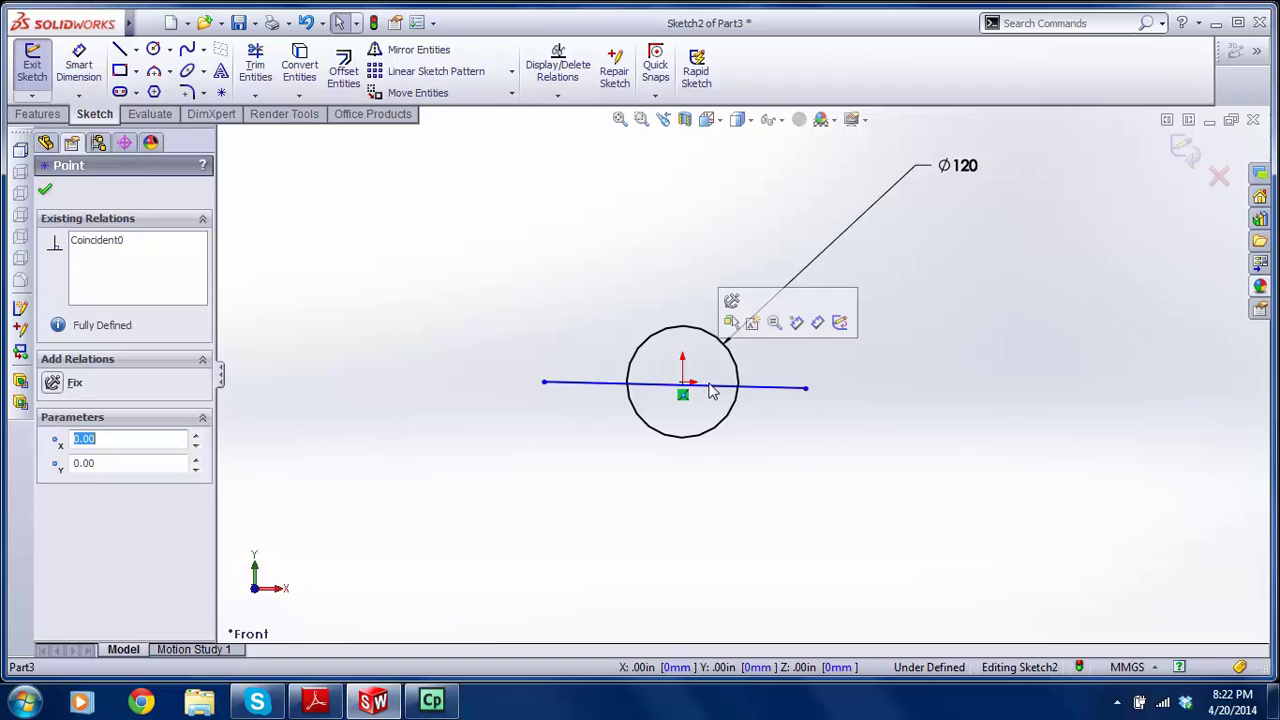
ctrl+click(710, 385)
click(90, 491)
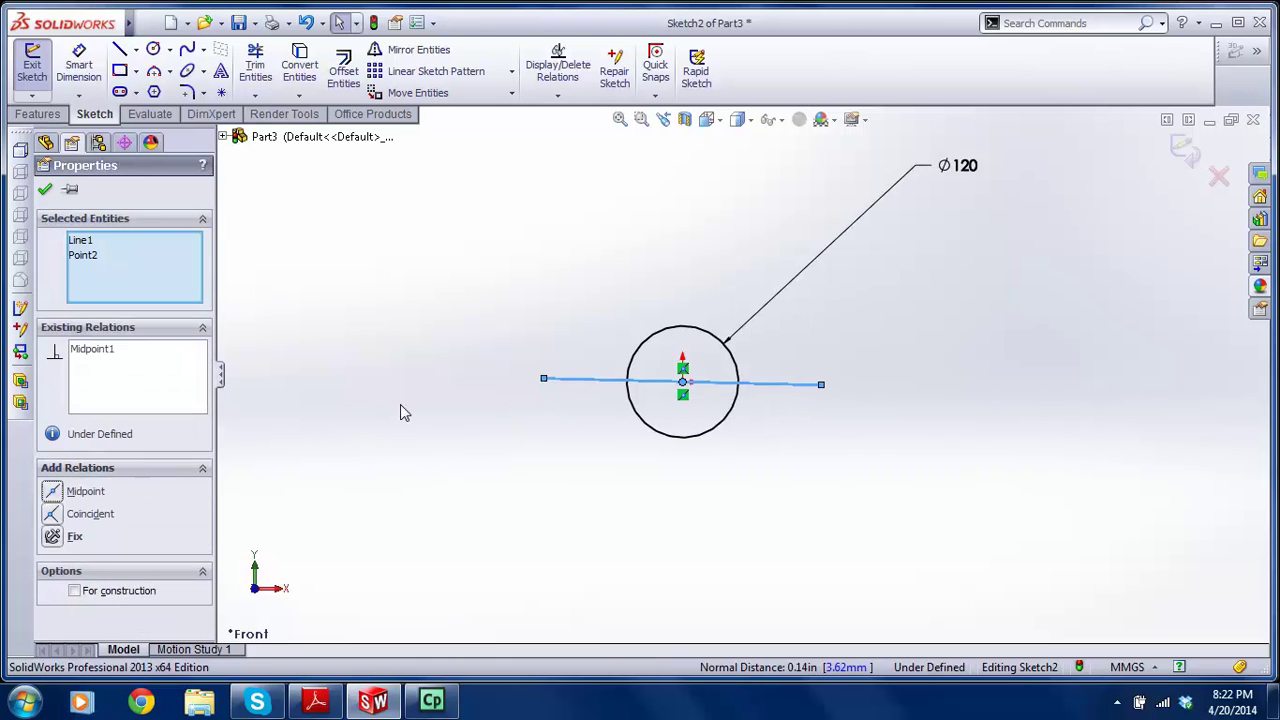
click(443, 360)
click(766, 384)
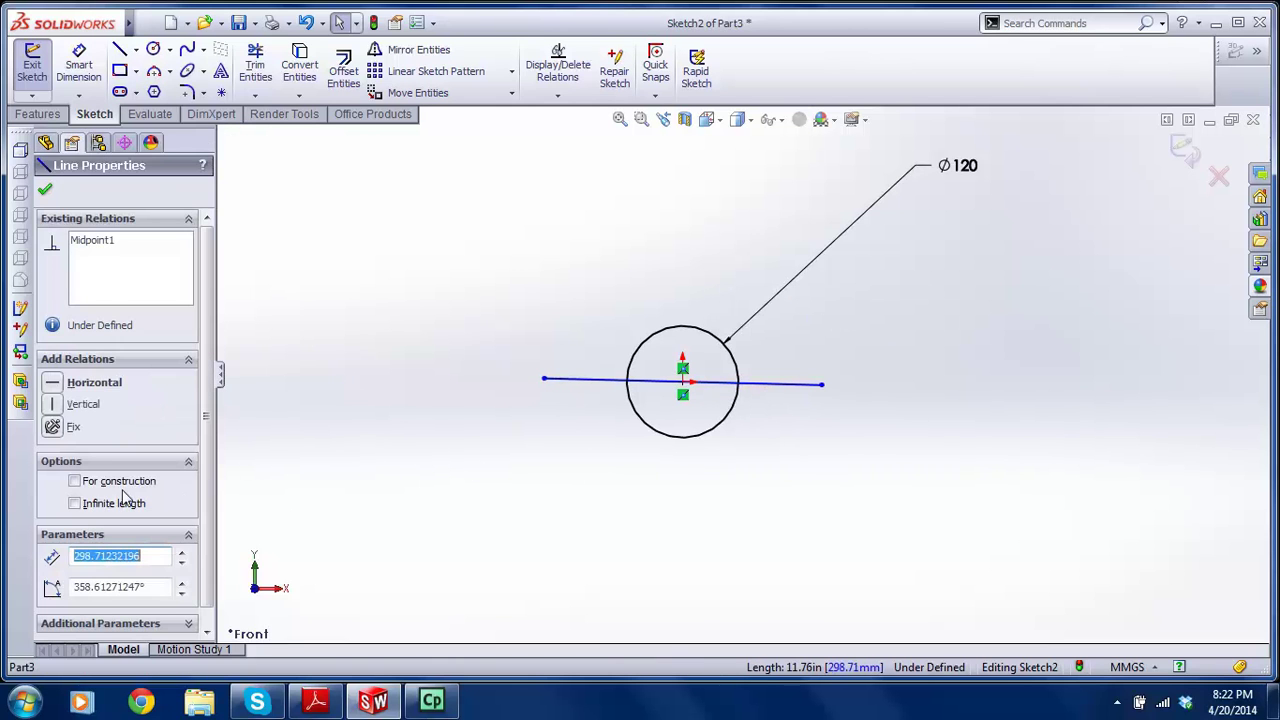
click(92, 382)
key(Escape)
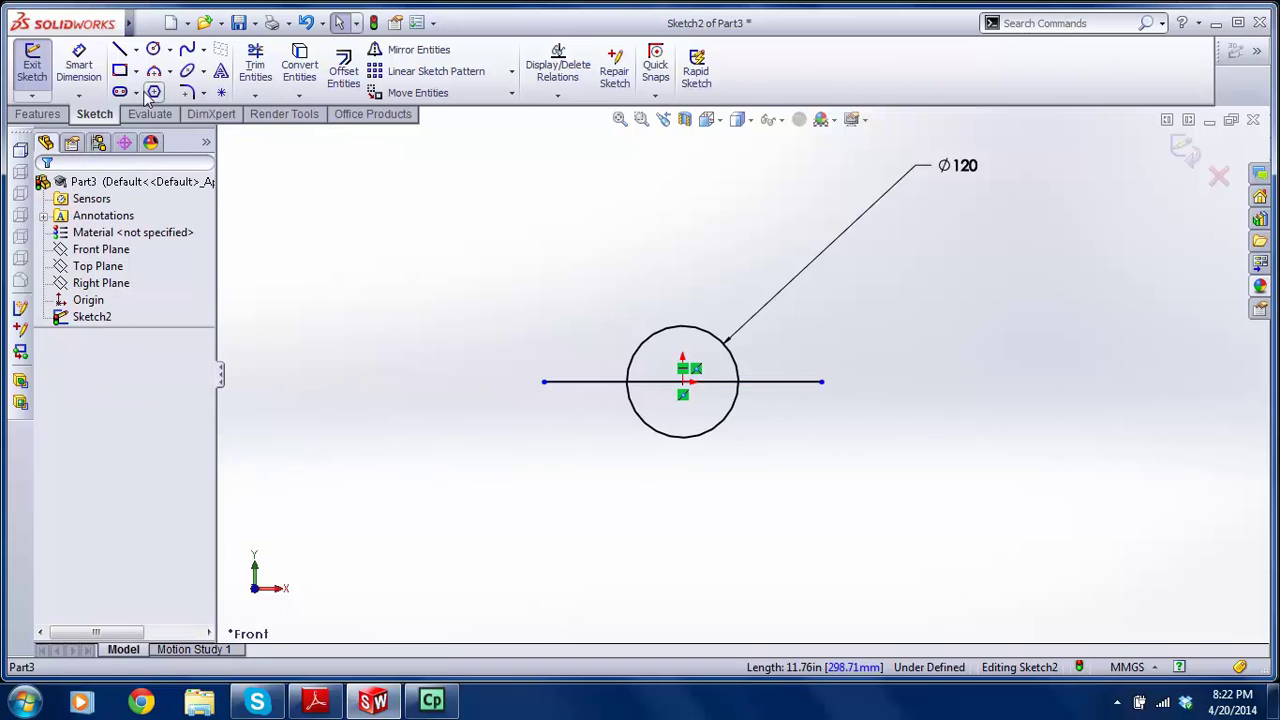
- Trim away the half of the circle below the line with Power trim
click(255, 66)
mouse_move(505, 447)
mouse_down()
mouse_move(934, 443)
mouse_move(674, 446)
mouse_move(731, 420)
mouse_up()
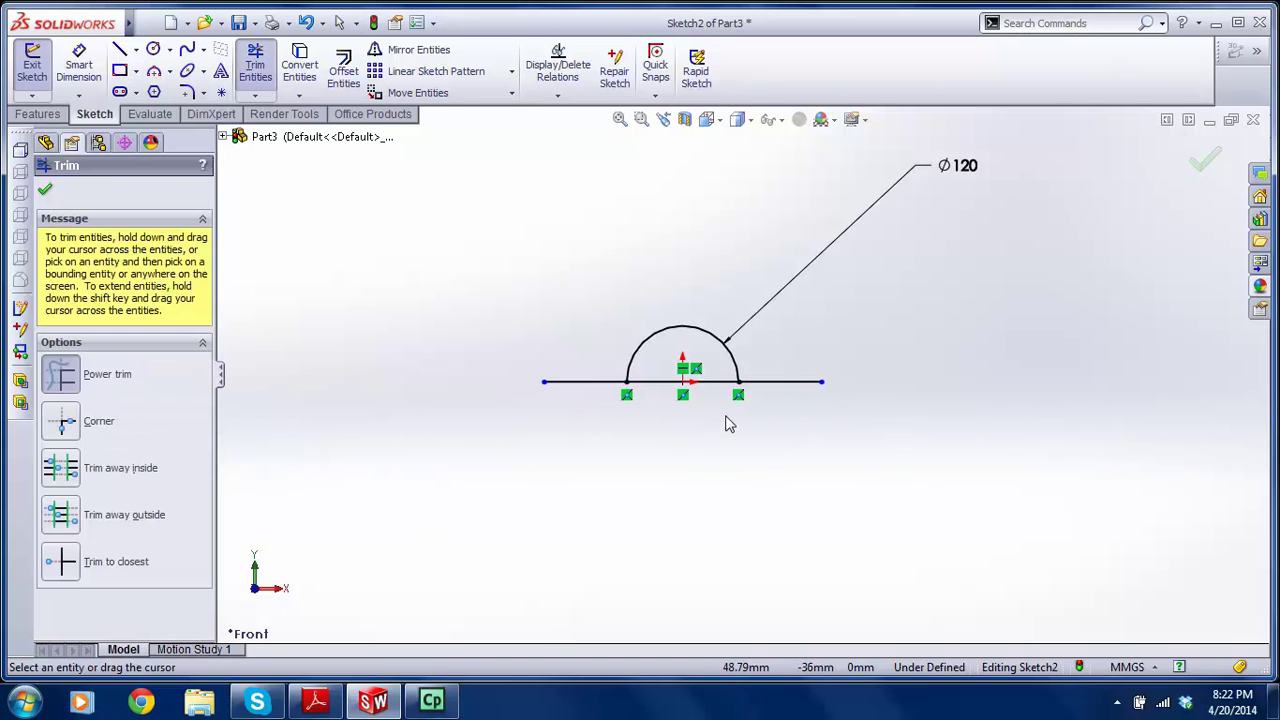
key(Escape)
scroll(720, 360, down, 4)
scroll(894, 286, up, 4)
scroll(908, 277, down, 1)
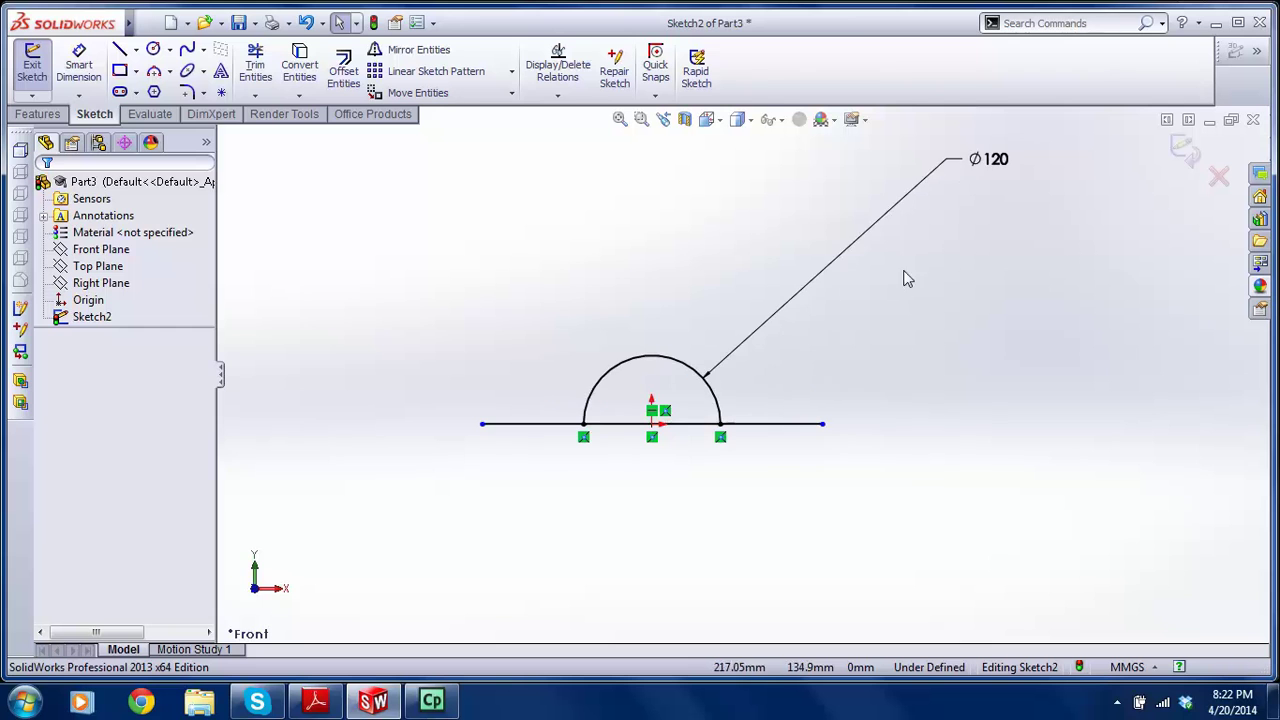
- Delete the arc's diameter dimension and dimension the arc with a 60 mm radius instead
click(980, 160)
key(Delete)
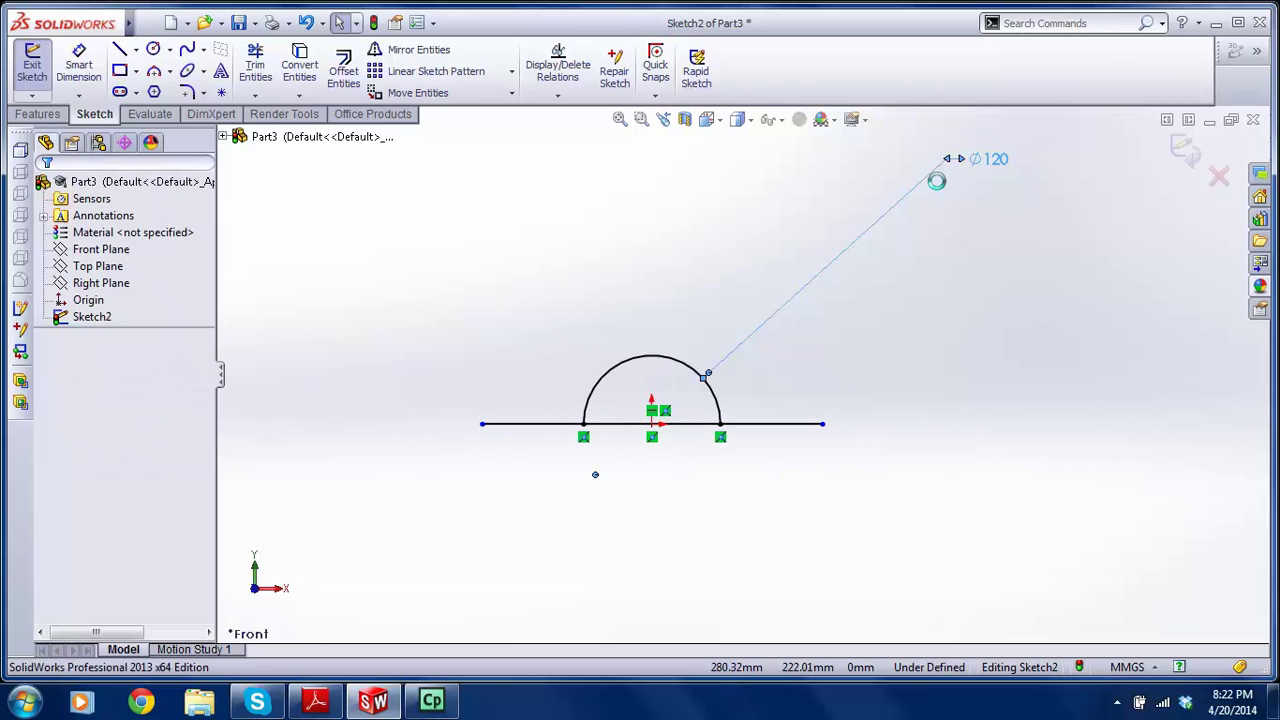
click(78, 62)
click(690, 370)
click(775, 311)
click(707, 347)
scroll(652, 395, down, 3)
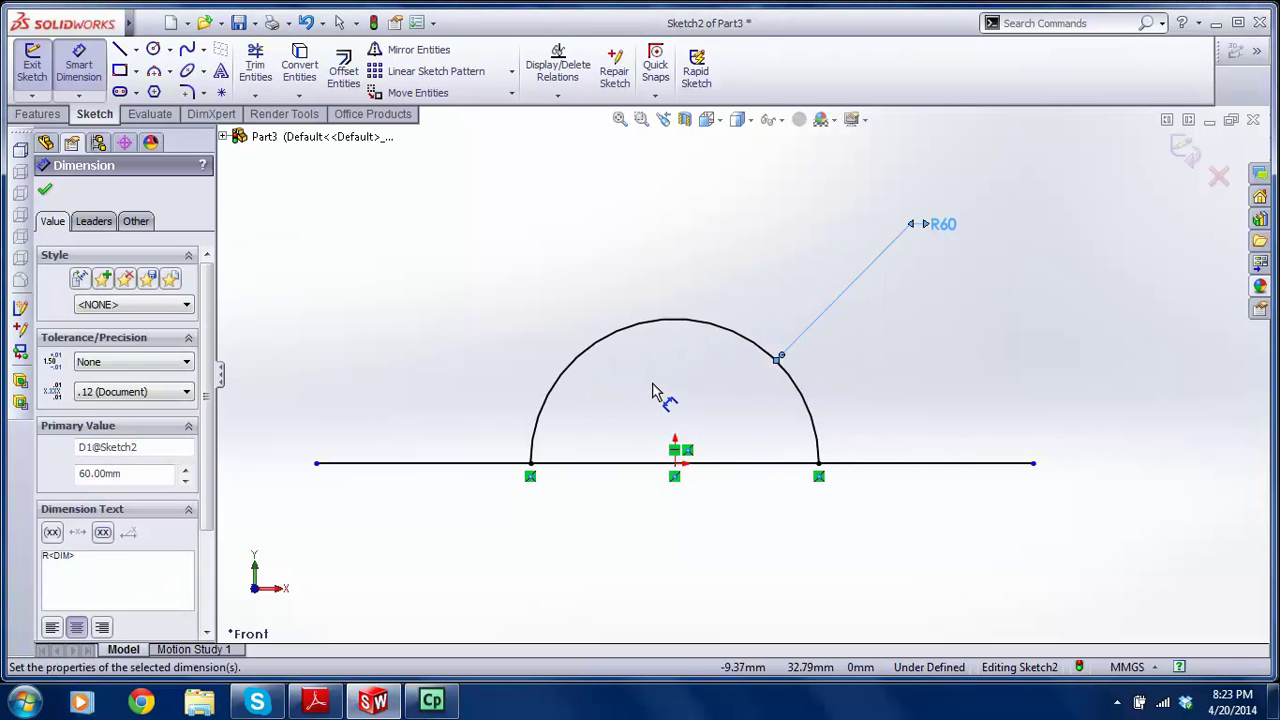
- Sketch a small circle centred on the origin and a larger circle centred close to it, within the R60 arc's radius
click(170, 50)
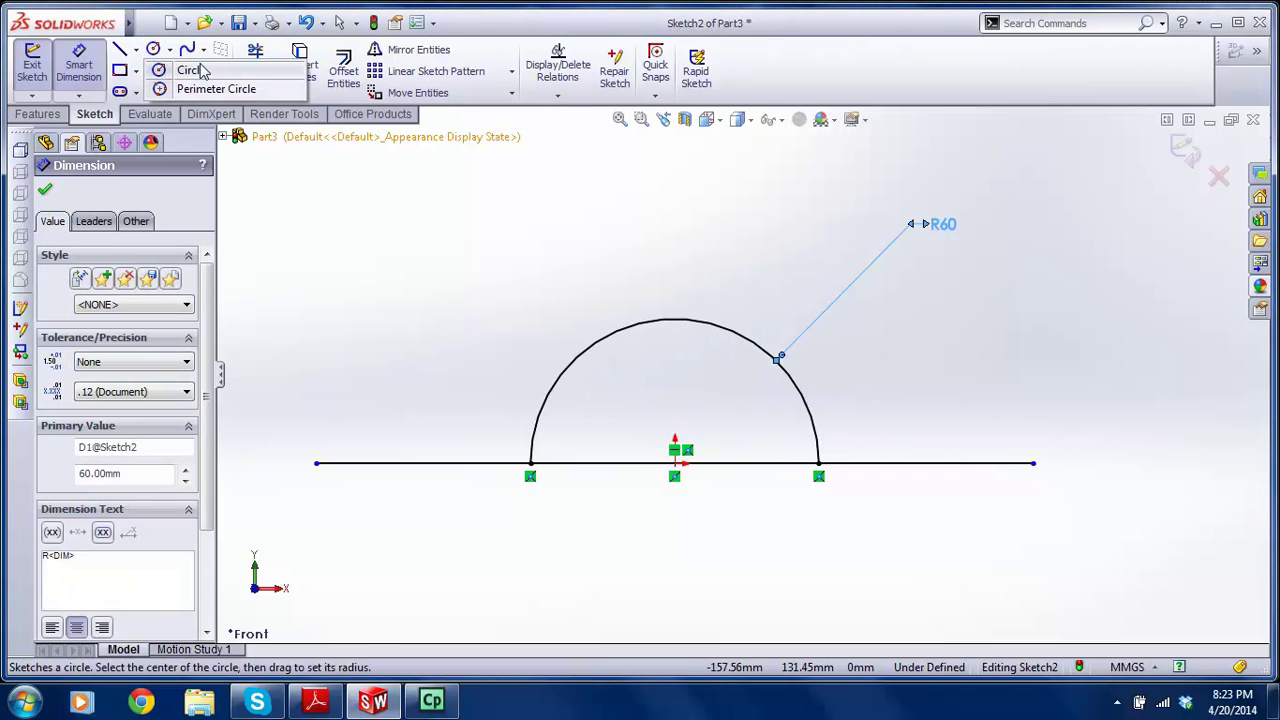
click(190, 72)
drag(674, 463, 632, 348)
key(Escape)
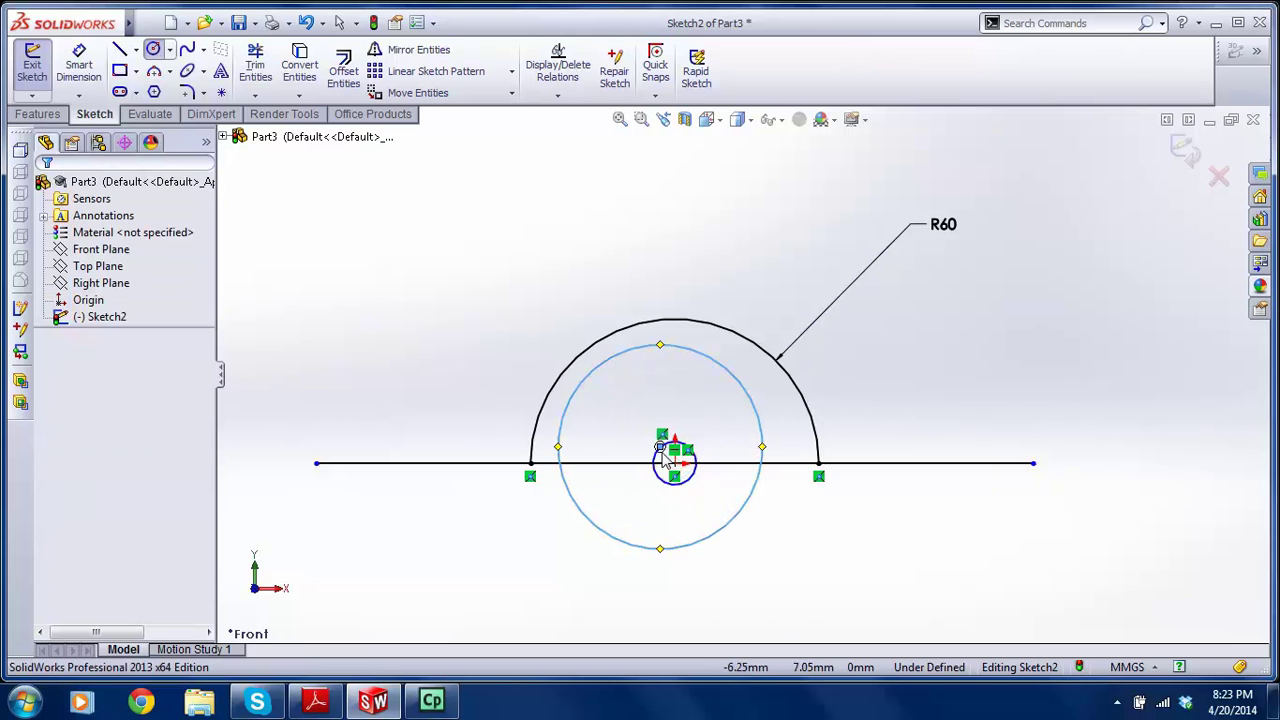
- Delete the sketched inner circles and sketch one circle about 102 mm in diameter centred on the origin, inside the R60 arc
click(665, 350)
key(Delete)
drag(669, 452, 625, 348)
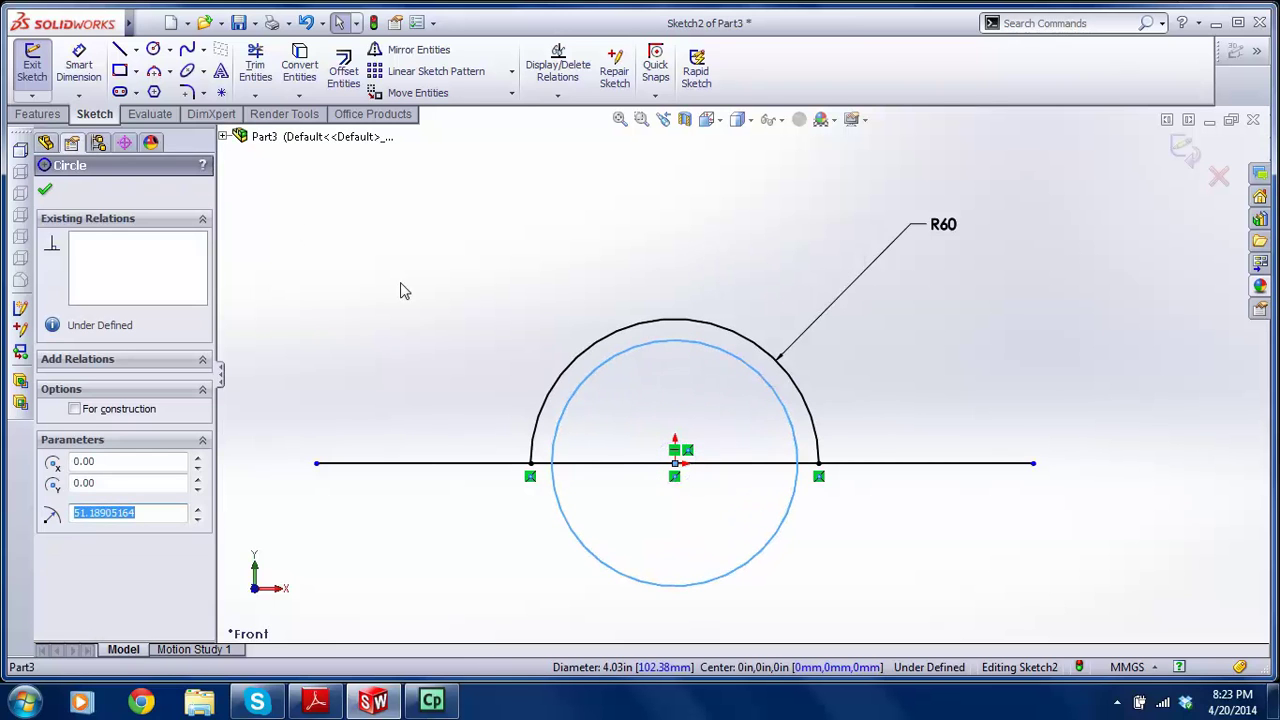
- Trim away the half of the inner circle below the baseline with Power trim
click(78, 65)
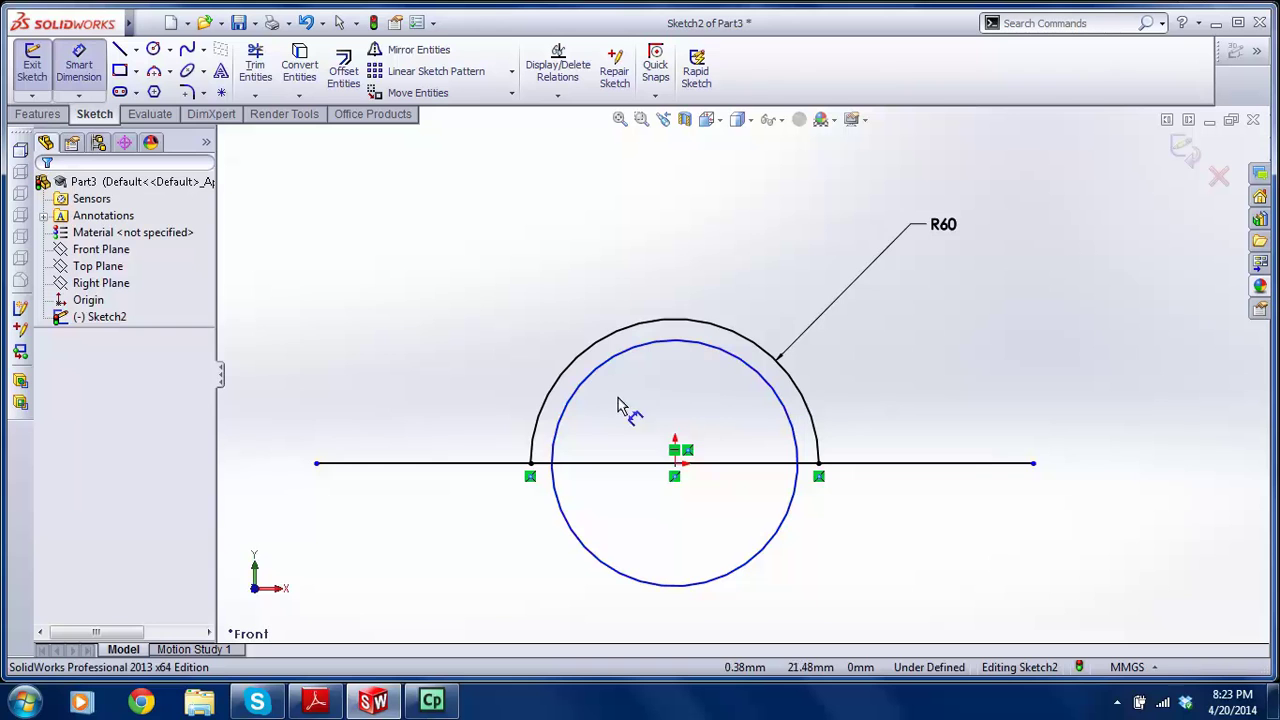
click(255, 65)
drag(623, 534, 649, 523)
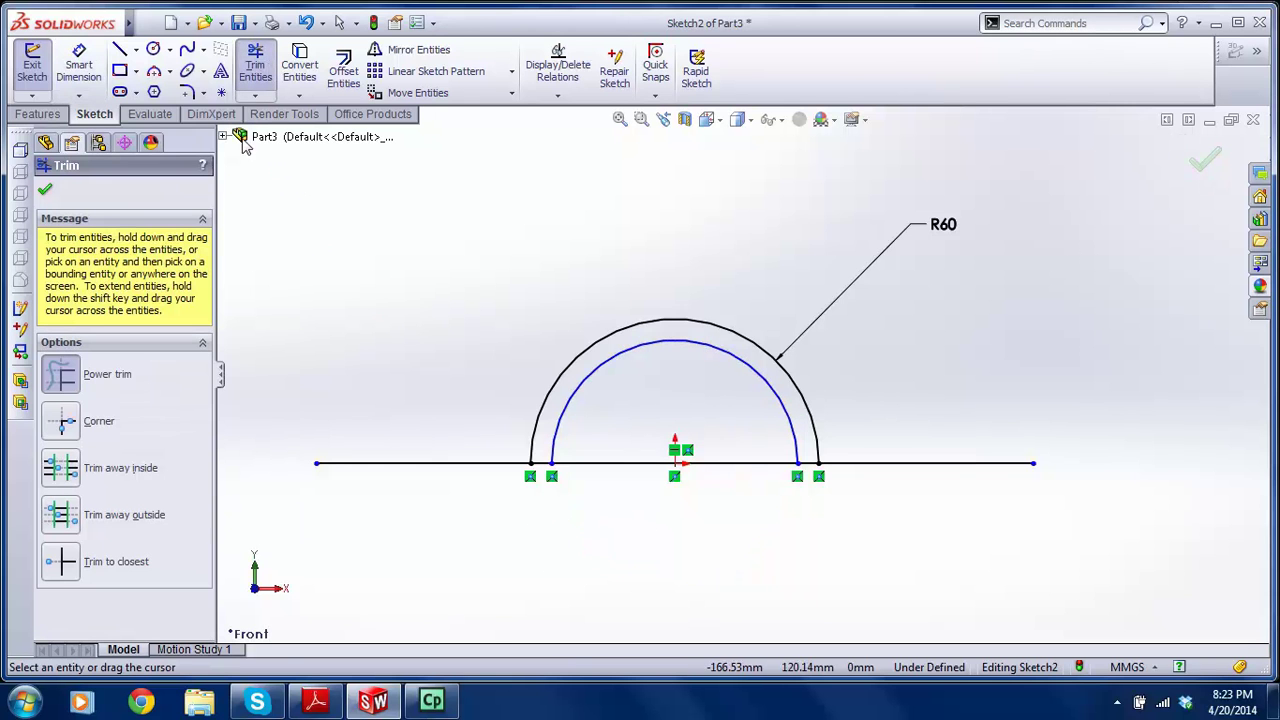
- Dimension the inner arc with a radius of 48.75 mm
click(78, 65)
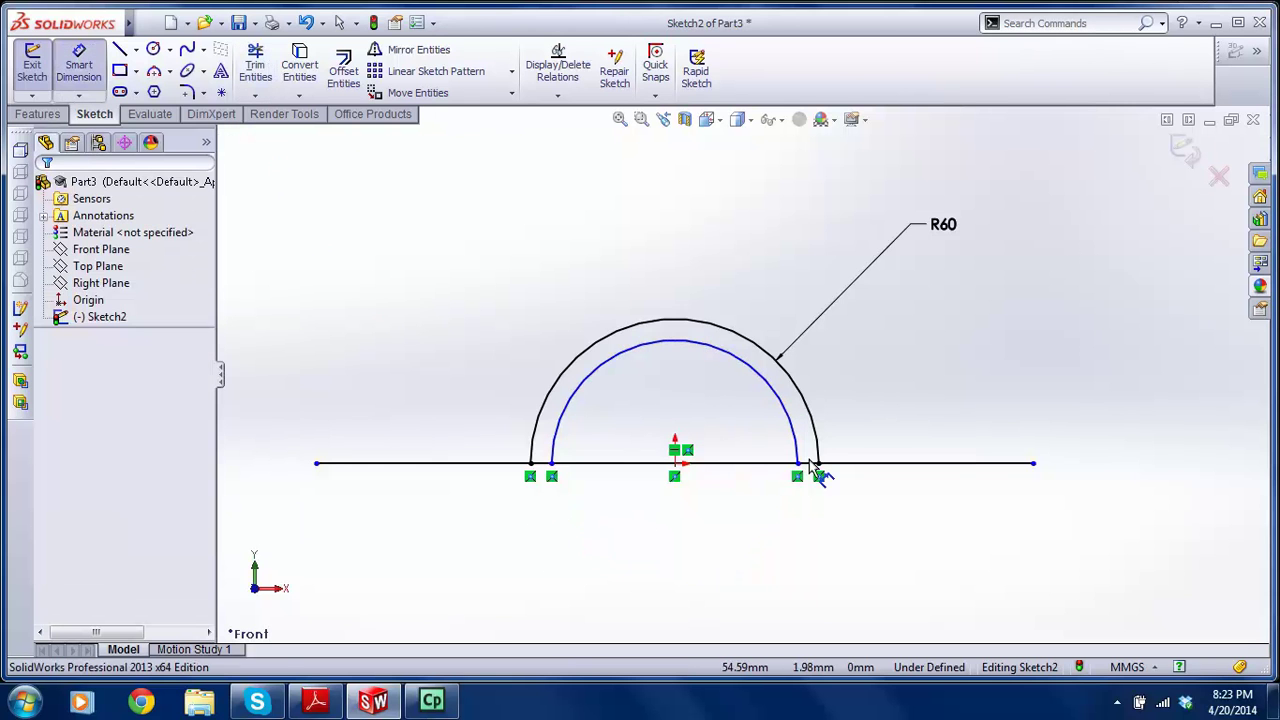
click(784, 406)
click(955, 310)
text(48.75)
key(Return)
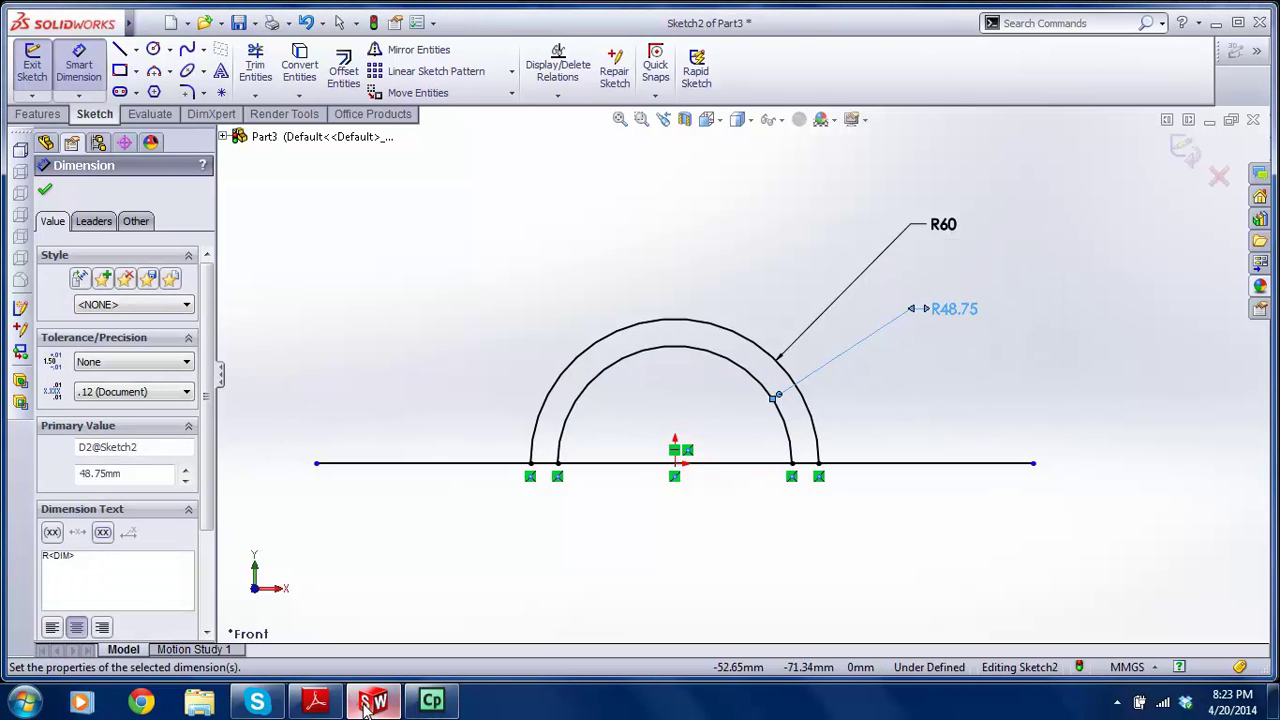
- Switch to the PDF drawing in Adobe Reader and examine the side view for the base flange thickness, returning to SolidWorks
click(316, 700)
click(316, 700)
scroll(775, 450, up, 2)
scroll(830, 470, down, 2)
drag(897, 212, 895, 248)
click(875, 375)
click(318, 700)
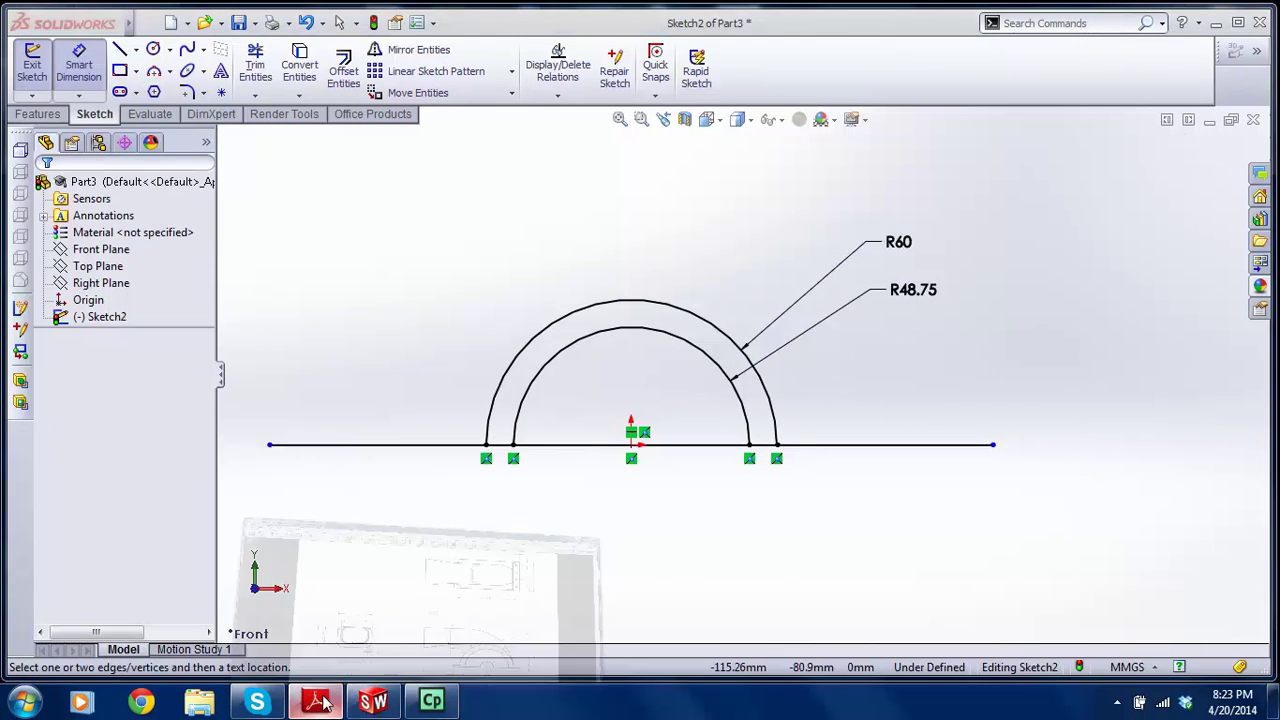
click(316, 703)
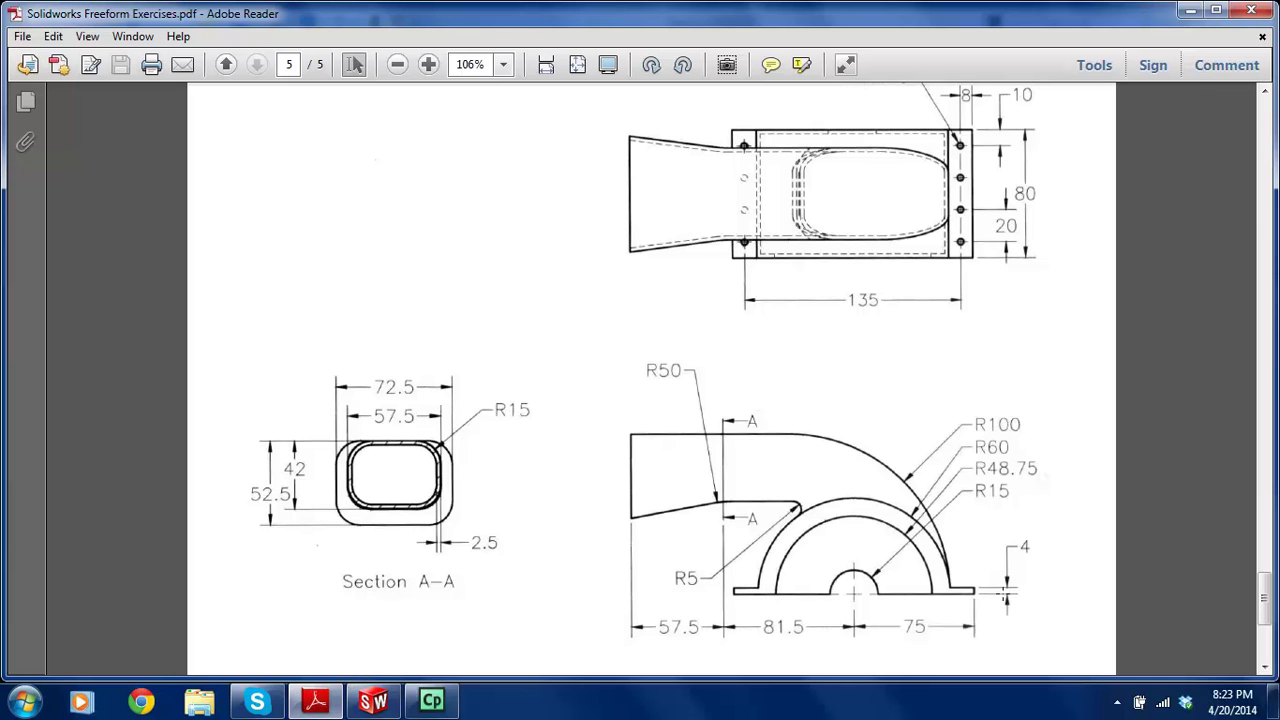
click(316, 703)
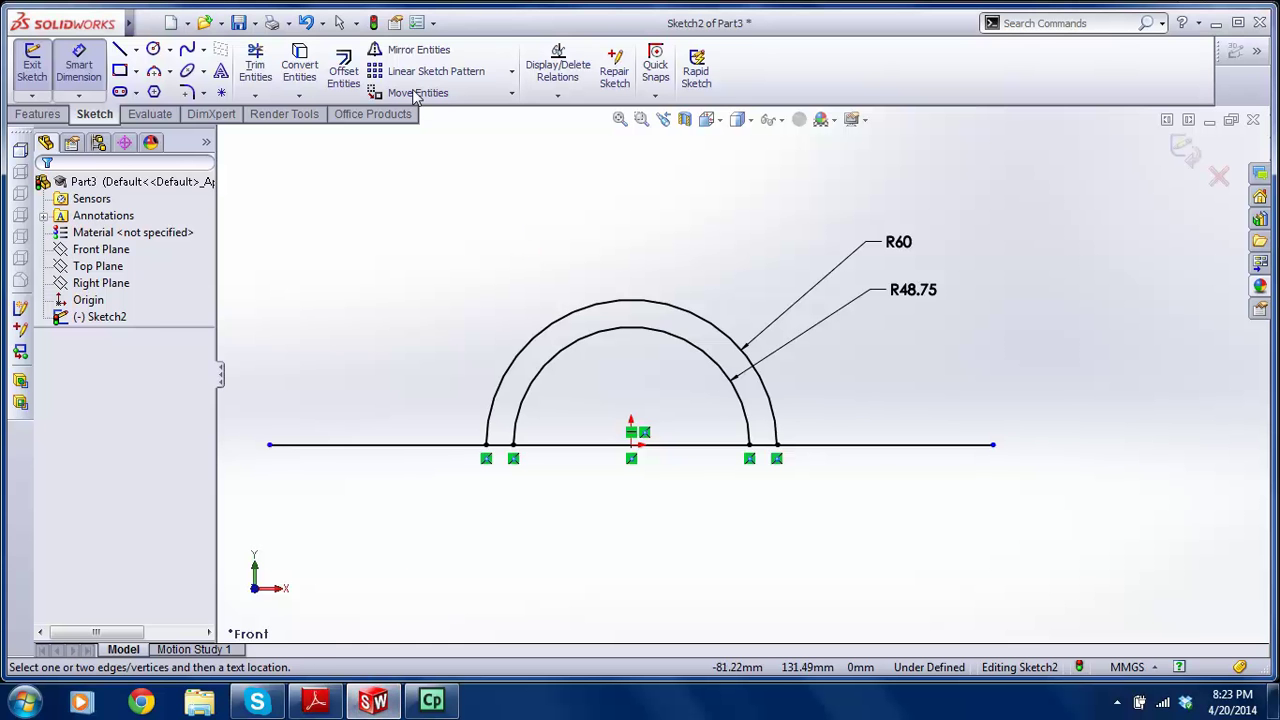
- Offset the horizontal baseline 4 mm upward using the reversed direction, with the offset dimension added
click(343, 70)
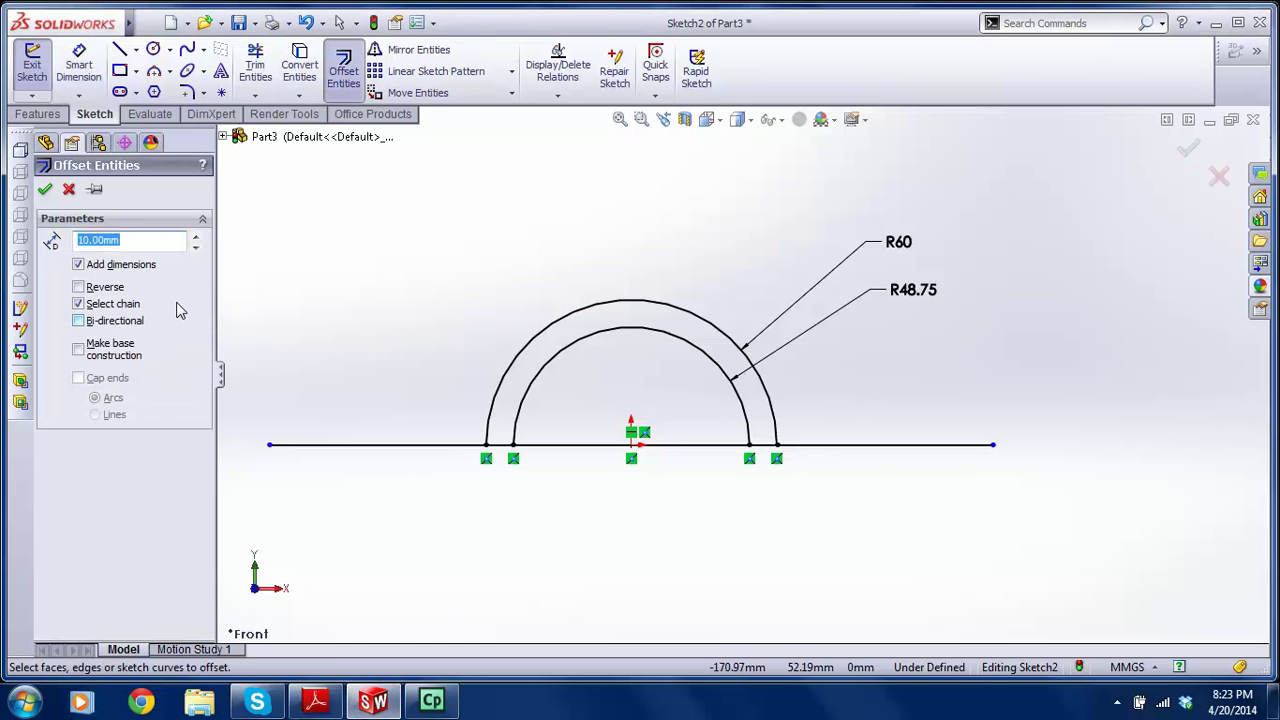
text(4)
click(862, 446)
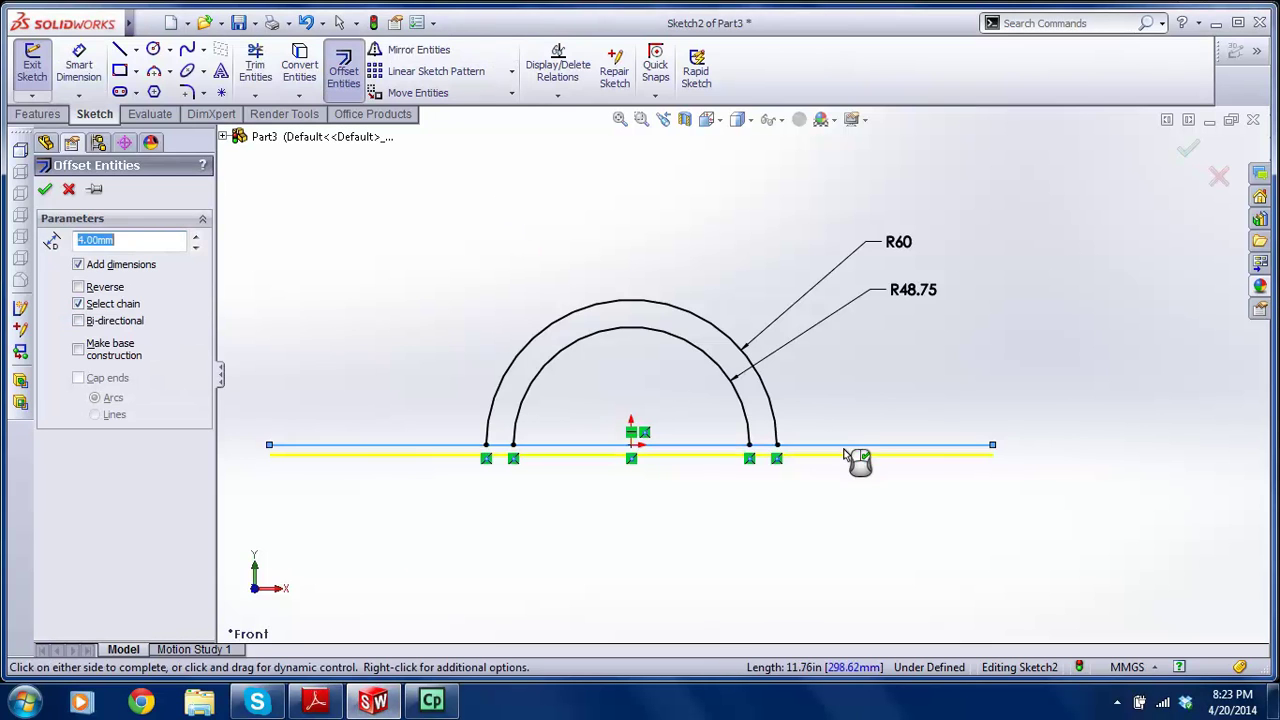
click(79, 287)
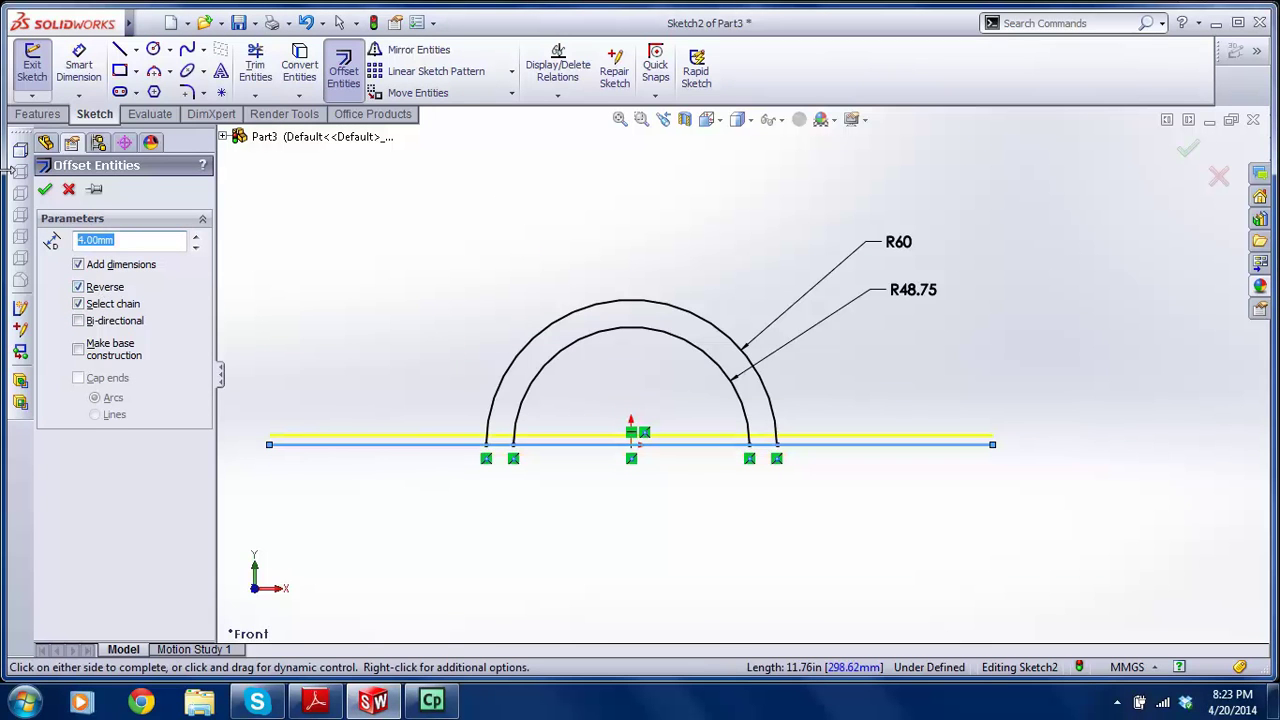
click(45, 190)
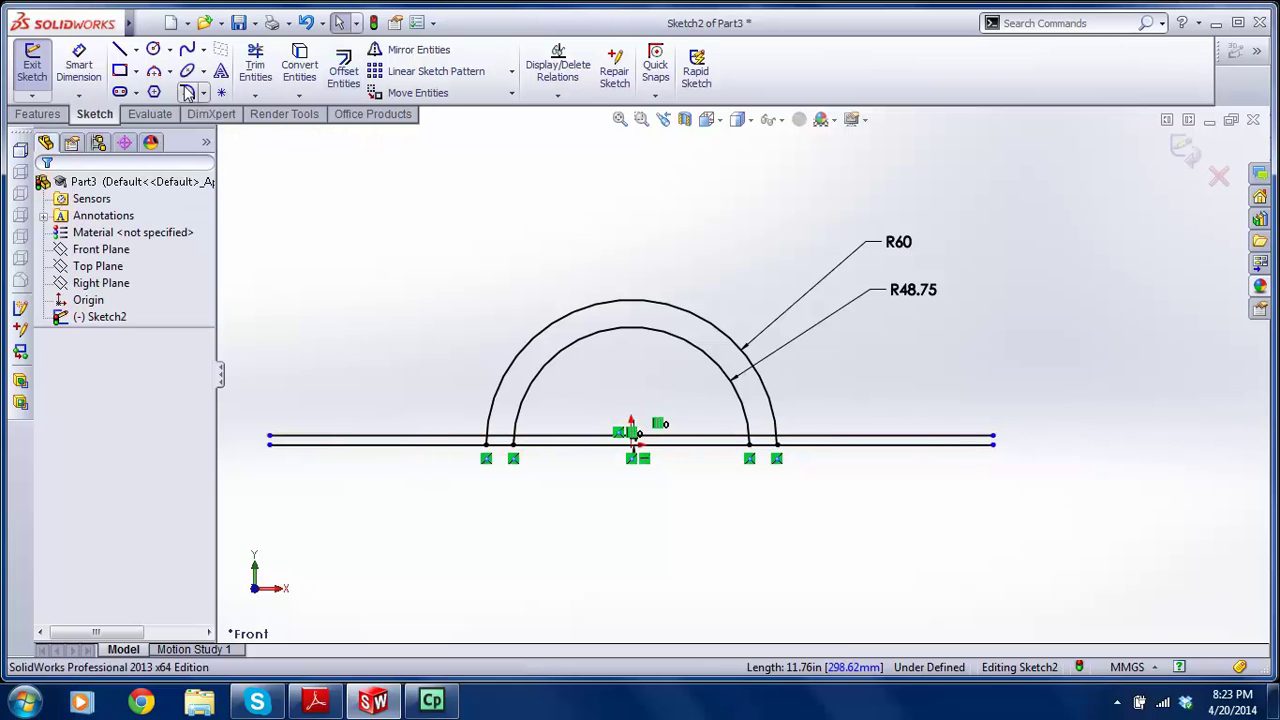
- Sketch a short line joining the two horizontal lines left of the arcs and give it a Vertical relation
click(119, 50)
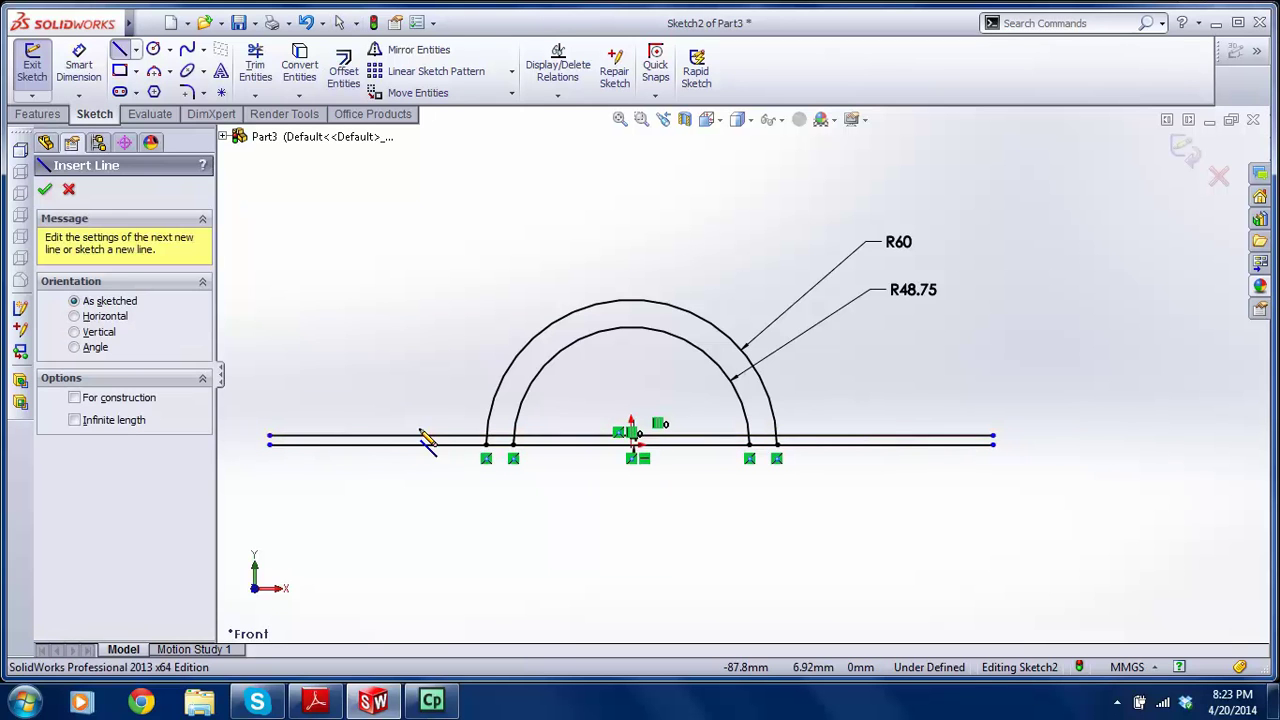
click(421, 435)
click(422, 444)
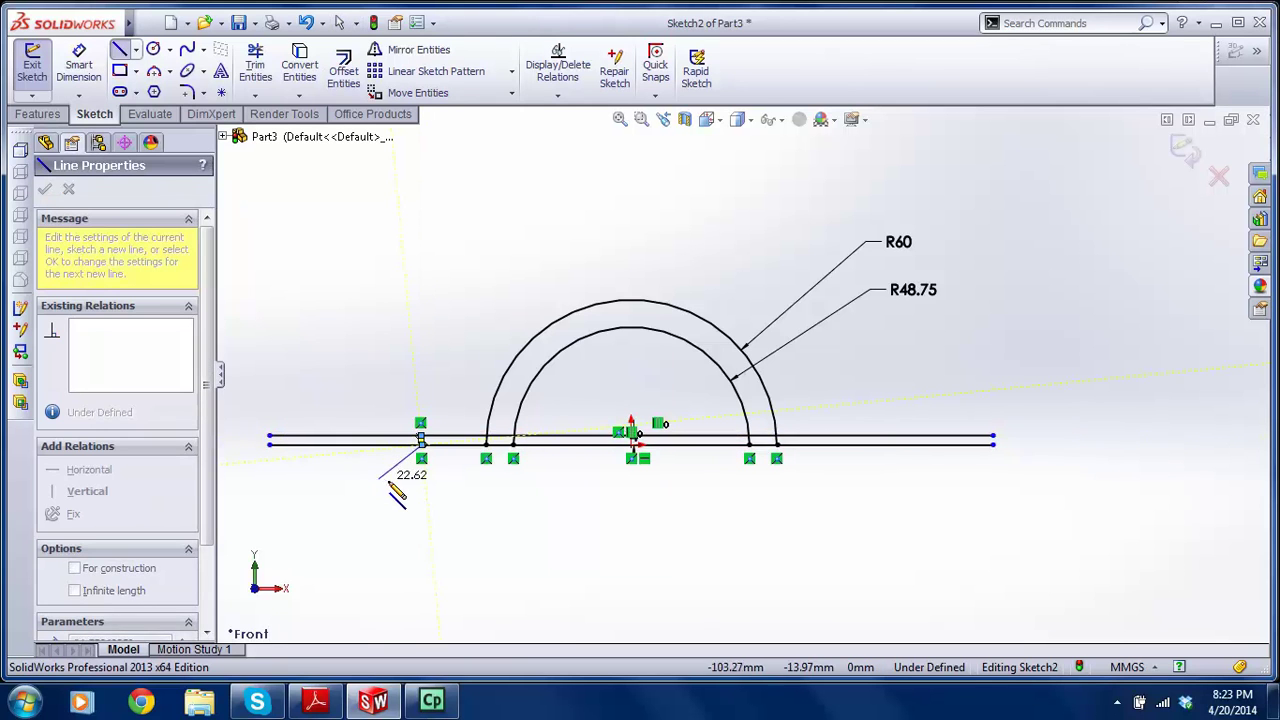
key(Escape)
scroll(447, 457, down, 3)
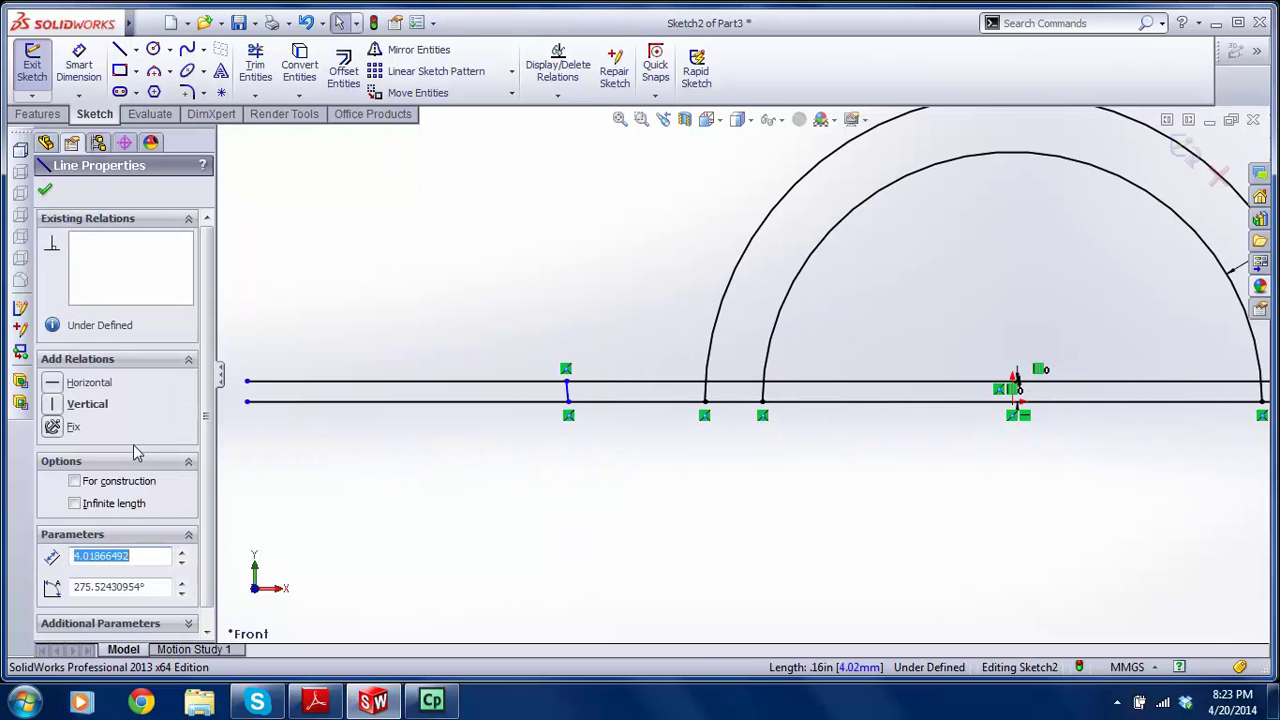
click(72, 403)
click(380, 363)
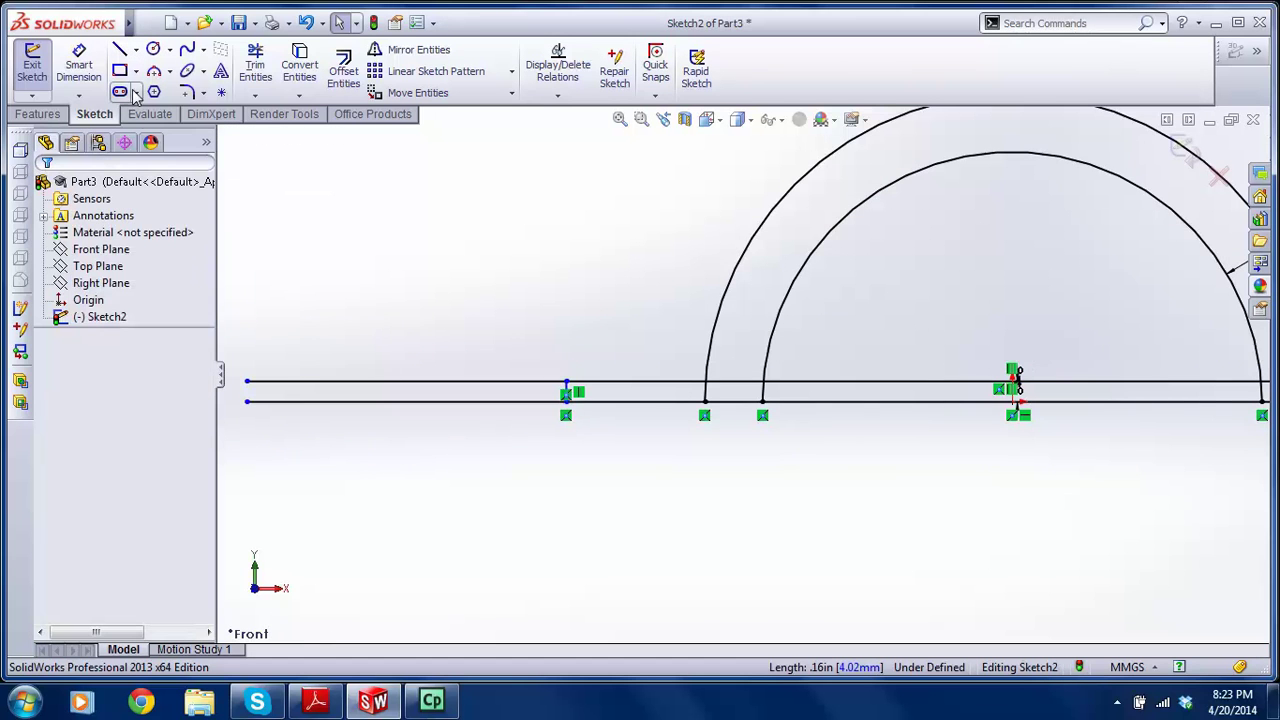
- Sketch a short vertical line joining the two horizontal lines right of the arcs
click(119, 50)
scroll(1091, 406, up, 2)
scroll(1014, 374, down, 2)
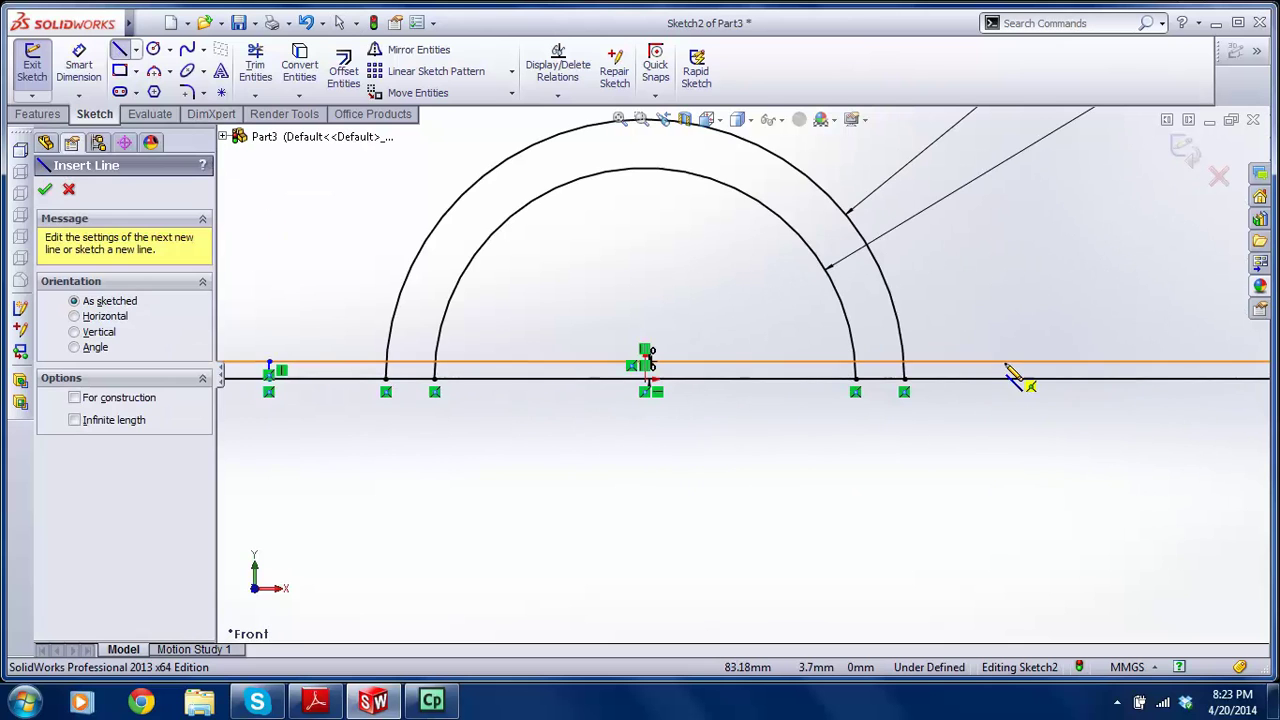
click(1008, 377)
click(1008, 362)
key(Escape)
- Trim the parts of both horizontal lines that extend beyond the left end line with Power trim
scroll(783, 409, up, 2)
scroll(449, 347, down, 2)
scroll(447, 347, up, 2)
scroll(262, 342, down, 2)
click(255, 66)
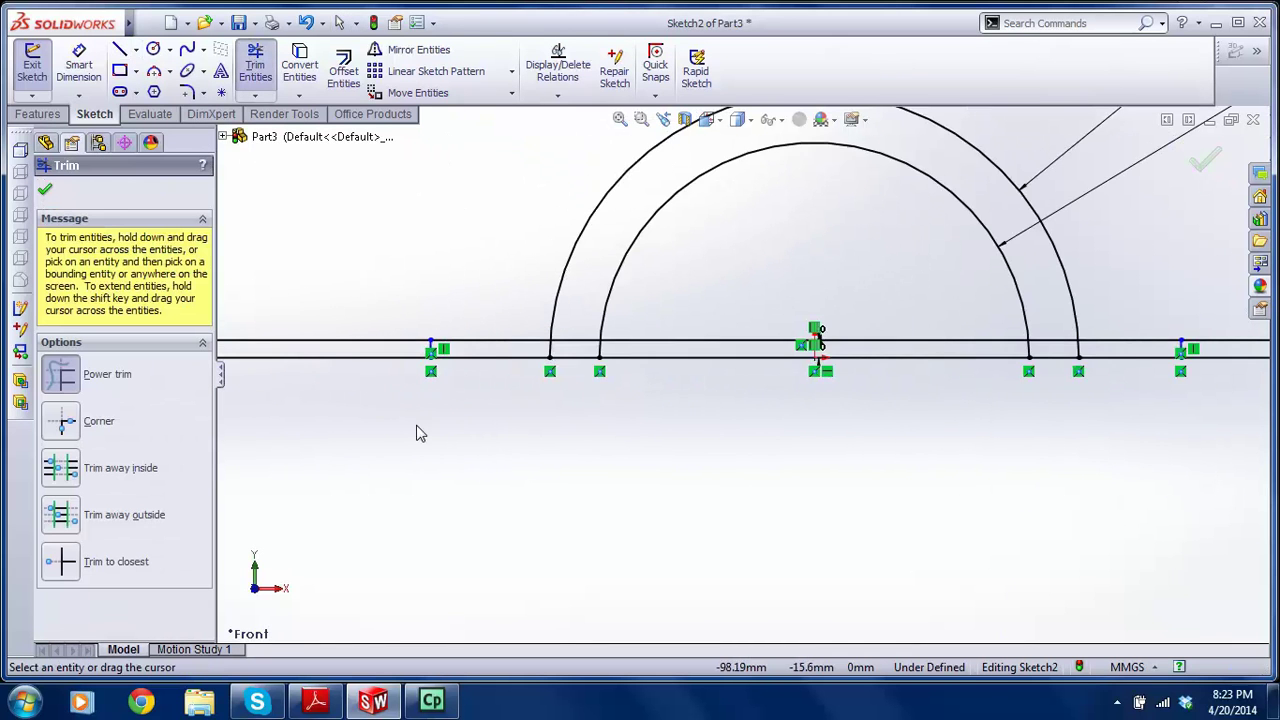
scroll(383, 449, up, 3)
mouse_move(465, 313)
mouse_down()
mouse_move(503, 446)
mouse_move(971, 446)
mouse_move(1006, 334)
mouse_move(975, 355)
mouse_up()
key(Escape)
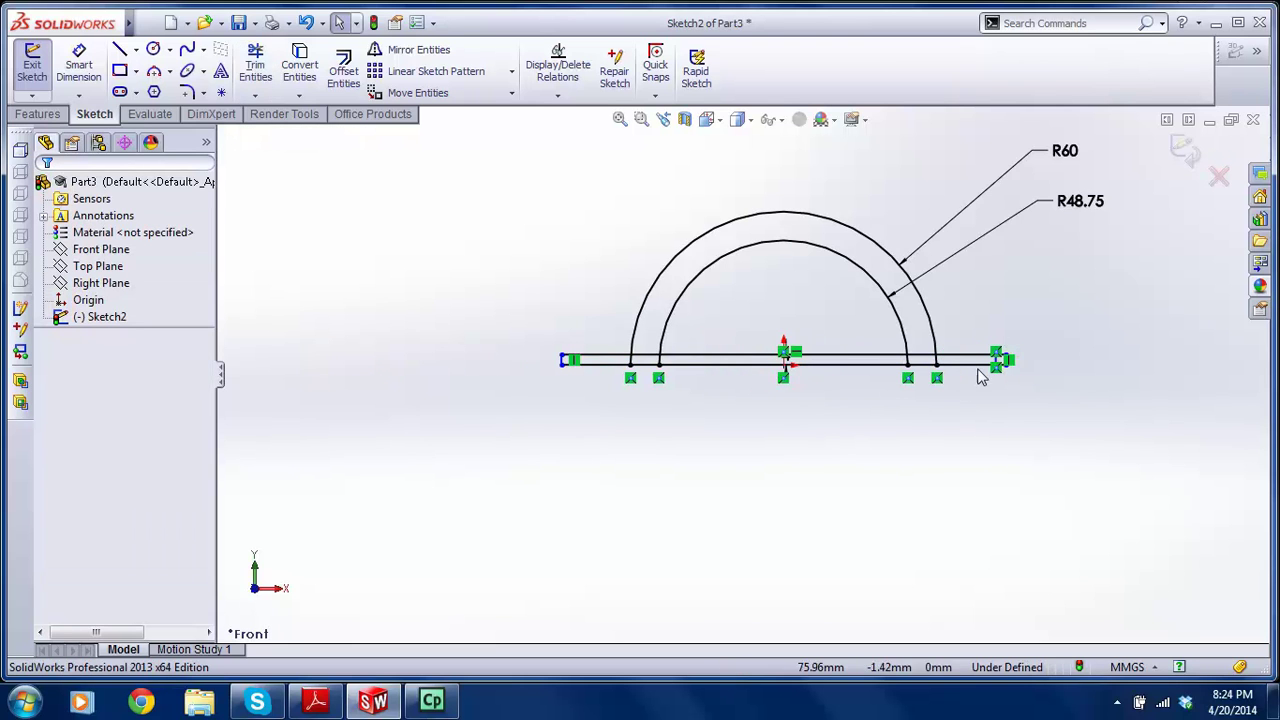
- Trim the remaining stubs of both horizontal lines beyond the right end line
scroll(812, 372, down, 10)
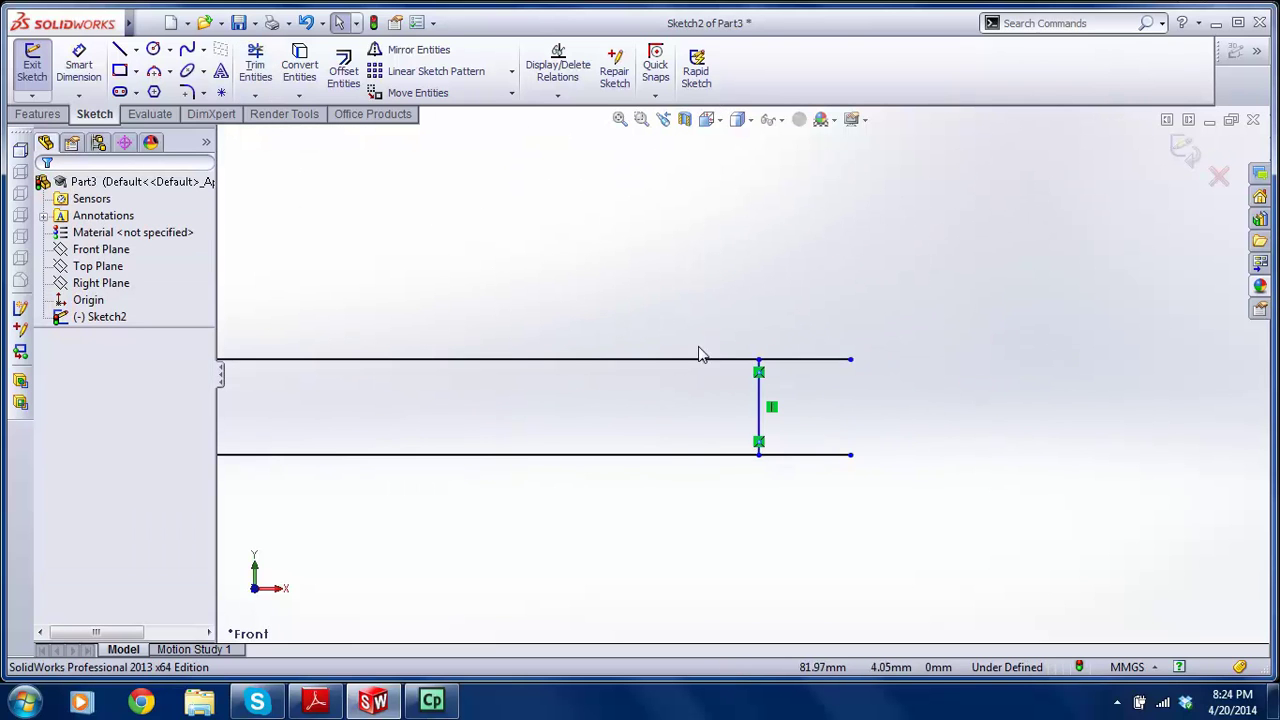
click(255, 64)
key(Escape)
mouse_move(822, 338)
mouse_down()
mouse_move(834, 400)
mouse_move(791, 500)
mouse_up()
scroll(740, 374, up, 3)
click(255, 65)
key(Escape)
scroll(797, 475, up, 3)
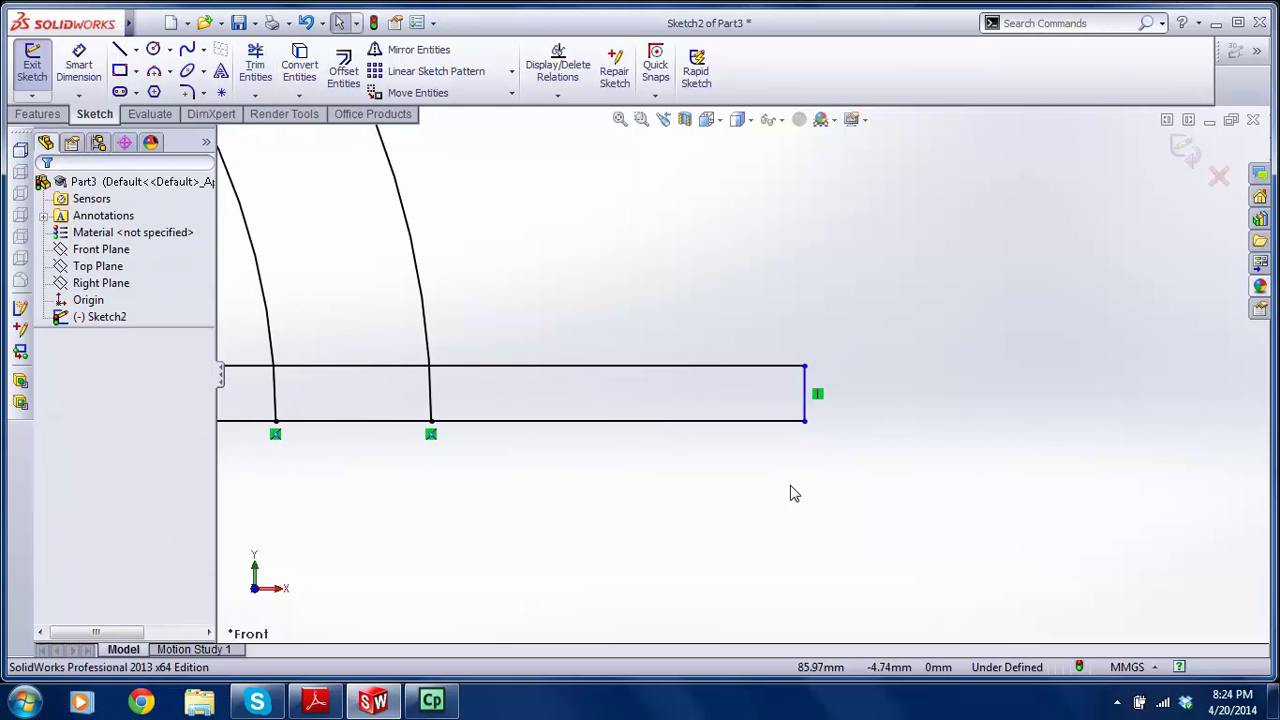
scroll(590, 360, up, 3)
scroll(591, 360, down, 5)
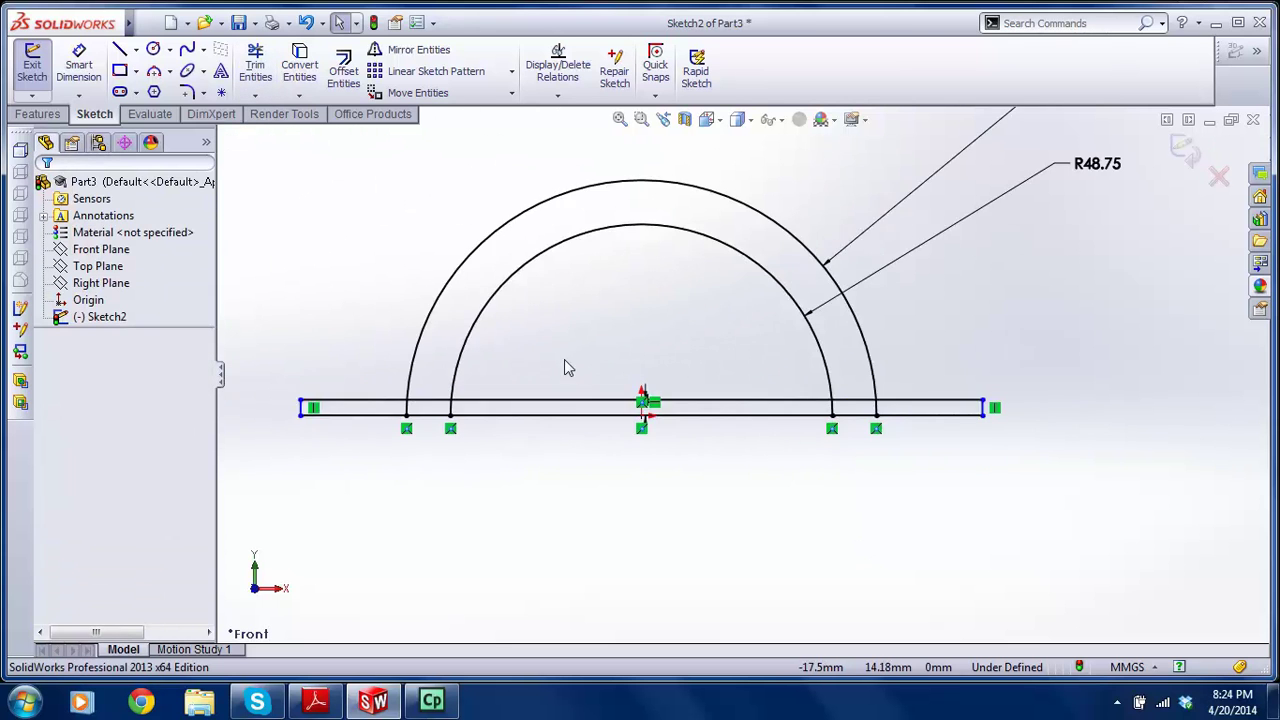
scroll(576, 369, up, 3)
scroll(610, 303, down, 3)
scroll(735, 294, up, 3)
scroll(705, 263, down, 1)
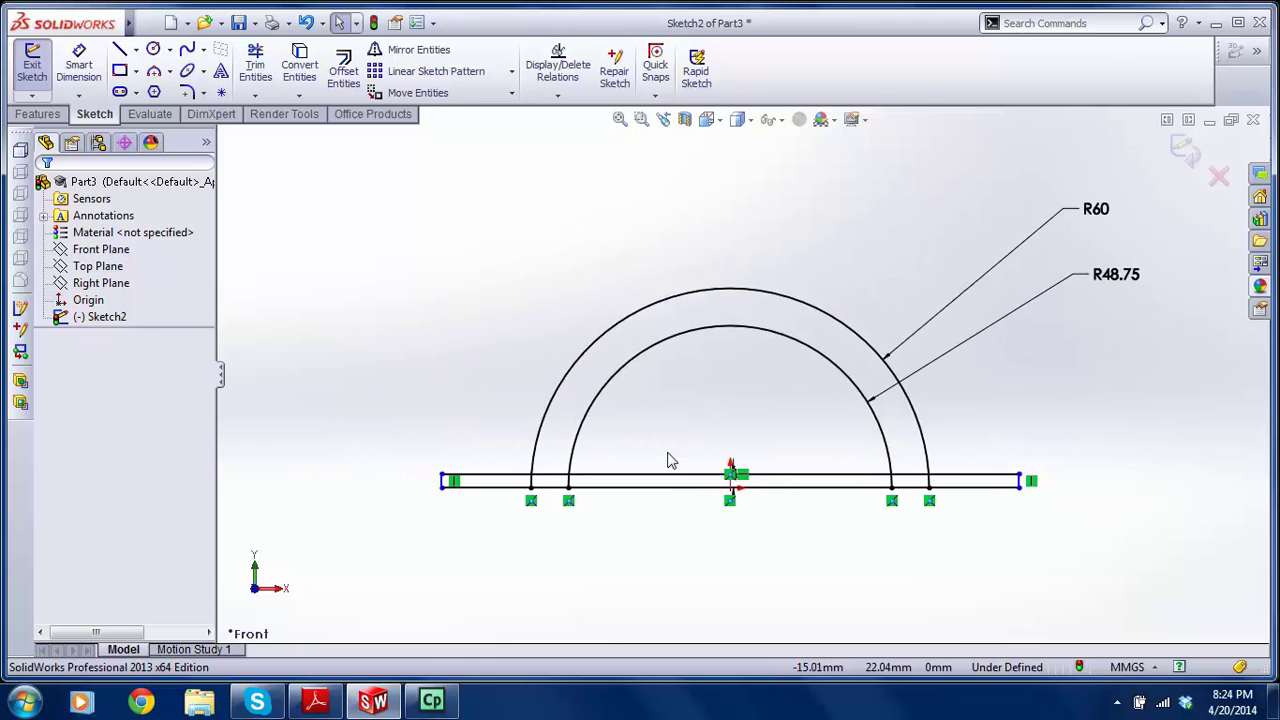
- Switch to the PDF drawing in Adobe Reader and check the base length in the top and side views, returning to SolidWorks
click(316, 703)
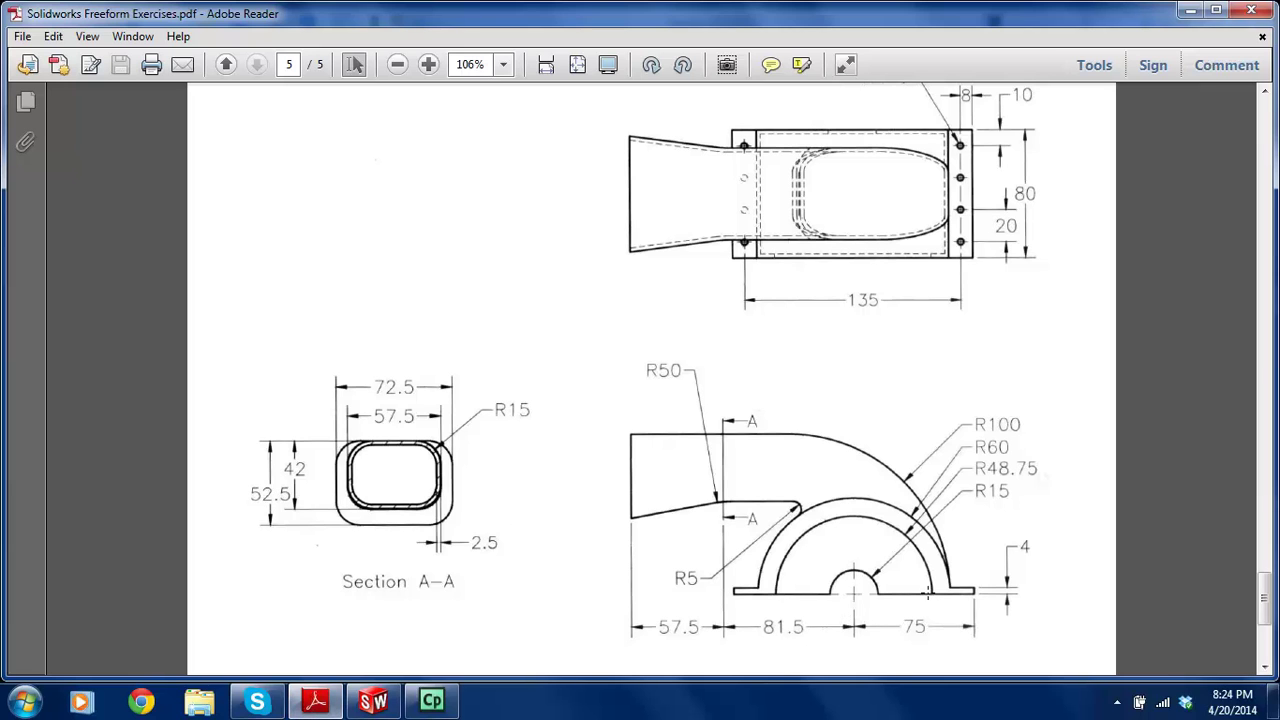
scroll(926, 275, up, 3)
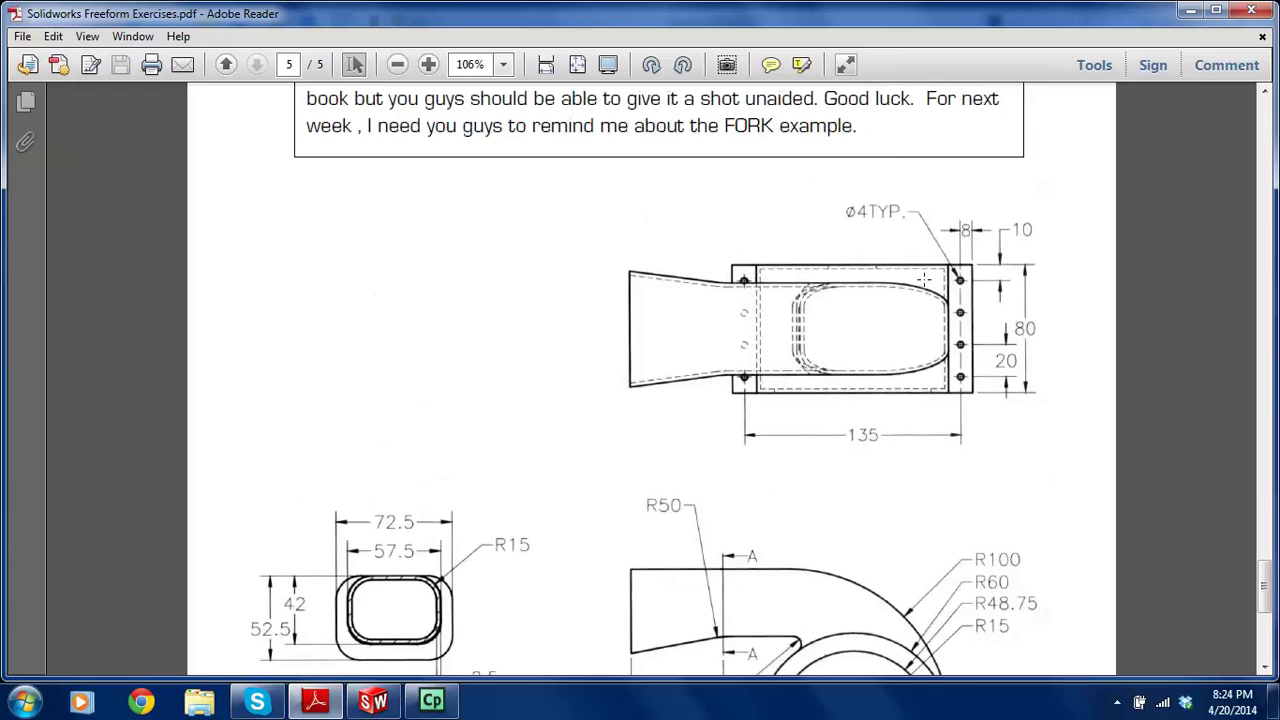
scroll(923, 286, down, 4)
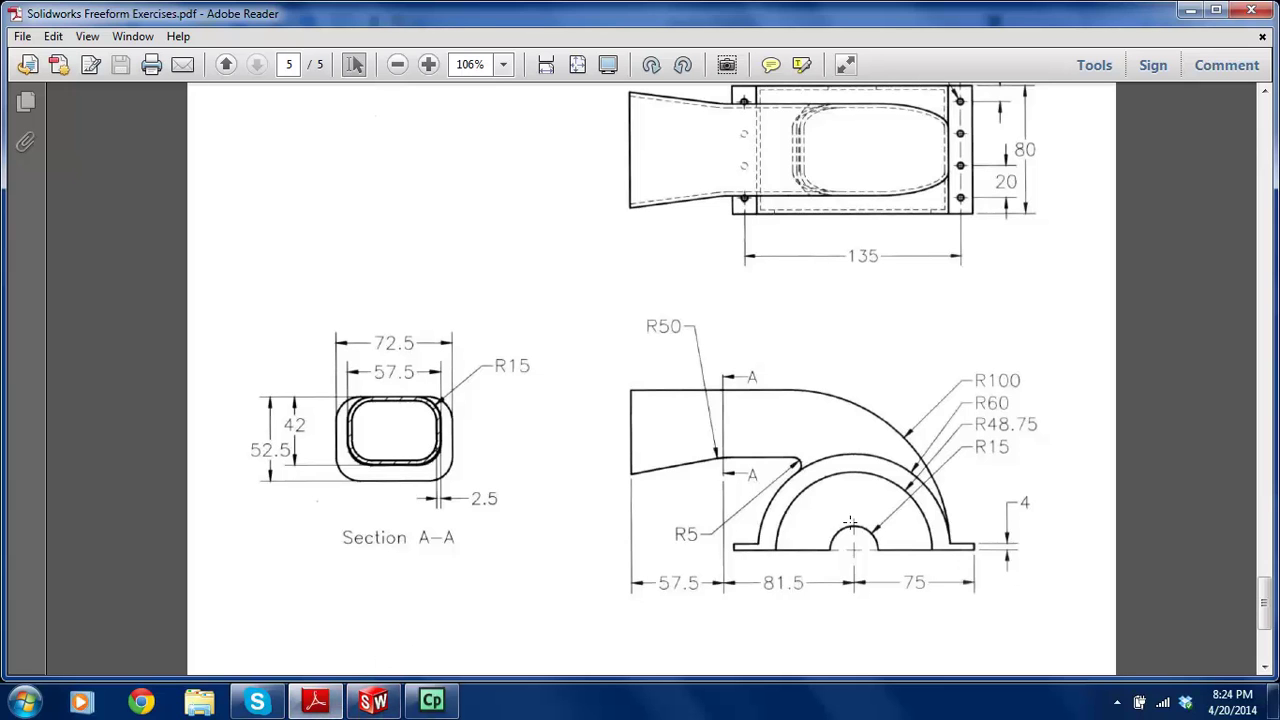
scroll(888, 492, up, 1)
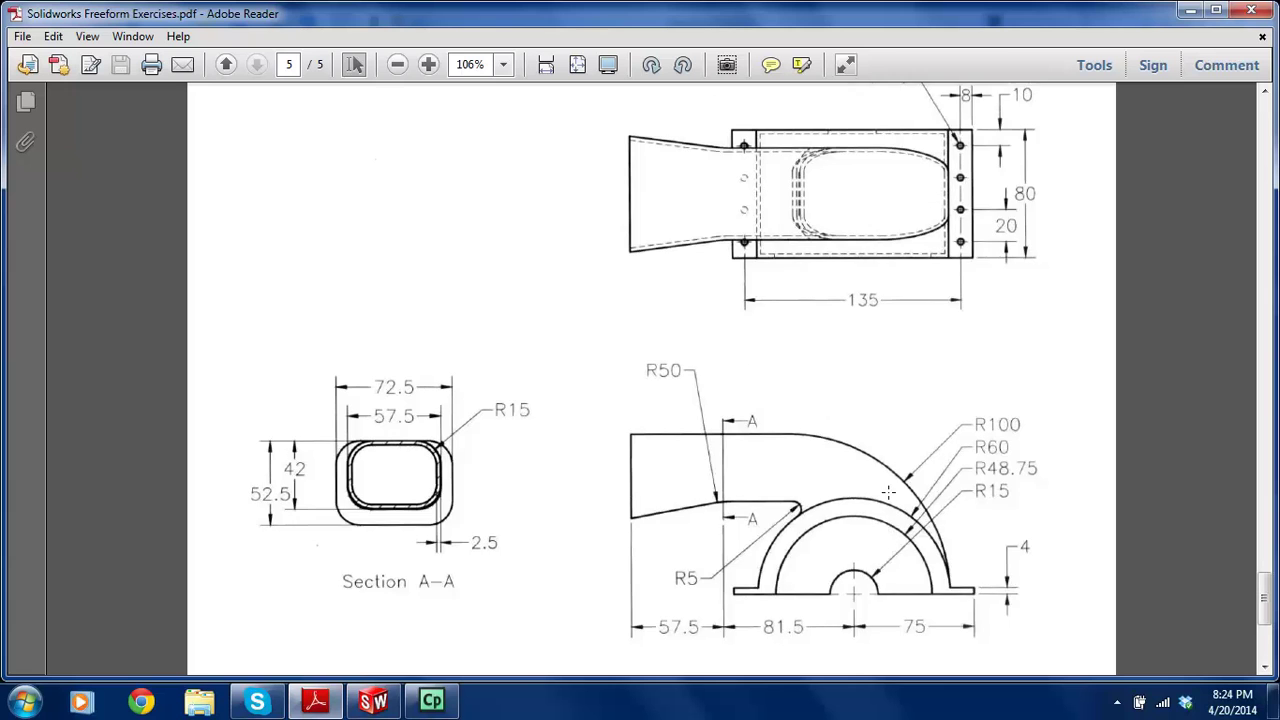
scroll(888, 453, up, 1)
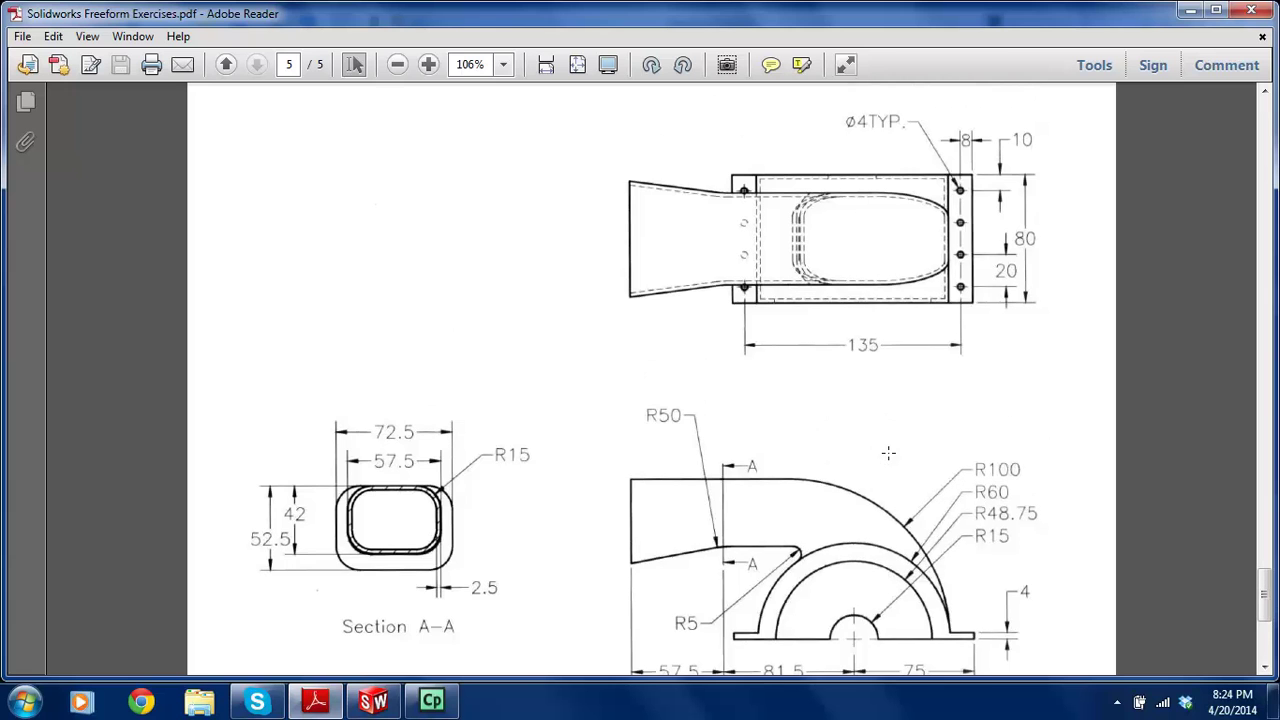
scroll(888, 453, down, 3)
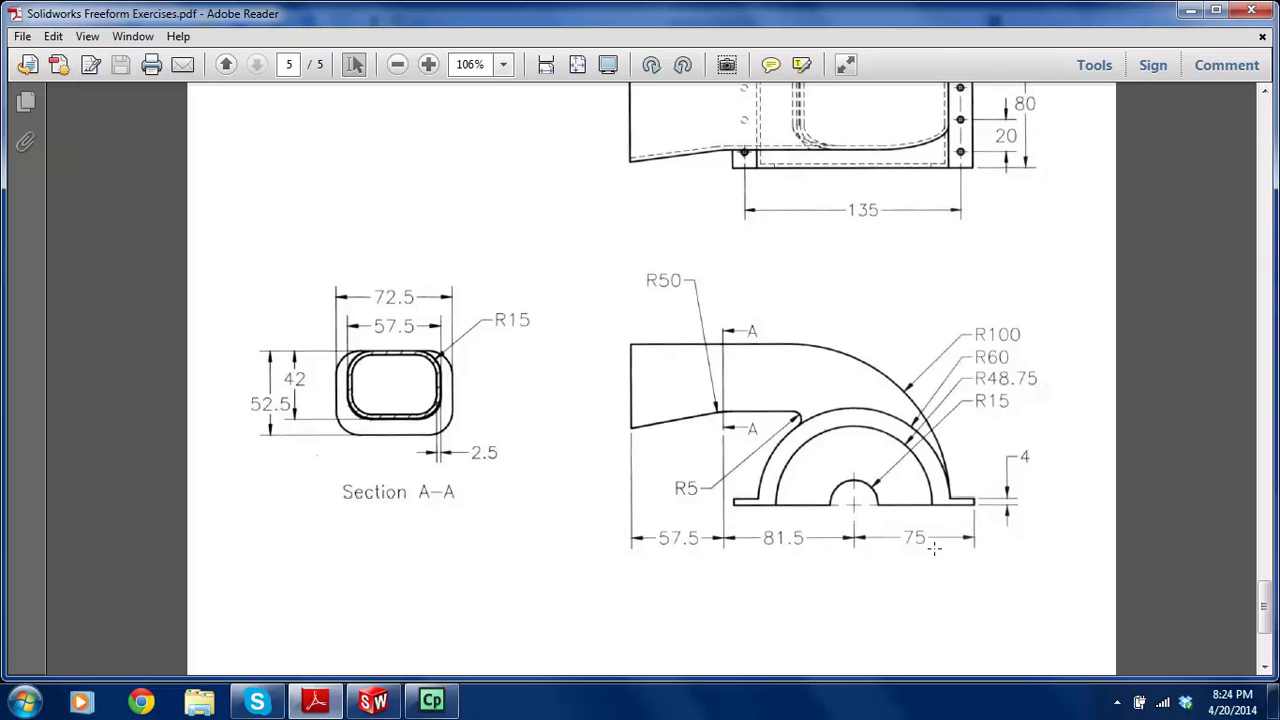
click(373, 700)
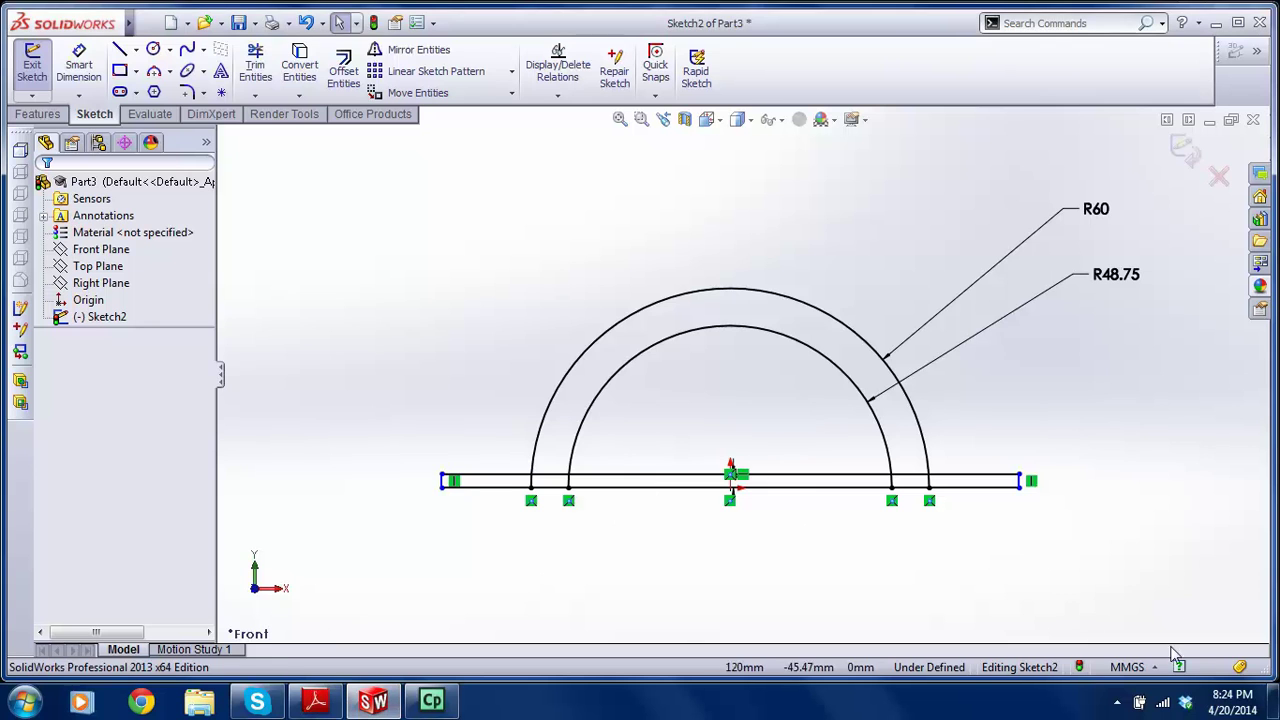
- Dimension the distance between the two short end lines of the base as 150 mm
scroll(1026, 491, down, 5)
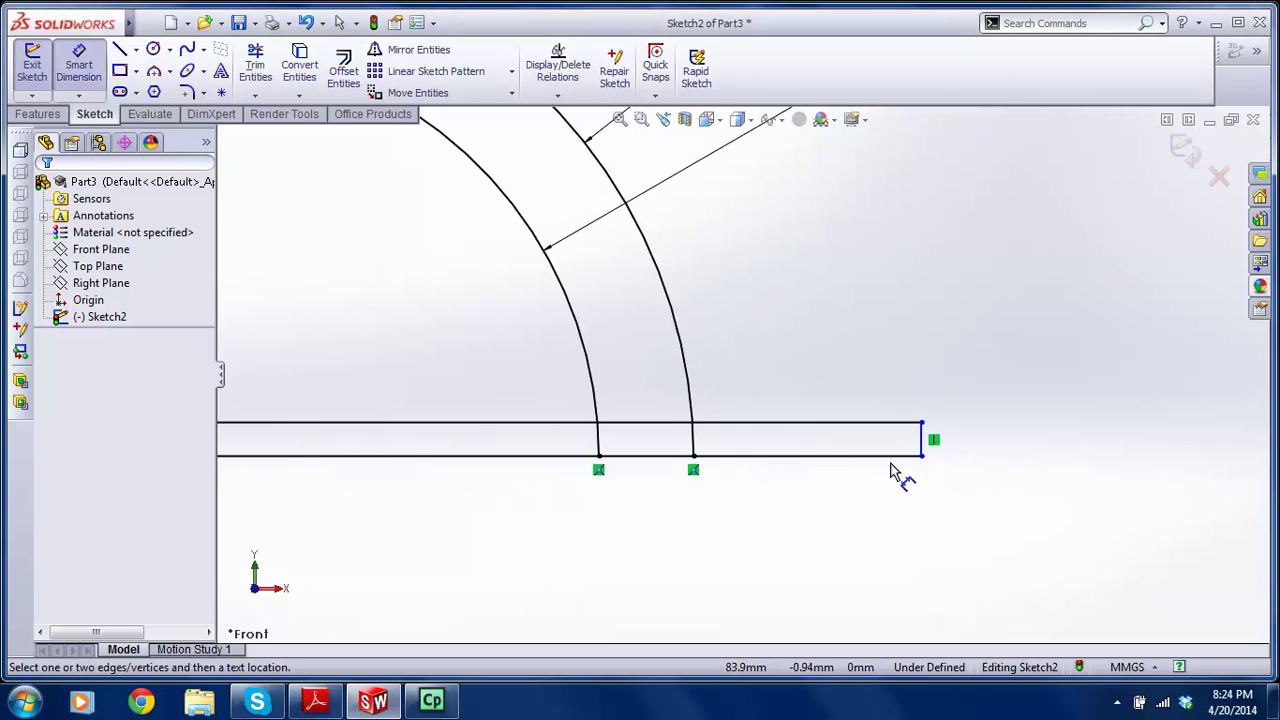
click(922, 445)
scroll(1049, 491, up, 4)
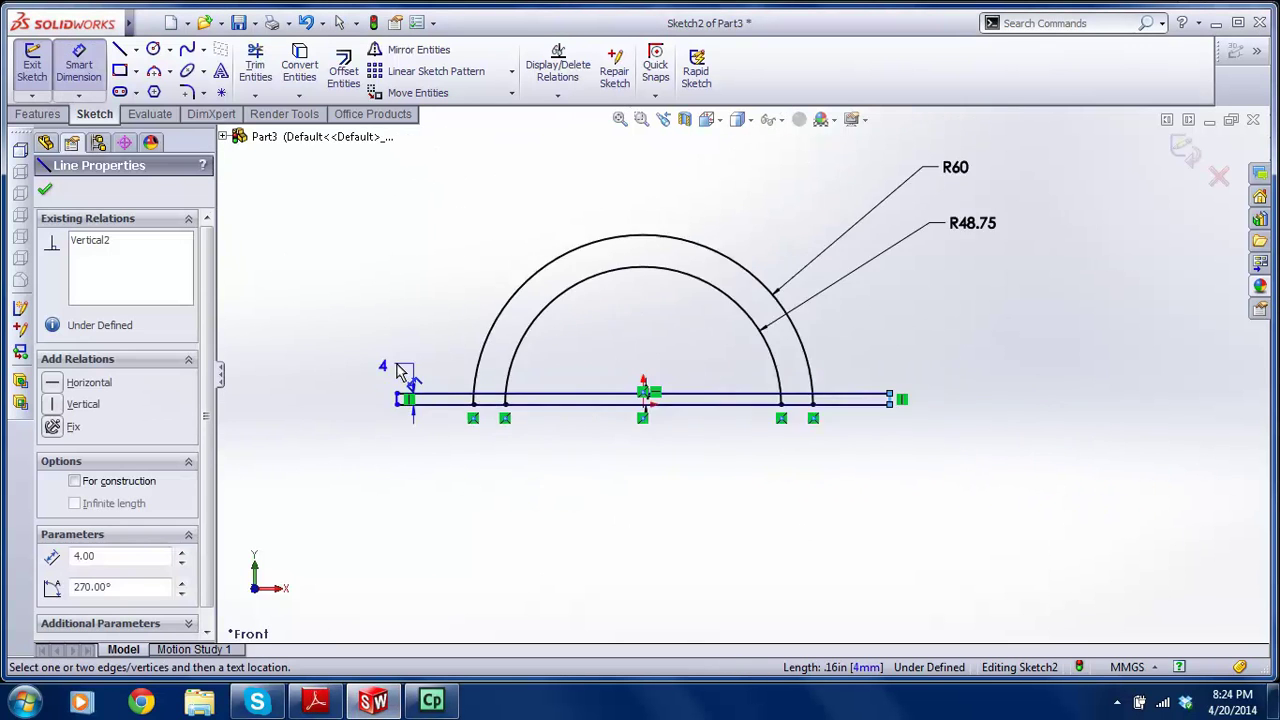
scroll(491, 443, down, 4)
click(488, 446)
scroll(903, 491, up, 3)
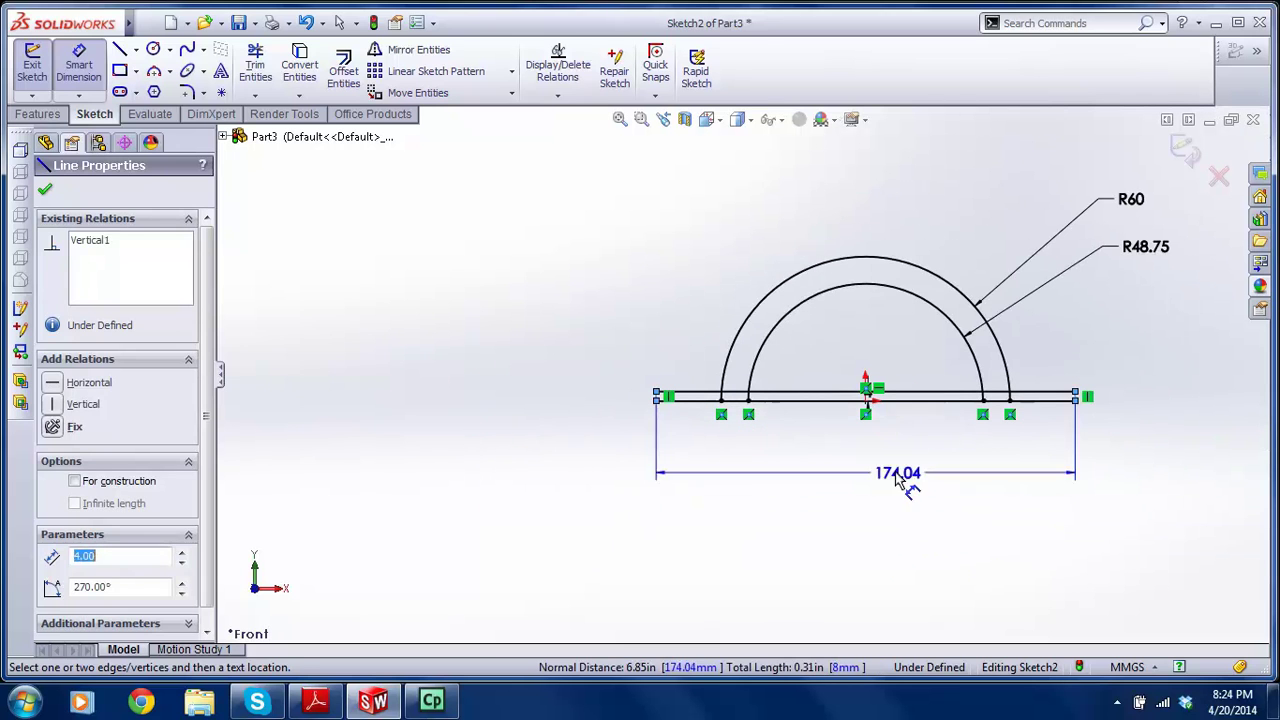
click(878, 465)
text(150)
key(Return)
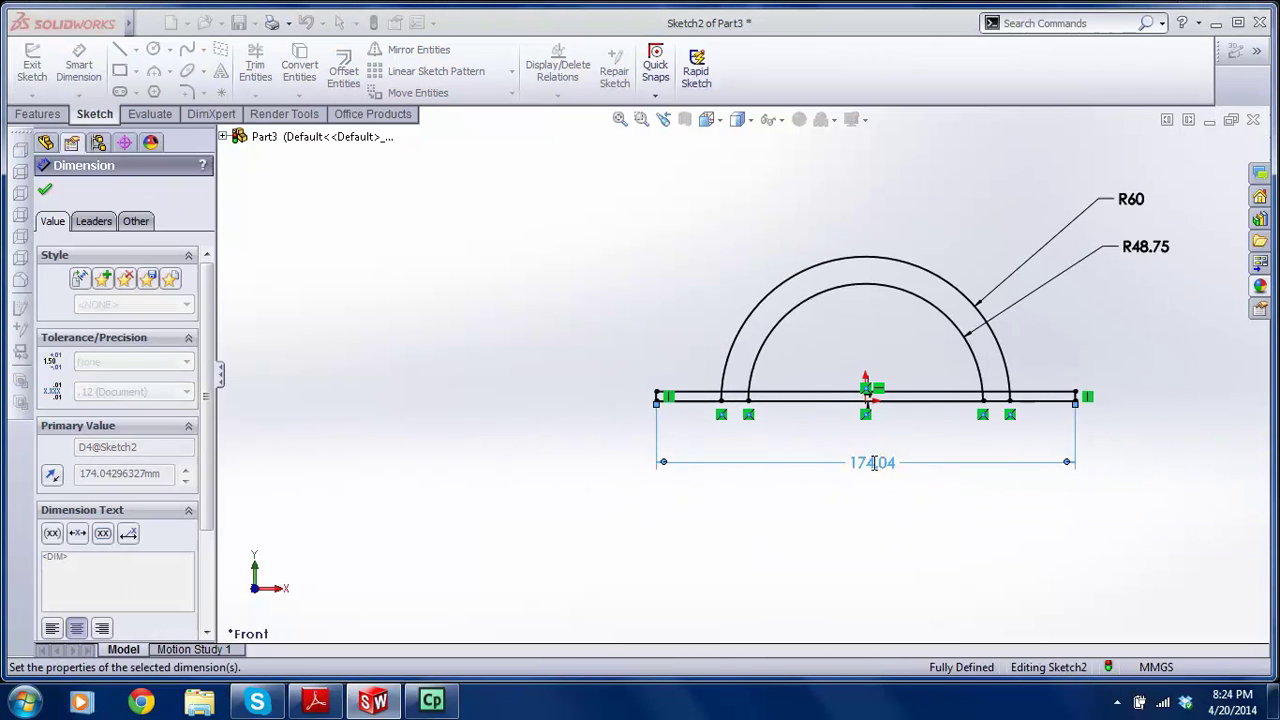
key(Escape)
scroll(919, 402, down, 1)
drag(829, 492, 820, 477)
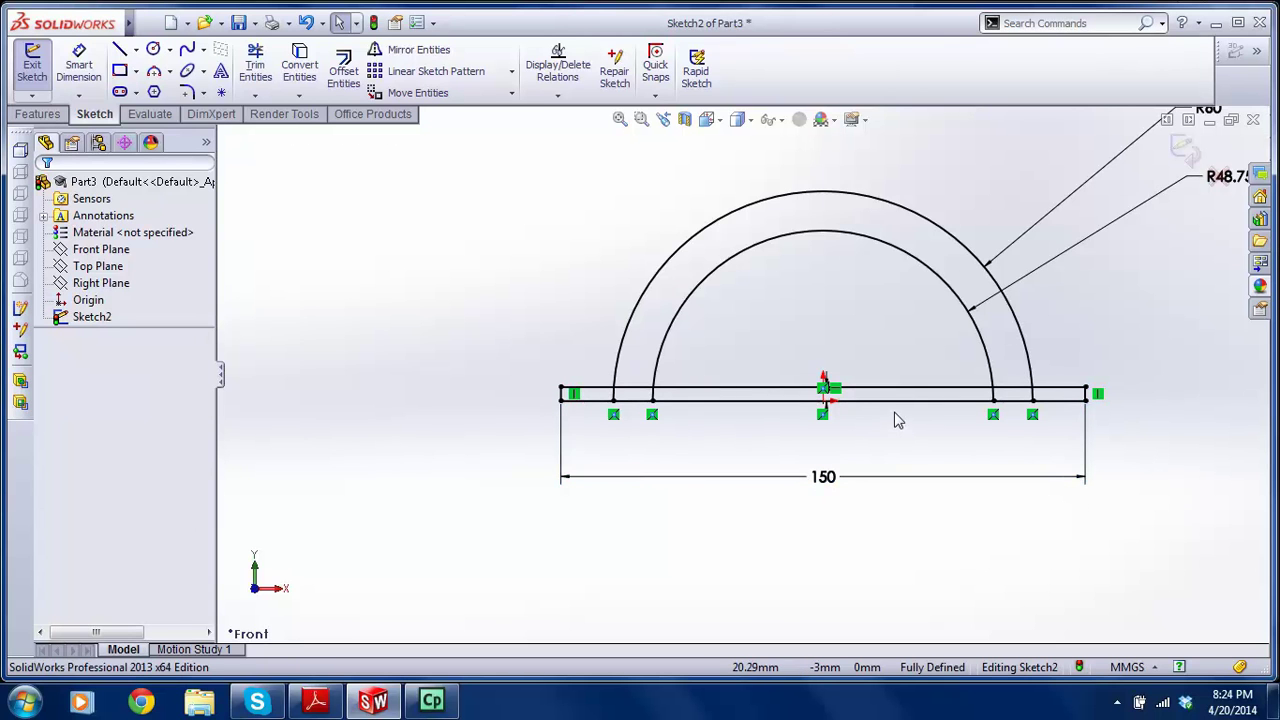
- Power-trim the outer arc's stub inside the flange and the upper horizontal line between the two arcs
scroll(896, 413, up, 1)
scroll(925, 389, down, 2)
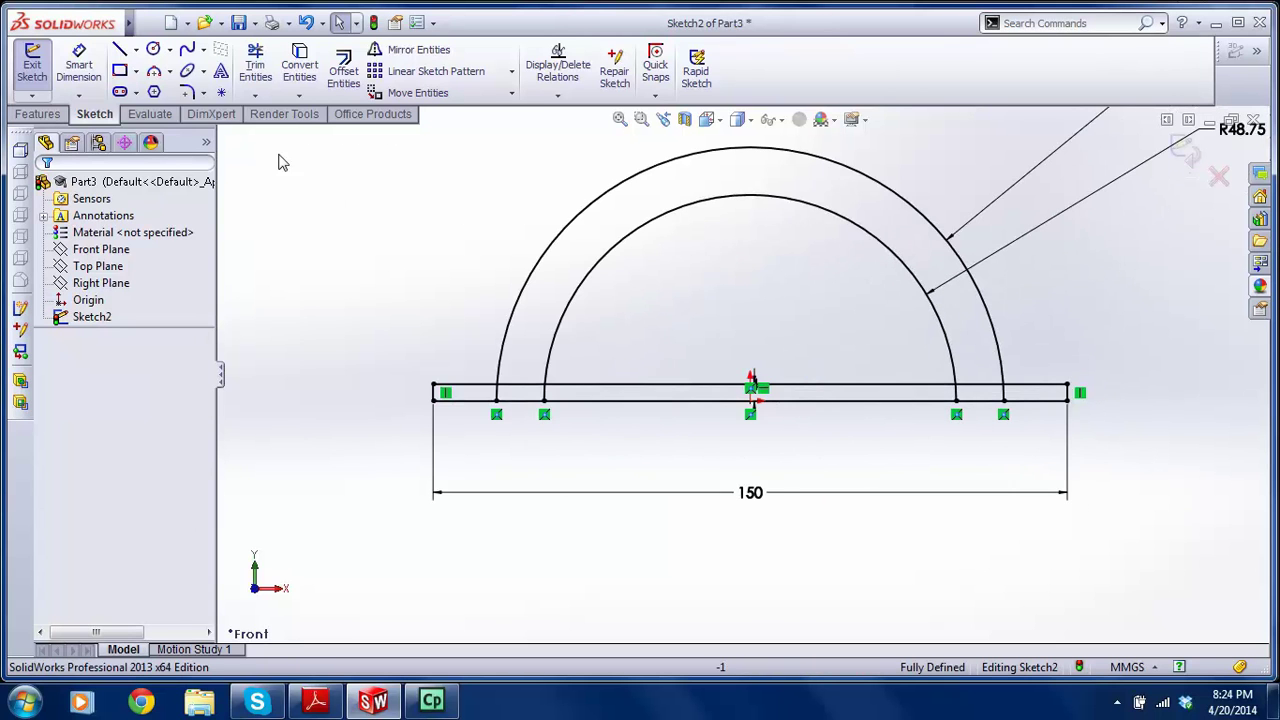
click(255, 65)
scroll(500, 378, down, 6)
scroll(600, 335, up, 6)
scroll(750, 370, down, 4)
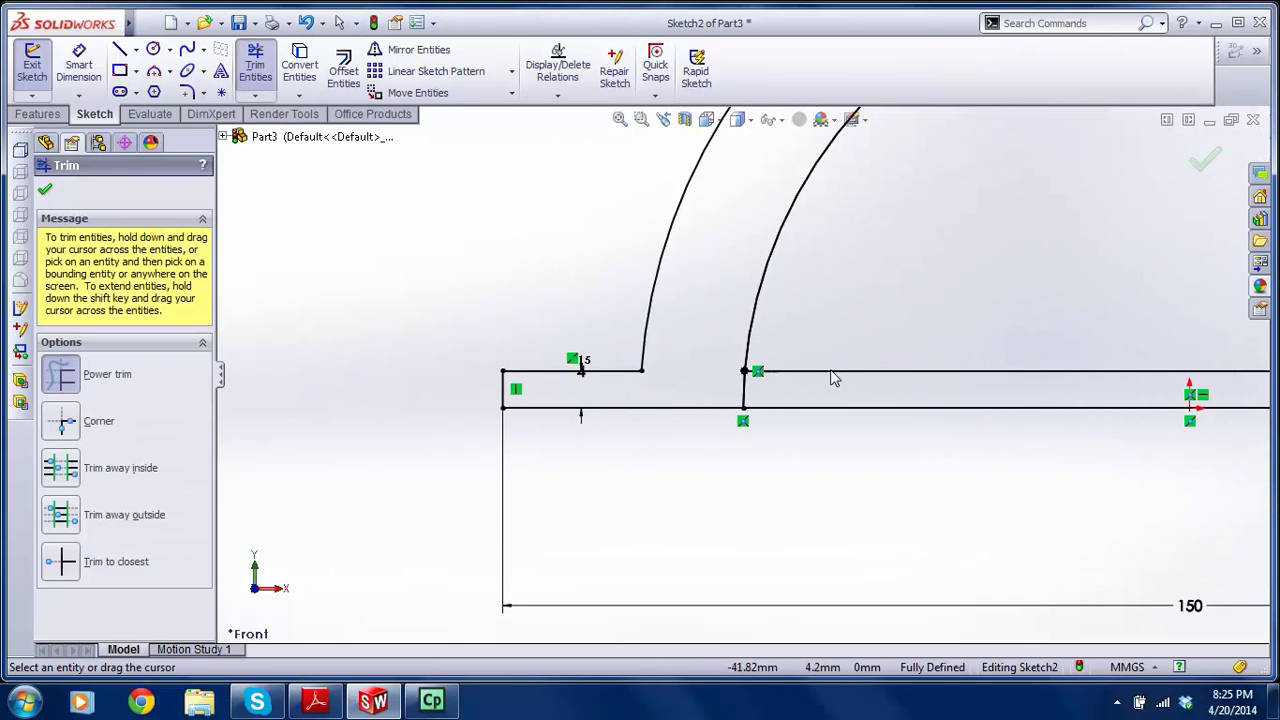
scroll(808, 374, up, 4)
scroll(715, 380, down, 4)
scroll(780, 392, up, 4)
scroll(810, 391, down, 2)
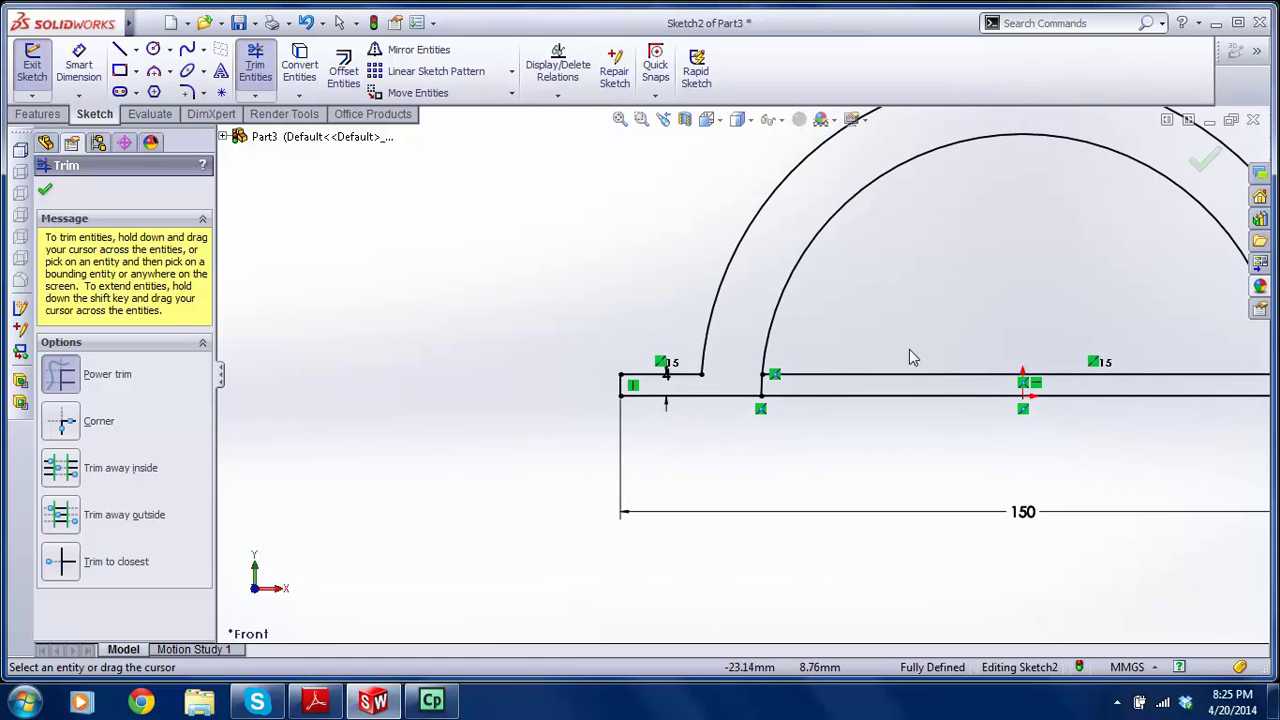
- Trim away both horizontal lines inside the inner arc, leaving only the flange segments at either end
scroll(890, 357, up, 4)
scroll(1055, 398, down, 3)
click(1040, 390)
drag(883, 368, 895, 492)
scroll(866, 407, up, 5)
key(Escape)
scroll(847, 419, down, 2)
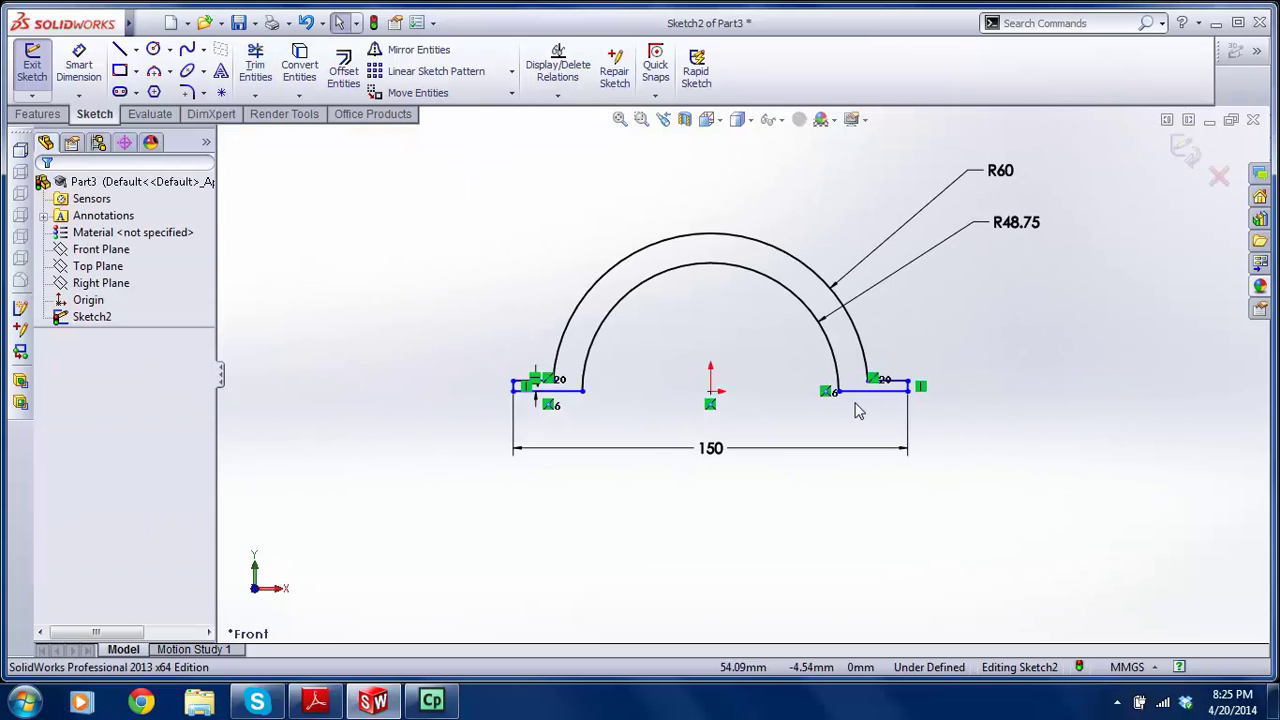
scroll(737, 391, up, 3)
scroll(800, 388, down, 1)
click(810, 372)
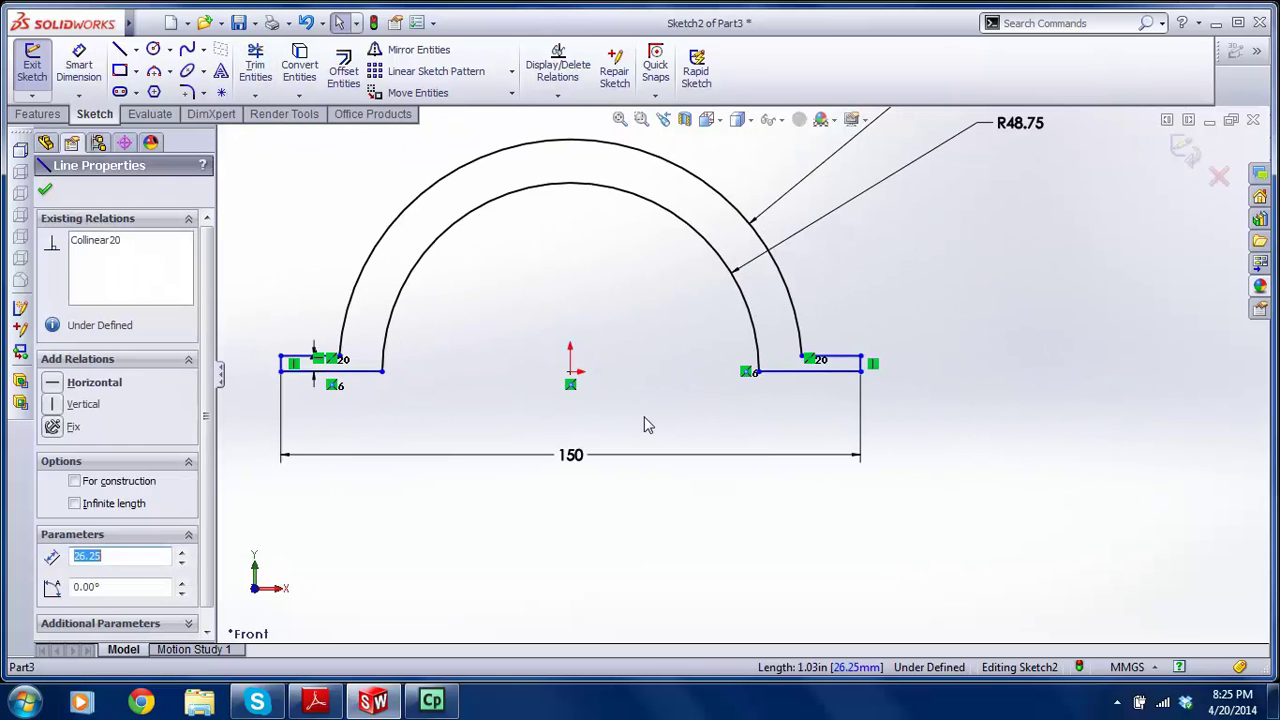
ctrl+click(352, 372)
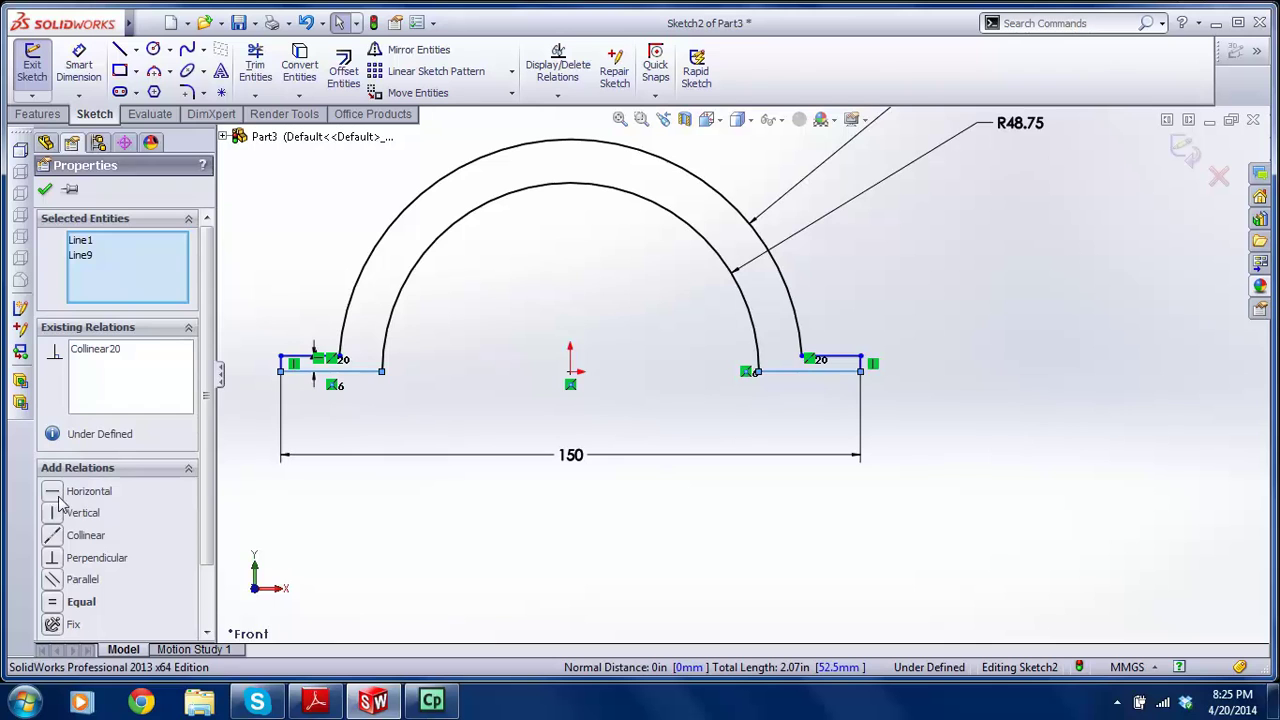
click(430, 432)
- Make the left flange's bottom line coincident with the arcs' centre point at the origin
click(355, 372)
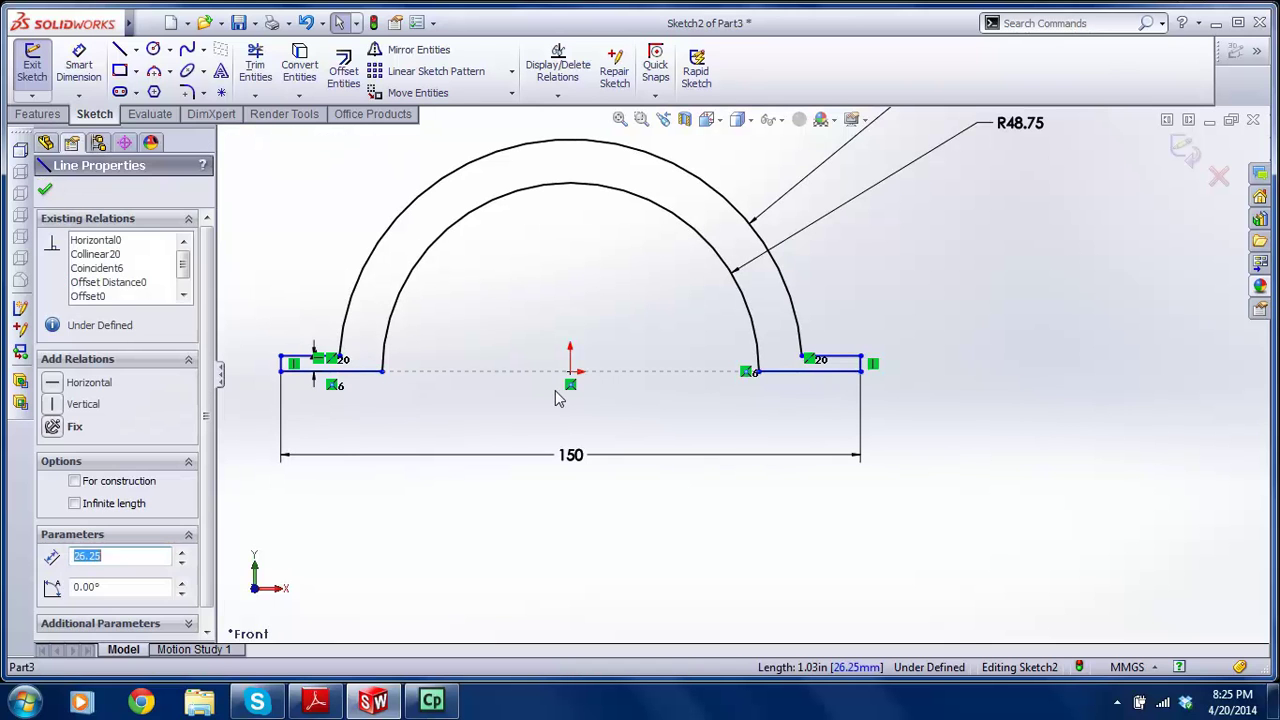
ctrl+click(572, 377)
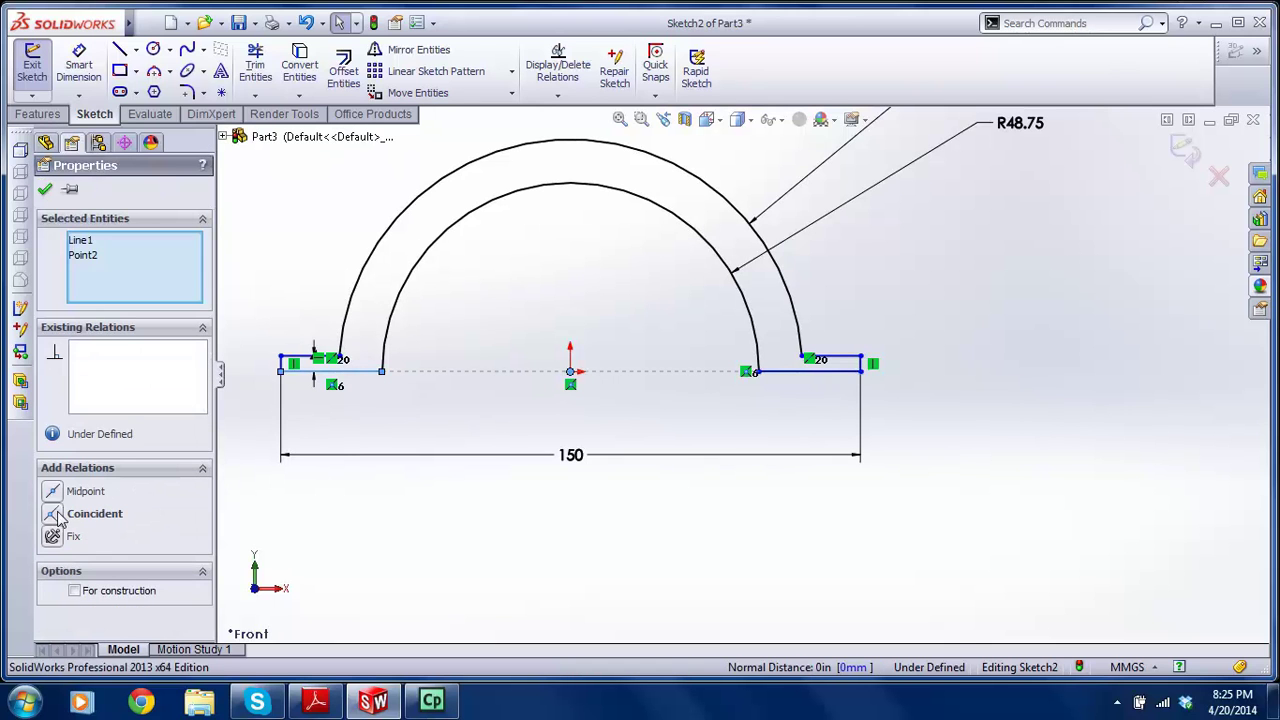
click(52, 514)
click(510, 390)
key(z)
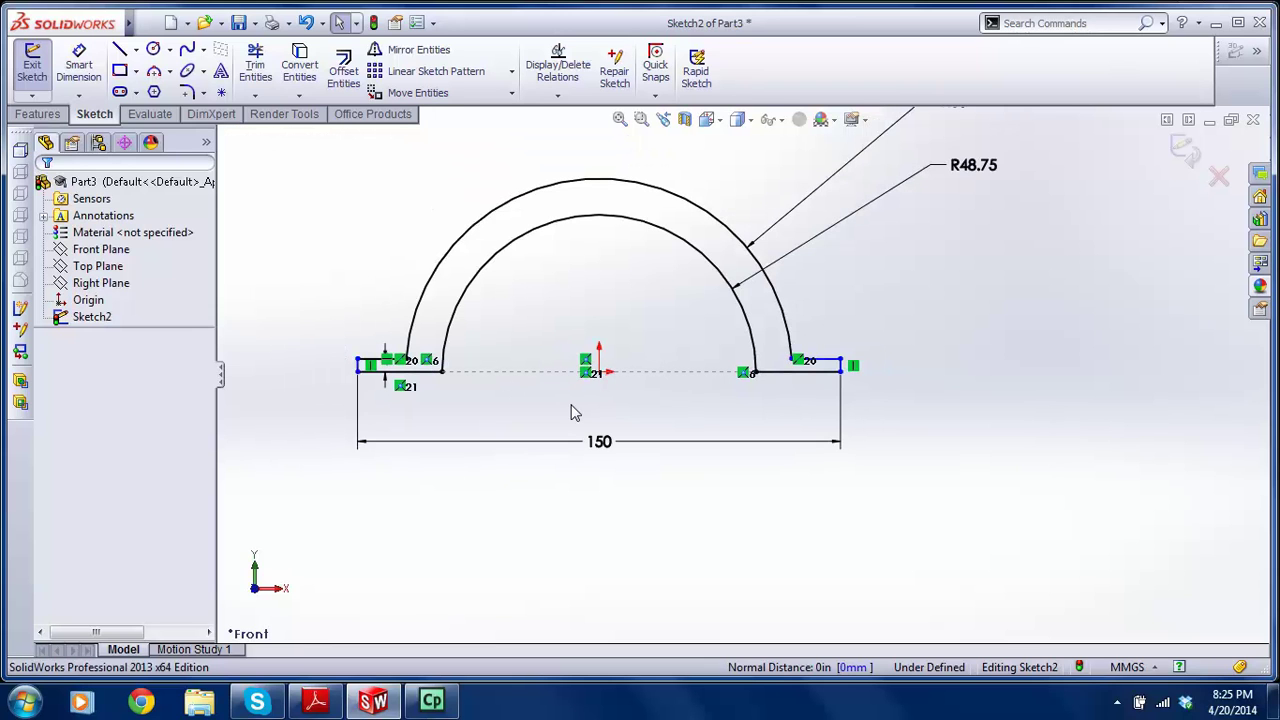
- Draw a vertical centreline about 94 mm long from the origin up past the top of the arcs
click(136, 49)
click(160, 86)
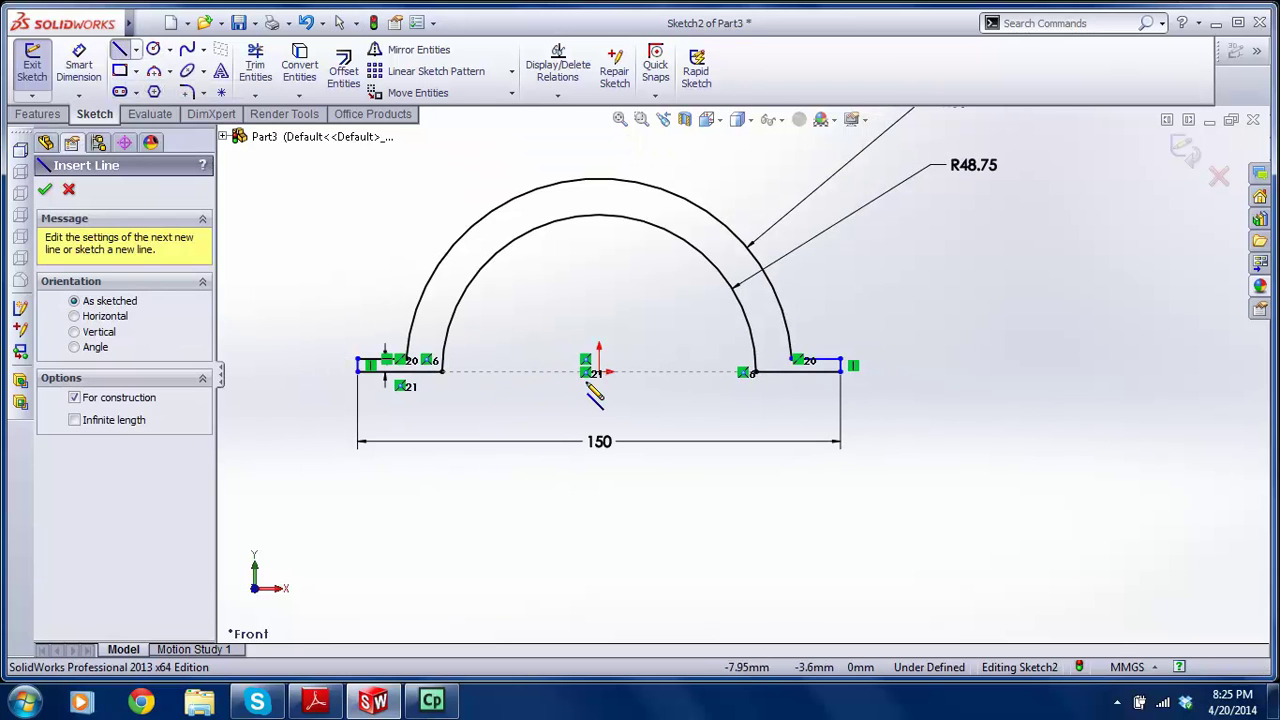
click(600, 372)
scroll(606, 330, up, 2)
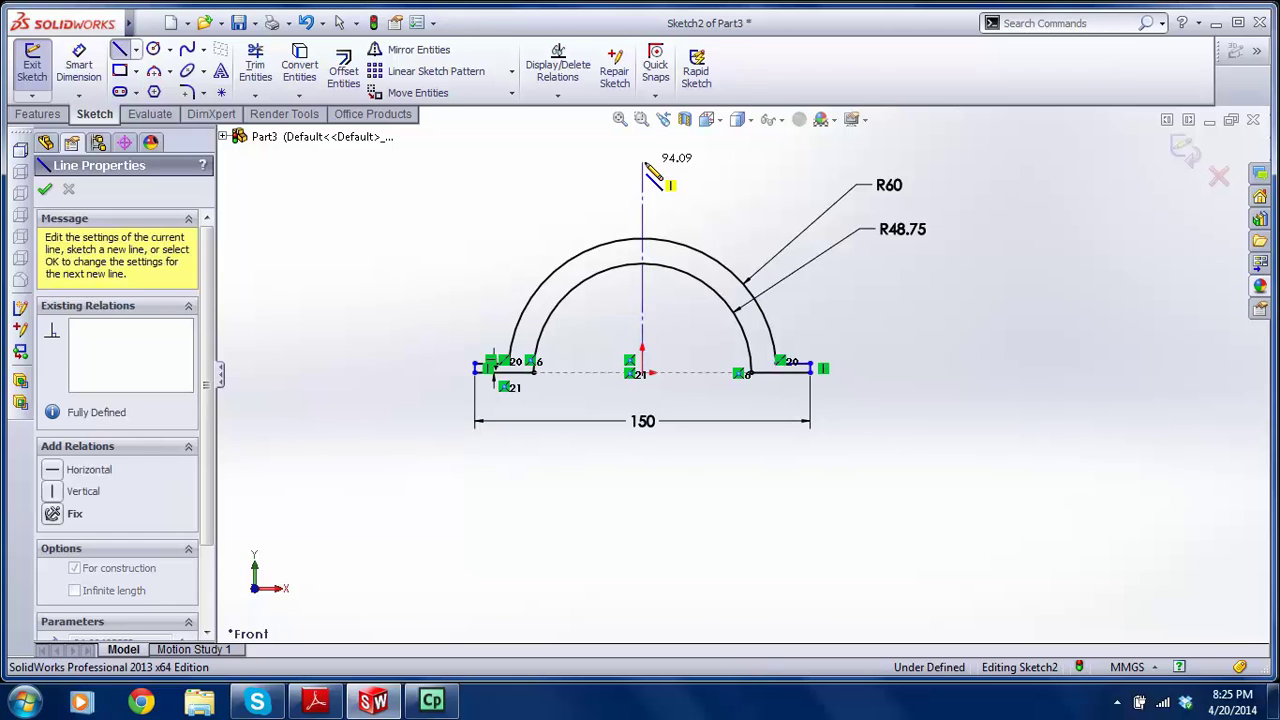
click(642, 162)
key(Escape)
- Make the two short flange end lines symmetric about the vertical centreline
scroll(510, 381, down, 5)
click(514, 355)
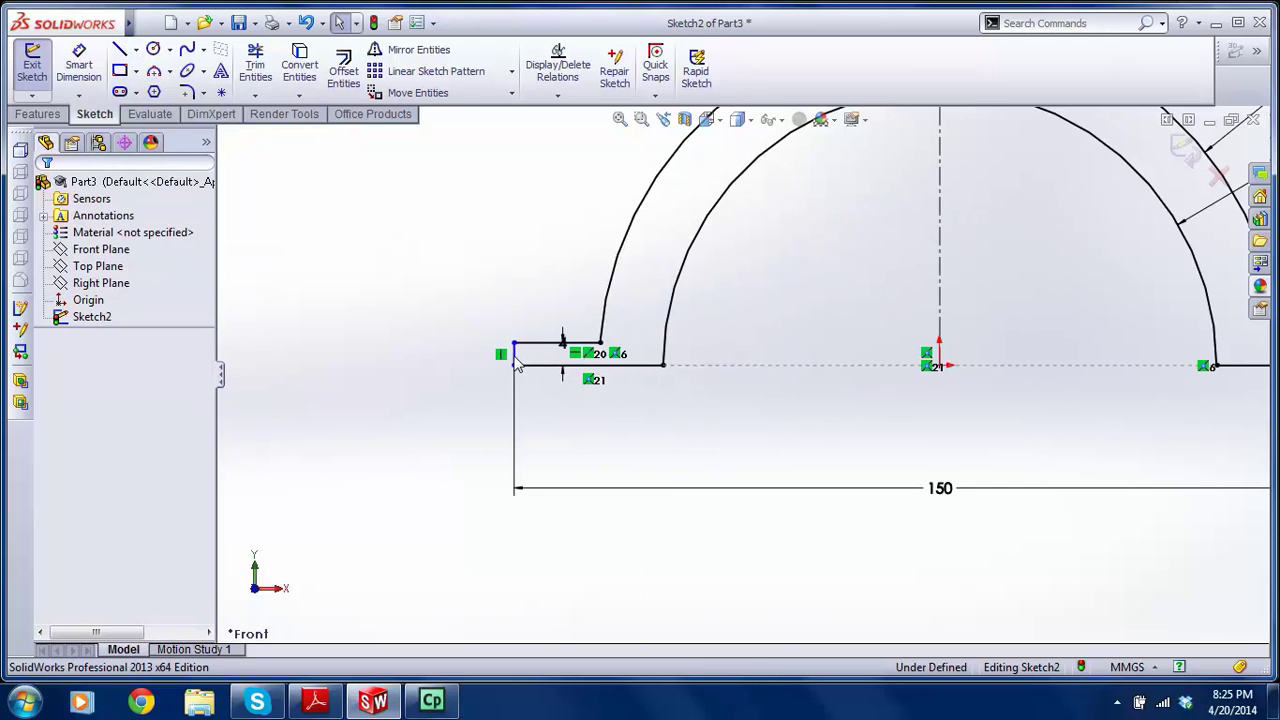
scroll(651, 366, up, 3)
scroll(741, 368, up, 1)
ctrl+click(1030, 358)
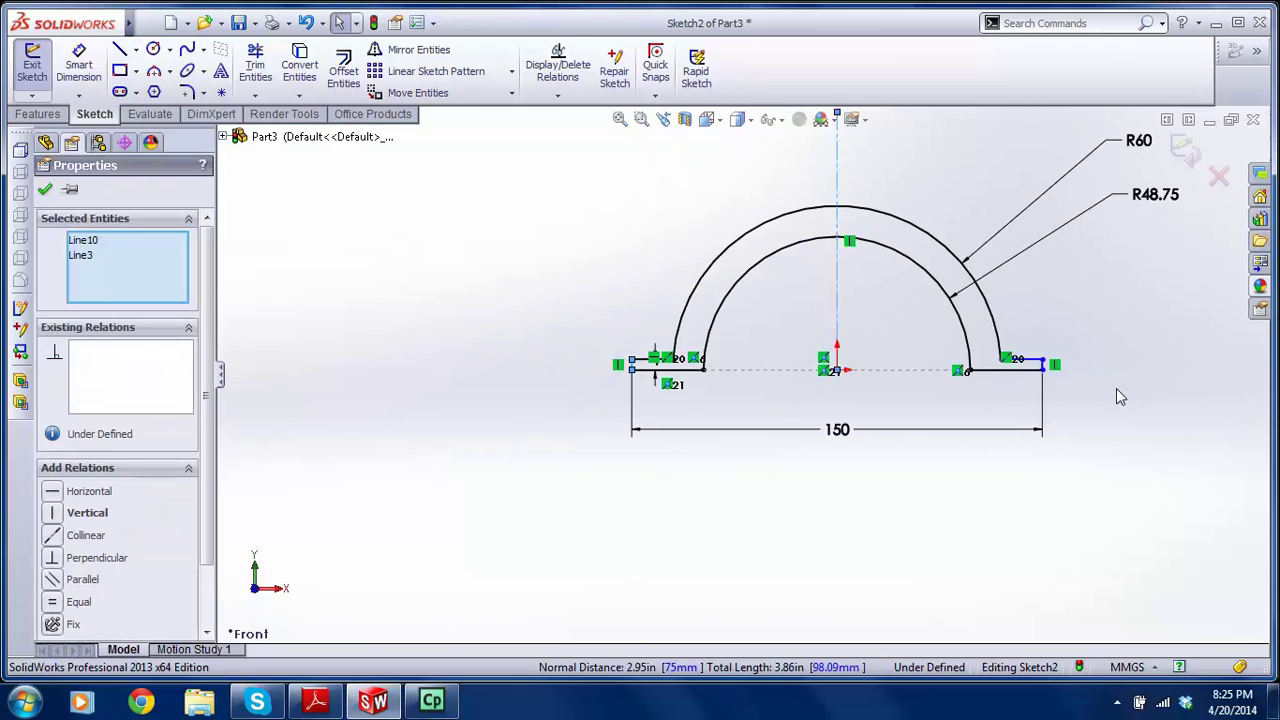
scroll(1100, 384, down, 3)
ctrl+click(980, 343)
click(80, 600)
click(757, 309)
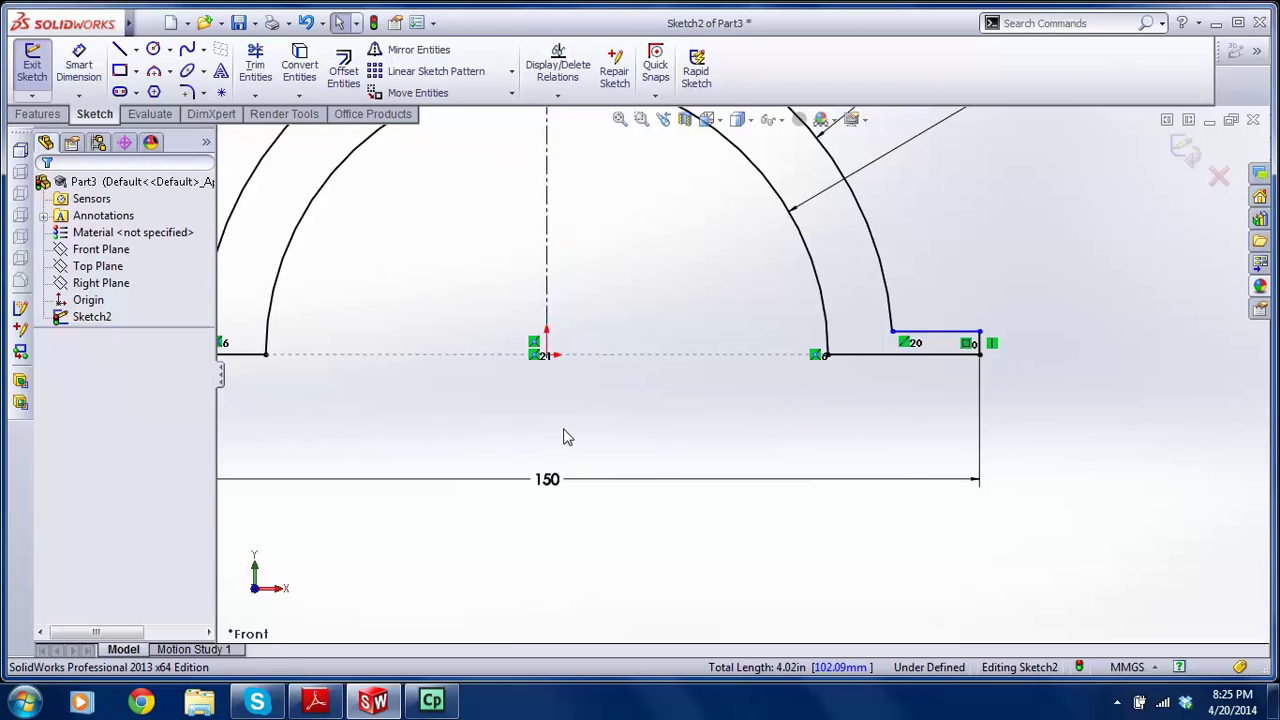
- Dimension the right flange's thickness as 4 mm
click(78, 65)
click(952, 330)
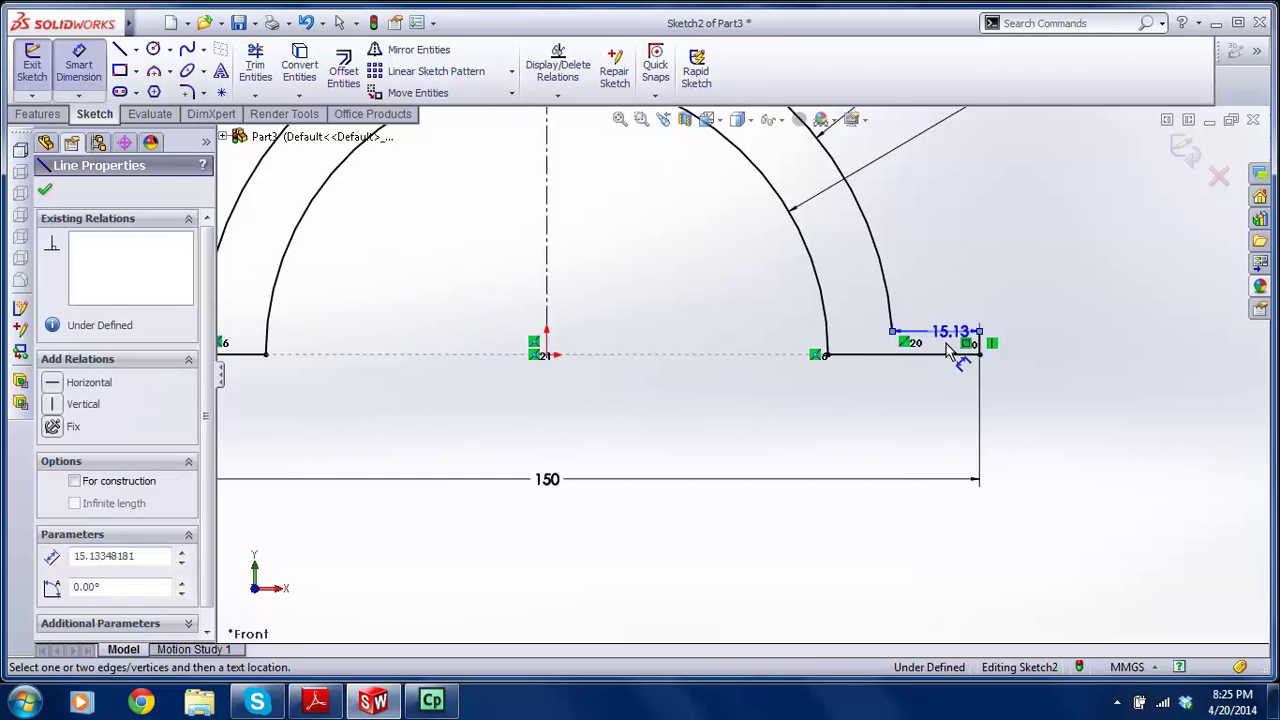
click(1045, 420)
click(975, 448)
key(f)
scroll(581, 348, up, 1)
scroll(581, 310, down, 2)
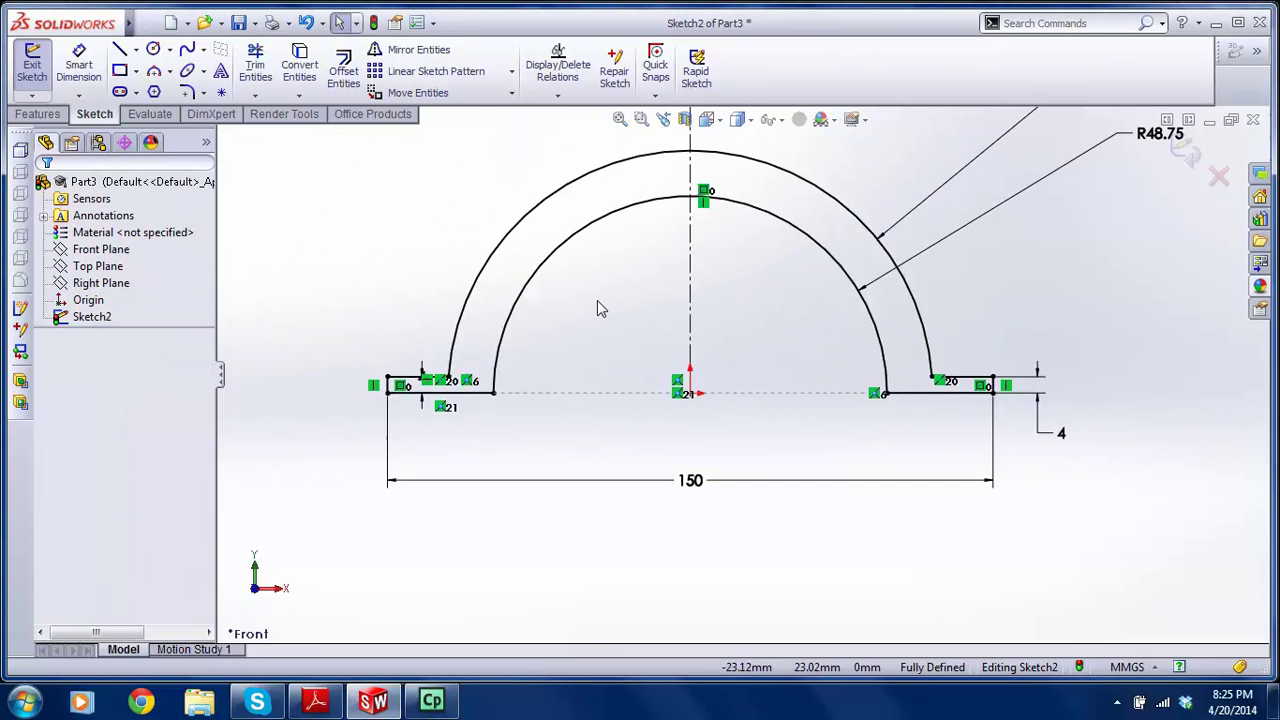
scroll(597, 300, up, 3)
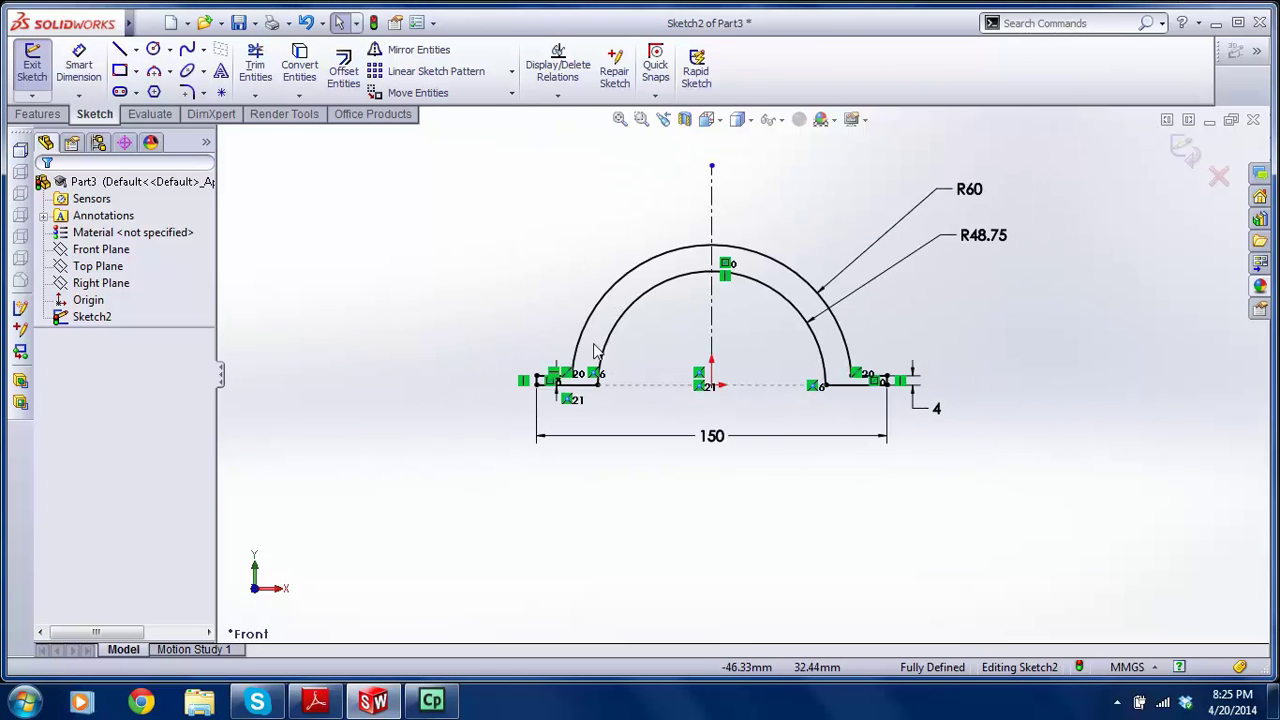
- Switch to the PDF drawing in Adobe Reader, compare the base in the top and side views, and return to SolidWorks
click(316, 703)
scroll(805, 218, up, 2)
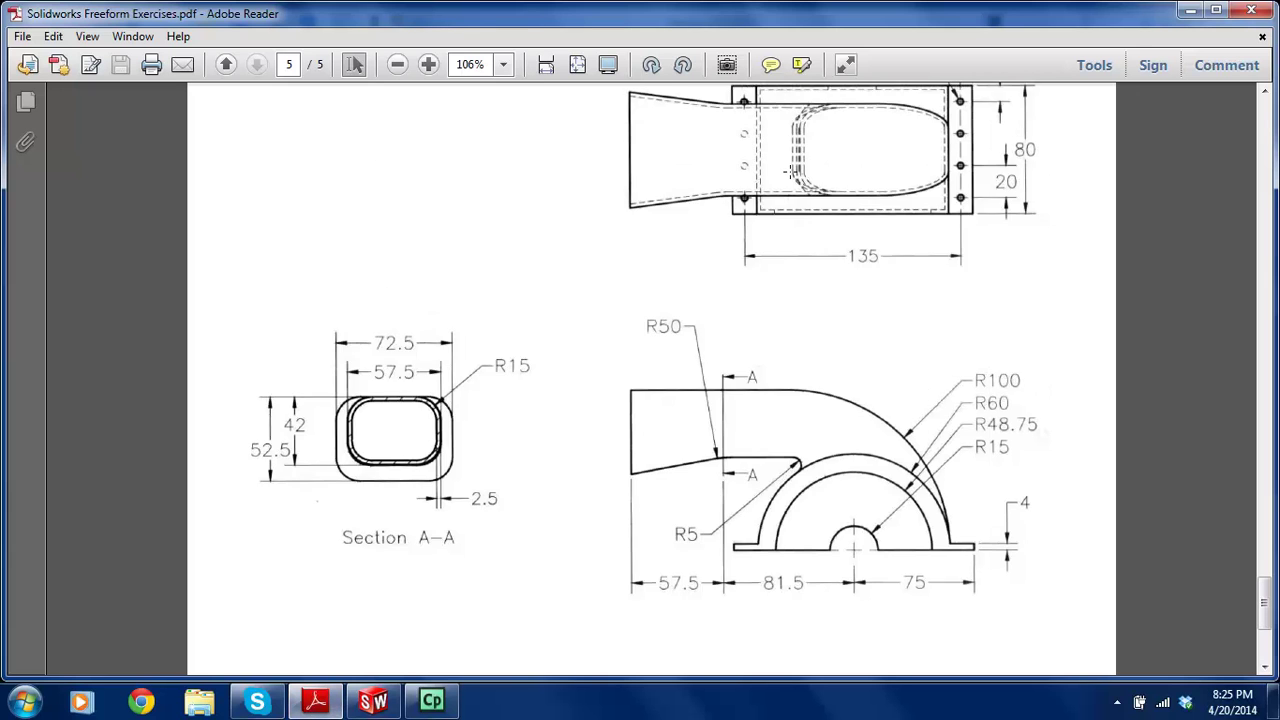
scroll(849, 320, down, 1)
scroll(870, 495, up, 1)
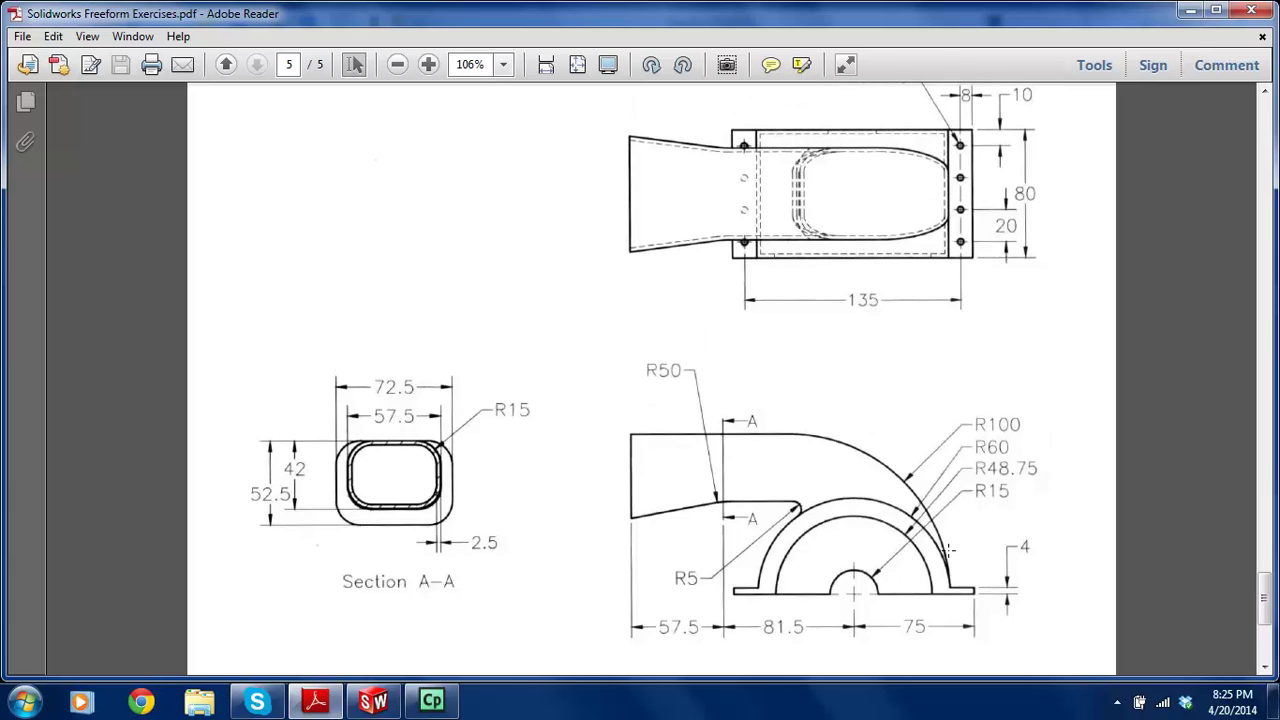
scroll(948, 550, up, 4)
scroll(893, 476, down, 4)
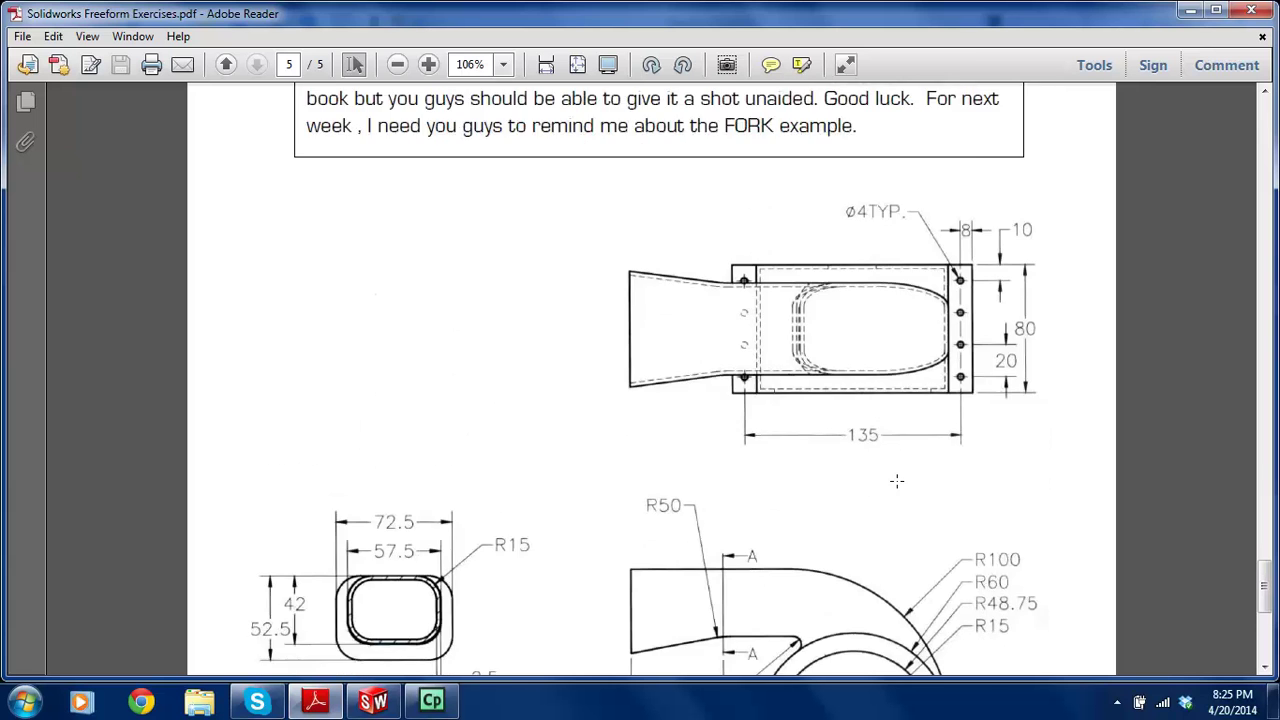
mouse_move(322, 706)
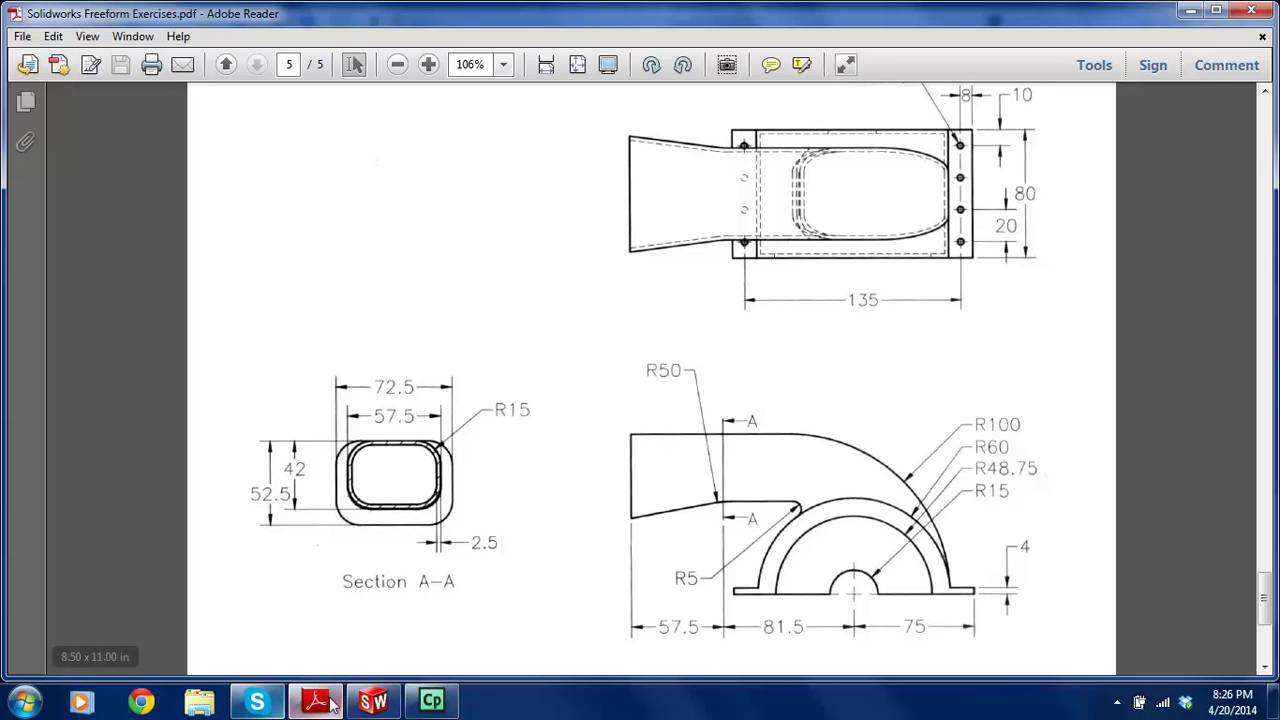
click(373, 701)
- Draw a horizontal line joining the two lower ends of the inner arc and exit the sketch
scroll(690, 335, down, 3)
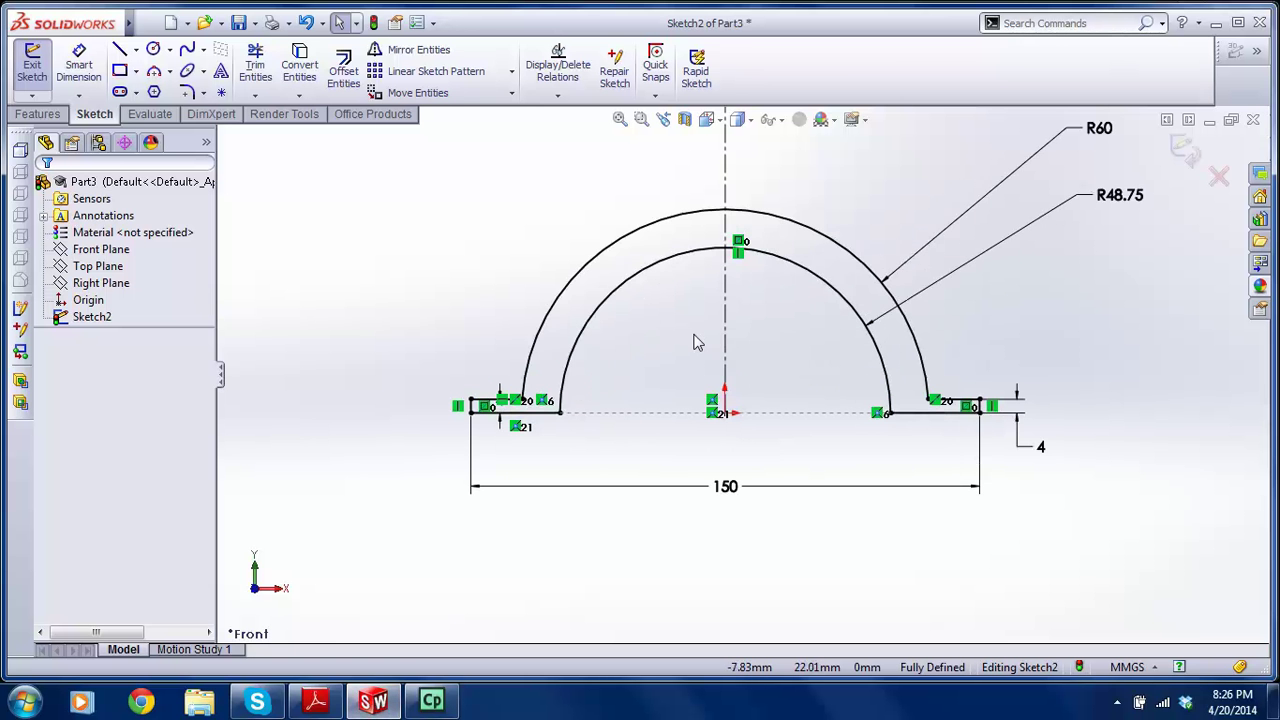
click(120, 50)
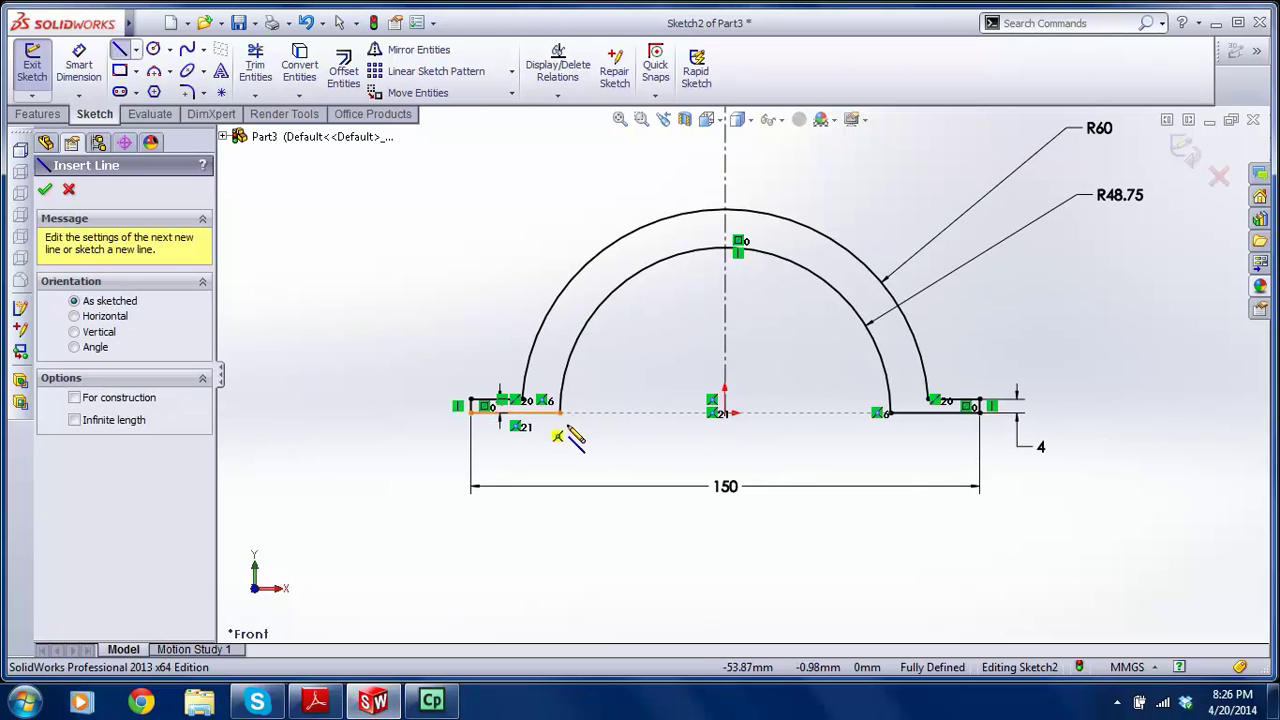
click(559, 412)
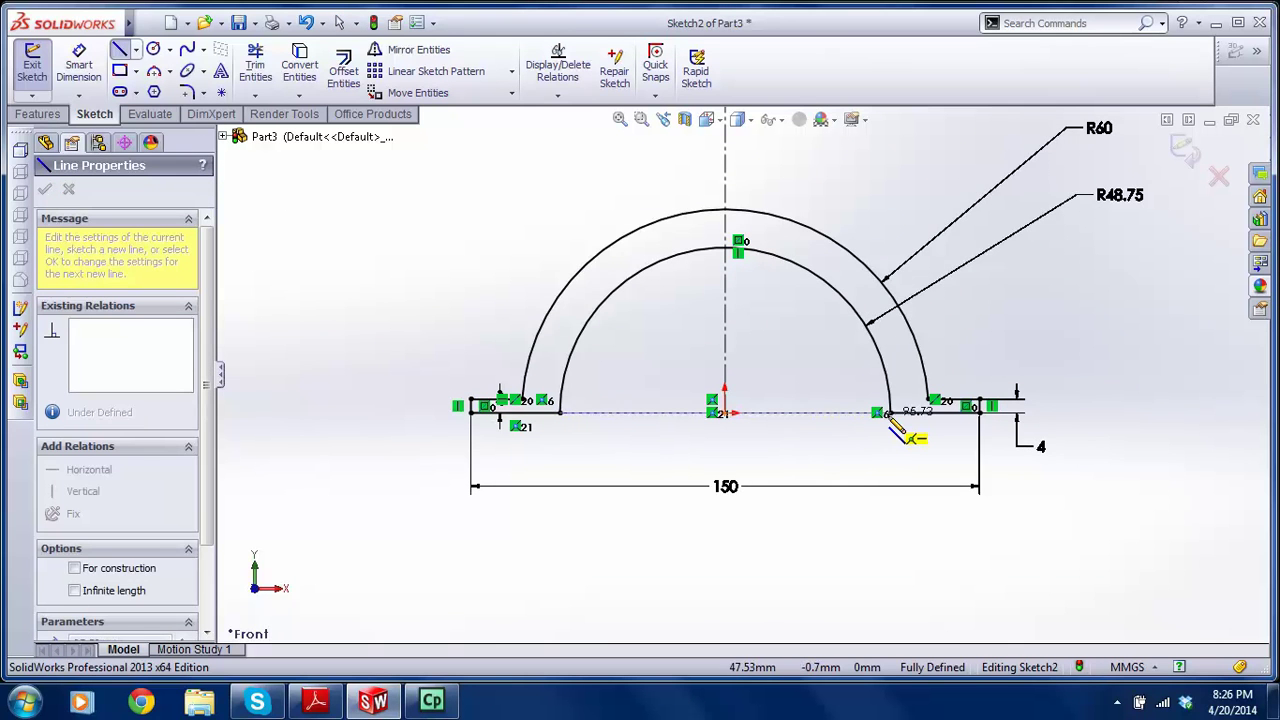
click(879, 413)
key(Escape)
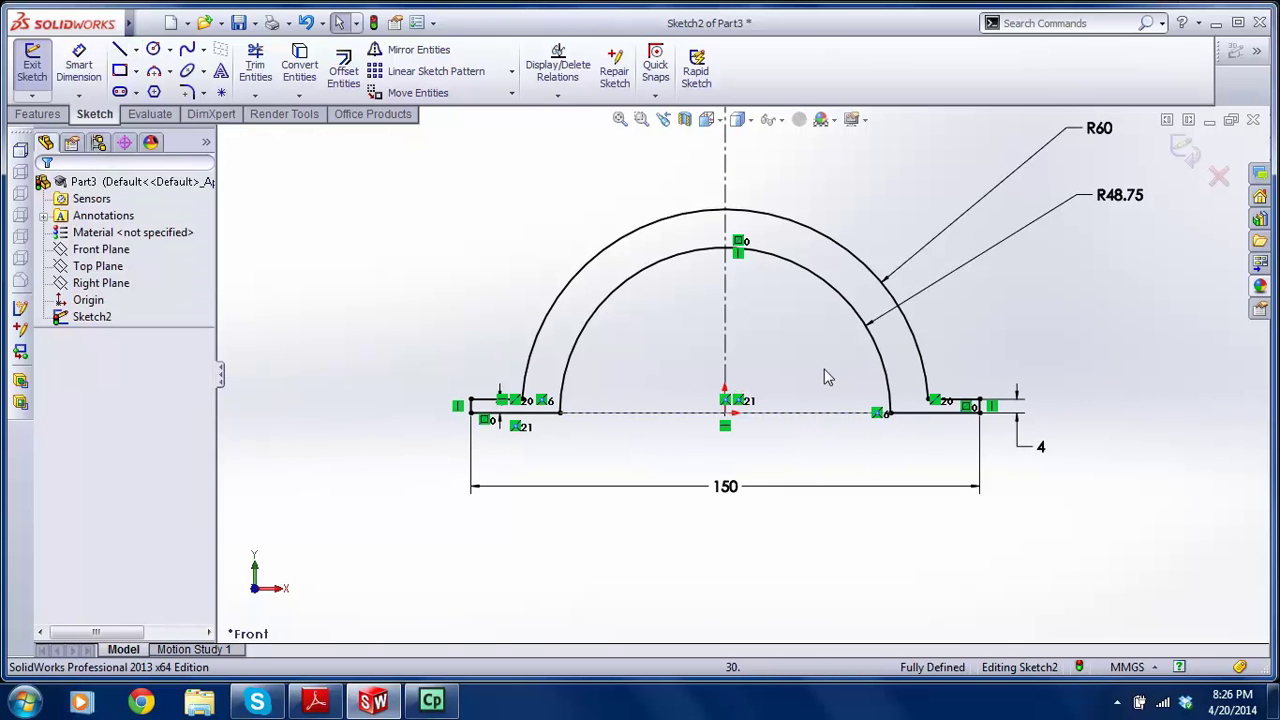
click(1183, 150)
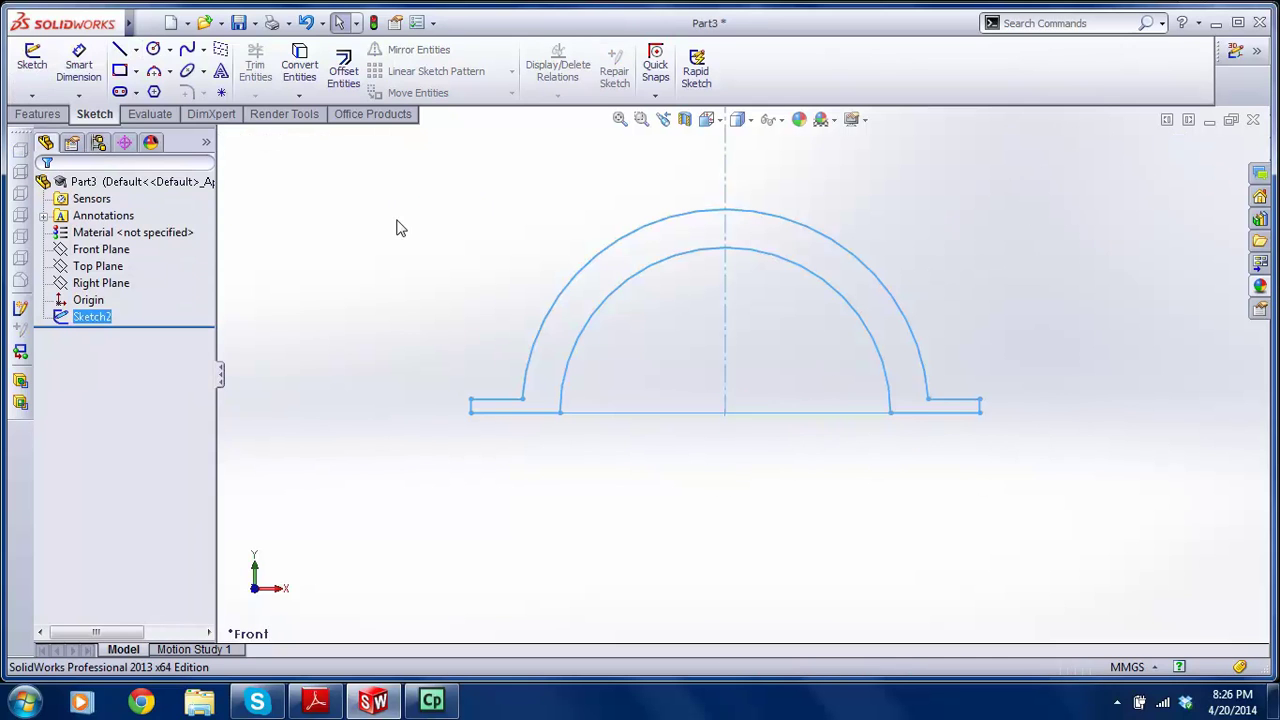
- Start a Boss-Extrude using both the inner half-disc region and the outer flanged band as contours
click(37, 114)
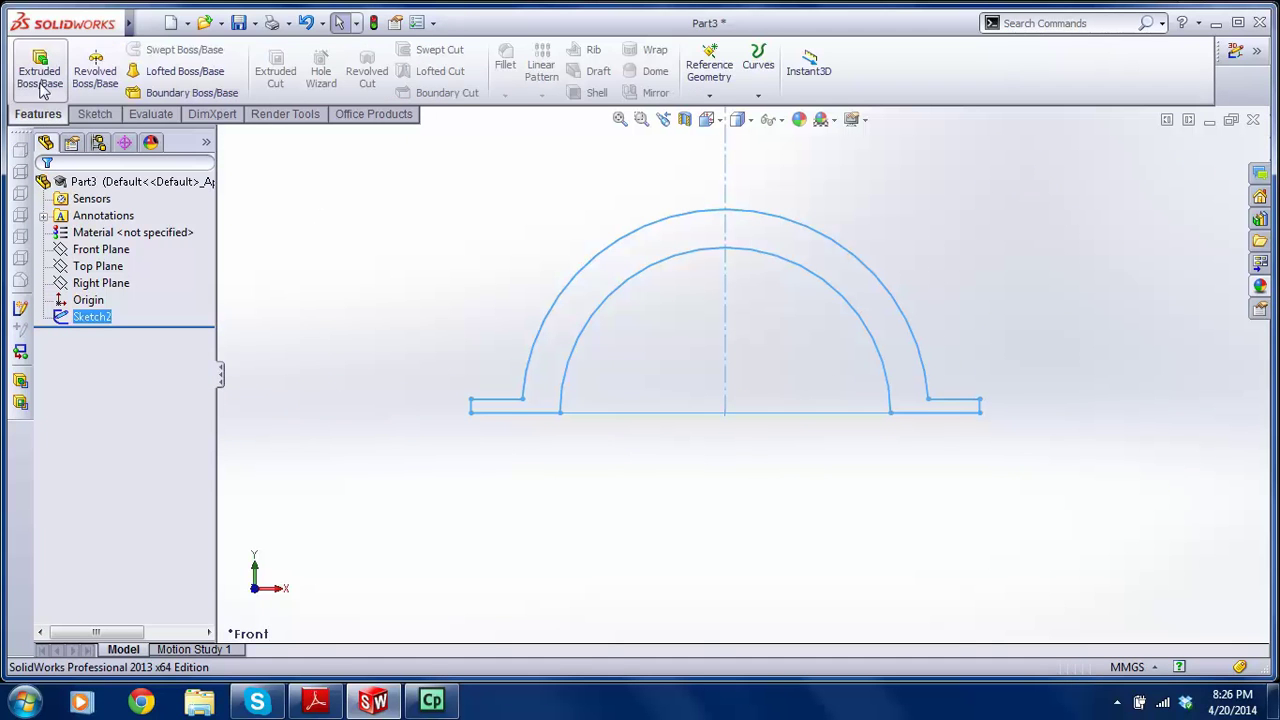
click(40, 70)
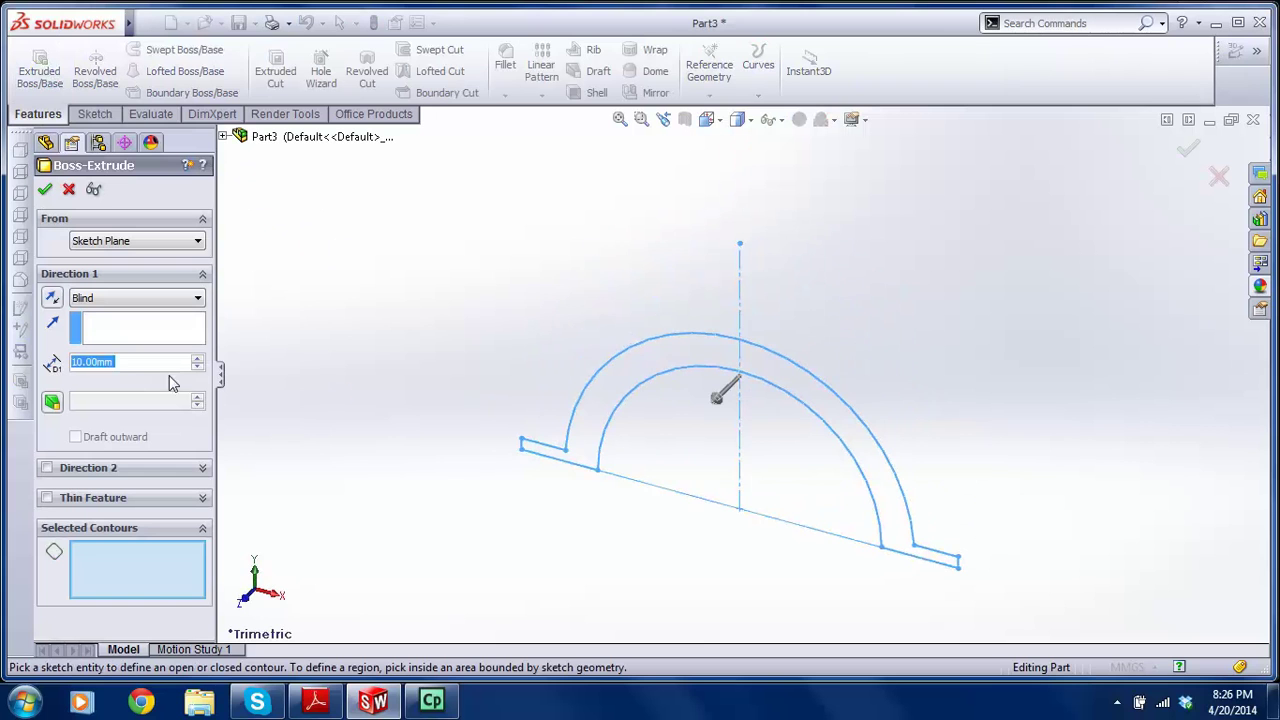
click(648, 473)
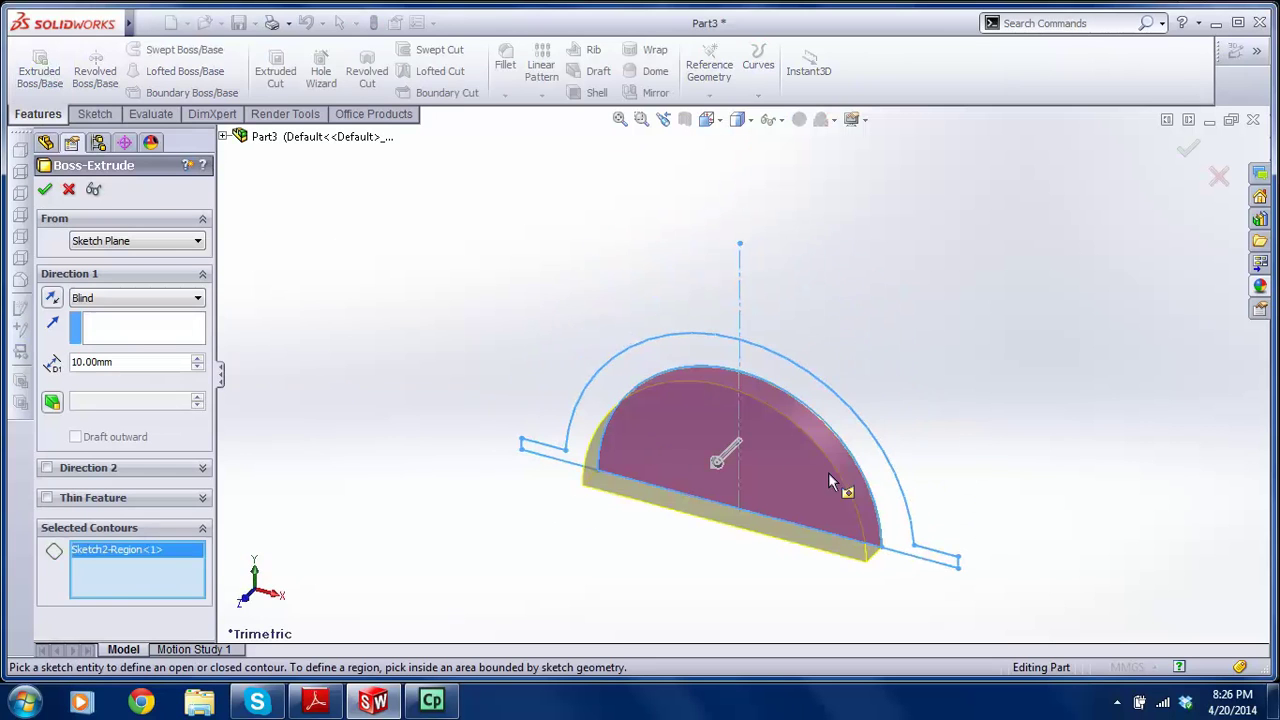
click(820, 410)
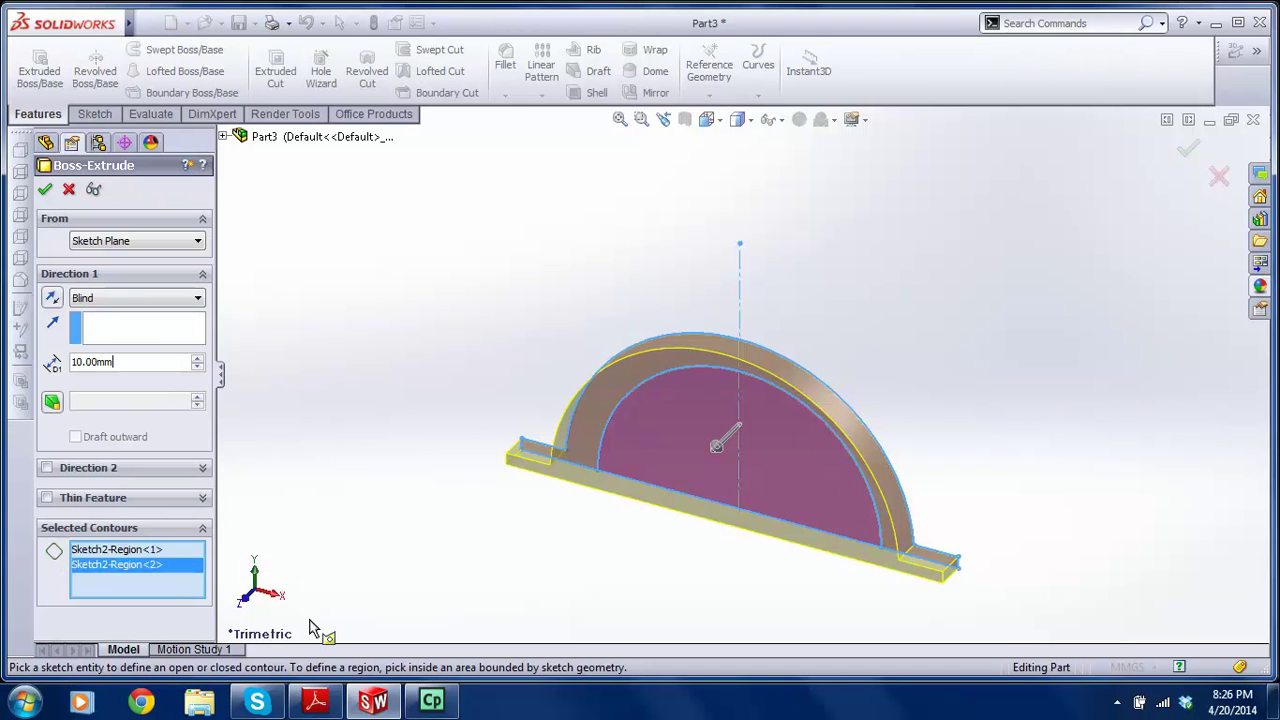
- Check the base width in the Adobe Reader drawing, then set the extrusion depth to 80 mm in SolidWorks
click(320, 698)
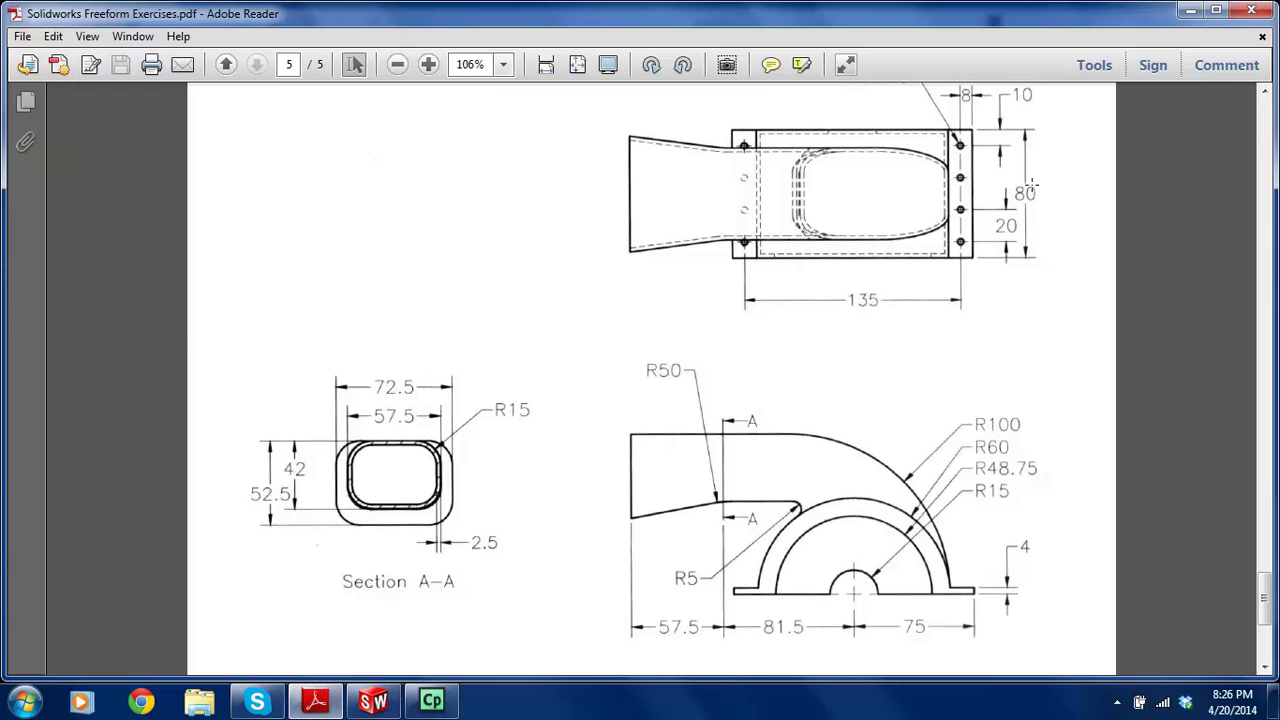
click(373, 700)
double_click(147, 362)
text(80)
key(Return)
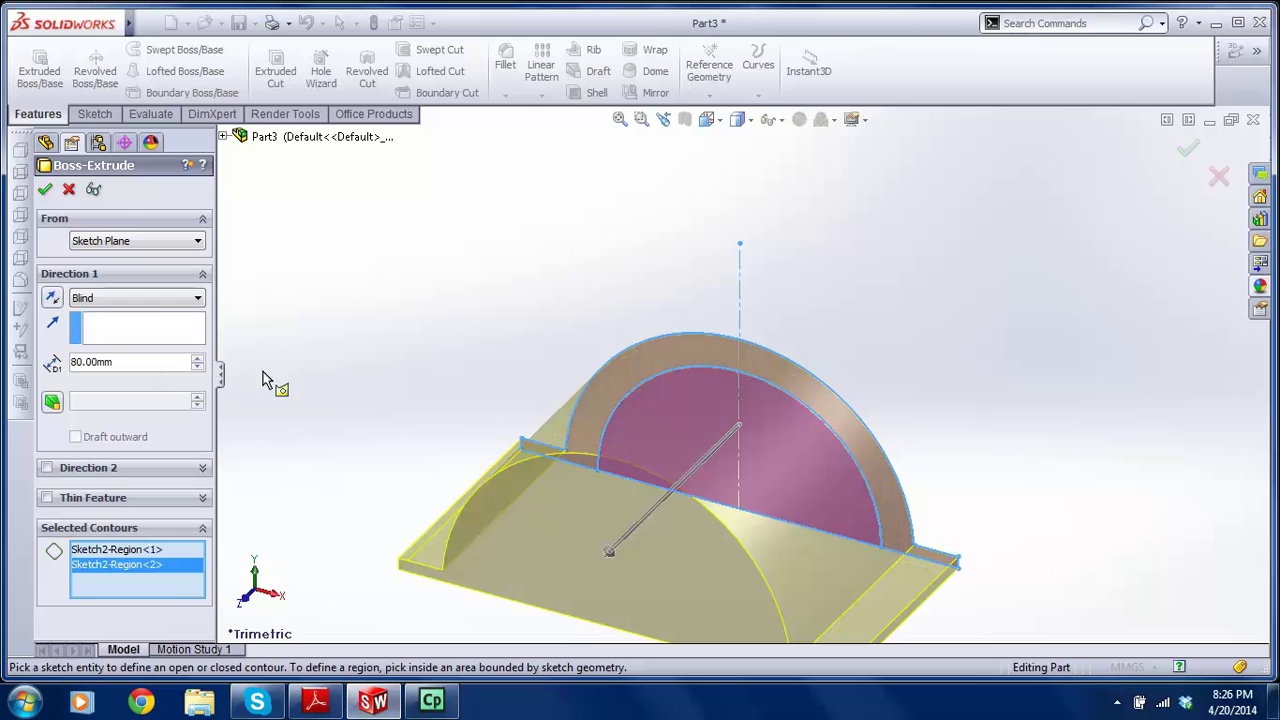
- Set the extrusion's end condition to Mid Plane and complete the solid base
click(160, 298)
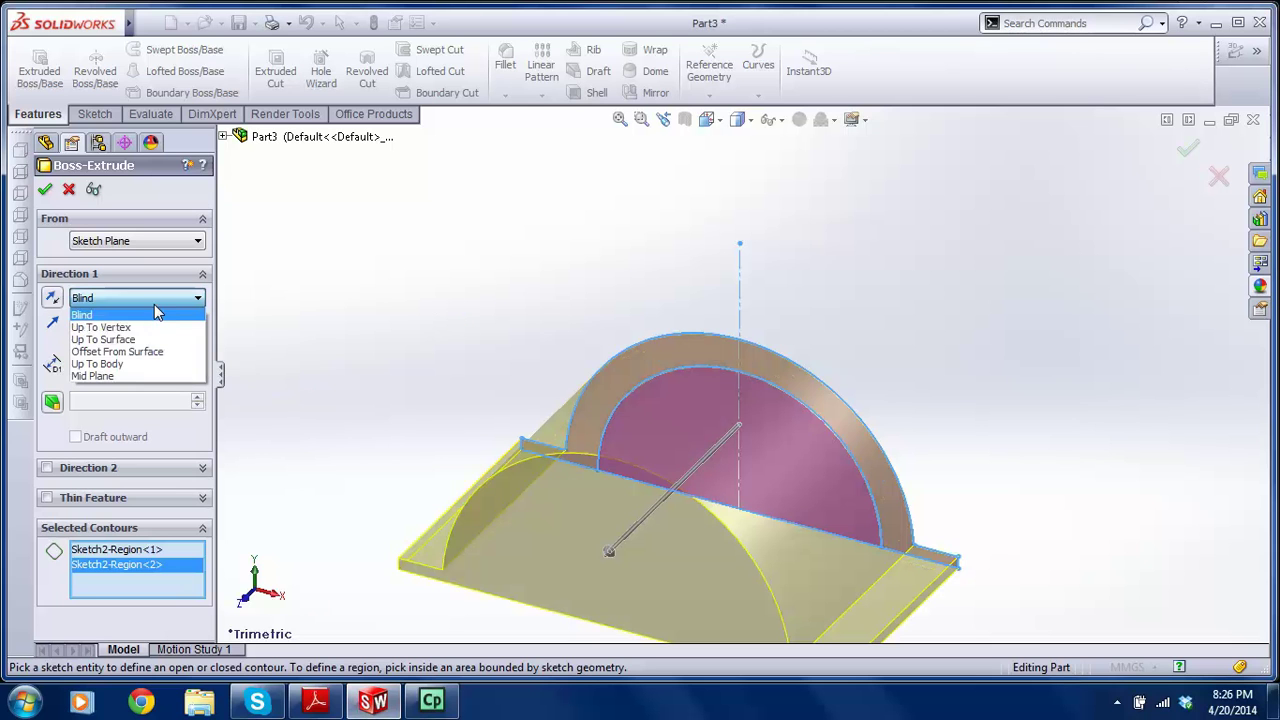
click(150, 376)
click(46, 189)
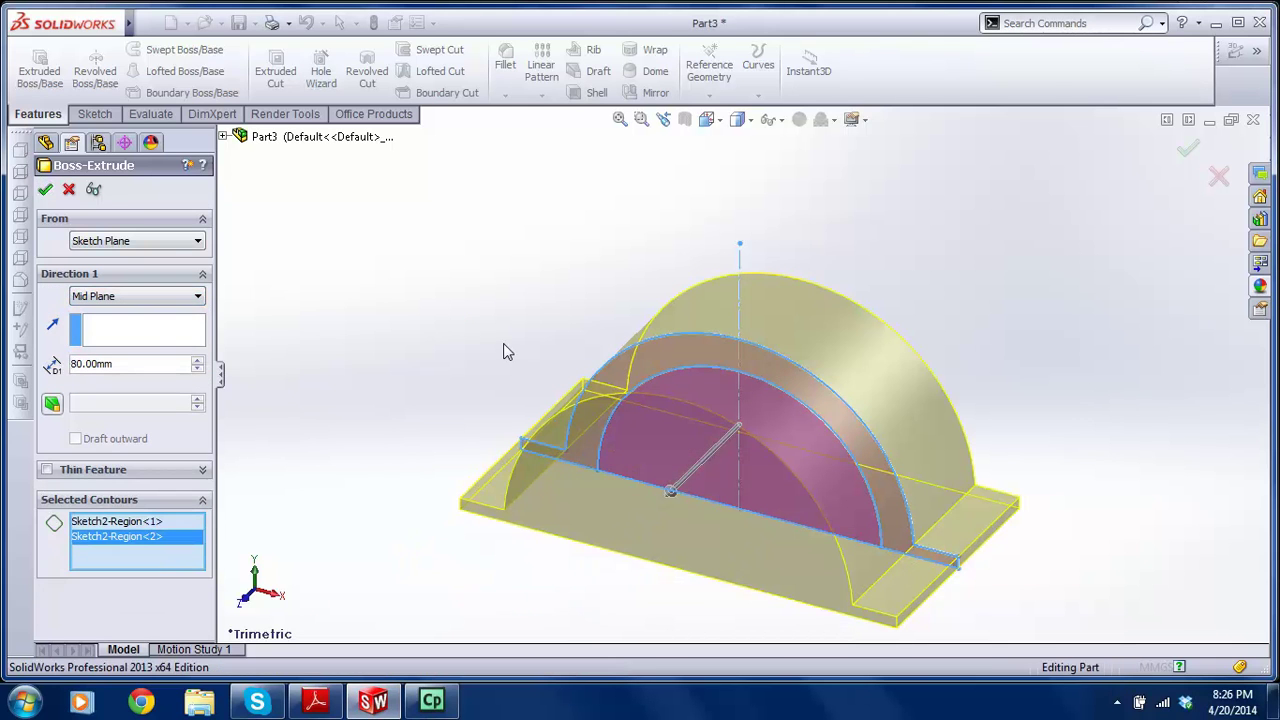
middle_drag(503, 343, 640, 260)
key(ctrl+1)
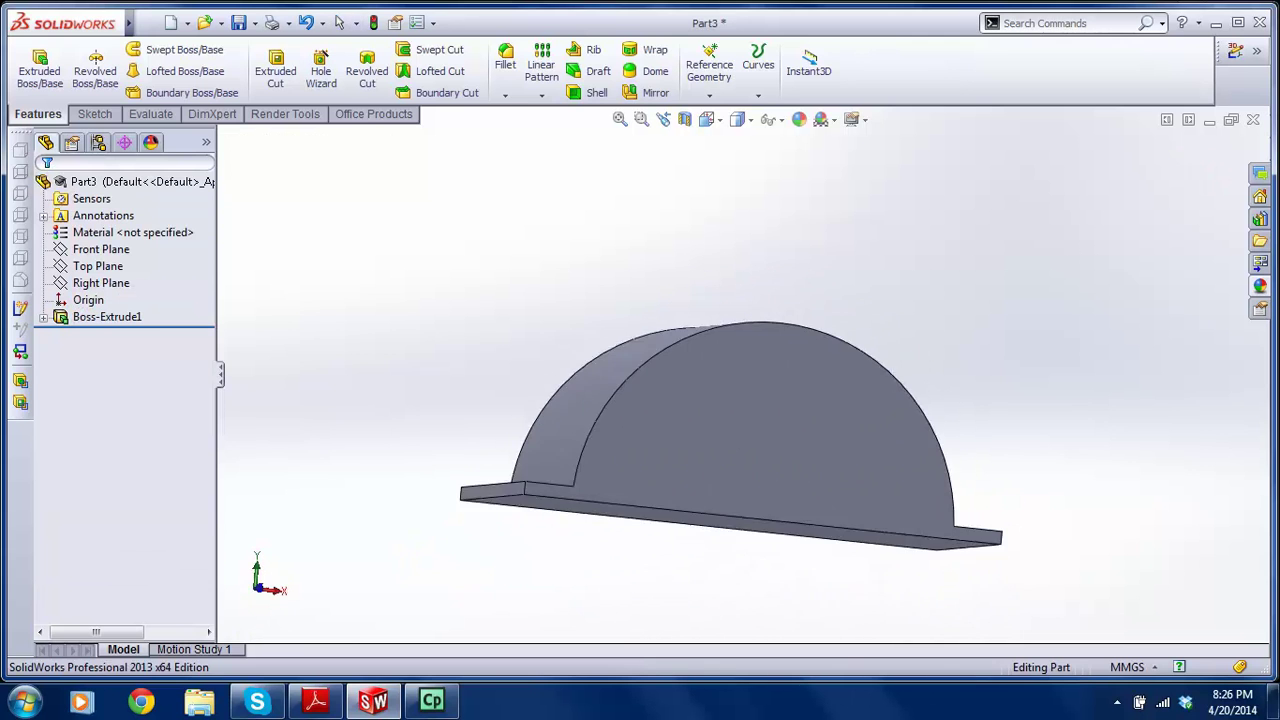
- Inspect the solid base from an angled view and compare it with the duct's side view in the Adobe Reader drawing
scroll(686, 342, down, 3)
middle_drag(682, 337, 741, 384)
scroll(741, 384, up, 3)
scroll(690, 395, down, 1)
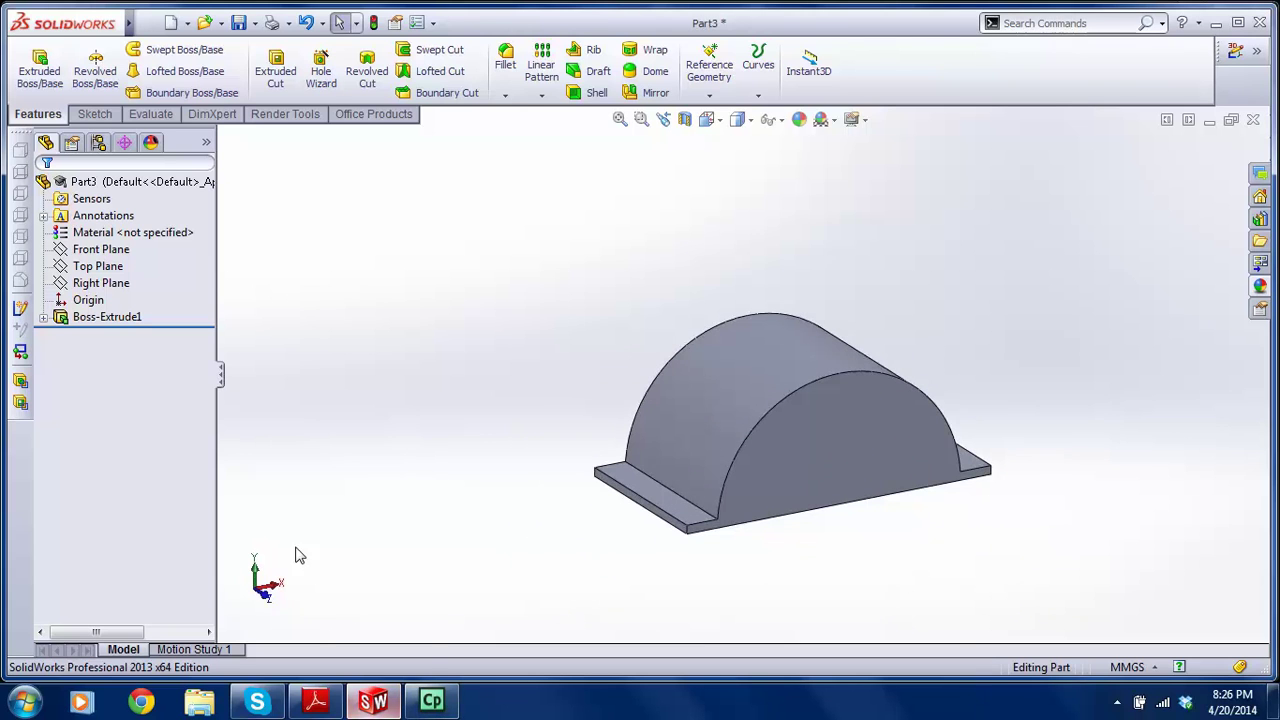
click(320, 705)
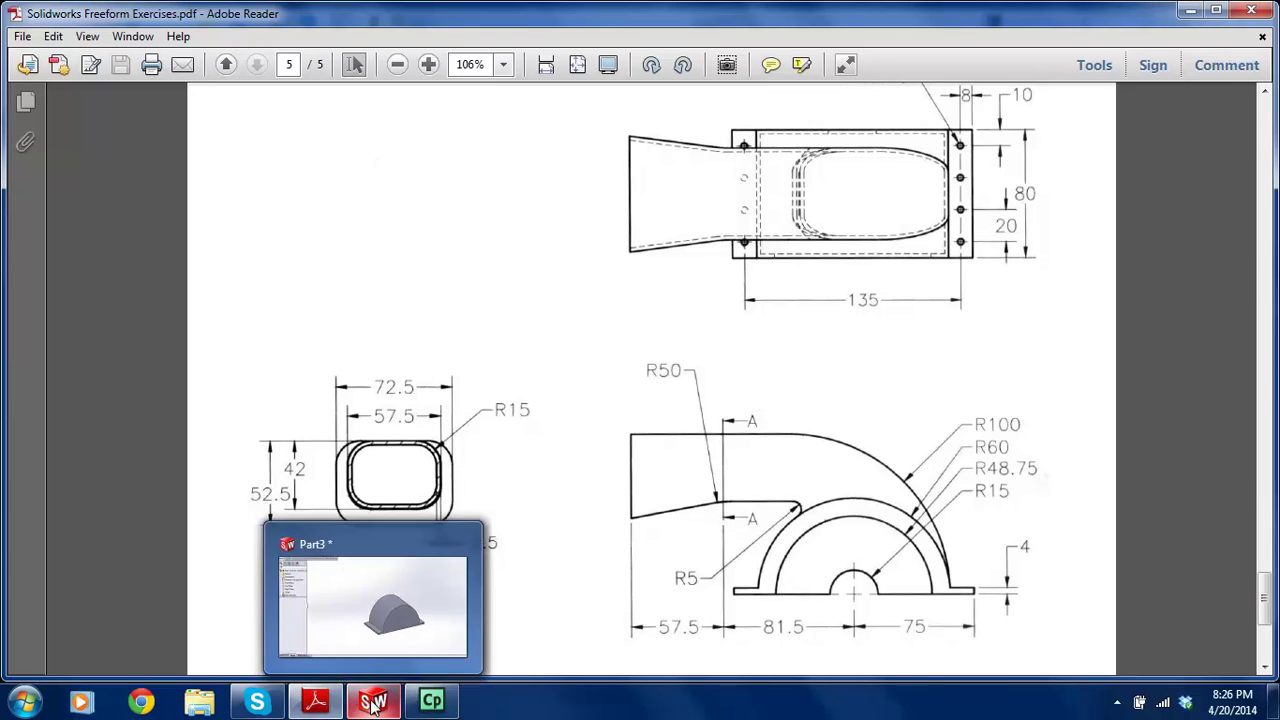
click(345, 580)
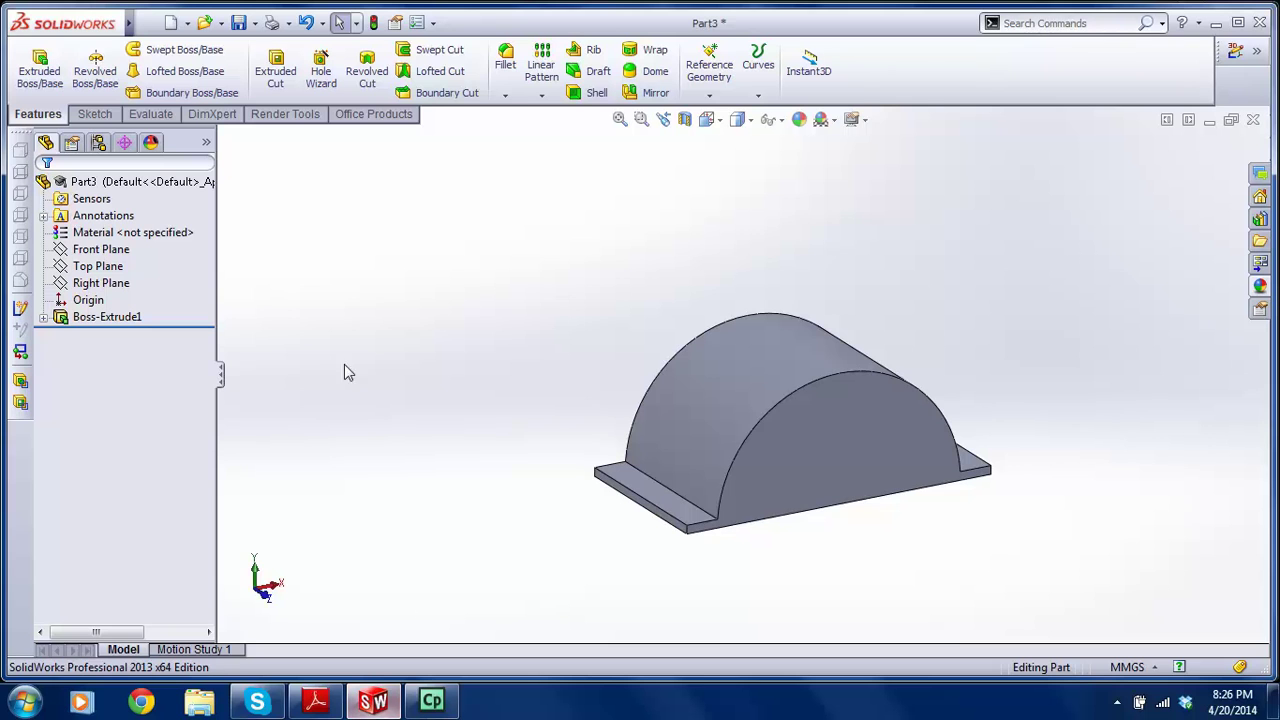
- Open a new sketch on the Front Plane and orient the model to the front view
click(100, 249)
click(96, 113)
click(32, 66)
scroll(860, 423, down, 3)
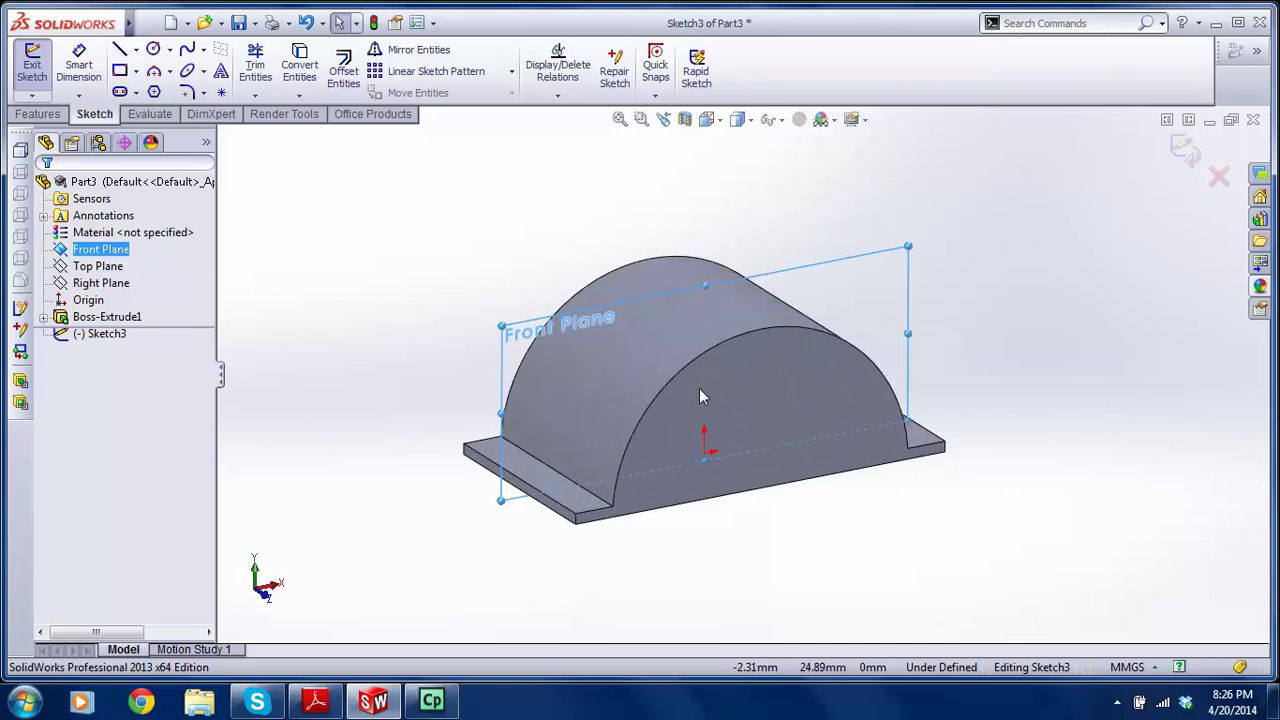
key(space)
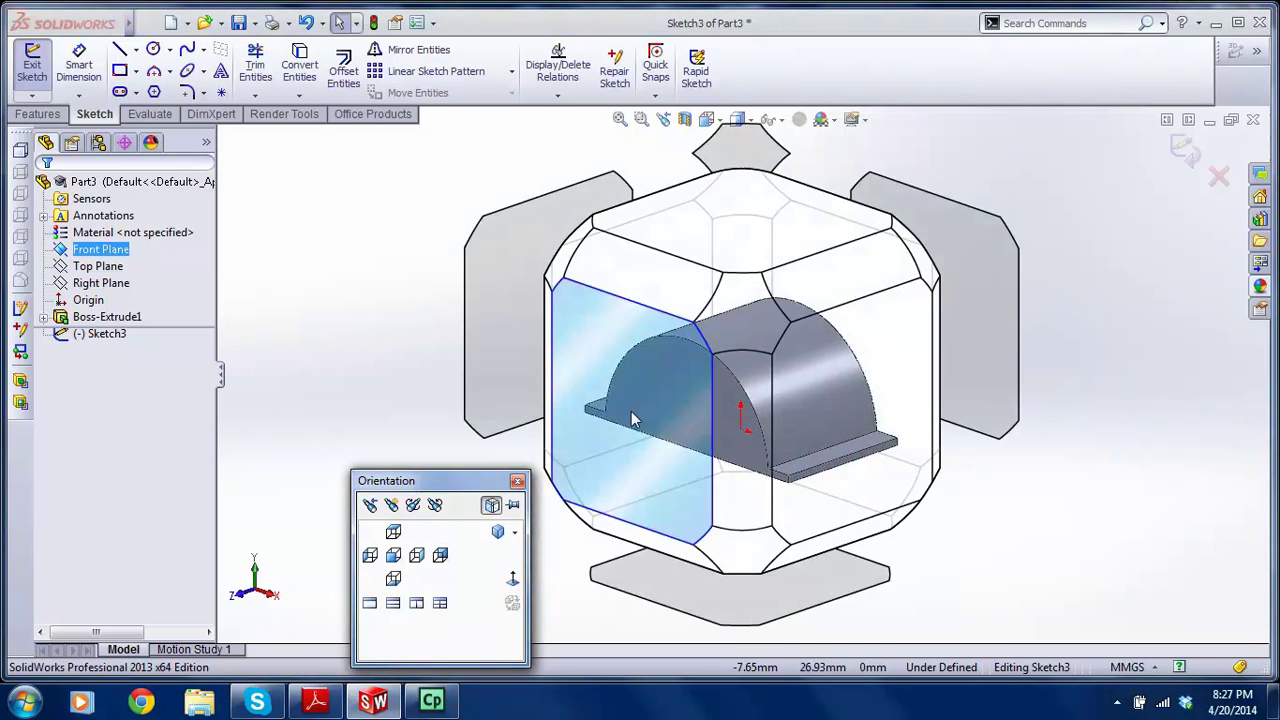
click(635, 411)
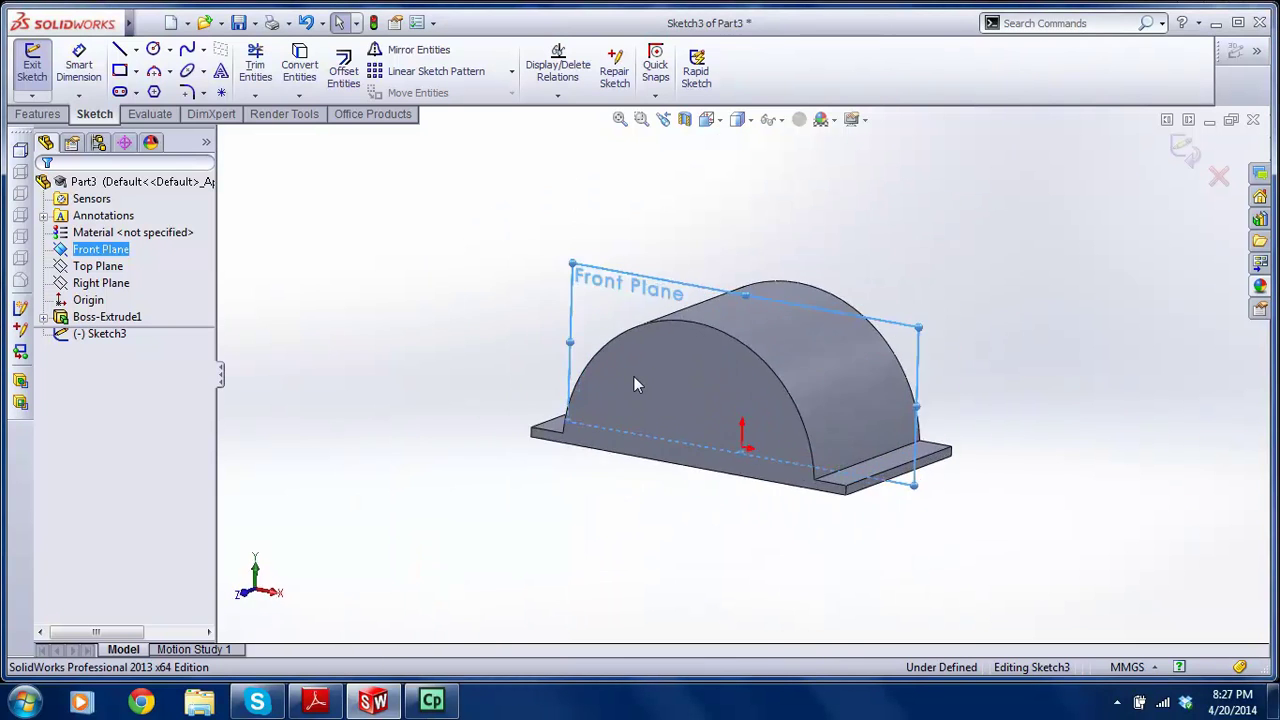
- Sketch a vertical line up and beside the dome, then a sloping line from its lower end to the dome's curved edge
click(118, 53)
click(547, 230)
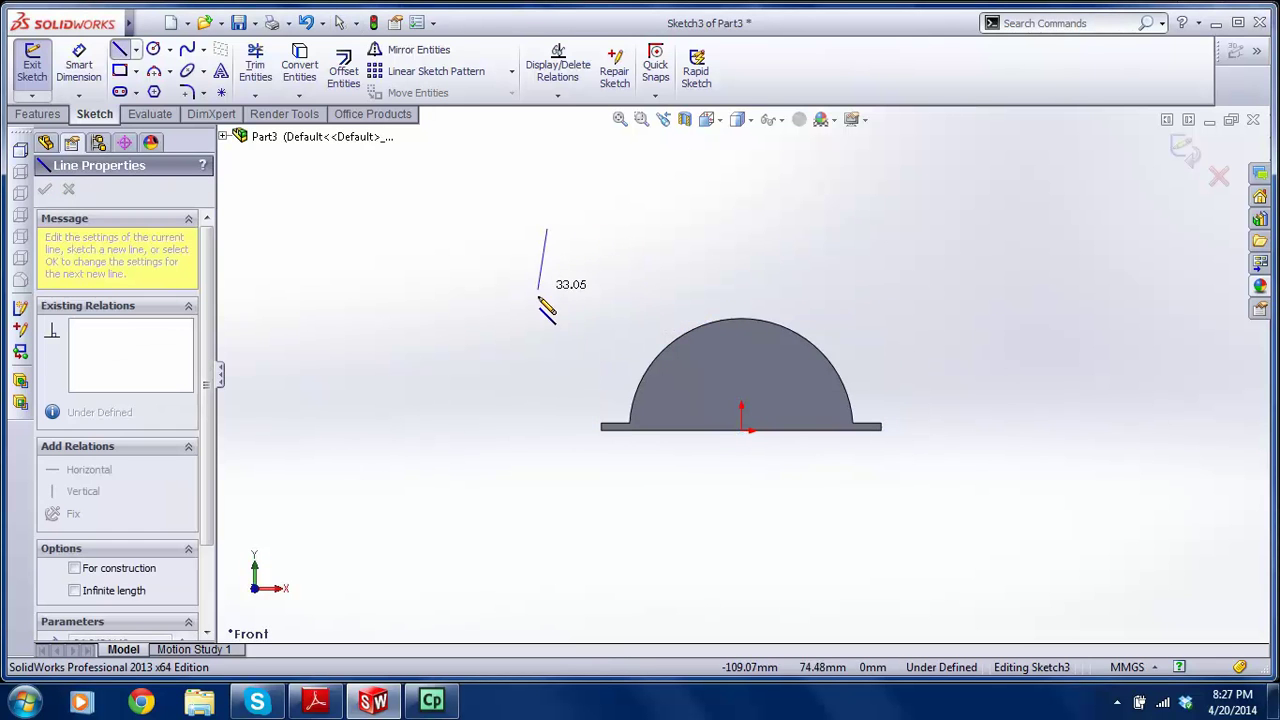
click(547, 308)
scroll(737, 320, up, 6)
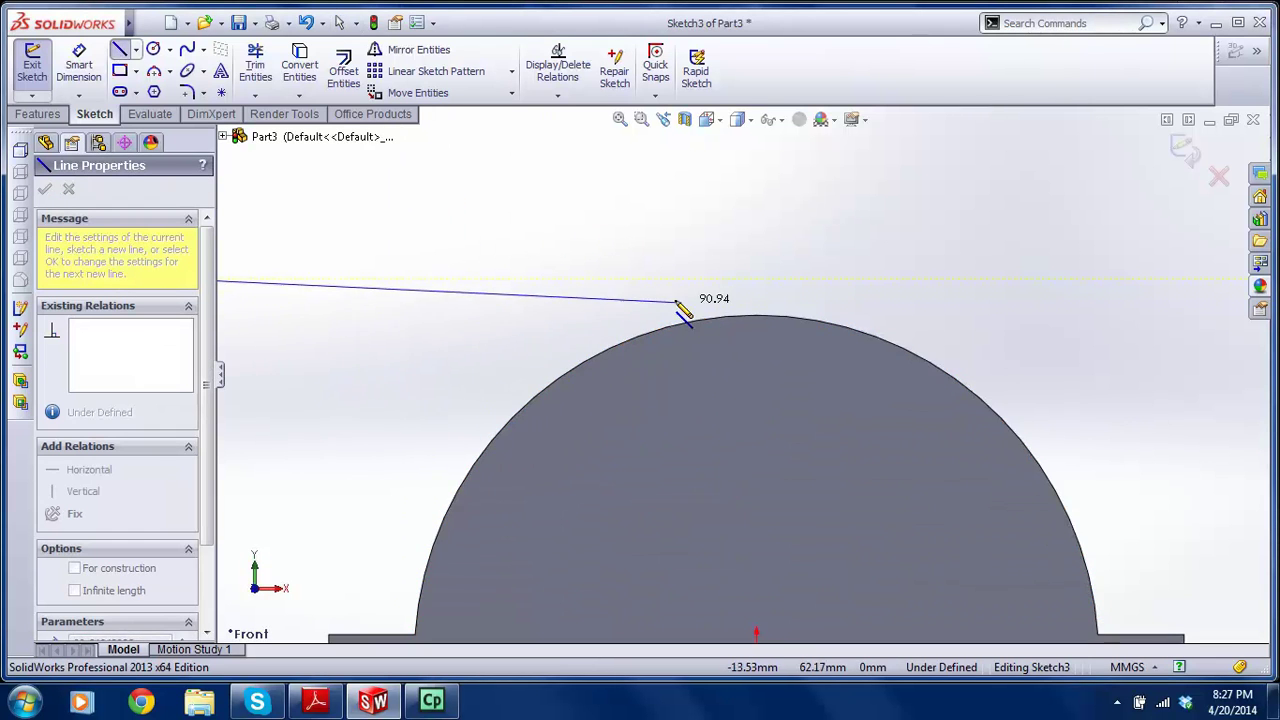
scroll(680, 318, down, 3)
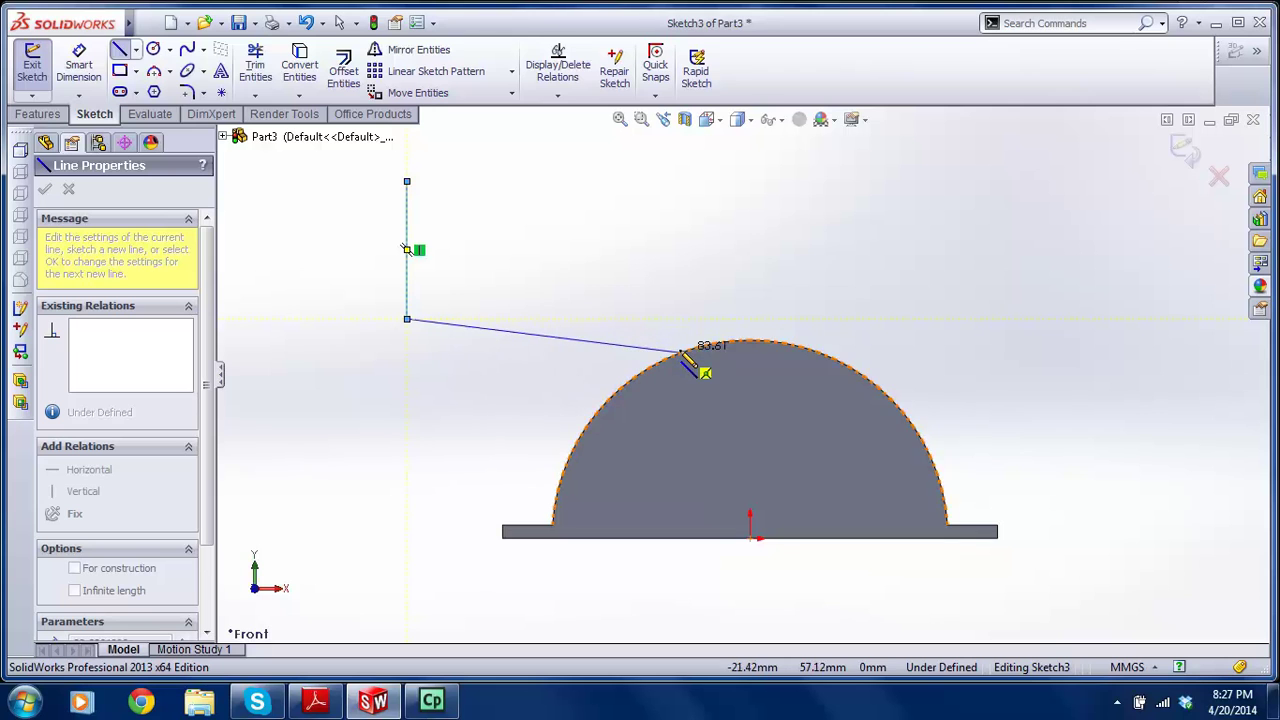
click(682, 352)
key(Escape)
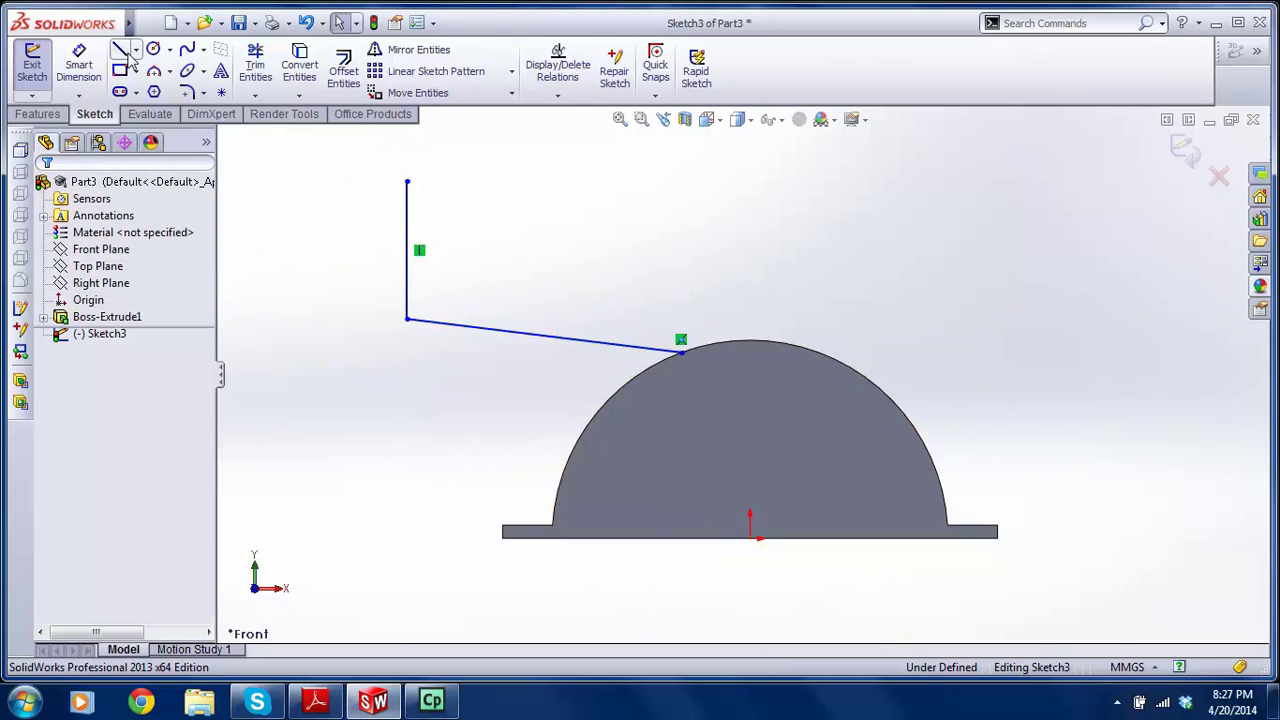
- Draw a horizontal line from the vertical line's upper end above the origin, continuing as a tangent arc down to the dome's far edge
click(120, 50)
click(407, 182)
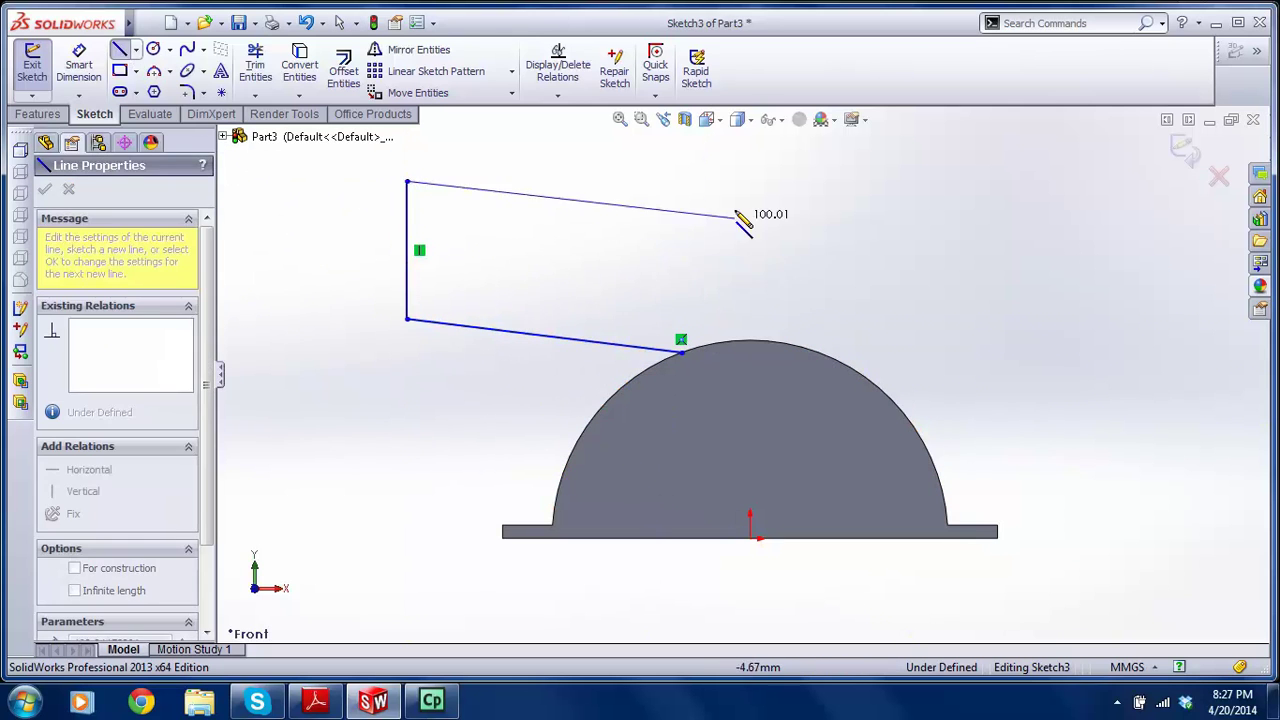
click(750, 183)
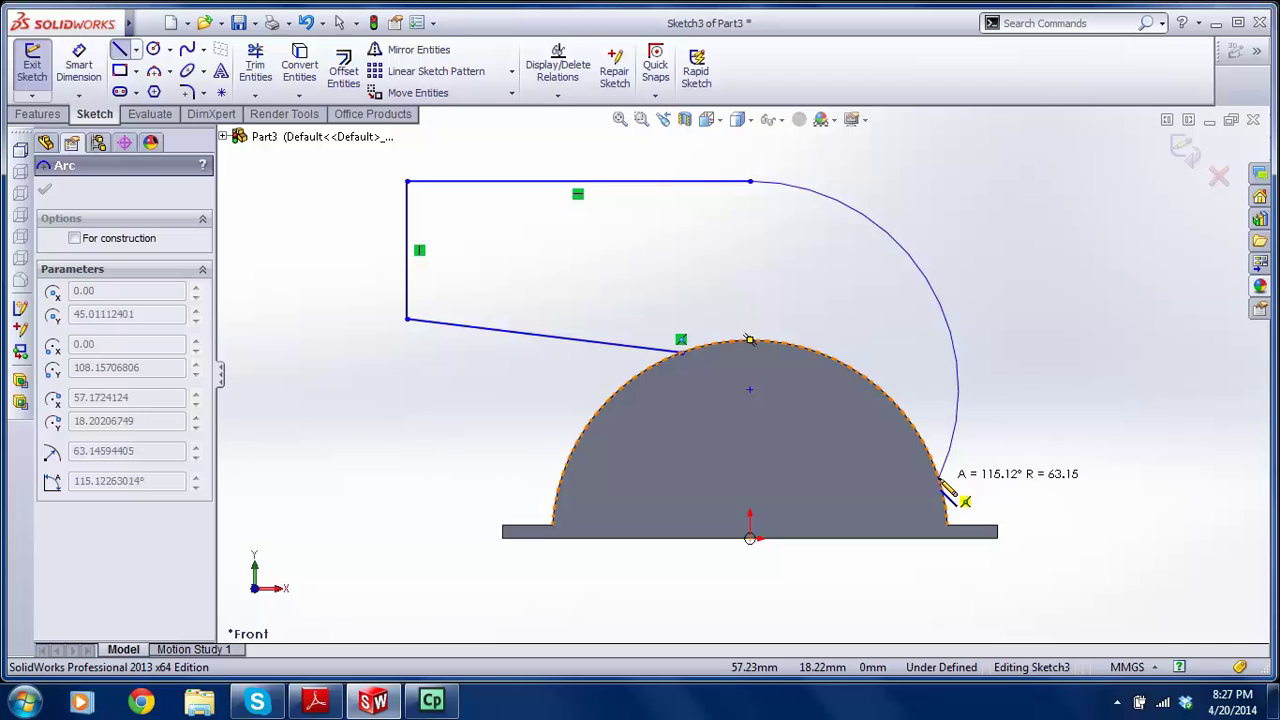
click(938, 477)
key(Escape)
scroll(771, 316, up, 2)
scroll(771, 316, down, 1)
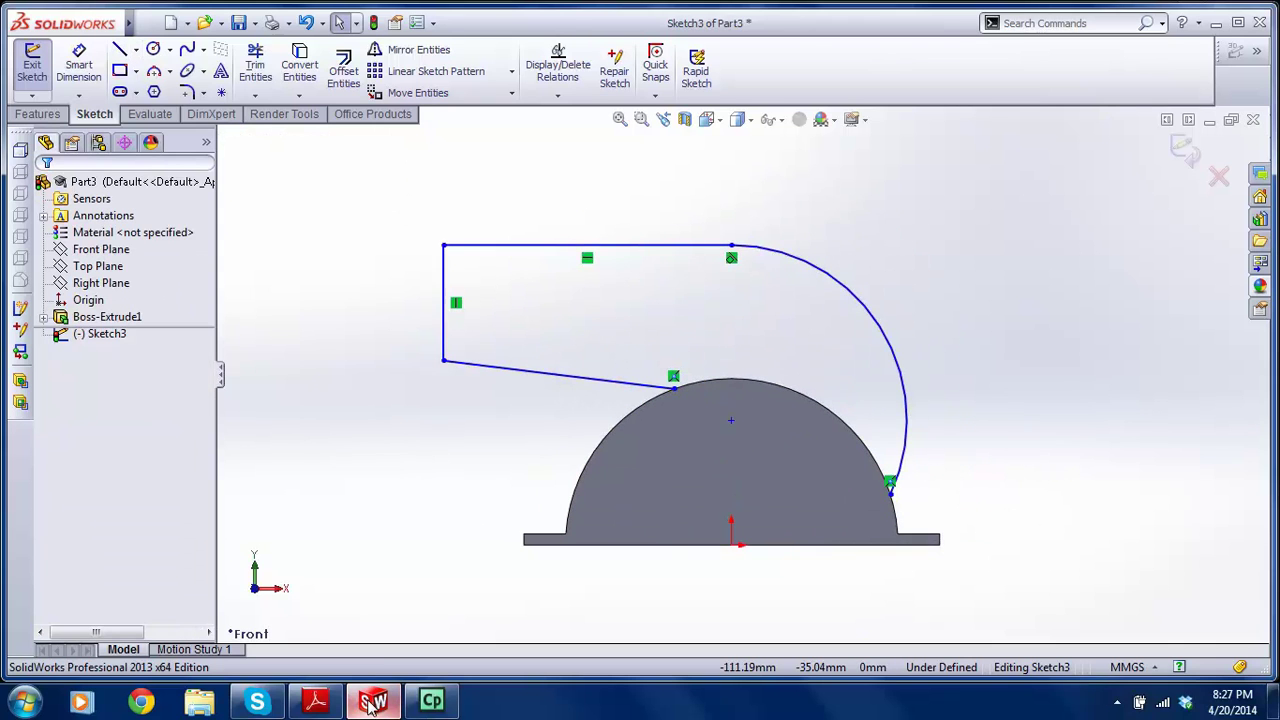
- Check the outer arc's radius in the Adobe Reader drawing, then dimension the arc in SolidWorks as R100 mm
click(316, 703)
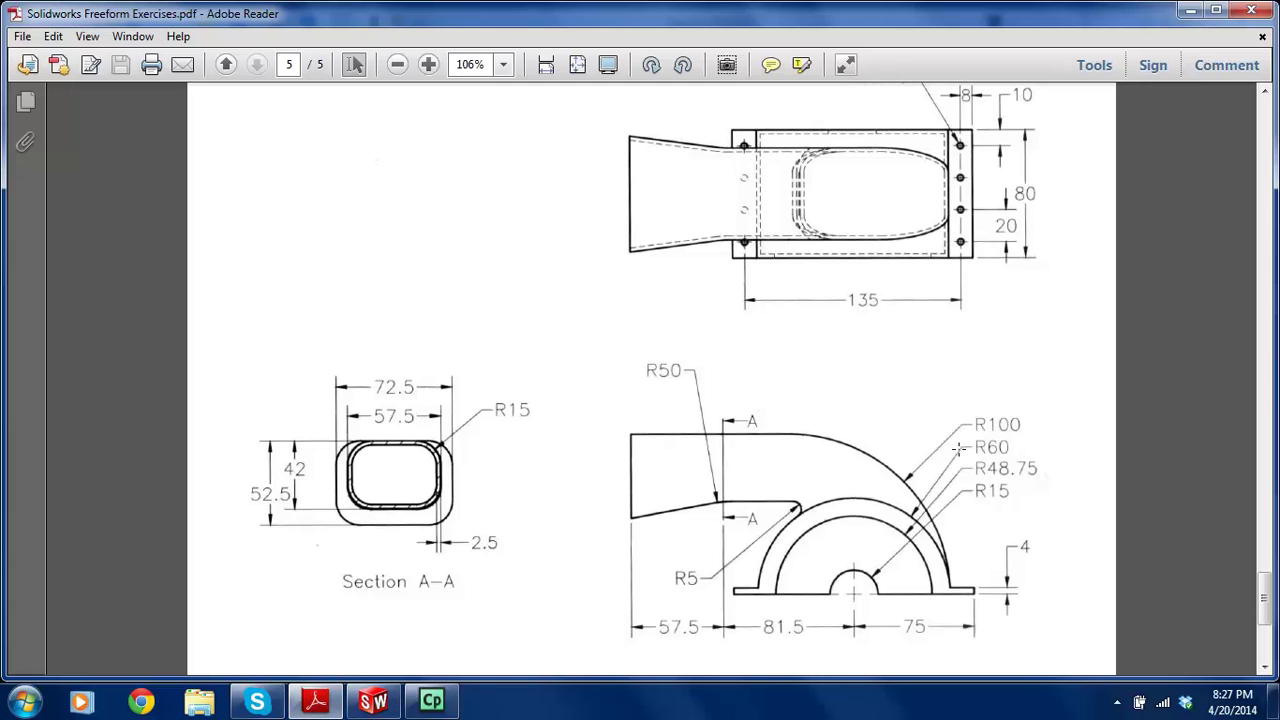
click(316, 703)
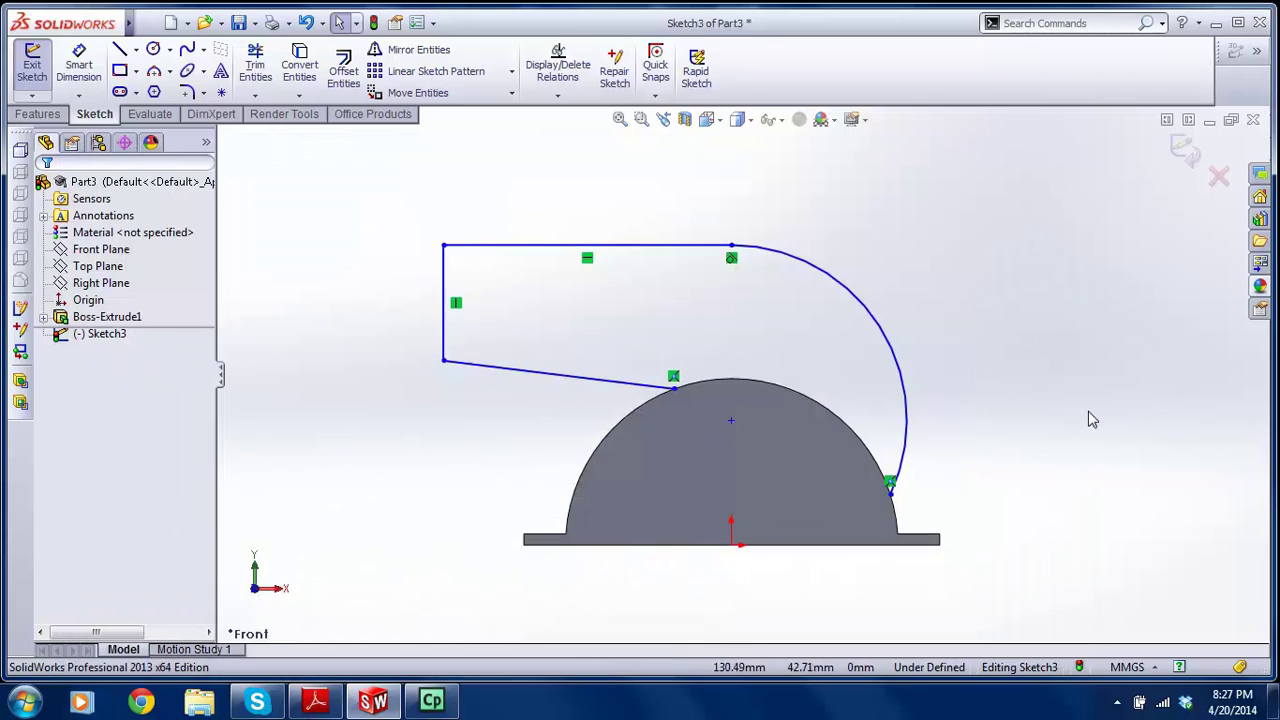
right_drag(1097, 443, 1051, 318)
click(895, 338)
click(955, 283)
text(100)
key(Return)
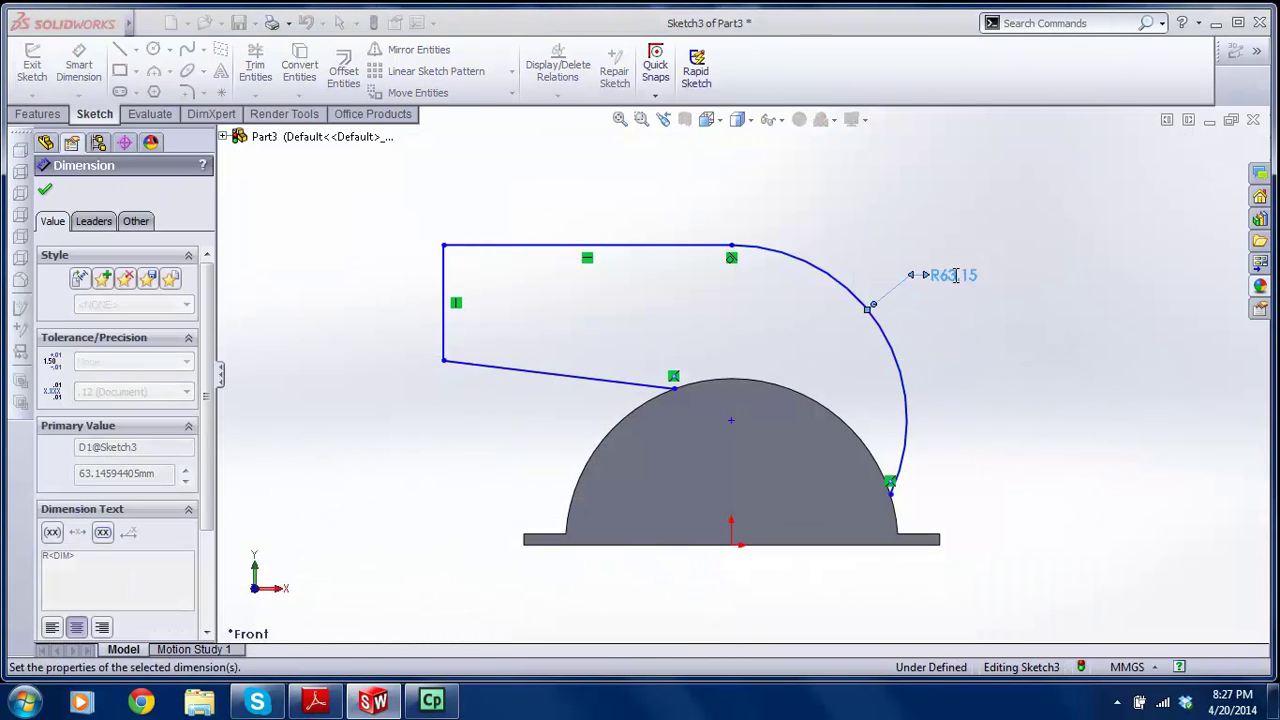
key(Escape)
- Move the profile's upper horizontal line downward and convert the base's semicircular edge into the sketch
key(f)
mouse_move(652, 218)
mouse_down()
mouse_move(638, 318)
mouse_move(655, 374)
mouse_up()
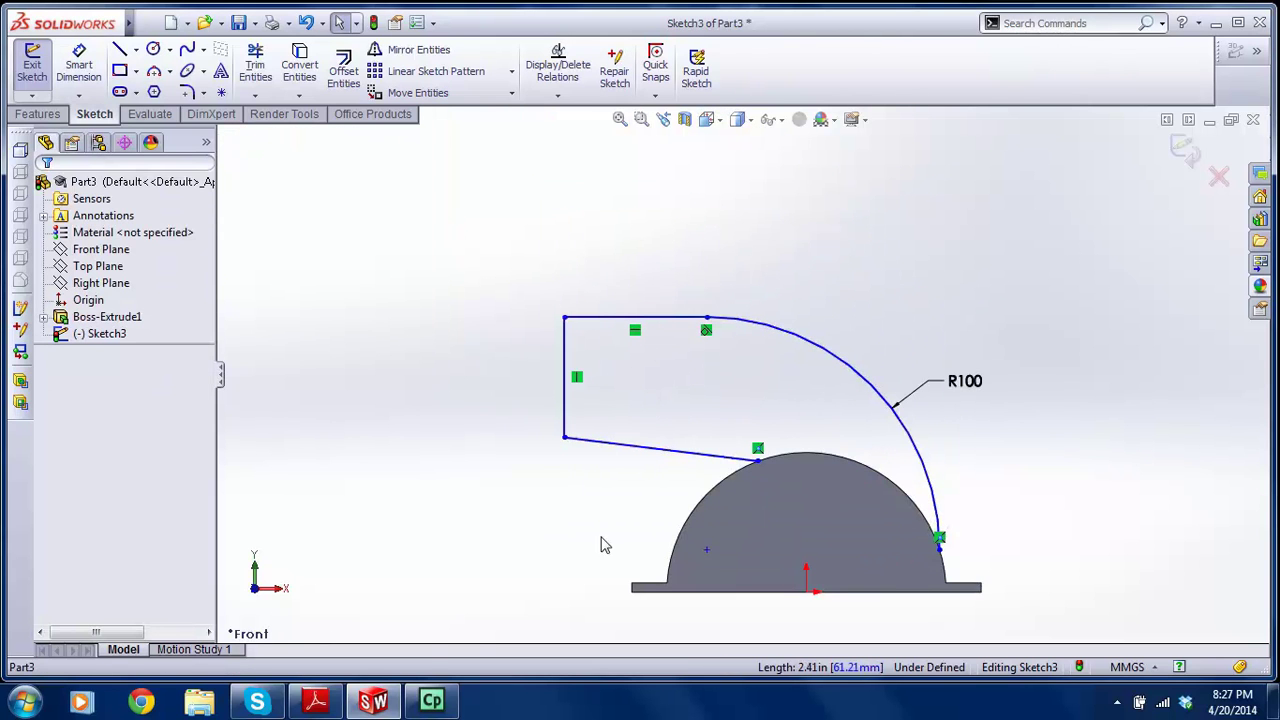
click(725, 480)
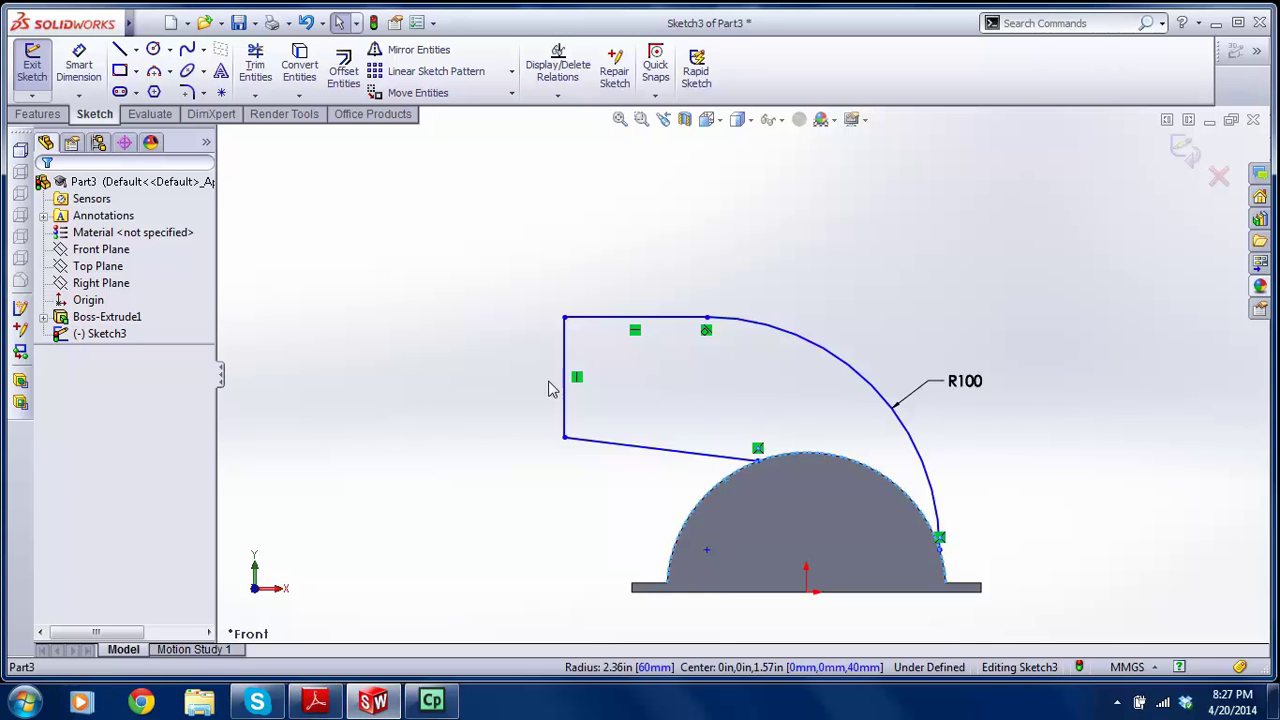
click(299, 66)
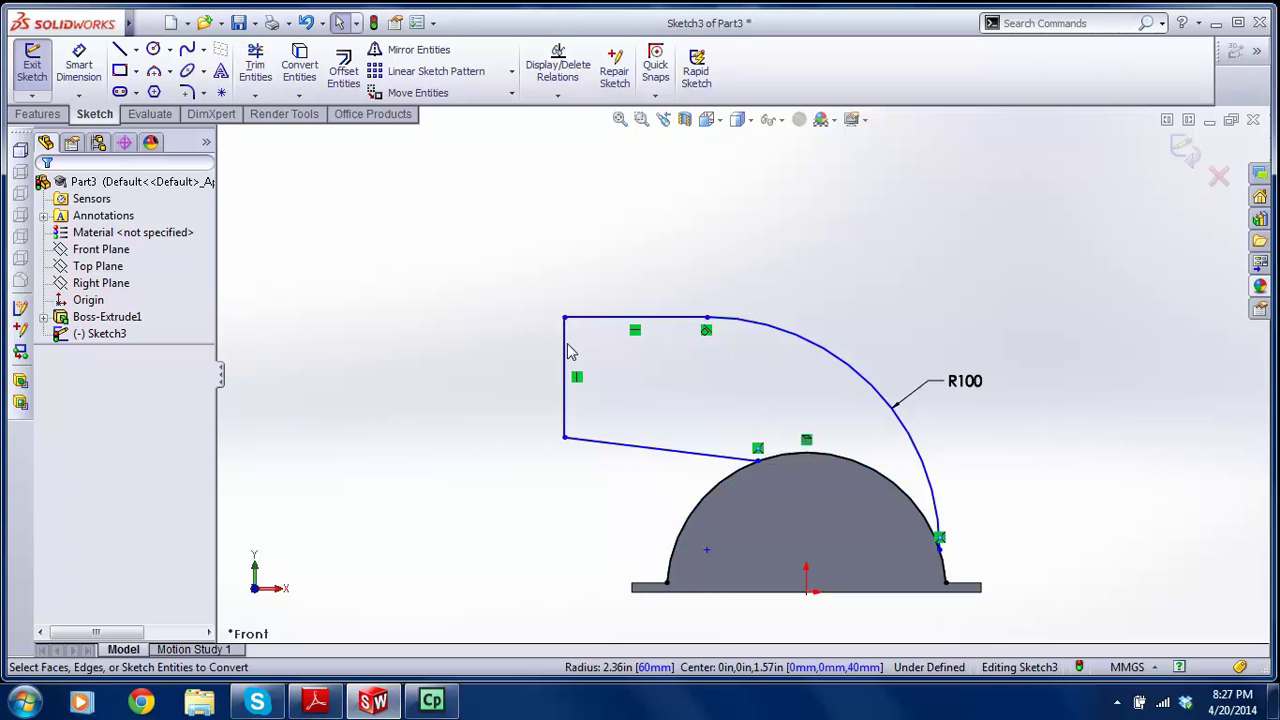
- Check the duct's section height in the Adobe Reader drawing, then dimension the vertical end line in SolidWorks as 42 mm
click(315, 705)
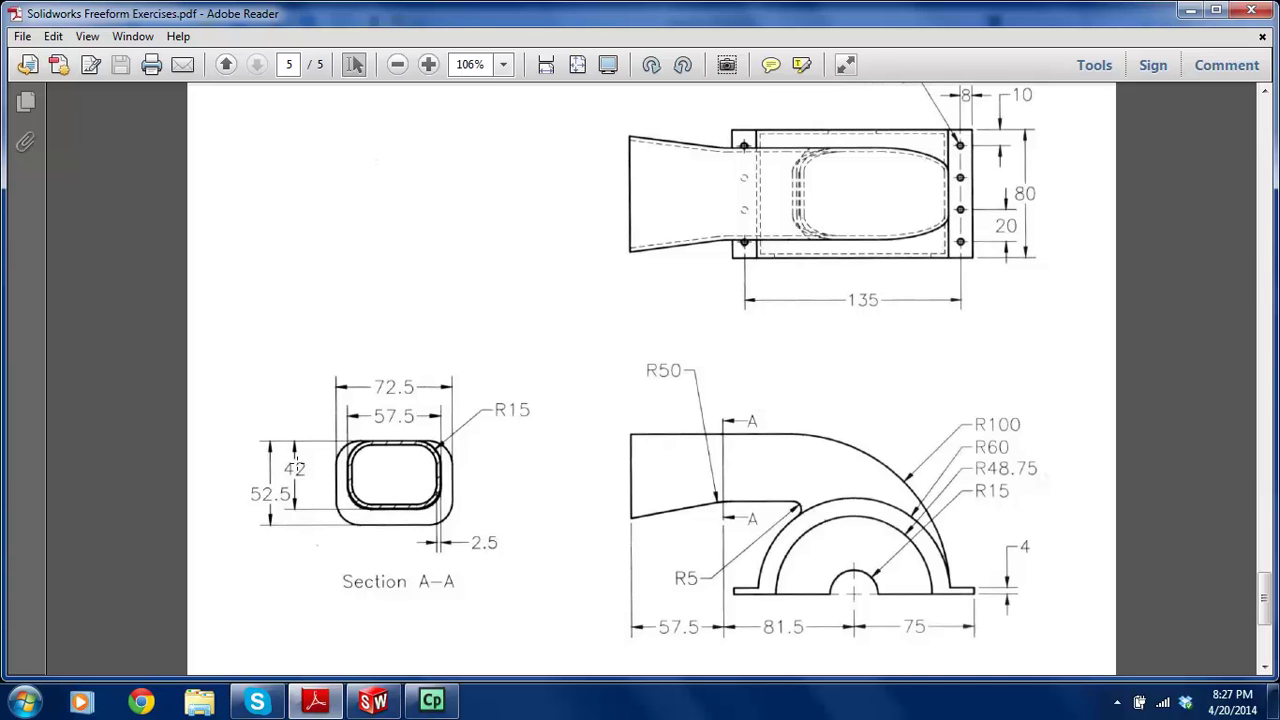
click(373, 700)
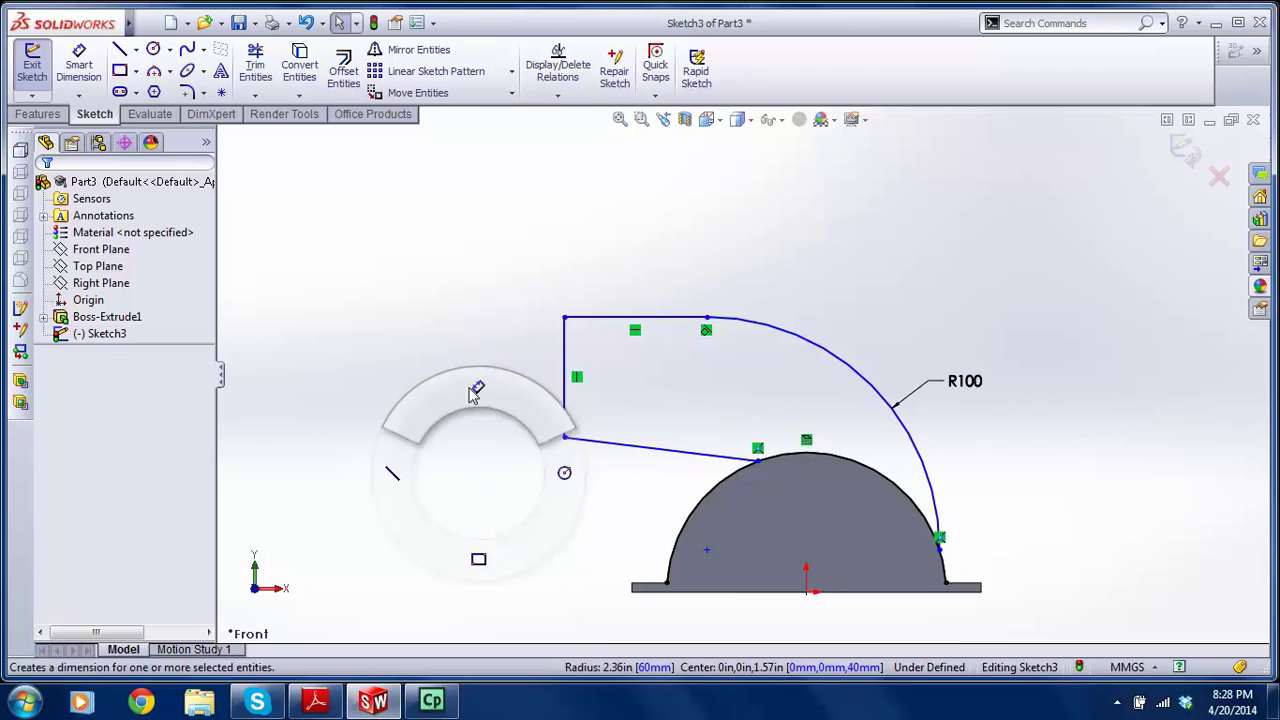
right_drag(480, 466, 472, 350)
click(564, 372)
click(490, 373)
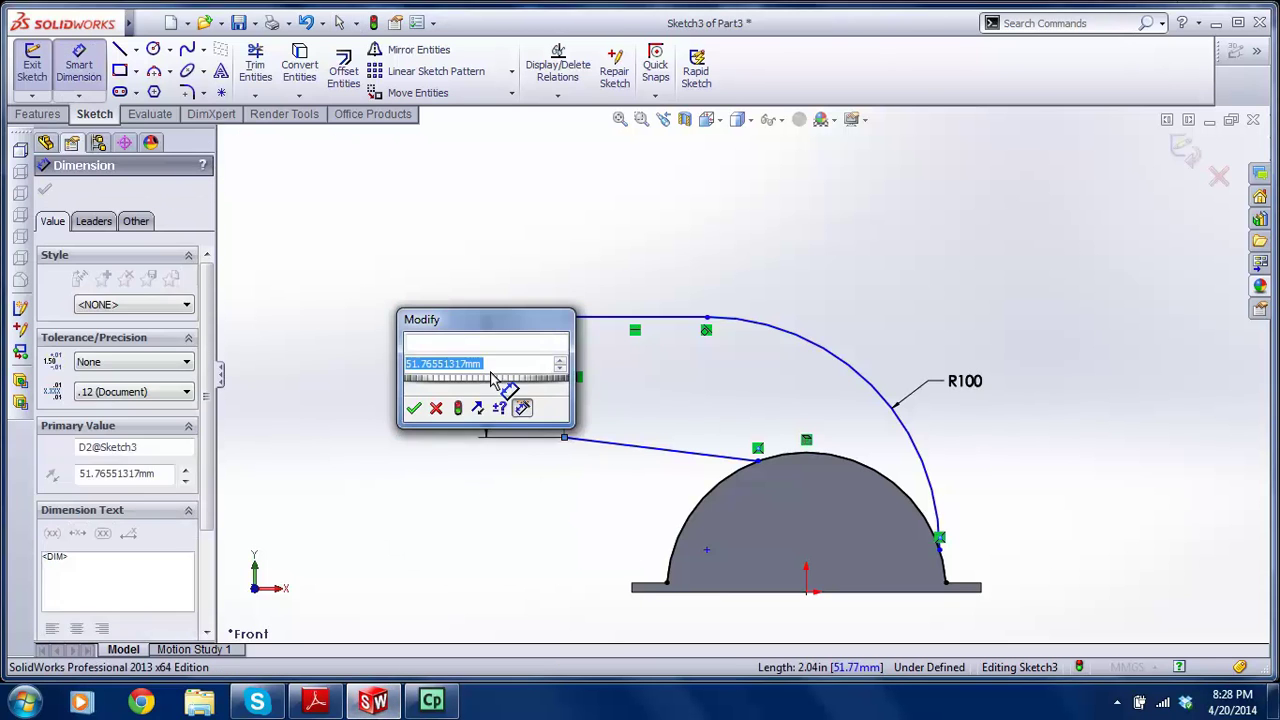
text(42)
key(Return)
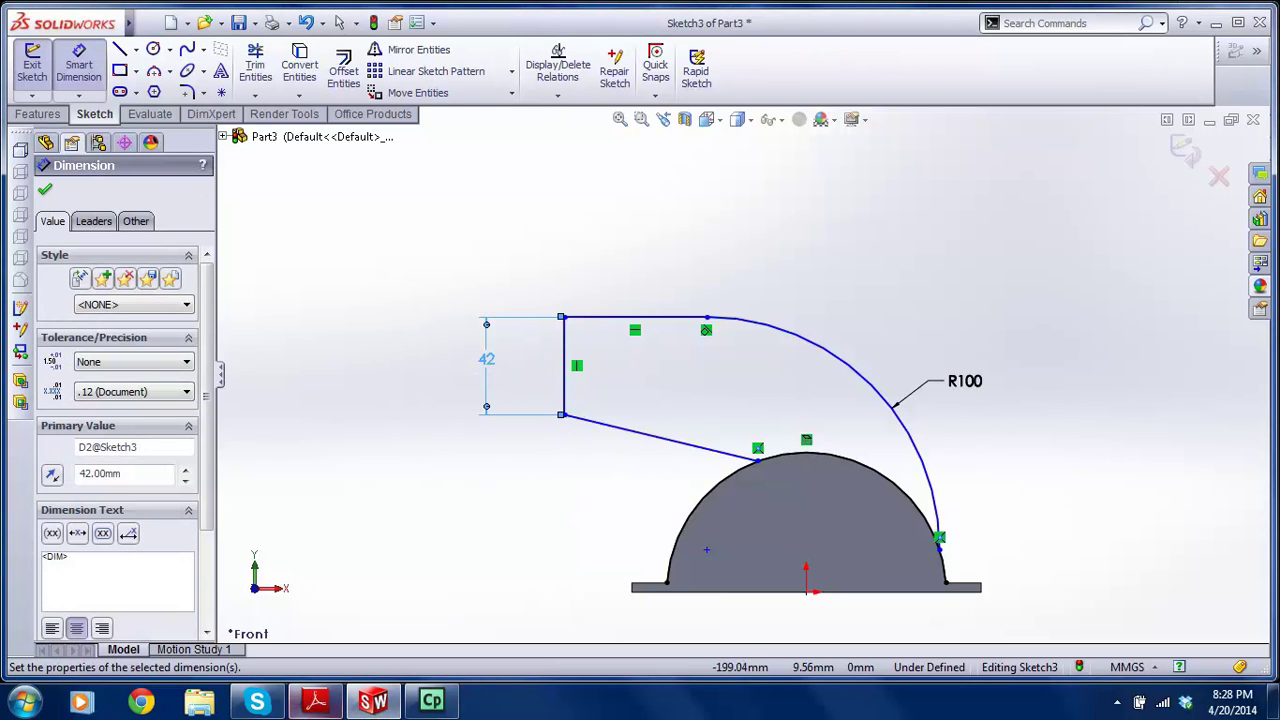
- Look up the section line's offset in the Adobe Reader drawing, then dimension the vertical line 81.5 mm from the origin in SolidWorks
click(315, 703)
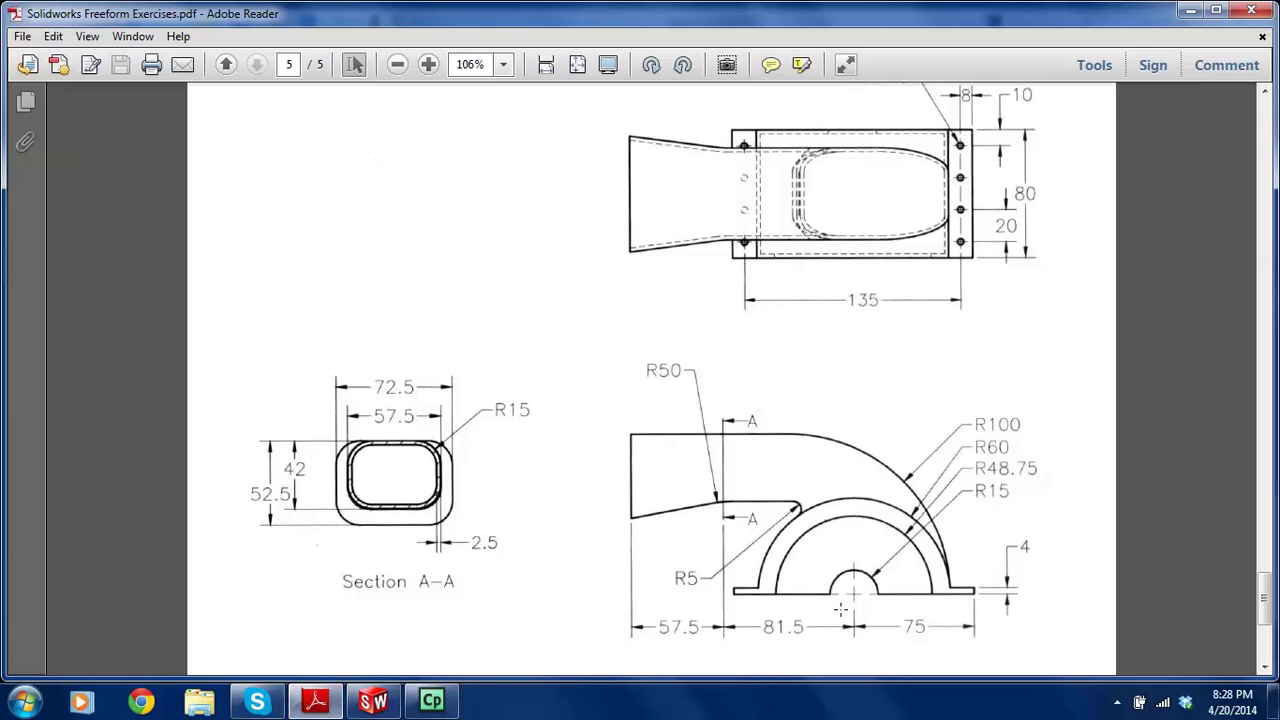
click(373, 703)
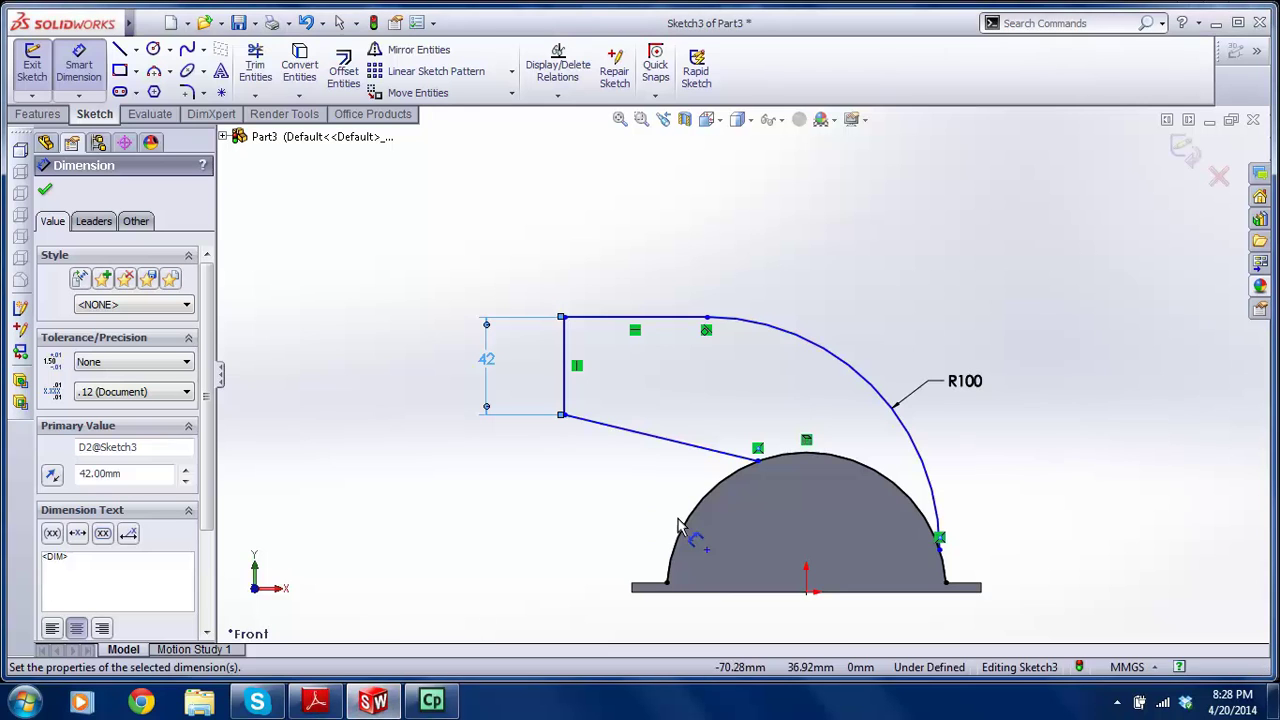
click(806, 592)
click(562, 395)
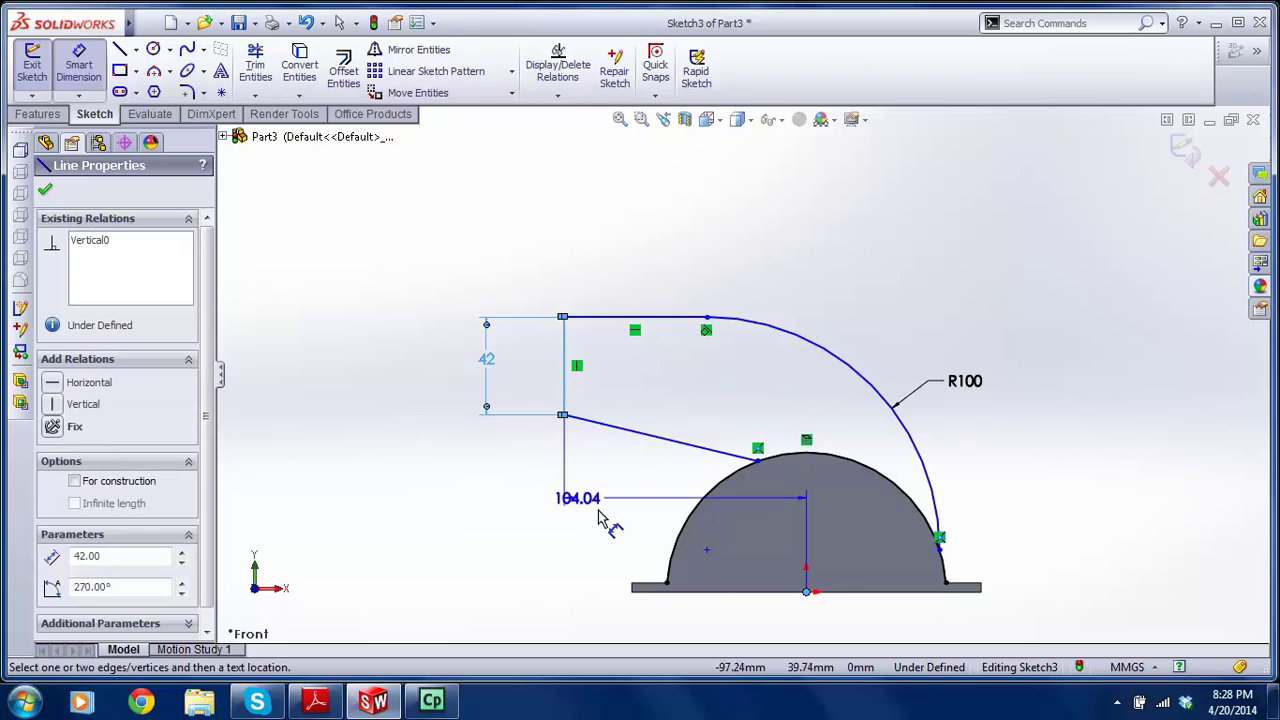
click(697, 608)
text(81.5)
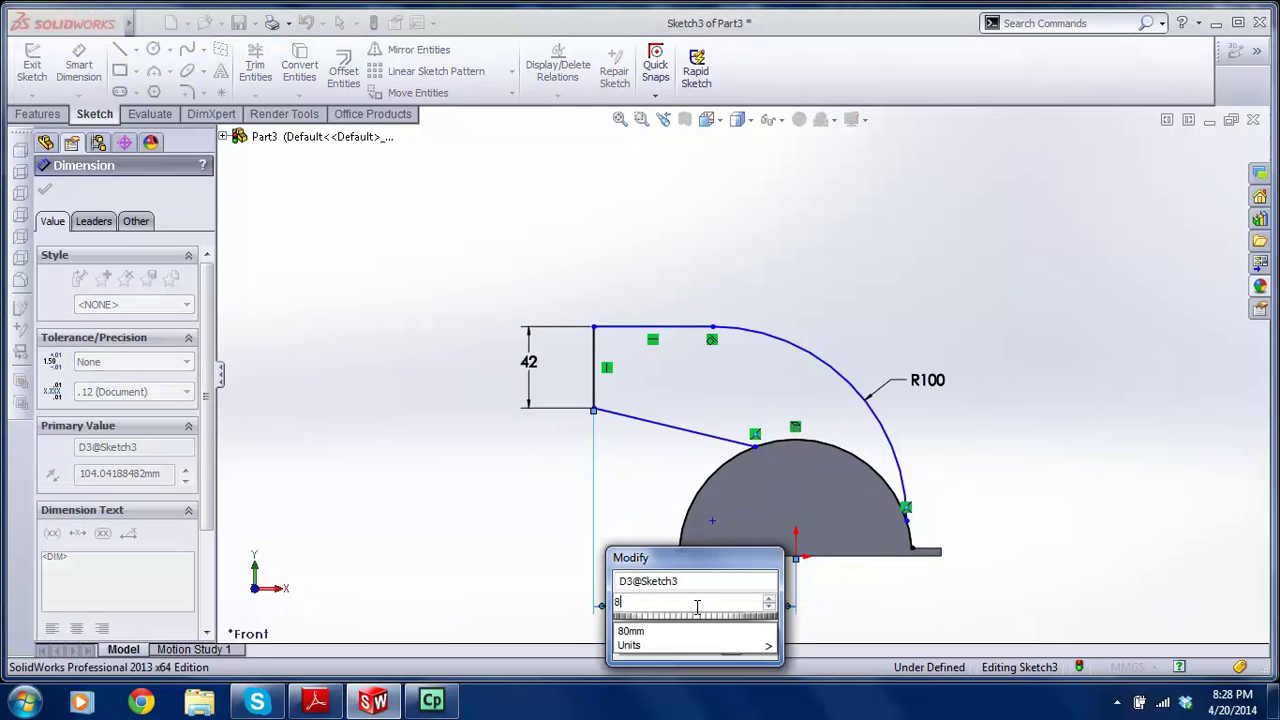
key(Return)
key(Escape)
scroll(692, 515, up, 1)
scroll(801, 476, down, 1)
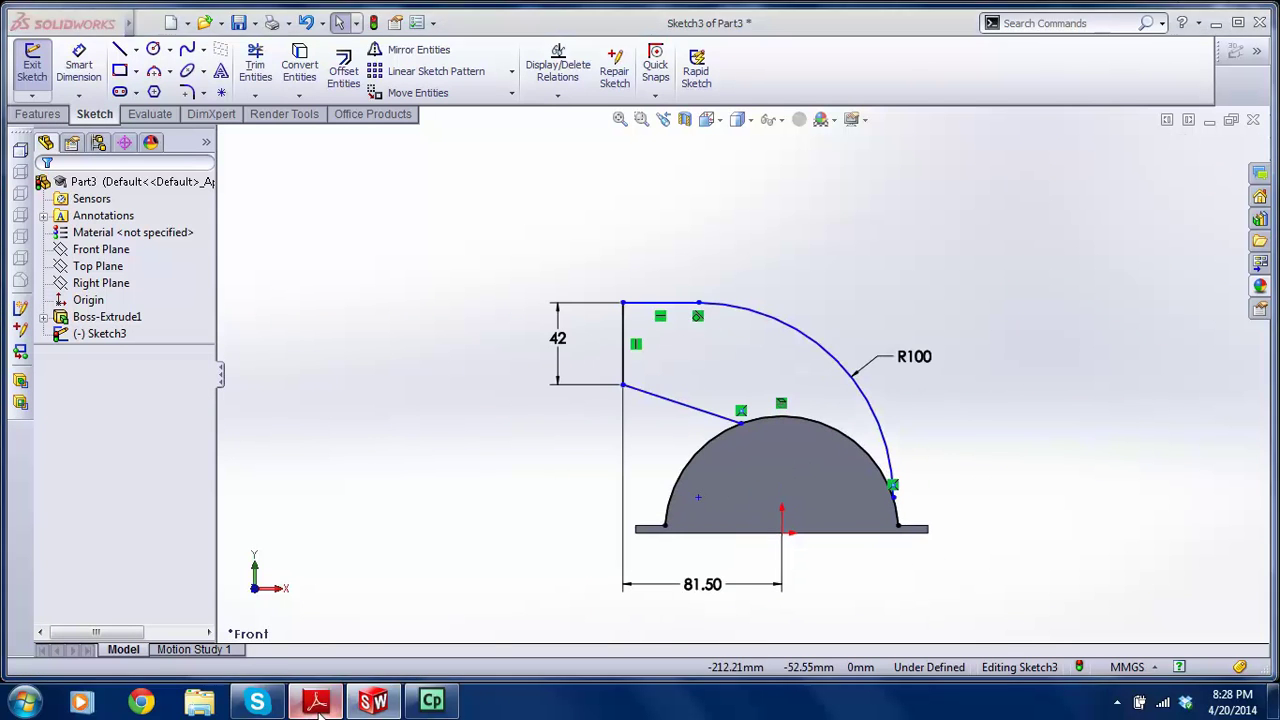
- Review the duct's lower edge in the Adobe Reader drawing, then make the sloping lower line horizontal in SolidWorks
click(316, 700)
scroll(712, 505, up, 1)
scroll(711, 503, down, 2)
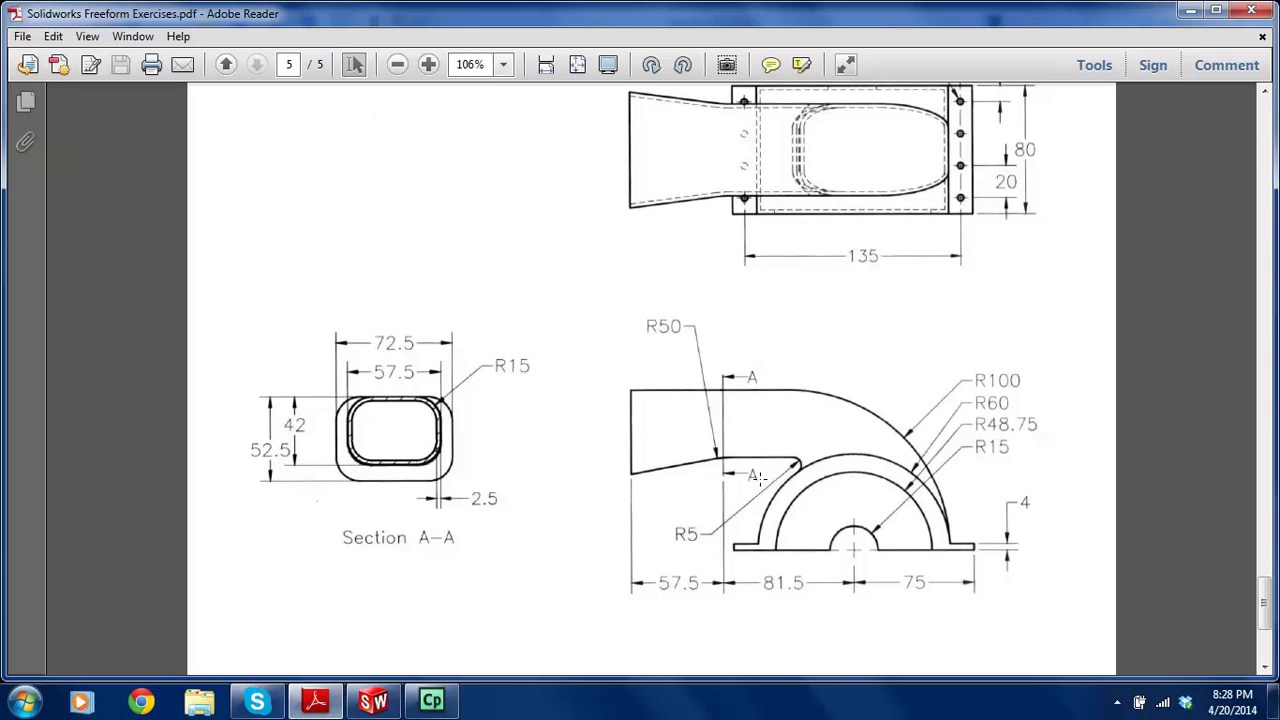
scroll(757, 476, up, 3)
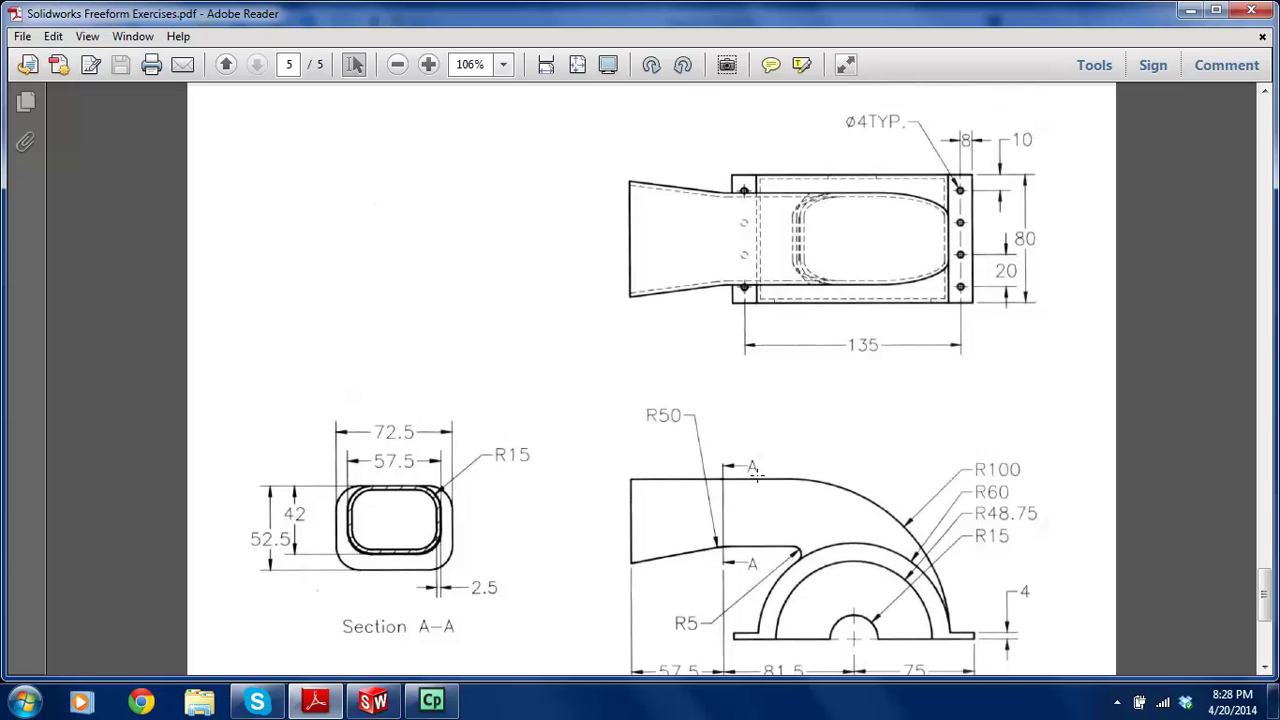
scroll(756, 474, down, 3)
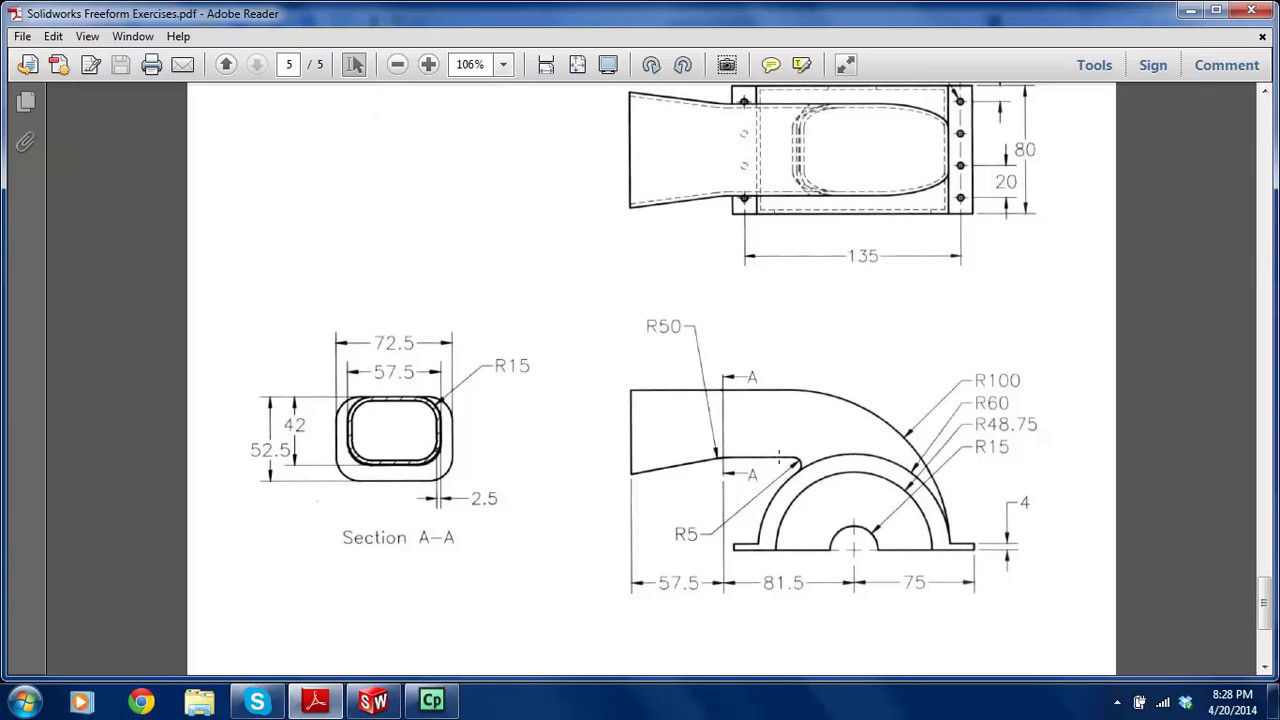
click(373, 700)
scroll(735, 442, down, 5)
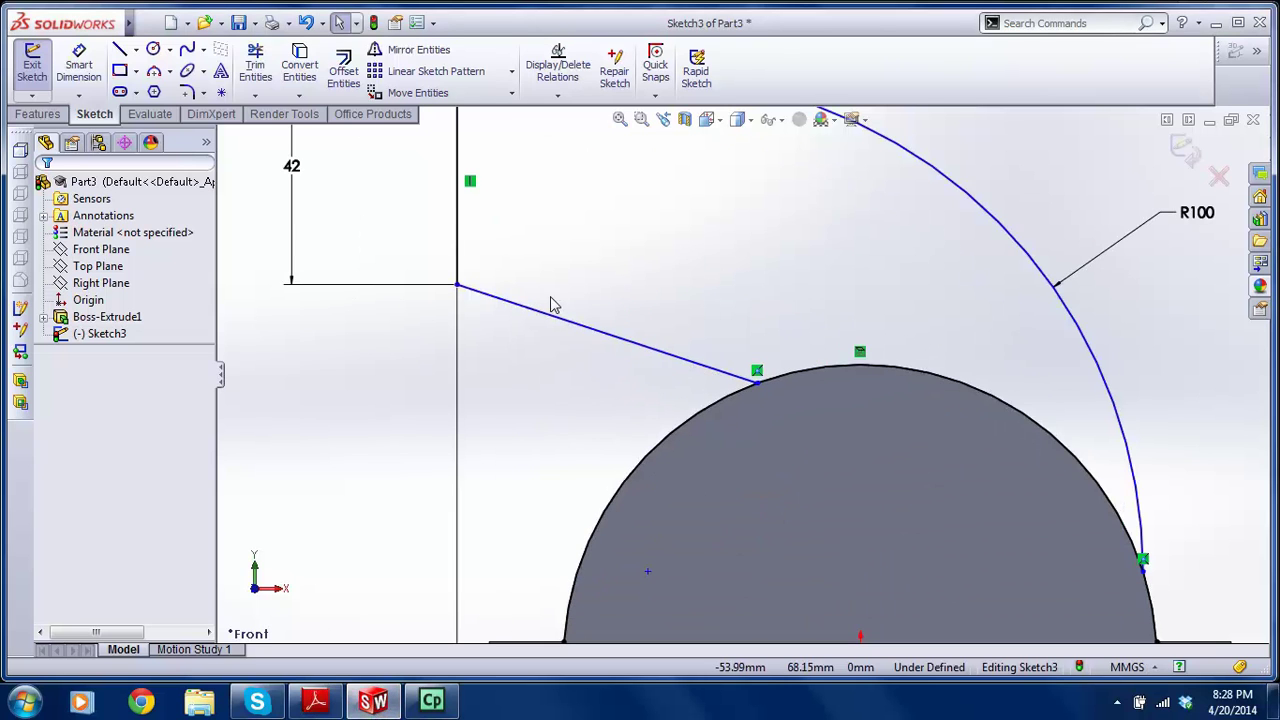
key(f)
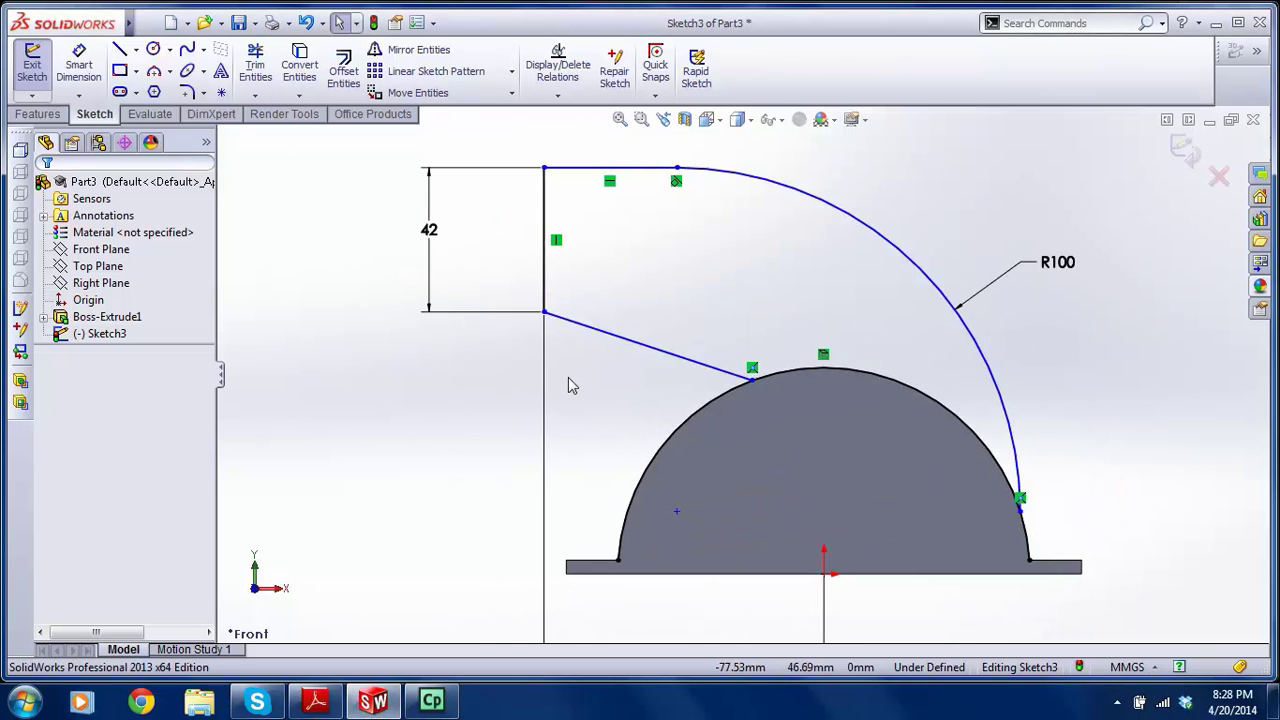
click(587, 329)
click(90, 382)
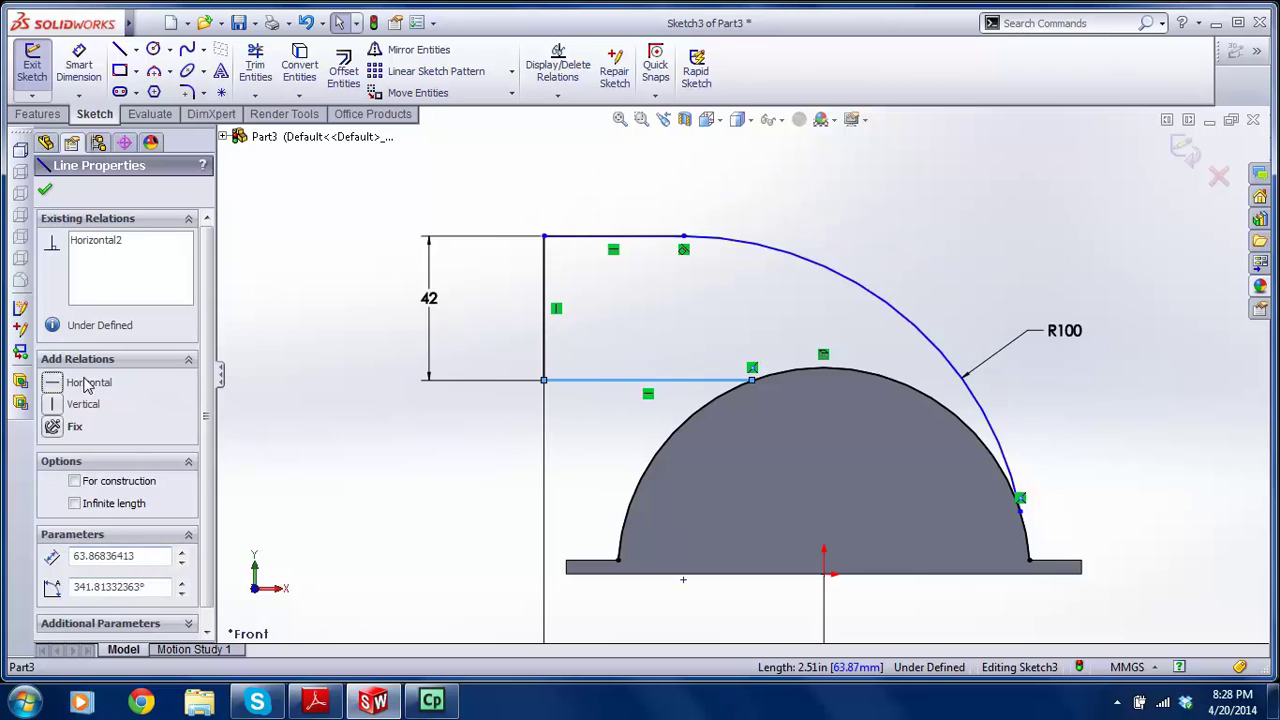
click(354, 356)
scroll(720, 360, down, 3)
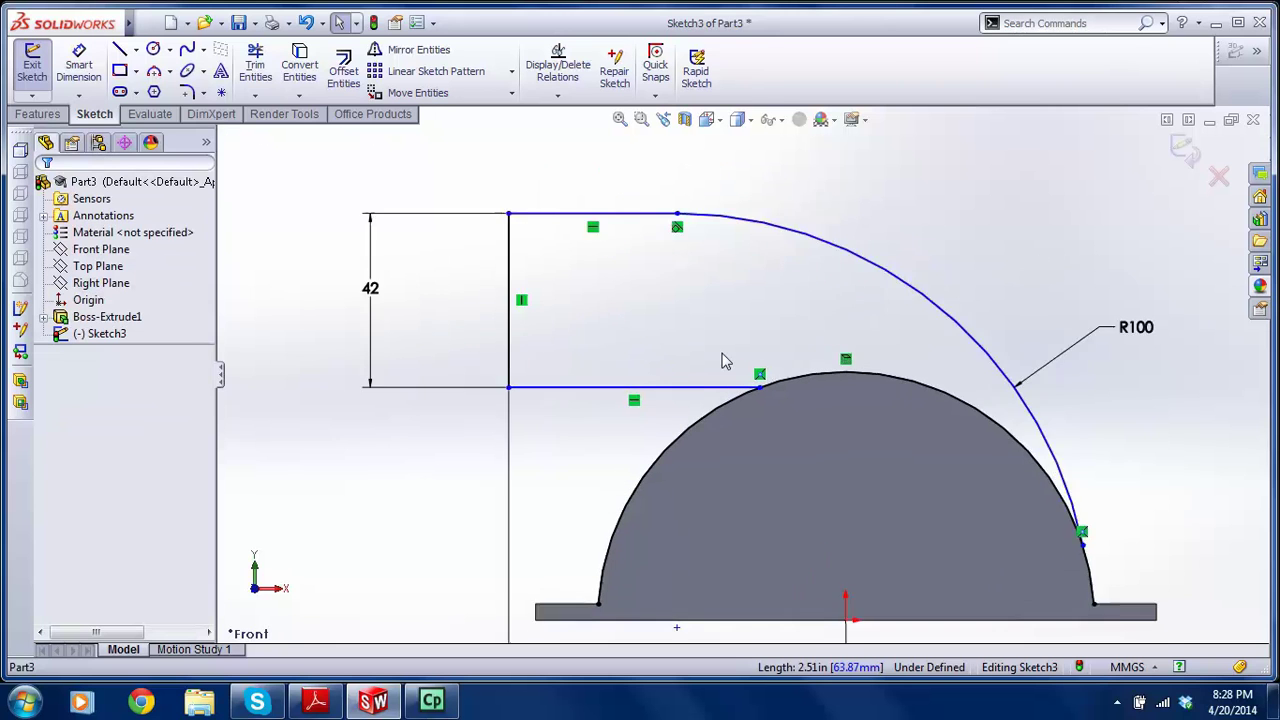
- Add a 5 mm sketch fillet between the profile's lower horizontal line and the base's semicircular arc
click(187, 91)
text(5)
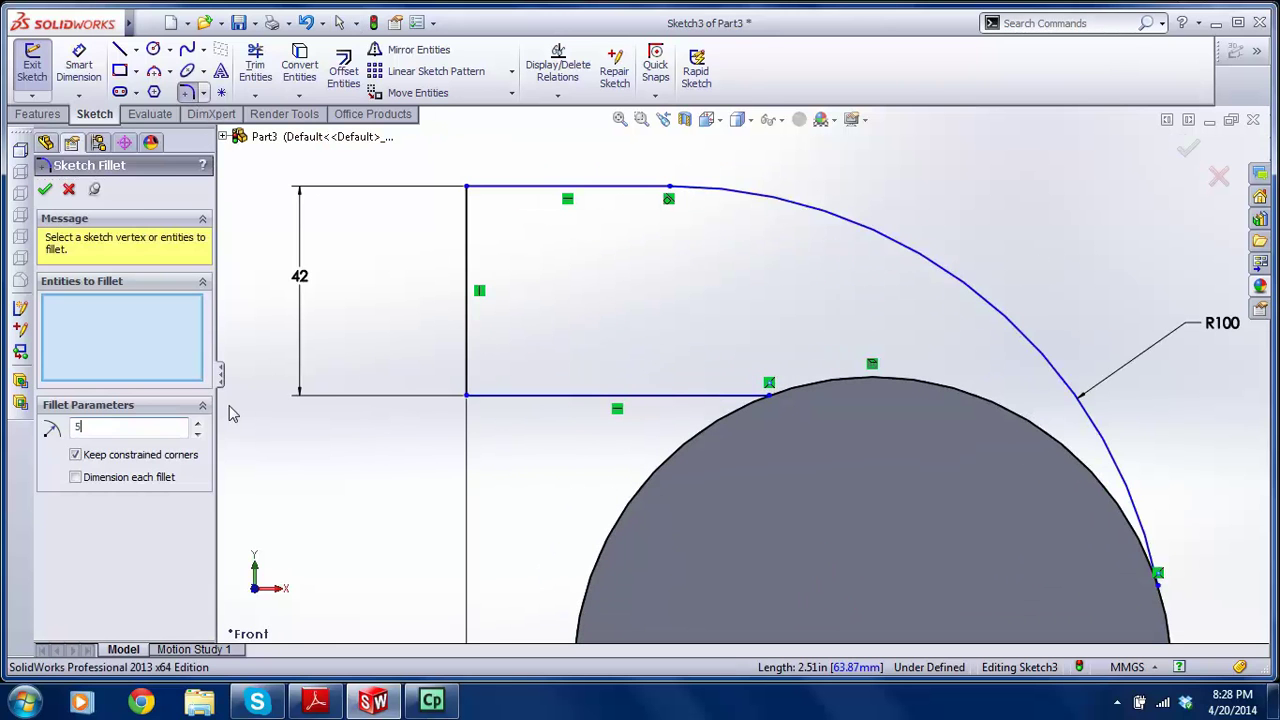
click(728, 410)
click(730, 418)
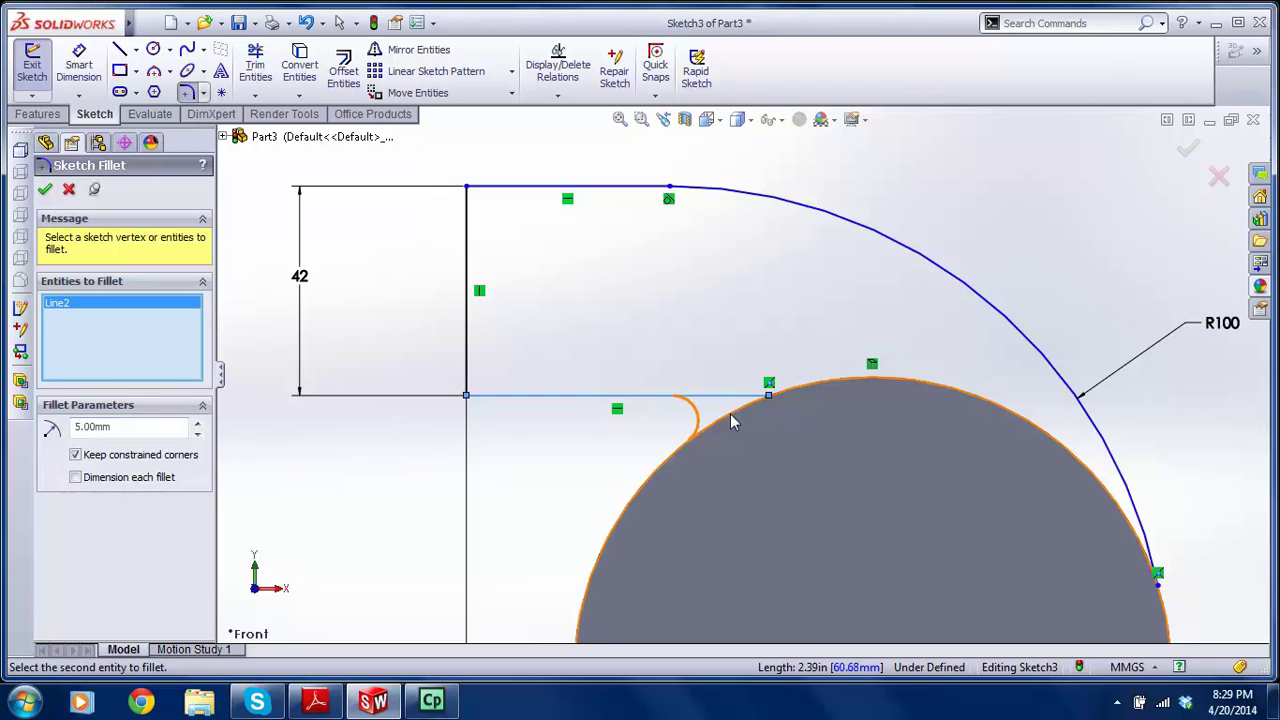
click(692, 364)
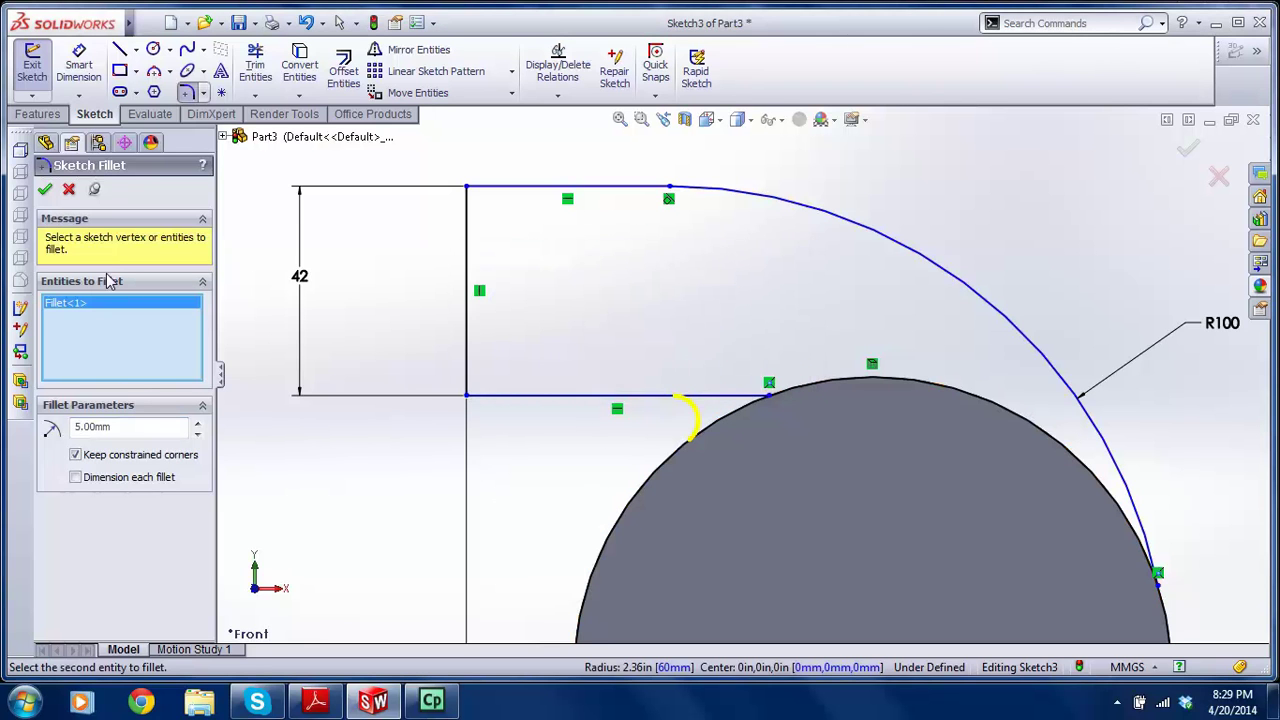
click(45, 189)
scroll(585, 360, up, 2)
scroll(588, 360, up, 1)
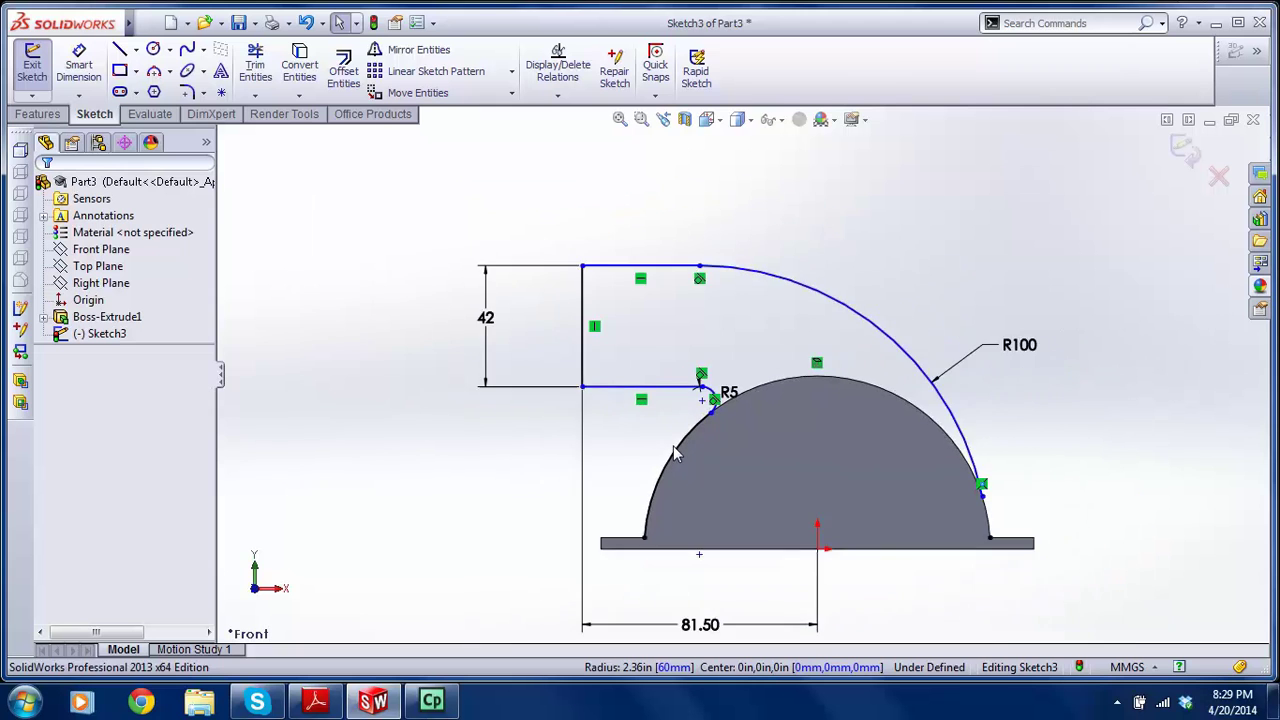
- Convert the base's semicircular edge into the sketch again and trim away the arc portion outside the R5 fillet
scroll(812, 404, down, 2)
click(816, 342)
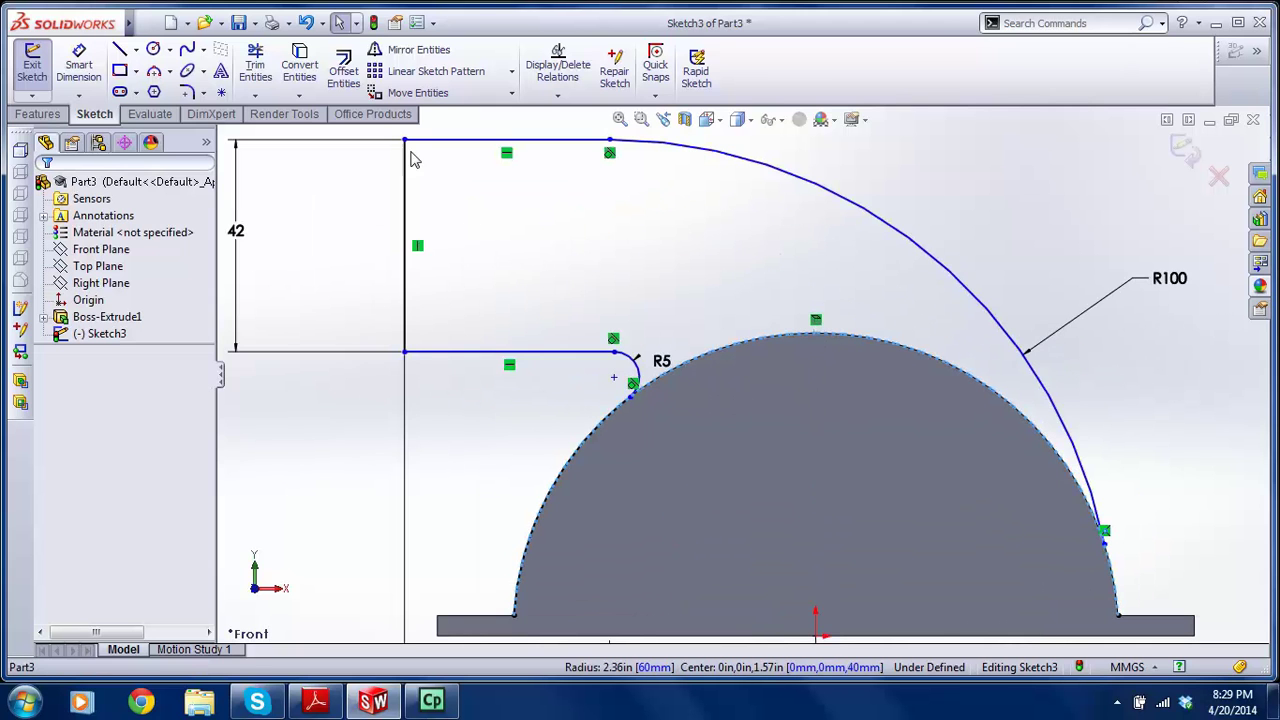
click(300, 72)
click(255, 65)
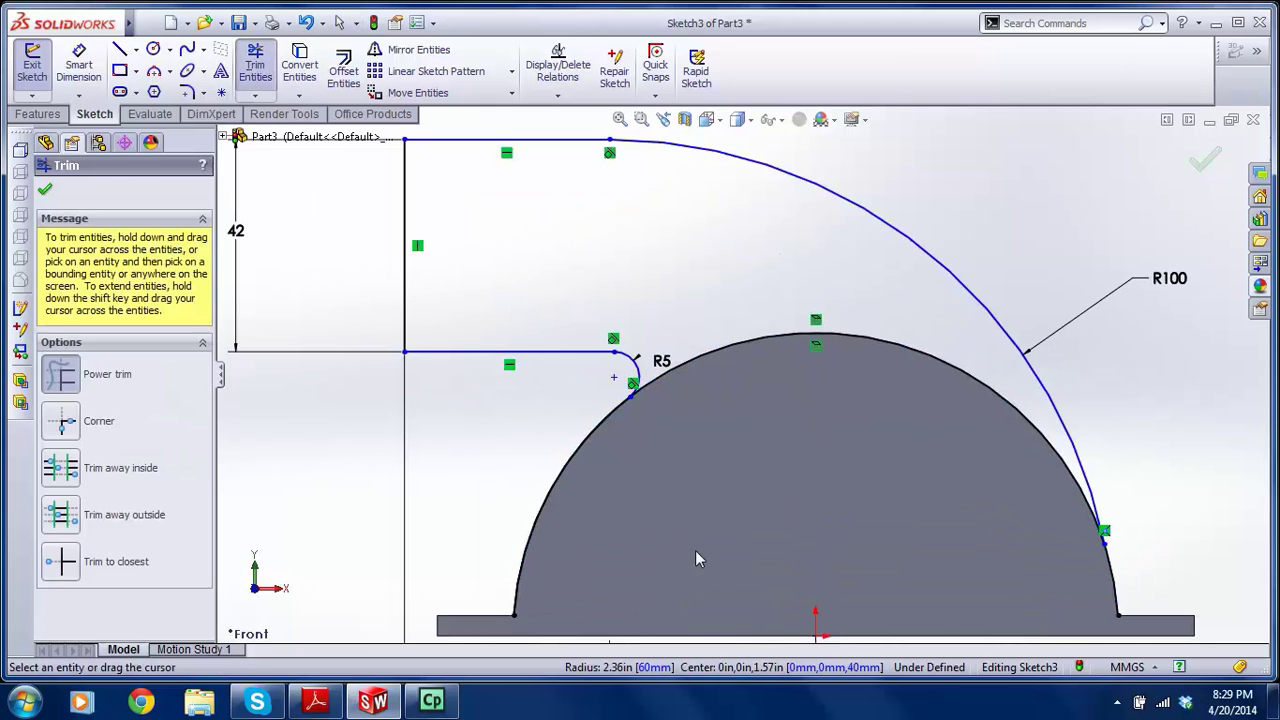
key(Escape)
- Make the R5 fillet arc tangent to the base's semicircular arc where they meet
scroll(785, 381, up, 1)
scroll(683, 372, down, 2)
scroll(681, 372, up, 2)
scroll(681, 372, up, 1)
scroll(685, 380, down, 5)
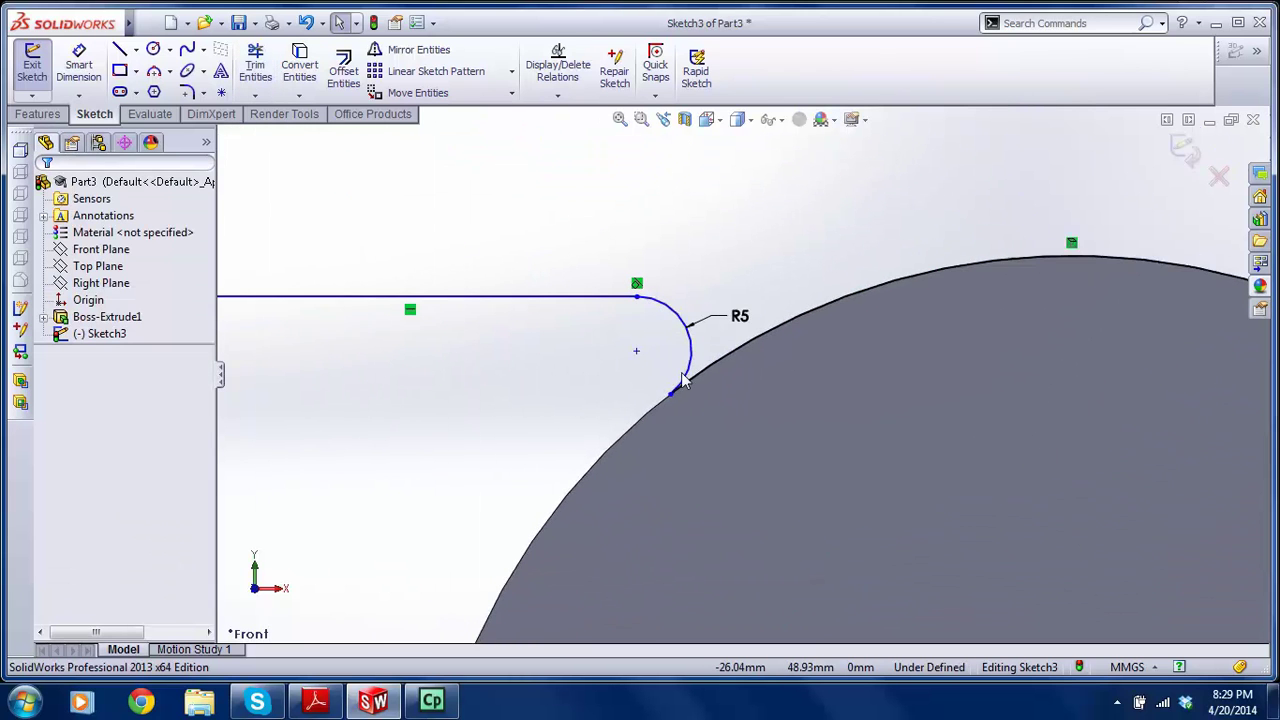
drag(709, 431, 648, 388)
click(60, 508)
key(Escape)
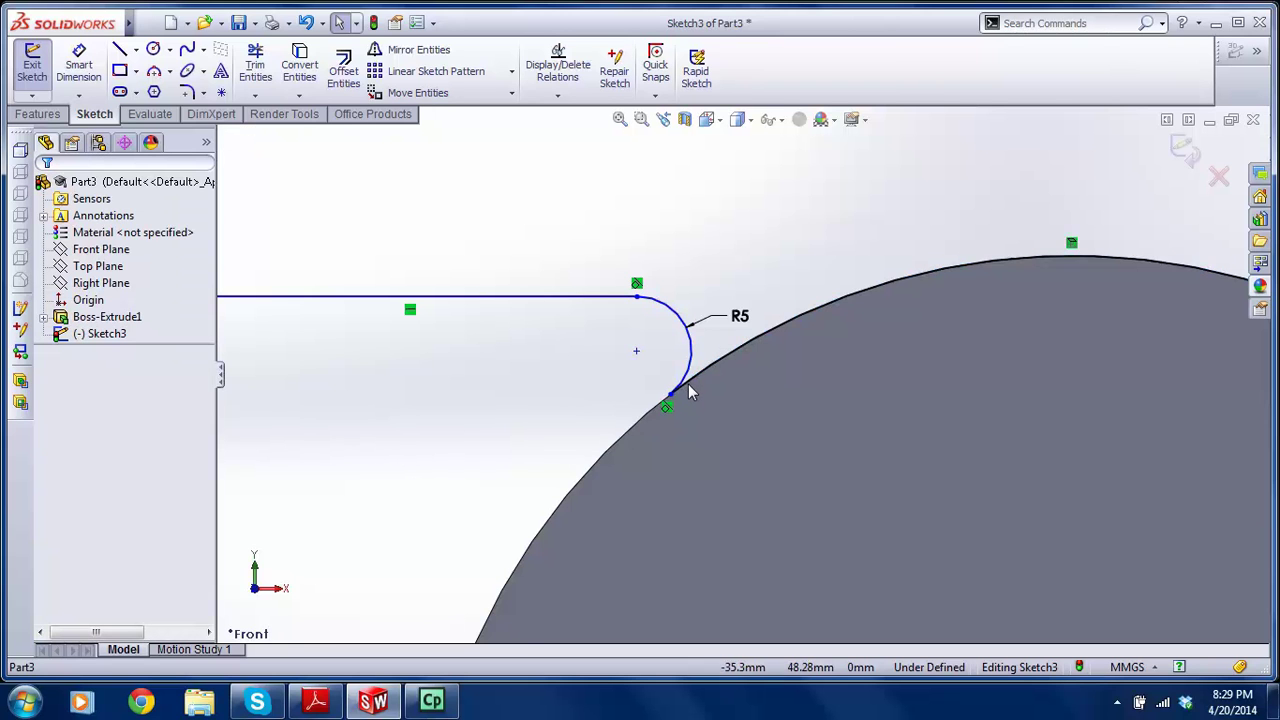
- Nudge the profile's lower horizontal line, then make the R100 arc tangent to the base's semicircular arc
scroll(690, 390, up, 5)
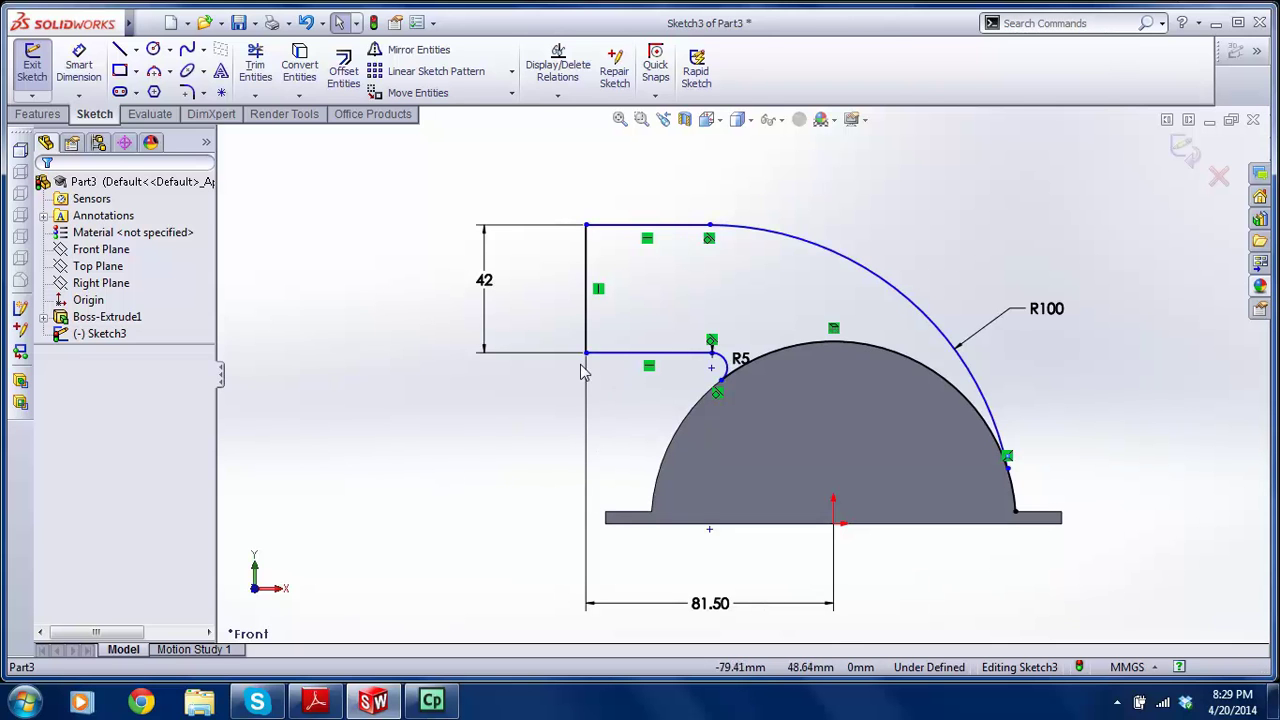
mouse_move(614, 352)
mouse_down()
mouse_move(612, 385)
mouse_move(622, 329)
mouse_up()
key(Escape)
scroll(1008, 459, down, 5)
drag(998, 516, 872, 447)
click(60, 514)
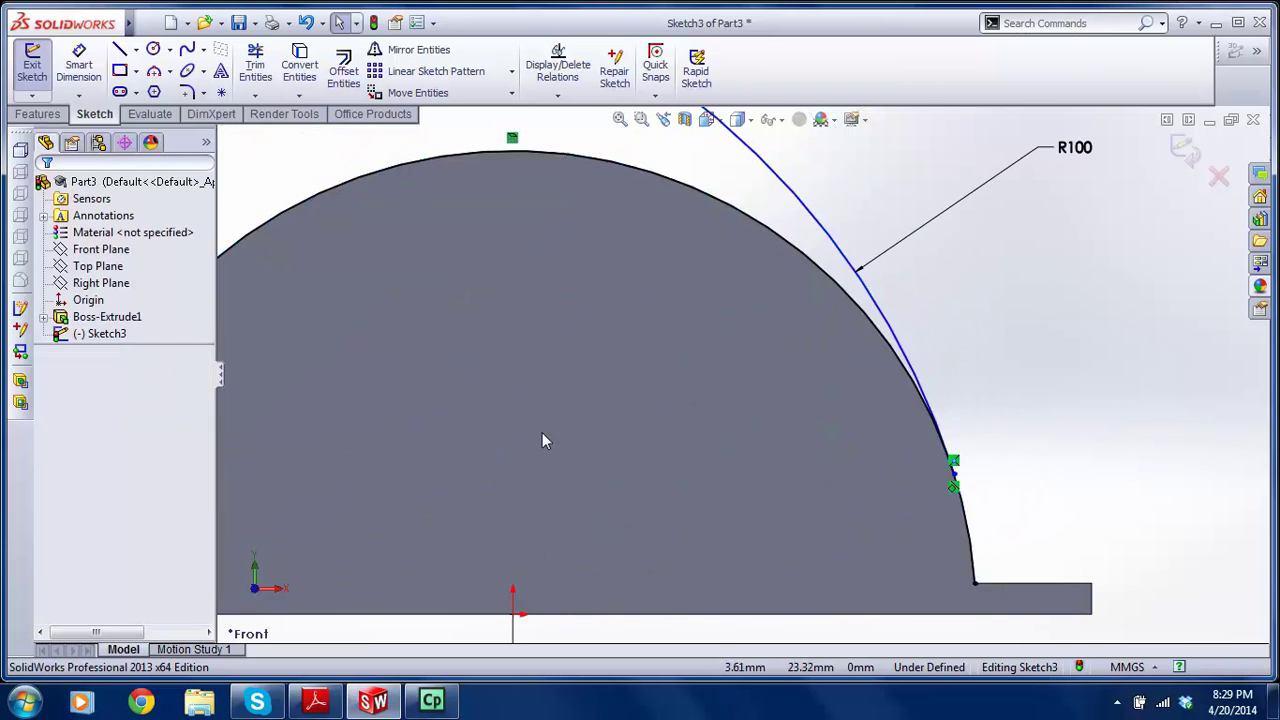
scroll(533, 454, up, 5)
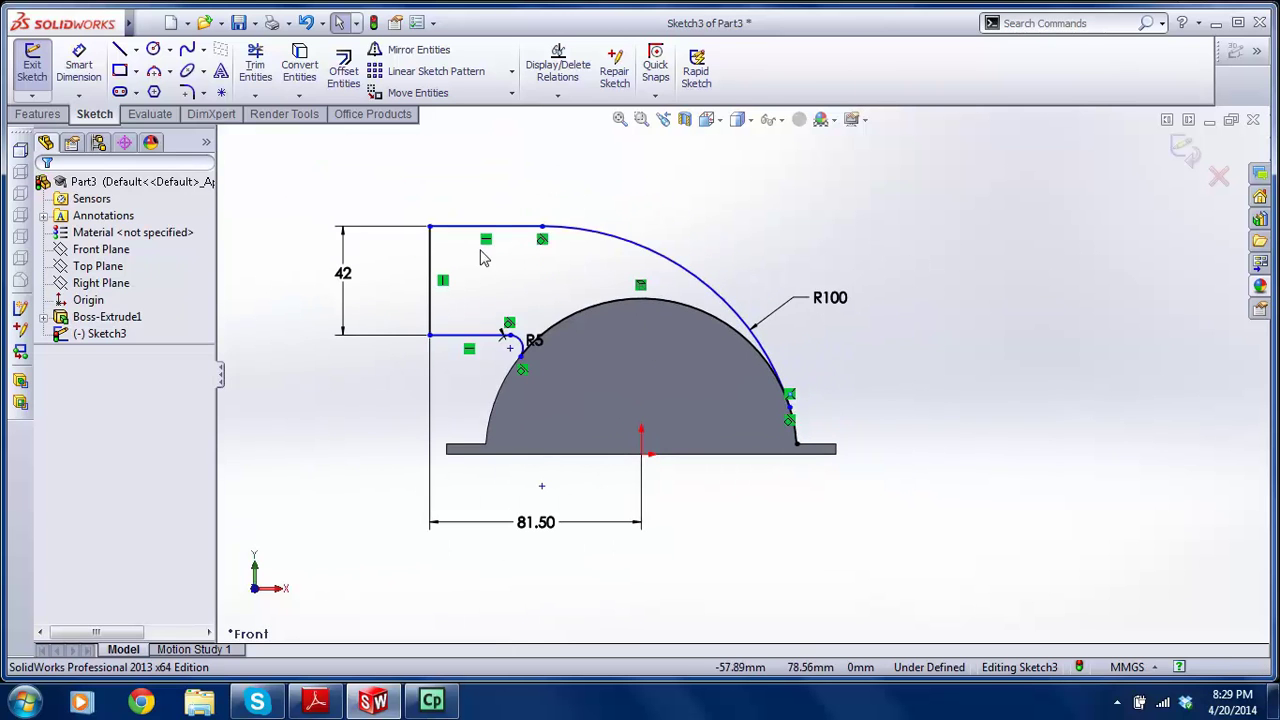
- Shift the profile's upper horizontal line upward slightly and reposition the R100 dimension label above the arc
mouse_move(484, 228)
mouse_down()
mouse_move(500, 283)
mouse_move(514, 200)
mouse_move(512, 232)
mouse_up()
drag(815, 292, 792, 229)
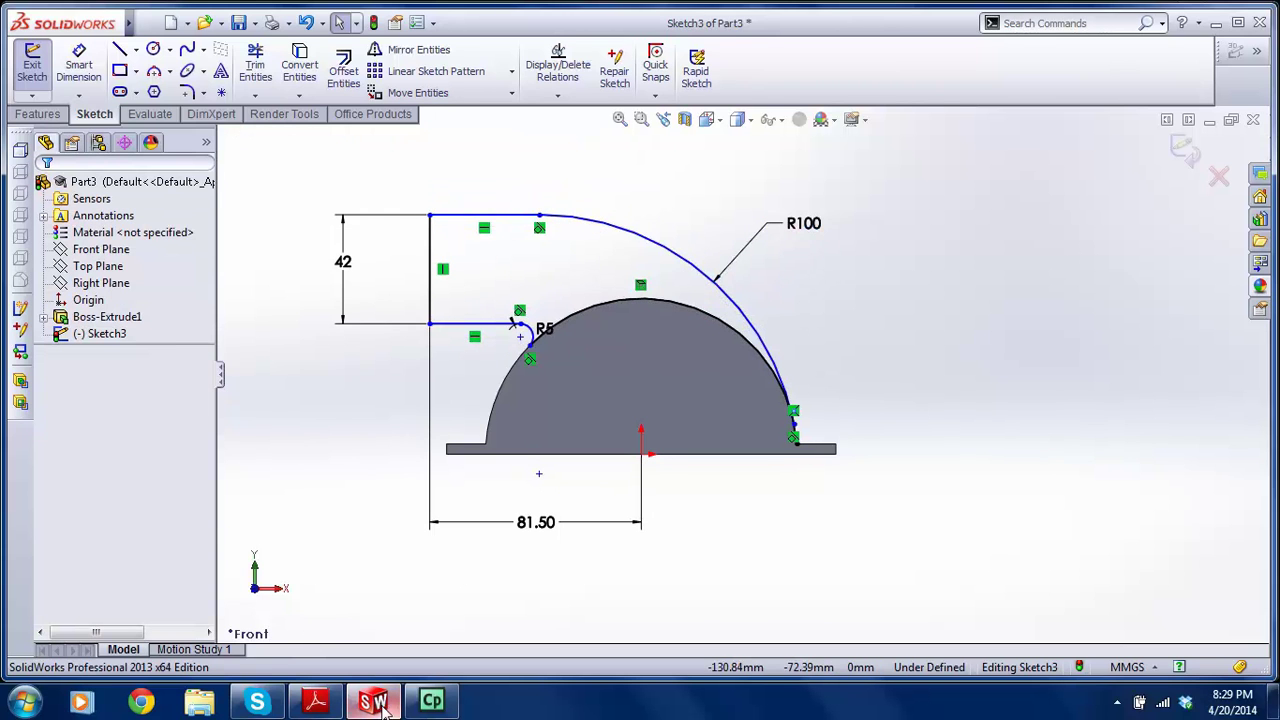
- Examine the top, side and section views in the Adobe Reader drawing for what locates the duct profile's height
mouse_move(379, 705)
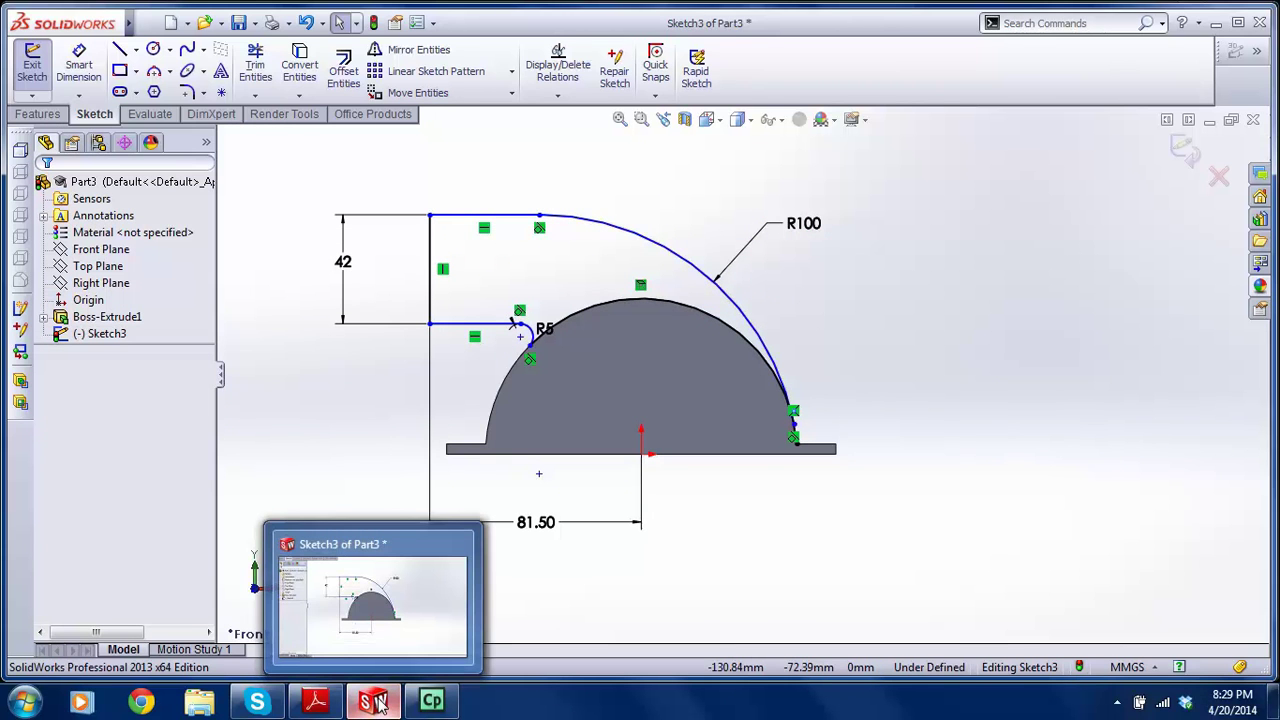
click(315, 702)
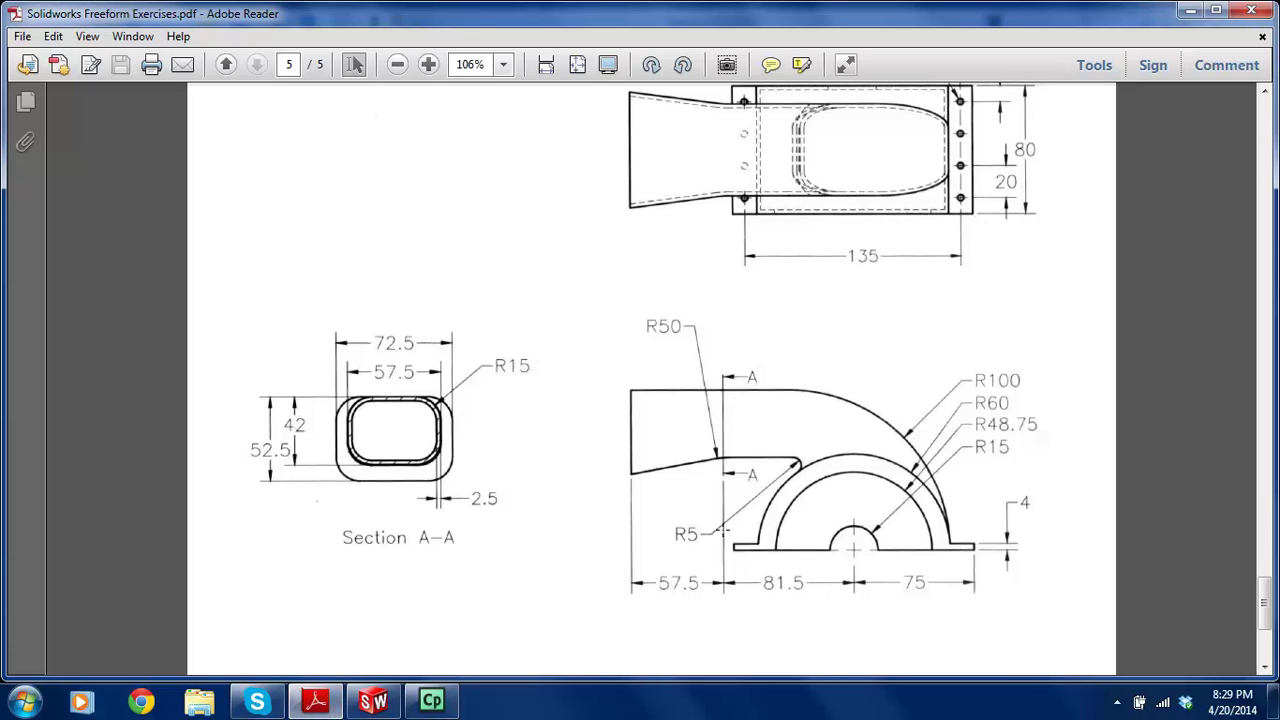
scroll(734, 489, up, 3)
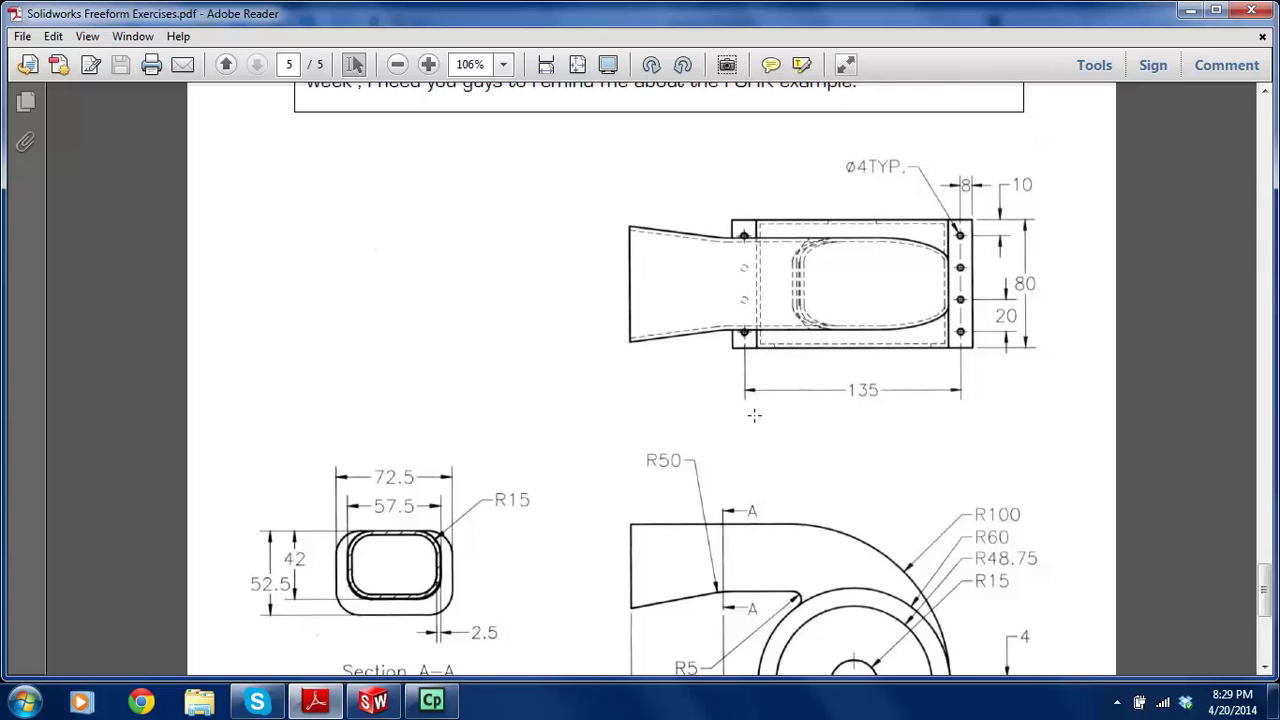
scroll(826, 341, down, 1)
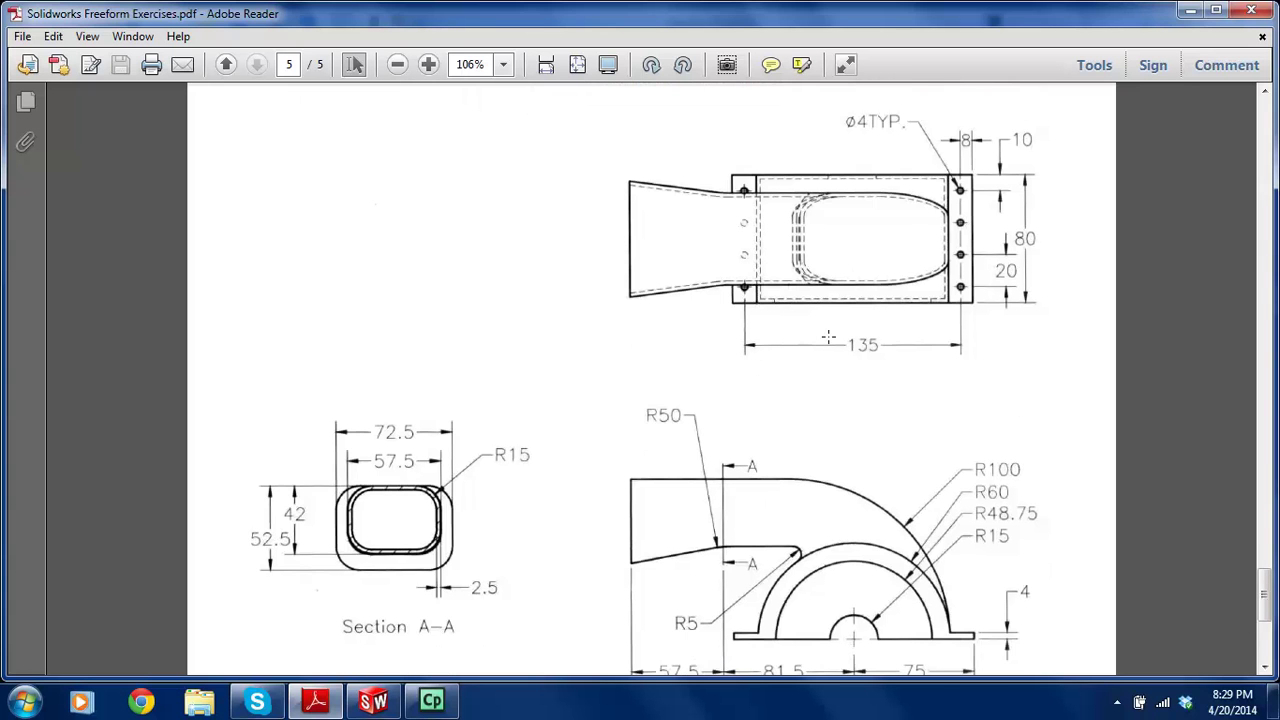
scroll(834, 333, down, 2)
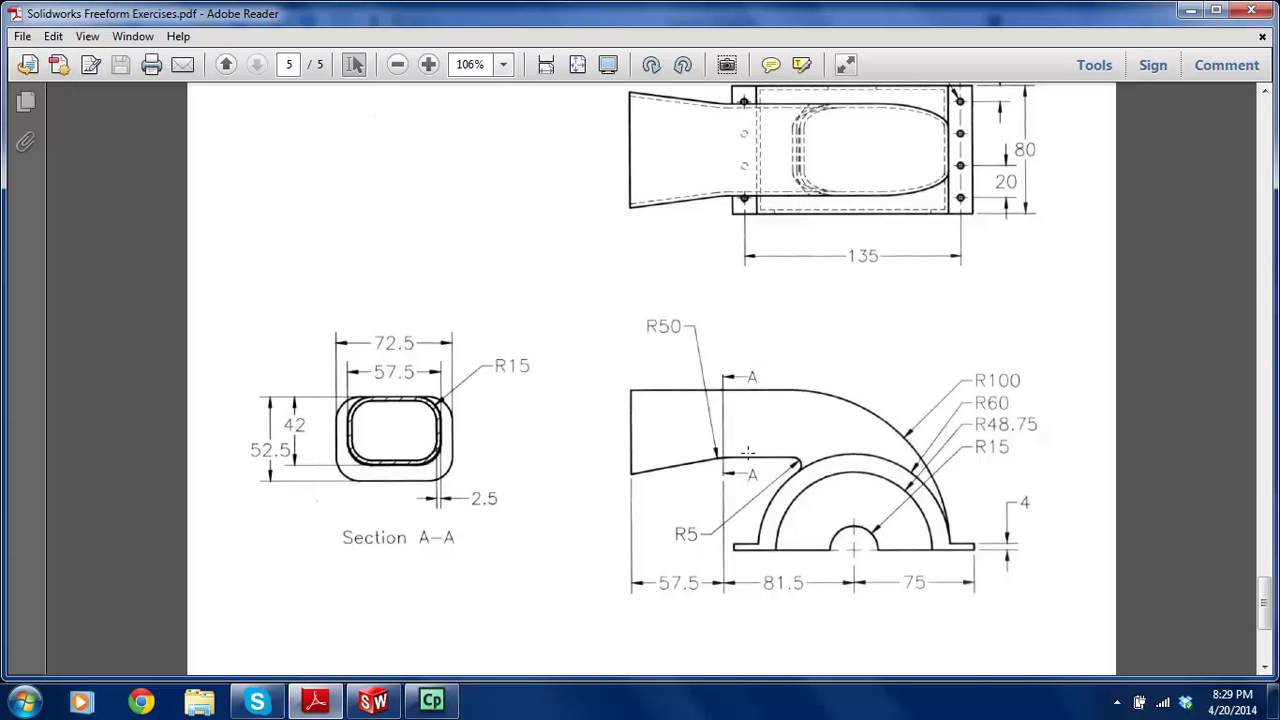
scroll(746, 446, up, 10)
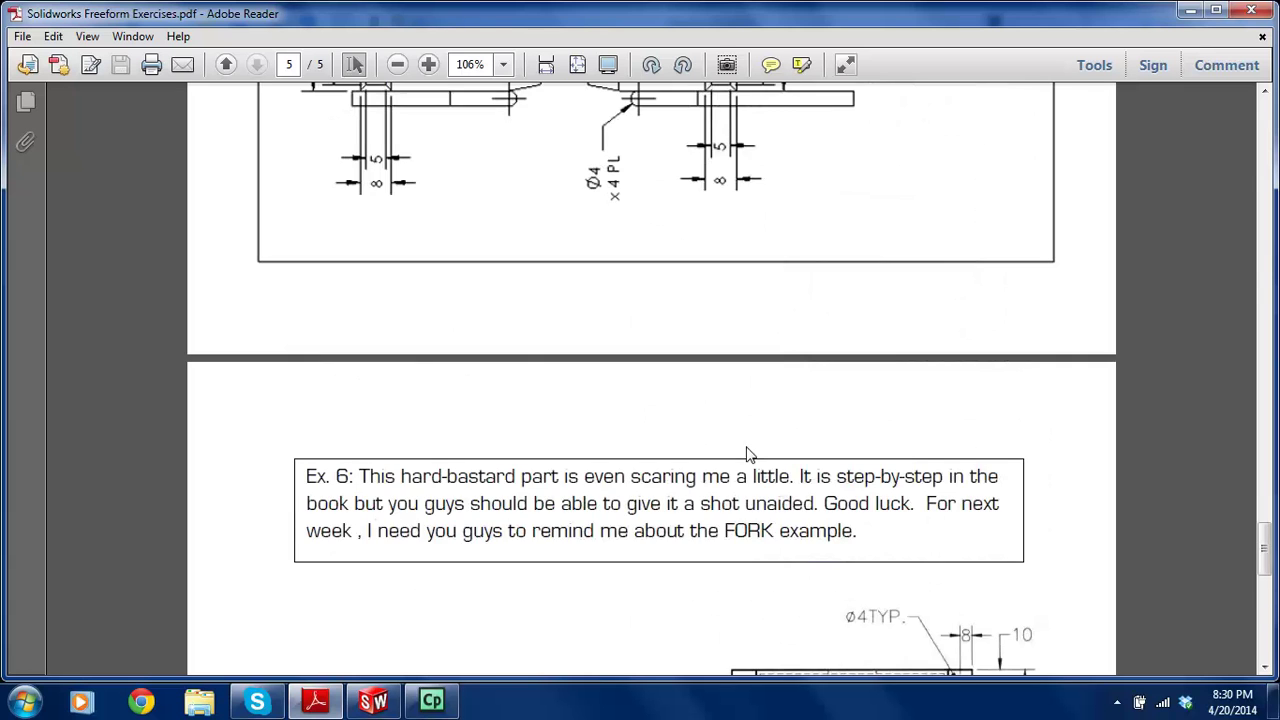
scroll(746, 453, down, 9)
scroll(745, 445, up, 1)
scroll(745, 445, down, 1)
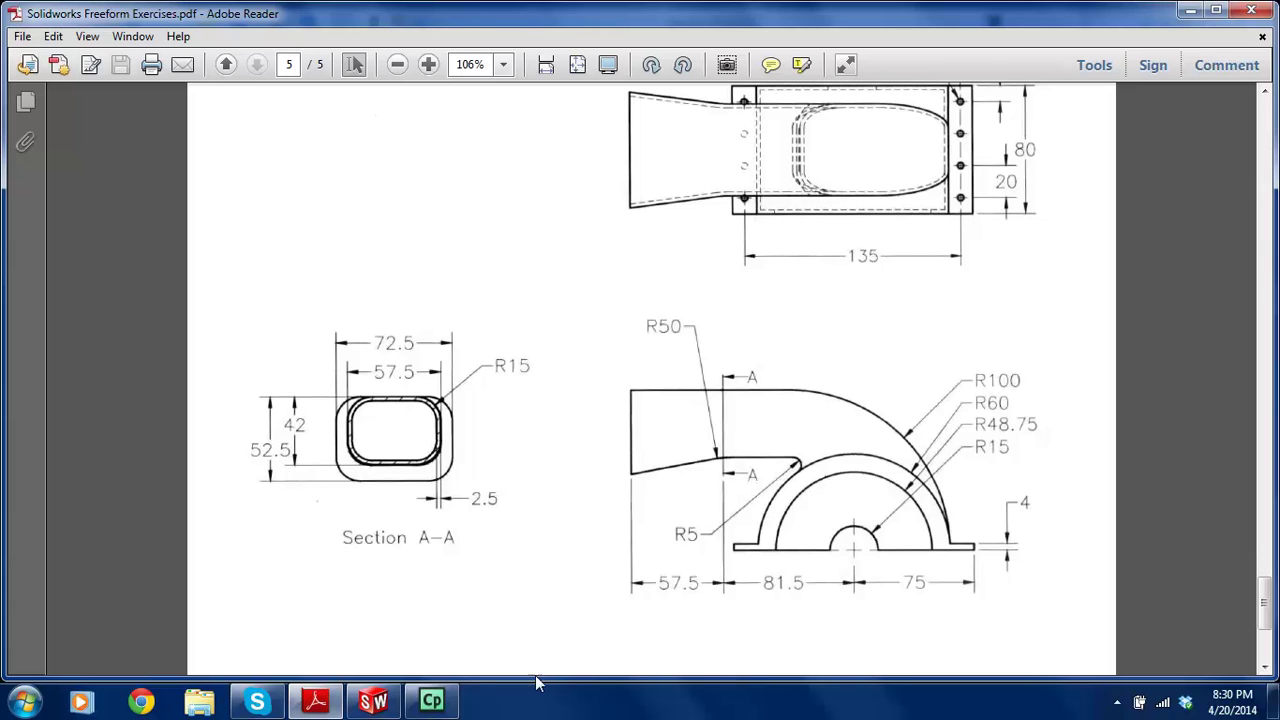
- Switch back to SolidWorks and move the R5 dimension label up and away from the fillet
click(373, 700)
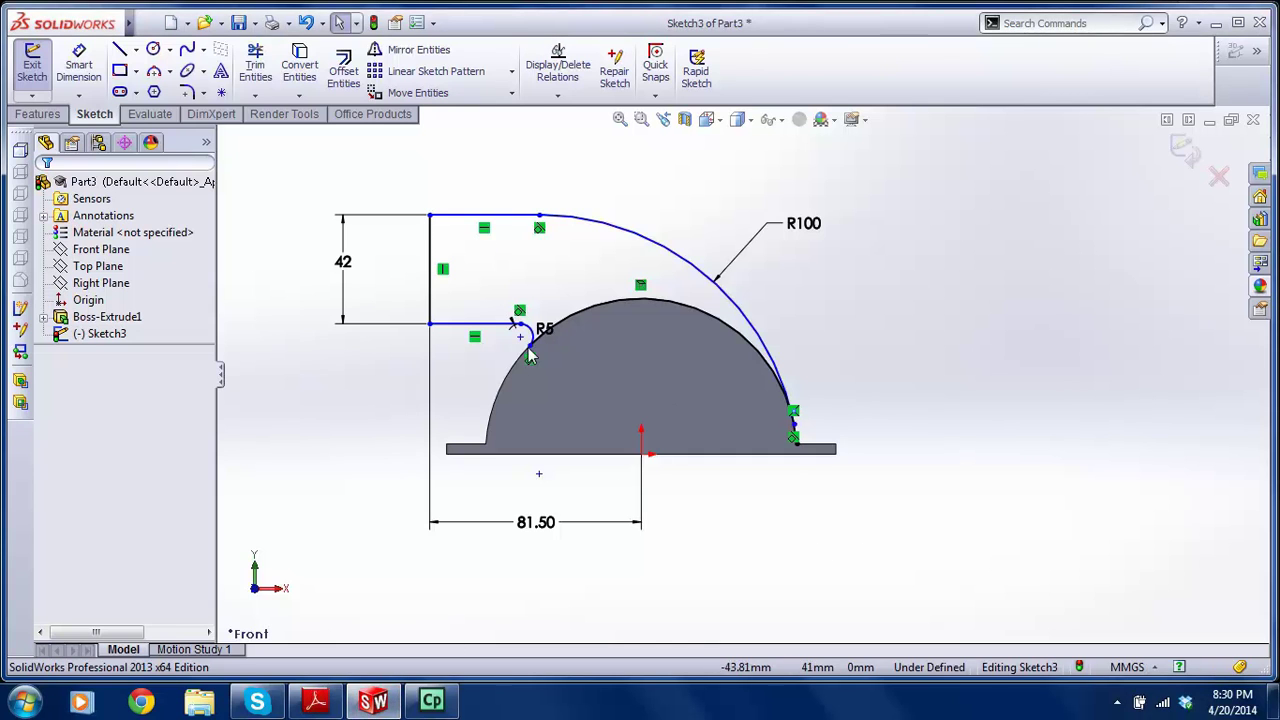
scroll(523, 338, down, 4)
mouse_move(553, 333)
mouse_down()
mouse_move(616, 327)
mouse_move(690, 255)
mouse_up()
click(701, 371)
scroll(560, 331, down, 3)
click(595, 262)
scroll(600, 283, up, 6)
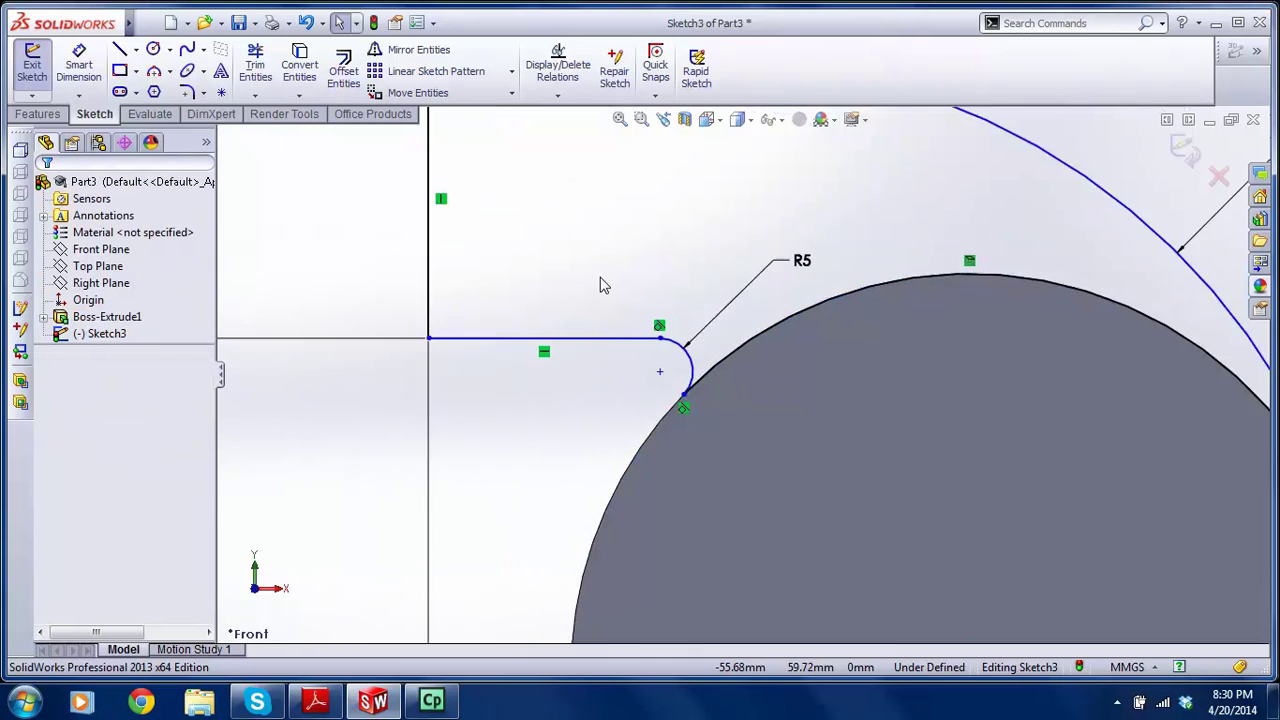
- Dimension the upper horizontal line 100 mm above the base's bottom edge and place that dimension farther out from the part
scroll(610, 305, up, 1)
scroll(650, 372, down, 2)
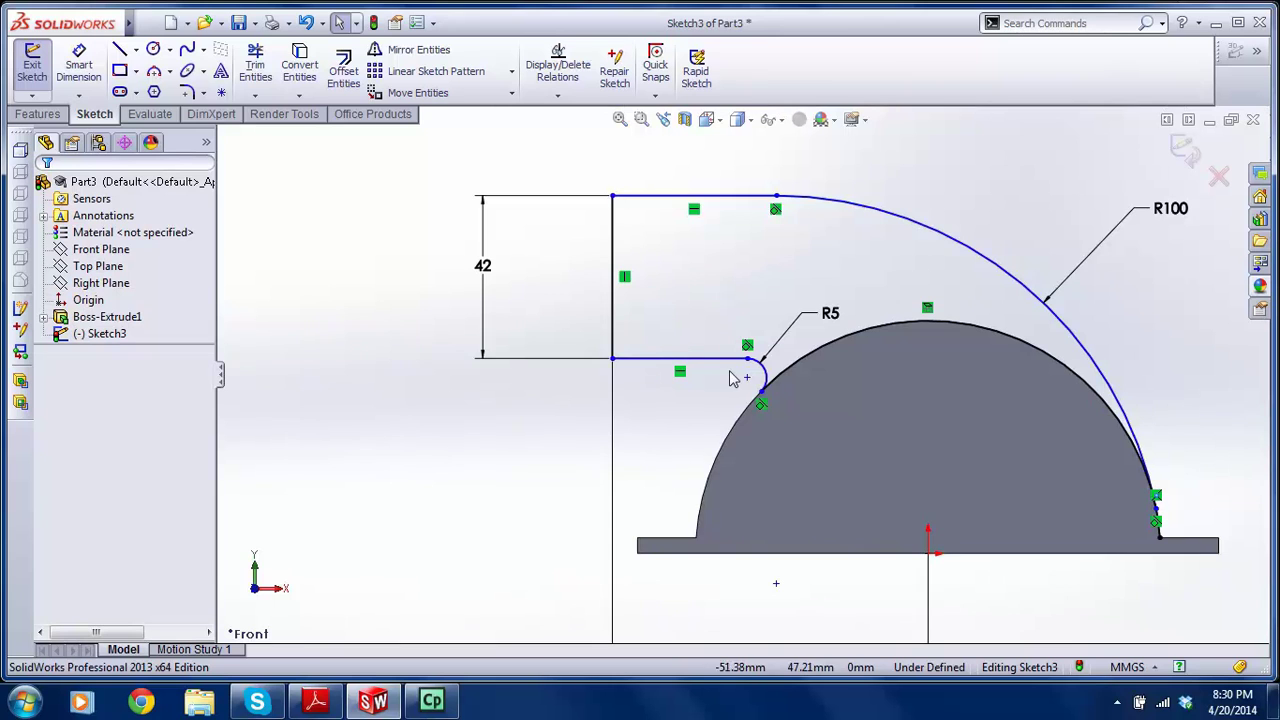
scroll(762, 280, up, 1)
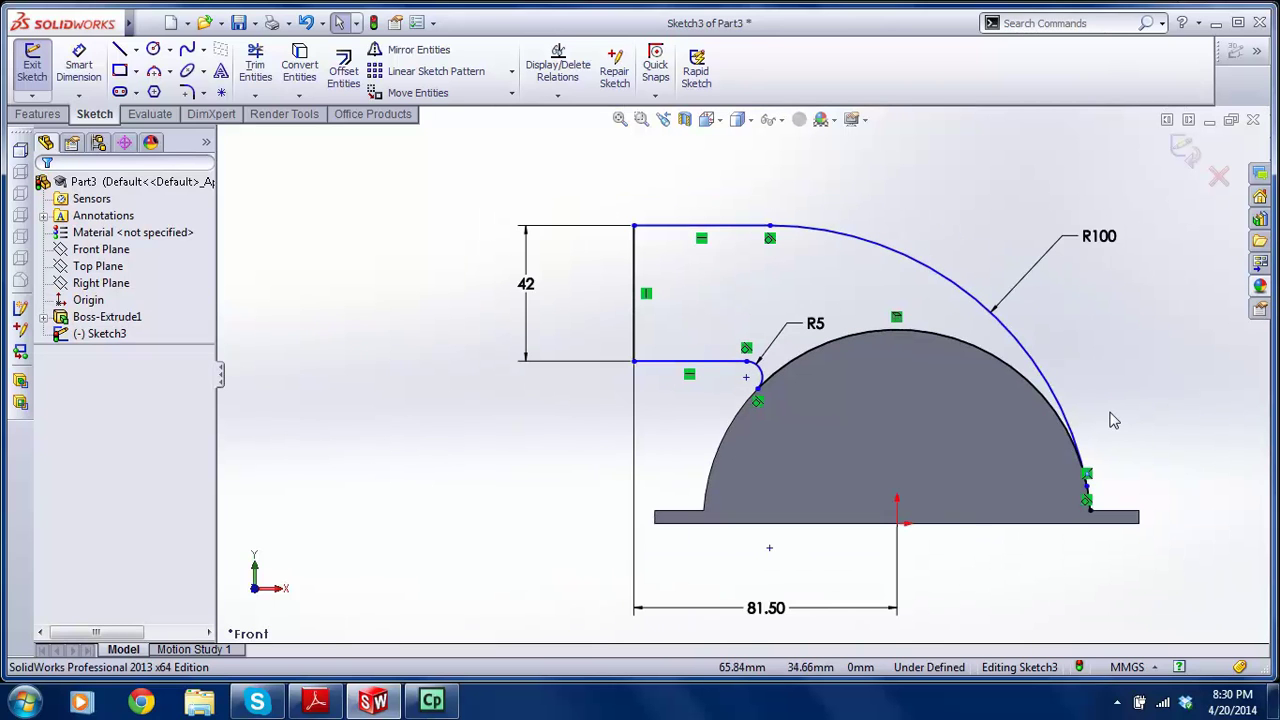
click(79, 66)
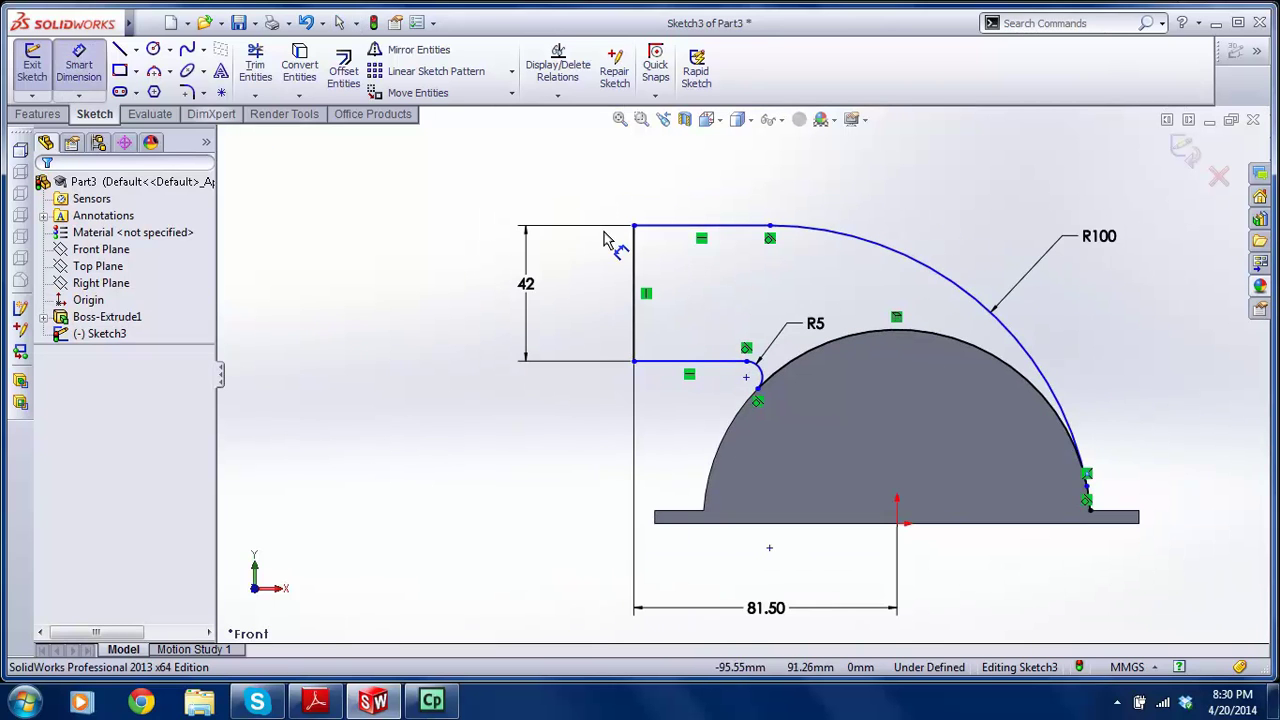
click(683, 226)
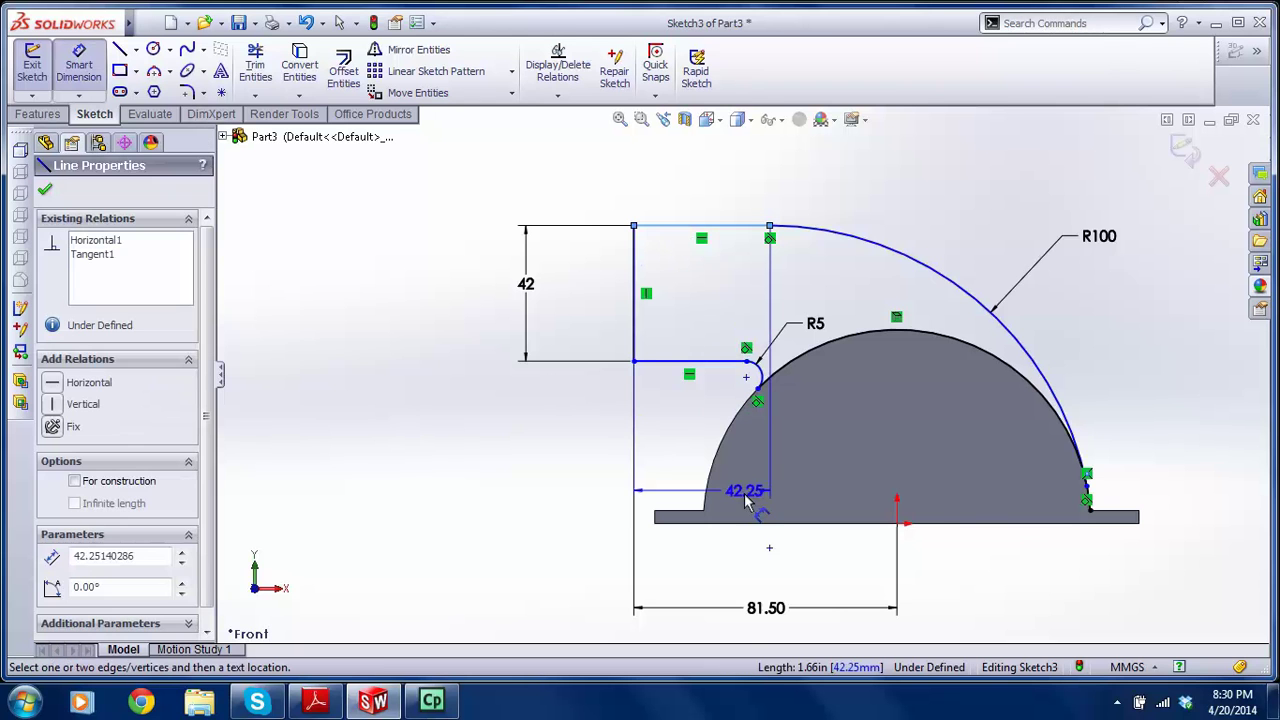
click(738, 519)
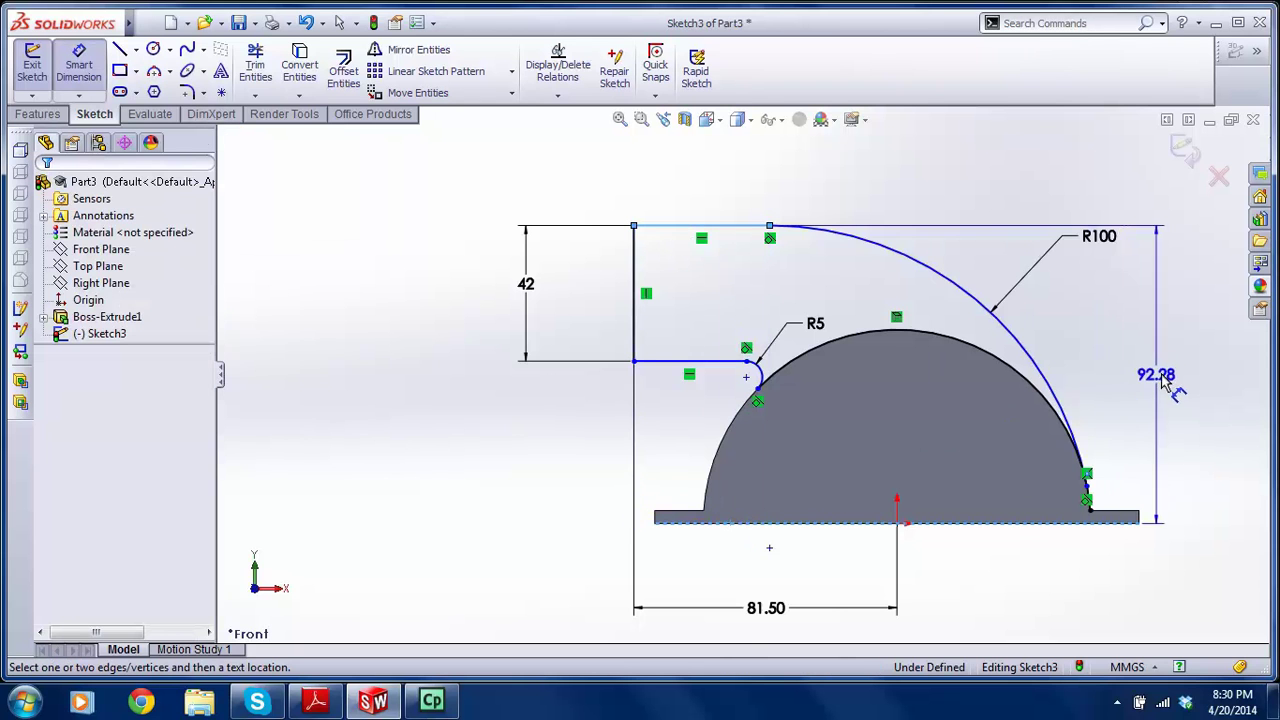
click(1190, 380)
text(100)
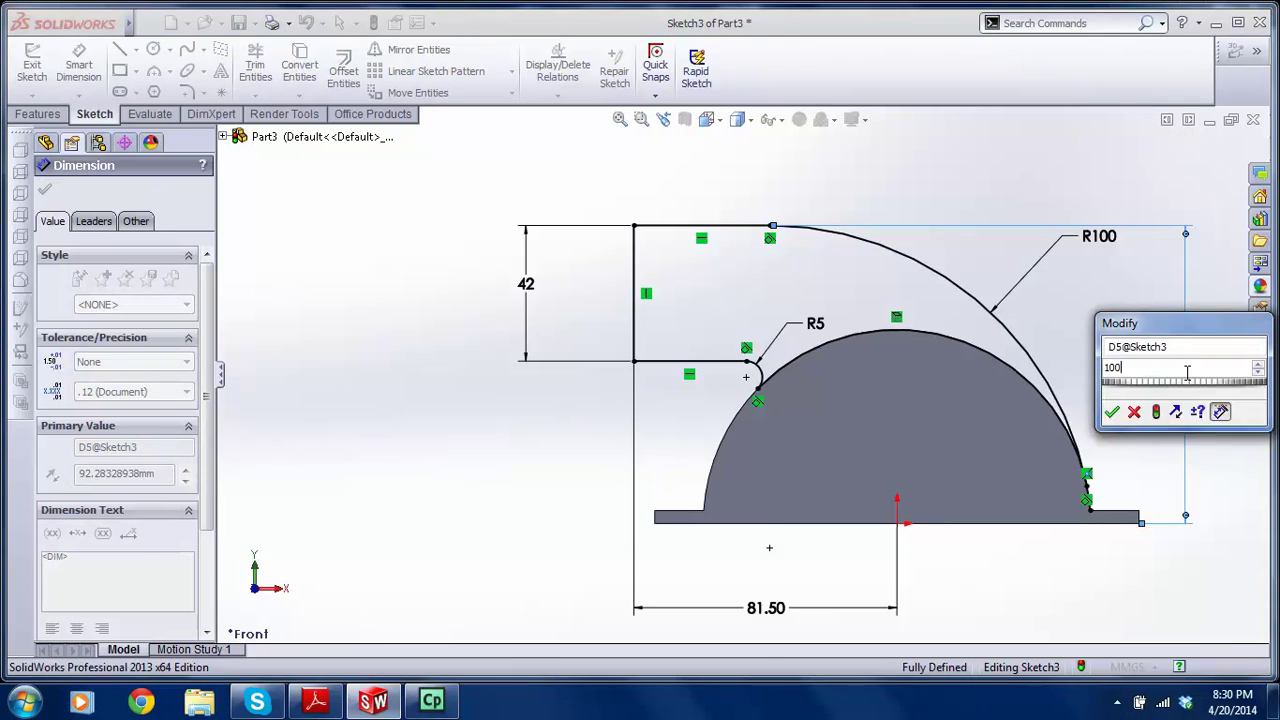
key(Return)
key(f)
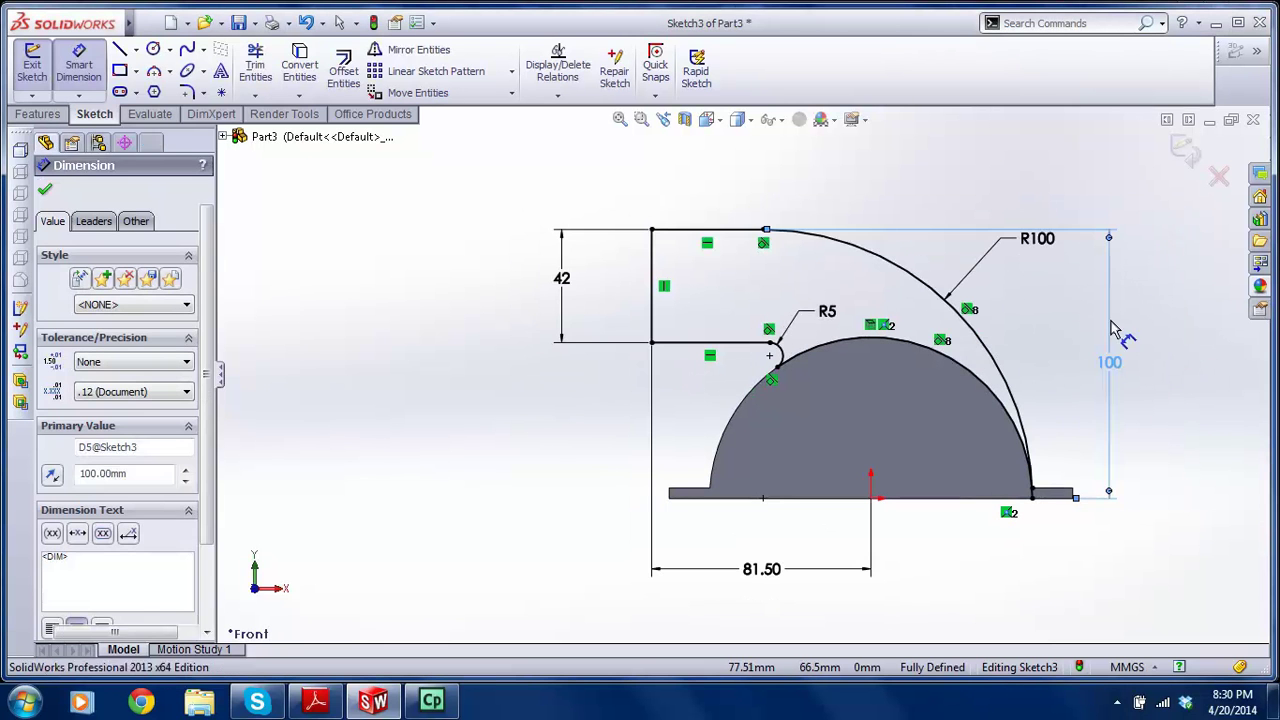
key(Escape)
drag(1104, 364, 1158, 360)
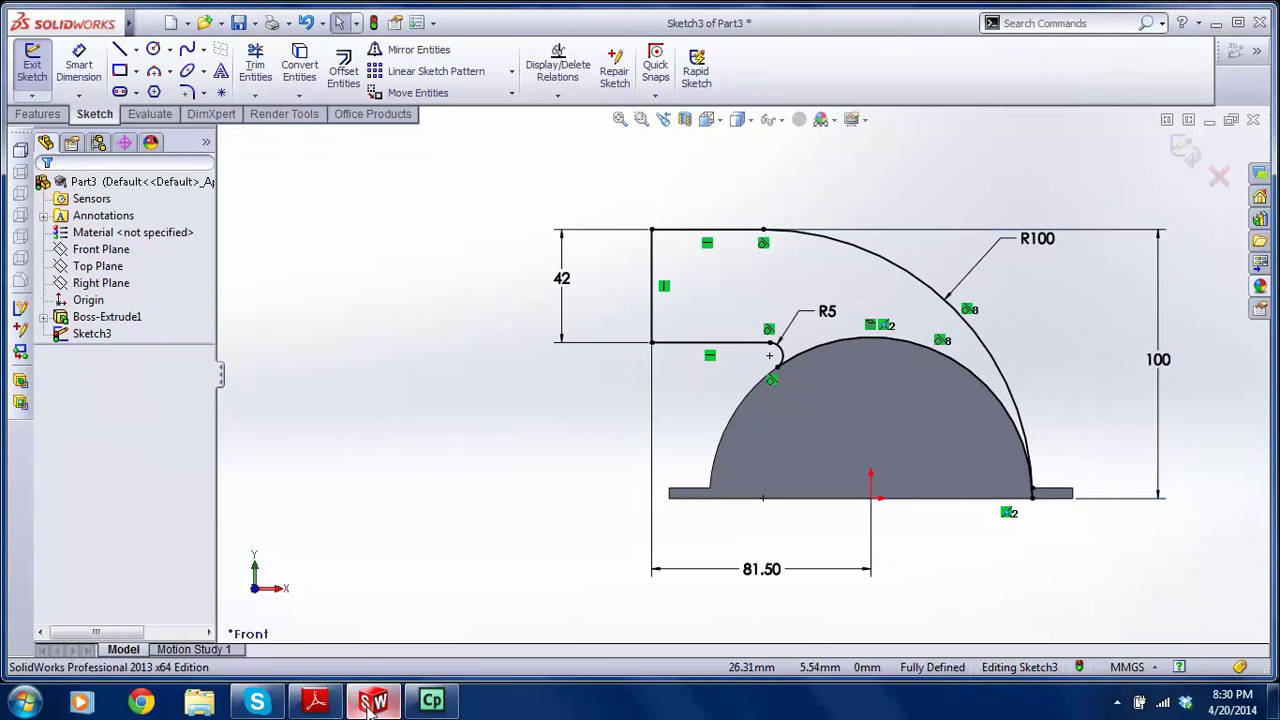
- Review the duct's top and side views in Adobe Reader, then inspect the R100 arc's lower end in the SolidWorks sketch
click(316, 702)
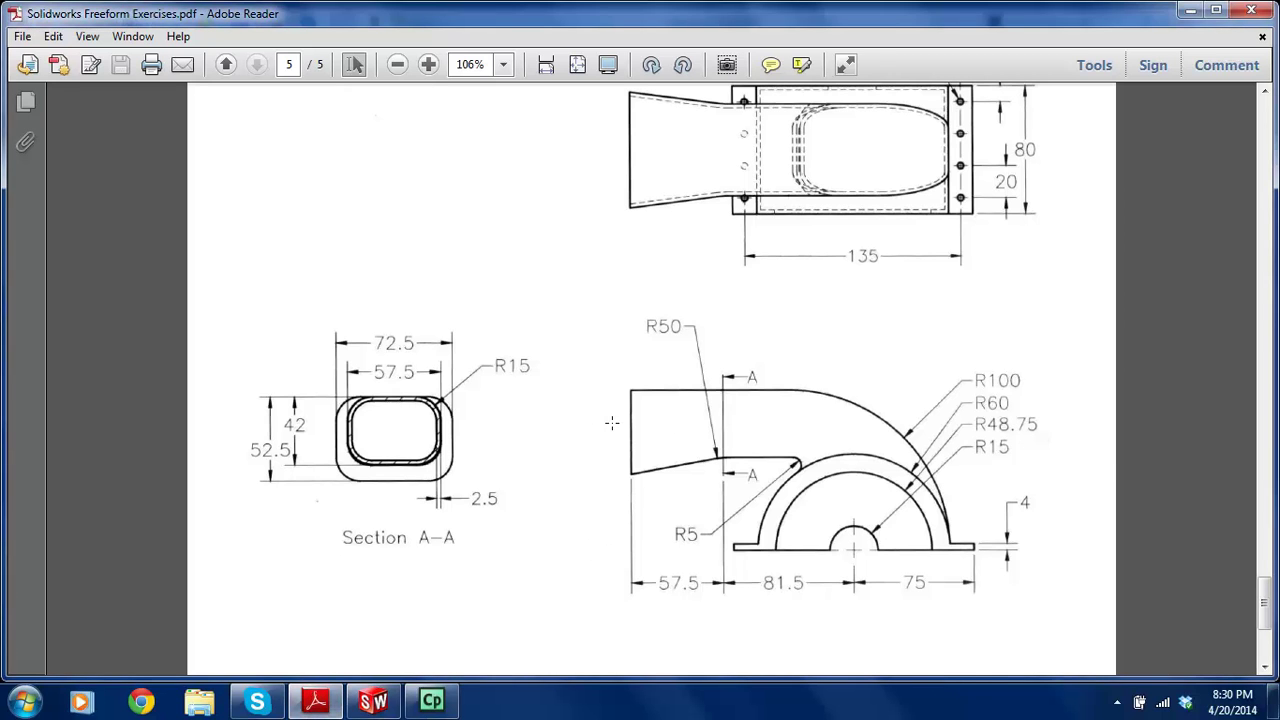
scroll(605, 424, up, 2)
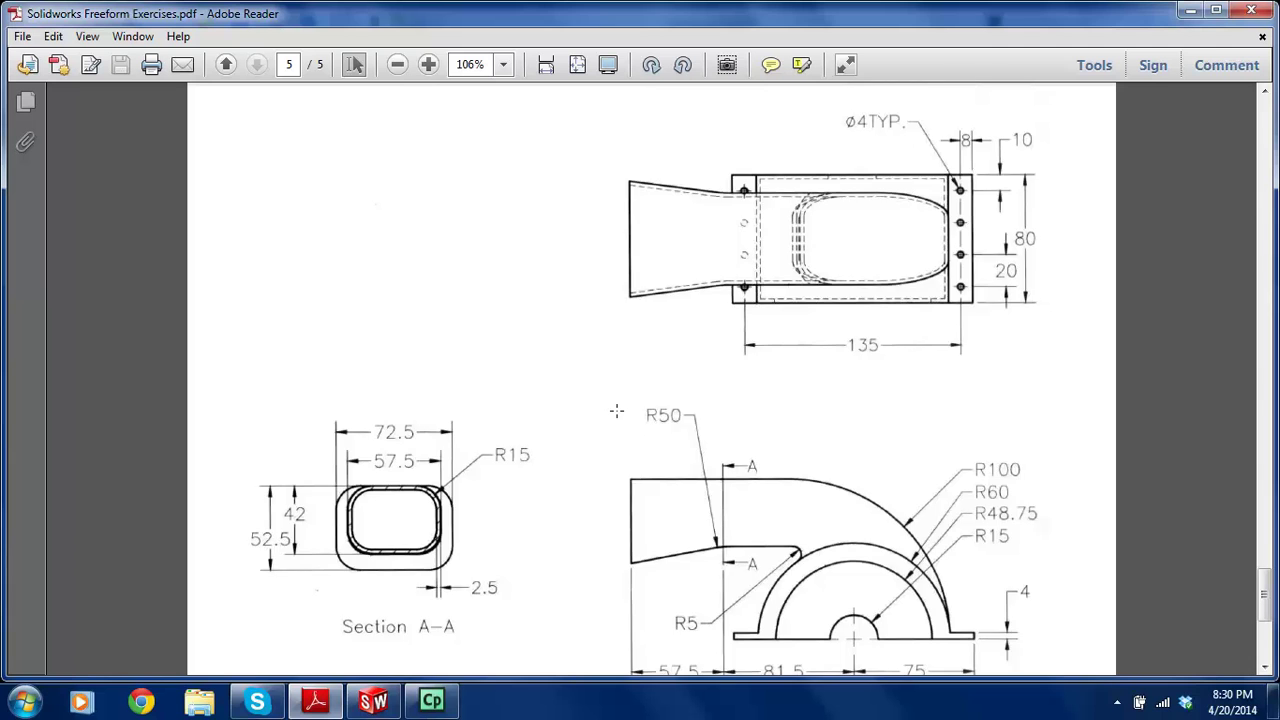
scroll(617, 411, down, 2)
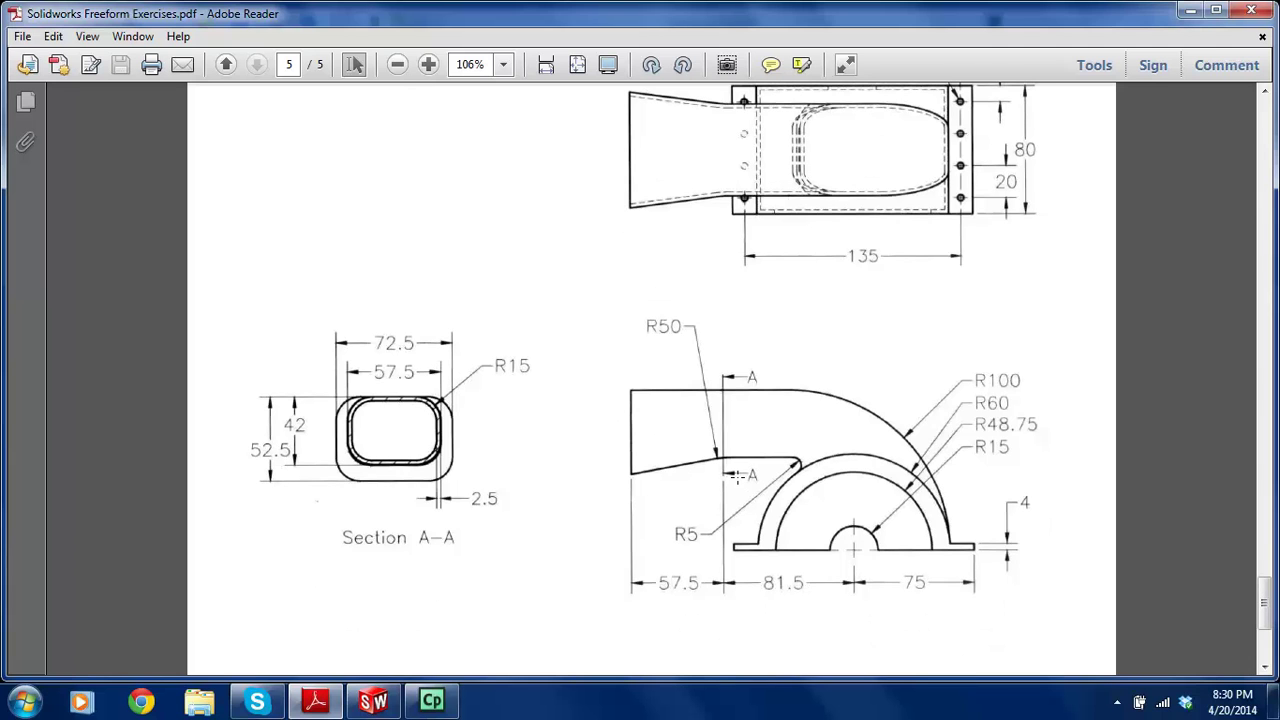
click(373, 701)
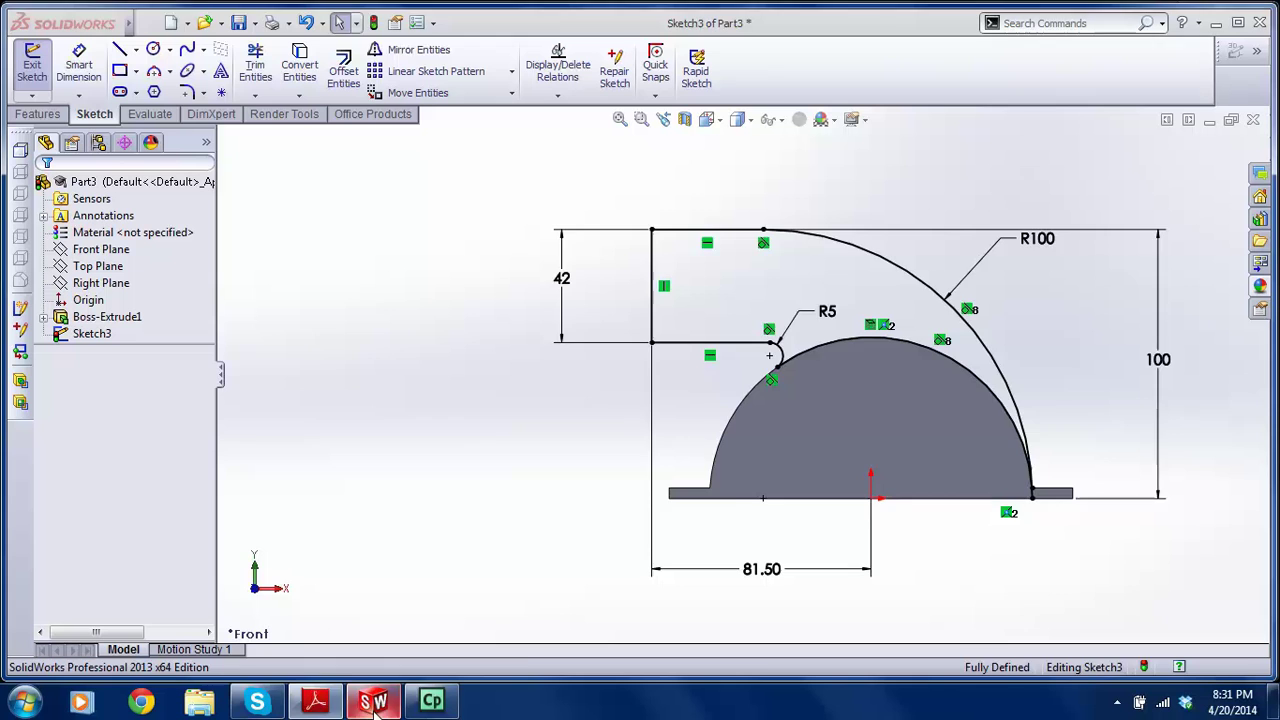
scroll(995, 381, down, 2)
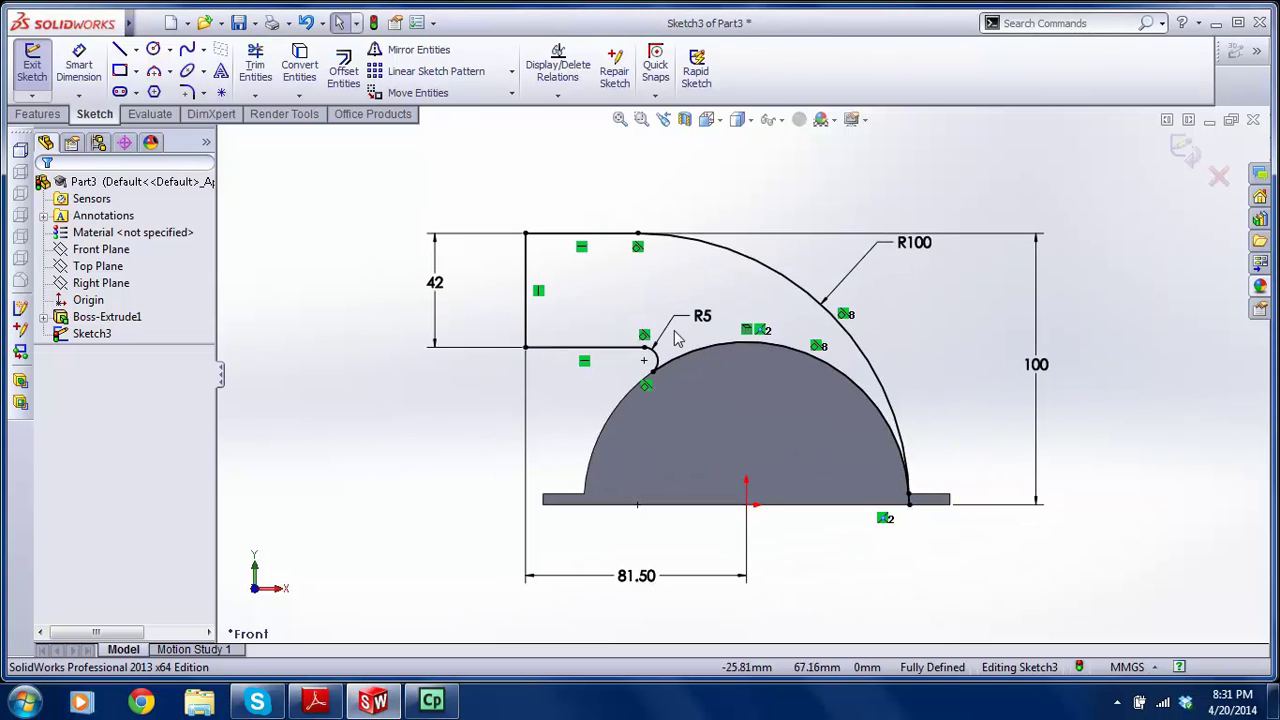
scroll(905, 505, down, 5)
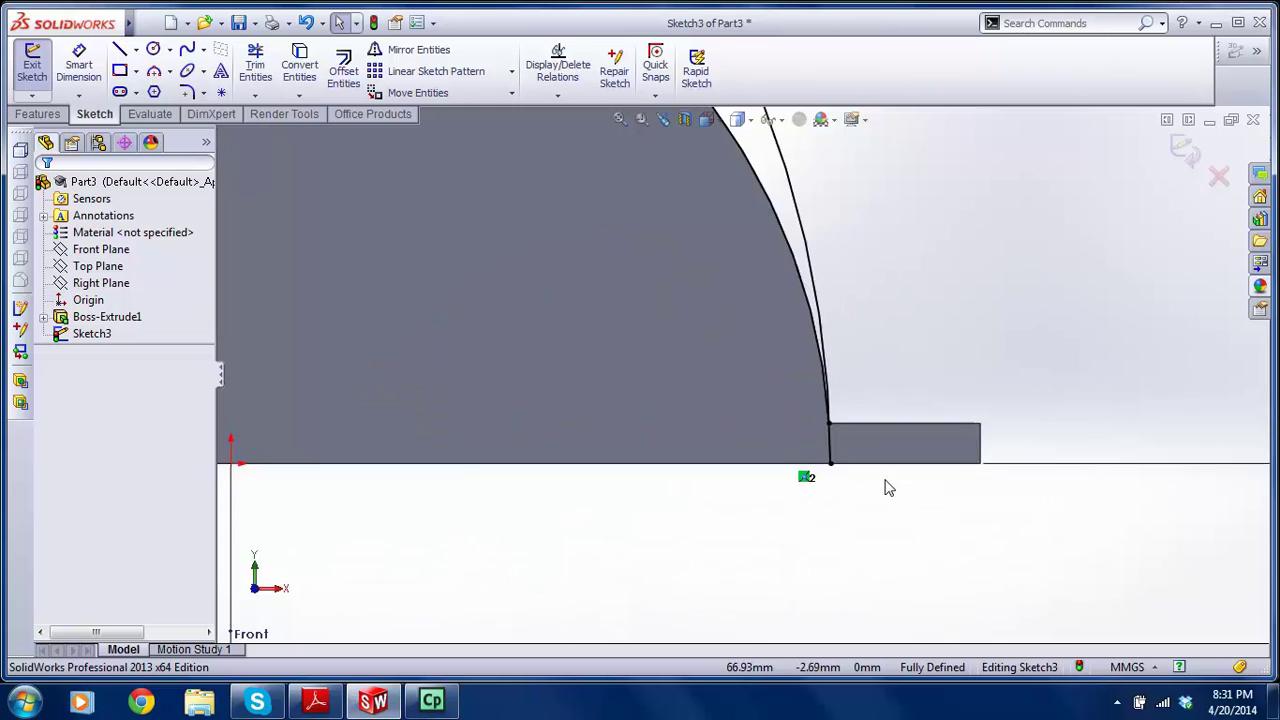
- Move the R100 dimension label slightly farther away from the duct's outer arc
scroll(773, 372, up, 3)
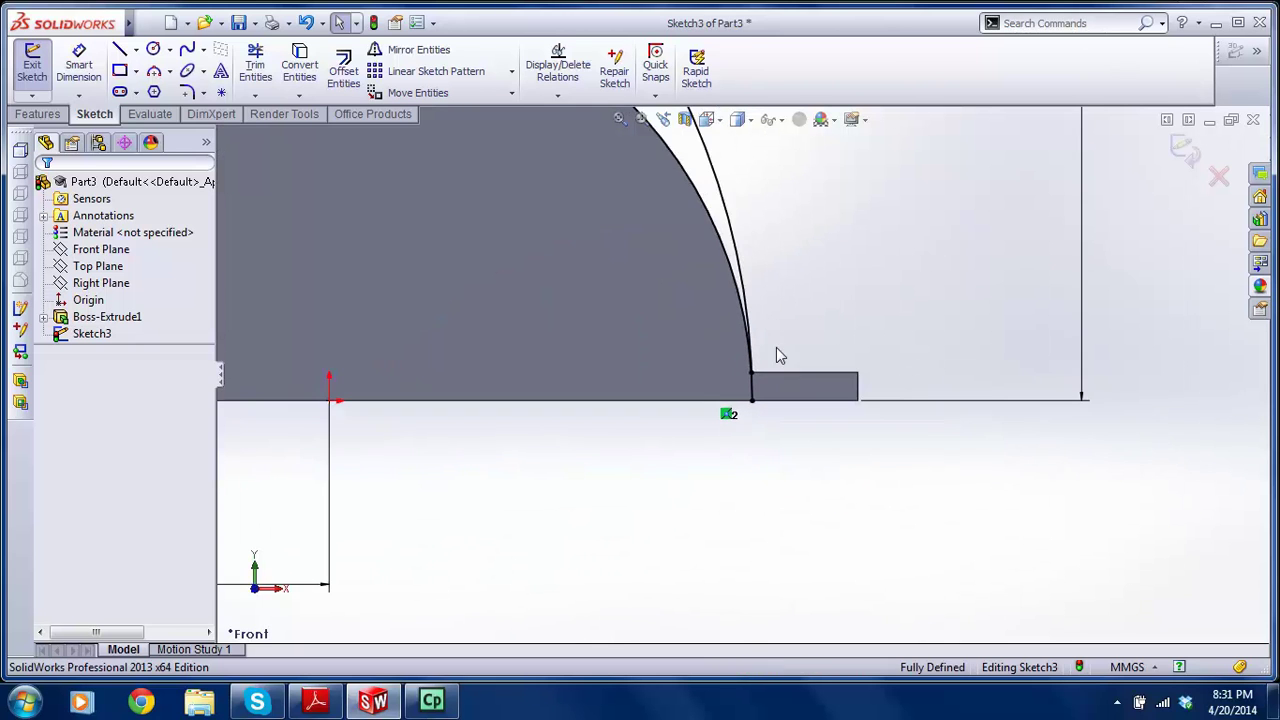
scroll(742, 380, up, 6)
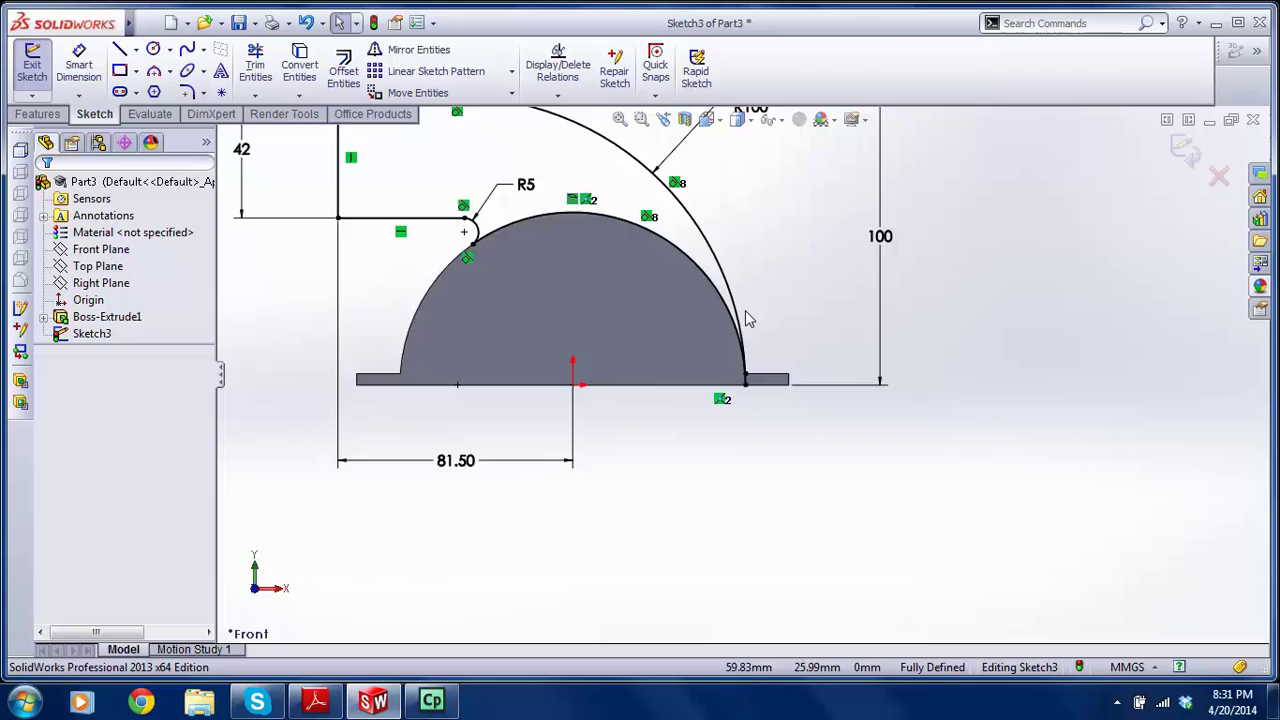
drag(746, 246, 757, 268)
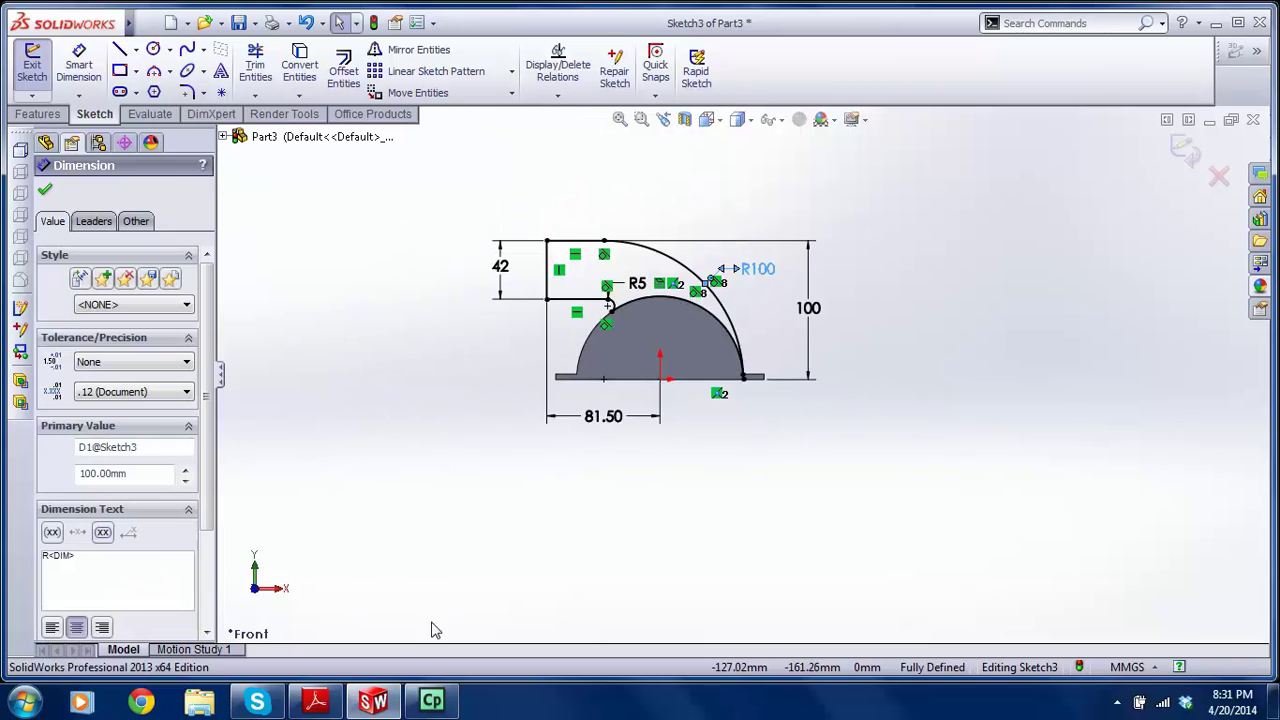
- Examine the side view in Adobe Reader for where the R100 arc ends at the base flange
click(316, 703)
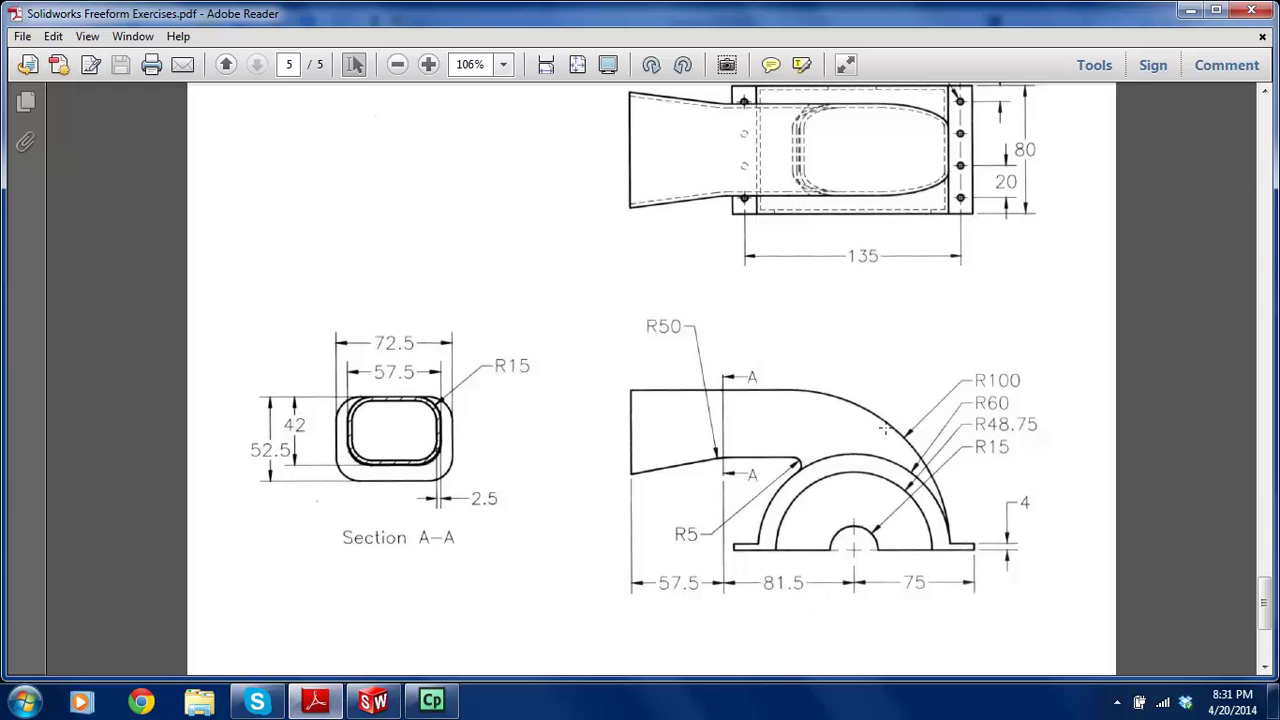
scroll(933, 497, down, 3)
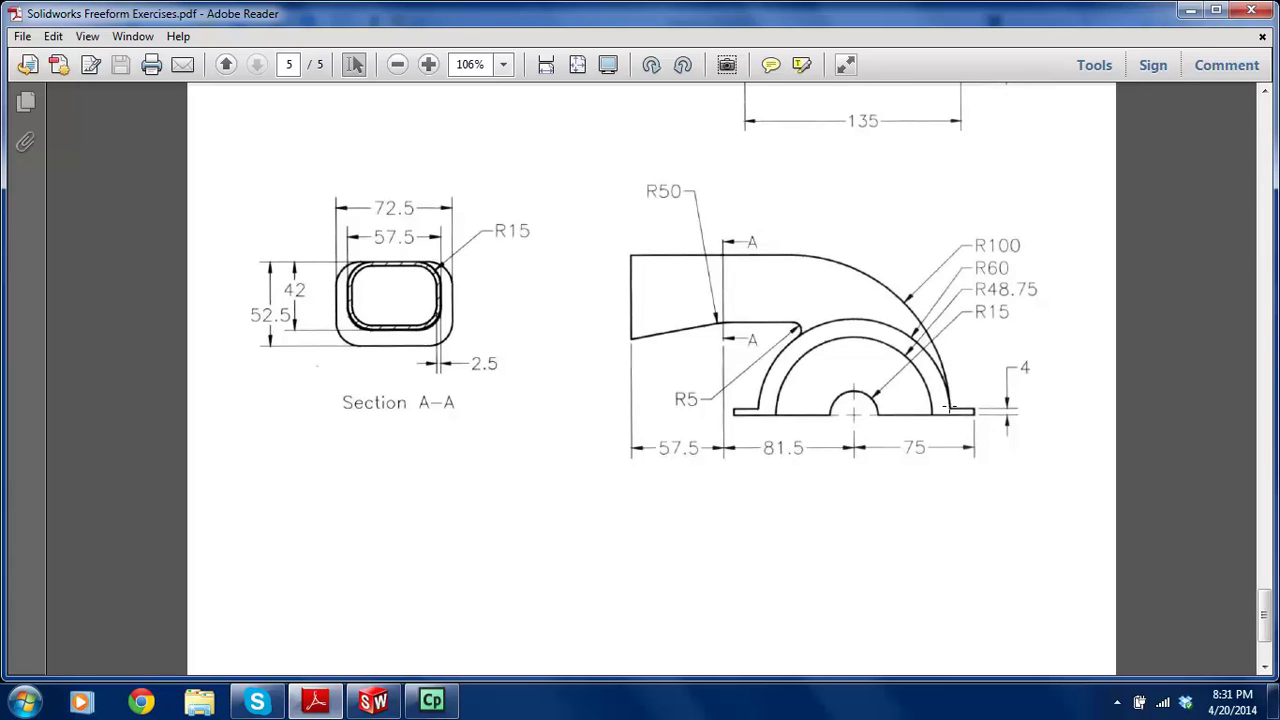
scroll(948, 407, up, 1)
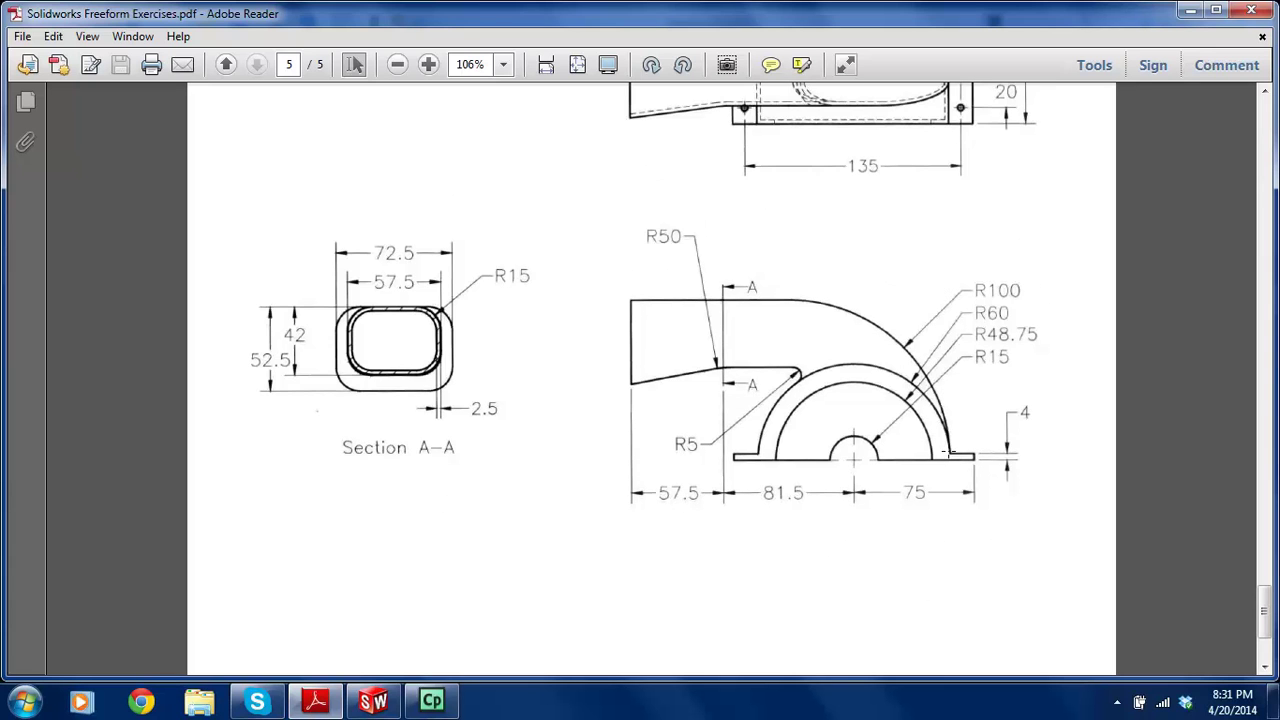
- Back in SolidWorks, delete the 100 mm height dimension and attach the R100 arc's lower end to the corner where the dome meets the flange
click(373, 703)
click(808, 310)
key(Delete)
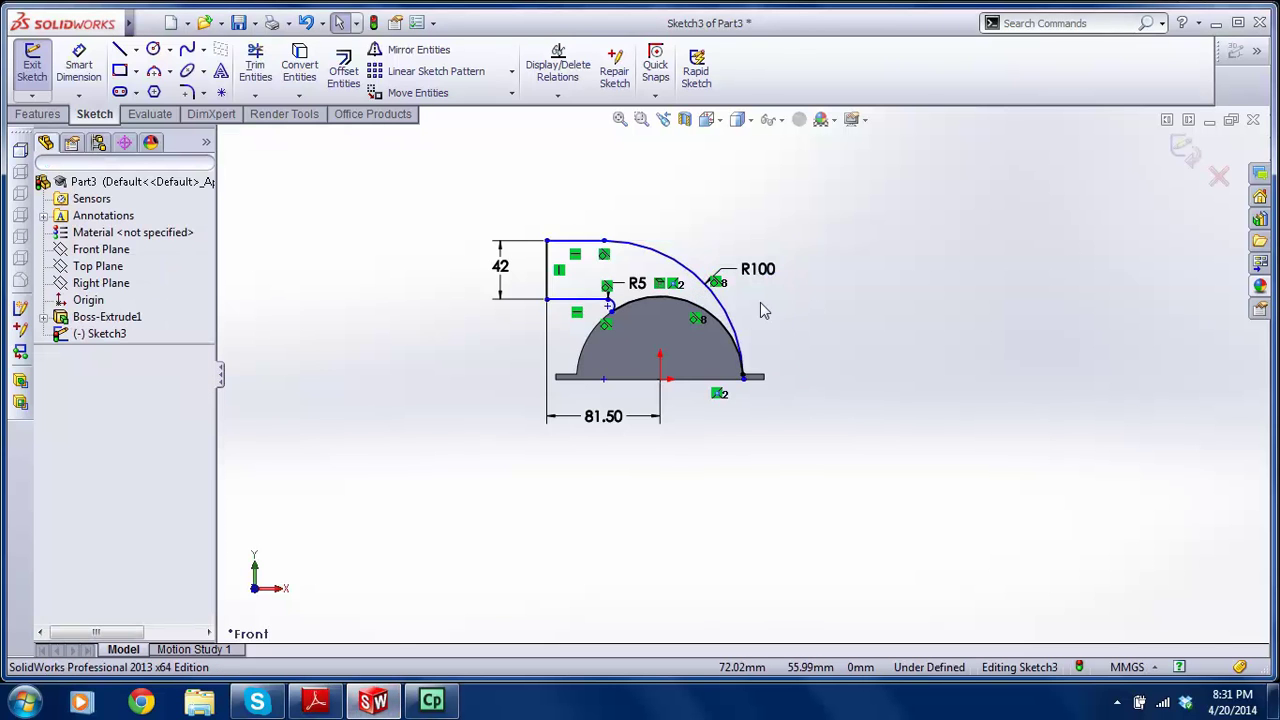
scroll(750, 330, down, 5)
mouse_move(755, 404)
mouse_down()
mouse_move(763, 367)
mouse_move(766, 406)
mouse_up()
scroll(757, 400, down, 4)
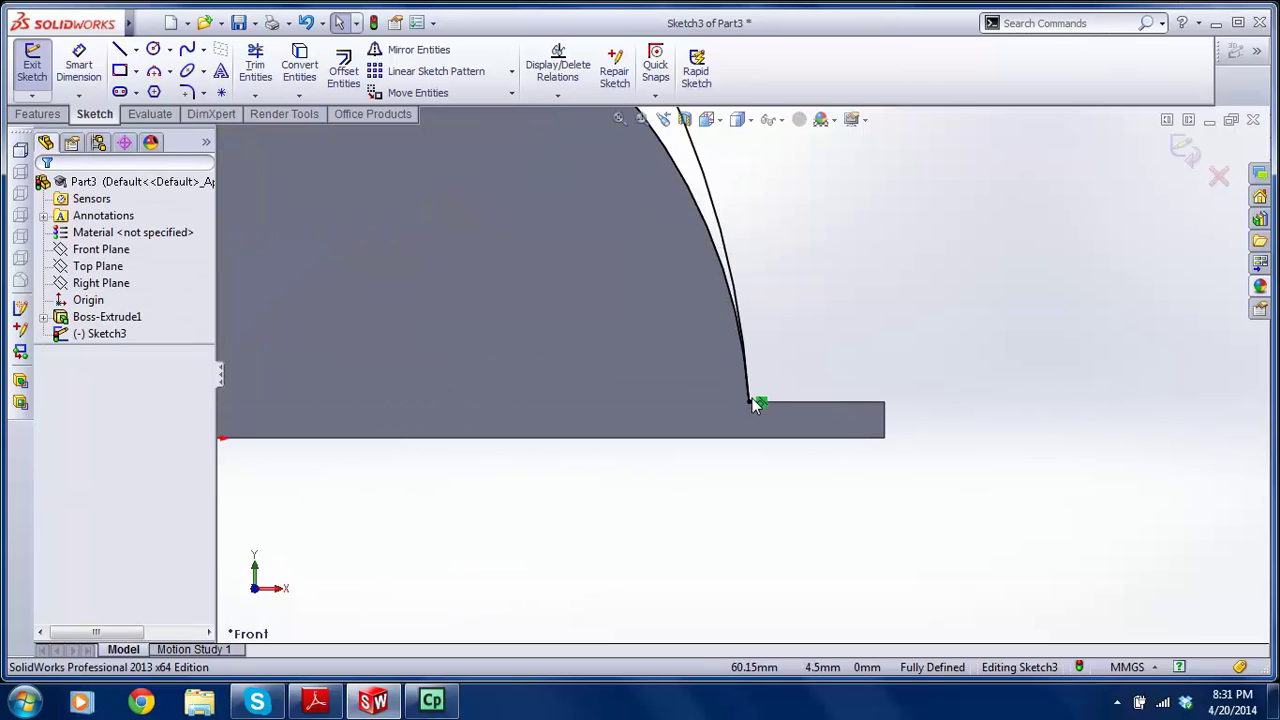
scroll(757, 395, up, 5)
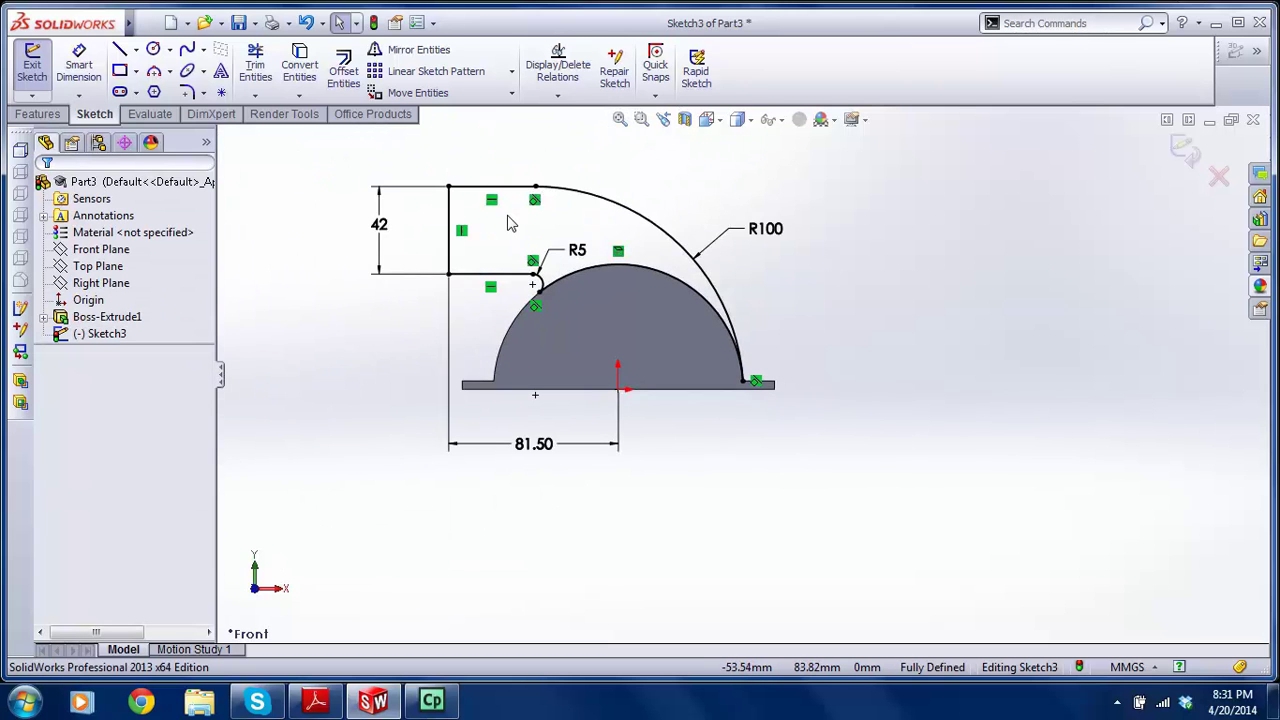
- Inspect the R100 arc's lower end and exit the duct profile sketch
click(764, 230)
key(Escape)
scroll(712, 314, down, 2)
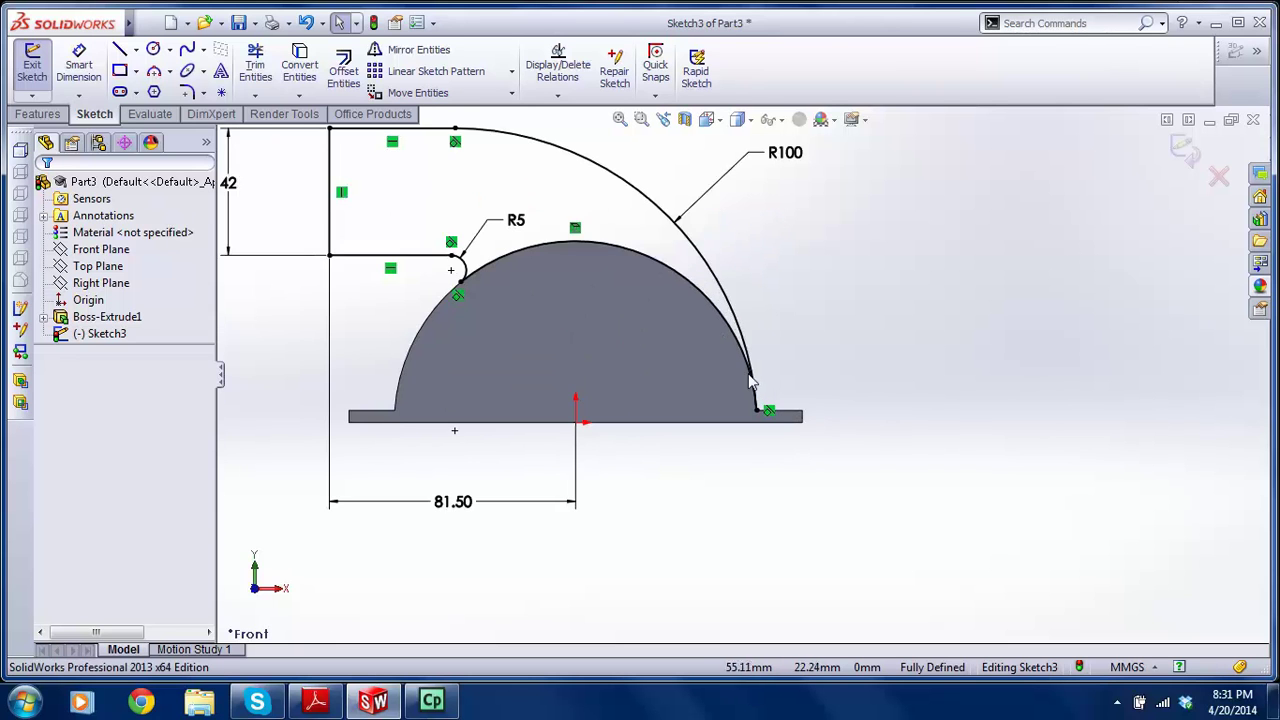
scroll(755, 420, down, 2)
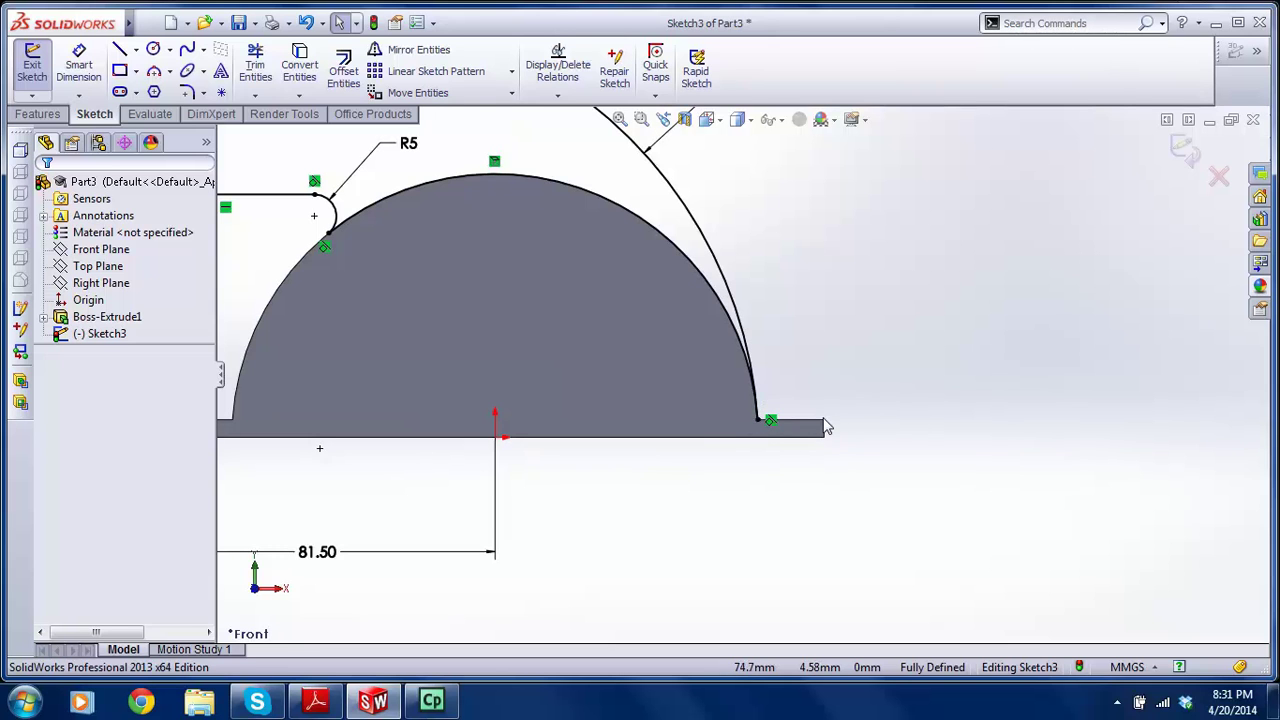
scroll(760, 428, up, 3)
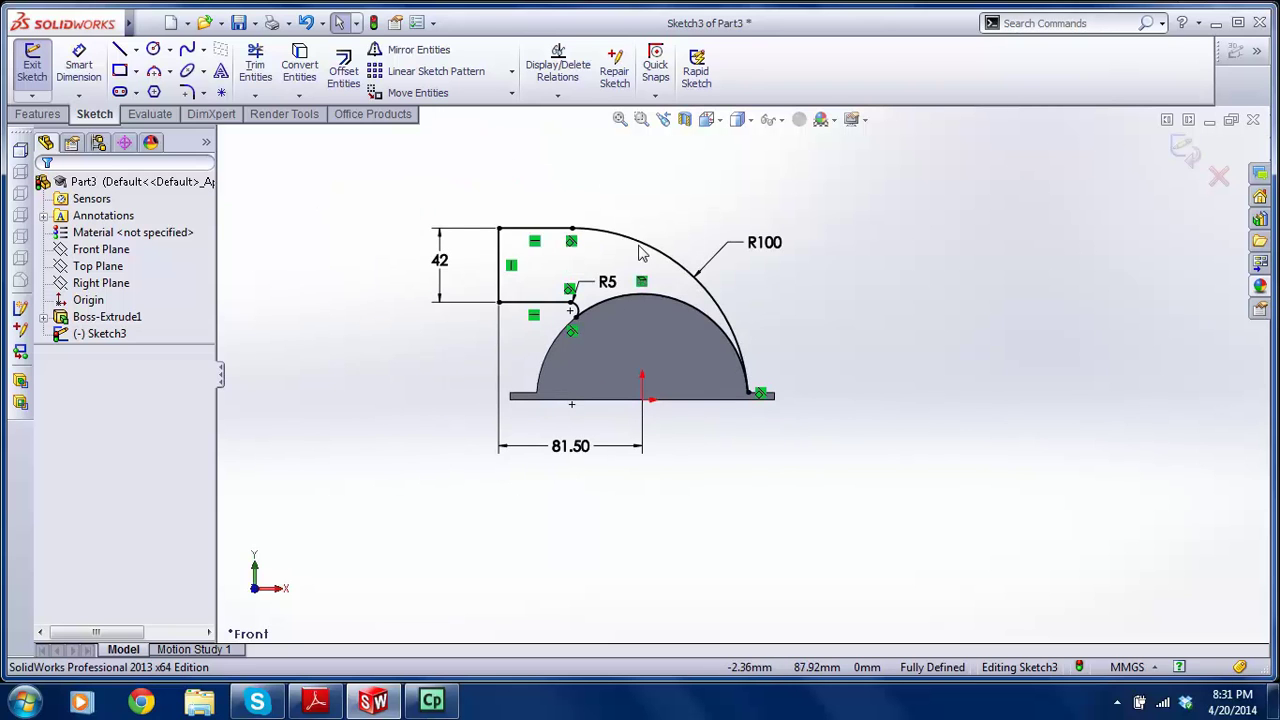
click(1185, 149)
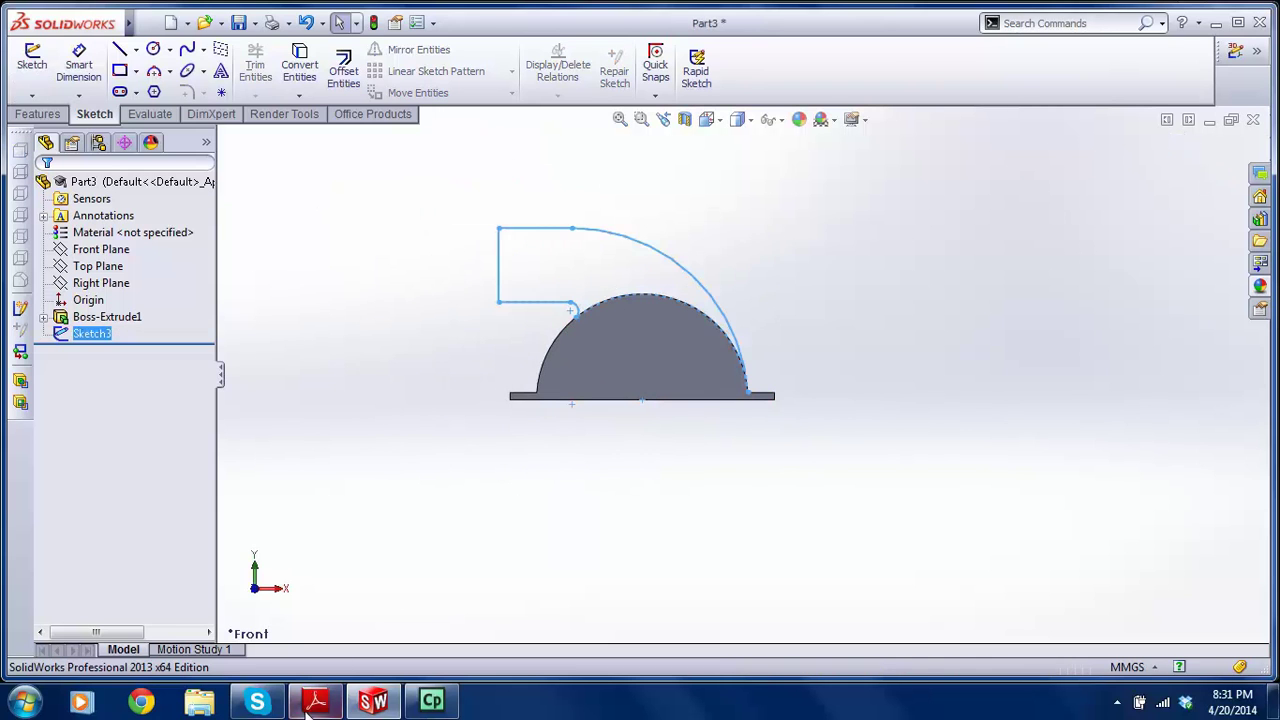
- Look up the duct's width in the Adobe Reader drawing's top and section views
click(316, 705)
scroll(665, 426, up, 8)
scroll(760, 452, down, 4)
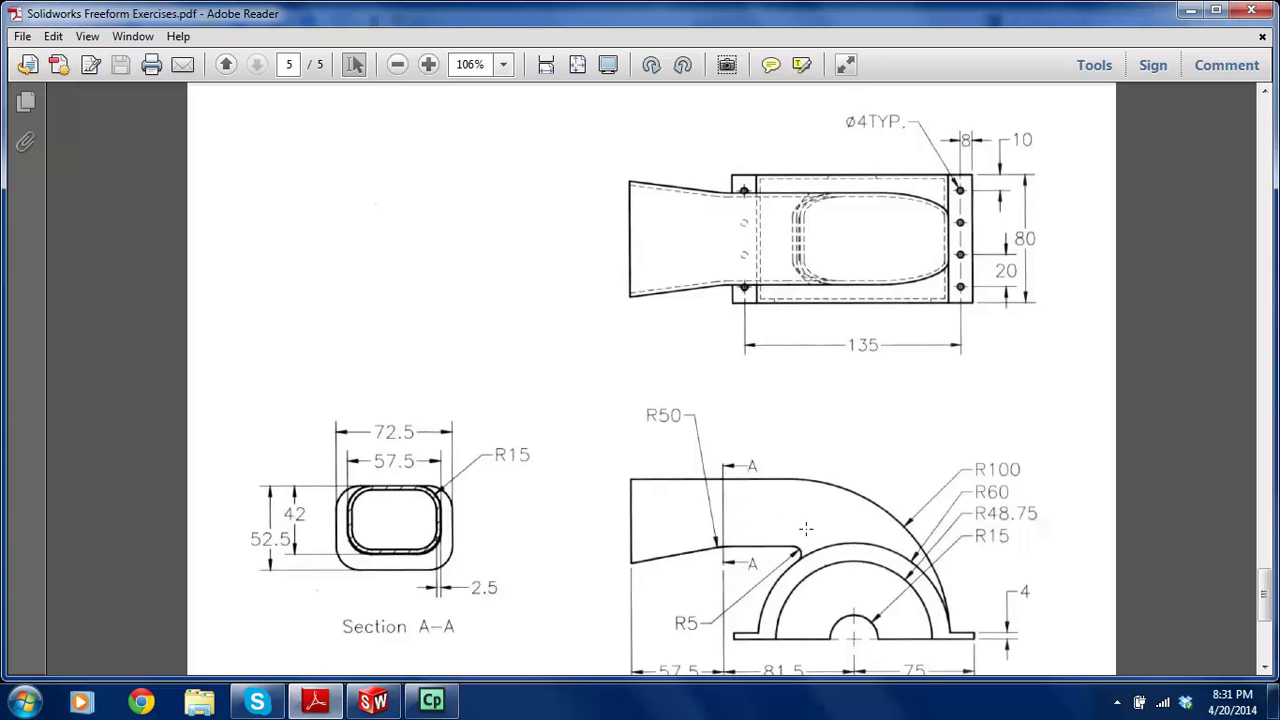
- Switch back to SolidWorks and set up a boss extrusion of the duct profile with a depth of 57.5 mm
click(368, 697)
scroll(534, 403, up, 2)
middle_drag(534, 403, 630, 396)
middle_drag(598, 290, 611, 311)
scroll(611, 311, down, 2)
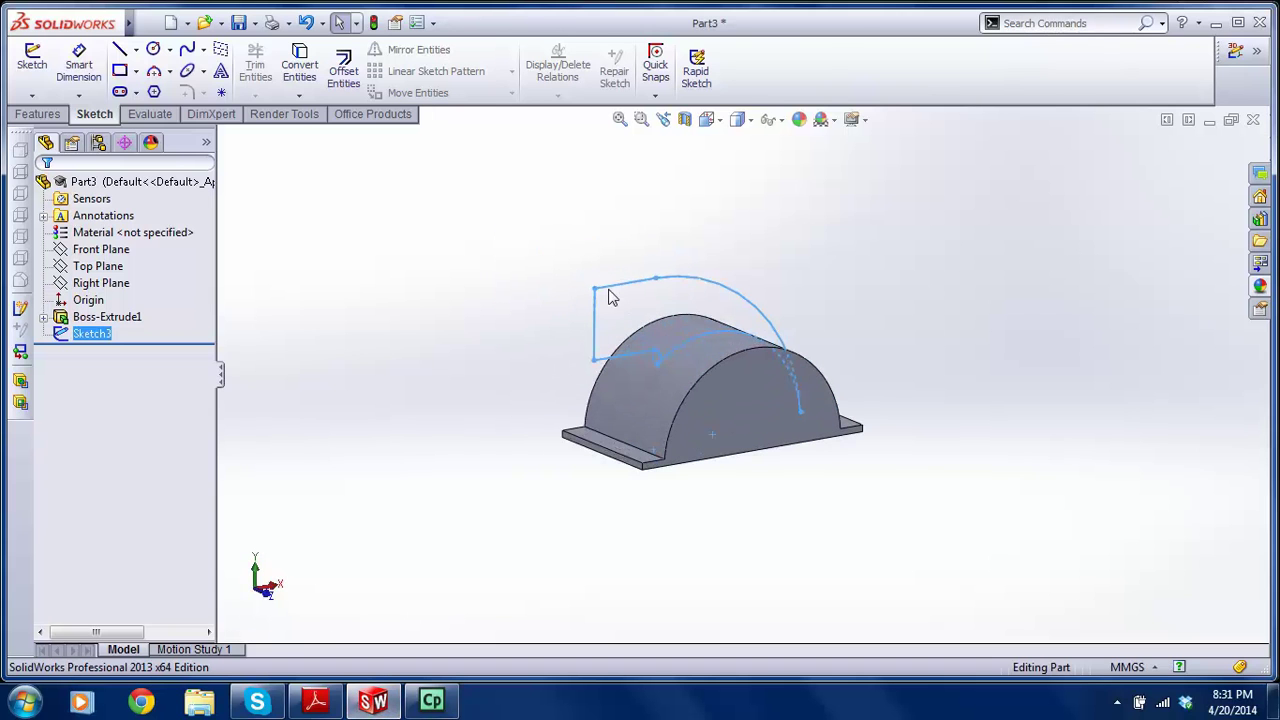
click(42, 116)
click(39, 70)
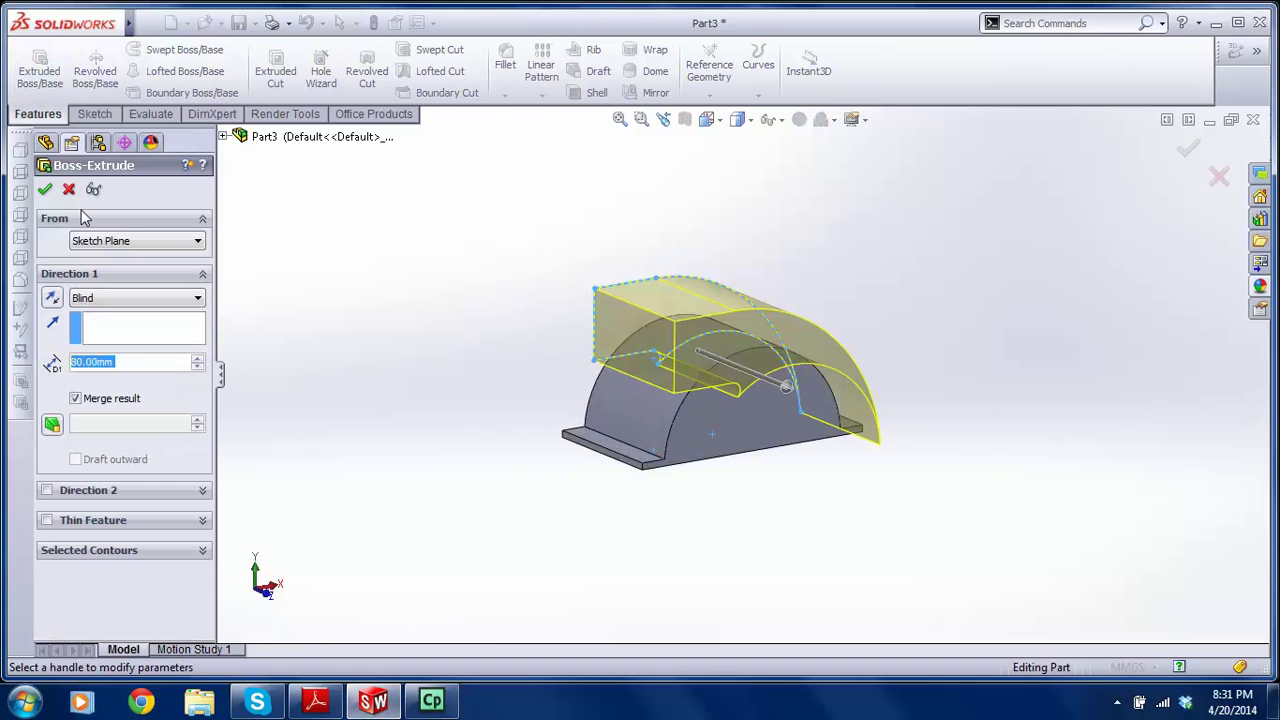
text(57.5)
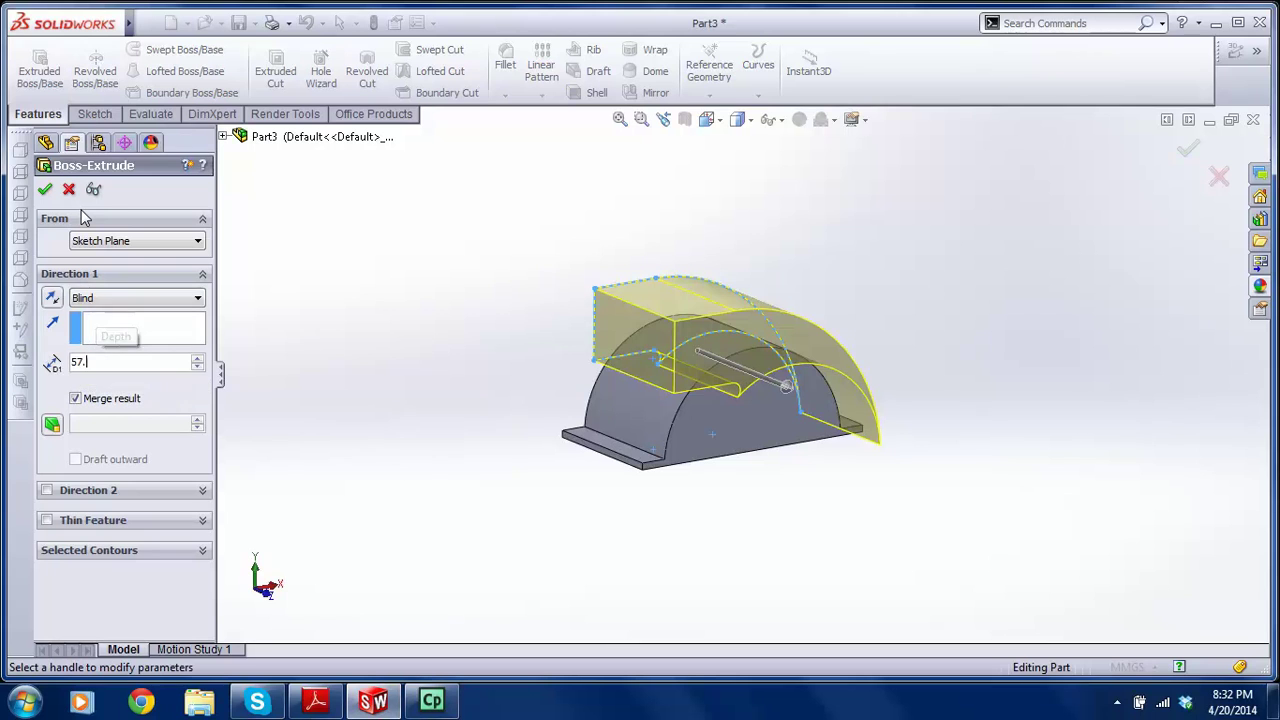
key(Return)
- Change the duct extrusion's end condition to Mid Plane and accept the feature
middle_drag(412, 303, 491, 284)
click(165, 298)
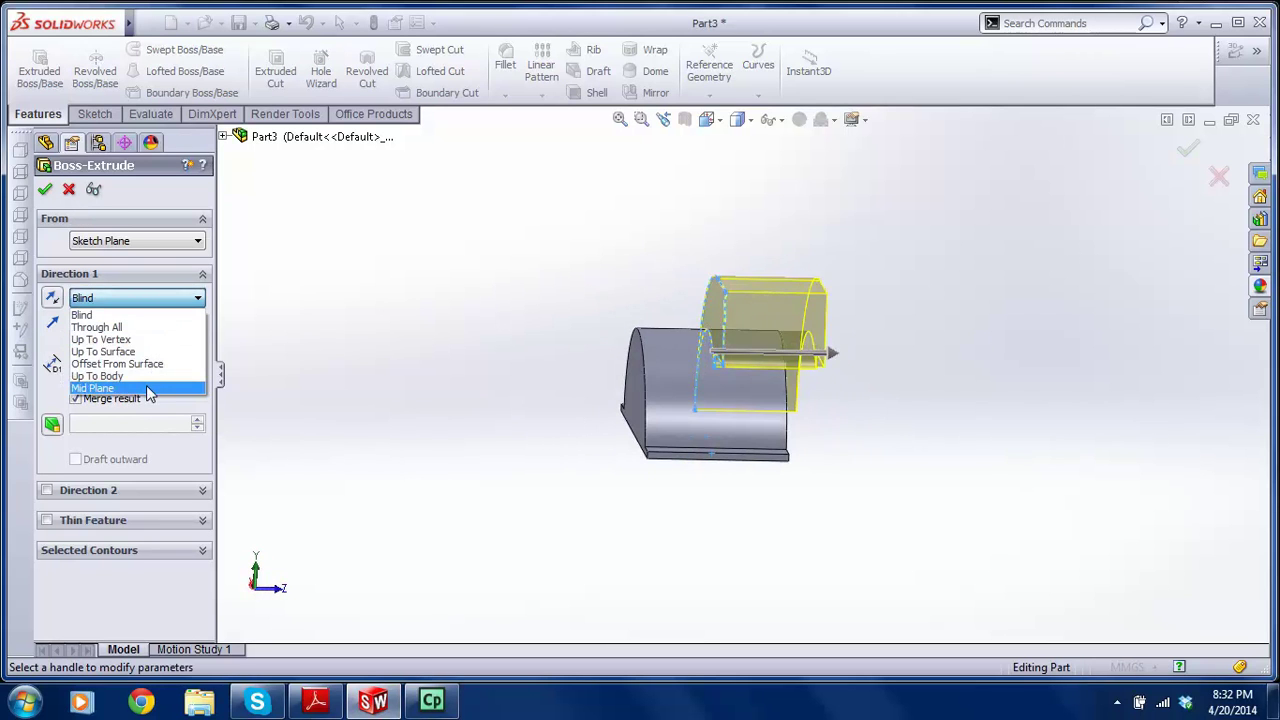
click(146, 386)
click(44, 189)
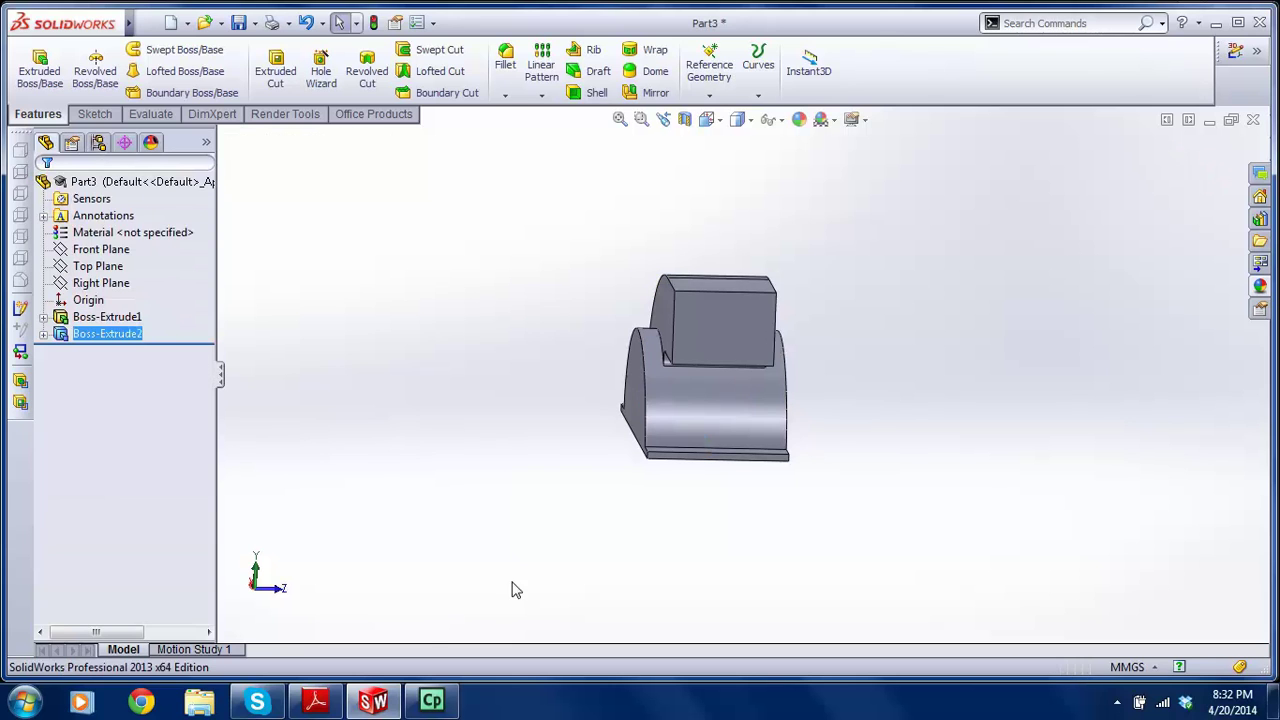
- Review the duct's flared inlet in the top, side and section views in Adobe Reader
click(315, 701)
scroll(740, 443, down, 1)
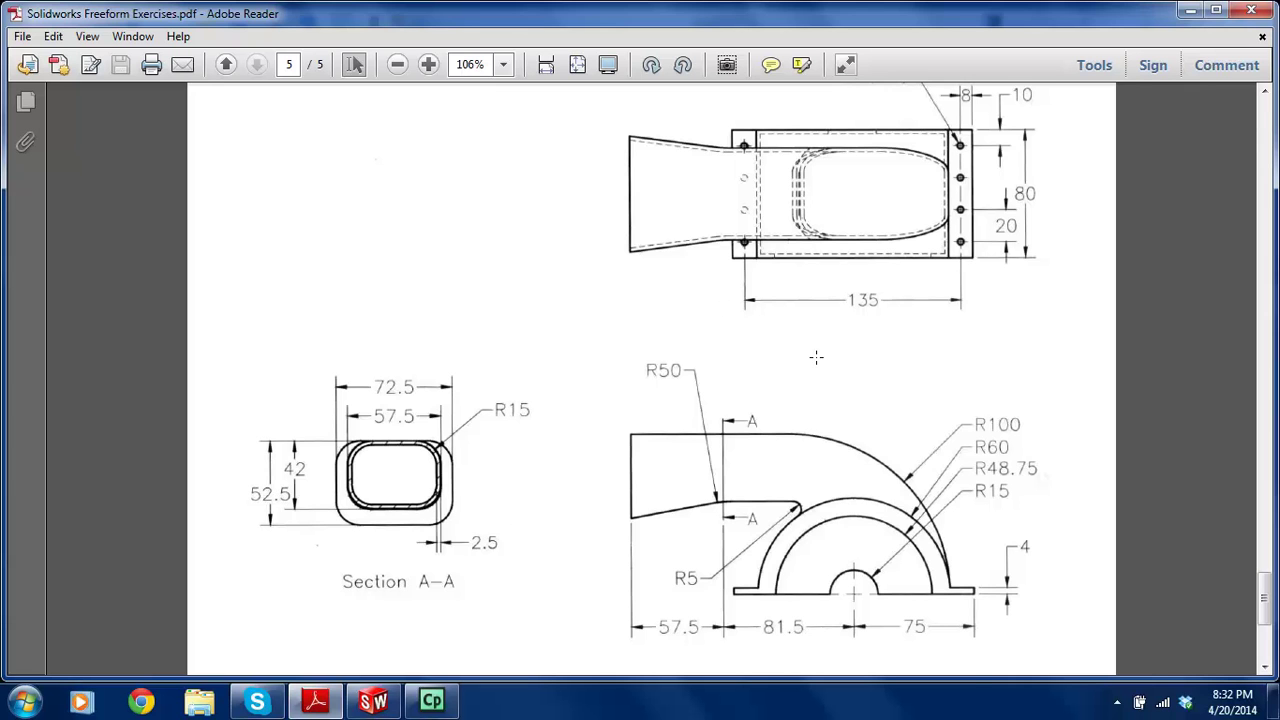
scroll(817, 357, up, 1)
scroll(817, 357, down, 1)
scroll(691, 333, up, 1)
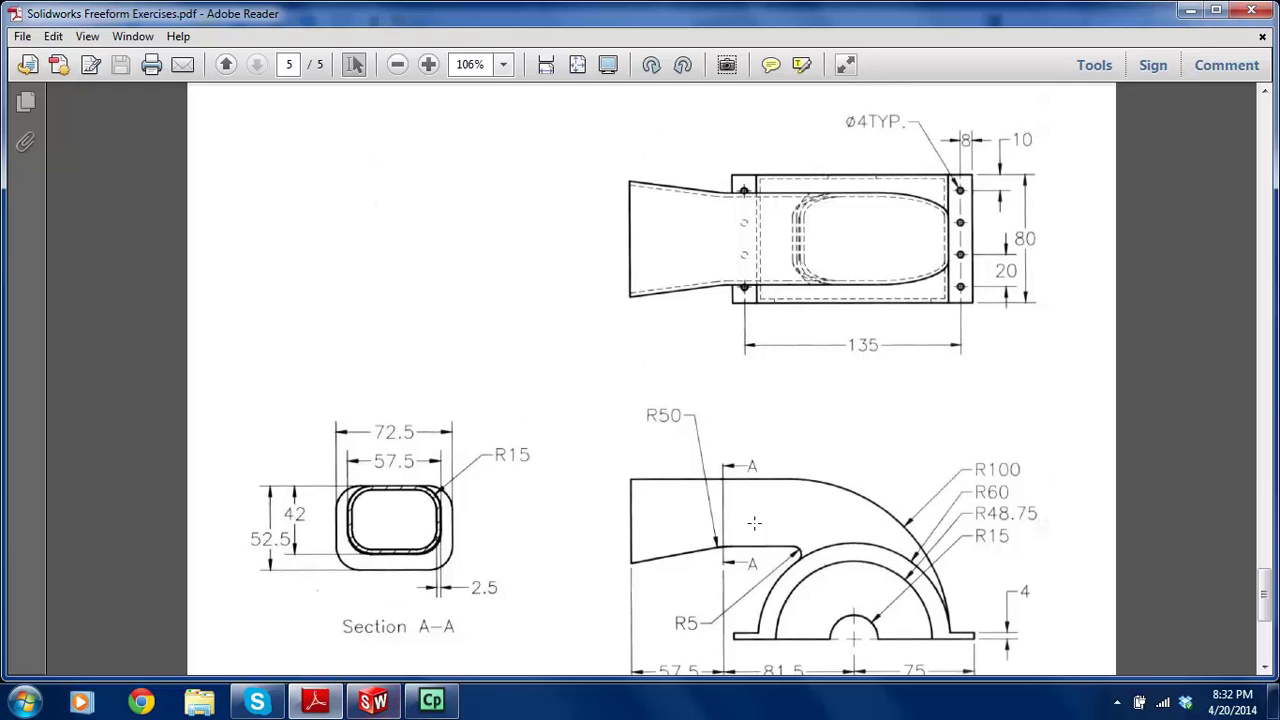
- Switch back to SolidWorks and begin a reference plane from the duct's flat rectangular end face
click(371, 700)
scroll(716, 373, up, 1)
middle_drag(721, 365, 650, 368)
middle_drag(950, 368, 860, 378)
scroll(860, 378, down, 3)
mouse_move(613, 355)
middle_down()
mouse_move(690, 345)
mouse_move(592, 342)
mouse_move(592, 360)
mouse_move(594, 346)
middle_up()
scroll(591, 336, up, 3)
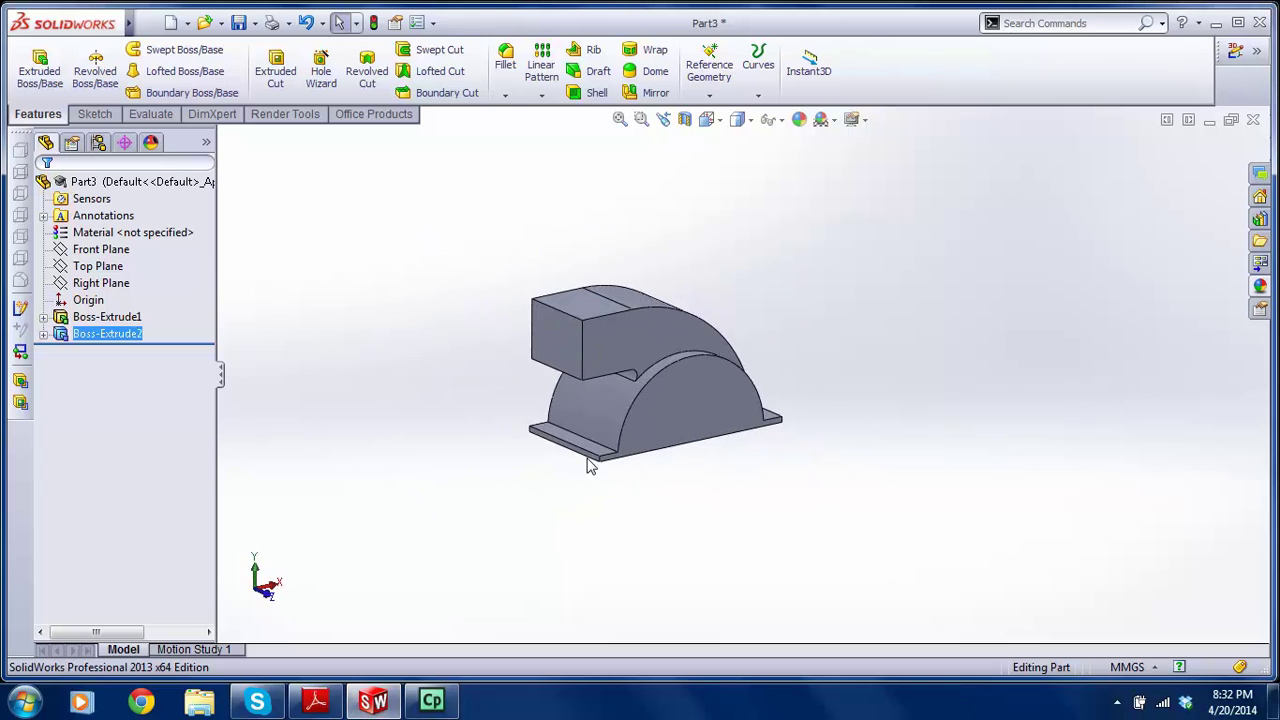
click(709, 70)
click(716, 191)
click(551, 338)
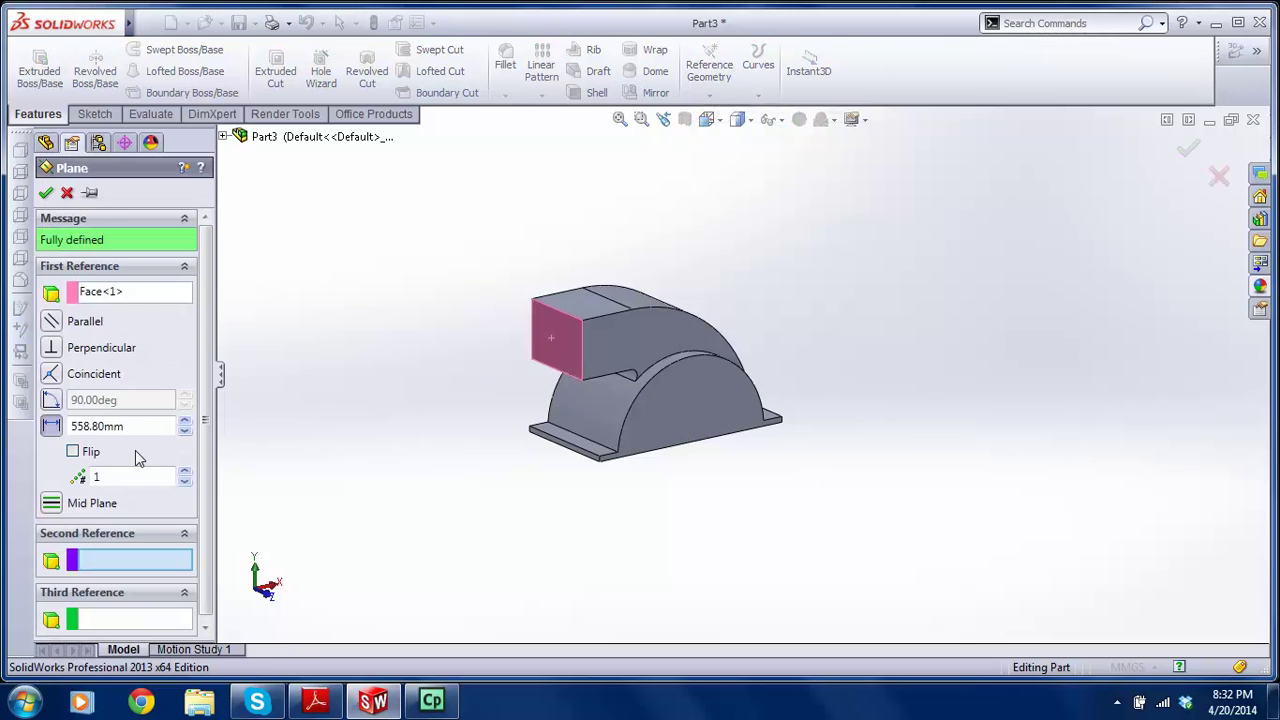
- Check the inlet length in the Adobe Reader drawing, then create the SolidWorks plane offset 57.5 mm outward from the duct's end face
click(314, 699)
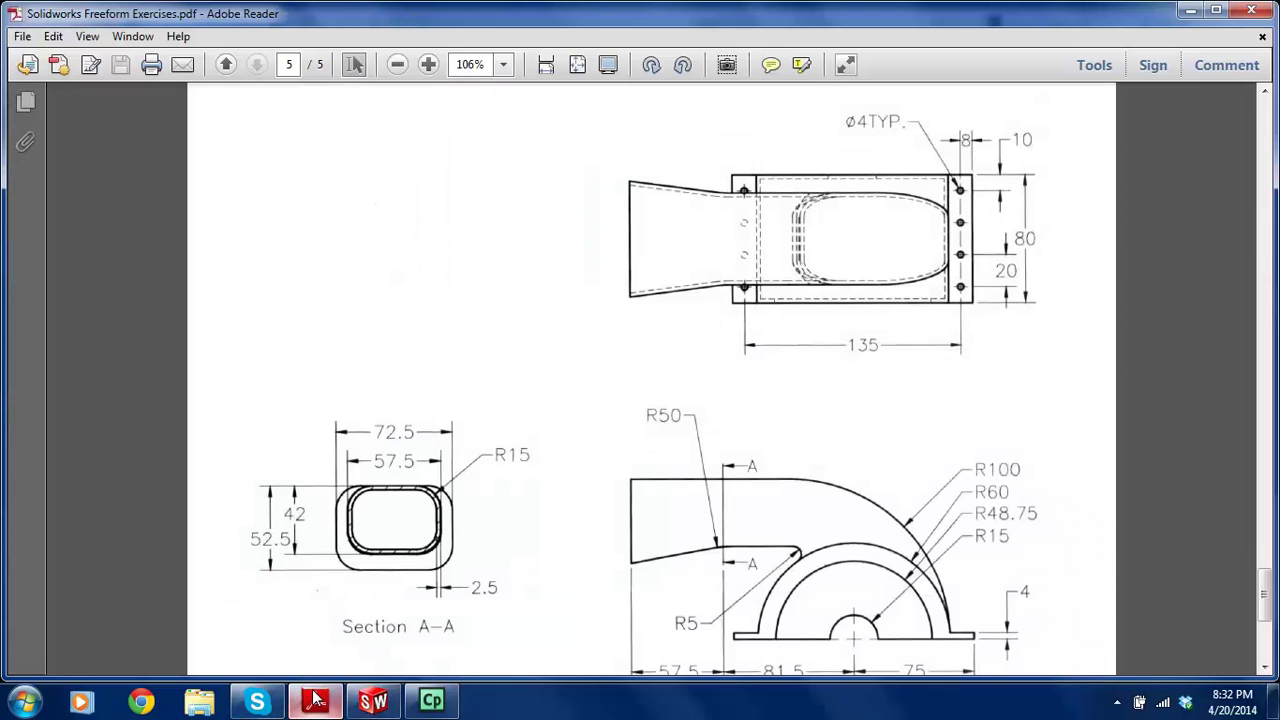
drag(550, 562, 562, 495)
scroll(600, 540, down, 2)
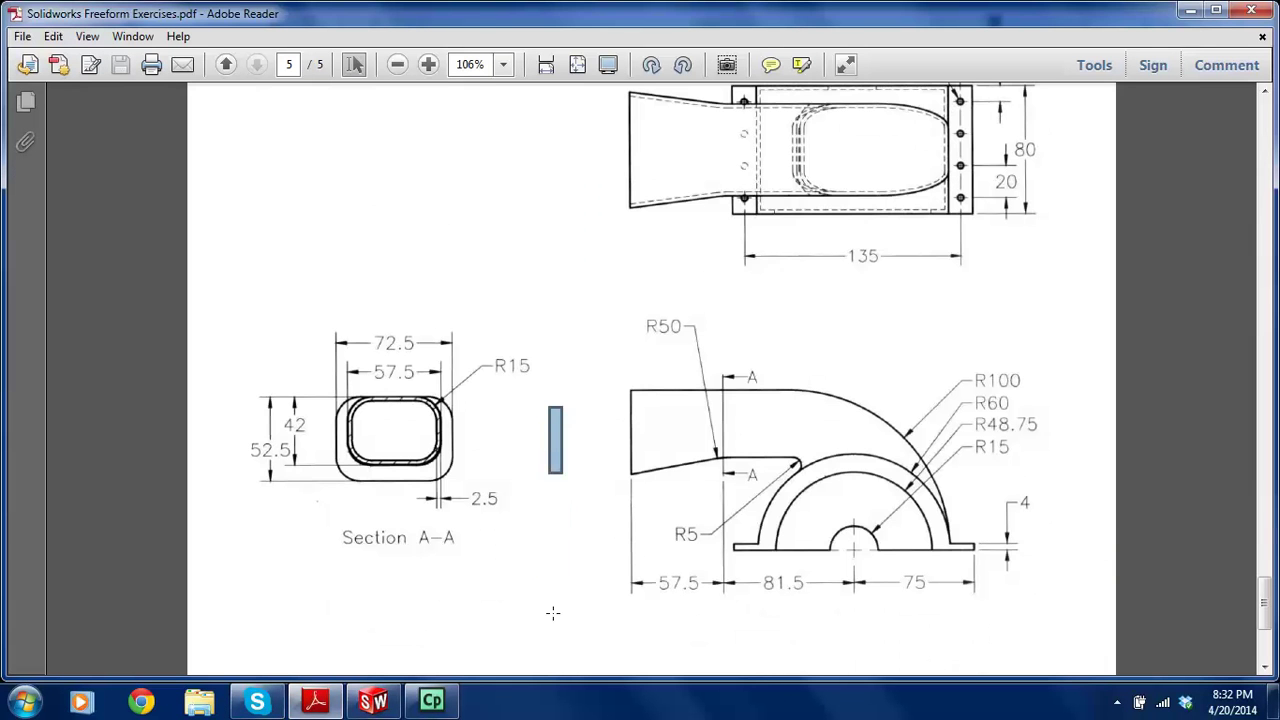
click(373, 700)
double_click(152, 424)
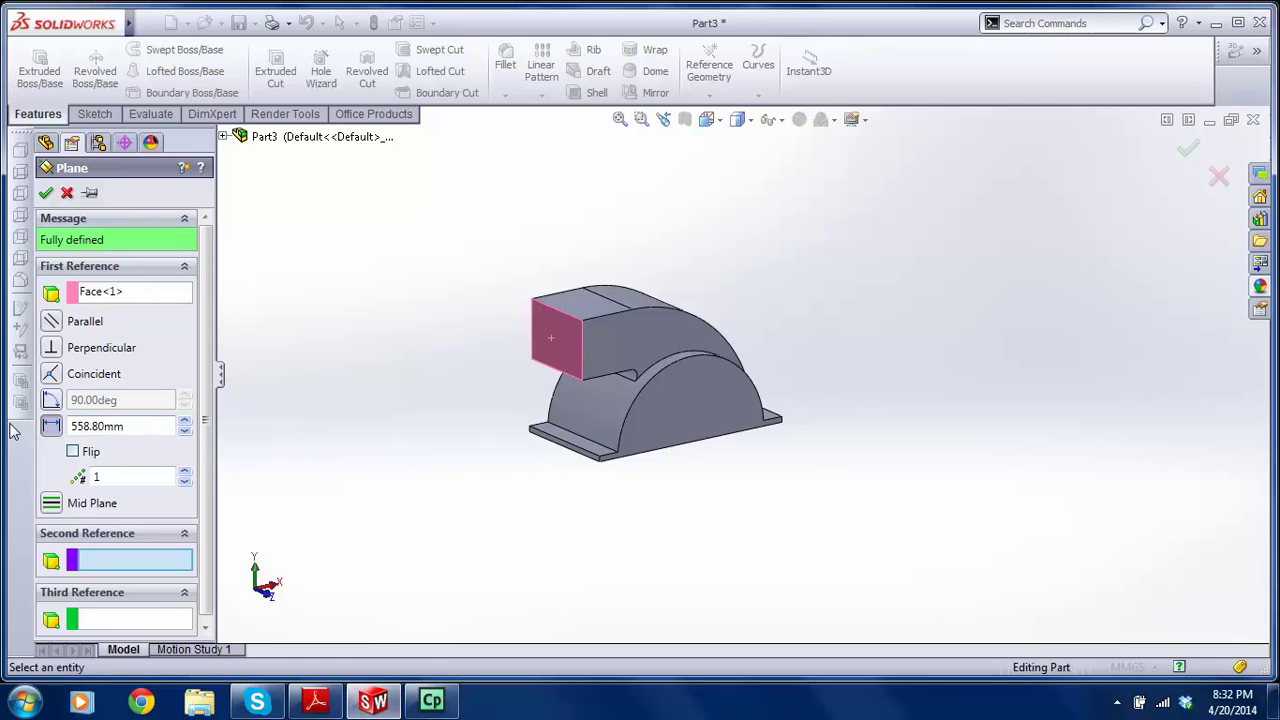
text(57.5)
key(Return)
click(42, 195)
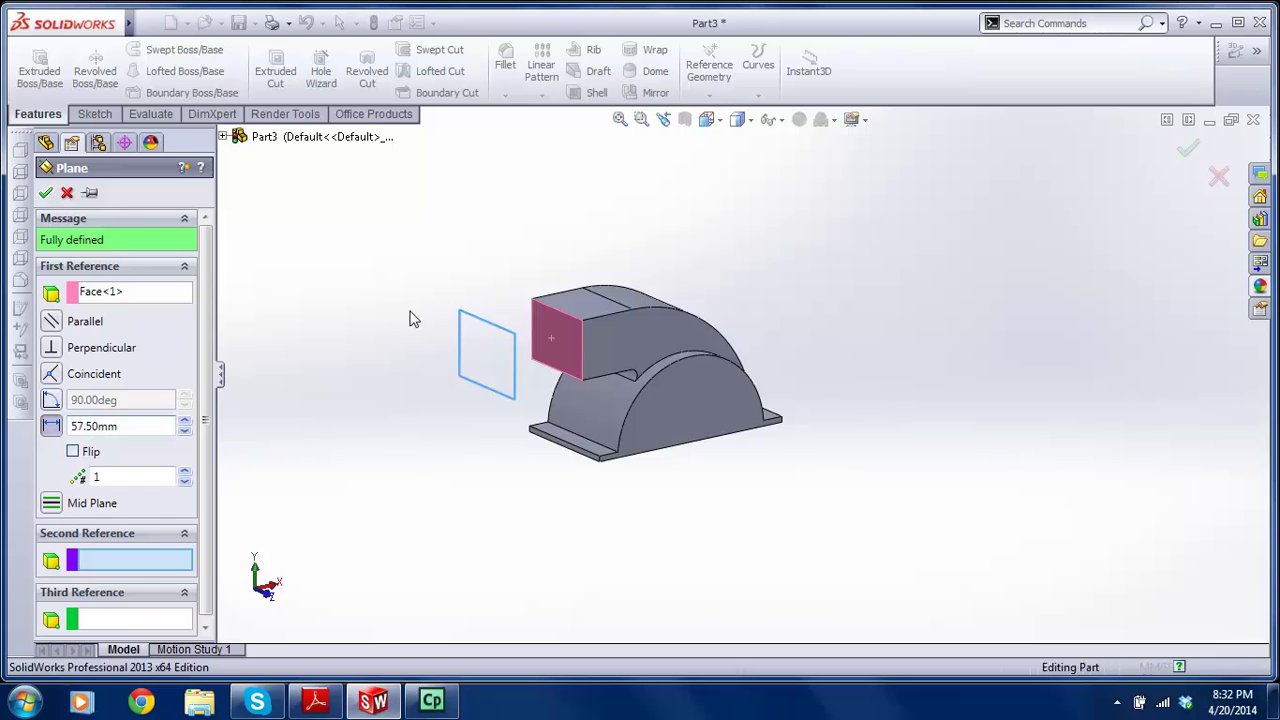
- Start a sketch on the new offset plane and view it straight on
click(95, 114)
click(32, 66)
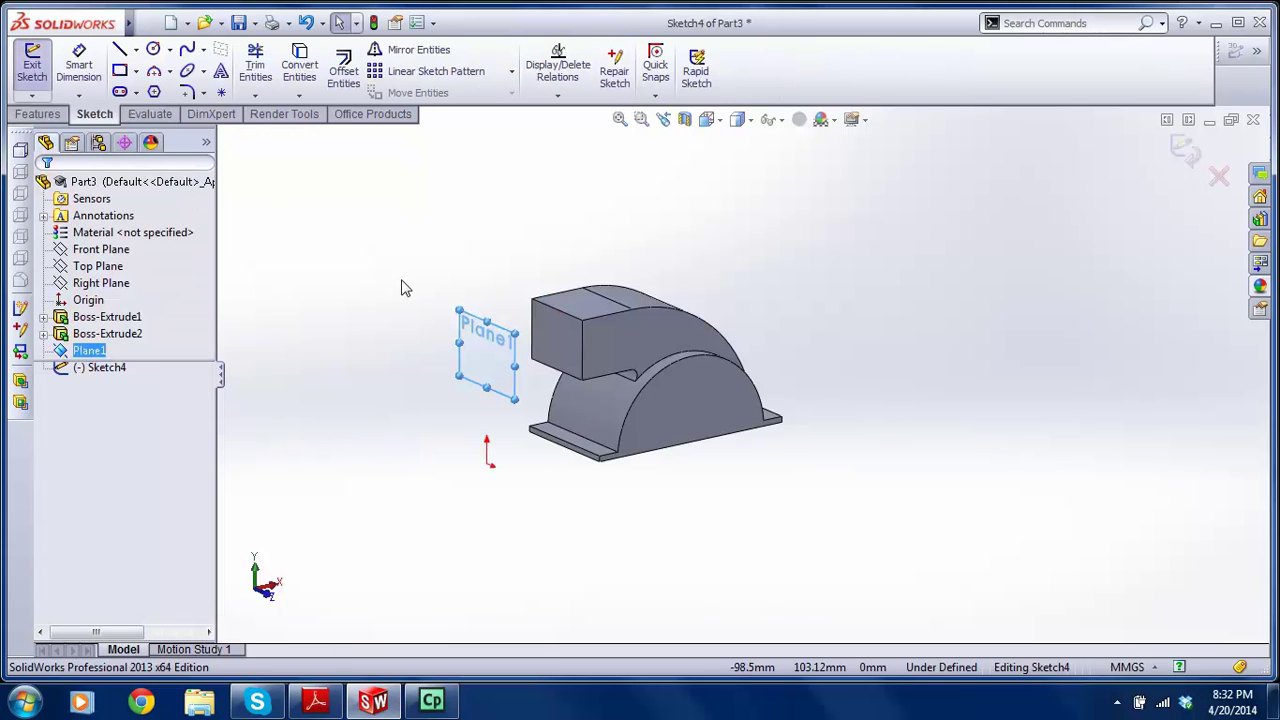
key(space)
click(480, 306)
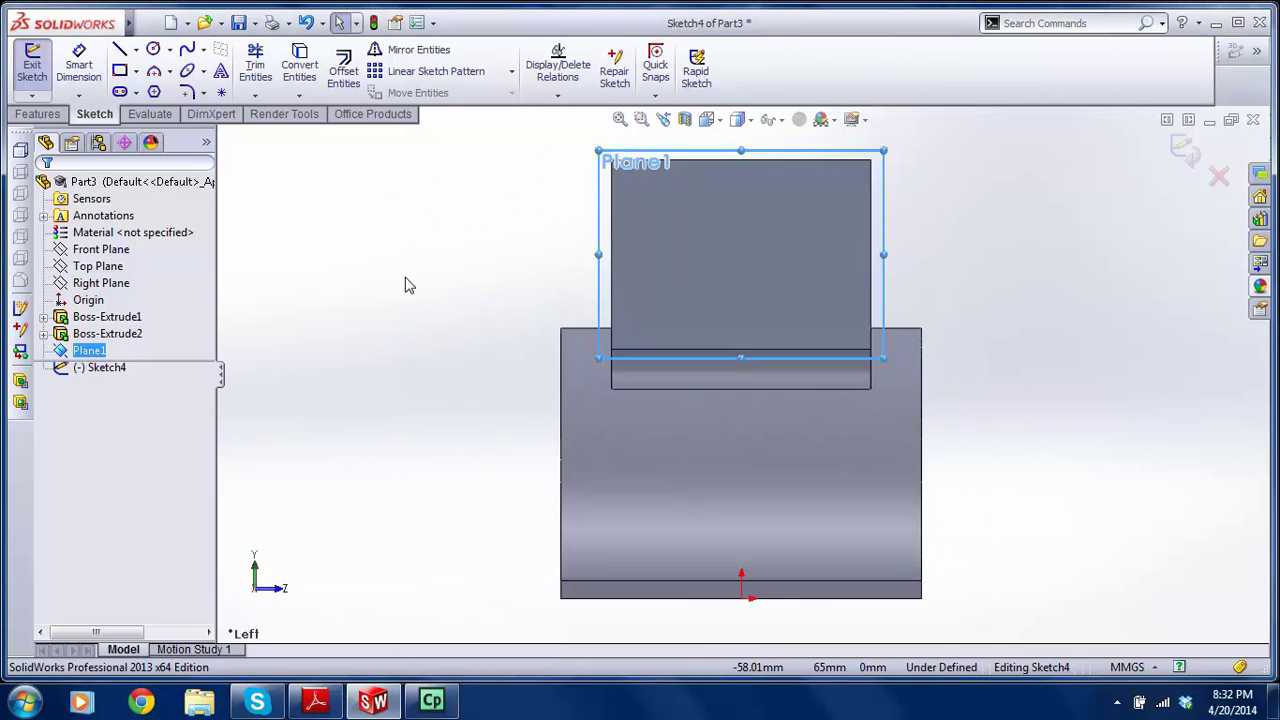
- Draw a corner rectangle around the duct's end face and make its top line collinear with the duct's top edge
click(119, 70)
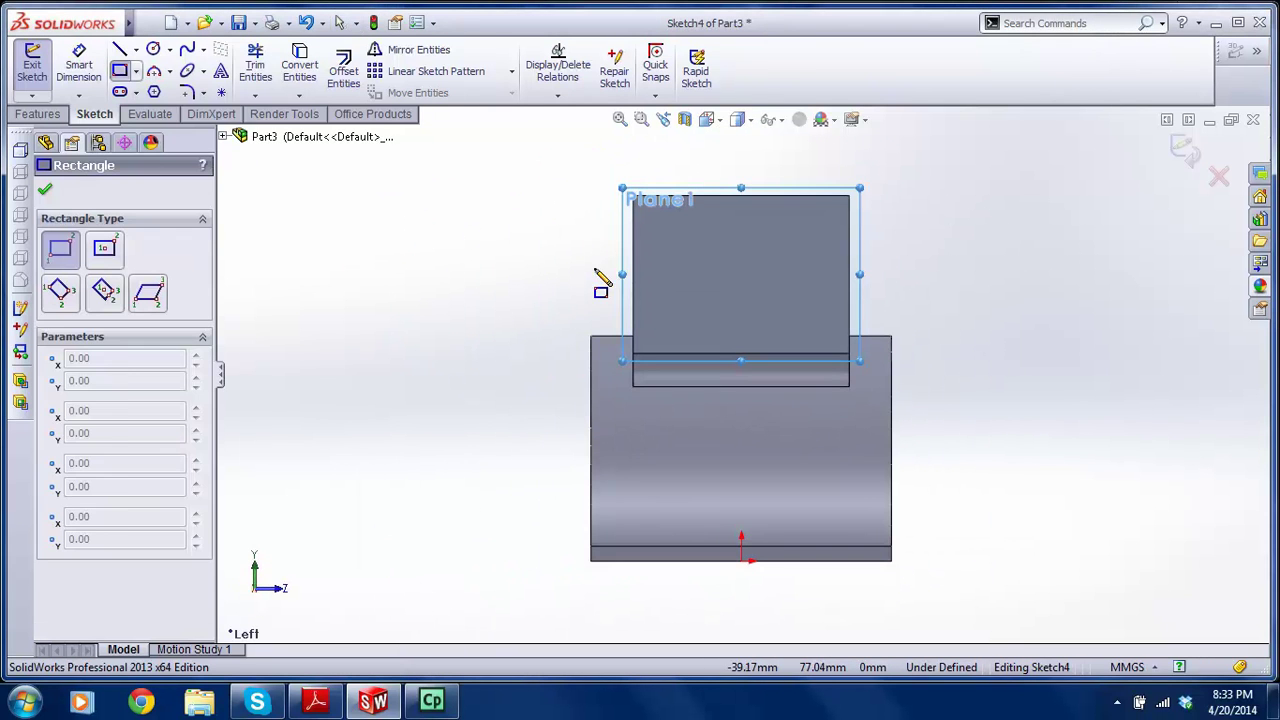
click(538, 206)
click(939, 427)
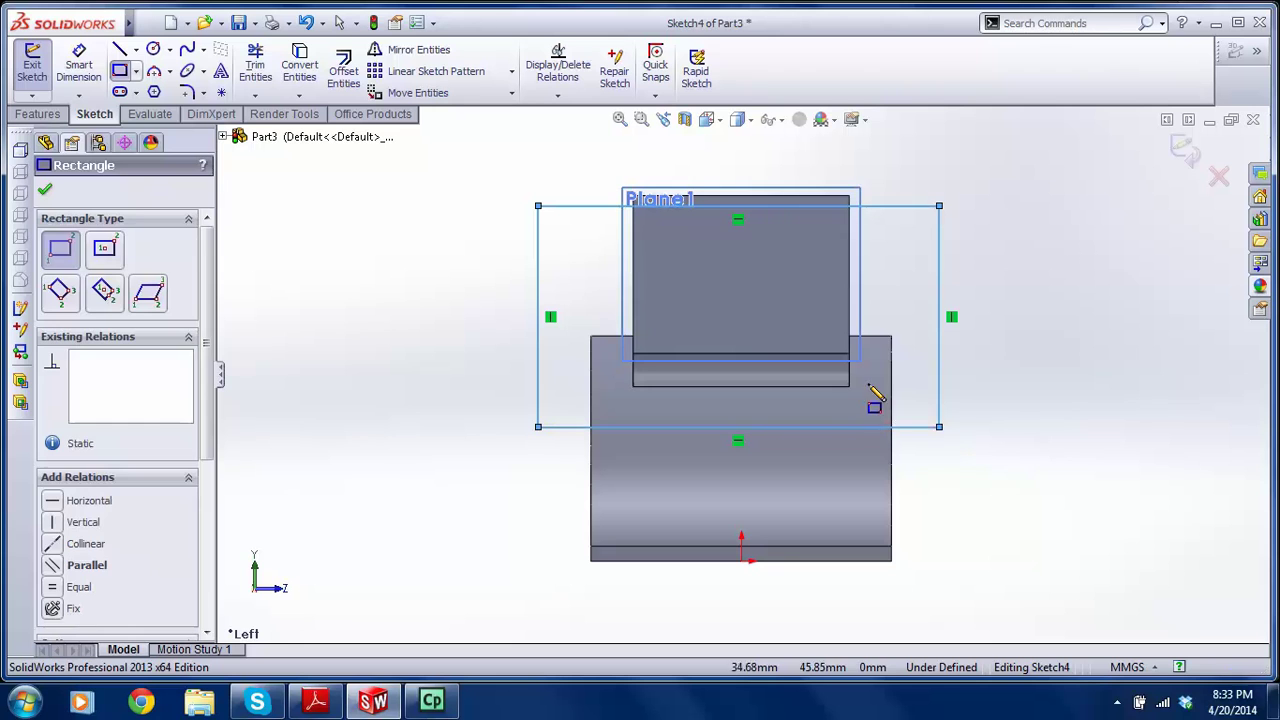
key(Escape)
click(798, 207)
click(50, 492)
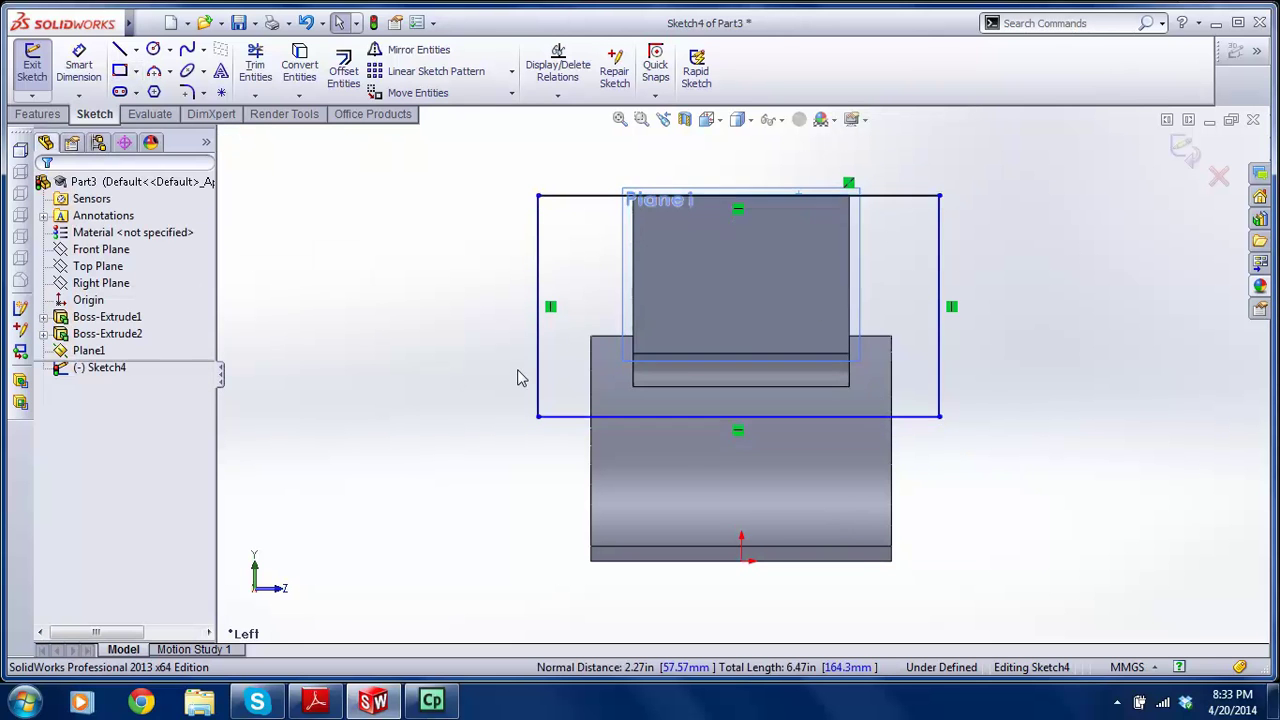
- Check the inlet section size in Adobe Reader, then dimension the SolidWorks rectangle 72.5 mm wide and 52.5 mm high
click(328, 702)
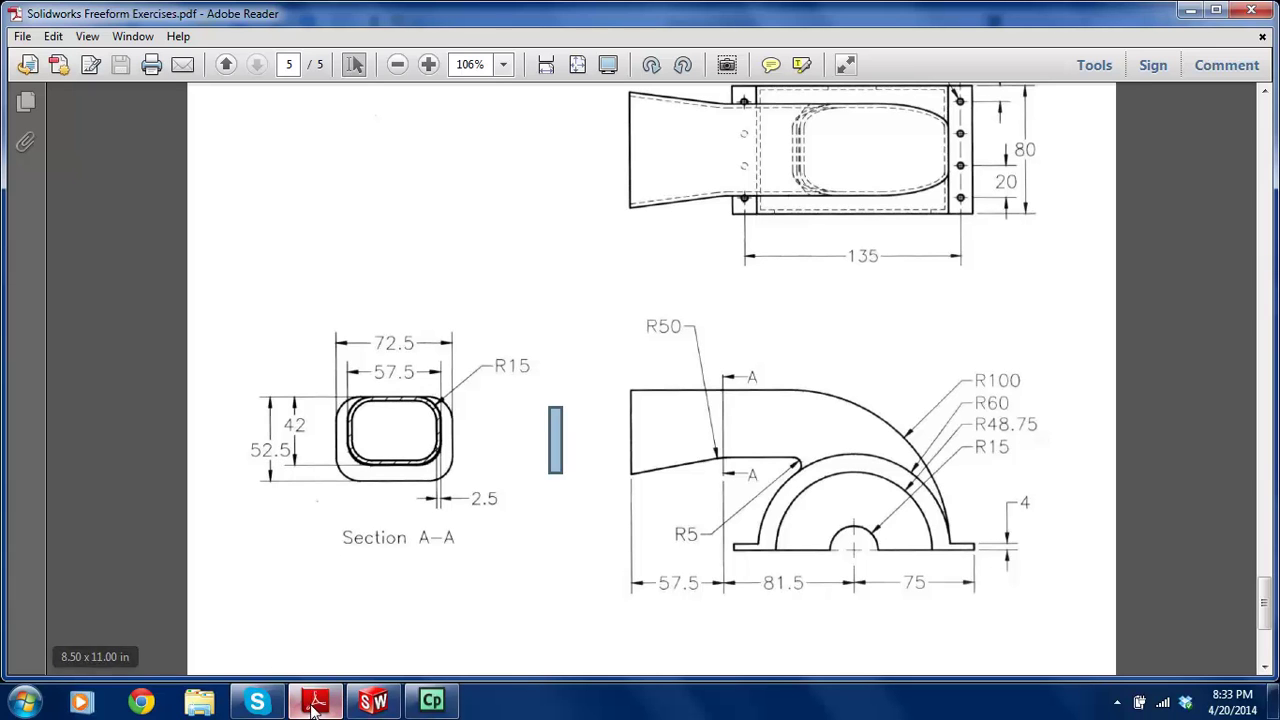
click(373, 702)
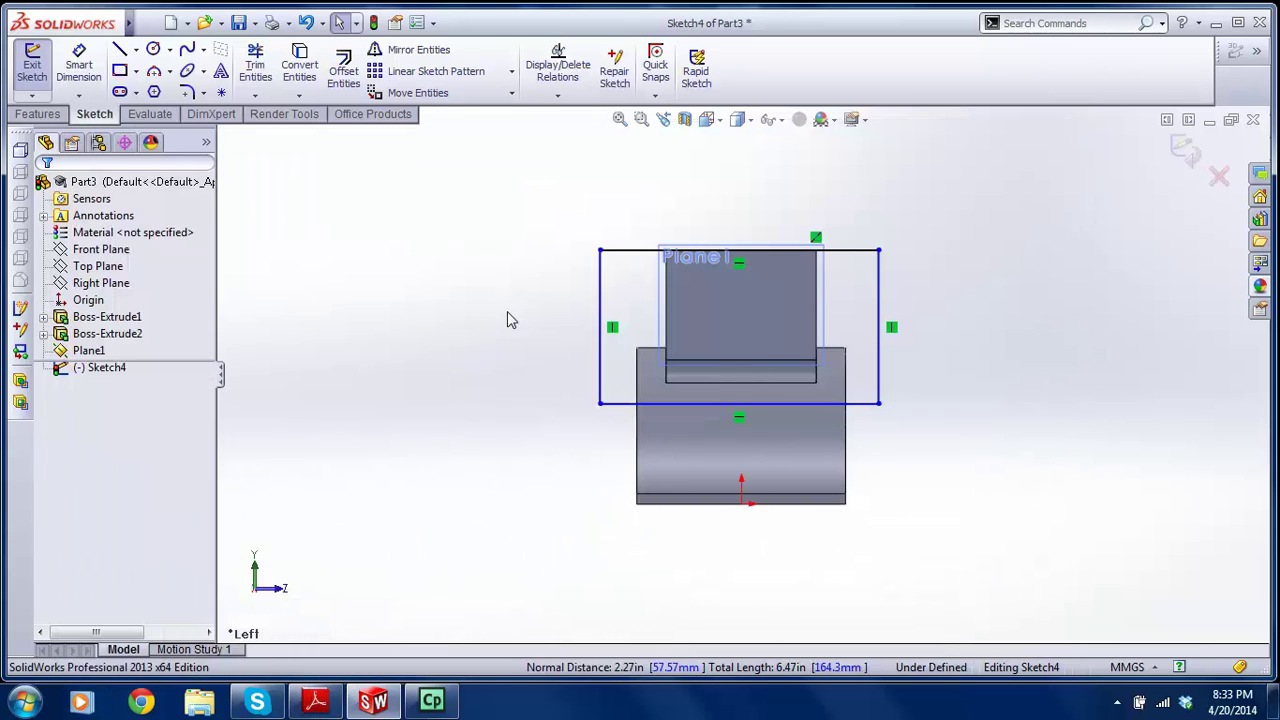
click(640, 250)
click(713, 218)
text(72.5)
key(Return)
click(789, 286)
click(923, 325)
text(52.5)
key(Return)
key(Escape)
scroll(782, 324, down, 2)
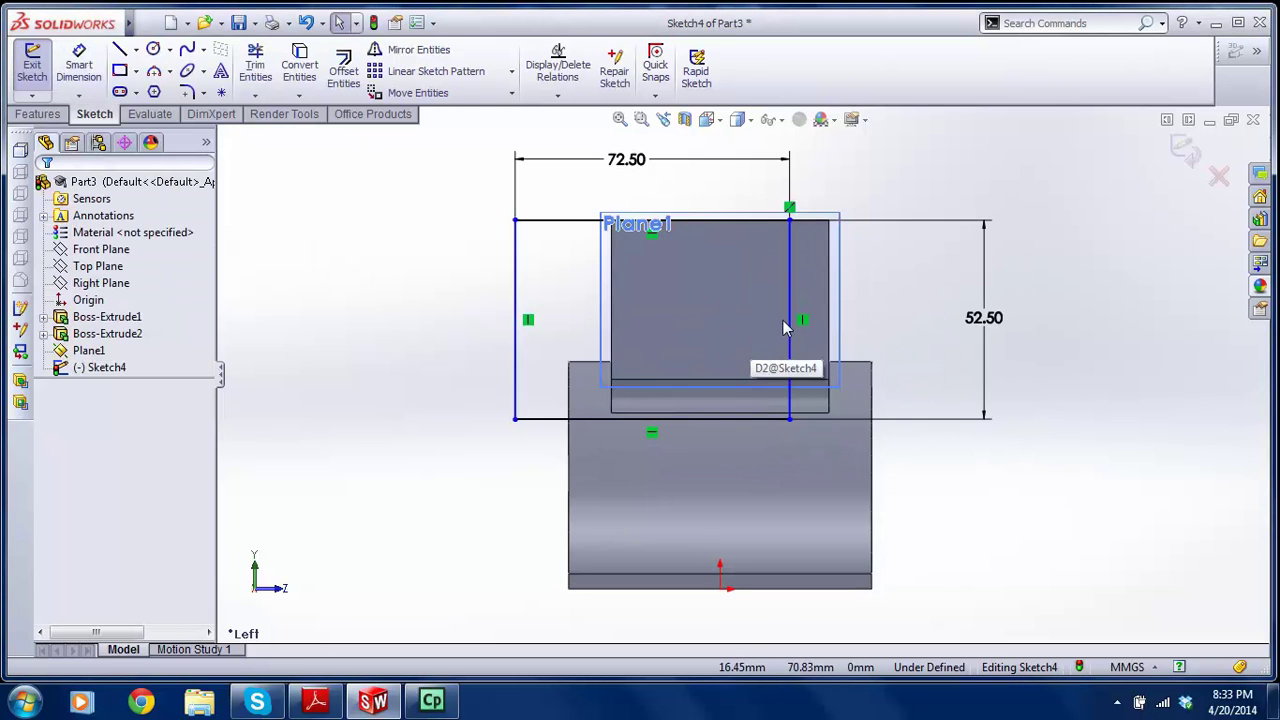
- Shift the dimensioned rectangle sideways until it roughly straddles the duct's end face, and inspect its placement
drag(786, 314, 859, 314)
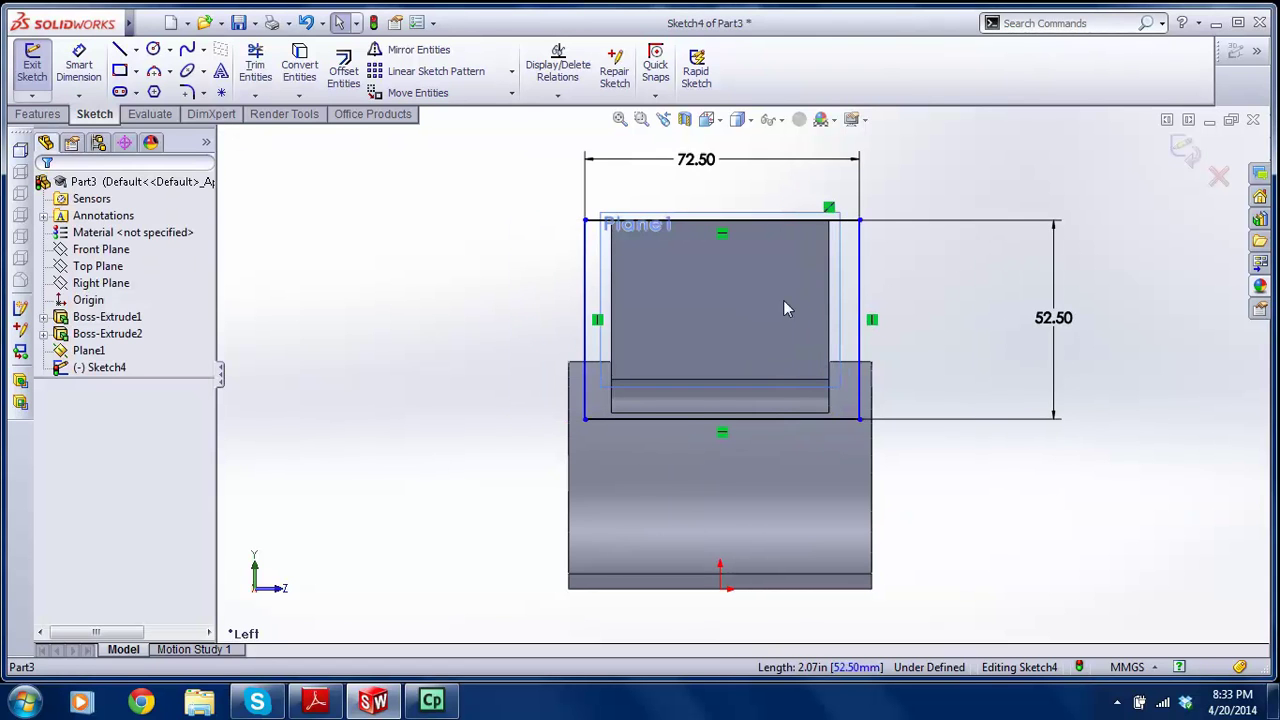
middle_drag(742, 232, 724, 328)
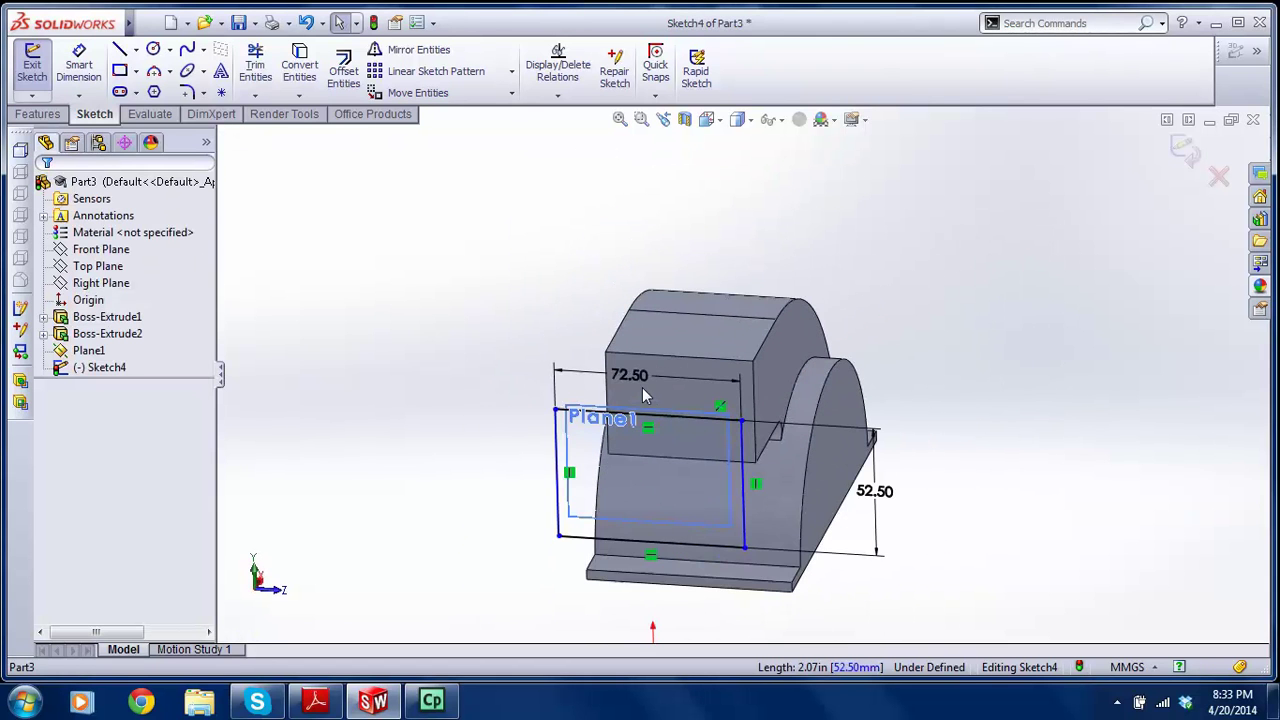
mouse_move(466, 325)
middle_down()
mouse_move(577, 291)
mouse_move(668, 360)
mouse_move(669, 317)
middle_up()
key(space)
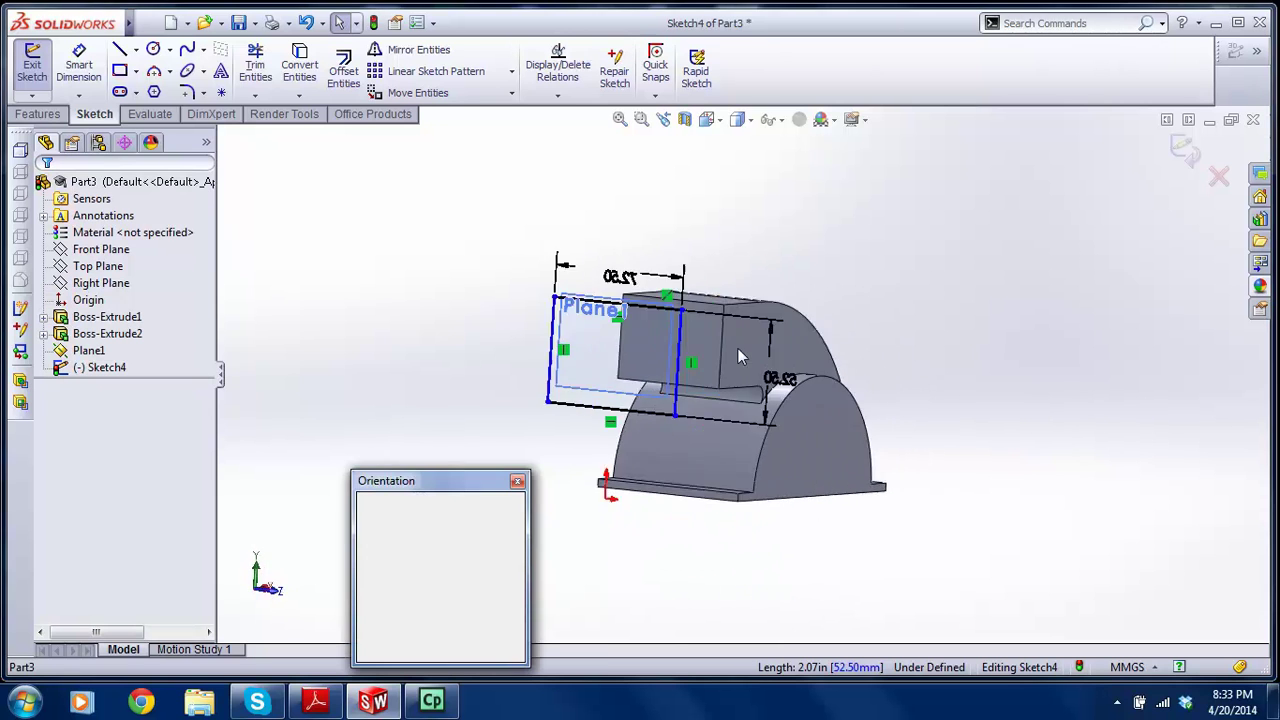
click(576, 297)
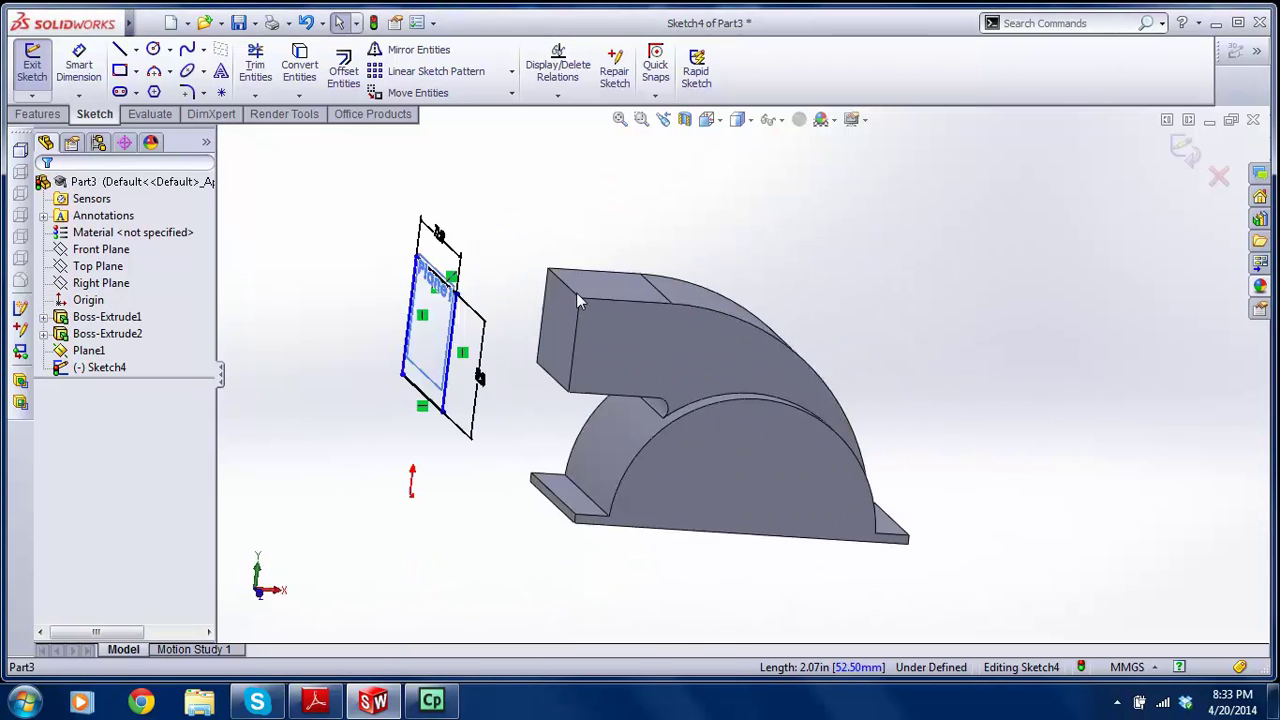
scroll(600, 281, up, 1)
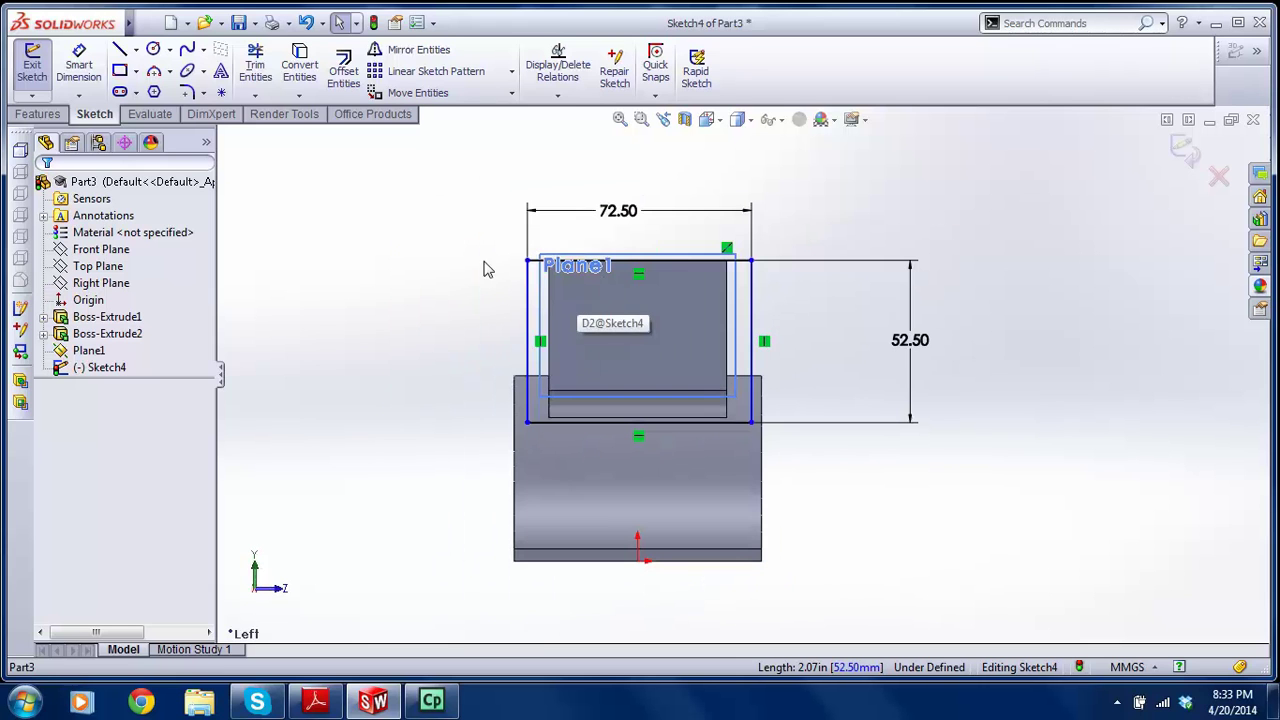
- Draw a vertical centerline between the midpoints of the rectangle's top and bottom lines
click(136, 49)
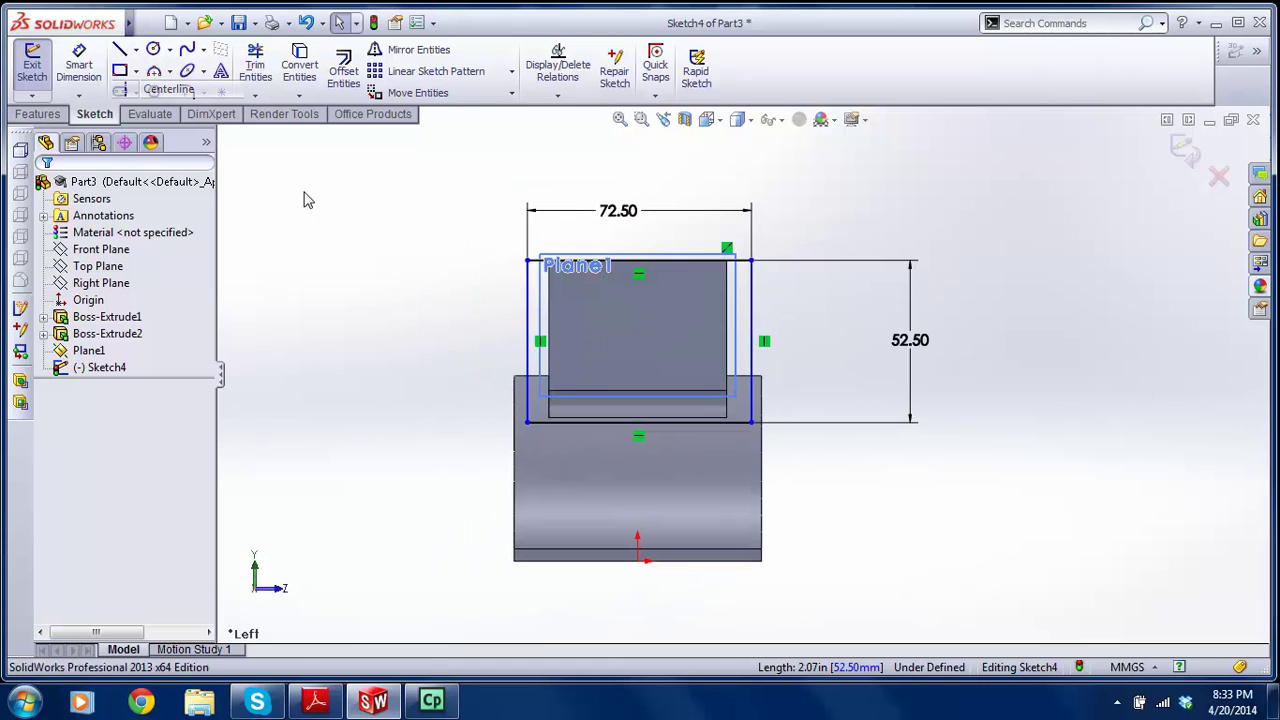
click(150, 91)
click(638, 260)
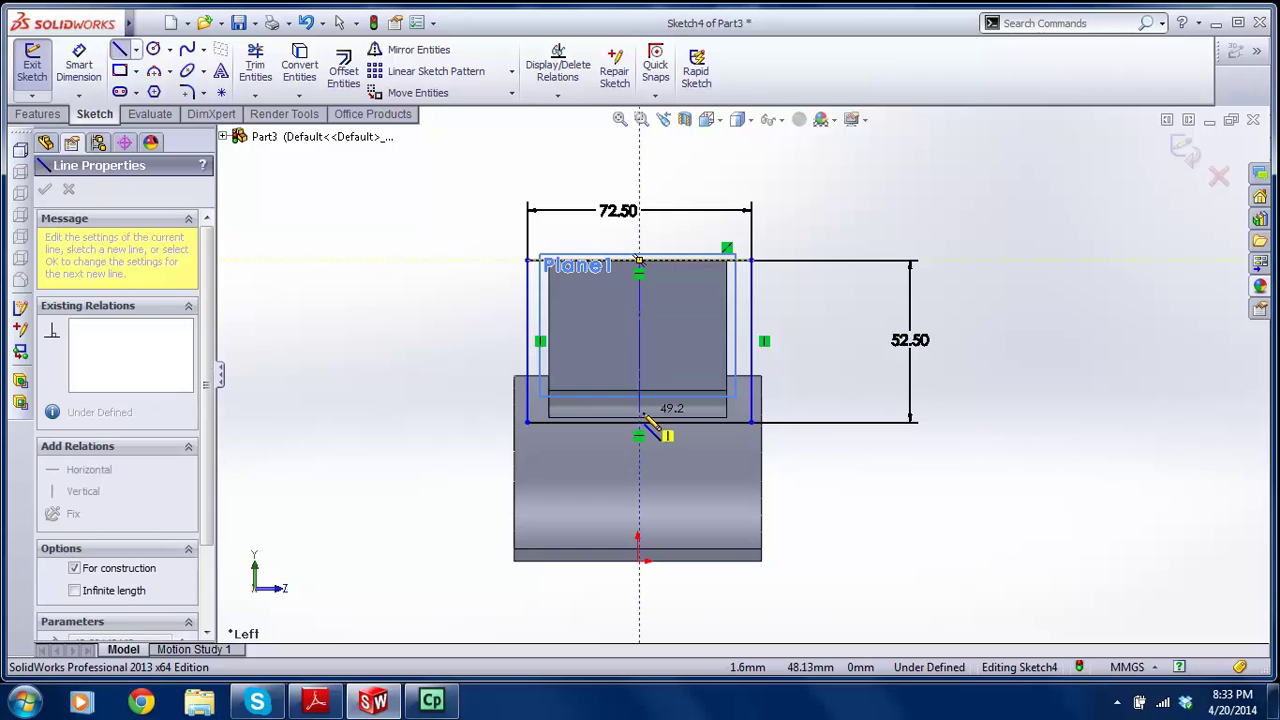
click(638, 421)
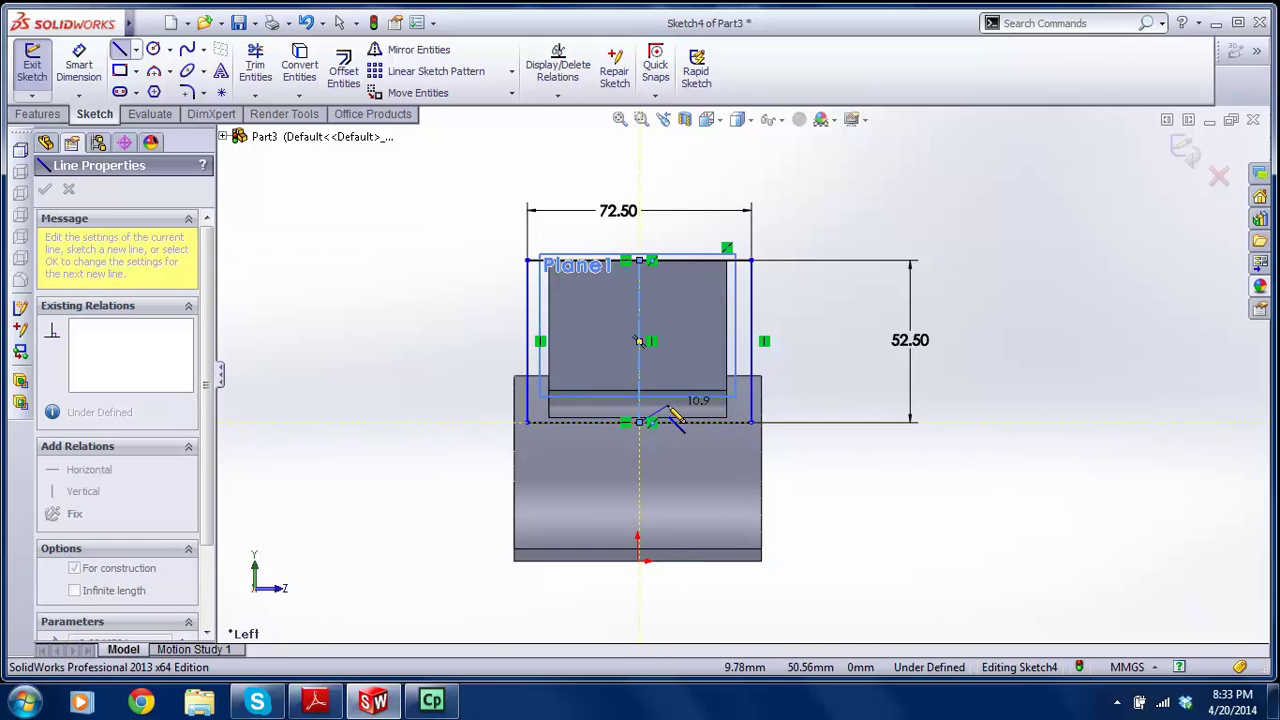
key(Escape)
- Make the two vertical edges of the duct's end face symmetric about the centerline and exit the sketch
scroll(637, 287, down, 3)
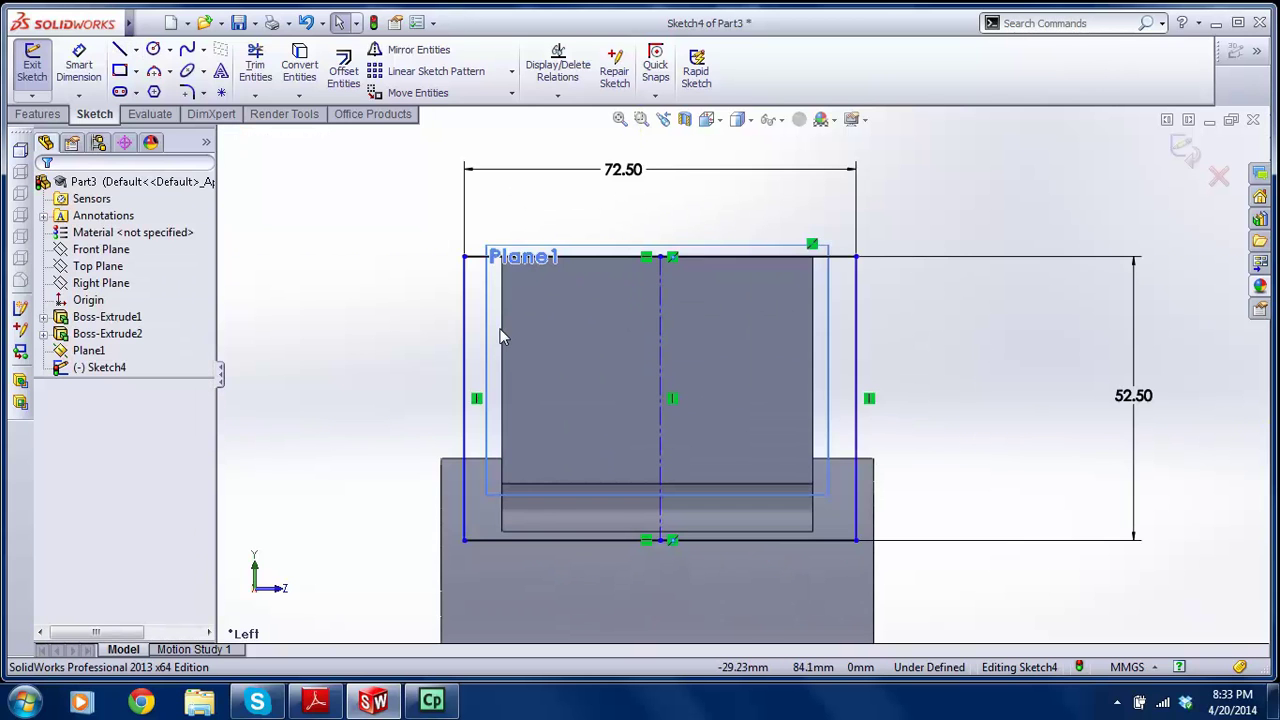
click(660, 352)
ctrl+click(812, 365)
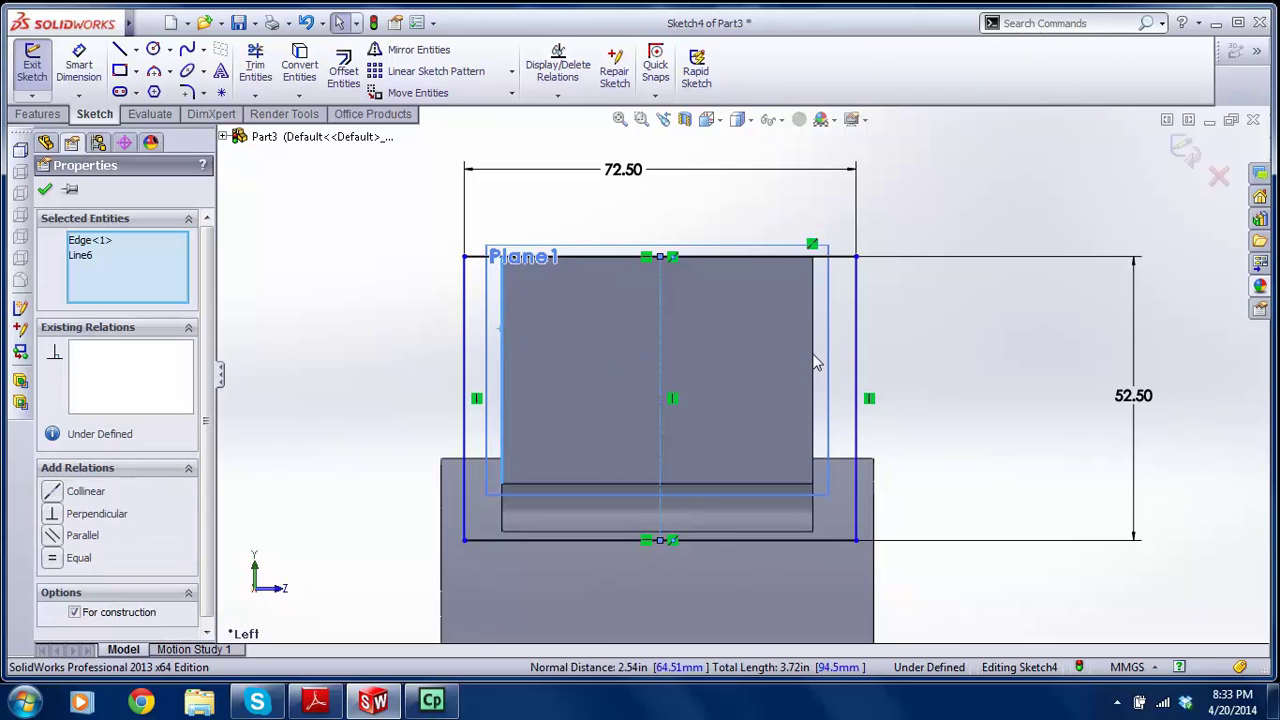
ctrl+click(813, 363)
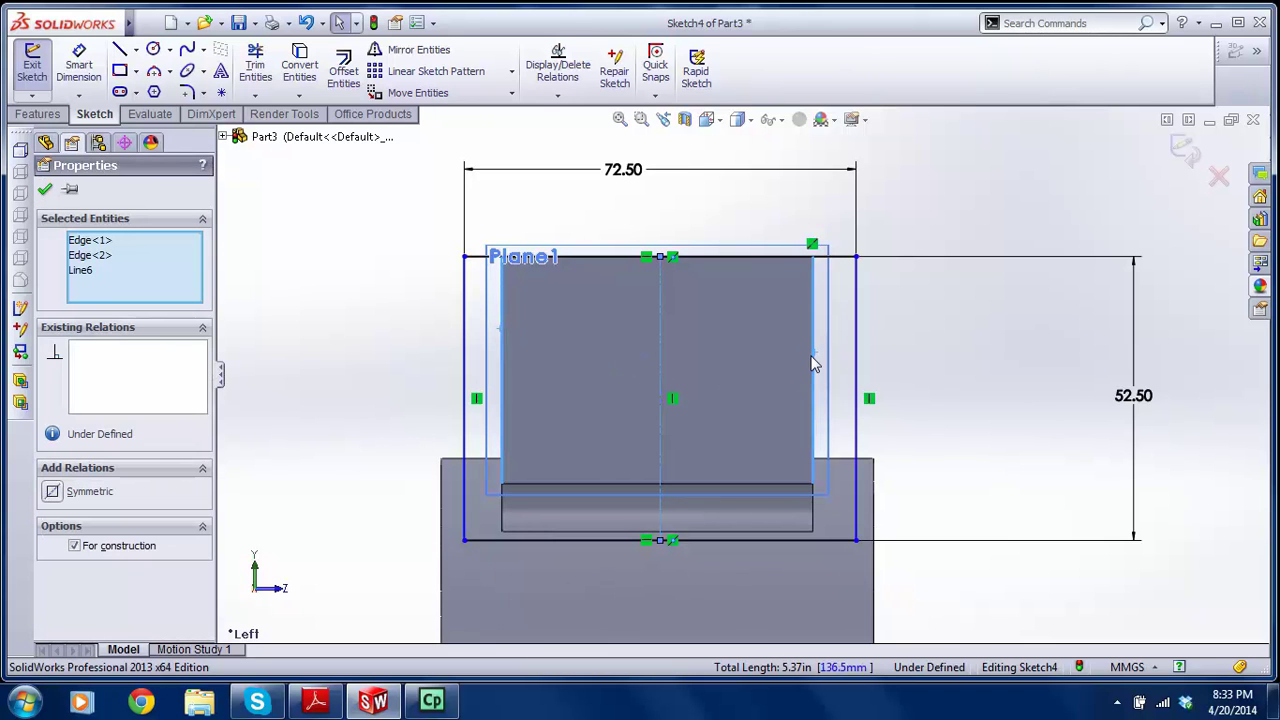
click(52, 490)
key(Escape)
scroll(666, 247, up, 1)
scroll(704, 374, up, 1)
middle_drag(704, 374, 574, 309)
scroll(808, 401, up, 3)
middle_drag(808, 401, 940, 420)
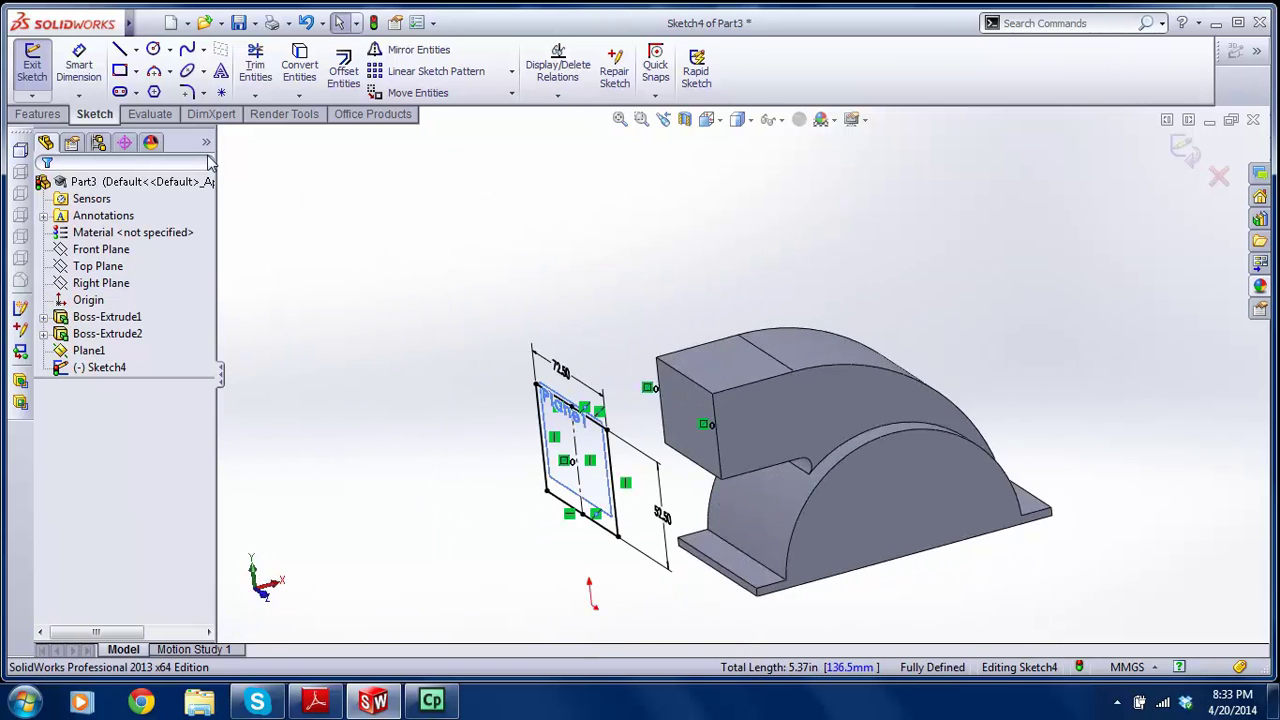
click(32, 65)
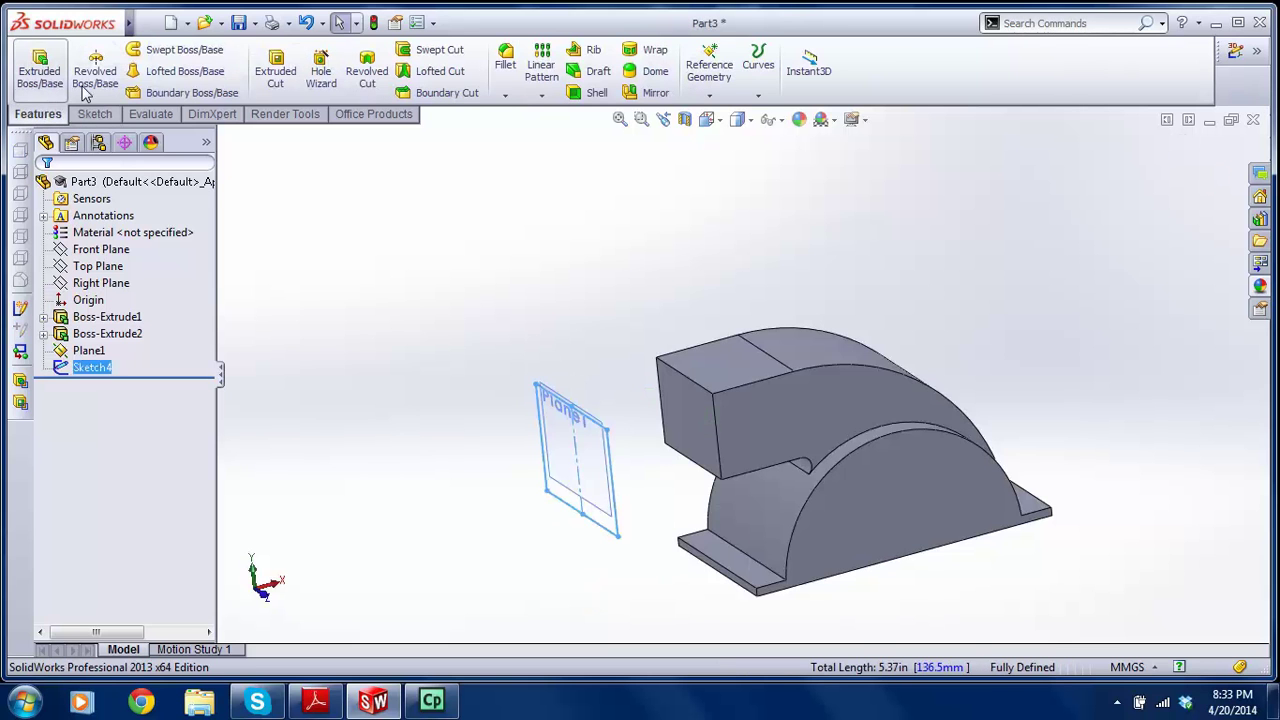
click(185, 71)
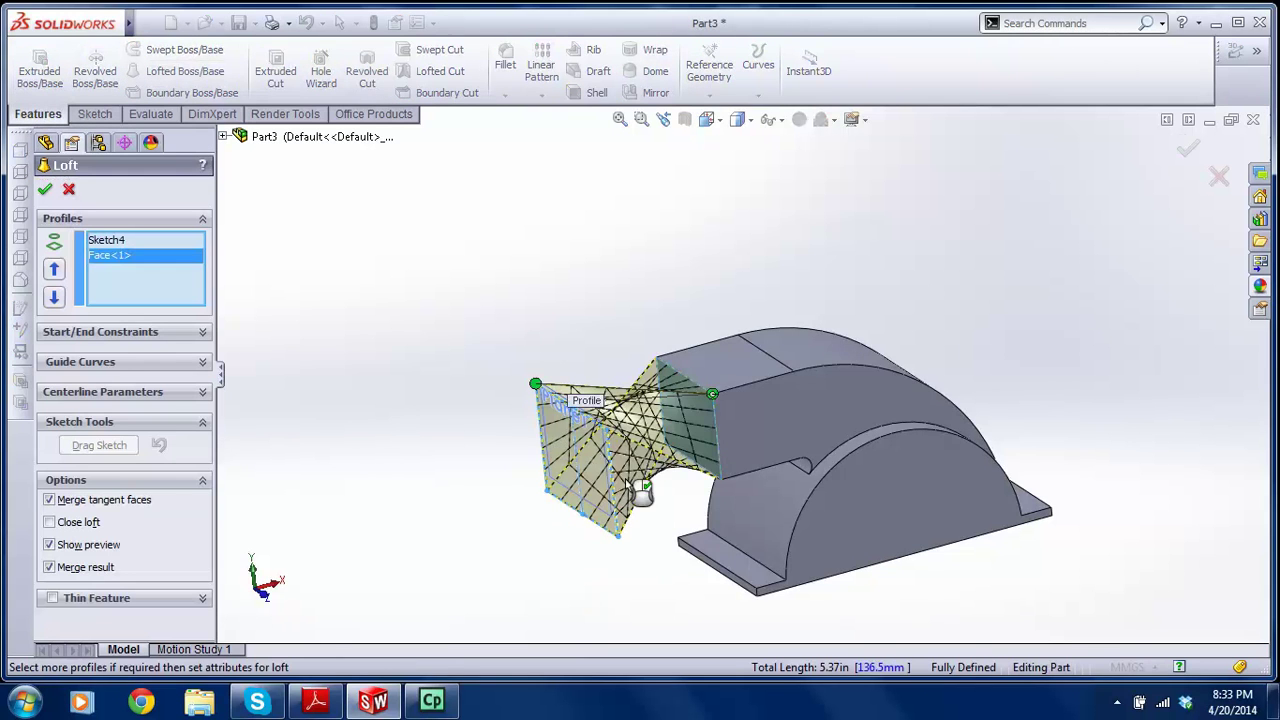
middle_drag(608, 430, 600, 352)
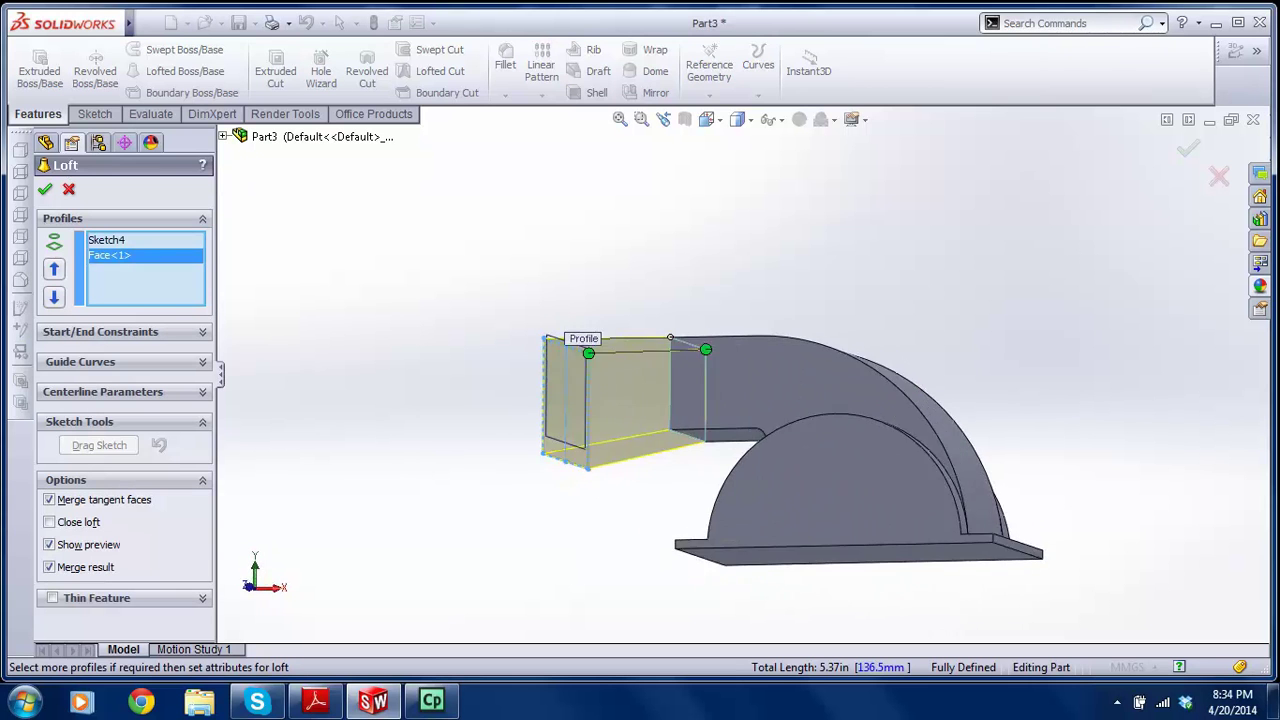
click(68, 189)
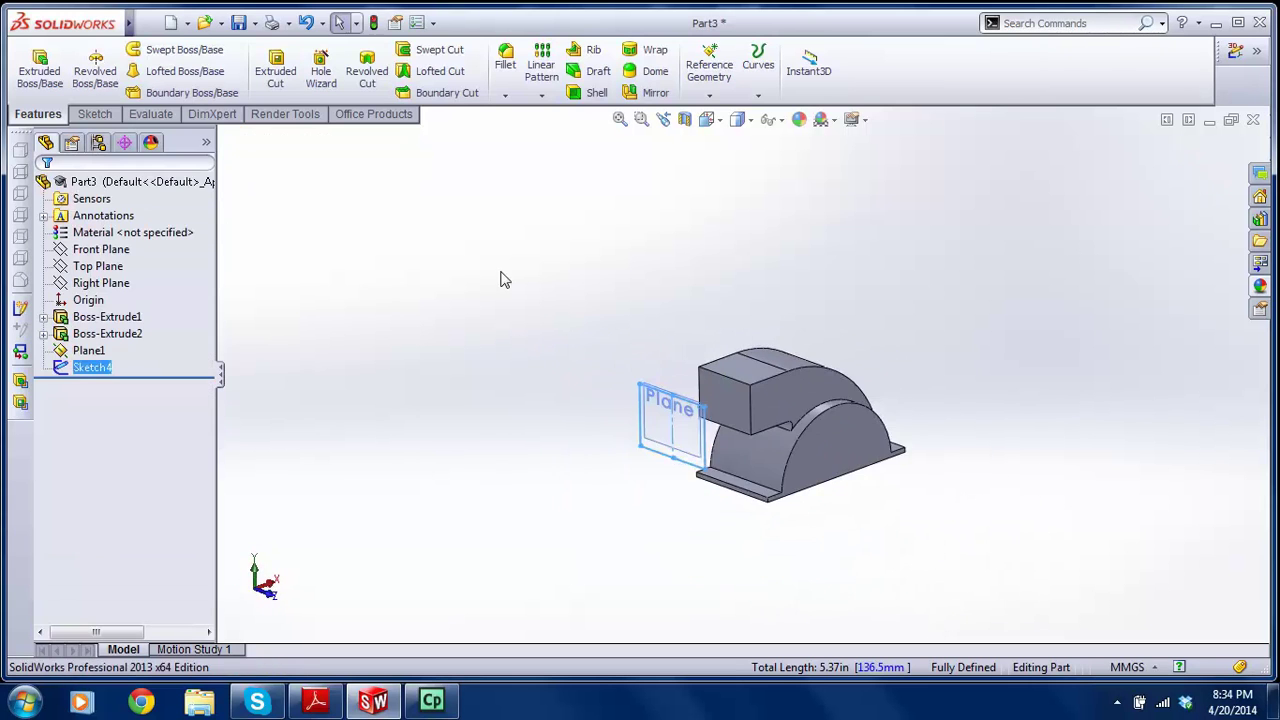
- Hide the offset plane and create a lofted boss from the duct's end face to the rectangle sketch, matching their corresponding corners
right_click(88, 350)
click(107, 323)
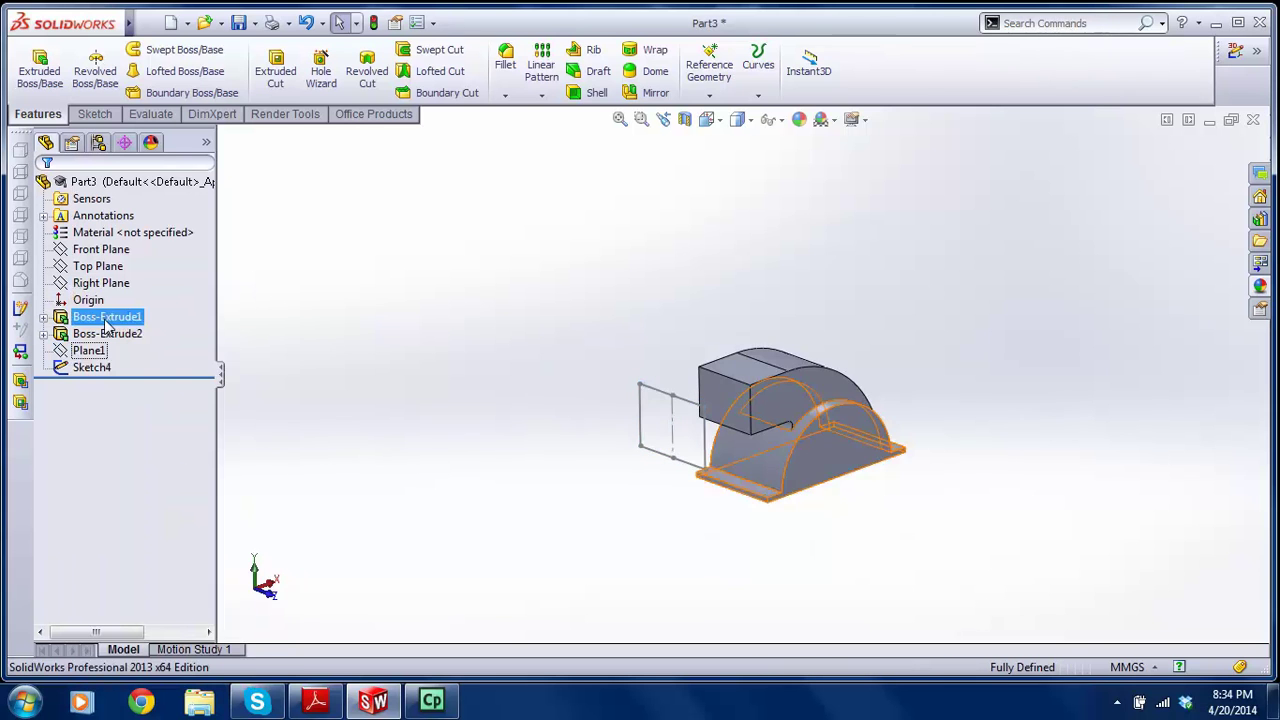
scroll(549, 370, down, 2)
click(177, 71)
click(775, 398)
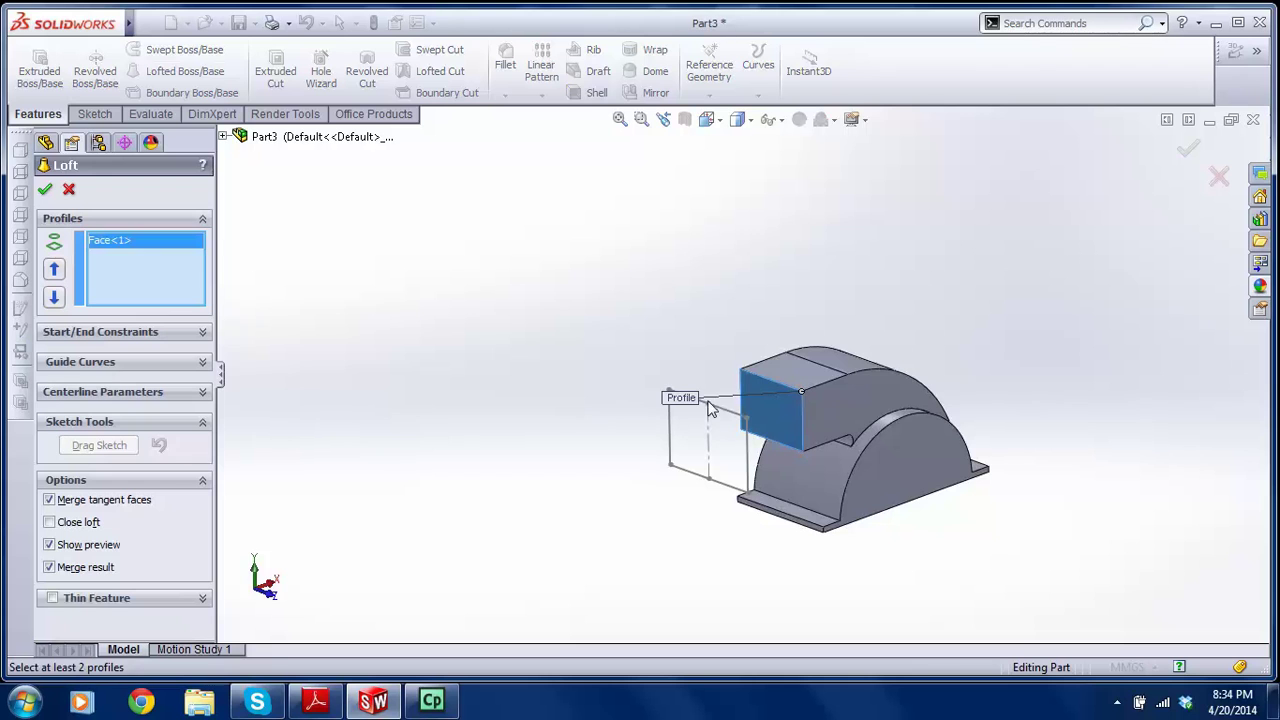
click(730, 412)
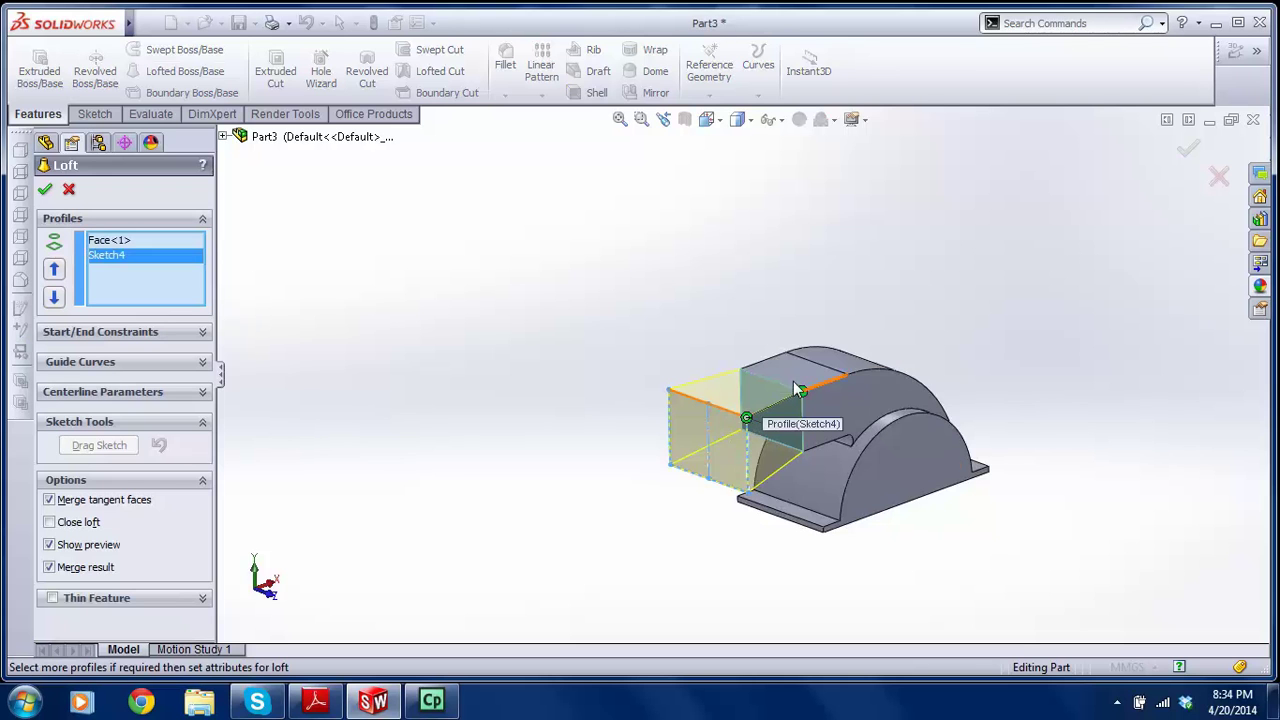
middle_drag(871, 386, 845, 395)
middle_drag(752, 376, 746, 398)
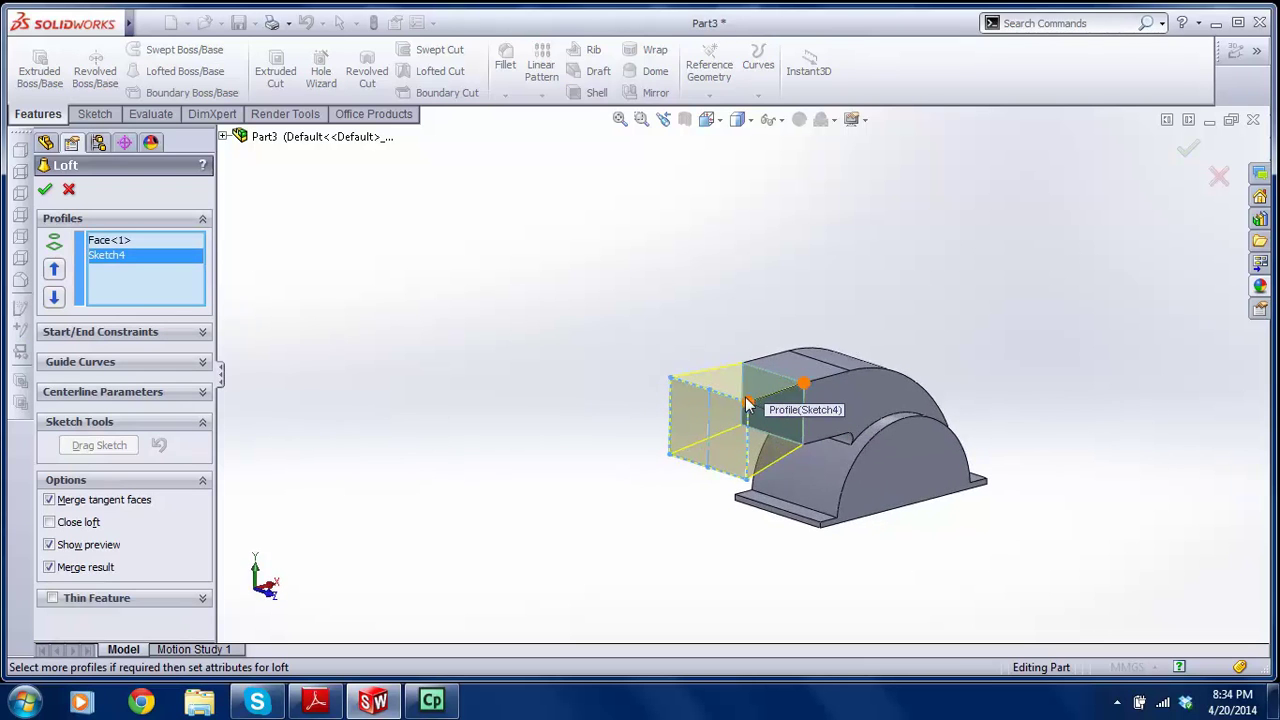
click(1186, 145)
middle_drag(1052, 339, 716, 546)
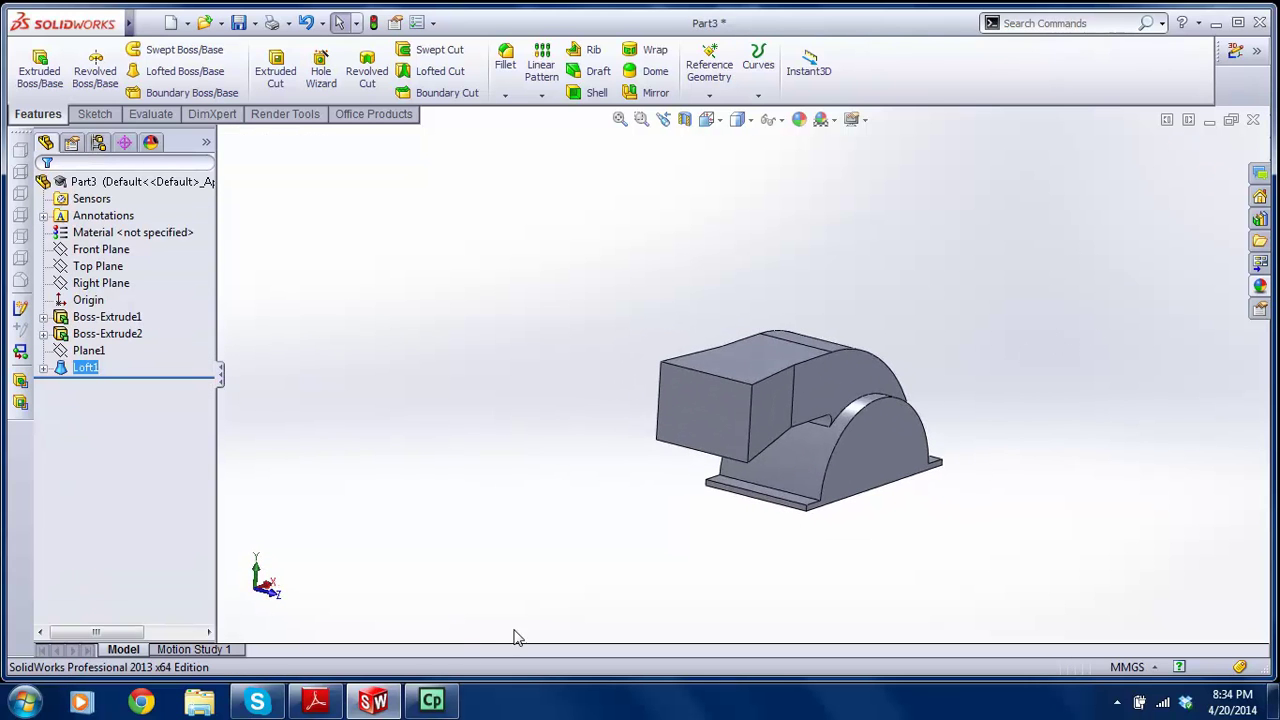
scroll(680, 466, down, 3)
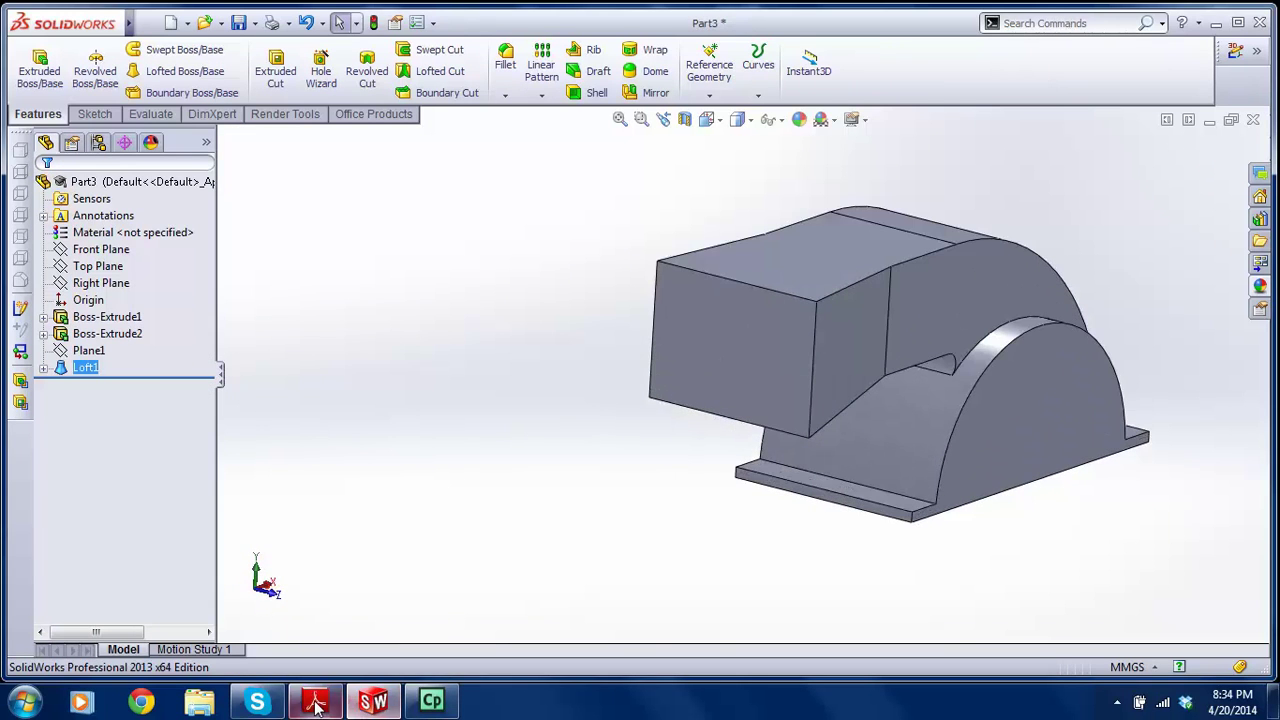
- Check the section's corner radius in the Adobe Reader drawing, then set up a constant-radius fillet of 15 mm in SolidWorks
key(alt+Tab)
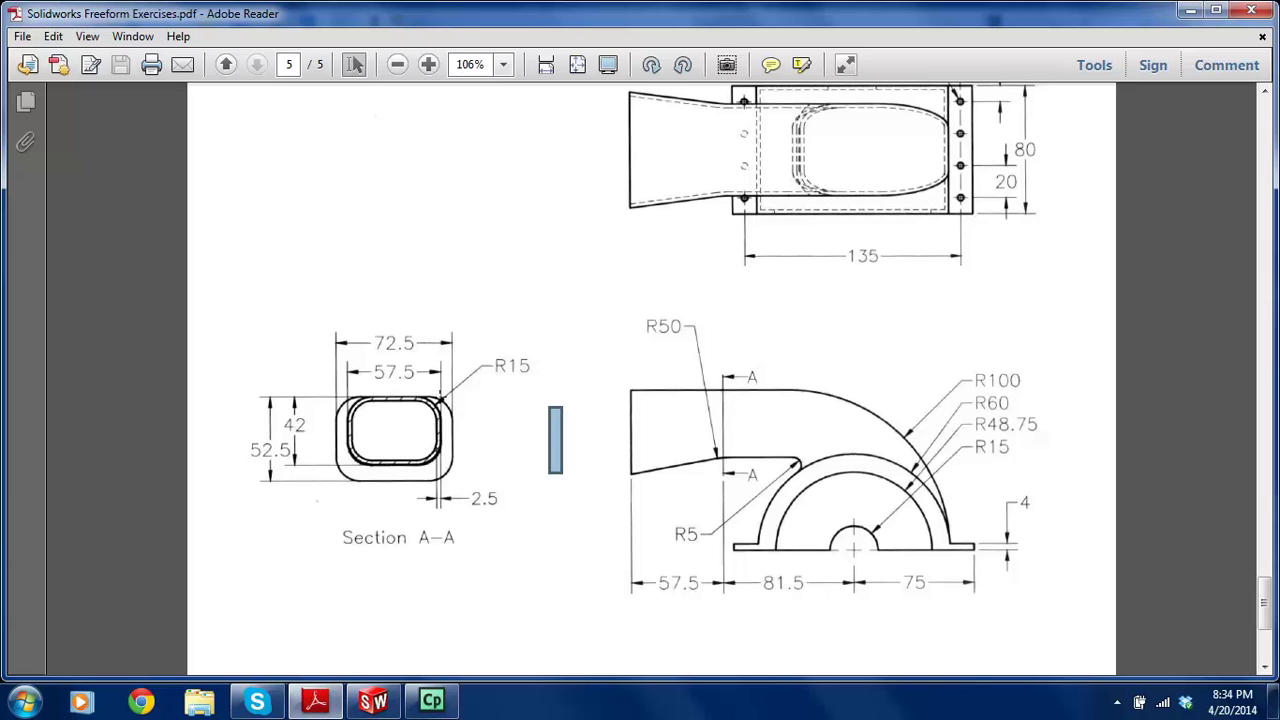
scroll(697, 395, up, 2)
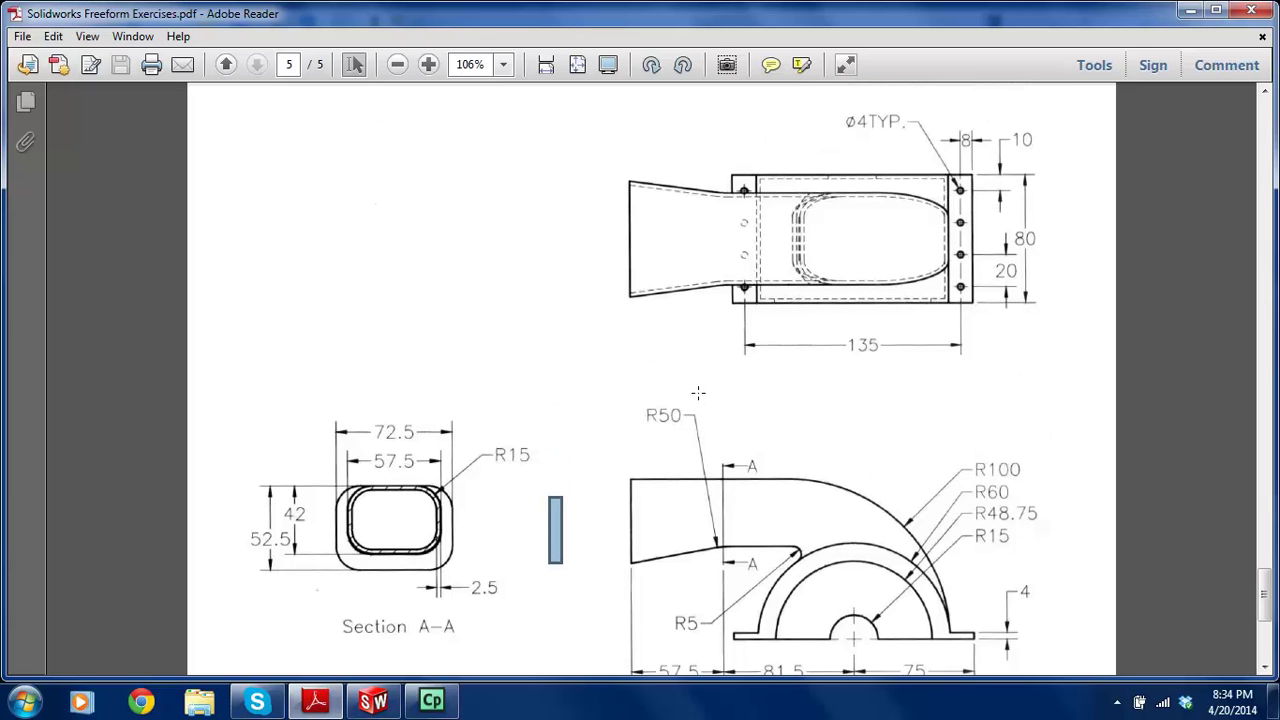
scroll(697, 393, down, 3)
scroll(705, 370, up, 2)
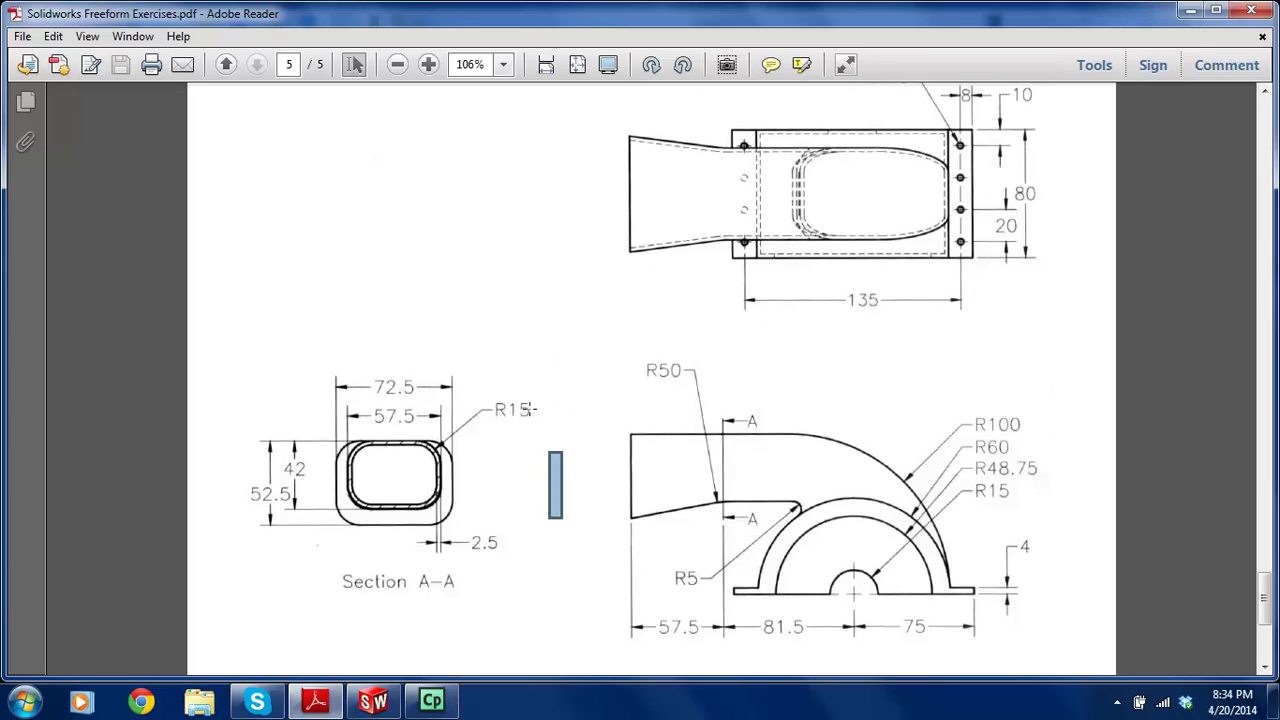
click(373, 700)
middle_drag(688, 386, 654, 386)
click(505, 64)
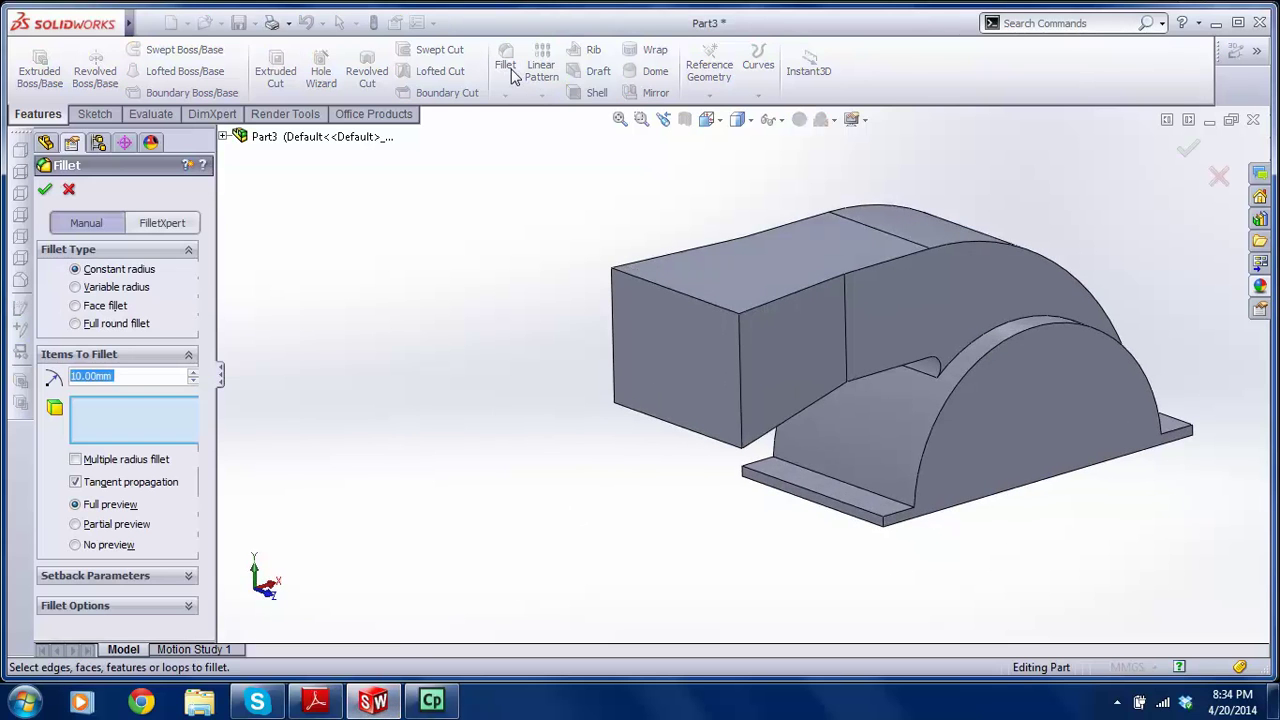
text(15)
key(Return)
- Select the upper longitudinal edges of the flared inlet and curved duct on both sides for the fillet
click(772, 303)
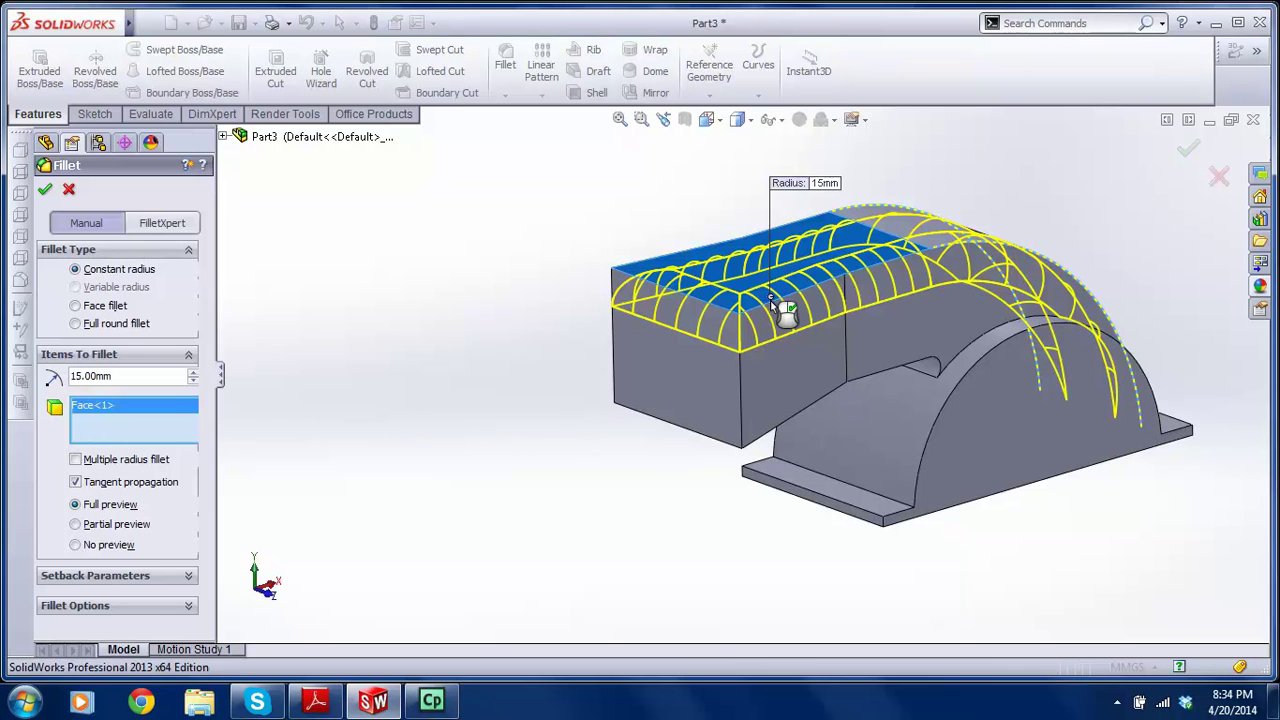
click(762, 287)
click(770, 300)
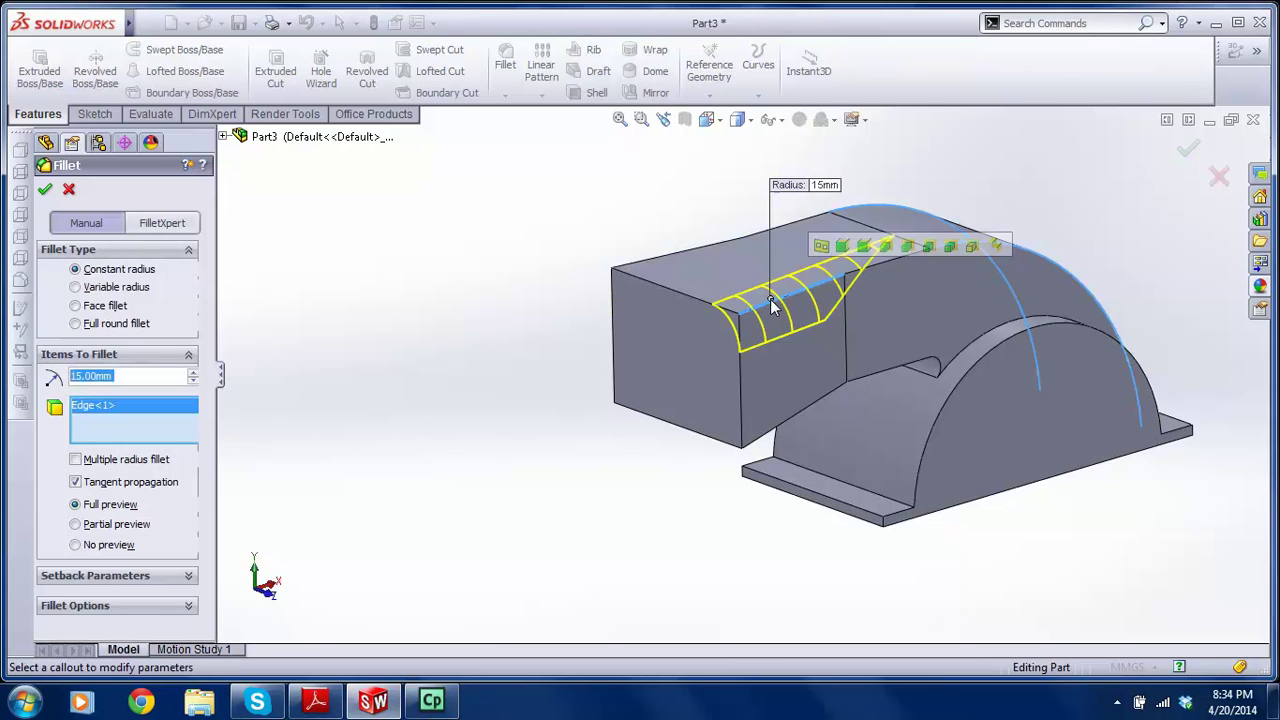
scroll(894, 280, up, 1)
click(880, 275)
middle_drag(835, 323, 820, 236)
middle_drag(800, 300, 965, 320)
click(973, 312)
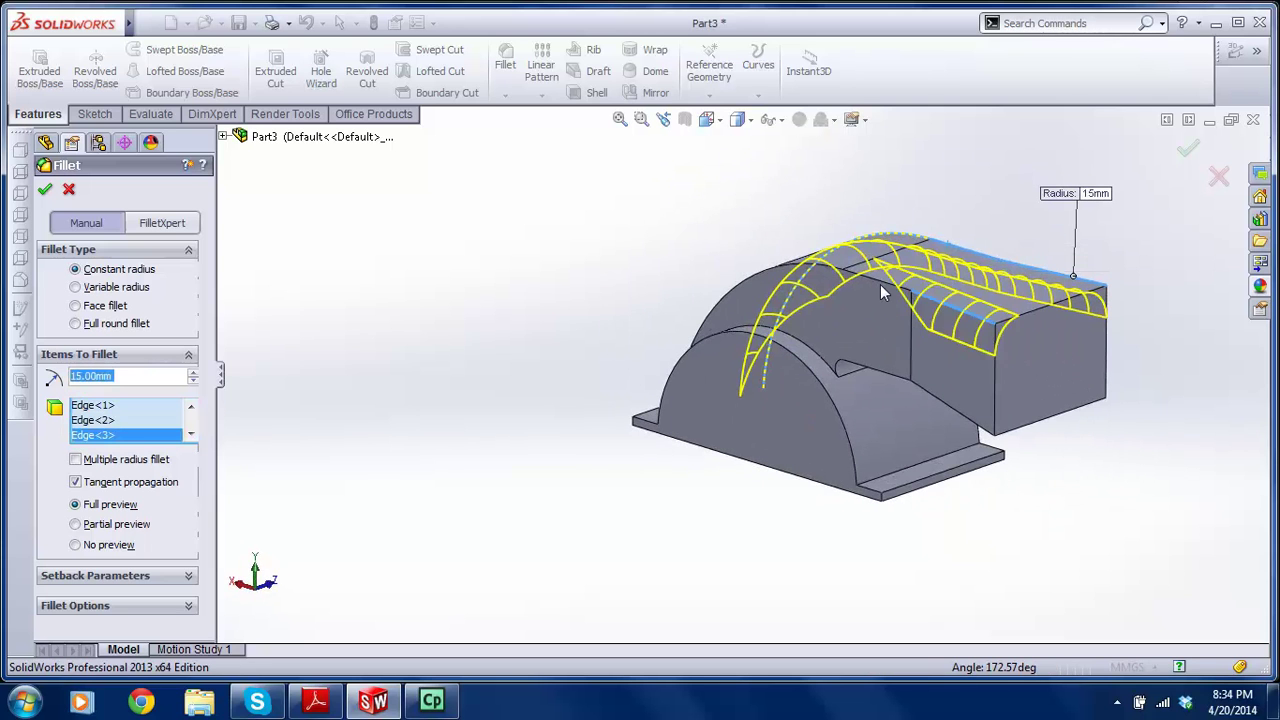
click(880, 282)
middle_drag(880, 282, 951, 344)
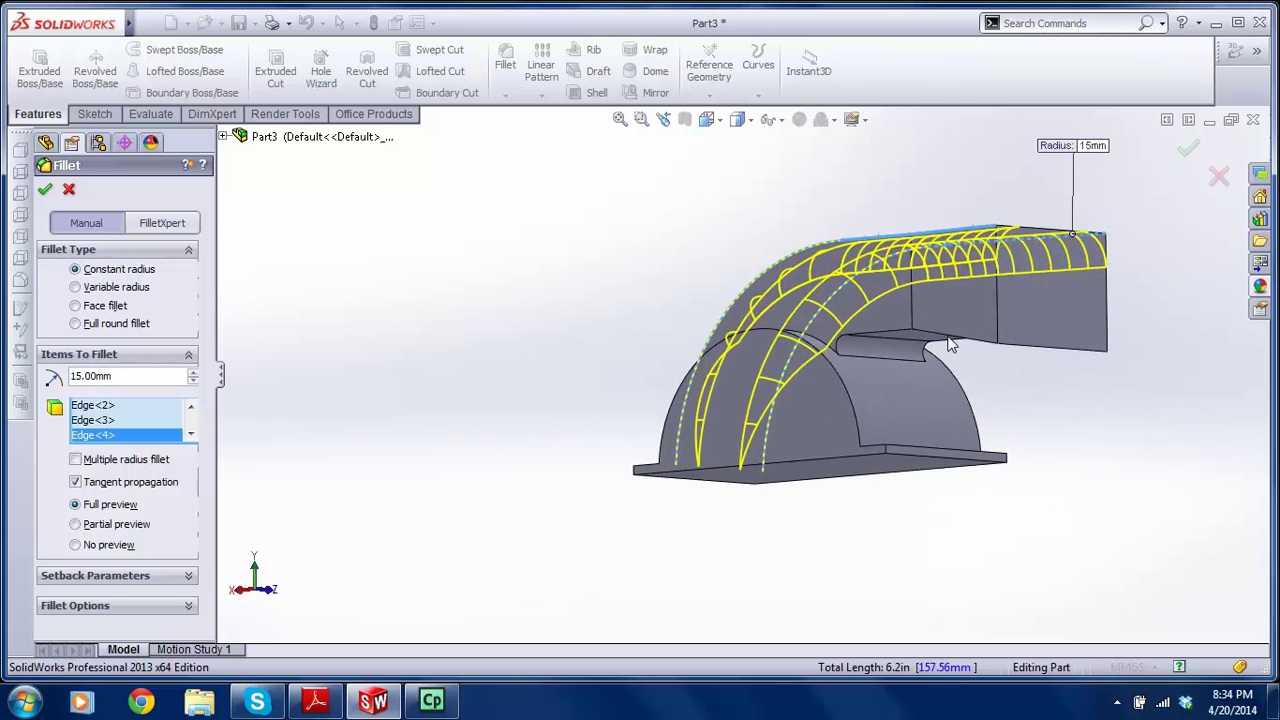
- Add the lower longitudinal edges of the inlet and duct on both sides, apply the fillet, and inspect the part from above
click(948, 337)
click(900, 330)
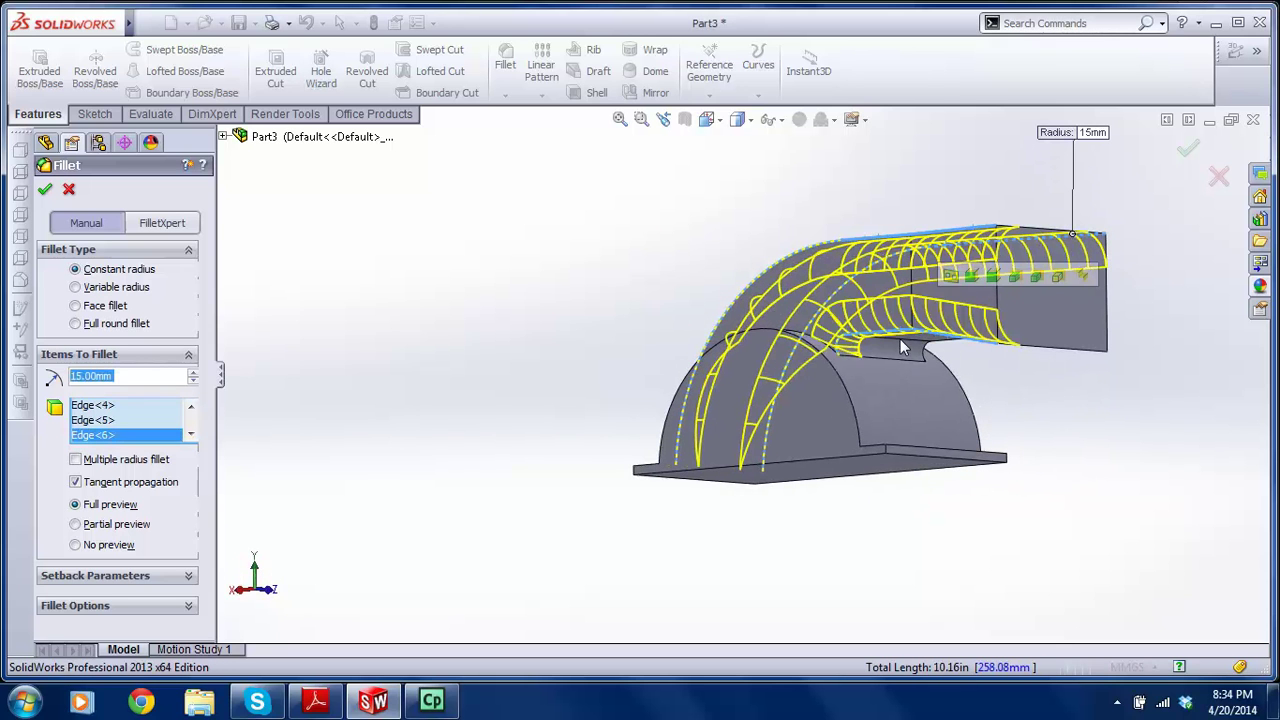
middle_drag(900, 345, 728, 402)
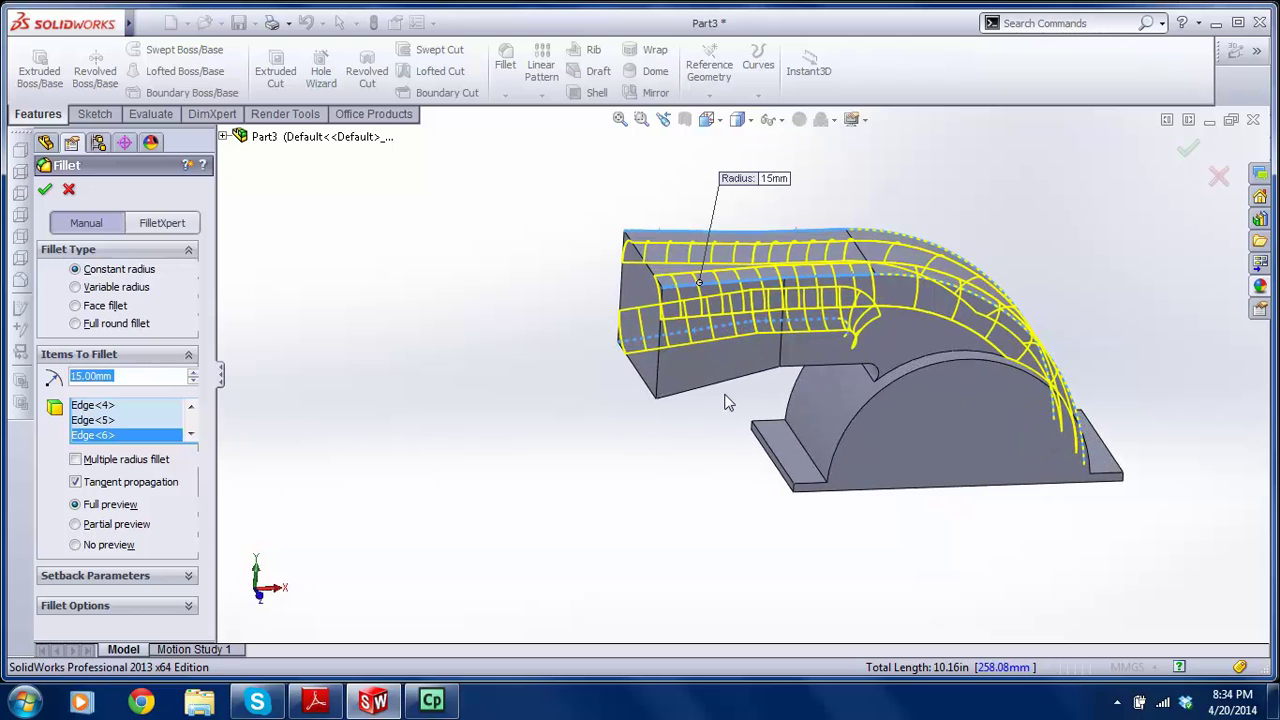
click(721, 383)
click(820, 364)
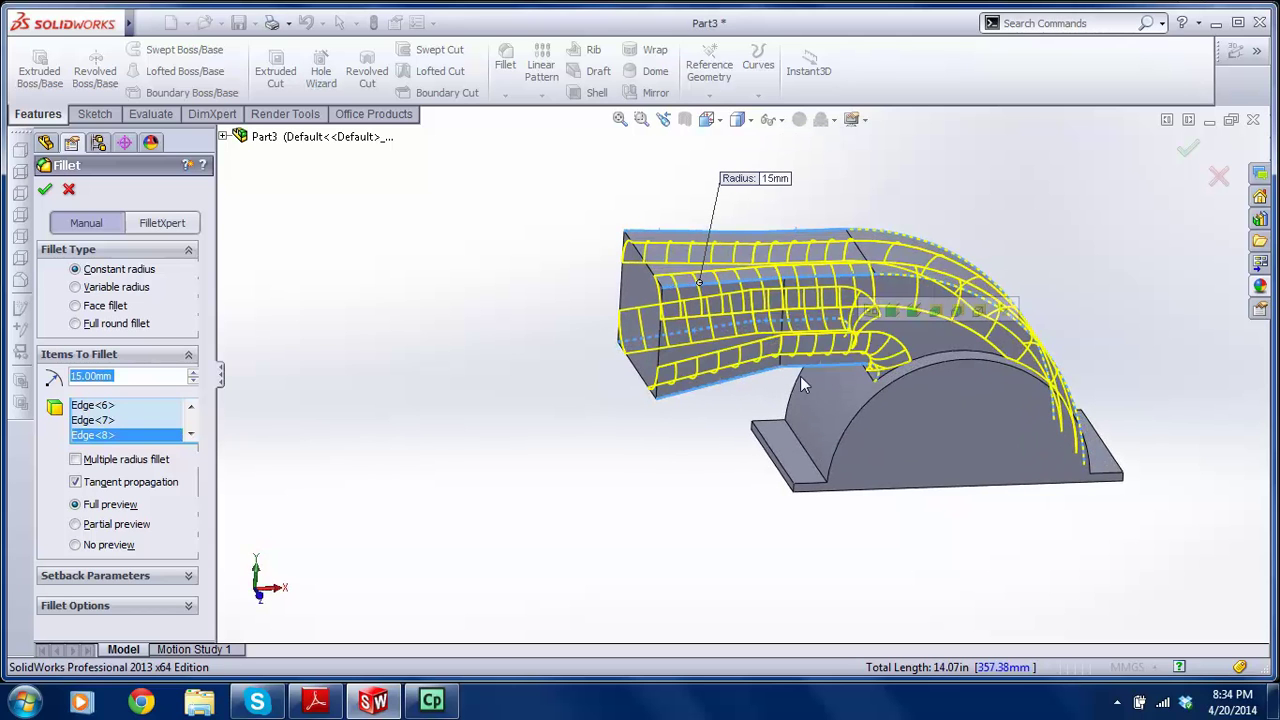
click(1188, 148)
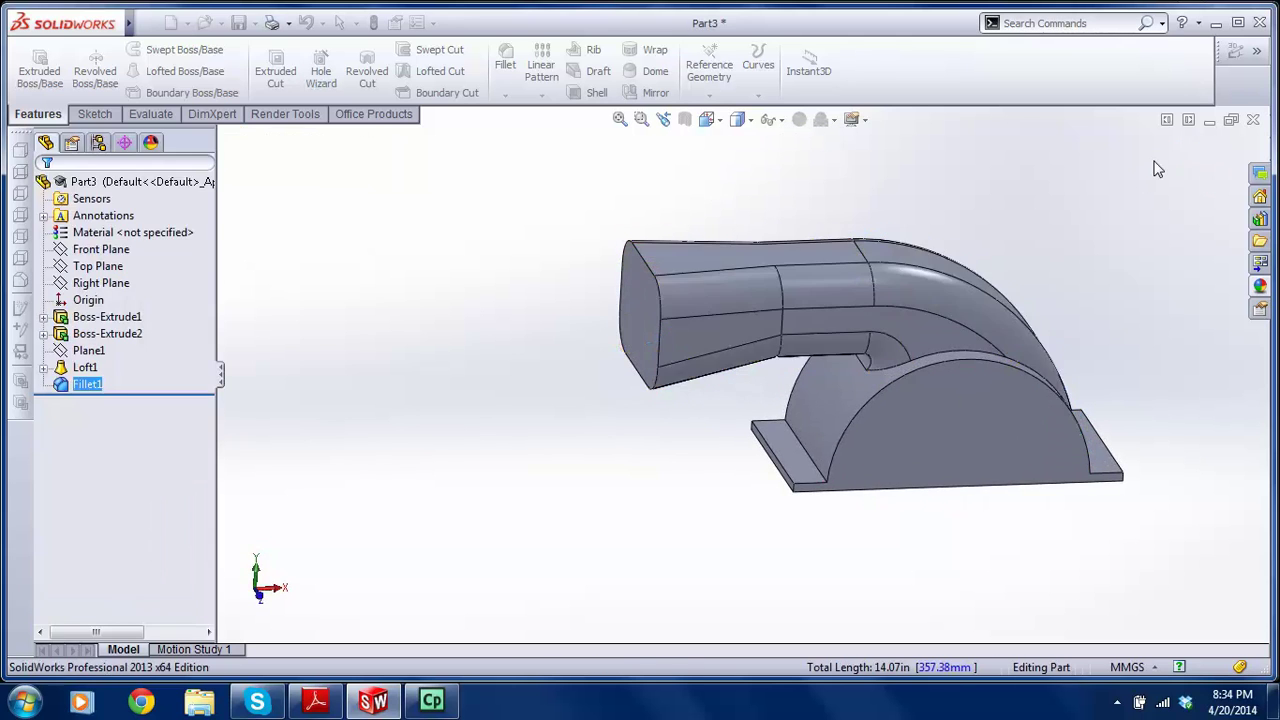
middle_drag(1035, 185, 1005, 495)
middle_drag(885, 440, 883, 470)
scroll(891, 346, down, 3)
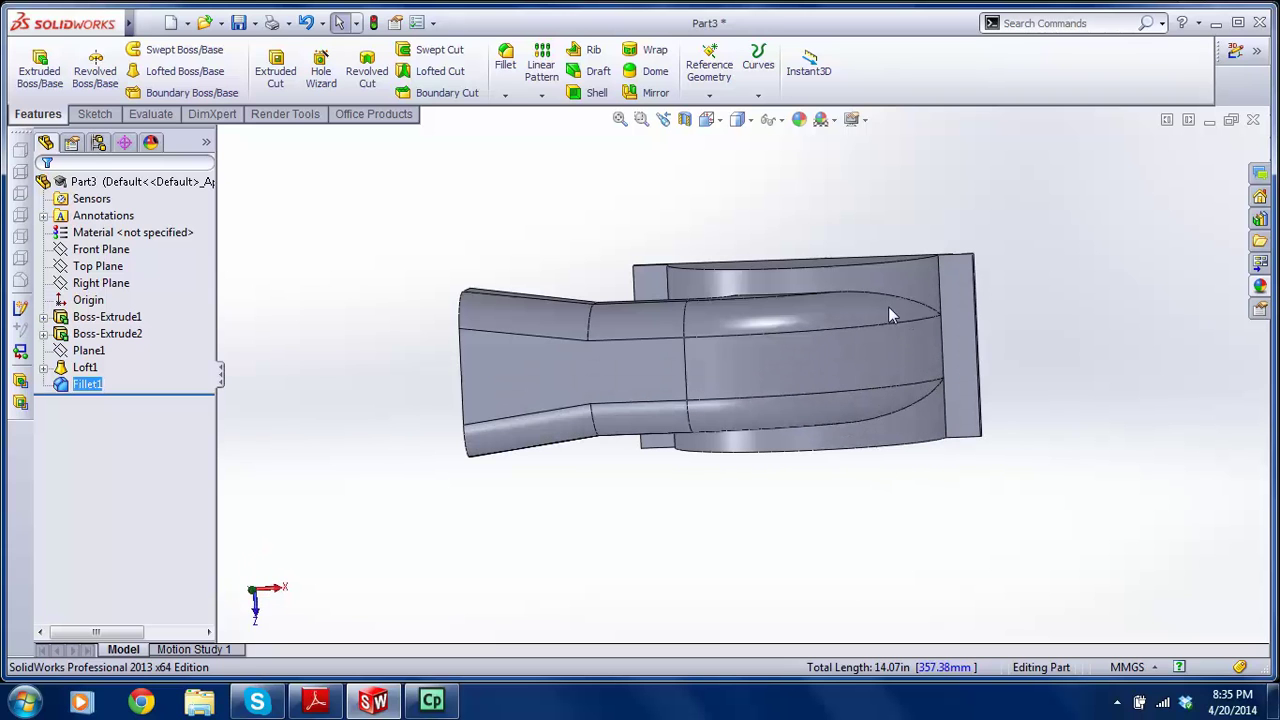
- Compare the filleted duct with the Adobe Reader drawing, and inspect the part in SolidWorks from the side and underneath
middle_drag(875, 316, 922, 340)
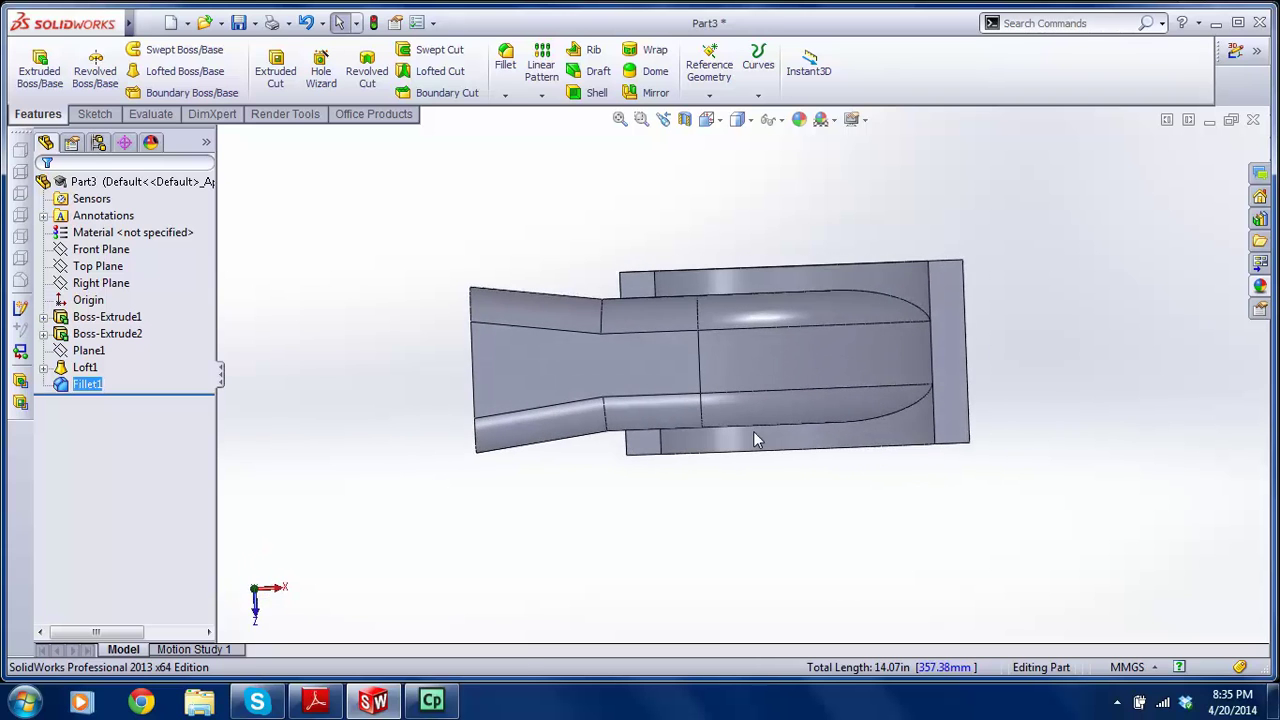
click(330, 700)
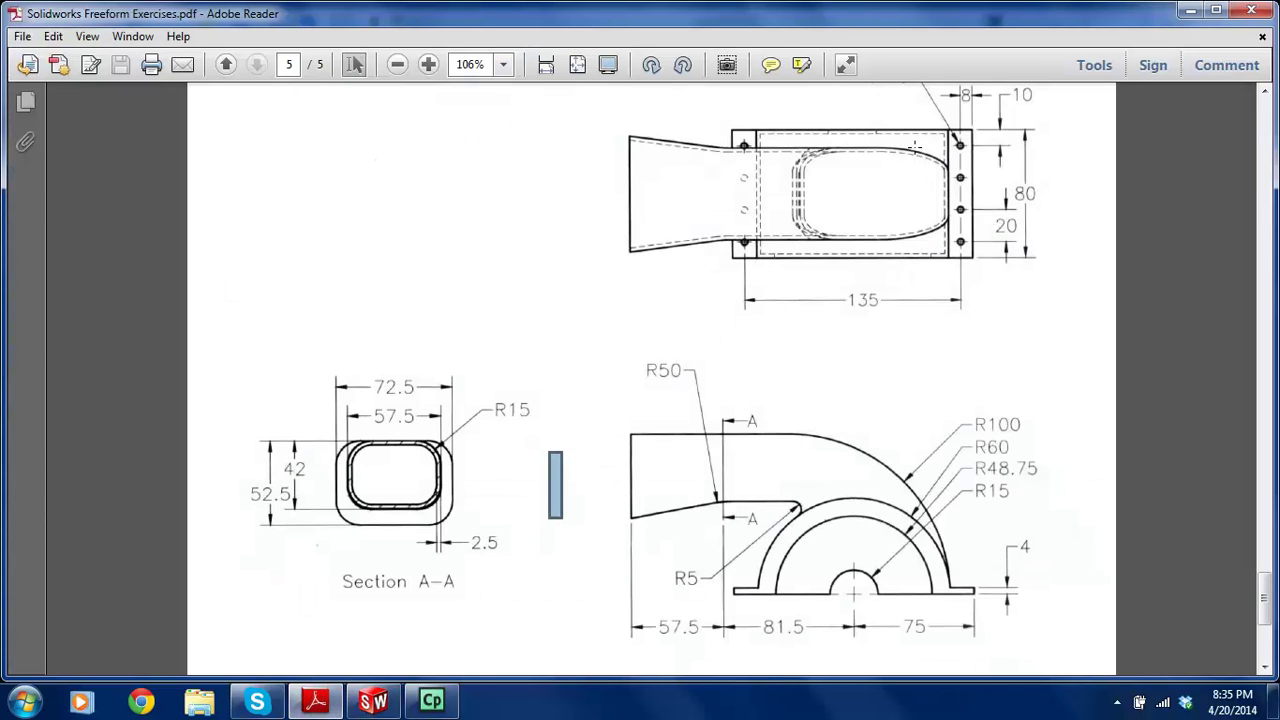
click(373, 700)
middle_drag(607, 557, 635, 550)
middle_drag(660, 610, 757, 472)
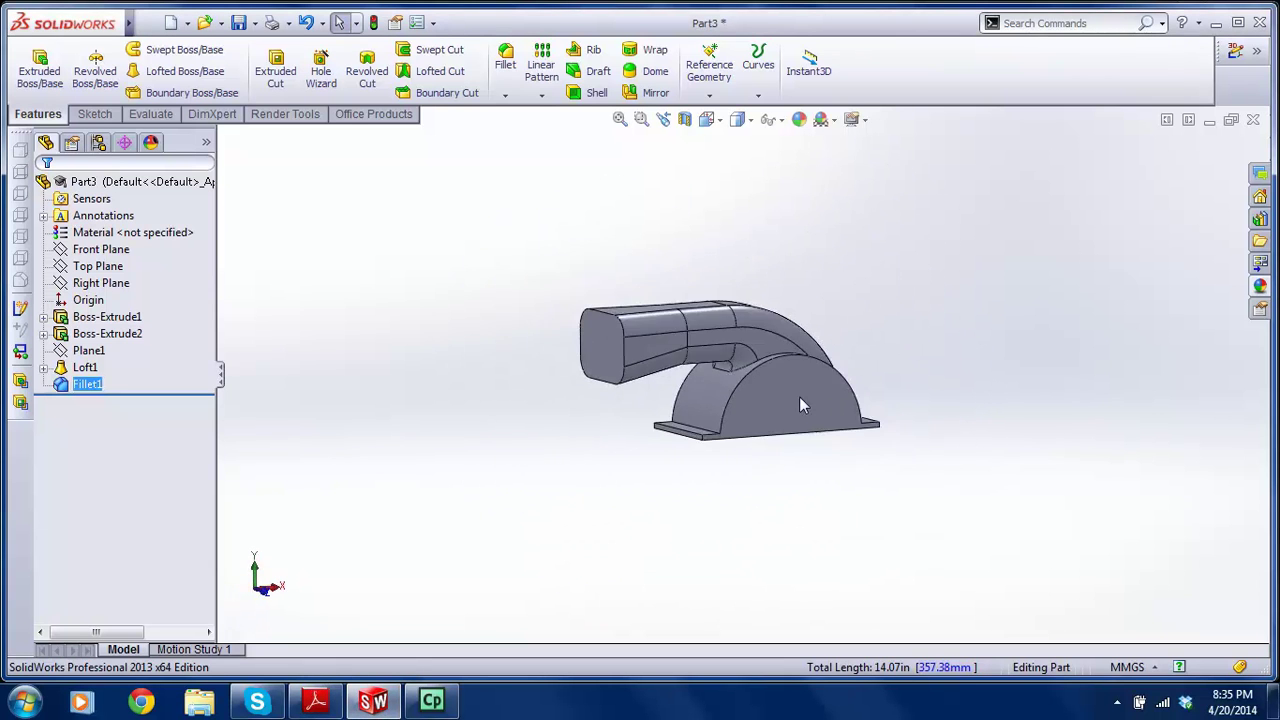
scroll(808, 383, down, 3)
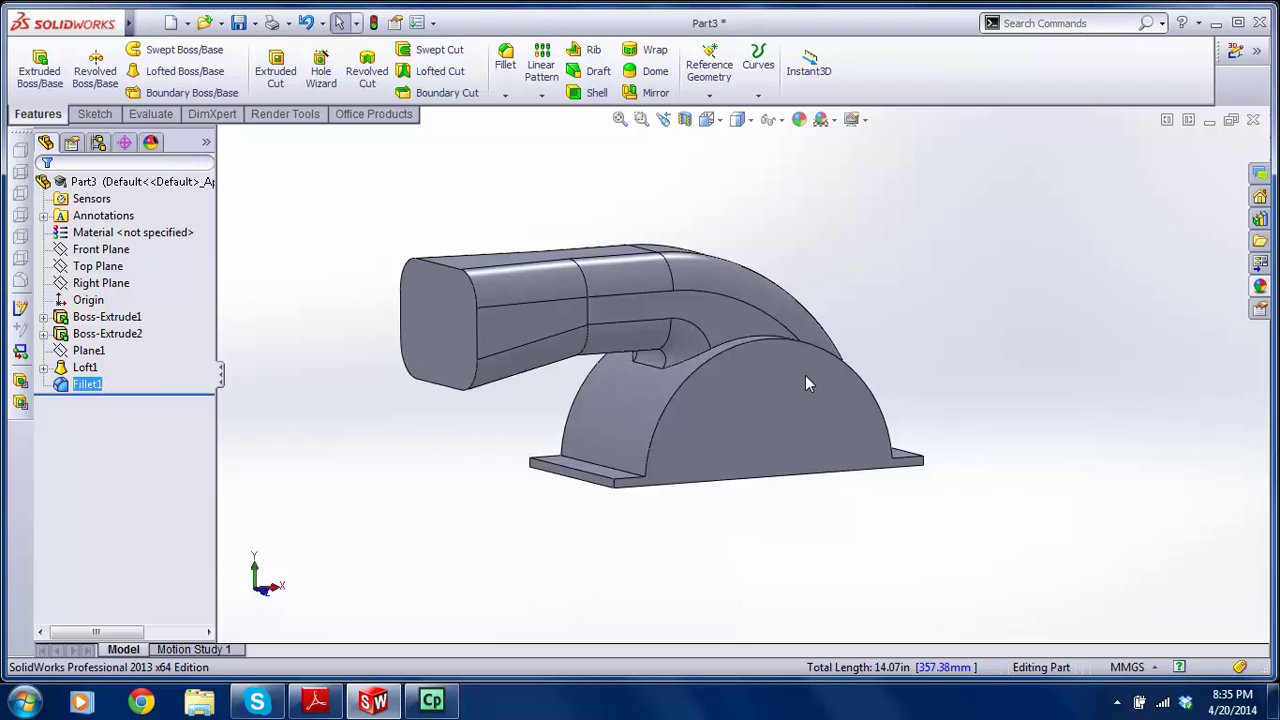
middle_drag(808, 375, 808, 320)
middle_drag(620, 460, 620, 442)
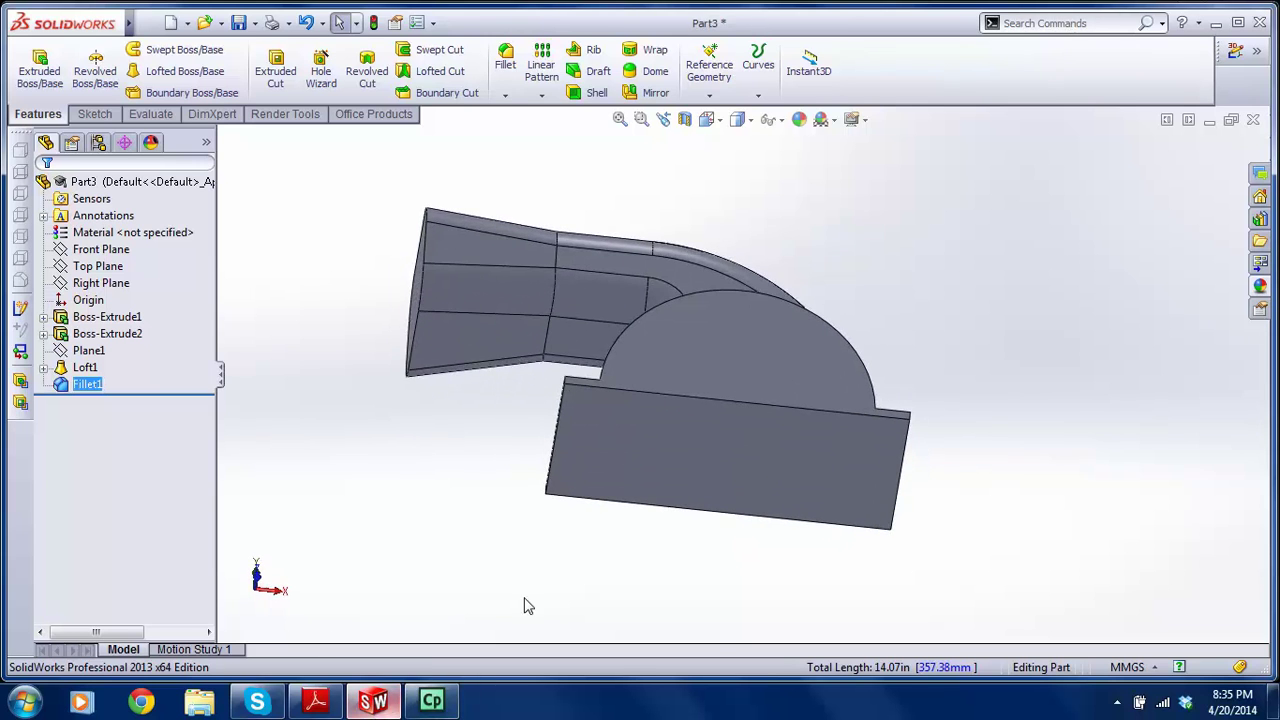
middle_drag(630, 379, 630, 441)
scroll(632, 445, up, 2)
middle_drag(731, 310, 665, 390)
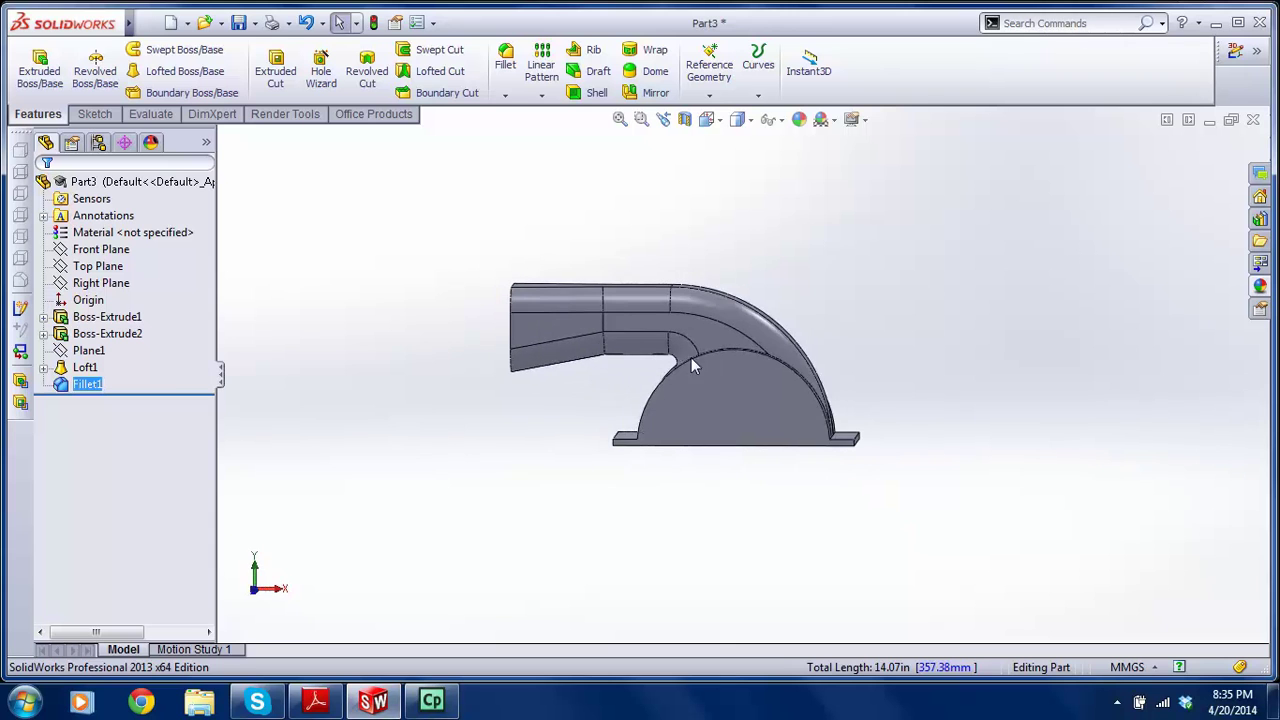
- Show the first extrusion's profile sketch, examine it against the model from several angles, and hide it again
click(43, 316)
right_click(100, 333)
click(442, 407)
mouse_move(666, 397)
middle_down()
mouse_move(612, 401)
mouse_move(674, 397)
middle_up()
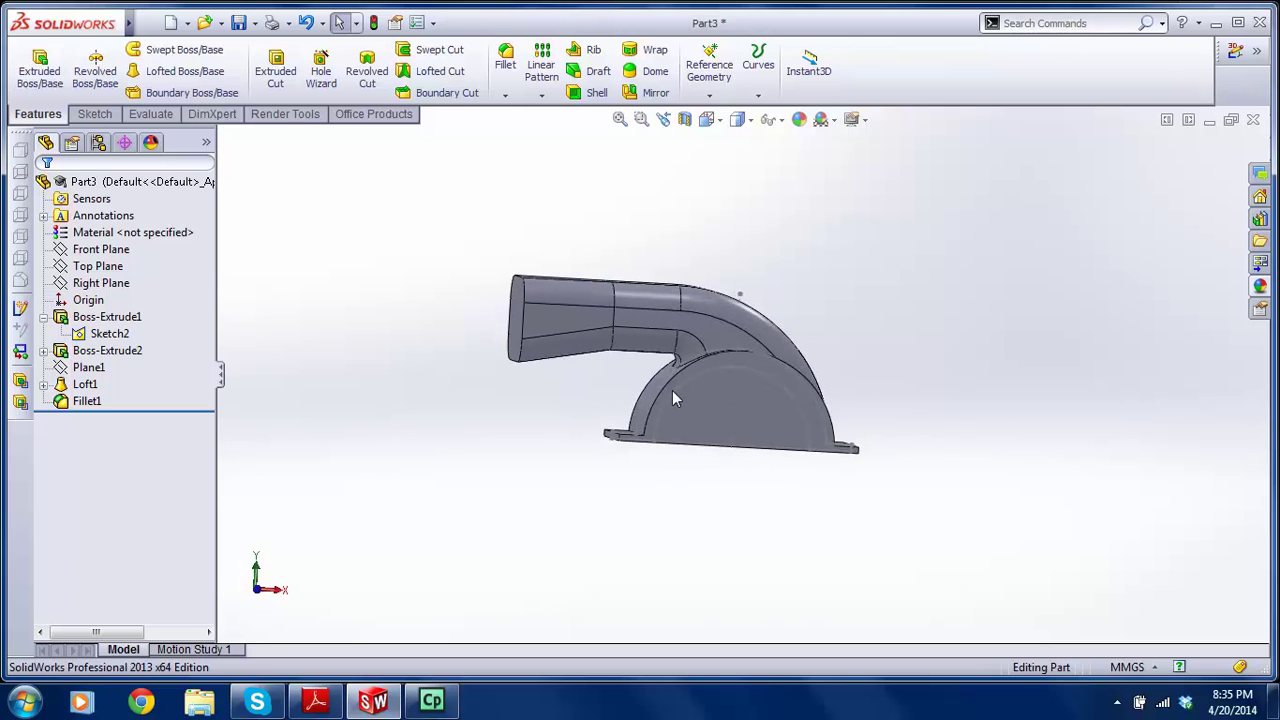
mouse_move(690, 420)
middle_down()
mouse_move(625, 431)
mouse_move(665, 419)
middle_up()
middle_drag(817, 447, 800, 379)
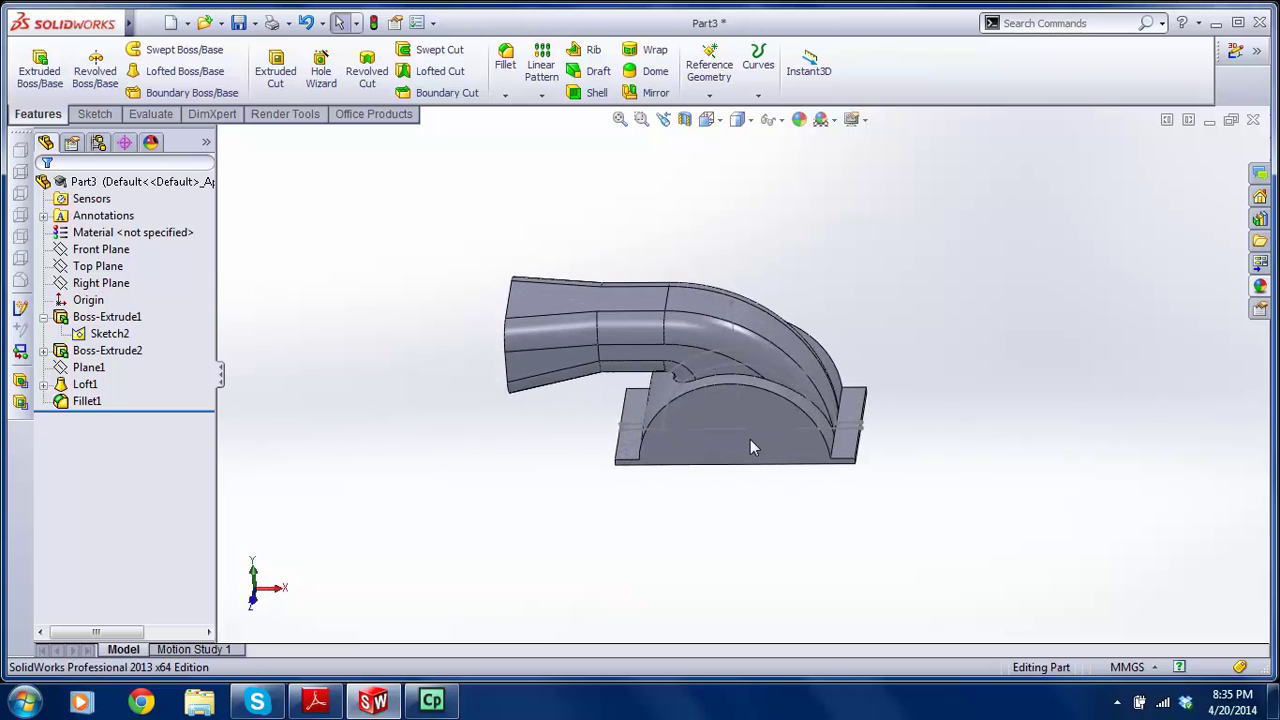
middle_drag(716, 406, 708, 440)
right_click(122, 334)
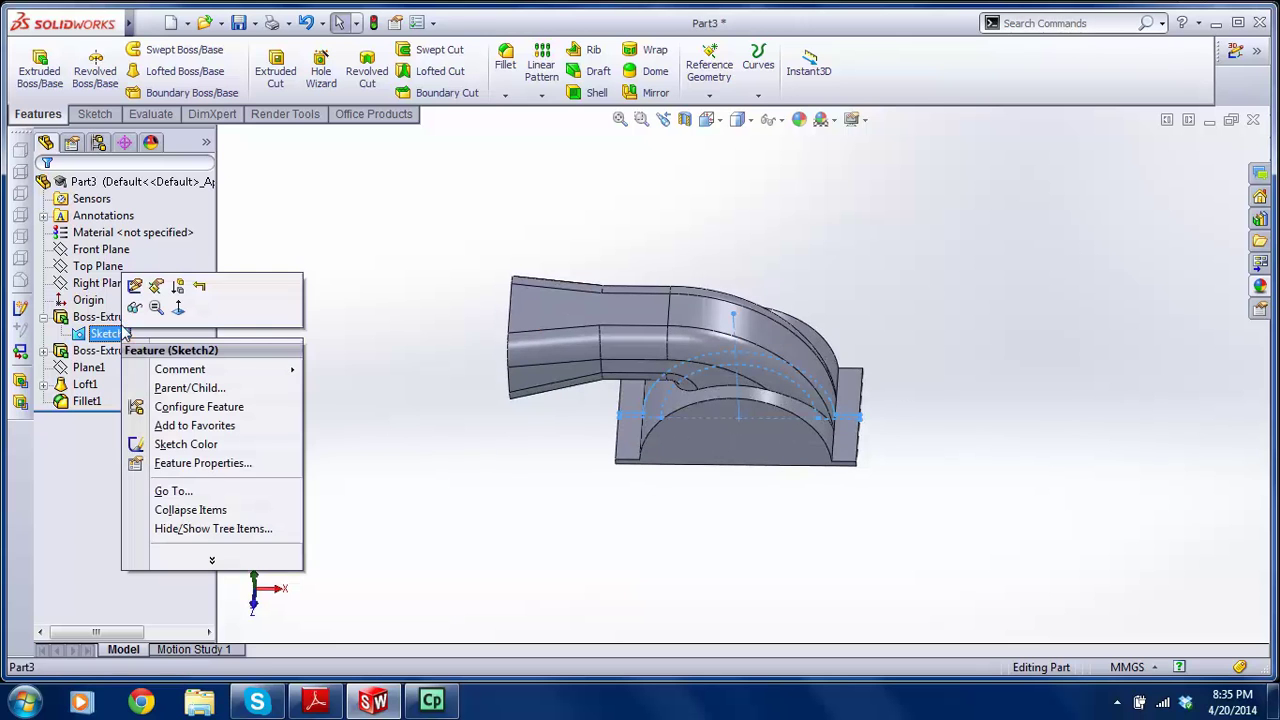
click(133, 308)
- Select the top face of the base flange opposite the inlet, and check the mounting-hole layout in the Adobe Reader drawing
middle_drag(700, 390, 700, 440)
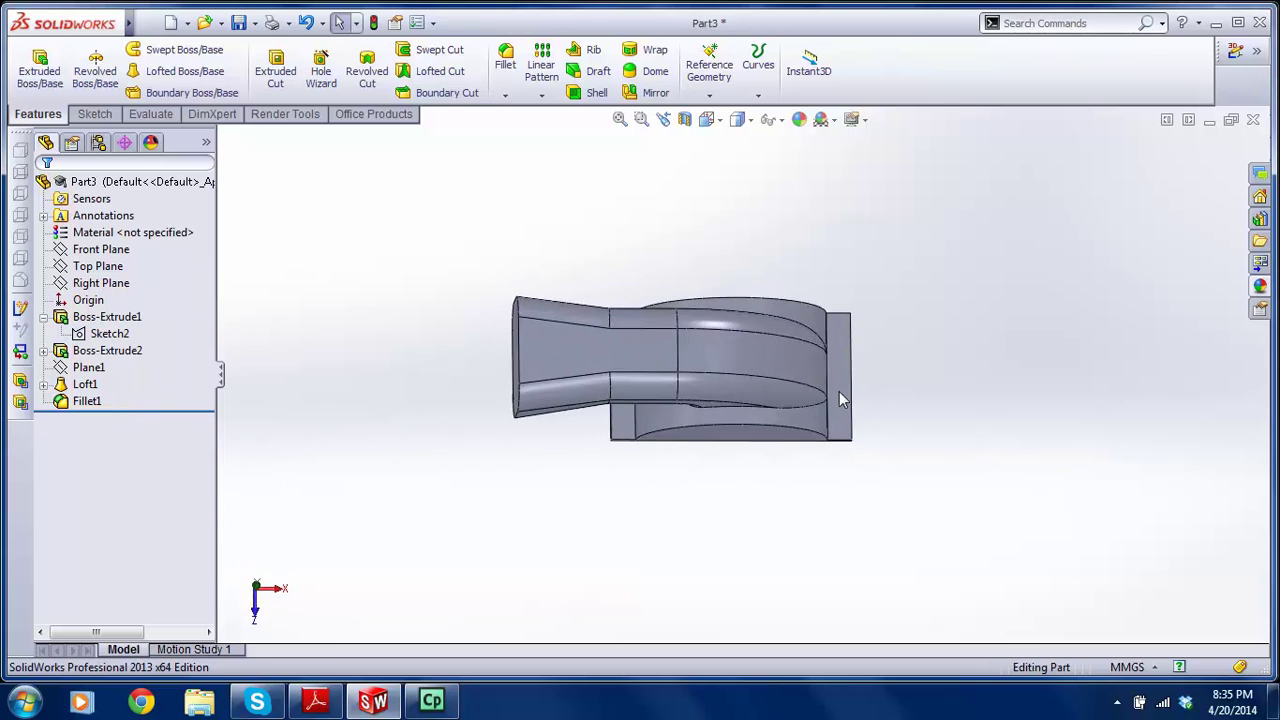
scroll(838, 400, down, 3)
click(815, 339)
scroll(614, 290, up, 3)
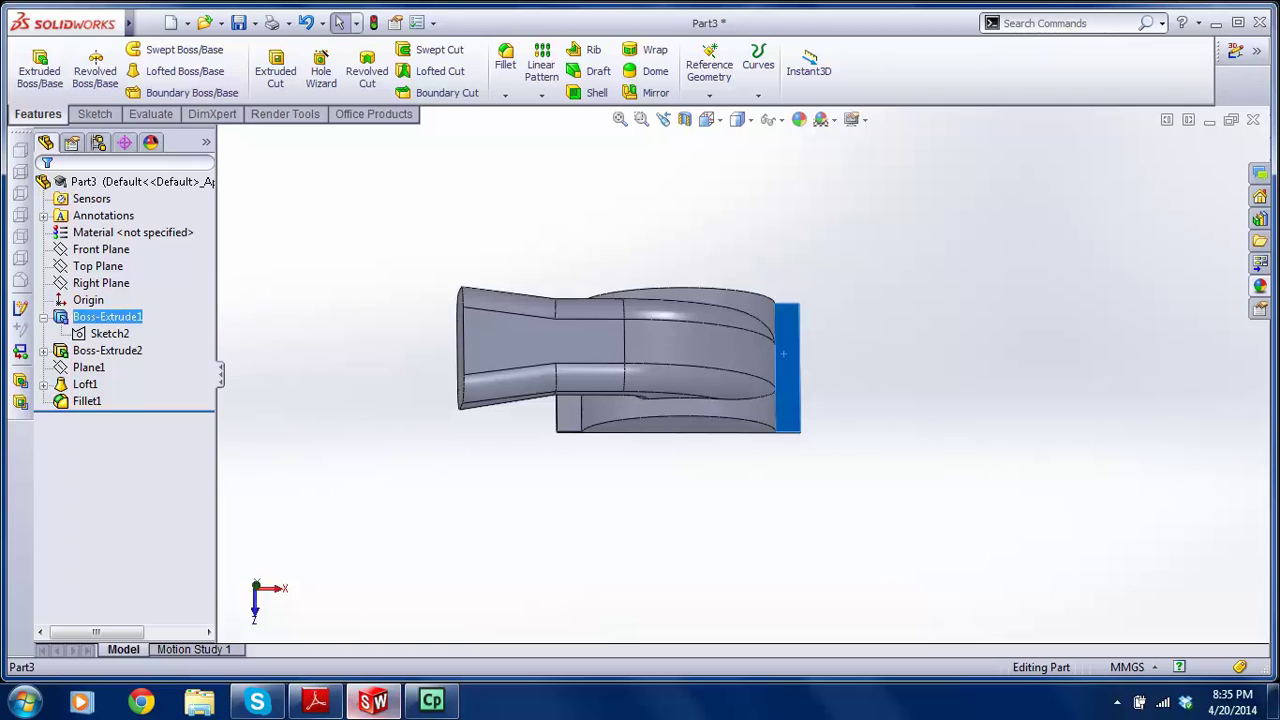
click(316, 702)
scroll(729, 371, up, 3)
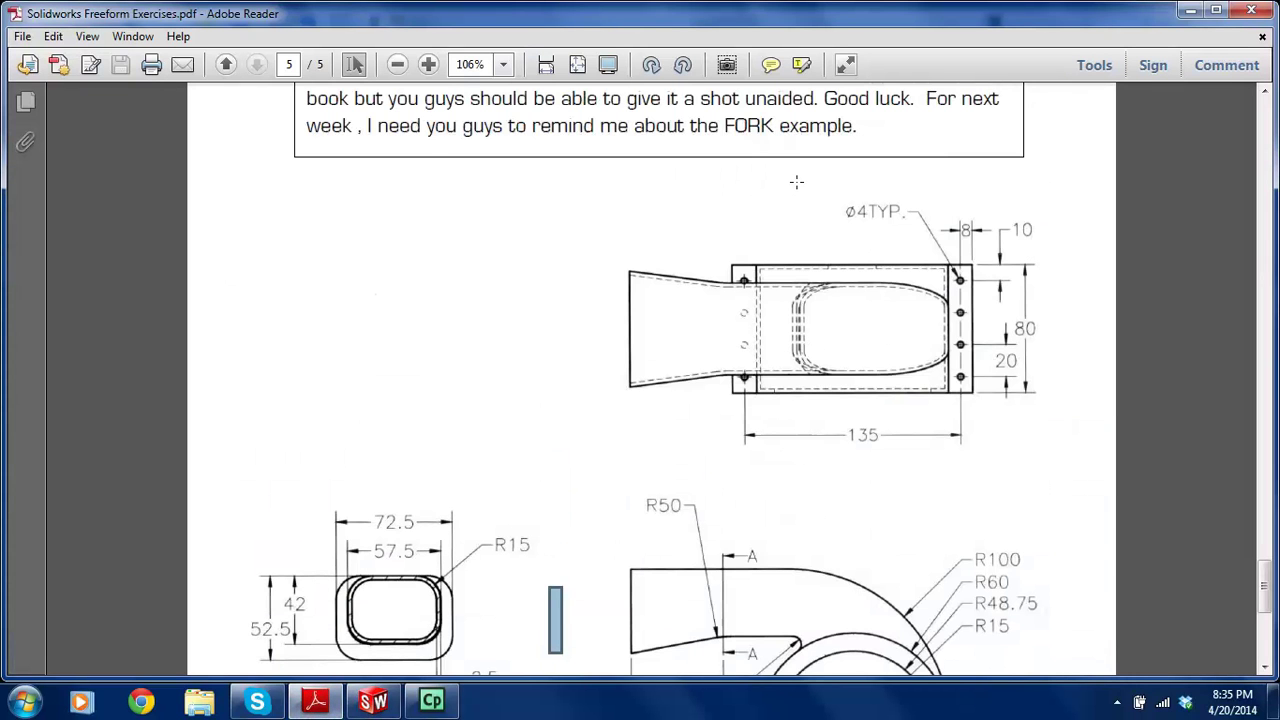
scroll(803, 187, up, 1)
click(373, 702)
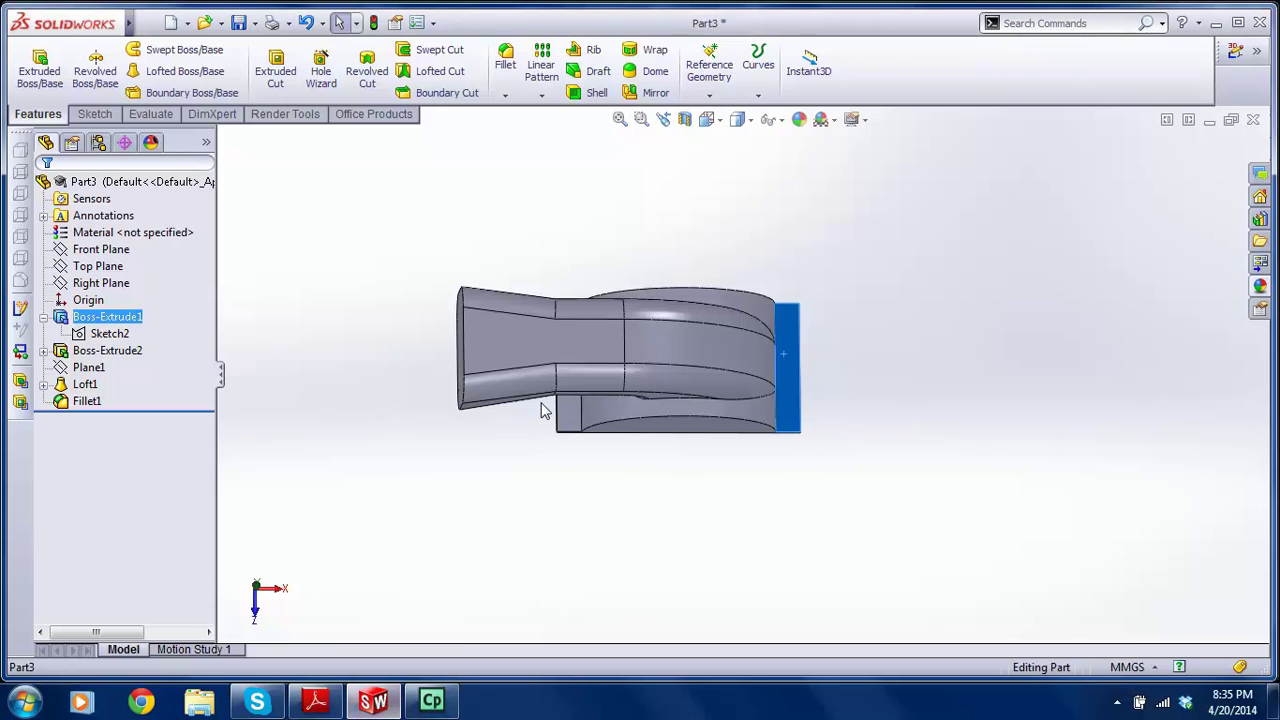
- Set up a Hole Wizard hole in SolidWorks as an ANSI Metric dowel hole of size Ø4.0, after checking the drawing's hole diameter
scroll(840, 363, down, 3)
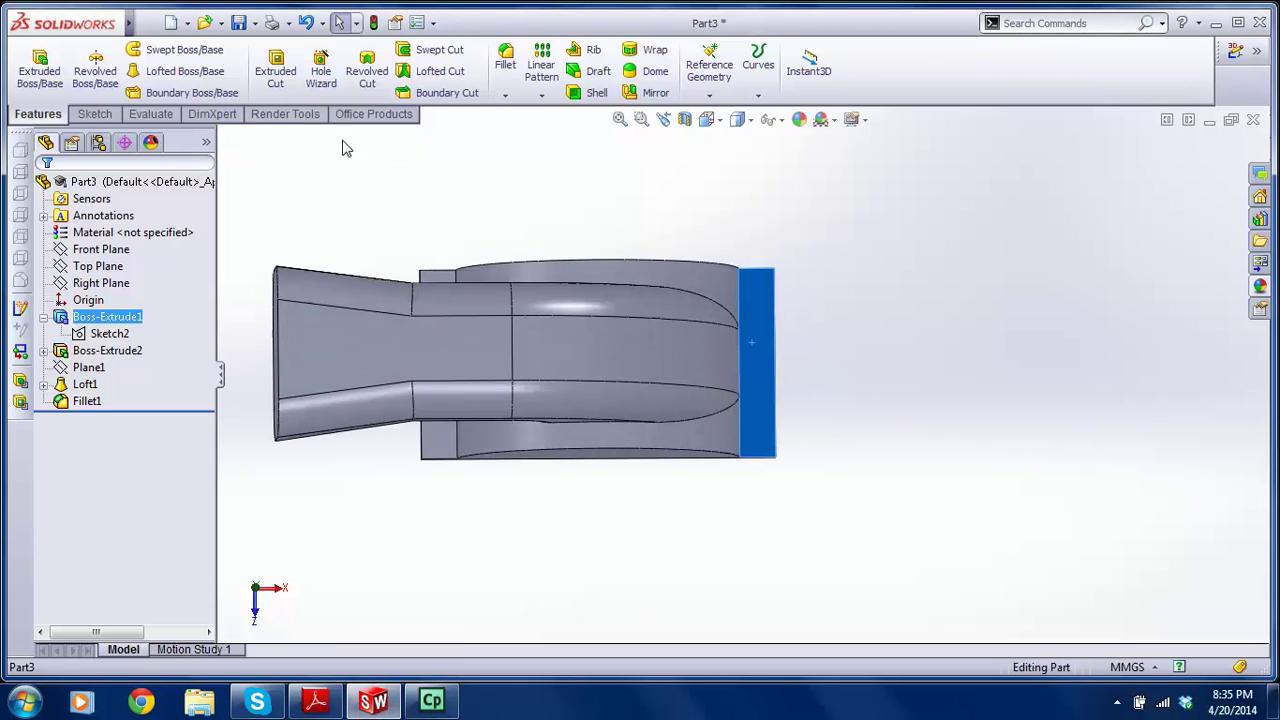
click(321, 78)
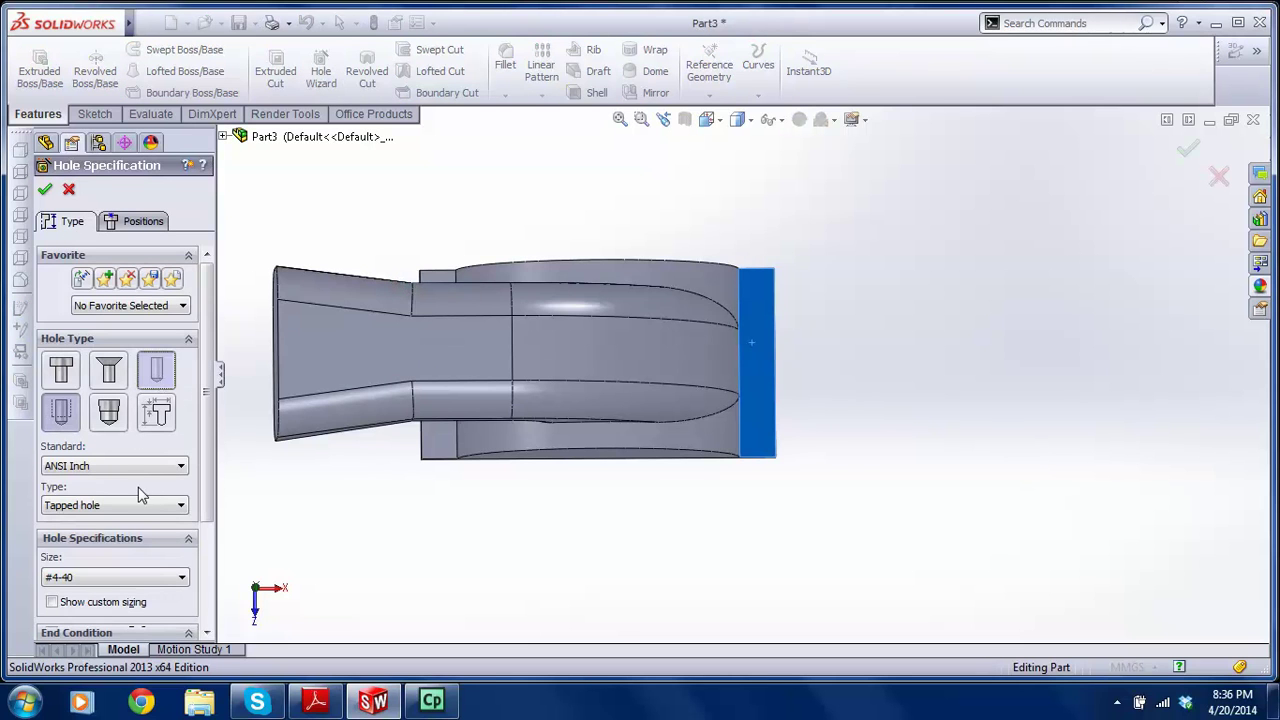
click(315, 700)
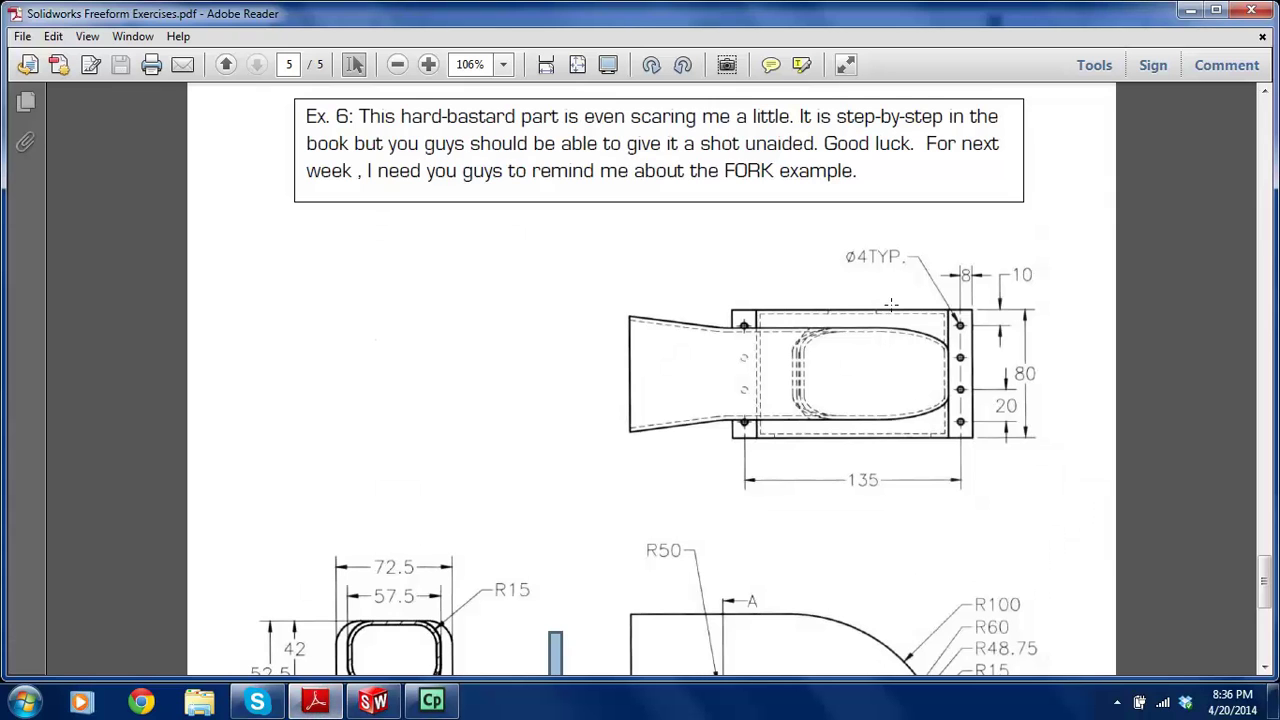
click(373, 700)
click(162, 465)
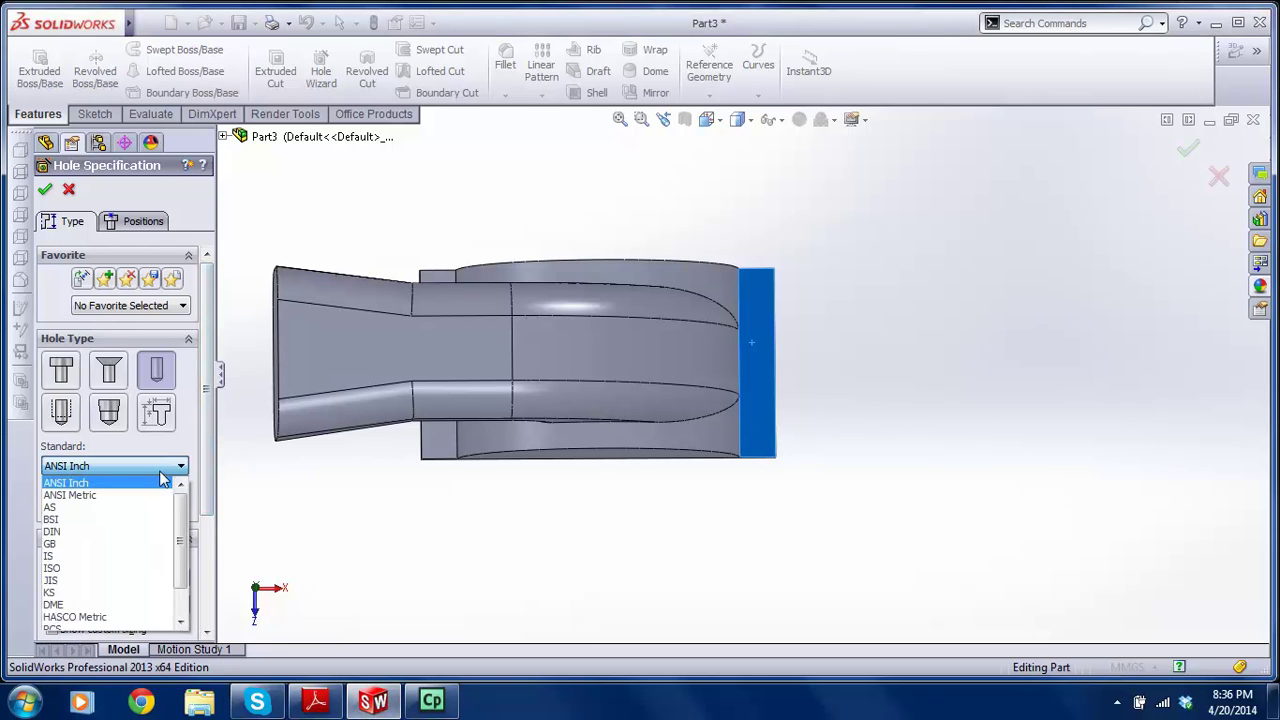
click(152, 496)
scroll(160, 470, down, 3)
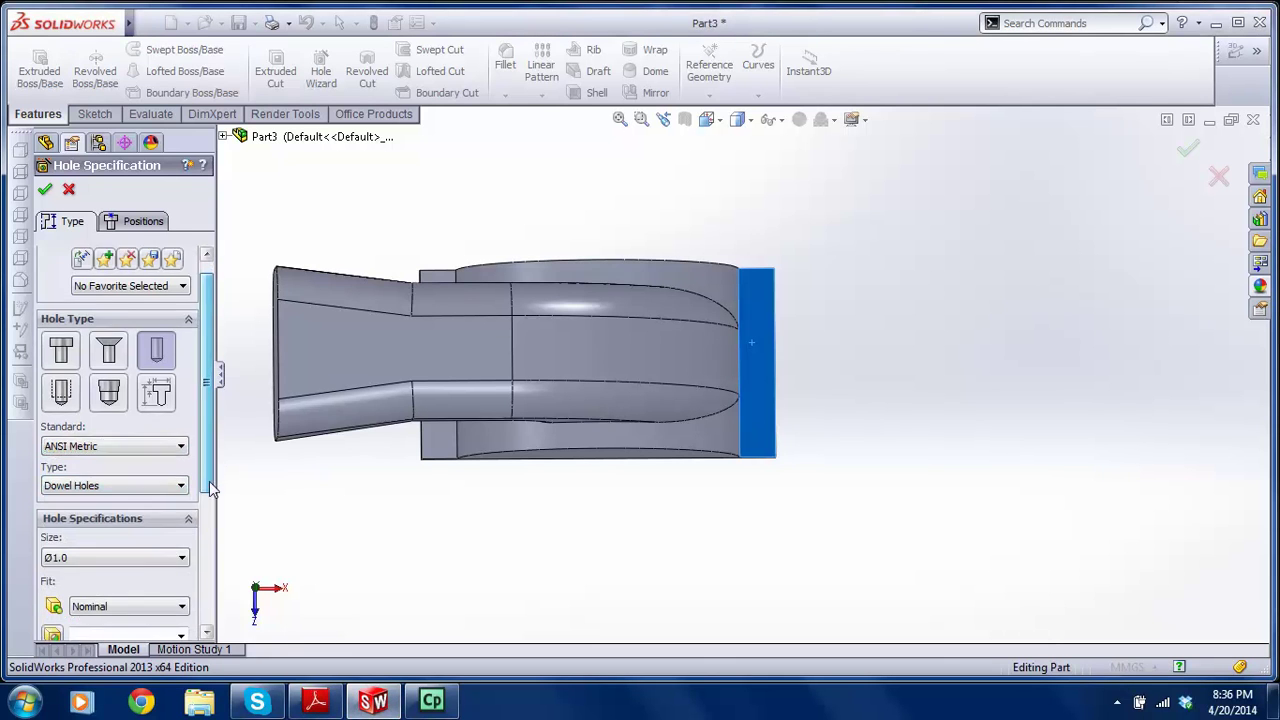
click(160, 489)
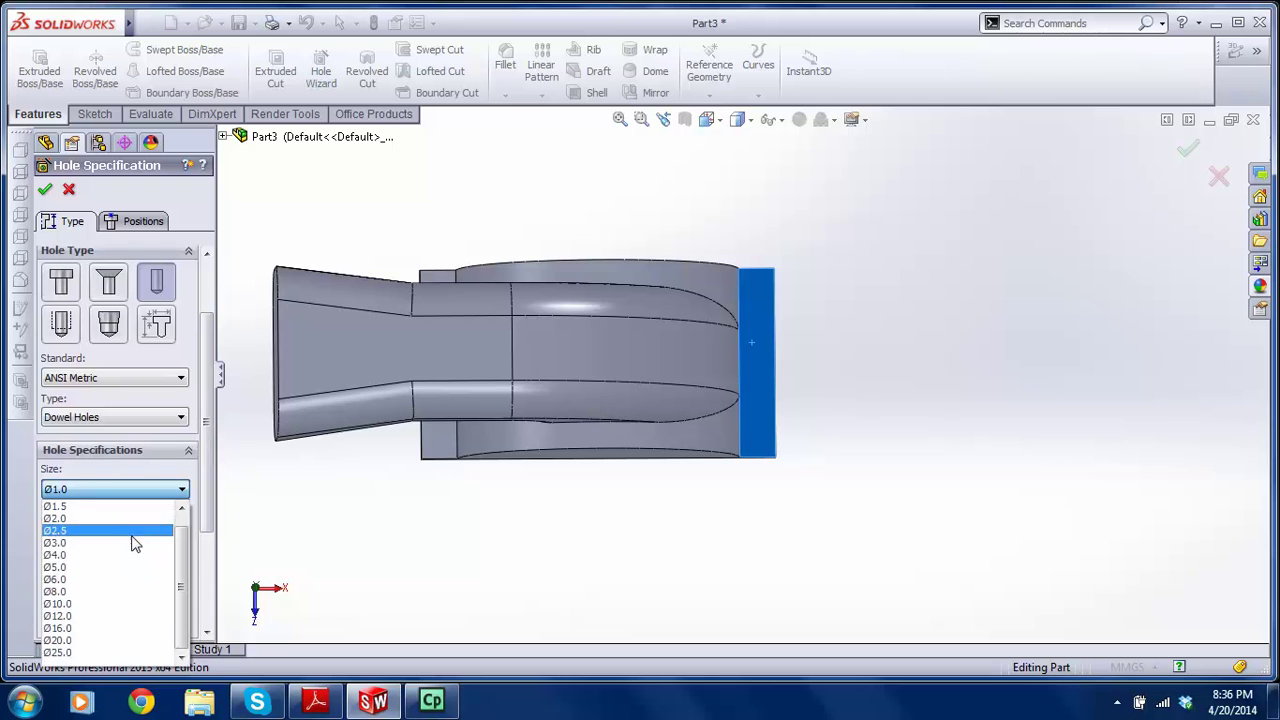
click(112, 566)
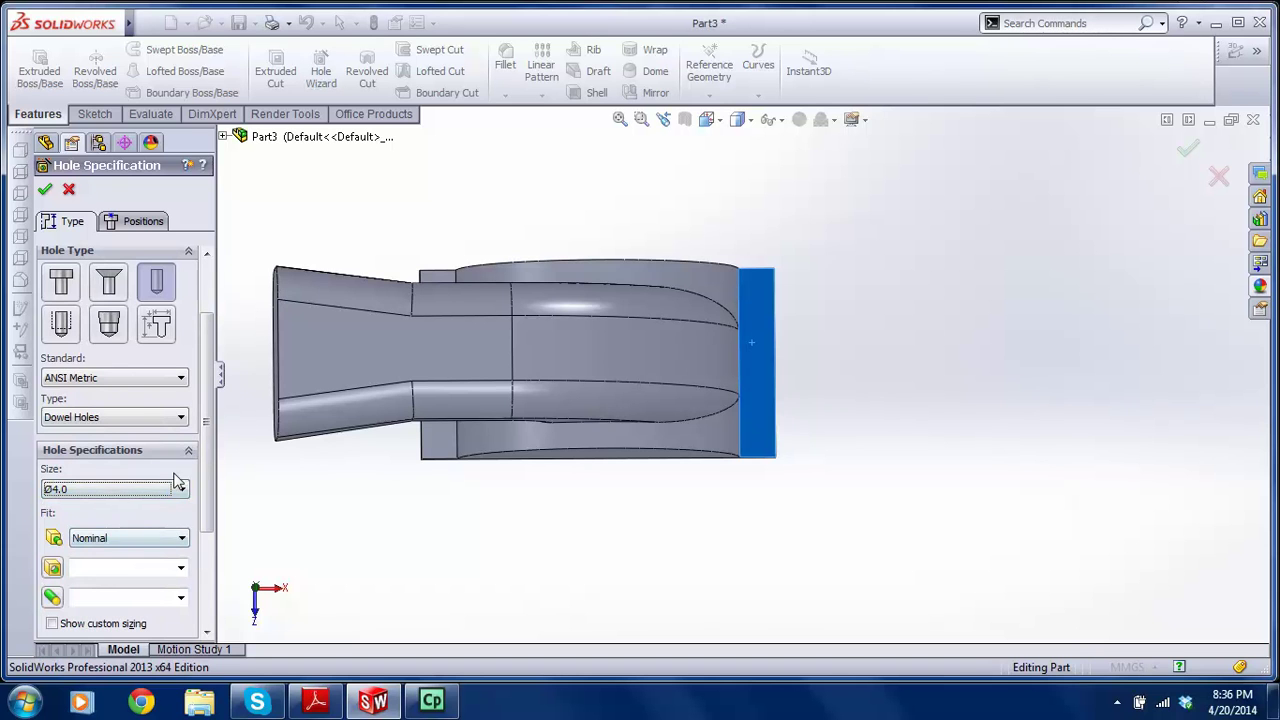
- Place four hole centres in a column on each base flange, working from the top view
click(143, 222)
key(space)
key(ctrl+5)
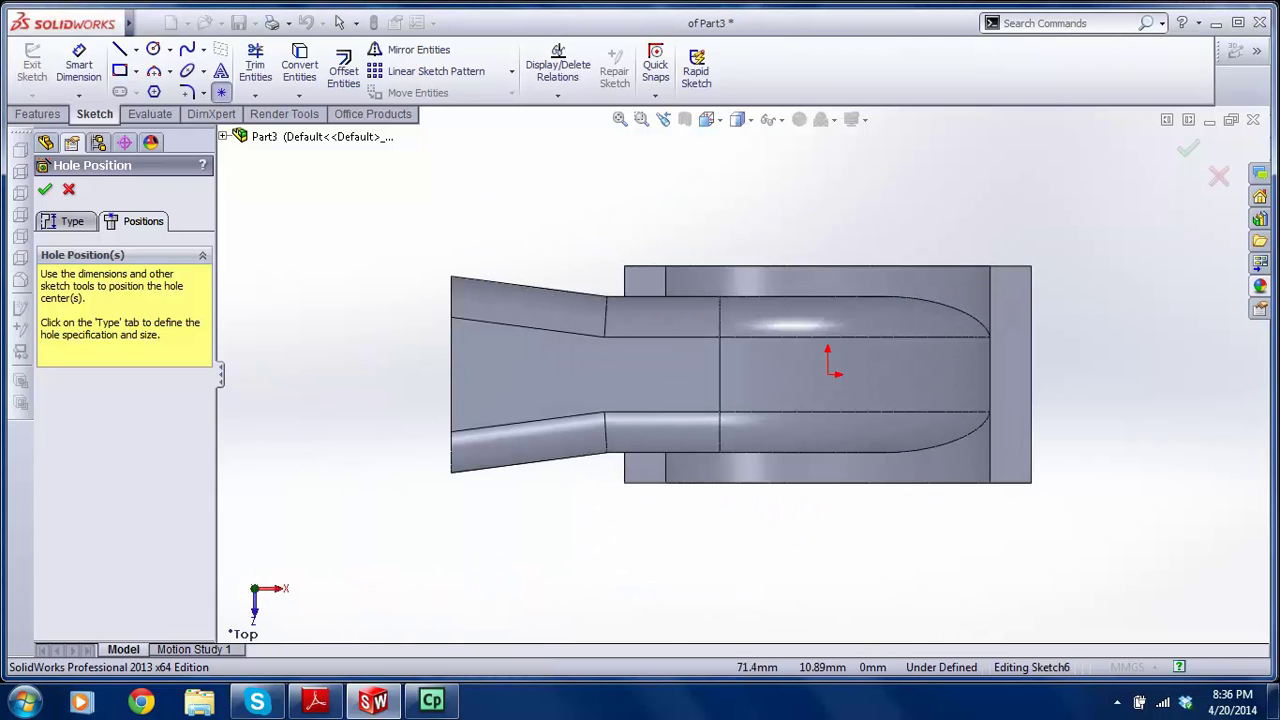
click(1011, 291)
click(1011, 325)
click(1011, 374)
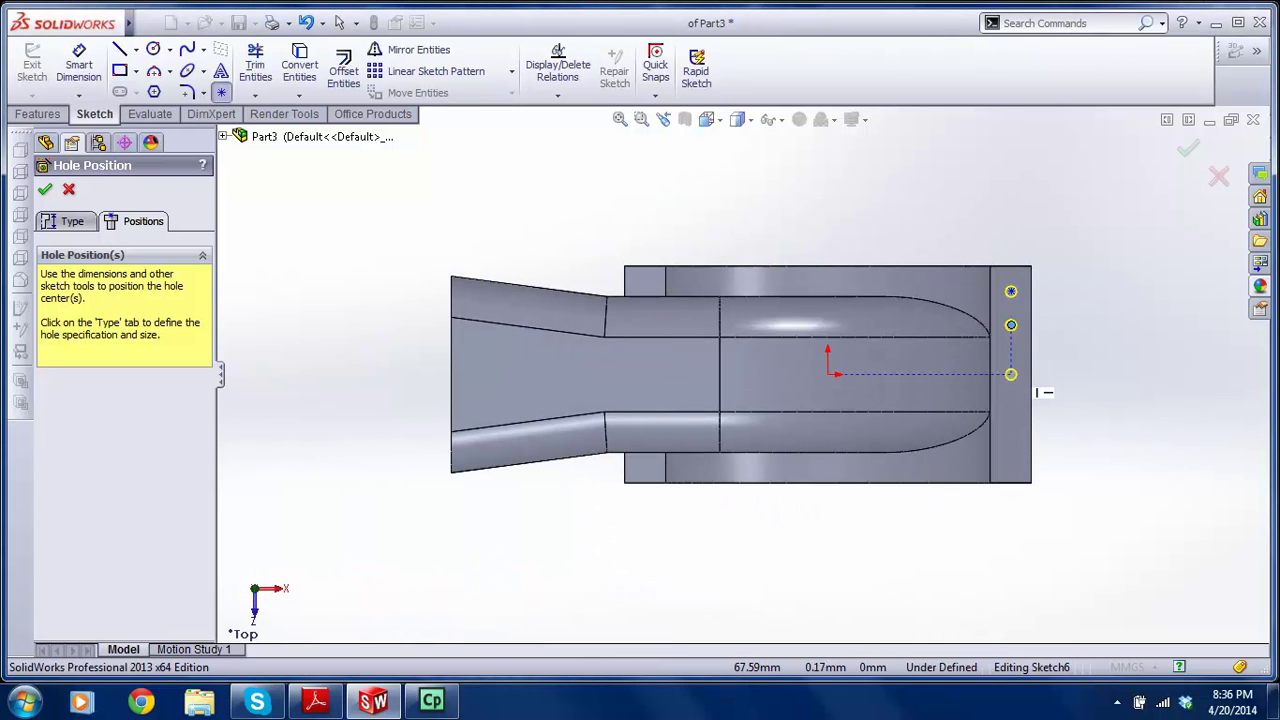
click(1011, 441)
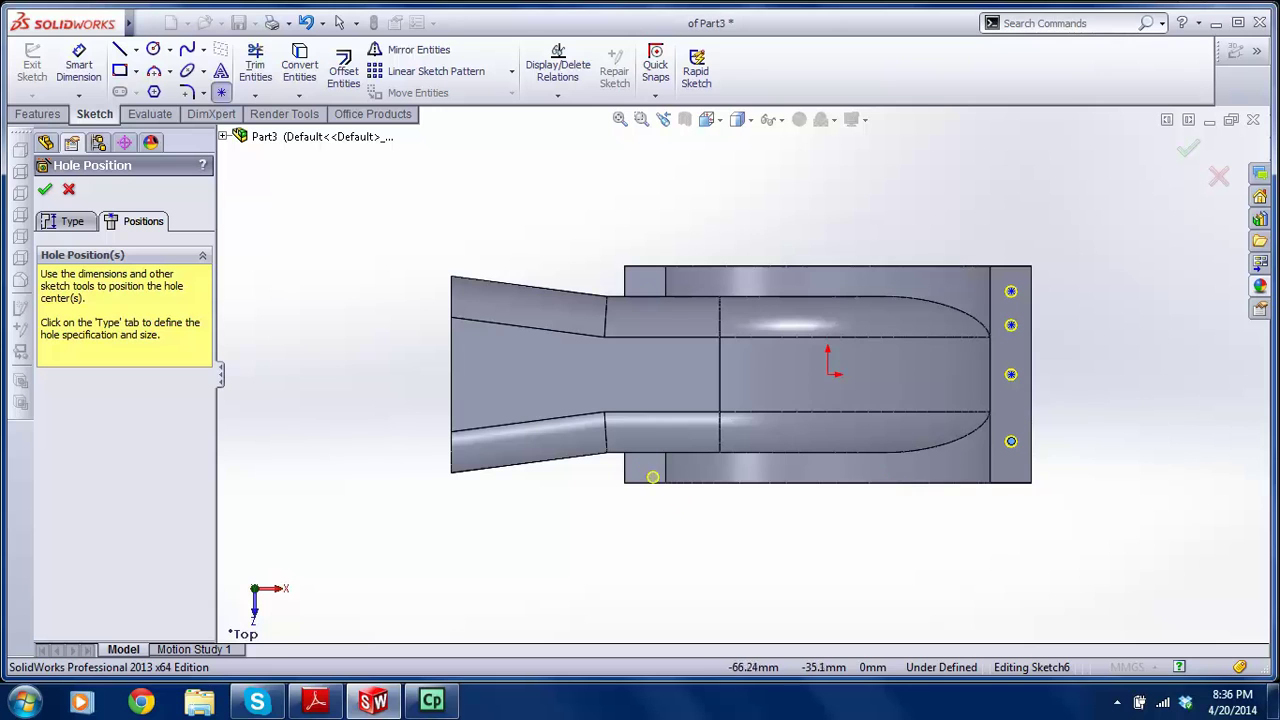
click(643, 465)
click(643, 405)
click(643, 351)
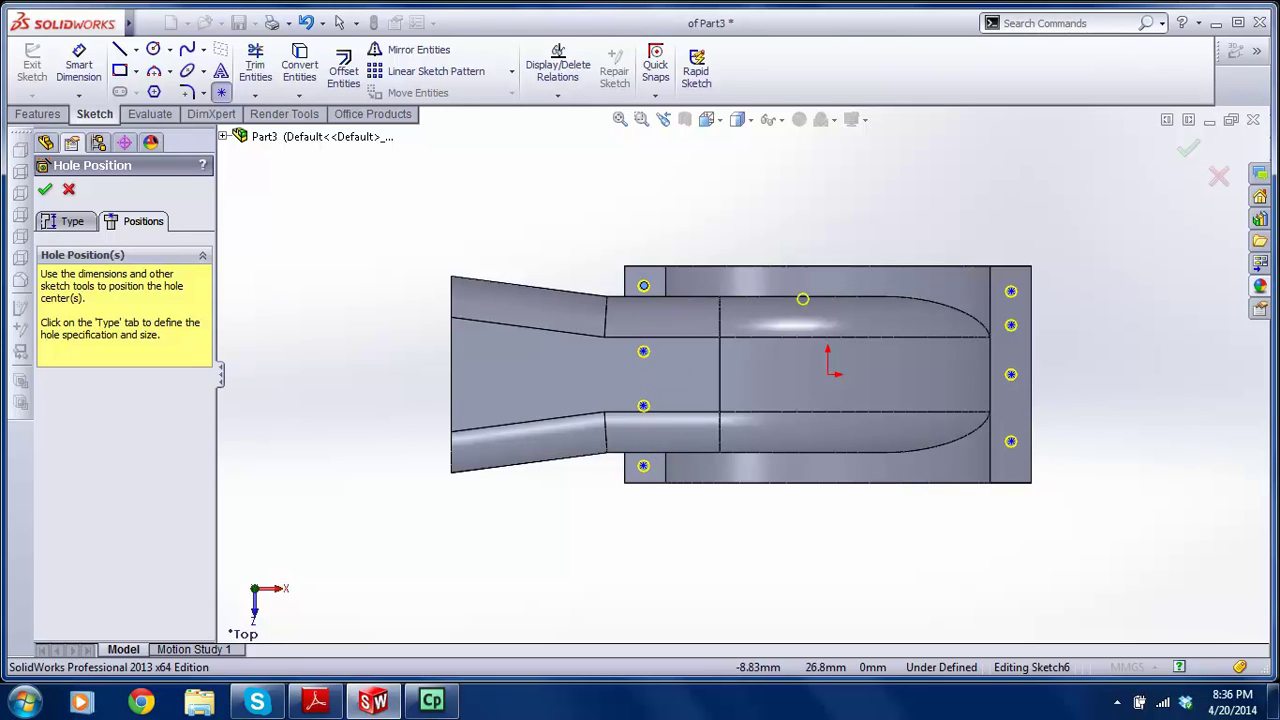
key(Escape)
- Add vertical relations to align the four hole points in each flange's column
drag(580, 241, 722, 612)
click(87, 512)
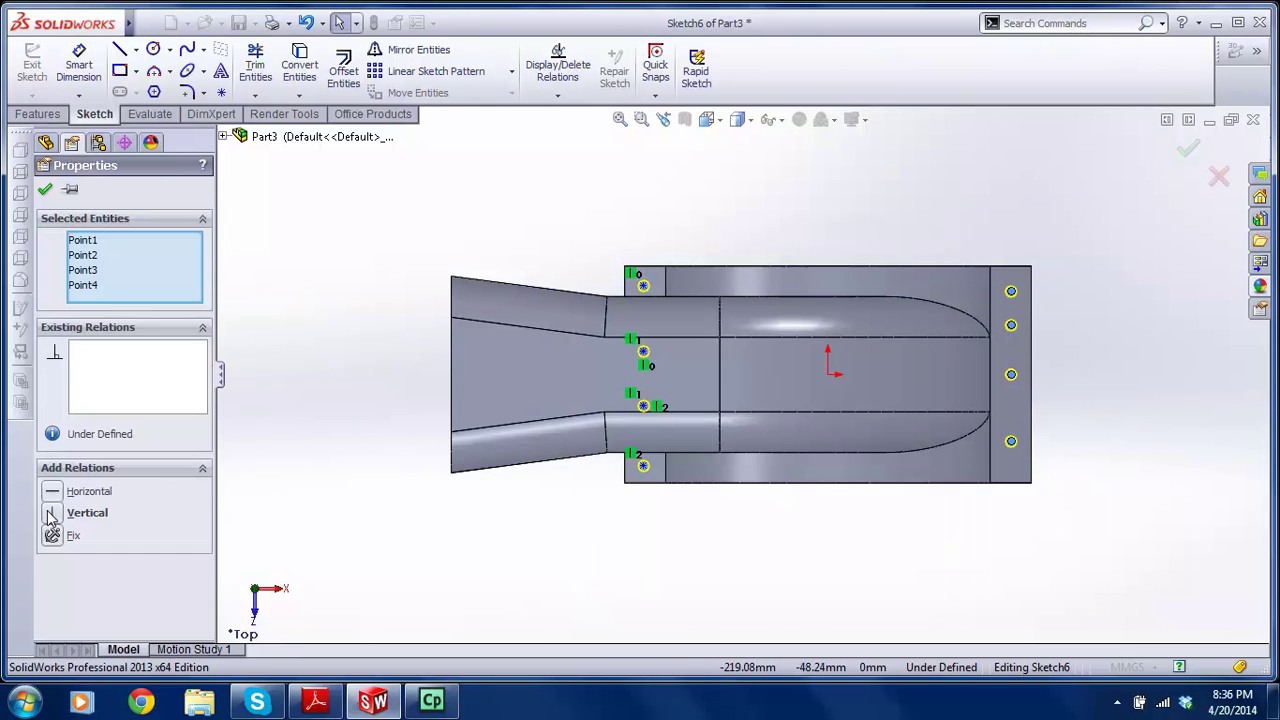
key(Escape)
- Add horizontal relations between the two flanges' hole points in the first and second rows from the top
drag(603, 229, 1062, 330)
click(71, 499)
key(Escape)
drag(594, 333, 809, 381)
ctrl+click(1011, 322)
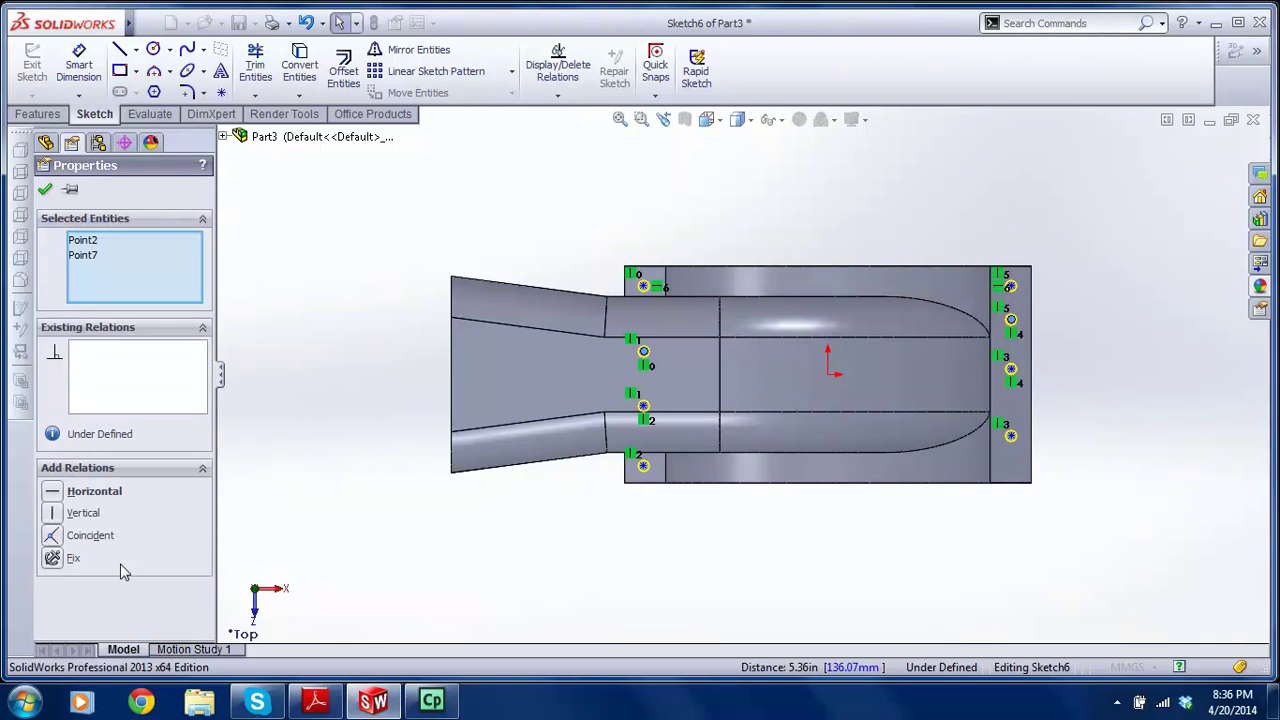
click(64, 492)
key(Escape)
- Add horizontal relations between the two flanges' hole points in the third and fourth rows
click(643, 408)
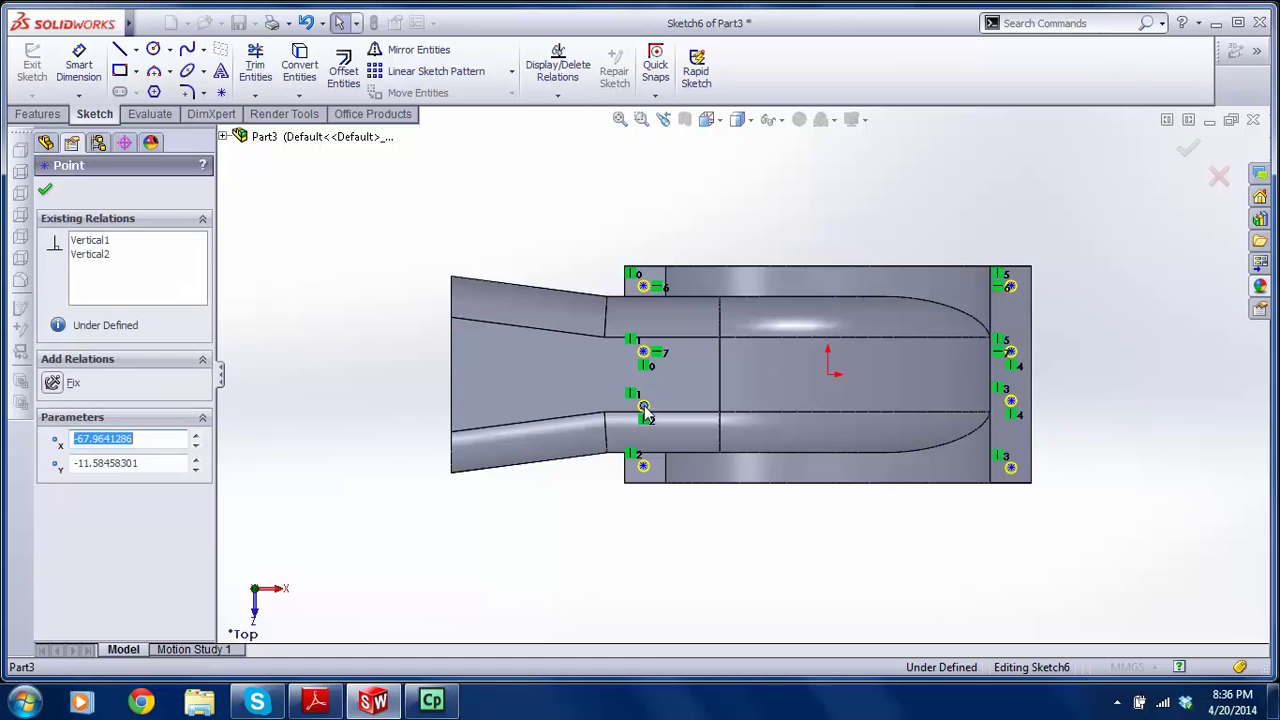
ctrl+click(1012, 402)
click(72, 494)
key(Escape)
click(643, 465)
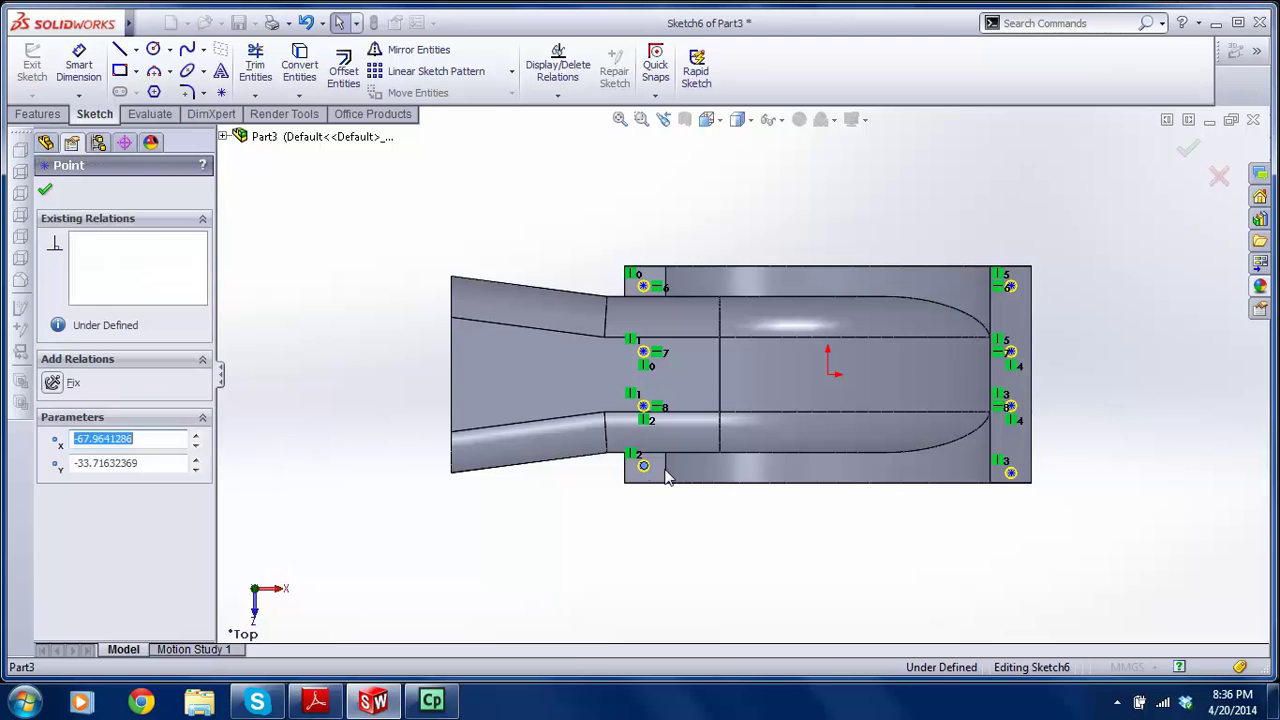
ctrl+click(1010, 472)
click(120, 490)
click(584, 532)
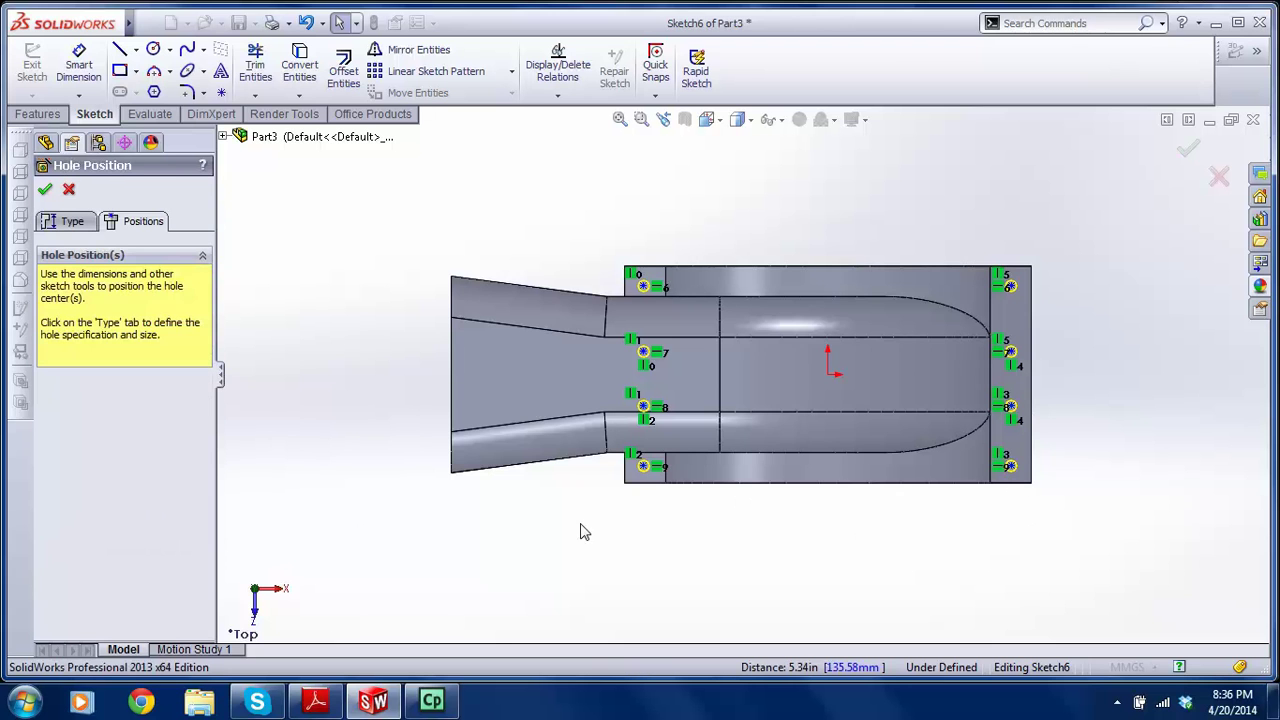
- Check the hole spacing in the PDF drawing and dimension the right flange's top hole point 8 mm from the flange's outer edge
click(330, 703)
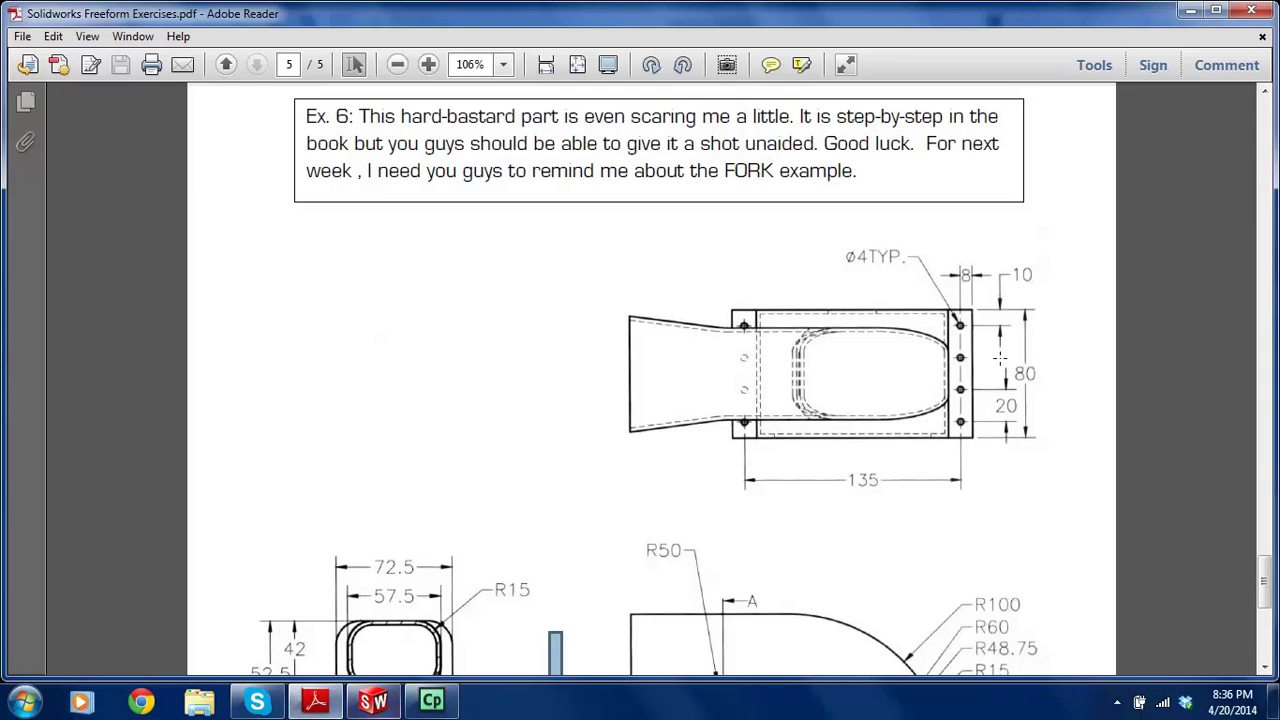
click(373, 701)
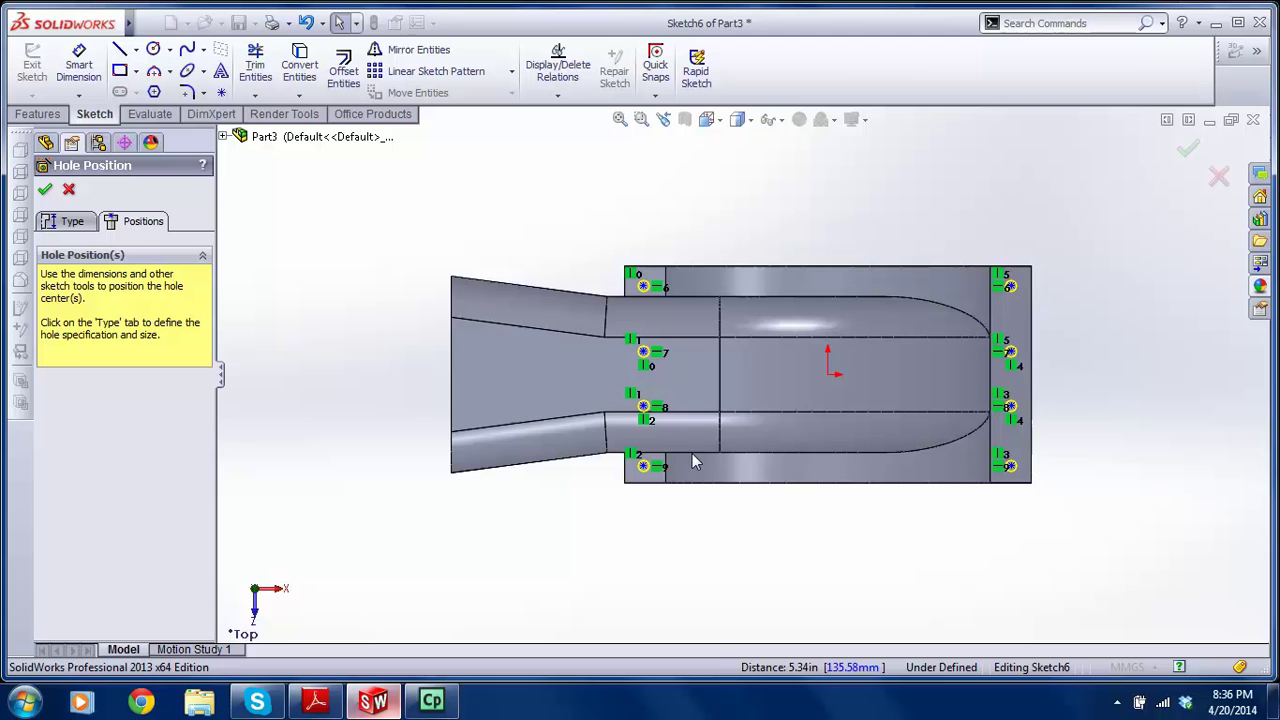
click(80, 62)
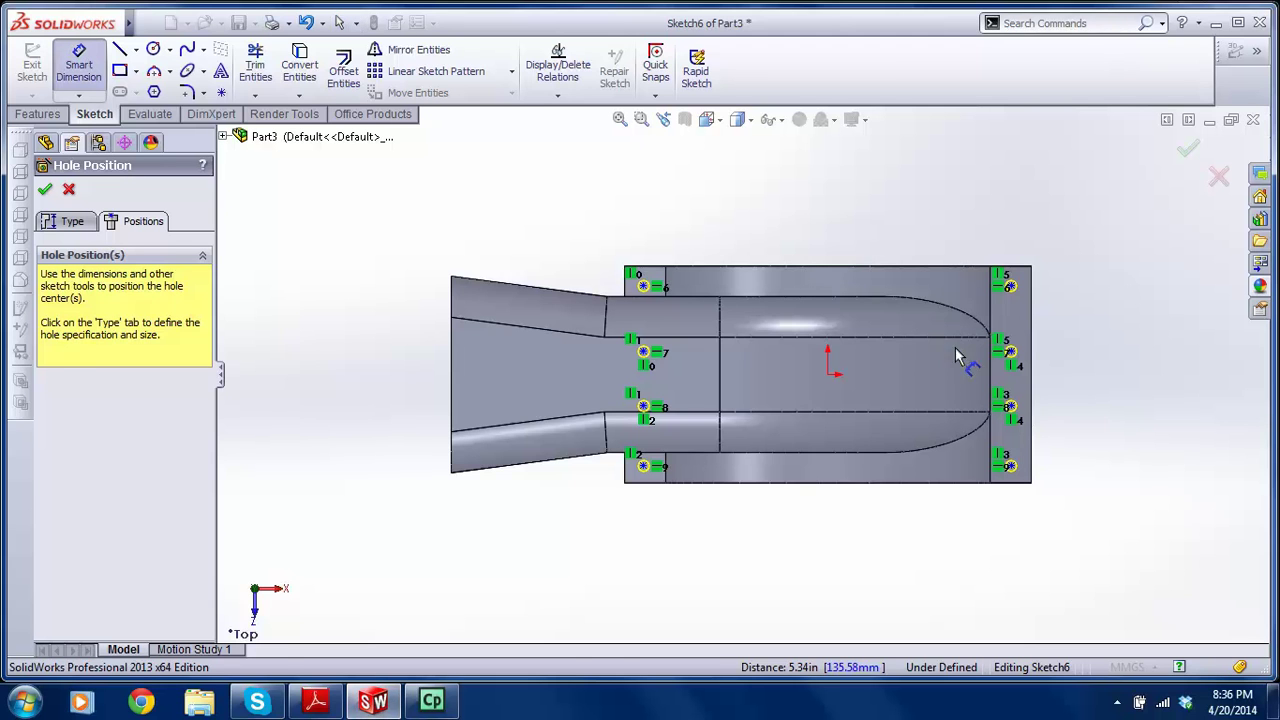
click(1010, 287)
click(1034, 311)
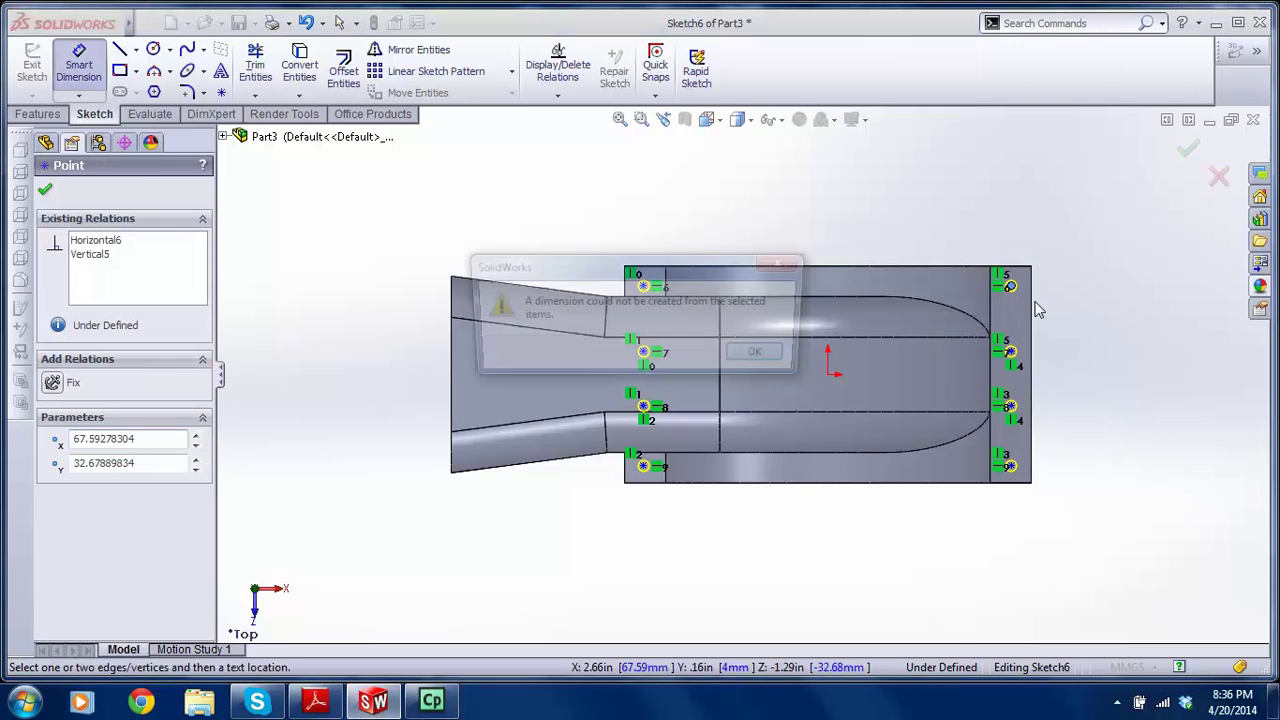
click(781, 359)
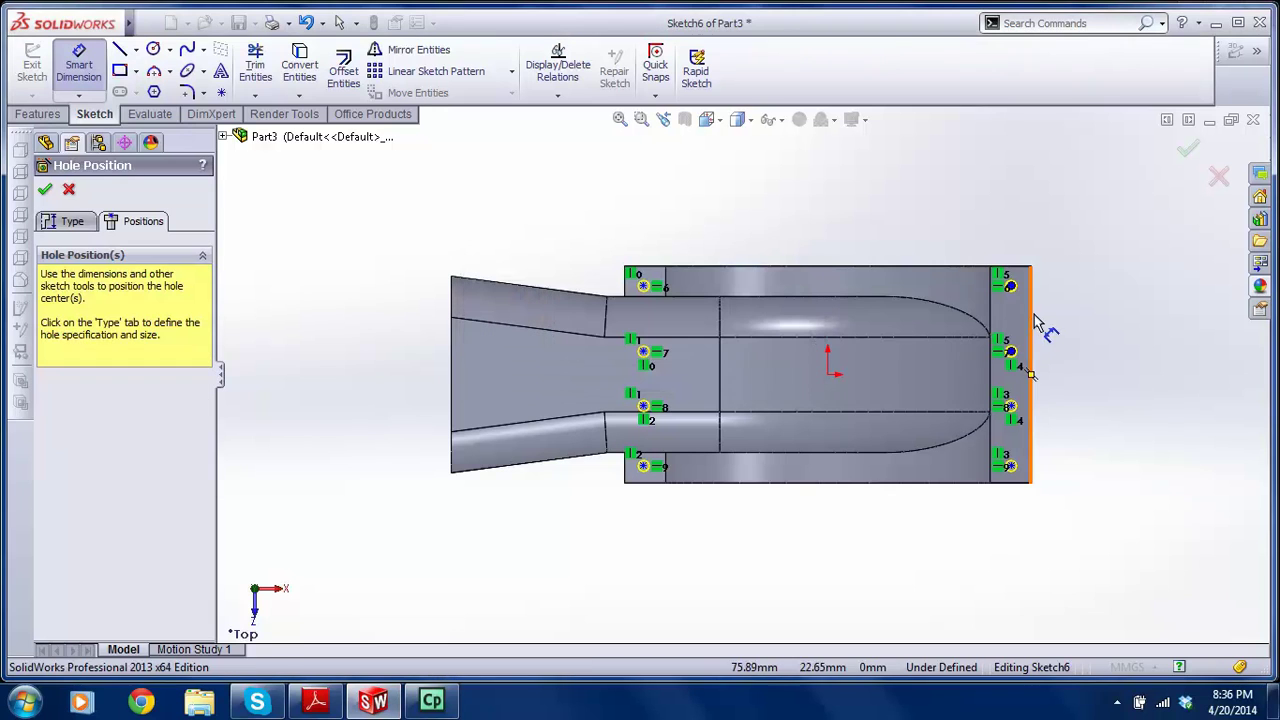
click(1010, 287)
click(1031, 275)
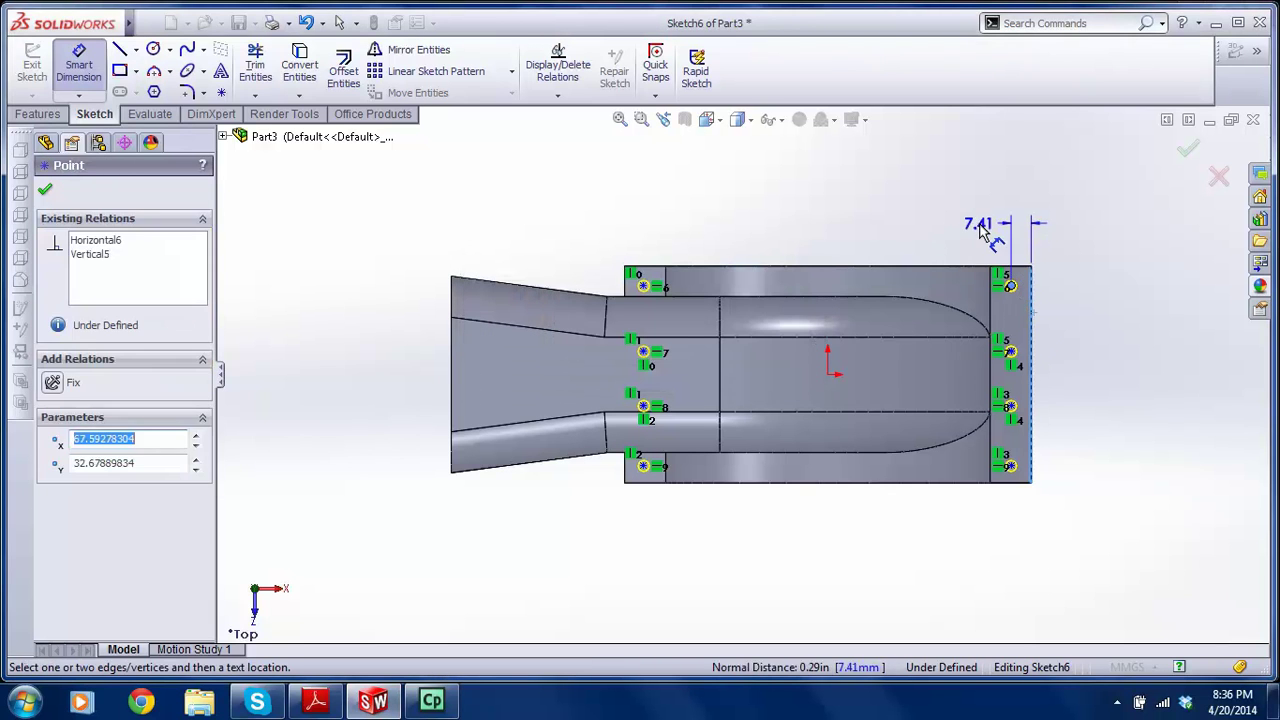
click(980, 228)
text(8)
key(Return)
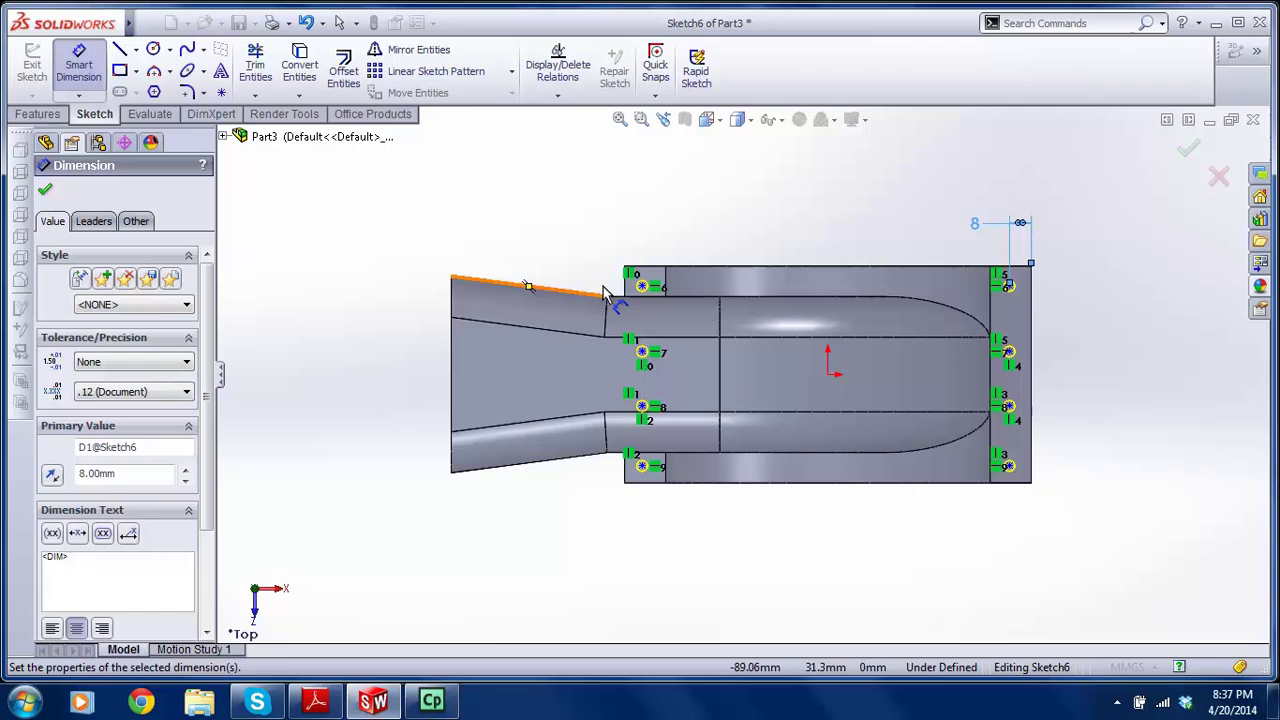
- Dimension the left flange's top hole point 8 mm from that flange's outer edge
click(641, 286)
click(624, 265)
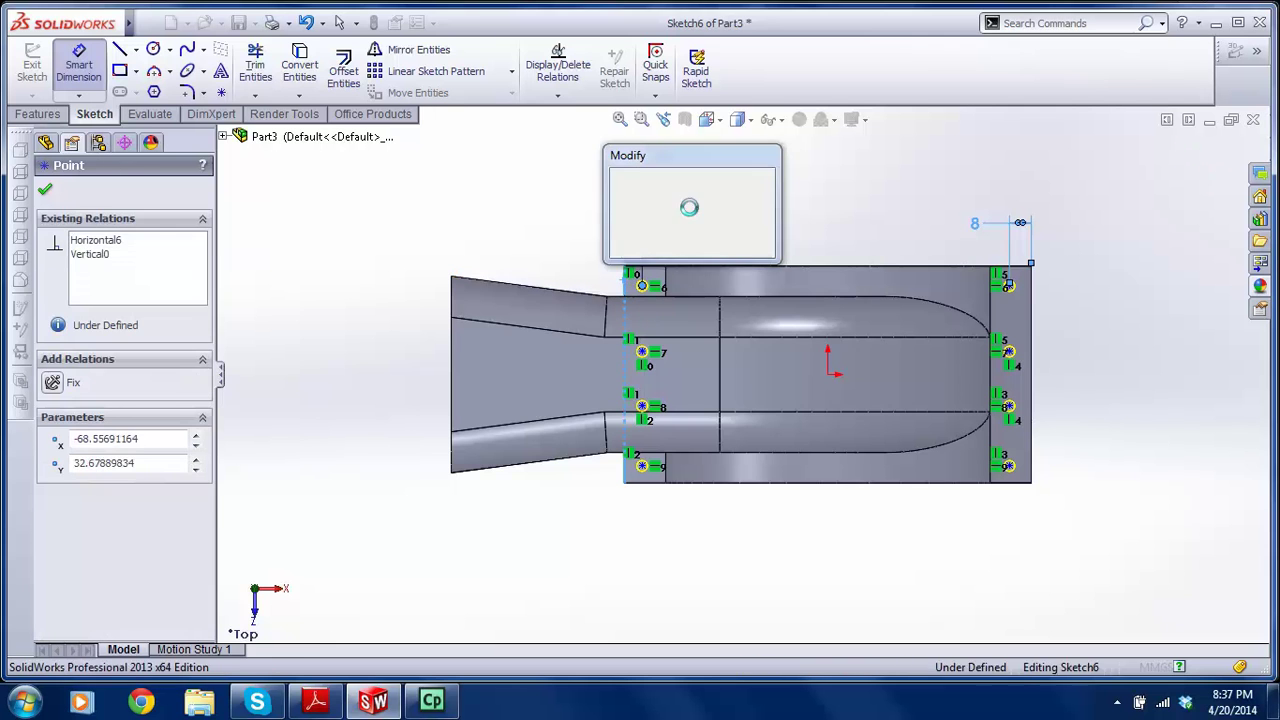
click(690, 202)
text(8)
key(Return)
- Dimension the right flange's top hole point 10 mm from the base's upper edge in the top view
scroll(1048, 403, down, 1)
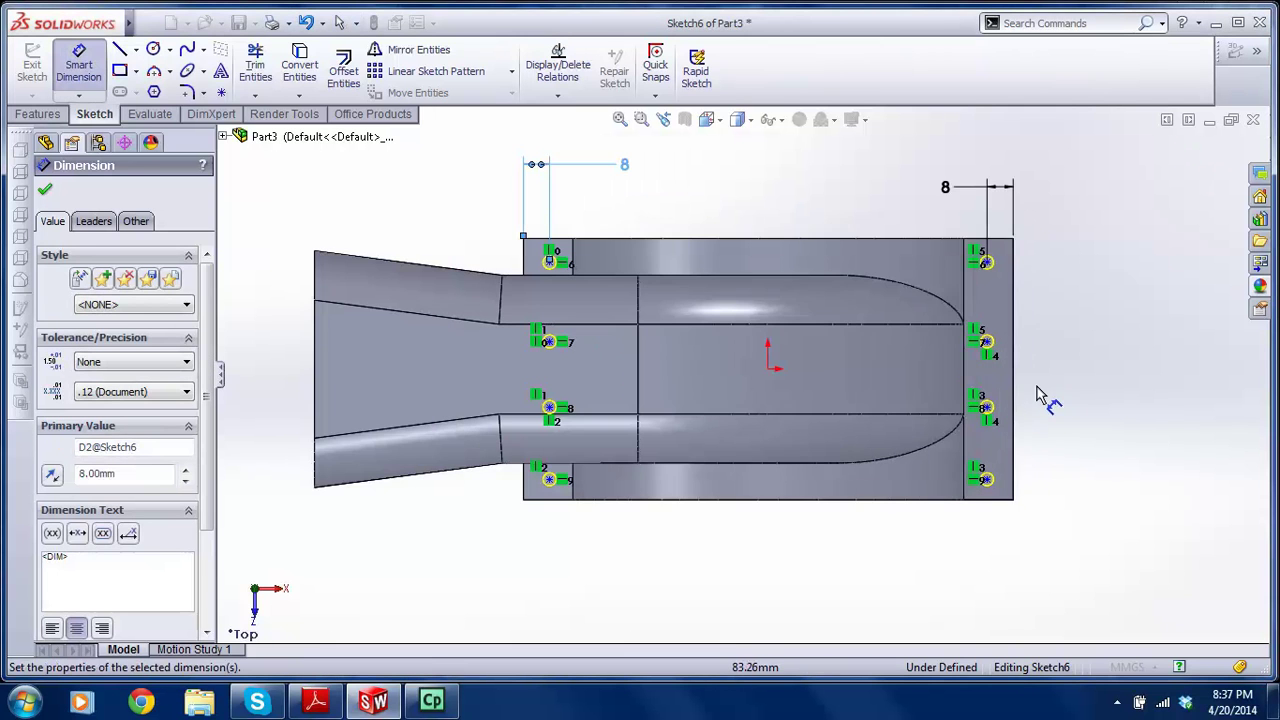
click(986, 262)
click(990, 239)
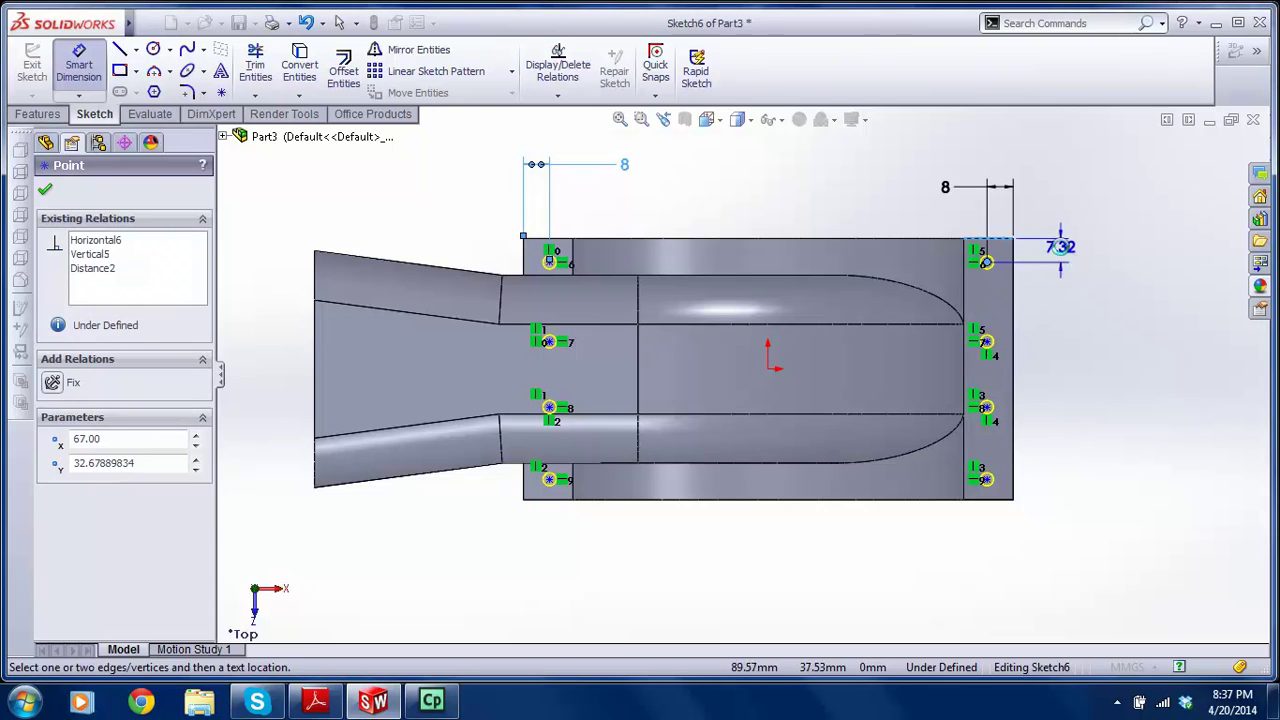
click(1065, 258)
text(10)
key(Return)
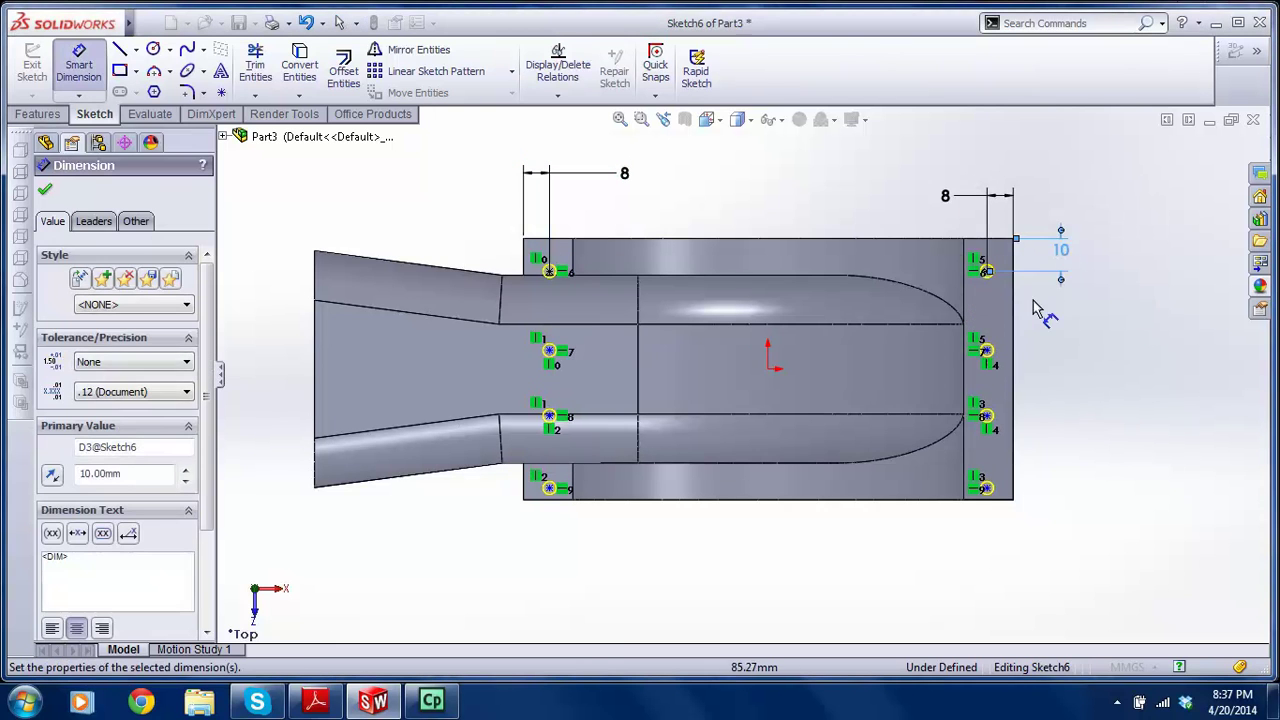
- Dimension the right flange's bottom hole point 10 mm from the base's lower edge in the top view
click(986, 488)
click(996, 499)
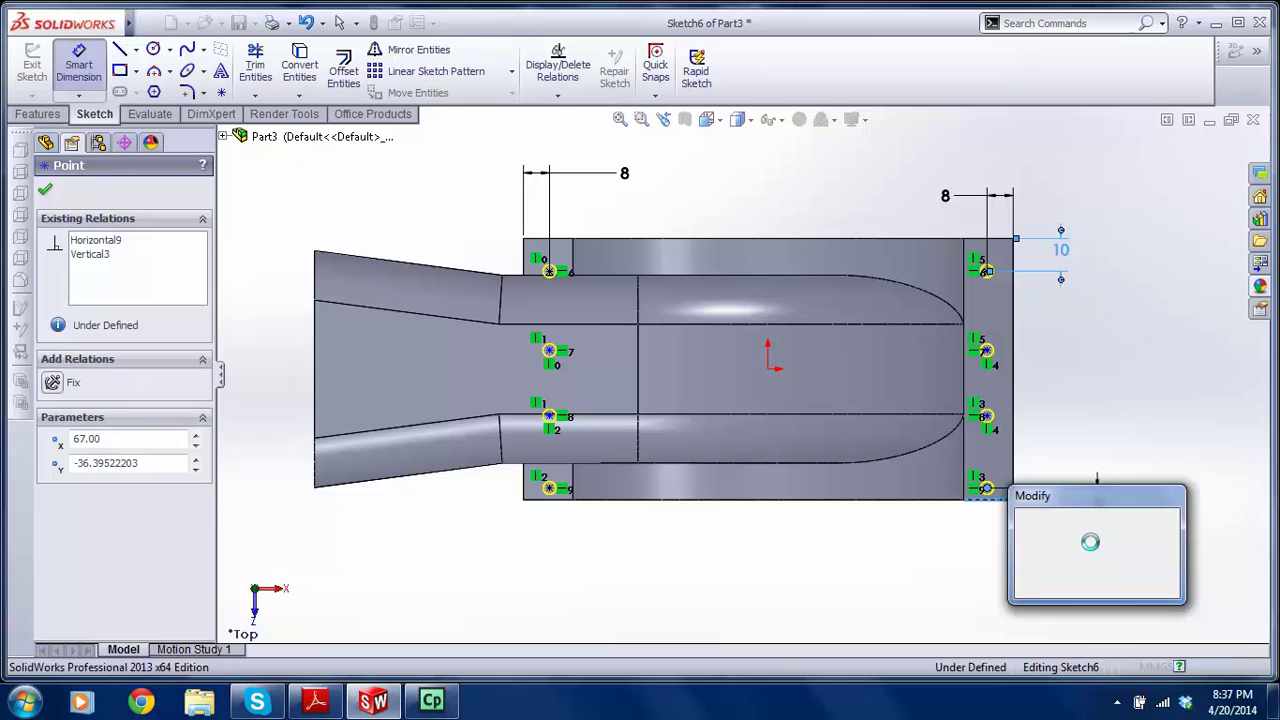
click(1098, 545)
text(10)
key(Return)
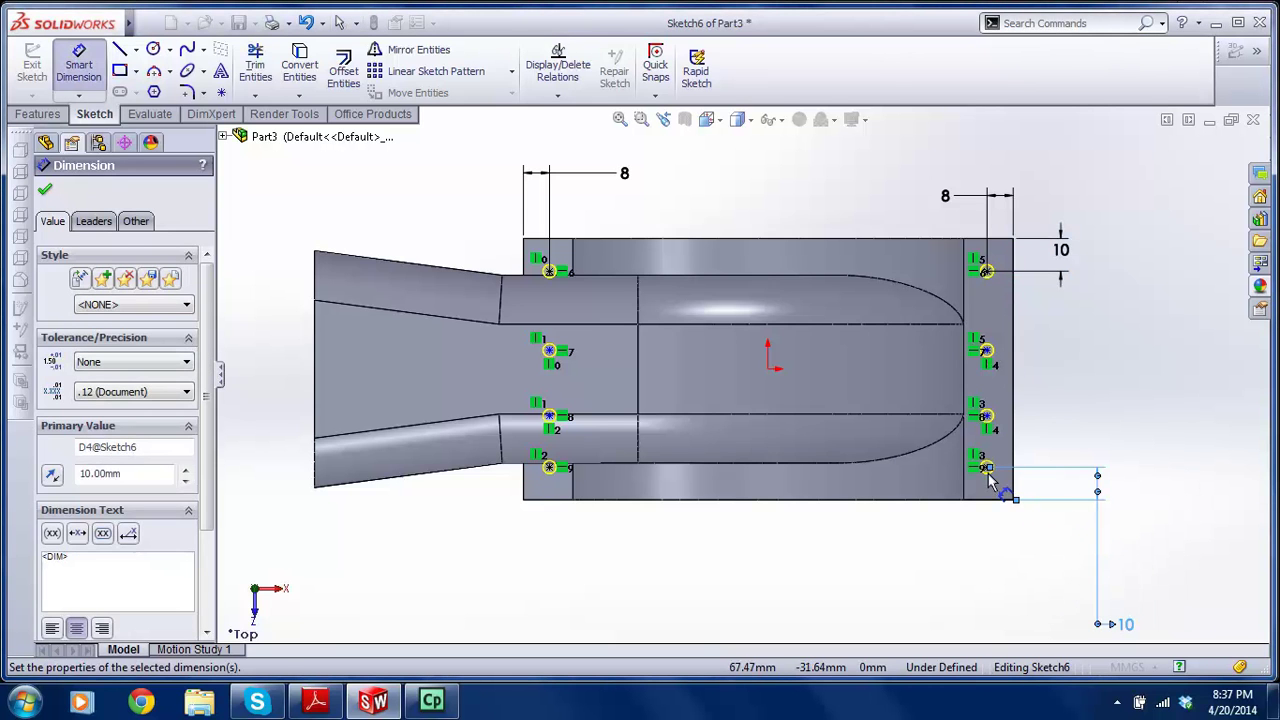
- Set the vertical spacing between the two lowest hole points on the right flange to 20 mm
click(986, 467)
click(985, 418)
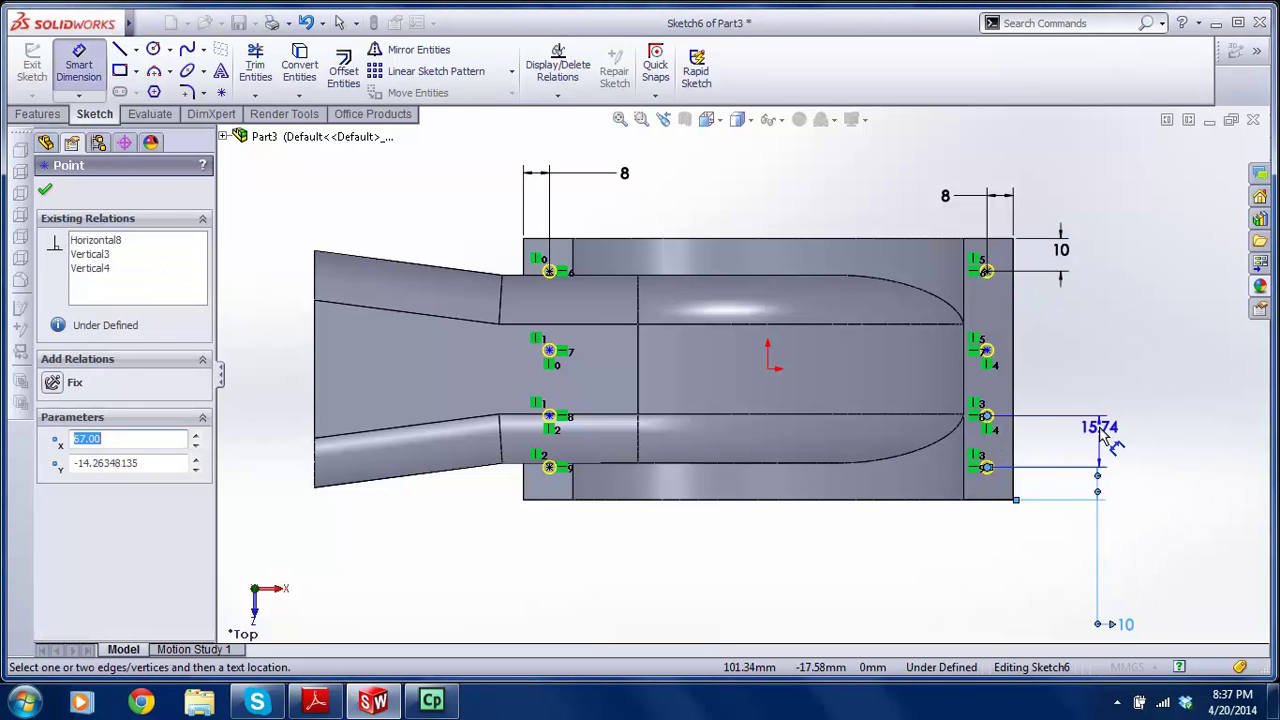
click(1090, 430)
text(20)
key(Return)
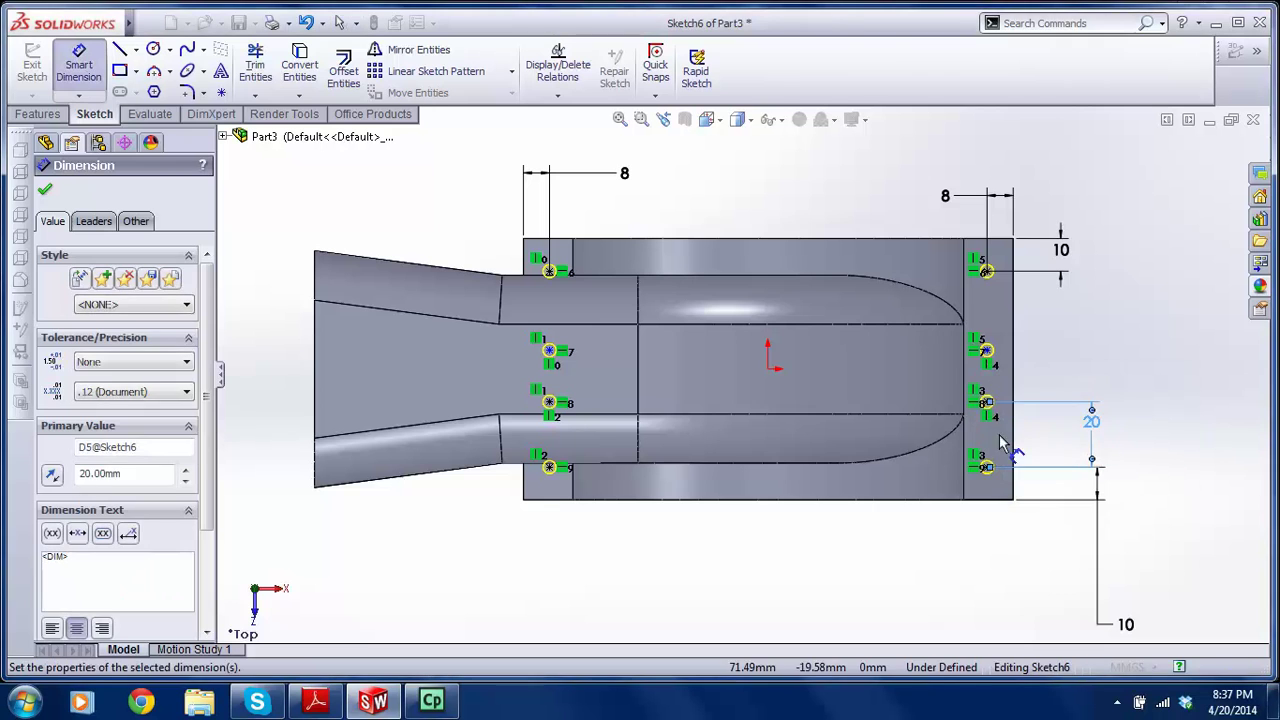
- Set the vertical spacing between the two uppermost hole points on the right flange to 20 mm
click(986, 352)
click(986, 270)
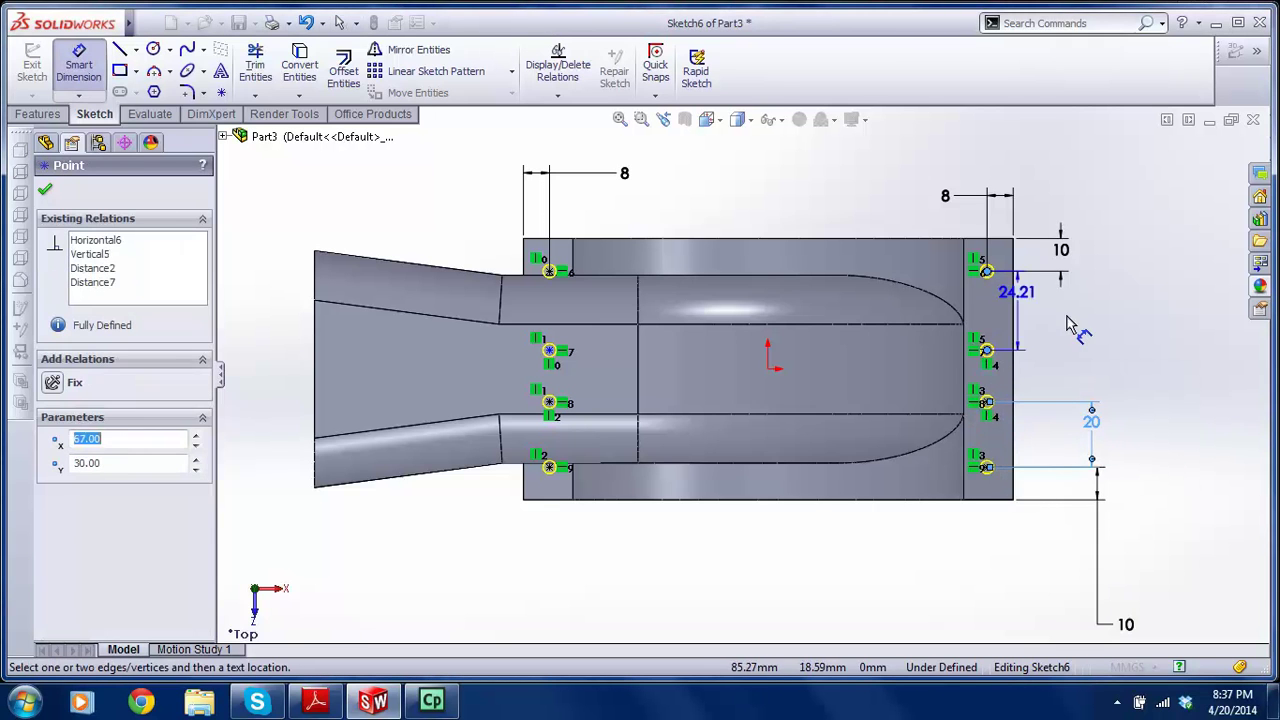
click(1075, 325)
text(20)
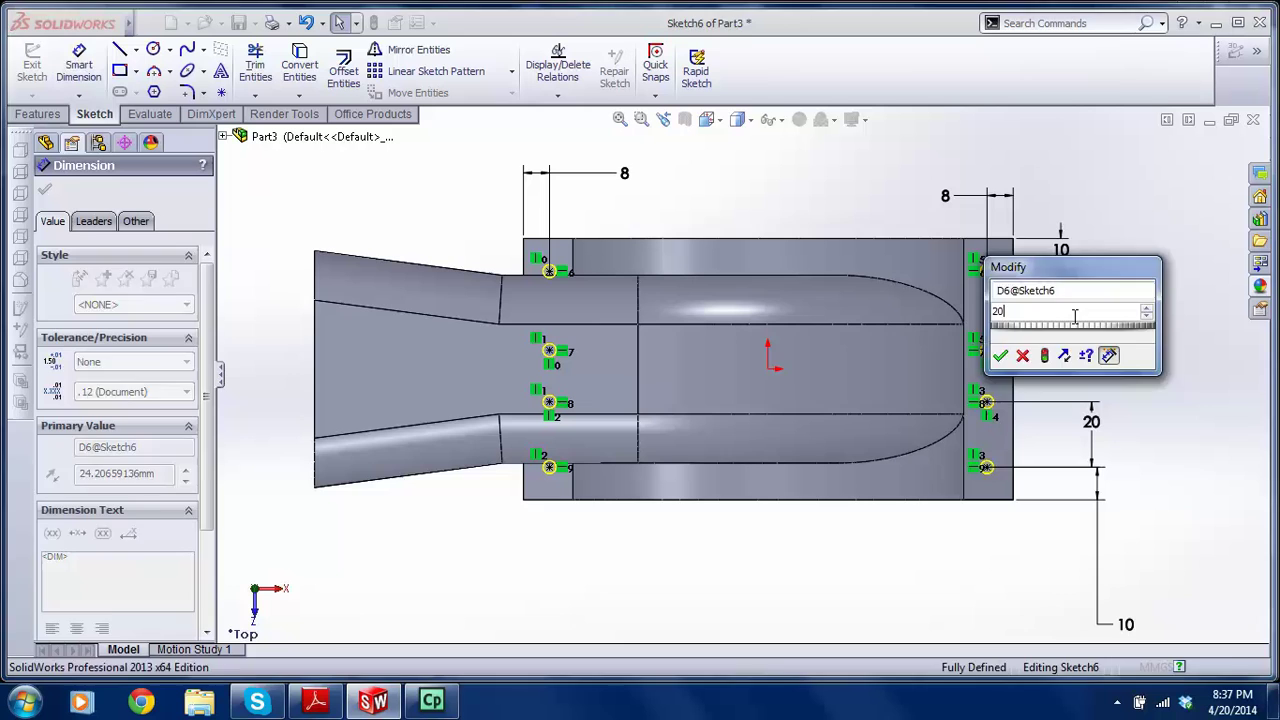
key(Return)
key(Escape)
- Move the upper 20 mm and lower 10 mm dimensions to tidier positions beside the flange and finish the hole feature
scroll(1045, 336, down, 1)
drag(1067, 310, 1089, 319)
click(1086, 443)
key(f)
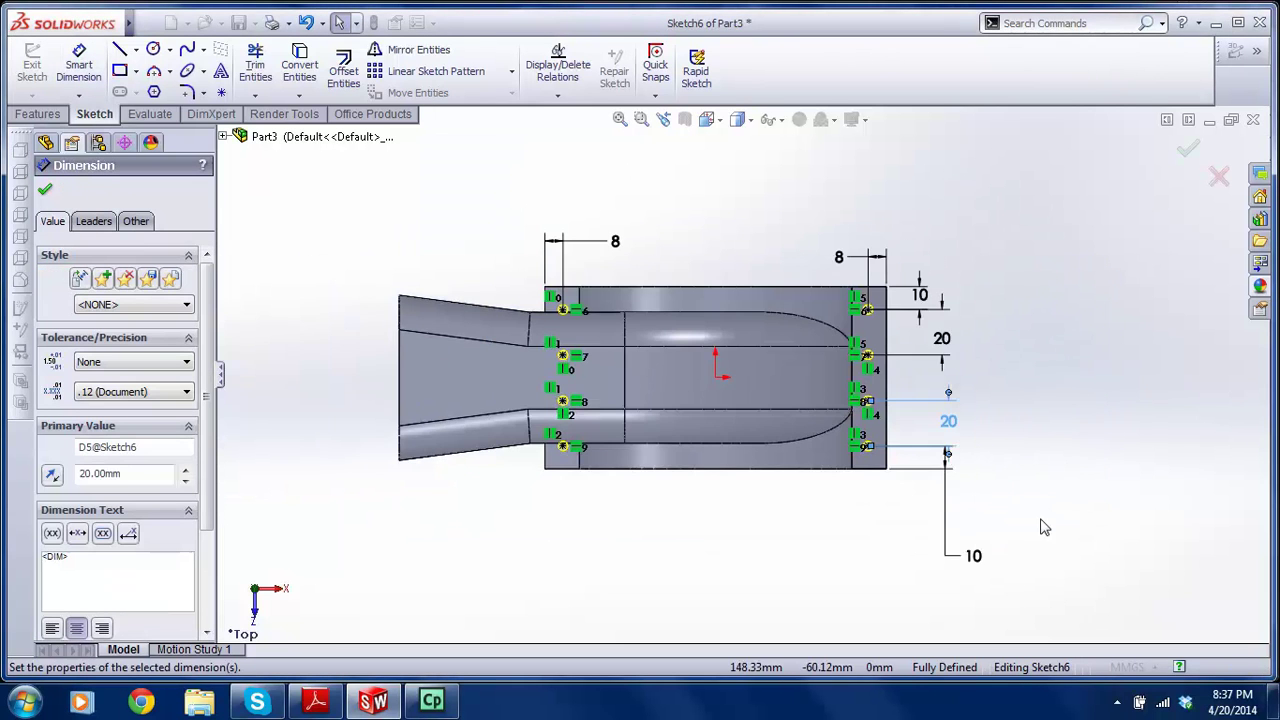
drag(975, 561, 935, 519)
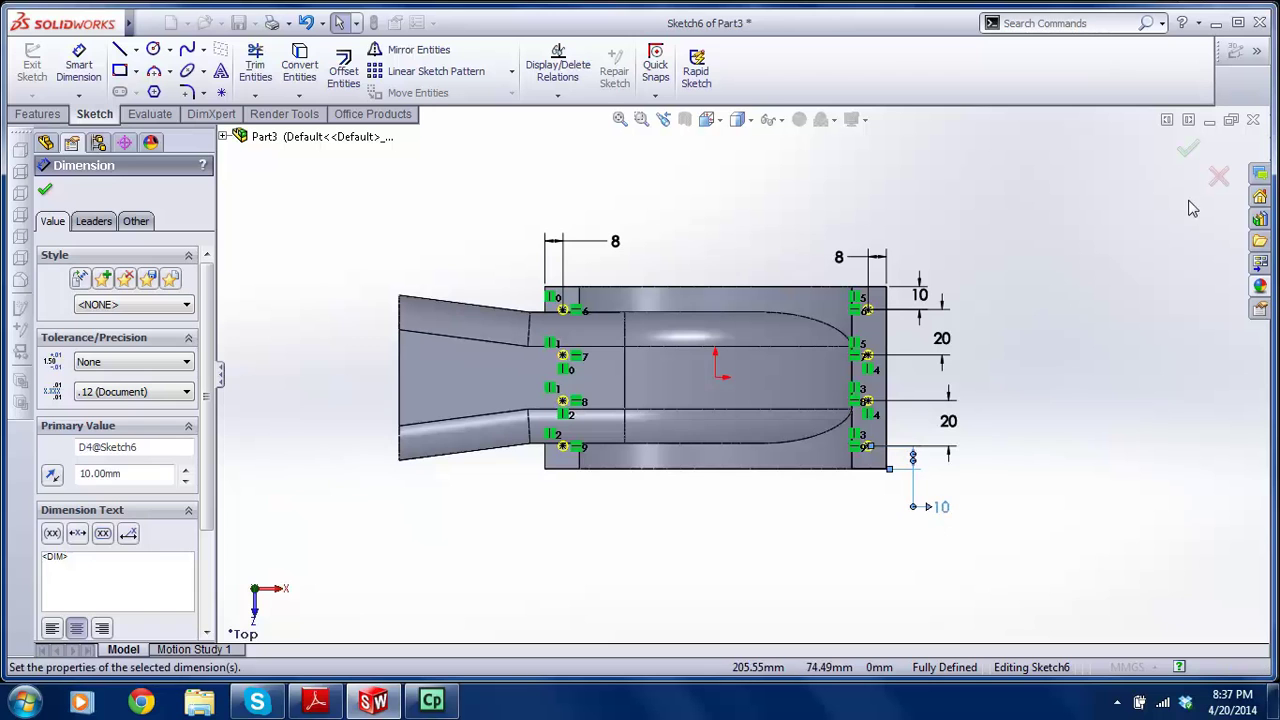
click(1187, 150)
click(46, 189)
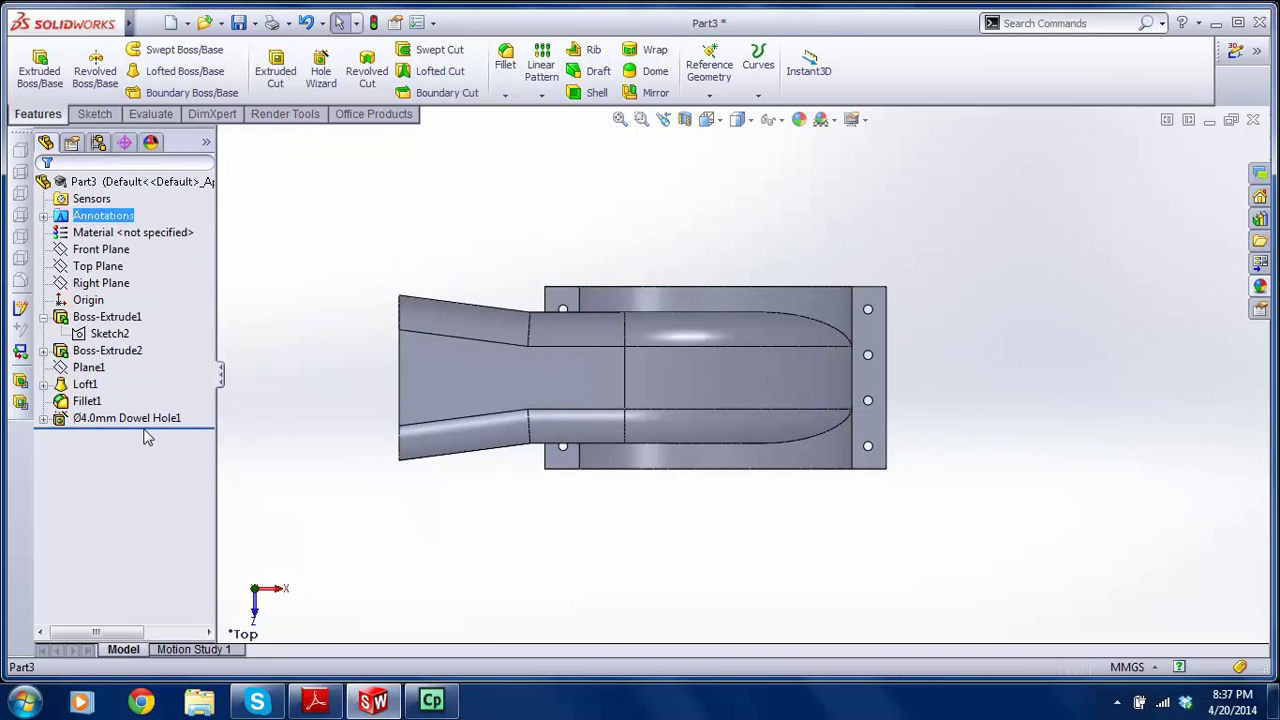
- Edit the 4 mm dowel hole feature and change its hole type to Drill sizes
right_click(107, 418)
click(128, 436)
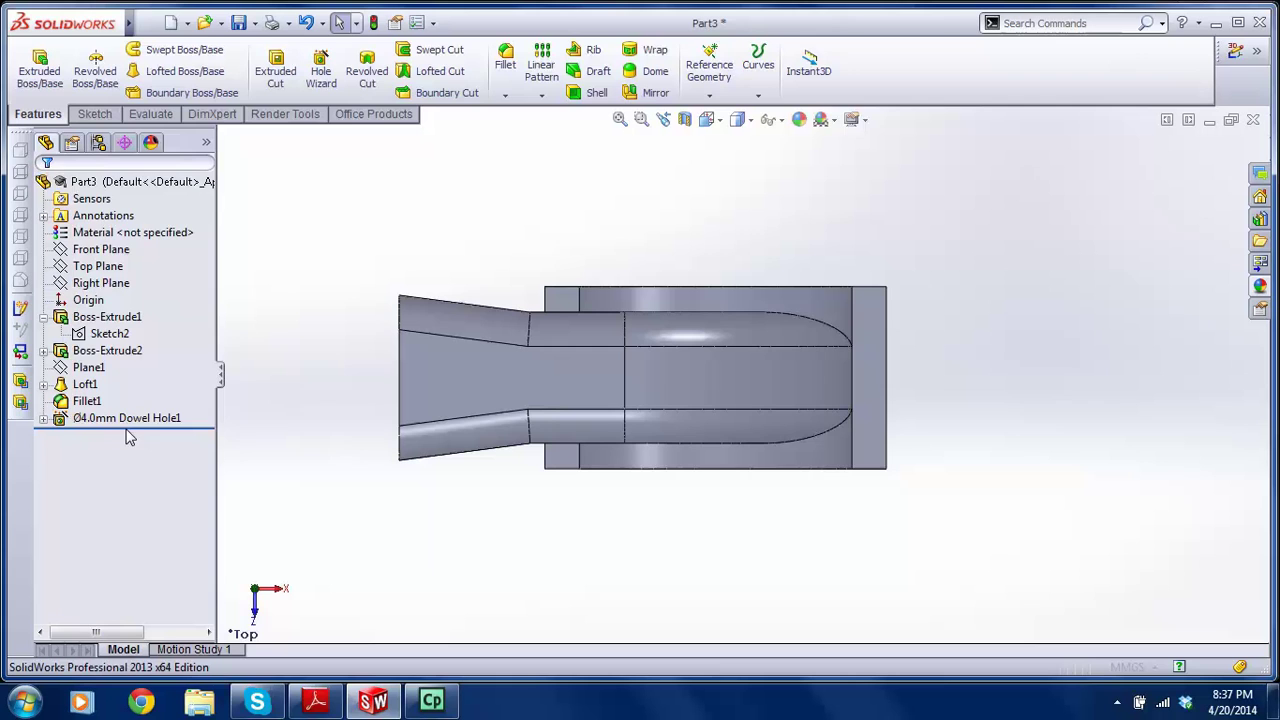
click(143, 413)
click(143, 371)
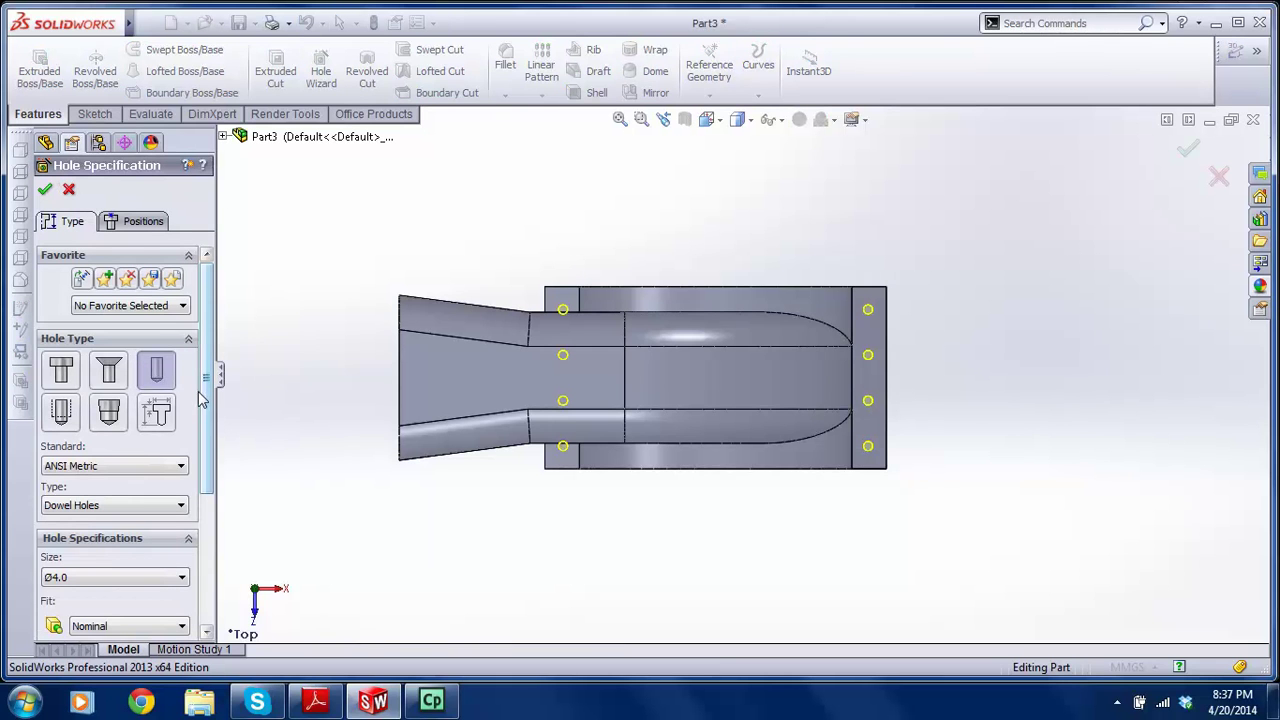
click(95, 506)
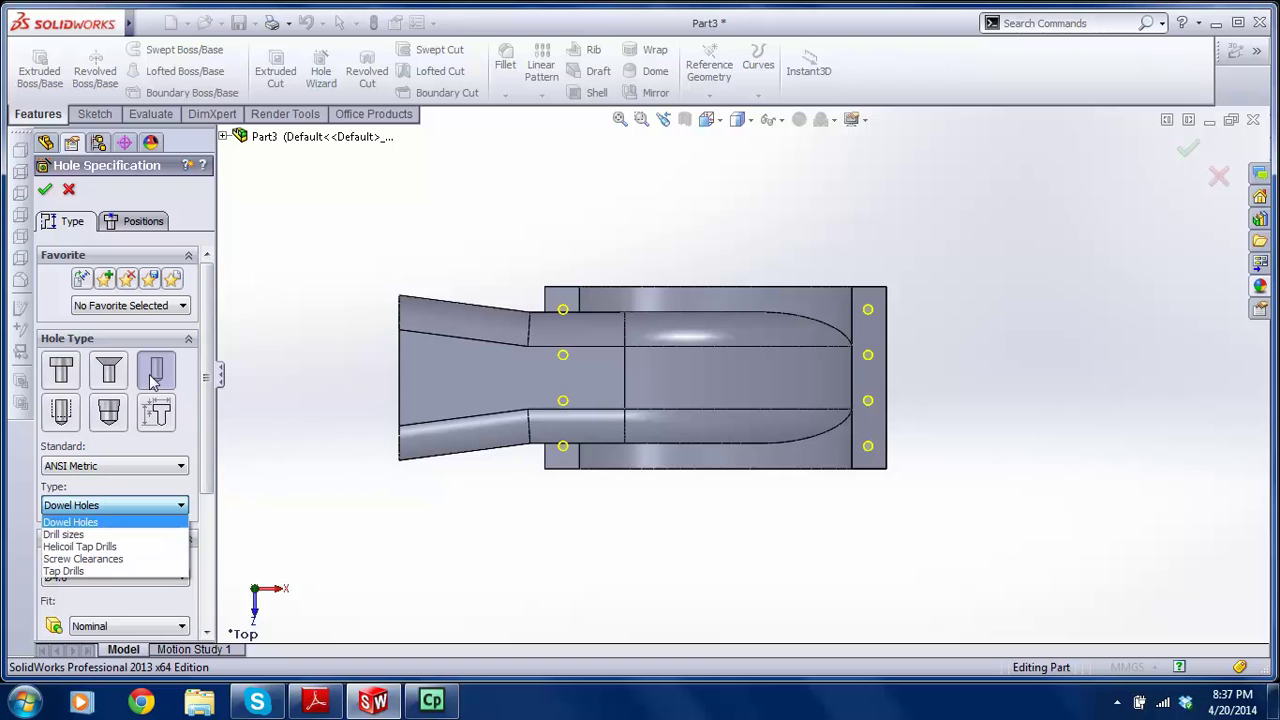
click(115, 534)
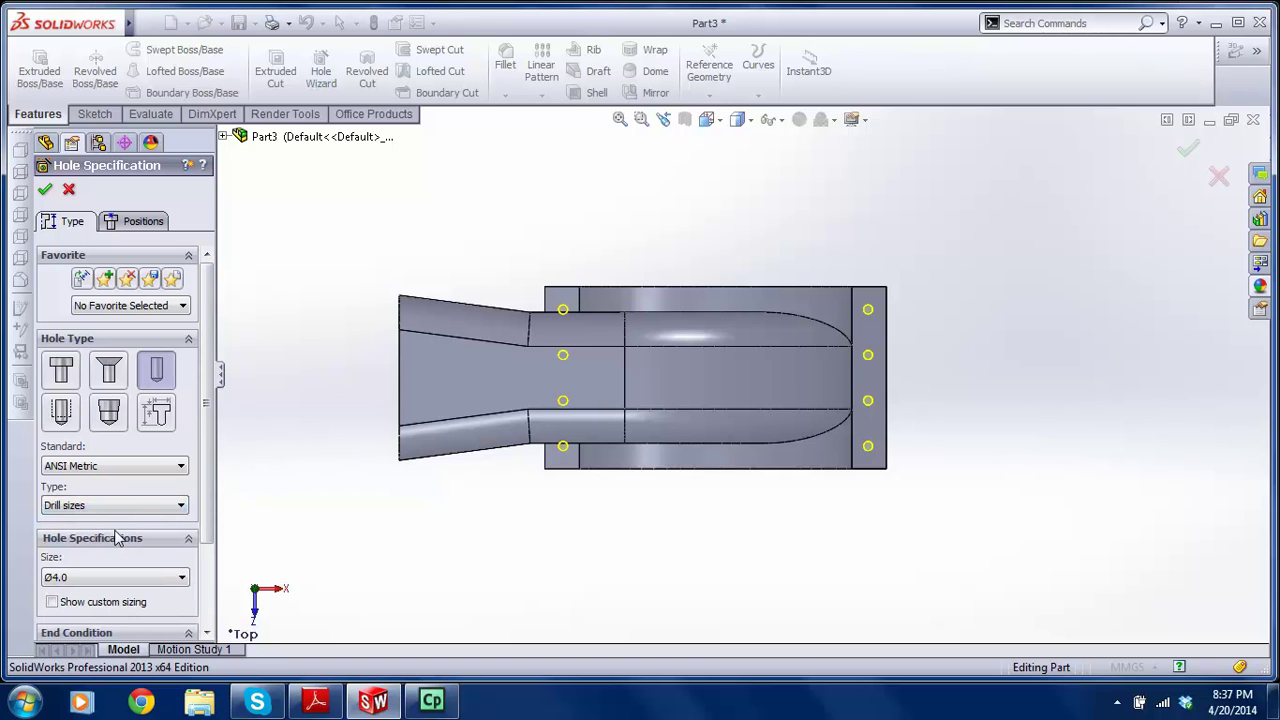
- Set the hole feature's end condition to Through All and apply it
middle_drag(562, 420, 879, 494)
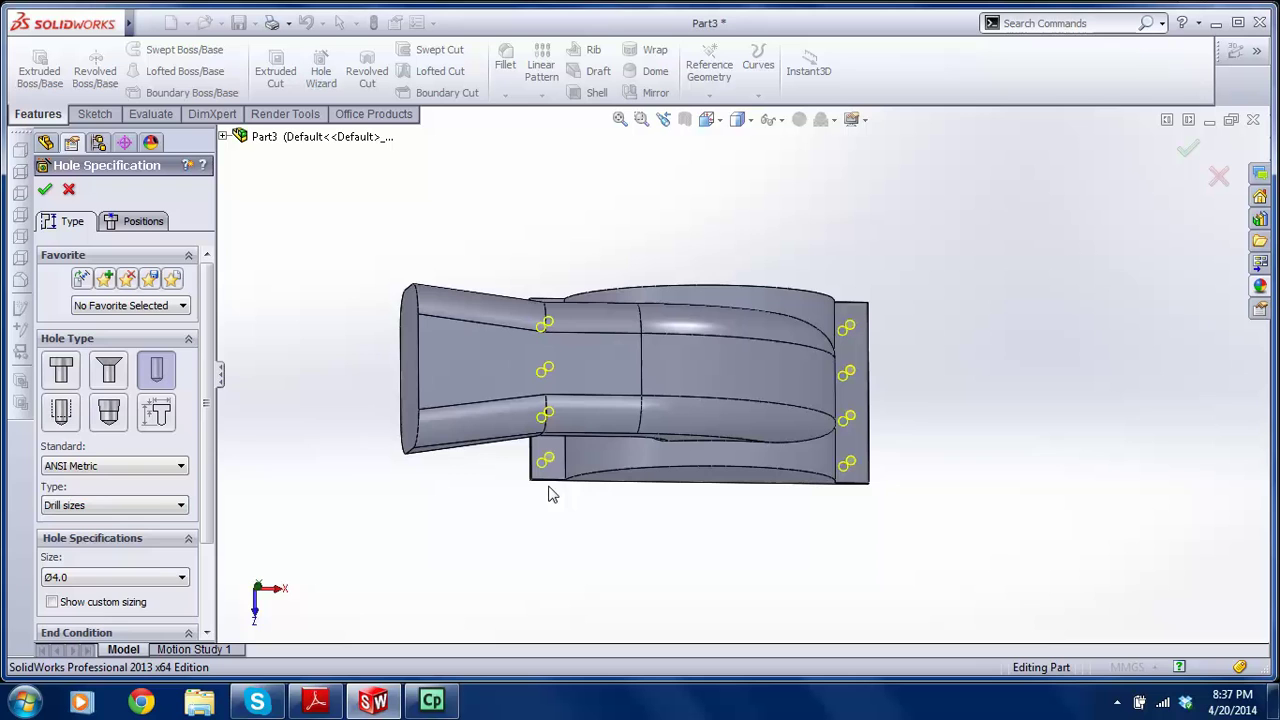
scroll(120, 480, down, 3)
click(110, 545)
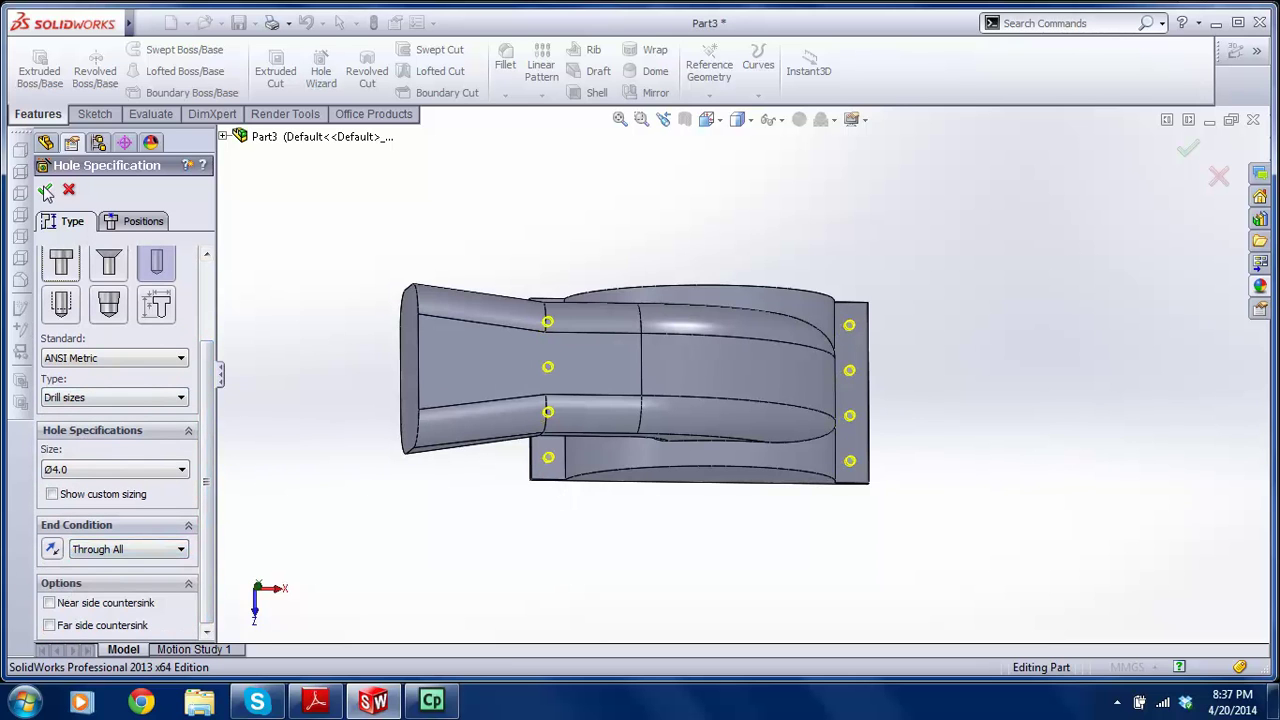
- Start a sketch on the base's semicircular front face and draw a circle of about 16 mm radius centred on the origin
middle_drag(823, 344, 714, 345)
scroll(737, 415, up, 3)
scroll(691, 349, down, 5)
click(95, 113)
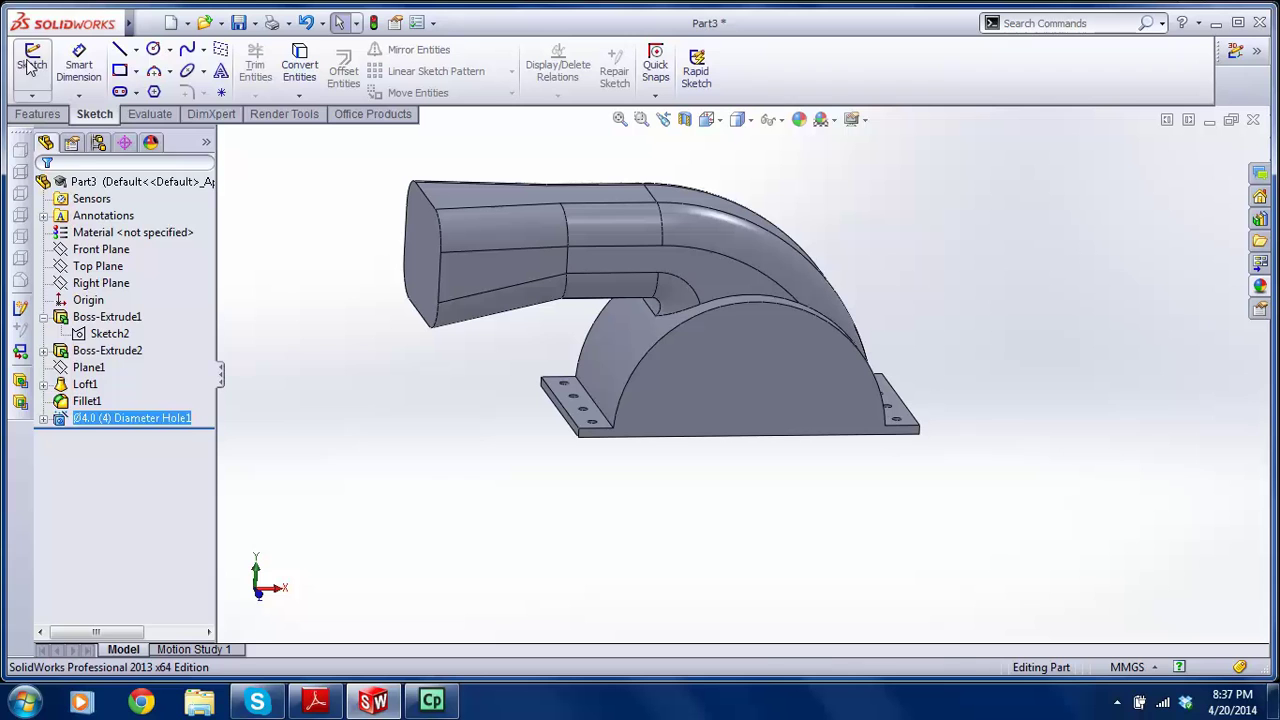
click(32, 60)
click(705, 358)
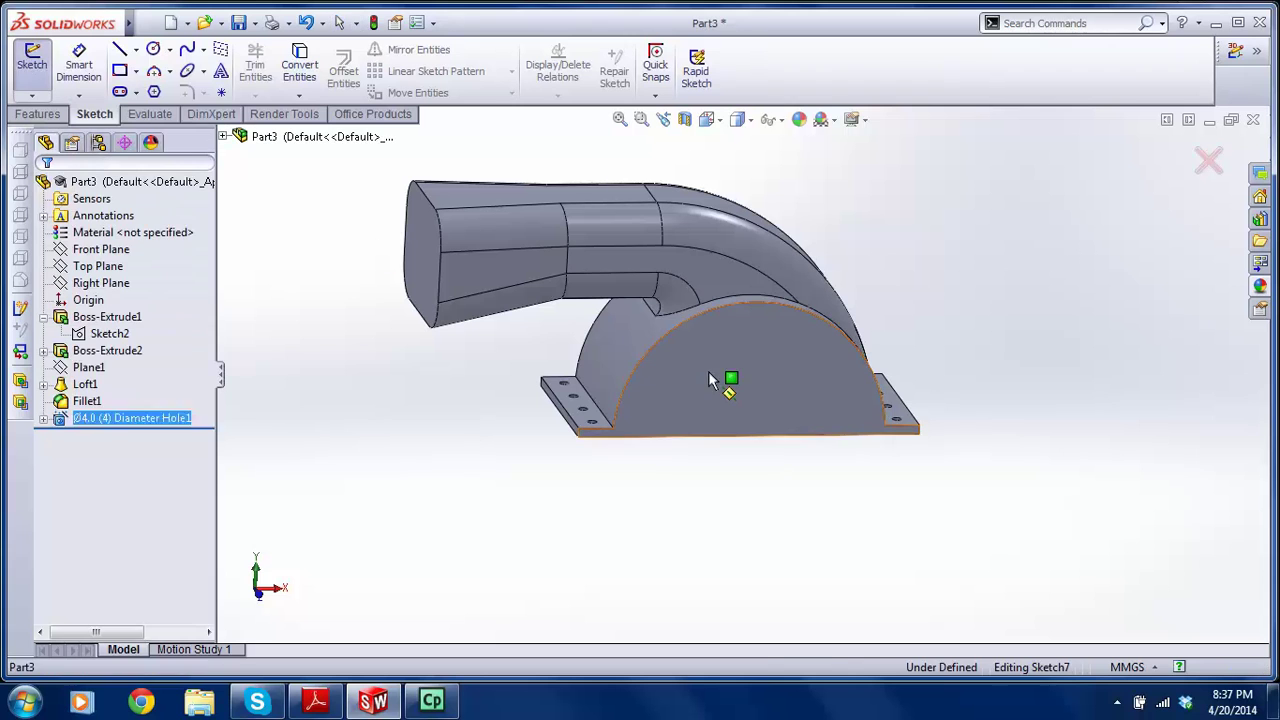
click(152, 50)
click(749, 435)
click(786, 436)
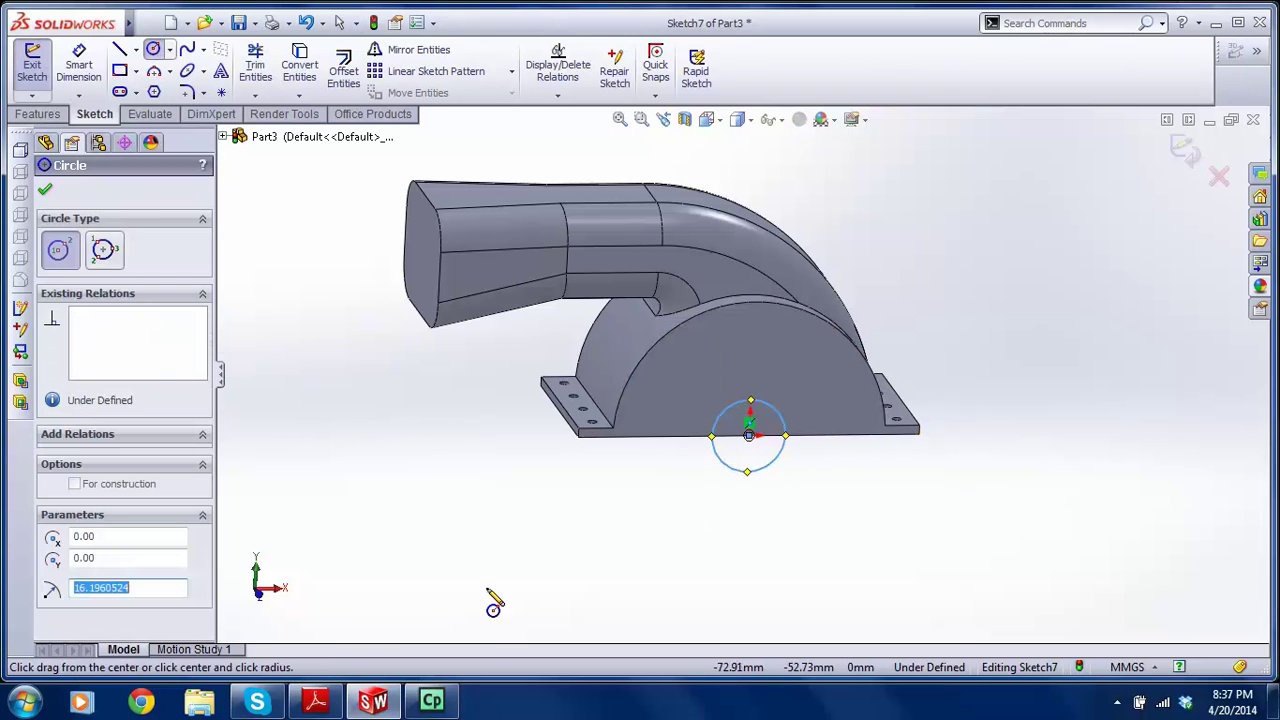
- Check the central opening's radius in the PDF drawing, set the circle's diameter to 30 mm and exit the sketch
click(373, 700)
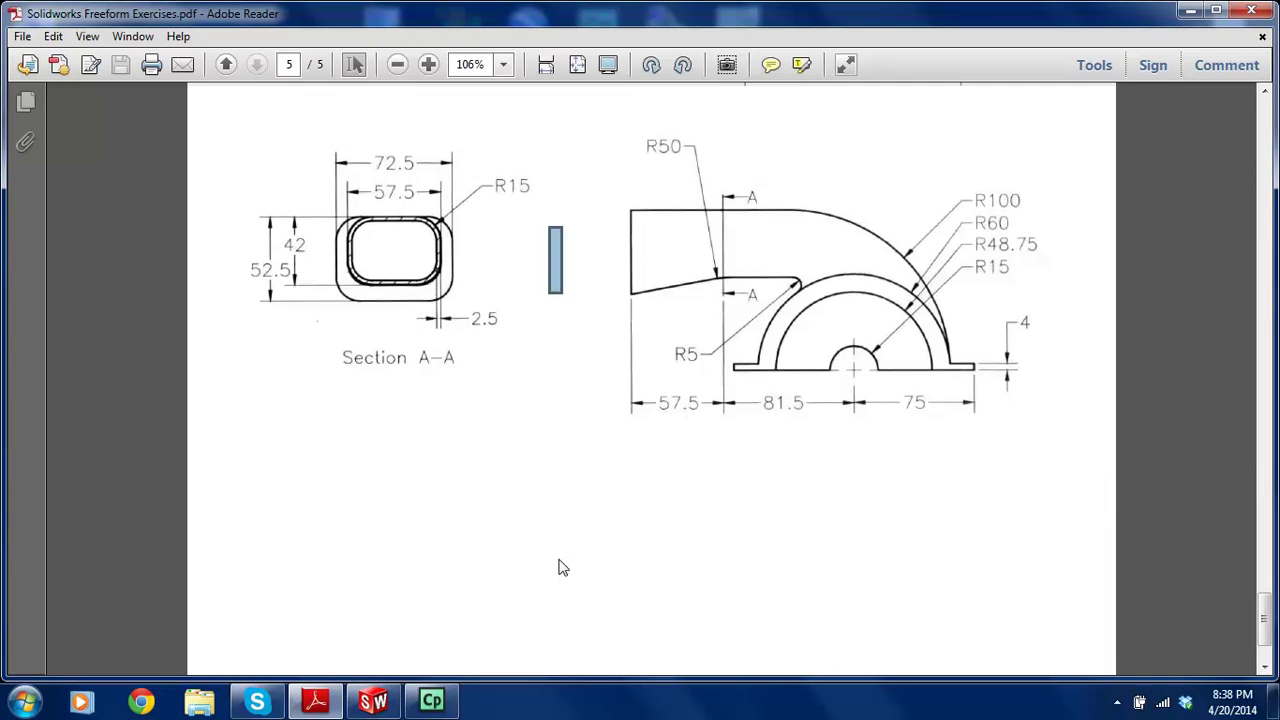
click(373, 700)
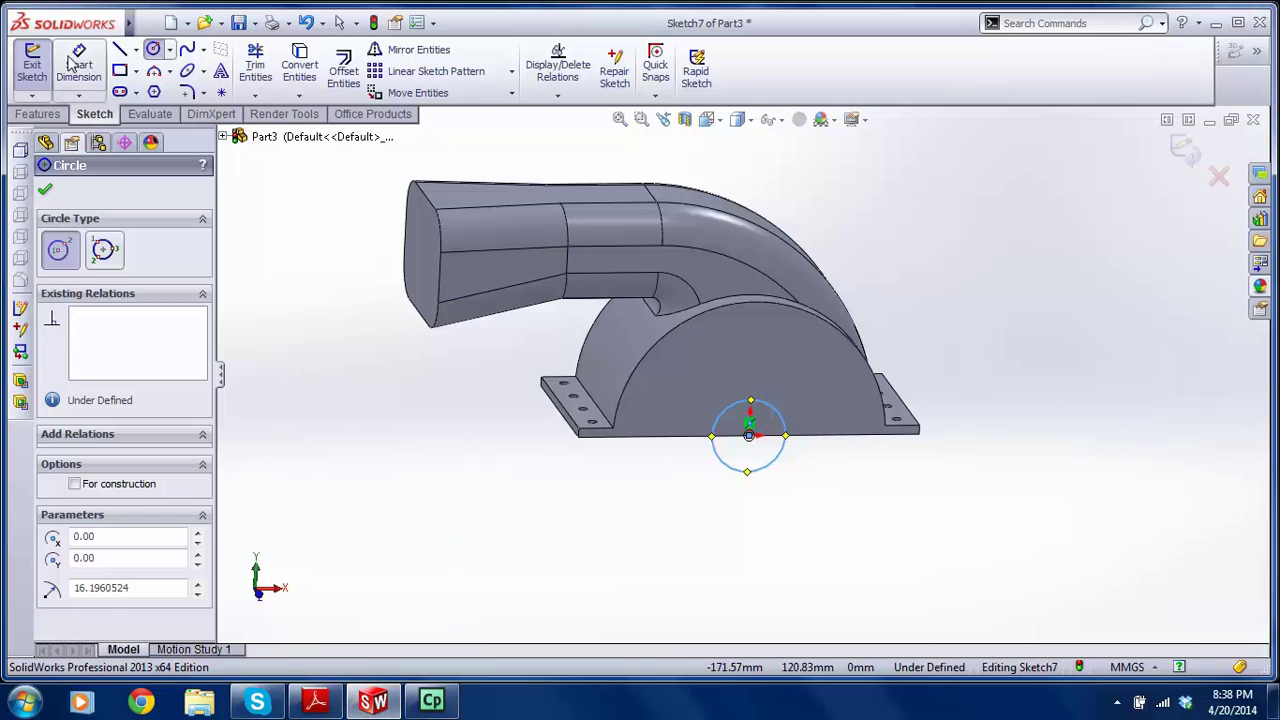
key(Escape)
click(783, 422)
click(814, 372)
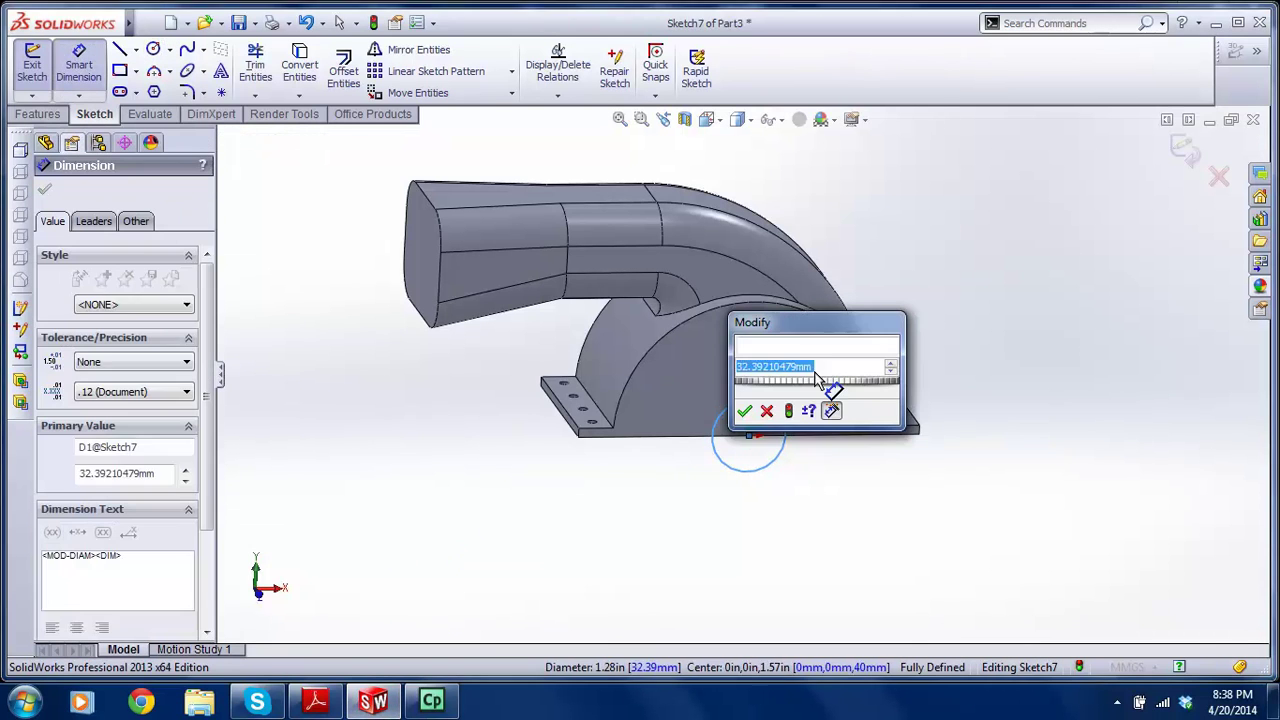
text(30)
key(Return)
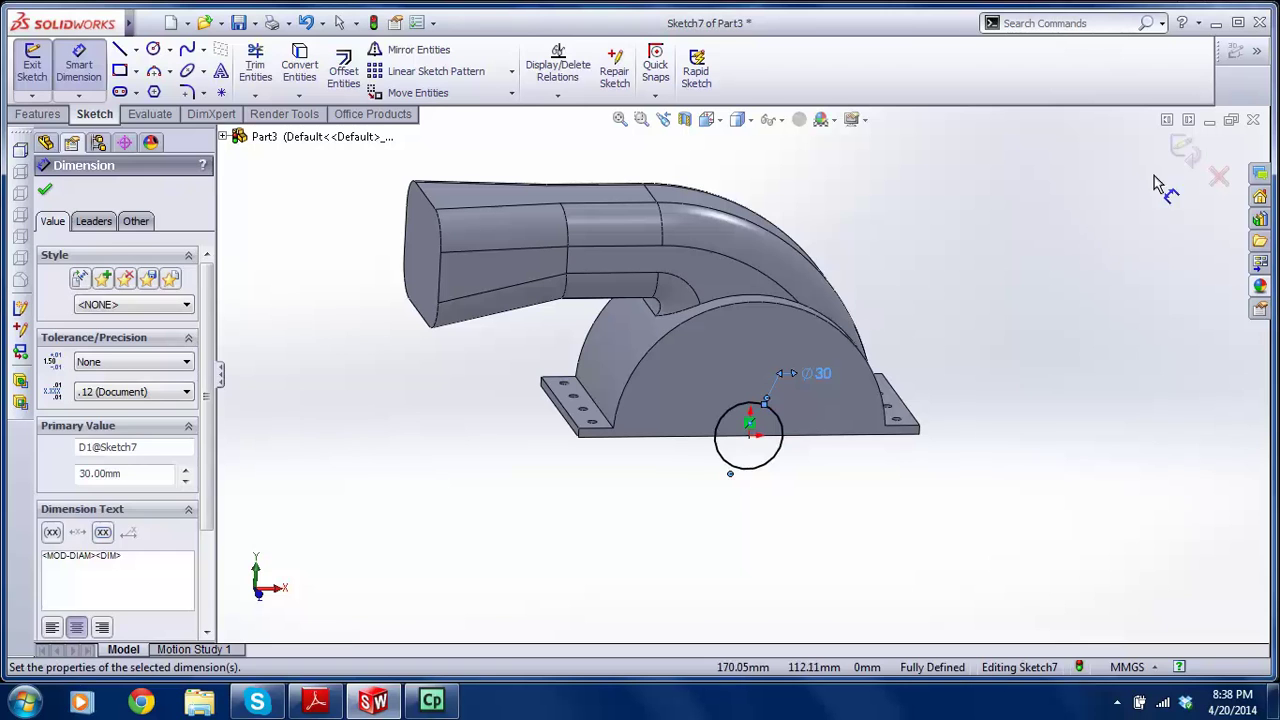
click(1185, 148)
- Cut the 30 mm circle through the base with an Extruded Cut using the Through All end condition
click(40, 113)
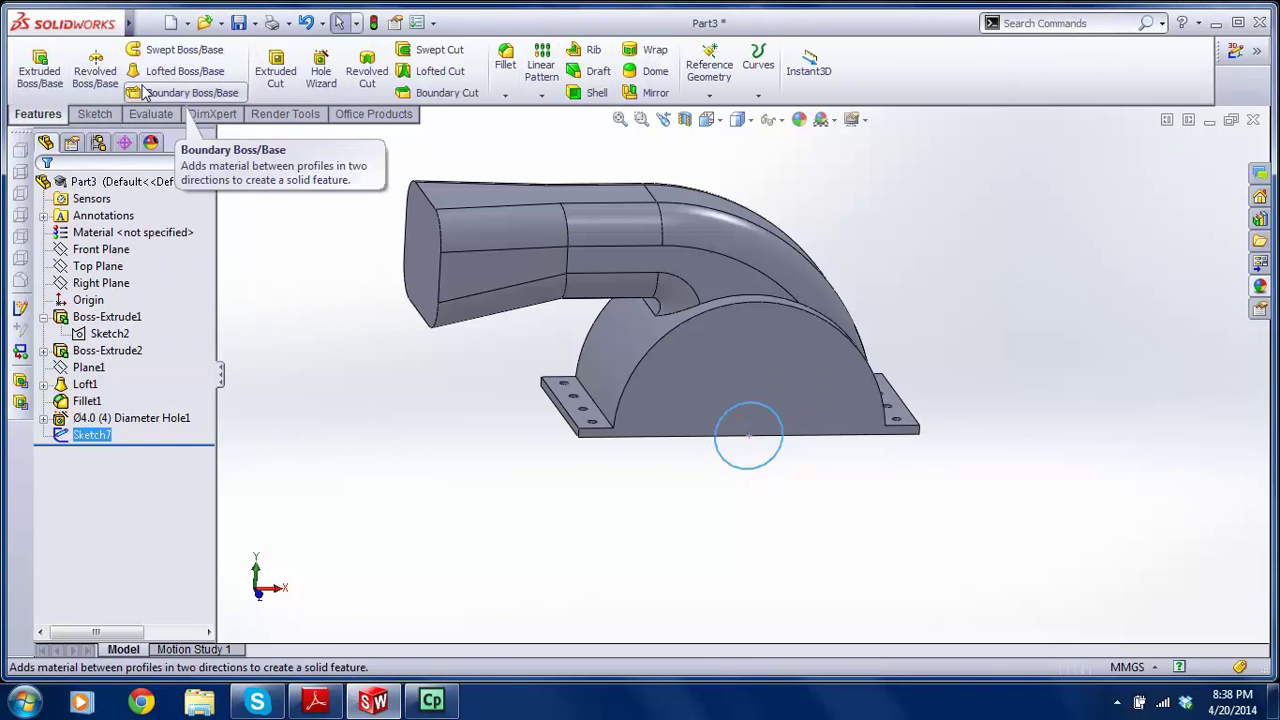
click(275, 65)
click(119, 301)
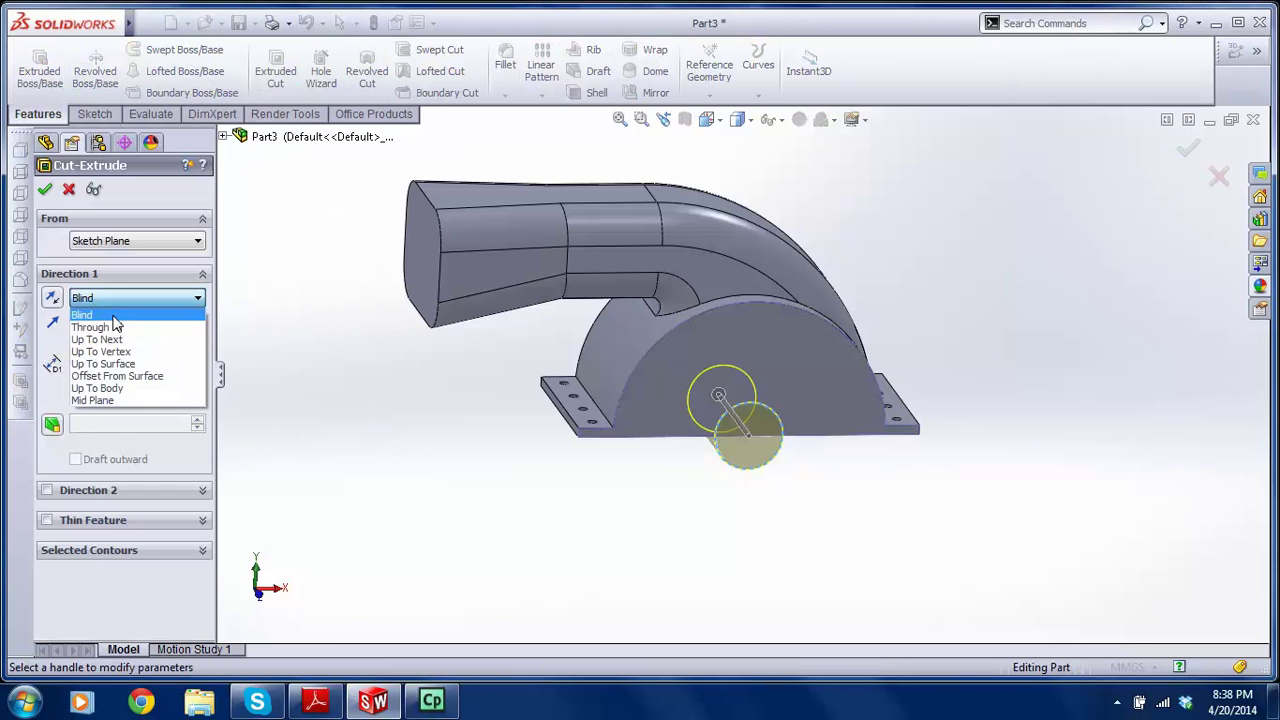
click(100, 327)
key(Return)
middle_drag(636, 424, 706, 425)
scroll(750, 365, up, 2)
scroll(752, 366, down, 3)
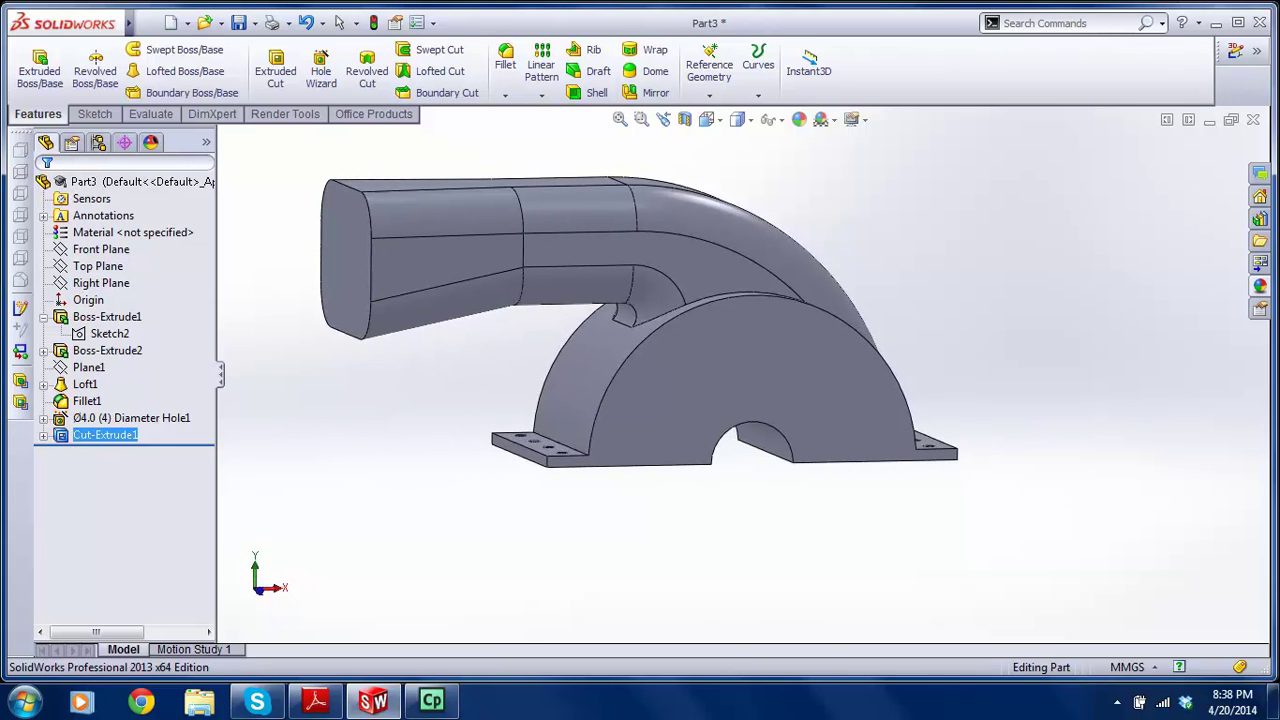
mouse_move(705, 410)
middle_down()
mouse_move(700, 345)
mouse_move(682, 395)
mouse_move(690, 385)
mouse_move(704, 396)
middle_up()
scroll(704, 396, down, 2)
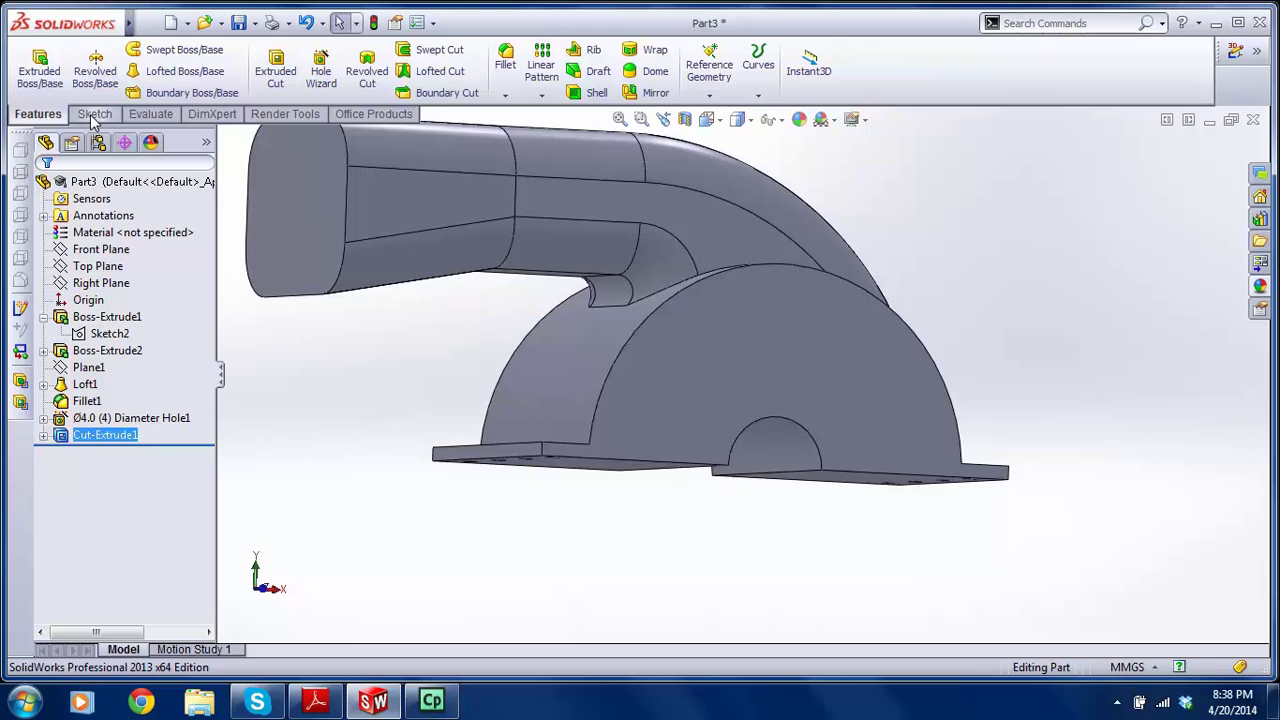
- Start a sketch on the Front Plane and draw an origin-centred circle about 4.5 mm inside the base's semicircular outer edge
click(100, 249)
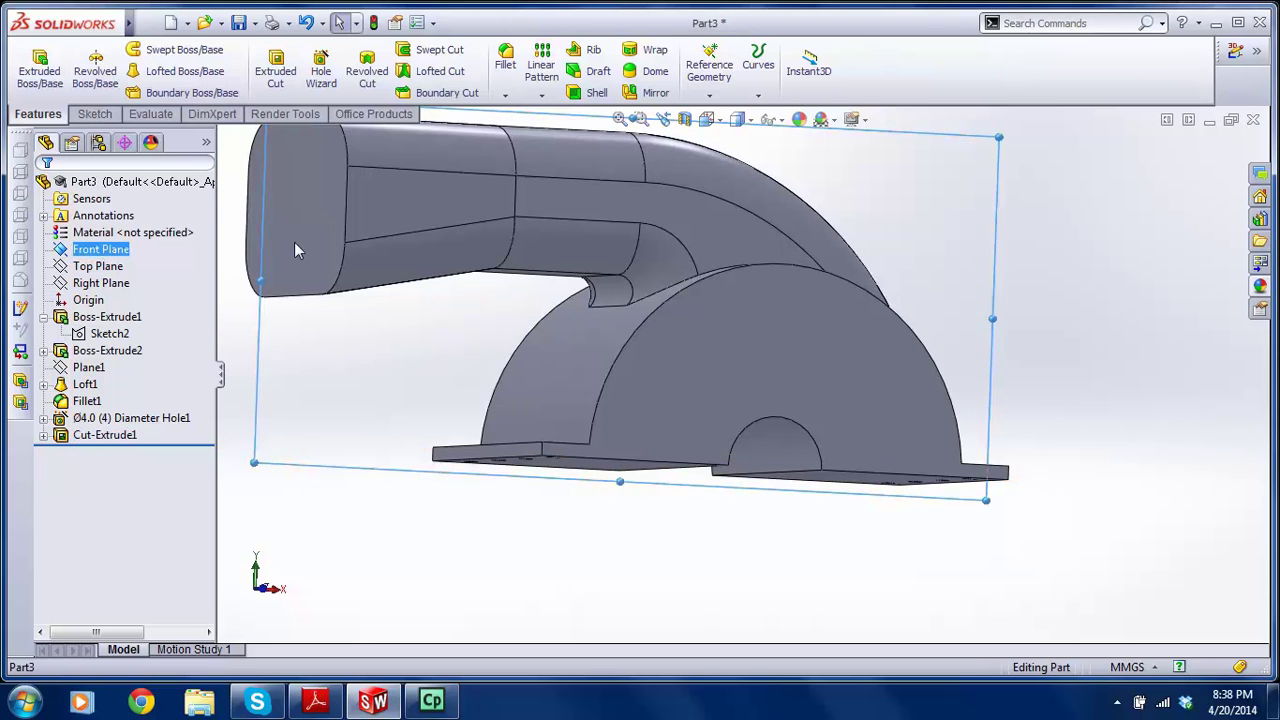
scroll(297, 243, up, 3)
click(95, 114)
click(32, 65)
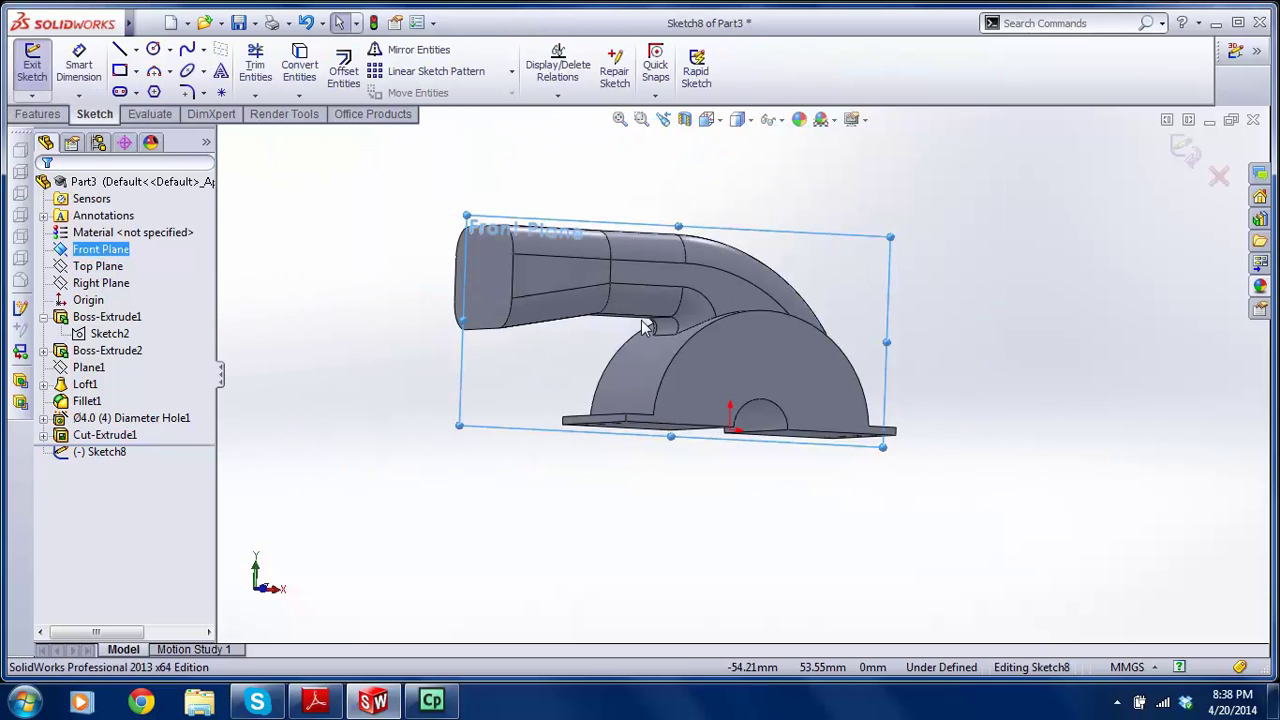
key(space)
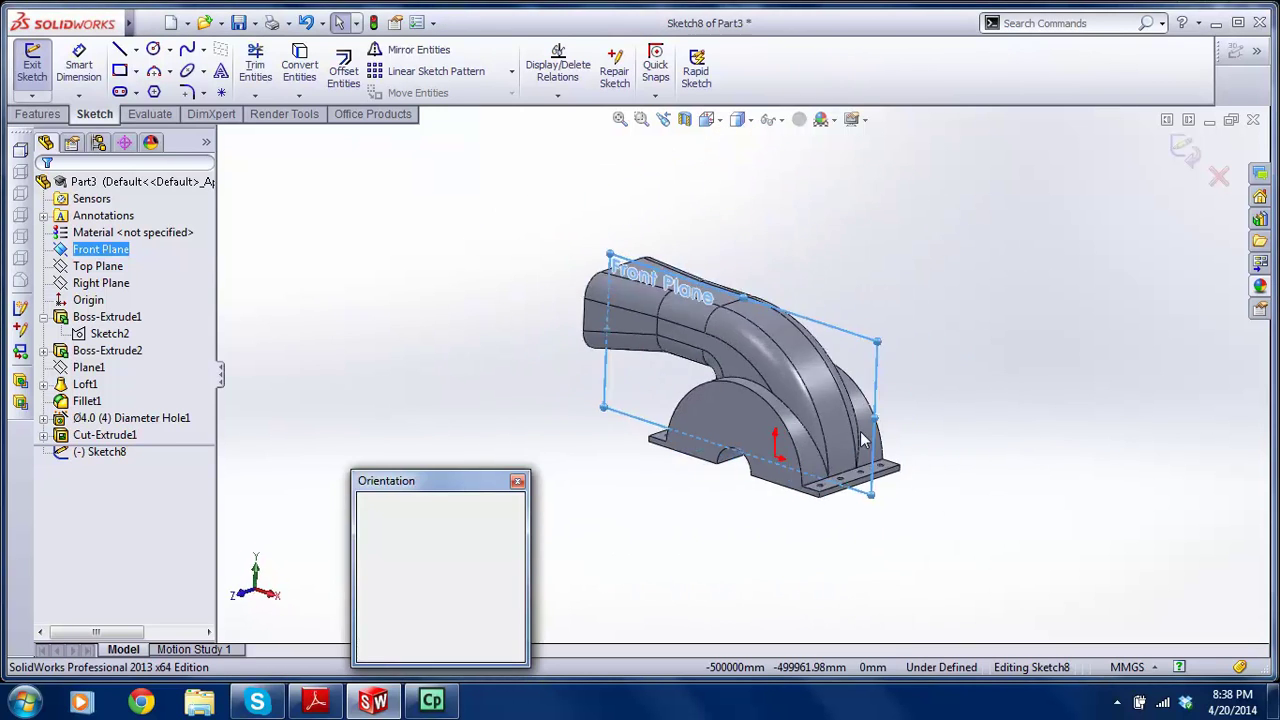
click(686, 388)
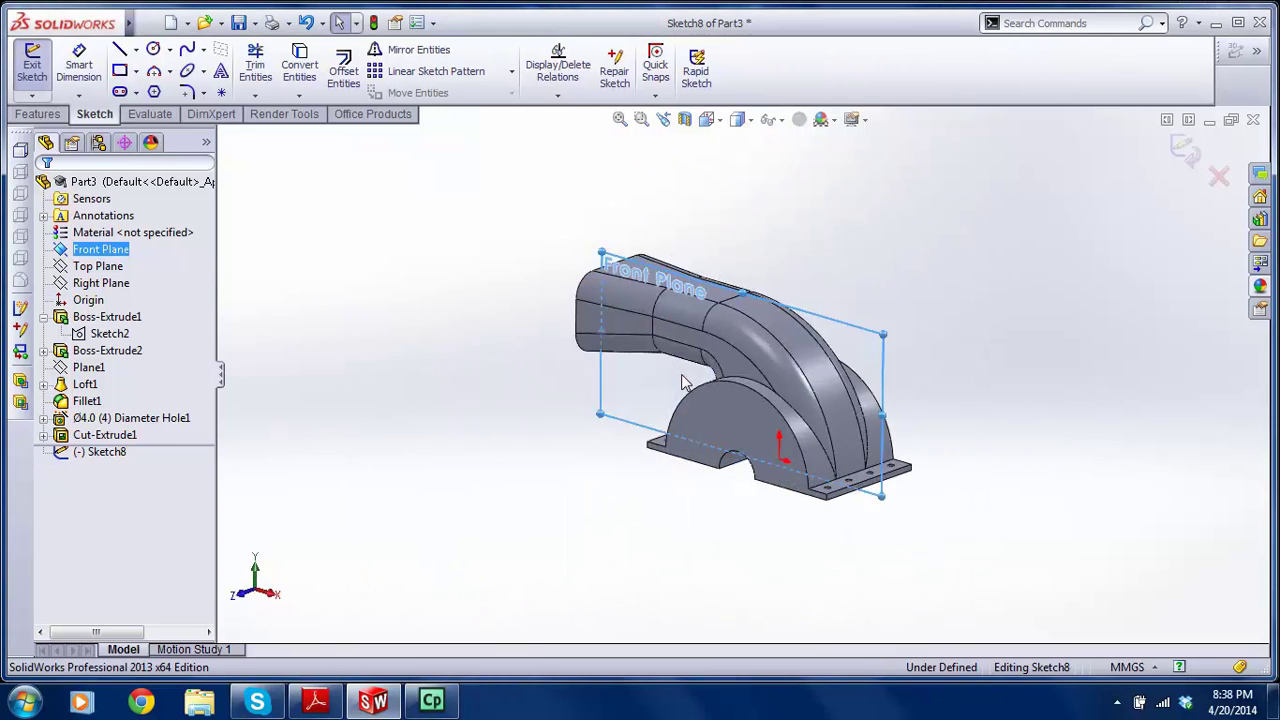
click(152, 50)
drag(828, 505, 810, 378)
key(Escape)
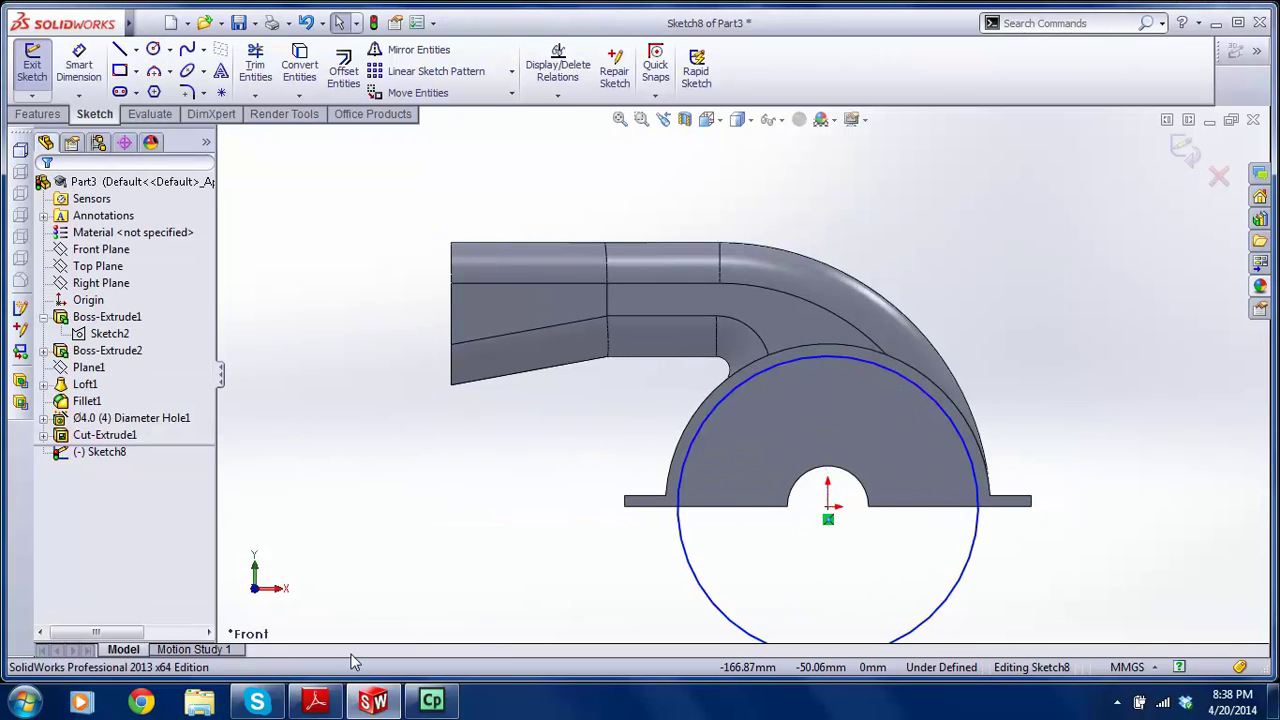
- Check the base's wall in the PDF drawing, set the gap between the circle and the base's outer arc to 2.5 mm and exit the sketch
click(318, 703)
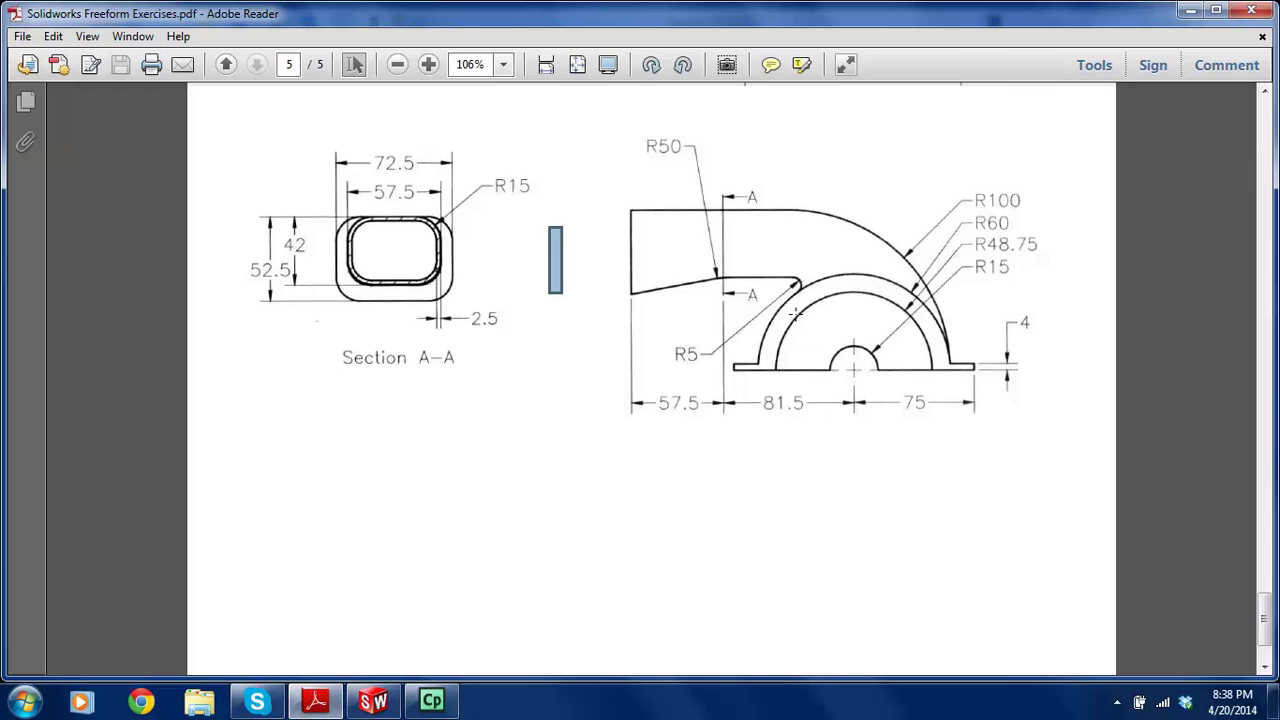
scroll(797, 317, up, 5)
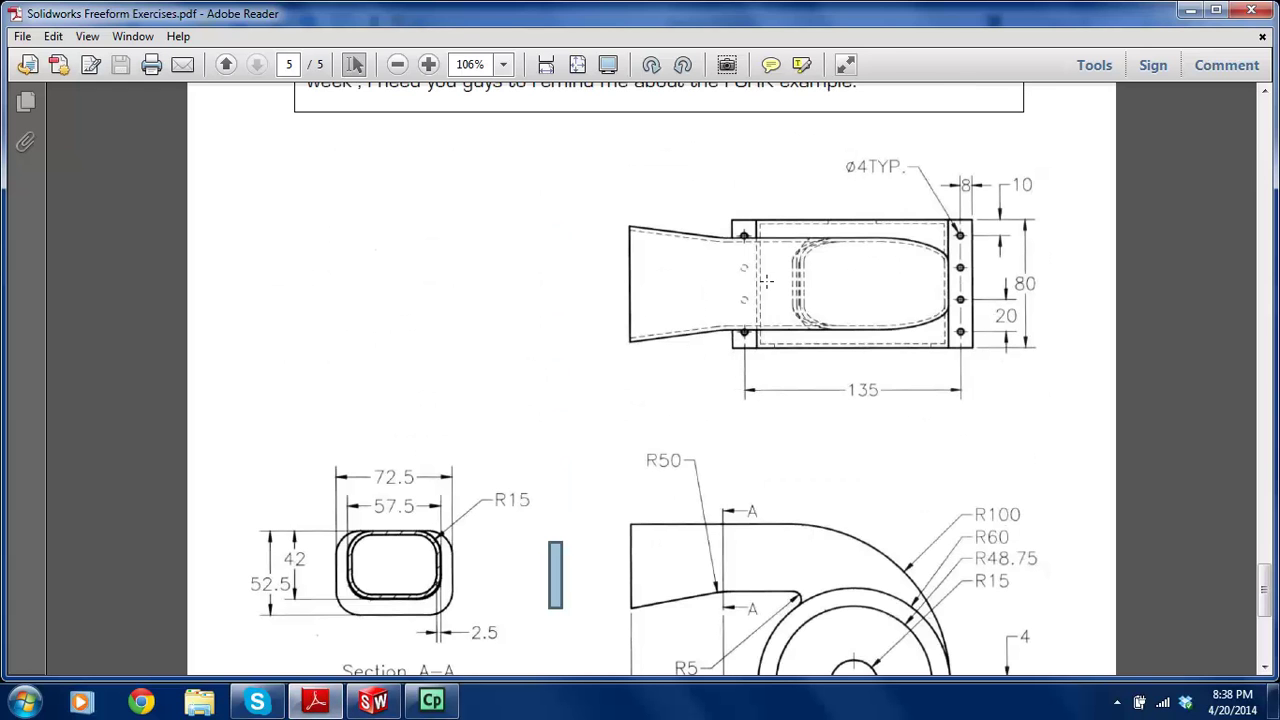
scroll(767, 281, down, 1)
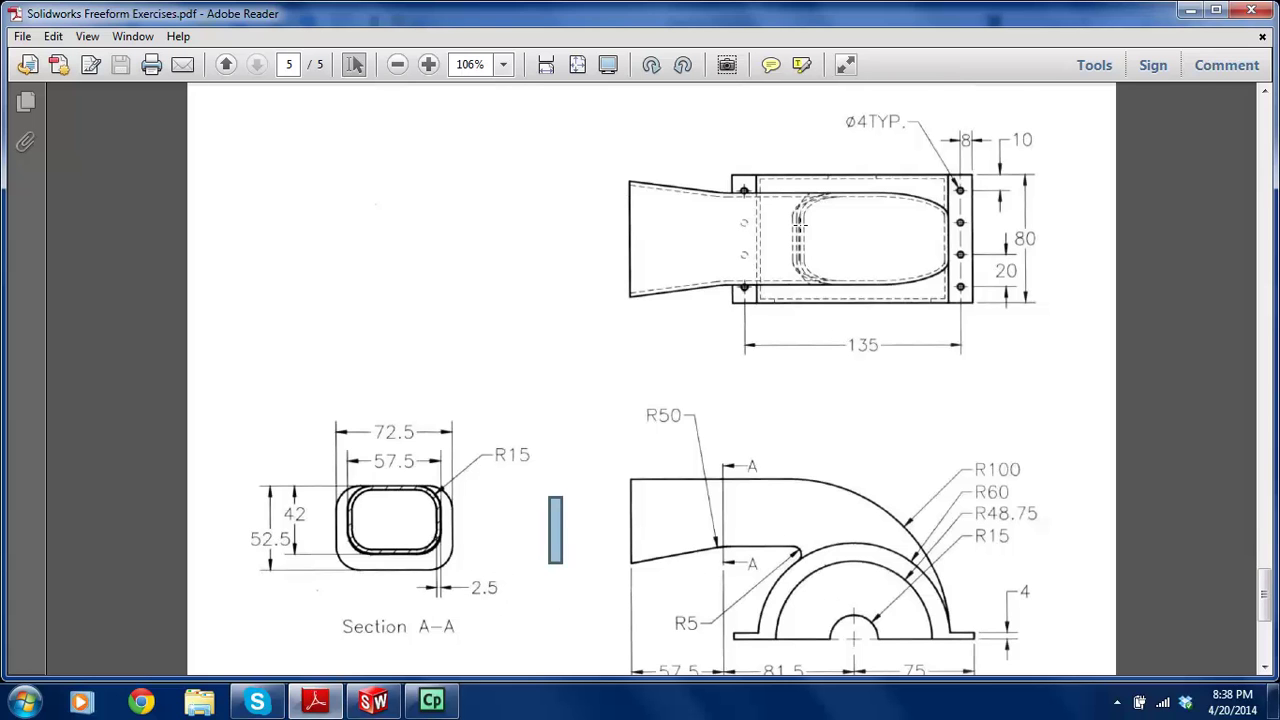
scroll(589, 554, down, 1)
click(376, 703)
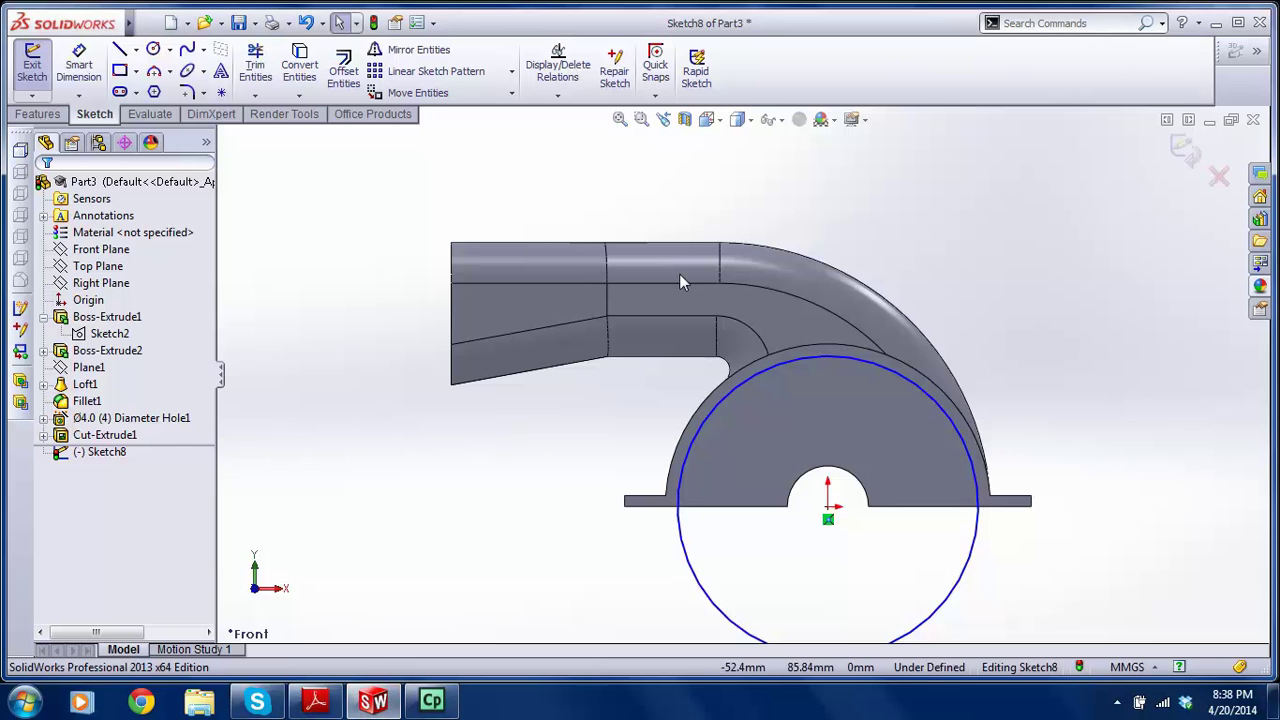
click(102, 66)
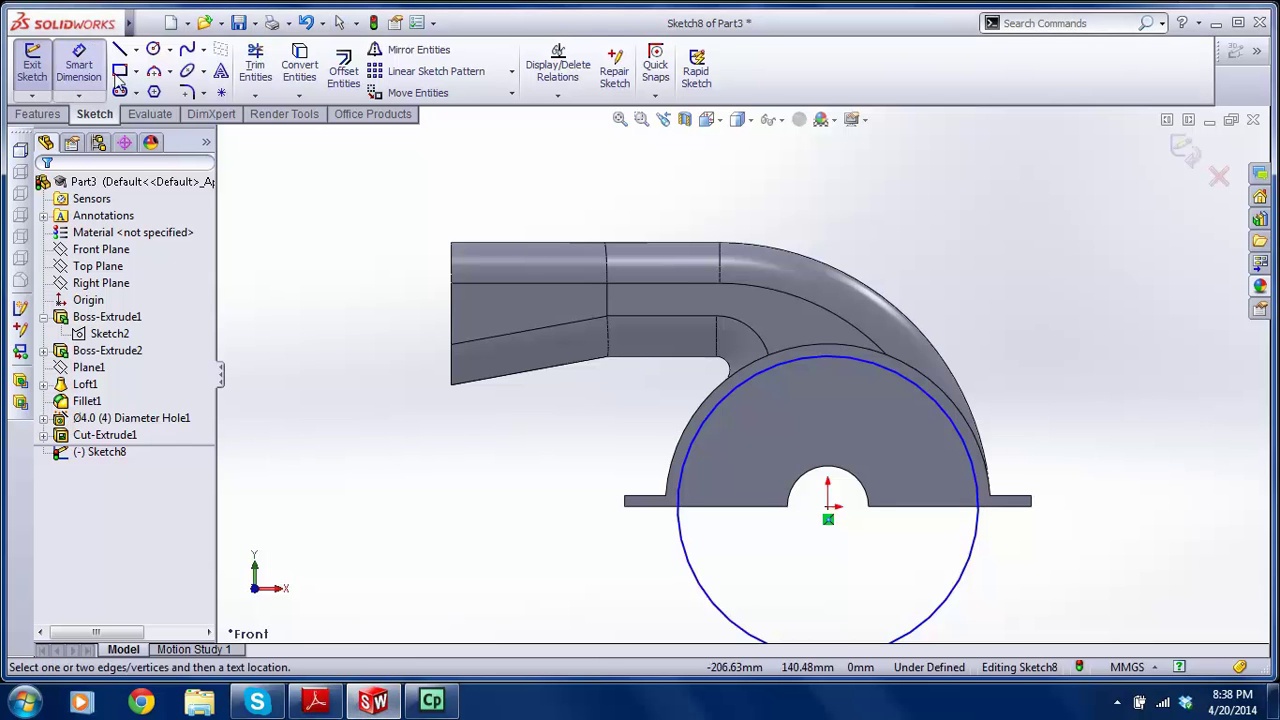
click(929, 401)
click(1014, 363)
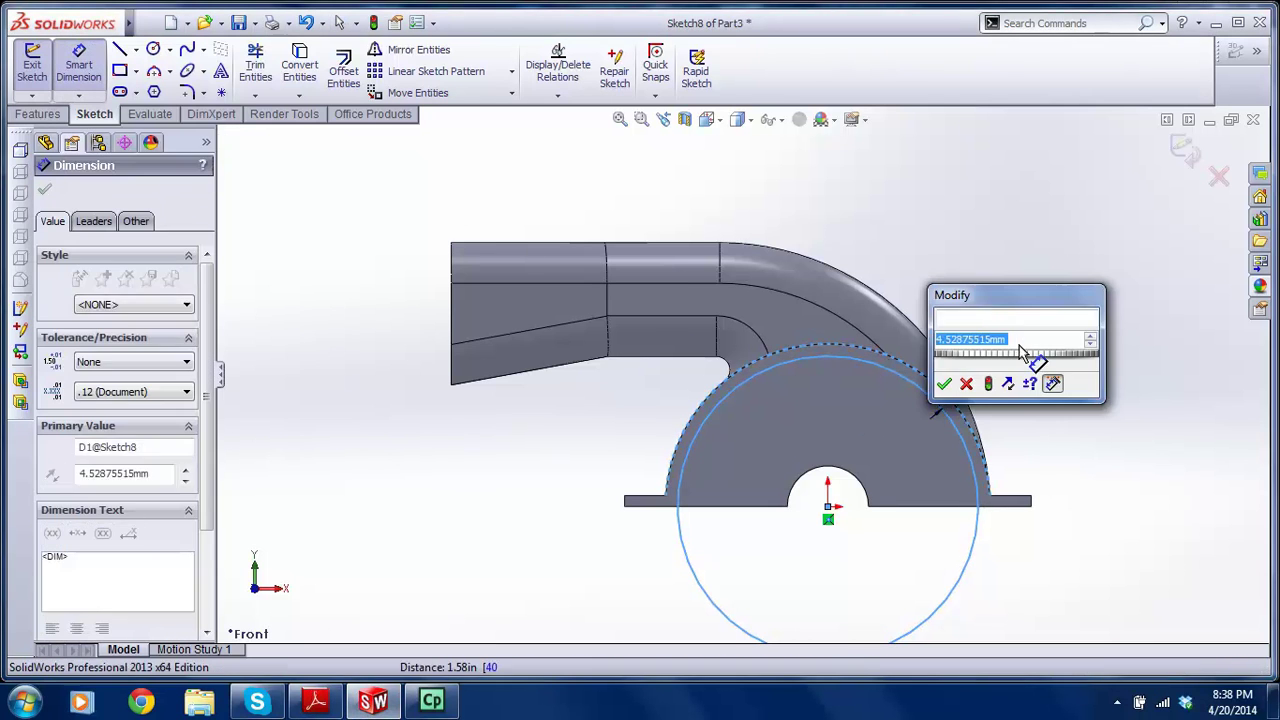
text(2.5)
key(Return)
key(Escape)
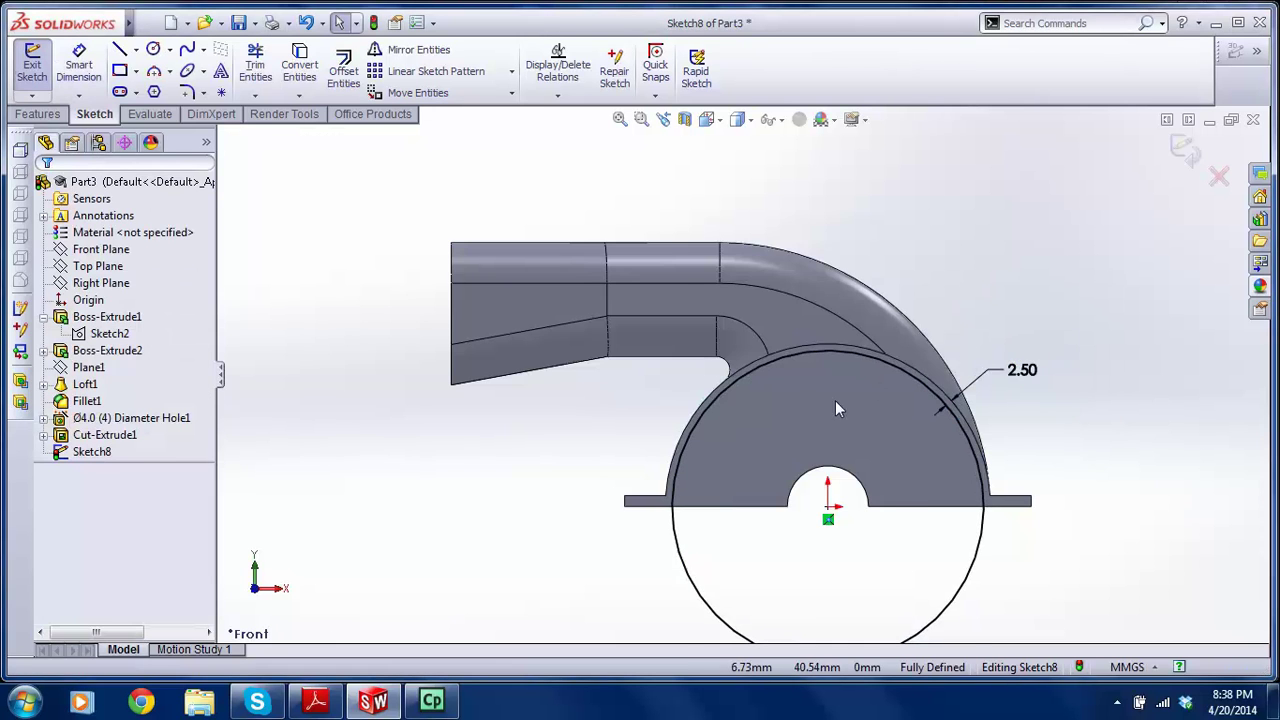
scroll(795, 430, down, 1)
middle_drag(765, 430, 864, 427)
scroll(805, 450, up, 3)
click(1185, 147)
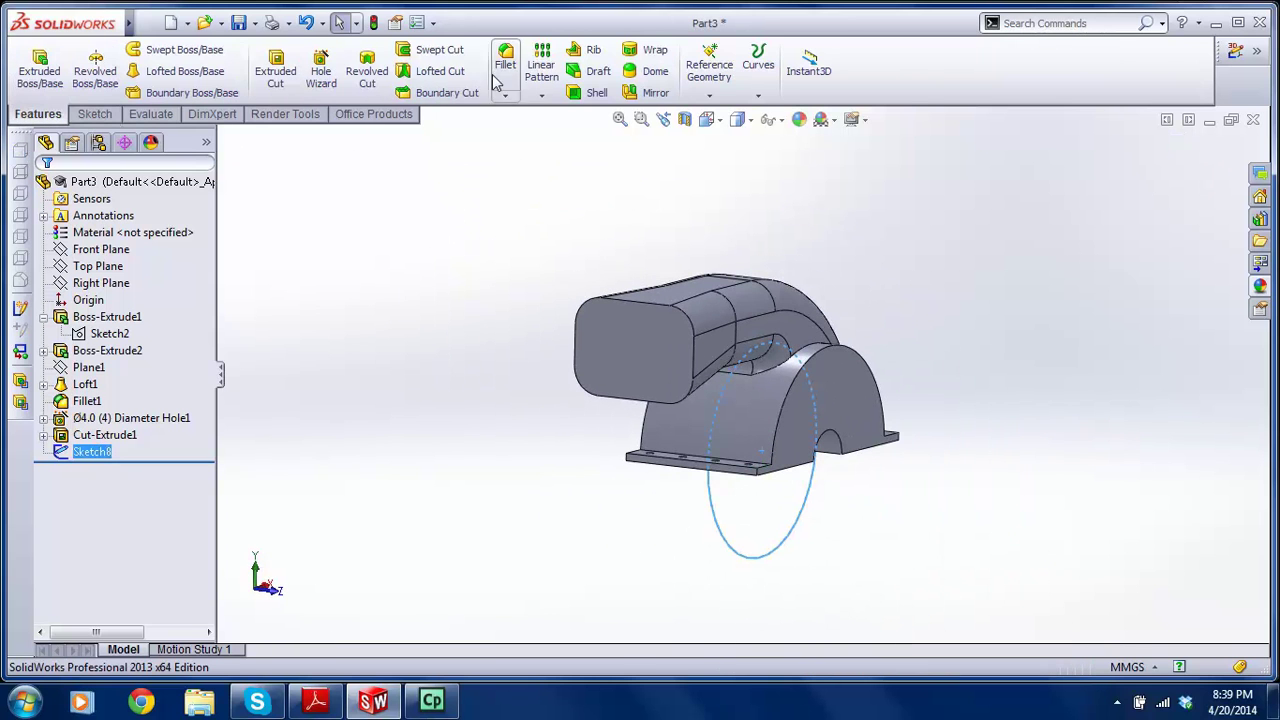
- Start an Extruded Cut of the circle with Direction 1 offset 2.5 mm from the base's rear semicircular face
click(275, 68)
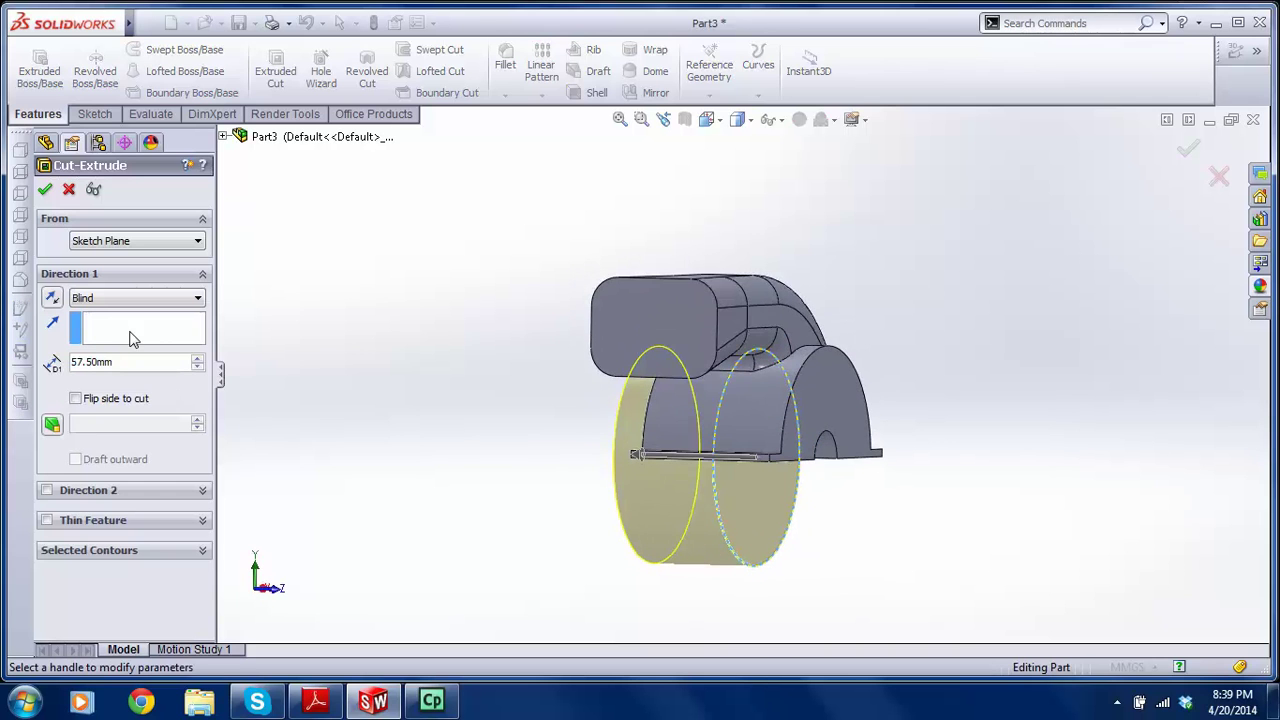
middle_drag(434, 383, 287, 318)
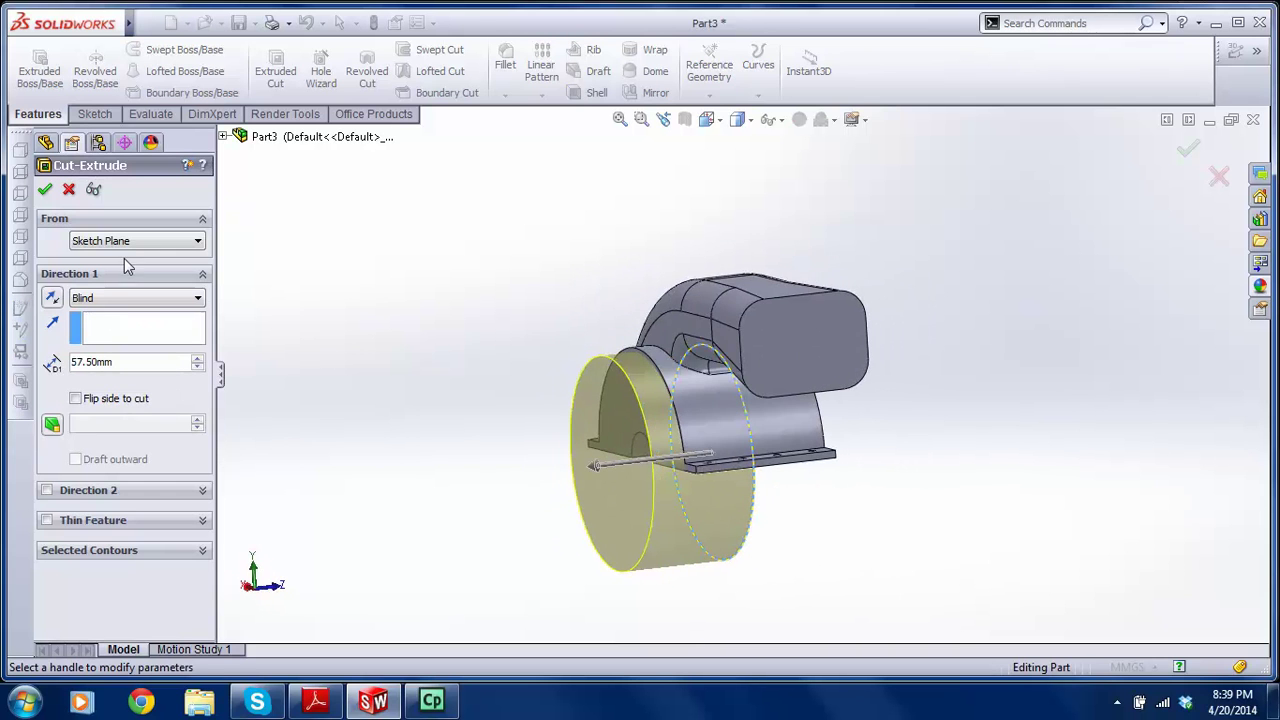
click(111, 296)
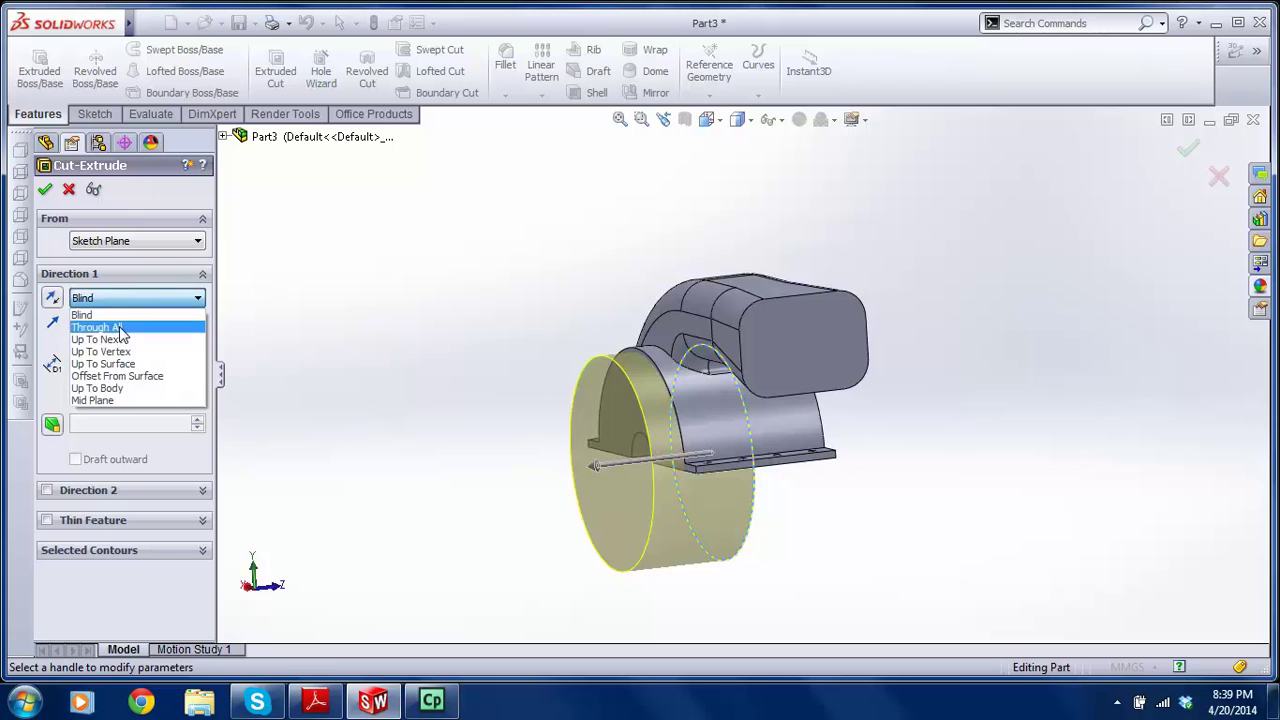
click(120, 376)
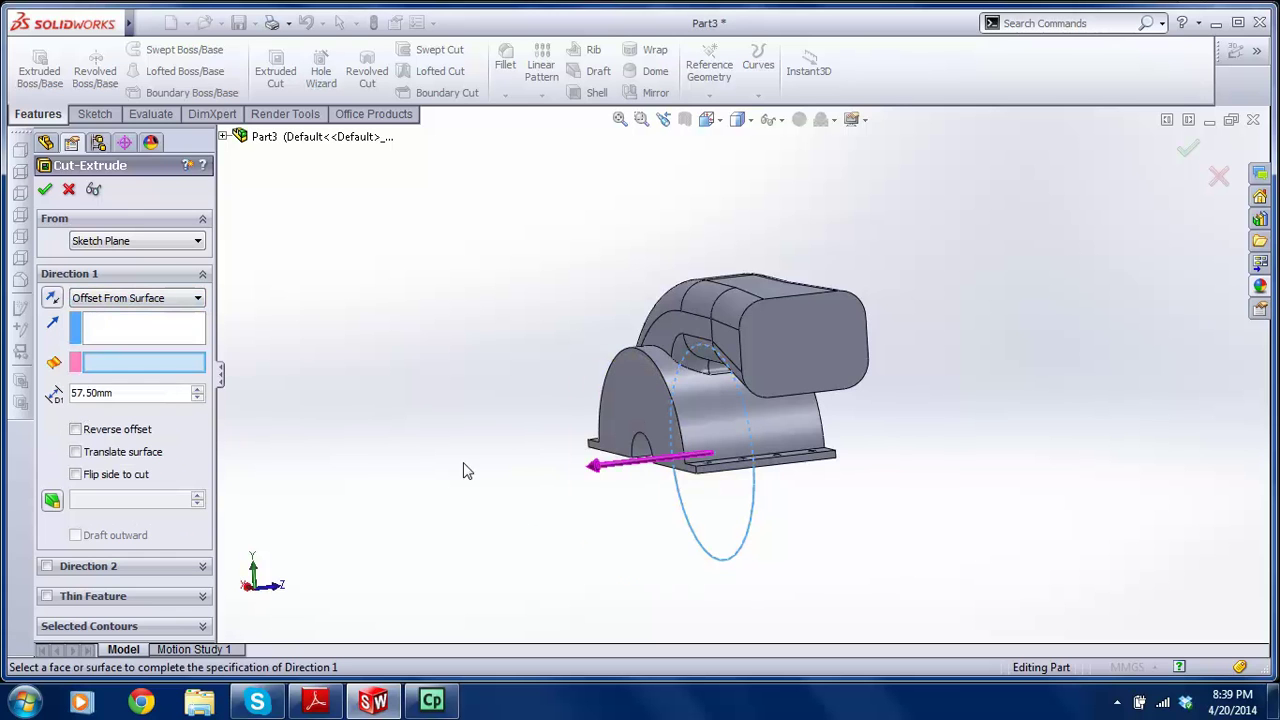
click(626, 412)
middle_drag(626, 412, 566, 416)
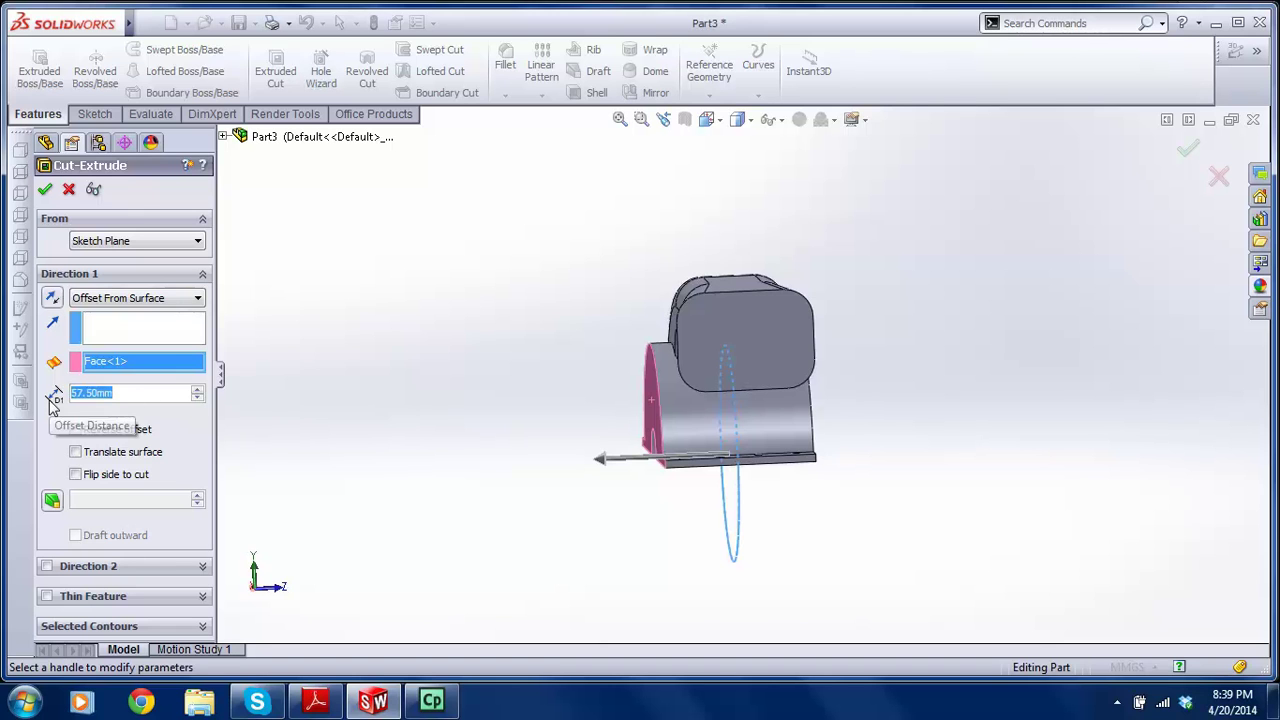
text(2.5)
key(Return)
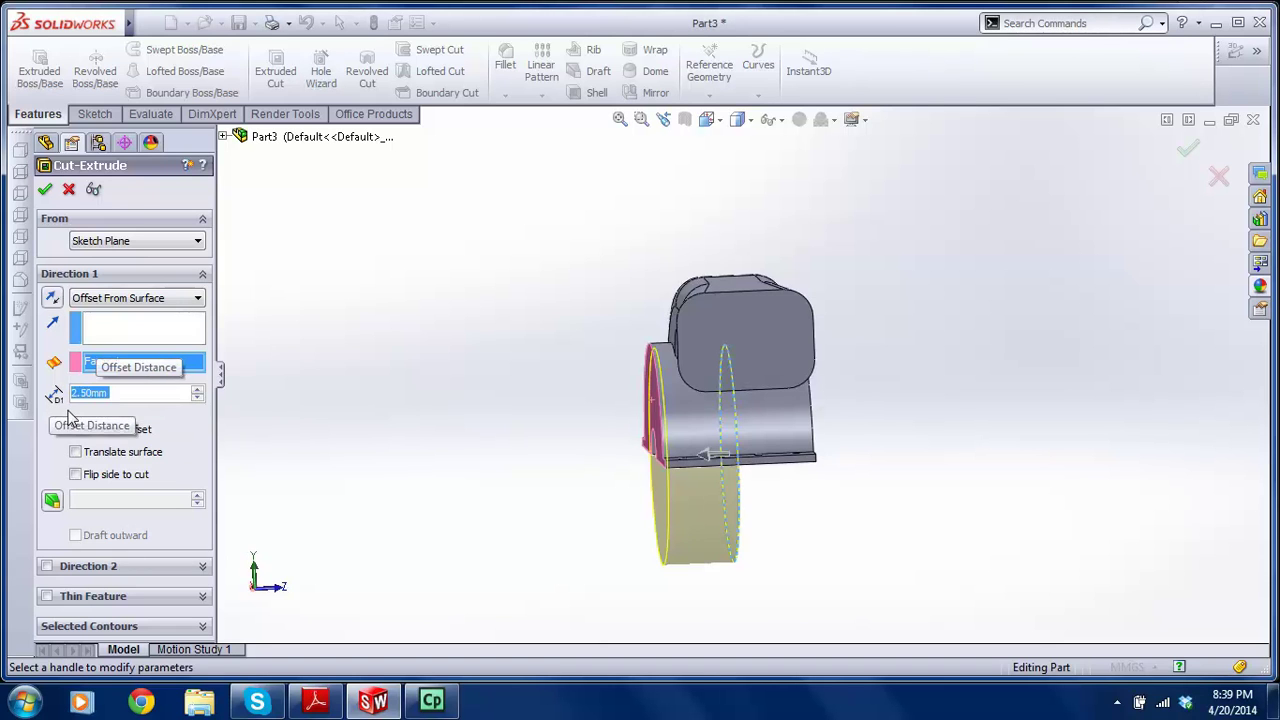
scroll(610, 395, down, 5)
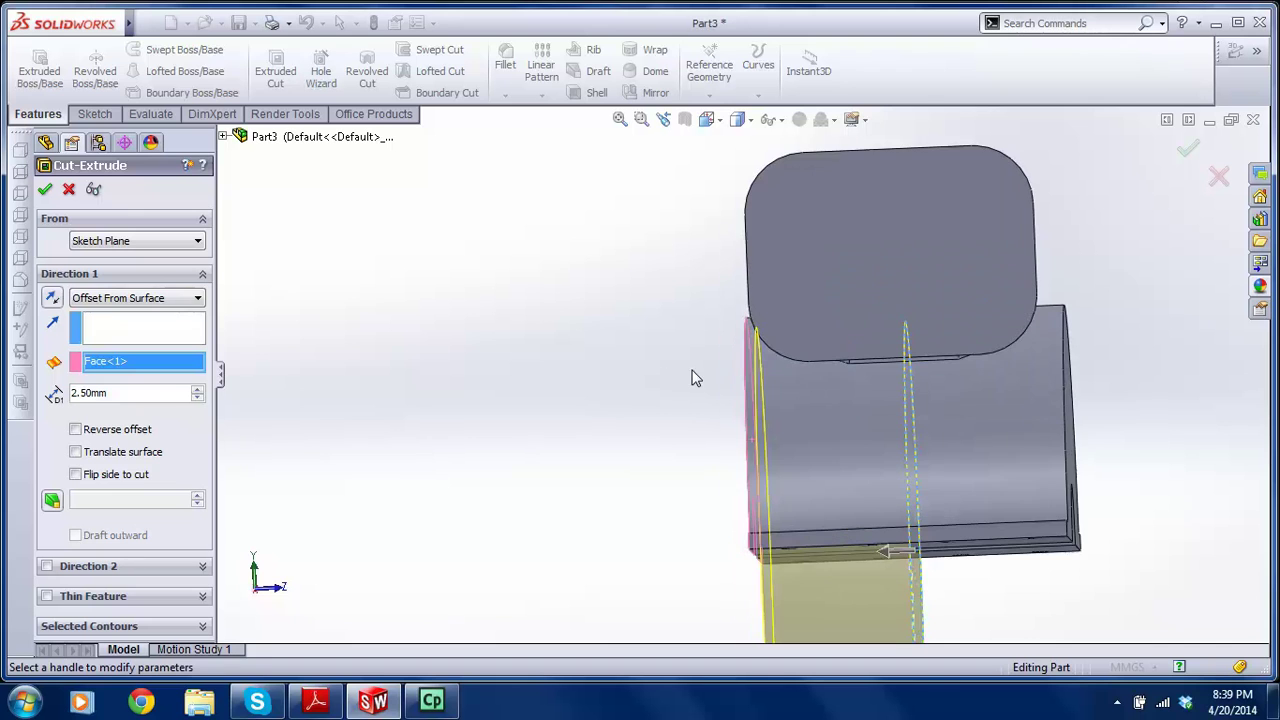
- Enable Direction 2 of the cut with the Through All end condition and apply the cut
click(48, 566)
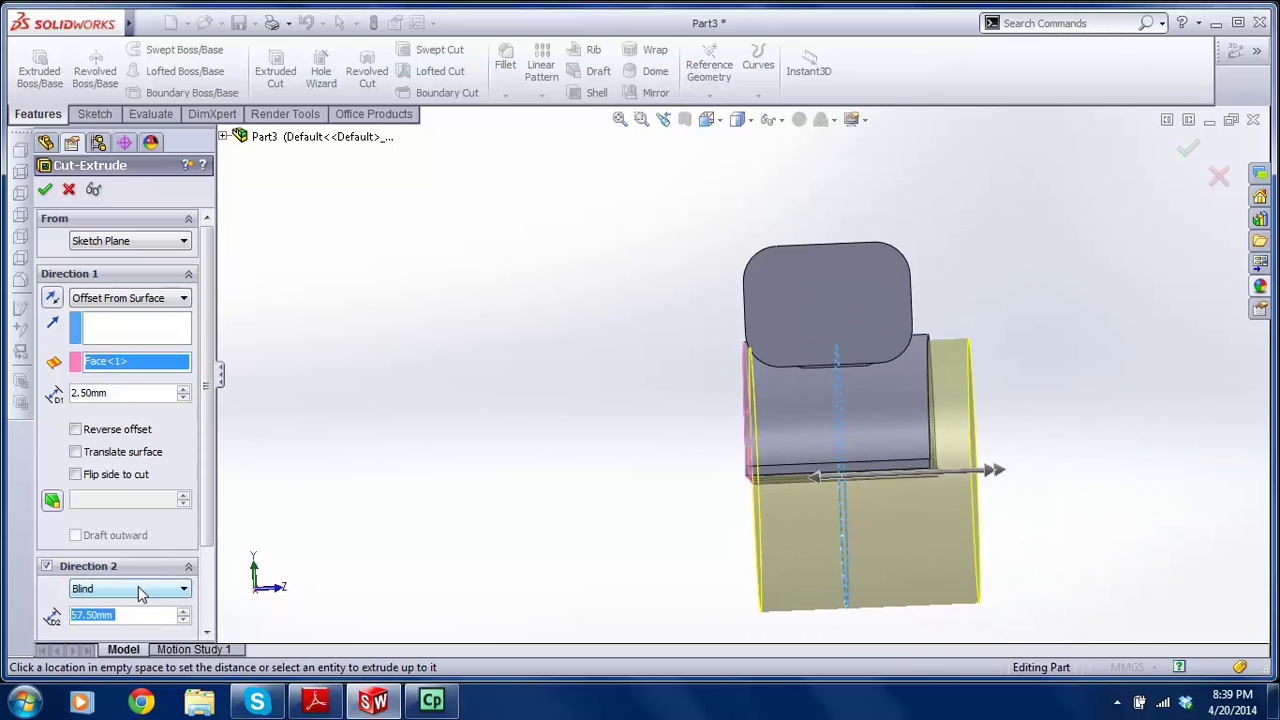
click(140, 591)
click(115, 612)
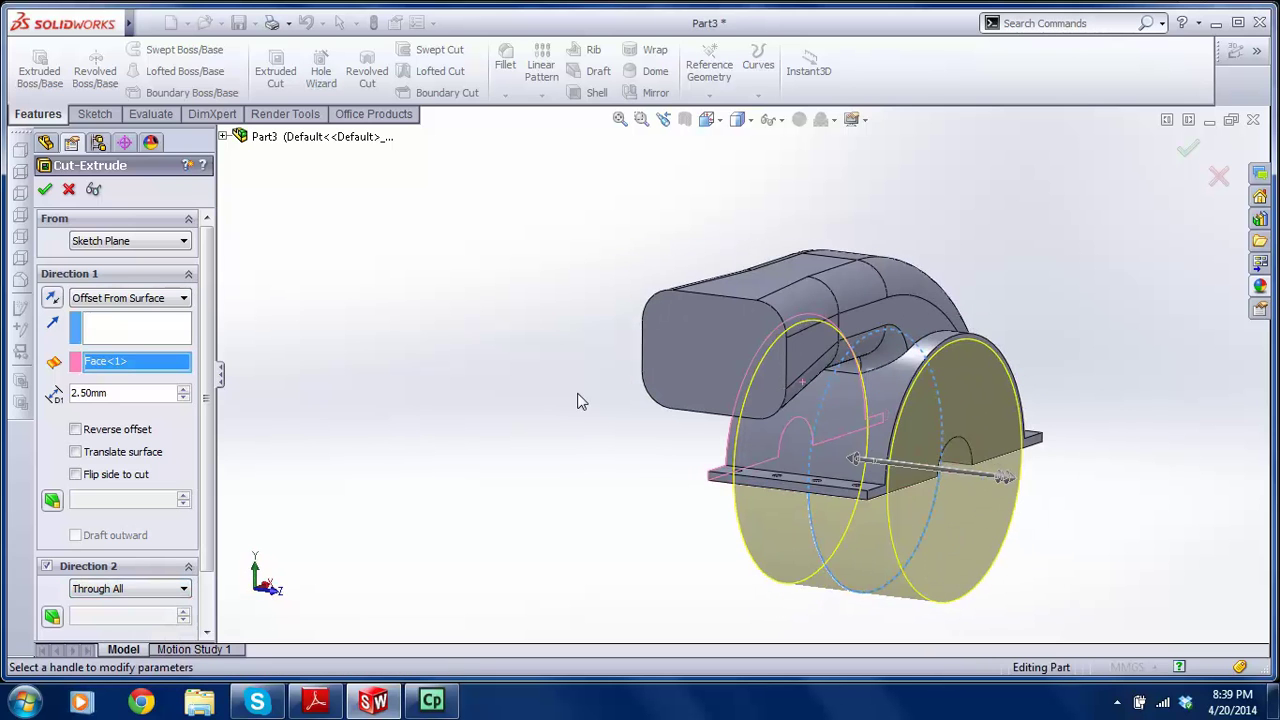
click(45, 189)
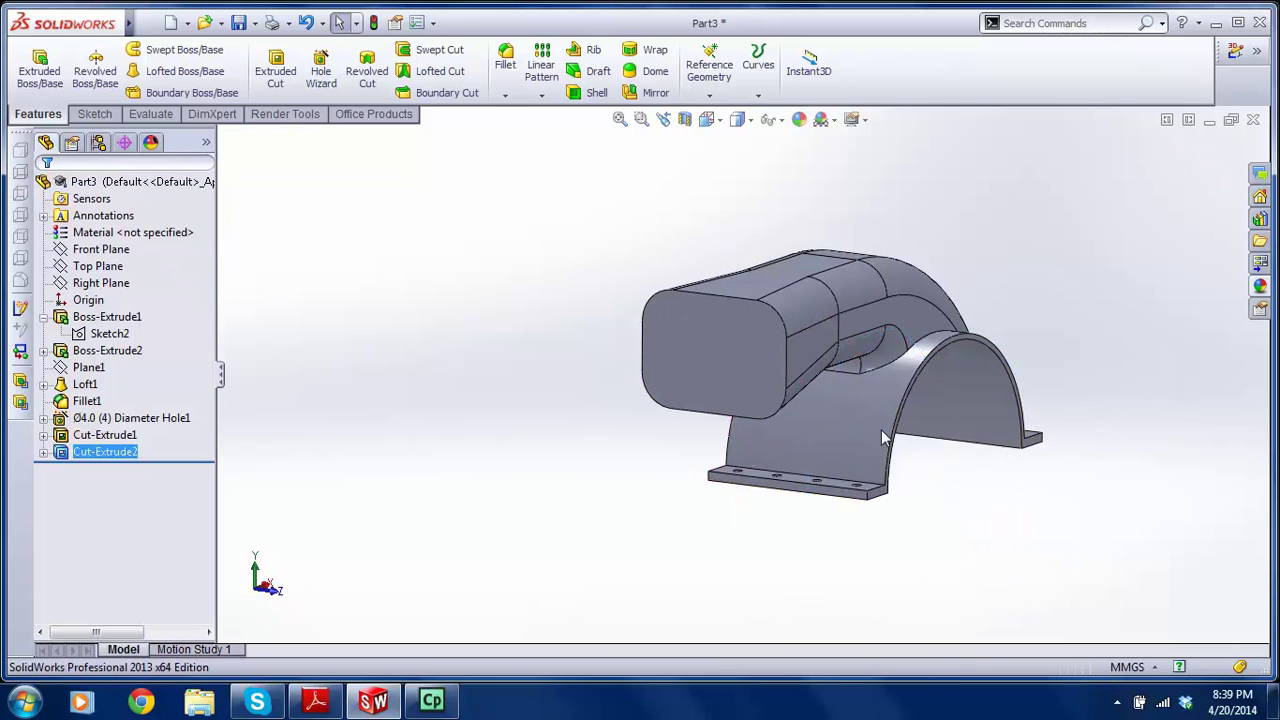
middle_drag(800, 420, 745, 355)
middle_drag(779, 298, 888, 420)
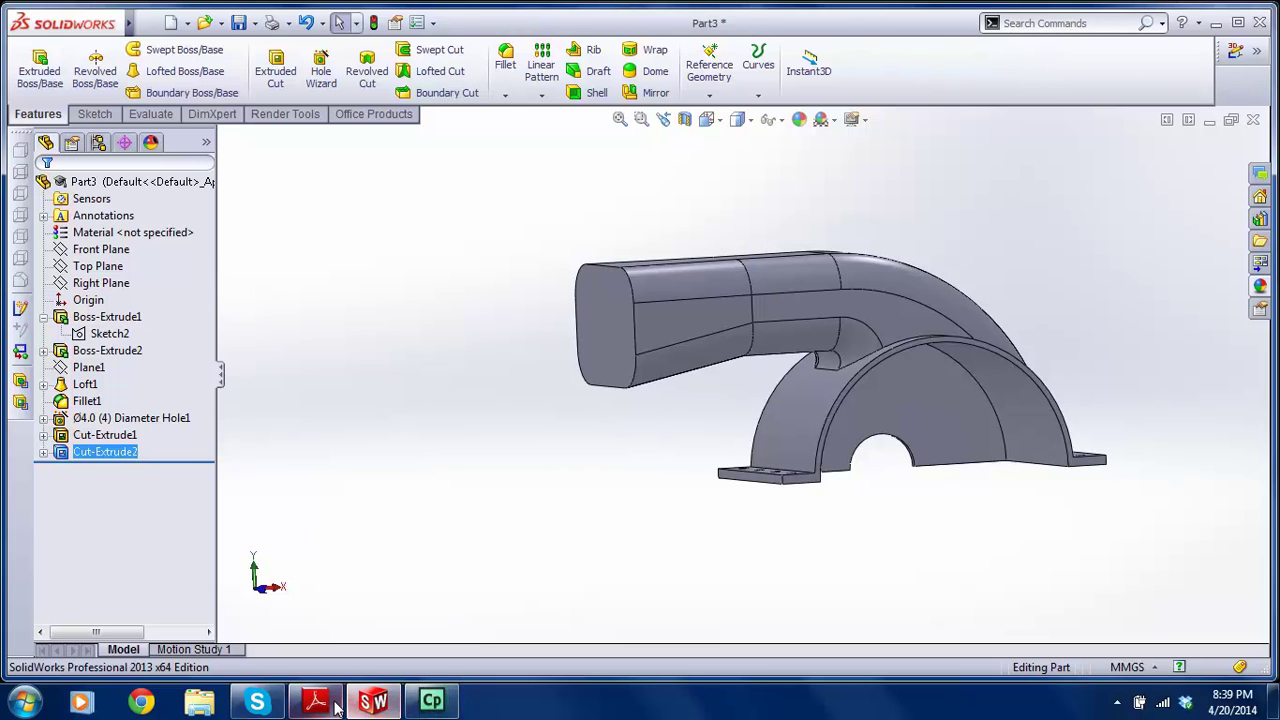
middle_drag(760, 400, 785, 425)
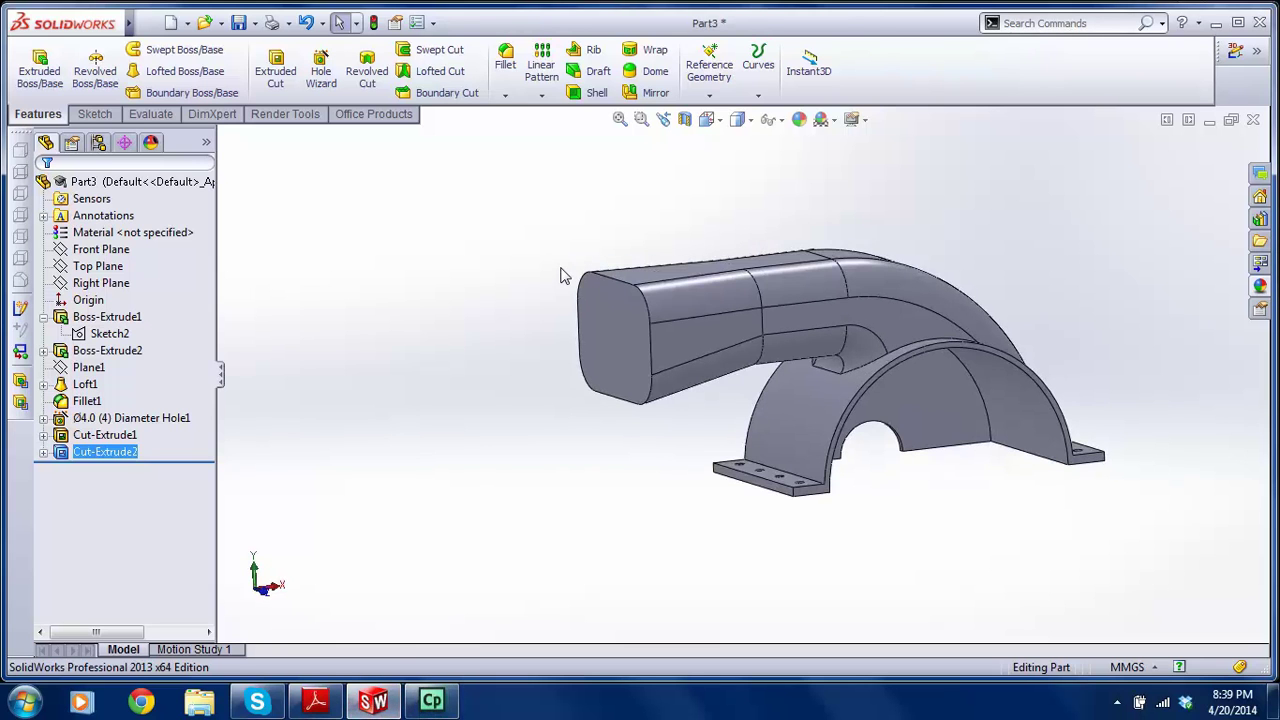
- Edit the hollowing cut so Direction 2 is Offset From Surface, 2.5 mm from the base's front semicircular face, and apply it
right_click(92, 450)
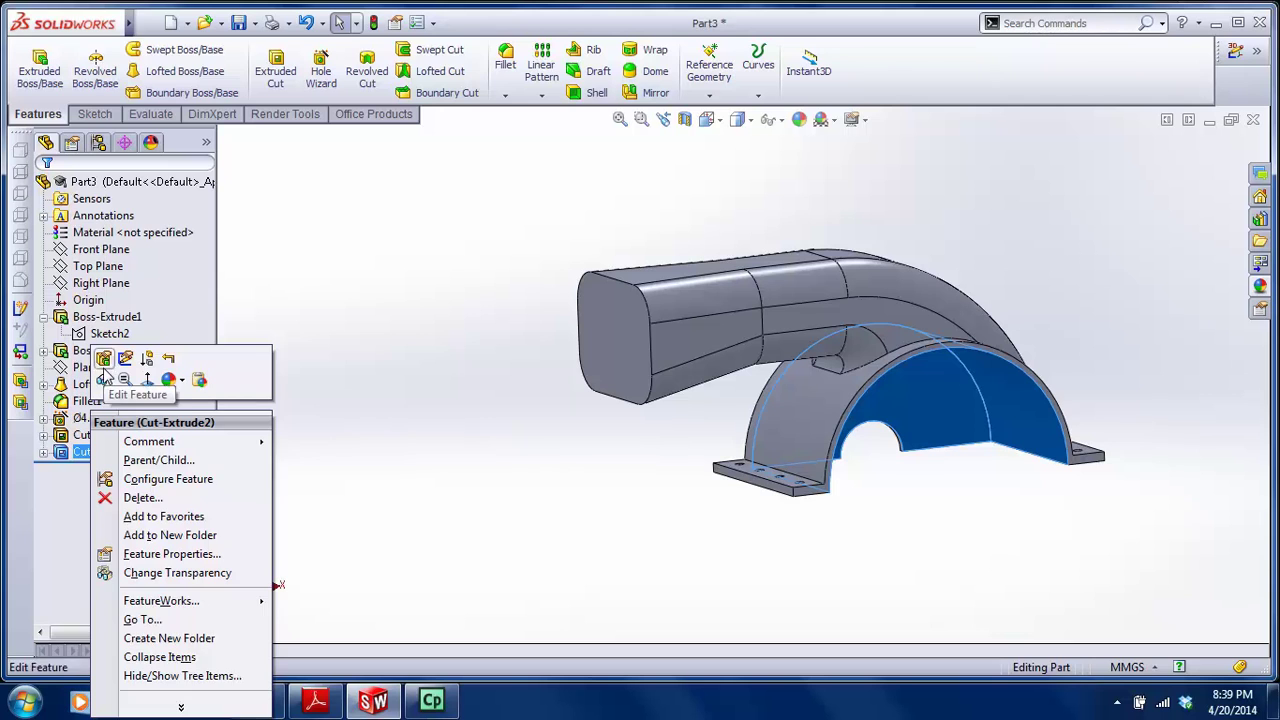
click(103, 364)
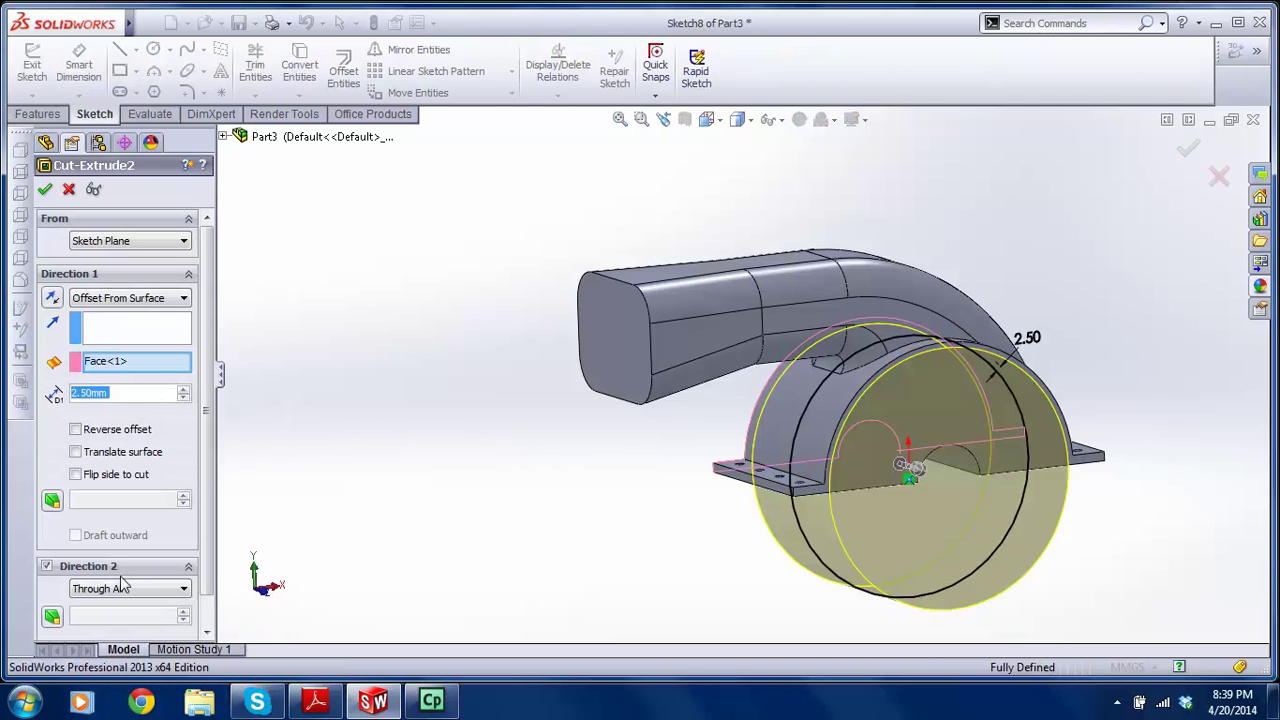
click(120, 588)
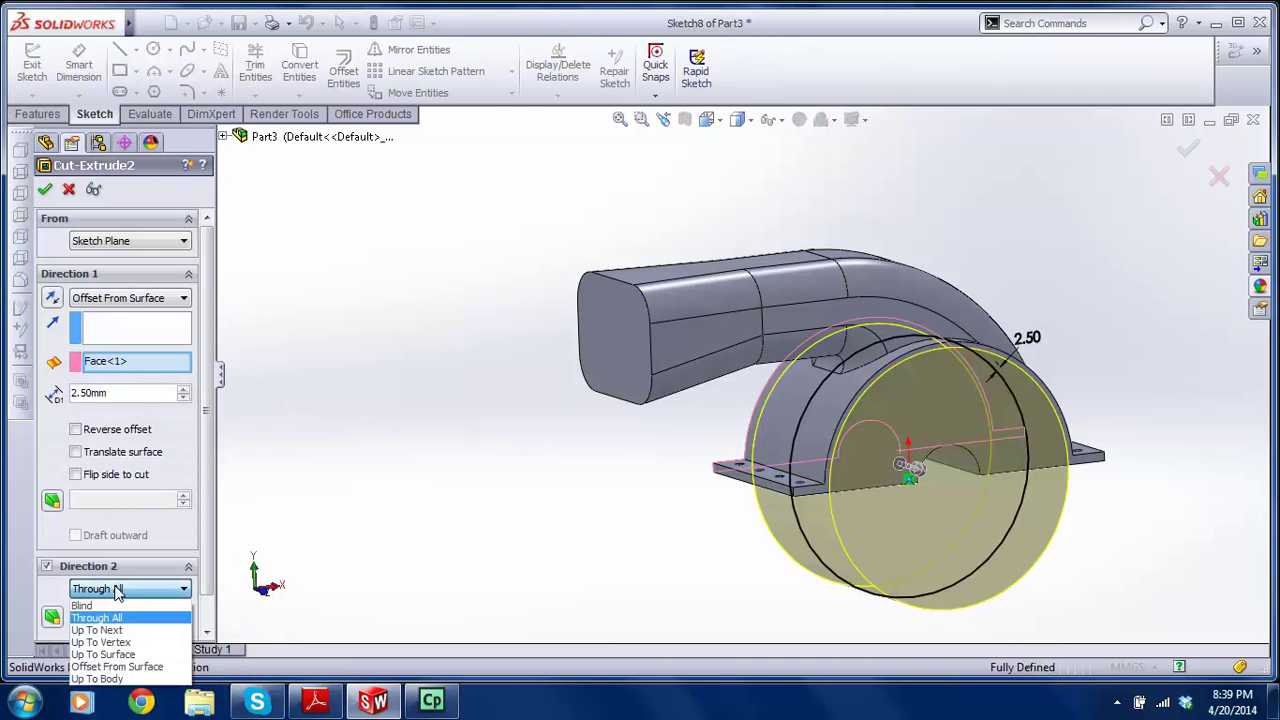
click(122, 667)
middle_drag(586, 506, 1024, 431)
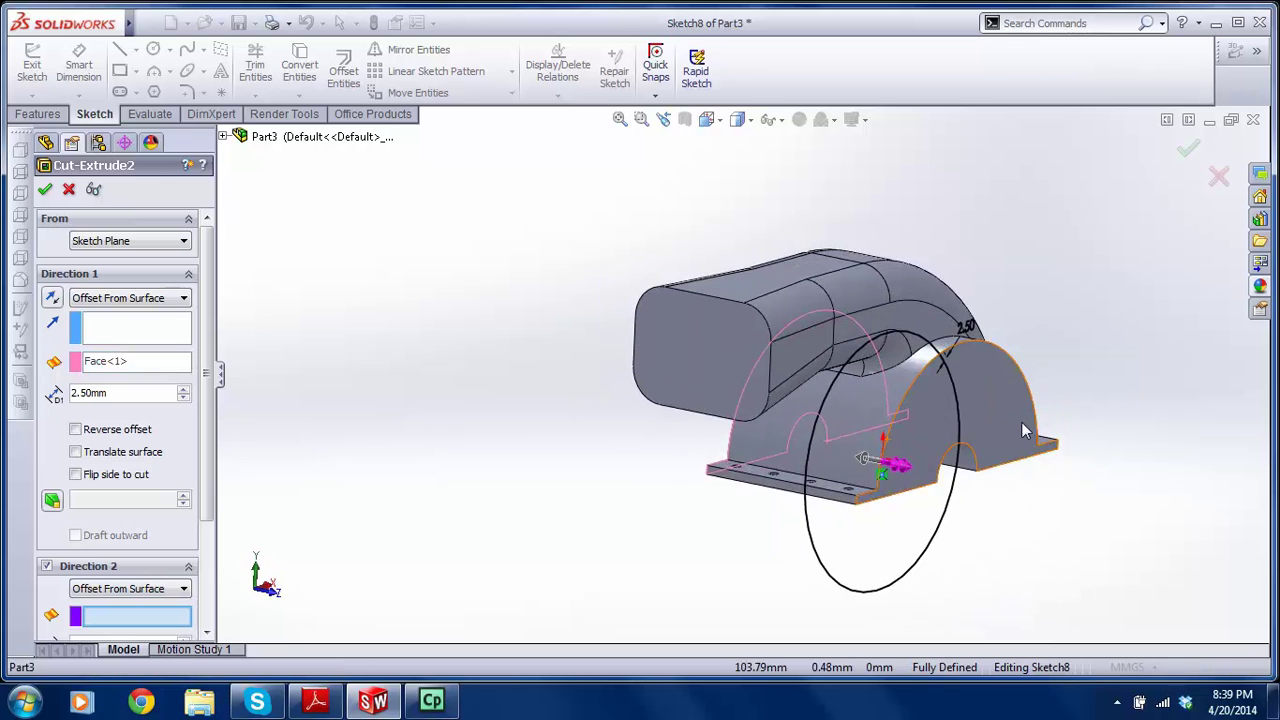
click(1024, 431)
scroll(190, 480, down, 3)
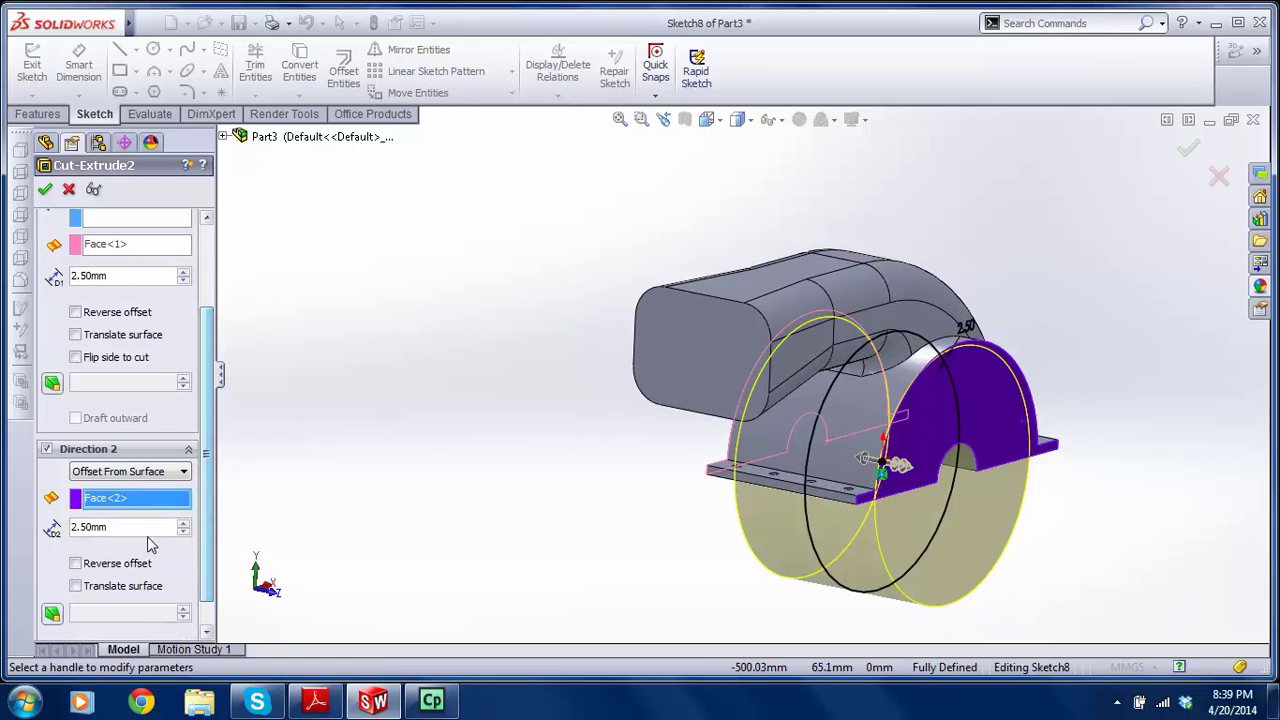
click(45, 190)
middle_drag(958, 453, 905, 390)
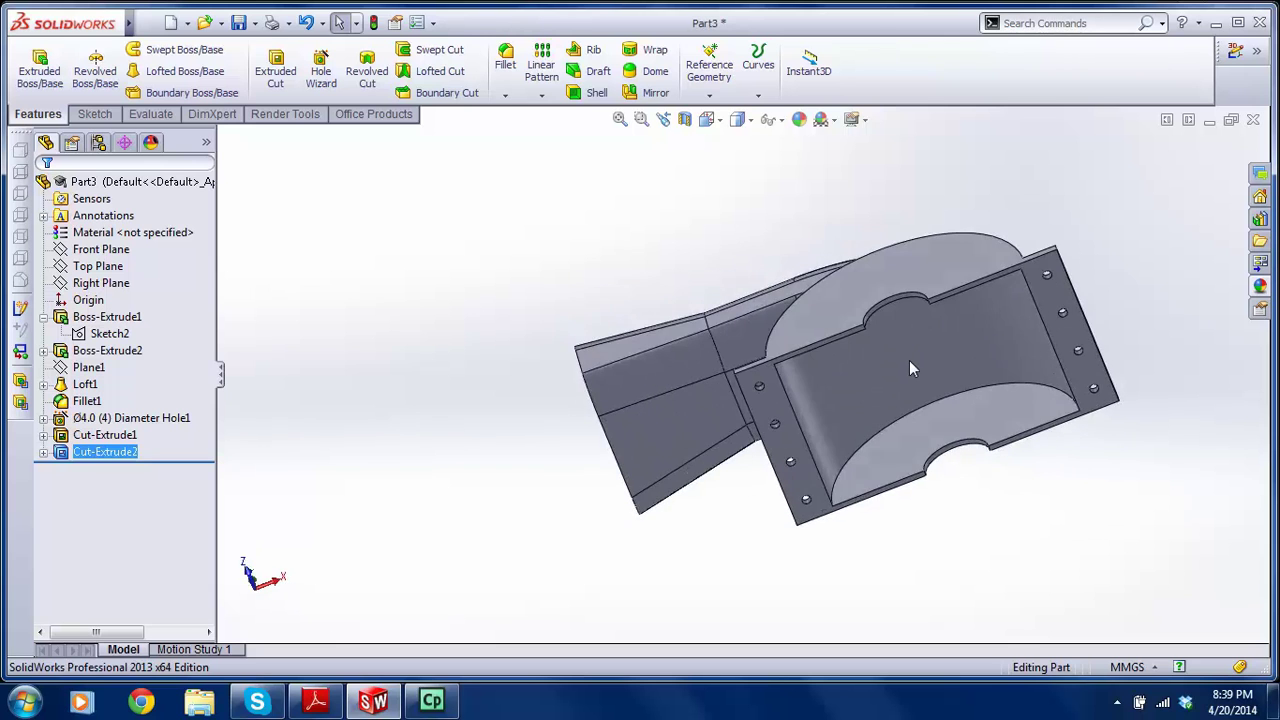
- View the part from the front and check the duct's wall thickness in Section A-A of the PDF drawing
key(ctrl+1)
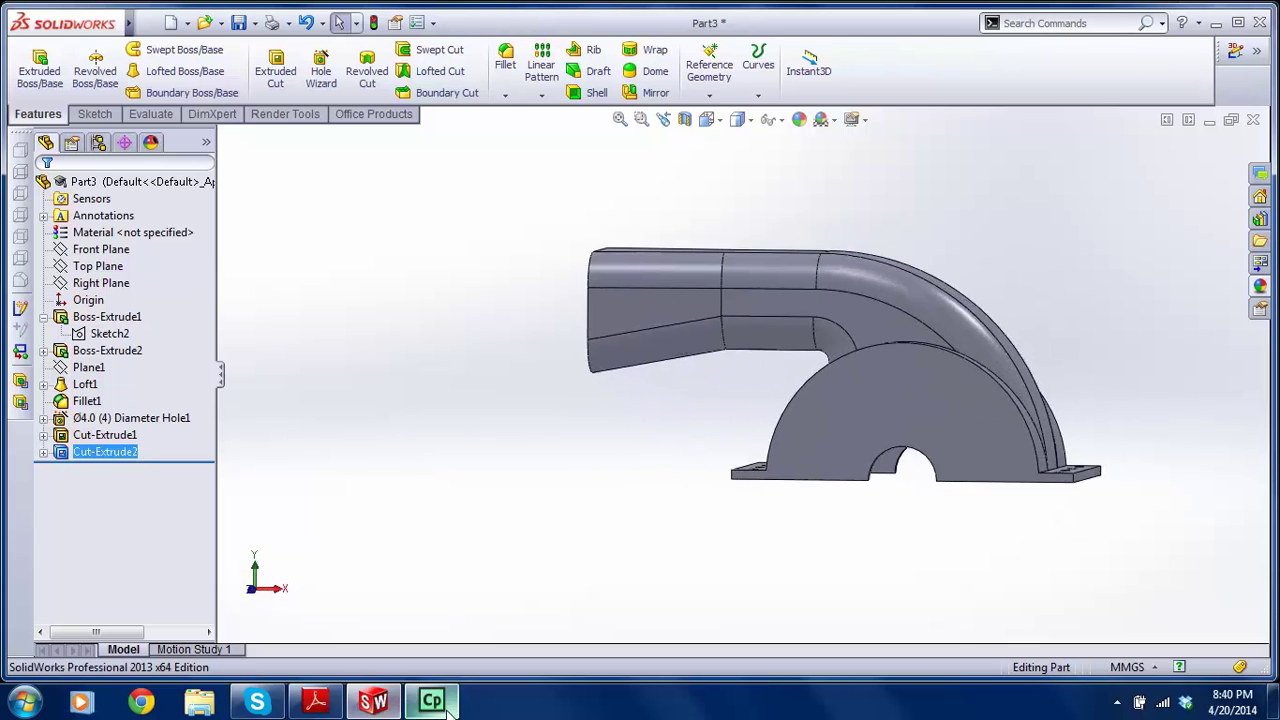
click(316, 702)
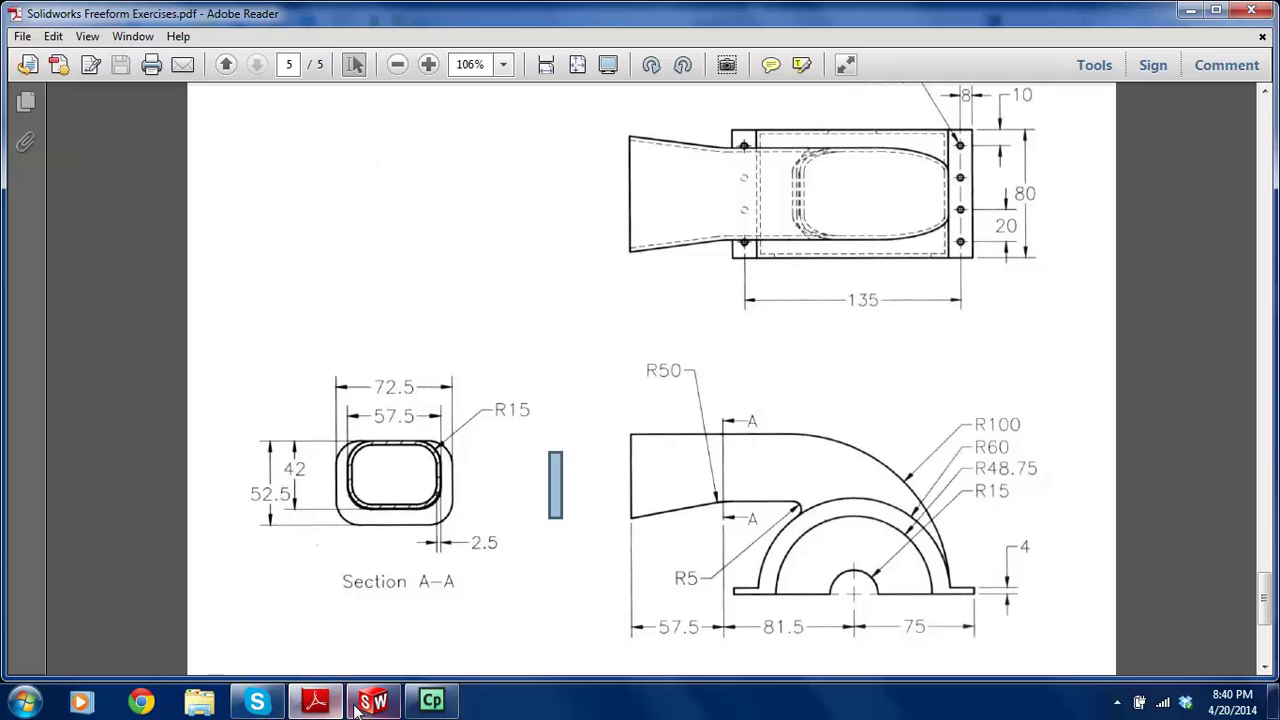
mouse_move(367, 705)
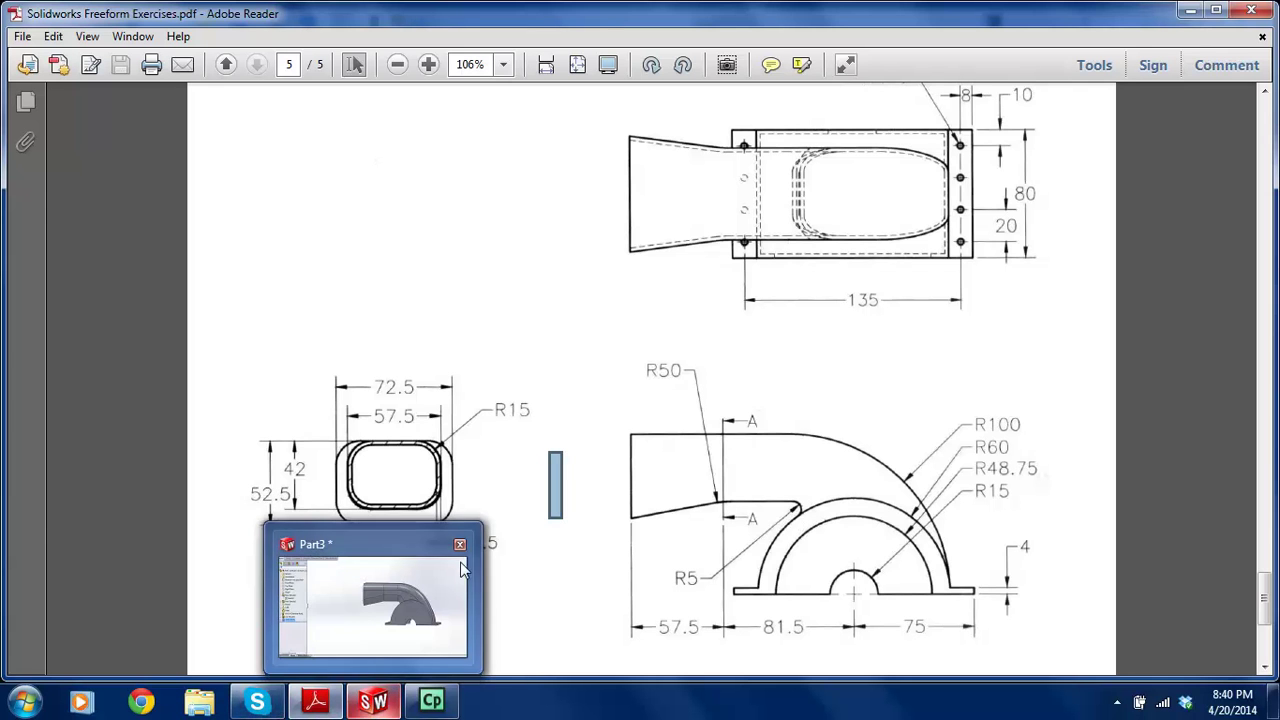
click(379, 695)
- Start a Shell feature with a wall thickness of 2.5 mm
middle_drag(474, 434, 533, 399)
click(593, 93)
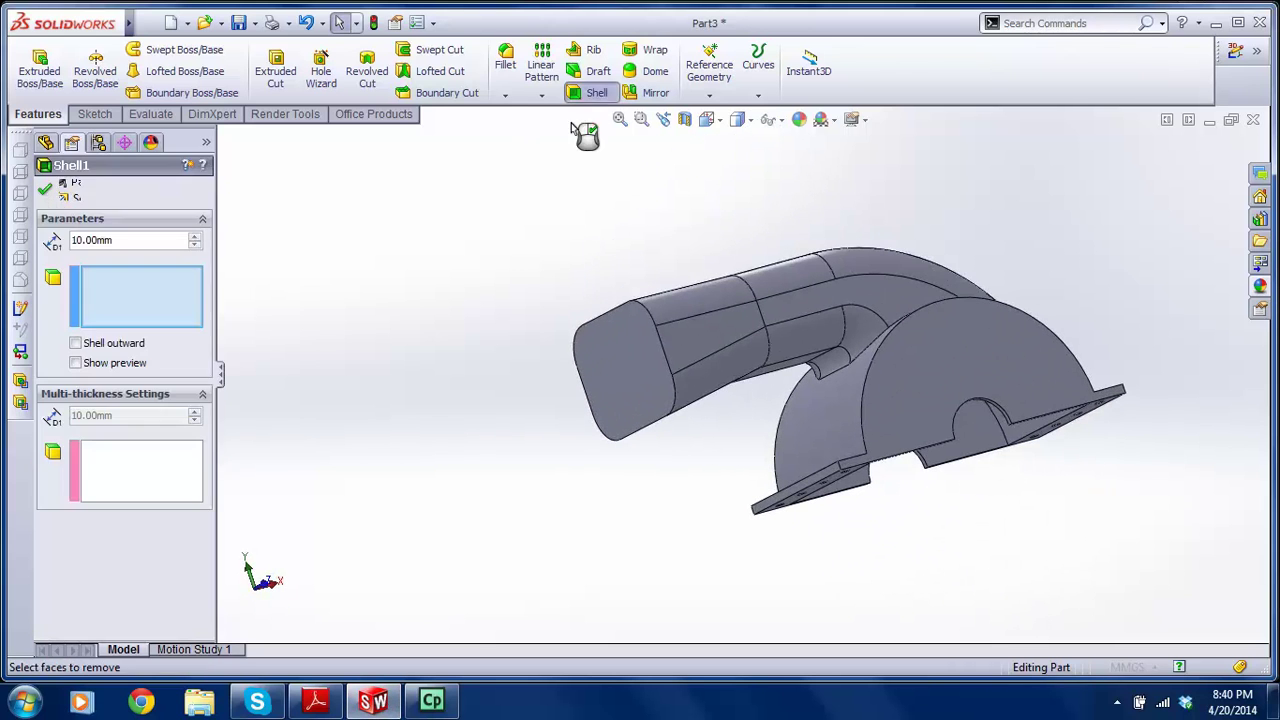
text(2.6)
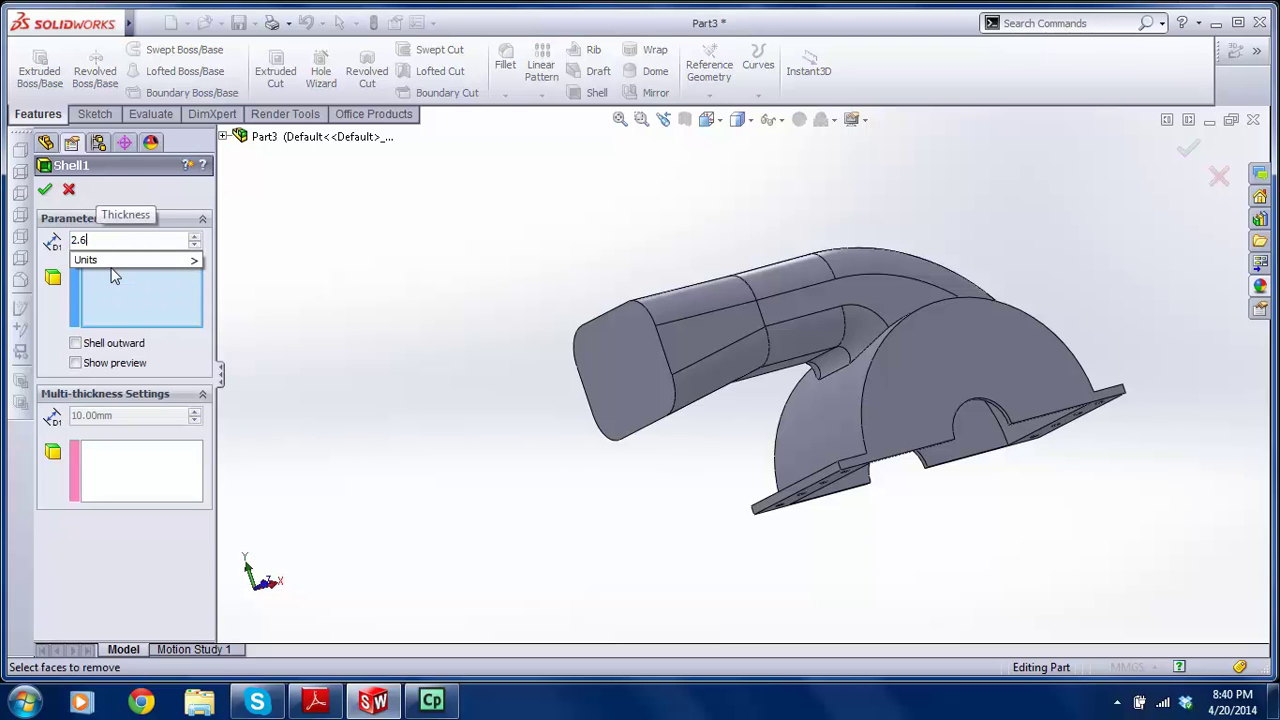
key(BackSpace)
text(5)
- Remove the duct's flared end face and the curved inner face of the base's hollow, and apply the shell
click(123, 288)
click(636, 386)
middle_drag(638, 387, 881, 364)
click(884, 363)
key(ctrl+1)
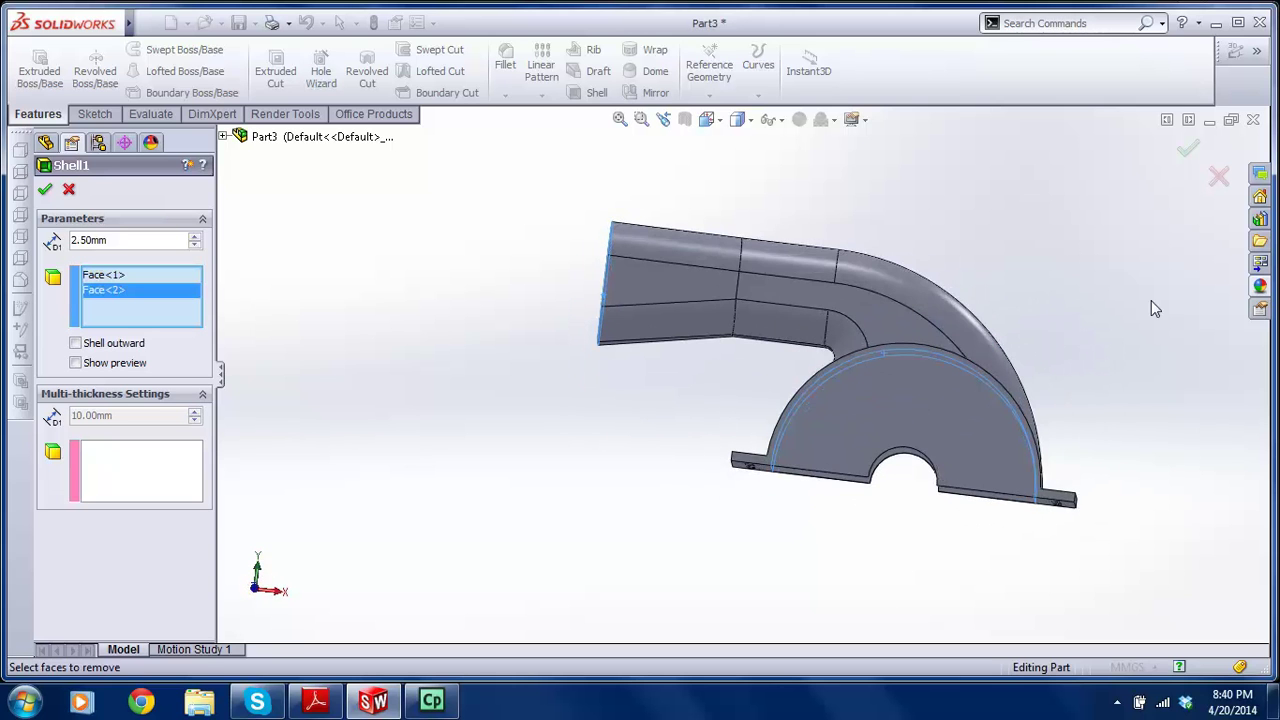
key(Return)
- Examine the shelled part from several sides, looking into the duct opening and the hollow base
middle_drag(1080, 286, 1045, 205)
middle_drag(700, 230, 704, 352)
scroll(768, 328, down, 3)
scroll(788, 310, down, 2)
scroll(704, 352, up, 3)
scroll(720, 380, up, 3)
middle_drag(776, 455, 693, 382)
scroll(869, 474, down, 3)
scroll(693, 382, up, 4)
middle_drag(691, 256, 730, 375)
middle_drag(705, 330, 755, 287)
- Section the part along the Front Plane to inspect the wall between duct and base, and turn the section view off
click(664, 119)
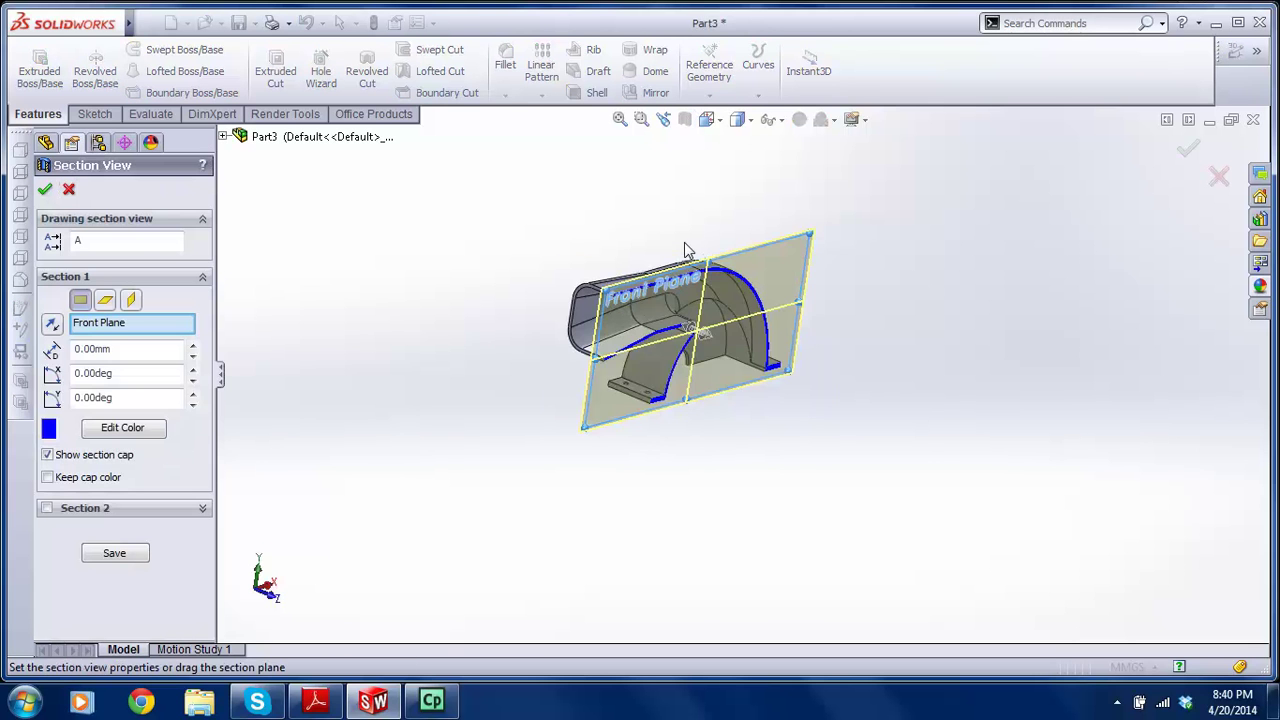
click(1189, 150)
scroll(766, 263, down, 8)
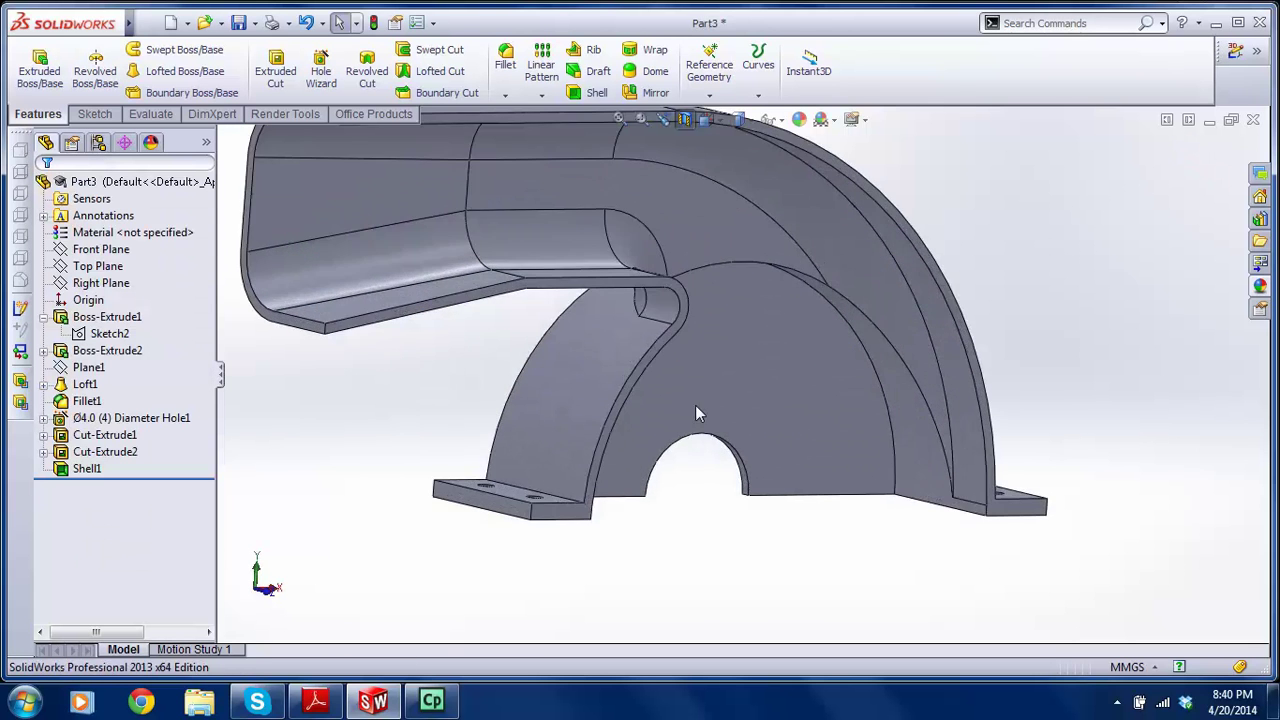
scroll(735, 250, up, 8)
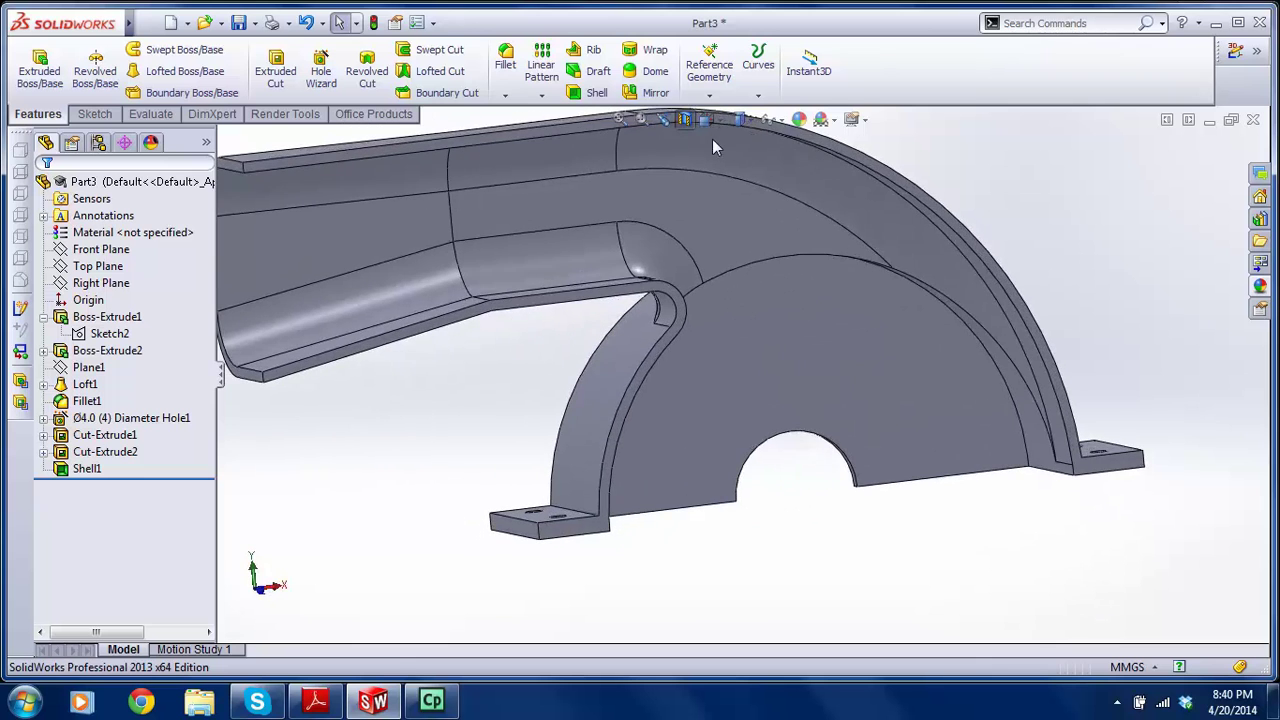
click(684, 119)
- Examine the complete part's exterior, duct opening and base flanges from different angles
scroll(736, 218, up, 3)
middle_drag(735, 210, 1070, 205)
middle_drag(700, 300, 905, 375)
middle_drag(740, 435, 330, 374)
scroll(766, 401, down, 3)
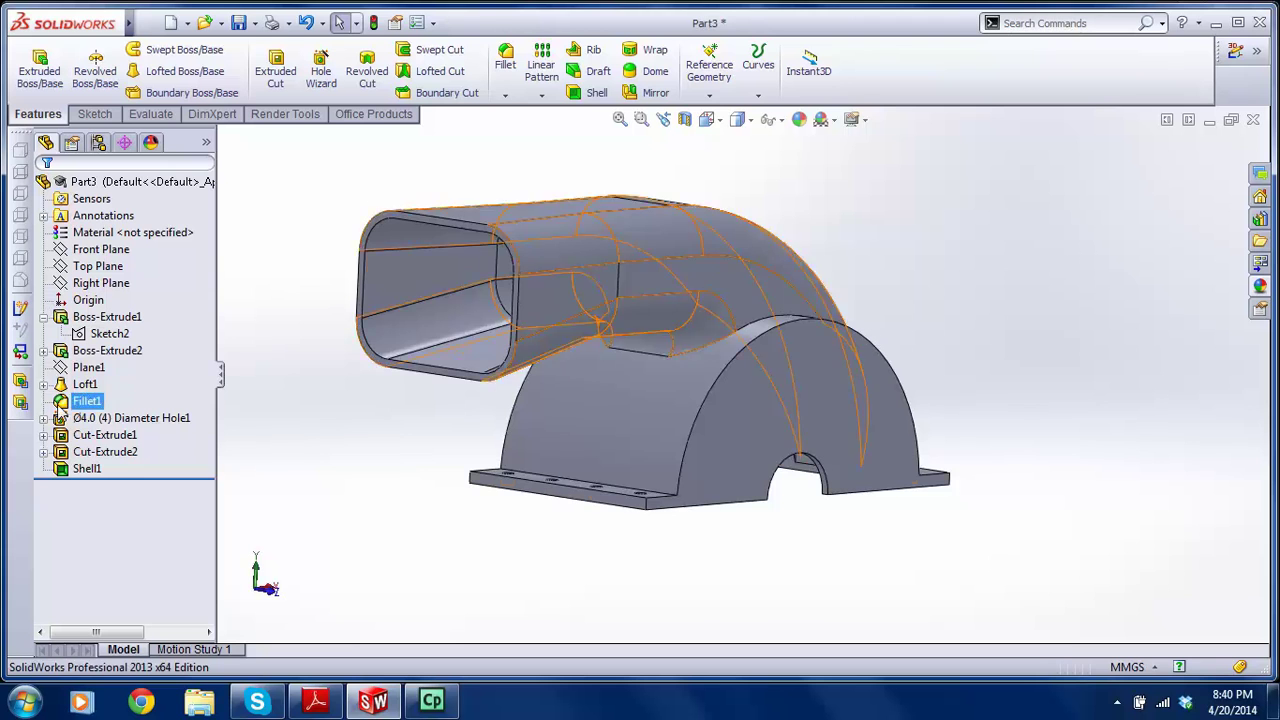
click(74, 437)
middle_drag(427, 341, 390, 340)
middle_drag(760, 320, 946, 354)
middle_drag(800, 320, 700, 260)
middle_drag(700, 340, 700, 390)
scroll(698, 346, down, 3)
scroll(698, 346, up, 4)
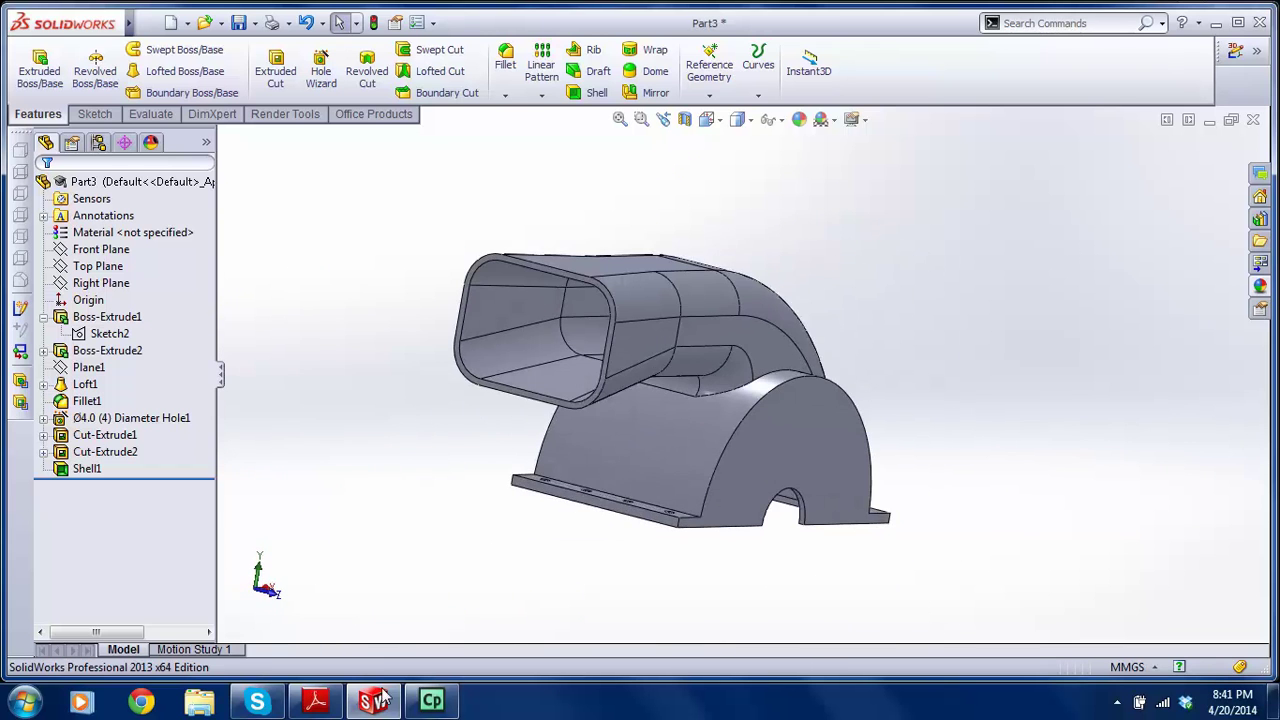
- Compare the finished model with the Ex. 6 PDF drawing and return to the SolidWorks part
click(316, 700)
click(543, 300)
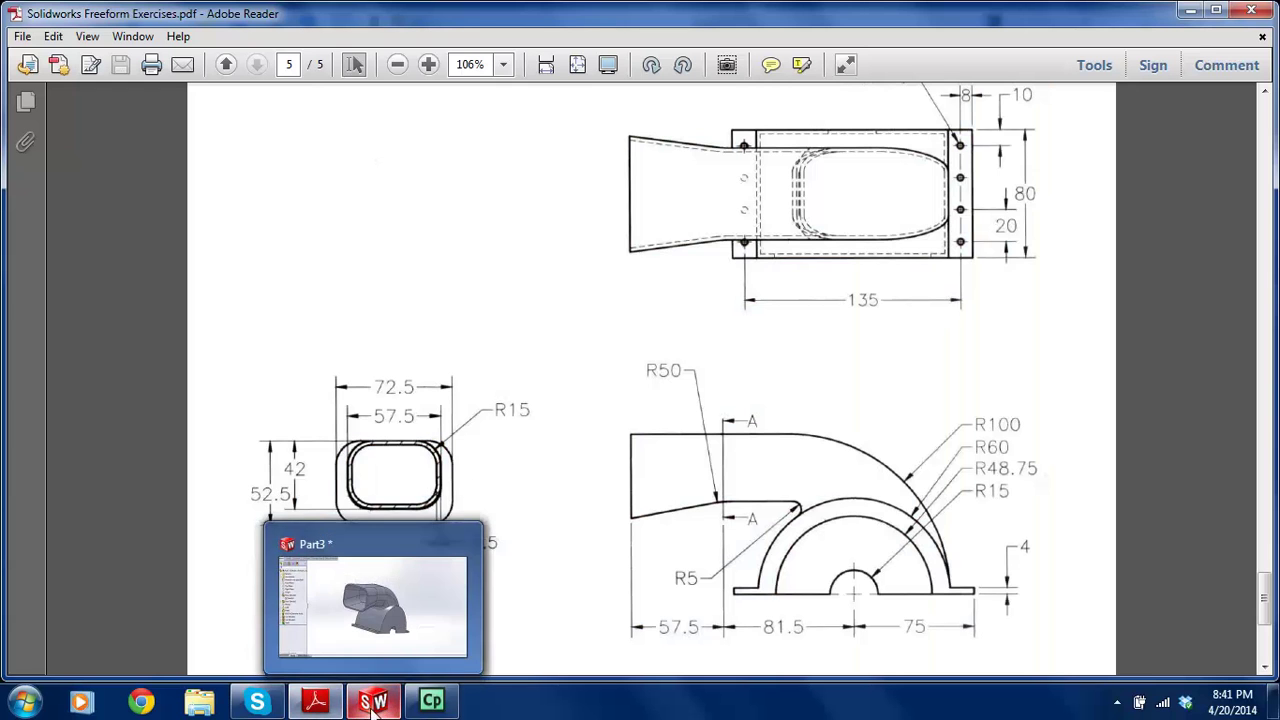
click(370, 705)
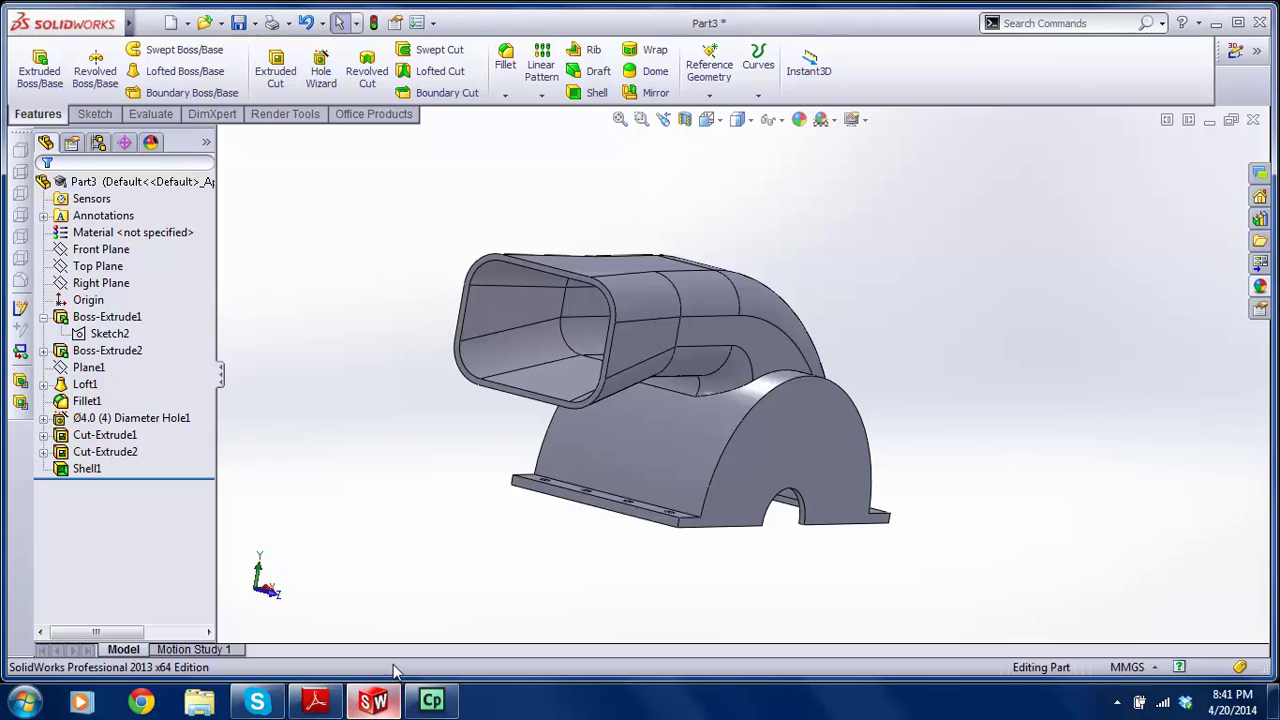
- Close SolidWorks with the finished part and close the PDF drawing
click(1259, 22)
click(673, 370)
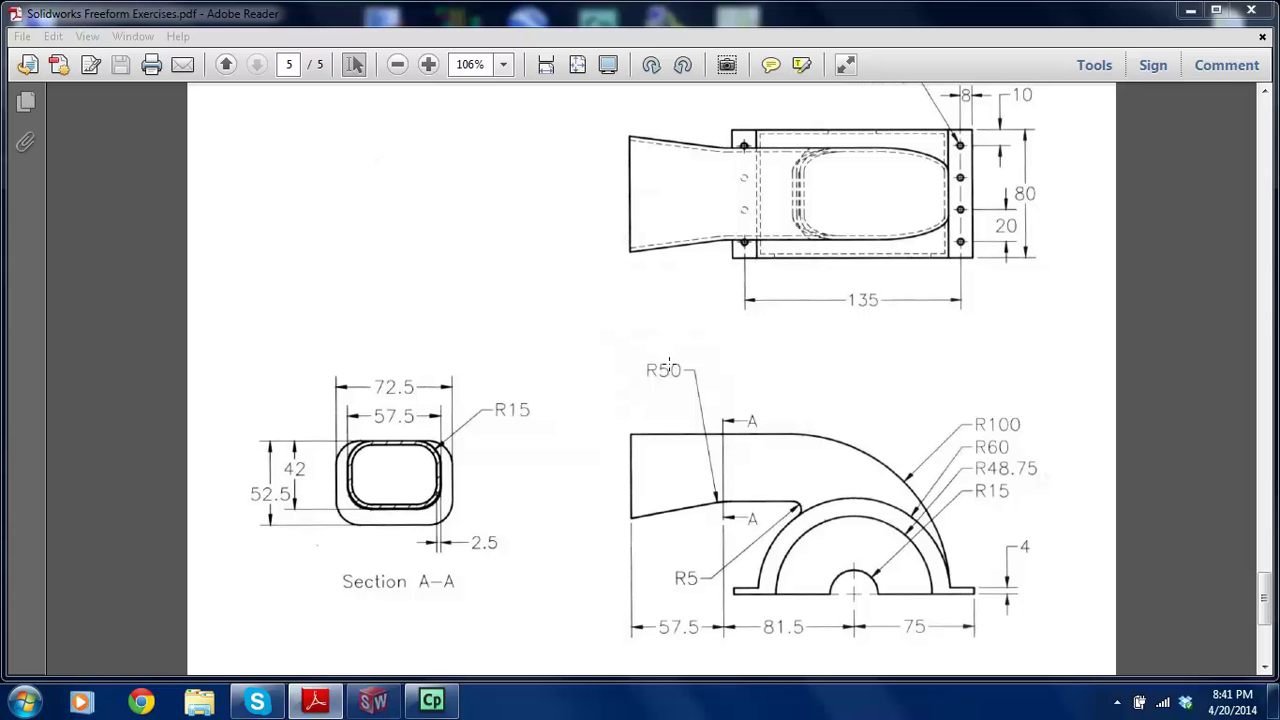
click(1248, 10)
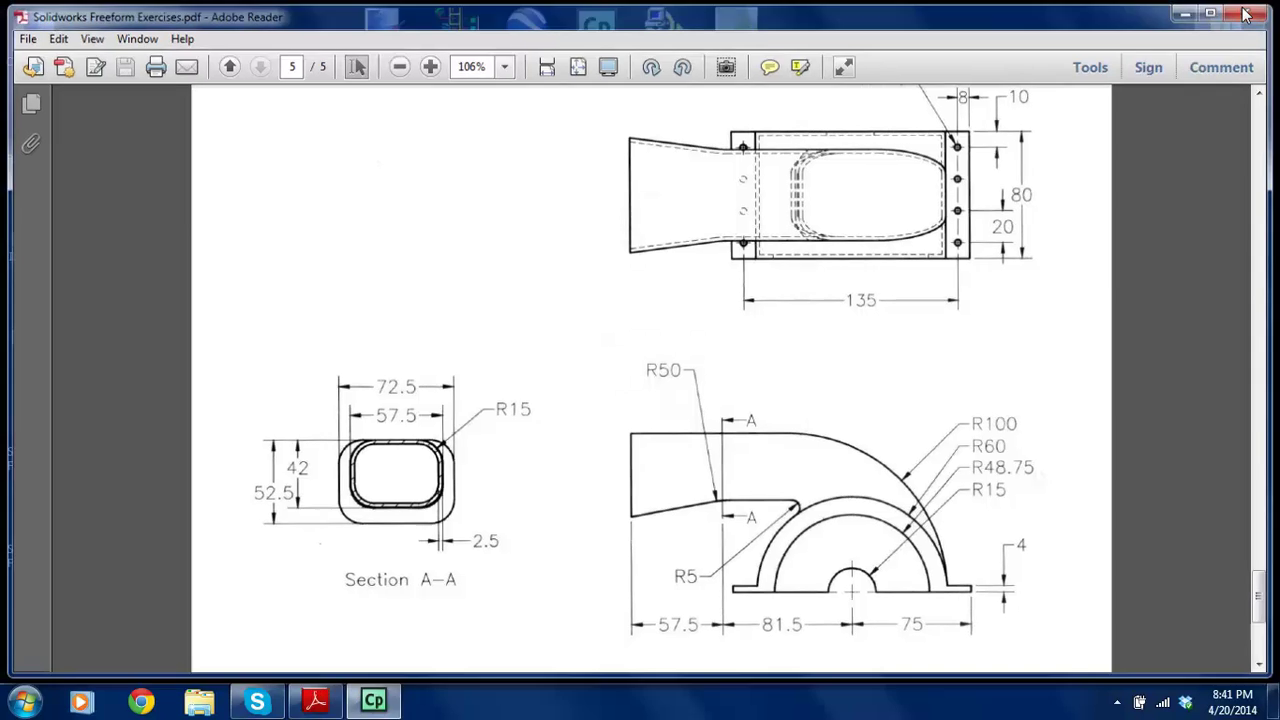